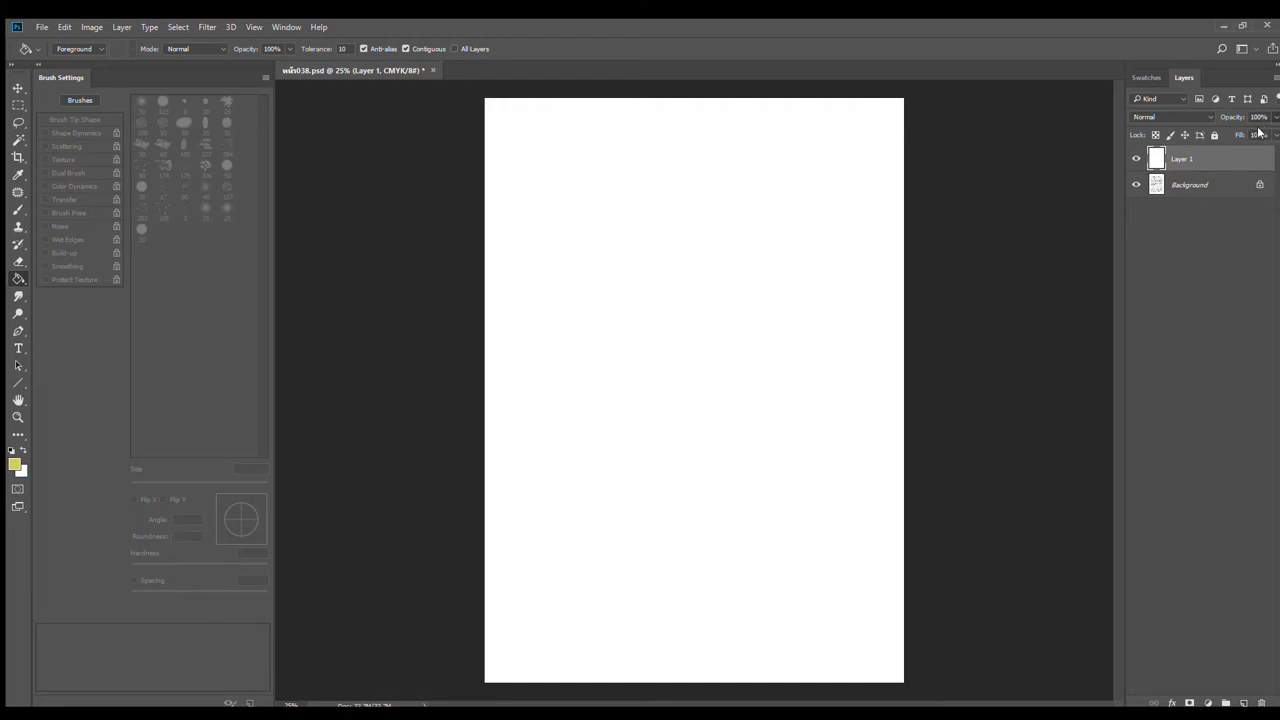
Step: Lower the white Layer 1's opacity to 62% to reveal the sketch beneath it
{"action": "left_click", "coordinate": [1258, 129]}
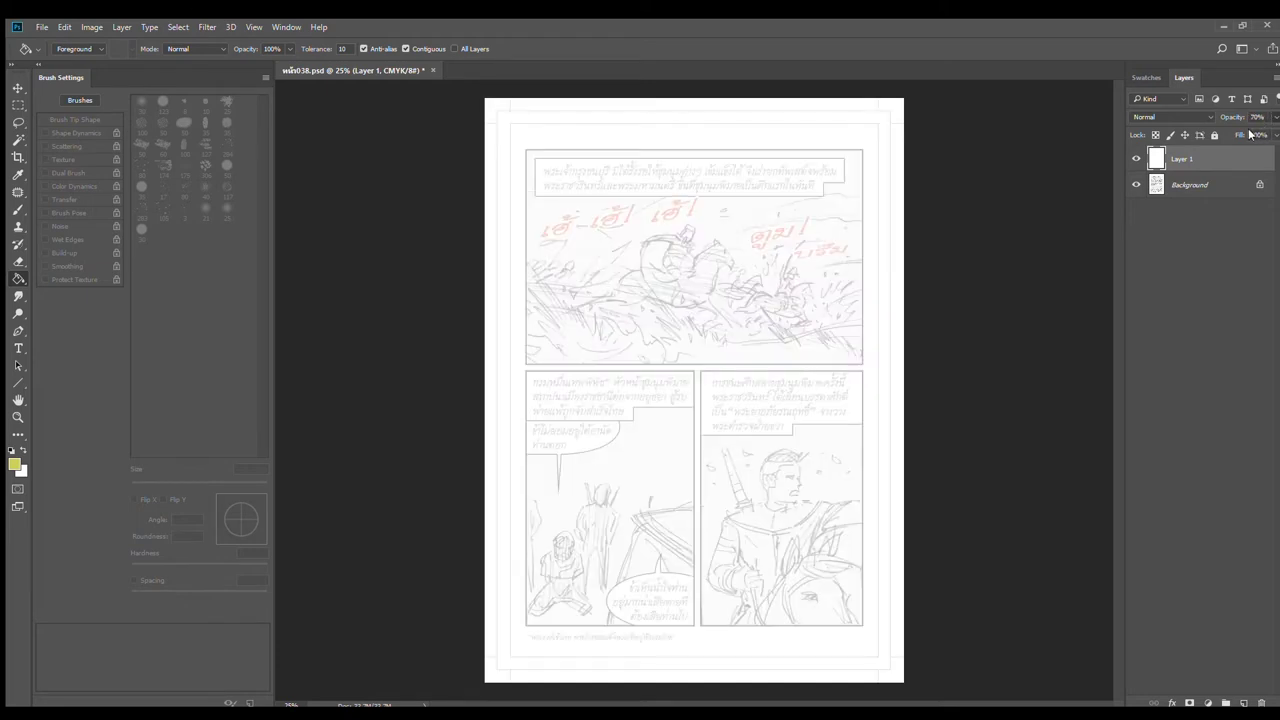
{"action": "left_click_drag", "start_coordinate": [1249, 134], "coordinate": [1245, 134]}
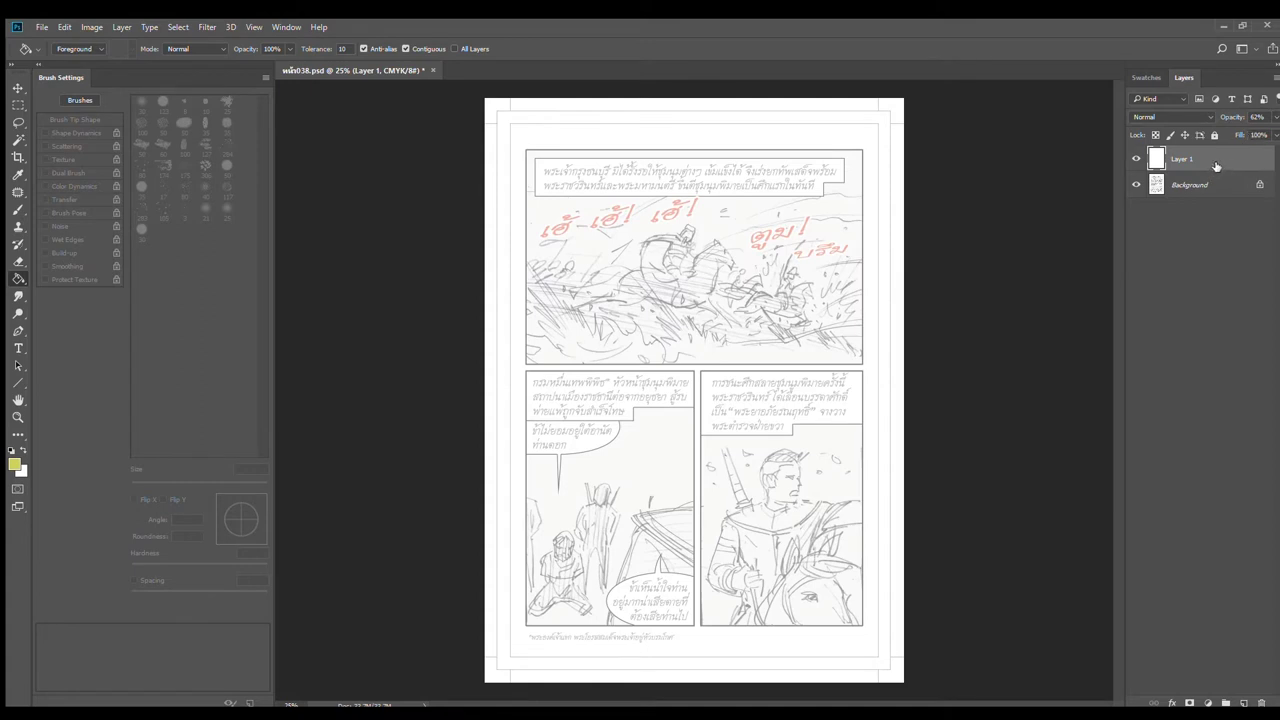
Step: Add a new layer and draw a black 5 px horizontal line across the page through the gutter below the top panel
{"action": "left_click", "coordinate": [1243, 703]}
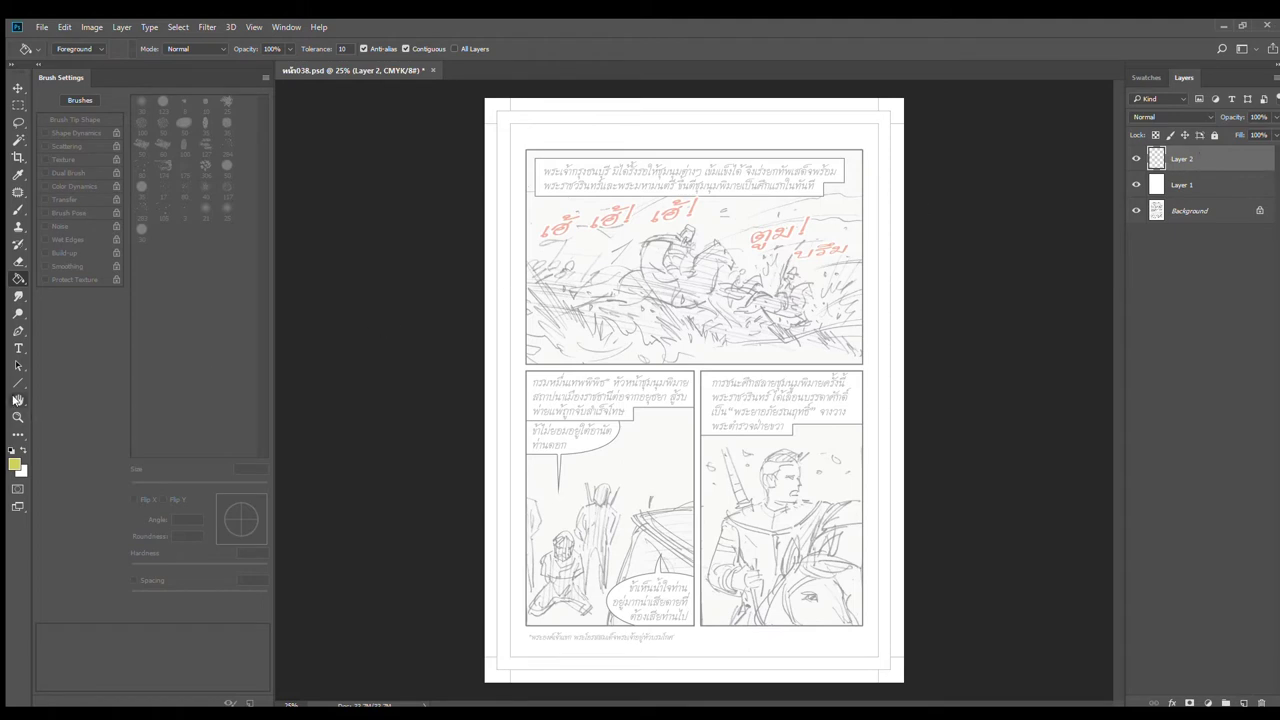
{"action": "left_click", "coordinate": [17, 382]}
{"action": "left_click", "coordinate": [11, 450]}
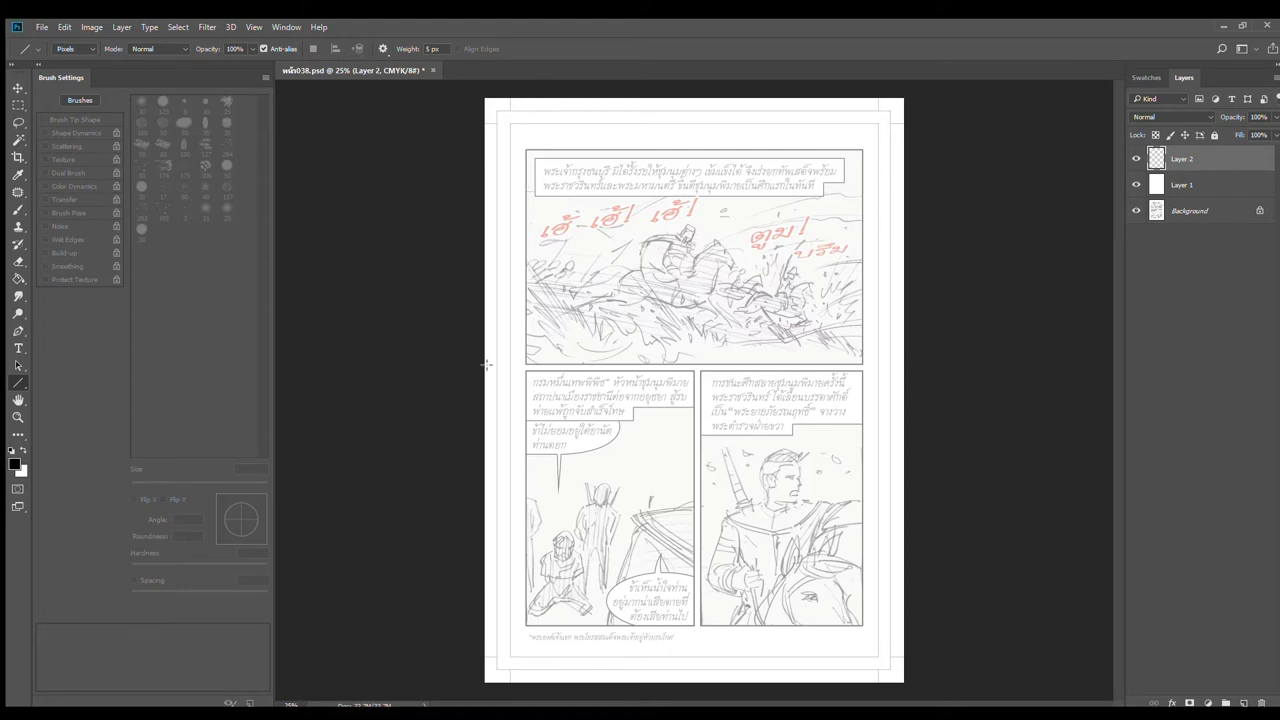
{"action": "left_click_drag", "start_coordinate": [478, 366], "coordinate": [990, 360]}
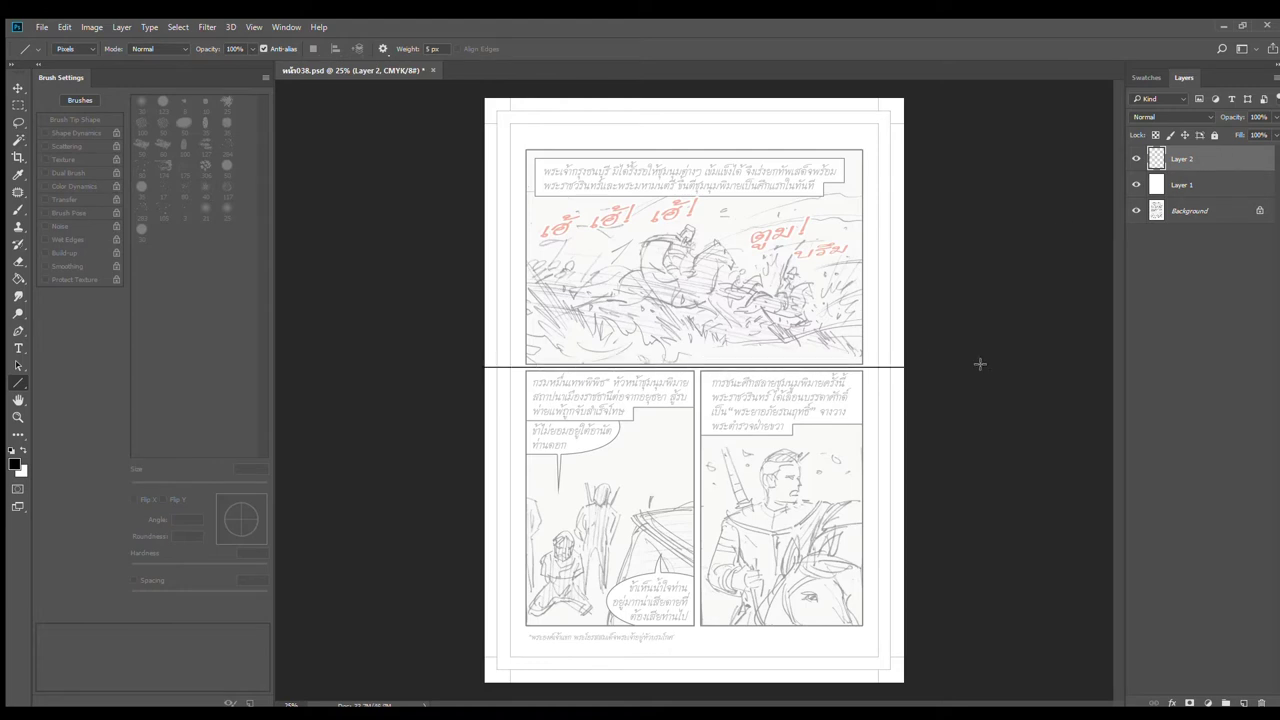
Step: Draw a black vertical line from the horizontal gutter line down to the page's bottom edge between the two lower panels
{"action": "scroll", "coordinate": [722, 405], "scroll_direction": "up", "scroll_amount": 1}
{"action": "left_click_drag", "start_coordinate": [714, 403], "coordinate": [719, 290]}
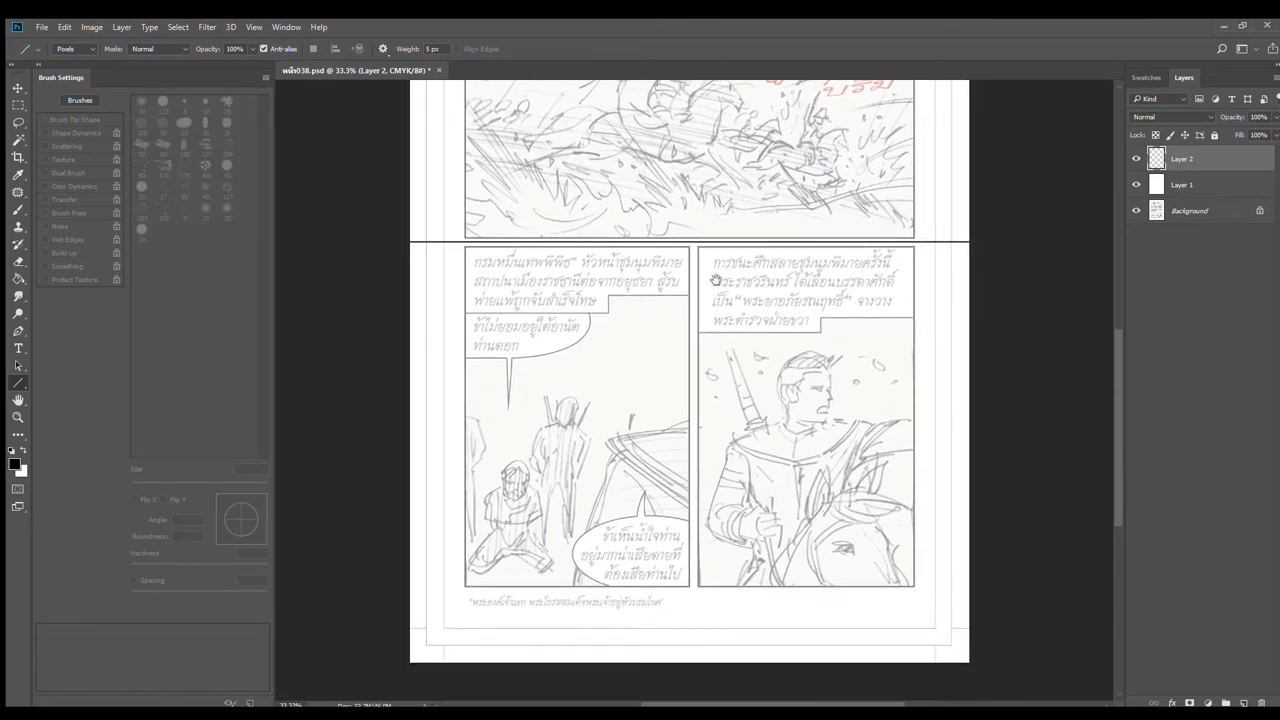
{"action": "left_click_drag", "start_coordinate": [692, 242], "coordinate": [756, 650]}
{"action": "key", "text": "ctrl+z"}
{"action": "left_click_drag", "start_coordinate": [694, 242], "coordinate": [766, 650]}
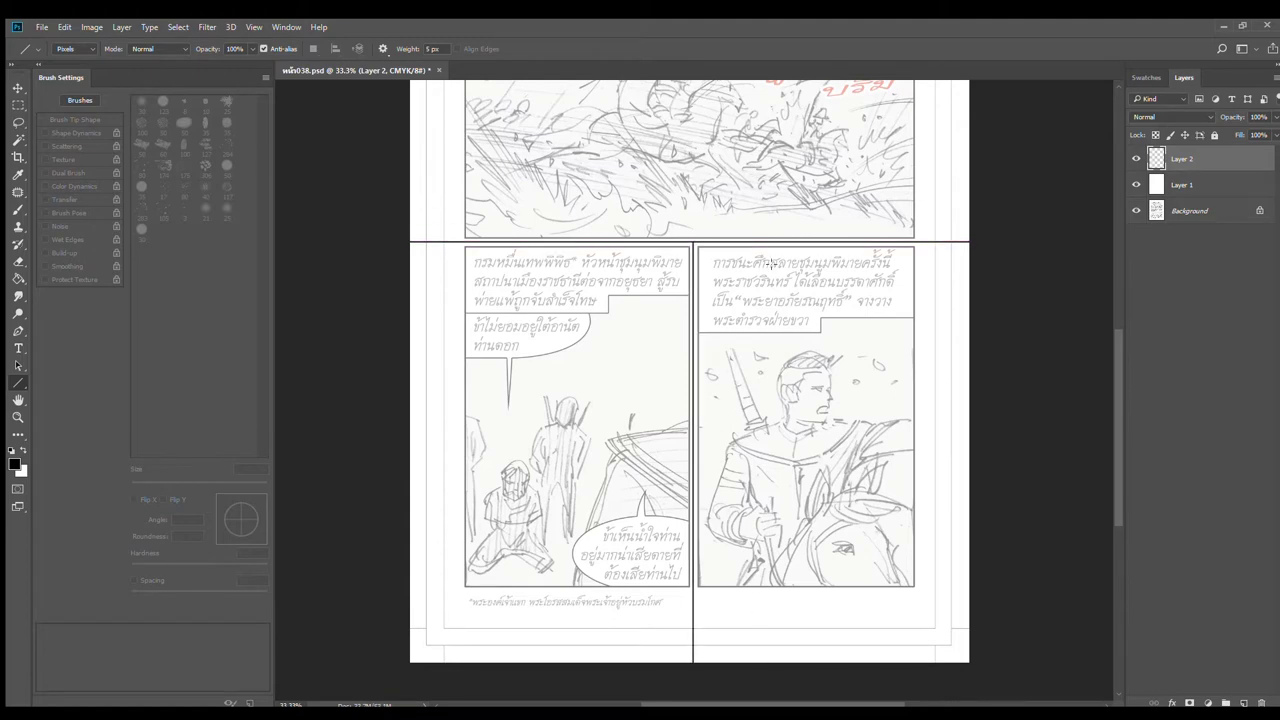
{"action": "left_click", "coordinate": [798, 250], "text": "ctrl"}
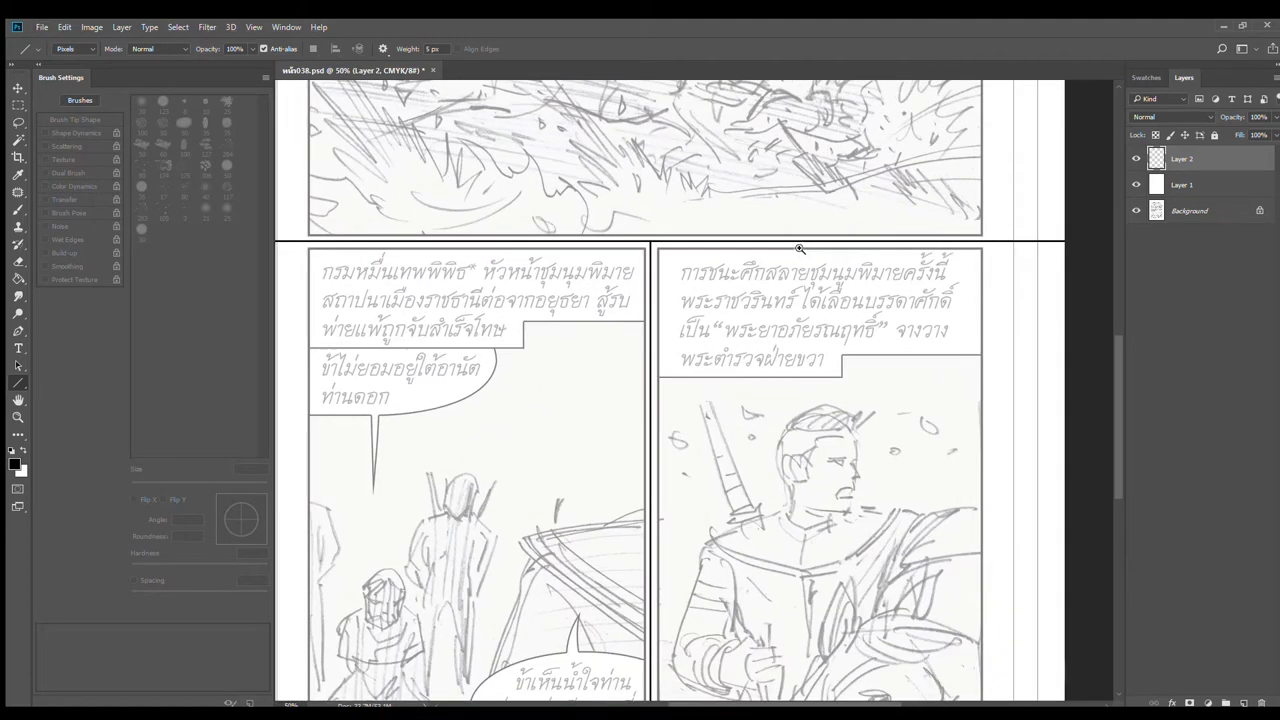
{"action": "left_click", "coordinate": [818, 244], "text": "alt"}
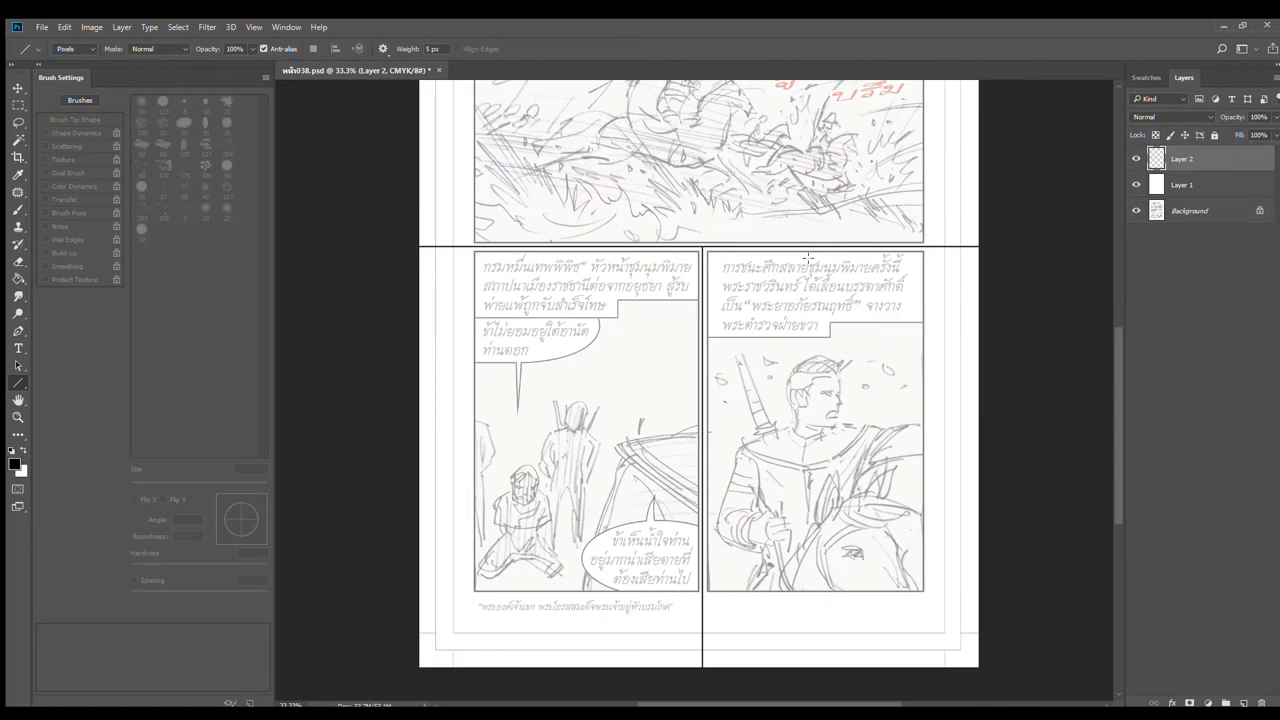
{"action": "left_click", "coordinate": [762, 295], "text": "ctrl"}
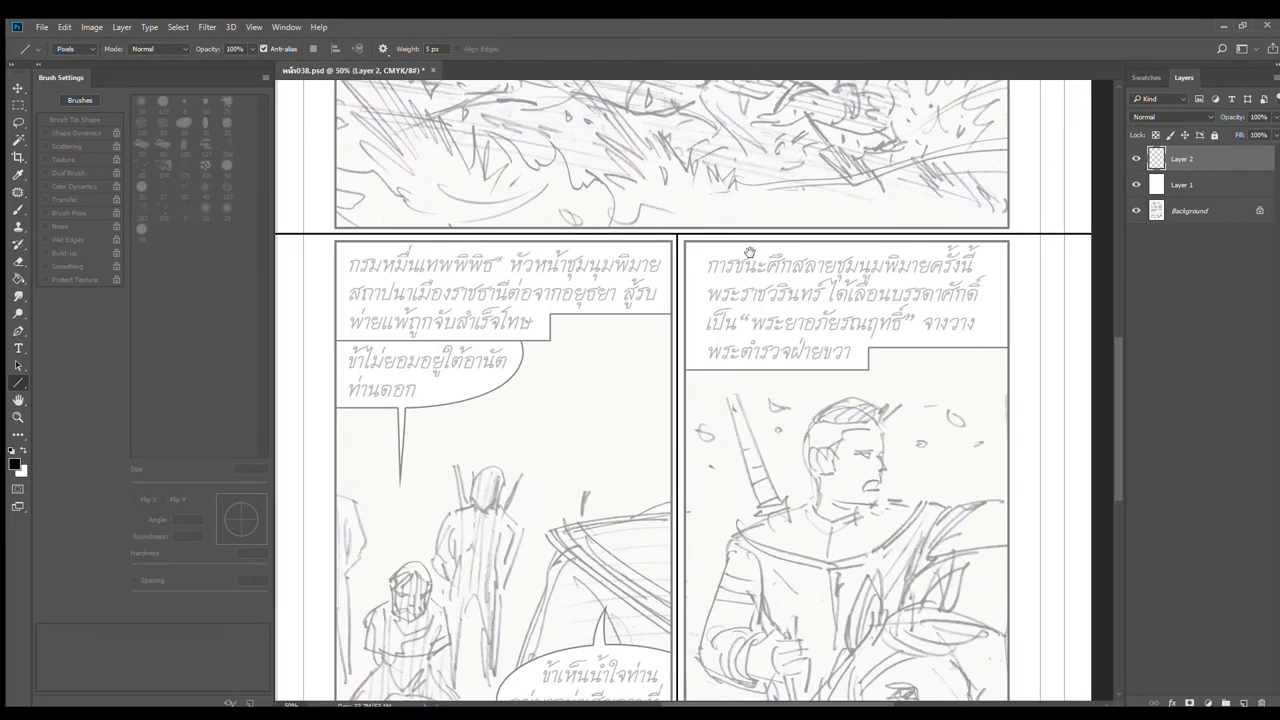
{"action": "left_click", "coordinate": [886, 289], "text": "alt"}
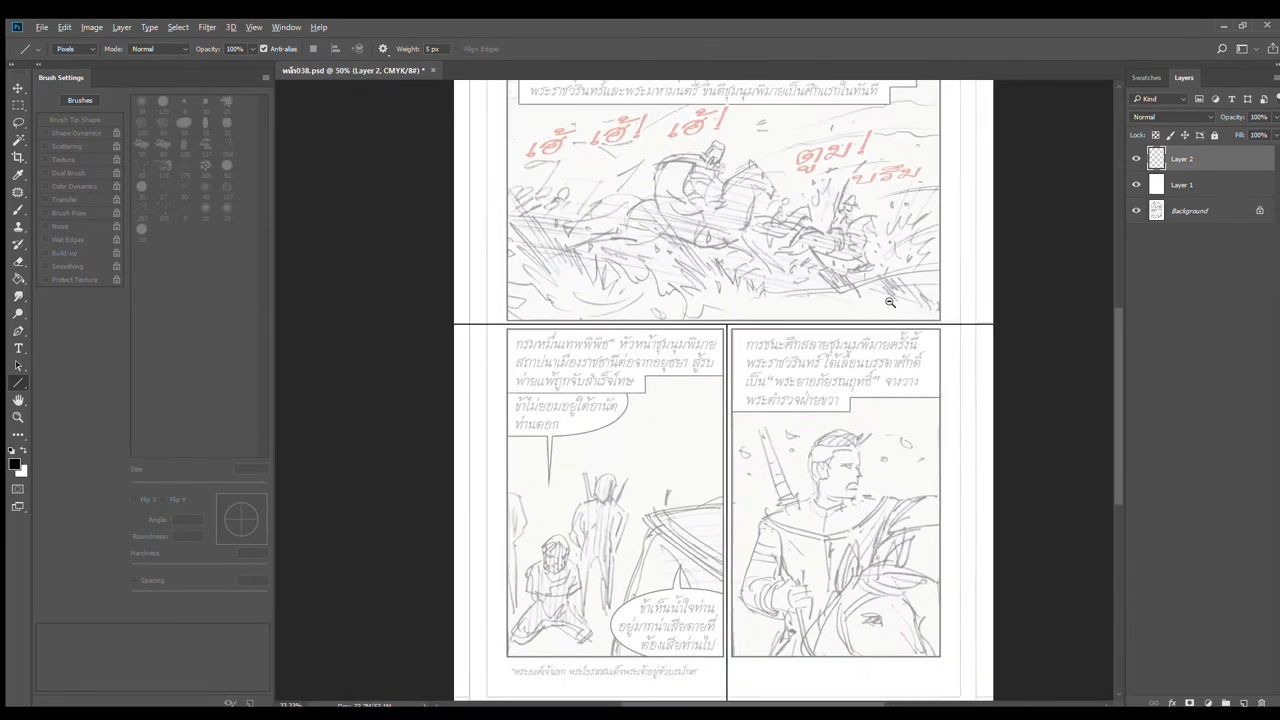
{"action": "left_click", "coordinate": [901, 297], "text": "alt"}
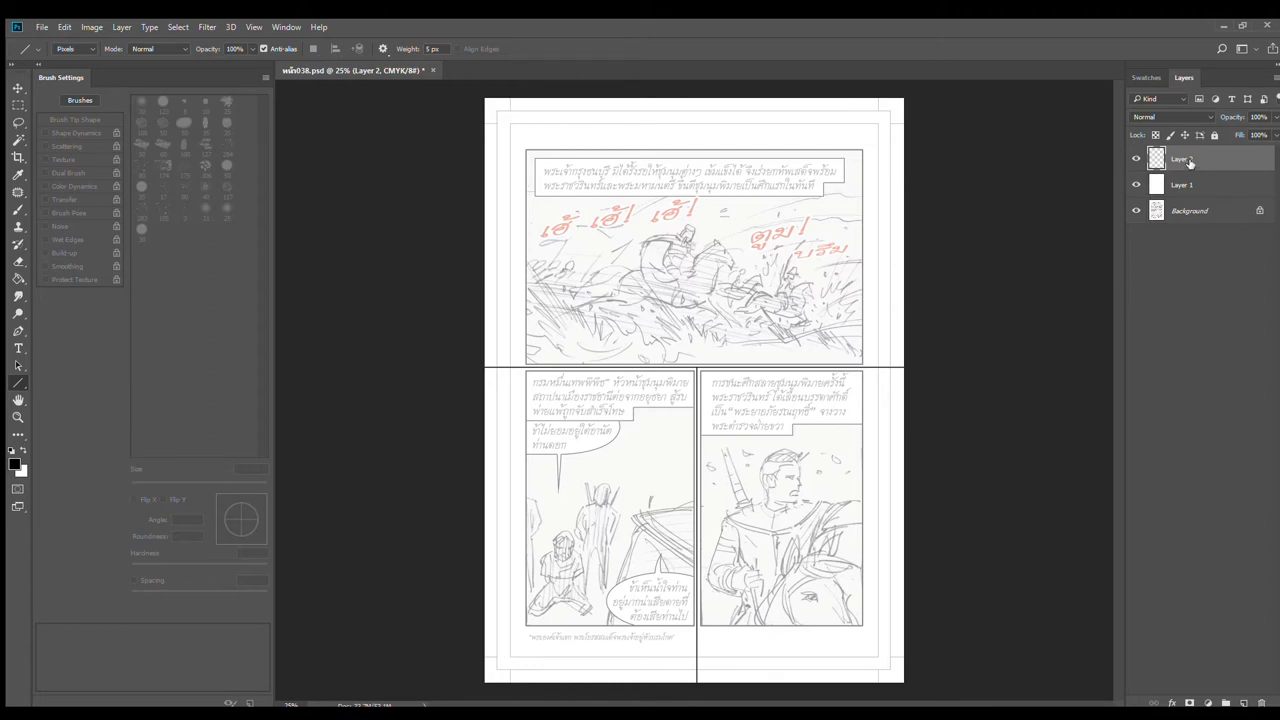
Step: Add another new layer, set the foreground colour to red and switch to the Brush tool
{"action": "left_click", "coordinate": [1243, 703]}
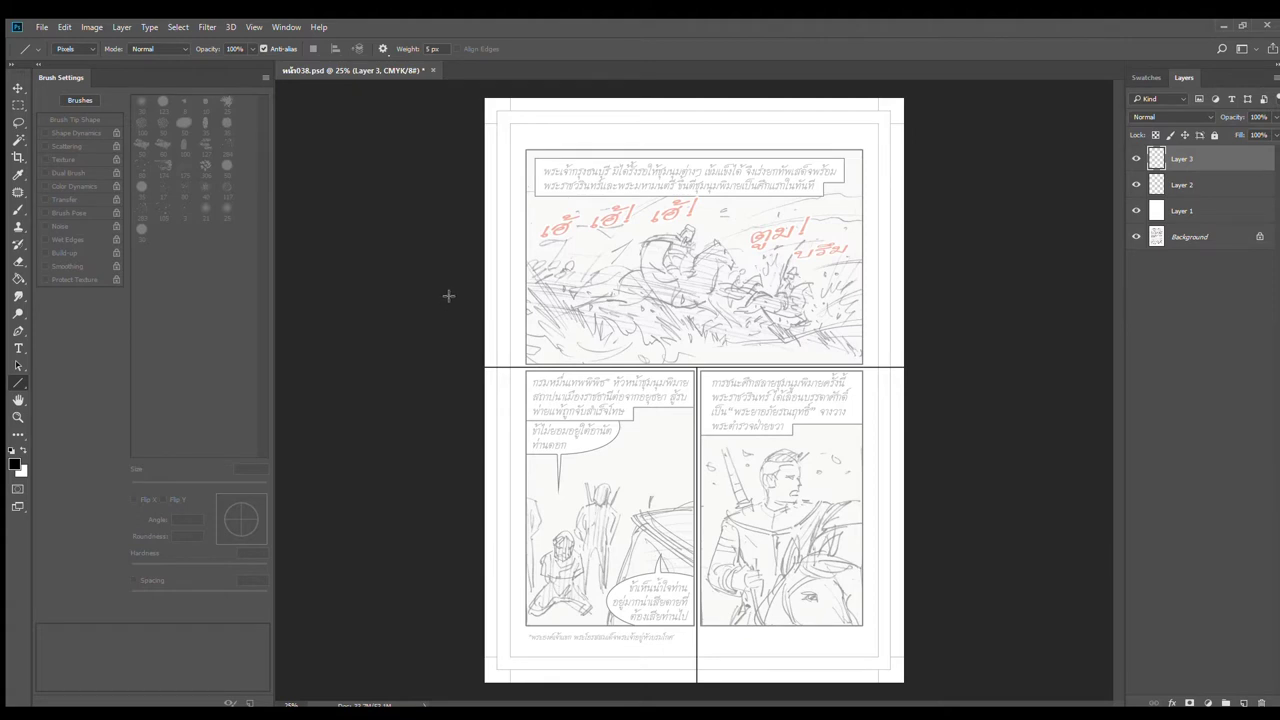
{"action": "left_click", "coordinate": [14, 463]}
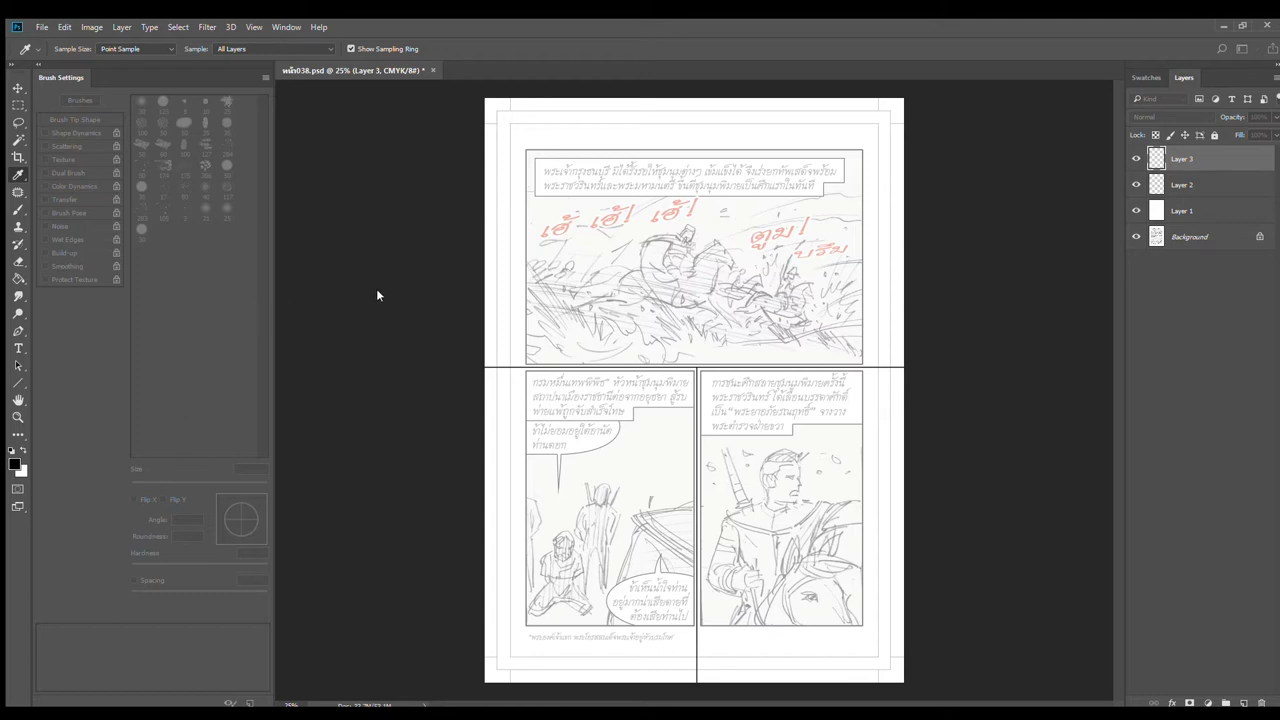
{"action": "key", "text": "u"}
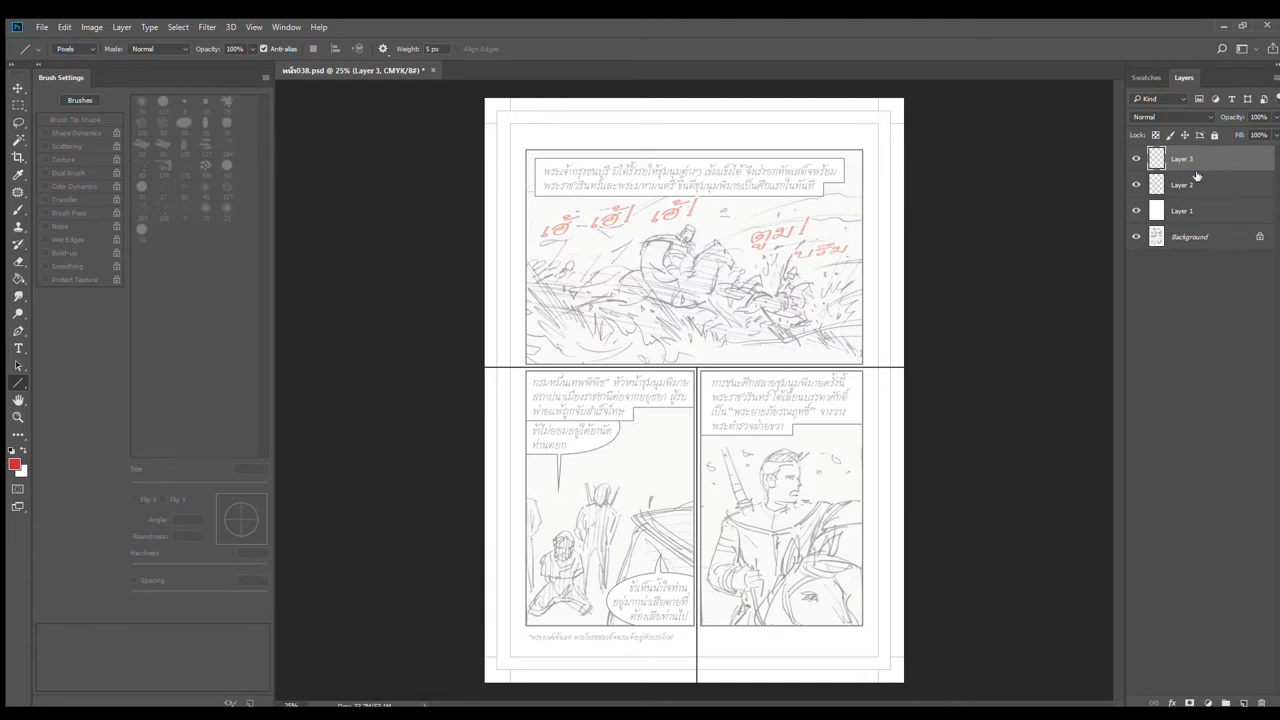
{"action": "left_click", "coordinate": [18, 210]}
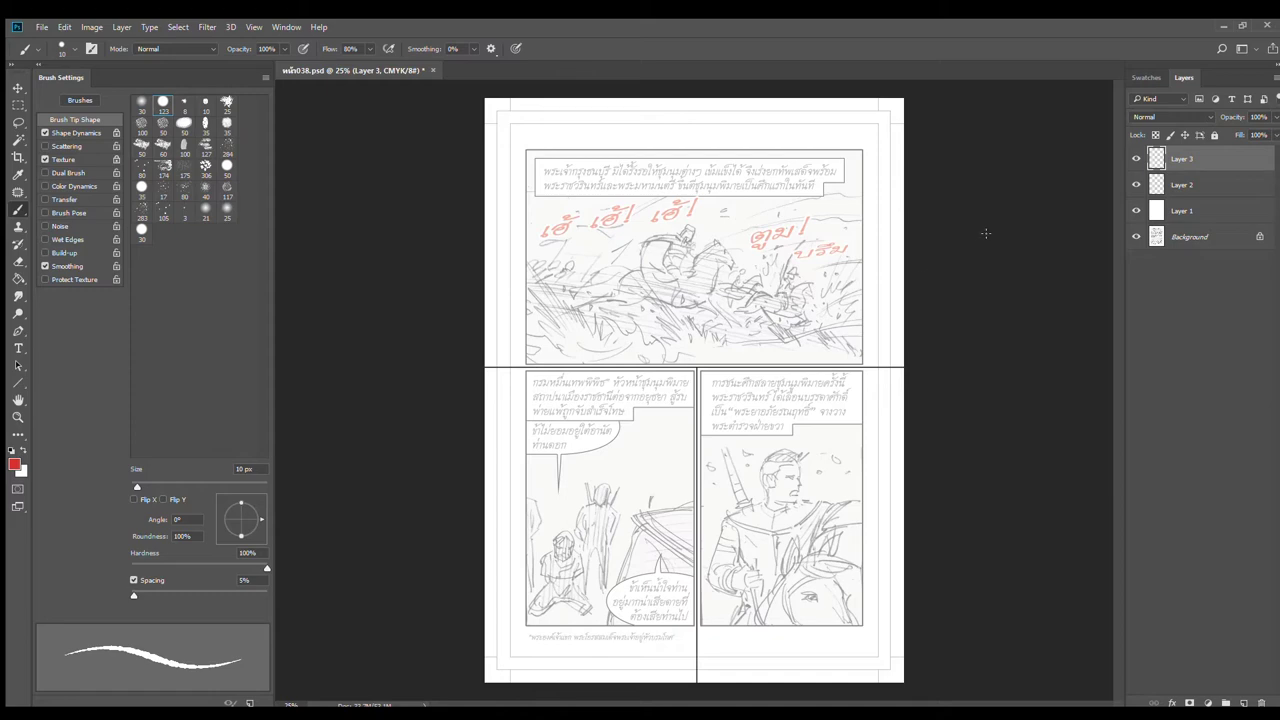
Step: Sketch the main horse's neck, chest, withers and front belly line in red over the top panel's rough drawing
{"action": "left_click", "coordinate": [704, 276], "text": "ctrl"}
{"action": "left_click", "coordinate": [704, 276], "text": "ctrl"}
{"action": "left_click", "coordinate": [706, 276], "text": "ctrl"}
{"action": "left_click_drag", "start_coordinate": [817, 352], "coordinate": [797, 392]}
{"action": "left_click_drag", "start_coordinate": [730, 338], "coordinate": [830, 340]}
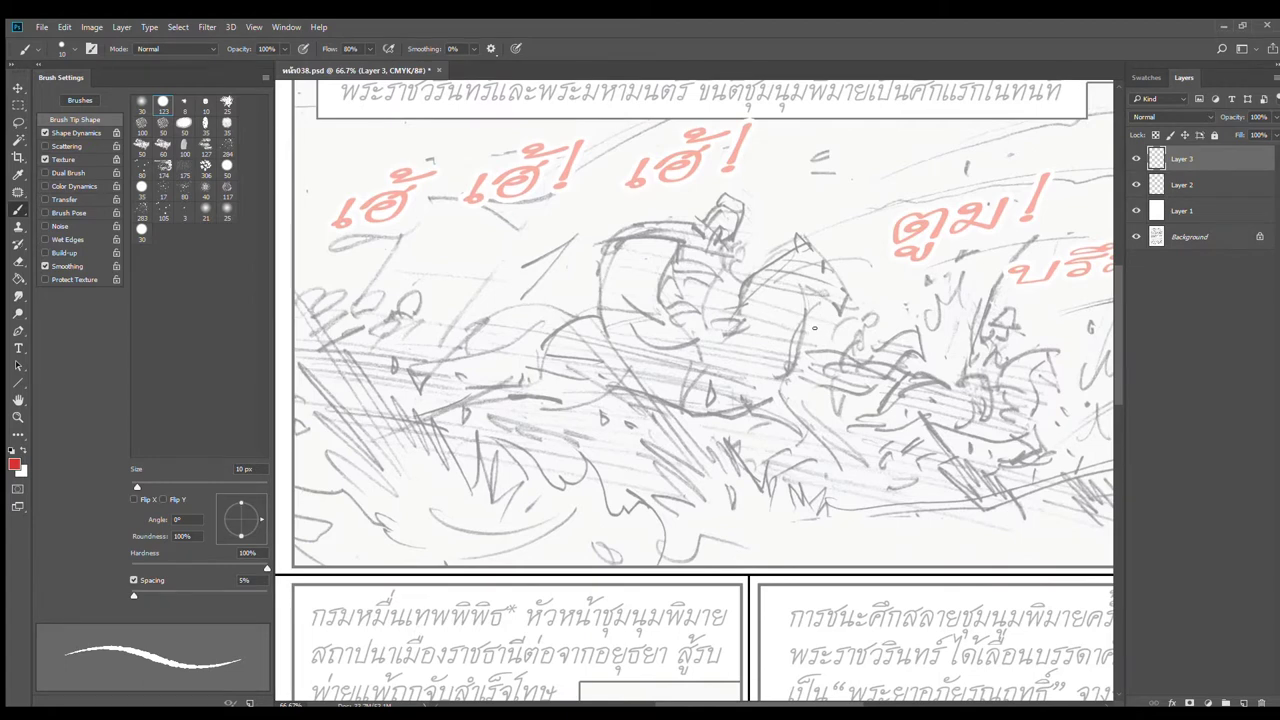
{"action": "left_click_drag", "start_coordinate": [817, 357], "coordinate": [799, 385]}
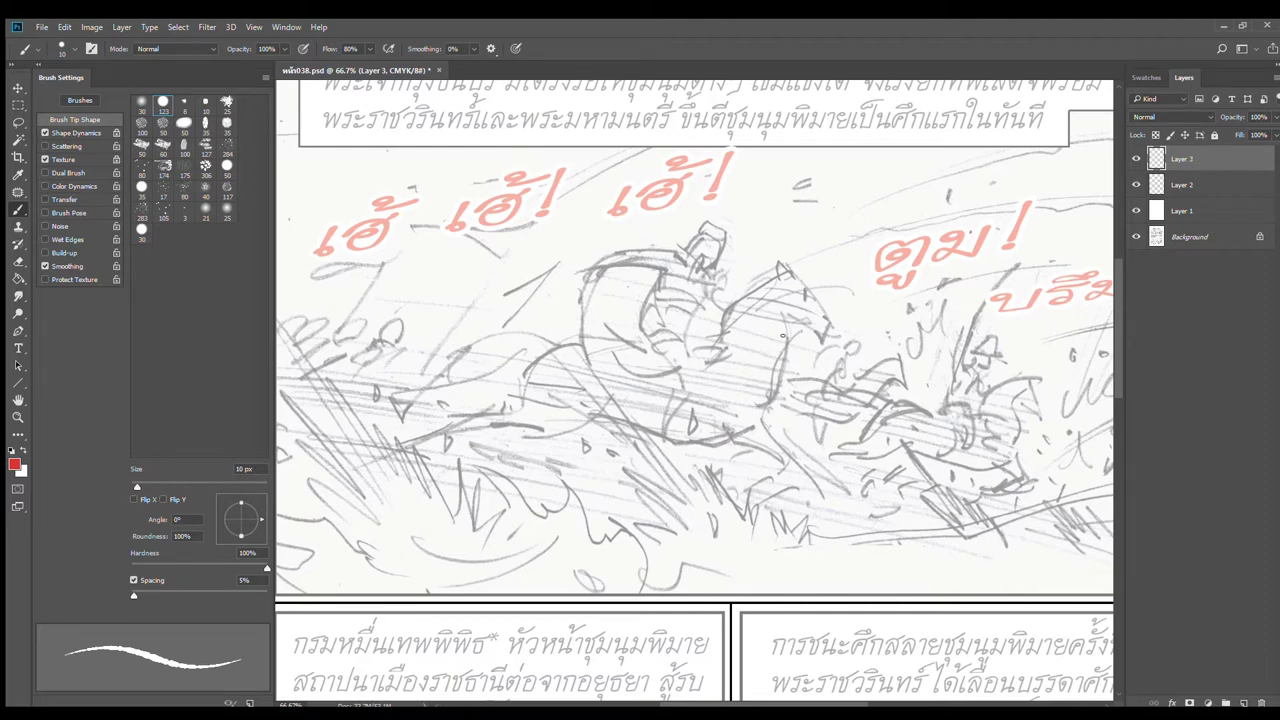
{"action": "left_click_drag", "start_coordinate": [770, 402], "coordinate": [785, 334]}
{"action": "left_click_drag", "start_coordinate": [768, 406], "coordinate": [762, 376]}
{"action": "left_click_drag", "start_coordinate": [695, 348], "coordinate": [712, 346]}
{"action": "left_click_drag", "start_coordinate": [707, 441], "coordinate": [751, 427]}
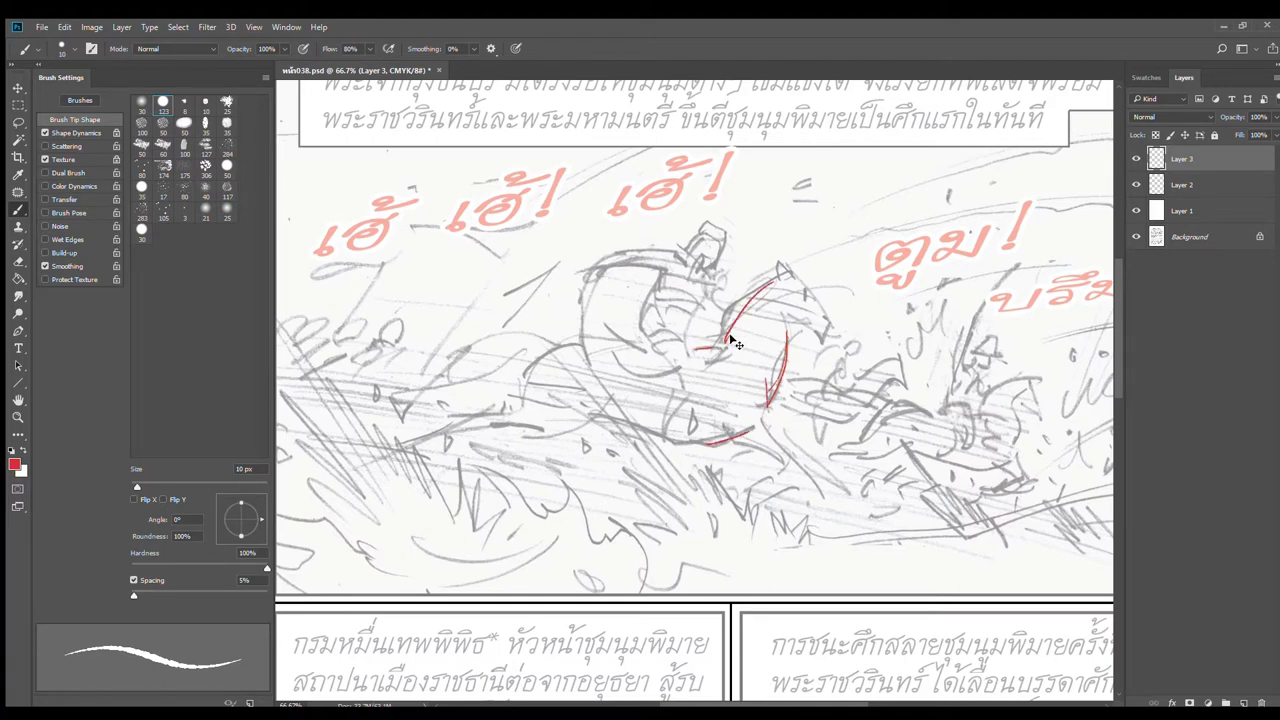
Step: Outline the horse's head and muzzle in red, erasing and redrawing the lower jaw line
{"action": "mouse_move", "coordinate": [720, 342]}
{"action": "left_mouse_down"}
{"action": "mouse_move", "coordinate": [779, 285]}
{"action": "mouse_move", "coordinate": [801, 321]}
{"action": "mouse_move", "coordinate": [812, 323]}
{"action": "mouse_move", "coordinate": [804, 288]}
{"action": "mouse_move", "coordinate": [825, 311]}
{"action": "mouse_move", "coordinate": [813, 296]}
{"action": "mouse_move", "coordinate": [822, 332]}
{"action": "mouse_move", "coordinate": [811, 289]}
{"action": "mouse_move", "coordinate": [822, 335]}
{"action": "left_mouse_up"}
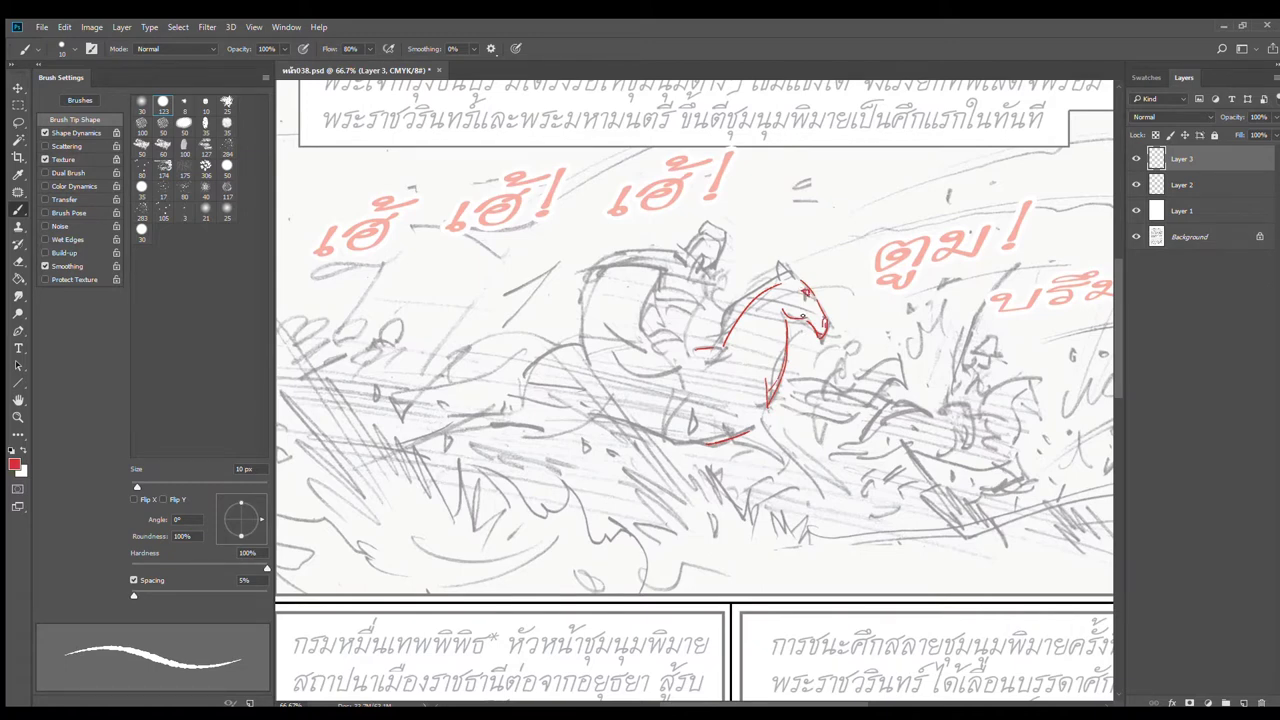
{"action": "left_click_drag", "start_coordinate": [790, 317], "coordinate": [808, 320]}
{"action": "key", "text": "e"}
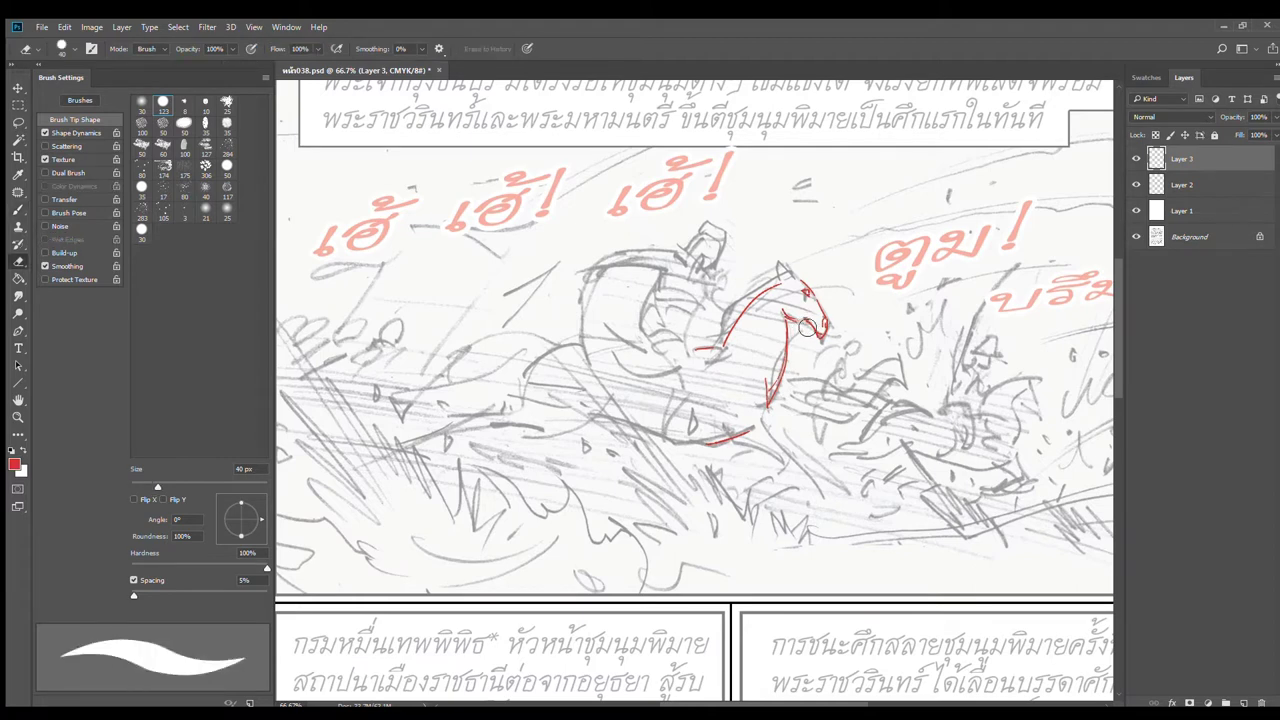
{"action": "key", "text": "b"}
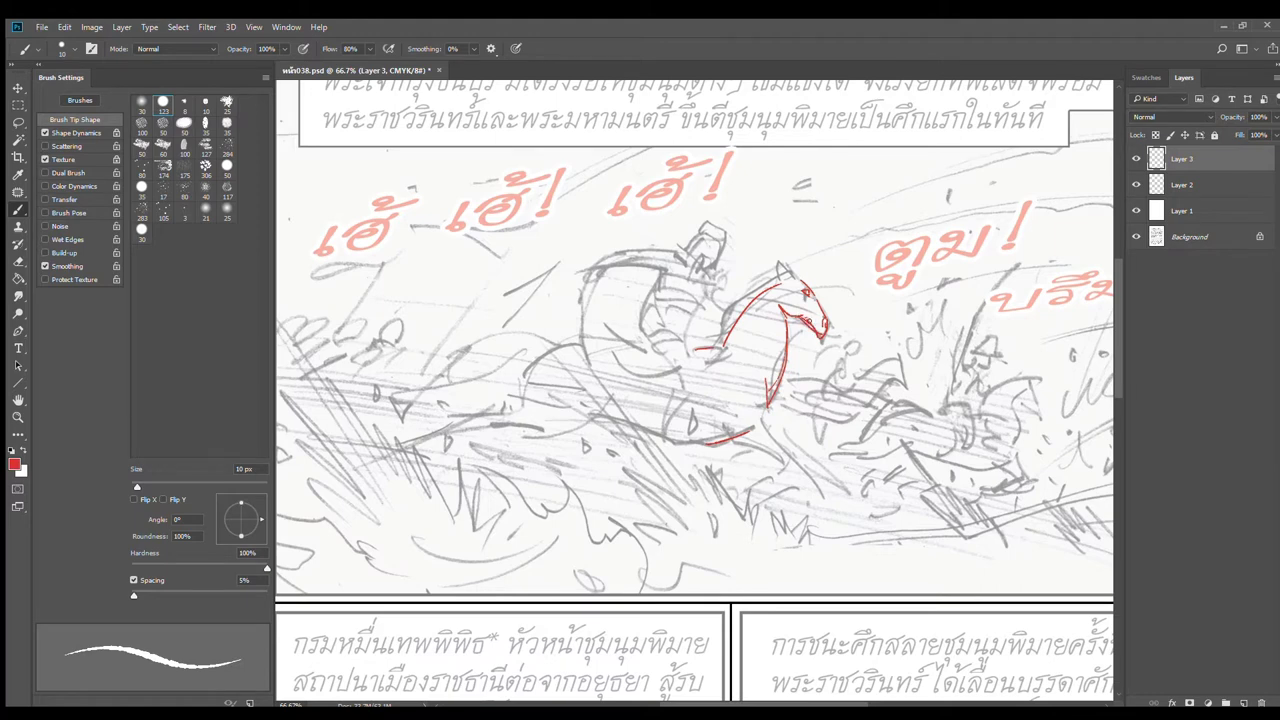
{"action": "key", "text": "e"}
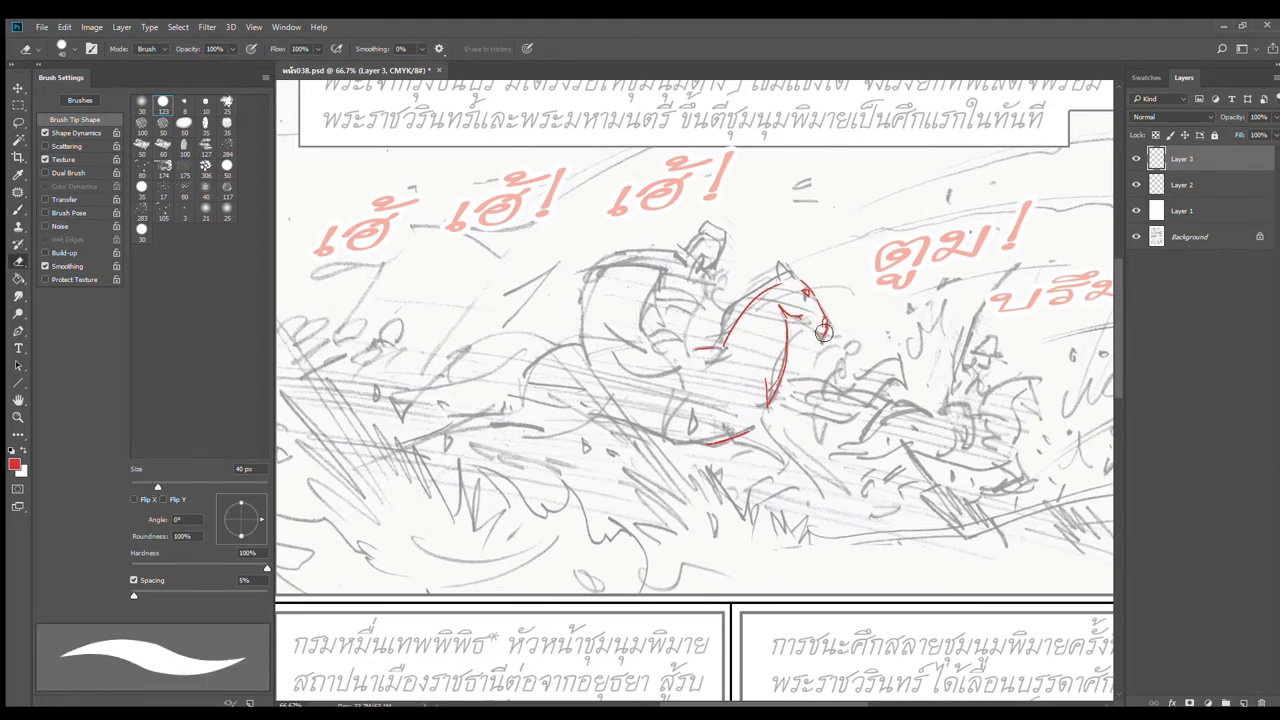
{"action": "key", "text": "b"}
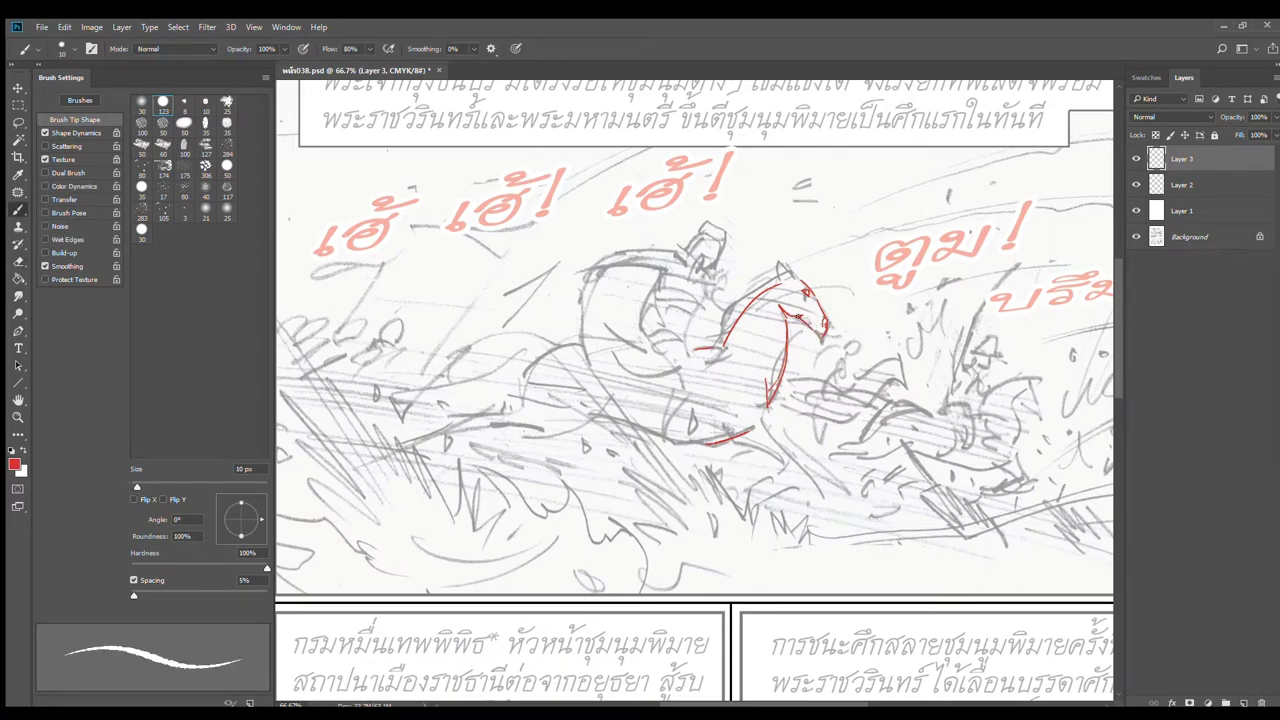
{"action": "left_click_drag", "start_coordinate": [815, 331], "coordinate": [805, 310]}
Step: Add the horse's ear and cheek line and join them to the top of the neck
{"action": "left_click", "coordinate": [790, 278]}
{"action": "left_click_drag", "start_coordinate": [781, 276], "coordinate": [787, 304]}
{"action": "left_click_drag", "start_coordinate": [800, 272], "coordinate": [764, 292]}
{"action": "left_click_drag", "start_coordinate": [770, 290], "coordinate": [760, 373]}
{"action": "key", "text": "ctrl+z"}
Step: Sketch the horse's shoulder and bent foreleg down to the hoof, marking the joints with small circles
{"action": "left_click_drag", "start_coordinate": [704, 348], "coordinate": [731, 347]}
{"action": "mouse_move", "coordinate": [721, 419]}
{"action": "left_mouse_down"}
{"action": "mouse_move", "coordinate": [728, 437]}
{"action": "mouse_move", "coordinate": [782, 456]}
{"action": "left_mouse_up"}
{"action": "key", "text": "ctrl+z"}
{"action": "left_click_drag", "start_coordinate": [771, 385], "coordinate": [765, 407]}
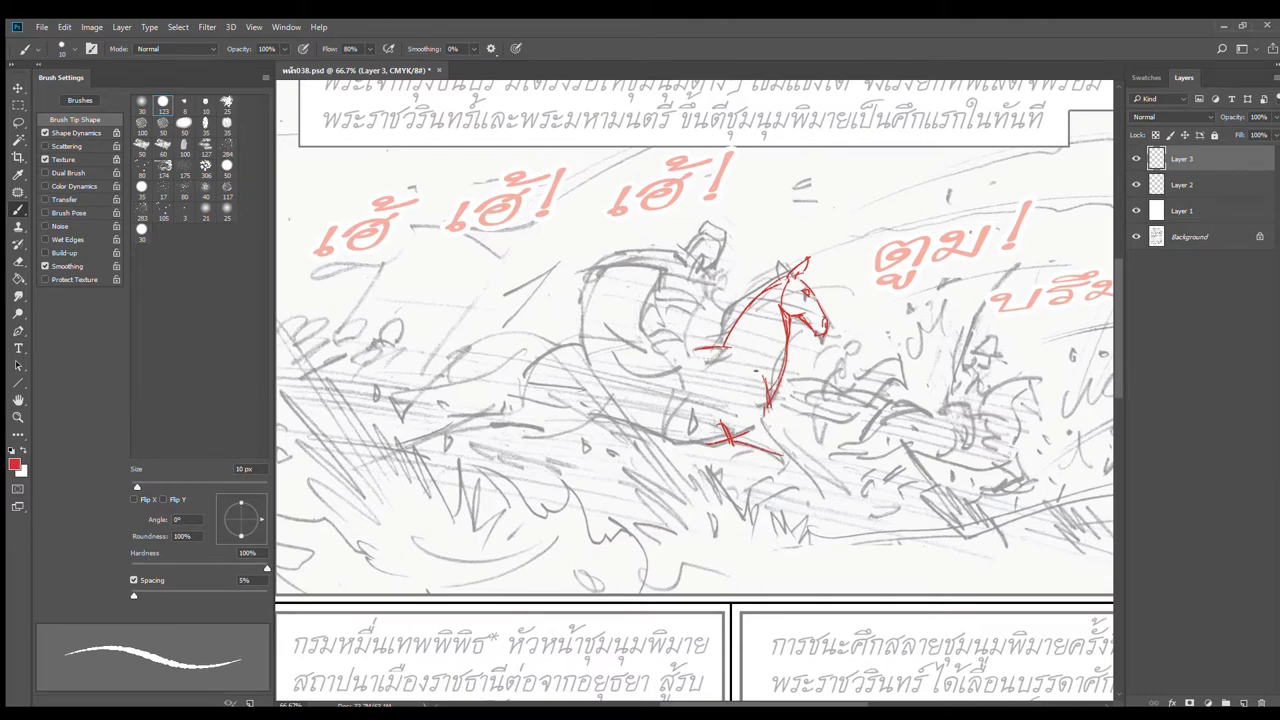
{"action": "left_click_drag", "start_coordinate": [748, 358], "coordinate": [766, 401]}
{"action": "mouse_move", "coordinate": [740, 369]}
{"action": "left_mouse_down"}
{"action": "mouse_move", "coordinate": [742, 424]}
{"action": "mouse_move", "coordinate": [782, 453]}
{"action": "mouse_move", "coordinate": [762, 418]}
{"action": "mouse_move", "coordinate": [808, 454]}
{"action": "mouse_move", "coordinate": [788, 448]}
{"action": "mouse_move", "coordinate": [799, 454]}
{"action": "mouse_move", "coordinate": [779, 467]}
{"action": "mouse_move", "coordinate": [801, 456]}
{"action": "mouse_move", "coordinate": [779, 454]}
{"action": "mouse_move", "coordinate": [738, 490]}
{"action": "left_mouse_up"}
{"action": "key", "text": "ctrl+z"}
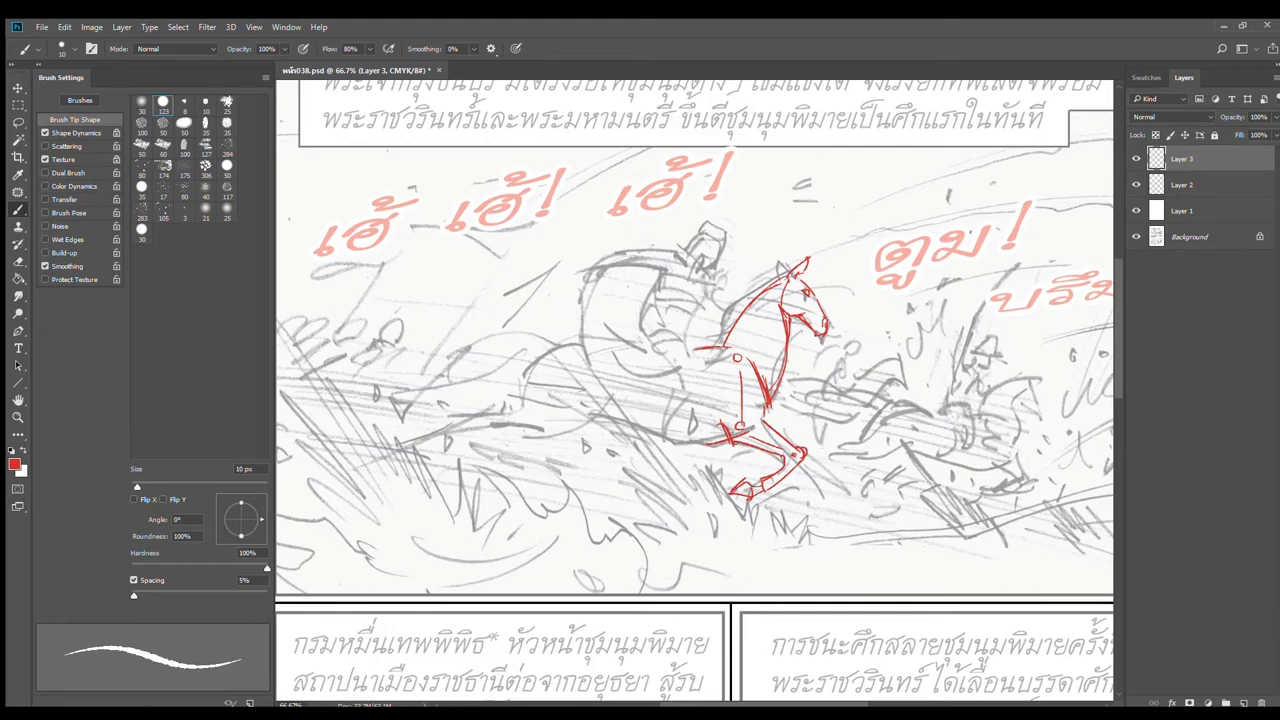
Step: Draw the horse's belly line back to the flank and indicate the rib cage with a curve and hatching
{"action": "left_click_drag", "start_coordinate": [720, 437], "coordinate": [642, 436]}
{"action": "left_click_drag", "start_coordinate": [637, 374], "coordinate": [680, 441]}
{"action": "key", "text": "ctrl+z"}
{"action": "mouse_move", "coordinate": [641, 375]}
{"action": "left_mouse_down"}
{"action": "mouse_move", "coordinate": [637, 400]}
{"action": "mouse_move", "coordinate": [685, 443]}
{"action": "mouse_move", "coordinate": [640, 404]}
{"action": "mouse_move", "coordinate": [678, 434]}
{"action": "mouse_move", "coordinate": [580, 414]}
{"action": "left_mouse_up"}
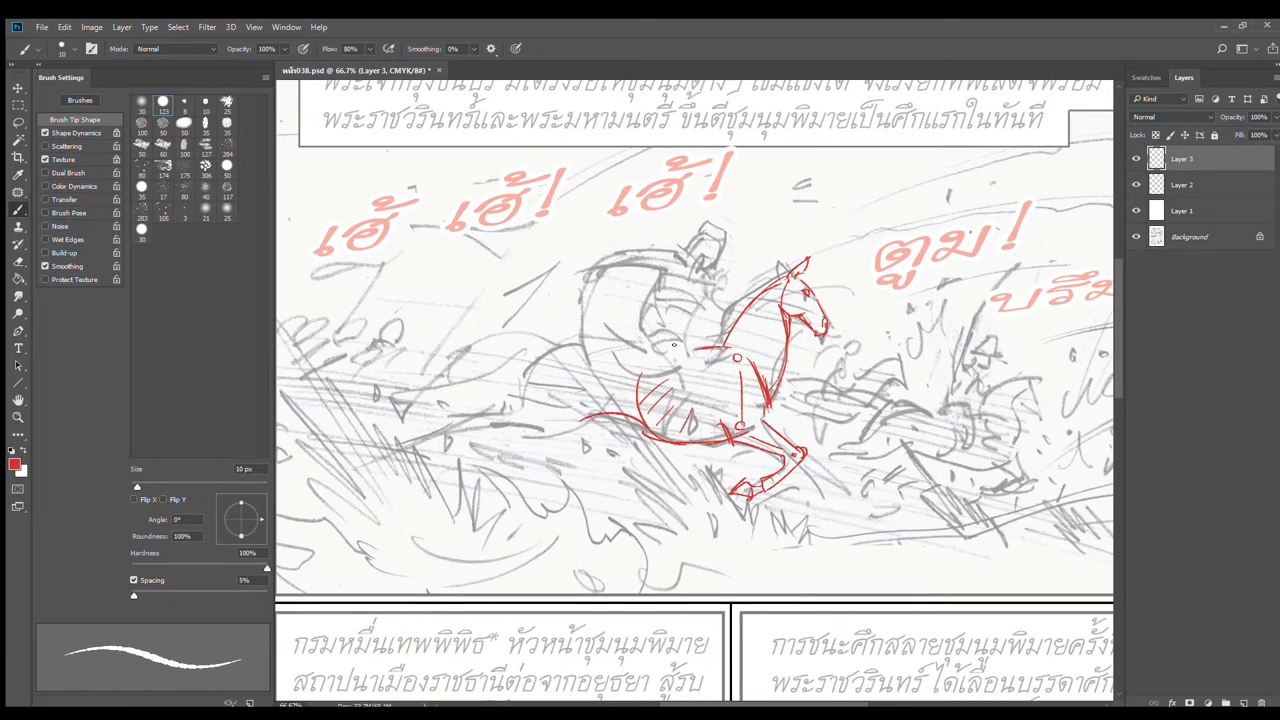
Step: Draw the horse's back, rounded rump and stretched hind leg down to the hoof, marking the hip and knee joints
{"action": "left_click_drag", "start_coordinate": [684, 348], "coordinate": [582, 336]}
{"action": "left_click_drag", "start_coordinate": [703, 348], "coordinate": [661, 353]}
{"action": "left_click_drag", "start_coordinate": [582, 337], "coordinate": [508, 394]}
{"action": "key", "text": "ctrl+z"}
{"action": "left_click_drag", "start_coordinate": [570, 340], "coordinate": [517, 413]}
{"action": "left_click_drag", "start_coordinate": [600, 405], "coordinate": [510, 444]}
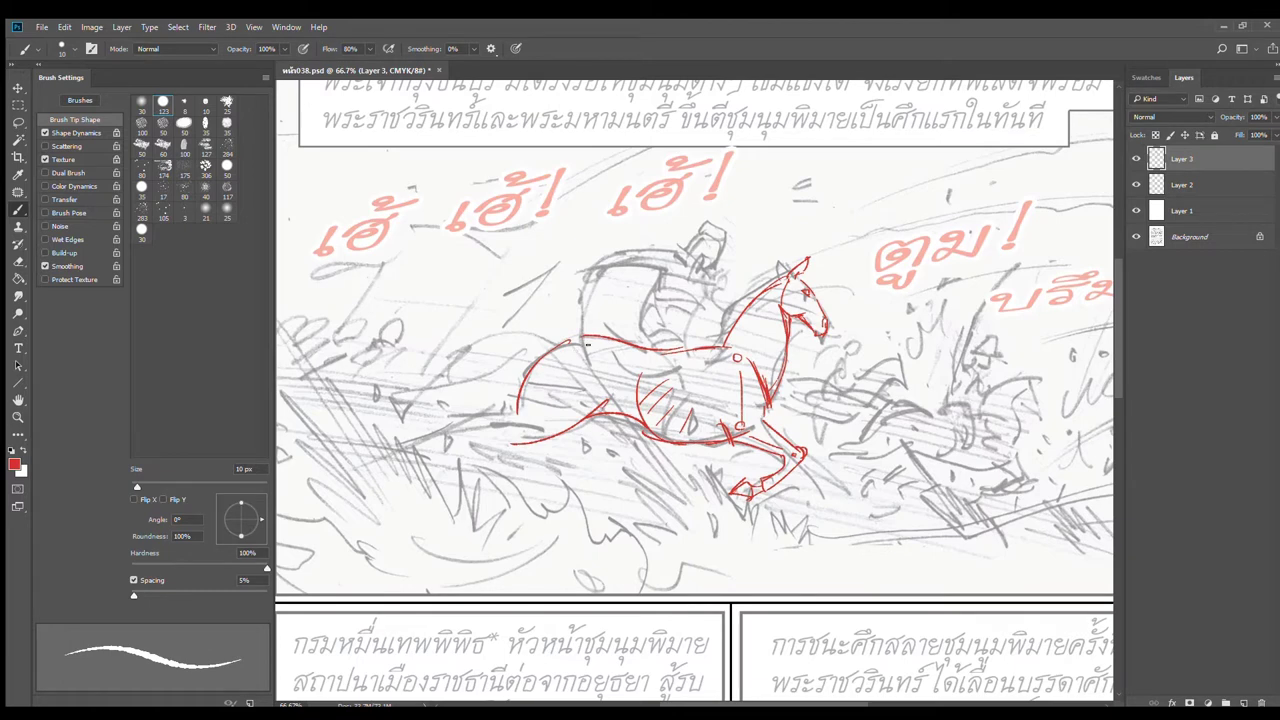
{"action": "mouse_move", "coordinate": [587, 346]}
{"action": "left_mouse_down"}
{"action": "mouse_move", "coordinate": [557, 419]}
{"action": "mouse_move", "coordinate": [676, 434]}
{"action": "mouse_move", "coordinate": [629, 404]}
{"action": "mouse_move", "coordinate": [617, 419]}
{"action": "mouse_move", "coordinate": [628, 421]}
{"action": "mouse_move", "coordinate": [598, 421]}
{"action": "mouse_move", "coordinate": [595, 394]}
{"action": "mouse_move", "coordinate": [563, 419]}
{"action": "mouse_move", "coordinate": [604, 414]}
{"action": "mouse_move", "coordinate": [545, 437]}
{"action": "left_mouse_up"}
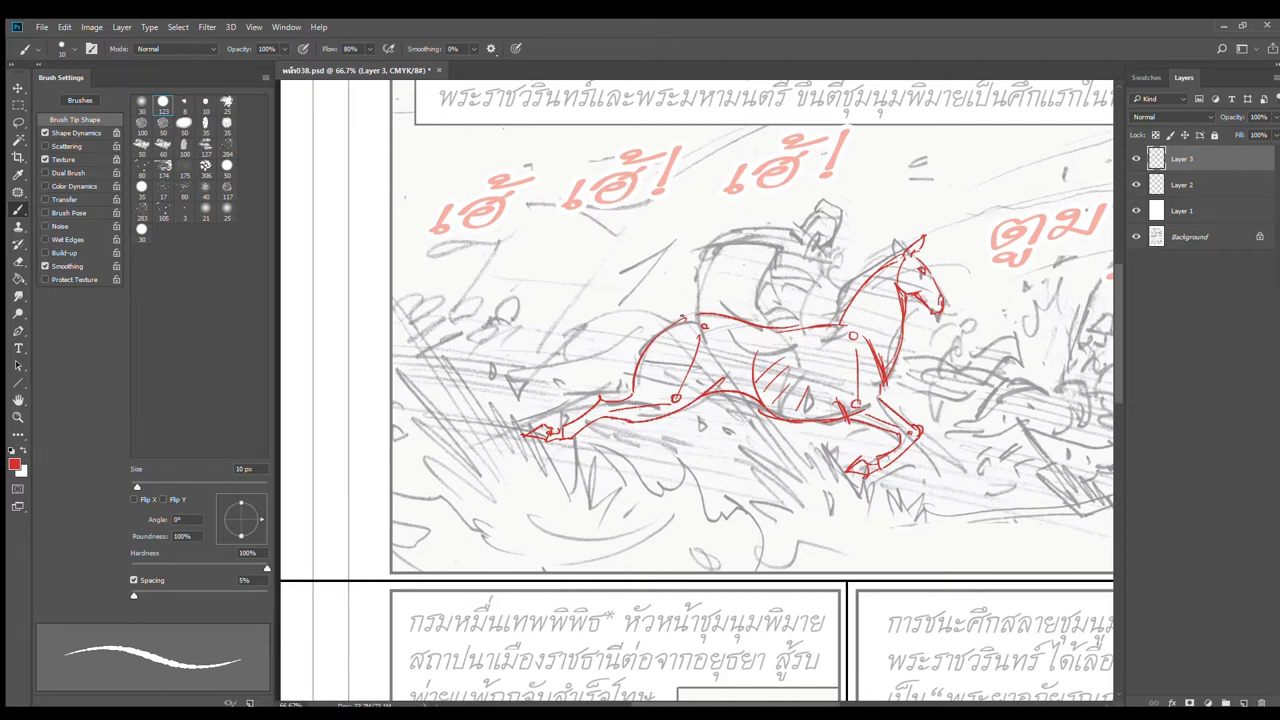
{"action": "left_click_drag", "start_coordinate": [619, 288], "coordinate": [678, 308]}
{"action": "key", "text": "ctrl+z"}
{"action": "key", "text": "ctrl+z"}
{"action": "key", "text": "ctrl+z"}
{"action": "mouse_move", "coordinate": [677, 315]}
{"action": "left_mouse_down"}
{"action": "mouse_move", "coordinate": [600, 326]}
{"action": "mouse_move", "coordinate": [674, 298]}
{"action": "mouse_move", "coordinate": [629, 270]}
{"action": "left_mouse_up"}
{"action": "key", "text": "ctrl+z"}
{"action": "key", "text": "ctrl+z"}
Step: Sketch the horse's tail streaming backward from the rump with several long wavy red strokes
{"action": "mouse_move", "coordinate": [679, 318]}
{"action": "left_mouse_down"}
{"action": "mouse_move", "coordinate": [613, 300]}
{"action": "mouse_move", "coordinate": [512, 346]}
{"action": "left_mouse_up"}
{"action": "left_click_drag", "start_coordinate": [666, 320], "coordinate": [538, 337]}
{"action": "left_click_drag", "start_coordinate": [632, 325], "coordinate": [507, 368]}
{"action": "left_click_drag", "start_coordinate": [628, 328], "coordinate": [492, 355]}
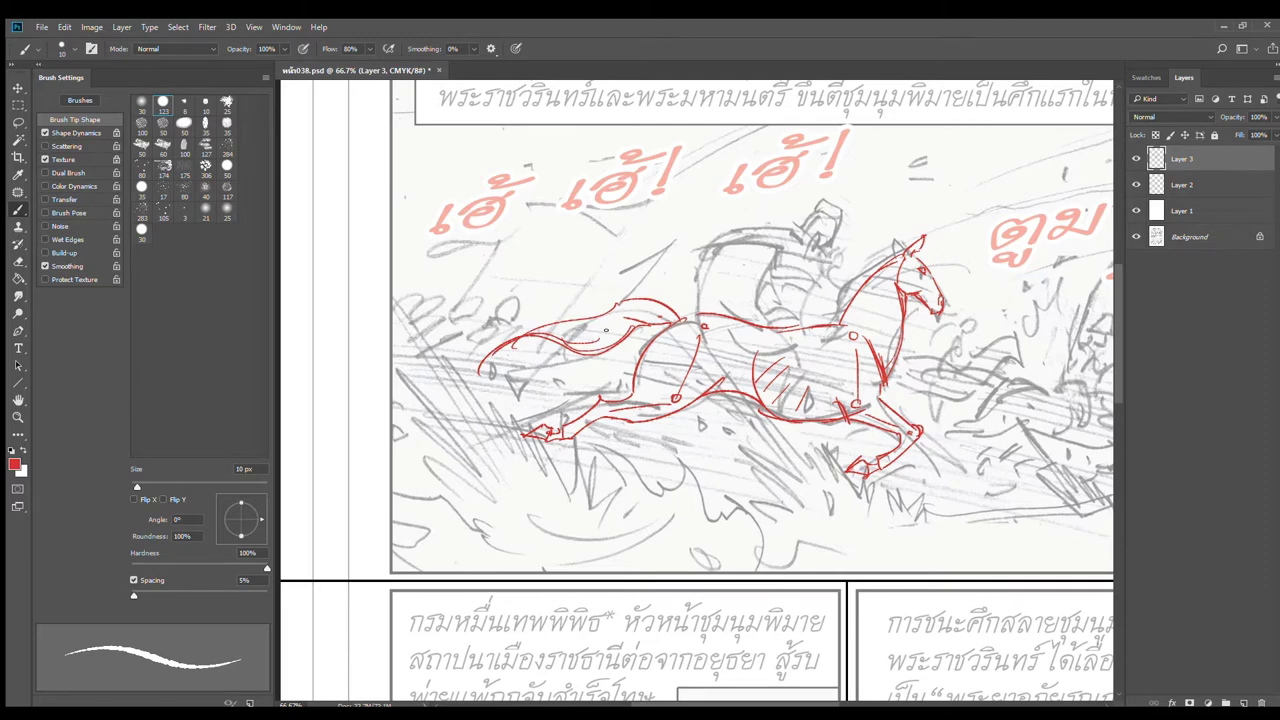
{"action": "left_click_drag", "start_coordinate": [626, 322], "coordinate": [516, 332]}
{"action": "left_click_drag", "start_coordinate": [608, 312], "coordinate": [498, 336]}
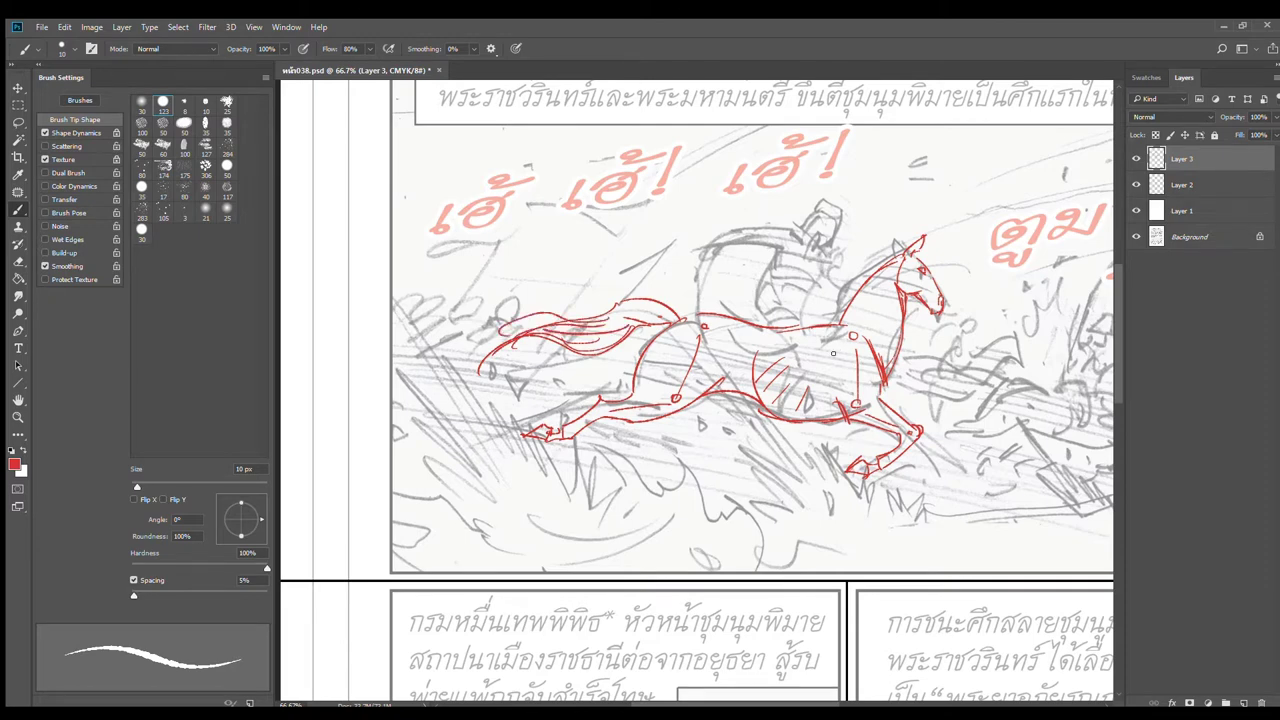
Step: Extend the horse's chest line down to meet the top of the bent foreleg
{"action": "left_click", "coordinate": [937, 427], "text": "ctrl"}
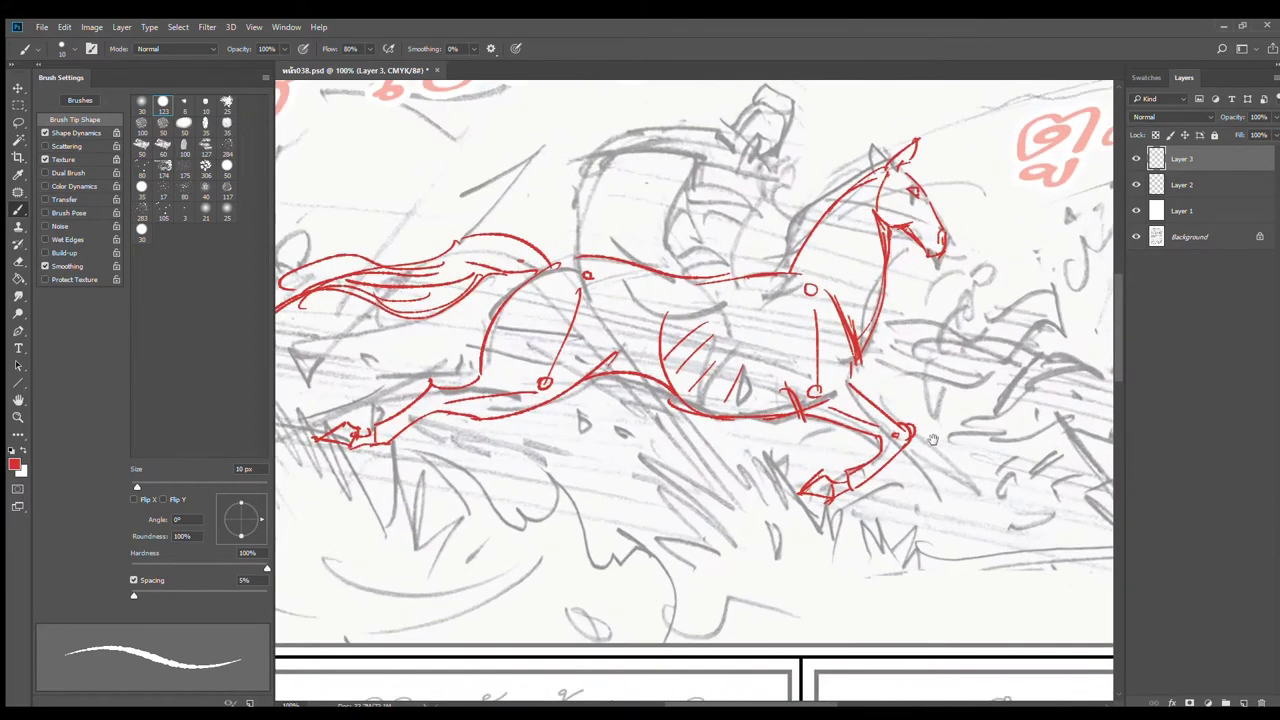
{"action": "left_click_drag", "start_coordinate": [903, 410], "coordinate": [852, 378]}
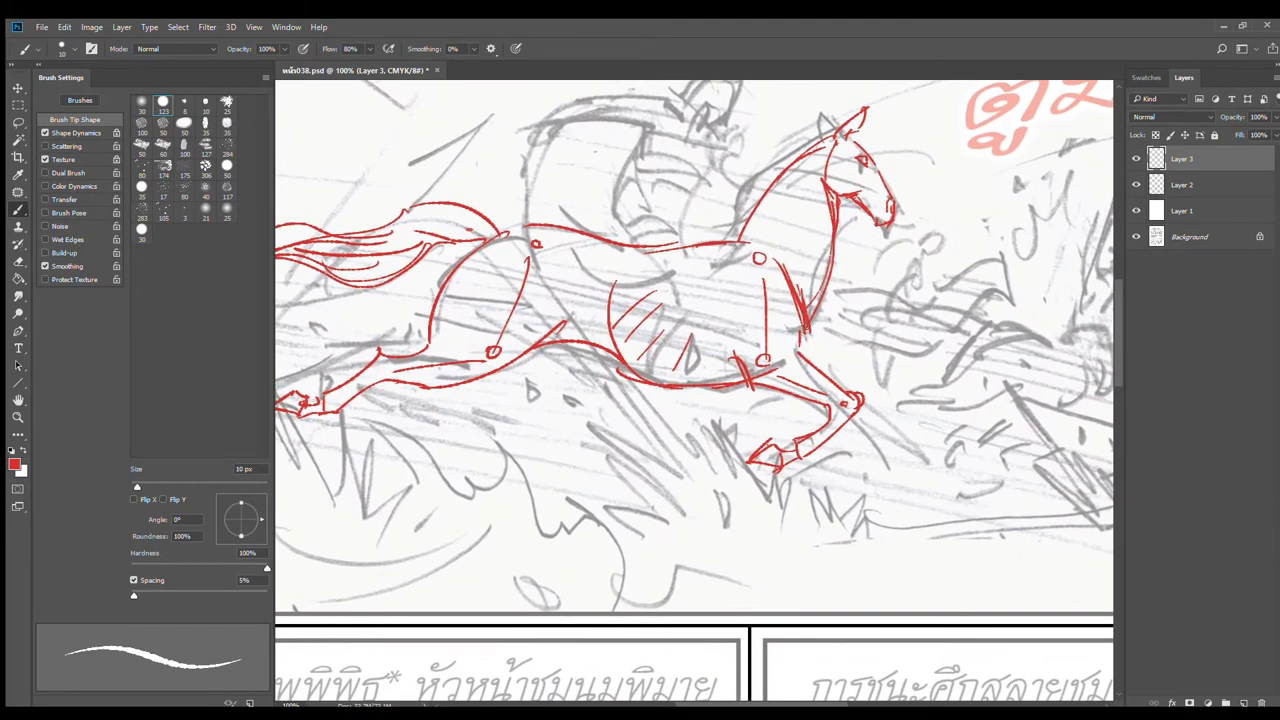
{"action": "left_click_drag", "start_coordinate": [807, 329], "coordinate": [801, 353]}
{"action": "scroll", "coordinate": [888, 396], "scroll_direction": "down", "scroll_amount": 1}
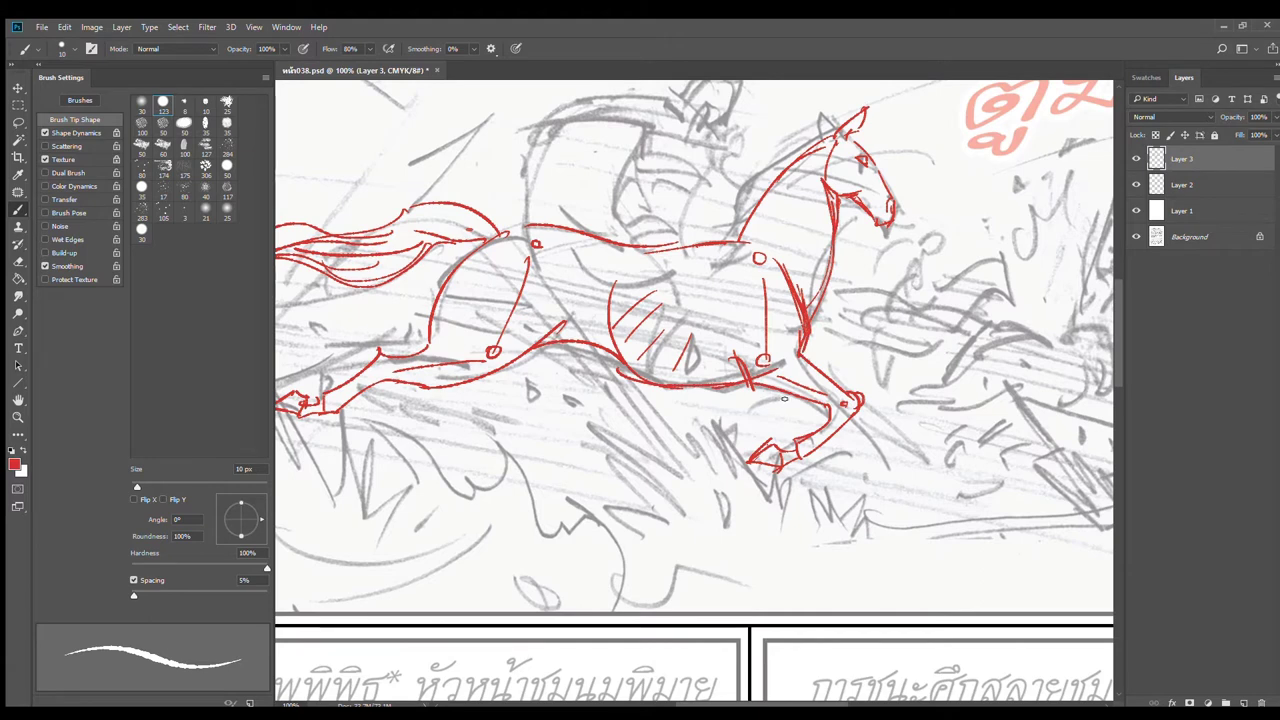
{"action": "scroll", "coordinate": [780, 392], "scroll_direction": "up", "scroll_amount": 1}
{"action": "scroll", "coordinate": [780, 390], "scroll_direction": "down", "scroll_amount": 1}
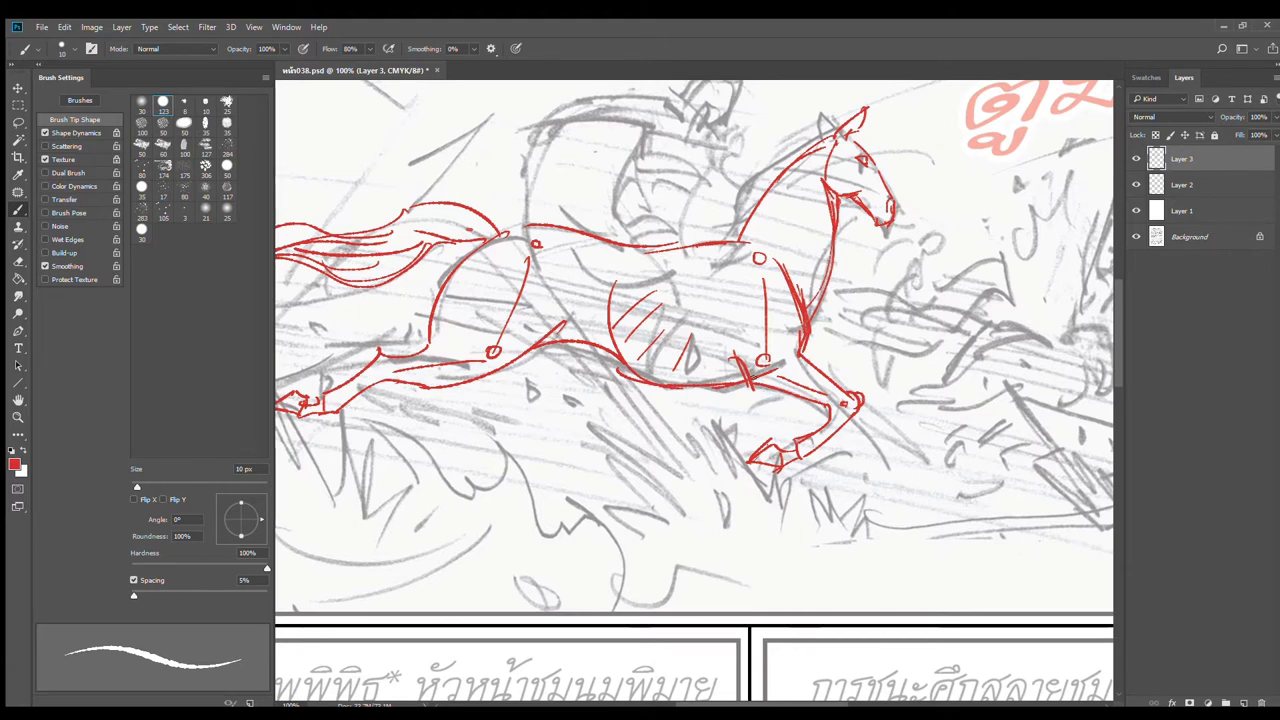
Step: Draw the horse's second foreleg reaching forward from the chest, bent at the knee and ending in a hoof
{"action": "scroll", "coordinate": [780, 390], "scroll_direction": "up", "scroll_amount": 1}
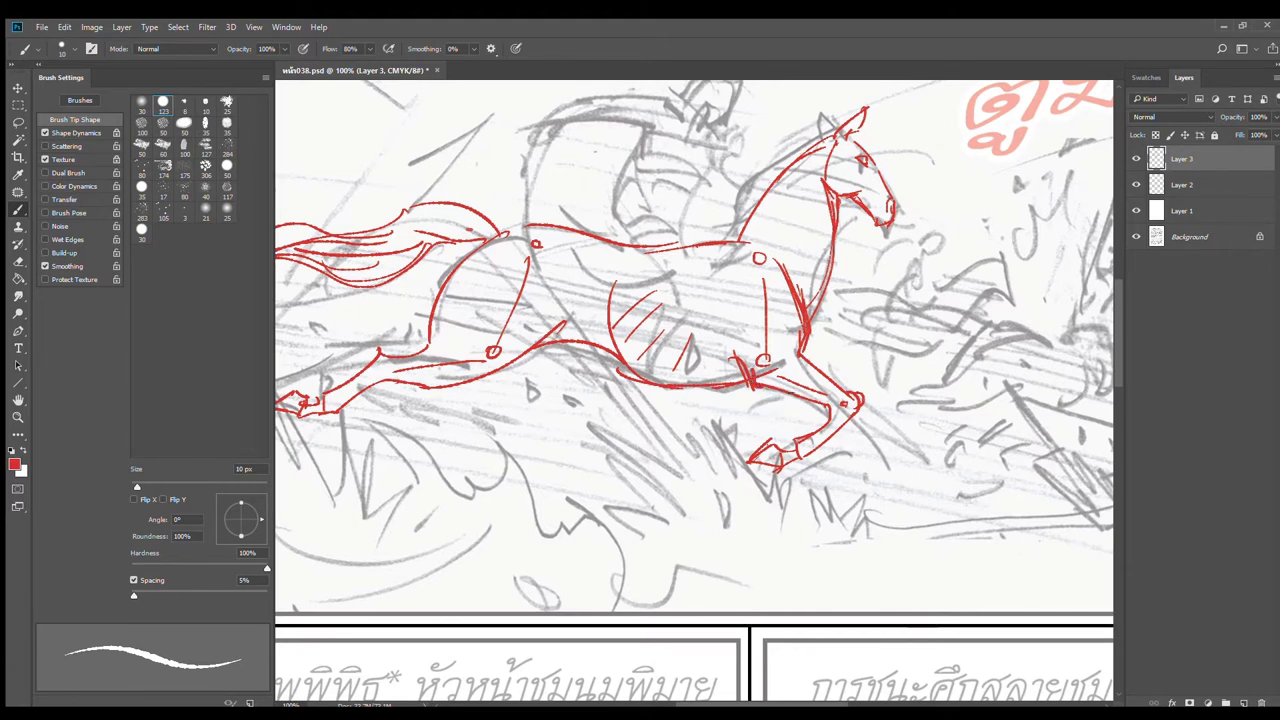
{"action": "left_click_drag", "start_coordinate": [792, 385], "coordinate": [795, 432]}
{"action": "key", "text": "ctrl+z"}
{"action": "mouse_move", "coordinate": [810, 344]}
{"action": "left_mouse_down"}
{"action": "mouse_move", "coordinate": [859, 348]}
{"action": "mouse_move", "coordinate": [897, 378]}
{"action": "left_mouse_up"}
{"action": "mouse_move", "coordinate": [835, 375]}
{"action": "left_mouse_down"}
{"action": "mouse_move", "coordinate": [884, 369]}
{"action": "mouse_move", "coordinate": [899, 378]}
{"action": "mouse_move", "coordinate": [903, 414]}
{"action": "left_mouse_up"}
{"action": "mouse_move", "coordinate": [870, 349]}
{"action": "left_mouse_down"}
{"action": "mouse_move", "coordinate": [896, 358]}
{"action": "mouse_move", "coordinate": [884, 412]}
{"action": "mouse_move", "coordinate": [901, 417]}
{"action": "mouse_move", "coordinate": [862, 454]}
{"action": "mouse_move", "coordinate": [876, 445]}
{"action": "left_mouse_up"}
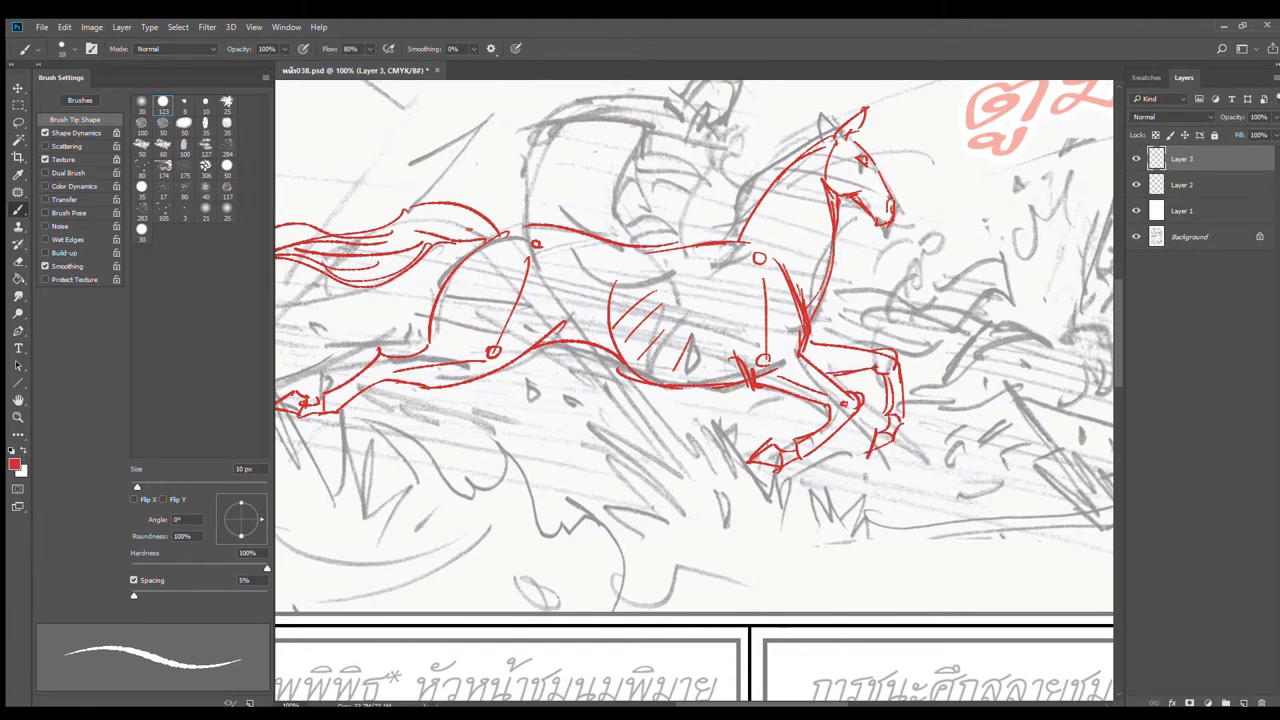
Step: Draw the horse's second hind leg beneath the belly, extending backward below the first one to its hoof
{"action": "left_click_drag", "start_coordinate": [694, 407], "coordinate": [809, 410]}
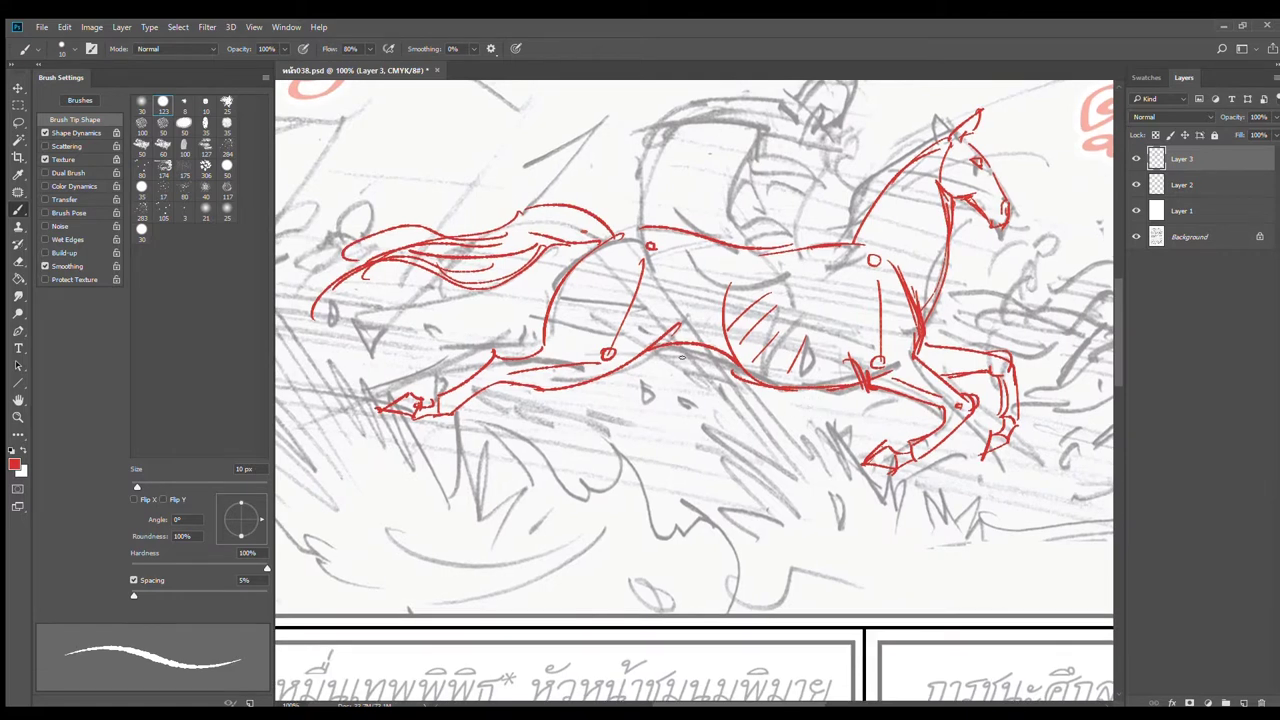
{"action": "mouse_move", "coordinate": [688, 348]}
{"action": "left_mouse_down"}
{"action": "mouse_move", "coordinate": [655, 387]}
{"action": "mouse_move", "coordinate": [616, 390]}
{"action": "mouse_move", "coordinate": [652, 391]}
{"action": "mouse_move", "coordinate": [581, 397]}
{"action": "mouse_move", "coordinate": [540, 430]}
{"action": "left_mouse_up"}
{"action": "mouse_move", "coordinate": [687, 350]}
{"action": "left_mouse_down"}
{"action": "mouse_move", "coordinate": [600, 405]}
{"action": "mouse_move", "coordinate": [561, 402]}
{"action": "mouse_move", "coordinate": [556, 422]}
{"action": "mouse_move", "coordinate": [536, 422]}
{"action": "mouse_move", "coordinate": [550, 410]}
{"action": "mouse_move", "coordinate": [511, 412]}
{"action": "mouse_move", "coordinate": [549, 408]}
{"action": "left_mouse_up"}
{"action": "scroll", "coordinate": [884, 436], "scroll_direction": "down", "scroll_amount": 1}
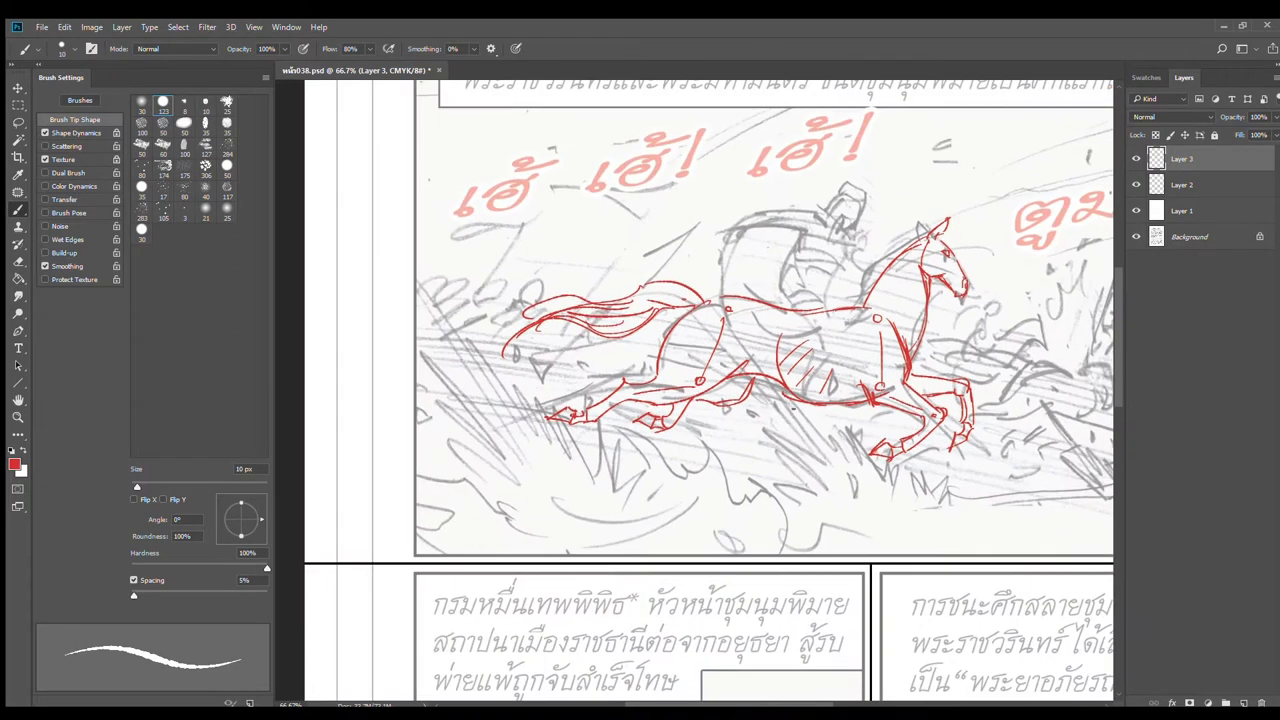
{"action": "key", "text": "e"}
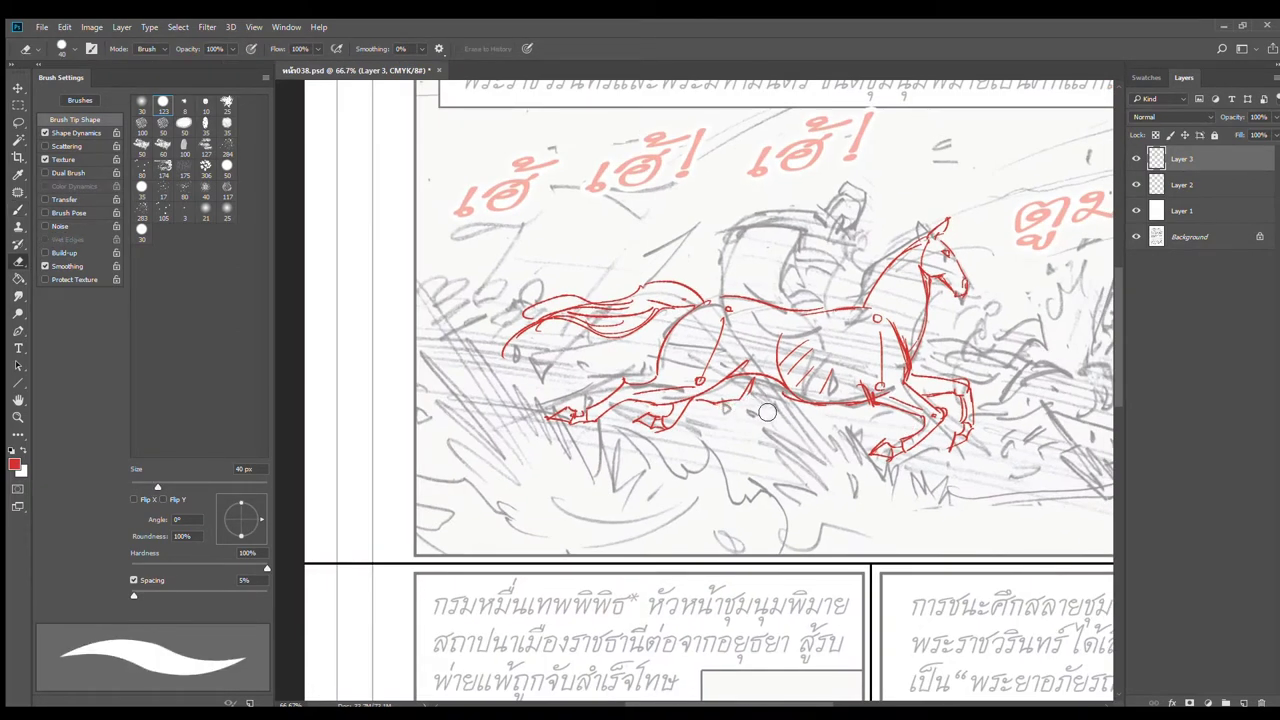
{"action": "key", "text": "b"}
Step: Draw the bridle on the horse's head with a noseband, a double cheek strap and a bit ring beside the mouth
{"action": "left_click_drag", "start_coordinate": [850, 363], "coordinate": [775, 398]}
{"action": "scroll", "coordinate": [902, 310], "scroll_direction": "up", "scroll_amount": 2}
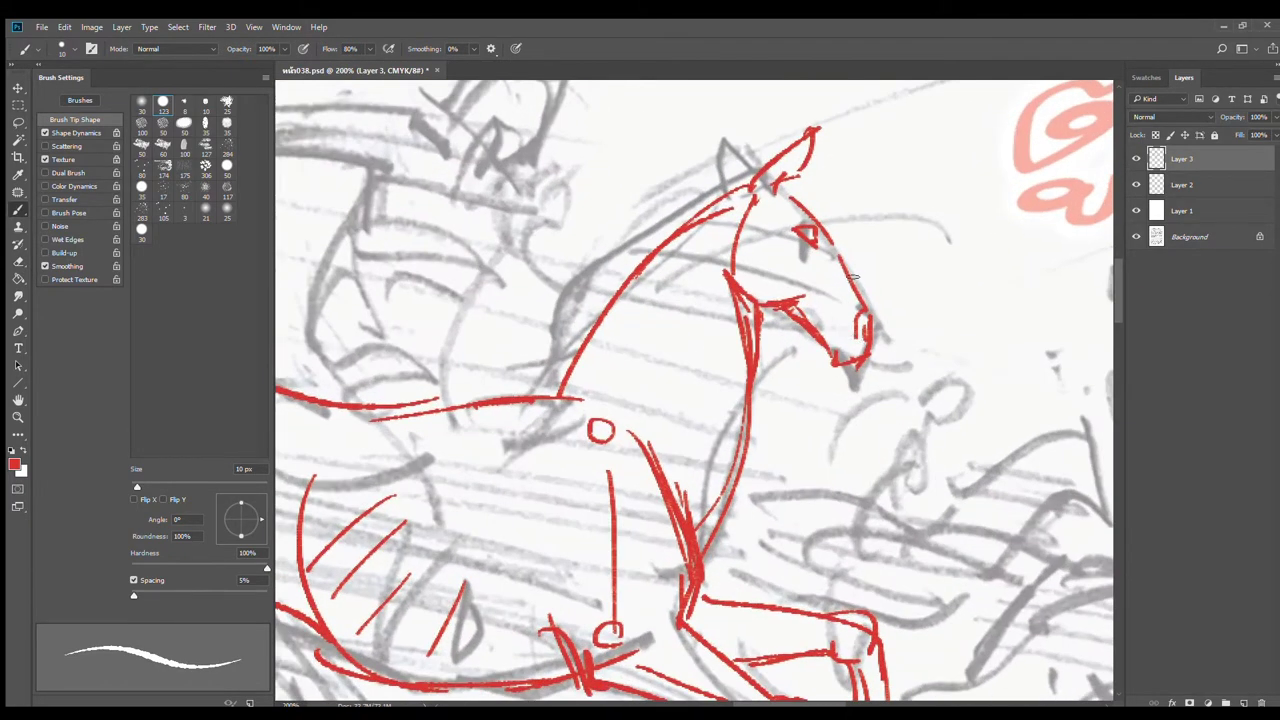
{"action": "left_click_drag", "start_coordinate": [855, 275], "coordinate": [798, 319]}
{"action": "key", "text": "ctrl+z"}
{"action": "left_click_drag", "start_coordinate": [857, 277], "coordinate": [790, 328]}
{"action": "left_click_drag", "start_coordinate": [856, 290], "coordinate": [808, 320]}
{"action": "left_click_drag", "start_coordinate": [752, 190], "coordinate": [750, 294]}
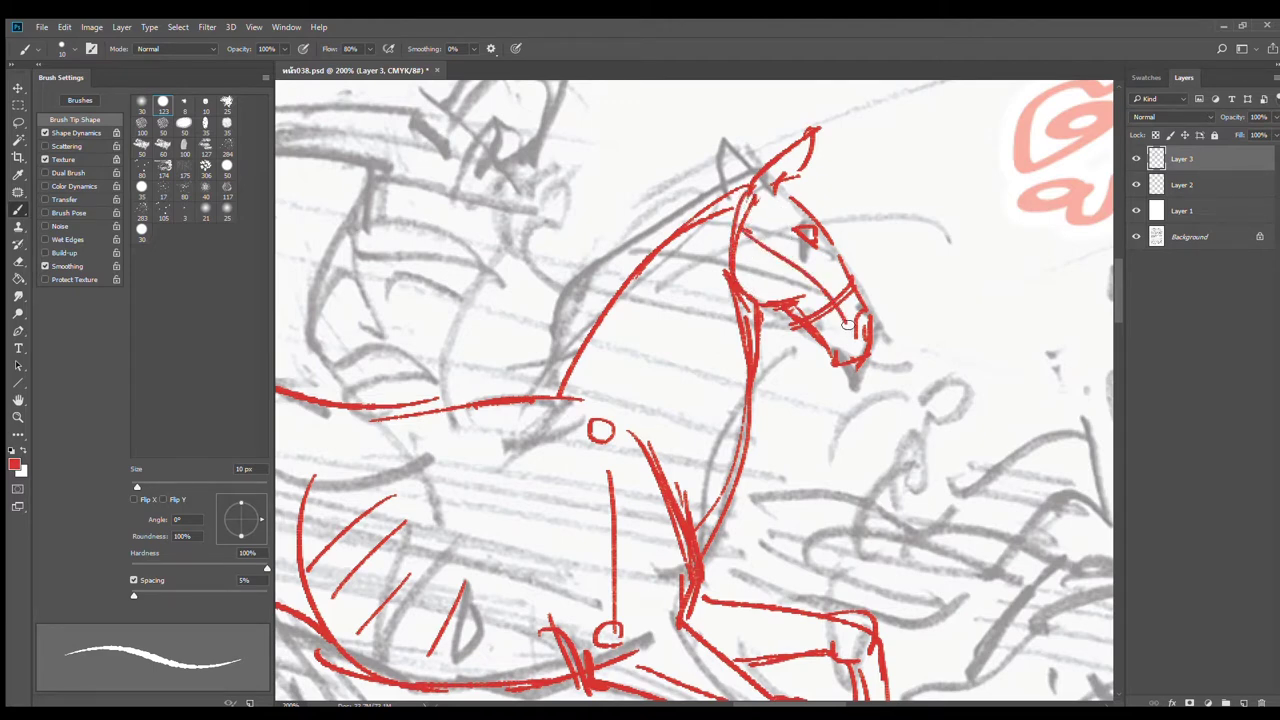
{"action": "left_click_drag", "start_coordinate": [744, 240], "coordinate": [826, 298]}
{"action": "key", "text": "ctrl+z"}
{"action": "left_click_drag", "start_coordinate": [743, 239], "coordinate": [821, 301]}
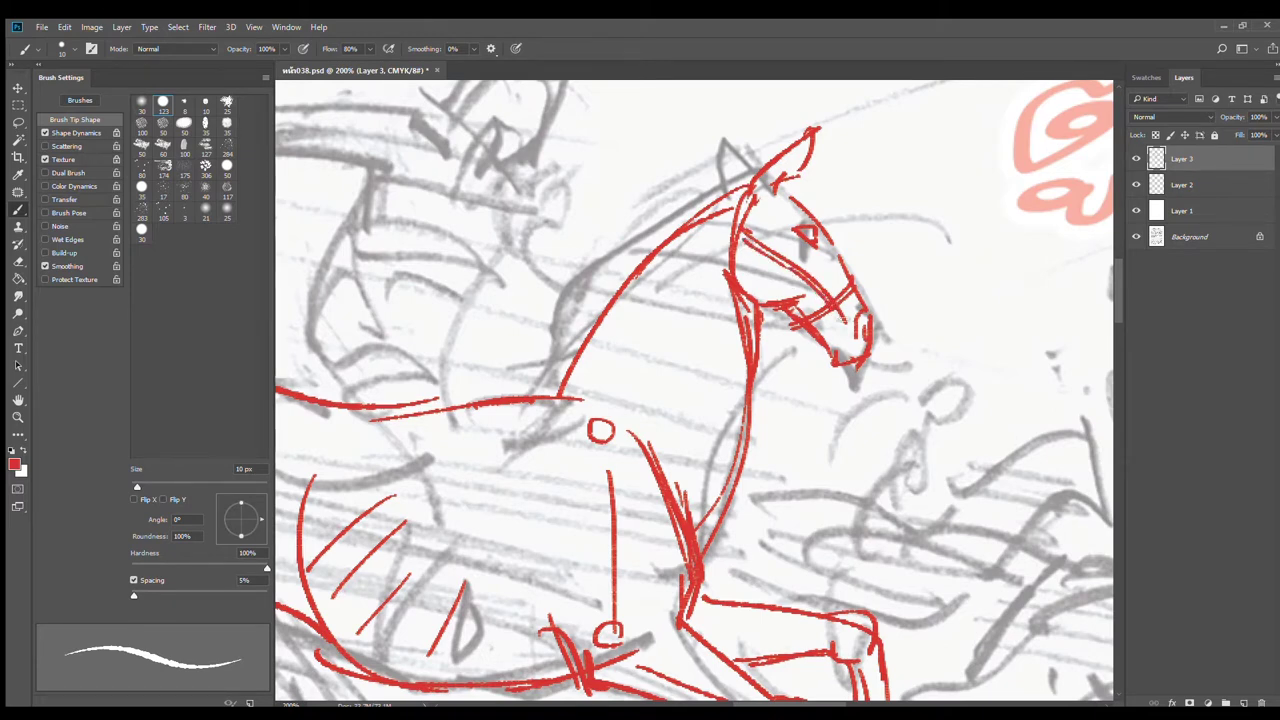
{"action": "left_click_drag", "start_coordinate": [848, 312], "coordinate": [841, 340]}
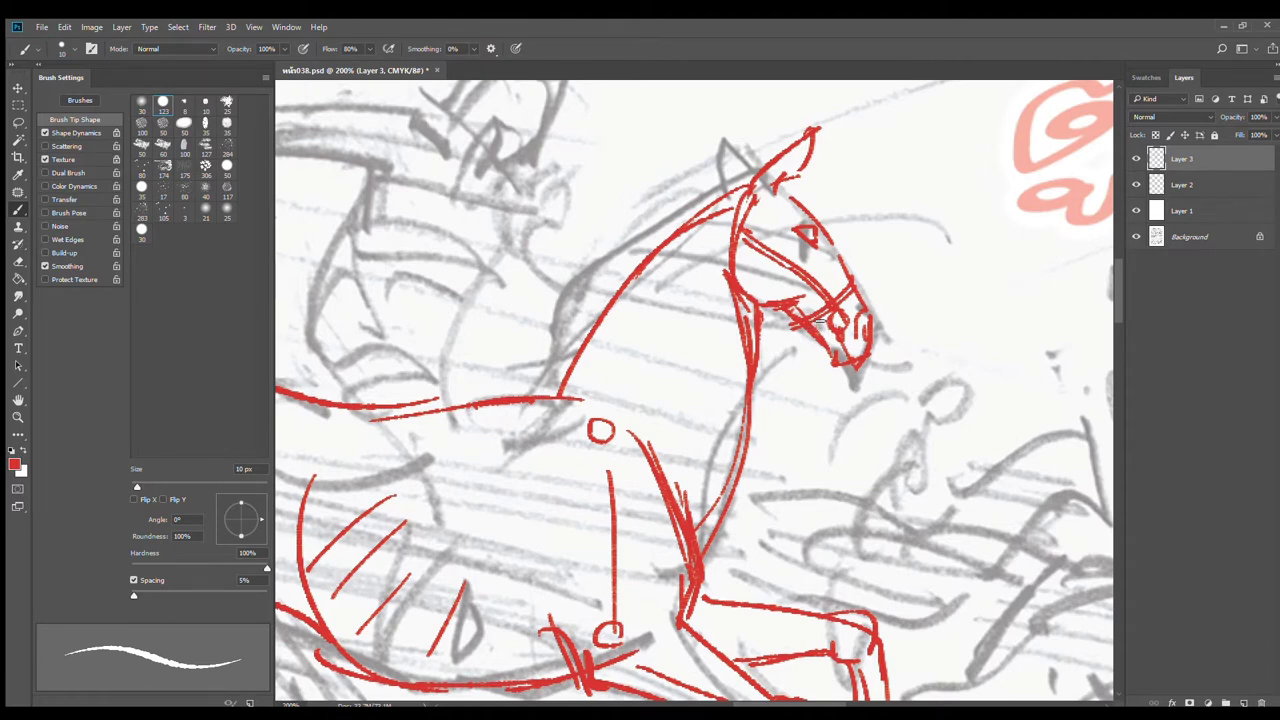
Step: Draw the reins curving from the bit back across the neck, and add the bridle's browband below the ear
{"action": "left_click_drag", "start_coordinate": [828, 320], "coordinate": [575, 280]}
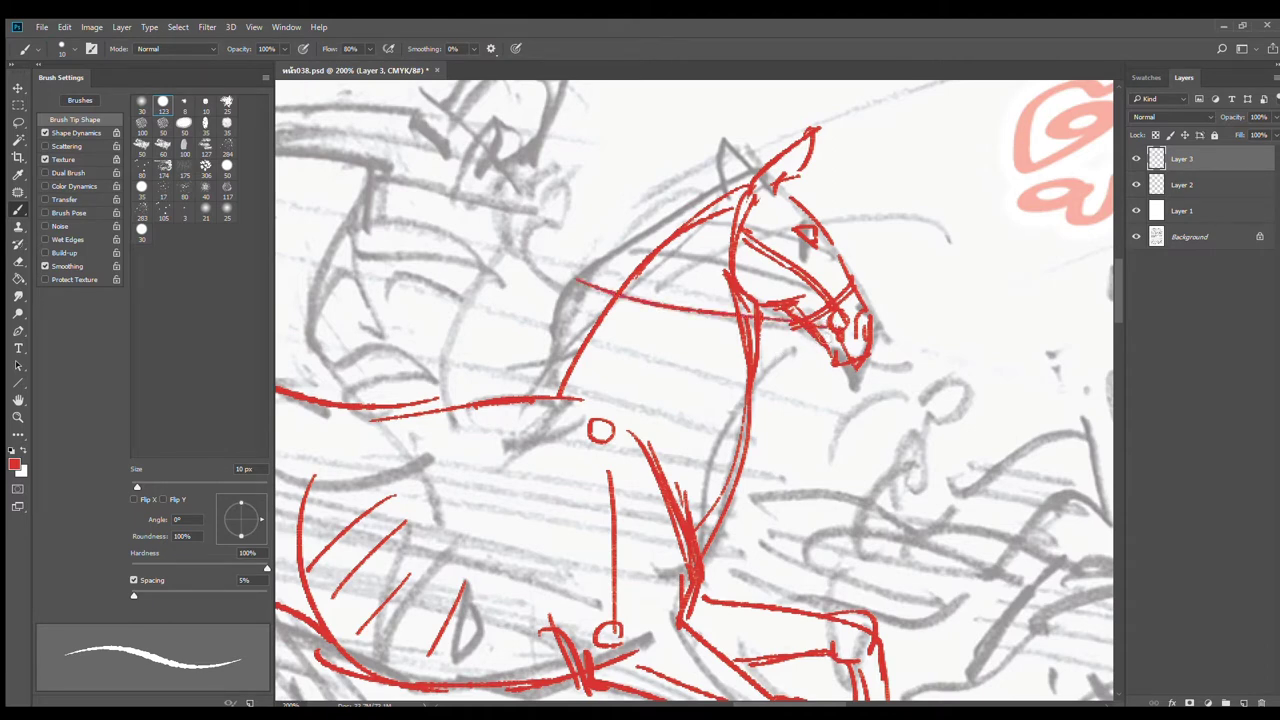
{"action": "left_click_drag", "start_coordinate": [828, 328], "coordinate": [638, 312]}
{"action": "key", "text": "ctrl+z"}
{"action": "left_click_drag", "start_coordinate": [541, 243], "coordinate": [755, 318]}
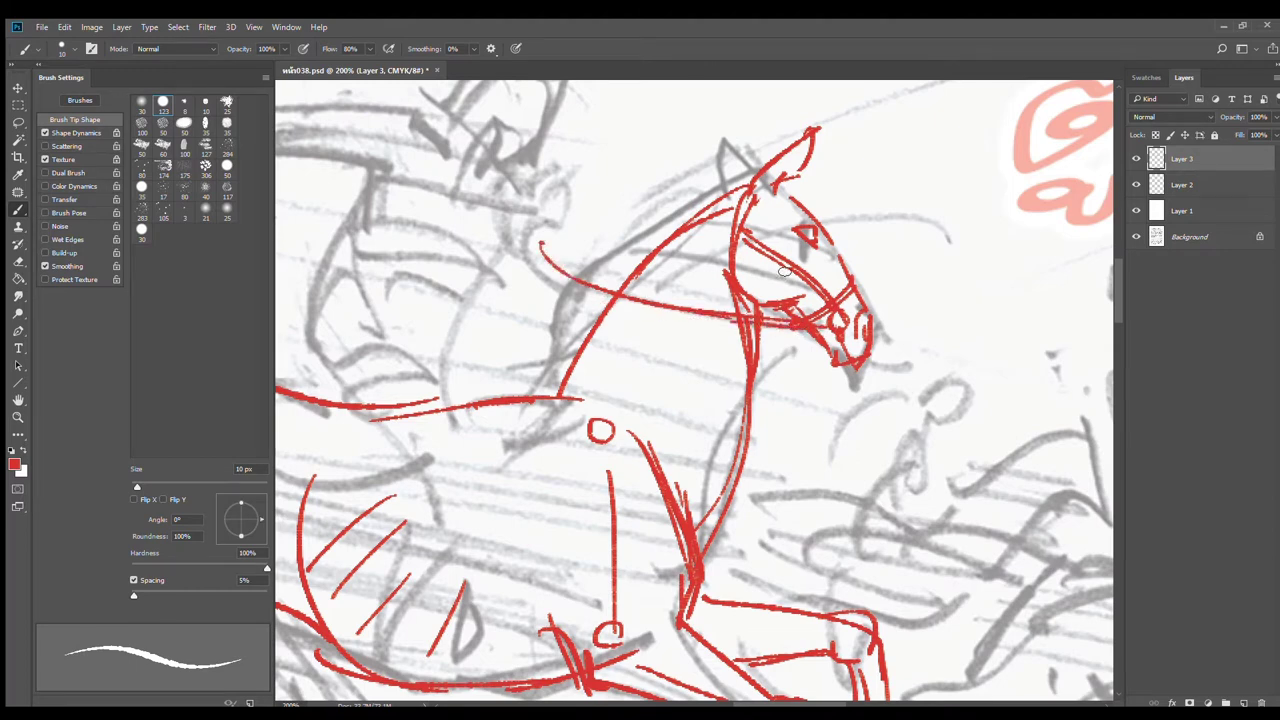
{"action": "mouse_move", "coordinate": [795, 200]}
{"action": "left_mouse_down"}
{"action": "mouse_move", "coordinate": [740, 236]}
{"action": "mouse_move", "coordinate": [745, 226]}
{"action": "left_mouse_up"}
Step: Sketch the saddle on the horse's back with a raised pommel and cantle, a curved seat and a double-lined lower edge
{"action": "left_click", "coordinate": [805, 358], "text": "alt"}
{"action": "left_click", "coordinate": [805, 361], "text": "alt"}
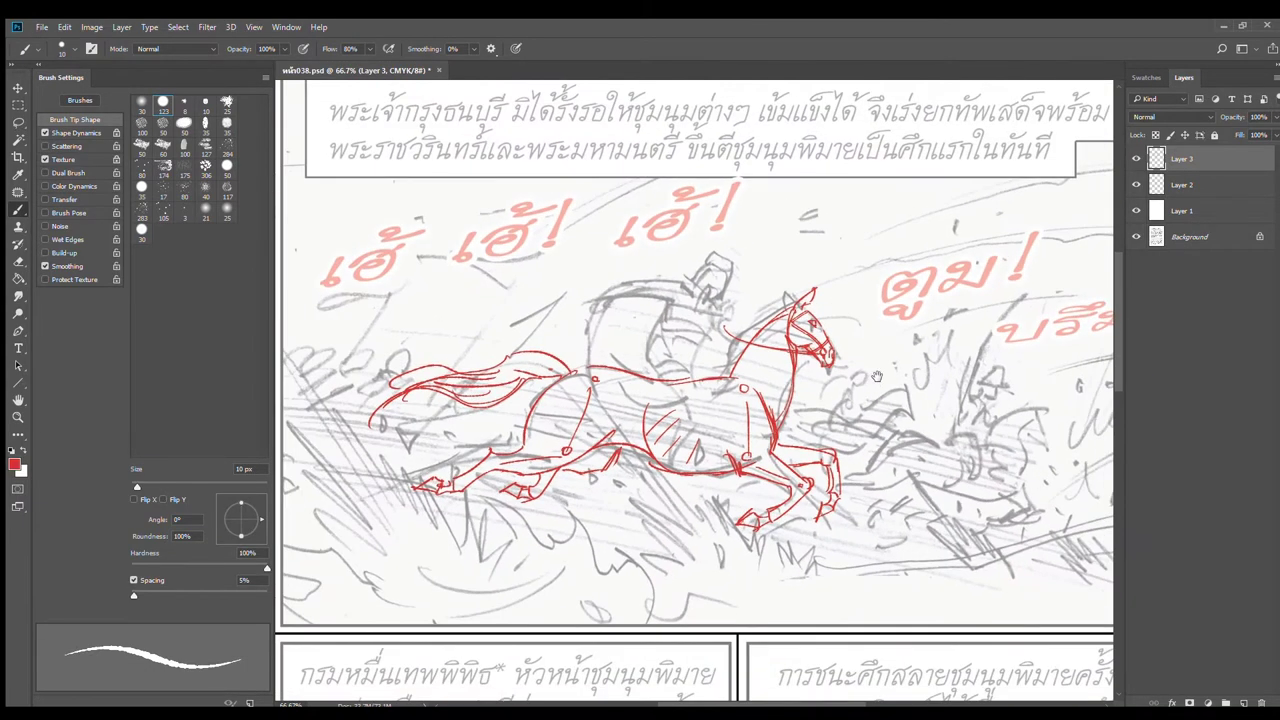
{"action": "left_click", "coordinate": [703, 390], "text": "ctrl"}
{"action": "left_click", "coordinate": [703, 390], "text": "ctrl"}
{"action": "mouse_move", "coordinate": [691, 356]}
{"action": "left_mouse_down"}
{"action": "mouse_move", "coordinate": [722, 321]}
{"action": "mouse_move", "coordinate": [716, 382]}
{"action": "left_mouse_up"}
{"action": "left_click_drag", "start_coordinate": [731, 322], "coordinate": [728, 345]}
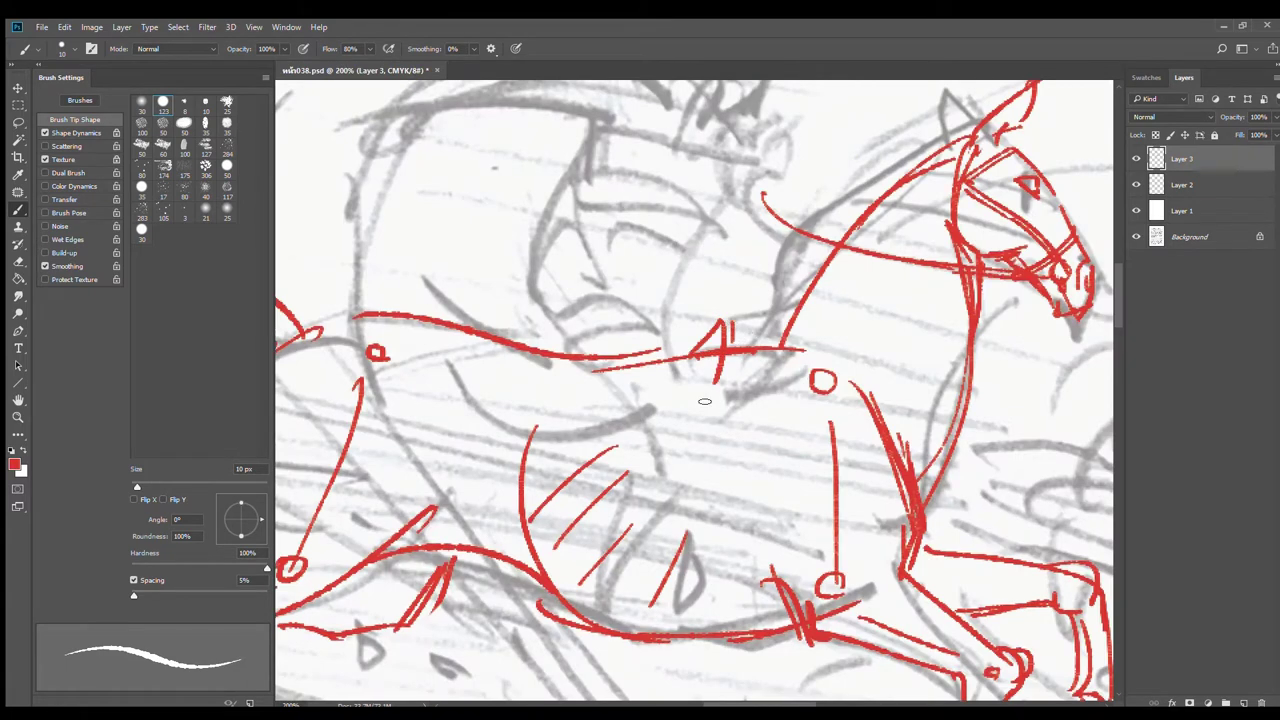
{"action": "mouse_move", "coordinate": [484, 308]}
{"action": "left_mouse_down"}
{"action": "mouse_move", "coordinate": [488, 388]}
{"action": "mouse_move", "coordinate": [520, 402]}
{"action": "mouse_move", "coordinate": [700, 410]}
{"action": "left_mouse_up"}
{"action": "mouse_move", "coordinate": [484, 298]}
{"action": "left_mouse_down"}
{"action": "mouse_move", "coordinate": [543, 329]}
{"action": "mouse_move", "coordinate": [687, 329]}
{"action": "mouse_move", "coordinate": [730, 312]}
{"action": "left_mouse_up"}
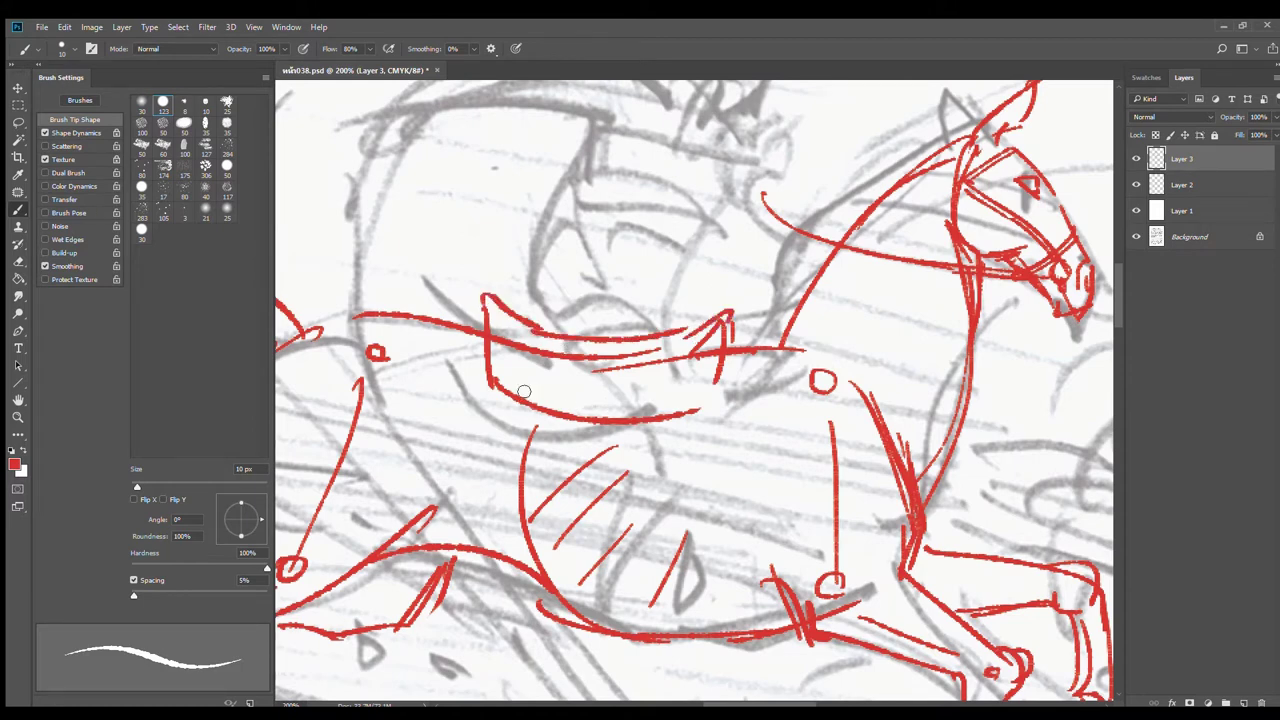
{"action": "mouse_move", "coordinate": [500, 320]}
{"action": "left_mouse_down"}
{"action": "mouse_move", "coordinate": [513, 375]}
{"action": "mouse_move", "coordinate": [663, 403]}
{"action": "mouse_move", "coordinate": [712, 391]}
{"action": "left_mouse_up"}
{"action": "left_click_drag", "start_coordinate": [746, 469], "coordinate": [774, 393]}
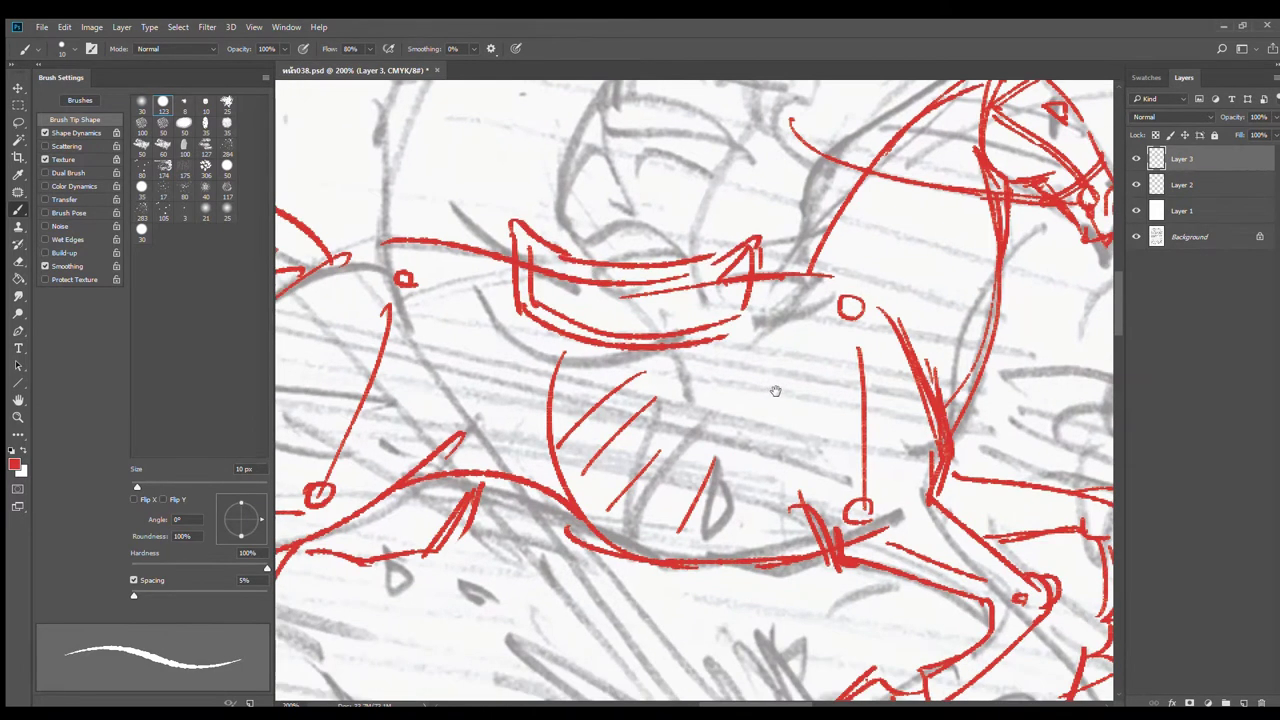
Step: Circle the two character titles in the caption, with an arrow from the first to the rider, and undo these marks
{"action": "left_click", "coordinate": [795, 387], "text": "ctrl+alt"}
{"action": "left_click", "coordinate": [818, 388], "text": "alt"}
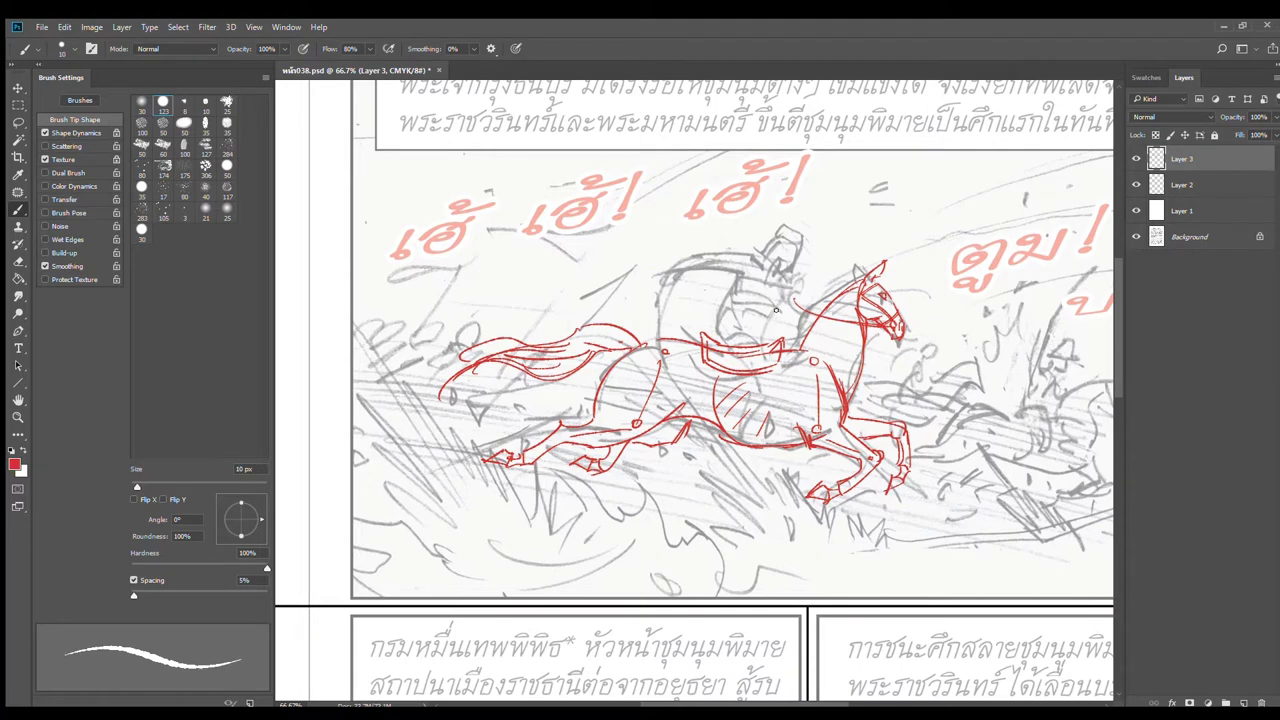
{"action": "mouse_move", "coordinate": [776, 310]}
{"action": "left_mouse_down"}
{"action": "mouse_move", "coordinate": [688, 412]}
{"action": "mouse_move", "coordinate": [700, 414]}
{"action": "left_mouse_up"}
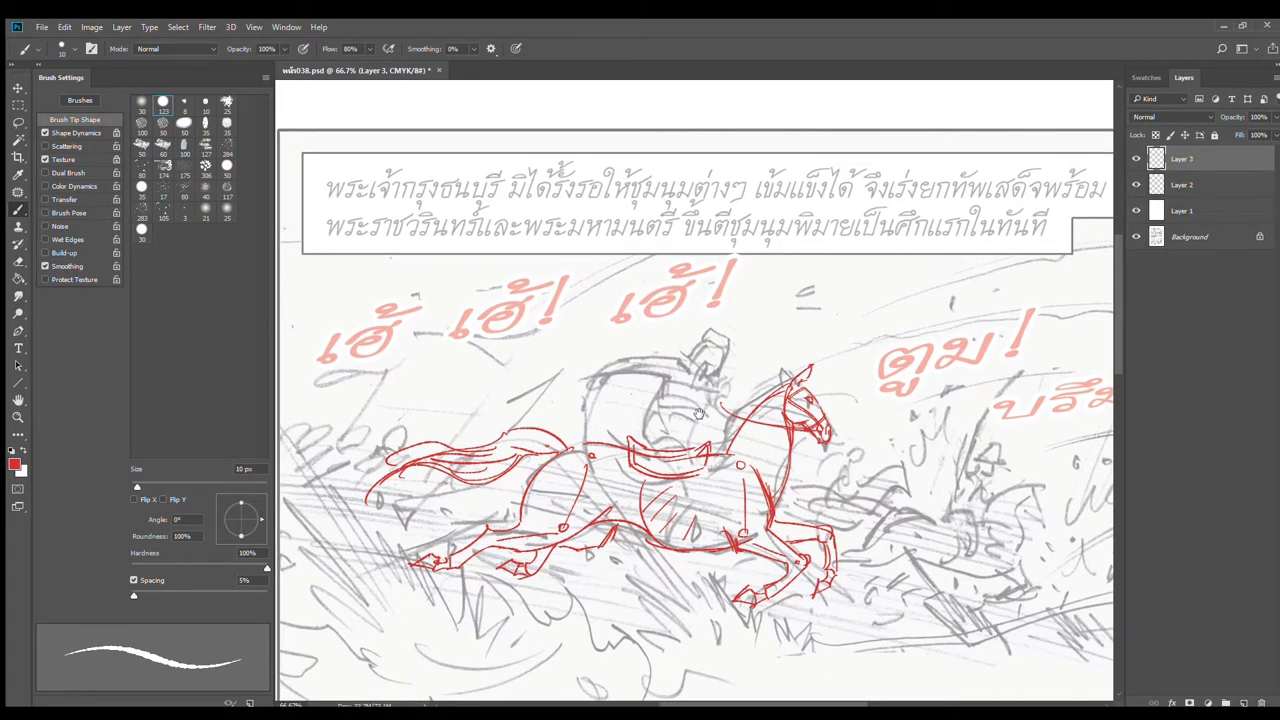
{"action": "mouse_move", "coordinate": [409, 204]}
{"action": "left_mouse_down"}
{"action": "mouse_move", "coordinate": [338, 256]}
{"action": "mouse_move", "coordinate": [468, 204]}
{"action": "mouse_move", "coordinate": [368, 200]}
{"action": "left_mouse_up"}
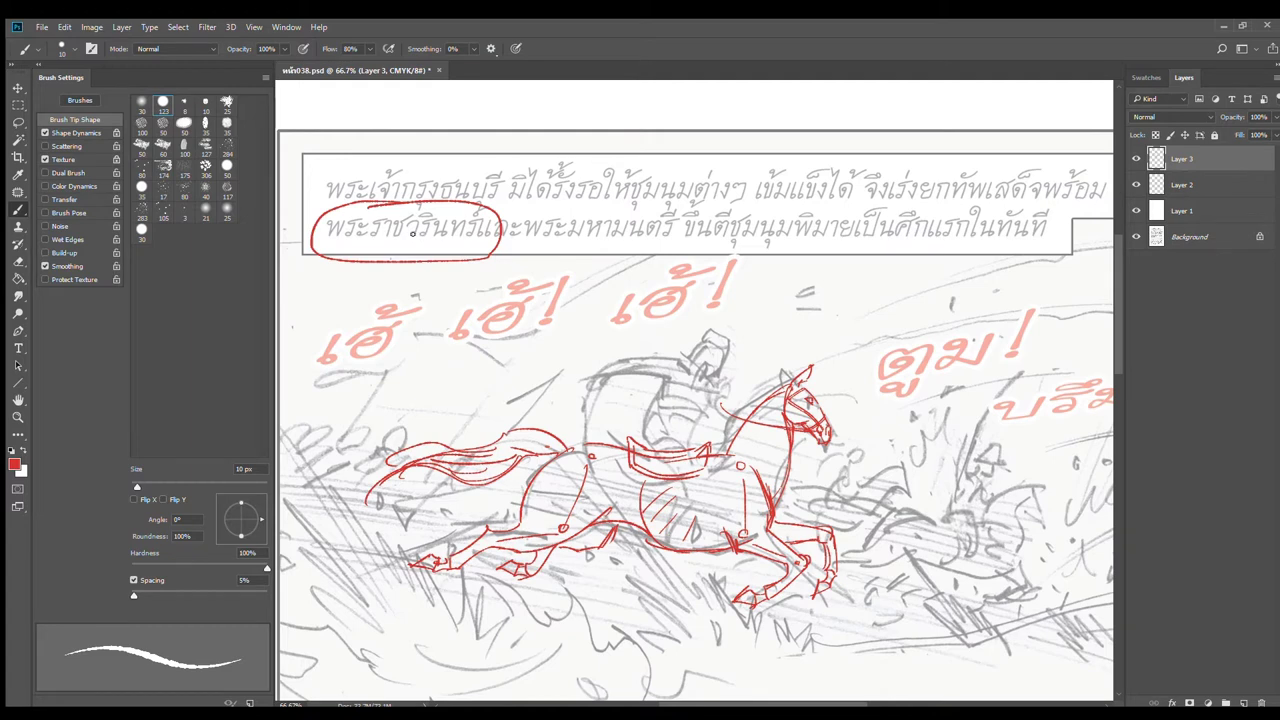
{"action": "mouse_move", "coordinate": [473, 243]}
{"action": "left_mouse_down"}
{"action": "mouse_move", "coordinate": [537, 317]}
{"action": "mouse_move", "coordinate": [612, 362]}
{"action": "mouse_move", "coordinate": [576, 365]}
{"action": "left_mouse_up"}
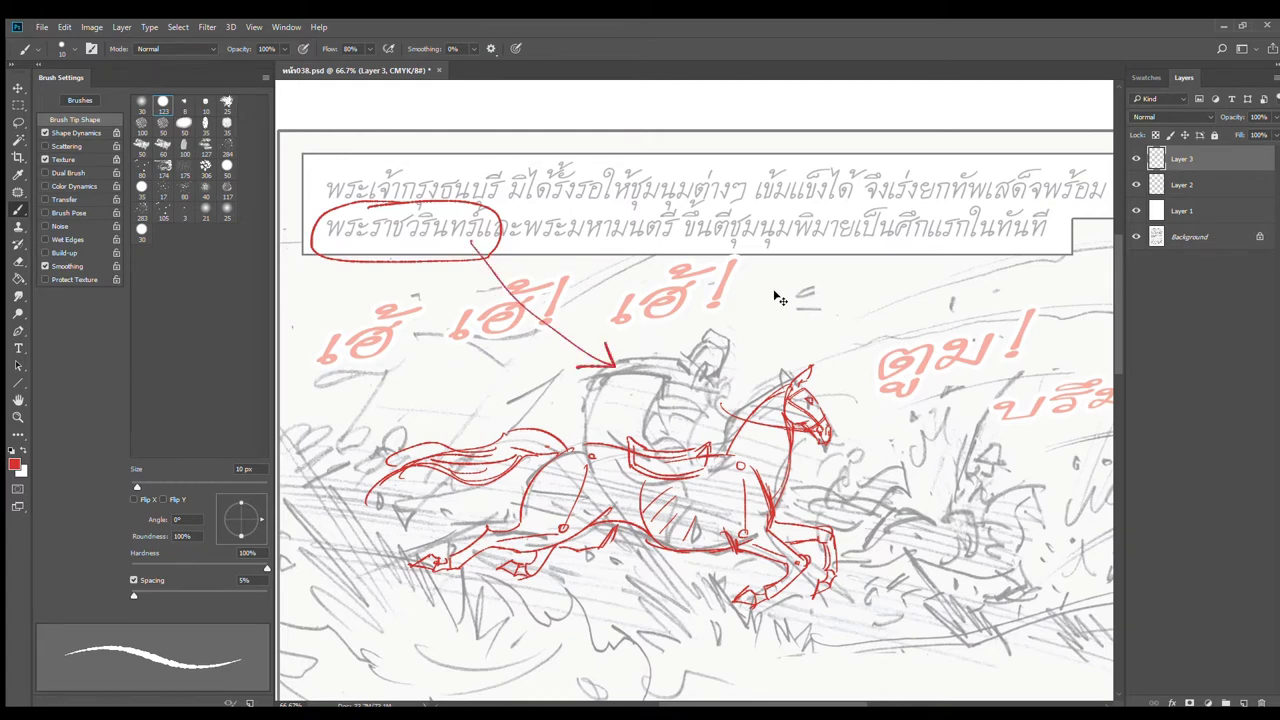
{"action": "key", "text": "ctrl+z"}
{"action": "key", "text": "ctrl+z"}
{"action": "key", "text": "ctrl+z"}
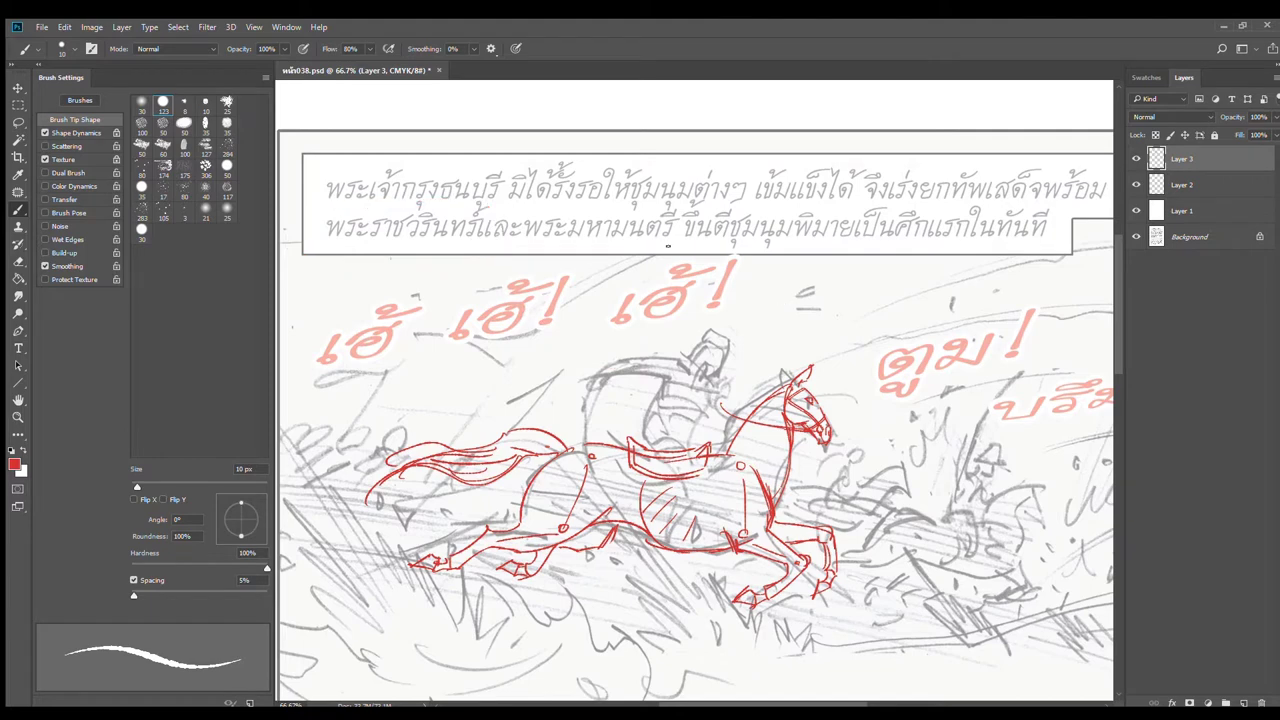
{"action": "mouse_move", "coordinate": [676, 232]}
{"action": "left_mouse_down"}
{"action": "mouse_move", "coordinate": [510, 220]}
{"action": "mouse_move", "coordinate": [690, 230]}
{"action": "left_mouse_up"}
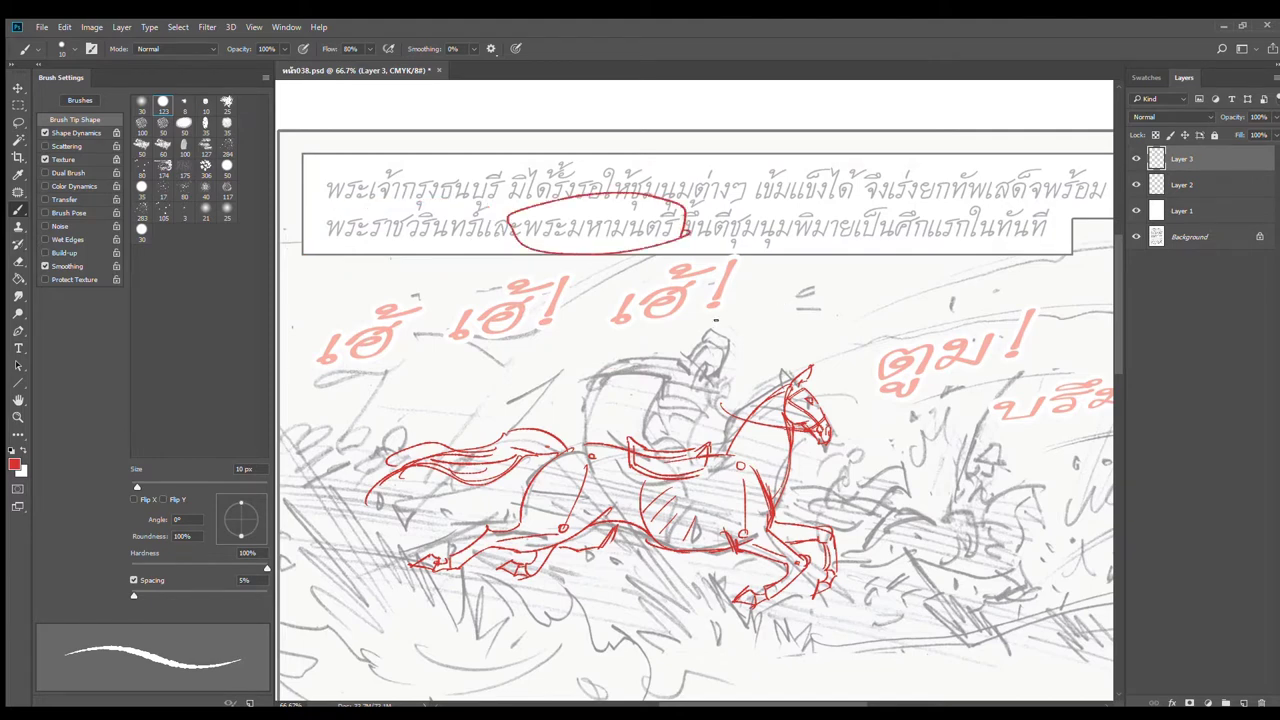
{"action": "key", "text": "ctrl+z"}
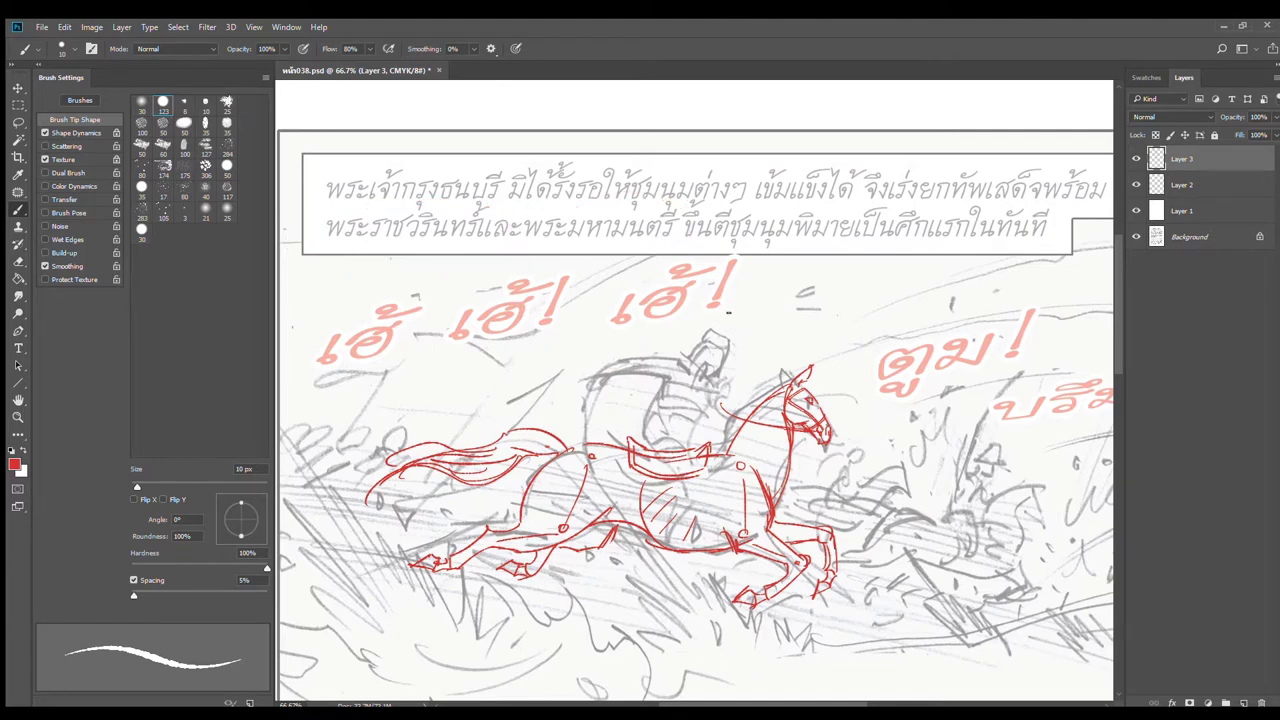
Step: Sketch the rider's waist, hips and thigh in red, leaning forward over the saddle
{"action": "left_click_drag", "start_coordinate": [758, 329], "coordinate": [782, 243]}
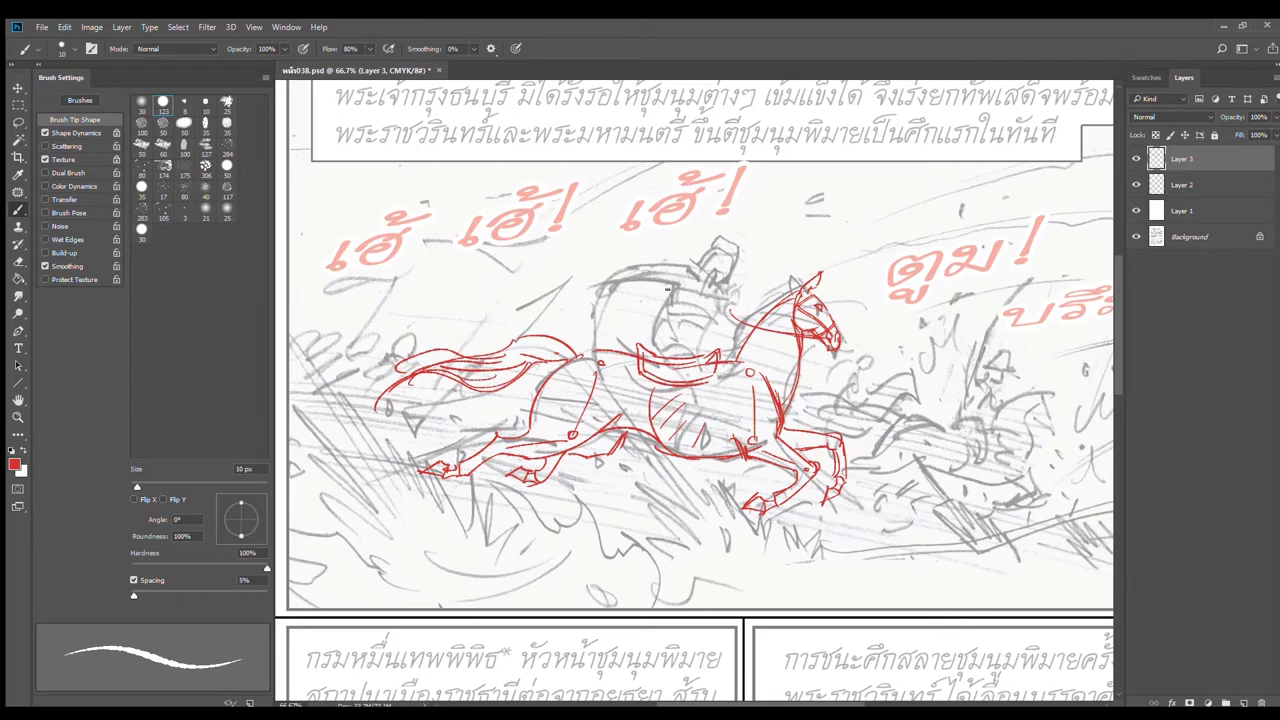
{"action": "left_click_drag", "start_coordinate": [663, 300], "coordinate": [654, 340]}
{"action": "left_click_drag", "start_coordinate": [722, 298], "coordinate": [690, 334]}
{"action": "mouse_move", "coordinate": [718, 291]}
{"action": "left_mouse_down"}
{"action": "mouse_move", "coordinate": [689, 333]}
{"action": "mouse_move", "coordinate": [650, 334]}
{"action": "mouse_move", "coordinate": [698, 386]}
{"action": "left_mouse_up"}
{"action": "left_click_drag", "start_coordinate": [716, 334], "coordinate": [709, 387]}
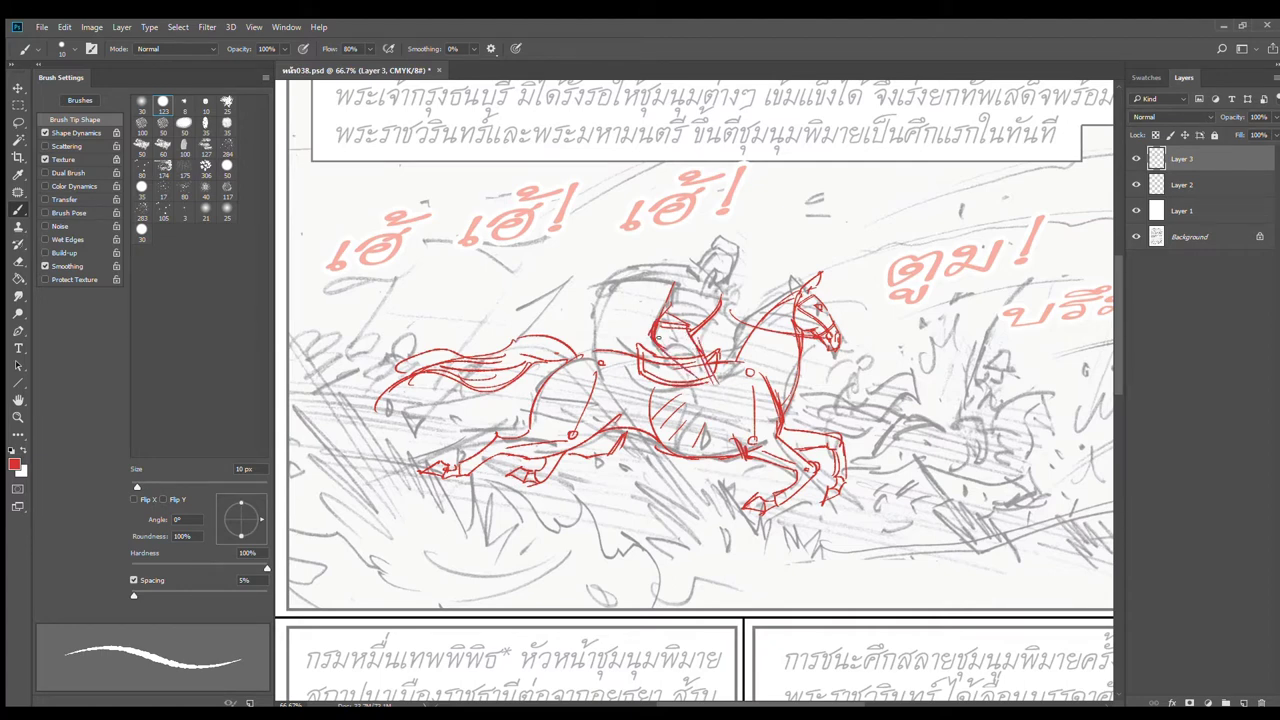
Step: Extend the rider's back line upward and draw the lower leg hanging from the knee to a foot at the horse's belly
{"action": "left_click_drag", "start_coordinate": [667, 298], "coordinate": [652, 334]}
{"action": "mouse_move", "coordinate": [688, 268]}
{"action": "left_mouse_down"}
{"action": "mouse_move", "coordinate": [672, 304]}
{"action": "mouse_move", "coordinate": [704, 318]}
{"action": "left_mouse_up"}
{"action": "left_click_drag", "start_coordinate": [700, 385], "coordinate": [693, 452]}
{"action": "mouse_move", "coordinate": [716, 388]}
{"action": "left_mouse_down"}
{"action": "mouse_move", "coordinate": [705, 437]}
{"action": "mouse_move", "coordinate": [691, 436]}
{"action": "mouse_move", "coordinate": [702, 442]}
{"action": "left_mouse_up"}
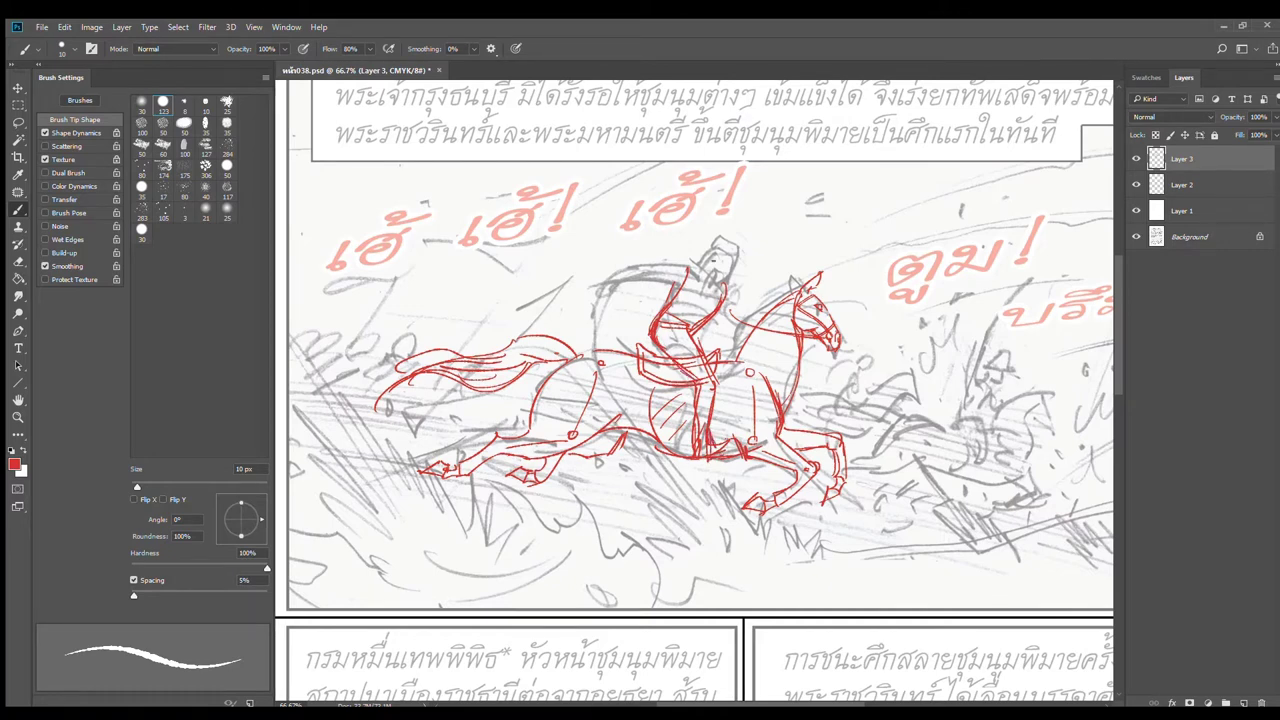
Step: Build up the rider's chest and shoulders with torso contours and a curved shoulder line below the neck
{"action": "mouse_move", "coordinate": [697, 259]}
{"action": "left_mouse_down"}
{"action": "mouse_move", "coordinate": [729, 292]}
{"action": "mouse_move", "coordinate": [668, 298]}
{"action": "mouse_move", "coordinate": [684, 288]}
{"action": "mouse_move", "coordinate": [674, 296]}
{"action": "mouse_move", "coordinate": [728, 304]}
{"action": "left_mouse_up"}
{"action": "key", "text": "e"}
{"action": "key", "text": "b"}
{"action": "key", "text": "b"}
{"action": "left_click_drag", "start_coordinate": [704, 264], "coordinate": [692, 313]}
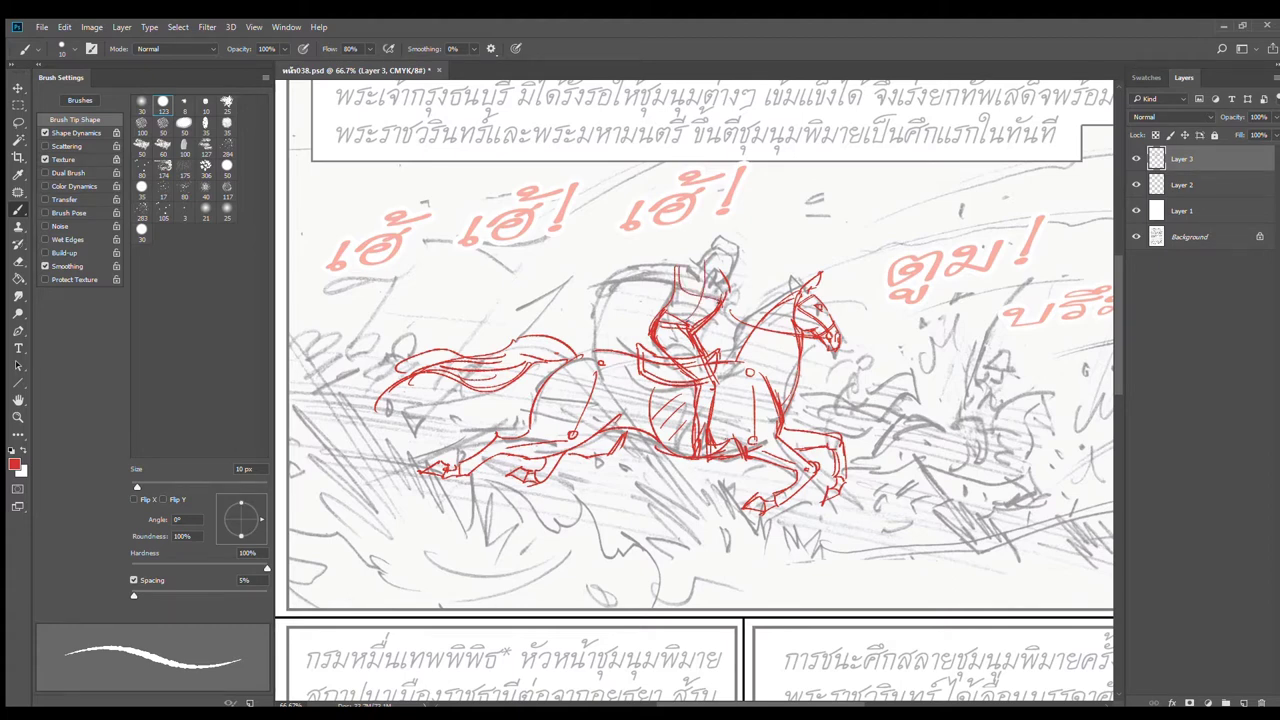
{"action": "left_click_drag", "start_coordinate": [675, 257], "coordinate": [722, 270]}
Step: Draw the rider's forward forearm and a boxy fist gripping the reins, with the rein continued toward the bit
{"action": "left_click_drag", "start_coordinate": [695, 315], "coordinate": [728, 328]}
{"action": "key", "text": "ctrl+z"}
{"action": "left_click_drag", "start_coordinate": [704, 325], "coordinate": [730, 315]}
{"action": "mouse_move", "coordinate": [730, 317]}
{"action": "left_mouse_down"}
{"action": "mouse_move", "coordinate": [744, 308]}
{"action": "mouse_move", "coordinate": [741, 320]}
{"action": "mouse_move", "coordinate": [798, 335]}
{"action": "mouse_move", "coordinate": [783, 333]}
{"action": "left_mouse_up"}
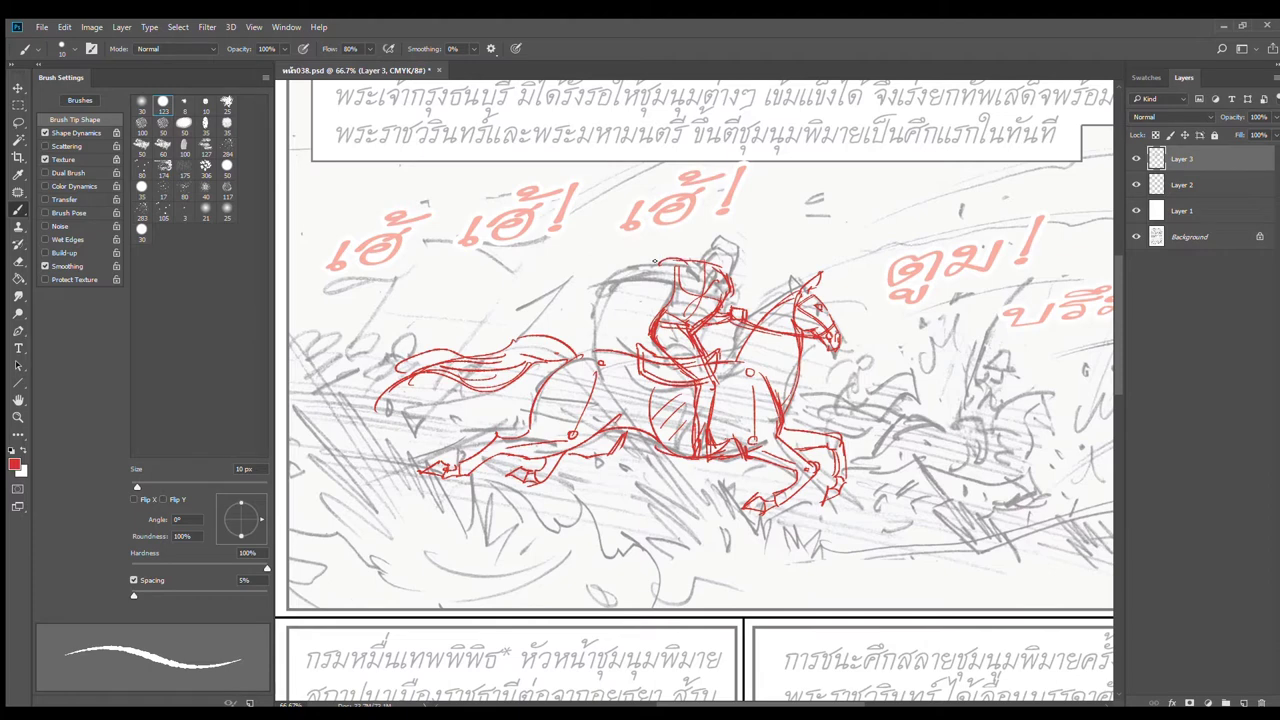
Step: Draw the rider's other arm stretched backward from the shoulder, ending in a closed hand, and reinforce the chest contour
{"action": "mouse_move", "coordinate": [655, 261]}
{"action": "left_mouse_down"}
{"action": "mouse_move", "coordinate": [620, 265]}
{"action": "mouse_move", "coordinate": [638, 286]}
{"action": "mouse_move", "coordinate": [714, 273]}
{"action": "left_mouse_up"}
{"action": "left_click_drag", "start_coordinate": [720, 293], "coordinate": [695, 317]}
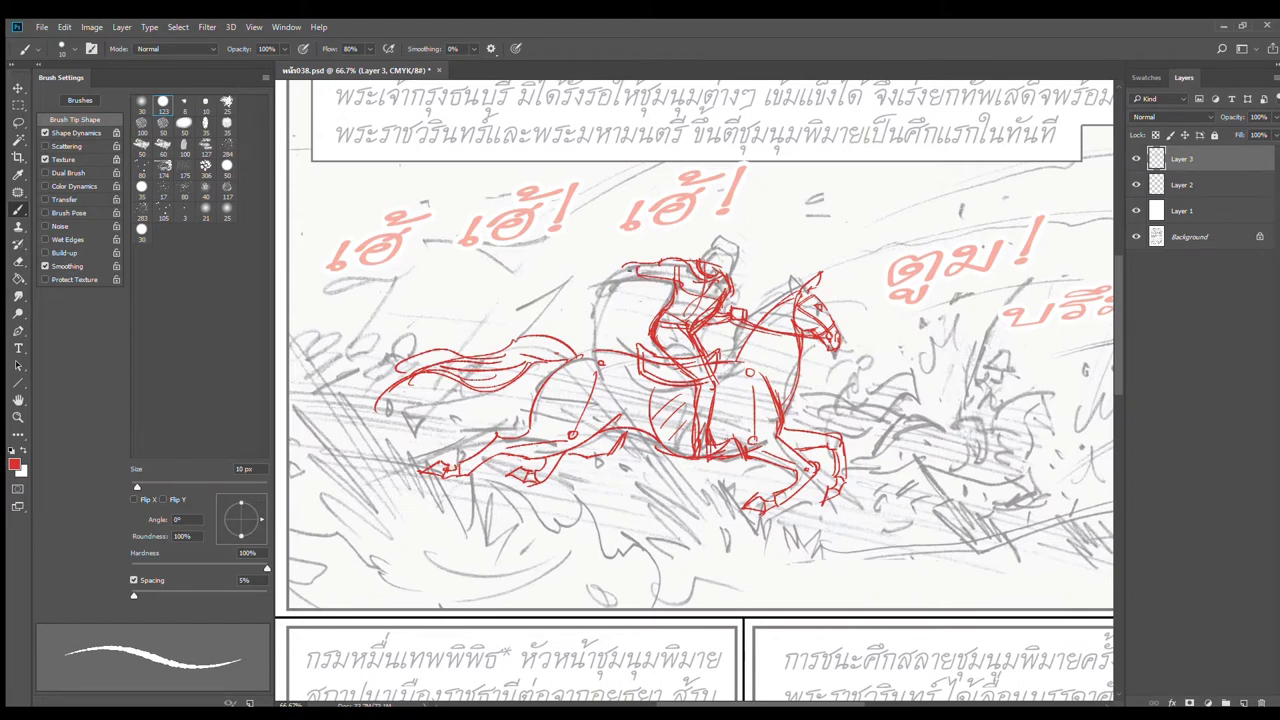
{"action": "mouse_move", "coordinate": [640, 260]}
{"action": "left_mouse_down"}
{"action": "mouse_move", "coordinate": [596, 287]}
{"action": "mouse_move", "coordinate": [628, 271]}
{"action": "mouse_move", "coordinate": [607, 295]}
{"action": "left_mouse_up"}
{"action": "key", "text": "e"}
{"action": "key", "text": "b"}
{"action": "mouse_move", "coordinate": [590, 287]}
{"action": "left_mouse_down"}
{"action": "mouse_move", "coordinate": [645, 272]}
{"action": "mouse_move", "coordinate": [590, 293]}
{"action": "left_mouse_up"}
Step: Draw the long straight weapon slanting down through the rider's rear hand past the tail, and touch up the front arm
{"action": "left_click_drag", "start_coordinate": [617, 252], "coordinate": [522, 390]}
{"action": "left_click_drag", "start_coordinate": [588, 298], "coordinate": [523, 401]}
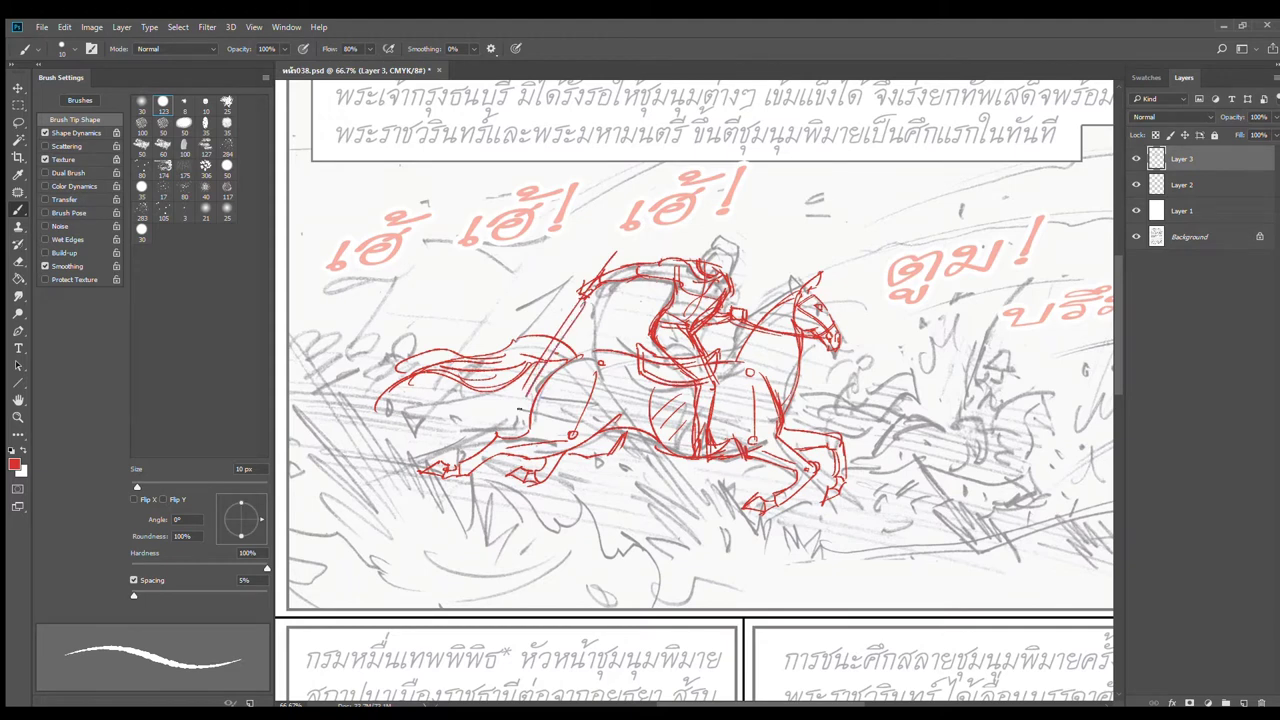
{"action": "key", "text": "ctrl+z"}
{"action": "left_click_drag", "start_coordinate": [586, 300], "coordinate": [518, 402]}
{"action": "left_click_drag", "start_coordinate": [729, 307], "coordinate": [735, 333]}
{"action": "scroll", "coordinate": [726, 304], "scroll_direction": "up", "scroll_amount": 1}
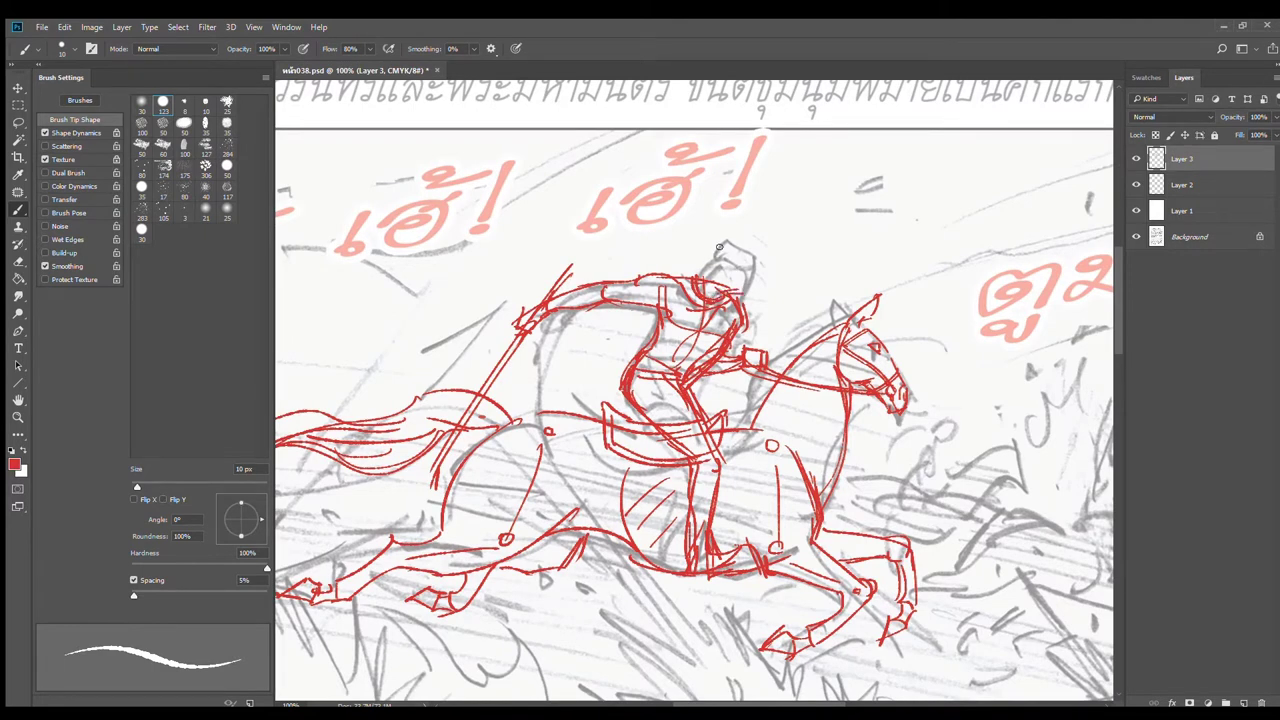
{"action": "mouse_move", "coordinate": [719, 248]}
{"action": "left_mouse_down"}
{"action": "mouse_move", "coordinate": [705, 277]}
{"action": "mouse_move", "coordinate": [748, 248]}
{"action": "mouse_move", "coordinate": [752, 289]}
{"action": "left_mouse_up"}
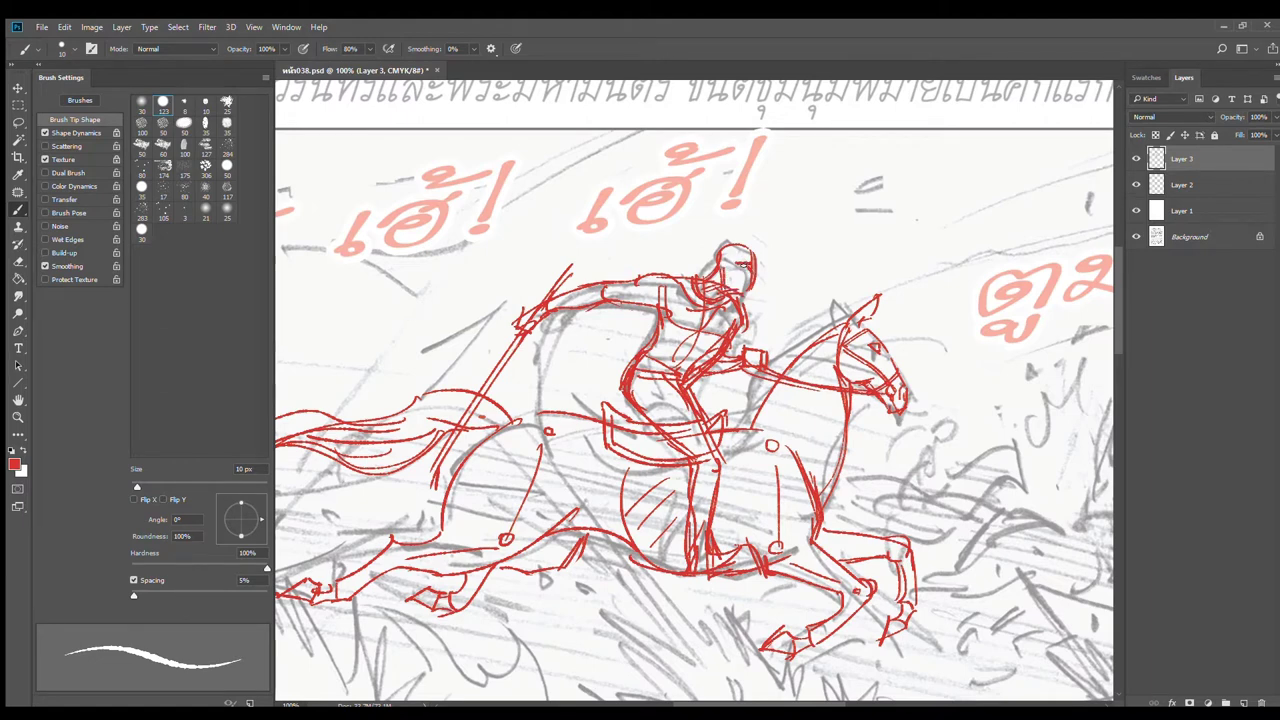
{"action": "left_click_drag", "start_coordinate": [749, 278], "coordinate": [745, 290]}
{"action": "key", "text": "e"}
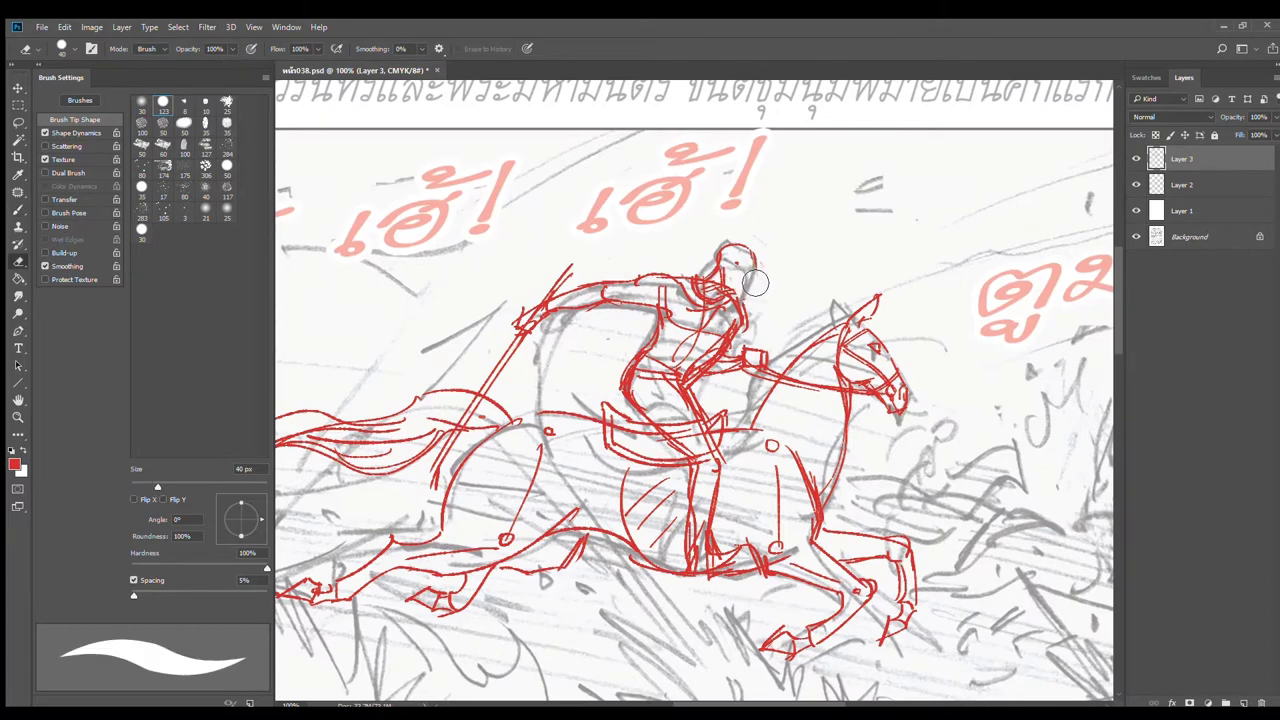
{"action": "key", "text": "p"}
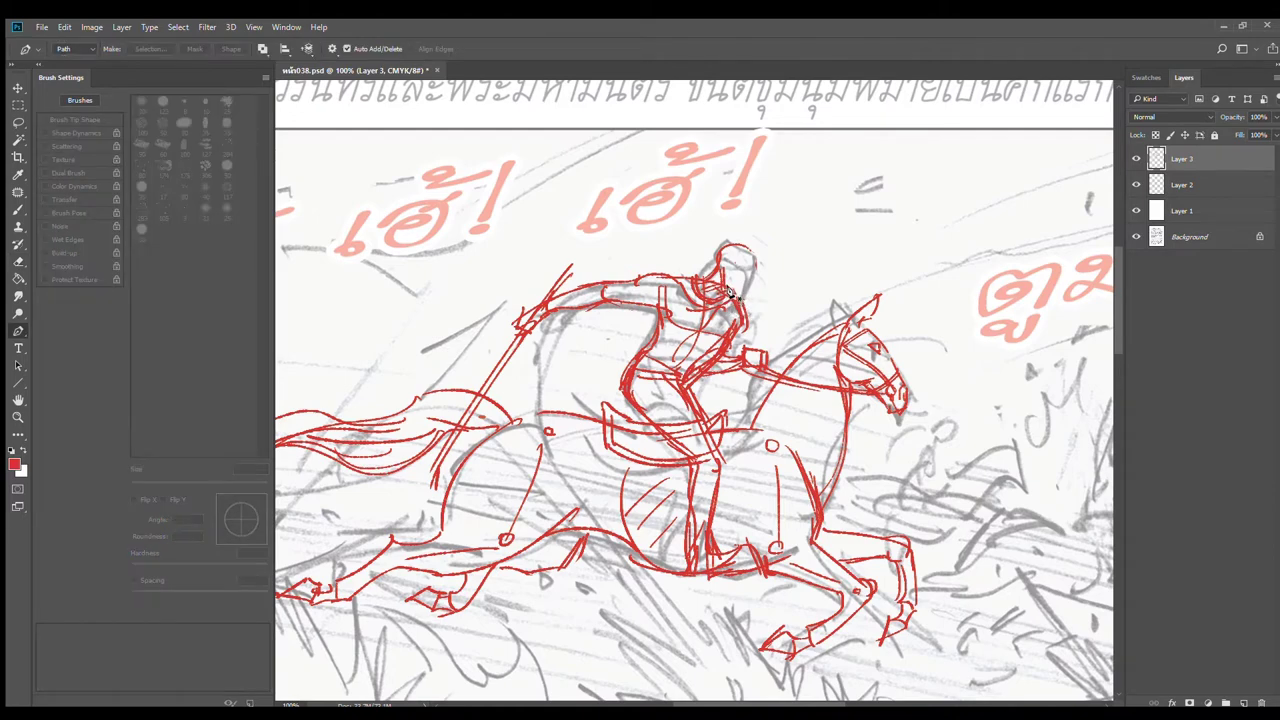
{"action": "key", "text": "b"}
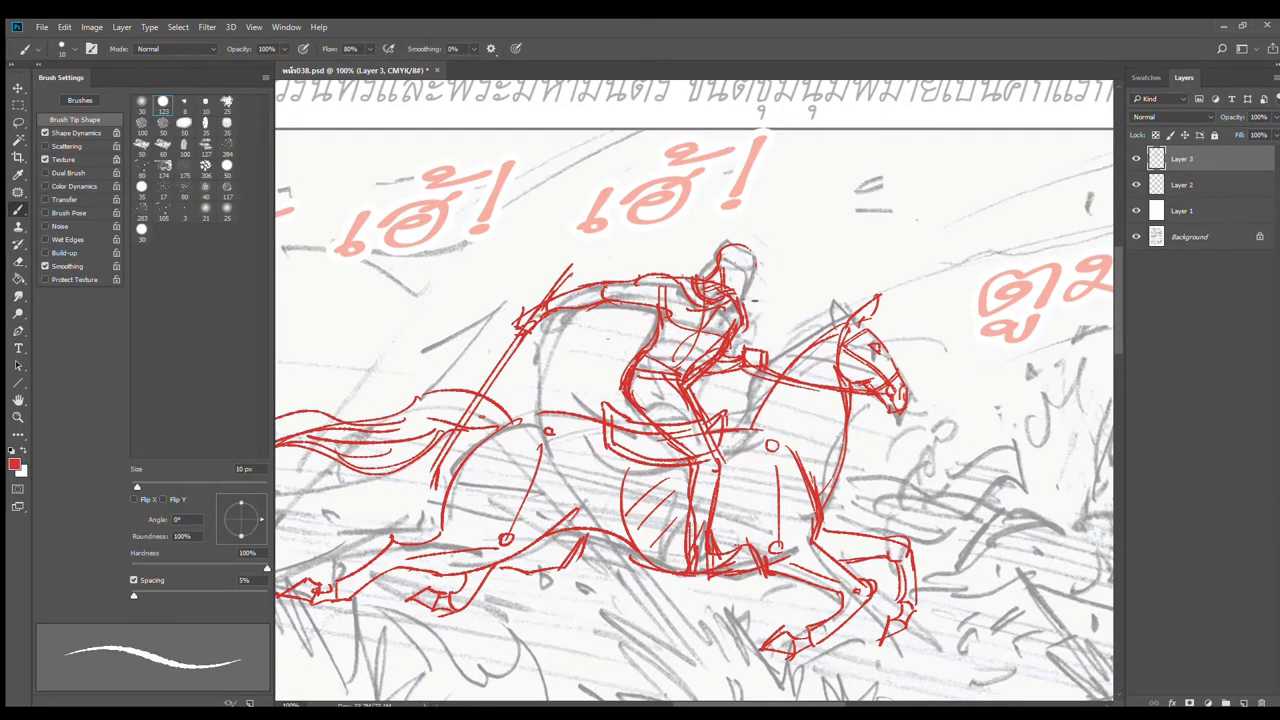
{"action": "scroll", "coordinate": [761, 280], "scroll_direction": "up", "scroll_amount": 1}
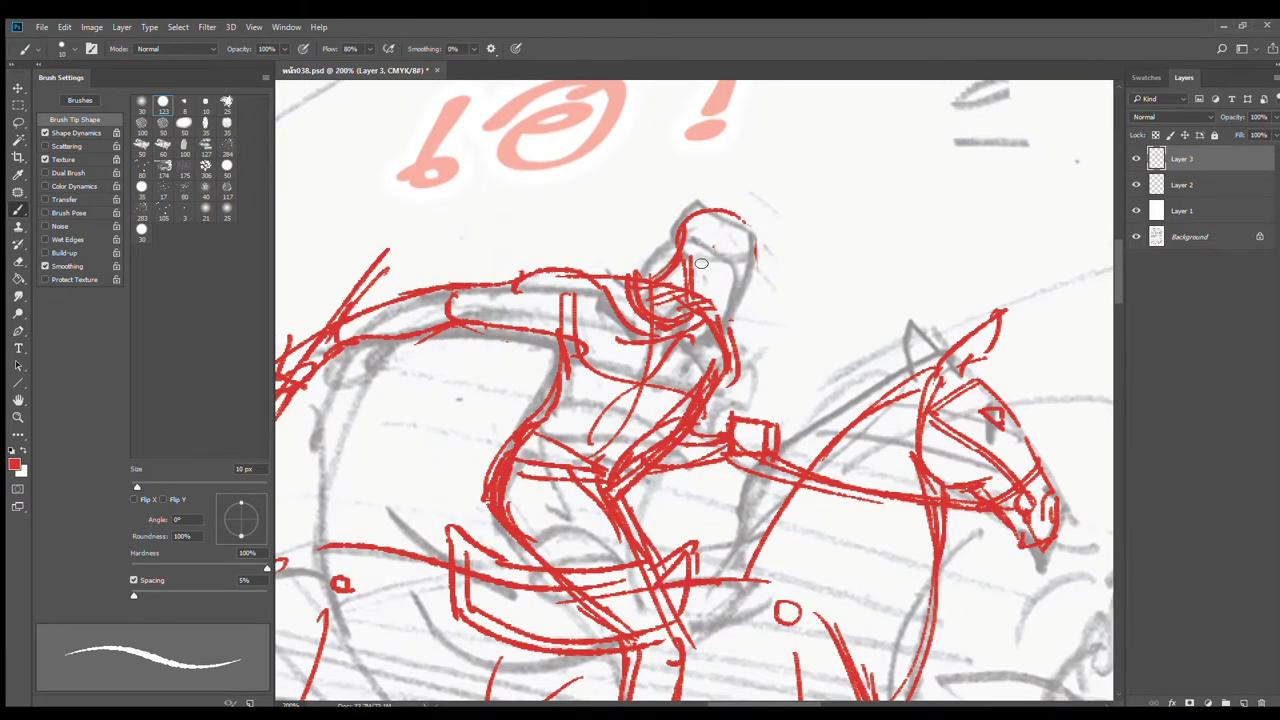
{"action": "mouse_move", "coordinate": [685, 259]}
{"action": "left_mouse_down"}
{"action": "mouse_move", "coordinate": [718, 302]}
{"action": "mouse_move", "coordinate": [691, 314]}
{"action": "mouse_move", "coordinate": [740, 313]}
{"action": "mouse_move", "coordinate": [729, 240]}
{"action": "mouse_move", "coordinate": [774, 228]}
{"action": "mouse_move", "coordinate": [786, 271]}
{"action": "left_mouse_up"}
{"action": "key", "text": "e"}
{"action": "key", "text": "b"}
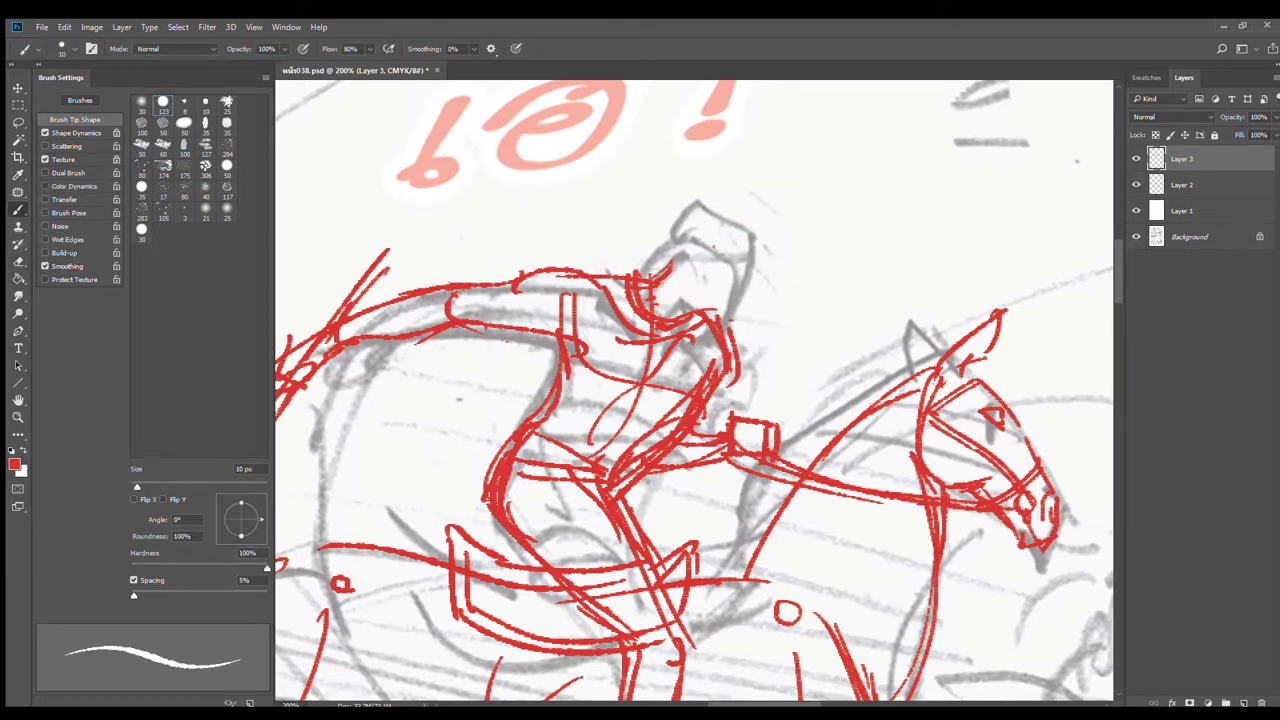
Step: Draw the rider's neck line, jaw line and a forward-facing head outline with a rounded skull and steep face profile
{"action": "left_click_drag", "start_coordinate": [700, 262], "coordinate": [638, 275]}
{"action": "left_click_drag", "start_coordinate": [688, 318], "coordinate": [755, 298]}
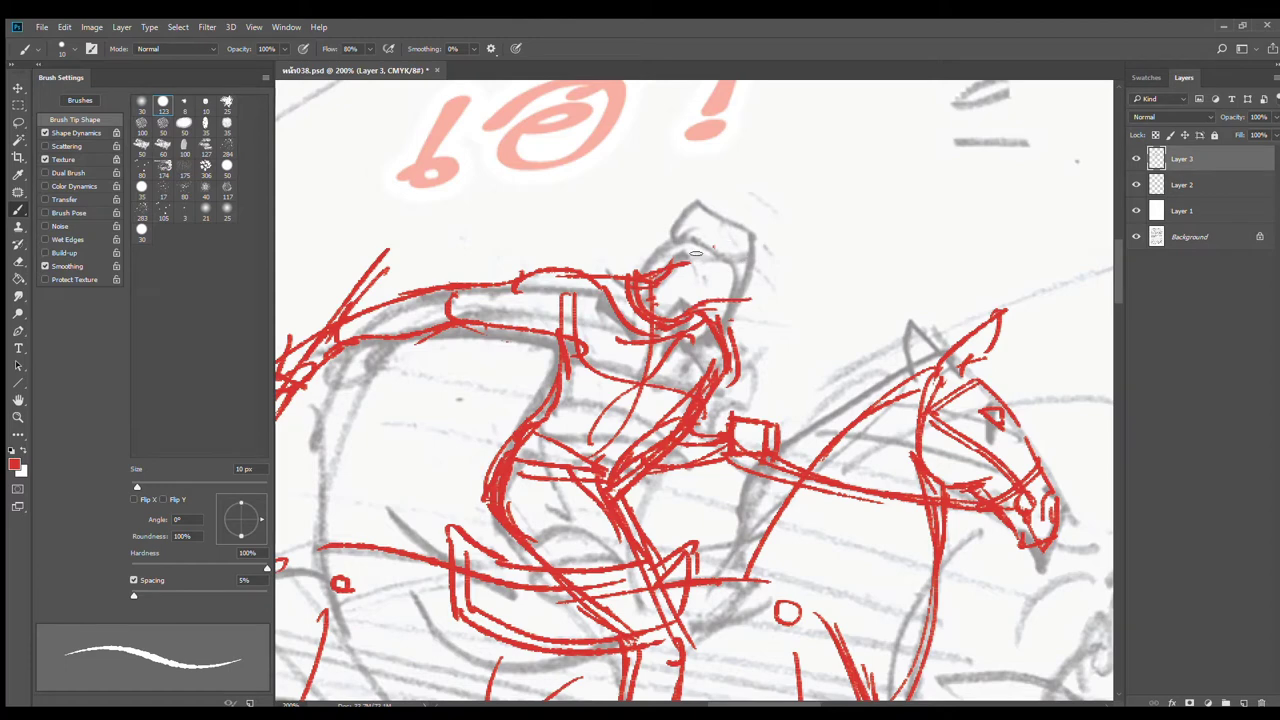
{"action": "mouse_move", "coordinate": [696, 253]}
{"action": "left_mouse_down"}
{"action": "mouse_move", "coordinate": [694, 214]}
{"action": "mouse_move", "coordinate": [750, 207]}
{"action": "mouse_move", "coordinate": [767, 302]}
{"action": "mouse_move", "coordinate": [704, 304]}
{"action": "left_mouse_up"}
{"action": "left_click_drag", "start_coordinate": [748, 205], "coordinate": [771, 300]}
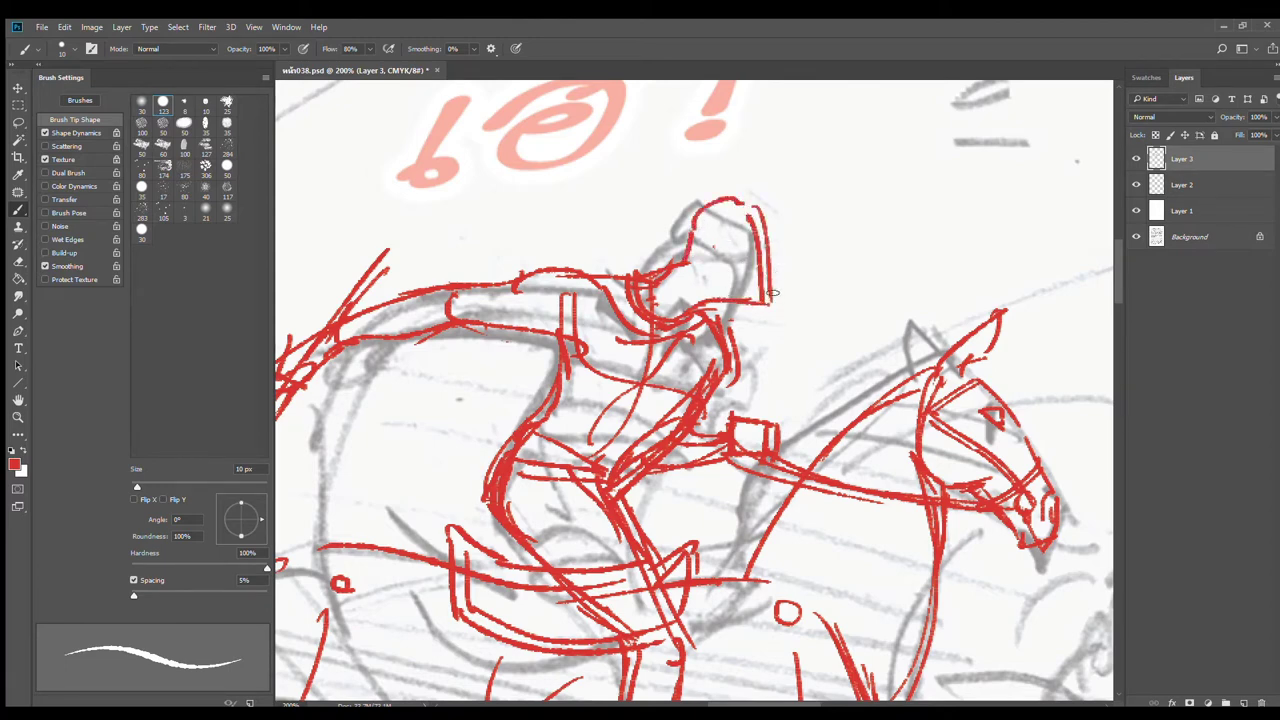
Step: Complete the rider's head contour and block in the ear, the eye and the mouth area
{"action": "key", "text": "e"}
{"action": "key", "text": "b"}
{"action": "mouse_move", "coordinate": [692, 216]}
{"action": "left_mouse_down"}
{"action": "mouse_move", "coordinate": [687, 254]}
{"action": "mouse_move", "coordinate": [756, 301]}
{"action": "left_mouse_up"}
{"action": "left_click_drag", "start_coordinate": [738, 236], "coordinate": [769, 282]}
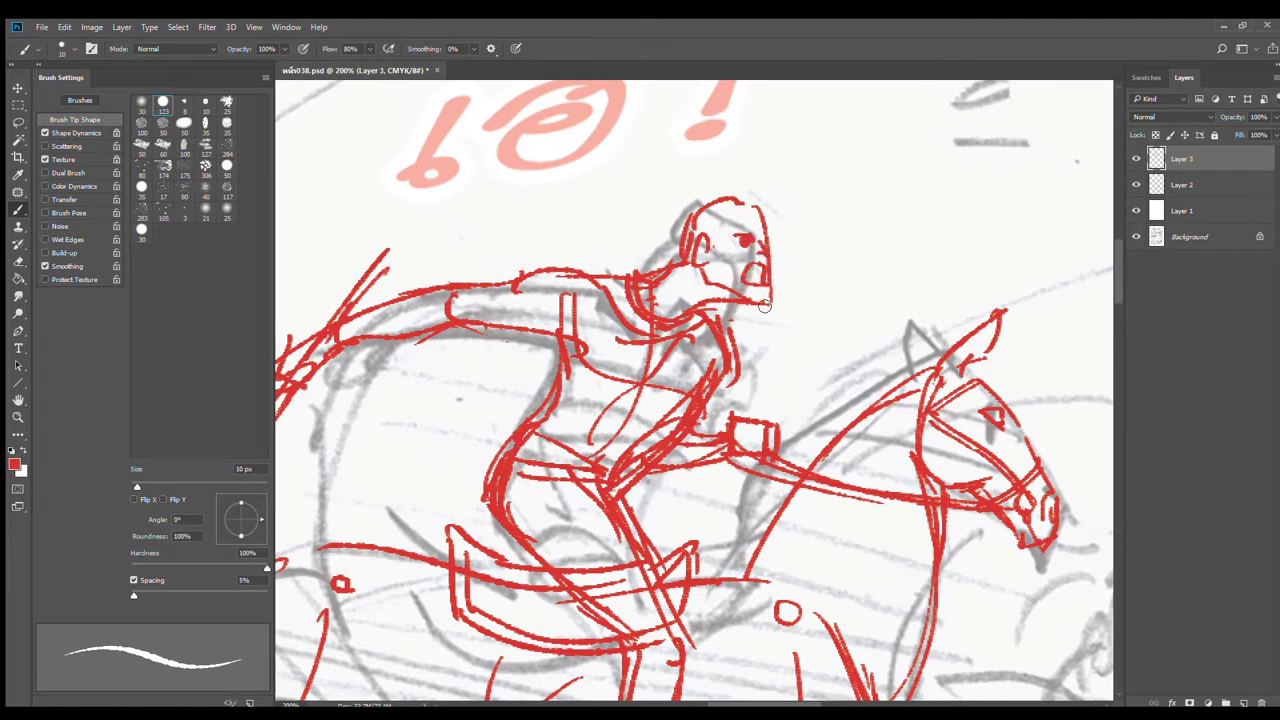
Step: Rework the rider's jaw, add short cheek lines, and draw slanting strokes along the neck down to the collar
{"action": "key", "text": "e"}
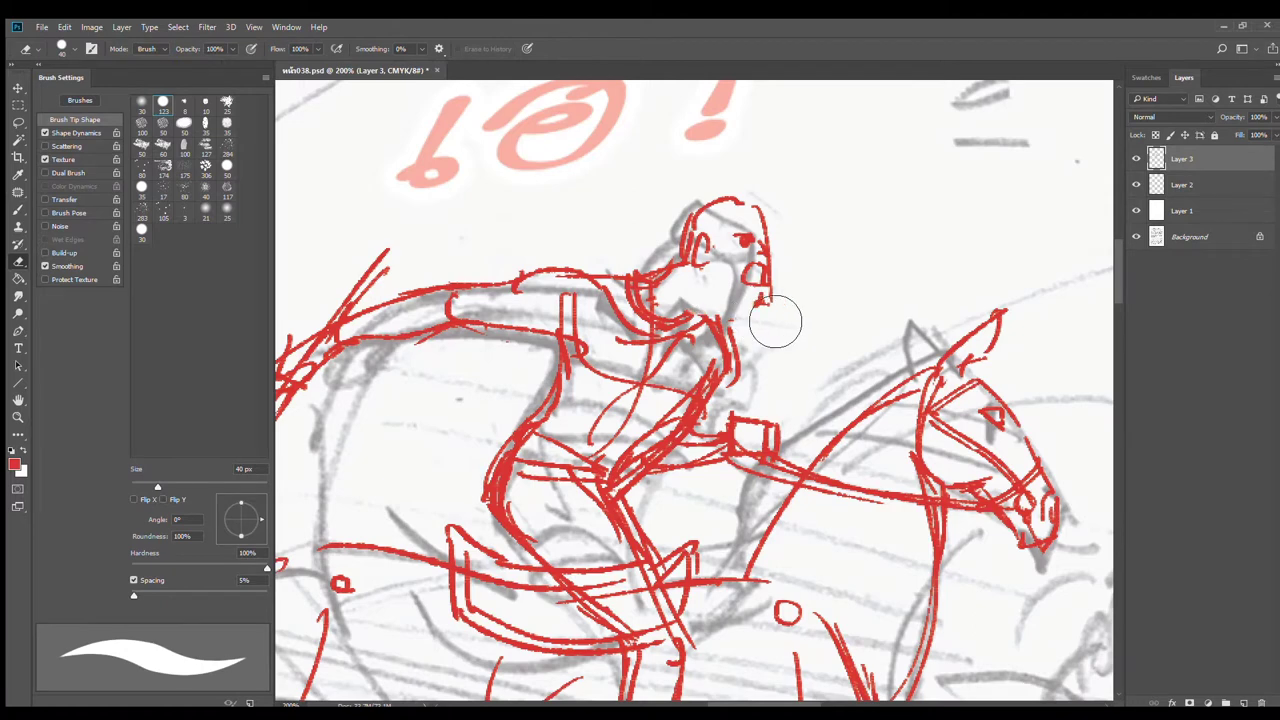
{"action": "key", "text": "b"}
{"action": "mouse_move", "coordinate": [706, 276]}
{"action": "left_mouse_down"}
{"action": "mouse_move", "coordinate": [713, 297]}
{"action": "mouse_move", "coordinate": [760, 304]}
{"action": "mouse_move", "coordinate": [721, 274]}
{"action": "mouse_move", "coordinate": [753, 238]}
{"action": "mouse_move", "coordinate": [768, 246]}
{"action": "mouse_move", "coordinate": [700, 320]}
{"action": "mouse_move", "coordinate": [688, 315]}
{"action": "left_mouse_up"}
{"action": "key", "text": "ctrl+z"}
{"action": "key", "text": "ctrl+z"}
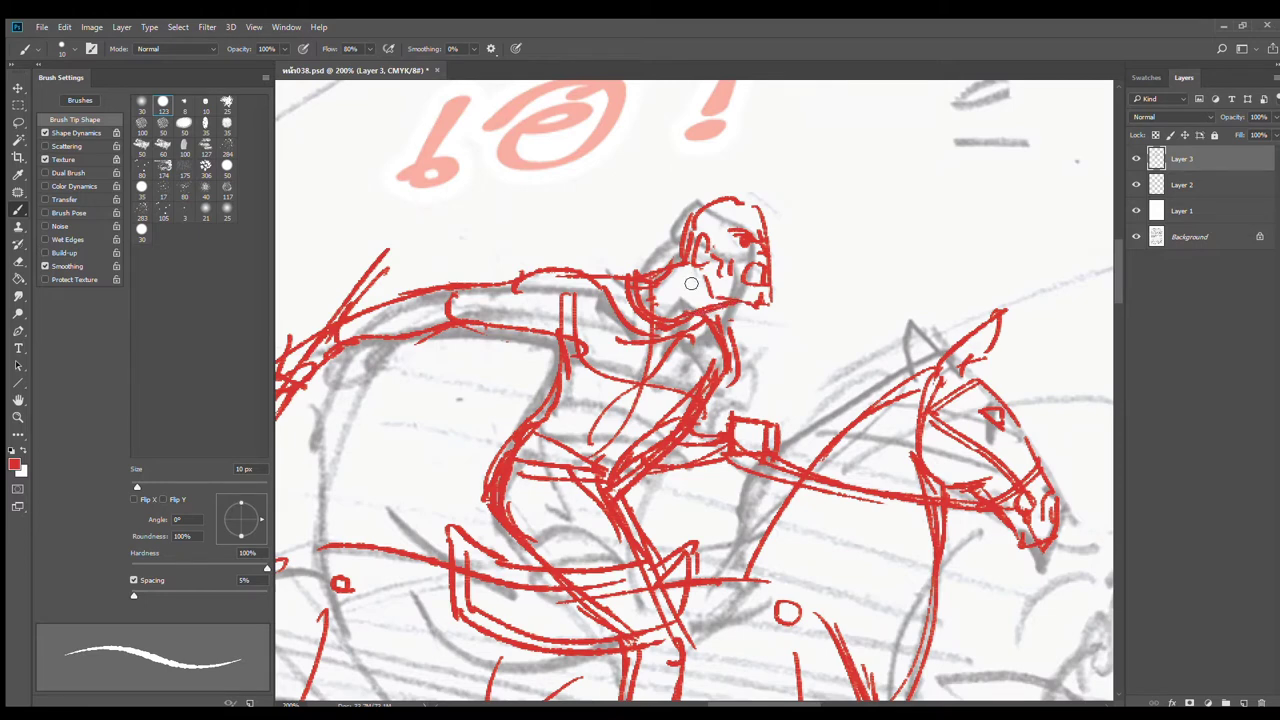
{"action": "left_click_drag", "start_coordinate": [691, 281], "coordinate": [664, 302]}
{"action": "left_click_drag", "start_coordinate": [686, 257], "coordinate": [650, 274]}
{"action": "key", "text": "ctrl+minus"}
{"action": "key", "text": "ctrl+minus"}
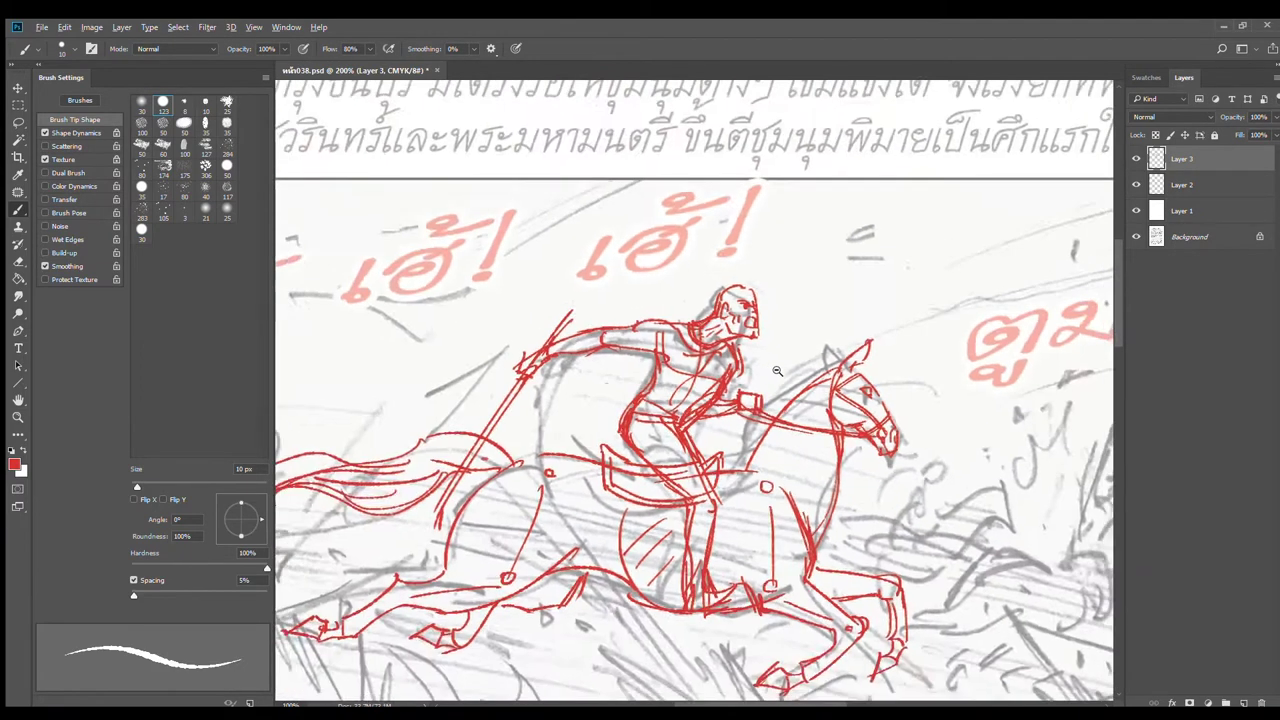
Step: Lasso the rider's head and shift it slightly back toward the shoulders
{"action": "scroll", "coordinate": [795, 357], "scroll_direction": "up", "scroll_amount": 2}
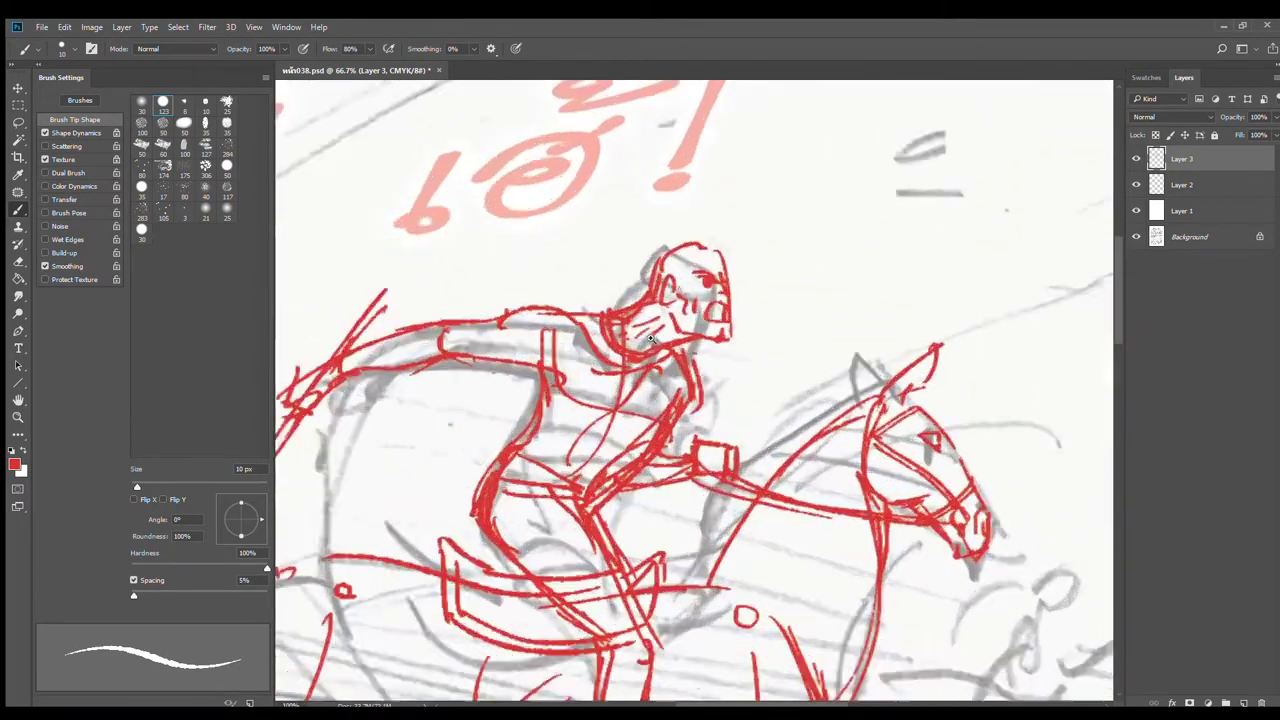
{"action": "left_click", "coordinate": [28, 121]}
{"action": "mouse_move", "coordinate": [740, 272]}
{"action": "left_mouse_down"}
{"action": "mouse_move", "coordinate": [606, 242]}
{"action": "mouse_move", "coordinate": [626, 318]}
{"action": "mouse_move", "coordinate": [728, 352]}
{"action": "mouse_move", "coordinate": [694, 320]}
{"action": "left_mouse_up"}
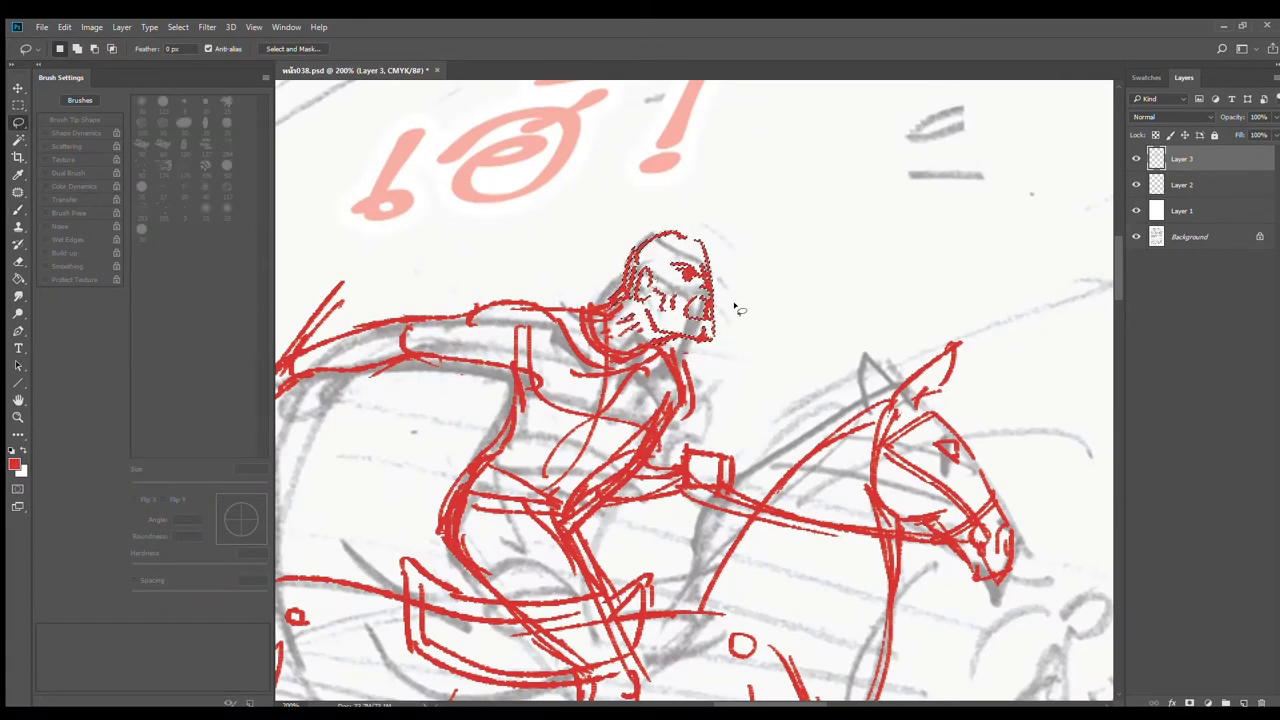
{"action": "key", "text": "ctrl+d"}
Step: Trim the front of the rider's face with a 10 px eraser and draw a pointed nose below the eye
{"action": "key", "text": "e"}
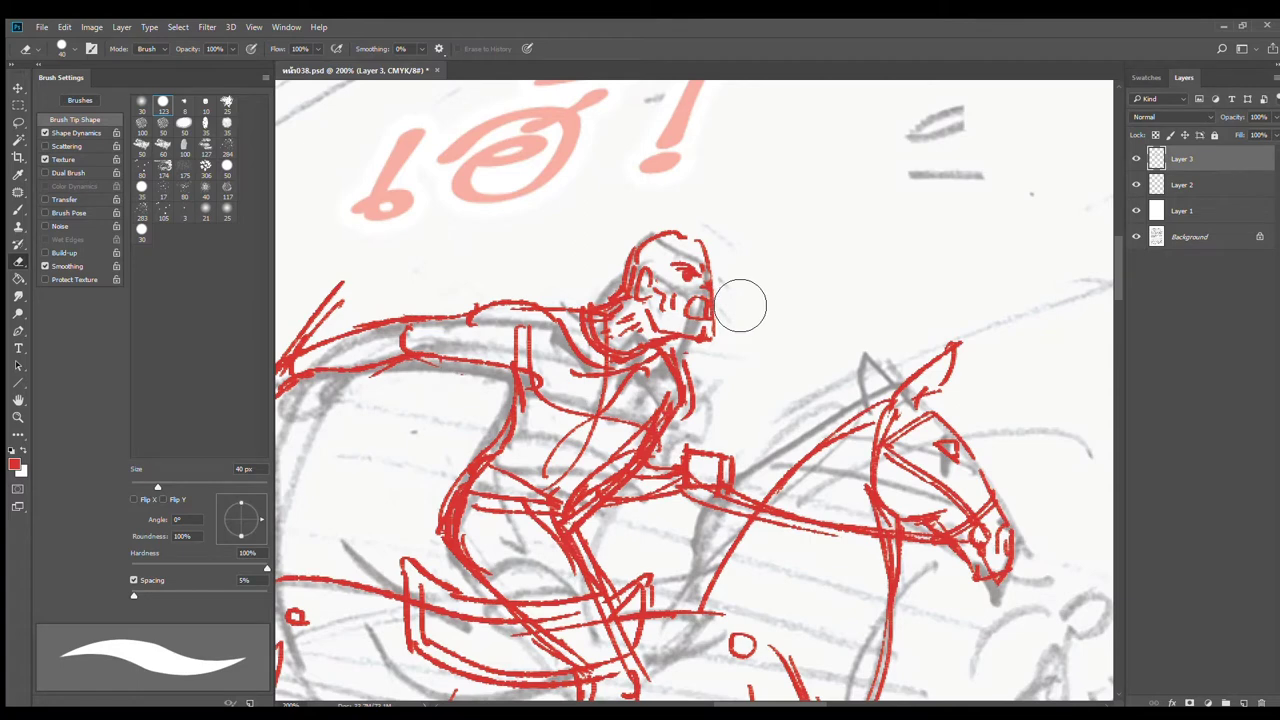
{"action": "key", "text": "bracketleft"}
{"action": "key", "text": "bracketleft"}
{"action": "key", "text": "bracketleft"}
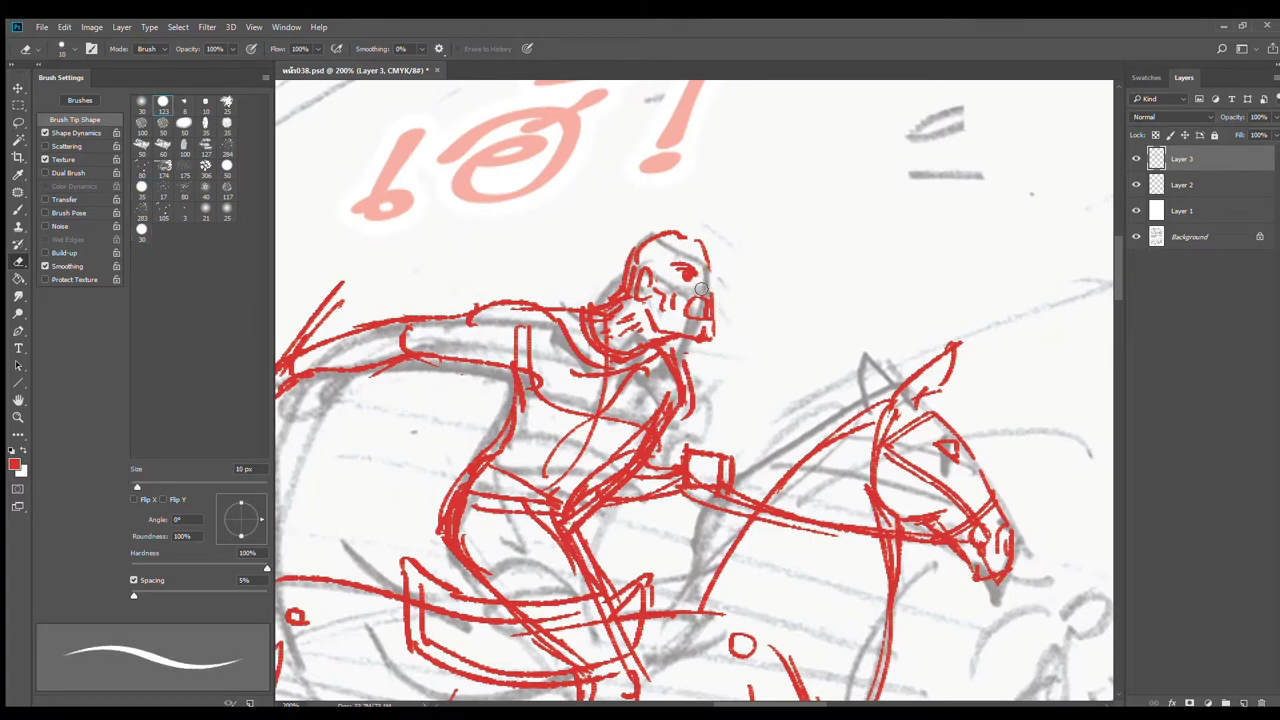
{"action": "key", "text": "b"}
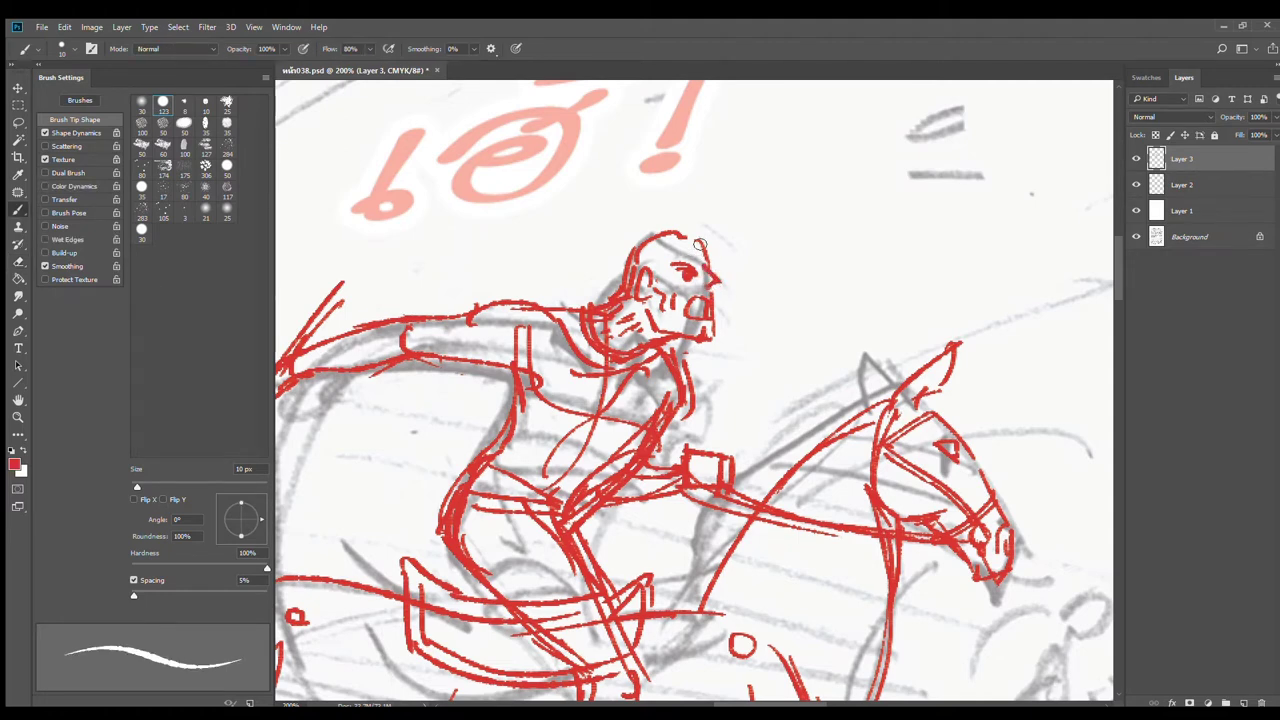
Step: Redraw the rider's skull with a fuller rounded back, and refine the eye under a slanted brow
{"action": "mouse_move", "coordinate": [621, 278]}
{"action": "left_mouse_down"}
{"action": "mouse_move", "coordinate": [705, 252]}
{"action": "mouse_move", "coordinate": [633, 264]}
{"action": "mouse_move", "coordinate": [685, 247]}
{"action": "mouse_move", "coordinate": [703, 262]}
{"action": "mouse_move", "coordinate": [676, 270]}
{"action": "mouse_move", "coordinate": [668, 256]}
{"action": "mouse_move", "coordinate": [695, 270]}
{"action": "mouse_move", "coordinate": [698, 254]}
{"action": "mouse_move", "coordinate": [676, 259]}
{"action": "mouse_move", "coordinate": [701, 264]}
{"action": "mouse_move", "coordinate": [688, 268]}
{"action": "left_mouse_up"}
{"action": "key", "text": "e"}
{"action": "key", "text": "b"}
{"action": "key", "text": "e"}
{"action": "key", "text": "b"}
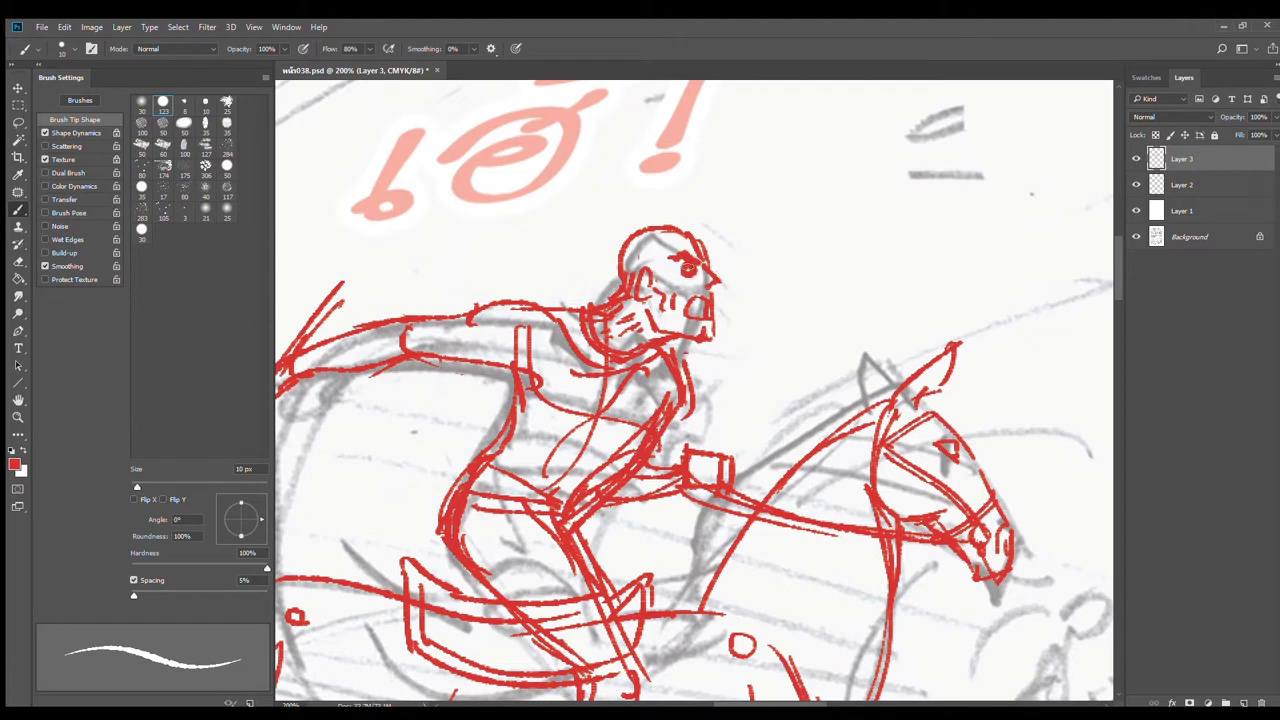
Step: Erase the cheek and boxy mouth strokes, and redraw the rider's ear, open mouth and chin
{"action": "key", "text": "e"}
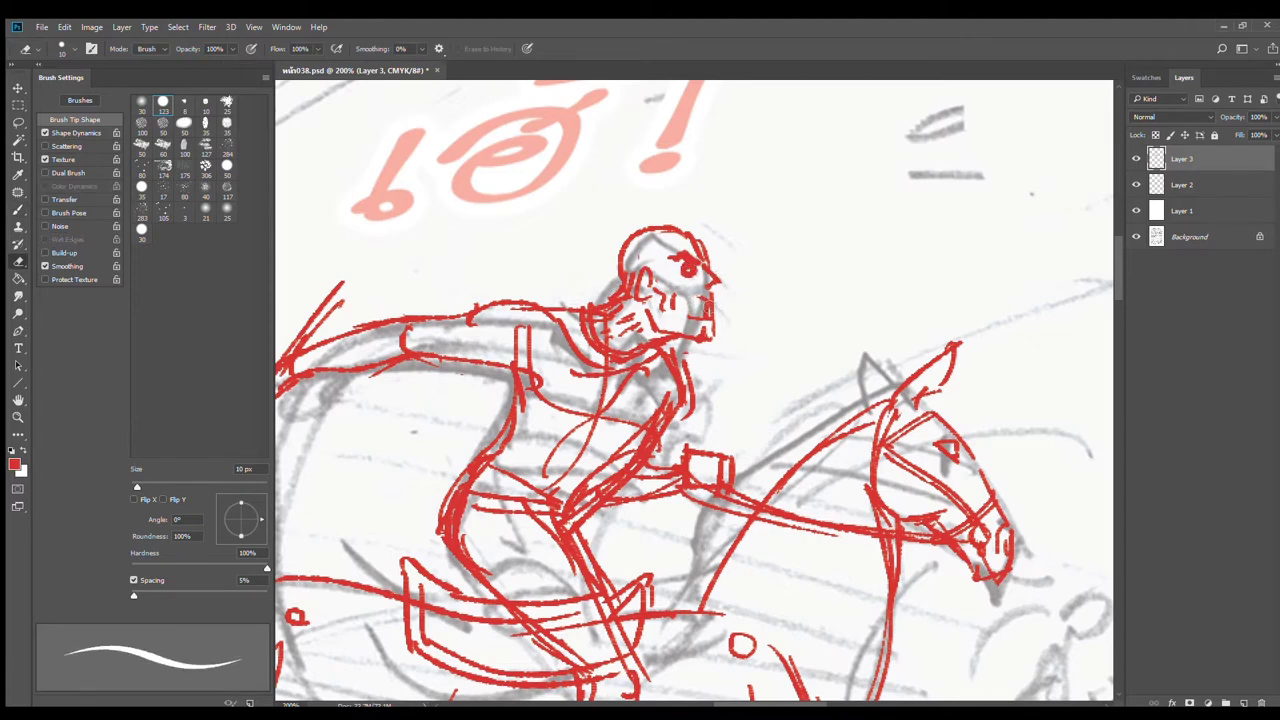
{"action": "mouse_move", "coordinate": [710, 307]}
{"action": "left_mouse_down"}
{"action": "mouse_move", "coordinate": [689, 314]}
{"action": "mouse_move", "coordinate": [713, 317]}
{"action": "mouse_move", "coordinate": [673, 315]}
{"action": "mouse_move", "coordinate": [686, 295]}
{"action": "mouse_move", "coordinate": [652, 268]}
{"action": "mouse_move", "coordinate": [628, 284]}
{"action": "mouse_move", "coordinate": [634, 294]}
{"action": "left_mouse_up"}
{"action": "key", "text": "b"}
{"action": "key", "text": "ctrl+z"}
{"action": "key", "text": "e"}
{"action": "key", "text": "b"}
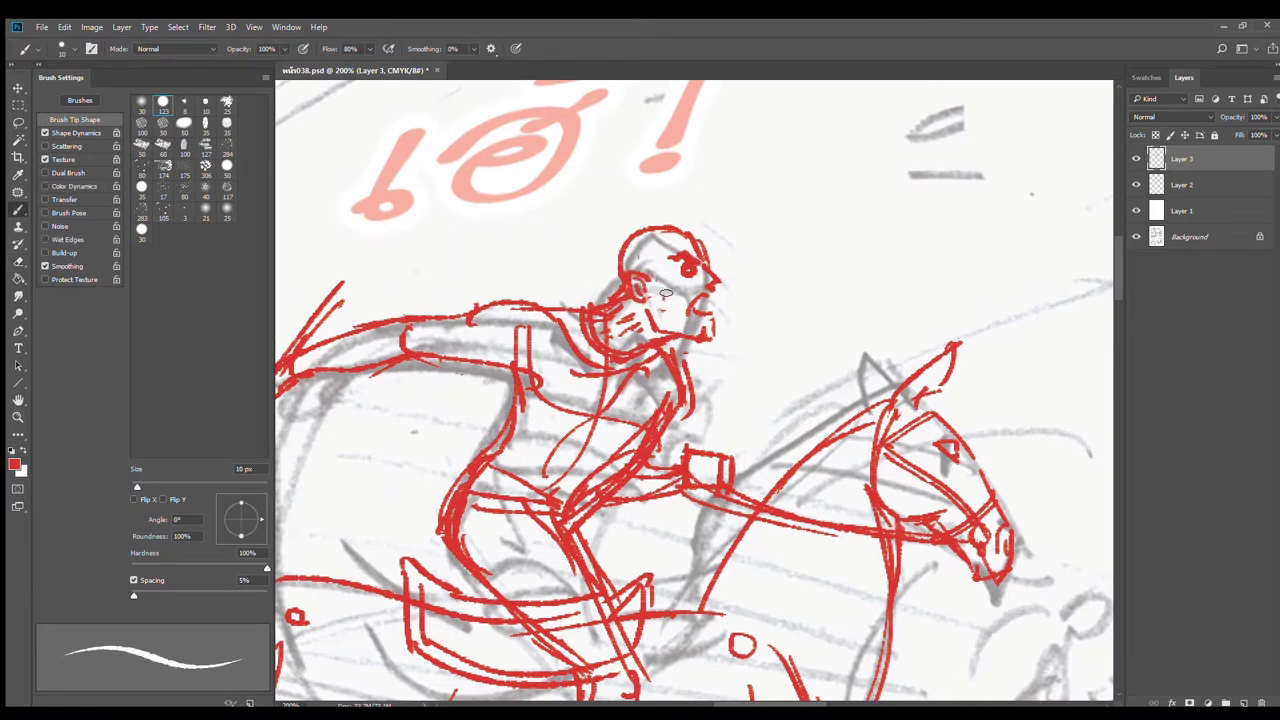
Step: With a 6 px brush, draw the rider's jagged temple hairline, reinforce the back of the skull, and detail the chin
{"action": "key", "text": "p"}
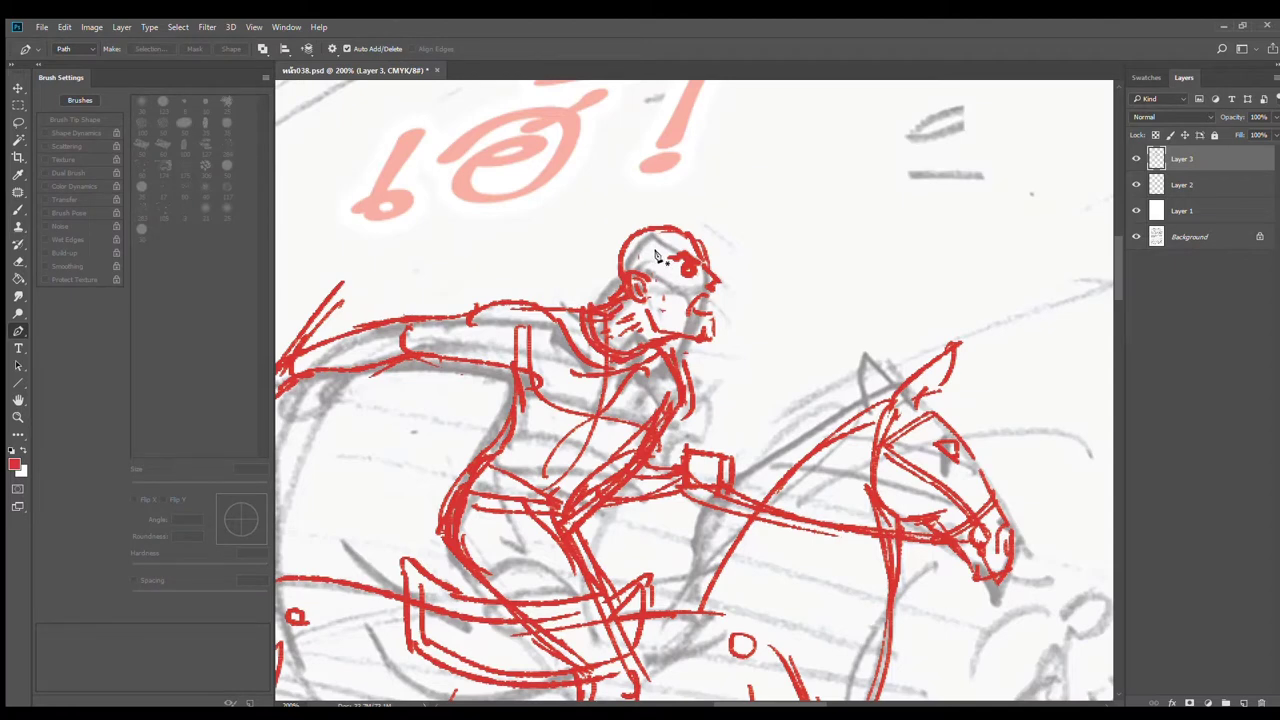
{"action": "key", "text": "b"}
{"action": "key", "text": "bracketleft"}
{"action": "key", "text": "bracketleft"}
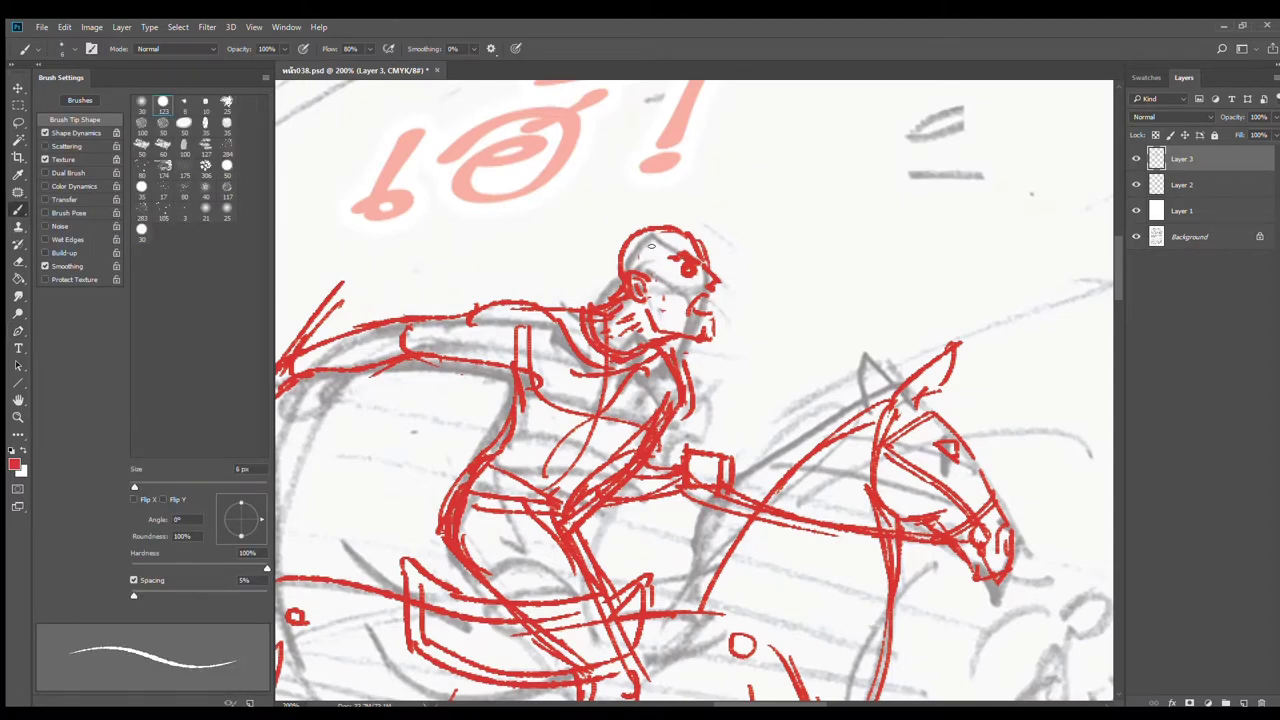
{"action": "mouse_move", "coordinate": [655, 246]}
{"action": "left_mouse_down"}
{"action": "mouse_move", "coordinate": [665, 264]}
{"action": "mouse_move", "coordinate": [690, 237]}
{"action": "left_mouse_up"}
{"action": "left_click_drag", "start_coordinate": [627, 241], "coordinate": [616, 274]}
{"action": "mouse_move", "coordinate": [690, 315]}
{"action": "left_mouse_down"}
{"action": "mouse_move", "coordinate": [716, 308]}
{"action": "mouse_move", "coordinate": [713, 330]}
{"action": "left_mouse_up"}
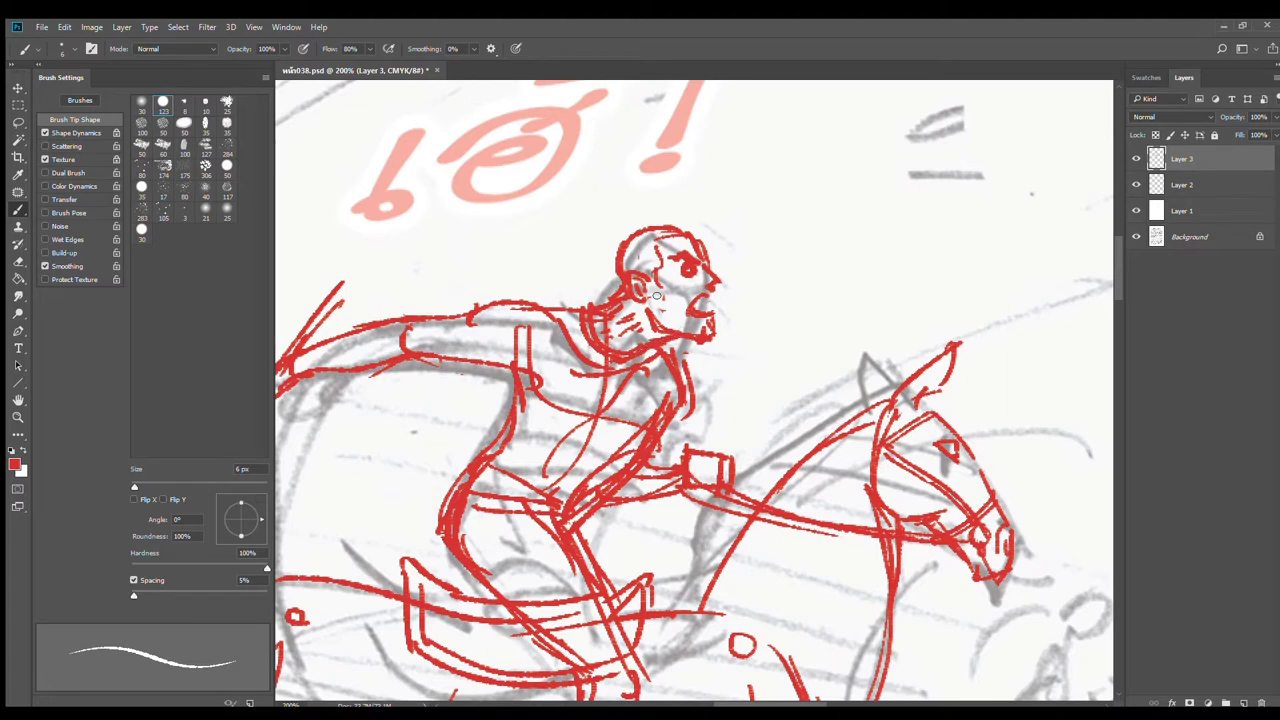
Step: Clean up the lines behind the rider's ear and the stray marks on the cheek, and refine the nape
{"action": "key", "text": "e"}
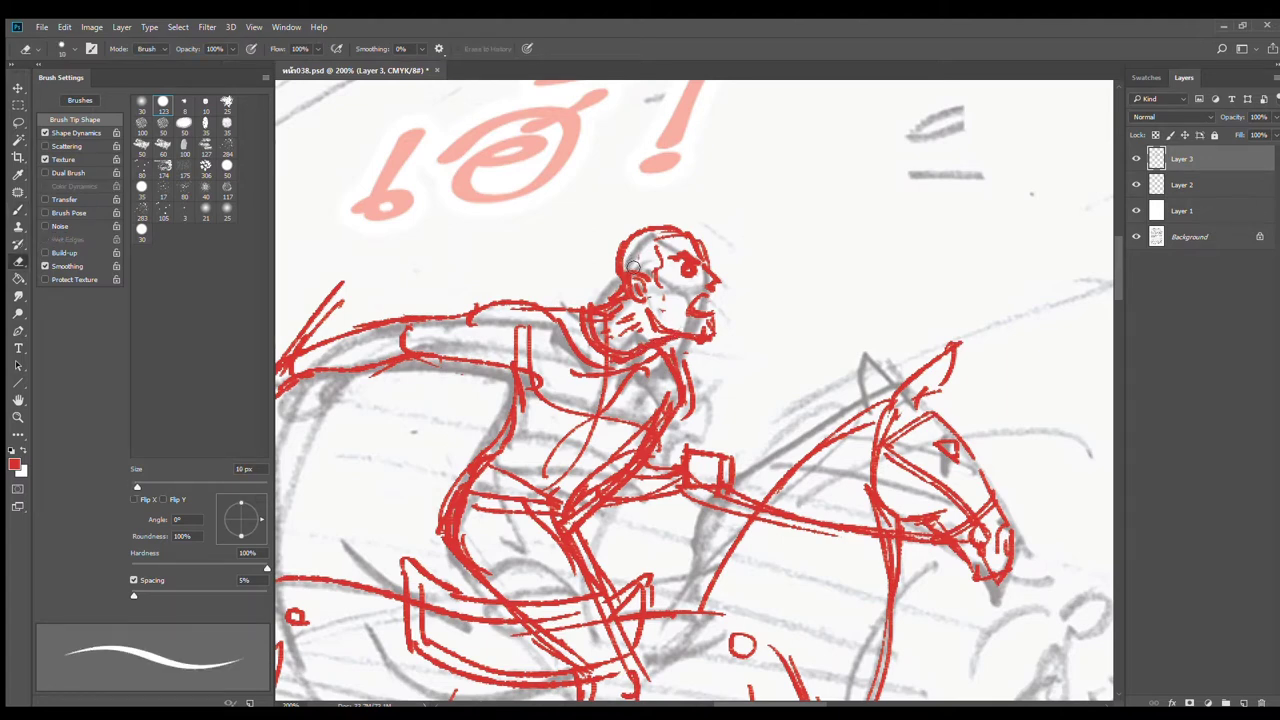
{"action": "mouse_move", "coordinate": [628, 274]}
{"action": "left_mouse_down"}
{"action": "mouse_move", "coordinate": [636, 306]}
{"action": "mouse_move", "coordinate": [632, 272]}
{"action": "mouse_move", "coordinate": [619, 273]}
{"action": "left_mouse_up"}
{"action": "key", "text": "b"}
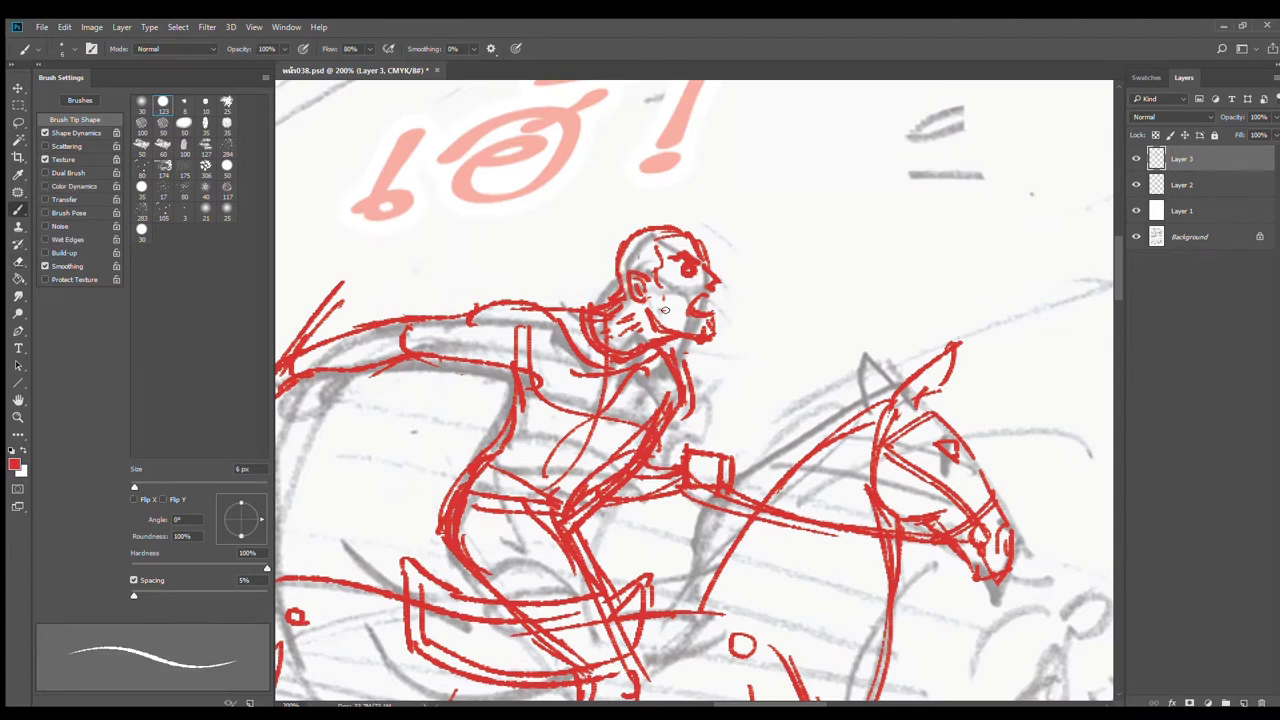
{"action": "key", "text": "e"}
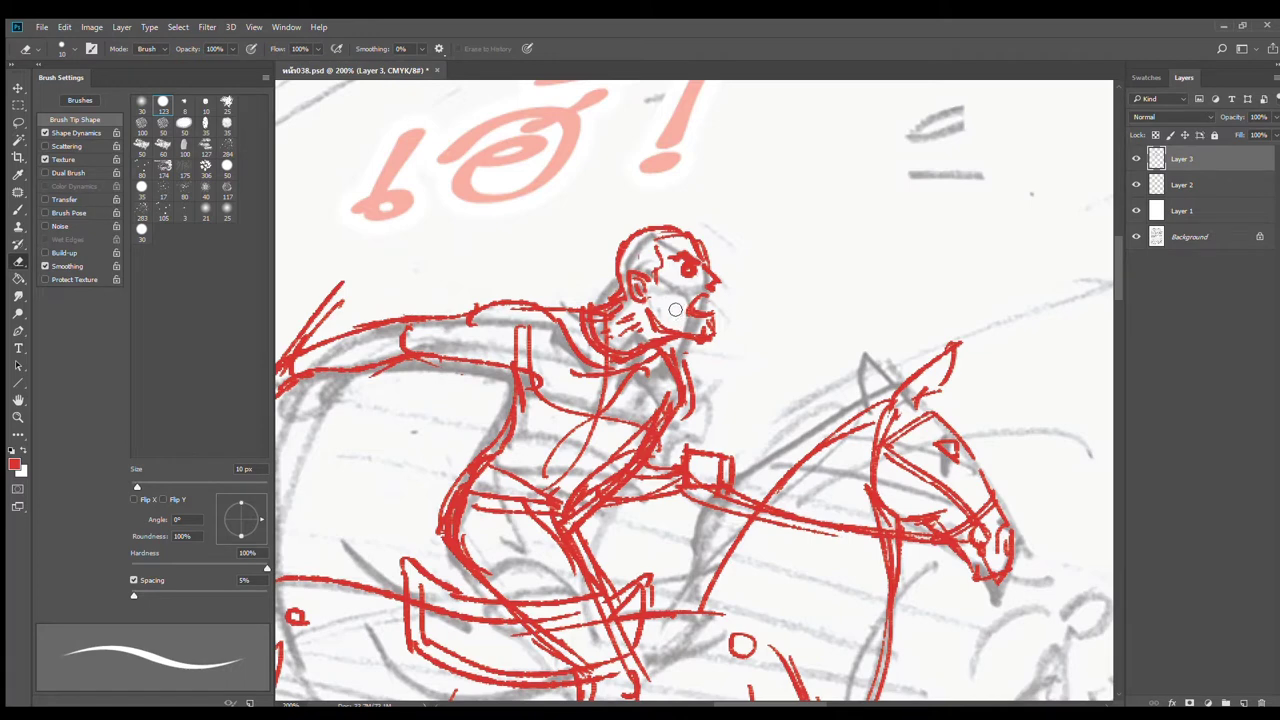
{"action": "key", "text": "b"}
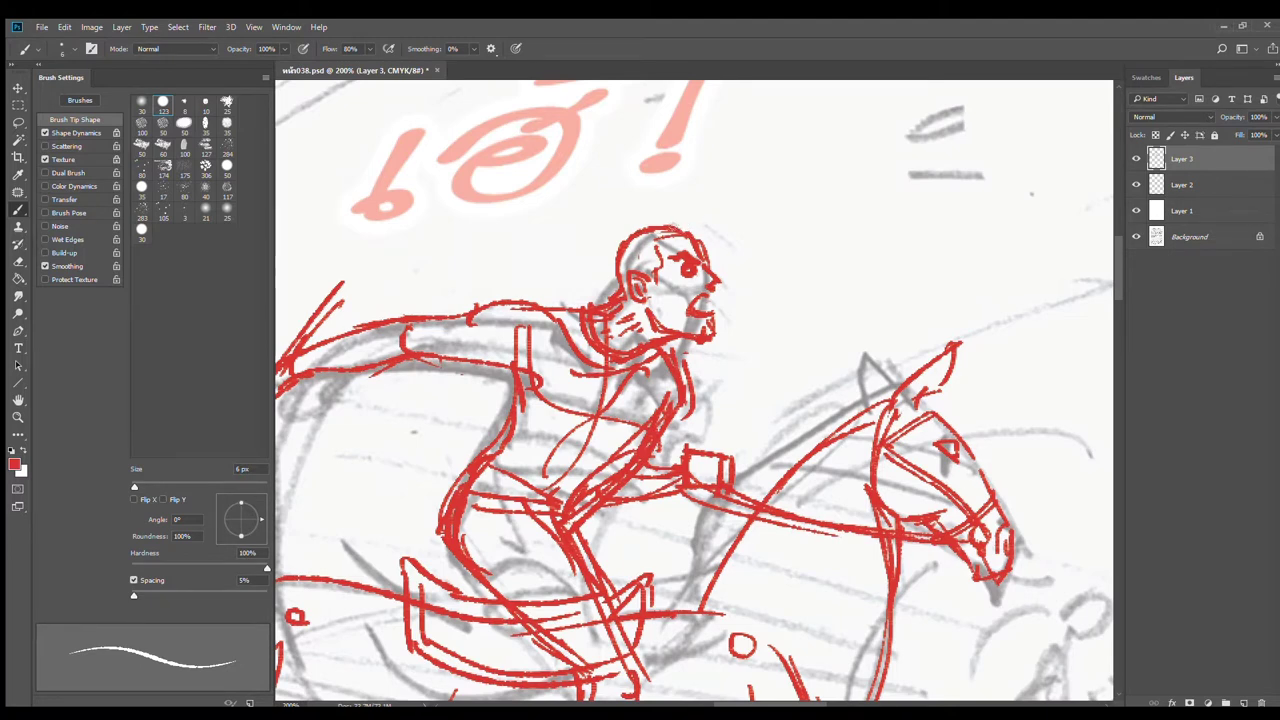
Step: Draw swept-back hair strands over the top and back of the rider's head, and tidy the skull line beneath them
{"action": "mouse_move", "coordinate": [686, 230]}
{"action": "left_mouse_down"}
{"action": "mouse_move", "coordinate": [640, 202]}
{"action": "mouse_move", "coordinate": [597, 256]}
{"action": "mouse_move", "coordinate": [684, 231]}
{"action": "left_mouse_up"}
{"action": "key", "text": "e"}
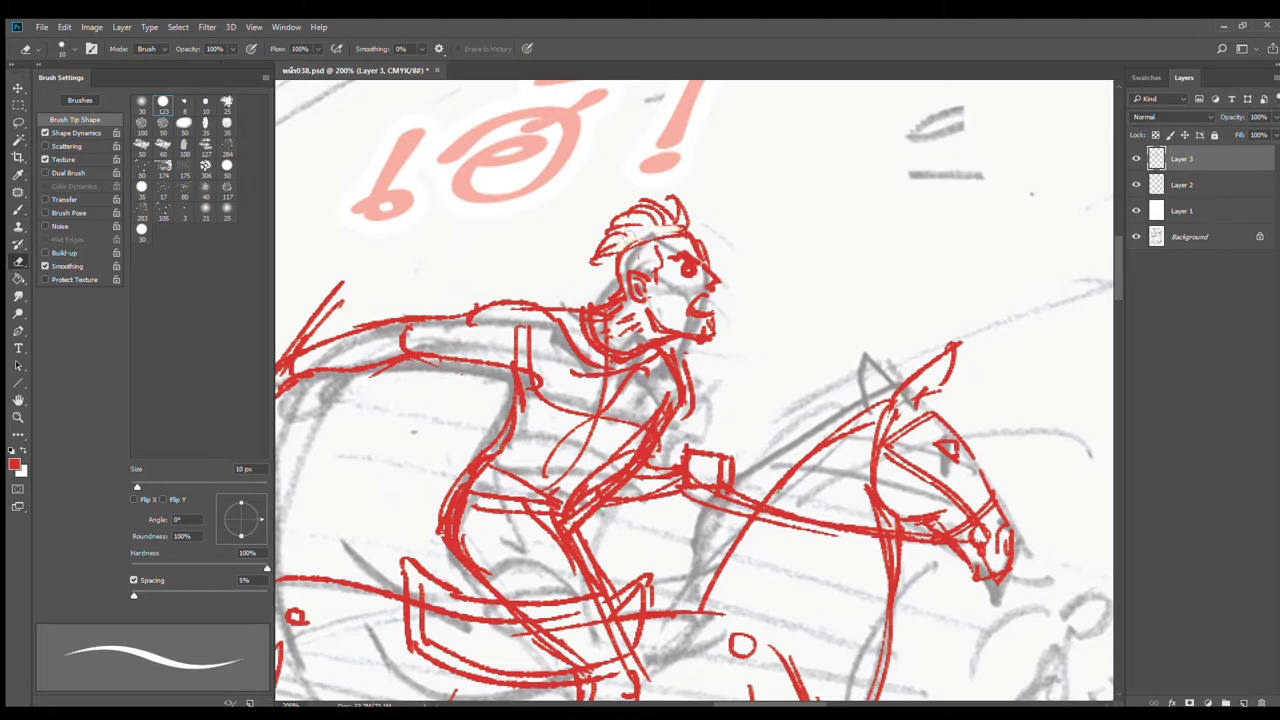
{"action": "key", "text": "b"}
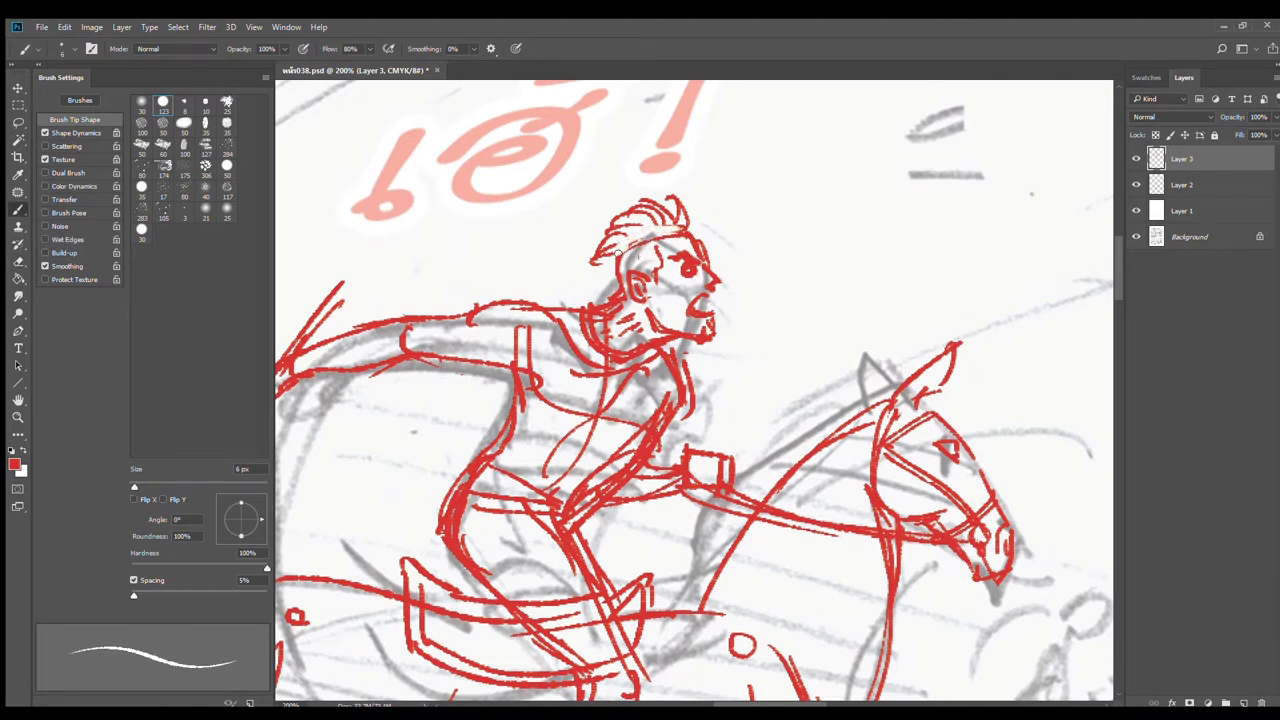
{"action": "key", "text": "e"}
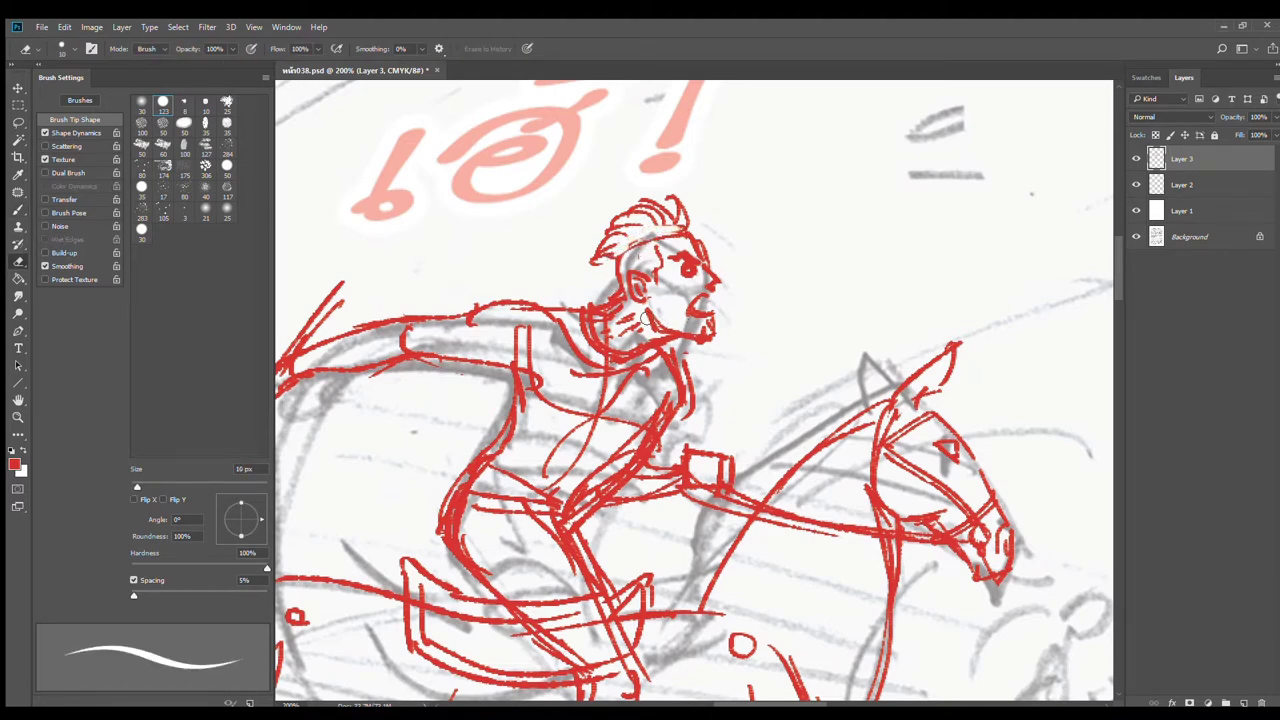
Step: Erase the rider's chin and mouth lines, and redraw them as a squarer jaw with a downturned mouth
{"action": "mouse_move", "coordinate": [697, 342]}
{"action": "left_mouse_down"}
{"action": "mouse_move", "coordinate": [724, 337]}
{"action": "mouse_move", "coordinate": [712, 316]}
{"action": "mouse_move", "coordinate": [708, 334]}
{"action": "mouse_move", "coordinate": [714, 304]}
{"action": "left_mouse_up"}
{"action": "key", "text": "b"}
{"action": "key", "text": "e"}
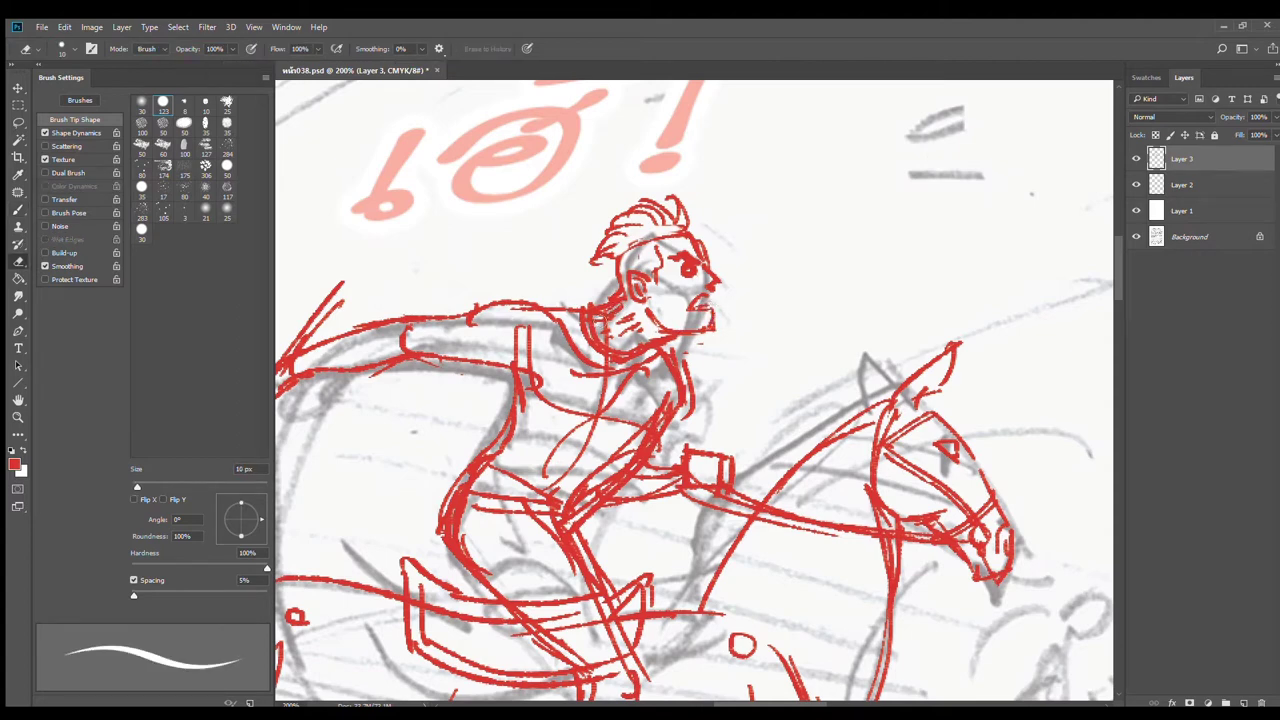
Step: Erase the hatching on the rider's neck and the old collar curve below it
{"action": "mouse_move", "coordinate": [606, 320]}
{"action": "left_mouse_down"}
{"action": "mouse_move", "coordinate": [628, 322]}
{"action": "mouse_move", "coordinate": [618, 272]}
{"action": "mouse_move", "coordinate": [610, 344]}
{"action": "left_mouse_up"}
{"action": "key", "text": "b"}
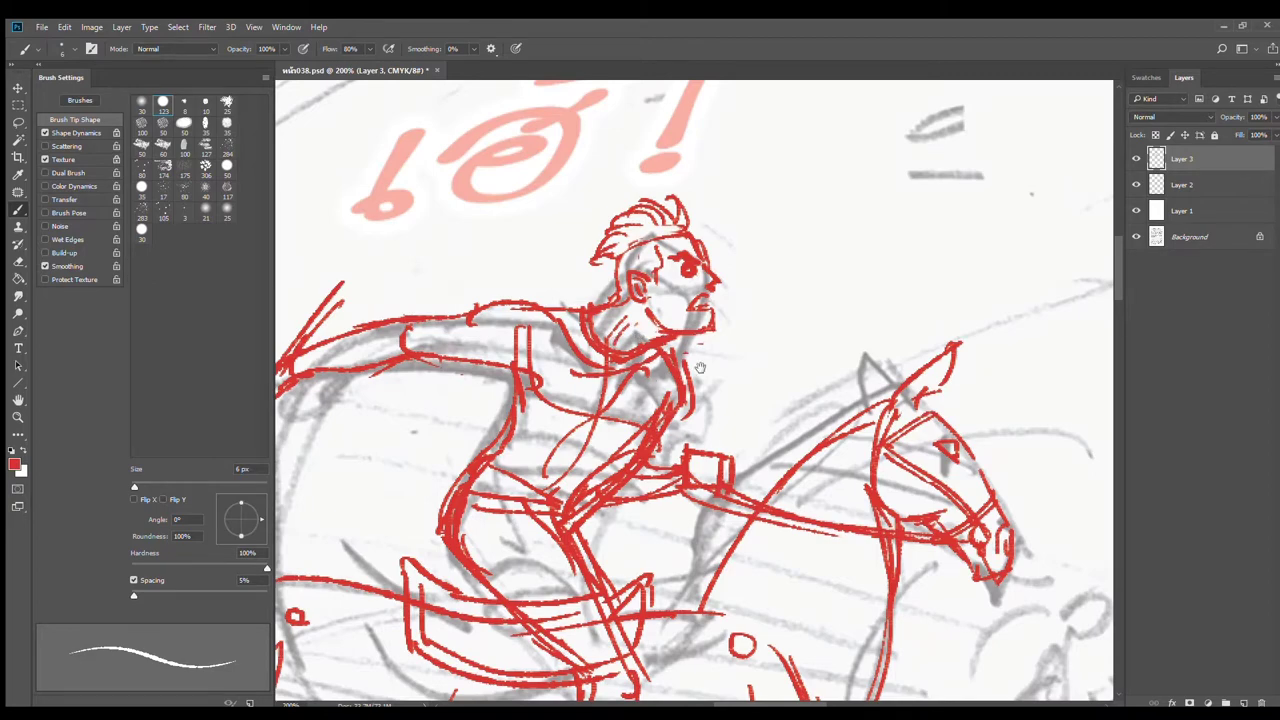
{"action": "key", "text": "ctrl+minus"}
{"action": "key", "text": "ctrl+minus"}
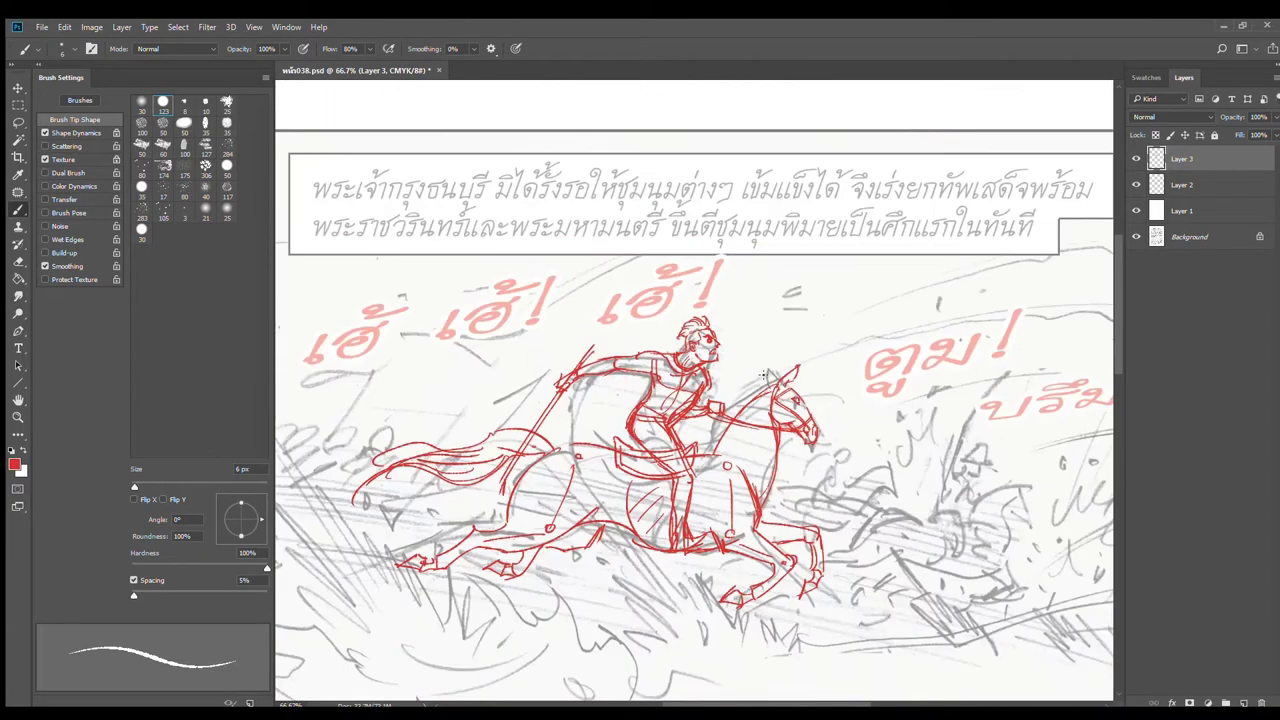
{"action": "key", "text": "ctrl+plus"}
{"action": "key", "text": "ctrl+plus"}
{"action": "key", "text": "e"}
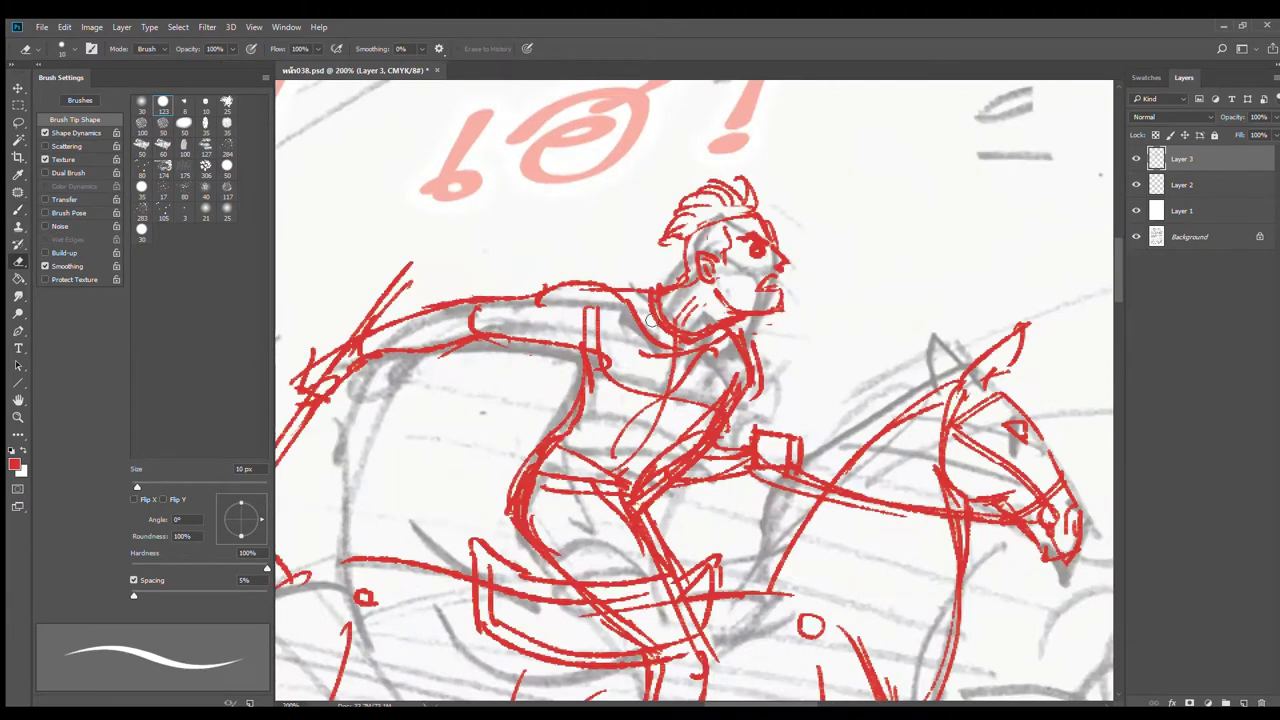
{"action": "mouse_move", "coordinate": [668, 338]}
{"action": "left_mouse_down"}
{"action": "mouse_move", "coordinate": [704, 348]}
{"action": "mouse_move", "coordinate": [640, 318]}
{"action": "mouse_move", "coordinate": [700, 360]}
{"action": "mouse_move", "coordinate": [705, 346]}
{"action": "left_mouse_up"}
{"action": "key", "text": "b"}
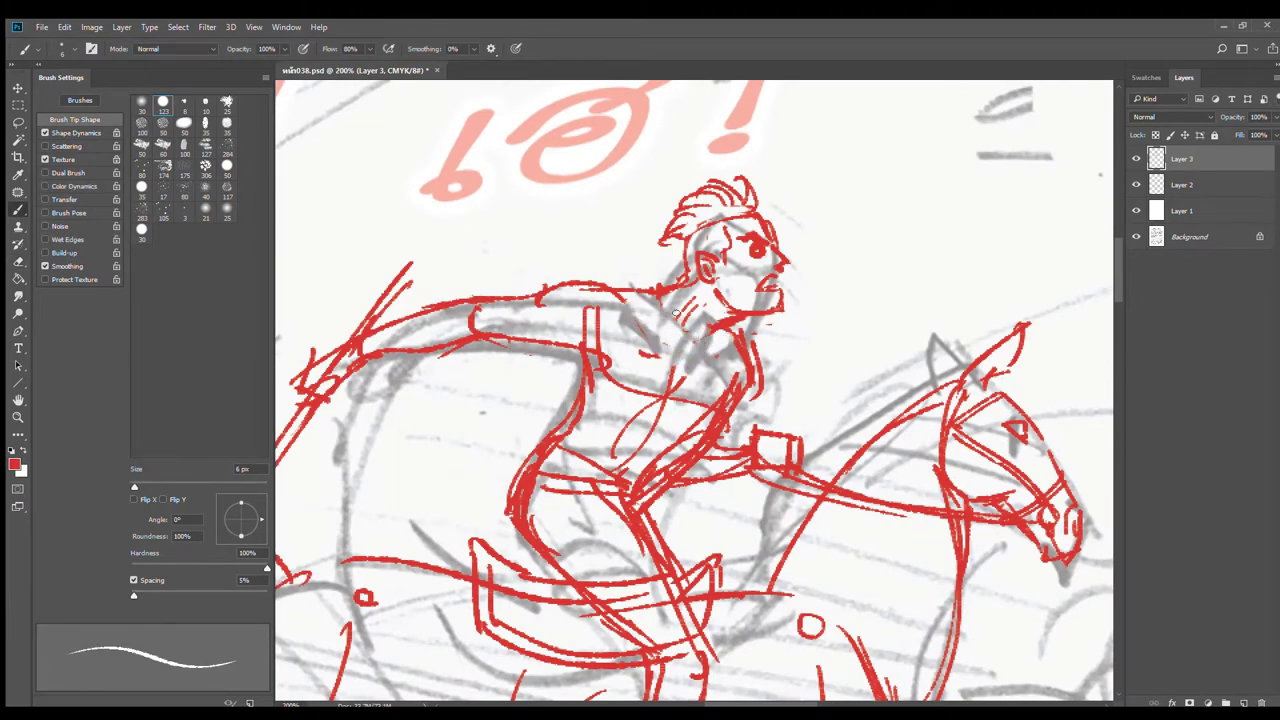
Step: Redraw the rider's inner collar as a close V-shaped band around the neck
{"action": "mouse_move", "coordinate": [664, 280]}
{"action": "left_mouse_down"}
{"action": "mouse_move", "coordinate": [684, 329]}
{"action": "mouse_move", "coordinate": [655, 301]}
{"action": "mouse_move", "coordinate": [679, 356]}
{"action": "left_mouse_up"}
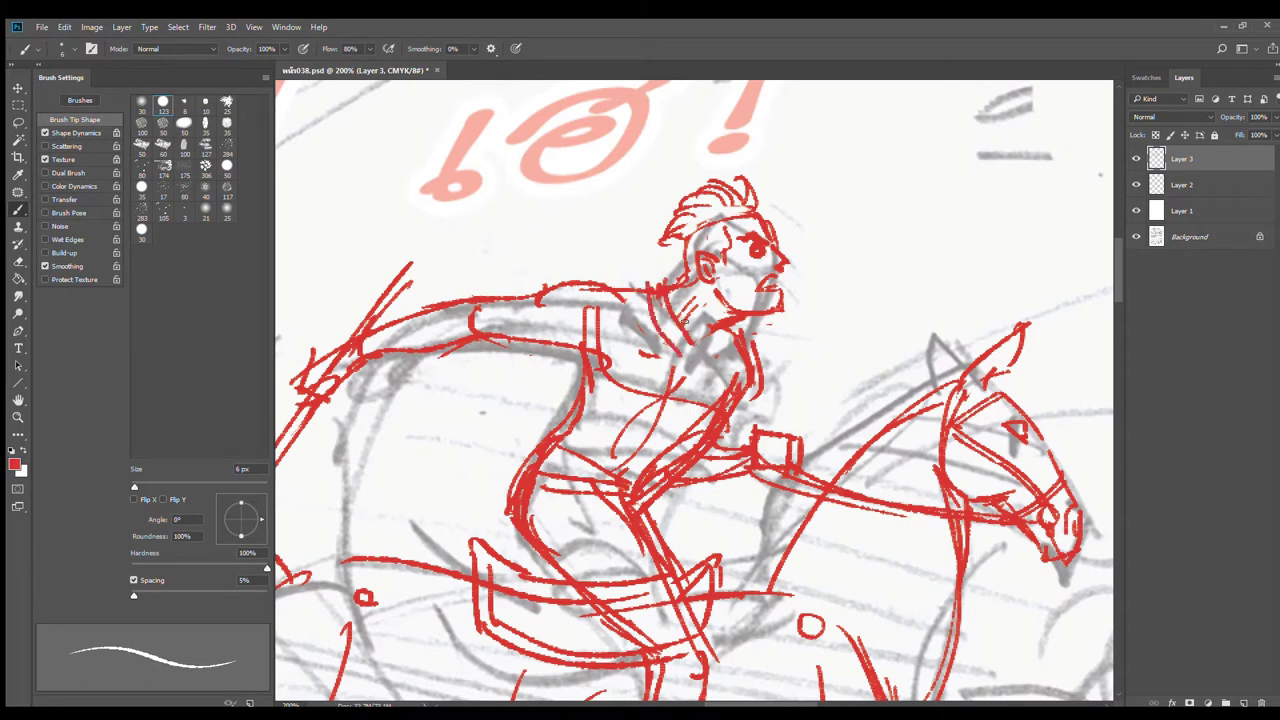
{"action": "key", "text": "ctrl+z"}
{"action": "left_click_drag", "start_coordinate": [656, 276], "coordinate": [681, 347]}
{"action": "mouse_move", "coordinate": [669, 269]}
{"action": "left_mouse_down"}
{"action": "mouse_move", "coordinate": [690, 341]}
{"action": "mouse_move", "coordinate": [672, 274]}
{"action": "left_mouse_up"}
{"action": "mouse_move", "coordinate": [680, 346]}
{"action": "left_mouse_down"}
{"action": "mouse_move", "coordinate": [711, 325]}
{"action": "mouse_move", "coordinate": [693, 351]}
{"action": "left_mouse_up"}
Step: Draw a wide outer collar curving from the rider's shoulder down across the chest to the far side
{"action": "left_click_drag", "start_coordinate": [618, 279], "coordinate": [640, 386]}
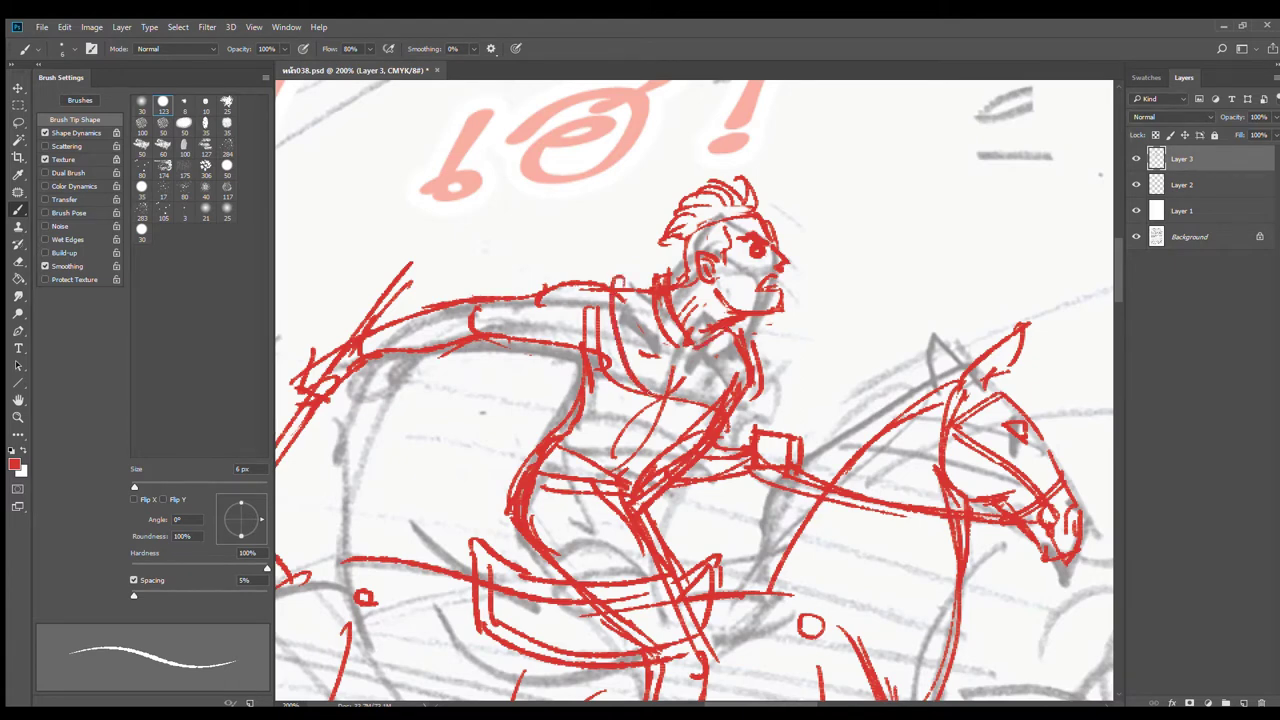
{"action": "left_click_drag", "start_coordinate": [748, 338], "coordinate": [757, 368]}
{"action": "left_click_drag", "start_coordinate": [708, 405], "coordinate": [666, 425]}
{"action": "mouse_move", "coordinate": [606, 278]}
{"action": "left_mouse_down"}
{"action": "mouse_move", "coordinate": [632, 388]}
{"action": "mouse_move", "coordinate": [676, 417]}
{"action": "mouse_move", "coordinate": [652, 280]}
{"action": "left_mouse_up"}
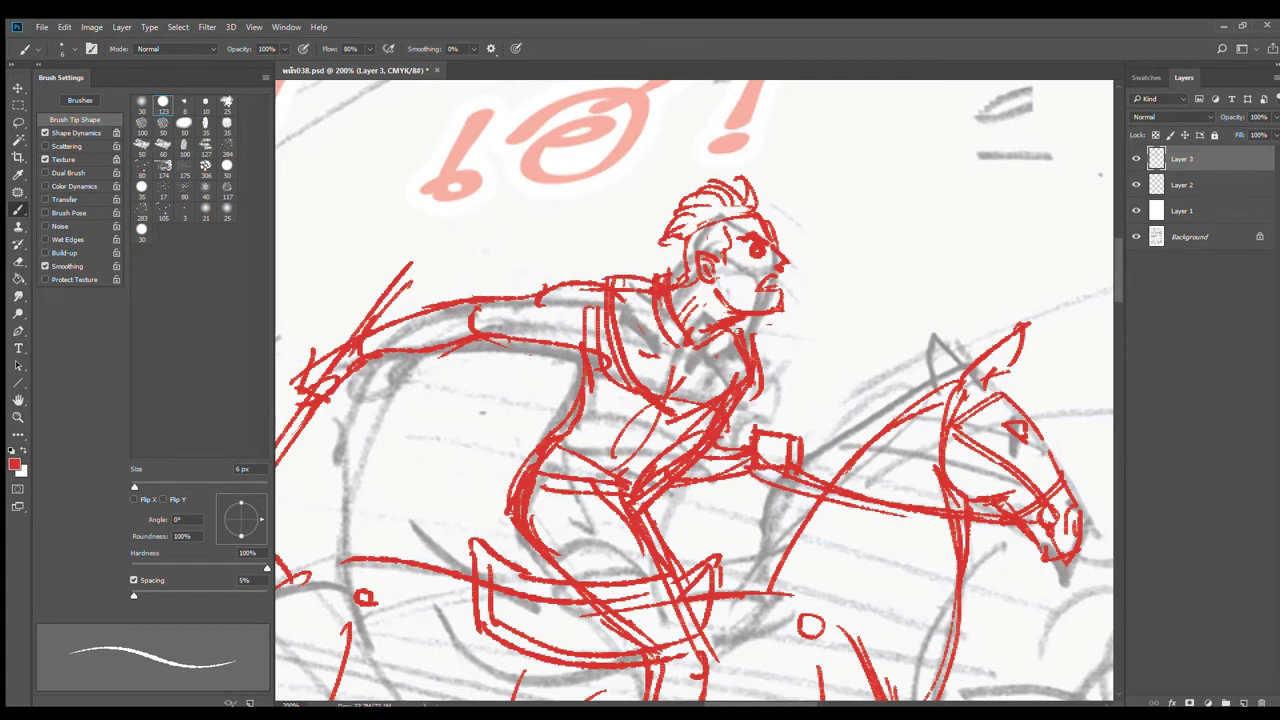
{"action": "left_click_drag", "start_coordinate": [745, 335], "coordinate": [751, 352]}
Step: Draw the jacket's front opening as two lines running from the collar down to the rider's waist
{"action": "left_click_drag", "start_coordinate": [648, 294], "coordinate": [656, 458]}
{"action": "left_click_drag", "start_coordinate": [664, 314], "coordinate": [662, 470]}
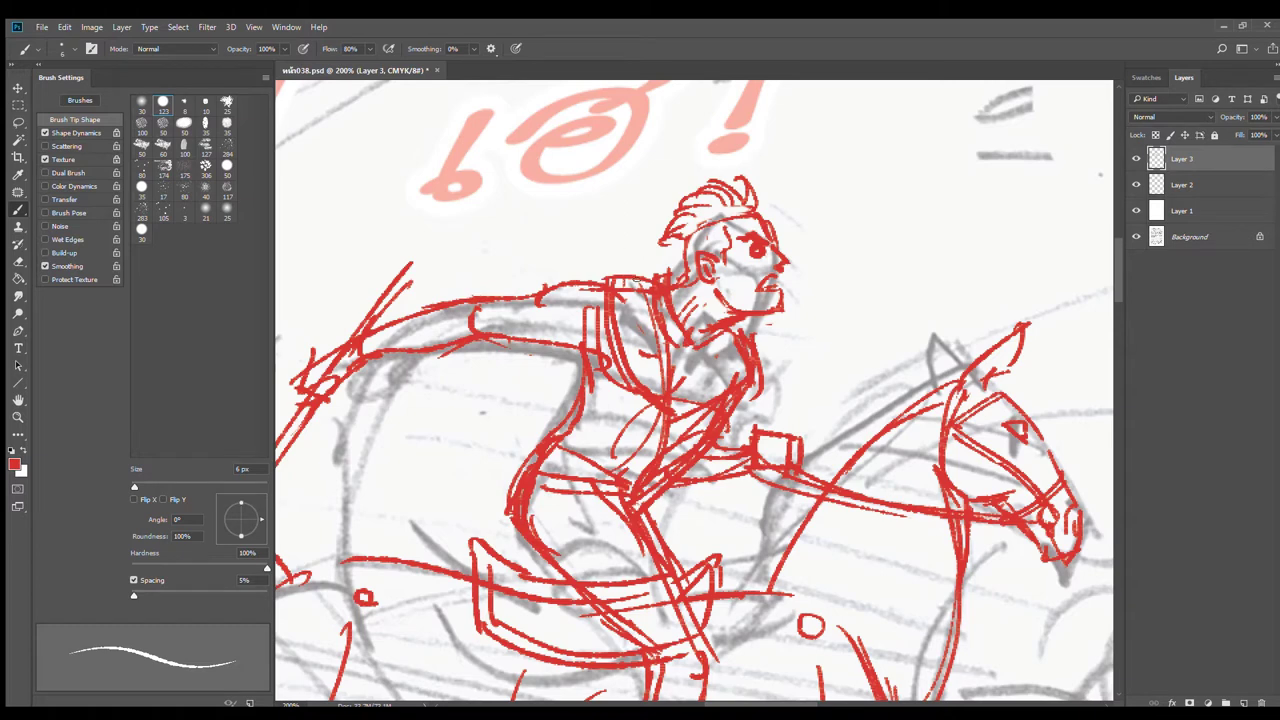
{"action": "left_click_drag", "start_coordinate": [626, 270], "coordinate": [647, 300]}
{"action": "left_click_drag", "start_coordinate": [666, 416], "coordinate": [648, 462]}
Step: Draw a sheathed weapon slung across the rider's back, its hilt above the shoulder and banded scabbard below the arm
{"action": "mouse_move", "coordinate": [591, 280]}
{"action": "left_mouse_down"}
{"action": "mouse_move", "coordinate": [638, 249]}
{"action": "mouse_move", "coordinate": [658, 263]}
{"action": "left_mouse_up"}
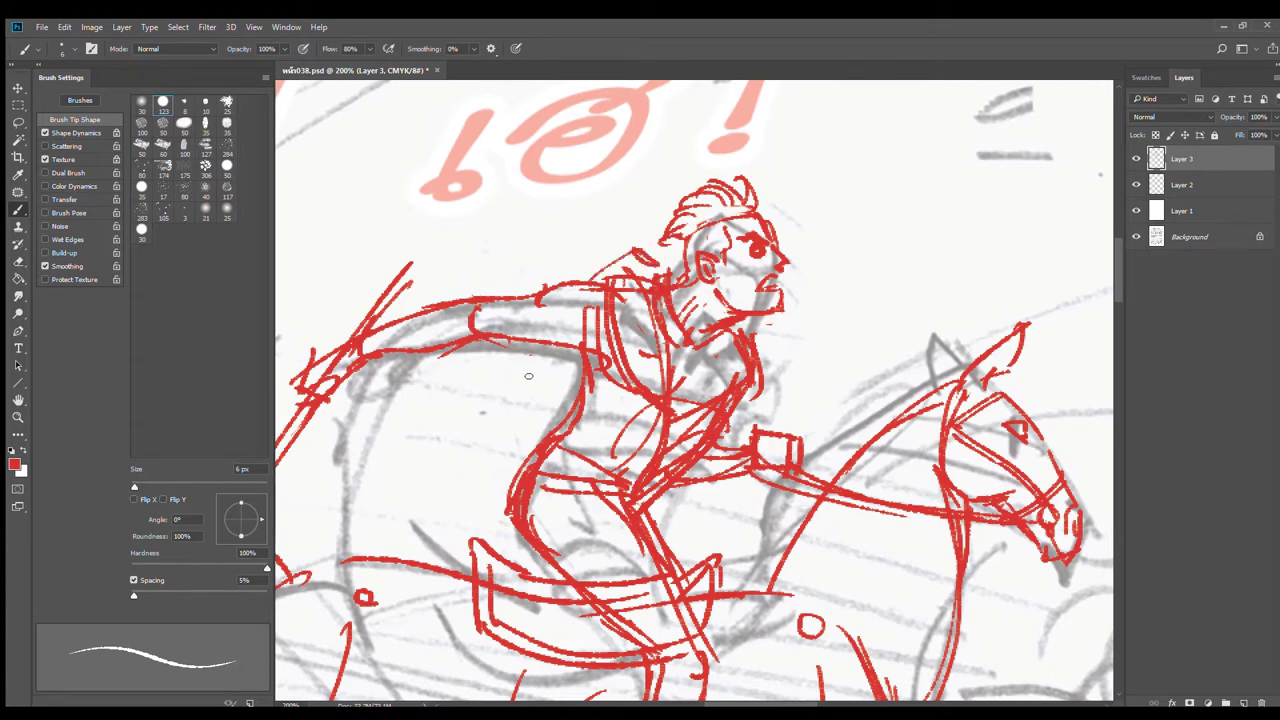
{"action": "left_click_drag", "start_coordinate": [545, 345], "coordinate": [498, 428]}
{"action": "mouse_move", "coordinate": [562, 350]}
{"action": "left_mouse_down"}
{"action": "mouse_move", "coordinate": [518, 432]}
{"action": "mouse_move", "coordinate": [496, 412]}
{"action": "mouse_move", "coordinate": [496, 432]}
{"action": "mouse_move", "coordinate": [518, 430]}
{"action": "left_mouse_up"}
{"action": "mouse_move", "coordinate": [518, 374]}
{"action": "left_mouse_down"}
{"action": "mouse_move", "coordinate": [577, 398]}
{"action": "mouse_move", "coordinate": [565, 394]}
{"action": "left_mouse_up"}
{"action": "mouse_move", "coordinate": [586, 278]}
{"action": "left_mouse_down"}
{"action": "mouse_move", "coordinate": [637, 239]}
{"action": "mouse_move", "coordinate": [648, 265]}
{"action": "left_mouse_up"}
{"action": "left_click_drag", "start_coordinate": [633, 275], "coordinate": [654, 262]}
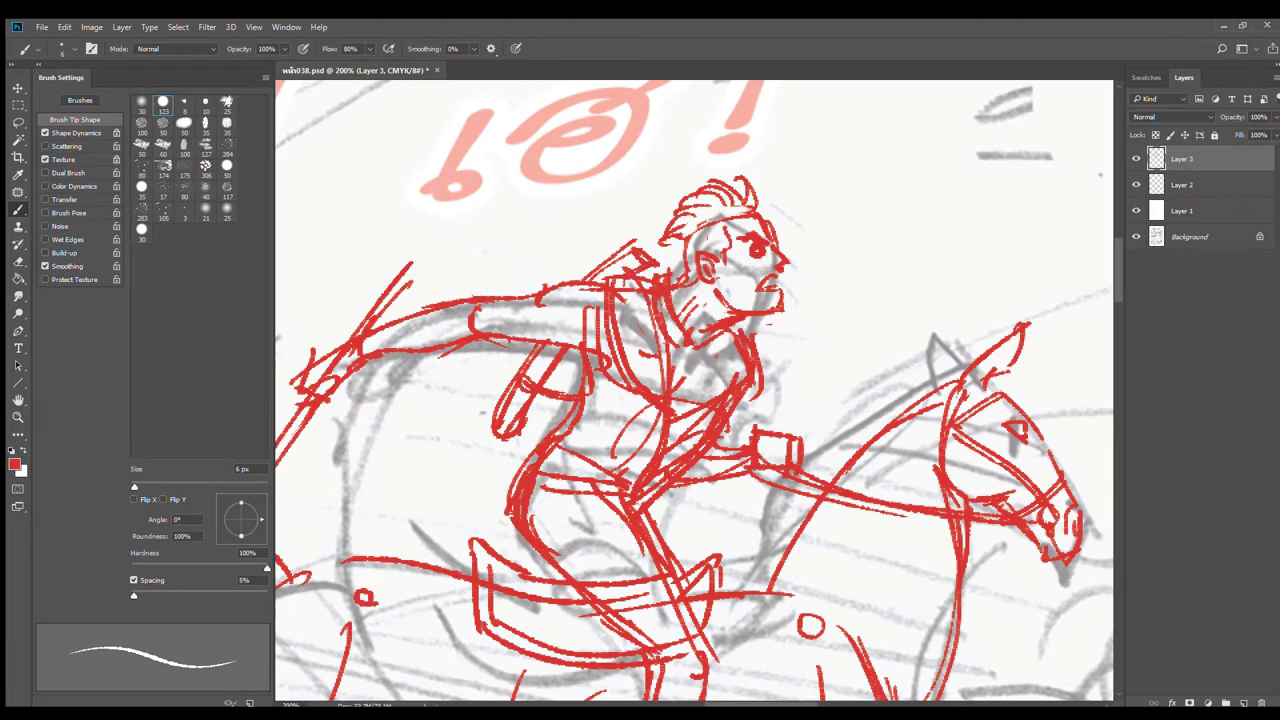
{"action": "left_click_drag", "start_coordinate": [531, 349], "coordinate": [497, 413]}
{"action": "mouse_move", "coordinate": [593, 283]}
{"action": "left_mouse_down"}
{"action": "mouse_move", "coordinate": [628, 251]}
{"action": "mouse_move", "coordinate": [623, 273]}
{"action": "left_mouse_up"}
{"action": "left_click_drag", "start_coordinate": [582, 359], "coordinate": [586, 439]}
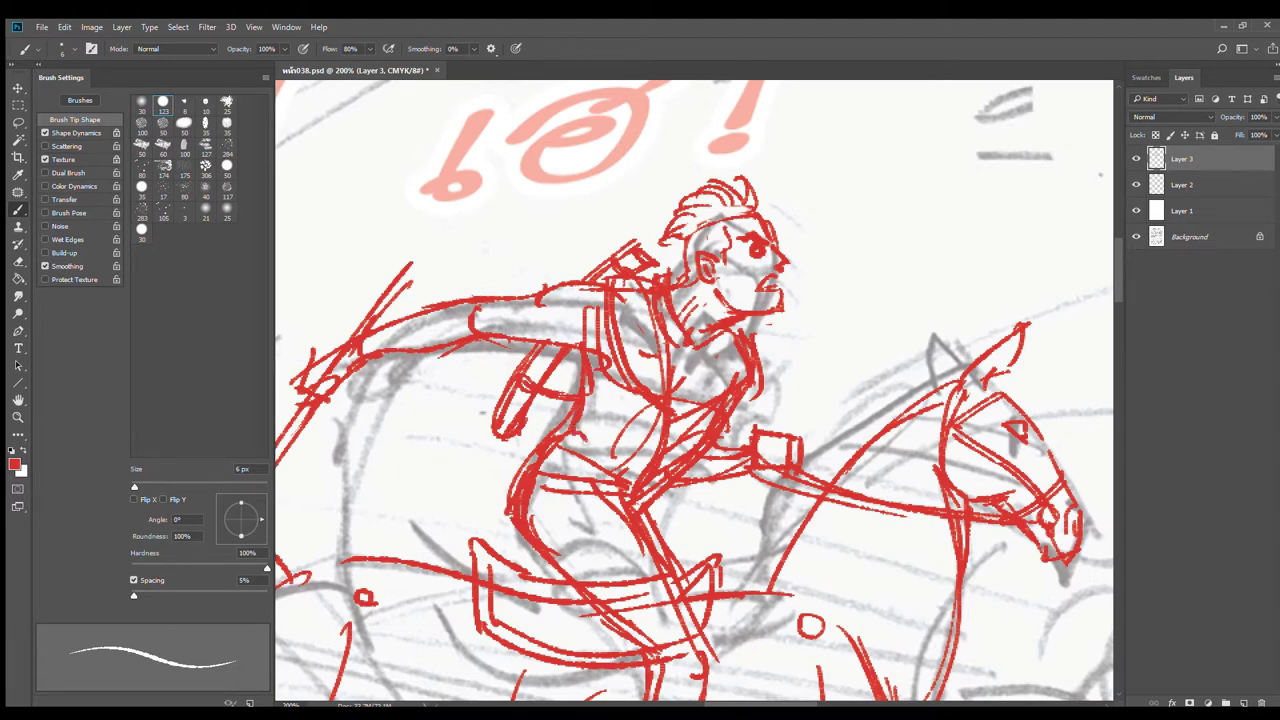
Step: Add folds to the rider's torso and draw a knotted waist sash with pointed tails over the thigh
{"action": "left_click_drag", "start_coordinate": [694, 356], "coordinate": [680, 400]}
{"action": "left_click_drag", "start_coordinate": [670, 458], "coordinate": [728, 428]}
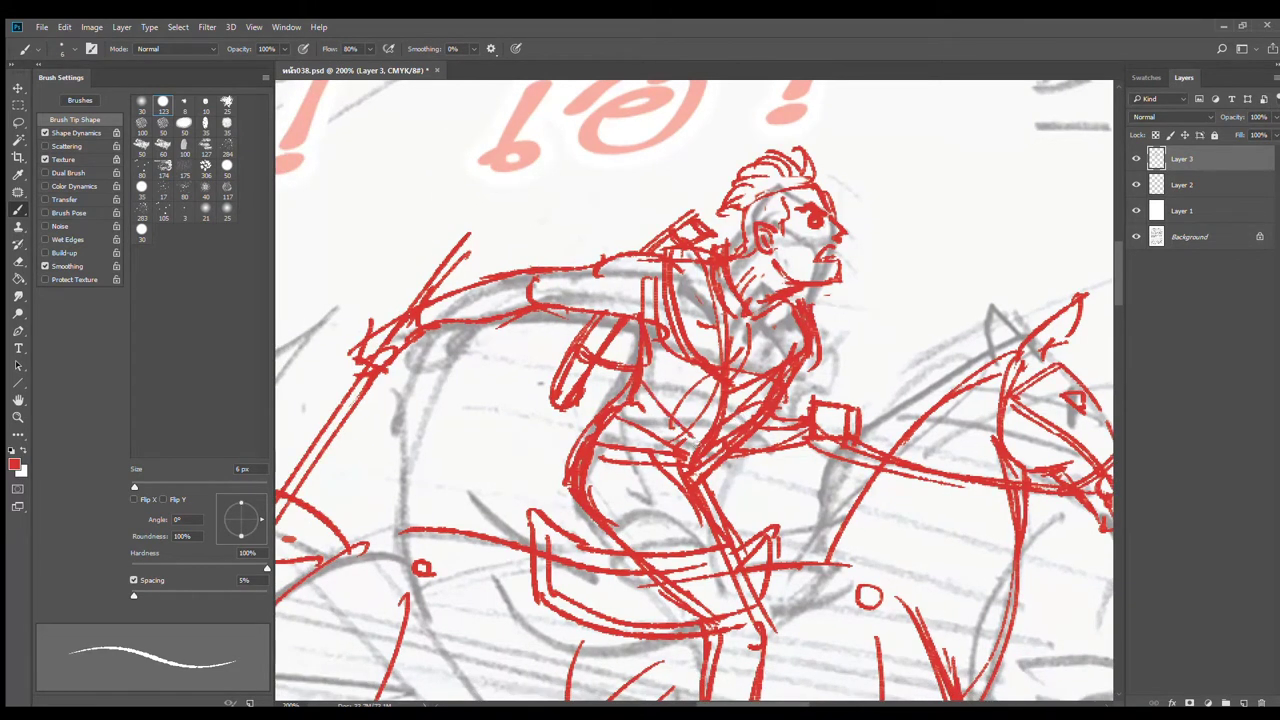
{"action": "left_click_drag", "start_coordinate": [642, 406], "coordinate": [680, 443]}
{"action": "mouse_move", "coordinate": [631, 384]}
{"action": "left_mouse_down"}
{"action": "mouse_move", "coordinate": [606, 407]}
{"action": "mouse_move", "coordinate": [662, 414]}
{"action": "mouse_move", "coordinate": [684, 442]}
{"action": "mouse_move", "coordinate": [700, 440]}
{"action": "mouse_move", "coordinate": [694, 462]}
{"action": "mouse_move", "coordinate": [721, 455]}
{"action": "mouse_move", "coordinate": [690, 470]}
{"action": "mouse_move", "coordinate": [770, 480]}
{"action": "mouse_move", "coordinate": [706, 506]}
{"action": "mouse_move", "coordinate": [756, 514]}
{"action": "left_mouse_up"}
{"action": "key", "text": "e"}
{"action": "key", "text": "b"}
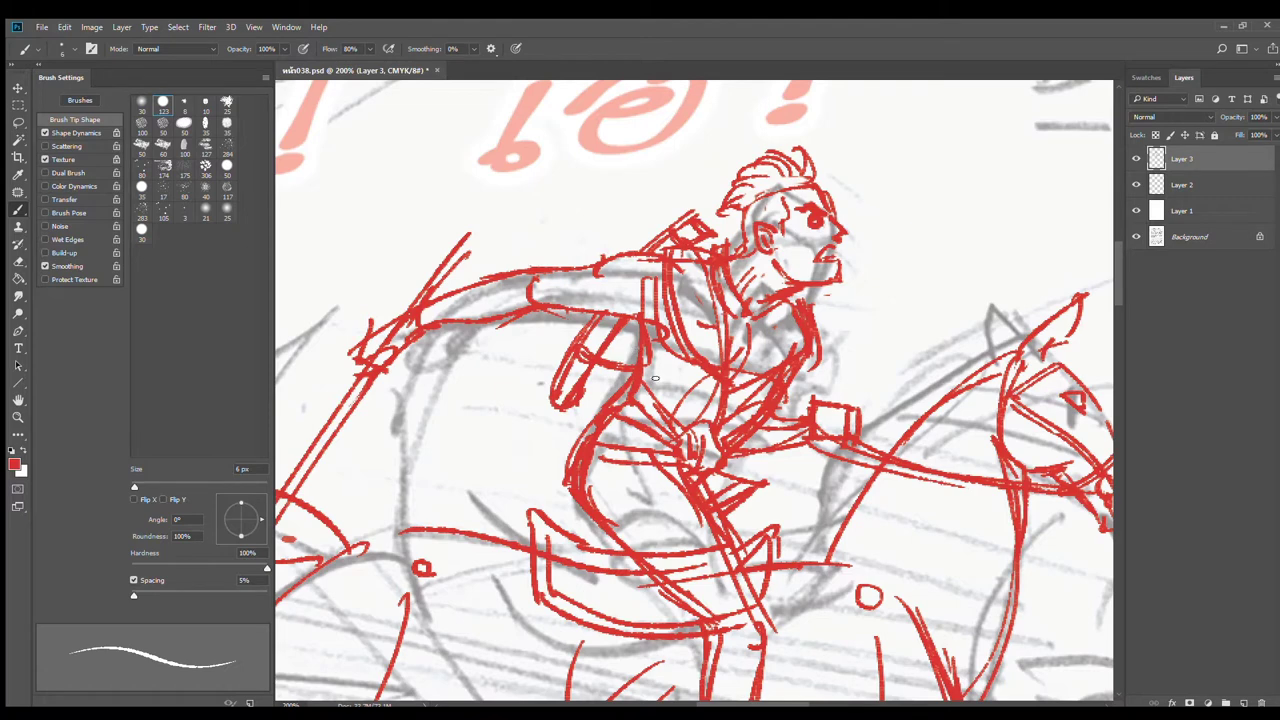
Step: Erase the old forearm lines near the reins and redraw the rider's wrist and cuff behind the fist
{"action": "key", "text": "e"}
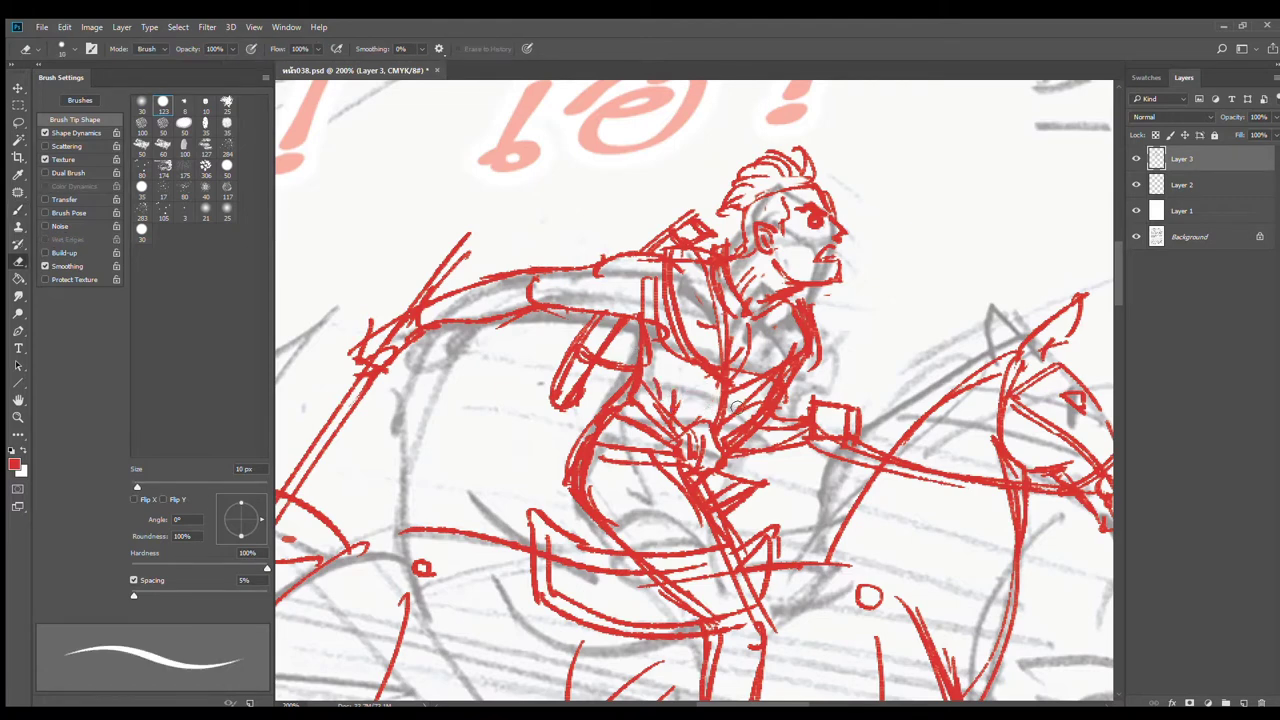
{"action": "left_click_drag", "start_coordinate": [747, 407], "coordinate": [778, 382]}
{"action": "key", "text": "b"}
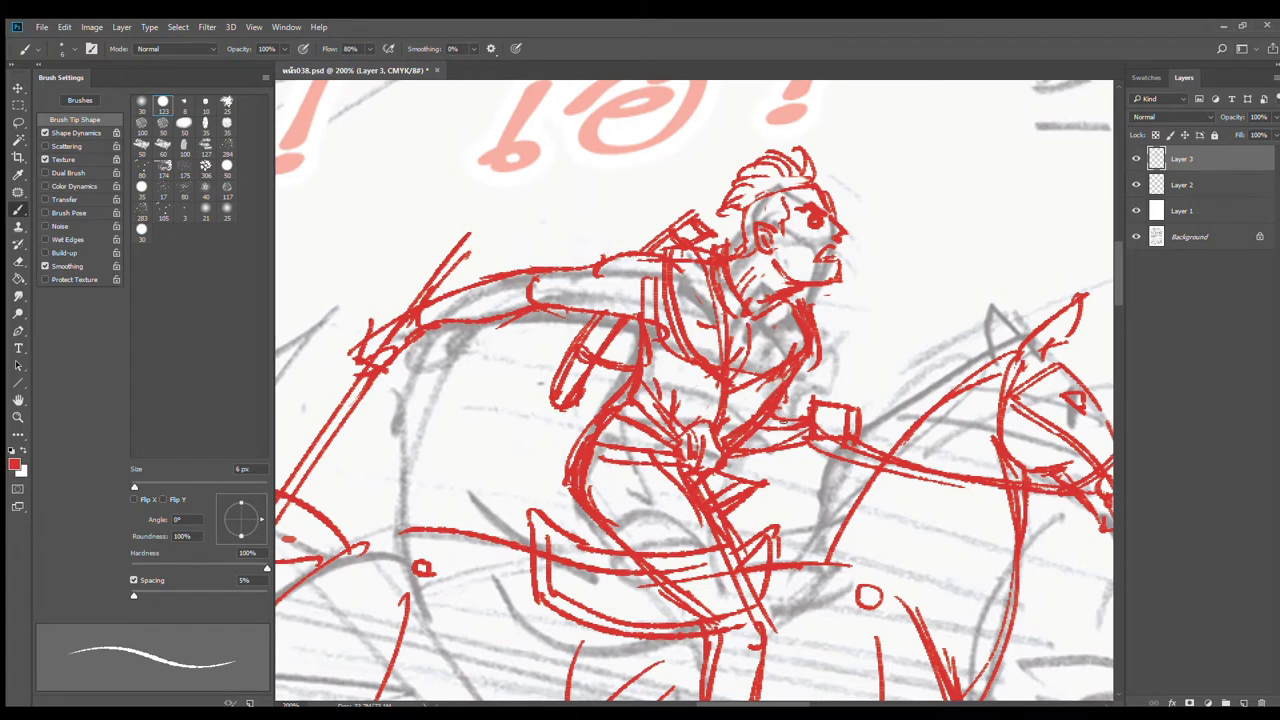
{"action": "key", "text": "e"}
{"action": "mouse_move", "coordinate": [788, 428]}
{"action": "left_mouse_down"}
{"action": "mouse_move", "coordinate": [756, 454]}
{"action": "mouse_move", "coordinate": [768, 430]}
{"action": "mouse_move", "coordinate": [792, 462]}
{"action": "mouse_move", "coordinate": [826, 452]}
{"action": "left_mouse_up"}
{"action": "key", "text": "b"}
{"action": "left_click_drag", "start_coordinate": [770, 411], "coordinate": [808, 414]}
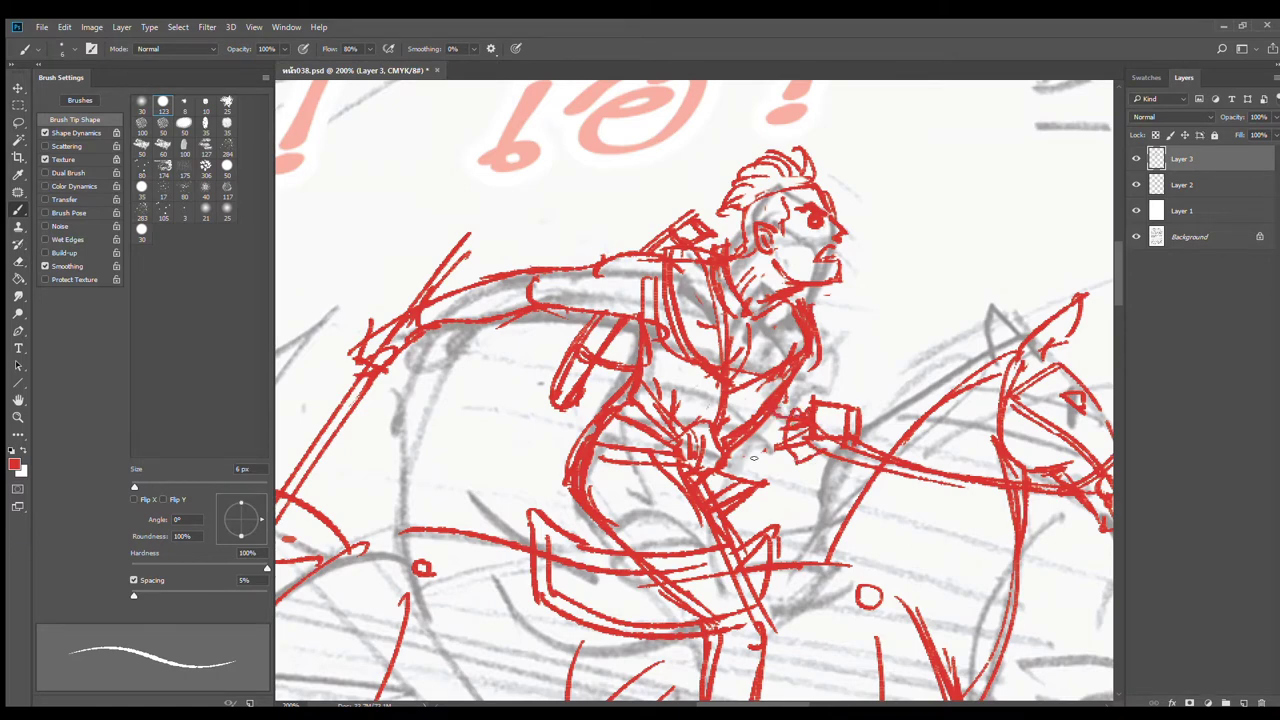
Step: Draw the underside of the rider's forearm, the sleeve edge, and the fingers of the fist gripping the reins
{"action": "mouse_move", "coordinate": [737, 448]}
{"action": "left_mouse_down"}
{"action": "mouse_move", "coordinate": [811, 457]}
{"action": "mouse_move", "coordinate": [826, 428]}
{"action": "mouse_move", "coordinate": [850, 436]}
{"action": "mouse_move", "coordinate": [800, 414]}
{"action": "mouse_move", "coordinate": [812, 404]}
{"action": "mouse_move", "coordinate": [829, 430]}
{"action": "mouse_move", "coordinate": [820, 446]}
{"action": "mouse_move", "coordinate": [797, 420]}
{"action": "mouse_move", "coordinate": [817, 428]}
{"action": "mouse_move", "coordinate": [840, 404]}
{"action": "mouse_move", "coordinate": [878, 461]}
{"action": "mouse_move", "coordinate": [886, 441]}
{"action": "left_mouse_up"}
{"action": "key", "text": "e"}
{"action": "key", "text": "b"}
{"action": "key", "text": "e"}
{"action": "key", "text": "b"}
{"action": "mouse_move", "coordinate": [797, 380]}
{"action": "left_mouse_down"}
{"action": "mouse_move", "coordinate": [795, 408]}
{"action": "mouse_move", "coordinate": [811, 403]}
{"action": "left_mouse_up"}
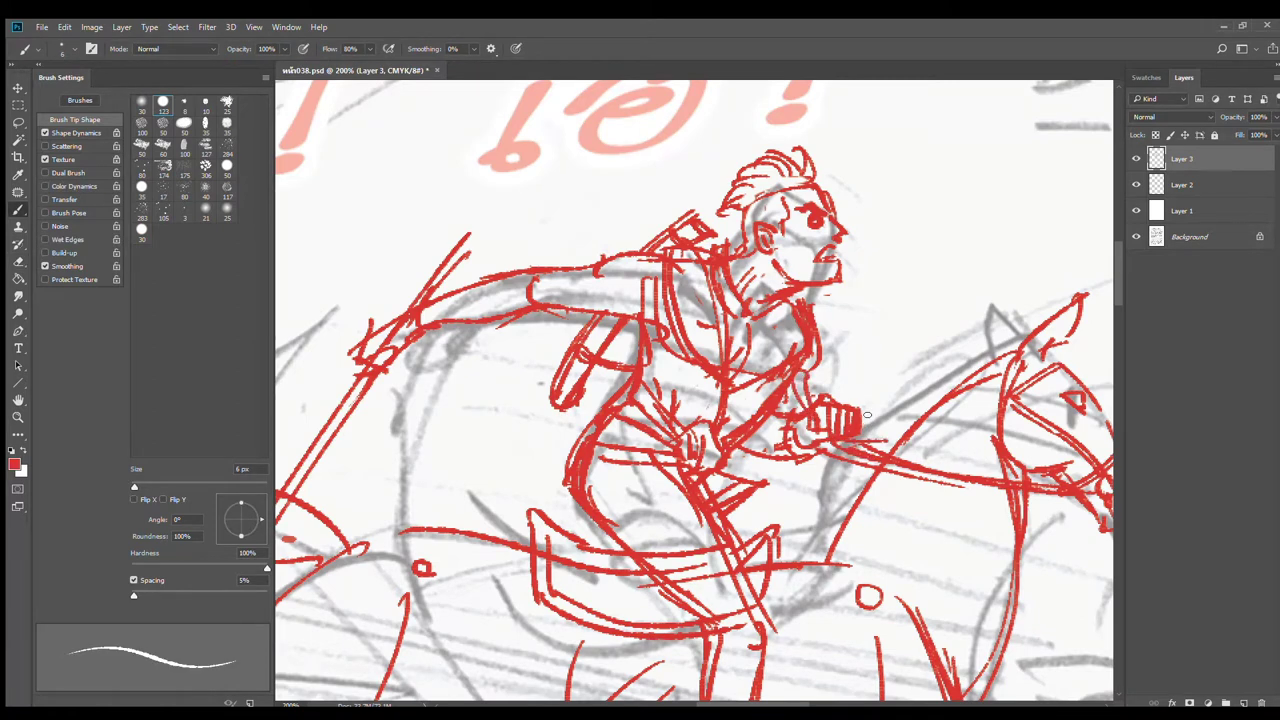
{"action": "mouse_move", "coordinate": [826, 450]}
{"action": "left_mouse_down"}
{"action": "mouse_move", "coordinate": [880, 462]}
{"action": "mouse_move", "coordinate": [899, 437]}
{"action": "left_mouse_up"}
Step: Redraw the upper and lower contours of the rider's outstretched forearm from the wrist to the elbow
{"action": "left_click", "coordinate": [786, 480], "text": "alt"}
{"action": "left_click", "coordinate": [675, 433], "text": "ctrl"}
{"action": "left_click", "coordinate": [675, 433], "text": "ctrl"}
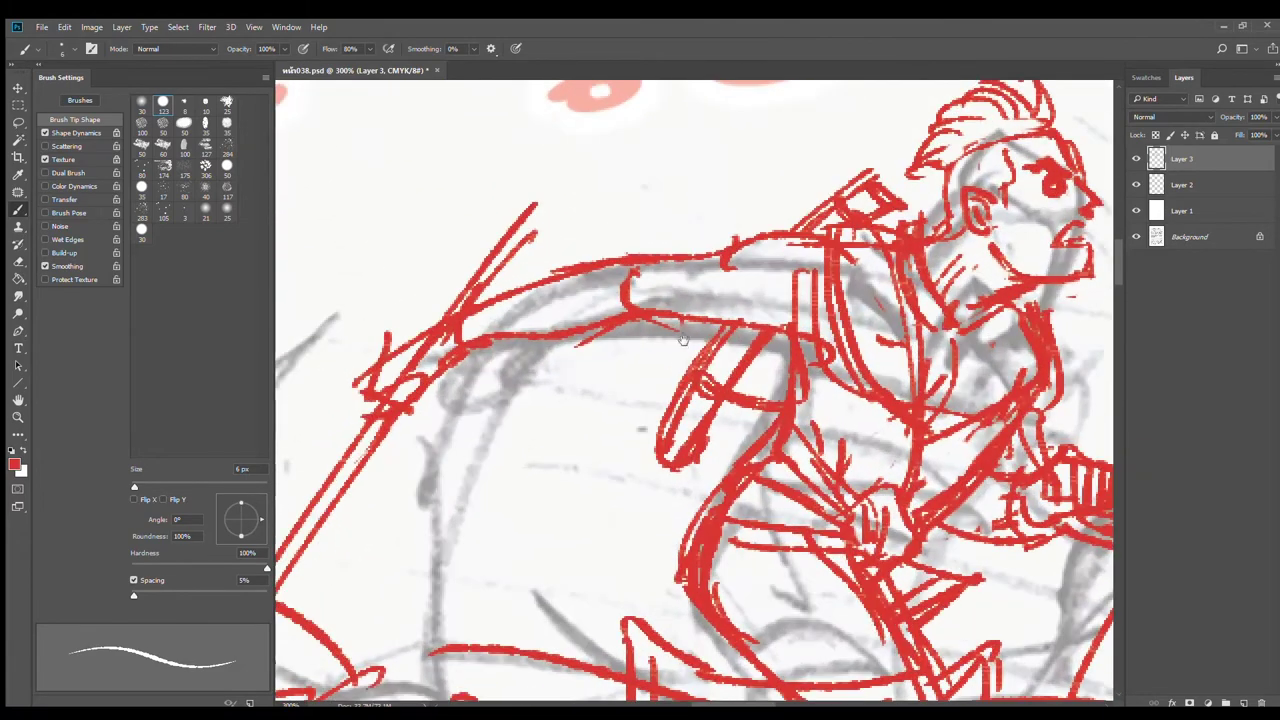
{"action": "mouse_move", "coordinate": [682, 340]}
{"action": "left_mouse_down"}
{"action": "mouse_move", "coordinate": [714, 383]}
{"action": "mouse_move", "coordinate": [732, 372]}
{"action": "left_mouse_up"}
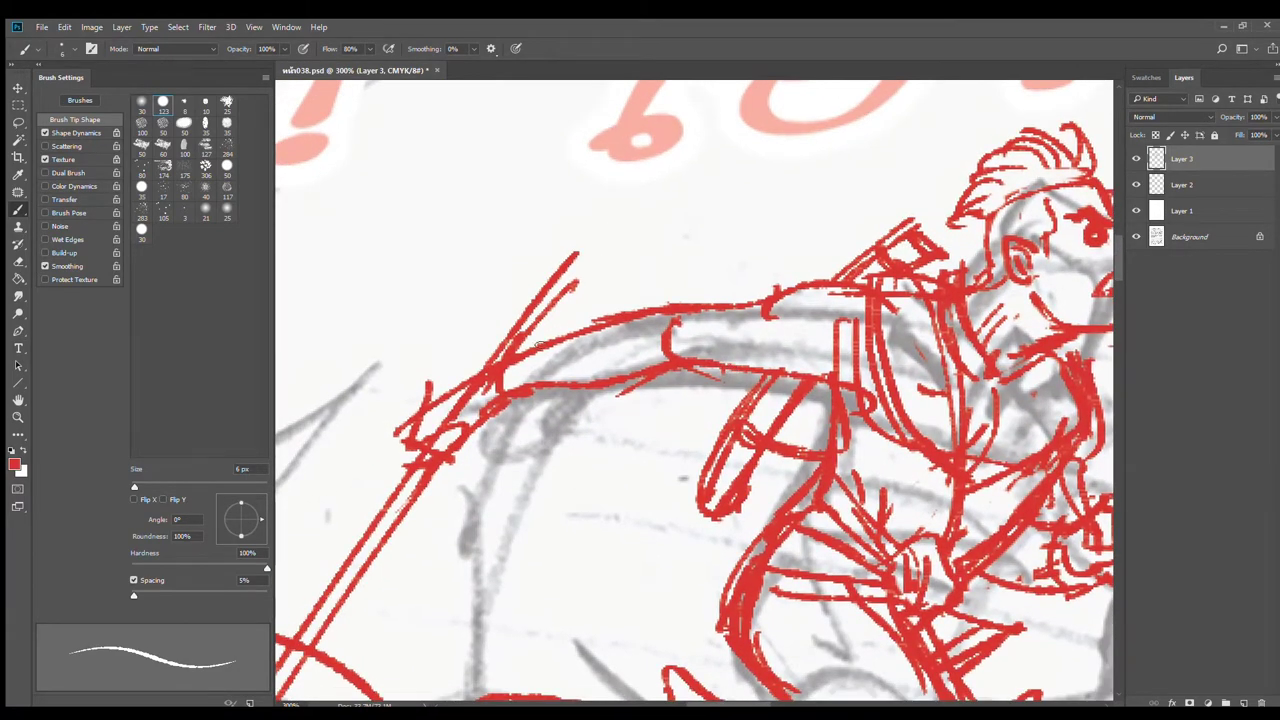
{"action": "left_click_drag", "start_coordinate": [556, 316], "coordinate": [536, 396]}
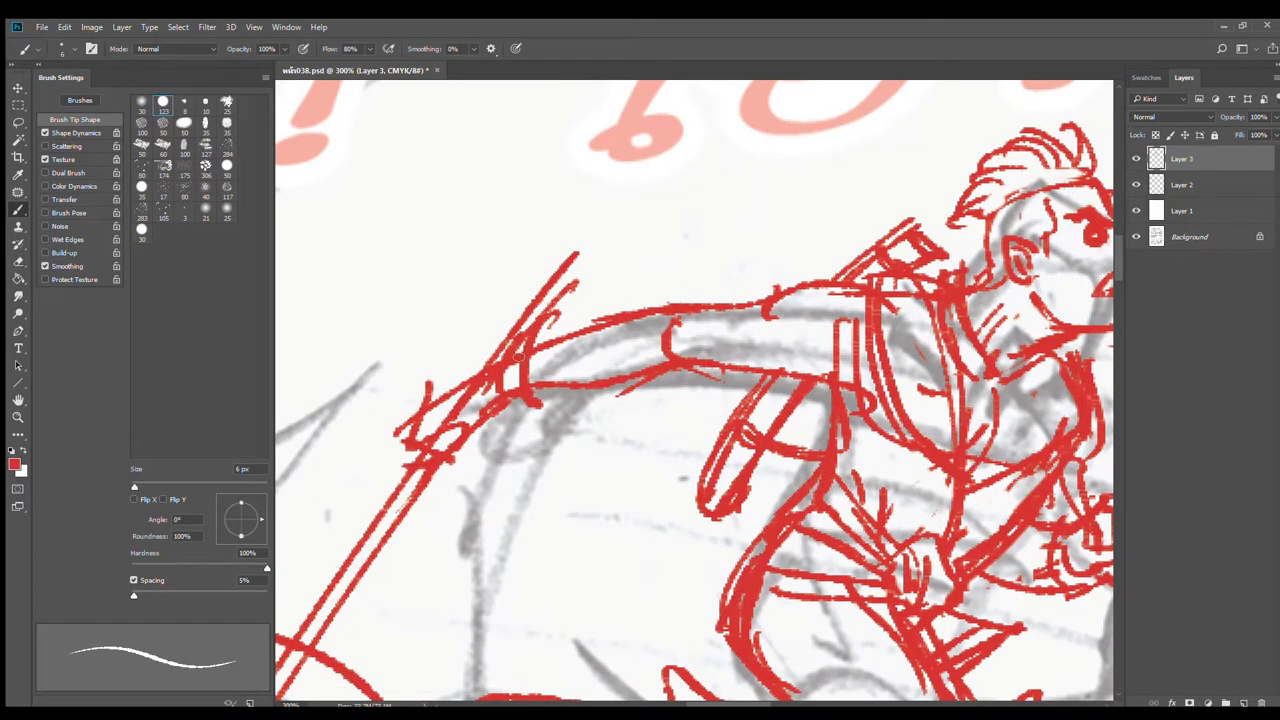
{"action": "key", "text": "ctrl+z"}
{"action": "mouse_move", "coordinate": [527, 323]}
{"action": "left_mouse_down"}
{"action": "mouse_move", "coordinate": [520, 404]}
{"action": "mouse_move", "coordinate": [545, 323]}
{"action": "mouse_move", "coordinate": [726, 298]}
{"action": "left_mouse_up"}
{"action": "left_click_drag", "start_coordinate": [512, 403], "coordinate": [706, 365]}
Step: Add crease lines at the elbow and along the upper sleeve of the rider's outstretched arm
{"action": "left_click_drag", "start_coordinate": [768, 326], "coordinate": [831, 369]}
{"action": "left_click_drag", "start_coordinate": [662, 338], "coordinate": [640, 370]}
{"action": "left_click_drag", "start_coordinate": [650, 344], "coordinate": [613, 368]}
{"action": "left_click_drag", "start_coordinate": [684, 330], "coordinate": [726, 362]}
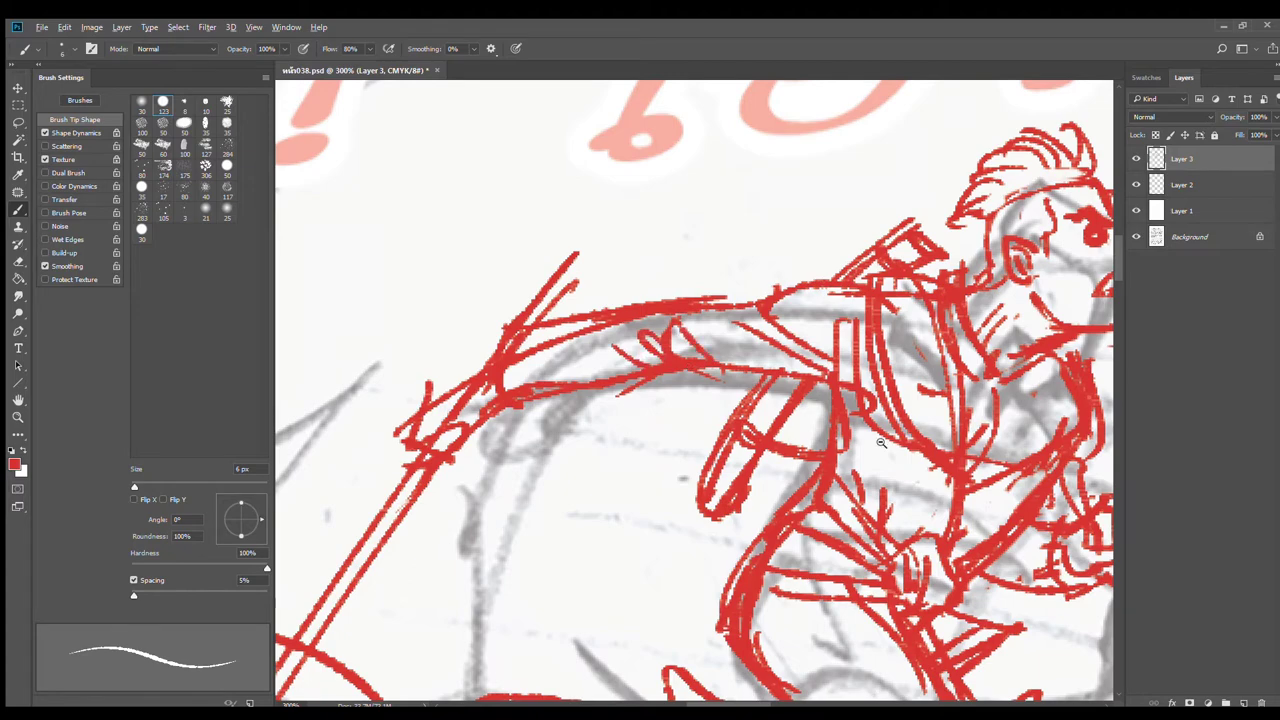
Step: Reinforce the sash and cloth folds around the rider's waist and hip
{"action": "left_click_drag", "start_coordinate": [882, 444], "coordinate": [990, 486]}
{"action": "key", "text": "ctrl+minus"}
{"action": "key", "text": "ctrl+minus"}
{"action": "mouse_move", "coordinate": [878, 470]}
{"action": "left_mouse_down"}
{"action": "mouse_move", "coordinate": [930, 408]}
{"action": "mouse_move", "coordinate": [876, 300]}
{"action": "mouse_move", "coordinate": [869, 351]}
{"action": "left_mouse_up"}
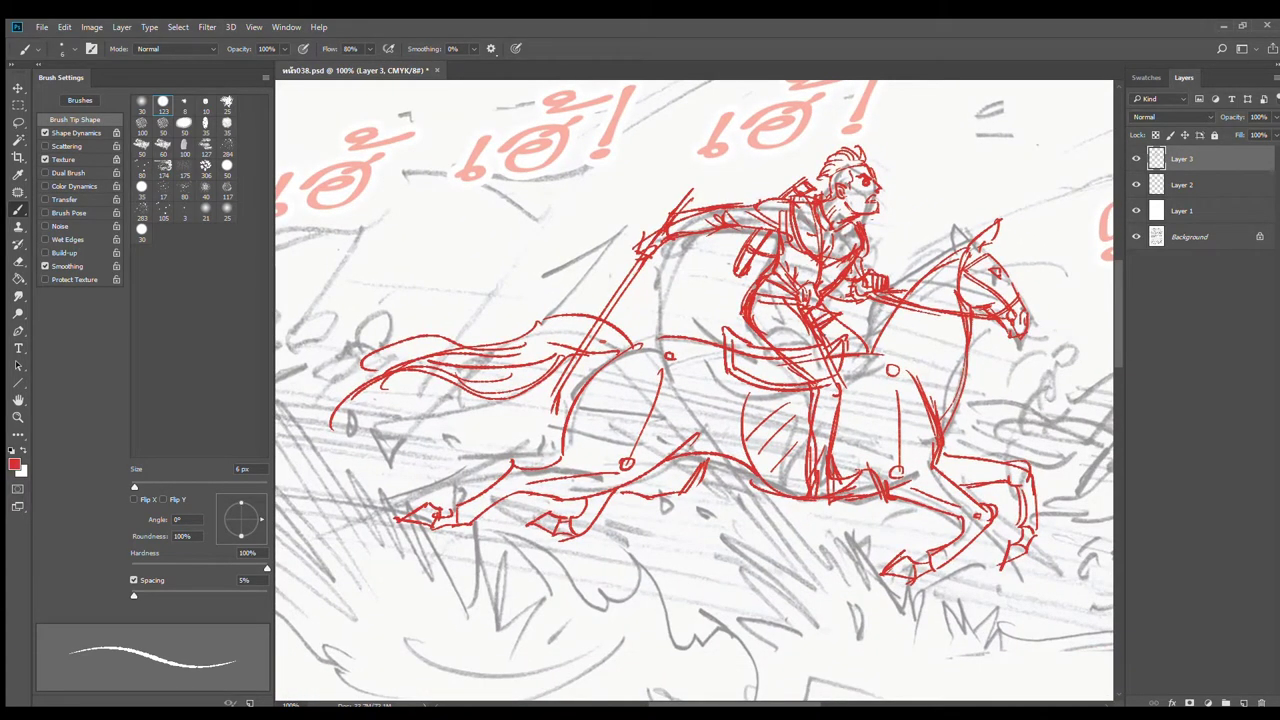
{"action": "mouse_move", "coordinate": [749, 327]}
{"action": "left_mouse_down"}
{"action": "mouse_move", "coordinate": [767, 347]}
{"action": "mouse_move", "coordinate": [823, 351]}
{"action": "mouse_move", "coordinate": [806, 344]}
{"action": "mouse_move", "coordinate": [802, 310]}
{"action": "mouse_move", "coordinate": [776, 310]}
{"action": "mouse_move", "coordinate": [795, 305]}
{"action": "mouse_move", "coordinate": [745, 311]}
{"action": "left_mouse_up"}
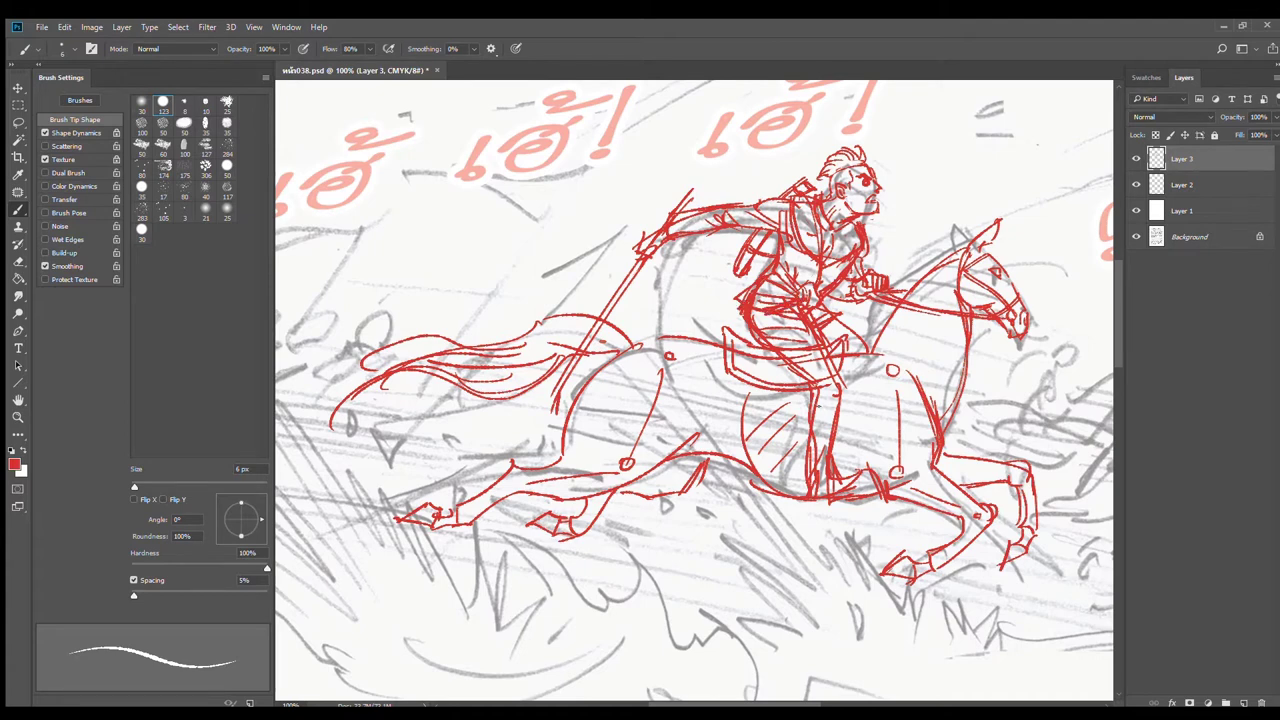
Step: Draw banded wrappings around the rider's shin below the knee, and strengthen the lower leg's outline
{"action": "mouse_move", "coordinate": [806, 428]}
{"action": "left_mouse_down"}
{"action": "mouse_move", "coordinate": [850, 426]}
{"action": "mouse_move", "coordinate": [844, 398]}
{"action": "mouse_move", "coordinate": [846, 428]}
{"action": "mouse_move", "coordinate": [803, 436]}
{"action": "mouse_move", "coordinate": [848, 428]}
{"action": "mouse_move", "coordinate": [835, 426]}
{"action": "left_mouse_up"}
{"action": "key", "text": "ctrl+z"}
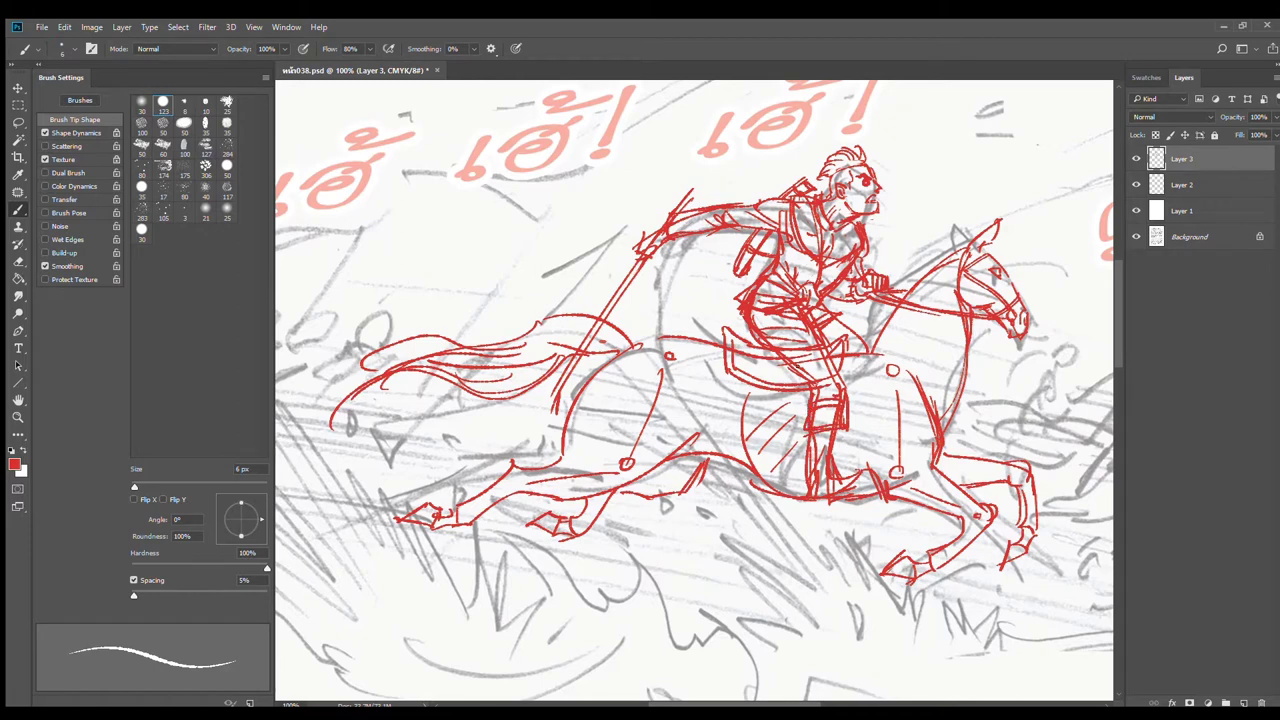
{"action": "mouse_move", "coordinate": [841, 369]}
{"action": "left_mouse_down"}
{"action": "mouse_move", "coordinate": [847, 412]}
{"action": "mouse_move", "coordinate": [833, 391]}
{"action": "left_mouse_up"}
{"action": "mouse_move", "coordinate": [816, 438]}
{"action": "left_mouse_down"}
{"action": "mouse_move", "coordinate": [808, 484]}
{"action": "mouse_move", "coordinate": [830, 494]}
{"action": "left_mouse_up"}
Step: Draw the angular cloth shapes in front of the rider's thigh, above the front of the saddle
{"action": "left_click_drag", "start_coordinate": [822, 334], "coordinate": [850, 325]}
{"action": "mouse_move", "coordinate": [827, 339]}
{"action": "left_mouse_down"}
{"action": "mouse_move", "coordinate": [865, 346]}
{"action": "mouse_move", "coordinate": [840, 352]}
{"action": "left_mouse_up"}
{"action": "mouse_move", "coordinate": [868, 327]}
{"action": "left_mouse_down"}
{"action": "mouse_move", "coordinate": [866, 345]}
{"action": "mouse_move", "coordinate": [840, 335]}
{"action": "left_mouse_up"}
{"action": "left_click_drag", "start_coordinate": [842, 339], "coordinate": [829, 351]}
Step: Outline the saddle blanket's rear edge with a double line and carry its lower edge forward along the horse's belly
{"action": "left_click_drag", "start_coordinate": [727, 364], "coordinate": [759, 388]}
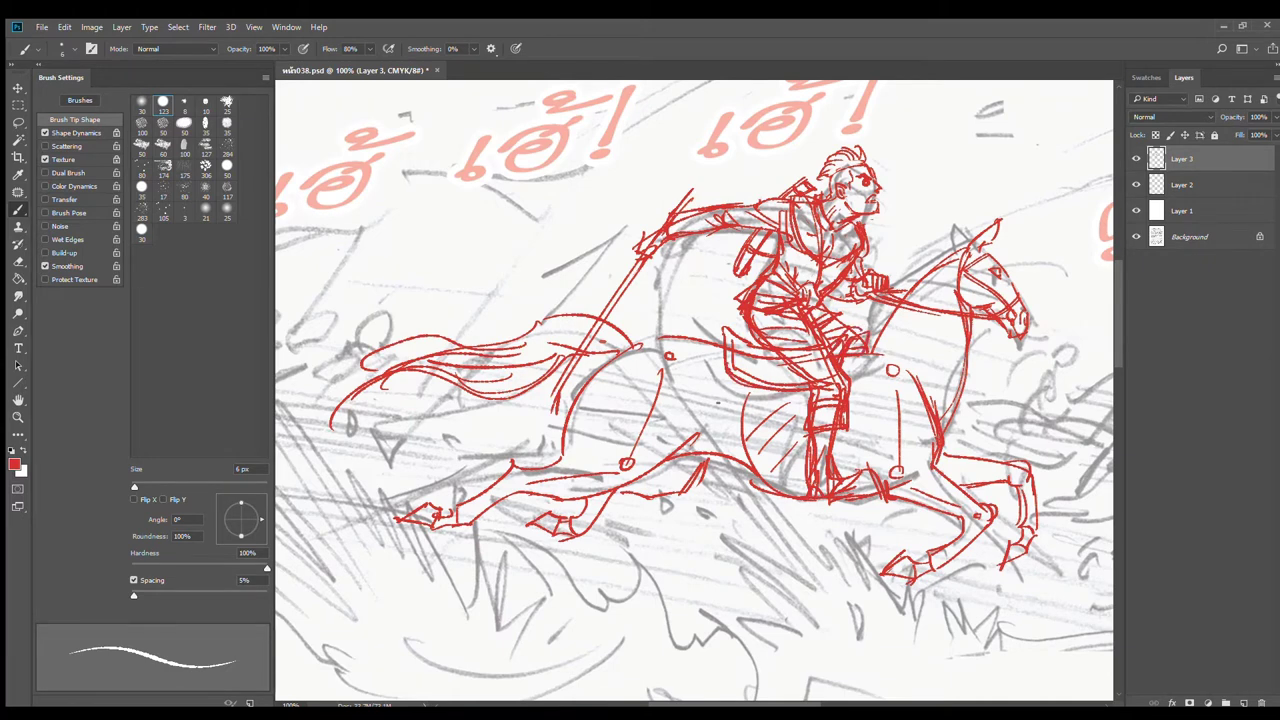
{"action": "left_click_drag", "start_coordinate": [711, 459], "coordinate": [745, 475]}
{"action": "left_click_drag", "start_coordinate": [708, 344], "coordinate": [684, 426]}
{"action": "left_click_drag", "start_coordinate": [718, 352], "coordinate": [686, 426]}
{"action": "mouse_move", "coordinate": [720, 346]}
{"action": "left_mouse_down"}
{"action": "mouse_move", "coordinate": [690, 428]}
{"action": "mouse_move", "coordinate": [798, 456]}
{"action": "left_mouse_up"}
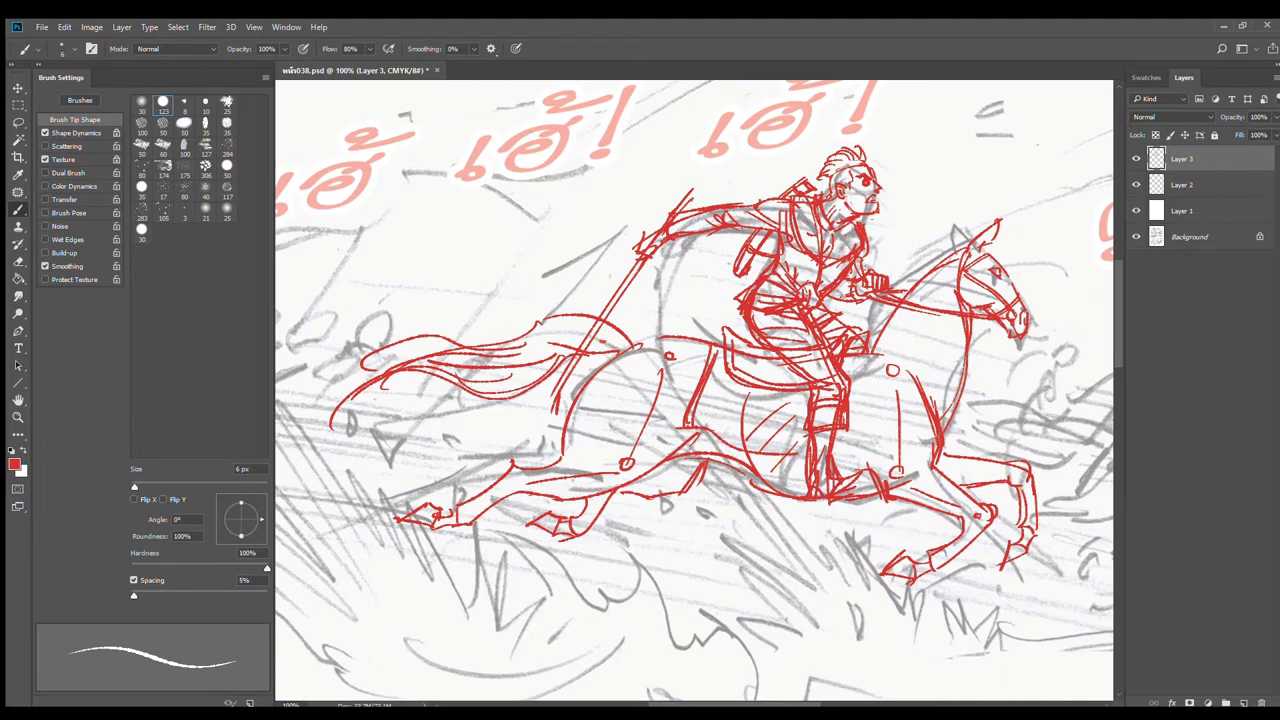
Step: Draw the saddle blanket's front edge beyond the rider's leg and add an inner border along its rear edge
{"action": "mouse_move", "coordinate": [876, 352]}
{"action": "left_mouse_down"}
{"action": "mouse_move", "coordinate": [880, 446]}
{"action": "mouse_move", "coordinate": [832, 452]}
{"action": "mouse_move", "coordinate": [854, 446]}
{"action": "left_mouse_up"}
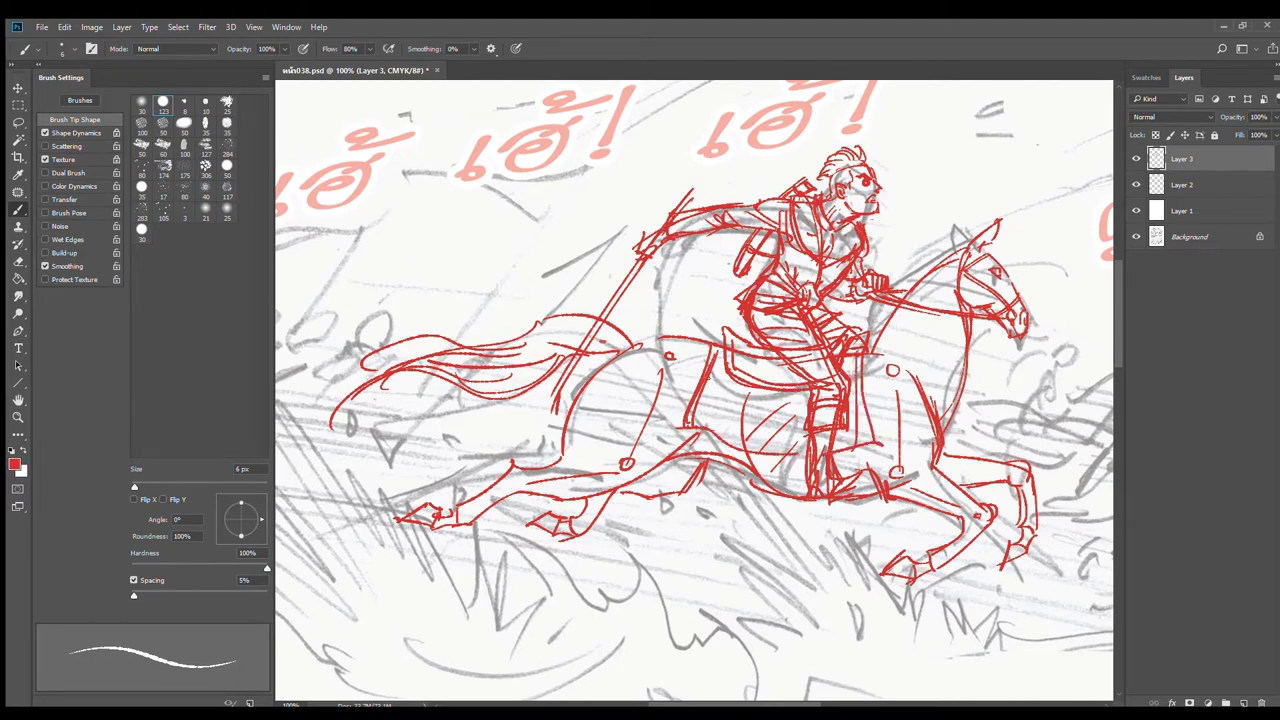
{"action": "mouse_move", "coordinate": [724, 366]}
{"action": "left_mouse_down"}
{"action": "mouse_move", "coordinate": [692, 424]}
{"action": "mouse_move", "coordinate": [712, 415]}
{"action": "left_mouse_up"}
{"action": "left_click_drag", "start_coordinate": [715, 432], "coordinate": [724, 454]}
{"action": "left_click_drag", "start_coordinate": [732, 384], "coordinate": [718, 444]}
{"action": "left_click_drag", "start_coordinate": [852, 447], "coordinate": [869, 477]}
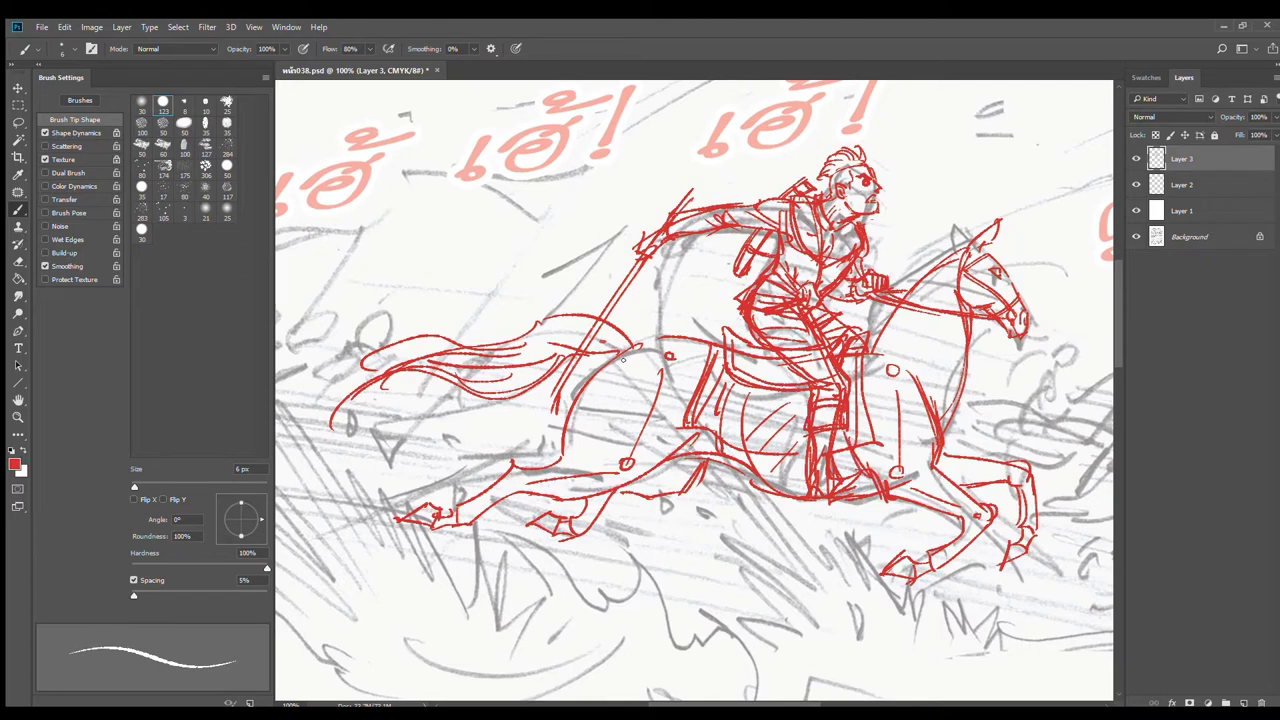
Step: Strengthen the horse's back line from the rump to the rear of the saddle
{"action": "left_click_drag", "start_coordinate": [612, 354], "coordinate": [714, 350]}
{"action": "mouse_move", "coordinate": [633, 347]}
{"action": "left_mouse_down"}
{"action": "mouse_move", "coordinate": [714, 335]}
{"action": "mouse_move", "coordinate": [724, 370]}
{"action": "left_mouse_up"}
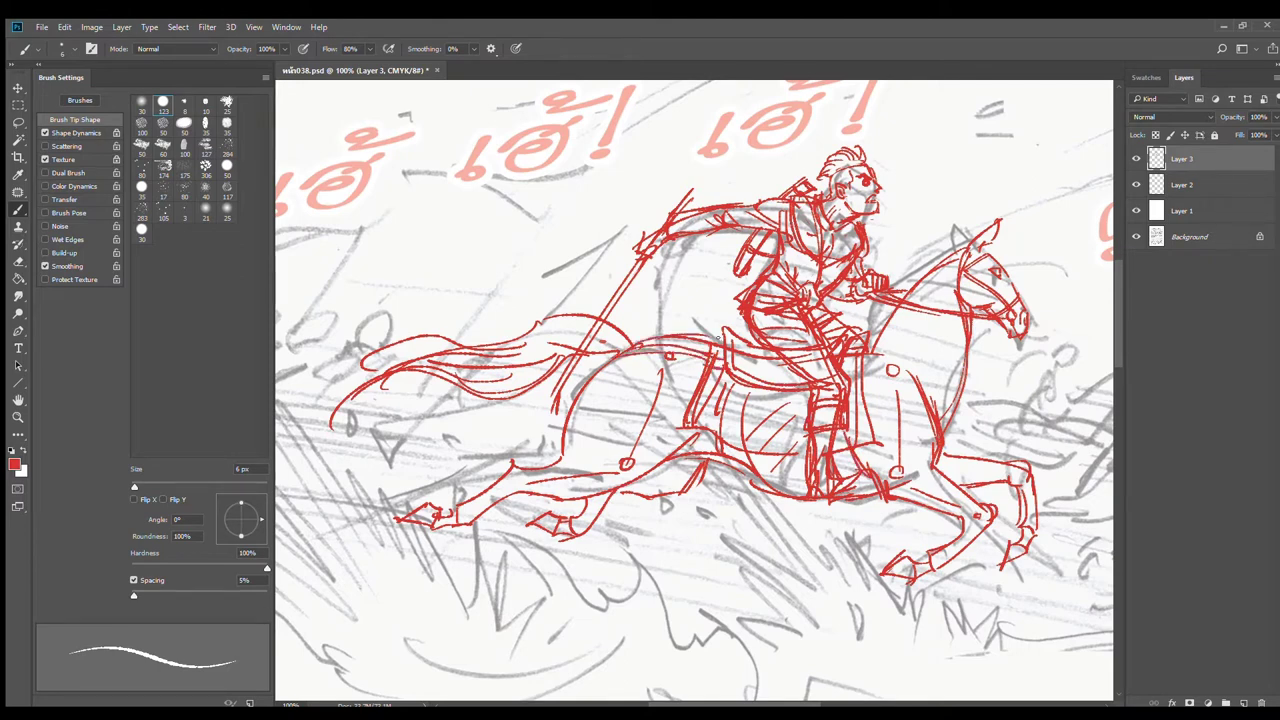
{"action": "left_click_drag", "start_coordinate": [724, 326], "coordinate": [717, 353]}
Step: Draw the second horse's neck, throat, chest, and parts of its back and belly over the rough sketch ahead
{"action": "scroll", "coordinate": [940, 412], "scroll_direction": "down", "scroll_amount": 2}
{"action": "left_click_drag", "start_coordinate": [1021, 398], "coordinate": [851, 300]}
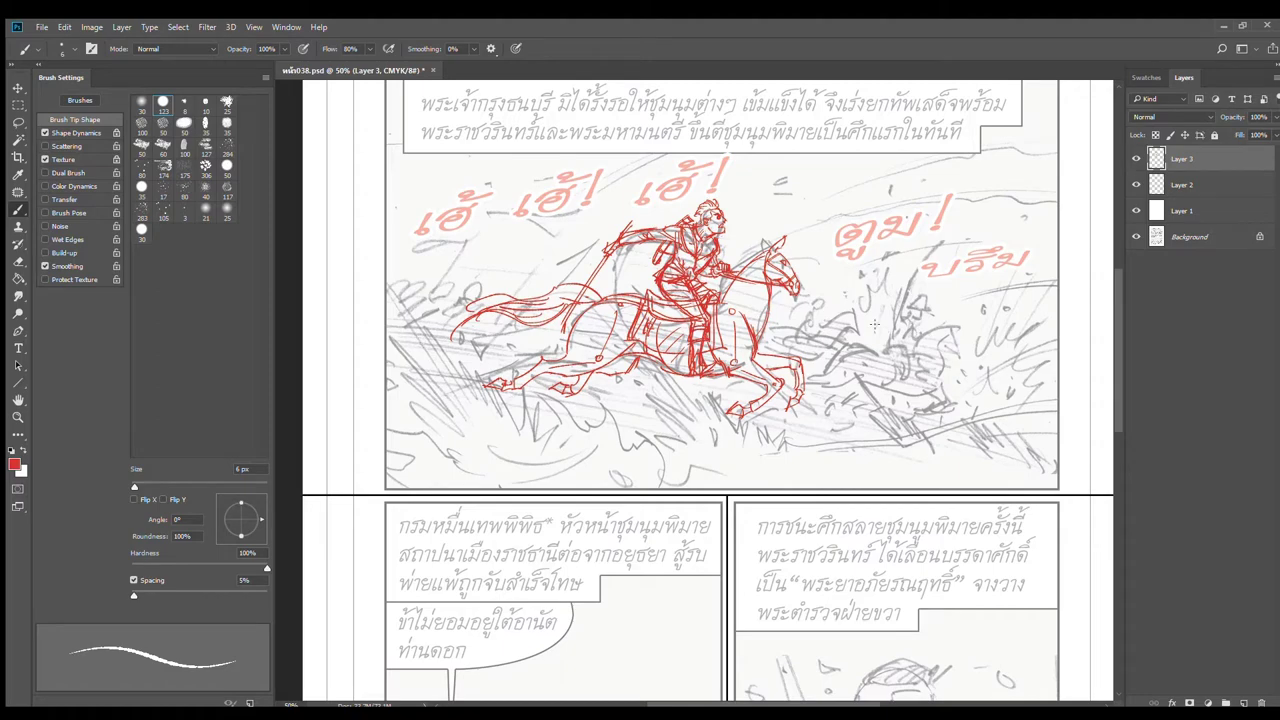
{"action": "left_click", "coordinate": [948, 345]}
{"action": "left_click", "coordinate": [949, 369]}
{"action": "left_click", "coordinate": [949, 369]}
{"action": "left_click_drag", "start_coordinate": [876, 296], "coordinate": [851, 355]}
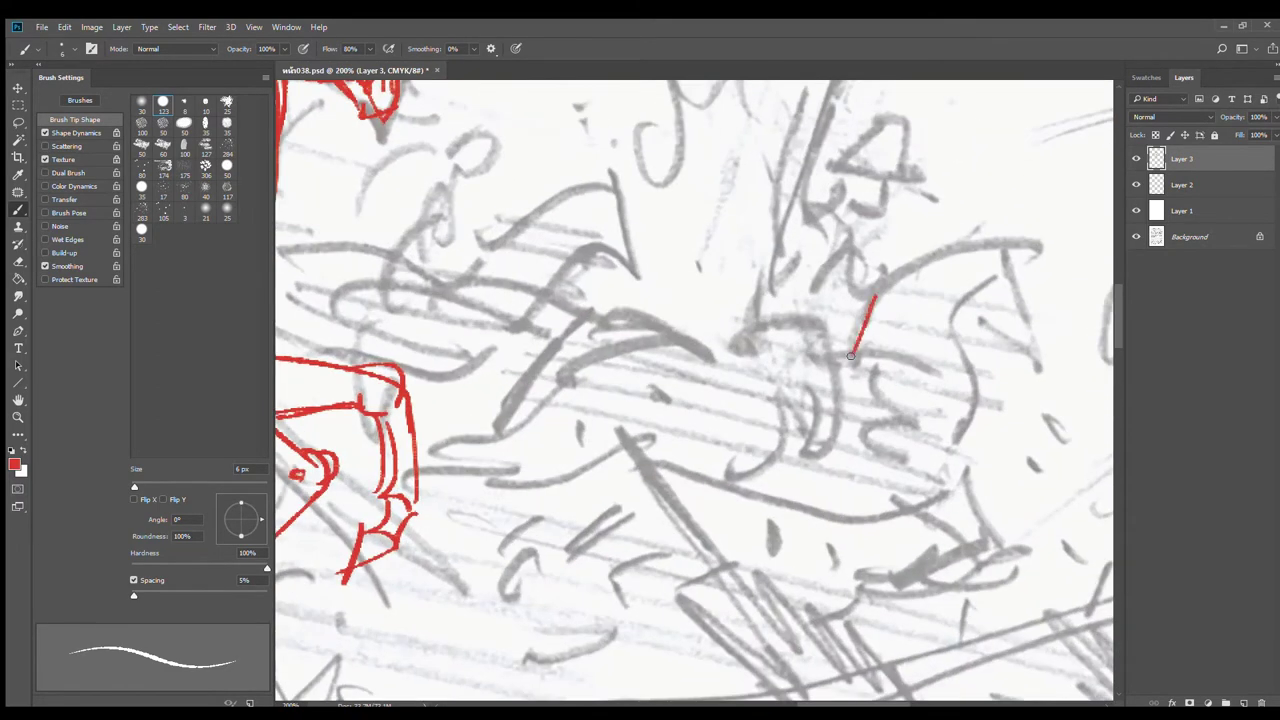
{"action": "left_click_drag", "start_coordinate": [868, 298], "coordinate": [997, 236]}
{"action": "mouse_move", "coordinate": [983, 294]}
{"action": "left_mouse_down"}
{"action": "mouse_move", "coordinate": [960, 333]}
{"action": "mouse_move", "coordinate": [960, 405]}
{"action": "left_mouse_up"}
{"action": "mouse_move", "coordinate": [963, 330]}
{"action": "left_mouse_down"}
{"action": "mouse_move", "coordinate": [955, 428]}
{"action": "mouse_move", "coordinate": [865, 516]}
{"action": "left_mouse_up"}
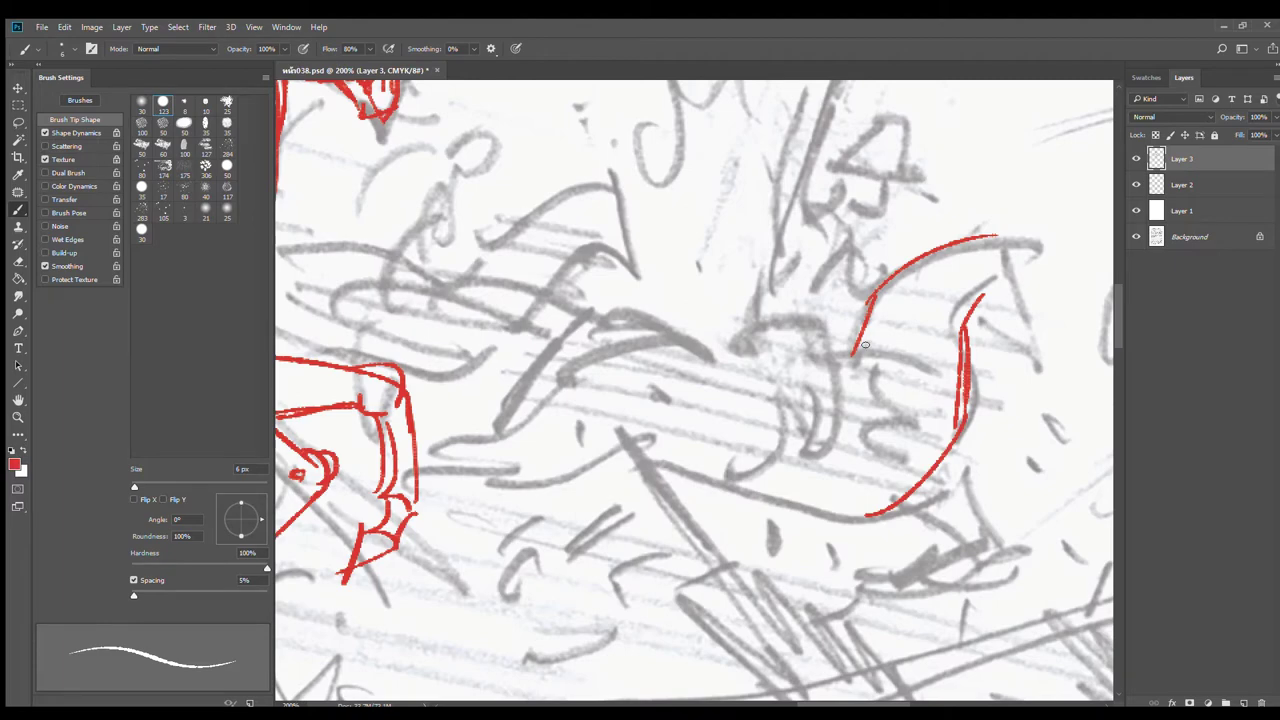
{"action": "left_click_drag", "start_coordinate": [870, 346], "coordinate": [822, 337]}
{"action": "mouse_move", "coordinate": [688, 443]}
{"action": "left_mouse_down"}
{"action": "mouse_move", "coordinate": [850, 512]}
{"action": "mouse_move", "coordinate": [821, 407]}
{"action": "left_mouse_up"}
Step: Draw the second horse's back line from the rump to the withers and extend its belly line toward the rear and chest
{"action": "key", "text": "ctrl+minus"}
{"action": "key", "text": "ctrl+minus"}
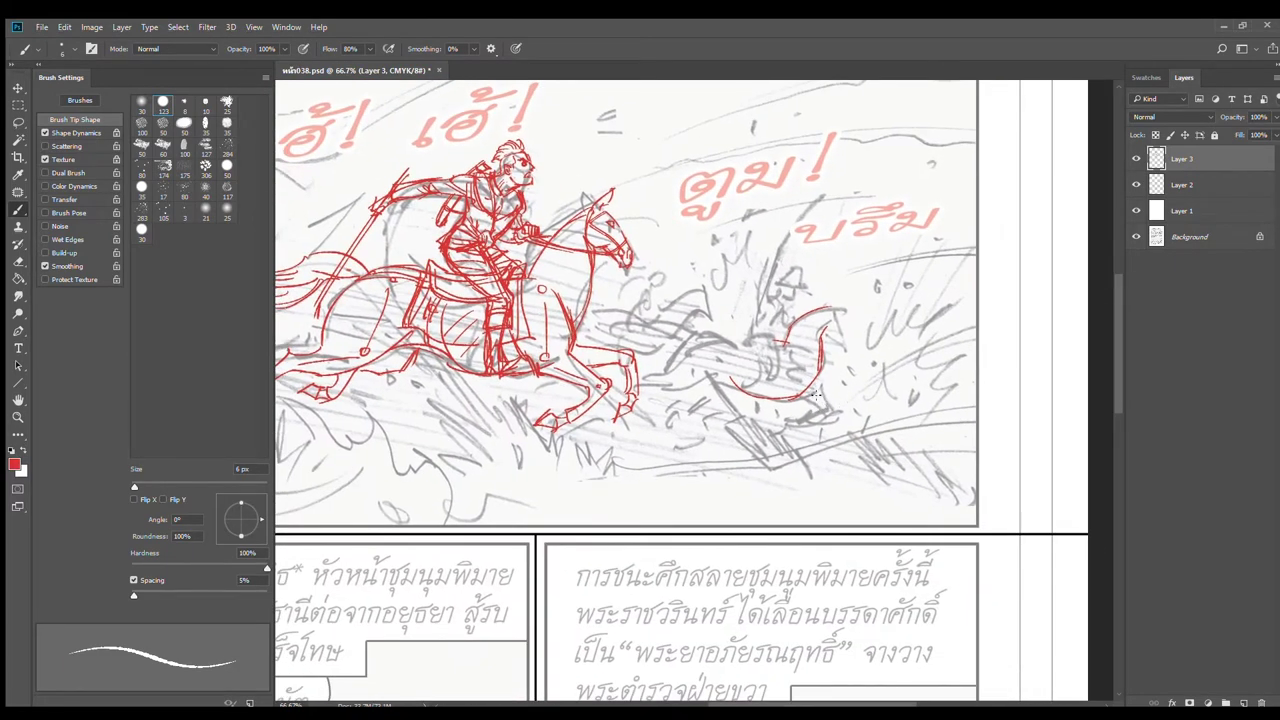
{"action": "scroll", "coordinate": [783, 402], "scroll_direction": "up", "scroll_amount": 1}
{"action": "mouse_move", "coordinate": [638, 298]}
{"action": "left_mouse_down"}
{"action": "mouse_move", "coordinate": [695, 294]}
{"action": "mouse_move", "coordinate": [764, 325]}
{"action": "mouse_move", "coordinate": [748, 318]}
{"action": "mouse_move", "coordinate": [800, 318]}
{"action": "left_mouse_up"}
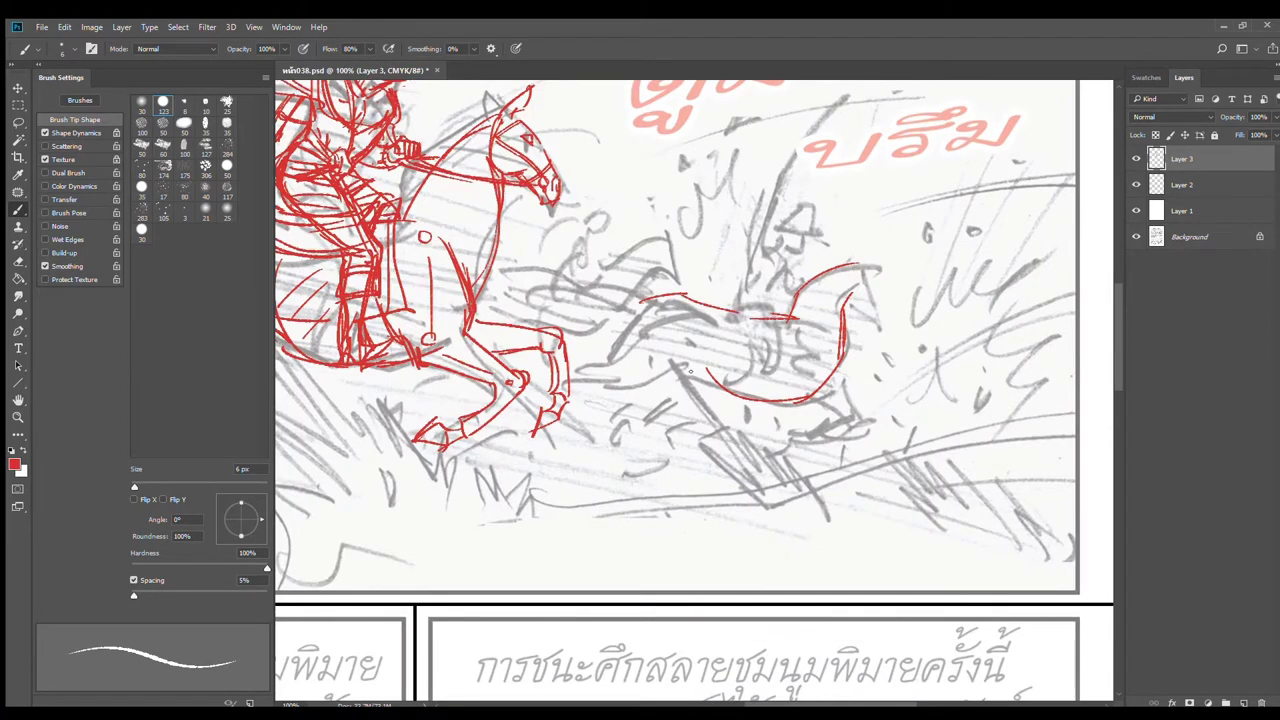
{"action": "mouse_move", "coordinate": [676, 370]}
{"action": "left_mouse_down"}
{"action": "mouse_move", "coordinate": [784, 386]}
{"action": "mouse_move", "coordinate": [823, 417]}
{"action": "mouse_move", "coordinate": [801, 390]}
{"action": "mouse_move", "coordinate": [850, 418]}
{"action": "left_mouse_up"}
Step: Try to draw the second horse's foreleg reaching down and forward from the chest to the hoof
{"action": "mouse_move", "coordinate": [840, 368]}
{"action": "left_mouse_down"}
{"action": "mouse_move", "coordinate": [870, 426]}
{"action": "mouse_move", "coordinate": [869, 473]}
{"action": "left_mouse_up"}
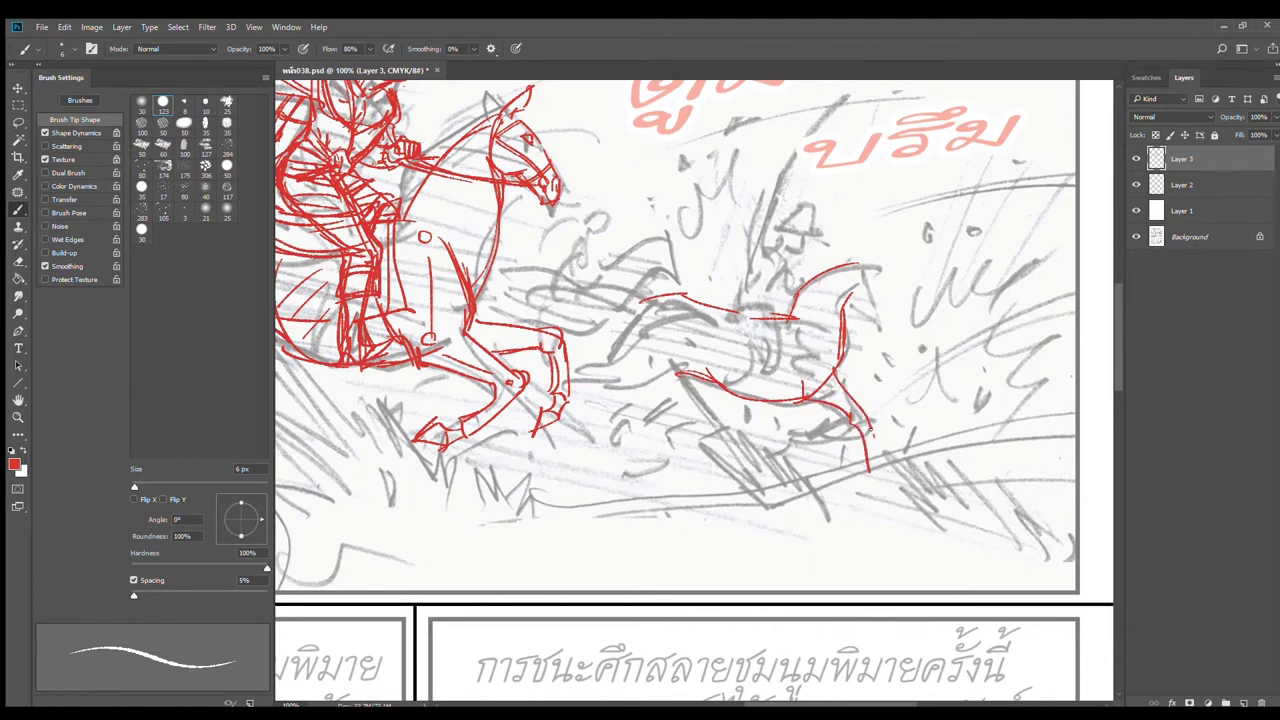
{"action": "key", "text": "ctrl+z"}
{"action": "left_click_drag", "start_coordinate": [860, 416], "coordinate": [880, 464]}
{"action": "left_click_drag", "start_coordinate": [857, 421], "coordinate": [879, 486]}
{"action": "left_click_drag", "start_coordinate": [880, 472], "coordinate": [887, 486]}
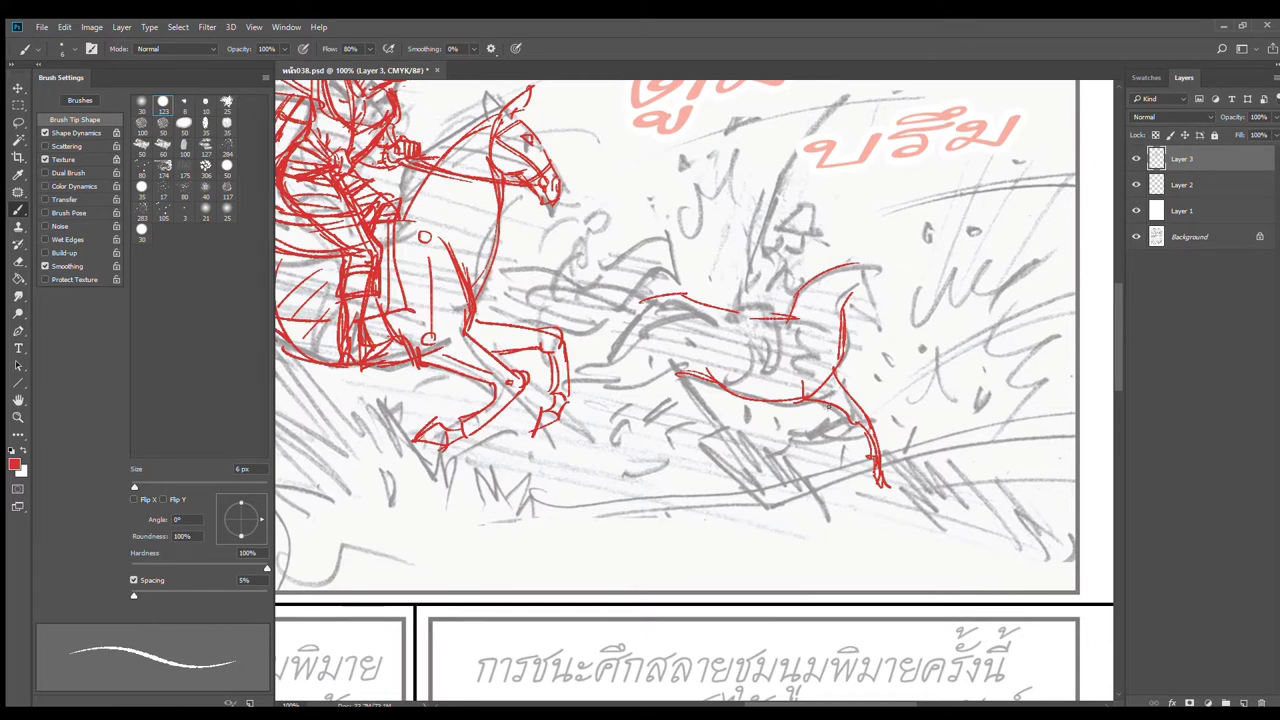
Step: Try a bent foreleg for the second horse, replacing the straight lower leg with one folded back toward the ground
{"action": "left_click_drag", "start_coordinate": [830, 400], "coordinate": [830, 436]}
{"action": "key", "text": "ctrl+z"}
{"action": "left_click_drag", "start_coordinate": [838, 370], "coordinate": [888, 404]}
{"action": "key", "text": "ctrl+z"}
{"action": "mouse_move", "coordinate": [837, 368]}
{"action": "left_mouse_down"}
{"action": "mouse_move", "coordinate": [879, 387]}
{"action": "mouse_move", "coordinate": [822, 419]}
{"action": "mouse_move", "coordinate": [842, 412]}
{"action": "left_mouse_up"}
{"action": "key", "text": "e"}
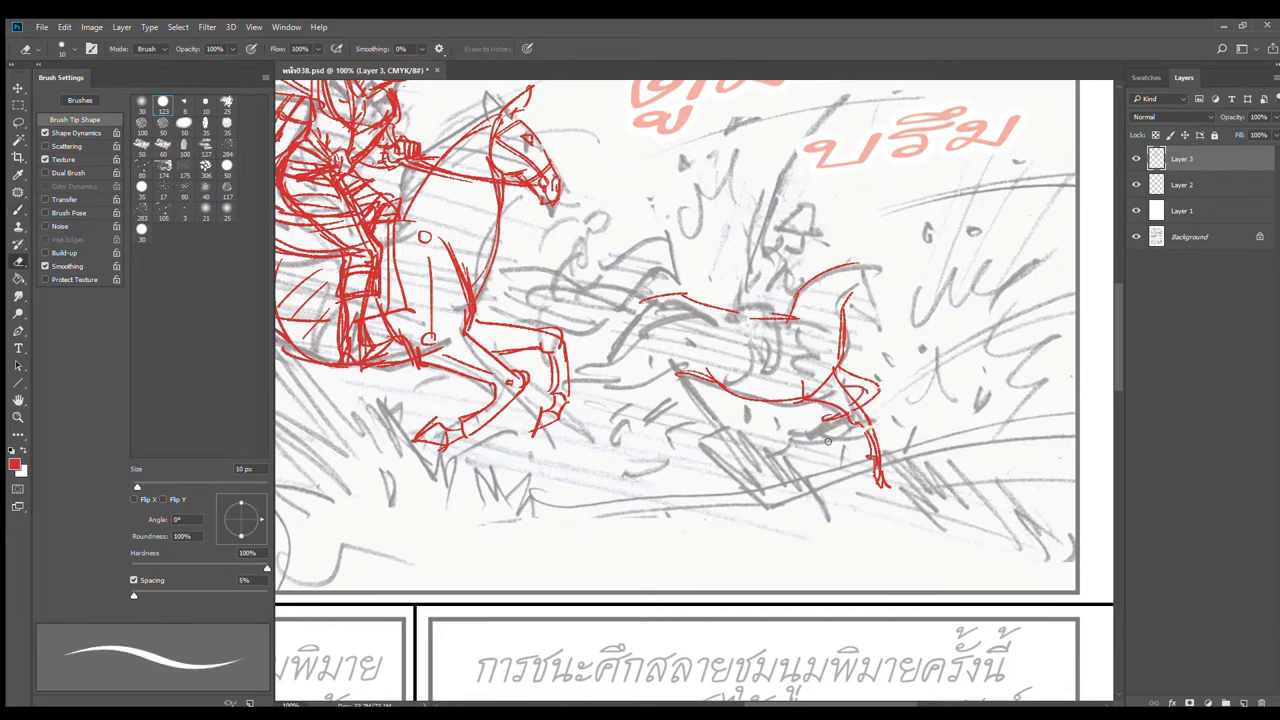
{"action": "mouse_move", "coordinate": [858, 459]}
{"action": "left_mouse_down"}
{"action": "mouse_move", "coordinate": [883, 483]}
{"action": "mouse_move", "coordinate": [878, 446]}
{"action": "mouse_move", "coordinate": [854, 420]}
{"action": "mouse_move", "coordinate": [856, 444]}
{"action": "mouse_move", "coordinate": [828, 464]}
{"action": "mouse_move", "coordinate": [829, 480]}
{"action": "left_mouse_up"}
{"action": "key", "text": "b"}
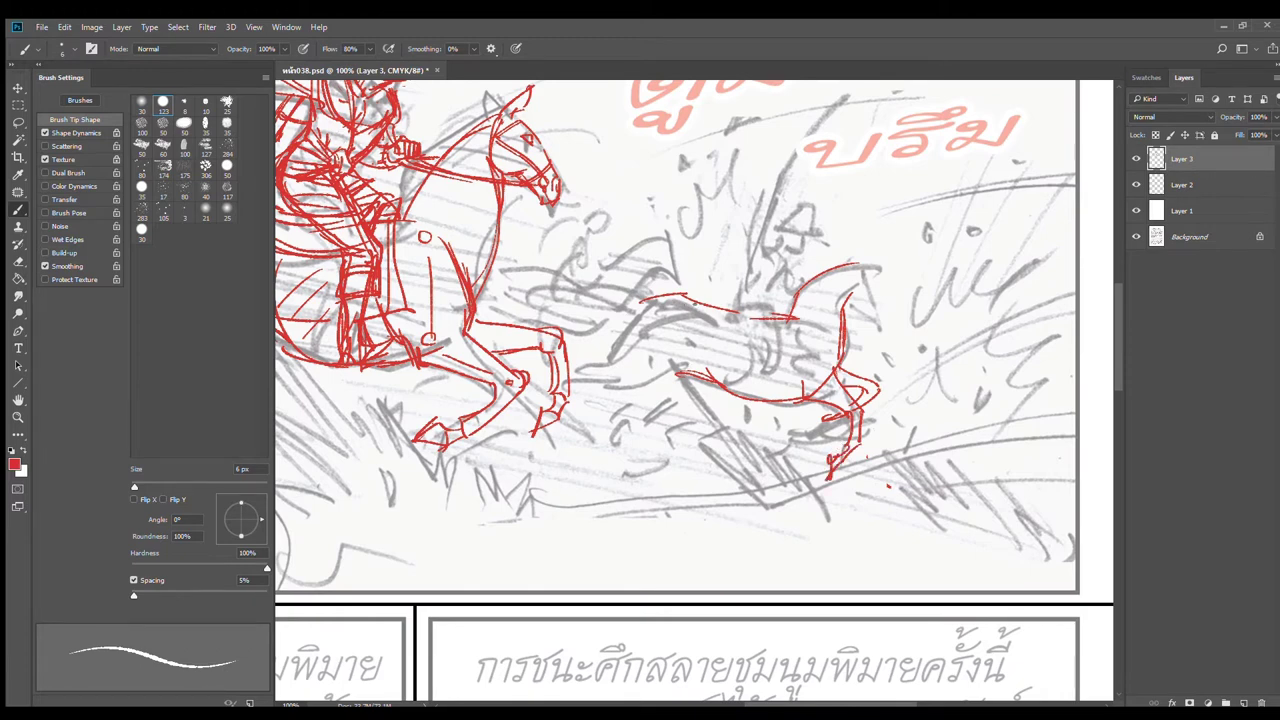
Step: Draw the second horse's rump and both hind legs stretched backward, and clean up the overlap where the thigh meets the belly
{"action": "mouse_move", "coordinate": [700, 302]}
{"action": "left_mouse_down"}
{"action": "mouse_move", "coordinate": [633, 357]}
{"action": "mouse_move", "coordinate": [668, 384]}
{"action": "mouse_move", "coordinate": [640, 386]}
{"action": "mouse_move", "coordinate": [668, 397]}
{"action": "mouse_move", "coordinate": [617, 398]}
{"action": "mouse_move", "coordinate": [604, 434]}
{"action": "mouse_move", "coordinate": [590, 435]}
{"action": "left_mouse_up"}
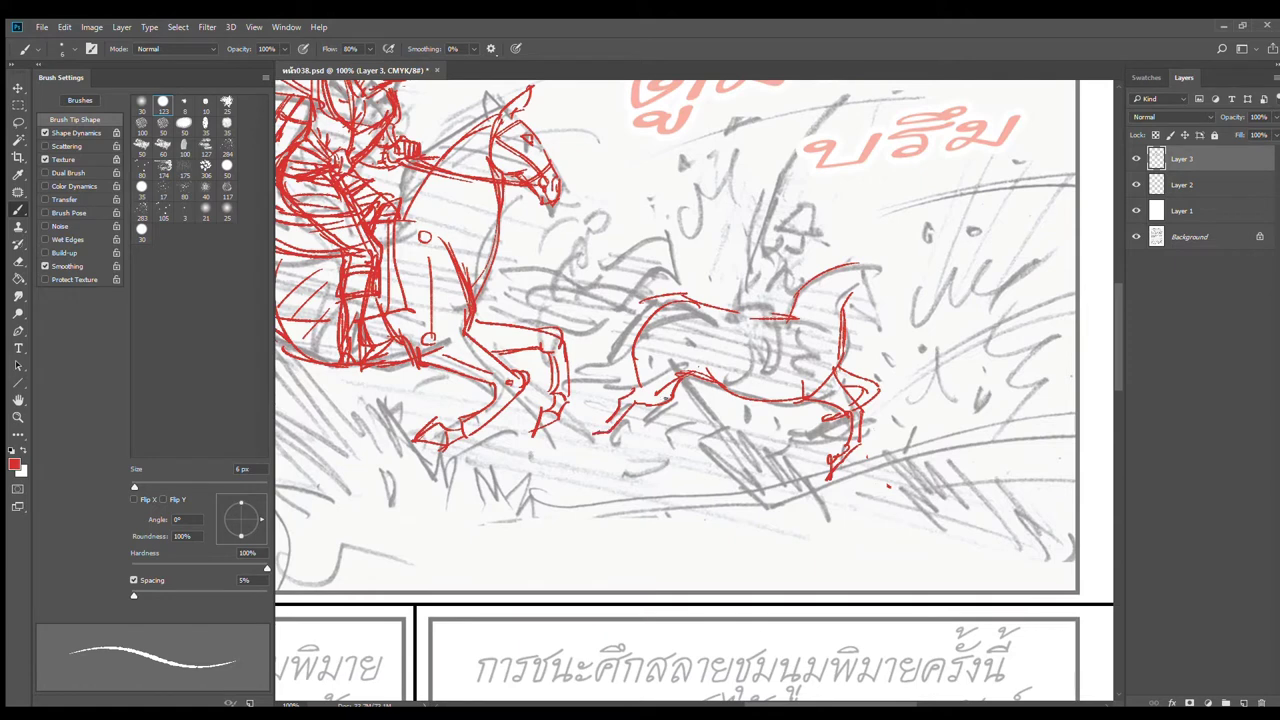
{"action": "left_click_drag", "start_coordinate": [637, 386], "coordinate": [600, 420]}
{"action": "mouse_move", "coordinate": [614, 354]}
{"action": "left_mouse_down"}
{"action": "mouse_move", "coordinate": [573, 386]}
{"action": "mouse_move", "coordinate": [581, 393]}
{"action": "left_mouse_up"}
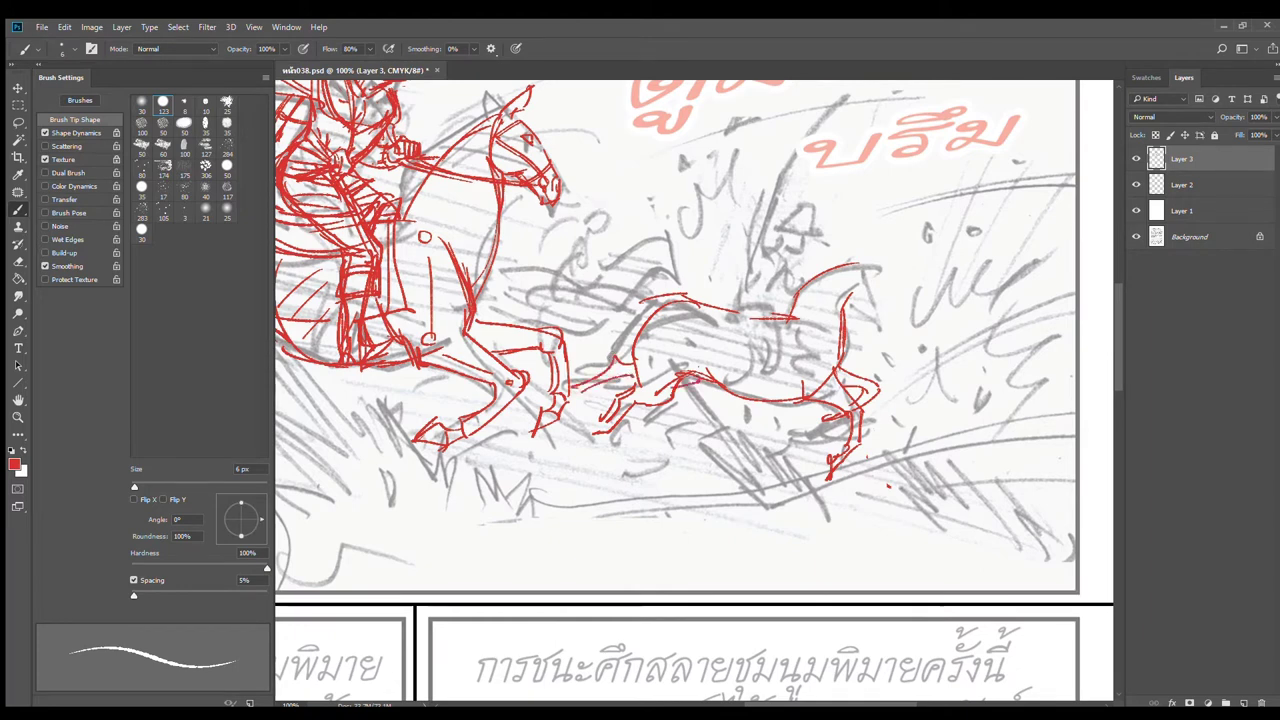
{"action": "mouse_move", "coordinate": [700, 378]}
{"action": "left_mouse_down"}
{"action": "mouse_move", "coordinate": [627, 410]}
{"action": "mouse_move", "coordinate": [610, 404]}
{"action": "mouse_move", "coordinate": [584, 442]}
{"action": "left_mouse_up"}
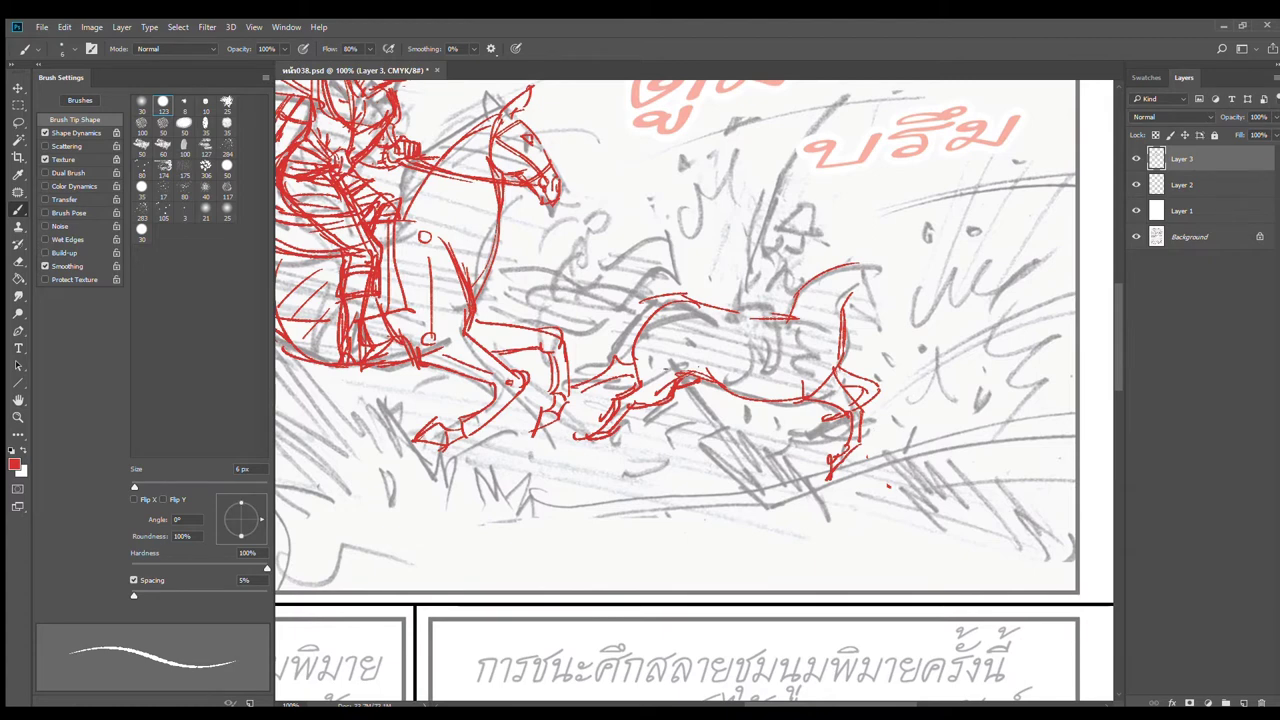
{"action": "key", "text": "e"}
{"action": "mouse_move", "coordinate": [668, 374]}
{"action": "left_mouse_down"}
{"action": "mouse_move", "coordinate": [656, 390]}
{"action": "mouse_move", "coordinate": [690, 380]}
{"action": "left_mouse_up"}
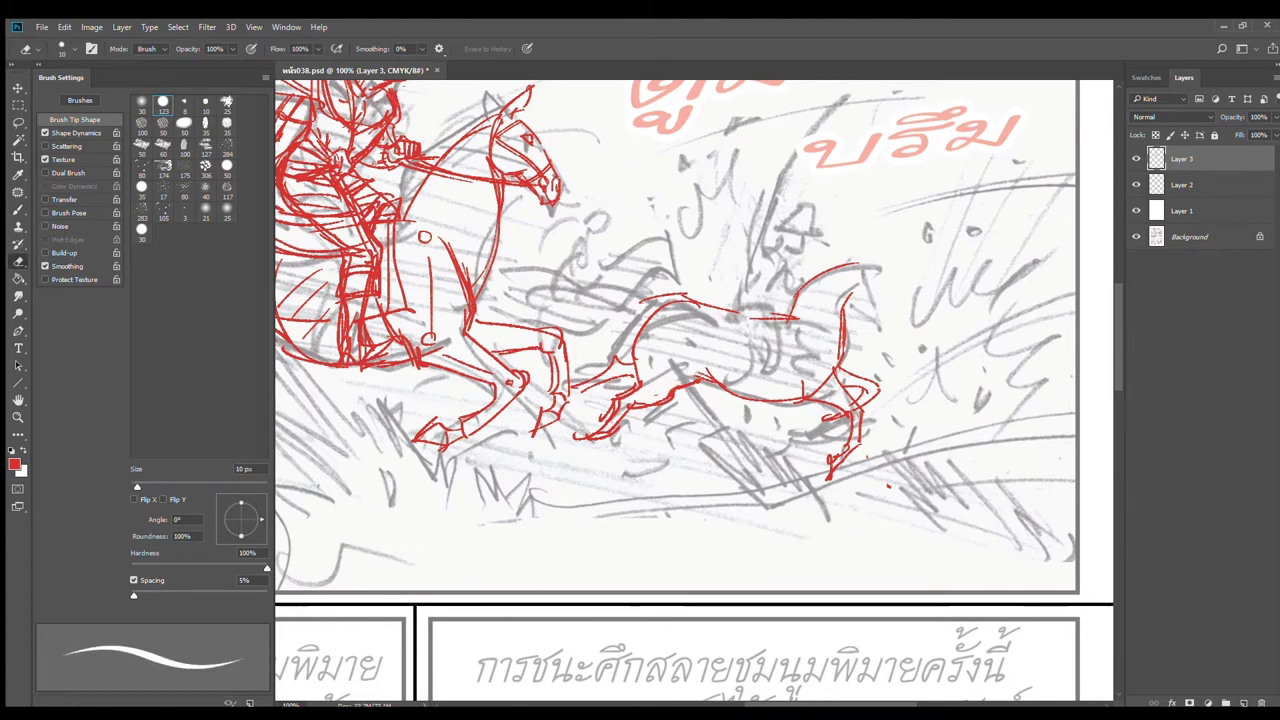
{"action": "key", "text": "b"}
Step: Erase the second horse's bent foreleg below the chest
{"action": "key", "text": "e"}
{"action": "mouse_move", "coordinate": [860, 396]}
{"action": "left_mouse_down"}
{"action": "mouse_move", "coordinate": [820, 420]}
{"action": "mouse_move", "coordinate": [852, 428]}
{"action": "mouse_move", "coordinate": [825, 478]}
{"action": "left_mouse_up"}
{"action": "left_click_drag", "start_coordinate": [824, 386], "coordinate": [825, 378]}
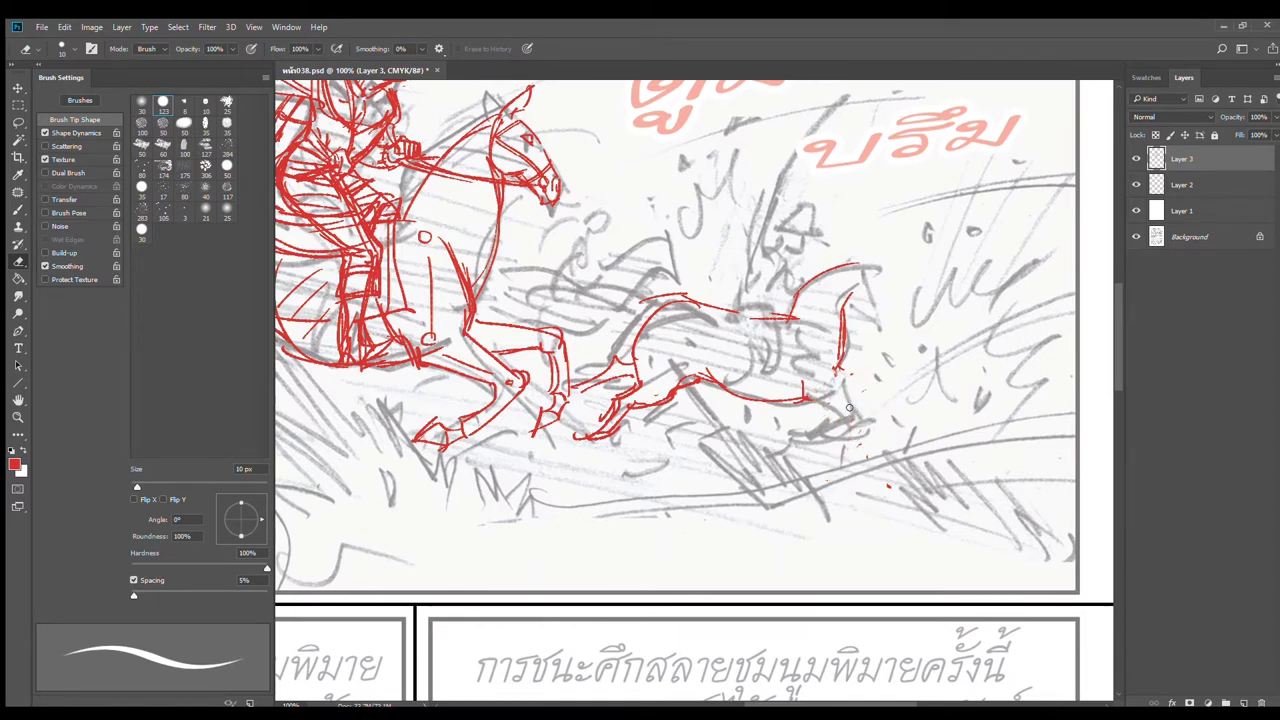
{"action": "key", "text": "b"}
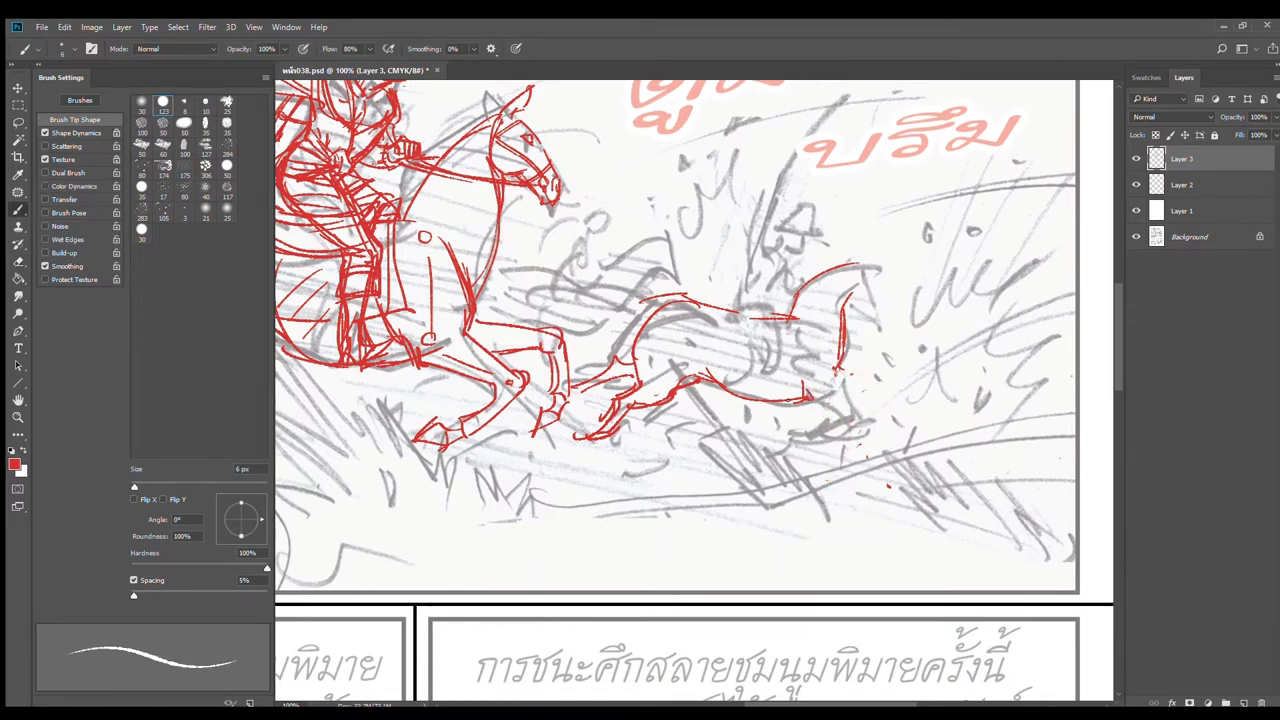
Step: Draw the second horse's shoulder with its joints, one foreleg stretched forward to the hoof, and the other foreleg bent at the knee
{"action": "left_click_drag", "start_coordinate": [806, 398], "coordinate": [824, 408]}
{"action": "mouse_move", "coordinate": [799, 331]}
{"action": "left_mouse_down"}
{"action": "mouse_move", "coordinate": [821, 390]}
{"action": "mouse_move", "coordinate": [912, 424]}
{"action": "left_mouse_up"}
{"action": "mouse_move", "coordinate": [842, 379]}
{"action": "left_mouse_down"}
{"action": "mouse_move", "coordinate": [927, 434]}
{"action": "mouse_move", "coordinate": [960, 437]}
{"action": "left_mouse_up"}
{"action": "left_click_drag", "start_coordinate": [959, 437], "coordinate": [936, 450]}
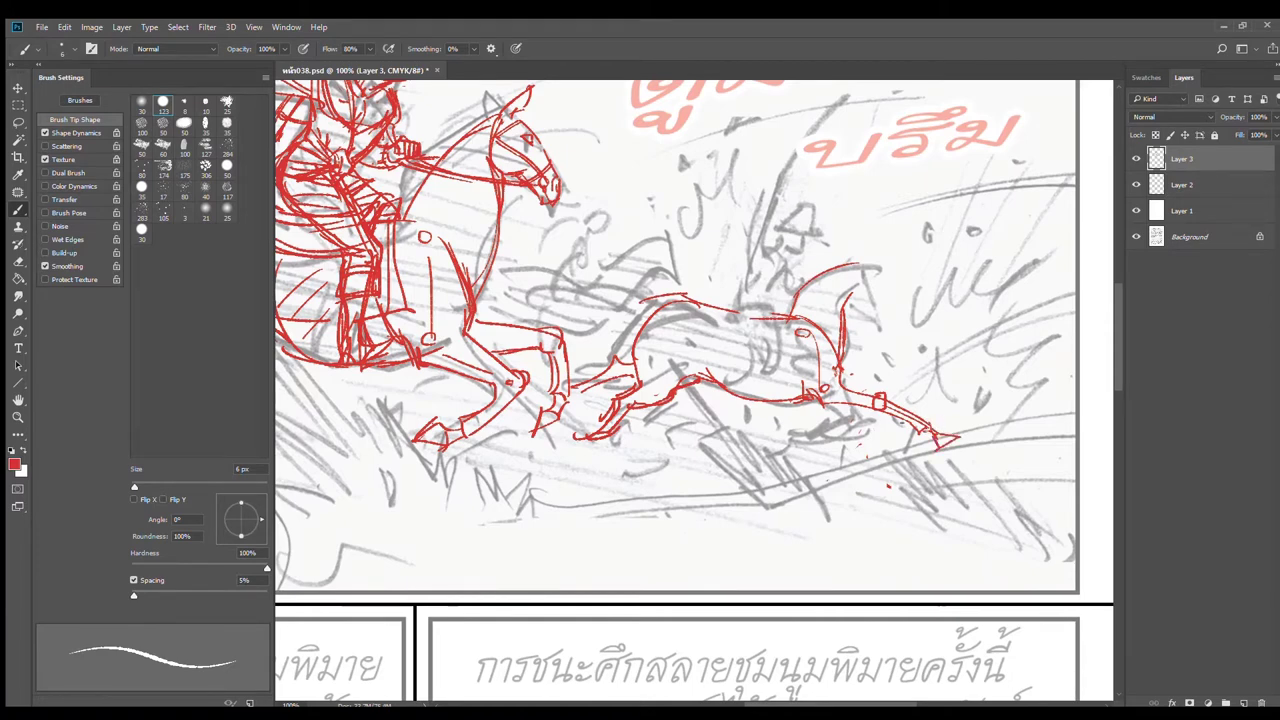
{"action": "left_click_drag", "start_coordinate": [886, 412], "coordinate": [938, 434]}
{"action": "key", "text": "ctrl+z"}
{"action": "mouse_move", "coordinate": [841, 369]}
{"action": "left_mouse_down"}
{"action": "mouse_move", "coordinate": [873, 360]}
{"action": "mouse_move", "coordinate": [887, 374]}
{"action": "mouse_move", "coordinate": [894, 431]}
{"action": "mouse_move", "coordinate": [862, 389]}
{"action": "mouse_move", "coordinate": [886, 356]}
{"action": "mouse_move", "coordinate": [848, 381]}
{"action": "left_mouse_up"}
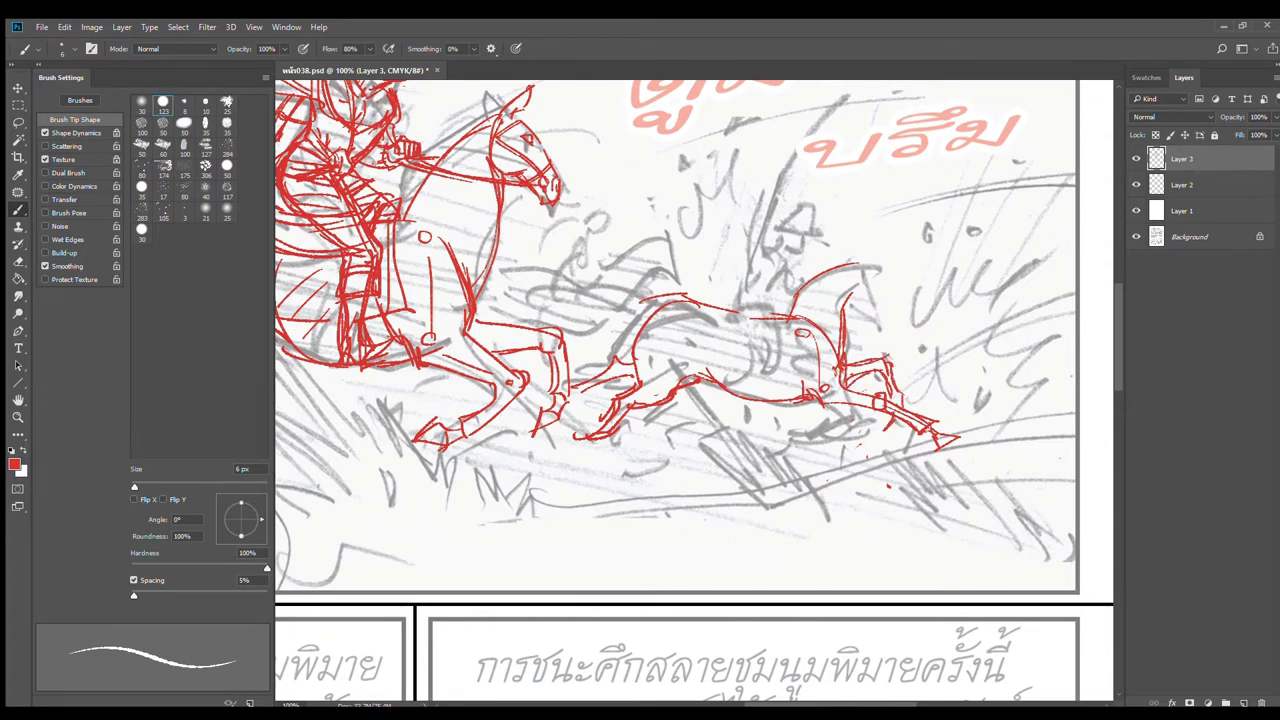
Step: Draw the second horse's head with its face, muzzle, nostril and a forward-pointing ear
{"action": "left_click_drag", "start_coordinate": [880, 263], "coordinate": [870, 334]}
{"action": "left_click_drag", "start_coordinate": [849, 316], "coordinate": [857, 341]}
{"action": "mouse_move", "coordinate": [867, 289]}
{"action": "left_mouse_down"}
{"action": "mouse_move", "coordinate": [874, 297]}
{"action": "mouse_move", "coordinate": [874, 269]}
{"action": "mouse_move", "coordinate": [850, 265]}
{"action": "mouse_move", "coordinate": [895, 256]}
{"action": "mouse_move", "coordinate": [899, 276]}
{"action": "left_mouse_up"}
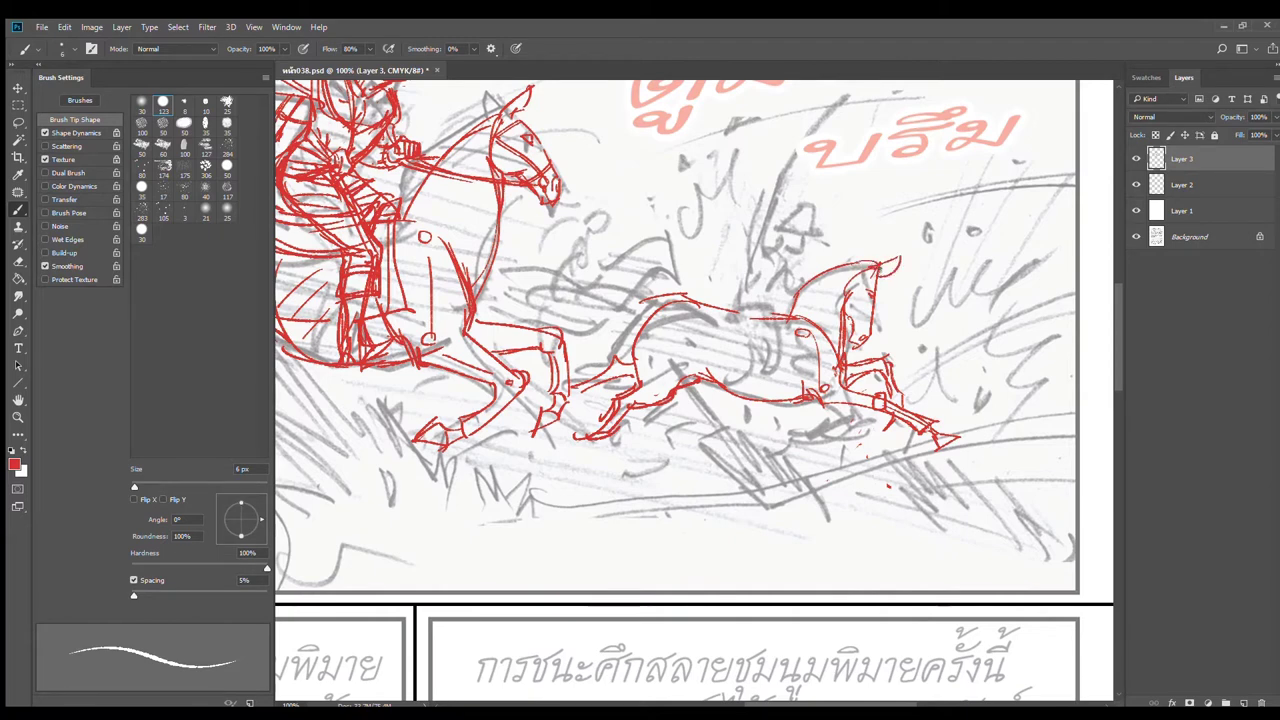
{"action": "key", "text": "ctrl+z"}
{"action": "mouse_move", "coordinate": [883, 270]}
{"action": "left_mouse_down"}
{"action": "mouse_move", "coordinate": [897, 260]}
{"action": "mouse_move", "coordinate": [834, 271]}
{"action": "left_mouse_up"}
Step: Draw a windblown mane along the neck of the front rider's horse, from the ears down to the hands
{"action": "mouse_move", "coordinate": [686, 237]}
{"action": "left_mouse_down"}
{"action": "mouse_move", "coordinate": [777, 294]}
{"action": "mouse_move", "coordinate": [771, 316]}
{"action": "left_mouse_up"}
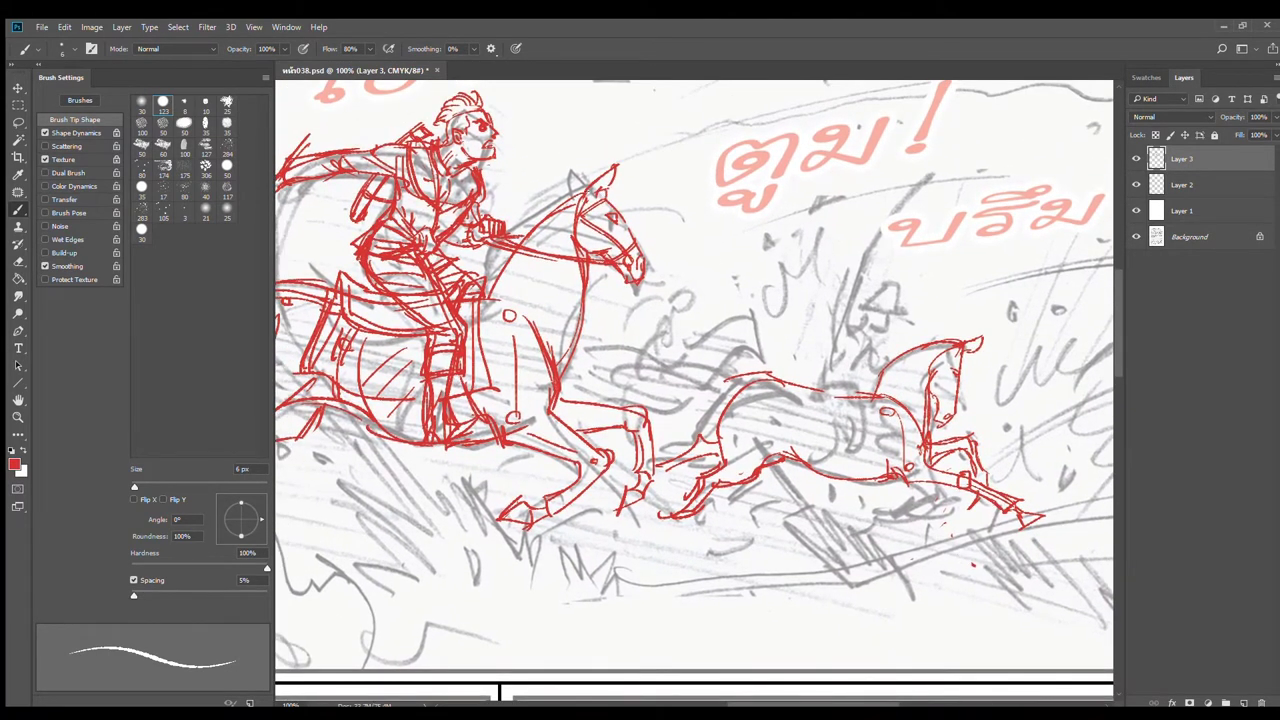
{"action": "mouse_move", "coordinate": [600, 187]}
{"action": "left_mouse_down"}
{"action": "mouse_move", "coordinate": [626, 187]}
{"action": "mouse_move", "coordinate": [598, 208]}
{"action": "mouse_move", "coordinate": [562, 178]}
{"action": "mouse_move", "coordinate": [530, 194]}
{"action": "mouse_move", "coordinate": [506, 220]}
{"action": "mouse_move", "coordinate": [488, 292]}
{"action": "left_mouse_up"}
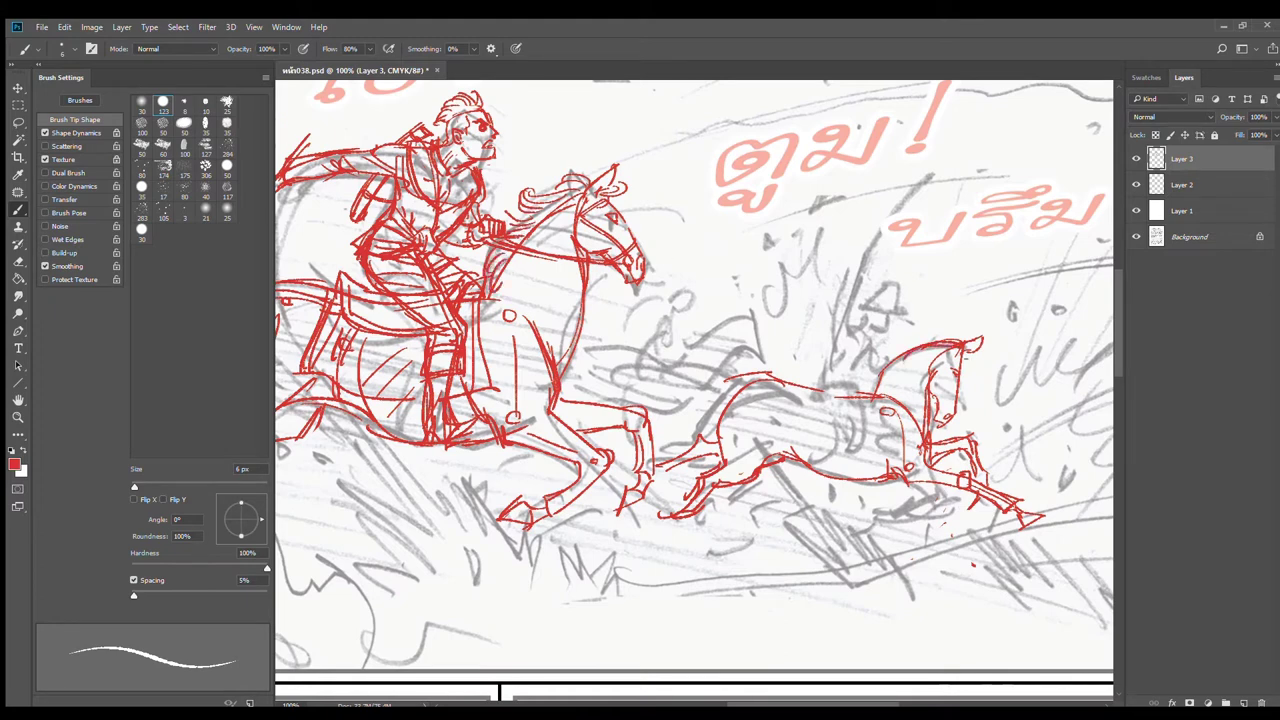
Step: Erase the second horse's ear and redraw its eye and forehead lines
{"action": "key", "text": "e"}
{"action": "mouse_move", "coordinate": [966, 348]}
{"action": "left_mouse_down"}
{"action": "mouse_move", "coordinate": [934, 346]}
{"action": "mouse_move", "coordinate": [974, 367]}
{"action": "left_mouse_up"}
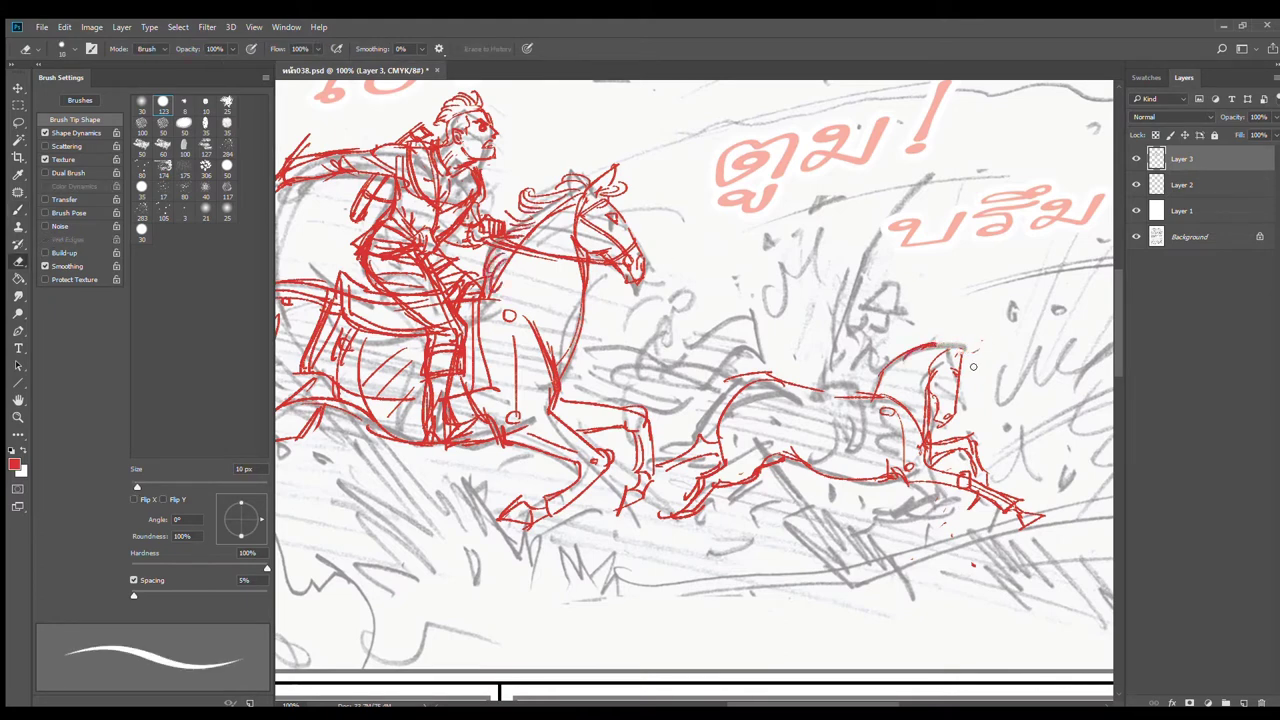
{"action": "key", "text": "b"}
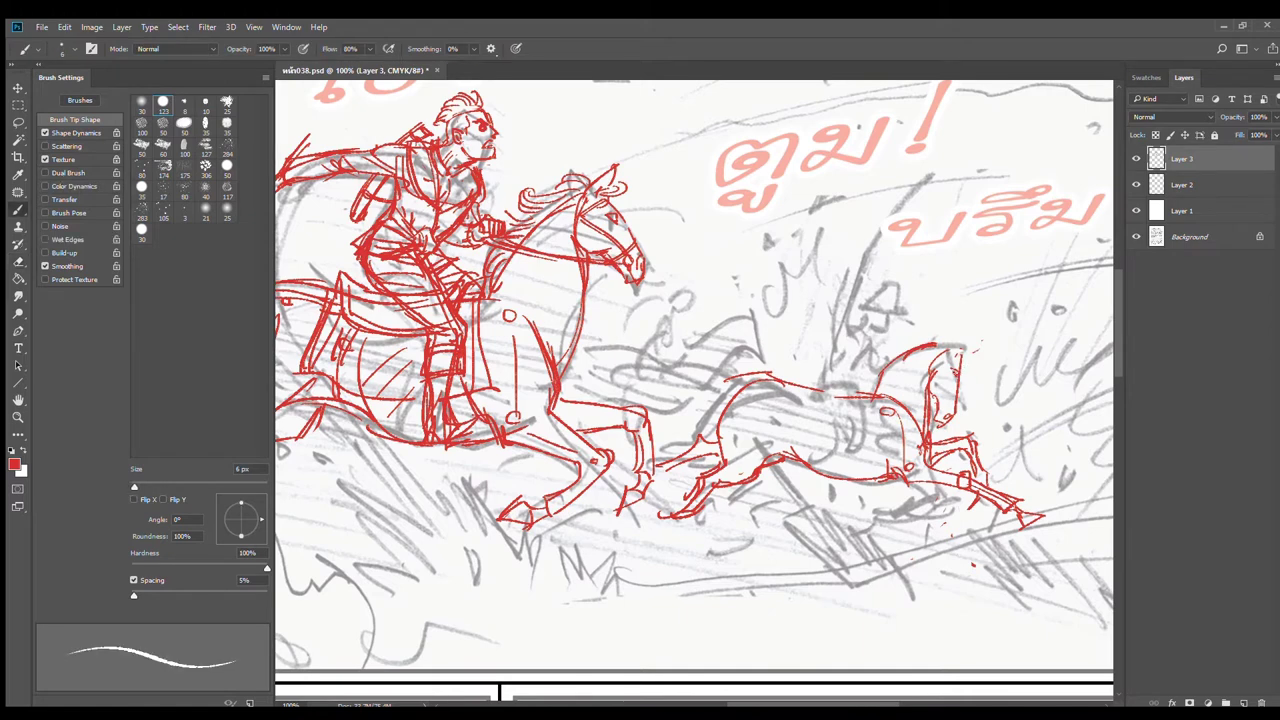
{"action": "left_click_drag", "start_coordinate": [954, 368], "coordinate": [951, 384]}
{"action": "mouse_move", "coordinate": [960, 346]}
{"action": "left_mouse_down"}
{"action": "mouse_move", "coordinate": [984, 342]}
{"action": "mouse_move", "coordinate": [910, 347]}
{"action": "mouse_move", "coordinate": [919, 360]}
{"action": "left_mouse_up"}
{"action": "key", "text": "ctrl+z"}
{"action": "key", "text": "e"}
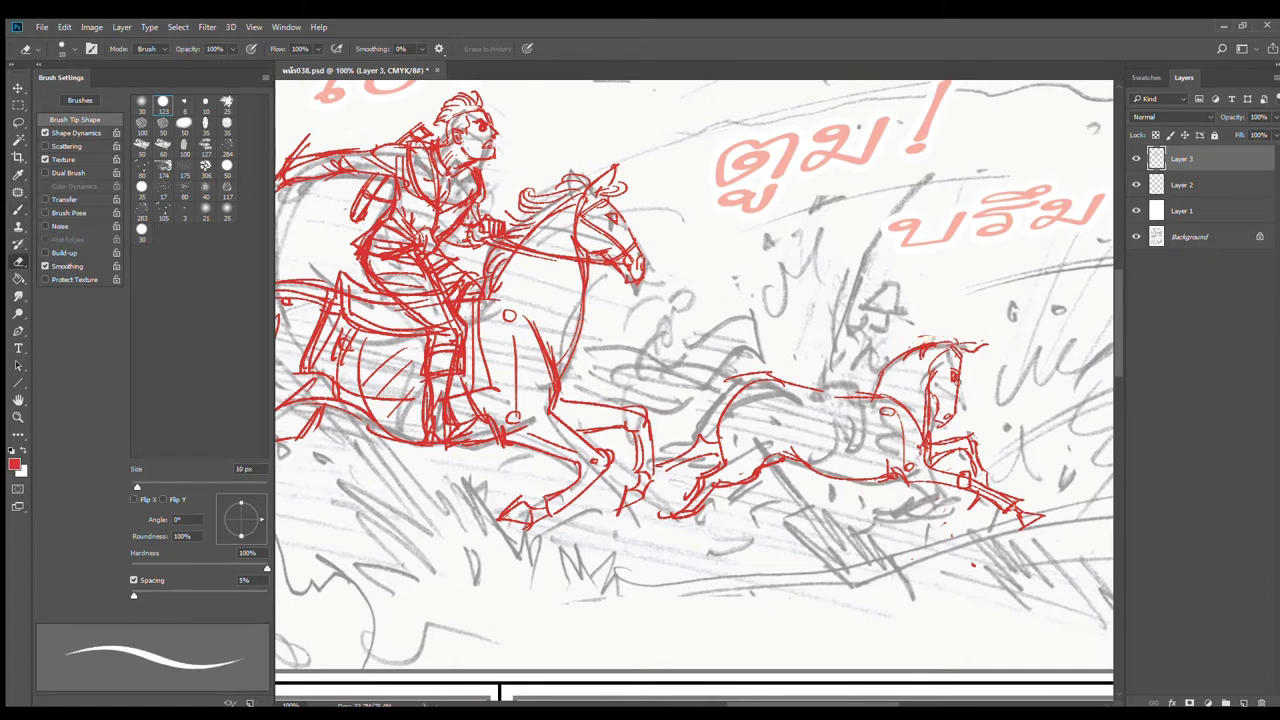
Step: Draw an upright ear, a forelock and a jagged mane along the second horse's neck
{"action": "key", "text": "b"}
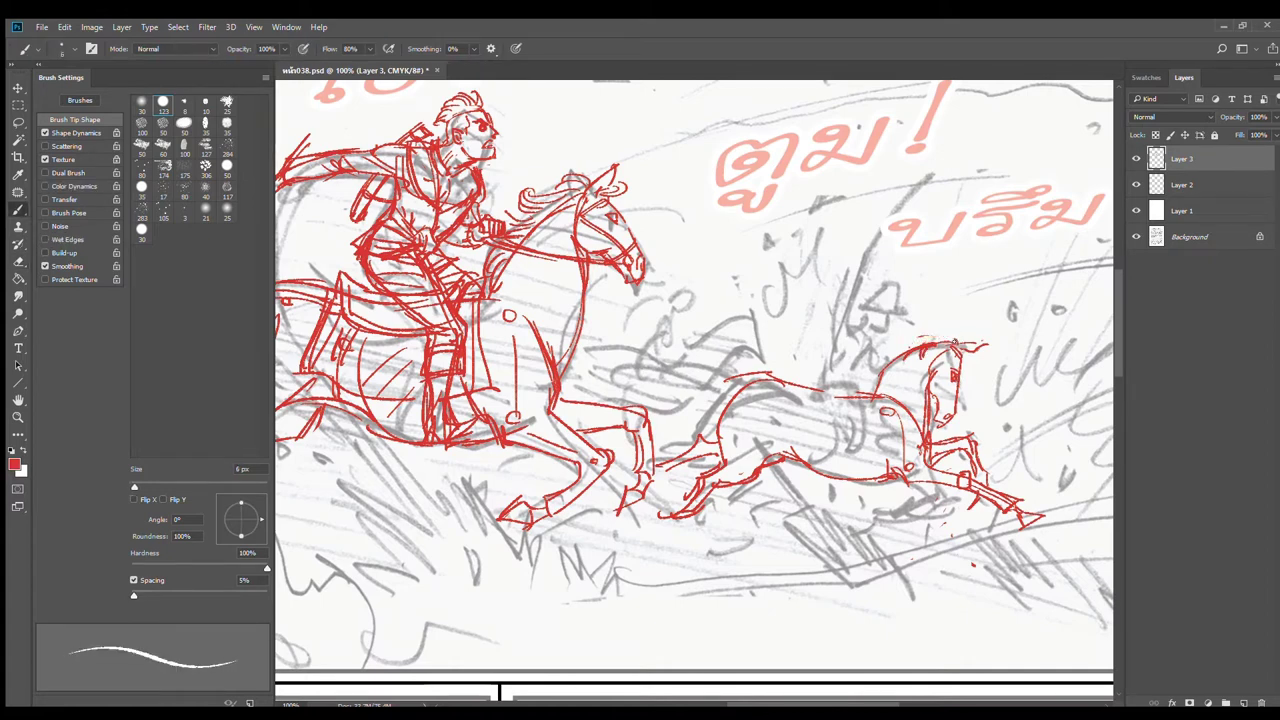
{"action": "mouse_move", "coordinate": [955, 326]}
{"action": "left_mouse_down"}
{"action": "mouse_move", "coordinate": [947, 300]}
{"action": "mouse_move", "coordinate": [936, 334]}
{"action": "mouse_move", "coordinate": [916, 342]}
{"action": "mouse_move", "coordinate": [944, 320]}
{"action": "mouse_move", "coordinate": [888, 360]}
{"action": "left_mouse_up"}
{"action": "mouse_move", "coordinate": [970, 348]}
{"action": "left_mouse_down"}
{"action": "mouse_move", "coordinate": [962, 374]}
{"action": "mouse_move", "coordinate": [972, 330]}
{"action": "mouse_move", "coordinate": [878, 386]}
{"action": "left_mouse_up"}
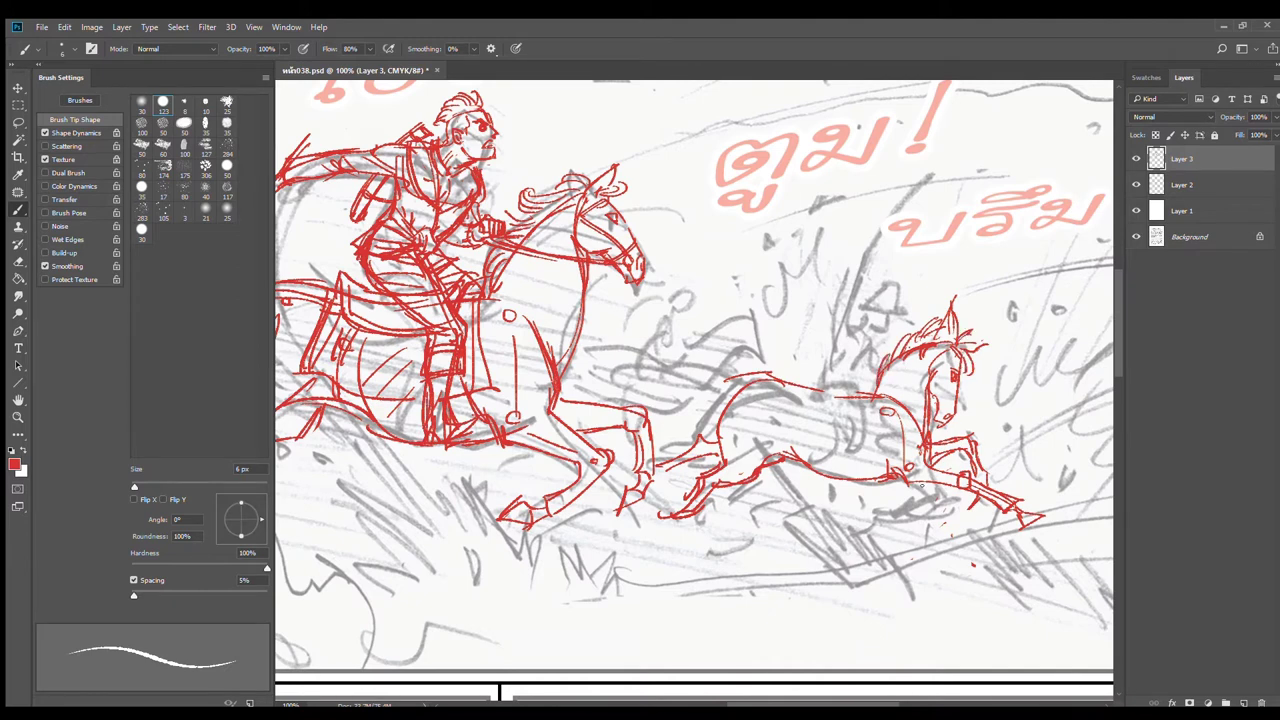
Step: Strengthen the top line of the second horse's stretched foreleg and the line of its withers
{"action": "left_click_drag", "start_coordinate": [908, 481], "coordinate": [966, 487]}
{"action": "left_click_drag", "start_coordinate": [837, 393], "coordinate": [870, 394]}
Step: Erase the second horse's lower, near hind leg and keep the upper one
{"action": "key", "text": "e"}
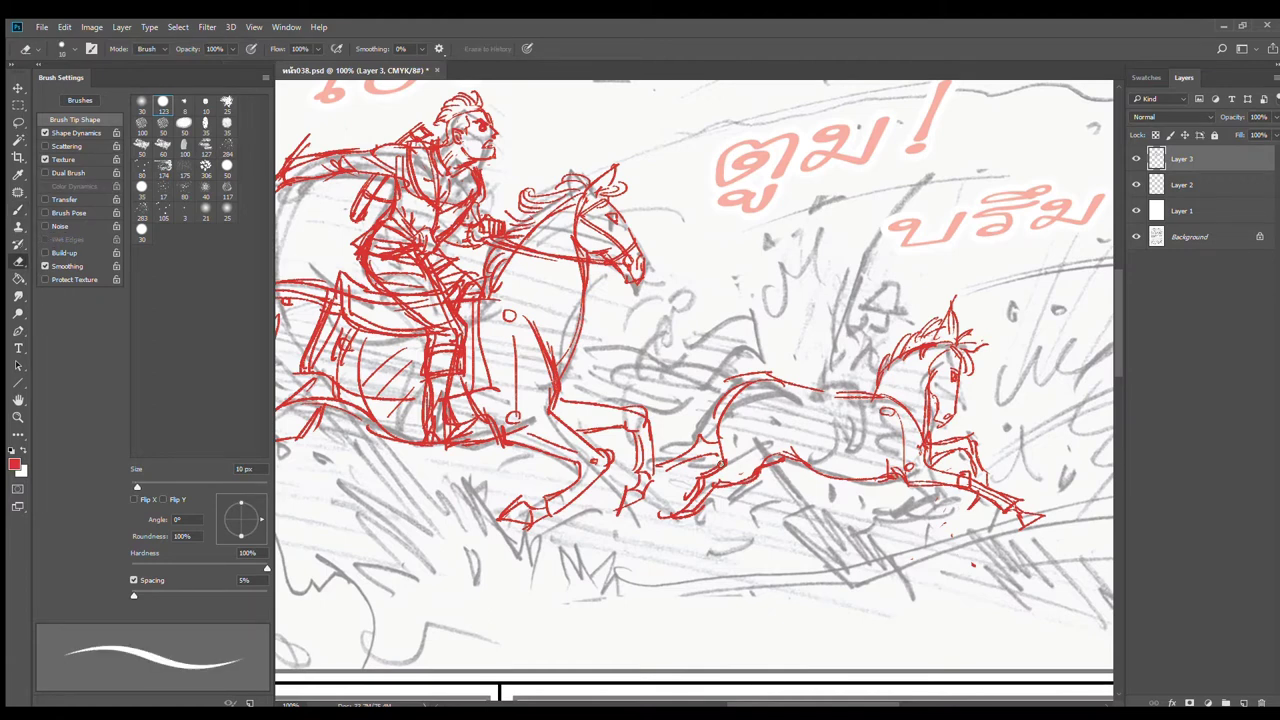
{"action": "left_click_drag", "start_coordinate": [729, 454], "coordinate": [761, 460]}
{"action": "left_click_drag", "start_coordinate": [709, 494], "coordinate": [672, 516]}
{"action": "mouse_move", "coordinate": [725, 485]}
{"action": "left_mouse_down"}
{"action": "mouse_move", "coordinate": [768, 458]}
{"action": "mouse_move", "coordinate": [713, 477]}
{"action": "mouse_move", "coordinate": [718, 448]}
{"action": "mouse_move", "coordinate": [765, 470]}
{"action": "mouse_move", "coordinate": [762, 448]}
{"action": "mouse_move", "coordinate": [778, 461]}
{"action": "mouse_move", "coordinate": [662, 463]}
{"action": "mouse_move", "coordinate": [699, 445]}
{"action": "mouse_move", "coordinate": [688, 445]}
{"action": "mouse_move", "coordinate": [660, 472]}
{"action": "left_mouse_up"}
{"action": "key", "text": "b"}
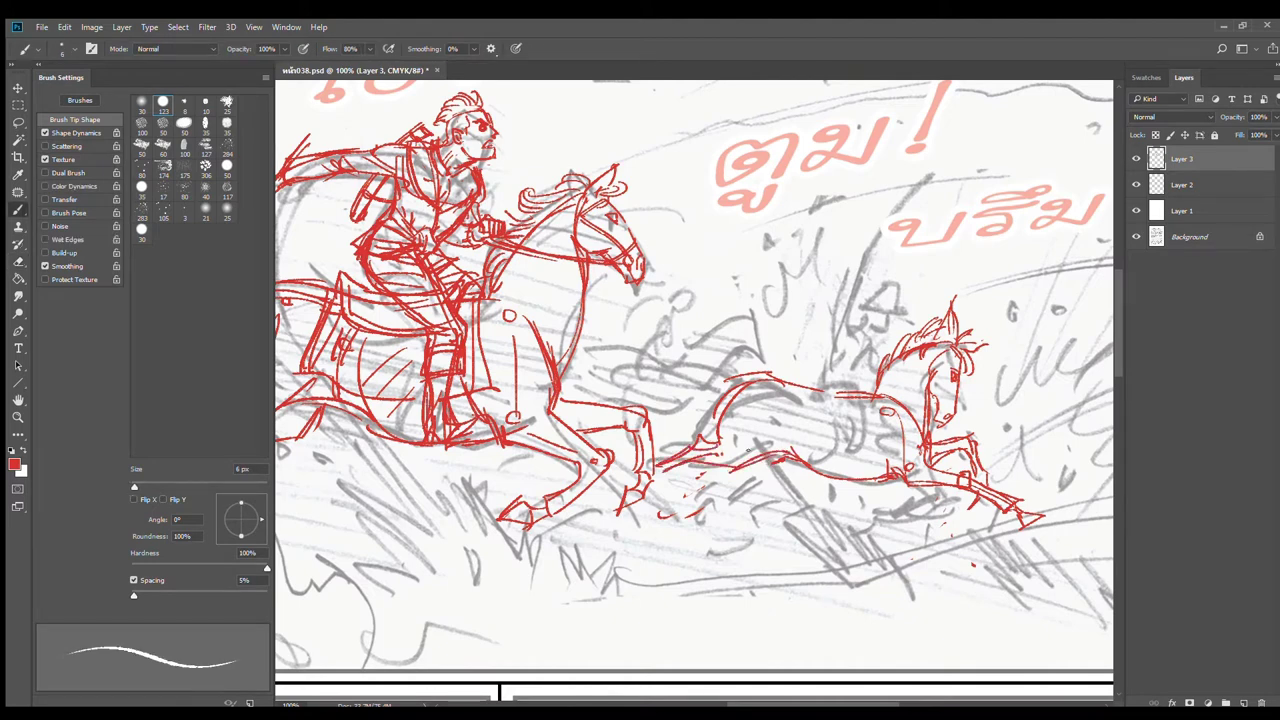
Step: Strengthen the second horse's belly line up to the foreleg and add a curved rib contour on its barrel
{"action": "left_click_drag", "start_coordinate": [778, 462], "coordinate": [812, 471]}
{"action": "left_click_drag", "start_coordinate": [956, 484], "coordinate": [914, 478]}
{"action": "left_click_drag", "start_coordinate": [784, 462], "coordinate": [890, 474]}
{"action": "left_click_drag", "start_coordinate": [831, 410], "coordinate": [852, 463]}
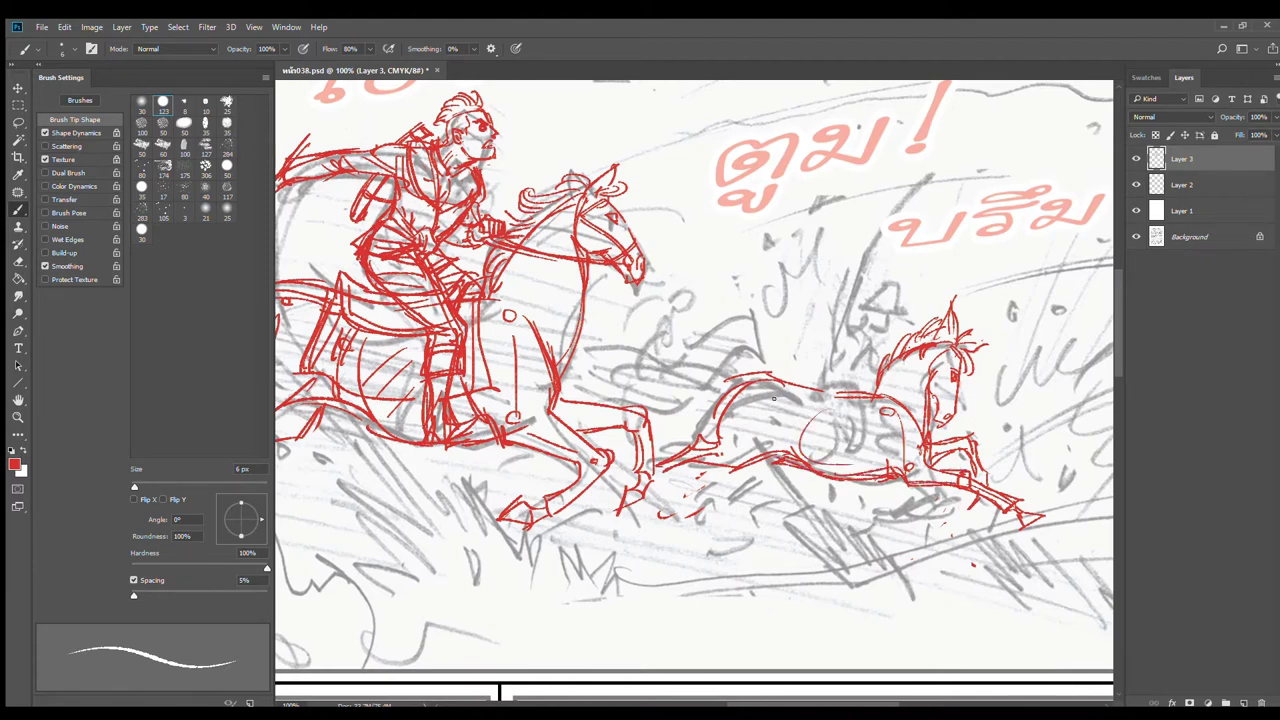
Step: Draw the second horse's tail streaming back from the rump with a few inner hair lines
{"action": "mouse_move", "coordinate": [750, 383]}
{"action": "left_mouse_down"}
{"action": "mouse_move", "coordinate": [825, 392]}
{"action": "mouse_move", "coordinate": [720, 356]}
{"action": "mouse_move", "coordinate": [724, 382]}
{"action": "mouse_move", "coordinate": [630, 384]}
{"action": "left_mouse_up"}
{"action": "mouse_move", "coordinate": [734, 380]}
{"action": "left_mouse_down"}
{"action": "mouse_move", "coordinate": [660, 365]}
{"action": "mouse_move", "coordinate": [596, 400]}
{"action": "left_mouse_up"}
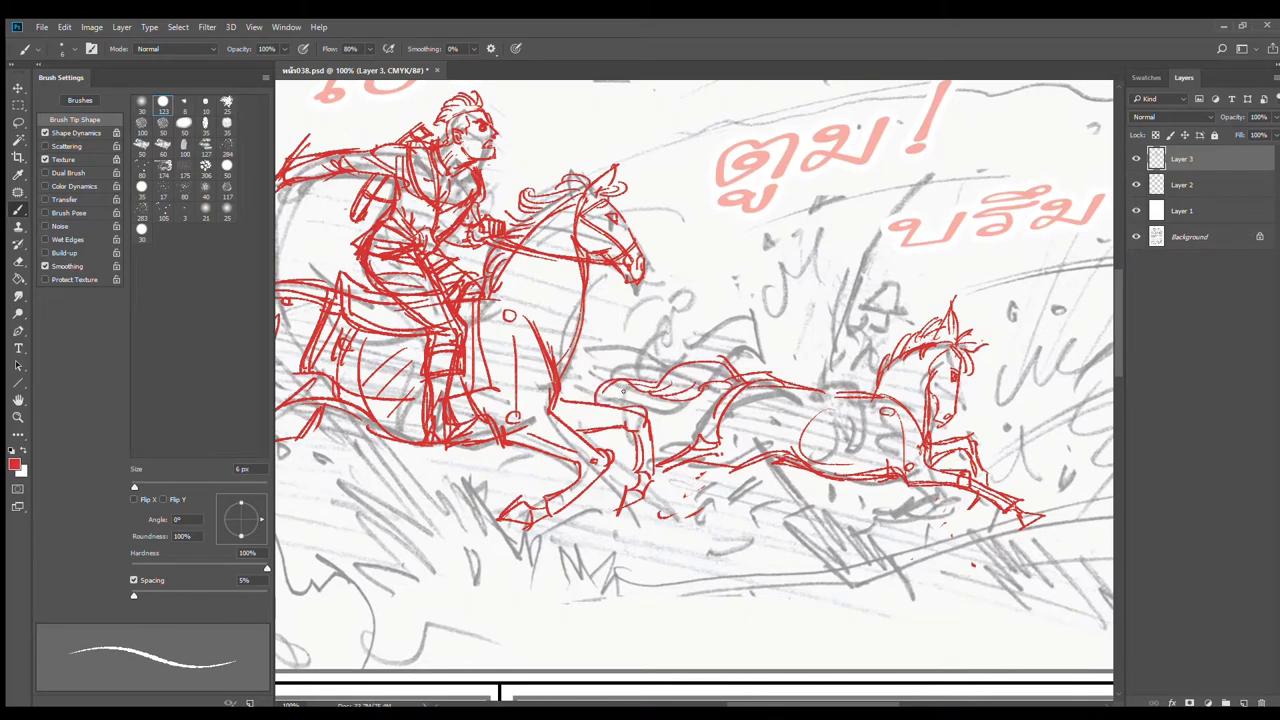
{"action": "left_click_drag", "start_coordinate": [672, 372], "coordinate": [616, 380]}
Step: Add forelock strands, a noseband and a rein line to the second horse's head
{"action": "key", "text": "e"}
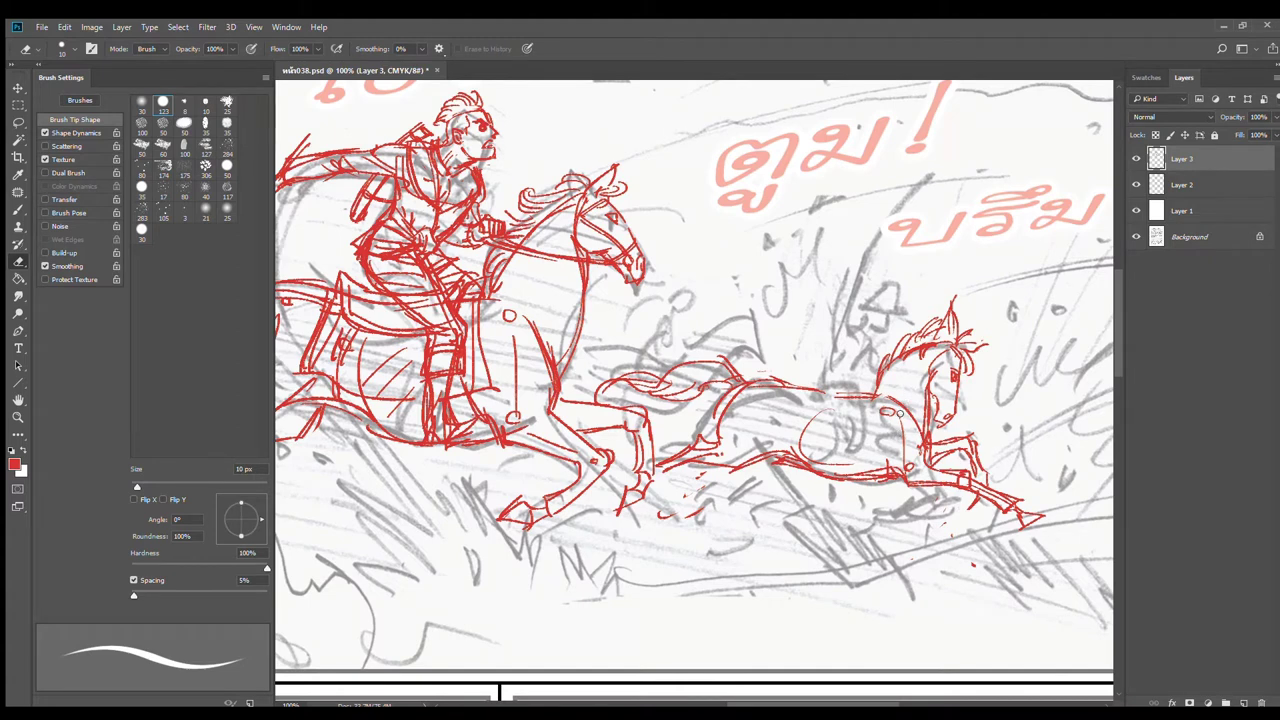
{"action": "key", "text": "b"}
{"action": "mouse_move", "coordinate": [930, 398]}
{"action": "left_mouse_down"}
{"action": "mouse_move", "coordinate": [958, 396]}
{"action": "mouse_move", "coordinate": [946, 388]}
{"action": "mouse_move", "coordinate": [966, 356]}
{"action": "mouse_move", "coordinate": [924, 378]}
{"action": "mouse_move", "coordinate": [941, 408]}
{"action": "left_mouse_up"}
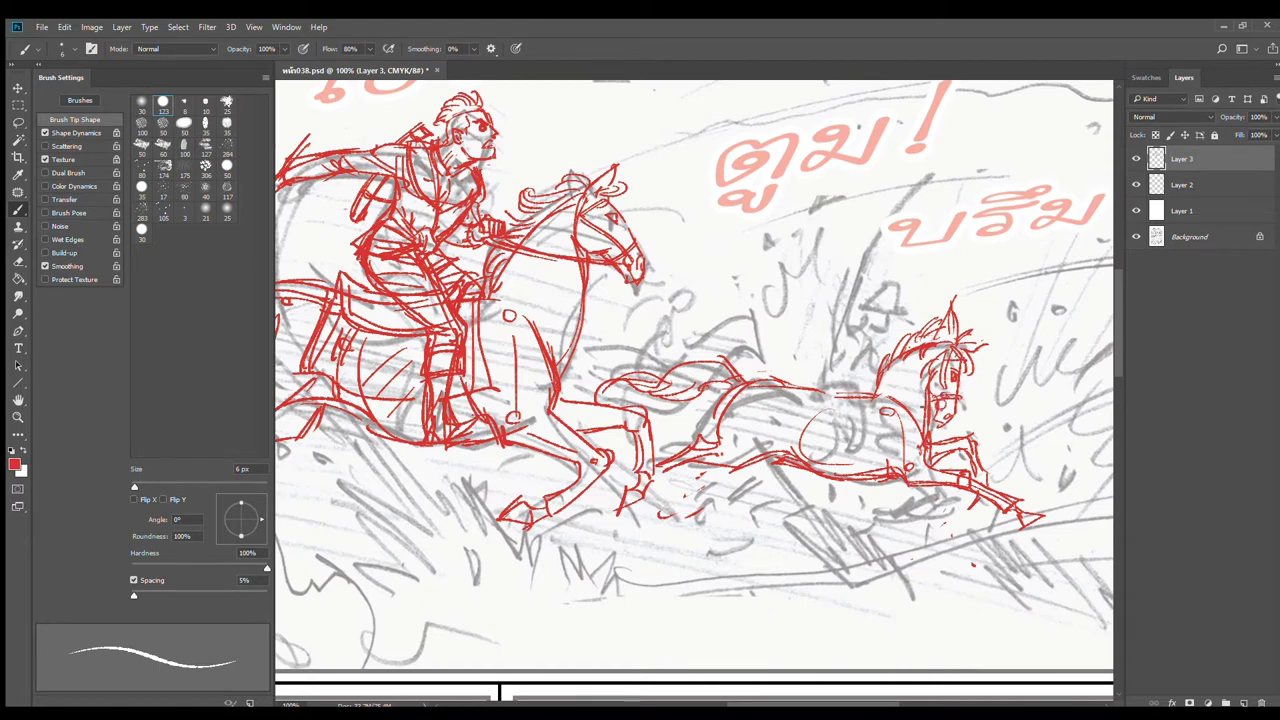
{"action": "mouse_move", "coordinate": [859, 376]}
{"action": "left_mouse_down"}
{"action": "mouse_move", "coordinate": [928, 393]}
{"action": "mouse_move", "coordinate": [923, 402]}
{"action": "left_mouse_up"}
{"action": "key", "text": "ctrl+z"}
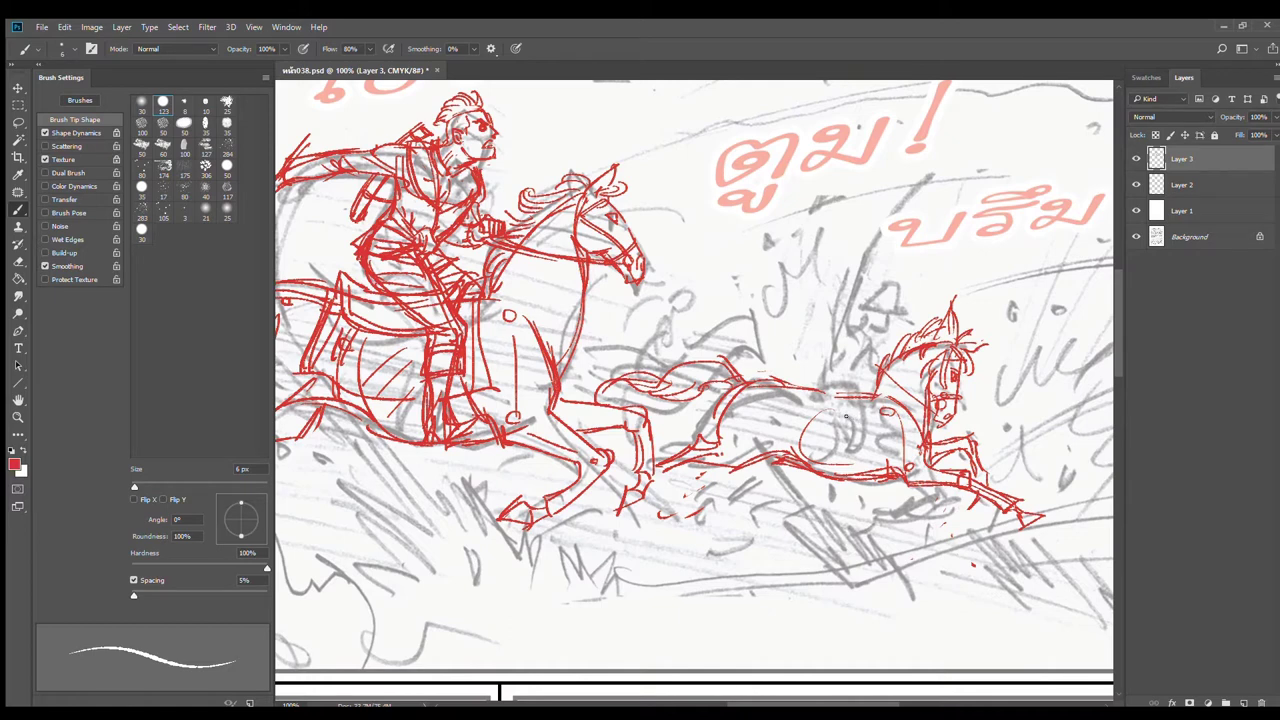
Step: Draw the second rider's torso and hips above the horse's back, with a leg hanging down to the belly
{"action": "key", "text": "ctrl+minus"}
{"action": "key", "text": "ctrl+plus"}
{"action": "key", "text": "ctrl+minus"}
{"action": "key", "text": "ctrl+plus"}
{"action": "left_click_drag", "start_coordinate": [803, 310], "coordinate": [822, 376]}
{"action": "left_click_drag", "start_coordinate": [828, 307], "coordinate": [858, 351]}
{"action": "key", "text": "ctrl+z"}
{"action": "mouse_move", "coordinate": [829, 309]}
{"action": "left_mouse_down"}
{"action": "mouse_move", "coordinate": [847, 336]}
{"action": "mouse_move", "coordinate": [833, 383]}
{"action": "mouse_move", "coordinate": [858, 388]}
{"action": "mouse_move", "coordinate": [835, 389]}
{"action": "mouse_move", "coordinate": [881, 446]}
{"action": "mouse_move", "coordinate": [892, 490]}
{"action": "left_mouse_up"}
{"action": "left_click_drag", "start_coordinate": [870, 436], "coordinate": [896, 498]}
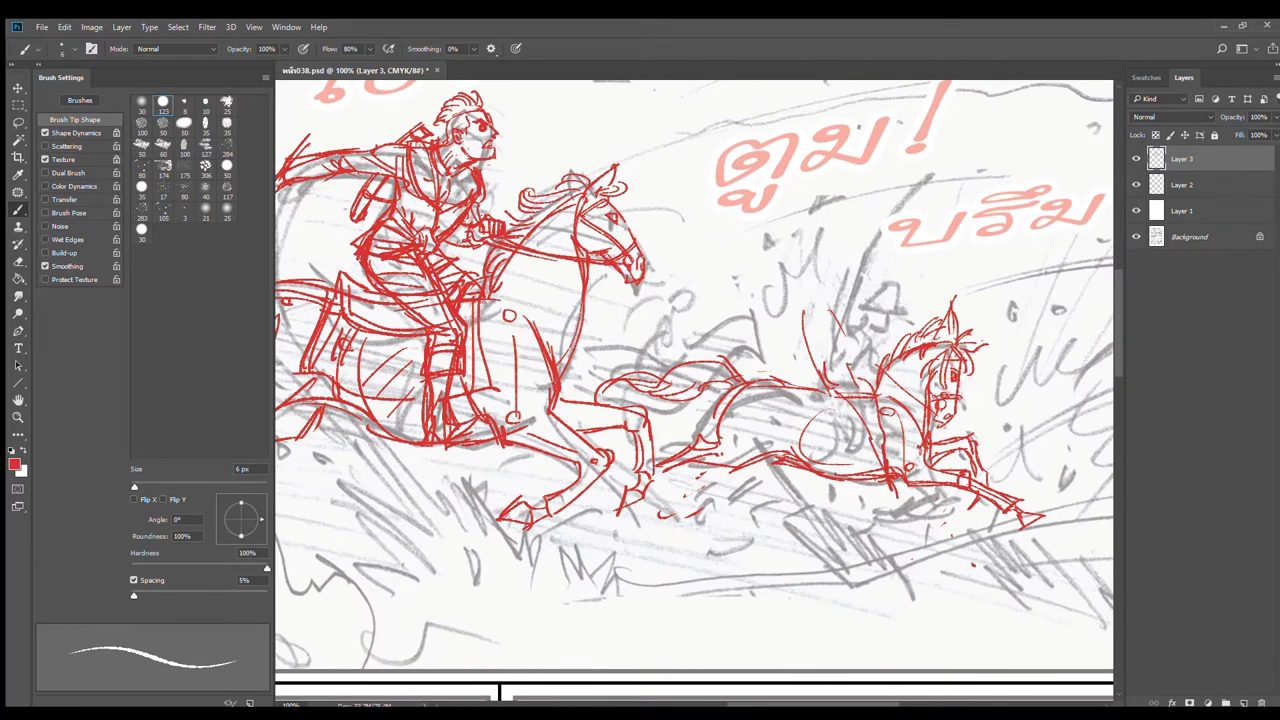
{"action": "left_click_drag", "start_coordinate": [844, 348], "coordinate": [864, 380]}
{"action": "mouse_move", "coordinate": [822, 304]}
{"action": "left_mouse_down"}
{"action": "mouse_move", "coordinate": [806, 338]}
{"action": "mouse_move", "coordinate": [810, 312]}
{"action": "mouse_move", "coordinate": [837, 328]}
{"action": "mouse_move", "coordinate": [822, 362]}
{"action": "mouse_move", "coordinate": [824, 320]}
{"action": "mouse_move", "coordinate": [876, 400]}
{"action": "mouse_move", "coordinate": [864, 444]}
{"action": "left_mouse_up"}
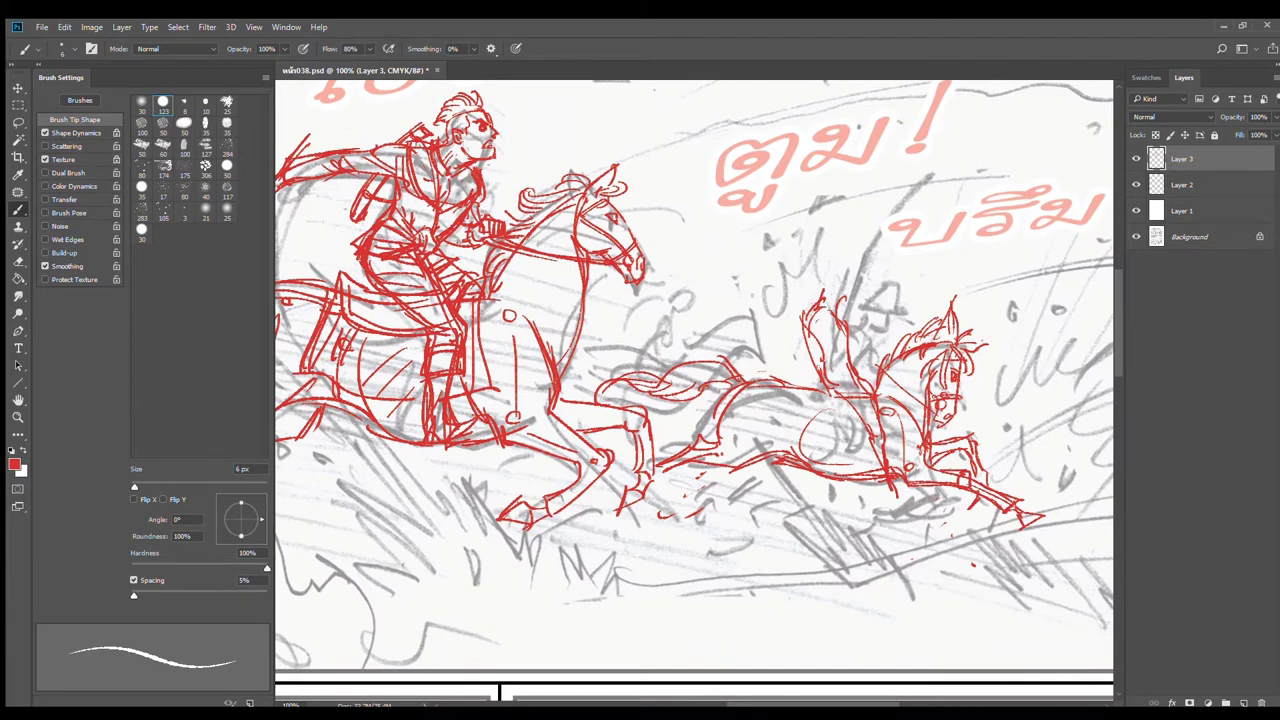
Step: Draw the second rider's arm raised forward, holding a long curved sword upright, and define the front of the chest
{"action": "left_click_drag", "start_coordinate": [816, 316], "coordinate": [899, 251]}
{"action": "left_click_drag", "start_coordinate": [922, 152], "coordinate": [896, 270]}
{"action": "mouse_move", "coordinate": [842, 305]}
{"action": "left_mouse_down"}
{"action": "mouse_move", "coordinate": [818, 350]}
{"action": "mouse_move", "coordinate": [822, 332]}
{"action": "mouse_move", "coordinate": [852, 356]}
{"action": "left_mouse_up"}
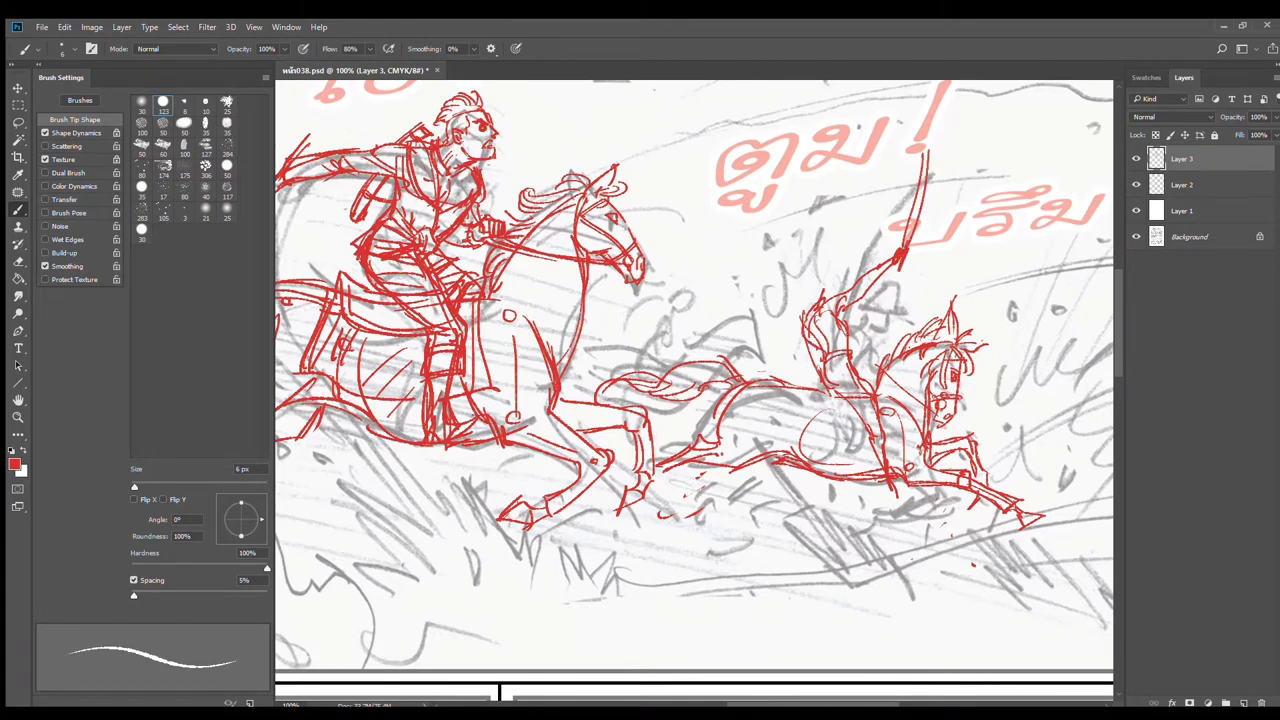
Step: Draw the second rider's head with a brimmed hat, the clothing folds at the waist, the bent rear arm and the reins
{"action": "mouse_move", "coordinate": [820, 290]}
{"action": "left_mouse_down"}
{"action": "mouse_move", "coordinate": [809, 308]}
{"action": "mouse_move", "coordinate": [847, 290]}
{"action": "mouse_move", "coordinate": [820, 296]}
{"action": "mouse_move", "coordinate": [841, 292]}
{"action": "mouse_move", "coordinate": [843, 278]}
{"action": "mouse_move", "coordinate": [818, 265]}
{"action": "mouse_move", "coordinate": [845, 276]}
{"action": "mouse_move", "coordinate": [842, 288]}
{"action": "mouse_move", "coordinate": [837, 259]}
{"action": "mouse_move", "coordinate": [890, 275]}
{"action": "mouse_move", "coordinate": [830, 322]}
{"action": "mouse_move", "coordinate": [847, 355]}
{"action": "mouse_move", "coordinate": [883, 335]}
{"action": "mouse_move", "coordinate": [877, 363]}
{"action": "mouse_move", "coordinate": [883, 341]}
{"action": "mouse_move", "coordinate": [845, 358]}
{"action": "mouse_move", "coordinate": [869, 387]}
{"action": "mouse_move", "coordinate": [873, 371]}
{"action": "left_mouse_up"}
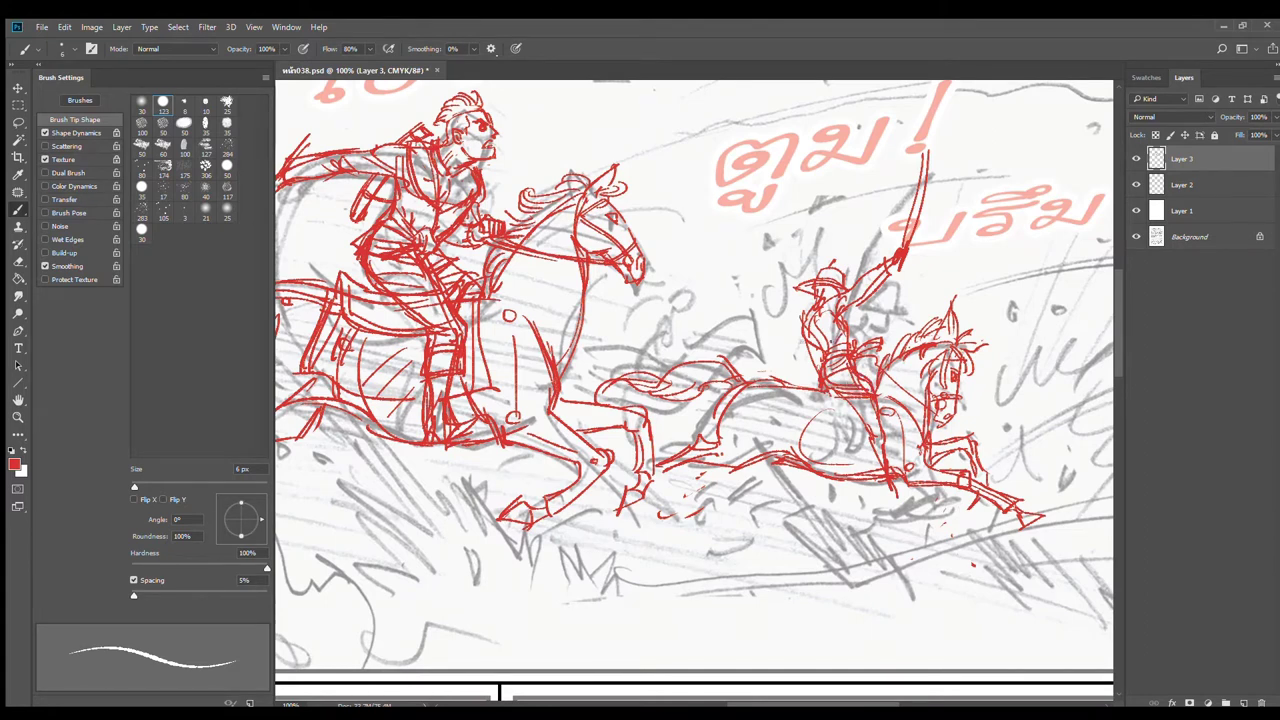
{"action": "mouse_move", "coordinate": [802, 326]}
{"action": "left_mouse_down"}
{"action": "mouse_move", "coordinate": [789, 360]}
{"action": "mouse_move", "coordinate": [812, 361]}
{"action": "left_mouse_up"}
{"action": "key", "text": "ctrl+z"}
{"action": "mouse_move", "coordinate": [804, 318]}
{"action": "left_mouse_down"}
{"action": "mouse_move", "coordinate": [781, 356]}
{"action": "mouse_move", "coordinate": [820, 358]}
{"action": "left_mouse_up"}
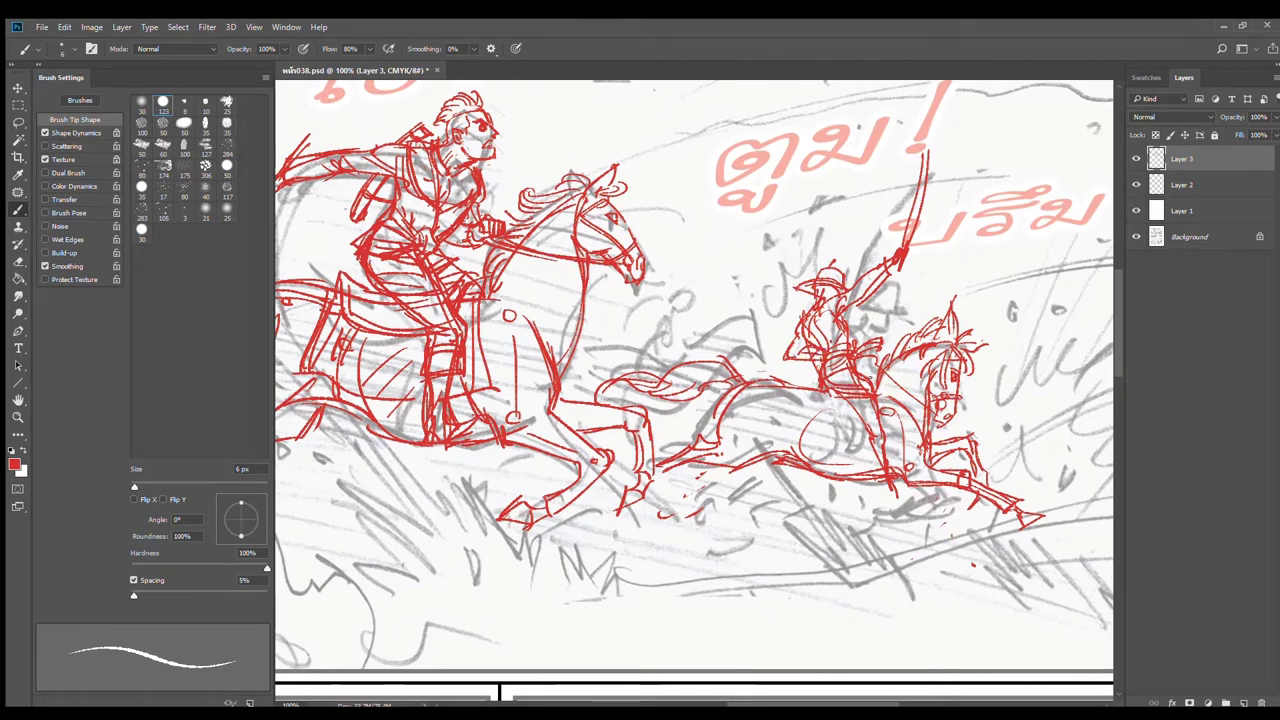
{"action": "left_click_drag", "start_coordinate": [879, 378], "coordinate": [928, 400]}
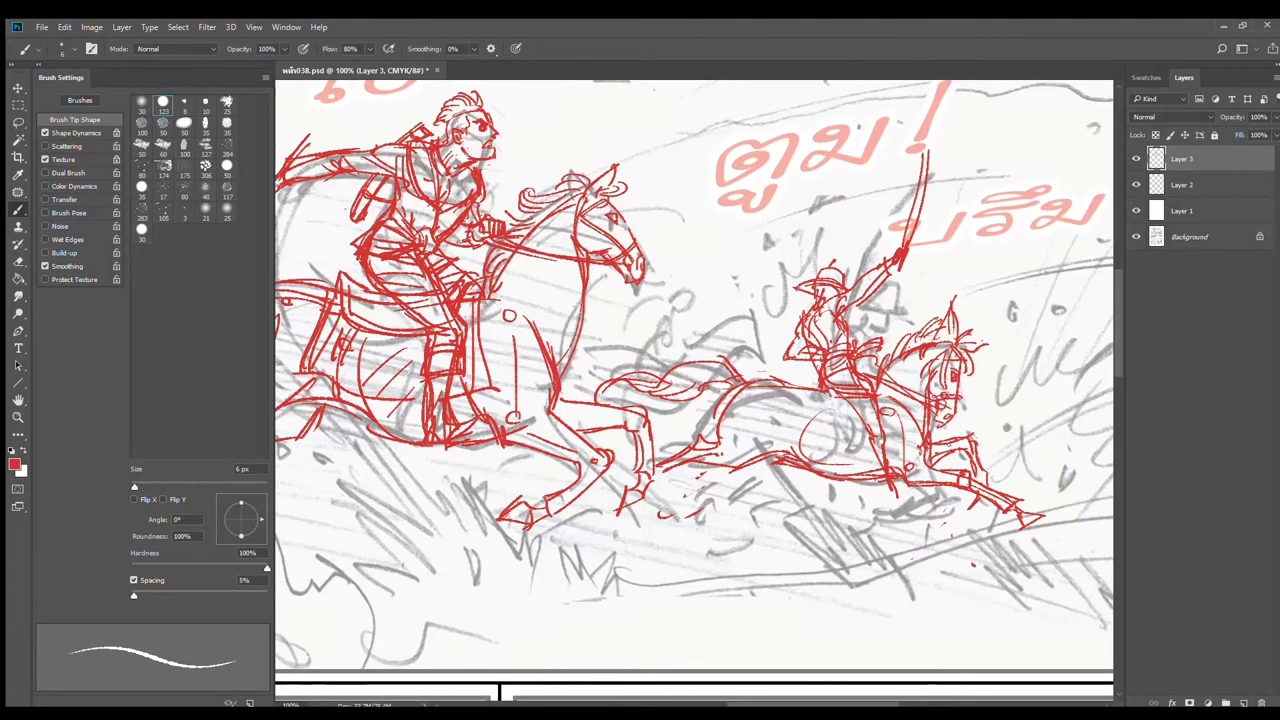
Step: Draw the second rider's lower leg and booted foot below the horse's belly, touching up the bent rear arm
{"action": "left_click_drag", "start_coordinate": [784, 360], "coordinate": [817, 367]}
{"action": "mouse_move", "coordinate": [891, 444]}
{"action": "left_mouse_down"}
{"action": "mouse_move", "coordinate": [898, 496]}
{"action": "mouse_move", "coordinate": [920, 491]}
{"action": "mouse_move", "coordinate": [897, 507]}
{"action": "mouse_move", "coordinate": [922, 487]}
{"action": "mouse_move", "coordinate": [922, 502]}
{"action": "left_mouse_up"}
{"action": "left_click_drag", "start_coordinate": [872, 441], "coordinate": [890, 503]}
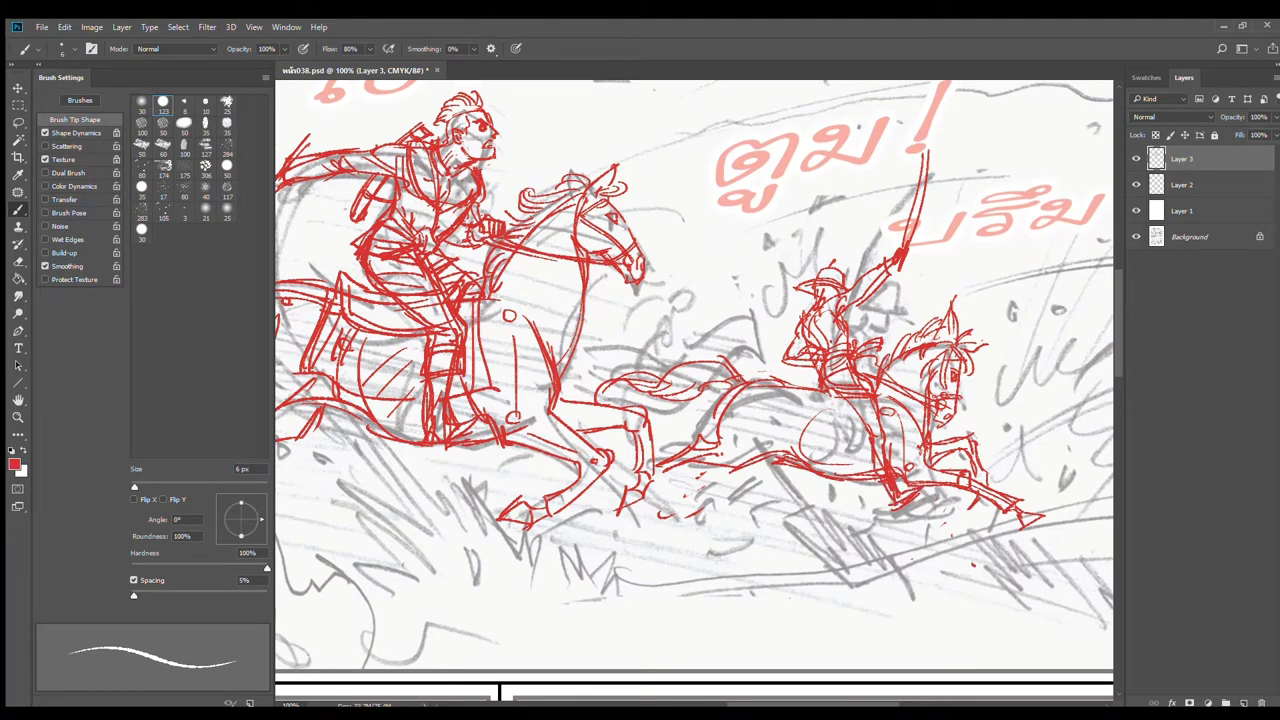
Step: Sketch the saddle under the second rider, with a curved flap behind the thigh and a contour ahead of the leg
{"action": "left_click_drag", "start_coordinate": [826, 393], "coordinate": [872, 435]}
{"action": "left_click_drag", "start_coordinate": [858, 421], "coordinate": [871, 436]}
{"action": "mouse_move", "coordinate": [797, 382]}
{"action": "left_mouse_down"}
{"action": "mouse_move", "coordinate": [814, 418]}
{"action": "mouse_move", "coordinate": [864, 433]}
{"action": "mouse_move", "coordinate": [827, 431]}
{"action": "left_mouse_up"}
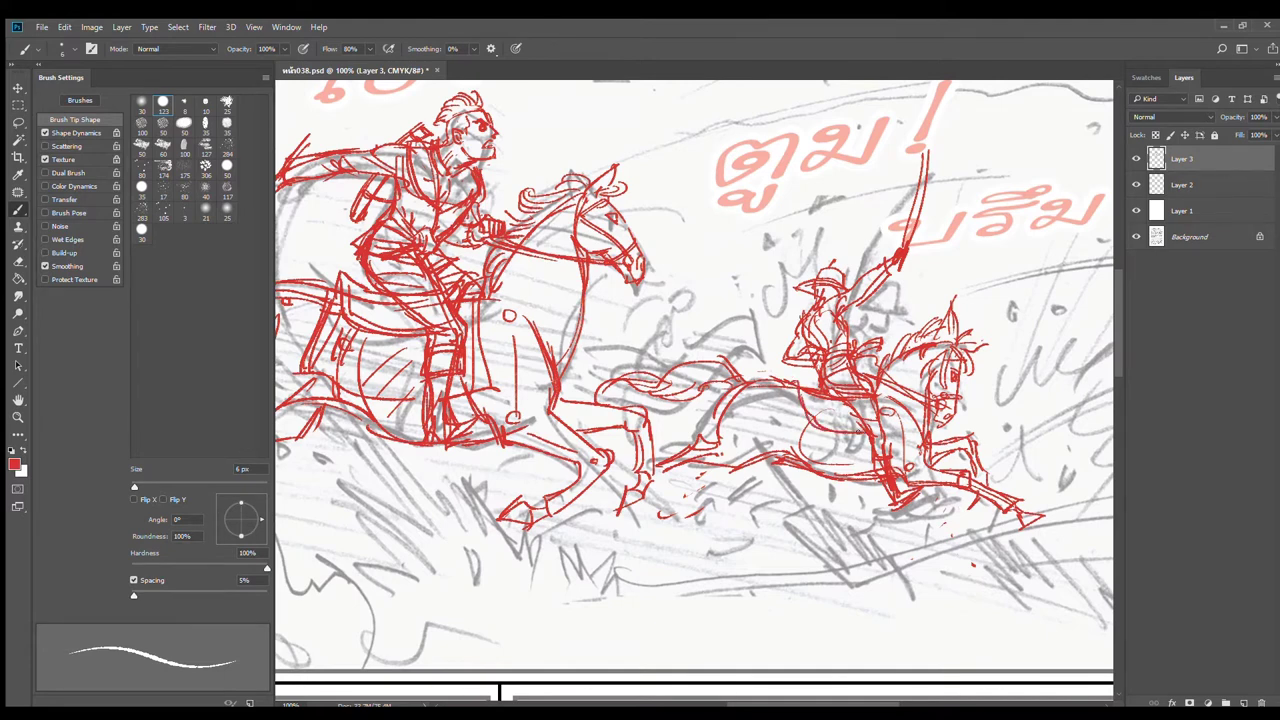
{"action": "left_click_drag", "start_coordinate": [885, 390], "coordinate": [890, 428]}
{"action": "left_click_drag", "start_coordinate": [803, 392], "coordinate": [863, 430]}
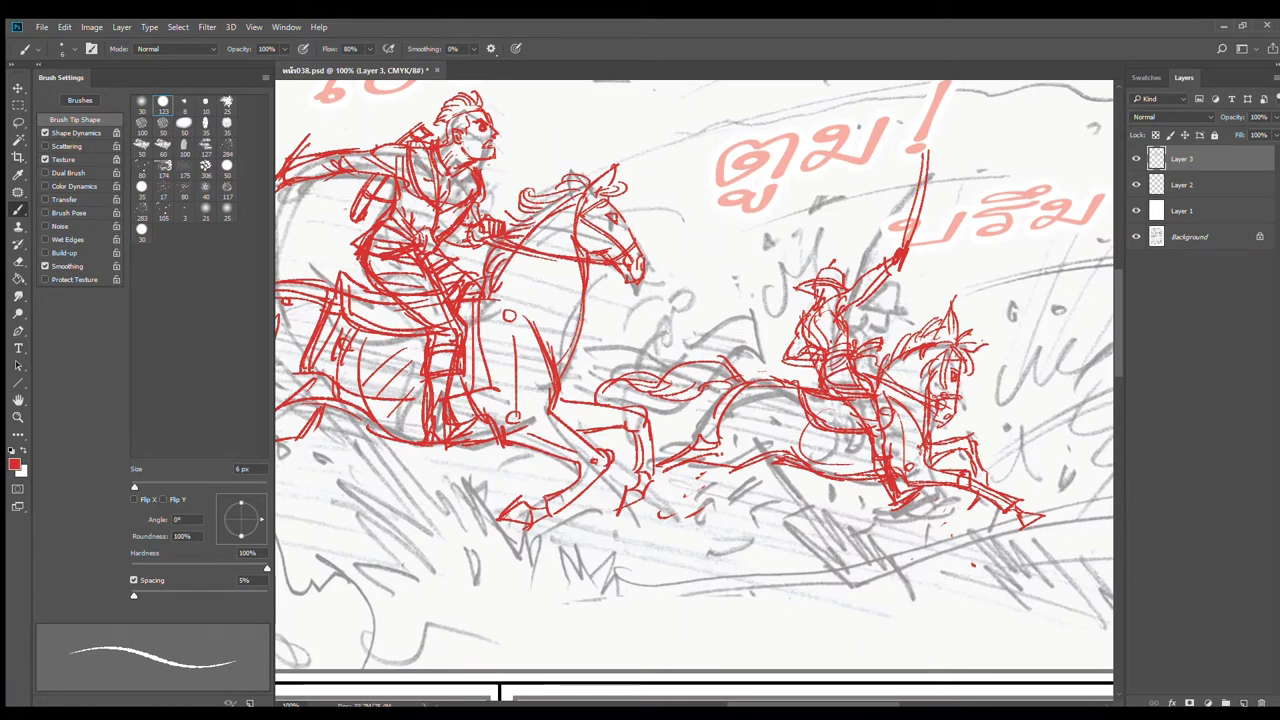
Step: Reinforce the second horse's belly line and draw the curved girth lines behind and ahead of the rider's leg, replacing one stroke
{"action": "left_click_drag", "start_coordinate": [846, 480], "coordinate": [880, 484]}
{"action": "left_click_drag", "start_coordinate": [821, 432], "coordinate": [880, 472]}
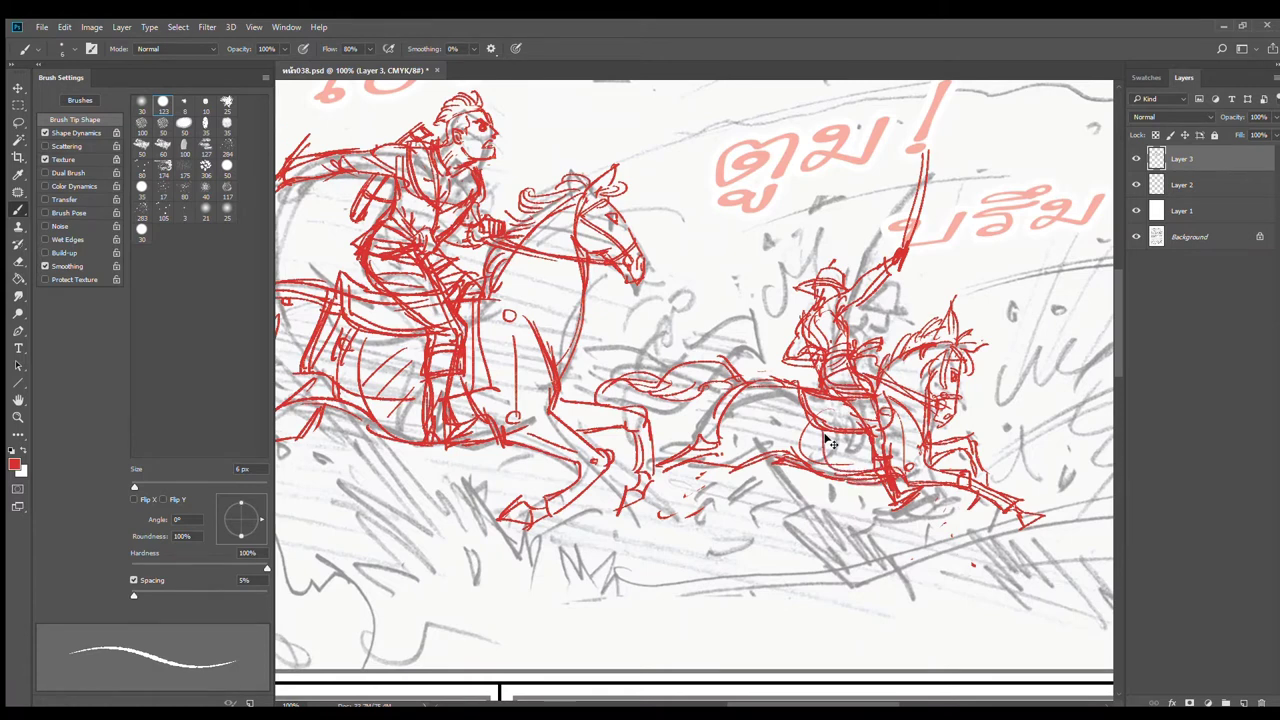
{"action": "key", "text": "ctrl+z"}
{"action": "left_click_drag", "start_coordinate": [820, 431], "coordinate": [877, 470]}
{"action": "left_click_drag", "start_coordinate": [889, 424], "coordinate": [896, 456]}
{"action": "mouse_move", "coordinate": [822, 431]}
{"action": "left_mouse_down"}
{"action": "mouse_move", "coordinate": [834, 462]}
{"action": "mouse_move", "coordinate": [872, 462]}
{"action": "mouse_move", "coordinate": [838, 461]}
{"action": "left_mouse_up"}
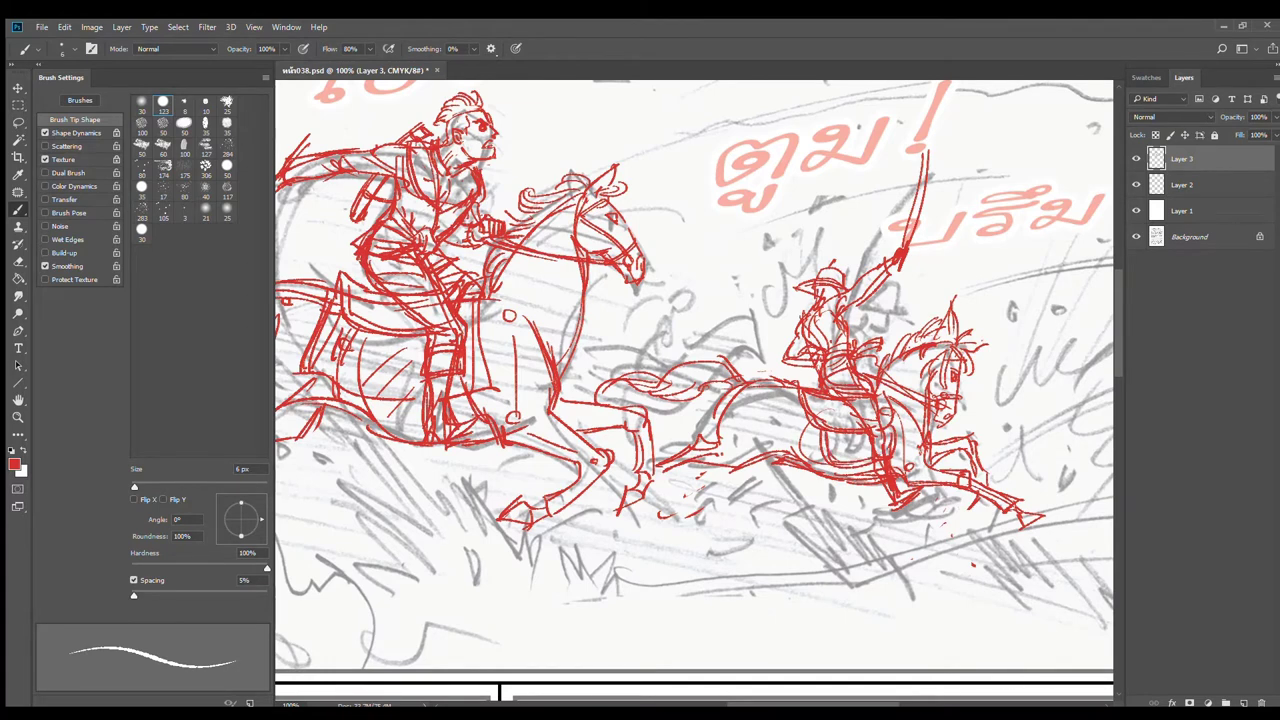
Step: Outline the saddle cloth's rear and lower edges on the second horse's flank and strengthen the line of its back
{"action": "mouse_move", "coordinate": [740, 398]}
{"action": "left_mouse_down"}
{"action": "mouse_move", "coordinate": [808, 376]}
{"action": "mouse_move", "coordinate": [821, 390]}
{"action": "left_mouse_up"}
{"action": "left_click_drag", "start_coordinate": [830, 445], "coordinate": [866, 463]}
{"action": "left_click_drag", "start_coordinate": [798, 406], "coordinate": [803, 456]}
{"action": "mouse_move", "coordinate": [801, 408]}
{"action": "left_mouse_down"}
{"action": "mouse_move", "coordinate": [794, 448]}
{"action": "mouse_move", "coordinate": [810, 458]}
{"action": "left_mouse_up"}
{"action": "left_click_drag", "start_coordinate": [804, 450], "coordinate": [832, 462]}
{"action": "left_click_drag", "start_coordinate": [737, 397], "coordinate": [782, 391]}
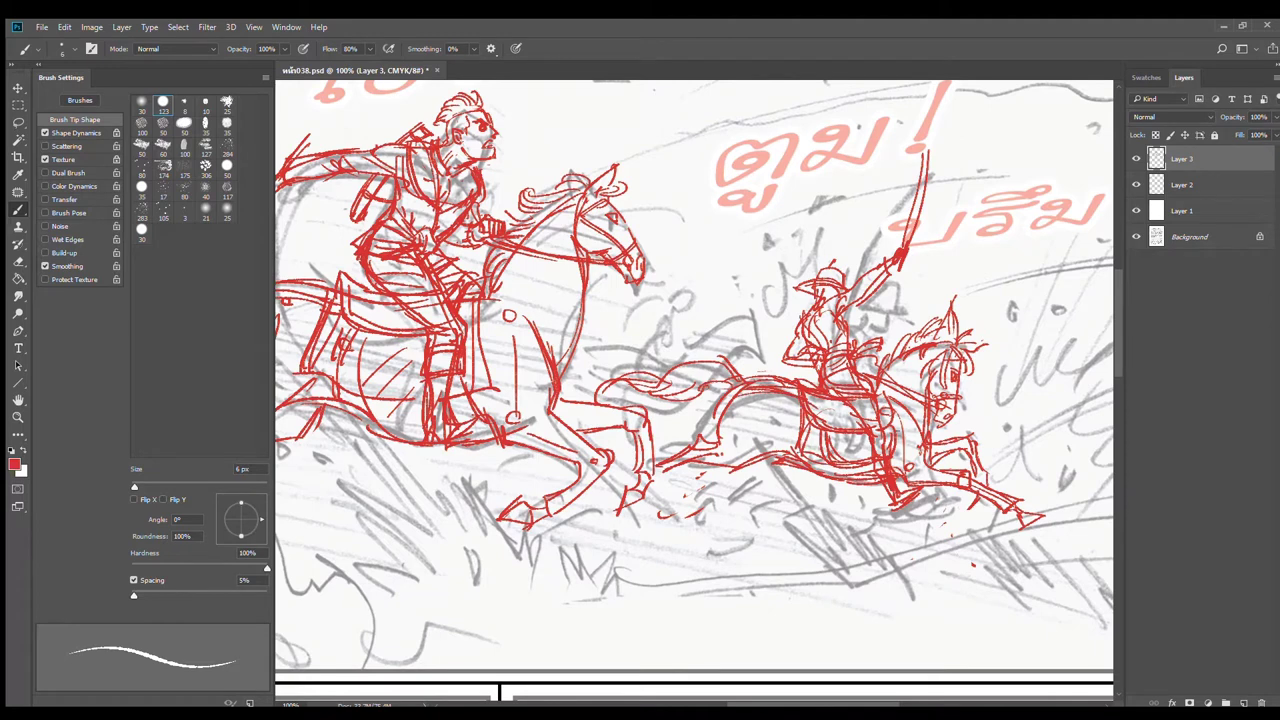
{"action": "mouse_move", "coordinate": [897, 427]}
{"action": "left_mouse_down"}
{"action": "mouse_move", "coordinate": [908, 461]}
{"action": "mouse_move", "coordinate": [897, 468]}
{"action": "left_mouse_up"}
Step: Touch up the second horse's forelock, hindquarters and tail base, and save the document
{"action": "left_click_drag", "start_coordinate": [961, 353], "coordinate": [955, 373]}
{"action": "mouse_move", "coordinate": [715, 405]}
{"action": "left_mouse_down"}
{"action": "mouse_move", "coordinate": [695, 430]}
{"action": "mouse_move", "coordinate": [650, 436]}
{"action": "mouse_move", "coordinate": [650, 449]}
{"action": "left_mouse_up"}
{"action": "mouse_move", "coordinate": [735, 389]}
{"action": "left_mouse_down"}
{"action": "mouse_move", "coordinate": [705, 419]}
{"action": "mouse_move", "coordinate": [731, 395]}
{"action": "left_mouse_up"}
{"action": "scroll", "coordinate": [963, 405], "scroll_direction": "down", "scroll_amount": 2}
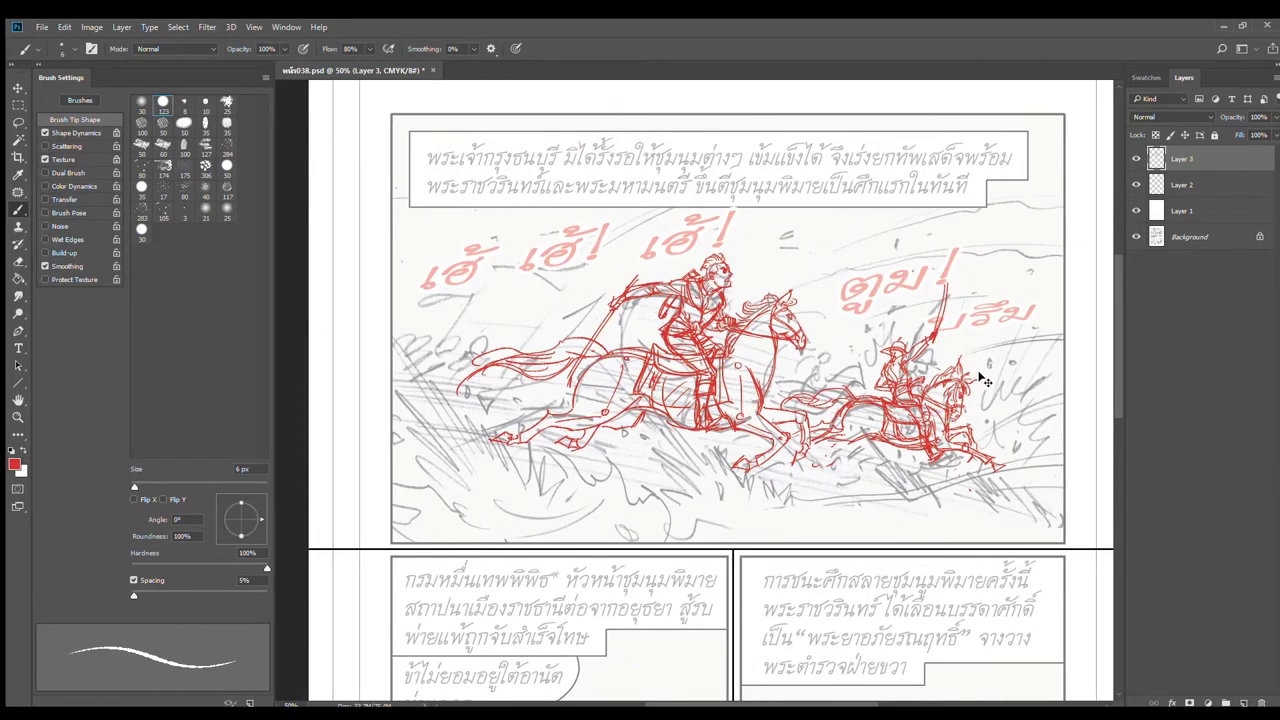
{"action": "key", "text": "ctrl+s"}
Step: Sketch short spiky strokes fanning upward ahead of the second horse as the start of an explosion burst
{"action": "left_click", "coordinate": [934, 514], "text": "ctrl"}
{"action": "left_click_drag", "start_coordinate": [936, 512], "coordinate": [797, 438]}
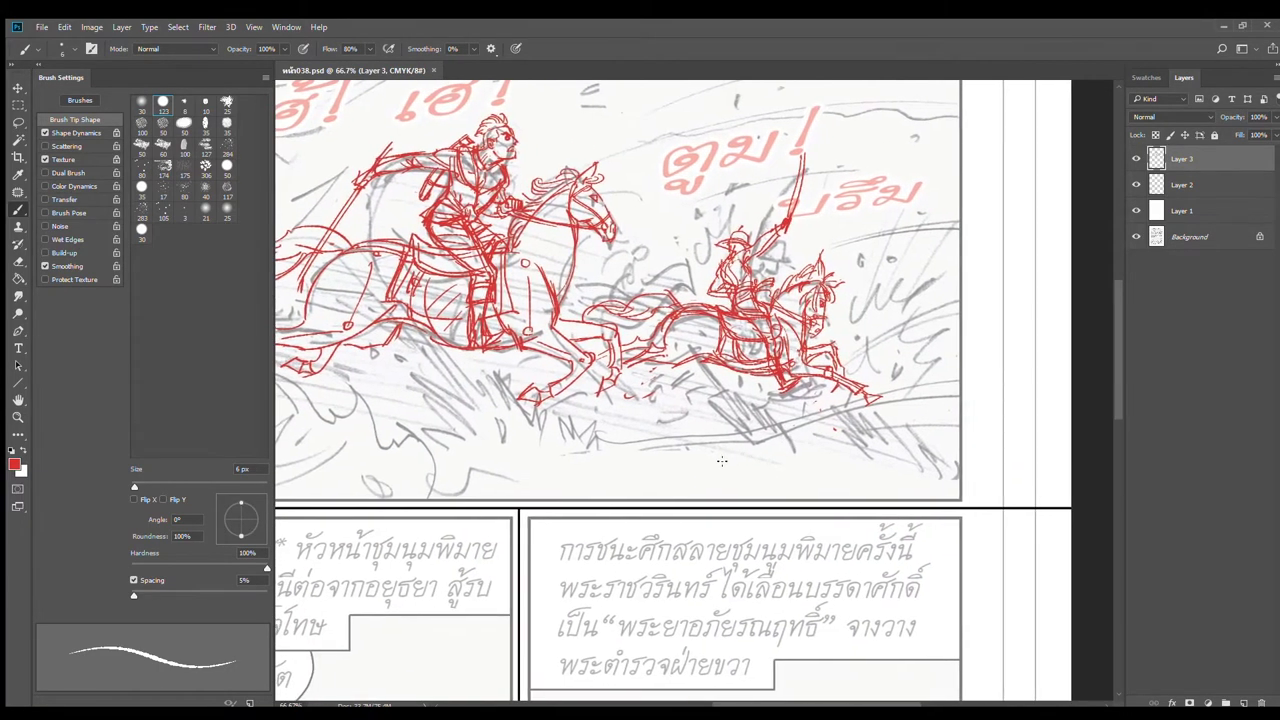
{"action": "left_click_drag", "start_coordinate": [814, 394], "coordinate": [721, 492]}
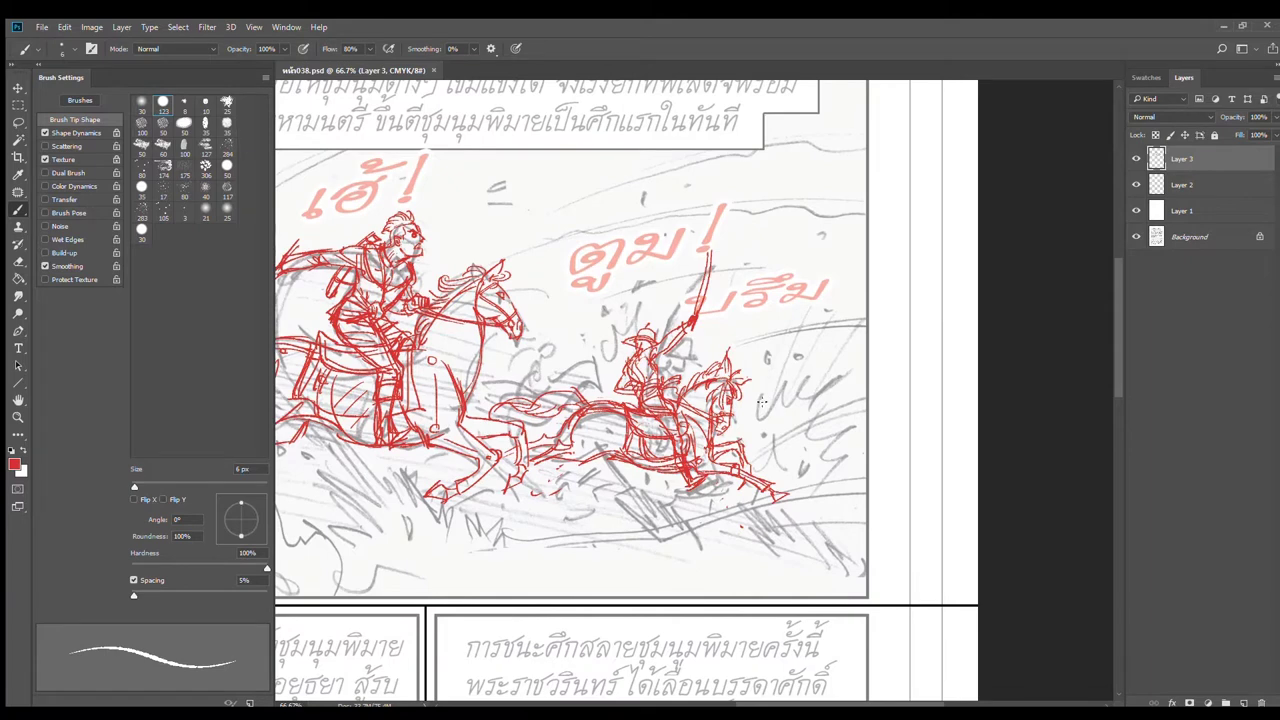
{"action": "left_click", "coordinate": [770, 403]}
{"action": "left_click_drag", "start_coordinate": [770, 395], "coordinate": [761, 422]}
{"action": "mouse_move", "coordinate": [800, 368]}
{"action": "left_mouse_down"}
{"action": "mouse_move", "coordinate": [781, 415]}
{"action": "mouse_move", "coordinate": [795, 410]}
{"action": "left_mouse_up"}
{"action": "left_click_drag", "start_coordinate": [836, 358], "coordinate": [808, 420]}
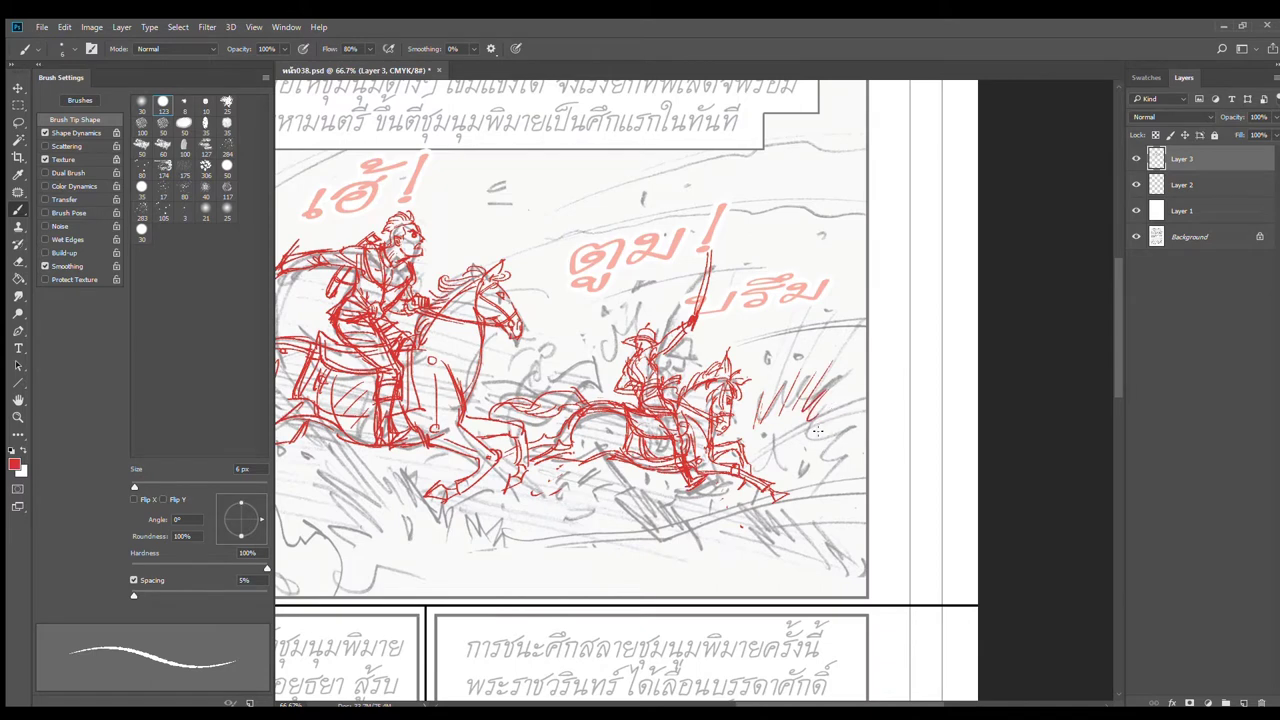
Step: Extend the burst with long rays crossing the panel's right border, shorter rays below, and a piece of flying debris
{"action": "mouse_move", "coordinate": [846, 378]}
{"action": "left_mouse_down"}
{"action": "mouse_move", "coordinate": [836, 412]}
{"action": "mouse_move", "coordinate": [1012, 366]}
{"action": "left_mouse_up"}
{"action": "left_click_drag", "start_coordinate": [798, 432], "coordinate": [1023, 333]}
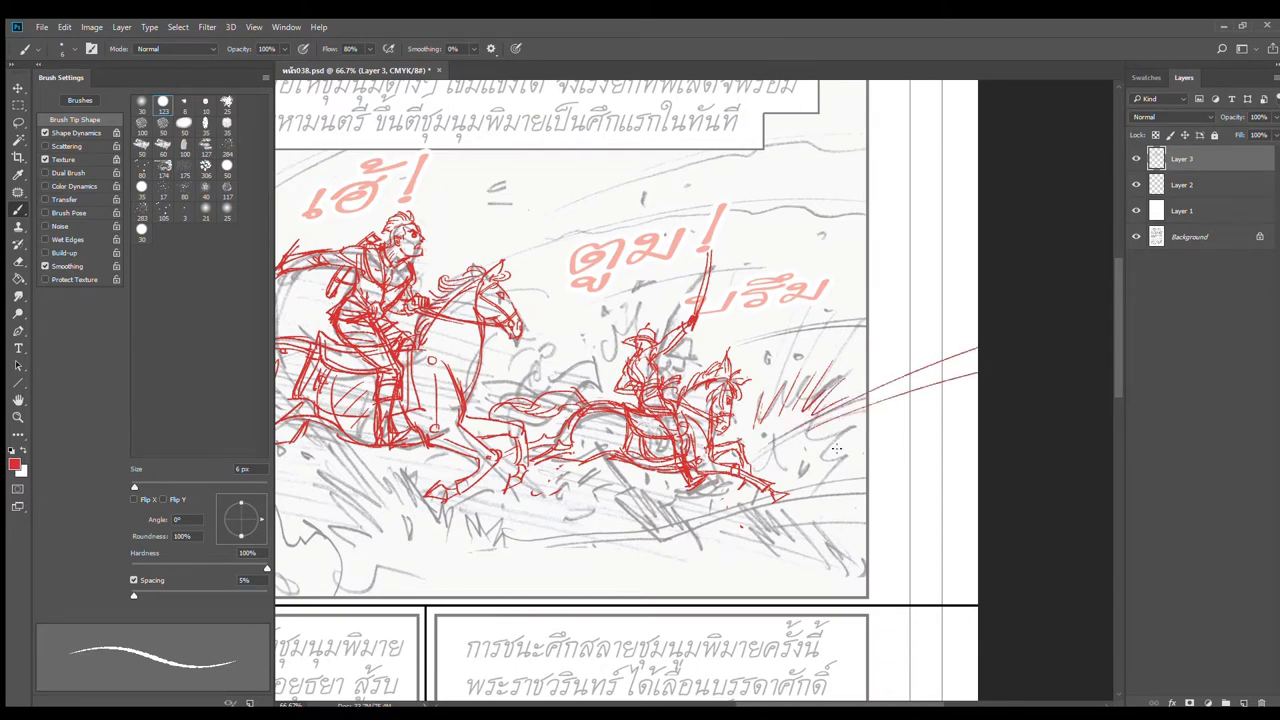
{"action": "left_click_drag", "start_coordinate": [818, 439], "coordinate": [906, 438]}
{"action": "left_click_drag", "start_coordinate": [826, 462], "coordinate": [894, 455]}
{"action": "left_click_drag", "start_coordinate": [820, 478], "coordinate": [866, 462]}
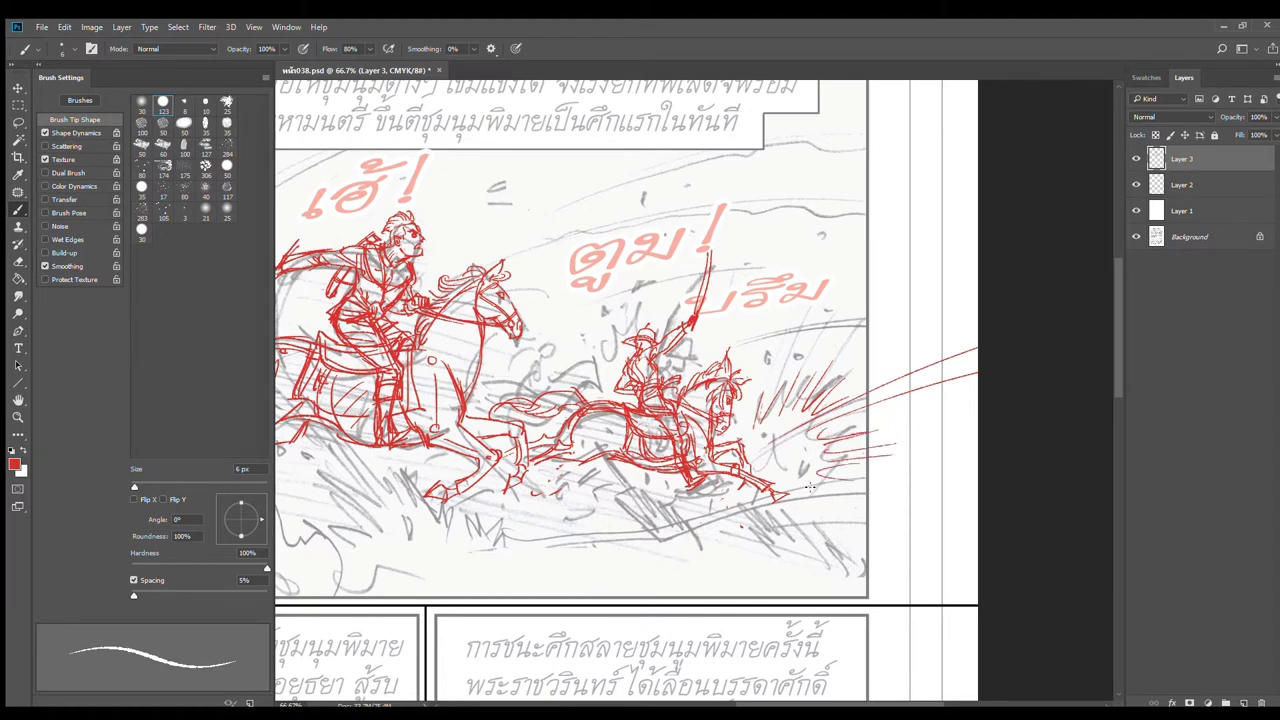
{"action": "left_click_drag", "start_coordinate": [741, 438], "coordinate": [751, 406]}
Step: Hatch the motion-blurred grass beneath the first horse's belly and front hoof with long, roughly parallel strokes
{"action": "left_click_drag", "start_coordinate": [761, 521], "coordinate": [861, 417]}
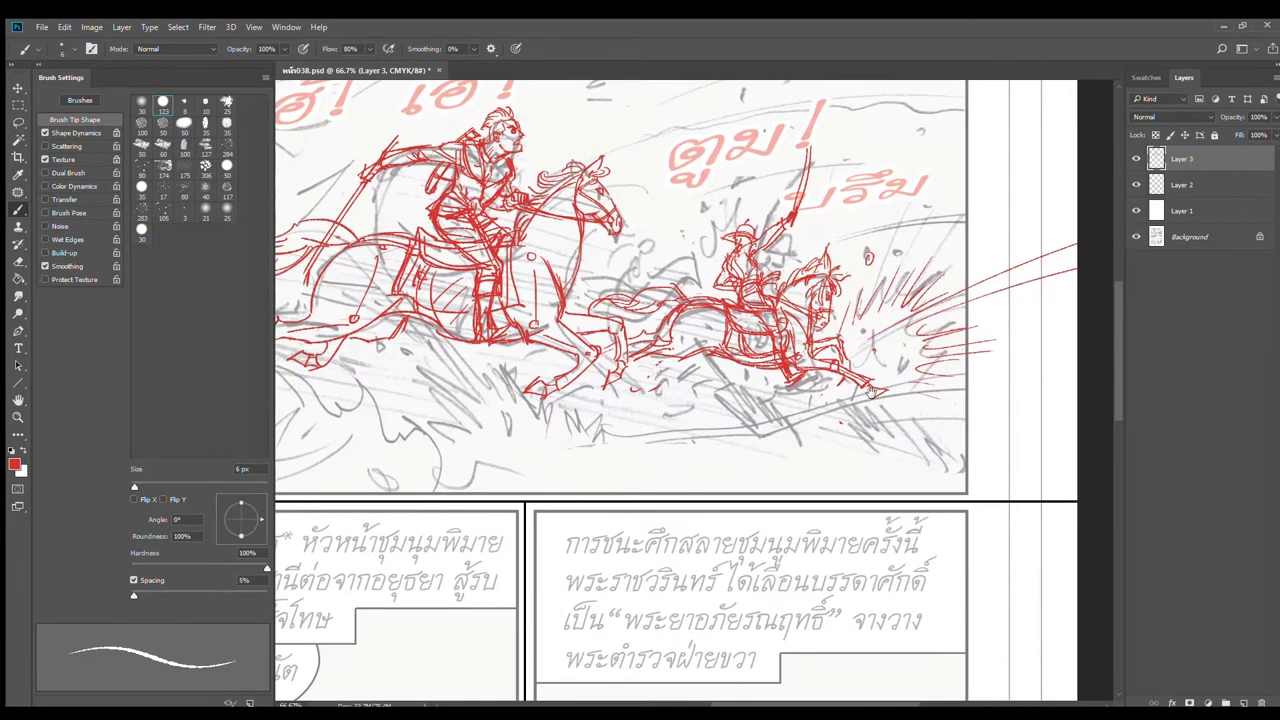
{"action": "left_click_drag", "start_coordinate": [787, 455], "coordinate": [831, 480]}
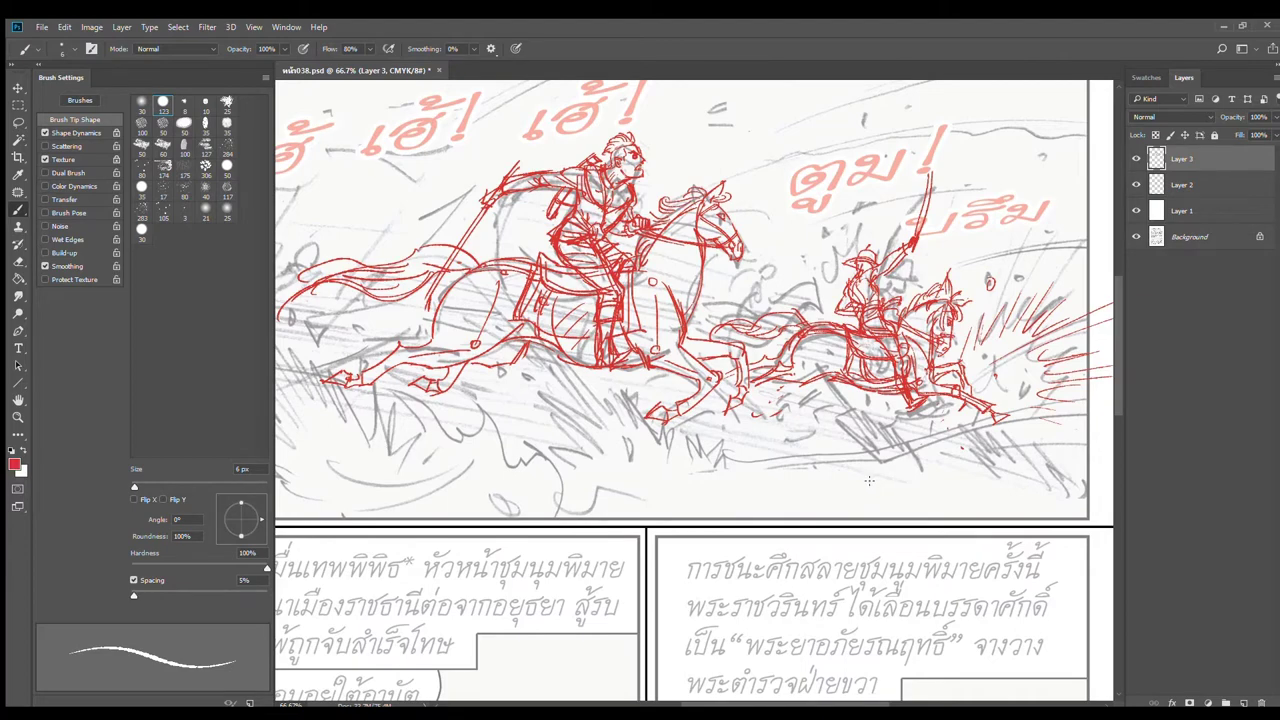
{"action": "key", "text": "r"}
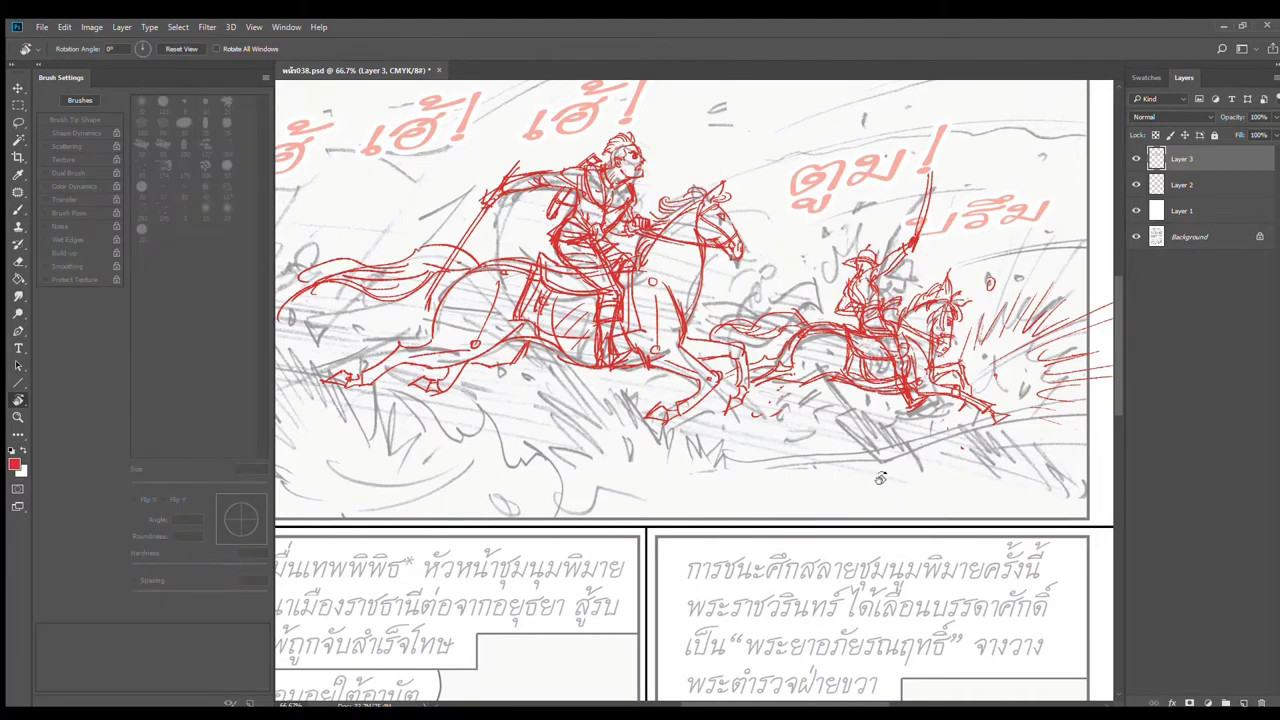
{"action": "mouse_move", "coordinate": [880, 478]}
{"action": "left_mouse_down"}
{"action": "mouse_move", "coordinate": [894, 397]}
{"action": "mouse_move", "coordinate": [875, 284]}
{"action": "mouse_move", "coordinate": [879, 294]}
{"action": "left_mouse_up"}
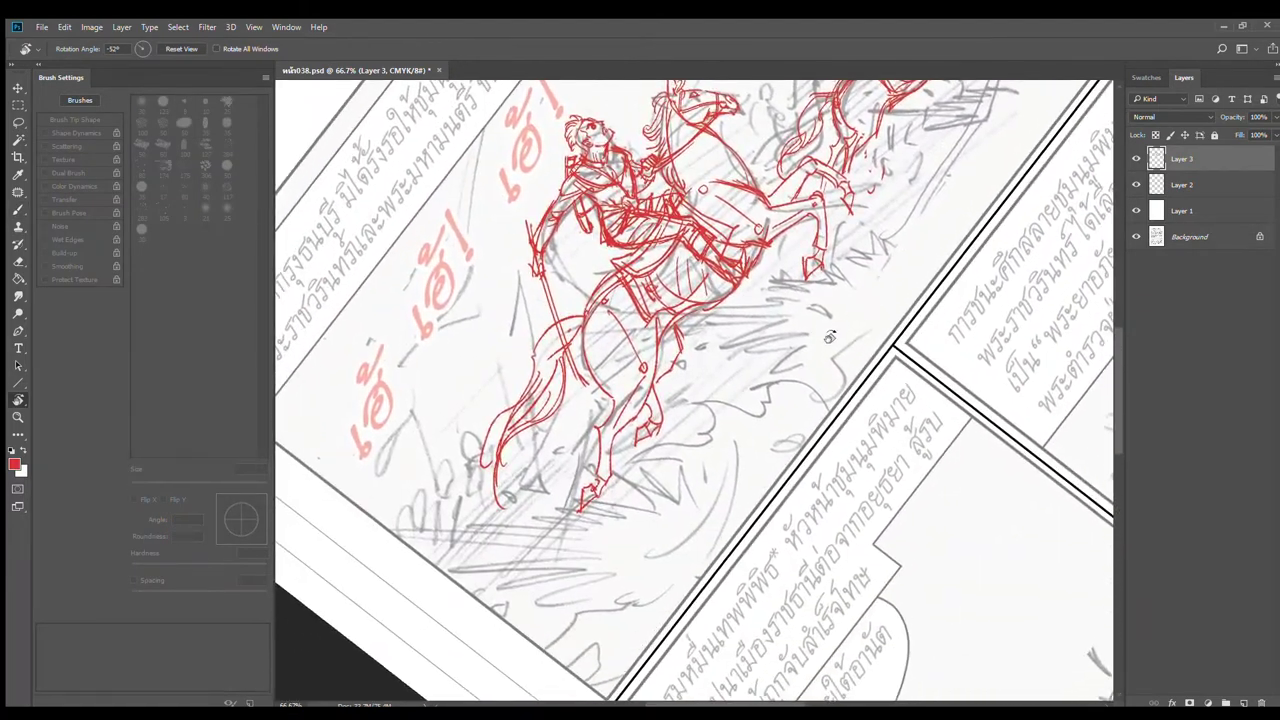
{"action": "left_click_drag", "start_coordinate": [826, 336], "coordinate": [811, 411]}
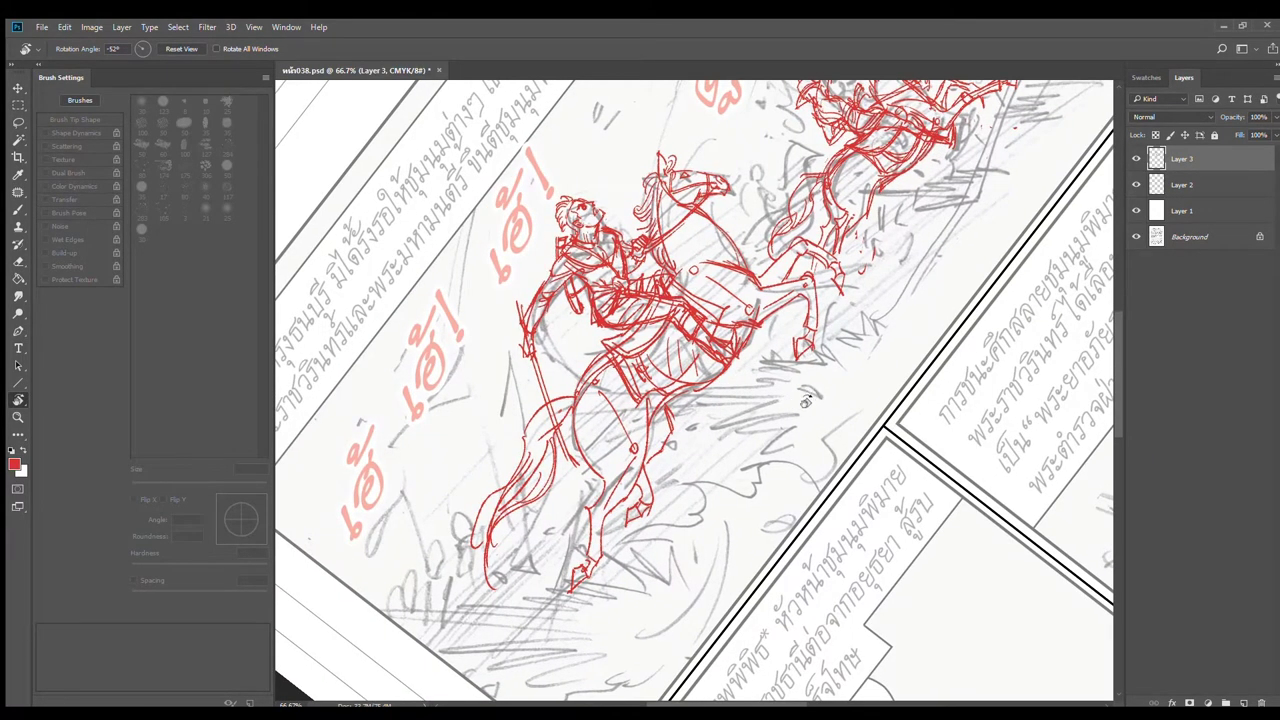
{"action": "key", "text": "b"}
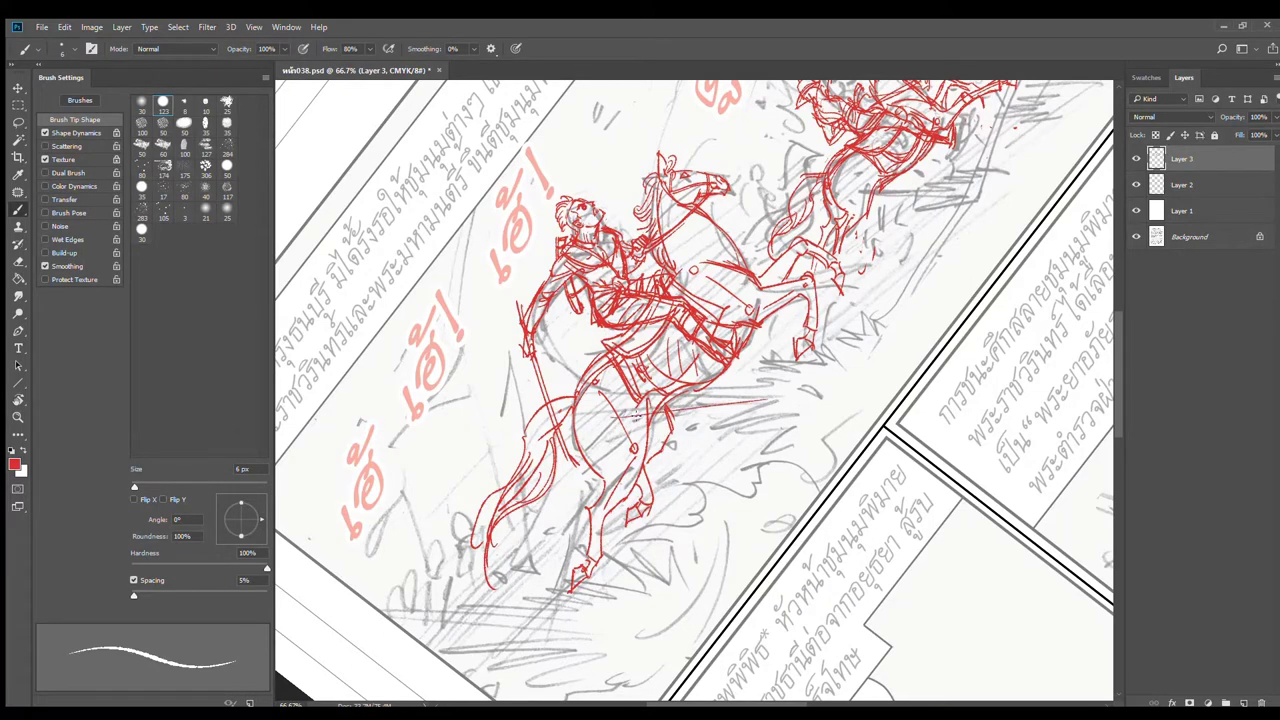
{"action": "mouse_move", "coordinate": [788, 400]}
{"action": "left_mouse_down"}
{"action": "mouse_move", "coordinate": [611, 427]}
{"action": "mouse_move", "coordinate": [757, 410]}
{"action": "left_mouse_up"}
{"action": "mouse_move", "coordinate": [686, 432]}
{"action": "left_mouse_down"}
{"action": "mouse_move", "coordinate": [778, 420]}
{"action": "mouse_move", "coordinate": [686, 448]}
{"action": "mouse_move", "coordinate": [806, 420]}
{"action": "left_mouse_up"}
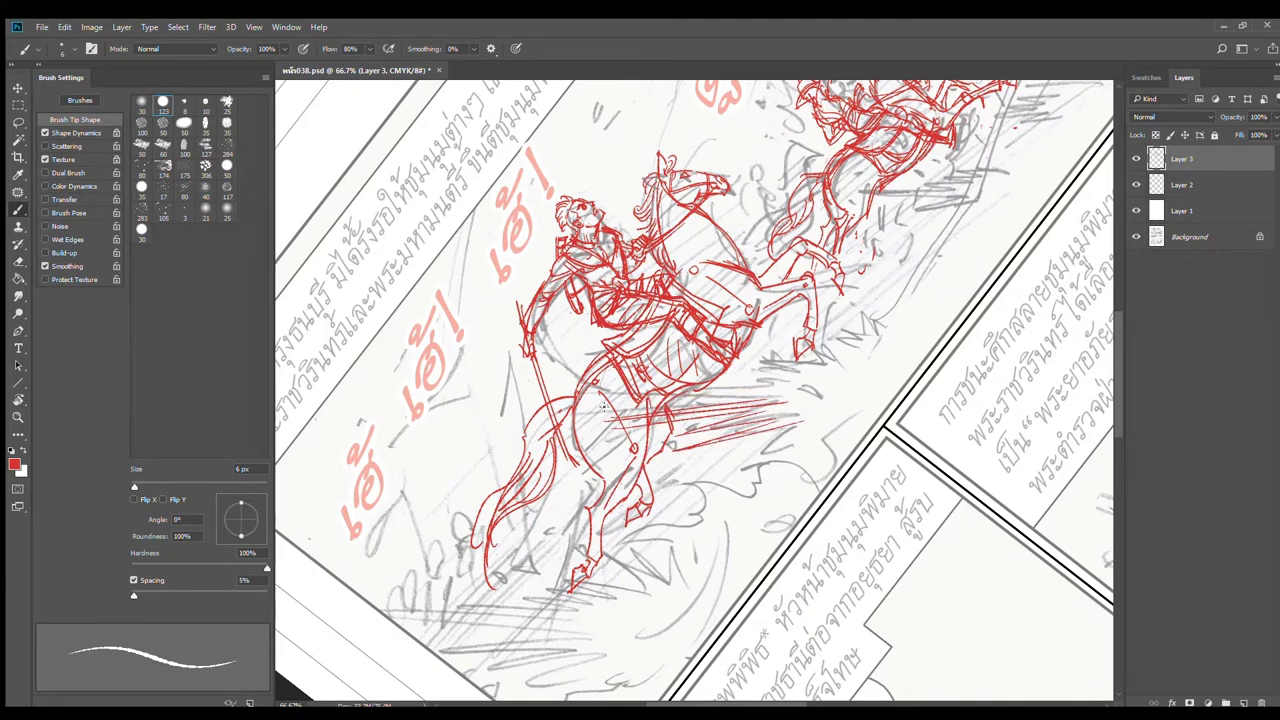
{"action": "left_click_drag", "start_coordinate": [678, 396], "coordinate": [810, 388]}
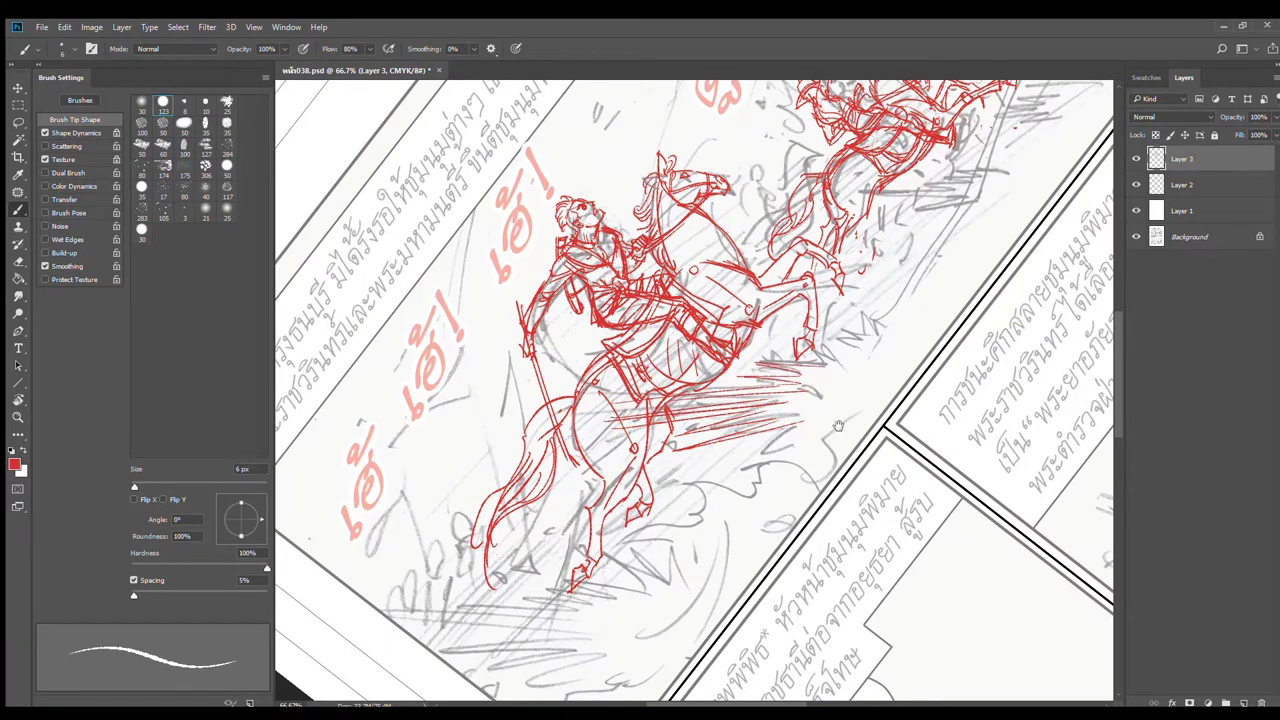
Step: Draw billowing dust shapes, flying clods and jagged grass around and below the first horse's hind hooves
{"action": "left_click_drag", "start_coordinate": [809, 443], "coordinate": [757, 381]}
{"action": "mouse_move", "coordinate": [724, 441]}
{"action": "left_mouse_down"}
{"action": "mouse_move", "coordinate": [753, 419]}
{"action": "mouse_move", "coordinate": [734, 386]}
{"action": "mouse_move", "coordinate": [660, 397]}
{"action": "mouse_move", "coordinate": [684, 410]}
{"action": "mouse_move", "coordinate": [628, 436]}
{"action": "left_mouse_up"}
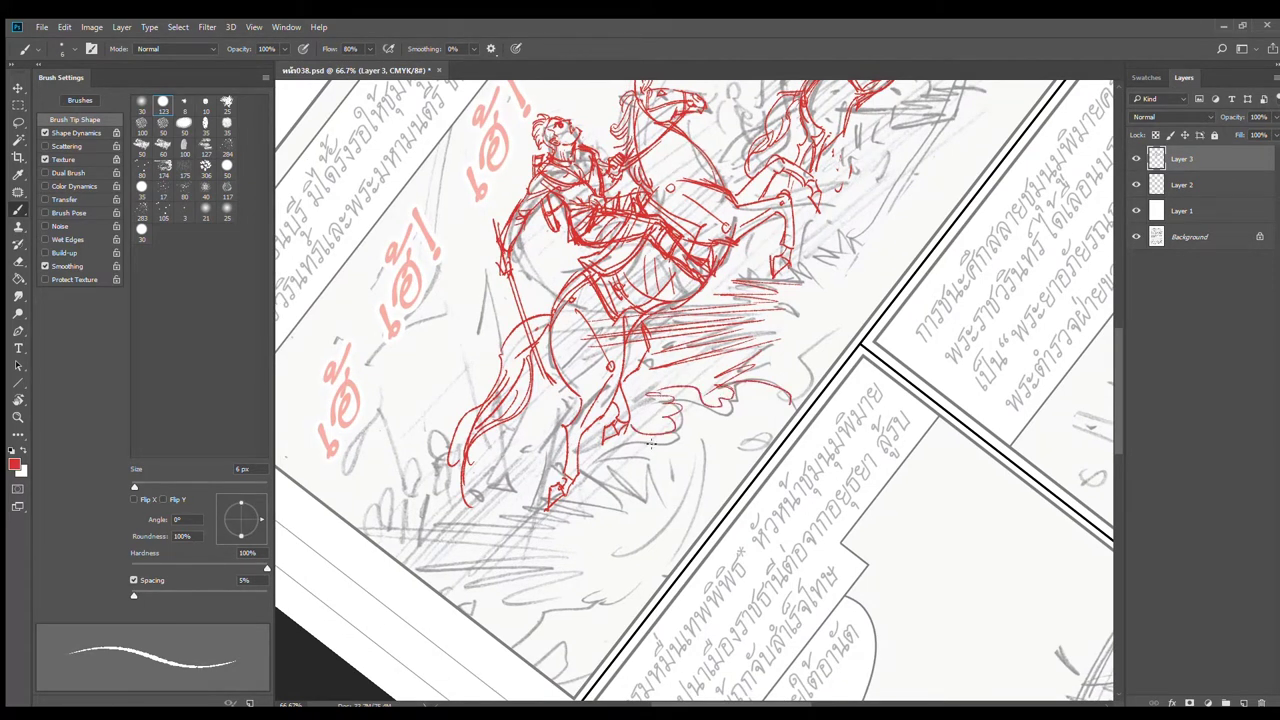
{"action": "left_click_drag", "start_coordinate": [715, 437], "coordinate": [702, 432]}
{"action": "mouse_move", "coordinate": [857, 329]}
{"action": "left_mouse_down"}
{"action": "mouse_move", "coordinate": [791, 350]}
{"action": "mouse_move", "coordinate": [756, 378]}
{"action": "mouse_move", "coordinate": [806, 386]}
{"action": "mouse_move", "coordinate": [774, 386]}
{"action": "left_mouse_up"}
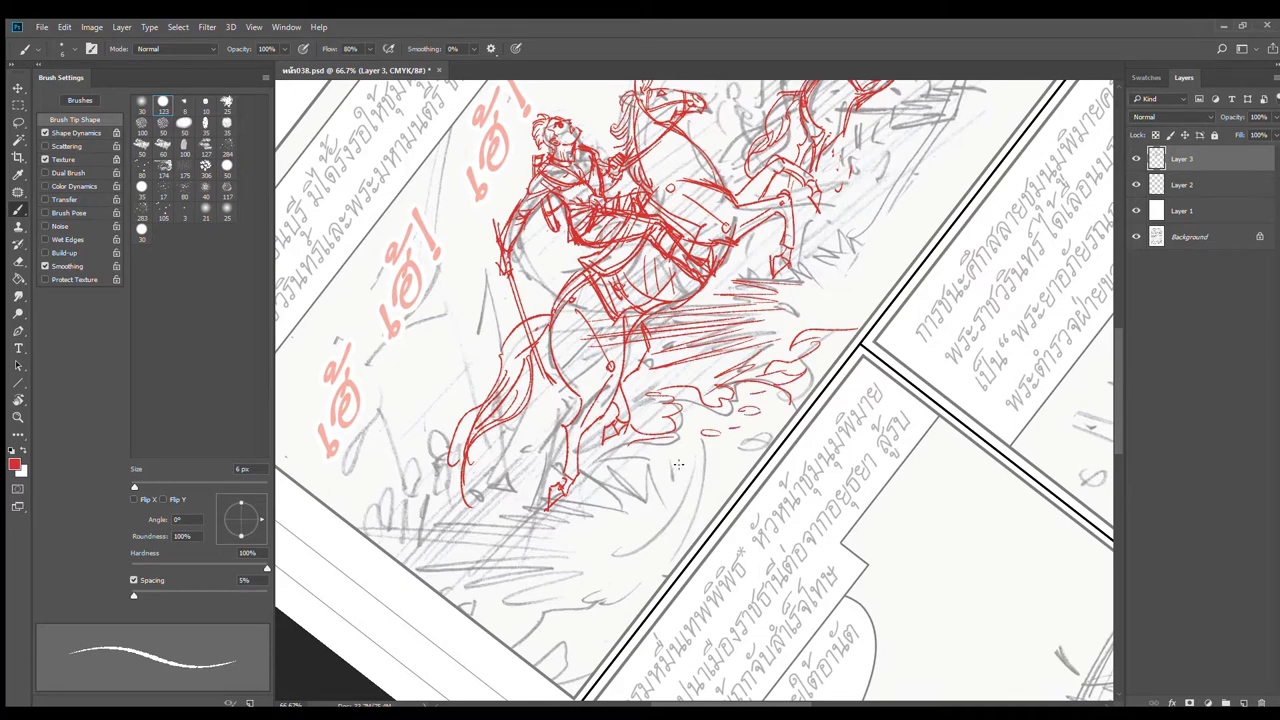
{"action": "mouse_move", "coordinate": [631, 451]}
{"action": "left_mouse_down"}
{"action": "mouse_move", "coordinate": [600, 466]}
{"action": "mouse_move", "coordinate": [652, 458]}
{"action": "mouse_move", "coordinate": [658, 478]}
{"action": "mouse_move", "coordinate": [715, 478]}
{"action": "mouse_move", "coordinate": [776, 462]}
{"action": "mouse_move", "coordinate": [728, 434]}
{"action": "mouse_move", "coordinate": [748, 458]}
{"action": "mouse_move", "coordinate": [720, 454]}
{"action": "mouse_move", "coordinate": [757, 462]}
{"action": "mouse_move", "coordinate": [618, 453]}
{"action": "mouse_move", "coordinate": [720, 471]}
{"action": "mouse_move", "coordinate": [580, 466]}
{"action": "left_mouse_up"}
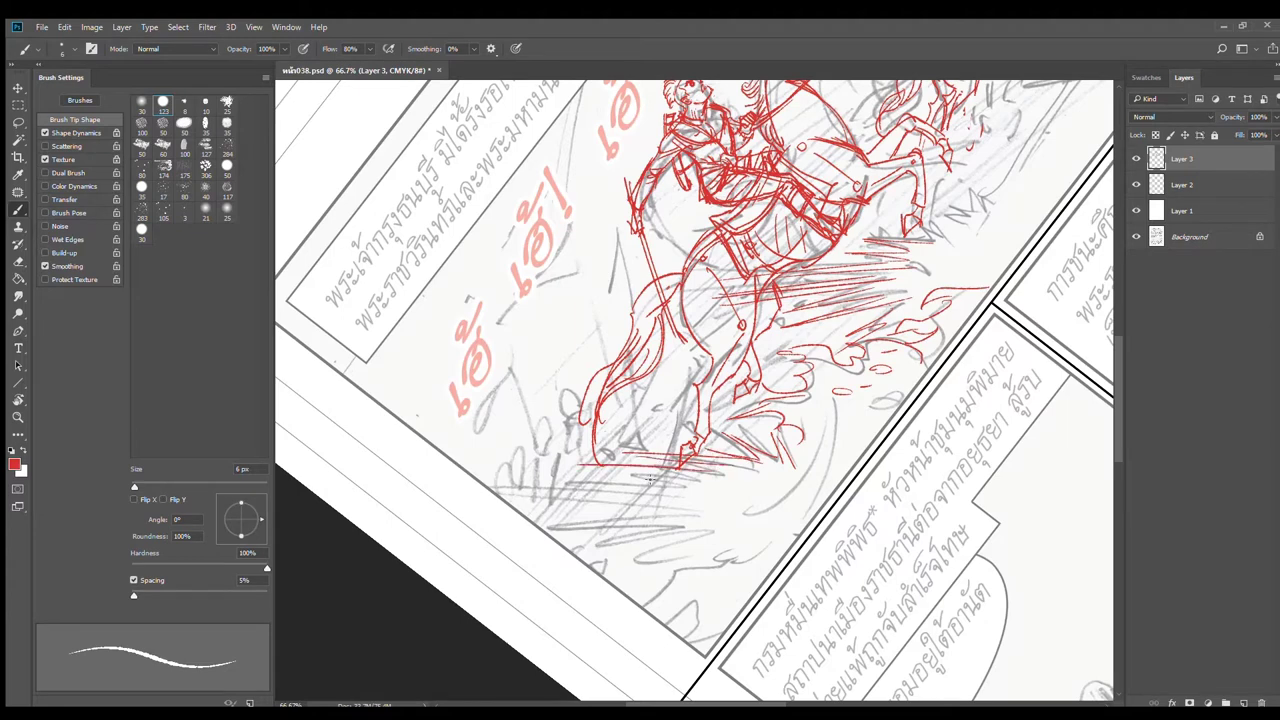
Step: Hatch the ground behind the first horse's hind hooves with long strokes reaching past the panel's left border
{"action": "left_click_drag", "start_coordinate": [642, 493], "coordinate": [707, 477]}
{"action": "mouse_move", "coordinate": [624, 468]}
{"action": "left_mouse_down"}
{"action": "mouse_move", "coordinate": [805, 469]}
{"action": "mouse_move", "coordinate": [587, 471]}
{"action": "mouse_move", "coordinate": [658, 480]}
{"action": "mouse_move", "coordinate": [705, 472]}
{"action": "mouse_move", "coordinate": [554, 463]}
{"action": "mouse_move", "coordinate": [755, 471]}
{"action": "mouse_move", "coordinate": [673, 487]}
{"action": "mouse_move", "coordinate": [714, 479]}
{"action": "left_mouse_up"}
{"action": "left_click_drag", "start_coordinate": [612, 493], "coordinate": [748, 483]}
{"action": "mouse_move", "coordinate": [674, 502]}
{"action": "left_mouse_down"}
{"action": "mouse_move", "coordinate": [766, 495]}
{"action": "mouse_move", "coordinate": [566, 510]}
{"action": "left_mouse_up"}
{"action": "left_click_drag", "start_coordinate": [722, 506], "coordinate": [532, 520]}
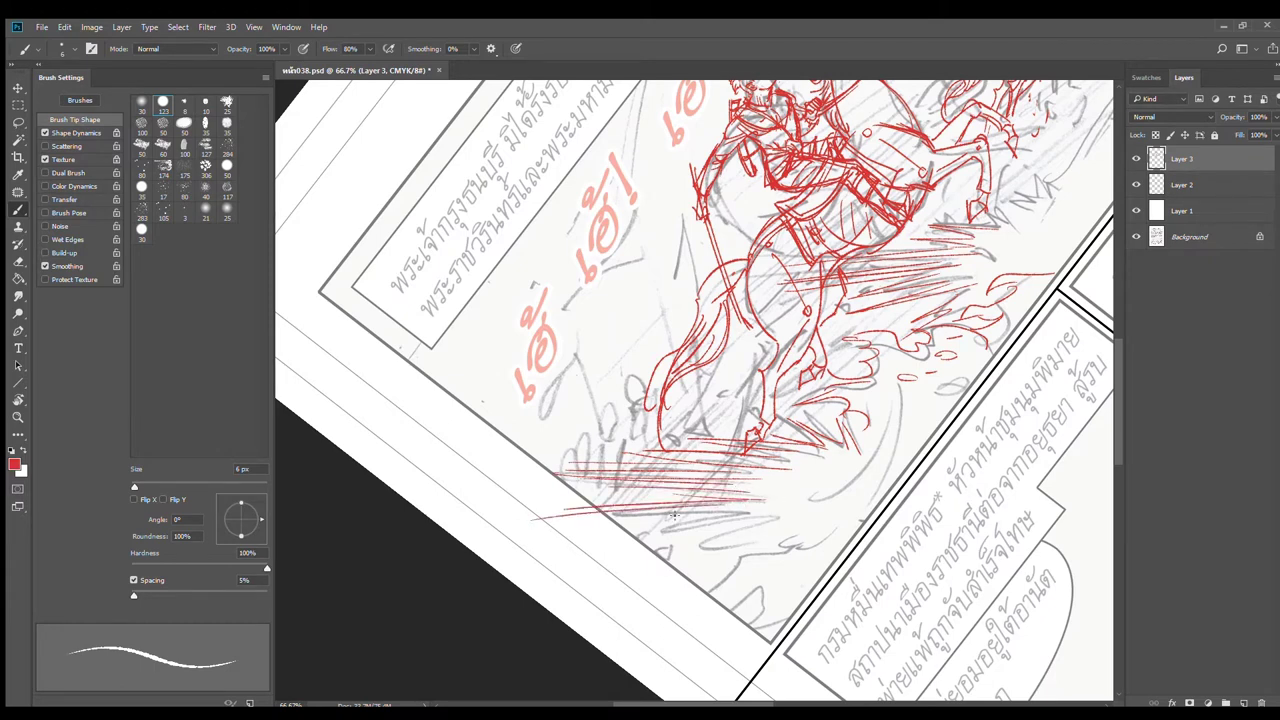
Step: Add a large sweeping arc and more ground strokes in the first panel's lower-left corner, redoing the arc once
{"action": "mouse_move", "coordinate": [748, 512]}
{"action": "left_mouse_down"}
{"action": "mouse_move", "coordinate": [590, 524]}
{"action": "mouse_move", "coordinate": [586, 552]}
{"action": "mouse_move", "coordinate": [662, 556]}
{"action": "mouse_move", "coordinate": [795, 531]}
{"action": "left_mouse_up"}
{"action": "mouse_move", "coordinate": [724, 553]}
{"action": "left_mouse_down"}
{"action": "mouse_move", "coordinate": [799, 536]}
{"action": "mouse_move", "coordinate": [665, 506]}
{"action": "left_mouse_up"}
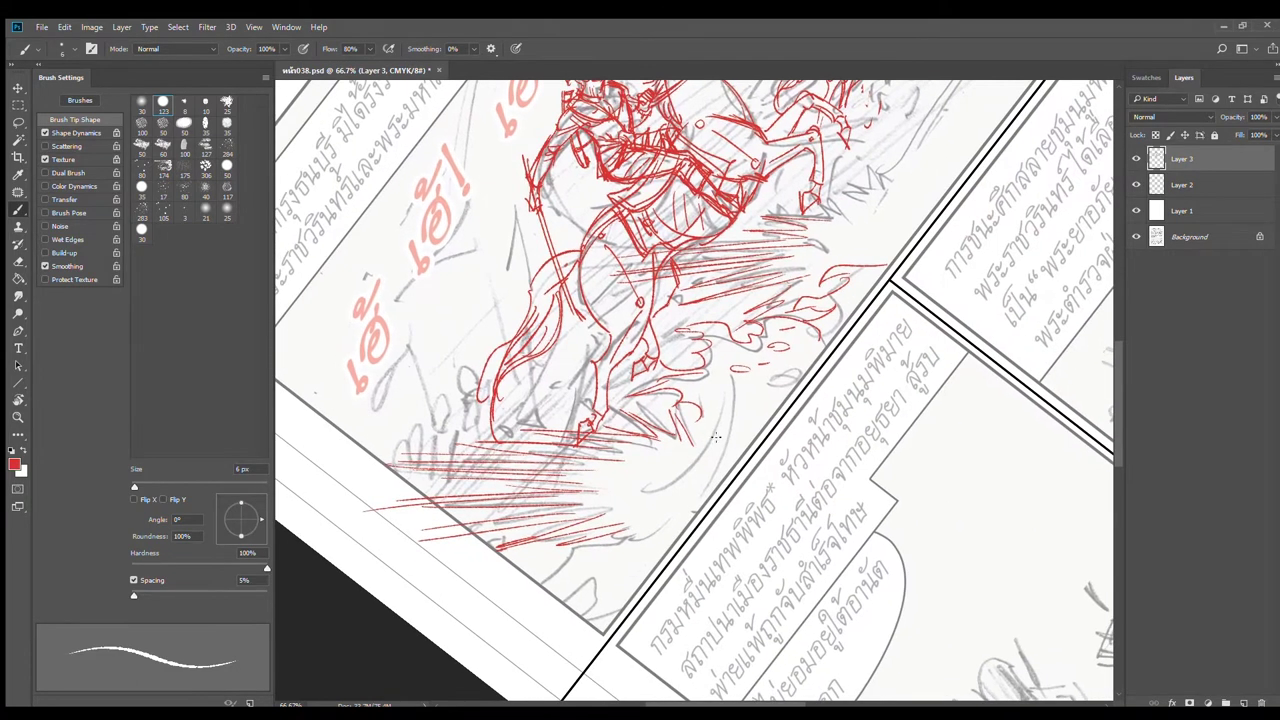
{"action": "left_click_drag", "start_coordinate": [724, 434], "coordinate": [624, 532]}
{"action": "key", "text": "ctrl+z"}
{"action": "mouse_move", "coordinate": [728, 408]}
{"action": "left_mouse_down"}
{"action": "mouse_move", "coordinate": [632, 545]}
{"action": "mouse_move", "coordinate": [412, 628]}
{"action": "mouse_move", "coordinate": [606, 585]}
{"action": "mouse_move", "coordinate": [466, 668]}
{"action": "left_mouse_up"}
{"action": "mouse_move", "coordinate": [540, 568]}
{"action": "left_mouse_down"}
{"action": "mouse_move", "coordinate": [369, 620]}
{"action": "mouse_move", "coordinate": [490, 578]}
{"action": "mouse_move", "coordinate": [380, 612]}
{"action": "left_mouse_up"}
{"action": "left_click_drag", "start_coordinate": [596, 632], "coordinate": [479, 672]}
{"action": "left_click_drag", "start_coordinate": [780, 382], "coordinate": [689, 450]}
{"action": "left_click", "coordinate": [782, 412], "text": "alt"}
{"action": "scroll", "coordinate": [777, 400], "scroll_direction": "down", "scroll_amount": 1}
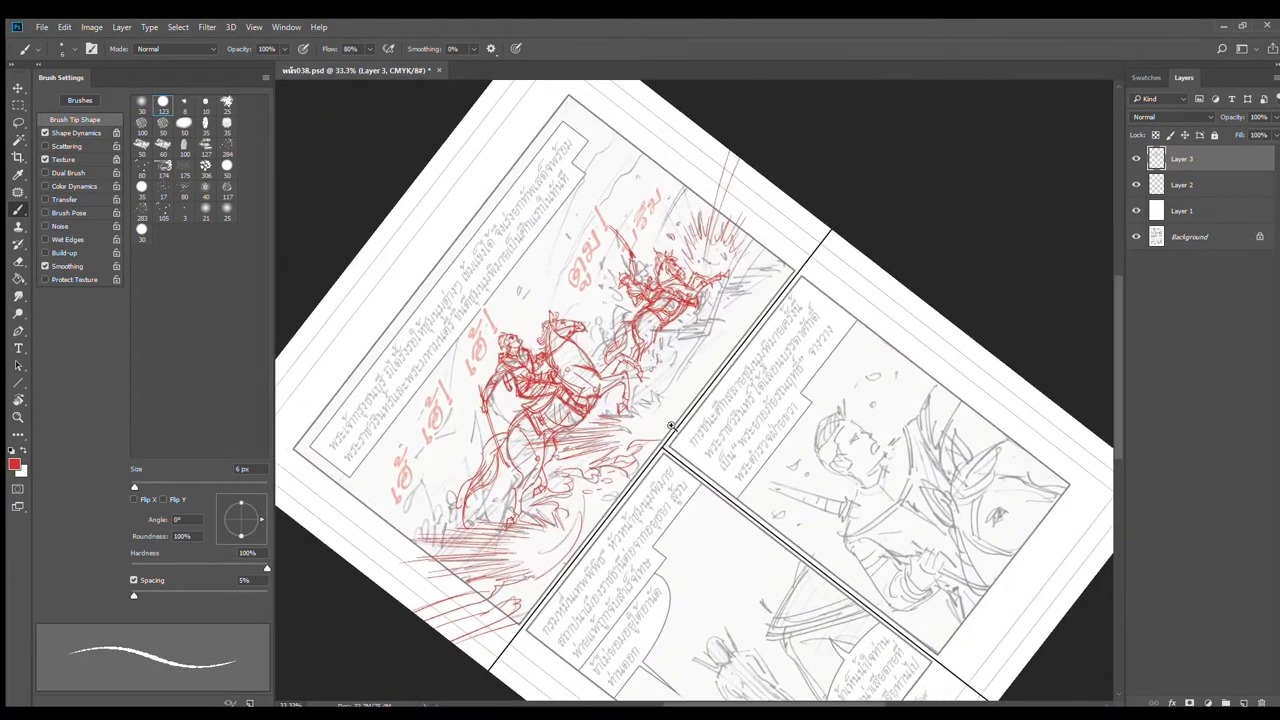
Step: Hatch the blurred grass beneath the second horse's belly with slanted strokes
{"action": "scroll", "coordinate": [670, 400], "scroll_direction": "up", "scroll_amount": 3}
{"action": "left_click_drag", "start_coordinate": [585, 425], "coordinate": [597, 436]}
{"action": "mouse_move", "coordinate": [603, 423]}
{"action": "left_mouse_down"}
{"action": "mouse_move", "coordinate": [616, 437]}
{"action": "mouse_move", "coordinate": [637, 409]}
{"action": "mouse_move", "coordinate": [628, 378]}
{"action": "mouse_move", "coordinate": [650, 398]}
{"action": "mouse_move", "coordinate": [740, 292]}
{"action": "mouse_move", "coordinate": [761, 217]}
{"action": "mouse_move", "coordinate": [731, 248]}
{"action": "mouse_move", "coordinate": [662, 252]}
{"action": "mouse_move", "coordinate": [620, 276]}
{"action": "left_mouse_up"}
{"action": "key", "text": "r"}
{"action": "key", "text": "b"}
{"action": "mouse_move", "coordinate": [692, 254]}
{"action": "left_mouse_down"}
{"action": "mouse_move", "coordinate": [632, 274]}
{"action": "mouse_move", "coordinate": [630, 288]}
{"action": "mouse_move", "coordinate": [665, 274]}
{"action": "mouse_move", "coordinate": [660, 288]}
{"action": "left_mouse_up"}
{"action": "left_click_drag", "start_coordinate": [720, 266], "coordinate": [670, 286]}
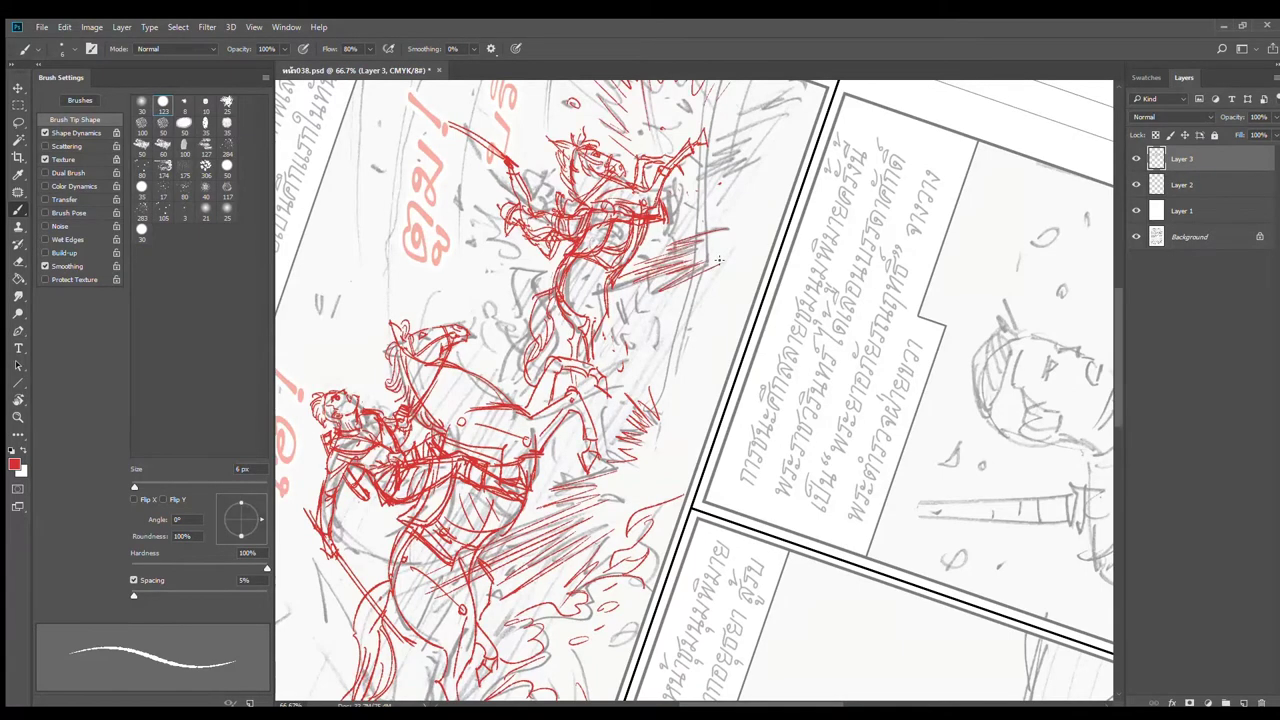
Step: Extend the slanted grass hatching below the second horse and its front hooves toward the panel's lower-right corner
{"action": "left_click_drag", "start_coordinate": [746, 221], "coordinate": [681, 339]}
{"action": "mouse_move", "coordinate": [716, 237]}
{"action": "left_mouse_down"}
{"action": "mouse_move", "coordinate": [657, 259]}
{"action": "mouse_move", "coordinate": [634, 284]}
{"action": "left_mouse_up"}
{"action": "mouse_move", "coordinate": [708, 260]}
{"action": "left_mouse_down"}
{"action": "mouse_move", "coordinate": [622, 304]}
{"action": "mouse_move", "coordinate": [650, 302]}
{"action": "left_mouse_up"}
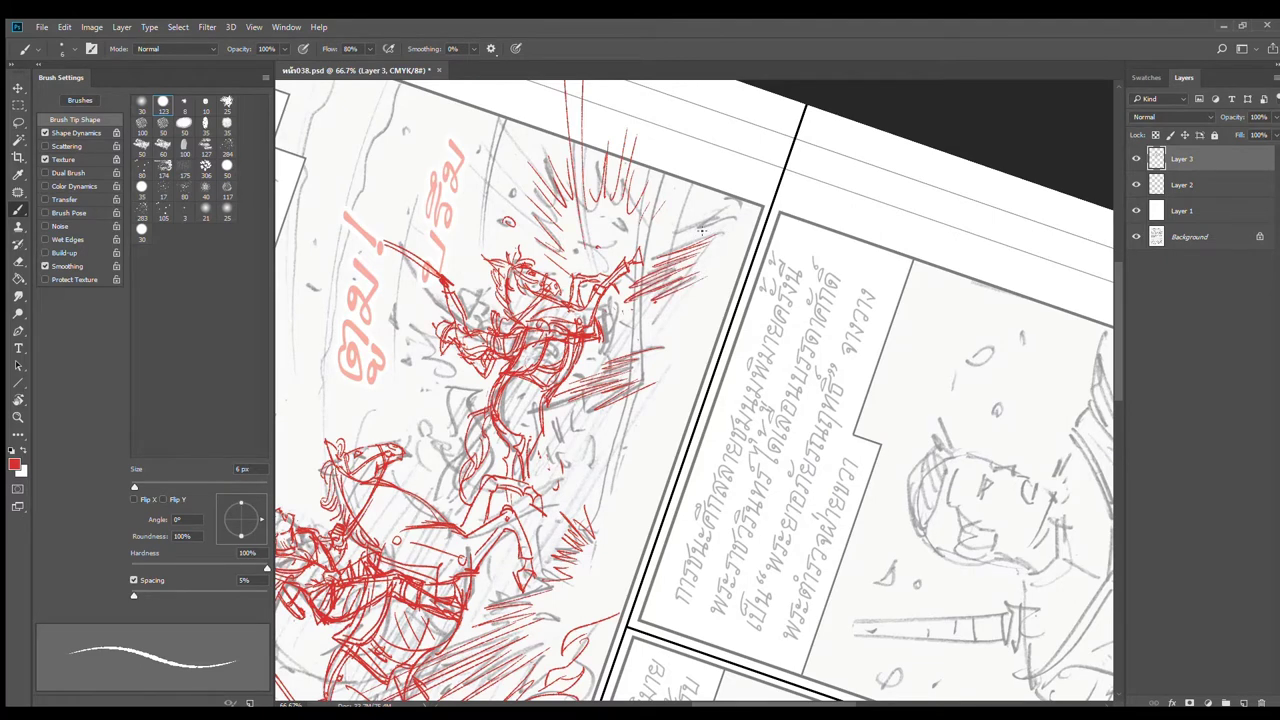
{"action": "mouse_move", "coordinate": [706, 225]}
{"action": "left_mouse_down"}
{"action": "mouse_move", "coordinate": [670, 248]}
{"action": "mouse_move", "coordinate": [688, 214]}
{"action": "left_mouse_up"}
{"action": "scroll", "coordinate": [728, 258], "scroll_direction": "down", "scroll_amount": 2}
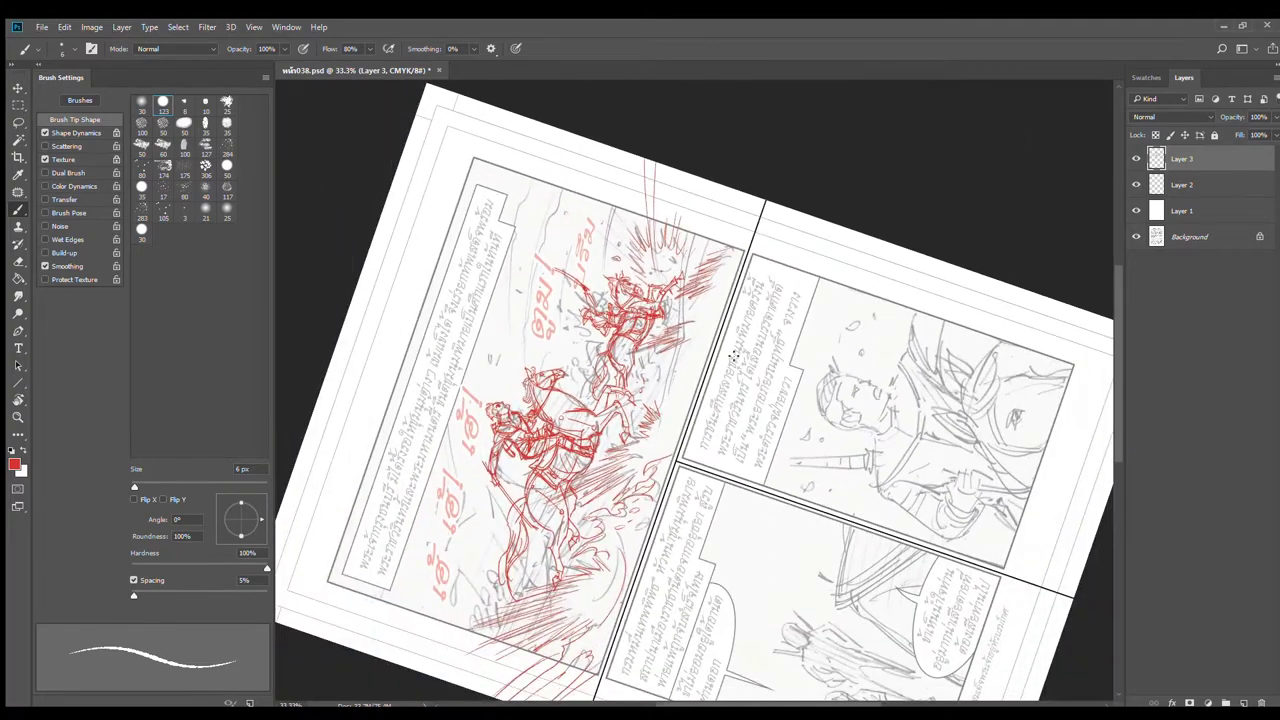
Step: Draw a ground contour from the grass tuft below the second horse up past the panel's right border
{"action": "key", "text": "r"}
{"action": "left_click_drag", "start_coordinate": [720, 360], "coordinate": [770, 360]}
{"action": "key", "text": "b"}
{"action": "scroll", "coordinate": [756, 355], "scroll_direction": "up", "scroll_amount": 2}
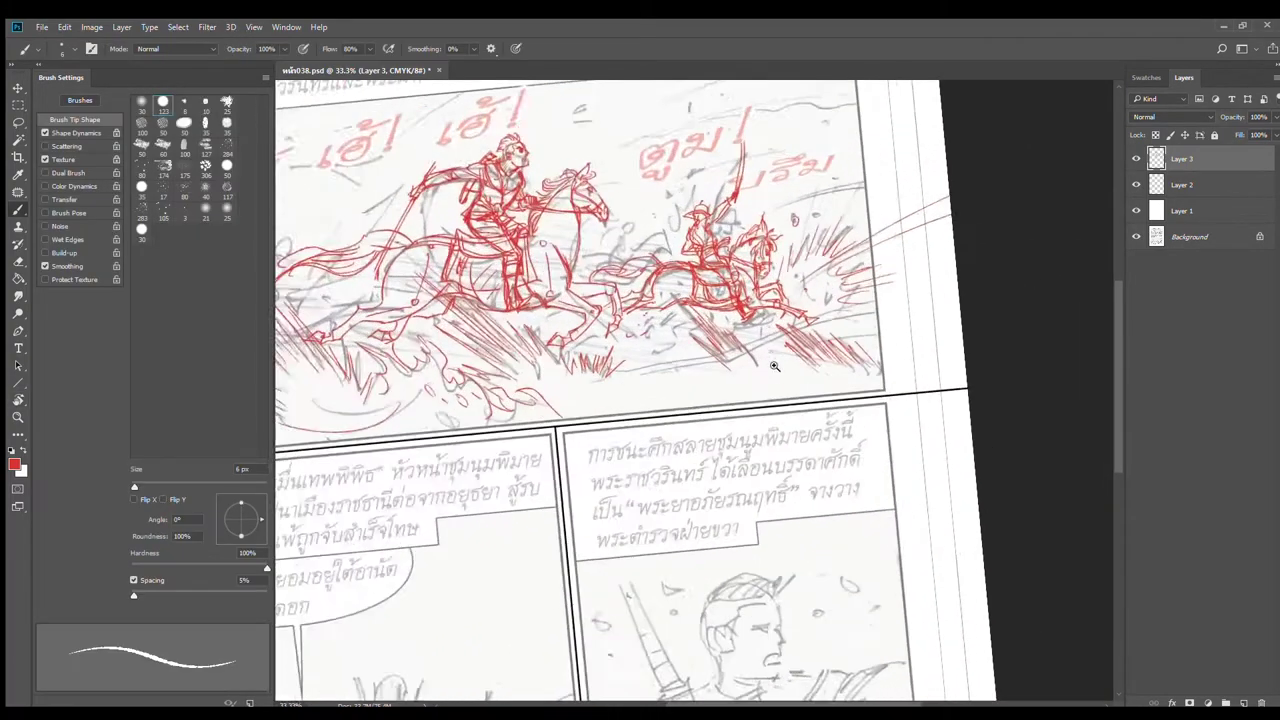
{"action": "mouse_move", "coordinate": [567, 373]}
{"action": "left_mouse_down"}
{"action": "mouse_move", "coordinate": [592, 358]}
{"action": "mouse_move", "coordinate": [686, 358]}
{"action": "mouse_move", "coordinate": [808, 314]}
{"action": "left_mouse_up"}
{"action": "left_click_drag", "start_coordinate": [806, 326], "coordinate": [976, 272]}
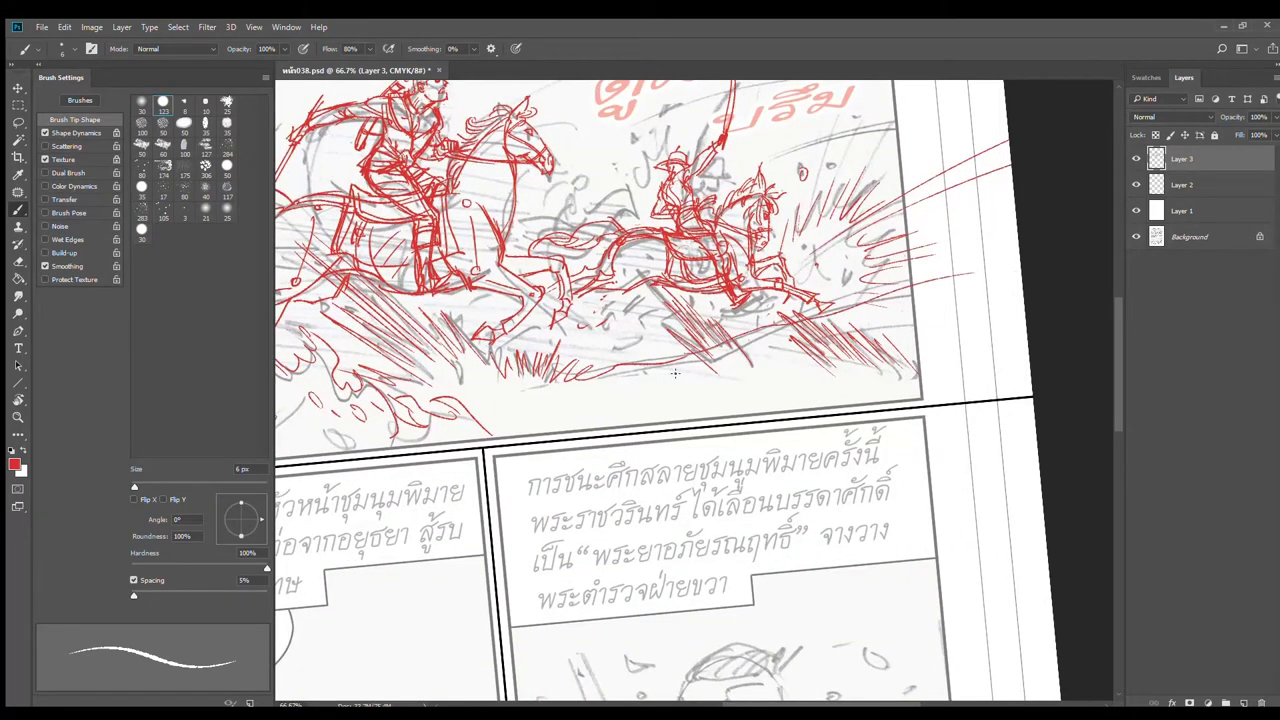
Step: Add several more sweeping ground contours under the second horse, running out past the panel's right border
{"action": "left_click_drag", "start_coordinate": [672, 377], "coordinate": [1022, 281]}
{"action": "mouse_move", "coordinate": [672, 377]}
{"action": "left_mouse_down"}
{"action": "mouse_move", "coordinate": [822, 359]}
{"action": "mouse_move", "coordinate": [980, 312]}
{"action": "left_mouse_up"}
{"action": "left_click_drag", "start_coordinate": [885, 343], "coordinate": [1025, 317]}
{"action": "left_click_drag", "start_coordinate": [948, 319], "coordinate": [1026, 311]}
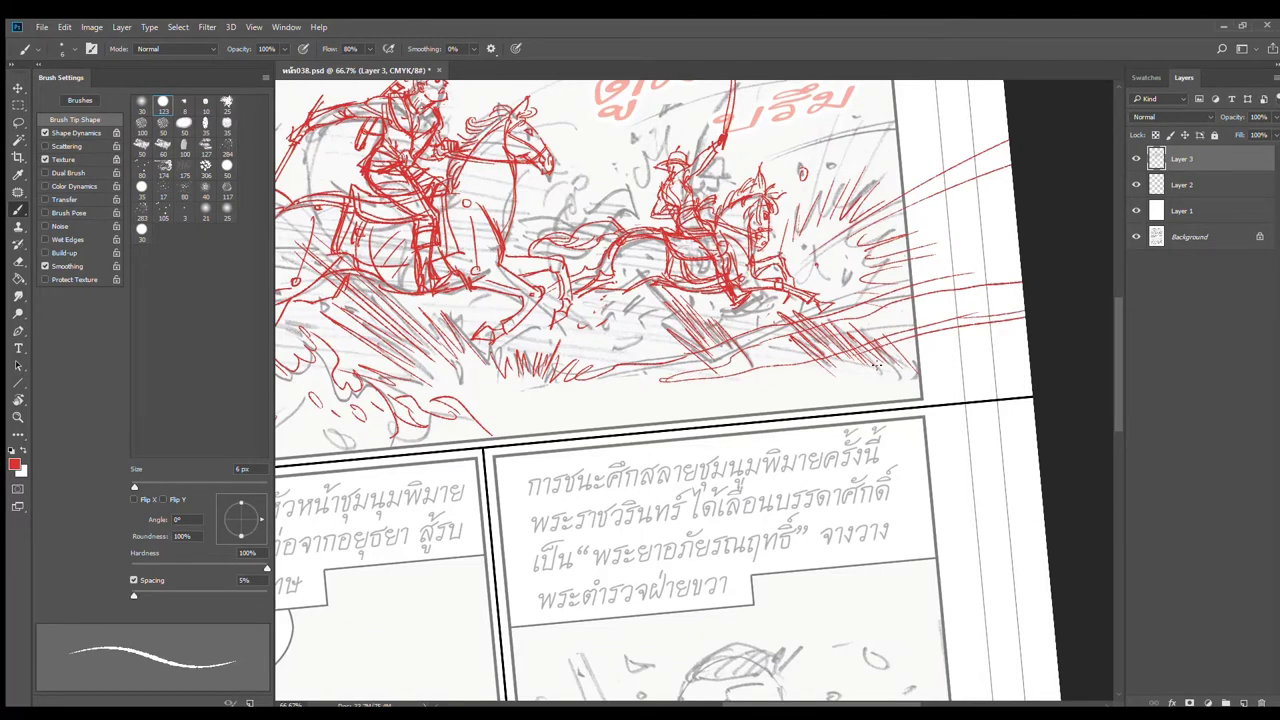
{"action": "left_click_drag", "start_coordinate": [880, 361], "coordinate": [998, 348]}
{"action": "left_click_drag", "start_coordinate": [927, 281], "coordinate": [1021, 263]}
Step: Sketch long background contour lines above the burst, sweeping from behind the second horse's head past the right border
{"action": "mouse_move", "coordinate": [600, 353]}
{"action": "left_mouse_down"}
{"action": "mouse_move", "coordinate": [686, 355]}
{"action": "mouse_move", "coordinate": [756, 388]}
{"action": "left_mouse_up"}
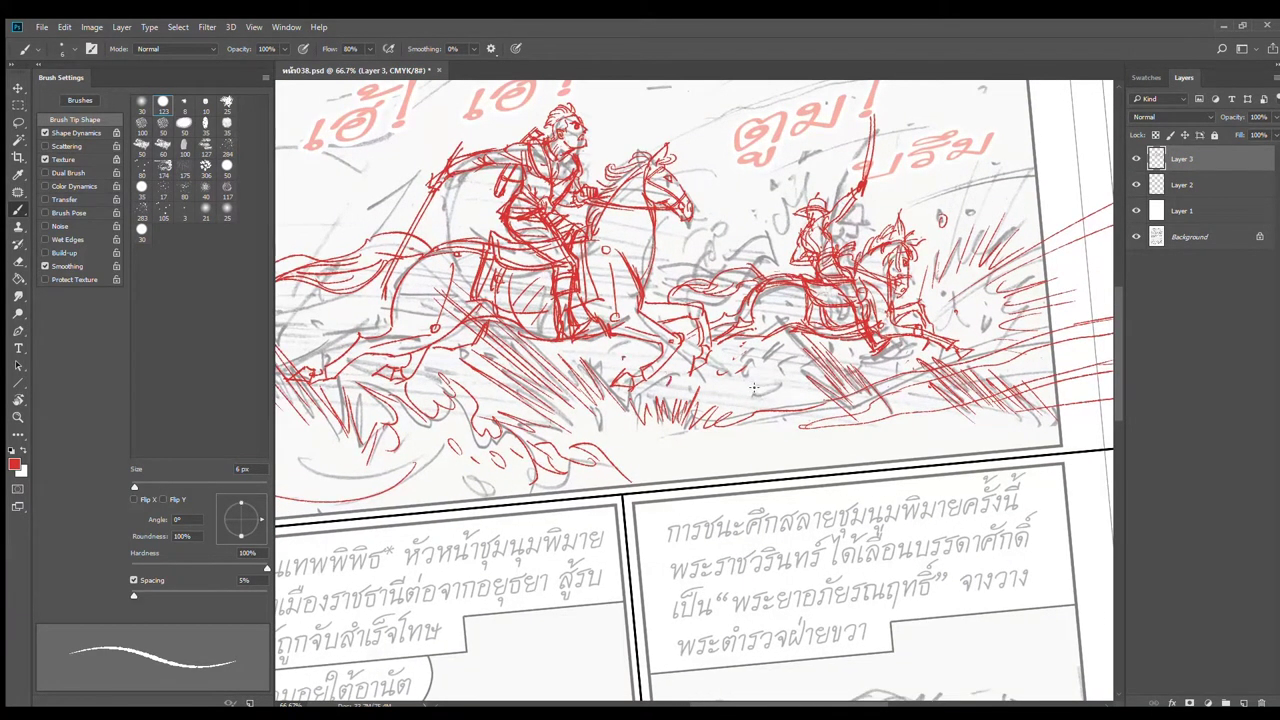
{"action": "left_click_drag", "start_coordinate": [570, 382], "coordinate": [785, 386]}
{"action": "left_click_drag", "start_coordinate": [944, 328], "coordinate": [773, 369]}
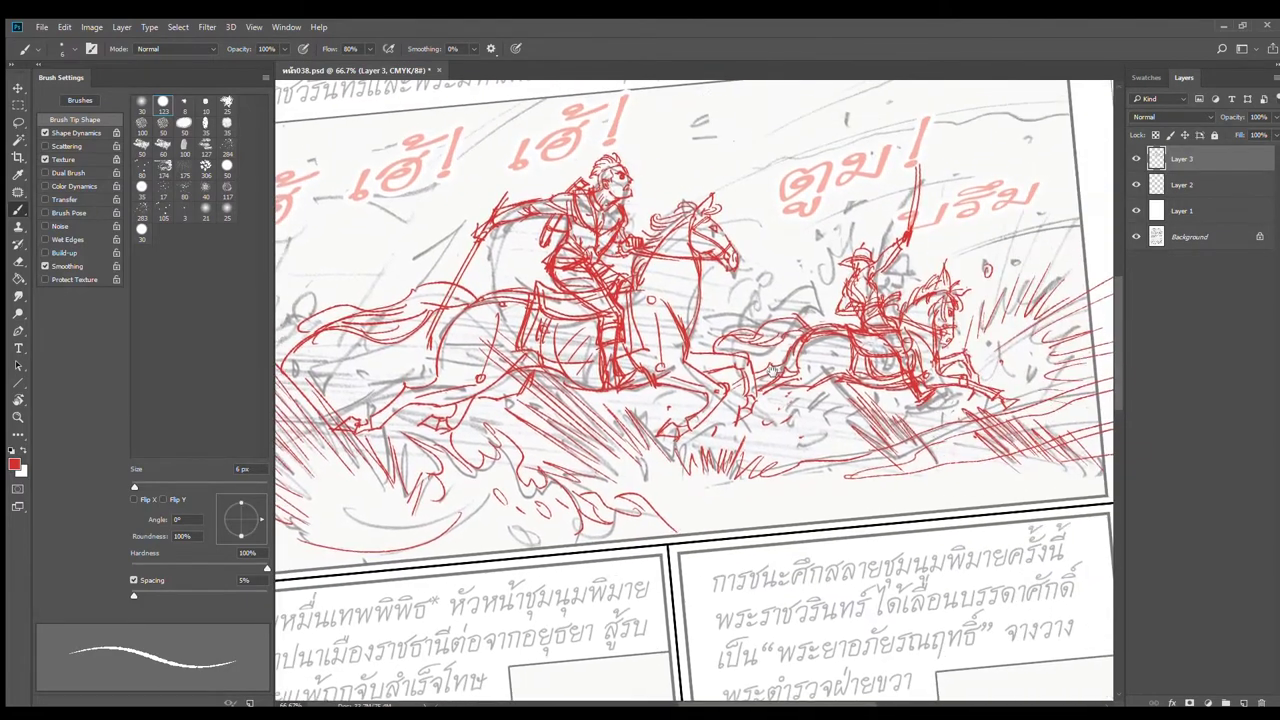
{"action": "mouse_move", "coordinate": [984, 316]}
{"action": "left_mouse_down"}
{"action": "mouse_move", "coordinate": [849, 300]}
{"action": "mouse_move", "coordinate": [708, 313]}
{"action": "mouse_move", "coordinate": [888, 264]}
{"action": "left_mouse_up"}
{"action": "left_click_drag", "start_coordinate": [651, 310], "coordinate": [887, 252]}
{"action": "left_click_drag", "start_coordinate": [707, 243], "coordinate": [755, 285]}
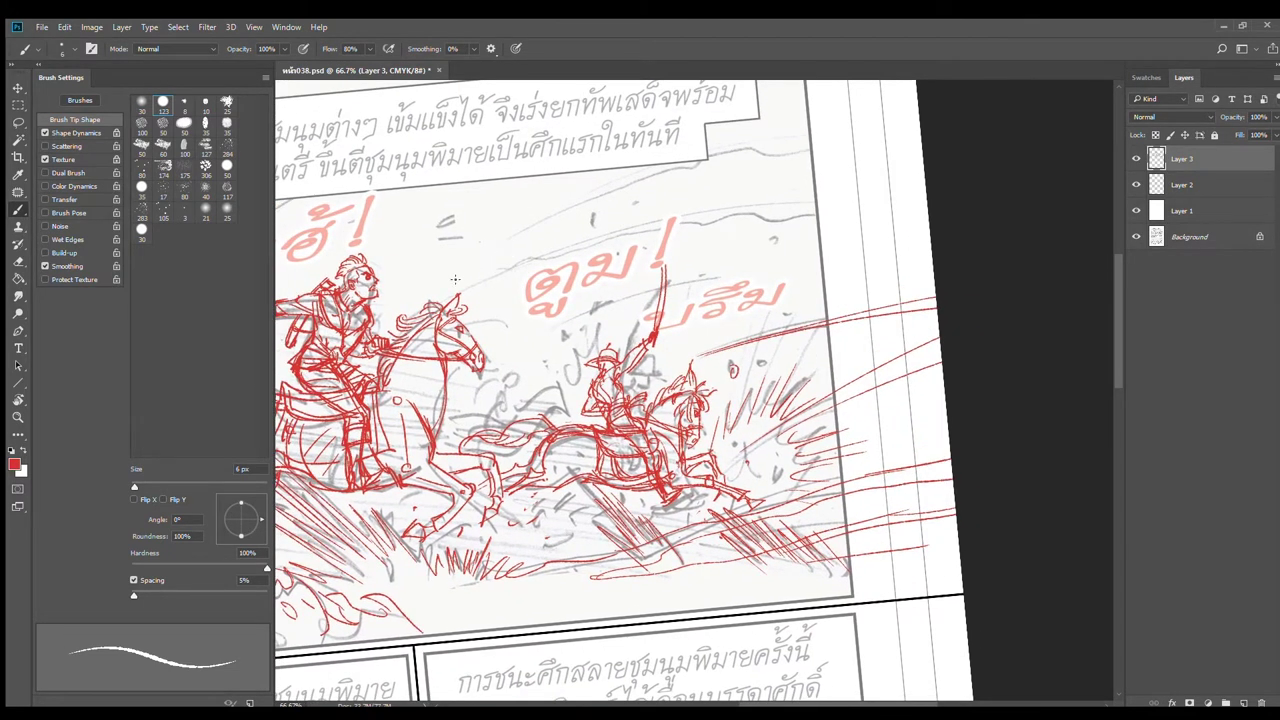
Step: Draw long background contour lines from above the first horse's head, over the explosion lettering, past the panel's right border
{"action": "left_click_drag", "start_coordinate": [494, 262], "coordinate": [922, 164]}
{"action": "left_click_drag", "start_coordinate": [505, 262], "coordinate": [812, 193]}
{"action": "mouse_move", "coordinate": [706, 212]}
{"action": "left_mouse_down"}
{"action": "mouse_move", "coordinate": [846, 190]}
{"action": "mouse_move", "coordinate": [926, 196]}
{"action": "left_mouse_up"}
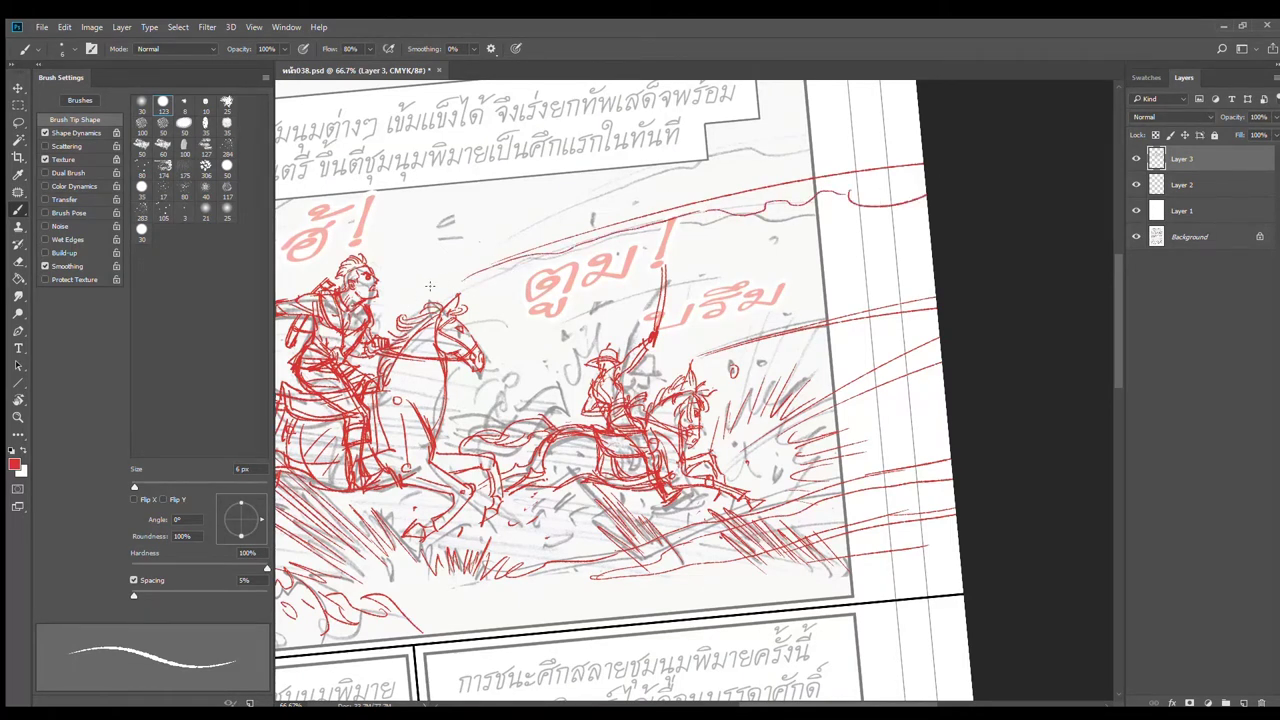
Step: Add steeper background contours up past the caption's lower-right corner and more contours across the explosion lettering past the right border
{"action": "left_click_drag", "start_coordinate": [408, 298], "coordinate": [808, 127]}
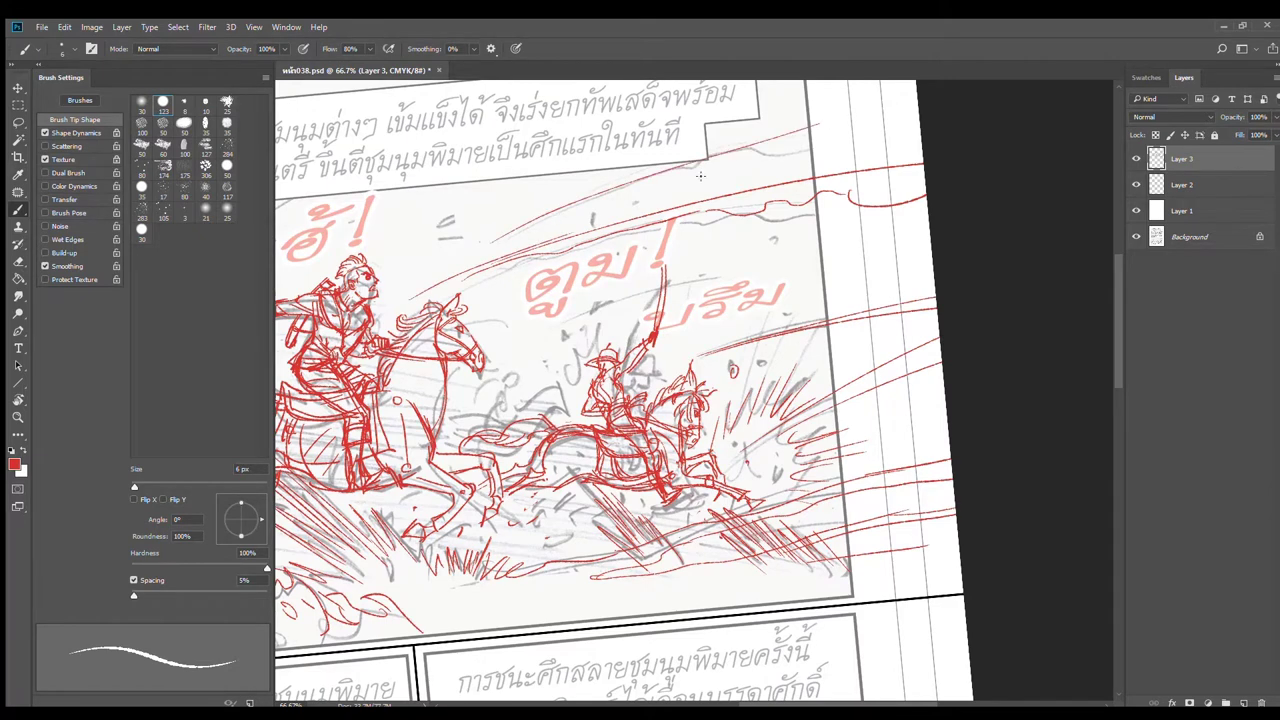
{"action": "key", "text": "ctrl+z"}
{"action": "mouse_move", "coordinate": [548, 213]}
{"action": "left_mouse_down"}
{"action": "mouse_move", "coordinate": [524, 249]}
{"action": "mouse_move", "coordinate": [890, 98]}
{"action": "left_mouse_up"}
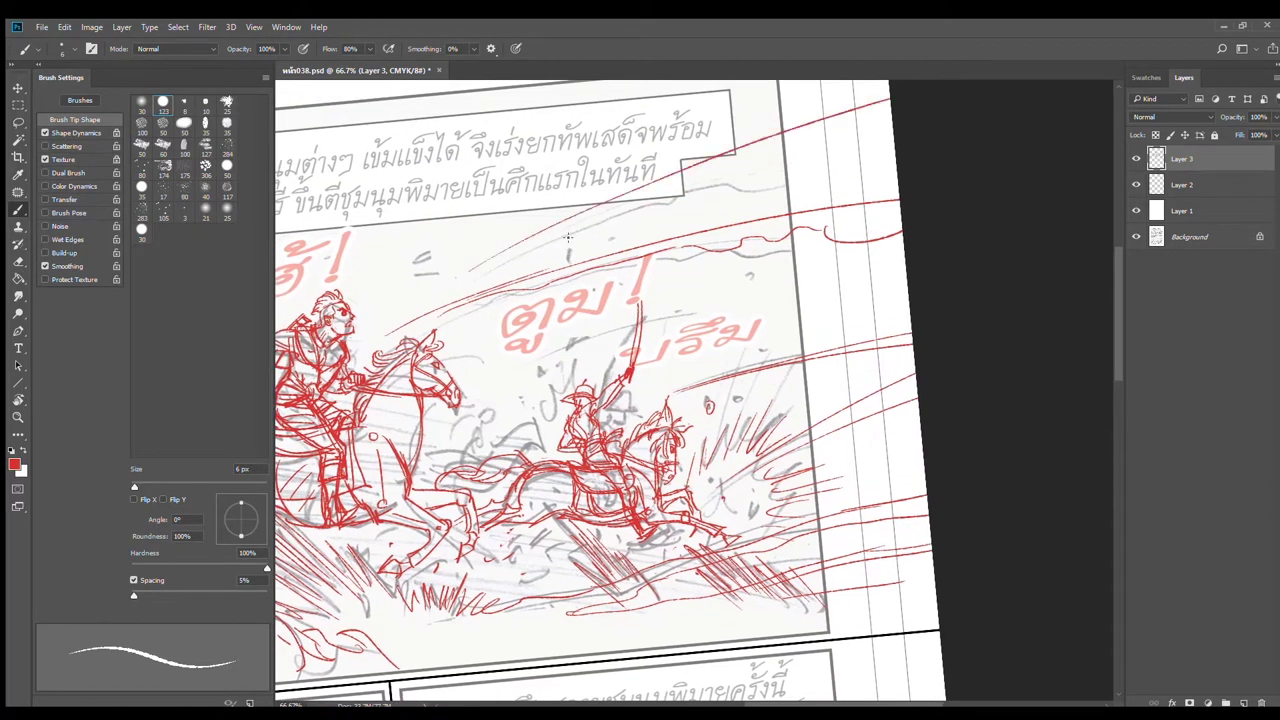
{"action": "mouse_move", "coordinate": [458, 277]}
{"action": "left_mouse_down"}
{"action": "mouse_move", "coordinate": [618, 205]}
{"action": "mouse_move", "coordinate": [894, 132]}
{"action": "left_mouse_up"}
{"action": "left_click_drag", "start_coordinate": [421, 296], "coordinate": [494, 255]}
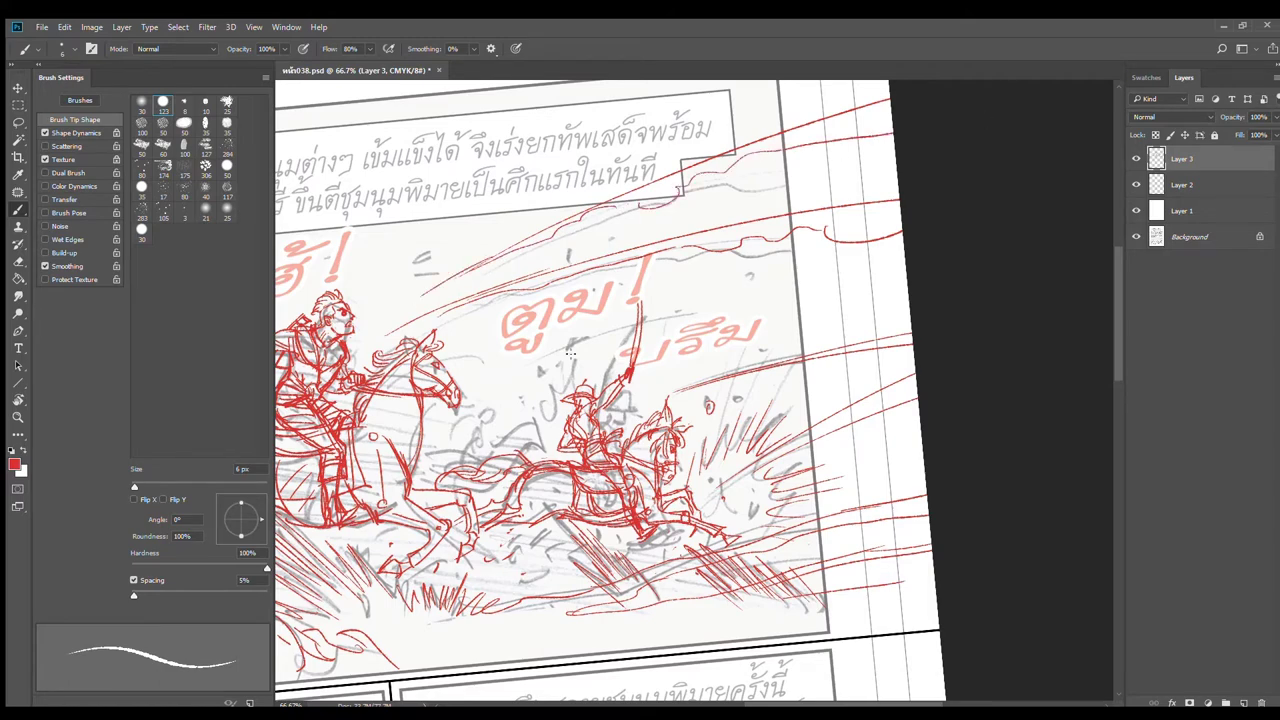
{"action": "left_click_drag", "start_coordinate": [499, 366], "coordinate": [904, 262]}
{"action": "left_click_drag", "start_coordinate": [660, 302], "coordinate": [903, 249]}
Step: Draw long diagonal background lines from above the first horse's tail across the caption toward the page's upper-right corner
{"action": "left_click", "coordinate": [738, 313], "text": "alt"}
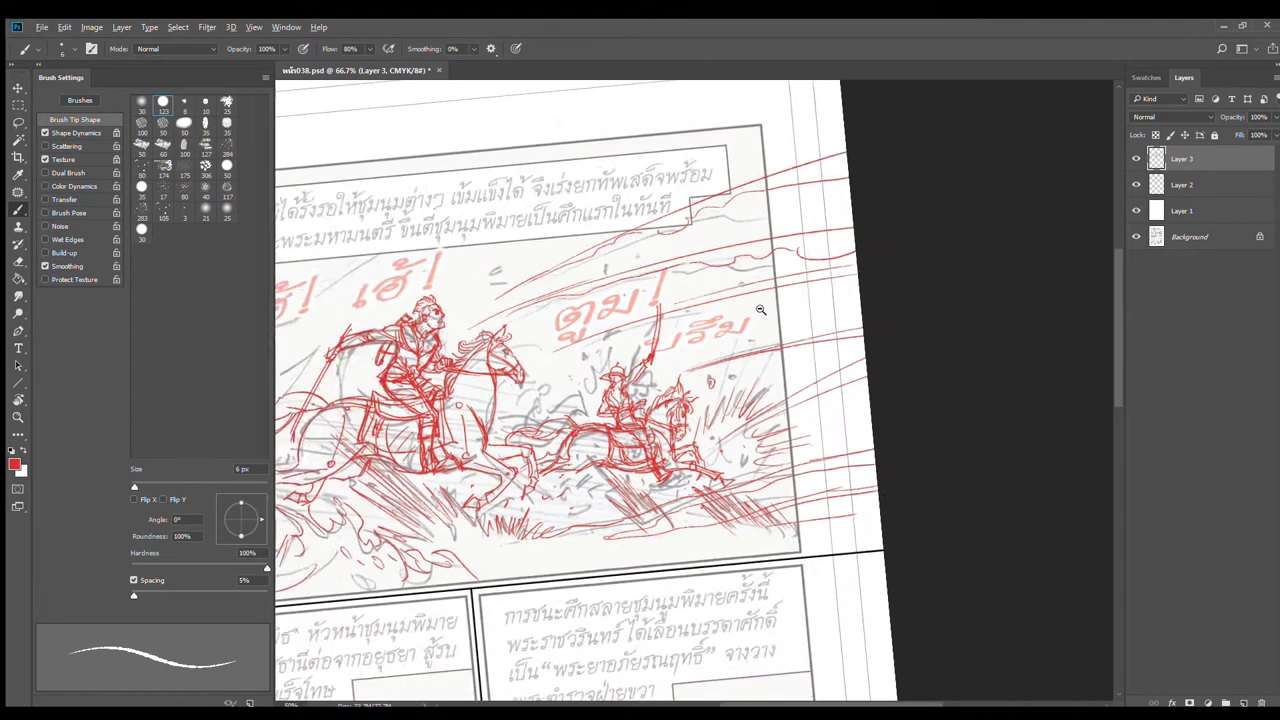
{"action": "left_click", "coordinate": [738, 313], "text": "alt"}
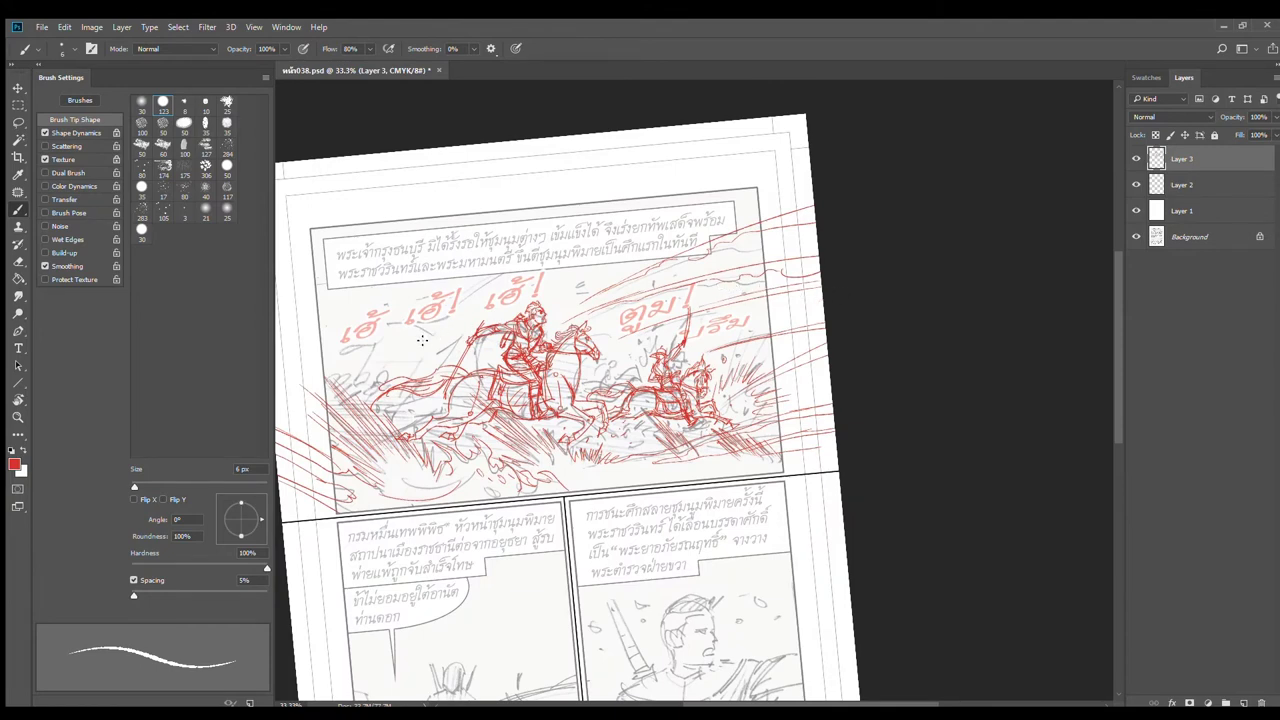
{"action": "left_click_drag", "start_coordinate": [422, 340], "coordinate": [988, 41]}
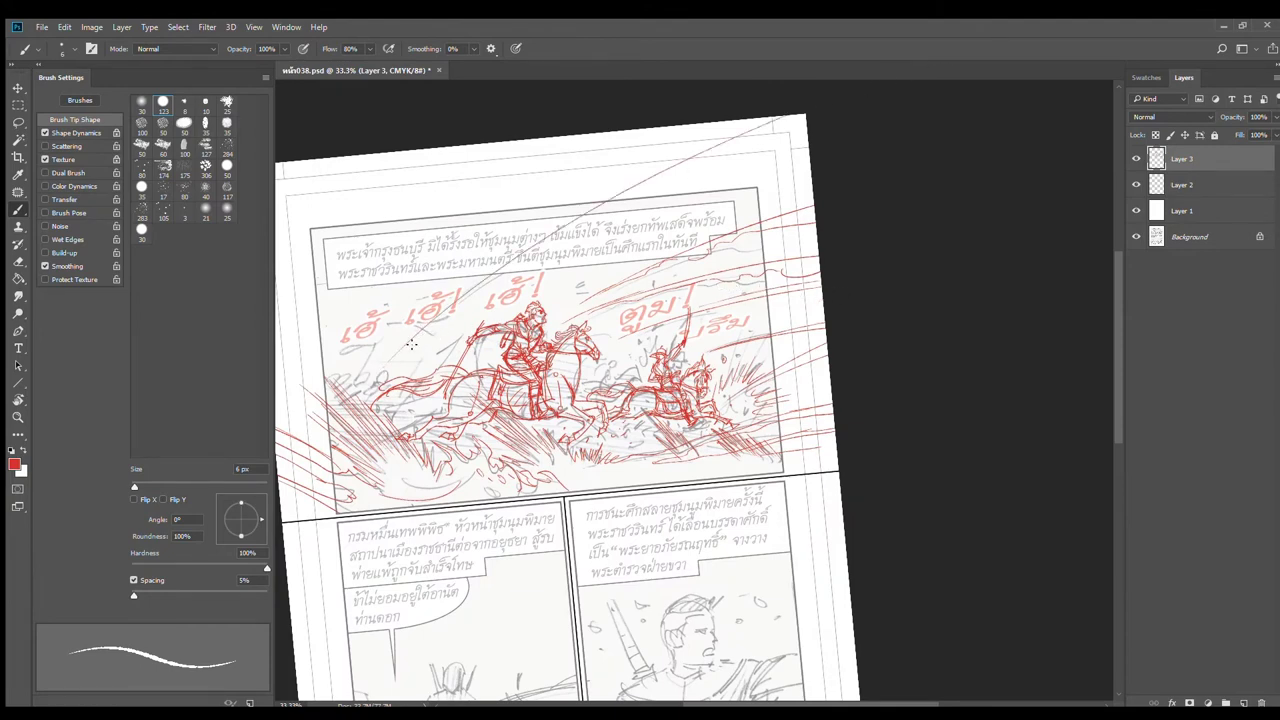
{"action": "left_click_drag", "start_coordinate": [395, 362], "coordinate": [968, 65]}
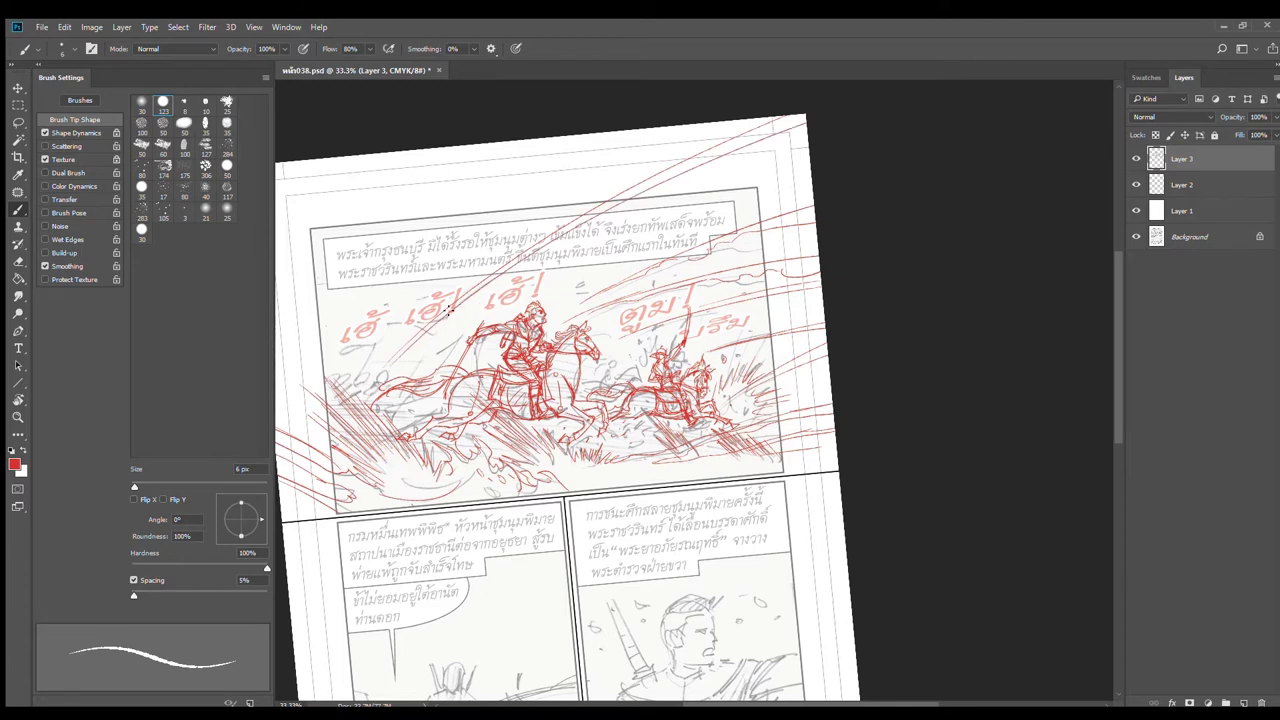
{"action": "left_click_drag", "start_coordinate": [449, 311], "coordinate": [565, 213]}
Step: Add wavy contours over the caption's right end past the page edge and another diagonal line up from the shout lettering
{"action": "mouse_move", "coordinate": [634, 209]}
{"action": "left_mouse_down"}
{"action": "mouse_move", "coordinate": [708, 165]}
{"action": "mouse_move", "coordinate": [806, 150]}
{"action": "left_mouse_up"}
{"action": "left_click_drag", "start_coordinate": [662, 167], "coordinate": [848, 86]}
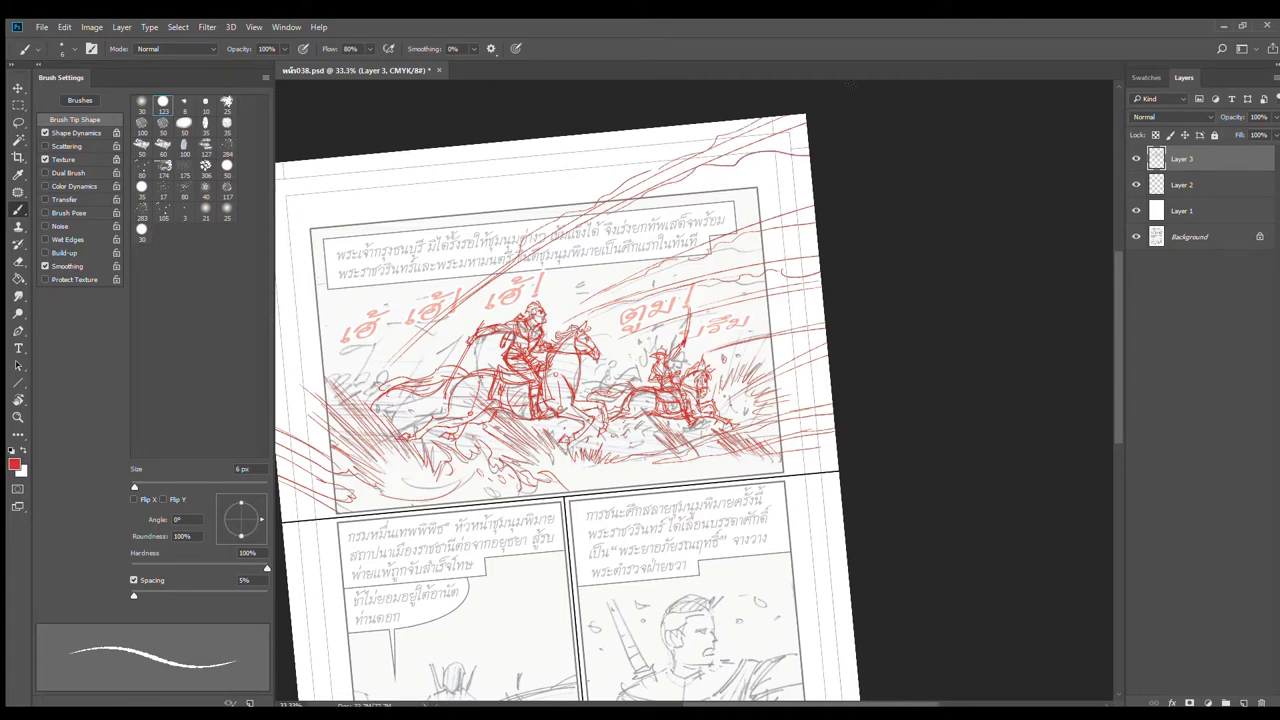
{"action": "key", "text": "e"}
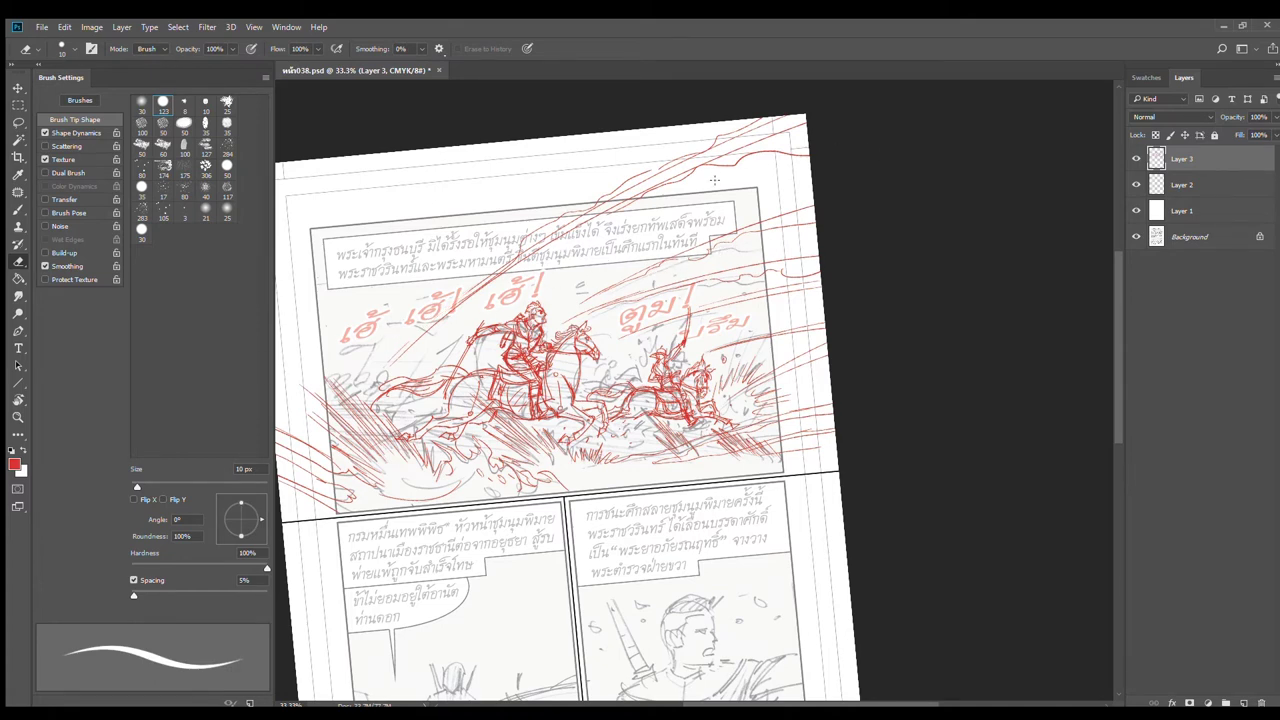
{"action": "key", "text": "b"}
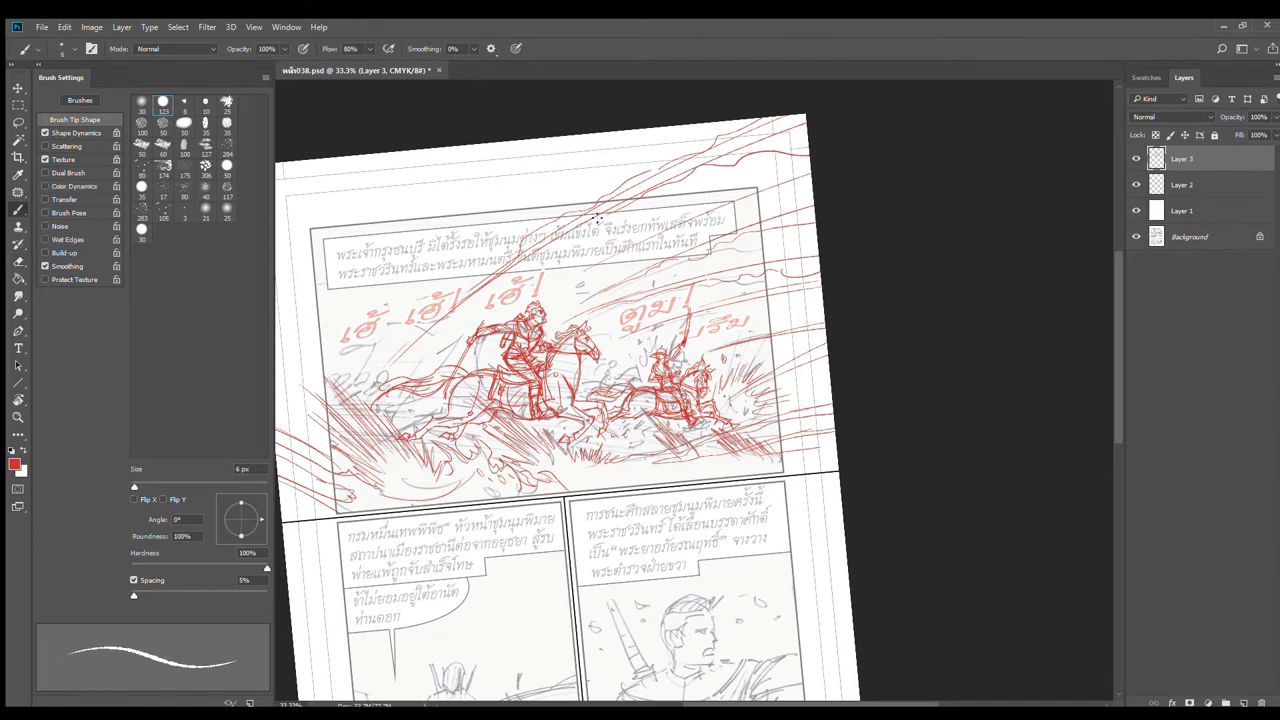
{"action": "left_click_drag", "start_coordinate": [386, 304], "coordinate": [612, 132]}
Step: Draw a small background rider's head, shoulders and torso between the first horse's muzzle and the second rider
{"action": "scroll", "coordinate": [495, 443], "scroll_direction": "up", "scroll_amount": 2}
{"action": "scroll", "coordinate": [510, 432], "scroll_direction": "up", "scroll_amount": 4}
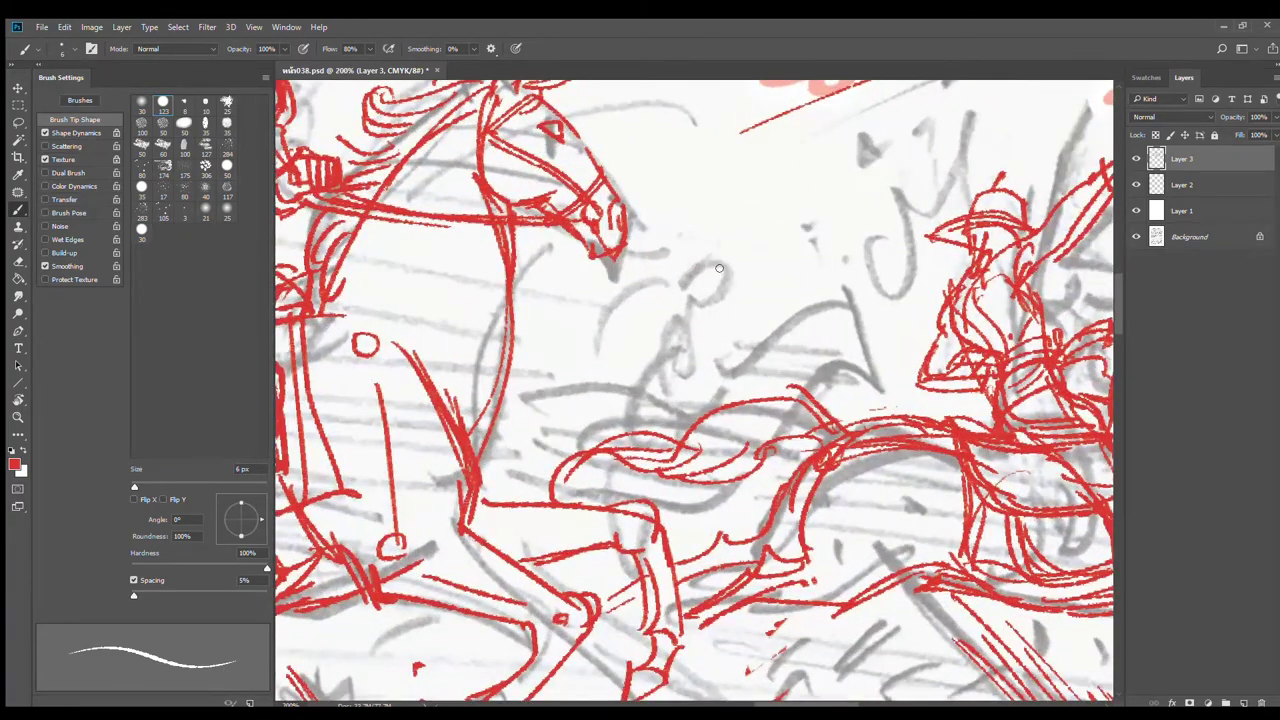
{"action": "mouse_move", "coordinate": [692, 270]}
{"action": "left_mouse_down"}
{"action": "mouse_move", "coordinate": [724, 271]}
{"action": "mouse_move", "coordinate": [712, 310]}
{"action": "mouse_move", "coordinate": [670, 309]}
{"action": "mouse_move", "coordinate": [705, 277]}
{"action": "mouse_move", "coordinate": [690, 263]}
{"action": "left_mouse_up"}
{"action": "mouse_move", "coordinate": [714, 308]}
{"action": "left_mouse_down"}
{"action": "mouse_move", "coordinate": [672, 303]}
{"action": "mouse_move", "coordinate": [678, 293]}
{"action": "mouse_move", "coordinate": [628, 338]}
{"action": "left_mouse_up"}
{"action": "mouse_move", "coordinate": [662, 298]}
{"action": "left_mouse_down"}
{"action": "mouse_move", "coordinate": [616, 331]}
{"action": "mouse_move", "coordinate": [663, 307]}
{"action": "mouse_move", "coordinate": [686, 322]}
{"action": "mouse_move", "coordinate": [680, 376]}
{"action": "left_mouse_up"}
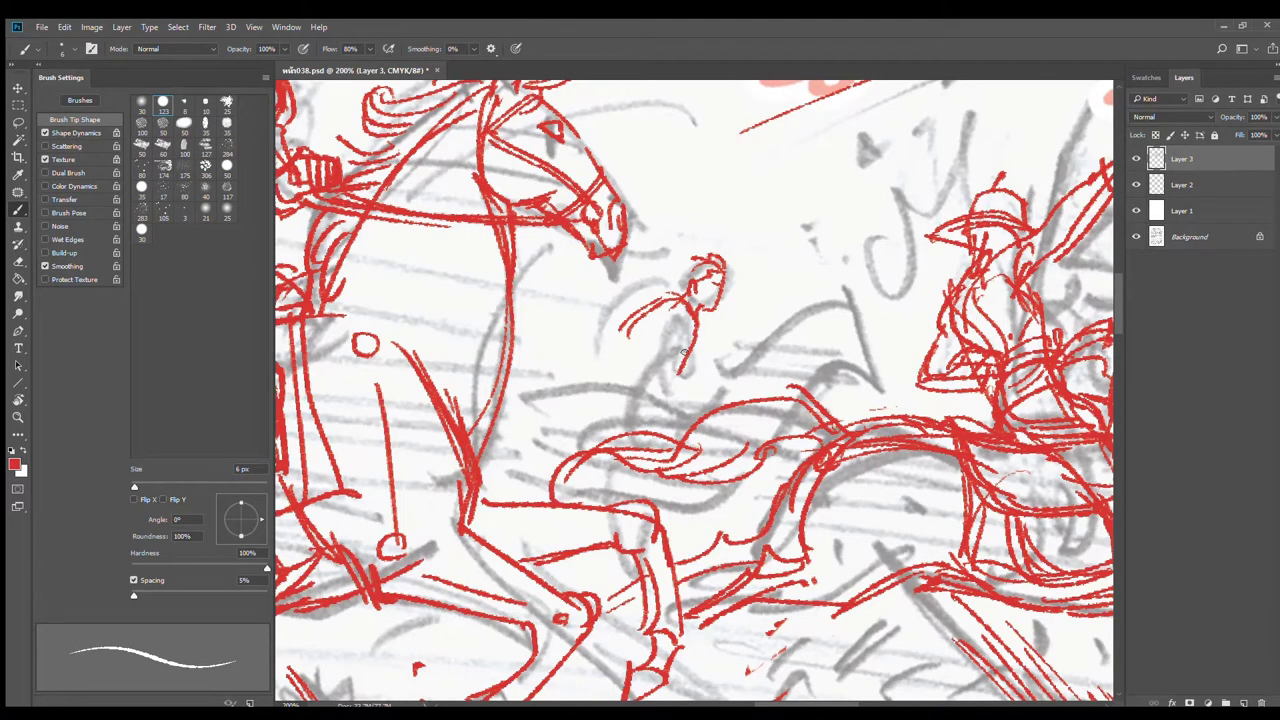
{"action": "mouse_move", "coordinate": [672, 320]}
{"action": "left_mouse_down"}
{"action": "mouse_move", "coordinate": [634, 369]}
{"action": "mouse_move", "coordinate": [716, 342]}
{"action": "left_mouse_up"}
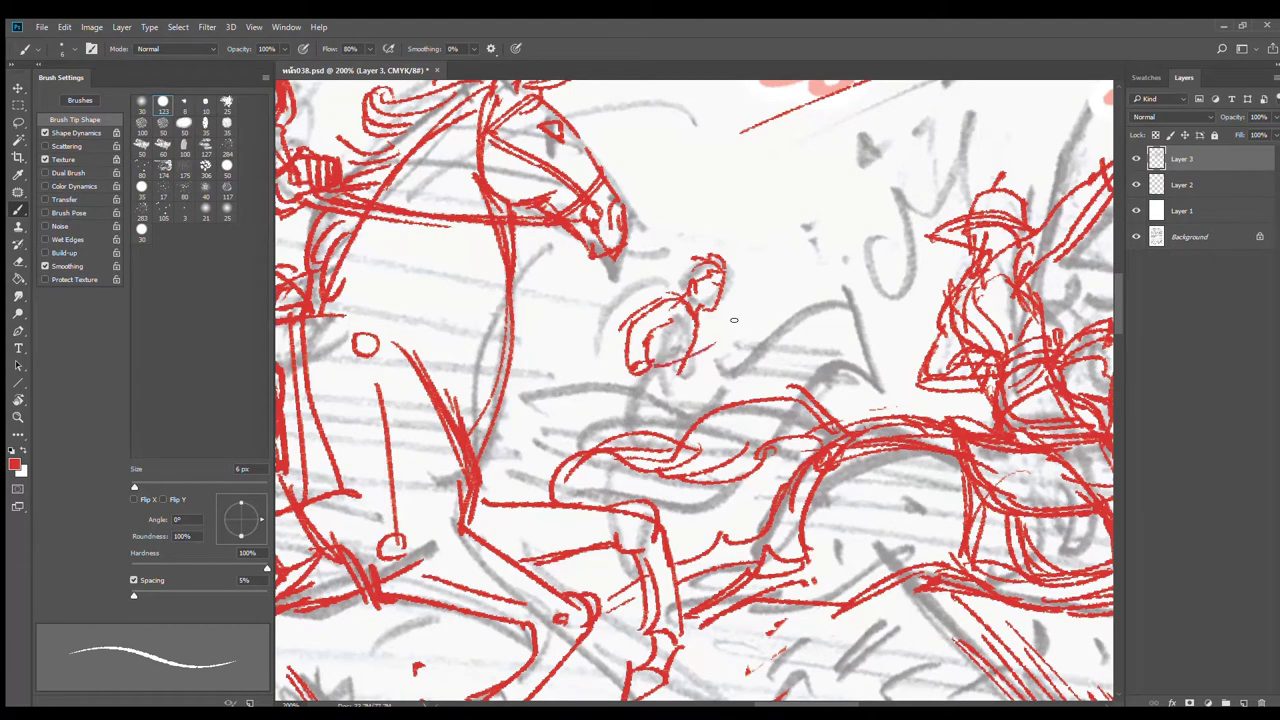
Step: Draw the small background rider's outstretched arm, waist and bent leg
{"action": "left_click_drag", "start_coordinate": [646, 372], "coordinate": [746, 313]}
{"action": "mouse_move", "coordinate": [638, 372]}
{"action": "left_mouse_down"}
{"action": "mouse_move", "coordinate": [732, 322]}
{"action": "mouse_move", "coordinate": [656, 336]}
{"action": "mouse_move", "coordinate": [682, 354]}
{"action": "left_mouse_up"}
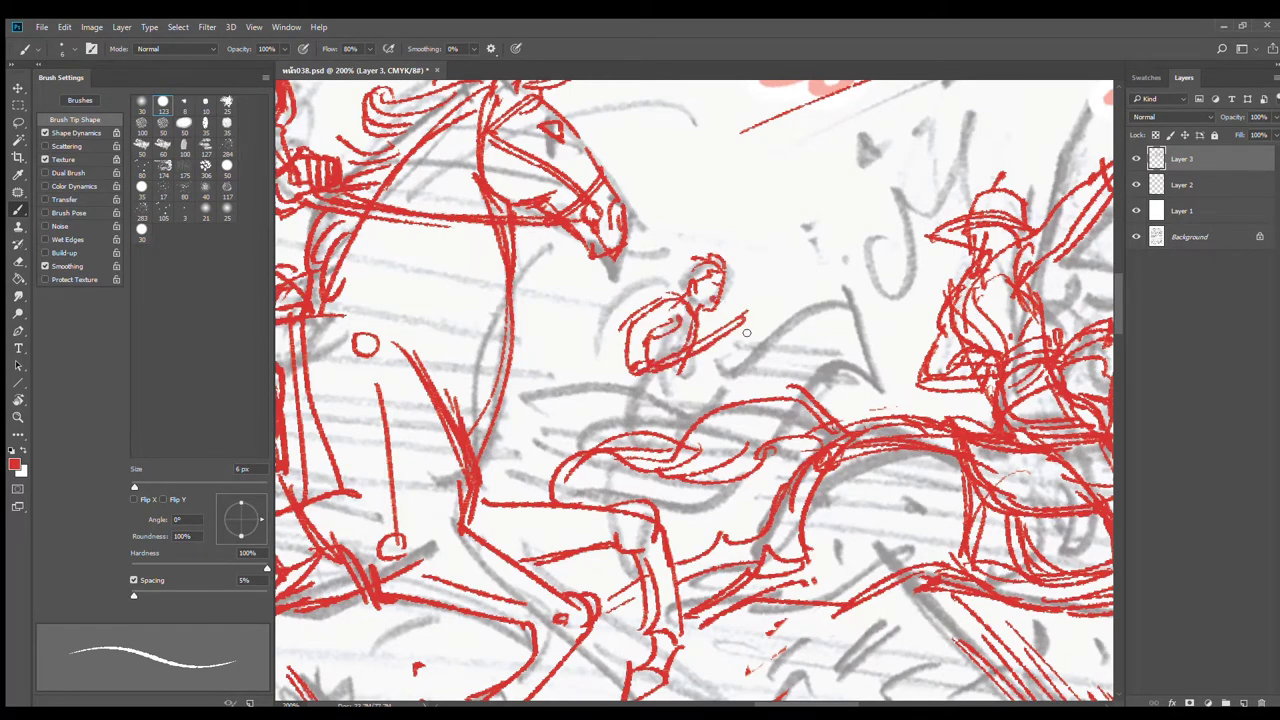
{"action": "left_click_drag", "start_coordinate": [697, 408], "coordinate": [743, 330]}
{"action": "mouse_move", "coordinate": [664, 311]}
{"action": "left_mouse_down"}
{"action": "mouse_move", "coordinate": [661, 333]}
{"action": "mouse_move", "coordinate": [712, 322]}
{"action": "mouse_move", "coordinate": [722, 366]}
{"action": "left_mouse_up"}
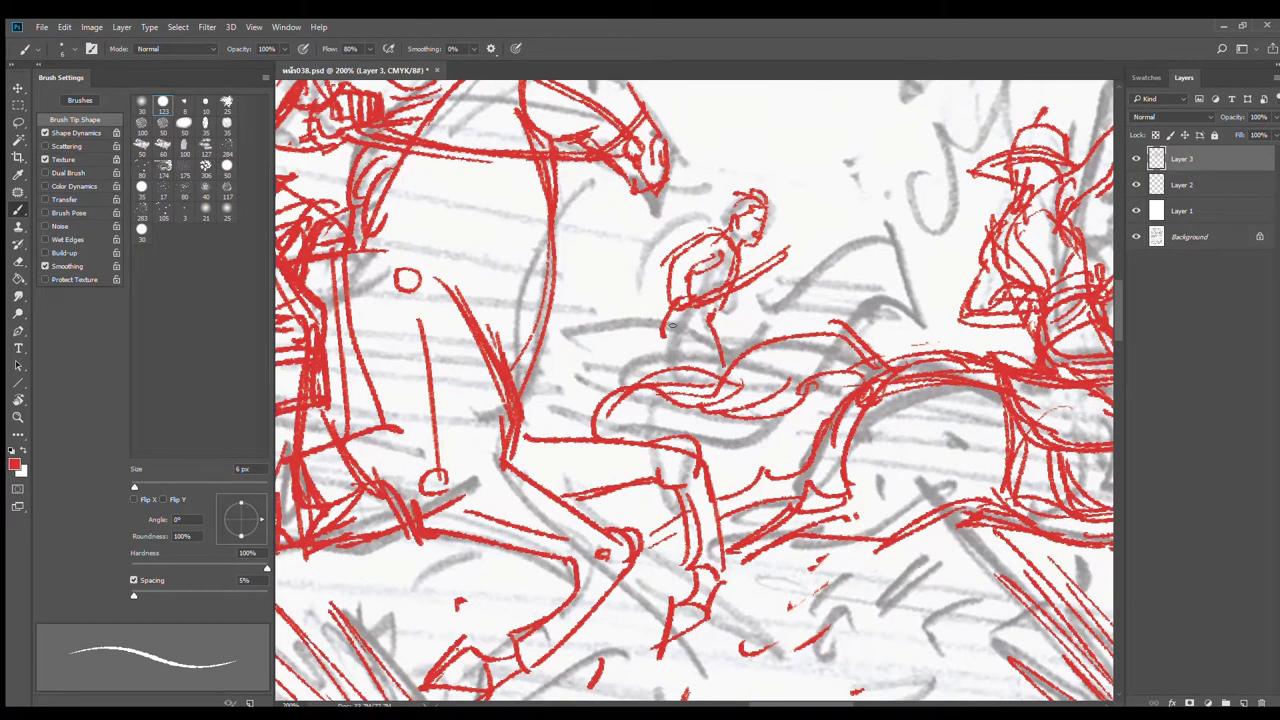
{"action": "mouse_move", "coordinate": [706, 315]}
{"action": "left_mouse_down"}
{"action": "mouse_move", "coordinate": [674, 340]}
{"action": "mouse_move", "coordinate": [706, 358]}
{"action": "left_mouse_up"}
{"action": "left_click_drag", "start_coordinate": [694, 350], "coordinate": [664, 370]}
{"action": "left_click_drag", "start_coordinate": [718, 414], "coordinate": [720, 436]}
{"action": "mouse_move", "coordinate": [718, 336]}
{"action": "left_mouse_down"}
{"action": "mouse_move", "coordinate": [748, 332]}
{"action": "mouse_move", "coordinate": [855, 246]}
{"action": "left_mouse_up"}
{"action": "key", "text": "ctrl+z"}
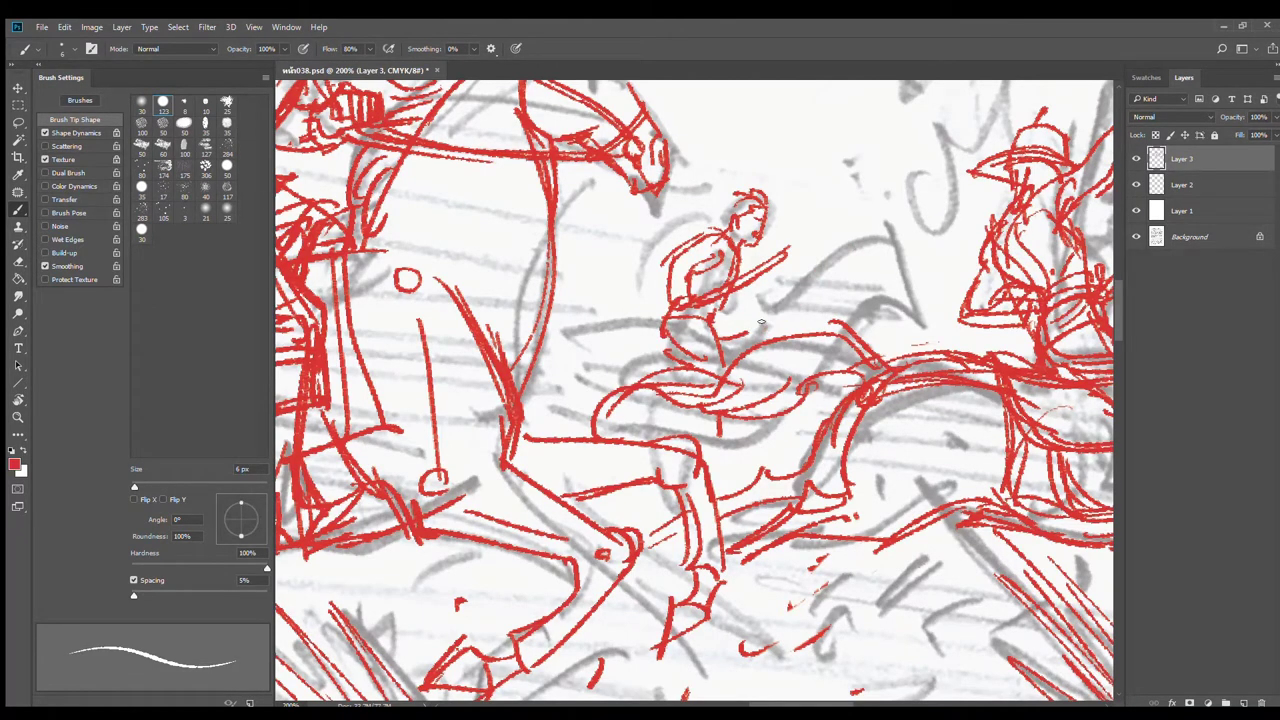
{"action": "left_click_drag", "start_coordinate": [760, 328], "coordinate": [845, 232]}
{"action": "key", "text": "ctrl+z"}
Step: Draw the background rider's horse from chest and neck up to its head, ears and muzzle
{"action": "mouse_move", "coordinate": [800, 395]}
{"action": "left_mouse_down"}
{"action": "mouse_move", "coordinate": [780, 448]}
{"action": "mouse_move", "coordinate": [802, 354]}
{"action": "mouse_move", "coordinate": [809, 420]}
{"action": "mouse_move", "coordinate": [826, 390]}
{"action": "left_mouse_up"}
{"action": "left_click_drag", "start_coordinate": [816, 329], "coordinate": [835, 248]}
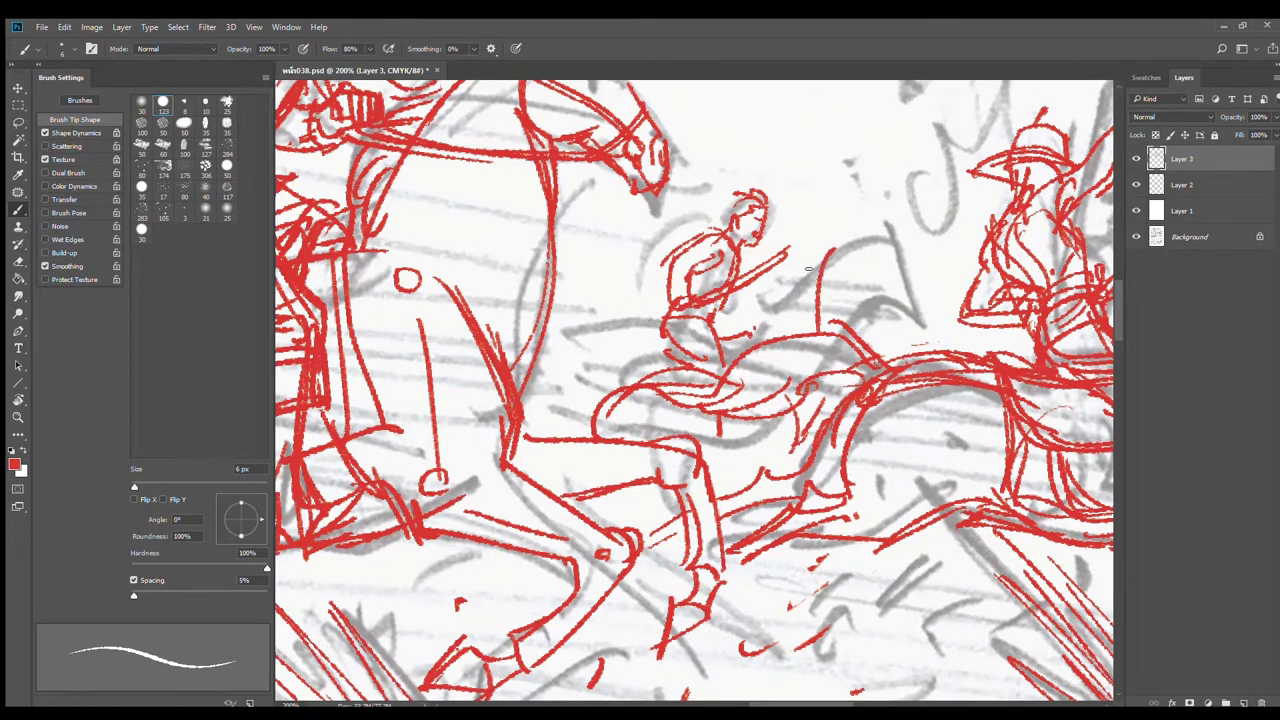
{"action": "mouse_move", "coordinate": [766, 320]}
{"action": "left_mouse_down"}
{"action": "mouse_move", "coordinate": [816, 238]}
{"action": "mouse_move", "coordinate": [908, 250]}
{"action": "left_mouse_up"}
{"action": "left_click_drag", "start_coordinate": [804, 244], "coordinate": [825, 209]}
{"action": "key", "text": "ctrl+z"}
{"action": "mouse_move", "coordinate": [825, 210]}
{"action": "left_mouse_down"}
{"action": "mouse_move", "coordinate": [870, 254]}
{"action": "mouse_move", "coordinate": [864, 270]}
{"action": "mouse_move", "coordinate": [815, 265]}
{"action": "mouse_move", "coordinate": [894, 270]}
{"action": "left_mouse_up"}
{"action": "mouse_move", "coordinate": [889, 252]}
{"action": "left_mouse_down"}
{"action": "mouse_move", "coordinate": [893, 268]}
{"action": "mouse_move", "coordinate": [859, 265]}
{"action": "left_mouse_up"}
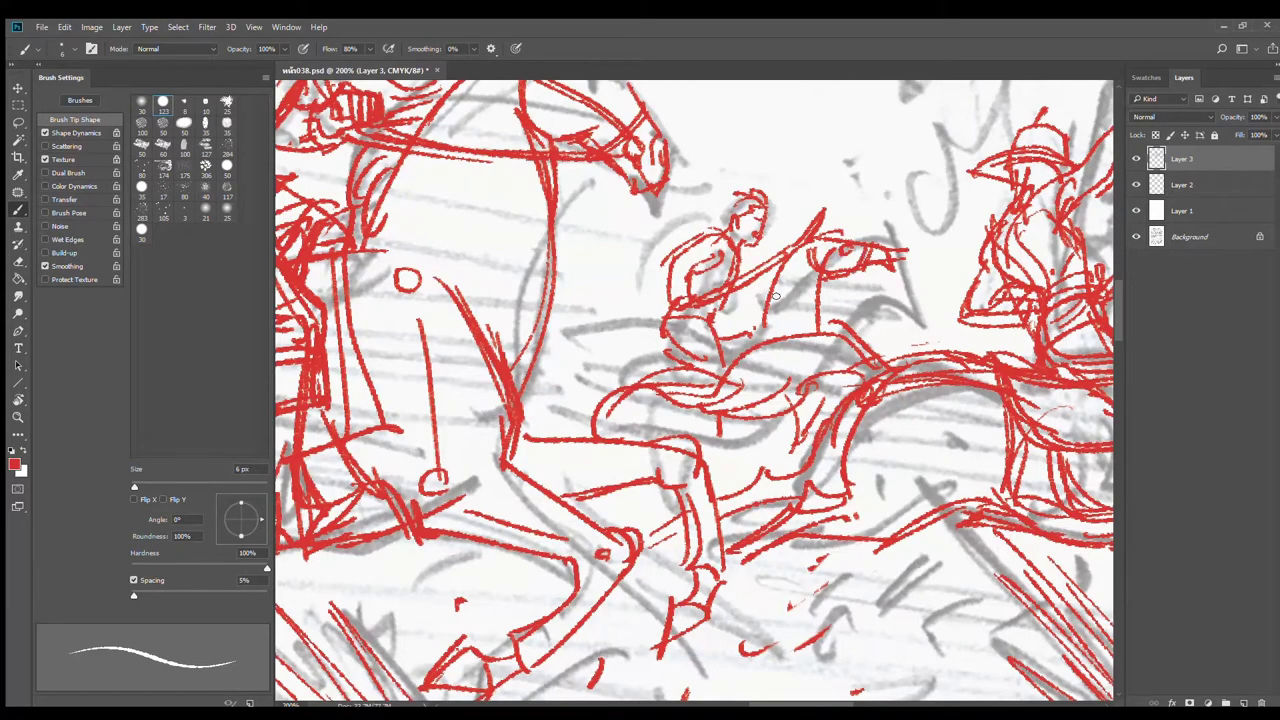
Step: Add the background horse's neck base, the rider's front contour and the reins running to the muzzle
{"action": "left_click_drag", "start_coordinate": [773, 272], "coordinate": [753, 326]}
{"action": "left_click_drag", "start_coordinate": [741, 249], "coordinate": [753, 307]}
{"action": "mouse_move", "coordinate": [750, 304]}
{"action": "left_mouse_down"}
{"action": "mouse_move", "coordinate": [736, 312]}
{"action": "mouse_move", "coordinate": [843, 277]}
{"action": "mouse_move", "coordinate": [902, 238]}
{"action": "mouse_move", "coordinate": [882, 253]}
{"action": "left_mouse_up"}
Step: Draw the background horse's back, rump, tail, belly and legs behind the second horse's tail
{"action": "mouse_move", "coordinate": [663, 325]}
{"action": "left_mouse_down"}
{"action": "mouse_move", "coordinate": [582, 331]}
{"action": "mouse_move", "coordinate": [600, 324]}
{"action": "mouse_move", "coordinate": [548, 357]}
{"action": "left_mouse_up"}
{"action": "mouse_move", "coordinate": [580, 306]}
{"action": "left_mouse_down"}
{"action": "mouse_move", "coordinate": [546, 305]}
{"action": "mouse_move", "coordinate": [546, 348]}
{"action": "left_mouse_up"}
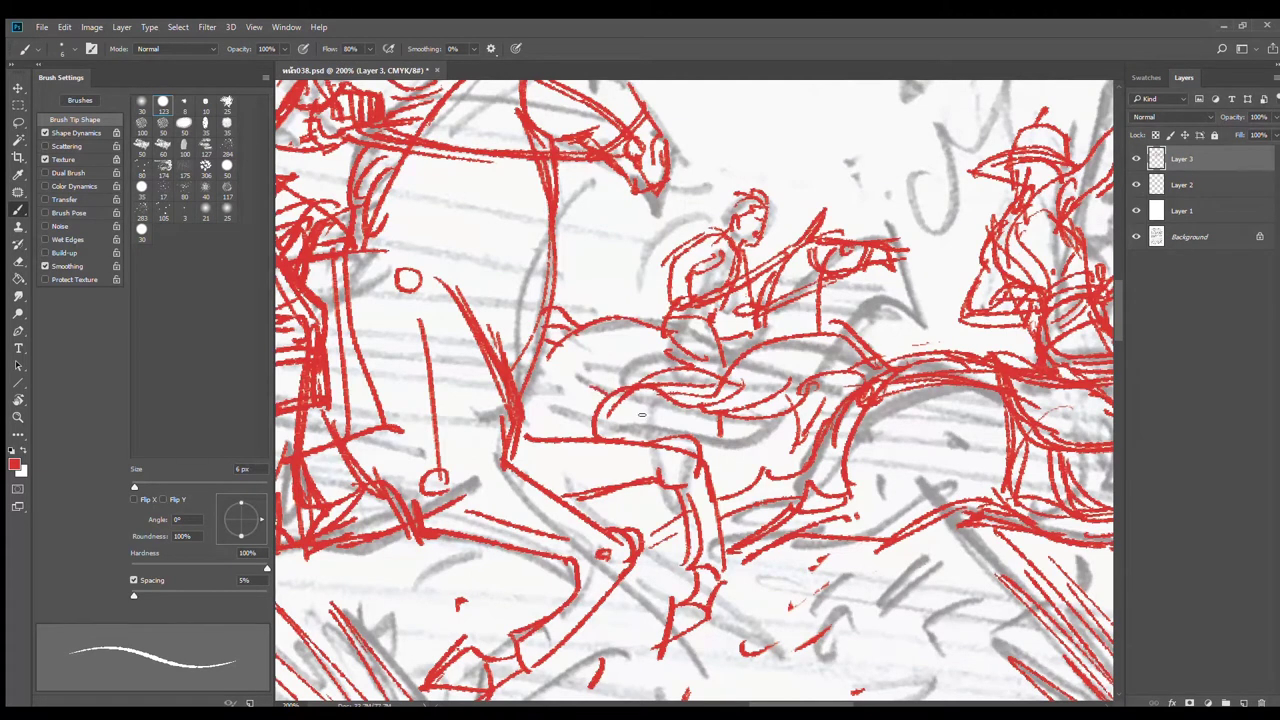
{"action": "left_click_drag", "start_coordinate": [638, 414], "coordinate": [704, 429]}
{"action": "left_click_drag", "start_coordinate": [815, 386], "coordinate": [800, 418]}
{"action": "mouse_move", "coordinate": [630, 408]}
{"action": "left_mouse_down"}
{"action": "mouse_move", "coordinate": [732, 432]}
{"action": "mouse_move", "coordinate": [709, 442]}
{"action": "mouse_move", "coordinate": [753, 438]}
{"action": "mouse_move", "coordinate": [733, 450]}
{"action": "mouse_move", "coordinate": [731, 435]}
{"action": "mouse_move", "coordinate": [757, 455]}
{"action": "mouse_move", "coordinate": [738, 446]}
{"action": "mouse_move", "coordinate": [812, 459]}
{"action": "left_mouse_up"}
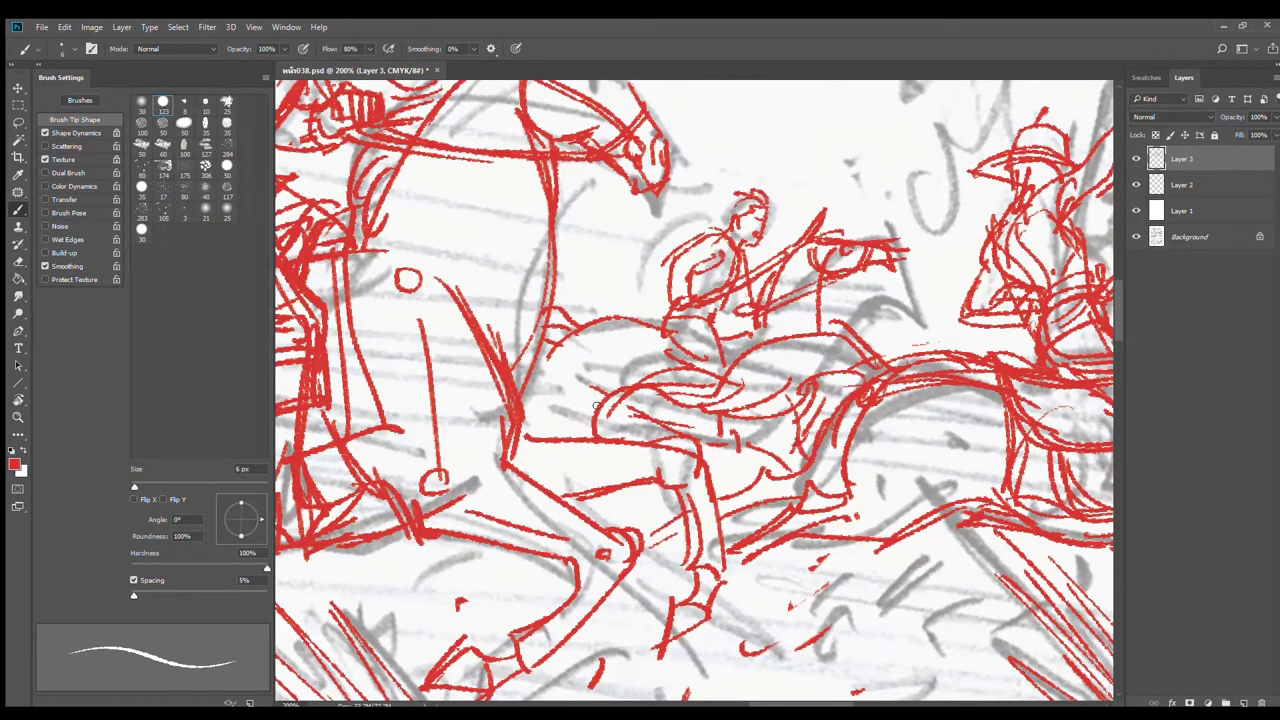
{"action": "left_click_drag", "start_coordinate": [565, 346], "coordinate": [522, 432]}
{"action": "left_click_drag", "start_coordinate": [607, 421], "coordinate": [688, 422]}
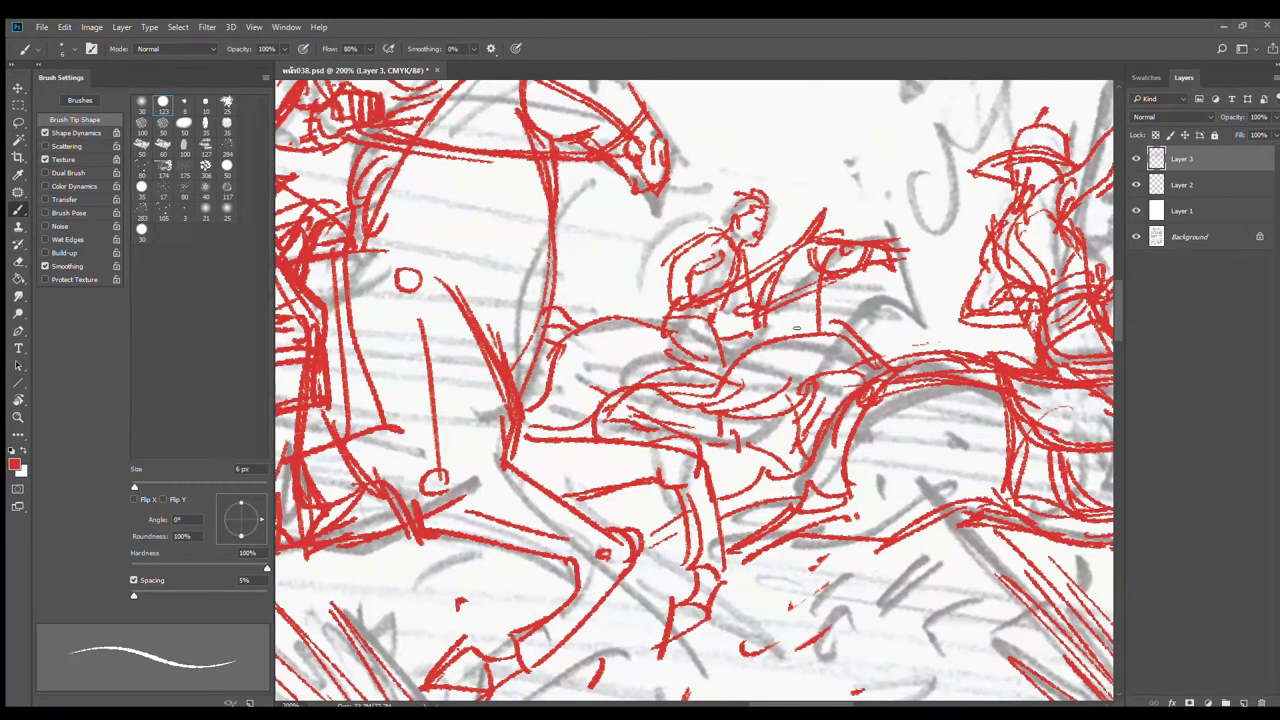
Step: Erase the stray lines on the background horse's head and redraw its muzzle, jaw and mane
{"action": "key", "text": "e"}
{"action": "mouse_move", "coordinate": [830, 250]}
{"action": "left_mouse_down"}
{"action": "mouse_move", "coordinate": [815, 262]}
{"action": "mouse_move", "coordinate": [841, 272]}
{"action": "mouse_move", "coordinate": [906, 254]}
{"action": "mouse_move", "coordinate": [885, 262]}
{"action": "left_mouse_up"}
{"action": "key", "text": "b"}
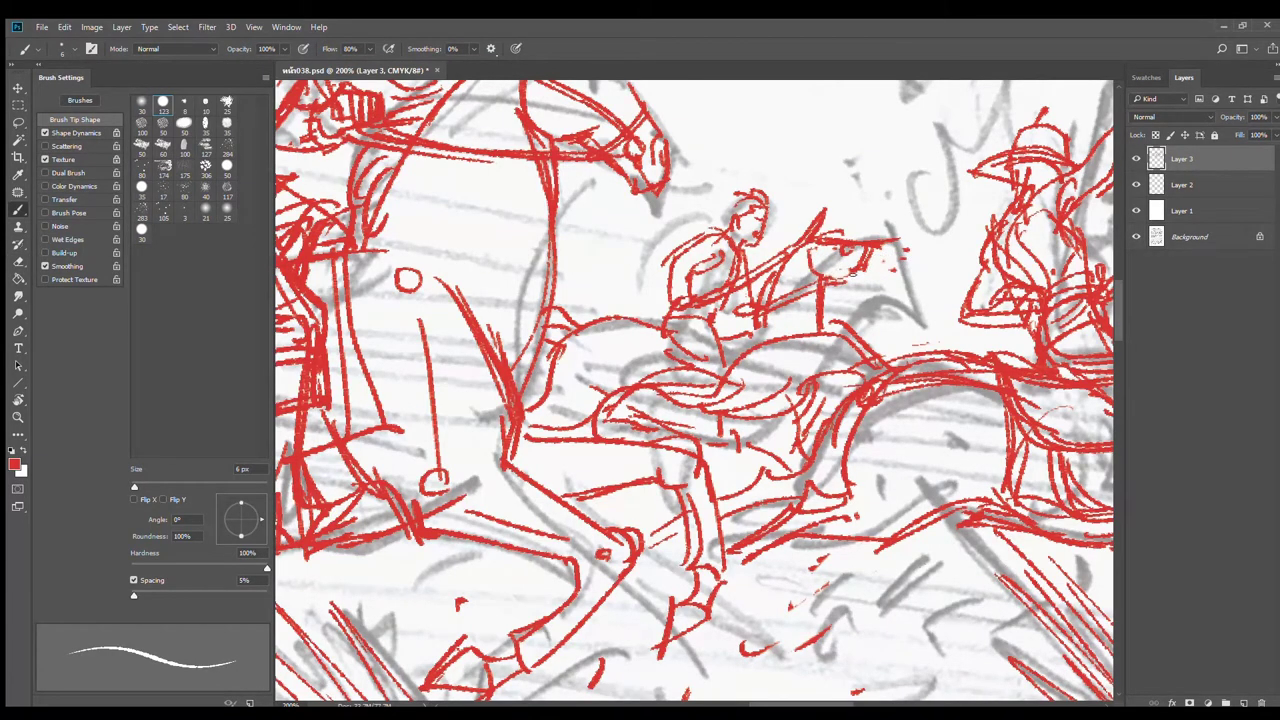
{"action": "mouse_move", "coordinate": [889, 244]}
{"action": "left_mouse_down"}
{"action": "mouse_move", "coordinate": [894, 269]}
{"action": "mouse_move", "coordinate": [882, 267]}
{"action": "left_mouse_up"}
{"action": "left_click_drag", "start_coordinate": [806, 254], "coordinate": [814, 273]}
{"action": "left_click_drag", "start_coordinate": [820, 213], "coordinate": [771, 252]}
{"action": "left_click_drag", "start_coordinate": [793, 241], "coordinate": [755, 288]}
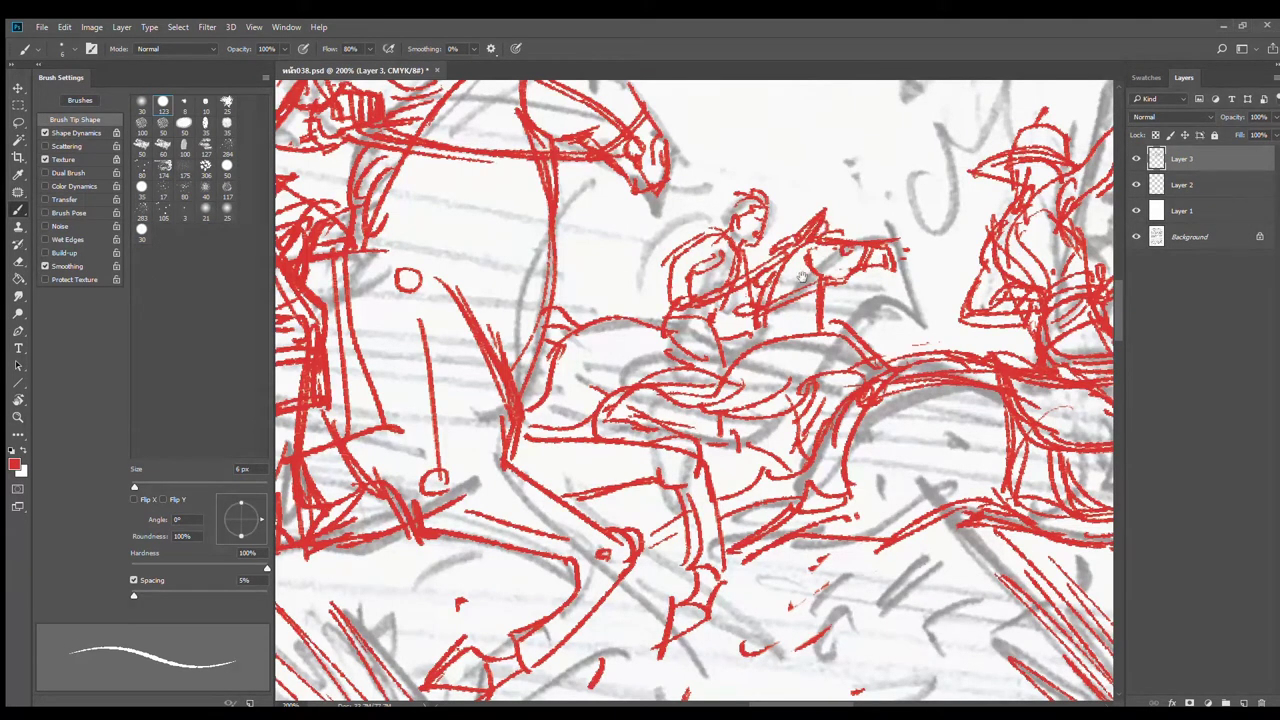
Step: Draw a small oval head shape above the tip of the first horse's tail
{"action": "scroll", "coordinate": [790, 316], "scroll_direction": "down", "scroll_amount": 2}
{"action": "left_click_drag", "start_coordinate": [771, 378], "coordinate": [848, 347]}
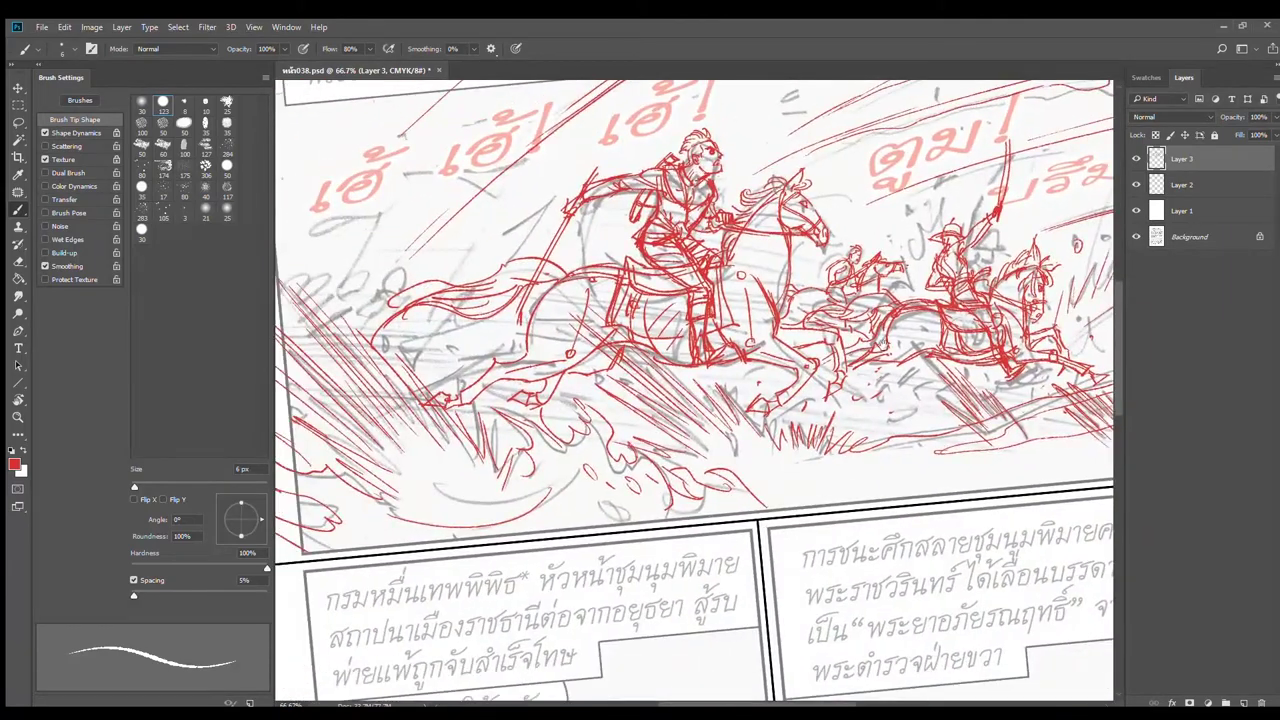
{"action": "mouse_move", "coordinate": [431, 350]}
{"action": "left_mouse_down"}
{"action": "mouse_move", "coordinate": [595, 346]}
{"action": "mouse_move", "coordinate": [606, 371]}
{"action": "left_mouse_up"}
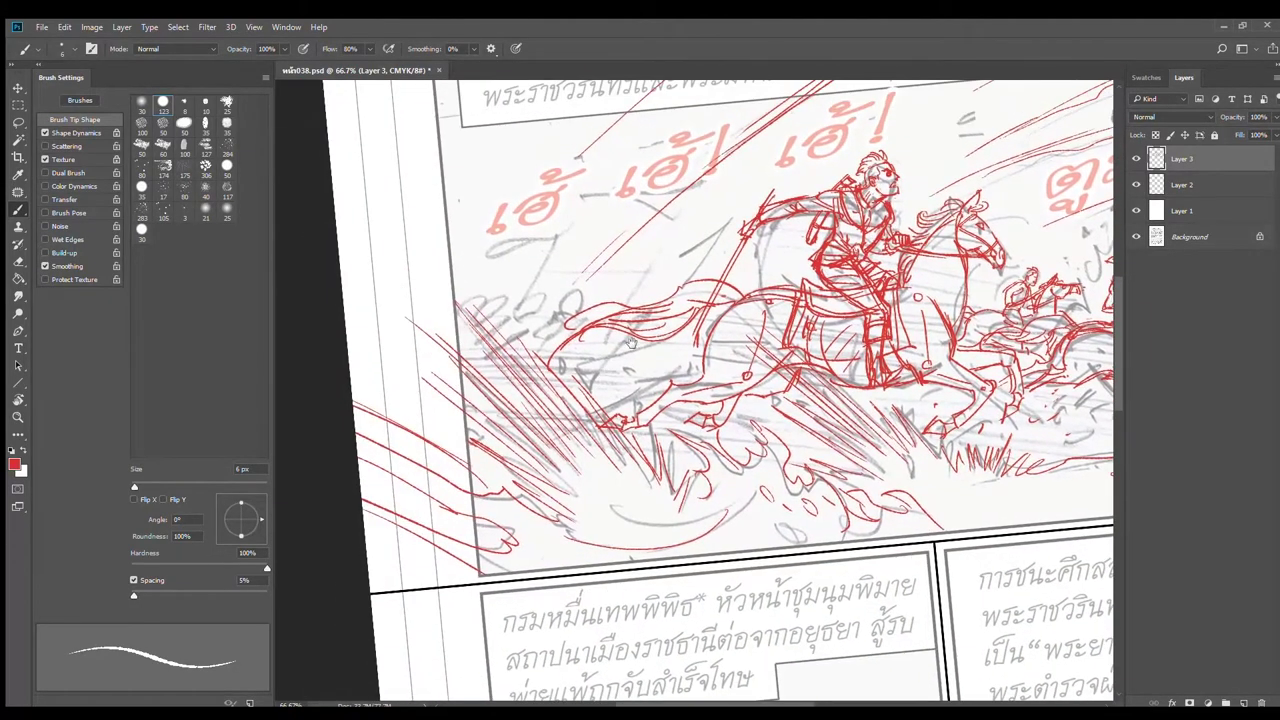
{"action": "scroll", "coordinate": [596, 326], "scroll_direction": "up", "scroll_amount": 1}
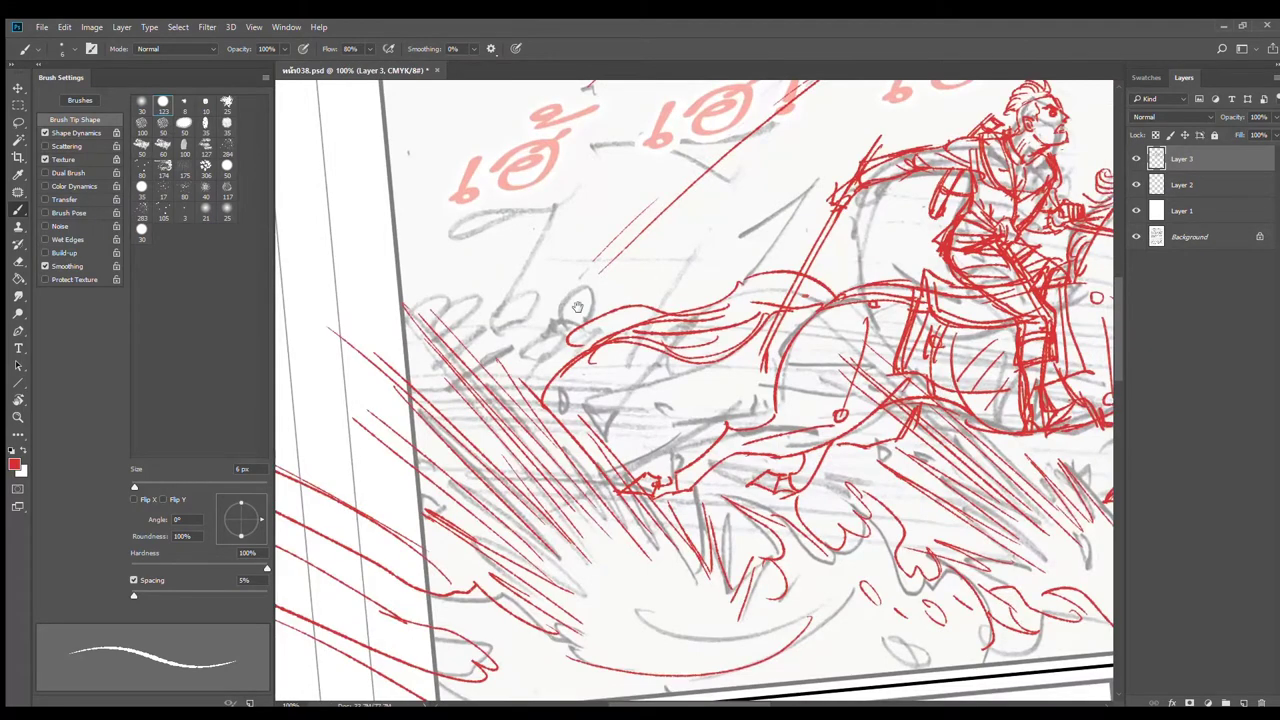
{"action": "scroll", "coordinate": [590, 312], "scroll_direction": "up", "scroll_amount": 1}
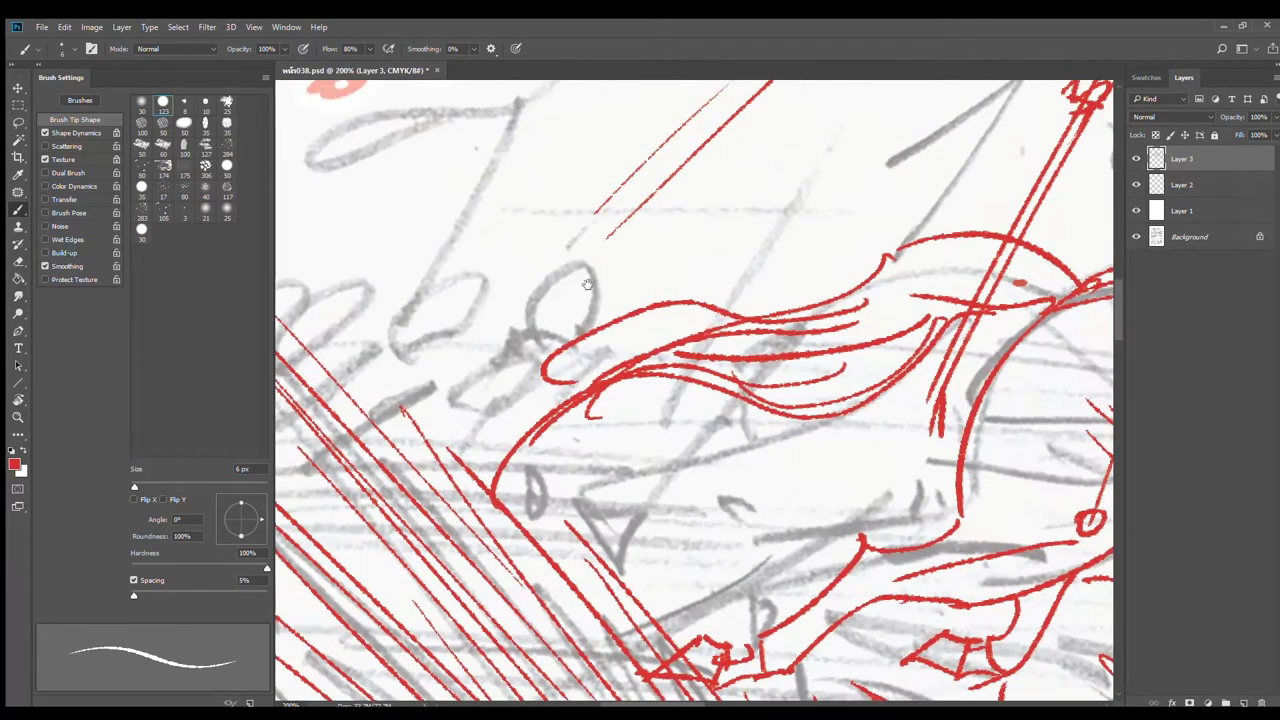
{"action": "mouse_move", "coordinate": [585, 261]}
{"action": "left_mouse_down"}
{"action": "mouse_move", "coordinate": [632, 270]}
{"action": "mouse_move", "coordinate": [603, 254]}
{"action": "mouse_move", "coordinate": [608, 304]}
{"action": "mouse_move", "coordinate": [600, 288]}
{"action": "left_mouse_up"}
{"action": "scroll", "coordinate": [613, 310], "scroll_direction": "down", "scroll_amount": 2}
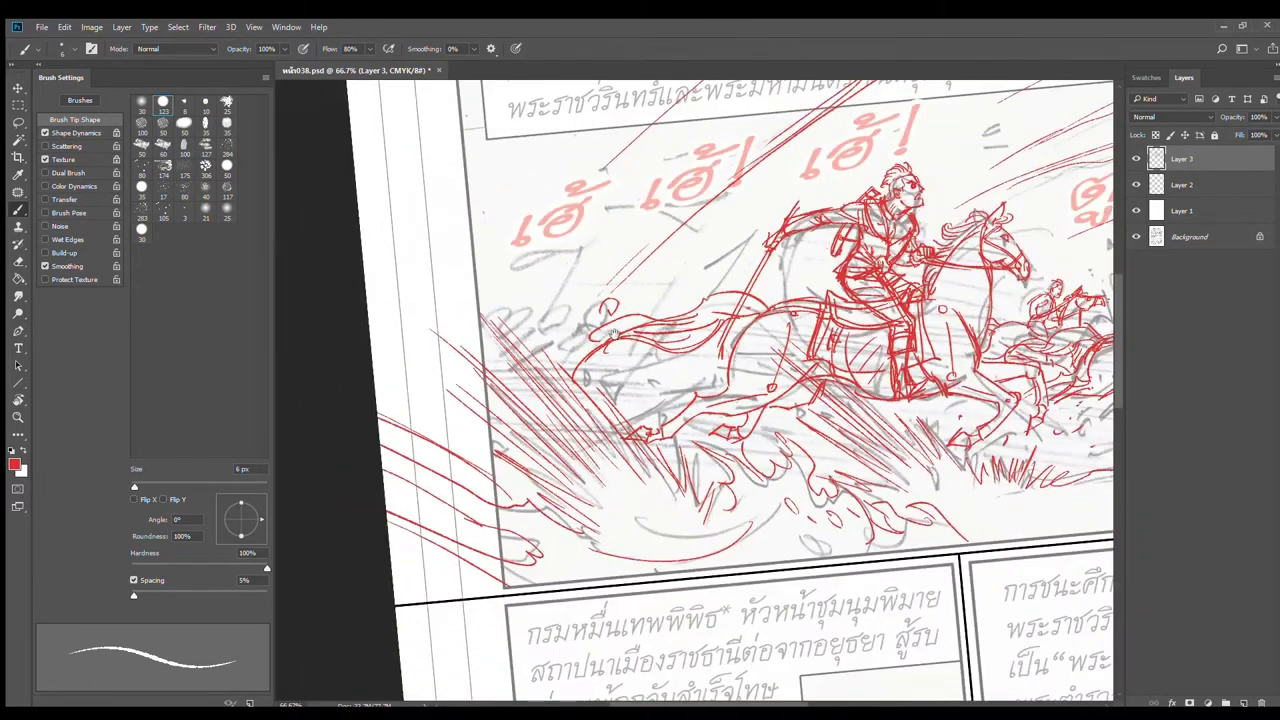
Step: Lasso the small background rider with his horse's front and place a copy behind the first horse's tail near the left border
{"action": "left_click", "coordinate": [18, 121]}
{"action": "left_click_drag", "start_coordinate": [996, 297], "coordinate": [801, 316]}
{"action": "mouse_move", "coordinate": [933, 321]}
{"action": "left_mouse_down"}
{"action": "mouse_move", "coordinate": [940, 282]}
{"action": "mouse_move", "coordinate": [875, 282]}
{"action": "mouse_move", "coordinate": [828, 316]}
{"action": "mouse_move", "coordinate": [829, 362]}
{"action": "mouse_move", "coordinate": [922, 320]}
{"action": "mouse_move", "coordinate": [417, 324]}
{"action": "left_mouse_up"}
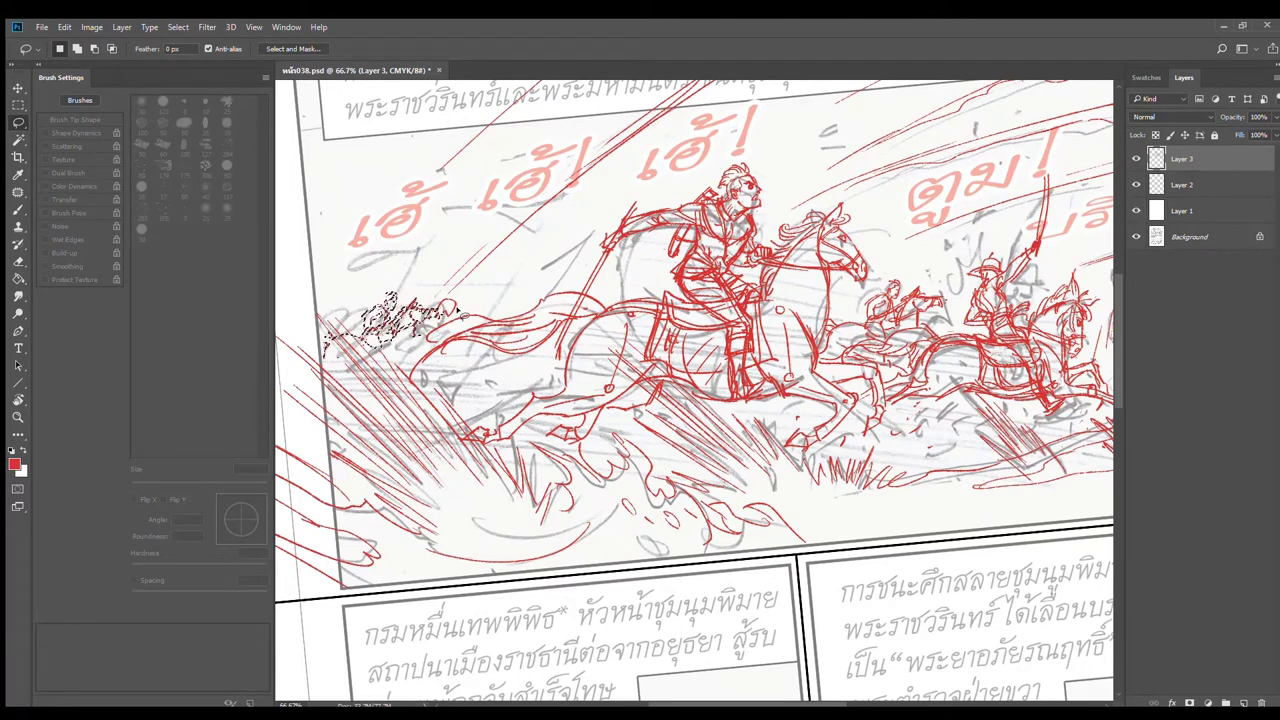
{"action": "key", "text": "ctrl+d"}
Step: Erase the leftover oval and the stray lines around the copied rider's horse
{"action": "key", "text": "e"}
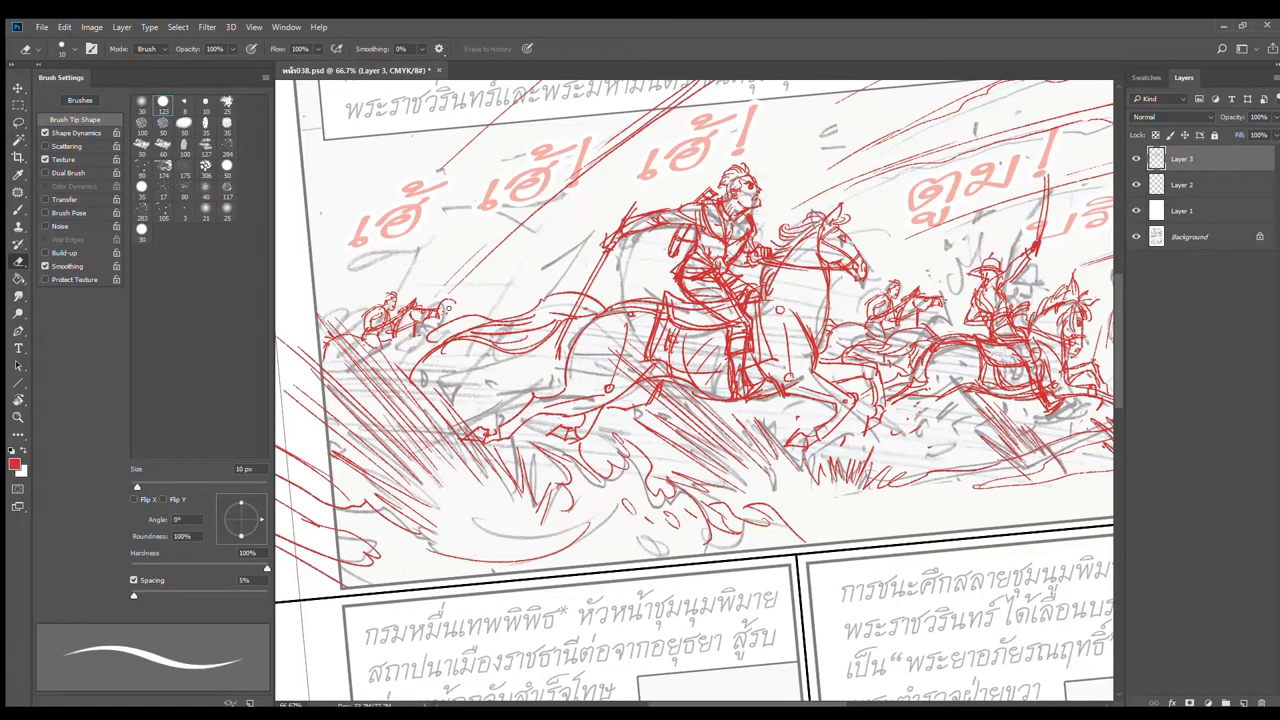
{"action": "left_click", "coordinate": [454, 318], "text": "ctrl"}
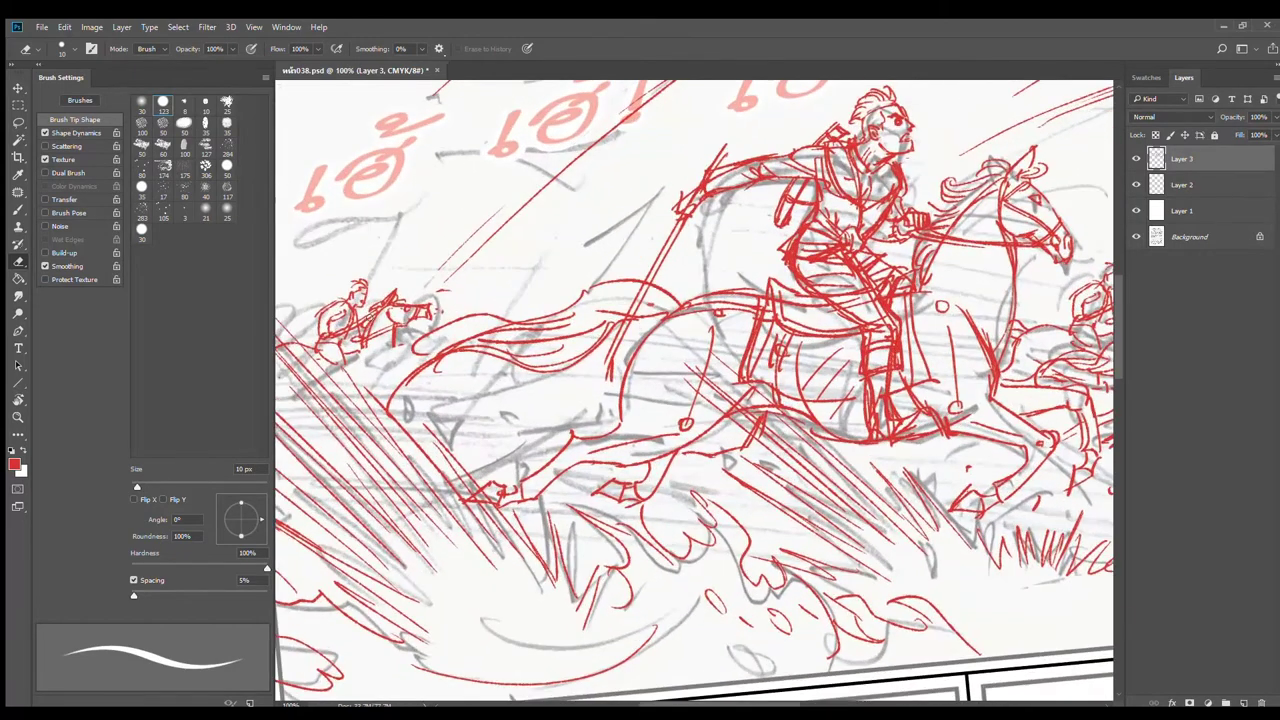
{"action": "mouse_move", "coordinate": [401, 323]}
{"action": "left_mouse_down"}
{"action": "mouse_move", "coordinate": [567, 348]}
{"action": "mouse_move", "coordinate": [546, 410]}
{"action": "left_mouse_up"}
{"action": "key", "text": "b"}
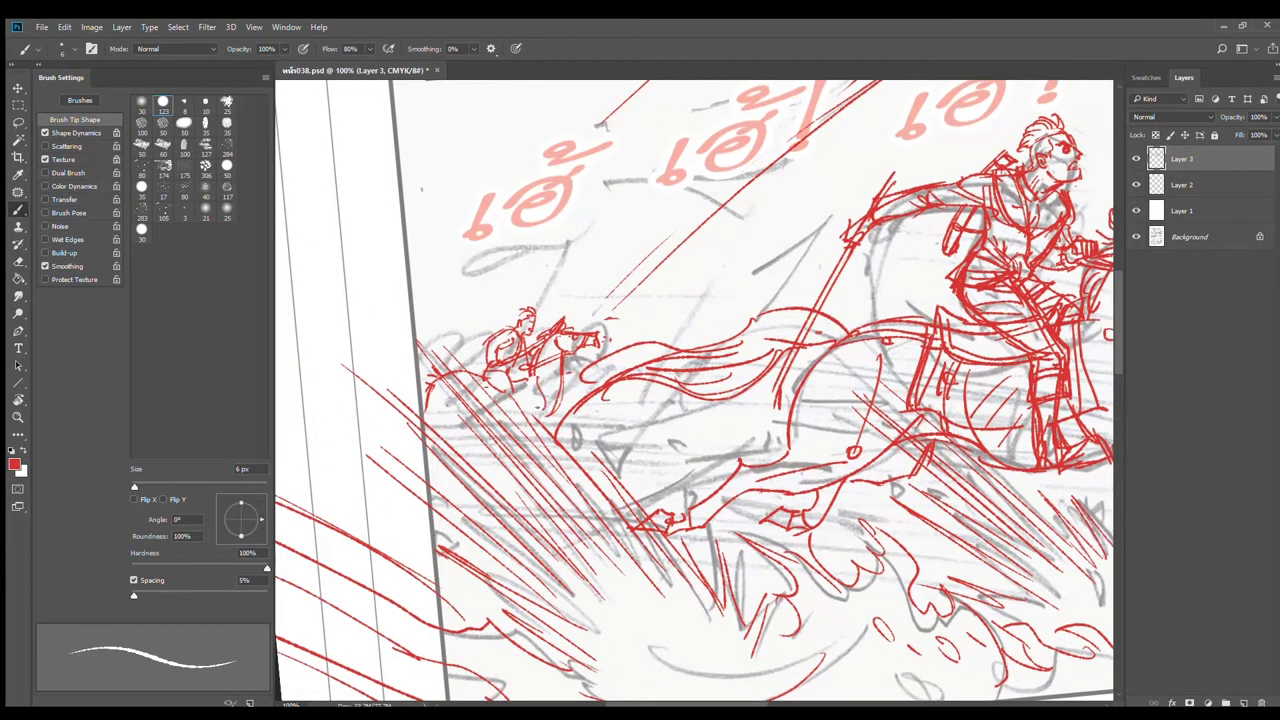
Step: Erase the copied horse's head and neck and redraw them lower, in front of the copied rider
{"action": "key", "text": "e"}
{"action": "mouse_move", "coordinate": [560, 343]}
{"action": "left_mouse_down"}
{"action": "mouse_move", "coordinate": [542, 357]}
{"action": "mouse_move", "coordinate": [585, 338]}
{"action": "mouse_move", "coordinate": [546, 361]}
{"action": "left_mouse_up"}
{"action": "key", "text": "b"}
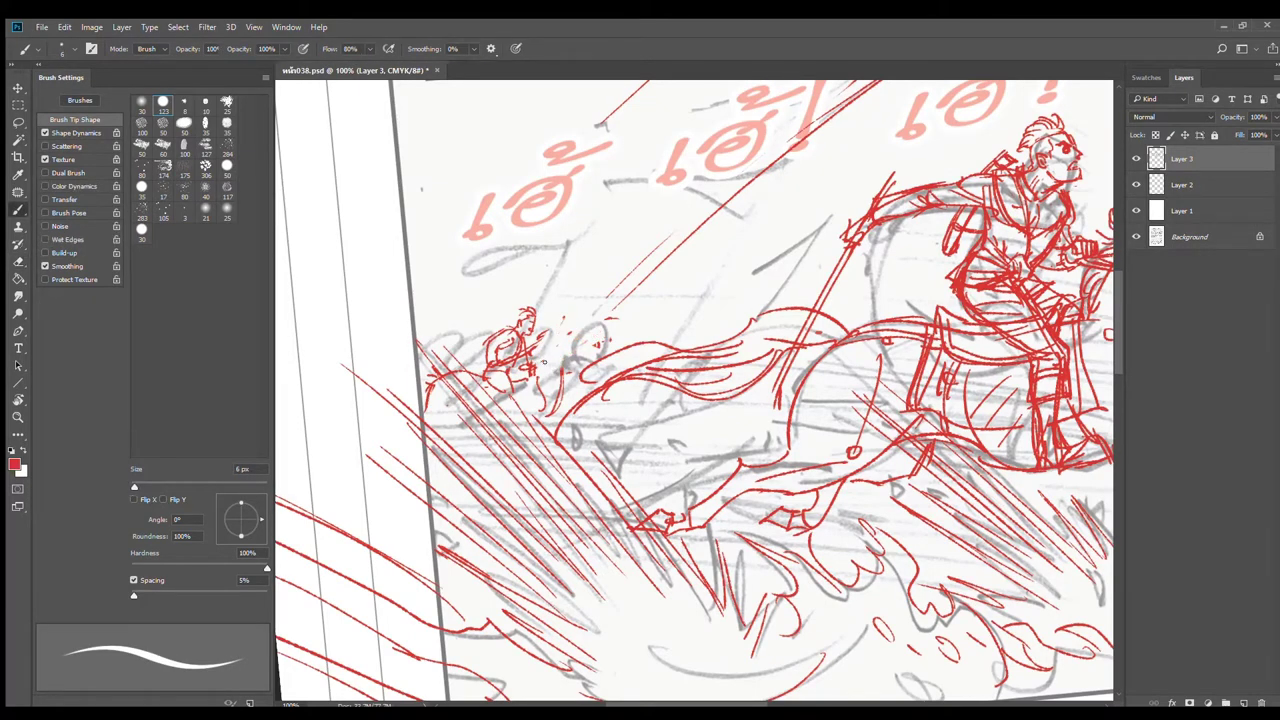
{"action": "mouse_move", "coordinate": [540, 374]}
{"action": "left_mouse_down"}
{"action": "mouse_move", "coordinate": [573, 354]}
{"action": "mouse_move", "coordinate": [560, 398]}
{"action": "left_mouse_up"}
{"action": "mouse_move", "coordinate": [575, 347]}
{"action": "left_mouse_down"}
{"action": "mouse_move", "coordinate": [601, 365]}
{"action": "mouse_move", "coordinate": [594, 373]}
{"action": "mouse_move", "coordinate": [533, 371]}
{"action": "left_mouse_up"}
{"action": "left_click_drag", "start_coordinate": [537, 321], "coordinate": [530, 338]}
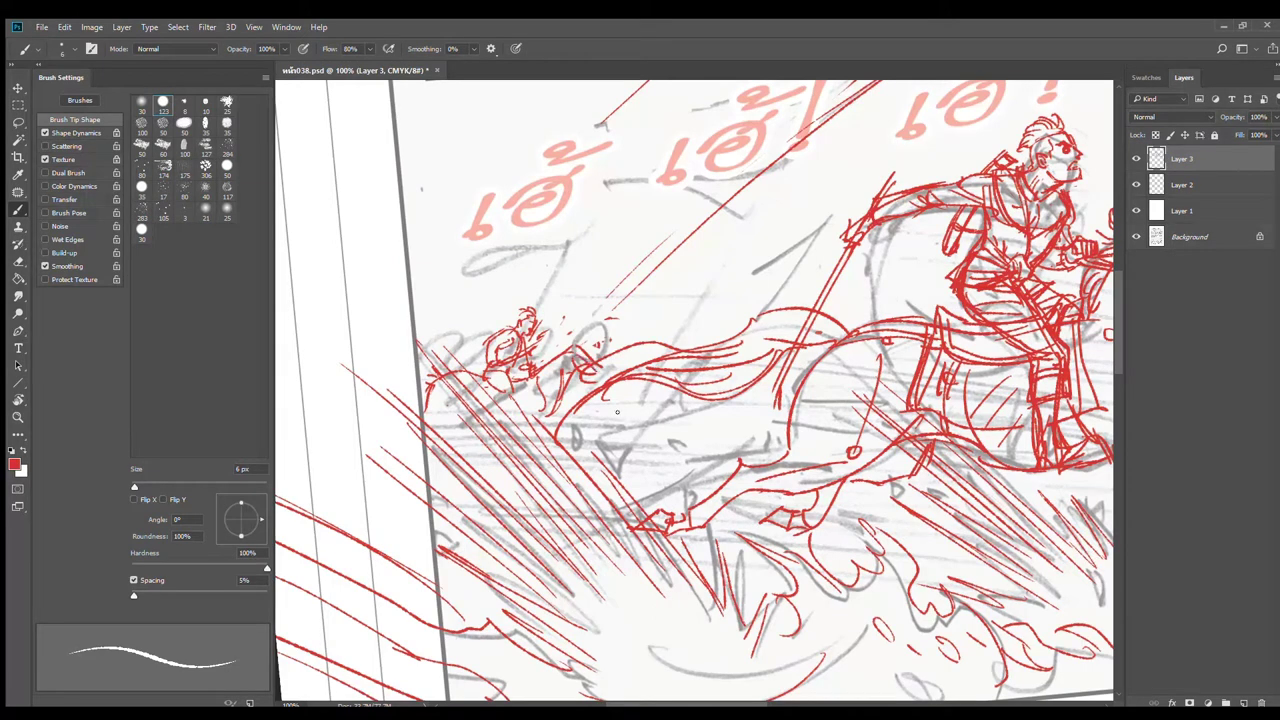
Step: Hatch the ground behind the first horse's hind legs with long horizontal red speed lines
{"action": "mouse_move", "coordinate": [584, 432]}
{"action": "left_mouse_down"}
{"action": "mouse_move", "coordinate": [624, 352]}
{"action": "mouse_move", "coordinate": [759, 396]}
{"action": "left_mouse_up"}
{"action": "mouse_move", "coordinate": [650, 382]}
{"action": "left_mouse_down"}
{"action": "mouse_move", "coordinate": [758, 386]}
{"action": "mouse_move", "coordinate": [780, 369]}
{"action": "left_mouse_up"}
{"action": "mouse_move", "coordinate": [610, 367]}
{"action": "left_mouse_down"}
{"action": "mouse_move", "coordinate": [828, 355]}
{"action": "mouse_move", "coordinate": [800, 347]}
{"action": "left_mouse_up"}
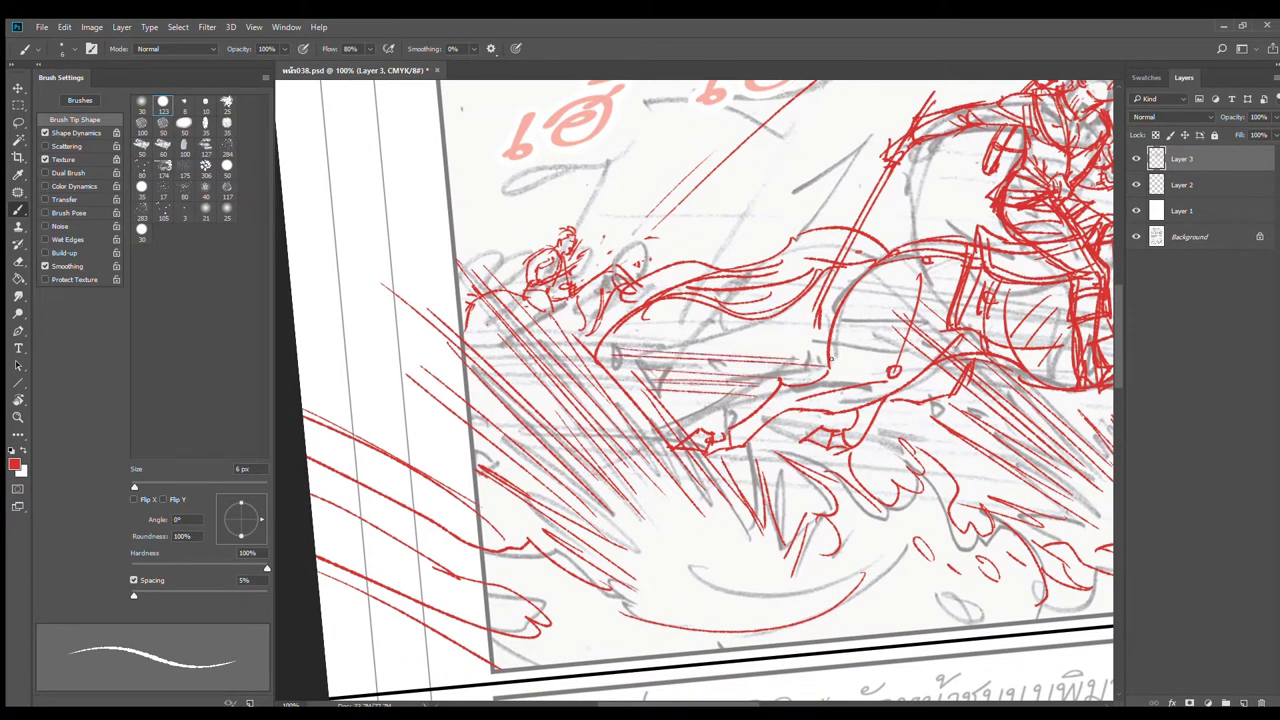
{"action": "left_click_drag", "start_coordinate": [674, 348], "coordinate": [778, 347]}
Step: Draw the ground line under the copied rider's horse out past the left panel border, with short curves beneath the first horse's tail
{"action": "left_click_drag", "start_coordinate": [575, 337], "coordinate": [598, 310]}
{"action": "left_click_drag", "start_coordinate": [494, 336], "coordinate": [432, 354]}
{"action": "left_click_drag", "start_coordinate": [566, 332], "coordinate": [516, 340]}
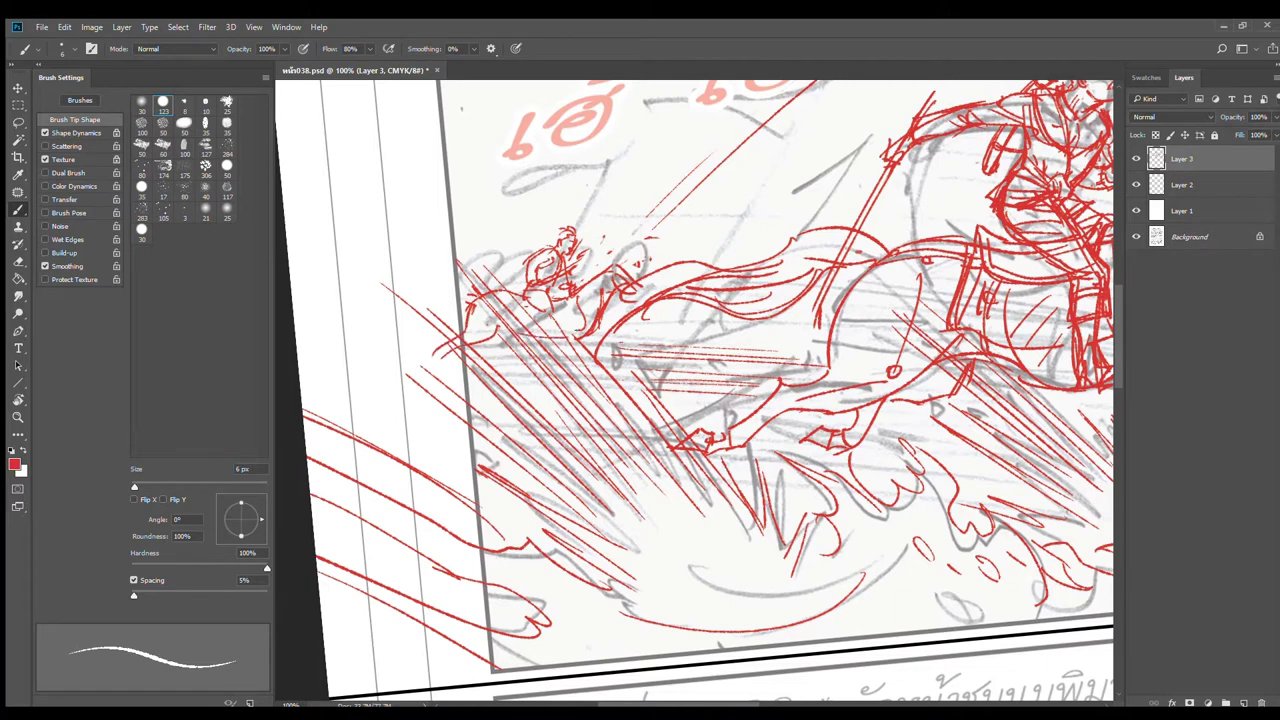
{"action": "mouse_move", "coordinate": [650, 316]}
{"action": "left_mouse_down"}
{"action": "mouse_move", "coordinate": [699, 302]}
{"action": "mouse_move", "coordinate": [668, 340]}
{"action": "left_mouse_up"}
{"action": "left_click_drag", "start_coordinate": [752, 332], "coordinate": [728, 350]}
{"action": "mouse_move", "coordinate": [770, 314]}
{"action": "left_mouse_down"}
{"action": "mouse_move", "coordinate": [744, 370]}
{"action": "mouse_move", "coordinate": [770, 346]}
{"action": "left_mouse_up"}
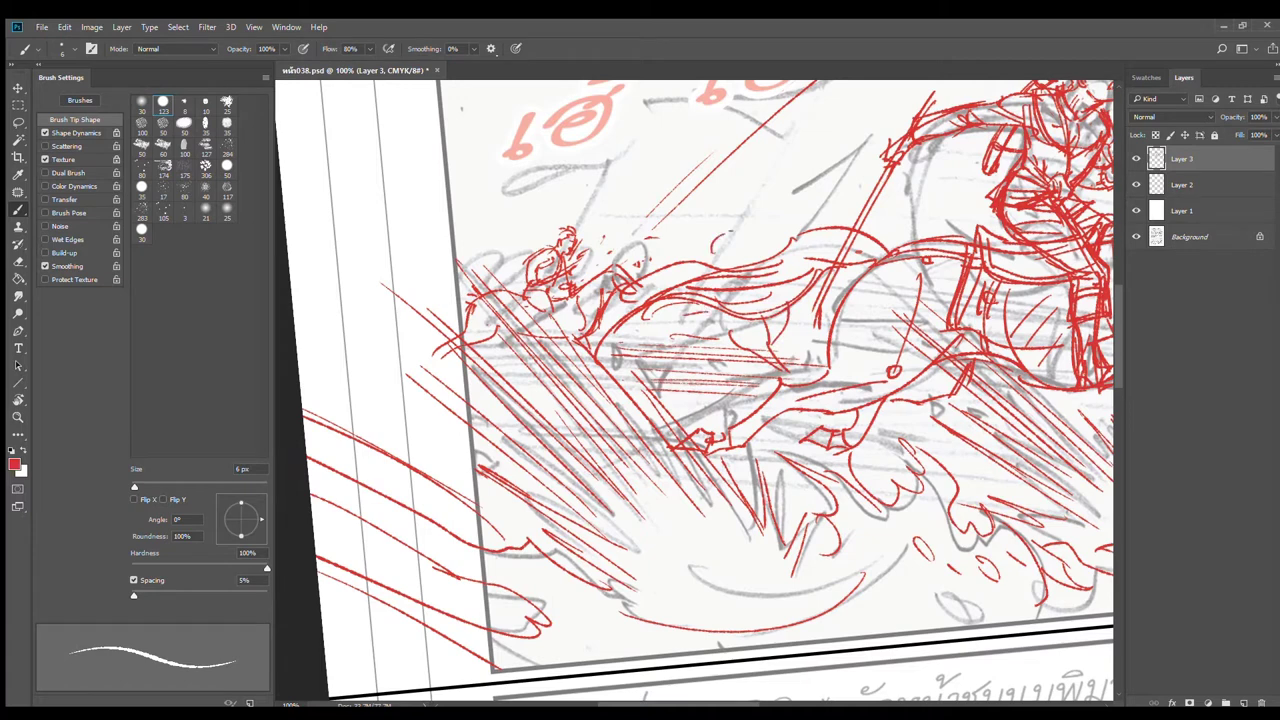
Step: Sketch small rounded heads of distant figures above the first horse's tail and beside the left panel border
{"action": "mouse_move", "coordinate": [724, 236]}
{"action": "left_mouse_down"}
{"action": "mouse_move", "coordinate": [654, 256]}
{"action": "mouse_move", "coordinate": [658, 266]}
{"action": "left_mouse_up"}
{"action": "mouse_move", "coordinate": [648, 252]}
{"action": "left_mouse_down"}
{"action": "mouse_move", "coordinate": [630, 276]}
{"action": "mouse_move", "coordinate": [610, 266]}
{"action": "left_mouse_up"}
{"action": "left_click_drag", "start_coordinate": [696, 246], "coordinate": [672, 260]}
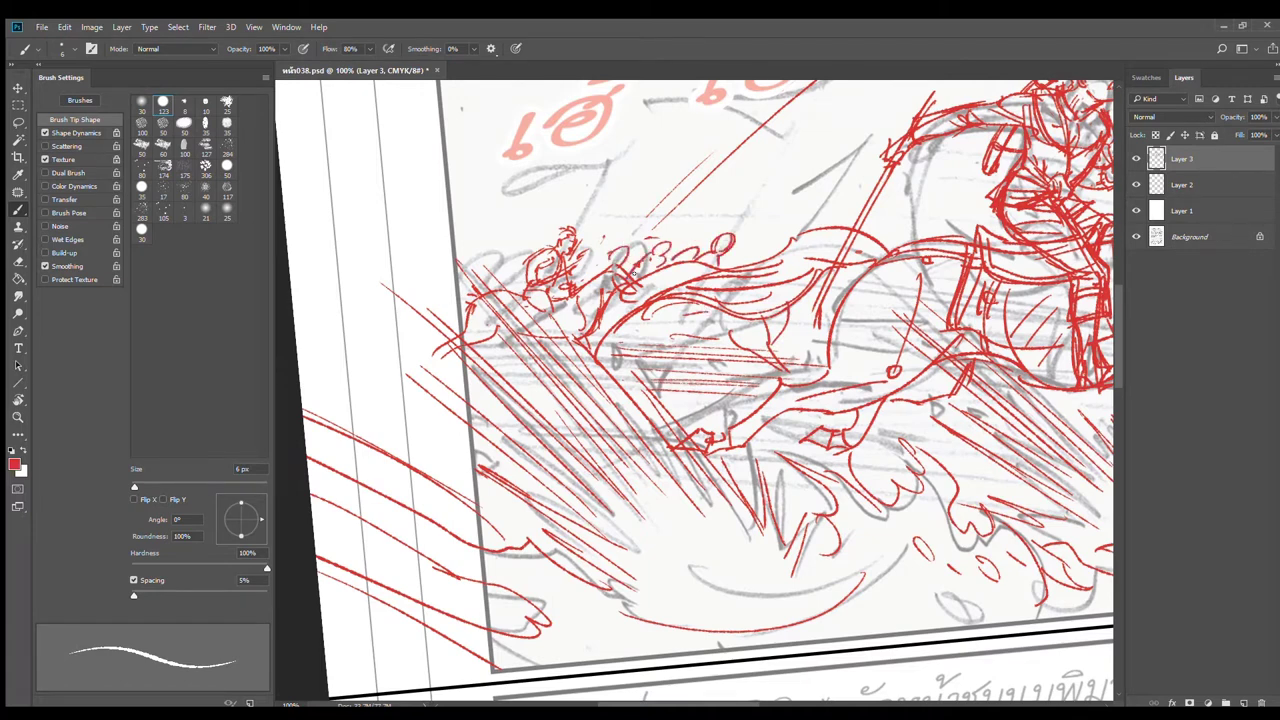
{"action": "left_click_drag", "start_coordinate": [497, 265], "coordinate": [436, 280]}
{"action": "left_click_drag", "start_coordinate": [732, 222], "coordinate": [696, 261]}
{"action": "left_click_drag", "start_coordinate": [738, 243], "coordinate": [730, 266]}
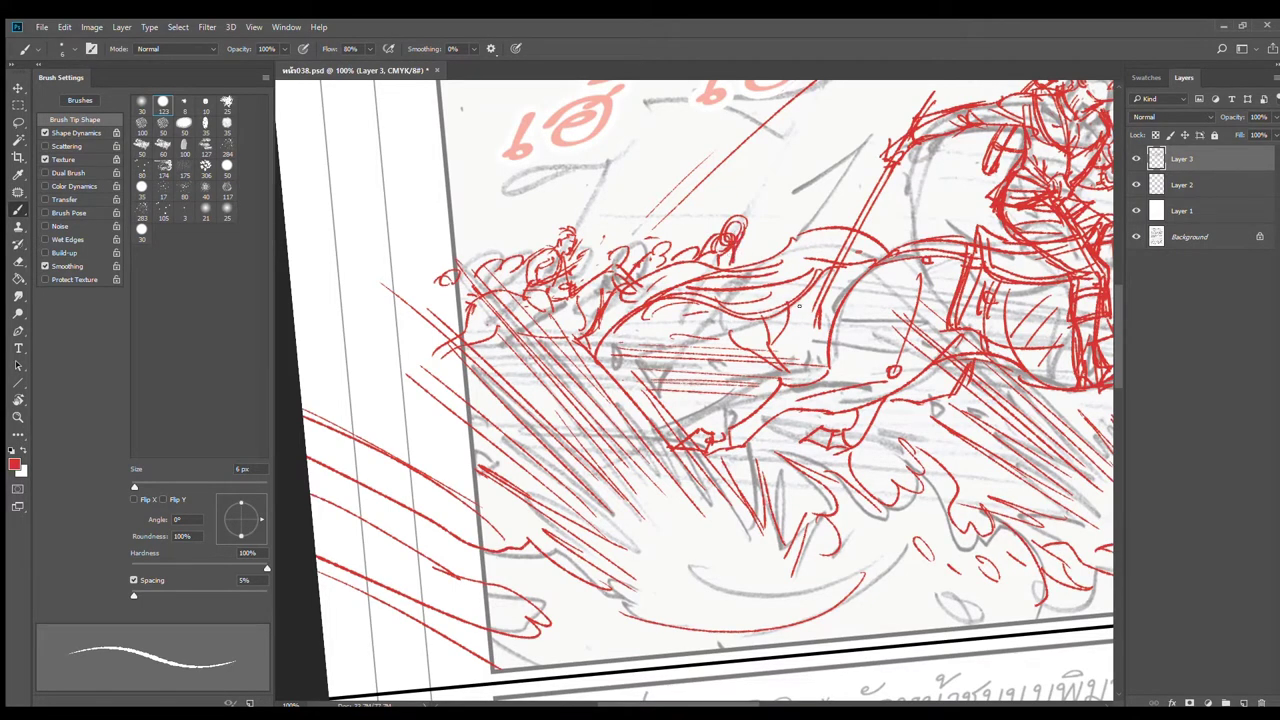
Step: Add strands and short strokes along the underside of the first horse's tail, and erase the oval head above the tail
{"action": "mouse_move", "coordinate": [798, 303]}
{"action": "left_mouse_down"}
{"action": "mouse_move", "coordinate": [783, 325]}
{"action": "mouse_move", "coordinate": [814, 316]}
{"action": "left_mouse_up"}
{"action": "left_click_drag", "start_coordinate": [821, 313], "coordinate": [833, 307]}
{"action": "left_click_drag", "start_coordinate": [671, 337], "coordinate": [717, 345]}
{"action": "mouse_move", "coordinate": [620, 346]}
{"action": "left_mouse_down"}
{"action": "mouse_move", "coordinate": [660, 334]}
{"action": "mouse_move", "coordinate": [644, 322]}
{"action": "left_mouse_up"}
{"action": "left_click_drag", "start_coordinate": [606, 368], "coordinate": [658, 340]}
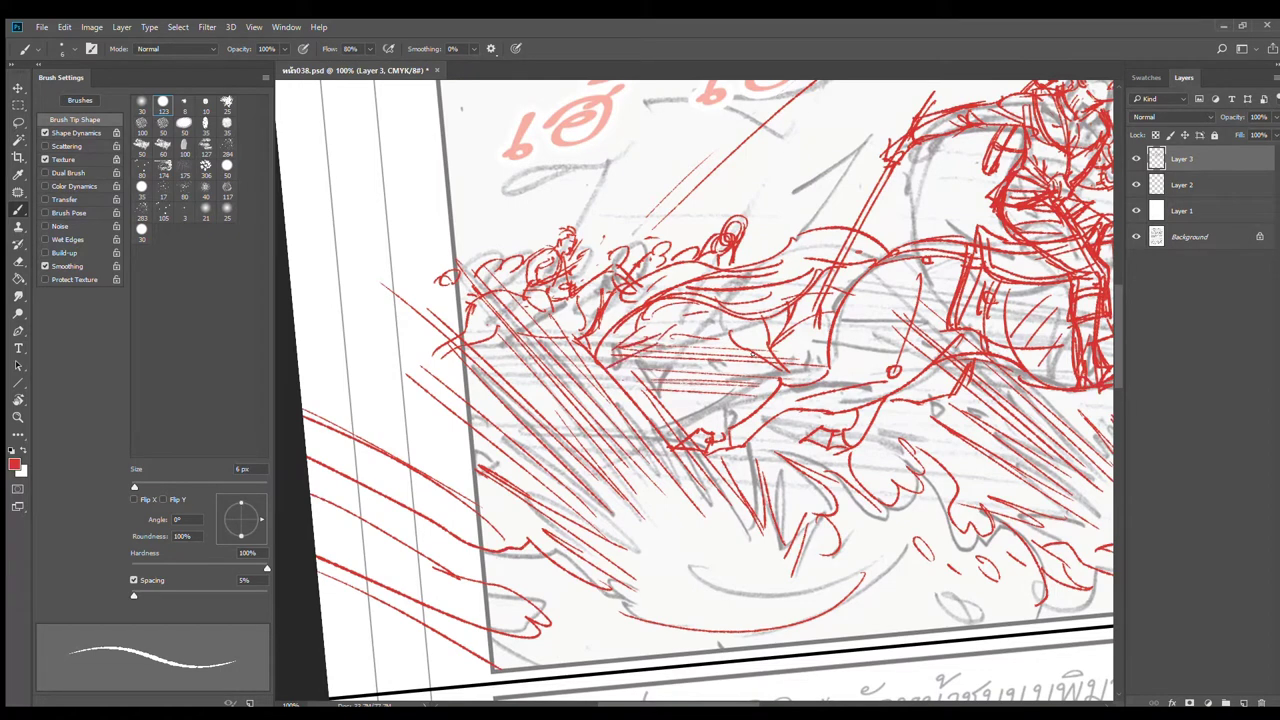
{"action": "key", "text": "e"}
{"action": "mouse_move", "coordinate": [730, 228]}
{"action": "left_mouse_down"}
{"action": "mouse_move", "coordinate": [712, 248]}
{"action": "mouse_move", "coordinate": [736, 240]}
{"action": "mouse_move", "coordinate": [730, 249]}
{"action": "left_mouse_up"}
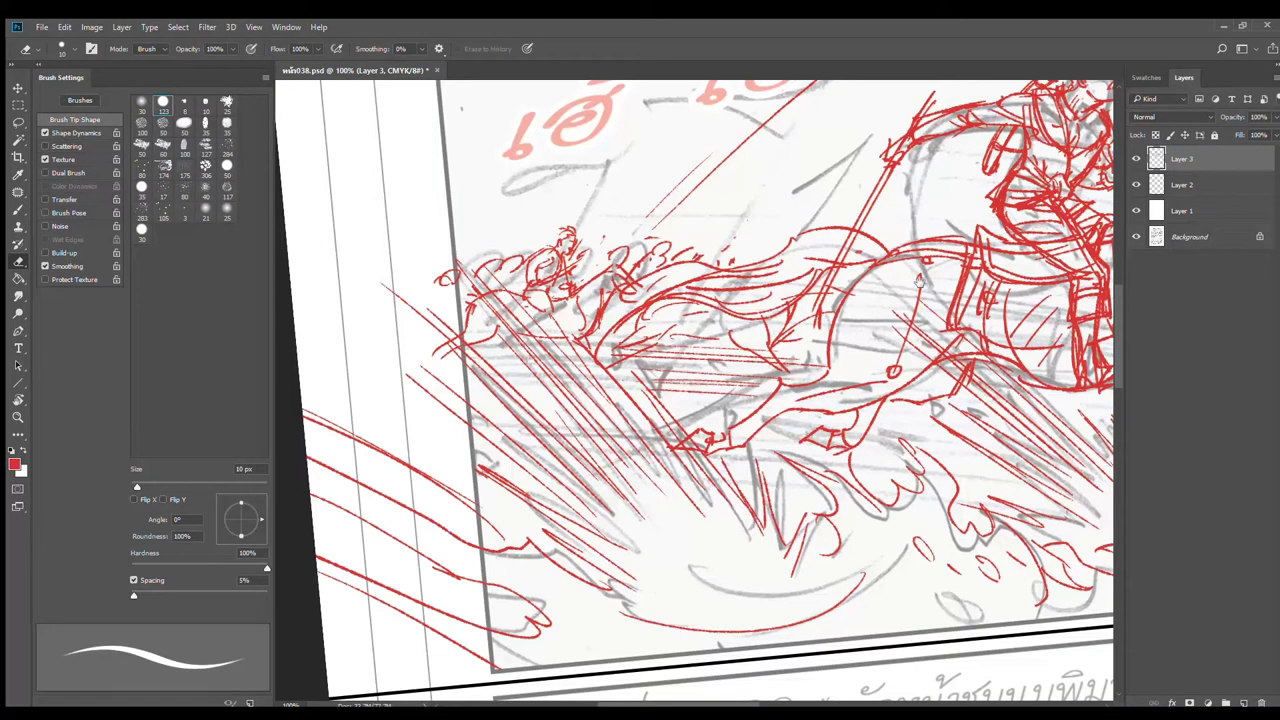
Step: Lasso the small background rider in front of the first horse and place a copy across the left panel border
{"action": "key", "text": "ctrl+minus"}
{"action": "key", "text": "ctrl+minus"}
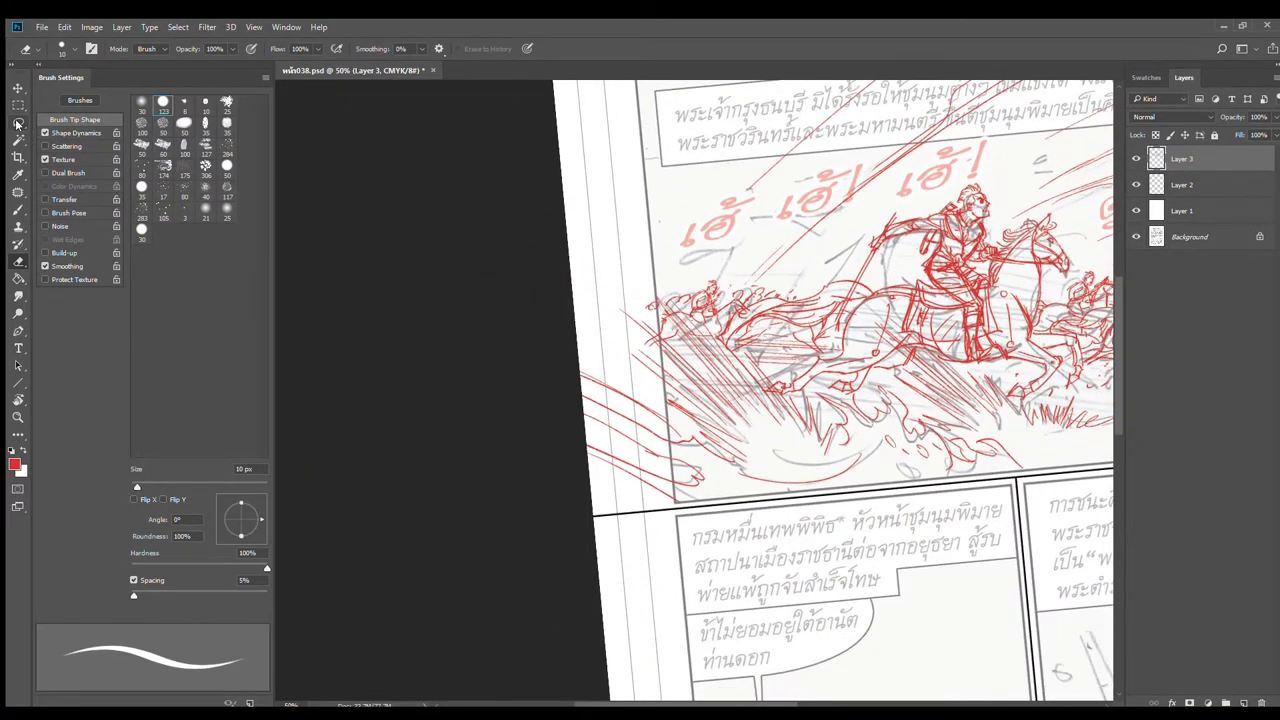
{"action": "left_click", "coordinate": [18, 122]}
{"action": "scroll", "coordinate": [1005, 324], "scroll_direction": "right", "scroll_amount": 2}
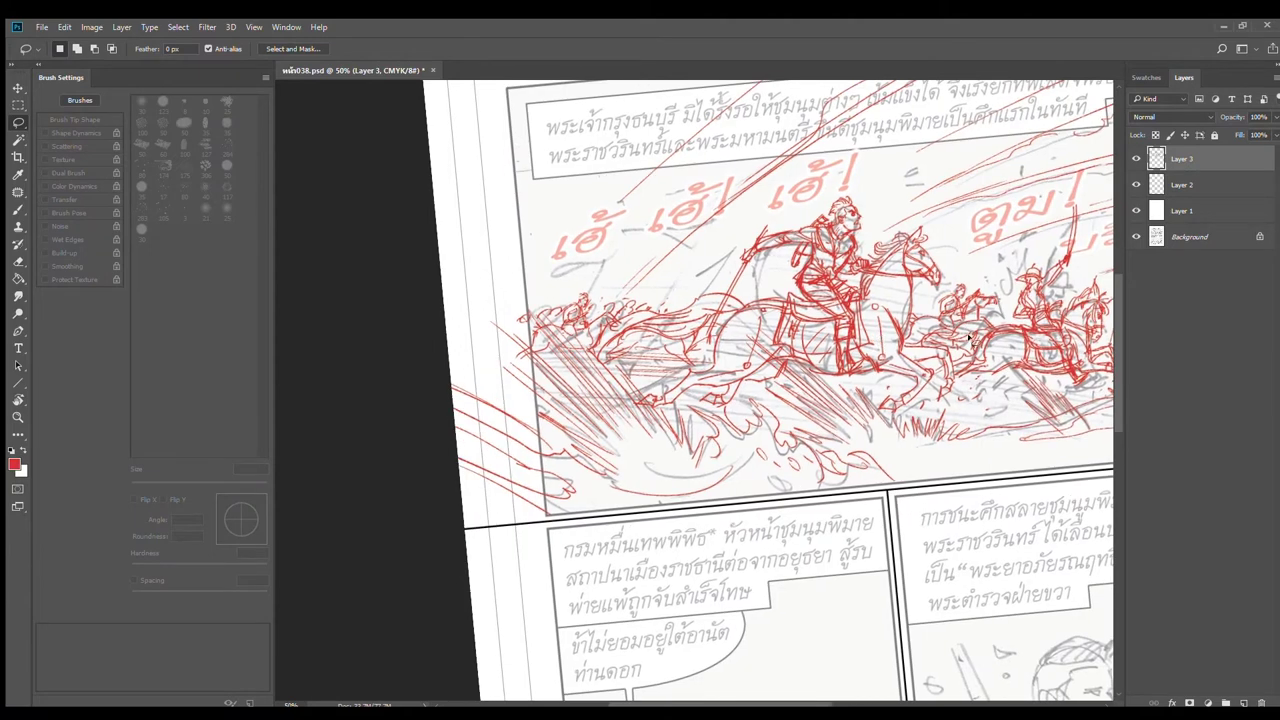
{"action": "mouse_move", "coordinate": [968, 282]}
{"action": "left_mouse_down"}
{"action": "mouse_move", "coordinate": [914, 316]}
{"action": "mouse_move", "coordinate": [906, 350]}
{"action": "mouse_move", "coordinate": [955, 356]}
{"action": "mouse_move", "coordinate": [975, 345]}
{"action": "mouse_move", "coordinate": [500, 368]}
{"action": "mouse_move", "coordinate": [510, 340]}
{"action": "left_mouse_up"}
{"action": "key", "text": "ctrl+d"}
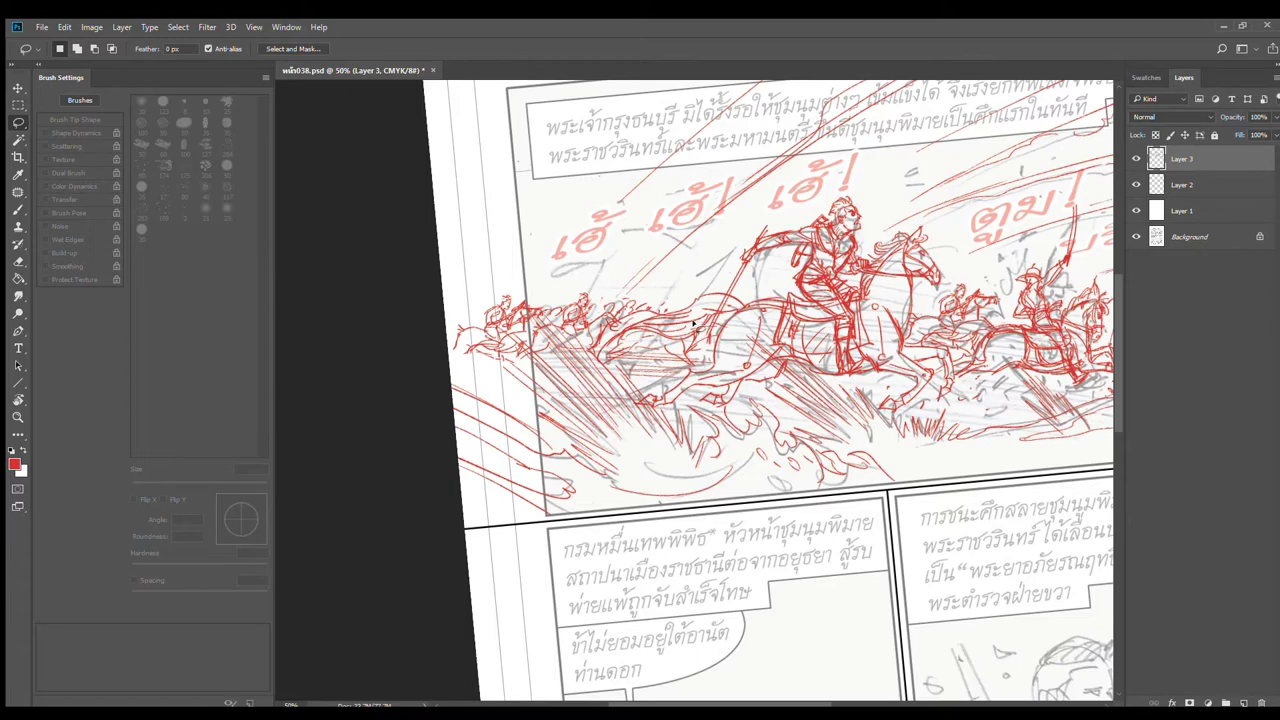
Step: Place another copy of the small rider above the first horse's tail and scale it to about 118%
{"action": "mouse_move", "coordinate": [535, 334]}
{"action": "left_mouse_down"}
{"action": "mouse_move", "coordinate": [490, 291]}
{"action": "mouse_move", "coordinate": [484, 333]}
{"action": "mouse_move", "coordinate": [515, 340]}
{"action": "mouse_move", "coordinate": [698, 300]}
{"action": "mouse_move", "coordinate": [663, 298]}
{"action": "mouse_move", "coordinate": [722, 334]}
{"action": "left_mouse_up"}
{"action": "key", "text": "ctrl+t"}
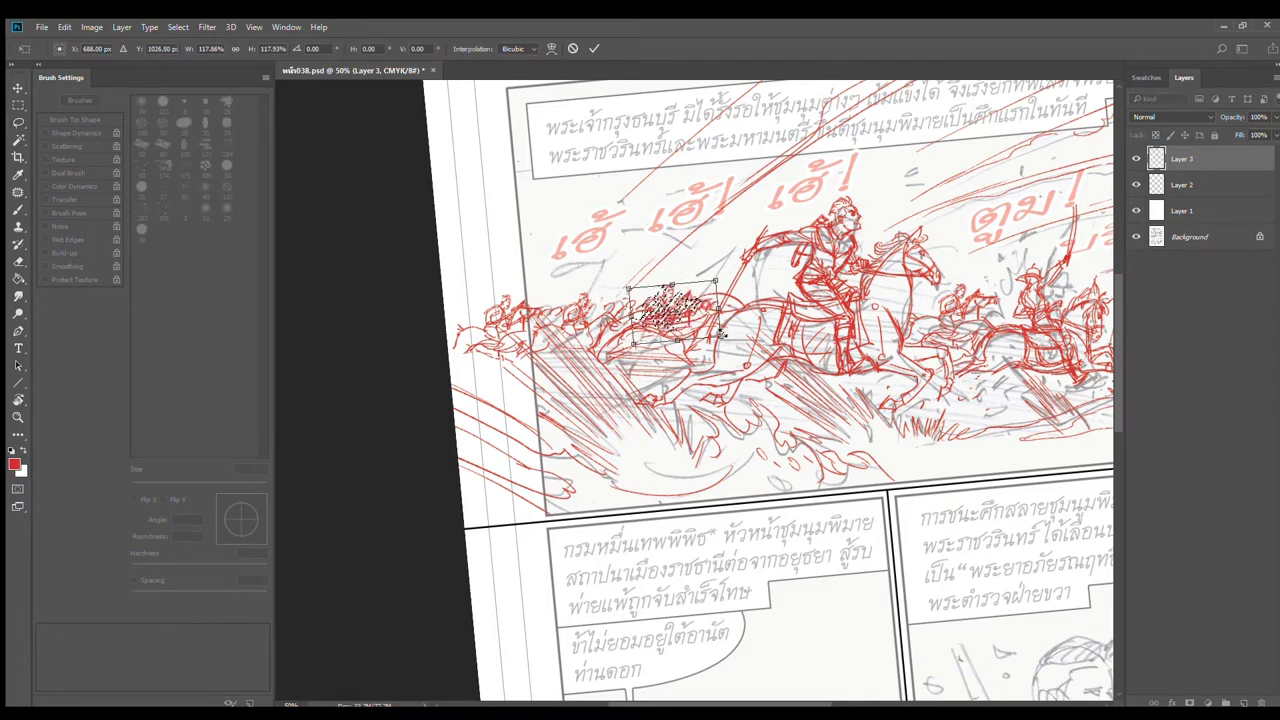
{"action": "key", "text": "Return"}
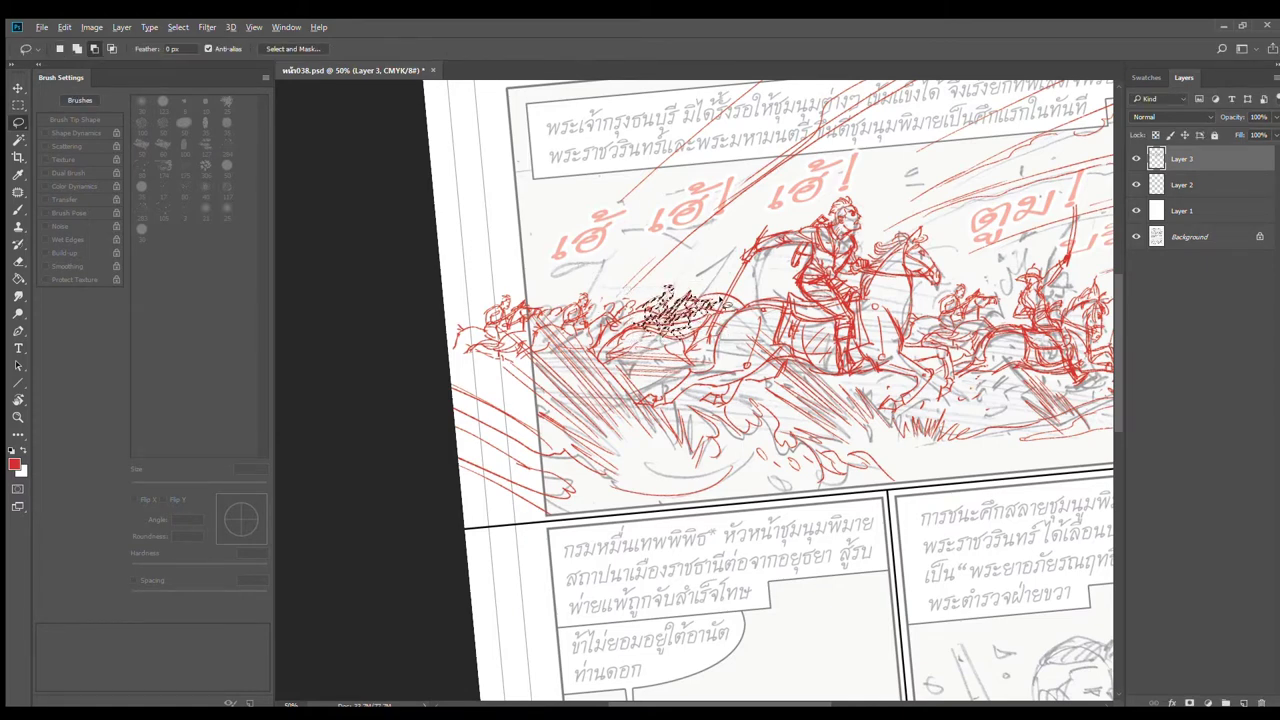
{"action": "left_click", "coordinate": [746, 320]}
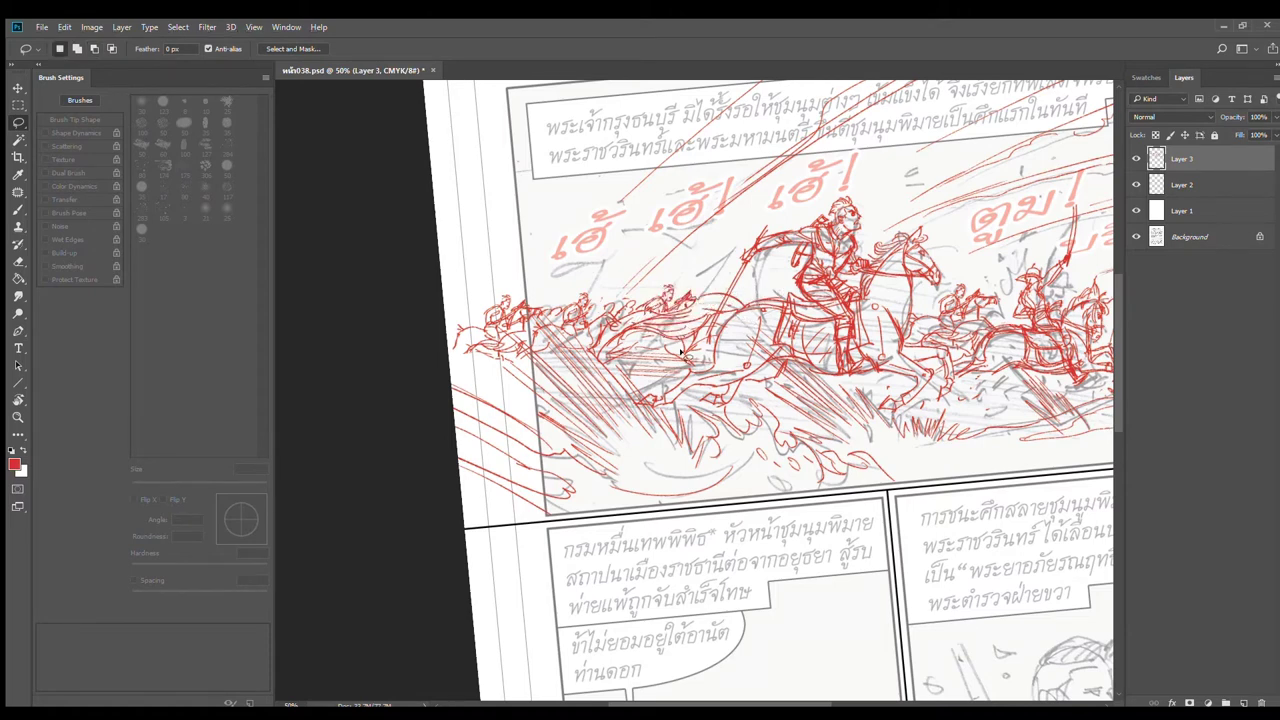
Step: Erase overlapping lines where the copied rider meets the tail, and draw connecting and pole lines around the background riders
{"action": "key", "text": "e"}
{"action": "left_click_drag", "start_coordinate": [676, 342], "coordinate": [681, 344]}
{"action": "key", "text": "b"}
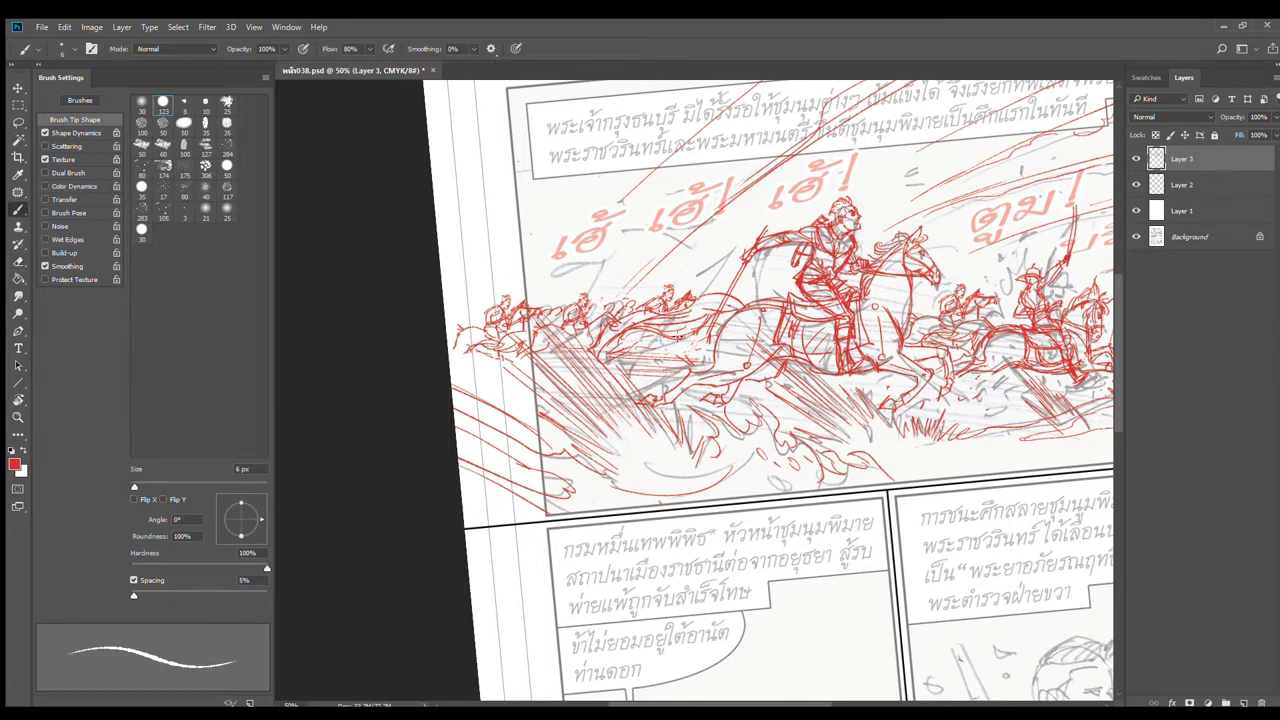
{"action": "mouse_move", "coordinate": [661, 343]}
{"action": "left_mouse_down"}
{"action": "mouse_move", "coordinate": [682, 360]}
{"action": "mouse_move", "coordinate": [684, 342]}
{"action": "mouse_move", "coordinate": [598, 314]}
{"action": "mouse_move", "coordinate": [604, 302]}
{"action": "left_mouse_up"}
{"action": "mouse_move", "coordinate": [723, 270]}
{"action": "left_mouse_down"}
{"action": "mouse_move", "coordinate": [657, 282]}
{"action": "mouse_move", "coordinate": [636, 309]}
{"action": "left_mouse_up"}
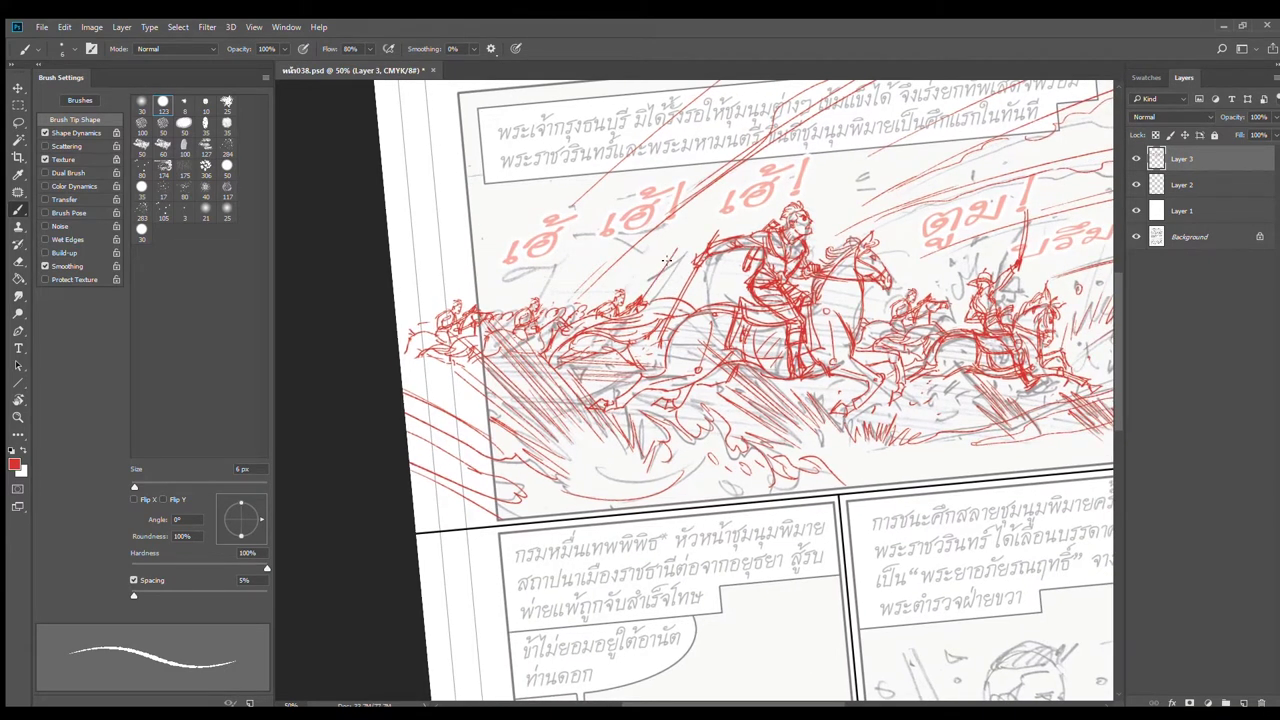
{"action": "left_click_drag", "start_coordinate": [673, 258], "coordinate": [635, 266]}
{"action": "mouse_move", "coordinate": [553, 306]}
{"action": "left_mouse_down"}
{"action": "mouse_move", "coordinate": [574, 273]}
{"action": "mouse_move", "coordinate": [542, 279]}
{"action": "left_mouse_up"}
Step: Reset the canvas rotation to 0° and frame the kneeling man in the page's lower-left panel
{"action": "left_click", "coordinate": [632, 331], "text": "alt"}
{"action": "left_click_drag", "start_coordinate": [760, 353], "coordinate": [671, 331]}
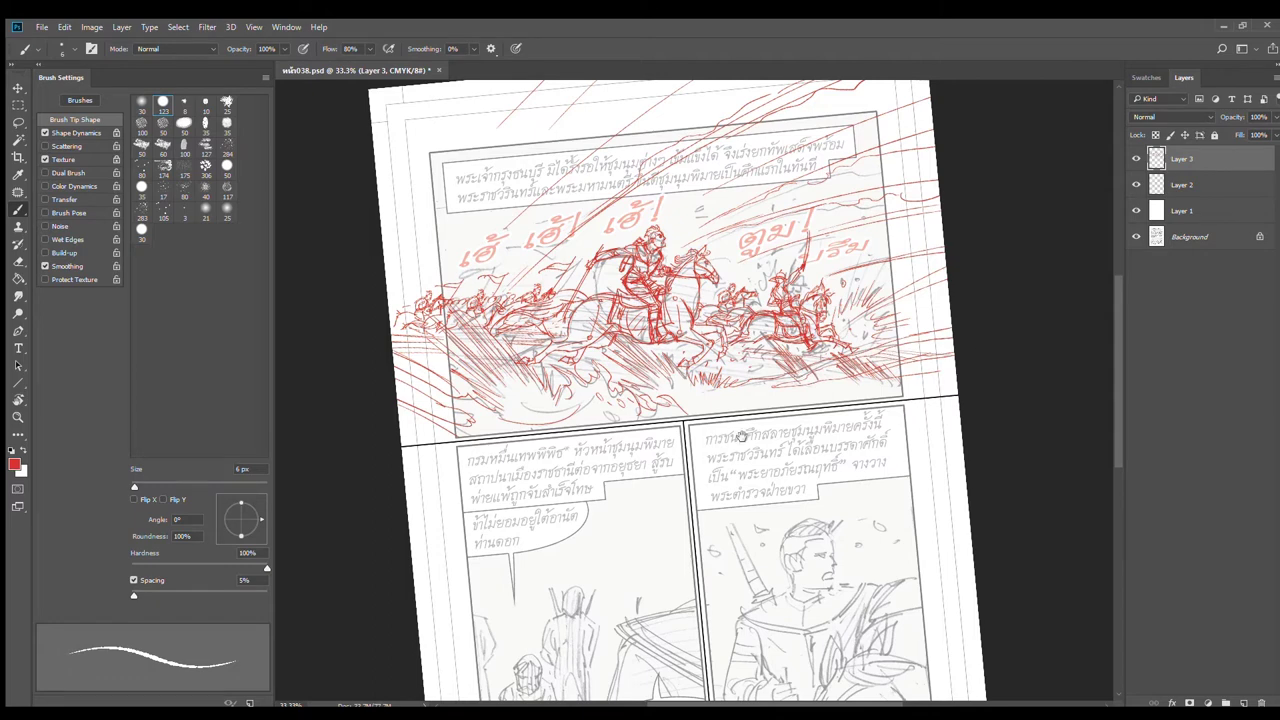
{"action": "left_click_drag", "start_coordinate": [740, 446], "coordinate": [768, 410]}
{"action": "left_click_drag", "start_coordinate": [717, 475], "coordinate": [768, 364]}
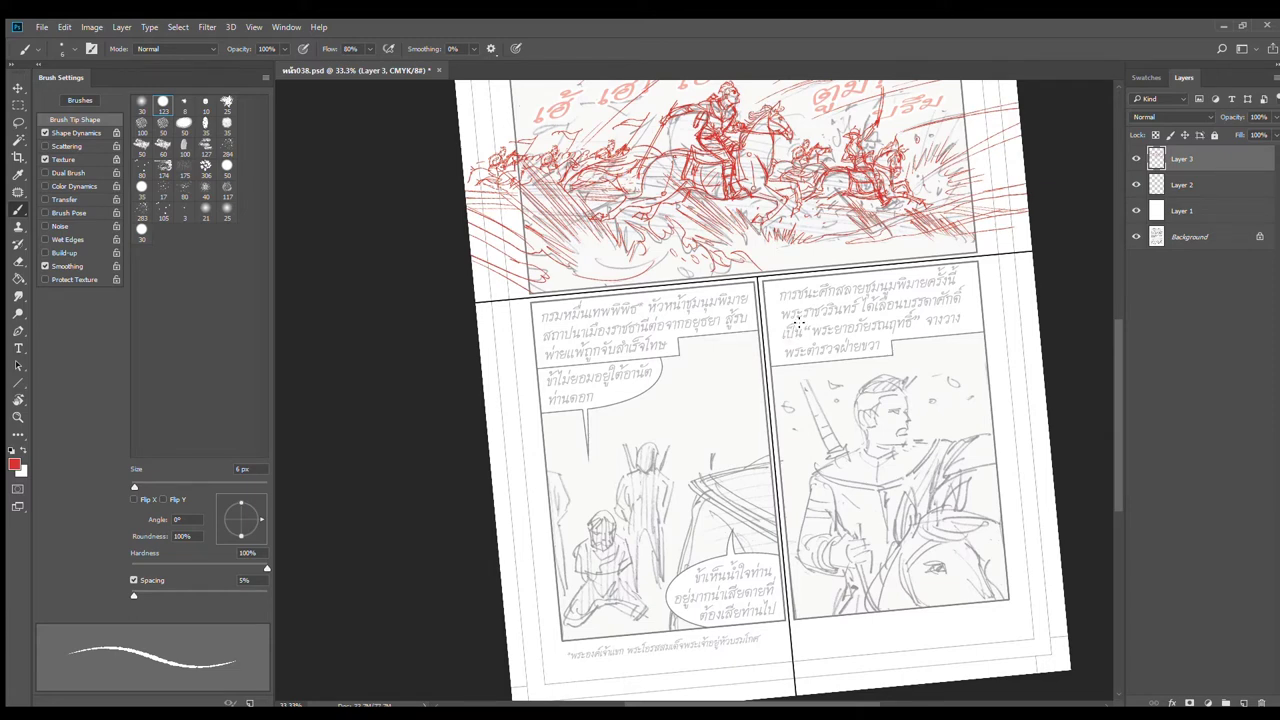
{"action": "key", "text": "r"}
{"action": "left_click_drag", "start_coordinate": [848, 245], "coordinate": [803, 343]}
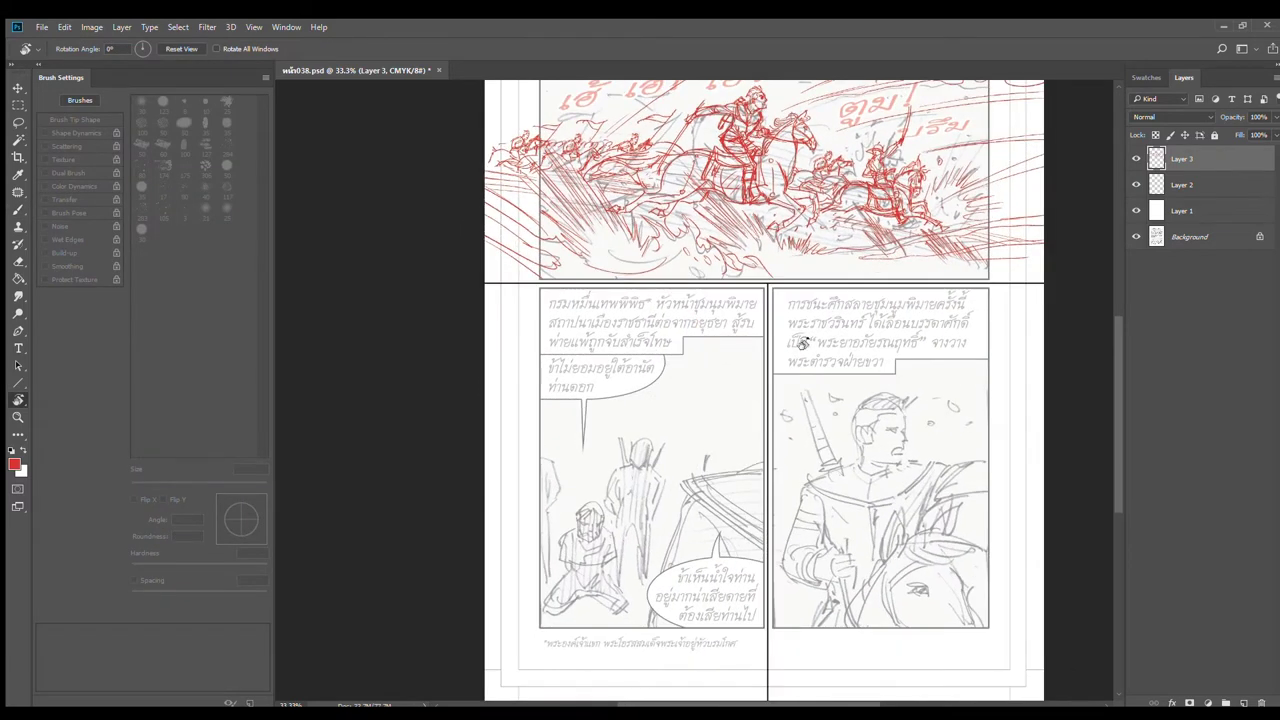
{"action": "scroll", "coordinate": [697, 486], "scroll_direction": "up", "scroll_amount": 1}
{"action": "left_click_drag", "start_coordinate": [697, 486], "coordinate": [701, 411]}
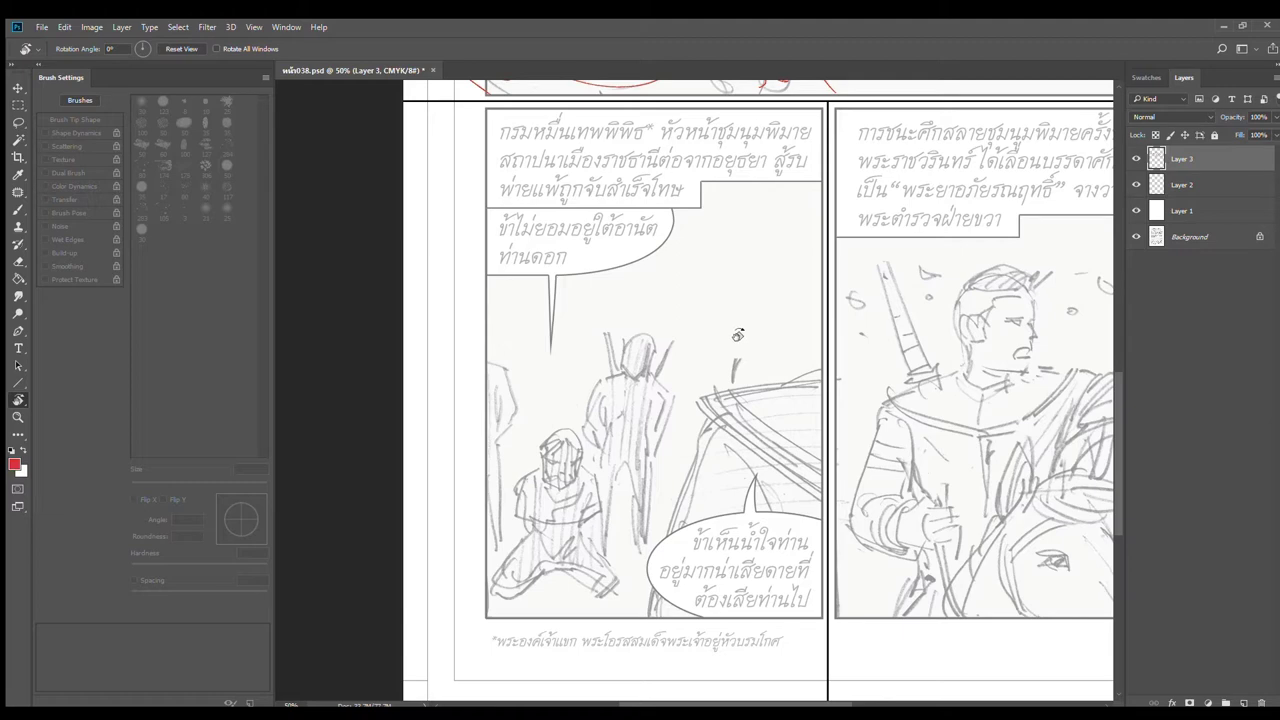
{"action": "key", "text": "b"}
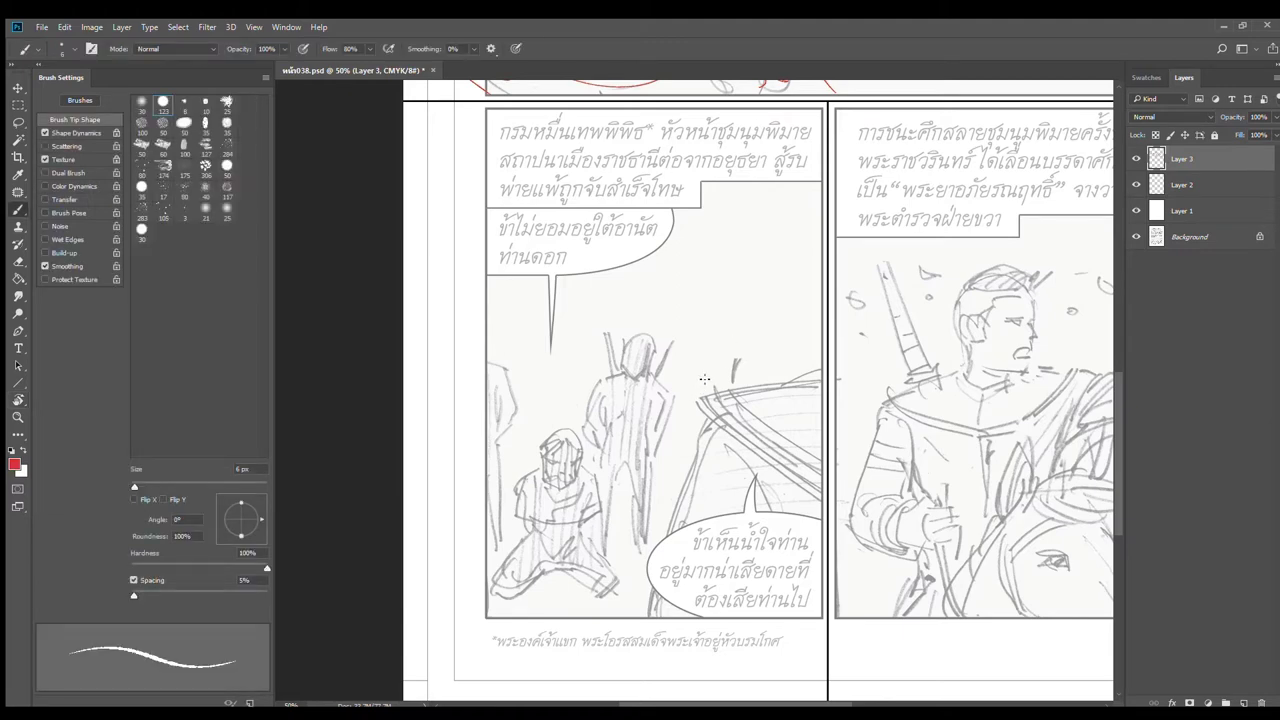
{"action": "left_click_drag", "start_coordinate": [645, 404], "coordinate": [665, 361]}
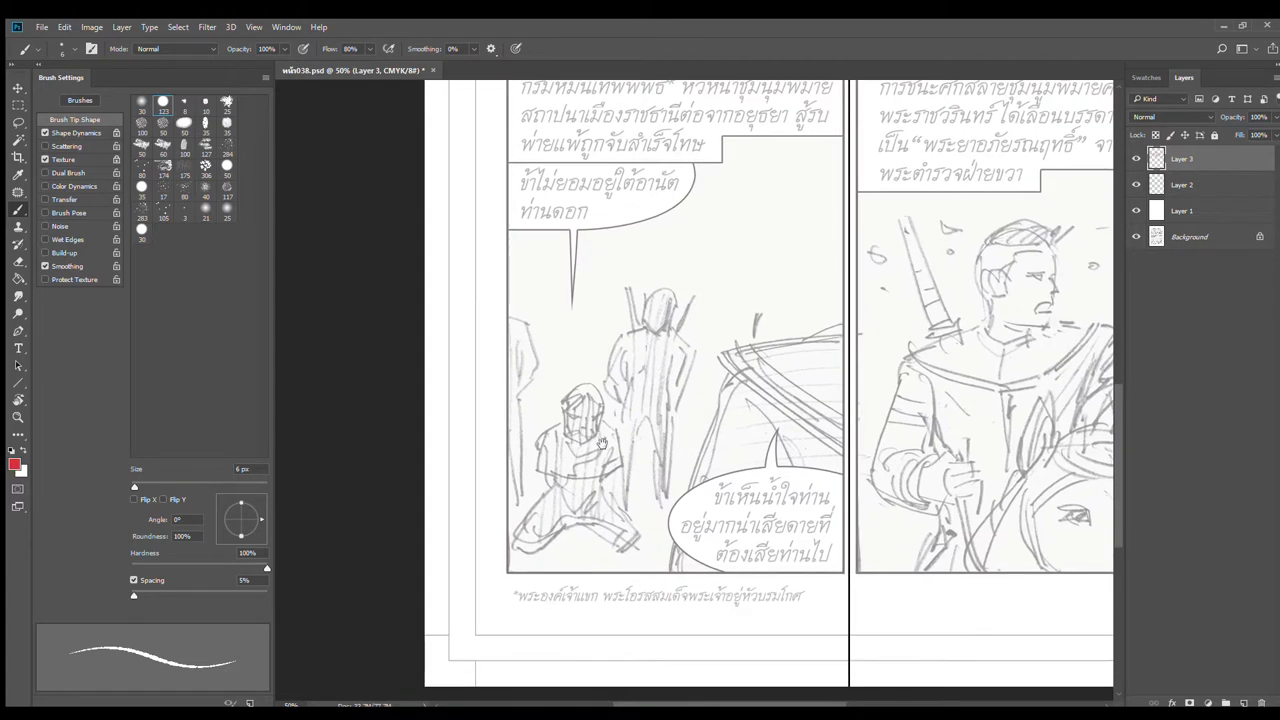
{"action": "scroll", "coordinate": [612, 450], "scroll_direction": "up", "scroll_amount": 1}
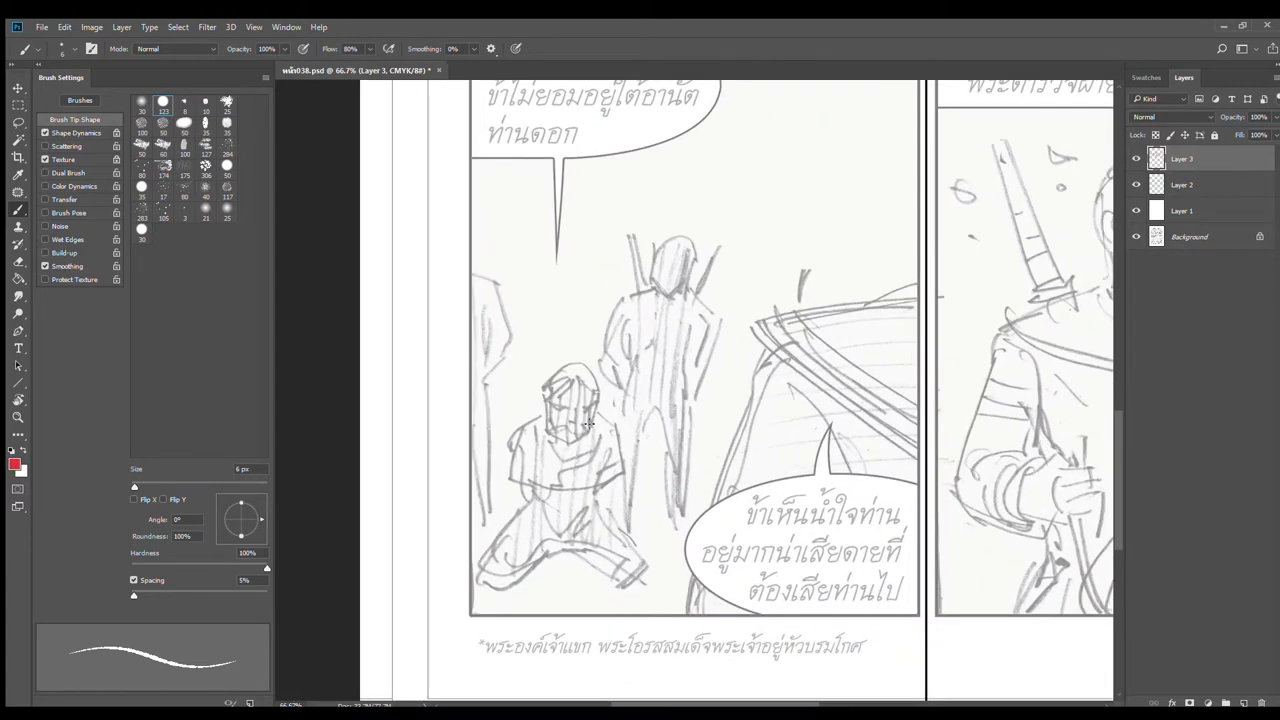
Step: Outline the kneeling man's head in red with his ears, center-parted hair and hairline
{"action": "mouse_move", "coordinate": [595, 396]}
{"action": "left_mouse_down"}
{"action": "mouse_move", "coordinate": [590, 414]}
{"action": "mouse_move", "coordinate": [548, 400]}
{"action": "mouse_move", "coordinate": [550, 428]}
{"action": "mouse_move", "coordinate": [562, 442]}
{"action": "mouse_move", "coordinate": [574, 432]}
{"action": "mouse_move", "coordinate": [559, 443]}
{"action": "left_mouse_up"}
{"action": "left_click_drag", "start_coordinate": [550, 396], "coordinate": [556, 418]}
{"action": "mouse_move", "coordinate": [597, 380]}
{"action": "left_mouse_down"}
{"action": "mouse_move", "coordinate": [599, 408]}
{"action": "mouse_move", "coordinate": [562, 368]}
{"action": "mouse_move", "coordinate": [576, 379]}
{"action": "mouse_move", "coordinate": [571, 355]}
{"action": "mouse_move", "coordinate": [592, 361]}
{"action": "mouse_move", "coordinate": [598, 382]}
{"action": "left_mouse_up"}
{"action": "left_click_drag", "start_coordinate": [562, 372], "coordinate": [566, 358]}
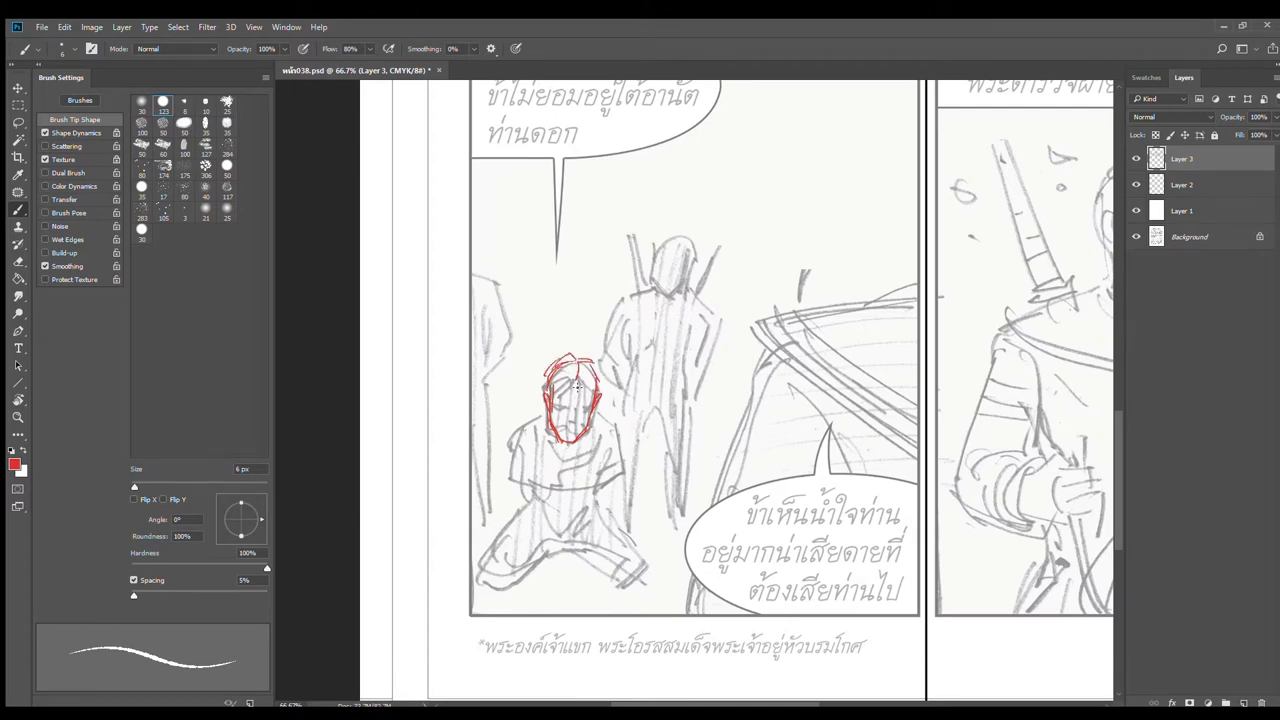
{"action": "left_click_drag", "start_coordinate": [572, 380], "coordinate": [549, 392]}
{"action": "mouse_move", "coordinate": [549, 373]}
{"action": "left_mouse_down"}
{"action": "mouse_move", "coordinate": [575, 356]}
{"action": "mouse_move", "coordinate": [602, 378]}
{"action": "mouse_move", "coordinate": [549, 387]}
{"action": "left_mouse_up"}
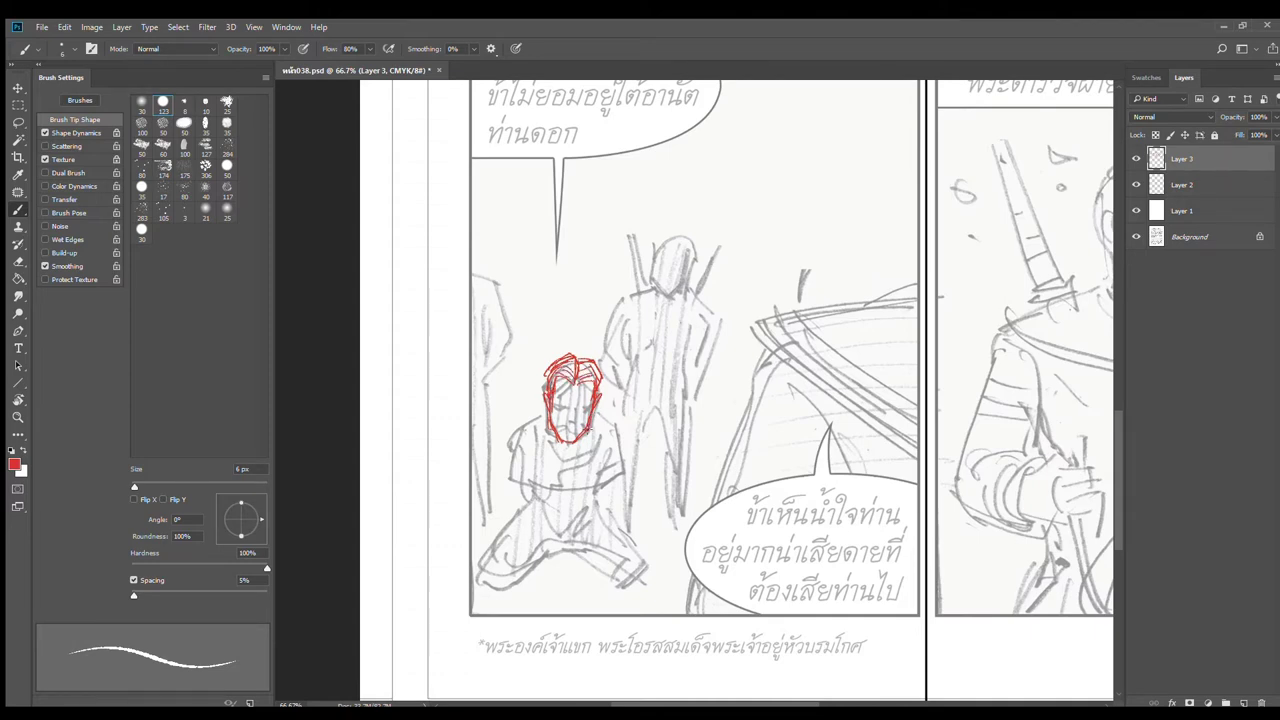
Step: Draw the kneeling man's frowning eyes, nose, mouth and bearded chin, and add strands to his hair
{"action": "scroll", "coordinate": [588, 428], "scroll_direction": "up", "scroll_amount": 1}
{"action": "mouse_move", "coordinate": [548, 384]}
{"action": "left_mouse_down"}
{"action": "mouse_move", "coordinate": [536, 392]}
{"action": "mouse_move", "coordinate": [594, 386]}
{"action": "mouse_move", "coordinate": [570, 388]}
{"action": "mouse_move", "coordinate": [562, 422]}
{"action": "mouse_move", "coordinate": [554, 391]}
{"action": "left_mouse_up"}
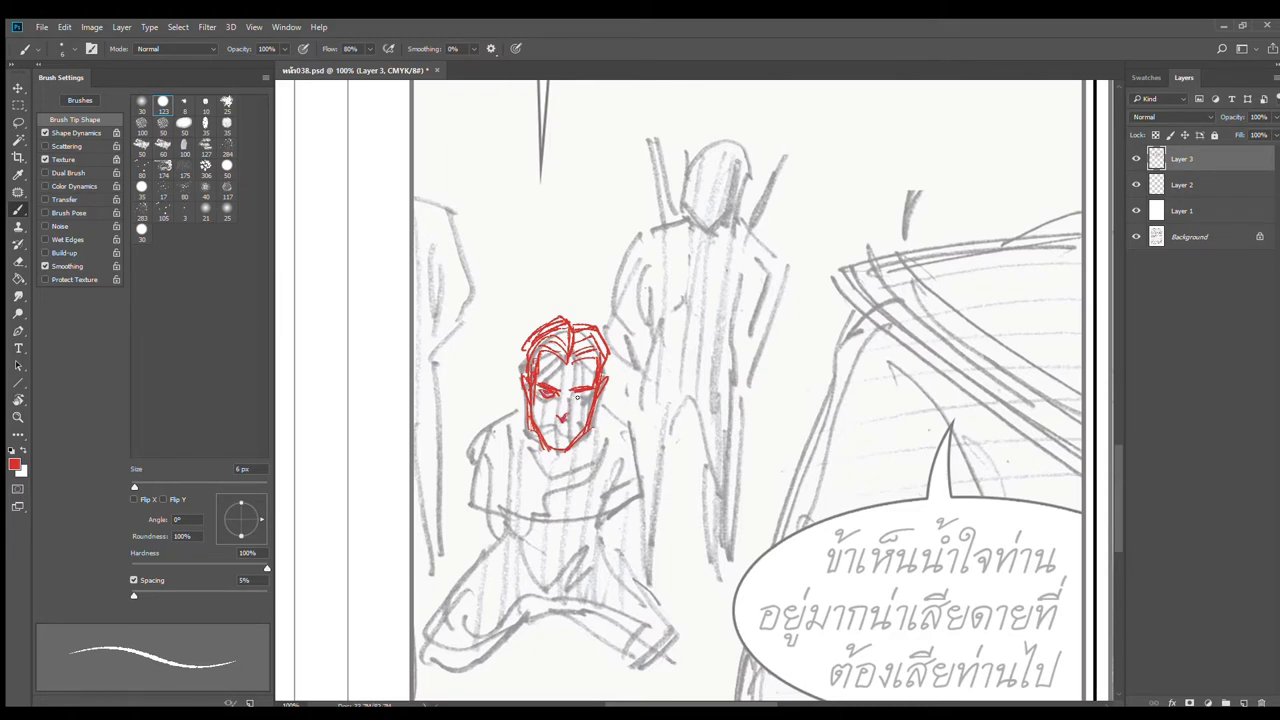
{"action": "left_click_drag", "start_coordinate": [568, 393], "coordinate": [588, 399]}
{"action": "mouse_move", "coordinate": [547, 429]}
{"action": "left_mouse_down"}
{"action": "mouse_move", "coordinate": [567, 433]}
{"action": "mouse_move", "coordinate": [537, 442]}
{"action": "mouse_move", "coordinate": [546, 450]}
{"action": "mouse_move", "coordinate": [576, 433]}
{"action": "left_mouse_up"}
{"action": "key", "text": "e"}
{"action": "key", "text": "b"}
{"action": "left_click_drag", "start_coordinate": [546, 428], "coordinate": [534, 430]}
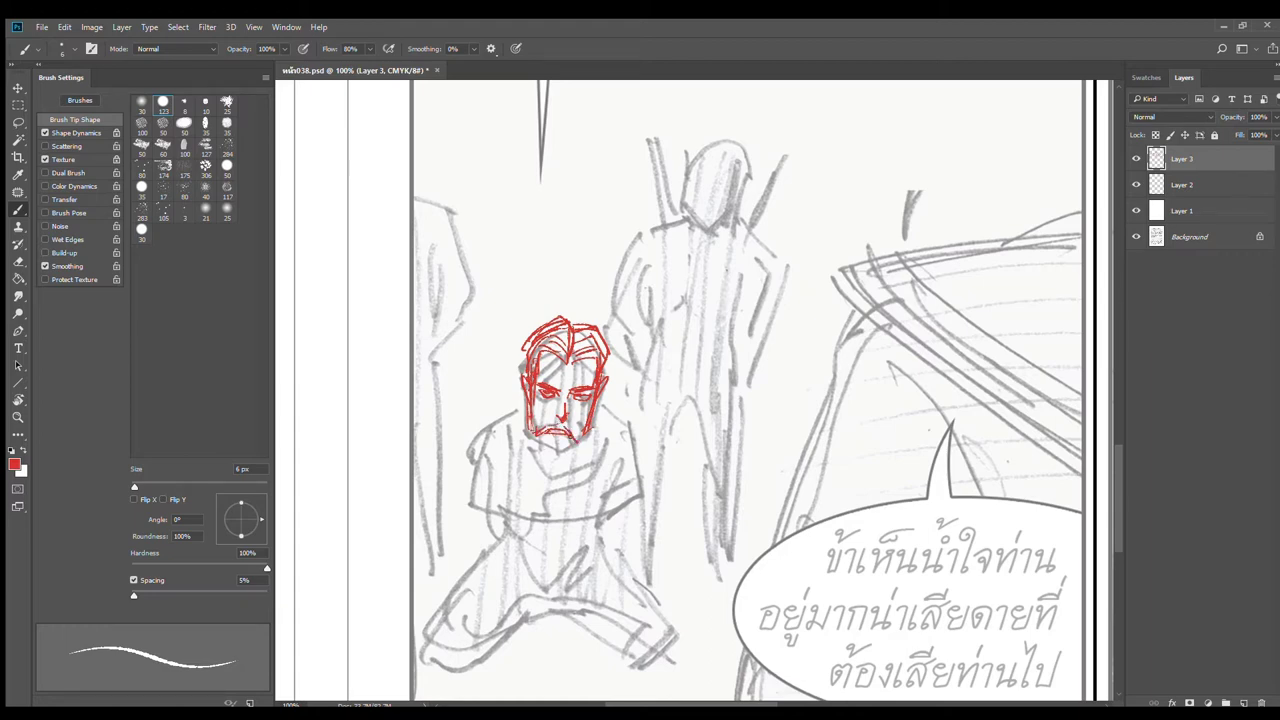
{"action": "left_click_drag", "start_coordinate": [533, 435], "coordinate": [566, 456]}
{"action": "left_click_drag", "start_coordinate": [528, 343], "coordinate": [524, 375]}
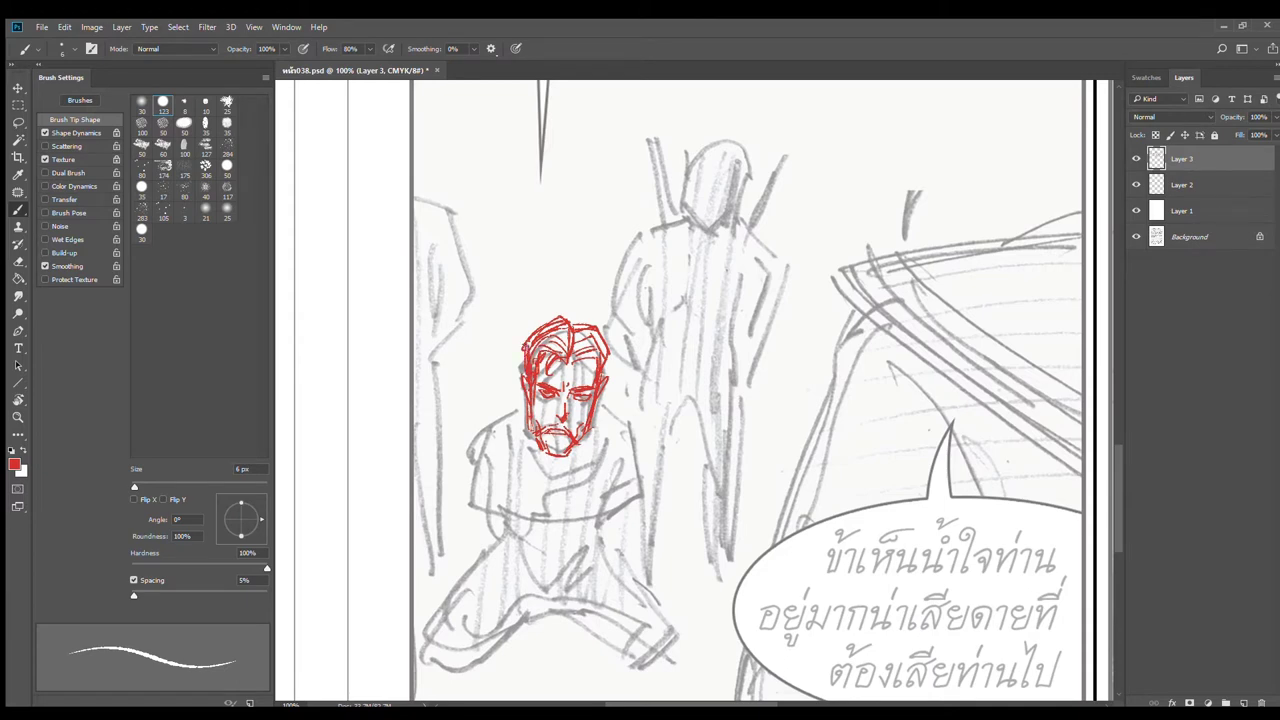
{"action": "mouse_move", "coordinate": [569, 332]}
{"action": "left_mouse_down"}
{"action": "mouse_move", "coordinate": [590, 321]}
{"action": "mouse_move", "coordinate": [609, 350]}
{"action": "left_mouse_up"}
Step: Draw the kneeling man's sloping shoulders, the collar around his jaw and the center line of his shirt
{"action": "left_click_drag", "start_coordinate": [605, 393], "coordinate": [654, 437]}
{"action": "left_click_drag", "start_coordinate": [604, 390], "coordinate": [628, 426]}
{"action": "mouse_move", "coordinate": [521, 383]}
{"action": "left_mouse_down"}
{"action": "mouse_move", "coordinate": [453, 428]}
{"action": "mouse_move", "coordinate": [460, 420]}
{"action": "left_mouse_up"}
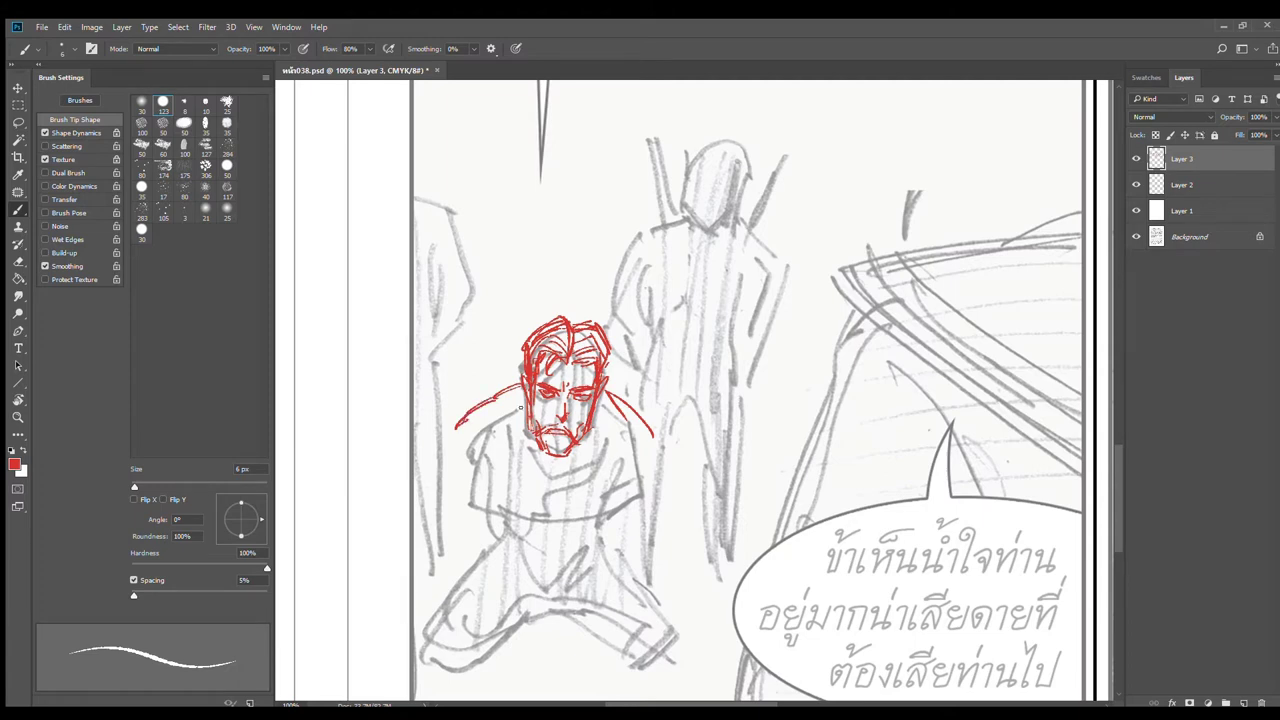
{"action": "left_click_drag", "start_coordinate": [521, 392], "coordinate": [520, 430]}
{"action": "left_click_drag", "start_coordinate": [594, 412], "coordinate": [557, 470]}
{"action": "mouse_move", "coordinate": [598, 412]}
{"action": "left_mouse_down"}
{"action": "mouse_move", "coordinate": [552, 507]}
{"action": "mouse_move", "coordinate": [613, 482]}
{"action": "left_mouse_up"}
{"action": "key", "text": "ctrl+z"}
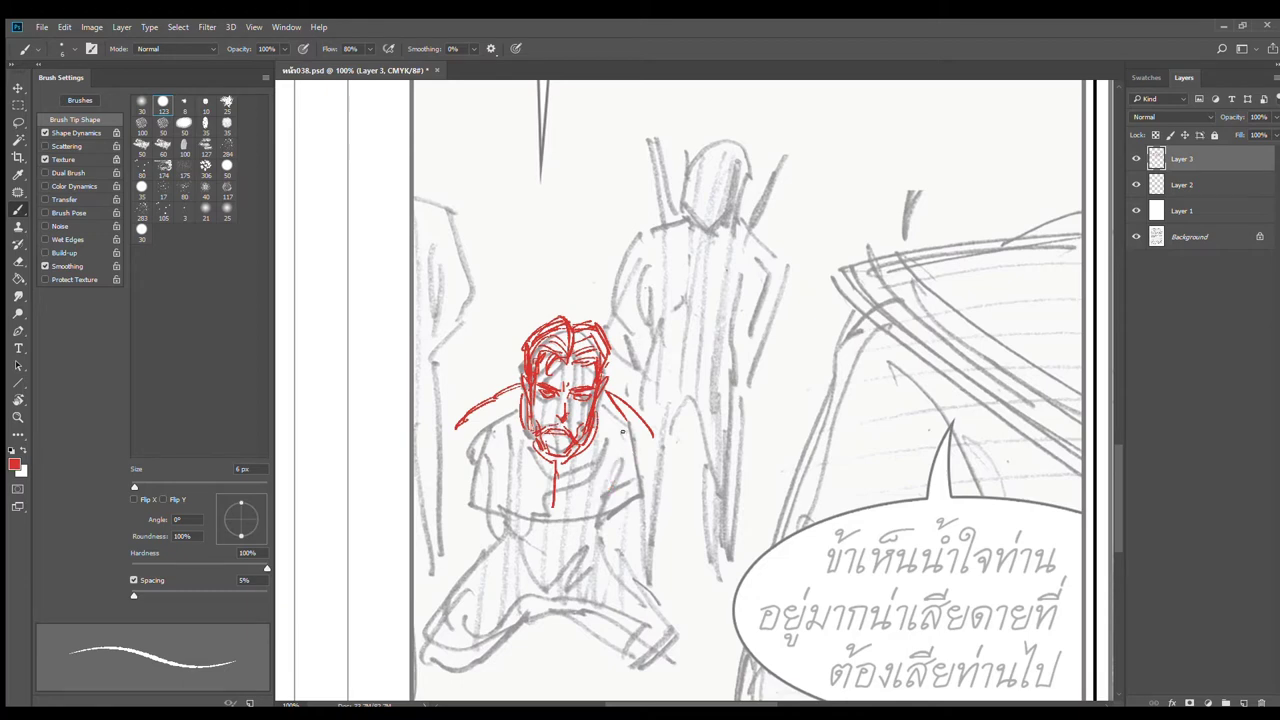
Step: Draw the sides and waist of the kneeling man's torso with a knotted sash hanging from the waist
{"action": "left_click_drag", "start_coordinate": [626, 430], "coordinate": [598, 526]}
{"action": "mouse_move", "coordinate": [470, 424]}
{"action": "left_mouse_down"}
{"action": "mouse_move", "coordinate": [476, 478]}
{"action": "mouse_move", "coordinate": [516, 540]}
{"action": "mouse_move", "coordinate": [588, 532]}
{"action": "mouse_move", "coordinate": [545, 562]}
{"action": "mouse_move", "coordinate": [556, 540]}
{"action": "mouse_move", "coordinate": [560, 604]}
{"action": "left_mouse_up"}
{"action": "mouse_move", "coordinate": [548, 565]}
{"action": "left_mouse_down"}
{"action": "mouse_move", "coordinate": [548, 603]}
{"action": "mouse_move", "coordinate": [532, 614]}
{"action": "left_mouse_up"}
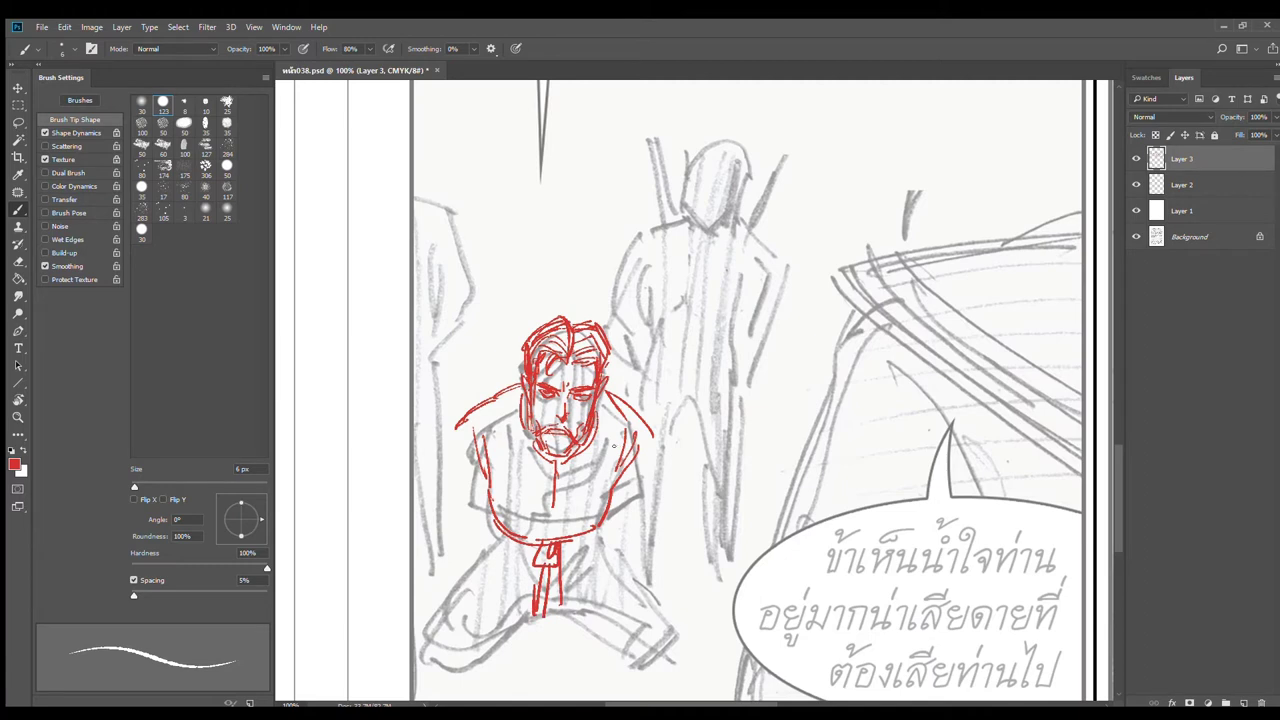
Step: Draw both of the kneeling man's bent arms pulled behind his back, with sleeve edges and folds
{"action": "left_click_drag", "start_coordinate": [641, 421], "coordinate": [649, 511]}
{"action": "key", "text": "ctrl+z"}
{"action": "mouse_move", "coordinate": [640, 422]}
{"action": "left_mouse_down"}
{"action": "mouse_move", "coordinate": [648, 442]}
{"action": "mouse_move", "coordinate": [618, 476]}
{"action": "mouse_move", "coordinate": [648, 480]}
{"action": "mouse_move", "coordinate": [638, 494]}
{"action": "mouse_move", "coordinate": [655, 504]}
{"action": "mouse_move", "coordinate": [606, 534]}
{"action": "mouse_move", "coordinate": [614, 506]}
{"action": "left_mouse_up"}
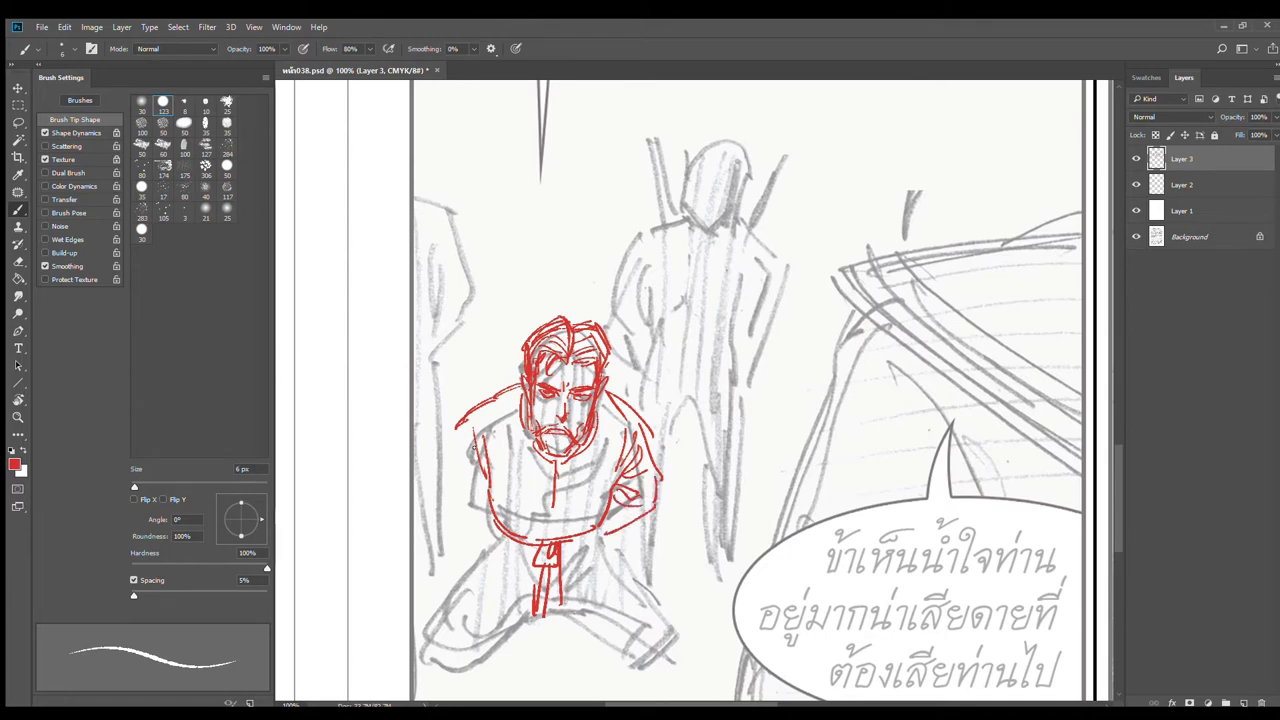
{"action": "mouse_move", "coordinate": [485, 405]}
{"action": "left_mouse_down"}
{"action": "mouse_move", "coordinate": [472, 452]}
{"action": "mouse_move", "coordinate": [444, 468]}
{"action": "mouse_move", "coordinate": [468, 476]}
{"action": "mouse_move", "coordinate": [458, 490]}
{"action": "mouse_move", "coordinate": [472, 506]}
{"action": "mouse_move", "coordinate": [448, 510]}
{"action": "mouse_move", "coordinate": [462, 514]}
{"action": "left_mouse_up"}
{"action": "mouse_move", "coordinate": [444, 468]}
{"action": "left_mouse_down"}
{"action": "mouse_move", "coordinate": [438, 518]}
{"action": "mouse_move", "coordinate": [500, 532]}
{"action": "mouse_move", "coordinate": [430, 528]}
{"action": "left_mouse_up"}
{"action": "left_click_drag", "start_coordinate": [456, 530], "coordinate": [492, 532]}
{"action": "left_click_drag", "start_coordinate": [637, 520], "coordinate": [609, 537]}
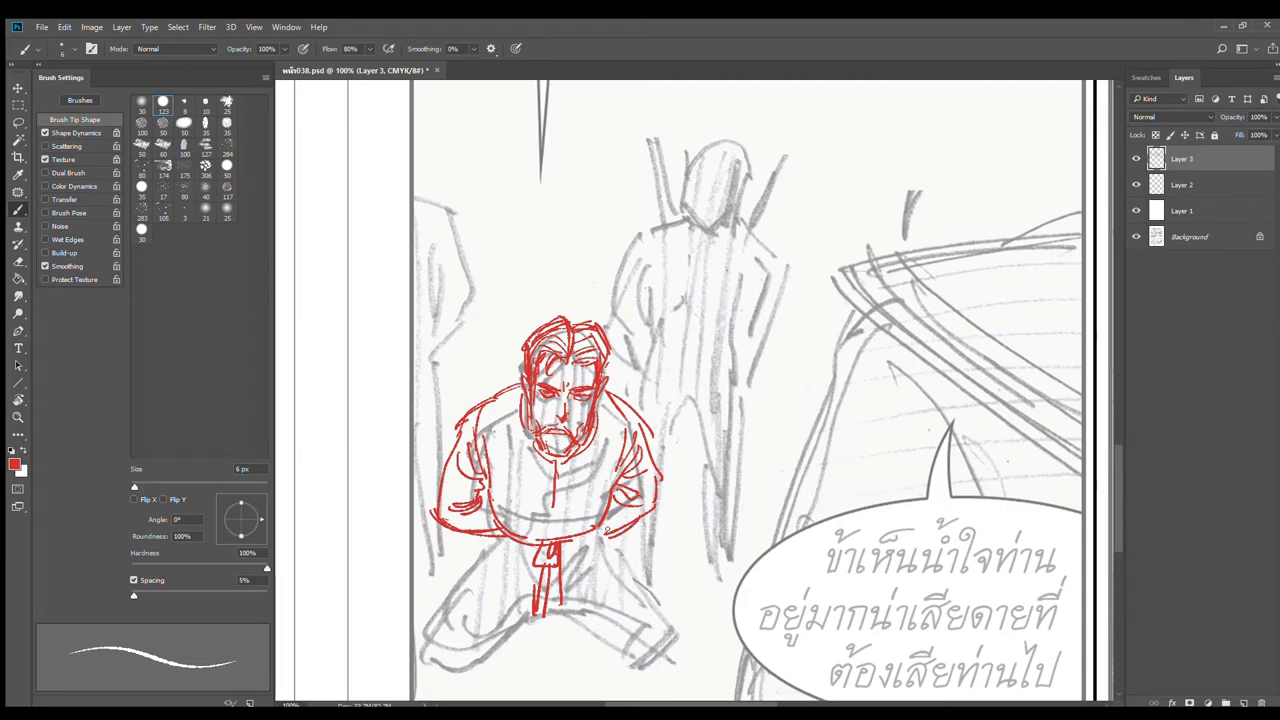
Step: Draw the second edge of the kneeling man's shirt placket and the seam lines across his chest
{"action": "left_click_drag", "start_coordinate": [561, 469], "coordinate": [556, 535]}
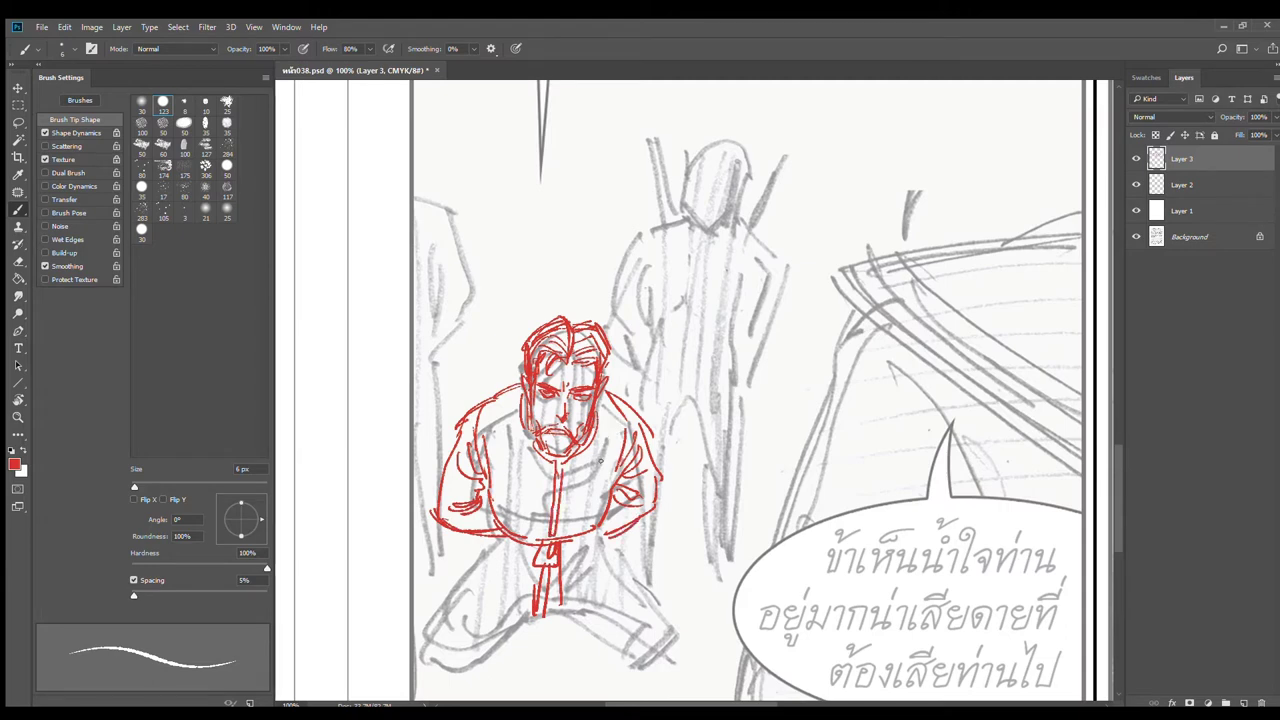
{"action": "left_click_drag", "start_coordinate": [601, 428], "coordinate": [578, 459]}
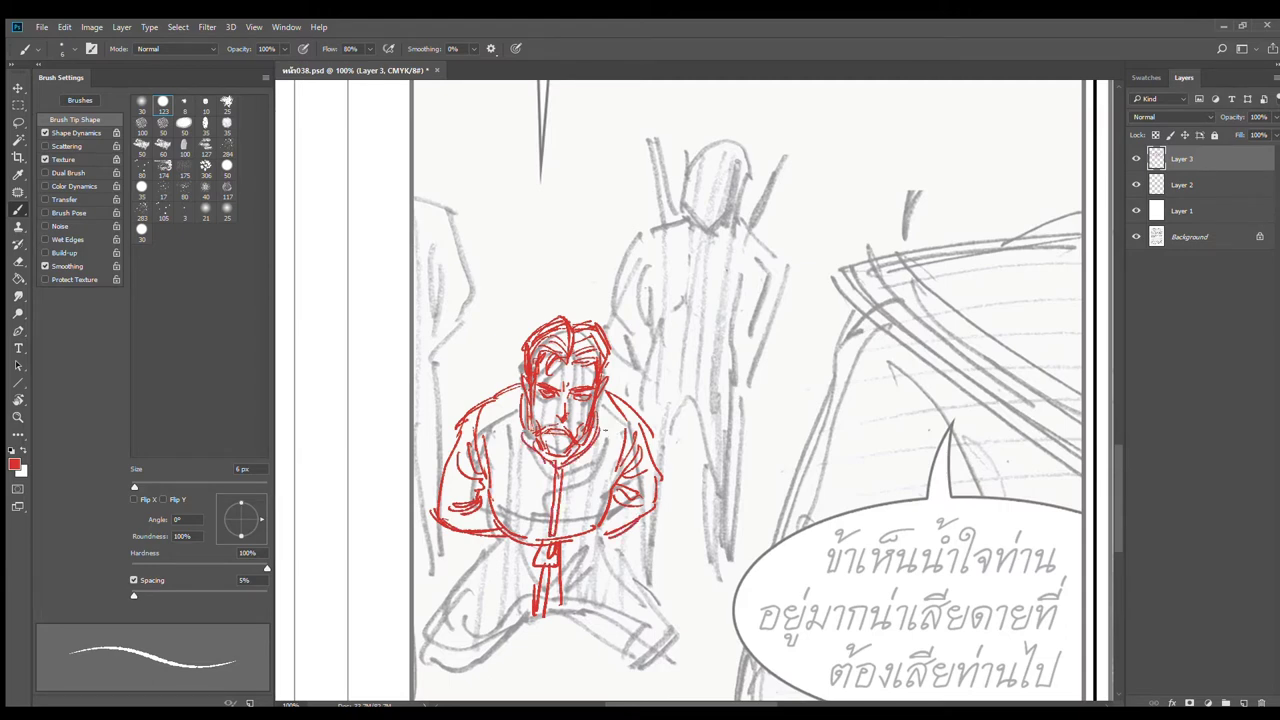
{"action": "left_click_drag", "start_coordinate": [484, 438], "coordinate": [528, 432]}
Step: Draw the pointed hem flaps of the kneeling man's shirt flaring out on both sides of the sash
{"action": "mouse_move", "coordinate": [598, 532]}
{"action": "left_mouse_down"}
{"action": "mouse_move", "coordinate": [618, 563]}
{"action": "mouse_move", "coordinate": [660, 569]}
{"action": "mouse_move", "coordinate": [577, 603]}
{"action": "left_mouse_up"}
{"action": "left_click_drag", "start_coordinate": [602, 546], "coordinate": [620, 567]}
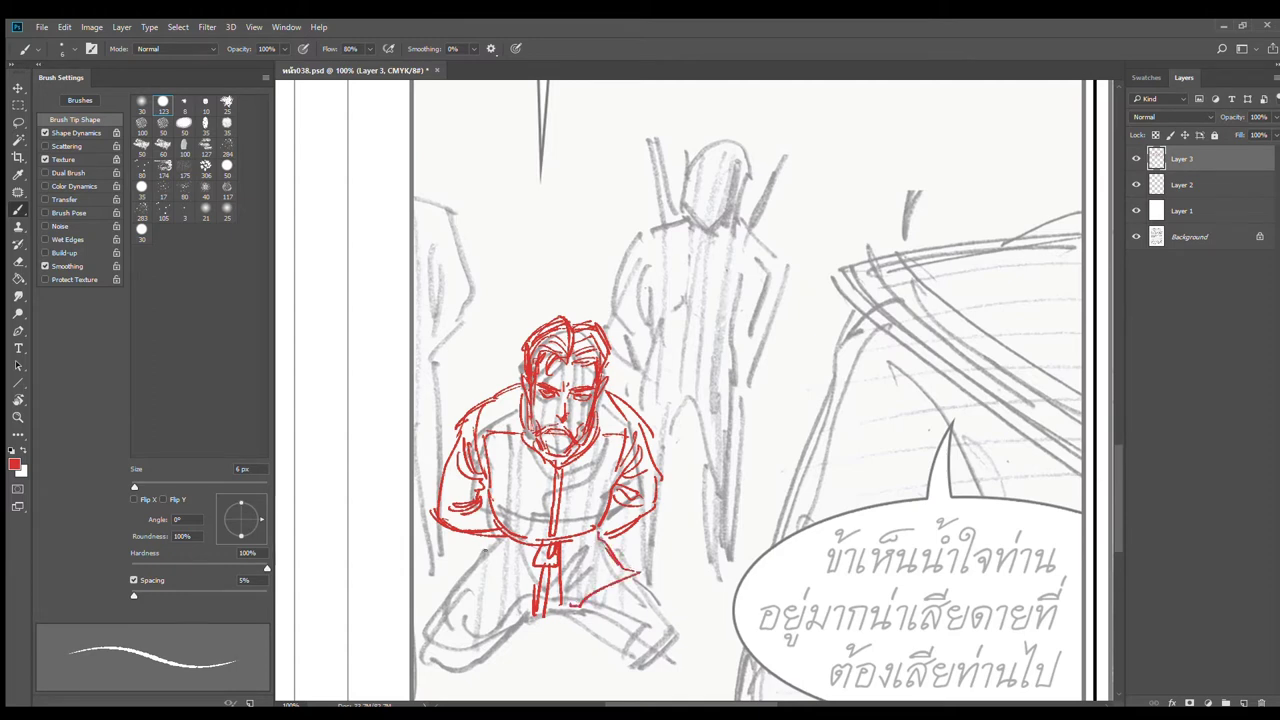
{"action": "mouse_move", "coordinate": [495, 536]}
{"action": "left_mouse_down"}
{"action": "mouse_move", "coordinate": [469, 575]}
{"action": "mouse_move", "coordinate": [526, 613]}
{"action": "left_mouse_up"}
{"action": "left_click_drag", "start_coordinate": [473, 569], "coordinate": [525, 604]}
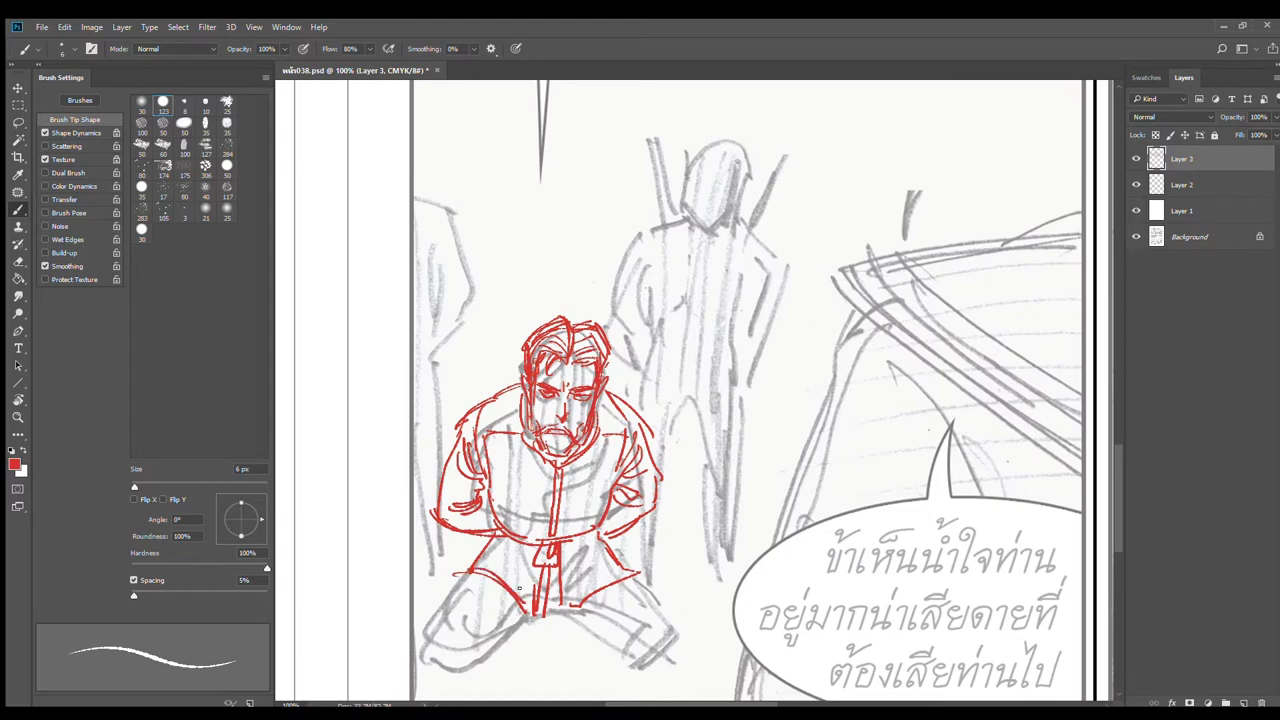
Step: Define the waistband, knot and hanging ends of the kneeling man's sash with additional lines
{"action": "left_click_drag", "start_coordinate": [502, 536], "coordinate": [534, 552]}
{"action": "mouse_move", "coordinate": [494, 509]}
{"action": "left_mouse_down"}
{"action": "mouse_move", "coordinate": [571, 523]}
{"action": "mouse_move", "coordinate": [491, 528]}
{"action": "mouse_move", "coordinate": [599, 536]}
{"action": "left_mouse_up"}
{"action": "left_click_drag", "start_coordinate": [561, 552], "coordinate": [605, 542]}
{"action": "mouse_move", "coordinate": [503, 549]}
{"action": "left_mouse_down"}
{"action": "mouse_move", "coordinate": [536, 542]}
{"action": "mouse_move", "coordinate": [570, 622]}
{"action": "left_mouse_up"}
{"action": "mouse_move", "coordinate": [541, 571]}
{"action": "left_mouse_down"}
{"action": "mouse_move", "coordinate": [528, 598]}
{"action": "mouse_move", "coordinate": [581, 596]}
{"action": "left_mouse_up"}
{"action": "mouse_move", "coordinate": [599, 585]}
{"action": "left_mouse_down"}
{"action": "mouse_move", "coordinate": [607, 531]}
{"action": "mouse_move", "coordinate": [604, 544]}
{"action": "left_mouse_up"}
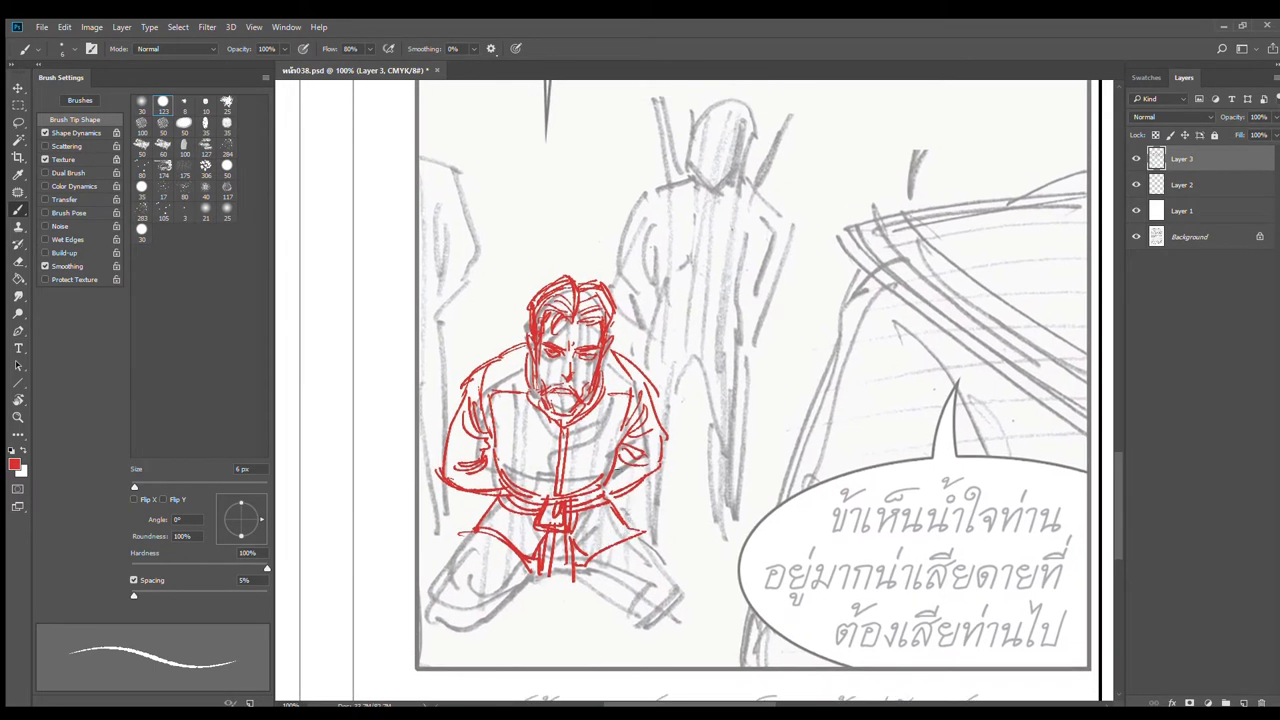
Step: Draw the outlines of the kneeling man's spread thighs and knees beneath the shirt hem with the brush
{"action": "left_click", "coordinate": [18, 104]}
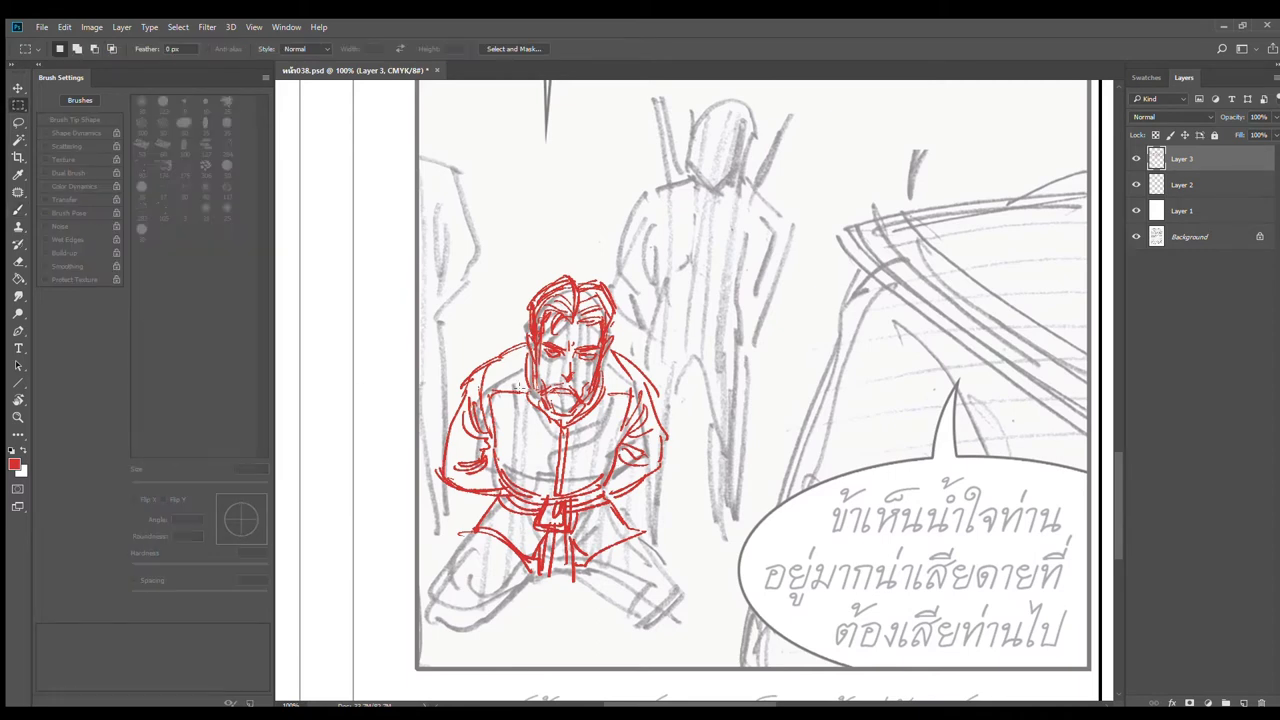
{"action": "key", "text": "b"}
{"action": "mouse_move", "coordinate": [579, 583]}
{"action": "left_mouse_down"}
{"action": "mouse_move", "coordinate": [616, 432]}
{"action": "mouse_move", "coordinate": [611, 451]}
{"action": "left_mouse_up"}
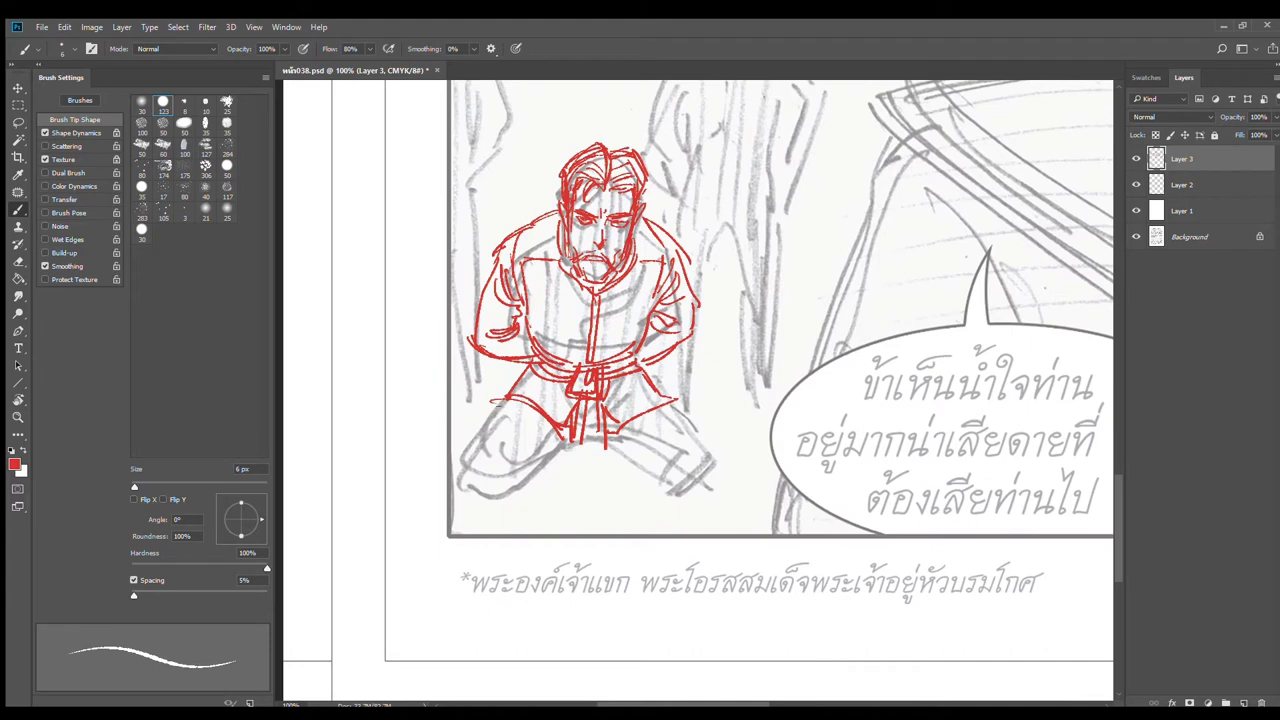
{"action": "left_click_drag", "start_coordinate": [488, 434], "coordinate": [462, 490]}
{"action": "mouse_move", "coordinate": [506, 392]}
{"action": "left_mouse_down"}
{"action": "mouse_move", "coordinate": [452, 476]}
{"action": "mouse_move", "coordinate": [462, 520]}
{"action": "mouse_move", "coordinate": [512, 517]}
{"action": "mouse_move", "coordinate": [573, 457]}
{"action": "left_mouse_up"}
{"action": "mouse_move", "coordinate": [545, 501]}
{"action": "left_mouse_down"}
{"action": "mouse_move", "coordinate": [591, 449]}
{"action": "mouse_move", "coordinate": [693, 500]}
{"action": "left_mouse_up"}
{"action": "left_click_drag", "start_coordinate": [666, 396], "coordinate": [735, 500]}
{"action": "mouse_move", "coordinate": [604, 458]}
{"action": "left_mouse_down"}
{"action": "mouse_move", "coordinate": [689, 503]}
{"action": "mouse_move", "coordinate": [721, 484]}
{"action": "mouse_move", "coordinate": [698, 514]}
{"action": "left_mouse_up"}
{"action": "mouse_move", "coordinate": [642, 480]}
{"action": "left_mouse_down"}
{"action": "mouse_move", "coordinate": [700, 517]}
{"action": "mouse_move", "coordinate": [731, 497]}
{"action": "left_mouse_up"}
{"action": "left_click_drag", "start_coordinate": [715, 503], "coordinate": [725, 496]}
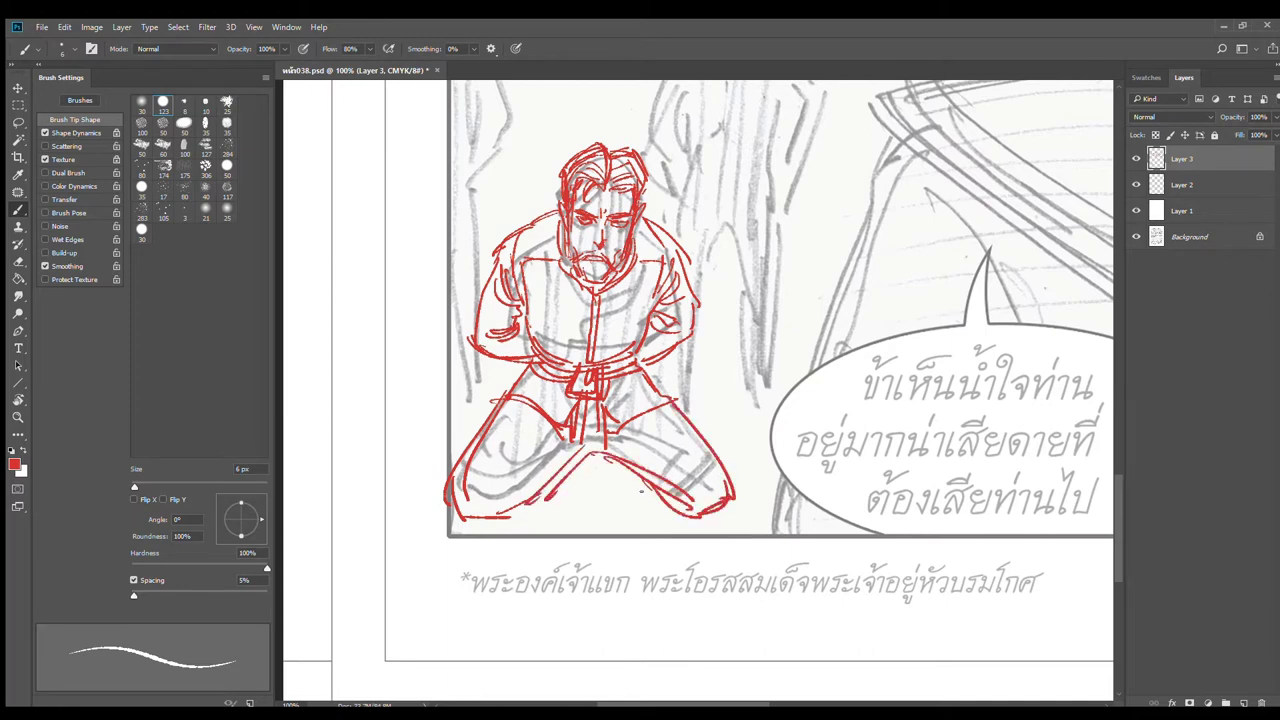
Step: Draw the underside of the kneeling man's legs and round off the knee nearest the panel's lower-left corner
{"action": "left_click_drag", "start_coordinate": [607, 463], "coordinate": [663, 500]}
{"action": "mouse_move", "coordinate": [544, 497]}
{"action": "left_mouse_down"}
{"action": "mouse_move", "coordinate": [489, 541]}
{"action": "mouse_move", "coordinate": [465, 536]}
{"action": "left_mouse_up"}
{"action": "left_click_drag", "start_coordinate": [536, 497], "coordinate": [470, 544]}
{"action": "left_click_drag", "start_coordinate": [480, 498], "coordinate": [450, 534]}
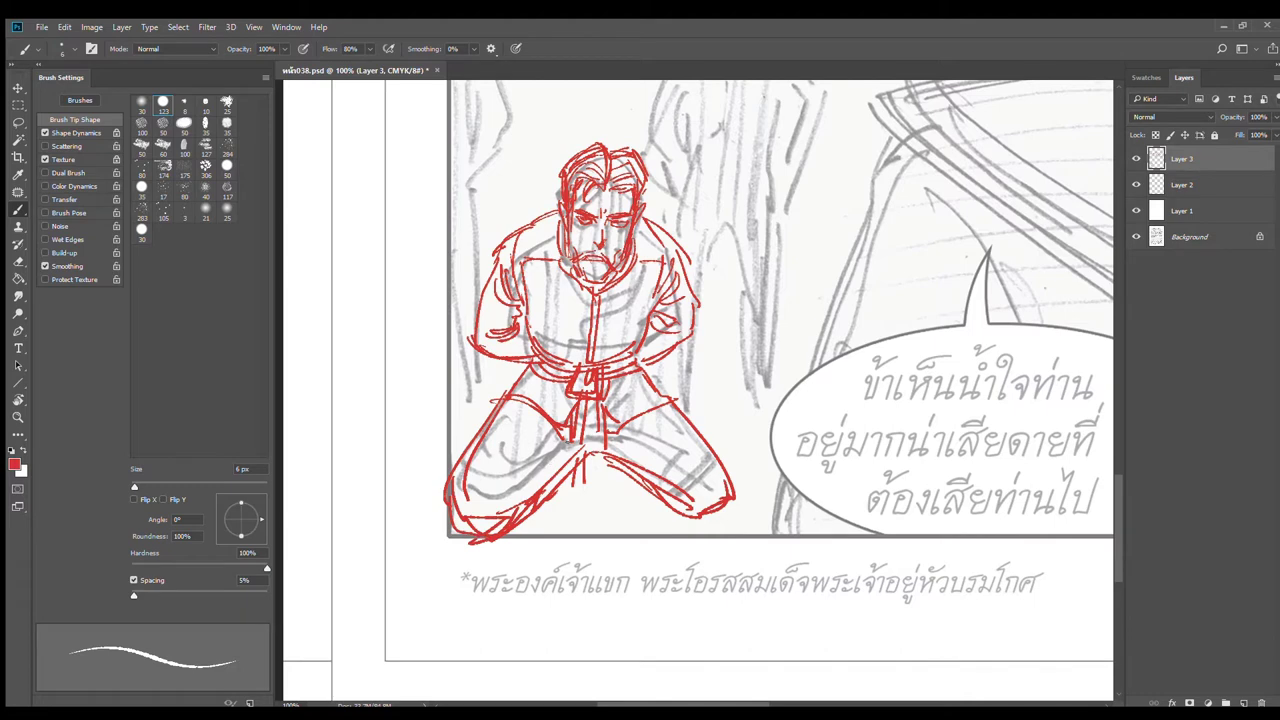
Step: Add cloth folds radiating from the crotch over both thighs and draw the feet between the kneeling man's legs
{"action": "mouse_move", "coordinate": [508, 442]}
{"action": "left_mouse_down"}
{"action": "mouse_move", "coordinate": [572, 456]}
{"action": "mouse_move", "coordinate": [568, 478]}
{"action": "left_mouse_up"}
{"action": "left_click_drag", "start_coordinate": [536, 448], "coordinate": [570, 468]}
{"action": "left_click_drag", "start_coordinate": [506, 434], "coordinate": [660, 446]}
{"action": "left_click_drag", "start_coordinate": [608, 450], "coordinate": [660, 452]}
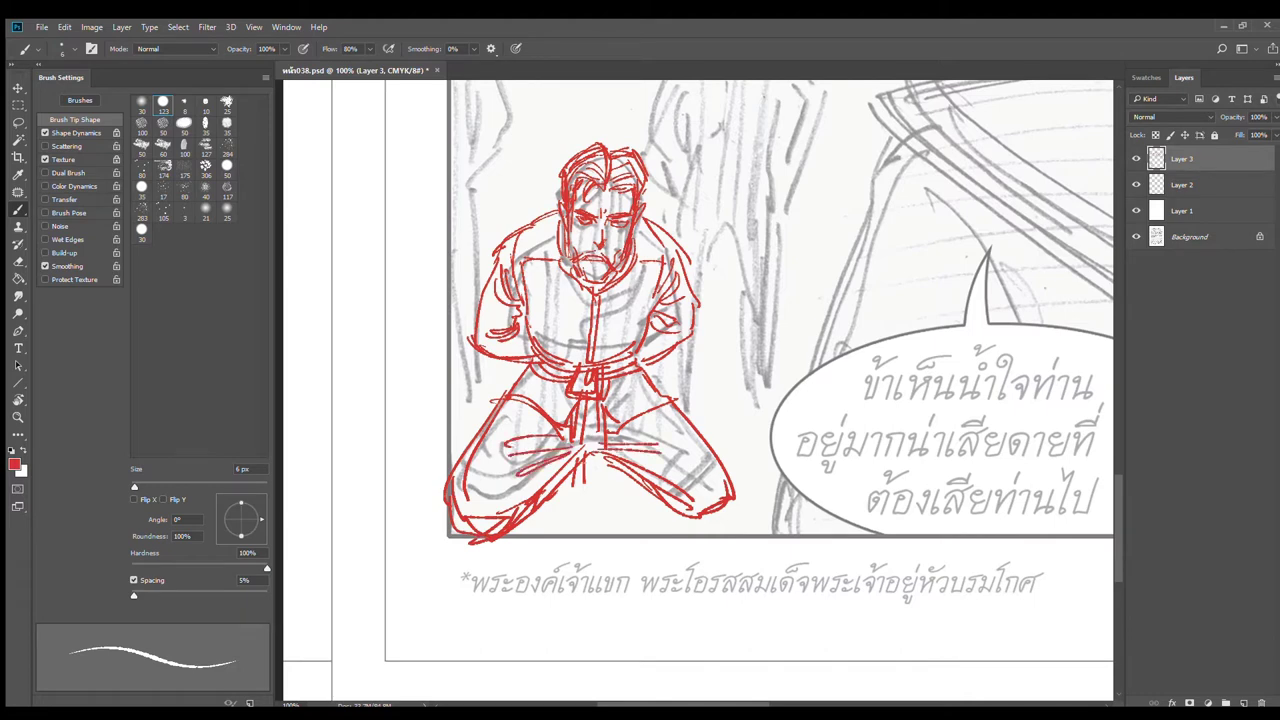
{"action": "left_click_drag", "start_coordinate": [583, 443], "coordinate": [577, 490]}
{"action": "left_click_drag", "start_coordinate": [580, 485], "coordinate": [562, 505]}
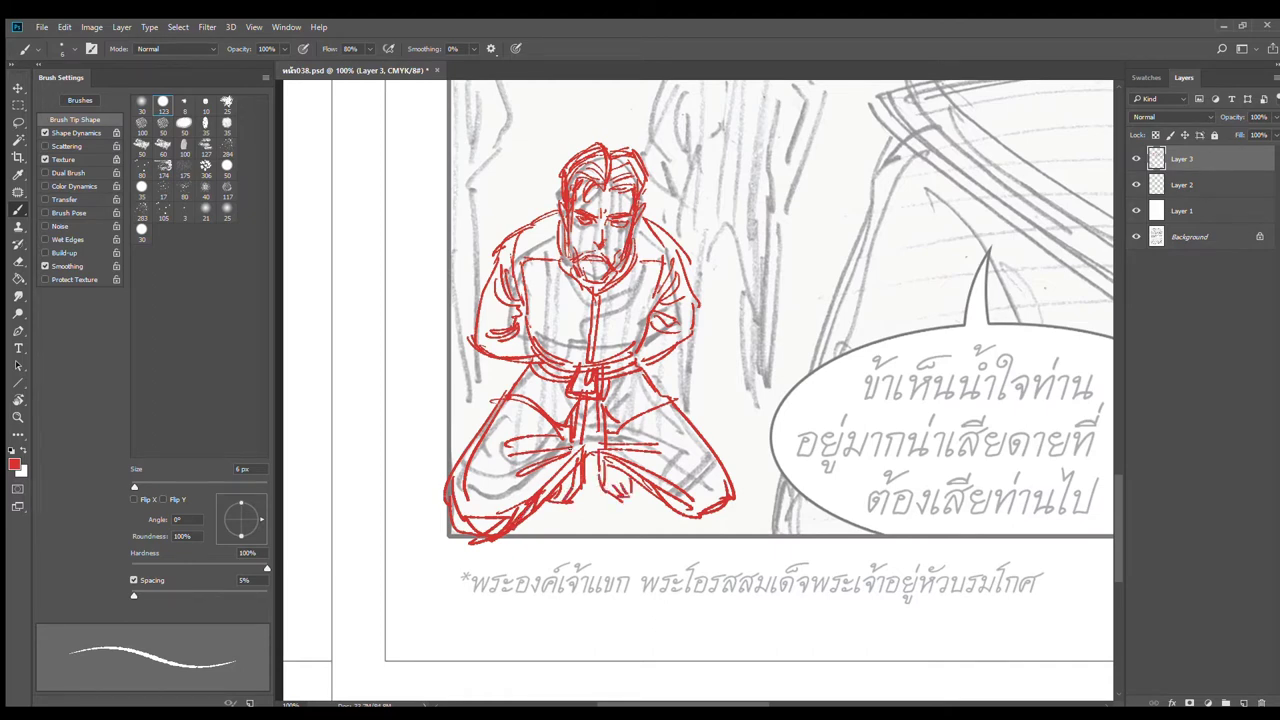
Step: Strengthen the shading and outline of the man's leg at the panel border and the edges around his waist
{"action": "left_click_drag", "start_coordinate": [574, 446], "coordinate": [502, 510]}
{"action": "left_click_drag", "start_coordinate": [544, 478], "coordinate": [496, 516]}
{"action": "left_click_drag", "start_coordinate": [478, 429], "coordinate": [452, 487]}
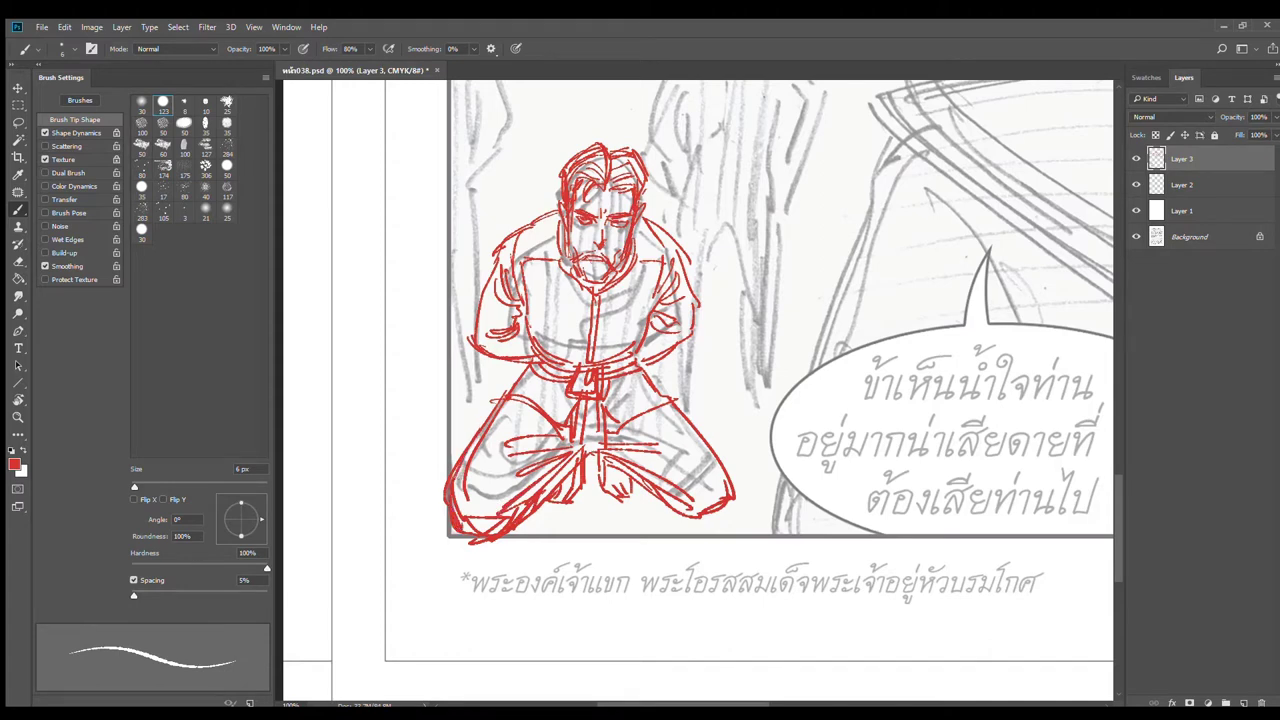
{"action": "mouse_move", "coordinate": [529, 361]}
{"action": "left_mouse_down"}
{"action": "mouse_move", "coordinate": [496, 401]}
{"action": "mouse_move", "coordinate": [531, 411]}
{"action": "left_mouse_up"}
{"action": "left_click_drag", "start_coordinate": [540, 346], "coordinate": [601, 366]}
{"action": "mouse_move", "coordinate": [659, 281]}
{"action": "left_mouse_down"}
{"action": "mouse_move", "coordinate": [643, 337]}
{"action": "mouse_move", "coordinate": [694, 335]}
{"action": "mouse_move", "coordinate": [645, 372]}
{"action": "left_mouse_up"}
{"action": "left_click_drag", "start_coordinate": [477, 349], "coordinate": [527, 373]}
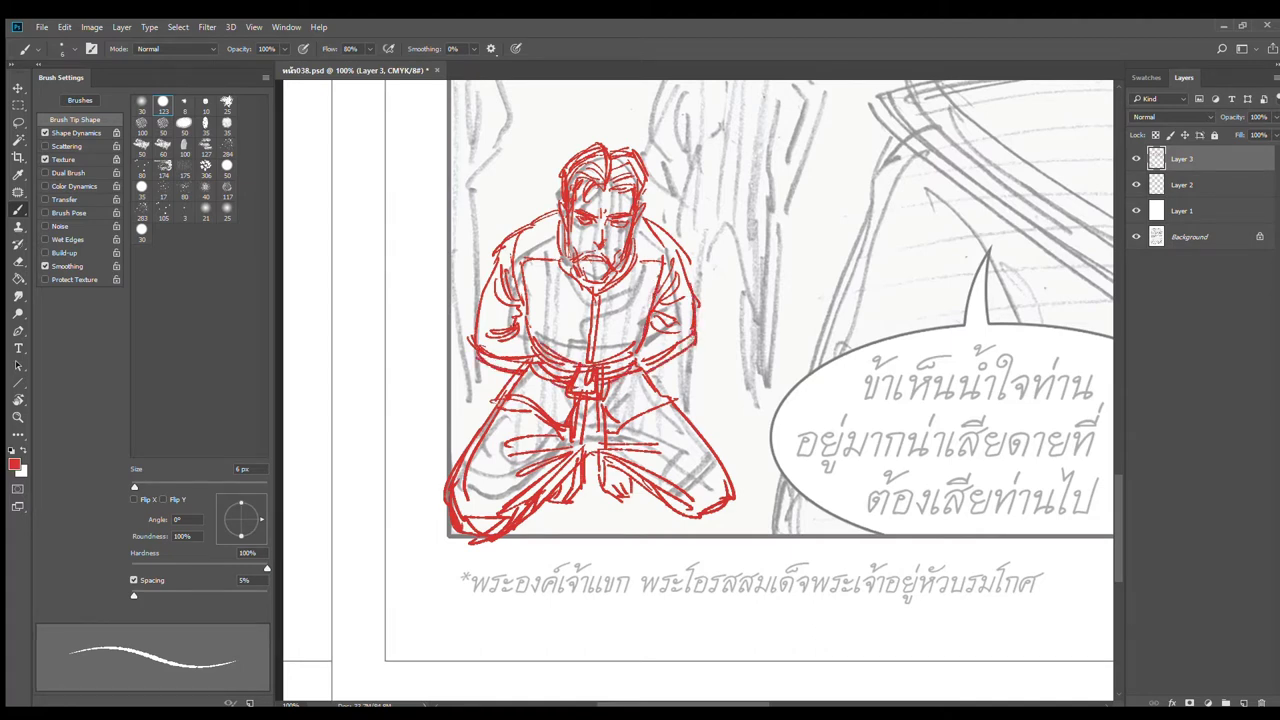
Step: Reinforce the contours of the kneeling man's sleeve, both shoulders and hair
{"action": "left_click_drag", "start_coordinate": [494, 258], "coordinate": [468, 352]}
{"action": "left_click_drag", "start_coordinate": [564, 216], "coordinate": [510, 246]}
{"action": "left_click_drag", "start_coordinate": [644, 214], "coordinate": [682, 236]}
{"action": "left_click_drag", "start_coordinate": [594, 144], "coordinate": [566, 165]}
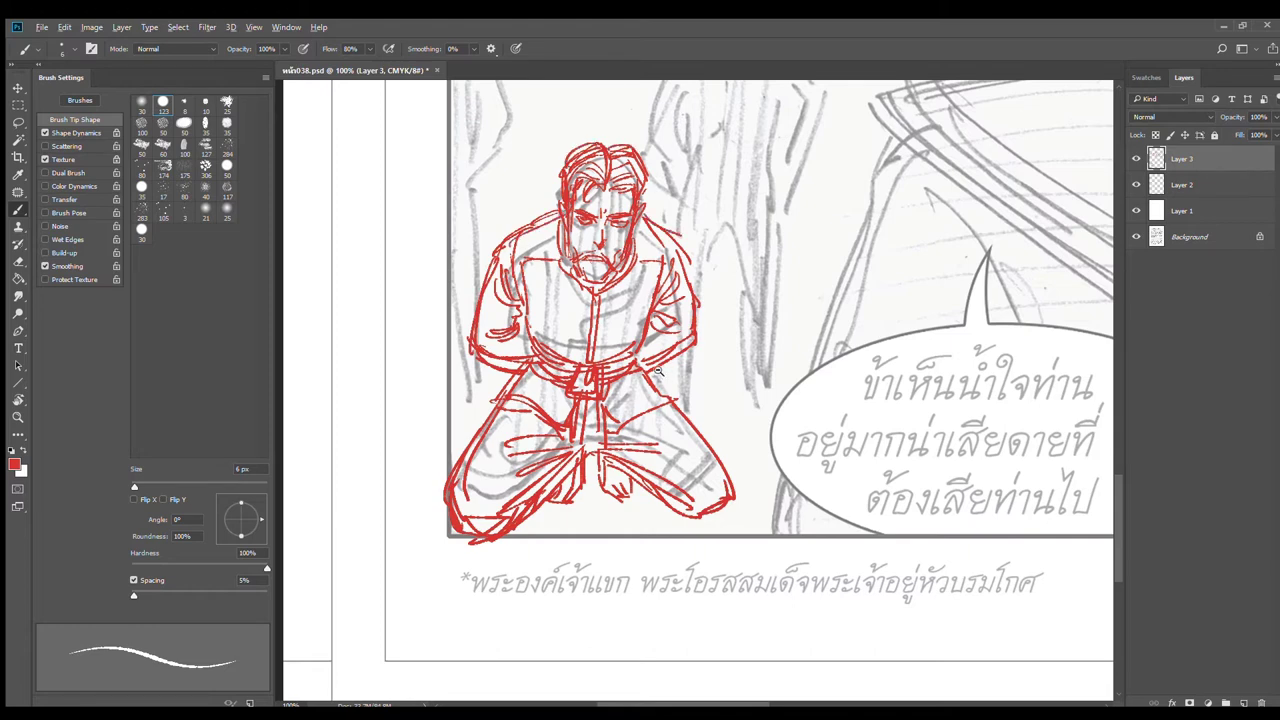
Step: Select the red kneeling man, scale him up to about 113.7%, reposition him inside the panel and deselect
{"action": "left_click", "coordinate": [658, 372], "text": "alt"}
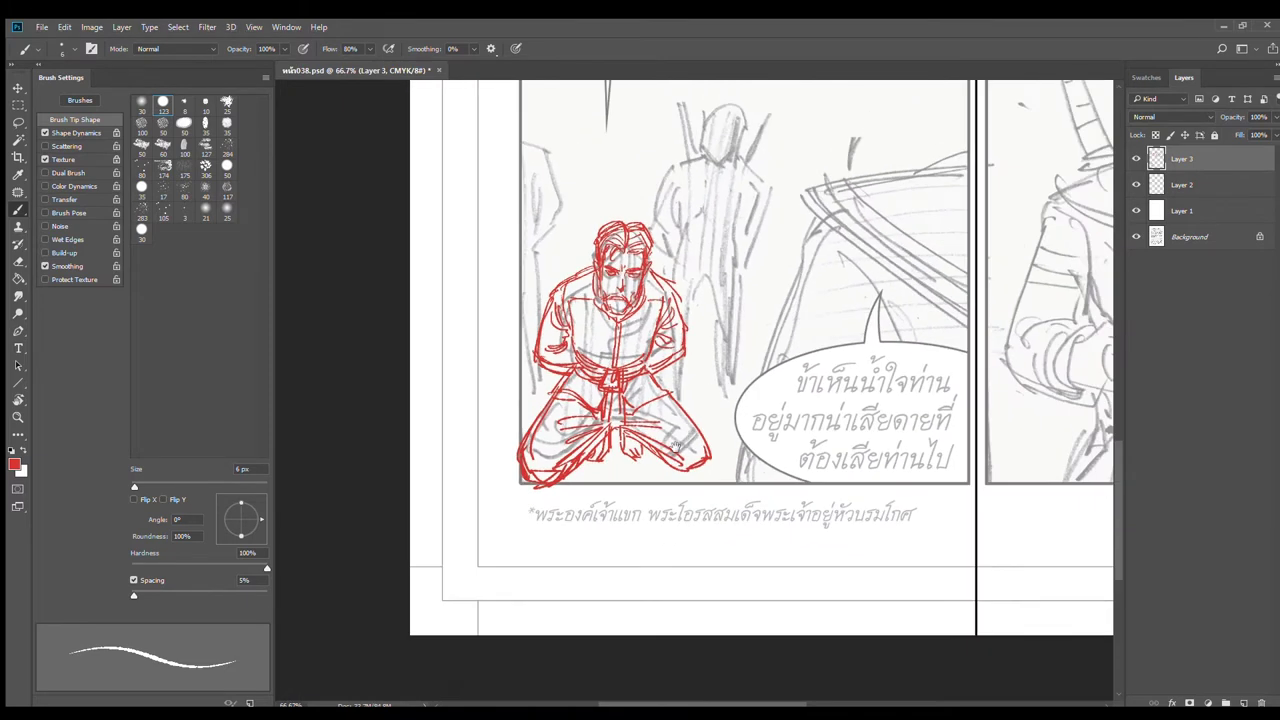
{"action": "left_click", "coordinate": [18, 104]}
{"action": "left_click_drag", "start_coordinate": [484, 190], "coordinate": [710, 524]}
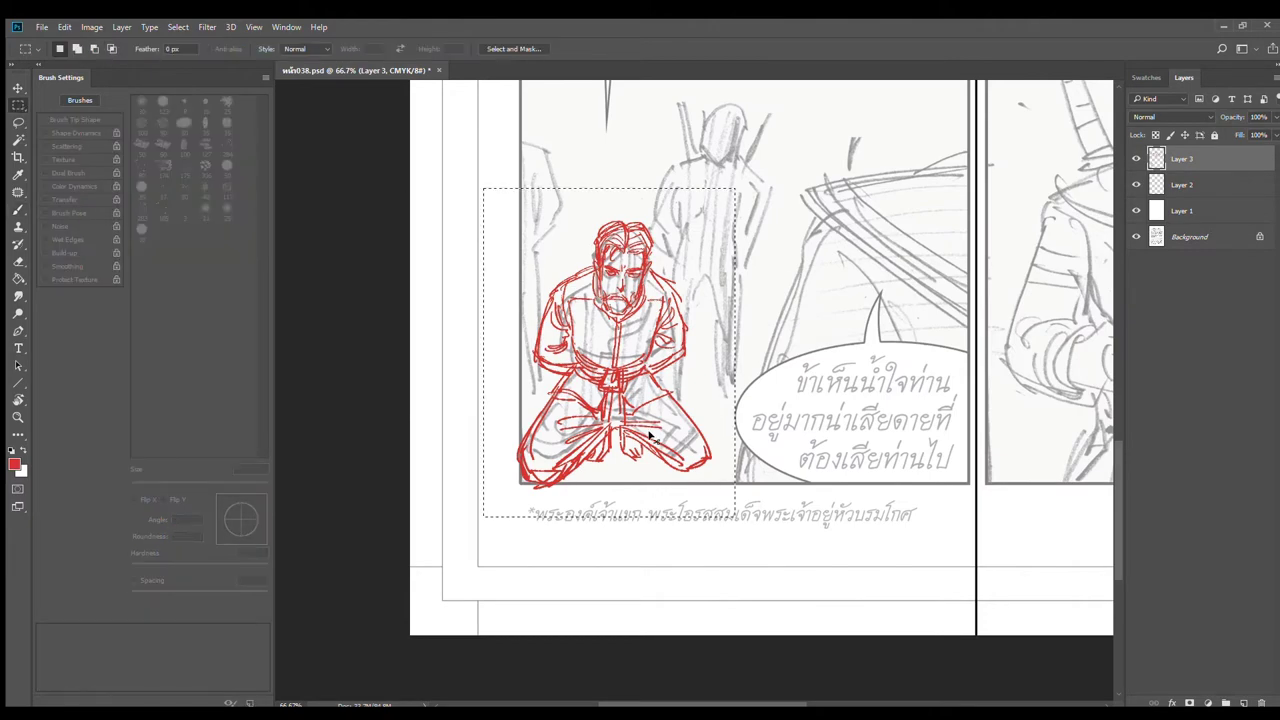
{"action": "mouse_move", "coordinate": [651, 434]}
{"action": "left_mouse_down"}
{"action": "mouse_move", "coordinate": [665, 374]}
{"action": "mouse_move", "coordinate": [550, 511]}
{"action": "mouse_move", "coordinate": [541, 543]}
{"action": "left_mouse_up"}
{"action": "key", "text": "ctrl+t"}
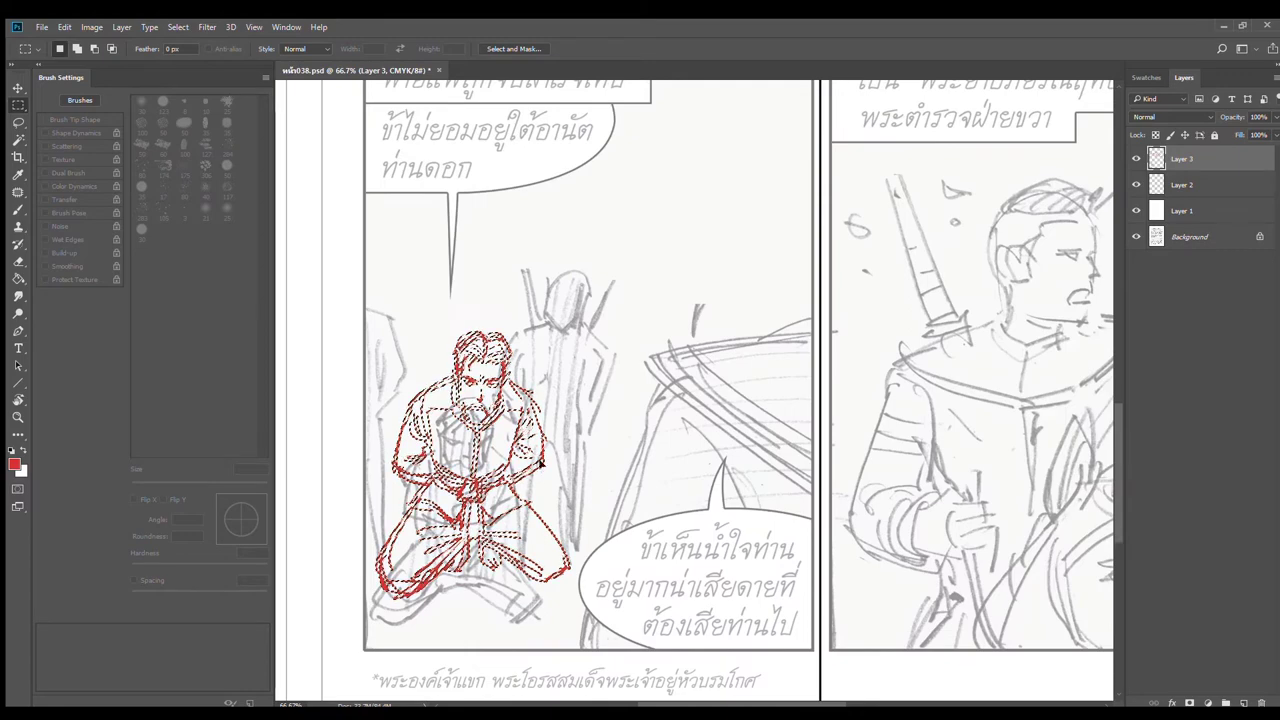
{"action": "left_click_drag", "start_coordinate": [570, 331], "coordinate": [608, 296]}
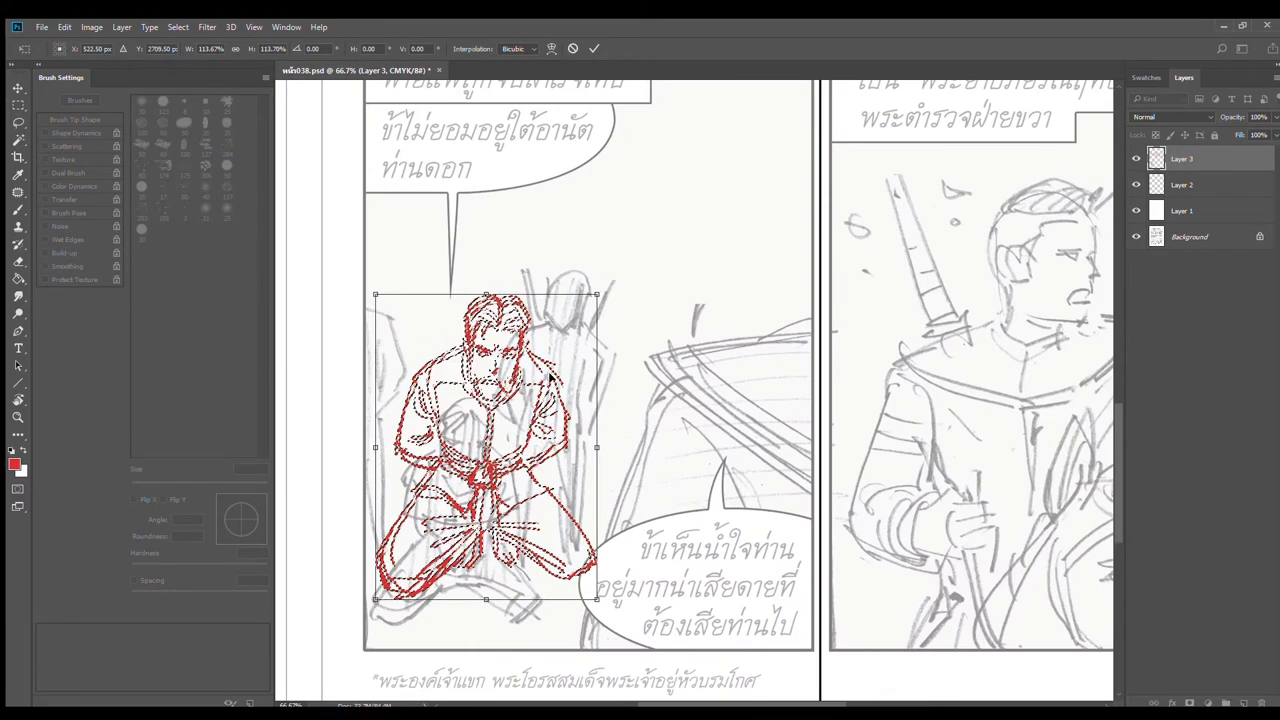
{"action": "mouse_move", "coordinate": [540, 400]}
{"action": "left_mouse_down"}
{"action": "mouse_move", "coordinate": [561, 372]}
{"action": "mouse_move", "coordinate": [533, 387]}
{"action": "mouse_move", "coordinate": [535, 403]}
{"action": "mouse_move", "coordinate": [550, 398]}
{"action": "left_mouse_up"}
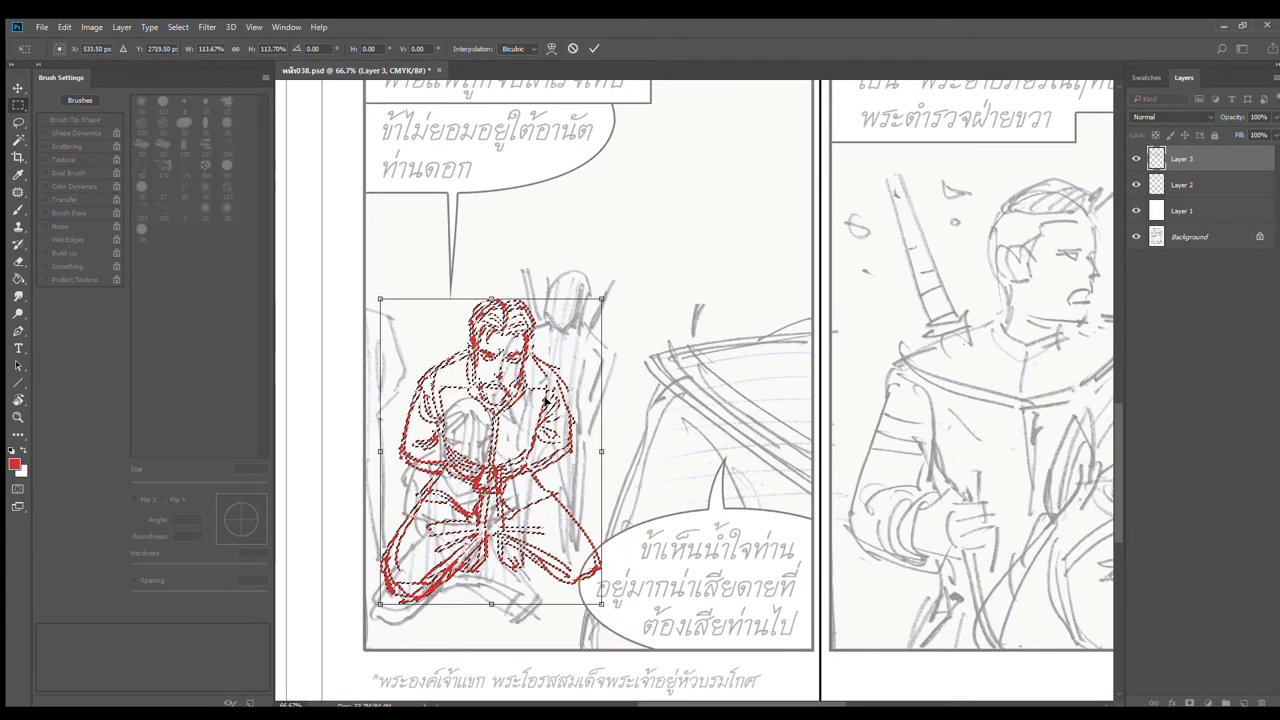
{"action": "key", "text": "Return"}
{"action": "key", "text": "ctrl+d"}
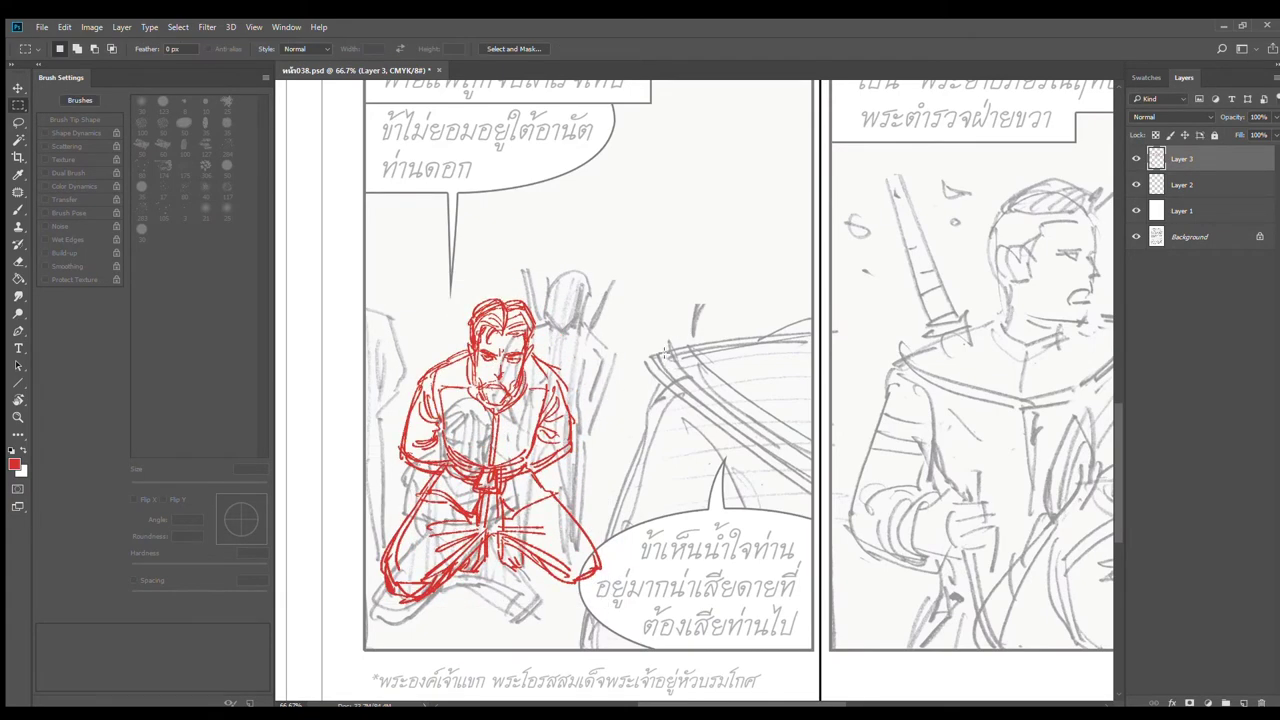
Step: Rough in the large foreground figure's legs beside the kneeling man, extending below the panel, and redraw the outer leg's lower line
{"action": "left_click_drag", "start_coordinate": [676, 408], "coordinate": [620, 355]}
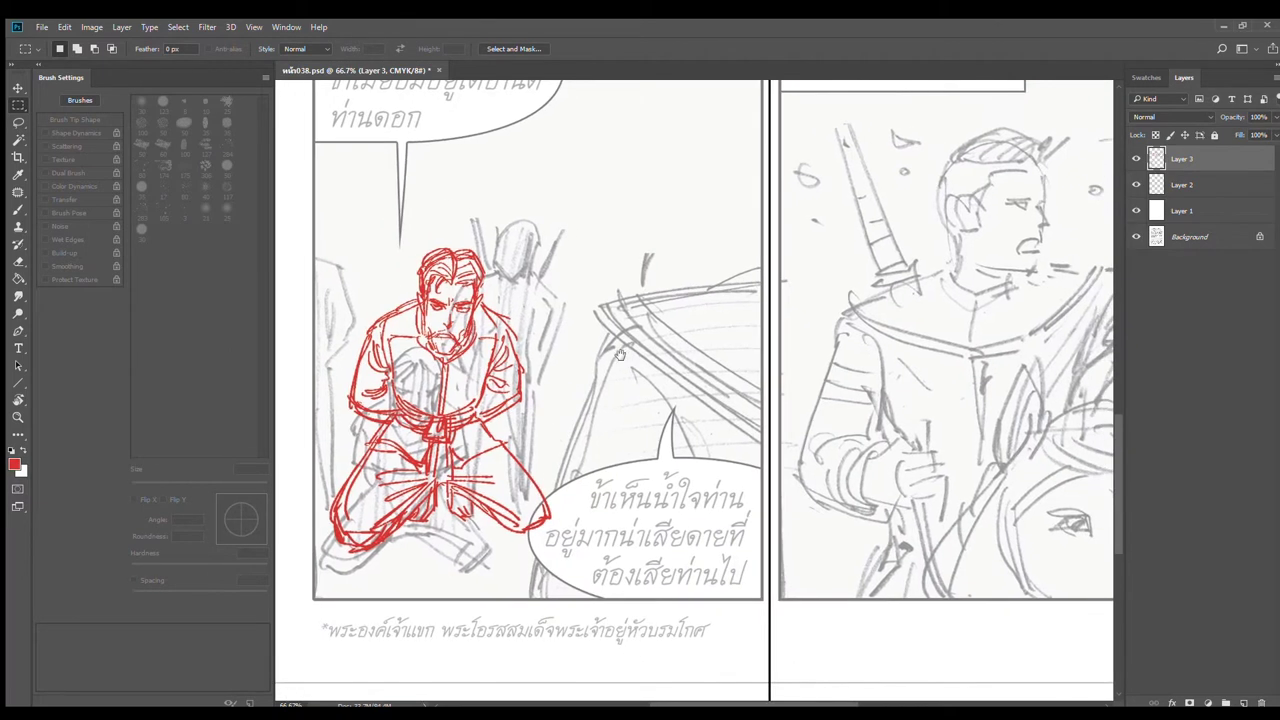
{"action": "left_click", "coordinate": [19, 208]}
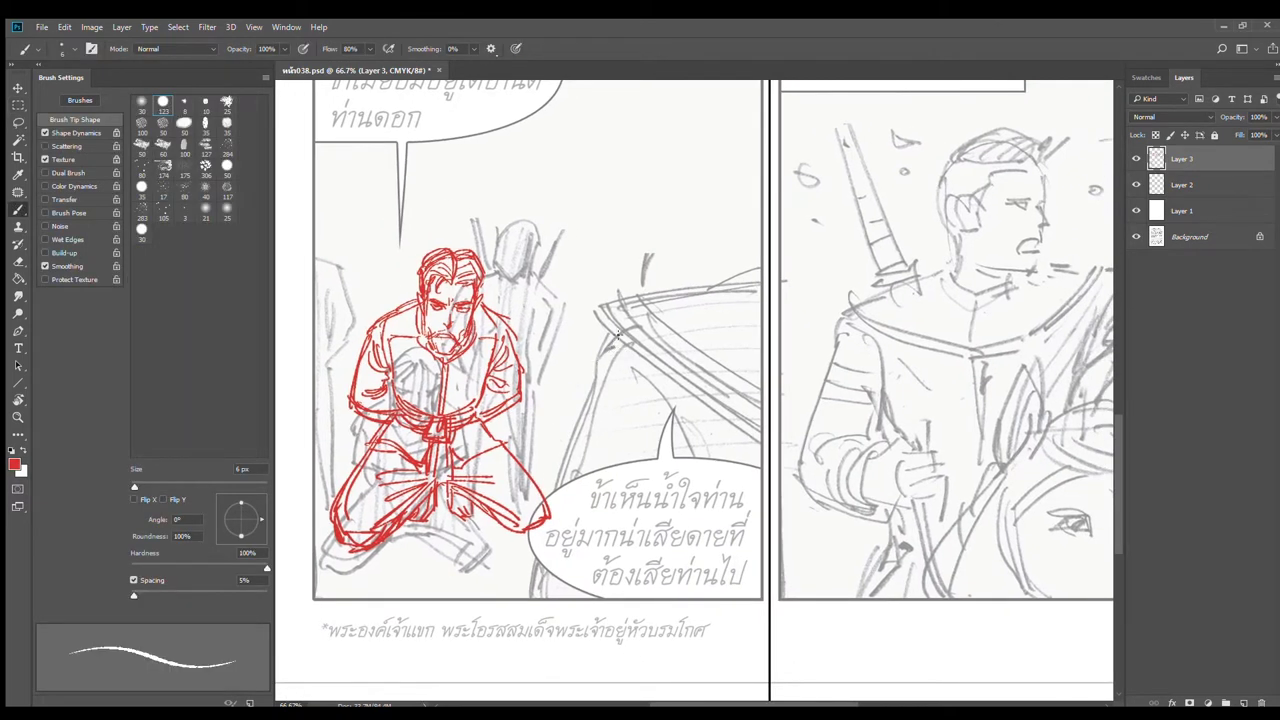
{"action": "left_click_drag", "start_coordinate": [618, 334], "coordinate": [571, 448]}
{"action": "left_click_drag", "start_coordinate": [608, 344], "coordinate": [550, 535]}
{"action": "left_click_drag", "start_coordinate": [626, 358], "coordinate": [680, 494]}
{"action": "mouse_move", "coordinate": [646, 406]}
{"action": "left_mouse_down"}
{"action": "mouse_move", "coordinate": [678, 524]}
{"action": "mouse_move", "coordinate": [623, 697]}
{"action": "left_mouse_up"}
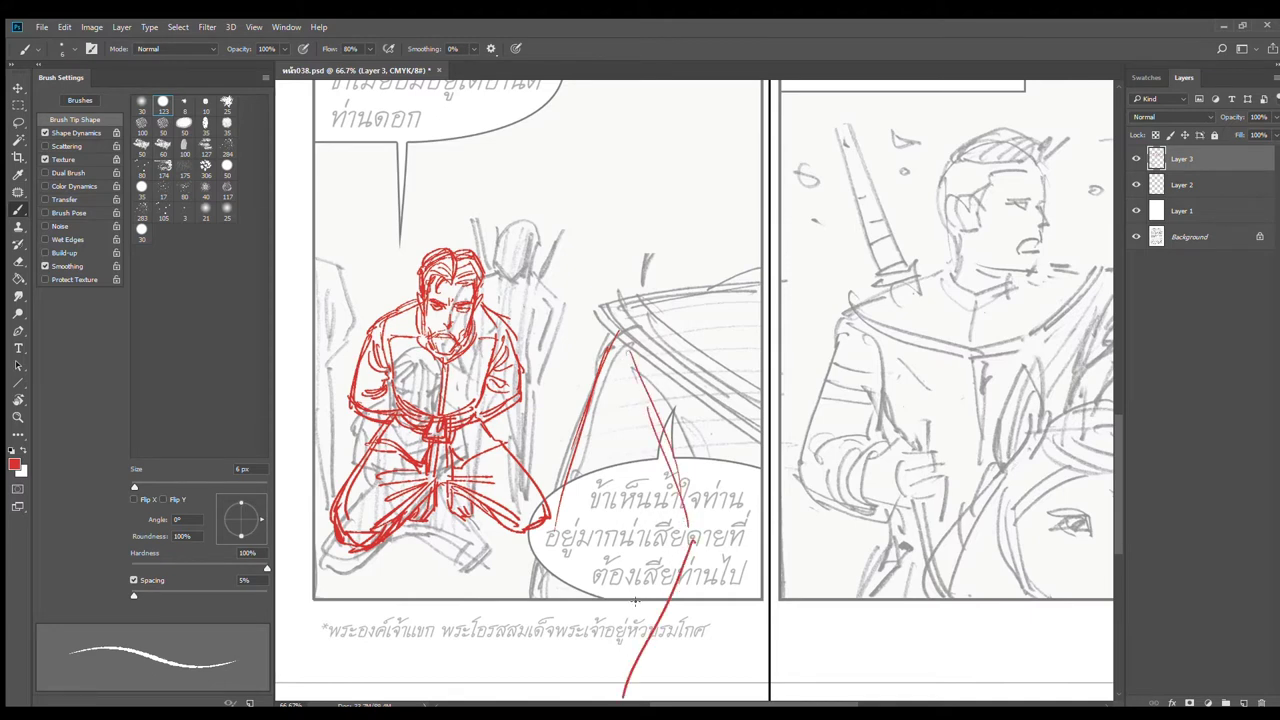
{"action": "left_click_drag", "start_coordinate": [629, 568], "coordinate": [647, 502]}
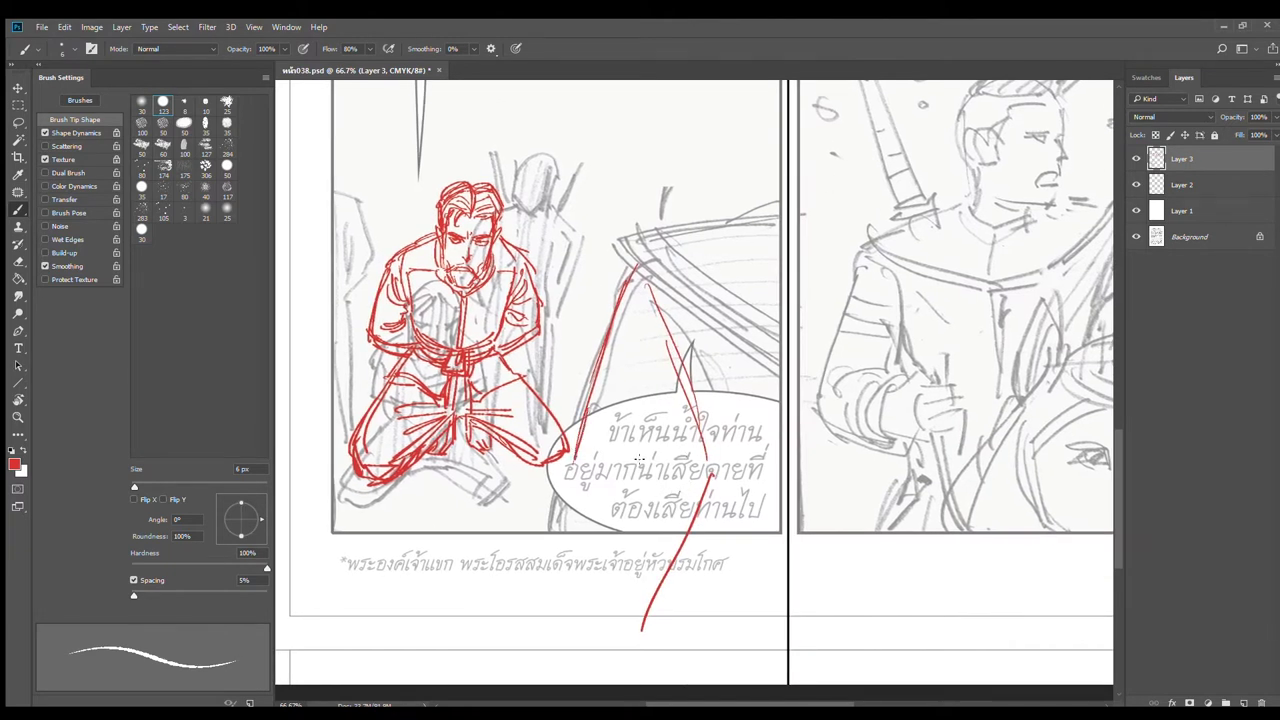
{"action": "mouse_move", "coordinate": [700, 464]}
{"action": "left_mouse_down"}
{"action": "mouse_move", "coordinate": [616, 492]}
{"action": "mouse_move", "coordinate": [476, 660]}
{"action": "left_mouse_up"}
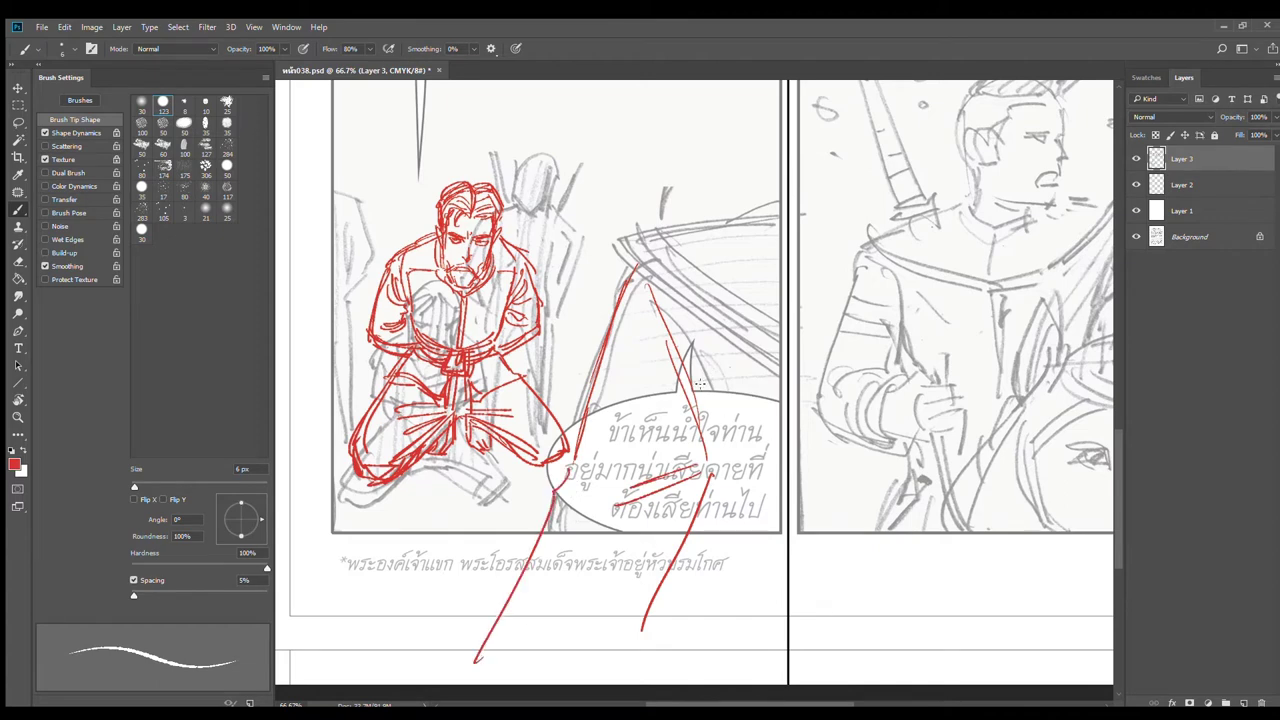
{"action": "key", "text": "ctrl+z"}
{"action": "left_click_drag", "start_coordinate": [566, 460], "coordinate": [521, 655]}
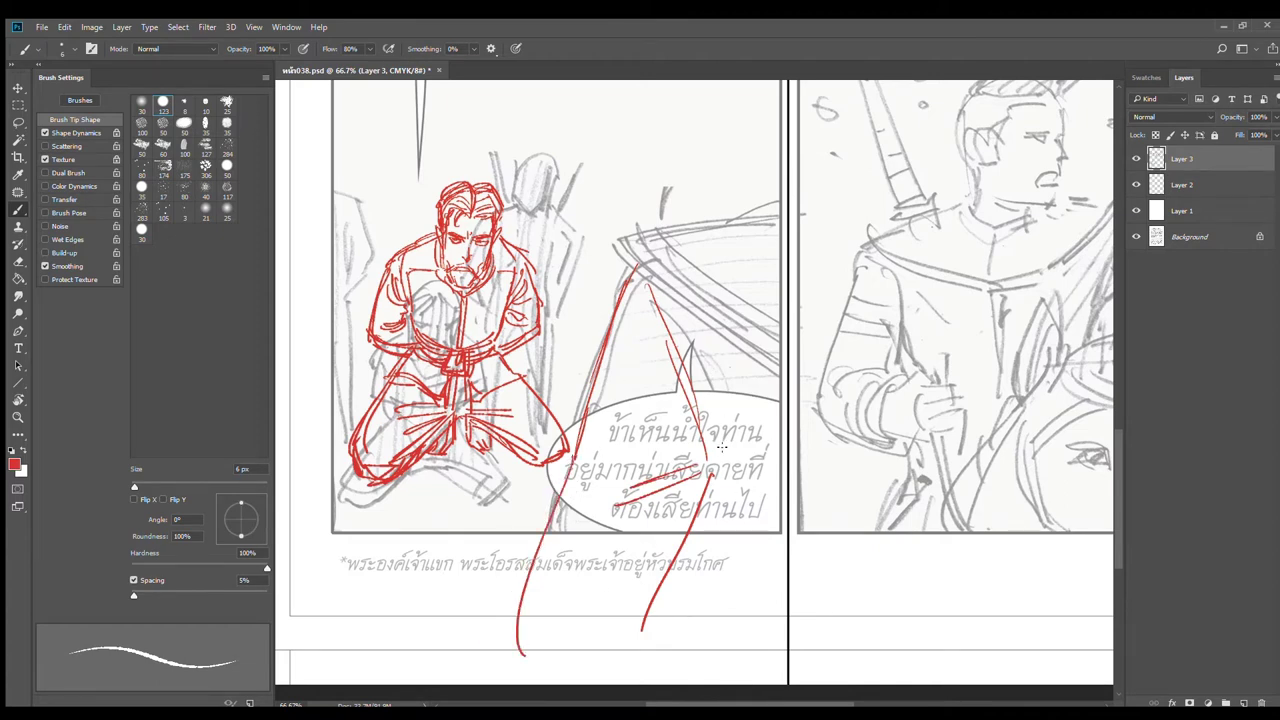
Step: Build up the foreground figure's inner thigh, bent knee, both lower legs and the folds below the panel border
{"action": "left_click_drag", "start_coordinate": [682, 370], "coordinate": [708, 472]}
{"action": "mouse_move", "coordinate": [650, 322]}
{"action": "left_mouse_down"}
{"action": "mouse_move", "coordinate": [702, 472]}
{"action": "mouse_move", "coordinate": [580, 536]}
{"action": "left_mouse_up"}
{"action": "mouse_move", "coordinate": [594, 402]}
{"action": "left_mouse_down"}
{"action": "mouse_move", "coordinate": [569, 446]}
{"action": "mouse_move", "coordinate": [527, 664]}
{"action": "left_mouse_up"}
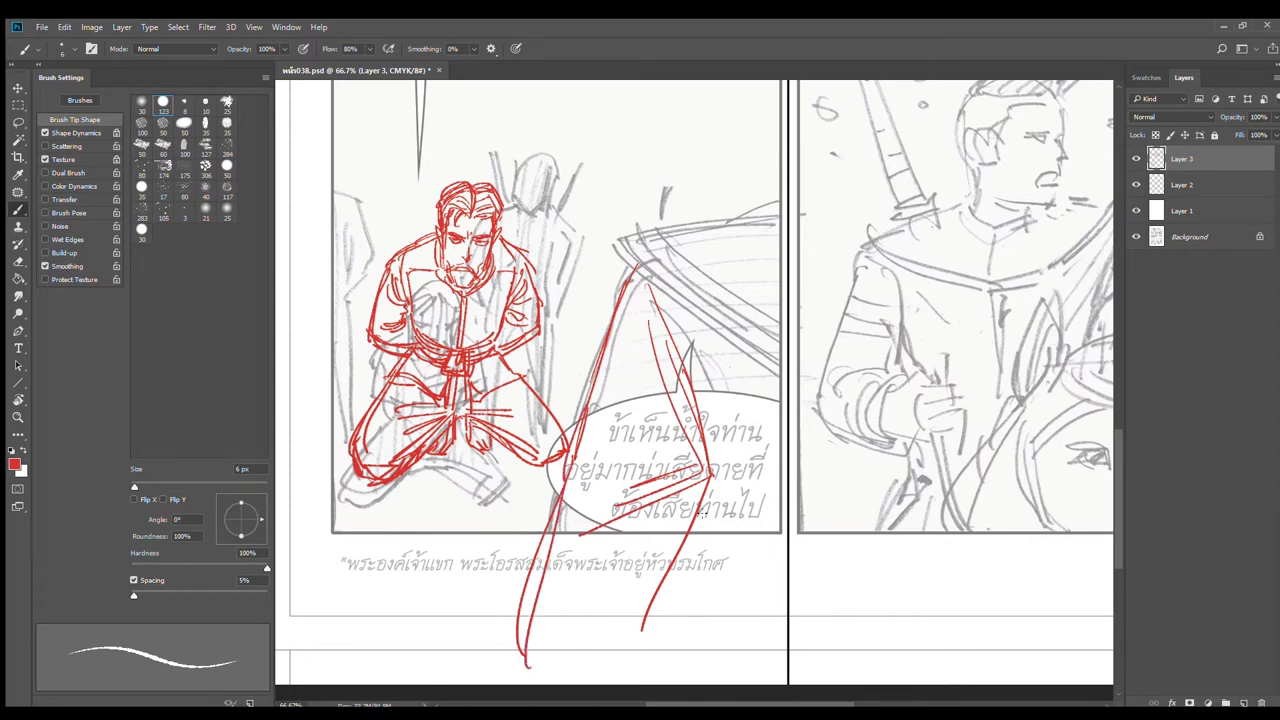
{"action": "mouse_move", "coordinate": [704, 498]}
{"action": "left_mouse_down"}
{"action": "mouse_move", "coordinate": [690, 562]}
{"action": "mouse_move", "coordinate": [703, 668]}
{"action": "left_mouse_up"}
{"action": "mouse_move", "coordinate": [686, 562]}
{"action": "left_mouse_down"}
{"action": "mouse_move", "coordinate": [686, 616]}
{"action": "mouse_move", "coordinate": [652, 614]}
{"action": "mouse_move", "coordinate": [631, 674]}
{"action": "left_mouse_up"}
{"action": "mouse_move", "coordinate": [649, 628]}
{"action": "left_mouse_down"}
{"action": "mouse_move", "coordinate": [595, 664]}
{"action": "mouse_move", "coordinate": [611, 653]}
{"action": "left_mouse_up"}
{"action": "left_click_drag", "start_coordinate": [654, 579], "coordinate": [603, 630]}
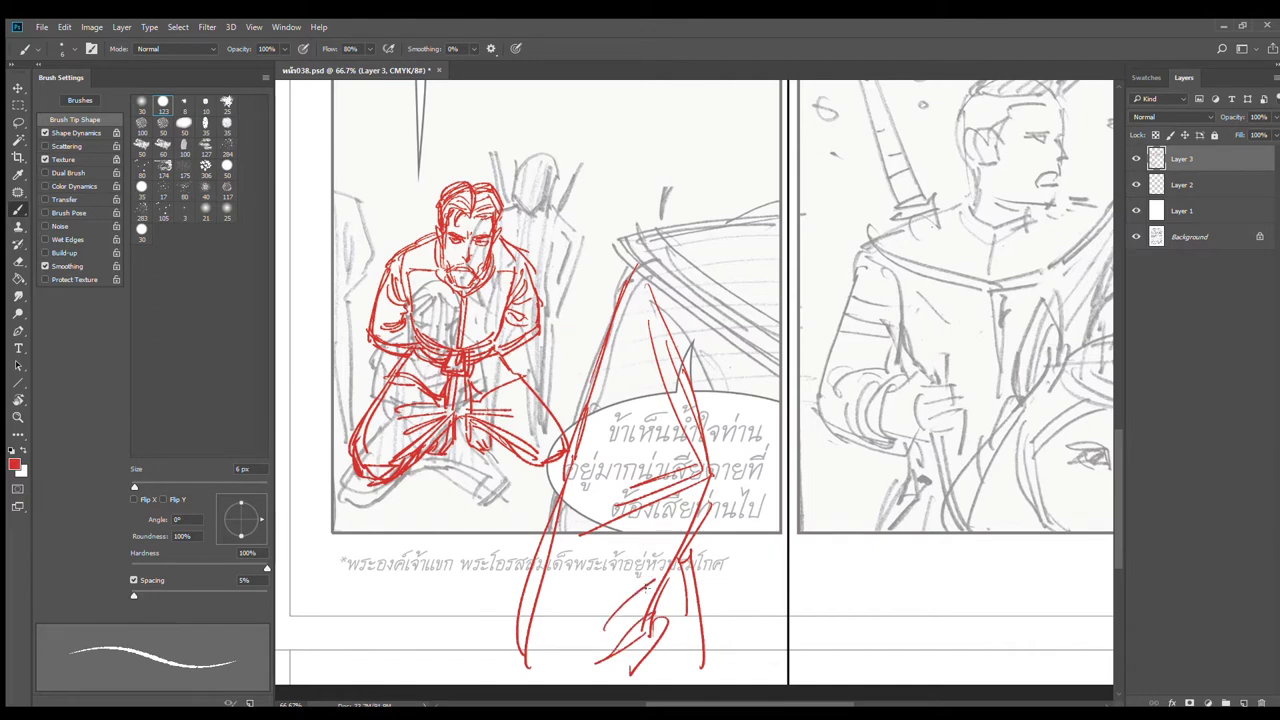
{"action": "left_click_drag", "start_coordinate": [680, 615], "coordinate": [685, 510]}
{"action": "left_click_drag", "start_coordinate": [547, 519], "coordinate": [551, 579]}
{"action": "left_click_drag", "start_coordinate": [637, 430], "coordinate": [611, 600]}
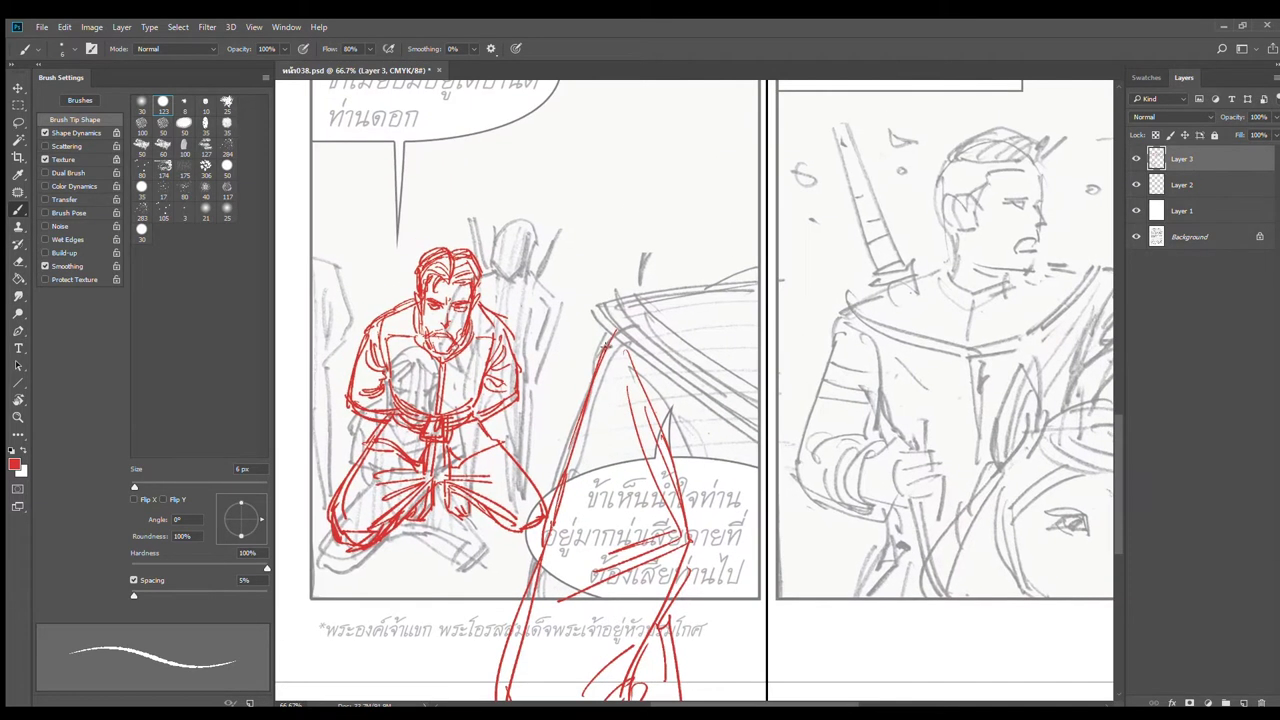
Step: Draw the foreground figure's angled upper edge and diagonal band, thicken the outer thigh line and extend the lower leg
{"action": "mouse_move", "coordinate": [598, 304]}
{"action": "left_mouse_down"}
{"action": "mouse_move", "coordinate": [806, 457]}
{"action": "mouse_move", "coordinate": [803, 437]}
{"action": "mouse_move", "coordinate": [686, 354]}
{"action": "mouse_move", "coordinate": [767, 392]}
{"action": "mouse_move", "coordinate": [784, 263]}
{"action": "mouse_move", "coordinate": [711, 282]}
{"action": "left_mouse_up"}
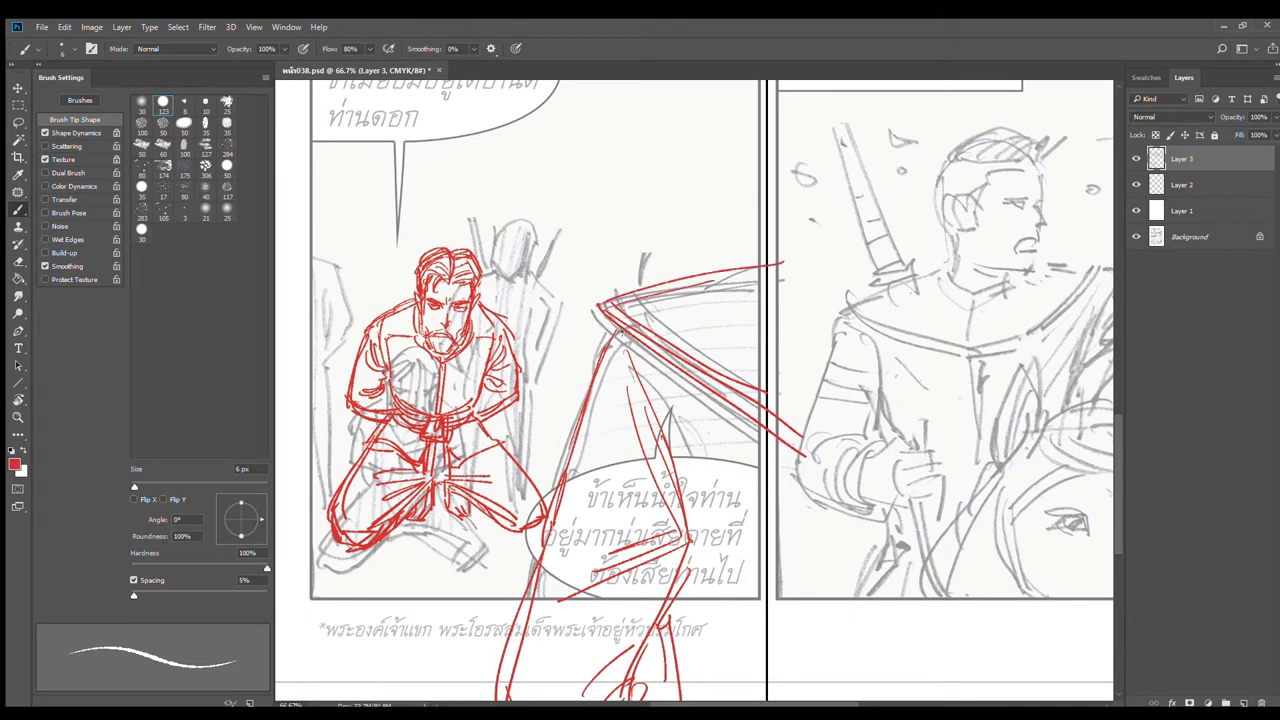
{"action": "mouse_move", "coordinate": [625, 326]}
{"action": "left_mouse_down"}
{"action": "mouse_move", "coordinate": [566, 430]}
{"action": "mouse_move", "coordinate": [537, 596]}
{"action": "left_mouse_up"}
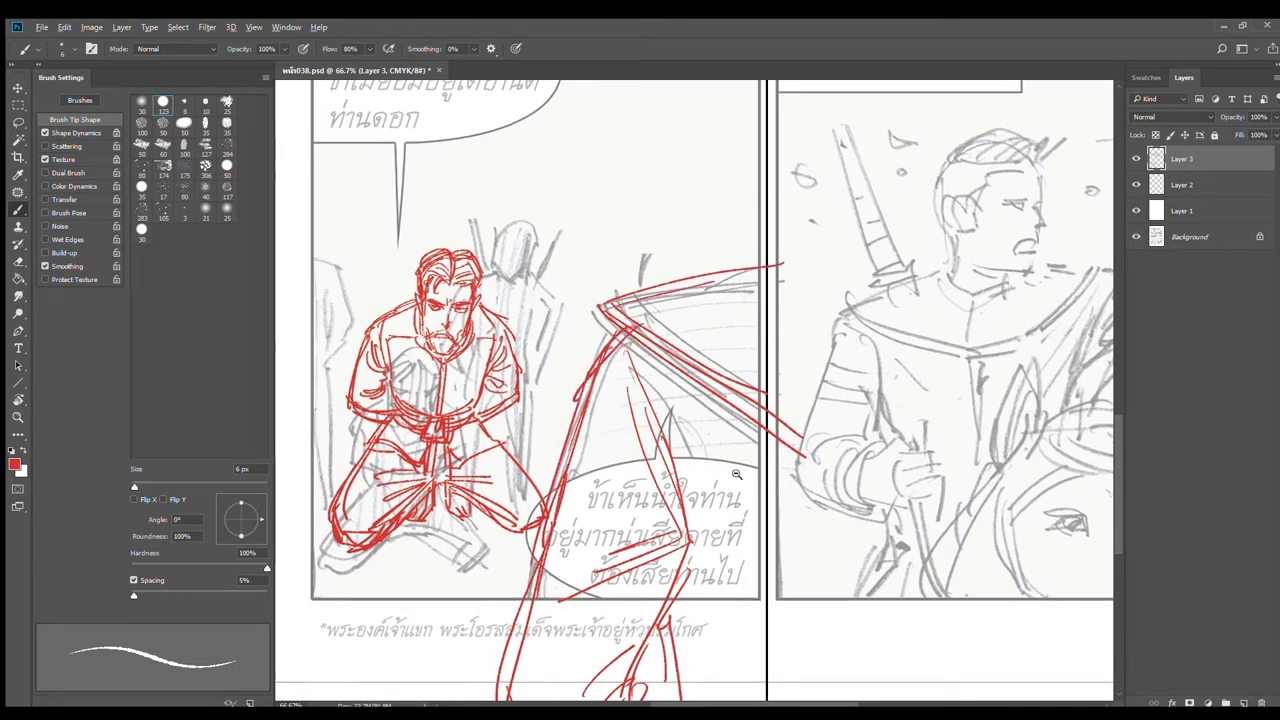
{"action": "left_click", "coordinate": [736, 474], "text": "alt"}
{"action": "left_click_drag", "start_coordinate": [688, 542], "coordinate": [722, 678]}
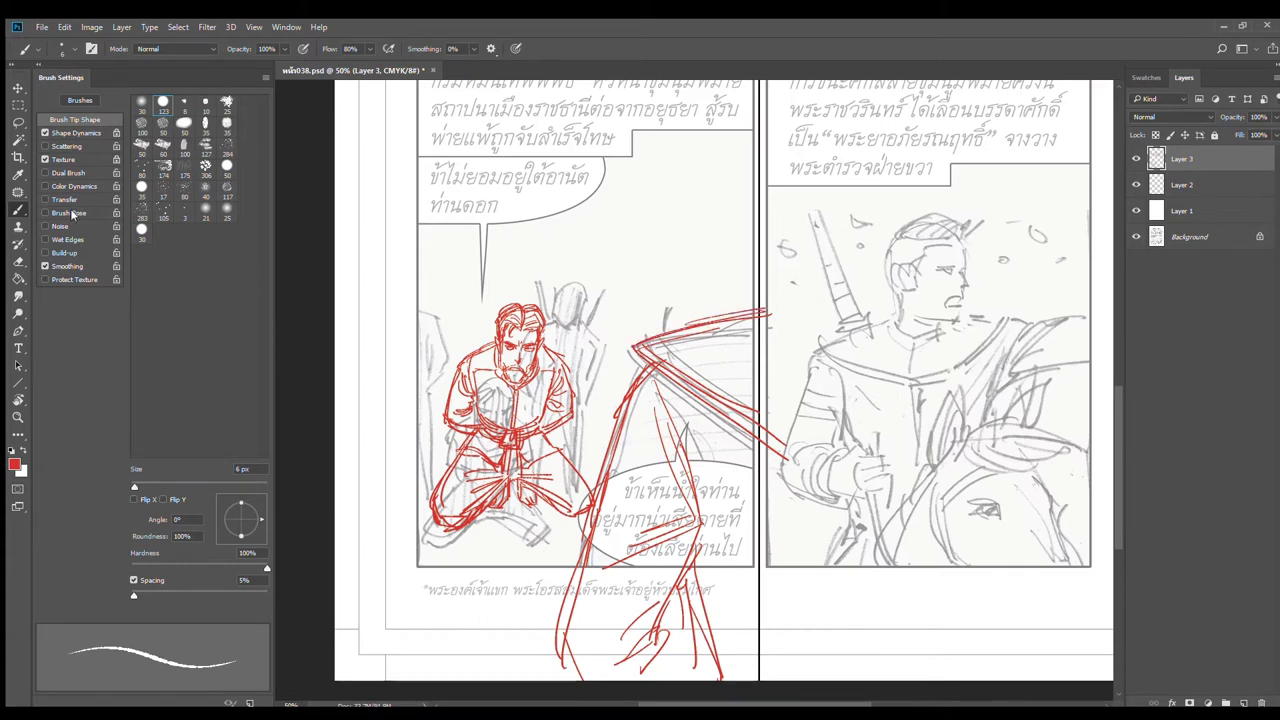
Step: Lasso the red foreground figure, move it upward in the panel and deselect
{"action": "left_click", "coordinate": [18, 121]}
{"action": "mouse_move", "coordinate": [833, 347]}
{"action": "left_mouse_down"}
{"action": "mouse_move", "coordinate": [636, 330]}
{"action": "mouse_move", "coordinate": [554, 656]}
{"action": "mouse_move", "coordinate": [690, 708]}
{"action": "mouse_move", "coordinate": [829, 415]}
{"action": "left_mouse_up"}
{"action": "left_click_drag", "start_coordinate": [699, 370], "coordinate": [700, 324]}
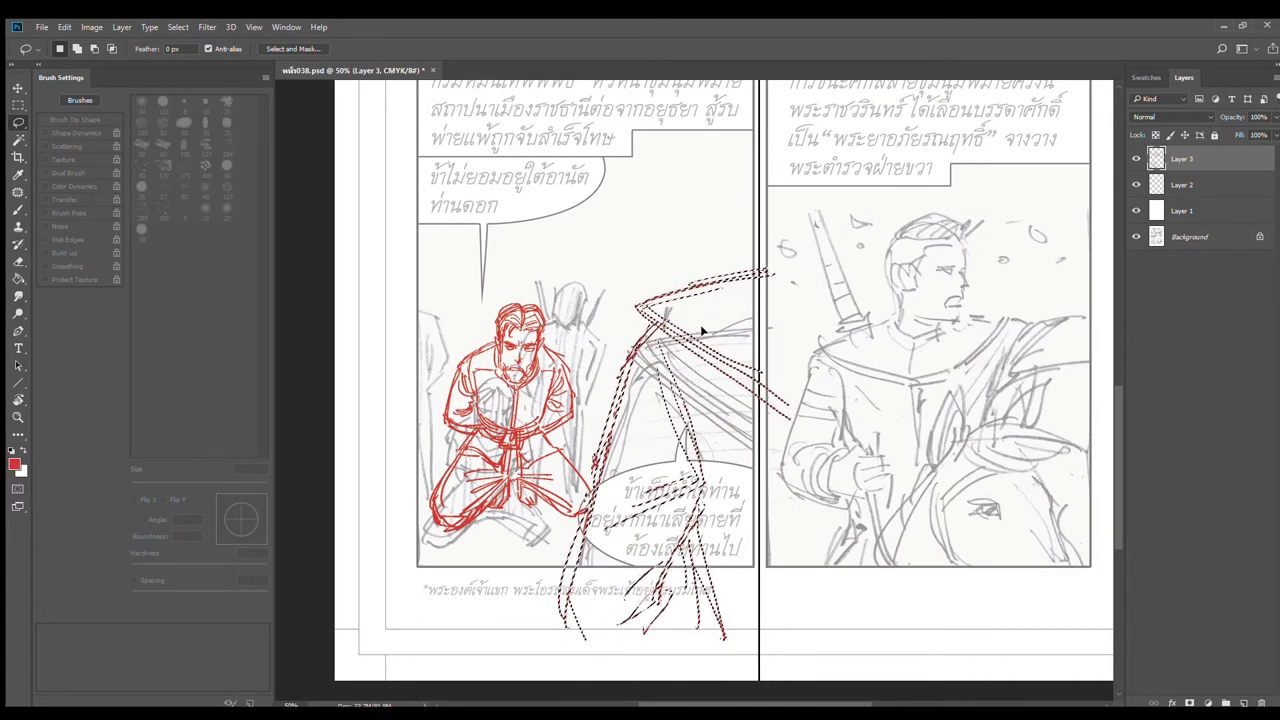
{"action": "key", "text": "ctrl+d"}
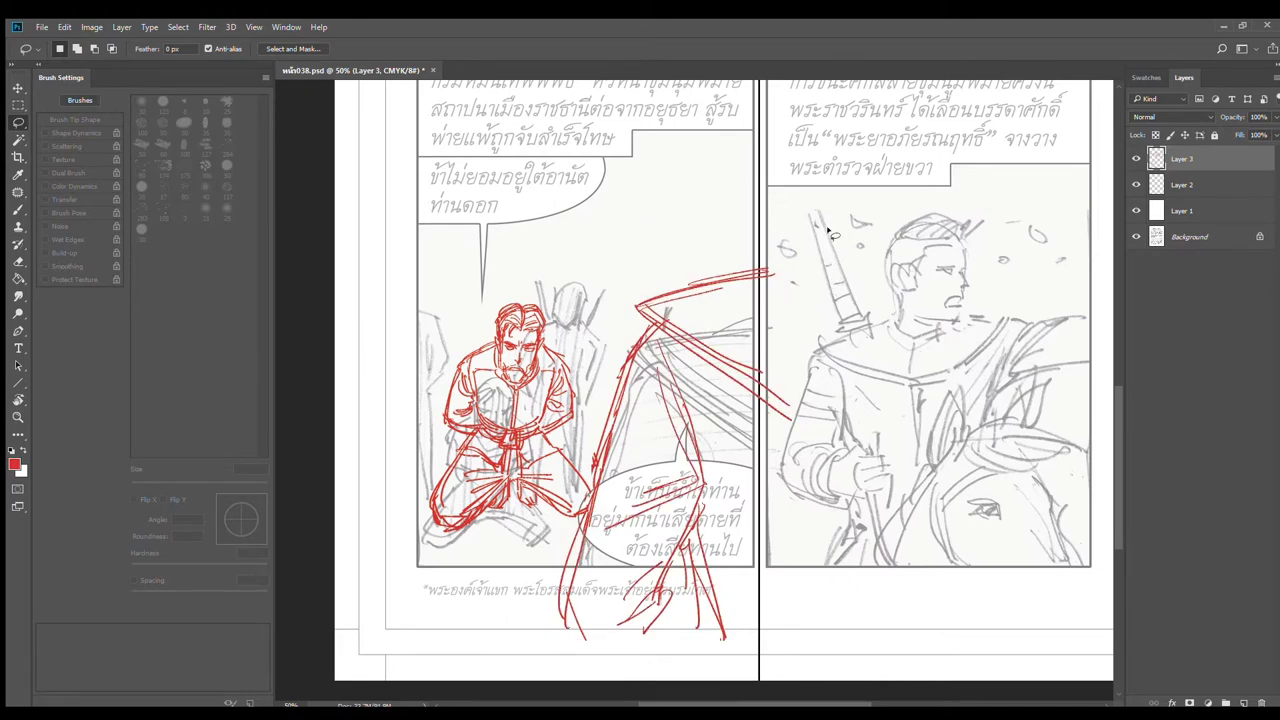
Step: Lasso the kneeling man and the foreground figure together, shift both slightly upward and deselect
{"action": "mouse_move", "coordinate": [834, 234]}
{"action": "left_mouse_down"}
{"action": "mouse_move", "coordinate": [600, 206]}
{"action": "mouse_move", "coordinate": [404, 598]}
{"action": "mouse_move", "coordinate": [824, 620]}
{"action": "mouse_move", "coordinate": [876, 566]}
{"action": "left_mouse_up"}
{"action": "left_click_drag", "start_coordinate": [682, 423], "coordinate": [681, 402]}
{"action": "key", "text": "ctrl+d"}
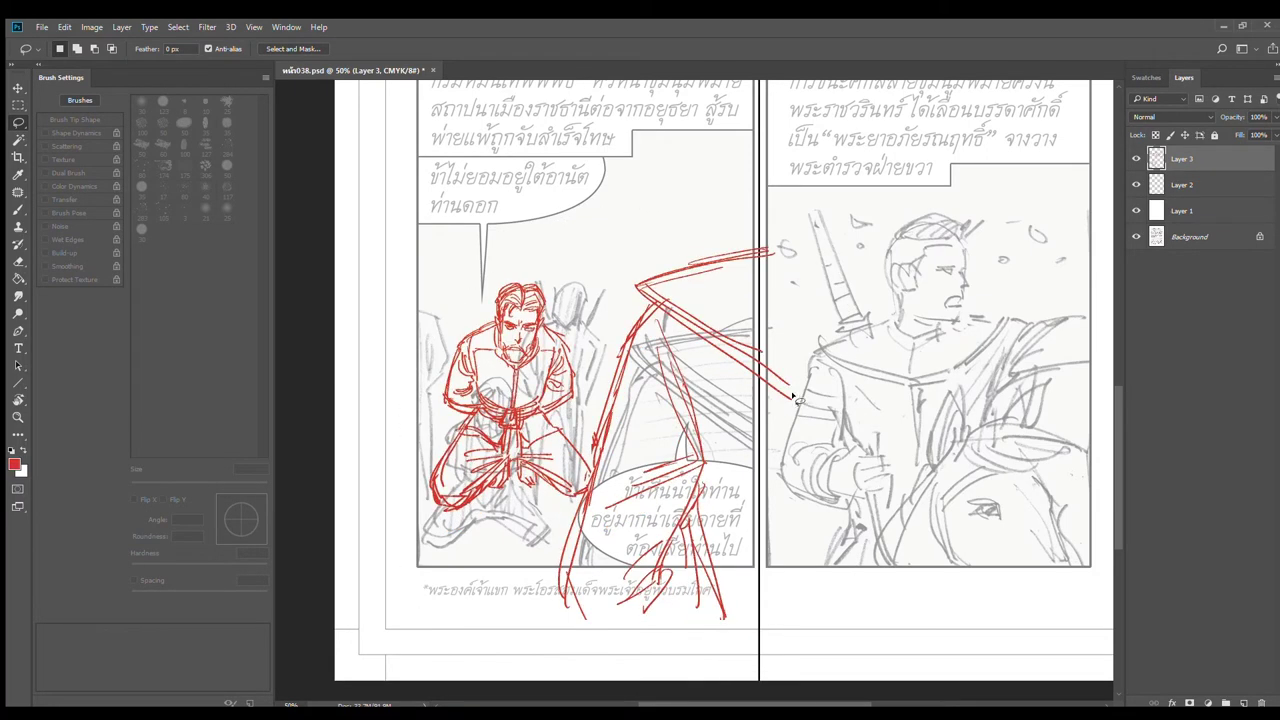
Step: Lasso the red strokes overshooting the black line between the two lower panels, delete them and deselect
{"action": "mouse_move", "coordinate": [756, 248]}
{"action": "left_mouse_down"}
{"action": "mouse_move", "coordinate": [760, 370]}
{"action": "mouse_move", "coordinate": [800, 405]}
{"action": "mouse_move", "coordinate": [820, 355]}
{"action": "mouse_move", "coordinate": [808, 300]}
{"action": "left_mouse_up"}
{"action": "key", "text": "Delete"}
{"action": "key", "text": "ctrl+d"}
Step: Draw the foreground figure's curved lower leg and garment folds below the panel, and restate the inner leg line
{"action": "key", "text": "b"}
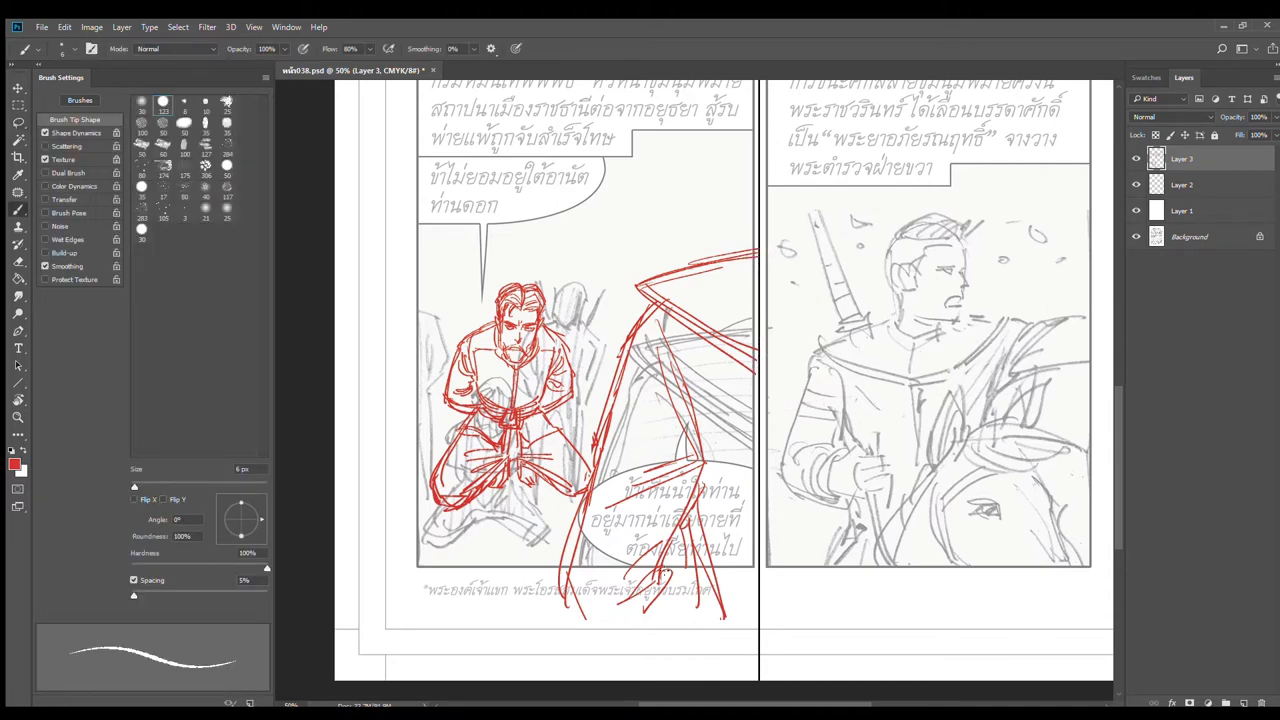
{"action": "left_click_drag", "start_coordinate": [663, 572], "coordinate": [686, 598]}
{"action": "left_click_drag", "start_coordinate": [568, 600], "coordinate": [670, 660]}
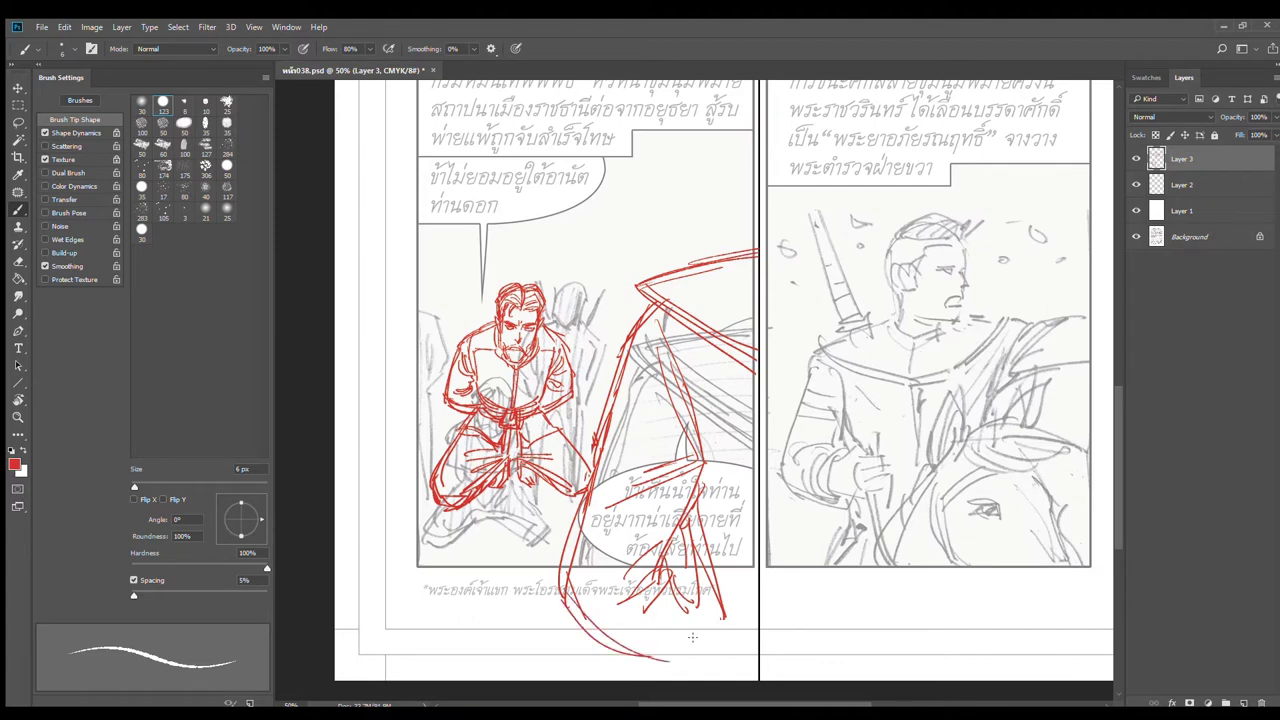
{"action": "mouse_move", "coordinate": [644, 591]}
{"action": "left_mouse_down"}
{"action": "mouse_move", "coordinate": [590, 603]}
{"action": "mouse_move", "coordinate": [611, 614]}
{"action": "left_mouse_up"}
{"action": "left_click_drag", "start_coordinate": [665, 572], "coordinate": [690, 594]}
{"action": "left_click_drag", "start_coordinate": [697, 550], "coordinate": [716, 618]}
{"action": "left_click_drag", "start_coordinate": [683, 430], "coordinate": [701, 496]}
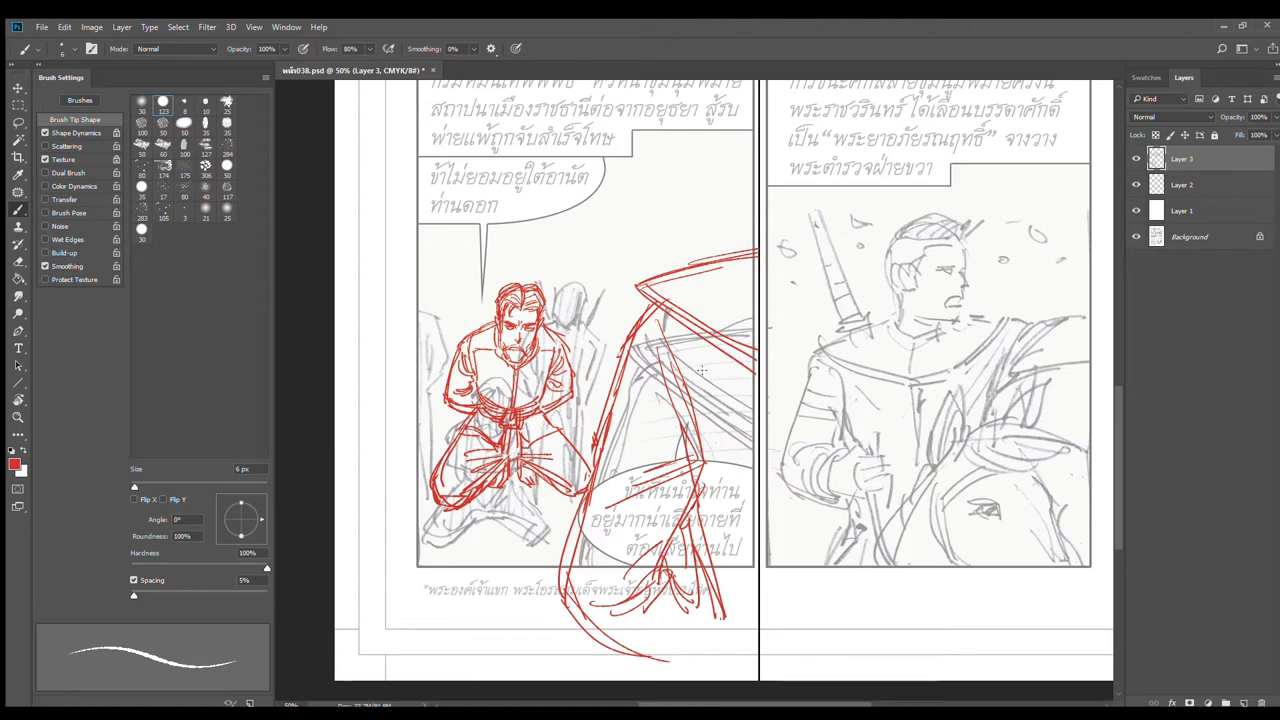
Step: Enlarge the eraser to 25 px and erase the doubled lines along the foreground figure's inner and outer thigh
{"action": "key", "text": "e"}
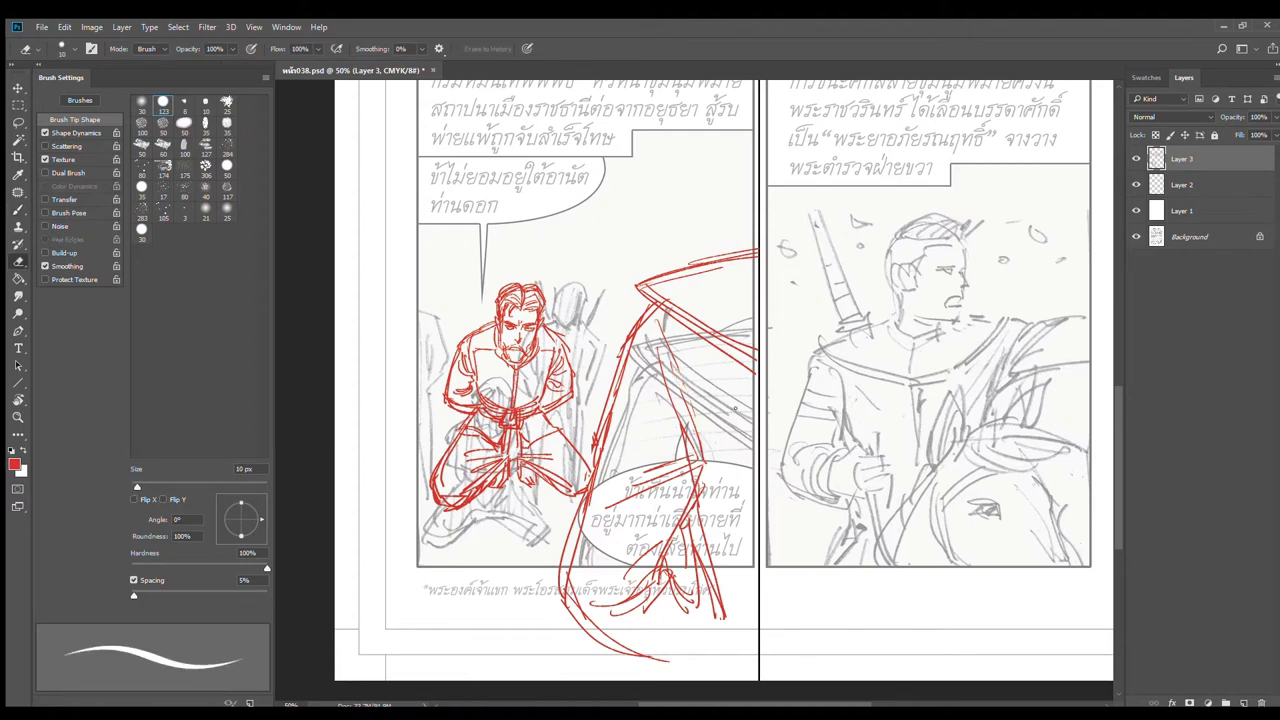
{"action": "key", "text": "bracketright"}
{"action": "key", "text": "bracketright"}
{"action": "key", "text": "bracketright"}
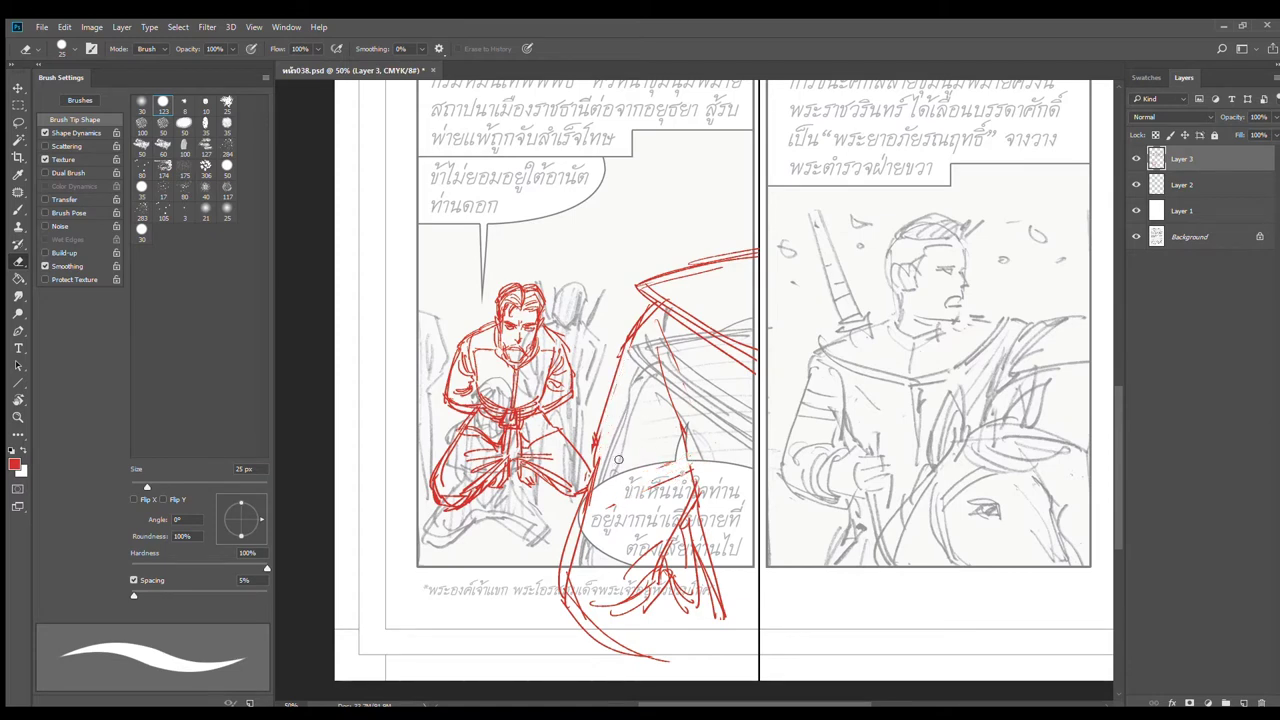
Step: Redraw the foreground figure's knee folds and outer thigh line with the brush, and add a pointed foot shape beside the lower leg
{"action": "key", "text": "b"}
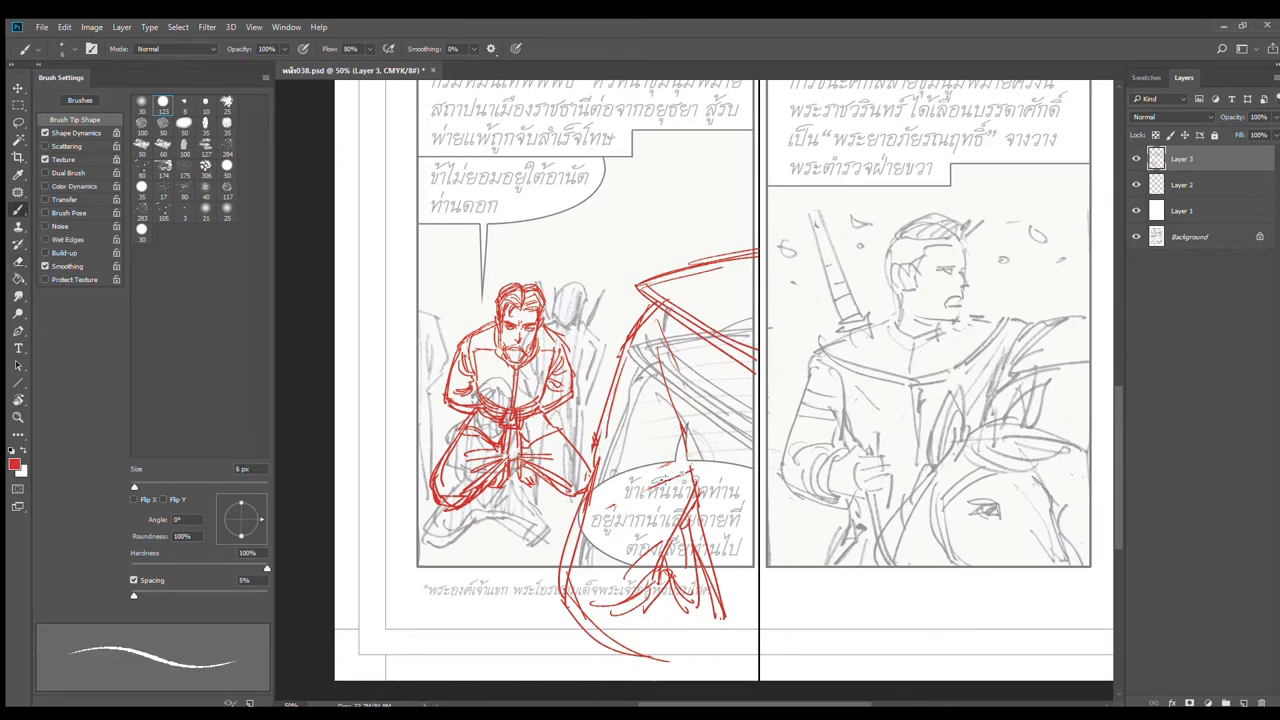
{"action": "mouse_move", "coordinate": [690, 470]}
{"action": "left_mouse_down"}
{"action": "mouse_move", "coordinate": [603, 499]}
{"action": "mouse_move", "coordinate": [600, 476]}
{"action": "mouse_move", "coordinate": [606, 535]}
{"action": "mouse_move", "coordinate": [588, 624]}
{"action": "mouse_move", "coordinate": [680, 670]}
{"action": "left_mouse_up"}
{"action": "left_click_drag", "start_coordinate": [722, 606], "coordinate": [760, 645]}
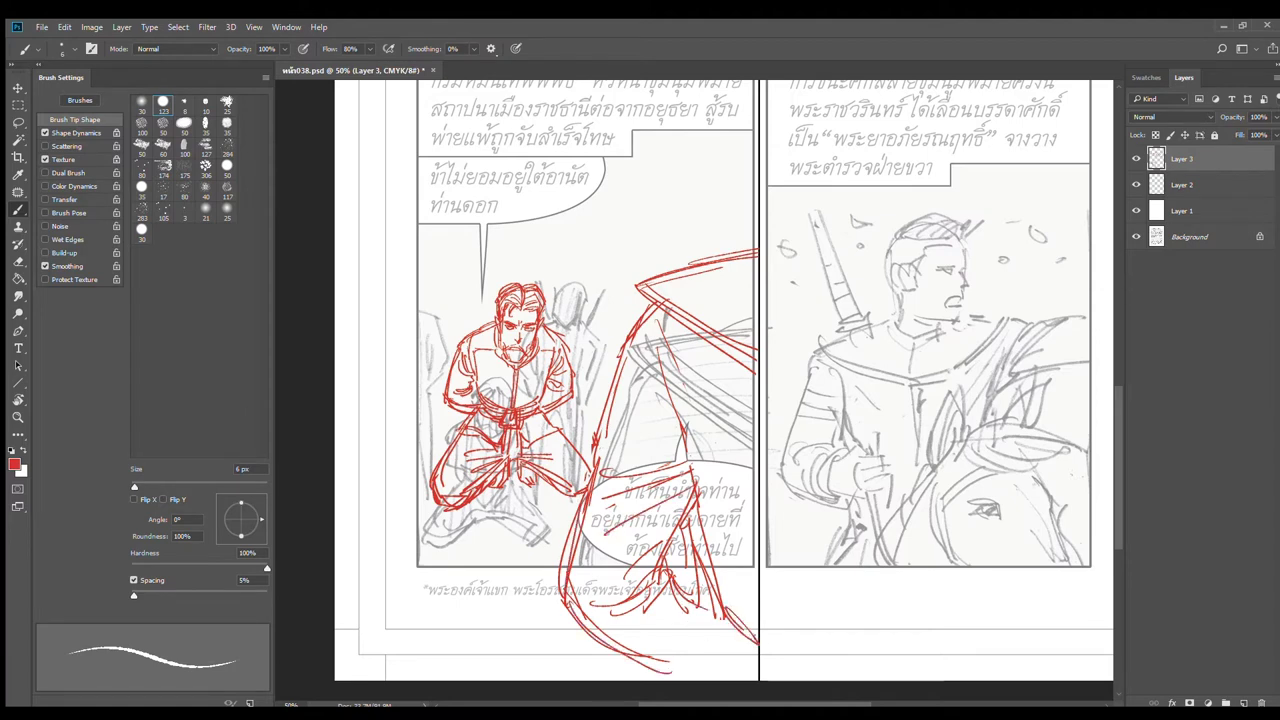
{"action": "left_click_drag", "start_coordinate": [635, 335], "coordinate": [592, 501]}
{"action": "left_click_drag", "start_coordinate": [665, 586], "coordinate": [620, 627]}
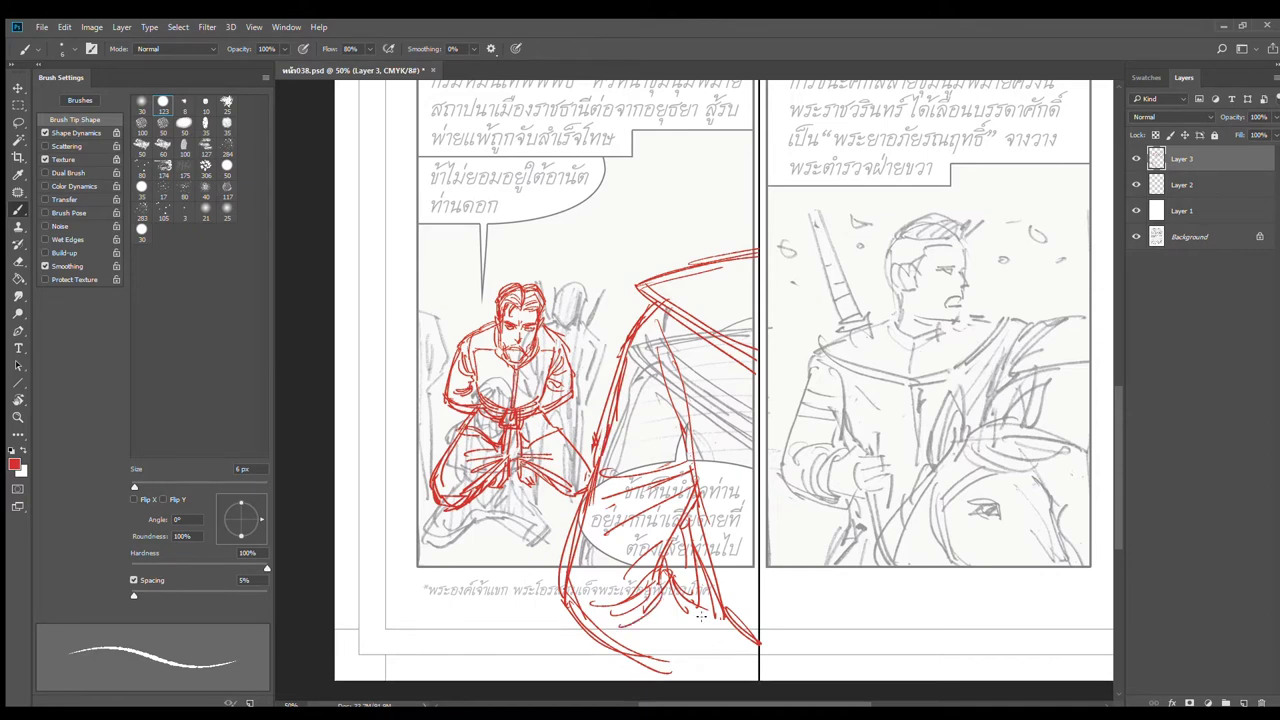
Step: Enlarge the eraser to 45 px and erase the foreground figure's outer thigh, knee folds and near lower leg
{"action": "key", "text": "e"}
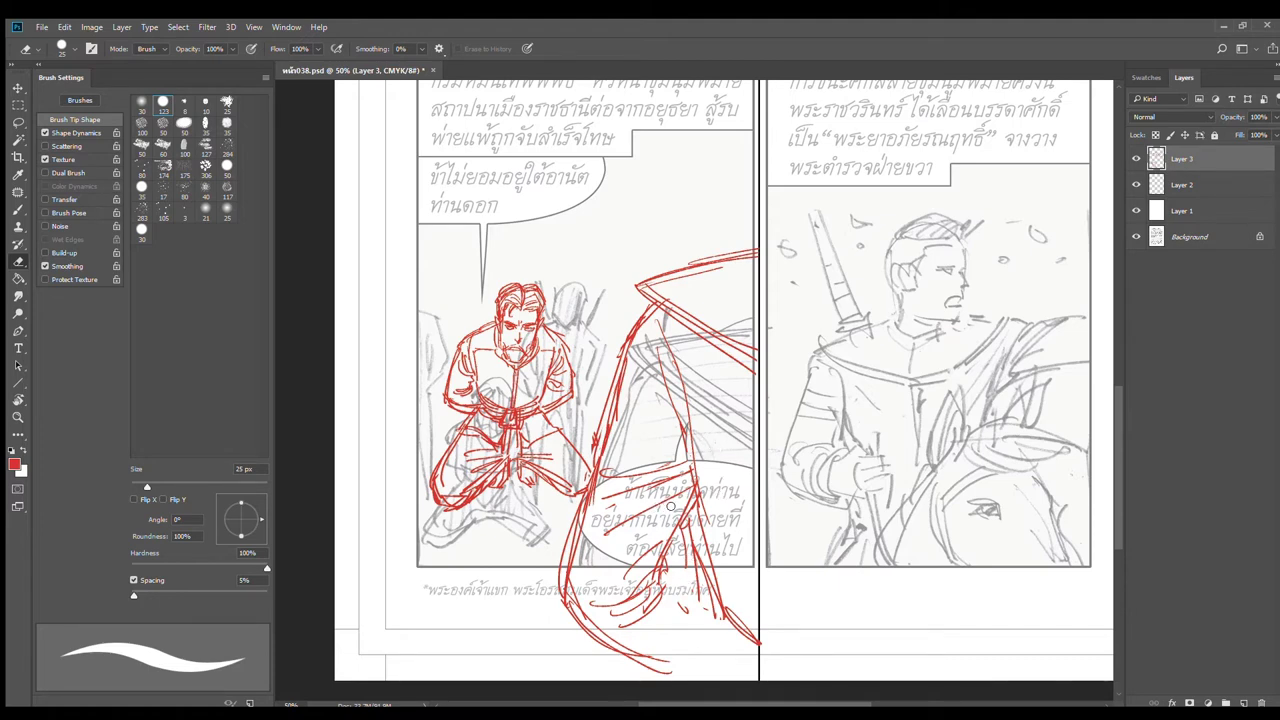
{"action": "key", "text": "bracketright"}
{"action": "key", "text": "bracketright"}
{"action": "key", "text": "bracketright"}
{"action": "key", "text": "bracketright"}
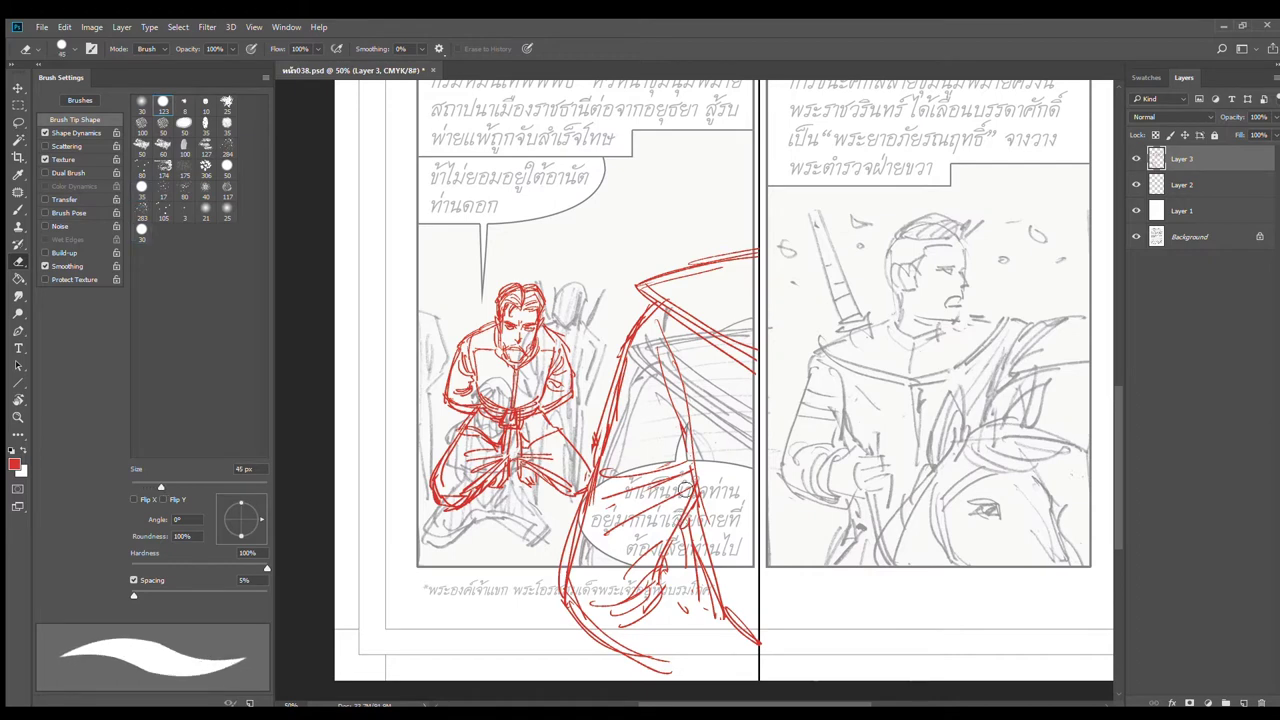
{"action": "mouse_move", "coordinate": [686, 490]}
{"action": "left_mouse_down"}
{"action": "mouse_move", "coordinate": [664, 590]}
{"action": "mouse_move", "coordinate": [625, 608]}
{"action": "mouse_move", "coordinate": [603, 410]}
{"action": "mouse_move", "coordinate": [566, 570]}
{"action": "mouse_move", "coordinate": [587, 623]}
{"action": "mouse_move", "coordinate": [660, 659]}
{"action": "mouse_move", "coordinate": [673, 513]}
{"action": "mouse_move", "coordinate": [702, 606]}
{"action": "left_mouse_up"}
Step: Draw a wider outer thigh line down past the panel border and add curved folds across the foreground figure's knee
{"action": "key", "text": "b"}
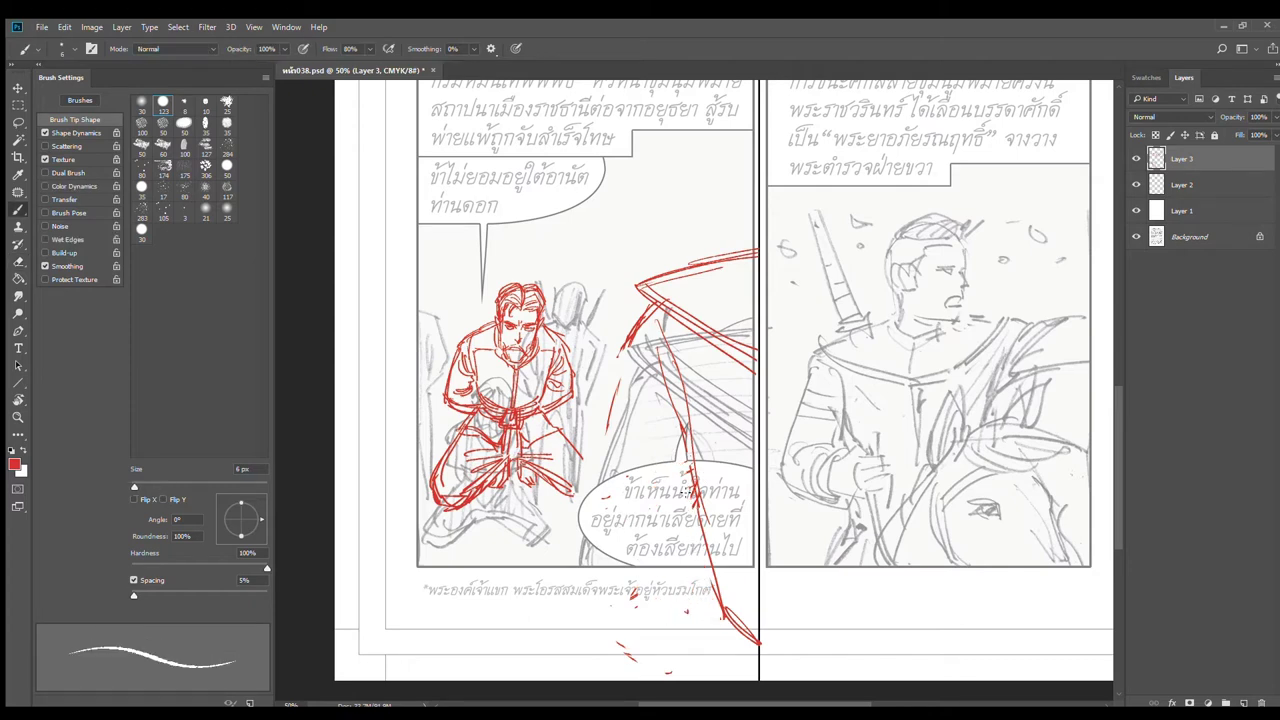
{"action": "left_click_drag", "start_coordinate": [624, 348], "coordinate": [517, 585]}
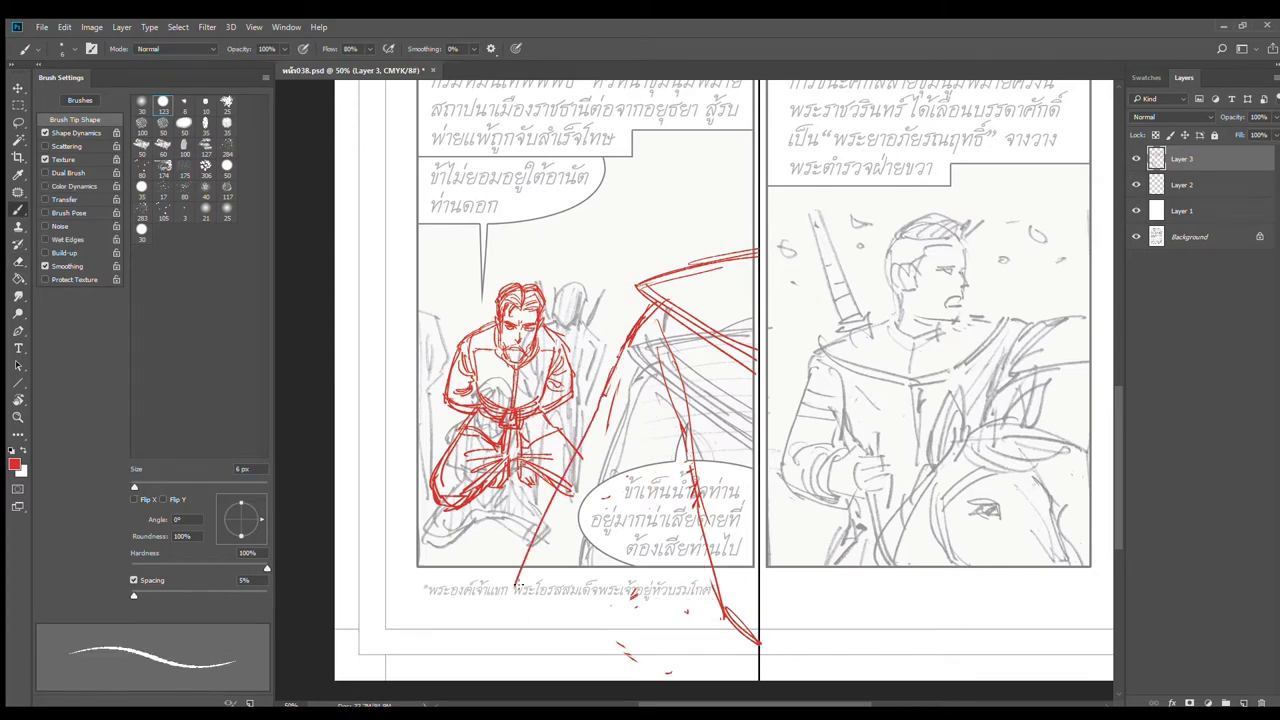
{"action": "left_click_drag", "start_coordinate": [695, 502], "coordinate": [623, 583]}
{"action": "left_click_drag", "start_coordinate": [649, 558], "coordinate": [581, 605]}
{"action": "left_click_drag", "start_coordinate": [627, 568], "coordinate": [545, 590]}
{"action": "left_click_drag", "start_coordinate": [598, 569], "coordinate": [570, 584]}
{"action": "mouse_move", "coordinate": [690, 492]}
{"action": "left_mouse_down"}
{"action": "mouse_move", "coordinate": [548, 540]}
{"action": "mouse_move", "coordinate": [570, 510]}
{"action": "left_mouse_up"}
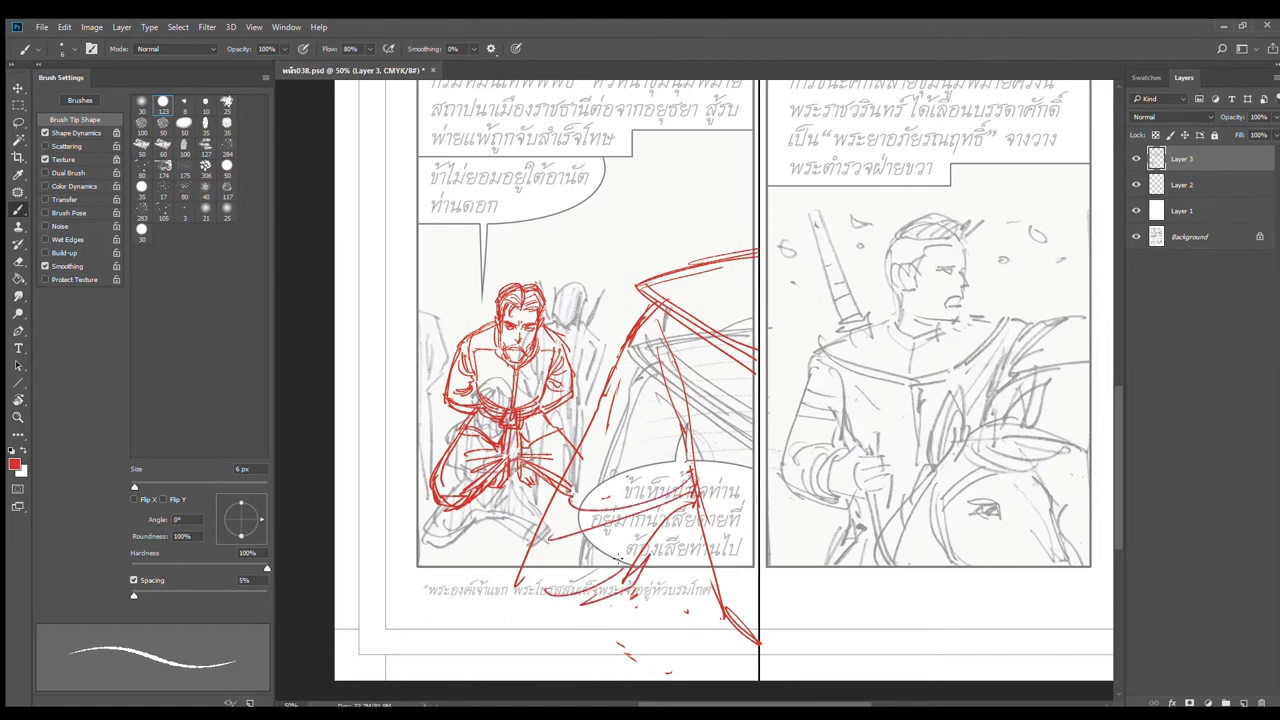
Step: Sketch both of the foreground figure's lower legs down to the page edge and thicken the inner and outer thigh lines
{"action": "mouse_move", "coordinate": [548, 558]}
{"action": "left_mouse_down"}
{"action": "mouse_move", "coordinate": [524, 604]}
{"action": "mouse_move", "coordinate": [540, 680]}
{"action": "left_mouse_up"}
{"action": "mouse_move", "coordinate": [648, 575]}
{"action": "left_mouse_down"}
{"action": "mouse_move", "coordinate": [642, 602]}
{"action": "mouse_move", "coordinate": [669, 673]}
{"action": "mouse_move", "coordinate": [650, 662]}
{"action": "left_mouse_up"}
{"action": "mouse_move", "coordinate": [698, 524]}
{"action": "left_mouse_down"}
{"action": "mouse_move", "coordinate": [728, 657]}
{"action": "mouse_move", "coordinate": [742, 660]}
{"action": "left_mouse_up"}
{"action": "left_click_drag", "start_coordinate": [634, 609], "coordinate": [653, 660]}
{"action": "left_click_drag", "start_coordinate": [527, 622], "coordinate": [548, 676]}
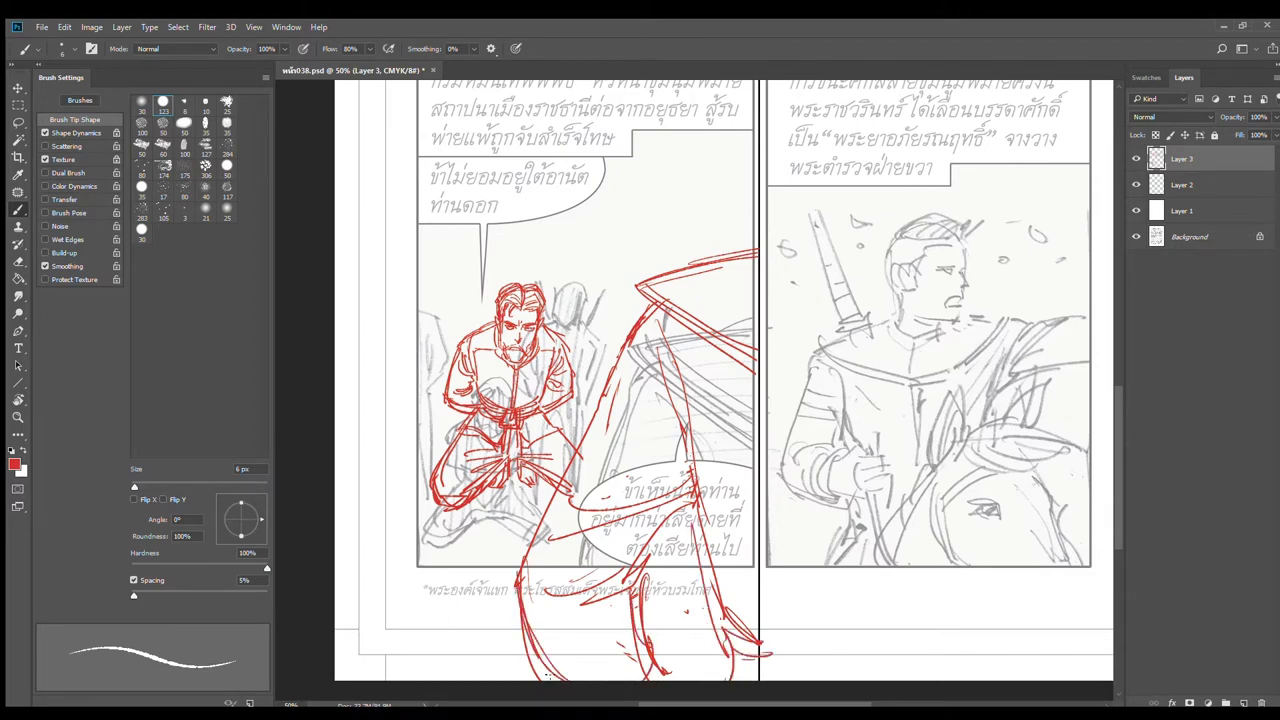
{"action": "left_click_drag", "start_coordinate": [675, 481], "coordinate": [620, 579]}
{"action": "left_click_drag", "start_coordinate": [655, 315], "coordinate": [519, 580]}
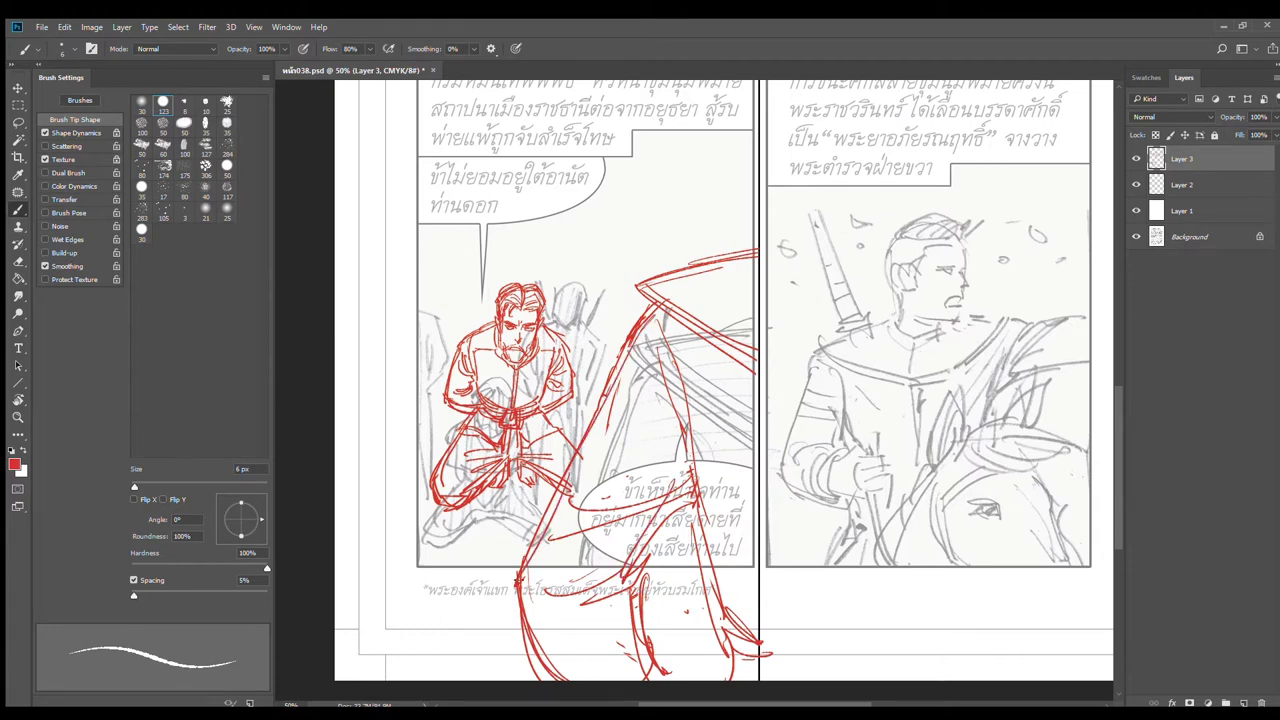
{"action": "left_click_drag", "start_coordinate": [668, 375], "coordinate": [718, 601]}
Step: Erase the doubled part of the foreground figure's inner leg line and the straight diagonal band below its upper edge
{"action": "key", "text": "e"}
{"action": "left_click_drag", "start_coordinate": [677, 355], "coordinate": [704, 502]}
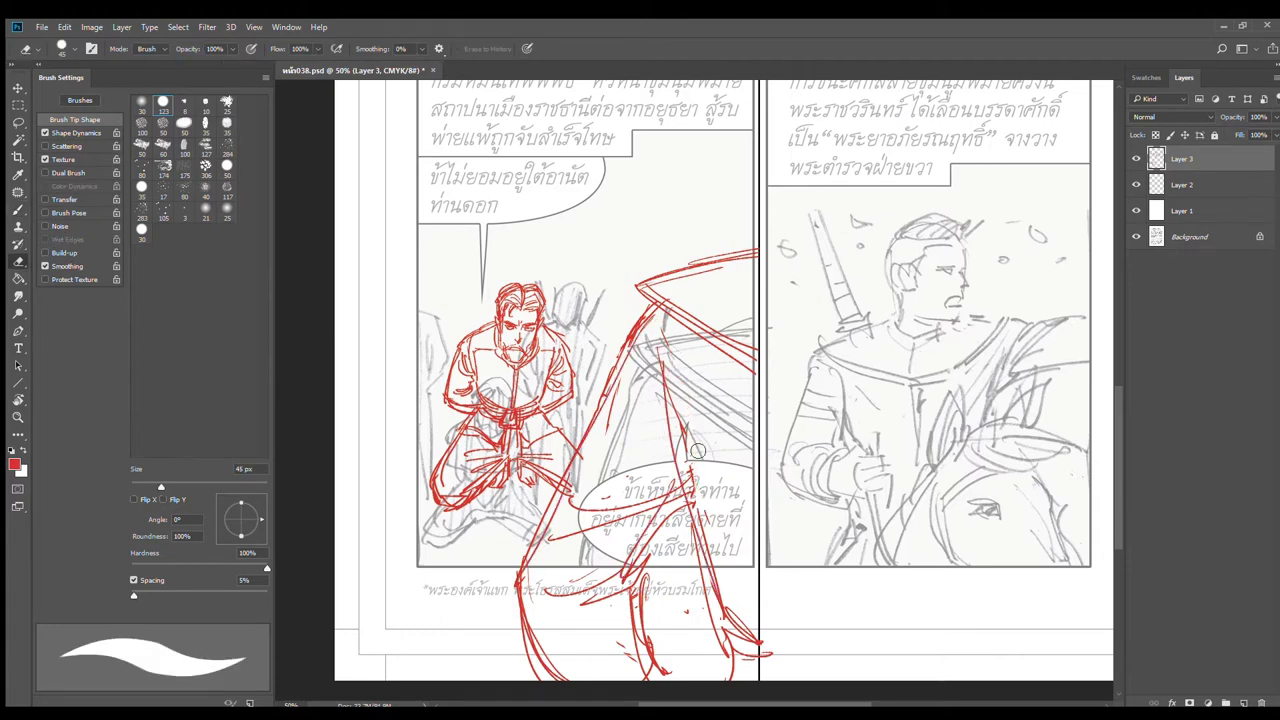
{"action": "left_click_drag", "start_coordinate": [724, 338], "coordinate": [722, 340]}
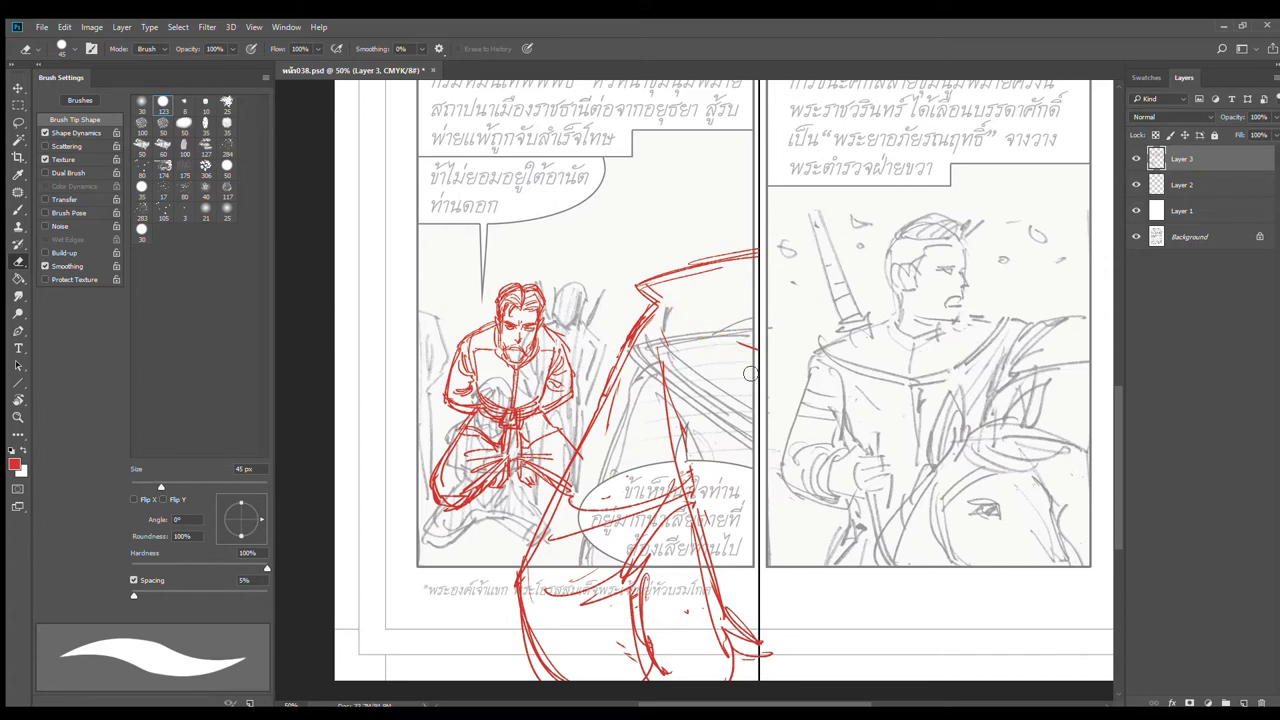
Step: Redraw the foreground figure's diagonal band as sagging curves and restate its angled upper edge
{"action": "key", "text": "b"}
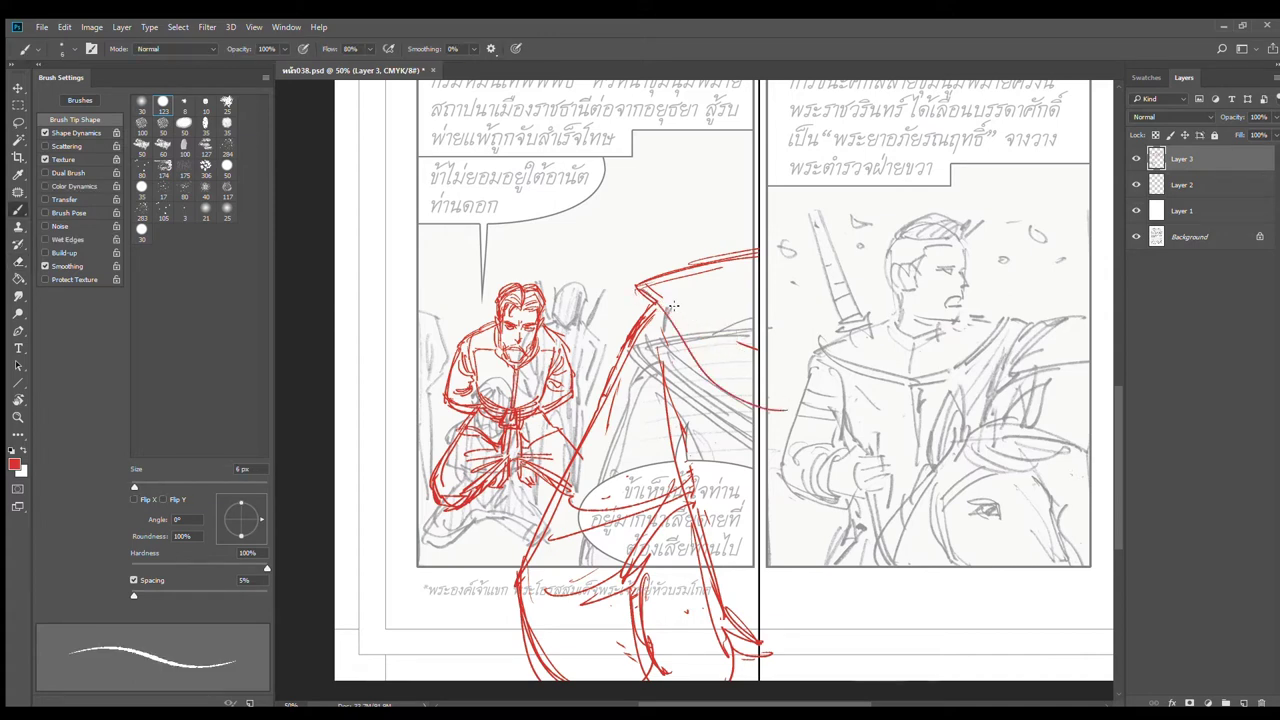
{"action": "mouse_move", "coordinate": [640, 292]}
{"action": "left_mouse_down"}
{"action": "mouse_move", "coordinate": [755, 420]}
{"action": "mouse_move", "coordinate": [760, 390]}
{"action": "left_mouse_up"}
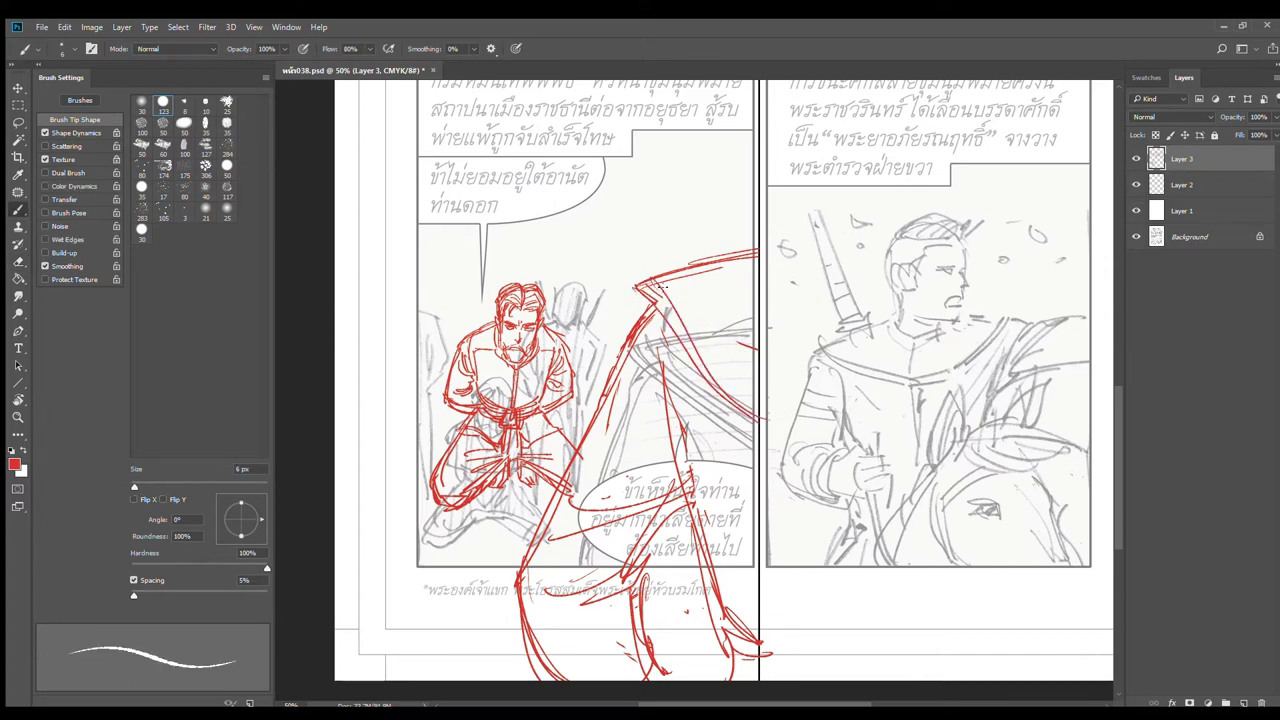
{"action": "mouse_move", "coordinate": [664, 278]}
{"action": "left_mouse_down"}
{"action": "mouse_move", "coordinate": [774, 416]}
{"action": "mouse_move", "coordinate": [805, 235]}
{"action": "left_mouse_up"}
Step: Thicken the foreground figure's outer thigh and add more curved thigh folds, knee folds and lower leg lines
{"action": "left_click_drag", "start_coordinate": [655, 312], "coordinate": [524, 598]}
{"action": "left_click_drag", "start_coordinate": [688, 476], "coordinate": [590, 492]}
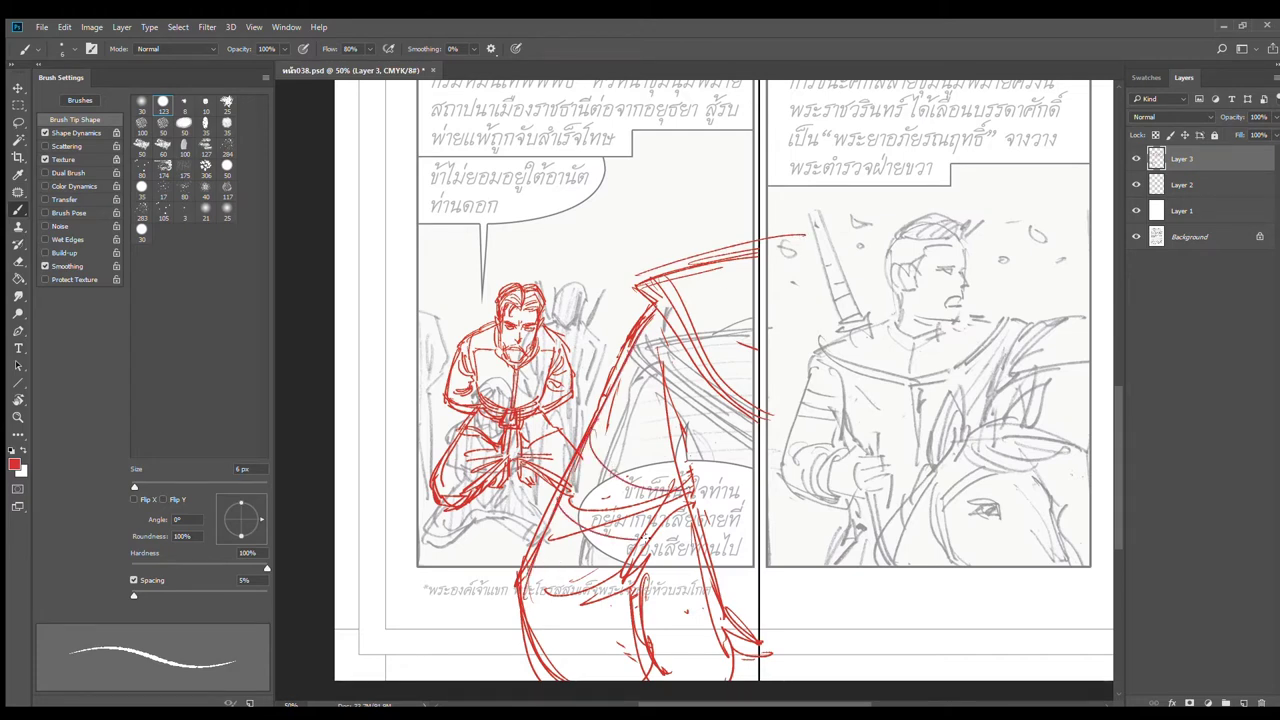
{"action": "left_click_drag", "start_coordinate": [648, 534], "coordinate": [554, 548]}
{"action": "mouse_move", "coordinate": [630, 568]}
{"action": "left_mouse_down"}
{"action": "mouse_move", "coordinate": [556, 594]}
{"action": "mouse_move", "coordinate": [536, 680]}
{"action": "left_mouse_up"}
{"action": "left_click_drag", "start_coordinate": [574, 570], "coordinate": [522, 680]}
{"action": "left_click_drag", "start_coordinate": [626, 606], "coordinate": [692, 673]}
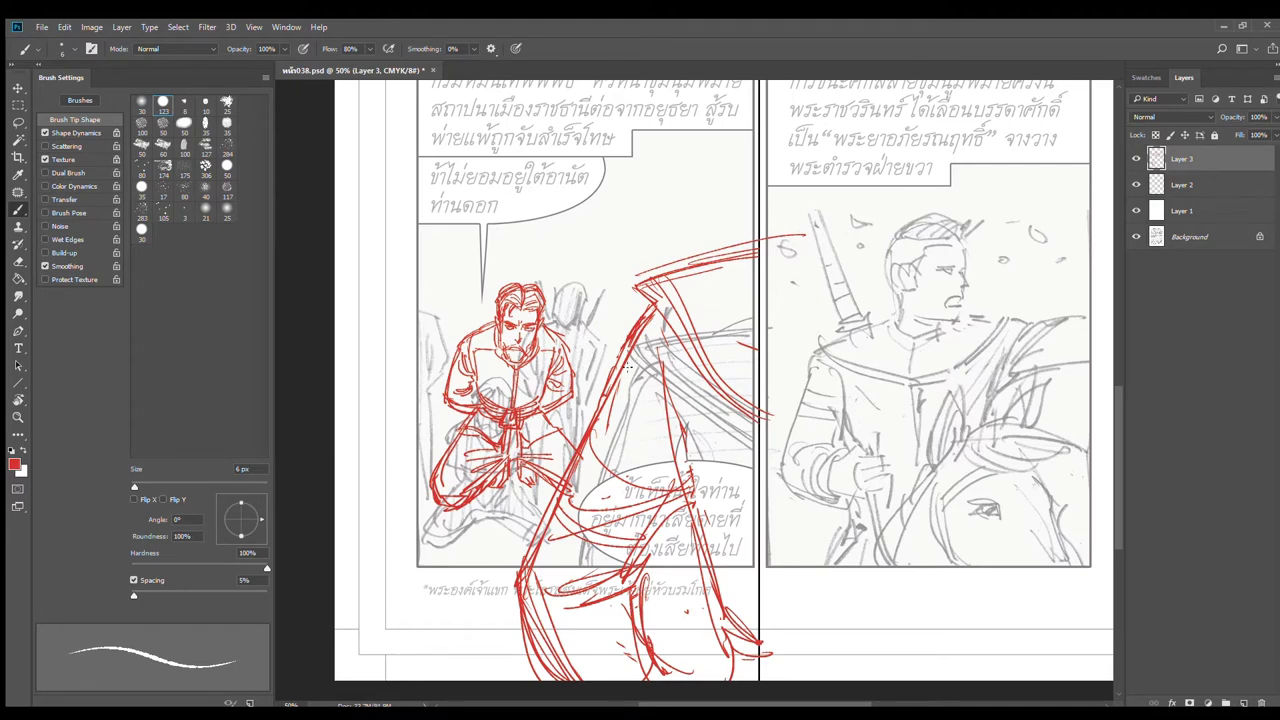
Step: Lasso the red kneeling man, move him upward in the panel and deselect
{"action": "left_click", "coordinate": [18, 121]}
{"action": "mouse_move", "coordinate": [578, 454]}
{"action": "left_mouse_down"}
{"action": "mouse_move", "coordinate": [589, 332]}
{"action": "mouse_move", "coordinate": [520, 249]}
{"action": "mouse_move", "coordinate": [401, 414]}
{"action": "mouse_move", "coordinate": [417, 509]}
{"action": "mouse_move", "coordinate": [488, 524]}
{"action": "mouse_move", "coordinate": [542, 493]}
{"action": "mouse_move", "coordinate": [564, 452]}
{"action": "mouse_move", "coordinate": [554, 398]}
{"action": "left_mouse_up"}
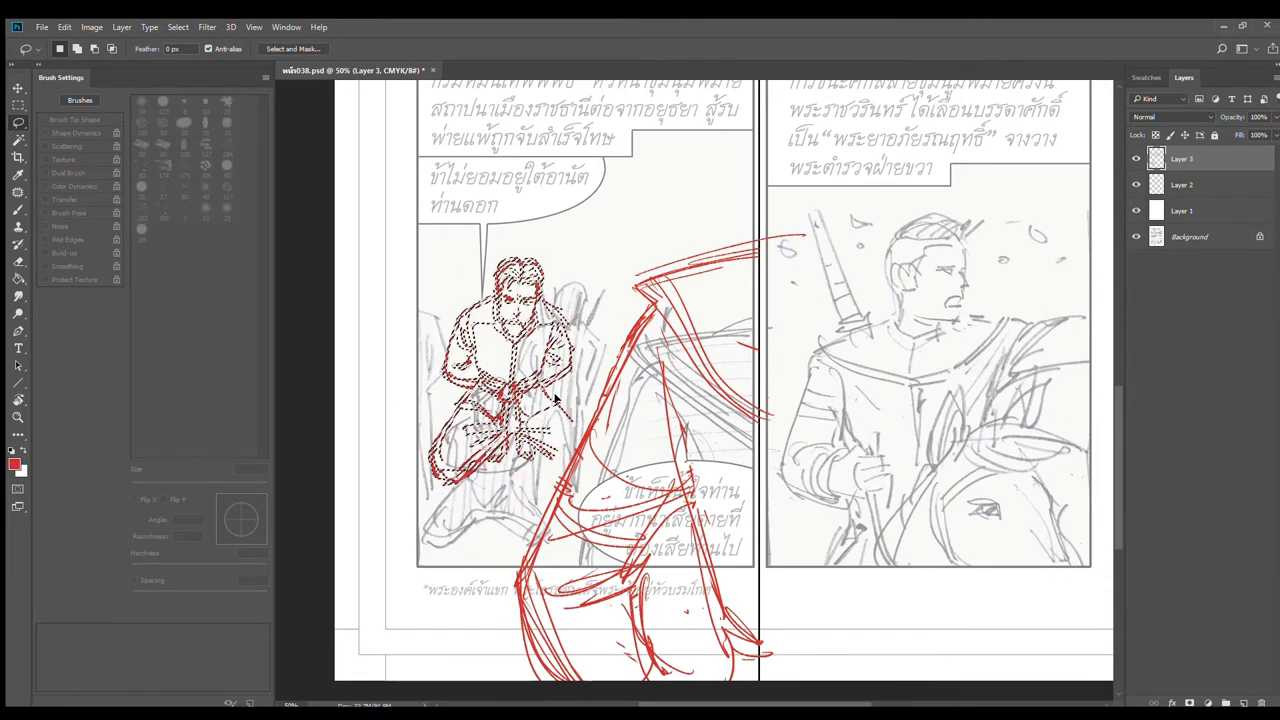
{"action": "key", "text": "ctrl+d"}
Step: Draw horizontal background lines beneath and beside the kneeling man's knees, undoing the first attempt
{"action": "key", "text": "b"}
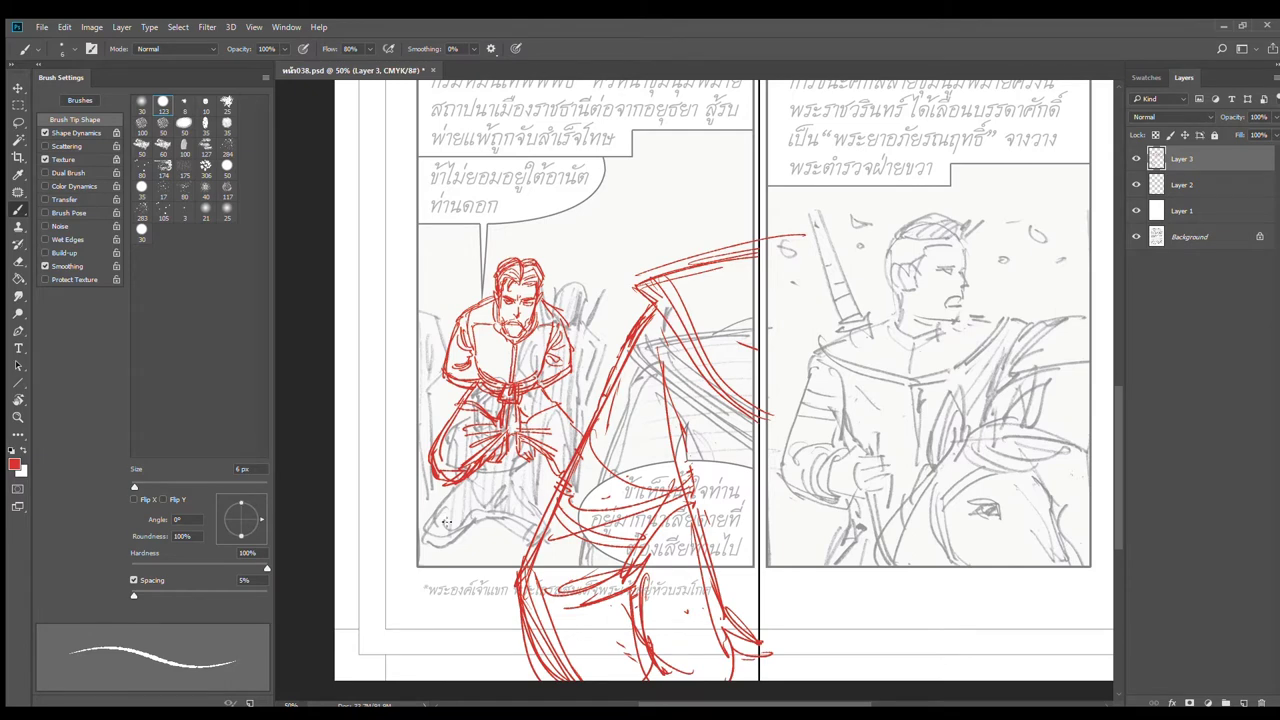
{"action": "left_click_drag", "start_coordinate": [366, 516], "coordinate": [538, 515]}
{"action": "key", "text": "ctrl+z"}
{"action": "left_click_drag", "start_coordinate": [336, 521], "coordinate": [512, 521]}
{"action": "left_click_drag", "start_coordinate": [348, 499], "coordinate": [540, 498]}
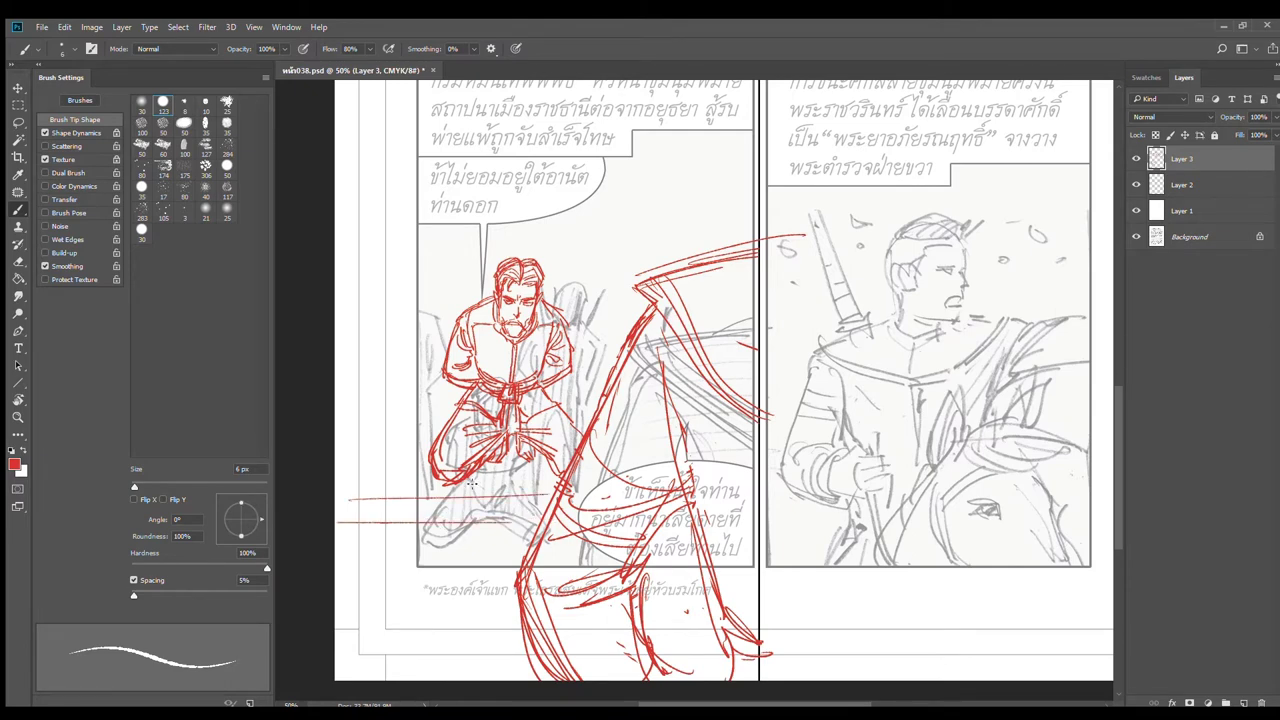
{"action": "left_click_drag", "start_coordinate": [468, 479], "coordinate": [542, 478]}
{"action": "left_click_drag", "start_coordinate": [360, 482], "coordinate": [424, 481]}
Step: Add horizontal background lines beside the kneeling man's legs and further down across the area below the panel
{"action": "mouse_move", "coordinate": [360, 443]}
{"action": "left_mouse_down"}
{"action": "mouse_move", "coordinate": [436, 442]}
{"action": "mouse_move", "coordinate": [440, 423]}
{"action": "left_mouse_up"}
{"action": "left_click_drag", "start_coordinate": [338, 410], "coordinate": [412, 410]}
{"action": "left_click_drag", "start_coordinate": [334, 556], "coordinate": [524, 555]}
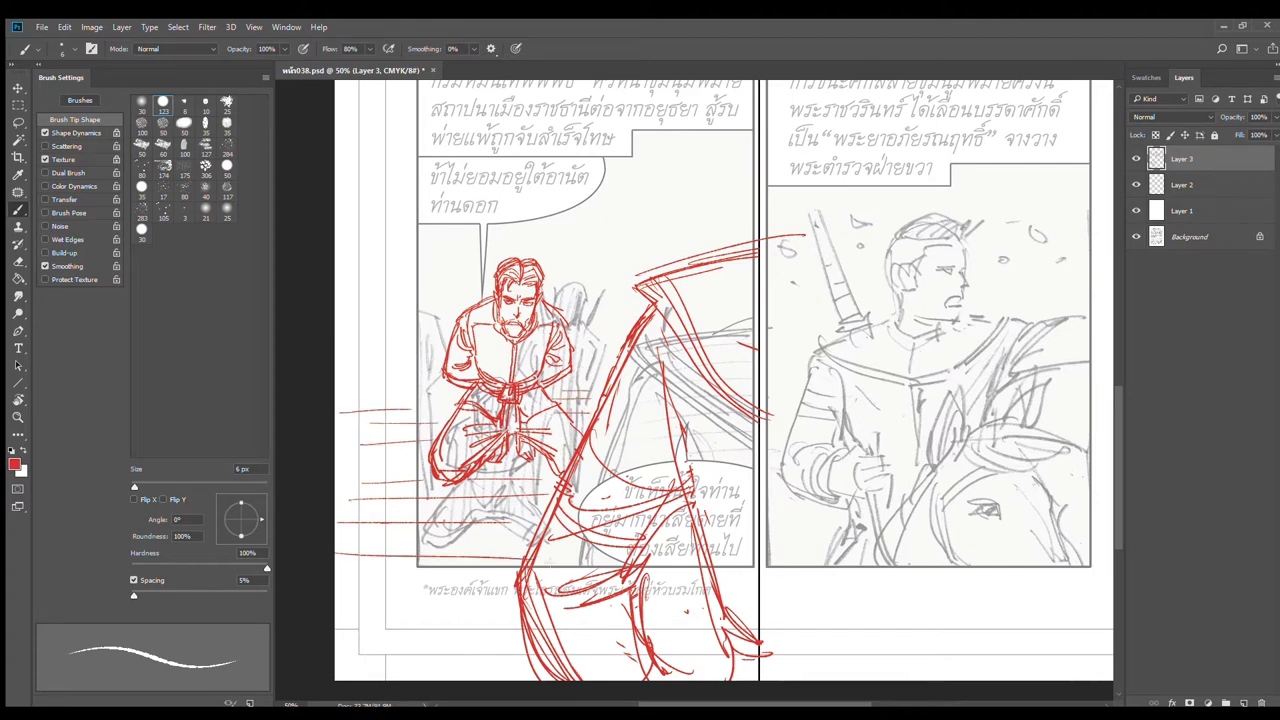
{"action": "left_click_drag", "start_coordinate": [334, 609], "coordinate": [520, 606]}
{"action": "left_click_drag", "start_coordinate": [360, 645], "coordinate": [522, 644]}
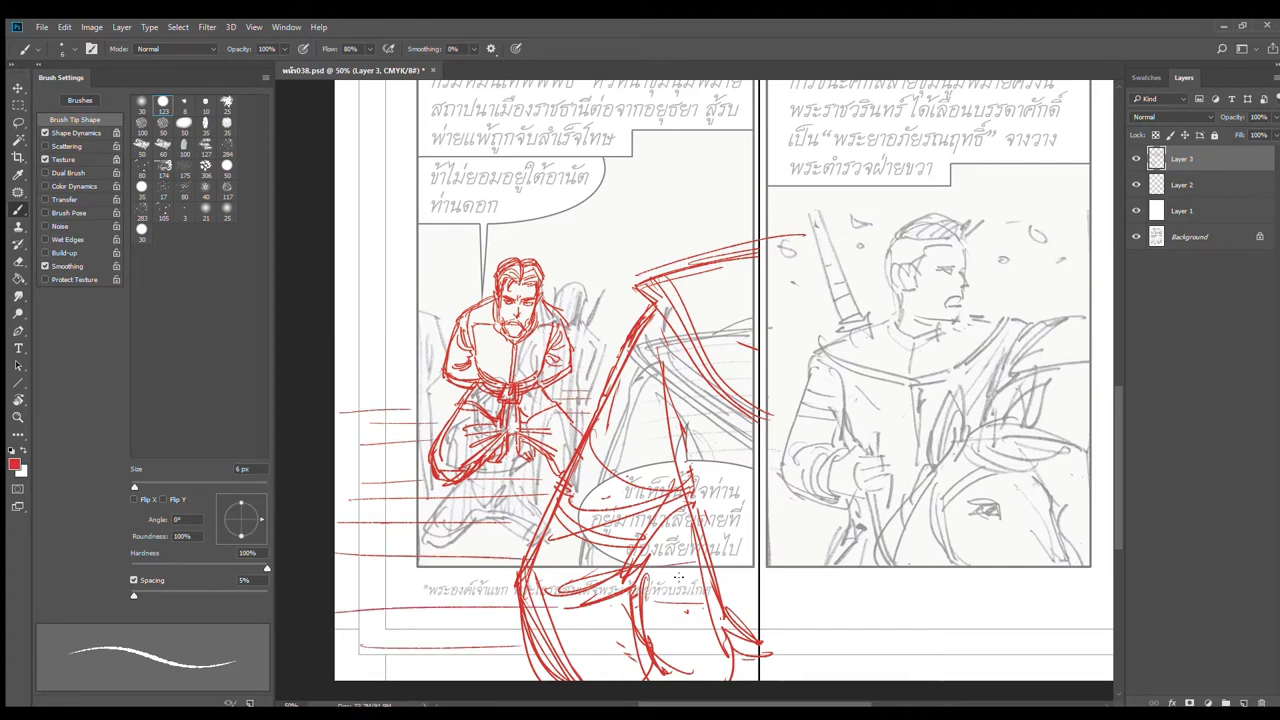
{"action": "left_click_drag", "start_coordinate": [342, 391], "coordinate": [406, 391]}
{"action": "left_click_drag", "start_coordinate": [580, 438], "coordinate": [557, 498]}
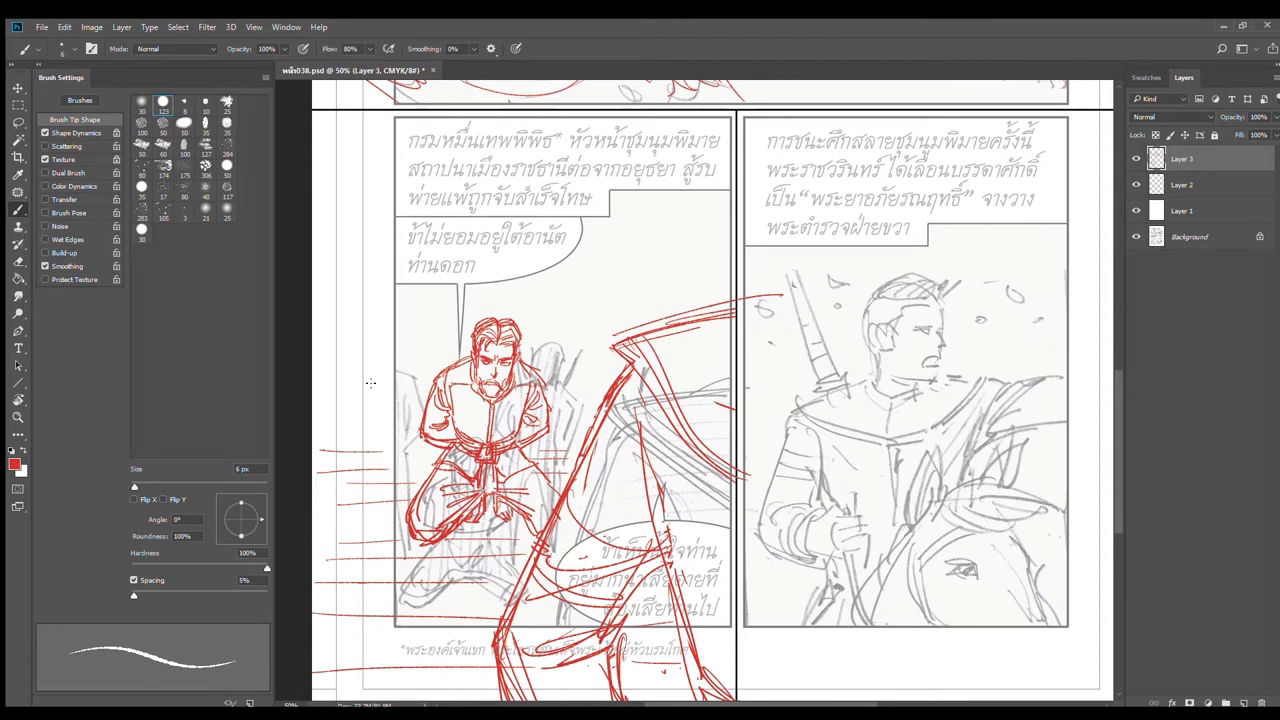
Step: Draw horizontal background lines on both sides of the kneeling man from shoulder to elbow height
{"action": "left_click_drag", "start_coordinate": [318, 398], "coordinate": [420, 397]}
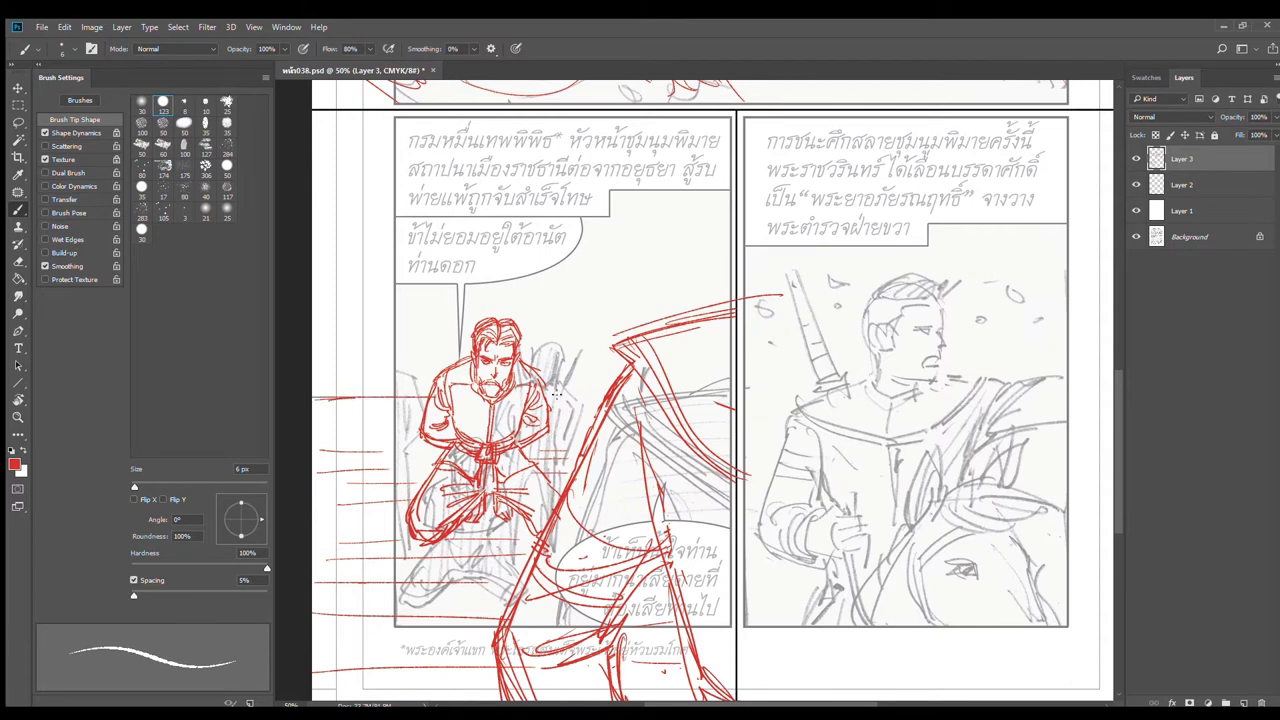
{"action": "left_click_drag", "start_coordinate": [544, 398], "coordinate": [604, 398]}
{"action": "left_click_drag", "start_coordinate": [314, 386], "coordinate": [428, 384]}
{"action": "left_click_drag", "start_coordinate": [550, 387], "coordinate": [612, 385]}
{"action": "mouse_move", "coordinate": [314, 419]}
{"action": "left_mouse_down"}
{"action": "mouse_move", "coordinate": [391, 418]}
{"action": "mouse_move", "coordinate": [420, 435]}
{"action": "left_mouse_up"}
{"action": "left_click_drag", "start_coordinate": [554, 419], "coordinate": [589, 420]}
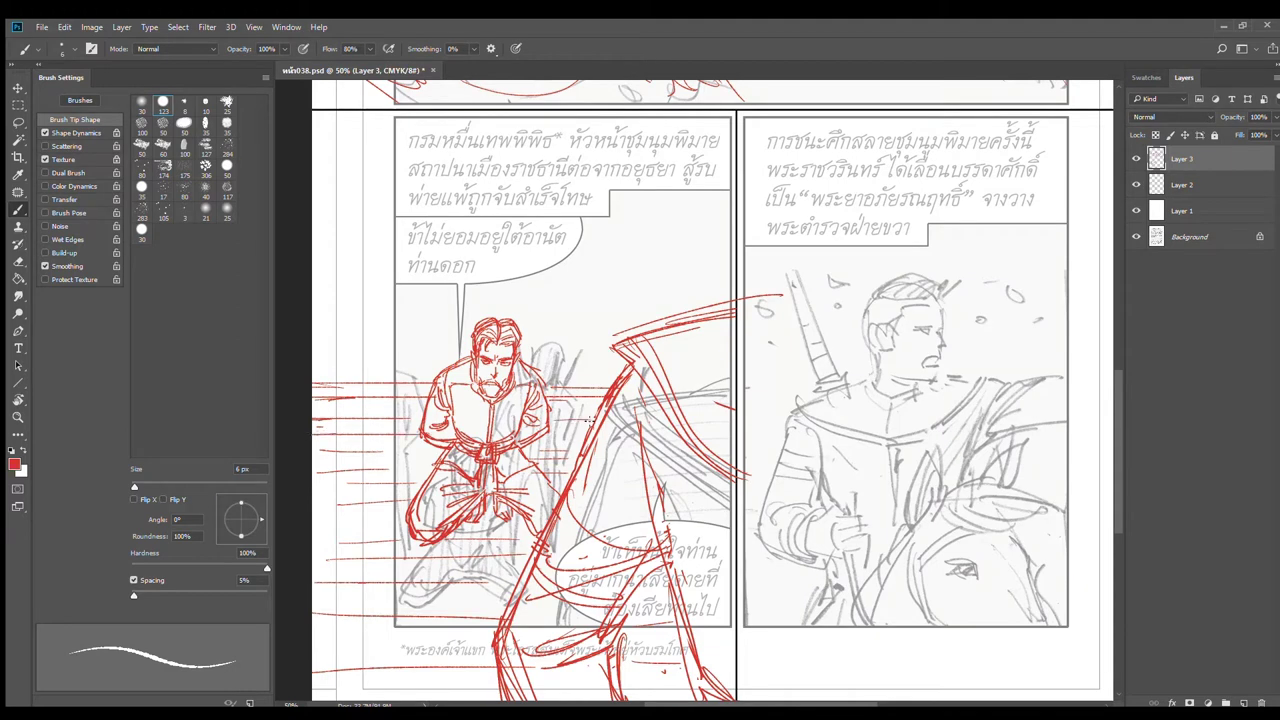
Step: Erase the background lines that run over the kneeling man's shoulder and upper arm
{"action": "scroll", "coordinate": [598, 360], "scroll_direction": "down", "scroll_amount": 1}
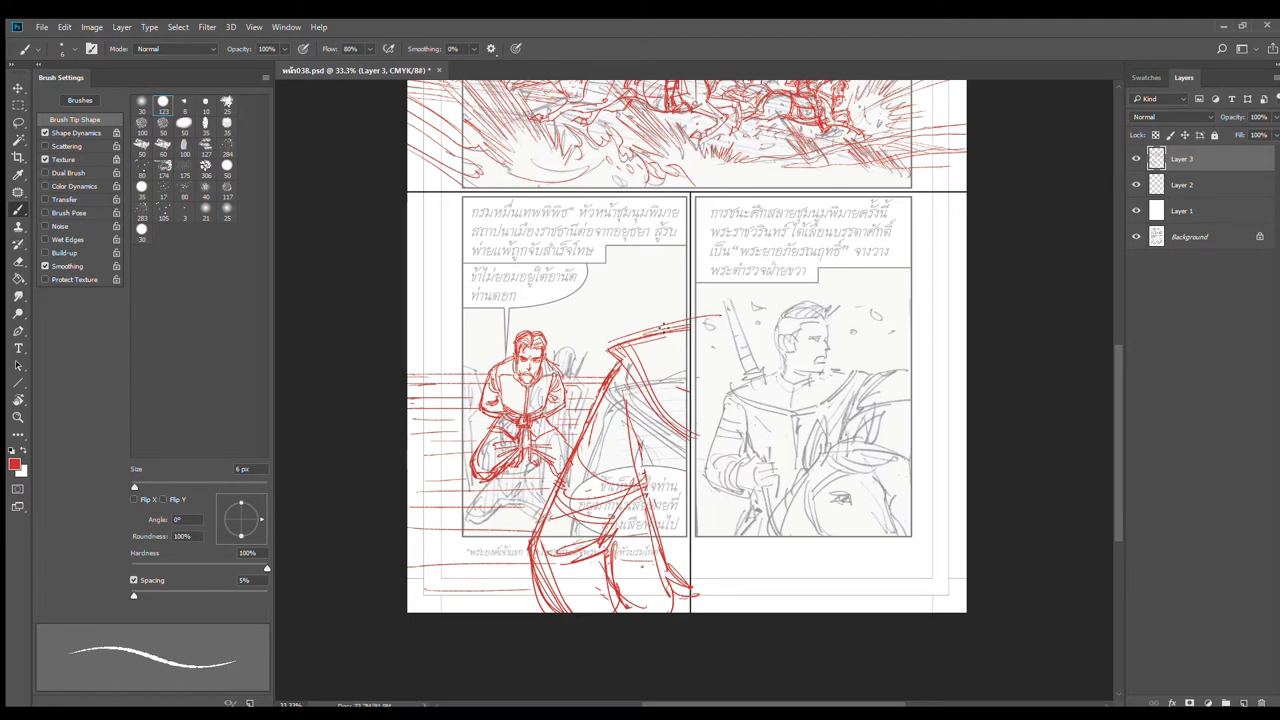
{"action": "scroll", "coordinate": [563, 390], "scroll_direction": "up", "scroll_amount": 1}
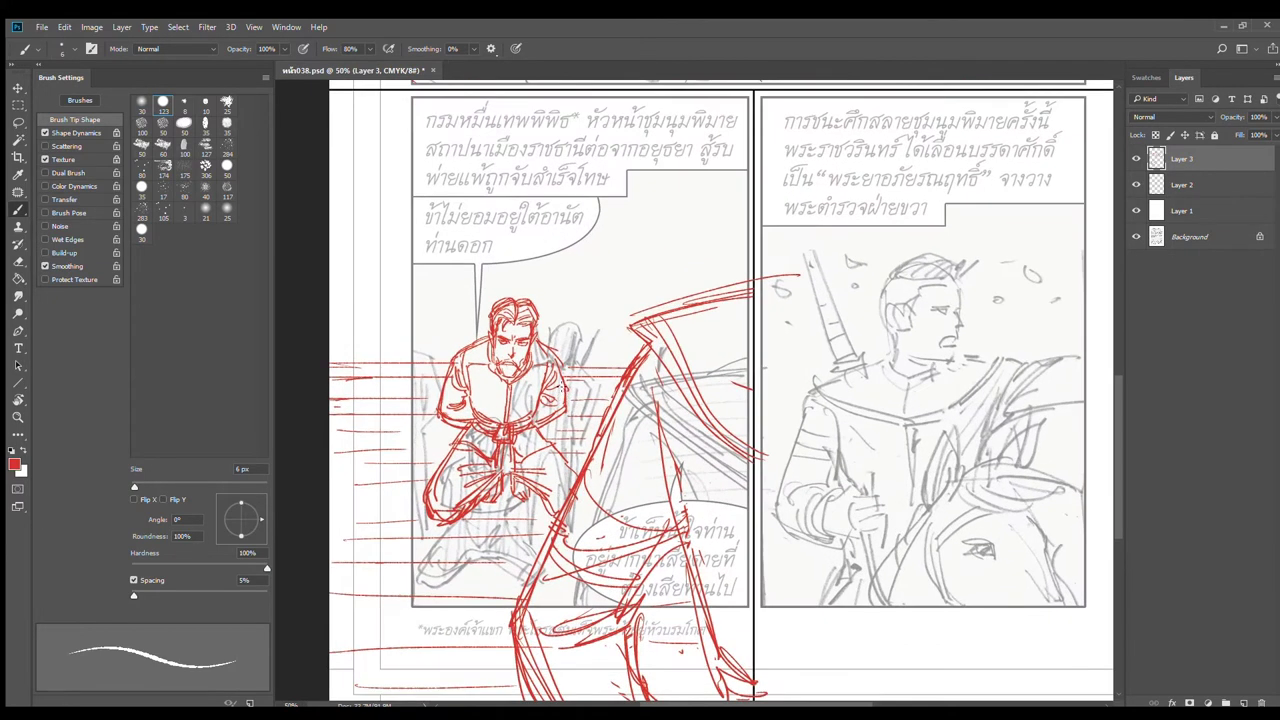
{"action": "key", "text": "e"}
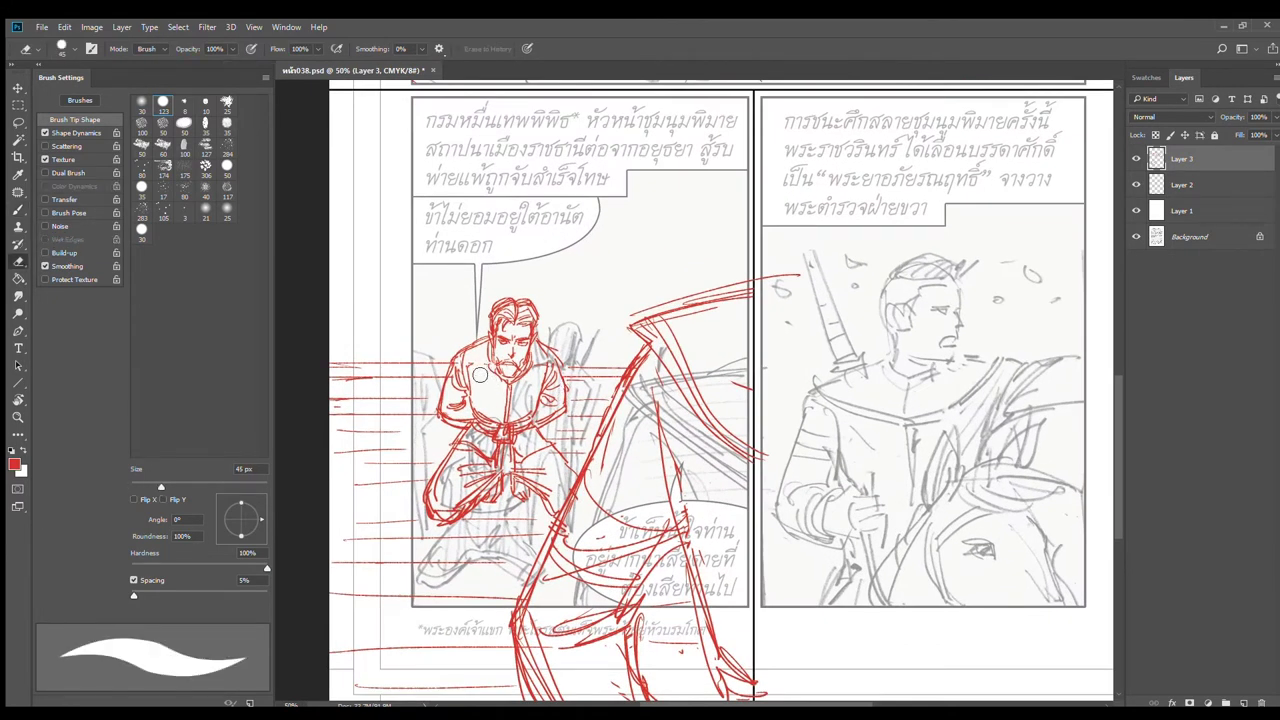
{"action": "left_click_drag", "start_coordinate": [545, 370], "coordinate": [544, 396]}
Step: Sketch a small standing figure with head, arms and legs in the empty space above the foreground figure
{"action": "key", "text": "b"}
{"action": "left_click_drag", "start_coordinate": [698, 380], "coordinate": [710, 332]}
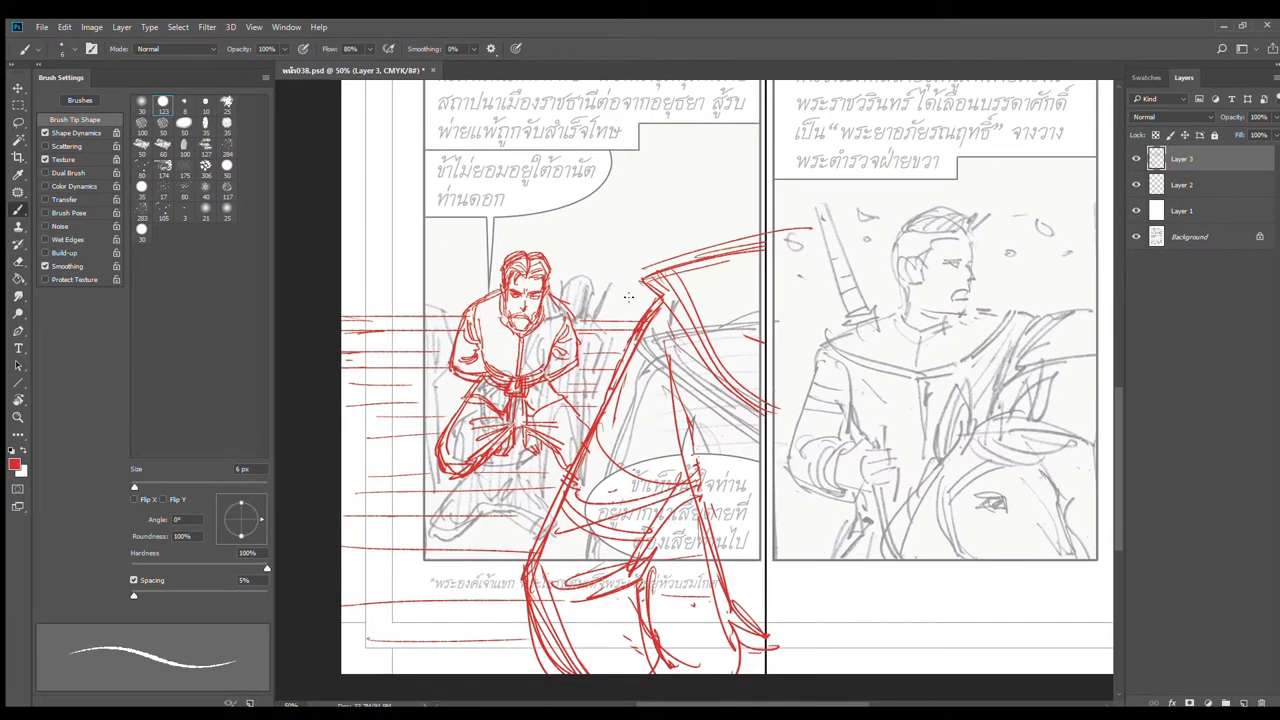
{"action": "scroll", "coordinate": [630, 280], "scroll_direction": "up", "scroll_amount": 2}
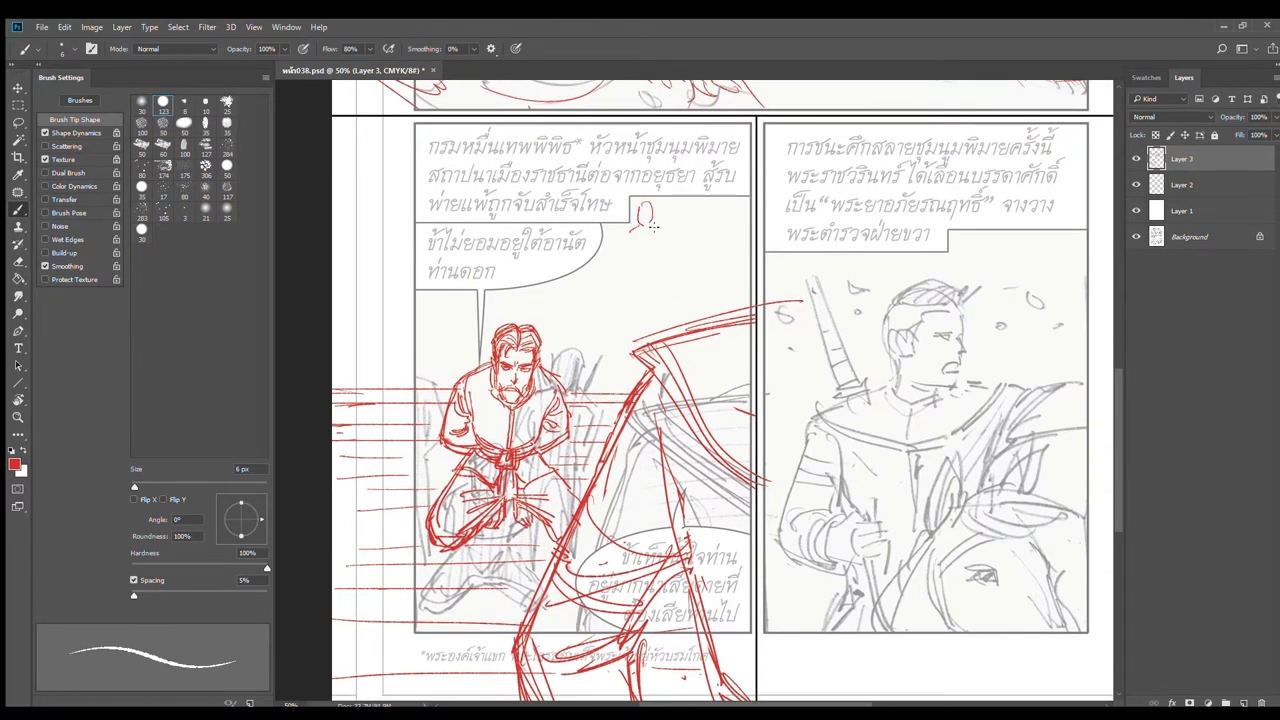
{"action": "mouse_move", "coordinate": [631, 234]}
{"action": "left_mouse_down"}
{"action": "mouse_move", "coordinate": [662, 248]}
{"action": "mouse_move", "coordinate": [659, 263]}
{"action": "mouse_move", "coordinate": [630, 261]}
{"action": "mouse_move", "coordinate": [634, 324]}
{"action": "left_mouse_up"}
{"action": "left_click_drag", "start_coordinate": [659, 256], "coordinate": [656, 302]}
{"action": "left_click_drag", "start_coordinate": [635, 240], "coordinate": [630, 290]}
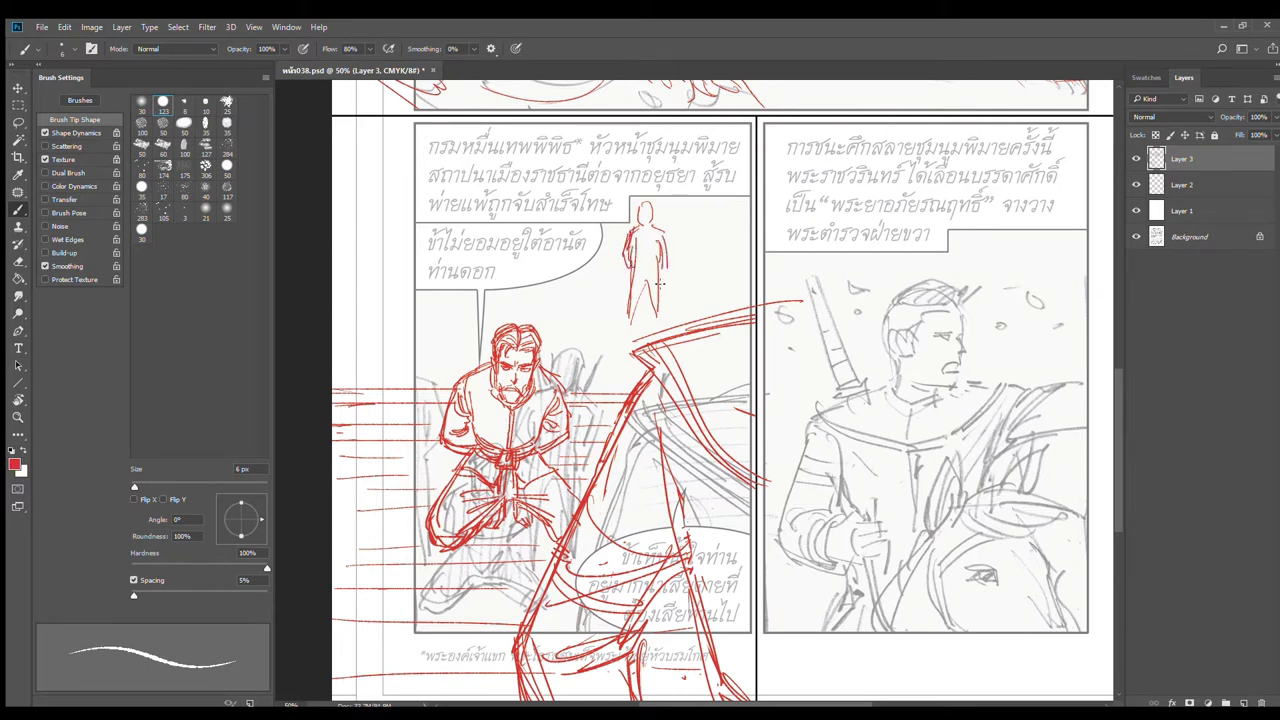
Step: Erase the small figure's standing legs and redraw them folded in a kneeling pose
{"action": "key", "text": "e"}
{"action": "mouse_move", "coordinate": [636, 272]}
{"action": "left_mouse_down"}
{"action": "mouse_move", "coordinate": [635, 311]}
{"action": "mouse_move", "coordinate": [660, 291]}
{"action": "mouse_move", "coordinate": [628, 326]}
{"action": "mouse_move", "coordinate": [653, 281]}
{"action": "mouse_move", "coordinate": [617, 288]}
{"action": "mouse_move", "coordinate": [649, 277]}
{"action": "mouse_move", "coordinate": [678, 290]}
{"action": "mouse_move", "coordinate": [656, 246]}
{"action": "mouse_move", "coordinate": [644, 262]}
{"action": "mouse_move", "coordinate": [667, 291]}
{"action": "mouse_move", "coordinate": [639, 268]}
{"action": "mouse_move", "coordinate": [616, 288]}
{"action": "left_mouse_up"}
{"action": "key", "text": "b"}
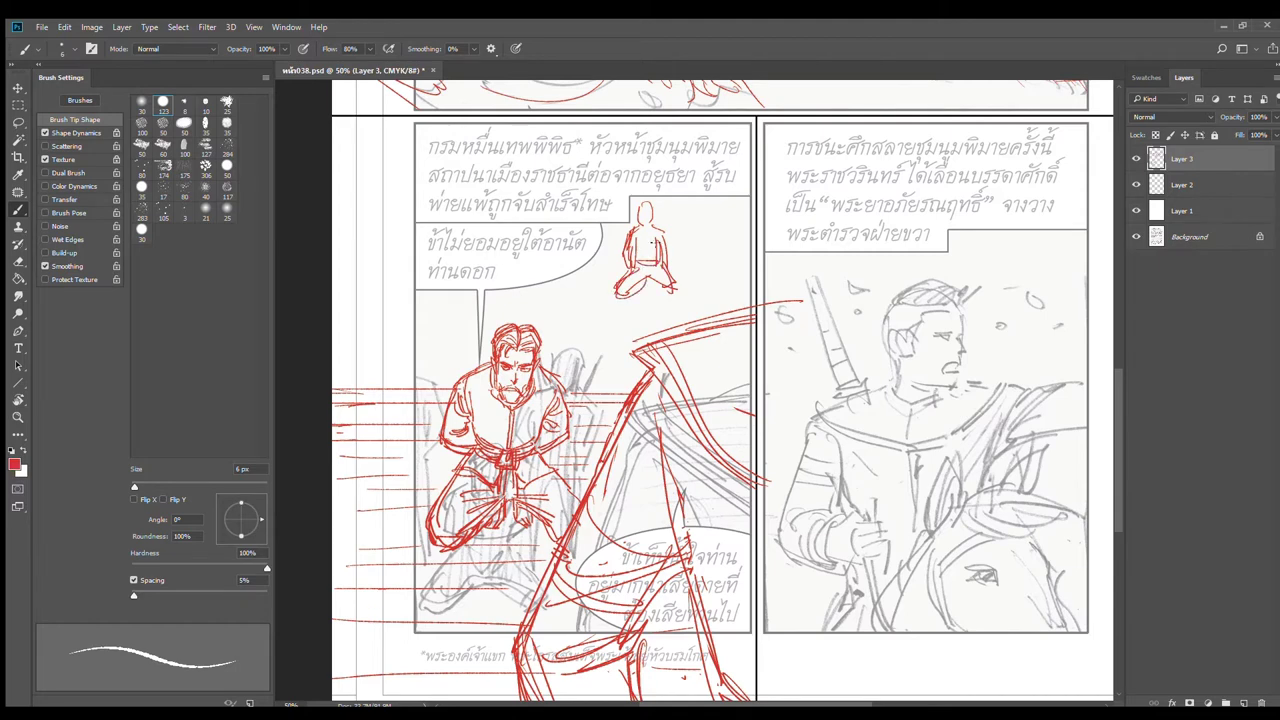
Step: Erase the small figure's arms and redraw them pulled back, add clothing lines and replace the head with a lower one
{"action": "key", "text": "e"}
{"action": "mouse_move", "coordinate": [632, 230]}
{"action": "left_mouse_down"}
{"action": "mouse_move", "coordinate": [636, 265]}
{"action": "mouse_move", "coordinate": [677, 247]}
{"action": "left_mouse_up"}
{"action": "key", "text": "b"}
{"action": "left_click_drag", "start_coordinate": [644, 218], "coordinate": [654, 242]}
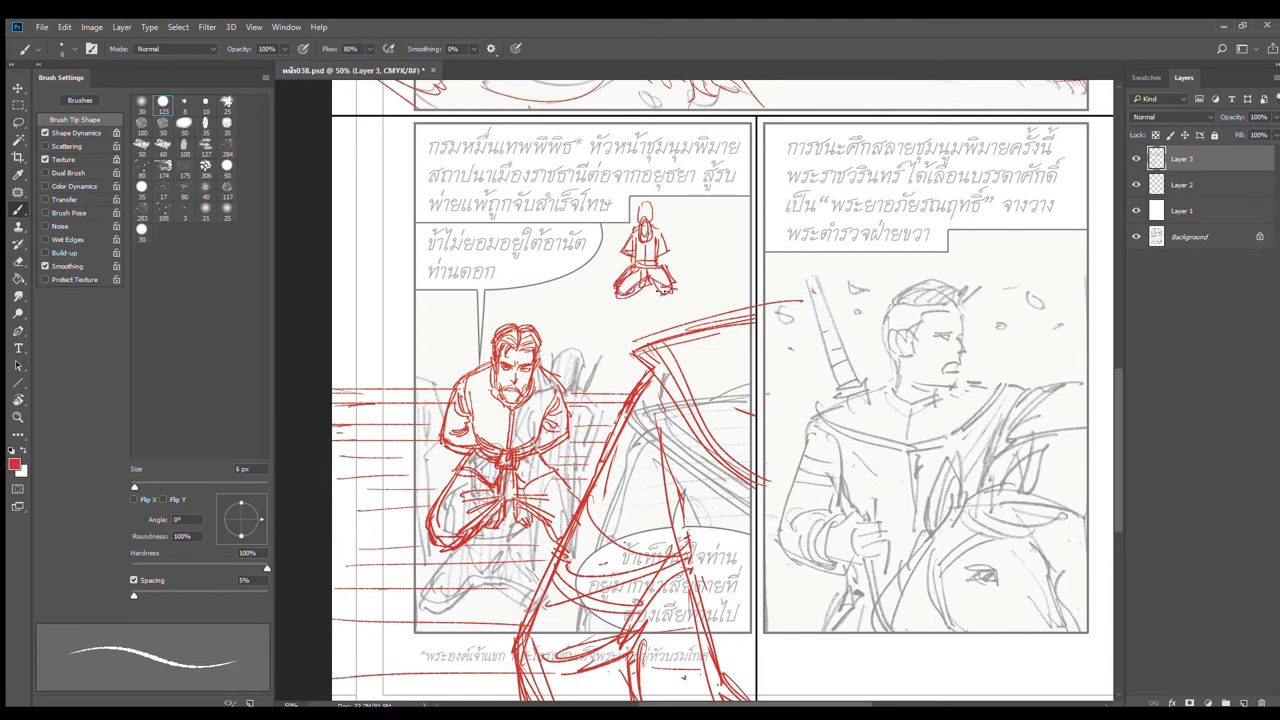
{"action": "key", "text": "e"}
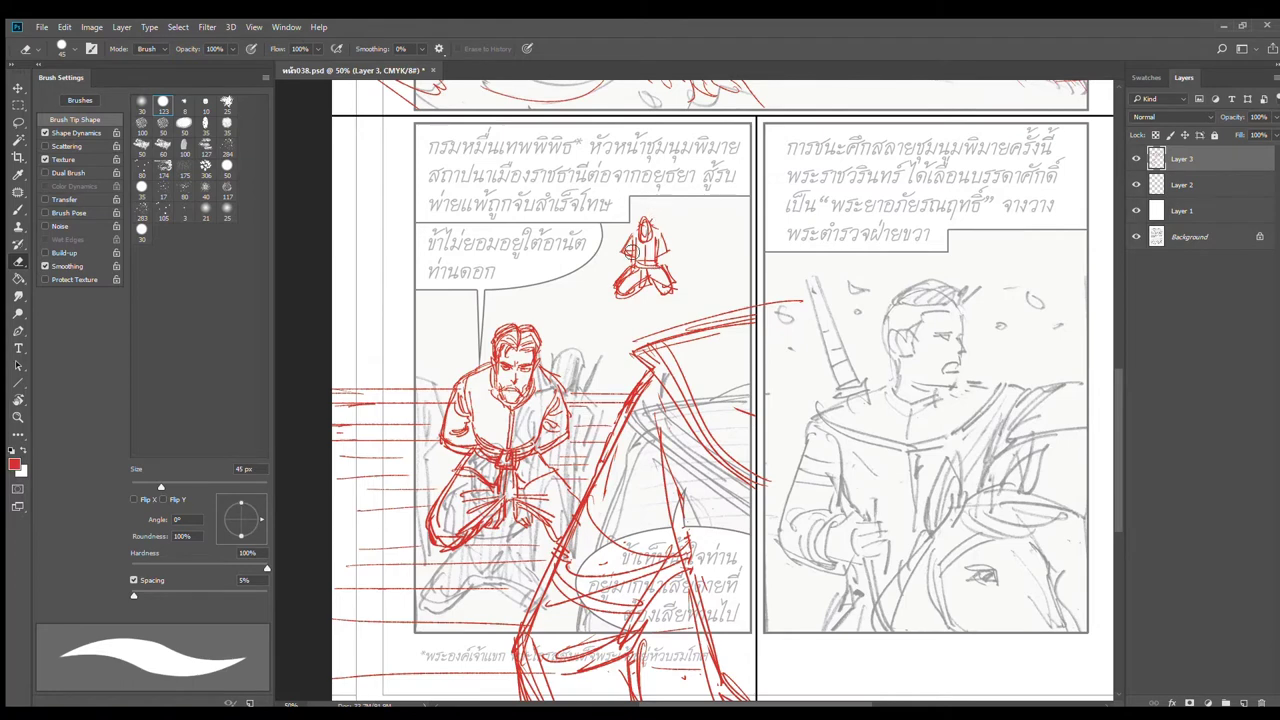
Step: Lasso the small red kneeling figure and duplicate it into a row of seven across the panel above the bearded man
{"action": "key", "text": "b"}
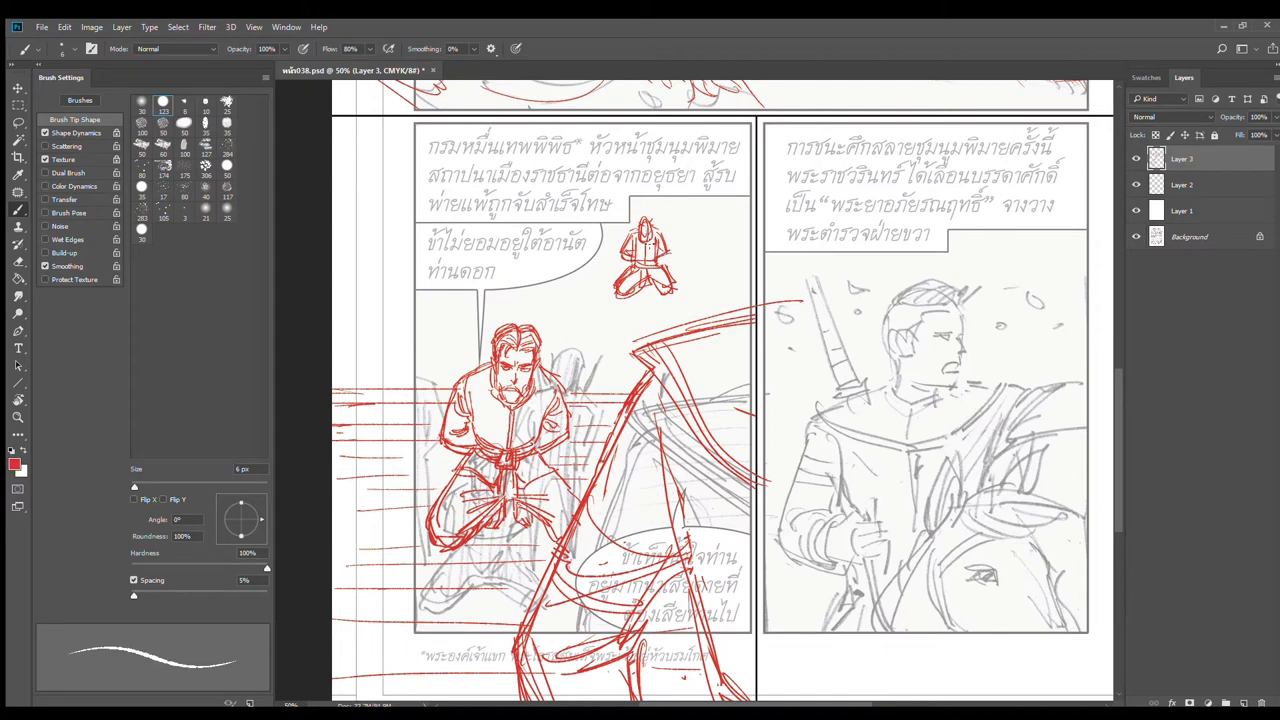
{"action": "left_click", "coordinate": [18, 121]}
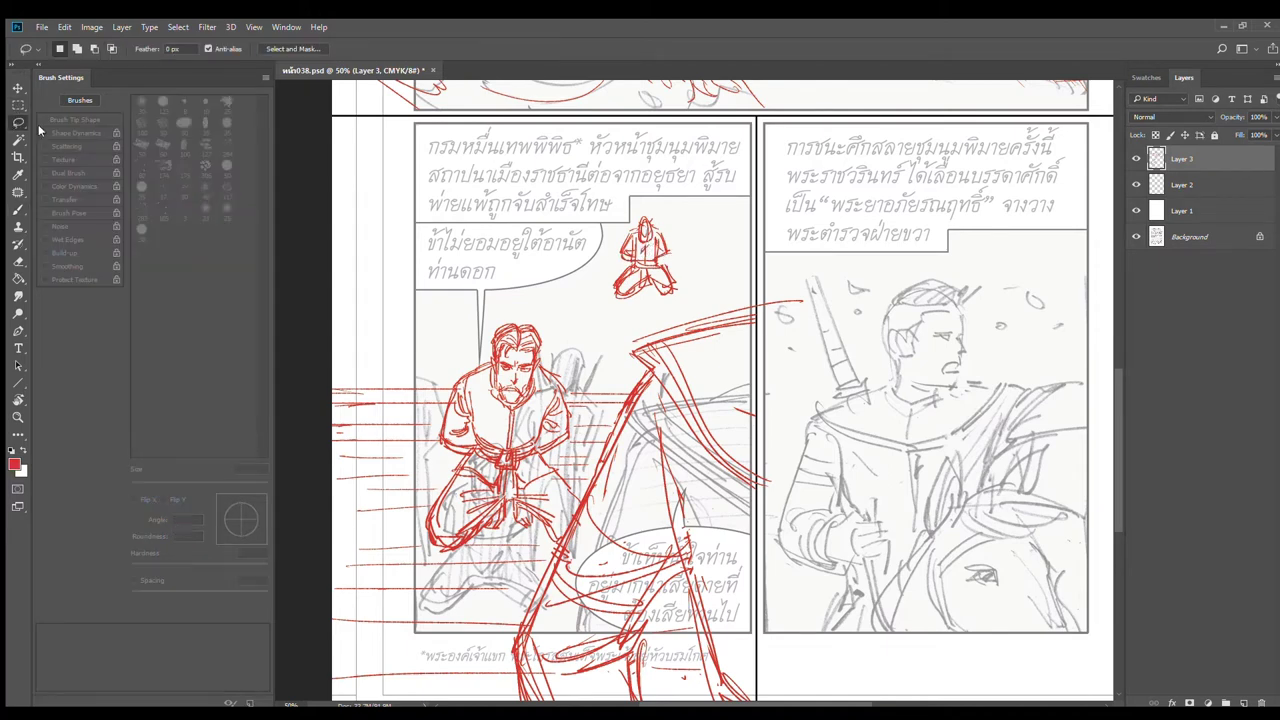
{"action": "mouse_move", "coordinate": [684, 246]}
{"action": "left_mouse_down"}
{"action": "mouse_move", "coordinate": [579, 281]}
{"action": "mouse_move", "coordinate": [687, 298]}
{"action": "mouse_move", "coordinate": [509, 280]}
{"action": "mouse_move", "coordinate": [529, 278]}
{"action": "mouse_move", "coordinate": [375, 282]}
{"action": "mouse_move", "coordinate": [716, 270]}
{"action": "left_mouse_up"}
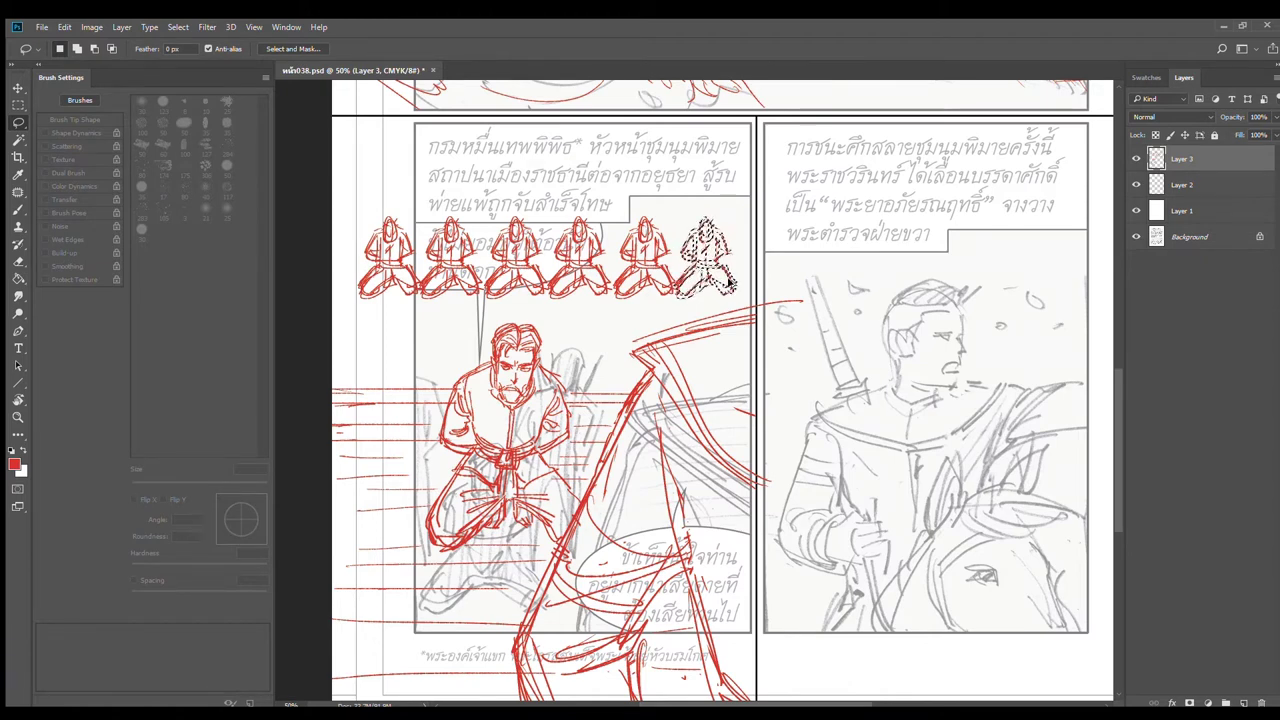
{"action": "left_click_drag", "start_coordinate": [733, 285], "coordinate": [787, 272]}
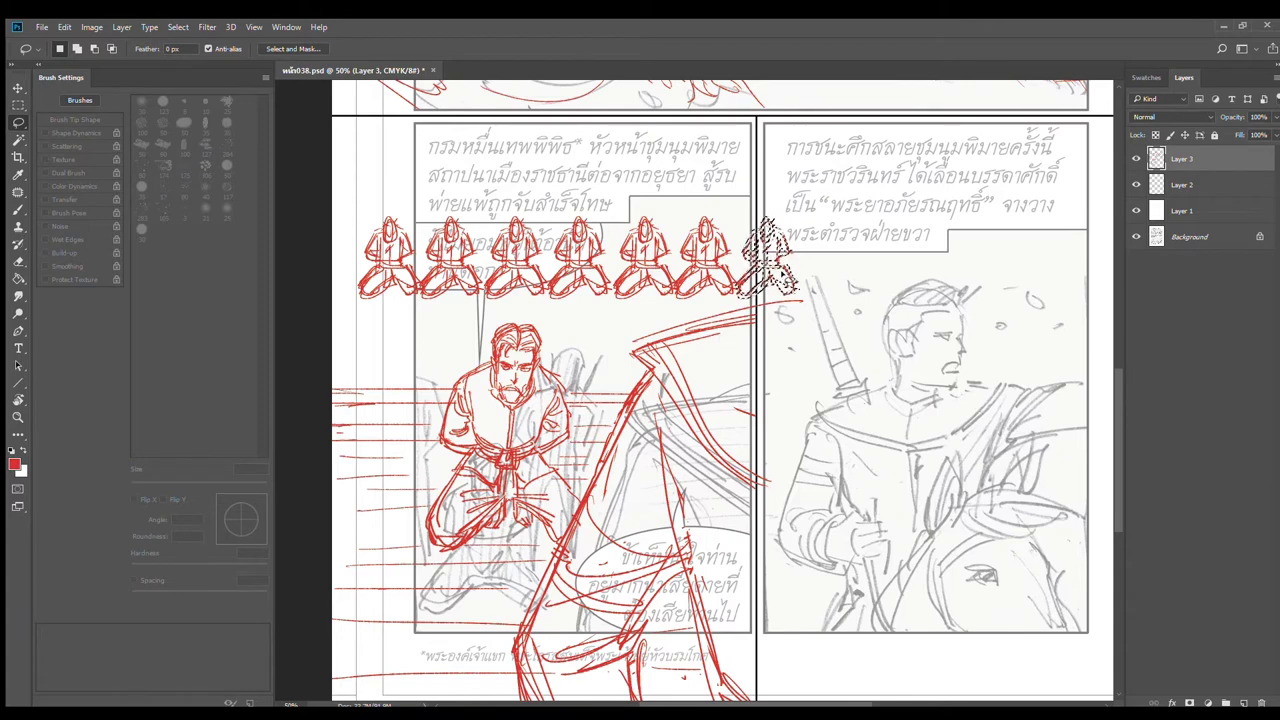
Step: Stagger the row by shifting the fifth and last kneeling figures slightly up and the fourth slightly down
{"action": "left_click_drag", "start_coordinate": [783, 274], "coordinate": [786, 268]}
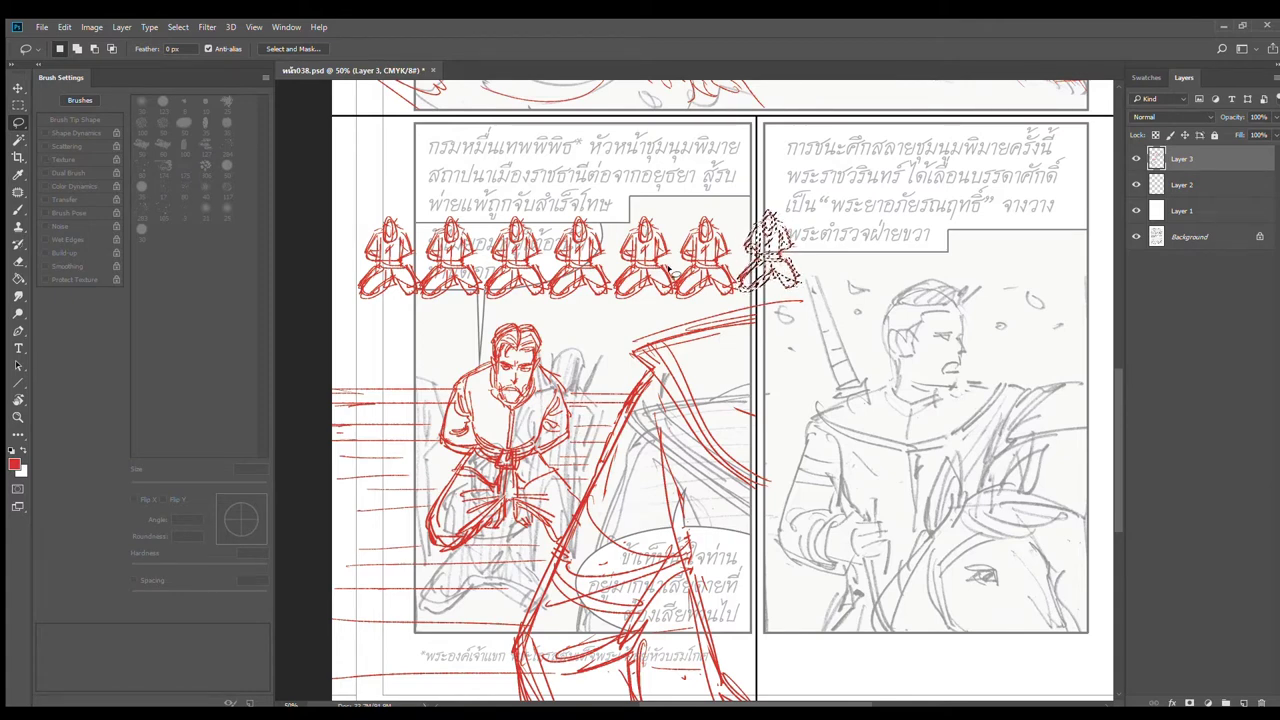
{"action": "mouse_move", "coordinate": [668, 272]}
{"action": "left_mouse_down"}
{"action": "mouse_move", "coordinate": [662, 226]}
{"action": "mouse_move", "coordinate": [608, 252]}
{"action": "mouse_move", "coordinate": [640, 310]}
{"action": "mouse_move", "coordinate": [672, 287]}
{"action": "mouse_move", "coordinate": [665, 277]}
{"action": "left_mouse_up"}
{"action": "key", "text": "ctrl+d"}
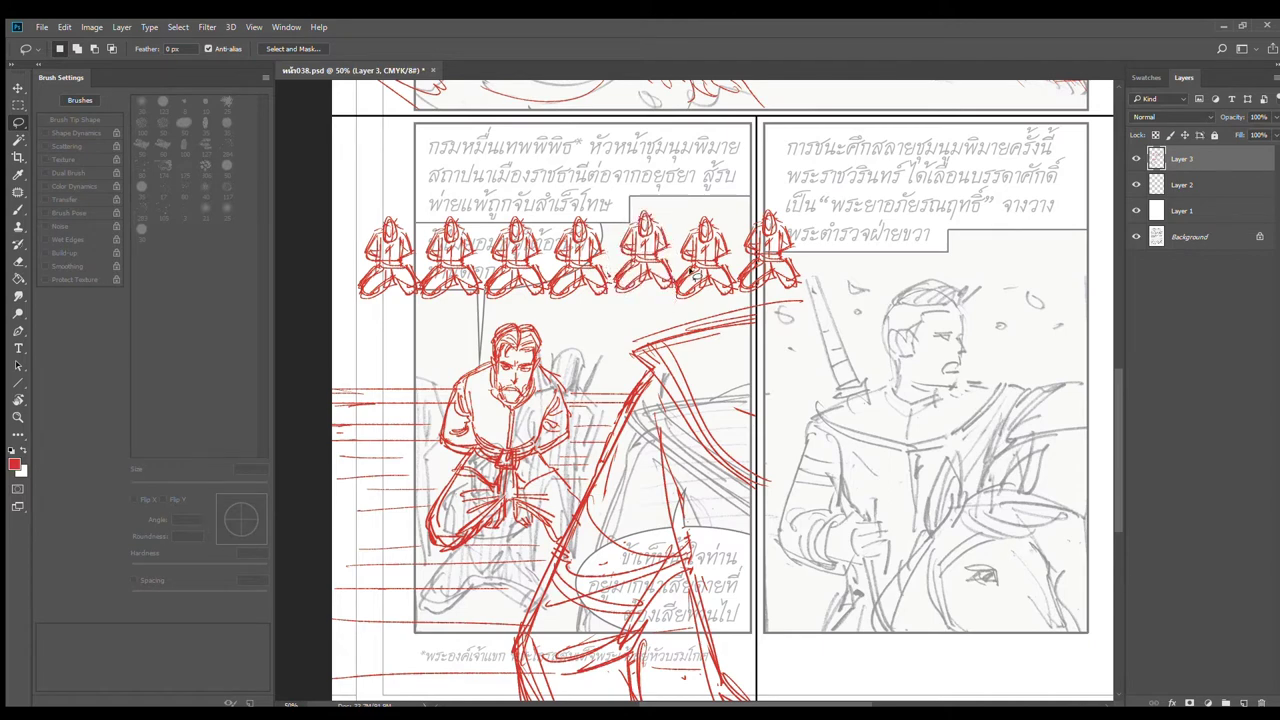
{"action": "mouse_move", "coordinate": [544, 293]}
{"action": "left_mouse_down"}
{"action": "mouse_move", "coordinate": [542, 222]}
{"action": "mouse_move", "coordinate": [590, 236]}
{"action": "mouse_move", "coordinate": [571, 206]}
{"action": "mouse_move", "coordinate": [548, 268]}
{"action": "mouse_move", "coordinate": [610, 306]}
{"action": "mouse_move", "coordinate": [604, 252]}
{"action": "left_mouse_up"}
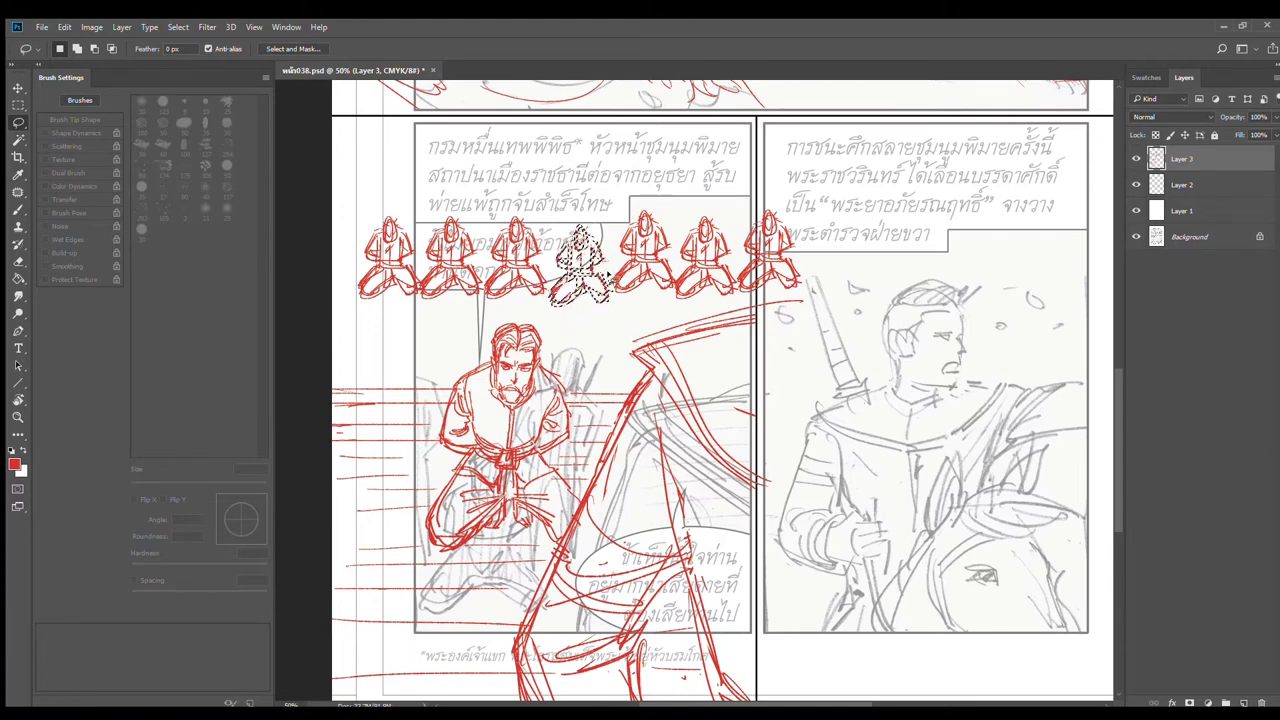
{"action": "key", "text": "ctrl+d"}
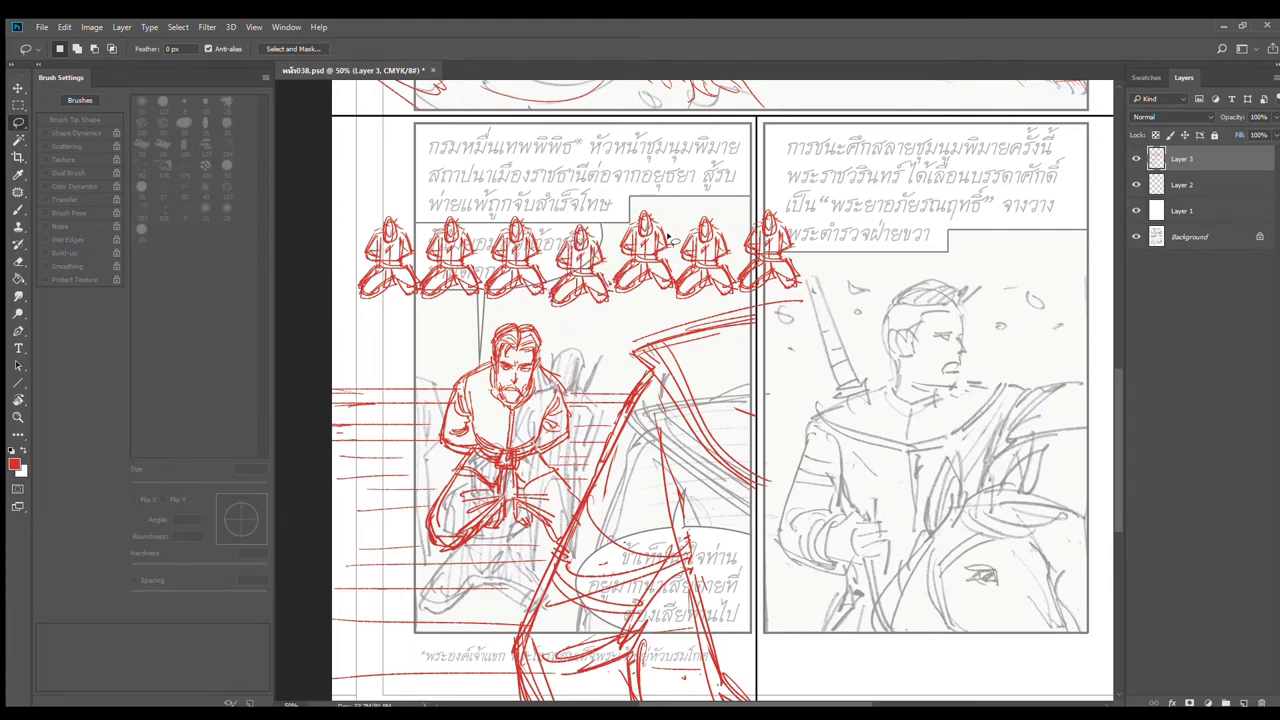
Step: Fill the area above the front row with overlapping duplicates of the kneeling figures, extending the crowd to the page's left edge
{"action": "mouse_move", "coordinate": [657, 210]}
{"action": "left_mouse_down"}
{"action": "mouse_move", "coordinate": [615, 237]}
{"action": "mouse_move", "coordinate": [640, 266]}
{"action": "mouse_move", "coordinate": [668, 250]}
{"action": "mouse_move", "coordinate": [613, 222]}
{"action": "mouse_move", "coordinate": [737, 200]}
{"action": "mouse_move", "coordinate": [540, 222]}
{"action": "mouse_move", "coordinate": [551, 206]}
{"action": "mouse_move", "coordinate": [423, 206]}
{"action": "mouse_move", "coordinate": [351, 222]}
{"action": "left_mouse_up"}
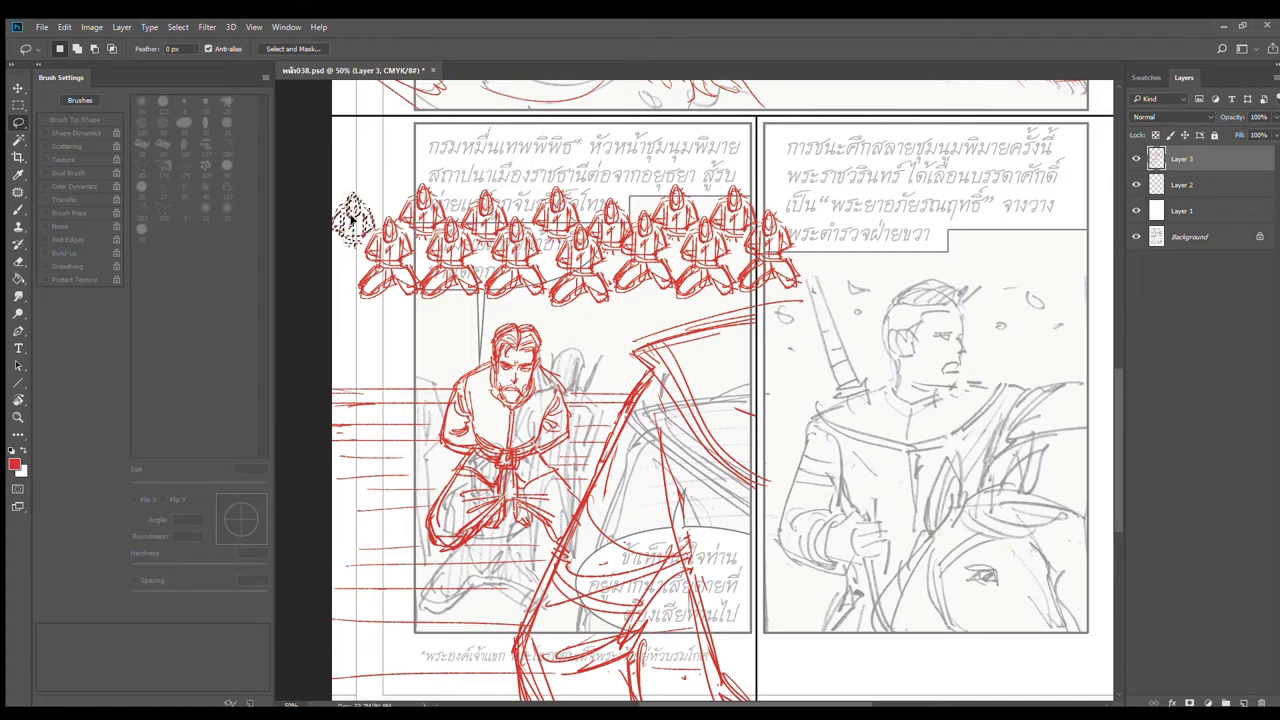
{"action": "key", "text": "ctrl+d"}
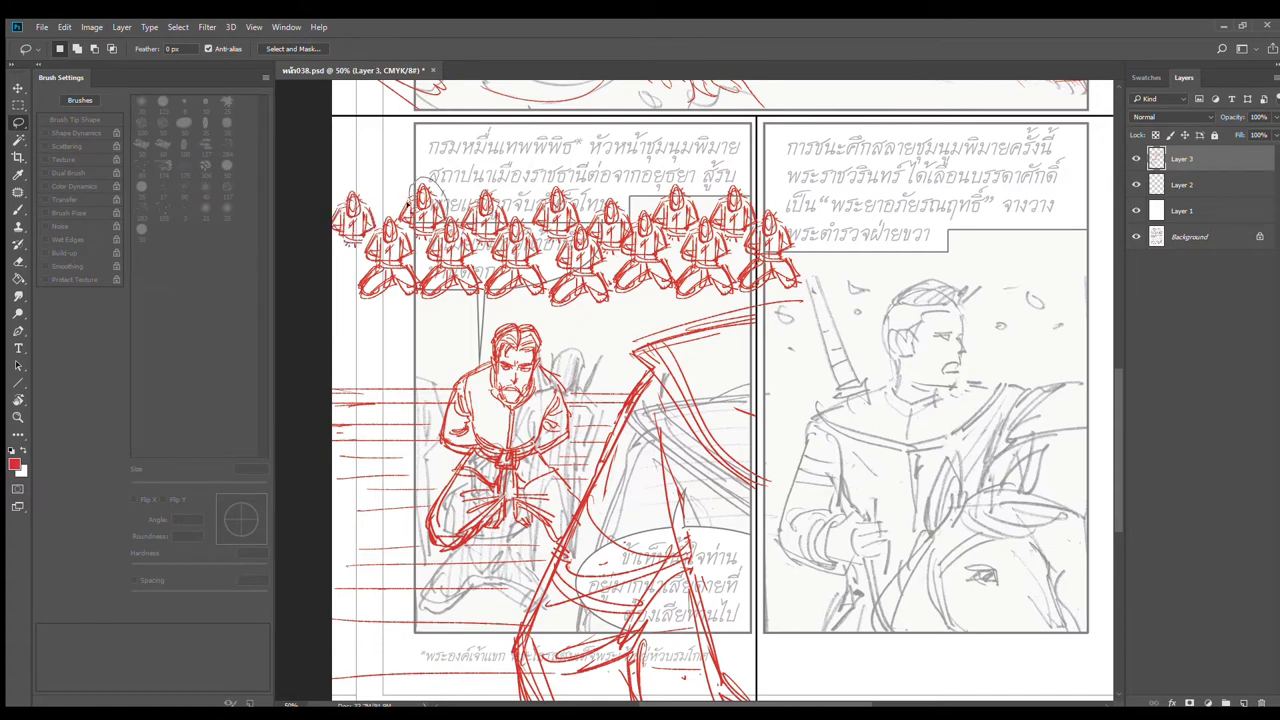
{"action": "mouse_move", "coordinate": [455, 160]}
{"action": "left_mouse_down"}
{"action": "mouse_move", "coordinate": [458, 186]}
{"action": "mouse_move", "coordinate": [520, 190]}
{"action": "mouse_move", "coordinate": [600, 172]}
{"action": "mouse_move", "coordinate": [588, 190]}
{"action": "mouse_move", "coordinate": [628, 171]}
{"action": "mouse_move", "coordinate": [706, 194]}
{"action": "mouse_move", "coordinate": [752, 172]}
{"action": "mouse_move", "coordinate": [663, 166]}
{"action": "mouse_move", "coordinate": [694, 149]}
{"action": "mouse_move", "coordinate": [628, 145]}
{"action": "mouse_move", "coordinate": [570, 172]}
{"action": "mouse_move", "coordinate": [566, 152]}
{"action": "left_mouse_up"}
{"action": "mouse_move", "coordinate": [540, 142]}
{"action": "left_mouse_down"}
{"action": "mouse_move", "coordinate": [523, 137]}
{"action": "mouse_move", "coordinate": [491, 163]}
{"action": "mouse_move", "coordinate": [473, 137]}
{"action": "mouse_move", "coordinate": [432, 145]}
{"action": "mouse_move", "coordinate": [386, 186]}
{"action": "mouse_move", "coordinate": [400, 143]}
{"action": "mouse_move", "coordinate": [362, 158]}
{"action": "mouse_move", "coordinate": [372, 165]}
{"action": "mouse_move", "coordinate": [386, 120]}
{"action": "mouse_move", "coordinate": [345, 128]}
{"action": "mouse_move", "coordinate": [510, 130]}
{"action": "mouse_move", "coordinate": [552, 118]}
{"action": "mouse_move", "coordinate": [557, 100]}
{"action": "mouse_move", "coordinate": [594, 134]}
{"action": "mouse_move", "coordinate": [640, 126]}
{"action": "mouse_move", "coordinate": [648, 152]}
{"action": "mouse_move", "coordinate": [674, 100]}
{"action": "mouse_move", "coordinate": [714, 130]}
{"action": "mouse_move", "coordinate": [760, 109]}
{"action": "mouse_move", "coordinate": [312, 297]}
{"action": "mouse_move", "coordinate": [314, 191]}
{"action": "left_mouse_up"}
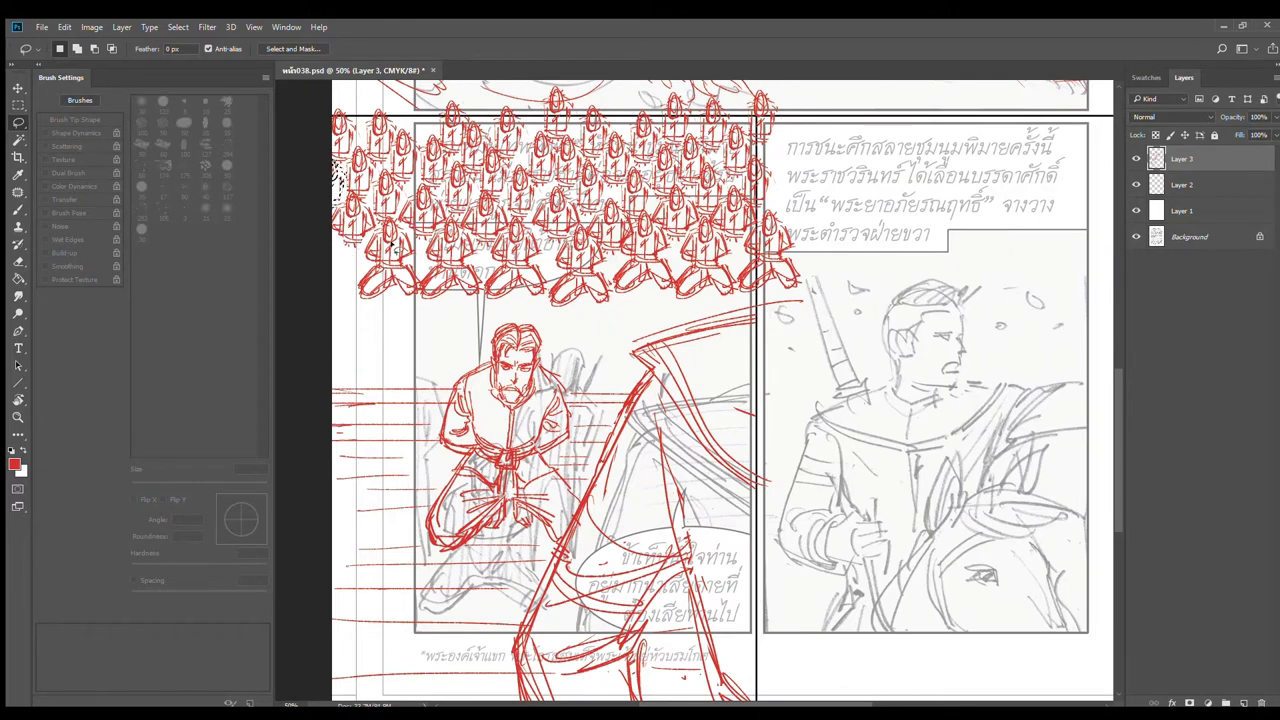
{"action": "key", "text": "ctrl+d"}
Step: Draw the missing leg lines of the crowd figure at the page's left edge with the 6 px brush
{"action": "key", "text": "b"}
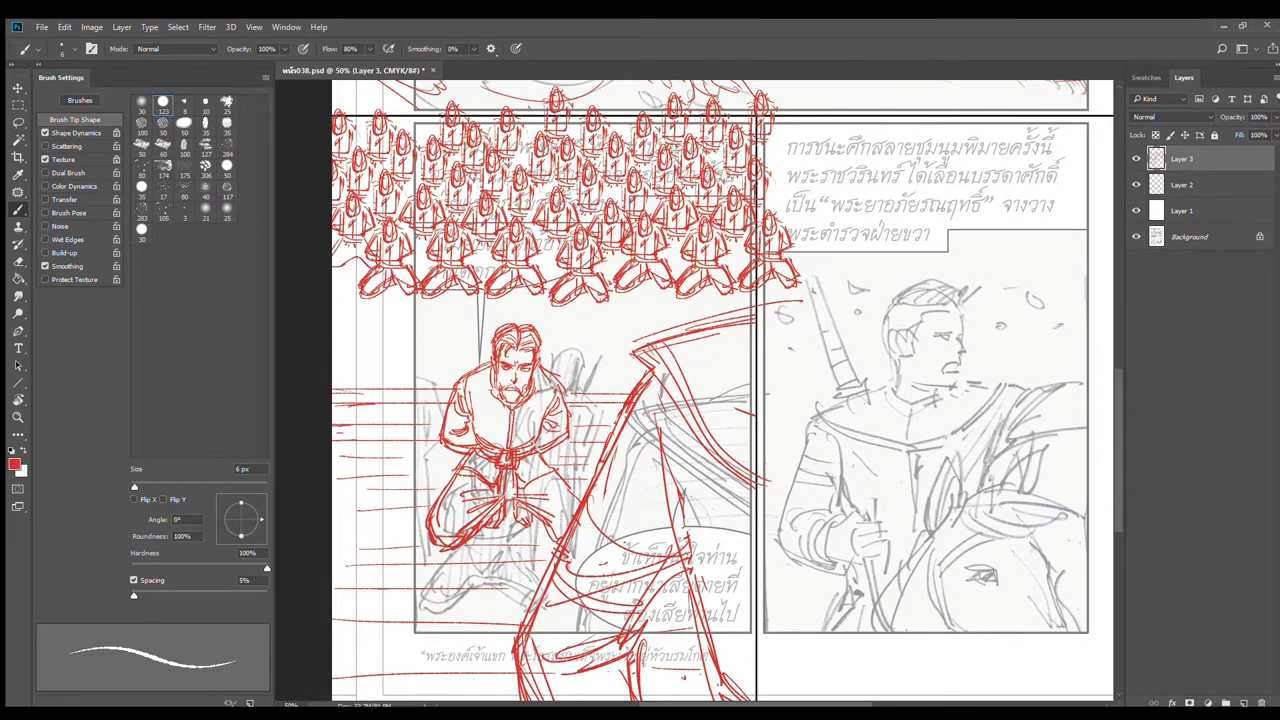
{"action": "left_click_drag", "start_coordinate": [343, 265], "coordinate": [333, 275]}
{"action": "left_click_drag", "start_coordinate": [341, 274], "coordinate": [361, 259]}
Step: Erase the parts of the crowd that spill over the panel's upper border and into the neighbouring panel
{"action": "left_click_drag", "start_coordinate": [620, 200], "coordinate": [626, 297]}
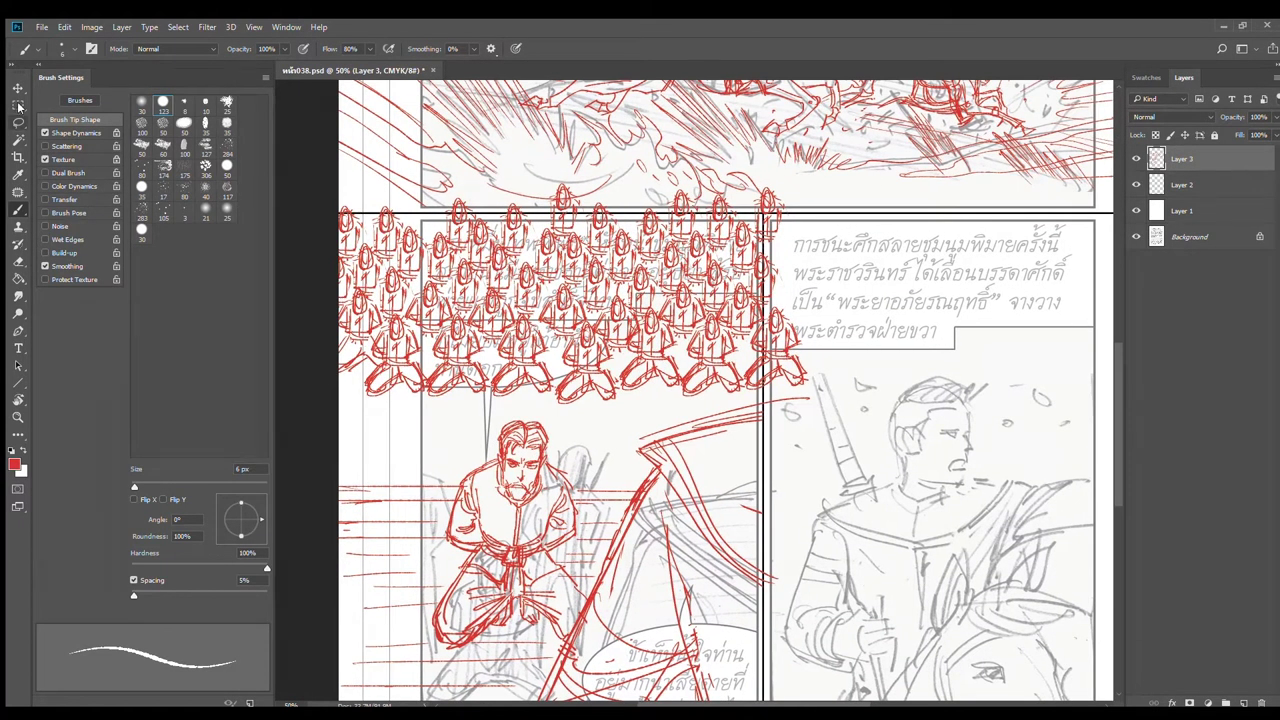
{"action": "left_click", "coordinate": [18, 262]}
{"action": "mouse_move", "coordinate": [450, 209]}
{"action": "left_mouse_down"}
{"action": "mouse_move", "coordinate": [584, 205]}
{"action": "mouse_move", "coordinate": [577, 197]}
{"action": "mouse_move", "coordinate": [781, 208]}
{"action": "mouse_move", "coordinate": [786, 226]}
{"action": "mouse_move", "coordinate": [772, 220]}
{"action": "left_mouse_up"}
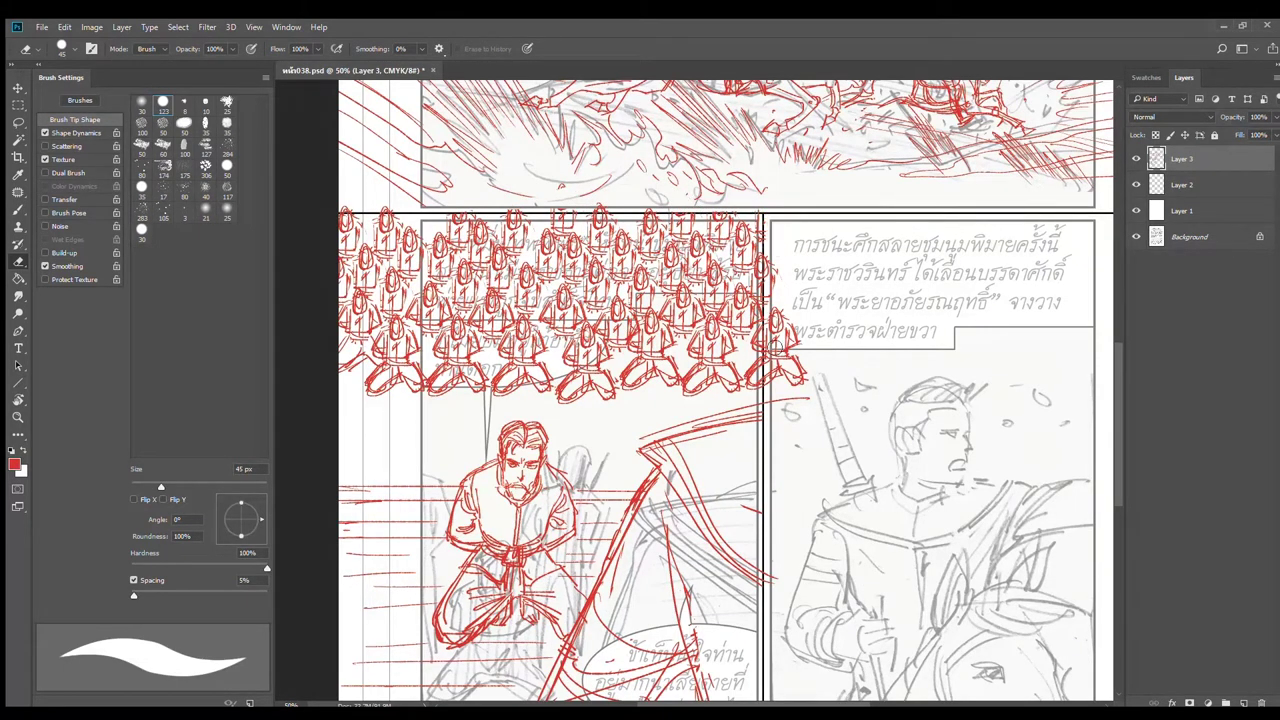
{"action": "mouse_move", "coordinate": [785, 316]}
{"action": "left_mouse_down"}
{"action": "mouse_move", "coordinate": [772, 239]}
{"action": "mouse_move", "coordinate": [777, 394]}
{"action": "mouse_move", "coordinate": [777, 318]}
{"action": "mouse_move", "coordinate": [790, 418]}
{"action": "left_mouse_up"}
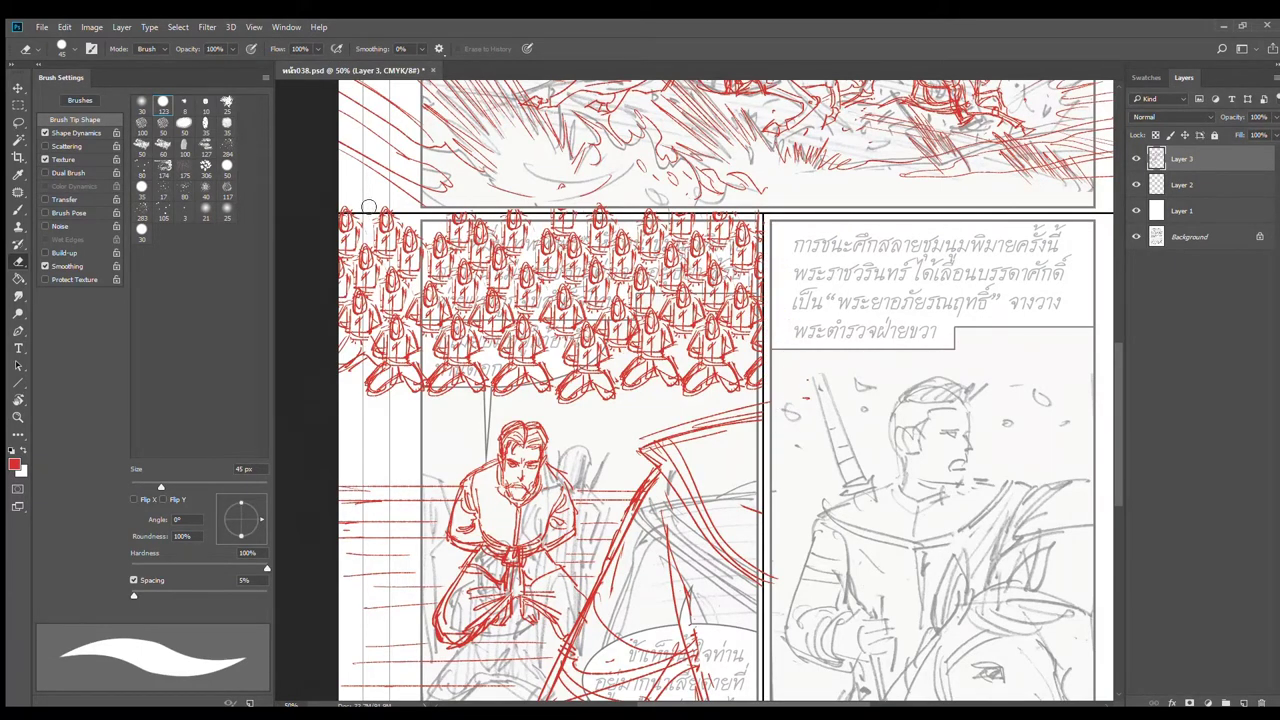
{"action": "left_click_drag", "start_coordinate": [369, 207], "coordinate": [367, 206]}
{"action": "scroll", "coordinate": [765, 320], "scroll_direction": "down", "scroll_amount": 2}
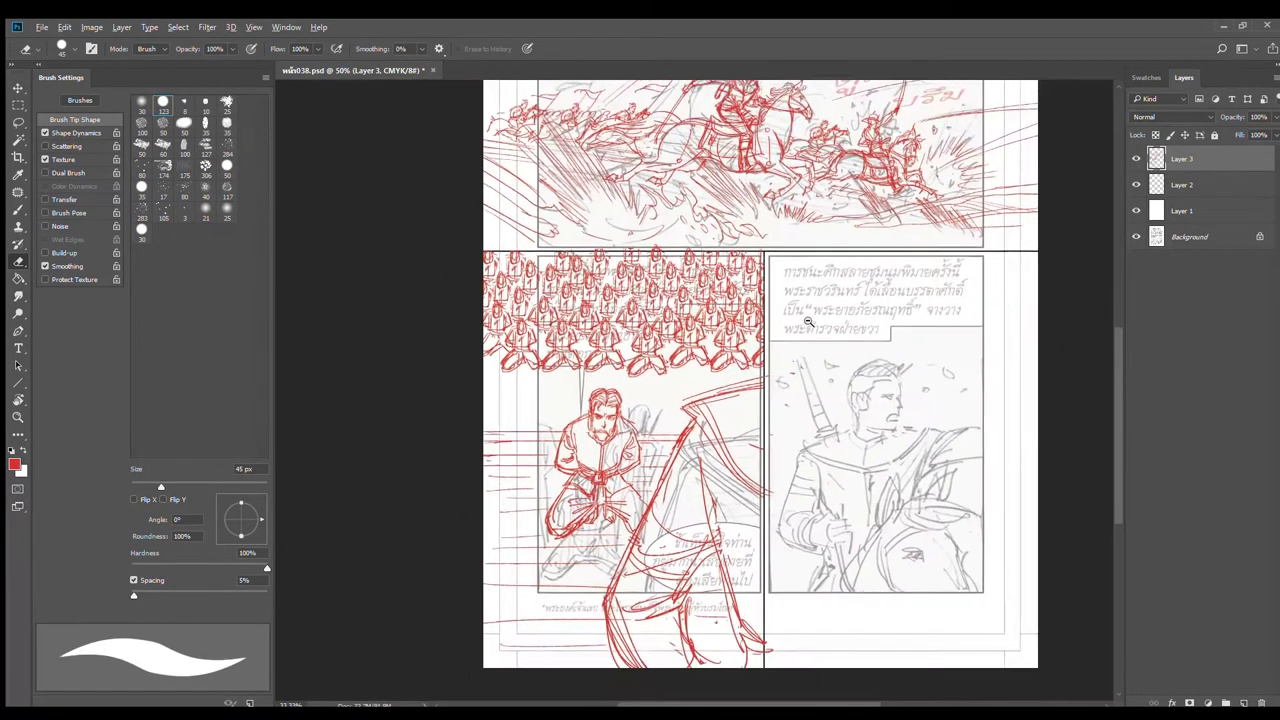
Step: Select the whole crowd with the rectangular marquee and transform it so both upper corners taper inward within the panel
{"action": "key", "text": "b"}
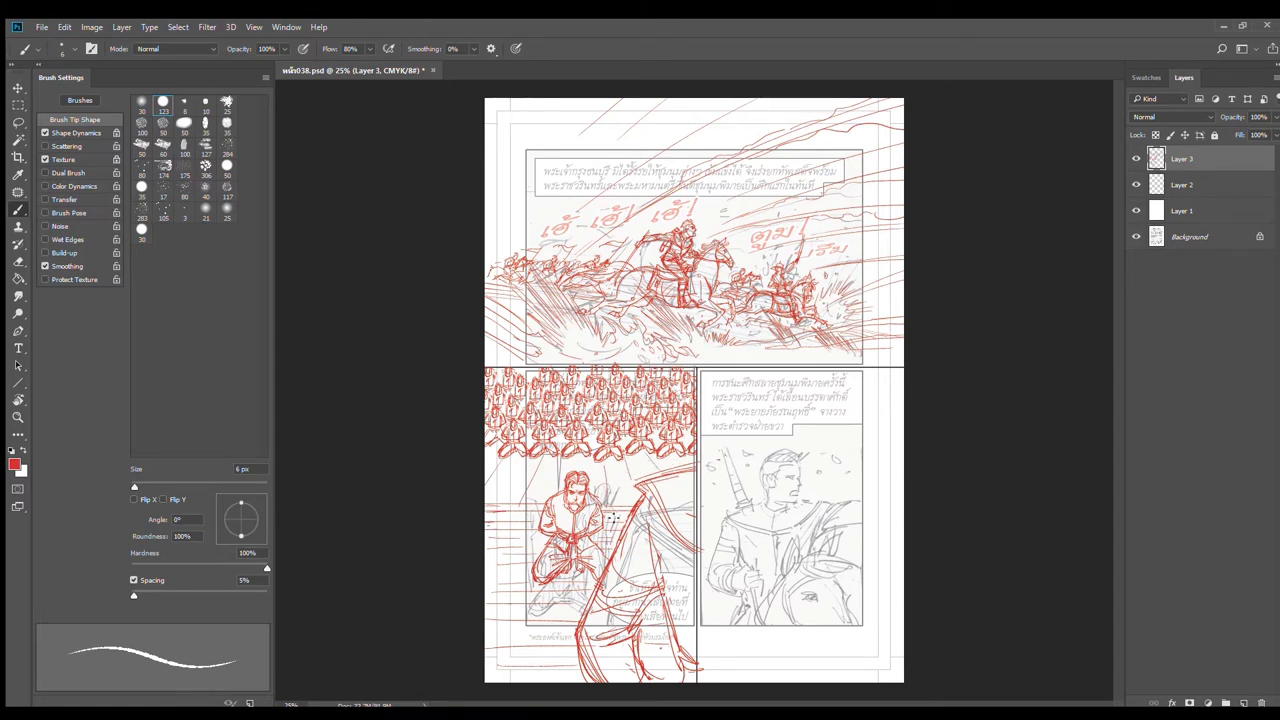
{"action": "key", "text": "ctrl+minus"}
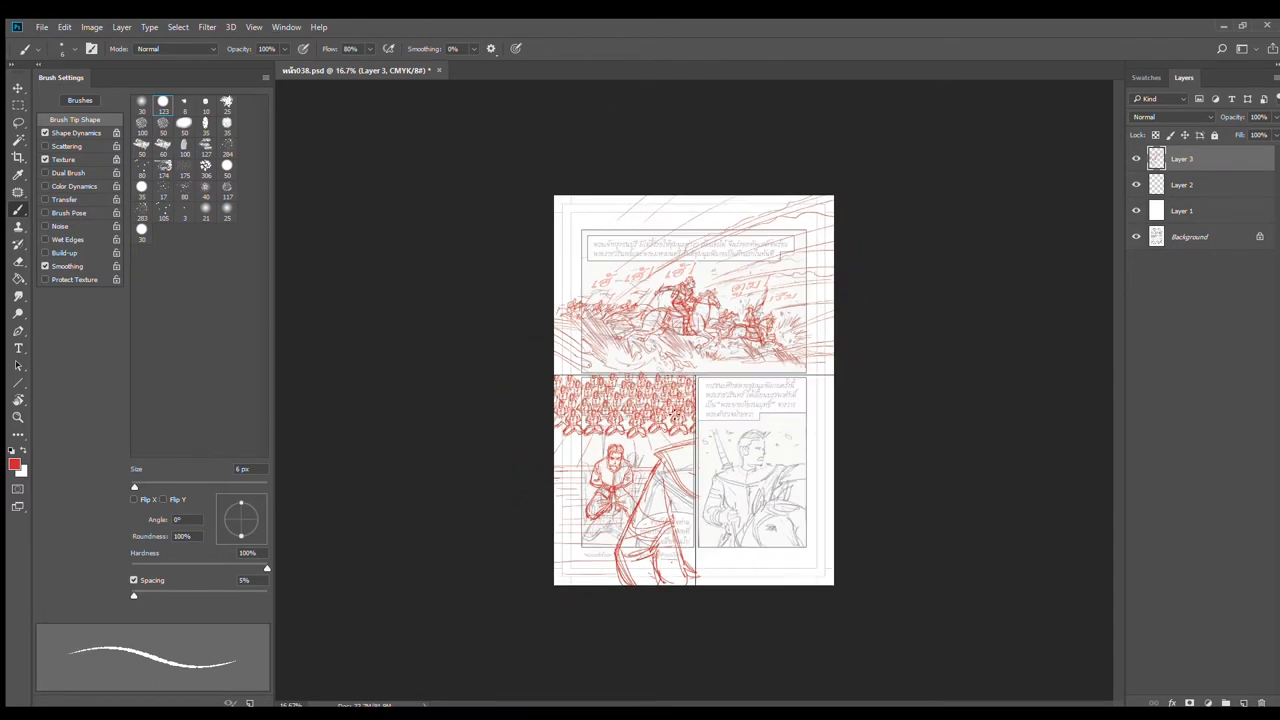
{"action": "key", "text": "m"}
{"action": "key", "text": "ctrl+plus"}
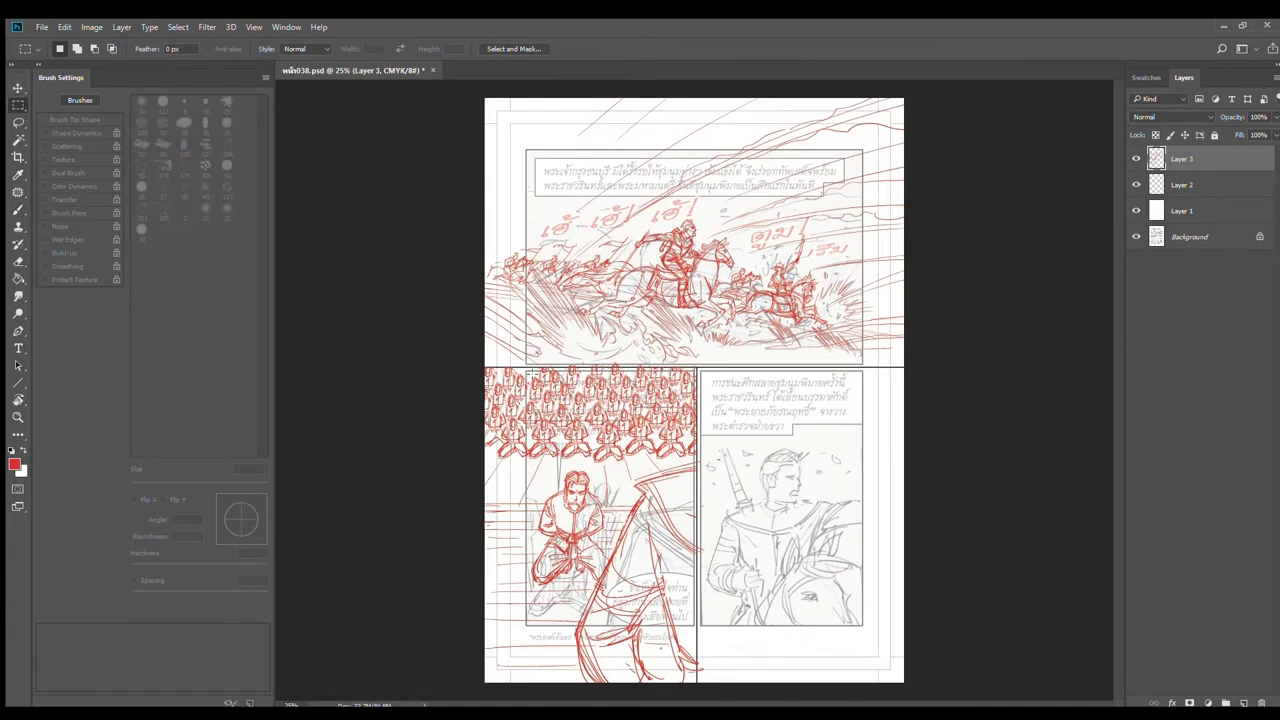
{"action": "mouse_move", "coordinate": [481, 365]}
{"action": "left_mouse_down"}
{"action": "mouse_move", "coordinate": [650, 440]}
{"action": "mouse_move", "coordinate": [727, 456]}
{"action": "left_mouse_up"}
{"action": "key", "text": "ctrl+t"}
{"action": "left_click_drag", "start_coordinate": [727, 363], "coordinate": [714, 367]}
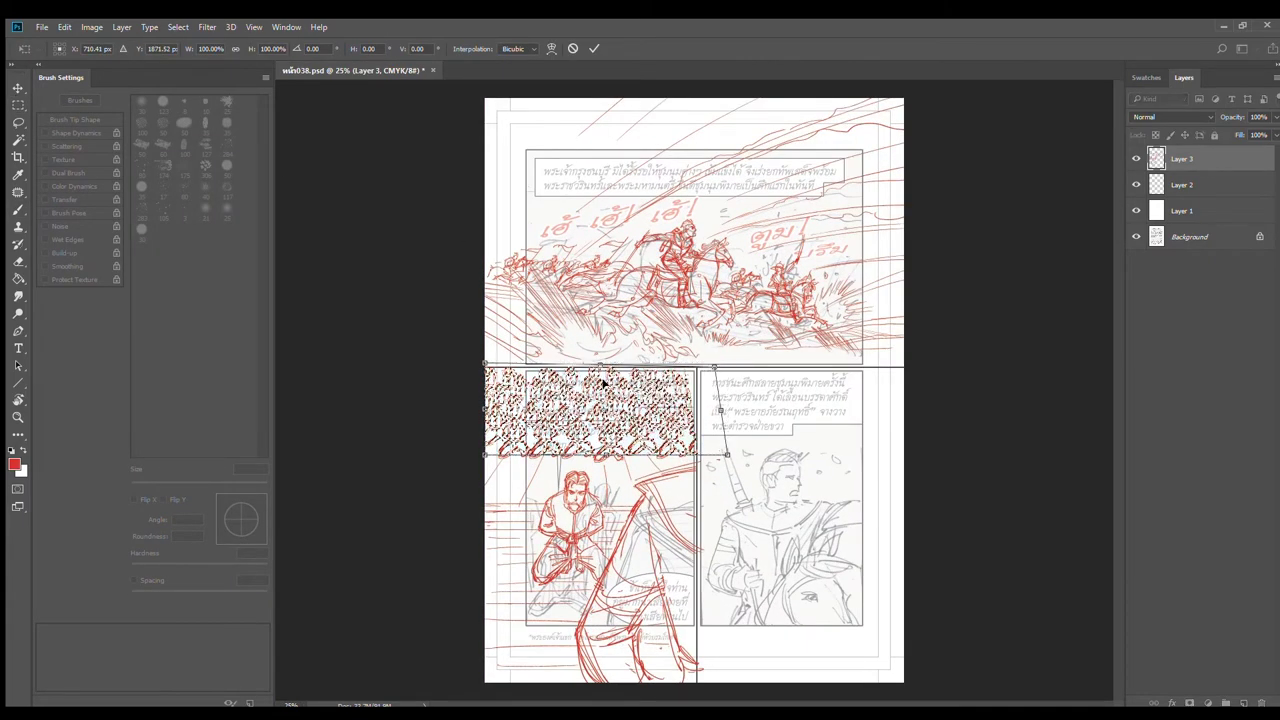
{"action": "left_click_drag", "start_coordinate": [485, 365], "coordinate": [501, 367]}
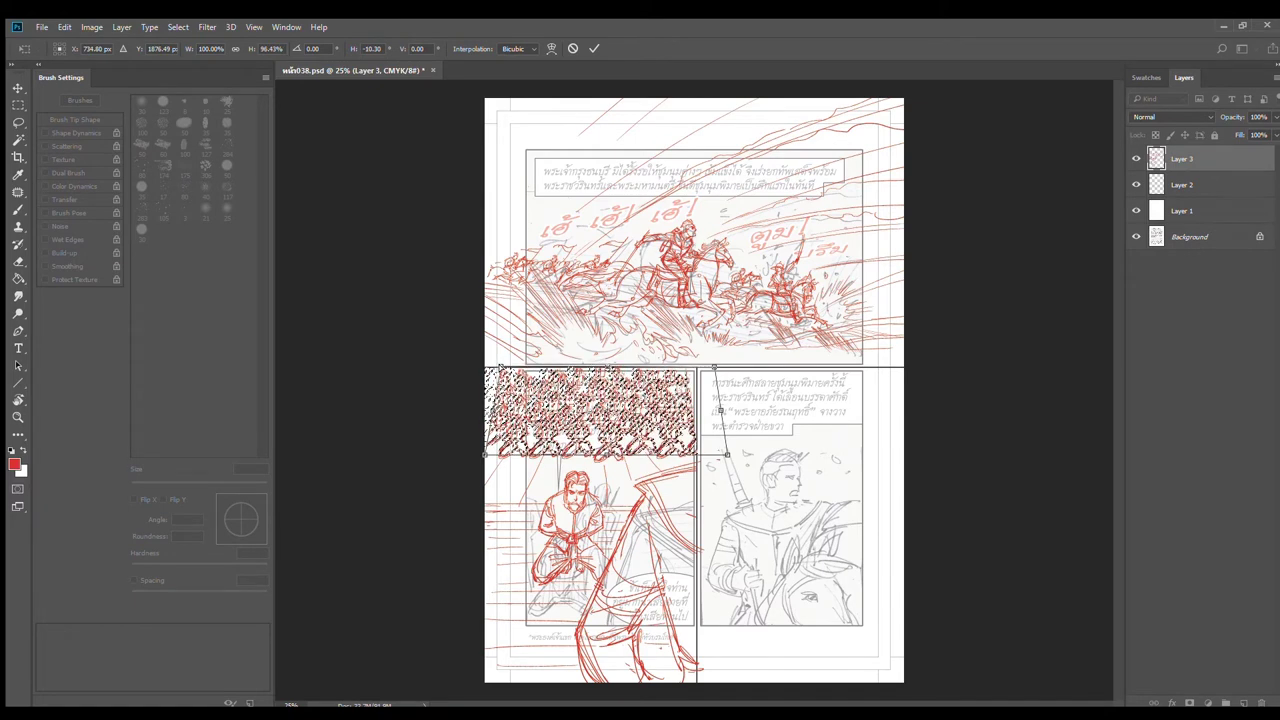
{"action": "key", "text": "Return"}
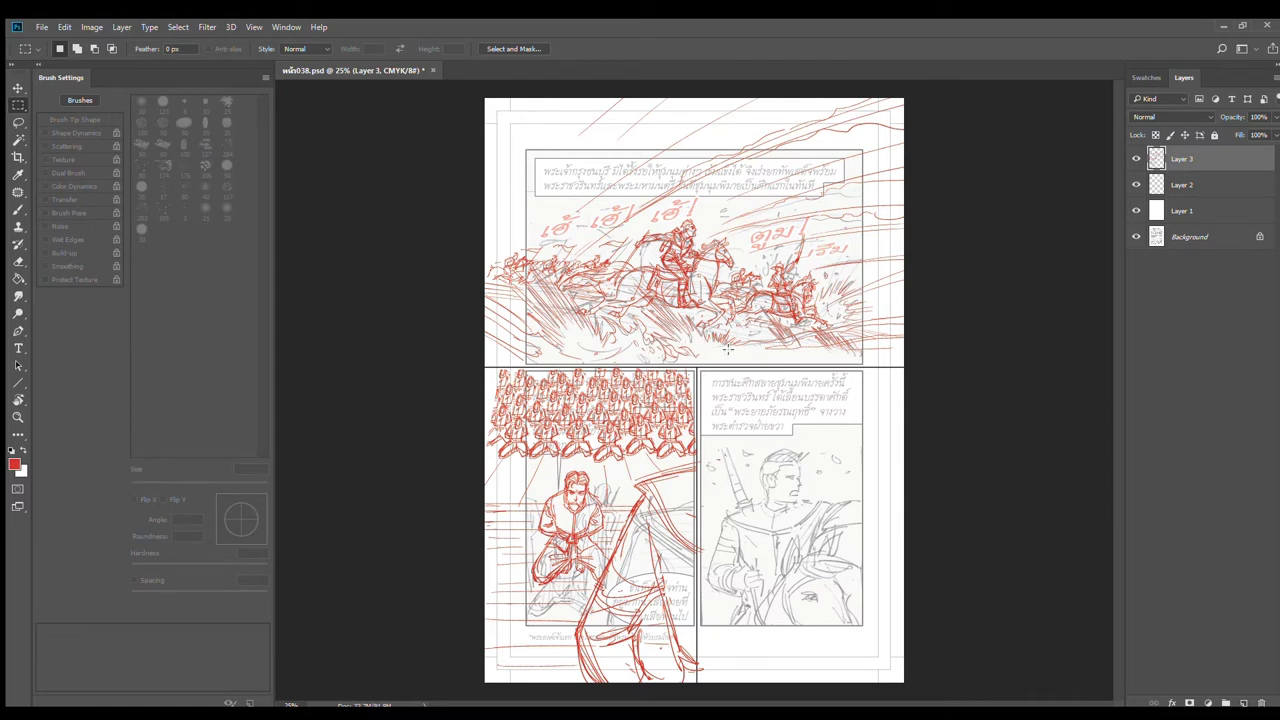
Step: Sketch the rider's forehead line and eyebrow in red over the grey draft in the right-hand panel
{"action": "scroll", "coordinate": [807, 530], "scroll_direction": "up", "scroll_amount": 2}
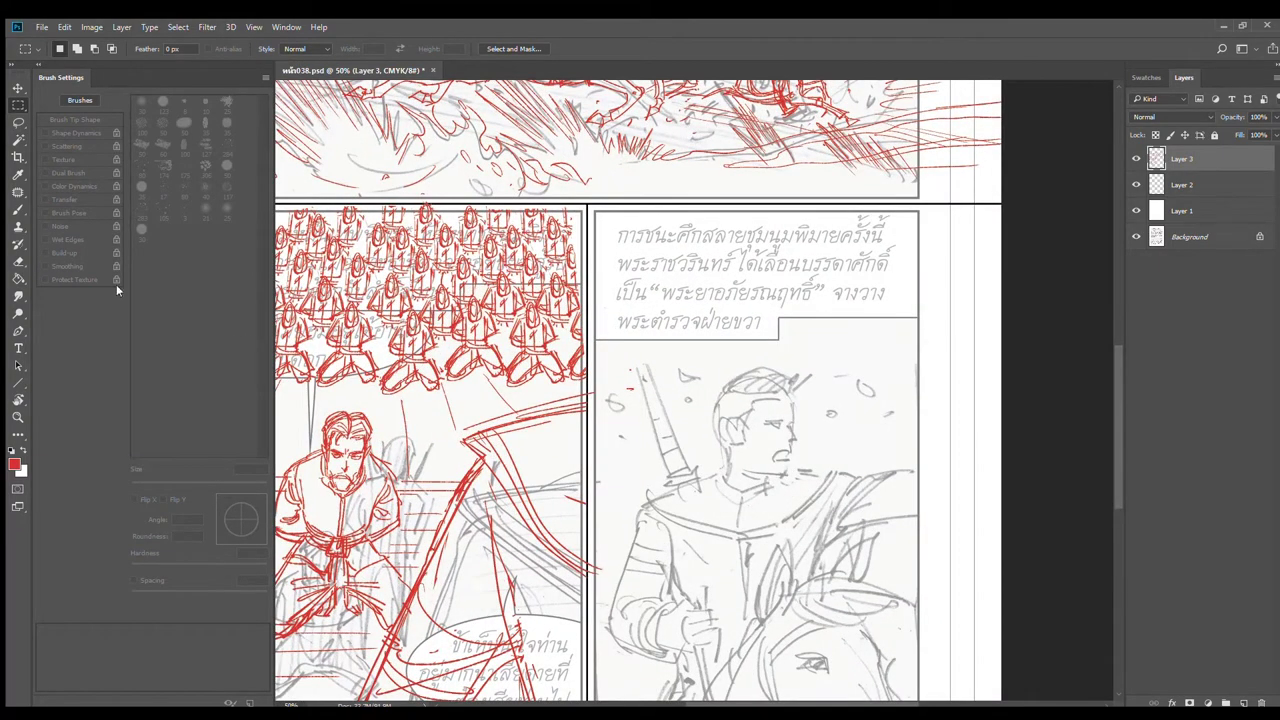
{"action": "left_click", "coordinate": [18, 209]}
{"action": "left_click_drag", "start_coordinate": [818, 424], "coordinate": [694, 392]}
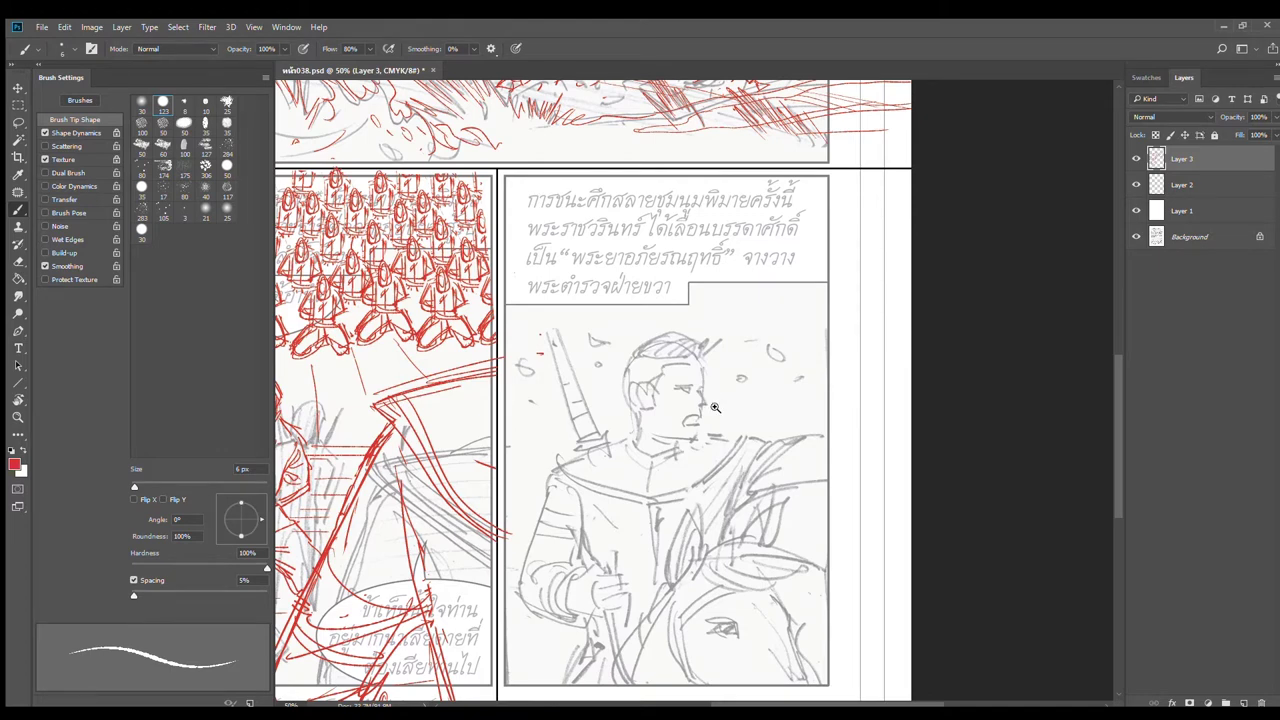
{"action": "scroll", "coordinate": [714, 392], "scroll_direction": "up", "scroll_amount": 2}
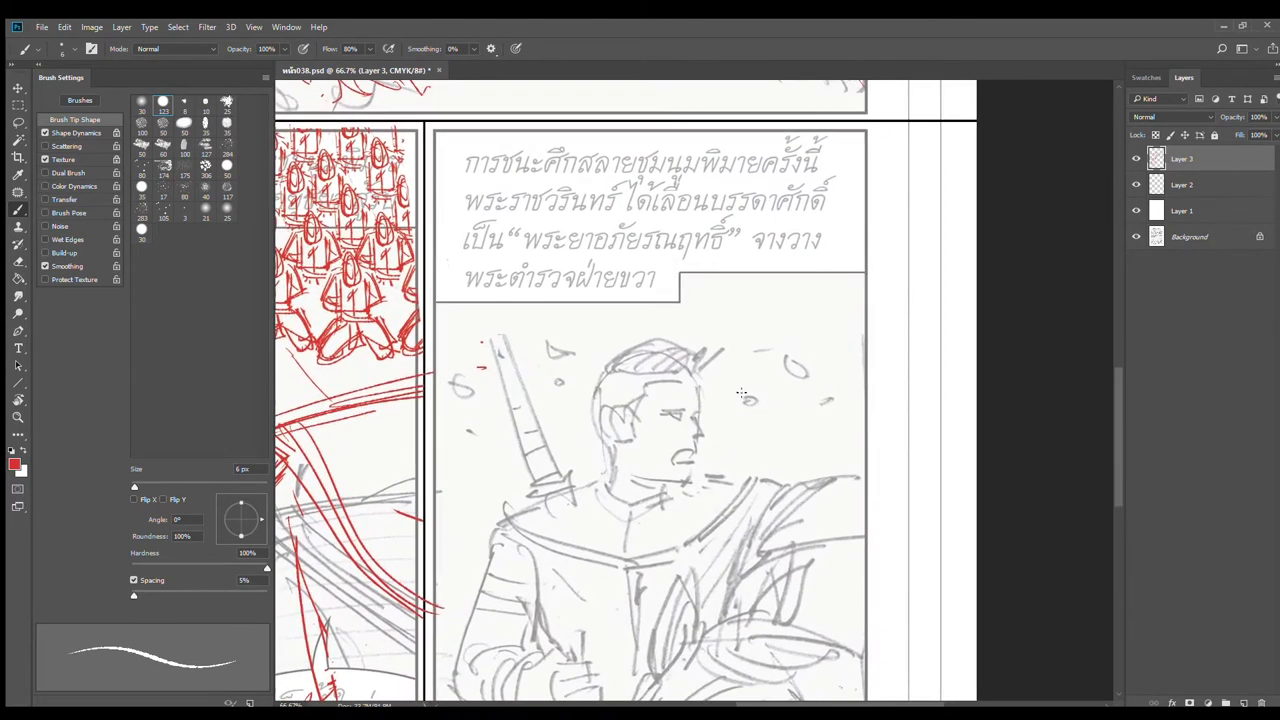
{"action": "scroll", "coordinate": [704, 421], "scroll_direction": "up", "scroll_amount": 1}
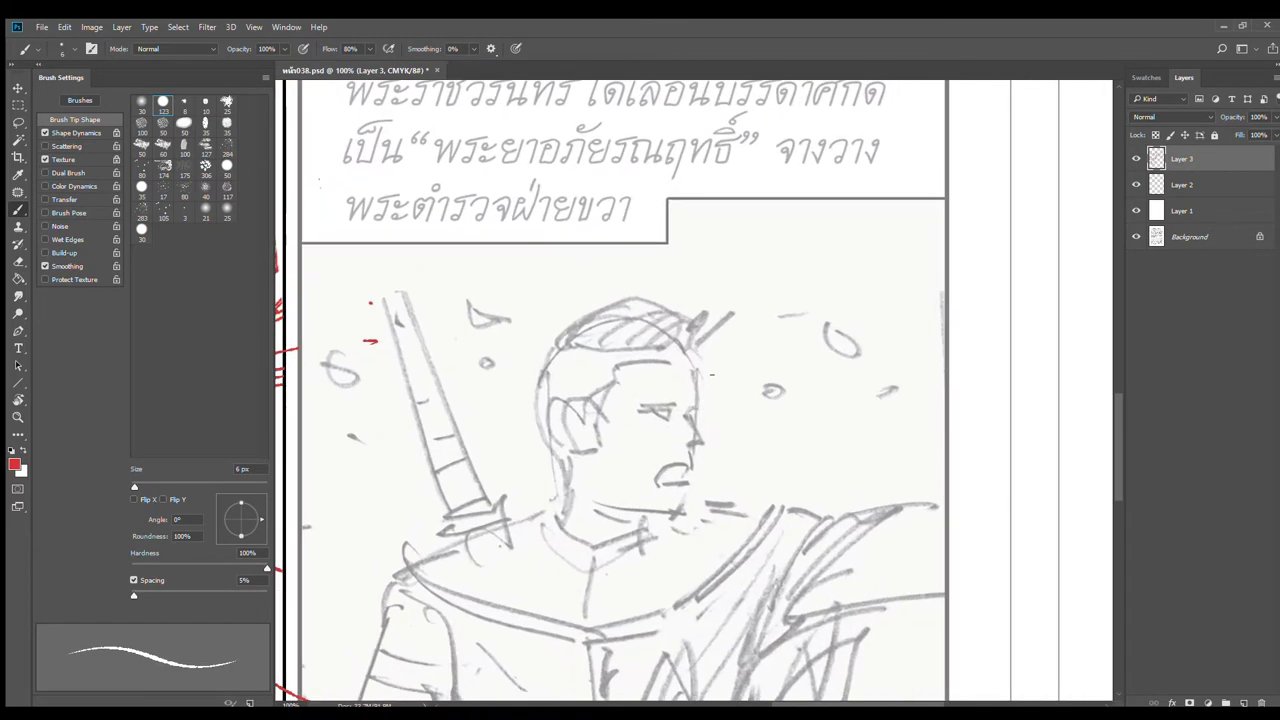
{"action": "left_click_drag", "start_coordinate": [685, 357], "coordinate": [697, 406]}
{"action": "scroll", "coordinate": [698, 433], "scroll_direction": "up", "scroll_amount": 2}
{"action": "mouse_move", "coordinate": [592, 369]}
{"action": "left_mouse_down"}
{"action": "mouse_move", "coordinate": [668, 365]}
{"action": "mouse_move", "coordinate": [626, 355]}
{"action": "mouse_move", "coordinate": [707, 375]}
{"action": "mouse_move", "coordinate": [705, 364]}
{"action": "left_mouse_up"}
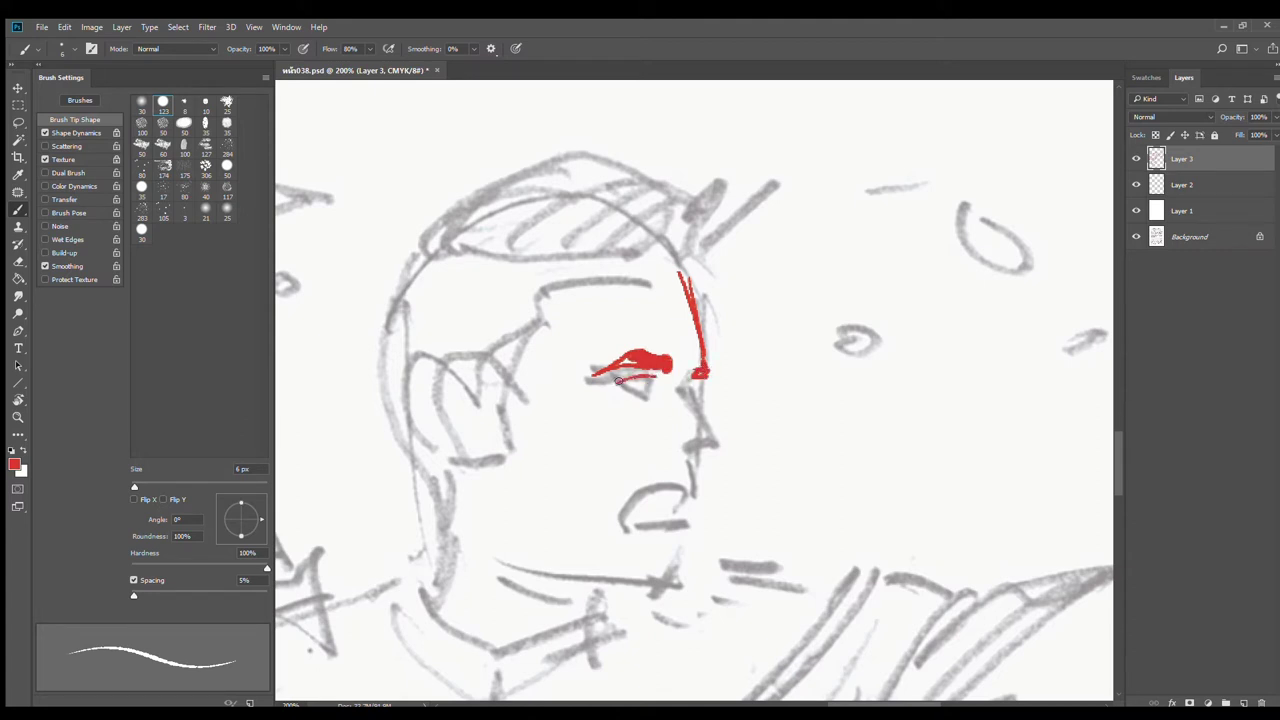
Step: Draw the rider's iris and build up a thicker, more angular eyebrow above it
{"action": "left_click_drag", "start_coordinate": [644, 382], "coordinate": [652, 404]}
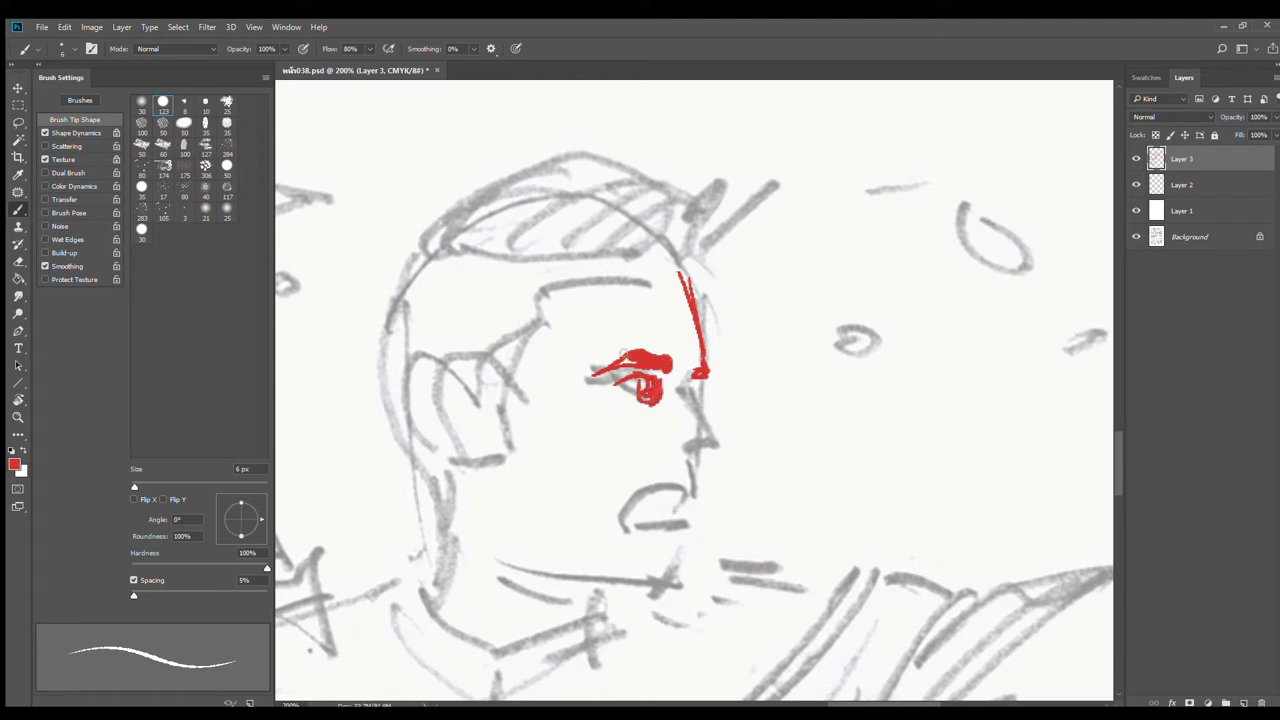
{"action": "mouse_move", "coordinate": [628, 347]}
{"action": "left_mouse_down"}
{"action": "mouse_move", "coordinate": [614, 405]}
{"action": "mouse_move", "coordinate": [658, 388]}
{"action": "mouse_move", "coordinate": [593, 362]}
{"action": "mouse_move", "coordinate": [629, 341]}
{"action": "left_mouse_up"}
{"action": "key", "text": "e"}
{"action": "key", "text": "b"}
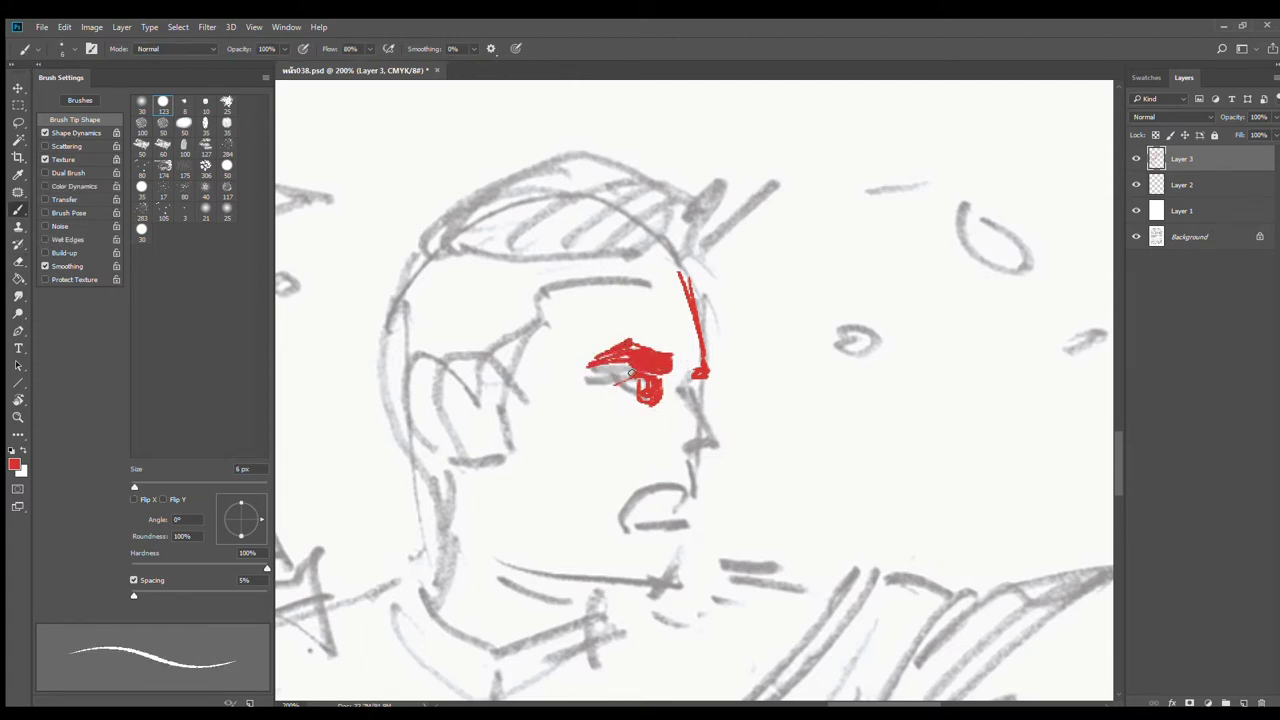
Step: Sketch the rider's eyelid, nose profile, nostril and mouth, and refine the inner end of the eyebrow
{"action": "mouse_move", "coordinate": [613, 388]}
{"action": "left_mouse_down"}
{"action": "mouse_move", "coordinate": [676, 362]}
{"action": "mouse_move", "coordinate": [714, 442]}
{"action": "mouse_move", "coordinate": [701, 458]}
{"action": "mouse_move", "coordinate": [670, 446]}
{"action": "mouse_move", "coordinate": [686, 498]}
{"action": "mouse_move", "coordinate": [633, 516]}
{"action": "mouse_move", "coordinate": [684, 511]}
{"action": "mouse_move", "coordinate": [632, 510]}
{"action": "left_mouse_up"}
{"action": "left_click_drag", "start_coordinate": [640, 391], "coordinate": [650, 404]}
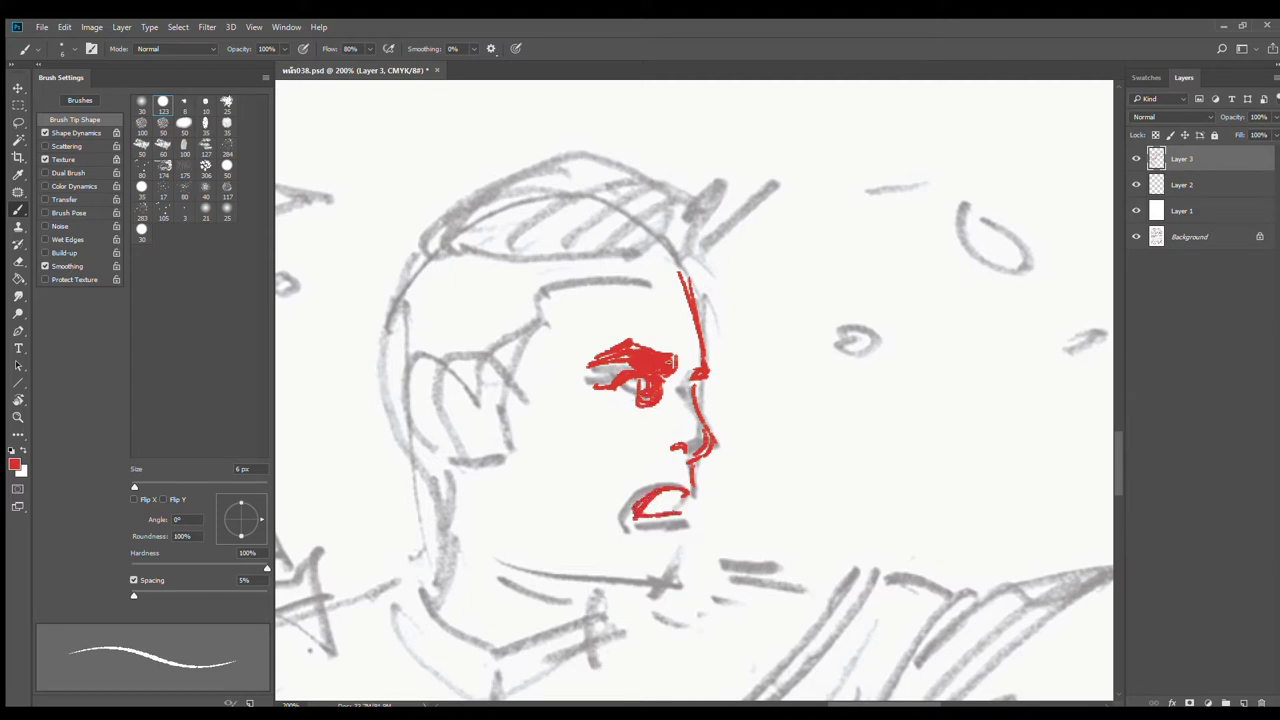
{"action": "left_click_drag", "start_coordinate": [679, 356], "coordinate": [664, 350]}
{"action": "mouse_move", "coordinate": [693, 411]}
{"action": "left_mouse_down"}
{"action": "mouse_move", "coordinate": [704, 444]}
{"action": "mouse_move", "coordinate": [685, 466]}
{"action": "mouse_move", "coordinate": [661, 459]}
{"action": "mouse_move", "coordinate": [720, 474]}
{"action": "mouse_move", "coordinate": [660, 458]}
{"action": "mouse_move", "coordinate": [685, 452]}
{"action": "mouse_move", "coordinate": [664, 450]}
{"action": "mouse_move", "coordinate": [675, 456]}
{"action": "left_mouse_up"}
{"action": "key", "text": "e"}
{"action": "key", "text": "b"}
Step: Draw the rider's chin and jawline, curving from below the ear to the chin
{"action": "scroll", "coordinate": [705, 503], "scroll_direction": "down", "scroll_amount": 2}
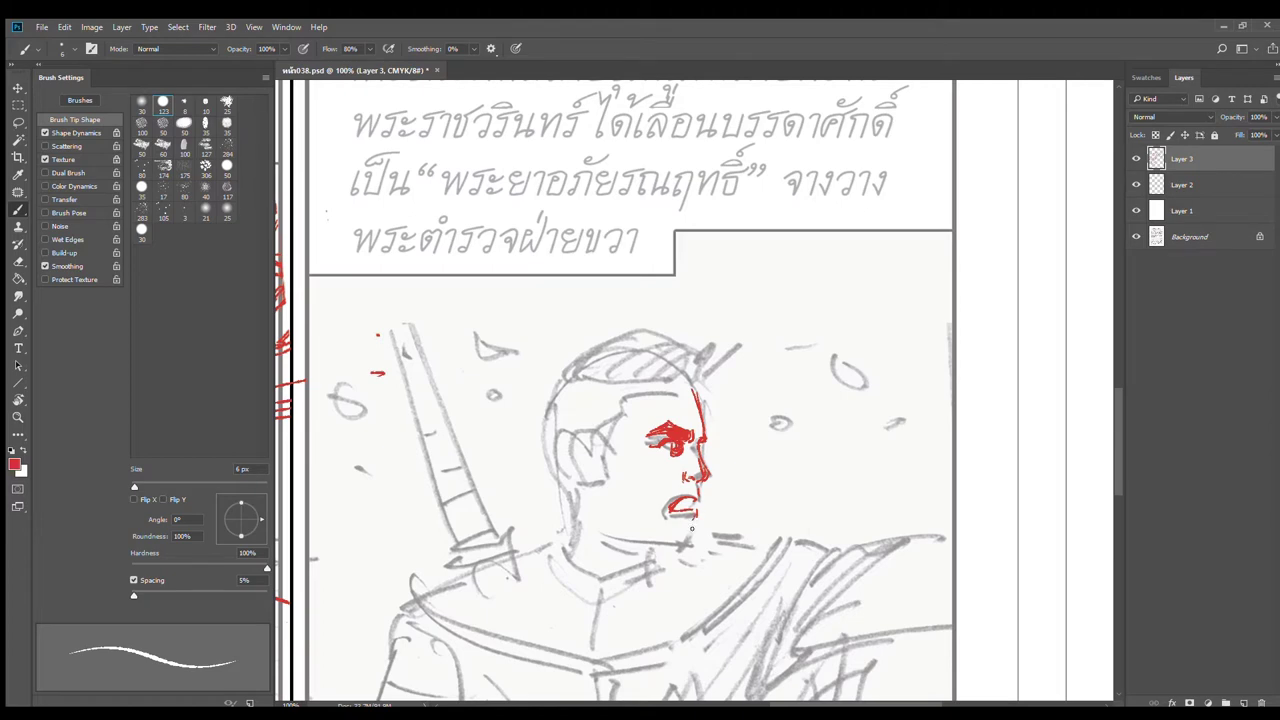
{"action": "mouse_move", "coordinate": [593, 494]}
{"action": "left_mouse_down"}
{"action": "mouse_move", "coordinate": [622, 541]}
{"action": "mouse_move", "coordinate": [668, 556]}
{"action": "left_mouse_up"}
{"action": "left_click_drag", "start_coordinate": [604, 516], "coordinate": [672, 551]}
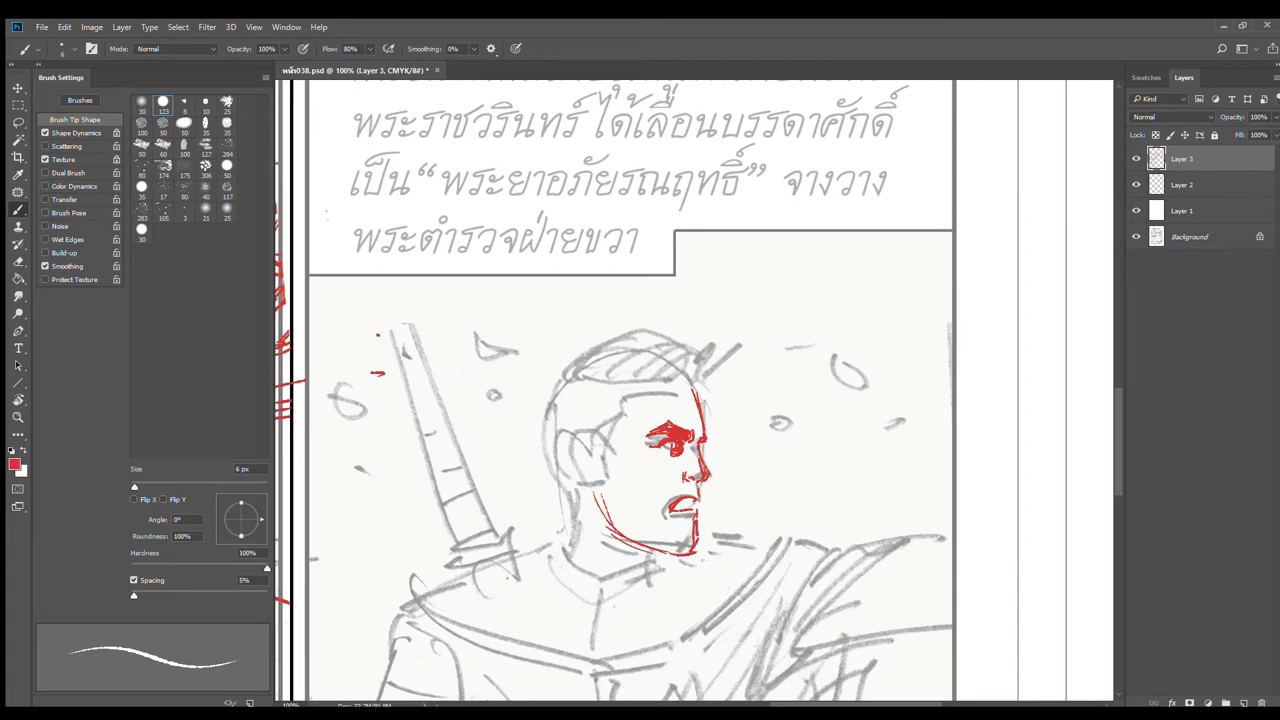
Step: Reduce the eraser to 15 px and erase the rider's iris beneath the eyebrow
{"action": "key", "text": "e"}
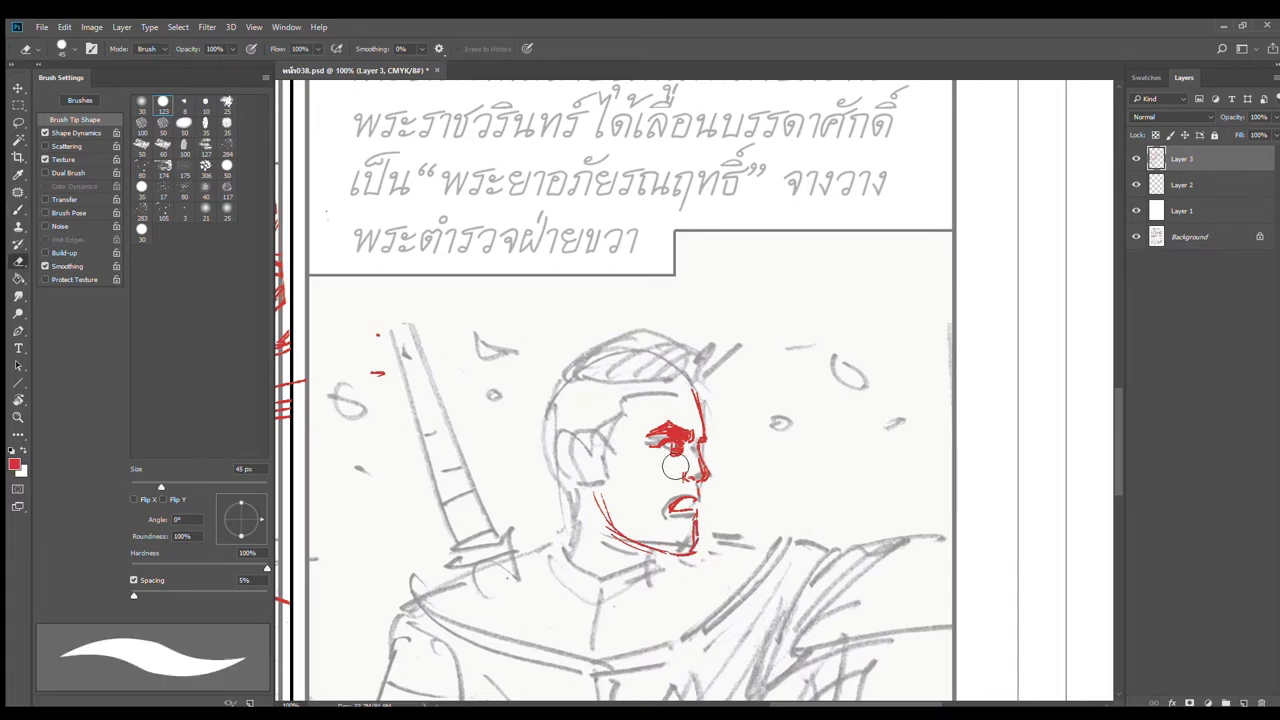
{"action": "key", "text": "bracketleft"}
{"action": "key", "text": "bracketleft"}
{"action": "key", "text": "bracketleft"}
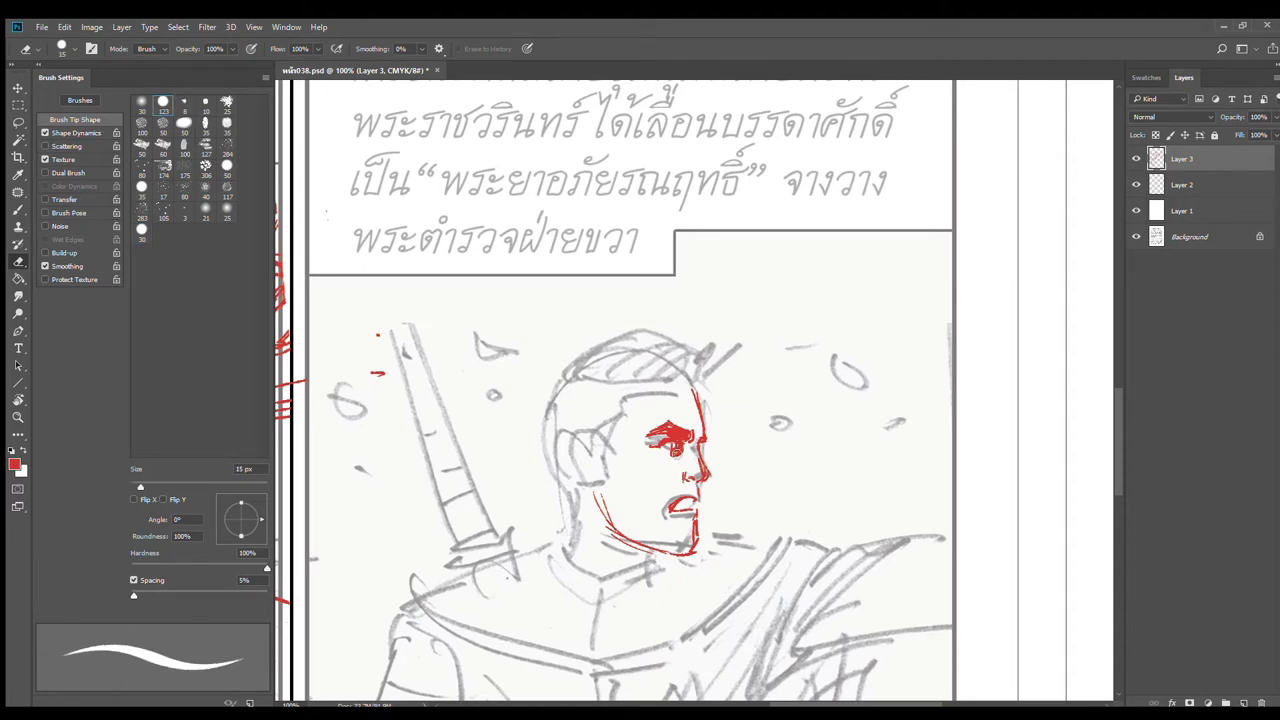
{"action": "left_click_drag", "start_coordinate": [680, 456], "coordinate": [662, 445]}
{"action": "key", "text": "b"}
{"action": "scroll", "coordinate": [688, 468], "scroll_direction": "up", "scroll_amount": 1}
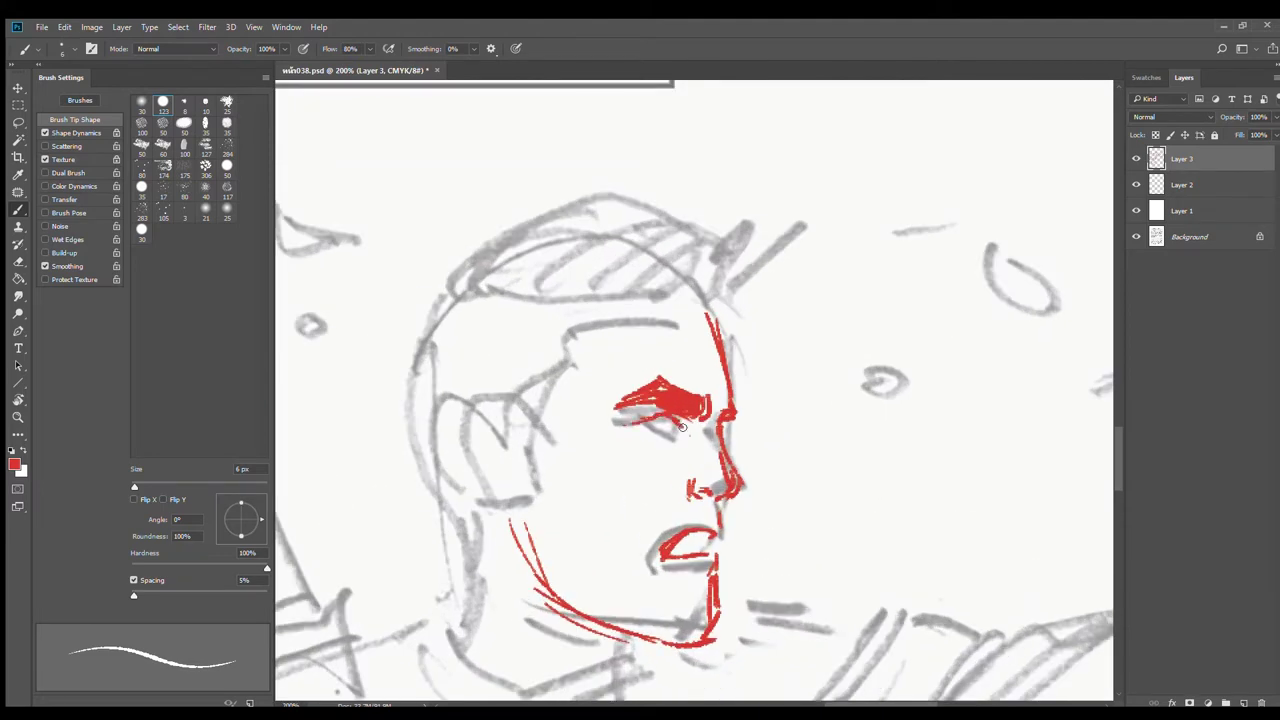
Step: Draw the rider's iris beneath the eyebrow and erase the nose tip, nostril and mouth
{"action": "mouse_move", "coordinate": [687, 421]}
{"action": "left_mouse_down"}
{"action": "mouse_move", "coordinate": [680, 448]}
{"action": "mouse_move", "coordinate": [668, 446]}
{"action": "mouse_move", "coordinate": [680, 440]}
{"action": "left_mouse_up"}
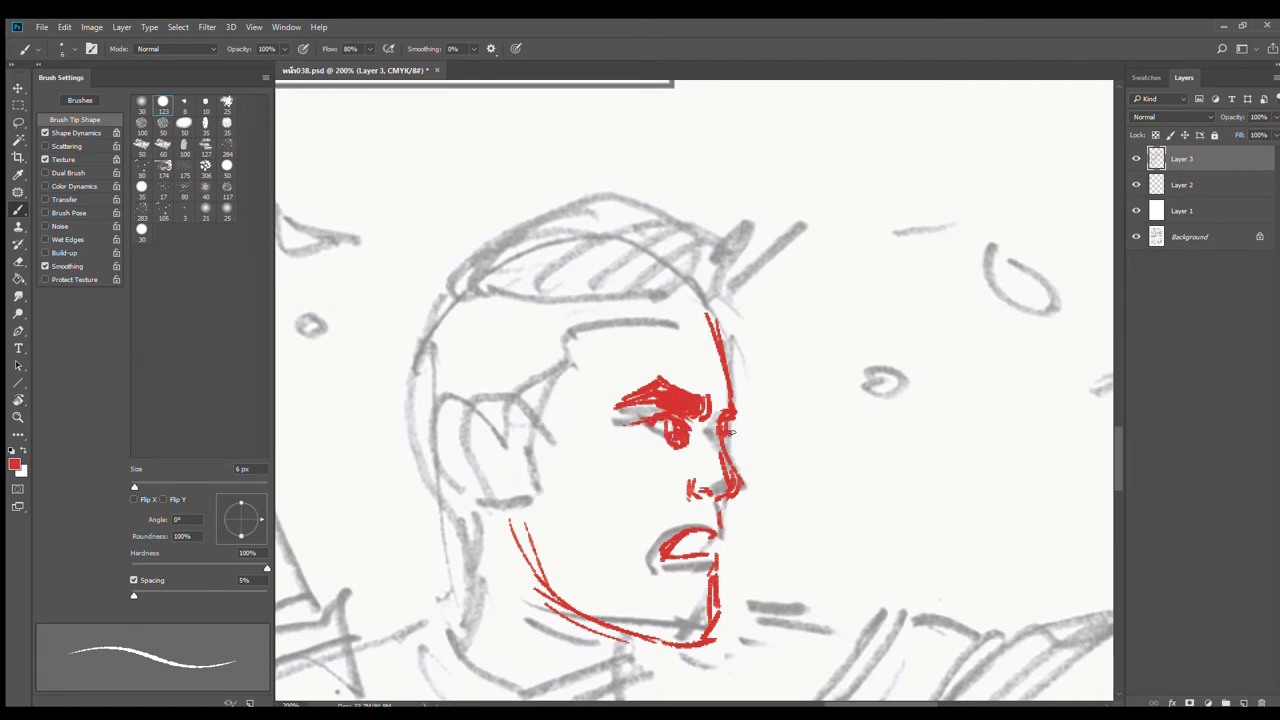
{"action": "key", "text": "e"}
{"action": "mouse_move", "coordinate": [741, 494]}
{"action": "left_mouse_down"}
{"action": "mouse_move", "coordinate": [703, 474]}
{"action": "mouse_move", "coordinate": [700, 528]}
{"action": "mouse_move", "coordinate": [742, 509]}
{"action": "left_mouse_up"}
{"action": "key", "text": "b"}
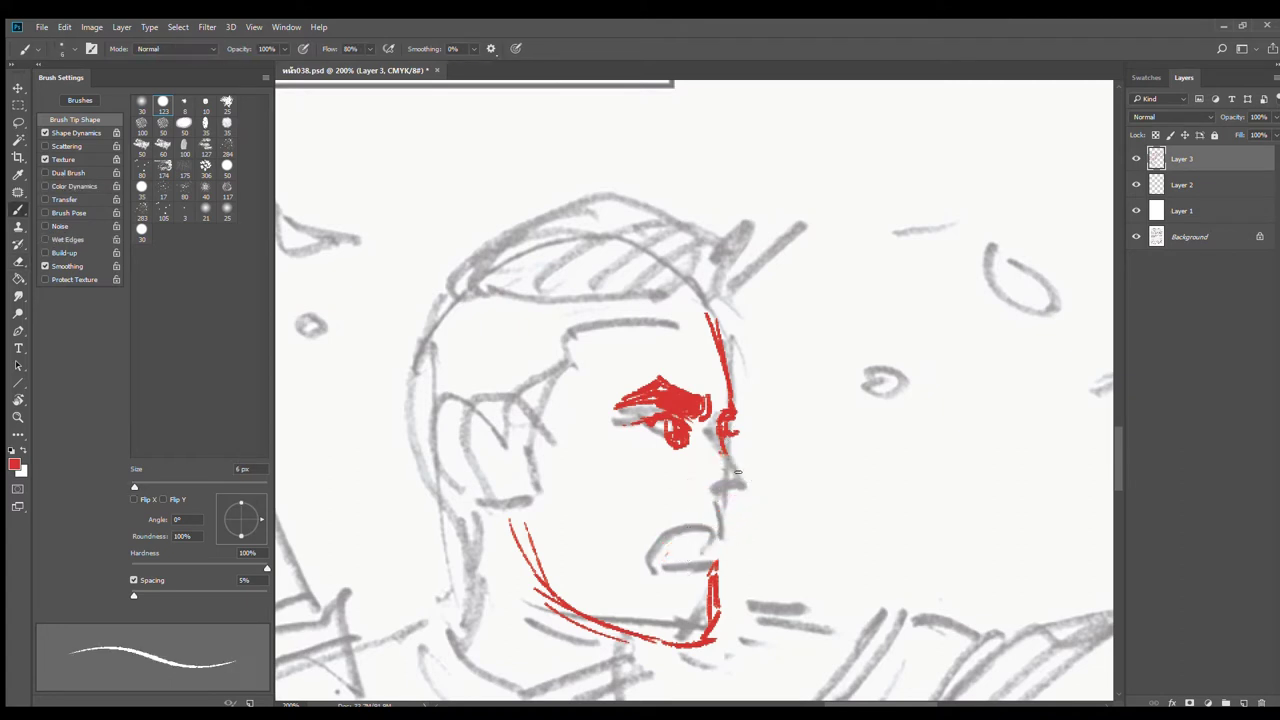
Step: Redraw the rider's nose, nostril and lips in a narrower profile, and trim the front of the chin to a thinner line
{"action": "mouse_move", "coordinate": [722, 440]}
{"action": "left_mouse_down"}
{"action": "mouse_move", "coordinate": [736, 490]}
{"action": "mouse_move", "coordinate": [722, 504]}
{"action": "mouse_move", "coordinate": [698, 499]}
{"action": "mouse_move", "coordinate": [720, 538]}
{"action": "mouse_move", "coordinate": [670, 556]}
{"action": "mouse_move", "coordinate": [720, 556]}
{"action": "mouse_move", "coordinate": [670, 550]}
{"action": "mouse_move", "coordinate": [707, 550]}
{"action": "mouse_move", "coordinate": [681, 566]}
{"action": "mouse_move", "coordinate": [711, 566]}
{"action": "mouse_move", "coordinate": [670, 567]}
{"action": "mouse_move", "coordinate": [707, 560]}
{"action": "mouse_move", "coordinate": [708, 625]}
{"action": "mouse_move", "coordinate": [691, 641]}
{"action": "left_mouse_up"}
{"action": "key", "text": "e"}
{"action": "key", "text": "b"}
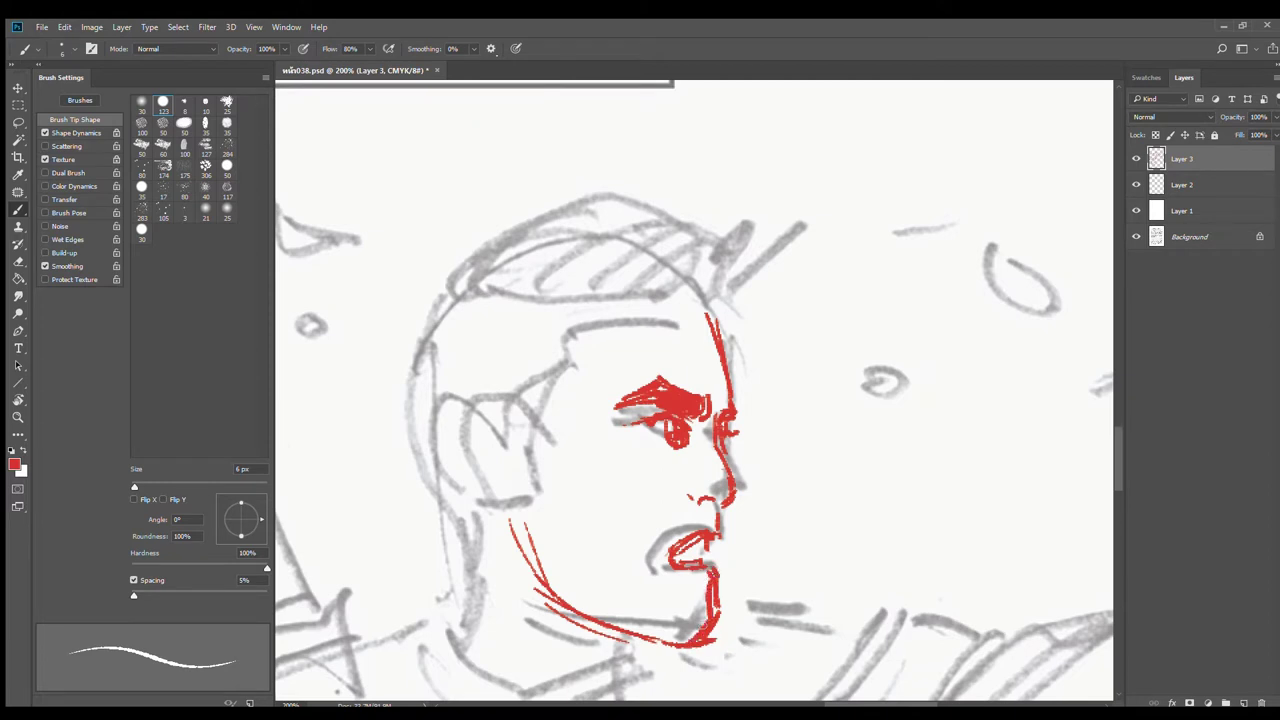
{"action": "key", "text": "e"}
{"action": "mouse_move", "coordinate": [723, 577]}
{"action": "left_mouse_down"}
{"action": "mouse_move", "coordinate": [697, 654]}
{"action": "mouse_move", "coordinate": [720, 630]}
{"action": "mouse_move", "coordinate": [721, 609]}
{"action": "mouse_move", "coordinate": [688, 639]}
{"action": "left_mouse_up"}
{"action": "key", "text": "b"}
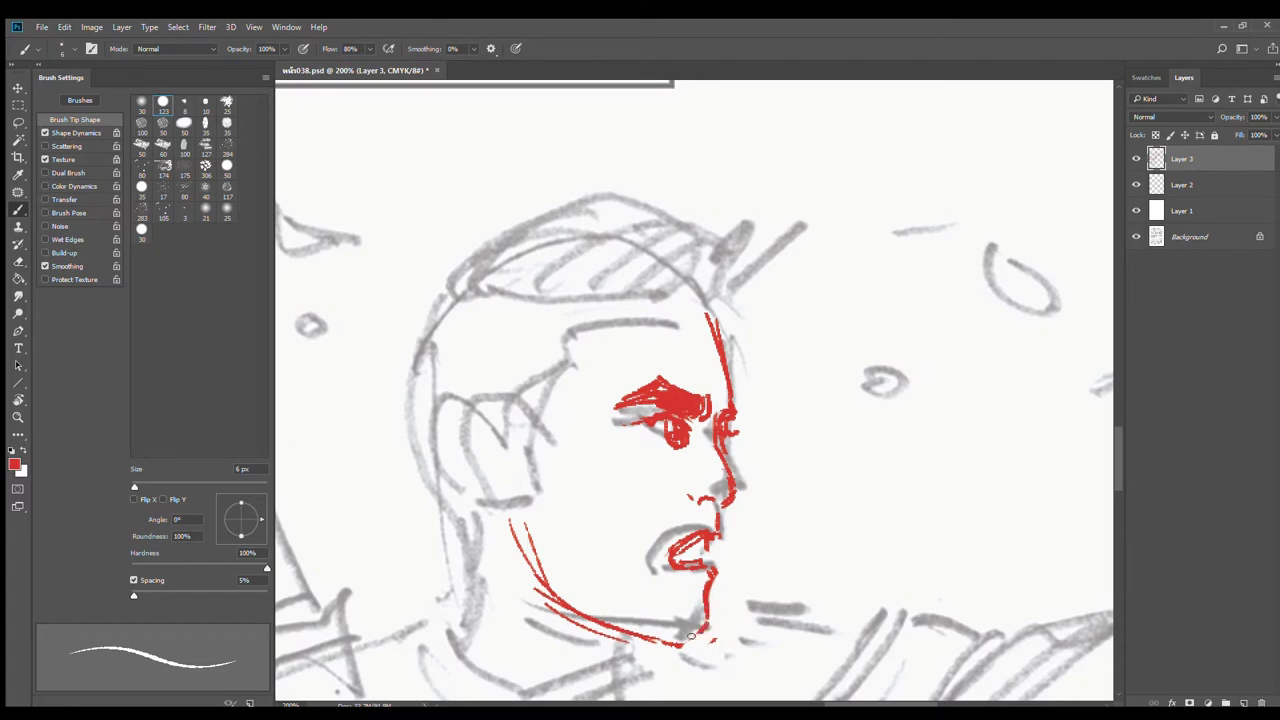
Step: Draw the contour from the nose past the mouth and a new jawline from the ear to the chin, erasing stray jaw strokes
{"action": "left_click_drag", "start_coordinate": [729, 452], "coordinate": [714, 573]}
{"action": "key", "text": "ctrl+z"}
{"action": "left_click_drag", "start_coordinate": [725, 515], "coordinate": [714, 568]}
{"action": "mouse_move", "coordinate": [520, 508]}
{"action": "left_mouse_down"}
{"action": "mouse_move", "coordinate": [540, 574]}
{"action": "mouse_move", "coordinate": [644, 645]}
{"action": "mouse_move", "coordinate": [712, 634]}
{"action": "left_mouse_up"}
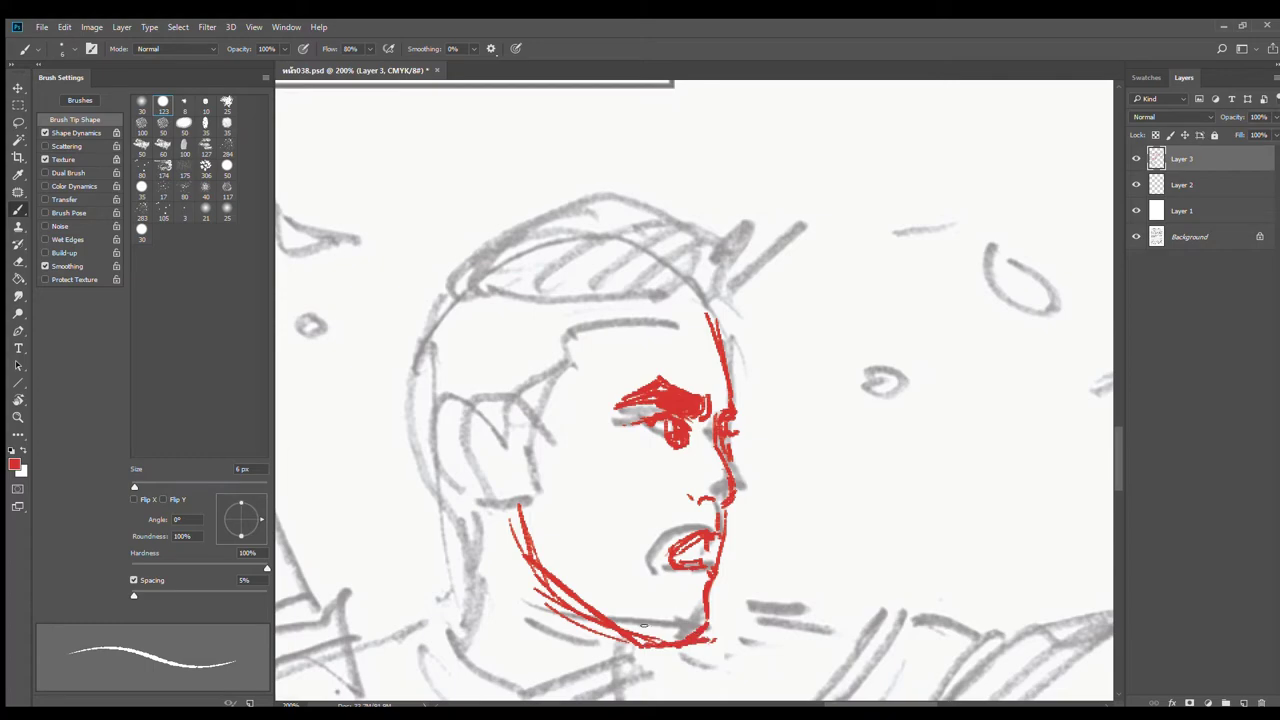
{"action": "key", "text": "e"}
{"action": "mouse_move", "coordinate": [606, 634]}
{"action": "left_mouse_down"}
{"action": "mouse_move", "coordinate": [531, 577]}
{"action": "mouse_move", "coordinate": [602, 627]}
{"action": "left_mouse_up"}
Step: Set Layer 1's opacity to 91% to fade the grey draft, and make Layer 3 active again
{"action": "left_click", "coordinate": [755, 590], "text": "alt"}
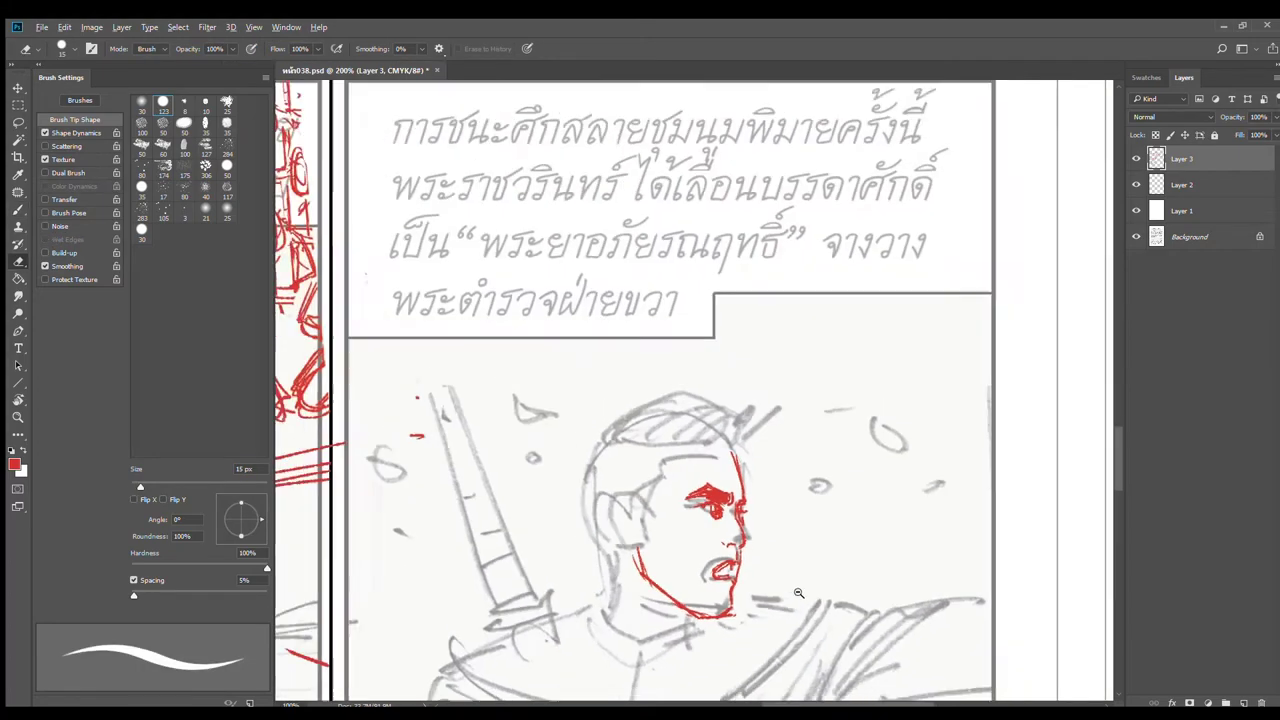
{"action": "left_click", "coordinate": [798, 593], "text": "alt"}
{"action": "left_click", "coordinate": [756, 551], "text": "ctrl"}
{"action": "left_click", "coordinate": [758, 550], "text": "ctrl"}
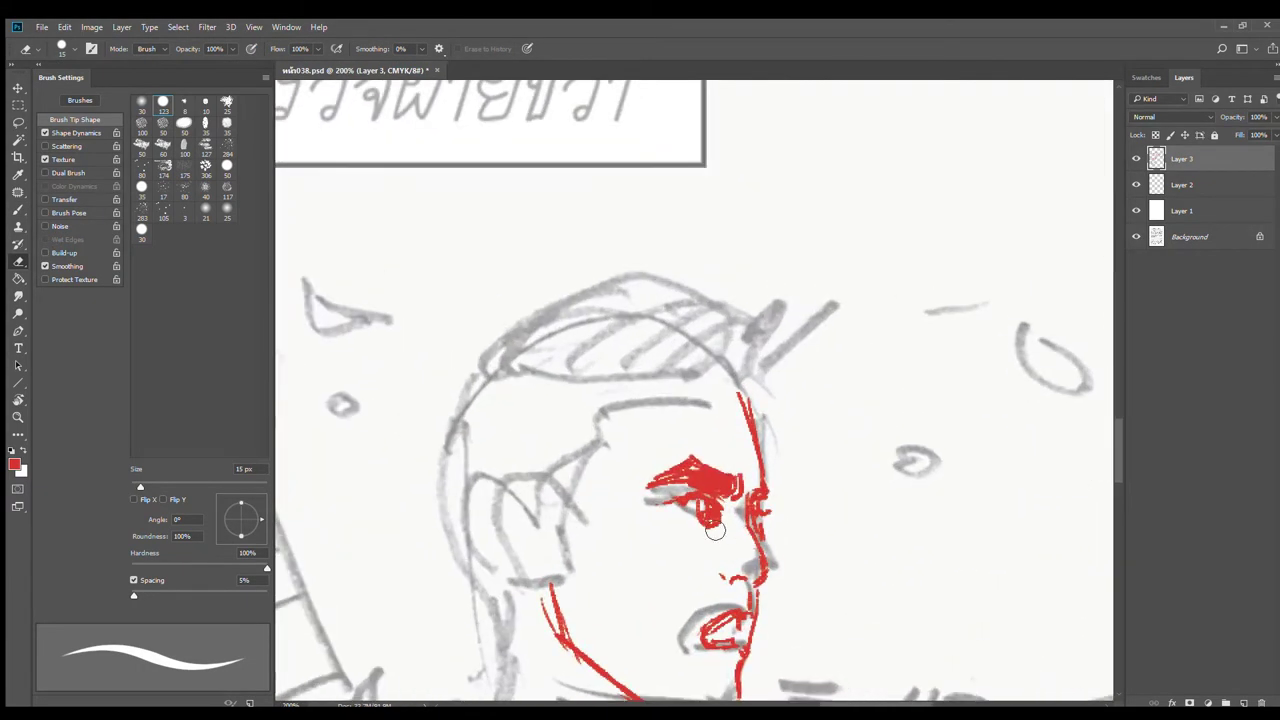
{"action": "left_click", "coordinate": [1199, 210]}
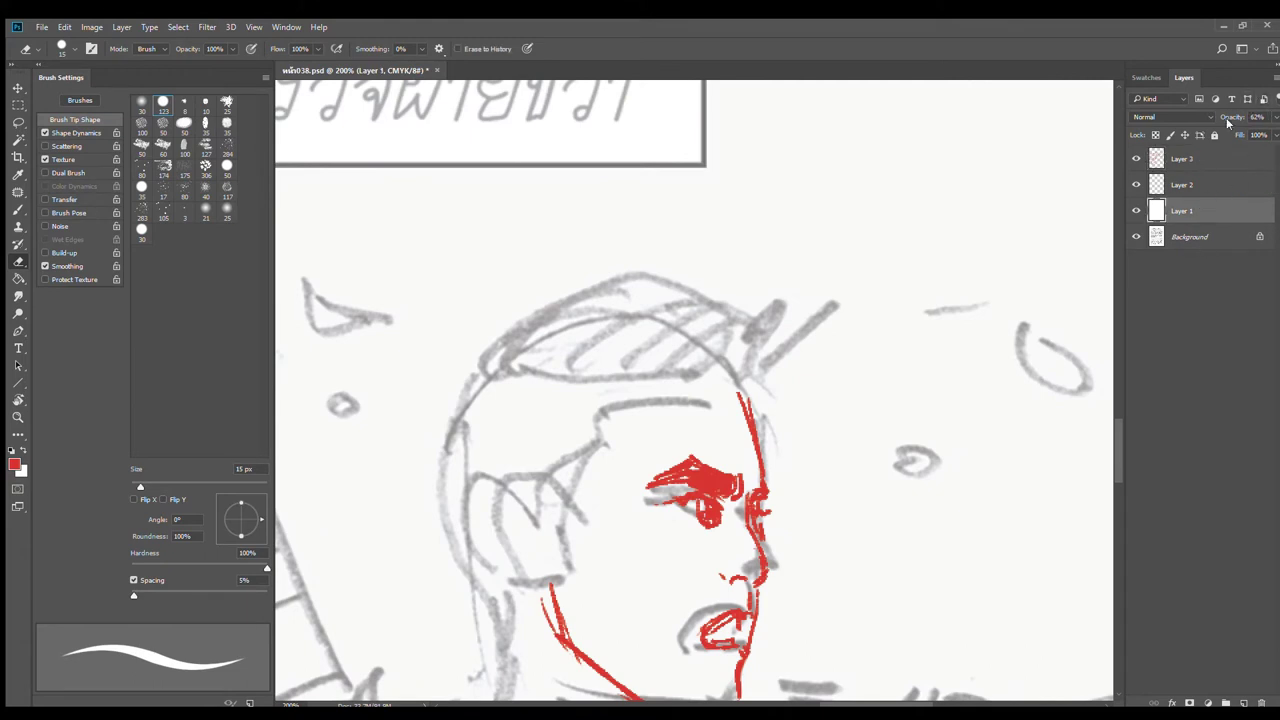
{"action": "left_click", "coordinate": [1275, 118]}
{"action": "left_click_drag", "start_coordinate": [1257, 132], "coordinate": [1265, 146]}
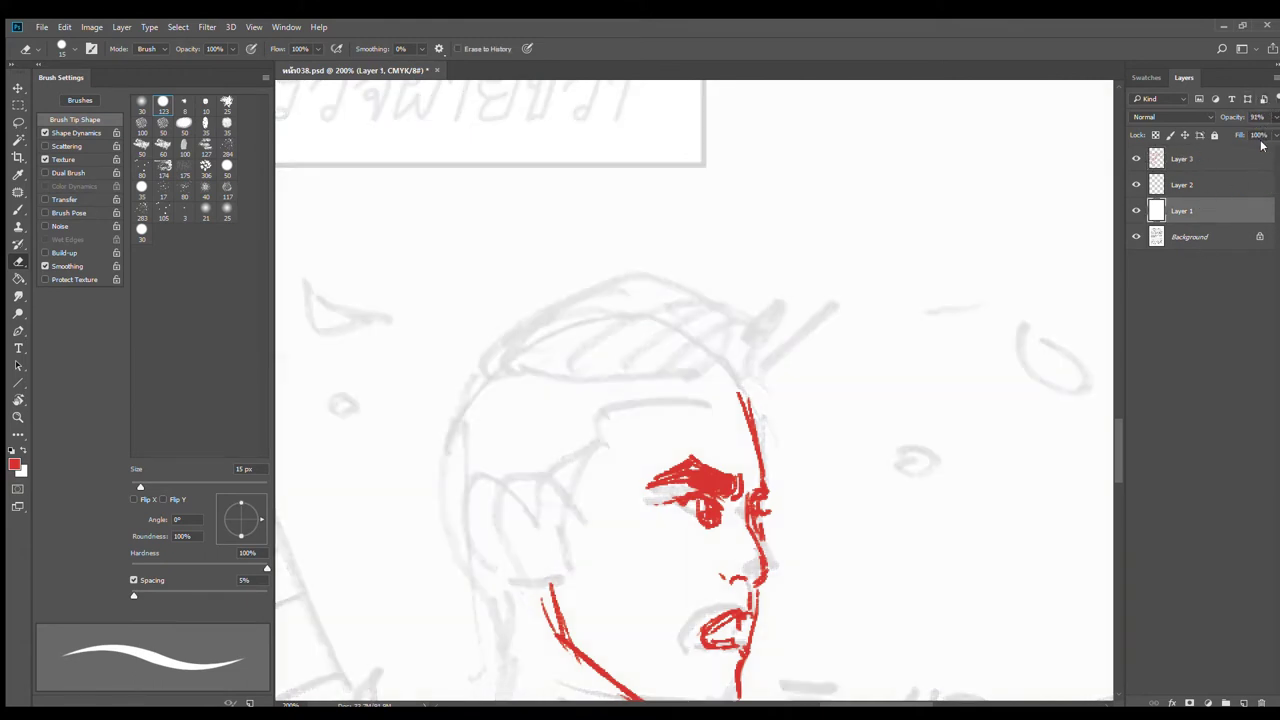
{"action": "left_click", "coordinate": [1199, 159]}
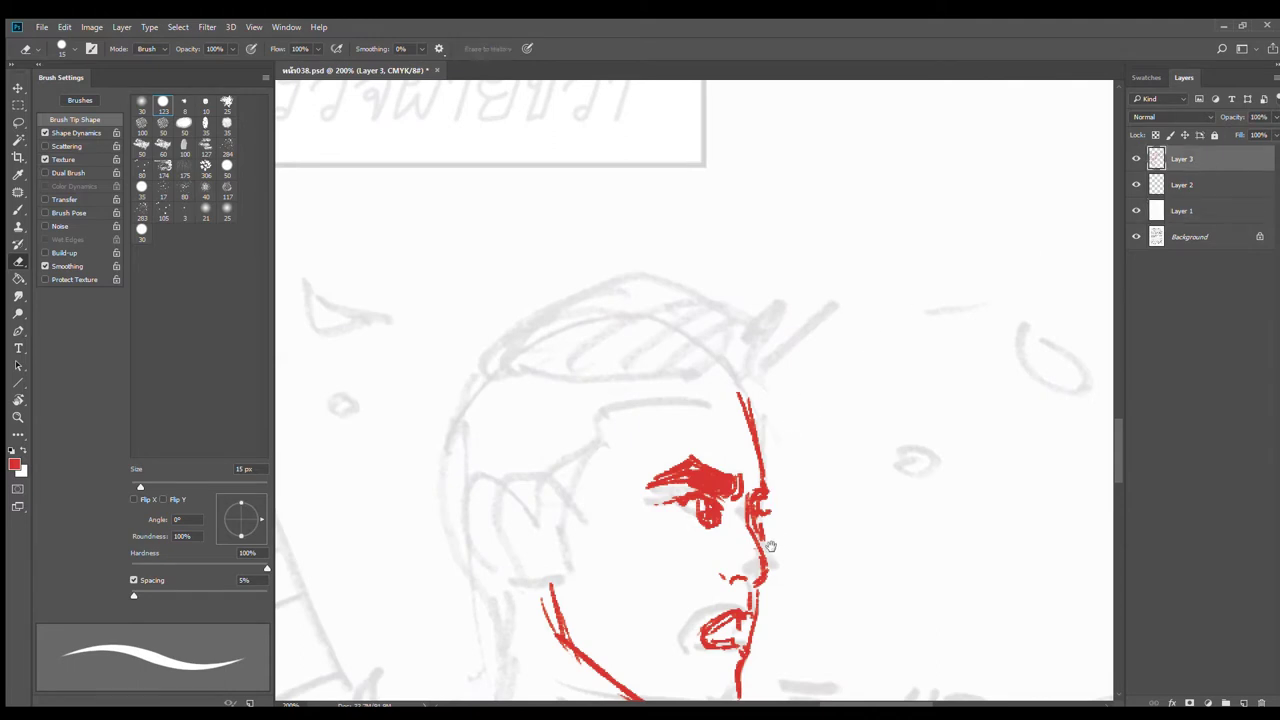
Step: Enlarge the rider's iris, and lasso the eye with its eyebrow and shift them slightly towards the ear
{"action": "scroll", "coordinate": [783, 533], "scroll_direction": "down", "scroll_amount": 1}
{"action": "scroll", "coordinate": [783, 533], "scroll_direction": "down", "scroll_amount": 3}
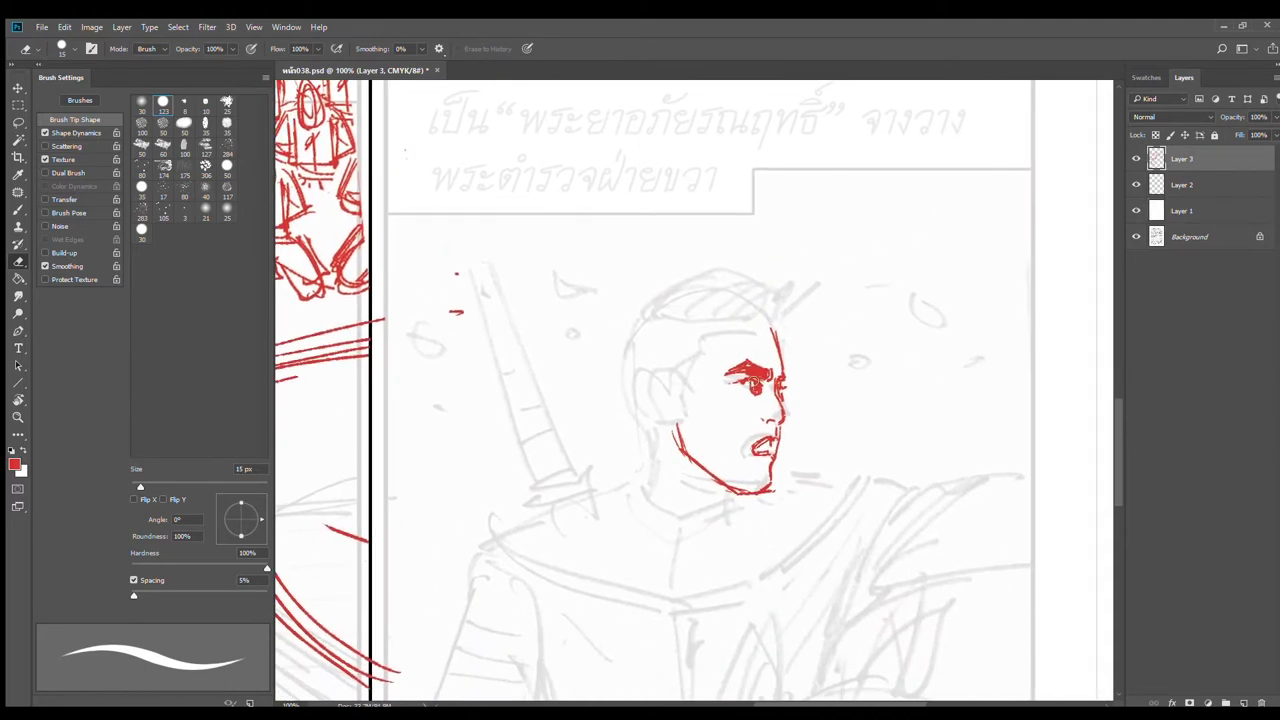
{"action": "key", "text": "b"}
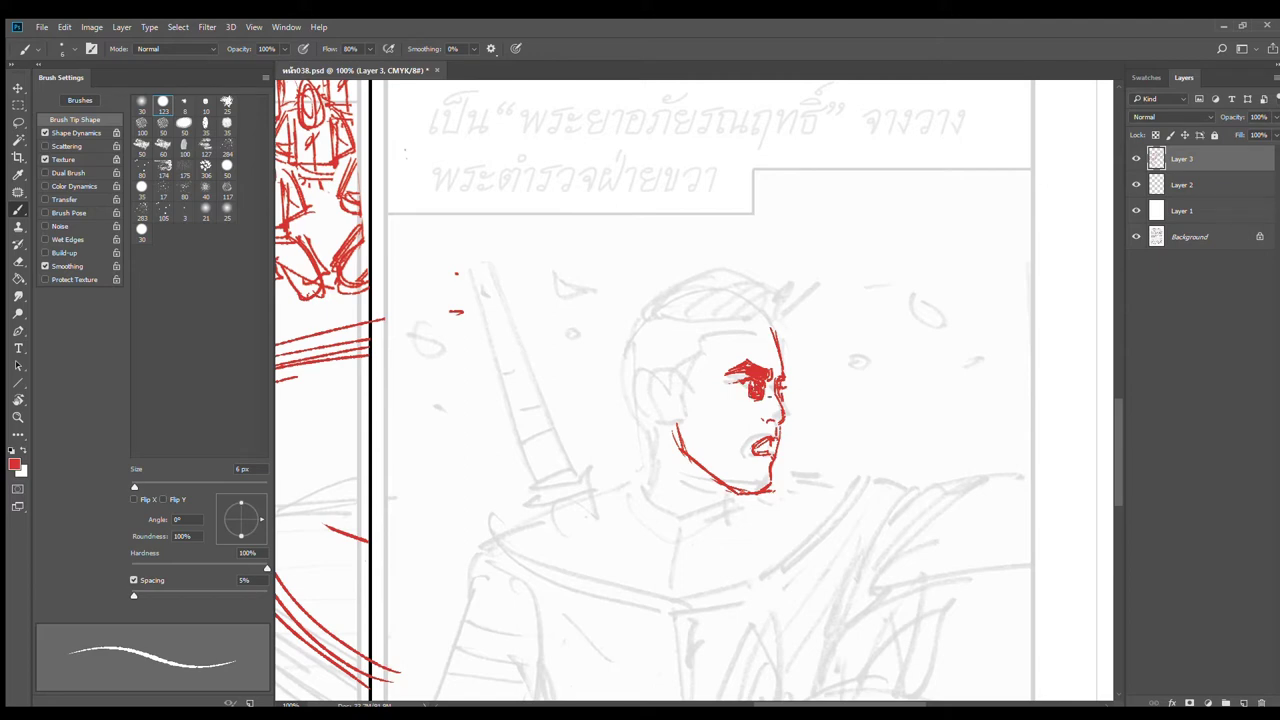
{"action": "left_click", "coordinate": [18, 121]}
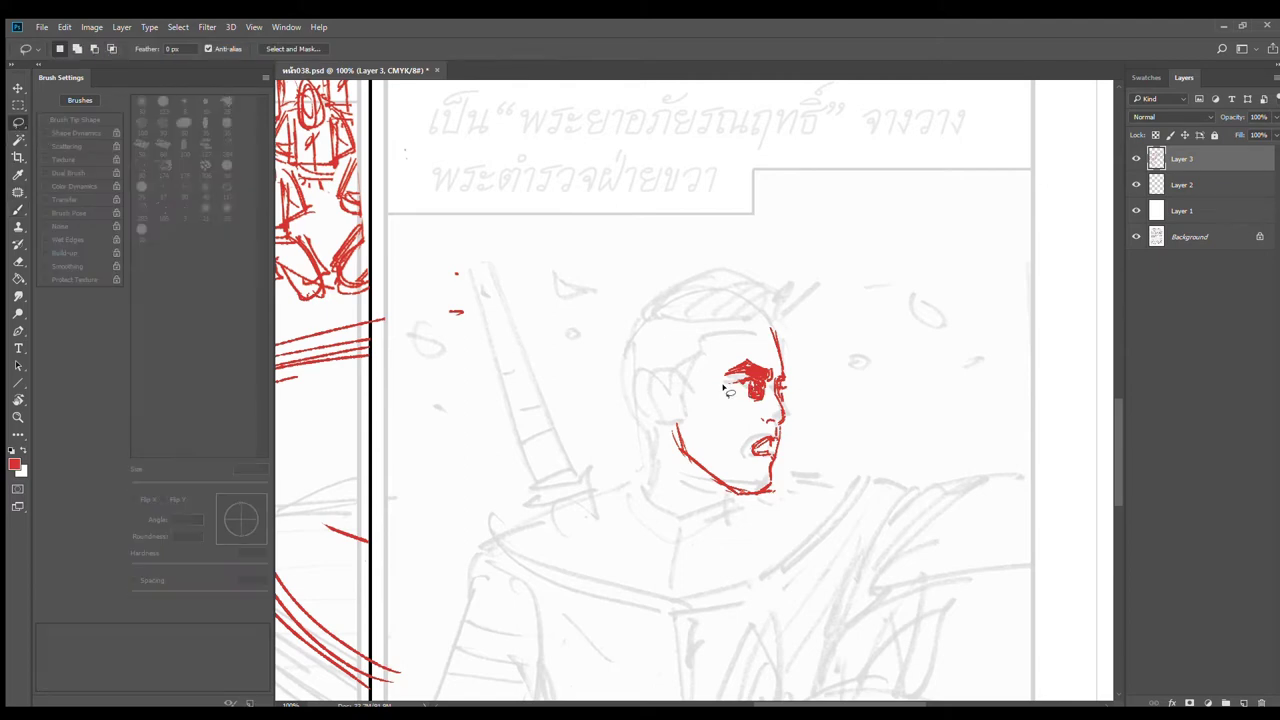
{"action": "mouse_move", "coordinate": [761, 390]}
{"action": "left_mouse_down"}
{"action": "mouse_move", "coordinate": [776, 385]}
{"action": "mouse_move", "coordinate": [770, 355]}
{"action": "mouse_move", "coordinate": [728, 418]}
{"action": "mouse_move", "coordinate": [769, 402]}
{"action": "mouse_move", "coordinate": [748, 391]}
{"action": "left_mouse_up"}
{"action": "left_click", "coordinate": [871, 385]}
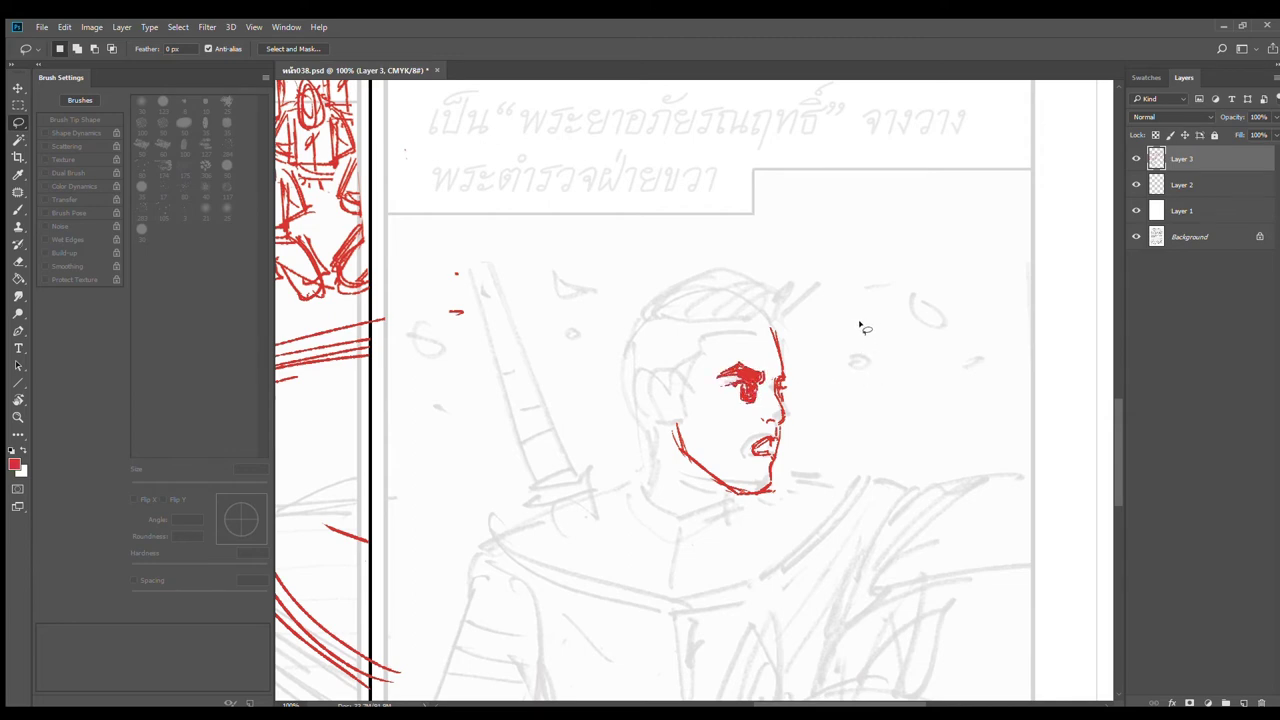
Step: Erase along the rider's jaw and redraw the jawline, chin and mouth with cleaner strokes
{"action": "key", "text": "b"}
{"action": "key", "text": "e"}
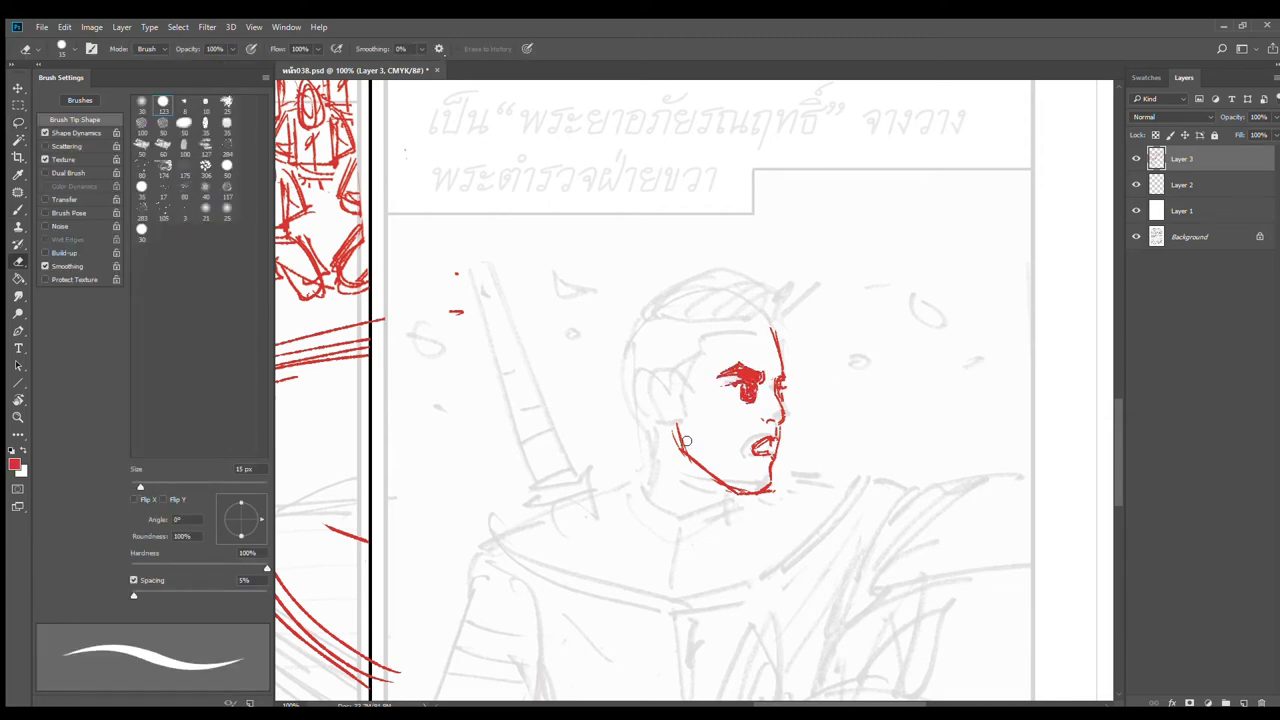
{"action": "mouse_move", "coordinate": [686, 438]}
{"action": "left_mouse_down"}
{"action": "mouse_move", "coordinate": [730, 498]}
{"action": "mouse_move", "coordinate": [696, 452]}
{"action": "mouse_move", "coordinate": [744, 493]}
{"action": "mouse_move", "coordinate": [690, 472]}
{"action": "mouse_move", "coordinate": [746, 497]}
{"action": "mouse_move", "coordinate": [776, 486]}
{"action": "left_mouse_up"}
{"action": "key", "text": "b"}
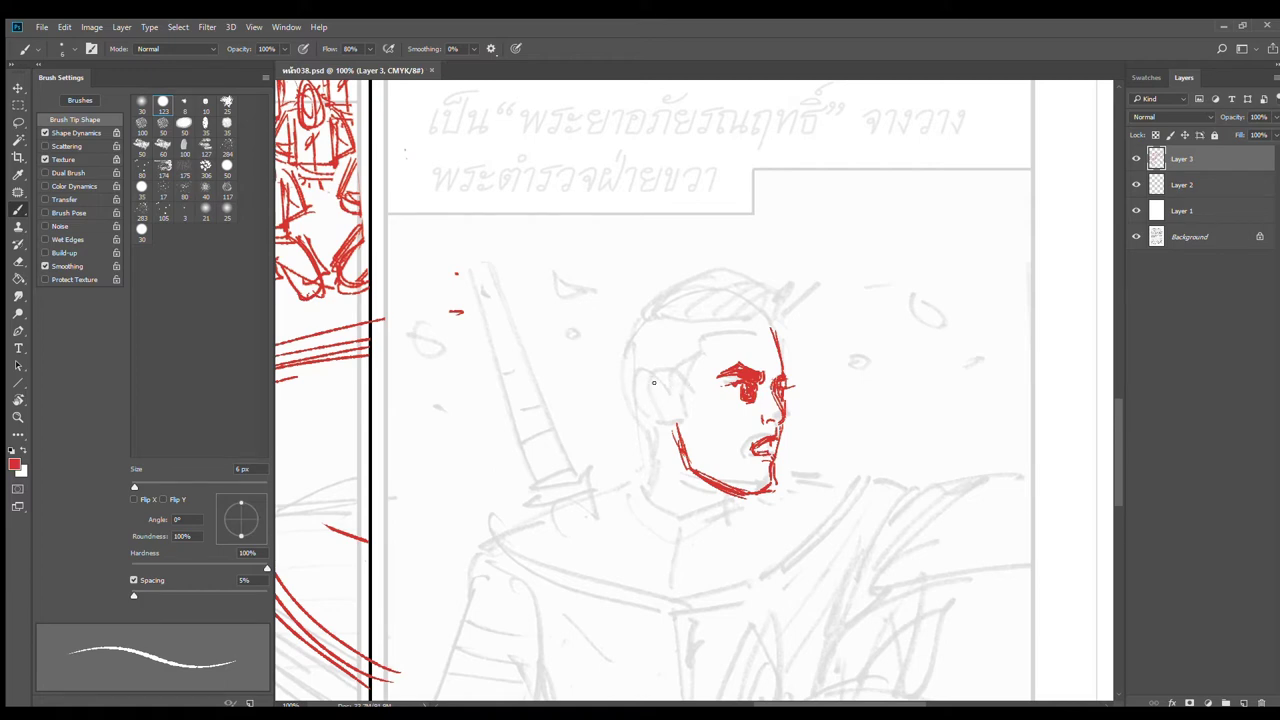
Step: Draw the rider's ear with its inner folds and the hairline running from the temple down to the ear
{"action": "mouse_move", "coordinate": [651, 383]}
{"action": "left_mouse_down"}
{"action": "mouse_move", "coordinate": [673, 382]}
{"action": "mouse_move", "coordinate": [664, 372]}
{"action": "mouse_move", "coordinate": [681, 390]}
{"action": "left_mouse_up"}
{"action": "mouse_move", "coordinate": [705, 336]}
{"action": "left_mouse_down"}
{"action": "mouse_move", "coordinate": [711, 362]}
{"action": "mouse_move", "coordinate": [688, 390]}
{"action": "left_mouse_up"}
{"action": "mouse_move", "coordinate": [698, 336]}
{"action": "left_mouse_down"}
{"action": "mouse_move", "coordinate": [707, 371]}
{"action": "mouse_move", "coordinate": [670, 432]}
{"action": "left_mouse_up"}
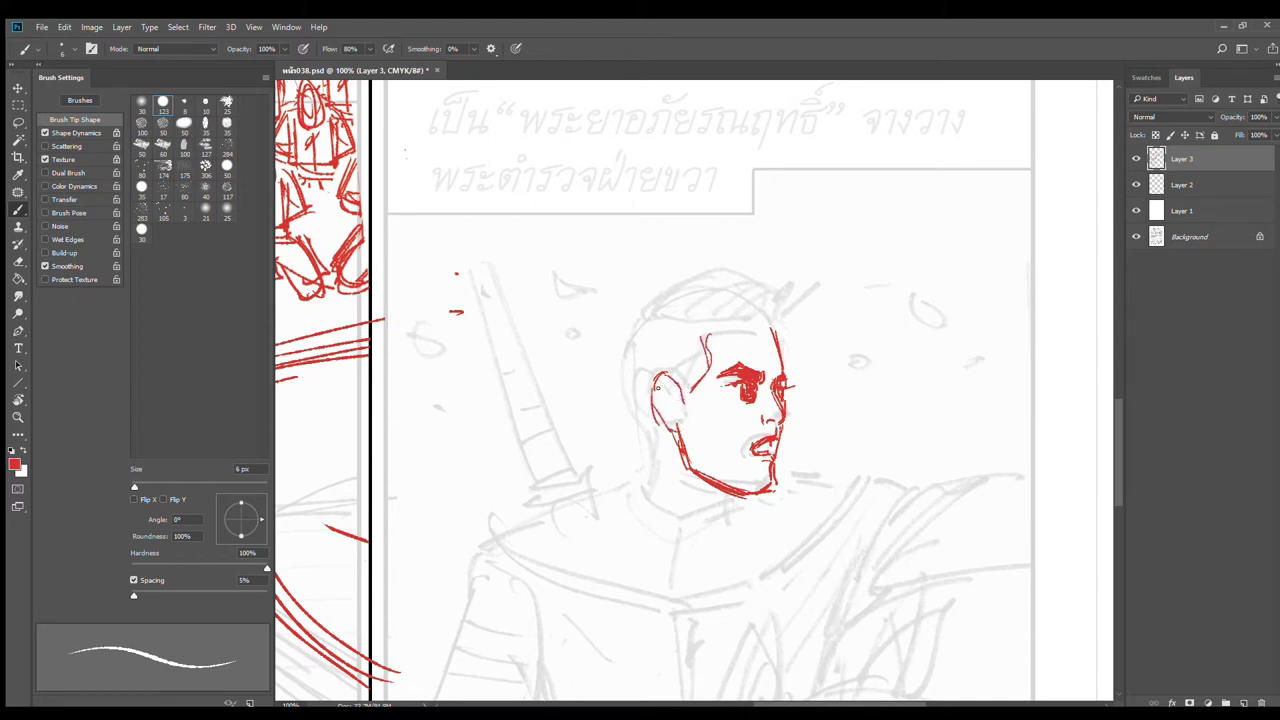
{"action": "mouse_move", "coordinate": [657, 388]}
{"action": "left_mouse_down"}
{"action": "mouse_move", "coordinate": [674, 397]}
{"action": "mouse_move", "coordinate": [668, 414]}
{"action": "left_mouse_up"}
Step: Draw the back of the rider's head, the neck lines and the hairline across the forehead
{"action": "mouse_move", "coordinate": [646, 314]}
{"action": "left_mouse_down"}
{"action": "mouse_move", "coordinate": [631, 360]}
{"action": "mouse_move", "coordinate": [634, 499]}
{"action": "left_mouse_up"}
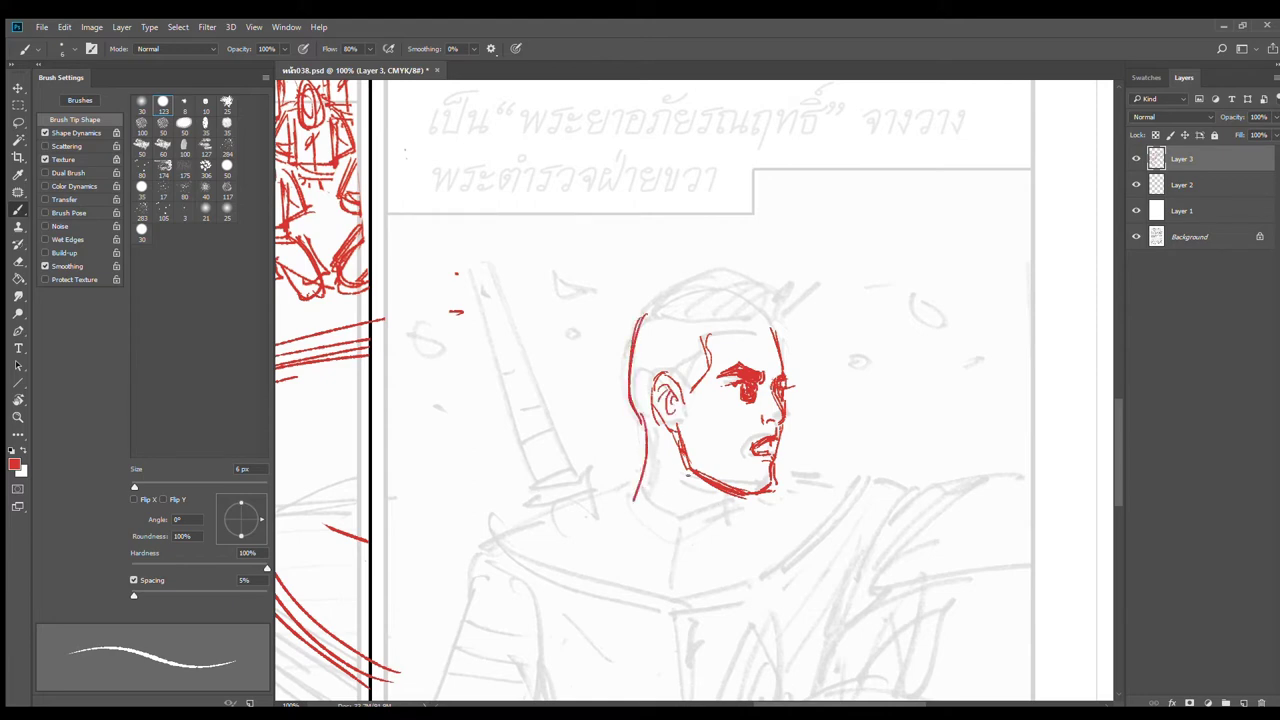
{"action": "mouse_move", "coordinate": [646, 420]}
{"action": "left_mouse_down"}
{"action": "mouse_move", "coordinate": [627, 503]}
{"action": "mouse_move", "coordinate": [682, 507]}
{"action": "left_mouse_up"}
{"action": "mouse_move", "coordinate": [703, 336]}
{"action": "left_mouse_down"}
{"action": "mouse_move", "coordinate": [718, 320]}
{"action": "mouse_move", "coordinate": [778, 320]}
{"action": "mouse_move", "coordinate": [738, 315]}
{"action": "mouse_move", "coordinate": [768, 317]}
{"action": "mouse_move", "coordinate": [780, 356]}
{"action": "left_mouse_up"}
{"action": "mouse_move", "coordinate": [636, 313]}
{"action": "left_mouse_down"}
{"action": "mouse_move", "coordinate": [621, 398]}
{"action": "mouse_move", "coordinate": [627, 384]}
{"action": "left_mouse_up"}
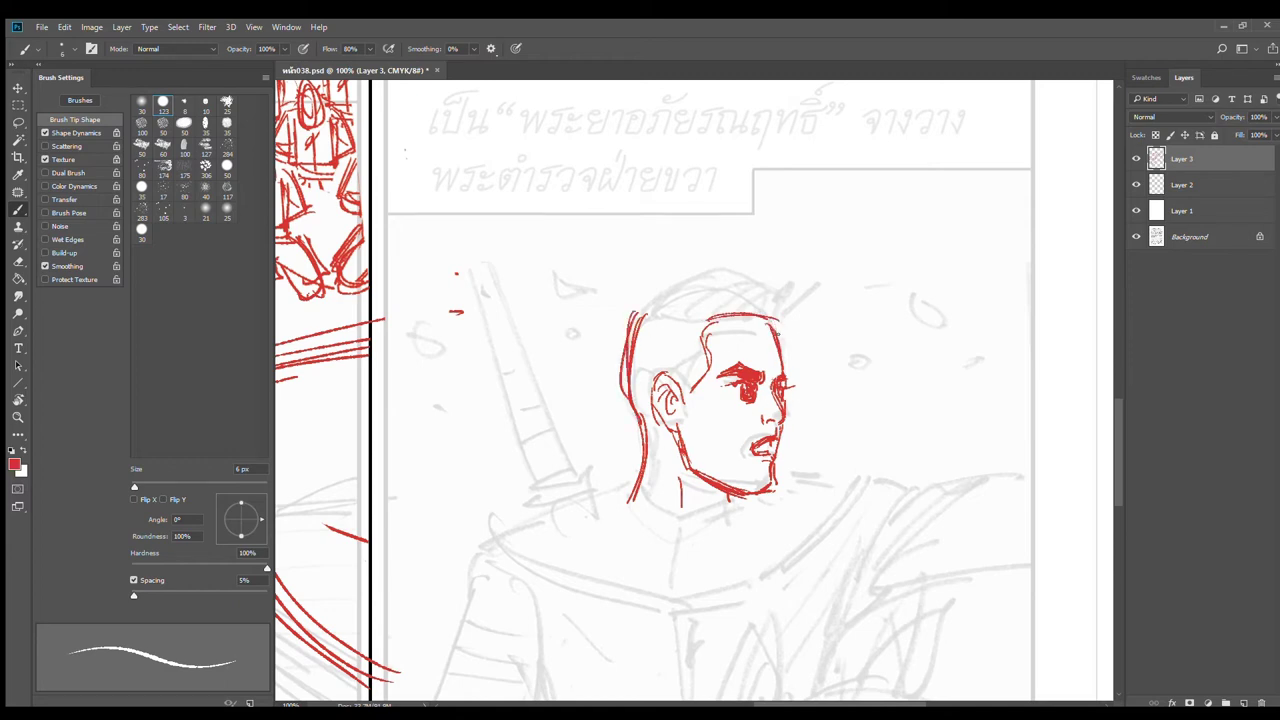
Step: Strengthen the rider's forehead profile and brow, and clean up the contour down to the nose with the eraser
{"action": "left_click_drag", "start_coordinate": [772, 320], "coordinate": [788, 376]}
{"action": "key", "text": "e"}
{"action": "mouse_move", "coordinate": [768, 330]}
{"action": "left_mouse_down"}
{"action": "mouse_move", "coordinate": [796, 392]}
{"action": "mouse_move", "coordinate": [762, 384]}
{"action": "mouse_move", "coordinate": [786, 378]}
{"action": "mouse_move", "coordinate": [780, 368]}
{"action": "mouse_move", "coordinate": [772, 410]}
{"action": "mouse_move", "coordinate": [791, 403]}
{"action": "left_mouse_up"}
{"action": "key", "text": "b"}
{"action": "left_click", "coordinate": [793, 372], "text": "ctrl"}
{"action": "key", "text": "e"}
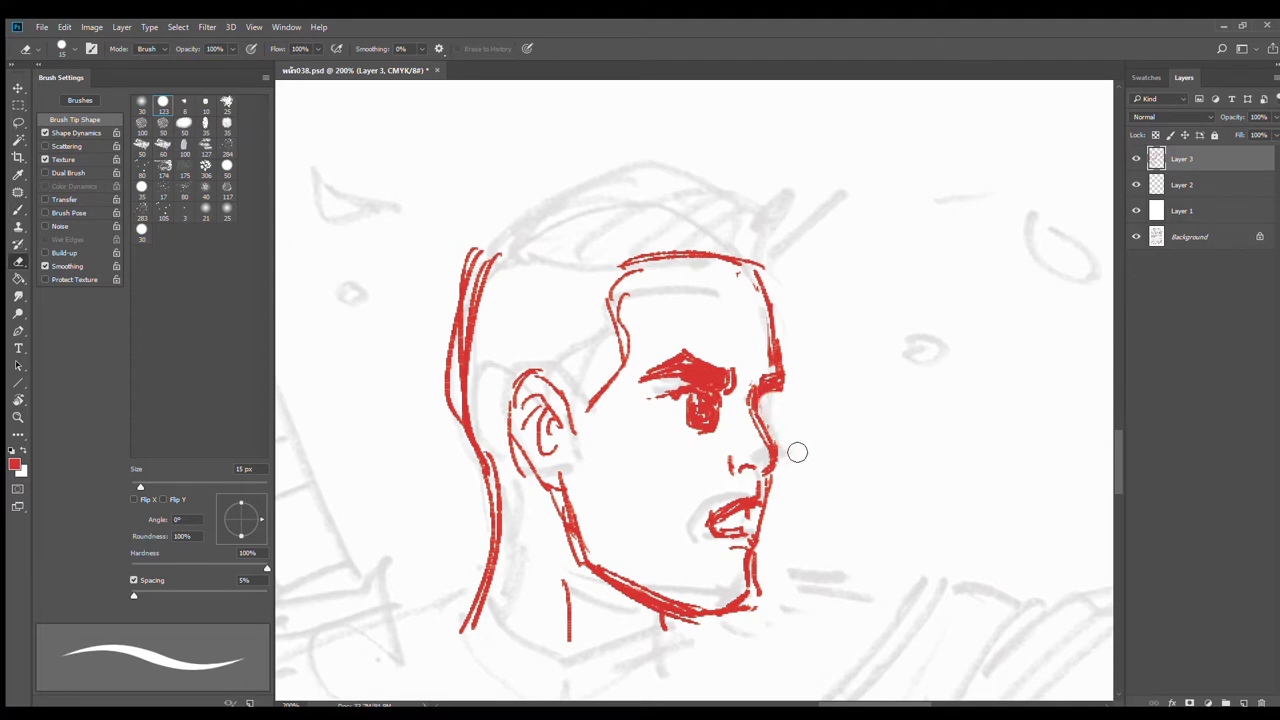
Step: Draw the rider's far eye and add a fuller outer contour along the forehead and far cheek
{"action": "key", "text": "b"}
{"action": "mouse_move", "coordinate": [782, 396]}
{"action": "left_mouse_down"}
{"action": "mouse_move", "coordinate": [756, 406]}
{"action": "mouse_move", "coordinate": [772, 426]}
{"action": "mouse_move", "coordinate": [782, 411]}
{"action": "mouse_move", "coordinate": [767, 405]}
{"action": "left_mouse_up"}
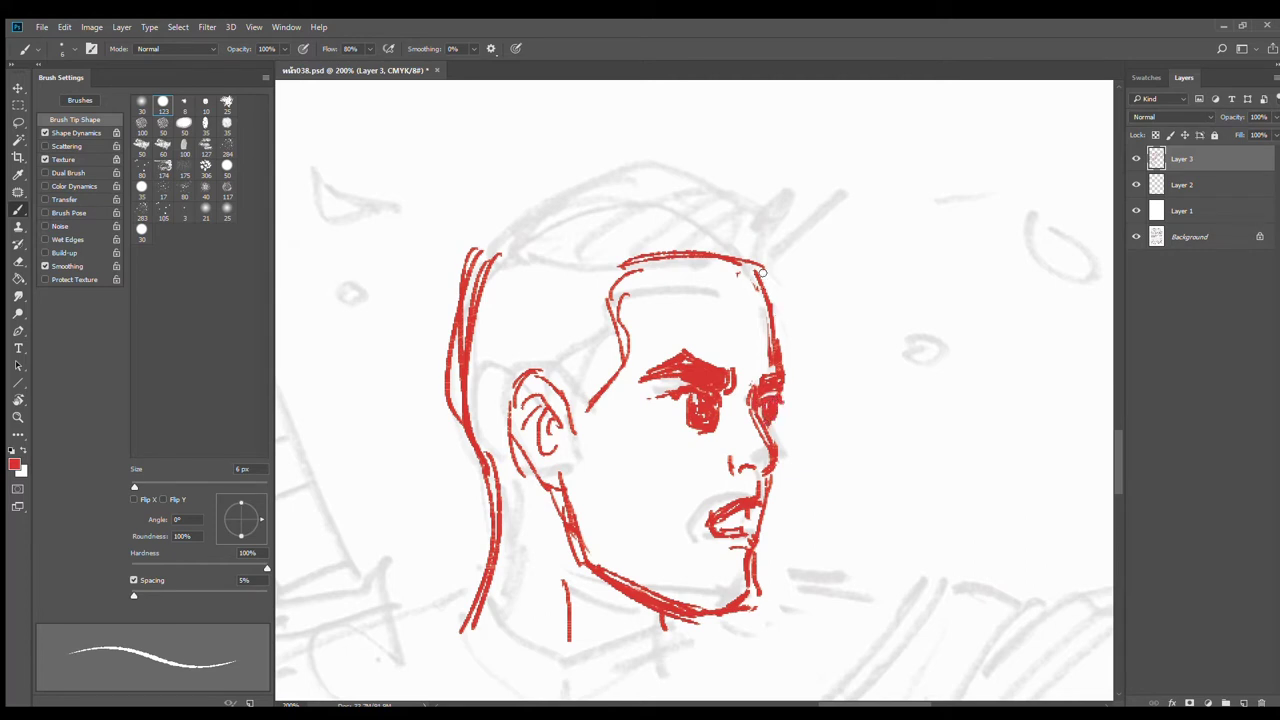
{"action": "left_click_drag", "start_coordinate": [762, 267], "coordinate": [782, 371]}
{"action": "left_click_drag", "start_coordinate": [771, 429], "coordinate": [758, 566]}
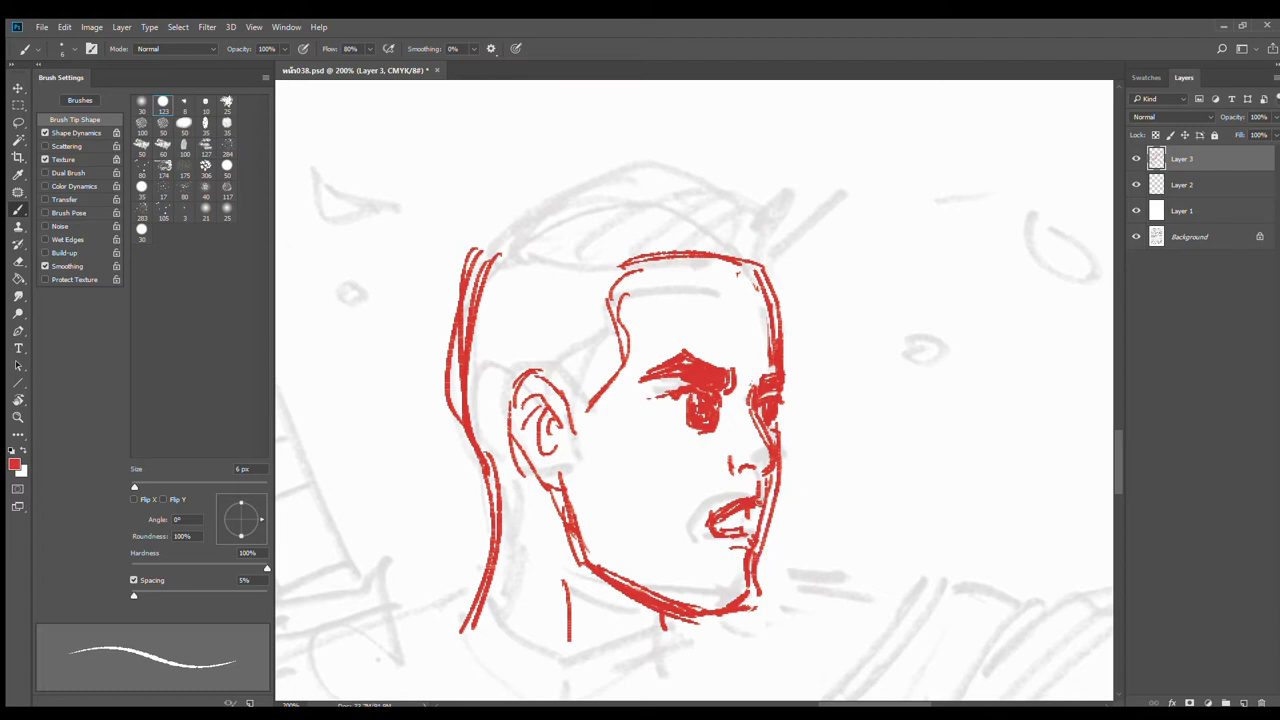
Step: Erase the excess strokes inside the rider's lips and round out the iris of the near eye
{"action": "key", "text": "e"}
{"action": "mouse_move", "coordinate": [736, 519]}
{"action": "left_mouse_down"}
{"action": "mouse_move", "coordinate": [748, 514]}
{"action": "mouse_move", "coordinate": [718, 515]}
{"action": "mouse_move", "coordinate": [742, 521]}
{"action": "mouse_move", "coordinate": [740, 538]}
{"action": "mouse_move", "coordinate": [748, 507]}
{"action": "left_mouse_up"}
{"action": "key", "text": "b"}
{"action": "mouse_move", "coordinate": [688, 401]}
{"action": "left_mouse_down"}
{"action": "mouse_move", "coordinate": [690, 427]}
{"action": "mouse_move", "coordinate": [727, 412]}
{"action": "left_mouse_up"}
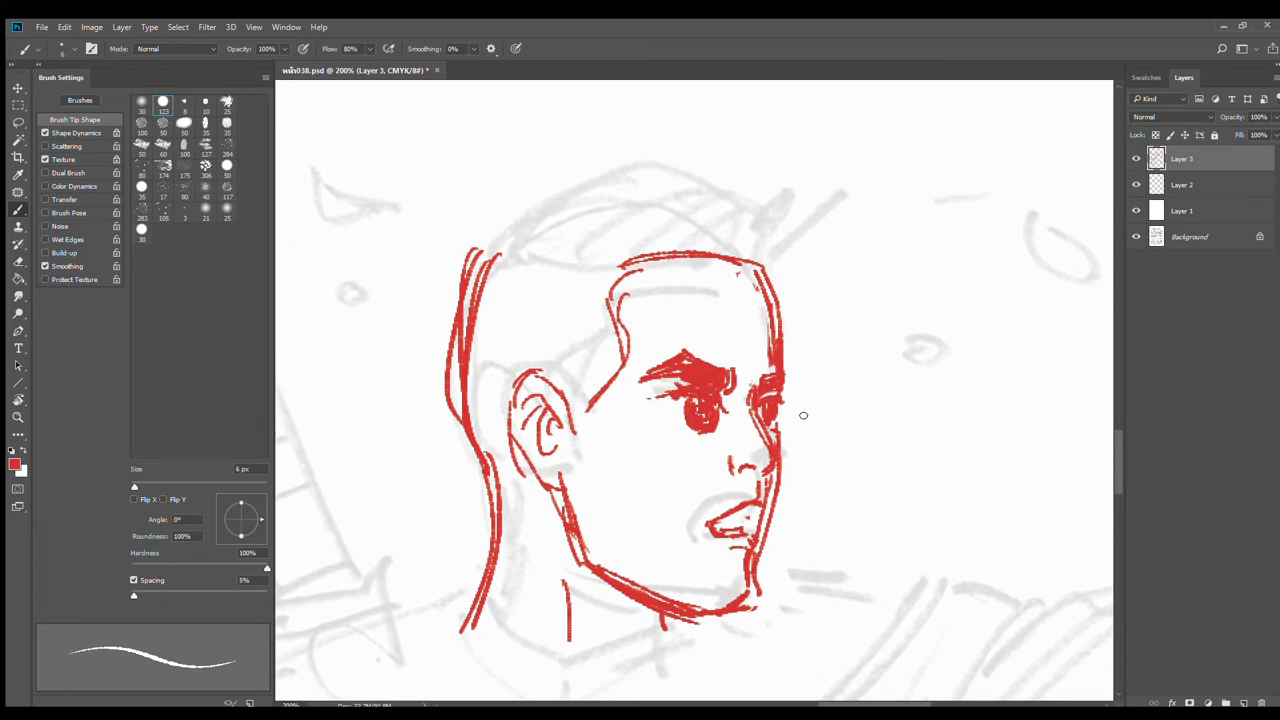
Step: Thin the outer part of the near eyebrow with the eraser, reduce the eraser size, and add upper eyelid and frown lines
{"action": "key", "text": "e"}
{"action": "mouse_move", "coordinate": [685, 382]}
{"action": "left_mouse_down"}
{"action": "mouse_move", "coordinate": [723, 382]}
{"action": "mouse_move", "coordinate": [703, 369]}
{"action": "mouse_move", "coordinate": [716, 390]}
{"action": "mouse_move", "coordinate": [695, 365]}
{"action": "mouse_move", "coordinate": [670, 382]}
{"action": "mouse_move", "coordinate": [707, 371]}
{"action": "mouse_move", "coordinate": [643, 378]}
{"action": "left_mouse_up"}
{"action": "key", "text": "bracketleft"}
{"action": "key", "text": "bracketleft"}
{"action": "key", "text": "bracketleft"}
{"action": "key", "text": "b"}
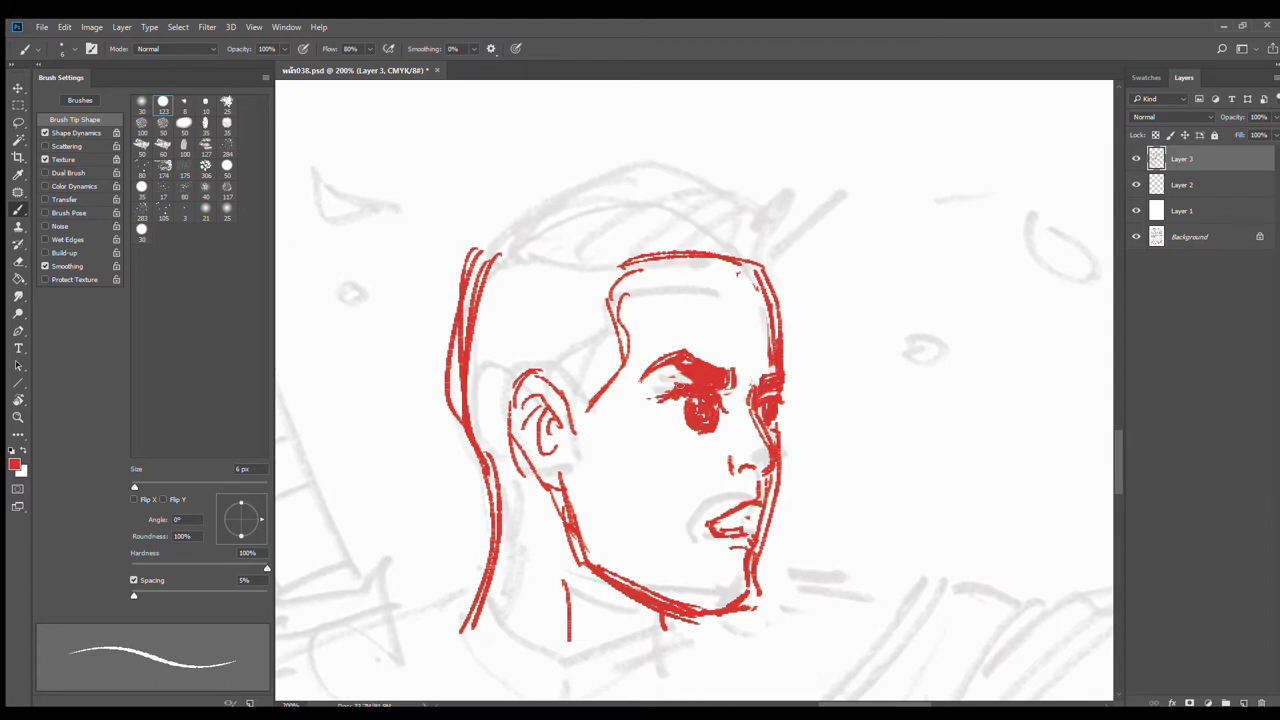
{"action": "left_click_drag", "start_coordinate": [678, 384], "coordinate": [741, 393]}
Step: Lasso the rider's nose and mouth, shift them slightly down, and clear the selection
{"action": "left_click_drag", "start_coordinate": [800, 468], "coordinate": [815, 360]}
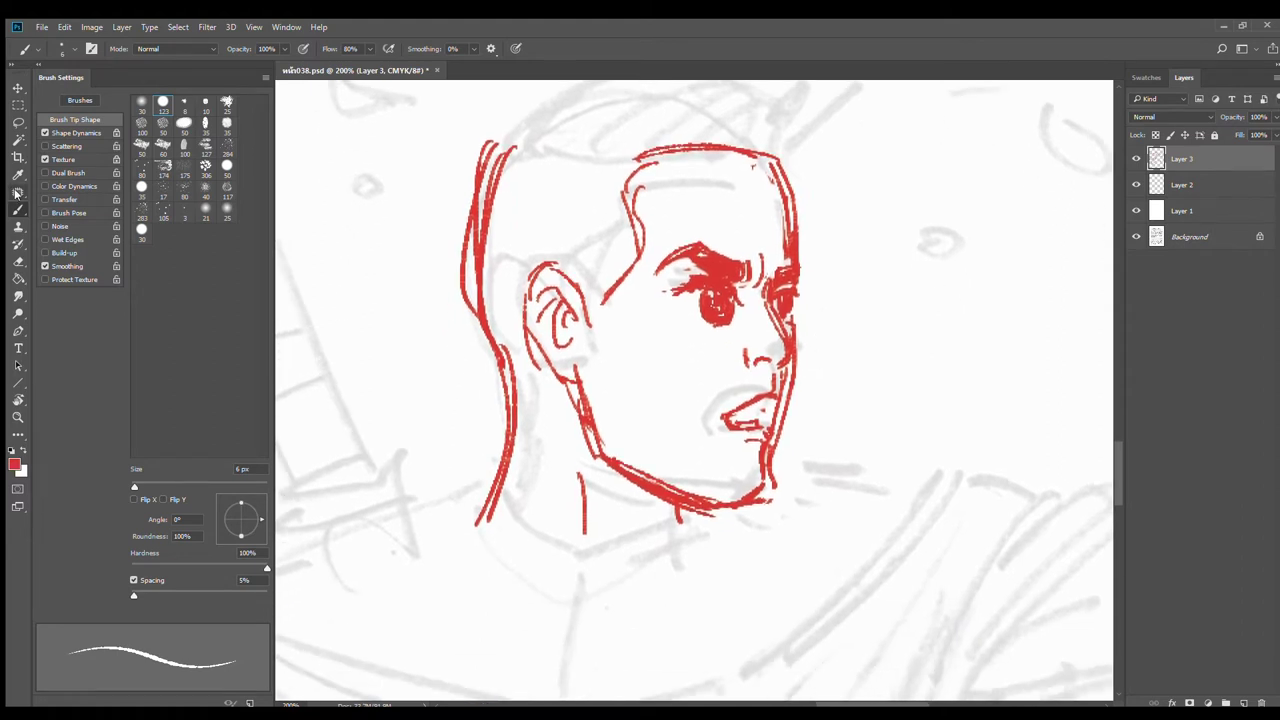
{"action": "left_click", "coordinate": [18, 122]}
{"action": "mouse_move", "coordinate": [792, 328]}
{"action": "left_mouse_down"}
{"action": "mouse_move", "coordinate": [730, 365]}
{"action": "mouse_move", "coordinate": [745, 455]}
{"action": "mouse_move", "coordinate": [795, 372]}
{"action": "mouse_move", "coordinate": [790, 330]}
{"action": "left_mouse_up"}
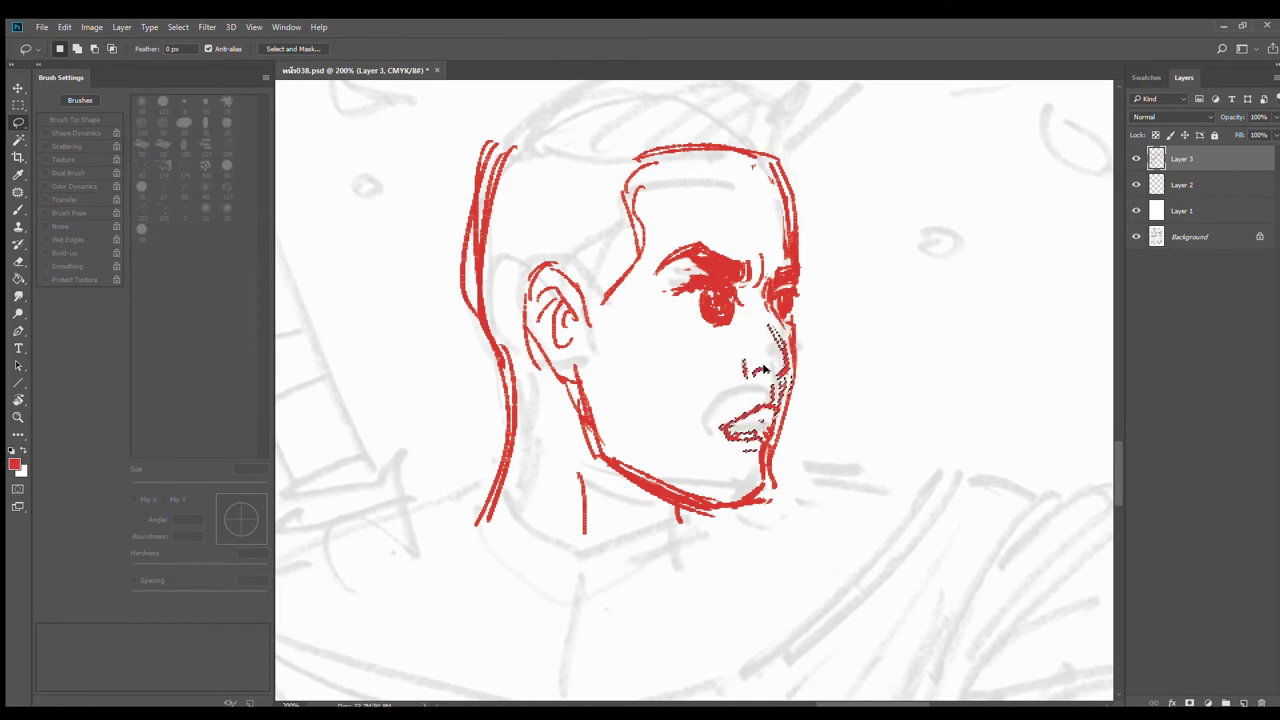
{"action": "key", "text": "ctrl+d"}
Step: Reconnect the nose bridge to the far eye, darken the nostril wing and redraw the lower lip
{"action": "key", "text": "e"}
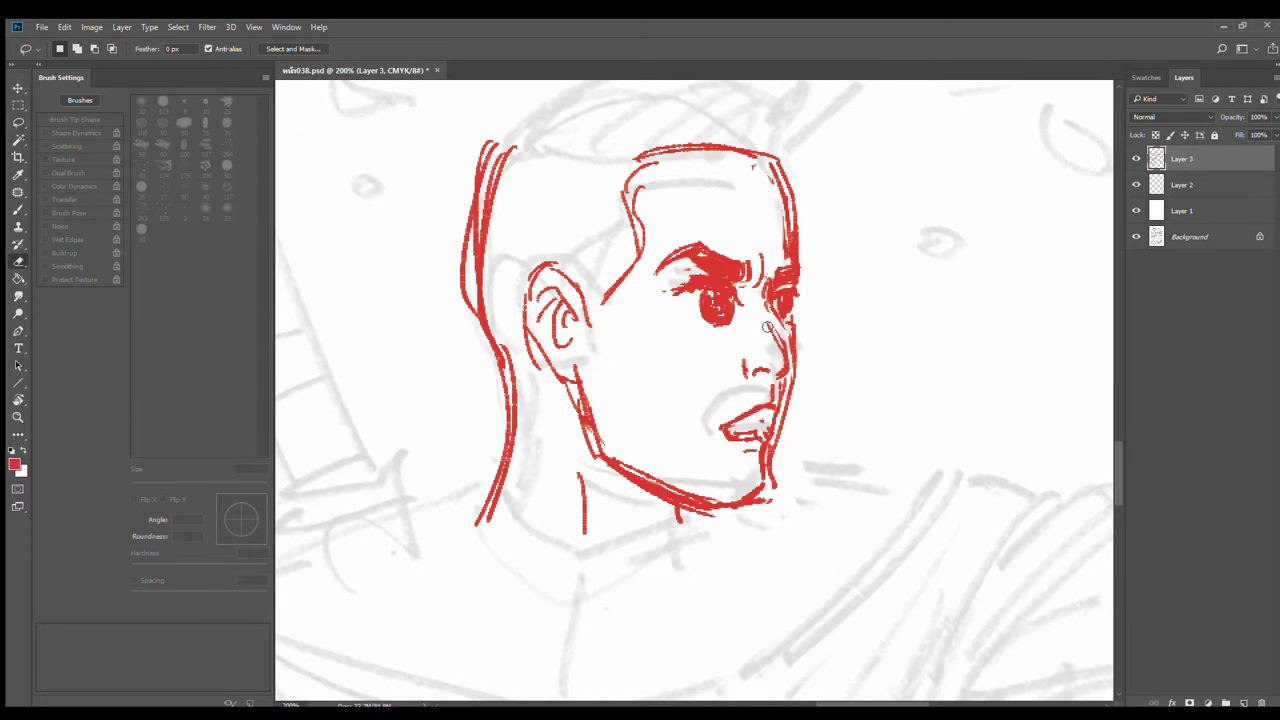
{"action": "key", "text": "b"}
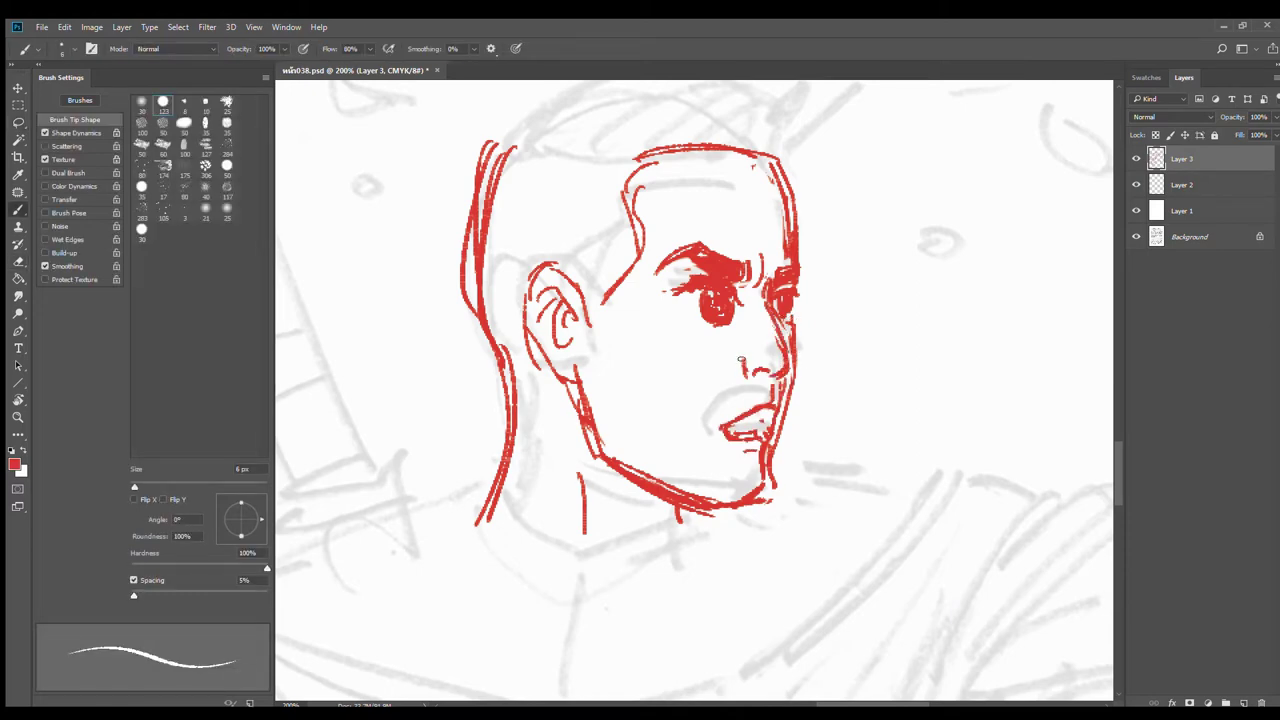
{"action": "mouse_move", "coordinate": [741, 359]}
{"action": "left_mouse_down"}
{"action": "mouse_move", "coordinate": [771, 430]}
{"action": "mouse_move", "coordinate": [720, 442]}
{"action": "mouse_move", "coordinate": [769, 438]}
{"action": "mouse_move", "coordinate": [730, 434]}
{"action": "mouse_move", "coordinate": [765, 412]}
{"action": "mouse_move", "coordinate": [724, 433]}
{"action": "mouse_move", "coordinate": [767, 437]}
{"action": "mouse_move", "coordinate": [766, 409]}
{"action": "mouse_move", "coordinate": [764, 433]}
{"action": "left_mouse_up"}
{"action": "key", "text": "e"}
{"action": "key", "text": "b"}
{"action": "key", "text": "ctrl+z"}
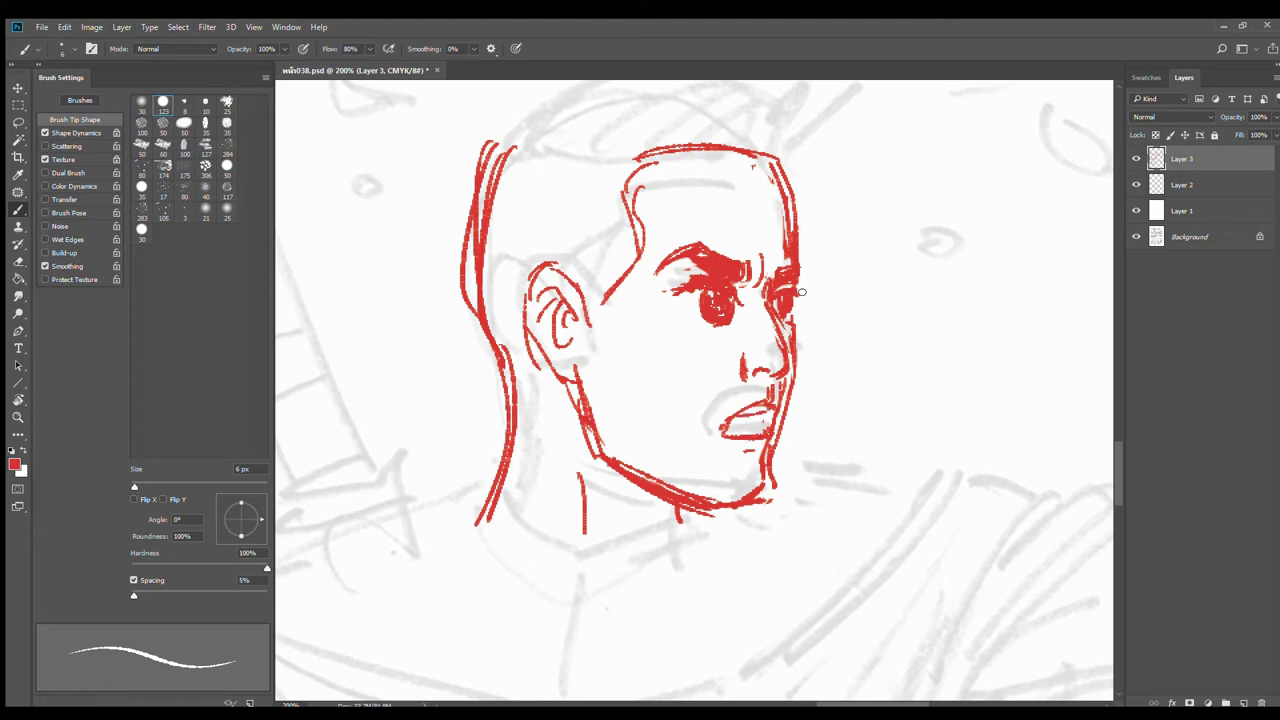
Step: Erase the rider's far eye, nose bridge and far cheek contour, enlarging the eraser to 20 px
{"action": "scroll", "coordinate": [810, 263], "scroll_direction": "down", "scroll_amount": 3}
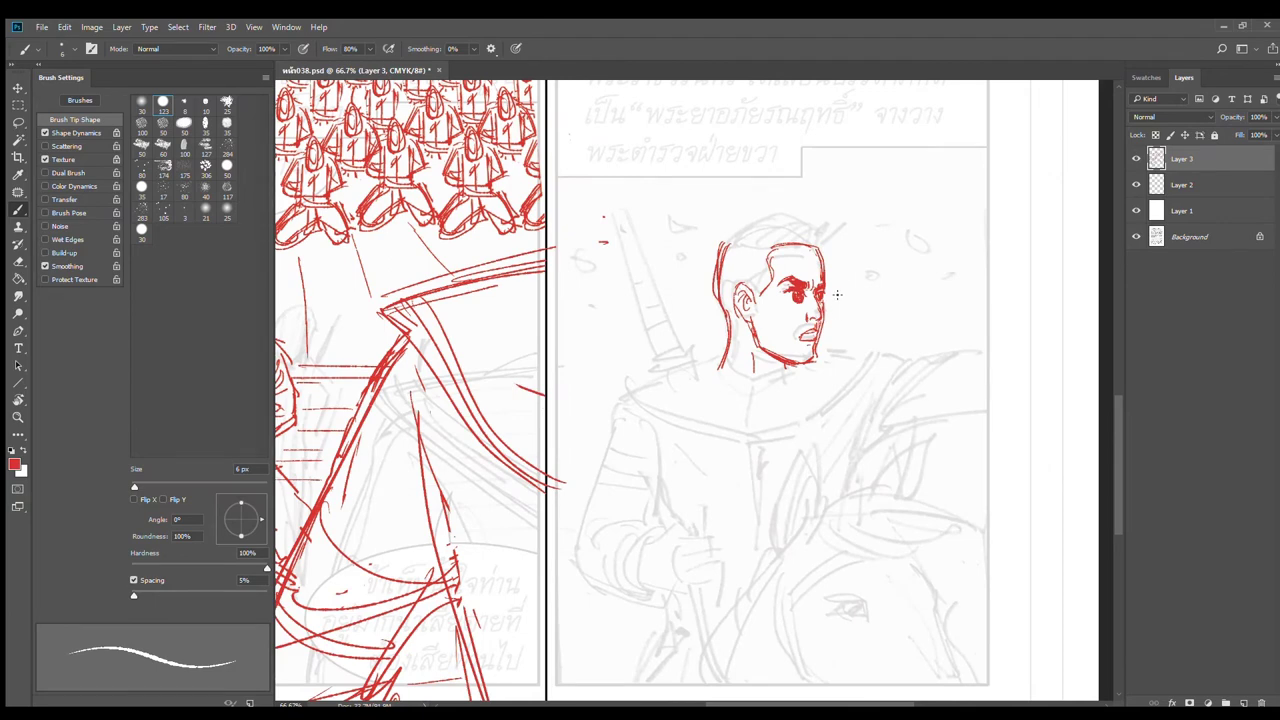
{"action": "scroll", "coordinate": [838, 295], "scroll_direction": "up", "scroll_amount": 1}
{"action": "key", "text": "e"}
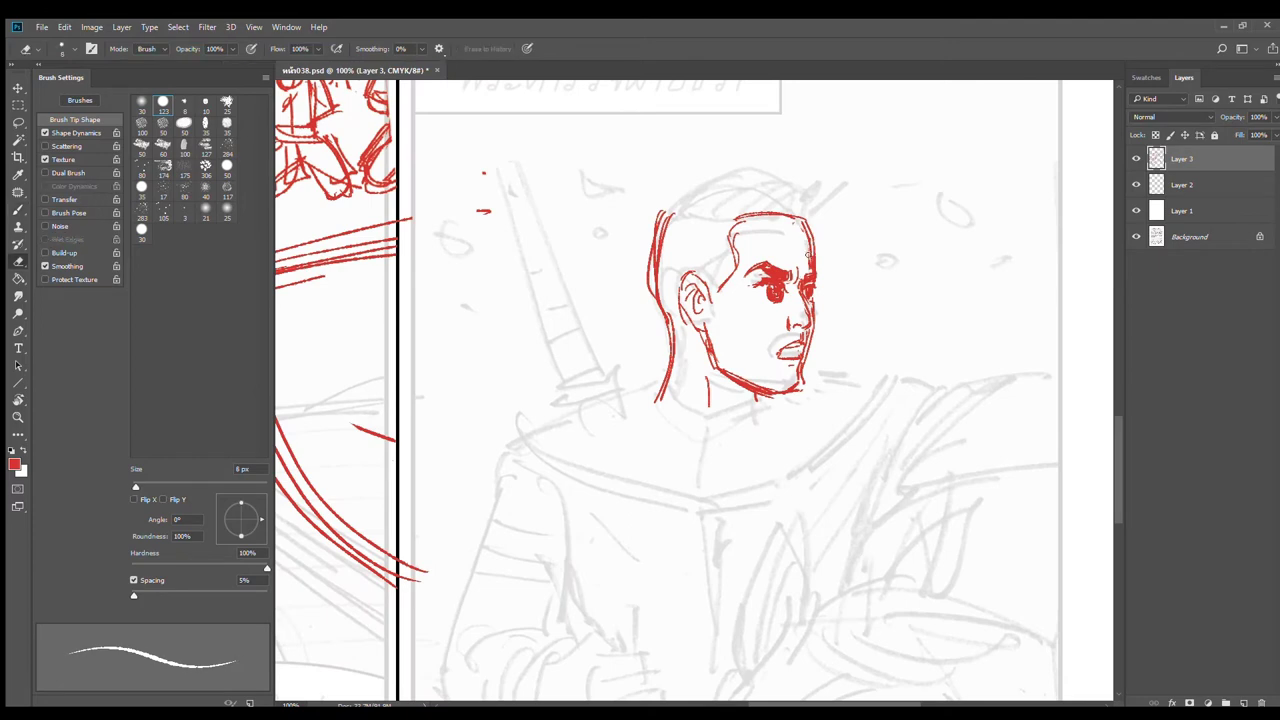
{"action": "left_click_drag", "start_coordinate": [808, 250], "coordinate": [815, 336]}
{"action": "key", "text": "bracketright"}
{"action": "key", "text": "bracketright"}
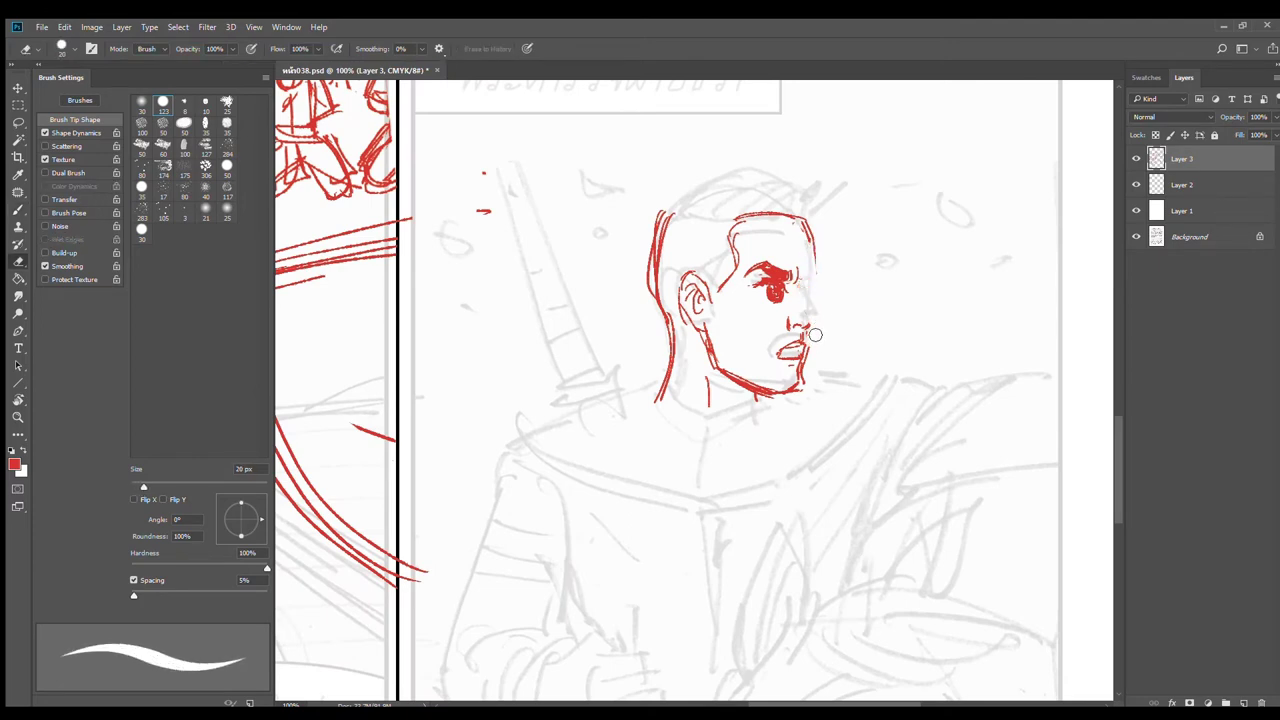
{"action": "left_click_drag", "start_coordinate": [814, 278], "coordinate": [814, 260]}
{"action": "key", "text": "b"}
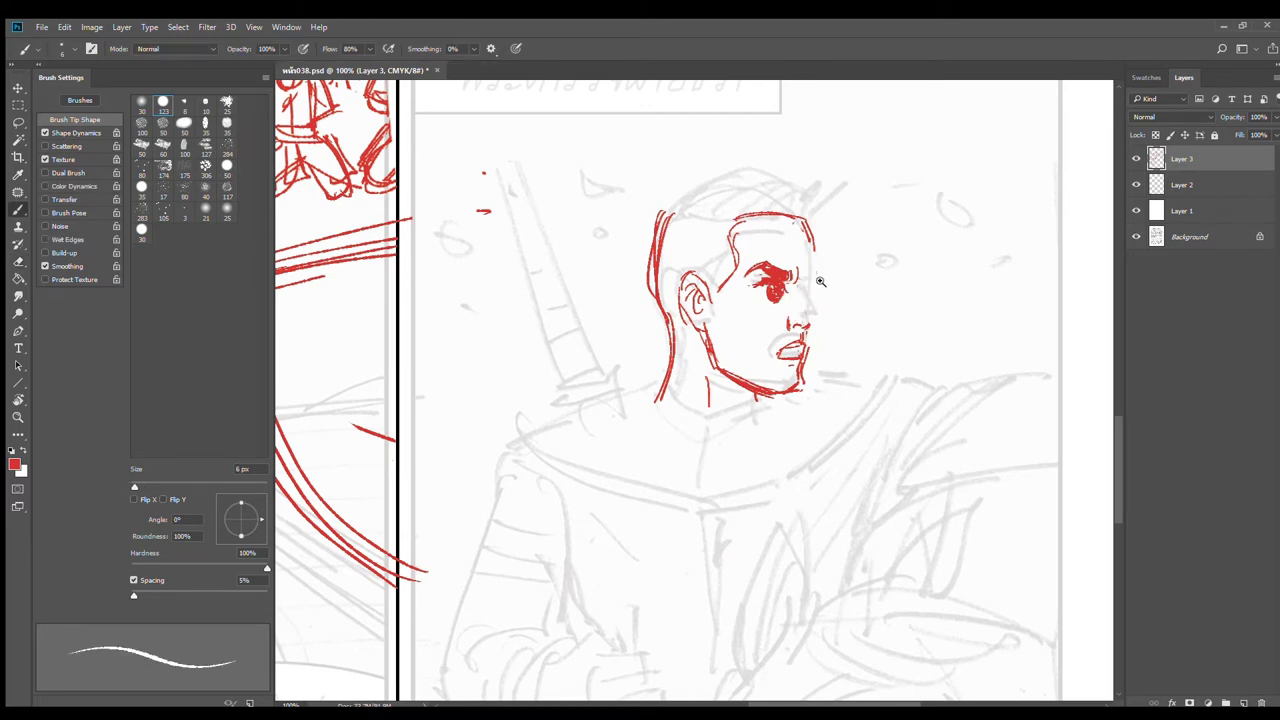
Step: Redraw the rider's lower forehead and far brow, and the nose profile from the bridge down to the nostril
{"action": "scroll", "coordinate": [828, 281], "scroll_direction": "up", "scroll_amount": 1}
{"action": "left_click_drag", "start_coordinate": [800, 212], "coordinate": [796, 368]}
{"action": "left_click", "coordinate": [781, 267]}
{"action": "key", "text": "ctrl+z"}
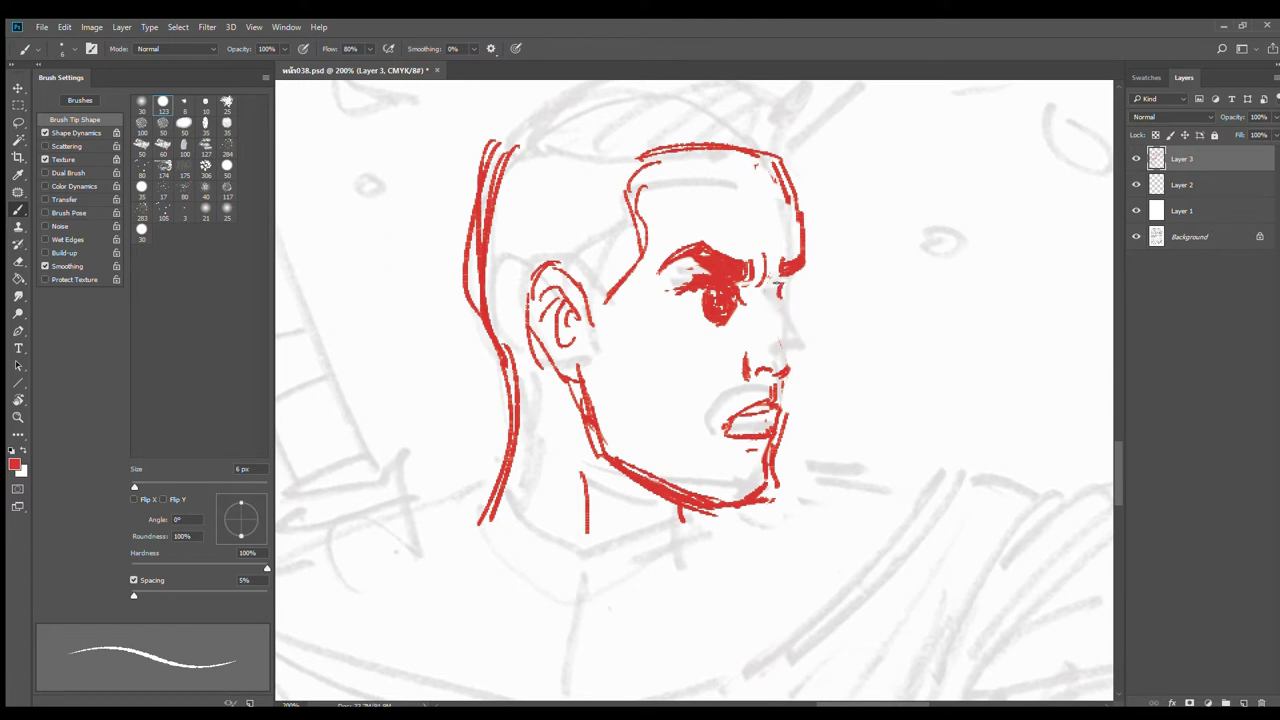
{"action": "mouse_move", "coordinate": [778, 278]}
{"action": "left_mouse_down"}
{"action": "mouse_move", "coordinate": [796, 362]}
{"action": "mouse_move", "coordinate": [757, 380]}
{"action": "left_mouse_up"}
{"action": "key", "text": "e"}
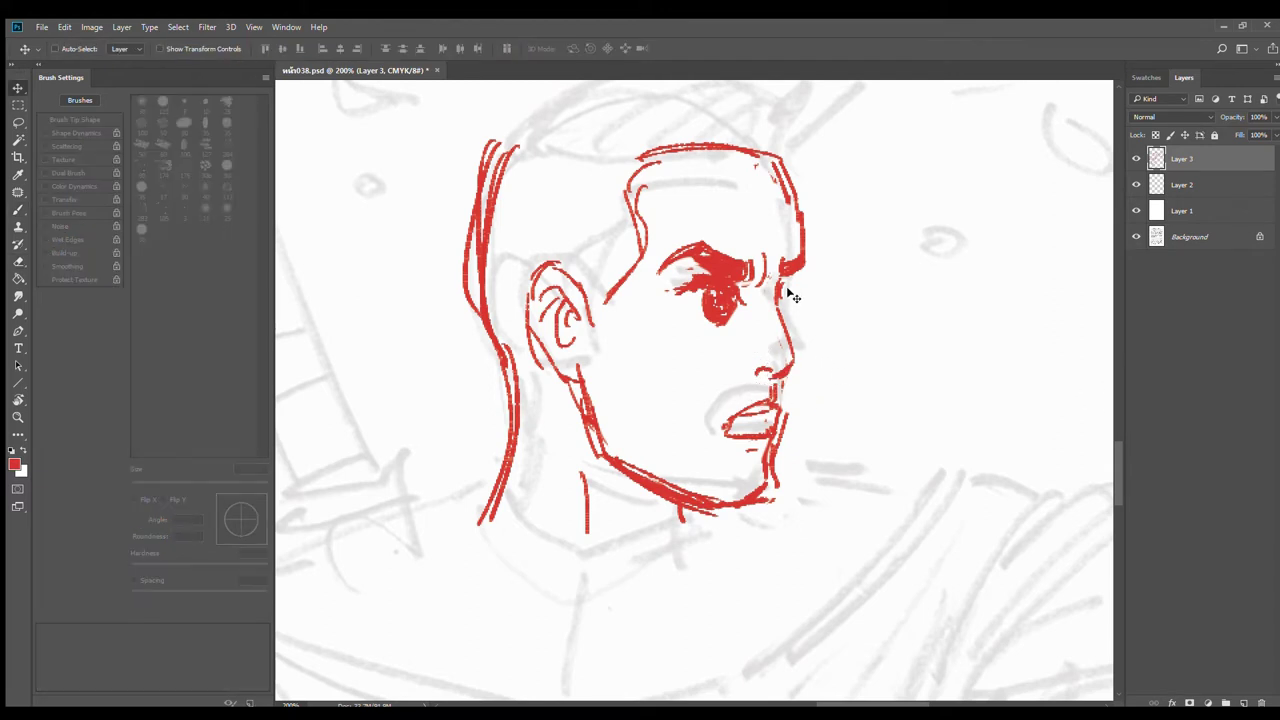
Step: Draw the rider's far eye with its outer lashes and the far cheek contour beside the nose
{"action": "key", "text": "b"}
{"action": "mouse_move", "coordinate": [779, 287]}
{"action": "left_mouse_down"}
{"action": "mouse_move", "coordinate": [804, 278]}
{"action": "mouse_move", "coordinate": [782, 280]}
{"action": "mouse_move", "coordinate": [789, 313]}
{"action": "mouse_move", "coordinate": [818, 279]}
{"action": "left_mouse_up"}
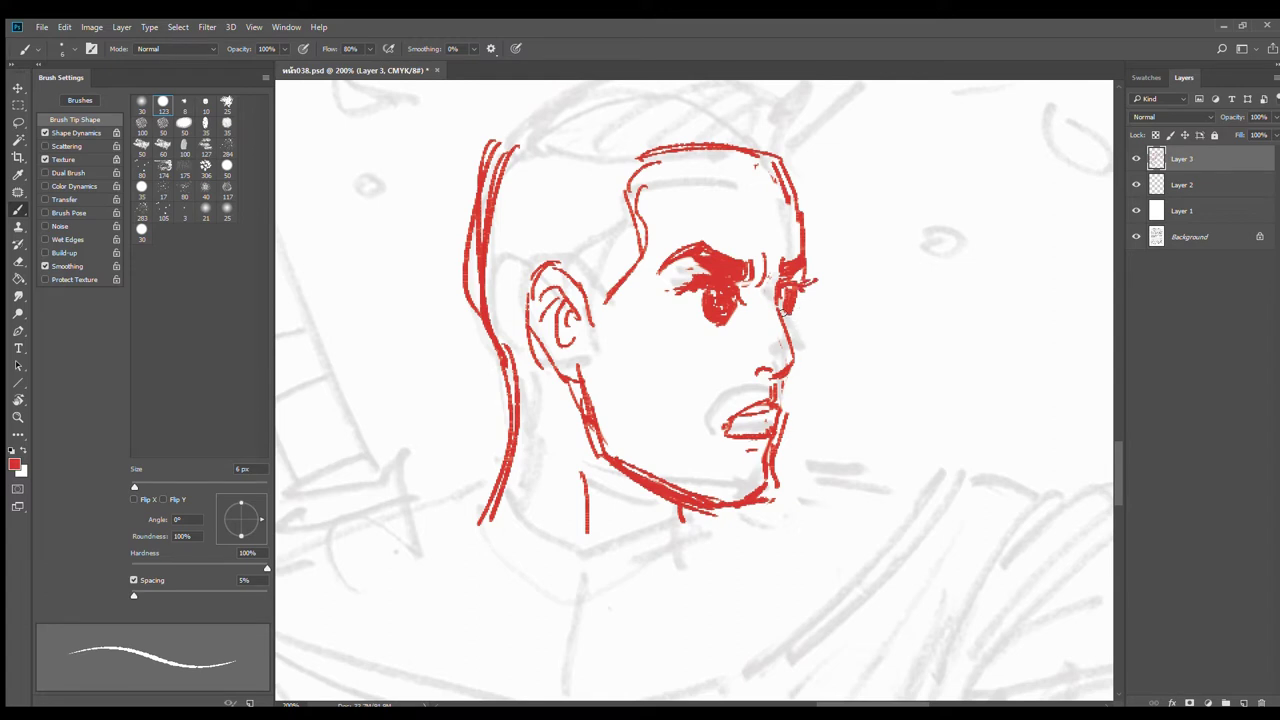
{"action": "left_click_drag", "start_coordinate": [801, 320], "coordinate": [788, 400]}
Step: Erase the old contour in front of the mouth and chin, redraw it down to the jaw, and strengthen the lip lines
{"action": "key", "text": "e"}
{"action": "mouse_move", "coordinate": [791, 420]}
{"action": "left_mouse_down"}
{"action": "mouse_move", "coordinate": [794, 449]}
{"action": "mouse_move", "coordinate": [754, 480]}
{"action": "mouse_move", "coordinate": [765, 495]}
{"action": "left_mouse_up"}
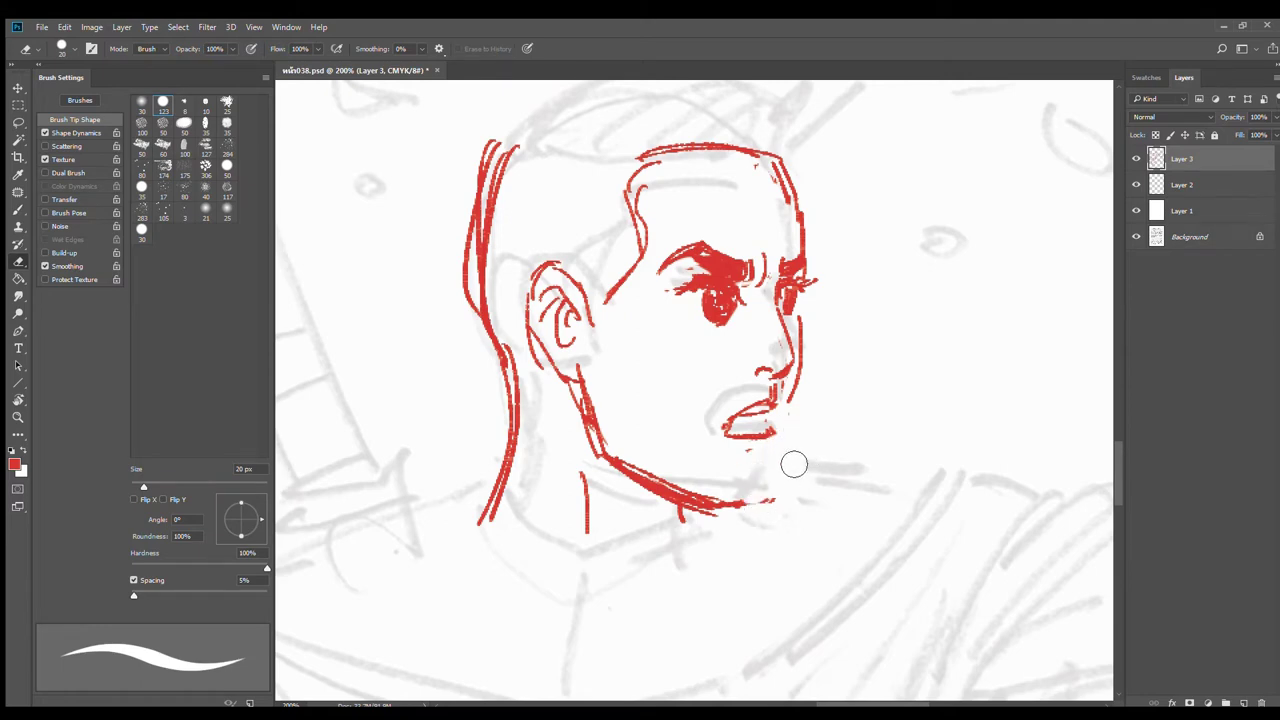
{"action": "key", "text": "b"}
{"action": "mouse_move", "coordinate": [728, 439]}
{"action": "left_mouse_down"}
{"action": "mouse_move", "coordinate": [778, 437]}
{"action": "mouse_move", "coordinate": [770, 427]}
{"action": "mouse_move", "coordinate": [783, 470]}
{"action": "left_mouse_up"}
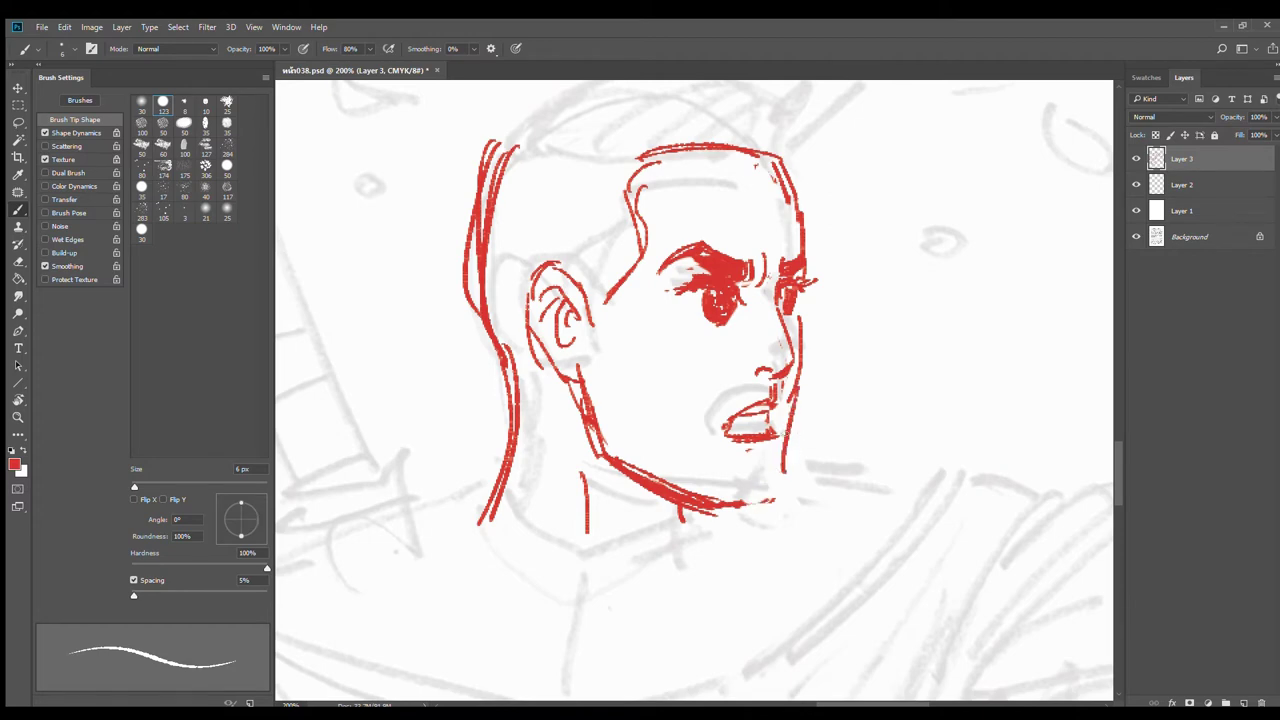
{"action": "mouse_move", "coordinate": [790, 405]}
{"action": "left_mouse_down"}
{"action": "mouse_move", "coordinate": [775, 491]}
{"action": "mouse_move", "coordinate": [752, 506]}
{"action": "mouse_move", "coordinate": [772, 498]}
{"action": "left_mouse_up"}
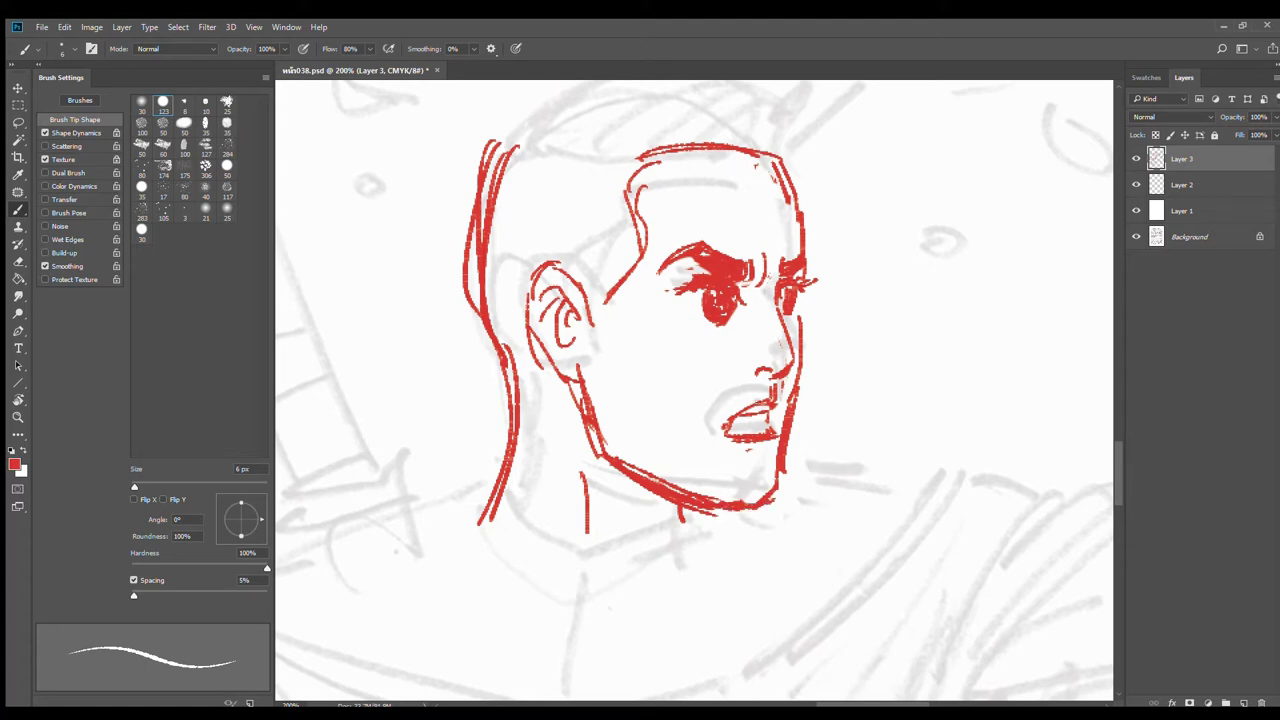
{"action": "left_click_drag", "start_coordinate": [725, 430], "coordinate": [789, 400]}
Step: Touch up the inner corner of the rider's near eye and the forehead edge above the far brow
{"action": "key", "text": "e"}
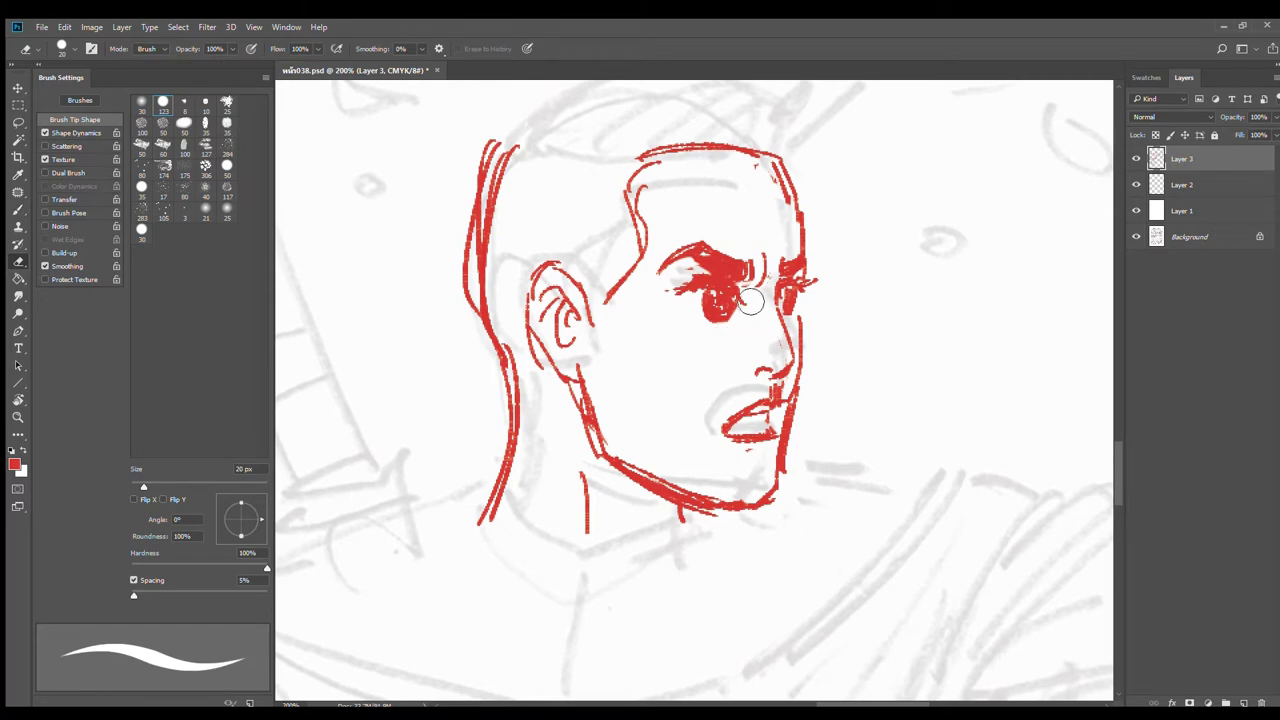
{"action": "key", "text": "b"}
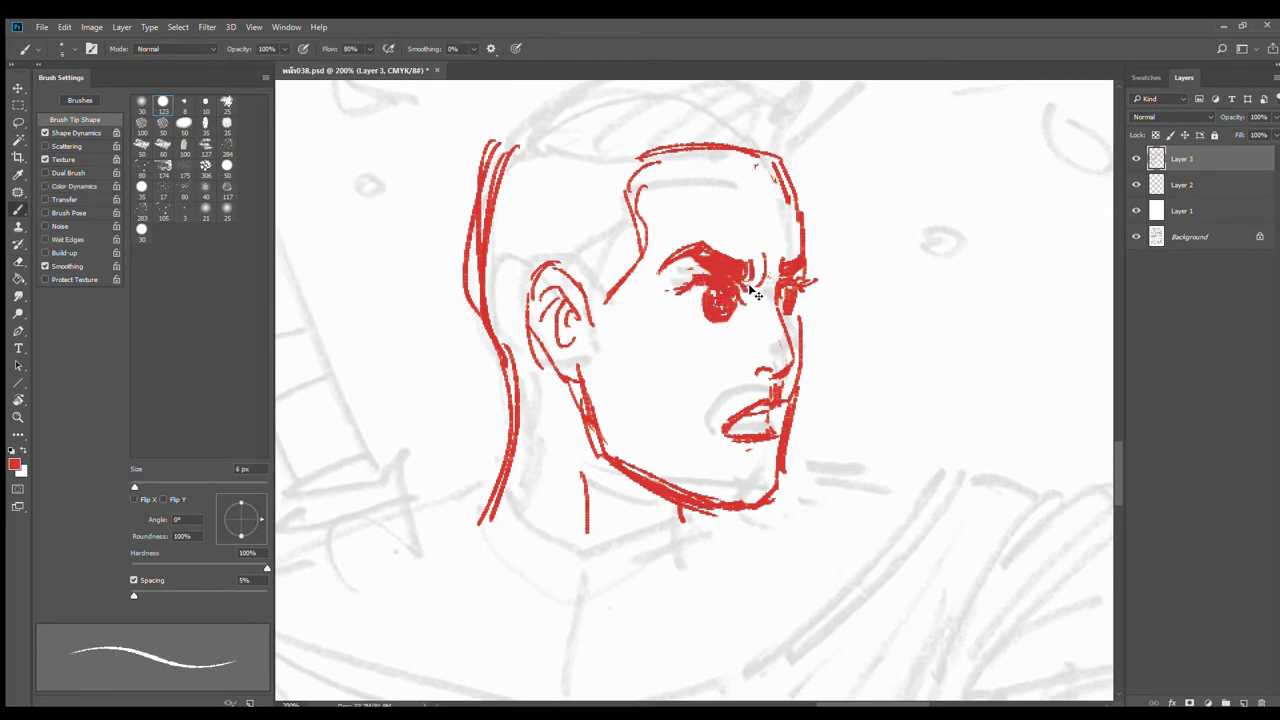
{"action": "left_click_drag", "start_coordinate": [754, 298], "coordinate": [734, 280]}
{"action": "left_click_drag", "start_coordinate": [802, 228], "coordinate": [809, 256]}
Step: Draw the hairline across the shaved side of the rider's head and the first upright hair locks above the forehead
{"action": "left_click_drag", "start_coordinate": [692, 337], "coordinate": [750, 400]}
{"action": "scroll", "coordinate": [763, 305], "scroll_direction": "down", "scroll_amount": 1}
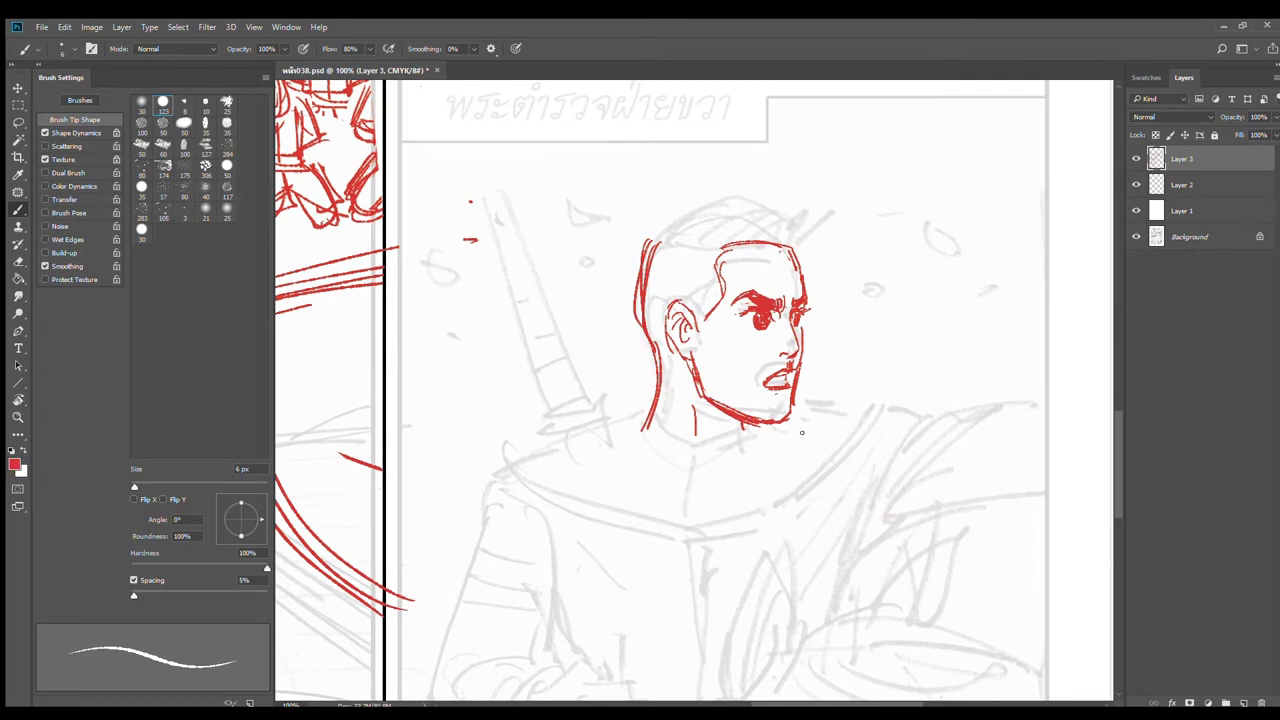
{"action": "left_click_drag", "start_coordinate": [801, 432], "coordinate": [814, 460]}
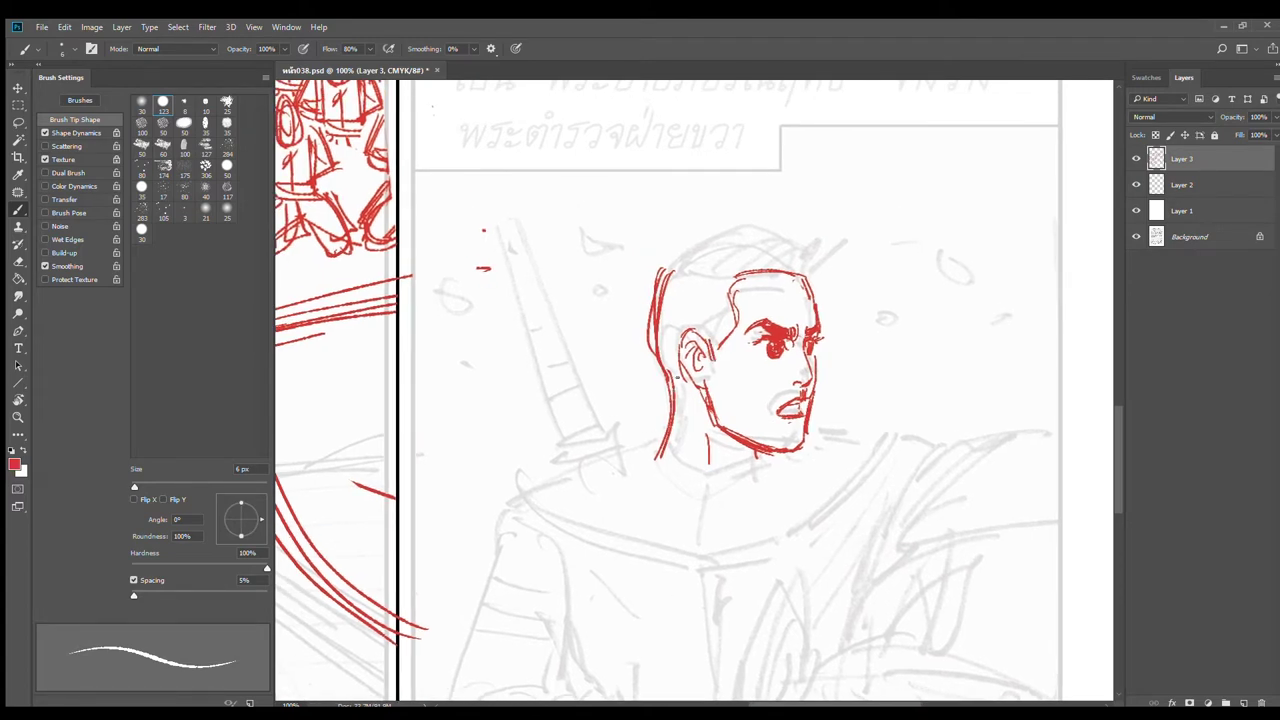
{"action": "left_click_drag", "start_coordinate": [678, 269], "coordinate": [793, 262]}
{"action": "mouse_move", "coordinate": [670, 280]}
{"action": "left_mouse_down"}
{"action": "mouse_move", "coordinate": [736, 283]}
{"action": "mouse_move", "coordinate": [770, 250]}
{"action": "left_mouse_up"}
{"action": "mouse_move", "coordinate": [718, 213]}
{"action": "left_mouse_down"}
{"action": "mouse_move", "coordinate": [786, 268]}
{"action": "mouse_move", "coordinate": [806, 253]}
{"action": "mouse_move", "coordinate": [794, 229]}
{"action": "mouse_move", "coordinate": [773, 226]}
{"action": "mouse_move", "coordinate": [797, 257]}
{"action": "left_mouse_up"}
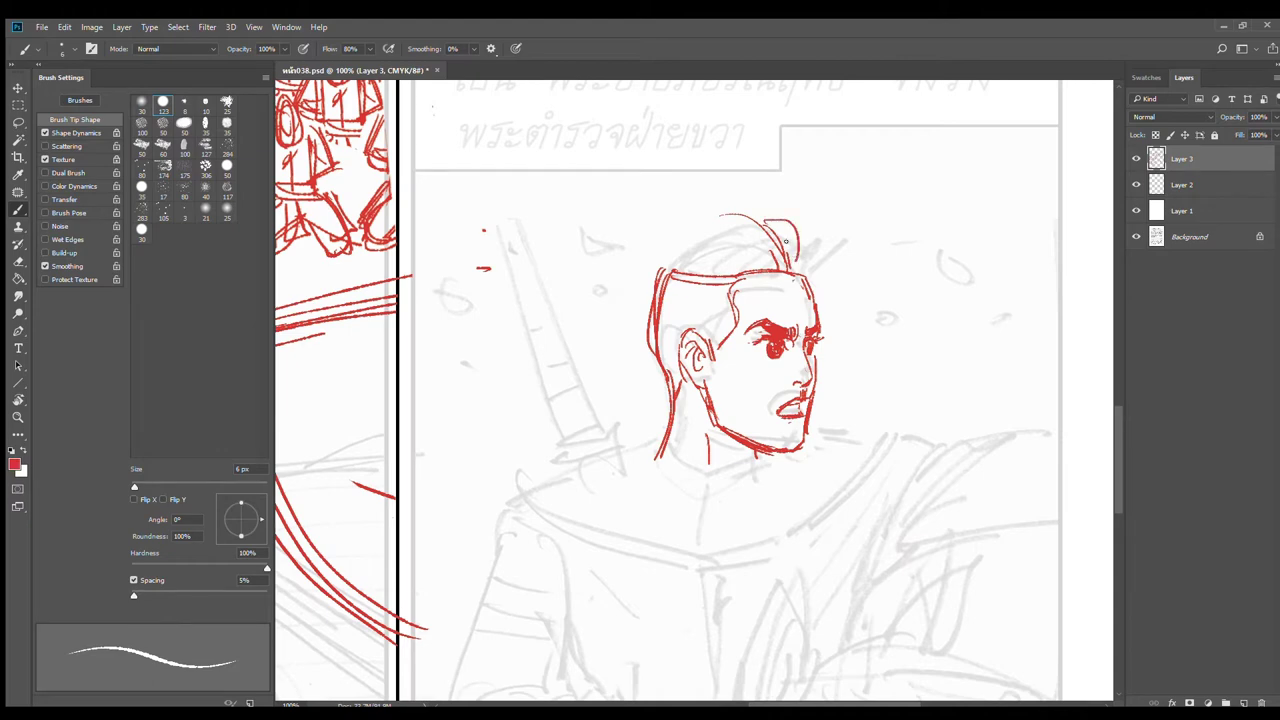
{"action": "left_click_drag", "start_coordinate": [785, 236], "coordinate": [790, 266]}
{"action": "left_click_drag", "start_coordinate": [797, 222], "coordinate": [808, 264]}
{"action": "left_click_drag", "start_coordinate": [764, 266], "coordinate": [748, 229]}
Step: Fill the top of the hair with swept-back strands from the crown to the back of the head
{"action": "left_click_drag", "start_coordinate": [697, 214], "coordinate": [746, 226]}
{"action": "left_click_drag", "start_coordinate": [738, 280], "coordinate": [690, 240]}
{"action": "left_click_drag", "start_coordinate": [750, 274], "coordinate": [692, 216]}
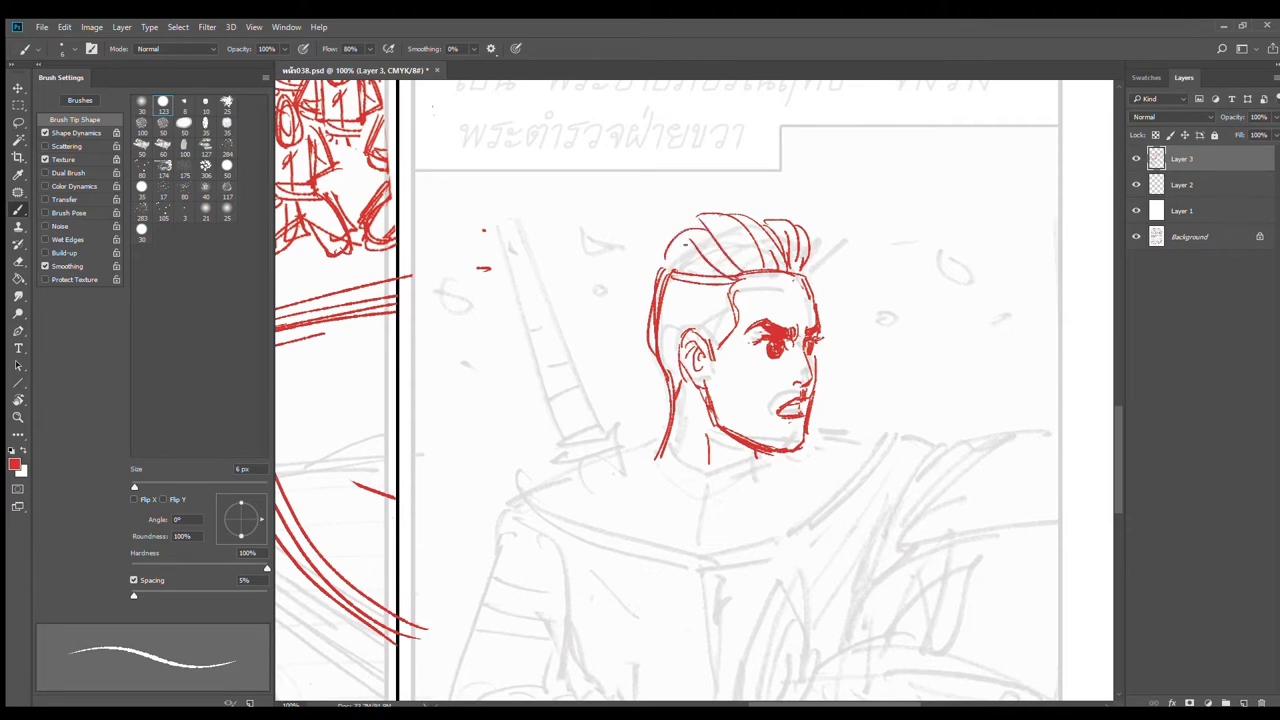
{"action": "left_click_drag", "start_coordinate": [659, 270], "coordinate": [704, 240]}
{"action": "left_click_drag", "start_coordinate": [748, 228], "coordinate": [708, 266]}
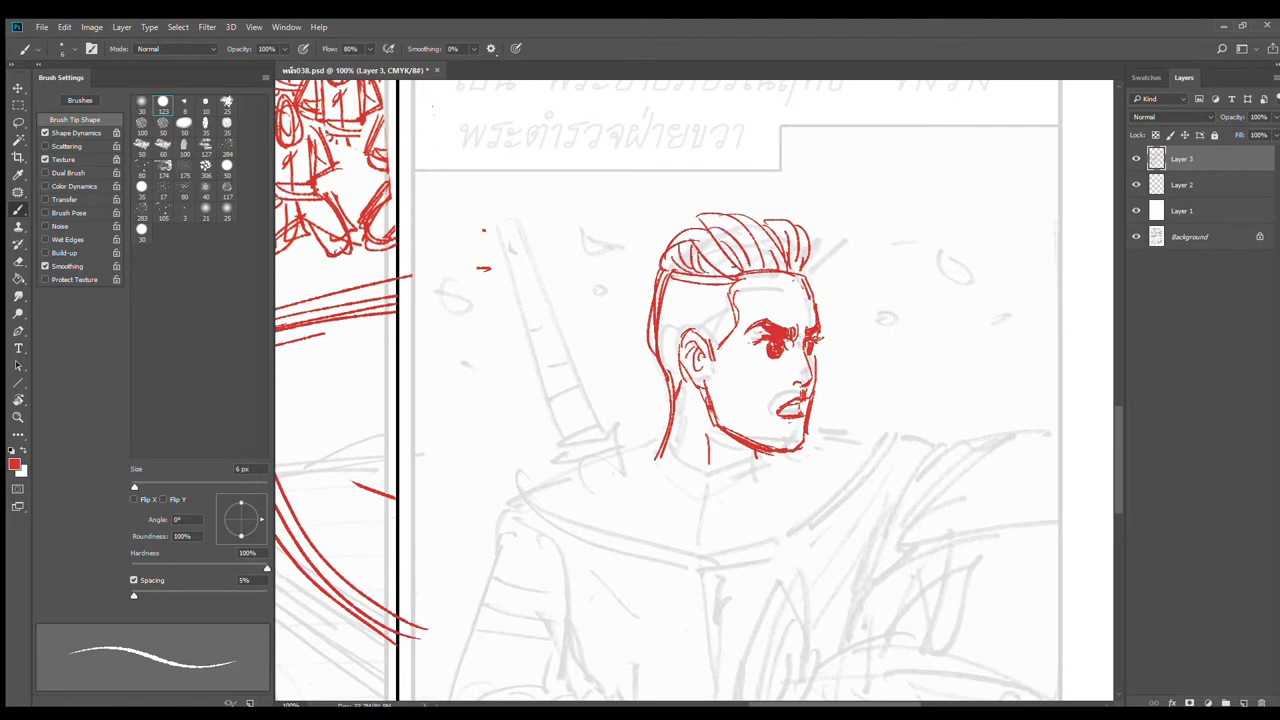
Step: Add the loose outer sweep over the hair, an upturned lock above the forehead, and a stroke behind the neck
{"action": "left_click_drag", "start_coordinate": [708, 224], "coordinate": [652, 237]}
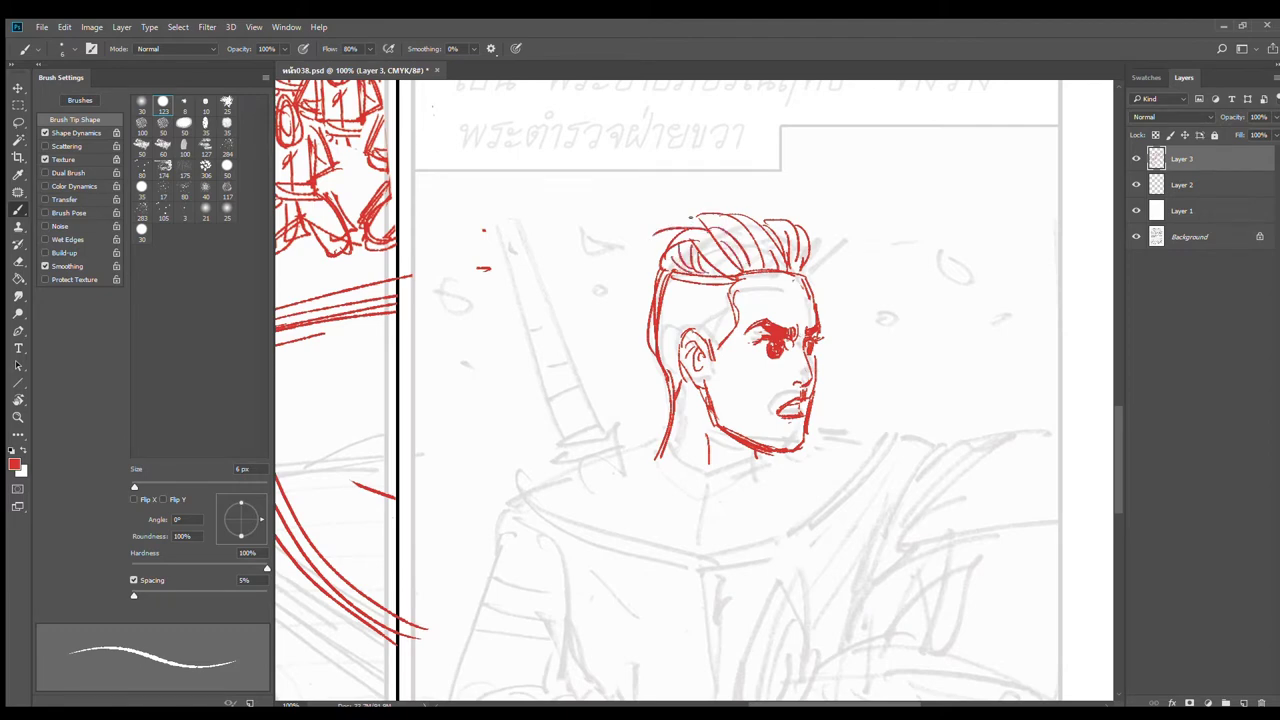
{"action": "left_click_drag", "start_coordinate": [720, 216], "coordinate": [638, 256]}
{"action": "left_click_drag", "start_coordinate": [746, 216], "coordinate": [785, 232]}
{"action": "left_click_drag", "start_coordinate": [758, 209], "coordinate": [700, 220]}
{"action": "mouse_move", "coordinate": [808, 270]}
{"action": "left_mouse_down"}
{"action": "mouse_move", "coordinate": [826, 206]}
{"action": "mouse_move", "coordinate": [823, 231]}
{"action": "left_mouse_up"}
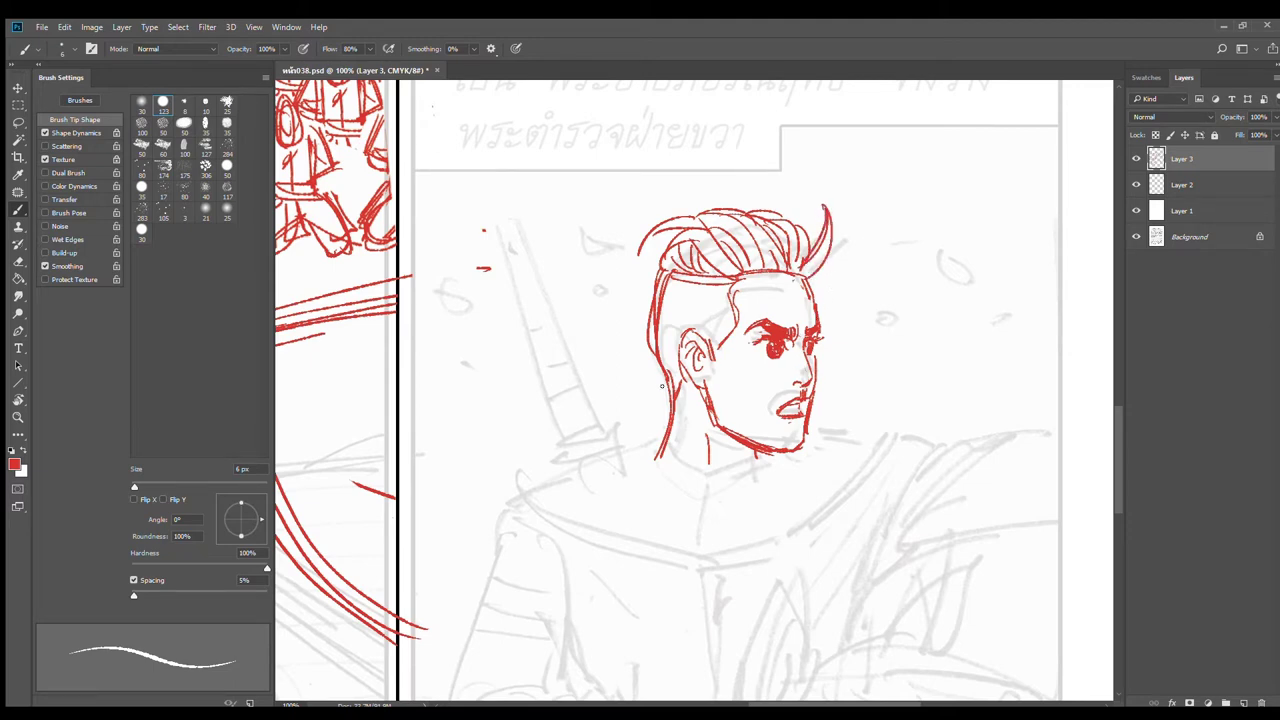
{"action": "left_click_drag", "start_coordinate": [661, 385], "coordinate": [655, 462]}
Step: Select the rider's whole head with a rectangular marquee, move it slightly up, and clear the selection
{"action": "left_click_drag", "start_coordinate": [824, 459], "coordinate": [829, 401]}
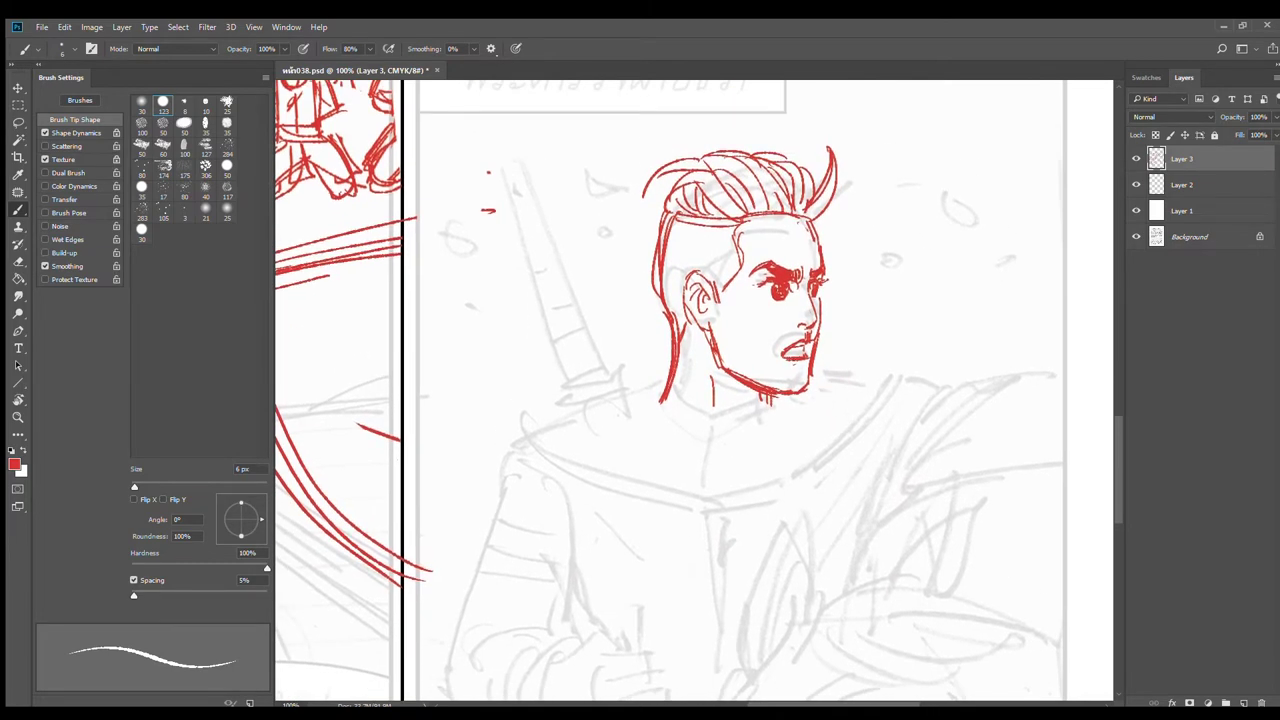
{"action": "left_click", "coordinate": [18, 105]}
{"action": "mouse_move", "coordinate": [591, 106]}
{"action": "left_mouse_down"}
{"action": "mouse_move", "coordinate": [898, 480]}
{"action": "mouse_move", "coordinate": [937, 481]}
{"action": "left_mouse_up"}
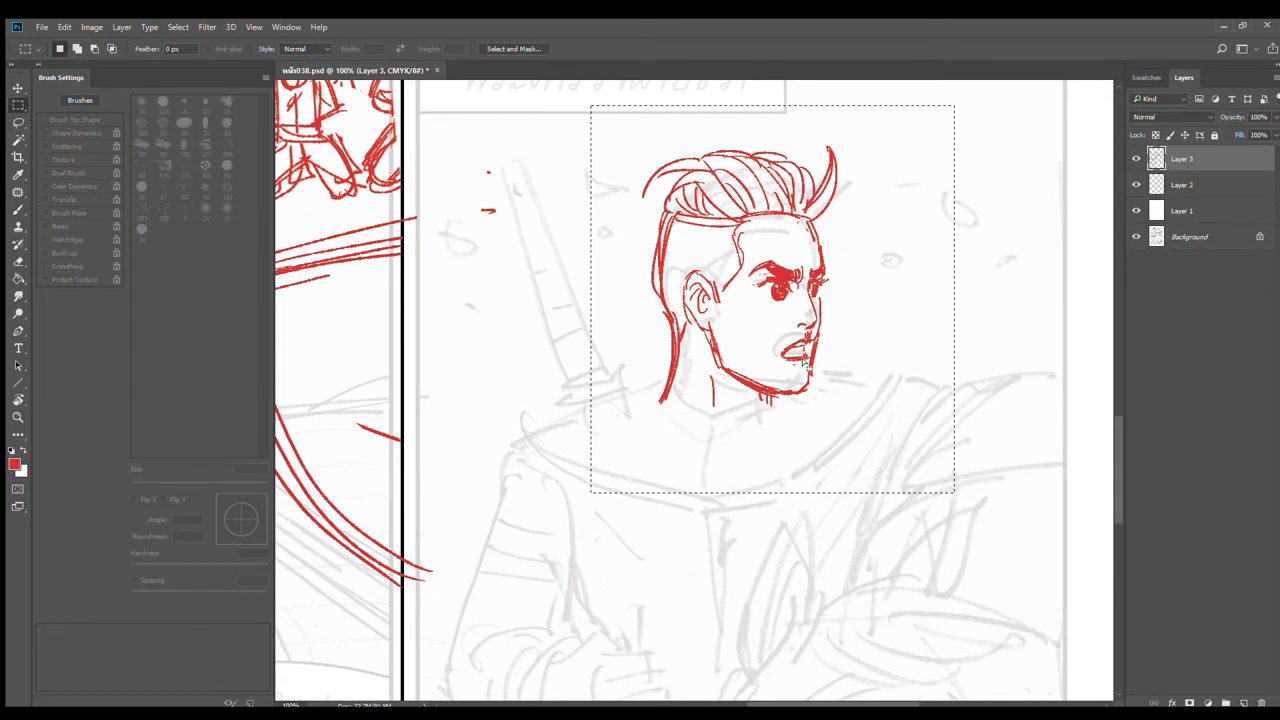
{"action": "left_click_drag", "start_coordinate": [802, 359], "coordinate": [798, 312]}
{"action": "left_click_drag", "start_coordinate": [797, 370], "coordinate": [802, 340]}
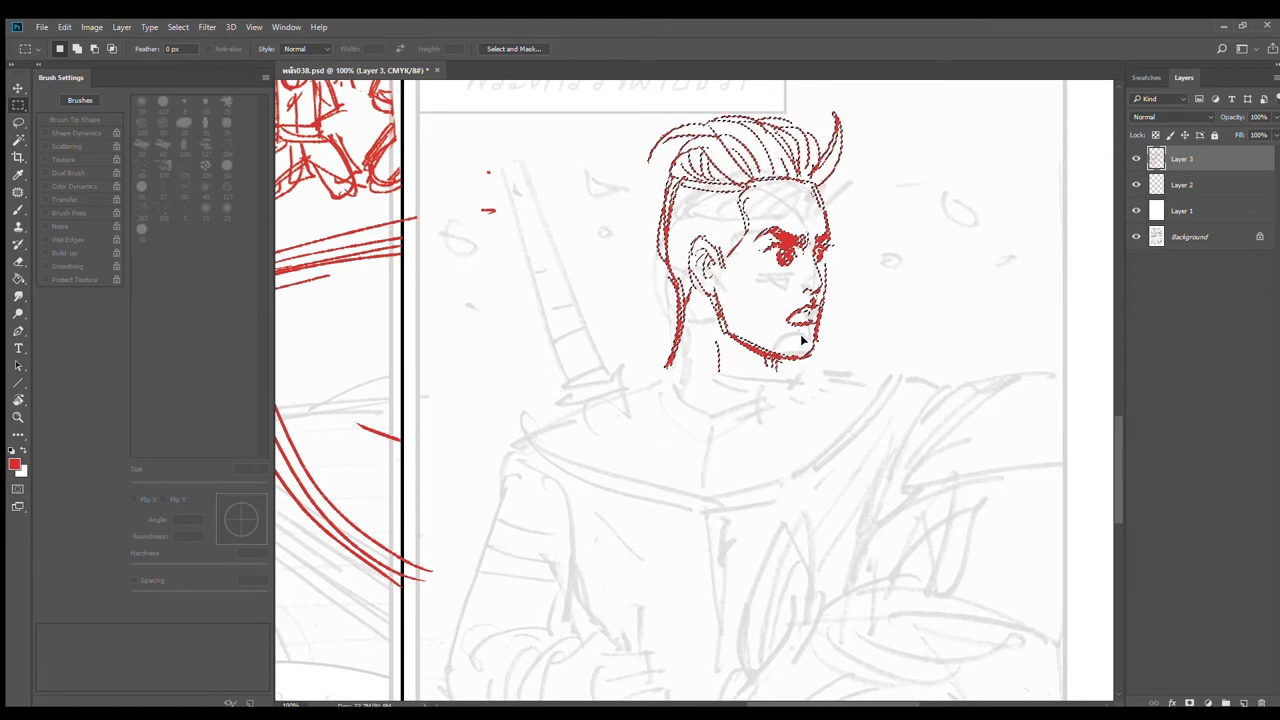
{"action": "left_click", "coordinate": [875, 337]}
Step: Draw the standing collar's rim around the rider's neck and its near lower edge, reducing the brush to 5 px
{"action": "key", "text": "b"}
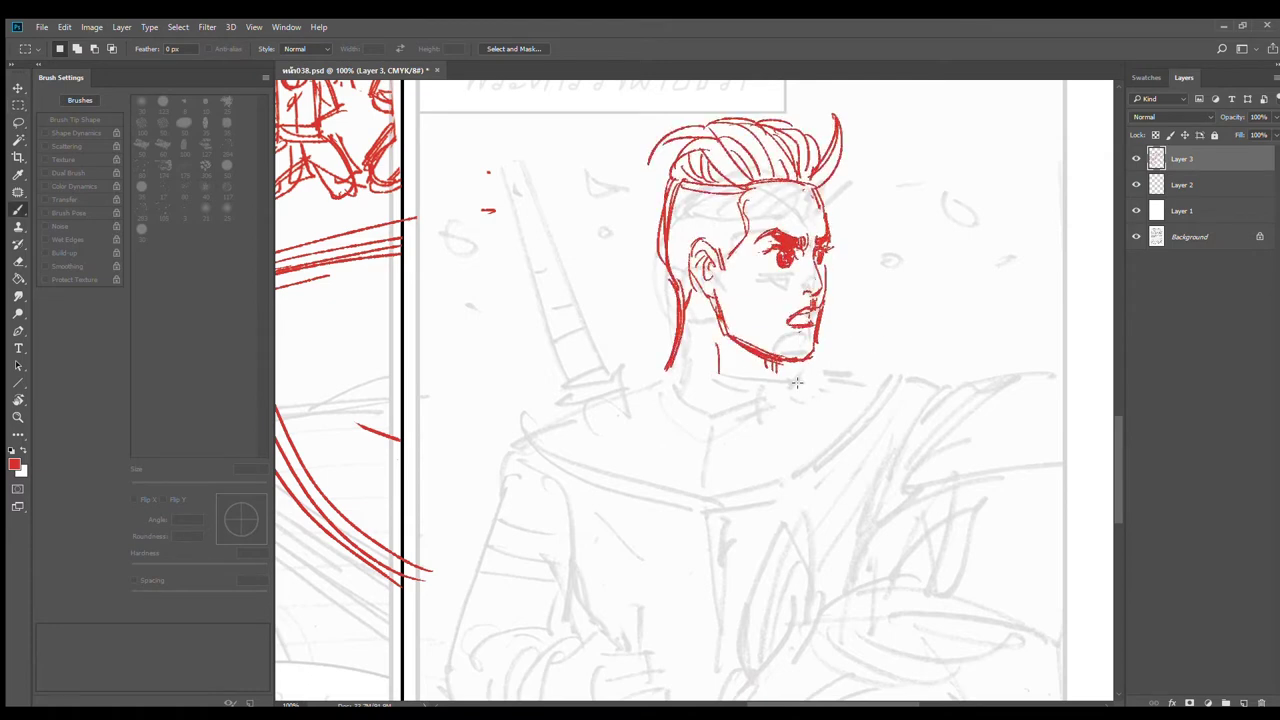
{"action": "left_click_drag", "start_coordinate": [666, 372], "coordinate": [723, 404]}
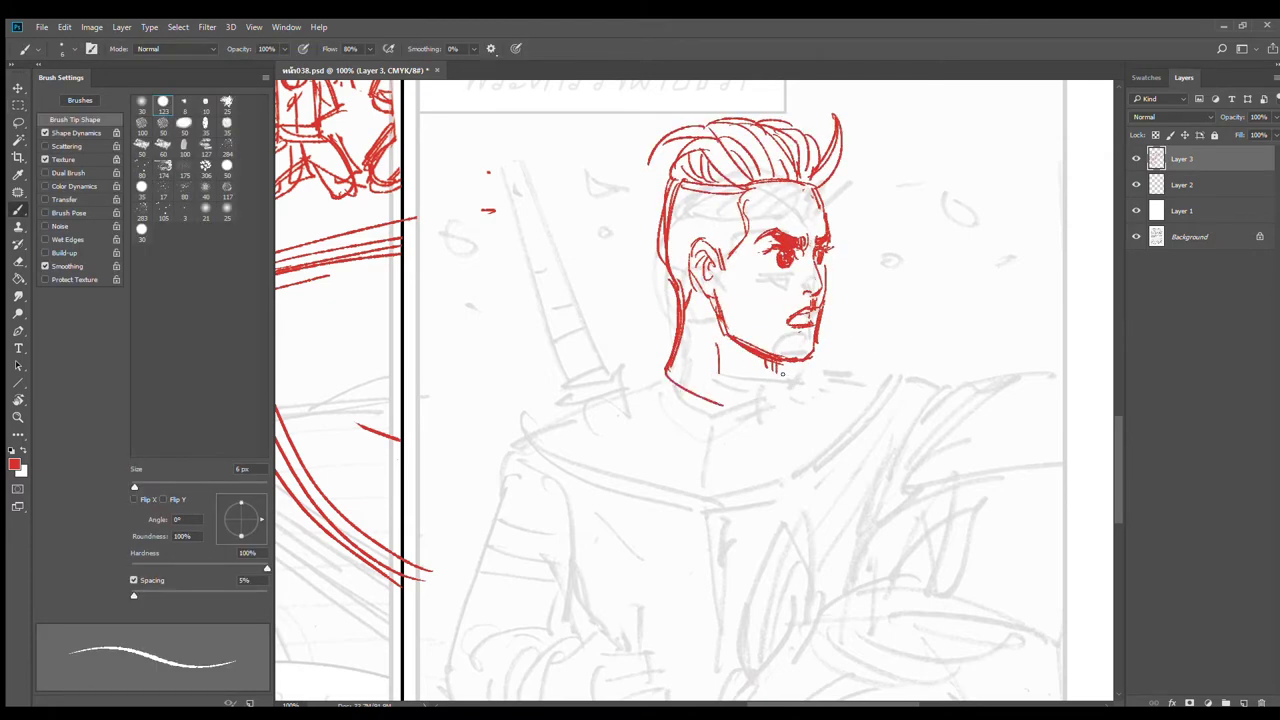
{"action": "mouse_move", "coordinate": [785, 368]}
{"action": "left_mouse_down"}
{"action": "mouse_move", "coordinate": [705, 418]}
{"action": "mouse_move", "coordinate": [668, 369]}
{"action": "mouse_move", "coordinate": [650, 392]}
{"action": "mouse_move", "coordinate": [657, 367]}
{"action": "left_mouse_up"}
{"action": "key", "text": "bracketleft"}
{"action": "mouse_move", "coordinate": [683, 377]}
{"action": "left_mouse_down"}
{"action": "mouse_move", "coordinate": [703, 387]}
{"action": "mouse_move", "coordinate": [643, 392]}
{"action": "mouse_move", "coordinate": [660, 355]}
{"action": "mouse_move", "coordinate": [697, 392]}
{"action": "mouse_move", "coordinate": [648, 362]}
{"action": "mouse_move", "coordinate": [670, 348]}
{"action": "mouse_move", "coordinate": [637, 387]}
{"action": "mouse_move", "coordinate": [700, 431]}
{"action": "mouse_move", "coordinate": [703, 405]}
{"action": "mouse_move", "coordinate": [708, 426]}
{"action": "left_mouse_up"}
Step: Draw the collar's far lower edge down to the front point, redoing the first stroke
{"action": "key", "text": "e"}
{"action": "key", "text": "b"}
{"action": "left_click_drag", "start_coordinate": [789, 381], "coordinate": [715, 440]}
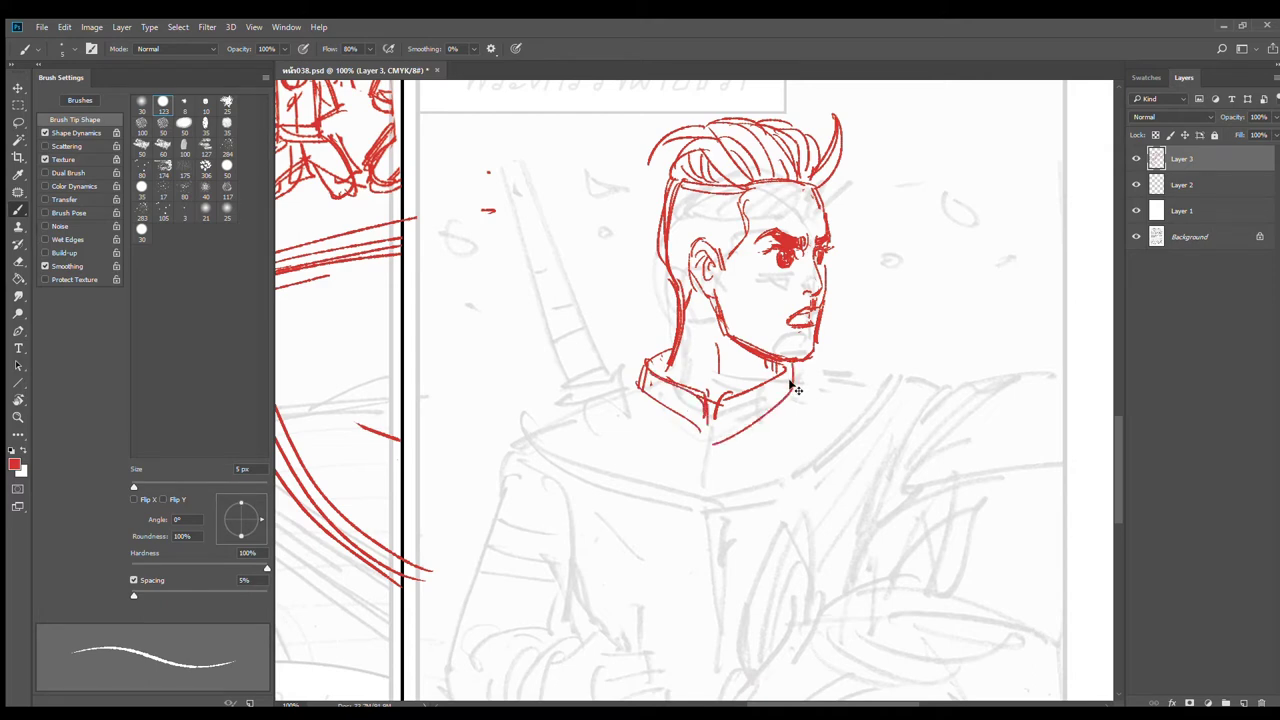
{"action": "key", "text": "ctrl+z"}
{"action": "mouse_move", "coordinate": [795, 365]}
{"action": "left_mouse_down"}
{"action": "mouse_move", "coordinate": [796, 384]}
{"action": "mouse_move", "coordinate": [715, 435]}
{"action": "mouse_move", "coordinate": [712, 414]}
{"action": "mouse_move", "coordinate": [700, 448]}
{"action": "left_mouse_up"}
{"action": "key", "text": "ctrl+alt+z"}
Step: Outline the rider's shoulder cape from the collar to both shoulders, with a double hem meeting at a point on the chest
{"action": "mouse_move", "coordinate": [647, 378]}
{"action": "left_mouse_down"}
{"action": "mouse_move", "coordinate": [704, 410]}
{"action": "mouse_move", "coordinate": [699, 434]}
{"action": "mouse_move", "coordinate": [657, 387]}
{"action": "mouse_move", "coordinate": [482, 477]}
{"action": "left_mouse_up"}
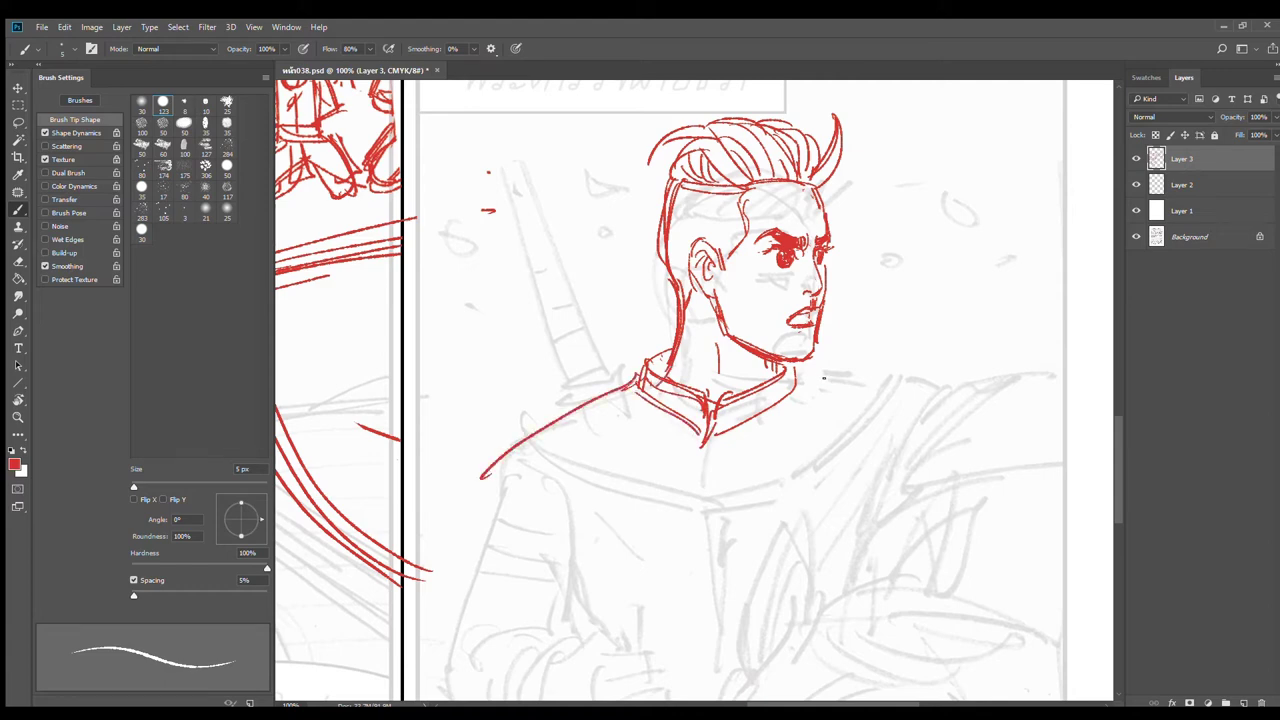
{"action": "left_click_drag", "start_coordinate": [797, 368], "coordinate": [903, 377]}
{"action": "mouse_move", "coordinate": [622, 381]}
{"action": "left_mouse_down"}
{"action": "mouse_move", "coordinate": [508, 434]}
{"action": "mouse_move", "coordinate": [708, 540]}
{"action": "left_mouse_up"}
{"action": "left_click_drag", "start_coordinate": [894, 380], "coordinate": [709, 550]}
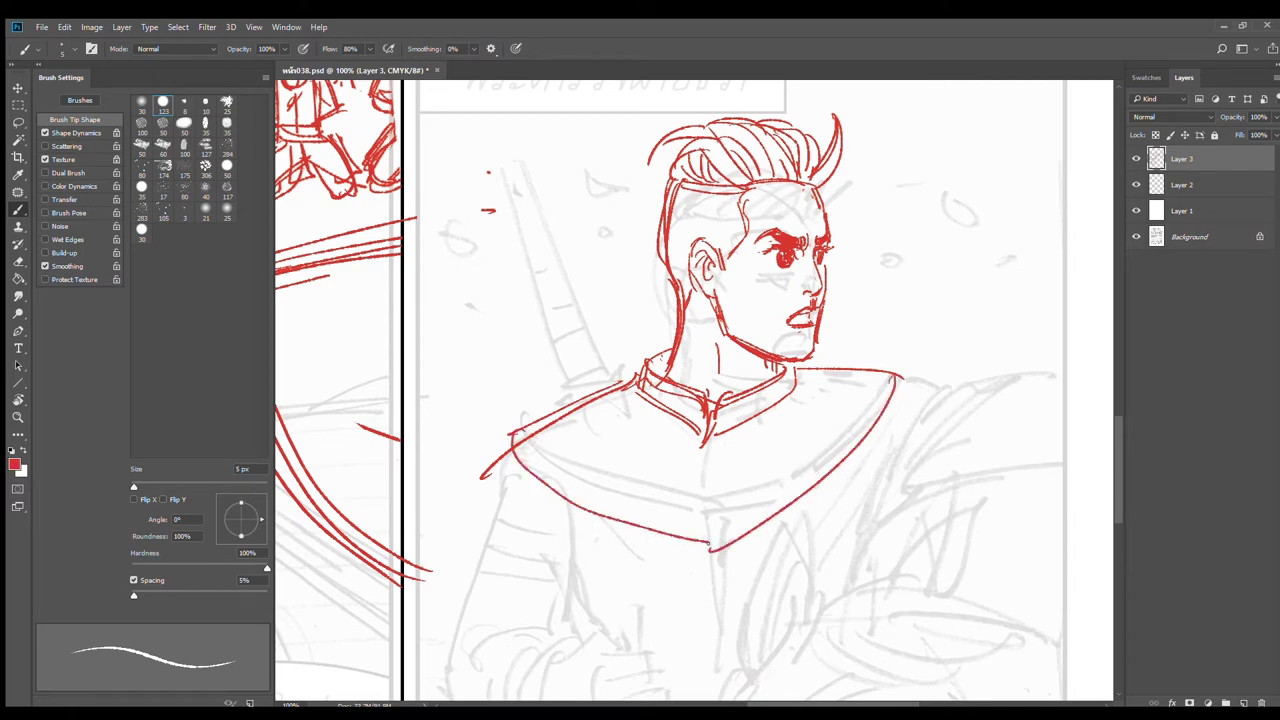
{"action": "left_click_drag", "start_coordinate": [876, 380], "coordinate": [696, 548]}
{"action": "left_click_drag", "start_coordinate": [520, 446], "coordinate": [746, 533]}
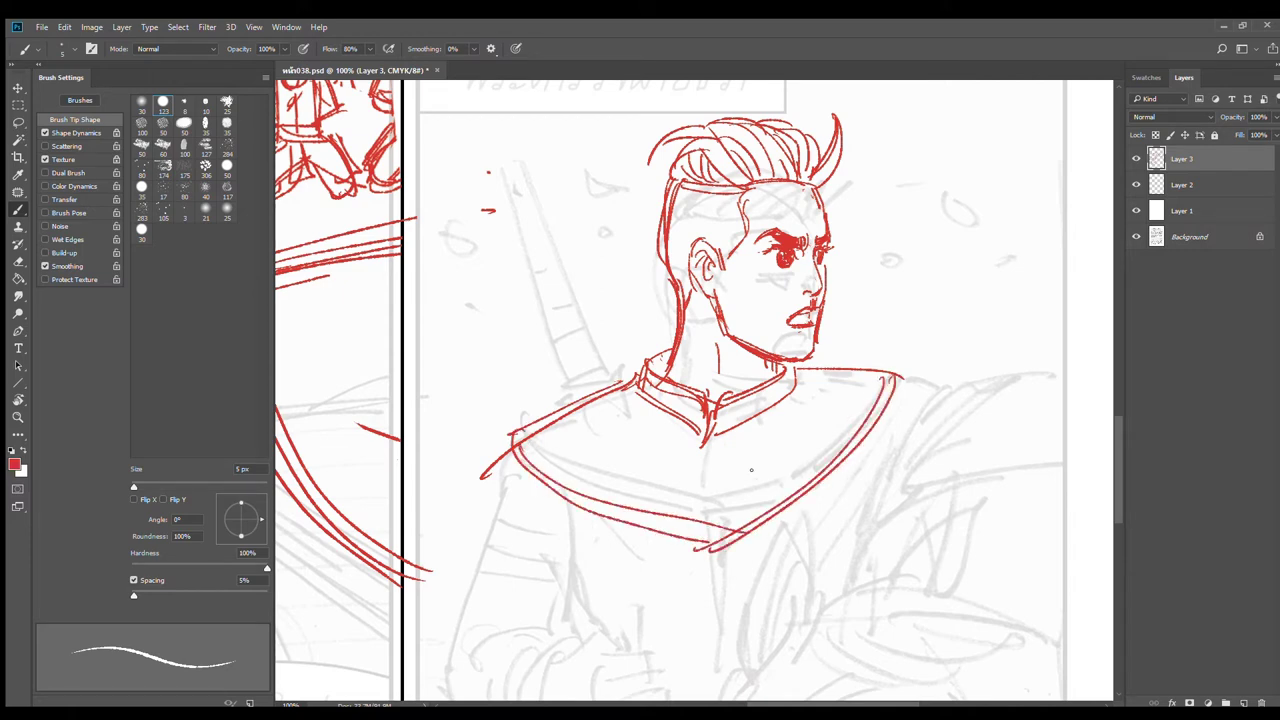
Step: Add fold lines to the near side of the collar and muscle lines to the front of the neck
{"action": "left_click_drag", "start_coordinate": [632, 390], "coordinate": [712, 436]}
{"action": "left_click_drag", "start_coordinate": [641, 395], "coordinate": [704, 435]}
{"action": "left_click_drag", "start_coordinate": [766, 363], "coordinate": [726, 394]}
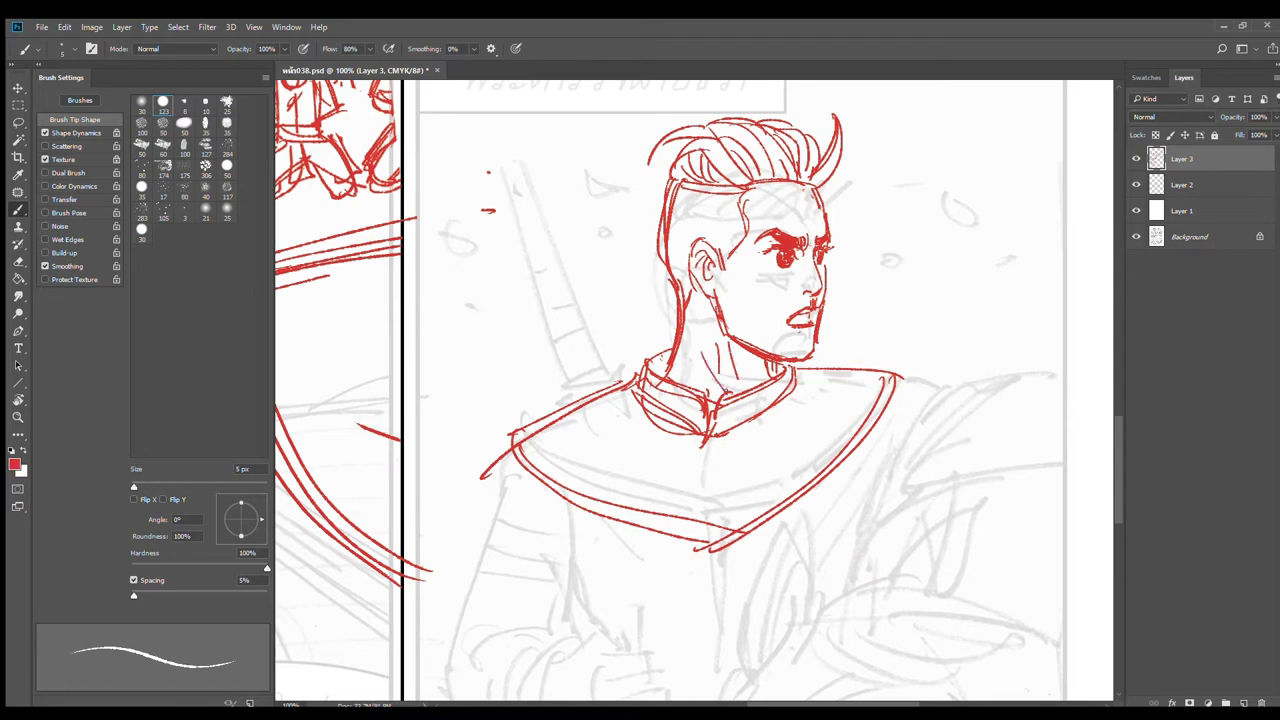
{"action": "key", "text": "e"}
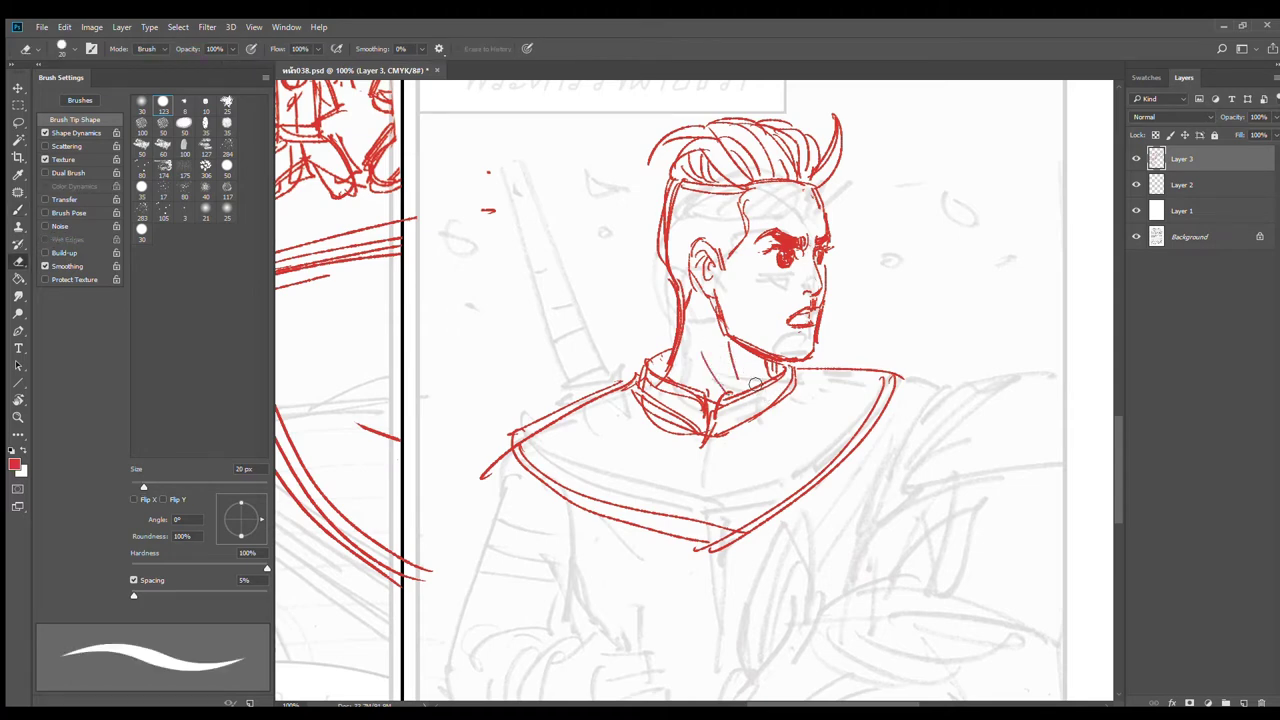
{"action": "key", "text": "b"}
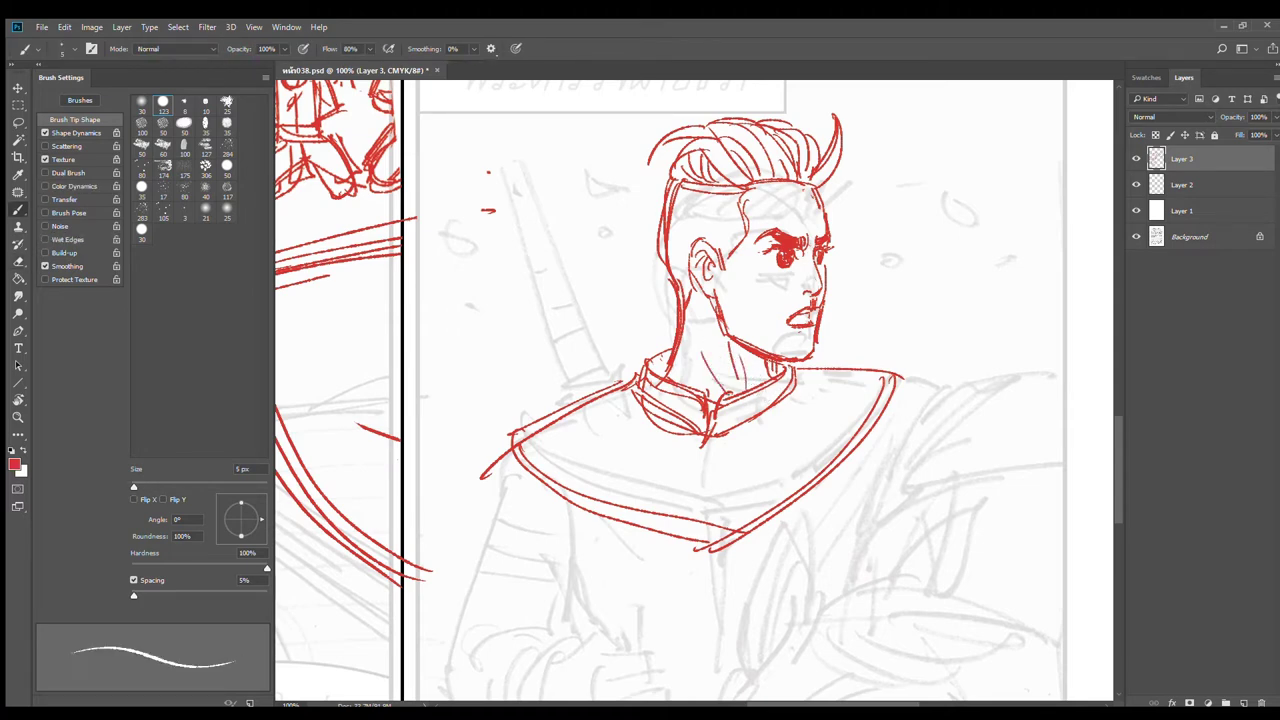
Step: Draw the tunic's front line below the cape, the far shoulder line, and the outstretched arm's upper edge
{"action": "left_click_drag", "start_coordinate": [908, 460], "coordinate": [814, 349]}
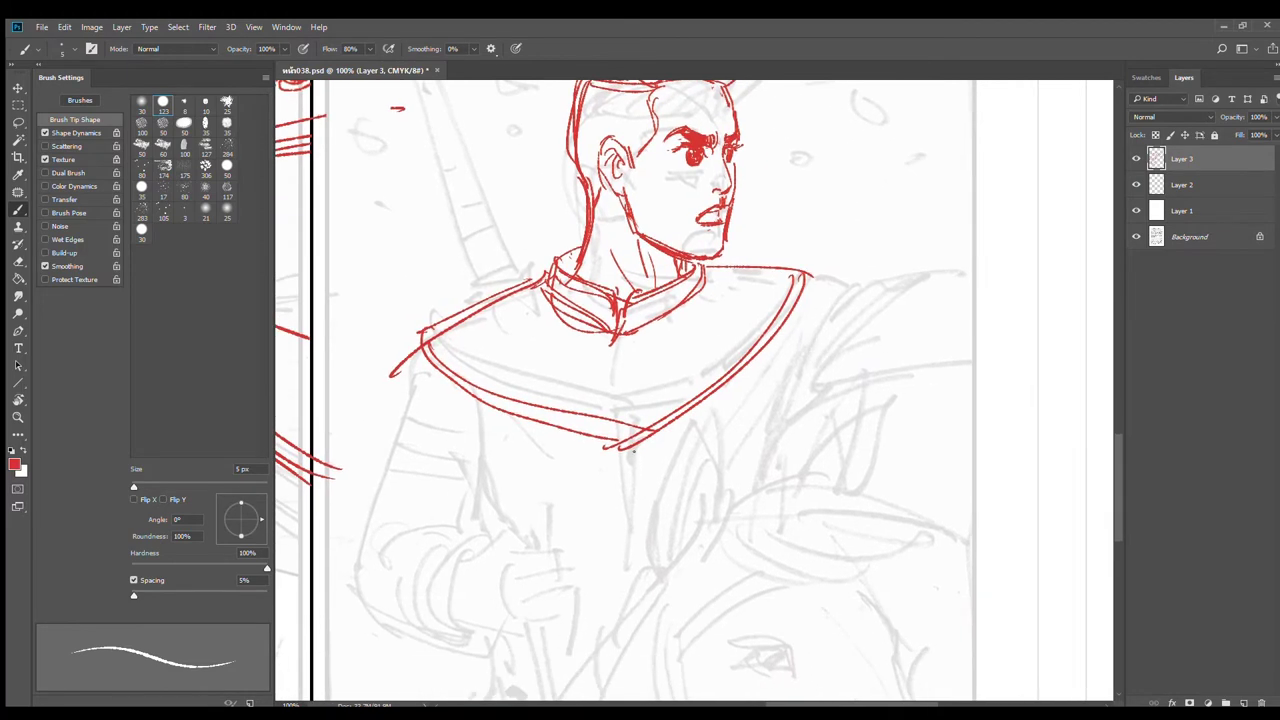
{"action": "left_click_drag", "start_coordinate": [633, 451], "coordinate": [618, 640]}
{"action": "mouse_move", "coordinate": [810, 271]}
{"action": "left_mouse_down"}
{"action": "mouse_move", "coordinate": [858, 283]}
{"action": "mouse_move", "coordinate": [786, 399]}
{"action": "mouse_move", "coordinate": [899, 271]}
{"action": "mouse_move", "coordinate": [901, 284]}
{"action": "left_mouse_up"}
{"action": "mouse_move", "coordinate": [901, 284]}
{"action": "left_mouse_down"}
{"action": "mouse_move", "coordinate": [816, 371]}
{"action": "mouse_move", "coordinate": [932, 266]}
{"action": "mouse_move", "coordinate": [1113, 248]}
{"action": "left_mouse_up"}
Step: Redo the outstretched arm's upper edge to the page edge, and add its lower edge and the sleeve folds at the shoulder
{"action": "key", "text": "space"}
{"action": "left_click_drag", "start_coordinate": [984, 379], "coordinate": [829, 349]}
{"action": "key", "text": "ctrl+z"}
{"action": "left_click_drag", "start_coordinate": [772, 240], "coordinate": [898, 229]}
{"action": "left_click_drag", "start_coordinate": [986, 212], "coordinate": [990, 214]}
{"action": "mouse_move", "coordinate": [641, 390]}
{"action": "left_mouse_down"}
{"action": "mouse_move", "coordinate": [688, 367]}
{"action": "mouse_move", "coordinate": [995, 339]}
{"action": "left_mouse_up"}
{"action": "left_click_drag", "start_coordinate": [641, 390], "coordinate": [770, 267]}
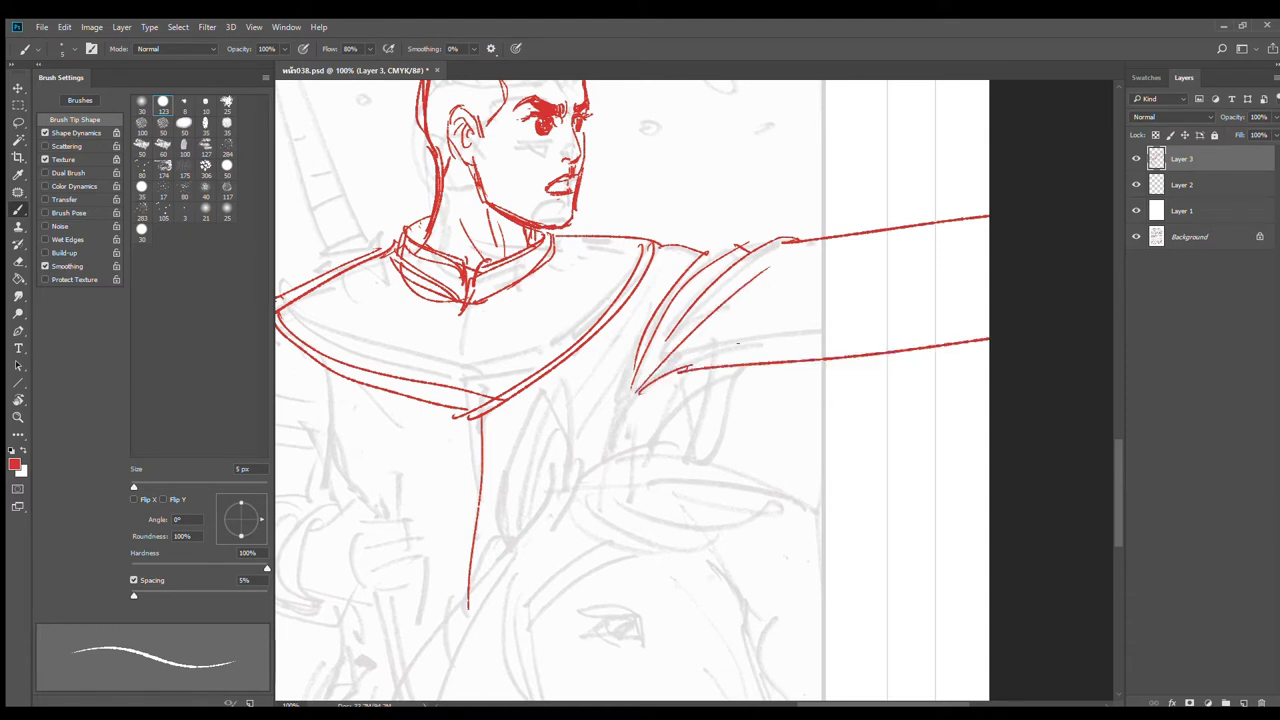
{"action": "left_click_drag", "start_coordinate": [677, 371], "coordinate": [898, 326]}
Step: Sketch the torso's far and near side lines, redraw the tunic's front line, and add a short crease below the collar
{"action": "mouse_move", "coordinate": [697, 408]}
{"action": "left_mouse_down"}
{"action": "mouse_move", "coordinate": [839, 310]}
{"action": "mouse_move", "coordinate": [752, 379]}
{"action": "left_mouse_up"}
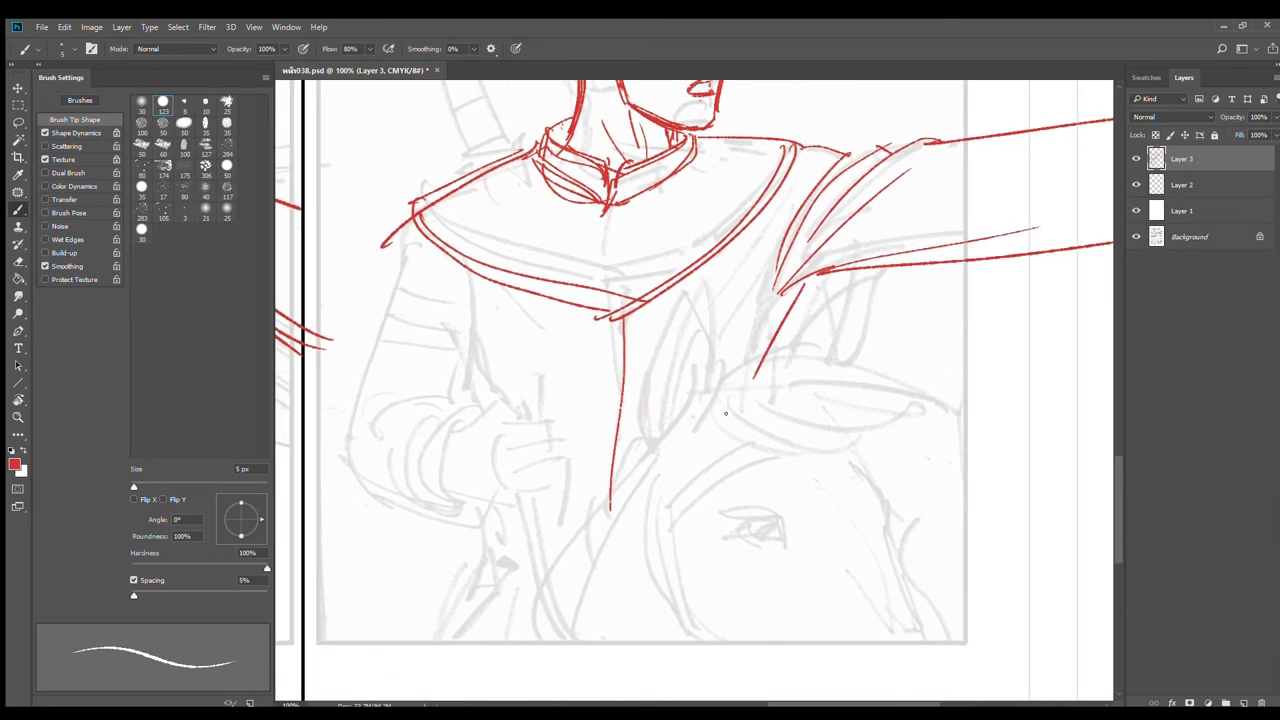
{"action": "key", "text": "ctrl+z"}
{"action": "left_click_drag", "start_coordinate": [598, 248], "coordinate": [603, 213]}
{"action": "left_click_drag", "start_coordinate": [587, 304], "coordinate": [602, 566]}
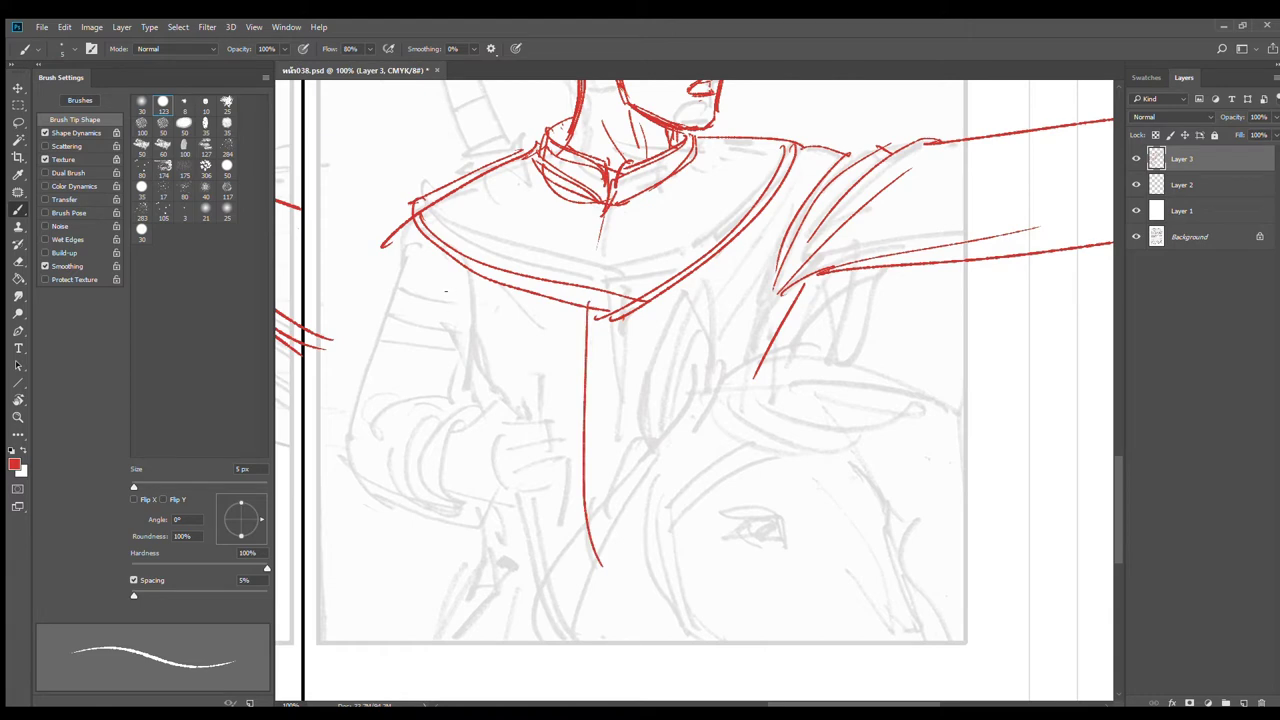
{"action": "left_click_drag", "start_coordinate": [430, 256], "coordinate": [477, 421]}
{"action": "key", "text": "ctrl+z"}
{"action": "left_click_drag", "start_coordinate": [430, 295], "coordinate": [474, 412]}
Step: Rework the torso's far side line running down from the armpit of the outstretched arm
{"action": "mouse_move", "coordinate": [818, 276]}
{"action": "left_mouse_down"}
{"action": "mouse_move", "coordinate": [797, 393]}
{"action": "mouse_move", "coordinate": [754, 378]}
{"action": "left_mouse_up"}
{"action": "key", "text": "e"}
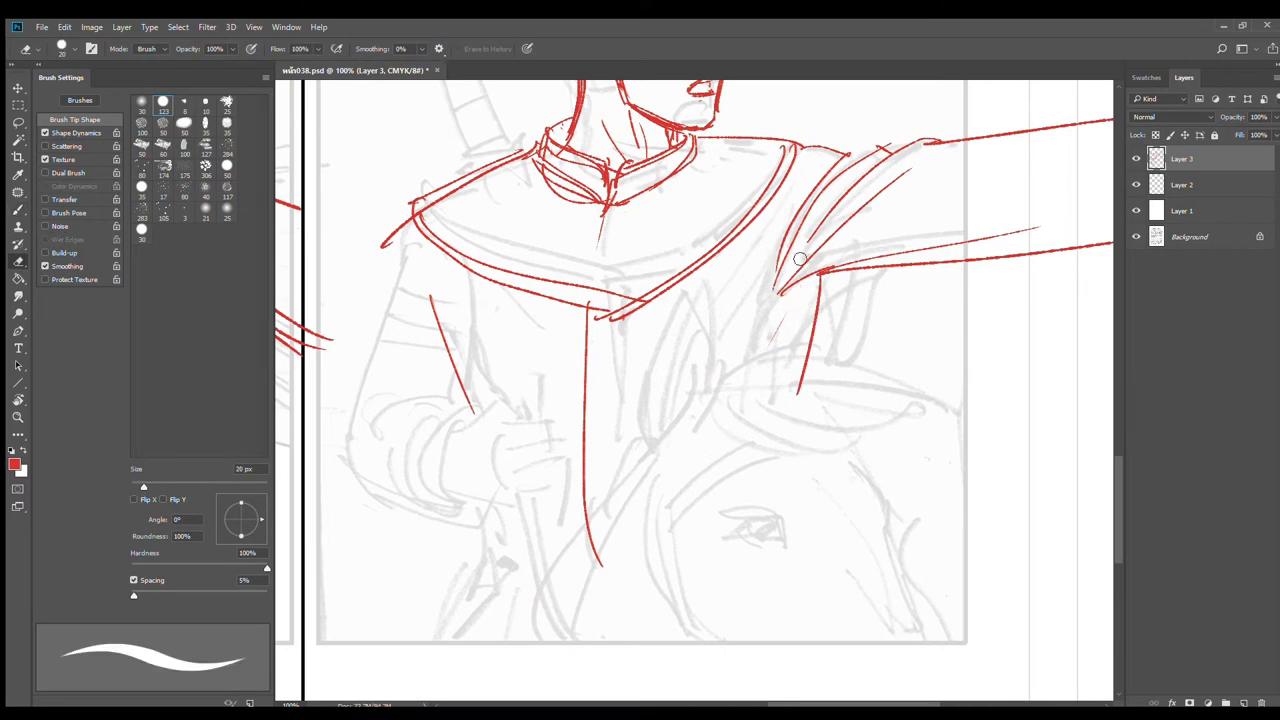
{"action": "key", "text": "ctrl+minus"}
{"action": "key", "text": "ctrl+minus"}
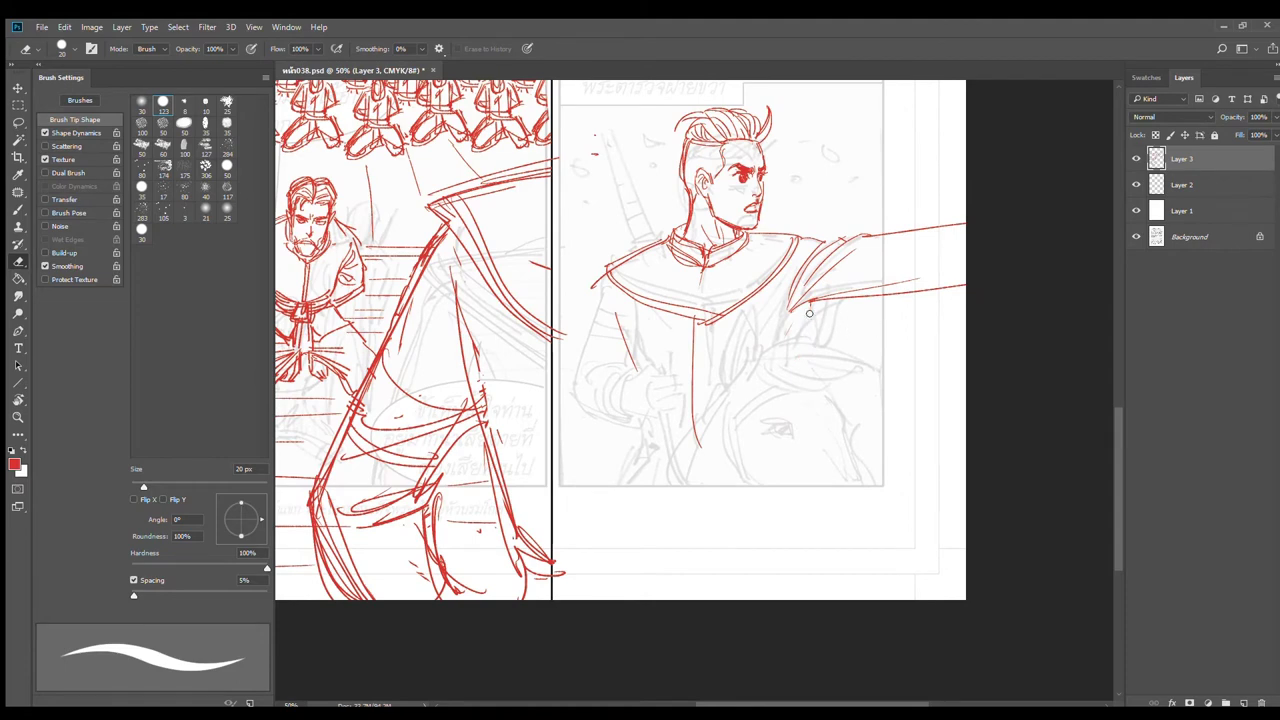
{"action": "key", "text": "b"}
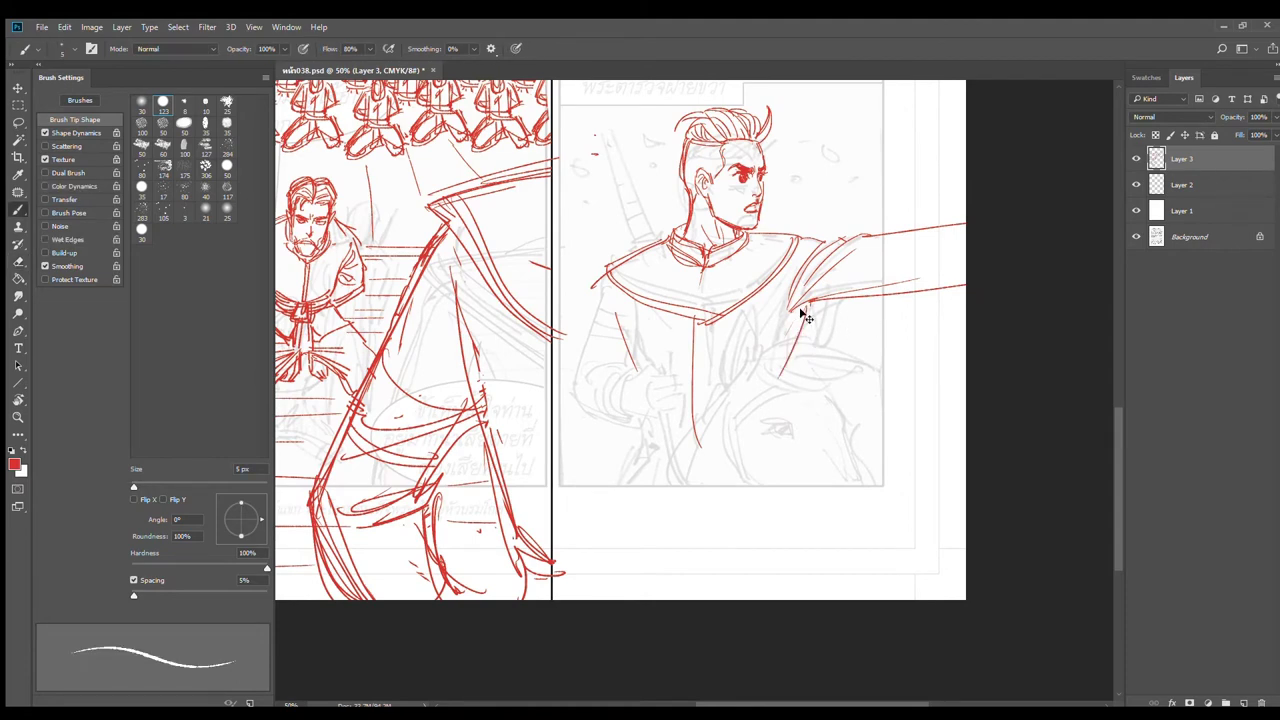
{"action": "key", "text": "ctrl+z"}
{"action": "left_click_drag", "start_coordinate": [806, 306], "coordinate": [788, 376]}
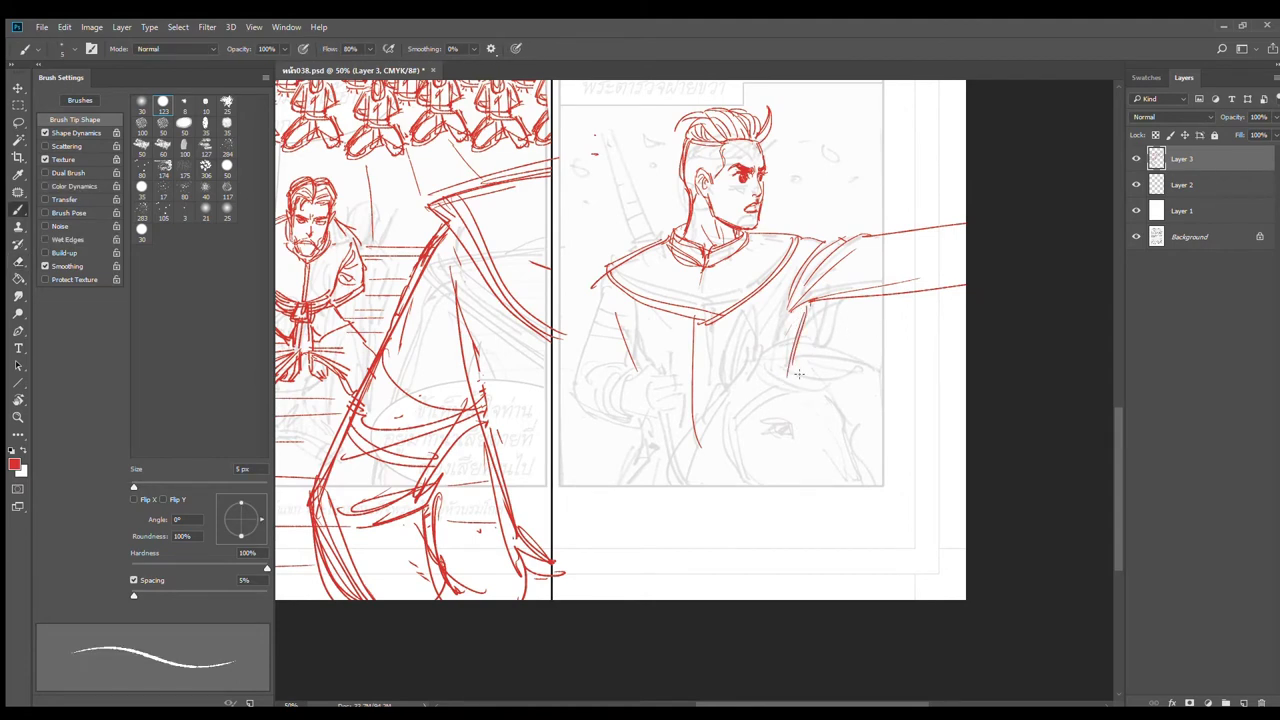
Step: Lasso the outstretched arm with its sleeve folds and shift it slightly down toward the torso
{"action": "left_click", "coordinate": [16, 125]}
{"action": "mouse_move", "coordinate": [936, 211]}
{"action": "left_mouse_down"}
{"action": "mouse_move", "coordinate": [809, 241]}
{"action": "mouse_move", "coordinate": [781, 281]}
{"action": "mouse_move", "coordinate": [778, 316]}
{"action": "mouse_move", "coordinate": [978, 286]}
{"action": "left_mouse_up"}
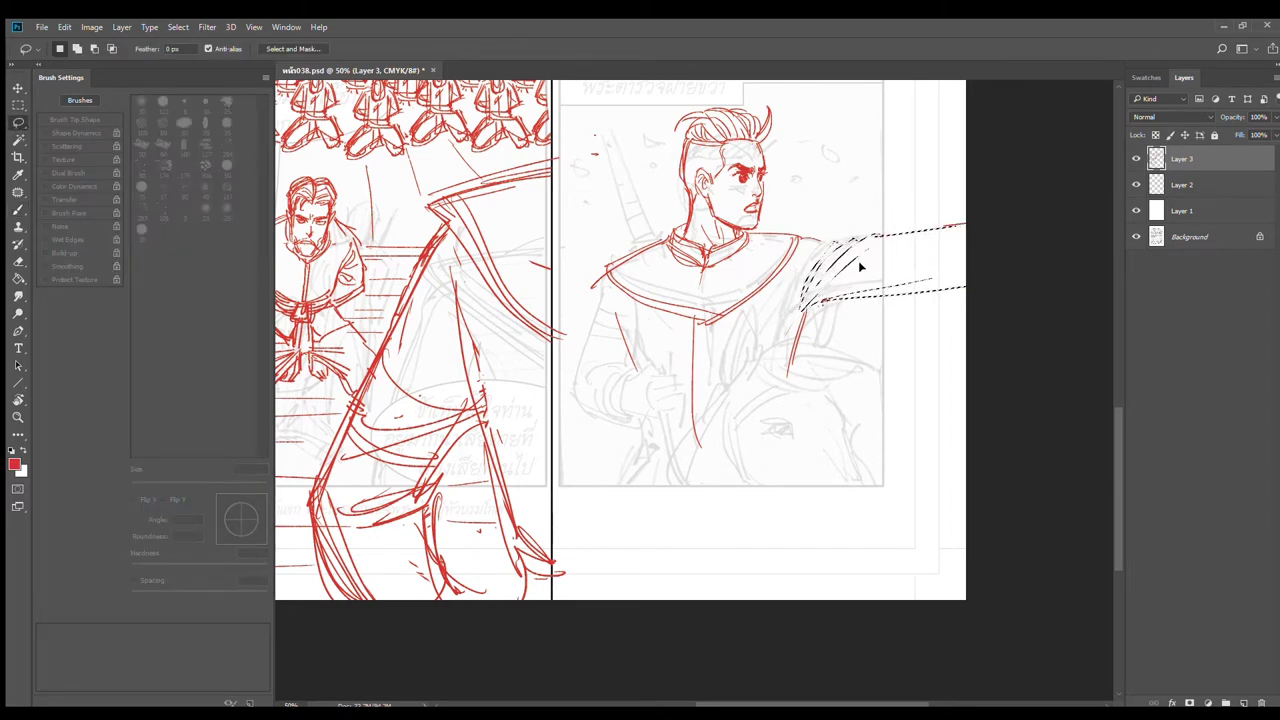
{"action": "left_click_drag", "start_coordinate": [859, 262], "coordinate": [856, 266]}
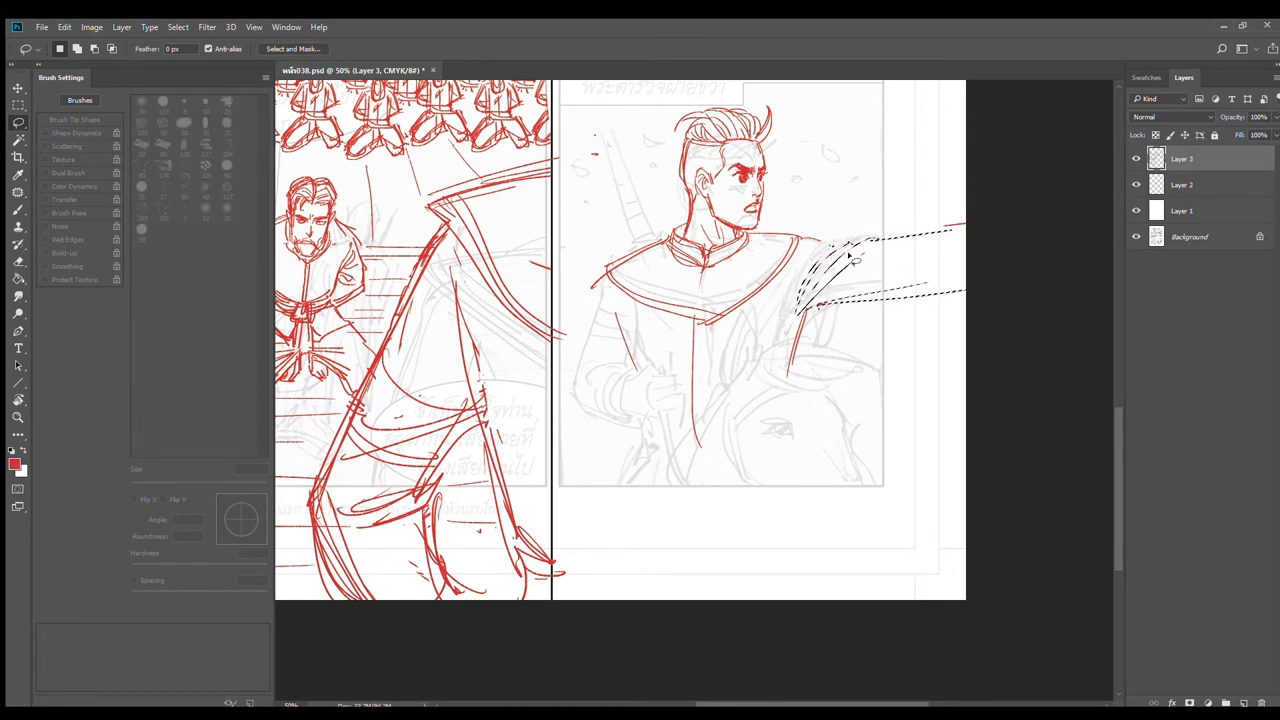
Step: Deselect the arm, then strengthen the torso's far side line and double the tunic's front line with the 5 px brush
{"action": "key", "text": "ctrl+d"}
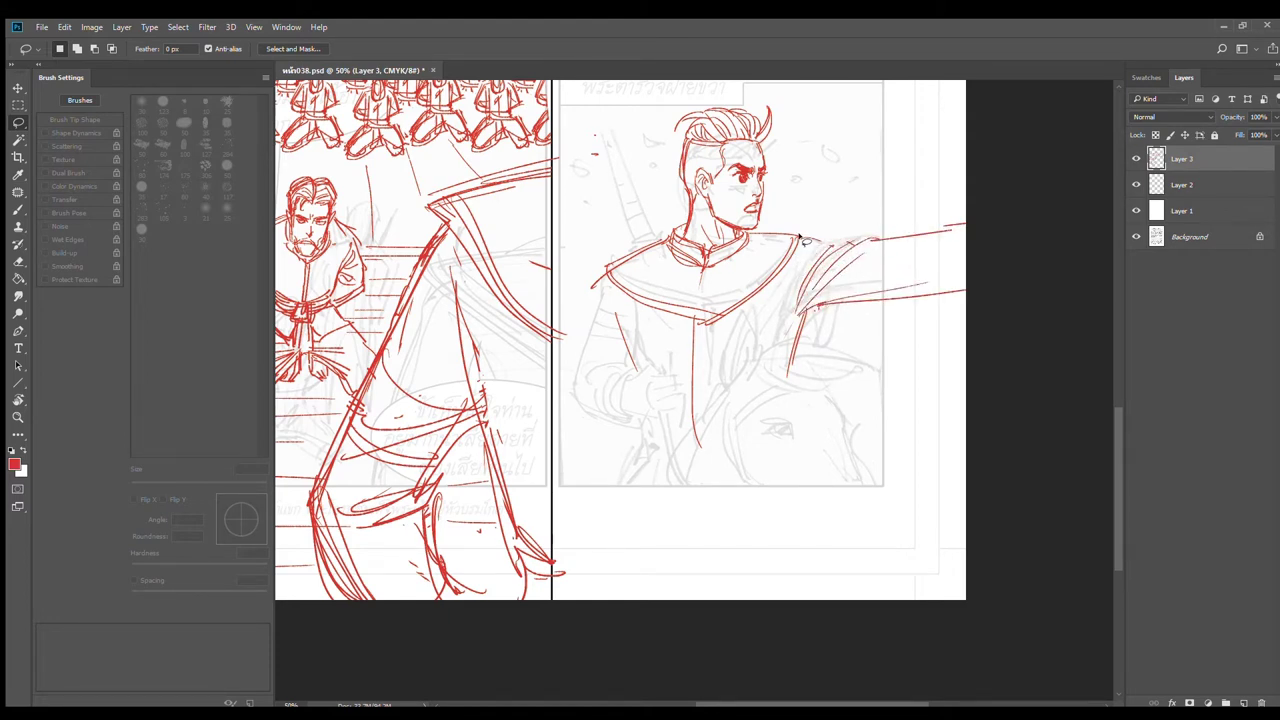
{"action": "key", "text": "b"}
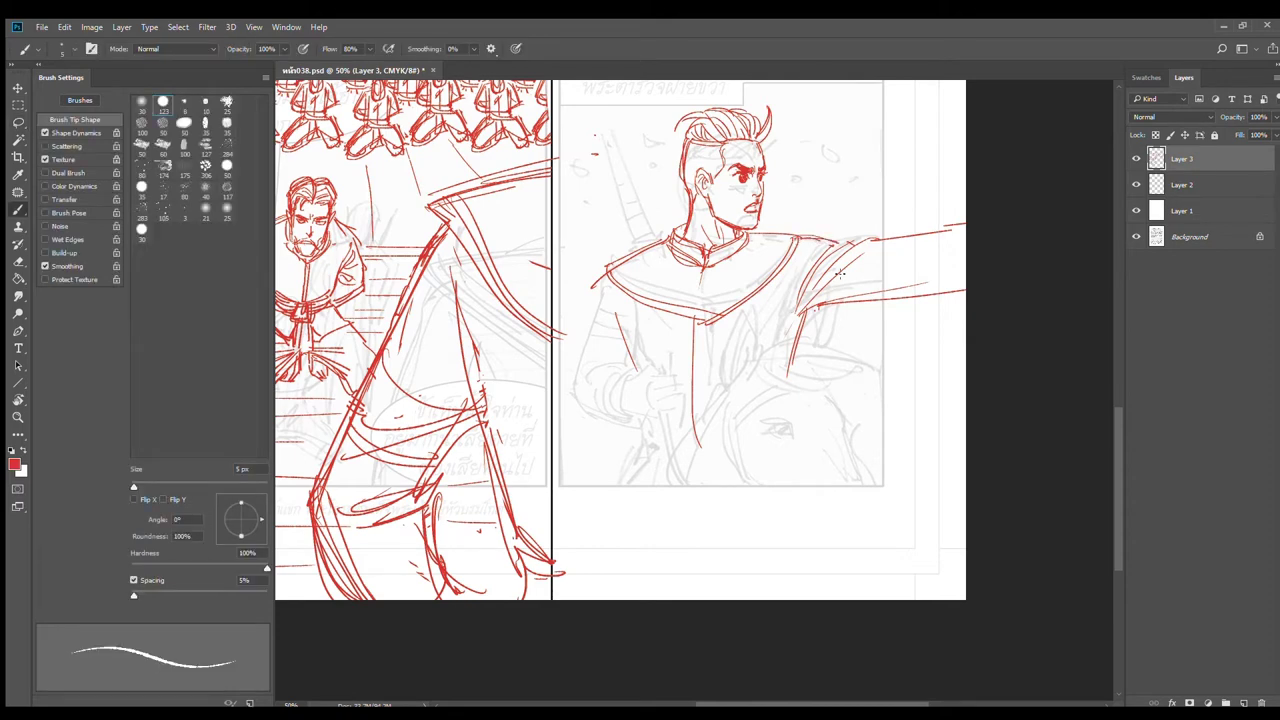
{"action": "left_click_drag", "start_coordinate": [815, 307], "coordinate": [784, 398]}
{"action": "left_click_drag", "start_coordinate": [704, 322], "coordinate": [697, 452]}
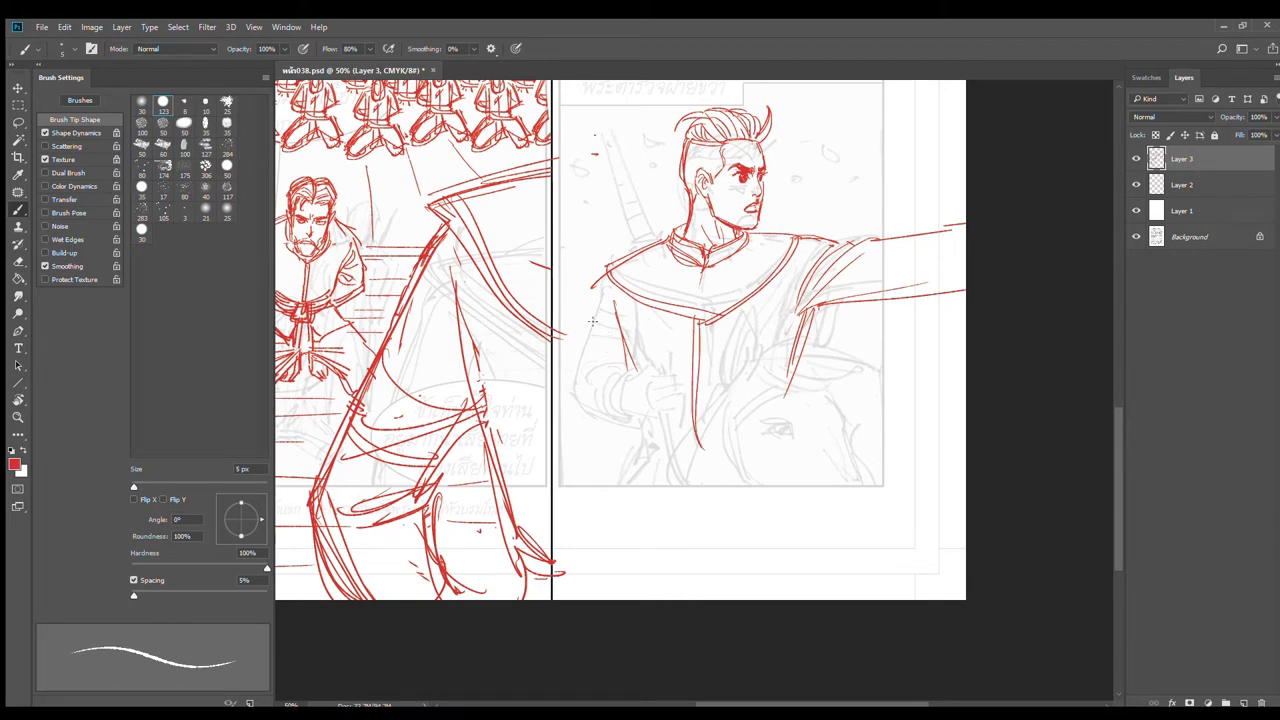
Step: Sketch the rider's bent near arm with its outer sleeve curve, inner edge, elbow folds and cuff
{"action": "left_click_drag", "start_coordinate": [591, 320], "coordinate": [570, 422]}
{"action": "left_click_drag", "start_coordinate": [602, 280], "coordinate": [625, 346]}
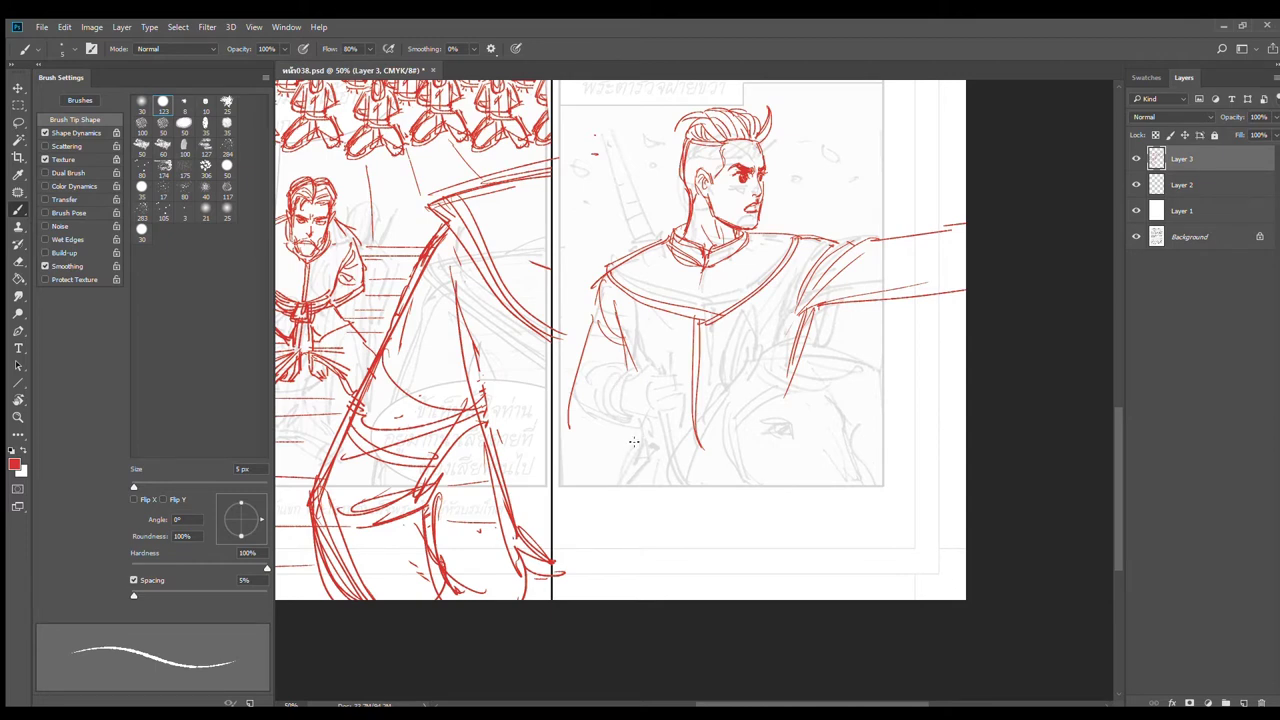
{"action": "left_click_drag", "start_coordinate": [642, 422], "coordinate": [628, 472]}
{"action": "left_click_drag", "start_coordinate": [570, 434], "coordinate": [648, 480]}
{"action": "mouse_move", "coordinate": [634, 376]}
{"action": "left_mouse_down"}
{"action": "mouse_move", "coordinate": [625, 407]}
{"action": "mouse_move", "coordinate": [608, 407]}
{"action": "mouse_move", "coordinate": [650, 418]}
{"action": "mouse_move", "coordinate": [626, 442]}
{"action": "mouse_move", "coordinate": [640, 473]}
{"action": "left_mouse_up"}
{"action": "left_click_drag", "start_coordinate": [642, 481], "coordinate": [668, 478]}
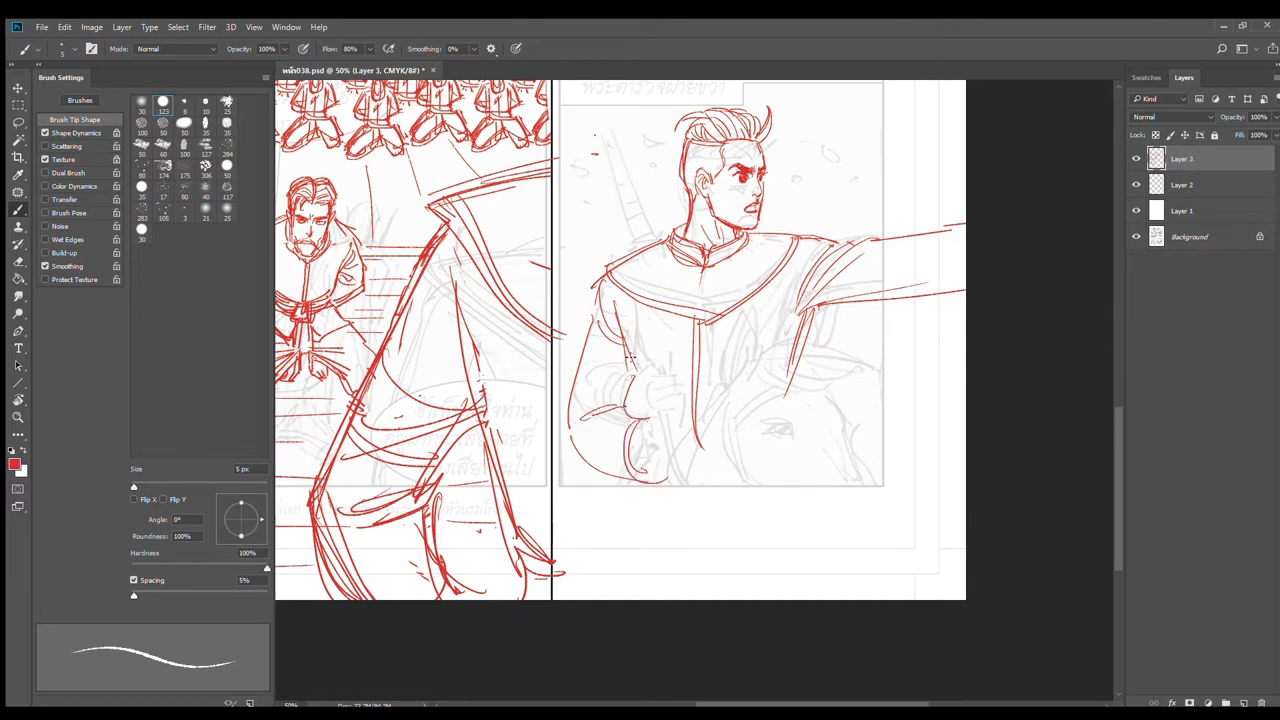
{"action": "mouse_move", "coordinate": [590, 312]}
{"action": "left_mouse_down"}
{"action": "mouse_move", "coordinate": [568, 420]}
{"action": "mouse_move", "coordinate": [628, 380]}
{"action": "left_mouse_up"}
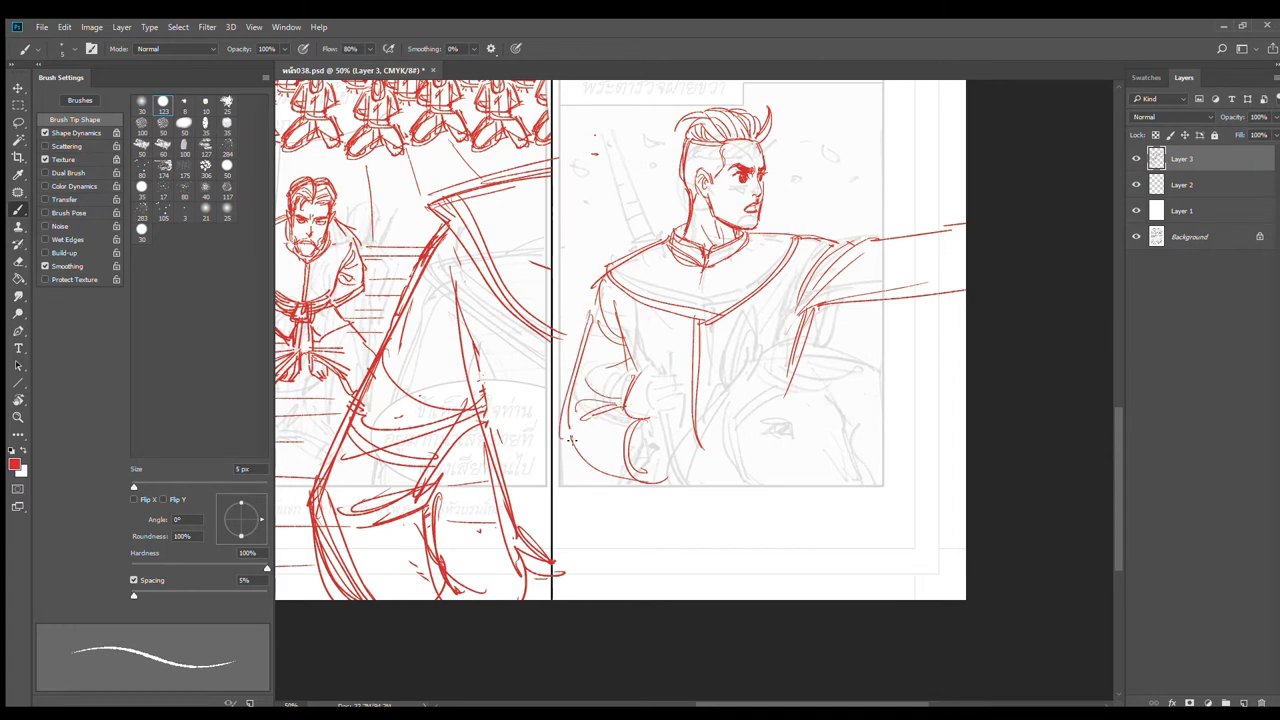
{"action": "left_click_drag", "start_coordinate": [566, 430], "coordinate": [662, 480]}
Step: Sketch the clenched fist with its fingers at the cuff, and strengthen the cuff and the sleeve's inner edge
{"action": "mouse_move", "coordinate": [654, 426]}
{"action": "left_mouse_down"}
{"action": "mouse_move", "coordinate": [639, 441]}
{"action": "mouse_move", "coordinate": [657, 480]}
{"action": "mouse_move", "coordinate": [694, 458]}
{"action": "left_mouse_up"}
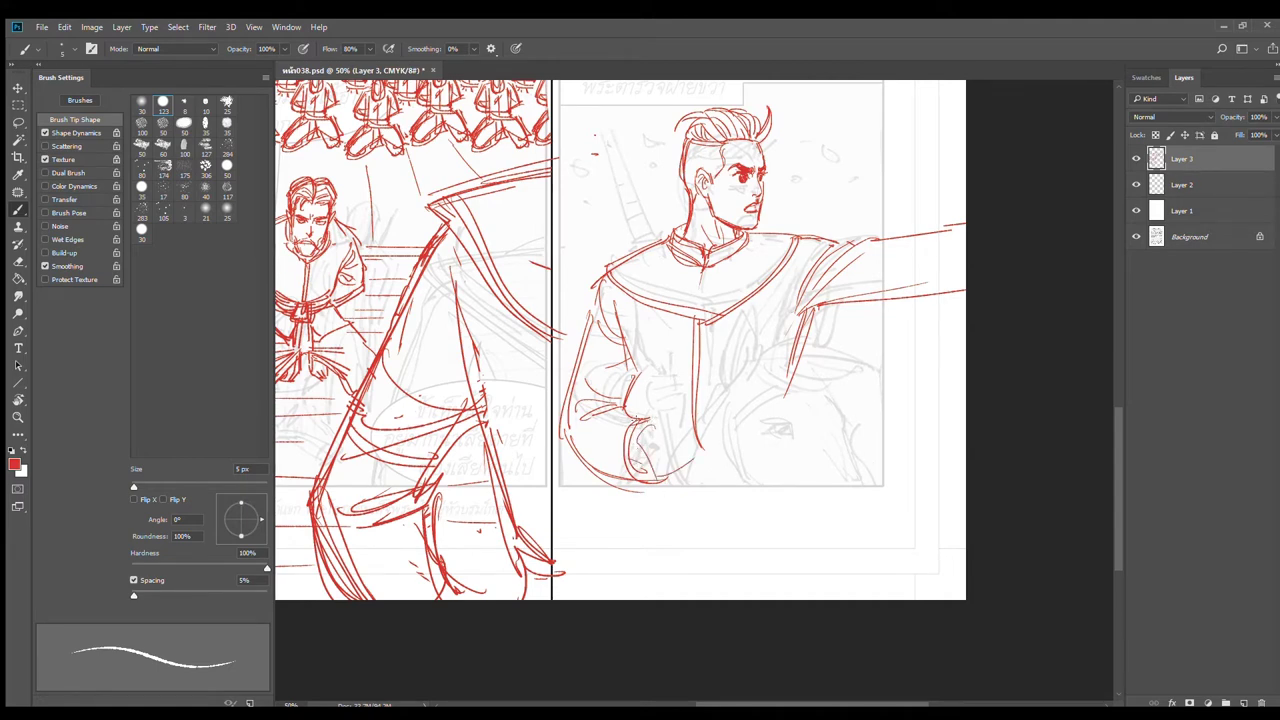
{"action": "mouse_move", "coordinate": [641, 418]}
{"action": "left_mouse_down"}
{"action": "mouse_move", "coordinate": [655, 450]}
{"action": "mouse_move", "coordinate": [694, 418]}
{"action": "mouse_move", "coordinate": [671, 448]}
{"action": "mouse_move", "coordinate": [687, 429]}
{"action": "mouse_move", "coordinate": [687, 445]}
{"action": "mouse_move", "coordinate": [656, 459]}
{"action": "mouse_move", "coordinate": [689, 451]}
{"action": "mouse_move", "coordinate": [664, 483]}
{"action": "left_mouse_up"}
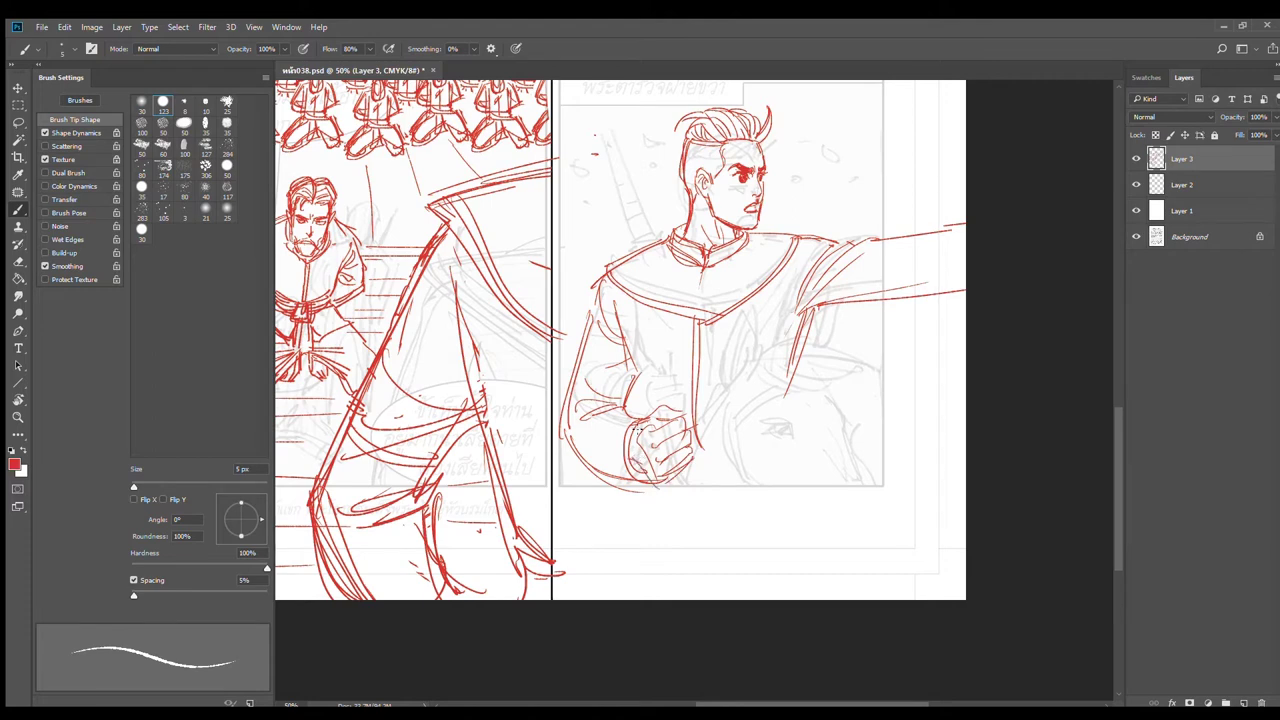
{"action": "mouse_move", "coordinate": [648, 432]}
{"action": "left_mouse_down"}
{"action": "mouse_move", "coordinate": [662, 418]}
{"action": "mouse_move", "coordinate": [634, 428]}
{"action": "mouse_move", "coordinate": [684, 414]}
{"action": "mouse_move", "coordinate": [631, 428]}
{"action": "mouse_move", "coordinate": [664, 466]}
{"action": "mouse_move", "coordinate": [652, 479]}
{"action": "left_mouse_up"}
{"action": "mouse_move", "coordinate": [636, 428]}
{"action": "left_mouse_down"}
{"action": "mouse_move", "coordinate": [622, 490]}
{"action": "mouse_move", "coordinate": [646, 488]}
{"action": "mouse_move", "coordinate": [646, 475]}
{"action": "mouse_move", "coordinate": [664, 491]}
{"action": "left_mouse_up"}
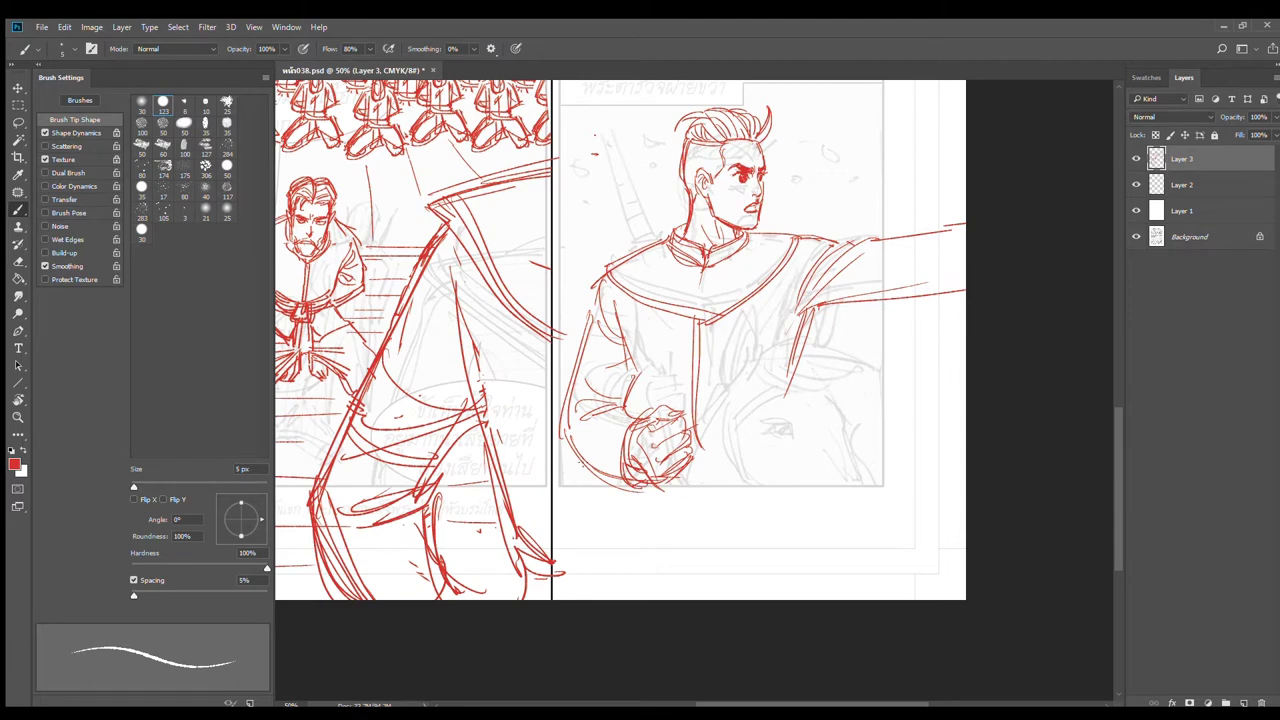
{"action": "left_click_drag", "start_coordinate": [628, 361], "coordinate": [645, 419]}
Step: Rework the outstretched arm's upper and lower edges out to the page edge, and reinforce the torso's far side line
{"action": "left_click_drag", "start_coordinate": [872, 294], "coordinate": [975, 265]}
{"action": "left_click_drag", "start_coordinate": [882, 242], "coordinate": [990, 220]}
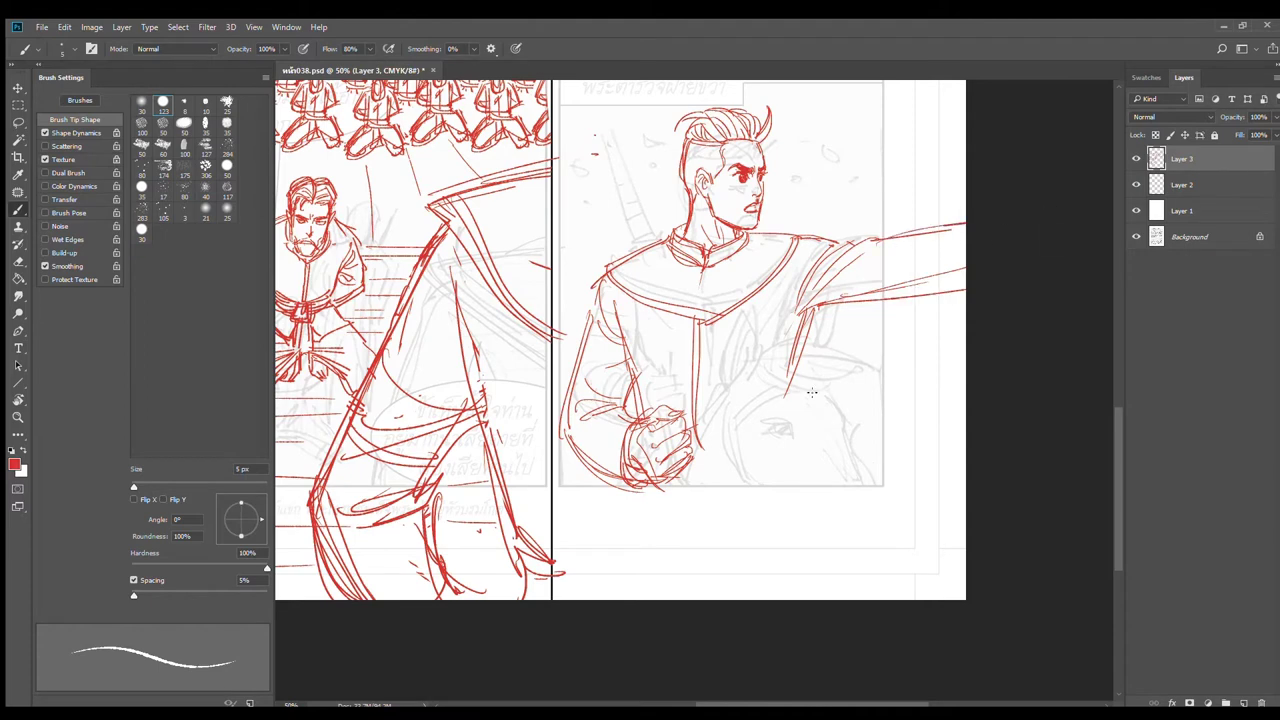
{"action": "left_click_drag", "start_coordinate": [807, 320], "coordinate": [792, 397]}
Step: Sketch a double-lined diagonal strap with a buckle across the chest and the banded weapon shaft rising behind the near shoulder
{"action": "left_click_drag", "start_coordinate": [688, 269], "coordinate": [722, 428]}
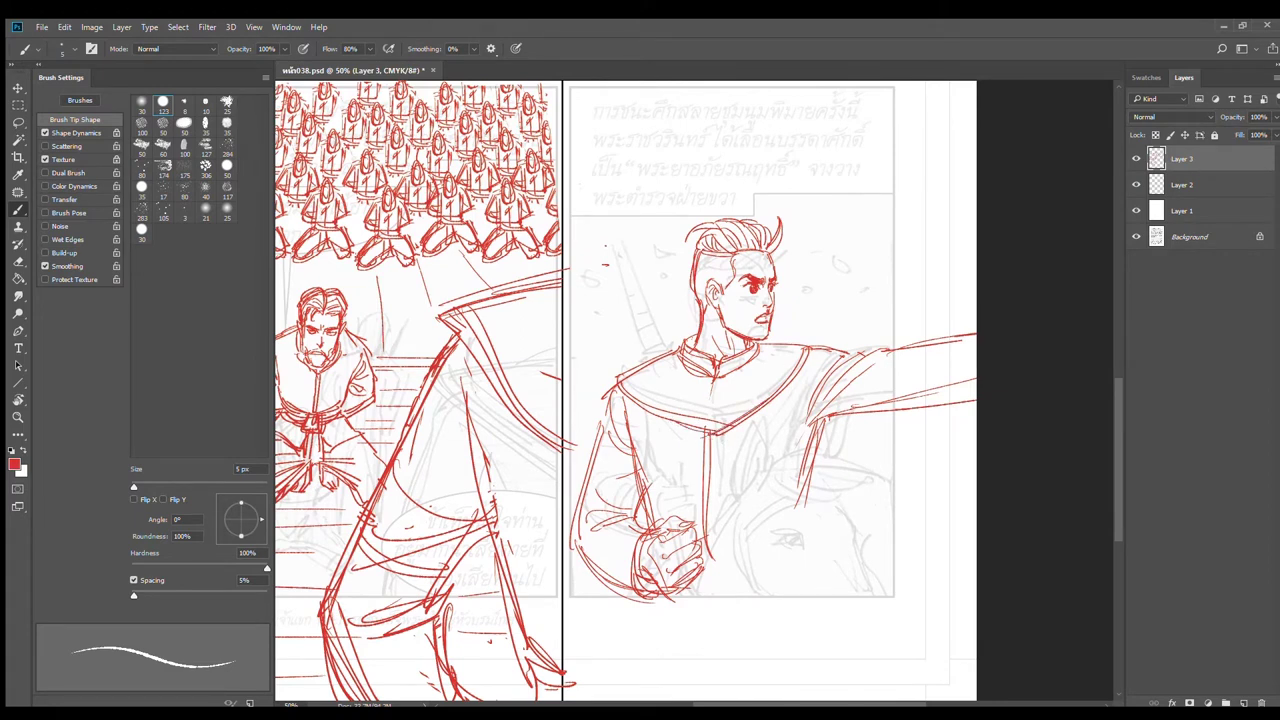
{"action": "left_click_drag", "start_coordinate": [658, 360], "coordinate": [746, 495]}
{"action": "left_click_drag", "start_coordinate": [657, 365], "coordinate": [704, 458]}
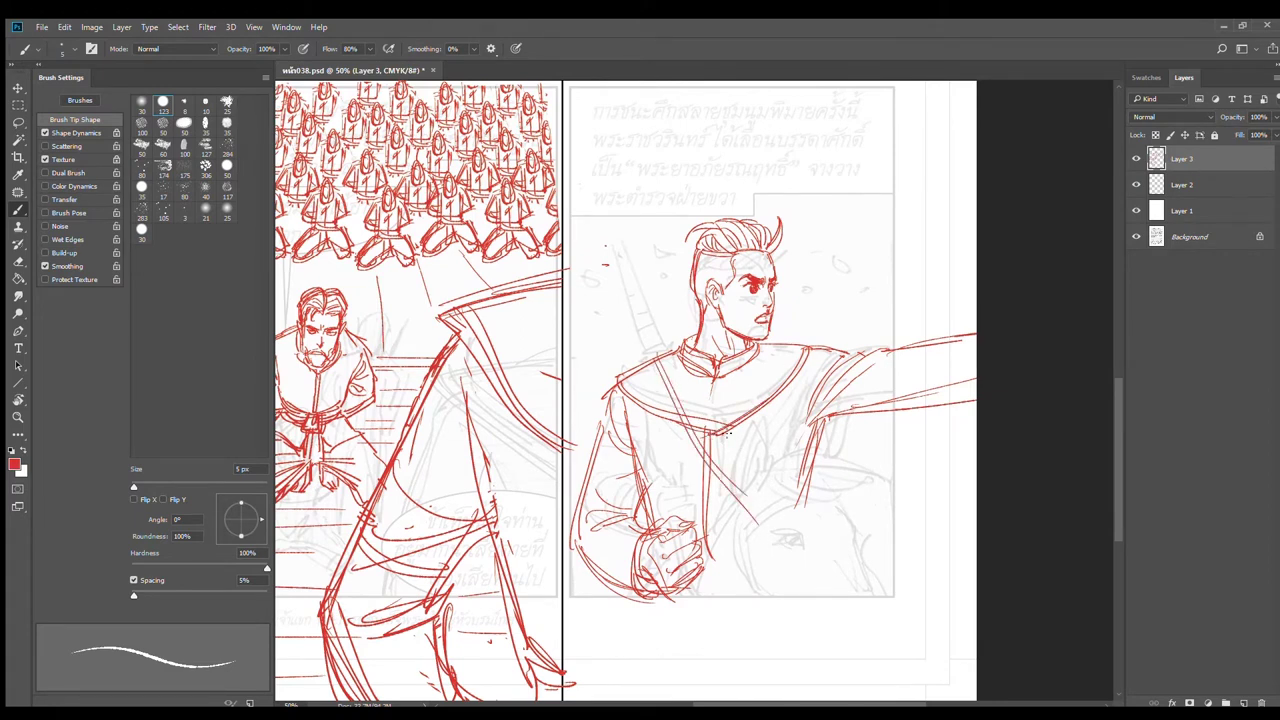
{"action": "left_click_drag", "start_coordinate": [660, 352], "coordinate": [745, 510]}
{"action": "left_click_drag", "start_coordinate": [598, 170], "coordinate": [644, 296]}
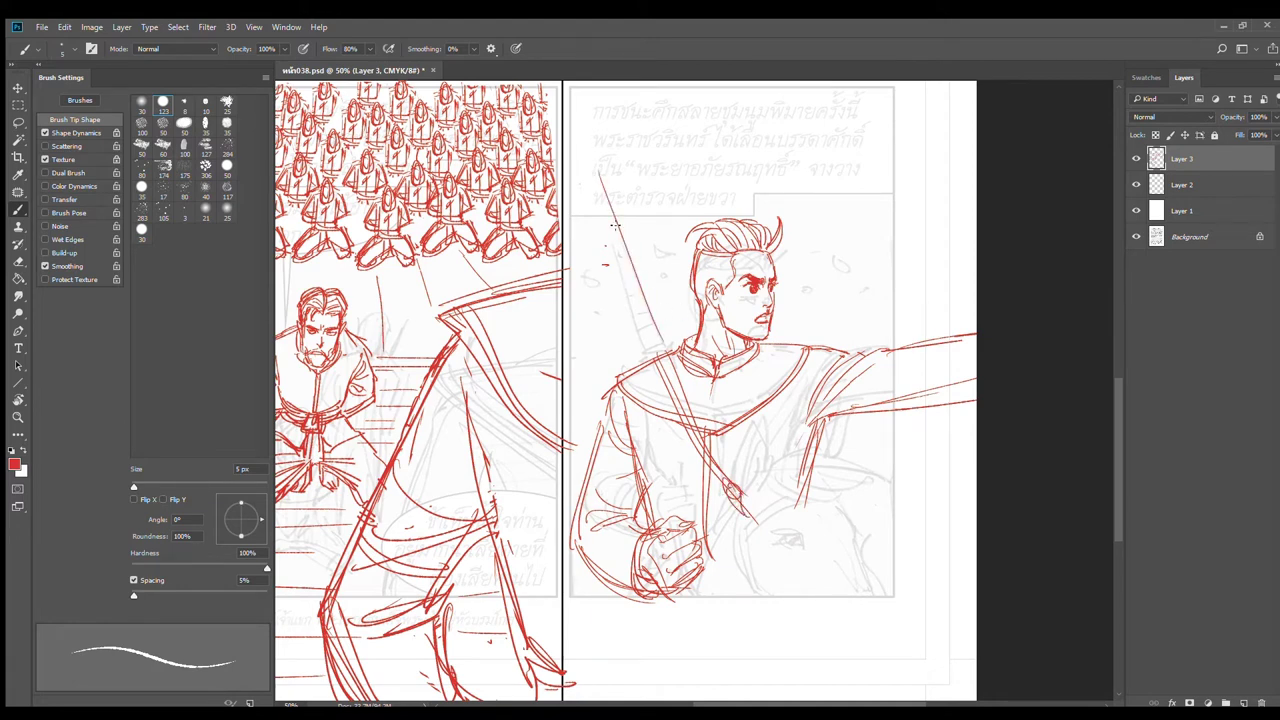
{"action": "mouse_move", "coordinate": [582, 160]}
{"action": "left_mouse_down"}
{"action": "mouse_move", "coordinate": [654, 346]}
{"action": "mouse_move", "coordinate": [678, 340]}
{"action": "left_mouse_up"}
{"action": "mouse_move", "coordinate": [590, 202]}
{"action": "left_mouse_down"}
{"action": "mouse_move", "coordinate": [612, 190]}
{"action": "mouse_move", "coordinate": [622, 222]}
{"action": "left_mouse_up"}
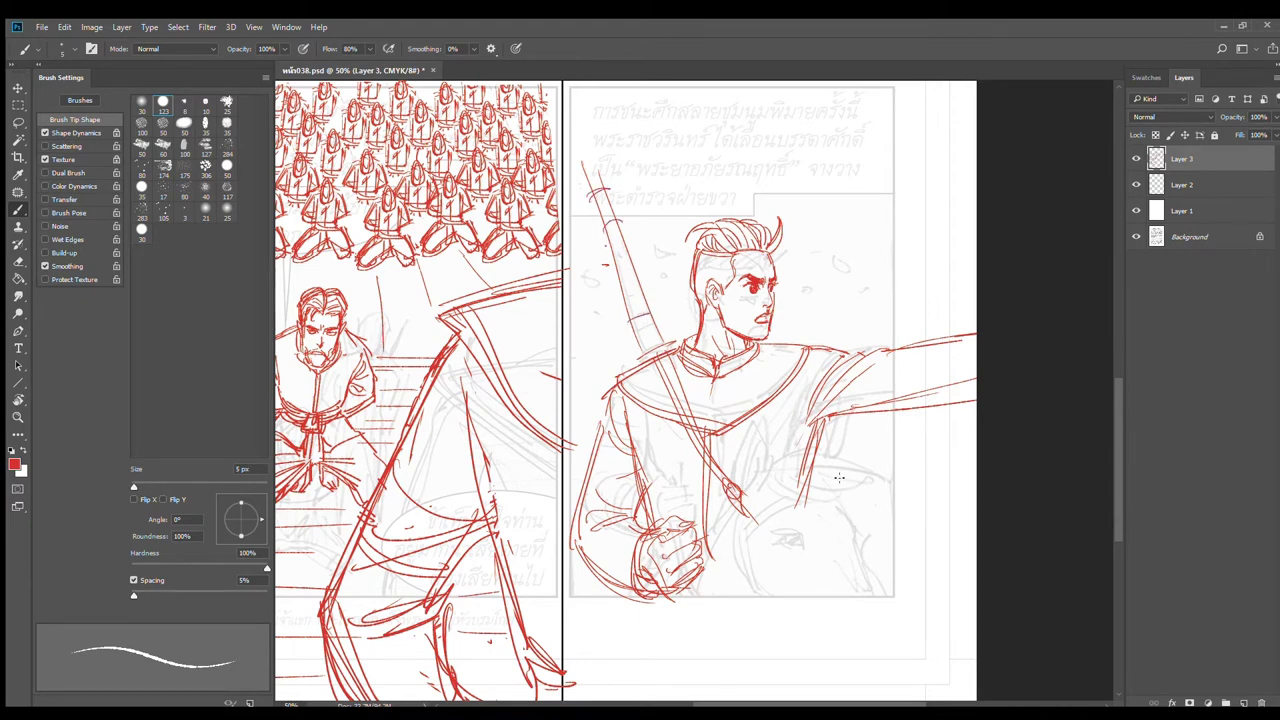
Step: Try to extend the torso side line and chest strap downward and outline the horse's head below the outstretched arm
{"action": "left_click", "coordinate": [826, 531], "text": "alt"}
{"action": "left_click_drag", "start_coordinate": [836, 548], "coordinate": [858, 459]}
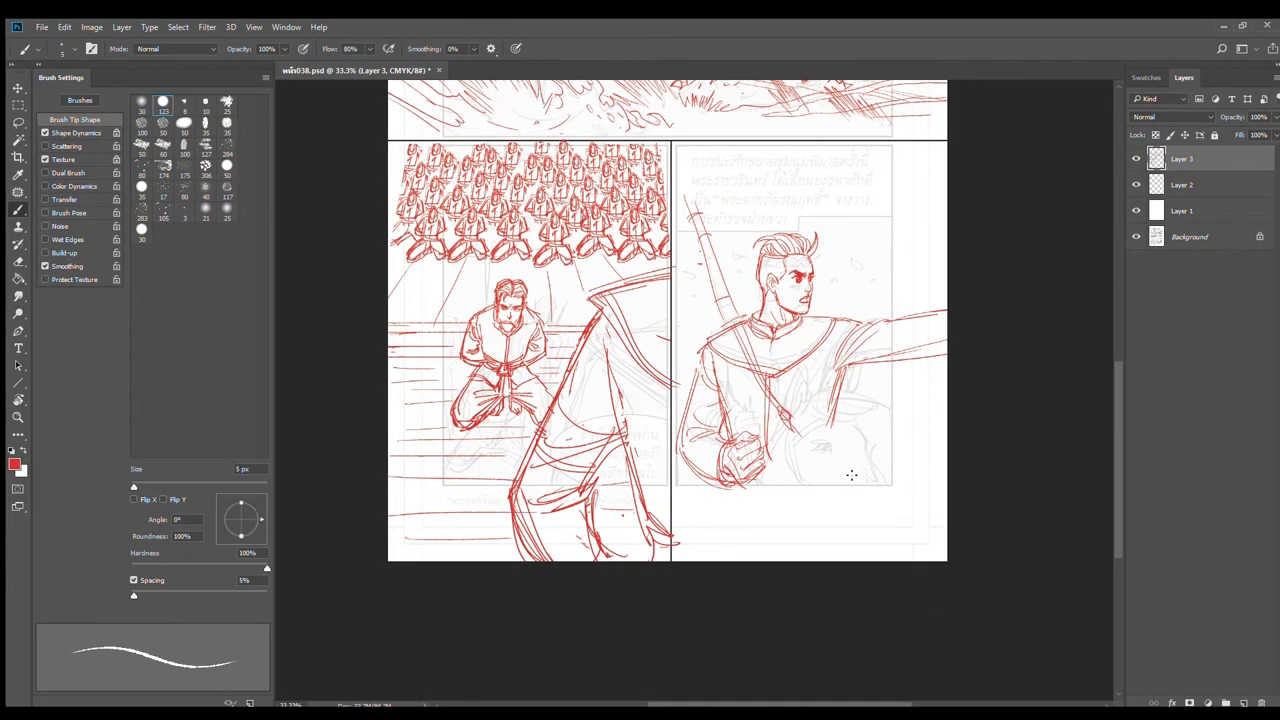
{"action": "key", "text": "ctrl+plus"}
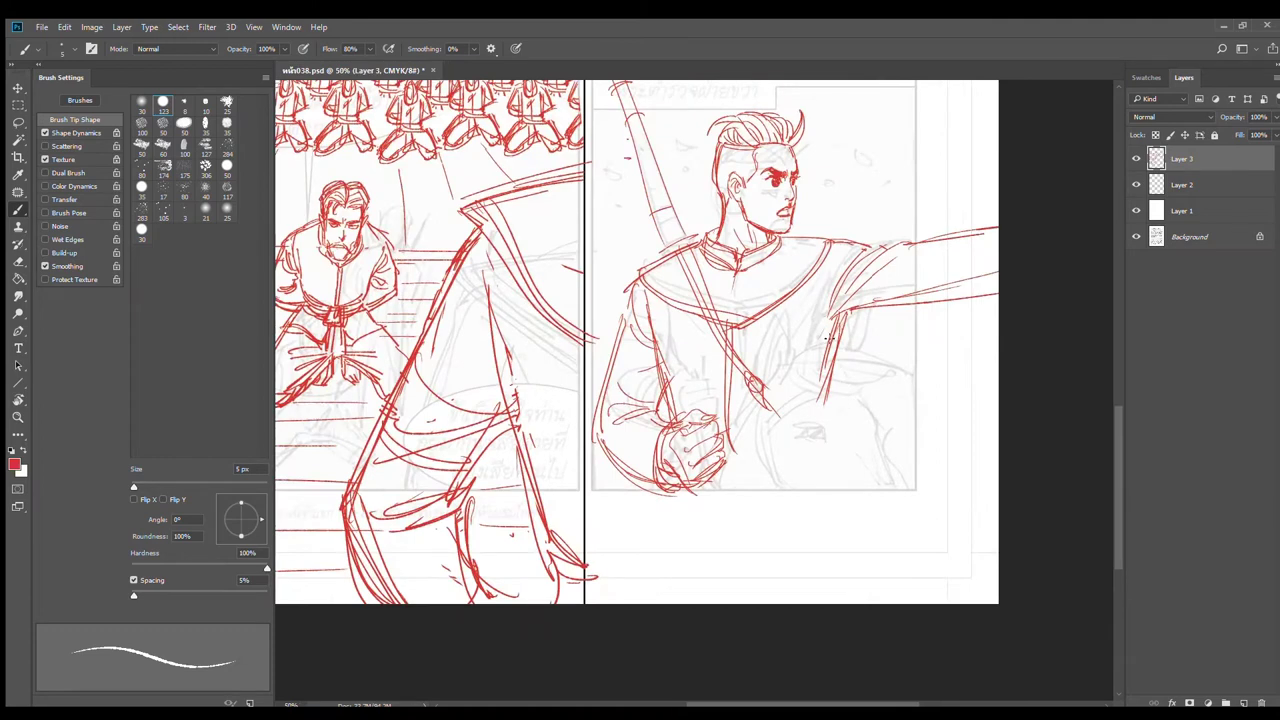
{"action": "left_click_drag", "start_coordinate": [830, 342], "coordinate": [808, 447]}
{"action": "left_click_drag", "start_coordinate": [764, 388], "coordinate": [807, 443]}
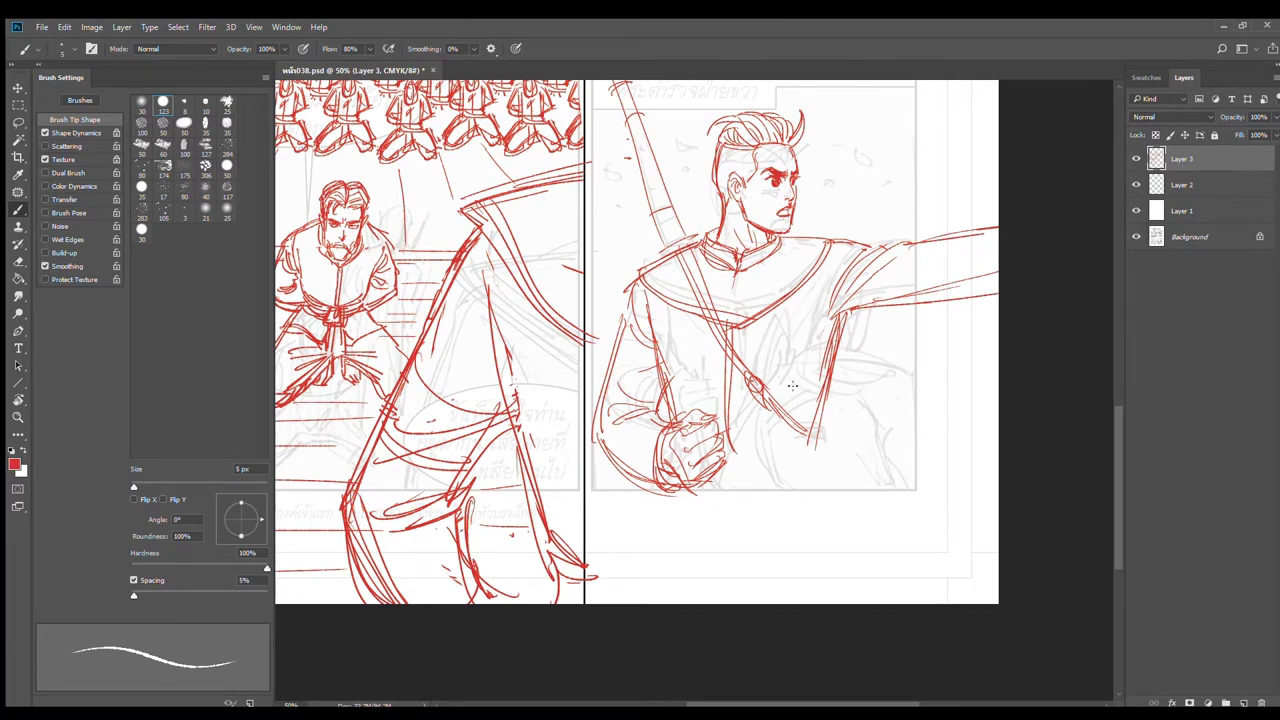
{"action": "left_click_drag", "start_coordinate": [790, 387], "coordinate": [836, 380]}
{"action": "left_click_drag", "start_coordinate": [757, 398], "coordinate": [758, 498]}
{"action": "left_click_drag", "start_coordinate": [857, 392], "coordinate": [896, 466]}
{"action": "left_click_drag", "start_coordinate": [760, 490], "coordinate": [830, 548]}
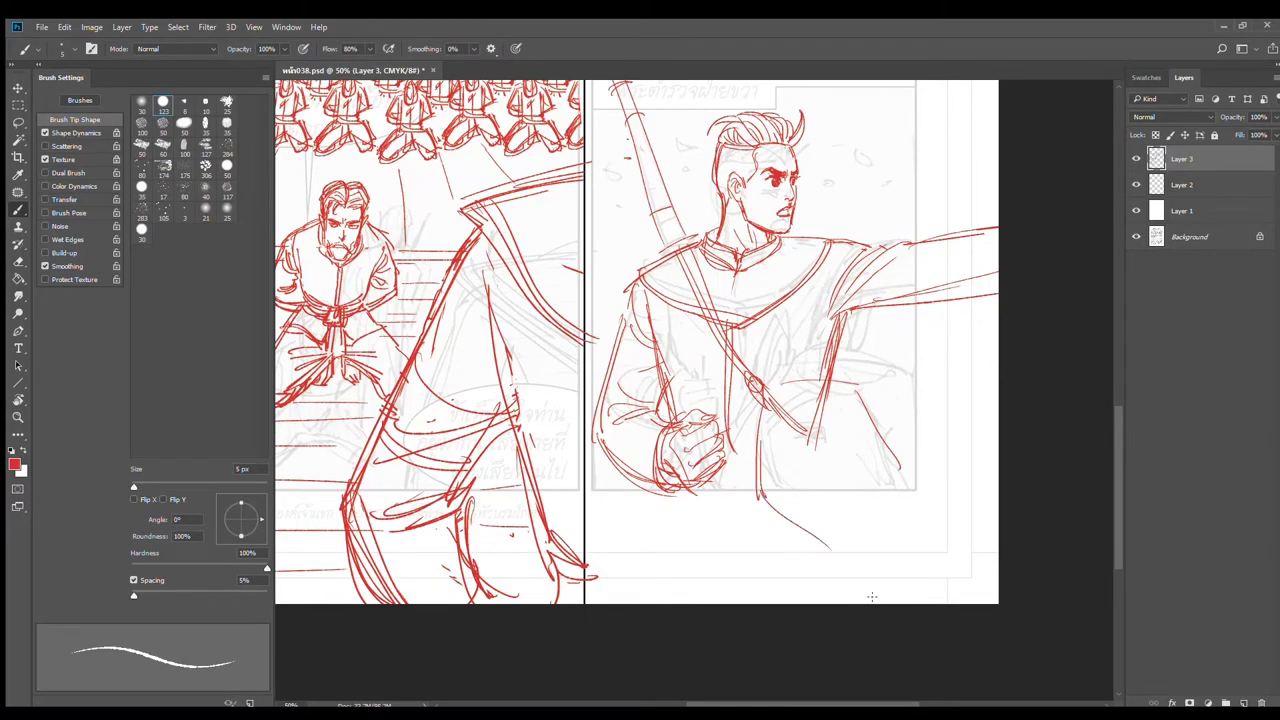
{"action": "left_click_drag", "start_coordinate": [897, 461], "coordinate": [900, 525]}
{"action": "mouse_move", "coordinate": [765, 490]}
{"action": "left_mouse_down"}
{"action": "mouse_move", "coordinate": [795, 502]}
{"action": "mouse_move", "coordinate": [808, 492]}
{"action": "left_mouse_up"}
{"action": "key", "text": "r"}
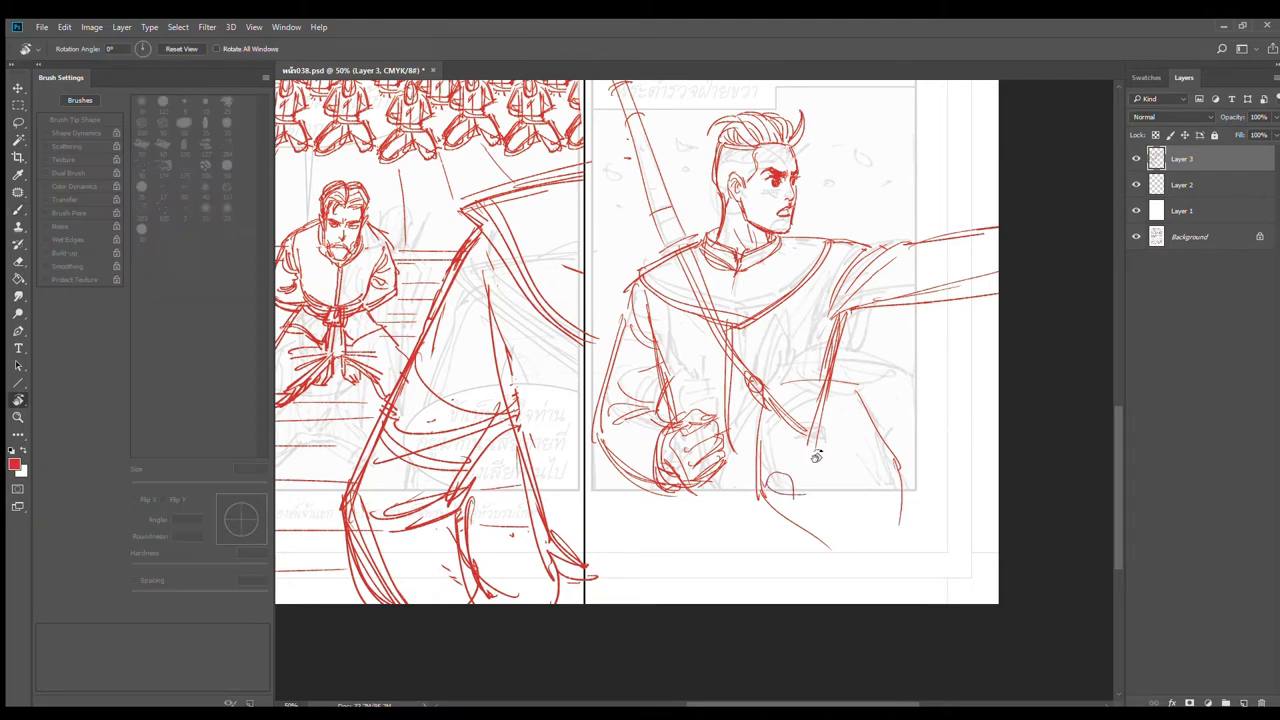
{"action": "left_click_drag", "start_coordinate": [817, 438], "coordinate": [842, 429]}
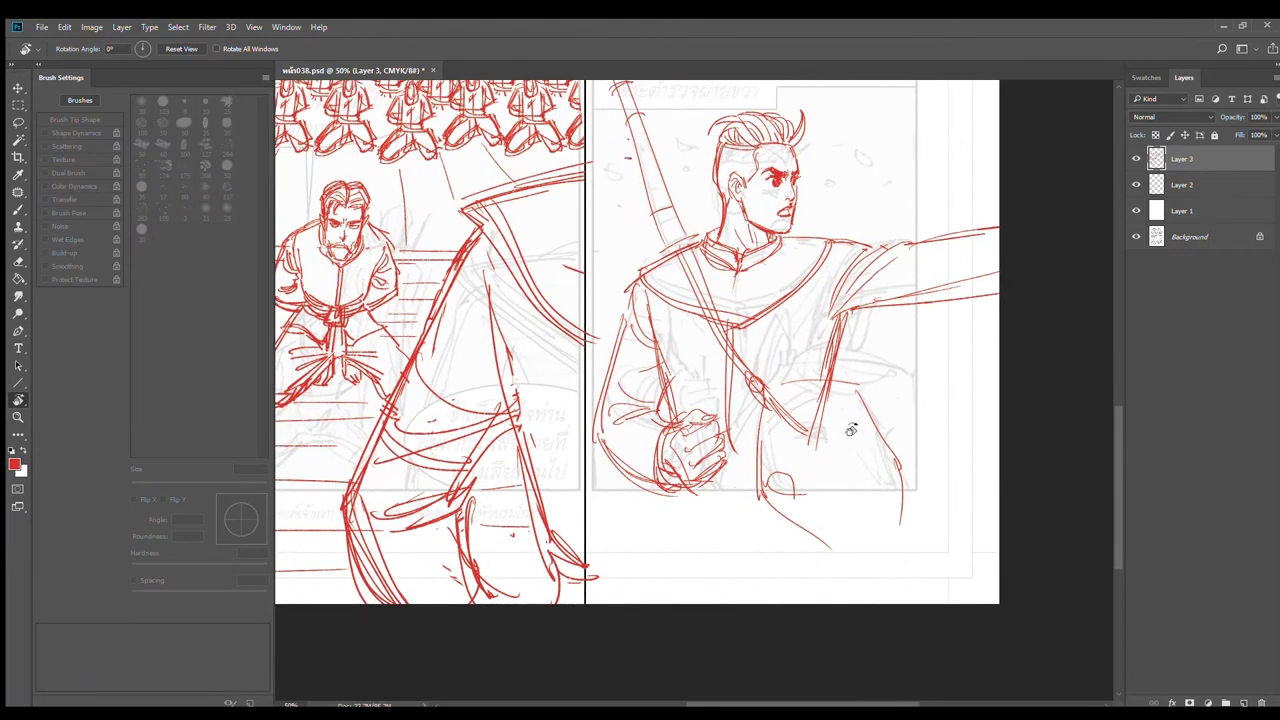
Step: Enlarge the eraser to 60 px and erase the horse head outline with the lower ends of the strap and torso side line
{"action": "key", "text": "e"}
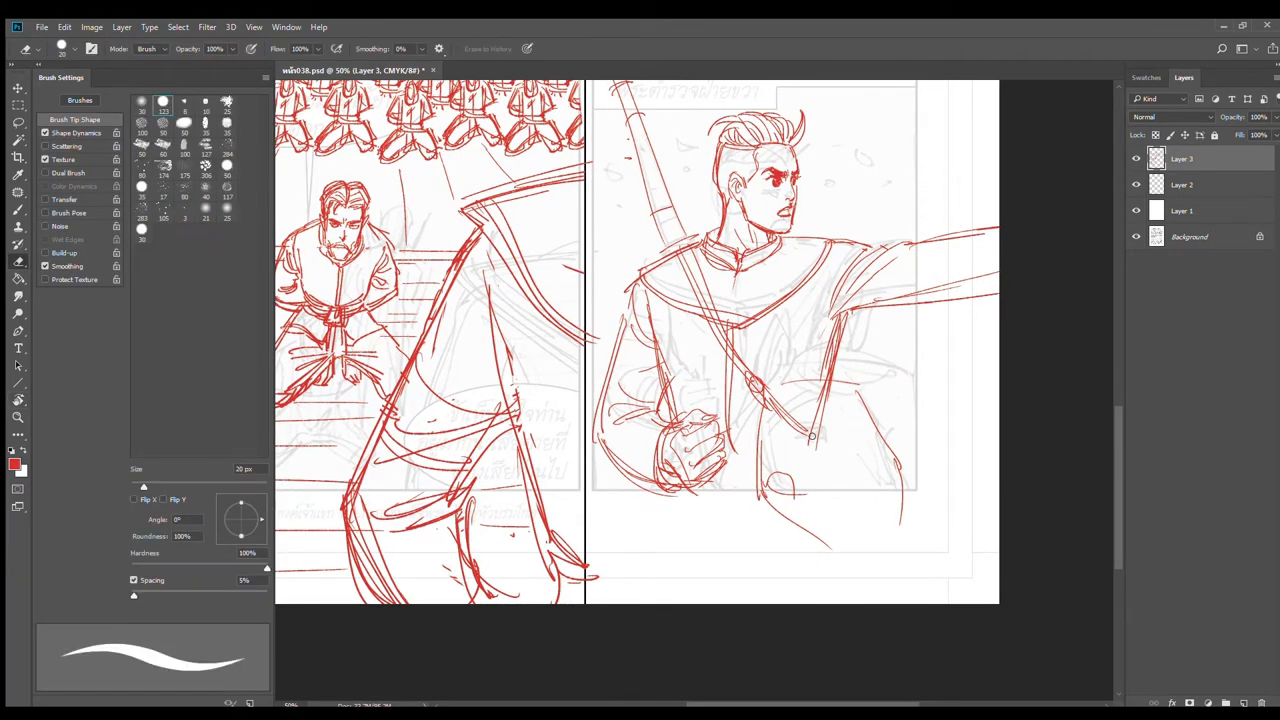
{"action": "key", "text": "bracketright"}
{"action": "key", "text": "bracketright"}
{"action": "key", "text": "bracketright"}
{"action": "key", "text": "bracketright"}
{"action": "key", "text": "bracketright"}
{"action": "key", "text": "bracketright"}
{"action": "key", "text": "bracketright"}
{"action": "key", "text": "bracketright"}
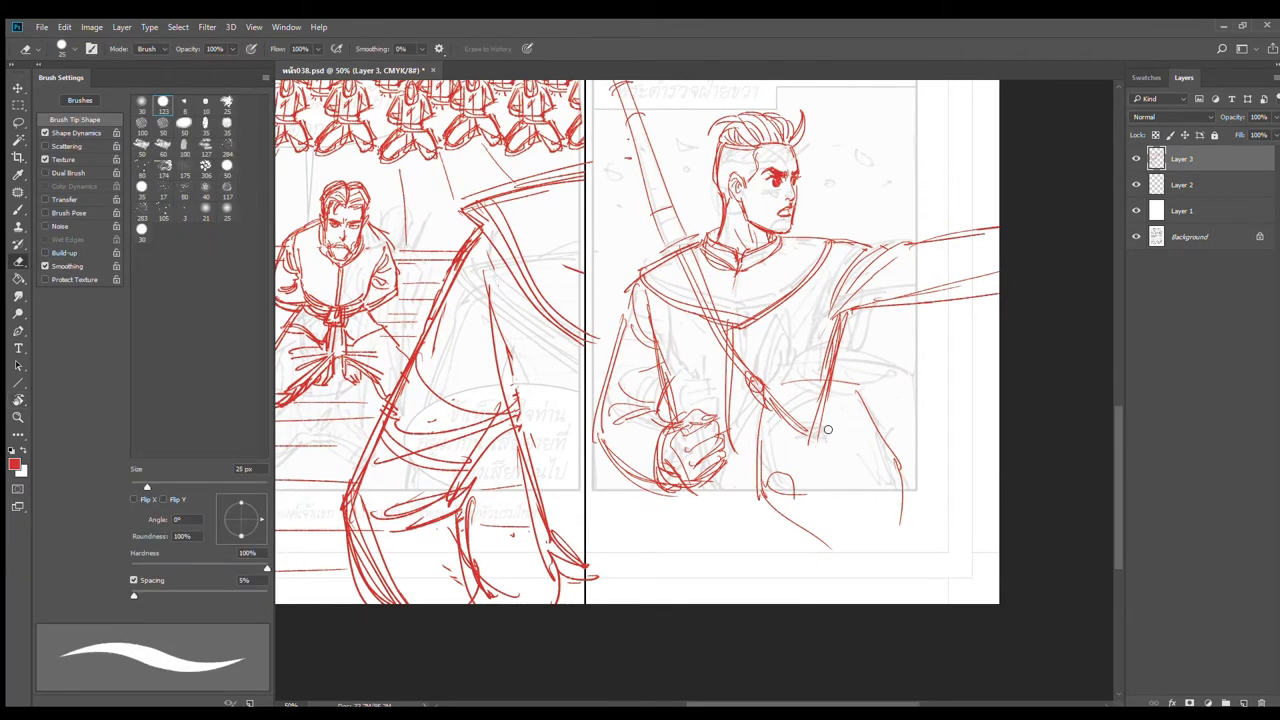
{"action": "mouse_move", "coordinate": [826, 385]}
{"action": "left_mouse_down"}
{"action": "mouse_move", "coordinate": [819, 462]}
{"action": "mouse_move", "coordinate": [803, 445]}
{"action": "mouse_move", "coordinate": [778, 458]}
{"action": "mouse_move", "coordinate": [773, 446]}
{"action": "mouse_move", "coordinate": [773, 548]}
{"action": "mouse_move", "coordinate": [790, 524]}
{"action": "mouse_move", "coordinate": [820, 543]}
{"action": "mouse_move", "coordinate": [823, 440]}
{"action": "mouse_move", "coordinate": [861, 394]}
{"action": "mouse_move", "coordinate": [797, 391]}
{"action": "mouse_move", "coordinate": [762, 409]}
{"action": "mouse_move", "coordinate": [853, 381]}
{"action": "mouse_move", "coordinate": [817, 379]}
{"action": "mouse_move", "coordinate": [892, 456]}
{"action": "mouse_move", "coordinate": [905, 517]}
{"action": "left_mouse_up"}
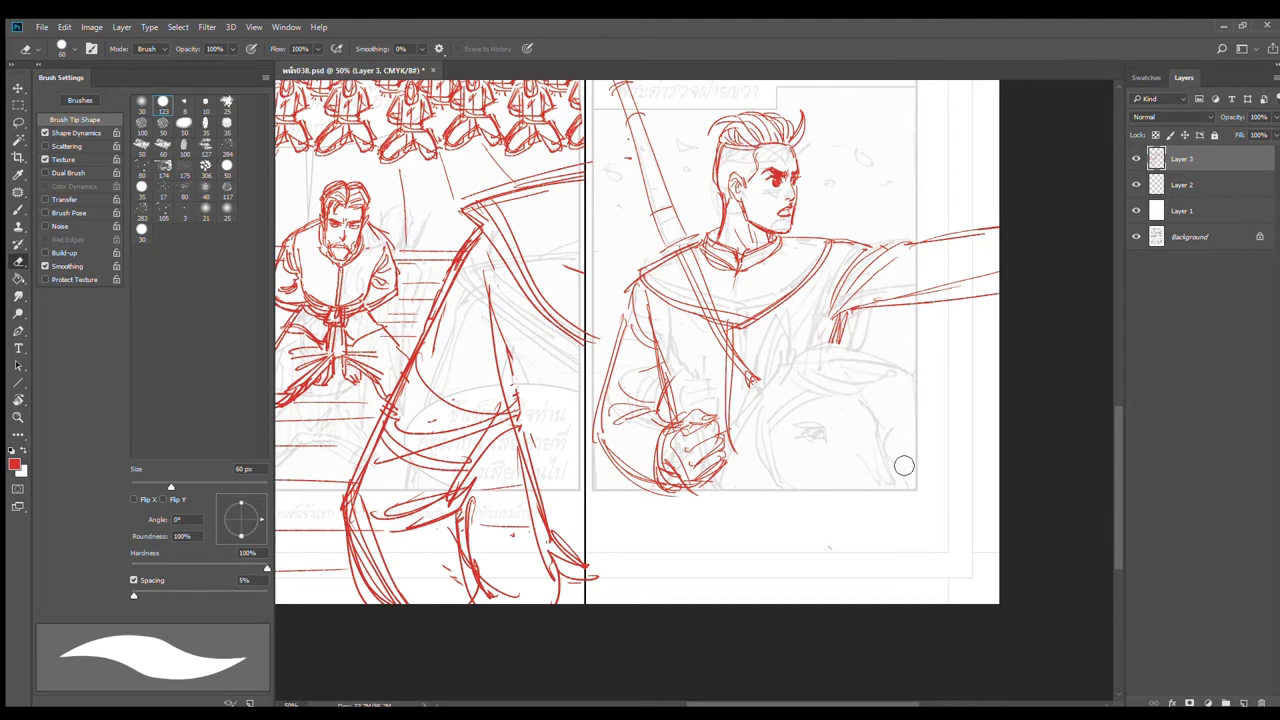
Step: Sketch the horse's round eye and the far contour of its forehead with short strokes at the far brow
{"action": "key", "text": "b"}
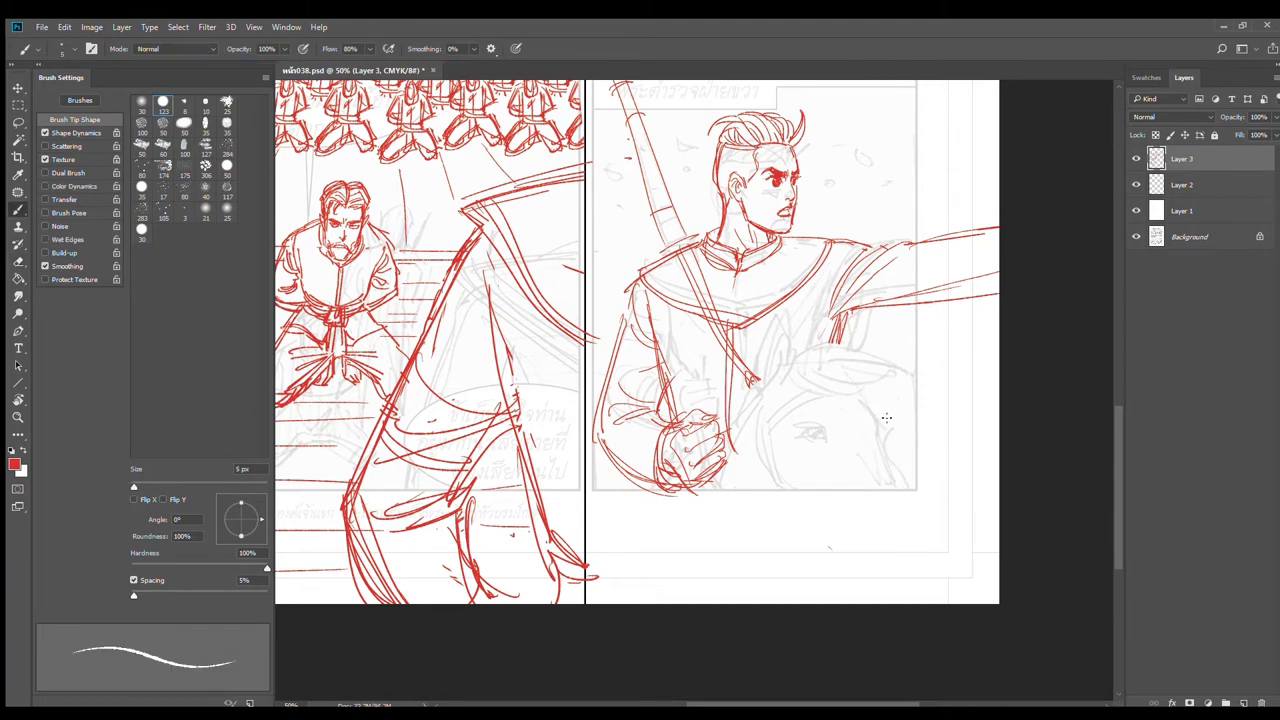
{"action": "left_click_drag", "start_coordinate": [865, 388], "coordinate": [892, 444]}
{"action": "left_click_drag", "start_coordinate": [800, 439], "coordinate": [815, 442]}
{"action": "mouse_move", "coordinate": [825, 437]}
{"action": "left_mouse_down"}
{"action": "mouse_move", "coordinate": [833, 451]}
{"action": "mouse_move", "coordinate": [822, 449]}
{"action": "left_mouse_up"}
{"action": "left_click_drag", "start_coordinate": [884, 412], "coordinate": [962, 550]}
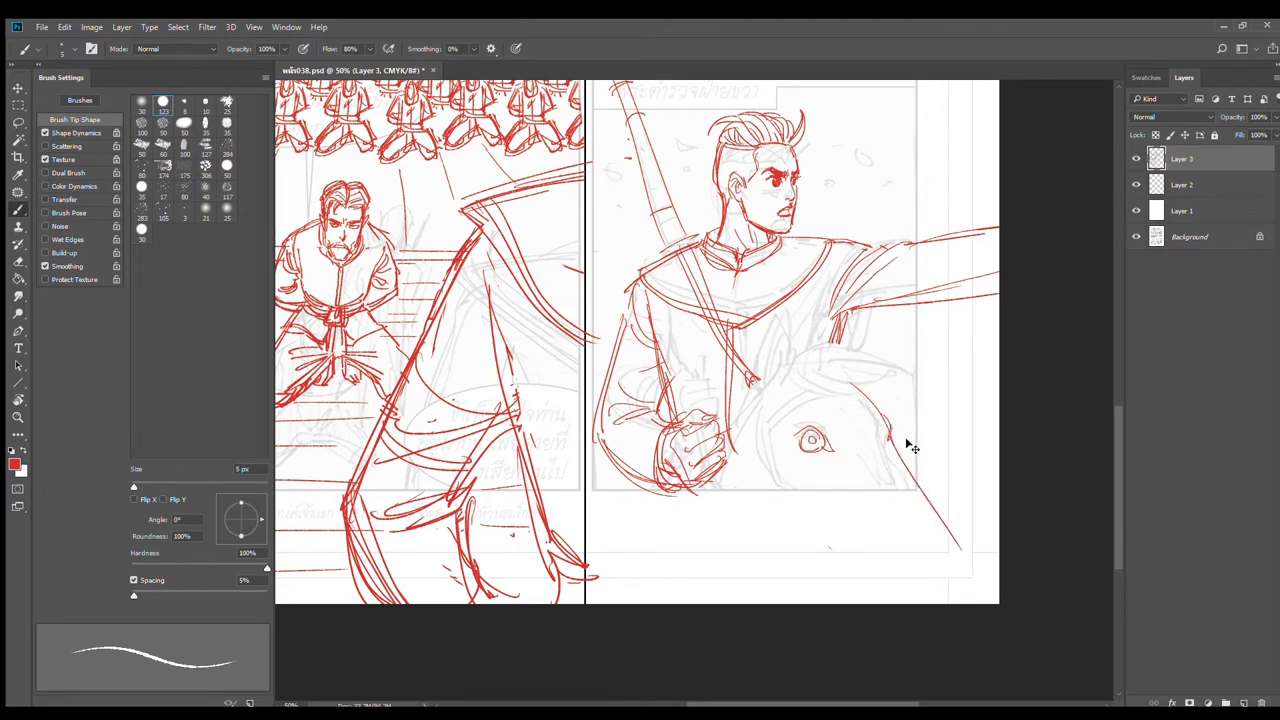
{"action": "key", "text": "ctrl+z"}
{"action": "left_click_drag", "start_coordinate": [889, 428], "coordinate": [893, 452]}
{"action": "left_click_drag", "start_coordinate": [894, 432], "coordinate": [897, 456]}
Step: Sketch the horse's cheek and jaw line curving down past the panel's lower border to the chin
{"action": "left_click_drag", "start_coordinate": [765, 387], "coordinate": [776, 524]}
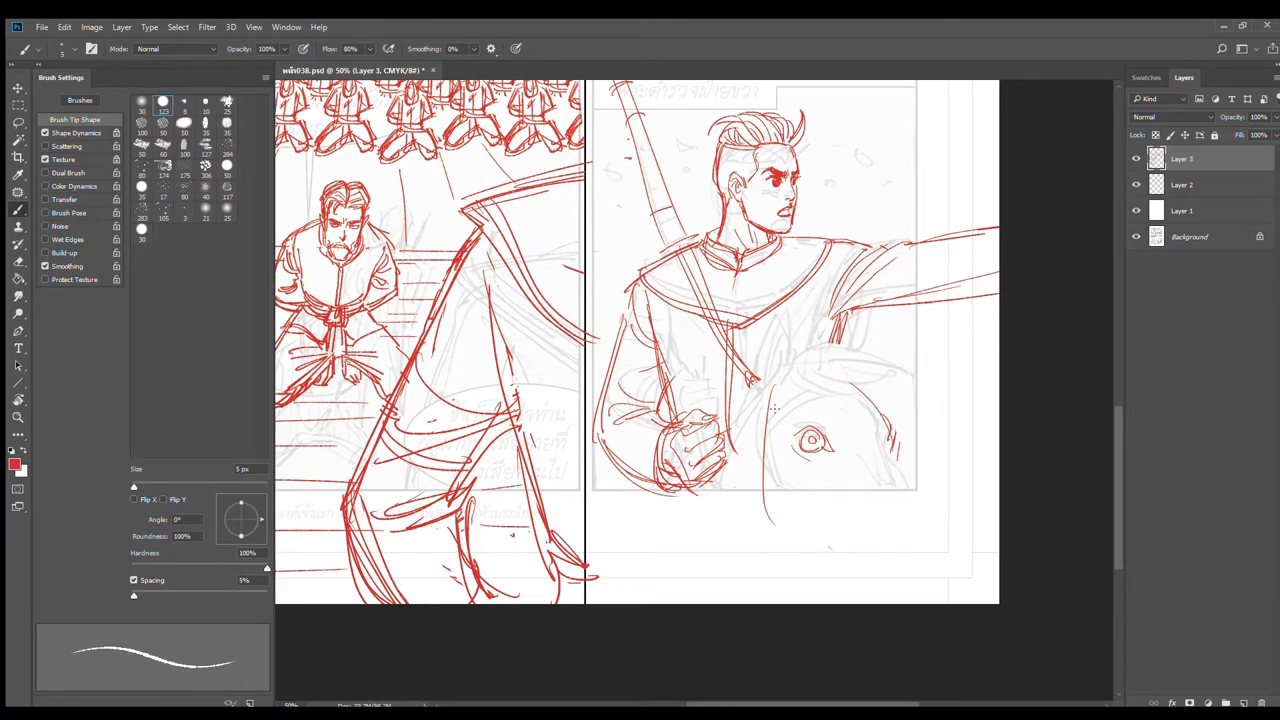
{"action": "key", "text": "ctrl+z"}
{"action": "left_click_drag", "start_coordinate": [767, 391], "coordinate": [783, 521]}
{"action": "mouse_move", "coordinate": [766, 386]}
{"action": "left_mouse_down"}
{"action": "mouse_move", "coordinate": [762, 504]}
{"action": "mouse_move", "coordinate": [840, 542]}
{"action": "mouse_move", "coordinate": [875, 598]}
{"action": "left_mouse_up"}
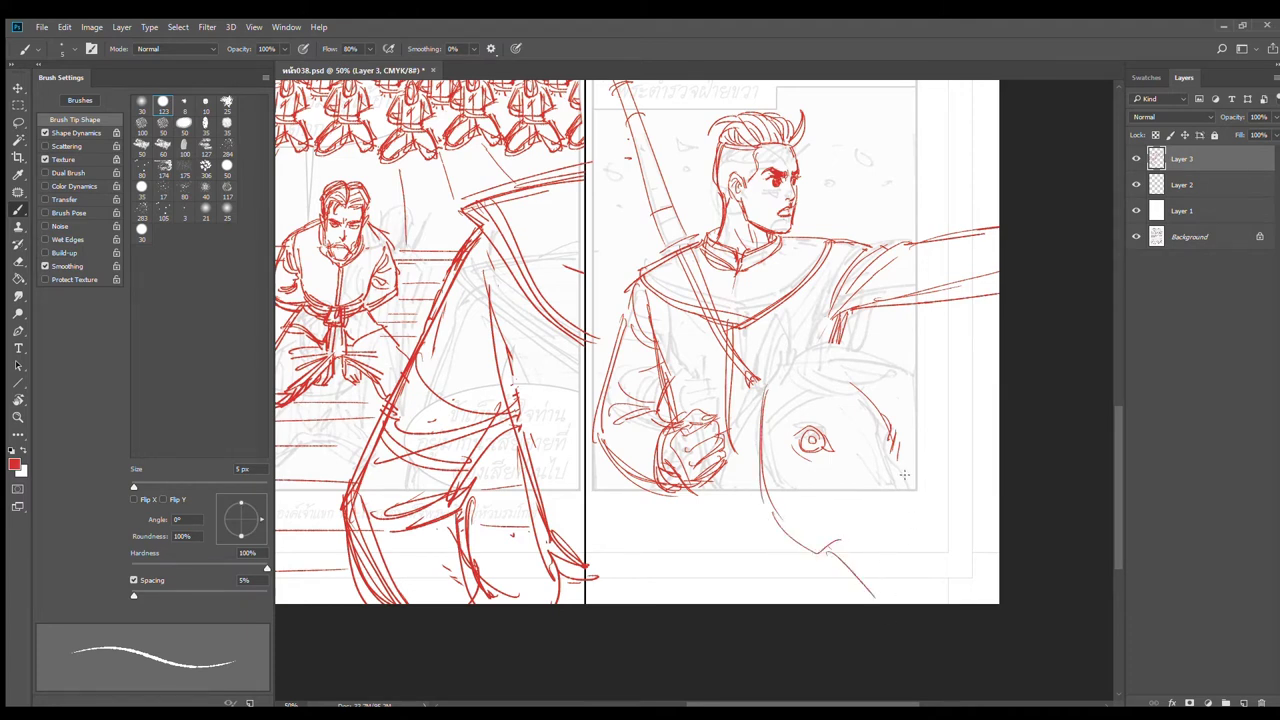
{"action": "left_click_drag", "start_coordinate": [888, 450], "coordinate": [946, 588]}
{"action": "key", "text": "ctrl+z"}
{"action": "left_click_drag", "start_coordinate": [828, 548], "coordinate": [876, 594]}
Step: Detail the horse's eye corner, outline the top of its head, and run the nose line down toward the muzzle
{"action": "left_click_drag", "start_coordinate": [829, 449], "coordinate": [834, 461]}
{"action": "left_click_drag", "start_coordinate": [819, 455], "coordinate": [832, 457]}
{"action": "left_click_drag", "start_coordinate": [834, 391], "coordinate": [861, 433]}
{"action": "key", "text": "ctrl+z"}
{"action": "mouse_move", "coordinate": [799, 378]}
{"action": "left_mouse_down"}
{"action": "mouse_move", "coordinate": [803, 412]}
{"action": "mouse_move", "coordinate": [764, 453]}
{"action": "mouse_move", "coordinate": [768, 433]}
{"action": "left_mouse_up"}
{"action": "mouse_move", "coordinate": [799, 391]}
{"action": "left_mouse_down"}
{"action": "mouse_move", "coordinate": [855, 386]}
{"action": "mouse_move", "coordinate": [865, 398]}
{"action": "left_mouse_up"}
{"action": "mouse_move", "coordinate": [804, 436]}
{"action": "left_mouse_down"}
{"action": "mouse_move", "coordinate": [898, 472]}
{"action": "mouse_move", "coordinate": [942, 578]}
{"action": "left_mouse_up"}
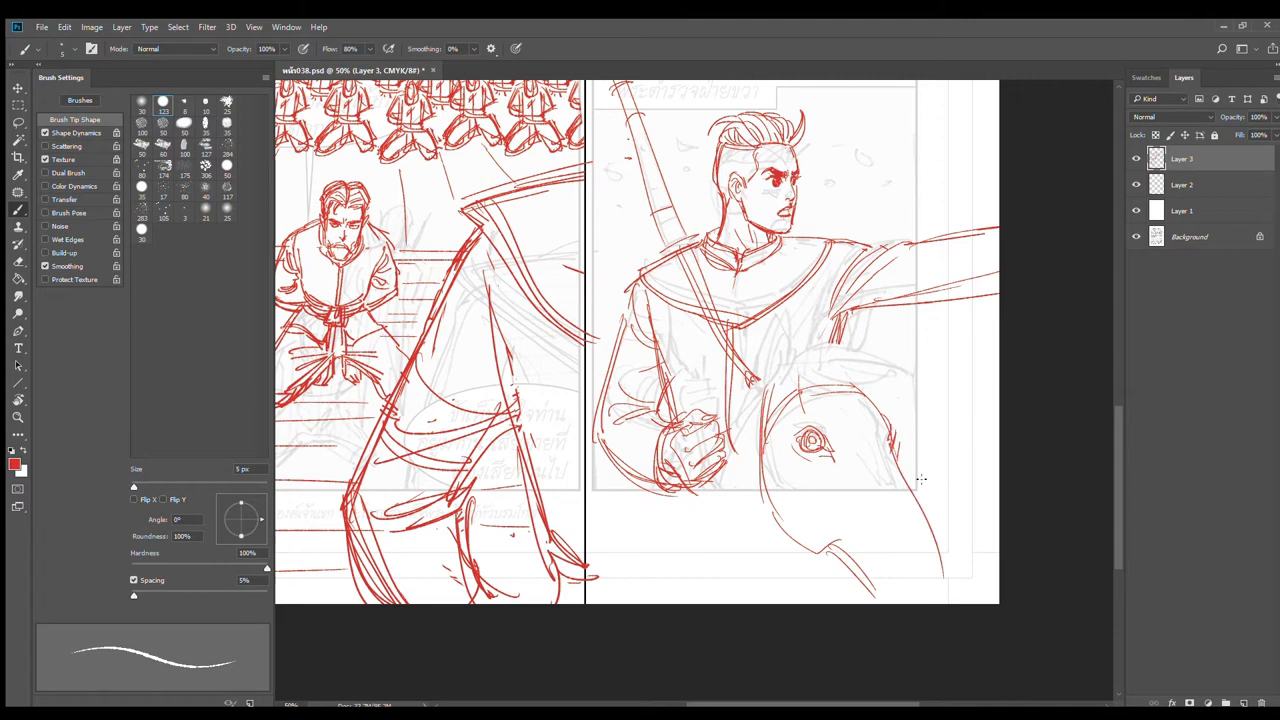
Step: Draw the bridle's double noseband around the muzzle and its cheek strap running down the side of the horse's head
{"action": "left_click_drag", "start_coordinate": [894, 446], "coordinate": [962, 588]}
{"action": "key", "text": "ctrl+z"}
{"action": "mouse_move", "coordinate": [892, 452]}
{"action": "left_mouse_down"}
{"action": "mouse_move", "coordinate": [928, 538]}
{"action": "mouse_move", "coordinate": [858, 567]}
{"action": "left_mouse_up"}
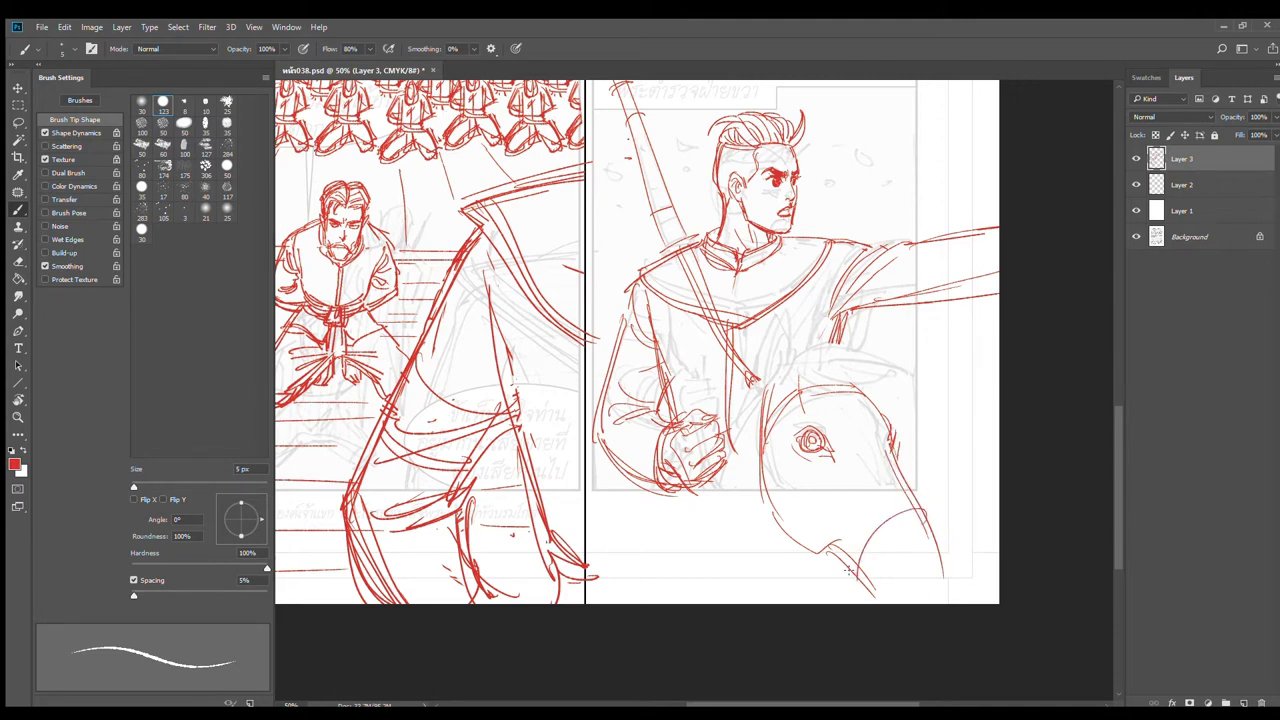
{"action": "mouse_move", "coordinate": [916, 500]}
{"action": "left_mouse_down"}
{"action": "mouse_move", "coordinate": [850, 566]}
{"action": "mouse_move", "coordinate": [852, 590]}
{"action": "left_mouse_up"}
{"action": "left_click_drag", "start_coordinate": [767, 462], "coordinate": [840, 556]}
{"action": "left_click_drag", "start_coordinate": [768, 460], "coordinate": [846, 568]}
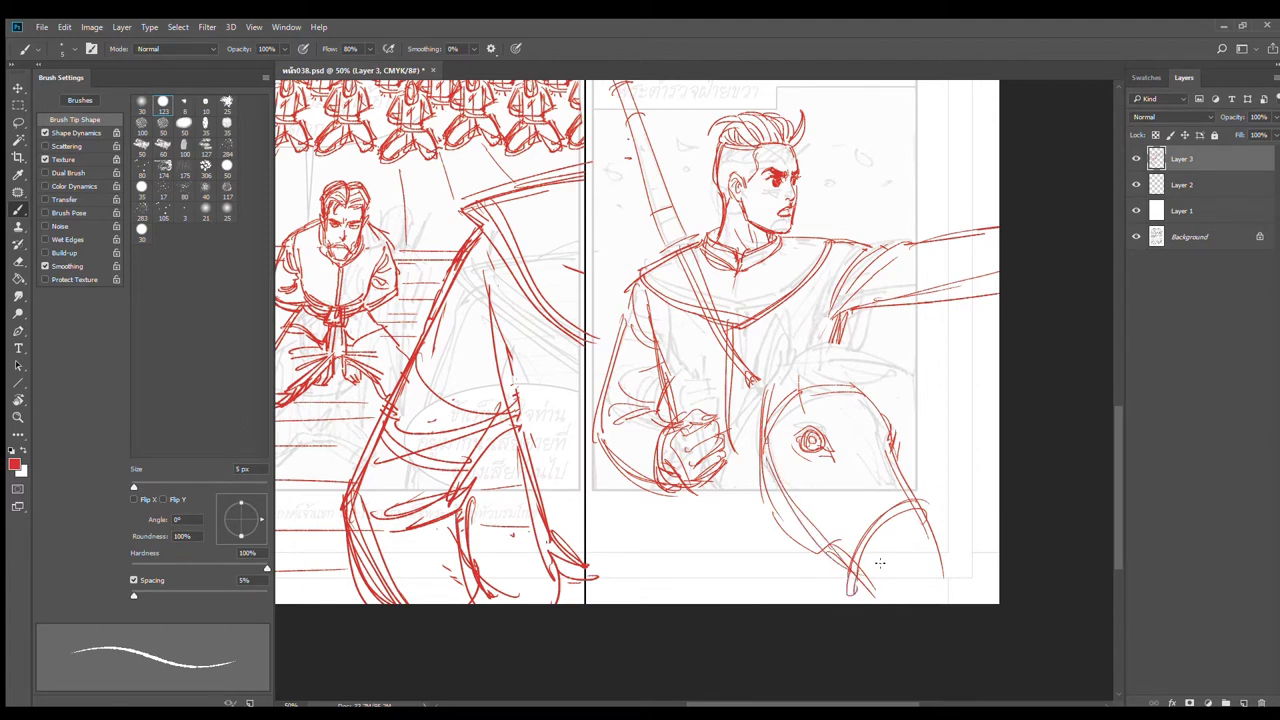
{"action": "left_click_drag", "start_coordinate": [770, 450], "coordinate": [858, 568]}
{"action": "left_click_drag", "start_coordinate": [838, 394], "coordinate": [896, 500]}
{"action": "key", "text": "ctrl+z"}
Step: Sketch the horse's muzzle with its nostril, and add the neck lines sweeping down to the page's lower edge
{"action": "mouse_move", "coordinate": [873, 544]}
{"action": "left_mouse_down"}
{"action": "mouse_move", "coordinate": [860, 590]}
{"action": "mouse_move", "coordinate": [930, 602]}
{"action": "left_mouse_up"}
{"action": "left_click_drag", "start_coordinate": [938, 542], "coordinate": [955, 601]}
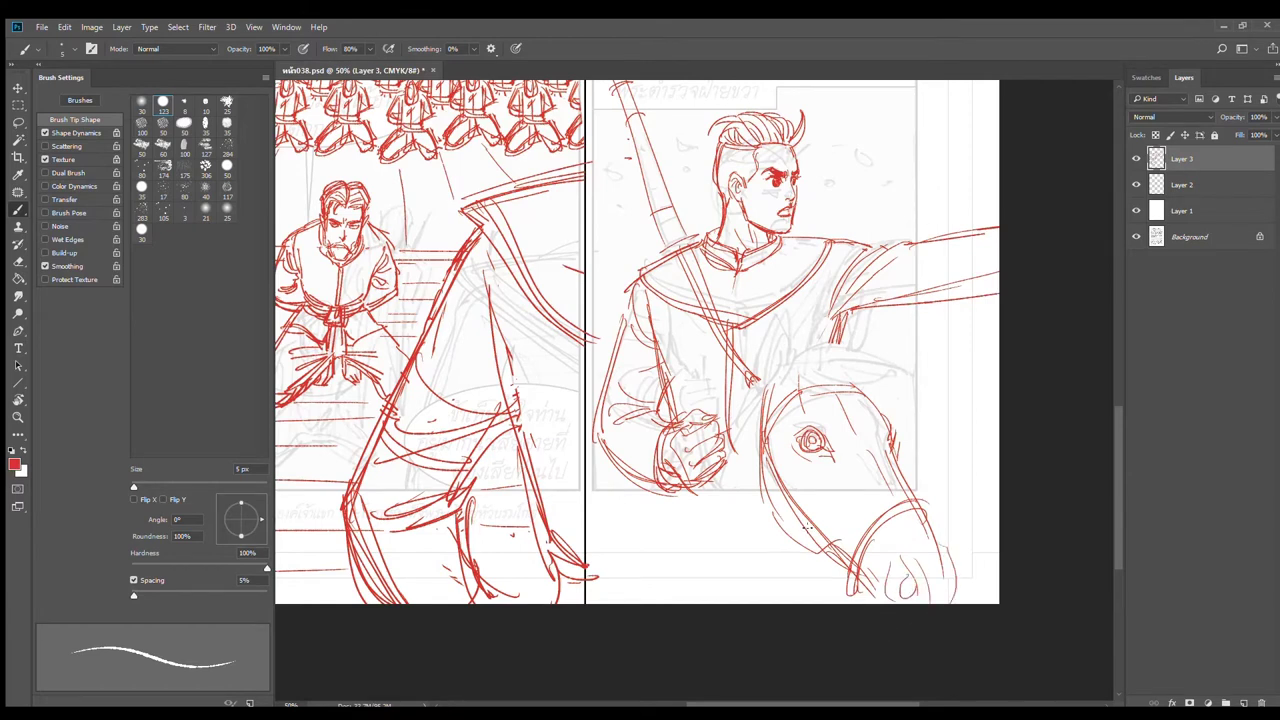
{"action": "left_click_drag", "start_coordinate": [760, 412], "coordinate": [706, 552]}
{"action": "left_click_drag", "start_coordinate": [757, 412], "coordinate": [697, 602]}
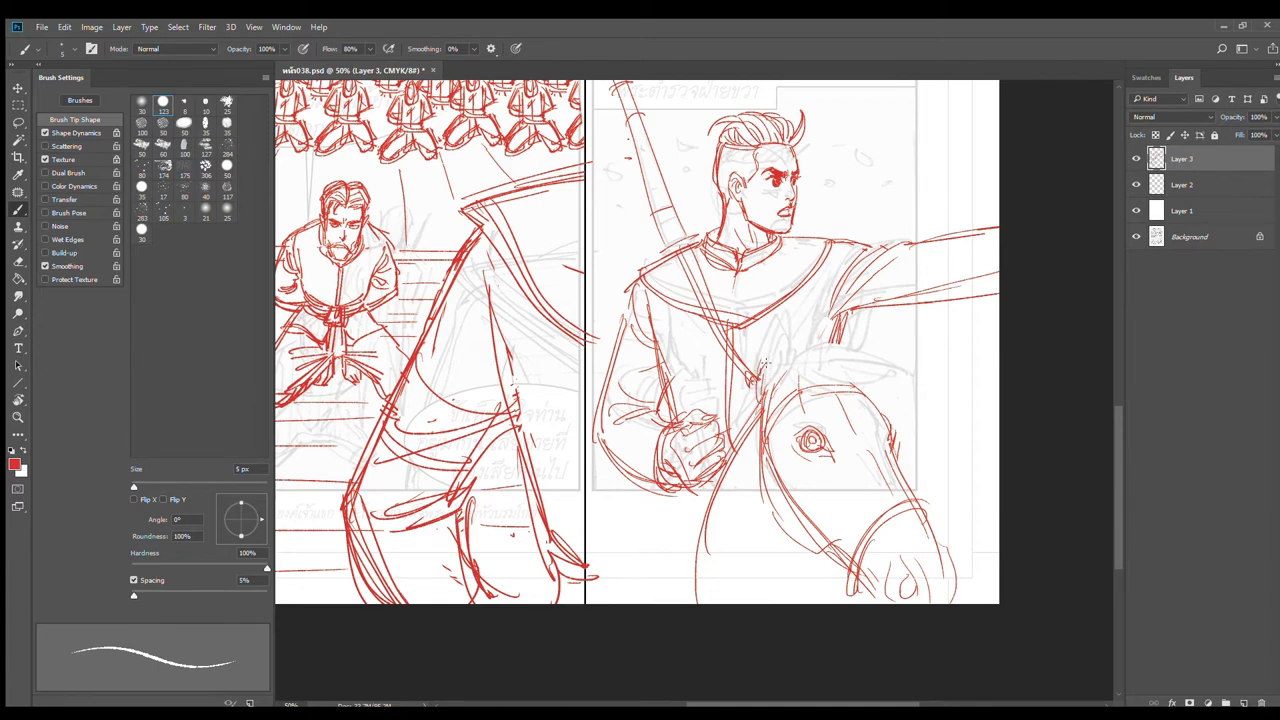
Step: Sketch the horse's two ears and the forelock between them, and reinforce the upper neck and the noseband's lower end
{"action": "mouse_move", "coordinate": [764, 366]}
{"action": "left_mouse_down"}
{"action": "mouse_move", "coordinate": [790, 284]}
{"action": "mouse_move", "coordinate": [787, 367]}
{"action": "left_mouse_up"}
{"action": "mouse_move", "coordinate": [772, 342]}
{"action": "left_mouse_down"}
{"action": "mouse_move", "coordinate": [857, 342]}
{"action": "mouse_move", "coordinate": [839, 351]}
{"action": "mouse_move", "coordinate": [910, 307]}
{"action": "left_mouse_up"}
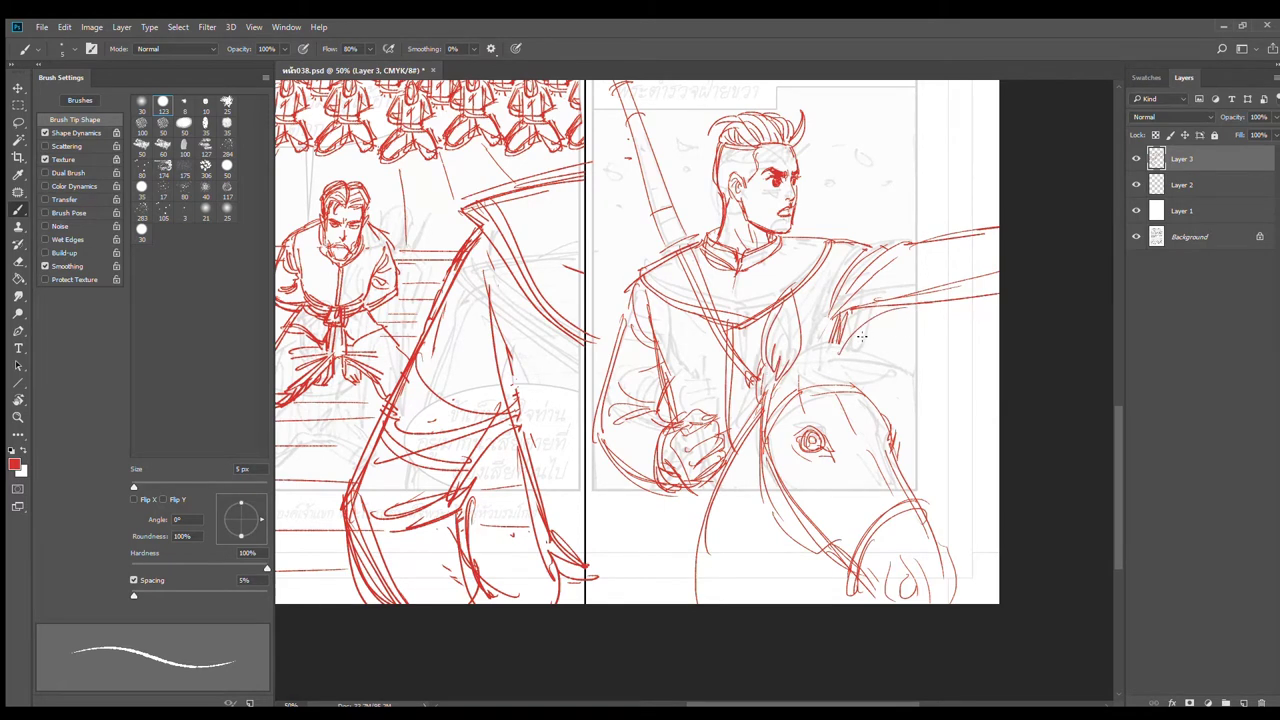
{"action": "mouse_move", "coordinate": [843, 355]}
{"action": "left_mouse_down"}
{"action": "mouse_move", "coordinate": [911, 318]}
{"action": "mouse_move", "coordinate": [861, 370]}
{"action": "mouse_move", "coordinate": [904, 317]}
{"action": "left_mouse_up"}
{"action": "mouse_move", "coordinate": [797, 376]}
{"action": "left_mouse_down"}
{"action": "mouse_move", "coordinate": [810, 411]}
{"action": "mouse_move", "coordinate": [842, 407]}
{"action": "left_mouse_up"}
{"action": "mouse_move", "coordinate": [800, 355]}
{"action": "left_mouse_down"}
{"action": "mouse_move", "coordinate": [836, 336]}
{"action": "mouse_move", "coordinate": [908, 380]}
{"action": "left_mouse_up"}
{"action": "mouse_move", "coordinate": [830, 382]}
{"action": "left_mouse_down"}
{"action": "mouse_move", "coordinate": [895, 365]}
{"action": "mouse_move", "coordinate": [822, 384]}
{"action": "mouse_move", "coordinate": [808, 368]}
{"action": "mouse_move", "coordinate": [908, 381]}
{"action": "left_mouse_up"}
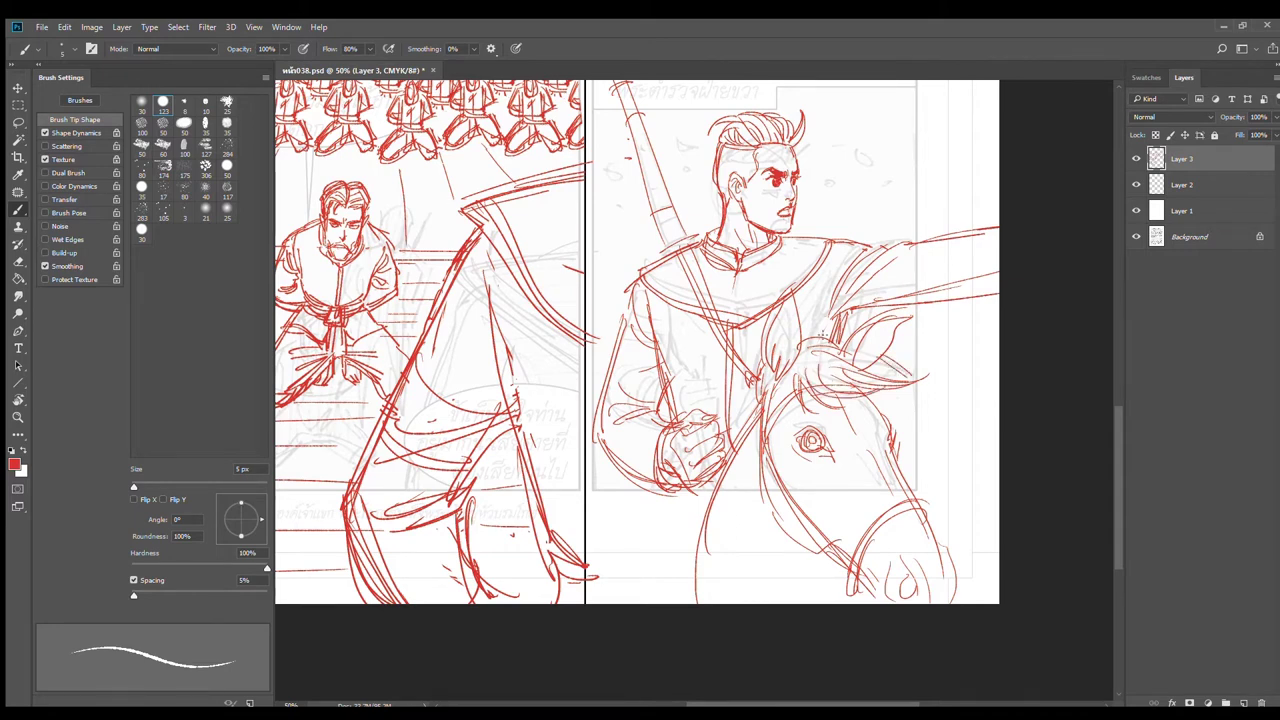
{"action": "mouse_move", "coordinate": [806, 342]}
{"action": "left_mouse_down"}
{"action": "mouse_move", "coordinate": [857, 328]}
{"action": "mouse_move", "coordinate": [855, 343]}
{"action": "left_mouse_up"}
{"action": "left_click_drag", "start_coordinate": [760, 386], "coordinate": [734, 458]}
{"action": "left_click_drag", "start_coordinate": [854, 592], "coordinate": [841, 545]}
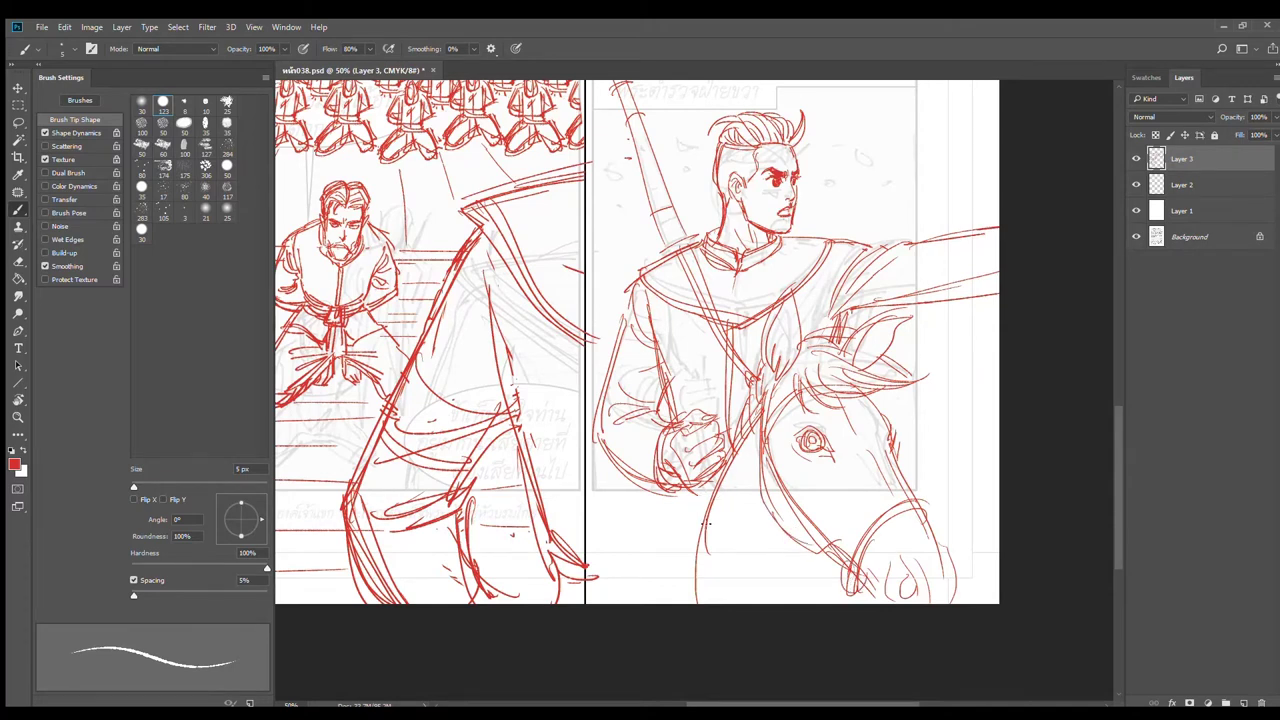
Step: Draw the rein curving from beneath the rider's fist toward the horse's muzzle, and reinforce the edge of the rider's torso beside his arm
{"action": "left_click_drag", "start_coordinate": [704, 488], "coordinate": [842, 598]}
{"action": "key", "text": "ctrl+z"}
{"action": "mouse_move", "coordinate": [704, 495]}
{"action": "left_mouse_down"}
{"action": "mouse_move", "coordinate": [745, 519]}
{"action": "mouse_move", "coordinate": [780, 570]}
{"action": "mouse_move", "coordinate": [719, 527]}
{"action": "mouse_move", "coordinate": [706, 580]}
{"action": "left_mouse_up"}
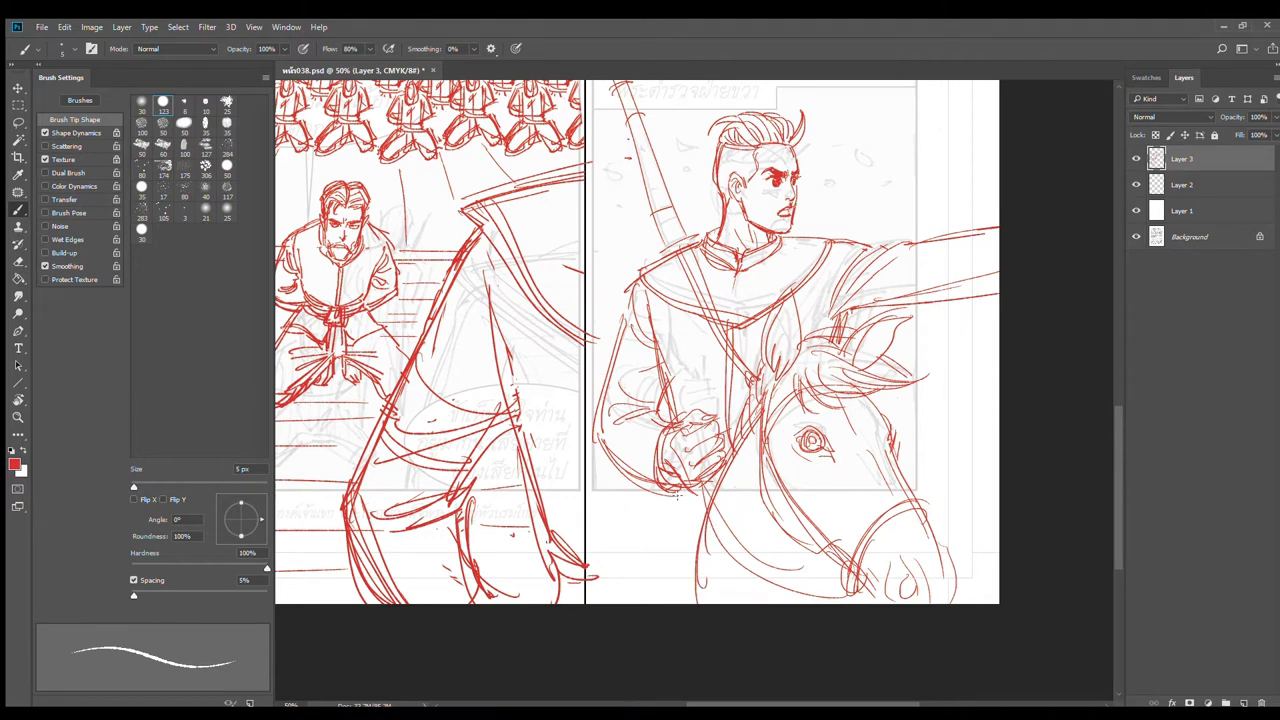
{"action": "left_click_drag", "start_coordinate": [668, 386], "coordinate": [664, 436]}
Step: Sketch the rider's bent thigh below his fist, extending it to the page's lower edge with crease lines under the knee
{"action": "left_click_drag", "start_coordinate": [660, 494], "coordinate": [665, 508]}
{"action": "key", "text": "ctrl+z"}
{"action": "left_click_drag", "start_coordinate": [670, 494], "coordinate": [643, 548]}
{"action": "key", "text": "ctrl+z"}
{"action": "mouse_move", "coordinate": [668, 495]}
{"action": "left_mouse_down"}
{"action": "mouse_move", "coordinate": [618, 546]}
{"action": "mouse_move", "coordinate": [697, 580]}
{"action": "left_mouse_up"}
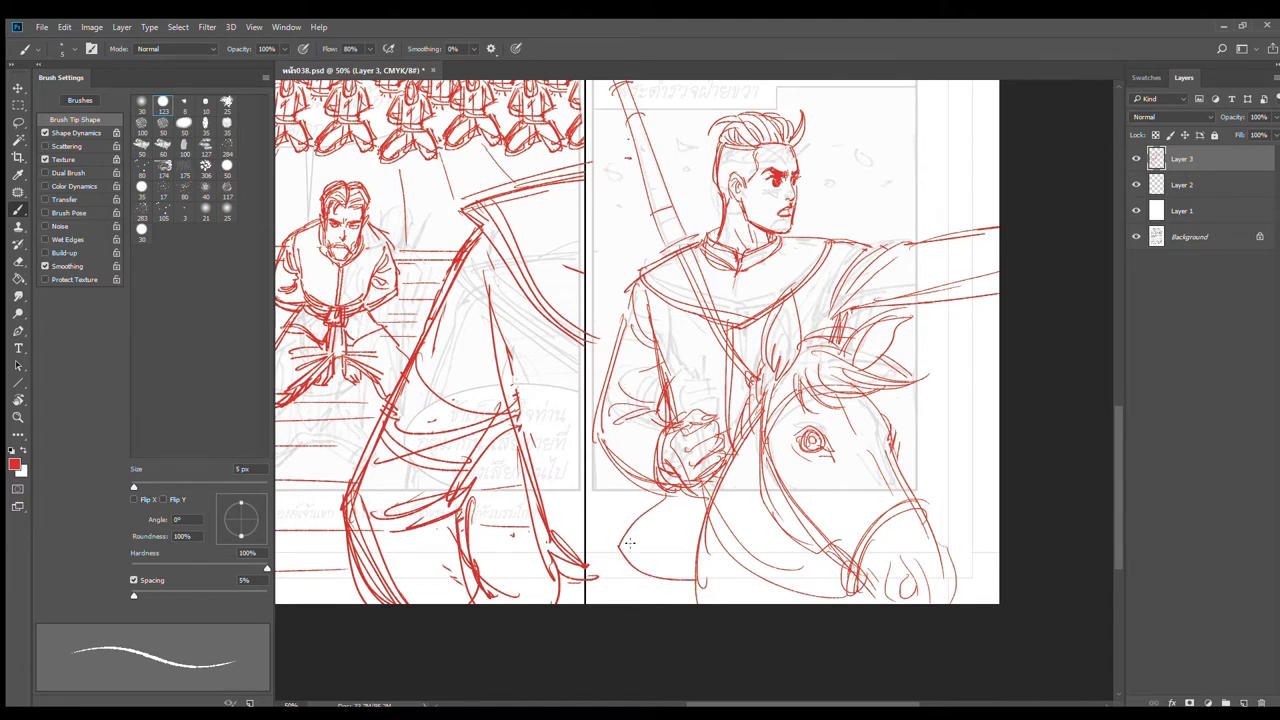
{"action": "mouse_move", "coordinate": [627, 542]}
{"action": "left_mouse_down"}
{"action": "mouse_move", "coordinate": [697, 578]}
{"action": "mouse_move", "coordinate": [595, 604]}
{"action": "left_mouse_up"}
{"action": "left_click_drag", "start_coordinate": [692, 581], "coordinate": [642, 604]}
{"action": "left_click_drag", "start_coordinate": [693, 582], "coordinate": [648, 611]}
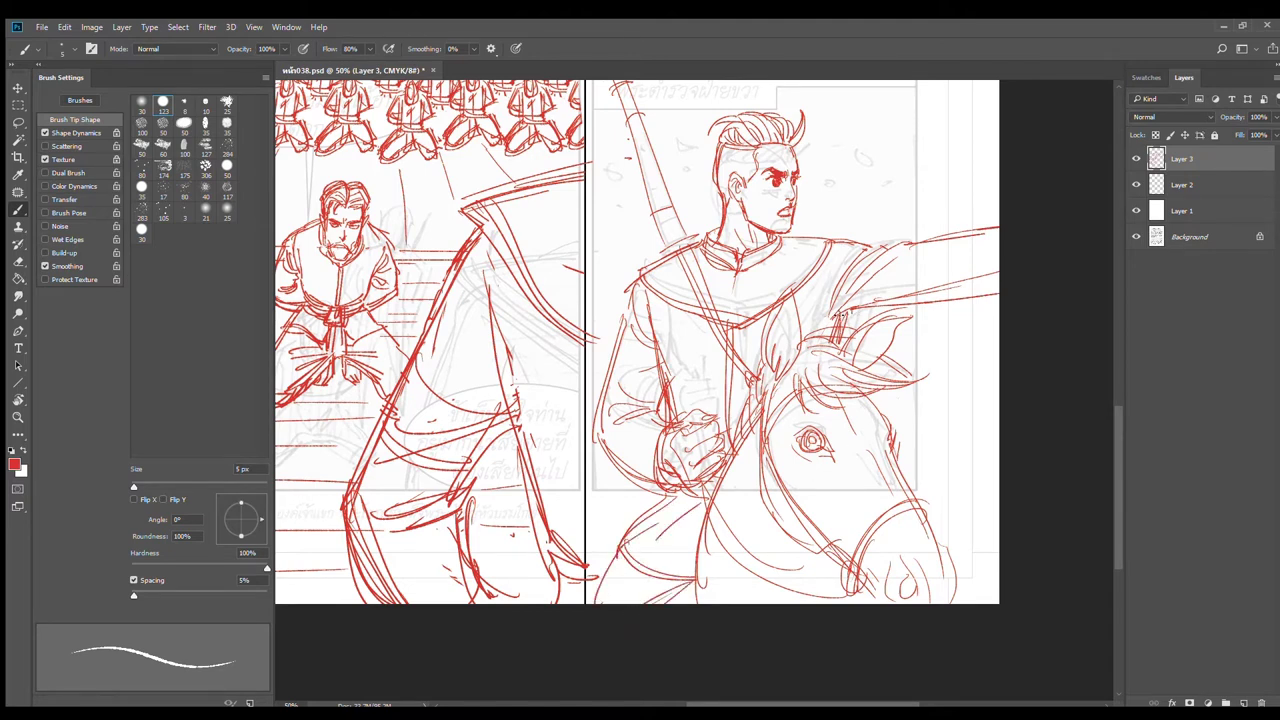
{"action": "key", "text": "ctrl+minus"}
{"action": "key", "text": "ctrl+minus"}
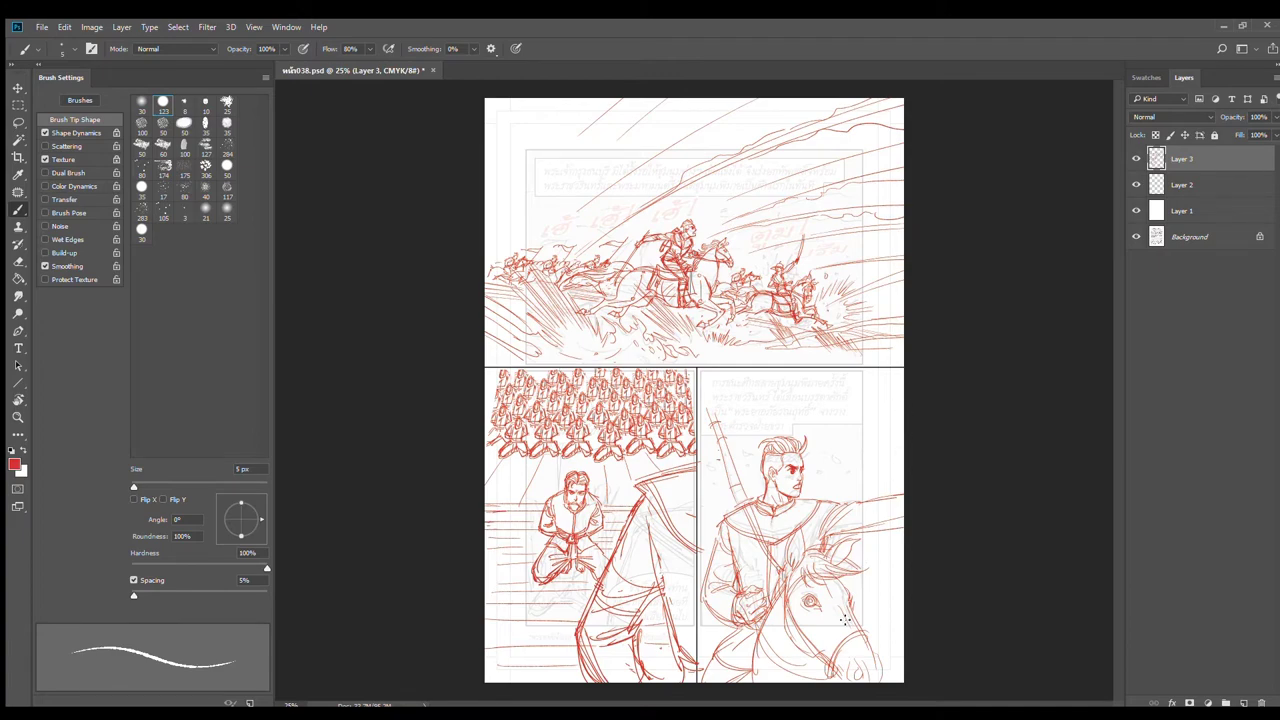
Step: Lasso the rider's fist, adjust it with Free Transform, and clear the selection
{"action": "scroll", "coordinate": [726, 658], "scroll_direction": "up", "scroll_amount": 2}
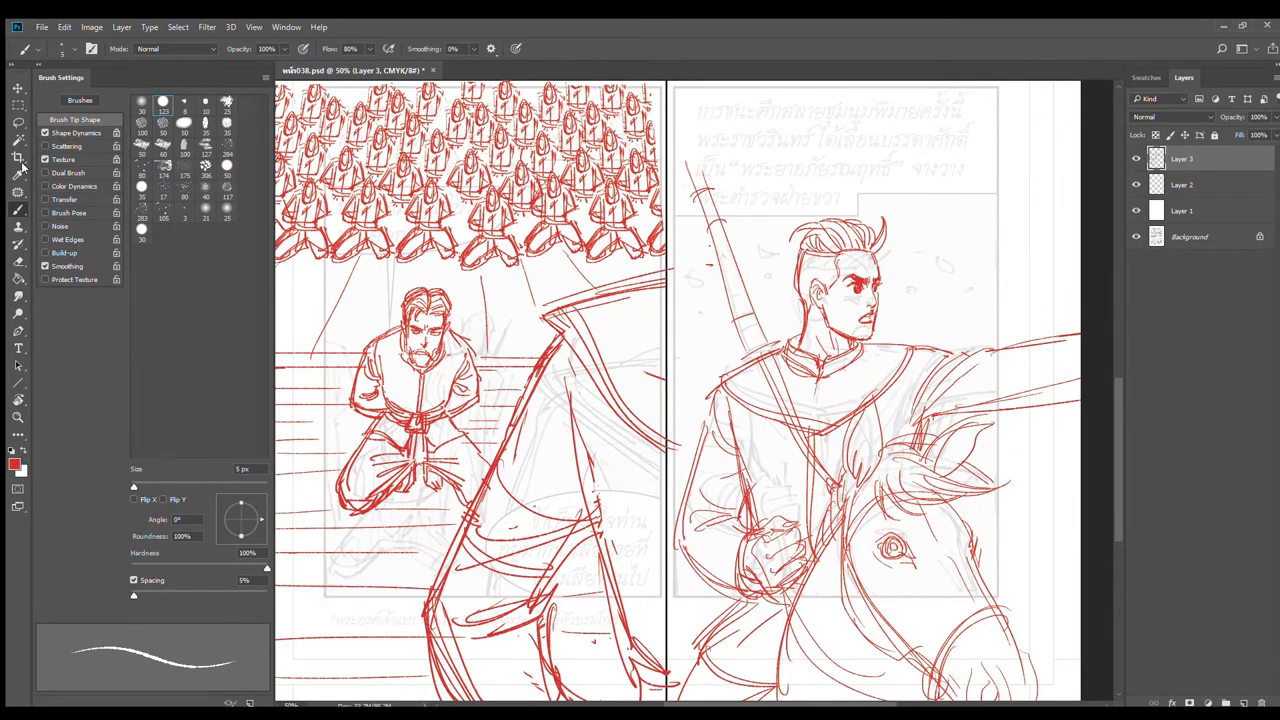
{"action": "left_click", "coordinate": [17, 121]}
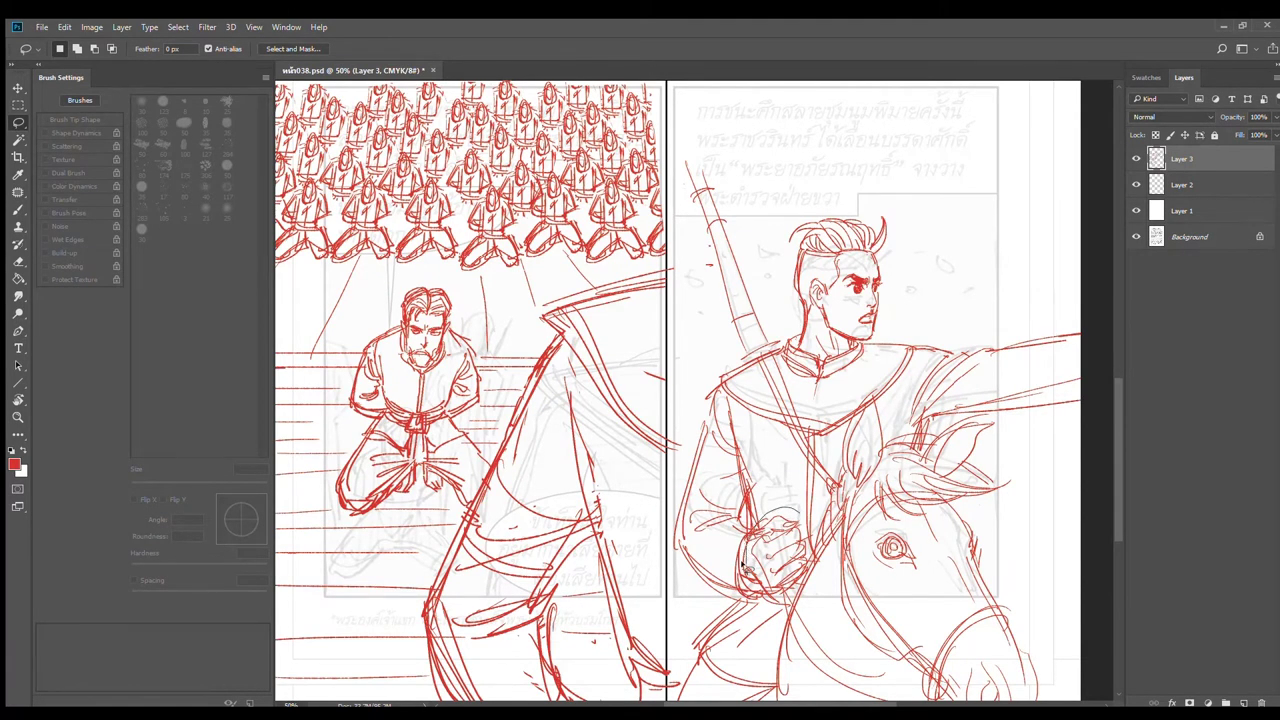
{"action": "mouse_move", "coordinate": [800, 582]}
{"action": "left_mouse_down"}
{"action": "mouse_move", "coordinate": [780, 508]}
{"action": "mouse_move", "coordinate": [814, 580]}
{"action": "mouse_move", "coordinate": [806, 596]}
{"action": "left_mouse_up"}
{"action": "key", "text": "ctrl+t"}
{"action": "key", "text": "Return"}
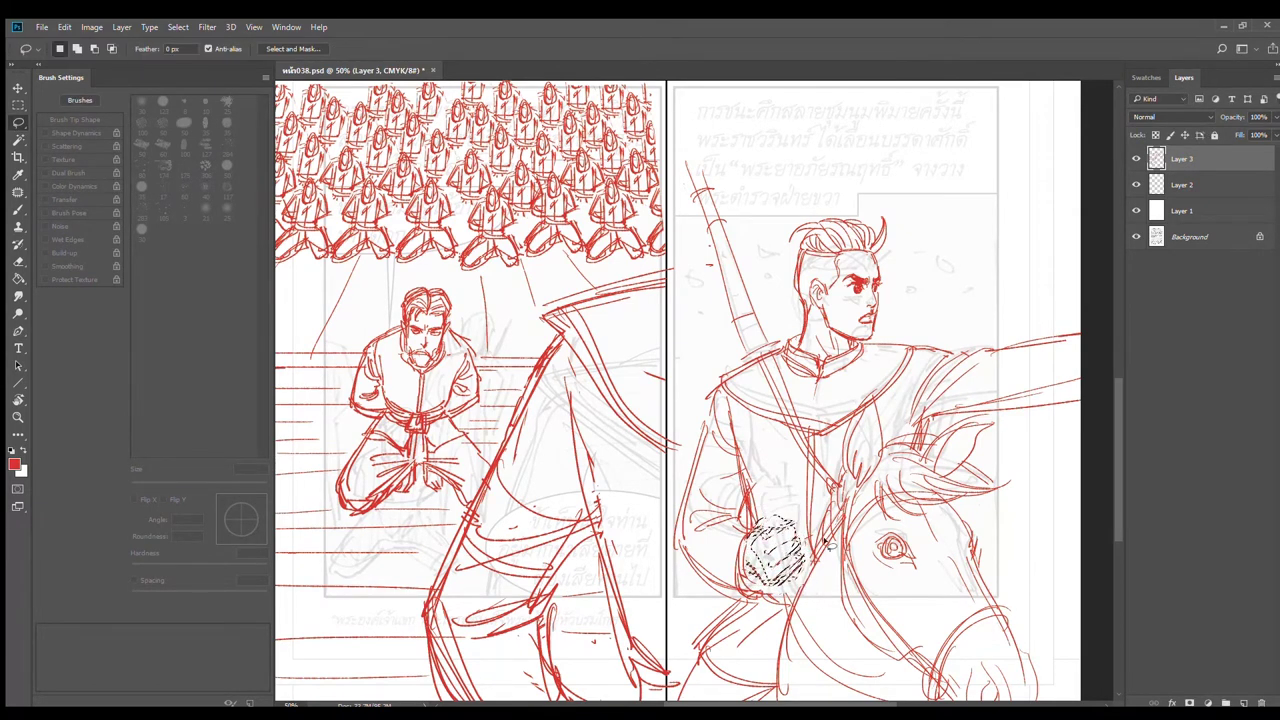
{"action": "key", "text": "ctrl+d"}
{"action": "key", "text": "b"}
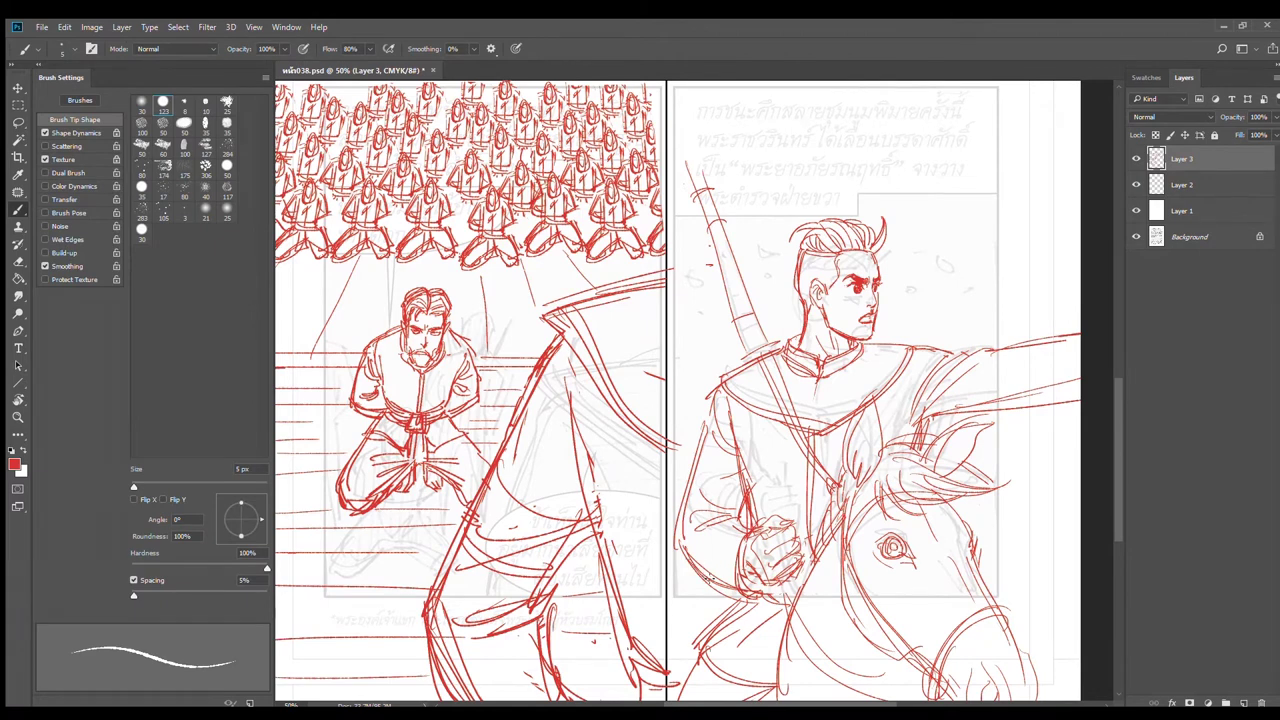
Step: Redraw the underside of the rider's bent forearm leading to the fist, and erase the old sleeve outline
{"action": "left_click_drag", "start_coordinate": [690, 556], "coordinate": [740, 589]}
{"action": "mouse_move", "coordinate": [722, 529]}
{"action": "left_mouse_down"}
{"action": "mouse_move", "coordinate": [755, 521]}
{"action": "mouse_move", "coordinate": [765, 588]}
{"action": "left_mouse_up"}
{"action": "key", "text": "e"}
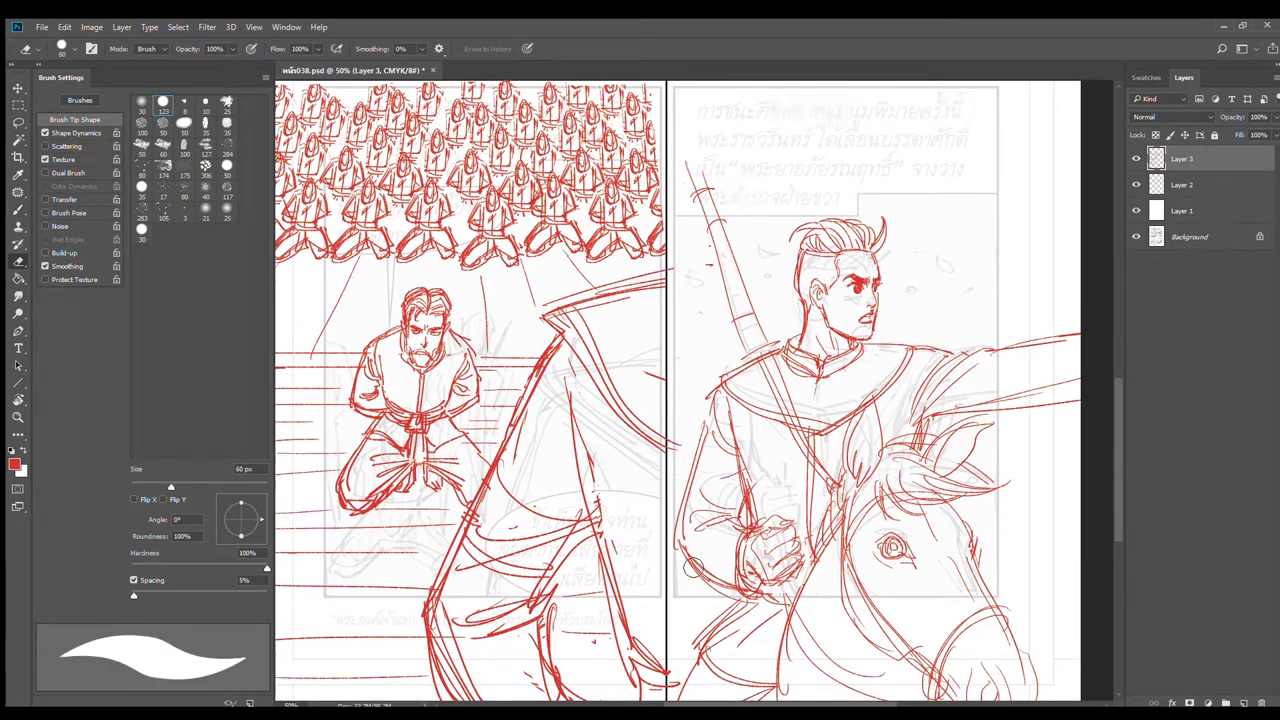
{"action": "key", "text": "b"}
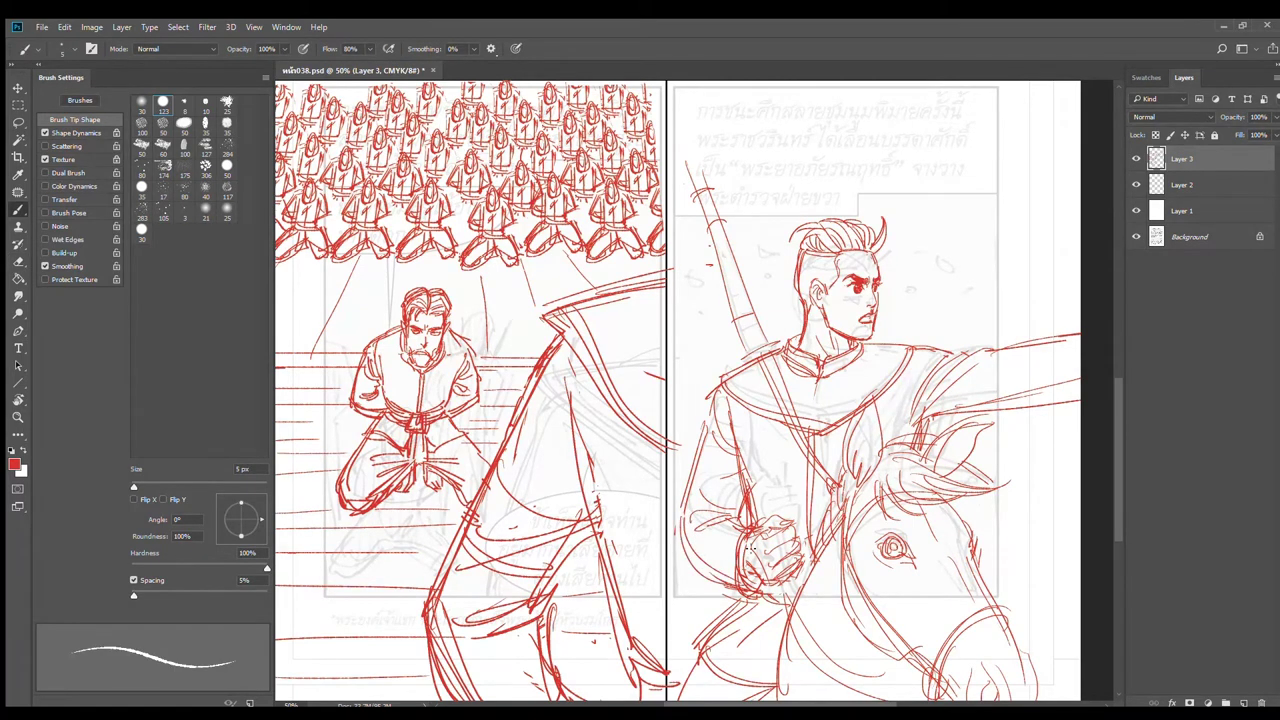
Step: Rework the cuff and lower edge of the rider's fist, and erase the stray lines between the fist and the thigh
{"action": "left_click_drag", "start_coordinate": [745, 483], "coordinate": [735, 515]}
{"action": "left_click_drag", "start_coordinate": [784, 580], "coordinate": [807, 628]}
{"action": "mouse_move", "coordinate": [805, 548]}
{"action": "left_mouse_down"}
{"action": "mouse_move", "coordinate": [815, 560]}
{"action": "mouse_move", "coordinate": [790, 603]}
{"action": "mouse_move", "coordinate": [703, 633]}
{"action": "mouse_move", "coordinate": [768, 620]}
{"action": "left_mouse_up"}
{"action": "key", "text": "e"}
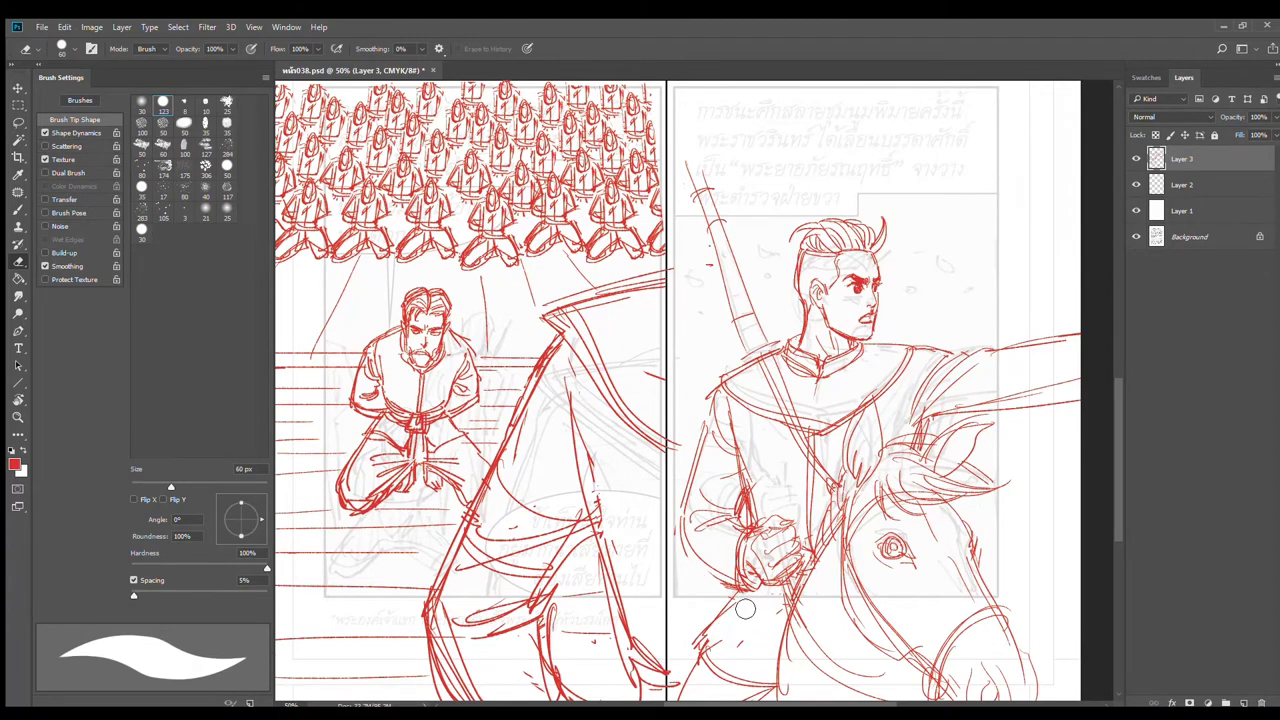
{"action": "key", "text": "b"}
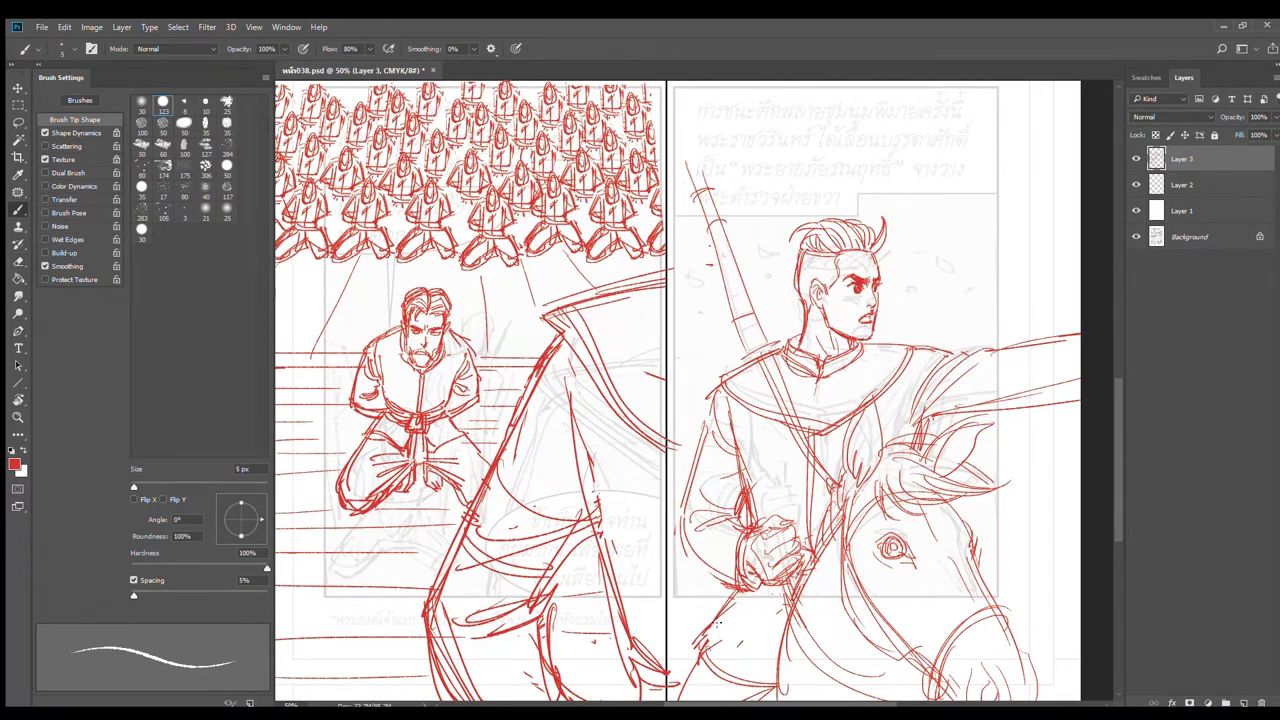
Step: Redraw the tunic hem across the rider's lap and the cloth folds on his thigh, erasing the earlier crease lines
{"action": "mouse_move", "coordinate": [711, 635]}
{"action": "left_mouse_down"}
{"action": "mouse_move", "coordinate": [778, 641]}
{"action": "mouse_move", "coordinate": [717, 637]}
{"action": "left_mouse_up"}
{"action": "key", "text": "ctrl+z"}
{"action": "key", "text": "e"}
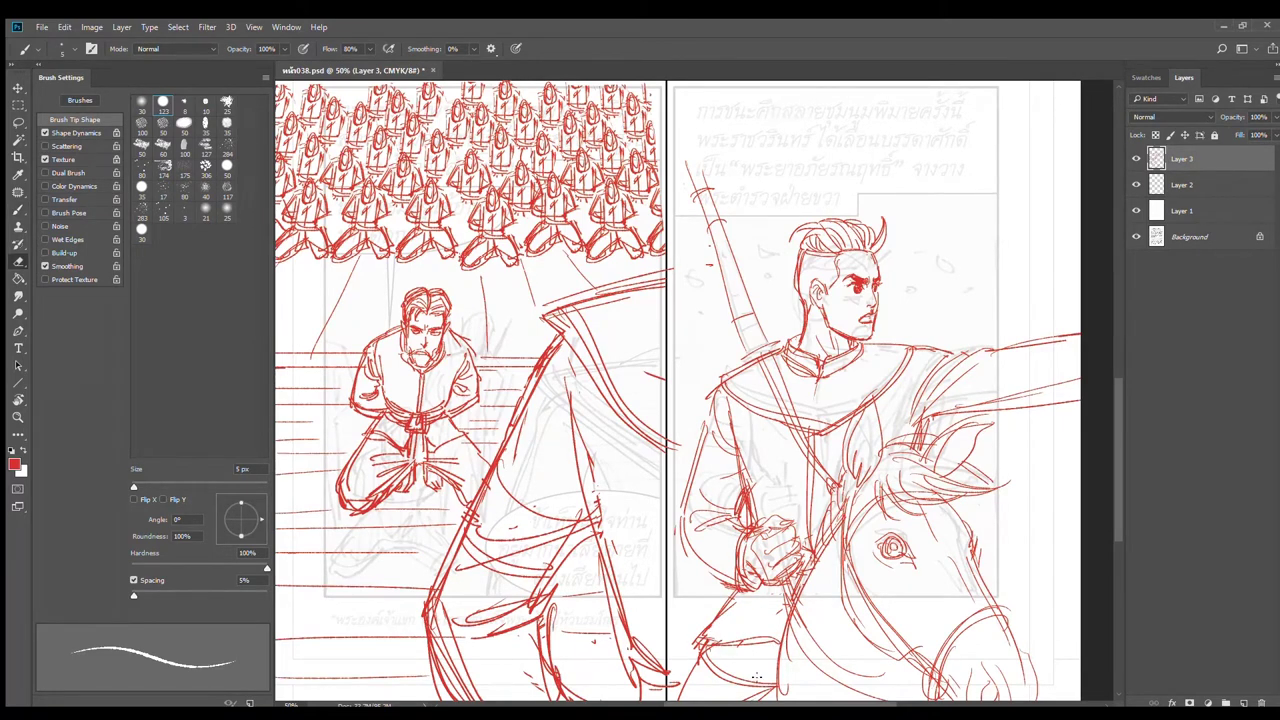
{"action": "mouse_move", "coordinate": [722, 692]}
{"action": "left_mouse_down"}
{"action": "mouse_move", "coordinate": [764, 682]}
{"action": "mouse_move", "coordinate": [767, 653]}
{"action": "mouse_move", "coordinate": [712, 643]}
{"action": "mouse_move", "coordinate": [762, 643]}
{"action": "mouse_move", "coordinate": [711, 622]}
{"action": "mouse_move", "coordinate": [771, 636]}
{"action": "mouse_move", "coordinate": [719, 624]}
{"action": "mouse_move", "coordinate": [751, 616]}
{"action": "mouse_move", "coordinate": [776, 630]}
{"action": "mouse_move", "coordinate": [703, 642]}
{"action": "mouse_move", "coordinate": [768, 637]}
{"action": "mouse_move", "coordinate": [749, 700]}
{"action": "left_mouse_up"}
{"action": "key", "text": "b"}
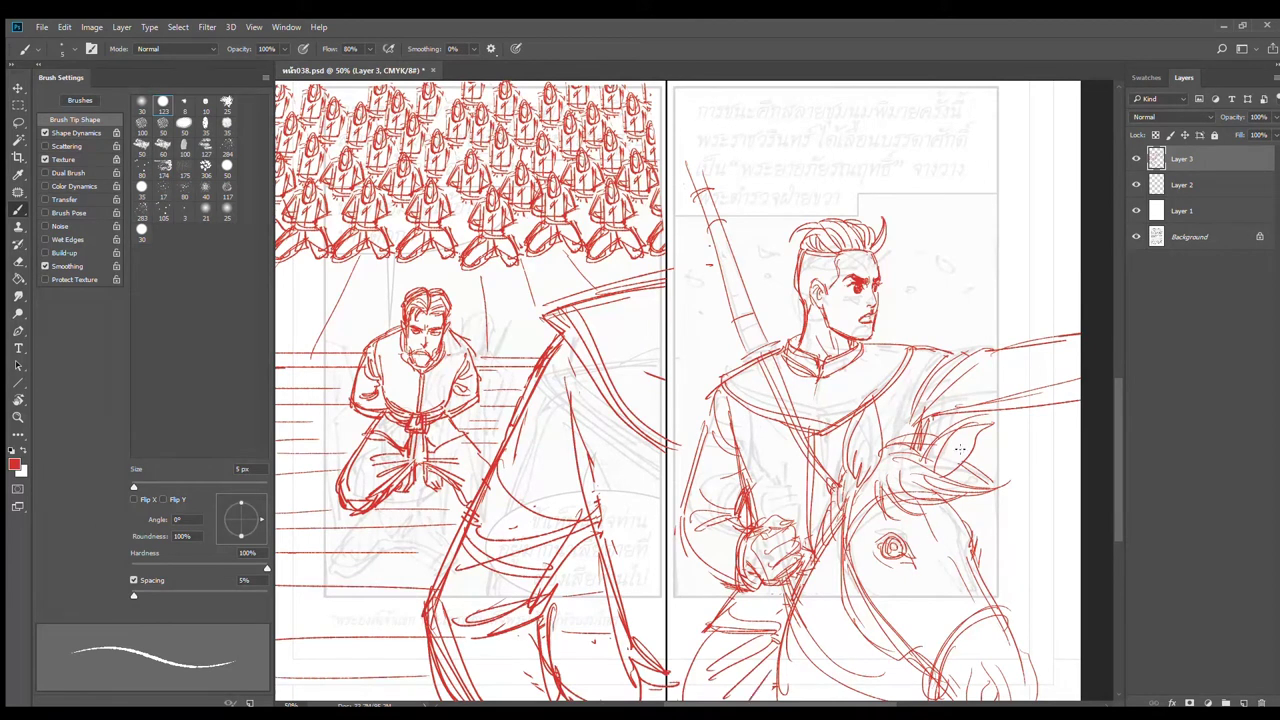
Step: Reinforce both edges of the rider's outstretched arm, and add lines to his bent forearm and around the fist
{"action": "mouse_move", "coordinate": [932, 423]}
{"action": "left_mouse_down"}
{"action": "mouse_move", "coordinate": [1006, 412]}
{"action": "mouse_move", "coordinate": [1076, 401]}
{"action": "left_mouse_up"}
{"action": "left_click_drag", "start_coordinate": [979, 362], "coordinate": [1093, 315]}
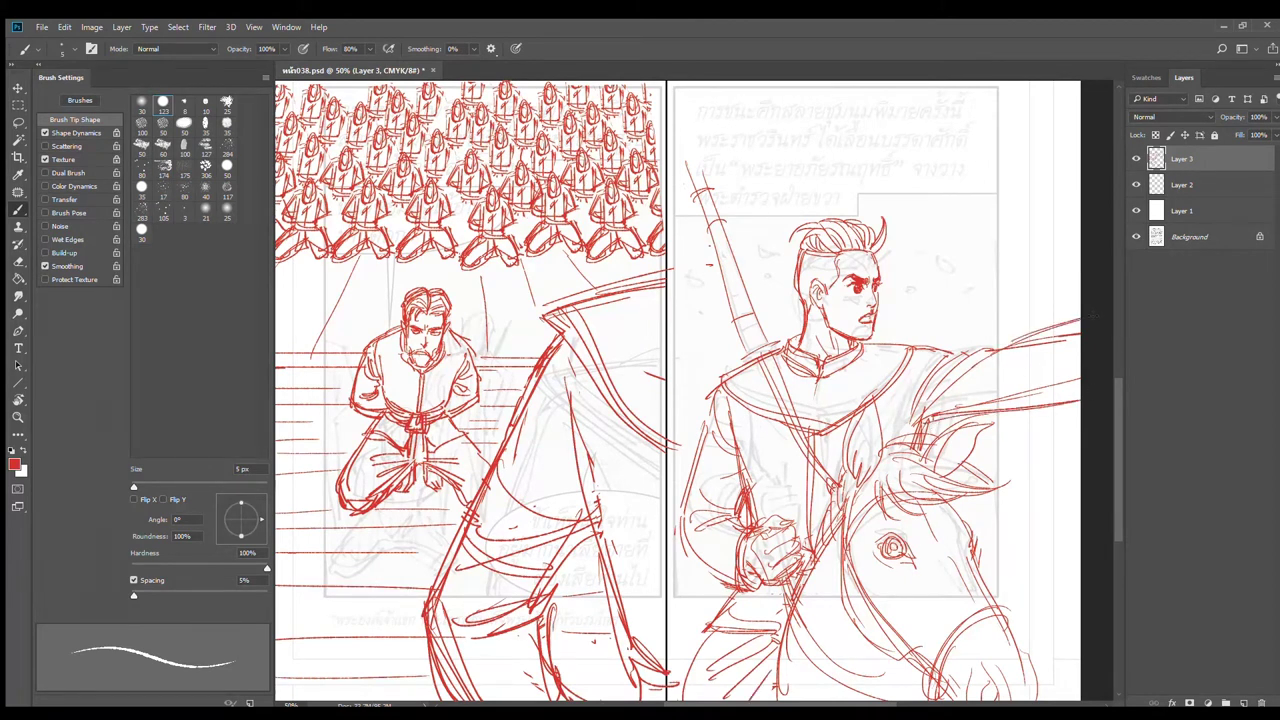
{"action": "left_click_drag", "start_coordinate": [693, 556], "coordinate": [736, 582]}
{"action": "left_click_drag", "start_coordinate": [793, 519], "coordinate": [825, 516]}
Step: Double the rein sweeping under the horse's neck to the noseband, and touch up the forelock and the outstretched arm's upper edge
{"action": "mouse_move", "coordinate": [946, 505]}
{"action": "left_mouse_down"}
{"action": "mouse_move", "coordinate": [971, 531]}
{"action": "mouse_move", "coordinate": [1011, 489]}
{"action": "mouse_move", "coordinate": [968, 516]}
{"action": "left_mouse_up"}
{"action": "mouse_move", "coordinate": [810, 574]}
{"action": "left_mouse_down"}
{"action": "mouse_move", "coordinate": [796, 638]}
{"action": "mouse_move", "coordinate": [912, 680]}
{"action": "left_mouse_up"}
{"action": "left_click_drag", "start_coordinate": [826, 664], "coordinate": [926, 686]}
{"action": "left_click_drag", "start_coordinate": [834, 696], "coordinate": [942, 674]}
{"action": "left_click_drag", "start_coordinate": [957, 622], "coordinate": [947, 589]}
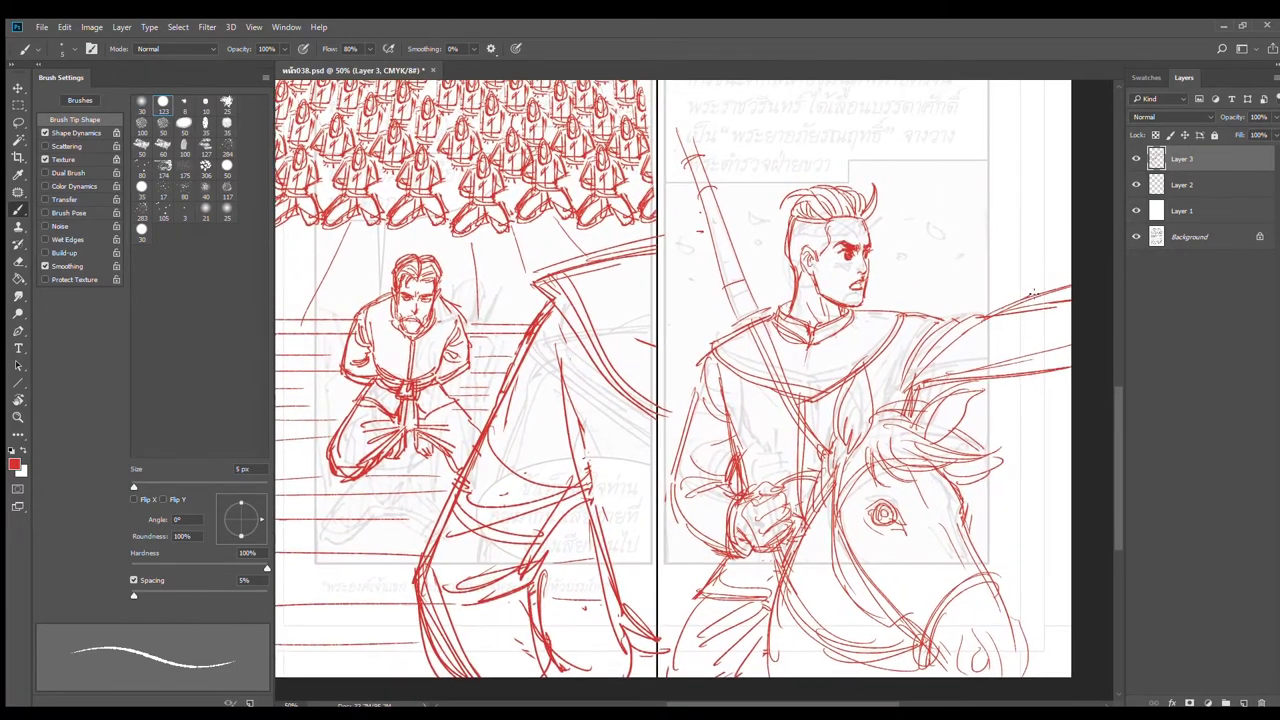
{"action": "left_click_drag", "start_coordinate": [986, 319], "coordinate": [1034, 298]}
{"action": "scroll", "coordinate": [845, 445], "scroll_direction": "down", "scroll_amount": 2}
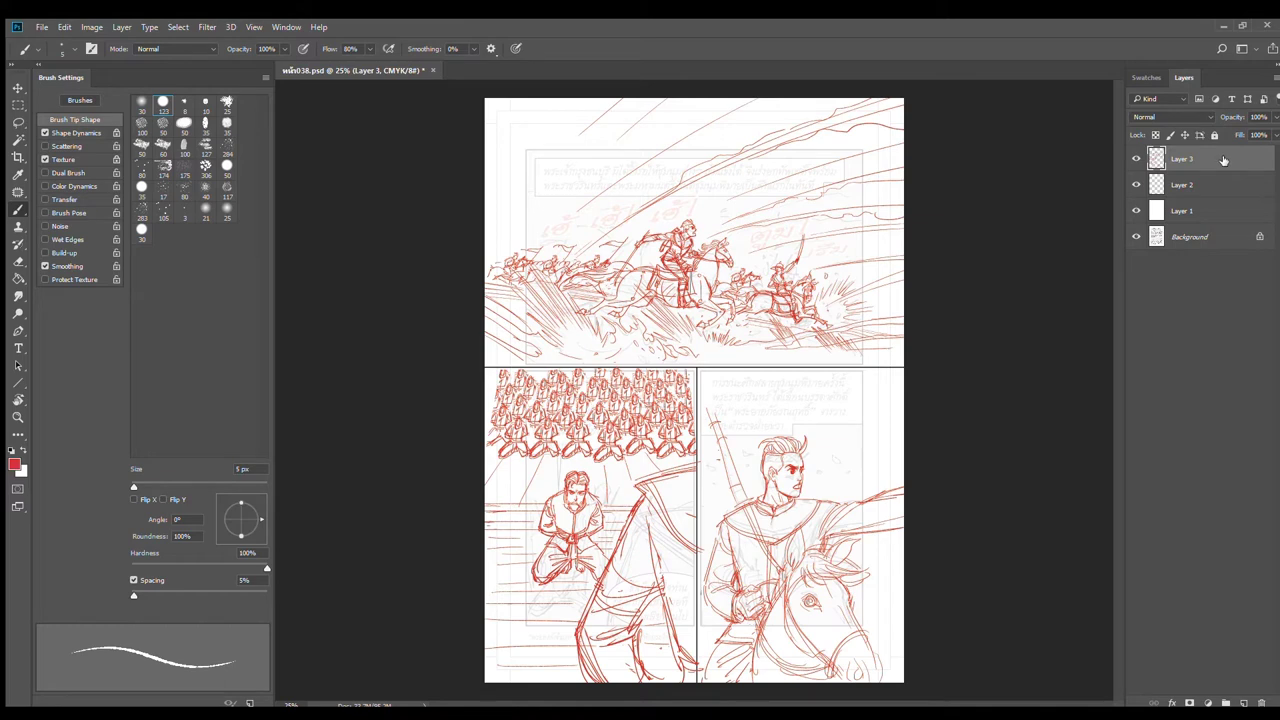
Step: Add a new layer above Layer 3, and lower Layer 3's opacity to fade the red sketch
{"action": "left_click", "coordinate": [1244, 703]}
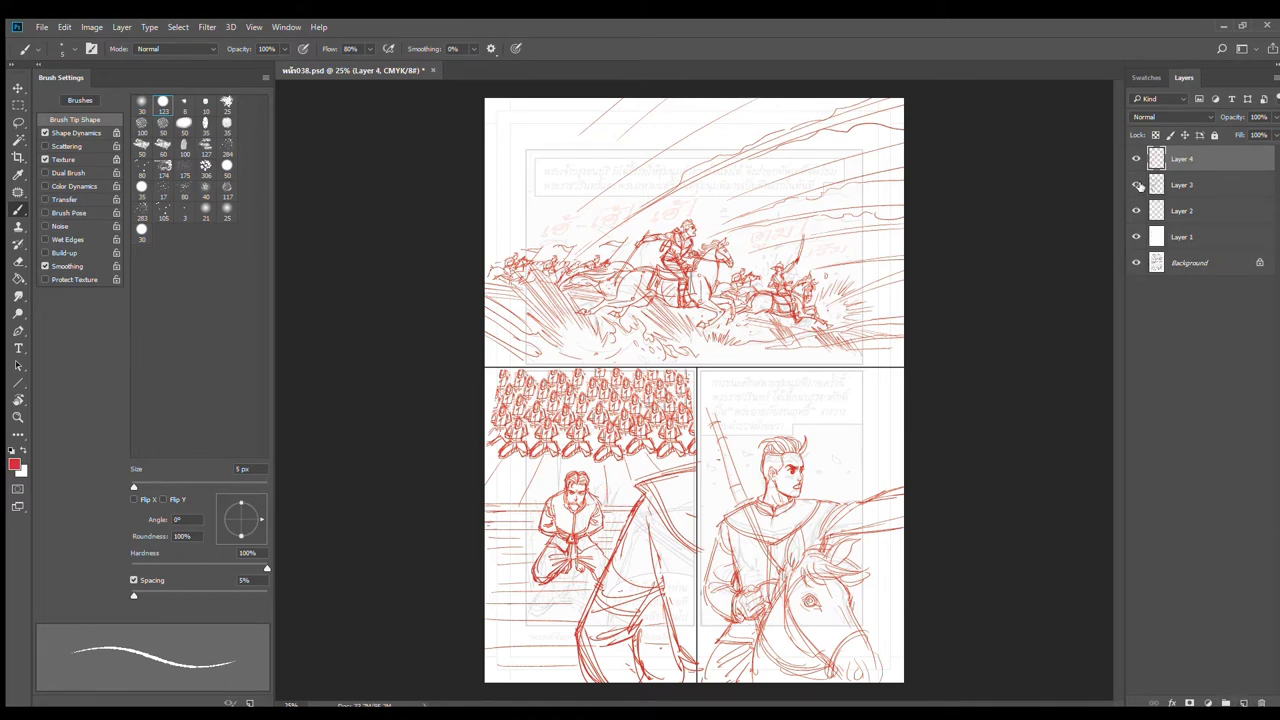
{"action": "left_click", "coordinate": [1203, 185]}
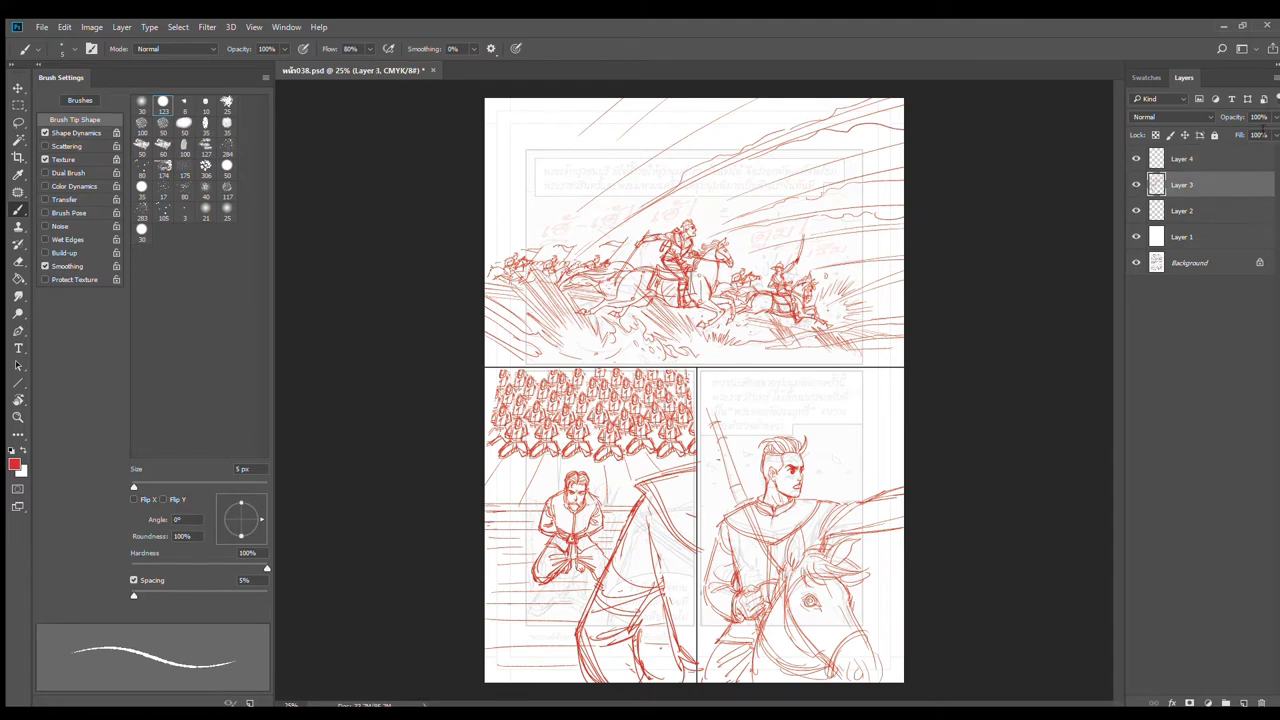
{"action": "left_click_drag", "start_coordinate": [1255, 134], "coordinate": [1250, 136]}
Step: Set Layer 1's opacity to 100% to cover the grey draft, and make Layer 4 the active layer
{"action": "left_click", "coordinate": [1195, 237]}
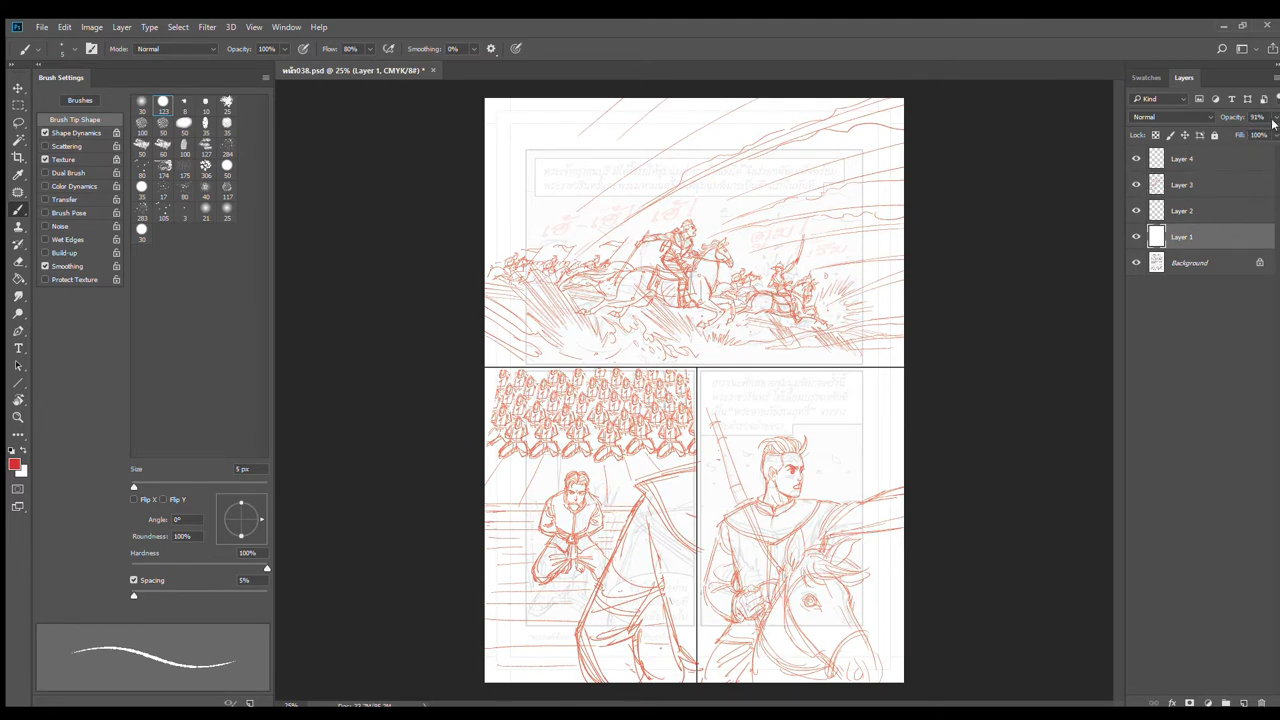
{"action": "left_click_drag", "start_coordinate": [1262, 130], "coordinate": [1267, 143]}
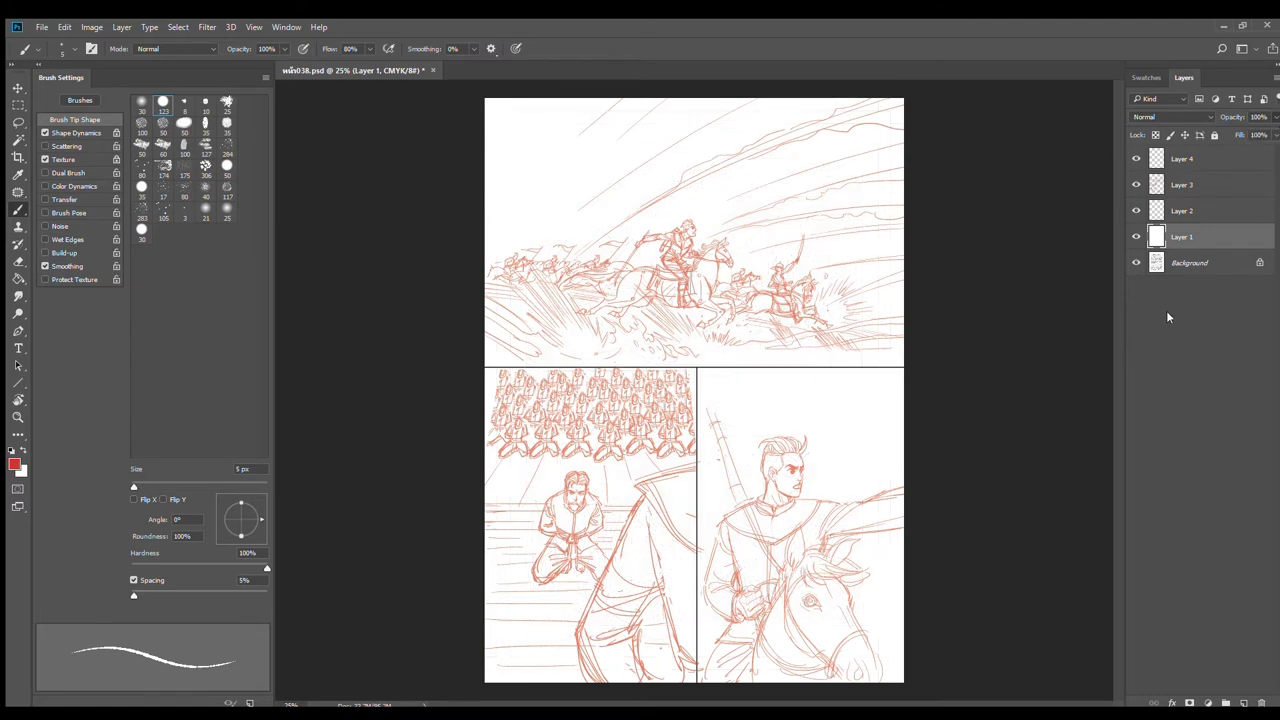
{"action": "left_click", "coordinate": [1200, 159]}
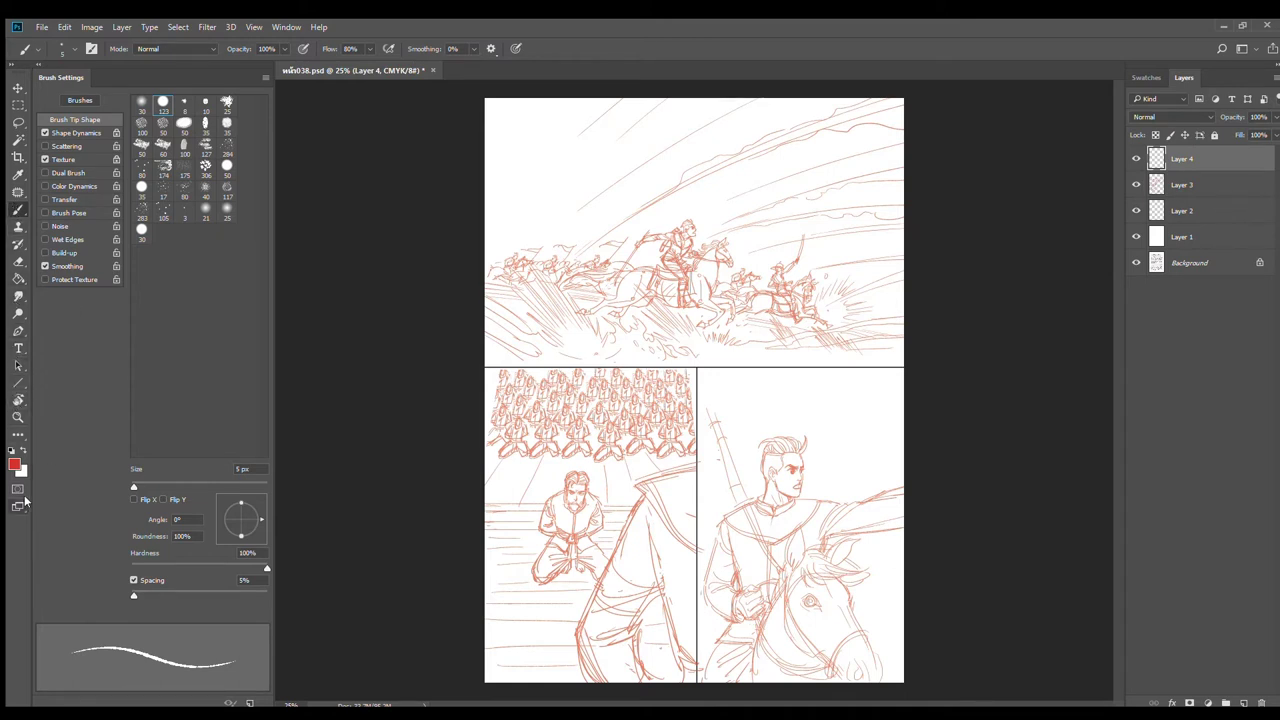
Step: Reset the brush colour to black and set the brush size to 9 px for inking
{"action": "key", "text": "i"}
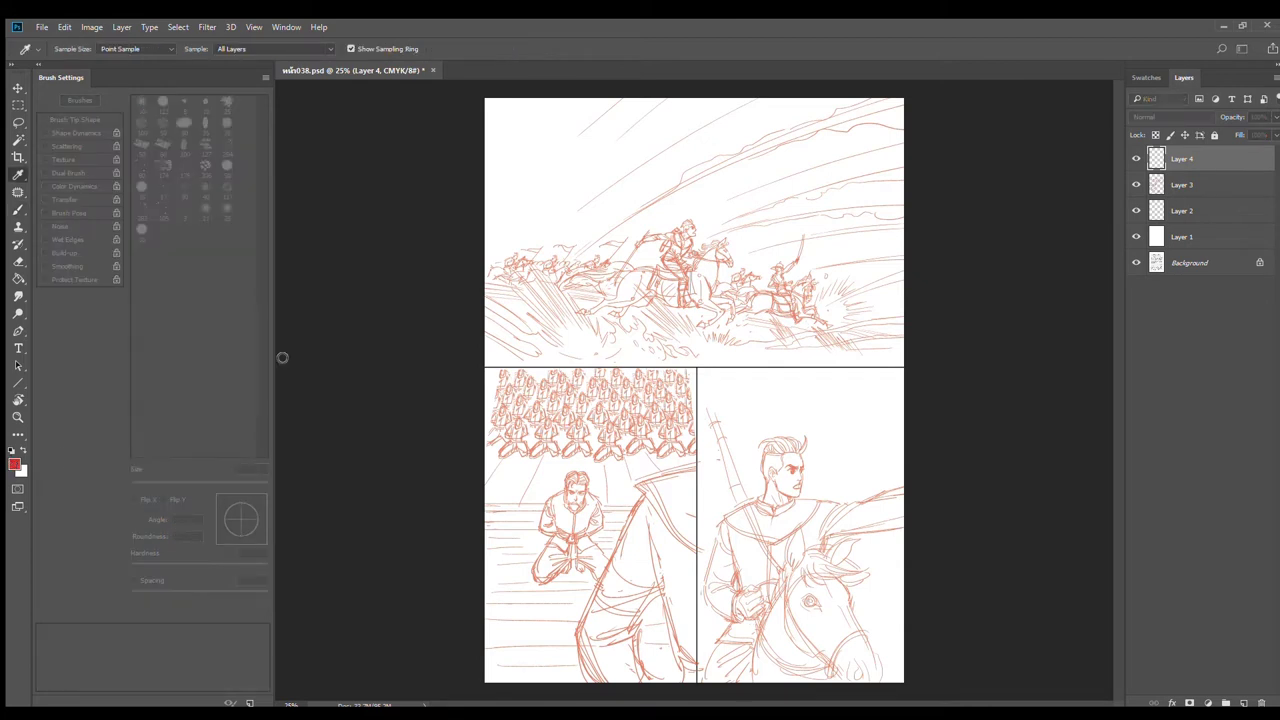
{"action": "key", "text": "b"}
{"action": "left_click", "coordinate": [10, 449]}
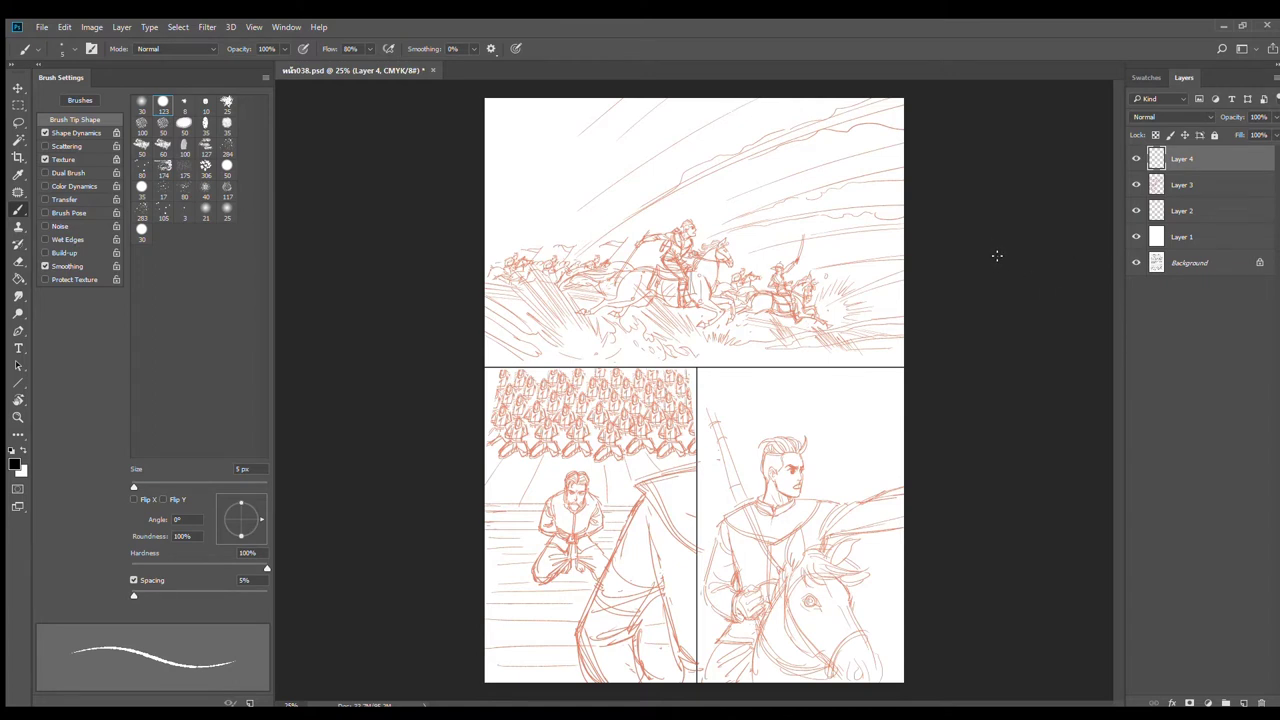
{"action": "key", "text": "bracketright"}
{"action": "key", "text": "bracketright"}
{"action": "key", "text": "bracketright"}
{"action": "key", "text": "bracketright"}
{"action": "key", "text": "bracketright"}
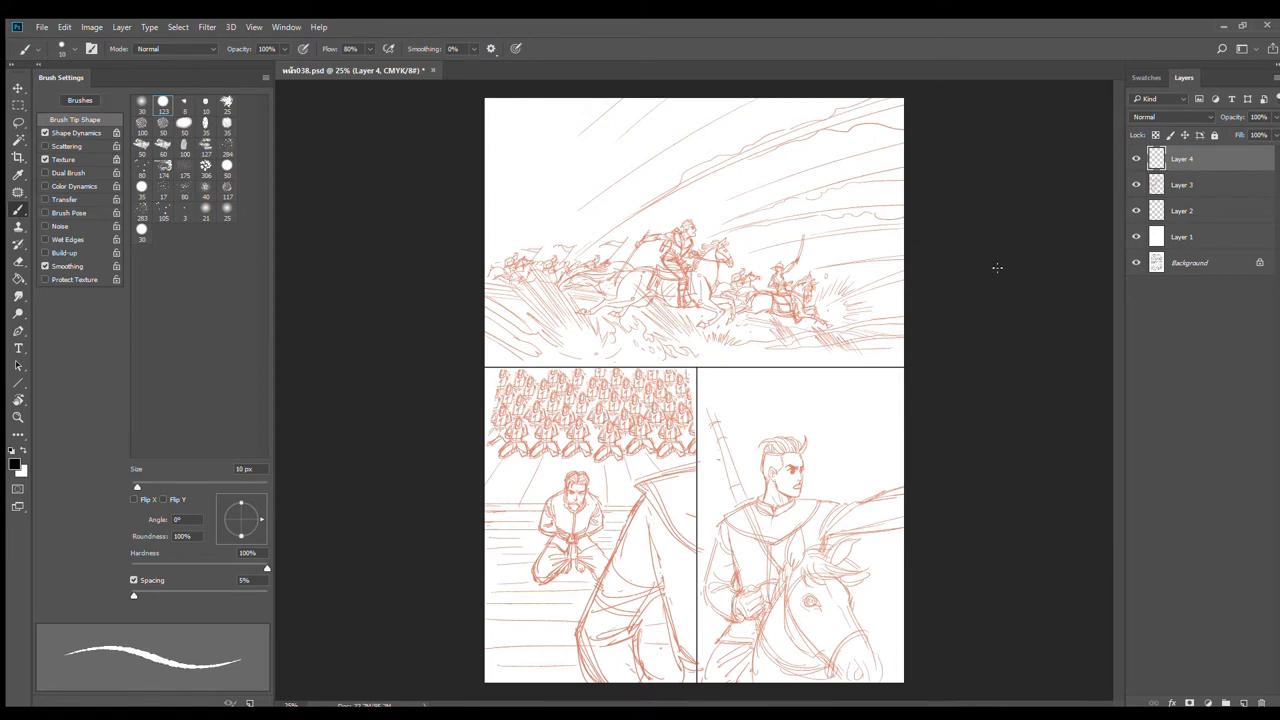
{"action": "key", "text": "bracketleft"}
{"action": "left_click", "coordinate": [699, 252], "text": "ctrl"}
{"action": "left_click", "coordinate": [702, 248], "text": "ctrl"}
{"action": "left_click", "coordinate": [707, 243], "text": "ctrl"}
{"action": "left_click", "coordinate": [708, 240], "text": "ctrl"}
{"action": "left_click", "coordinate": [708, 235], "text": "ctrl"}
{"action": "left_click", "coordinate": [708, 230], "text": "ctrl"}
{"action": "left_click_drag", "start_coordinate": [660, 216], "coordinate": [705, 407]}
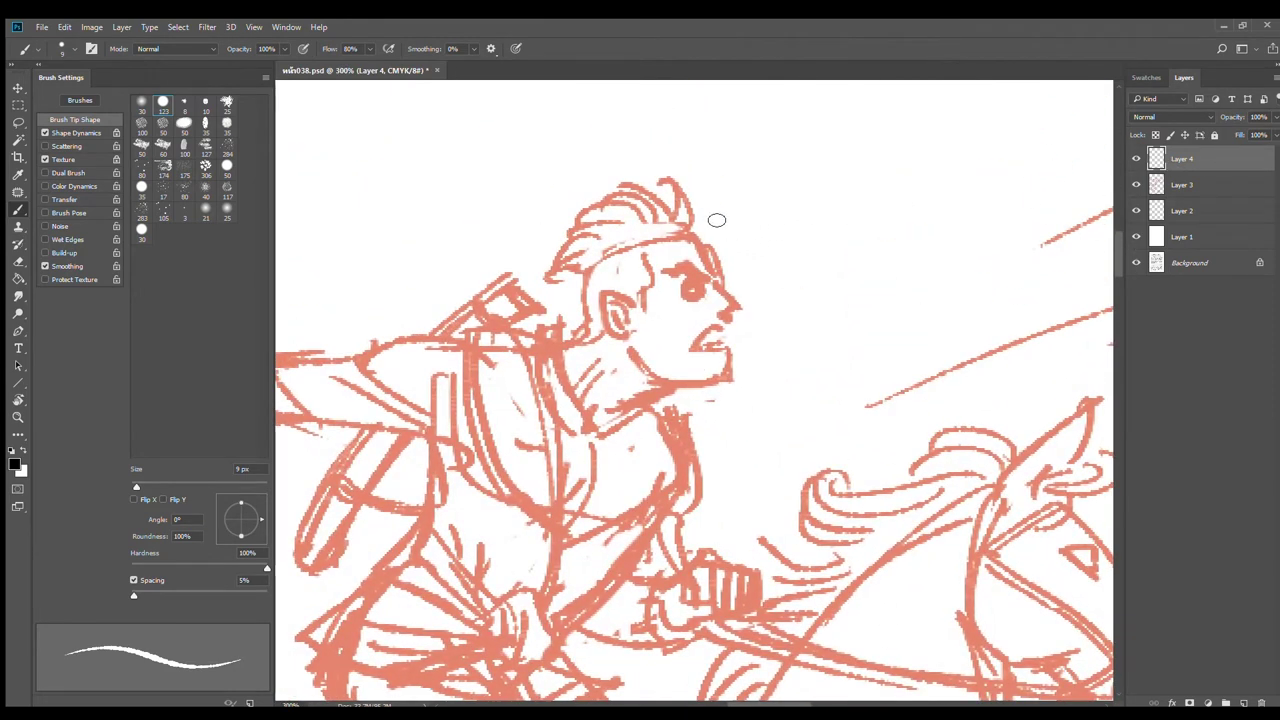
{"action": "left_click_drag", "start_coordinate": [680, 233], "coordinate": [718, 270]}
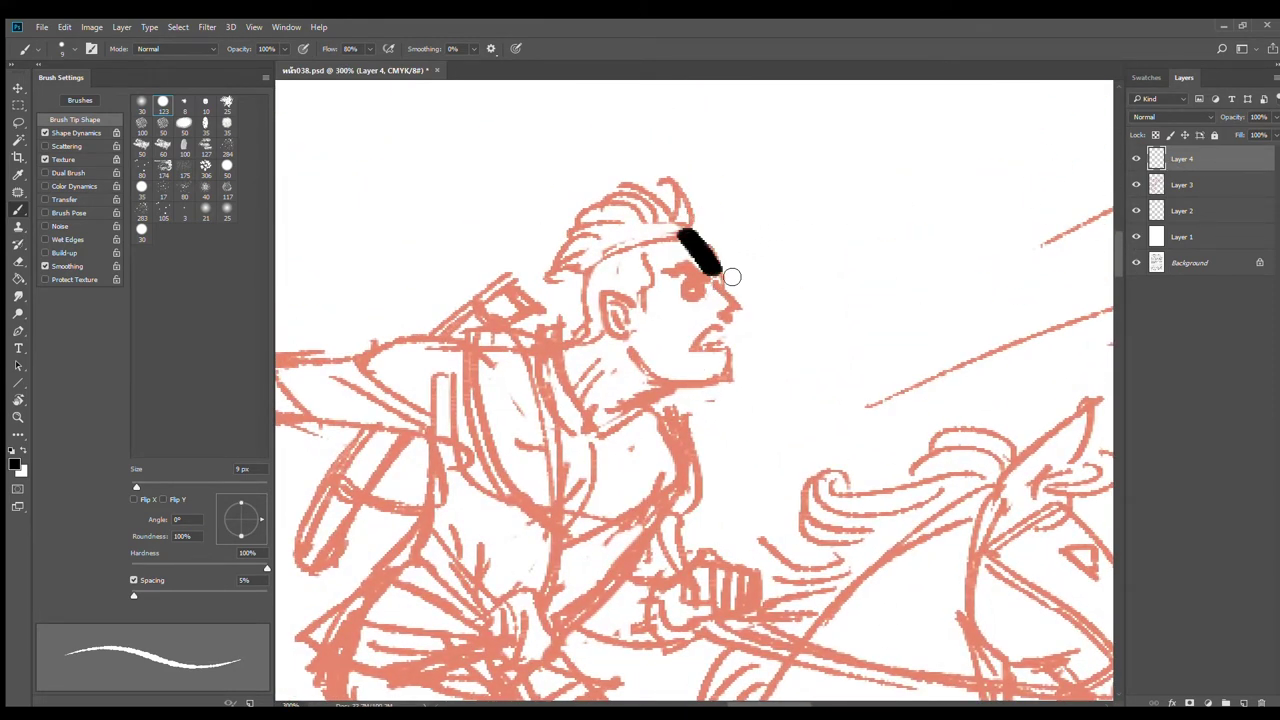
{"action": "key", "text": "ctrl+z"}
{"action": "left_click", "coordinate": [738, 265]}
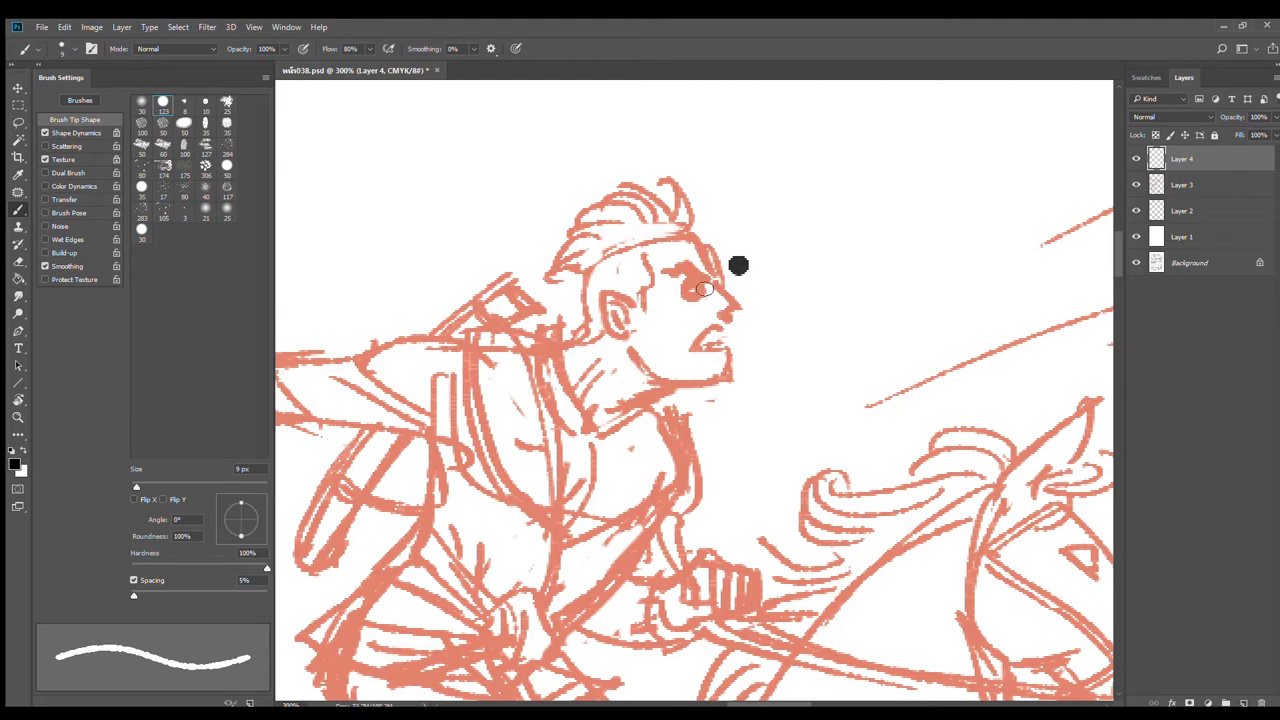
{"action": "left_click_drag", "start_coordinate": [766, 264], "coordinate": [918, 202]}
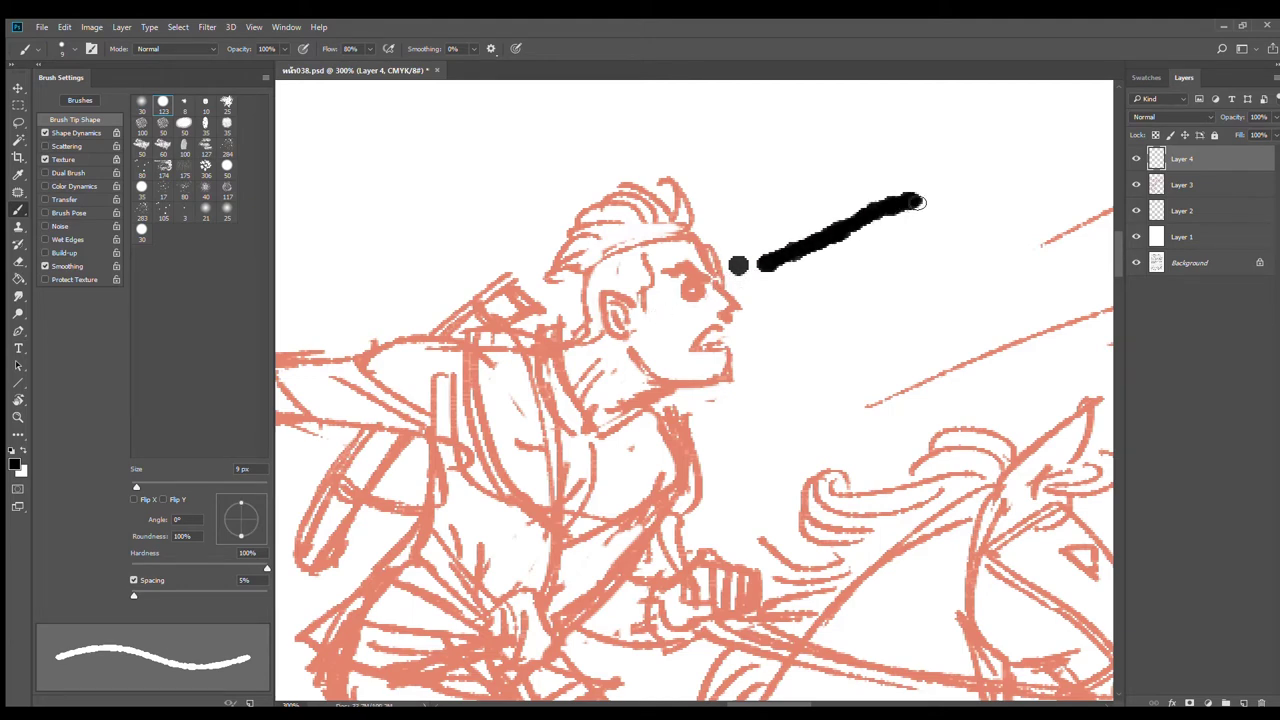
{"action": "key", "text": "ctrl+z"}
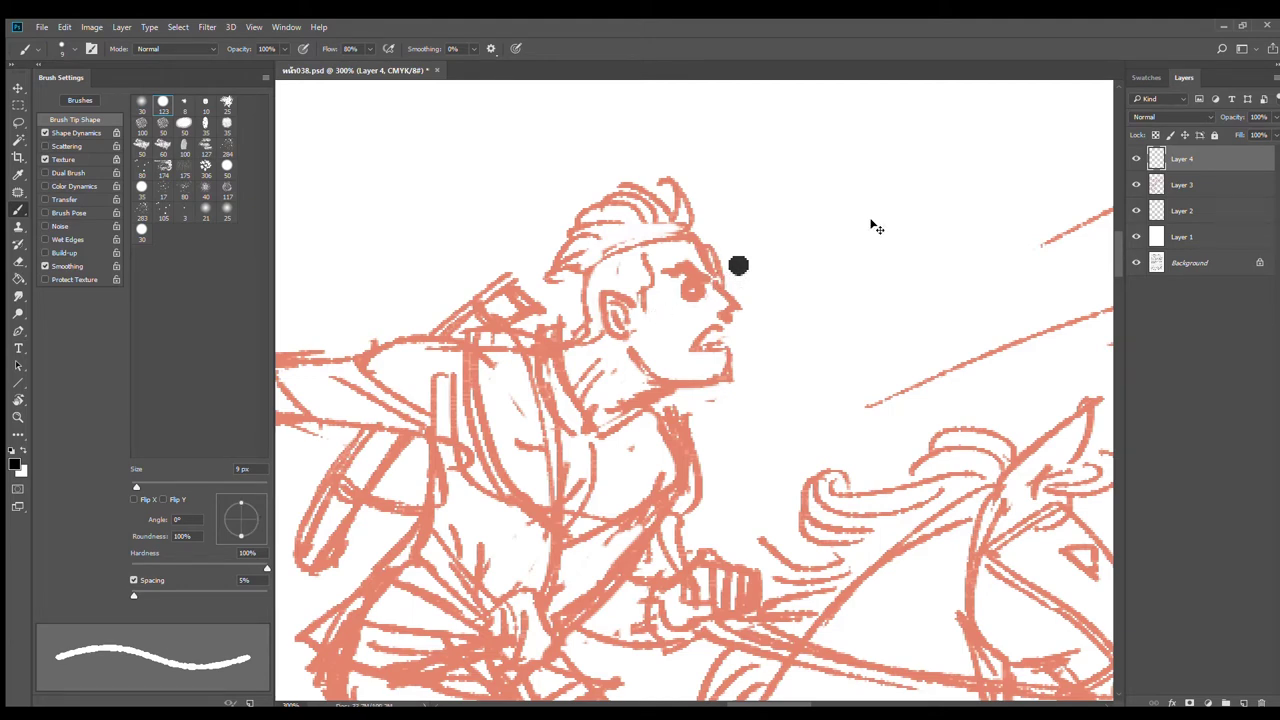
{"action": "key", "text": "ctrl+z"}
{"action": "key", "text": "ctrl+z"}
{"action": "key", "text": "ctrl+alt+z"}
{"action": "left_click", "coordinate": [801, 233]}
{"action": "left_click_drag", "start_coordinate": [776, 268], "coordinate": [880, 227]}
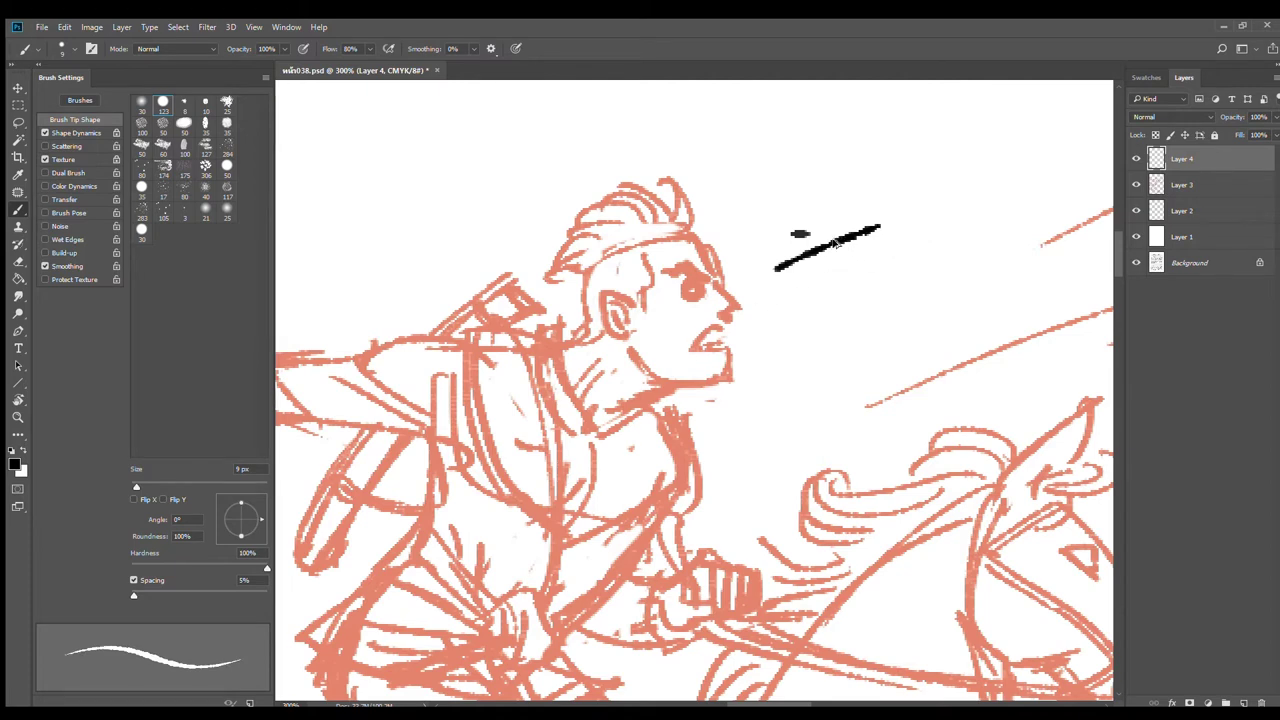
{"action": "key", "text": "ctrl+z"}
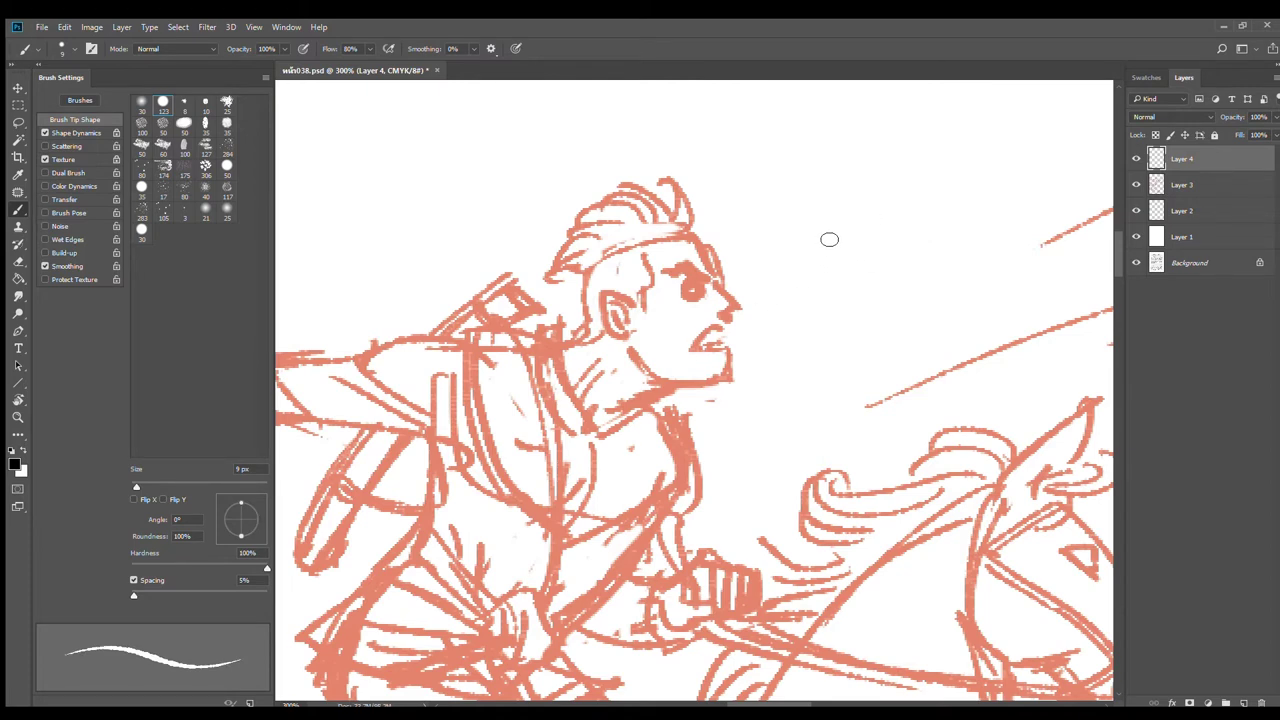
Step: Set the brush to 8 px and ink the galloping rider's forehead, nose, eyebrow and eye in the upper panel
{"action": "scroll", "coordinate": [754, 268], "scroll_direction": "up", "scroll_amount": 2}
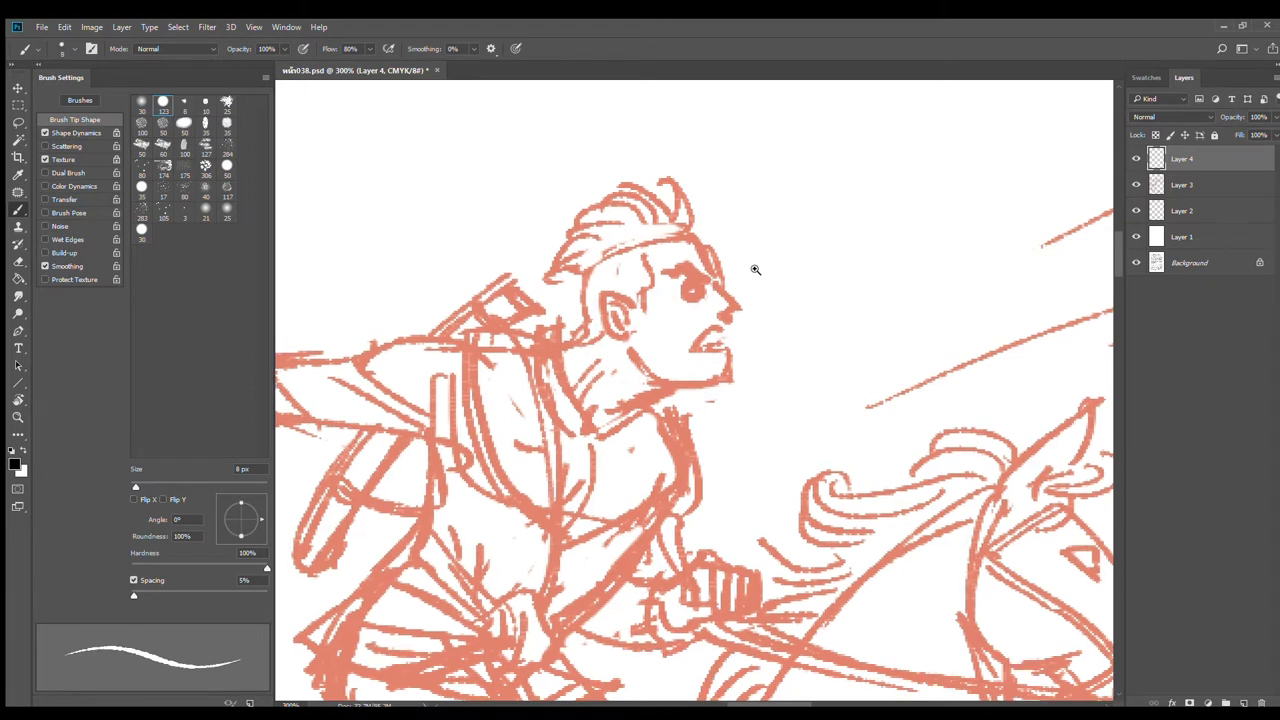
{"action": "mouse_move", "coordinate": [660, 216]}
{"action": "left_mouse_down"}
{"action": "mouse_move", "coordinate": [720, 317]}
{"action": "mouse_move", "coordinate": [712, 283]}
{"action": "mouse_move", "coordinate": [755, 349]}
{"action": "mouse_move", "coordinate": [724, 350]}
{"action": "left_mouse_up"}
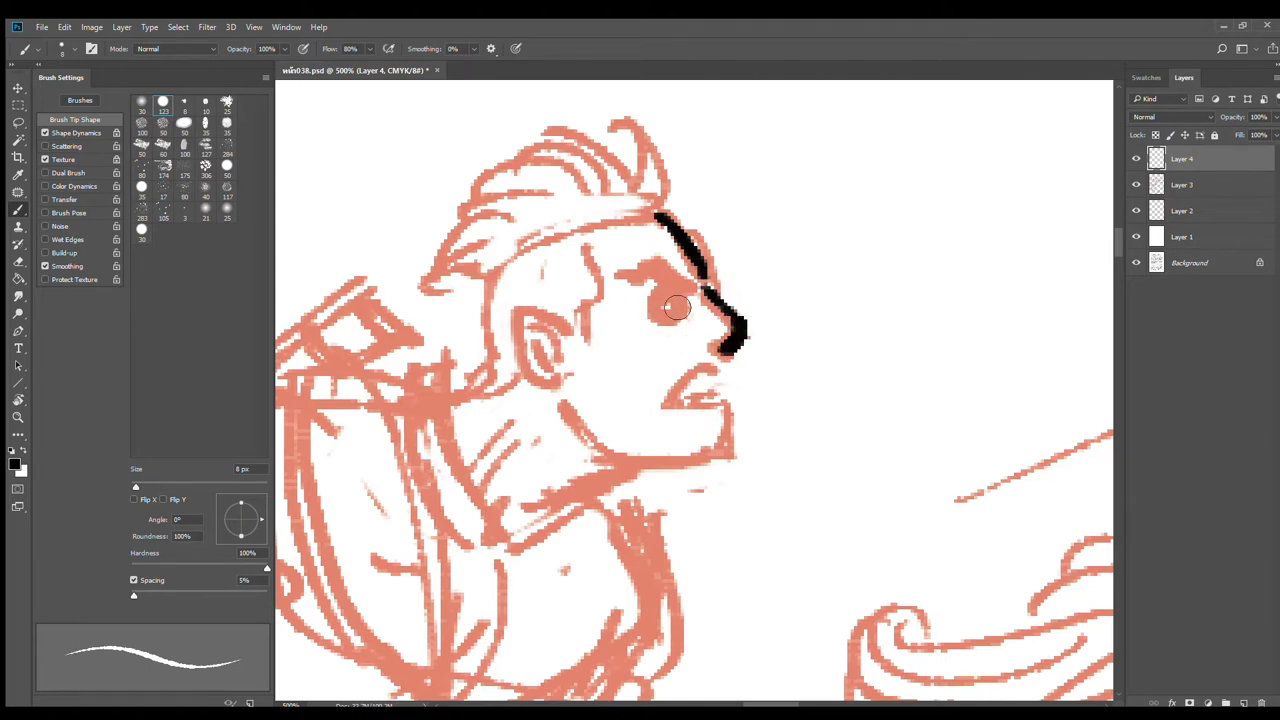
{"action": "mouse_move", "coordinate": [676, 300]}
{"action": "left_mouse_down"}
{"action": "mouse_move", "coordinate": [662, 312]}
{"action": "mouse_move", "coordinate": [677, 309]}
{"action": "mouse_move", "coordinate": [650, 279]}
{"action": "mouse_move", "coordinate": [690, 279]}
{"action": "mouse_move", "coordinate": [646, 277]}
{"action": "mouse_move", "coordinate": [702, 272]}
{"action": "mouse_move", "coordinate": [640, 284]}
{"action": "mouse_move", "coordinate": [668, 316]}
{"action": "left_mouse_up"}
{"action": "key", "text": "ctrl+z"}
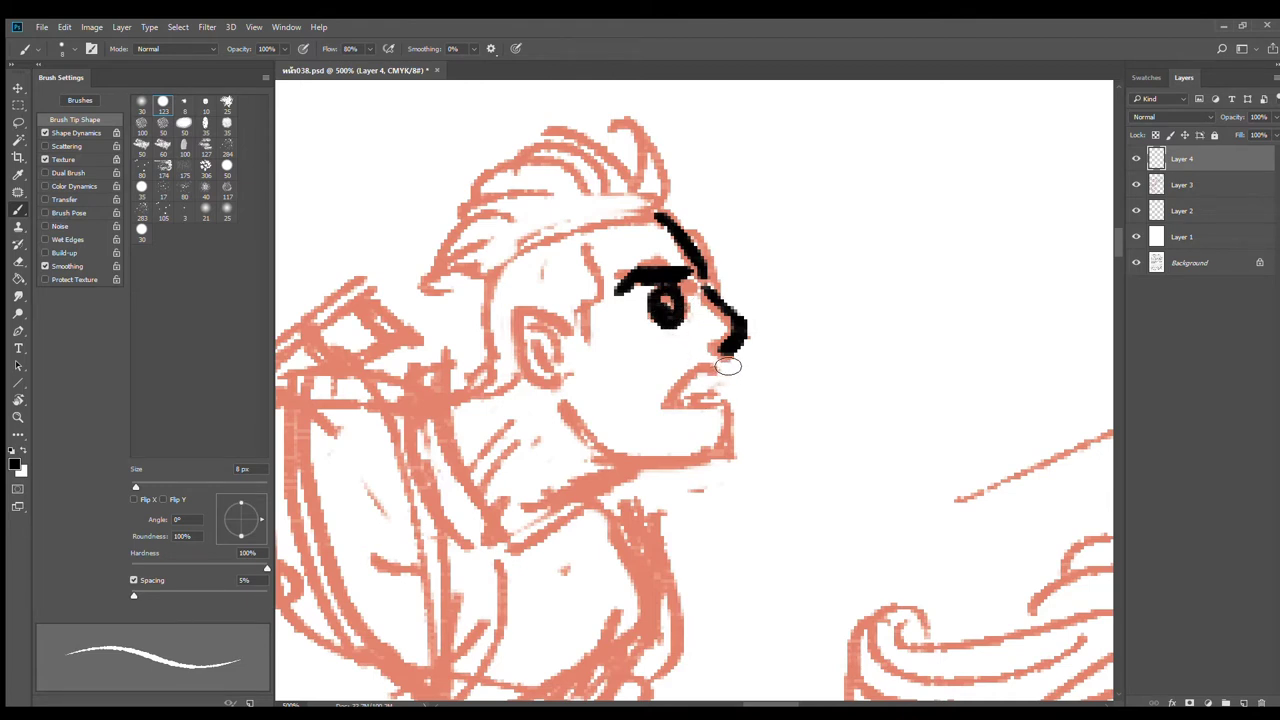
Step: Ink the rider's open mouth, lips and chin, redrawing the mouth strokes that go off the sketch
{"action": "mouse_move", "coordinate": [719, 367]}
{"action": "left_mouse_down"}
{"action": "mouse_move", "coordinate": [686, 398]}
{"action": "mouse_move", "coordinate": [712, 405]}
{"action": "left_mouse_up"}
{"action": "key", "text": "ctrl+z"}
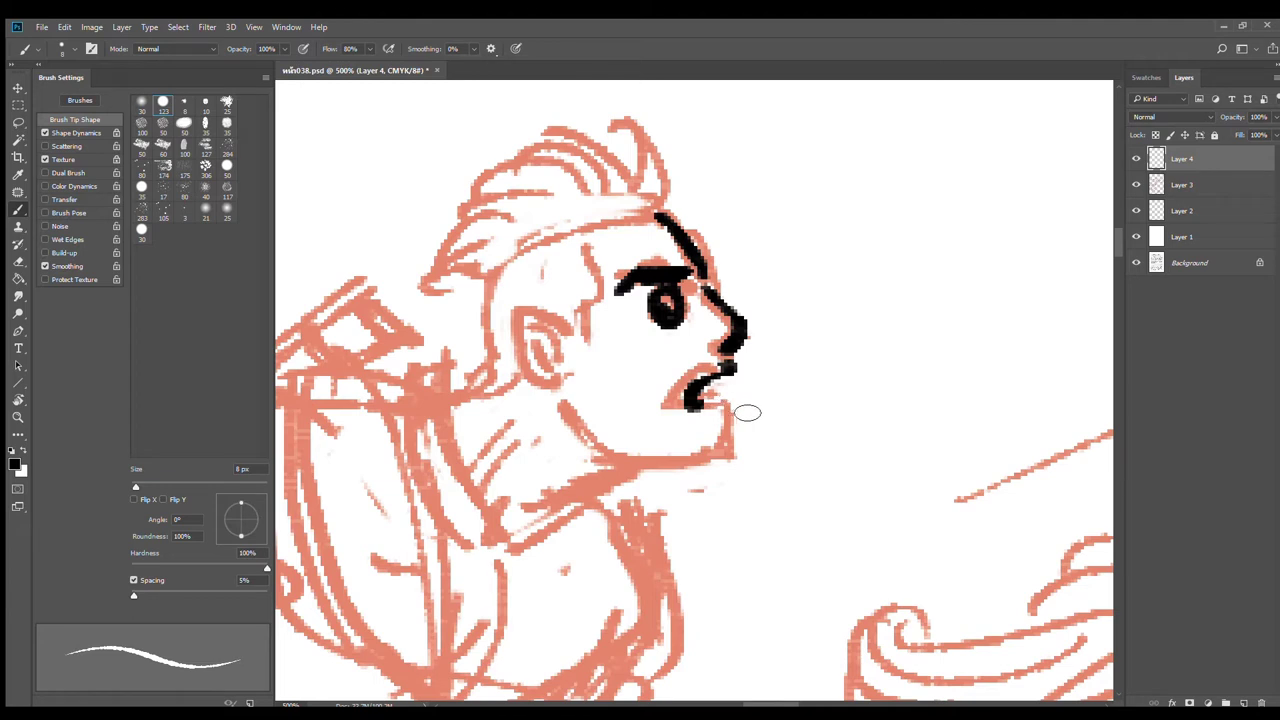
{"action": "key", "text": "ctrl+z"}
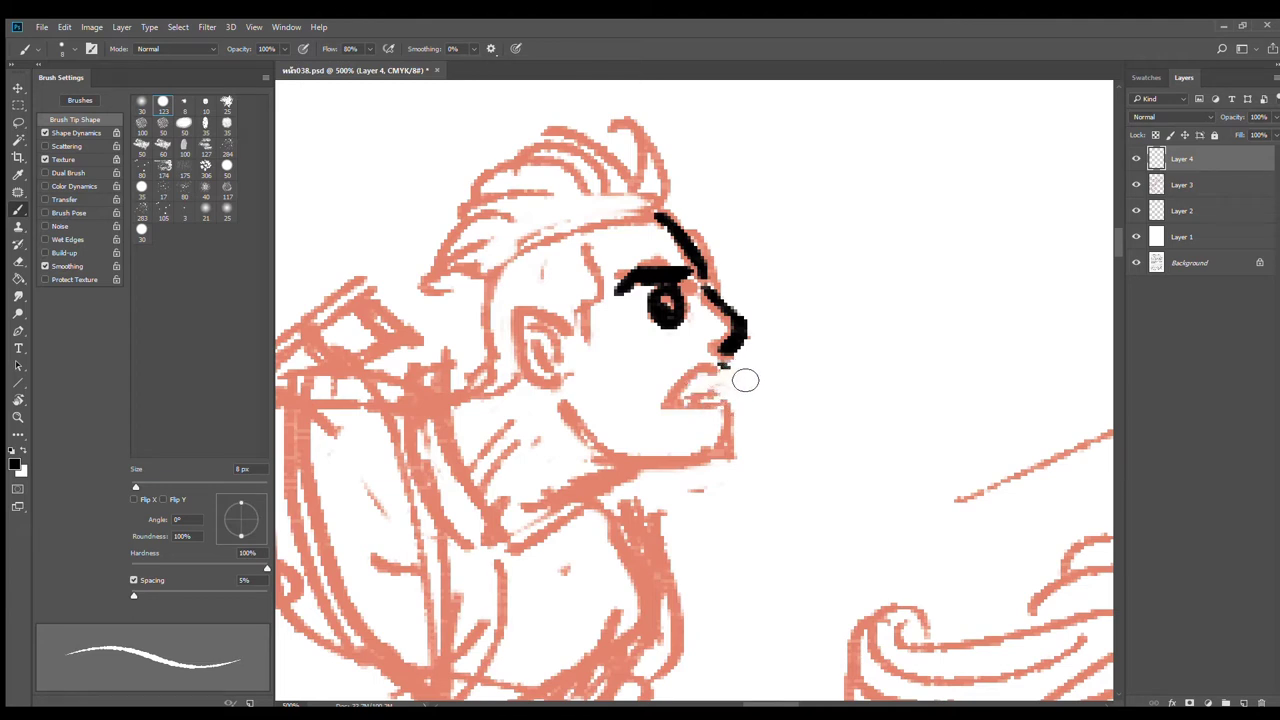
{"action": "mouse_move", "coordinate": [731, 368]}
{"action": "left_mouse_down"}
{"action": "mouse_move", "coordinate": [702, 408]}
{"action": "mouse_move", "coordinate": [716, 397]}
{"action": "mouse_move", "coordinate": [734, 455]}
{"action": "mouse_move", "coordinate": [640, 470]}
{"action": "left_mouse_up"}
{"action": "key", "text": "ctrl+z"}
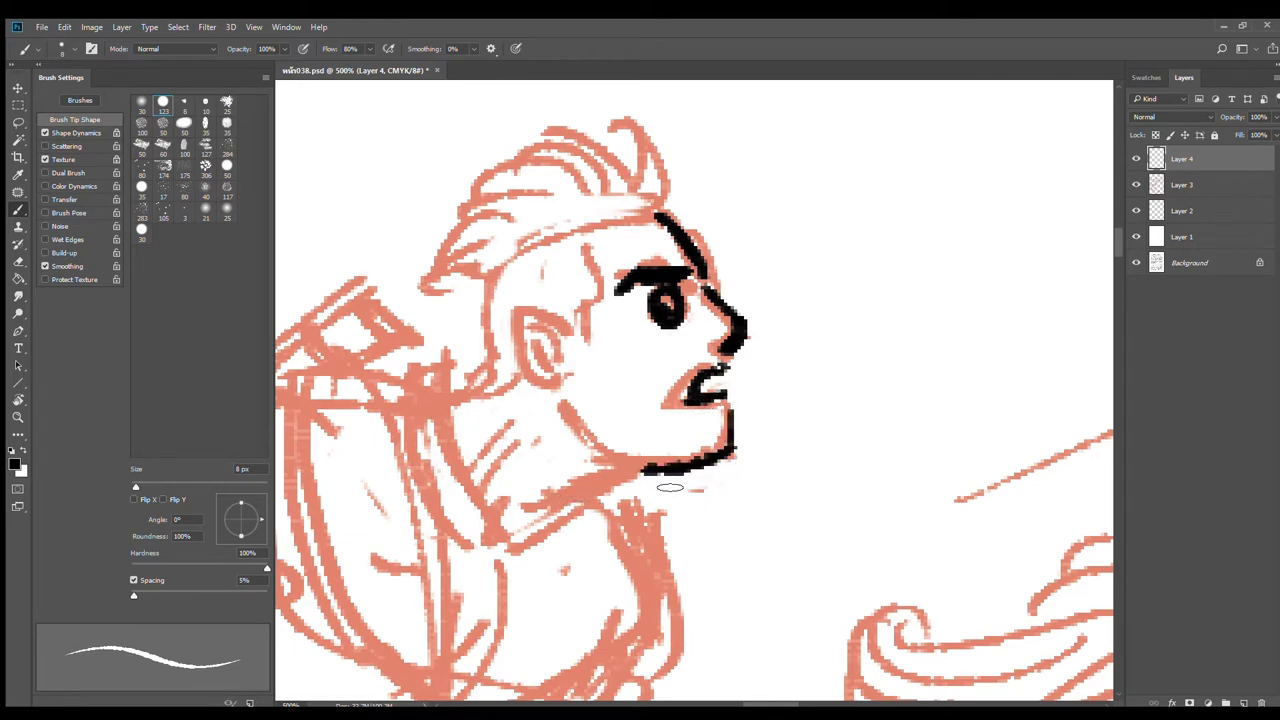
Step: Ink the rider's jaw and throat line, the nape, the ear with its inner fold, and the temple hairline
{"action": "mouse_move", "coordinate": [568, 412]}
{"action": "left_mouse_down"}
{"action": "mouse_move", "coordinate": [595, 440]}
{"action": "mouse_move", "coordinate": [540, 514]}
{"action": "left_mouse_up"}
{"action": "left_click_drag", "start_coordinate": [496, 370], "coordinate": [447, 401]}
{"action": "left_click_drag", "start_coordinate": [597, 368], "coordinate": [631, 430]}
{"action": "mouse_move", "coordinate": [597, 391]}
{"action": "left_mouse_down"}
{"action": "mouse_move", "coordinate": [562, 443]}
{"action": "mouse_move", "coordinate": [597, 457]}
{"action": "mouse_move", "coordinate": [590, 406]}
{"action": "mouse_move", "coordinate": [583, 435]}
{"action": "left_mouse_up"}
{"action": "left_click_drag", "start_coordinate": [616, 295], "coordinate": [620, 388]}
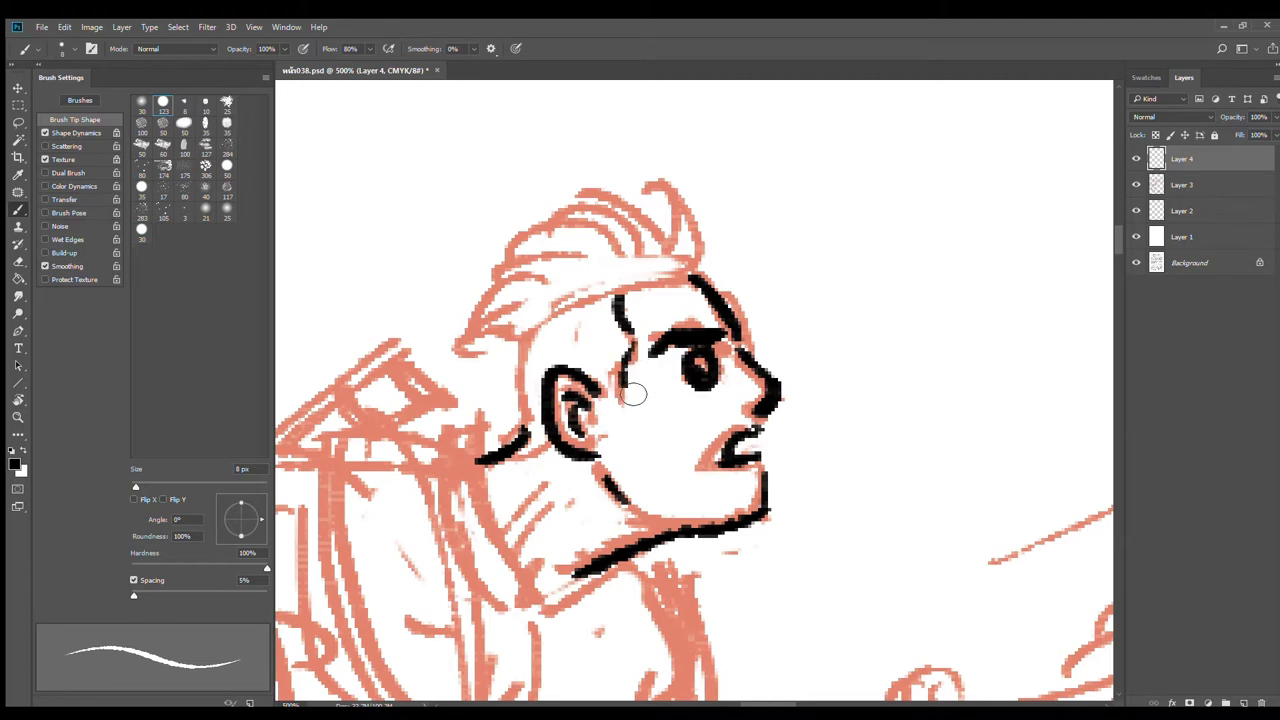
Step: Ink the back of the rider's head, the upper hairline and the swept-back hair with its upright front tuft
{"action": "mouse_move", "coordinate": [526, 314]}
{"action": "left_mouse_down"}
{"action": "mouse_move", "coordinate": [520, 402]}
{"action": "mouse_move", "coordinate": [527, 432]}
{"action": "left_mouse_up"}
{"action": "mouse_move", "coordinate": [532, 308]}
{"action": "left_mouse_down"}
{"action": "mouse_move", "coordinate": [634, 270]}
{"action": "mouse_move", "coordinate": [683, 270]}
{"action": "mouse_move", "coordinate": [771, 356]}
{"action": "mouse_move", "coordinate": [702, 267]}
{"action": "mouse_move", "coordinate": [734, 336]}
{"action": "mouse_move", "coordinate": [522, 364]}
{"action": "left_mouse_up"}
{"action": "left_click_drag", "start_coordinate": [630, 345], "coordinate": [520, 366]}
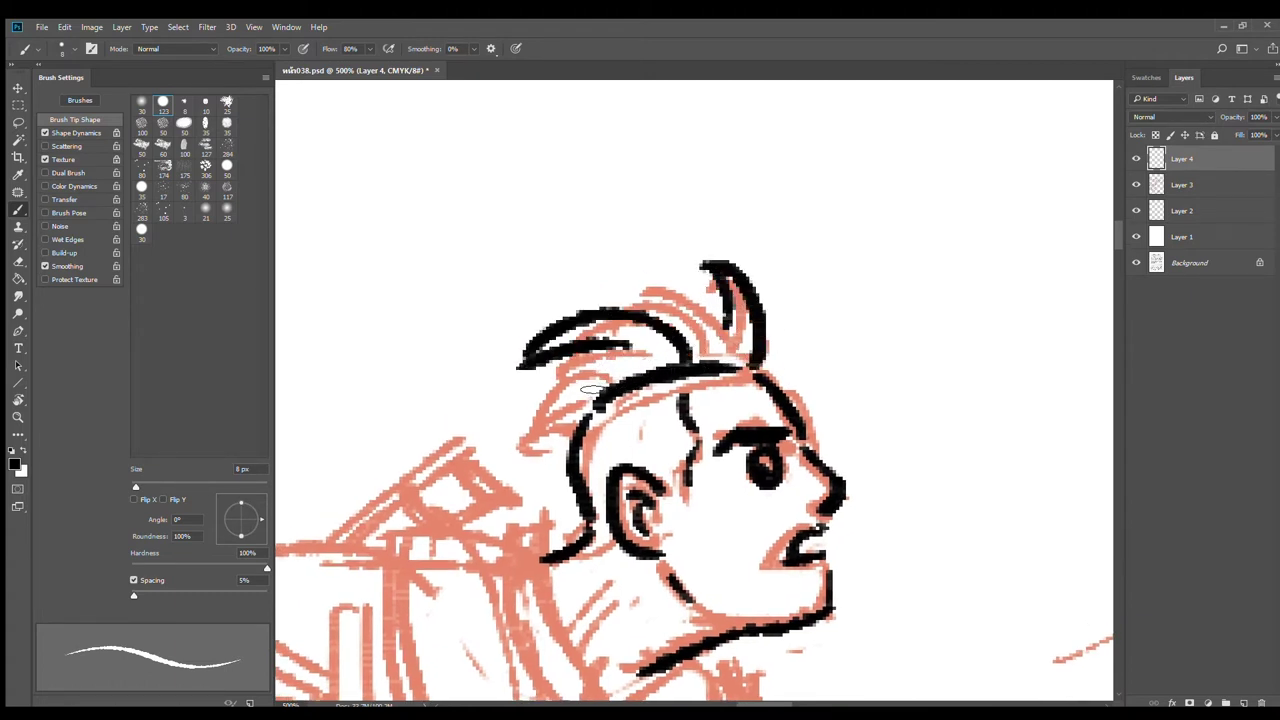
{"action": "left_click_drag", "start_coordinate": [591, 389], "coordinate": [474, 415]}
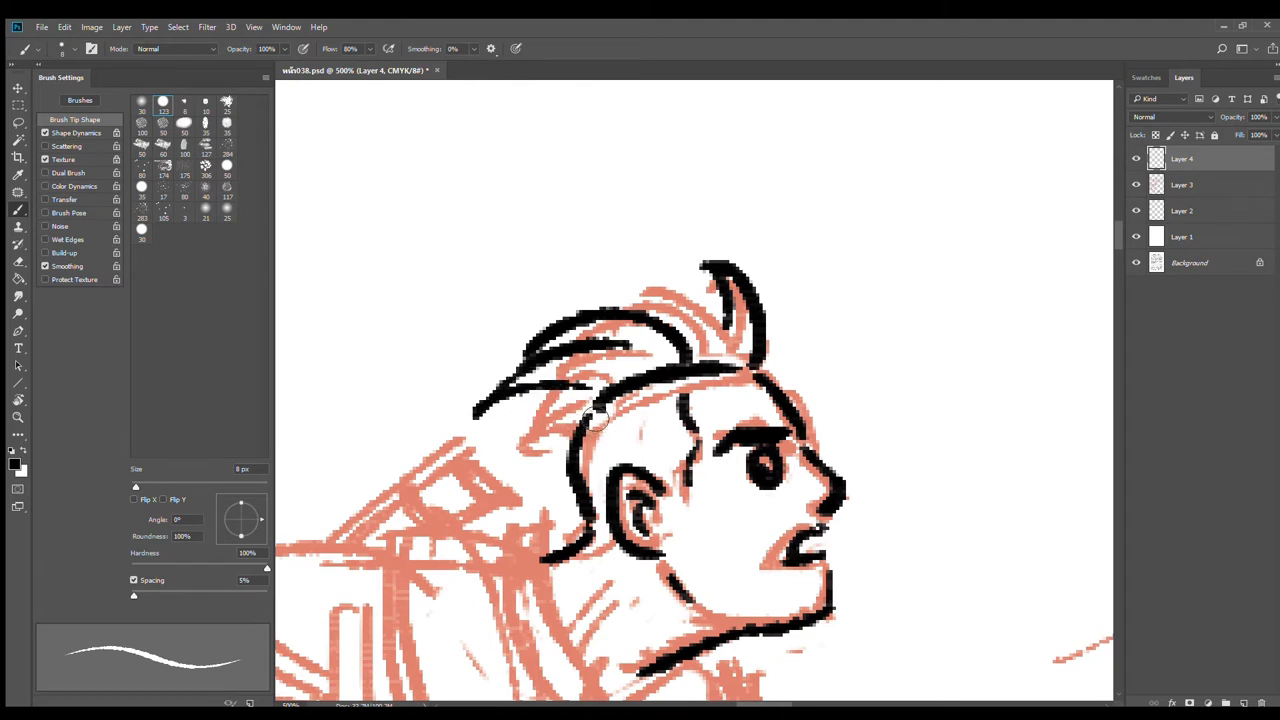
{"action": "mouse_move", "coordinate": [598, 414]}
{"action": "left_mouse_down"}
{"action": "mouse_move", "coordinate": [510, 402]}
{"action": "mouse_move", "coordinate": [512, 465]}
{"action": "mouse_move", "coordinate": [524, 462]}
{"action": "left_mouse_up"}
{"action": "left_click_drag", "start_coordinate": [528, 409], "coordinate": [494, 415]}
{"action": "left_click_drag", "start_coordinate": [650, 362], "coordinate": [616, 345]}
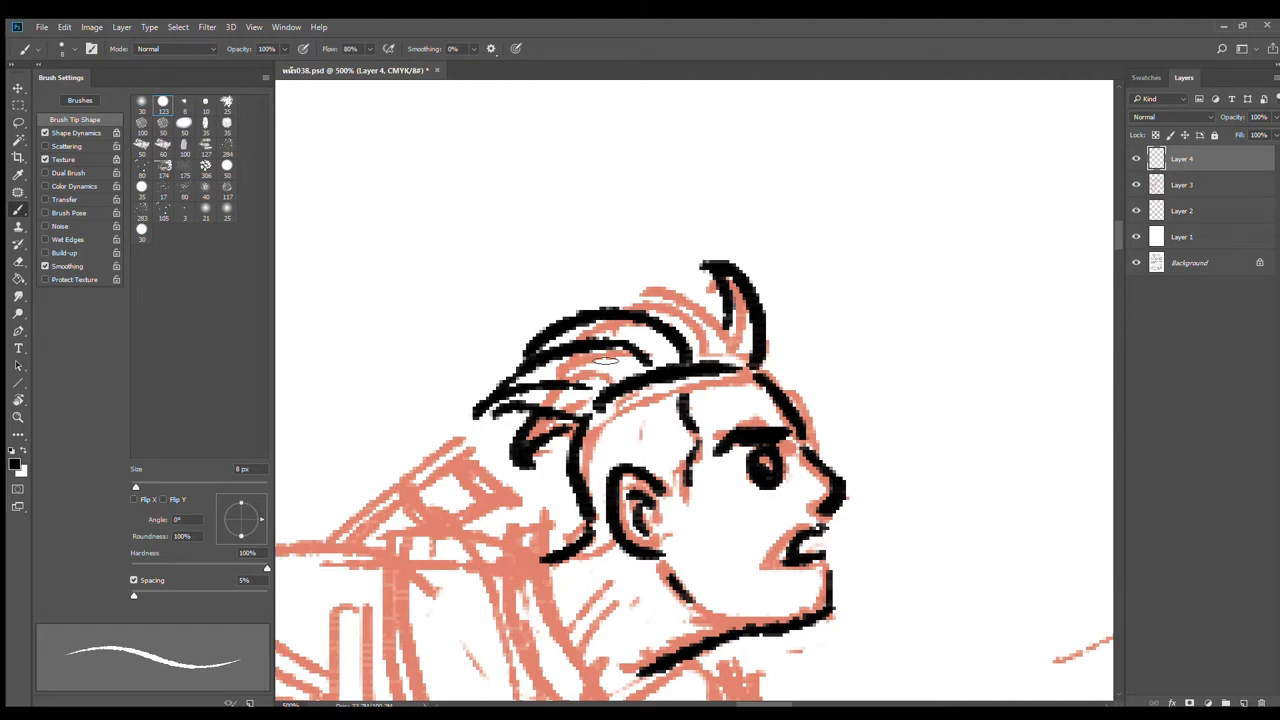
{"action": "left_click_drag", "start_coordinate": [726, 302], "coordinate": [594, 300]}
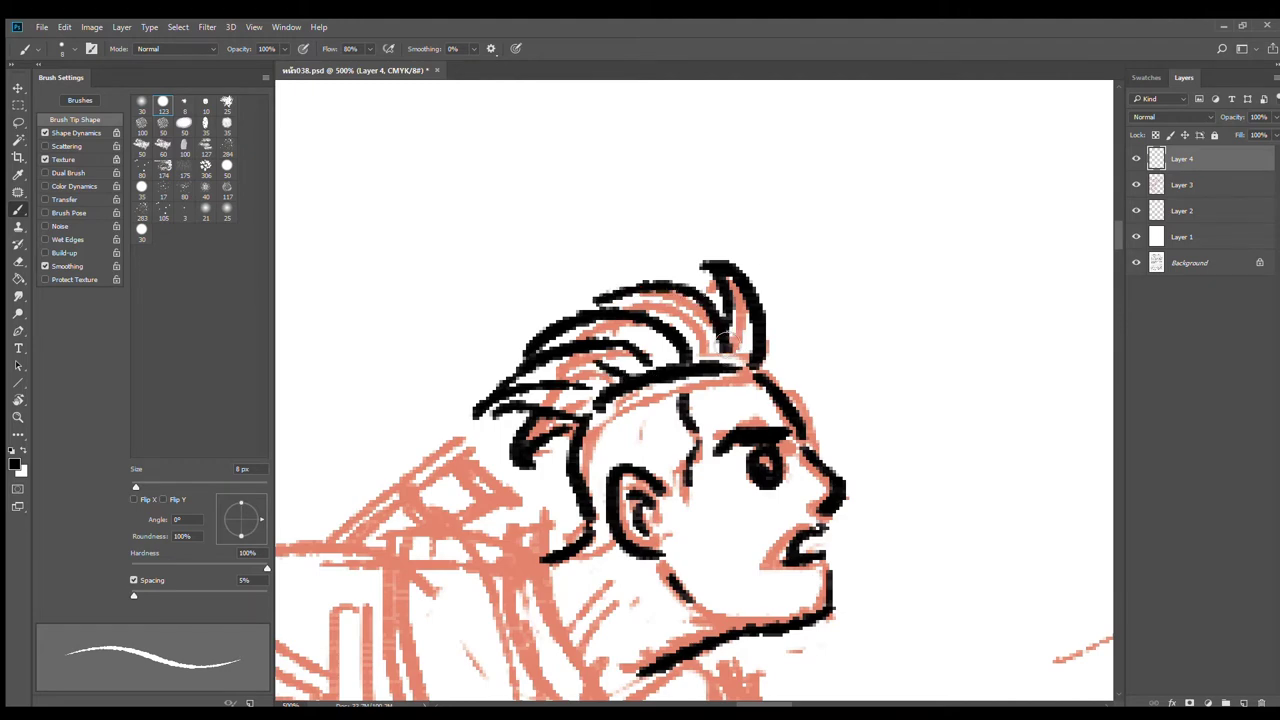
Step: Ink the rider's standing collar around the neck, redoing its inner edge as a longer curve down to the throat
{"action": "left_click_drag", "start_coordinate": [729, 403], "coordinate": [779, 198]}
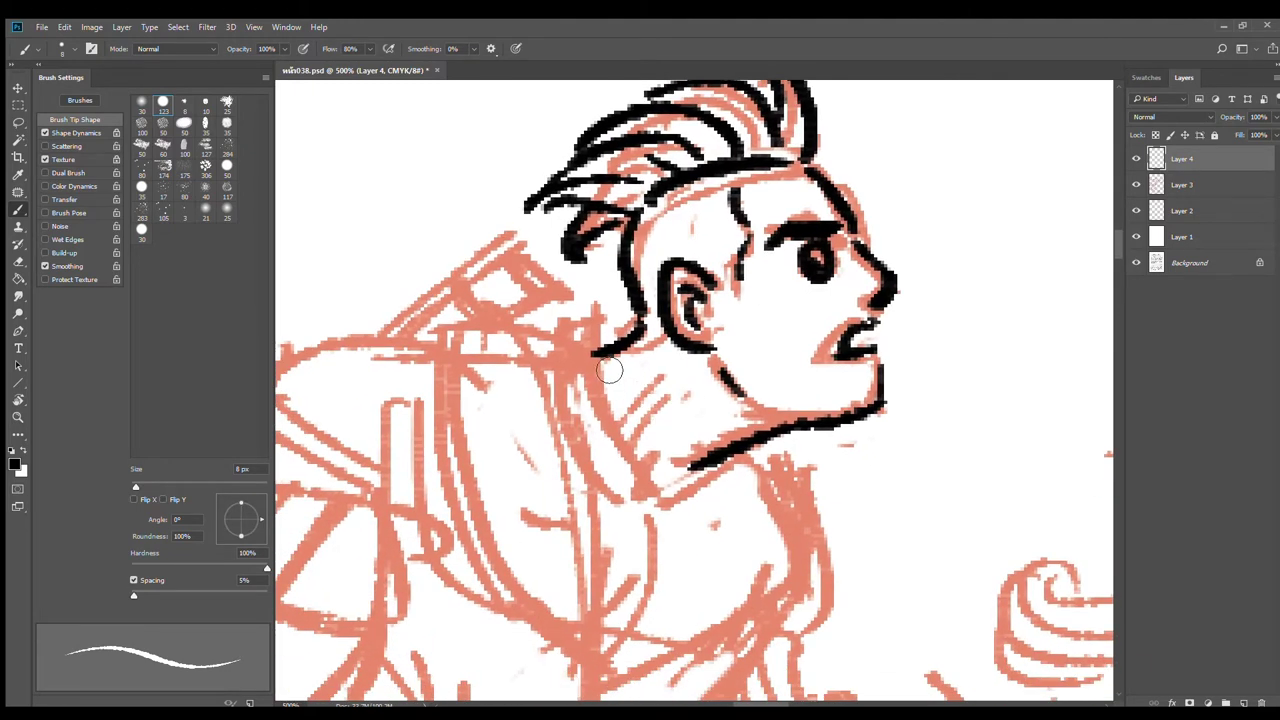
{"action": "left_click_drag", "start_coordinate": [606, 337], "coordinate": [657, 435]}
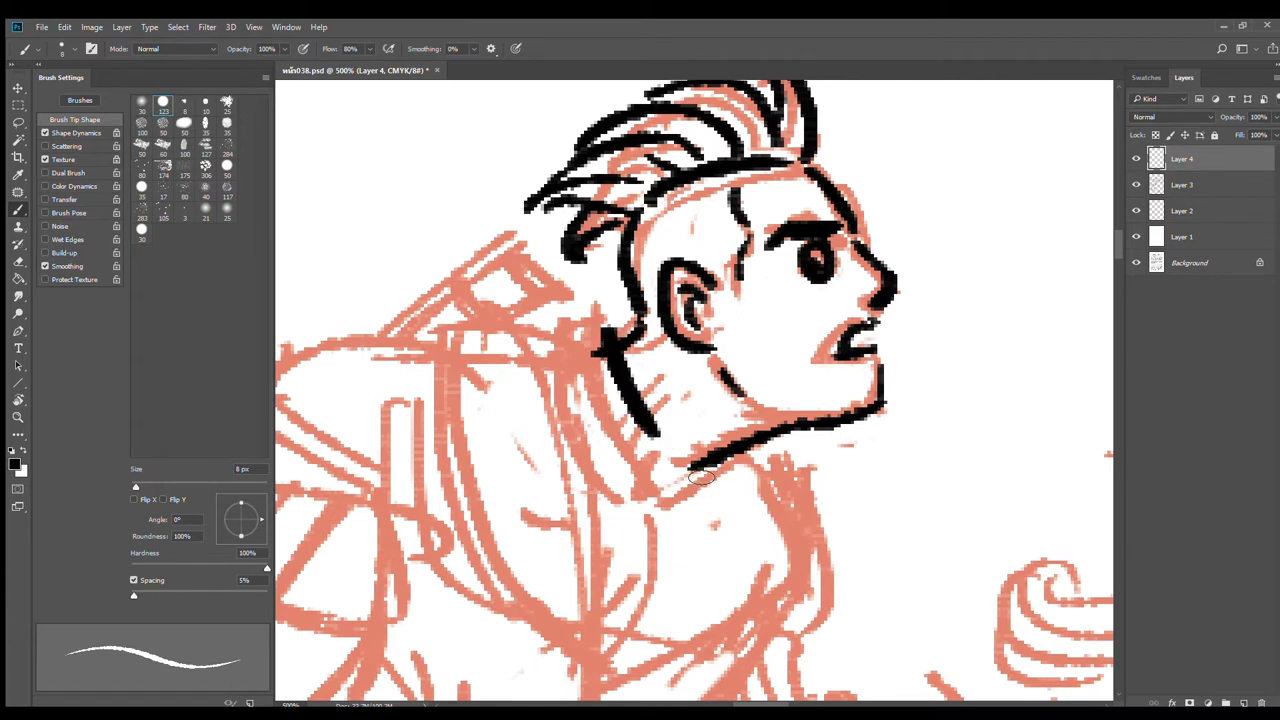
{"action": "key", "text": "ctrl+z"}
{"action": "left_click_drag", "start_coordinate": [612, 326], "coordinate": [672, 480]}
{"action": "left_click_drag", "start_coordinate": [650, 420], "coordinate": [651, 508]}
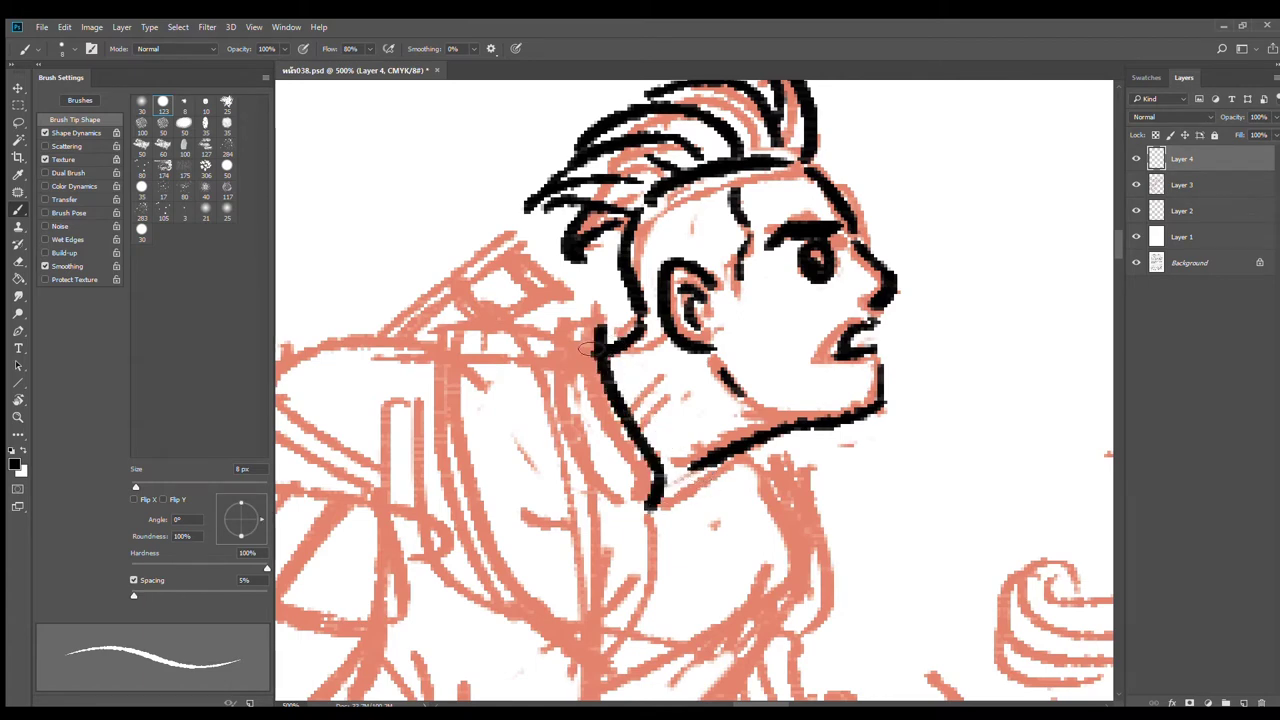
{"action": "left_click_drag", "start_coordinate": [568, 332], "coordinate": [617, 457]}
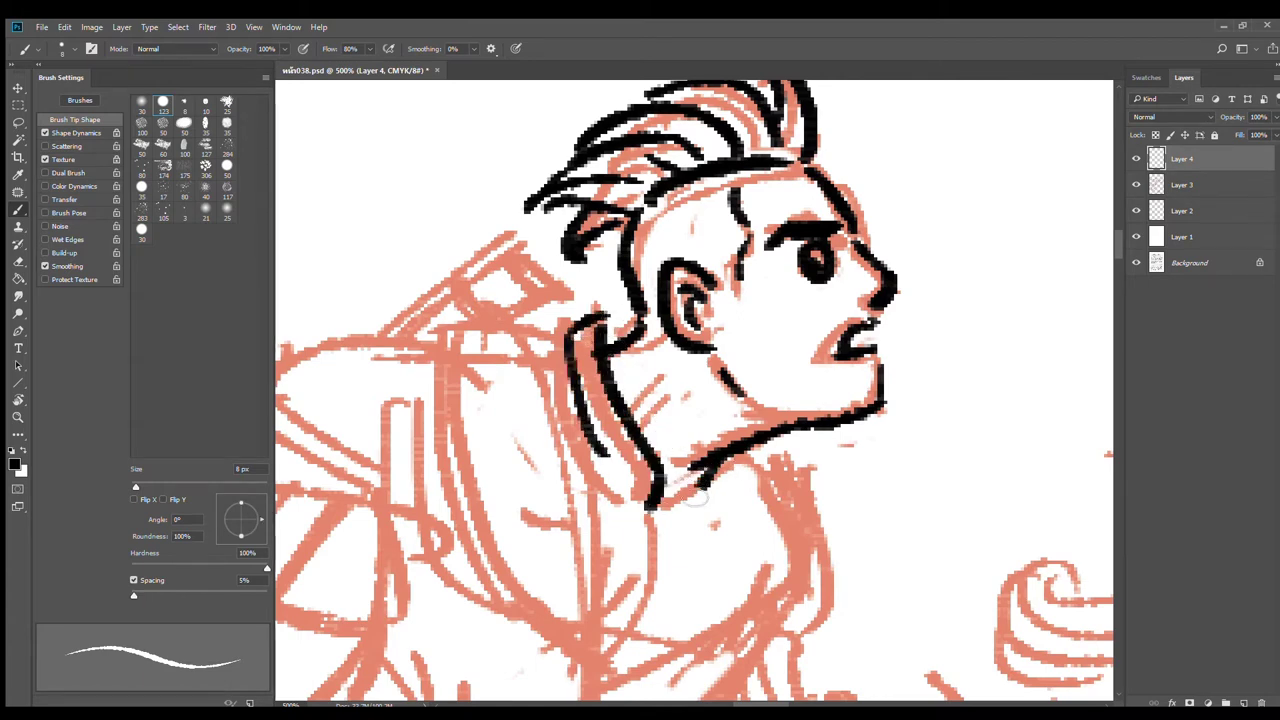
Step: Ink the double-lined trim that runs from the rider's shoulder down to the chest and up around the front
{"action": "left_click_drag", "start_coordinate": [671, 529], "coordinate": [786, 429]}
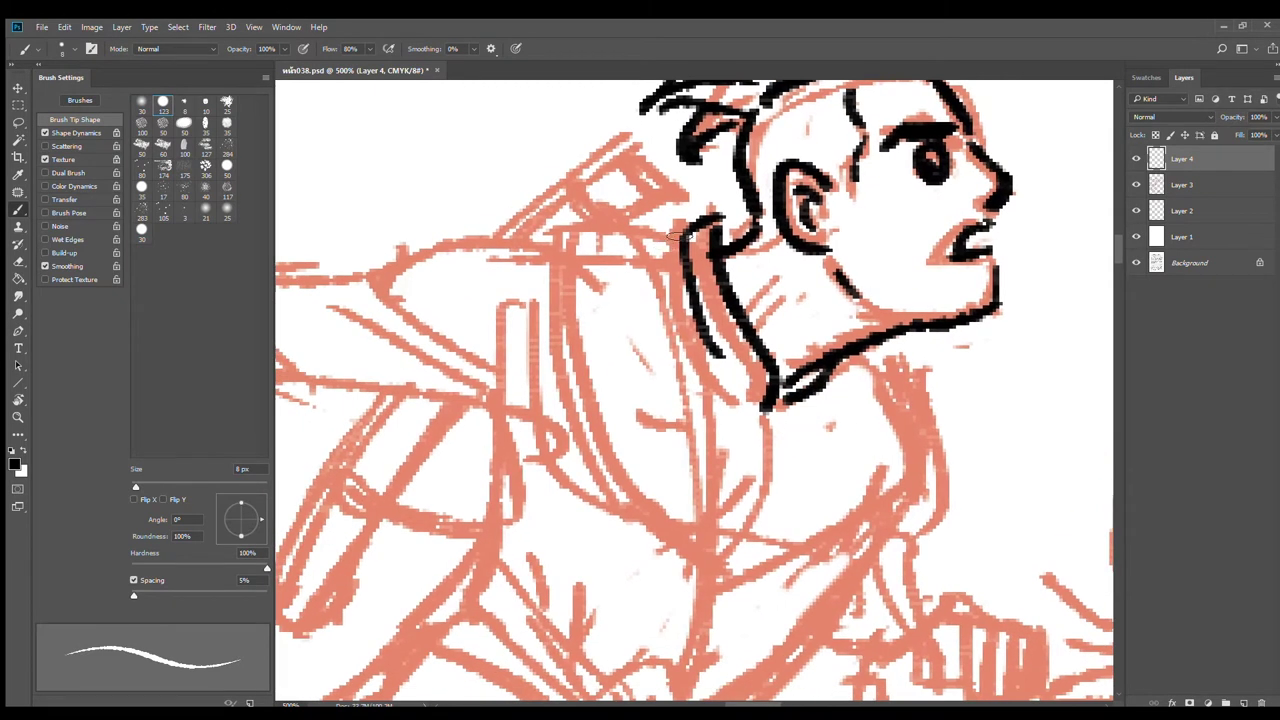
{"action": "mouse_move", "coordinate": [676, 233]}
{"action": "left_mouse_down"}
{"action": "mouse_move", "coordinate": [560, 230]}
{"action": "mouse_move", "coordinate": [609, 471]}
{"action": "mouse_move", "coordinate": [695, 552]}
{"action": "left_mouse_up"}
{"action": "mouse_move", "coordinate": [864, 357]}
{"action": "left_mouse_down"}
{"action": "mouse_move", "coordinate": [925, 485]}
{"action": "mouse_move", "coordinate": [785, 572]}
{"action": "mouse_move", "coordinate": [720, 585]}
{"action": "left_mouse_up"}
{"action": "mouse_move", "coordinate": [582, 262]}
{"action": "left_mouse_down"}
{"action": "mouse_move", "coordinate": [586, 342]}
{"action": "mouse_move", "coordinate": [669, 515]}
{"action": "mouse_move", "coordinate": [637, 469]}
{"action": "mouse_move", "coordinate": [698, 541]}
{"action": "left_mouse_up"}
{"action": "mouse_move", "coordinate": [910, 438]}
{"action": "left_mouse_down"}
{"action": "mouse_move", "coordinate": [840, 525]}
{"action": "mouse_move", "coordinate": [758, 562]}
{"action": "mouse_move", "coordinate": [742, 556]}
{"action": "left_mouse_up"}
{"action": "left_click_drag", "start_coordinate": [680, 470], "coordinate": [747, 520]}
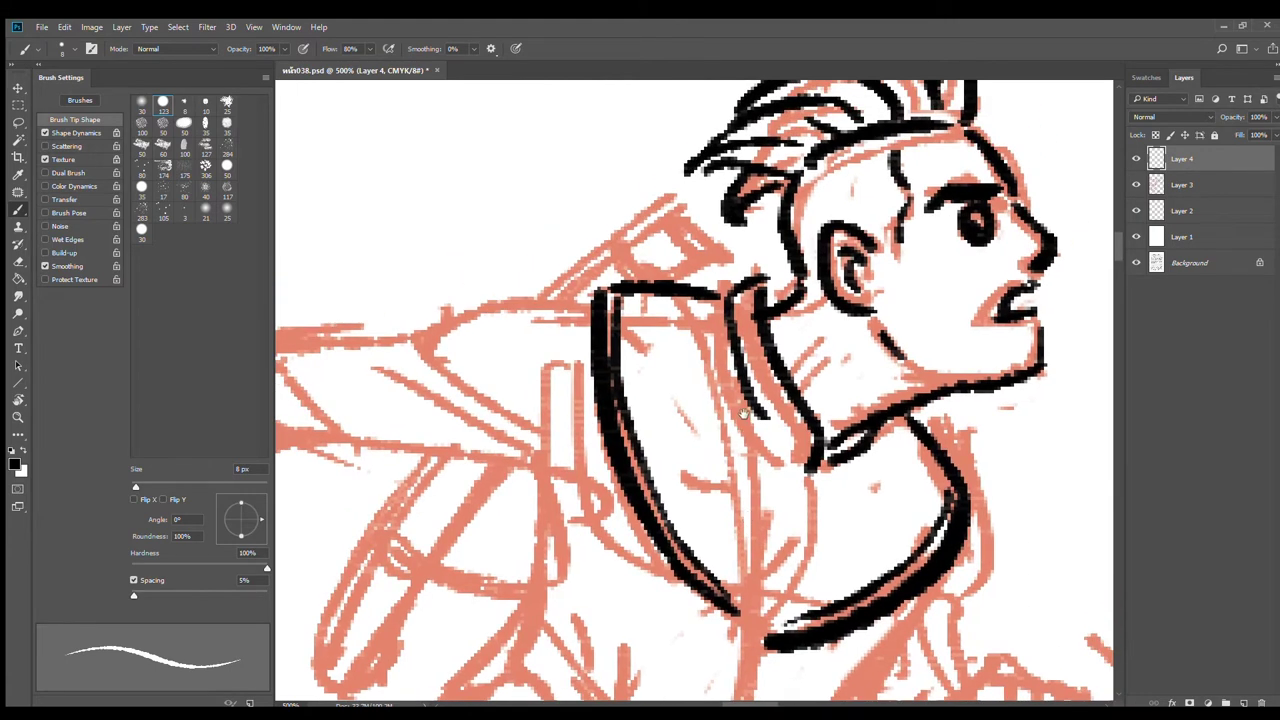
Step: Ink the jacket's two centre-front opening lines, redoing the second one, and the thick front edge of the torso
{"action": "left_click_drag", "start_coordinate": [743, 412], "coordinate": [685, 298]}
{"action": "mouse_move", "coordinate": [615, 186]}
{"action": "left_mouse_down"}
{"action": "mouse_move", "coordinate": [681, 498]}
{"action": "mouse_move", "coordinate": [677, 606]}
{"action": "left_mouse_up"}
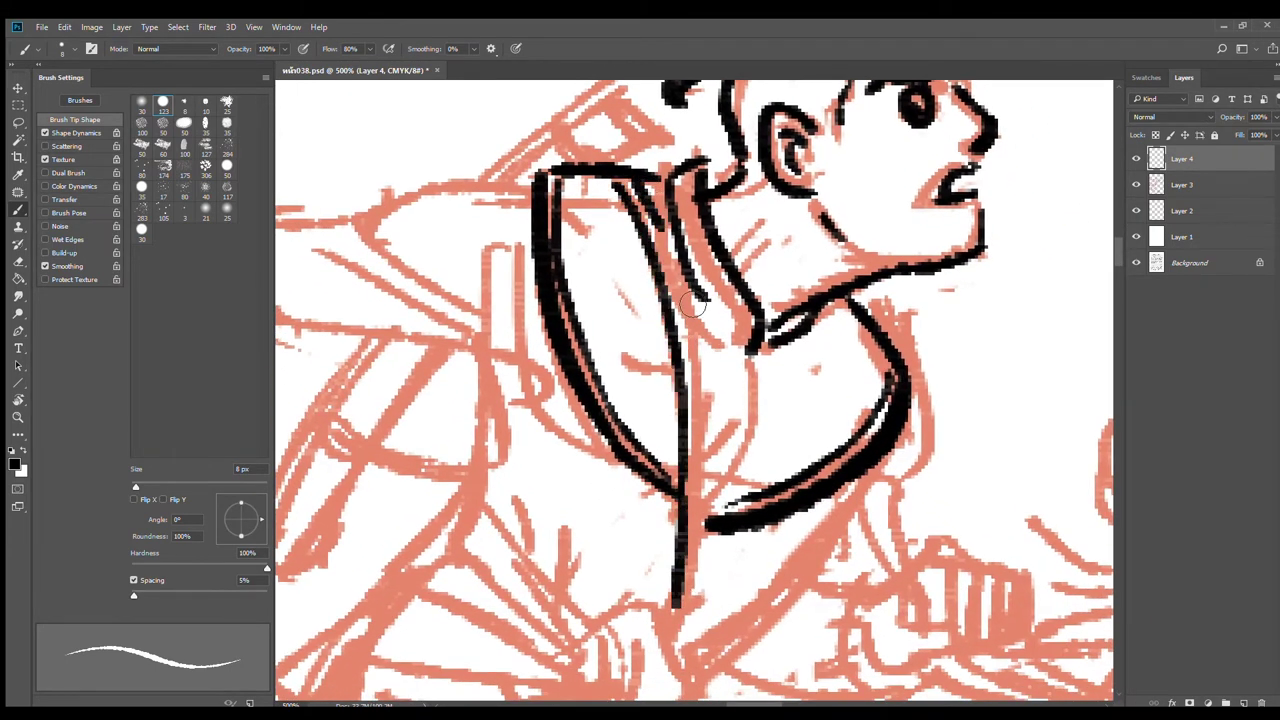
{"action": "left_click_drag", "start_coordinate": [686, 262], "coordinate": [688, 496]}
{"action": "key", "text": "ctrl+z"}
{"action": "left_click_drag", "start_coordinate": [685, 282], "coordinate": [692, 487]}
{"action": "key", "text": "ctrl+z"}
{"action": "mouse_move", "coordinate": [693, 300]}
{"action": "left_mouse_down"}
{"action": "mouse_move", "coordinate": [704, 485]}
{"action": "mouse_move", "coordinate": [680, 644]}
{"action": "left_mouse_up"}
{"action": "mouse_move", "coordinate": [818, 474]}
{"action": "left_mouse_down"}
{"action": "mouse_move", "coordinate": [841, 308]}
{"action": "mouse_move", "coordinate": [722, 499]}
{"action": "left_mouse_up"}
{"action": "scroll", "coordinate": [674, 414], "scroll_direction": "up", "scroll_amount": 2}
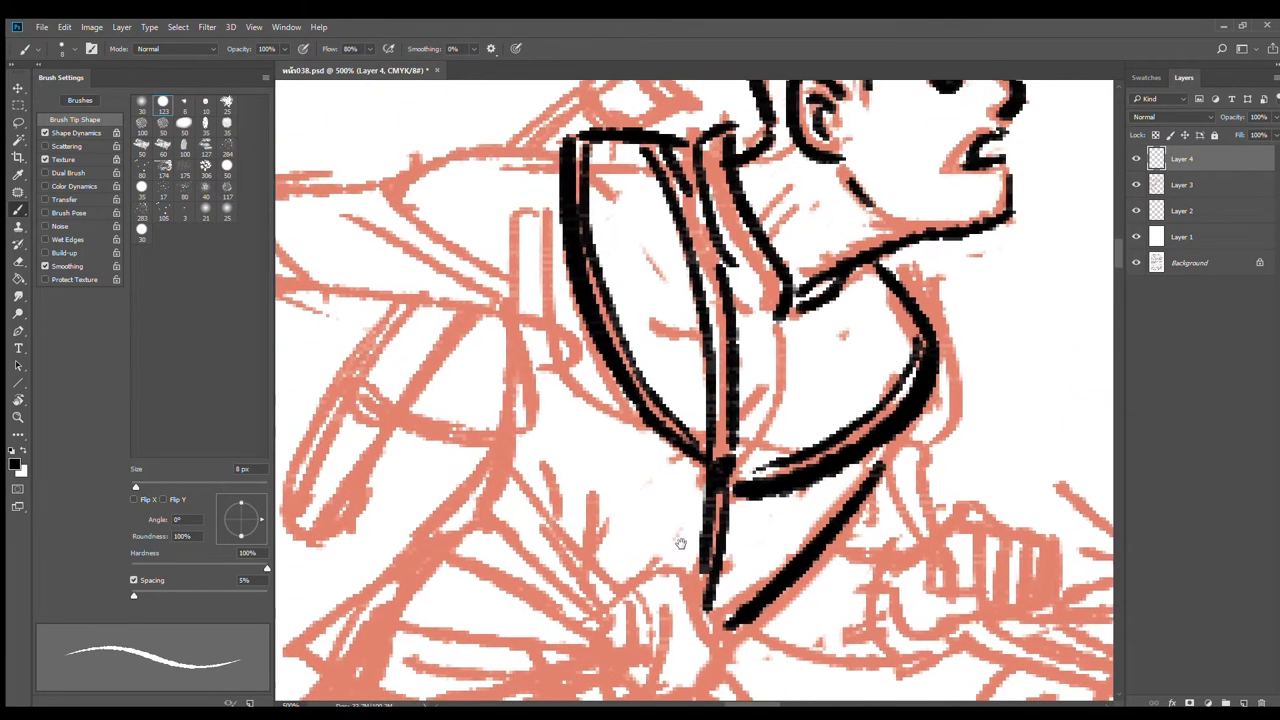
Step: Ink the rider's back edge from armpit to waist, redoing its first stroke, and add fold lines on the lower jacket
{"action": "left_click_drag", "start_coordinate": [512, 310], "coordinate": [516, 430]}
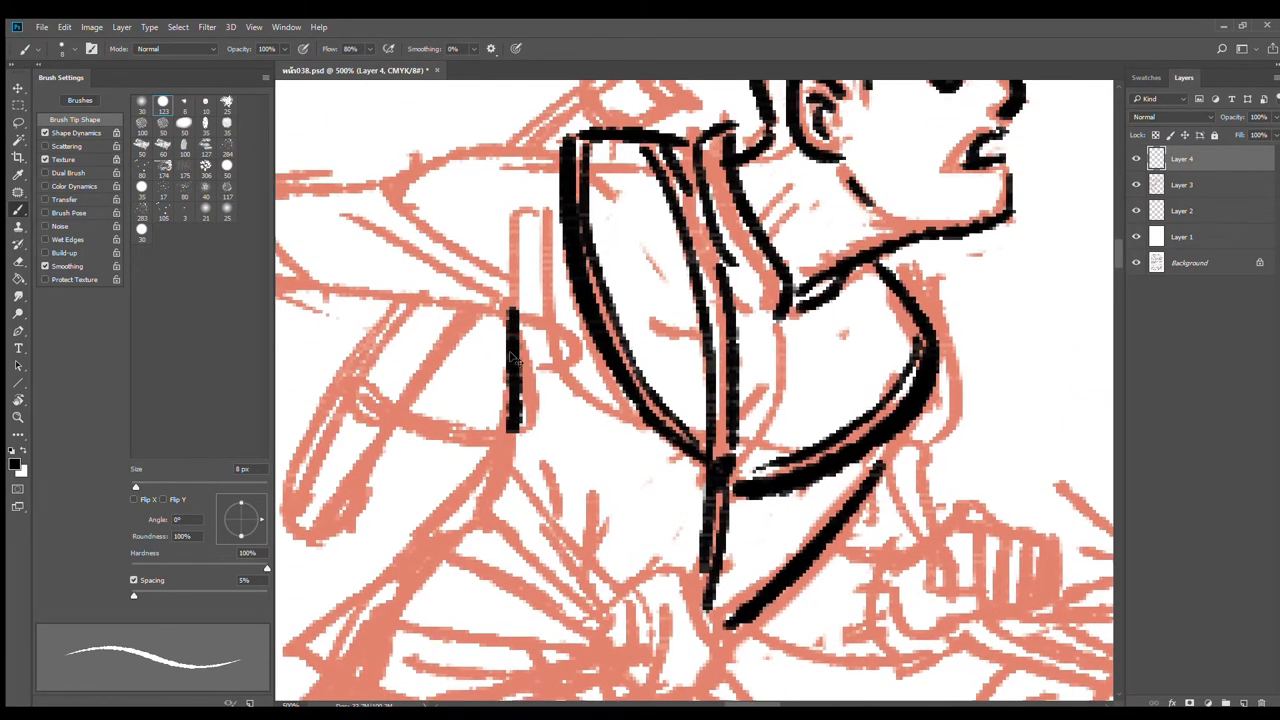
{"action": "key", "text": "ctrl+z"}
{"action": "mouse_move", "coordinate": [507, 310]}
{"action": "left_mouse_down"}
{"action": "mouse_move", "coordinate": [518, 395]}
{"action": "mouse_move", "coordinate": [490, 430]}
{"action": "mouse_move", "coordinate": [530, 490]}
{"action": "left_mouse_up"}
{"action": "left_click_drag", "start_coordinate": [545, 437], "coordinate": [557, 525]}
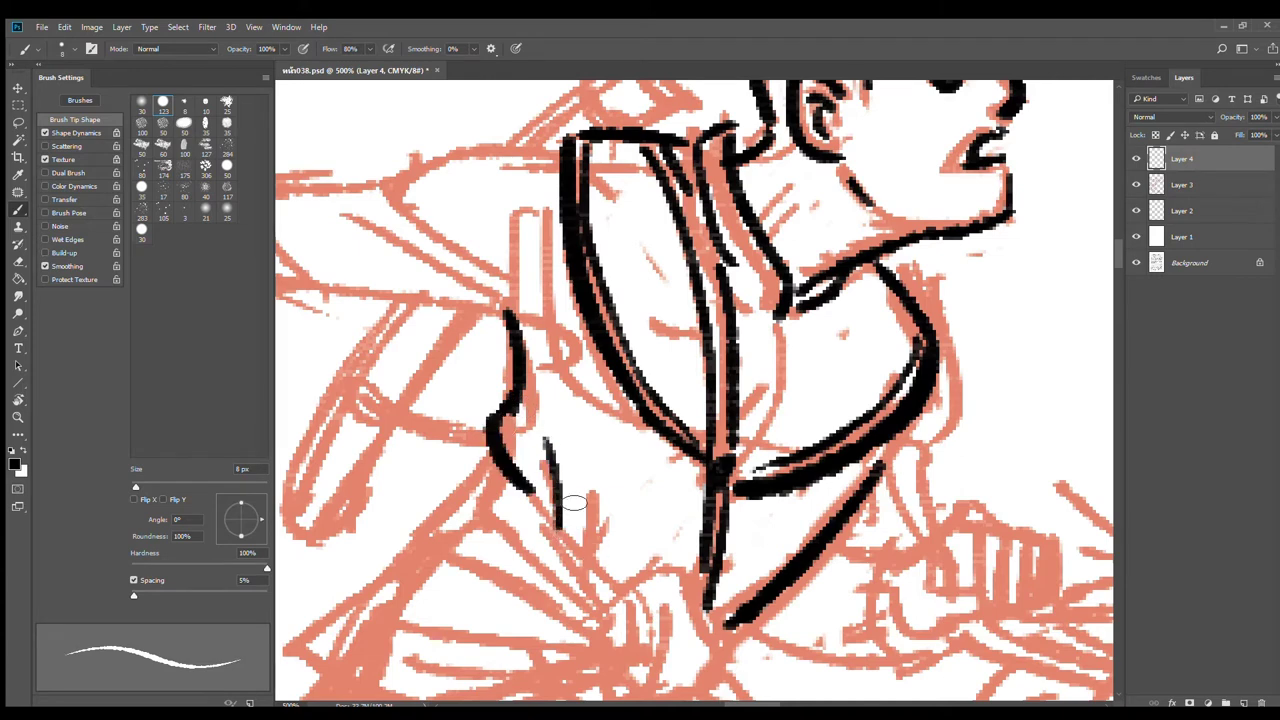
{"action": "left_click_drag", "start_coordinate": [562, 352], "coordinate": [603, 565]}
{"action": "left_click_drag", "start_coordinate": [691, 482], "coordinate": [655, 560]}
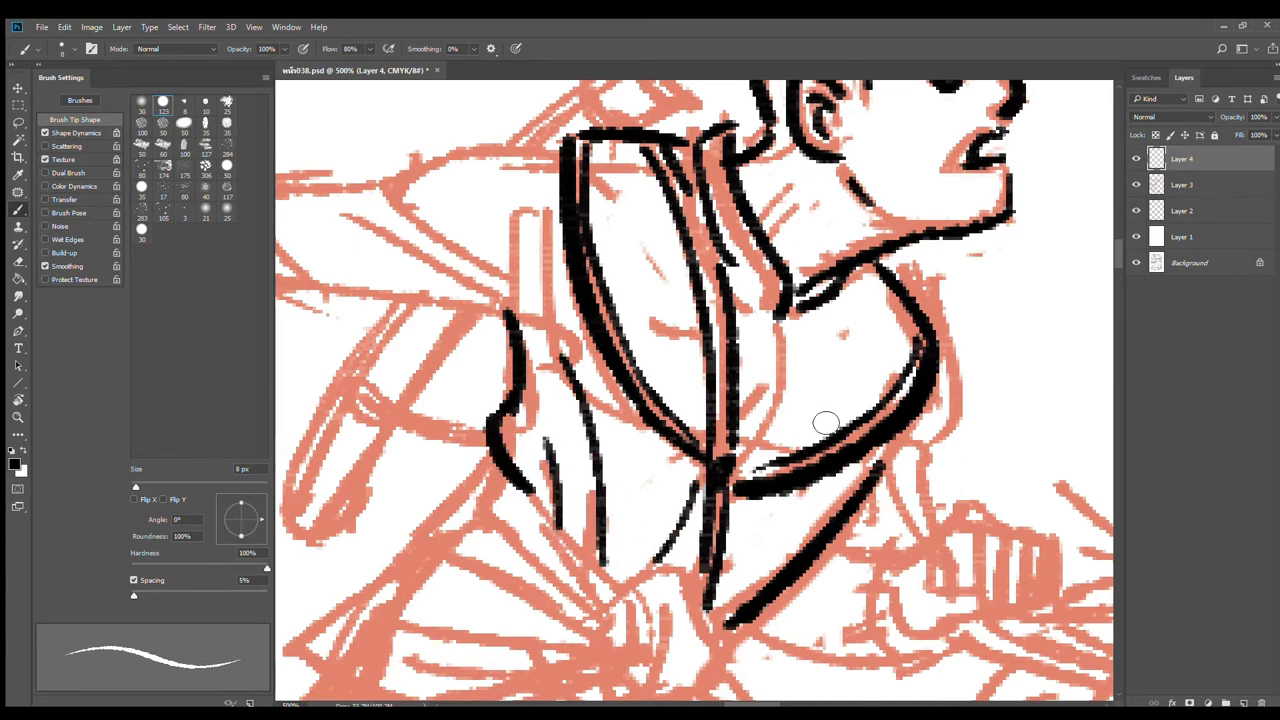
Step: Add a small fold at the collar and ink the banded upper end of the sheath behind the rider's shoulder
{"action": "left_click_drag", "start_coordinate": [760, 389], "coordinate": [768, 504]}
{"action": "left_click_drag", "start_coordinate": [721, 294], "coordinate": [743, 362]}
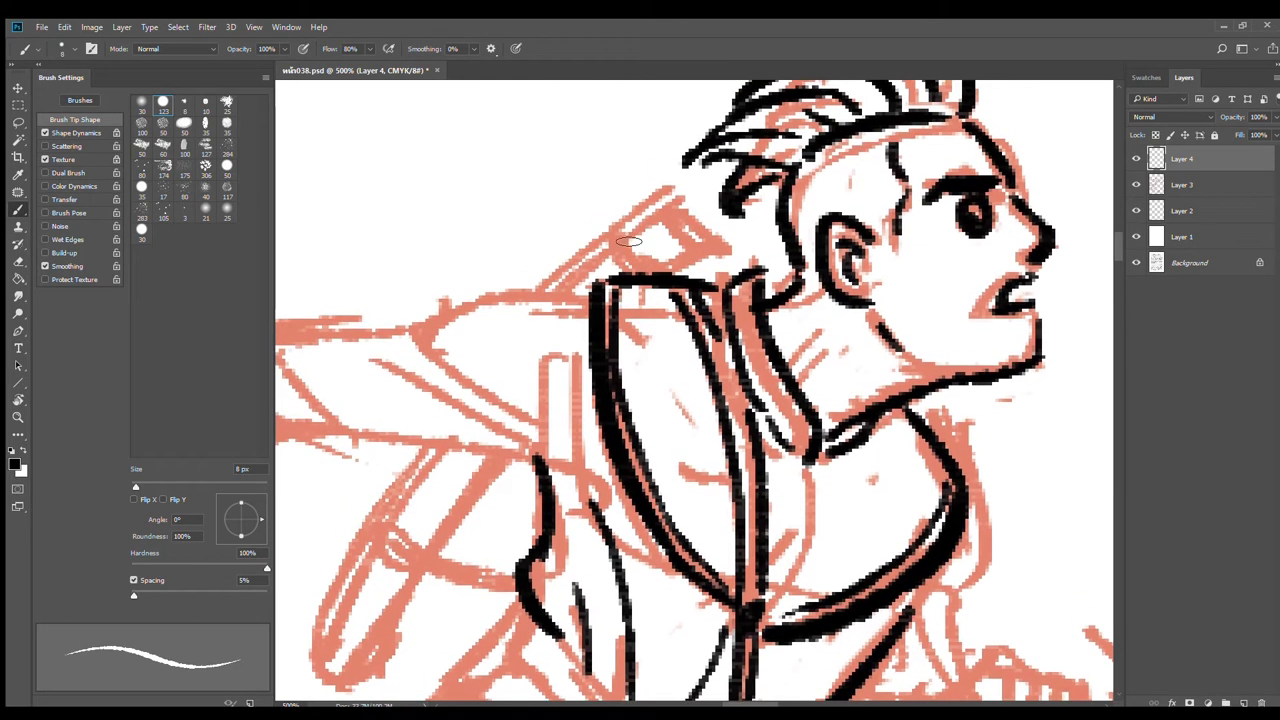
{"action": "mouse_move", "coordinate": [609, 232]}
{"action": "left_mouse_down"}
{"action": "mouse_move", "coordinate": [636, 275]}
{"action": "mouse_move", "coordinate": [656, 272]}
{"action": "left_mouse_up"}
{"action": "mouse_move", "coordinate": [549, 282]}
{"action": "left_mouse_down"}
{"action": "mouse_move", "coordinate": [660, 186]}
{"action": "mouse_move", "coordinate": [692, 201]}
{"action": "mouse_move", "coordinate": [680, 180]}
{"action": "mouse_move", "coordinate": [702, 243]}
{"action": "left_mouse_up"}
{"action": "left_click_drag", "start_coordinate": [677, 176], "coordinate": [708, 246]}
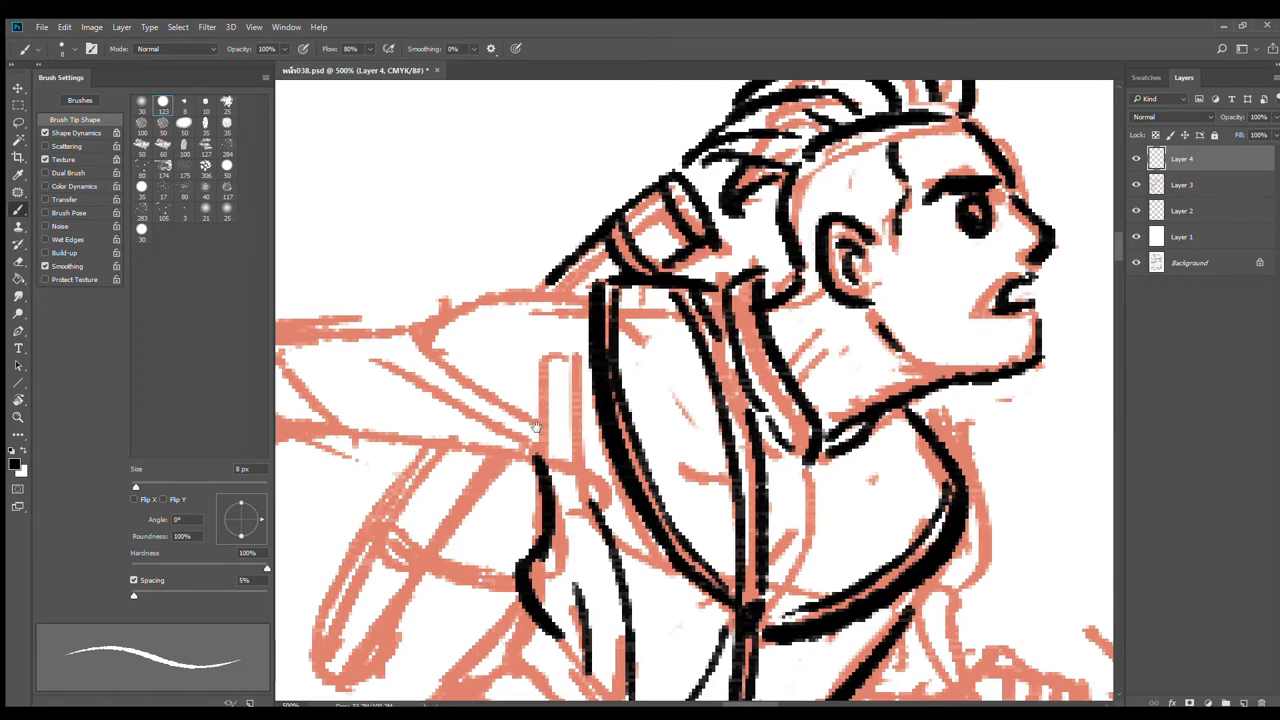
Step: Ink the sheath's rounded lower end below the arm, with its crossing bands and the strap to the waist
{"action": "left_click_drag", "start_coordinate": [535, 427], "coordinate": [702, 232]}
{"action": "left_click_drag", "start_coordinate": [583, 256], "coordinate": [455, 515]}
{"action": "left_click_drag", "start_coordinate": [624, 303], "coordinate": [655, 266]}
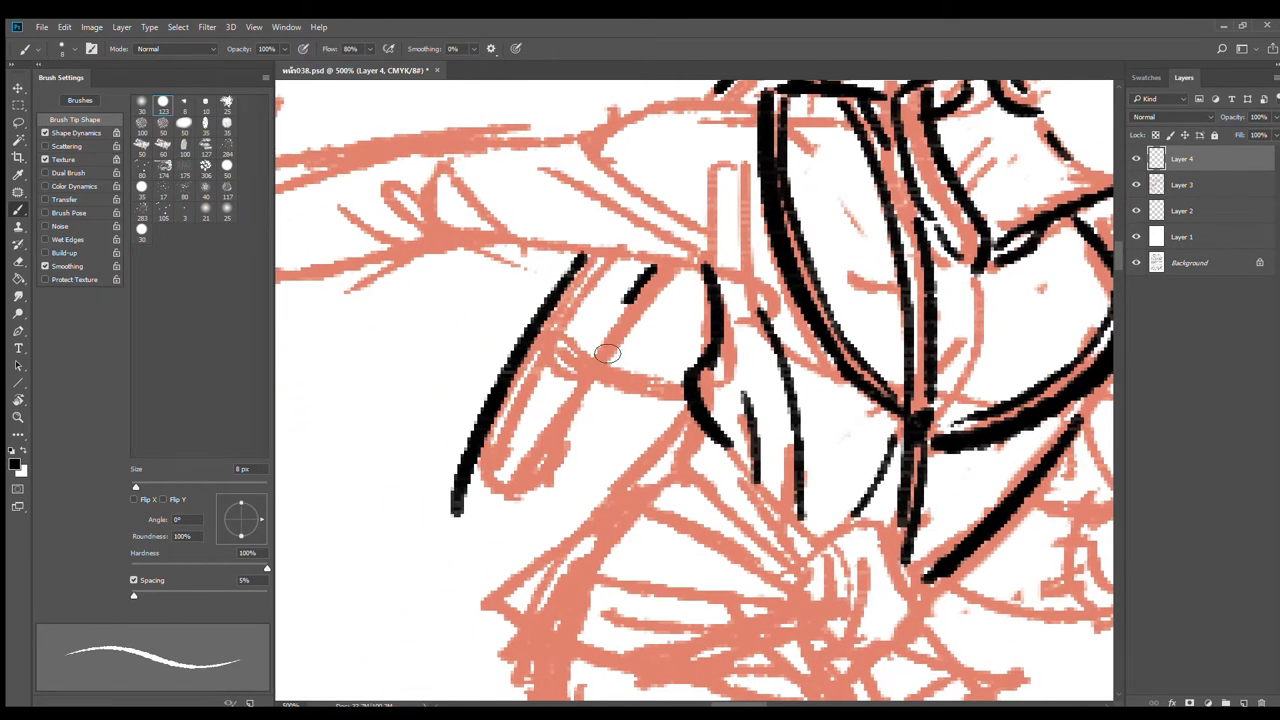
{"action": "left_click_drag", "start_coordinate": [607, 353], "coordinate": [505, 543]}
{"action": "left_click_drag", "start_coordinate": [456, 500], "coordinate": [506, 541]}
{"action": "mouse_move", "coordinate": [533, 337]}
{"action": "left_mouse_down"}
{"action": "mouse_move", "coordinate": [565, 382]}
{"action": "mouse_move", "coordinate": [581, 380]}
{"action": "left_mouse_up"}
{"action": "mouse_move", "coordinate": [542, 323]}
{"action": "left_mouse_down"}
{"action": "mouse_move", "coordinate": [580, 363]}
{"action": "mouse_move", "coordinate": [600, 354]}
{"action": "mouse_move", "coordinate": [637, 456]}
{"action": "left_mouse_up"}
{"action": "left_click_drag", "start_coordinate": [600, 378], "coordinate": [656, 438]}
Step: Ink the folds at the rear shoulder and the upper contour from the shoulder along the outstretched arm
{"action": "scroll", "coordinate": [841, 415], "scroll_direction": "down", "scroll_amount": 1}
{"action": "mouse_move", "coordinate": [945, 388]}
{"action": "left_mouse_down"}
{"action": "mouse_move", "coordinate": [820, 441]}
{"action": "mouse_move", "coordinate": [834, 409]}
{"action": "mouse_move", "coordinate": [934, 400]}
{"action": "mouse_move", "coordinate": [942, 412]}
{"action": "left_mouse_up"}
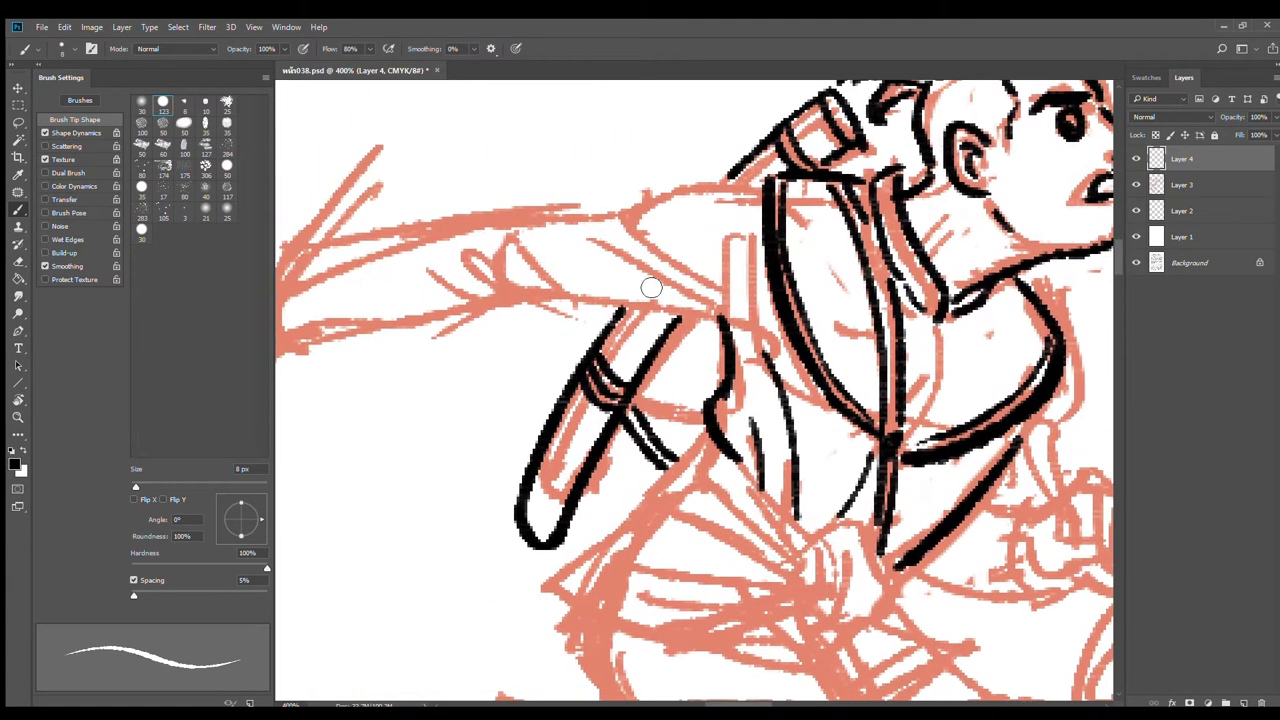
{"action": "left_click_drag", "start_coordinate": [608, 245], "coordinate": [711, 307]}
{"action": "mouse_move", "coordinate": [642, 228]}
{"action": "left_mouse_down"}
{"action": "mouse_move", "coordinate": [720, 310]}
{"action": "mouse_move", "coordinate": [828, 330]}
{"action": "mouse_move", "coordinate": [843, 312]}
{"action": "left_mouse_up"}
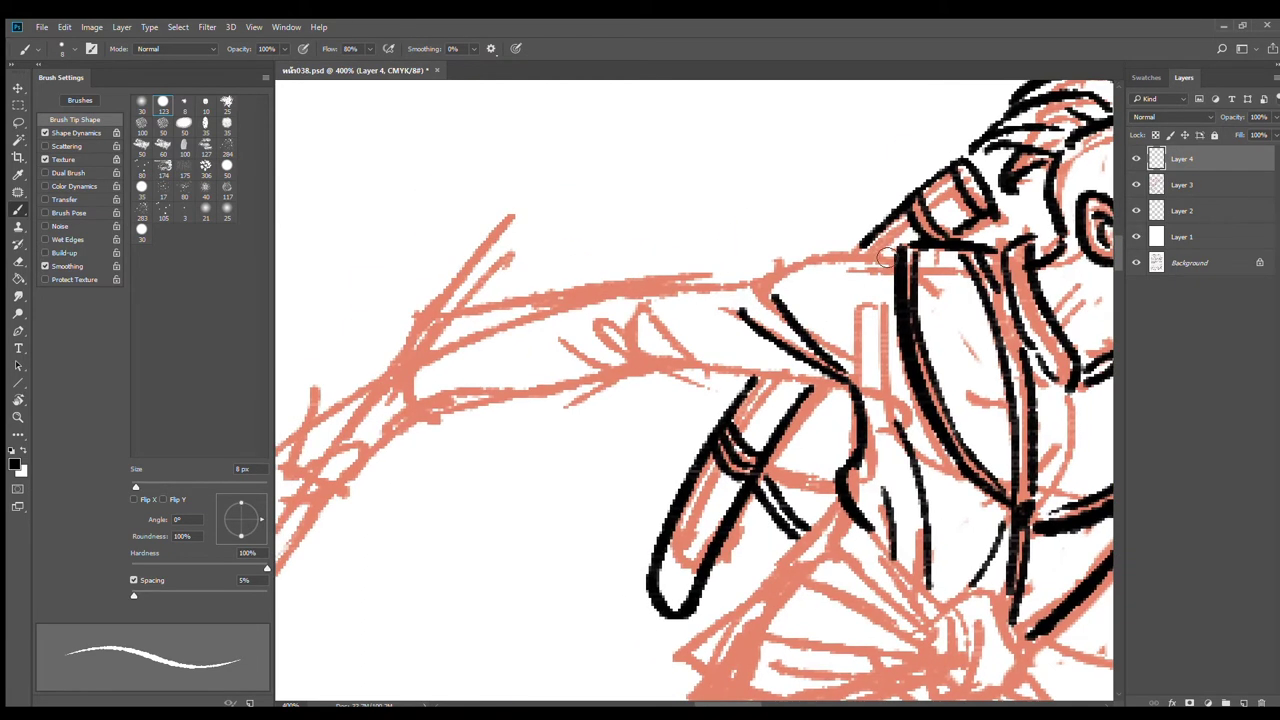
{"action": "left_click_drag", "start_coordinate": [885, 255], "coordinate": [635, 276]}
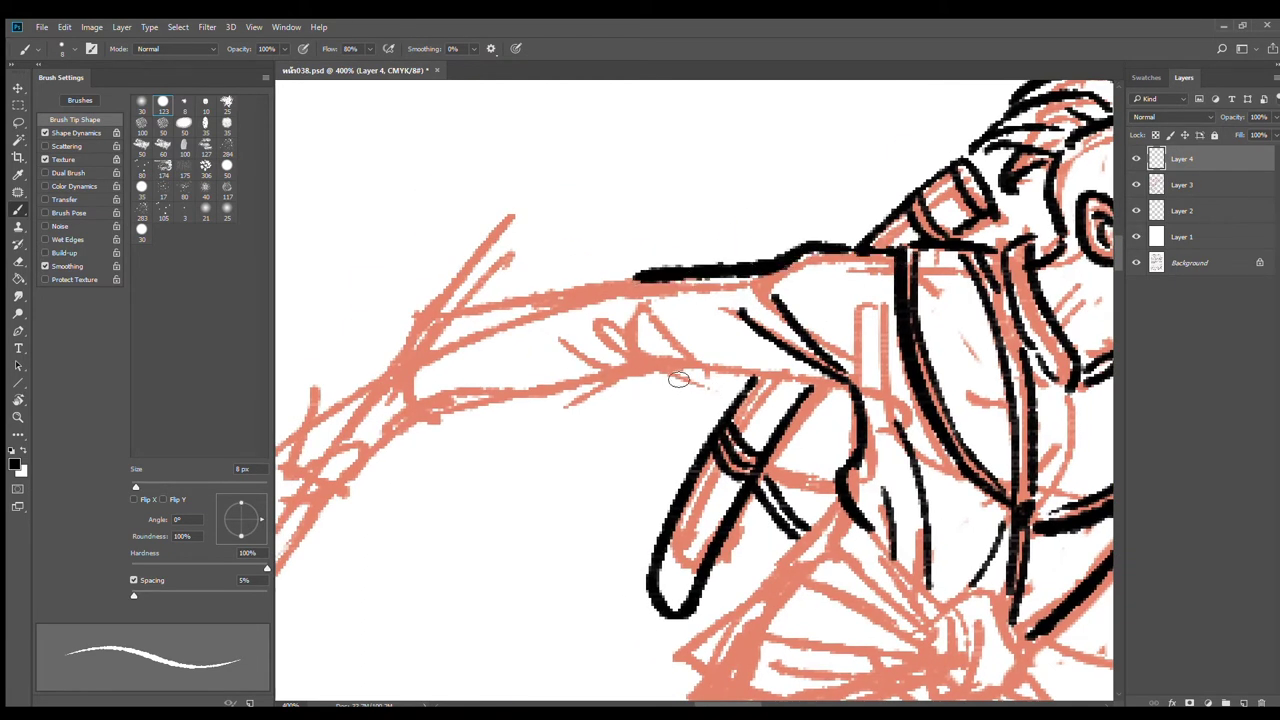
Step: Ink the outstretched arm's underside, elbow folds and sleeve end, redoing the forearm's lower edge as one continuous line
{"action": "left_click_drag", "start_coordinate": [646, 370], "coordinate": [855, 392]}
{"action": "mouse_move", "coordinate": [618, 311]}
{"action": "left_mouse_down"}
{"action": "mouse_move", "coordinate": [654, 369]}
{"action": "mouse_move", "coordinate": [641, 363]}
{"action": "mouse_move", "coordinate": [759, 358]}
{"action": "left_mouse_up"}
{"action": "mouse_move", "coordinate": [806, 284]}
{"action": "left_mouse_down"}
{"action": "mouse_move", "coordinate": [708, 292]}
{"action": "mouse_move", "coordinate": [557, 338]}
{"action": "mouse_move", "coordinate": [605, 427]}
{"action": "mouse_move", "coordinate": [708, 412]}
{"action": "left_mouse_up"}
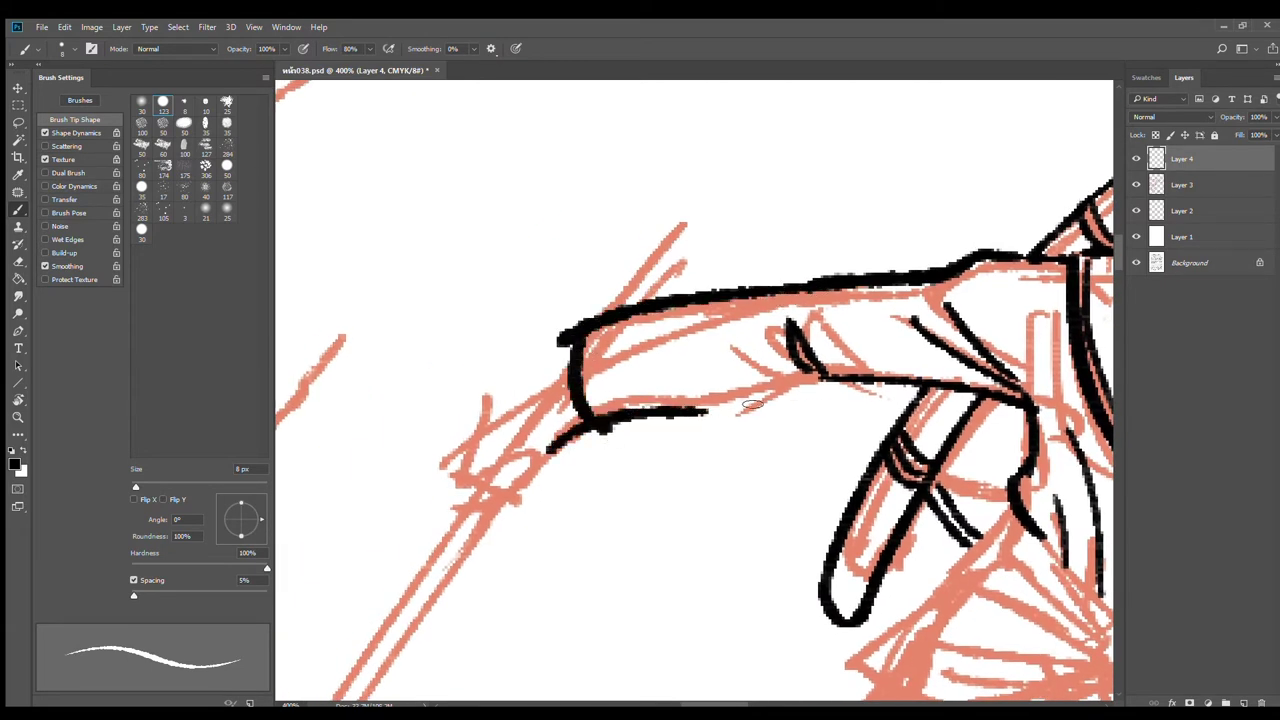
{"action": "key", "text": "ctrl+z"}
{"action": "left_click_drag", "start_coordinate": [553, 432], "coordinate": [822, 378]}
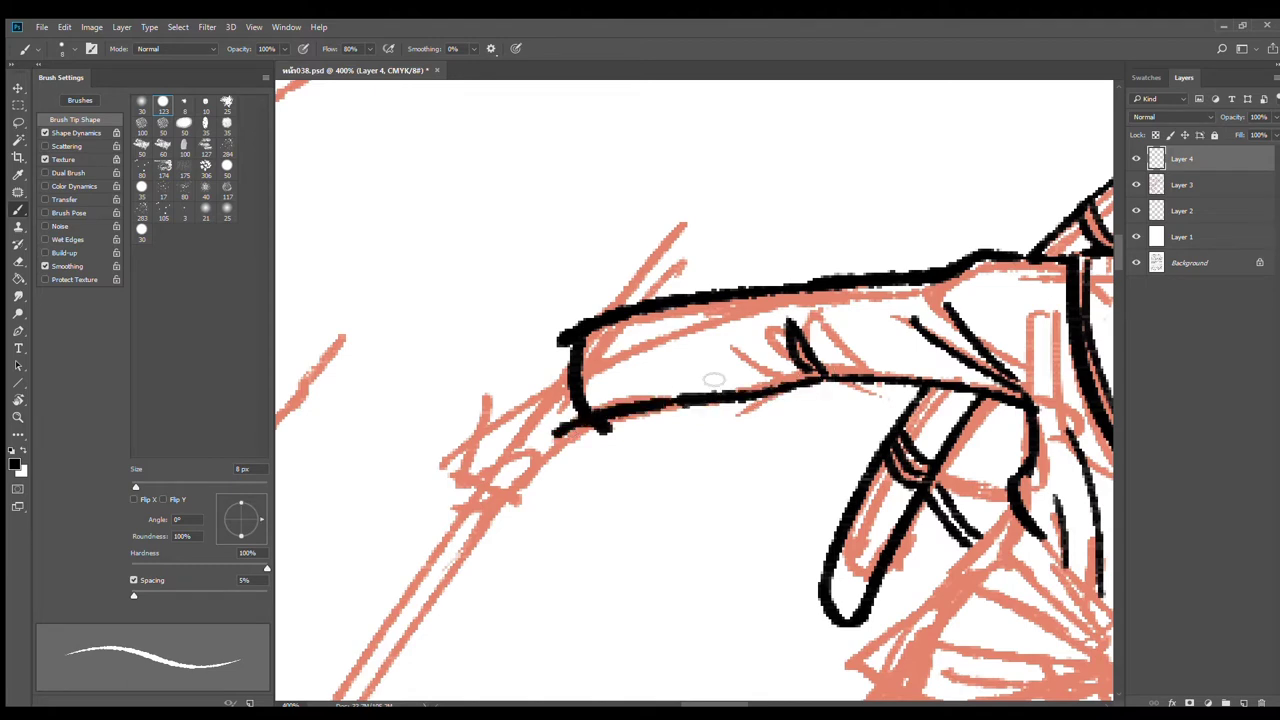
Step: Ink the rider's rear hand gripping the weapon shaft, and add two curved cuff lines across the sleeve end
{"action": "mouse_move", "coordinate": [567, 372]}
{"action": "left_mouse_down"}
{"action": "mouse_move", "coordinate": [486, 396]}
{"action": "mouse_move", "coordinate": [465, 452]}
{"action": "mouse_move", "coordinate": [472, 488]}
{"action": "mouse_move", "coordinate": [522, 493]}
{"action": "mouse_move", "coordinate": [550, 477]}
{"action": "mouse_move", "coordinate": [552, 454]}
{"action": "mouse_move", "coordinate": [548, 488]}
{"action": "mouse_move", "coordinate": [506, 502]}
{"action": "left_mouse_up"}
{"action": "key", "text": "ctrl+z"}
{"action": "left_click", "coordinate": [761, 448], "text": "alt"}
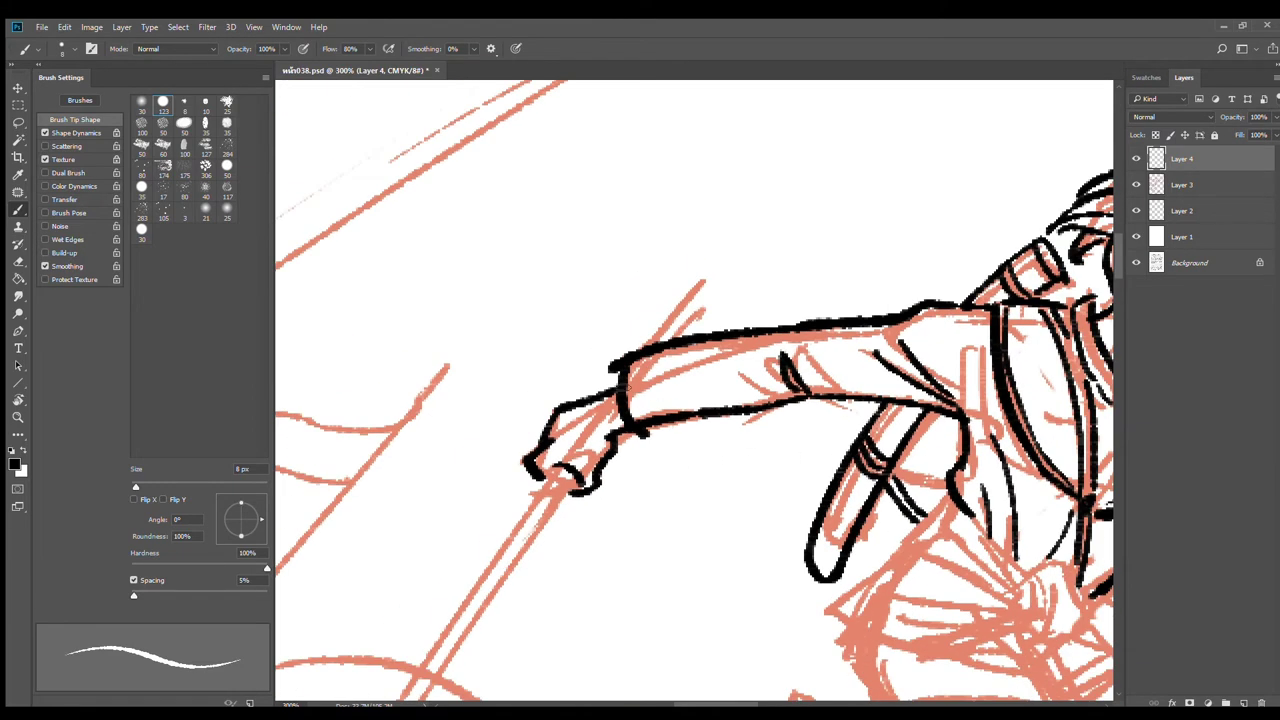
{"action": "left_click_drag", "start_coordinate": [843, 444], "coordinate": [663, 437]}
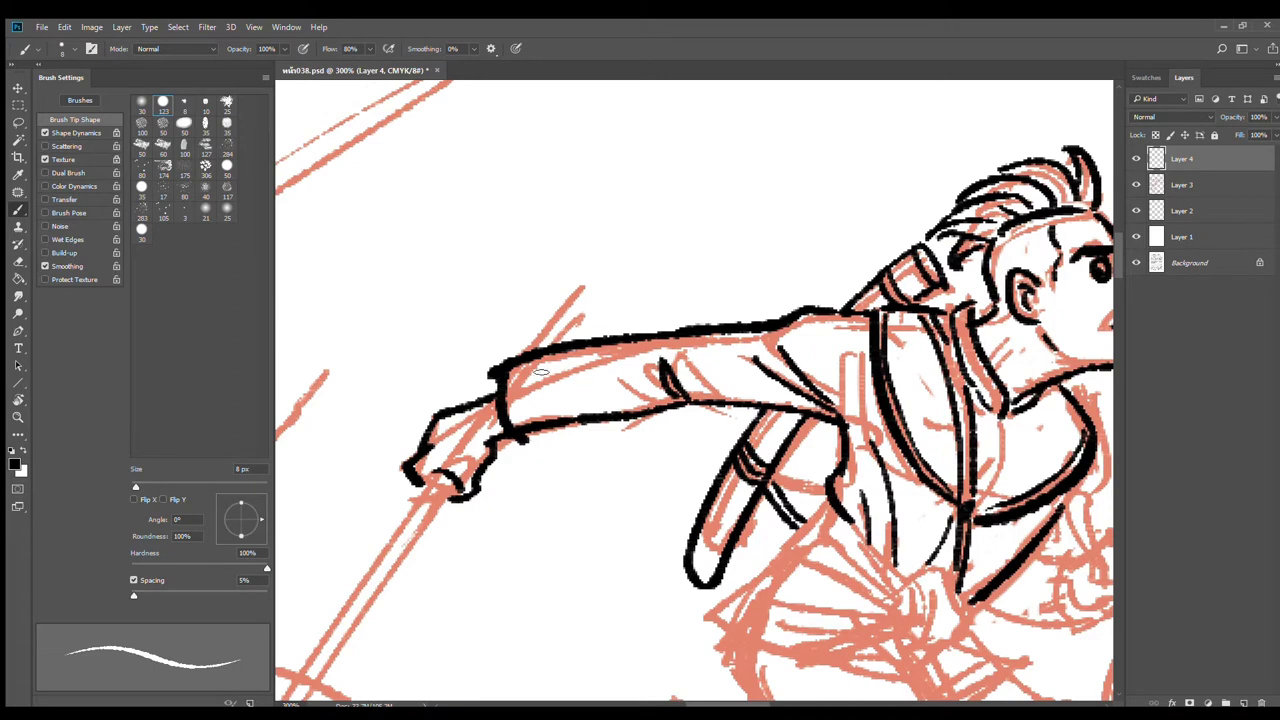
{"action": "left_click_drag", "start_coordinate": [556, 352], "coordinate": [562, 416]}
{"action": "left_click_drag", "start_coordinate": [522, 368], "coordinate": [520, 420]}
Step: Ink the rider's forward hand with thumb and clenched fingers, the cuff at its wrist and the forearm's underside
{"action": "mouse_move", "coordinate": [867, 425]}
{"action": "left_mouse_down"}
{"action": "mouse_move", "coordinate": [661, 423]}
{"action": "mouse_move", "coordinate": [625, 407]}
{"action": "left_mouse_up"}
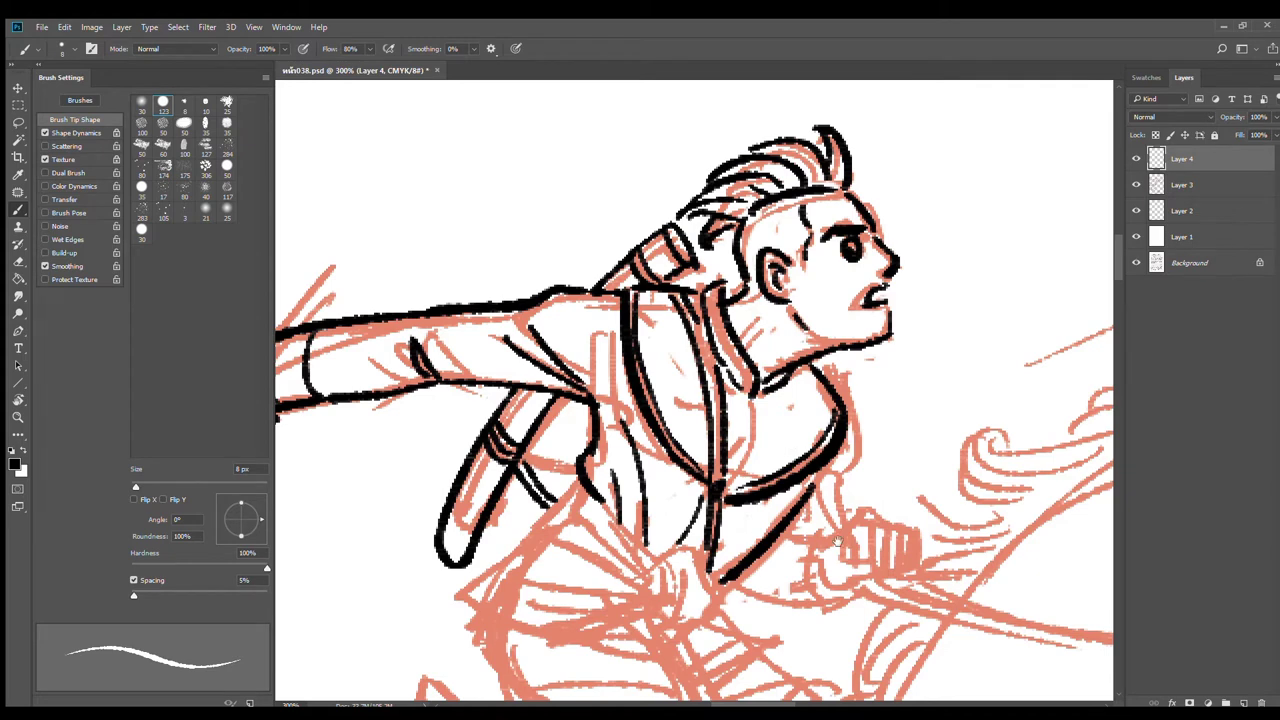
{"action": "scroll", "coordinate": [840, 435], "scroll_direction": "down", "scroll_amount": 3}
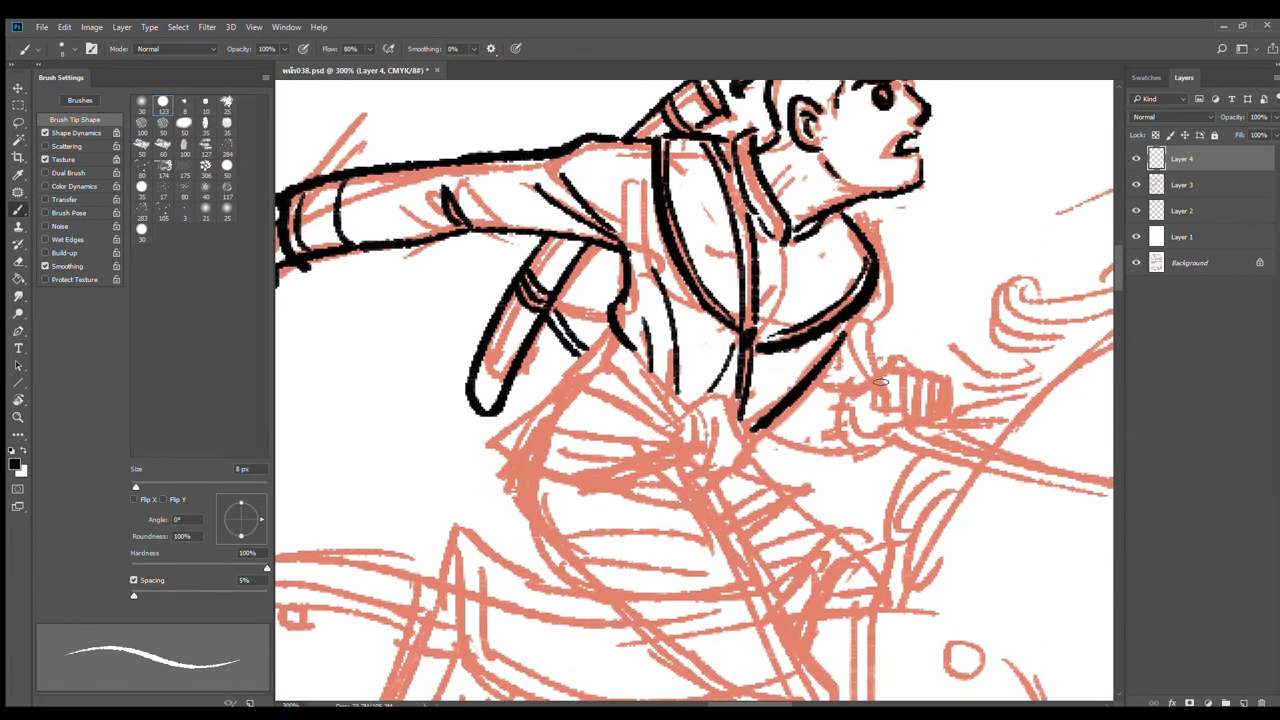
{"action": "mouse_move", "coordinate": [862, 410]}
{"action": "left_mouse_down"}
{"action": "mouse_move", "coordinate": [878, 434]}
{"action": "mouse_move", "coordinate": [916, 428]}
{"action": "mouse_move", "coordinate": [906, 422]}
{"action": "left_mouse_up"}
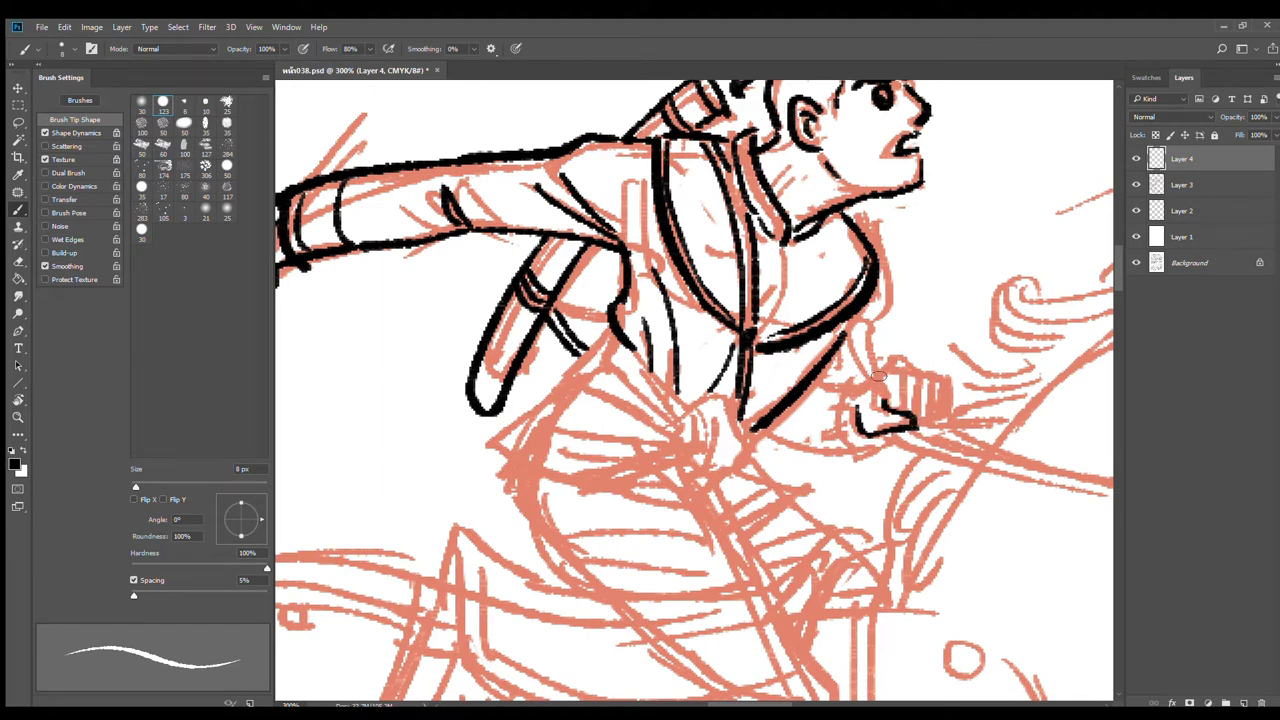
{"action": "mouse_move", "coordinate": [866, 338]}
{"action": "left_mouse_down"}
{"action": "mouse_move", "coordinate": [882, 394]}
{"action": "mouse_move", "coordinate": [905, 408]}
{"action": "mouse_move", "coordinate": [893, 409]}
{"action": "left_mouse_up"}
{"action": "mouse_move", "coordinate": [909, 362]}
{"action": "left_mouse_down"}
{"action": "mouse_move", "coordinate": [925, 375]}
{"action": "mouse_move", "coordinate": [917, 416]}
{"action": "mouse_move", "coordinate": [950, 430]}
{"action": "left_mouse_up"}
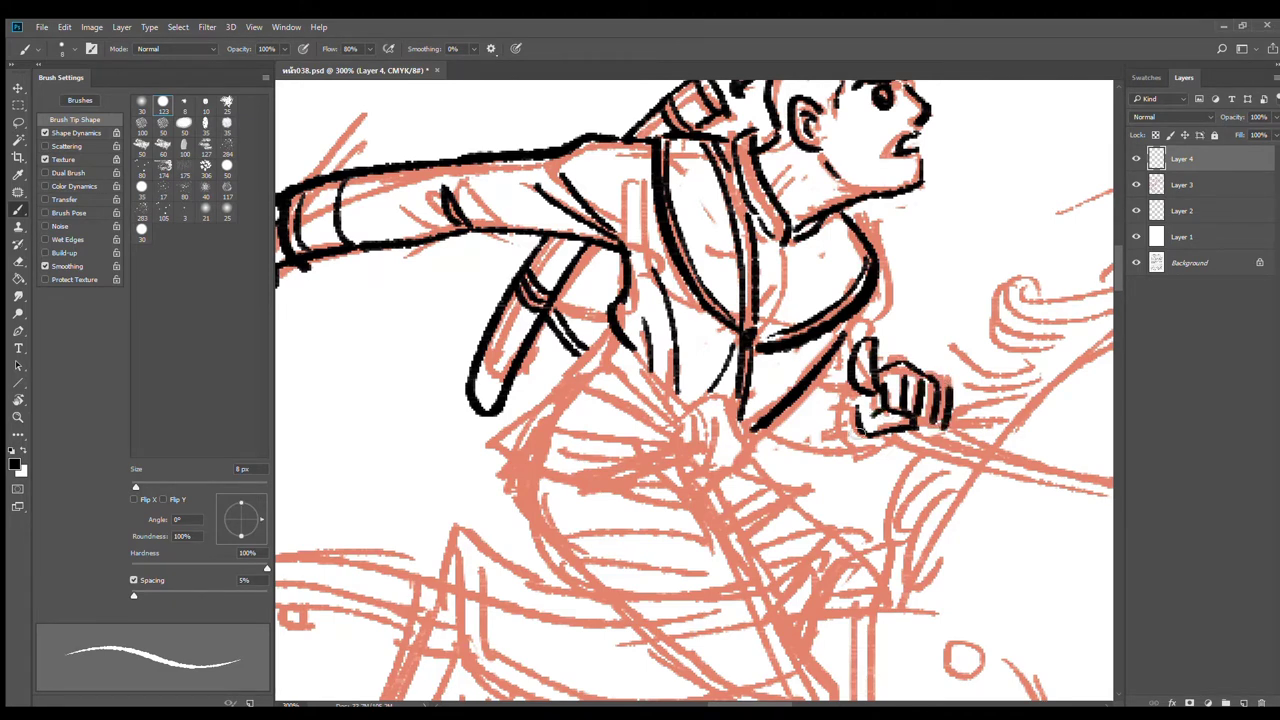
{"action": "mouse_move", "coordinate": [850, 376]}
{"action": "left_mouse_down"}
{"action": "mouse_move", "coordinate": [863, 461]}
{"action": "mouse_move", "coordinate": [876, 440]}
{"action": "left_mouse_up"}
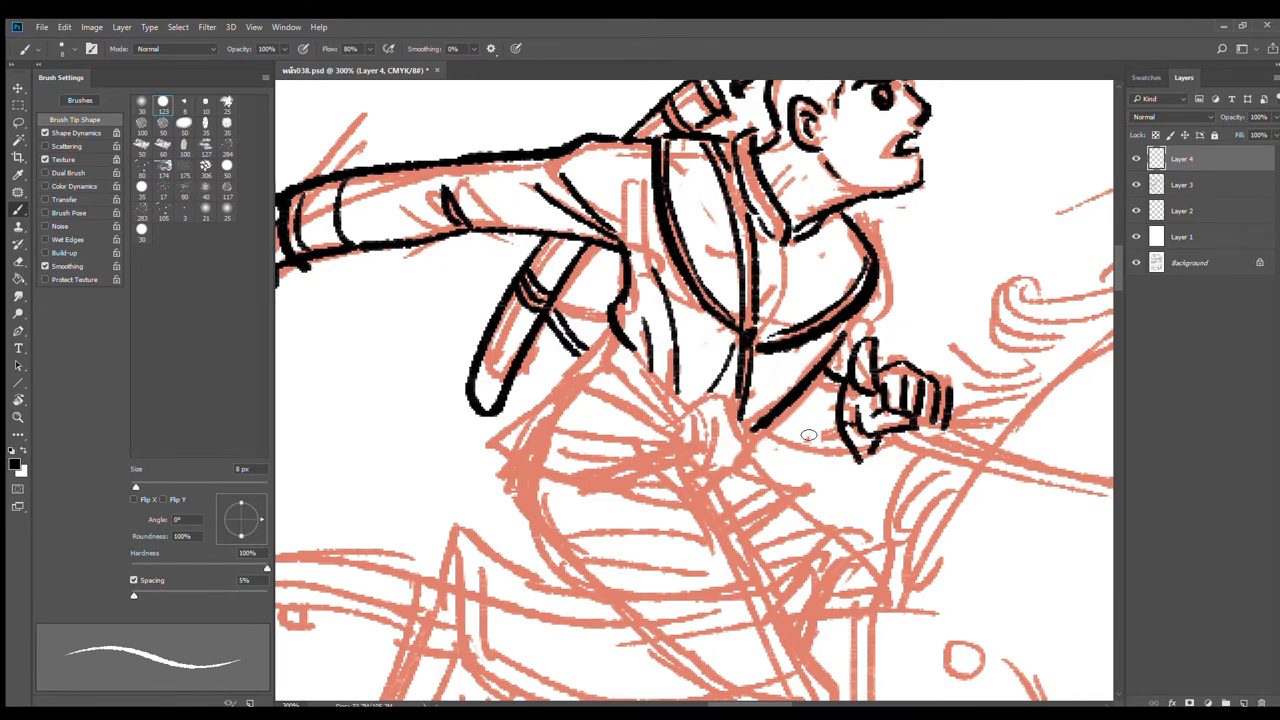
{"action": "left_click_drag", "start_coordinate": [783, 413], "coordinate": [867, 462]}
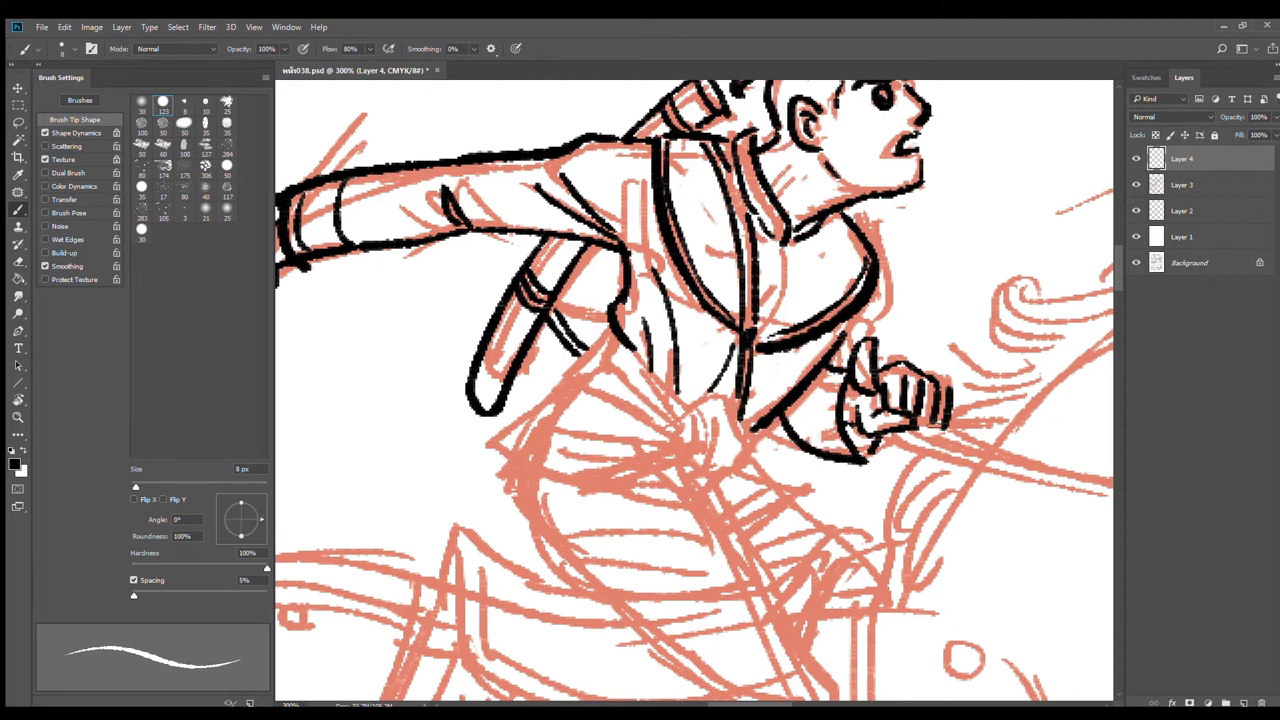
Step: Redraw the forward forearm's underside as a cleaner curve and add short fold lines along its inner sleeve and below the chest
{"action": "key", "text": "ctrl+z"}
{"action": "left_click_drag", "start_coordinate": [768, 427], "coordinate": [856, 460]}
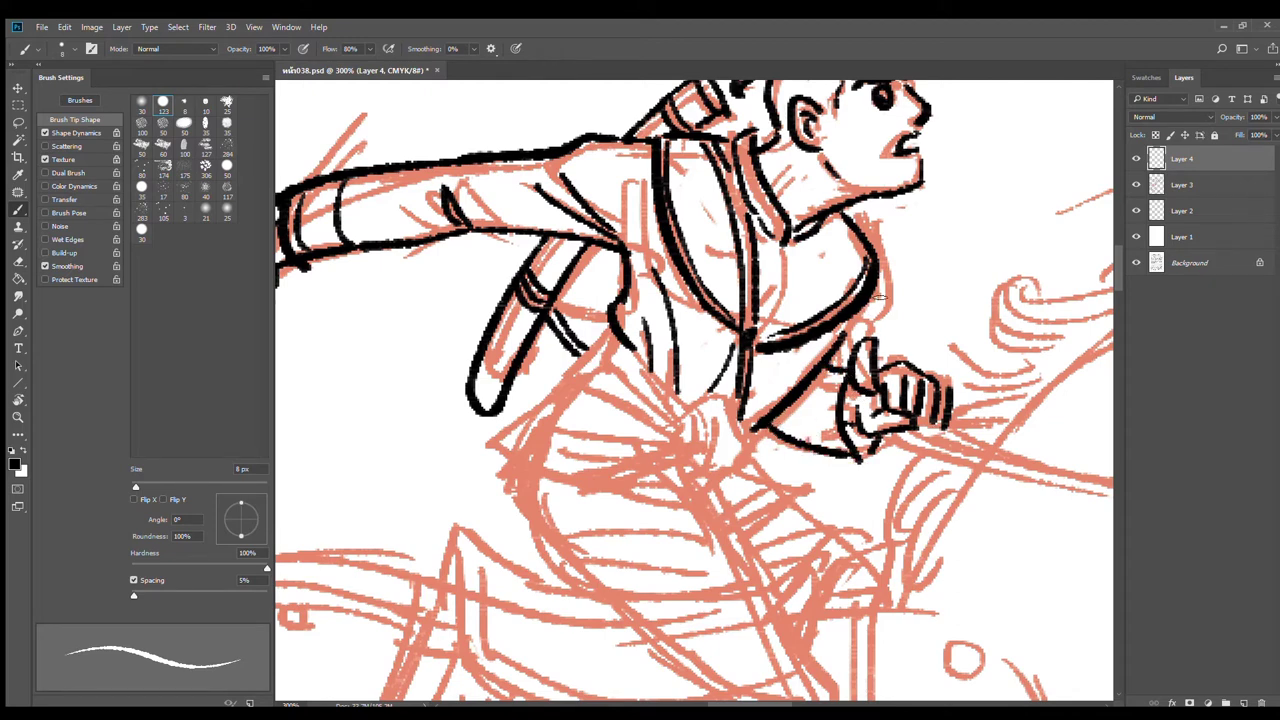
{"action": "left_click_drag", "start_coordinate": [880, 296], "coordinate": [828, 367]}
{"action": "left_click_drag", "start_coordinate": [808, 394], "coordinate": [792, 428]}
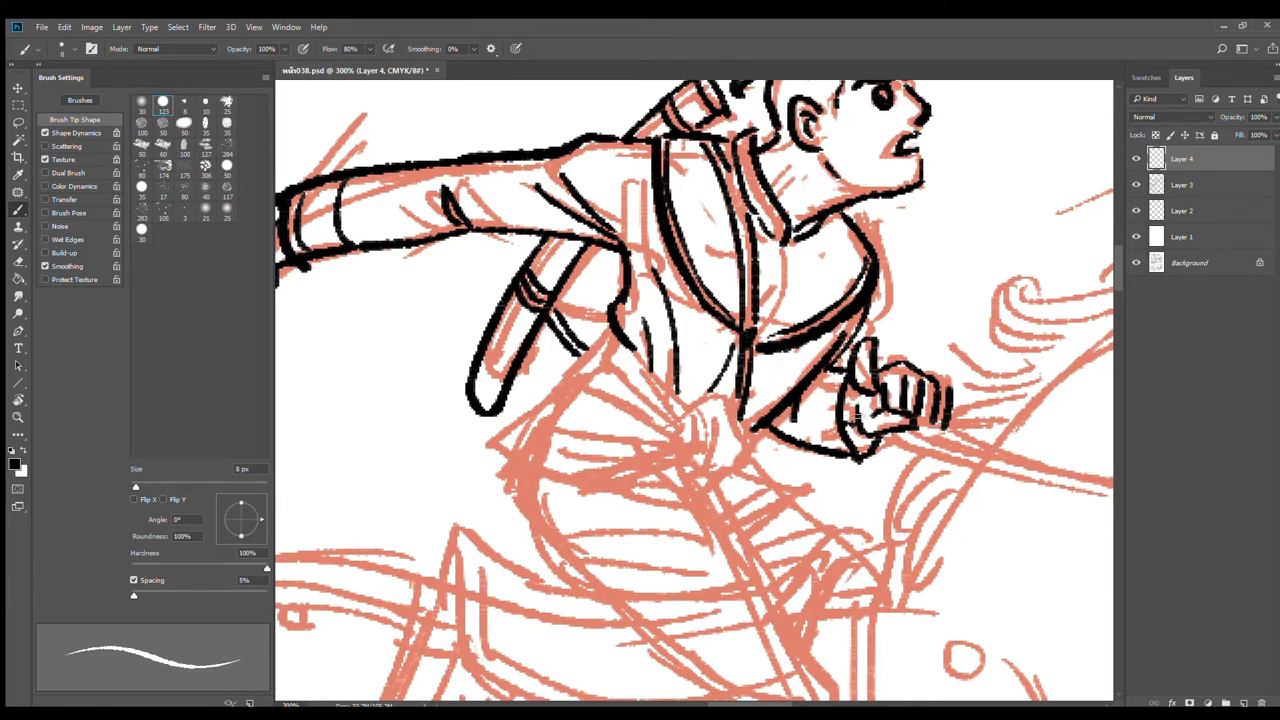
Step: Ink the jacket folds converging at the rider's waist and the outline of the sash knot with its inner loop
{"action": "left_click_drag", "start_coordinate": [692, 420], "coordinate": [722, 405]}
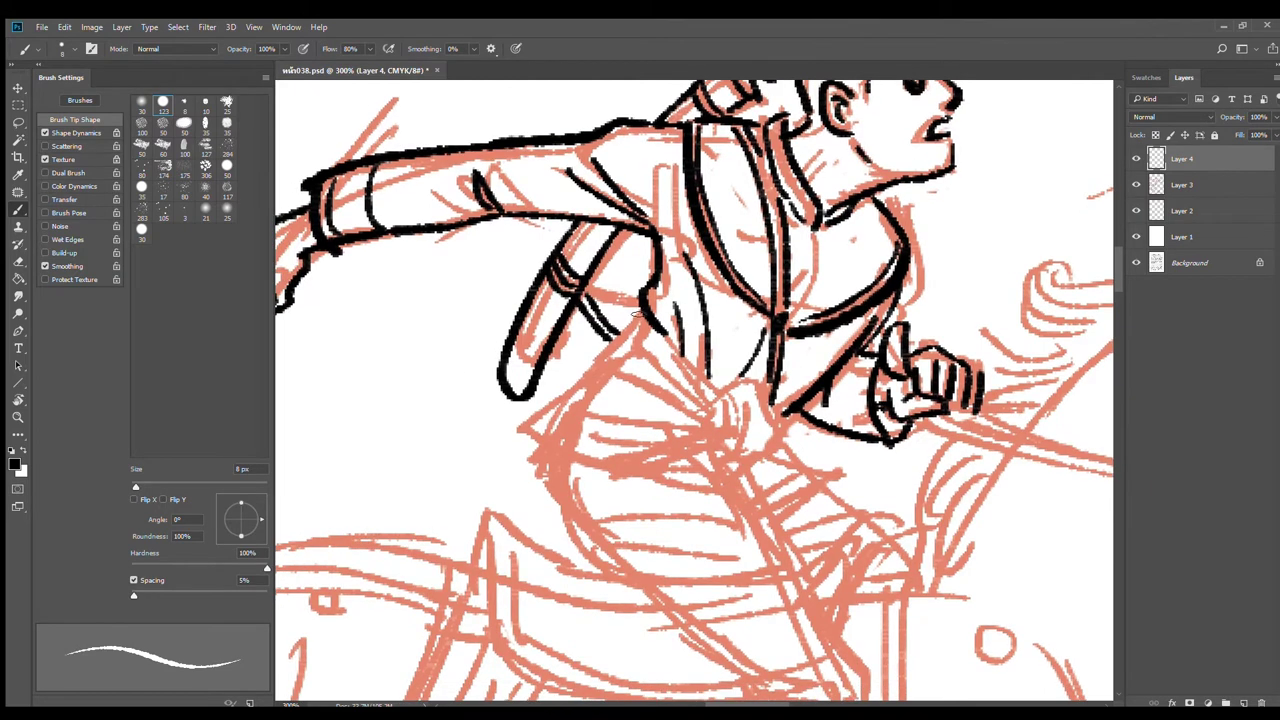
{"action": "mouse_move", "coordinate": [637, 314]}
{"action": "left_mouse_down"}
{"action": "mouse_move", "coordinate": [614, 350]}
{"action": "mouse_move", "coordinate": [706, 420]}
{"action": "left_mouse_up"}
{"action": "left_click_drag", "start_coordinate": [672, 332], "coordinate": [718, 392]}
{"action": "left_click_drag", "start_coordinate": [635, 351], "coordinate": [707, 403]}
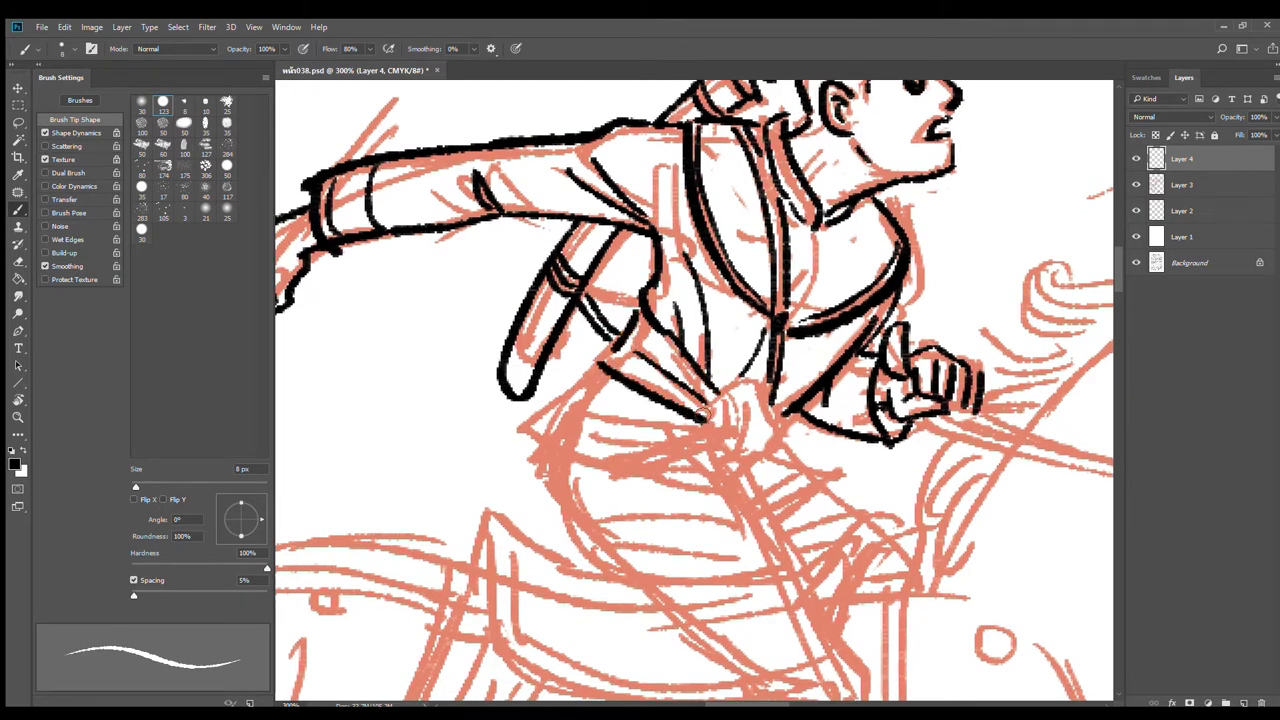
{"action": "left_click_drag", "start_coordinate": [660, 349], "coordinate": [756, 472]}
{"action": "mouse_move", "coordinate": [726, 406]}
{"action": "left_mouse_down"}
{"action": "mouse_move", "coordinate": [736, 450]}
{"action": "mouse_move", "coordinate": [761, 474]}
{"action": "left_mouse_up"}
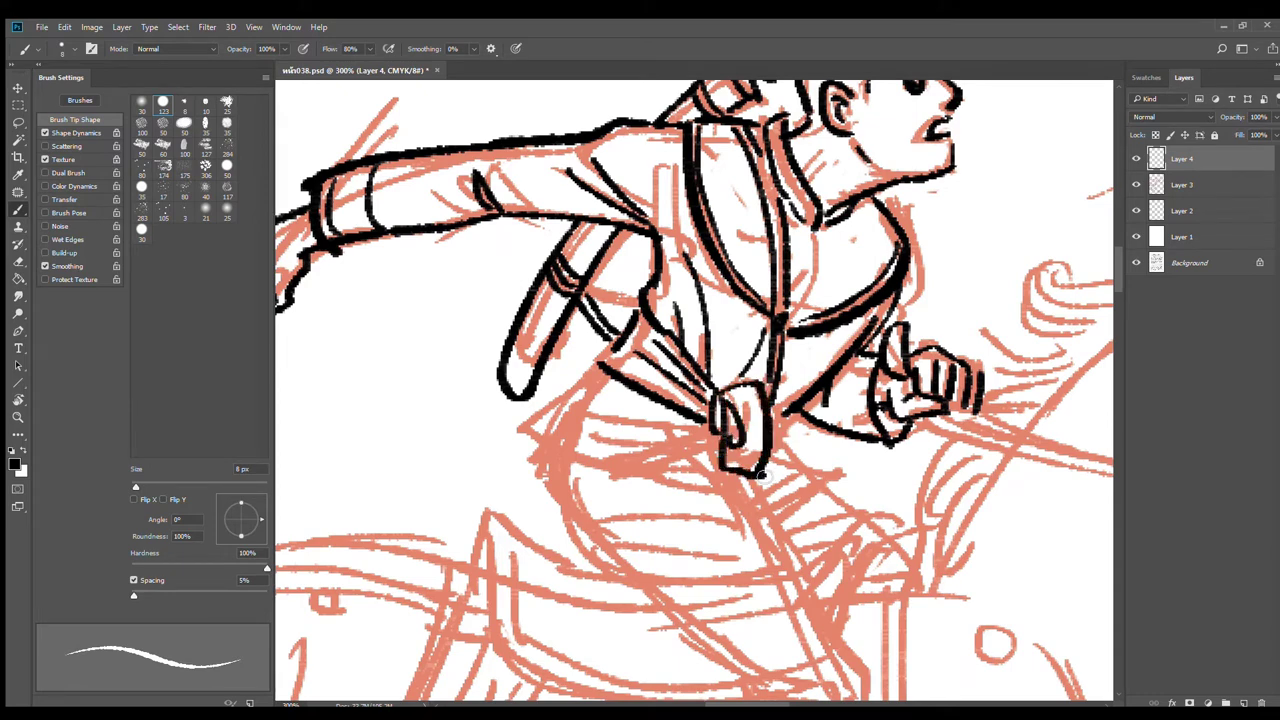
Step: Ink the flared jacket hem behind the waist with its inner folds, and the small pointed hem piece in front of the knot
{"action": "left_click_drag", "start_coordinate": [796, 411], "coordinate": [770, 446]}
{"action": "mouse_move", "coordinate": [600, 368]}
{"action": "left_mouse_down"}
{"action": "mouse_move", "coordinate": [515, 440]}
{"action": "mouse_move", "coordinate": [678, 474]}
{"action": "mouse_move", "coordinate": [727, 459]}
{"action": "left_mouse_up"}
{"action": "left_click_drag", "start_coordinate": [686, 418], "coordinate": [598, 388]}
{"action": "left_click_drag", "start_coordinate": [779, 442], "coordinate": [802, 448]}
Step: Ink the pointed sash tails hanging below the knot, redoing the diagonal front line of the thigh beneath them
{"action": "mouse_move", "coordinate": [802, 448]}
{"action": "left_mouse_down"}
{"action": "mouse_move", "coordinate": [766, 473]}
{"action": "mouse_move", "coordinate": [842, 390]}
{"action": "mouse_move", "coordinate": [824, 415]}
{"action": "left_mouse_up"}
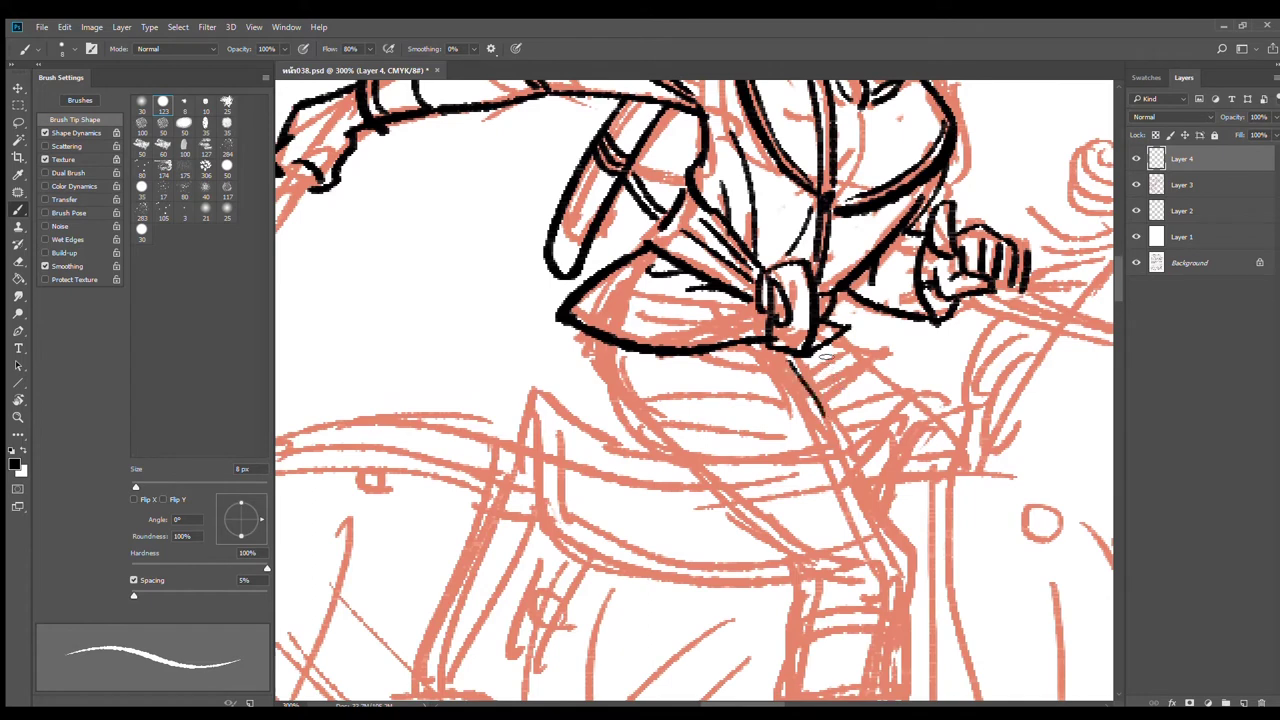
{"action": "key", "text": "ctrl+z"}
{"action": "left_click_drag", "start_coordinate": [792, 350], "coordinate": [835, 420]}
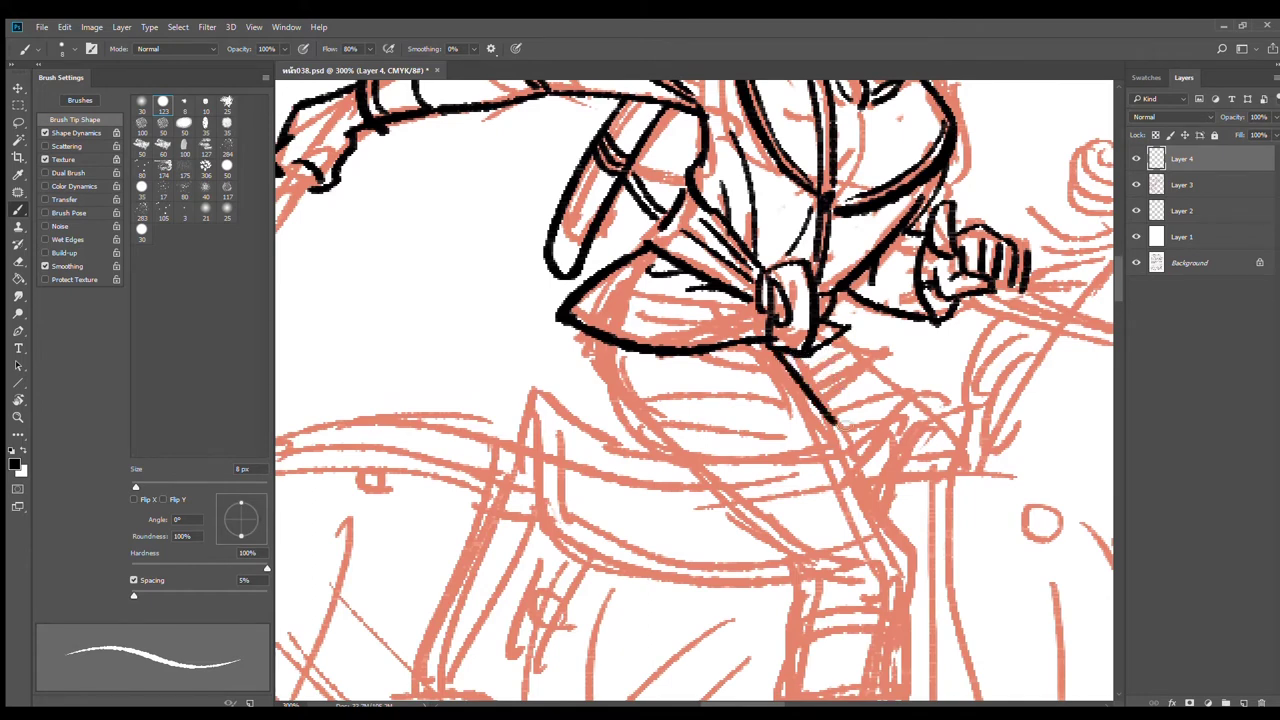
{"action": "mouse_move", "coordinate": [816, 345]}
{"action": "left_mouse_down"}
{"action": "mouse_move", "coordinate": [913, 368]}
{"action": "mouse_move", "coordinate": [835, 438]}
{"action": "left_mouse_up"}
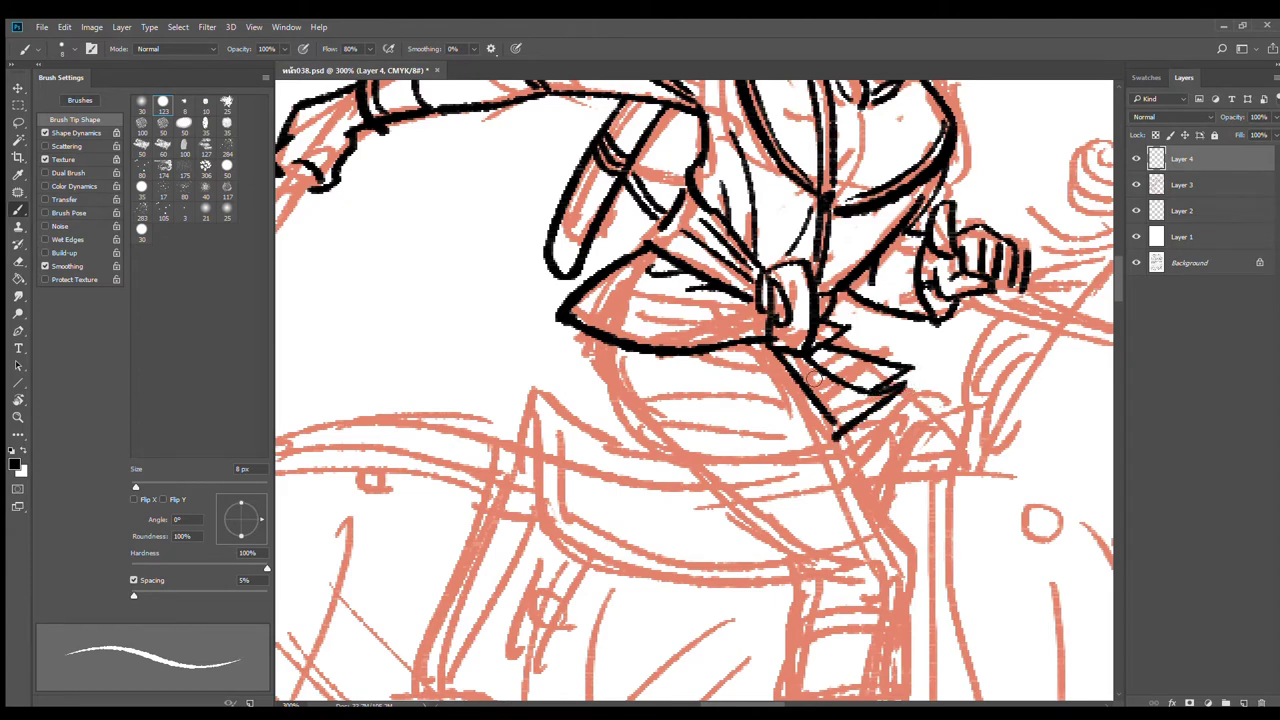
Step: Ink the rider's seat and the underside of the near thigh below the jacket hem, with long trouser folds across it
{"action": "mouse_move", "coordinate": [591, 340]}
{"action": "left_mouse_down"}
{"action": "mouse_move", "coordinate": [615, 412]}
{"action": "mouse_move", "coordinate": [735, 494]}
{"action": "left_mouse_up"}
{"action": "mouse_move", "coordinate": [612, 346]}
{"action": "left_mouse_down"}
{"action": "mouse_move", "coordinate": [702, 488]}
{"action": "mouse_move", "coordinate": [855, 481]}
{"action": "mouse_move", "coordinate": [705, 468]}
{"action": "left_mouse_up"}
{"action": "mouse_move", "coordinate": [632, 438]}
{"action": "left_mouse_down"}
{"action": "mouse_move", "coordinate": [848, 439]}
{"action": "mouse_move", "coordinate": [872, 486]}
{"action": "left_mouse_up"}
{"action": "left_click_drag", "start_coordinate": [611, 342], "coordinate": [604, 390]}
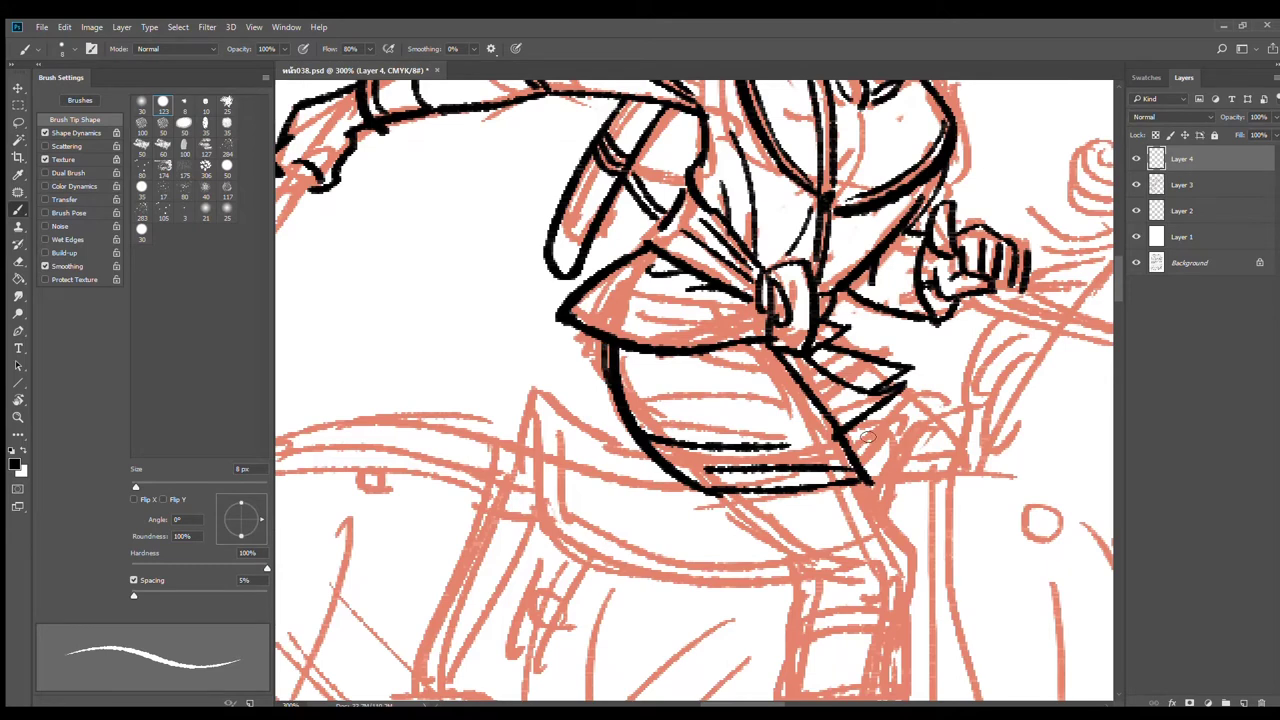
Step: Ink the rider's far thigh and bent knee with its trouser folds beyond the sash tails
{"action": "left_click_drag", "start_coordinate": [866, 430], "coordinate": [862, 458]}
{"action": "mouse_move", "coordinate": [905, 380]}
{"action": "left_mouse_down"}
{"action": "mouse_move", "coordinate": [950, 412]}
{"action": "mouse_move", "coordinate": [888, 502]}
{"action": "mouse_move", "coordinate": [972, 408]}
{"action": "mouse_move", "coordinate": [852, 446]}
{"action": "mouse_move", "coordinate": [948, 402]}
{"action": "left_mouse_up"}
{"action": "key", "text": "ctrl+z"}
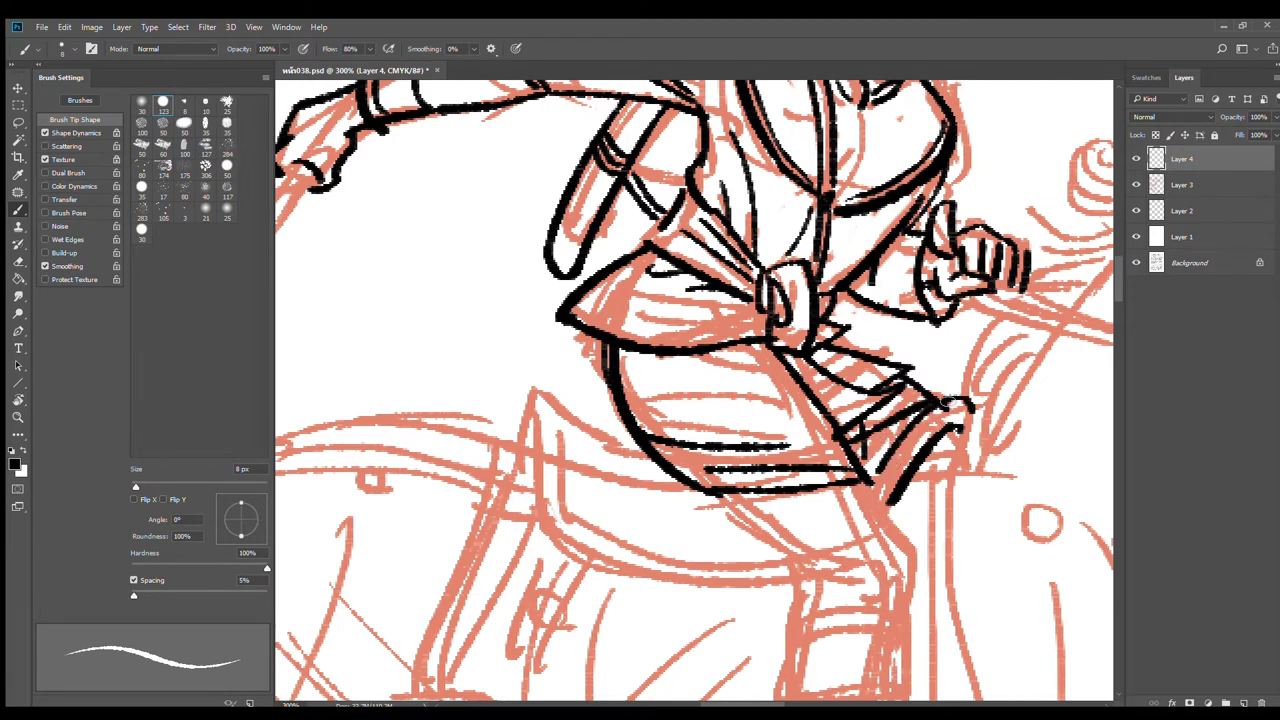
Step: Clean up the stray ink between the near thigh and the sash tails with the Eraser, reducing its size to 9 px
{"action": "key", "text": "e"}
{"action": "left_click_drag", "start_coordinate": [856, 438], "coordinate": [866, 463]}
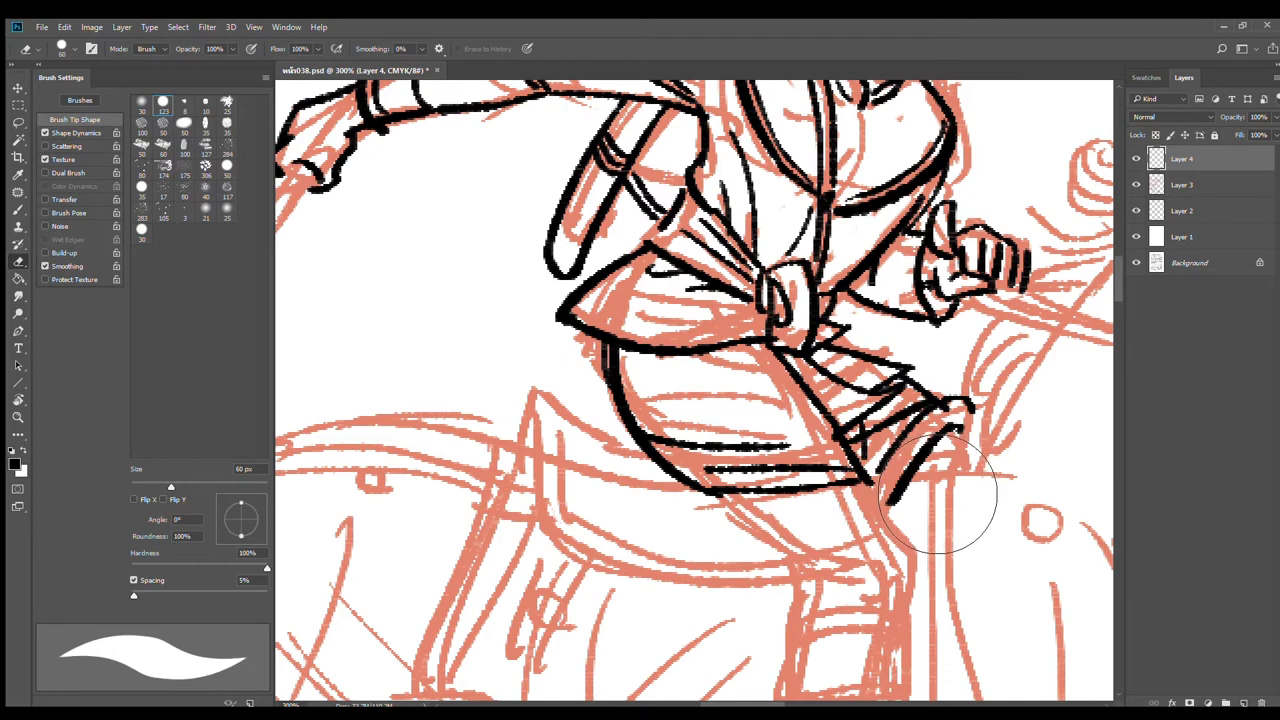
{"action": "key", "text": "bracketleft"}
{"action": "key", "text": "bracketleft"}
{"action": "key", "text": "bracketleft"}
{"action": "key", "text": "bracketleft"}
{"action": "key", "text": "bracketleft"}
{"action": "key", "text": "bracketleft"}
{"action": "key", "text": "bracketleft"}
{"action": "key", "text": "bracketleft"}
{"action": "key", "text": "bracketleft"}
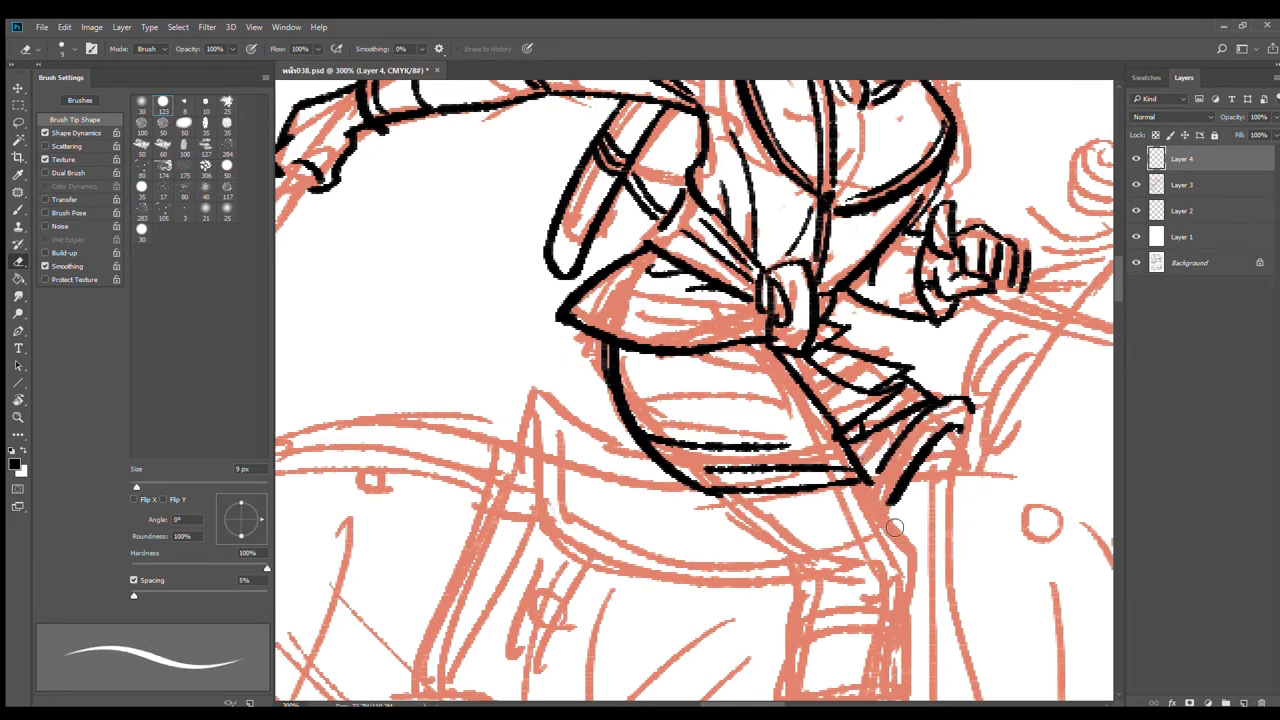
Step: Ink the near leg with the Brush: the lower thigh, the crease behind the knee, the front of the shin and the back of the calf
{"action": "key", "text": "b"}
{"action": "left_click_drag", "start_coordinate": [890, 527], "coordinate": [815, 318]}
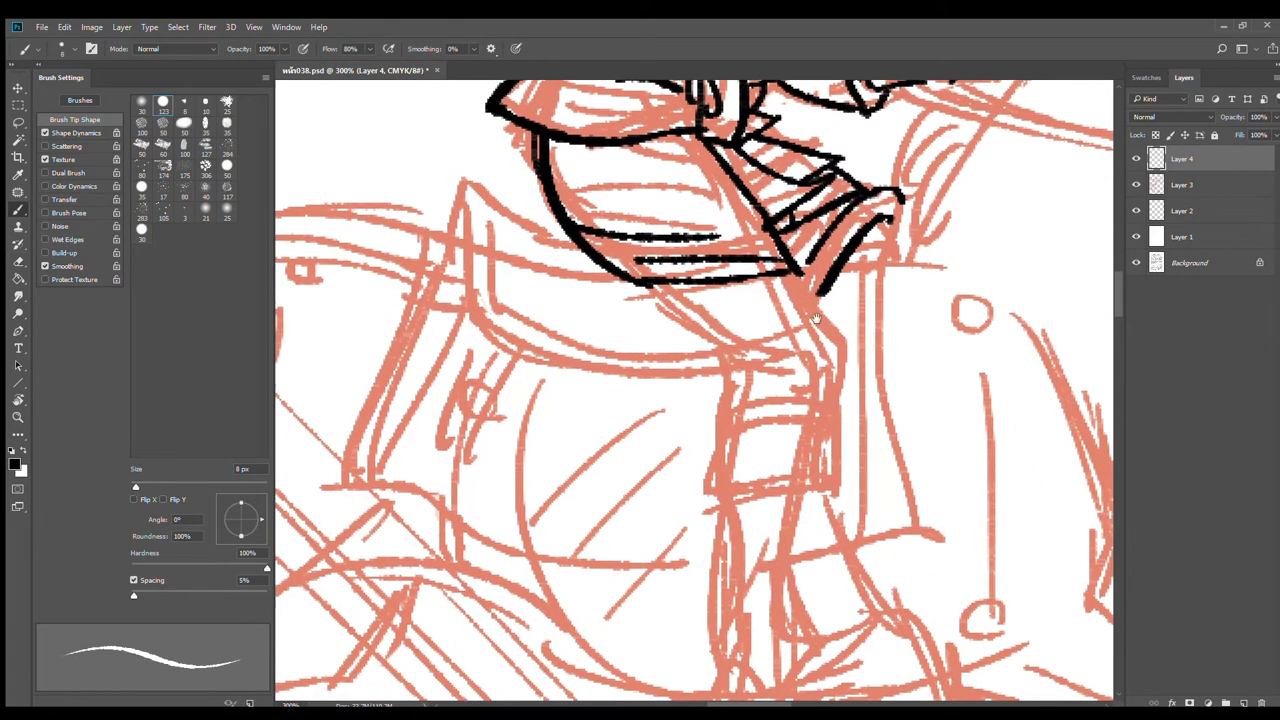
{"action": "left_click_drag", "start_coordinate": [638, 277], "coordinate": [730, 340]}
{"action": "mouse_move", "coordinate": [800, 276]}
{"action": "left_mouse_down"}
{"action": "mouse_move", "coordinate": [845, 390]}
{"action": "mouse_move", "coordinate": [826, 482]}
{"action": "left_mouse_up"}
{"action": "left_click_drag", "start_coordinate": [727, 335], "coordinate": [792, 352]}
{"action": "mouse_move", "coordinate": [792, 356]}
{"action": "left_mouse_down"}
{"action": "mouse_move", "coordinate": [754, 365]}
{"action": "mouse_move", "coordinate": [723, 348]}
{"action": "mouse_move", "coordinate": [711, 619]}
{"action": "mouse_move", "coordinate": [694, 431]}
{"action": "mouse_move", "coordinate": [695, 537]}
{"action": "left_mouse_up"}
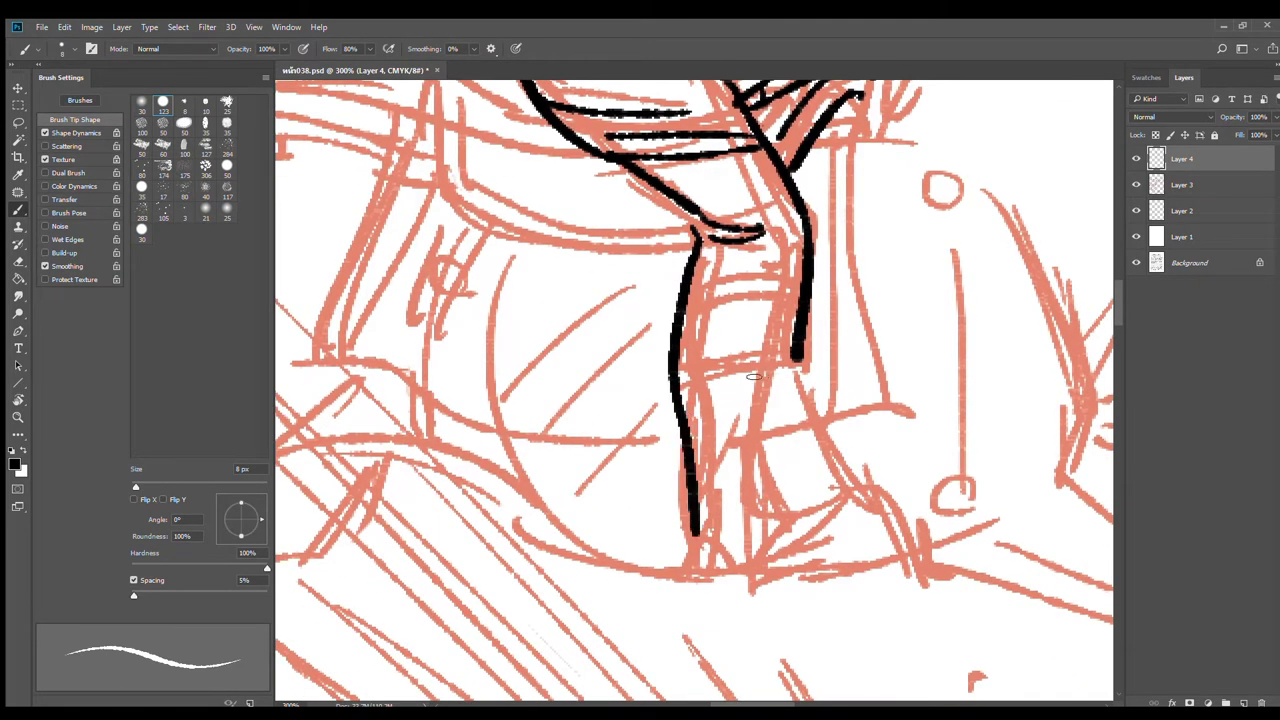
Step: Ink the trouser hem, the bare lower calf, and the pointed shoe with its sole and the stirrup bars across it
{"action": "mouse_move", "coordinate": [682, 384]}
{"action": "left_mouse_down"}
{"action": "mouse_move", "coordinate": [790, 362]}
{"action": "mouse_move", "coordinate": [765, 376]}
{"action": "mouse_move", "coordinate": [737, 508]}
{"action": "mouse_move", "coordinate": [688, 578]}
{"action": "mouse_move", "coordinate": [778, 570]}
{"action": "left_mouse_up"}
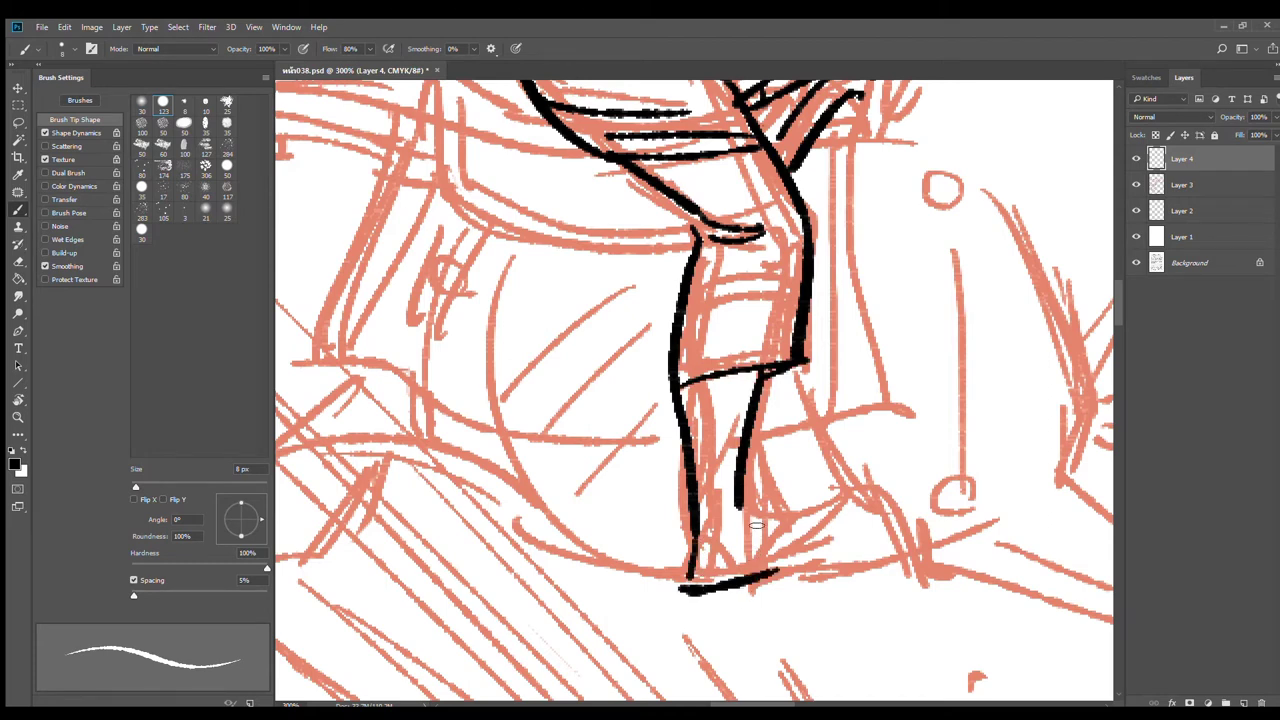
{"action": "mouse_move", "coordinate": [753, 490]}
{"action": "left_mouse_down"}
{"action": "mouse_move", "coordinate": [751, 578]}
{"action": "mouse_move", "coordinate": [764, 576]}
{"action": "left_mouse_up"}
{"action": "mouse_move", "coordinate": [766, 512]}
{"action": "left_mouse_down"}
{"action": "mouse_move", "coordinate": [822, 506]}
{"action": "mouse_move", "coordinate": [857, 523]}
{"action": "mouse_move", "coordinate": [776, 571]}
{"action": "mouse_move", "coordinate": [834, 522]}
{"action": "left_mouse_up"}
{"action": "mouse_move", "coordinate": [698, 552]}
{"action": "left_mouse_down"}
{"action": "mouse_move", "coordinate": [726, 570]}
{"action": "mouse_move", "coordinate": [802, 537]}
{"action": "left_mouse_up"}
{"action": "left_click_drag", "start_coordinate": [740, 504], "coordinate": [762, 505]}
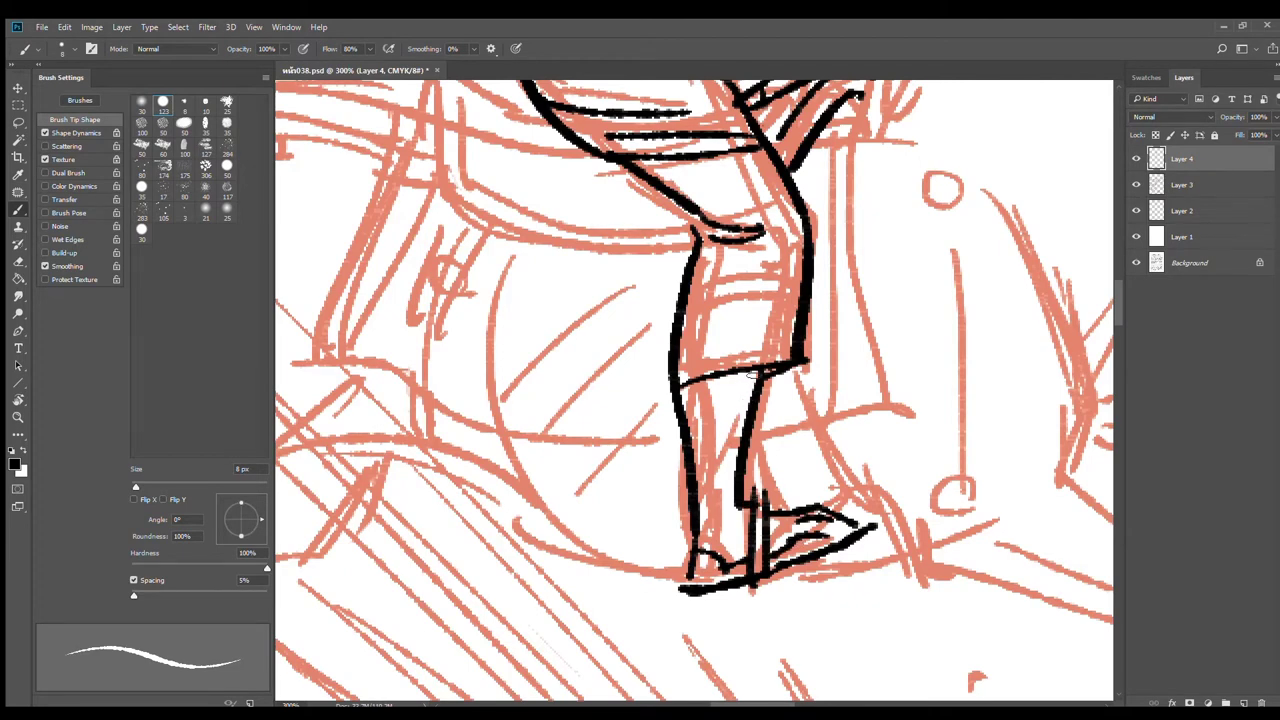
Step: Add a double band across the trouser leg below the knee and ink the stirrup strap running down to the foot
{"action": "left_click_drag", "start_coordinate": [800, 382], "coordinate": [781, 472]}
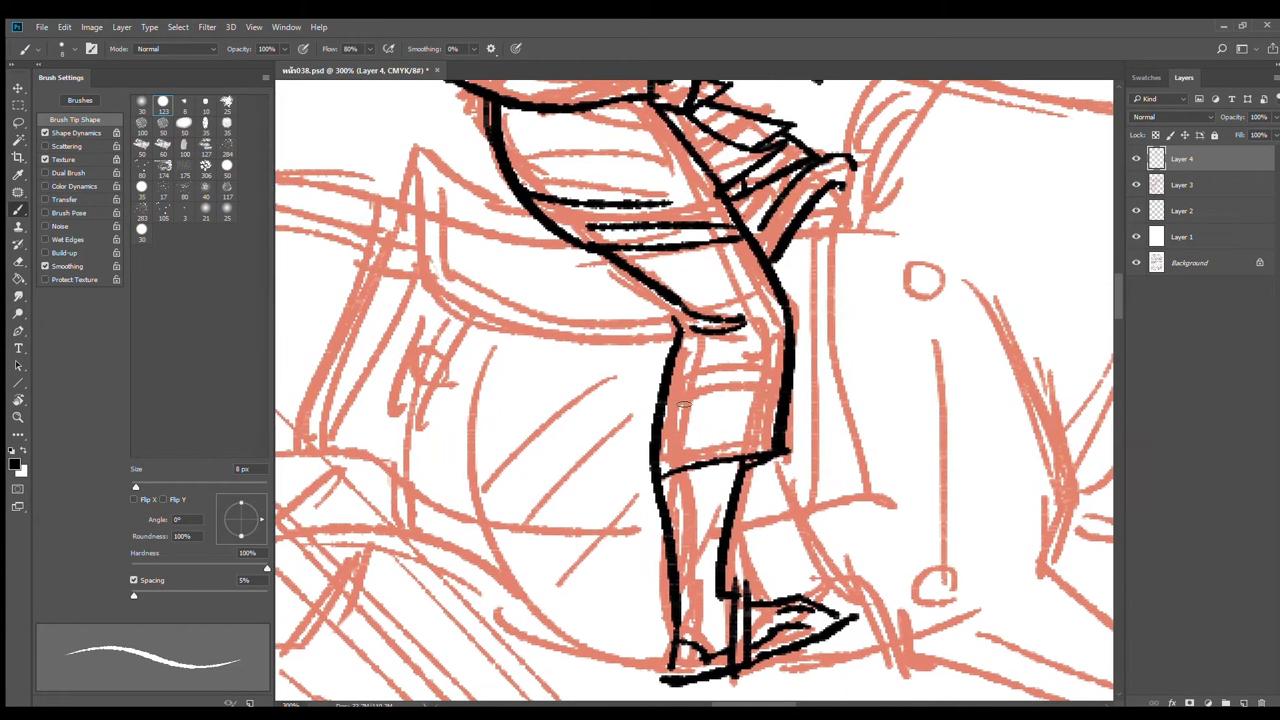
{"action": "left_click_drag", "start_coordinate": [670, 405], "coordinate": [773, 375]}
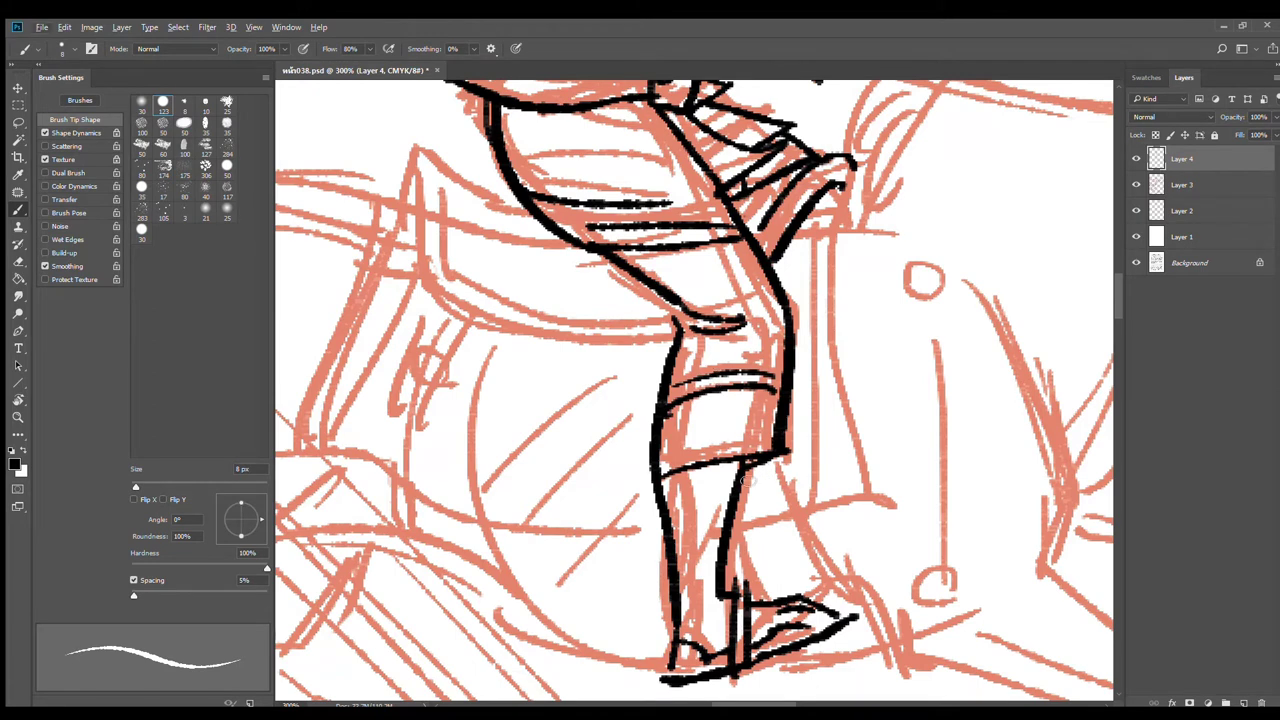
{"action": "left_click_drag", "start_coordinate": [748, 476], "coordinate": [740, 586]}
{"action": "mouse_move", "coordinate": [744, 536]}
{"action": "left_mouse_down"}
{"action": "mouse_move", "coordinate": [736, 571]}
{"action": "mouse_move", "coordinate": [771, 564]}
{"action": "mouse_move", "coordinate": [741, 568]}
{"action": "mouse_move", "coordinate": [760, 597]}
{"action": "left_mouse_up"}
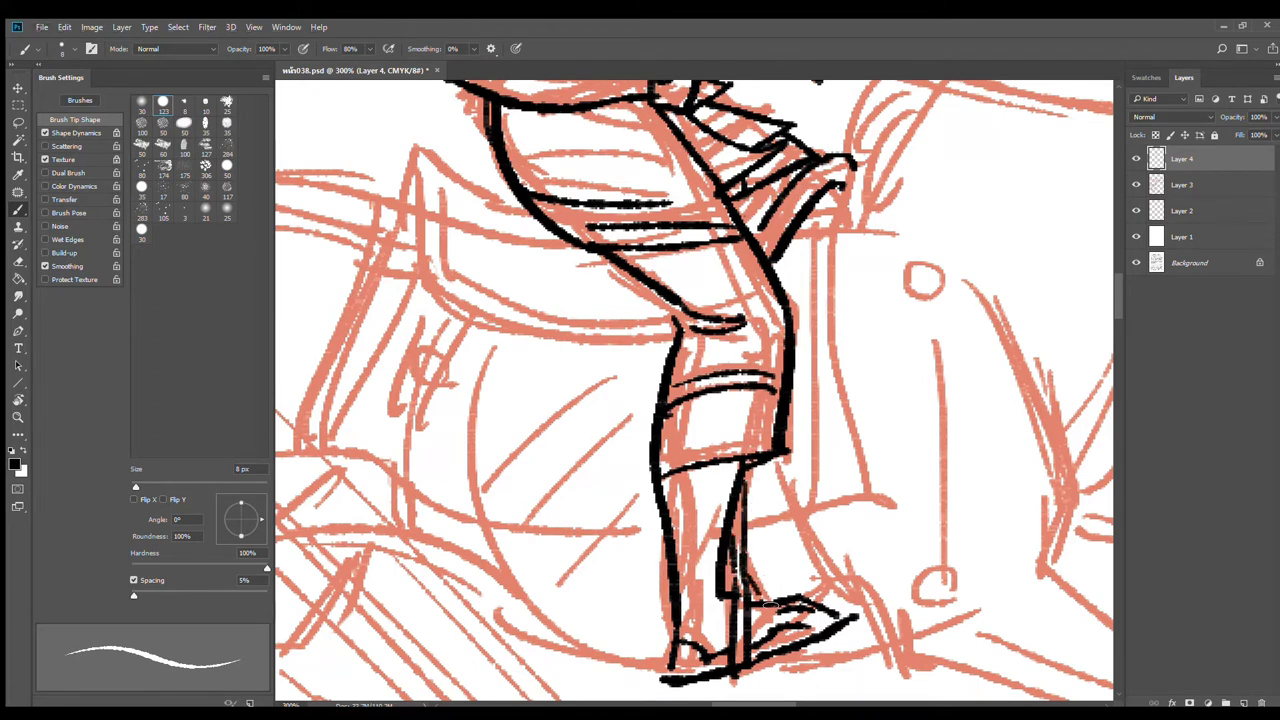
Step: Add the ankle band and shoe details, and thicken the shoe with a second sole line under the foot
{"action": "left_click", "coordinate": [825, 547], "text": "alt"}
{"action": "left_click_drag", "start_coordinate": [898, 438], "coordinate": [878, 304]}
{"action": "left_click_drag", "start_coordinate": [706, 441], "coordinate": [742, 432]}
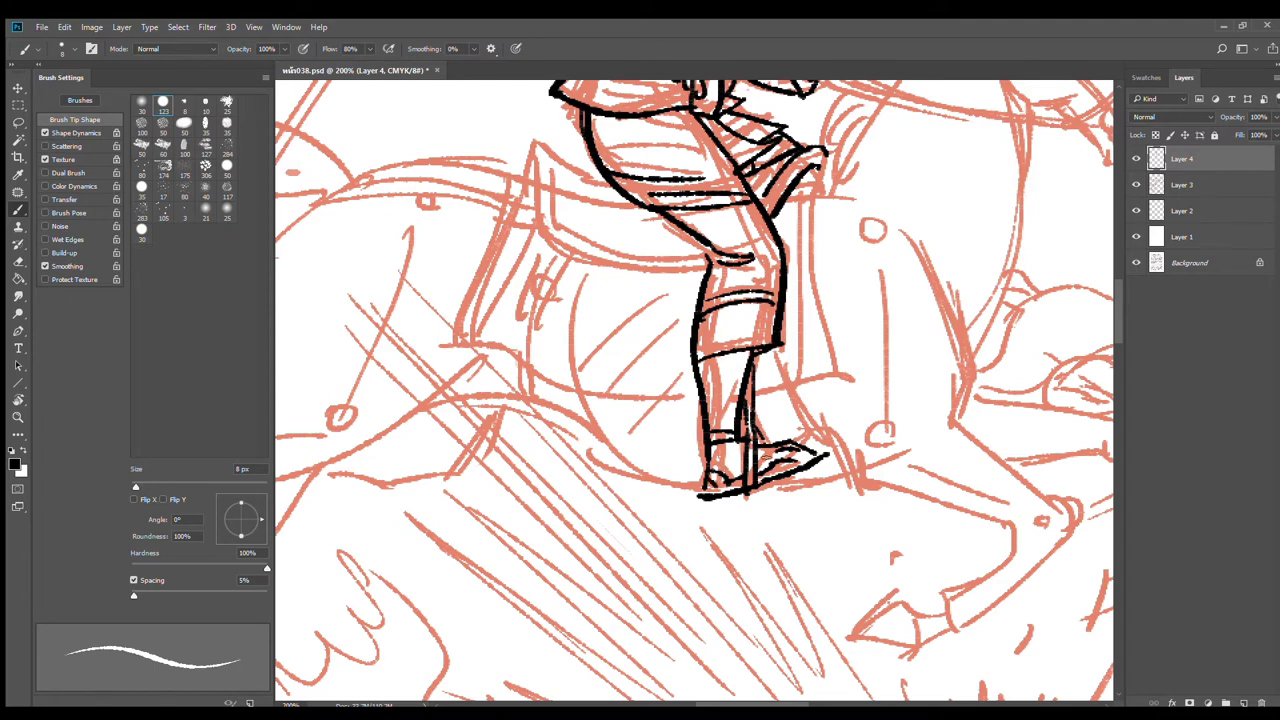
{"action": "mouse_move", "coordinate": [746, 446]}
{"action": "left_mouse_down"}
{"action": "mouse_move", "coordinate": [722, 480]}
{"action": "mouse_move", "coordinate": [806, 452]}
{"action": "mouse_move", "coordinate": [760, 489]}
{"action": "mouse_move", "coordinate": [698, 506]}
{"action": "left_mouse_up"}
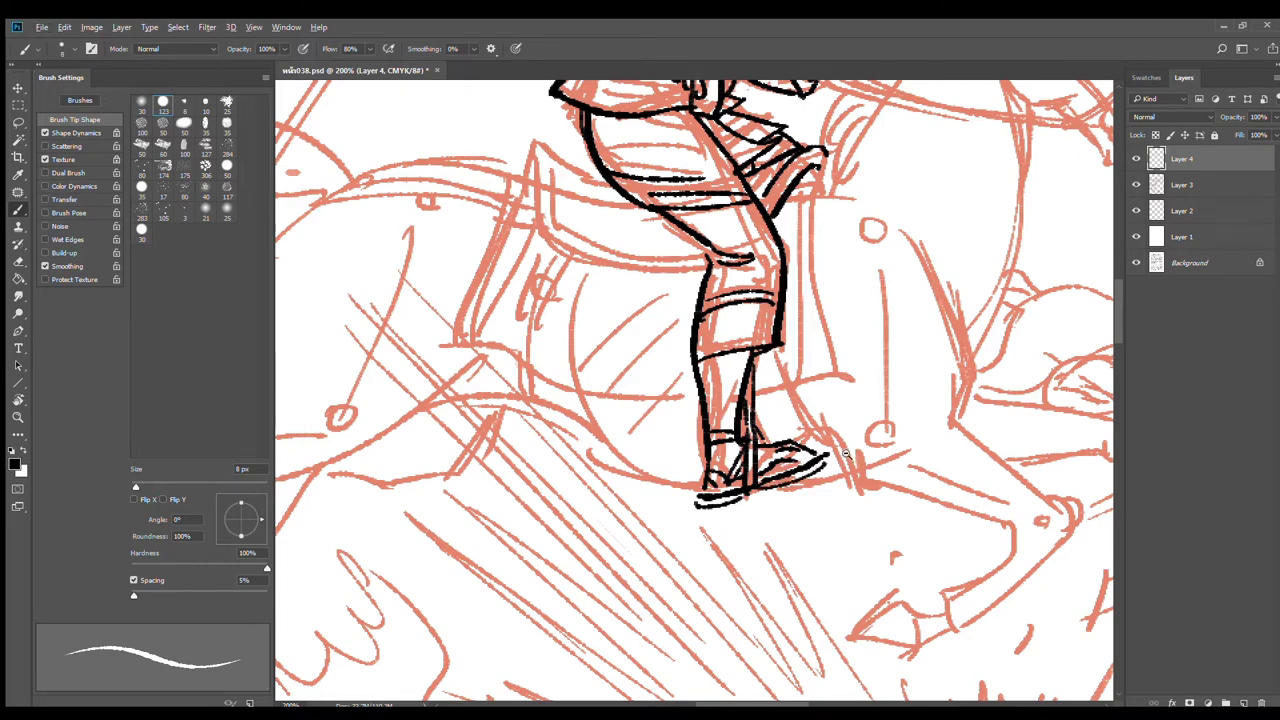
Step: Check the whole inked rider, and refine the rider's eye and brow with small strokes
{"action": "left_click", "coordinate": [856, 455], "text": "alt"}
{"action": "left_click", "coordinate": [856, 455], "text": "alt"}
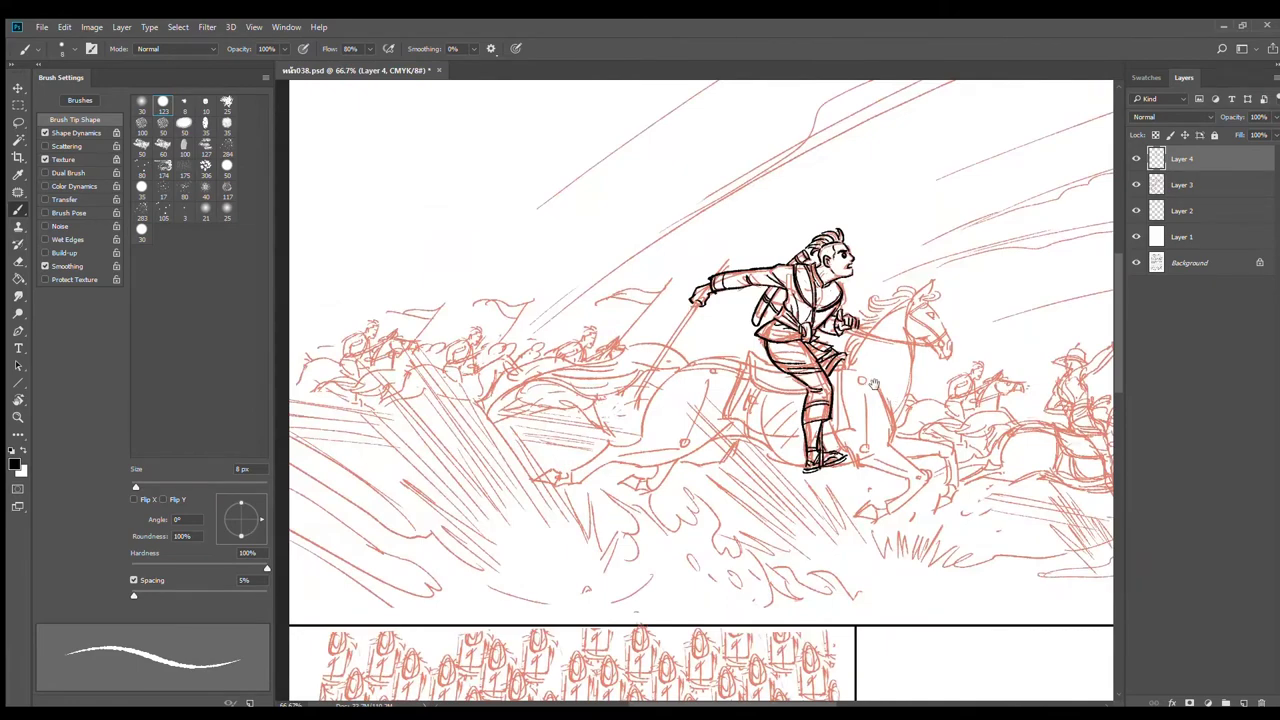
{"action": "scroll", "coordinate": [848, 250], "scroll_direction": "up", "scroll_amount": 4}
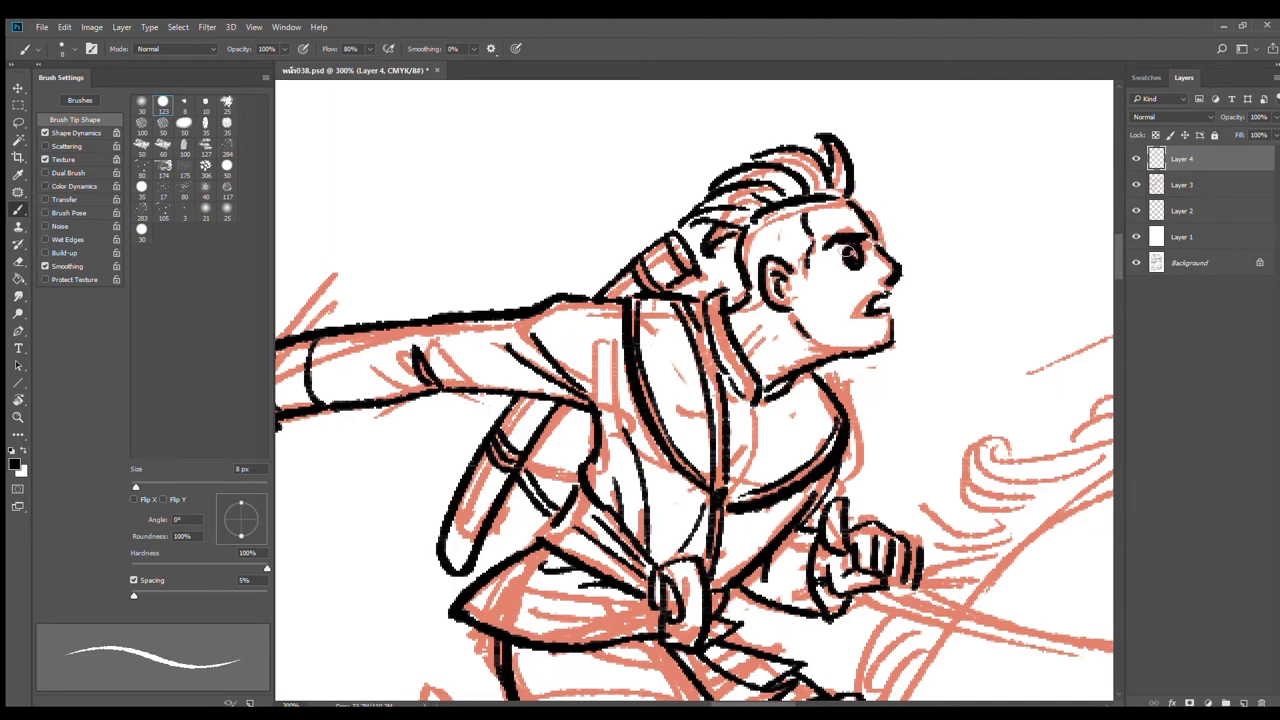
{"action": "left_click_drag", "start_coordinate": [862, 238], "coordinate": [876, 232]}
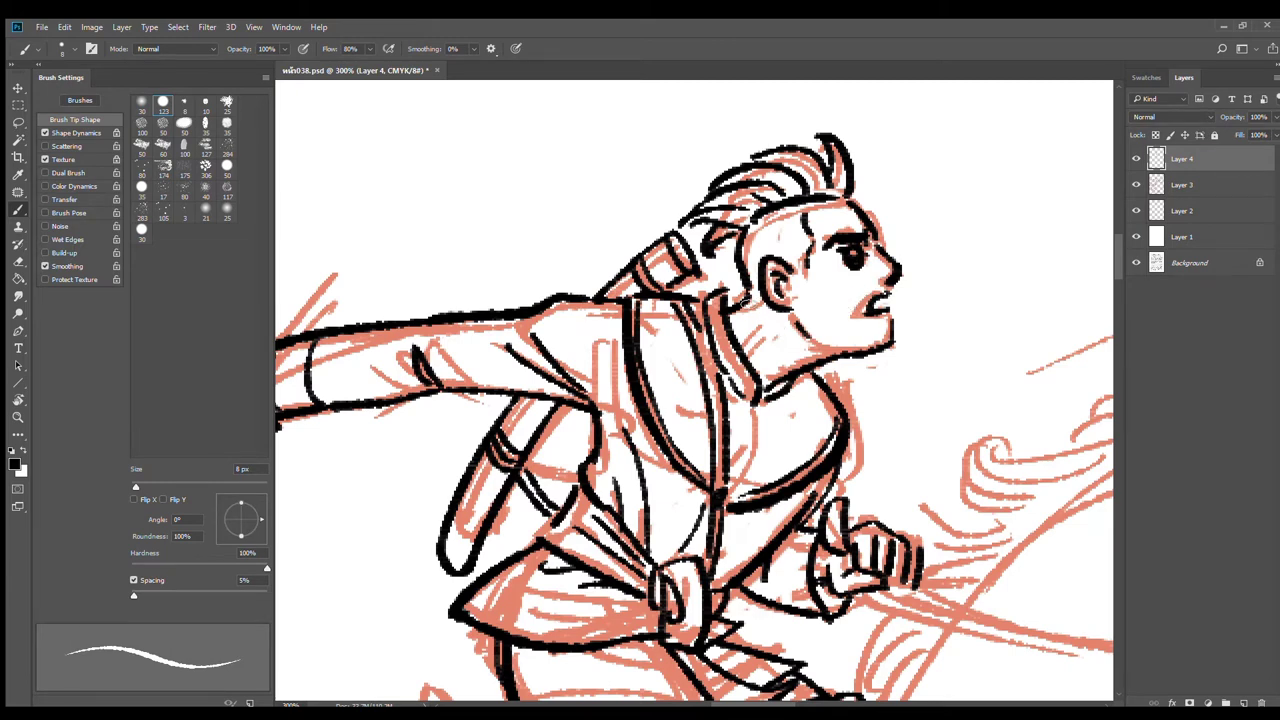
{"action": "mouse_move", "coordinate": [788, 327]}
{"action": "left_mouse_down"}
{"action": "mouse_move", "coordinate": [776, 358]}
{"action": "mouse_move", "coordinate": [749, 353]}
{"action": "left_mouse_up"}
Step: Ink the two rein lines curving from the rider's forward hand to the horse's bit
{"action": "left_click", "coordinate": [787, 438], "text": "alt"}
{"action": "left_click", "coordinate": [787, 438], "text": "alt"}
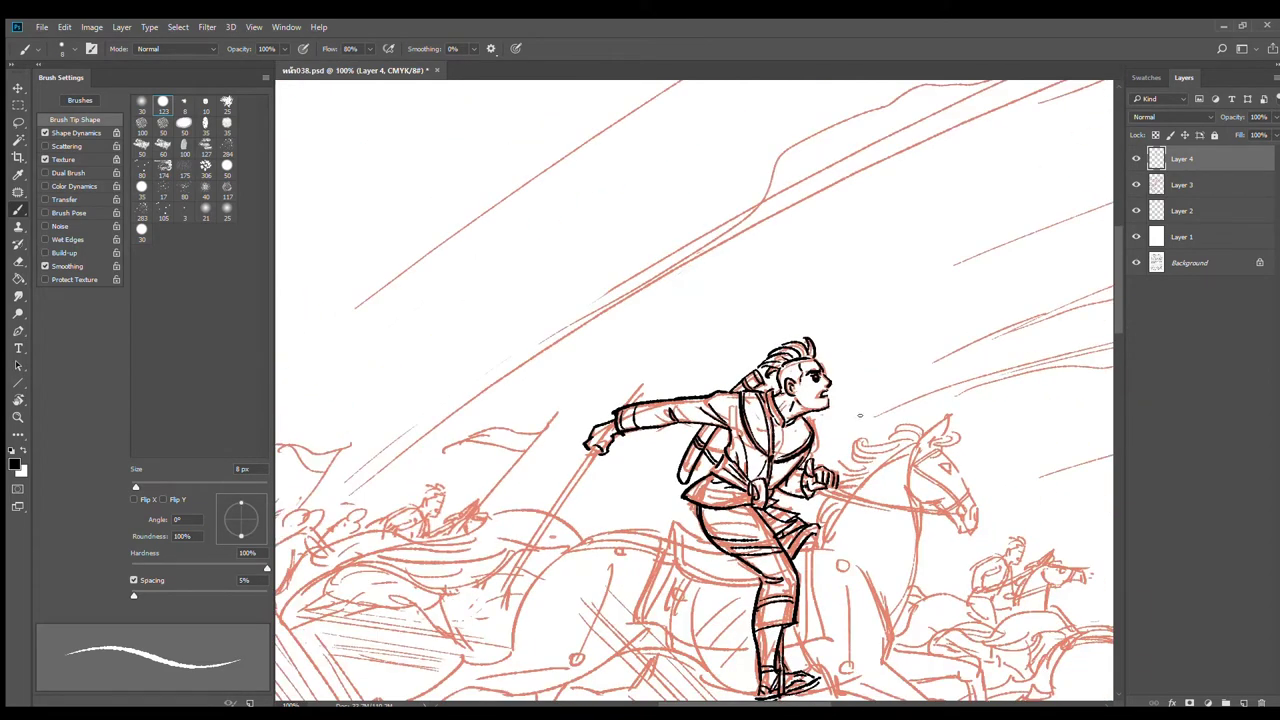
{"action": "left_click_drag", "start_coordinate": [911, 483], "coordinate": [947, 313]}
{"action": "left_click_drag", "start_coordinate": [876, 401], "coordinate": [663, 405]}
{"action": "scroll", "coordinate": [659, 352], "scroll_direction": "up", "scroll_amount": 5}
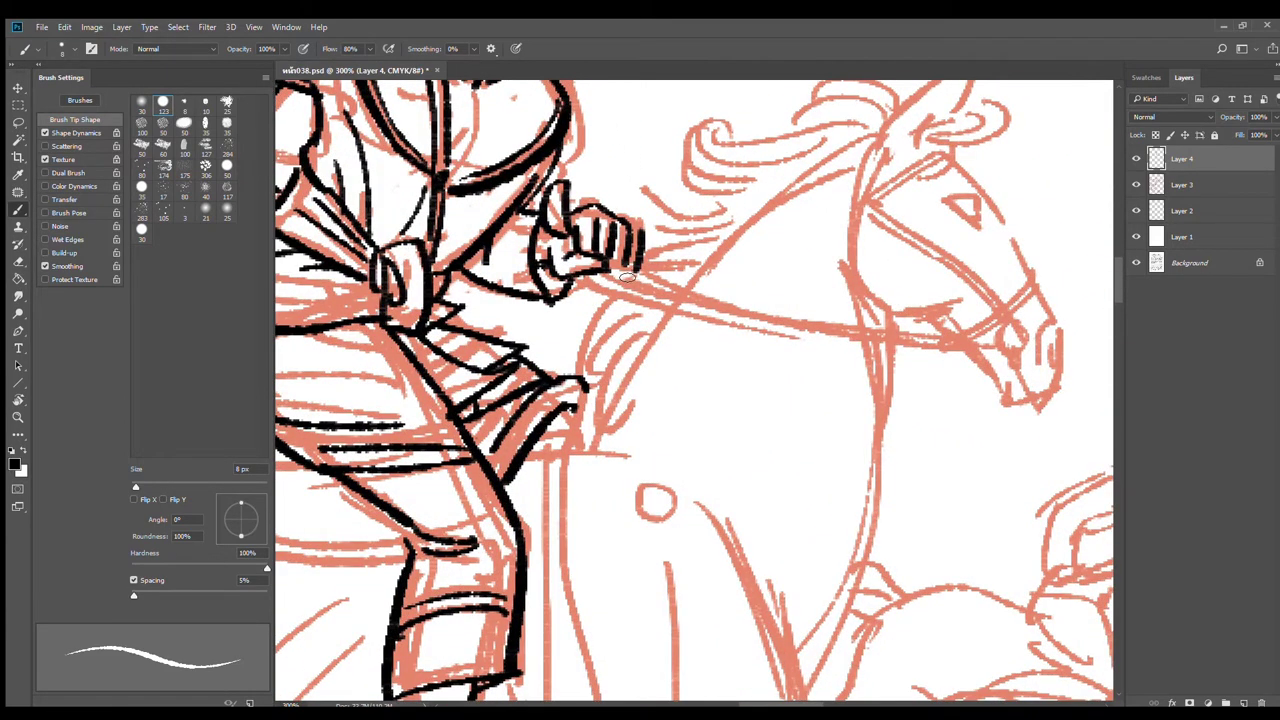
{"action": "left_click_drag", "start_coordinate": [627, 277], "coordinate": [948, 341]}
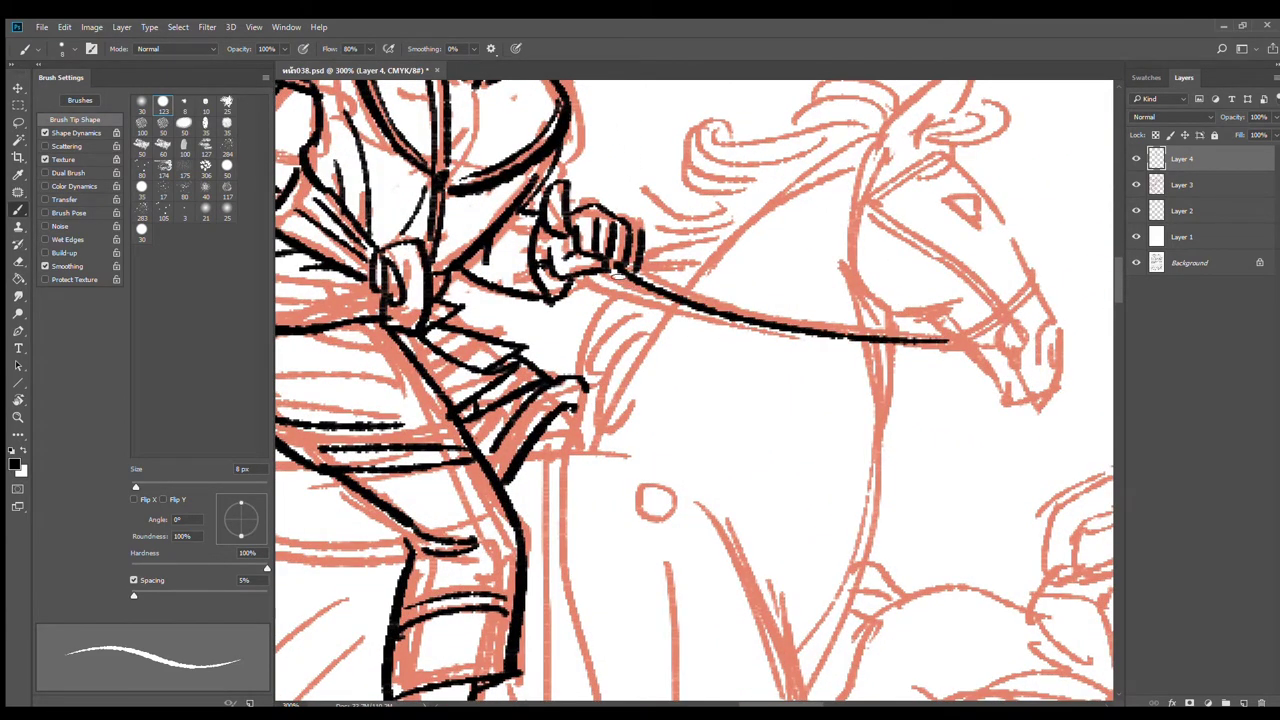
{"action": "mouse_move", "coordinate": [605, 273]}
{"action": "left_mouse_down"}
{"action": "mouse_move", "coordinate": [934, 345]}
{"action": "mouse_move", "coordinate": [1010, 338]}
{"action": "mouse_move", "coordinate": [967, 420]}
{"action": "left_mouse_up"}
Step: Ink the horse's face profile from forehead to muzzle, with the nostril, bit ring, mouth and lower lip
{"action": "mouse_move", "coordinate": [896, 229]}
{"action": "left_mouse_down"}
{"action": "mouse_move", "coordinate": [1027, 438]}
{"action": "mouse_move", "coordinate": [998, 449]}
{"action": "mouse_move", "coordinate": [1012, 411]}
{"action": "mouse_move", "coordinate": [1017, 455]}
{"action": "mouse_move", "coordinate": [990, 490]}
{"action": "left_mouse_up"}
{"action": "left_click_drag", "start_coordinate": [960, 437], "coordinate": [988, 480]}
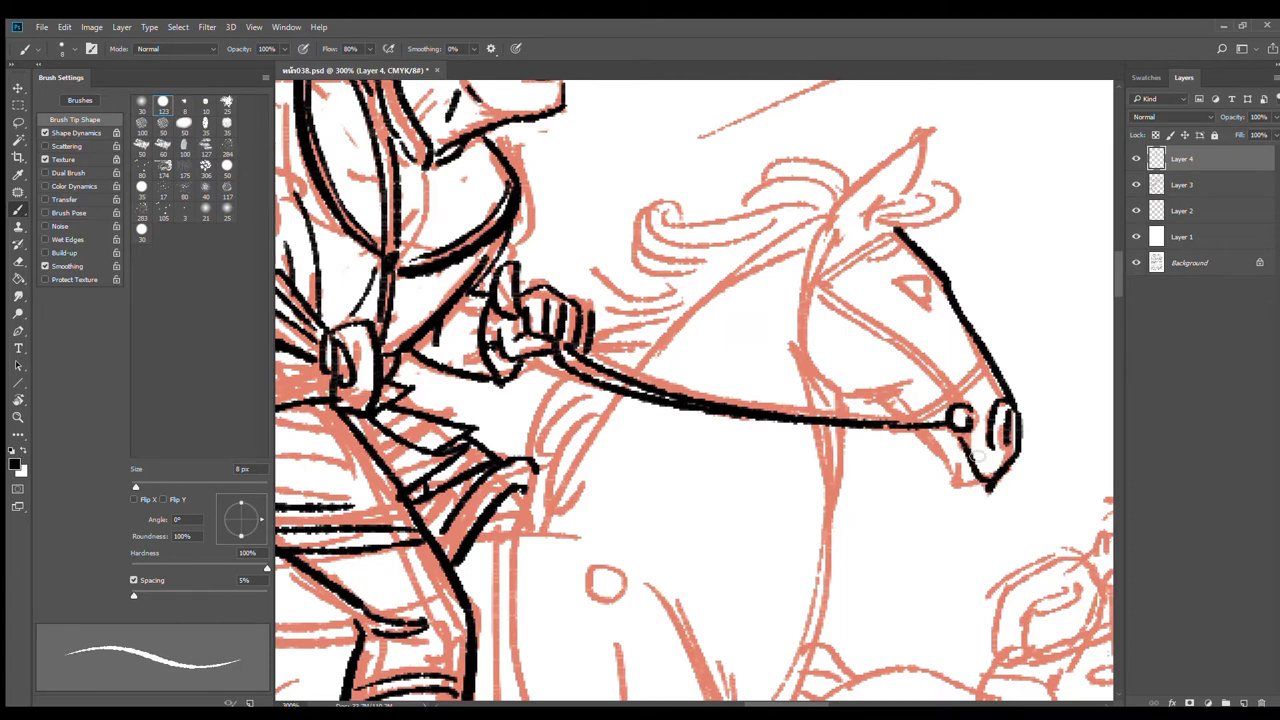
{"action": "mouse_move", "coordinate": [921, 431]}
{"action": "left_mouse_down"}
{"action": "mouse_move", "coordinate": [953, 478]}
{"action": "mouse_move", "coordinate": [982, 487]}
{"action": "left_mouse_up"}
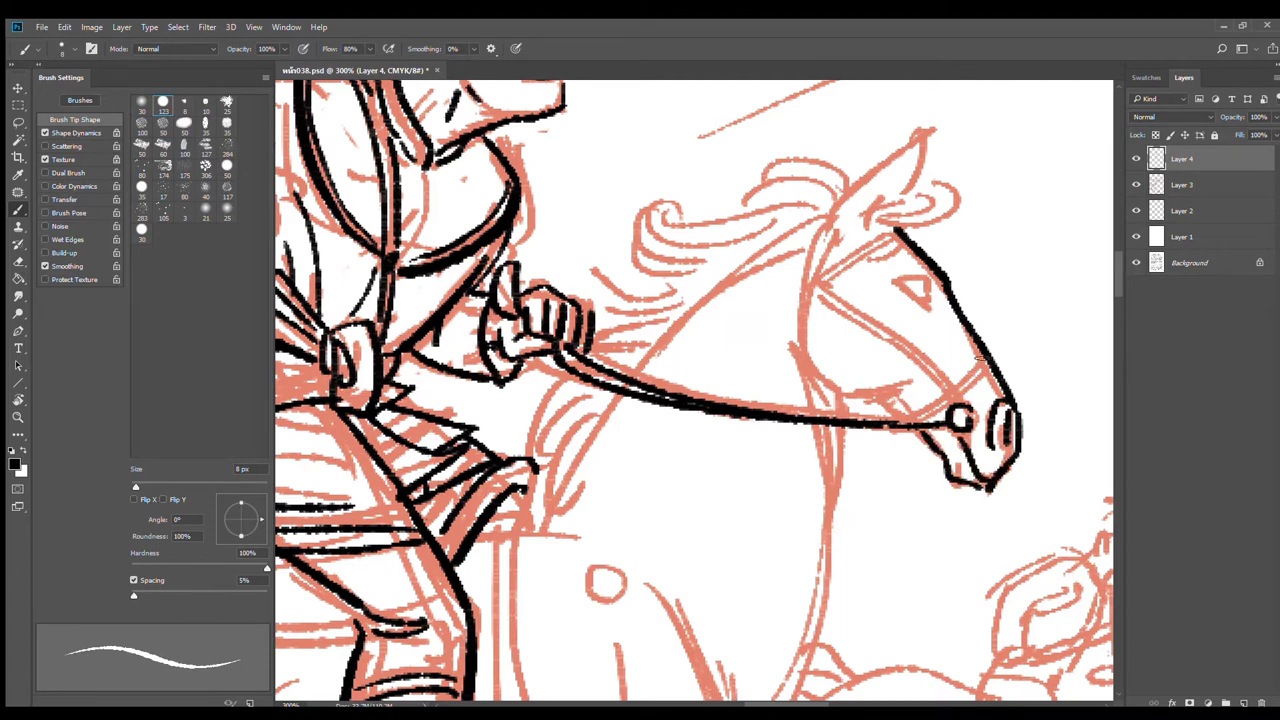
Step: Ink the horse's bridle as double lines: the noseband, the diagonal cheek strap and the browband
{"action": "mouse_move", "coordinate": [978, 357]}
{"action": "left_mouse_down"}
{"action": "mouse_move", "coordinate": [955, 386]}
{"action": "mouse_move", "coordinate": [966, 396]}
{"action": "mouse_move", "coordinate": [912, 420]}
{"action": "left_mouse_up"}
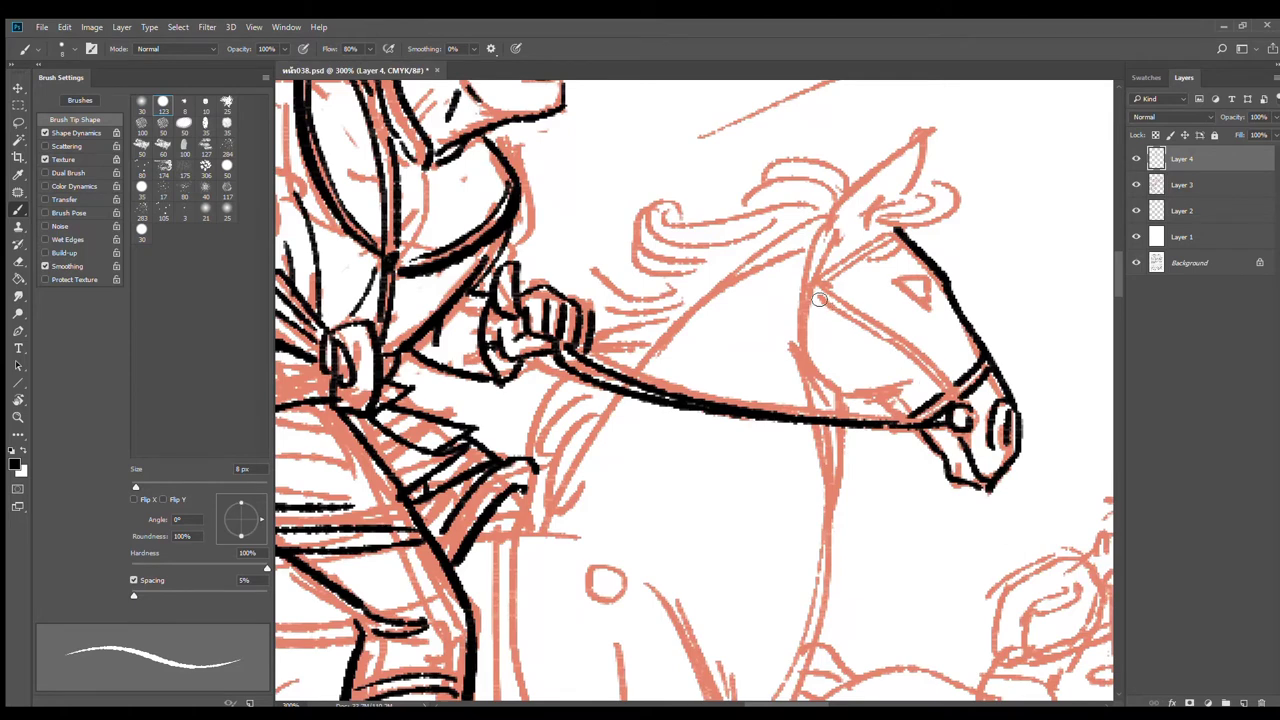
{"action": "left_click_drag", "start_coordinate": [810, 290], "coordinate": [935, 385]}
{"action": "left_click_drag", "start_coordinate": [822, 282], "coordinate": [958, 394]}
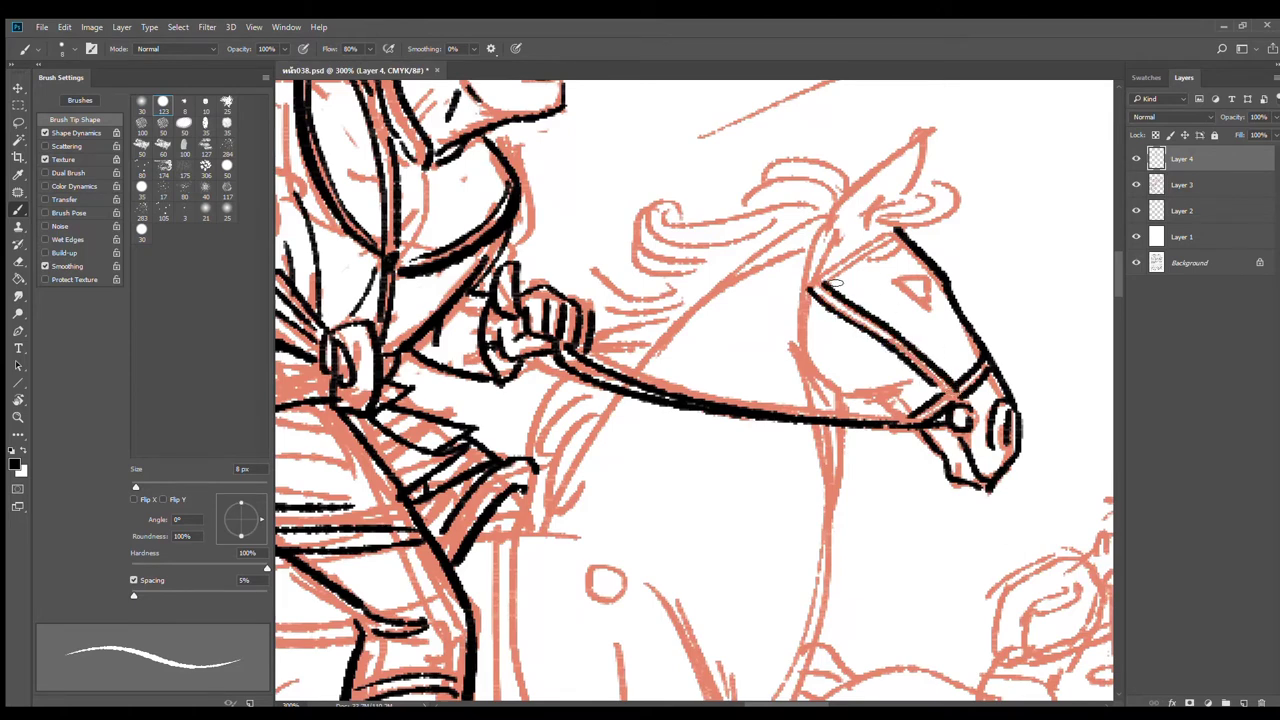
{"action": "left_click_drag", "start_coordinate": [826, 286], "coordinate": [898, 226]}
Step: Ink the horse's eye, pointed ear and curling forelock, redoing the first forelock stroke
{"action": "mouse_move", "coordinate": [894, 282]}
{"action": "left_mouse_down"}
{"action": "mouse_move", "coordinate": [923, 274]}
{"action": "mouse_move", "coordinate": [928, 310]}
{"action": "left_mouse_up"}
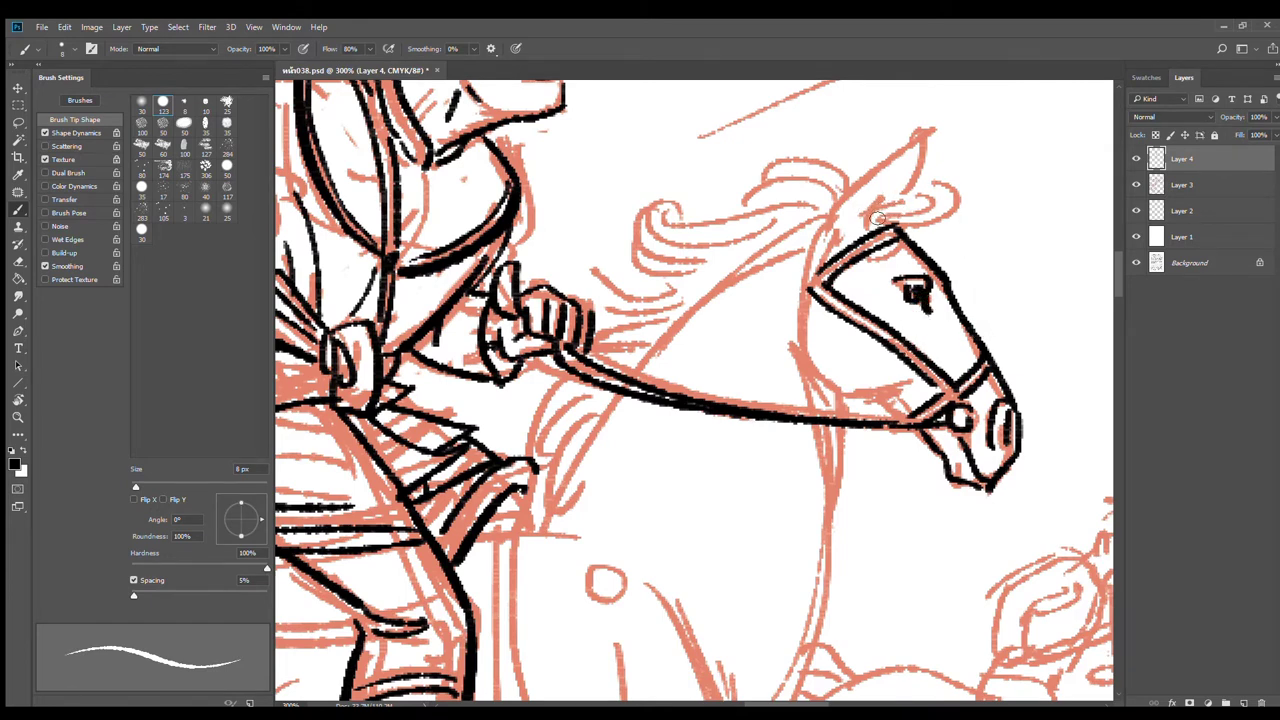
{"action": "mouse_move", "coordinate": [877, 217]}
{"action": "left_mouse_down"}
{"action": "mouse_move", "coordinate": [911, 197]}
{"action": "mouse_move", "coordinate": [943, 127]}
{"action": "mouse_move", "coordinate": [873, 153]}
{"action": "mouse_move", "coordinate": [843, 226]}
{"action": "mouse_move", "coordinate": [895, 158]}
{"action": "mouse_move", "coordinate": [957, 187]}
{"action": "left_mouse_up"}
{"action": "key", "text": "ctrl+z"}
{"action": "mouse_move", "coordinate": [908, 203]}
{"action": "left_mouse_down"}
{"action": "mouse_move", "coordinate": [966, 160]}
{"action": "mouse_move", "coordinate": [955, 148]}
{"action": "left_mouse_up"}
{"action": "mouse_move", "coordinate": [911, 225]}
{"action": "left_mouse_down"}
{"action": "mouse_move", "coordinate": [983, 197]}
{"action": "mouse_move", "coordinate": [939, 148]}
{"action": "left_mouse_up"}
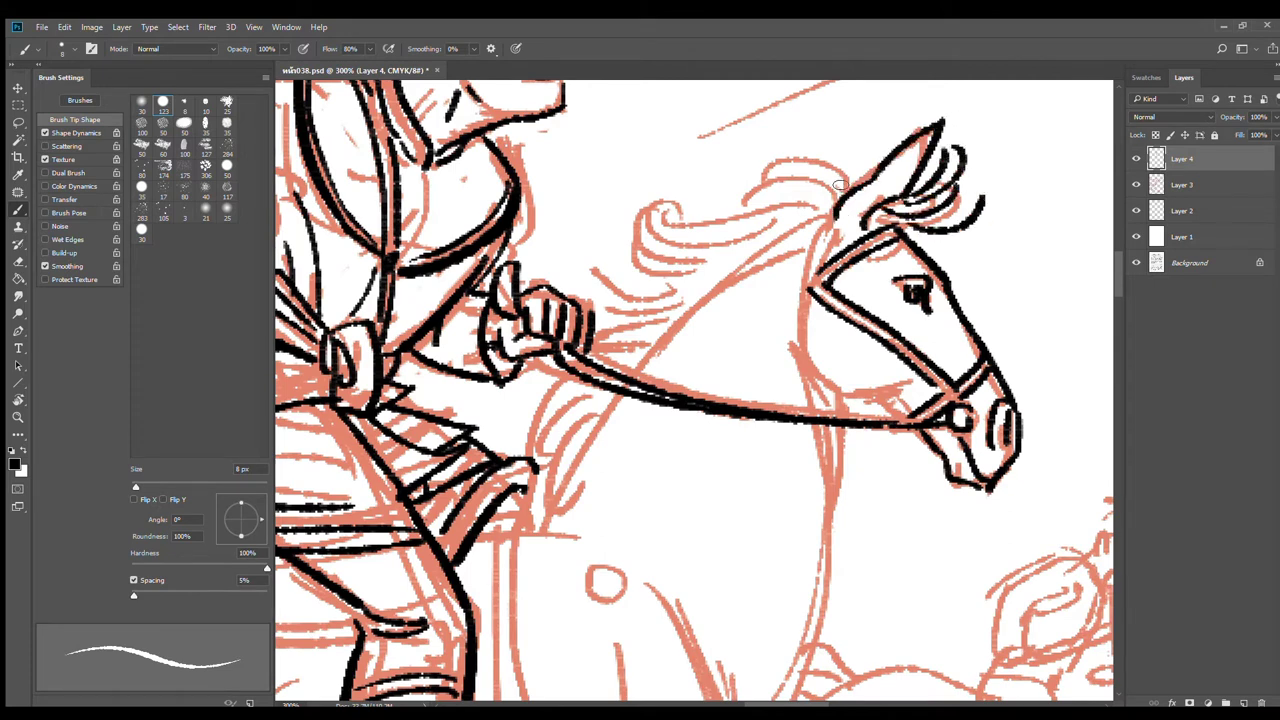
Step: Ink the mane's first curl, the crest of the horse's neck, the cheek and jaw, and the throat line down to the chest
{"action": "left_click_drag", "start_coordinate": [852, 190], "coordinate": [798, 160]}
{"action": "mouse_move", "coordinate": [816, 214]}
{"action": "left_mouse_down"}
{"action": "mouse_move", "coordinate": [658, 342]}
{"action": "mouse_move", "coordinate": [562, 505]}
{"action": "left_mouse_up"}
{"action": "left_click_drag", "start_coordinate": [830, 222], "coordinate": [806, 368]}
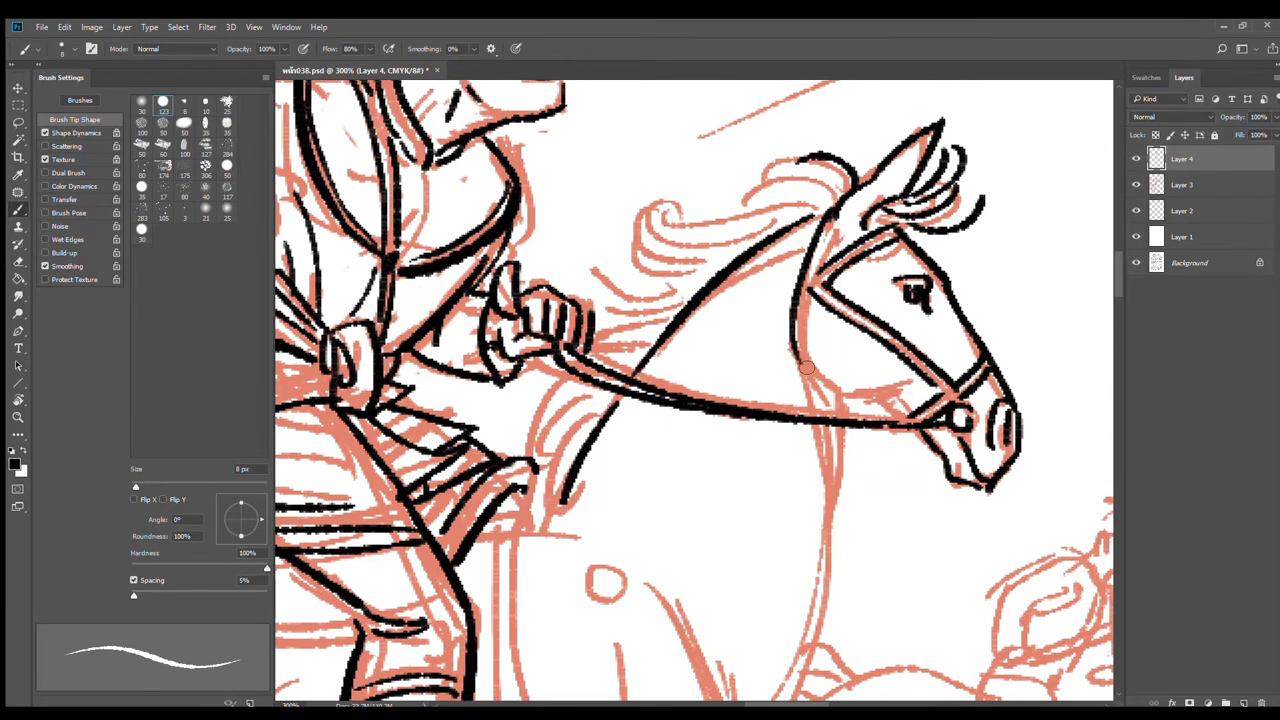
{"action": "mouse_move", "coordinate": [832, 229]}
{"action": "left_mouse_down"}
{"action": "mouse_move", "coordinate": [813, 276]}
{"action": "mouse_move", "coordinate": [830, 402]}
{"action": "mouse_move", "coordinate": [886, 401]}
{"action": "mouse_move", "coordinate": [918, 418]}
{"action": "left_mouse_up"}
{"action": "mouse_move", "coordinate": [826, 419]}
{"action": "left_mouse_down"}
{"action": "mouse_move", "coordinate": [830, 404]}
{"action": "mouse_move", "coordinate": [834, 546]}
{"action": "left_mouse_up"}
{"action": "mouse_move", "coordinate": [857, 496]}
{"action": "left_mouse_down"}
{"action": "mouse_move", "coordinate": [895, 283]}
{"action": "mouse_move", "coordinate": [851, 436]}
{"action": "mouse_move", "coordinate": [782, 567]}
{"action": "left_mouse_up"}
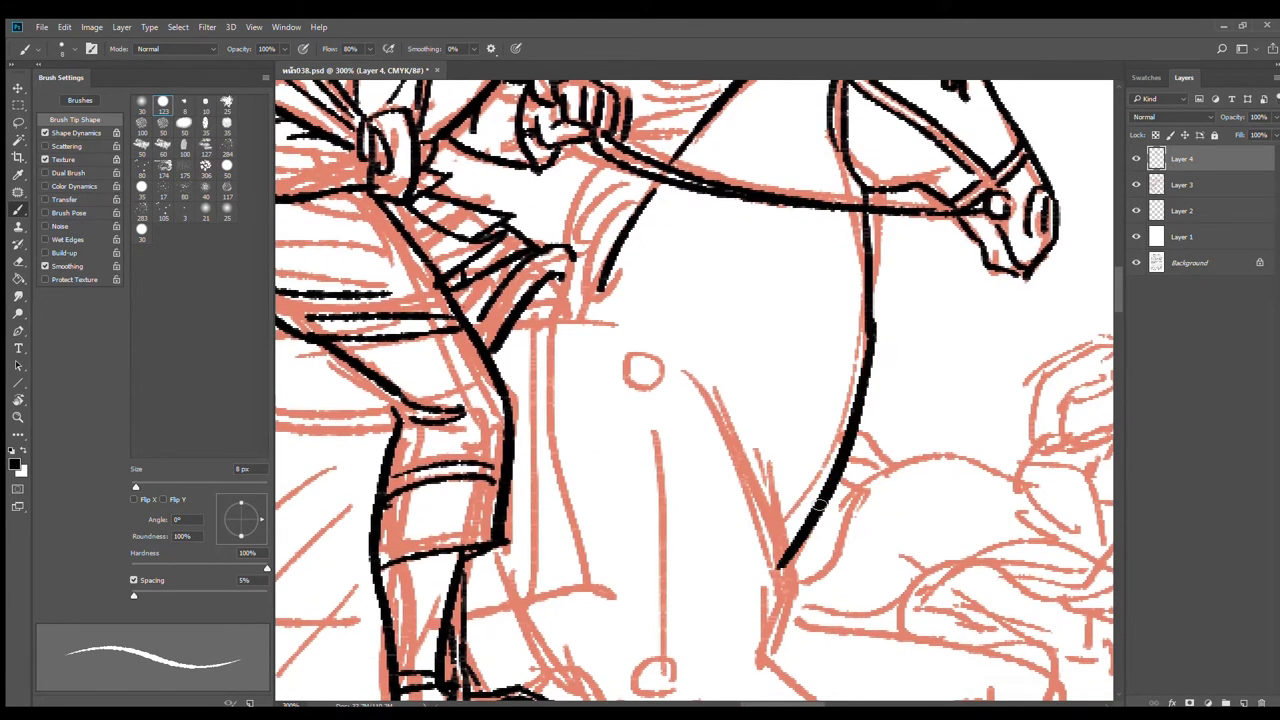
Step: Ink the horse's mane as curling locks flowing back from behind the ear down the neck to the rider's hand
{"action": "left_click_drag", "start_coordinate": [619, 307], "coordinate": [724, 370]}
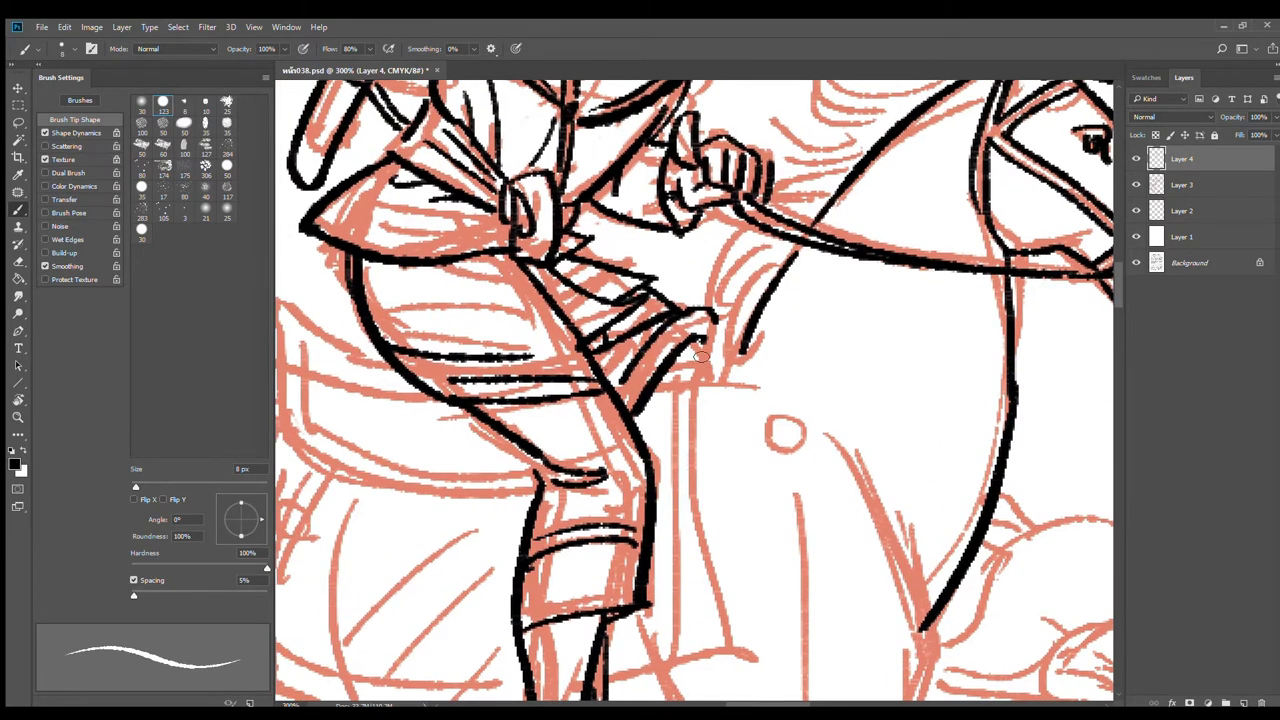
{"action": "left_click_drag", "start_coordinate": [825, 194], "coordinate": [771, 403]}
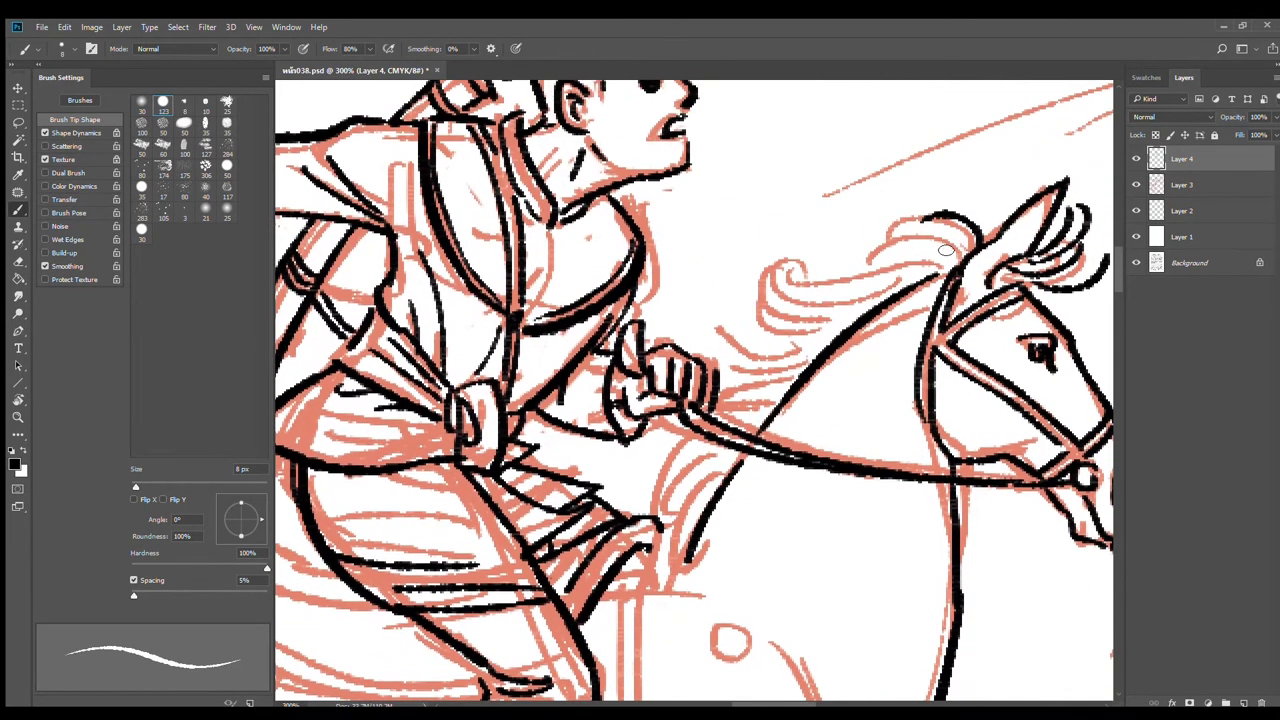
{"action": "mouse_move", "coordinate": [946, 250]}
{"action": "left_mouse_down"}
{"action": "mouse_move", "coordinate": [865, 272]}
{"action": "mouse_move", "coordinate": [782, 250]}
{"action": "mouse_move", "coordinate": [828, 305]}
{"action": "mouse_move", "coordinate": [766, 270]}
{"action": "left_mouse_up"}
{"action": "left_click_drag", "start_coordinate": [815, 338], "coordinate": [740, 296]}
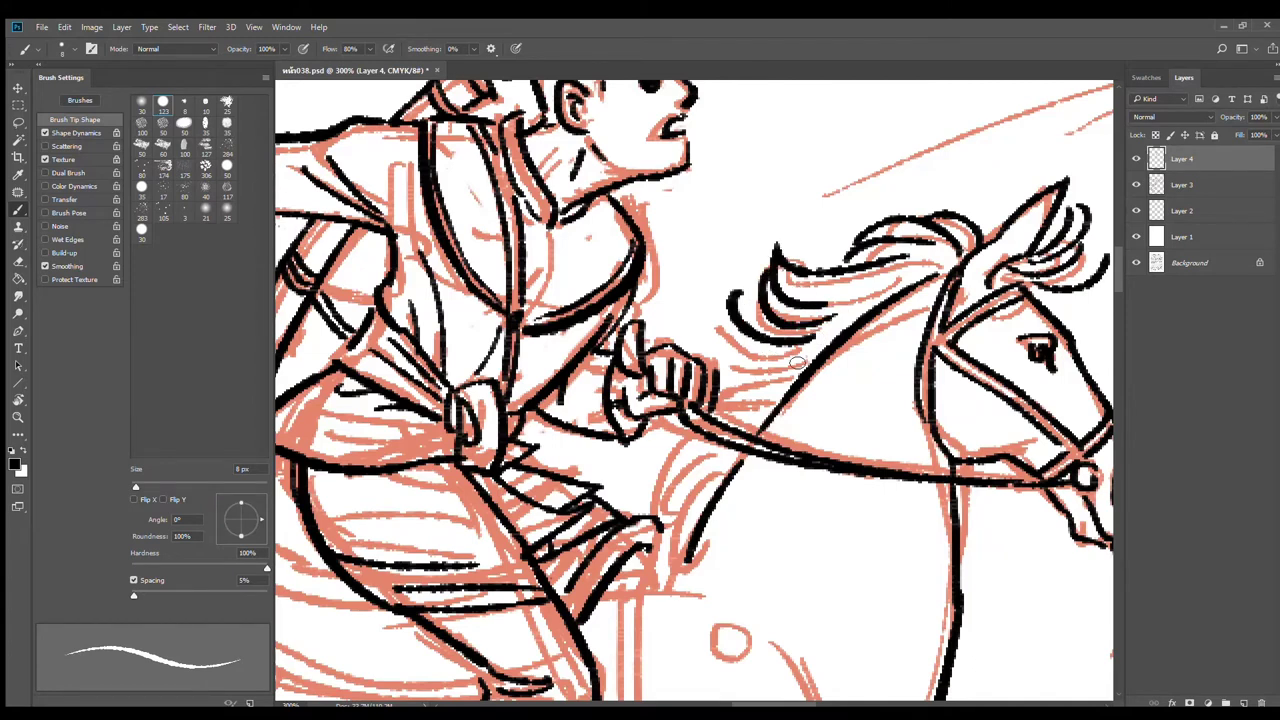
{"action": "mouse_move", "coordinate": [797, 362]}
{"action": "left_mouse_down"}
{"action": "mouse_move", "coordinate": [724, 378]}
{"action": "mouse_move", "coordinate": [648, 504]}
{"action": "left_mouse_up"}
{"action": "mouse_move", "coordinate": [728, 448]}
{"action": "left_mouse_down"}
{"action": "mouse_move", "coordinate": [693, 512]}
{"action": "mouse_move", "coordinate": [650, 534]}
{"action": "mouse_move", "coordinate": [652, 598]}
{"action": "mouse_move", "coordinate": [754, 326]}
{"action": "left_mouse_up"}
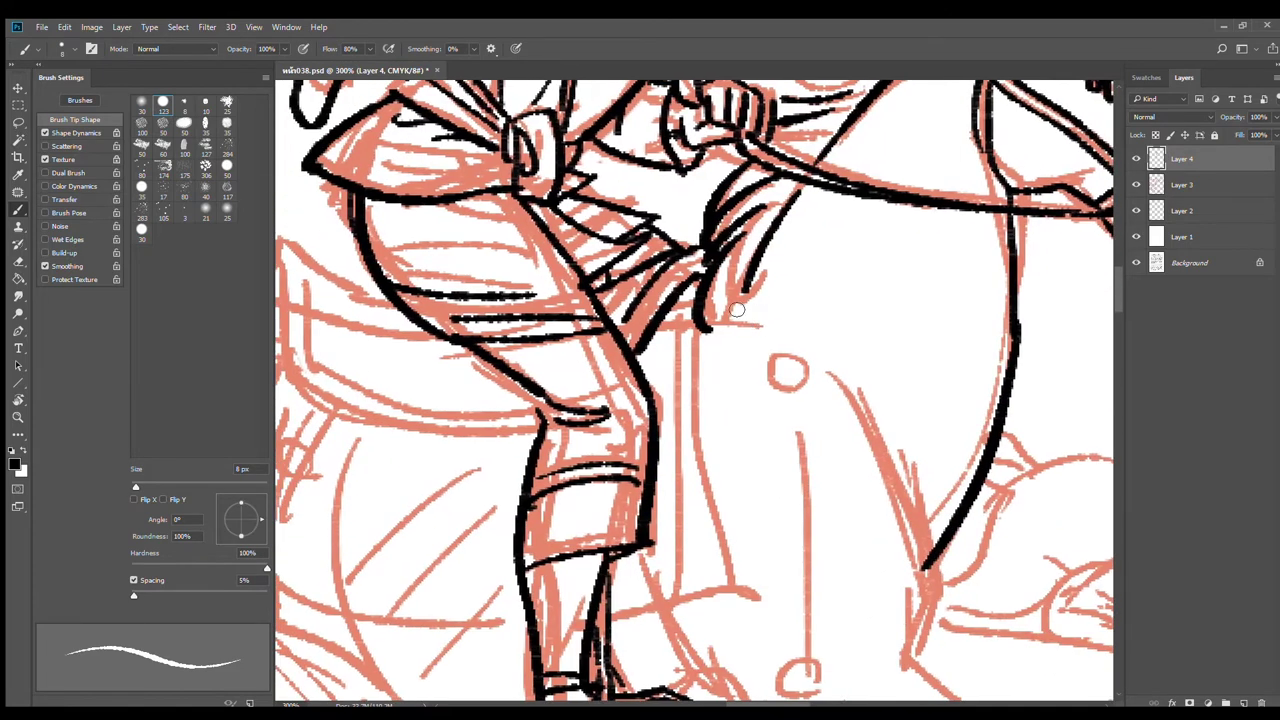
Step: Ink the mane's hooked lock at the neck base and the saddle cloth's front strip with its double edge and lower corner
{"action": "mouse_move", "coordinate": [760, 255]}
{"action": "left_mouse_down"}
{"action": "mouse_move", "coordinate": [768, 346]}
{"action": "mouse_move", "coordinate": [725, 600]}
{"action": "left_mouse_up"}
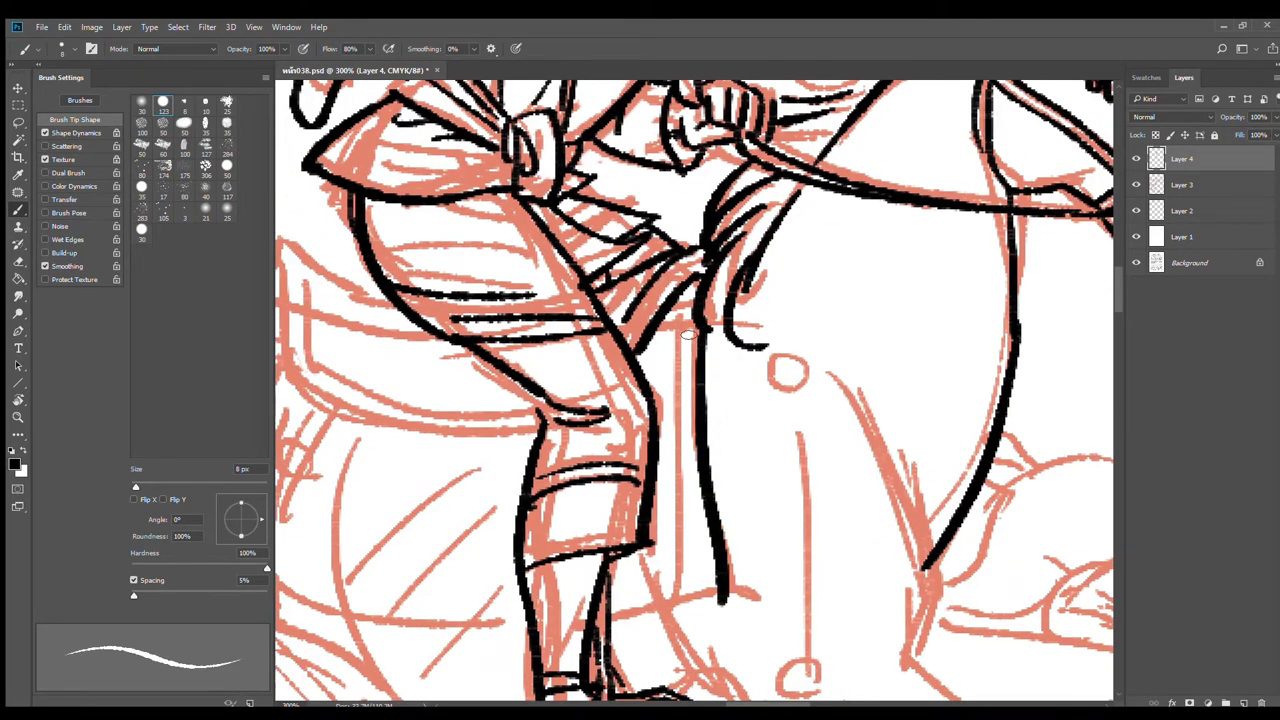
{"action": "mouse_move", "coordinate": [690, 296]}
{"action": "left_mouse_down"}
{"action": "mouse_move", "coordinate": [676, 580]}
{"action": "mouse_move", "coordinate": [718, 570]}
{"action": "left_mouse_up"}
{"action": "left_click_drag", "start_coordinate": [724, 596], "coordinate": [622, 614]}
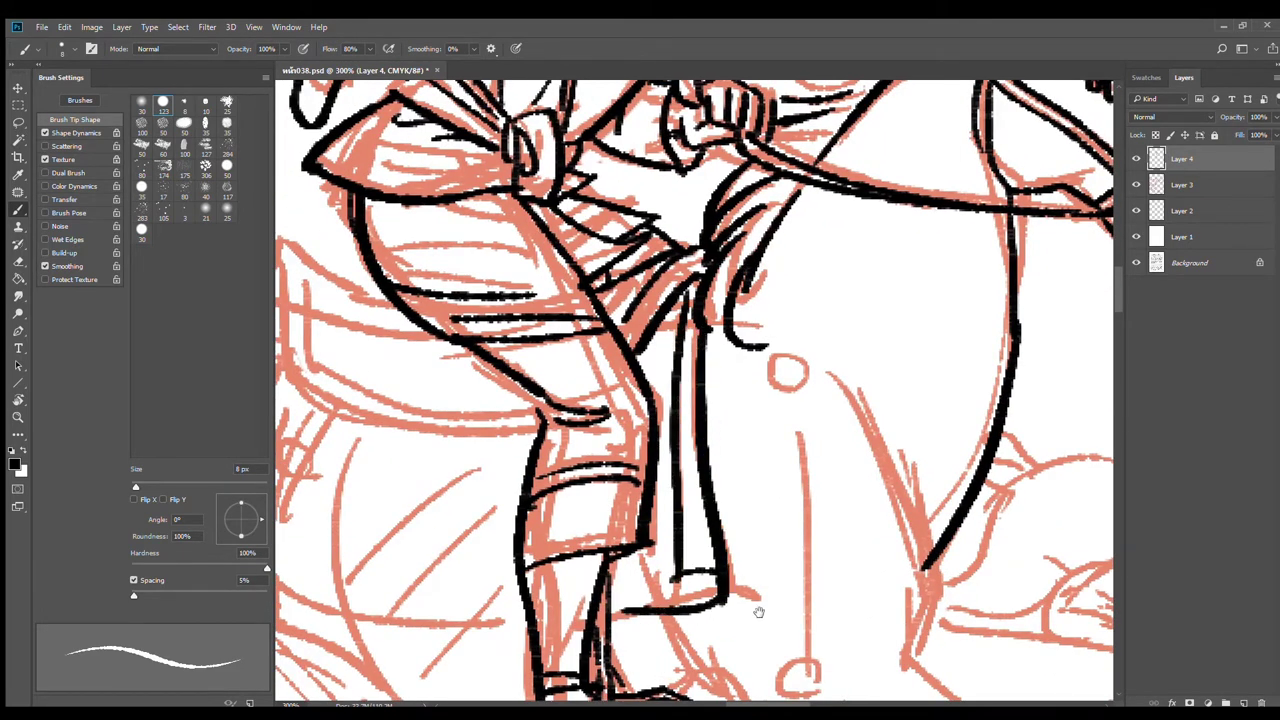
Step: Ink the saddle cloth's slanted rear edge and its wavy lower hem up to the rider's leg, redoing the rear edge
{"action": "mouse_move", "coordinate": [759, 612]}
{"action": "left_mouse_down"}
{"action": "mouse_move", "coordinate": [814, 482]}
{"action": "mouse_move", "coordinate": [878, 475]}
{"action": "left_mouse_up"}
{"action": "left_click_drag", "start_coordinate": [586, 491], "coordinate": [728, 526]}
{"action": "left_click_drag", "start_coordinate": [556, 242], "coordinate": [456, 428]}
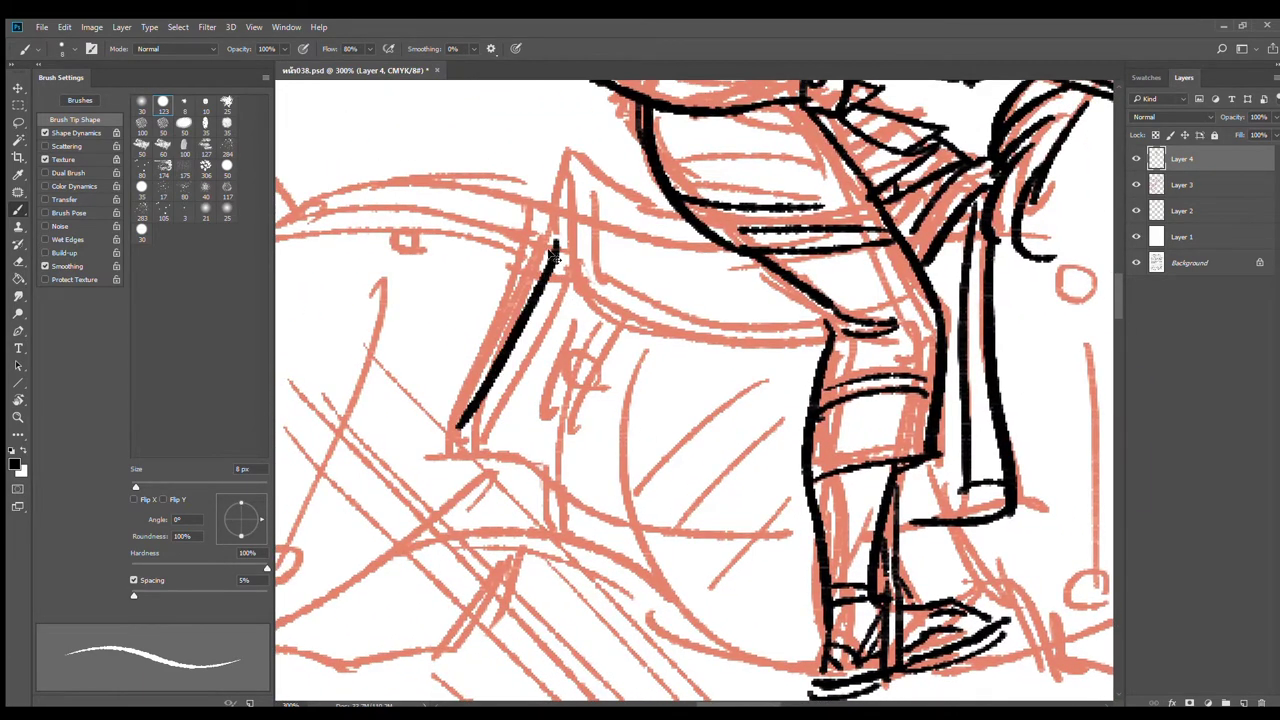
{"action": "key", "text": "ctrl+z"}
{"action": "left_click_drag", "start_coordinate": [556, 238], "coordinate": [429, 457]}
{"action": "left_click_drag", "start_coordinate": [562, 244], "coordinate": [486, 421]}
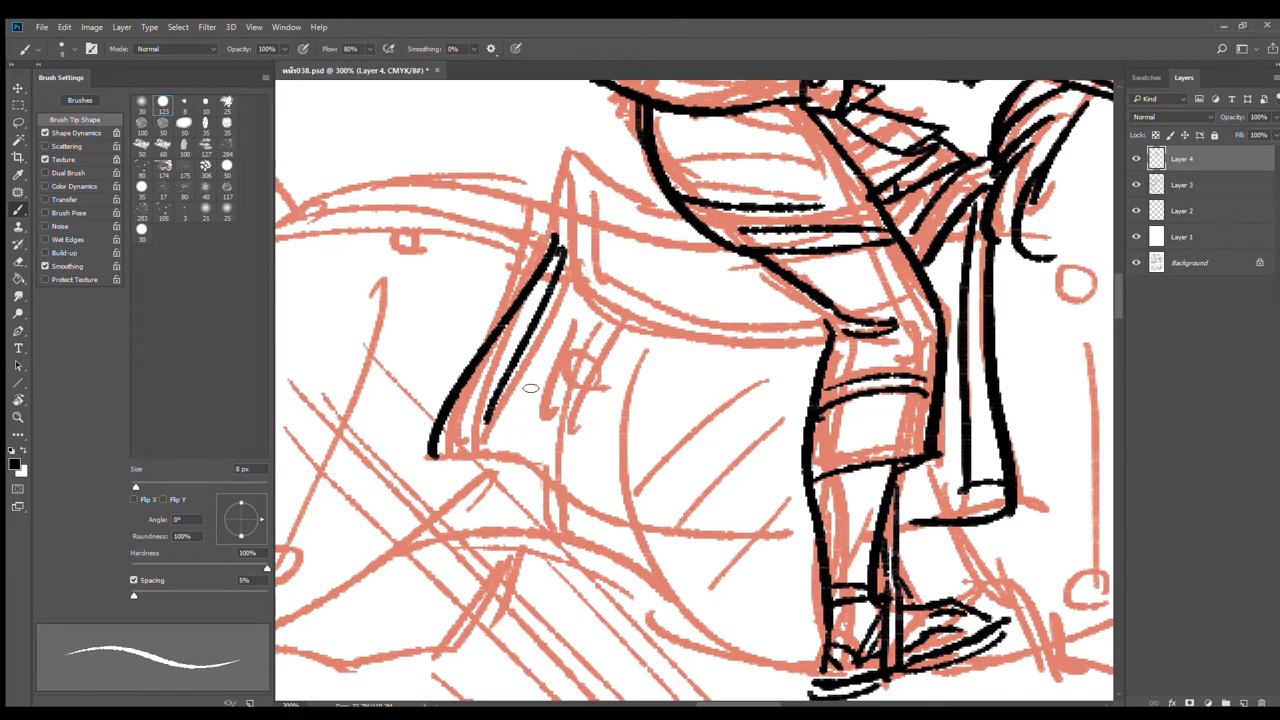
{"action": "key", "text": "ctrl+z"}
{"action": "mouse_move", "coordinate": [430, 455]}
{"action": "left_mouse_down"}
{"action": "mouse_move", "coordinate": [480, 432]}
{"action": "mouse_move", "coordinate": [519, 486]}
{"action": "mouse_move", "coordinate": [686, 538]}
{"action": "mouse_move", "coordinate": [820, 537]}
{"action": "left_mouse_up"}
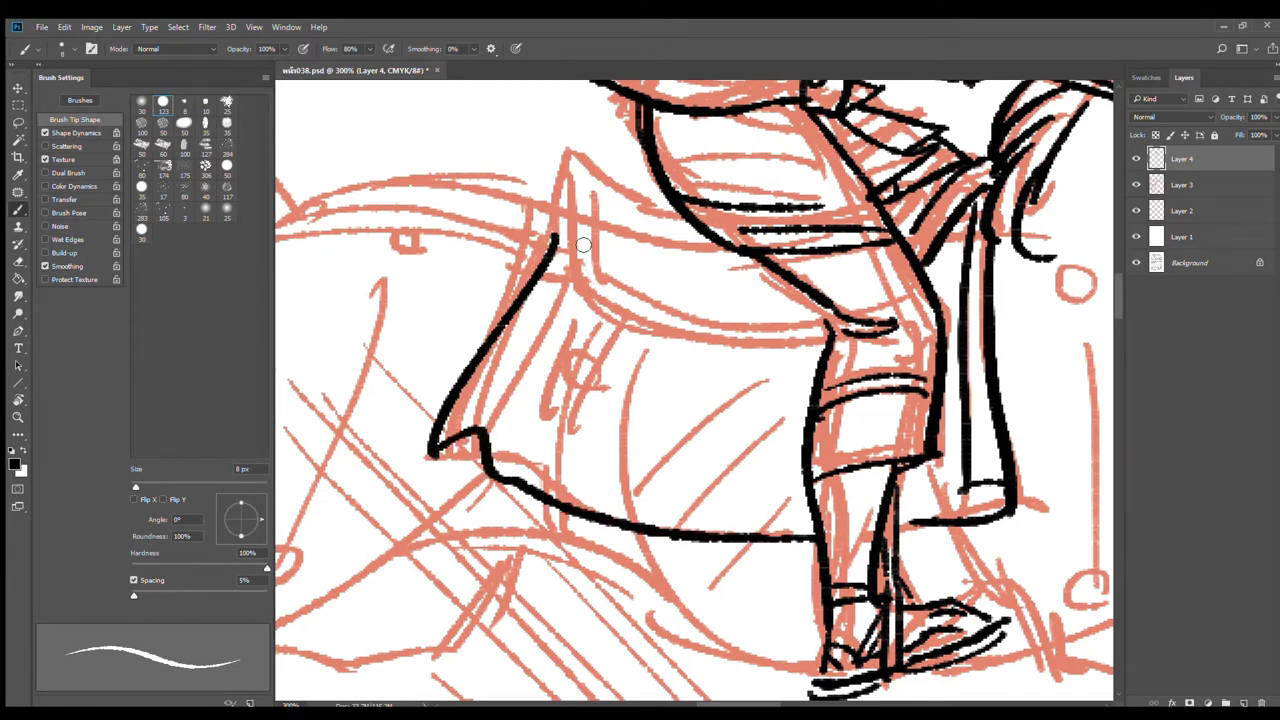
Step: Ink the saddle's raised rear, its double lower edge running to the rider's knee, and the short seat line
{"action": "mouse_move", "coordinate": [590, 155]}
{"action": "left_mouse_down"}
{"action": "mouse_move", "coordinate": [584, 316]}
{"action": "mouse_move", "coordinate": [826, 345]}
{"action": "left_mouse_up"}
{"action": "left_click_drag", "start_coordinate": [596, 276], "coordinate": [824, 336]}
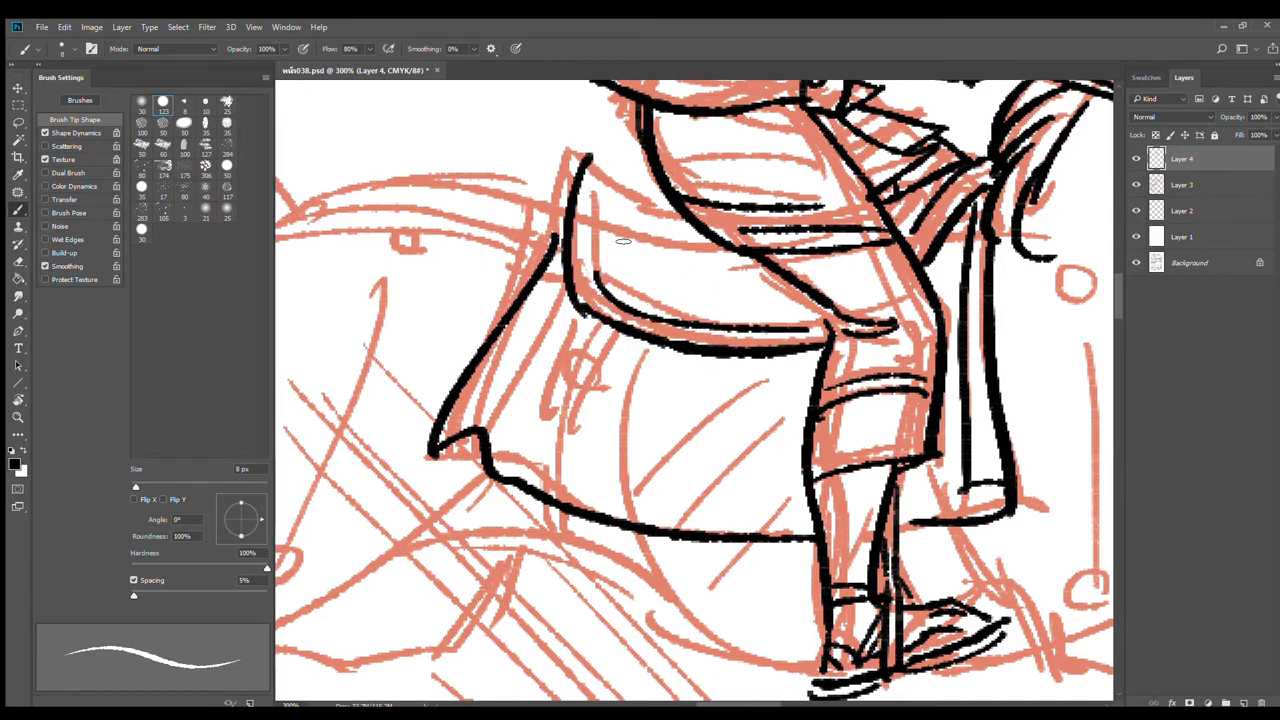
{"action": "left_click_drag", "start_coordinate": [597, 184], "coordinate": [594, 284]}
{"action": "mouse_move", "coordinate": [603, 159]}
{"action": "left_mouse_down"}
{"action": "mouse_move", "coordinate": [600, 185]}
{"action": "mouse_move", "coordinate": [678, 212]}
{"action": "left_mouse_up"}
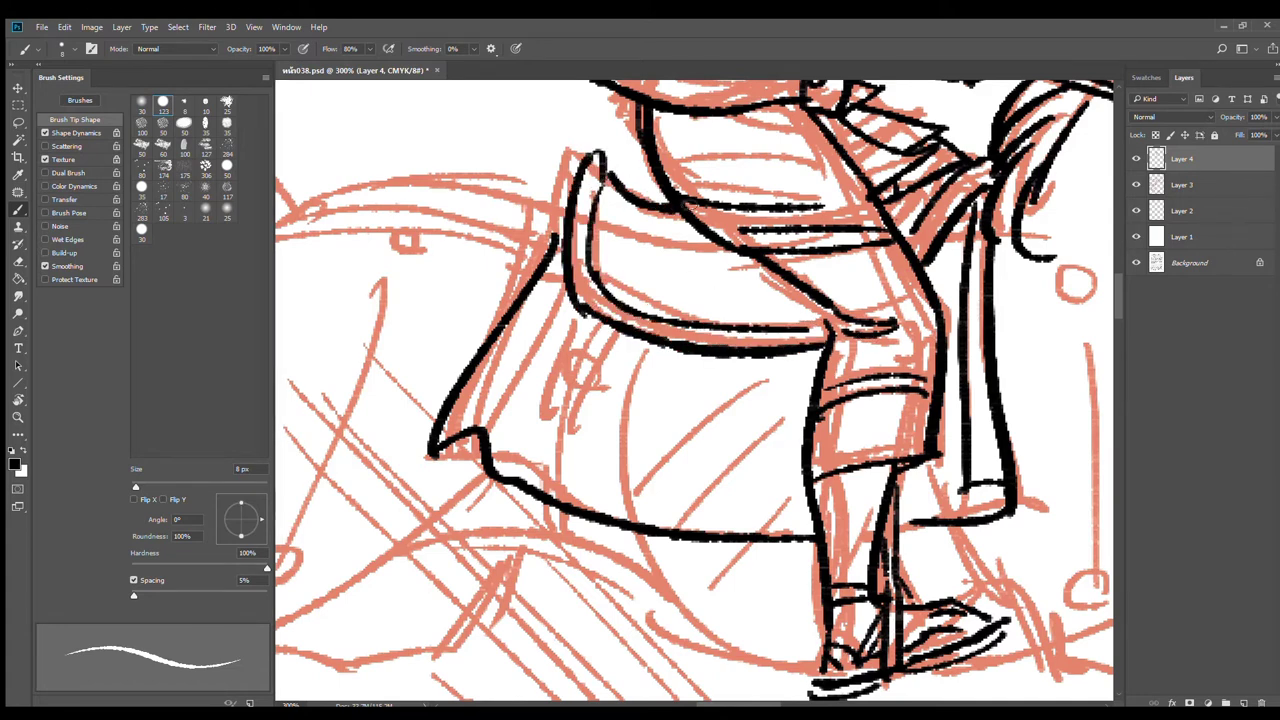
{"action": "left_click_drag", "start_coordinate": [574, 202], "coordinate": [553, 244]}
Step: Ink the girth strap with its buckle below the saddle and the second double strap in front of the rider's foot
{"action": "left_click_drag", "start_coordinate": [604, 462], "coordinate": [564, 325]}
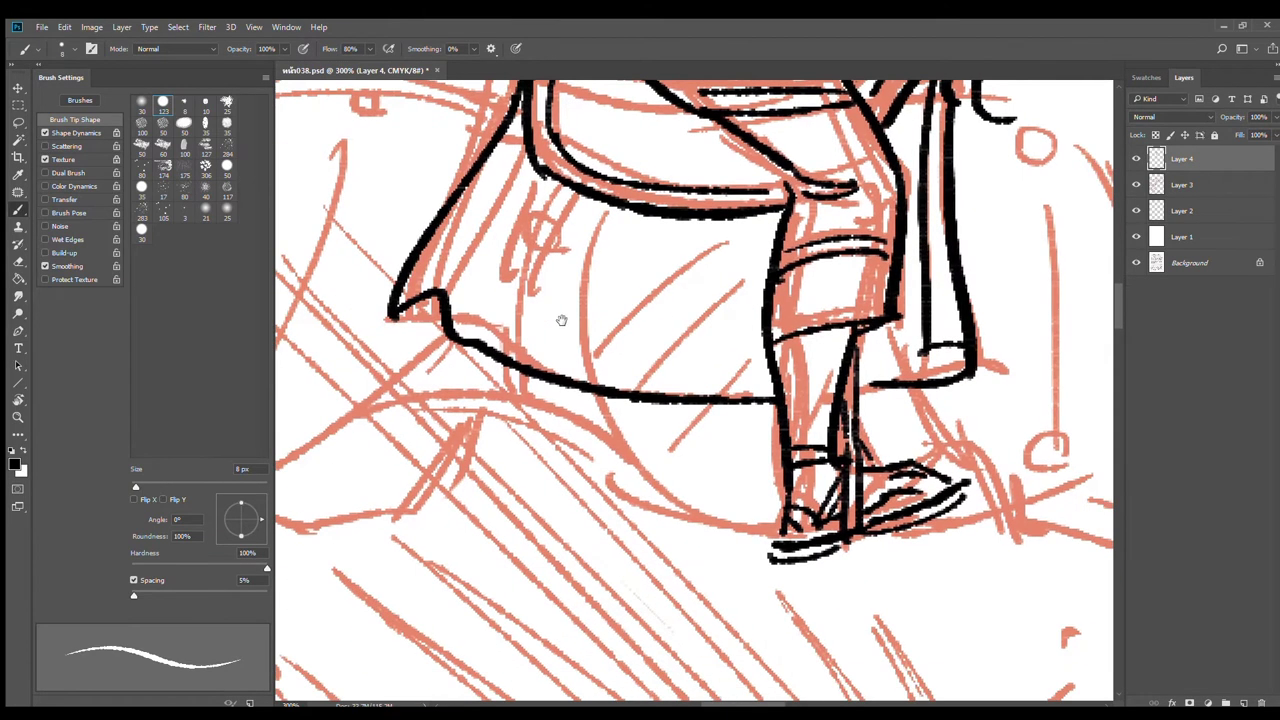
{"action": "left_click_drag", "start_coordinate": [508, 366], "coordinate": [552, 432]}
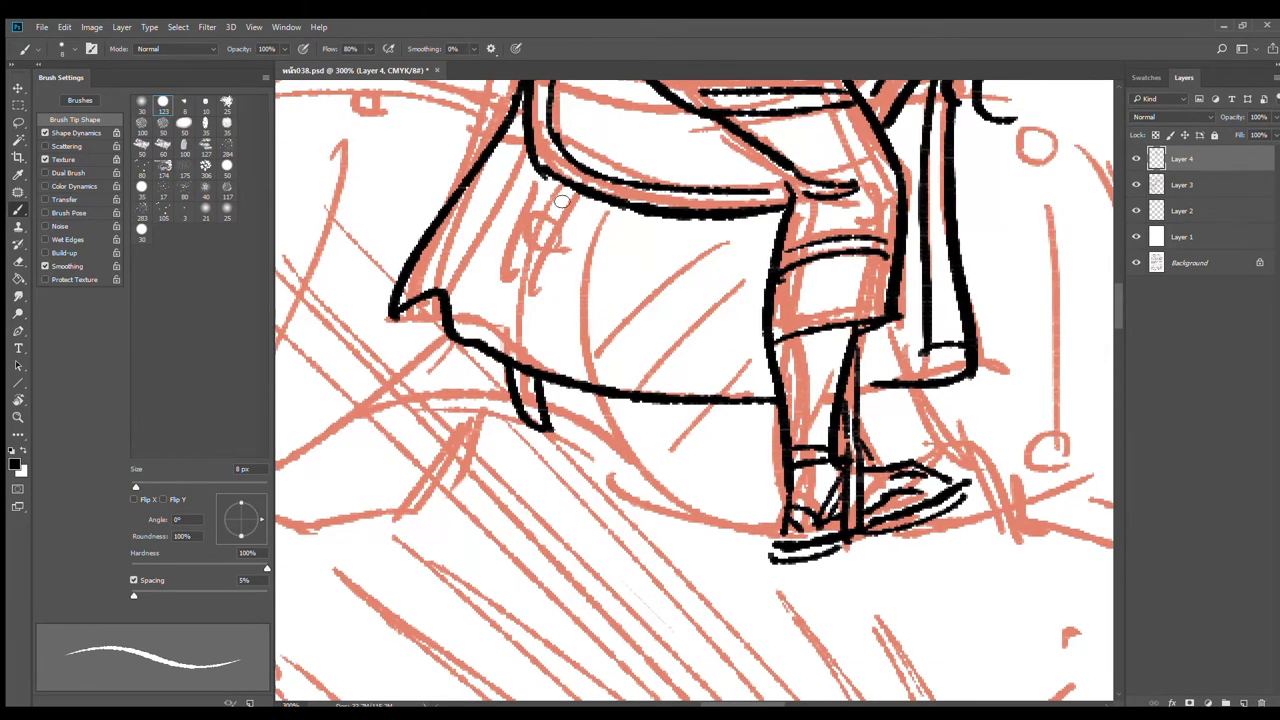
{"action": "mouse_move", "coordinate": [566, 187]}
{"action": "left_mouse_down"}
{"action": "mouse_move", "coordinate": [515, 325]}
{"action": "mouse_move", "coordinate": [534, 360]}
{"action": "mouse_move", "coordinate": [513, 353]}
{"action": "mouse_move", "coordinate": [536, 368]}
{"action": "left_mouse_up"}
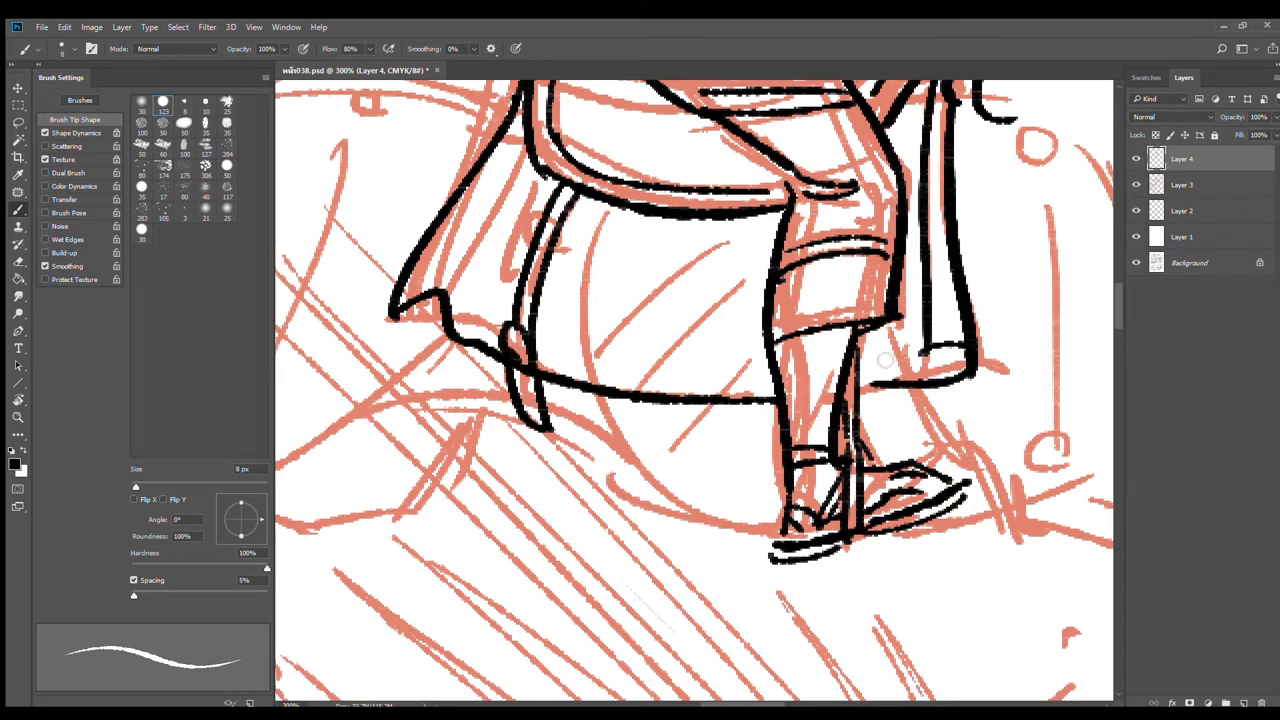
{"action": "left_click_drag", "start_coordinate": [880, 330], "coordinate": [934, 440]}
{"action": "left_click_drag", "start_coordinate": [874, 330], "coordinate": [938, 455]}
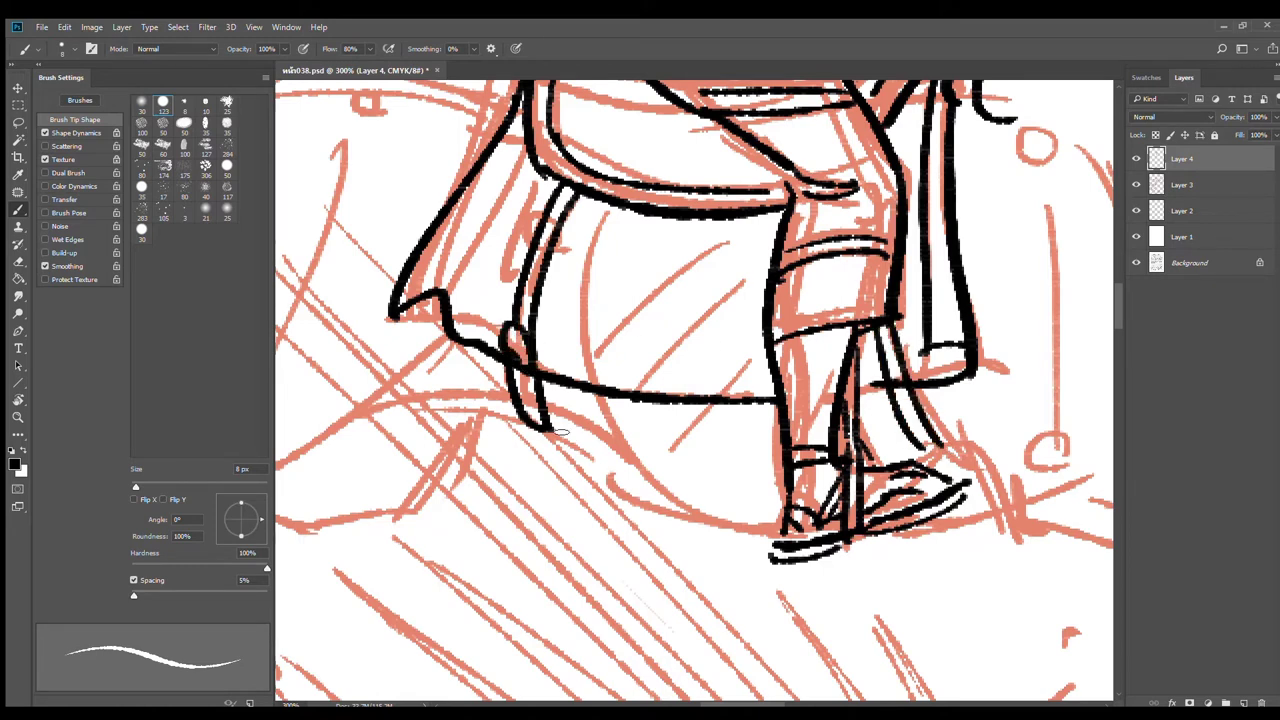
Step: Ink the horse's belly line from the girth strap to the rider's foot, redoing it thinner, and extend it past the shoe
{"action": "mouse_move", "coordinate": [552, 422]}
{"action": "left_mouse_down"}
{"action": "mouse_move", "coordinate": [620, 460]}
{"action": "mouse_move", "coordinate": [802, 516]}
{"action": "left_mouse_up"}
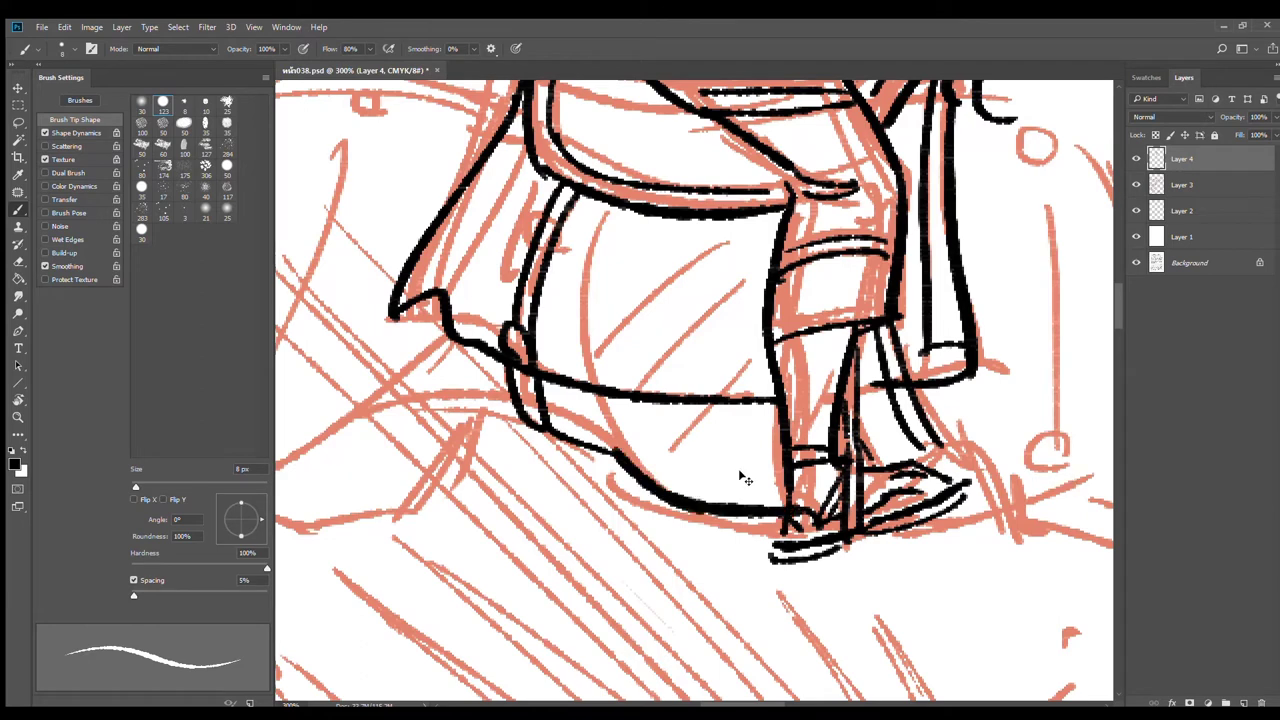
{"action": "key", "text": "ctrl+z"}
{"action": "left_click_drag", "start_coordinate": [612, 450], "coordinate": [792, 514]}
{"action": "left_click_drag", "start_coordinate": [1008, 490], "coordinate": [802, 431]}
{"action": "key", "text": "ctrl+z"}
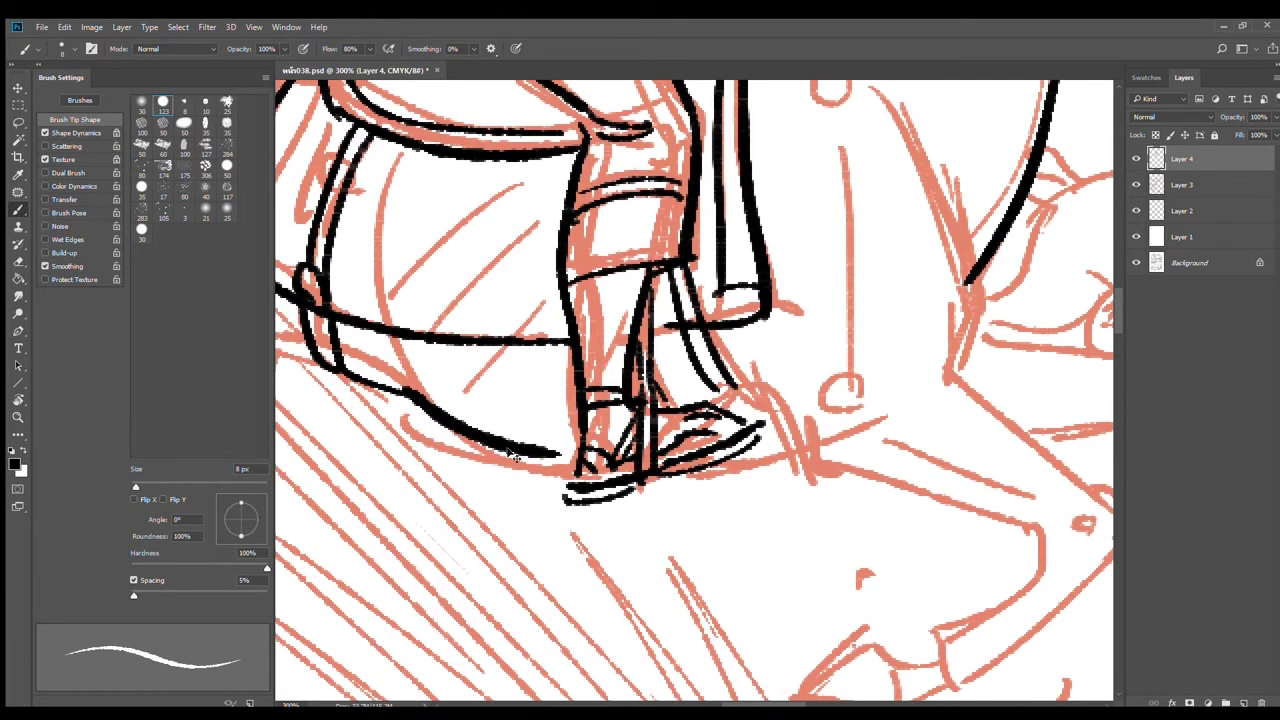
{"action": "left_click_drag", "start_coordinate": [730, 460], "coordinate": [790, 447]}
Step: Ink the near foreleg's front and back outlines from the elbow and chest over the bent knee to the pastern
{"action": "mouse_move", "coordinate": [757, 386]}
{"action": "left_mouse_down"}
{"action": "mouse_move", "coordinate": [830, 471]}
{"action": "mouse_move", "coordinate": [672, 345]}
{"action": "mouse_move", "coordinate": [848, 383]}
{"action": "left_mouse_up"}
{"action": "mouse_move", "coordinate": [748, 228]}
{"action": "left_mouse_down"}
{"action": "mouse_move", "coordinate": [935, 366]}
{"action": "mouse_move", "coordinate": [915, 422]}
{"action": "left_mouse_up"}
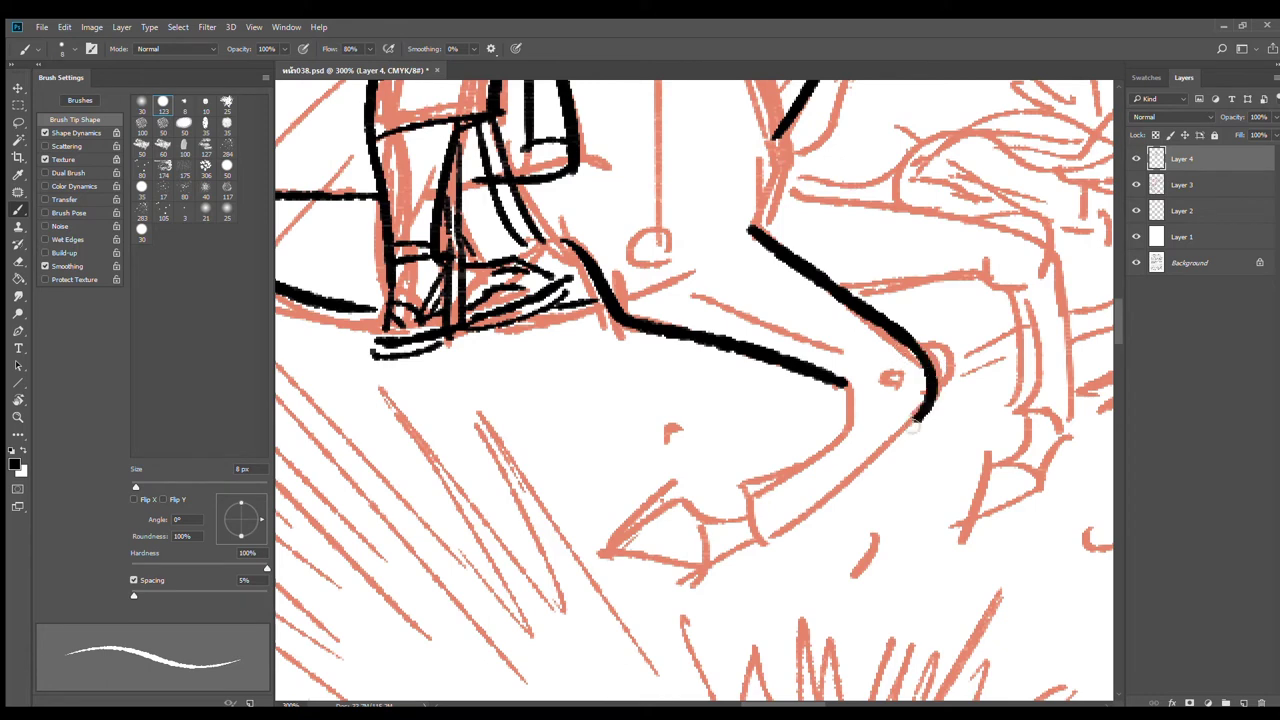
{"action": "mouse_move", "coordinate": [846, 382]}
{"action": "left_mouse_down"}
{"action": "mouse_move", "coordinate": [857, 413]}
{"action": "mouse_move", "coordinate": [767, 546]}
{"action": "left_mouse_up"}
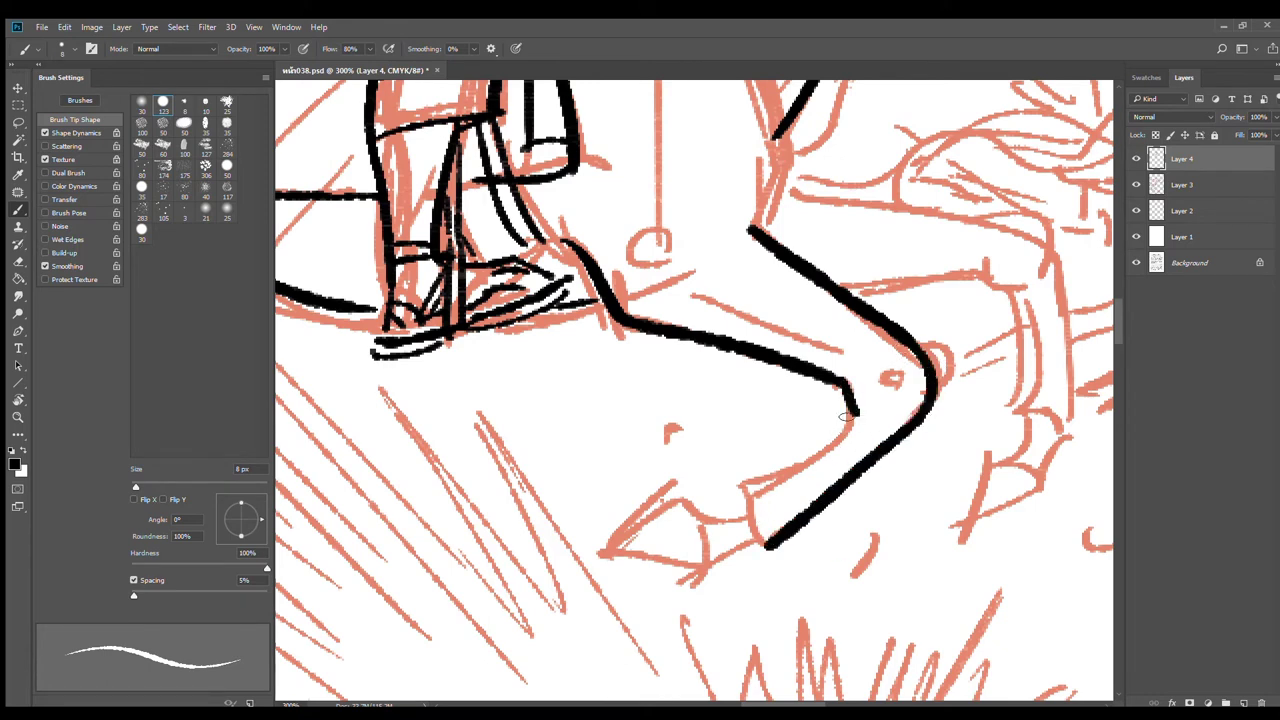
{"action": "mouse_move", "coordinate": [852, 412]}
{"action": "left_mouse_down"}
{"action": "mouse_move", "coordinate": [705, 522]}
{"action": "mouse_move", "coordinate": [740, 518]}
{"action": "mouse_move", "coordinate": [690, 583]}
{"action": "left_mouse_up"}
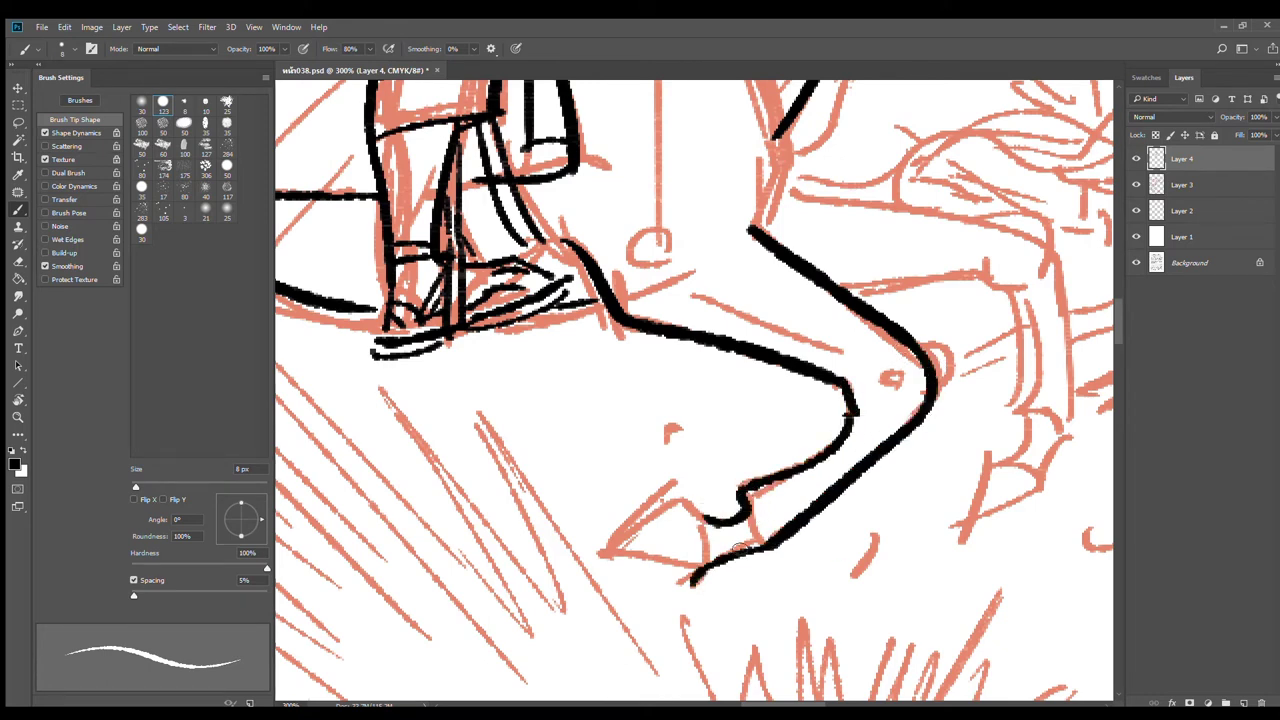
Step: Ink the near foreleg's fetlock lines and pointed hoof, redoing the hoof's sole
{"action": "mouse_move", "coordinate": [750, 526]}
{"action": "left_mouse_down"}
{"action": "mouse_move", "coordinate": [753, 543]}
{"action": "mouse_move", "coordinate": [697, 574]}
{"action": "left_mouse_up"}
{"action": "key", "text": "ctrl+z"}
{"action": "left_click_drag", "start_coordinate": [701, 522], "coordinate": [671, 496]}
{"action": "left_click_drag", "start_coordinate": [584, 549], "coordinate": [696, 576]}
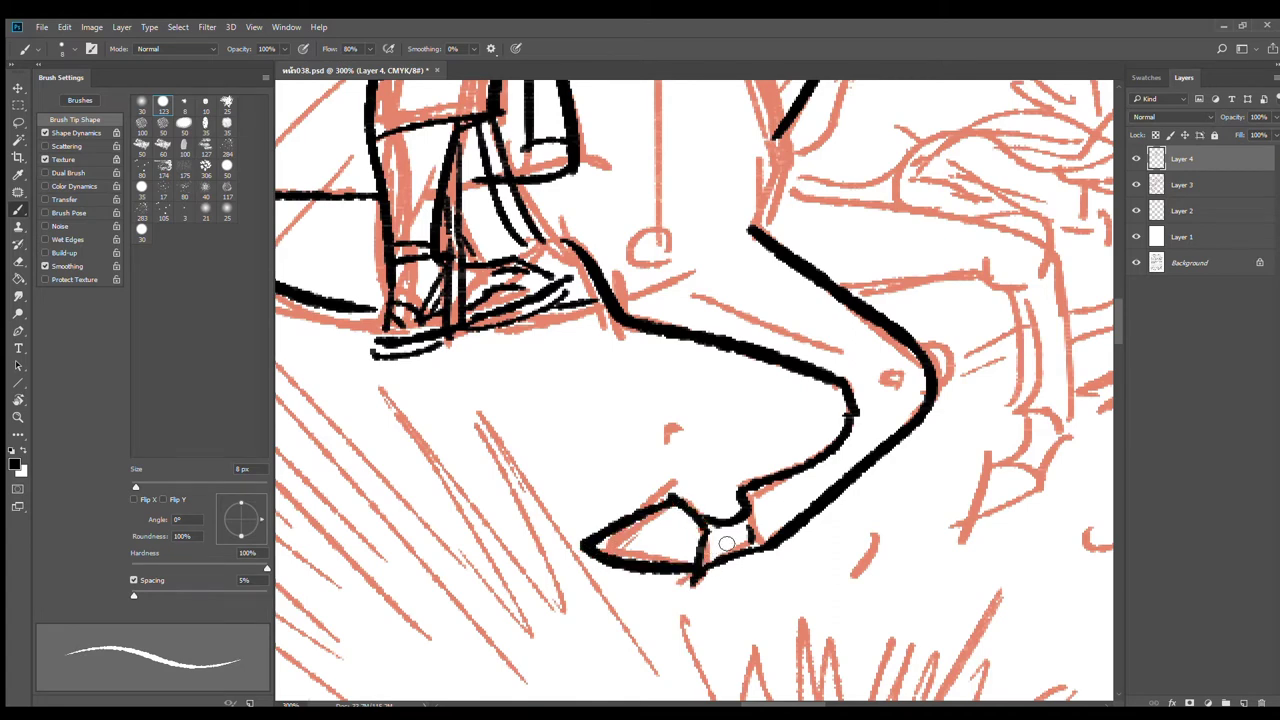
{"action": "key", "text": "ctrl+z"}
{"action": "left_click_drag", "start_coordinate": [578, 550], "coordinate": [692, 580]}
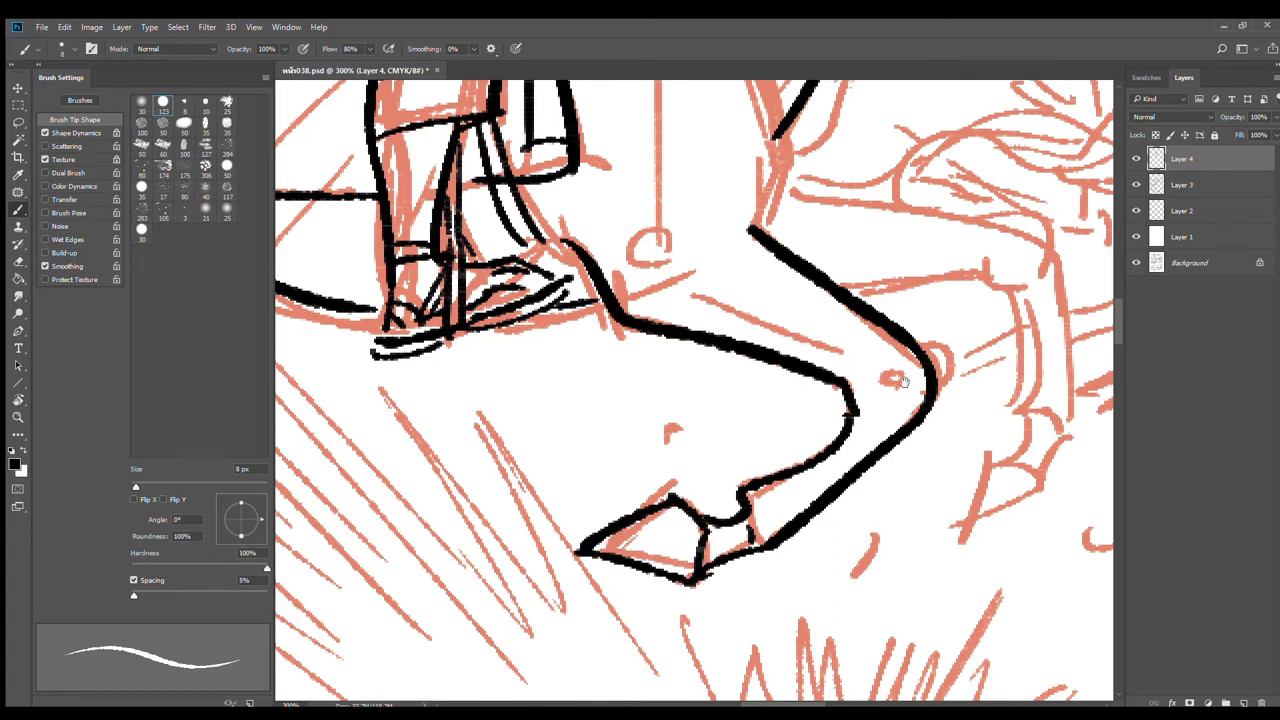
Step: Ink the near foreleg's muscle line, the chest edge joining the leg, the short crease and the long shoulder line
{"action": "left_click_drag", "start_coordinate": [904, 382], "coordinate": [850, 512]}
{"action": "left_click_drag", "start_coordinate": [658, 436], "coordinate": [789, 481]}
{"action": "left_click_drag", "start_coordinate": [627, 410], "coordinate": [624, 558]}
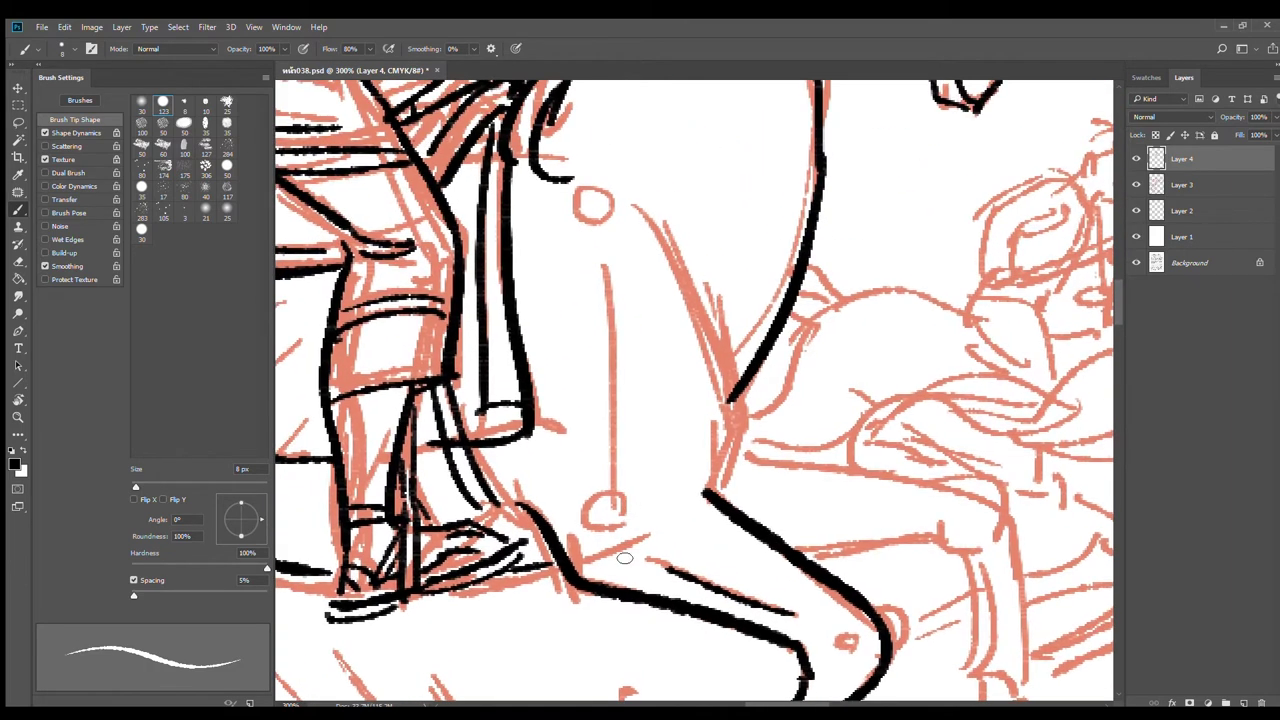
{"action": "left_click_drag", "start_coordinate": [722, 494], "coordinate": [748, 410]}
{"action": "left_click_drag", "start_coordinate": [676, 455], "coordinate": [706, 490]}
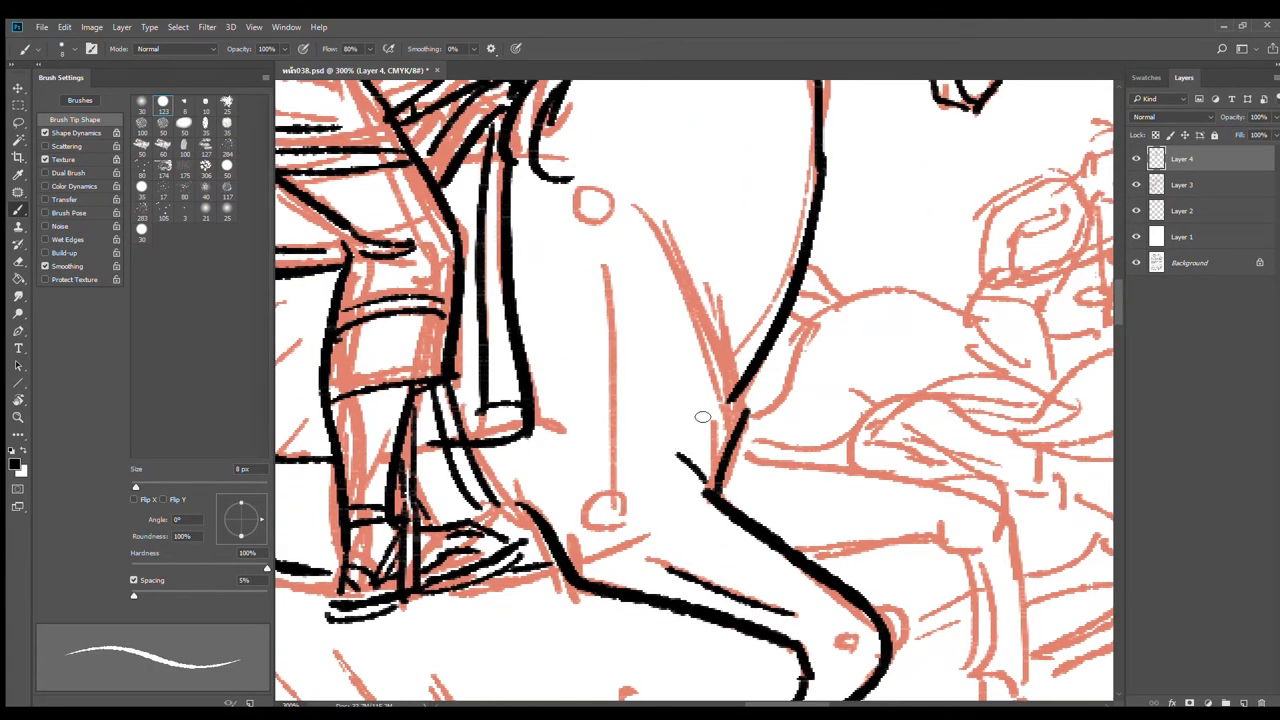
{"action": "mouse_move", "coordinate": [634, 208]}
{"action": "left_mouse_down"}
{"action": "mouse_move", "coordinate": [728, 410]}
{"action": "mouse_move", "coordinate": [745, 394]}
{"action": "mouse_move", "coordinate": [702, 297]}
{"action": "left_mouse_up"}
{"action": "left_click_drag", "start_coordinate": [689, 245], "coordinate": [674, 300]}
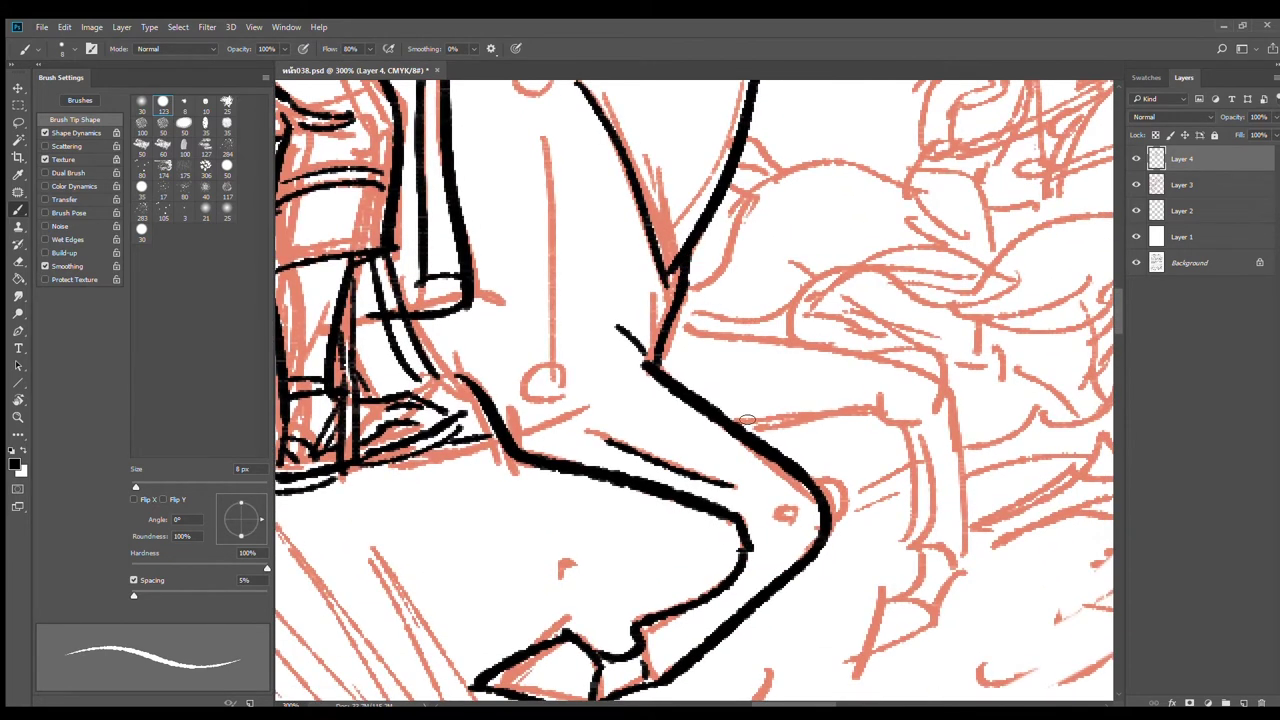
Step: Ink the far foreleg behind it, from the raised forearm over the bent knee to the pastern and pointed hoof
{"action": "left_click_drag", "start_coordinate": [733, 420], "coordinate": [883, 408]}
{"action": "mouse_move", "coordinate": [692, 320]}
{"action": "left_mouse_down"}
{"action": "mouse_move", "coordinate": [883, 357]}
{"action": "mouse_move", "coordinate": [989, 415]}
{"action": "mouse_move", "coordinate": [940, 380]}
{"action": "mouse_move", "coordinate": [928, 439]}
{"action": "mouse_move", "coordinate": [898, 438]}
{"action": "left_mouse_up"}
{"action": "left_click_drag", "start_coordinate": [952, 398], "coordinate": [963, 536]}
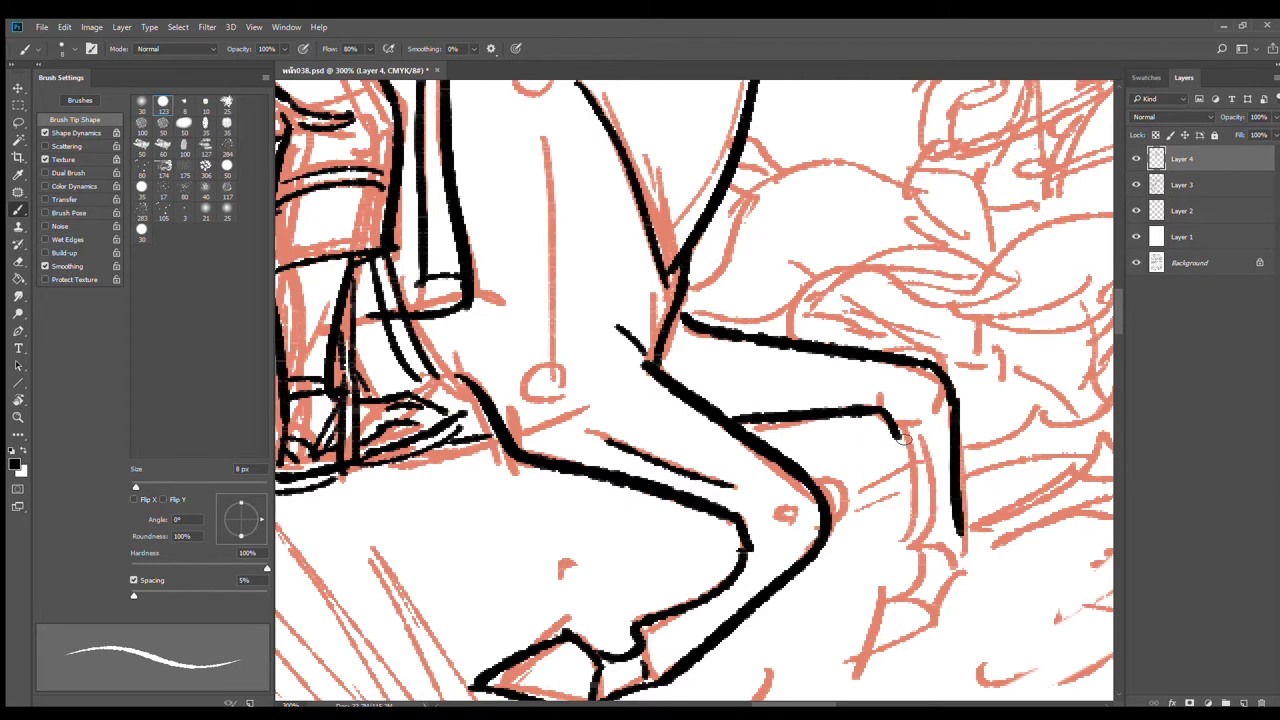
{"action": "left_click_drag", "start_coordinate": [898, 435], "coordinate": [903, 556]}
{"action": "mouse_move", "coordinate": [959, 599]}
{"action": "left_mouse_down"}
{"action": "mouse_move", "coordinate": [914, 380]}
{"action": "mouse_move", "coordinate": [884, 437]}
{"action": "left_mouse_up"}
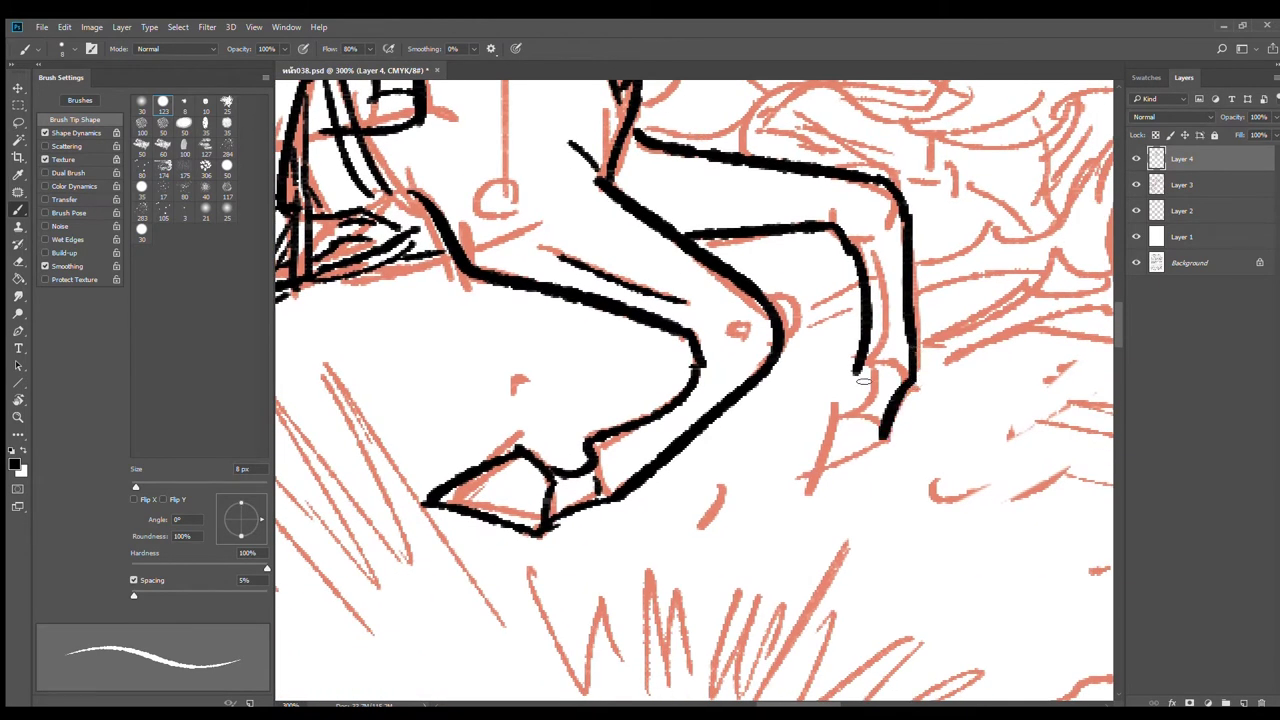
{"action": "mouse_move", "coordinate": [858, 379]}
{"action": "left_mouse_down"}
{"action": "mouse_move", "coordinate": [827, 437]}
{"action": "mouse_move", "coordinate": [817, 413]}
{"action": "mouse_move", "coordinate": [790, 495]}
{"action": "left_mouse_up"}
{"action": "mouse_move", "coordinate": [818, 412]}
{"action": "left_mouse_down"}
{"action": "mouse_move", "coordinate": [886, 438]}
{"action": "mouse_move", "coordinate": [792, 495]}
{"action": "left_mouse_up"}
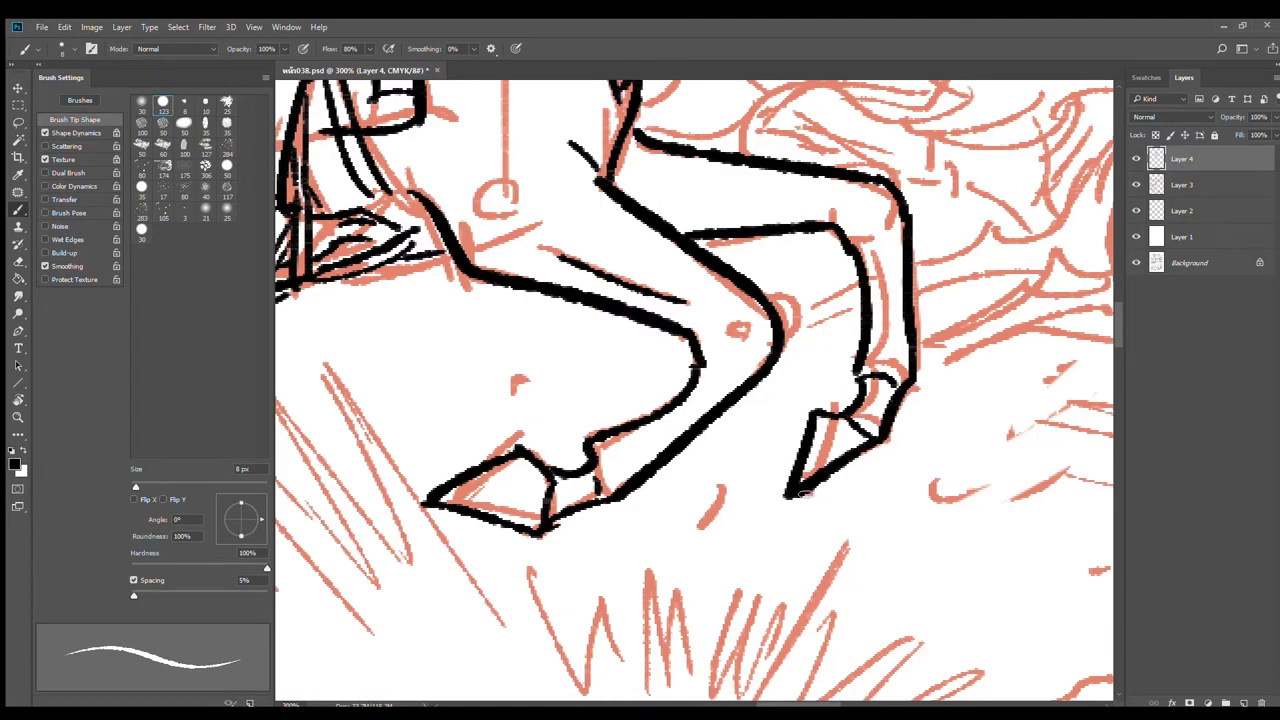
Step: Ink the rear end of the horse's belly line and the underside of the near hind thigh down to the hock
{"action": "scroll", "coordinate": [688, 358], "scroll_direction": "down", "scroll_amount": 5}
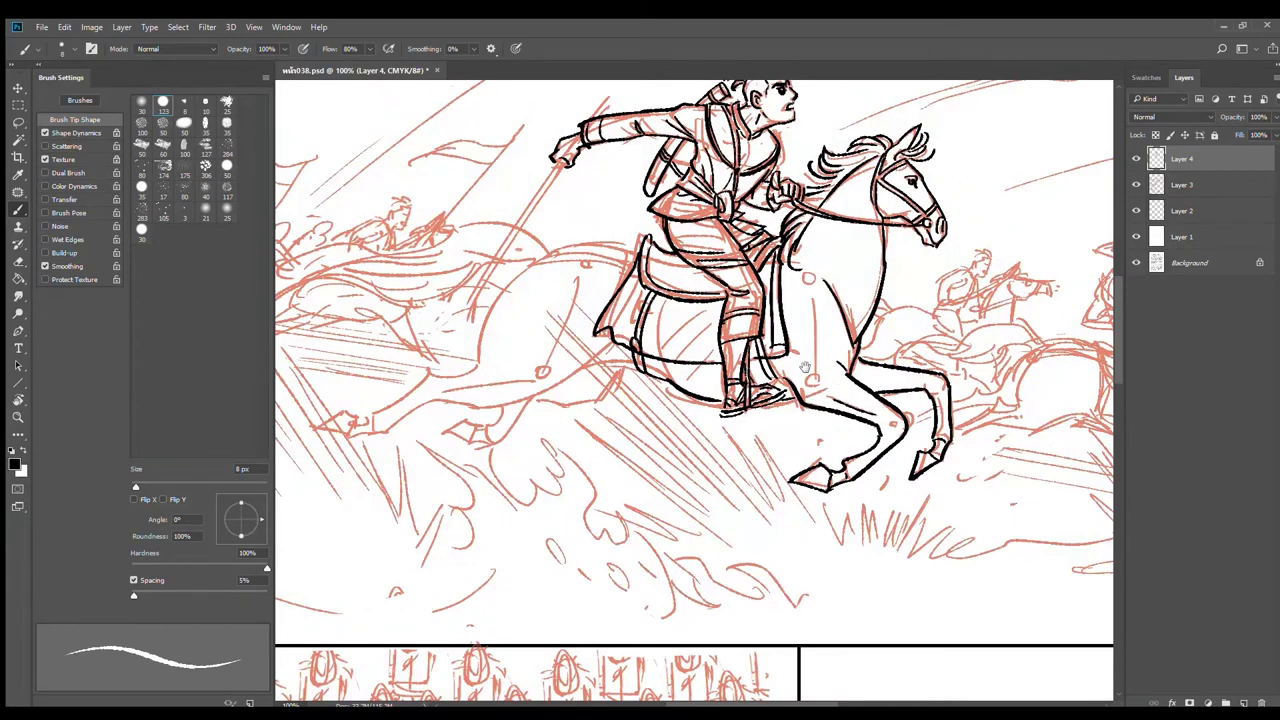
{"action": "scroll", "coordinate": [565, 362], "scroll_direction": "up", "scroll_amount": 5}
{"action": "left_click_drag", "start_coordinate": [618, 346], "coordinate": [740, 366]}
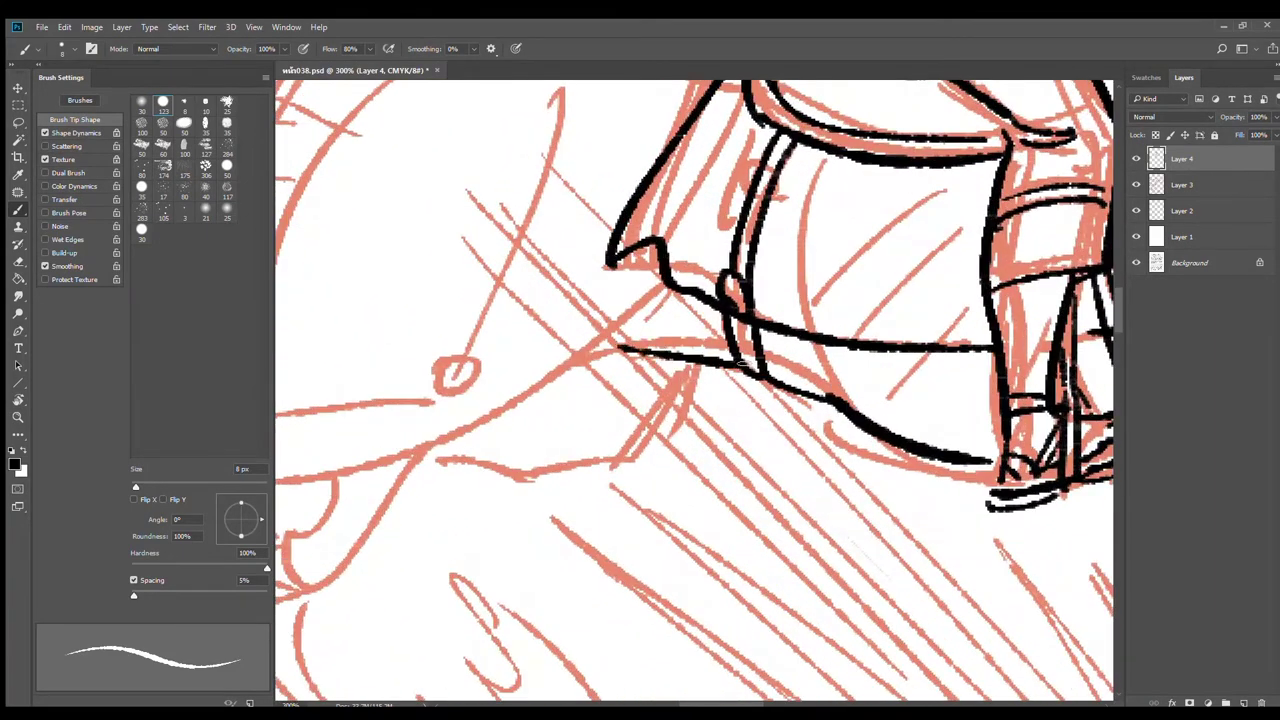
{"action": "left_click_drag", "start_coordinate": [668, 295], "coordinate": [480, 424]}
{"action": "mouse_move", "coordinate": [548, 425]}
{"action": "left_mouse_down"}
{"action": "mouse_move", "coordinate": [948, 363]}
{"action": "mouse_move", "coordinate": [684, 417]}
{"action": "left_mouse_up"}
{"action": "left_click_drag", "start_coordinate": [528, 397], "coordinate": [686, 419]}
Step: Ink the horse's rump from the back of the thigh up to the saddle, with the strap line running across the croup
{"action": "mouse_move", "coordinate": [525, 304]}
{"action": "left_mouse_down"}
{"action": "mouse_move", "coordinate": [638, 309]}
{"action": "mouse_move", "coordinate": [663, 270]}
{"action": "left_mouse_up"}
{"action": "left_click_drag", "start_coordinate": [607, 365], "coordinate": [462, 622]}
{"action": "mouse_move", "coordinate": [521, 487]}
{"action": "left_mouse_down"}
{"action": "mouse_move", "coordinate": [806, 198]}
{"action": "mouse_move", "coordinate": [996, 216]}
{"action": "left_mouse_up"}
{"action": "left_click_drag", "start_coordinate": [731, 225], "coordinate": [970, 250]}
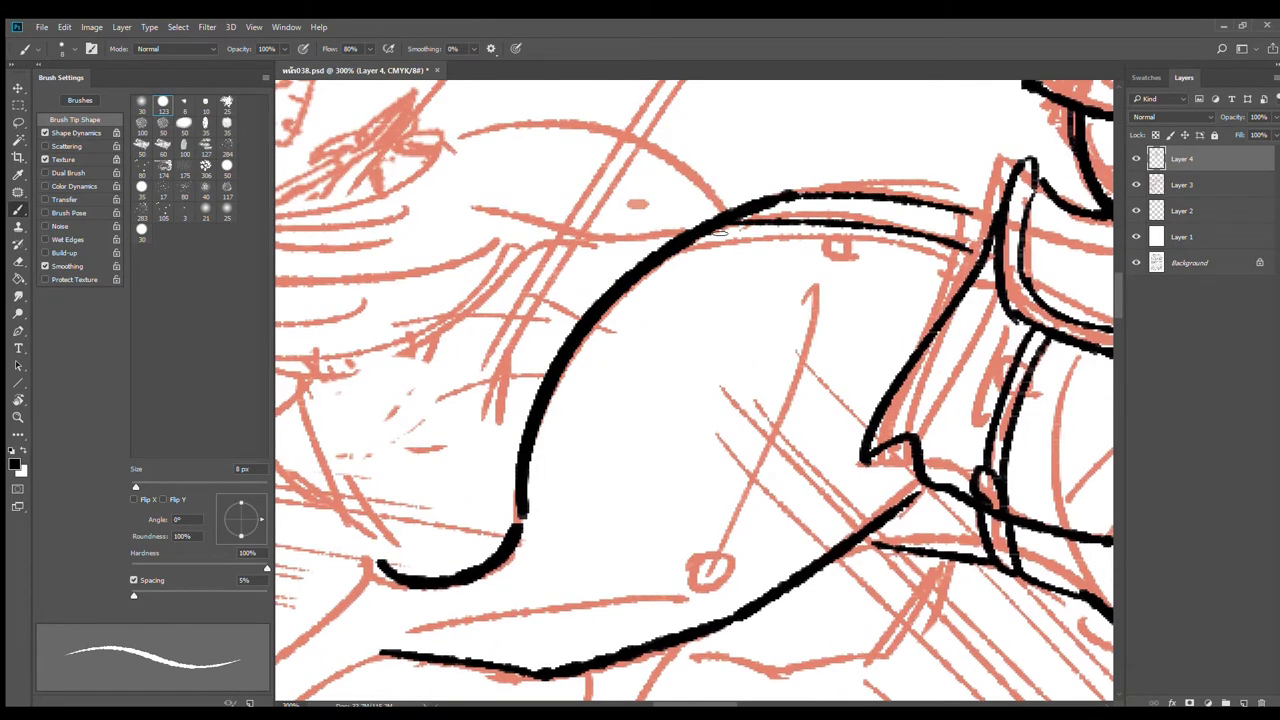
{"action": "left_click_drag", "start_coordinate": [718, 232], "coordinate": [966, 280]}
Step: Ink the base of the tail behind the rump with an arched top line and short lower hair lines
{"action": "left_click_drag", "start_coordinate": [778, 303], "coordinate": [994, 388]}
{"action": "mouse_move", "coordinate": [698, 335]}
{"action": "left_mouse_down"}
{"action": "mouse_move", "coordinate": [896, 316]}
{"action": "mouse_move", "coordinate": [656, 302]}
{"action": "left_mouse_up"}
{"action": "left_click_drag", "start_coordinate": [938, 293], "coordinate": [664, 196]}
{"action": "left_click_drag", "start_coordinate": [649, 293], "coordinate": [900, 293]}
{"action": "left_click_drag", "start_coordinate": [940, 198], "coordinate": [752, 281]}
Step: Ink the top contour of the horse's streaming tail and the long upper hair strands curving back toward its tip
{"action": "left_click_drag", "start_coordinate": [585, 281], "coordinate": [855, 279]}
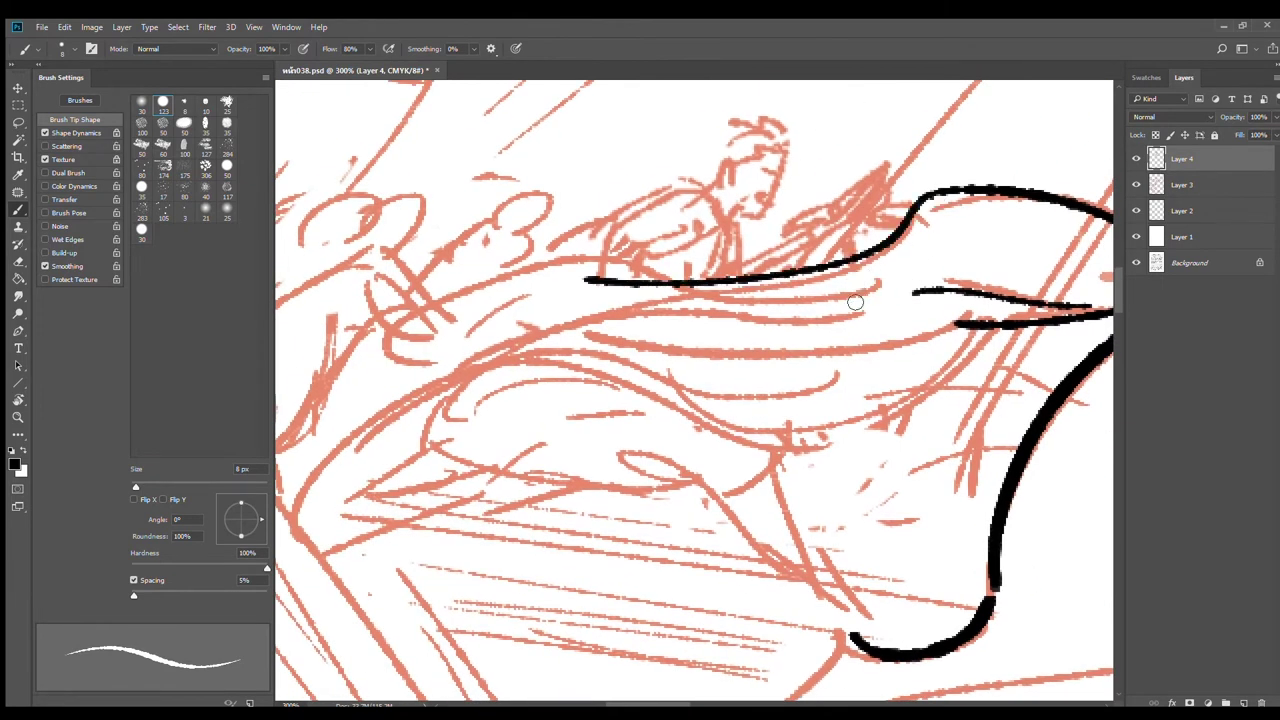
{"action": "key", "text": "ctrl+z"}
{"action": "left_click_drag", "start_coordinate": [915, 206], "coordinate": [646, 298]}
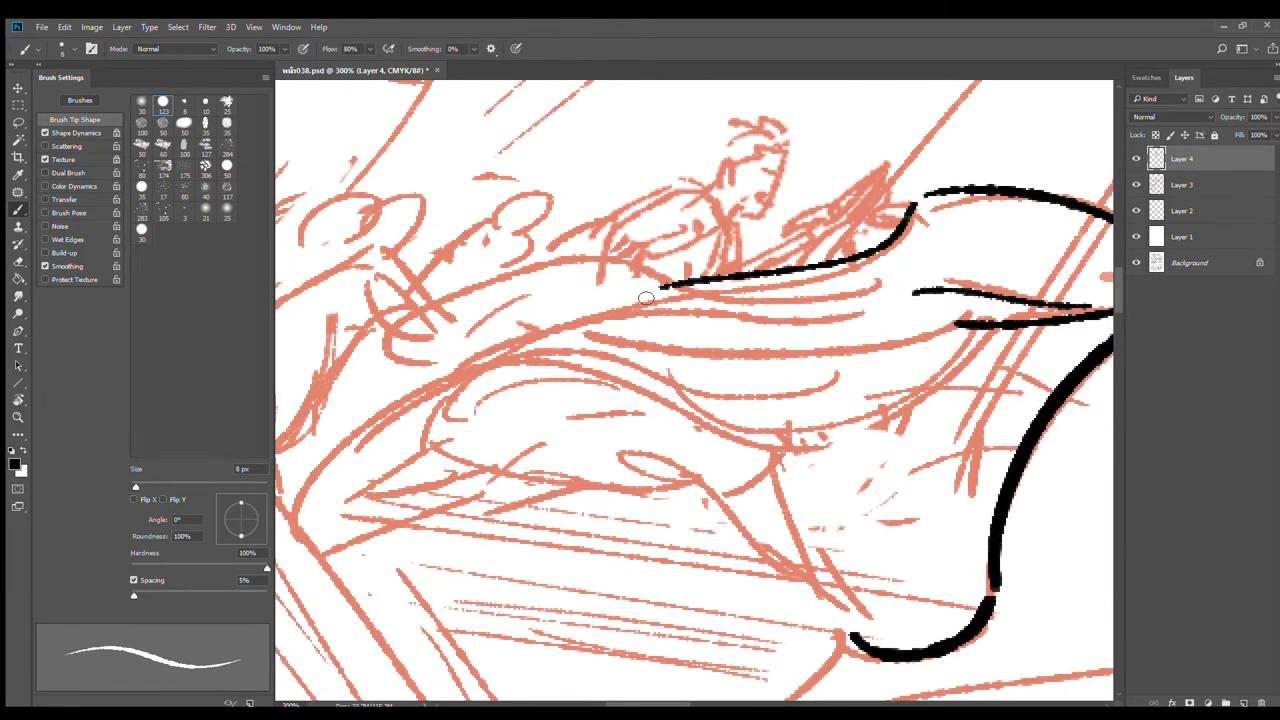
{"action": "left_click_drag", "start_coordinate": [874, 287], "coordinate": [522, 300]}
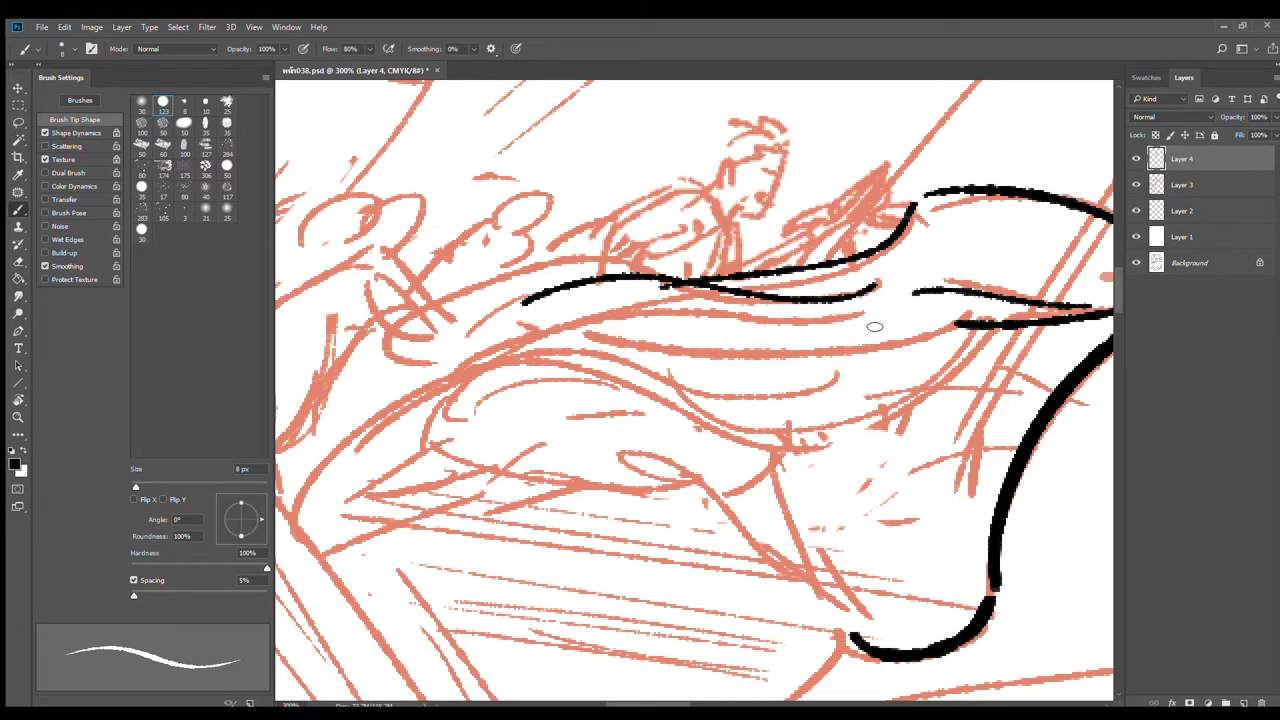
{"action": "left_click_drag", "start_coordinate": [874, 326], "coordinate": [436, 366]}
{"action": "mouse_move", "coordinate": [590, 328]}
{"action": "left_mouse_down"}
{"action": "mouse_move", "coordinate": [411, 432]}
{"action": "mouse_move", "coordinate": [398, 497]}
{"action": "left_mouse_up"}
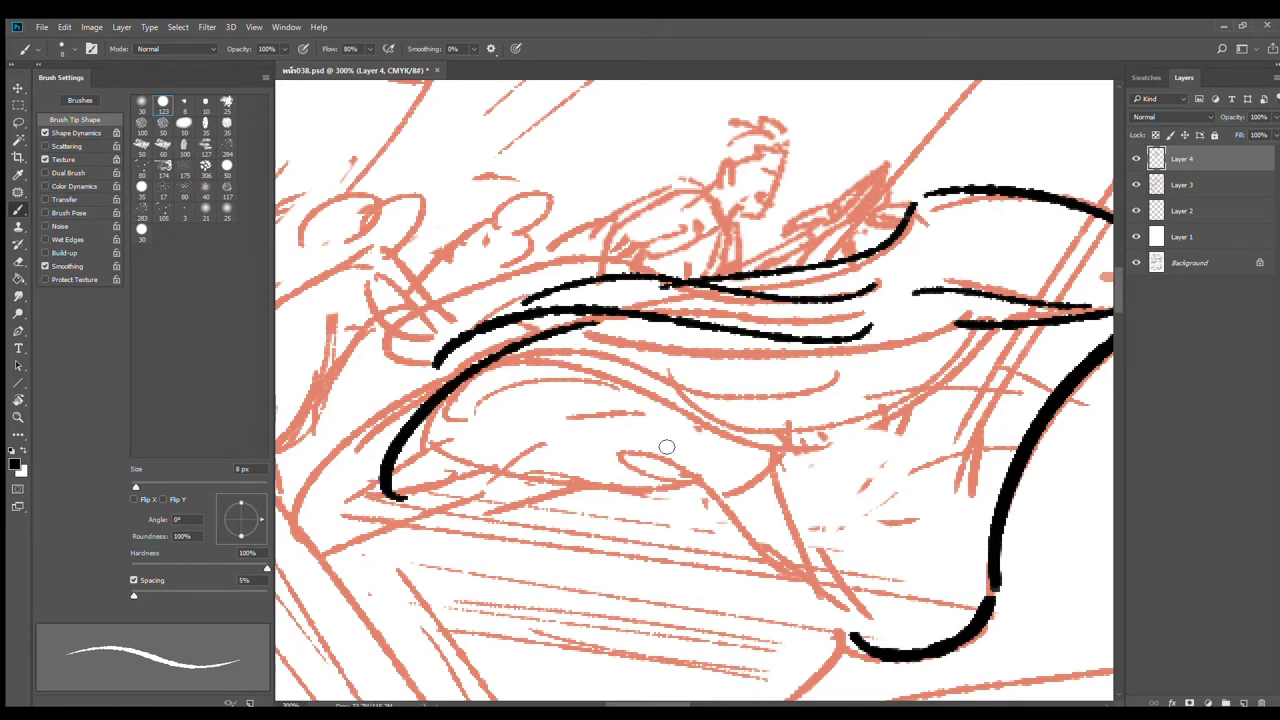
Step: Ink the tail's lower edge with its hooked tip and add inner hair strands running back toward the rump
{"action": "mouse_move", "coordinate": [1005, 334]}
{"action": "left_mouse_down"}
{"action": "mouse_move", "coordinate": [665, 415]}
{"action": "mouse_move", "coordinate": [616, 390]}
{"action": "left_mouse_up"}
{"action": "left_click_drag", "start_coordinate": [834, 376], "coordinate": [440, 517]}
{"action": "left_click_drag", "start_coordinate": [500, 368], "coordinate": [776, 372]}
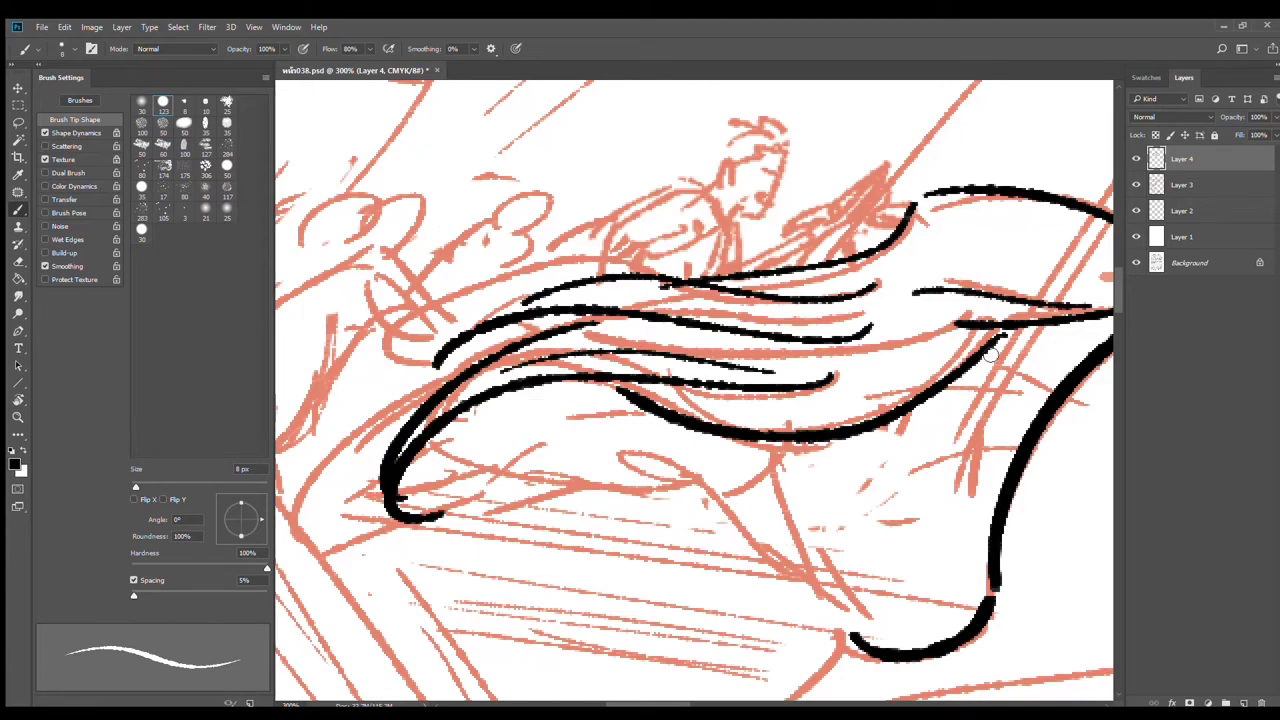
{"action": "left_click_drag", "start_coordinate": [965, 327], "coordinate": [824, 417]}
{"action": "scroll", "coordinate": [974, 396], "scroll_direction": "down", "scroll_amount": 1}
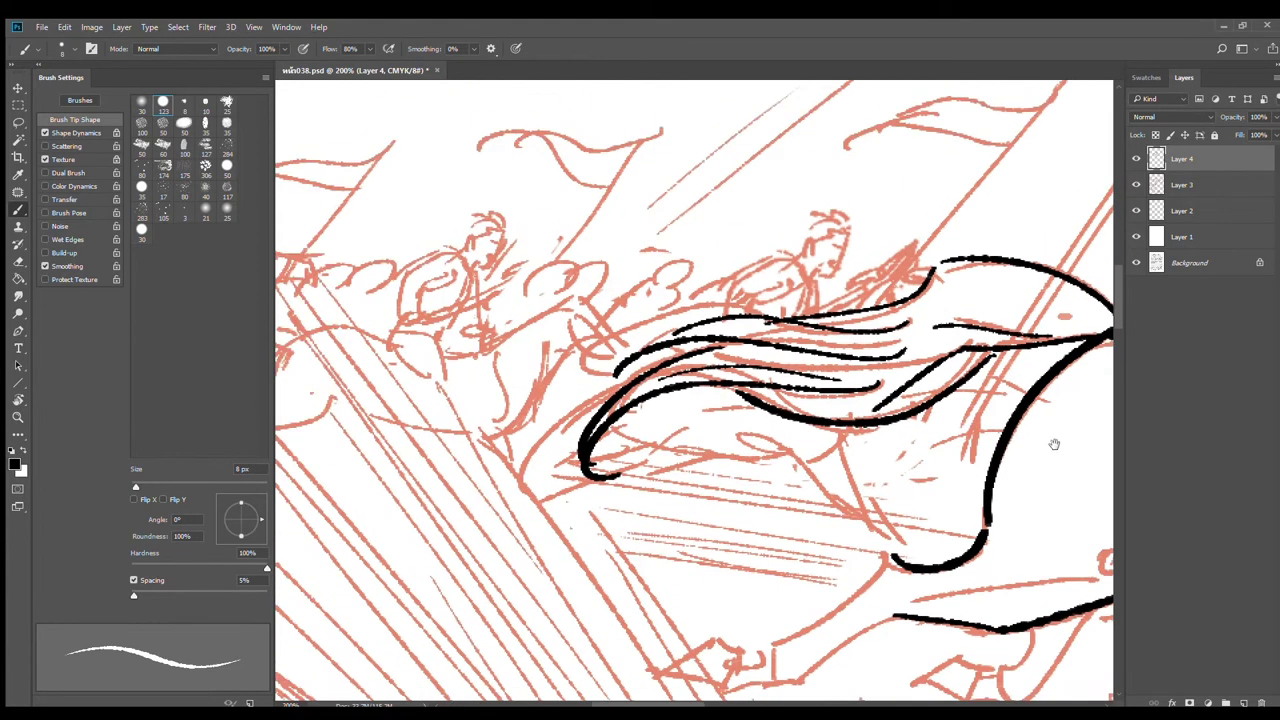
Step: Ink the near hind leg's cannon below the hock, both edges down to the fetlock and pastern
{"action": "mouse_move", "coordinate": [1054, 443]}
{"action": "left_mouse_down"}
{"action": "mouse_move", "coordinate": [643, 371]}
{"action": "mouse_move", "coordinate": [700, 286]}
{"action": "mouse_move", "coordinate": [843, 180]}
{"action": "mouse_move", "coordinate": [874, 193]}
{"action": "left_mouse_up"}
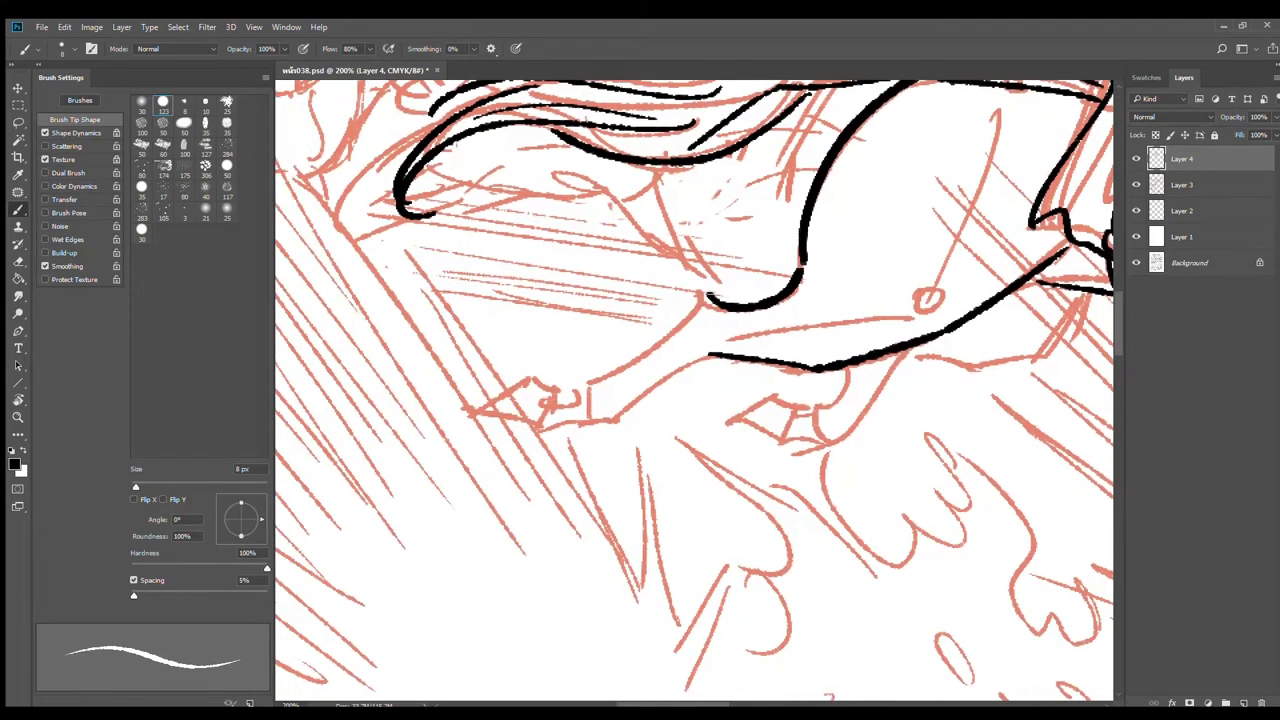
{"action": "left_click_drag", "start_coordinate": [706, 295], "coordinate": [585, 391]}
{"action": "mouse_move", "coordinate": [716, 361]}
{"action": "left_mouse_down"}
{"action": "mouse_move", "coordinate": [634, 422]}
{"action": "mouse_move", "coordinate": [574, 432]}
{"action": "left_mouse_up"}
{"action": "mouse_move", "coordinate": [590, 387]}
{"action": "left_mouse_down"}
{"action": "mouse_move", "coordinate": [560, 383]}
{"action": "mouse_move", "coordinate": [540, 422]}
{"action": "mouse_move", "coordinate": [586, 431]}
{"action": "left_mouse_up"}
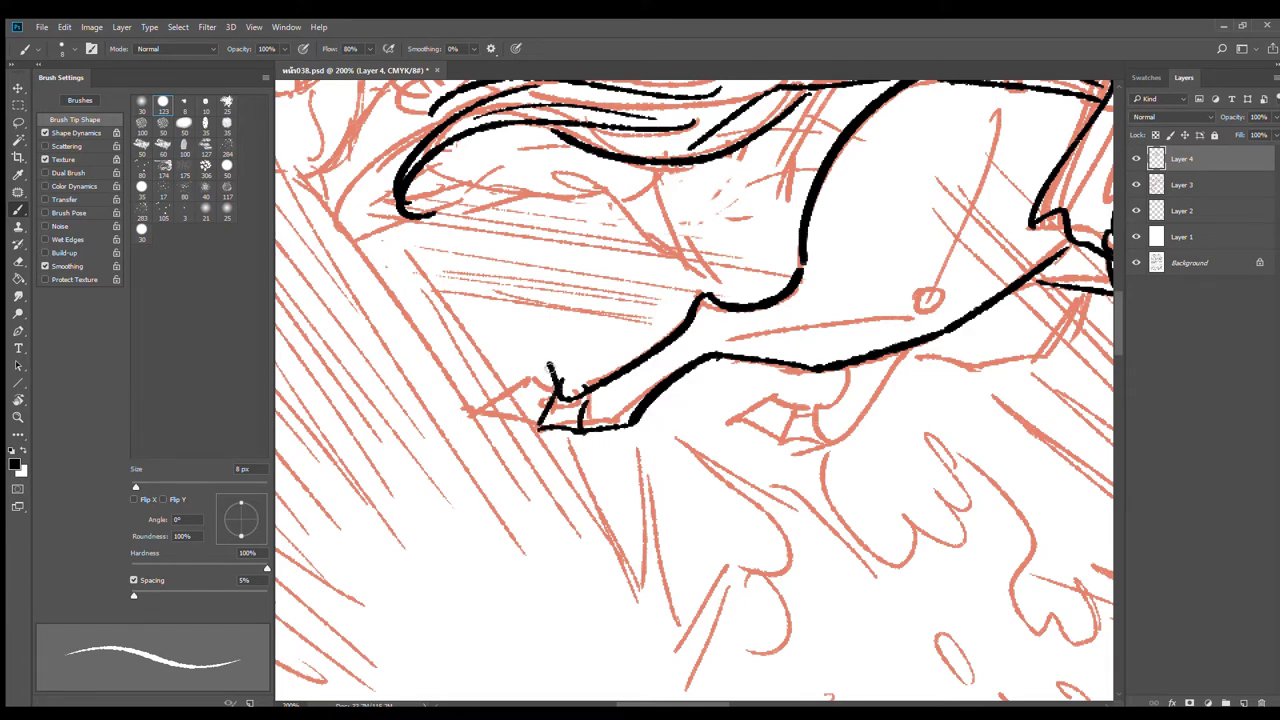
Step: Ink the near hind leg's pointed hoof and tidy the line where it joins the pastern
{"action": "mouse_move", "coordinate": [556, 380]}
{"action": "left_mouse_down"}
{"action": "mouse_move", "coordinate": [475, 389]}
{"action": "mouse_move", "coordinate": [540, 418]}
{"action": "left_mouse_up"}
{"action": "key", "text": "ctrl+z"}
{"action": "mouse_move", "coordinate": [465, 393]}
{"action": "left_mouse_down"}
{"action": "mouse_move", "coordinate": [540, 424]}
{"action": "mouse_move", "coordinate": [598, 390]}
{"action": "left_mouse_up"}
{"action": "key", "text": "e"}
{"action": "key", "text": "b"}
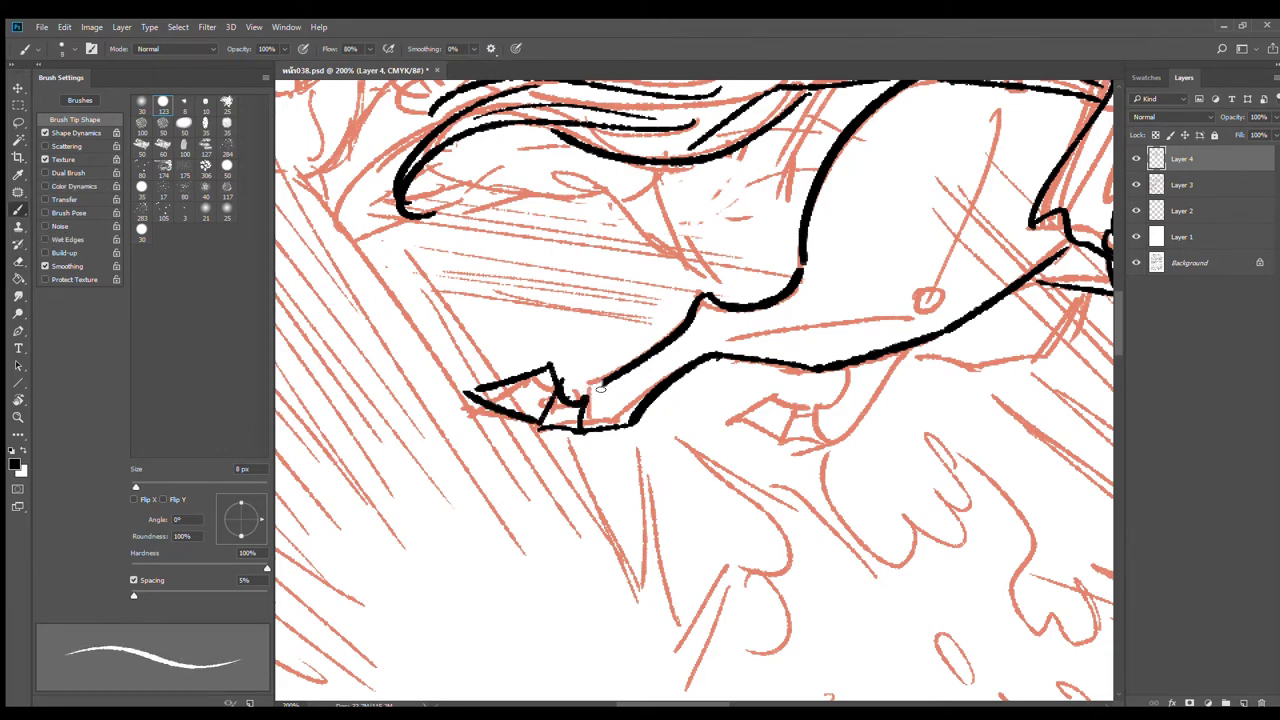
Step: Ink the far hind leg beneath the belly, from the thigh over the hock to the folded pastern and hoof
{"action": "mouse_move", "coordinate": [830, 413]}
{"action": "left_mouse_down"}
{"action": "mouse_move", "coordinate": [737, 431]}
{"action": "mouse_move", "coordinate": [745, 424]}
{"action": "left_mouse_up"}
{"action": "mouse_move", "coordinate": [945, 326]}
{"action": "left_mouse_down"}
{"action": "mouse_move", "coordinate": [786, 363]}
{"action": "mouse_move", "coordinate": [750, 404]}
{"action": "mouse_move", "coordinate": [673, 409]}
{"action": "left_mouse_up"}
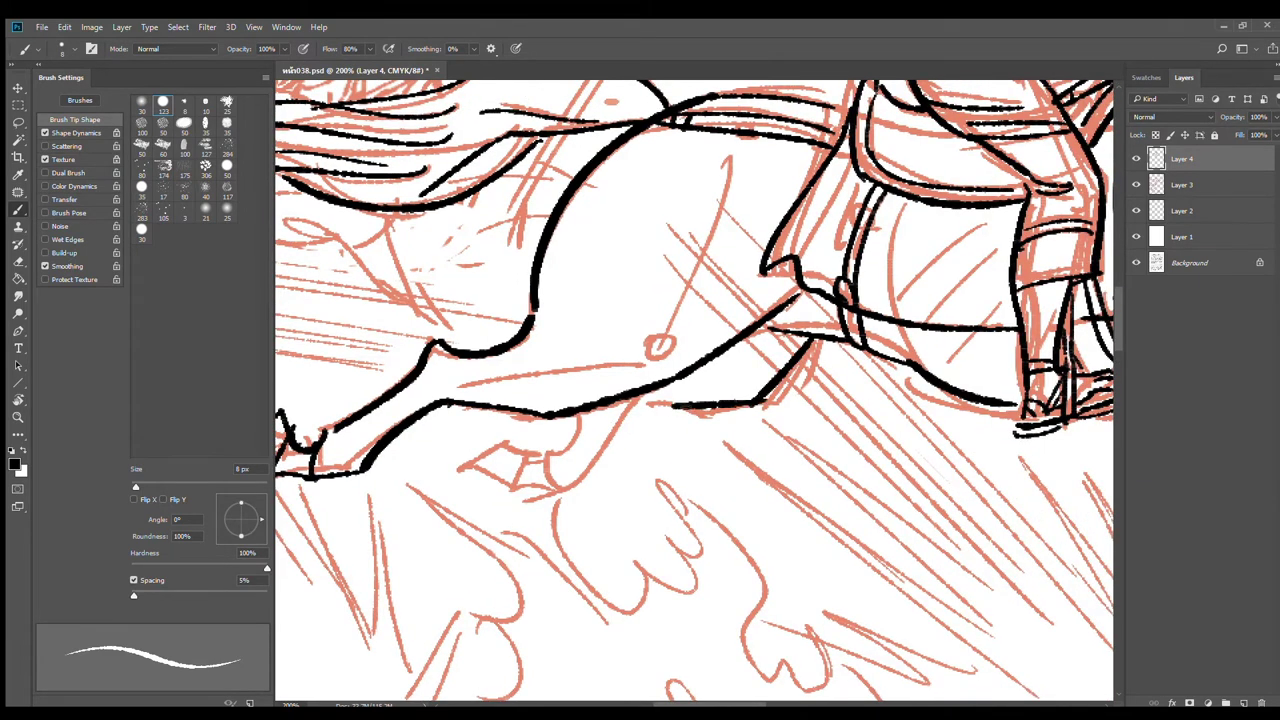
{"action": "key", "text": "ctrl+z"}
{"action": "mouse_move", "coordinate": [755, 402]}
{"action": "left_mouse_down"}
{"action": "mouse_move", "coordinate": [663, 392]}
{"action": "mouse_move", "coordinate": [583, 477]}
{"action": "left_mouse_up"}
{"action": "mouse_move", "coordinate": [585, 413]}
{"action": "left_mouse_down"}
{"action": "mouse_move", "coordinate": [547, 470]}
{"action": "mouse_move", "coordinate": [564, 494]}
{"action": "mouse_move", "coordinate": [499, 494]}
{"action": "mouse_move", "coordinate": [523, 458]}
{"action": "mouse_move", "coordinate": [497, 490]}
{"action": "mouse_move", "coordinate": [455, 478]}
{"action": "mouse_move", "coordinate": [502, 447]}
{"action": "mouse_move", "coordinate": [524, 459]}
{"action": "left_mouse_up"}
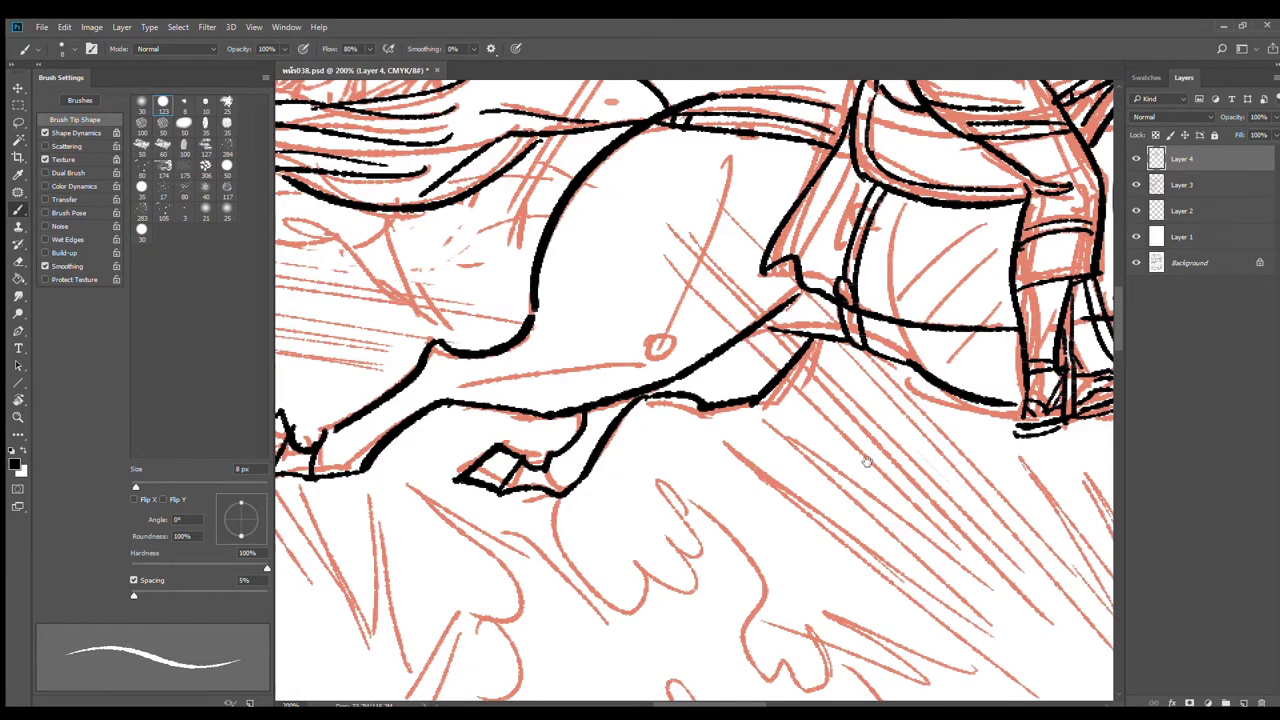
Step: Ink the curved, pointed guard of the sword just below the rider's outstretched fist
{"action": "scroll", "coordinate": [867, 461], "scroll_direction": "down", "scroll_amount": 2}
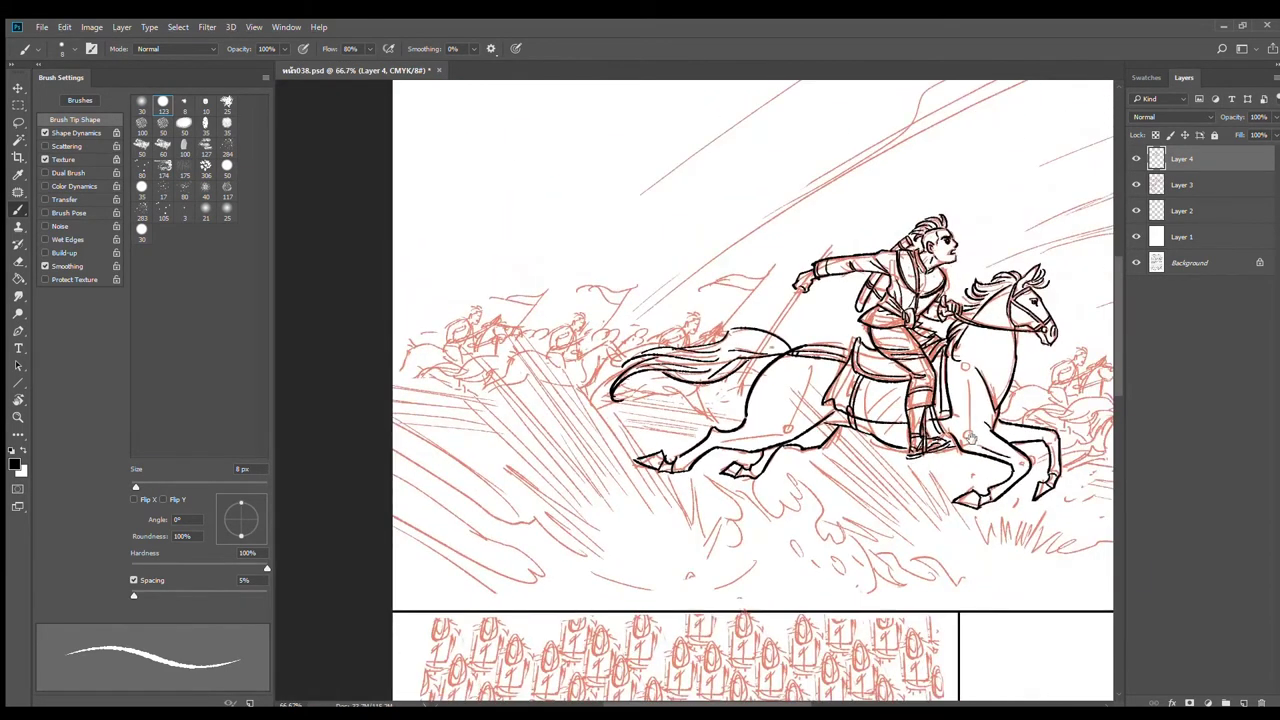
{"action": "left_click_drag", "start_coordinate": [970, 438], "coordinate": [845, 425]}
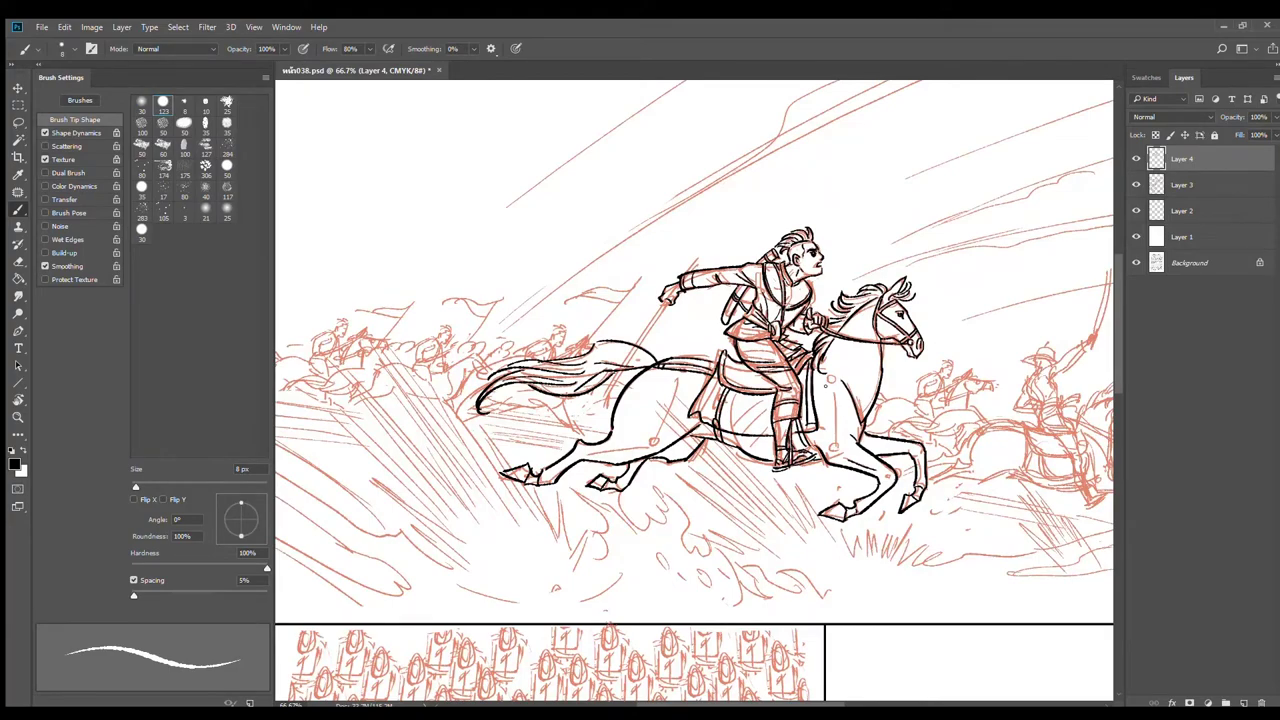
{"action": "mouse_move", "coordinate": [942, 407]}
{"action": "left_mouse_down"}
{"action": "mouse_move", "coordinate": [938, 385]}
{"action": "mouse_move", "coordinate": [948, 411]}
{"action": "left_mouse_up"}
{"action": "scroll", "coordinate": [667, 318], "scroll_direction": "up", "scroll_amount": 3}
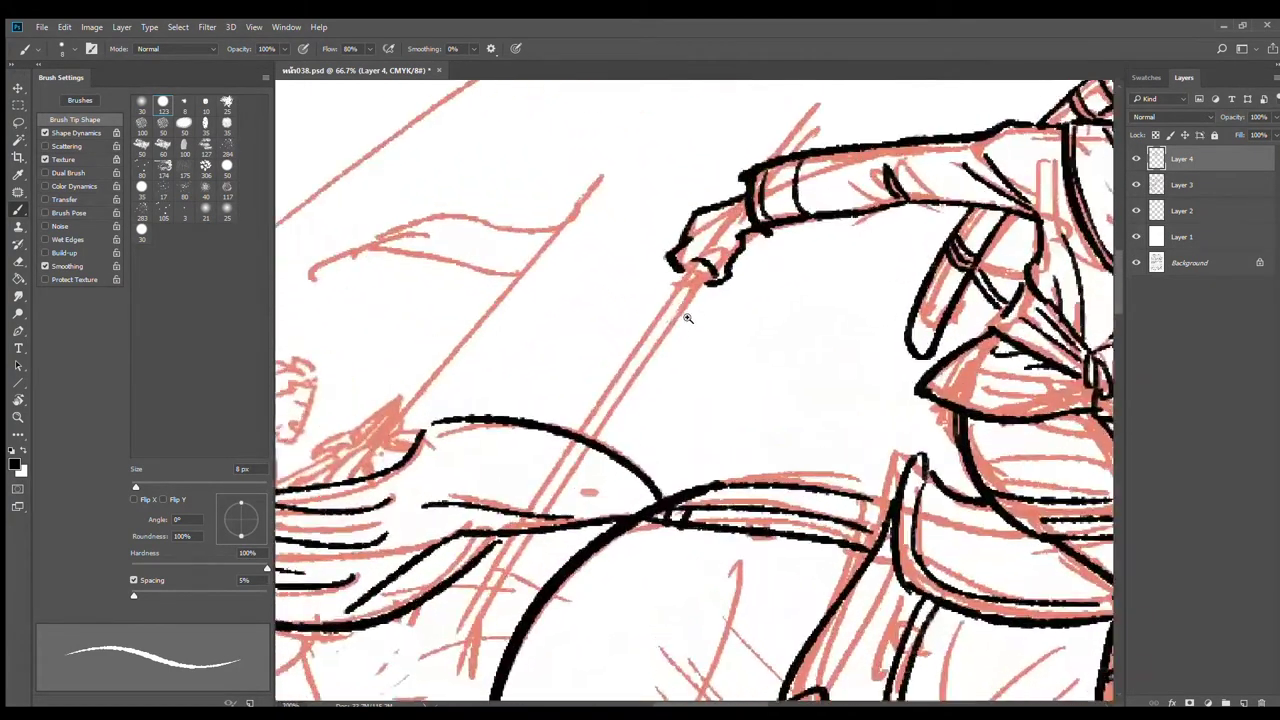
{"action": "left_click_drag", "start_coordinate": [649, 276], "coordinate": [693, 292]}
{"action": "left_click_drag", "start_coordinate": [688, 297], "coordinate": [703, 317]}
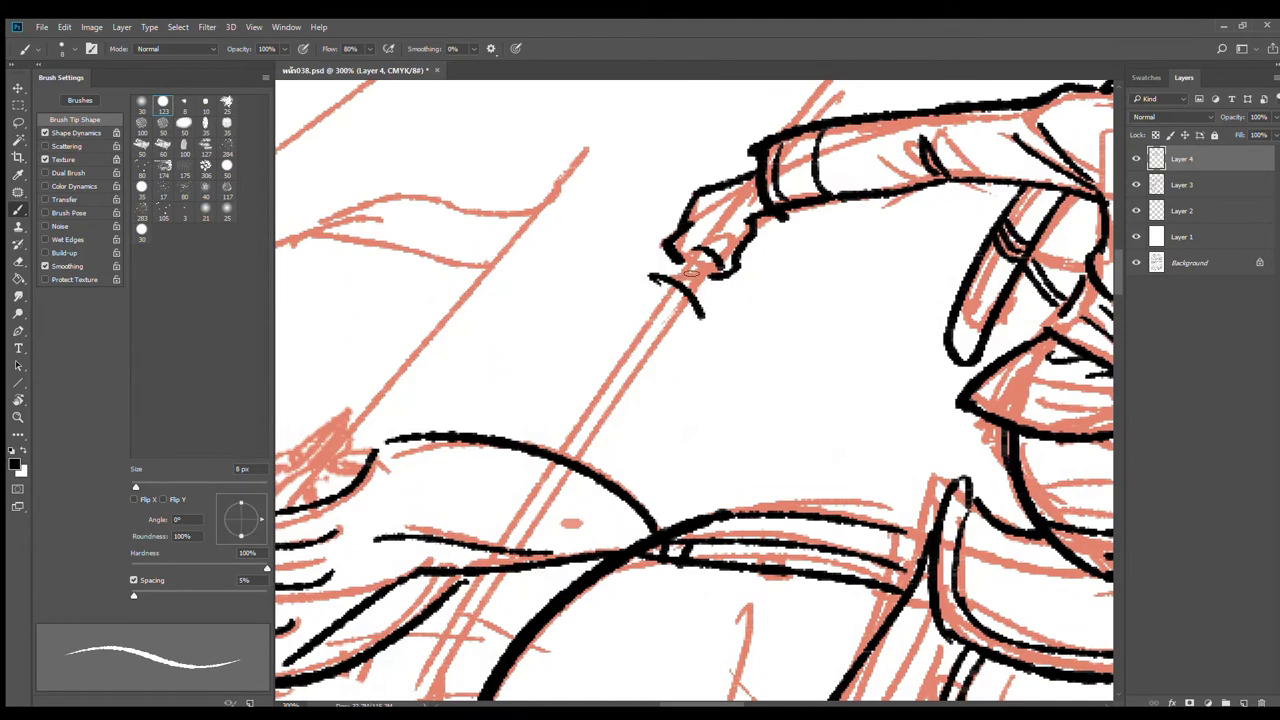
{"action": "mouse_move", "coordinate": [696, 258]}
{"action": "left_mouse_down"}
{"action": "mouse_move", "coordinate": [680, 266]}
{"action": "mouse_move", "coordinate": [702, 317]}
{"action": "mouse_move", "coordinate": [660, 271]}
{"action": "left_mouse_up"}
Step: Ink the sword's handle projecting above the rider's forearm with its end cap and grip bands, and refine the guard
{"action": "left_click_drag", "start_coordinate": [821, 202], "coordinate": [710, 404]}
{"action": "mouse_move", "coordinate": [727, 279]}
{"action": "left_mouse_down"}
{"action": "mouse_move", "coordinate": [756, 243]}
{"action": "mouse_move", "coordinate": [680, 332]}
{"action": "left_mouse_up"}
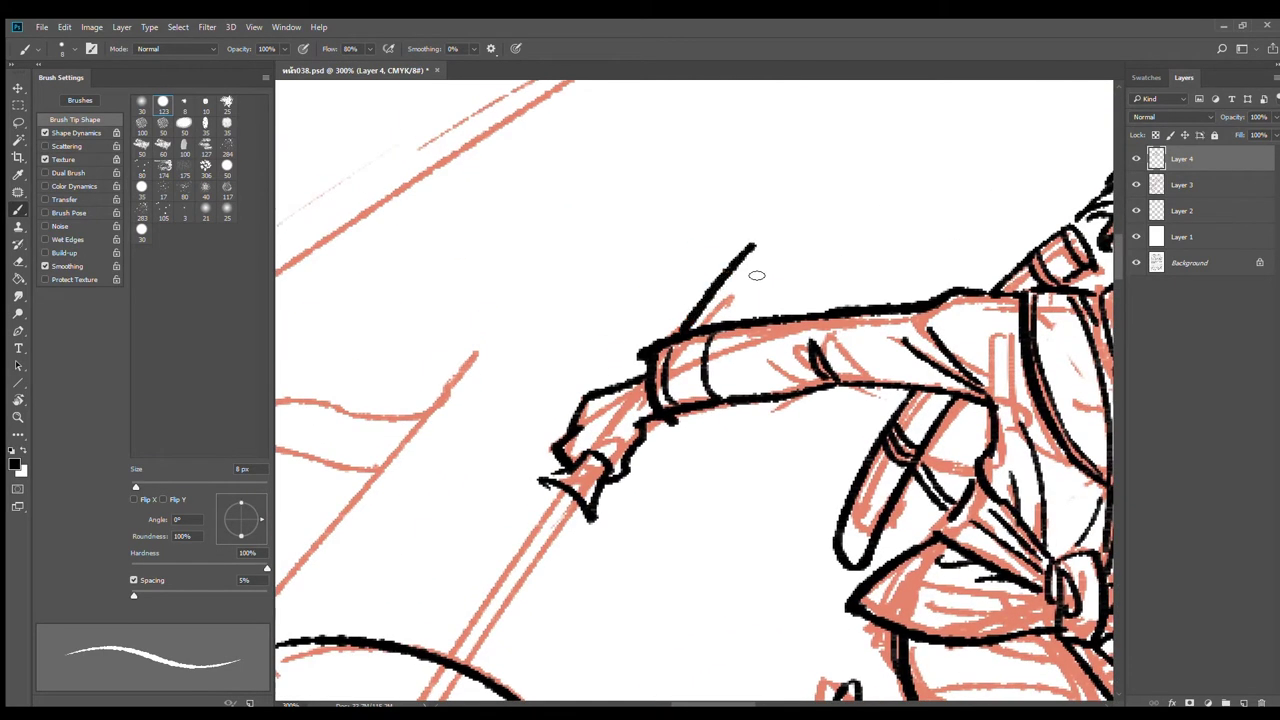
{"action": "left_click_drag", "start_coordinate": [780, 243], "coordinate": [706, 328]}
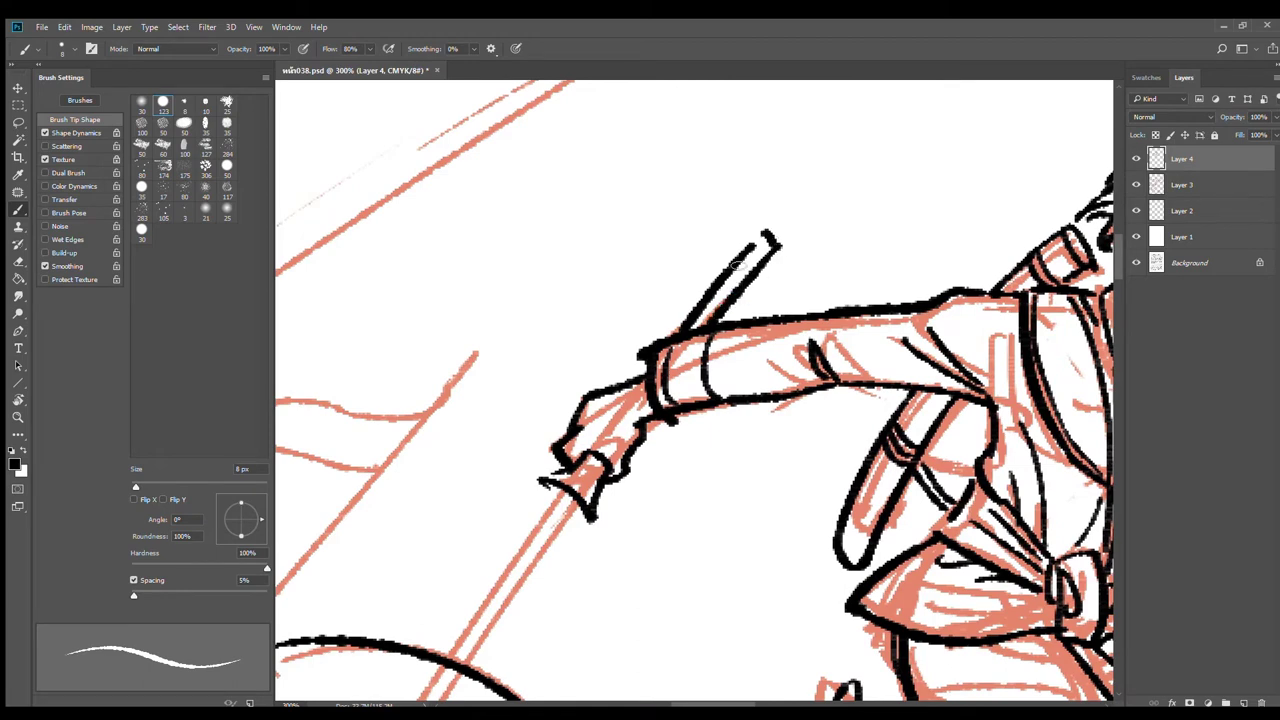
{"action": "left_click_drag", "start_coordinate": [652, 486], "coordinate": [772, 299]}
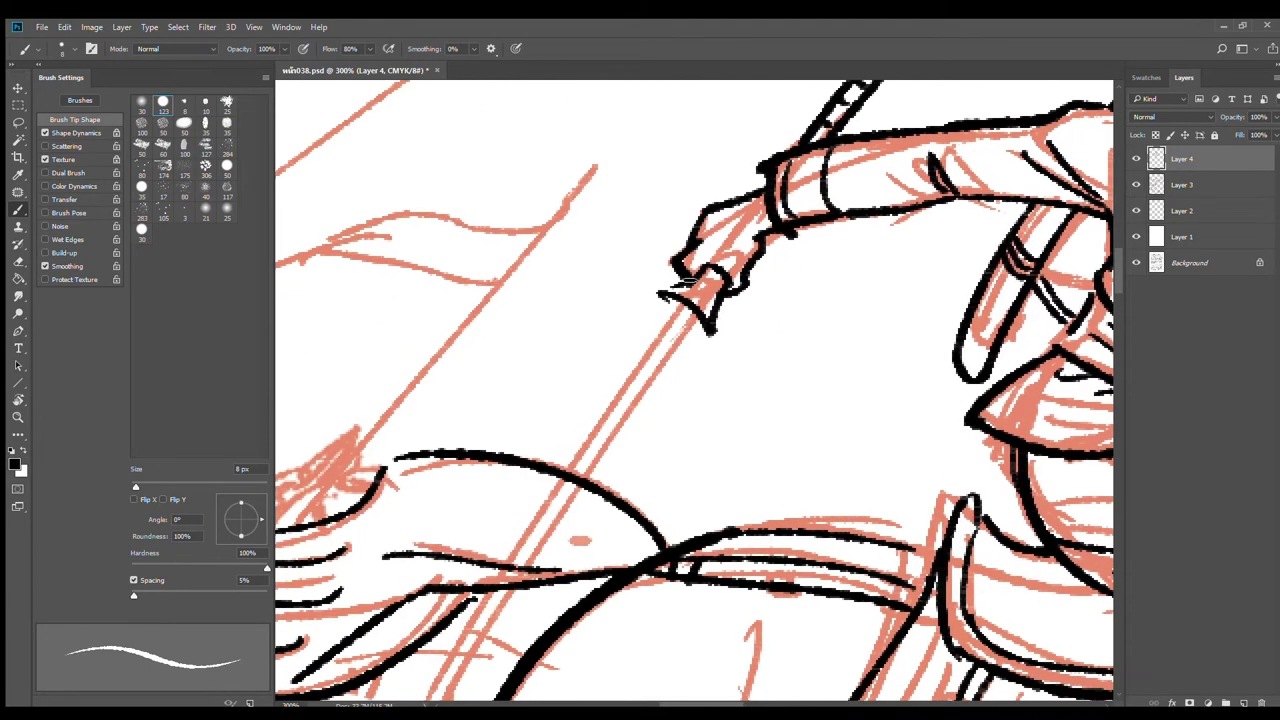
{"action": "left_click_drag", "start_coordinate": [691, 279], "coordinate": [659, 290]}
Step: Rotate the canvas and ink both edges of the long sword blade from its tip up to the guard
{"action": "key", "text": "r"}
{"action": "mouse_move", "coordinate": [582, 522]}
{"action": "left_mouse_down"}
{"action": "mouse_move", "coordinate": [700, 300]}
{"action": "mouse_move", "coordinate": [826, 293]}
{"action": "mouse_move", "coordinate": [774, 287]}
{"action": "left_mouse_up"}
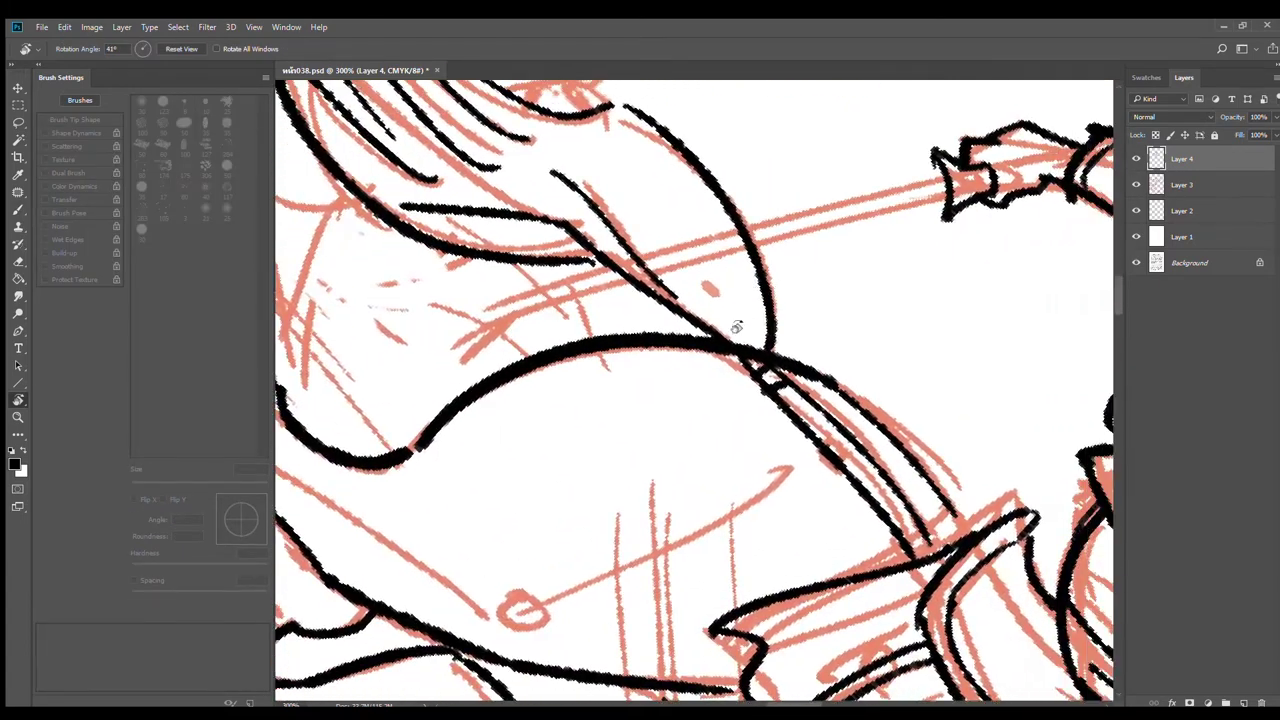
{"action": "key", "text": "b"}
{"action": "left_click_drag", "start_coordinate": [400, 390], "coordinate": [942, 204]}
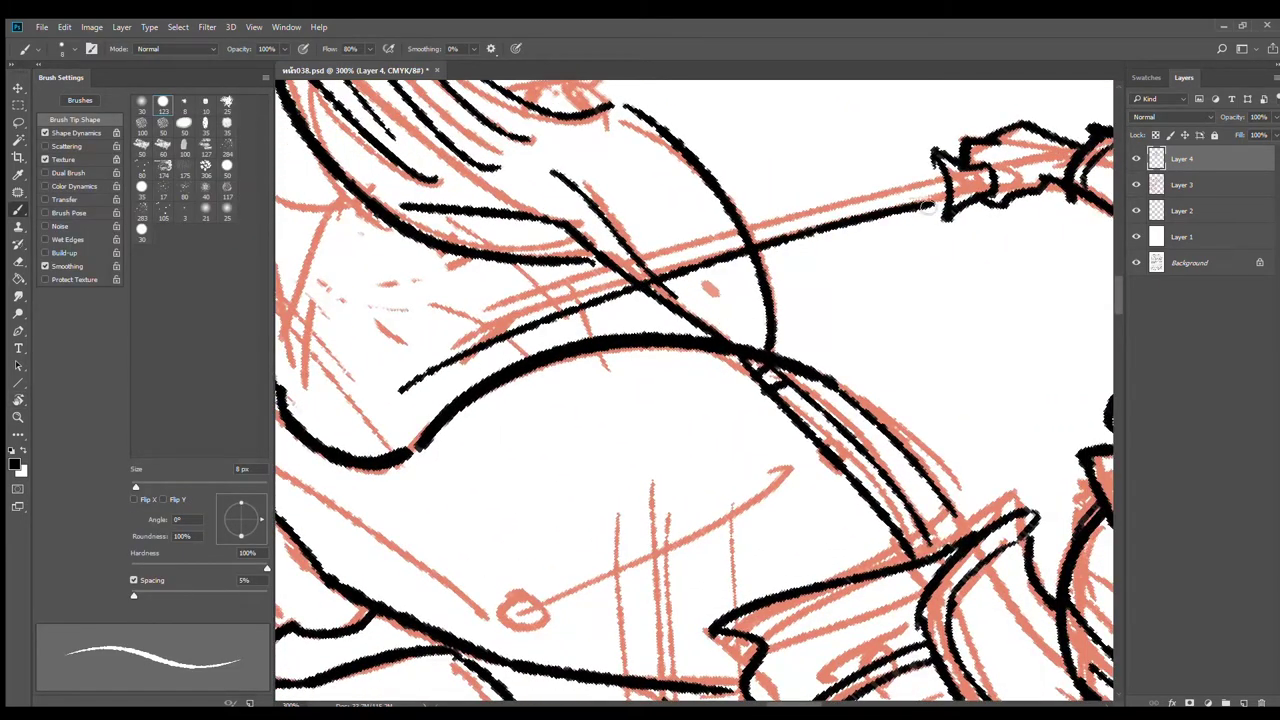
{"action": "left_click_drag", "start_coordinate": [390, 397], "coordinate": [1011, 178]}
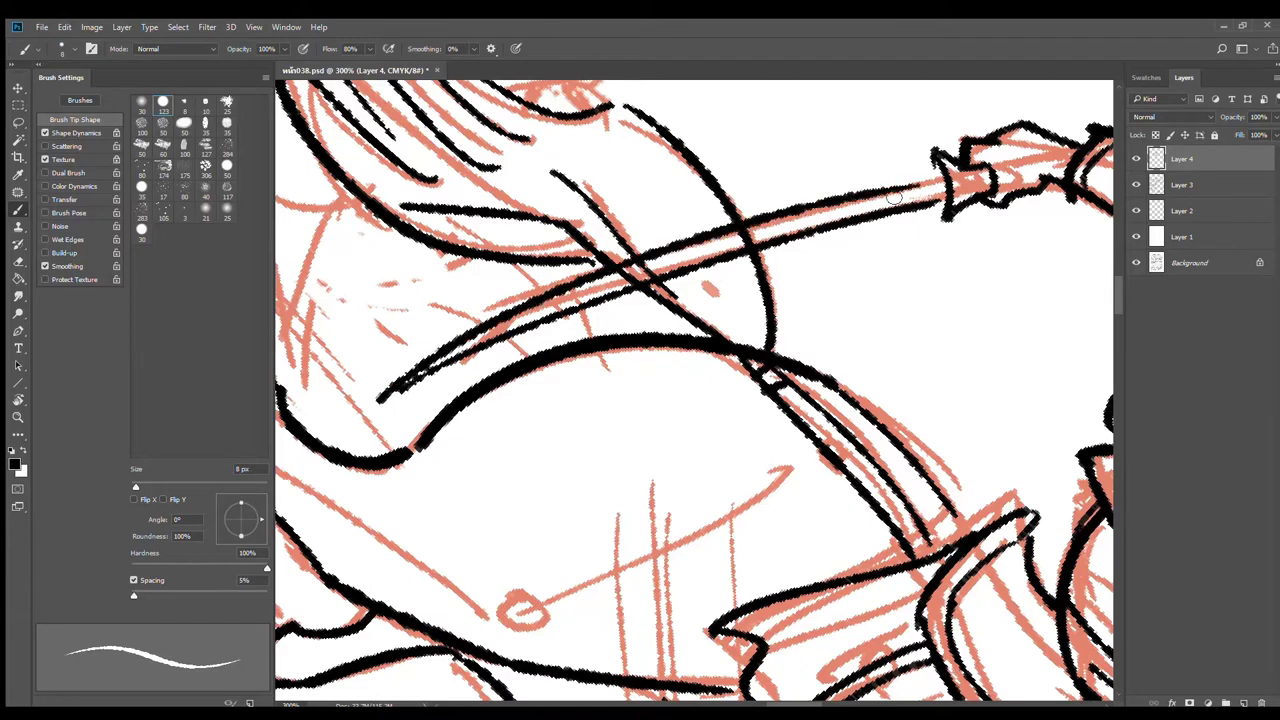
{"action": "left_click_drag", "start_coordinate": [866, 194], "coordinate": [946, 174]}
{"action": "key", "text": "e"}
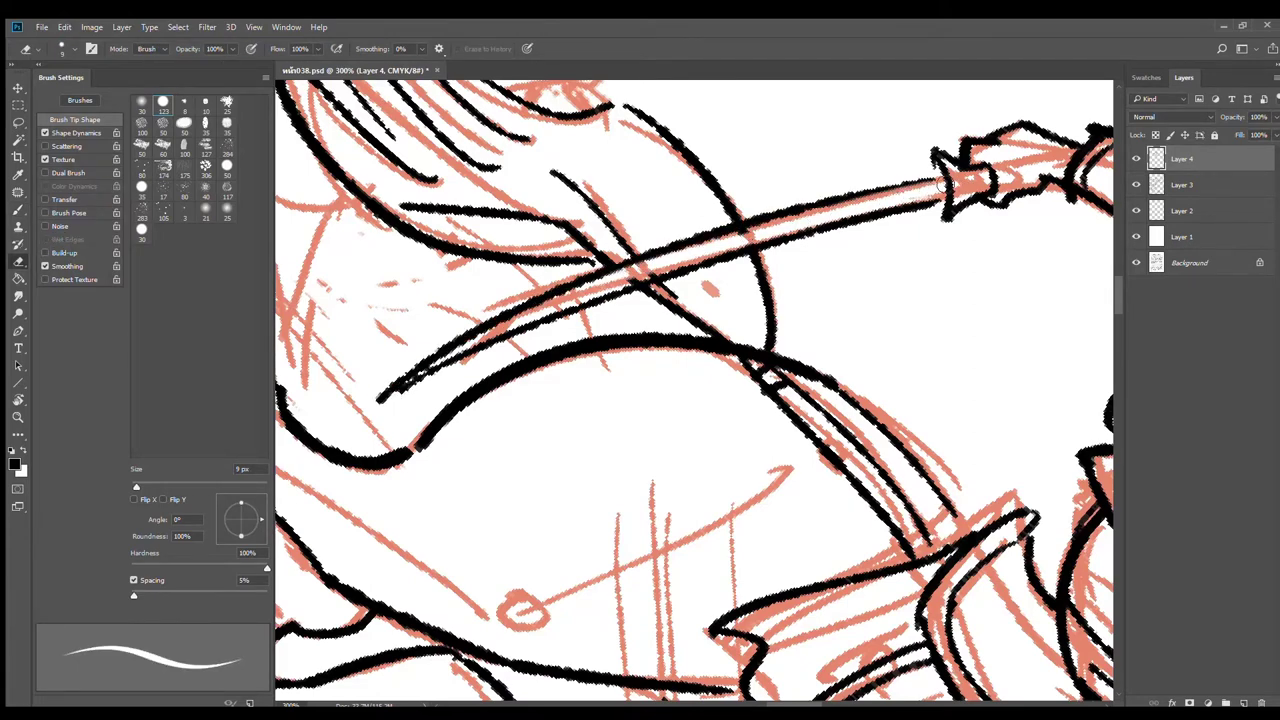
{"action": "key", "text": "b"}
{"action": "mouse_move", "coordinate": [870, 190]}
{"action": "left_mouse_down"}
{"action": "mouse_move", "coordinate": [948, 177]}
{"action": "mouse_move", "coordinate": [952, 194]}
{"action": "left_mouse_up"}
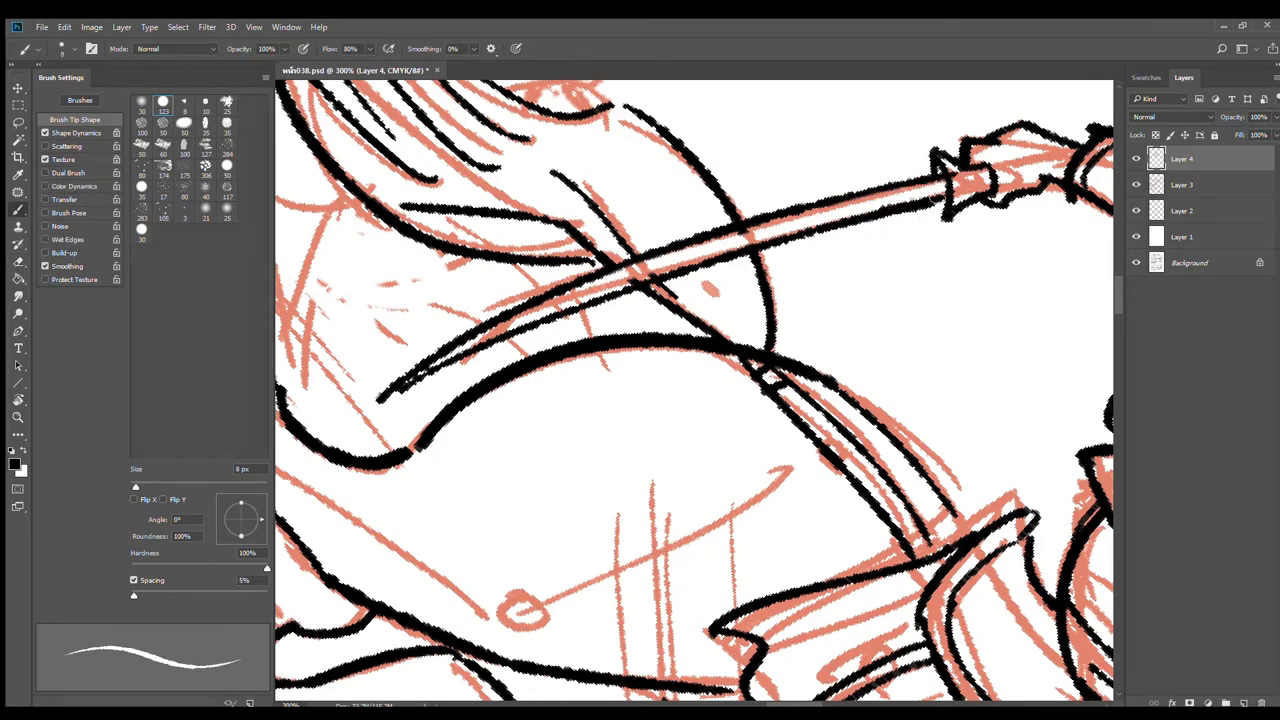
Step: Check the whole inked horse and rider, and save the document
{"action": "left_click", "coordinate": [978, 253], "text": "alt"}
{"action": "left_click", "coordinate": [978, 253], "text": "alt"}
{"action": "left_click_drag", "start_coordinate": [999, 255], "coordinate": [682, 323]}
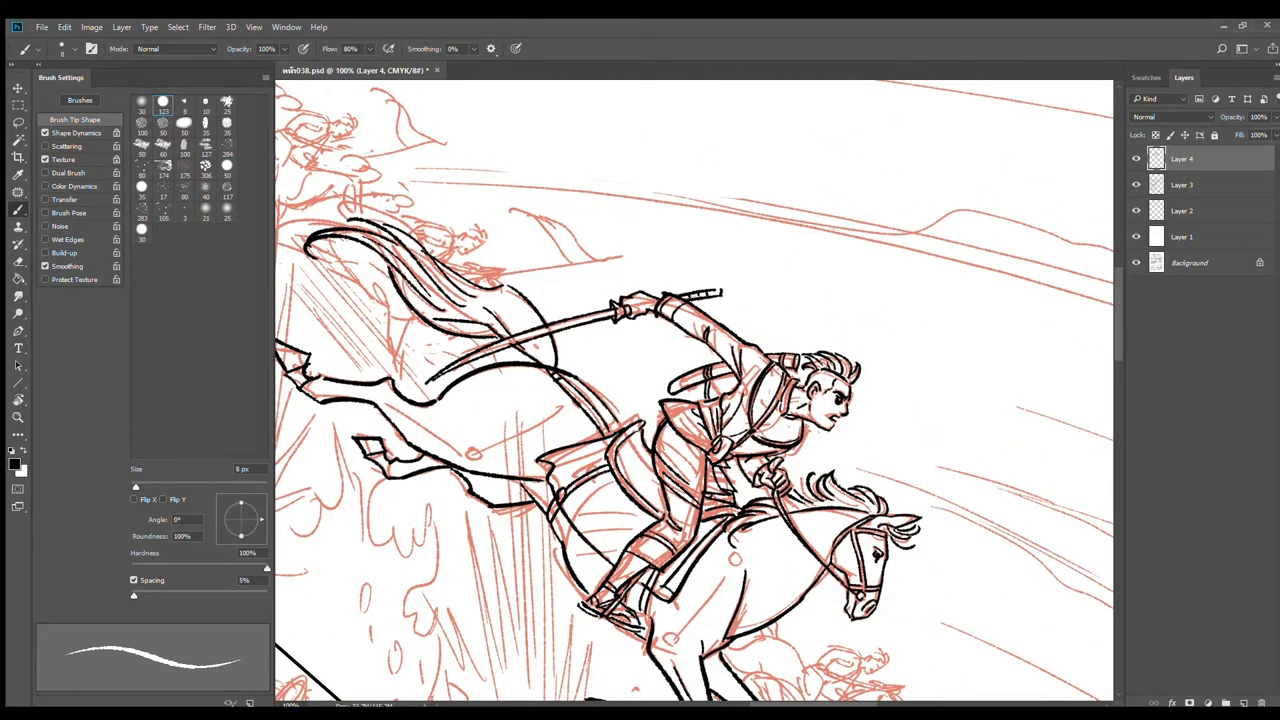
{"action": "key", "text": "ctrl+s"}
Step: Straighten the canvas and ink the face of the hat-wearing rider's horse, with its eye, jaw, noseband, mouth and nostril
{"action": "left_click_drag", "start_coordinate": [1072, 687], "coordinate": [820, 206]}
{"action": "left_click", "coordinate": [829, 365], "text": "ctrl"}
{"action": "left_click_drag", "start_coordinate": [711, 358], "coordinate": [796, 339]}
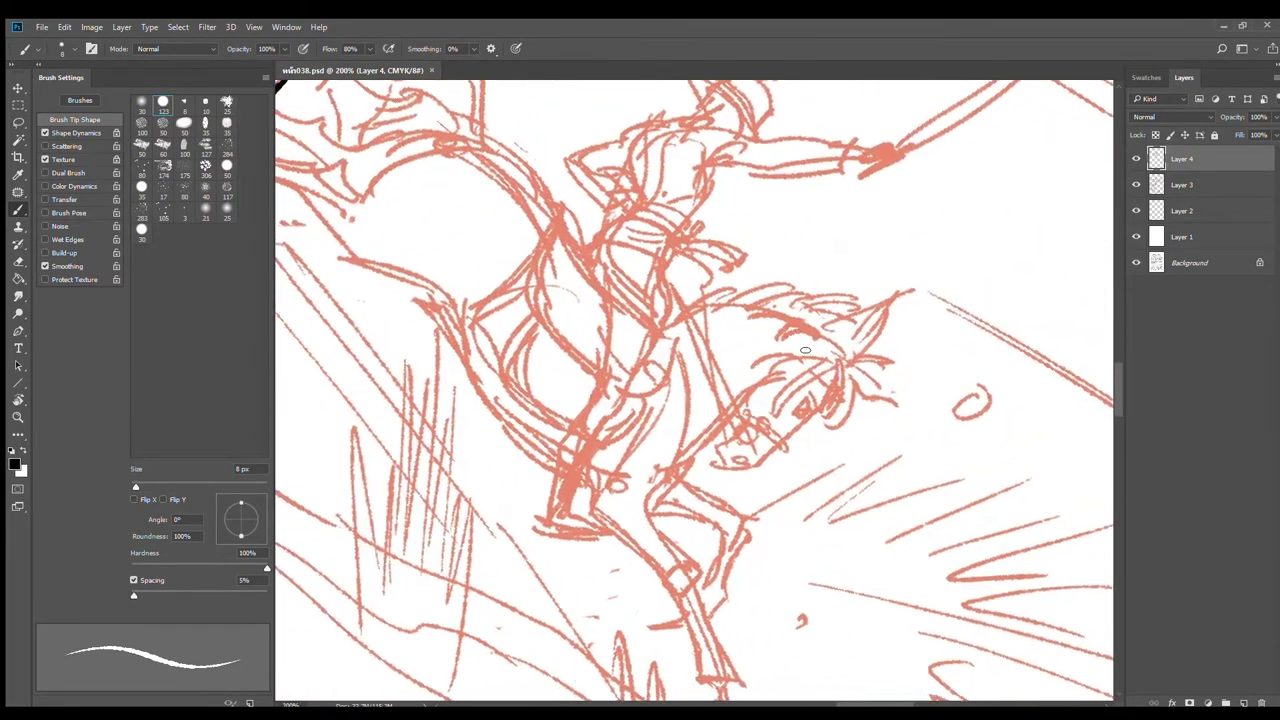
{"action": "key", "text": "r"}
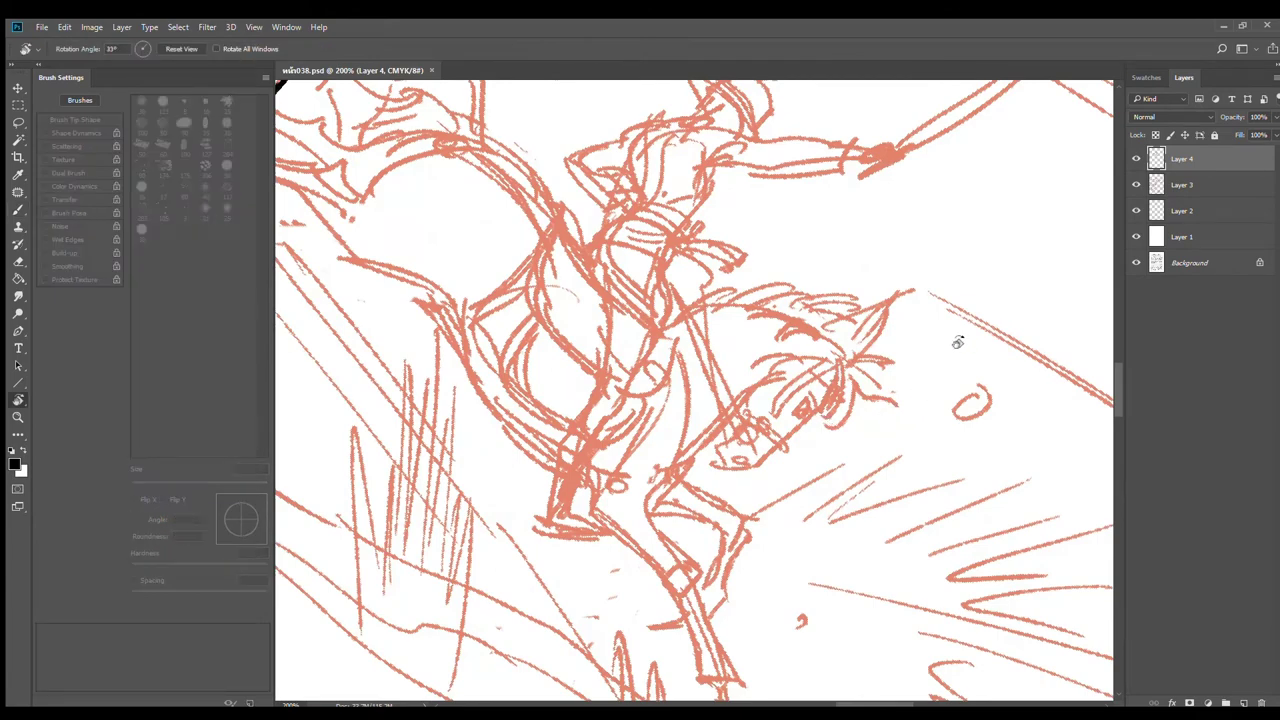
{"action": "left_click_drag", "start_coordinate": [957, 345], "coordinate": [879, 190]}
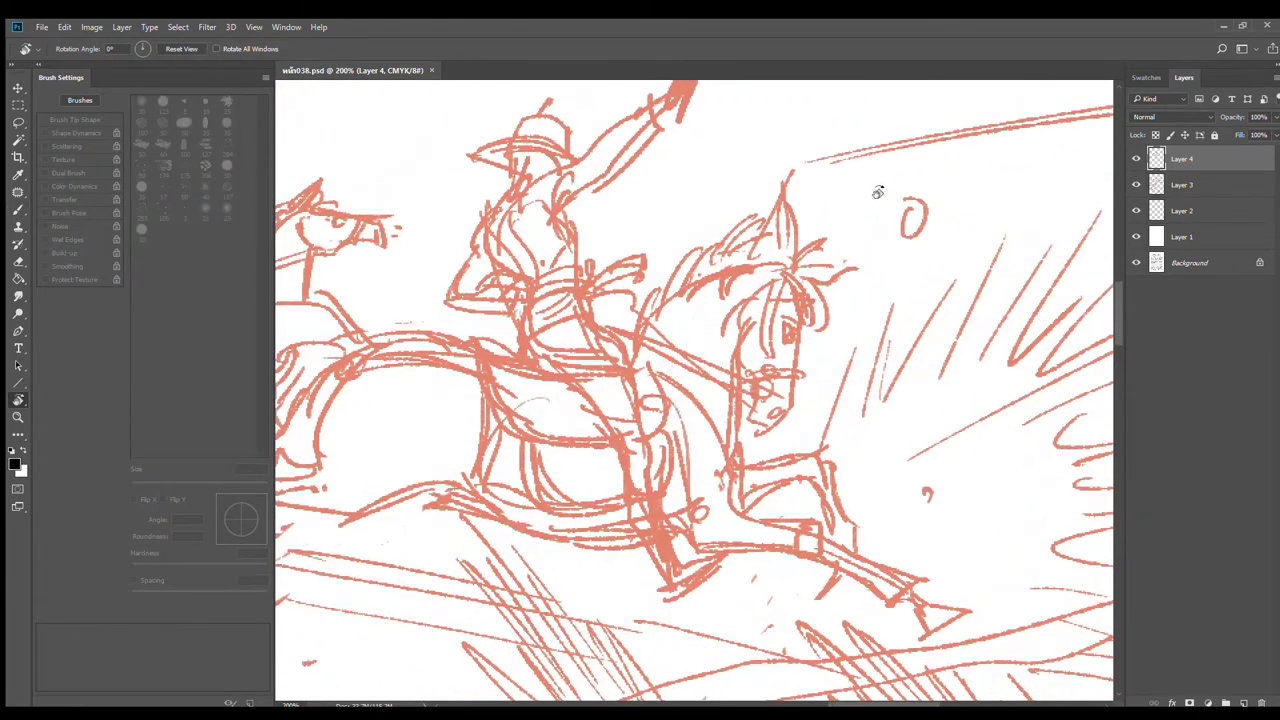
{"action": "key", "text": "b"}
{"action": "left_click", "coordinate": [807, 357]}
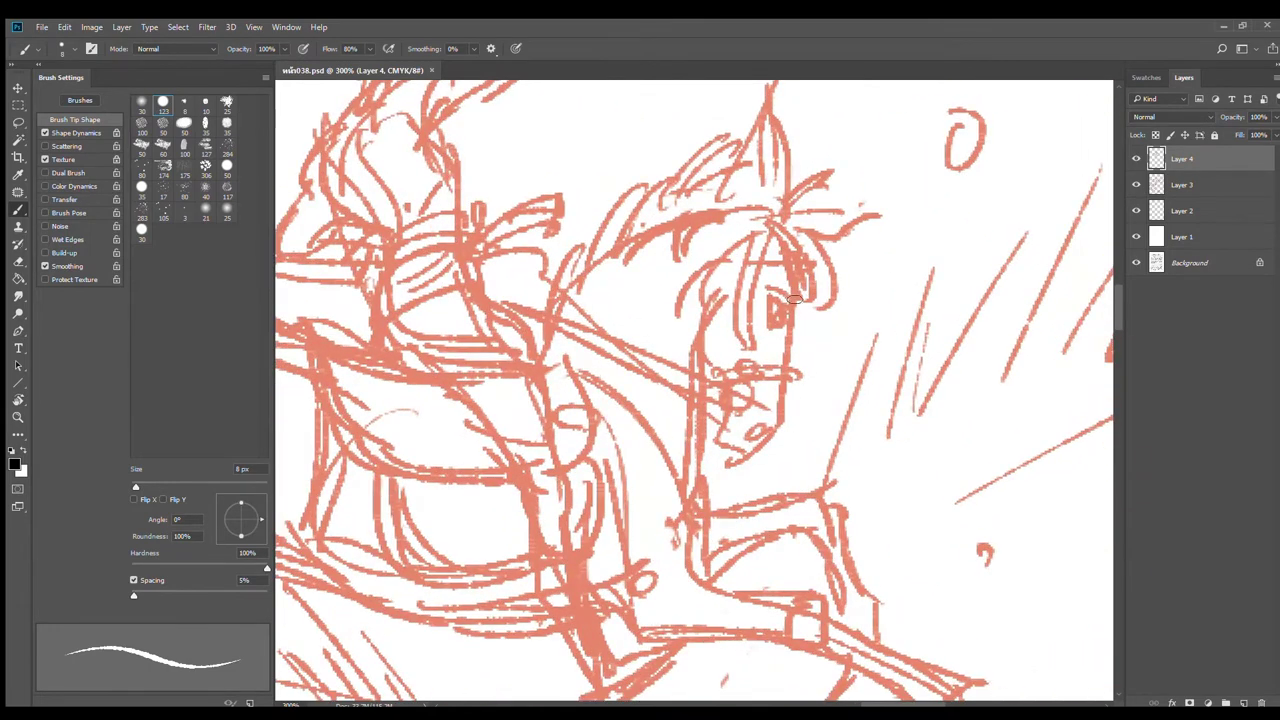
{"action": "left_click_drag", "start_coordinate": [789, 256], "coordinate": [790, 371]}
{"action": "mouse_move", "coordinate": [693, 287]}
{"action": "left_mouse_down"}
{"action": "mouse_move", "coordinate": [696, 356]}
{"action": "mouse_move", "coordinate": [722, 376]}
{"action": "left_mouse_up"}
{"action": "mouse_move", "coordinate": [776, 303]}
{"action": "left_mouse_down"}
{"action": "mouse_move", "coordinate": [780, 416]}
{"action": "mouse_move", "coordinate": [748, 452]}
{"action": "mouse_move", "coordinate": [754, 413]}
{"action": "mouse_move", "coordinate": [724, 440]}
{"action": "mouse_move", "coordinate": [740, 390]}
{"action": "mouse_move", "coordinate": [788, 364]}
{"action": "mouse_move", "coordinate": [740, 390]}
{"action": "left_mouse_up"}
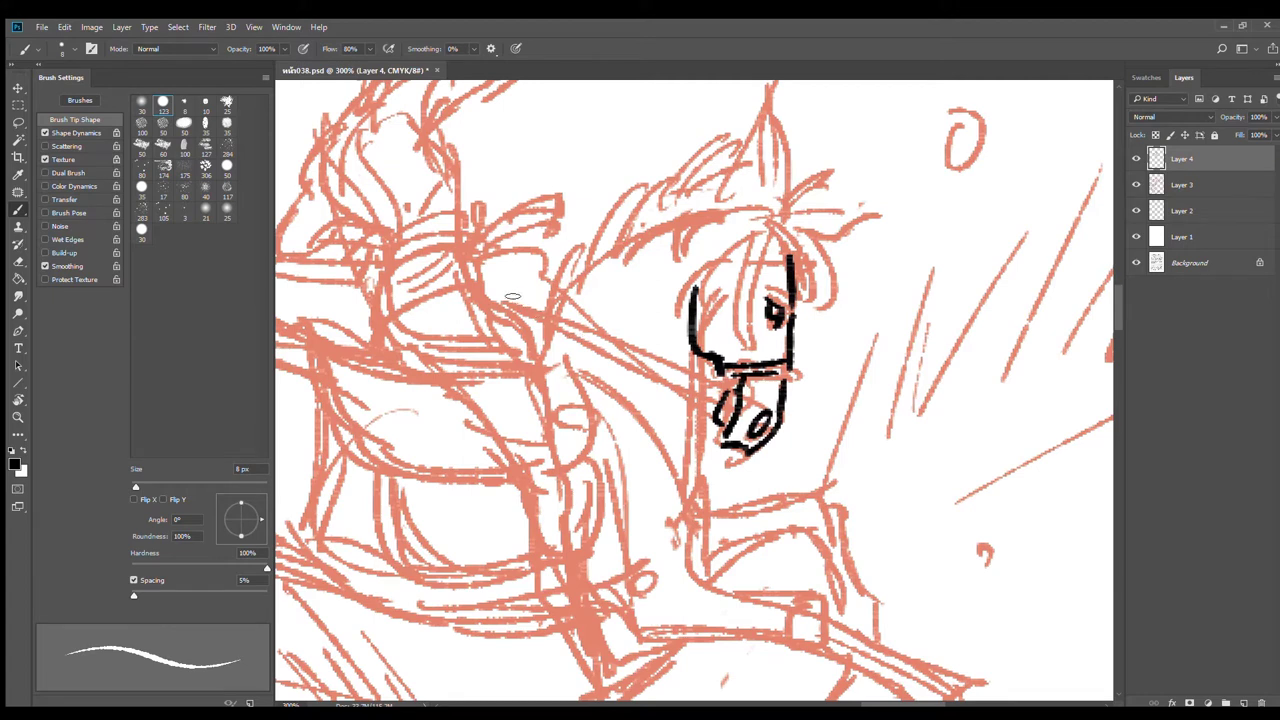
Step: Ink this horse's double rein line from the rider's hand to the noseband, plus the bridle's cheek strap
{"action": "left_click_drag", "start_coordinate": [495, 289], "coordinate": [695, 365]}
{"action": "left_click_drag", "start_coordinate": [497, 297], "coordinate": [788, 378]}
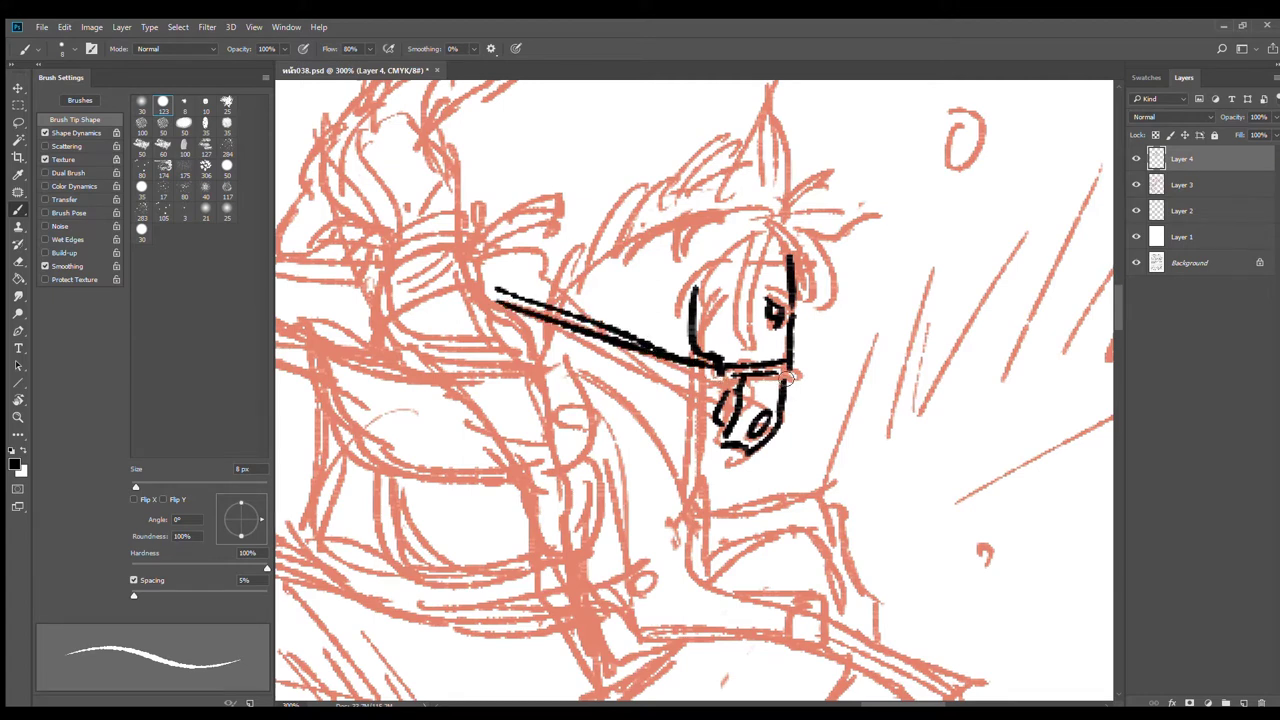
{"action": "left_click_drag", "start_coordinate": [688, 364], "coordinate": [726, 376]}
{"action": "left_click_drag", "start_coordinate": [756, 236], "coordinate": [743, 368]}
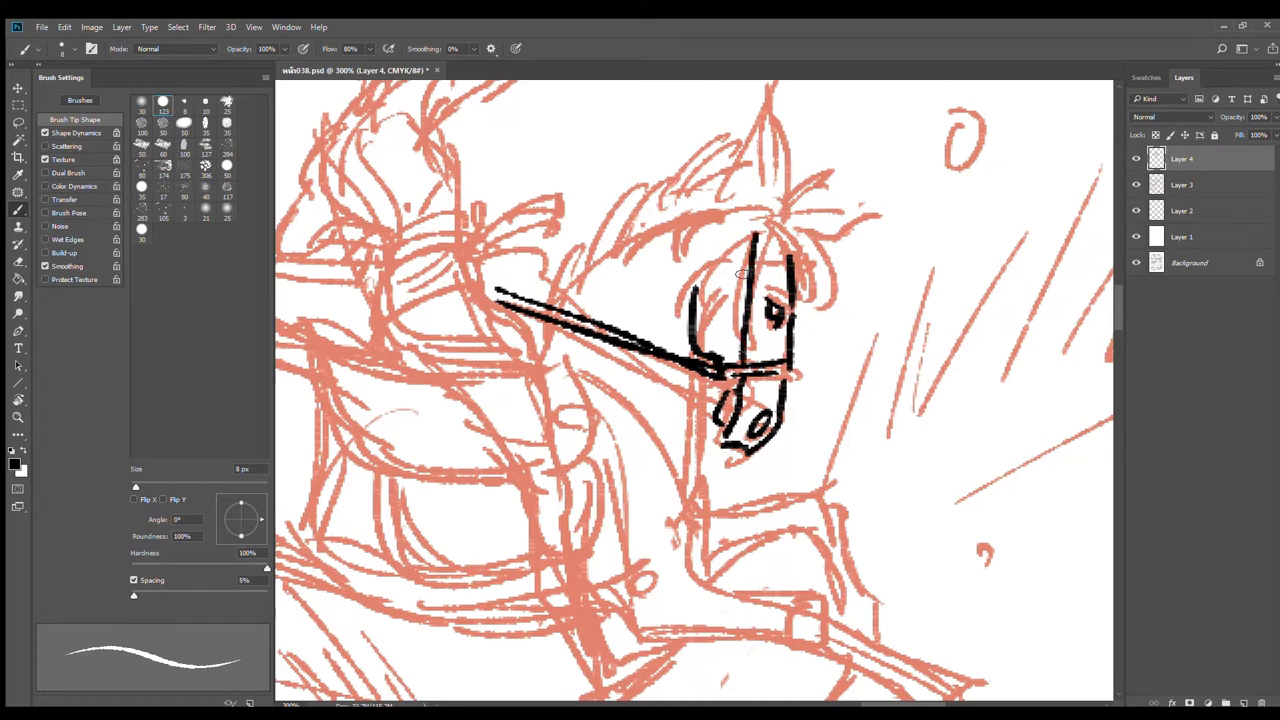
Step: Ink the curve of the horse's cheek, the brow line and the first forelock tufts above the forehead
{"action": "mouse_move", "coordinate": [698, 288]}
{"action": "left_mouse_down"}
{"action": "mouse_move", "coordinate": [752, 242]}
{"action": "mouse_move", "coordinate": [792, 256]}
{"action": "mouse_move", "coordinate": [827, 293]}
{"action": "mouse_move", "coordinate": [795, 266]}
{"action": "mouse_move", "coordinate": [860, 241]}
{"action": "mouse_move", "coordinate": [792, 272]}
{"action": "mouse_move", "coordinate": [838, 322]}
{"action": "left_mouse_up"}
{"action": "mouse_move", "coordinate": [826, 278]}
{"action": "left_mouse_down"}
{"action": "mouse_move", "coordinate": [808, 336]}
{"action": "mouse_move", "coordinate": [800, 318]}
{"action": "left_mouse_up"}
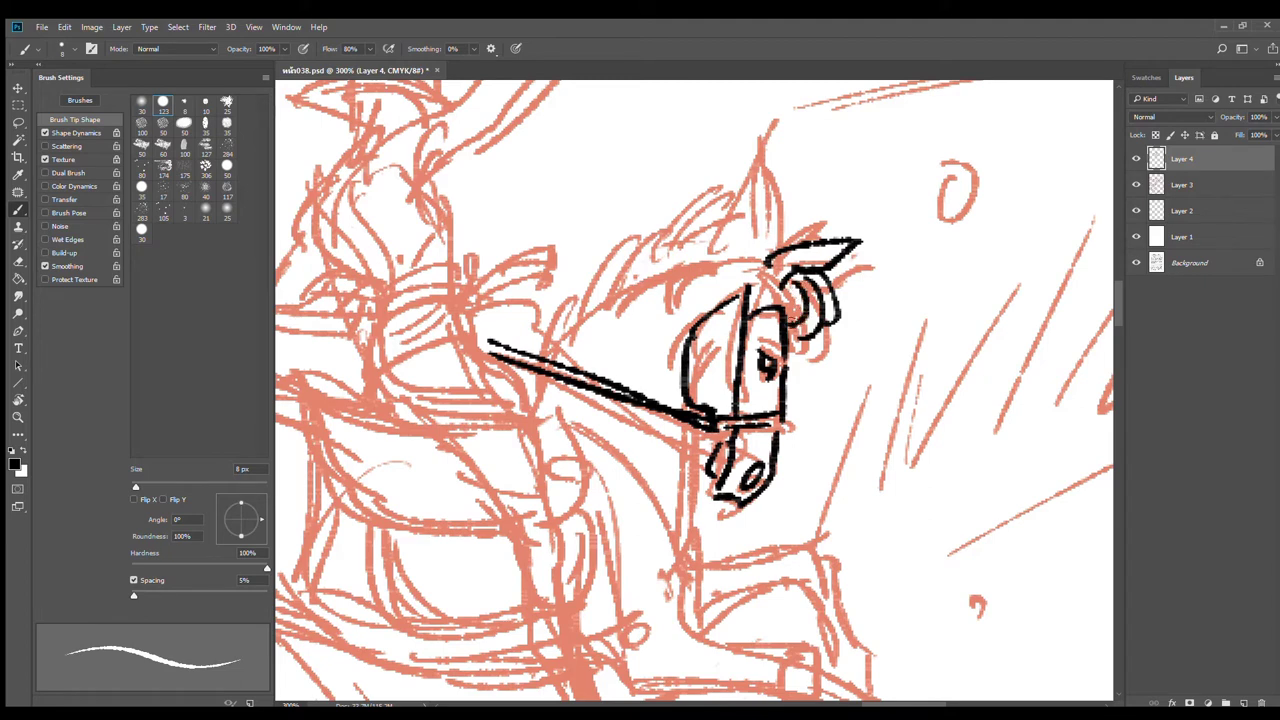
{"action": "left_click_drag", "start_coordinate": [780, 244], "coordinate": [828, 224]}
{"action": "key", "text": "ctrl+z"}
Step: Erase the rounded lower forelock lines and ink pointed tufts blowing forward from the forehead
{"action": "key", "text": "e"}
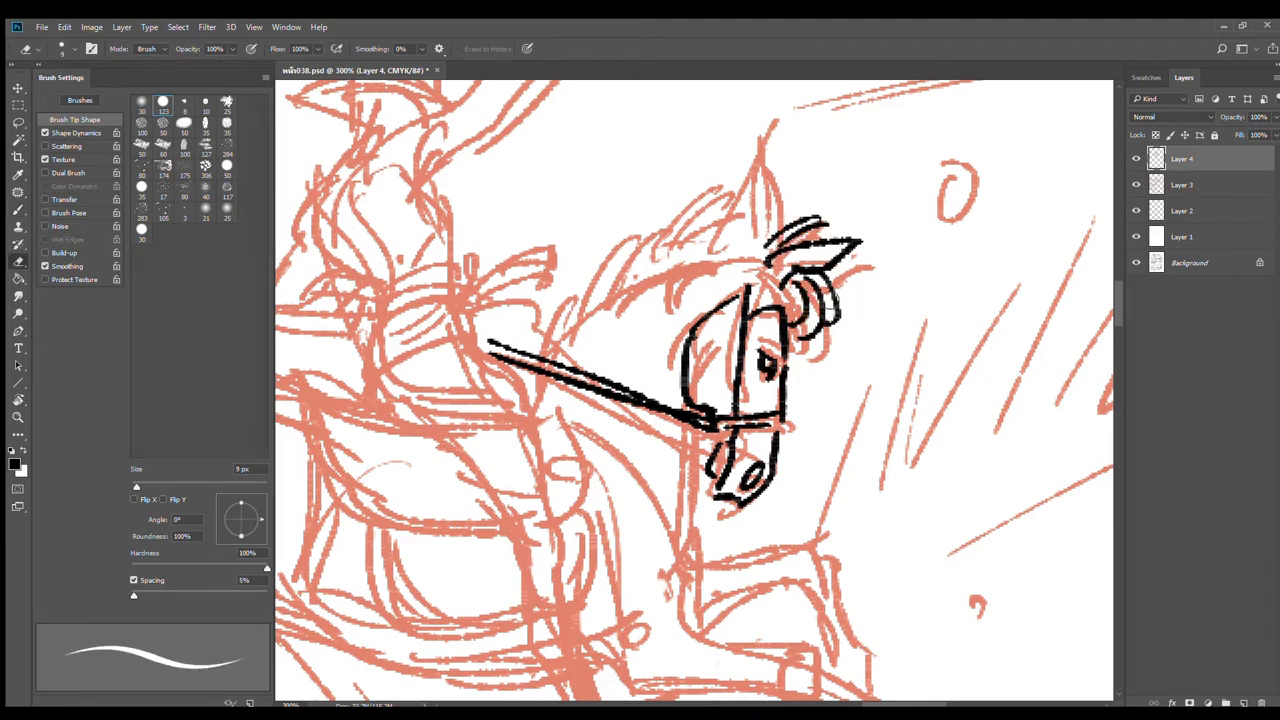
{"action": "mouse_move", "coordinate": [838, 306]}
{"action": "left_mouse_down"}
{"action": "mouse_move", "coordinate": [800, 284]}
{"action": "mouse_move", "coordinate": [808, 318]}
{"action": "mouse_move", "coordinate": [846, 314]}
{"action": "left_mouse_up"}
{"action": "key", "text": "b"}
{"action": "mouse_move", "coordinate": [804, 274]}
{"action": "left_mouse_down"}
{"action": "mouse_move", "coordinate": [880, 293]}
{"action": "mouse_move", "coordinate": [804, 313]}
{"action": "mouse_move", "coordinate": [864, 306]}
{"action": "mouse_move", "coordinate": [792, 340]}
{"action": "left_mouse_up"}
{"action": "left_click_drag", "start_coordinate": [791, 288], "coordinate": [797, 312]}
{"action": "mouse_move", "coordinate": [781, 220]}
{"action": "left_mouse_down"}
{"action": "mouse_move", "coordinate": [765, 161]}
{"action": "mouse_move", "coordinate": [768, 243]}
{"action": "left_mouse_up"}
Step: Ink the horse's pointed ear and a row of short mane strokes down the crest of the neck
{"action": "mouse_move", "coordinate": [765, 133]}
{"action": "left_mouse_down"}
{"action": "mouse_move", "coordinate": [748, 226]}
{"action": "mouse_move", "coordinate": [754, 162]}
{"action": "left_mouse_up"}
{"action": "left_click_drag", "start_coordinate": [680, 255], "coordinate": [742, 186]}
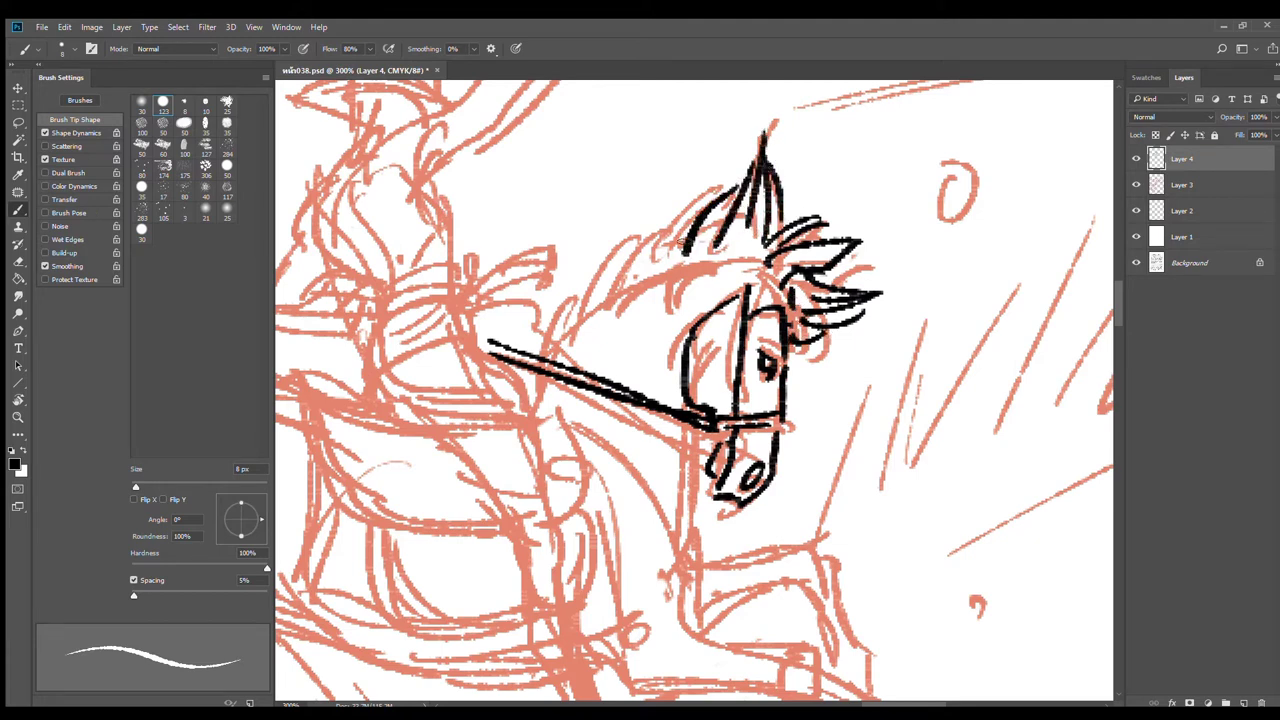
{"action": "left_click_drag", "start_coordinate": [662, 268], "coordinate": [712, 208]}
{"action": "left_click_drag", "start_coordinate": [620, 285], "coordinate": [668, 214]}
{"action": "left_click_drag", "start_coordinate": [598, 300], "coordinate": [640, 240]}
{"action": "left_click_drag", "start_coordinate": [566, 318], "coordinate": [600, 258]}
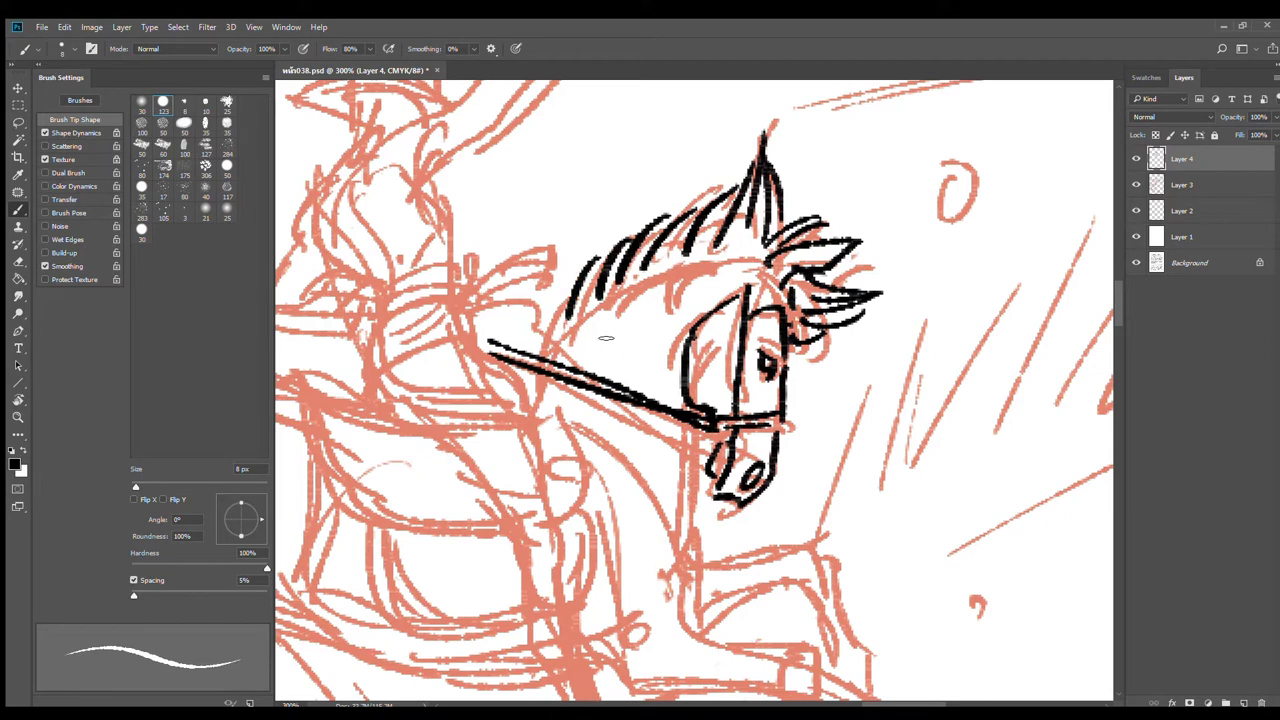
Step: Ink the crest line beneath the mane strokes and the two throat and chest lines meeting below the horse's jaw
{"action": "mouse_move", "coordinate": [554, 350]}
{"action": "left_mouse_down"}
{"action": "mouse_move", "coordinate": [712, 254]}
{"action": "mouse_move", "coordinate": [748, 267]}
{"action": "left_mouse_up"}
{"action": "left_click_drag", "start_coordinate": [678, 488], "coordinate": [739, 396]}
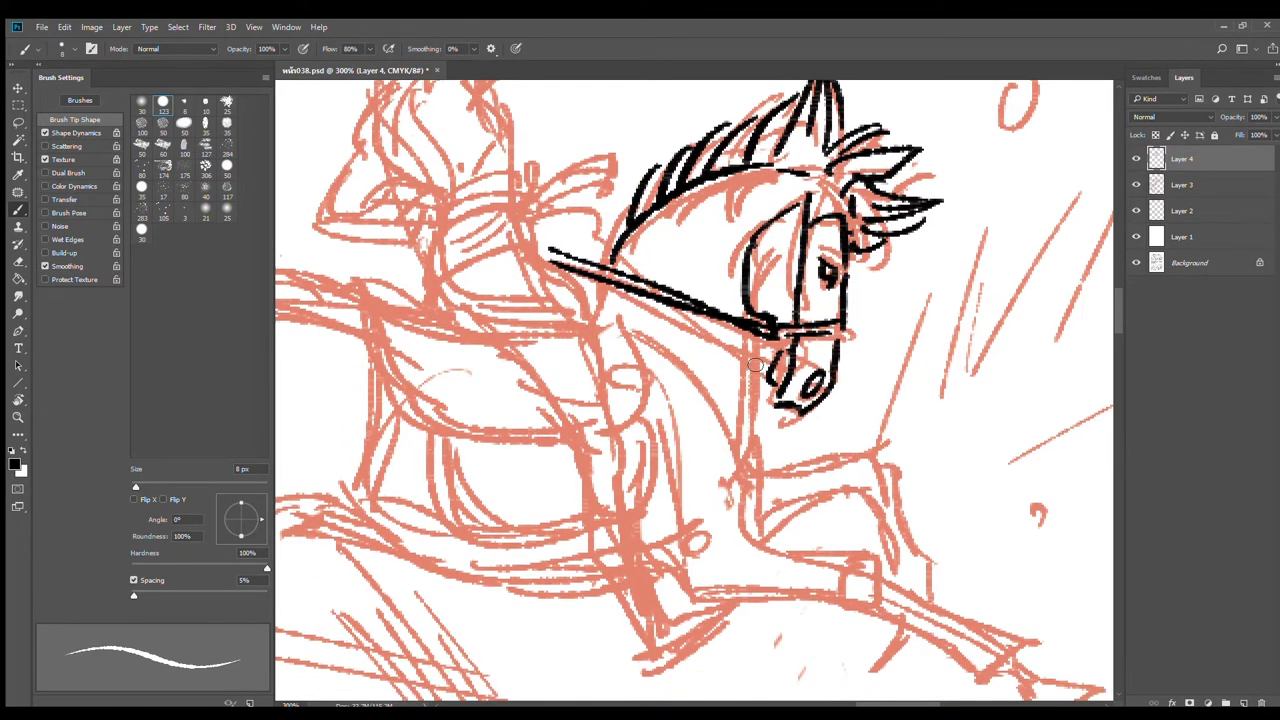
{"action": "left_click_drag", "start_coordinate": [757, 338], "coordinate": [743, 458]}
{"action": "mouse_move", "coordinate": [649, 338]}
{"action": "left_mouse_down"}
{"action": "mouse_move", "coordinate": [740, 425]}
{"action": "mouse_move", "coordinate": [745, 486]}
{"action": "mouse_move", "coordinate": [725, 331]}
{"action": "left_mouse_up"}
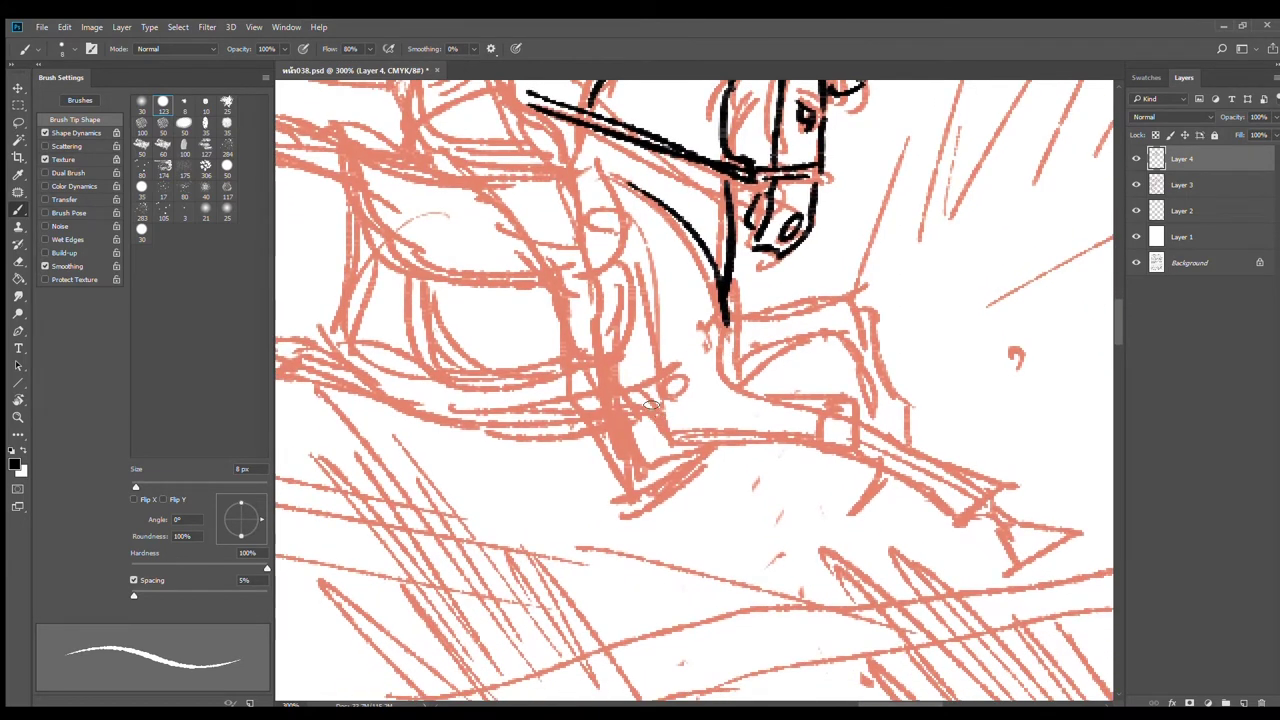
Step: Ink the upper and lower contours of the outstretched foreleg from the chest and elbow down to the fetlock
{"action": "mouse_move", "coordinate": [632, 396]}
{"action": "left_mouse_down"}
{"action": "mouse_move", "coordinate": [668, 438]}
{"action": "mouse_move", "coordinate": [832, 440]}
{"action": "left_mouse_up"}
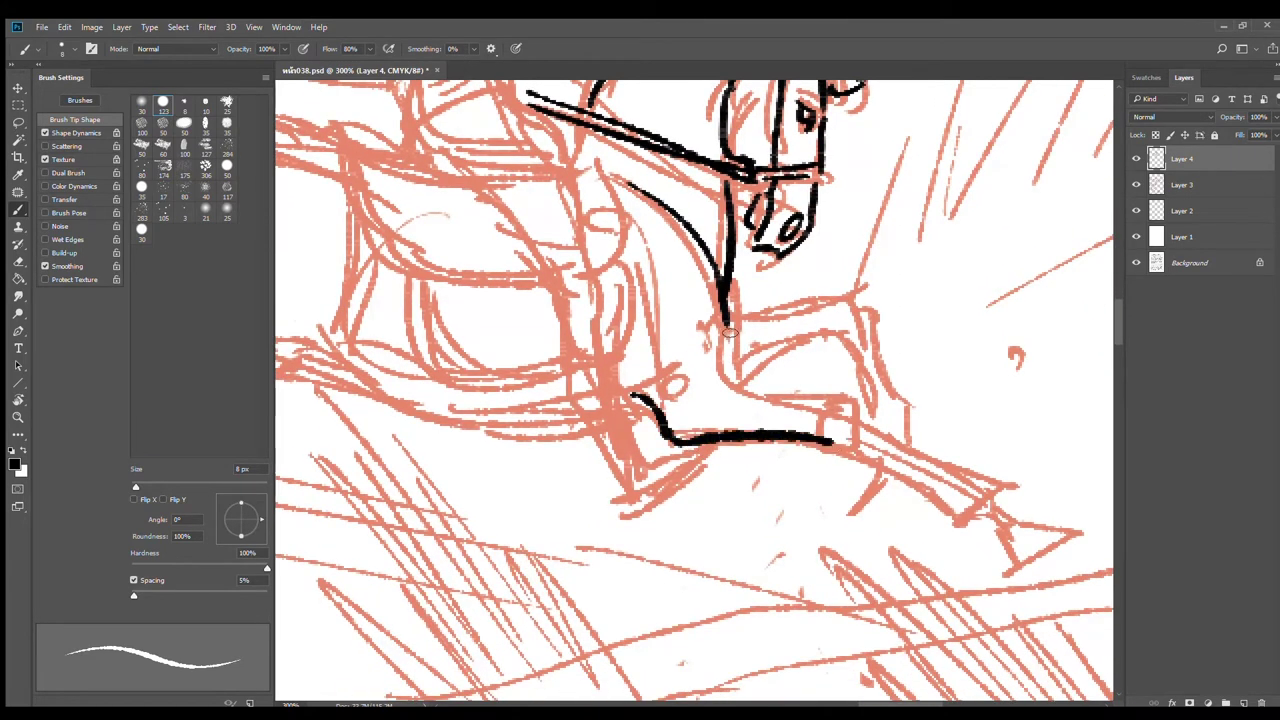
{"action": "mouse_move", "coordinate": [723, 330]}
{"action": "left_mouse_down"}
{"action": "mouse_move", "coordinate": [807, 403]}
{"action": "mouse_move", "coordinate": [846, 401]}
{"action": "left_mouse_up"}
{"action": "key", "text": "ctrl+z"}
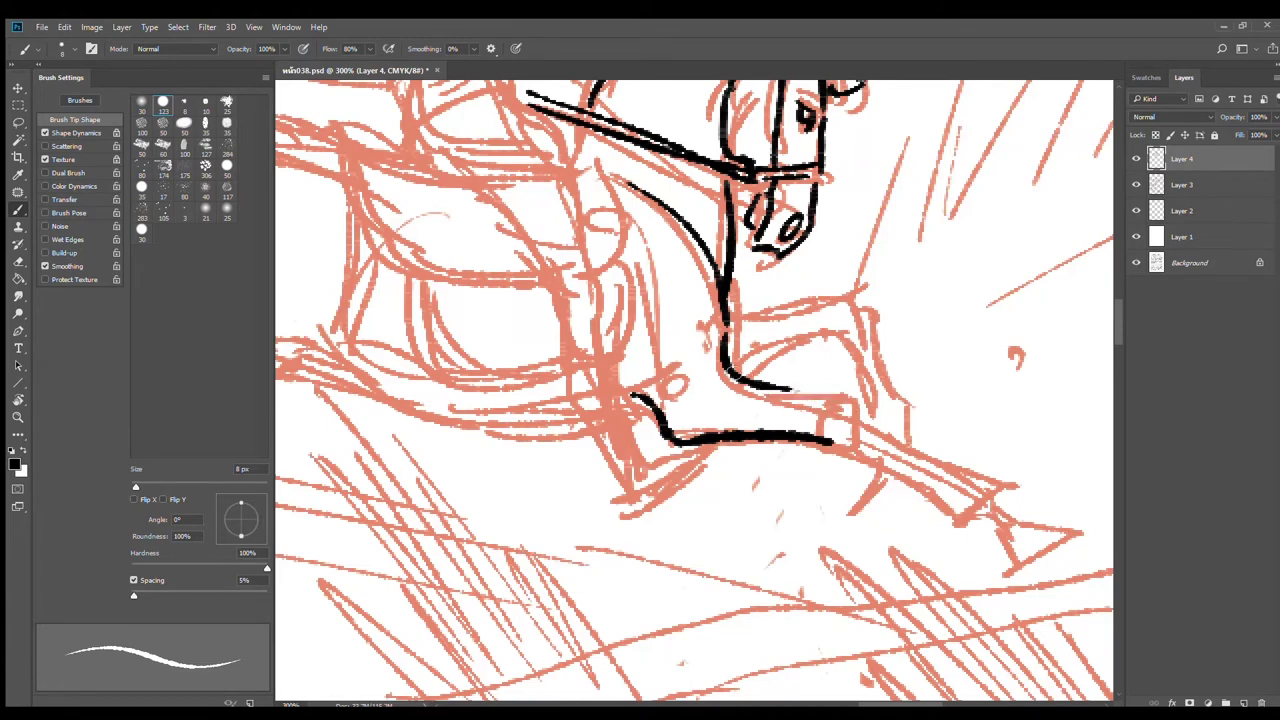
{"action": "mouse_move", "coordinate": [724, 364]}
{"action": "left_mouse_down"}
{"action": "mouse_move", "coordinate": [860, 396]}
{"action": "mouse_move", "coordinate": [948, 494]}
{"action": "left_mouse_up"}
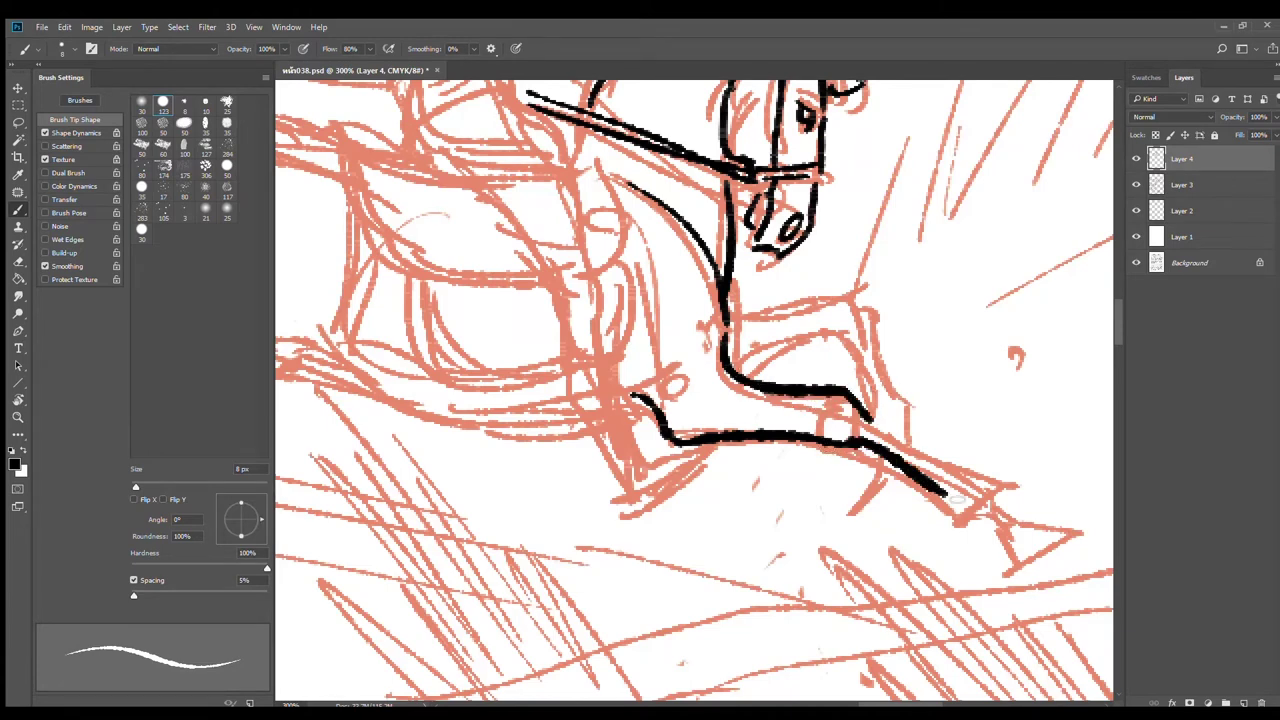
{"action": "key", "text": "ctrl+z"}
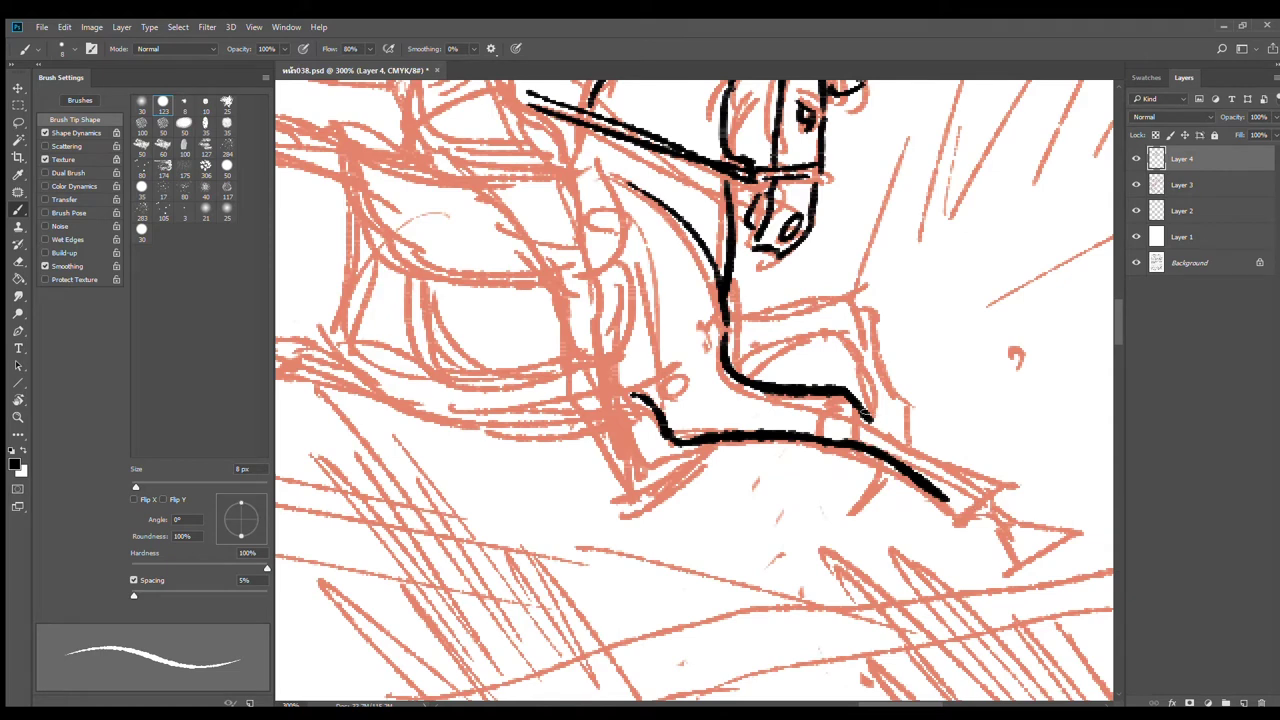
{"action": "left_click_drag", "start_coordinate": [862, 405], "coordinate": [997, 464]}
Step: Ink the outstretched foreleg's fetlock and pointed hoof, including the line separating hoof from pastern
{"action": "mouse_move", "coordinate": [950, 500]}
{"action": "left_mouse_down"}
{"action": "mouse_move", "coordinate": [996, 509]}
{"action": "mouse_move", "coordinate": [996, 466]}
{"action": "mouse_move", "coordinate": [1014, 491]}
{"action": "mouse_move", "coordinate": [1057, 498]}
{"action": "mouse_move", "coordinate": [996, 529]}
{"action": "mouse_move", "coordinate": [1035, 580]}
{"action": "left_mouse_up"}
{"action": "key", "text": "ctrl+z"}
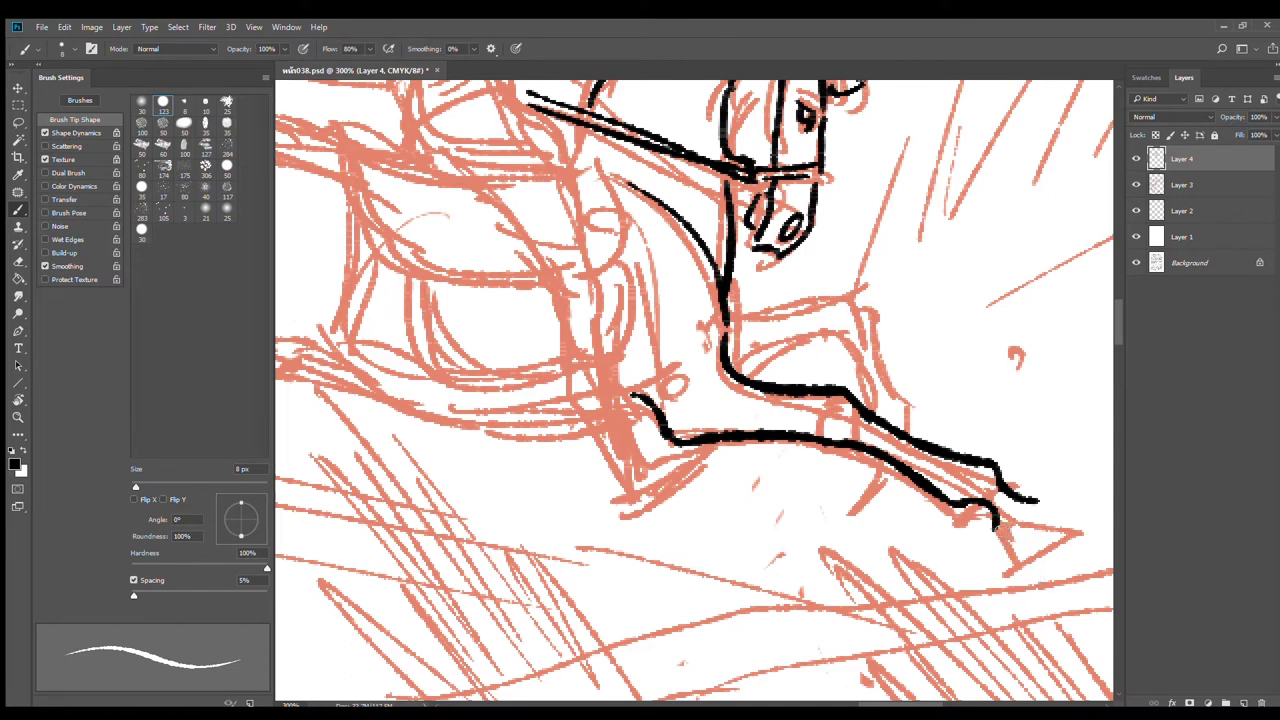
{"action": "left_click_drag", "start_coordinate": [996, 526], "coordinate": [1045, 555]}
{"action": "mouse_move", "coordinate": [1036, 500]}
{"action": "left_mouse_down"}
{"action": "mouse_move", "coordinate": [1097, 501]}
{"action": "mouse_move", "coordinate": [1038, 559]}
{"action": "left_mouse_up"}
{"action": "left_click_drag", "start_coordinate": [1046, 506], "coordinate": [1000, 532]}
{"action": "left_click_drag", "start_coordinate": [994, 487], "coordinate": [978, 499]}
Step: Ink the bent far foreleg from the chest over the knee, plus its hoof below the outstretched leg
{"action": "left_click_drag", "start_coordinate": [812, 398], "coordinate": [792, 436]}
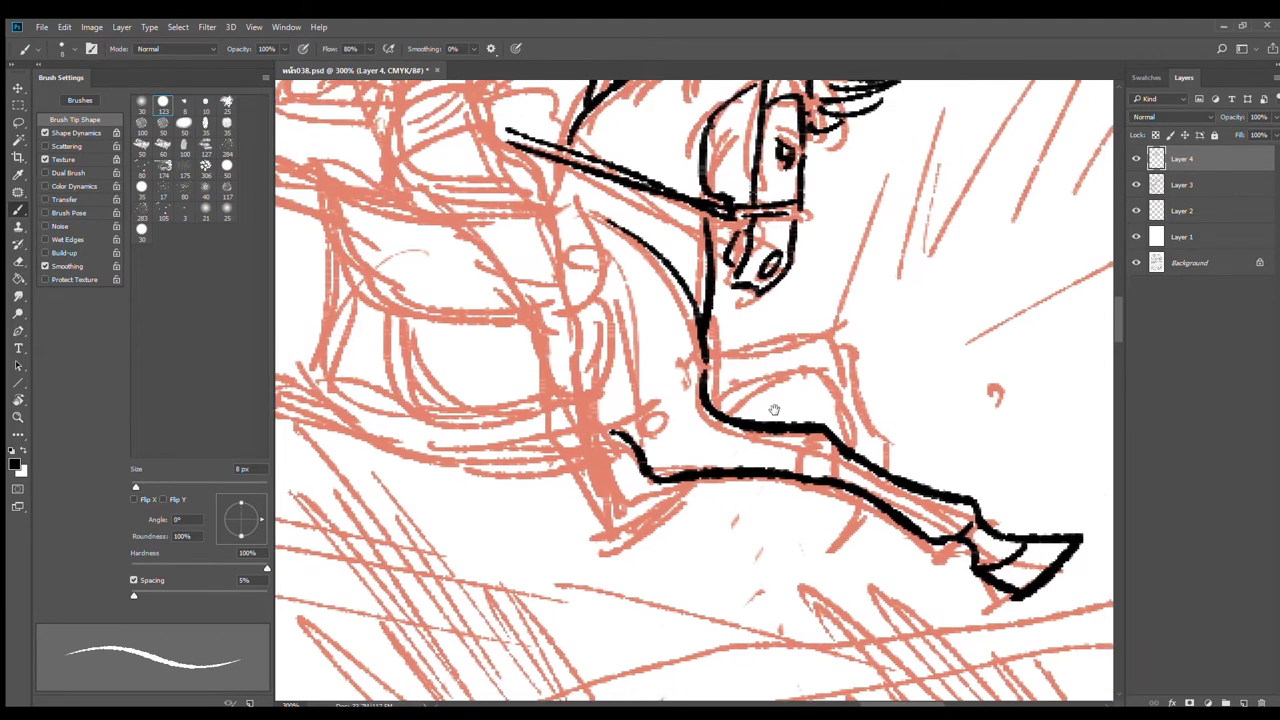
{"action": "left_click_drag", "start_coordinate": [727, 404], "coordinate": [812, 358]}
{"action": "mouse_move", "coordinate": [708, 342]}
{"action": "left_mouse_down"}
{"action": "mouse_move", "coordinate": [855, 326]}
{"action": "mouse_move", "coordinate": [905, 455]}
{"action": "left_mouse_up"}
{"action": "mouse_move", "coordinate": [828, 372]}
{"action": "left_mouse_down"}
{"action": "mouse_move", "coordinate": [852, 452]}
{"action": "mouse_move", "coordinate": [903, 476]}
{"action": "mouse_move", "coordinate": [824, 578]}
{"action": "left_mouse_up"}
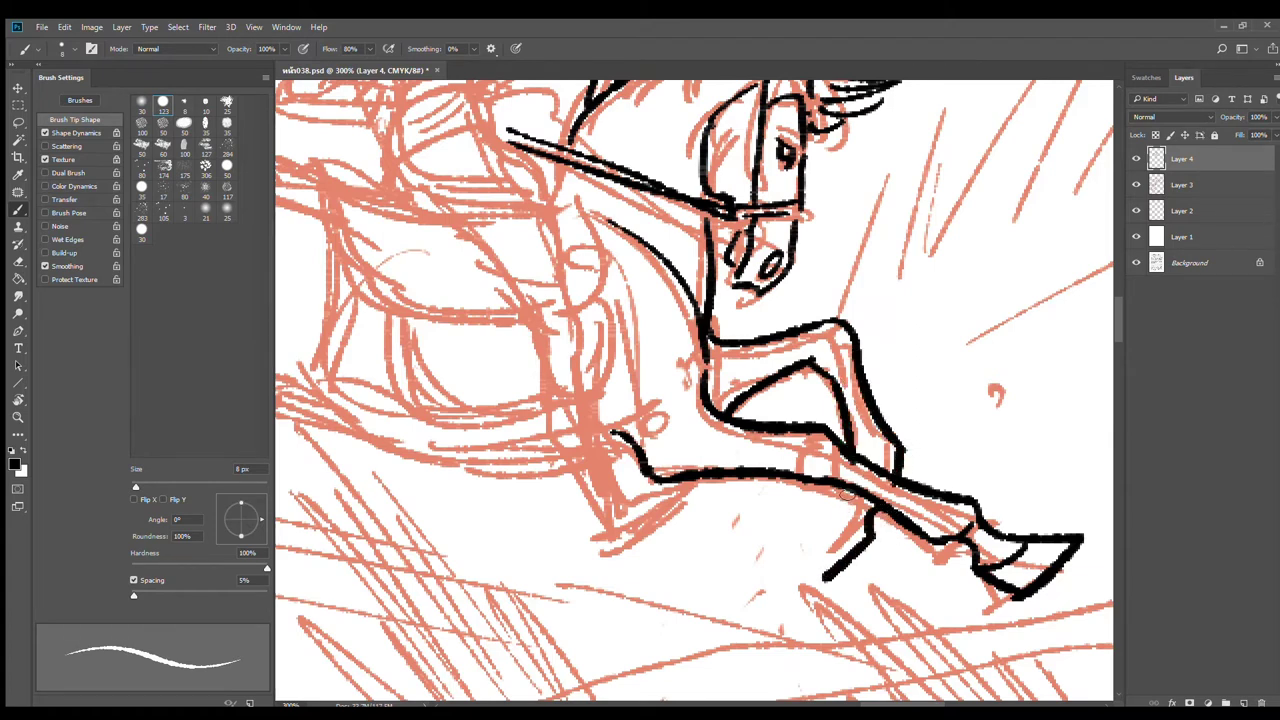
{"action": "mouse_move", "coordinate": [846, 496]}
{"action": "left_mouse_down"}
{"action": "mouse_move", "coordinate": [810, 532]}
{"action": "mouse_move", "coordinate": [829, 586]}
{"action": "left_mouse_up"}
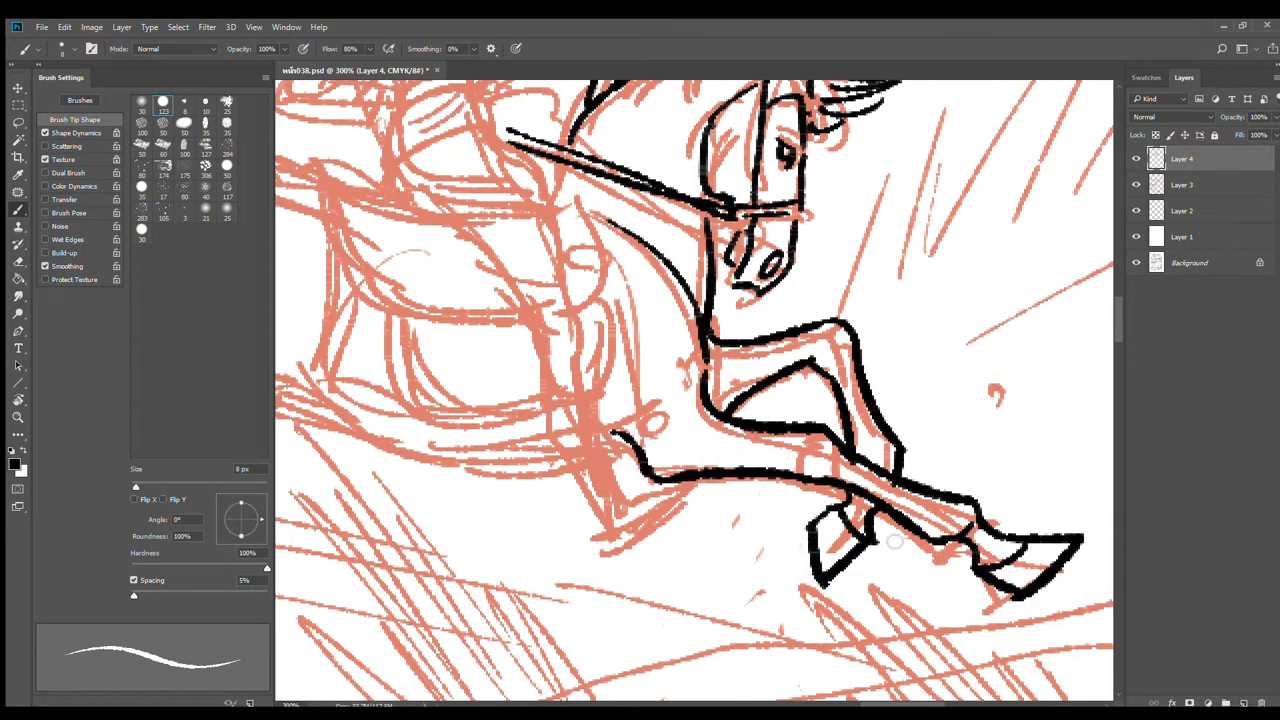
Step: Ink the horse's belly line and the curve of its back and rump down to the rear thigh
{"action": "scroll", "coordinate": [880, 420], "scroll_direction": "down", "scroll_amount": 2}
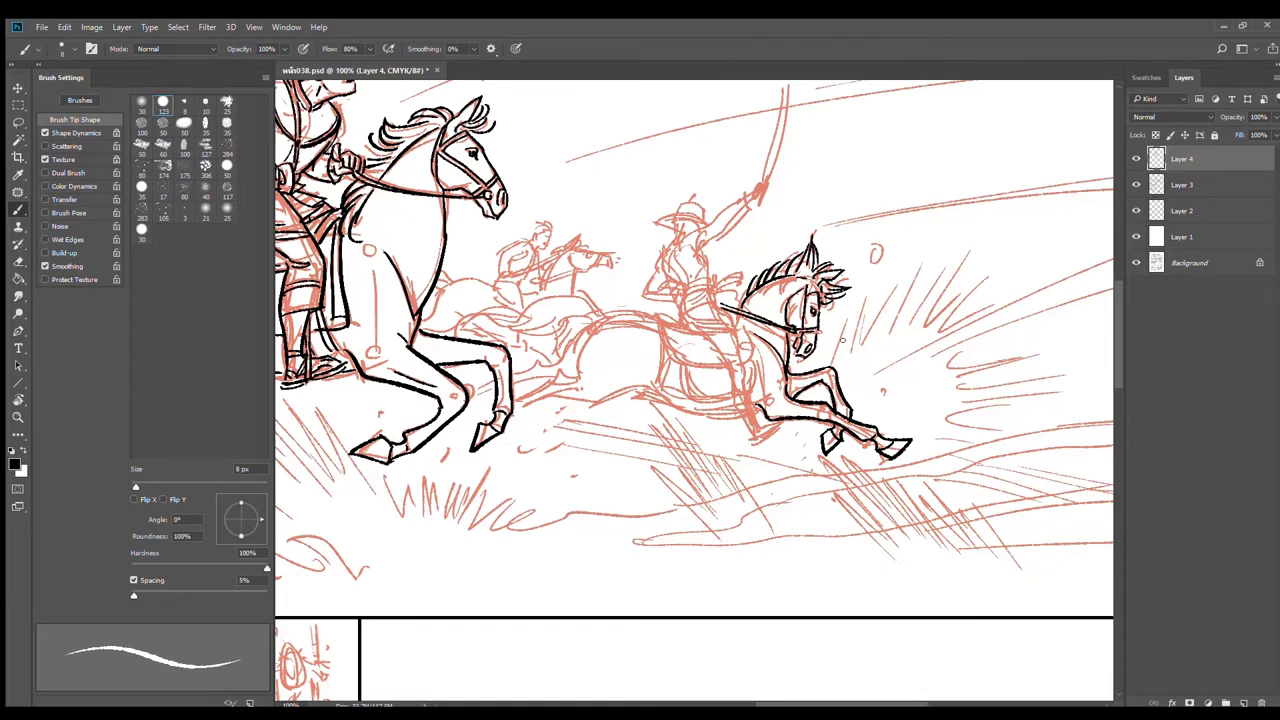
{"action": "scroll", "coordinate": [734, 362], "scroll_direction": "up", "scroll_amount": 3}
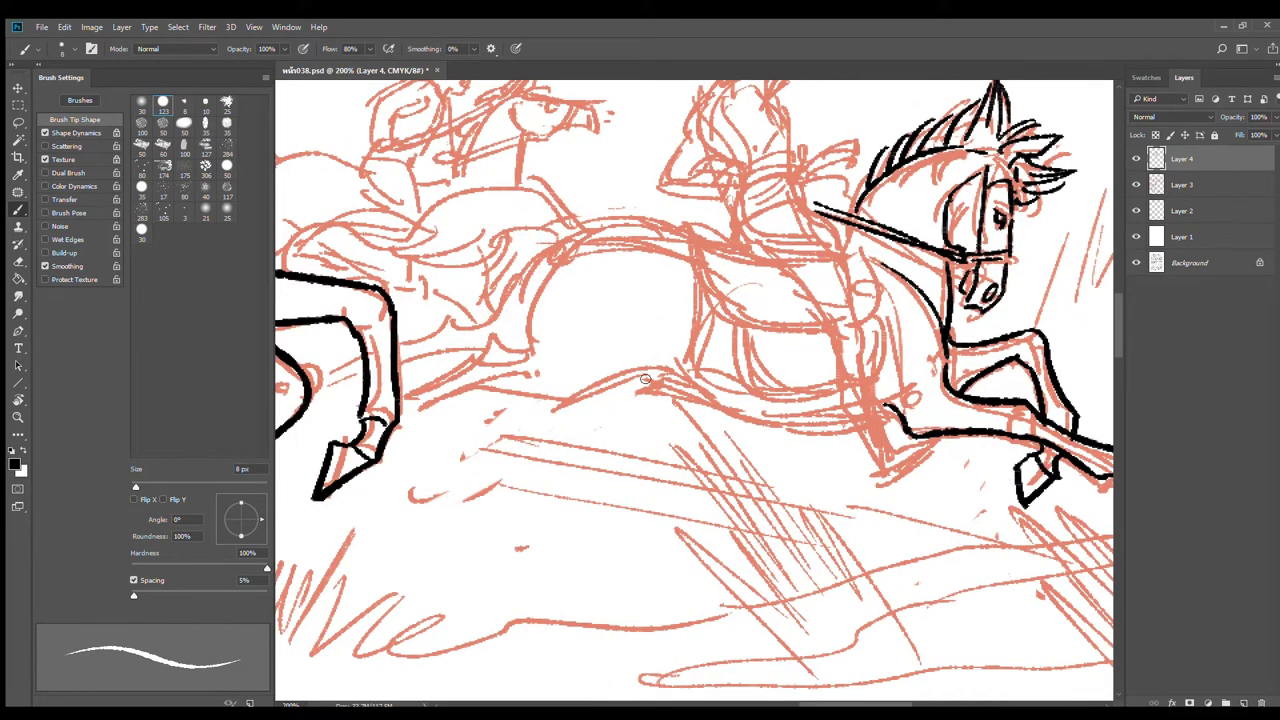
{"action": "mouse_move", "coordinate": [615, 377]}
{"action": "left_mouse_down"}
{"action": "mouse_move", "coordinate": [747, 416]}
{"action": "mouse_move", "coordinate": [860, 420]}
{"action": "left_mouse_up"}
{"action": "scroll", "coordinate": [700, 330], "scroll_direction": "up", "scroll_amount": 2}
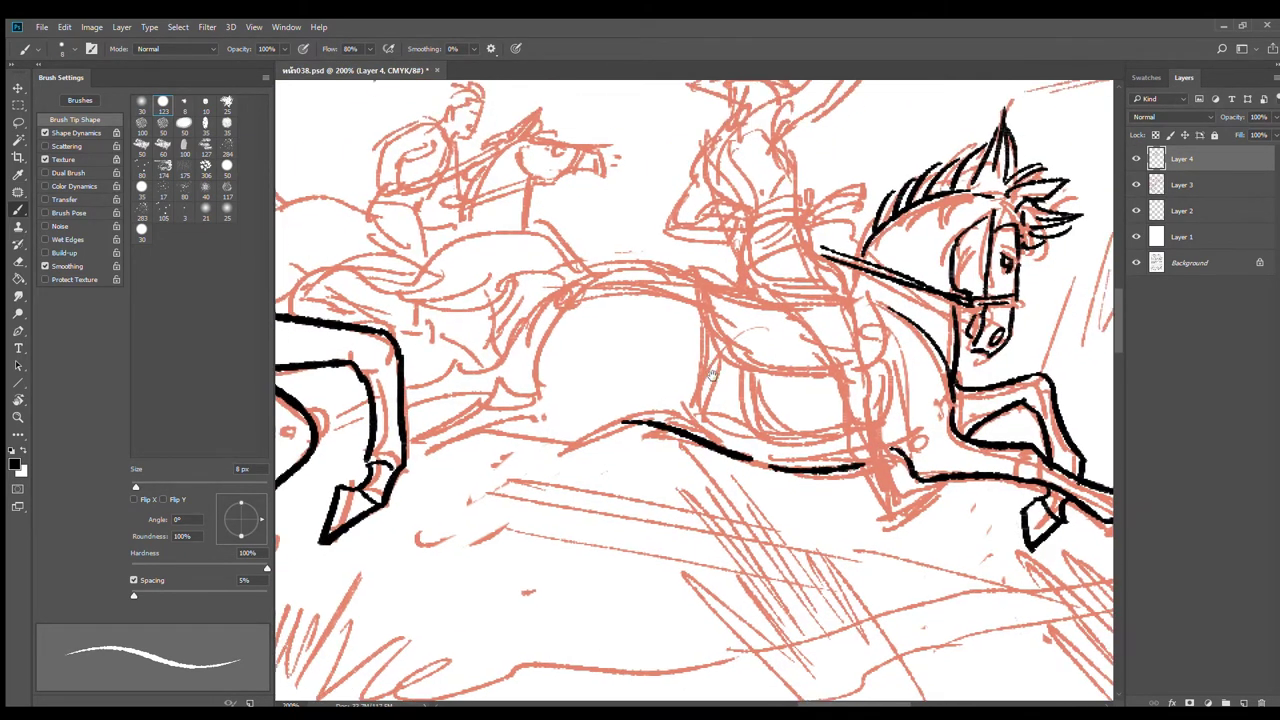
{"action": "mouse_move", "coordinate": [694, 293]}
{"action": "left_mouse_down"}
{"action": "mouse_move", "coordinate": [553, 319]}
{"action": "mouse_move", "coordinate": [537, 405]}
{"action": "left_mouse_up"}
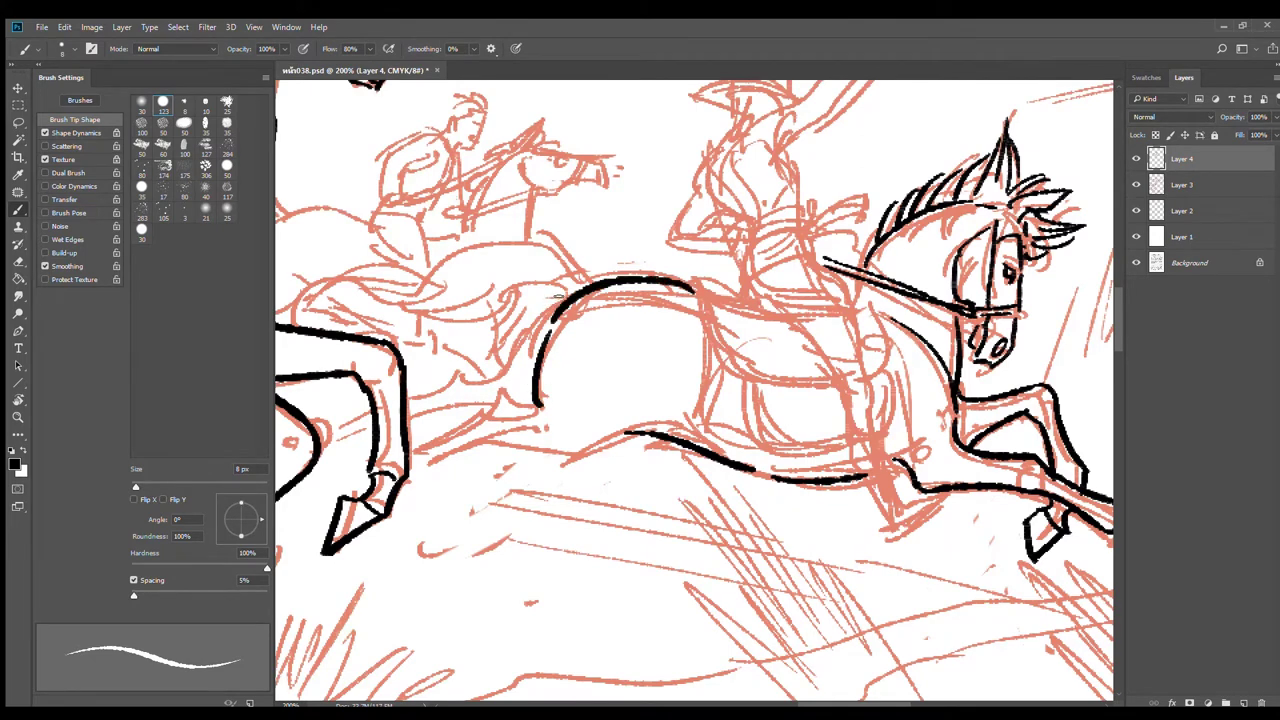
Step: Ink the contours of both hind legs stretching back from the rump and belly to the main horse's foreleg
{"action": "left_click_drag", "start_coordinate": [557, 296], "coordinate": [487, 383]}
{"action": "key", "text": "ctrl+z"}
{"action": "left_click_drag", "start_coordinate": [561, 298], "coordinate": [502, 368]}
{"action": "mouse_move", "coordinate": [548, 430]}
{"action": "left_mouse_down"}
{"action": "mouse_move", "coordinate": [633, 430]}
{"action": "mouse_move", "coordinate": [584, 400]}
{"action": "left_mouse_up"}
{"action": "mouse_move", "coordinate": [500, 472]}
{"action": "left_mouse_down"}
{"action": "mouse_move", "coordinate": [576, 442]}
{"action": "mouse_move", "coordinate": [662, 453]}
{"action": "mouse_move", "coordinate": [712, 430]}
{"action": "left_mouse_up"}
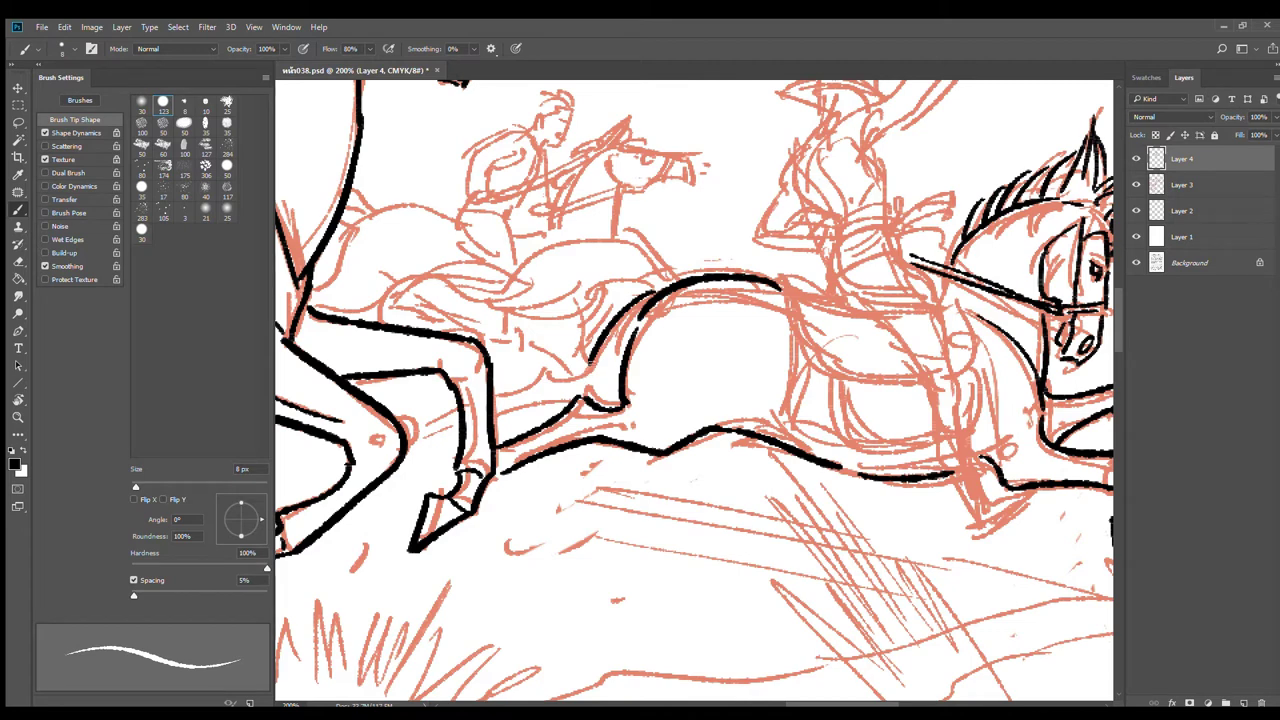
{"action": "mouse_move", "coordinate": [590, 371]}
{"action": "left_mouse_down"}
{"action": "mouse_move", "coordinate": [528, 364]}
{"action": "mouse_move", "coordinate": [495, 380]}
{"action": "mouse_move", "coordinate": [570, 393]}
{"action": "left_mouse_up"}
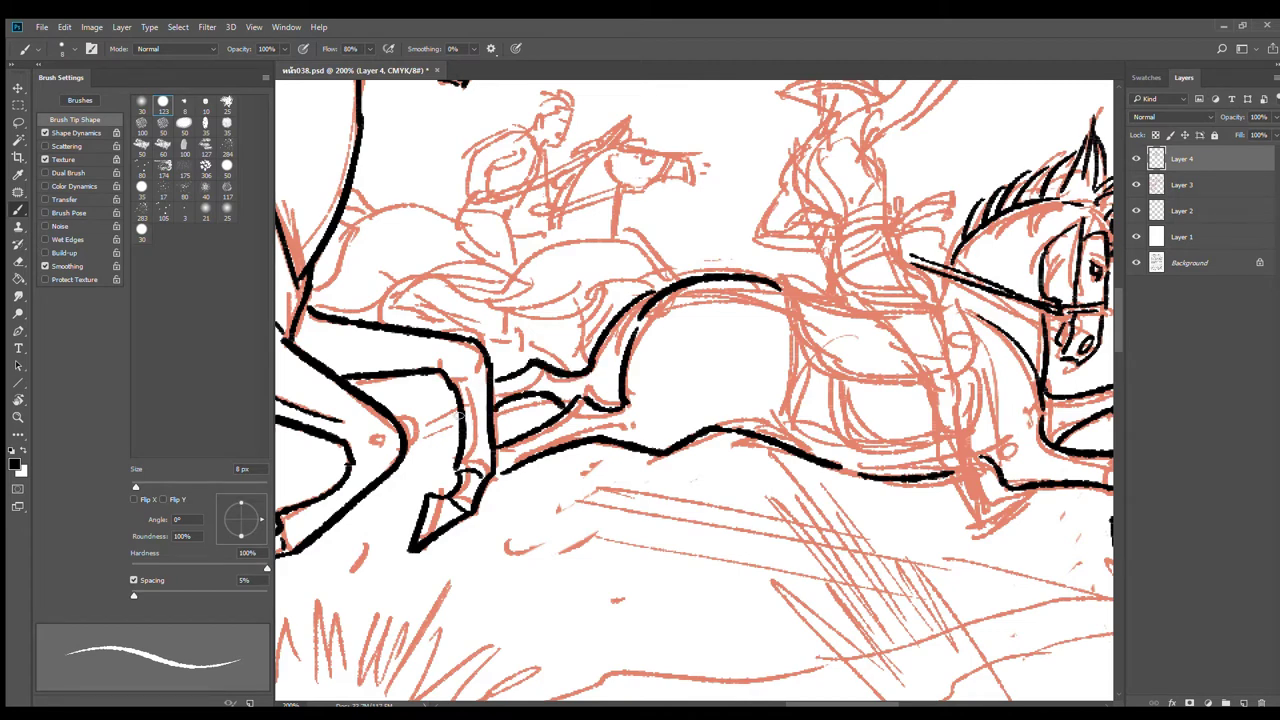
Step: Ink the hind legs' lower ends and the rear hoof showing behind the main horse's foreleg
{"action": "mouse_move", "coordinate": [451, 397]}
{"action": "left_mouse_down"}
{"action": "mouse_move", "coordinate": [413, 403]}
{"action": "mouse_move", "coordinate": [411, 435]}
{"action": "left_mouse_up"}
{"action": "left_click_drag", "start_coordinate": [456, 456], "coordinate": [408, 470]}
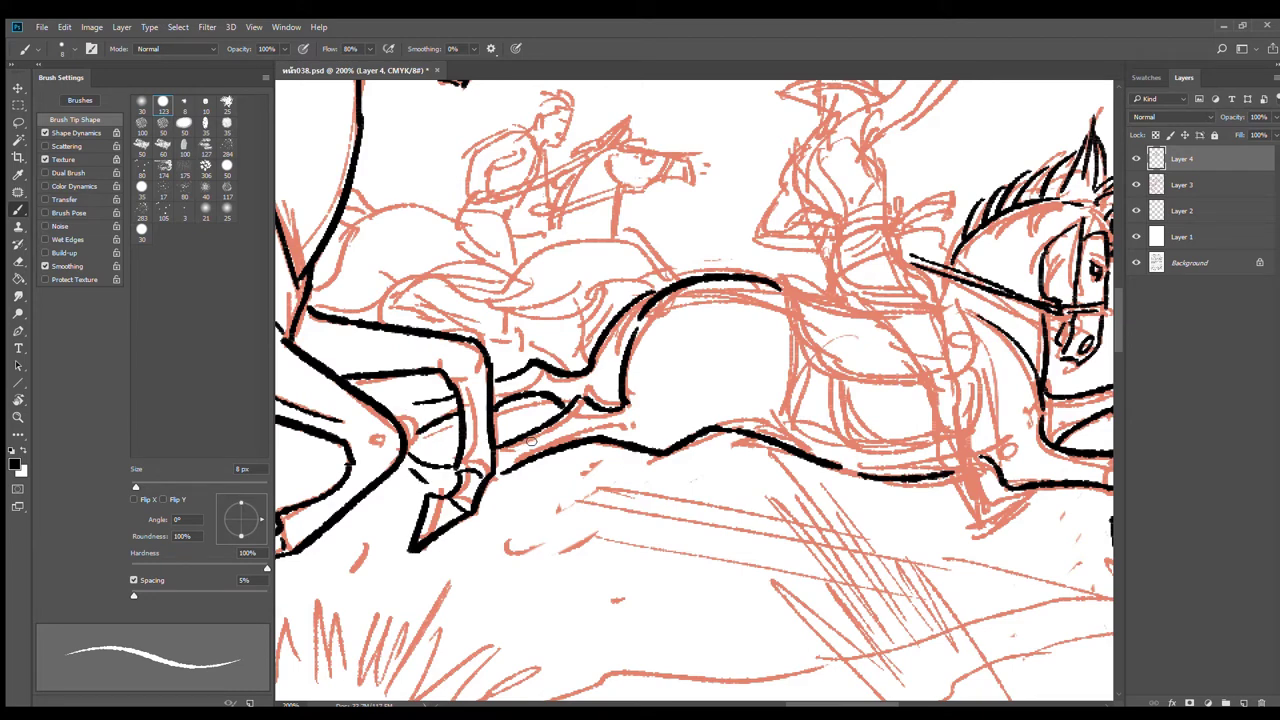
{"action": "key", "text": "ctrl+z"}
{"action": "key", "text": "e"}
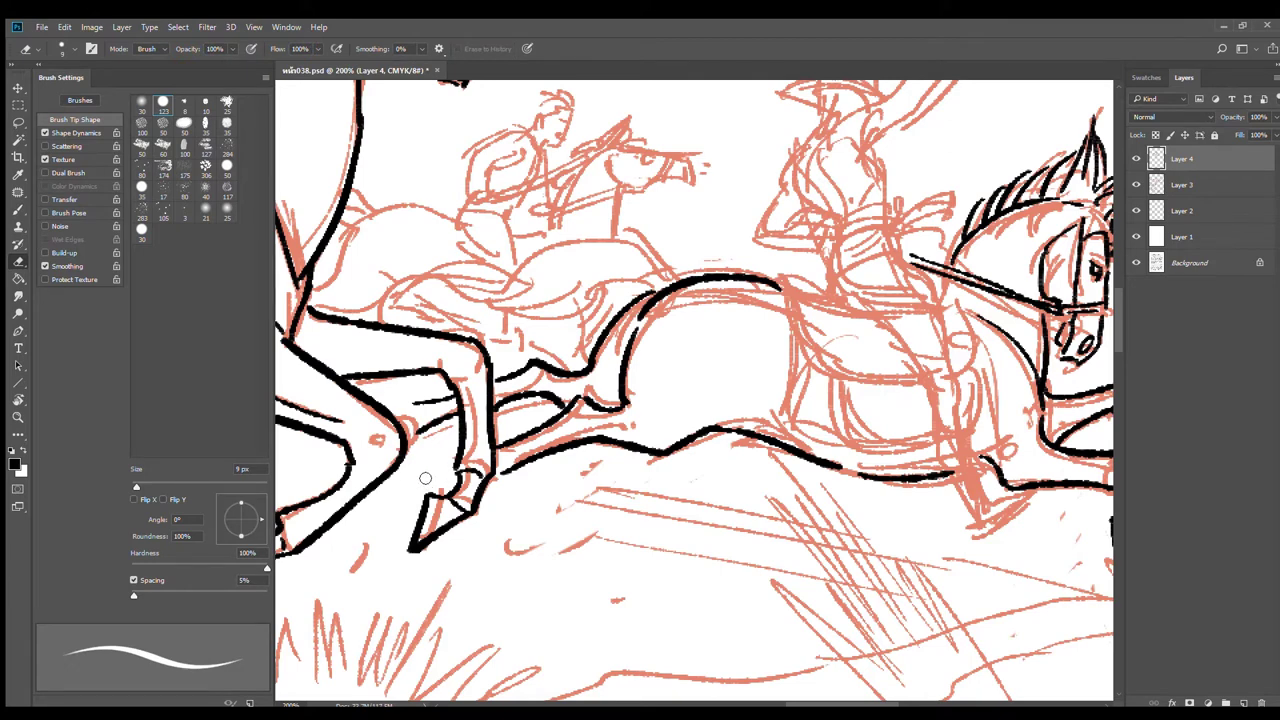
{"action": "key", "text": "b"}
{"action": "mouse_move", "coordinate": [414, 460]}
{"action": "left_mouse_down"}
{"action": "mouse_move", "coordinate": [403, 502]}
{"action": "mouse_move", "coordinate": [449, 468]}
{"action": "mouse_move", "coordinate": [424, 495]}
{"action": "mouse_move", "coordinate": [507, 469]}
{"action": "left_mouse_up"}
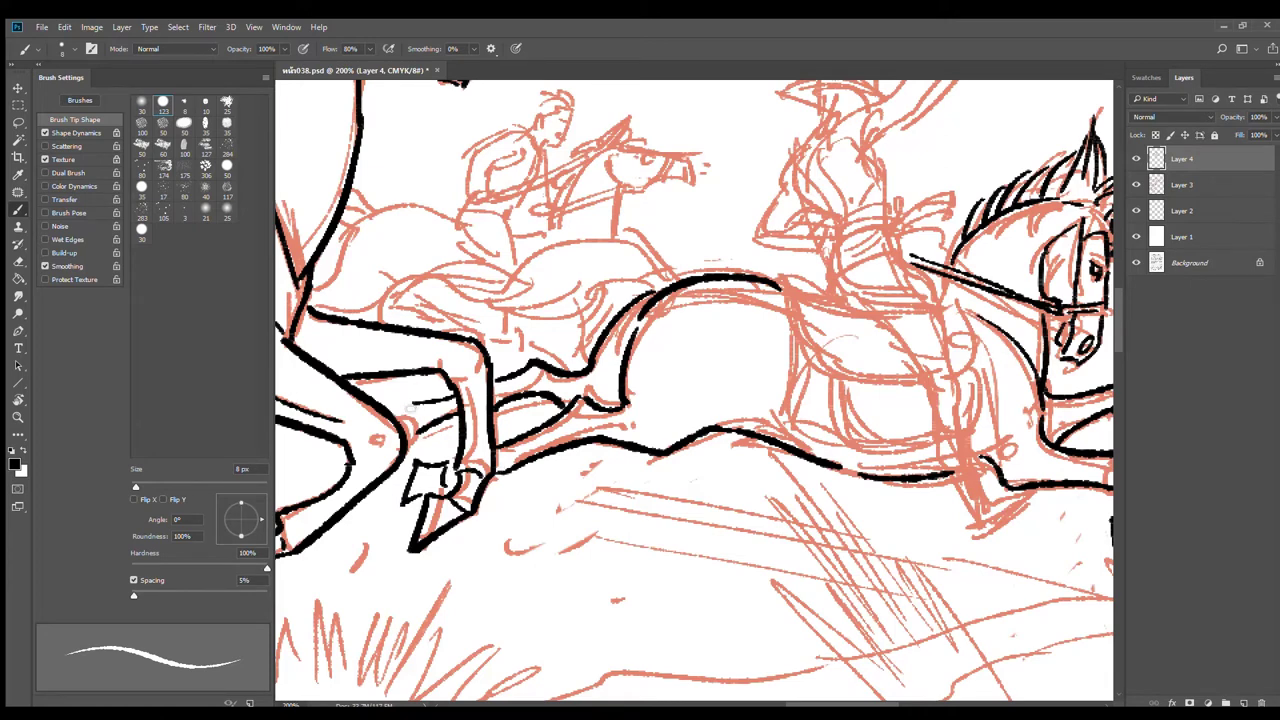
{"action": "left_click_drag", "start_coordinate": [640, 465], "coordinate": [591, 533]}
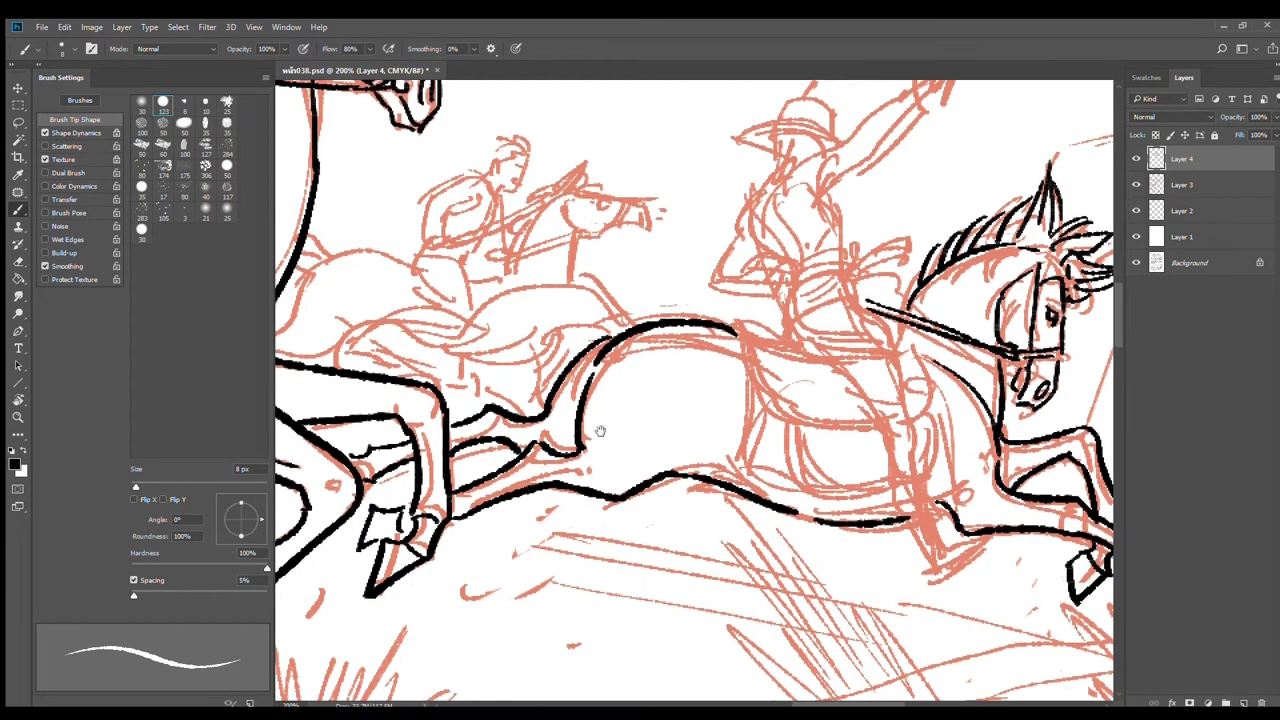
Step: Ink the horse's flowing tail with its curved inner hair strands, plus a second line along the rump
{"action": "left_click_drag", "start_coordinate": [600, 431], "coordinate": [649, 481]}
{"action": "mouse_move", "coordinate": [679, 392]}
{"action": "left_mouse_down"}
{"action": "mouse_move", "coordinate": [585, 348]}
{"action": "mouse_move", "coordinate": [481, 395]}
{"action": "left_mouse_up"}
{"action": "mouse_move", "coordinate": [468, 352]}
{"action": "left_mouse_down"}
{"action": "mouse_move", "coordinate": [474, 379]}
{"action": "mouse_move", "coordinate": [515, 414]}
{"action": "mouse_move", "coordinate": [544, 400]}
{"action": "mouse_move", "coordinate": [500, 450]}
{"action": "left_mouse_up"}
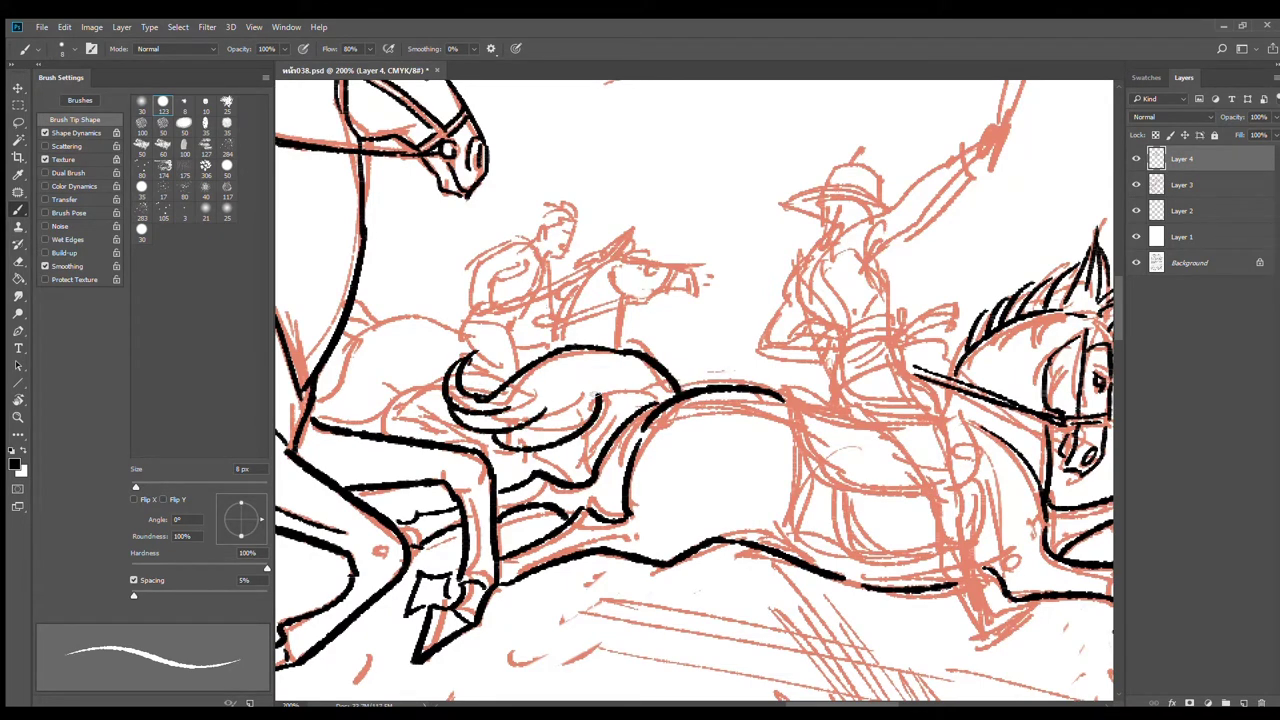
{"action": "left_click_drag", "start_coordinate": [604, 384], "coordinate": [550, 430]}
{"action": "mouse_move", "coordinate": [658, 374]}
{"action": "left_mouse_down"}
{"action": "mouse_move", "coordinate": [604, 386]}
{"action": "mouse_move", "coordinate": [604, 408]}
{"action": "left_mouse_up"}
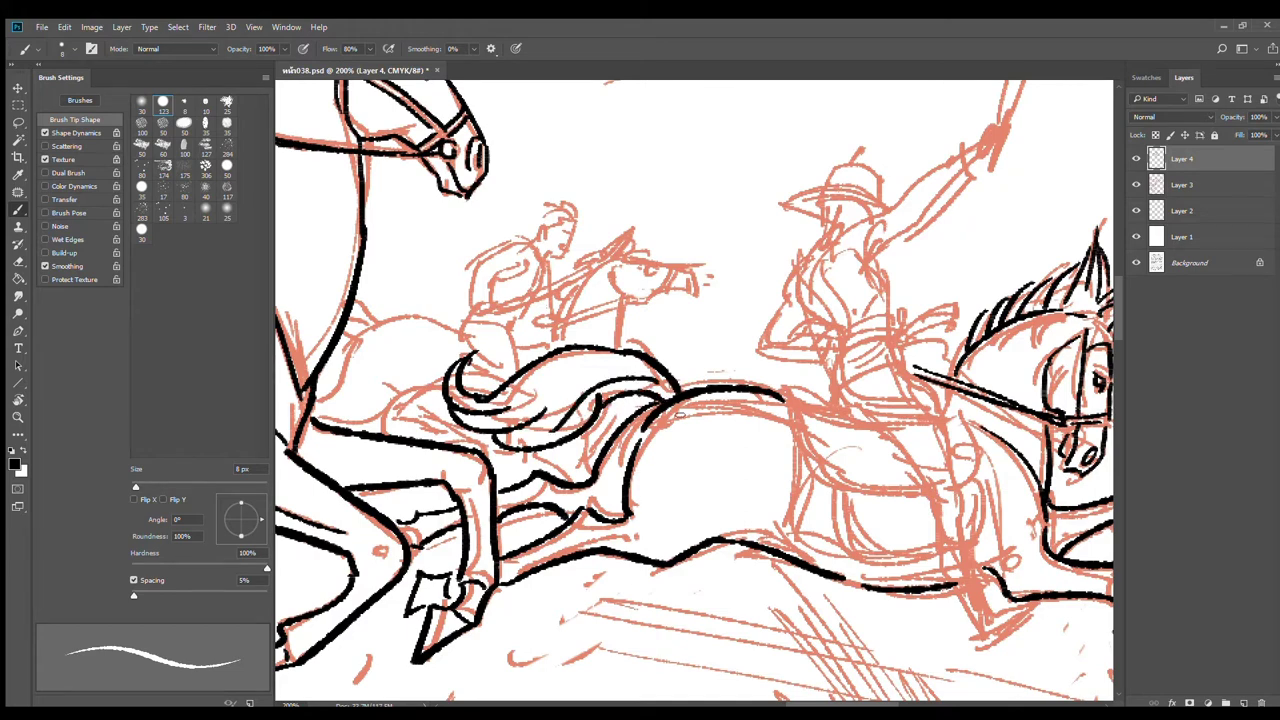
{"action": "left_click_drag", "start_coordinate": [696, 400], "coordinate": [780, 418]}
{"action": "mouse_move", "coordinate": [684, 406]}
{"action": "left_mouse_down"}
{"action": "mouse_move", "coordinate": [788, 432]}
{"action": "mouse_move", "coordinate": [668, 435]}
{"action": "left_mouse_up"}
Step: Ink the saddle's rear edge, top line and front curve, with an inner contour along its lower edge
{"action": "mouse_move", "coordinate": [605, 362]}
{"action": "left_mouse_down"}
{"action": "mouse_move", "coordinate": [656, 448]}
{"action": "mouse_move", "coordinate": [745, 470]}
{"action": "left_mouse_up"}
{"action": "left_click_drag", "start_coordinate": [604, 361], "coordinate": [686, 380]}
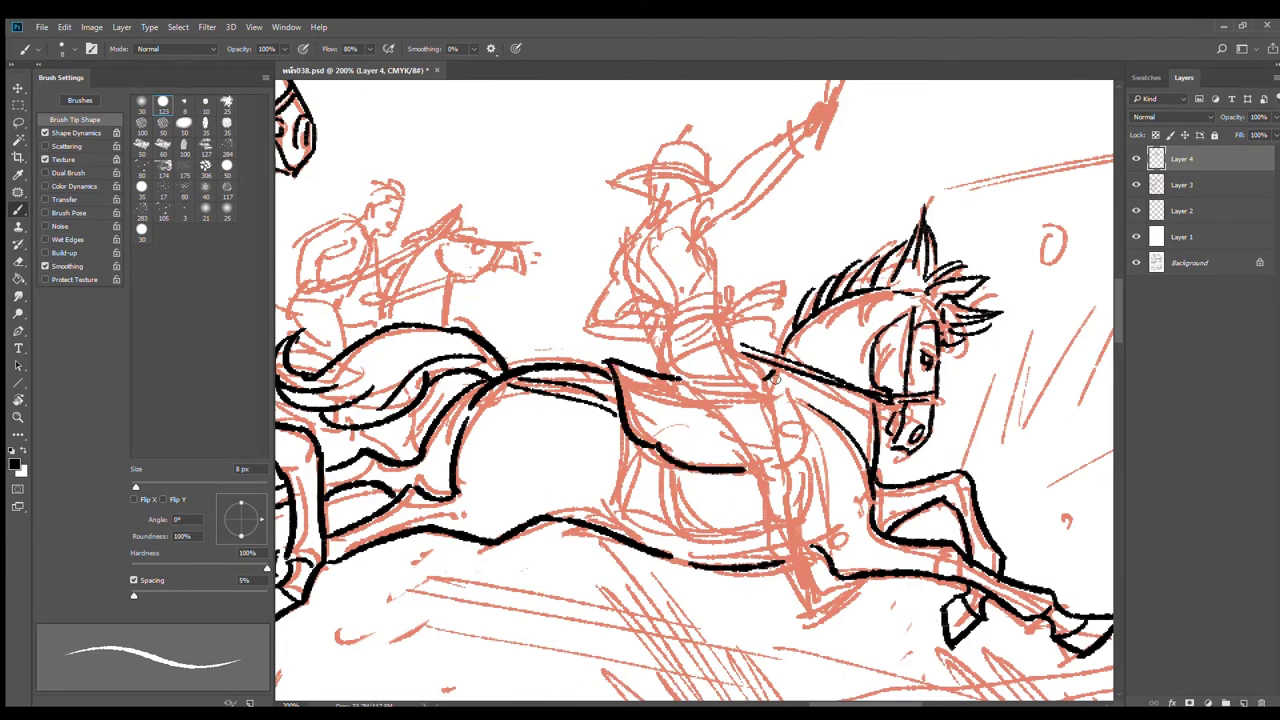
{"action": "left_click_drag", "start_coordinate": [772, 373], "coordinate": [786, 456]}
{"action": "mouse_move", "coordinate": [626, 372]}
{"action": "left_mouse_down"}
{"action": "mouse_move", "coordinate": [654, 432]}
{"action": "mouse_move", "coordinate": [736, 458]}
{"action": "left_mouse_up"}
Step: Ink the lower saddle flap hanging below the saddle with doubled edge lines at back and front
{"action": "mouse_move", "coordinate": [656, 460]}
{"action": "left_mouse_down"}
{"action": "mouse_move", "coordinate": [674, 508]}
{"action": "mouse_move", "coordinate": [740, 534]}
{"action": "left_mouse_up"}
{"action": "left_click_drag", "start_coordinate": [787, 452], "coordinate": [802, 508]}
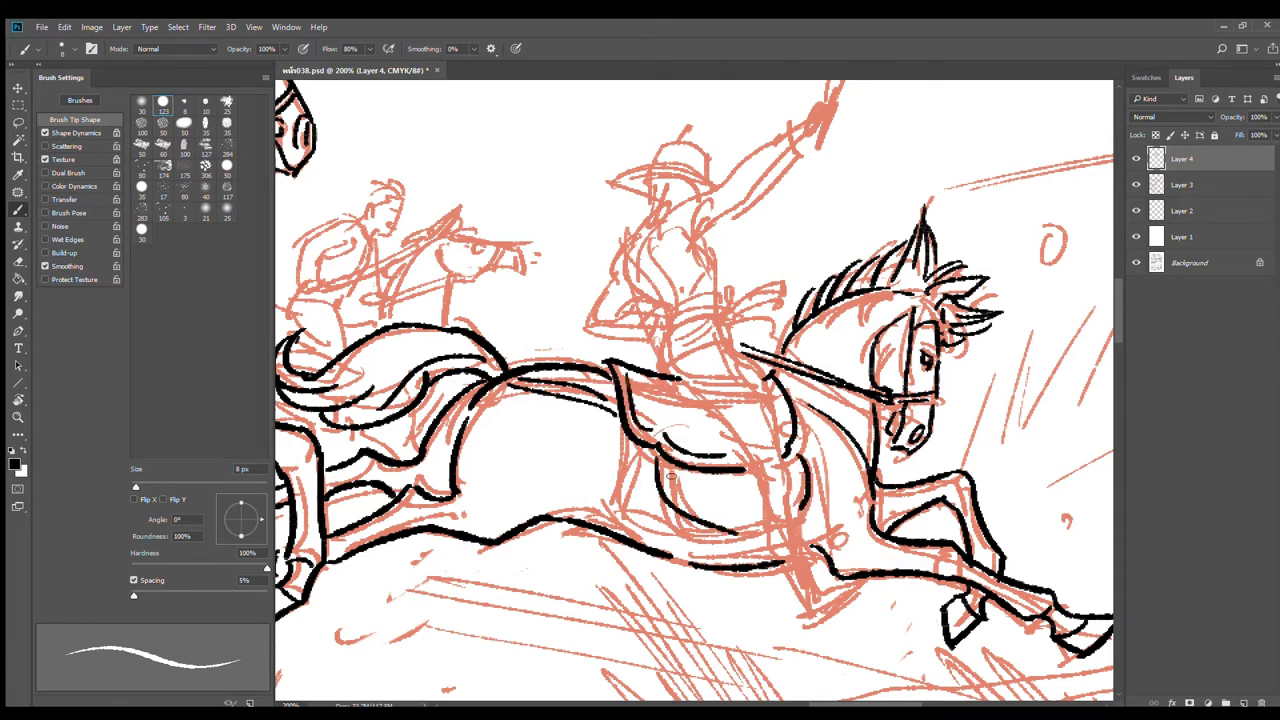
{"action": "left_click_drag", "start_coordinate": [668, 476], "coordinate": [765, 538]}
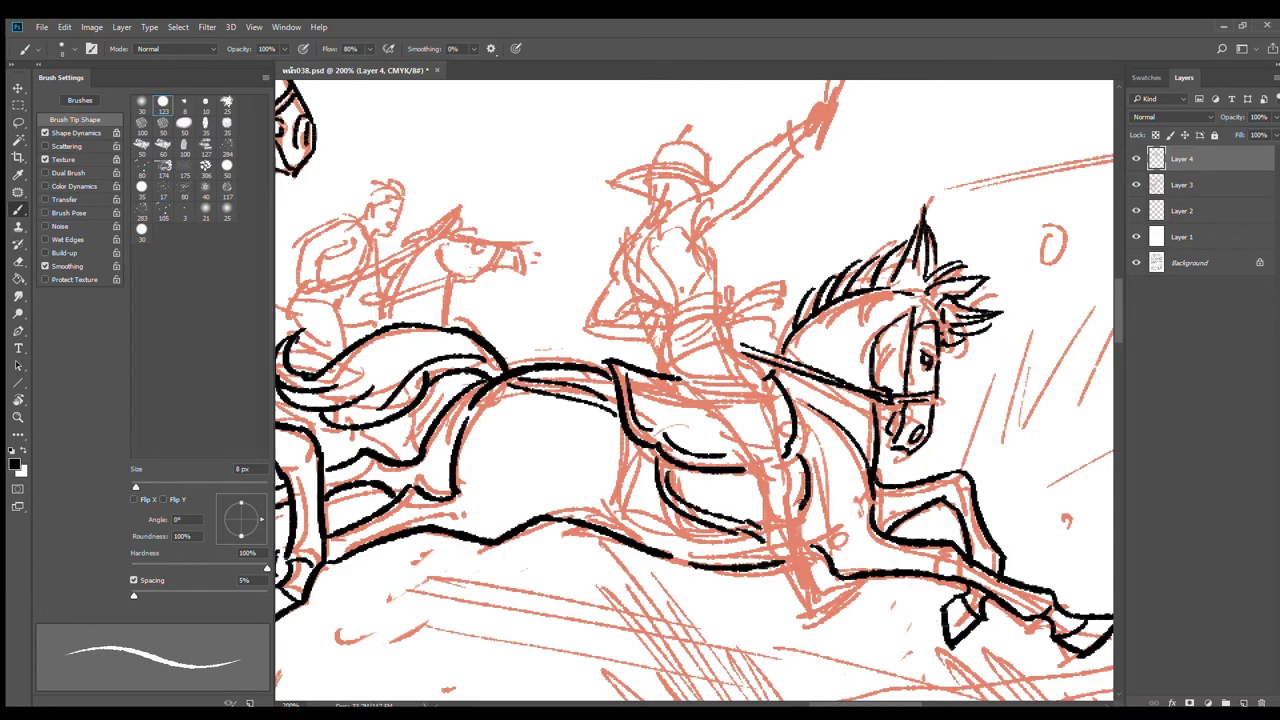
{"action": "left_click_drag", "start_coordinate": [798, 462], "coordinate": [804, 507]}
Step: Ink the double girth strap behind the saddle flap, the shoulder line ahead of it and a short flank line
{"action": "left_click_drag", "start_coordinate": [632, 451], "coordinate": [610, 527]}
{"action": "left_click_drag", "start_coordinate": [641, 451], "coordinate": [611, 529]}
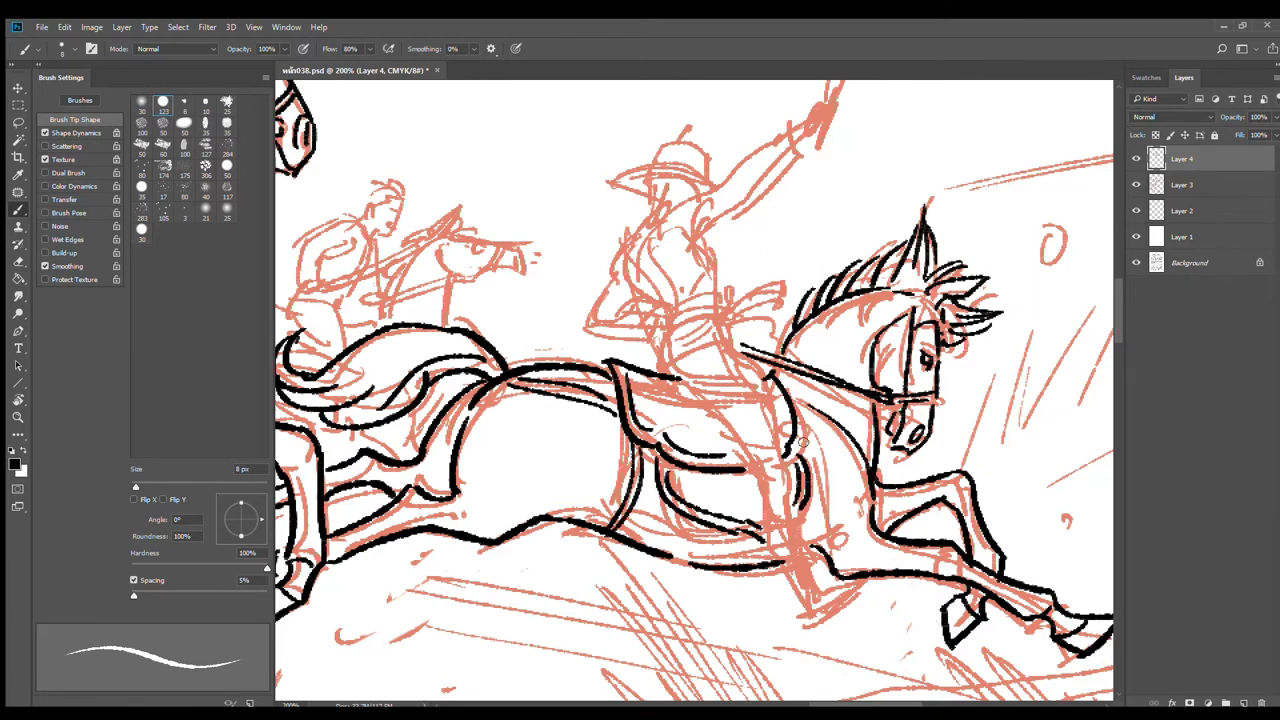
{"action": "left_click_drag", "start_coordinate": [802, 441], "coordinate": [815, 545]}
{"action": "left_click_drag", "start_coordinate": [551, 517], "coordinate": [602, 509]}
{"action": "mouse_move", "coordinate": [772, 442]}
{"action": "left_mouse_down"}
{"action": "mouse_move", "coordinate": [675, 422]}
{"action": "mouse_move", "coordinate": [694, 559]}
{"action": "left_mouse_up"}
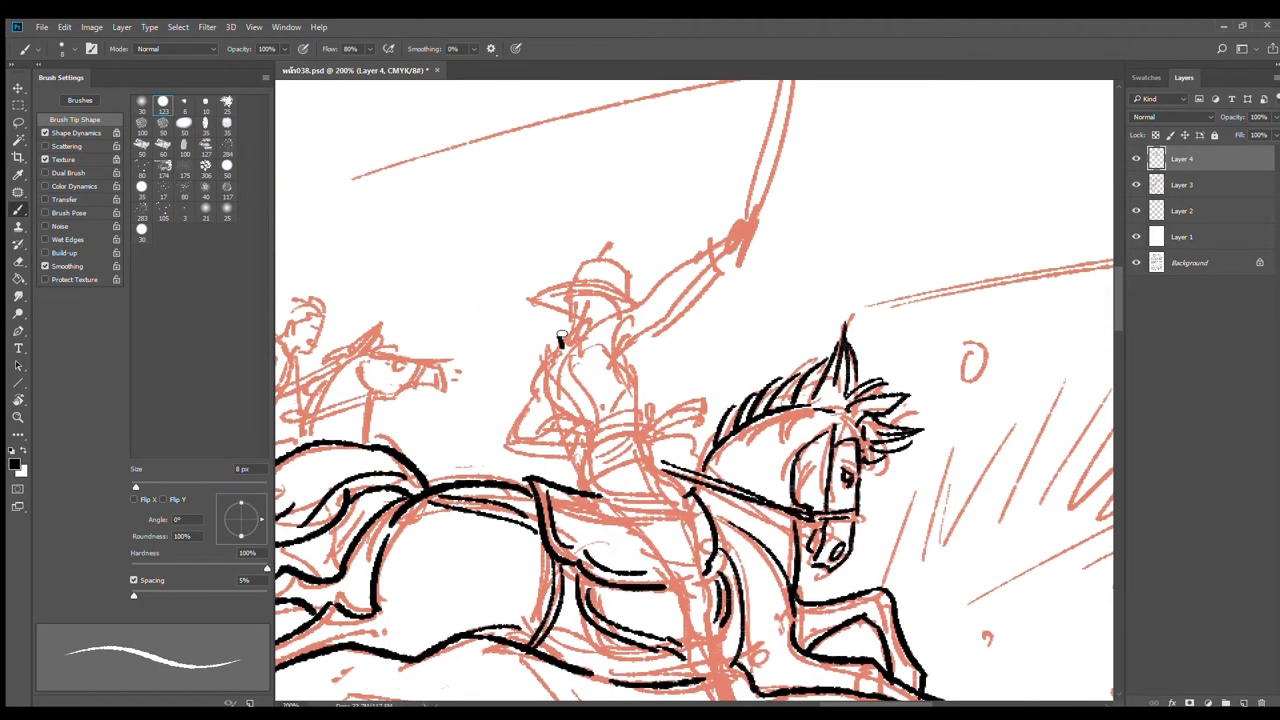
Step: Ink the hatted rider's shoulder and raised sword arm with its cuff over the red sketch, using an 8 px brush
{"action": "mouse_move", "coordinate": [560, 336]}
{"action": "left_mouse_down"}
{"action": "mouse_move", "coordinate": [619, 313]}
{"action": "mouse_move", "coordinate": [568, 384]}
{"action": "left_mouse_up"}
{"action": "mouse_move", "coordinate": [562, 336]}
{"action": "left_mouse_down"}
{"action": "mouse_move", "coordinate": [534, 363]}
{"action": "mouse_move", "coordinate": [574, 384]}
{"action": "left_mouse_up"}
{"action": "mouse_move", "coordinate": [577, 335]}
{"action": "left_mouse_down"}
{"action": "mouse_move", "coordinate": [564, 348]}
{"action": "mouse_move", "coordinate": [632, 306]}
{"action": "mouse_move", "coordinate": [622, 370]}
{"action": "mouse_move", "coordinate": [656, 330]}
{"action": "mouse_move", "coordinate": [660, 286]}
{"action": "mouse_move", "coordinate": [652, 293]}
{"action": "mouse_move", "coordinate": [720, 236]}
{"action": "mouse_move", "coordinate": [722, 264]}
{"action": "mouse_move", "coordinate": [708, 272]}
{"action": "mouse_move", "coordinate": [720, 271]}
{"action": "mouse_move", "coordinate": [683, 318]}
{"action": "left_mouse_up"}
{"action": "key", "text": "ctrl+z"}
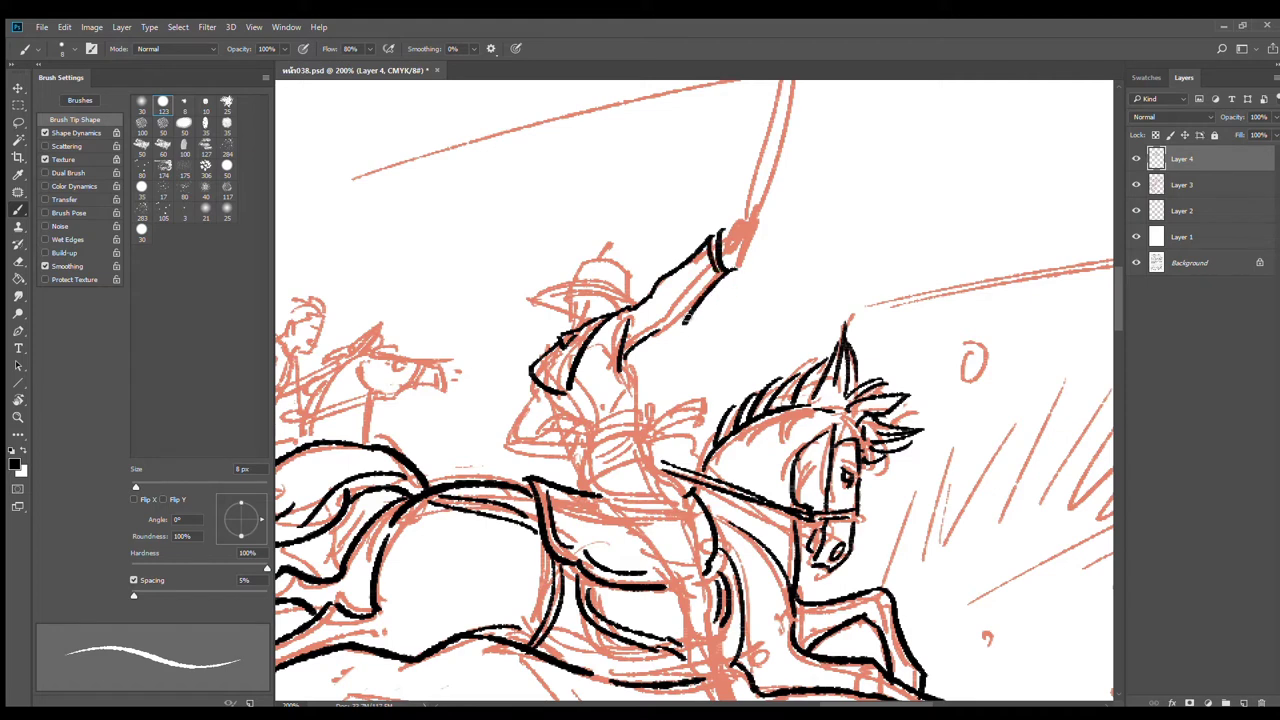
{"action": "key", "text": "ctrl+z"}
{"action": "mouse_move", "coordinate": [731, 270]}
{"action": "left_mouse_down"}
{"action": "mouse_move", "coordinate": [652, 337]}
{"action": "mouse_move", "coordinate": [626, 342]}
{"action": "mouse_move", "coordinate": [632, 318]}
{"action": "mouse_move", "coordinate": [652, 303]}
{"action": "mouse_move", "coordinate": [622, 364]}
{"action": "left_mouse_up"}
{"action": "key", "text": "e"}
{"action": "key", "text": "b"}
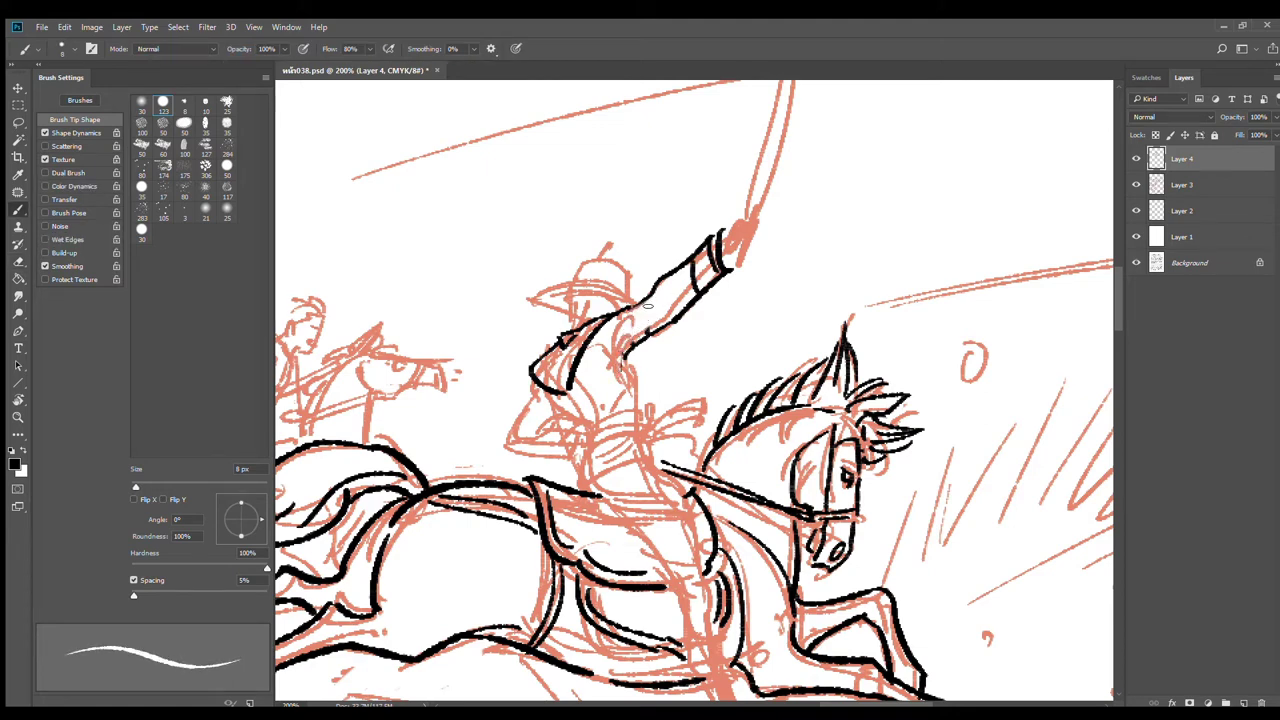
Step: Ink the hatted rider's sleeve seam, torso sides, shirt folds, waist sash and the sash's trailing ends
{"action": "left_click_drag", "start_coordinate": [647, 300], "coordinate": [652, 333]}
{"action": "mouse_move", "coordinate": [654, 303]}
{"action": "left_mouse_down"}
{"action": "mouse_move", "coordinate": [661, 313]}
{"action": "mouse_move", "coordinate": [632, 311]}
{"action": "mouse_move", "coordinate": [621, 359]}
{"action": "mouse_move", "coordinate": [644, 395]}
{"action": "left_mouse_up"}
{"action": "key", "text": "ctrl+alt+z"}
{"action": "key", "text": "ctrl+alt+z"}
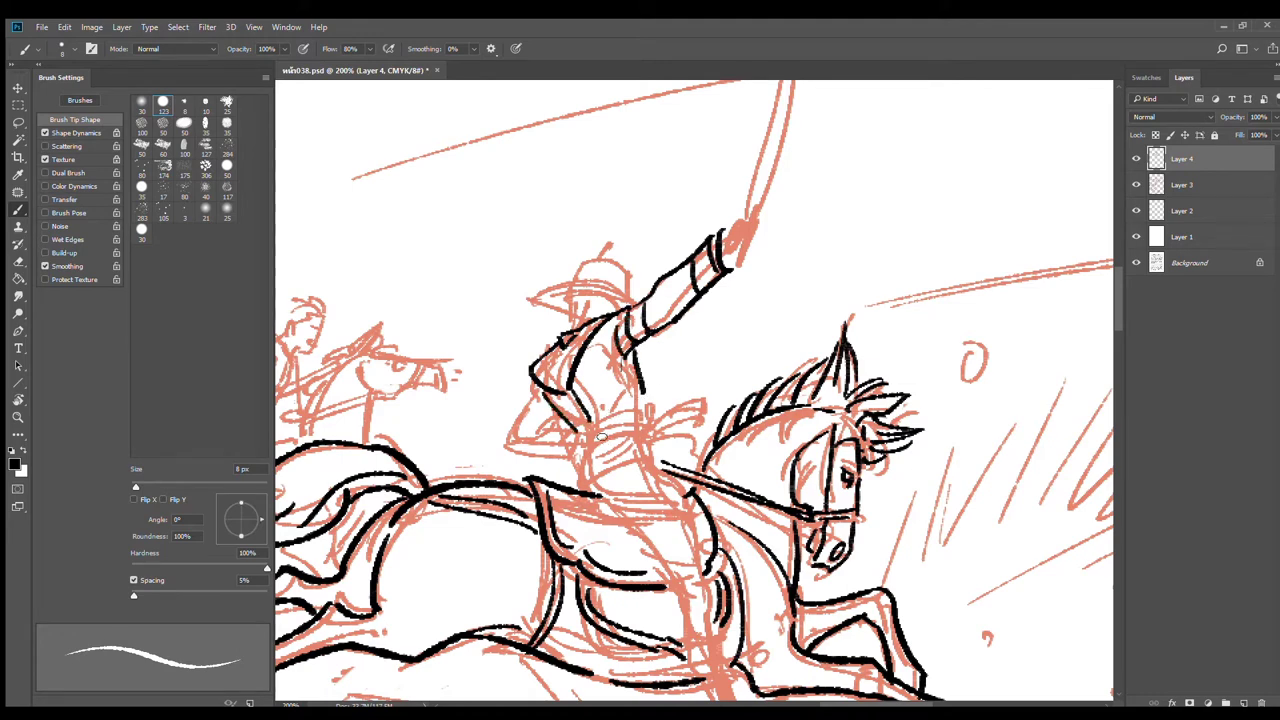
{"action": "mouse_move", "coordinate": [578, 438]}
{"action": "left_mouse_down"}
{"action": "mouse_move", "coordinate": [642, 420]}
{"action": "mouse_move", "coordinate": [602, 438]}
{"action": "mouse_move", "coordinate": [666, 465]}
{"action": "left_mouse_up"}
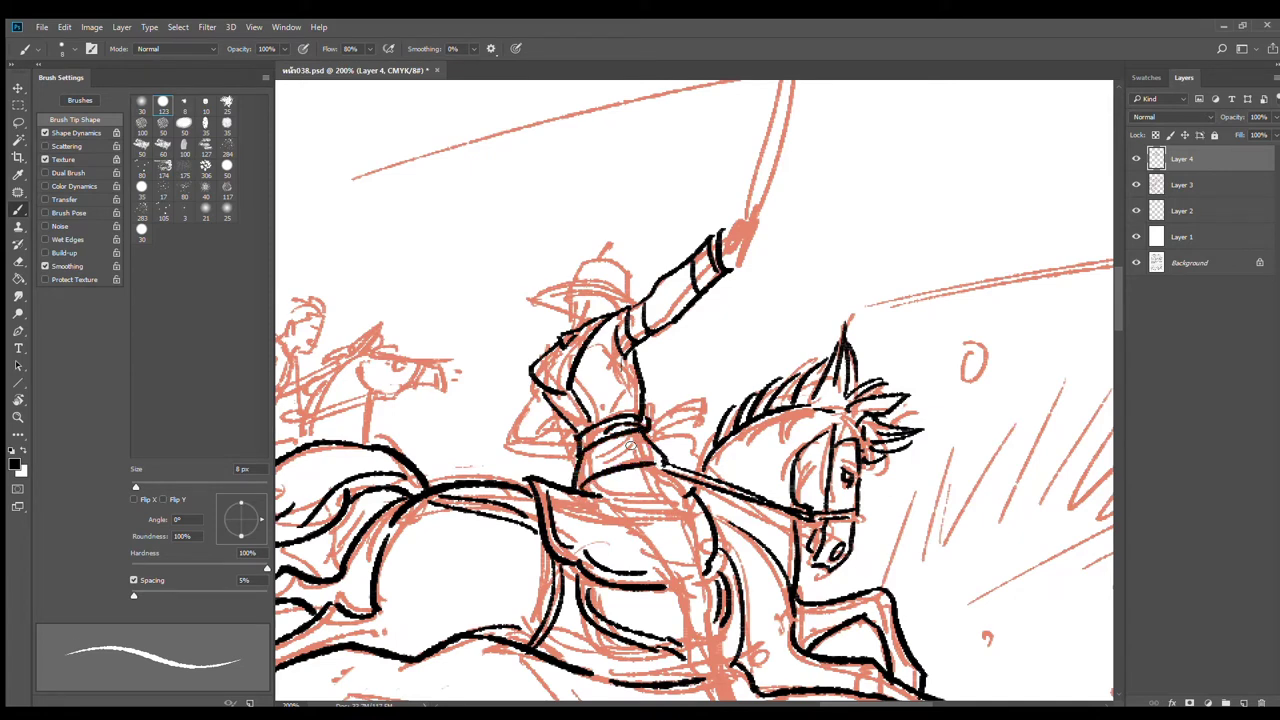
{"action": "mouse_move", "coordinate": [630, 374]}
{"action": "left_mouse_down"}
{"action": "mouse_move", "coordinate": [628, 410]}
{"action": "mouse_move", "coordinate": [598, 422]}
{"action": "mouse_move", "coordinate": [695, 387]}
{"action": "mouse_move", "coordinate": [697, 404]}
{"action": "mouse_move", "coordinate": [716, 399]}
{"action": "mouse_move", "coordinate": [697, 405]}
{"action": "left_mouse_up"}
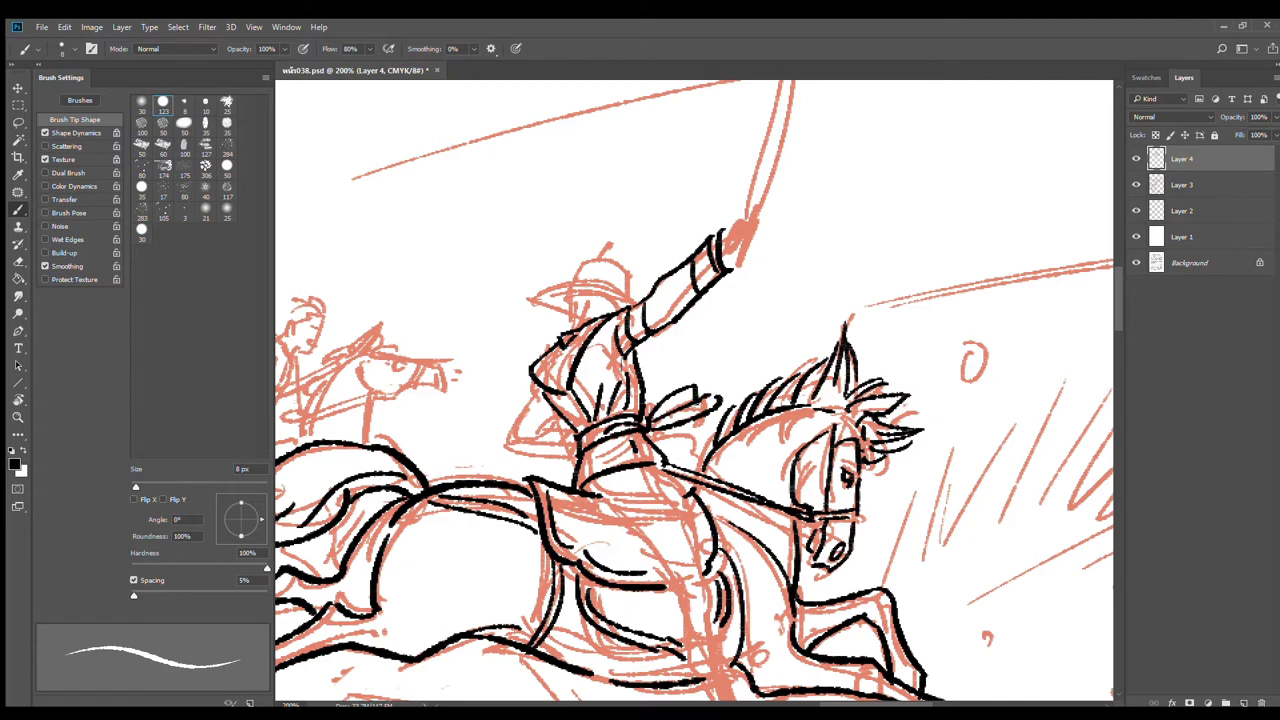
Step: Ink the hatted rider's thigh, lower leg and boot in the stirrup, cleaning up the foot's outline
{"action": "left_click_drag", "start_coordinate": [706, 498], "coordinate": [697, 426]}
{"action": "mouse_move", "coordinate": [587, 408]}
{"action": "left_mouse_down"}
{"action": "mouse_move", "coordinate": [620, 441]}
{"action": "mouse_move", "coordinate": [685, 451]}
{"action": "mouse_move", "coordinate": [654, 428]}
{"action": "mouse_move", "coordinate": [685, 450]}
{"action": "mouse_move", "coordinate": [666, 504]}
{"action": "left_mouse_up"}
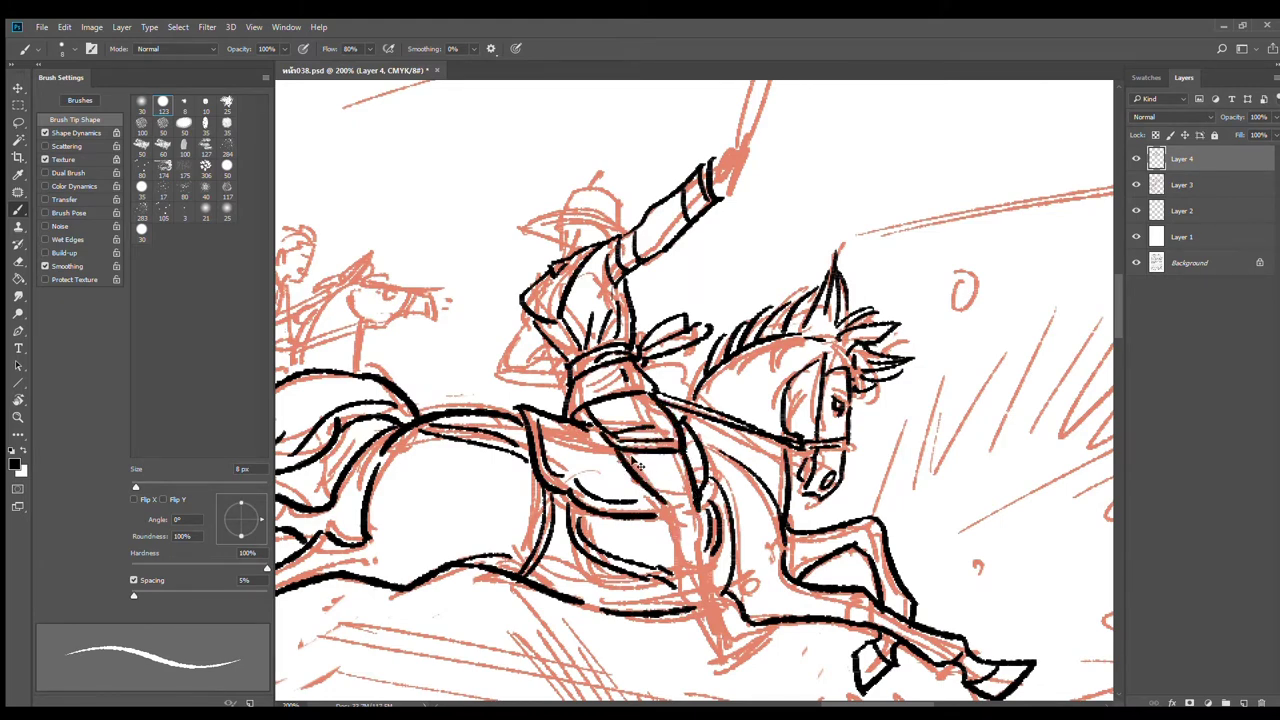
{"action": "key", "text": "ctrl+z"}
{"action": "mouse_move", "coordinate": [622, 452]}
{"action": "left_mouse_down"}
{"action": "mouse_move", "coordinate": [672, 525]}
{"action": "mouse_move", "coordinate": [681, 573]}
{"action": "left_mouse_up"}
{"action": "mouse_move", "coordinate": [698, 508]}
{"action": "left_mouse_down"}
{"action": "mouse_move", "coordinate": [712, 571]}
{"action": "mouse_move", "coordinate": [704, 458]}
{"action": "mouse_move", "coordinate": [707, 510]}
{"action": "left_mouse_up"}
{"action": "mouse_move", "coordinate": [660, 466]}
{"action": "left_mouse_down"}
{"action": "mouse_move", "coordinate": [702, 550]}
{"action": "mouse_move", "coordinate": [744, 500]}
{"action": "mouse_move", "coordinate": [722, 496]}
{"action": "mouse_move", "coordinate": [752, 482]}
{"action": "left_mouse_up"}
{"action": "key", "text": "e"}
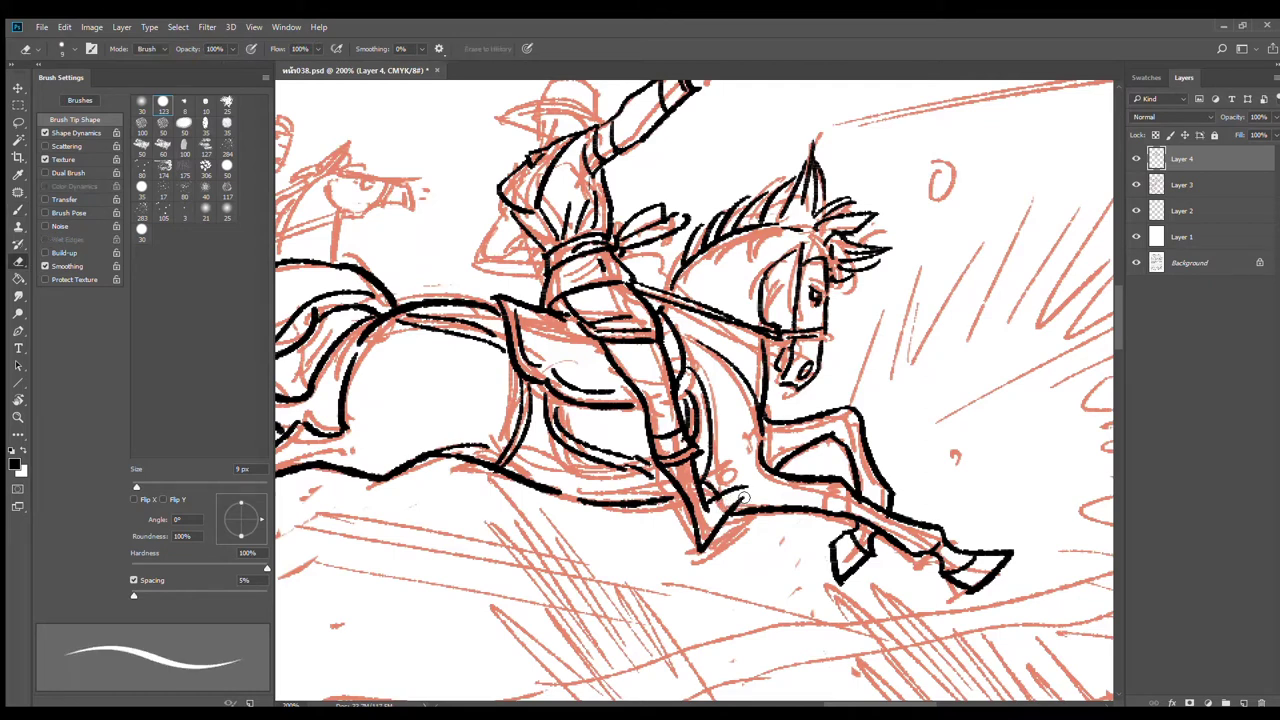
{"action": "key", "text": "b"}
{"action": "mouse_move", "coordinate": [736, 500]}
{"action": "left_mouse_down"}
{"action": "mouse_move", "coordinate": [705, 543]}
{"action": "mouse_move", "coordinate": [735, 505]}
{"action": "left_mouse_up"}
Step: Ink the rider's bent arm at the hip, then the wide hat brim, crown and pointed top
{"action": "left_click_drag", "start_coordinate": [691, 327], "coordinate": [789, 465]}
{"action": "mouse_move", "coordinate": [610, 334]}
{"action": "left_mouse_down"}
{"action": "mouse_move", "coordinate": [568, 414]}
{"action": "mouse_move", "coordinate": [600, 399]}
{"action": "mouse_move", "coordinate": [637, 416]}
{"action": "mouse_move", "coordinate": [644, 388]}
{"action": "mouse_move", "coordinate": [618, 366]}
{"action": "left_mouse_up"}
{"action": "left_click_drag", "start_coordinate": [591, 384], "coordinate": [624, 371]}
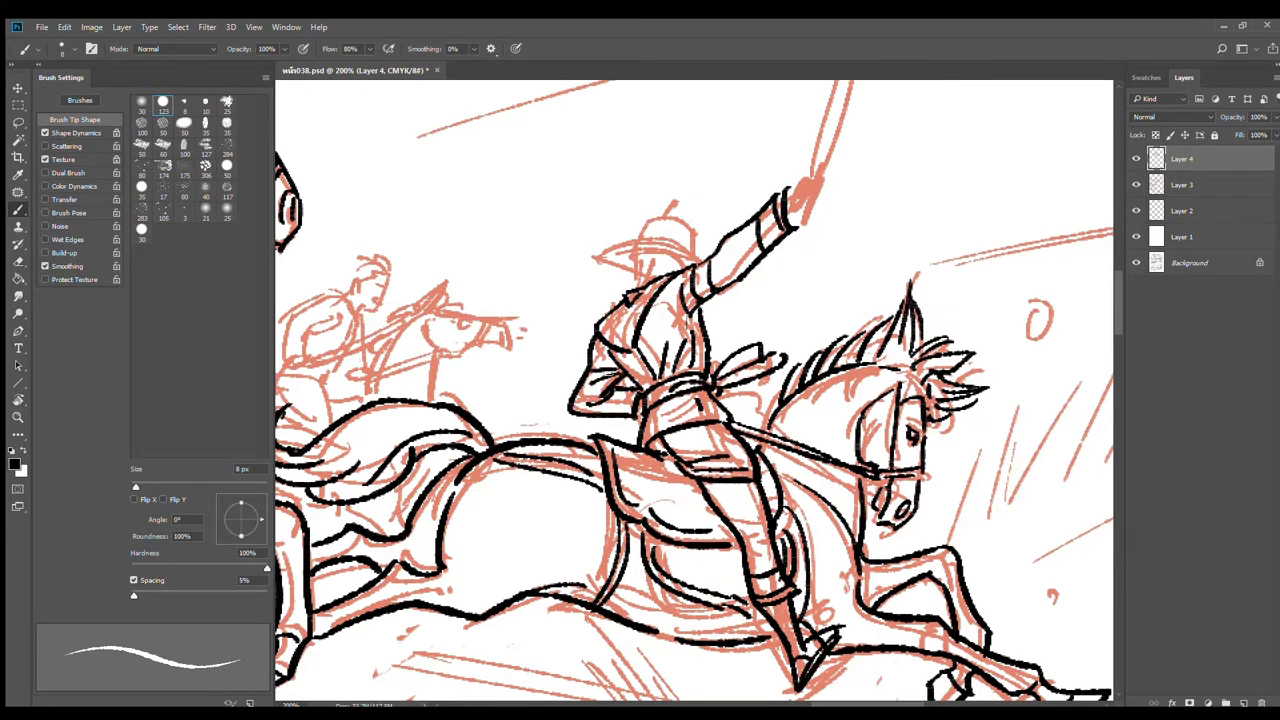
{"action": "mouse_move", "coordinate": [694, 268]}
{"action": "left_mouse_down"}
{"action": "mouse_move", "coordinate": [739, 335]}
{"action": "mouse_move", "coordinate": [681, 352]}
{"action": "mouse_move", "coordinate": [759, 310]}
{"action": "left_mouse_up"}
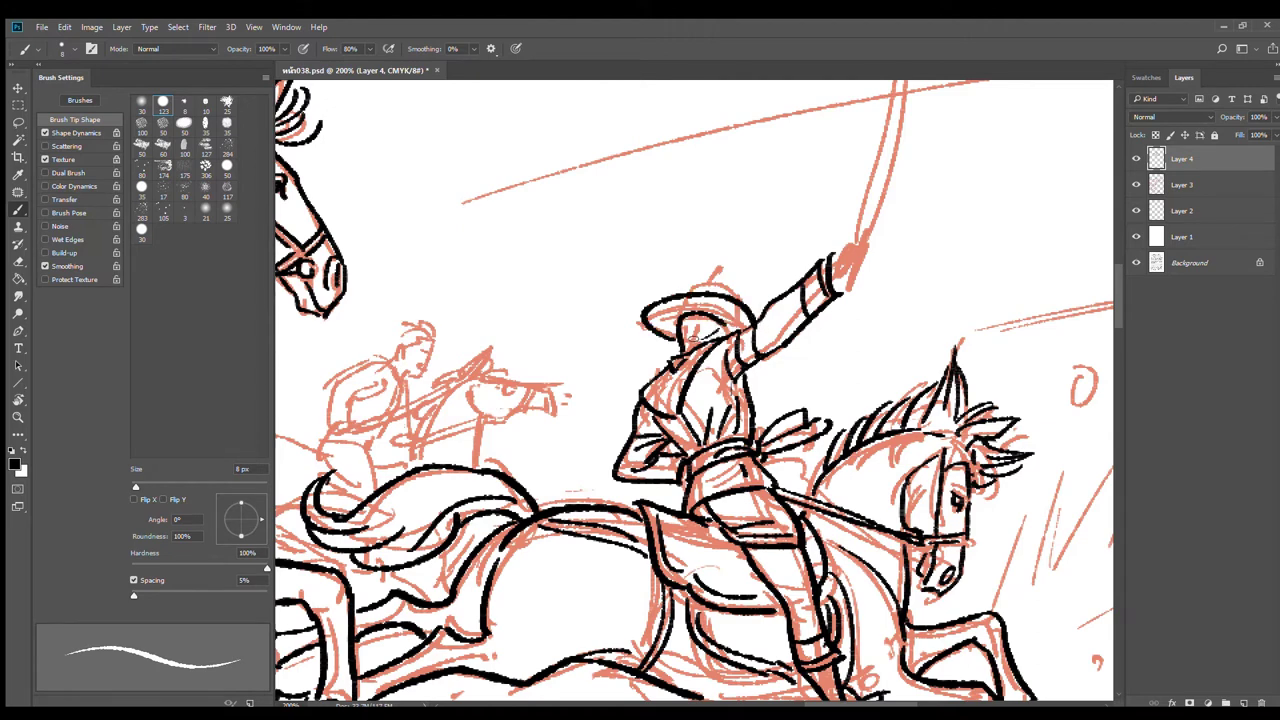
{"action": "mouse_move", "coordinate": [697, 292]}
{"action": "left_mouse_down"}
{"action": "mouse_move", "coordinate": [752, 296]}
{"action": "mouse_move", "coordinate": [733, 257]}
{"action": "mouse_move", "coordinate": [738, 282]}
{"action": "left_mouse_up"}
{"action": "key", "text": "ctrl+z"}
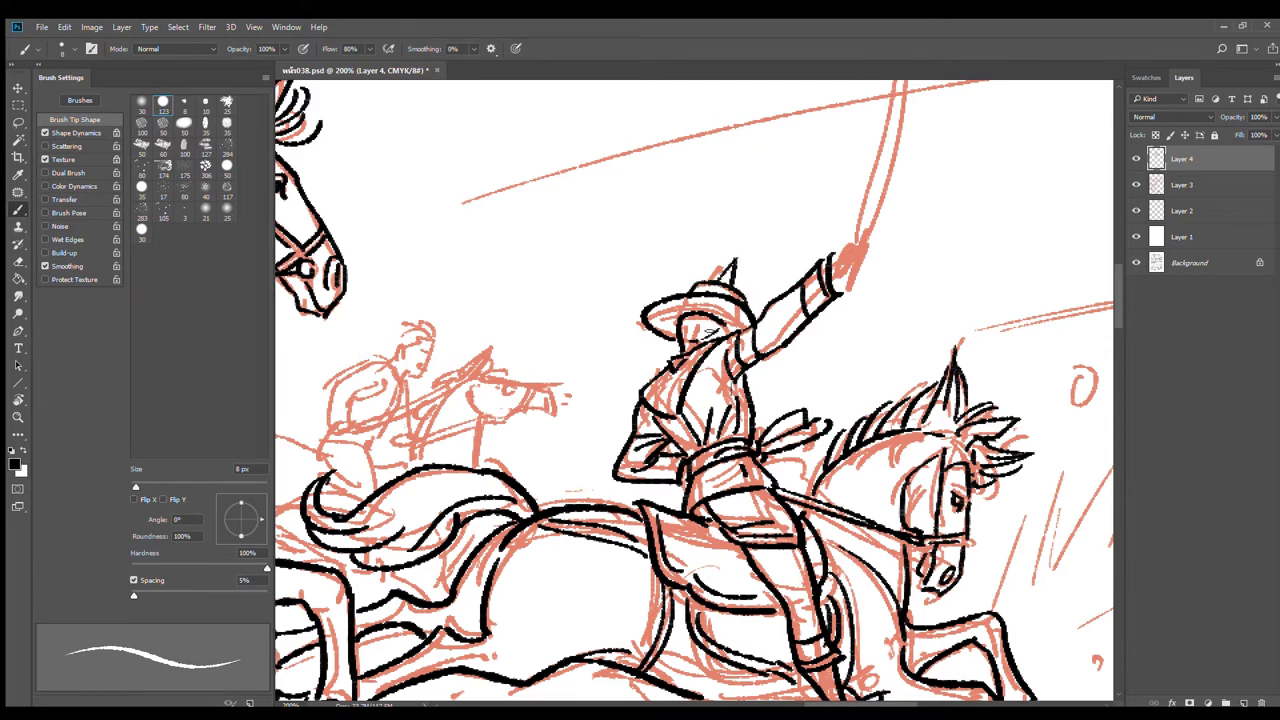
Step: Ink the rider's raised fist gripping the sword, with the straight handle below it and the guard above
{"action": "mouse_move", "coordinate": [858, 279]}
{"action": "left_mouse_down"}
{"action": "mouse_move", "coordinate": [806, 340]}
{"action": "mouse_move", "coordinate": [820, 324]}
{"action": "mouse_move", "coordinate": [826, 334]}
{"action": "mouse_move", "coordinate": [828, 316]}
{"action": "left_mouse_up"}
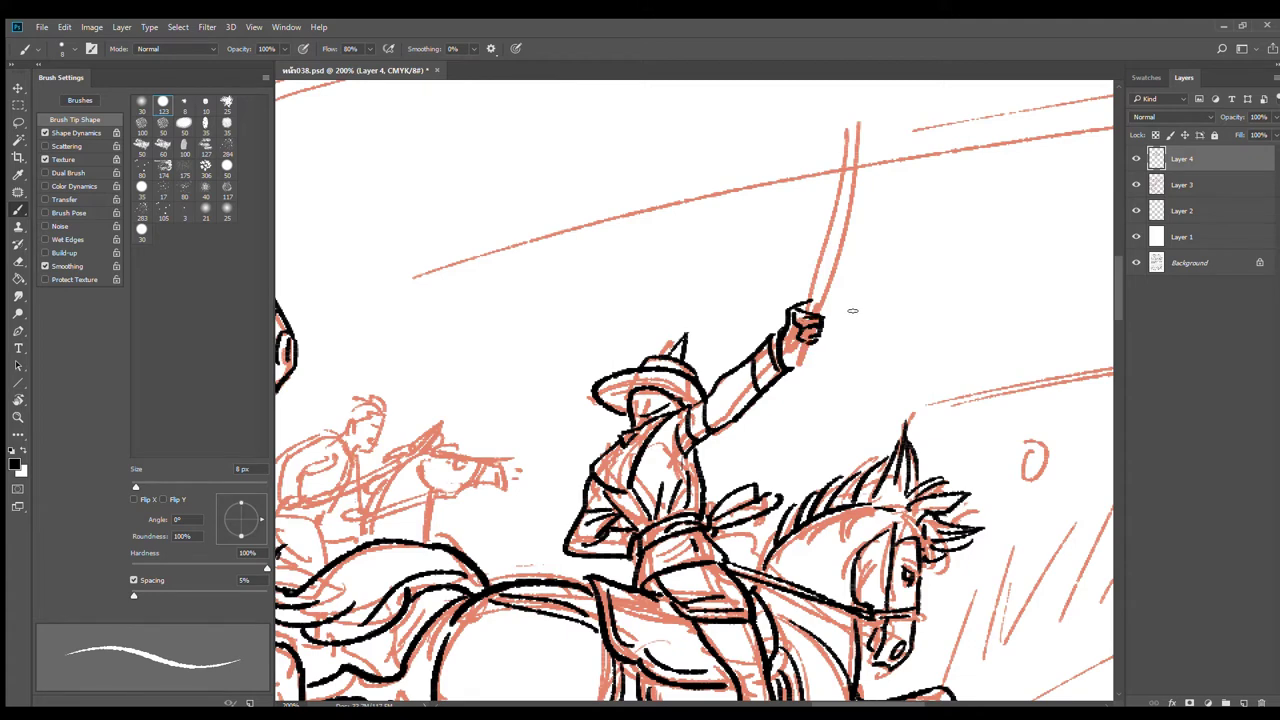
{"action": "key", "text": "ctrl+z"}
{"action": "left_click_drag", "start_coordinate": [800, 345], "coordinate": [783, 411]}
{"action": "key", "text": "ctrl+z"}
{"action": "left_click_drag", "start_coordinate": [801, 346], "coordinate": [784, 418]}
{"action": "left_click_drag", "start_coordinate": [810, 355], "coordinate": [790, 423]}
{"action": "key", "text": "ctrl+z"}
{"action": "left_click_drag", "start_coordinate": [809, 346], "coordinate": [785, 419]}
{"action": "mouse_move", "coordinate": [813, 286]}
{"action": "left_mouse_down"}
{"action": "mouse_move", "coordinate": [808, 313]}
{"action": "mouse_move", "coordinate": [822, 315]}
{"action": "mouse_move", "coordinate": [837, 289]}
{"action": "mouse_move", "coordinate": [793, 455]}
{"action": "left_mouse_up"}
{"action": "key", "text": "ctrl+z"}
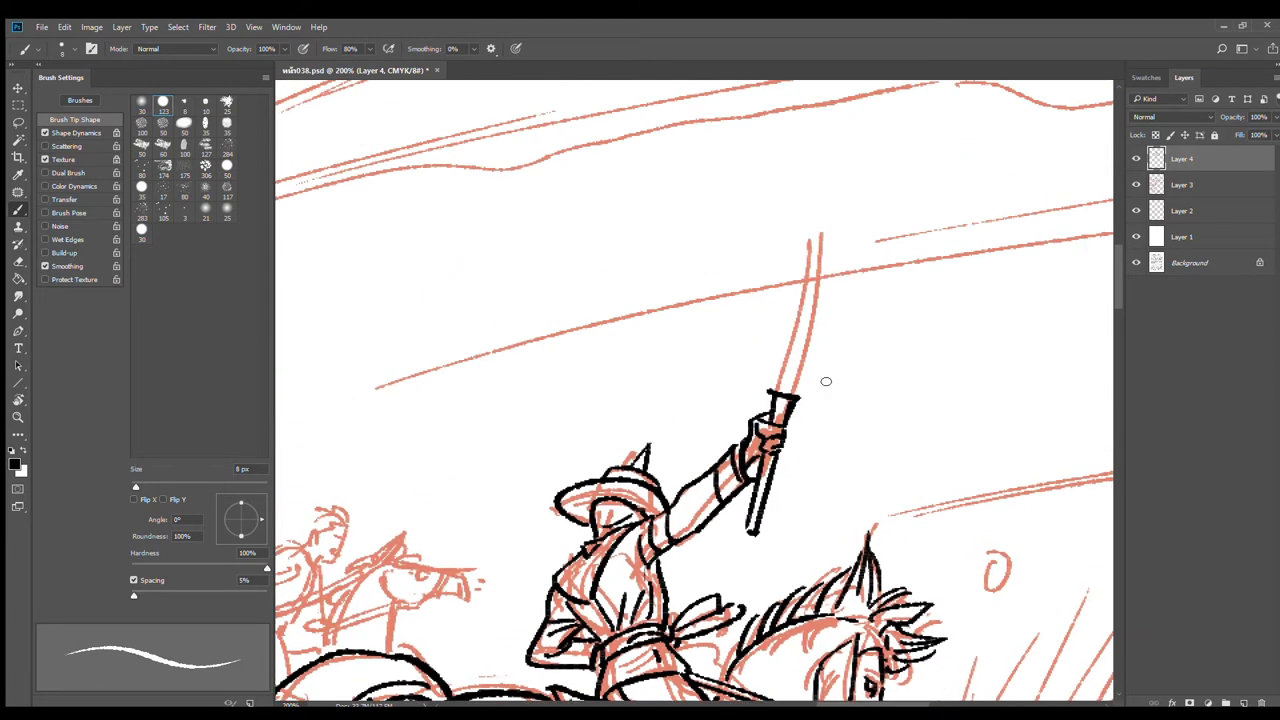
Step: Rotate the canvas to about -122° and ink the two long curved edges of the raised sword's blade
{"action": "key", "text": "r"}
{"action": "mouse_move", "coordinate": [884, 362]}
{"action": "left_mouse_down"}
{"action": "mouse_move", "coordinate": [871, 206]}
{"action": "mouse_move", "coordinate": [537, 251]}
{"action": "mouse_move", "coordinate": [574, 240]}
{"action": "mouse_move", "coordinate": [557, 260]}
{"action": "left_mouse_up"}
{"action": "left_click_drag", "start_coordinate": [637, 370], "coordinate": [775, 311]}
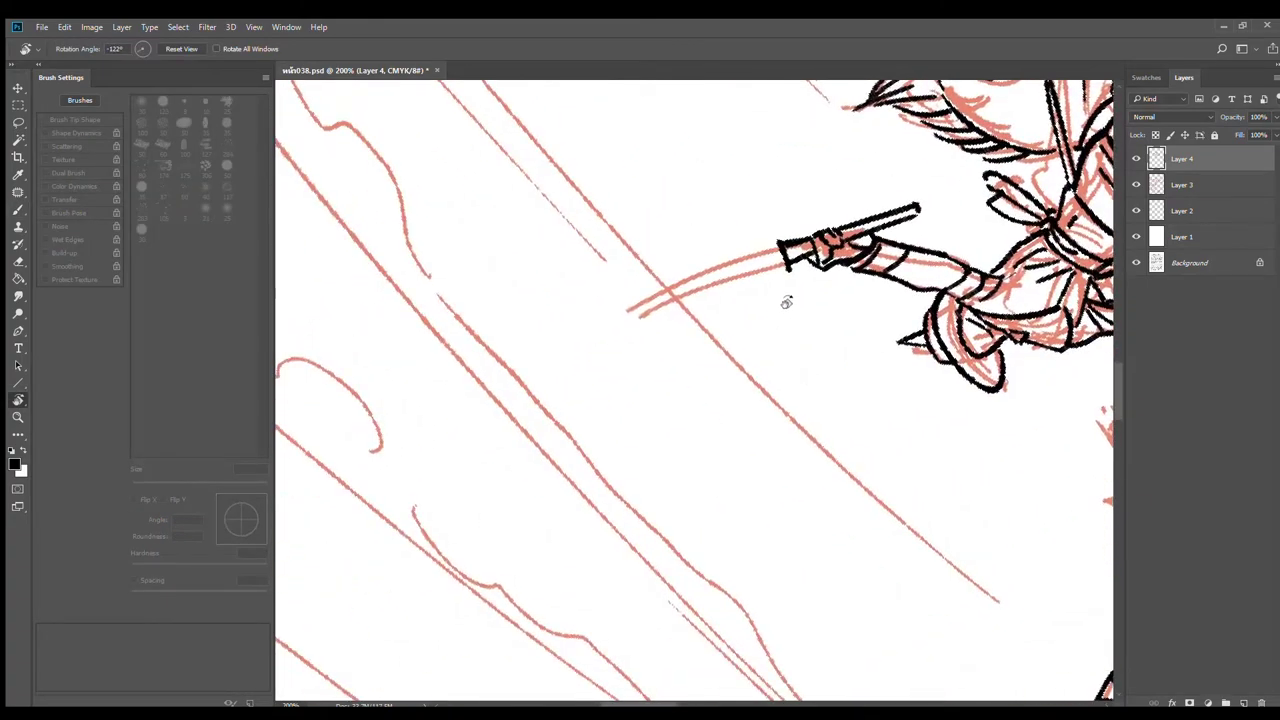
{"action": "key", "text": "b"}
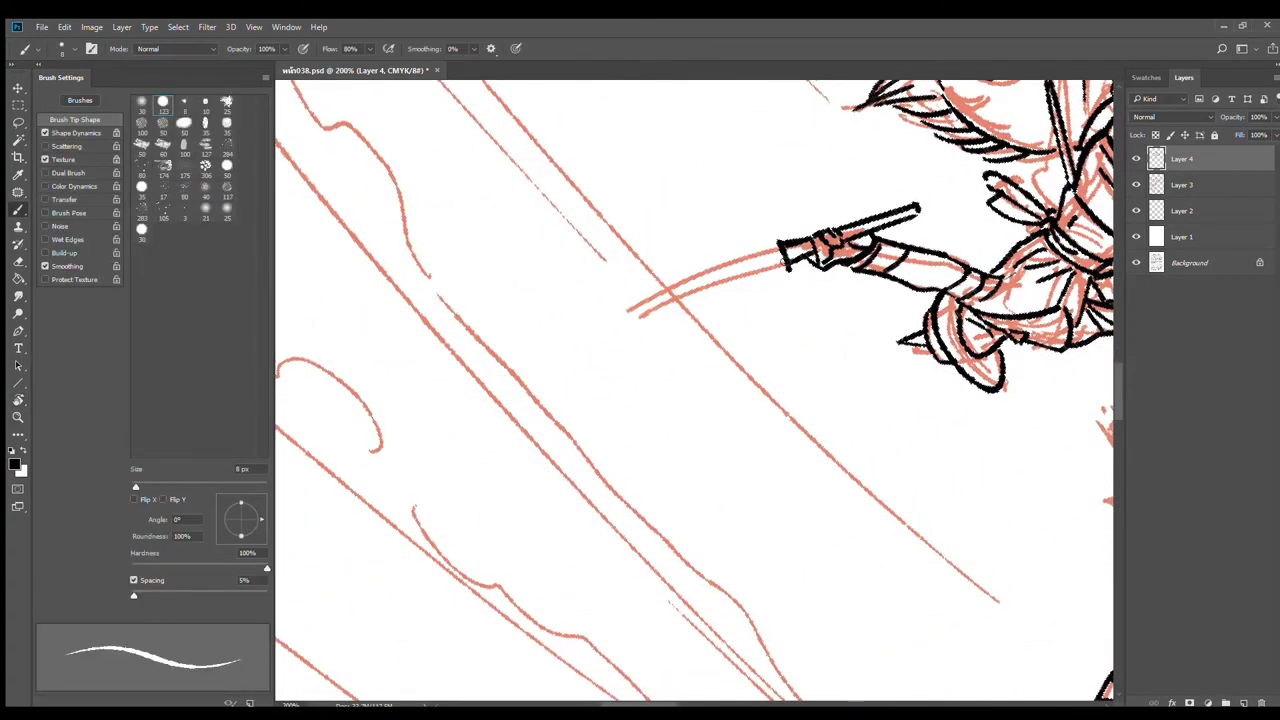
{"action": "left_click_drag", "start_coordinate": [785, 262], "coordinate": [520, 422]}
{"action": "left_click_drag", "start_coordinate": [782, 256], "coordinate": [500, 462]}
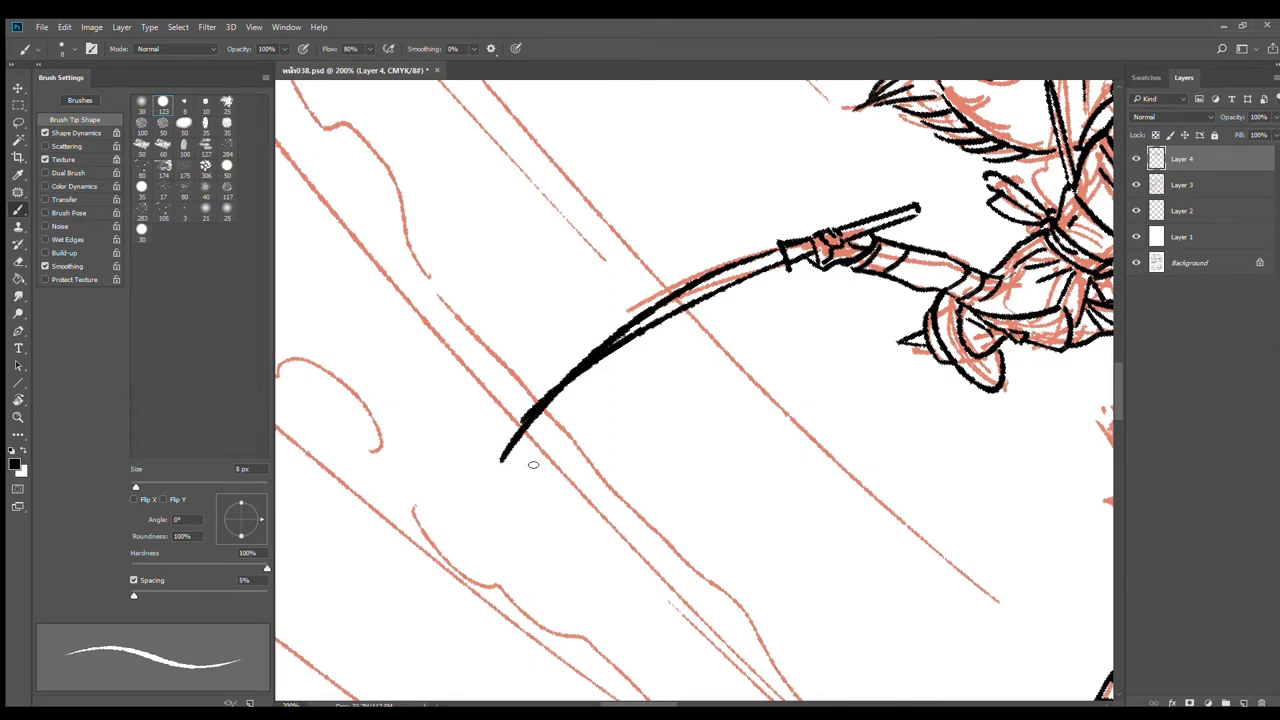
Step: Redraw the blade's outer edge so it meets an angled tip, and add small marks across the sword handle
{"action": "key", "text": "ctrl+z"}
{"action": "mouse_move", "coordinate": [782, 248]}
{"action": "left_mouse_down"}
{"action": "mouse_move", "coordinate": [622, 322]}
{"action": "mouse_move", "coordinate": [512, 435]}
{"action": "left_mouse_up"}
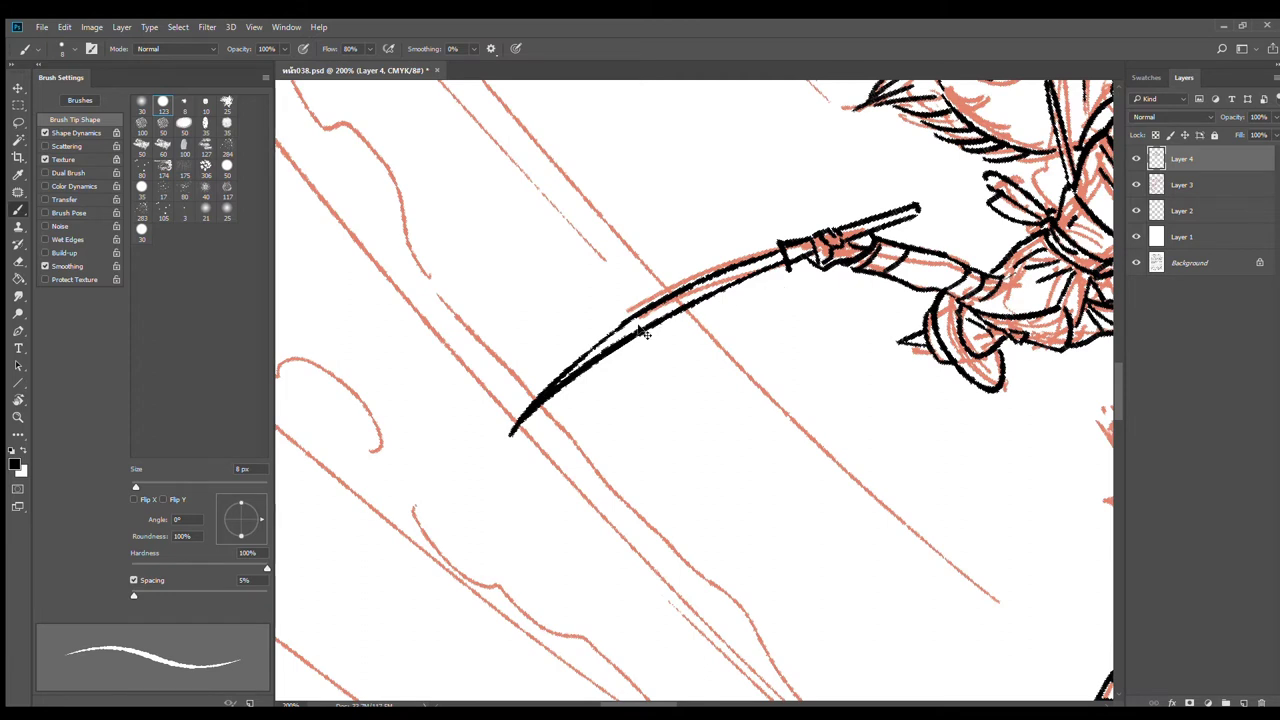
{"action": "key", "text": "ctrl+z"}
{"action": "left_click_drag", "start_coordinate": [582, 349], "coordinate": [514, 430]}
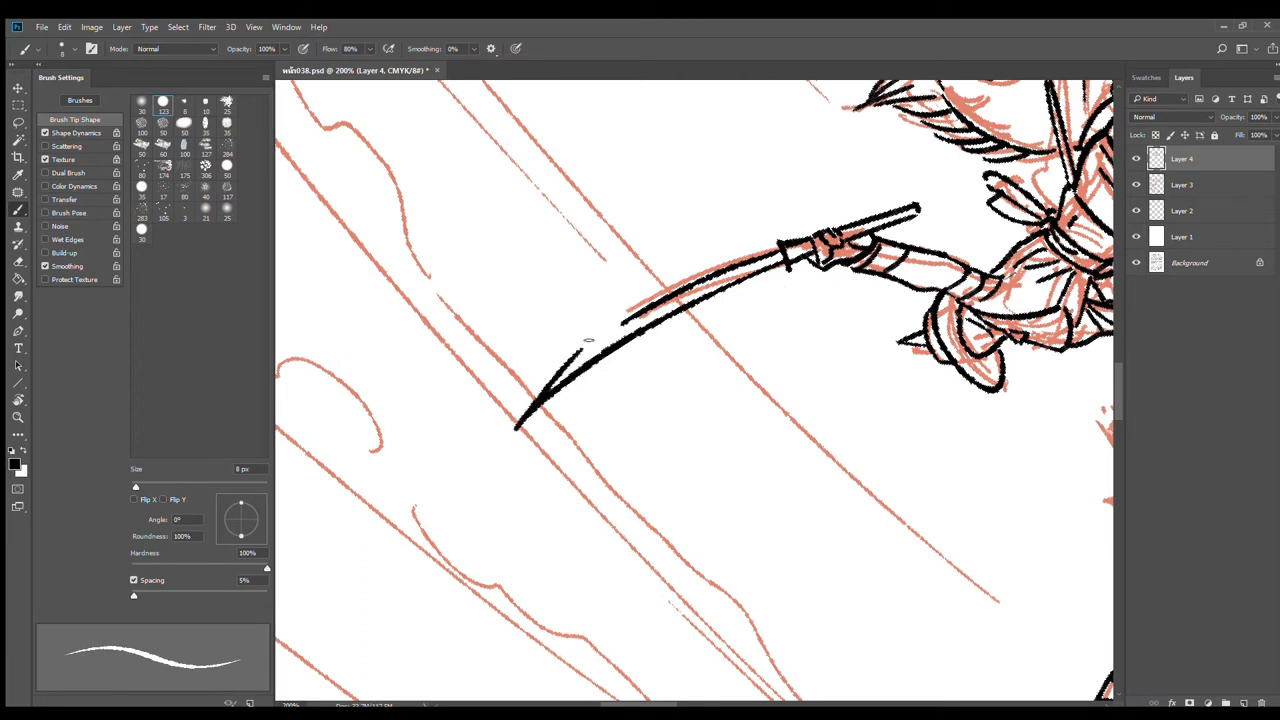
{"action": "left_click_drag", "start_coordinate": [580, 348], "coordinate": [793, 244]}
{"action": "key", "text": "e"}
{"action": "key", "text": "b"}
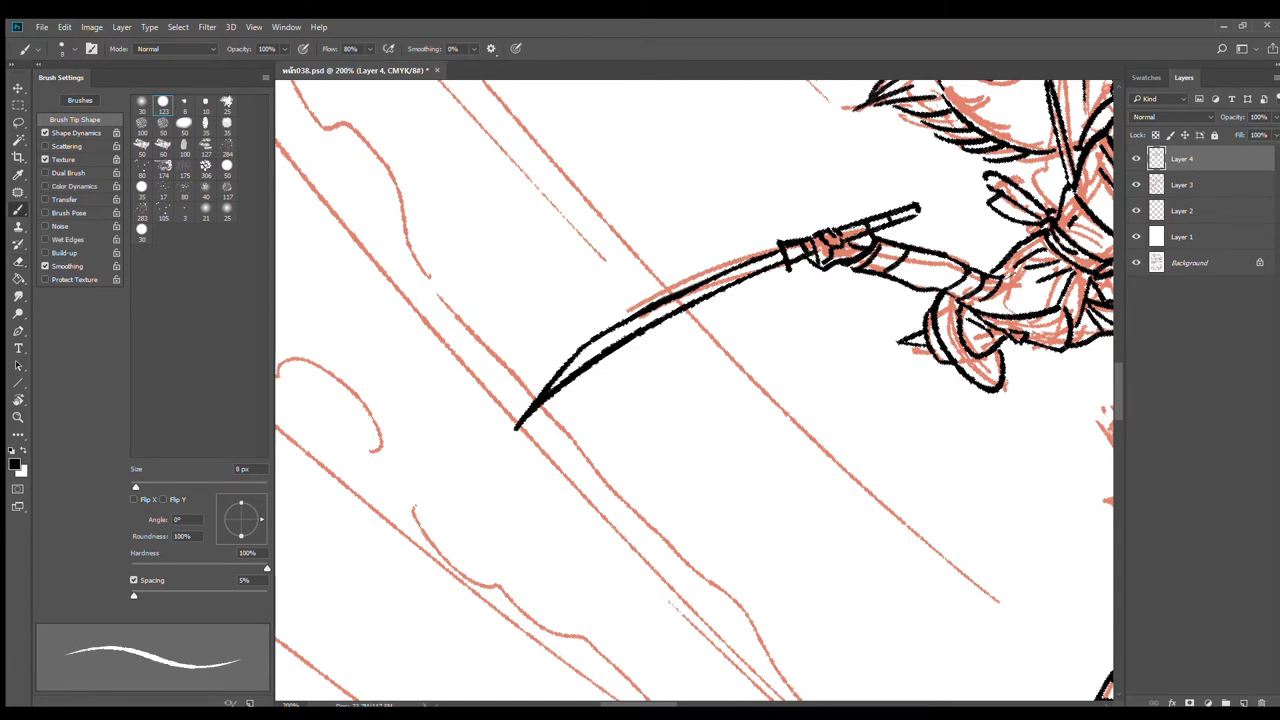
Step: Rotate the canvas back to about -10°, then clean up and re-ink the galloping horse's bent foreleg above the hoof
{"action": "scroll", "coordinate": [866, 296], "scroll_direction": "down", "scroll_amount": 2}
{"action": "left_click_drag", "start_coordinate": [917, 371], "coordinate": [661, 383]}
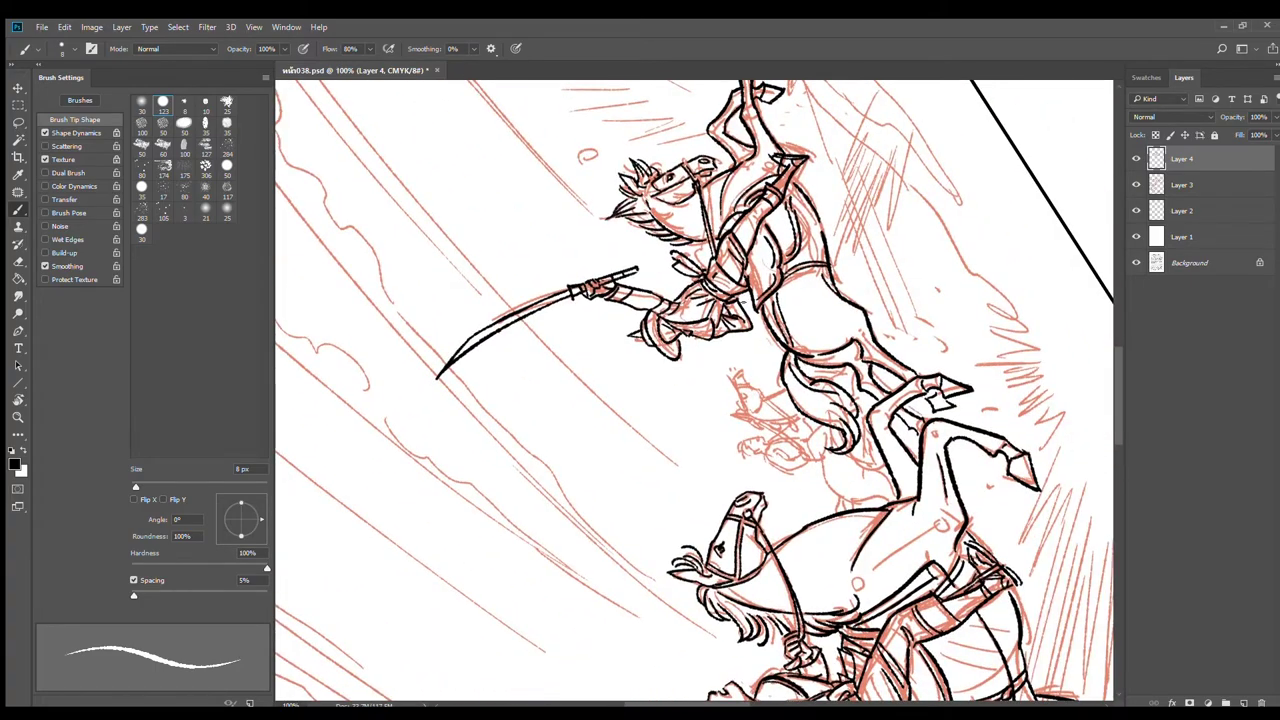
{"action": "key", "text": "r"}
{"action": "mouse_move", "coordinate": [790, 600]}
{"action": "left_mouse_down"}
{"action": "mouse_move", "coordinate": [875, 575]}
{"action": "mouse_move", "coordinate": [851, 596]}
{"action": "left_mouse_up"}
{"action": "left_click_drag", "start_coordinate": [900, 525], "coordinate": [852, 408]}
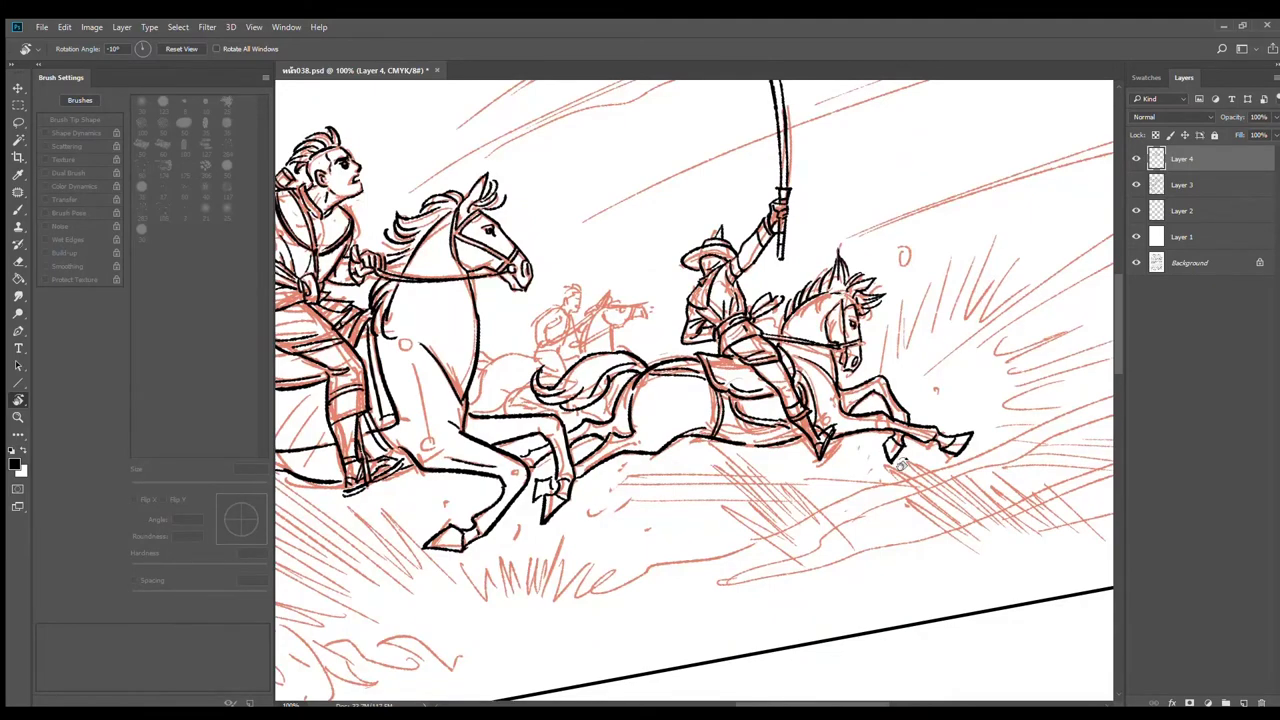
{"action": "key", "text": "e"}
{"action": "left_click_drag", "start_coordinate": [903, 453], "coordinate": [906, 453]}
{"action": "scroll", "coordinate": [905, 453], "scroll_direction": "up", "scroll_amount": 1}
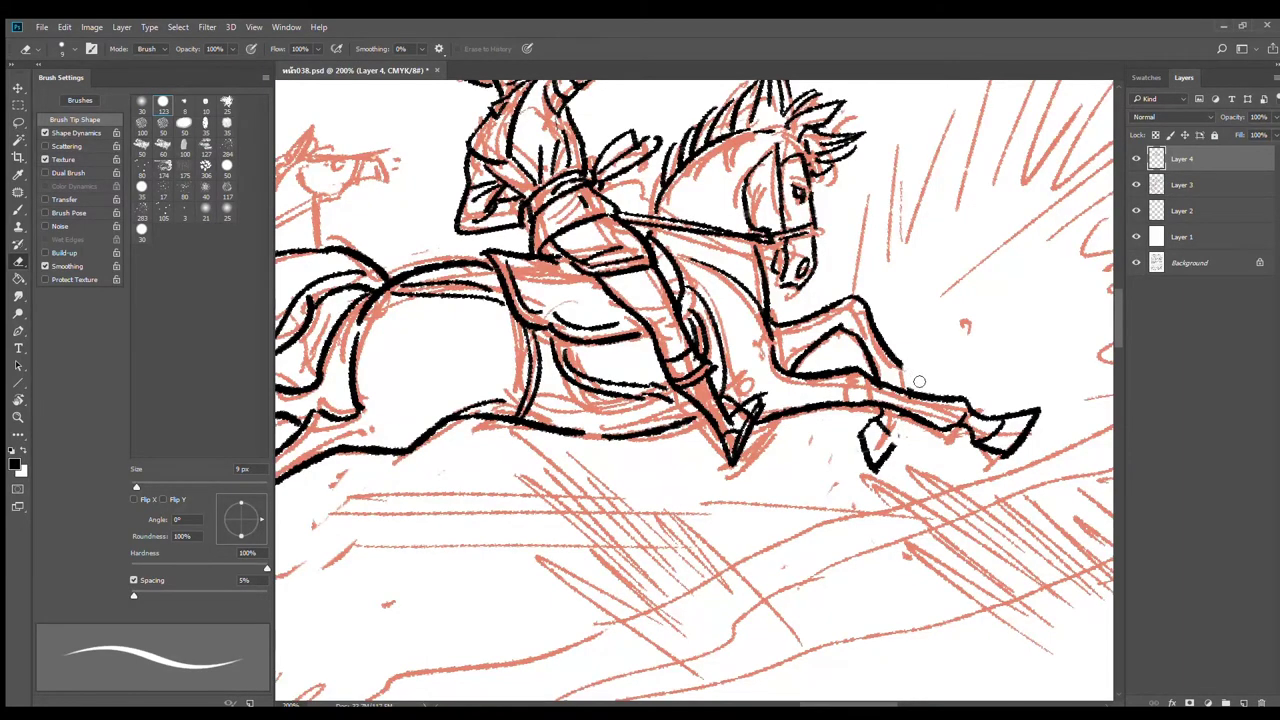
{"action": "key", "text": "b"}
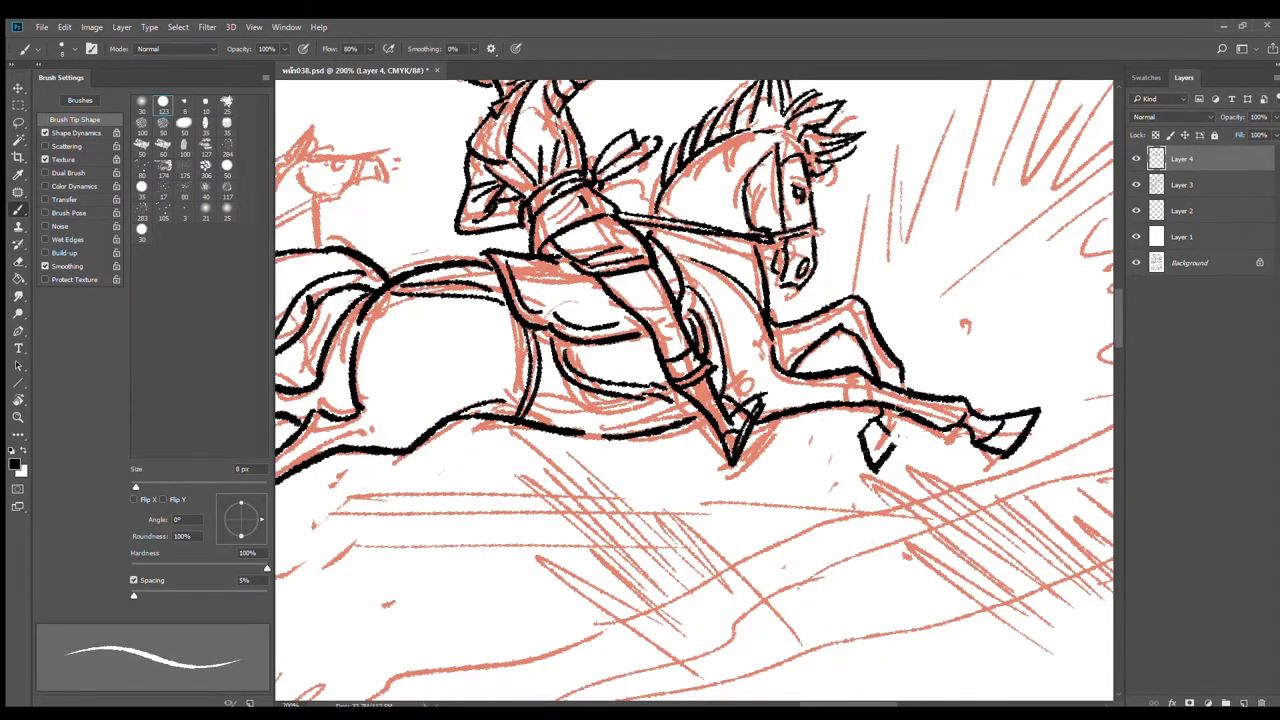
{"action": "left_click_drag", "start_coordinate": [893, 410], "coordinate": [897, 446]}
Step: Add a short ink stroke between the hatted rider's sash tails and the horse's reins
{"action": "left_click", "coordinate": [837, 427], "text": "alt"}
{"action": "left_click", "coordinate": [837, 427], "text": "alt"}
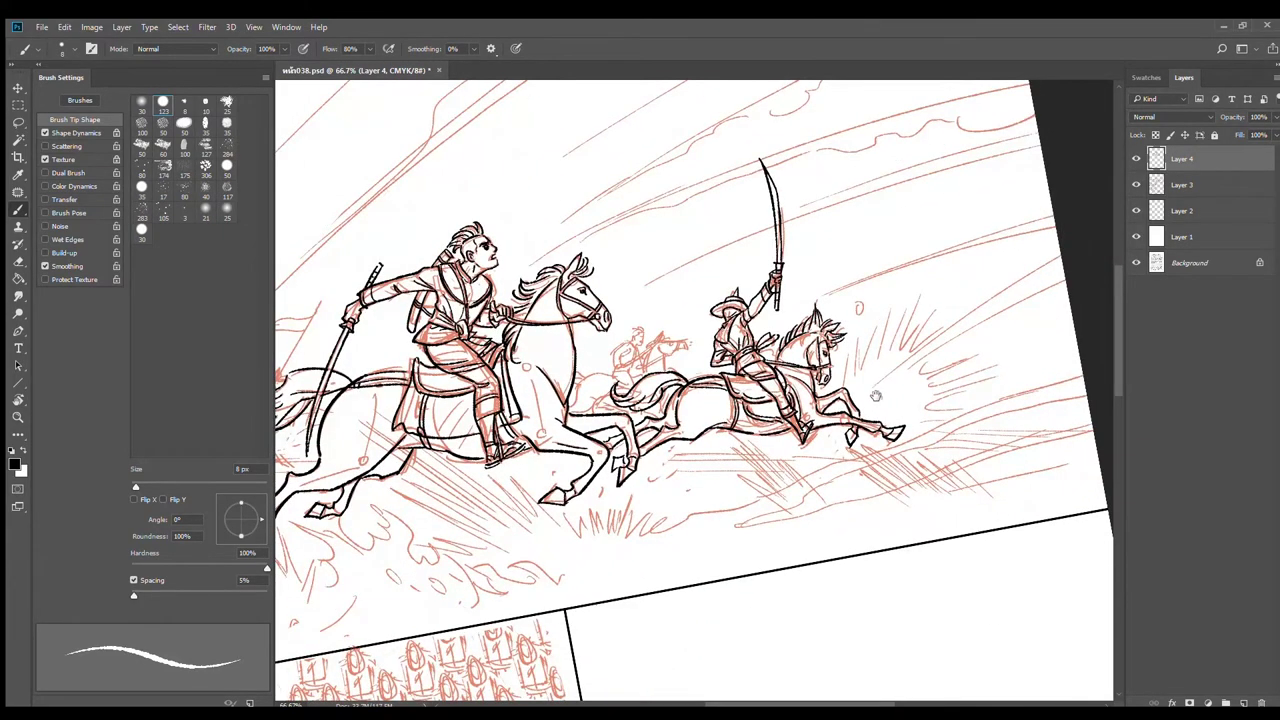
{"action": "scroll", "coordinate": [780, 350], "scroll_direction": "up", "scroll_amount": 2}
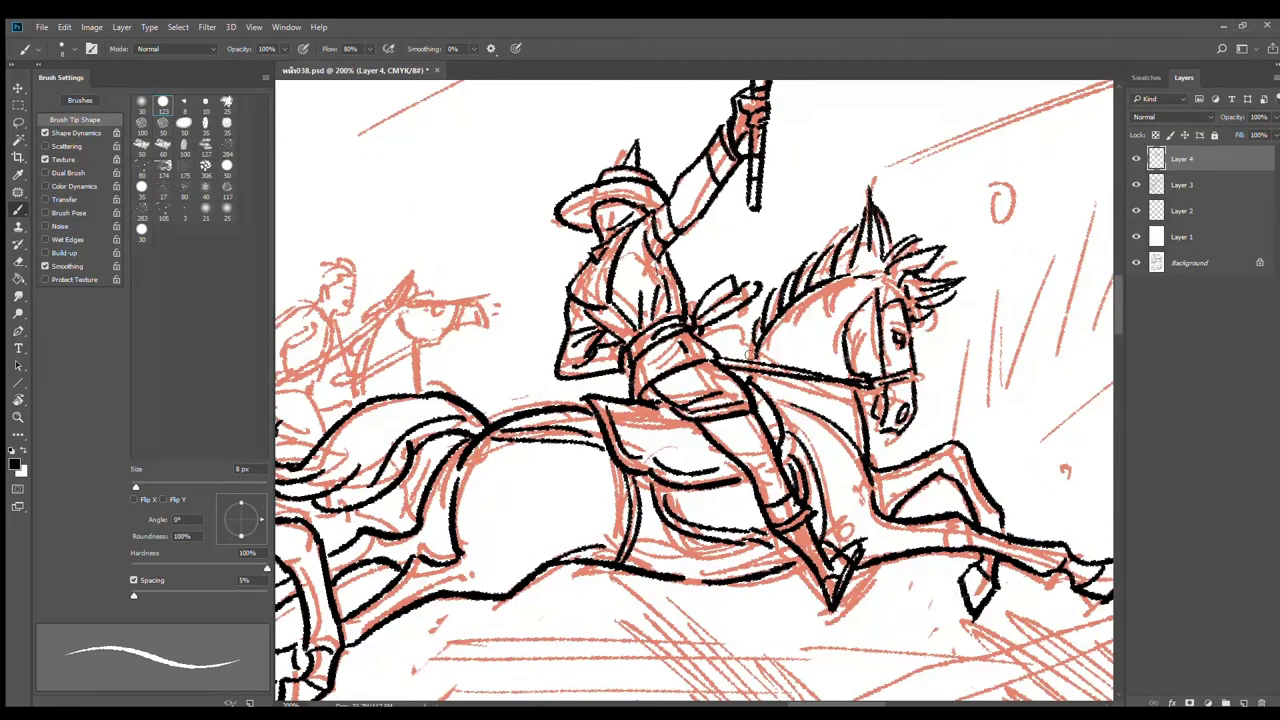
{"action": "left_click_drag", "start_coordinate": [753, 324], "coordinate": [750, 361]}
Step: Ink the small background horse's head, eye, neck, ear and mane over the red sketch
{"action": "scroll", "coordinate": [837, 467], "scroll_direction": "down", "scroll_amount": 3}
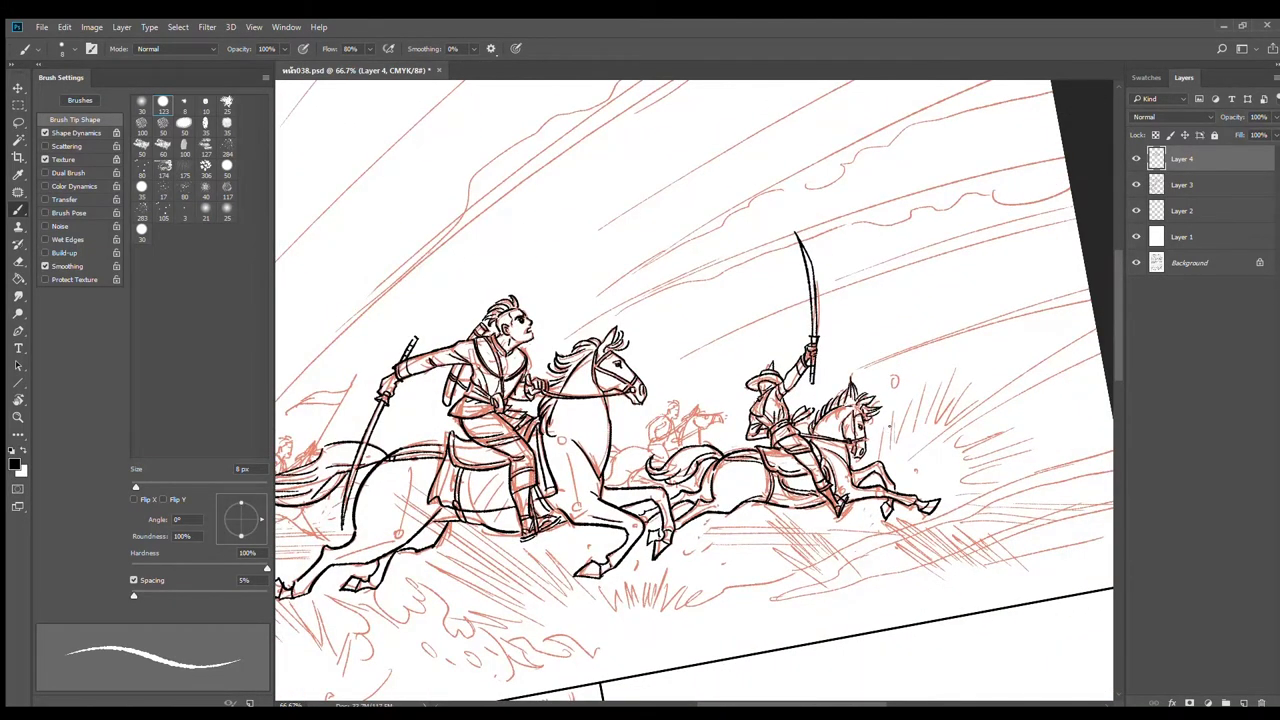
{"action": "scroll", "coordinate": [676, 400], "scroll_direction": "up", "scroll_amount": 4}
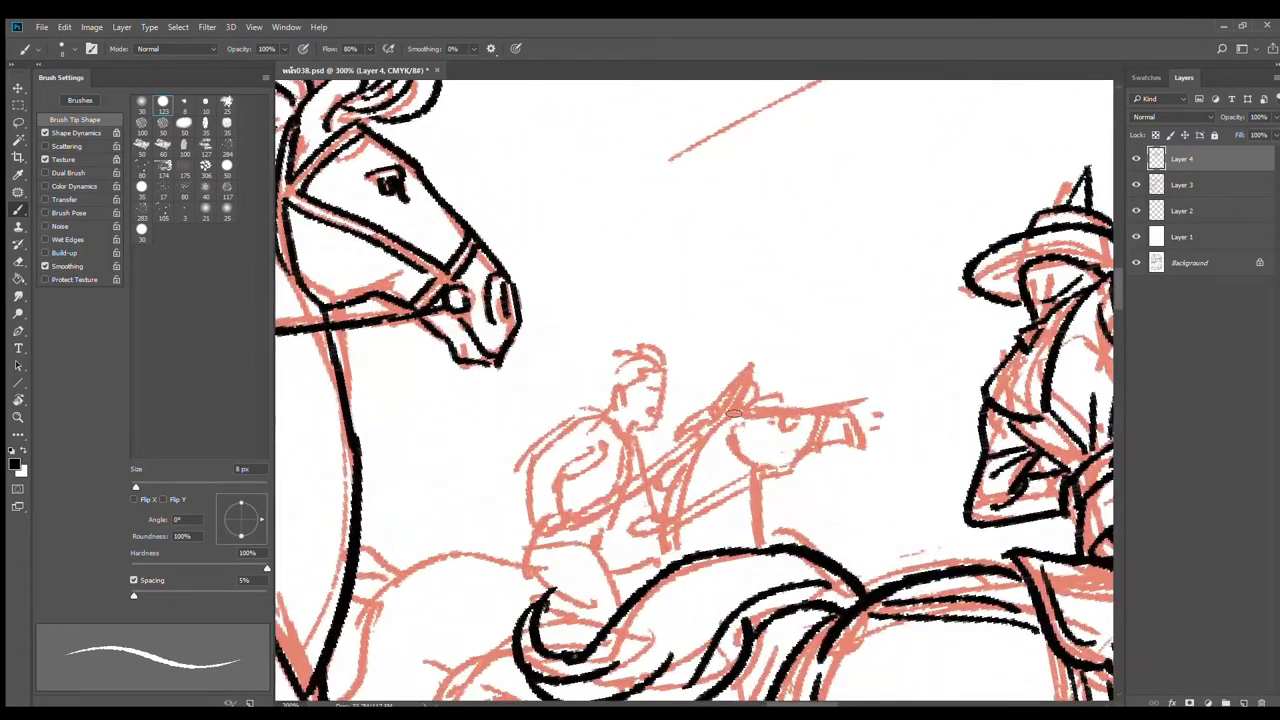
{"action": "mouse_move", "coordinate": [740, 414]}
{"action": "left_mouse_down"}
{"action": "mouse_move", "coordinate": [862, 401]}
{"action": "mouse_move", "coordinate": [865, 444]}
{"action": "mouse_move", "coordinate": [769, 474]}
{"action": "mouse_move", "coordinate": [774, 420]}
{"action": "mouse_move", "coordinate": [784, 466]}
{"action": "mouse_move", "coordinate": [765, 543]}
{"action": "left_mouse_up"}
{"action": "mouse_move", "coordinate": [708, 434]}
{"action": "left_mouse_down"}
{"action": "mouse_move", "coordinate": [662, 530]}
{"action": "mouse_move", "coordinate": [665, 555]}
{"action": "left_mouse_up"}
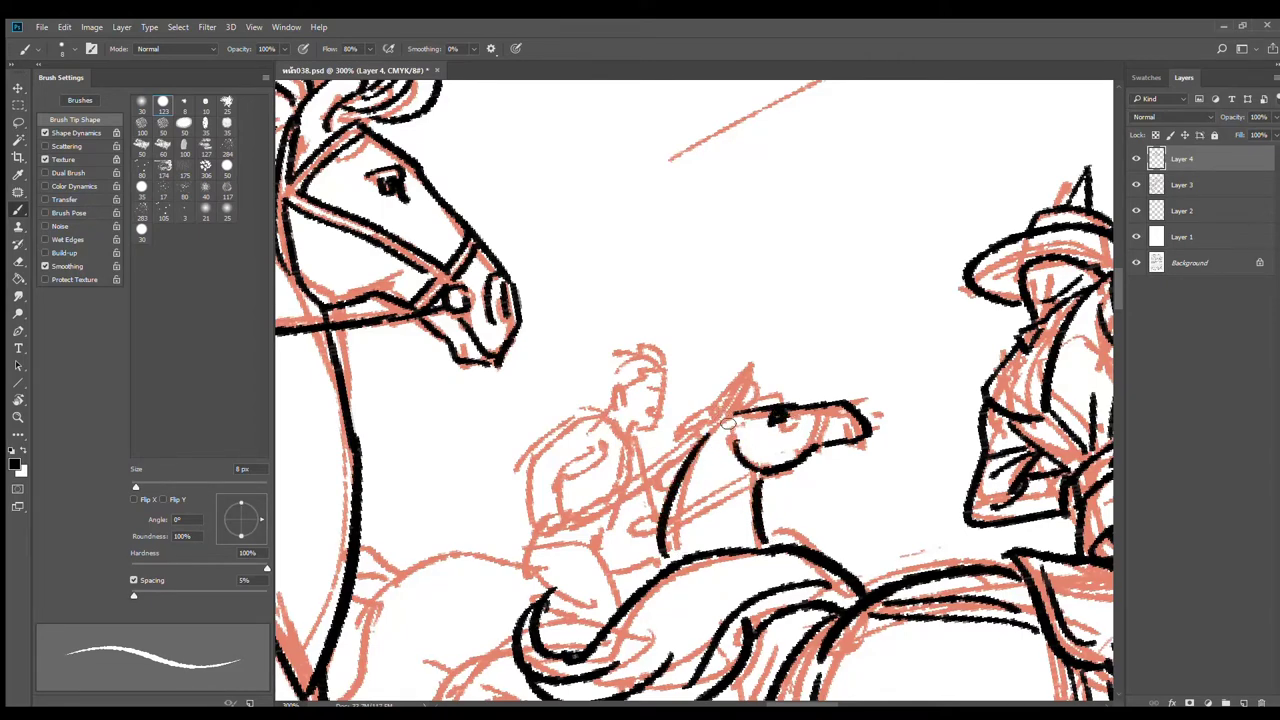
{"action": "left_click_drag", "start_coordinate": [711, 433], "coordinate": [736, 361]}
{"action": "key", "text": "ctrl+z"}
{"action": "mouse_move", "coordinate": [711, 431]}
{"action": "left_mouse_down"}
{"action": "mouse_move", "coordinate": [717, 362]}
{"action": "mouse_move", "coordinate": [732, 413]}
{"action": "mouse_move", "coordinate": [776, 384]}
{"action": "mouse_move", "coordinate": [665, 466]}
{"action": "mouse_move", "coordinate": [658, 542]}
{"action": "left_mouse_up"}
{"action": "key", "text": "ctrl+z"}
{"action": "key", "text": "ctrl+z"}
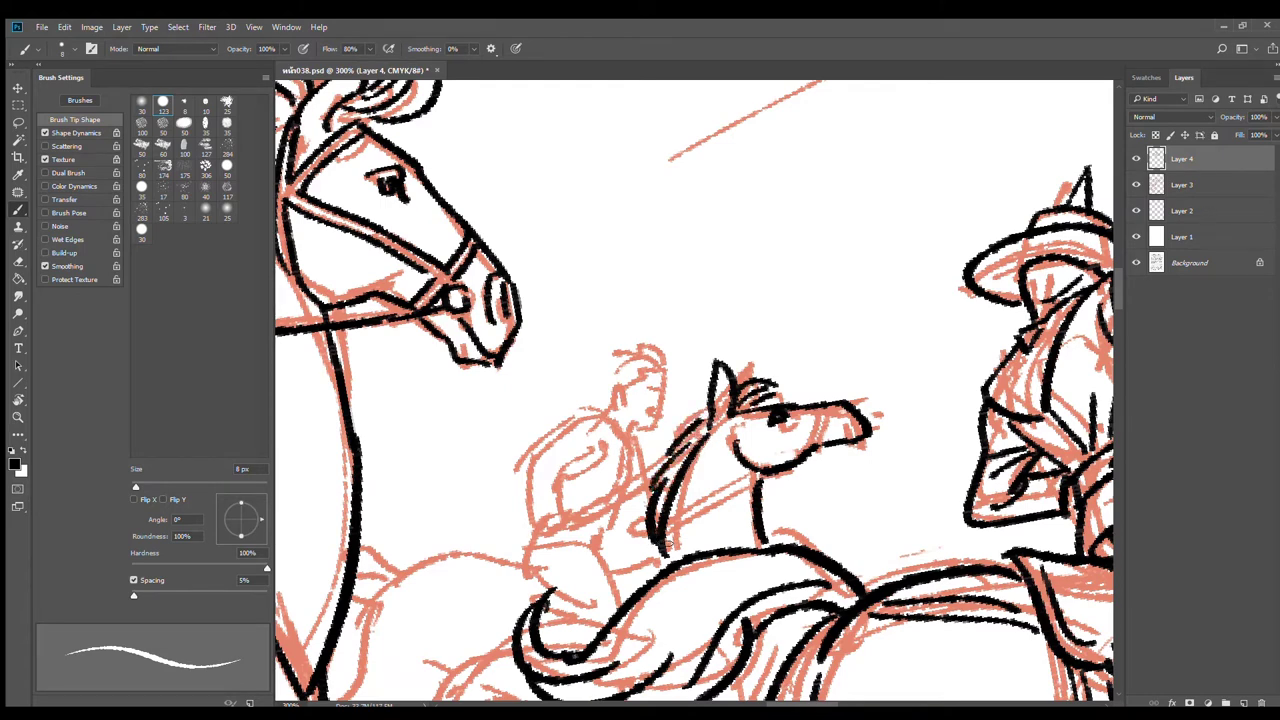
Step: Ink the small background horse's bridle straps, nostril and the rein running back toward its rider
{"action": "left_click_drag", "start_coordinate": [814, 410], "coordinate": [818, 452]}
{"action": "left_click_drag", "start_coordinate": [739, 443], "coordinate": [816, 432]}
{"action": "left_click_drag", "start_coordinate": [731, 418], "coordinate": [737, 442]}
{"action": "left_click_drag", "start_coordinate": [822, 433], "coordinate": [860, 420]}
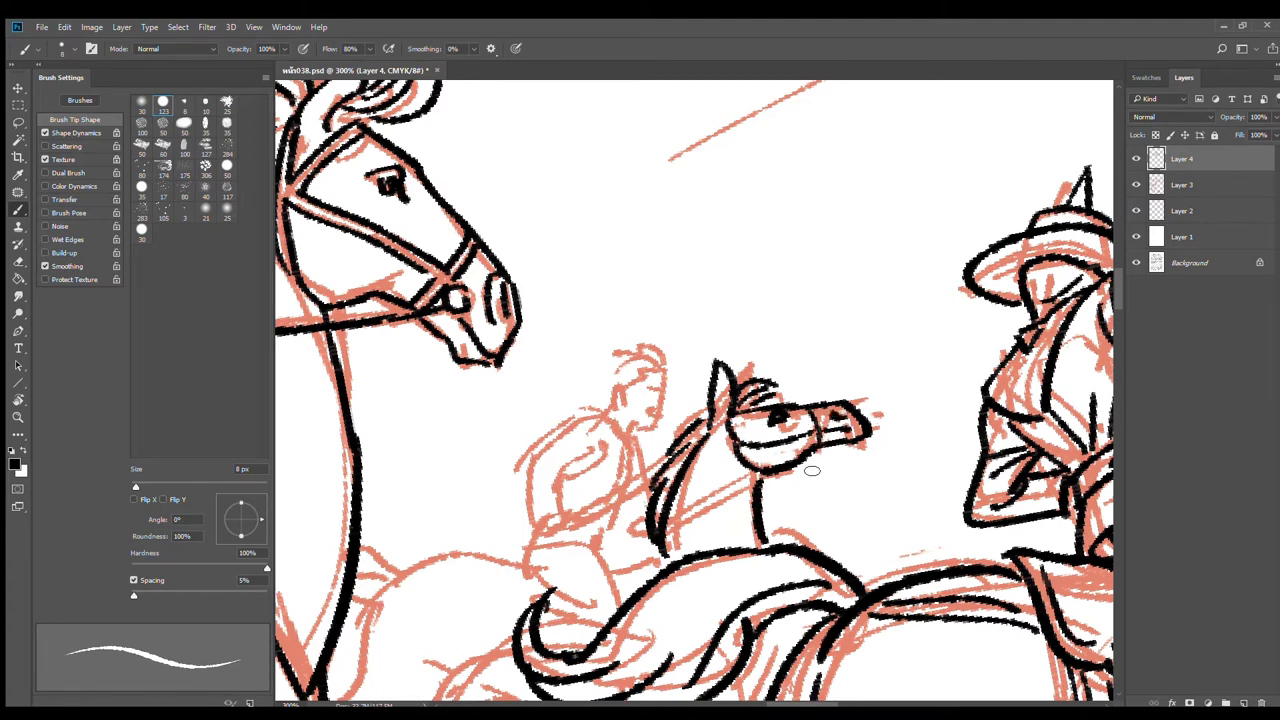
{"action": "left_click_drag", "start_coordinate": [833, 447], "coordinate": [628, 553]}
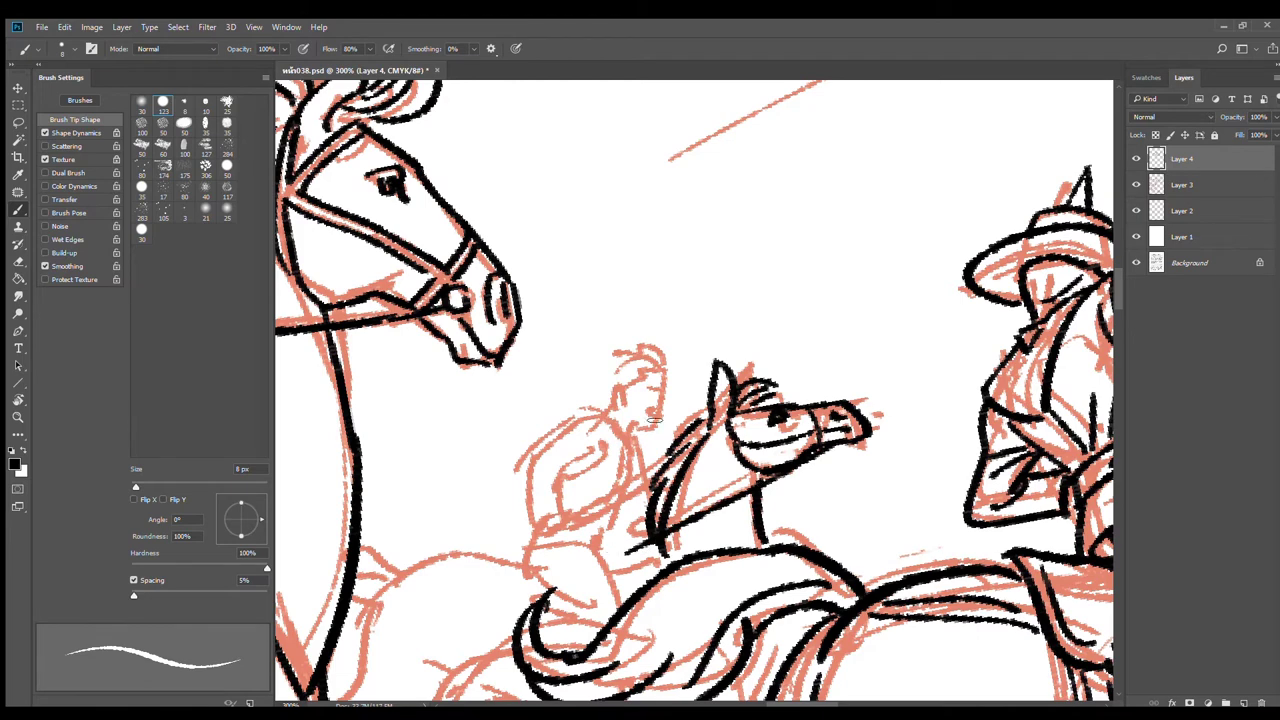
Step: Ink the background rider's head with hair, ear and face, then the collar and upper back line
{"action": "mouse_move", "coordinate": [663, 370]}
{"action": "left_mouse_down"}
{"action": "mouse_move", "coordinate": [652, 431]}
{"action": "mouse_move", "coordinate": [624, 432]}
{"action": "mouse_move", "coordinate": [604, 408]}
{"action": "mouse_move", "coordinate": [584, 414]}
{"action": "mouse_move", "coordinate": [626, 372]}
{"action": "mouse_move", "coordinate": [606, 398]}
{"action": "mouse_move", "coordinate": [622, 350]}
{"action": "mouse_move", "coordinate": [658, 354]}
{"action": "mouse_move", "coordinate": [632, 336]}
{"action": "mouse_move", "coordinate": [660, 358]}
{"action": "mouse_move", "coordinate": [660, 396]}
{"action": "mouse_move", "coordinate": [664, 370]}
{"action": "mouse_move", "coordinate": [640, 366]}
{"action": "mouse_move", "coordinate": [604, 396]}
{"action": "left_mouse_up"}
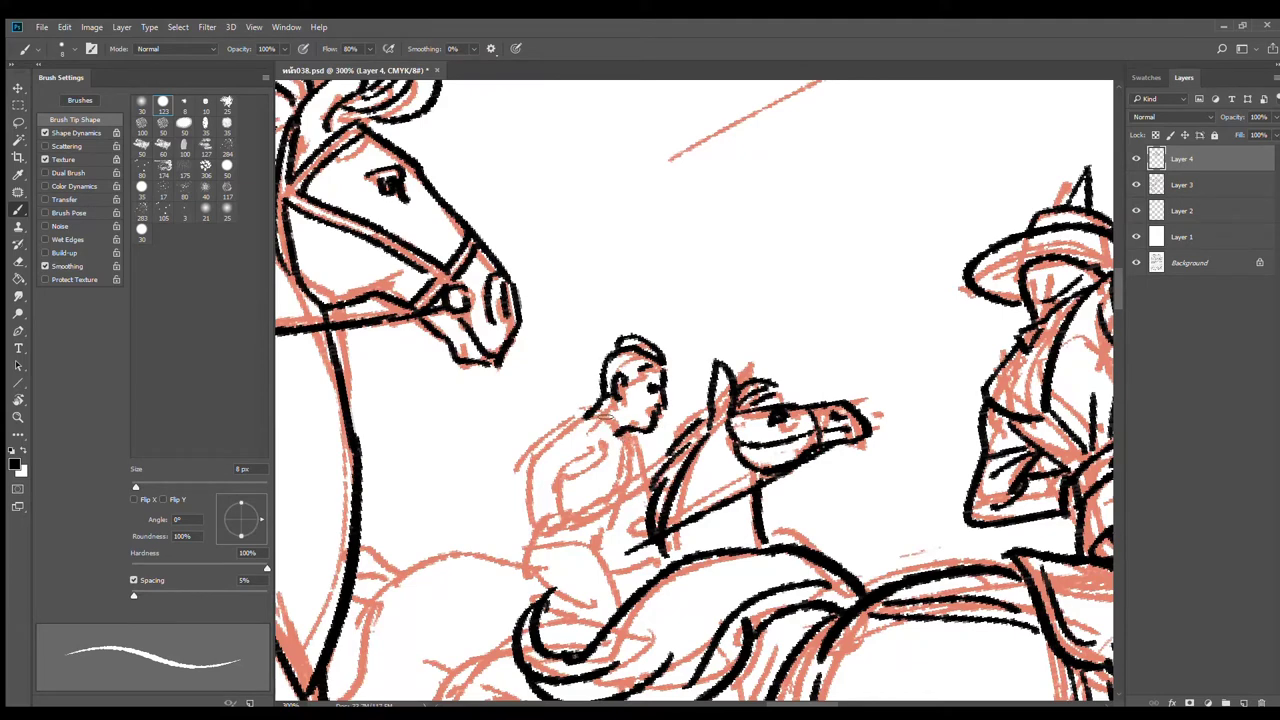
{"action": "left_click_drag", "start_coordinate": [590, 392], "coordinate": [614, 418]}
{"action": "key", "text": "e"}
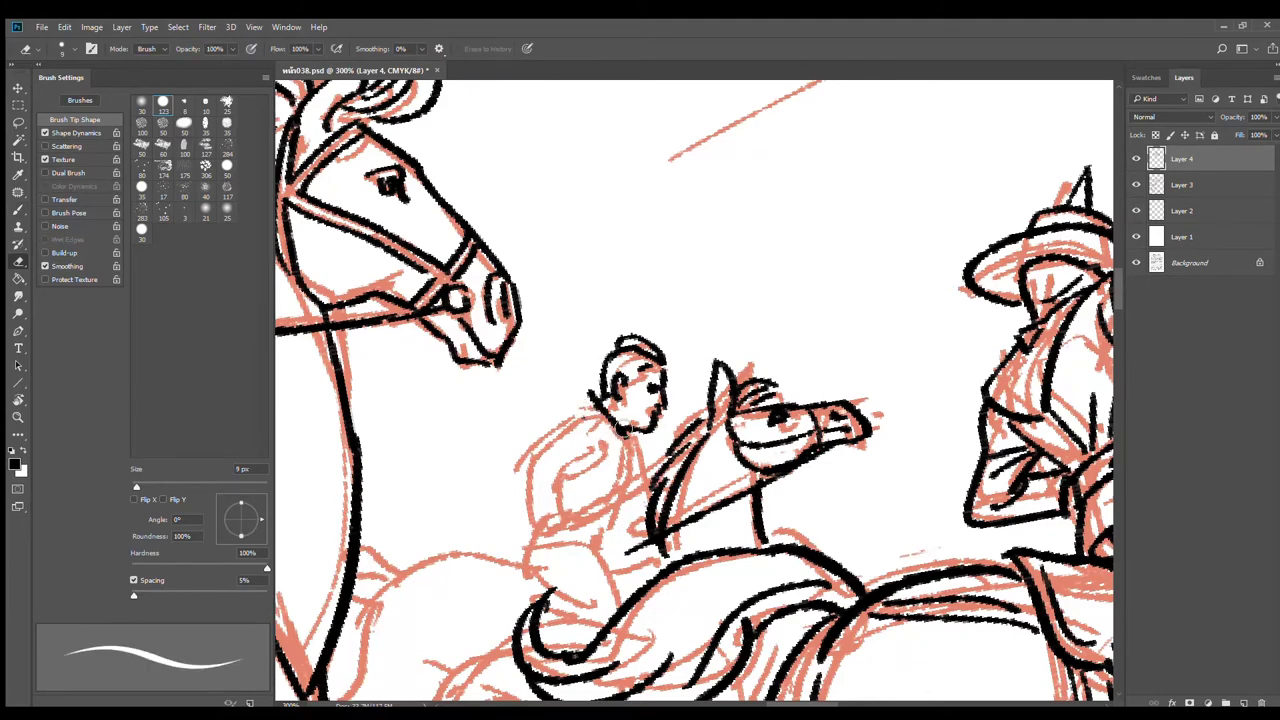
{"action": "key", "text": "b"}
{"action": "mouse_move", "coordinate": [598, 393]}
{"action": "left_mouse_down"}
{"action": "mouse_move", "coordinate": [521, 447]}
{"action": "mouse_move", "coordinate": [503, 477]}
{"action": "left_mouse_up"}
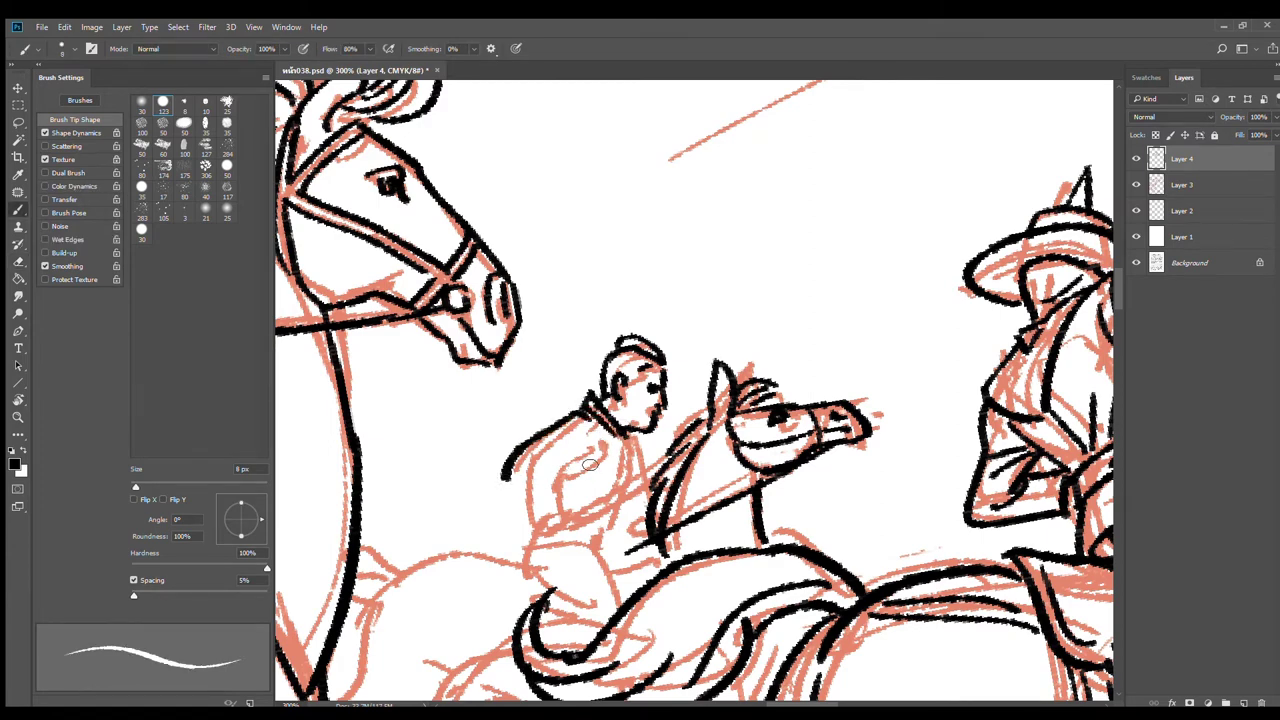
{"action": "mouse_move", "coordinate": [590, 463]}
{"action": "left_mouse_down"}
{"action": "mouse_move", "coordinate": [552, 486]}
{"action": "mouse_move", "coordinate": [537, 535]}
{"action": "left_mouse_up"}
{"action": "mouse_move", "coordinate": [509, 477]}
{"action": "left_mouse_down"}
{"action": "mouse_move", "coordinate": [508, 559]}
{"action": "mouse_move", "coordinate": [551, 540]}
{"action": "mouse_move", "coordinate": [513, 556]}
{"action": "mouse_move", "coordinate": [535, 559]}
{"action": "mouse_move", "coordinate": [522, 552]}
{"action": "mouse_move", "coordinate": [535, 578]}
{"action": "mouse_move", "coordinate": [567, 576]}
{"action": "mouse_move", "coordinate": [585, 566]}
{"action": "left_mouse_up"}
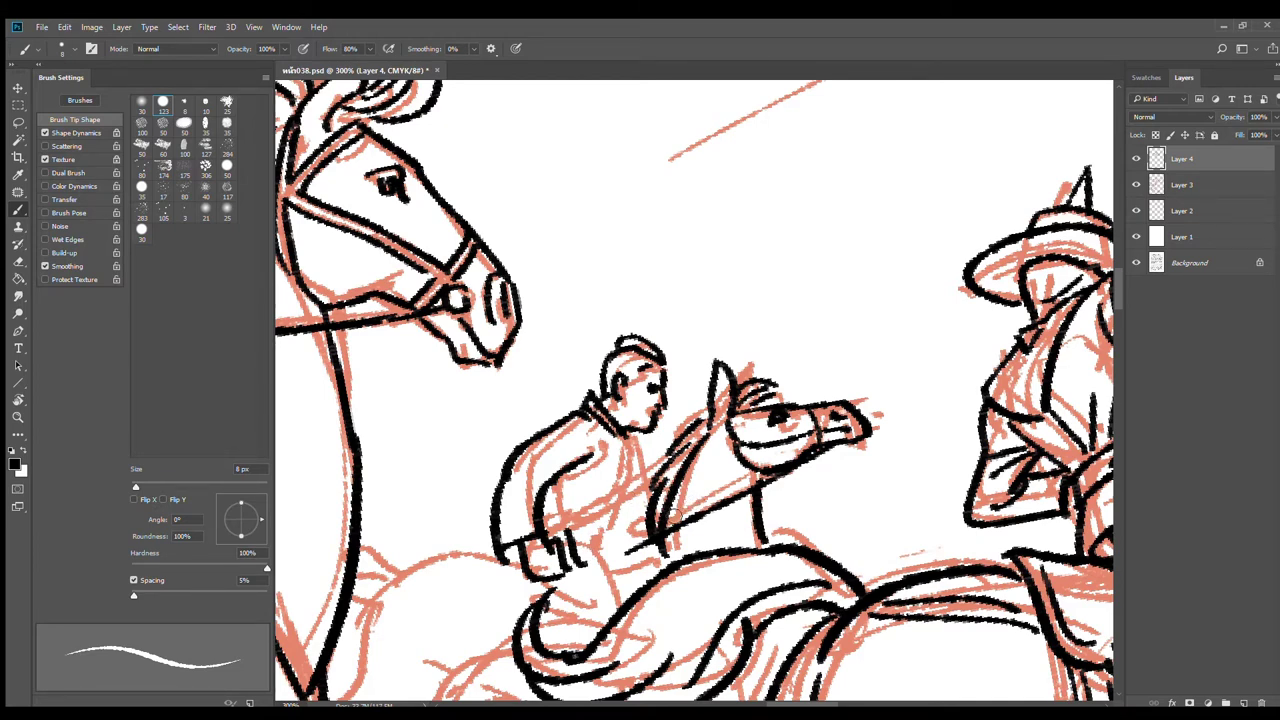
{"action": "key", "text": "e"}
{"action": "mouse_move", "coordinate": [600, 540]}
{"action": "left_mouse_down"}
{"action": "mouse_move", "coordinate": [545, 540]}
{"action": "mouse_move", "coordinate": [594, 482]}
{"action": "mouse_move", "coordinate": [538, 500]}
{"action": "mouse_move", "coordinate": [540, 572]}
{"action": "mouse_move", "coordinate": [556, 580]}
{"action": "mouse_move", "coordinate": [557, 481]}
{"action": "mouse_move", "coordinate": [516, 520]}
{"action": "mouse_move", "coordinate": [500, 500]}
{"action": "mouse_move", "coordinate": [578, 537]}
{"action": "mouse_move", "coordinate": [573, 509]}
{"action": "mouse_move", "coordinate": [641, 444]}
{"action": "mouse_move", "coordinate": [650, 408]}
{"action": "left_mouse_up"}
{"action": "key", "text": "b"}
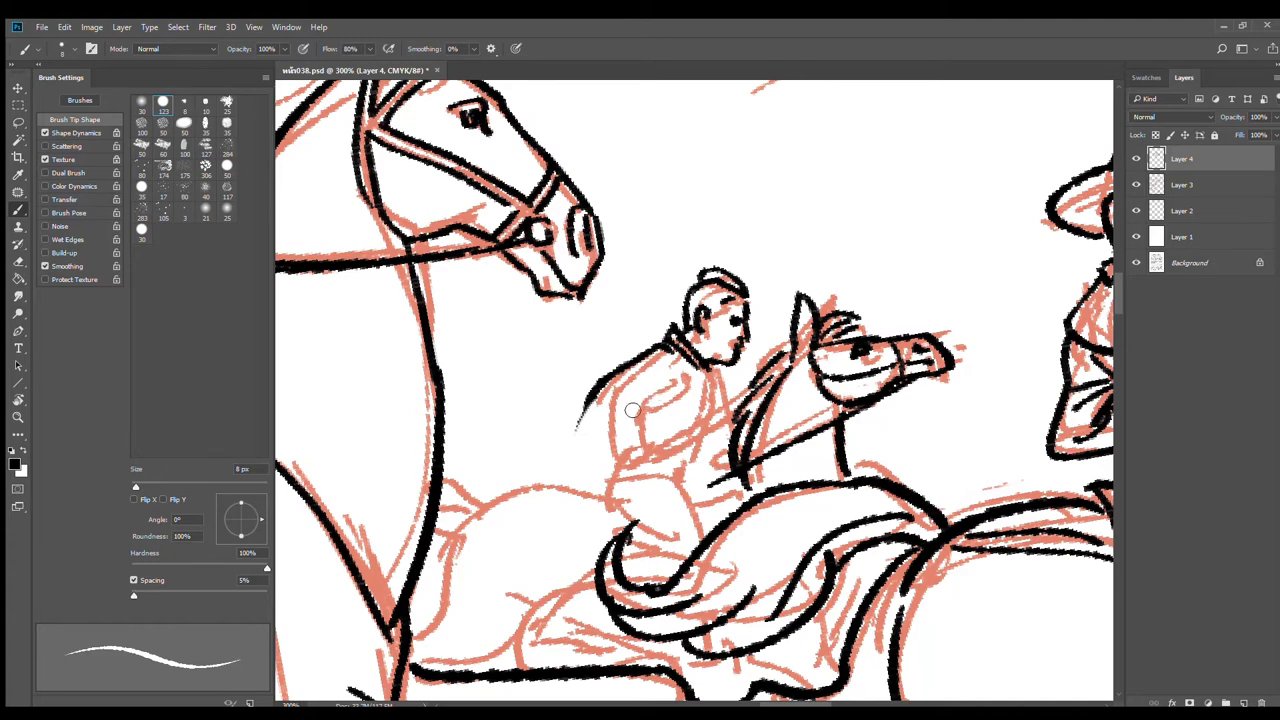
Step: Ink the background rider's arm, lower back and waist, then the sword scabbard sticking out behind him
{"action": "mouse_move", "coordinate": [684, 378]}
{"action": "left_mouse_down"}
{"action": "mouse_move", "coordinate": [620, 418]}
{"action": "mouse_move", "coordinate": [604, 482]}
{"action": "left_mouse_up"}
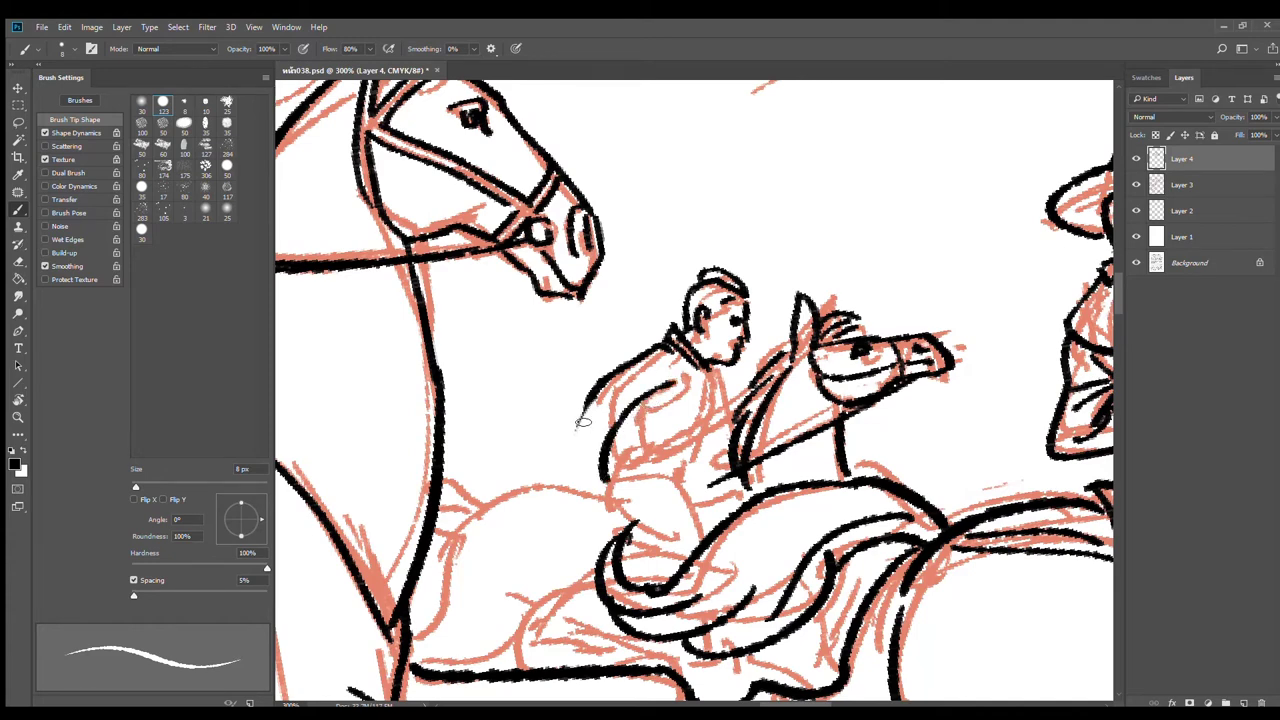
{"action": "mouse_move", "coordinate": [589, 402]}
{"action": "left_mouse_down"}
{"action": "mouse_move", "coordinate": [563, 481]}
{"action": "mouse_move", "coordinate": [615, 480]}
{"action": "mouse_move", "coordinate": [607, 473]}
{"action": "mouse_move", "coordinate": [609, 506]}
{"action": "mouse_move", "coordinate": [589, 534]}
{"action": "mouse_move", "coordinate": [647, 492]}
{"action": "mouse_move", "coordinate": [599, 520]}
{"action": "mouse_move", "coordinate": [615, 494]}
{"action": "mouse_move", "coordinate": [664, 531]}
{"action": "mouse_move", "coordinate": [636, 510]}
{"action": "left_mouse_up"}
{"action": "key", "text": "ctrl+z"}
{"action": "mouse_move", "coordinate": [636, 510]}
{"action": "left_mouse_down"}
{"action": "mouse_move", "coordinate": [732, 513]}
{"action": "mouse_move", "coordinate": [720, 527]}
{"action": "left_mouse_up"}
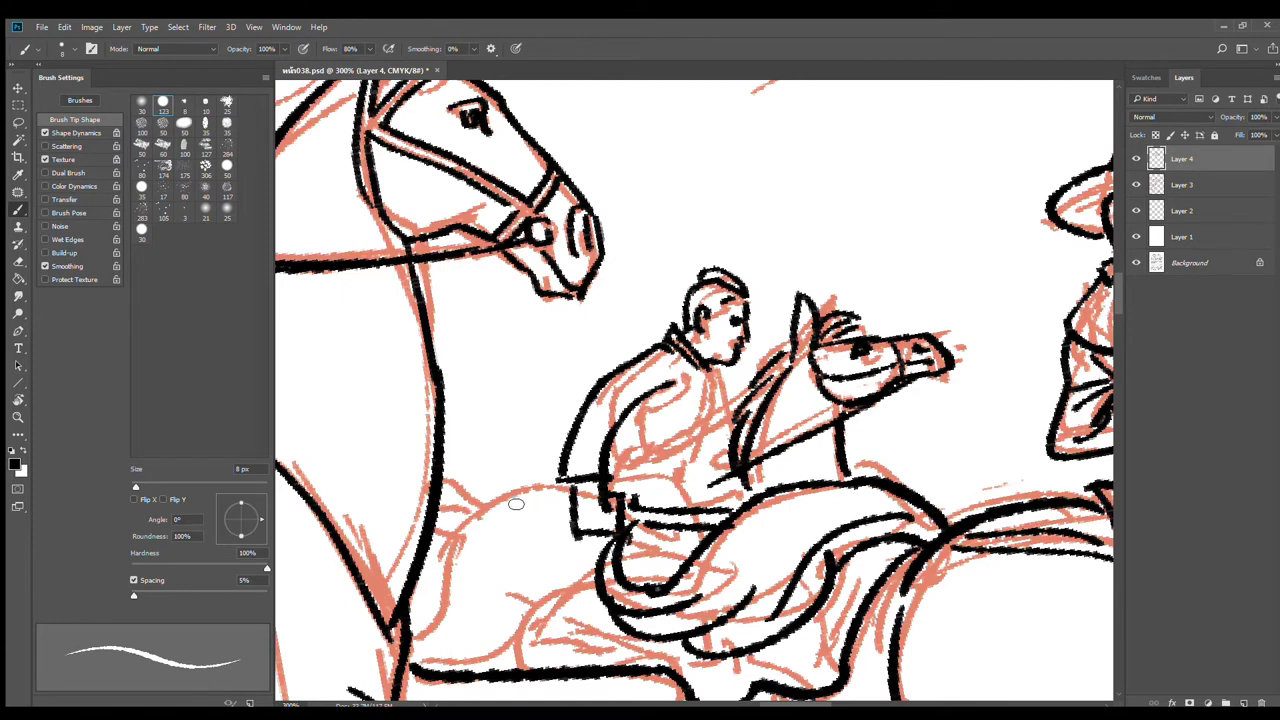
{"action": "mouse_move", "coordinate": [508, 502]}
{"action": "left_mouse_down"}
{"action": "mouse_move", "coordinate": [580, 500]}
{"action": "mouse_move", "coordinate": [570, 514]}
{"action": "left_mouse_up"}
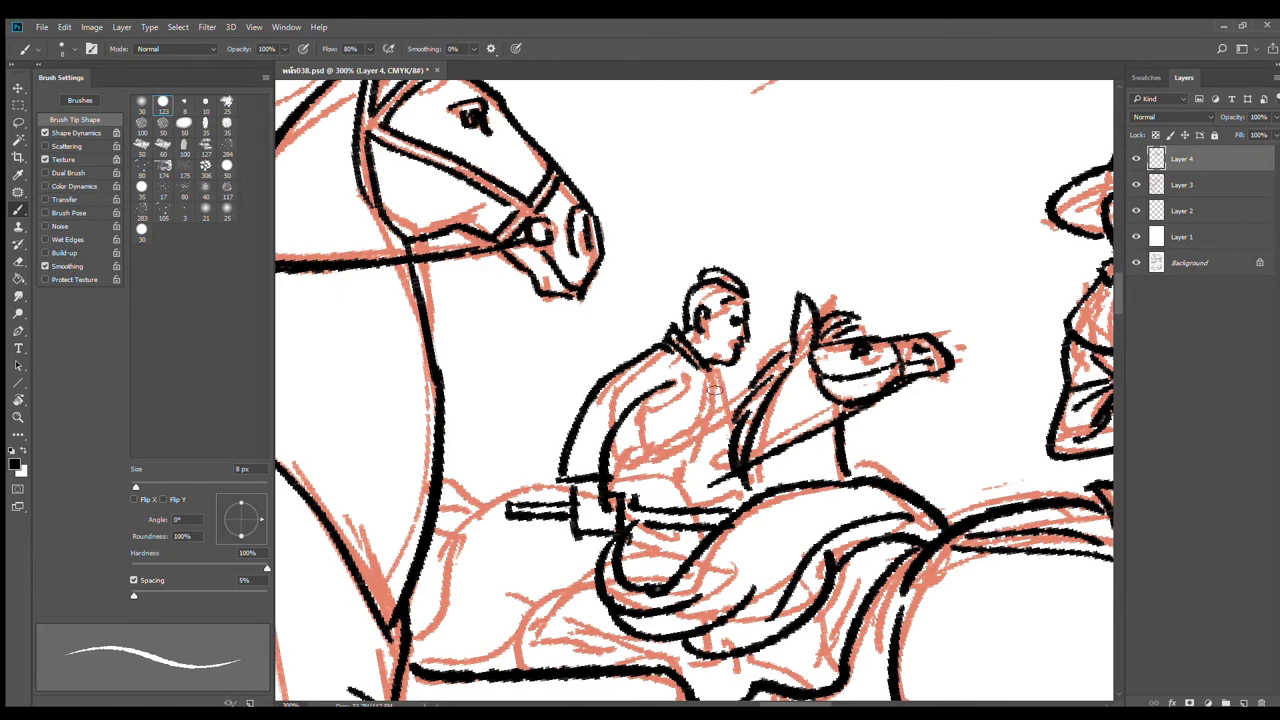
Step: Ink the background rider's jacket front with its lapel lines, hem and belt knot over the red sketch
{"action": "left_click_drag", "start_coordinate": [708, 379], "coordinate": [684, 462]}
{"action": "key", "text": "ctrl+z"}
{"action": "mouse_move", "coordinate": [704, 378]}
{"action": "left_mouse_down"}
{"action": "mouse_move", "coordinate": [677, 462]}
{"action": "mouse_move", "coordinate": [650, 461]}
{"action": "mouse_move", "coordinate": [678, 463]}
{"action": "left_mouse_up"}
{"action": "mouse_move", "coordinate": [611, 474]}
{"action": "left_mouse_down"}
{"action": "mouse_move", "coordinate": [676, 478]}
{"action": "mouse_move", "coordinate": [688, 506]}
{"action": "mouse_move", "coordinate": [693, 457]}
{"action": "left_mouse_up"}
{"action": "left_click_drag", "start_coordinate": [684, 474], "coordinate": [705, 504]}
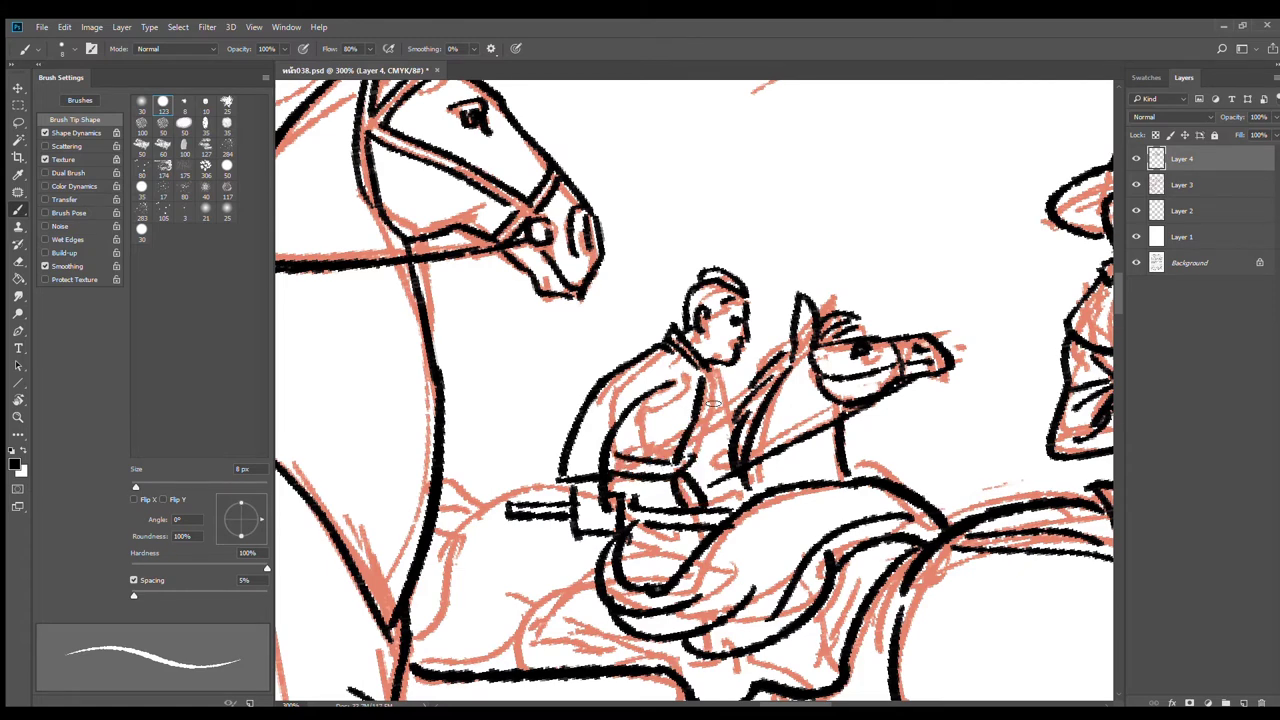
{"action": "left_click_drag", "start_coordinate": [714, 386], "coordinate": [695, 450]}
{"action": "left_click_drag", "start_coordinate": [722, 372], "coordinate": [706, 479]}
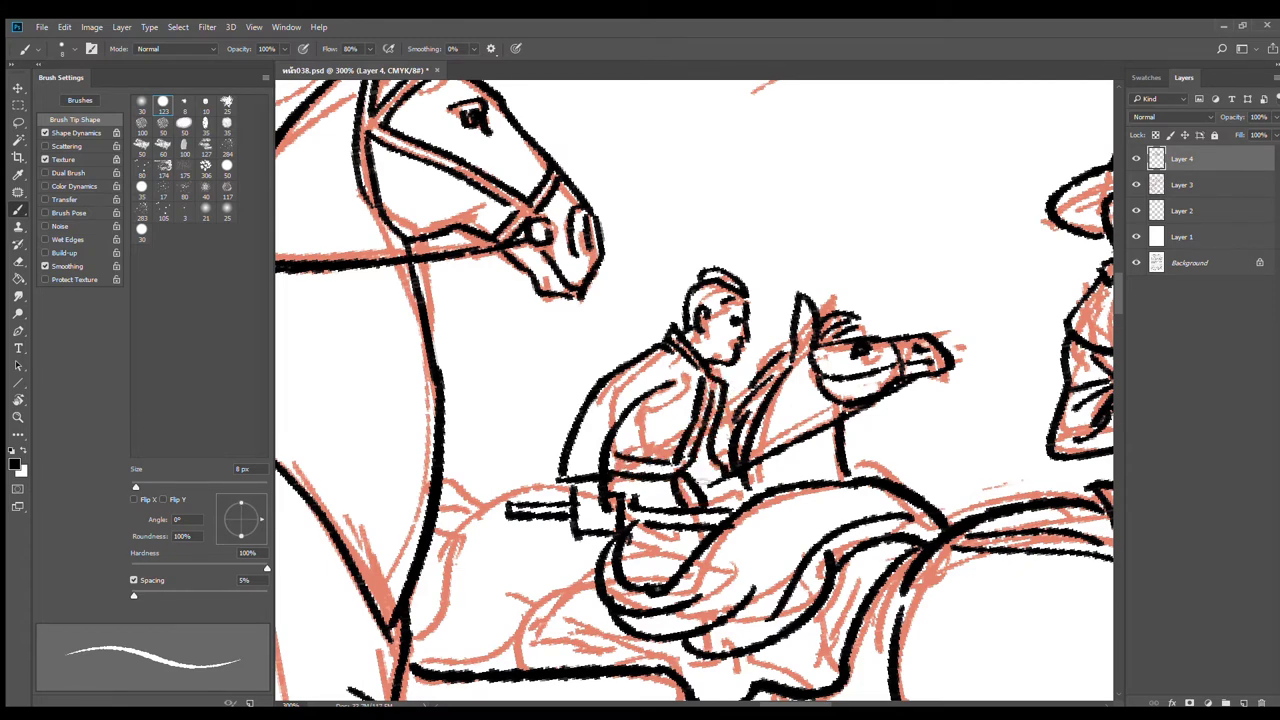
{"action": "key", "text": "ctrl+z"}
{"action": "mouse_move", "coordinate": [706, 370]}
{"action": "left_mouse_down"}
{"action": "mouse_move", "coordinate": [719, 479]}
{"action": "mouse_move", "coordinate": [795, 413]}
{"action": "left_mouse_up"}
Step: Ink the background horse's rump and hind contour where it emerges from behind the large horse's chest
{"action": "left_click_drag", "start_coordinate": [600, 393], "coordinate": [484, 440]}
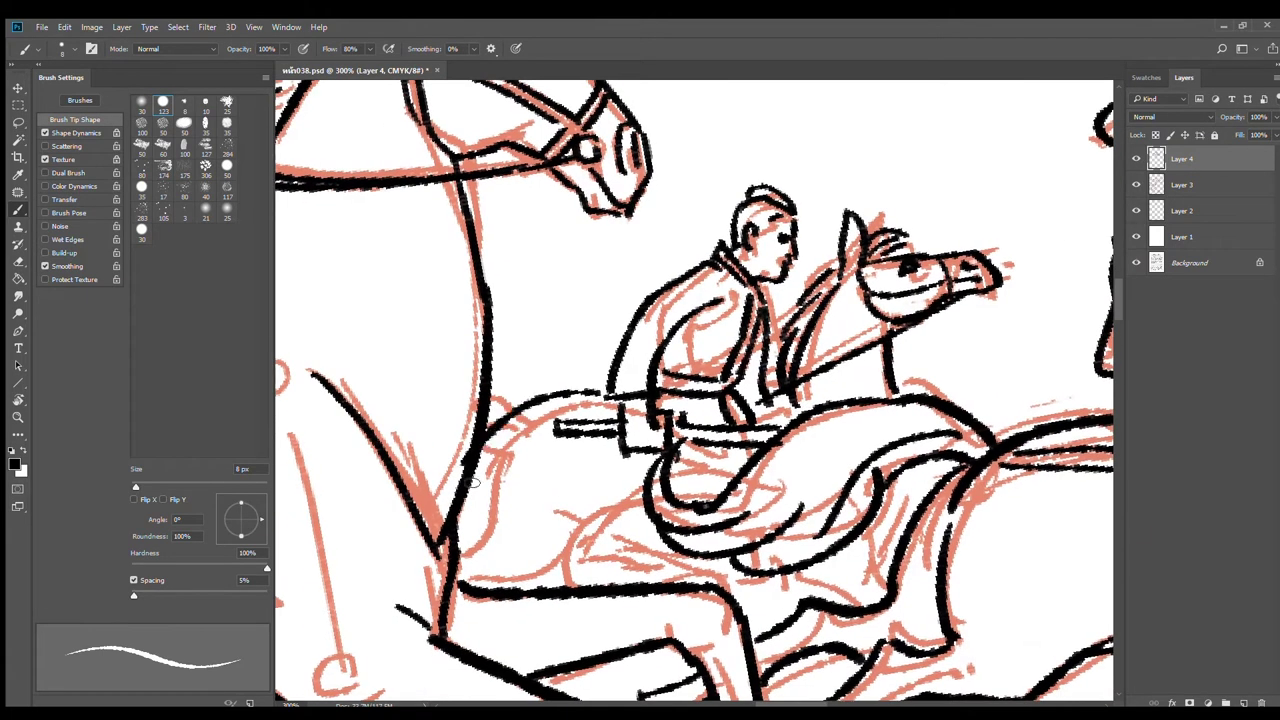
{"action": "scroll", "coordinate": [660, 562], "scroll_direction": "down", "scroll_amount": 1}
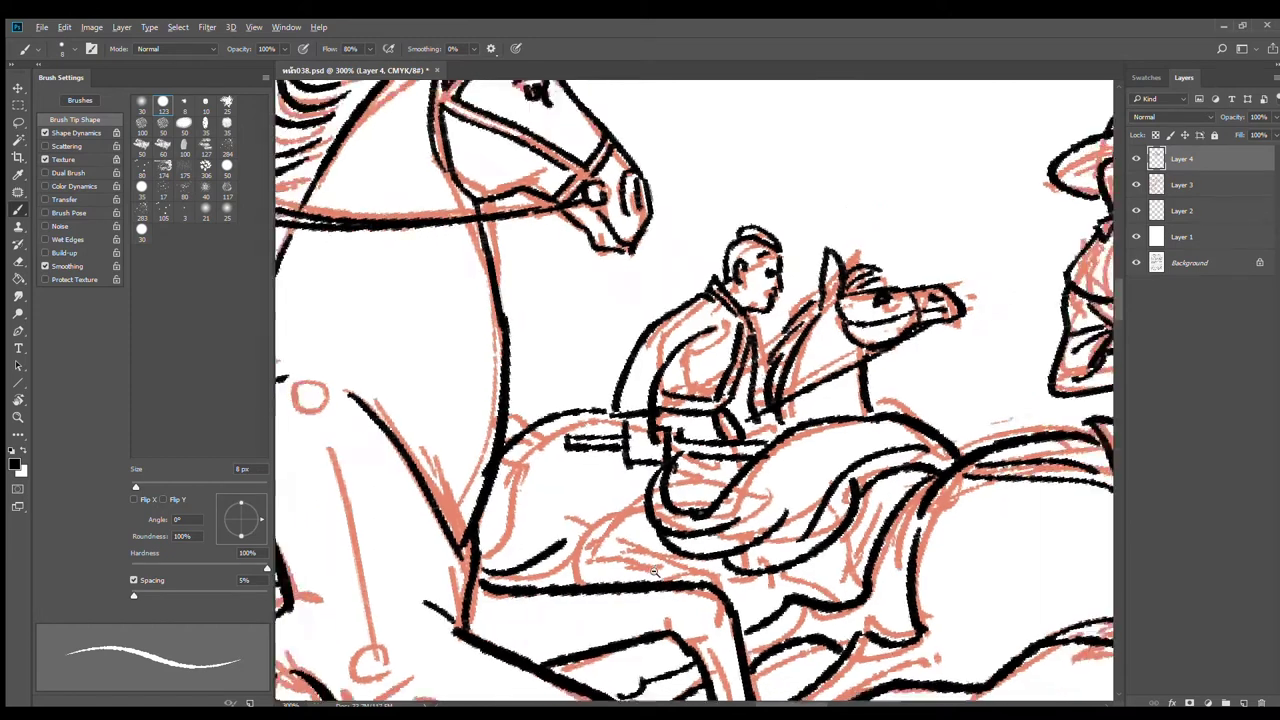
{"action": "left_click_drag", "start_coordinate": [672, 560], "coordinate": [679, 459]}
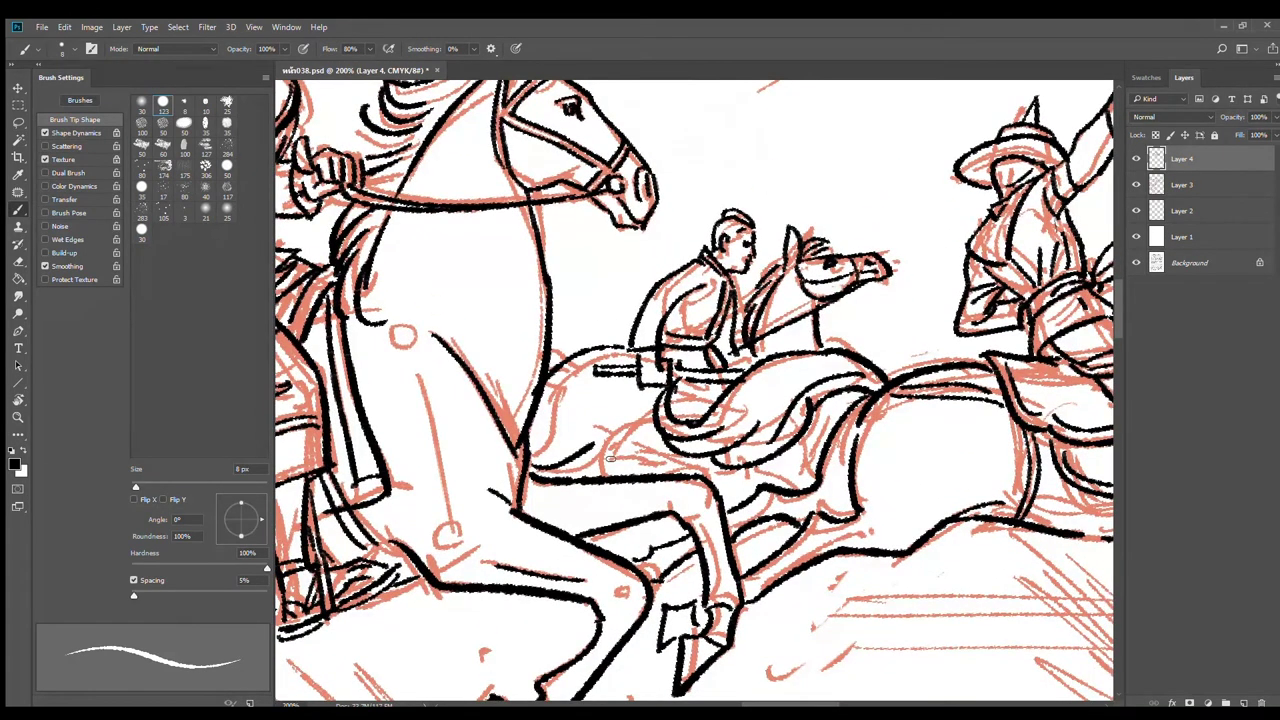
{"action": "mouse_move", "coordinate": [592, 460]}
{"action": "left_mouse_down"}
{"action": "mouse_move", "coordinate": [570, 462]}
{"action": "mouse_move", "coordinate": [595, 448]}
{"action": "mouse_move", "coordinate": [545, 478]}
{"action": "mouse_move", "coordinate": [650, 466]}
{"action": "left_mouse_up"}
{"action": "key", "text": "ctrl+z"}
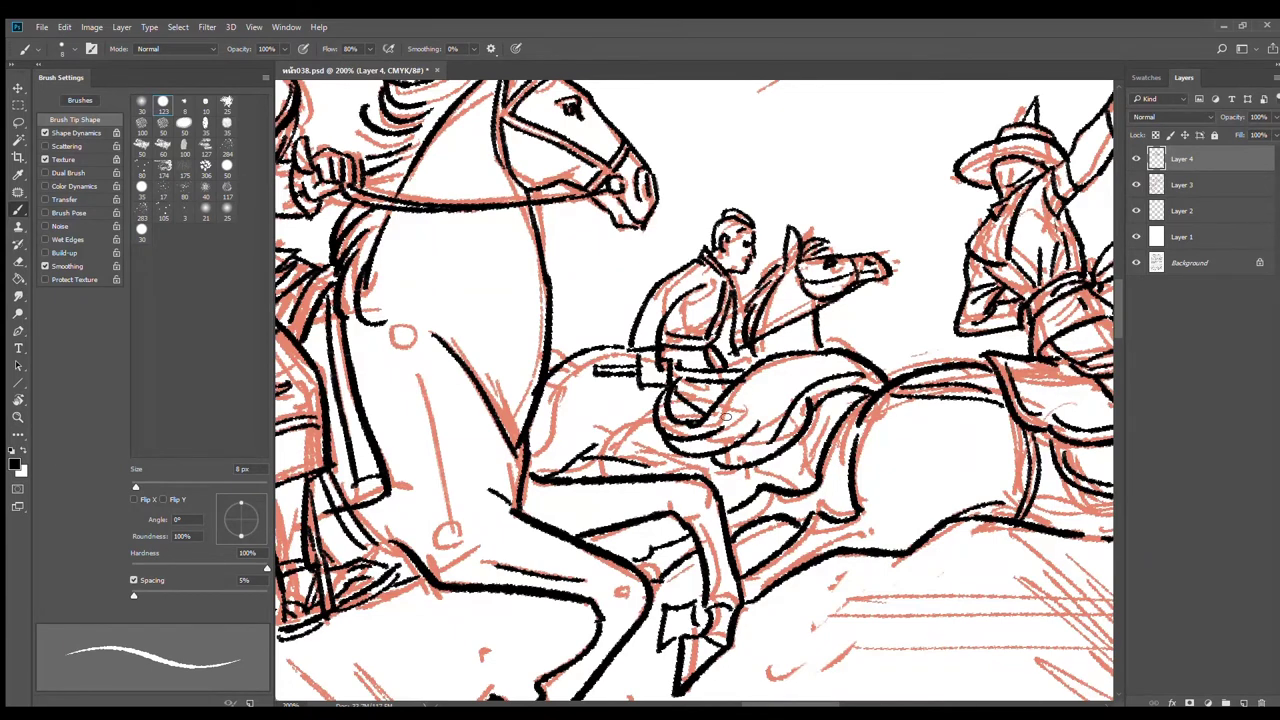
Step: Add short ink strokes to the background rider's leg and to the tail of the hatted rider's horse
{"action": "left_click_drag", "start_coordinate": [685, 396], "coordinate": [714, 396]}
{"action": "left_click_drag", "start_coordinate": [721, 484], "coordinate": [826, 484]}
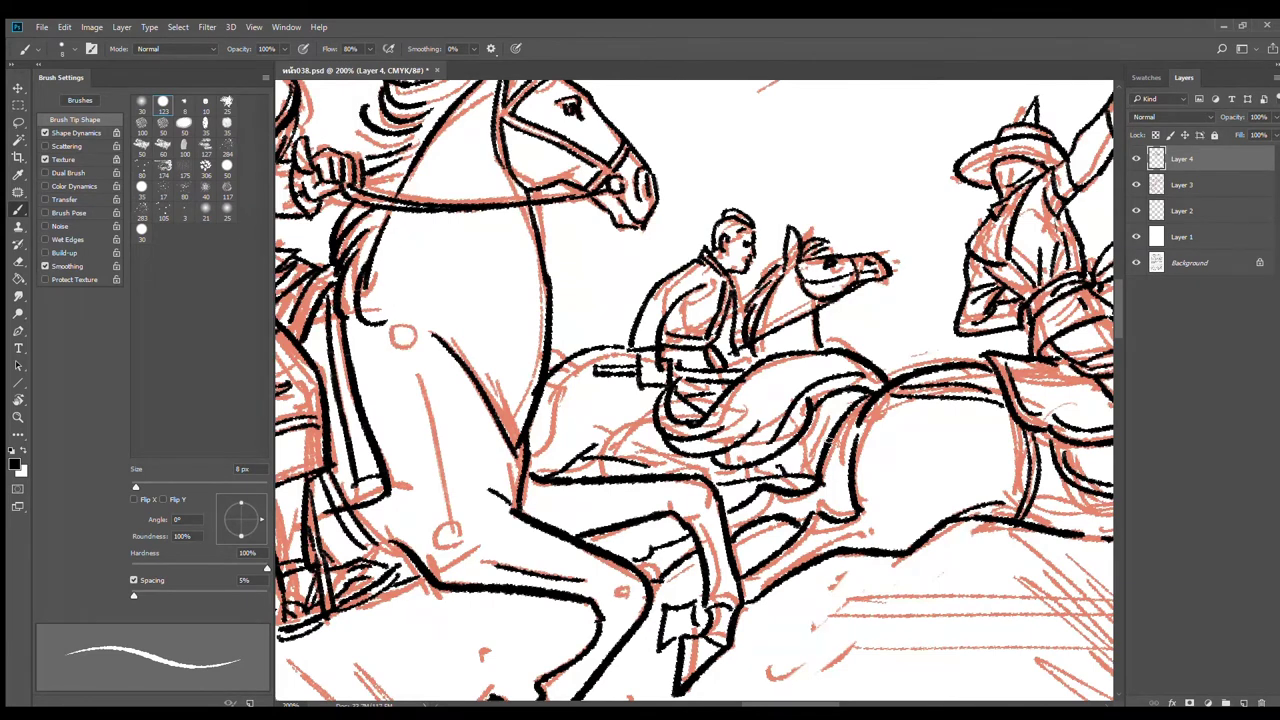
{"action": "left_click_drag", "start_coordinate": [828, 405], "coordinate": [811, 466]}
Step: Erase part of the background horse's haunch line and redraw the thigh and flank contours below its rider
{"action": "key", "text": "e"}
{"action": "left_click_drag", "start_coordinate": [648, 465], "coordinate": [587, 460]}
{"action": "key", "text": "b"}
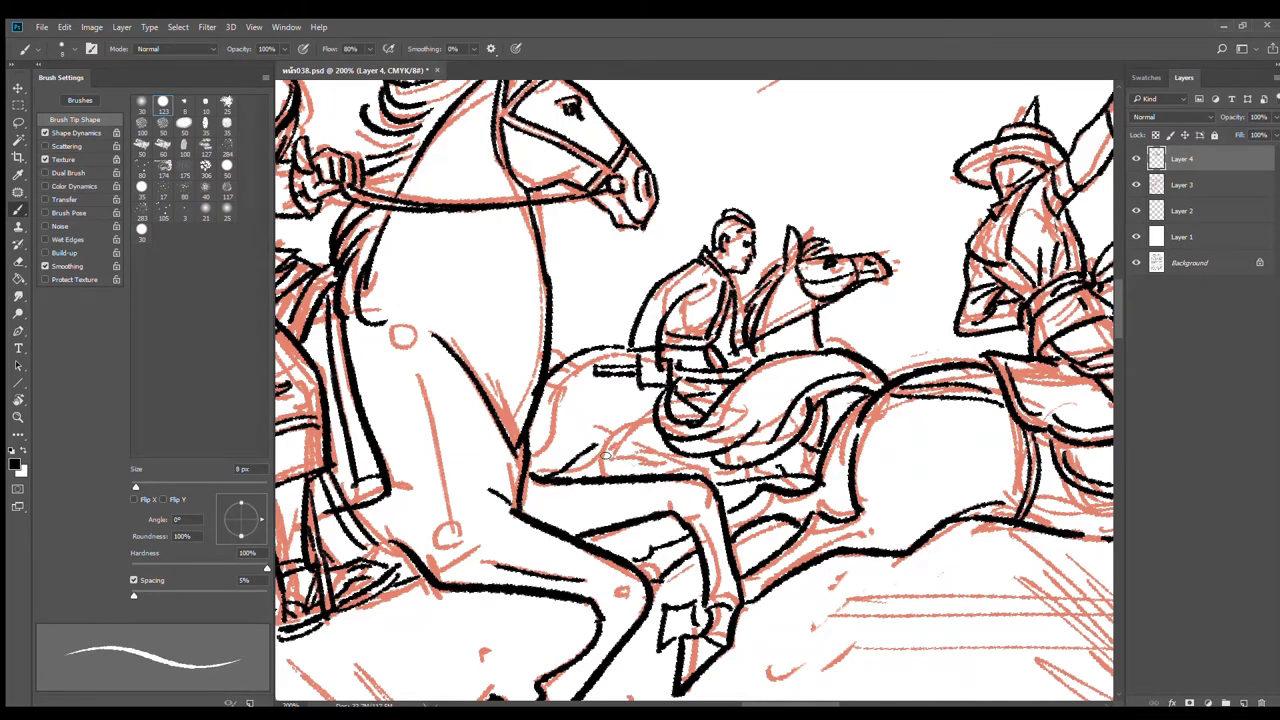
{"action": "left_click_drag", "start_coordinate": [615, 450], "coordinate": [690, 473]}
{"action": "key", "text": "ctrl+z"}
{"action": "left_click_drag", "start_coordinate": [606, 453], "coordinate": [660, 469]}
{"action": "mouse_move", "coordinate": [645, 392]}
{"action": "left_mouse_down"}
{"action": "mouse_move", "coordinate": [627, 437]}
{"action": "mouse_move", "coordinate": [698, 460]}
{"action": "left_mouse_up"}
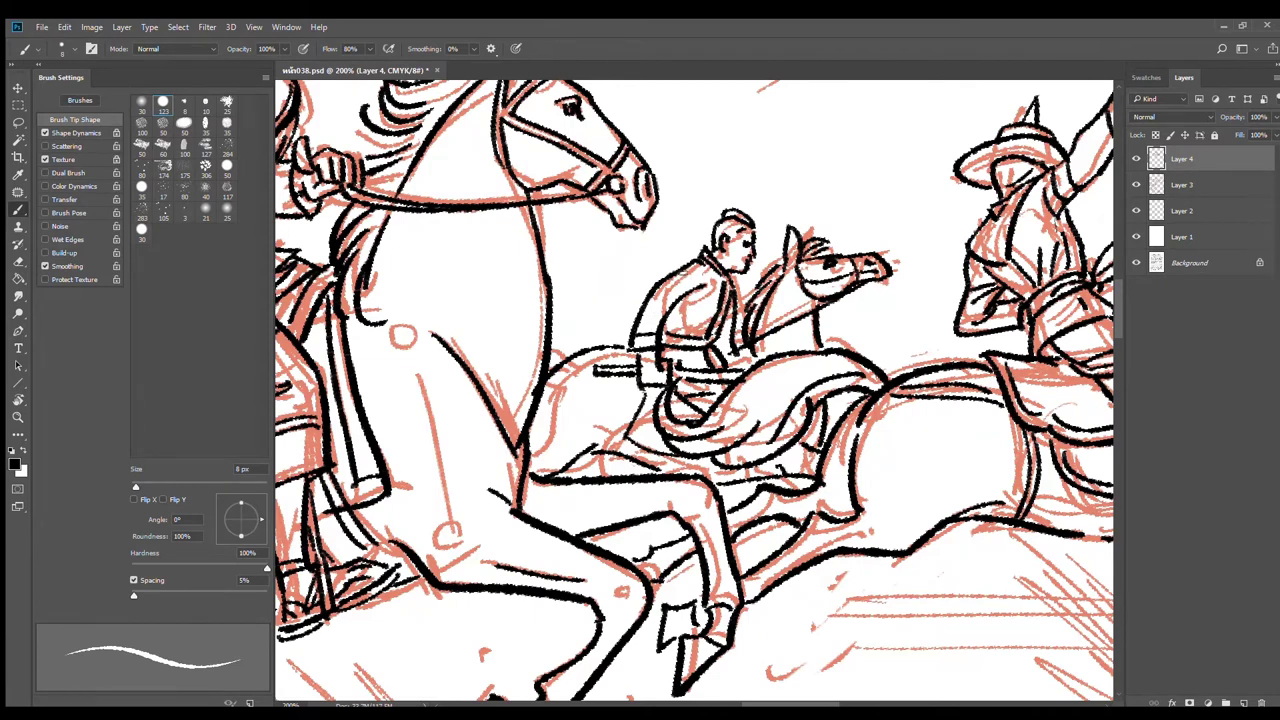
Step: Add the background rider's sleeve stripe and his horse's tail stroke, then touch up its muzzle and mane
{"action": "left_click_drag", "start_coordinate": [640, 328], "coordinate": [687, 327]}
{"action": "mouse_move", "coordinate": [574, 349]}
{"action": "left_mouse_down"}
{"action": "mouse_move", "coordinate": [558, 342]}
{"action": "mouse_move", "coordinate": [562, 357]}
{"action": "left_mouse_up"}
{"action": "key", "text": "e"}
{"action": "mouse_move", "coordinate": [885, 259]}
{"action": "left_mouse_down"}
{"action": "mouse_move", "coordinate": [891, 282]}
{"action": "mouse_move", "coordinate": [878, 283]}
{"action": "left_mouse_up"}
{"action": "key", "text": "b"}
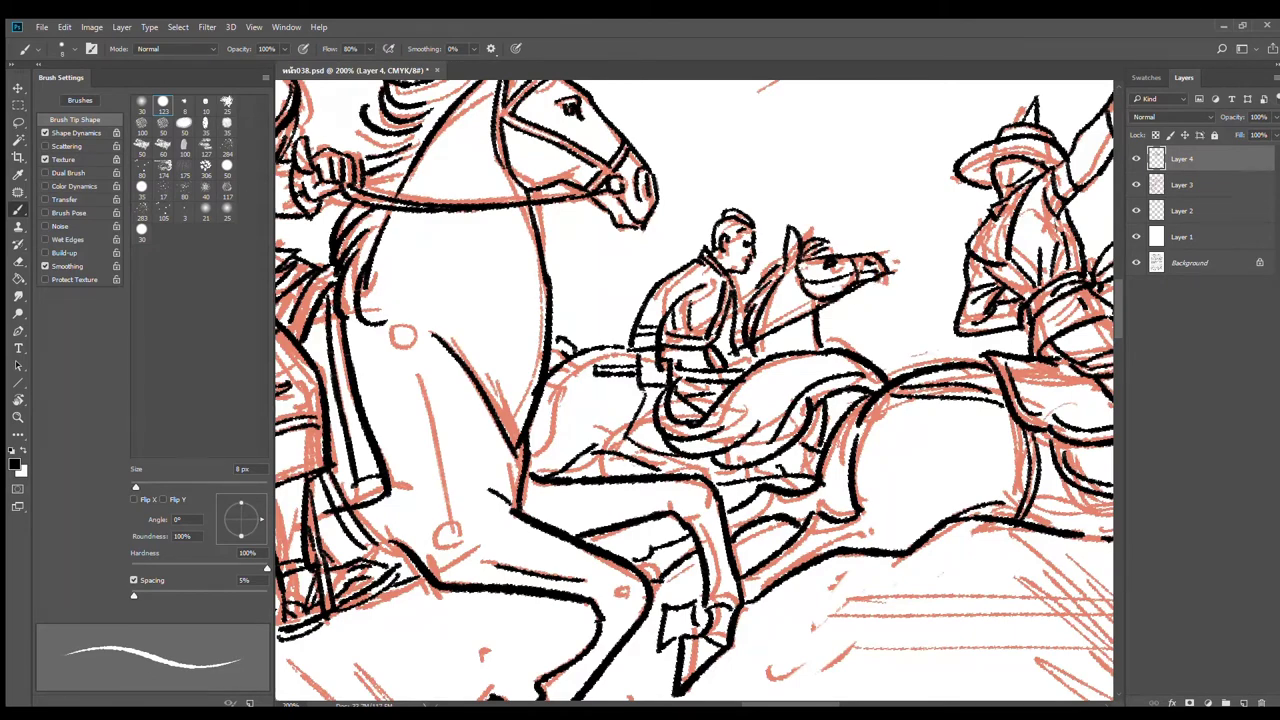
{"action": "left_click_drag", "start_coordinate": [780, 258], "coordinate": [758, 270]}
Step: Ink the fan of zigzag burst strokes in front of the hatted rider's horse, with the canvas view rotated
{"action": "scroll", "coordinate": [869, 326], "scroll_direction": "down", "scroll_amount": 2}
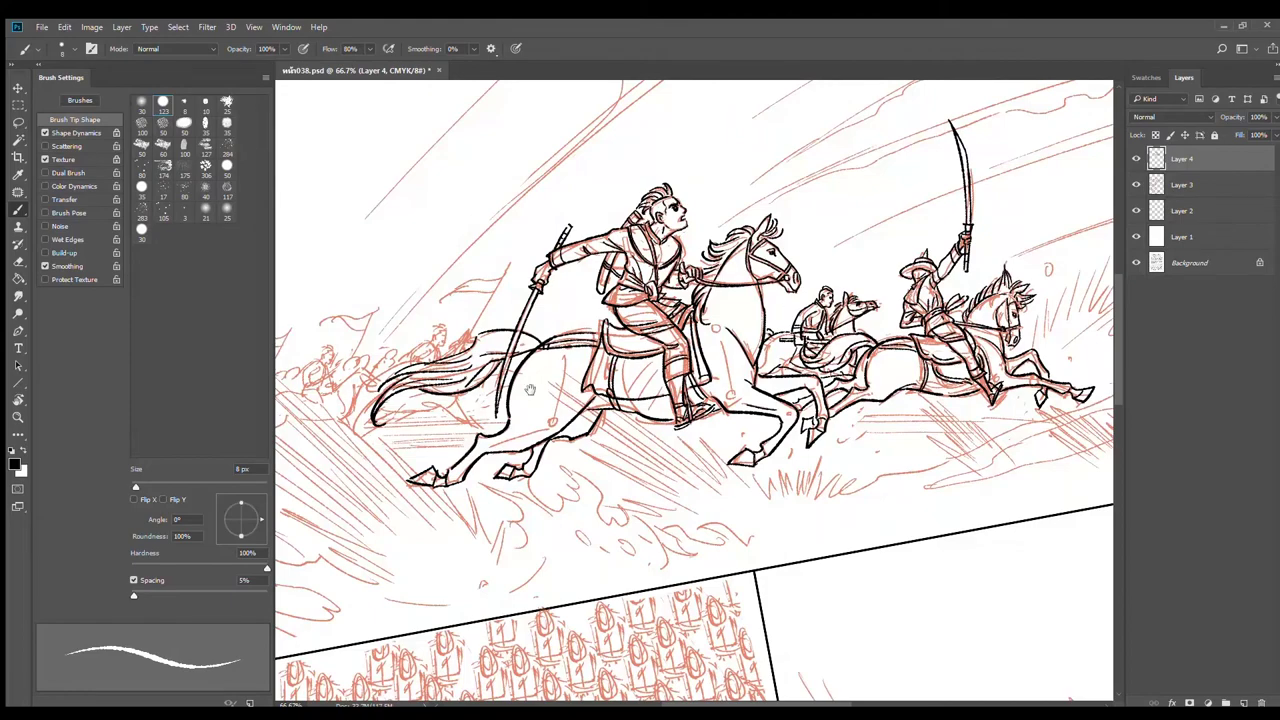
{"action": "left_click_drag", "start_coordinate": [530, 390], "coordinate": [739, 347]}
{"action": "left_click_drag", "start_coordinate": [885, 321], "coordinate": [692, 376]}
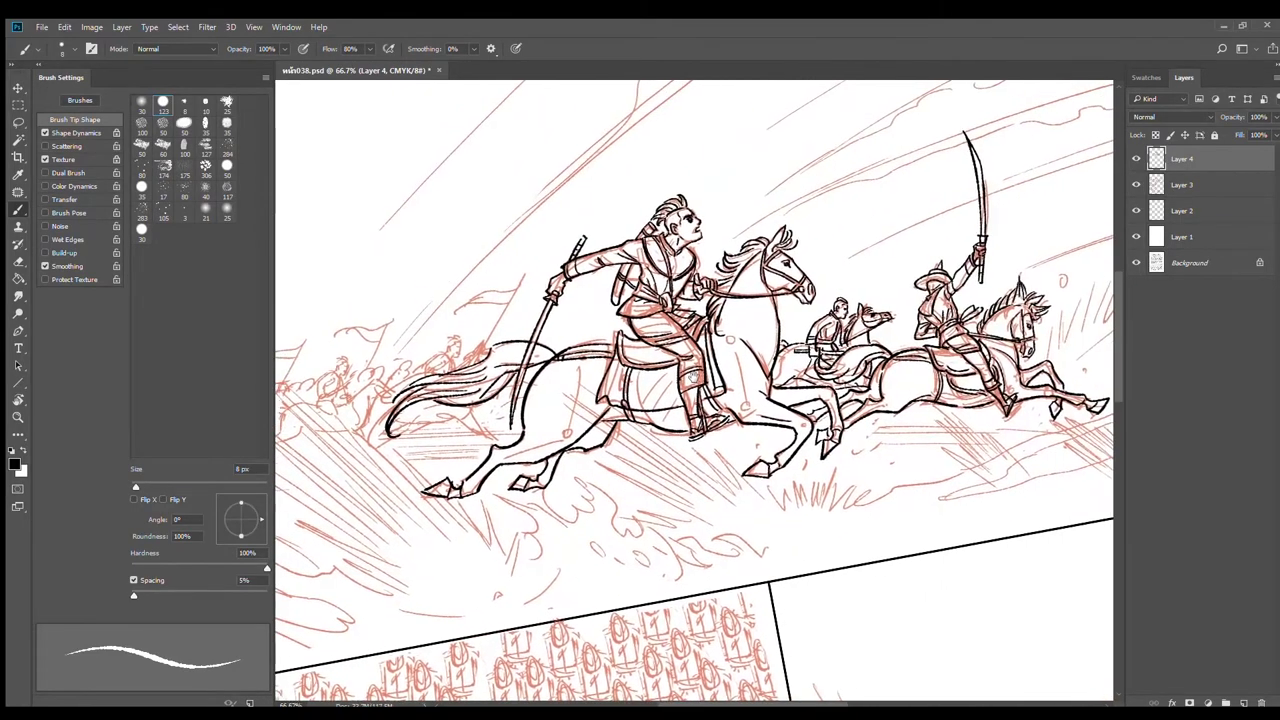
{"action": "left_click_drag", "start_coordinate": [889, 297], "coordinate": [702, 291]}
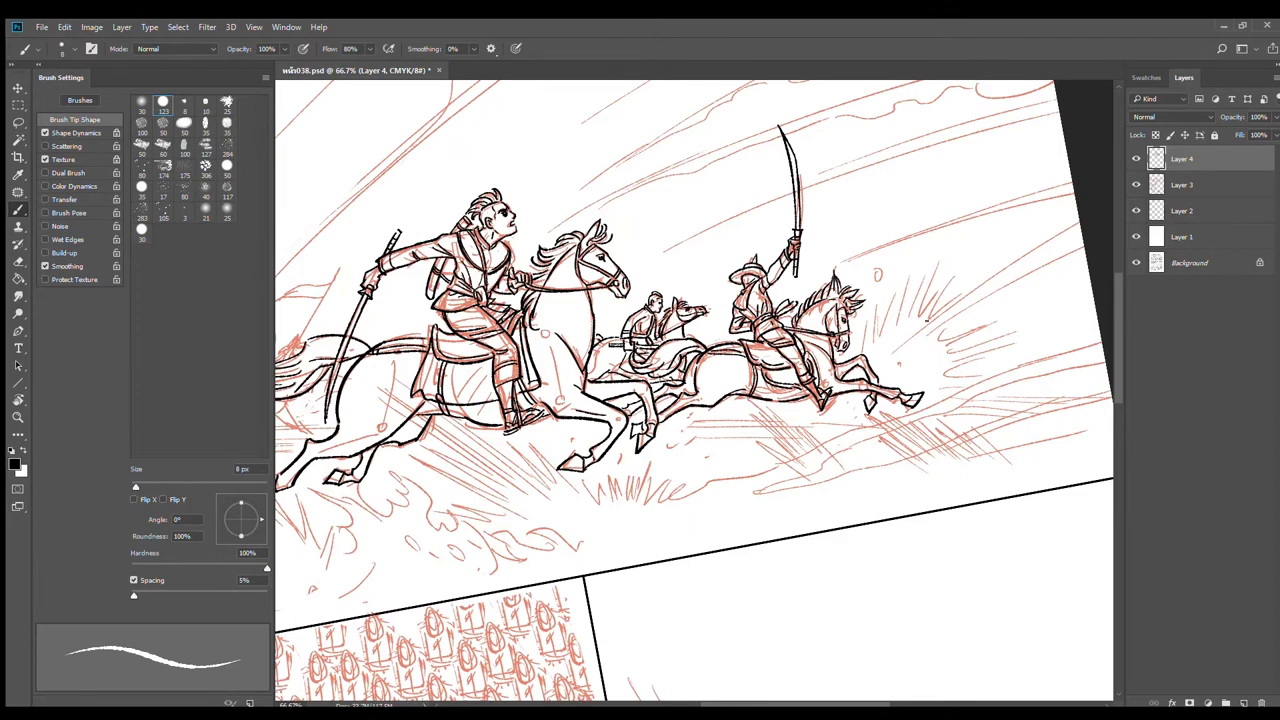
{"action": "key", "text": "r"}
{"action": "left_click_drag", "start_coordinate": [950, 237], "coordinate": [991, 414]}
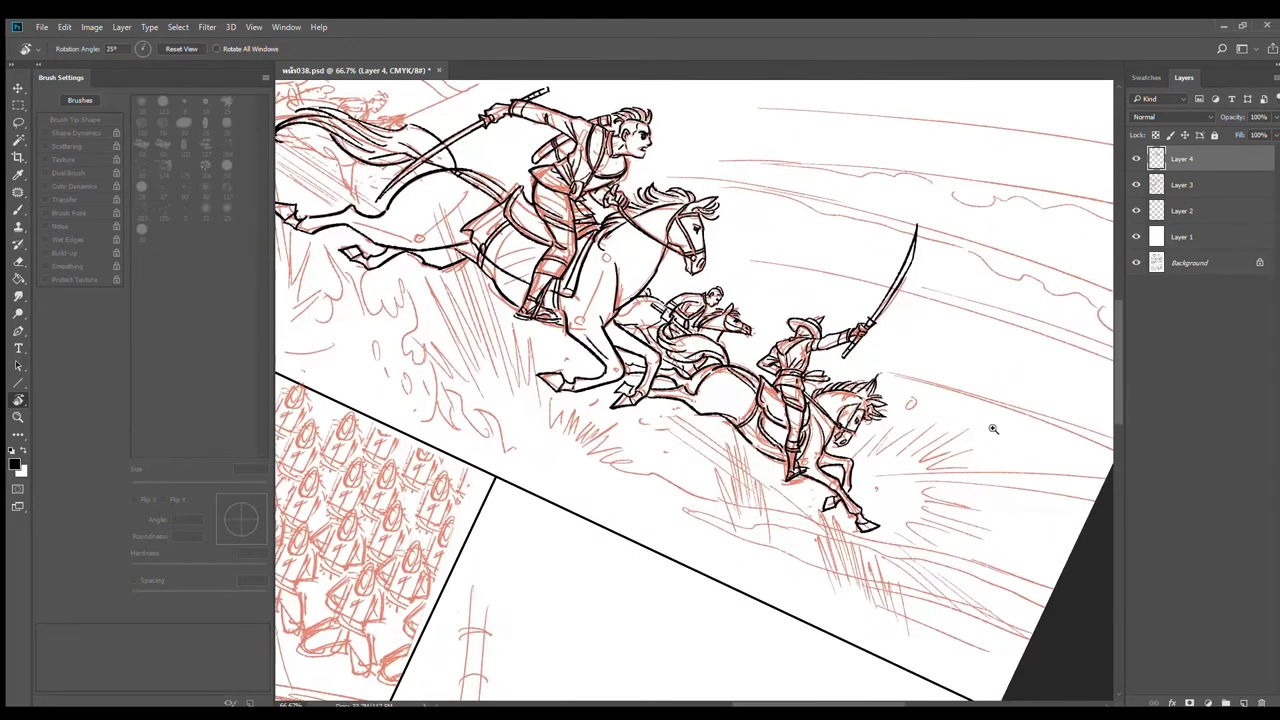
{"action": "left_click", "coordinate": [988, 455], "text": "ctrl"}
{"action": "left_click_drag", "start_coordinate": [962, 457], "coordinate": [775, 354]}
{"action": "key", "text": "b"}
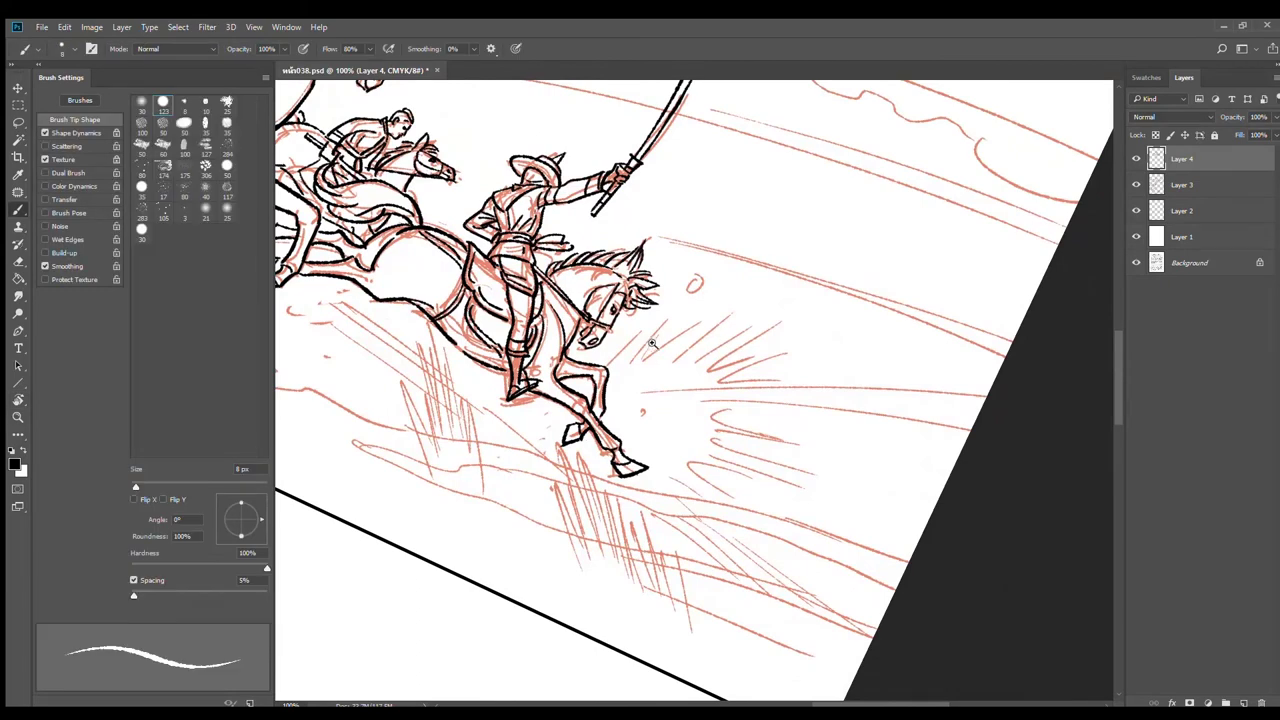
{"action": "scroll", "coordinate": [652, 344], "scroll_direction": "up", "scroll_amount": 1}
{"action": "mouse_move", "coordinate": [565, 382]}
{"action": "left_mouse_down"}
{"action": "mouse_move", "coordinate": [700, 252]}
{"action": "mouse_move", "coordinate": [642, 324]}
{"action": "mouse_move", "coordinate": [655, 298]}
{"action": "mouse_move", "coordinate": [673, 317]}
{"action": "mouse_move", "coordinate": [752, 255]}
{"action": "left_mouse_up"}
{"action": "mouse_move", "coordinate": [626, 372]}
{"action": "left_mouse_down"}
{"action": "mouse_move", "coordinate": [740, 276]}
{"action": "mouse_move", "coordinate": [834, 241]}
{"action": "left_mouse_up"}
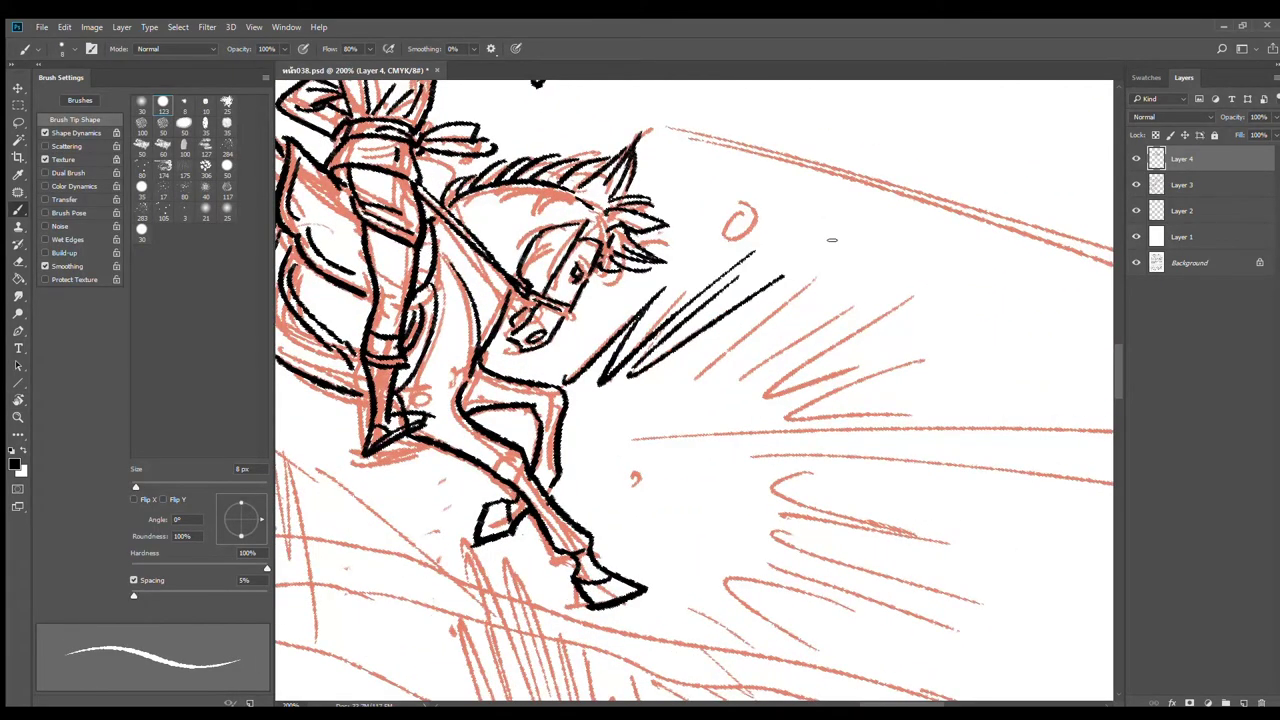
{"action": "left_click_drag", "start_coordinate": [672, 384], "coordinate": [856, 237]}
{"action": "left_click_drag", "start_coordinate": [676, 380], "coordinate": [806, 307]}
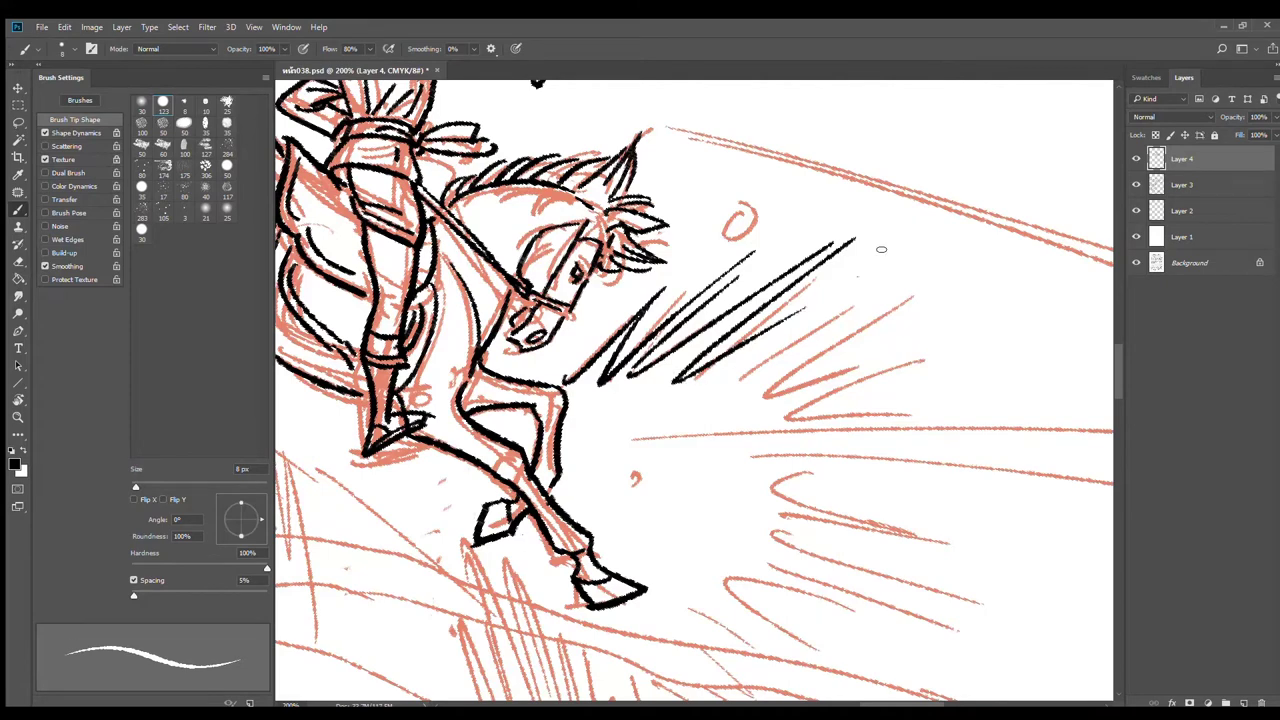
{"action": "mouse_move", "coordinate": [732, 377]}
{"action": "left_mouse_down"}
{"action": "mouse_move", "coordinate": [902, 262]}
{"action": "mouse_move", "coordinate": [862, 304]}
{"action": "left_mouse_up"}
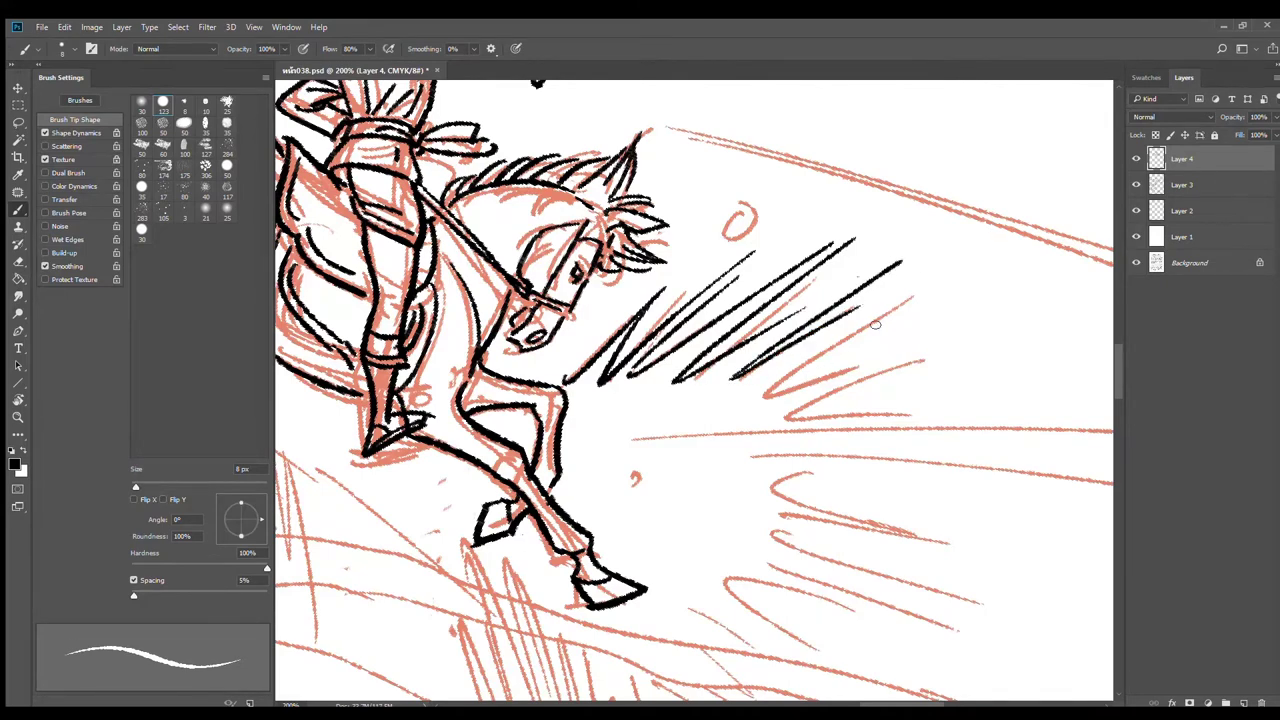
{"action": "left_click_drag", "start_coordinate": [750, 405], "coordinate": [908, 301]}
{"action": "left_click_drag", "start_coordinate": [778, 396], "coordinate": [924, 337]}
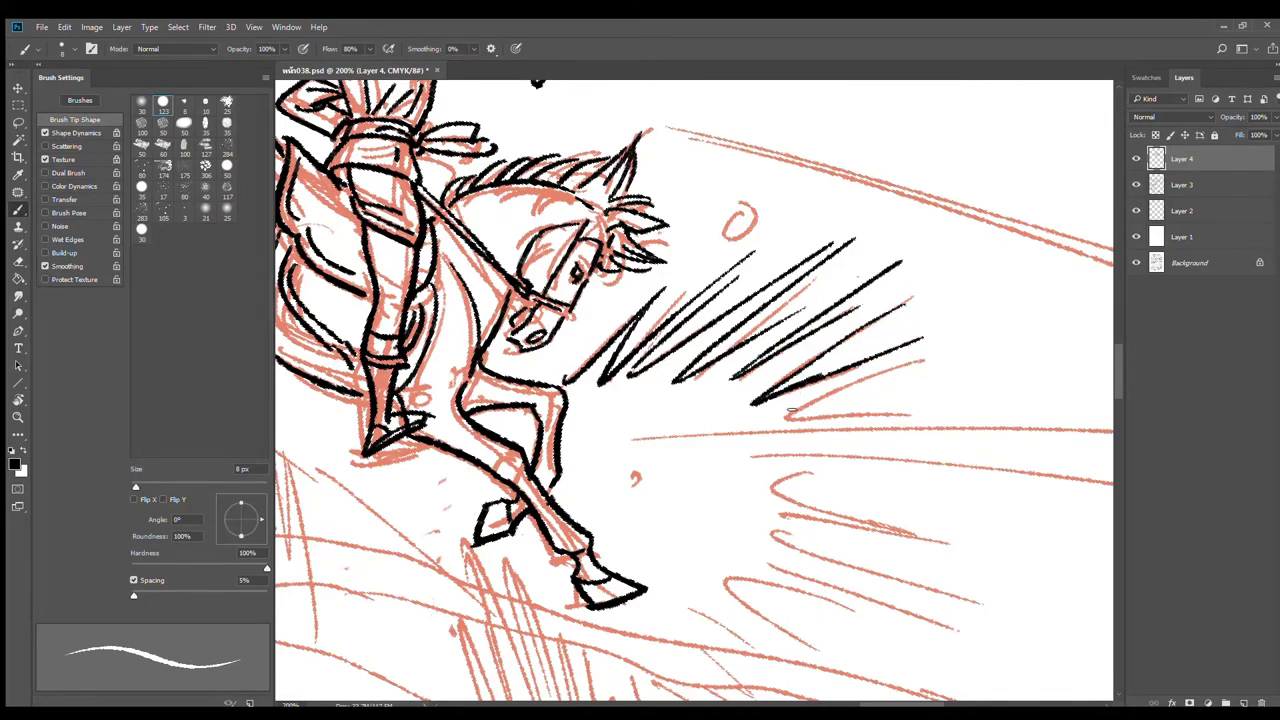
{"action": "left_click_drag", "start_coordinate": [784, 413], "coordinate": [940, 346]}
{"action": "left_click_drag", "start_coordinate": [826, 392], "coordinate": [1089, 297]}
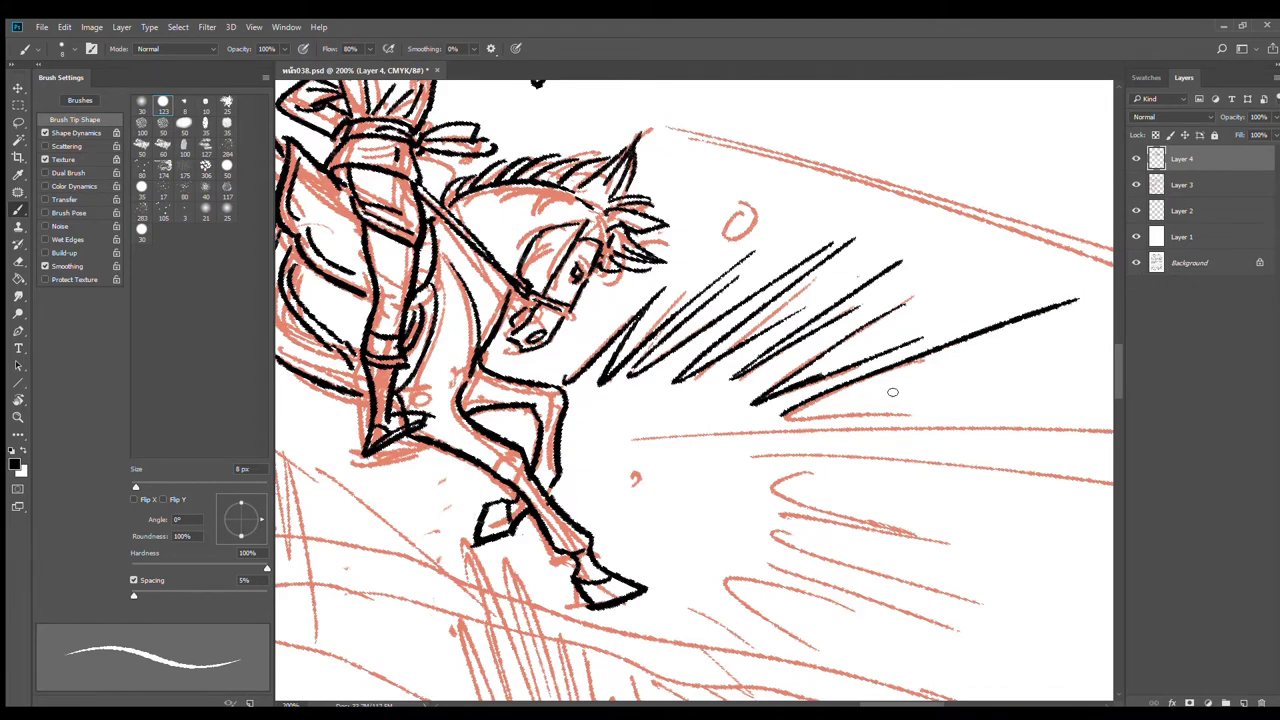
{"action": "mouse_move", "coordinate": [786, 416]}
{"action": "left_mouse_down"}
{"action": "mouse_move", "coordinate": [890, 403]}
{"action": "mouse_move", "coordinate": [873, 298]}
{"action": "left_mouse_up"}
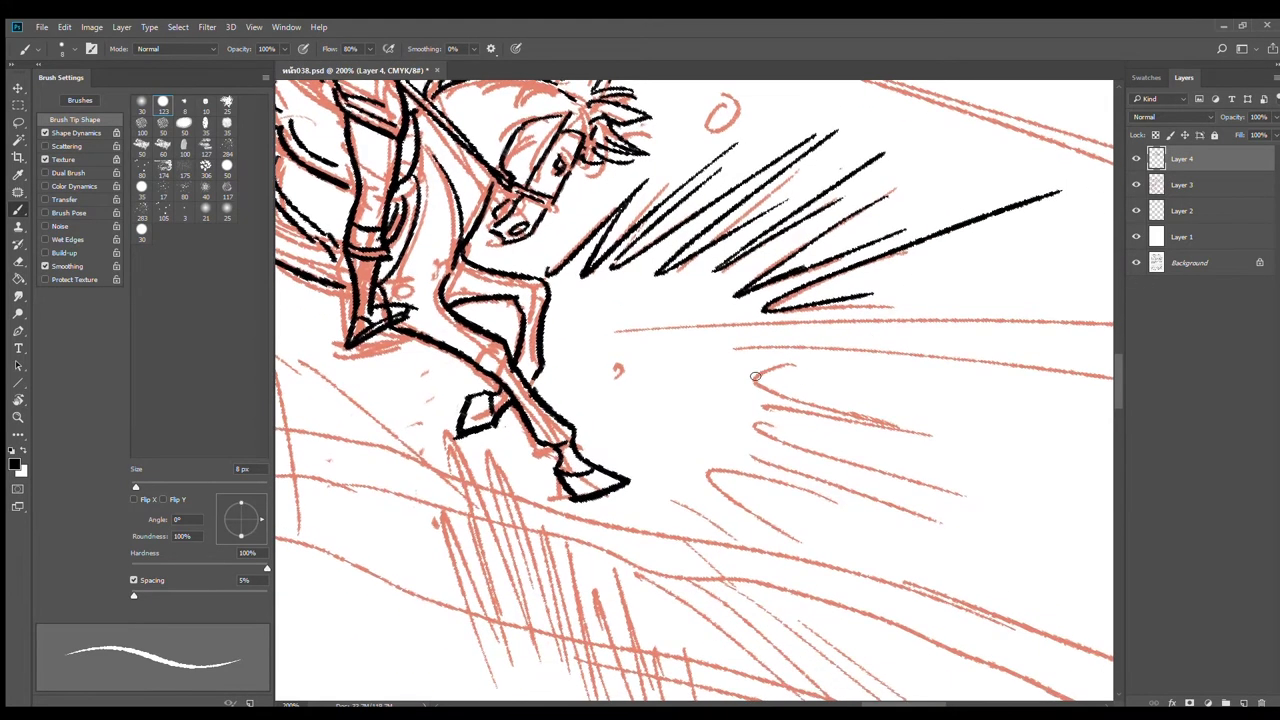
Step: Ink the first lower burst stroke and two long speed lines running from the horse's front to the panel's edge
{"action": "left_click_drag", "start_coordinate": [752, 378], "coordinate": [832, 358]}
{"action": "left_click_drag", "start_coordinate": [977, 369], "coordinate": [857, 406]}
{"action": "key", "text": "r"}
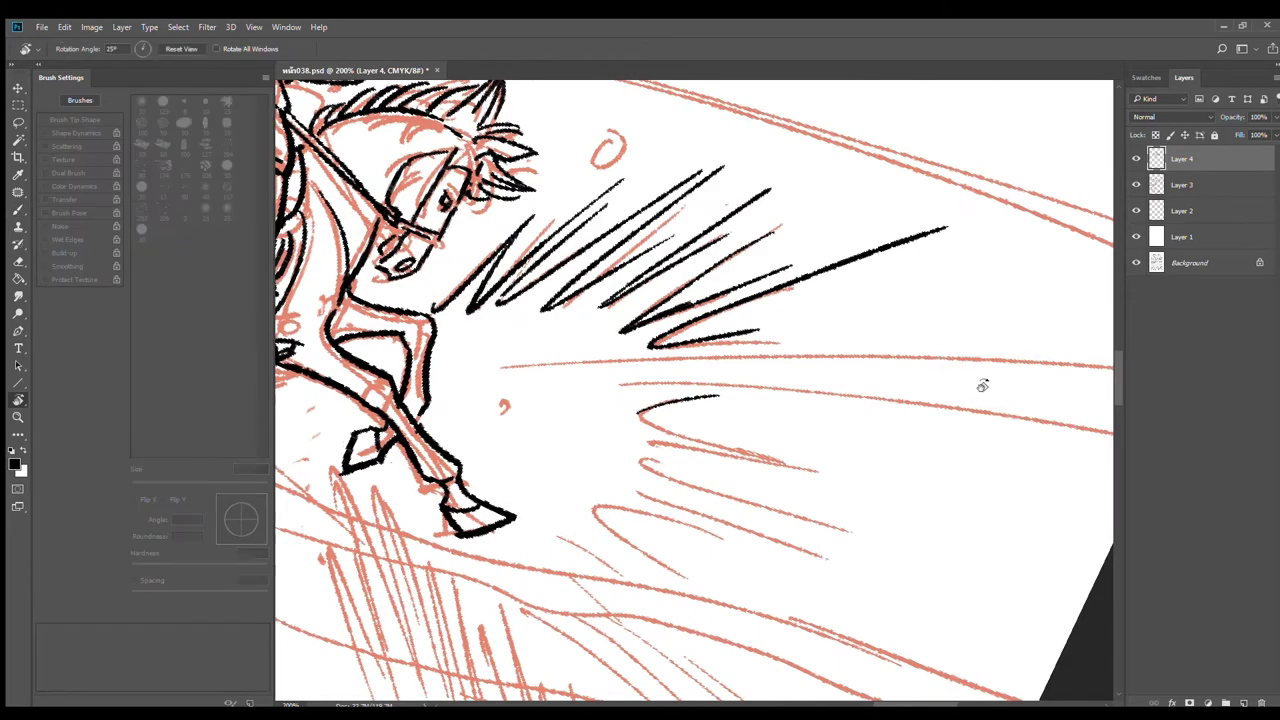
{"action": "mouse_move", "coordinate": [983, 386]}
{"action": "left_mouse_down"}
{"action": "mouse_move", "coordinate": [931, 302]}
{"action": "mouse_move", "coordinate": [771, 323]}
{"action": "left_mouse_up"}
{"action": "key", "text": "b"}
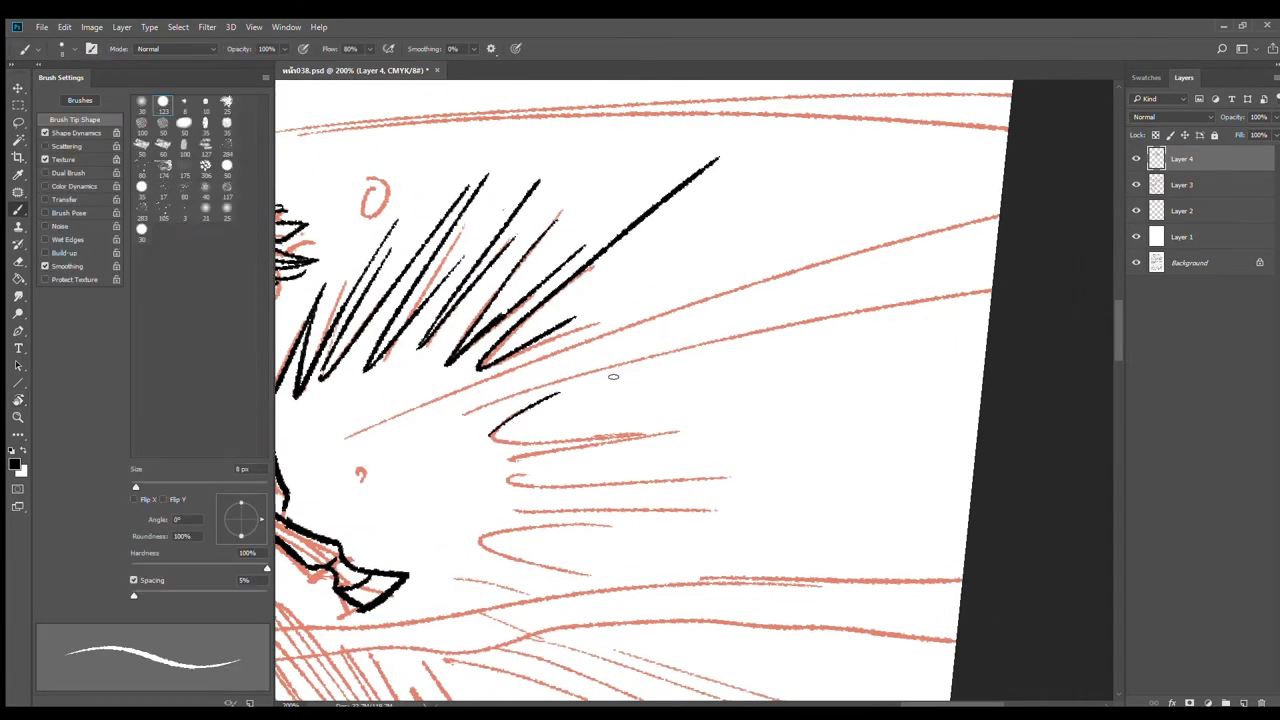
{"action": "left_click_drag", "start_coordinate": [456, 413], "coordinate": [994, 288]}
{"action": "key", "text": "ctrl+z"}
{"action": "left_click_drag", "start_coordinate": [457, 414], "coordinate": [885, 297]}
{"action": "left_click_drag", "start_coordinate": [1017, 270], "coordinate": [1019, 269]}
{"action": "left_click_drag", "start_coordinate": [319, 449], "coordinate": [1068, 172]}
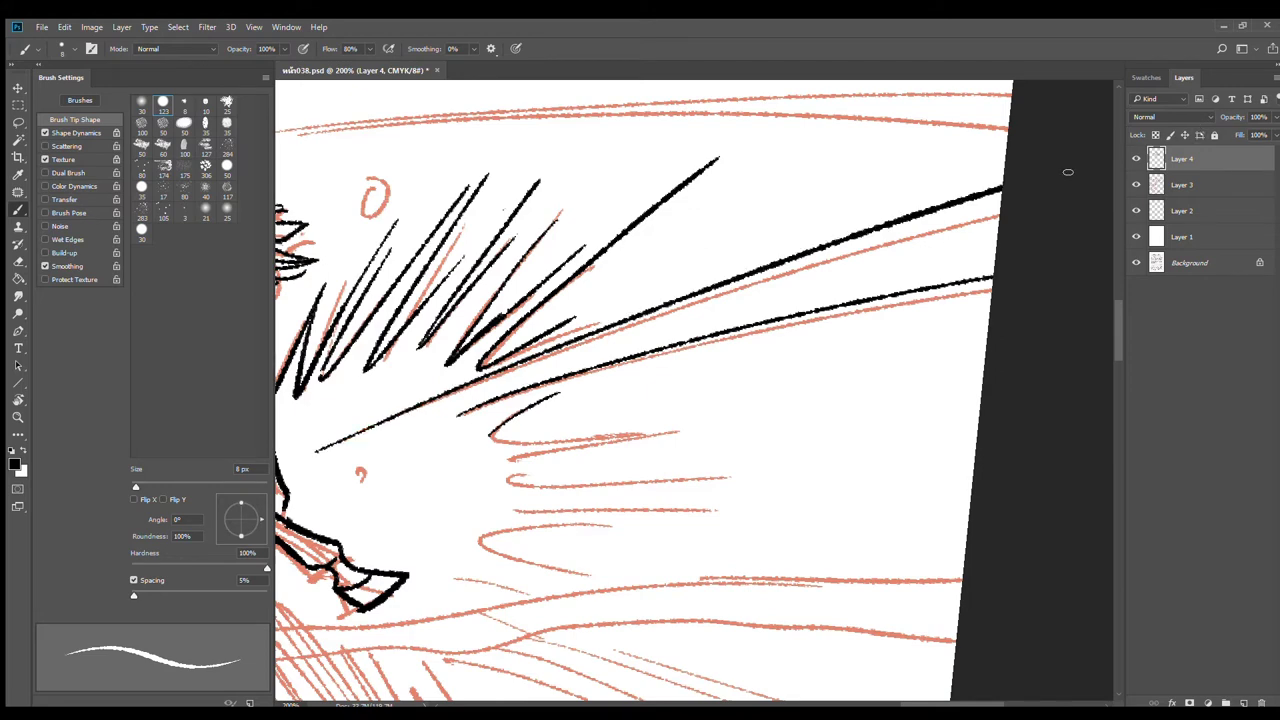
Step: Ink the looping horizontal burst strokes below the two long speed lines, ahead of the horse's front hoof
{"action": "left_click_drag", "start_coordinate": [492, 434], "coordinate": [812, 406]}
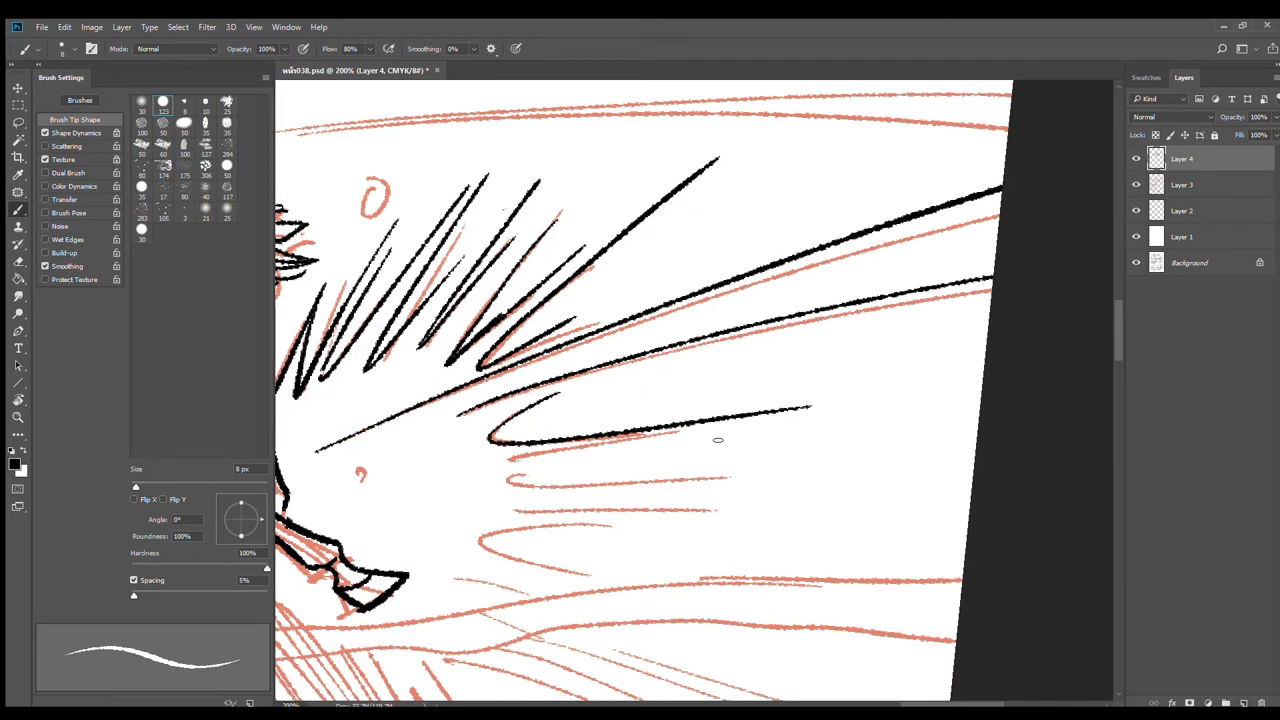
{"action": "left_click_drag", "start_coordinate": [507, 471], "coordinate": [728, 422]}
{"action": "left_click_drag", "start_coordinate": [506, 466], "coordinate": [797, 466]}
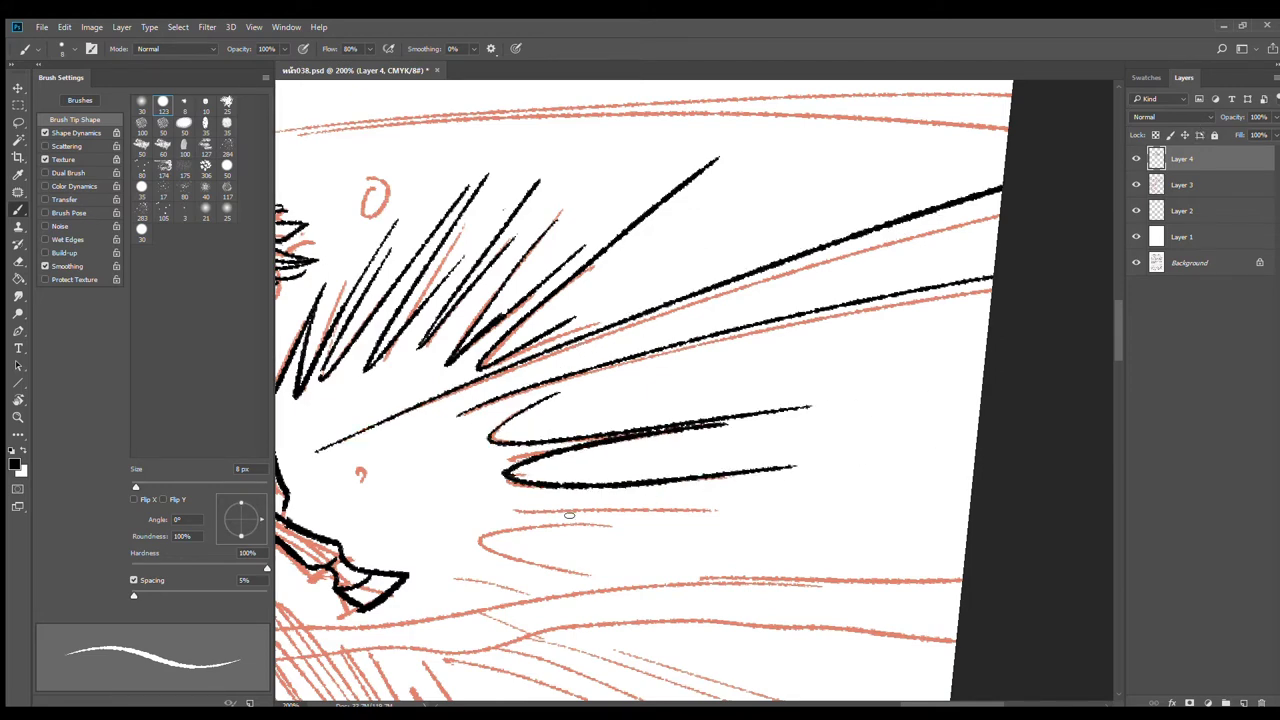
{"action": "left_click_drag", "start_coordinate": [512, 513], "coordinate": [777, 492]}
{"action": "left_click_drag", "start_coordinate": [505, 513], "coordinate": [720, 524]}
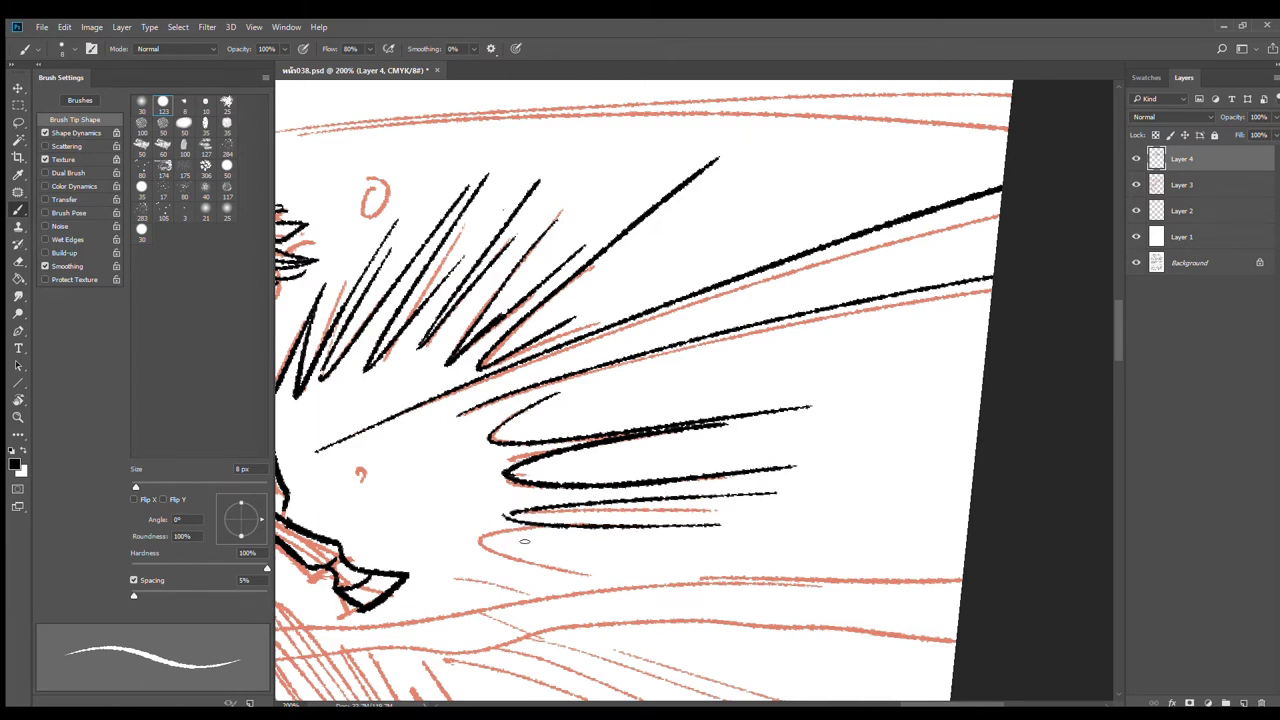
{"action": "mouse_move", "coordinate": [631, 538]}
{"action": "left_mouse_down"}
{"action": "mouse_move", "coordinate": [503, 563]}
{"action": "mouse_move", "coordinate": [652, 540]}
{"action": "left_mouse_up"}
{"action": "key", "text": "ctrl+z"}
{"action": "mouse_move", "coordinate": [473, 549]}
{"action": "left_mouse_down"}
{"action": "mouse_move", "coordinate": [703, 463]}
{"action": "mouse_move", "coordinate": [738, 419]}
{"action": "left_mouse_up"}
Step: Ink the two upper wavy ground contours beneath the hatted rider's horse out to the panel's edge
{"action": "scroll", "coordinate": [574, 570], "scroll_direction": "down", "scroll_amount": 2}
{"action": "scroll", "coordinate": [602, 452], "scroll_direction": "up", "scroll_amount": 2}
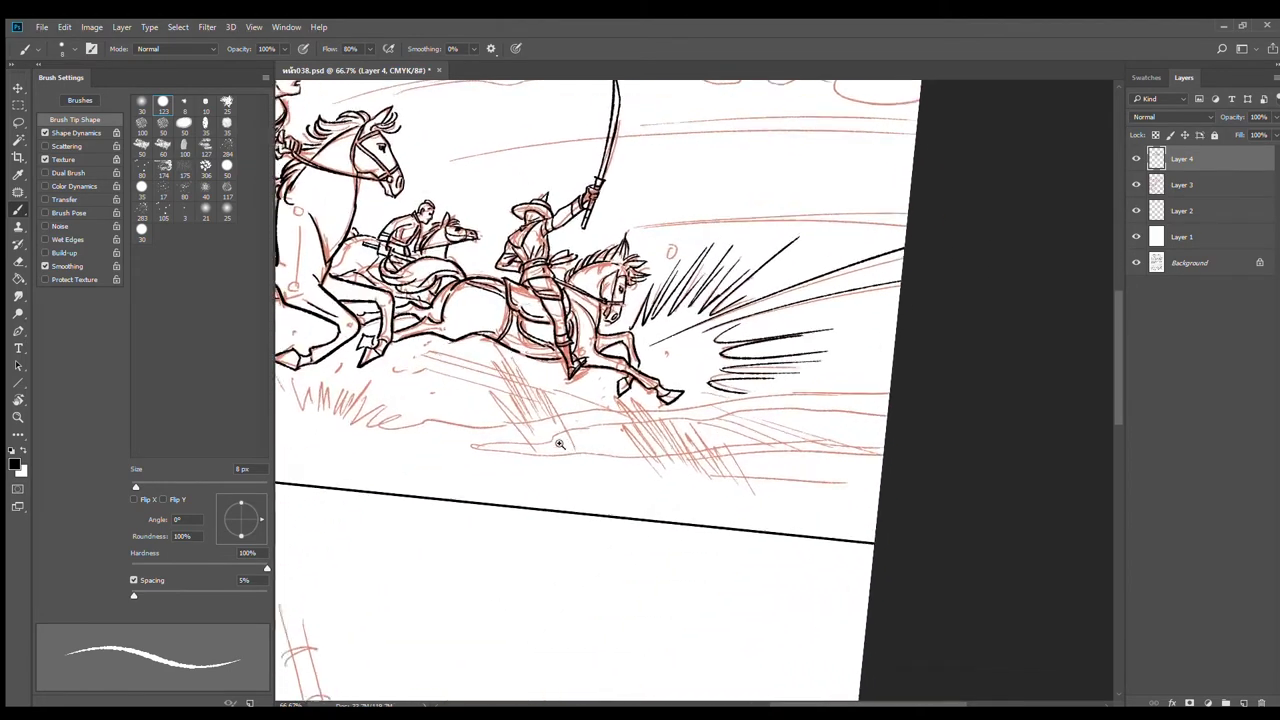
{"action": "left_click_drag", "start_coordinate": [334, 420], "coordinate": [978, 362]}
{"action": "mouse_move", "coordinate": [434, 446]}
{"action": "left_mouse_down"}
{"action": "mouse_move", "coordinate": [820, 392]}
{"action": "mouse_move", "coordinate": [998, 388]}
{"action": "left_mouse_up"}
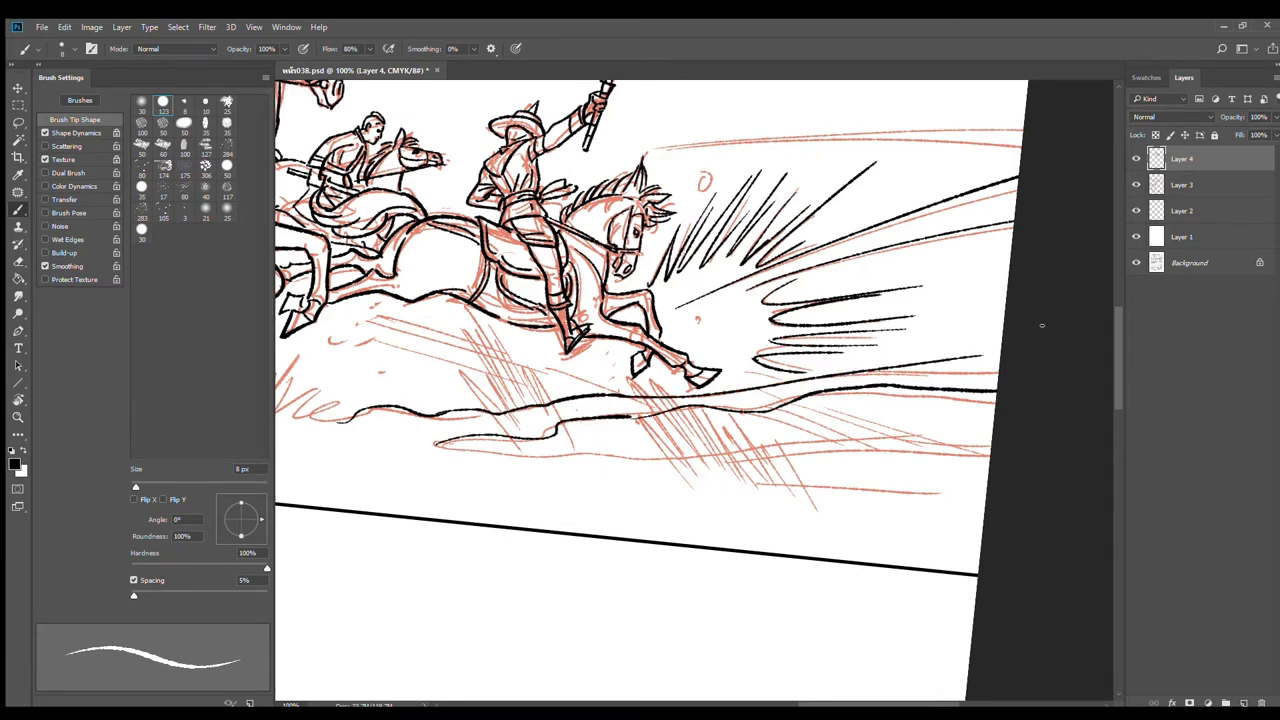
Step: Ink the lower ground contours and the long narrow ground shape near the panel's lower border
{"action": "mouse_move", "coordinate": [437, 446]}
{"action": "left_mouse_down"}
{"action": "mouse_move", "coordinate": [684, 451]}
{"action": "mouse_move", "coordinate": [742, 446]}
{"action": "left_mouse_up"}
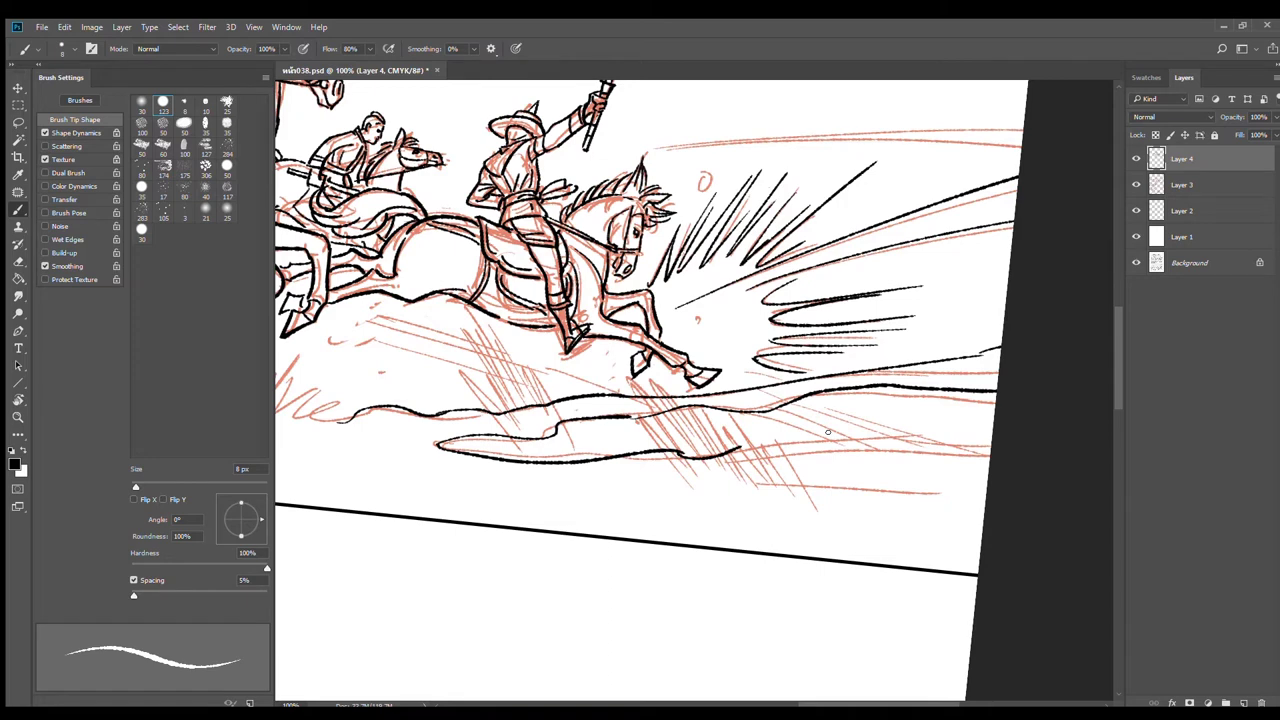
{"action": "left_click_drag", "start_coordinate": [732, 450], "coordinate": [996, 424]}
{"action": "mouse_move", "coordinate": [735, 466]}
{"action": "left_mouse_down"}
{"action": "mouse_move", "coordinate": [822, 450]}
{"action": "mouse_move", "coordinate": [990, 450]}
{"action": "left_mouse_up"}
{"action": "left_click_drag", "start_coordinate": [736, 463], "coordinate": [990, 466]}
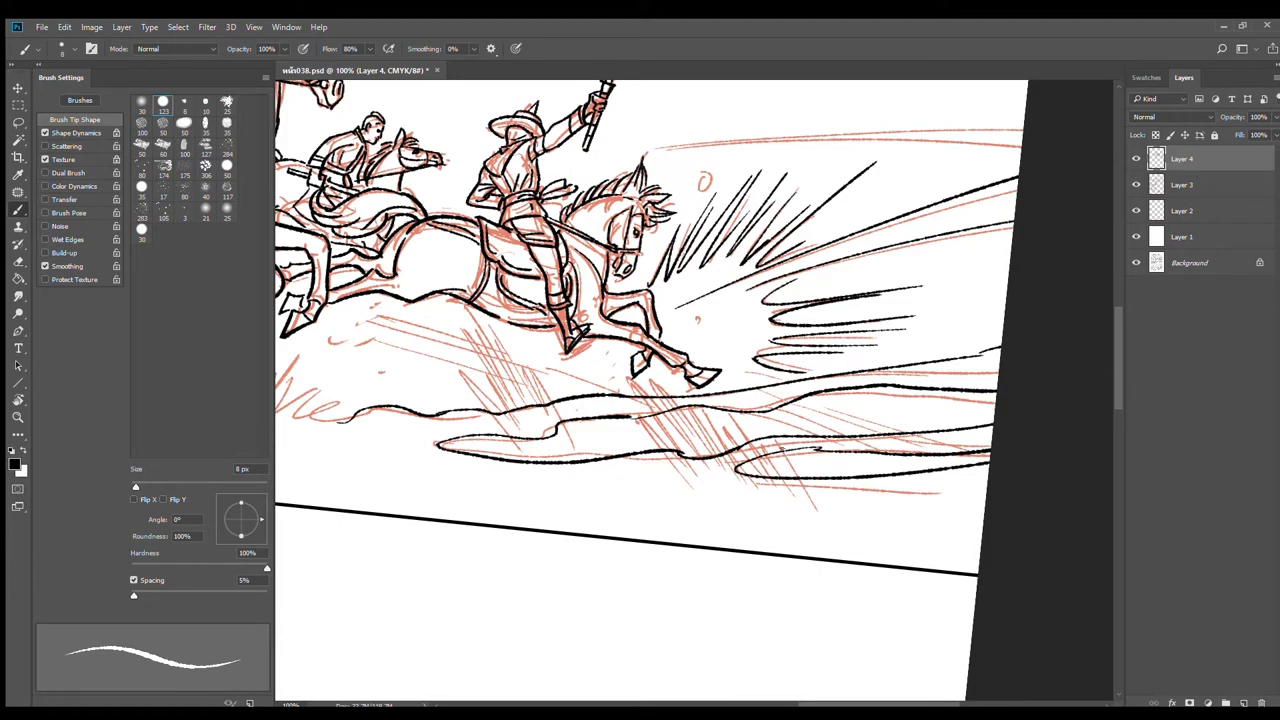
{"action": "left_click_drag", "start_coordinate": [790, 449], "coordinate": [848, 450]}
Step: Ink the jagged grass tufts between the start of the wavy ground contour and the foreground horse's front hoof
{"action": "mouse_move", "coordinate": [586, 500]}
{"action": "left_mouse_down"}
{"action": "mouse_move", "coordinate": [826, 532]}
{"action": "mouse_move", "coordinate": [756, 514]}
{"action": "mouse_move", "coordinate": [708, 542]}
{"action": "left_mouse_up"}
{"action": "left_click", "coordinate": [635, 496], "text": "ctrl"}
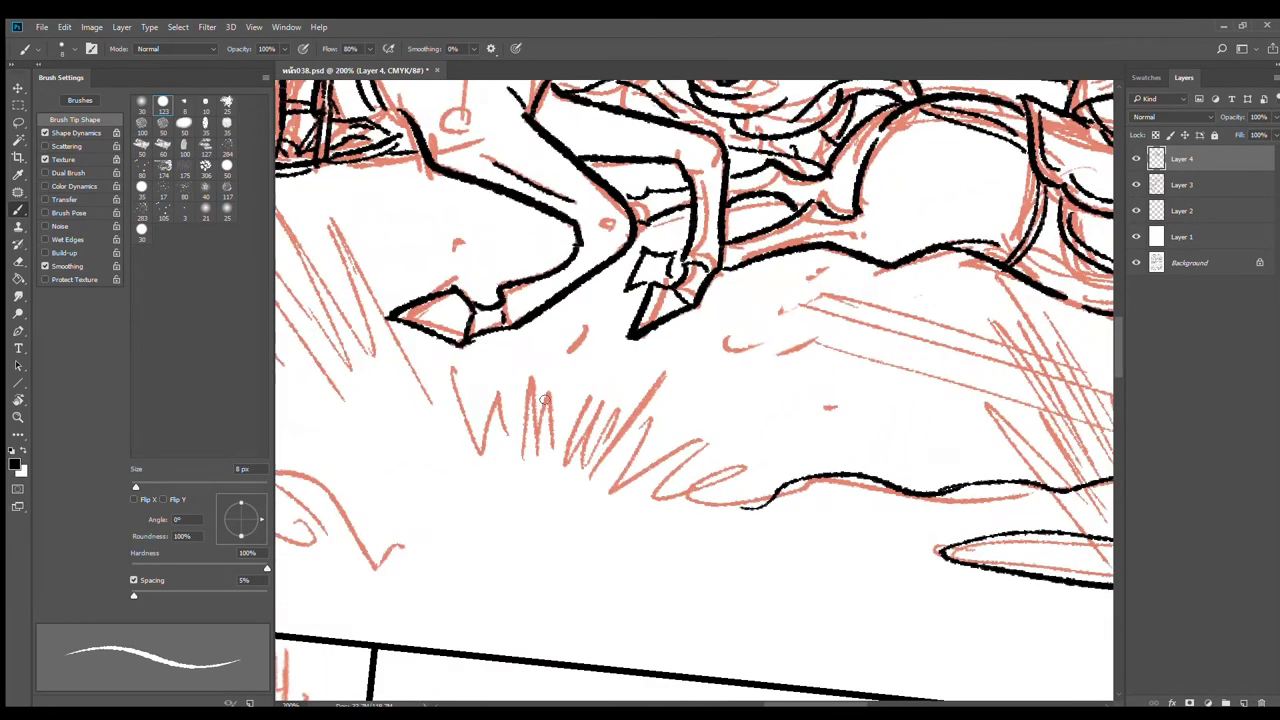
{"action": "mouse_move", "coordinate": [545, 378]}
{"action": "left_mouse_down"}
{"action": "mouse_move", "coordinate": [572, 406]}
{"action": "mouse_move", "coordinate": [617, 411]}
{"action": "left_mouse_up"}
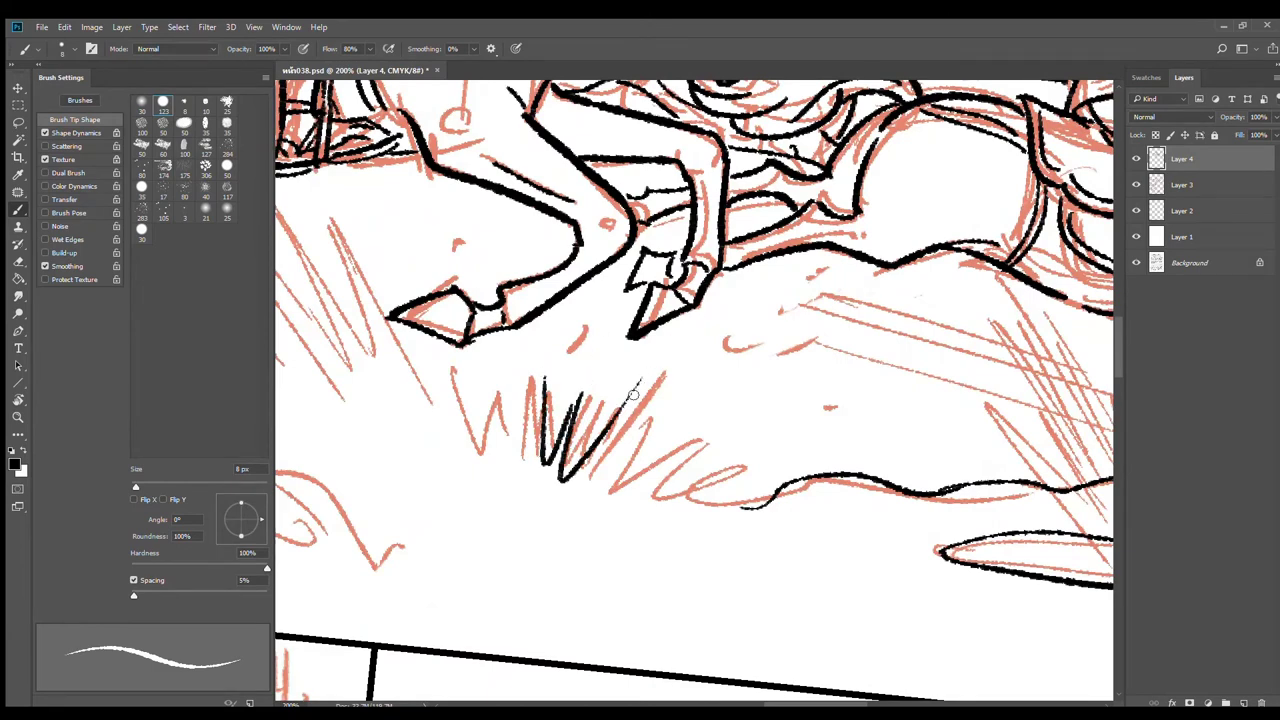
{"action": "left_click_drag", "start_coordinate": [650, 371], "coordinate": [643, 447]}
{"action": "left_click_drag", "start_coordinate": [628, 494], "coordinate": [674, 414]}
{"action": "mouse_move", "coordinate": [668, 494]}
{"action": "left_mouse_down"}
{"action": "mouse_move", "coordinate": [738, 426]}
{"action": "mouse_move", "coordinate": [784, 446]}
{"action": "left_mouse_up"}
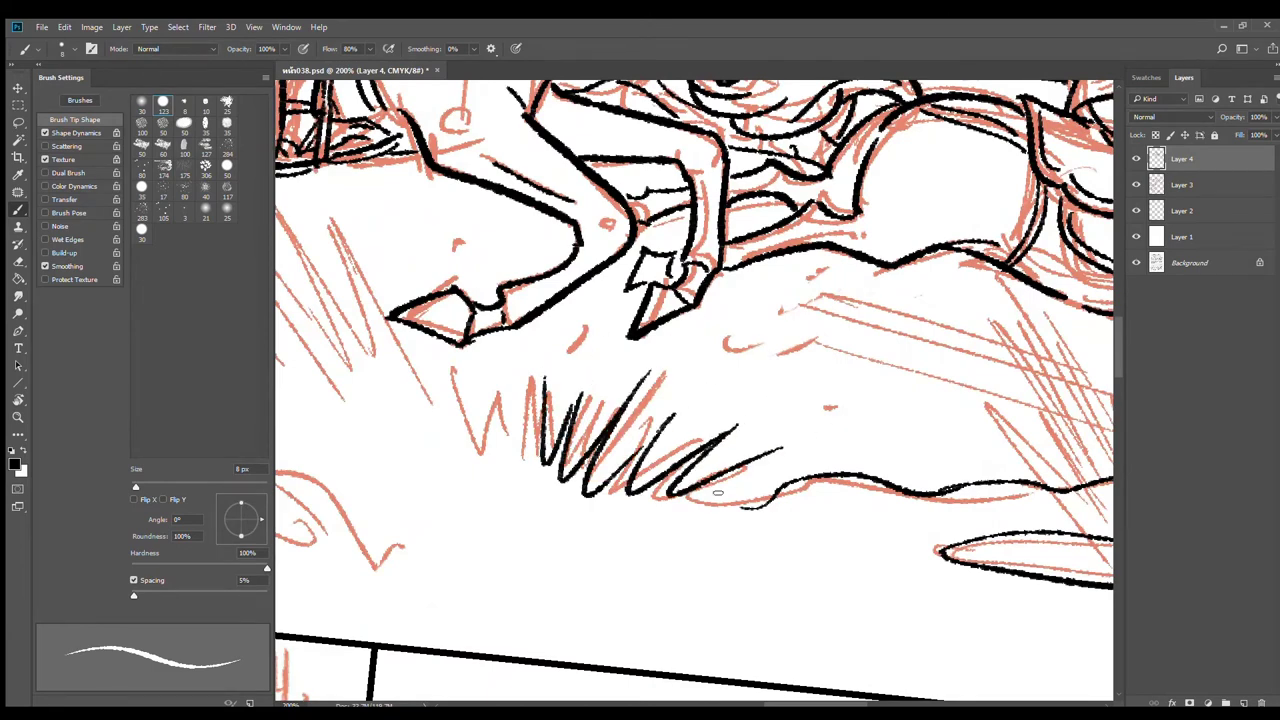
{"action": "left_click_drag", "start_coordinate": [712, 492], "coordinate": [786, 460]}
Step: Extend the jagged grass strokes up to the foreground horse's front hoof and save the document
{"action": "mouse_move", "coordinate": [700, 506]}
{"action": "left_mouse_down"}
{"action": "mouse_move", "coordinate": [818, 434]}
{"action": "mouse_move", "coordinate": [786, 472]}
{"action": "mouse_move", "coordinate": [694, 314]}
{"action": "mouse_move", "coordinate": [760, 332]}
{"action": "mouse_move", "coordinate": [729, 344]}
{"action": "mouse_move", "coordinate": [791, 306]}
{"action": "left_mouse_up"}
{"action": "scroll", "coordinate": [650, 469], "scroll_direction": "up", "scroll_amount": 2}
{"action": "key", "text": "r"}
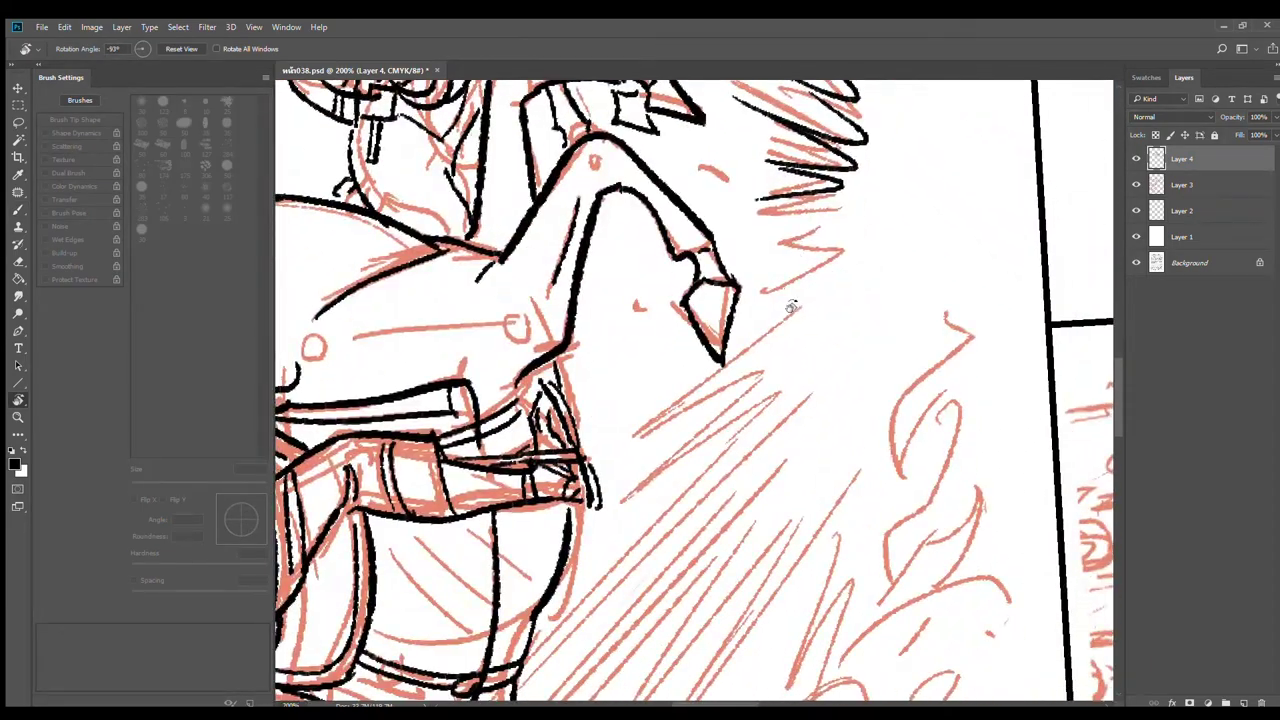
{"action": "key", "text": "b"}
{"action": "left_click_drag", "start_coordinate": [736, 212], "coordinate": [834, 202]}
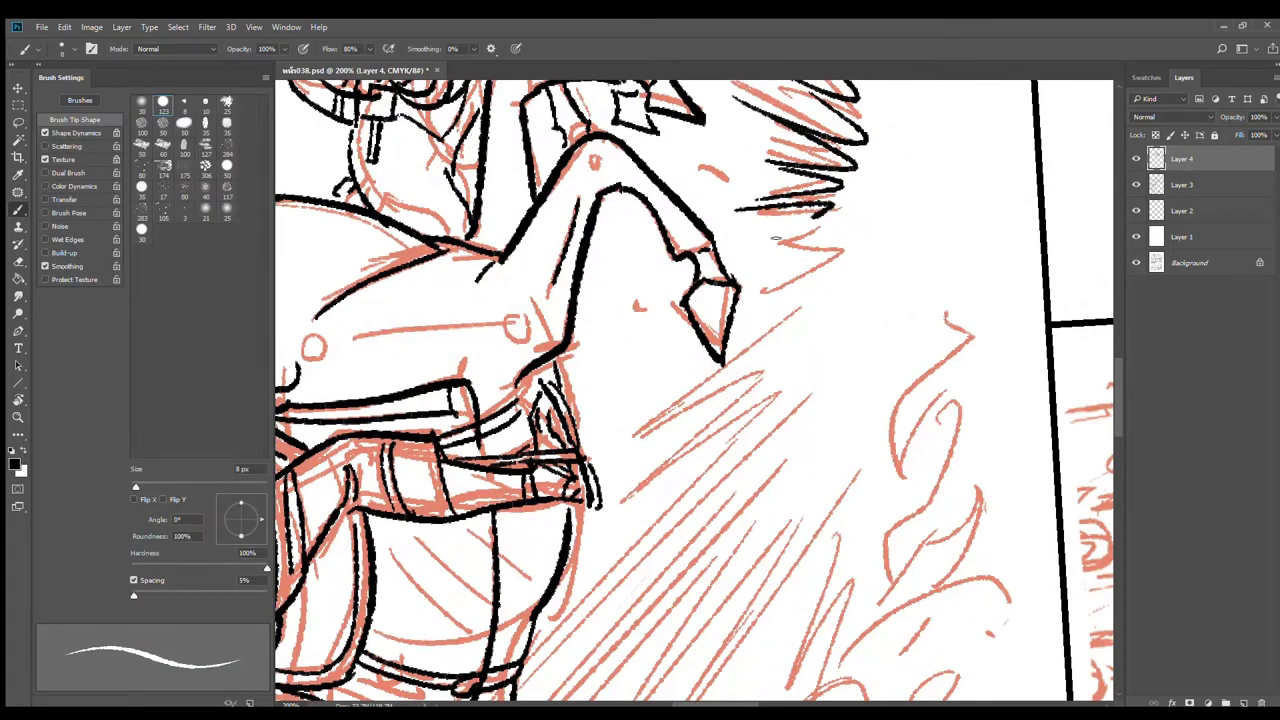
{"action": "left_click_drag", "start_coordinate": [730, 268], "coordinate": [832, 240]}
{"action": "left_click_drag", "start_coordinate": [752, 312], "coordinate": [834, 244]}
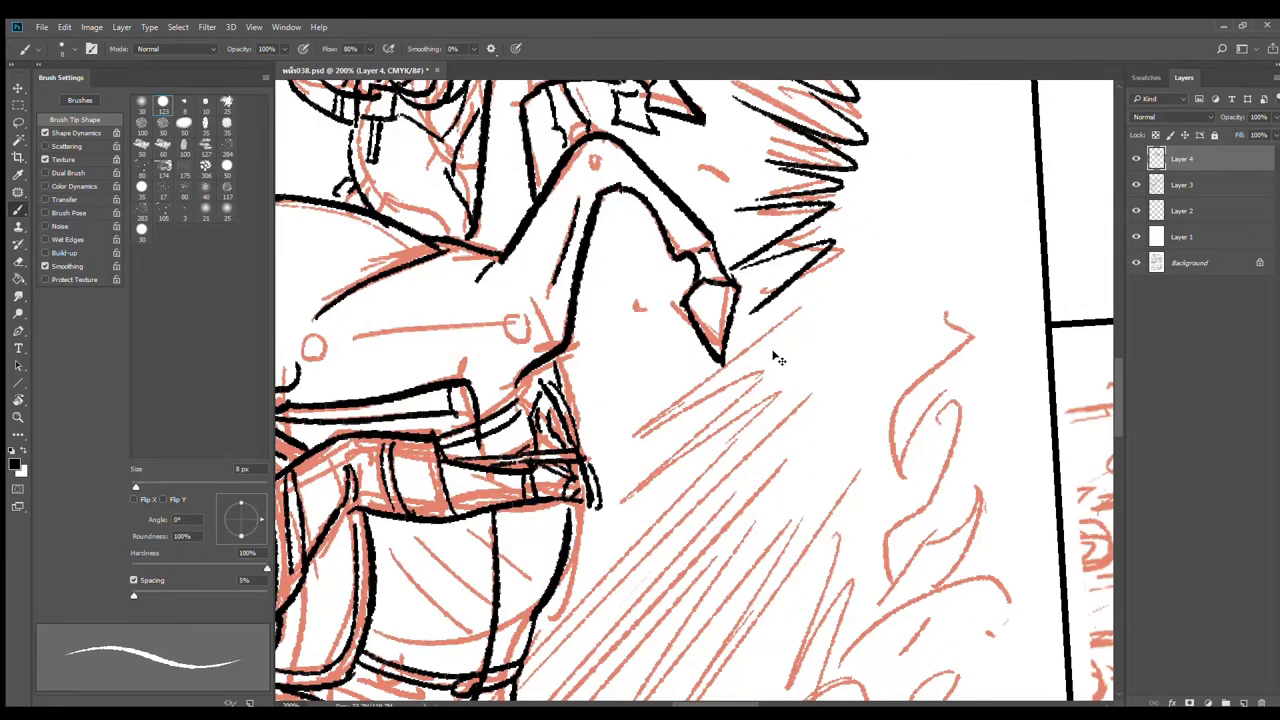
{"action": "key", "text": "ctrl+s"}
Step: Ink the zigzag burst strokes running from the front hoof back toward the foreground rider's foot
{"action": "key", "text": "r"}
{"action": "mouse_move", "coordinate": [822, 316]}
{"action": "left_mouse_down"}
{"action": "mouse_move", "coordinate": [863, 320]}
{"action": "mouse_move", "coordinate": [708, 329]}
{"action": "left_mouse_up"}
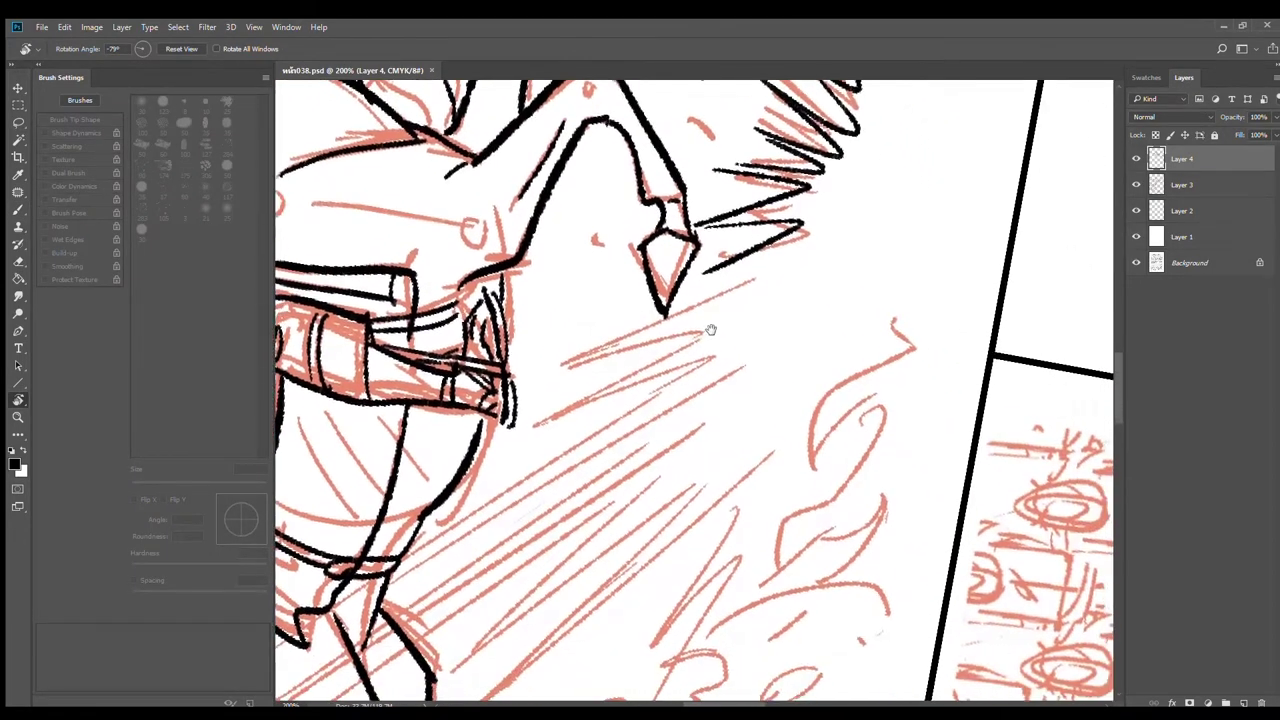
{"action": "key", "text": "b"}
{"action": "mouse_move", "coordinate": [698, 284]}
{"action": "left_mouse_down"}
{"action": "mouse_move", "coordinate": [724, 289]}
{"action": "mouse_move", "coordinate": [472, 404]}
{"action": "left_mouse_up"}
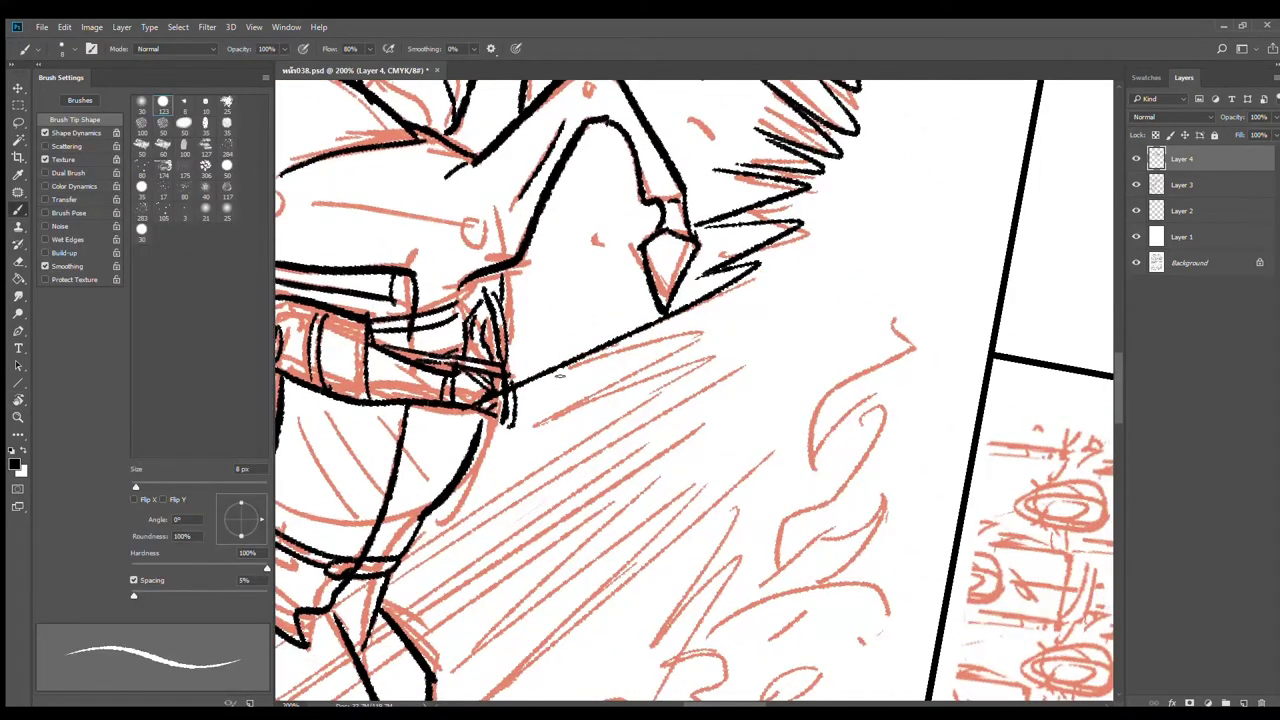
{"action": "key", "text": "ctrl+z"}
{"action": "mouse_move", "coordinate": [697, 284]}
{"action": "left_mouse_down"}
{"action": "mouse_move", "coordinate": [717, 293]}
{"action": "mouse_move", "coordinate": [547, 379]}
{"action": "left_mouse_up"}
{"action": "left_click_drag", "start_coordinate": [704, 345], "coordinate": [520, 430]}
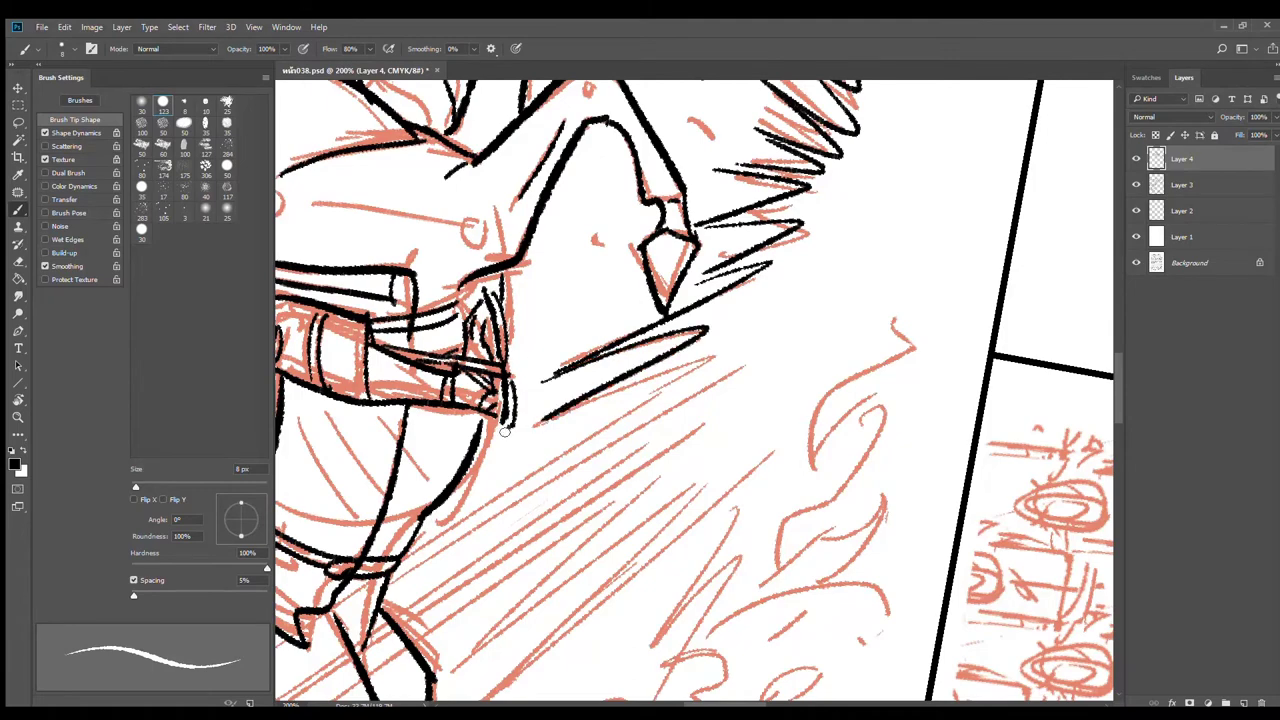
{"action": "left_click_drag", "start_coordinate": [700, 362], "coordinate": [522, 478]}
{"action": "mouse_move", "coordinate": [605, 420]}
{"action": "left_mouse_down"}
{"action": "mouse_move", "coordinate": [642, 343]}
{"action": "mouse_move", "coordinate": [762, 319]}
{"action": "left_mouse_up"}
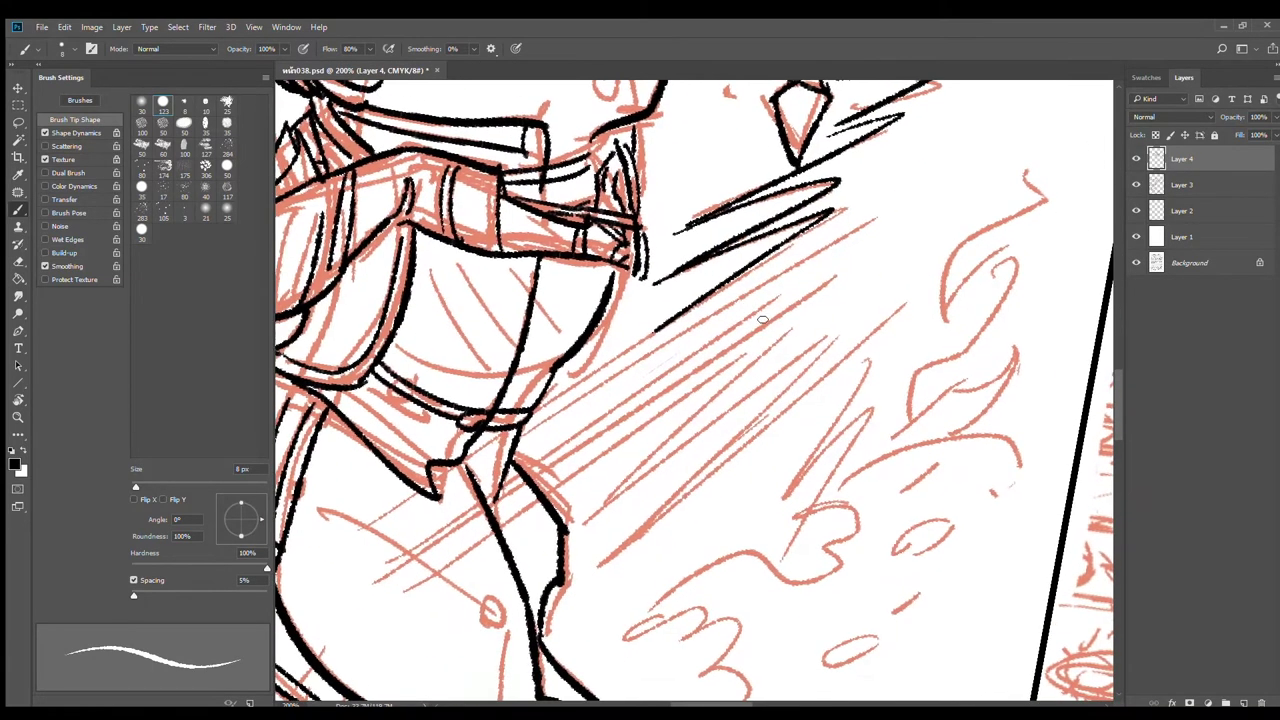
{"action": "key", "text": "r"}
{"action": "left_click_drag", "start_coordinate": [906, 243], "coordinate": [915, 304]}
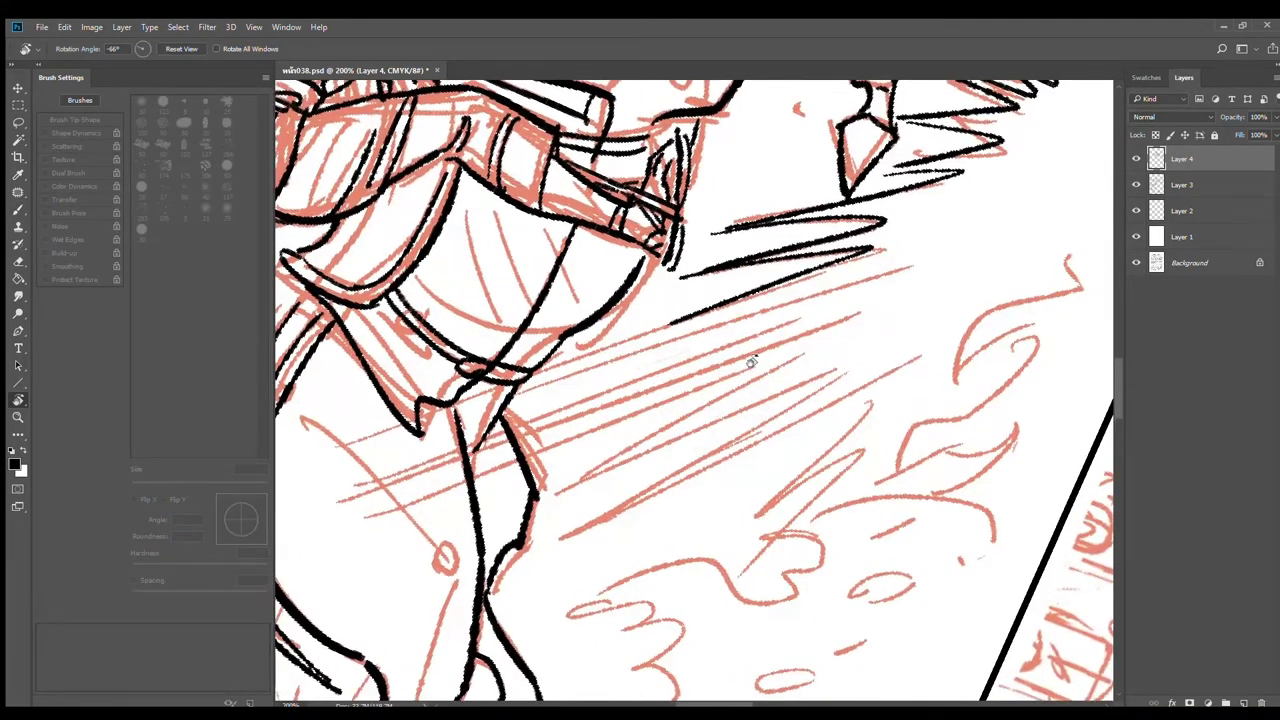
{"action": "left_click_drag", "start_coordinate": [460, 403], "coordinate": [752, 290]}
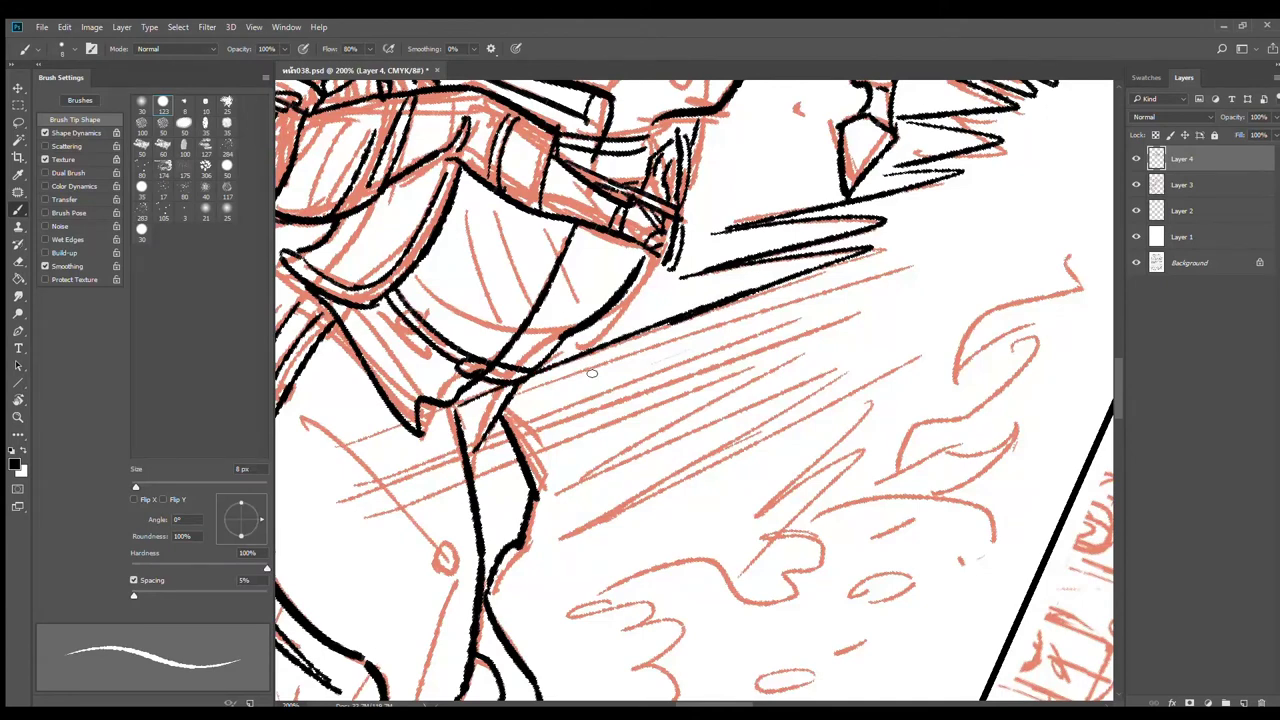
{"action": "key", "text": "ctrl+z"}
{"action": "left_click_drag", "start_coordinate": [461, 403], "coordinate": [744, 293]}
{"action": "key", "text": "ctrl+z"}
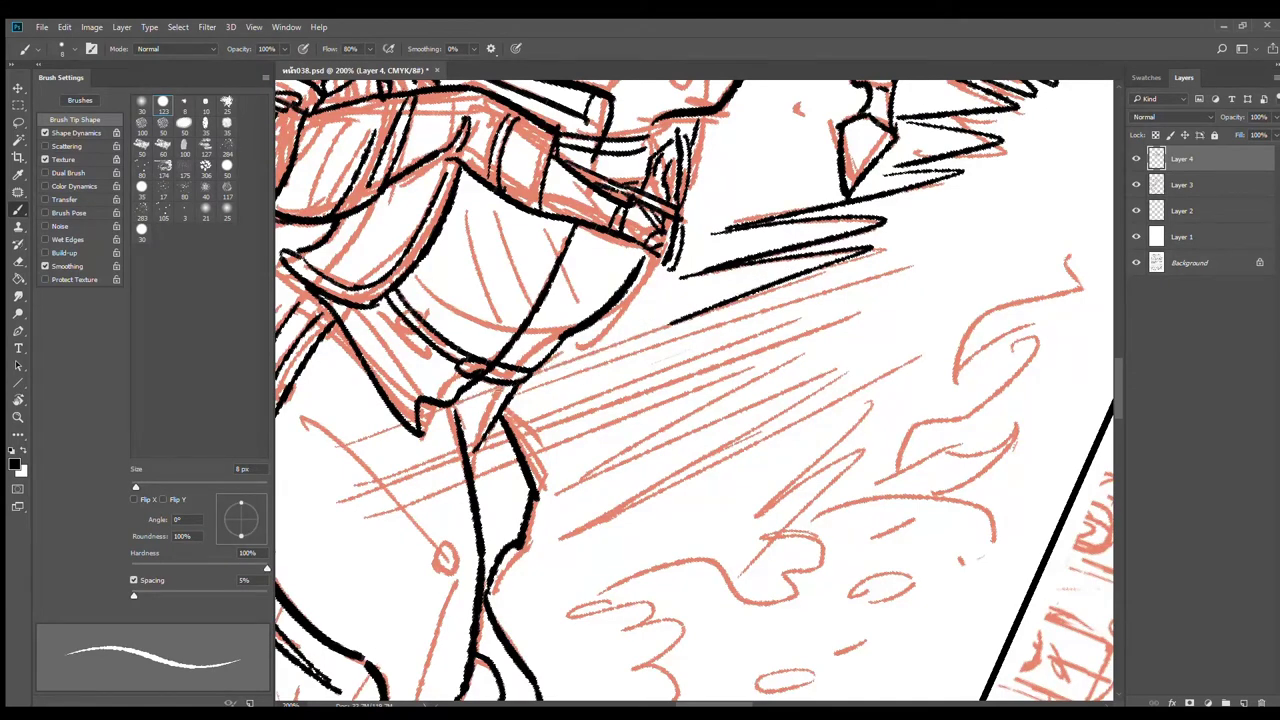
{"action": "left_click_drag", "start_coordinate": [466, 404], "coordinate": [781, 277]}
{"action": "key", "text": "ctrl+z"}
{"action": "left_click_drag", "start_coordinate": [466, 404], "coordinate": [802, 276]}
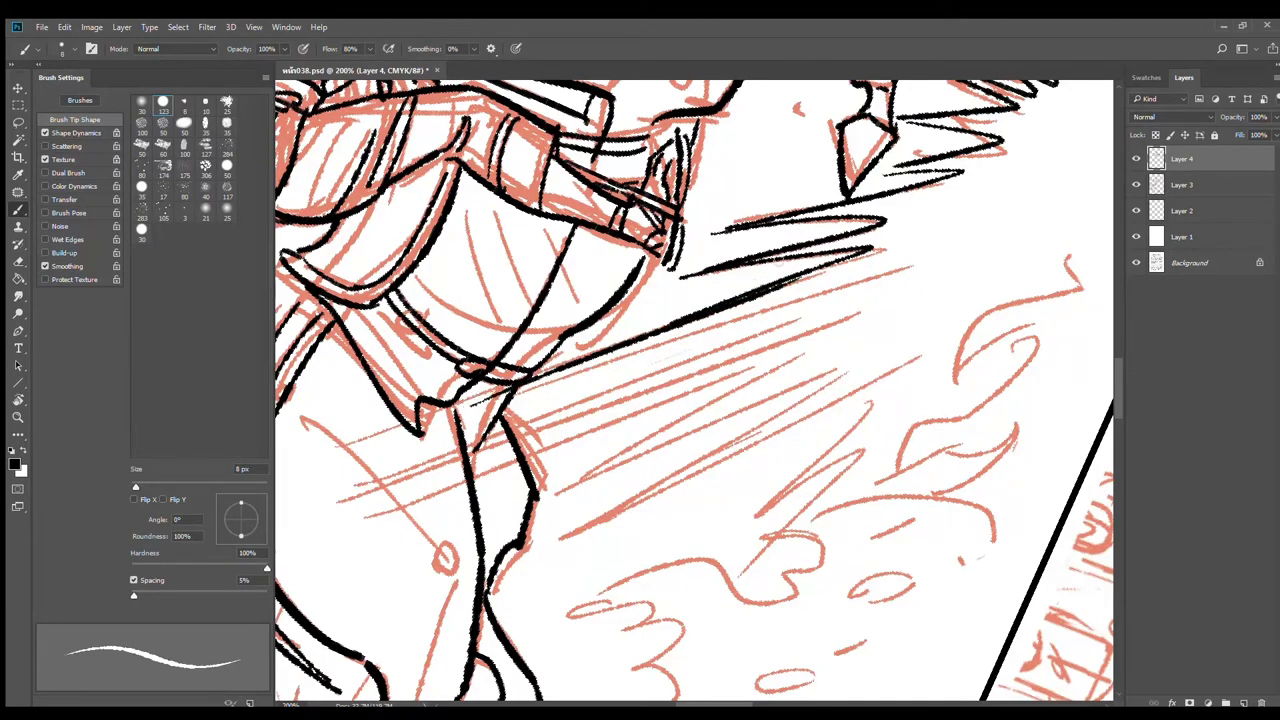
{"action": "key", "text": "ctrl+z"}
{"action": "left_click_drag", "start_coordinate": [477, 405], "coordinate": [830, 265]}
{"action": "key", "text": "ctrl+z"}
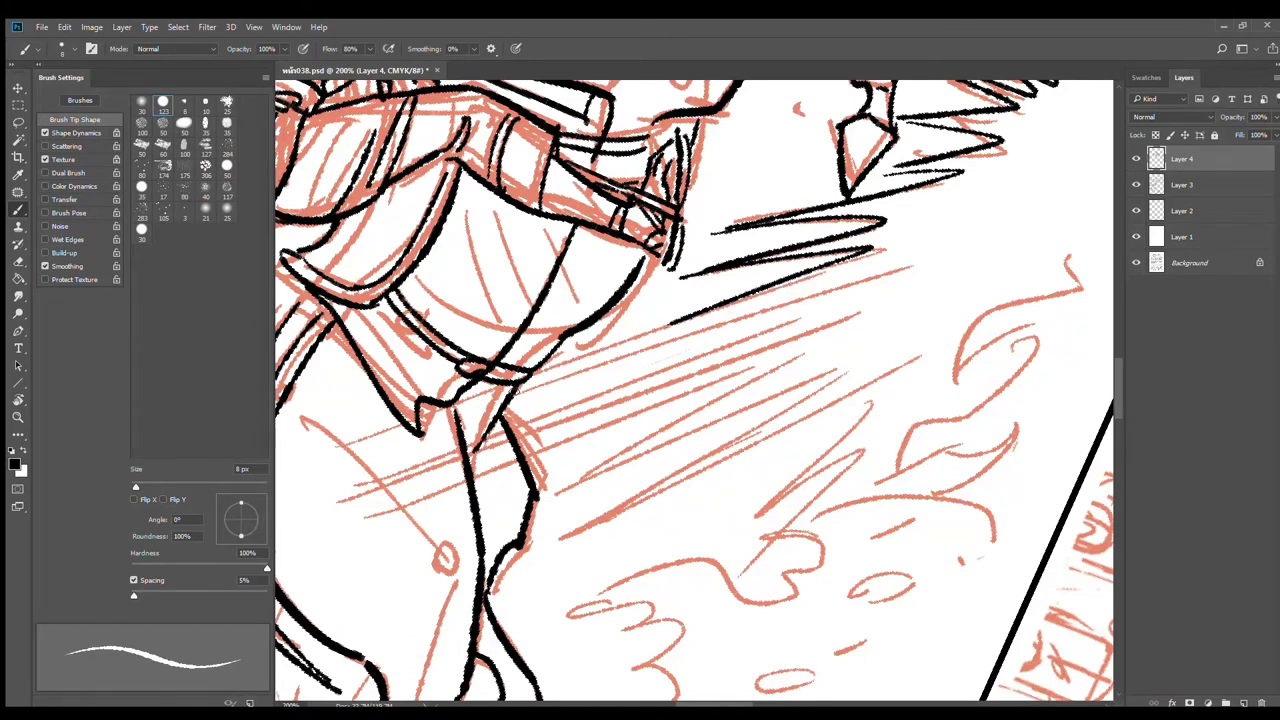
{"action": "left_click_drag", "start_coordinate": [484, 397], "coordinate": [826, 274]}
{"action": "key", "text": "ctrl+z"}
{"action": "left_click_drag", "start_coordinate": [484, 398], "coordinate": [784, 282]}
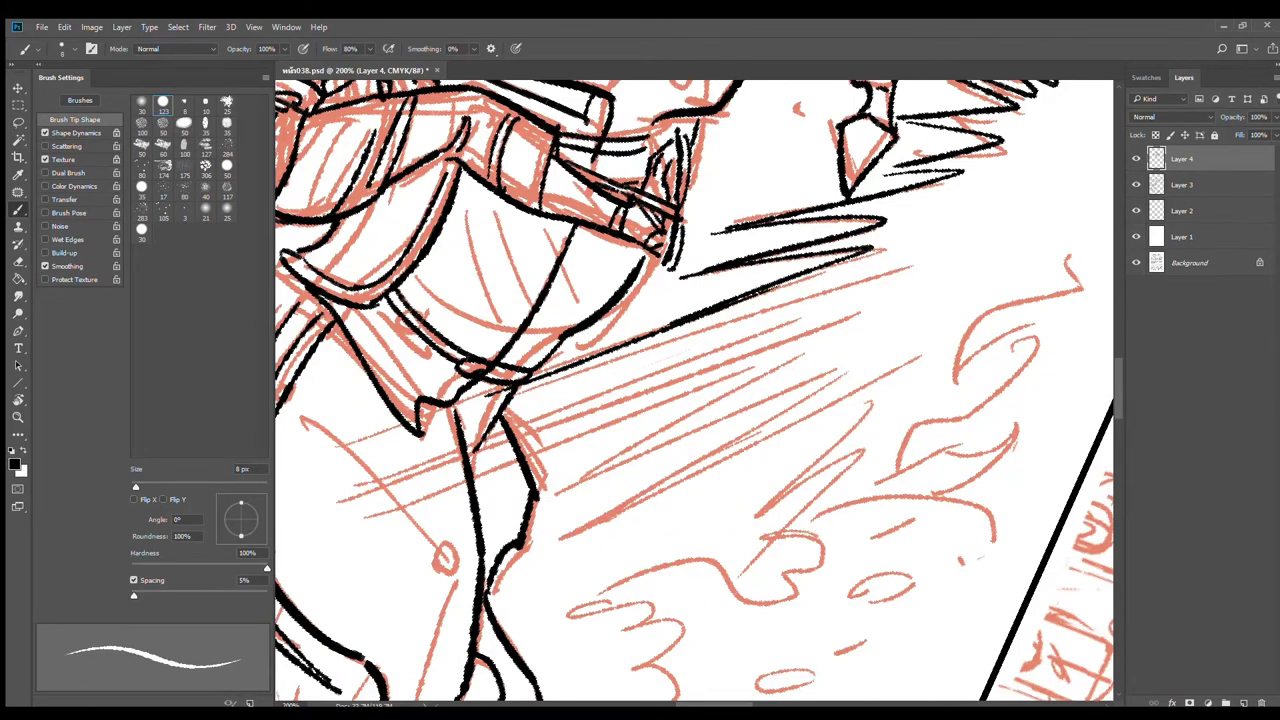
{"action": "key", "text": "ctrl+z"}
{"action": "left_click_drag", "start_coordinate": [484, 397], "coordinate": [784, 284]}
{"action": "key", "text": "ctrl+z"}
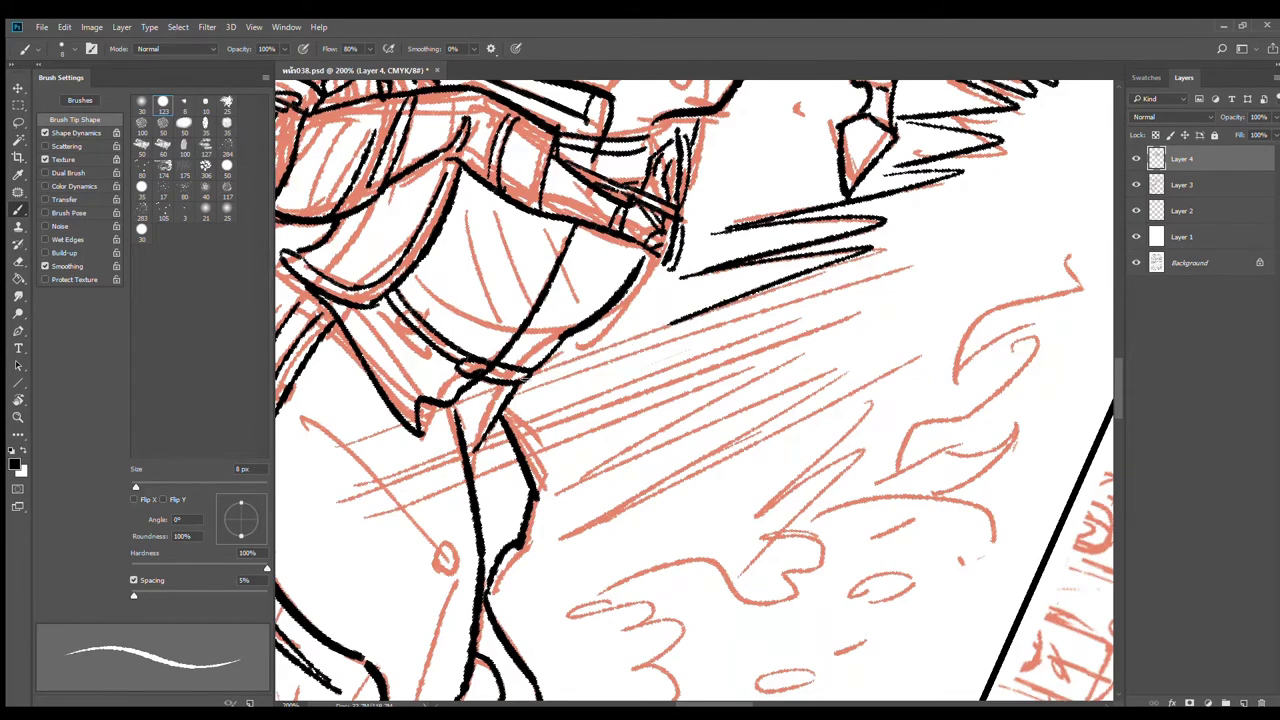
{"action": "left_click_drag", "start_coordinate": [484, 397], "coordinate": [736, 289]}
{"action": "key", "text": "ctrl+z"}
Step: Ink three long speed lines beneath the foreground horse's belly, the lowest one crossing its hind leg
{"action": "left_click_drag", "start_coordinate": [484, 397], "coordinate": [802, 260]}
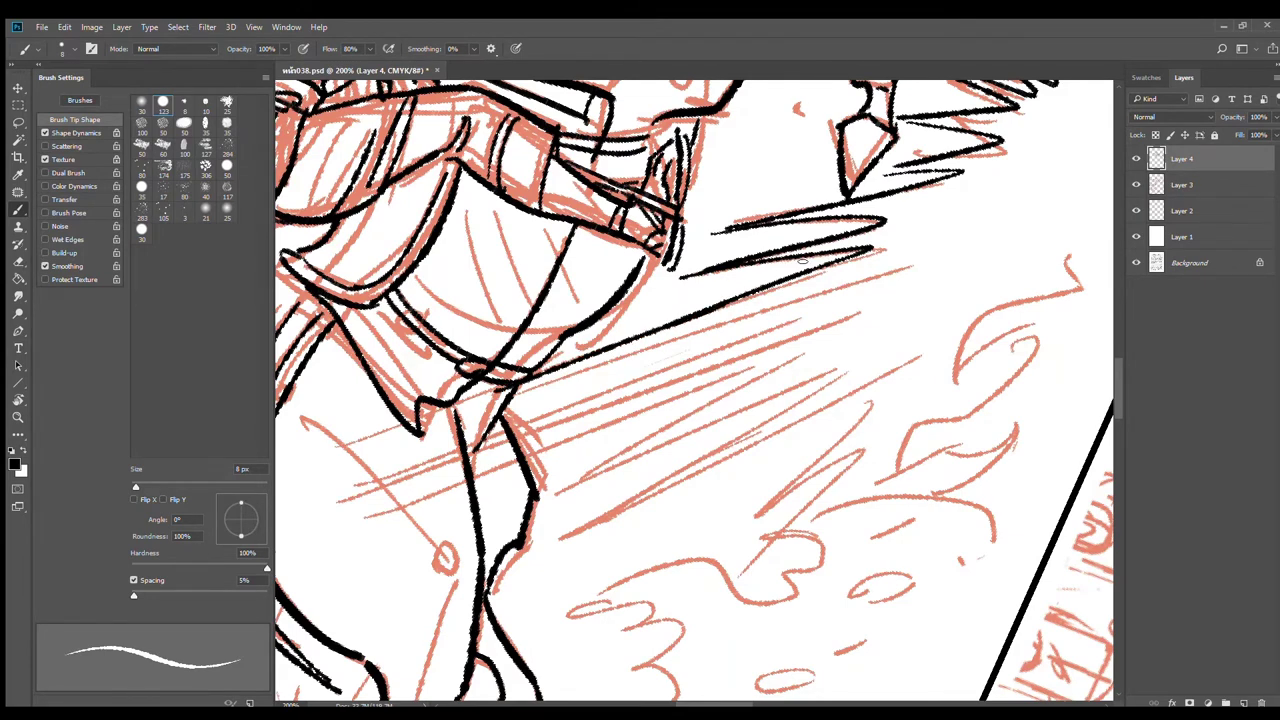
{"action": "left_click_drag", "start_coordinate": [455, 409], "coordinate": [916, 257]}
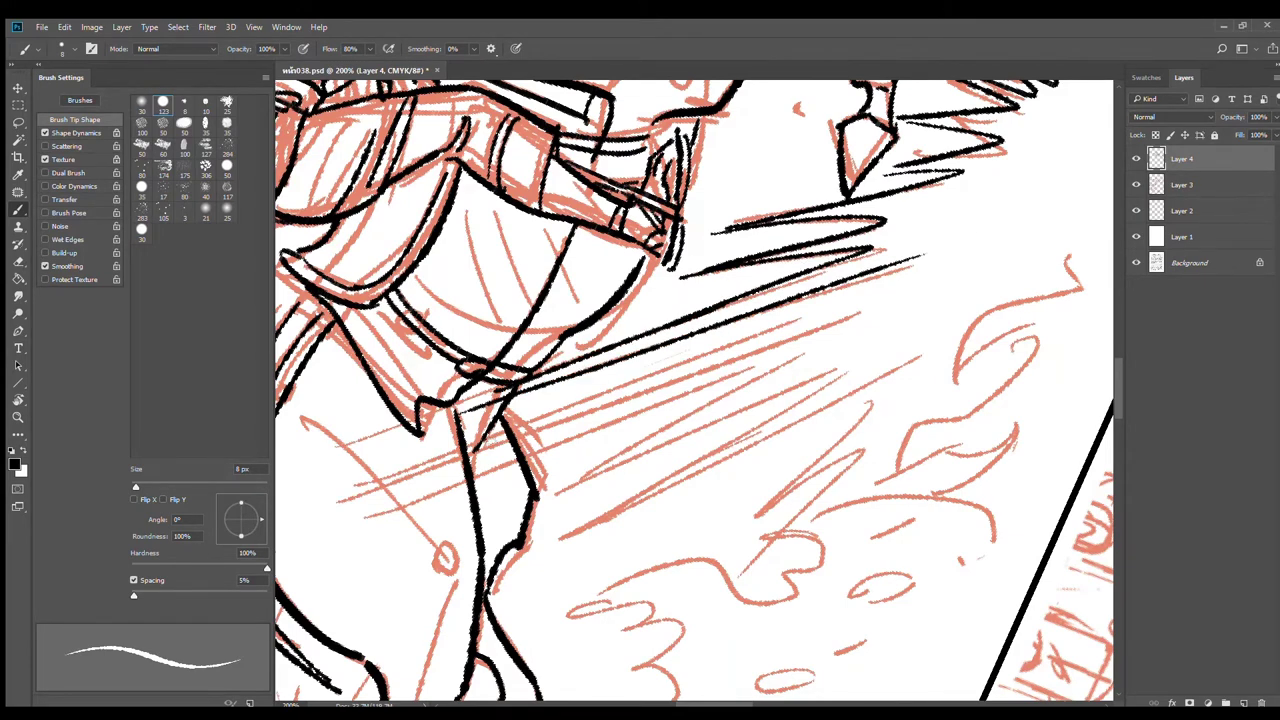
{"action": "left_click_drag", "start_coordinate": [335, 503], "coordinate": [834, 291]}
{"action": "left_click_drag", "start_coordinate": [358, 497], "coordinate": [816, 330]}
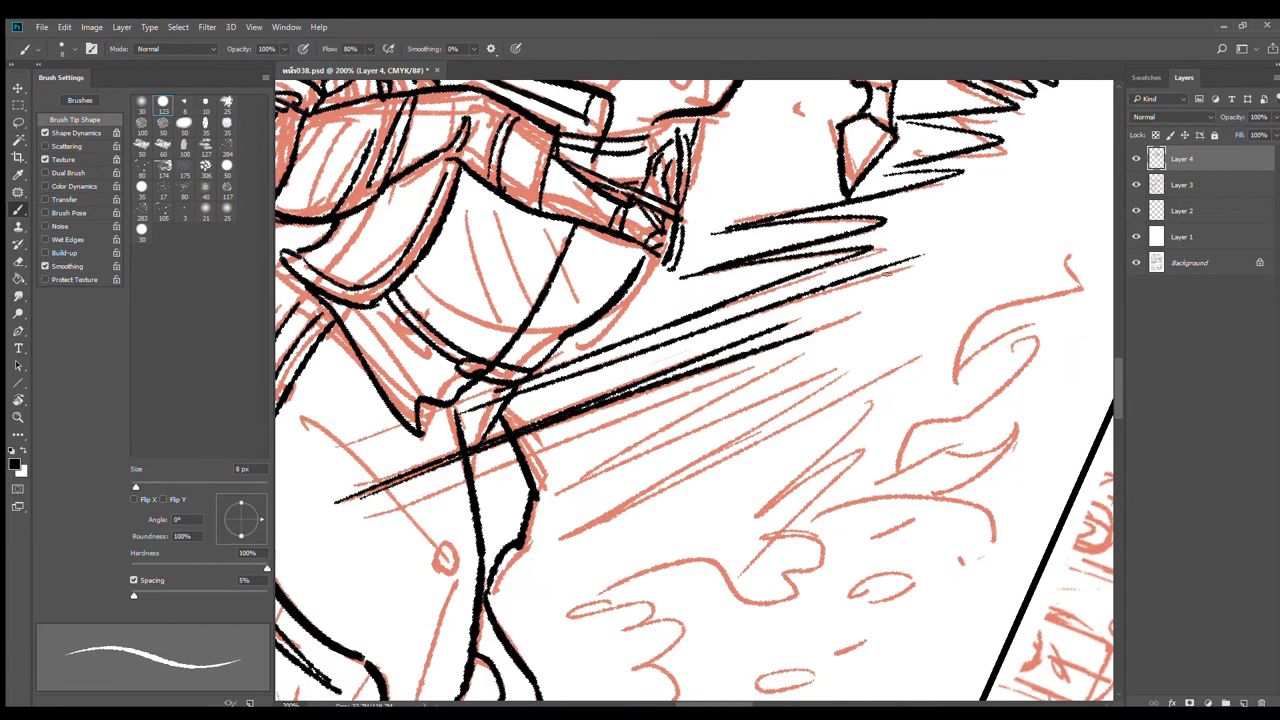
{"action": "left_click_drag", "start_coordinate": [653, 424], "coordinate": [586, 381]}
{"action": "key", "text": "ctrl+z"}
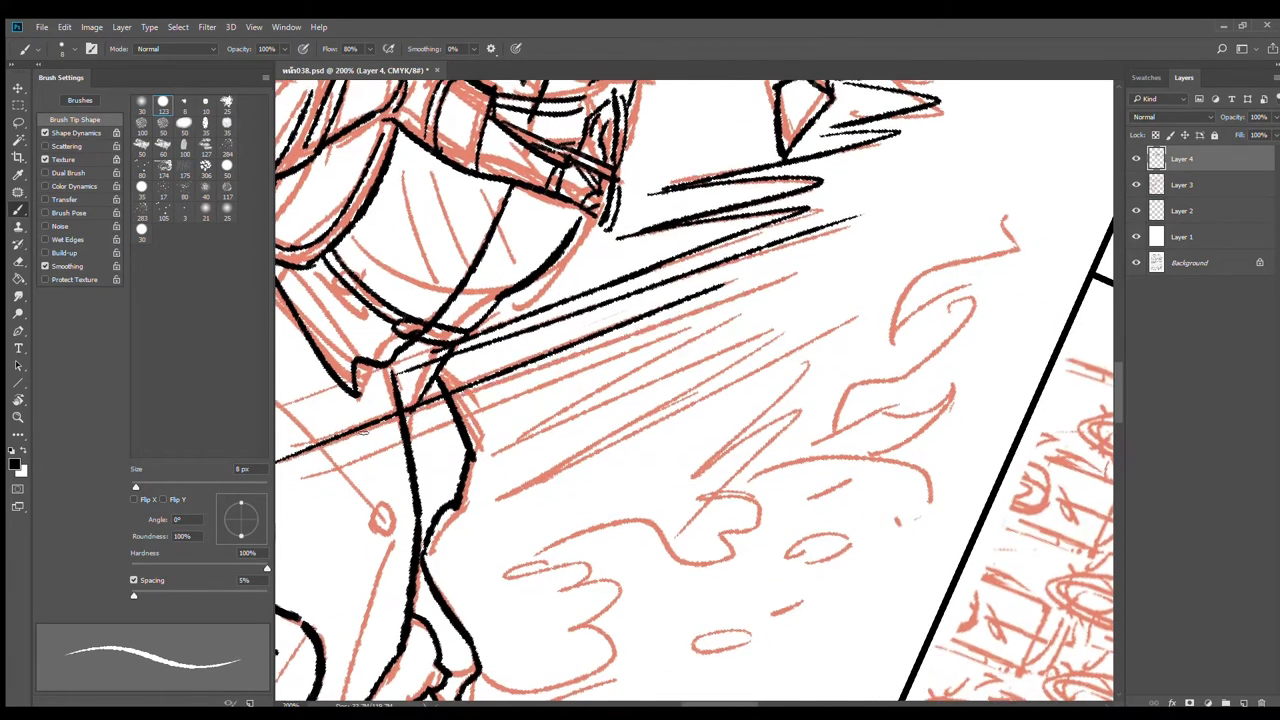
Step: Ink the remaining parallel speed lines across the foreground horse's hind leg and the shorter zigzag strokes beside them
{"action": "left_click_drag", "start_coordinate": [294, 461], "coordinate": [640, 322]}
{"action": "key", "text": "ctrl+z"}
{"action": "left_click_drag", "start_coordinate": [295, 461], "coordinate": [712, 309]}
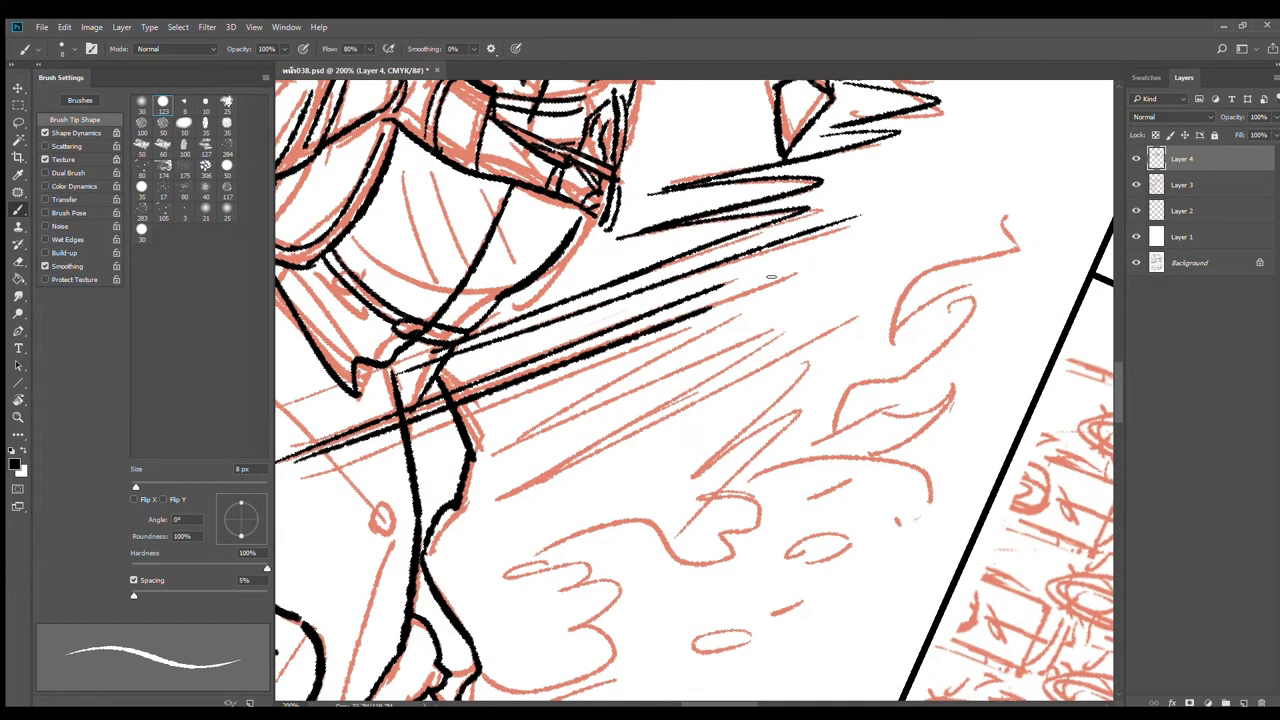
{"action": "left_click_drag", "start_coordinate": [328, 480], "coordinate": [766, 302]}
{"action": "left_click_drag", "start_coordinate": [484, 452], "coordinate": [720, 316]}
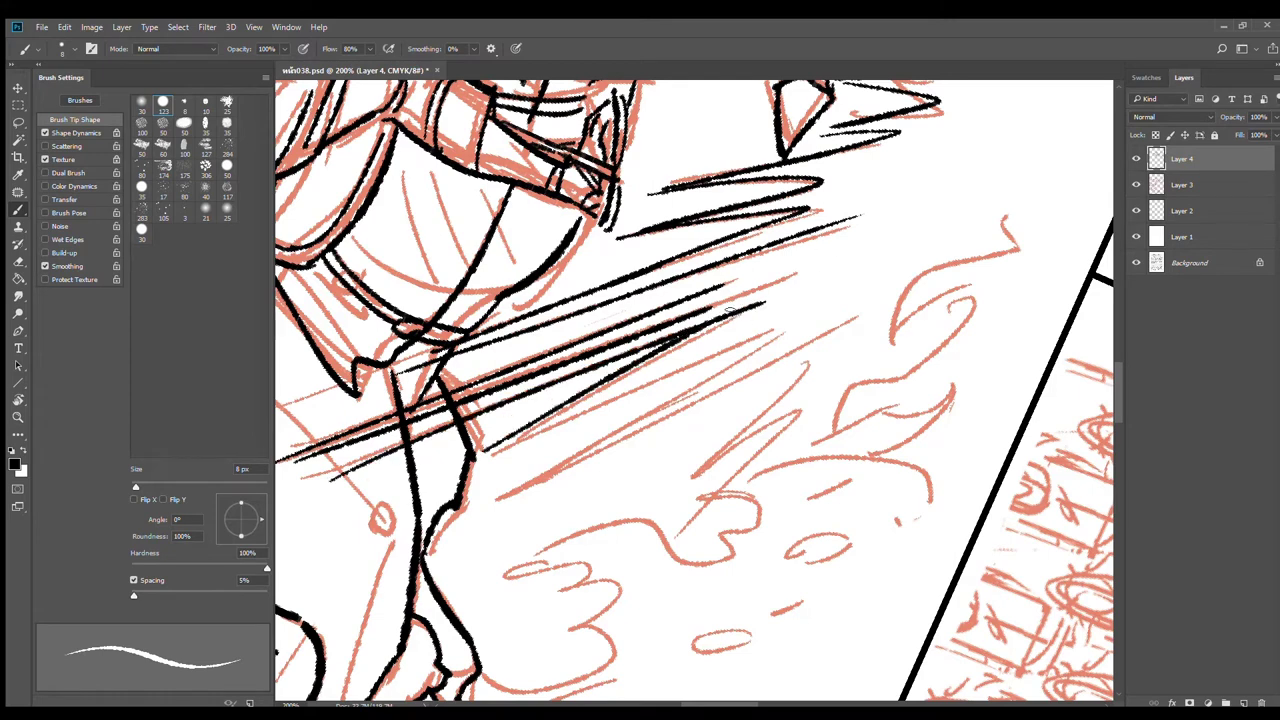
{"action": "left_click_drag", "start_coordinate": [482, 456], "coordinate": [811, 311]}
{"action": "mouse_move", "coordinate": [498, 502]}
{"action": "left_mouse_down"}
{"action": "mouse_move", "coordinate": [804, 342]}
{"action": "mouse_move", "coordinate": [647, 480]}
{"action": "mouse_move", "coordinate": [803, 402]}
{"action": "mouse_move", "coordinate": [649, 546]}
{"action": "mouse_move", "coordinate": [724, 501]}
{"action": "left_mouse_up"}
{"action": "left_click_drag", "start_coordinate": [668, 565], "coordinate": [729, 510]}
Step: Ink three long ground lines running from the foreground horse's tail past its lowest hind hoof
{"action": "left_click", "coordinate": [823, 423], "text": "alt"}
{"action": "left_click", "coordinate": [823, 423], "text": "alt"}
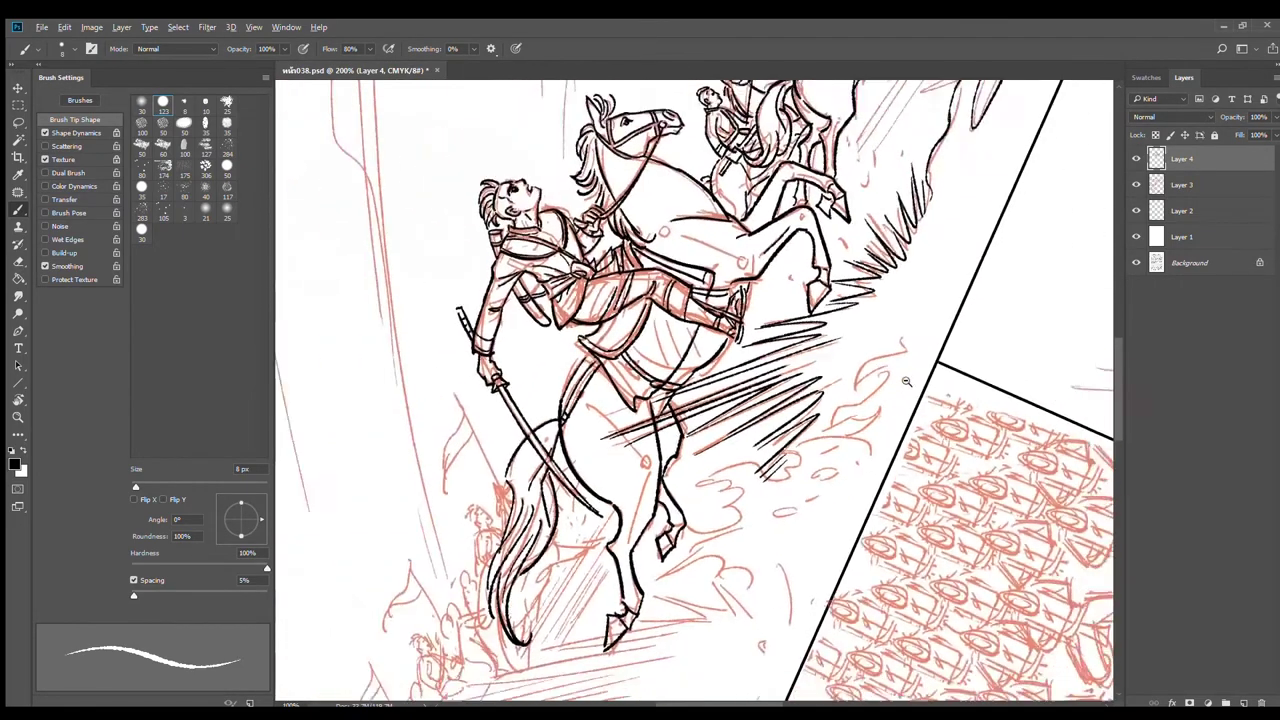
{"action": "left_click_drag", "start_coordinate": [864, 396], "coordinate": [800, 401]}
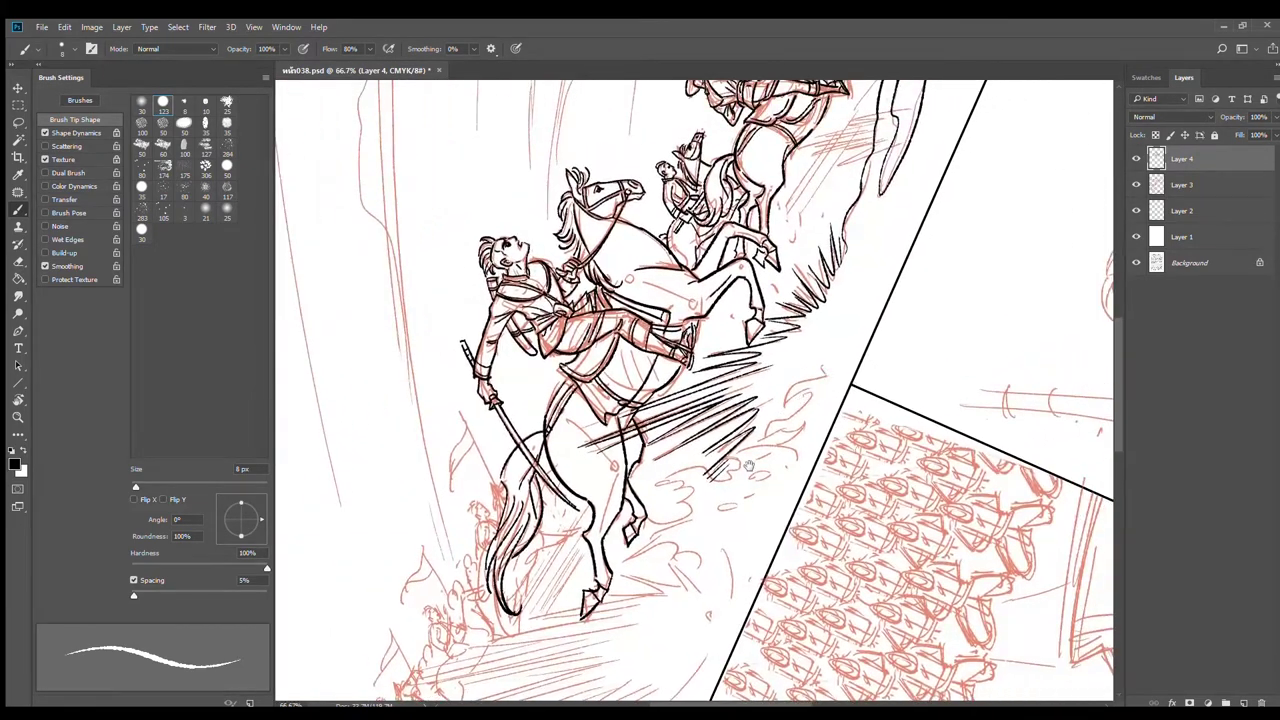
{"action": "left_click_drag", "start_coordinate": [749, 466], "coordinate": [928, 255]}
{"action": "scroll", "coordinate": [846, 335], "scroll_direction": "up", "scroll_amount": 2}
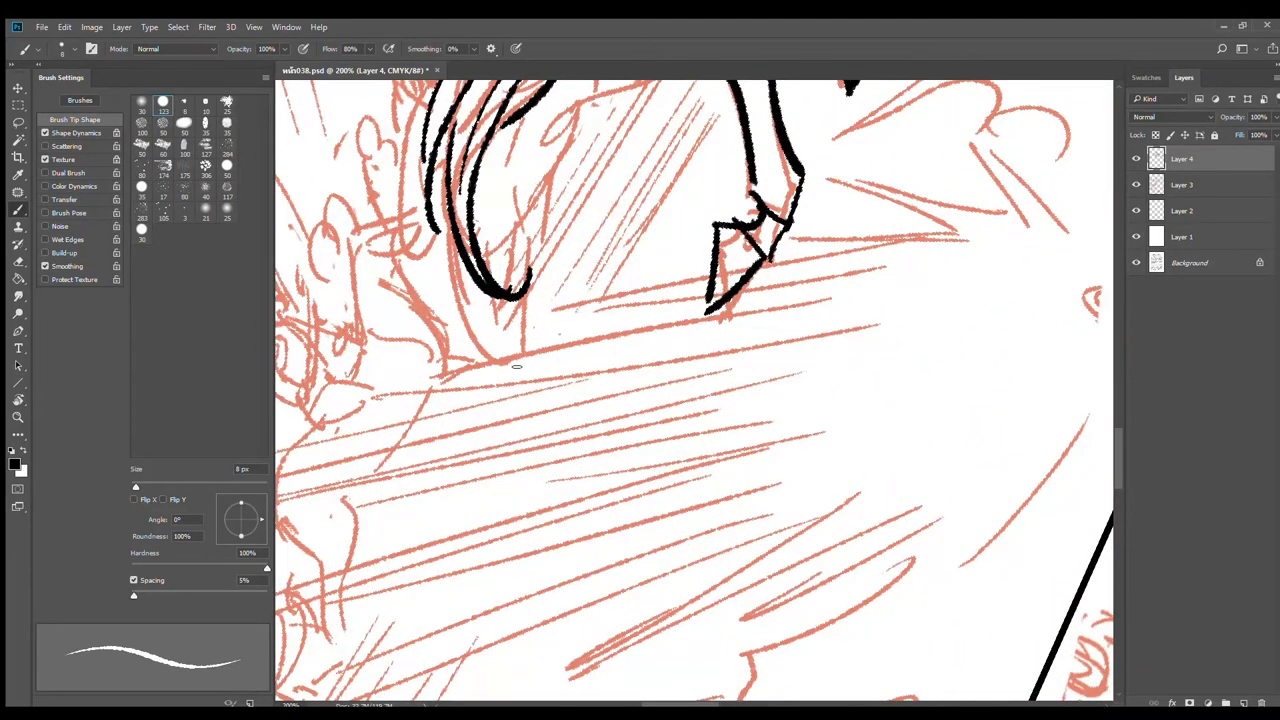
{"action": "left_click_drag", "start_coordinate": [450, 382], "coordinate": [905, 284]}
{"action": "left_click_drag", "start_coordinate": [575, 308], "coordinate": [950, 236]}
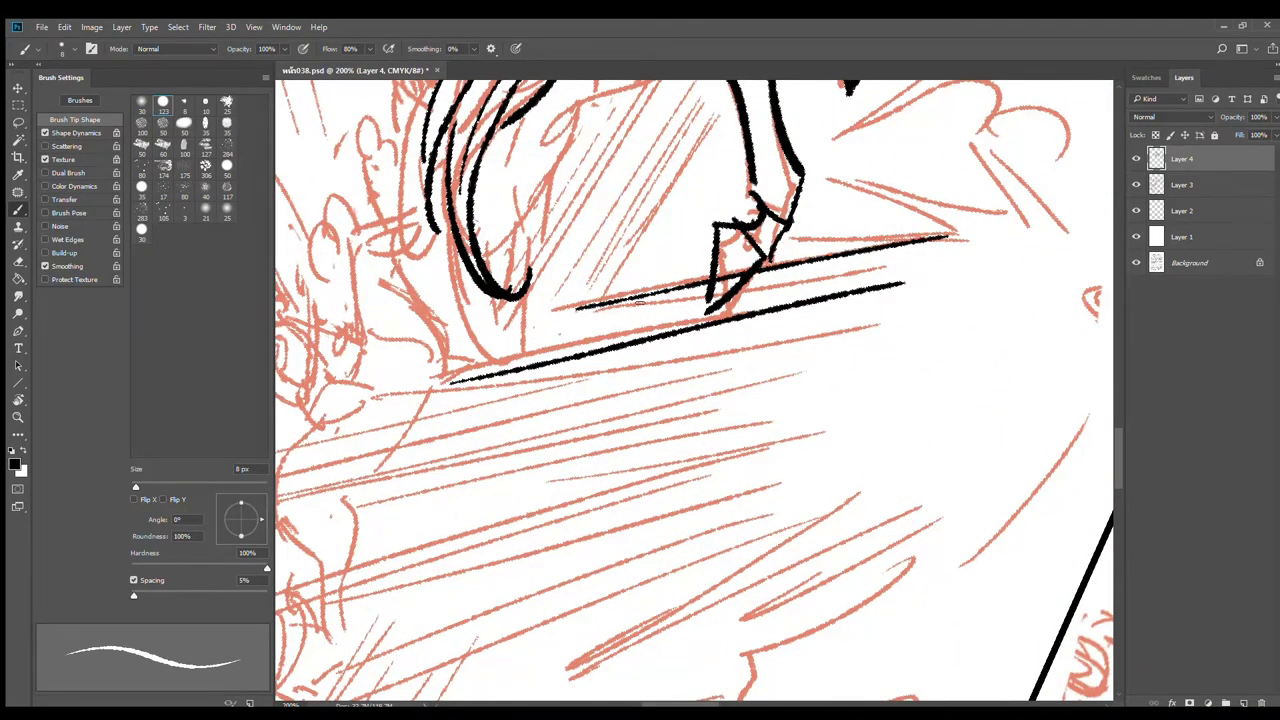
{"action": "left_click_drag", "start_coordinate": [541, 314], "coordinate": [962, 250]}
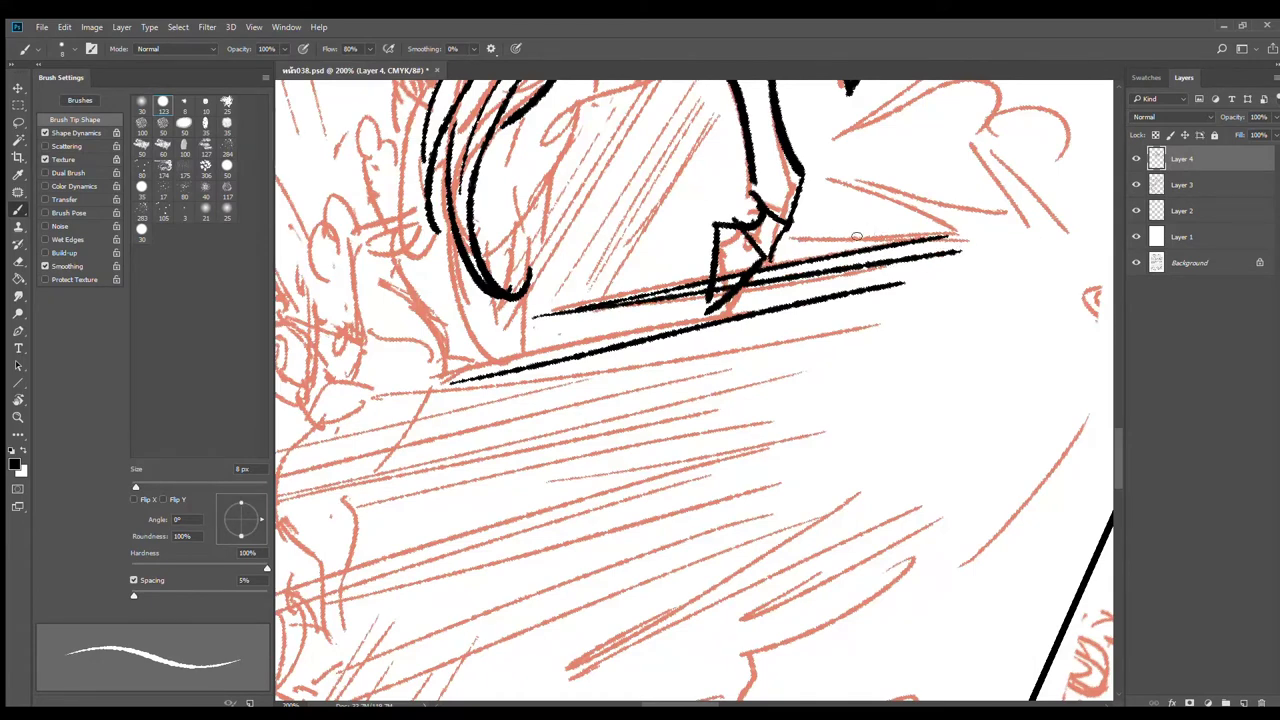
Step: Ink the short converging zigzag strokes ahead of the lowest hind hoof, where the ground lines end
{"action": "left_click_drag", "start_coordinate": [800, 238], "coordinate": [955, 235]}
{"action": "key", "text": "ctrl+z"}
{"action": "left_click_drag", "start_coordinate": [814, 226], "coordinate": [954, 230]}
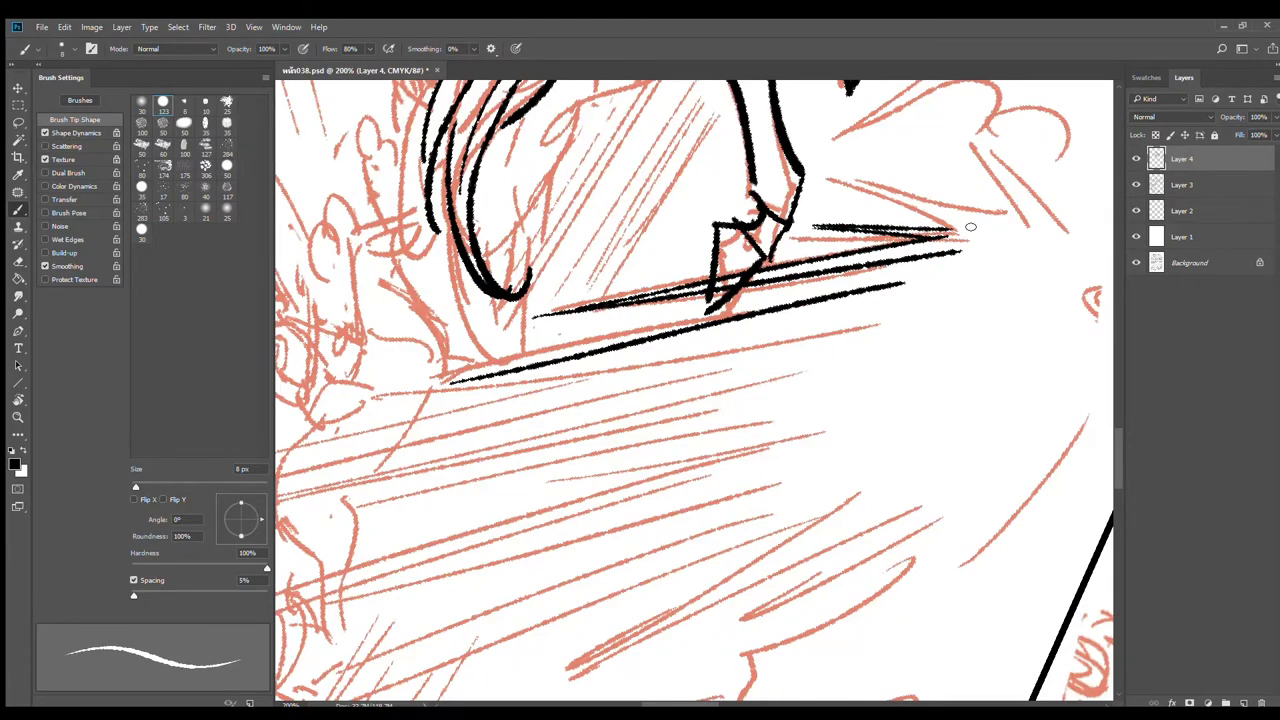
{"action": "left_click_drag", "start_coordinate": [847, 190], "coordinate": [966, 223]}
{"action": "left_click_drag", "start_coordinate": [848, 191], "coordinate": [1031, 213]}
Step: Ink the upper band of parallel ground speed lines beneath the tail and hind hoof, starting at the background crowd
{"action": "left_click_drag", "start_coordinate": [826, 340], "coordinate": [928, 234]}
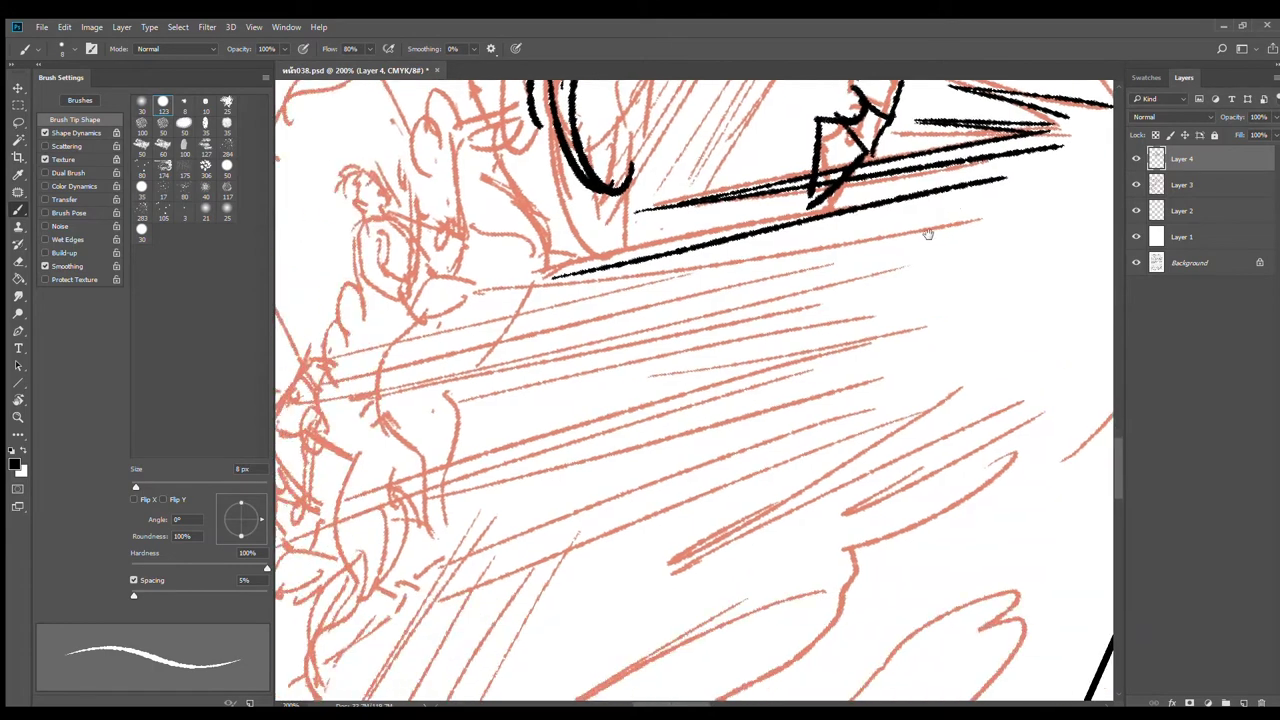
{"action": "left_click_drag", "start_coordinate": [515, 292], "coordinate": [960, 212]}
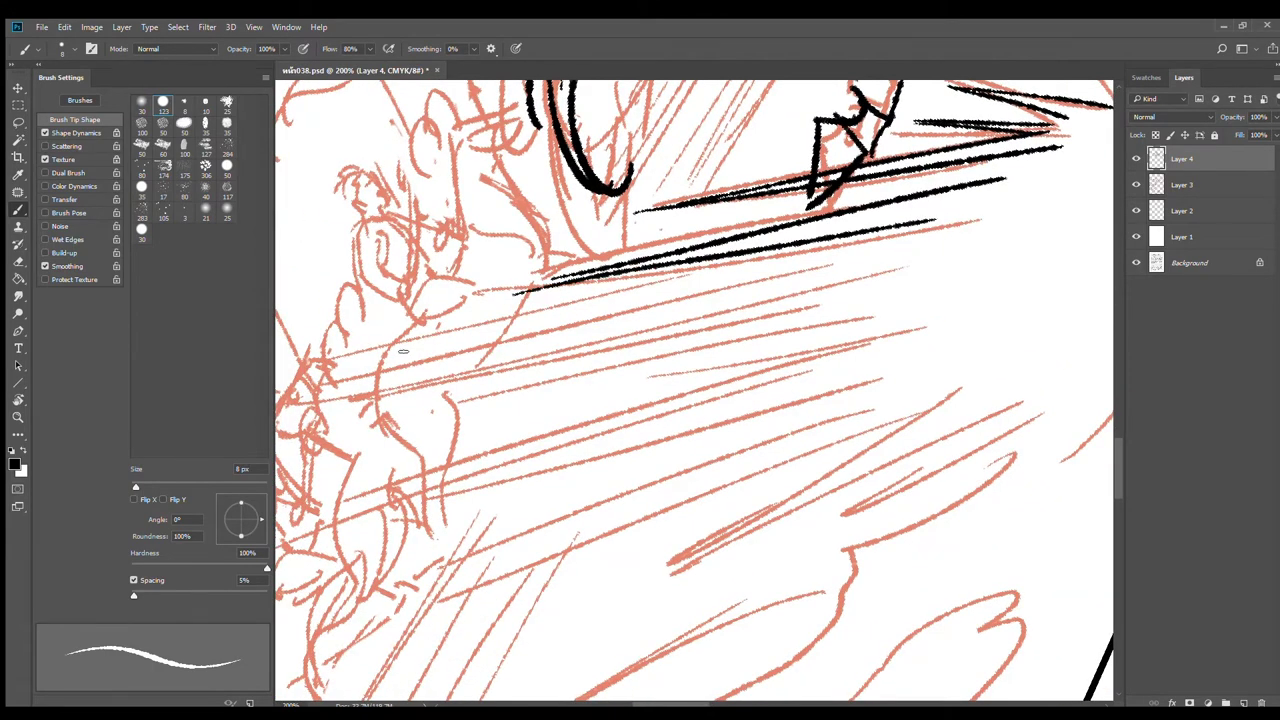
{"action": "left_click_drag", "start_coordinate": [378, 354], "coordinate": [946, 222]}
{"action": "left_click_drag", "start_coordinate": [335, 384], "coordinate": [953, 212]}
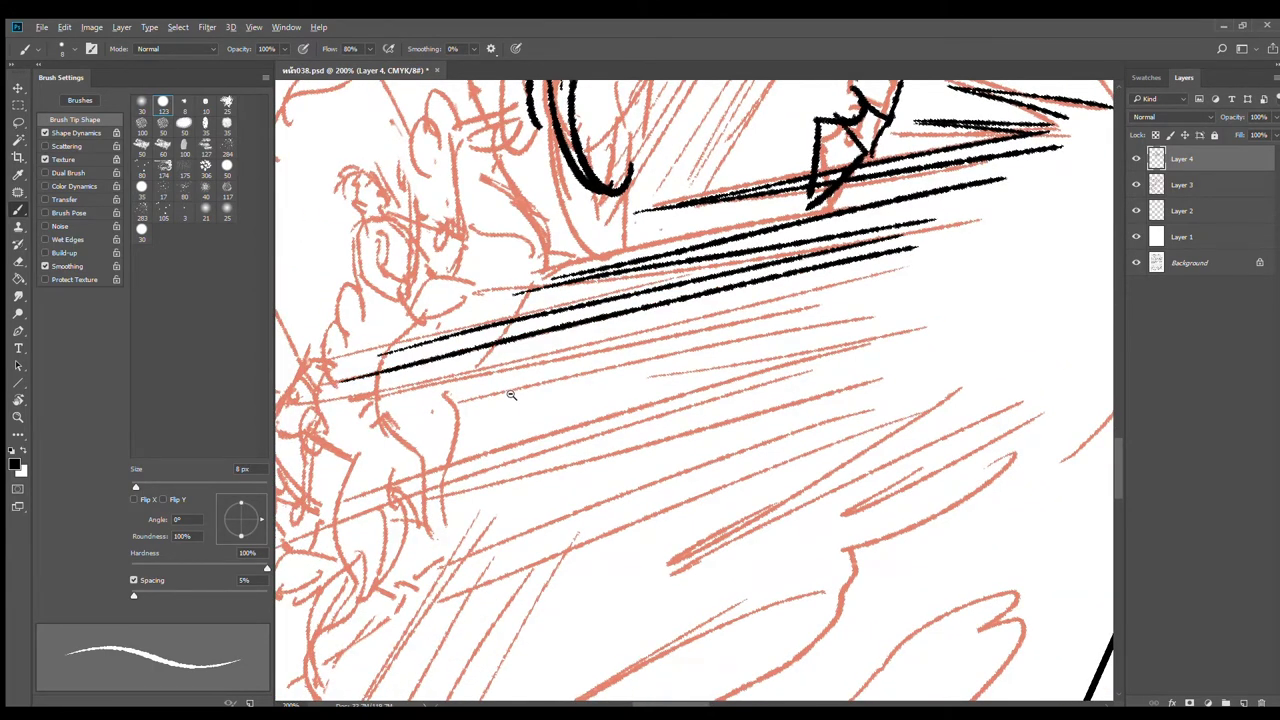
{"action": "scroll", "coordinate": [512, 395], "scroll_direction": "down", "scroll_amount": 2}
{"action": "left_click_drag", "start_coordinate": [410, 399], "coordinate": [761, 316]}
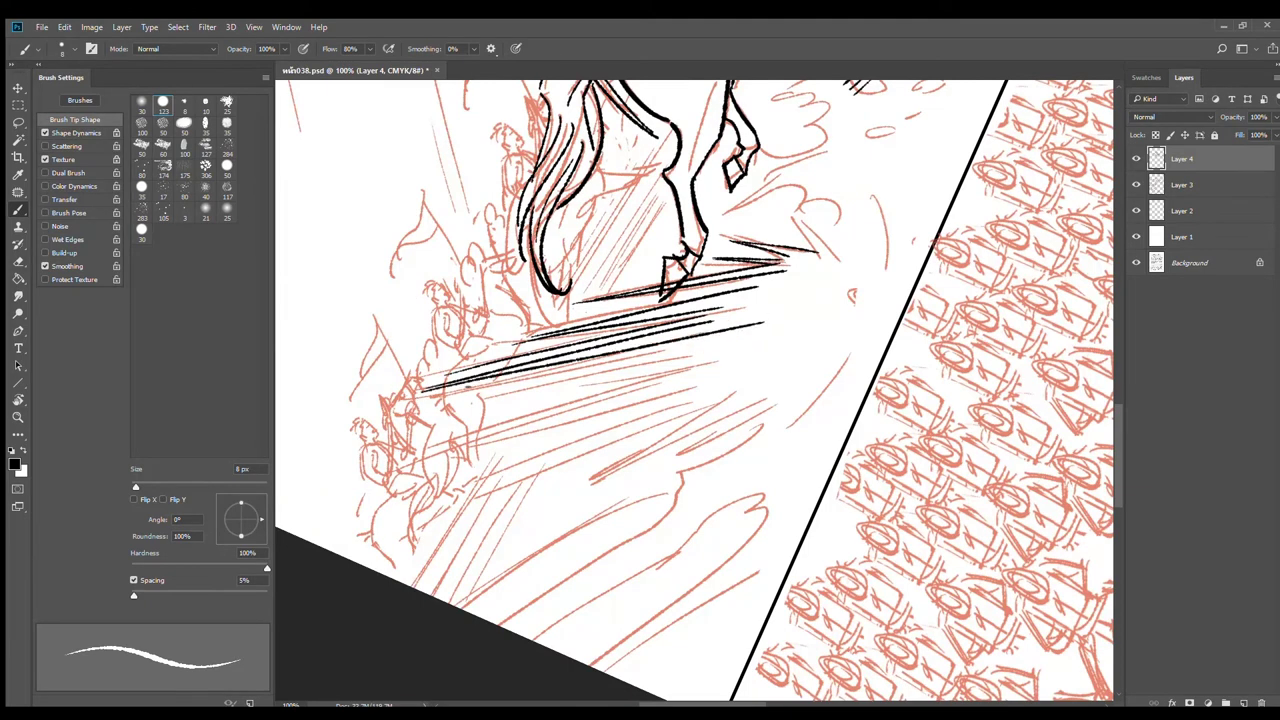
{"action": "left_click_drag", "start_coordinate": [440, 392], "coordinate": [700, 344]}
{"action": "mouse_move", "coordinate": [488, 398]}
{"action": "left_mouse_down"}
{"action": "mouse_move", "coordinate": [704, 344]}
{"action": "mouse_move", "coordinate": [718, 356]}
{"action": "left_mouse_up"}
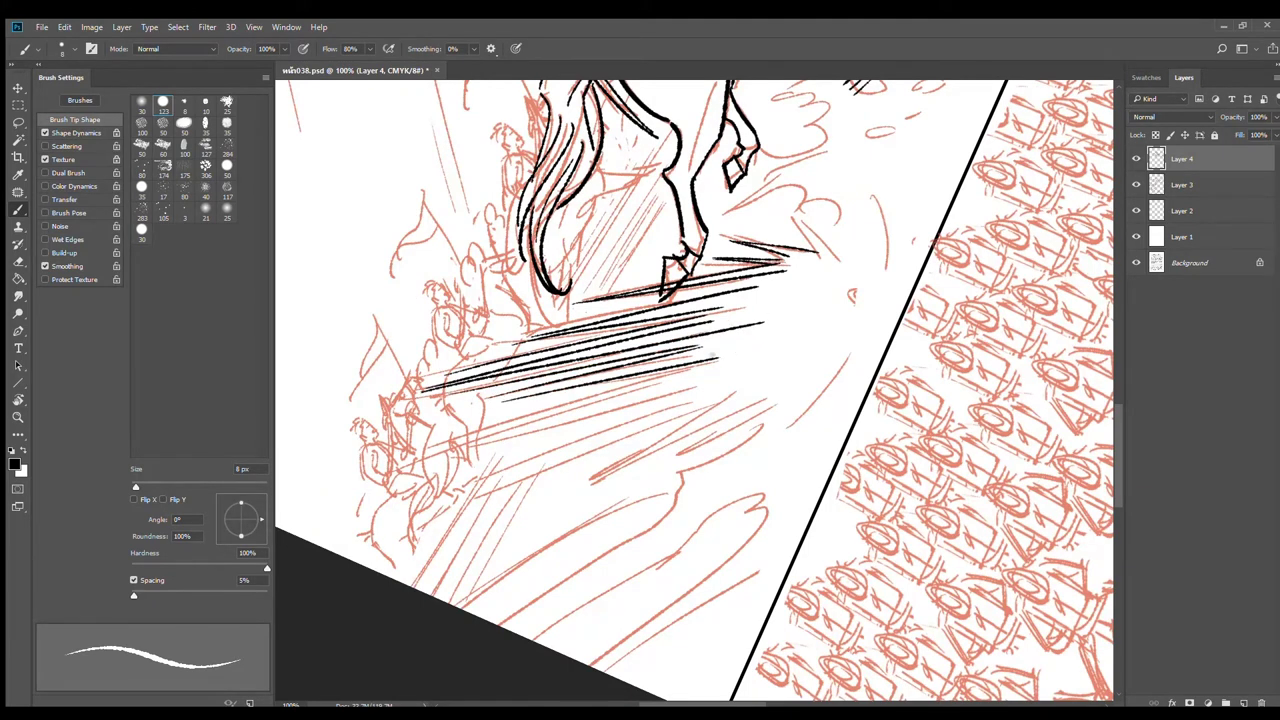
Step: Ink the lower band of parallel ground speed lines running forward from the lowest riders of the background crowd
{"action": "left_click_drag", "start_coordinate": [408, 452], "coordinate": [682, 363]}
{"action": "key", "text": "ctrl+z"}
{"action": "left_click_drag", "start_coordinate": [408, 452], "coordinate": [648, 373]}
{"action": "mouse_move", "coordinate": [382, 472]}
{"action": "left_mouse_down"}
{"action": "mouse_move", "coordinate": [616, 388]}
{"action": "mouse_move", "coordinate": [658, 386]}
{"action": "left_mouse_up"}
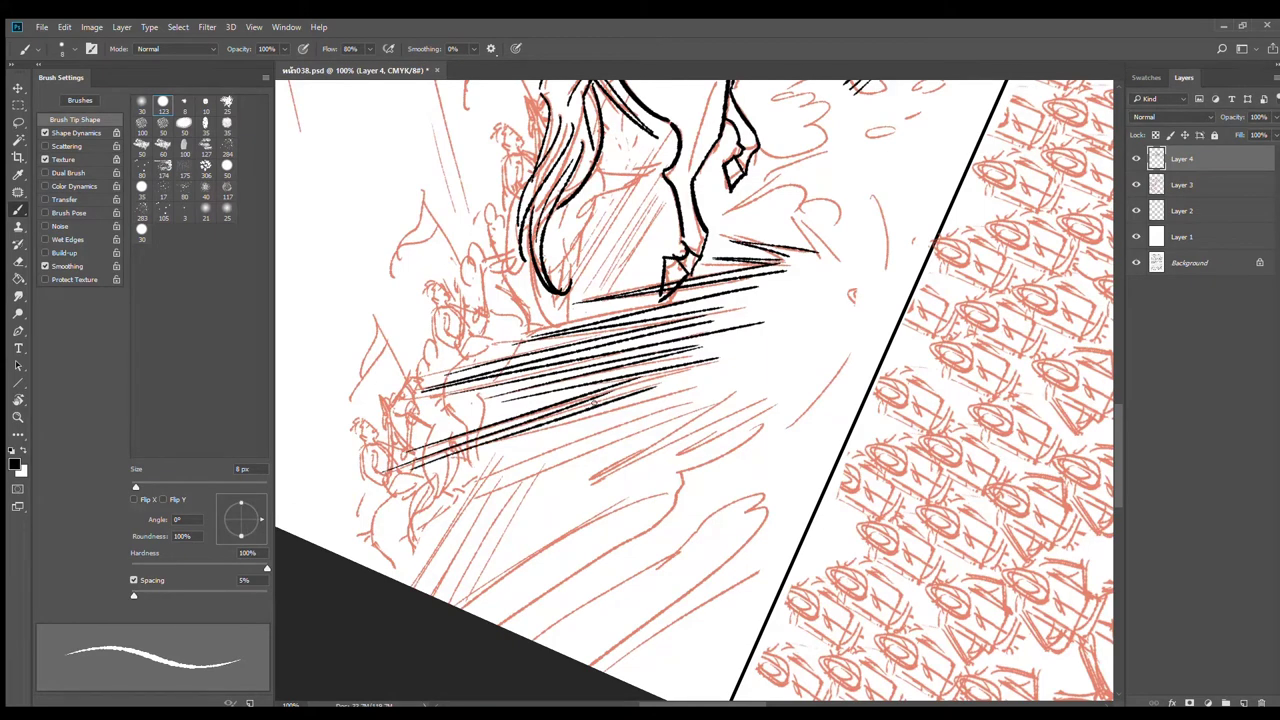
{"action": "left_click_drag", "start_coordinate": [446, 468], "coordinate": [722, 381]}
{"action": "left_click_drag", "start_coordinate": [502, 457], "coordinate": [692, 396]}
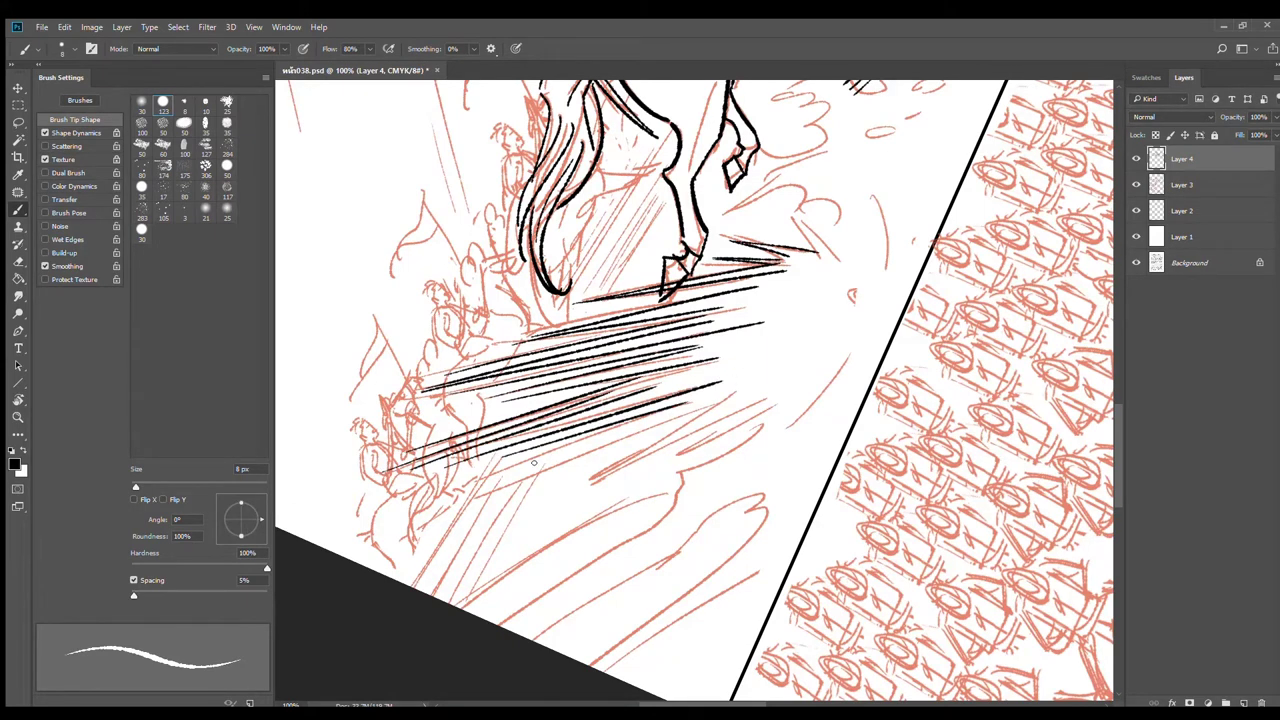
{"action": "left_click_drag", "start_coordinate": [442, 498], "coordinate": [674, 404]}
{"action": "left_click_drag", "start_coordinate": [462, 498], "coordinate": [682, 408]}
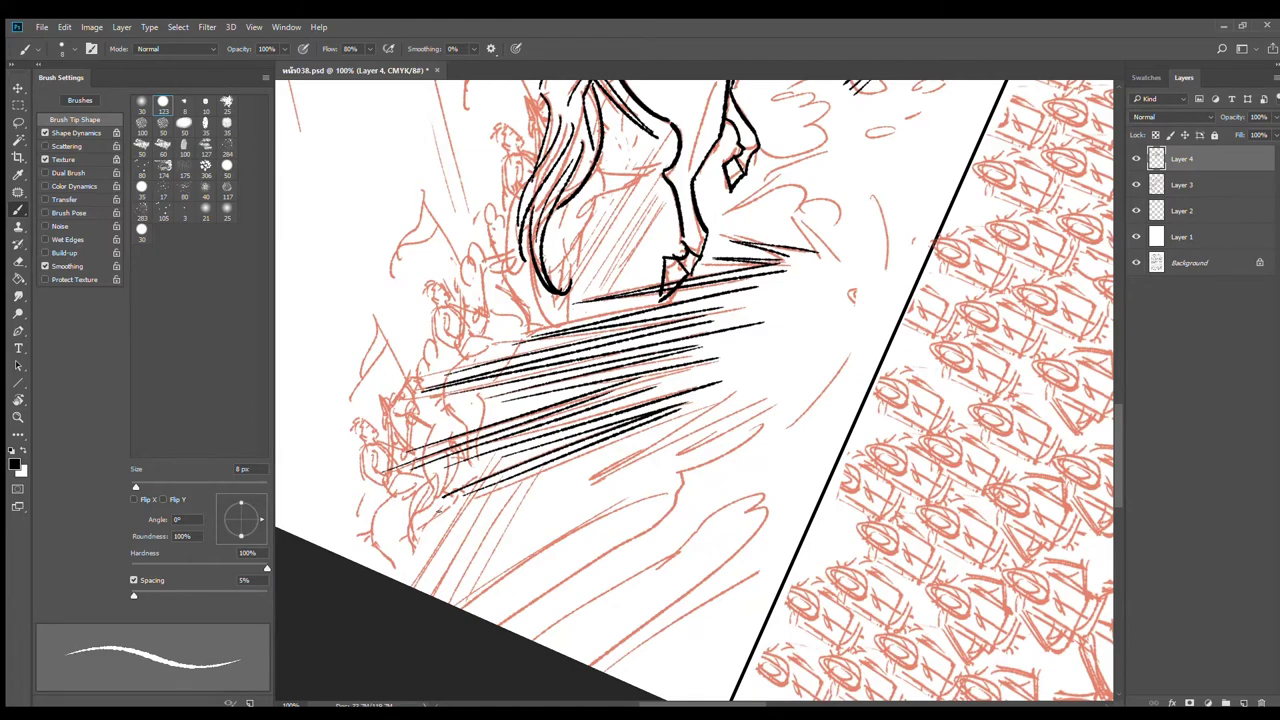
{"action": "left_click_drag", "start_coordinate": [438, 514], "coordinate": [736, 397]}
Step: Ink the short slanted speed lines that close off the lower edge of the band, just above the wavy ground contours
{"action": "key", "text": "r"}
{"action": "left_click_drag", "start_coordinate": [548, 514], "coordinate": [543, 480]}
{"action": "left_click_drag", "start_coordinate": [789, 446], "coordinate": [886, 338]}
{"action": "key", "text": "b"}
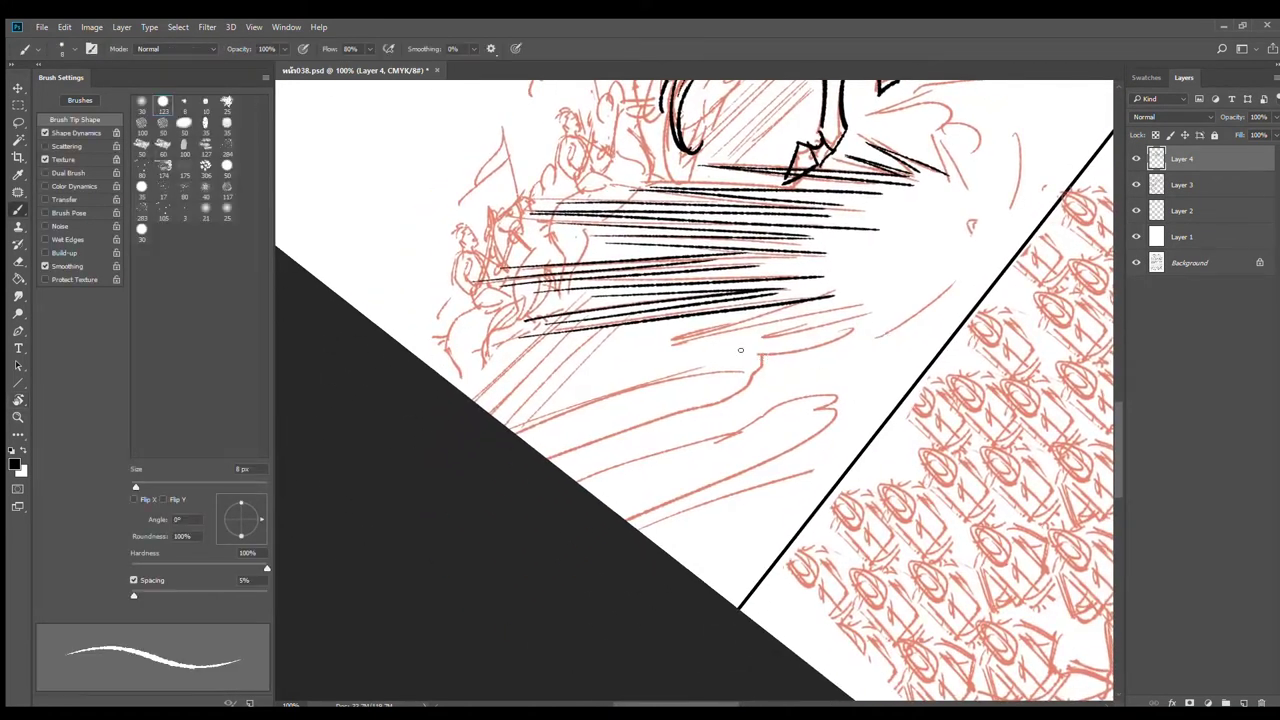
{"action": "left_click_drag", "start_coordinate": [610, 353], "coordinate": [812, 298]}
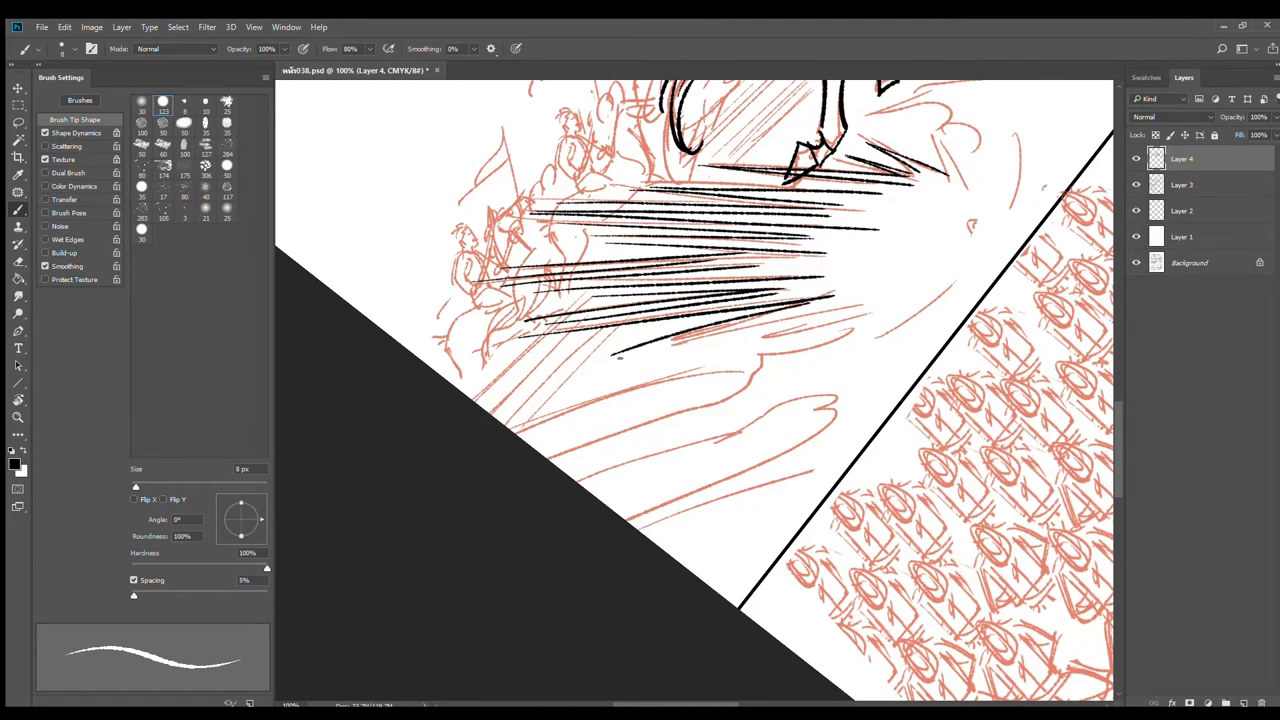
{"action": "key", "text": "ctrl+z"}
{"action": "left_click_drag", "start_coordinate": [596, 351], "coordinate": [802, 305]}
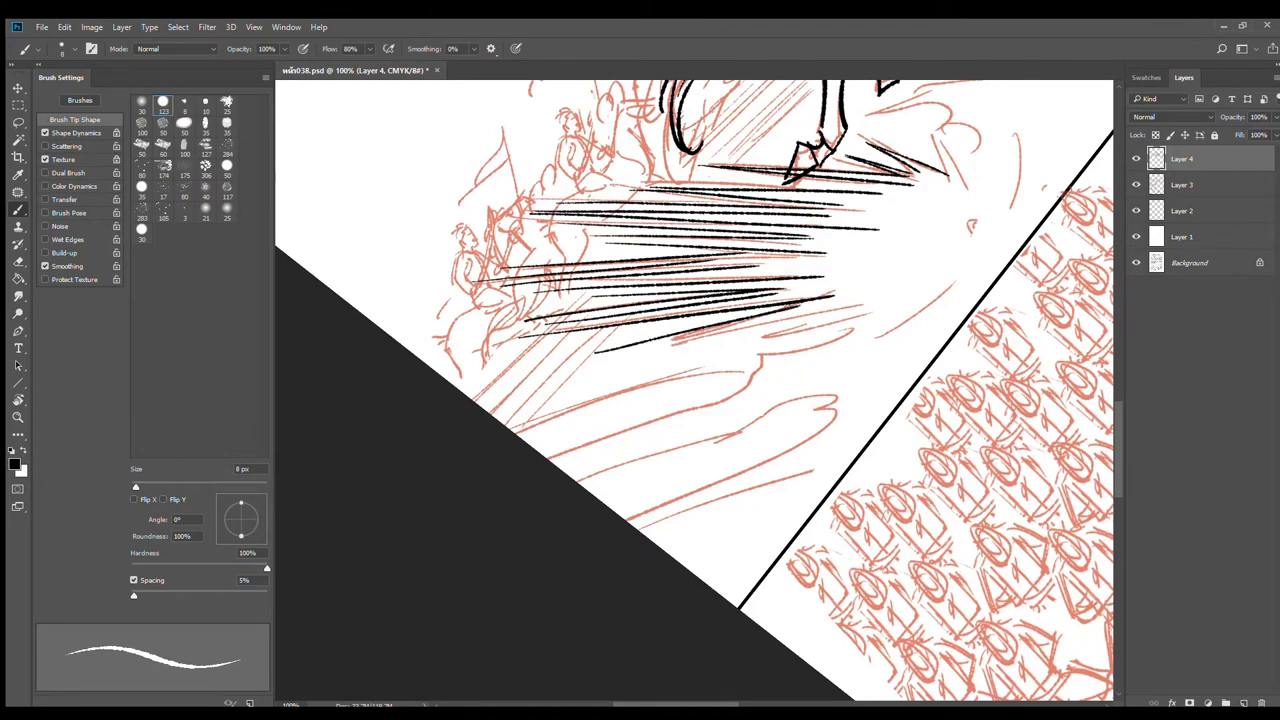
{"action": "key", "text": "ctrl+z"}
{"action": "left_click_drag", "start_coordinate": [598, 350], "coordinate": [790, 305]}
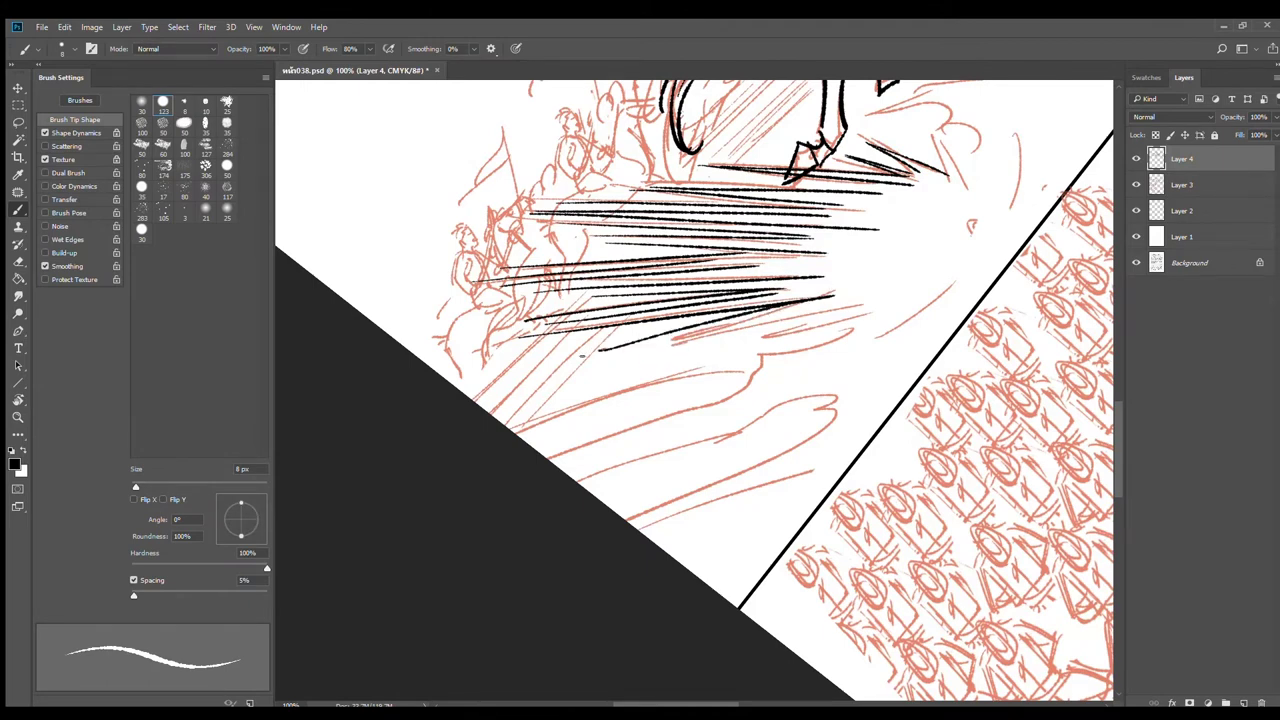
{"action": "key", "text": "ctrl+z"}
{"action": "left_click_drag", "start_coordinate": [566, 364], "coordinate": [812, 305]}
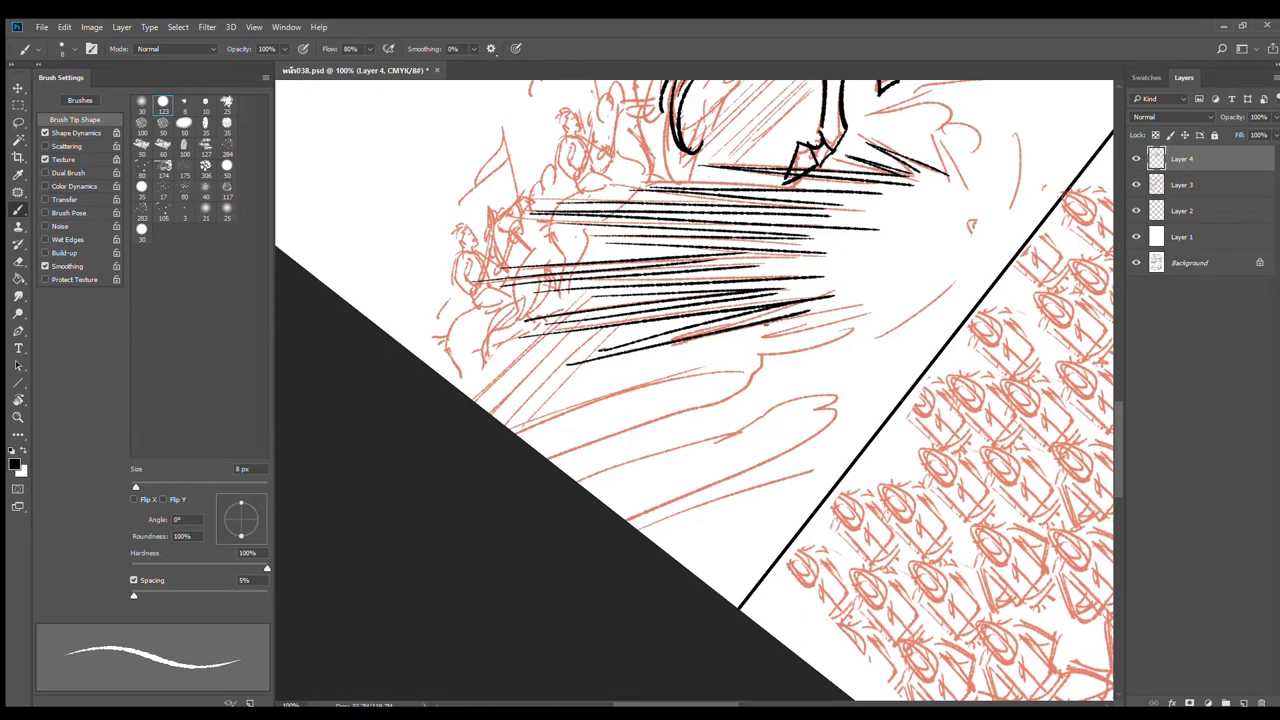
{"action": "left_click_drag", "start_coordinate": [623, 361], "coordinate": [816, 317]}
{"action": "left_click_drag", "start_coordinate": [664, 358], "coordinate": [846, 319]}
Step: Ink the long wavy ground contours with rounded tips below the speed lines, down to the panel's corner
{"action": "left_click_drag", "start_coordinate": [508, 428], "coordinate": [784, 356]}
{"action": "mouse_move", "coordinate": [556, 398]}
{"action": "left_mouse_down"}
{"action": "mouse_move", "coordinate": [816, 330]}
{"action": "mouse_move", "coordinate": [722, 390]}
{"action": "mouse_move", "coordinate": [548, 458]}
{"action": "mouse_move", "coordinate": [690, 465]}
{"action": "left_mouse_up"}
{"action": "mouse_move", "coordinate": [834, 416]}
{"action": "left_mouse_down"}
{"action": "mouse_move", "coordinate": [795, 424]}
{"action": "mouse_move", "coordinate": [735, 476]}
{"action": "mouse_move", "coordinate": [626, 522]}
{"action": "mouse_move", "coordinate": [850, 488]}
{"action": "mouse_move", "coordinate": [748, 580]}
{"action": "left_mouse_up"}
{"action": "key", "text": "e"}
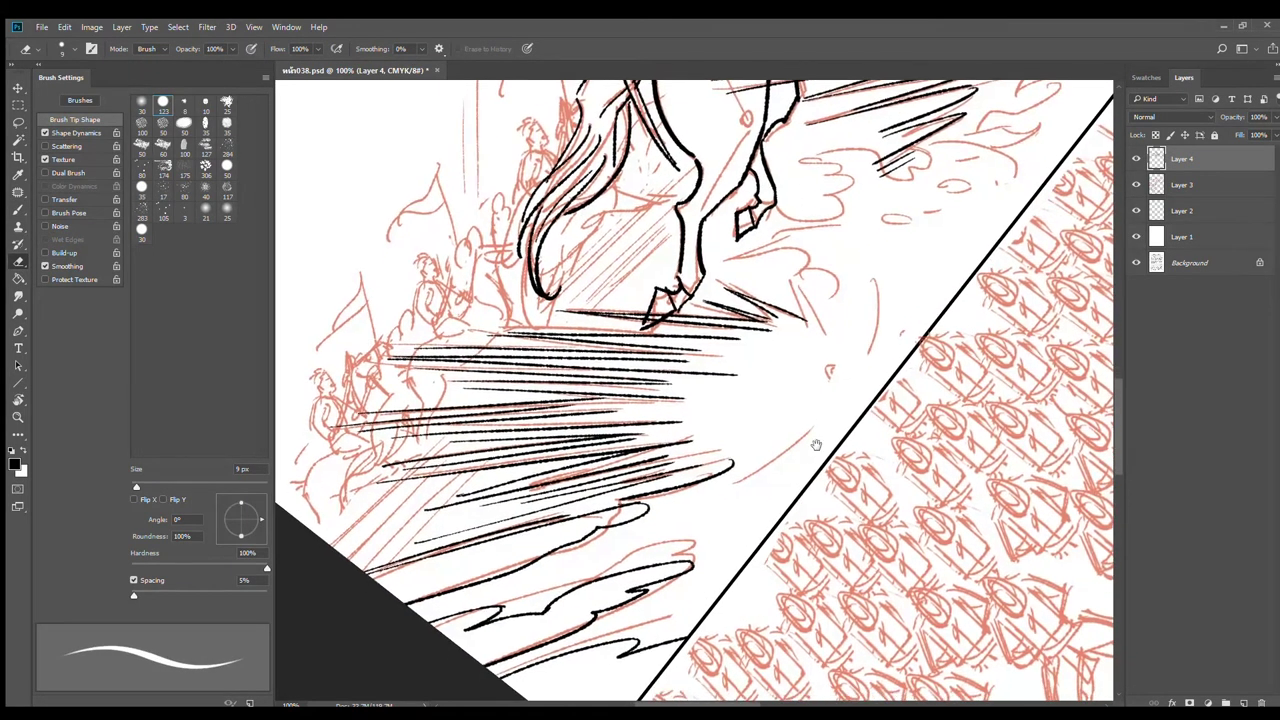
{"action": "key", "text": "b"}
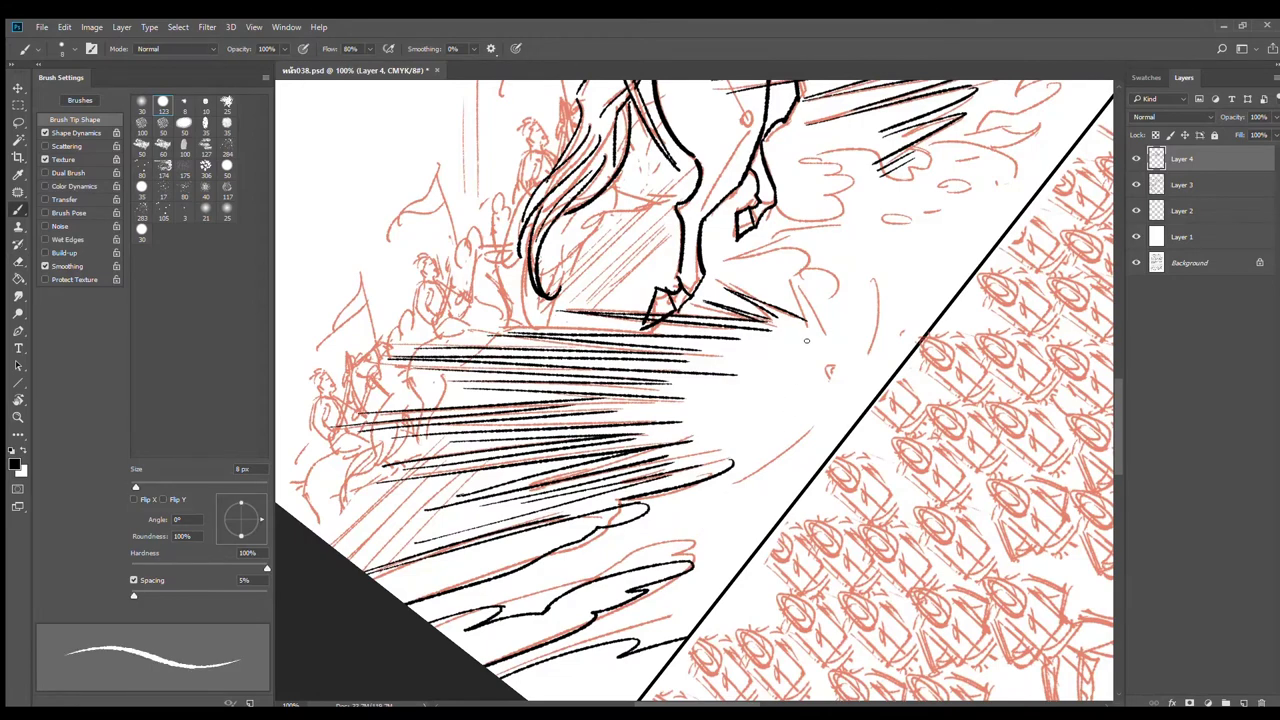
Step: Ink the billowing dust cloud outlines around the hind hooves and the flame-shaped ground wisps along the panel border toward the grass
{"action": "left_click_drag", "start_coordinate": [830, 322], "coordinate": [816, 489]}
{"action": "left_click_drag", "start_coordinate": [763, 447], "coordinate": [787, 483]}
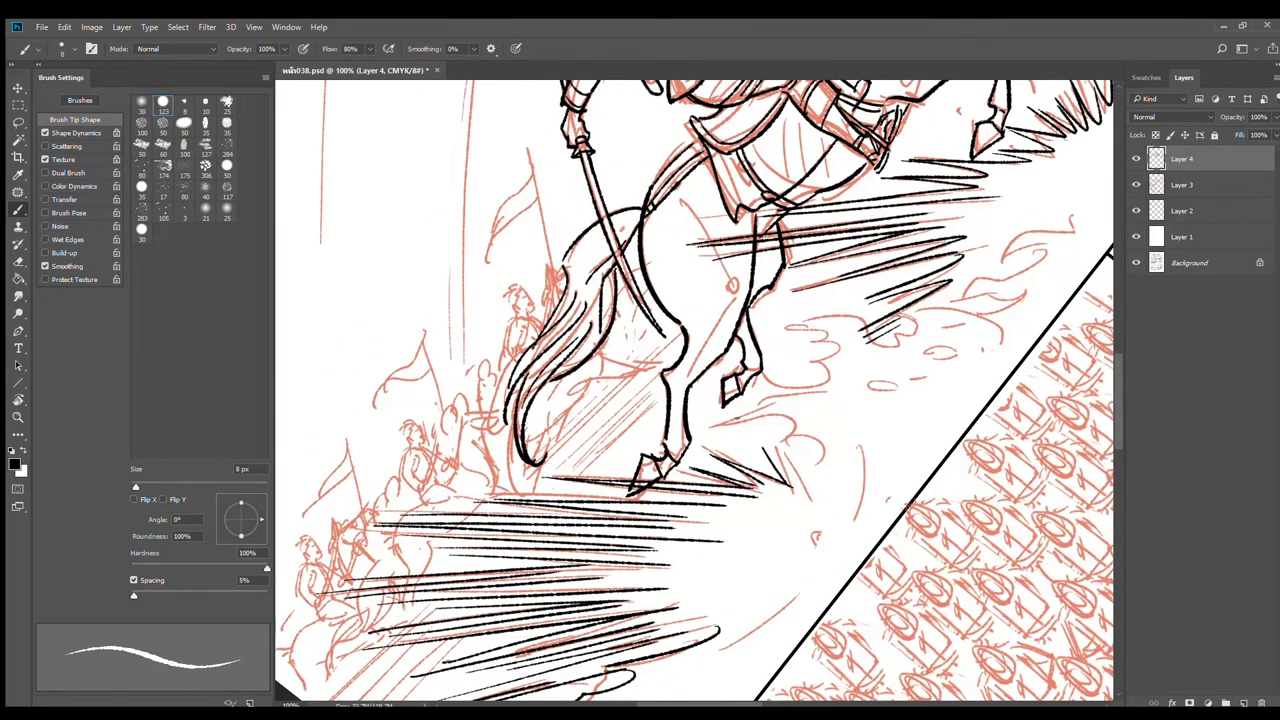
{"action": "mouse_move", "coordinate": [828, 389]}
{"action": "left_mouse_down"}
{"action": "mouse_move", "coordinate": [708, 420]}
{"action": "mouse_move", "coordinate": [786, 416]}
{"action": "mouse_move", "coordinate": [797, 428]}
{"action": "mouse_move", "coordinate": [766, 441]}
{"action": "mouse_move", "coordinate": [810, 441]}
{"action": "mouse_move", "coordinate": [832, 476]}
{"action": "left_mouse_up"}
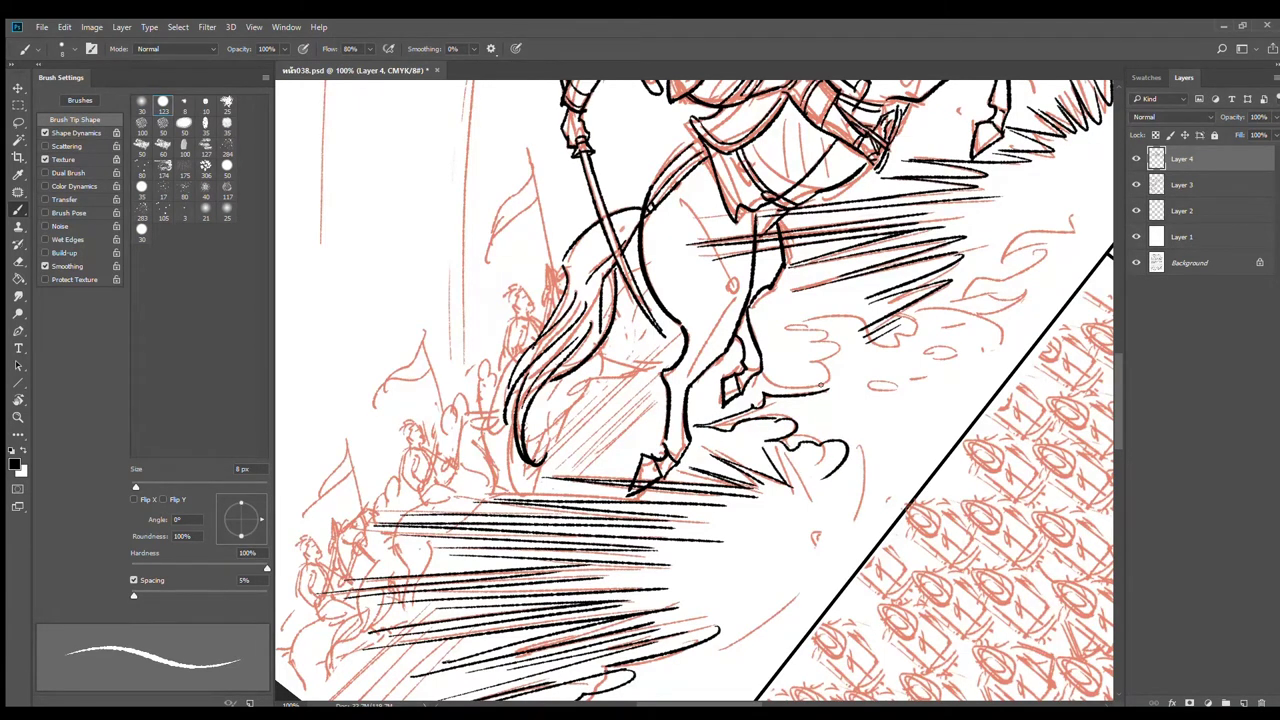
{"action": "mouse_move", "coordinate": [798, 372]}
{"action": "left_mouse_down"}
{"action": "mouse_move", "coordinate": [812, 330]}
{"action": "mouse_move", "coordinate": [760, 323]}
{"action": "mouse_move", "coordinate": [830, 308]}
{"action": "mouse_move", "coordinate": [856, 341]}
{"action": "mouse_move", "coordinate": [954, 305]}
{"action": "mouse_move", "coordinate": [927, 384]}
{"action": "mouse_move", "coordinate": [960, 358]}
{"action": "mouse_move", "coordinate": [930, 350]}
{"action": "mouse_move", "coordinate": [991, 309]}
{"action": "mouse_move", "coordinate": [889, 313]}
{"action": "mouse_move", "coordinate": [863, 328]}
{"action": "mouse_move", "coordinate": [928, 328]}
{"action": "mouse_move", "coordinate": [898, 345]}
{"action": "mouse_move", "coordinate": [935, 336]}
{"action": "left_mouse_up"}
{"action": "mouse_move", "coordinate": [979, 284]}
{"action": "left_mouse_down"}
{"action": "mouse_move", "coordinate": [1008, 232]}
{"action": "mouse_move", "coordinate": [1010, 247]}
{"action": "mouse_move", "coordinate": [980, 258]}
{"action": "mouse_move", "coordinate": [989, 248]}
{"action": "mouse_move", "coordinate": [1083, 189]}
{"action": "mouse_move", "coordinate": [996, 224]}
{"action": "left_mouse_up"}
{"action": "mouse_move", "coordinate": [997, 223]}
{"action": "left_mouse_down"}
{"action": "mouse_move", "coordinate": [1029, 210]}
{"action": "mouse_move", "coordinate": [1060, 218]}
{"action": "mouse_move", "coordinate": [1022, 226]}
{"action": "left_mouse_up"}
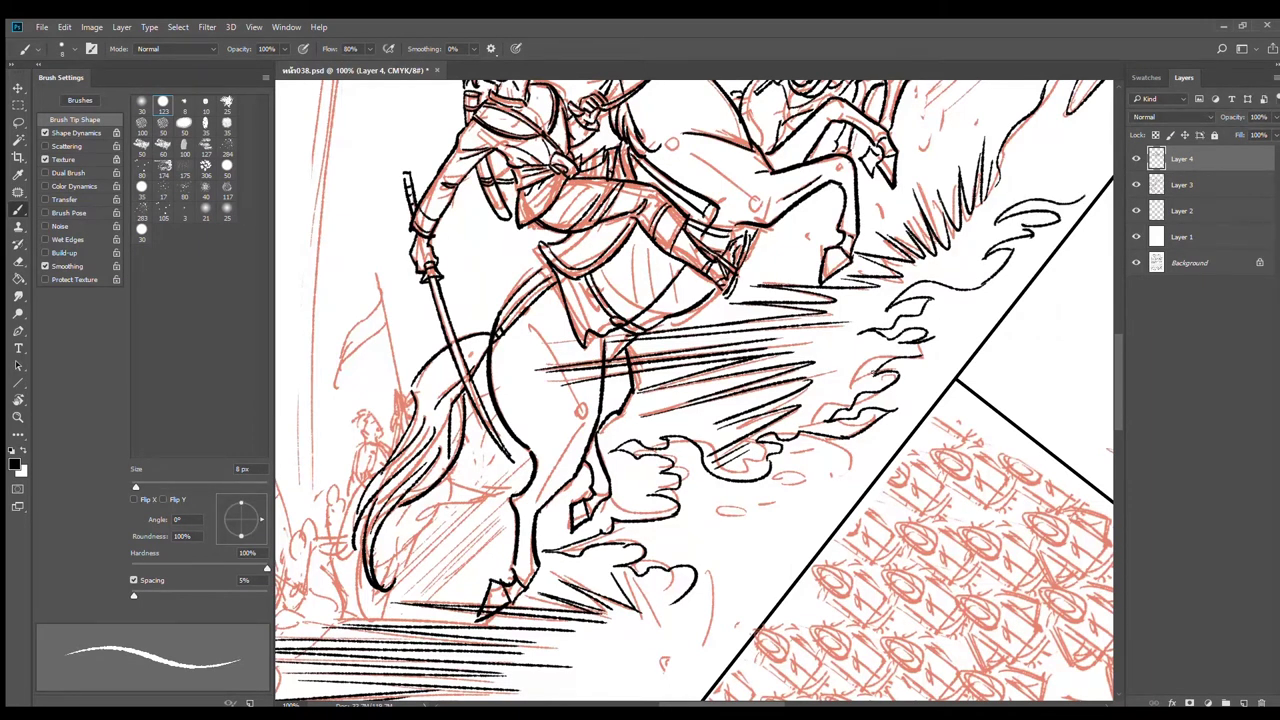
Step: Ink small oval debris flecks among the flame-shaped ground wisps and beside the dust clouds
{"action": "mouse_move", "coordinate": [856, 342]}
{"action": "left_mouse_down"}
{"action": "mouse_move", "coordinate": [829, 347]}
{"action": "mouse_move", "coordinate": [854, 355]}
{"action": "left_mouse_up"}
{"action": "mouse_move", "coordinate": [828, 400]}
{"action": "left_mouse_down"}
{"action": "mouse_move", "coordinate": [843, 388]}
{"action": "mouse_move", "coordinate": [825, 401]}
{"action": "left_mouse_up"}
{"action": "left_click_drag", "start_coordinate": [800, 449], "coordinate": [860, 453]}
{"action": "left_click_drag", "start_coordinate": [786, 474], "coordinate": [802, 477]}
{"action": "left_click_drag", "start_coordinate": [965, 355], "coordinate": [910, 430]}
{"action": "left_click_drag", "start_coordinate": [810, 497], "coordinate": [982, 322]}
{"action": "left_click_drag", "start_coordinate": [836, 402], "coordinate": [906, 390]}
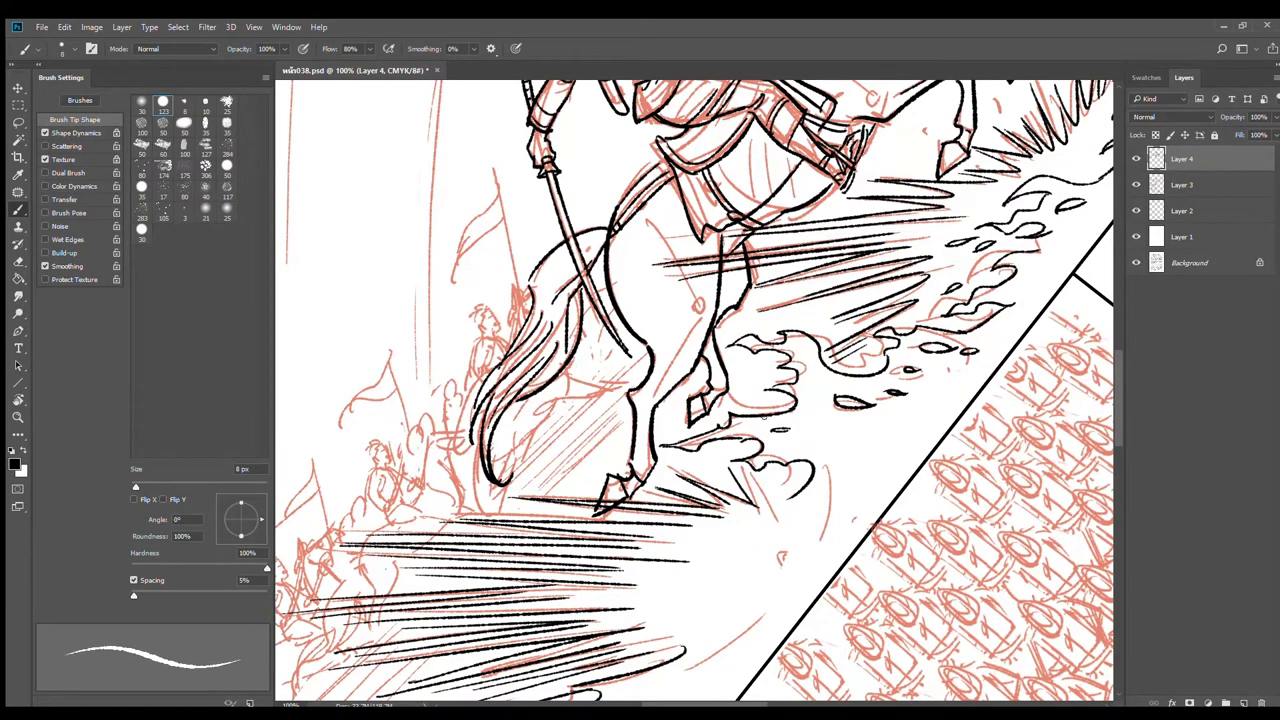
Step: Ink small oval flecks inside the dust clouds and a narrow dust wisp behind the foreground horse's lowest hind leg
{"action": "left_click_drag", "start_coordinate": [766, 375], "coordinate": [738, 380]}
{"action": "mouse_move", "coordinate": [748, 320]}
{"action": "left_mouse_down"}
{"action": "mouse_move", "coordinate": [728, 325]}
{"action": "mouse_move", "coordinate": [770, 322]}
{"action": "left_mouse_up"}
{"action": "left_click_drag", "start_coordinate": [630, 448], "coordinate": [588, 452]}
{"action": "mouse_move", "coordinate": [702, 455]}
{"action": "left_mouse_down"}
{"action": "mouse_move", "coordinate": [682, 462]}
{"action": "mouse_move", "coordinate": [716, 452]}
{"action": "left_mouse_up"}
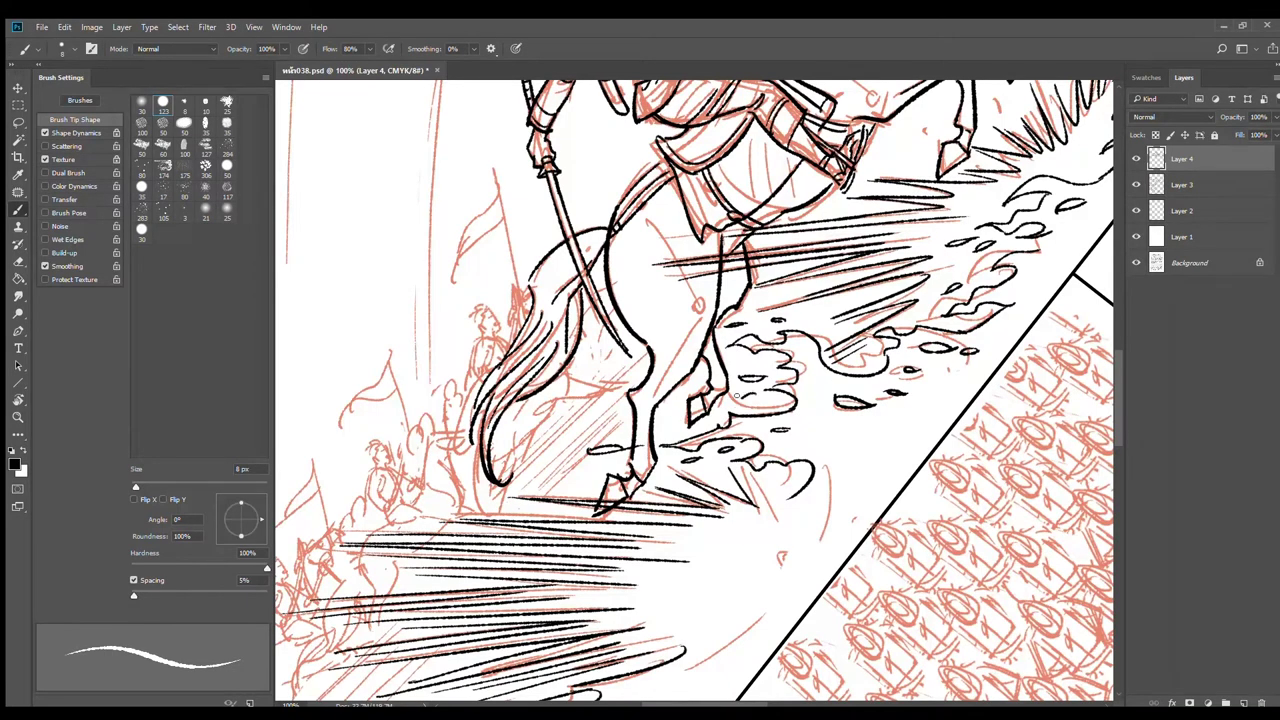
{"action": "left_click_drag", "start_coordinate": [736, 397], "coordinate": [756, 393]}
Step: Ink short curved strokes that extend the ground wisps along the panel border past the grass tuft
{"action": "scroll", "coordinate": [760, 460], "scroll_direction": "down", "scroll_amount": 1}
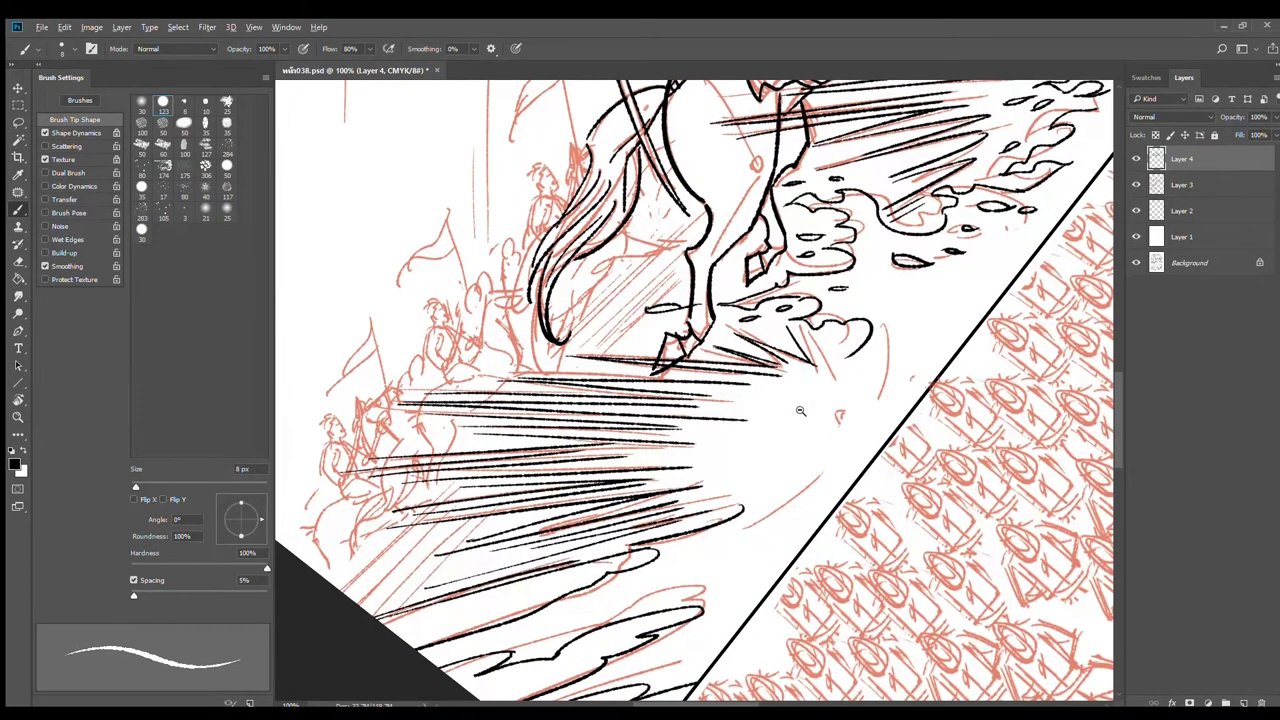
{"action": "scroll", "coordinate": [830, 400], "scroll_direction": "down", "scroll_amount": 1}
{"action": "scroll", "coordinate": [870, 338], "scroll_direction": "up", "scroll_amount": 1}
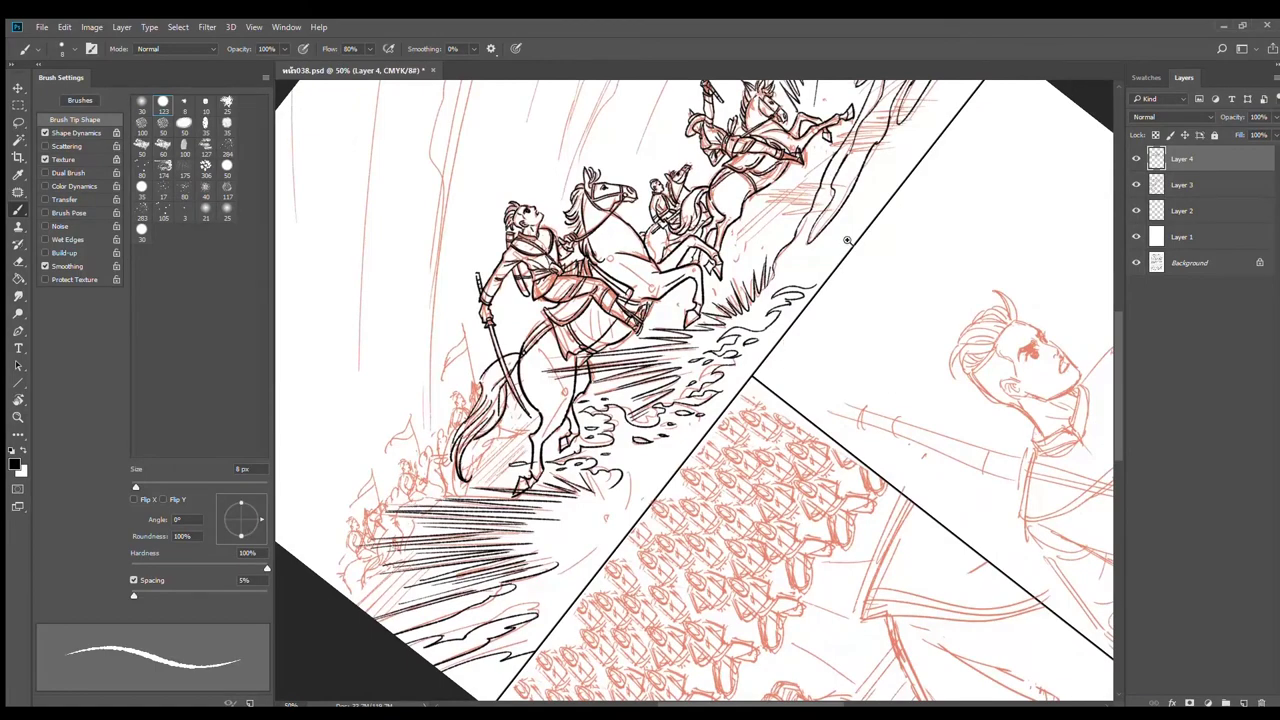
{"action": "scroll", "coordinate": [849, 242], "scroll_direction": "up", "scroll_amount": 1}
{"action": "mouse_move", "coordinate": [814, 240]}
{"action": "left_mouse_down"}
{"action": "mouse_move", "coordinate": [772, 267]}
{"action": "mouse_move", "coordinate": [812, 262]}
{"action": "mouse_move", "coordinate": [774, 292]}
{"action": "mouse_move", "coordinate": [797, 290]}
{"action": "left_mouse_up"}
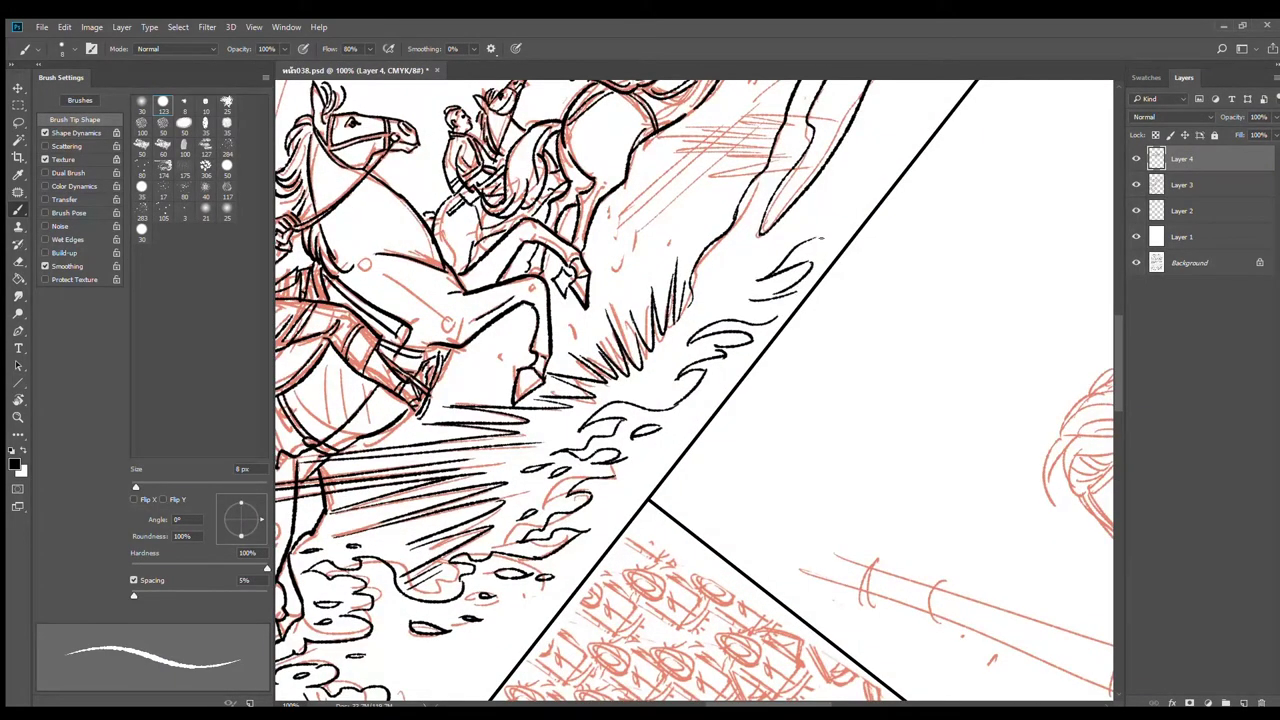
{"action": "mouse_move", "coordinate": [846, 220]}
{"action": "left_mouse_down"}
{"action": "mouse_move", "coordinate": [812, 240]}
{"action": "mouse_move", "coordinate": [854, 208]}
{"action": "left_mouse_up"}
{"action": "left_click_drag", "start_coordinate": [878, 186], "coordinate": [844, 200]}
{"action": "scroll", "coordinate": [822, 276], "scroll_direction": "down", "scroll_amount": 3}
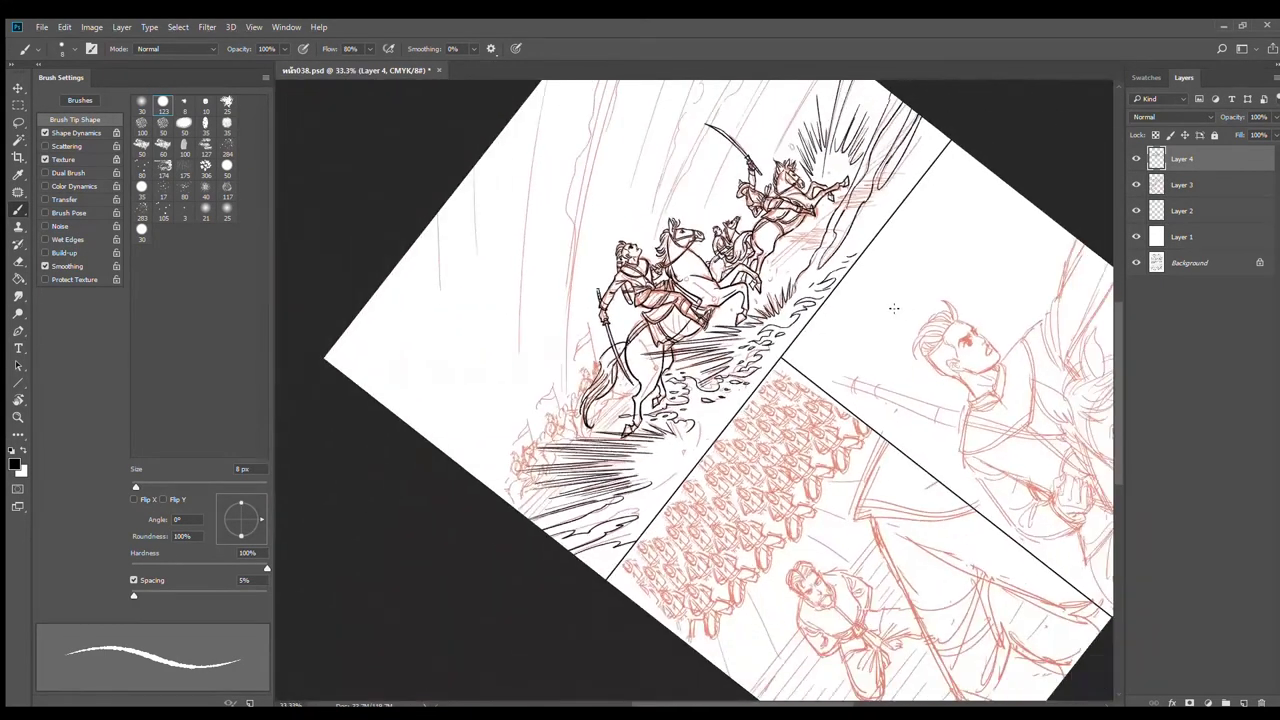
Step: Add a new empty layer above Layer 4
{"action": "key", "text": "r"}
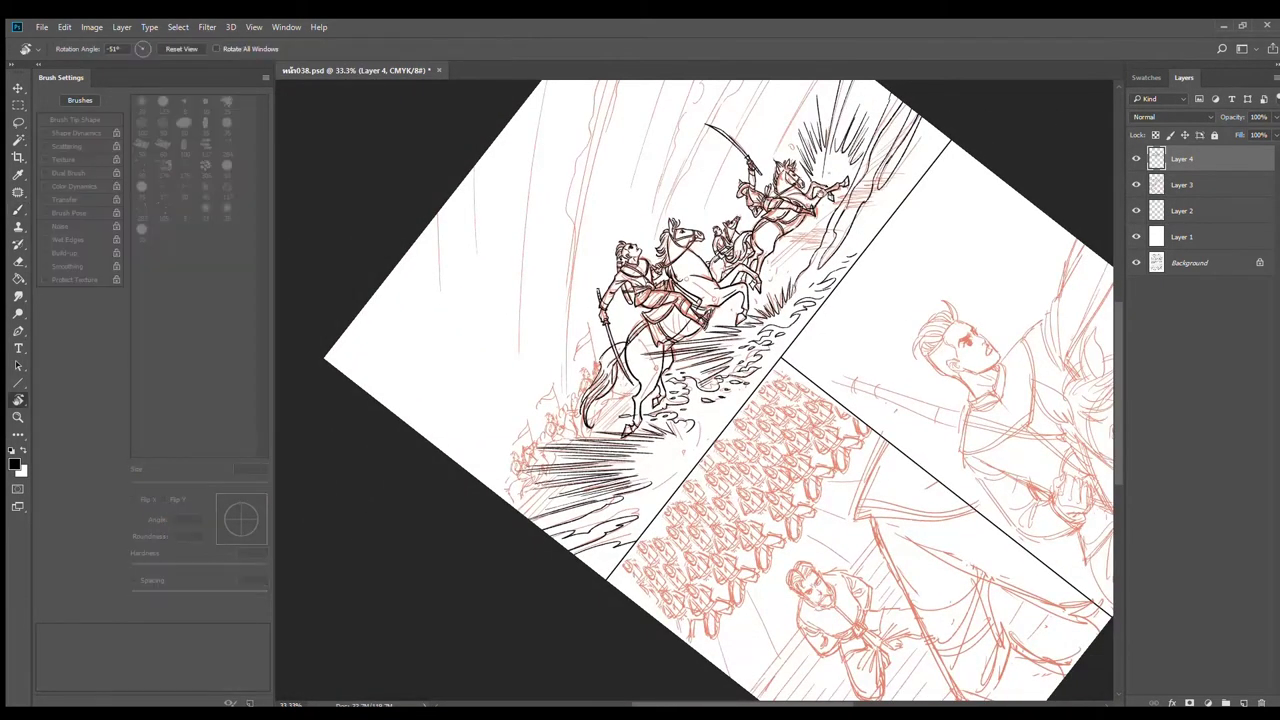
{"action": "key", "text": "Escape"}
{"action": "scroll", "coordinate": [922, 410], "scroll_direction": "up", "scroll_amount": 3}
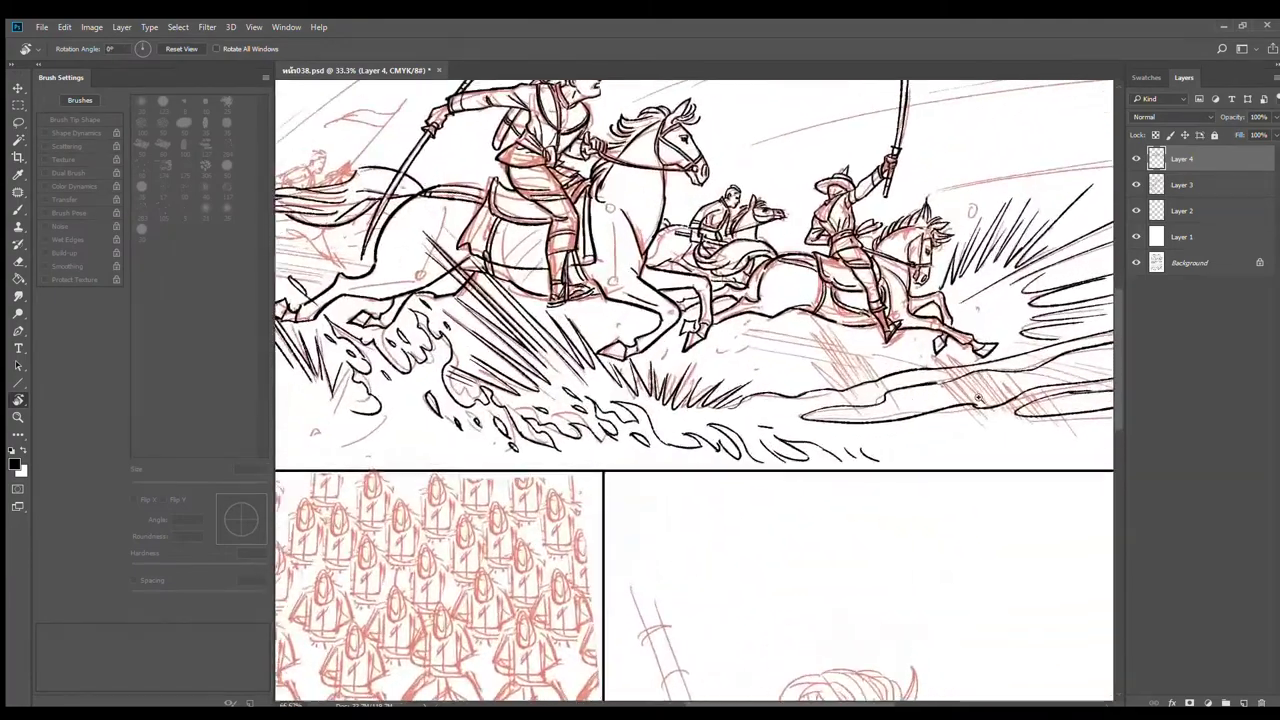
{"action": "left_click_drag", "start_coordinate": [1028, 365], "coordinate": [798, 200]}
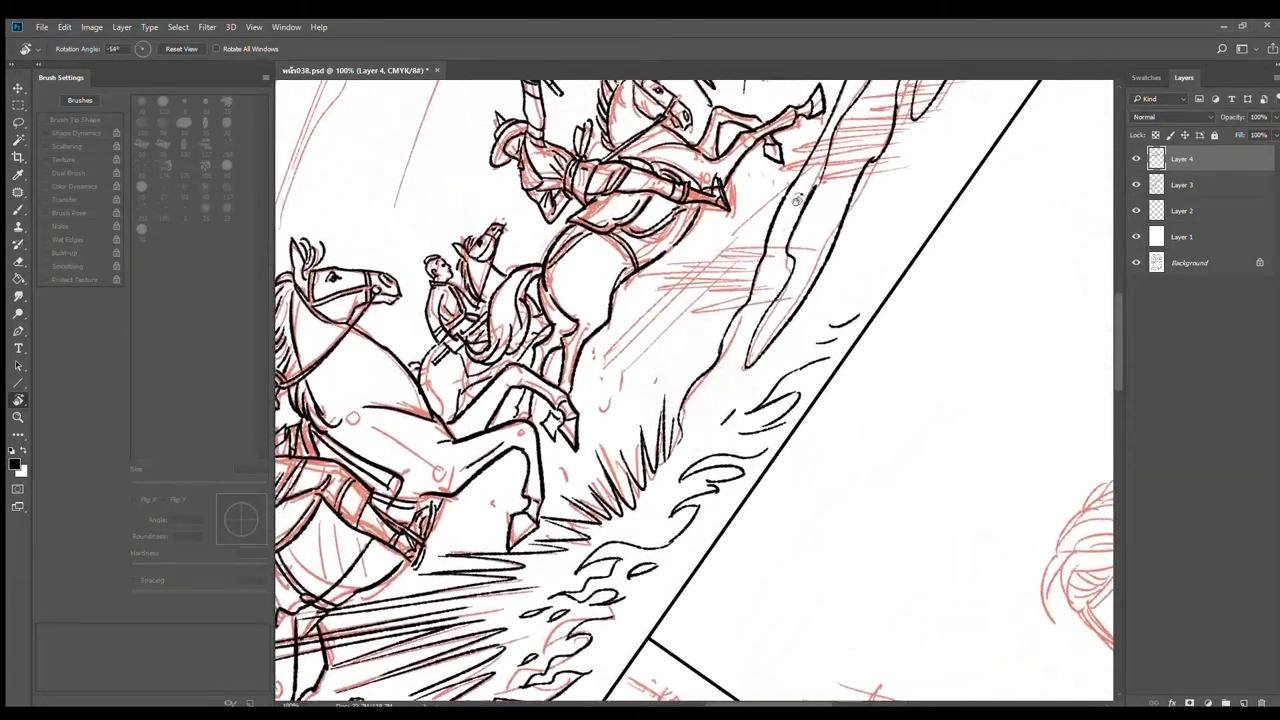
{"action": "left_click", "coordinate": [1243, 703]}
{"action": "left_click_drag", "start_coordinate": [907, 297], "coordinate": [1034, 314]}
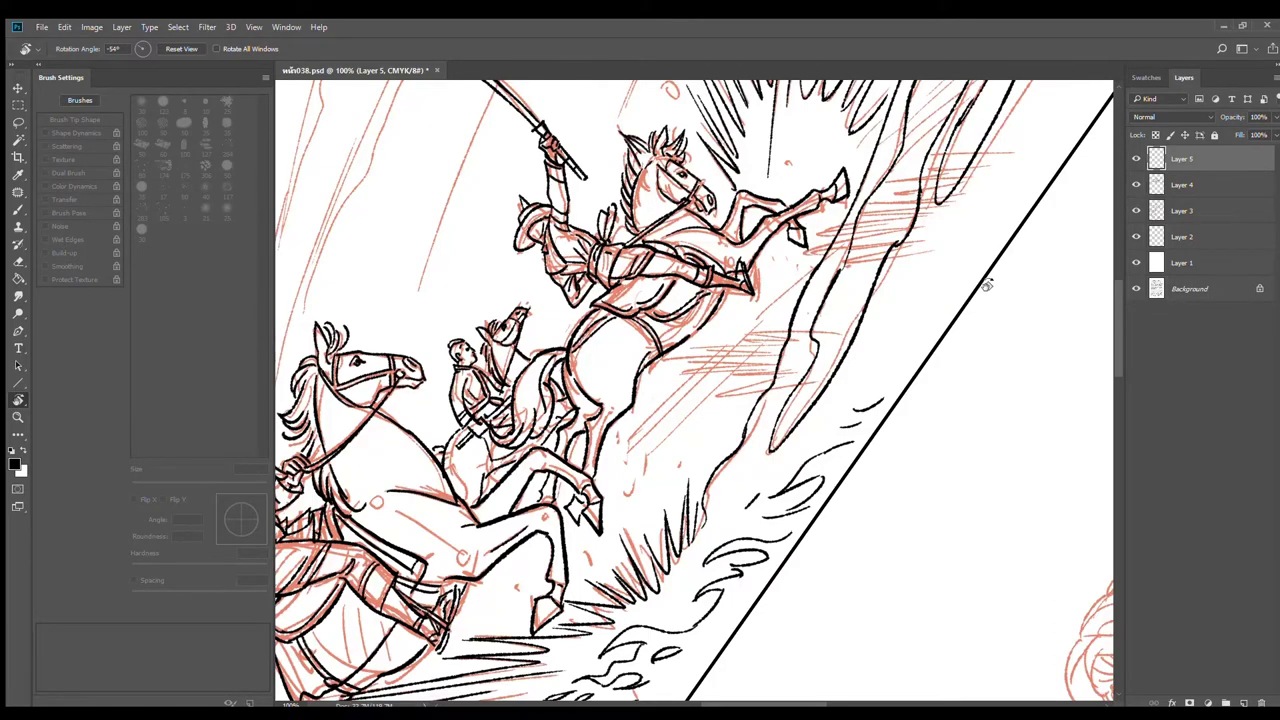
Step: Ink the parallel shadow hatching on the ground behind the far rider's horse, continuing onto the strip beyond the ground contours
{"action": "key", "text": "b"}
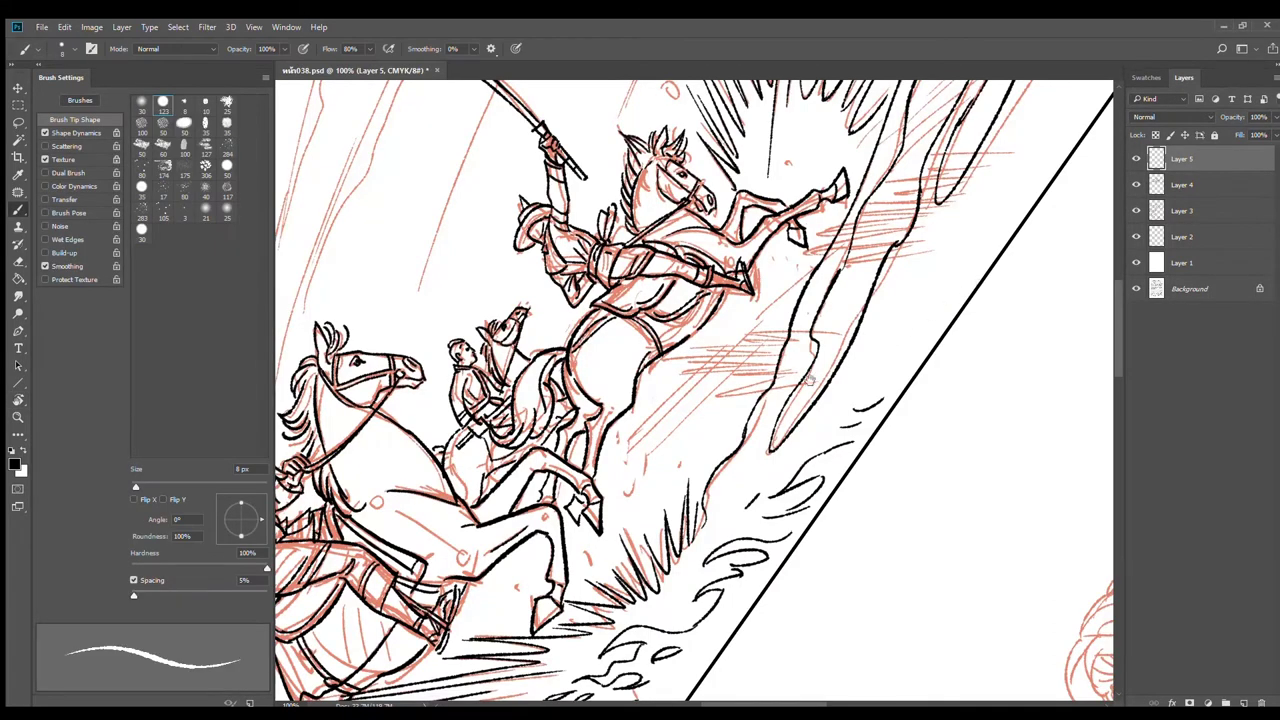
{"action": "left_click_drag", "start_coordinate": [810, 380], "coordinate": [870, 347]}
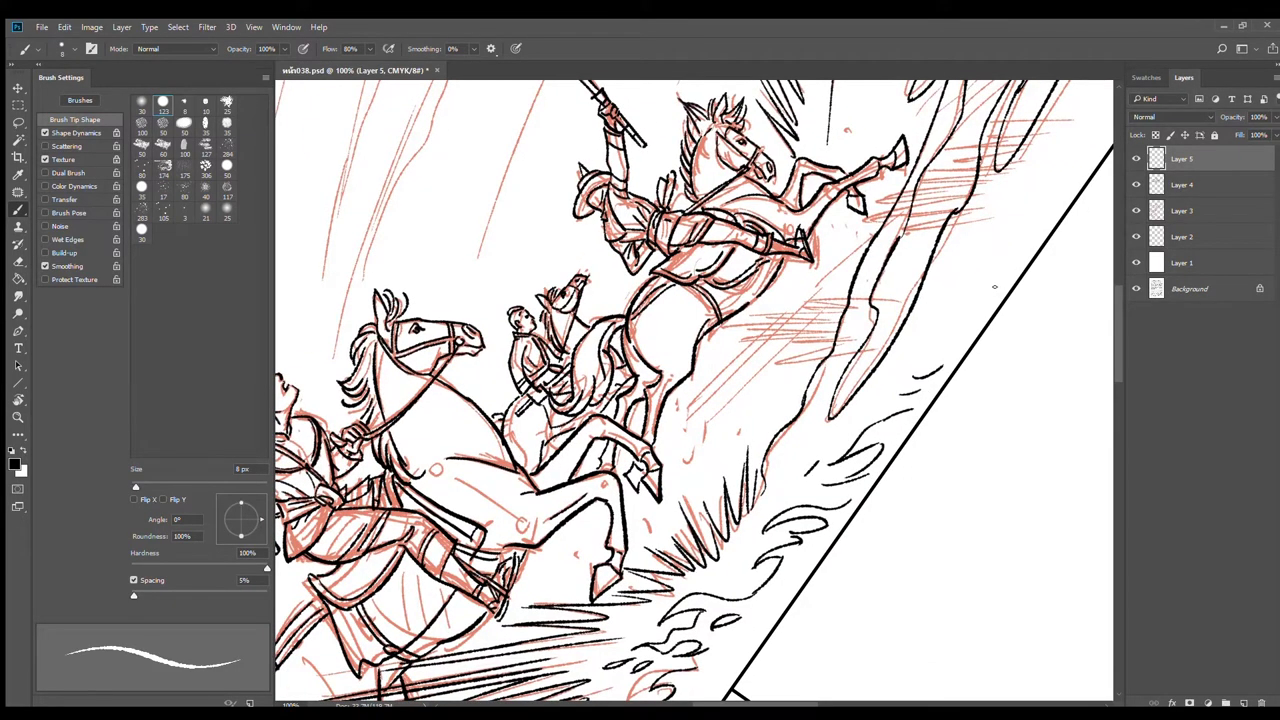
{"action": "key", "text": "r"}
{"action": "mouse_move", "coordinate": [994, 286]}
{"action": "left_mouse_down"}
{"action": "mouse_move", "coordinate": [980, 220]}
{"action": "mouse_move", "coordinate": [893, 253]}
{"action": "left_mouse_up"}
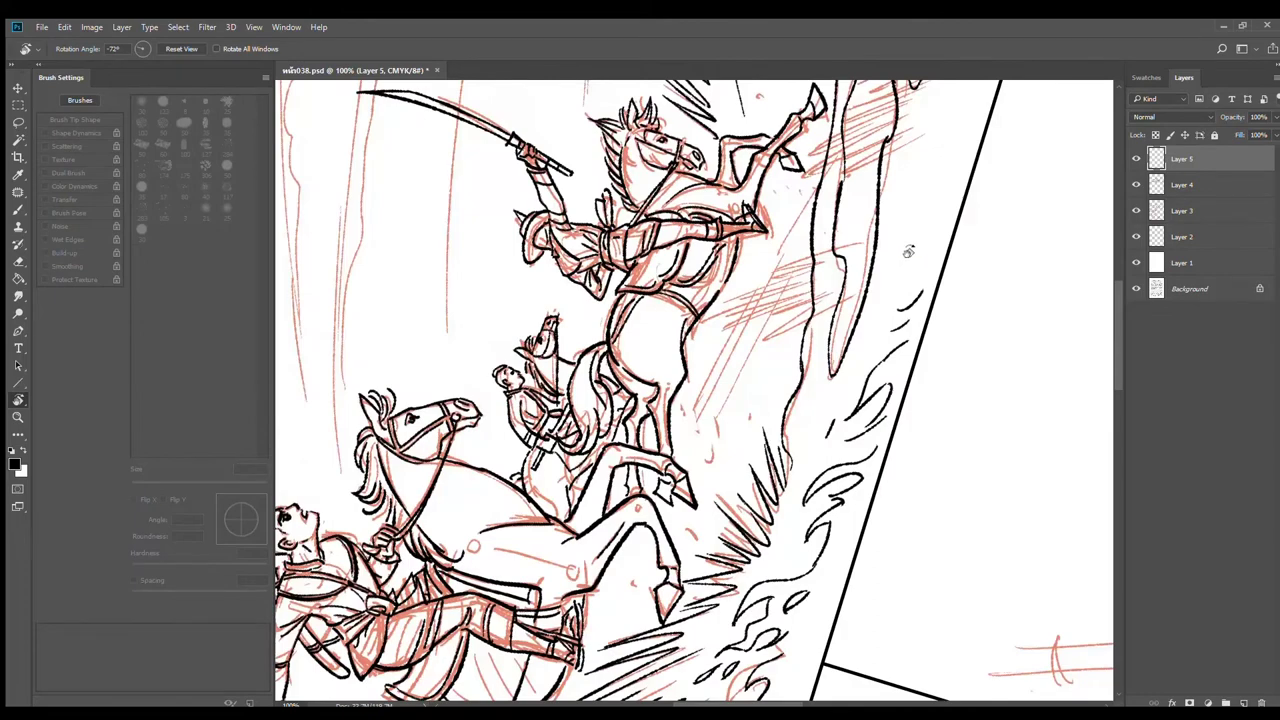
{"action": "scroll", "coordinate": [812, 284], "scroll_direction": "up", "scroll_amount": 1}
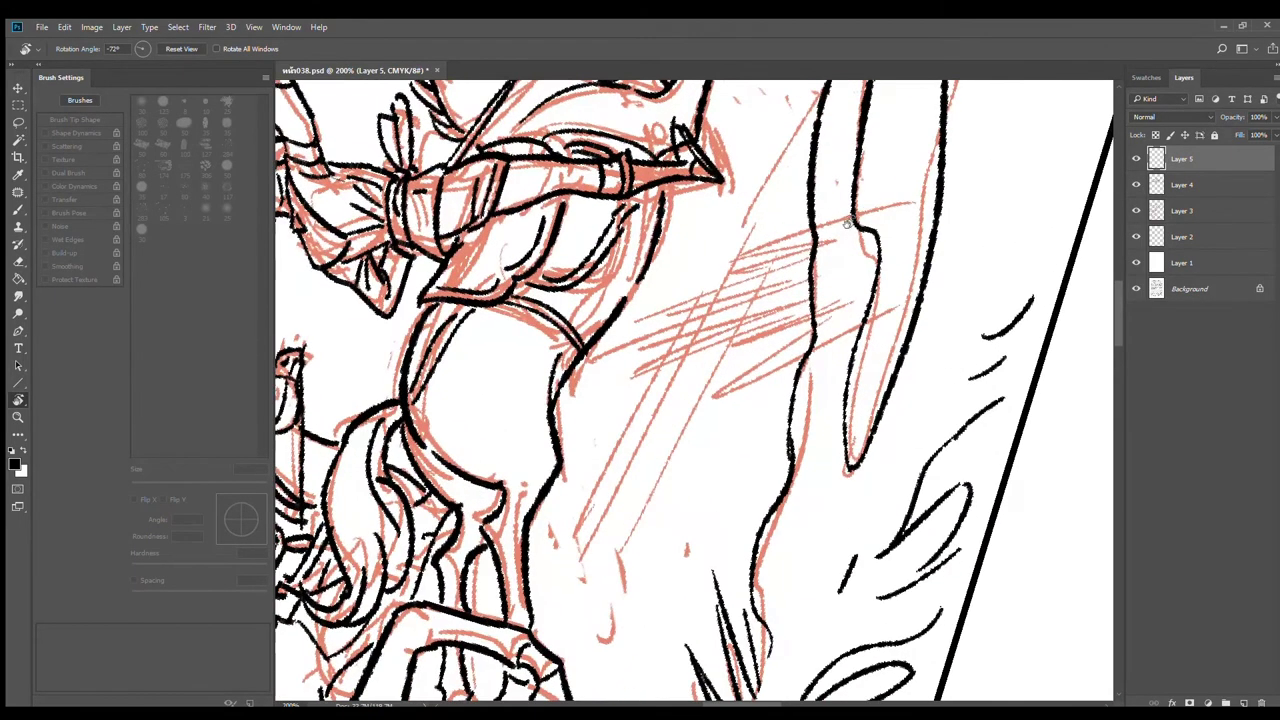
{"action": "key", "text": "b"}
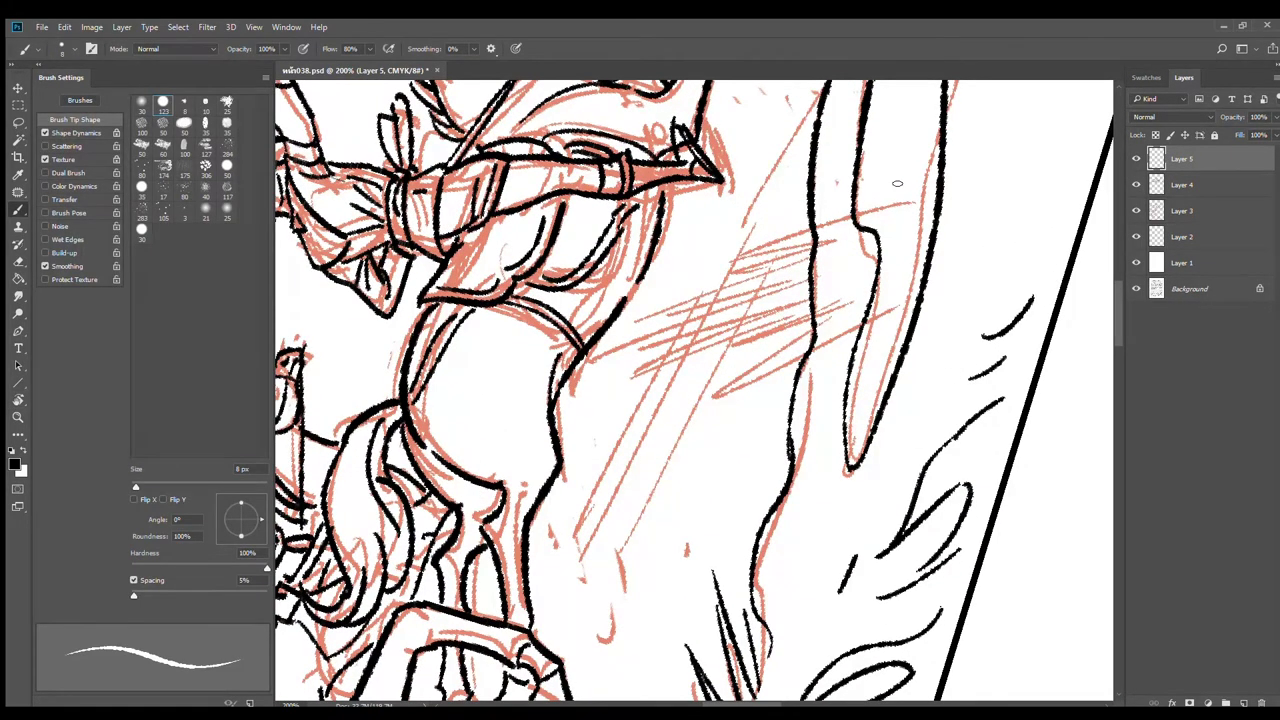
{"action": "mouse_move", "coordinate": [896, 187]}
{"action": "left_mouse_down"}
{"action": "mouse_move", "coordinate": [735, 262]}
{"action": "mouse_move", "coordinate": [664, 316]}
{"action": "mouse_move", "coordinate": [754, 288]}
{"action": "mouse_move", "coordinate": [619, 342]}
{"action": "left_mouse_up"}
{"action": "mouse_move", "coordinate": [767, 301]}
{"action": "left_mouse_down"}
{"action": "mouse_move", "coordinate": [709, 334]}
{"action": "mouse_move", "coordinate": [777, 310]}
{"action": "mouse_move", "coordinate": [610, 378]}
{"action": "left_mouse_up"}
{"action": "left_click_drag", "start_coordinate": [782, 316], "coordinate": [642, 390]}
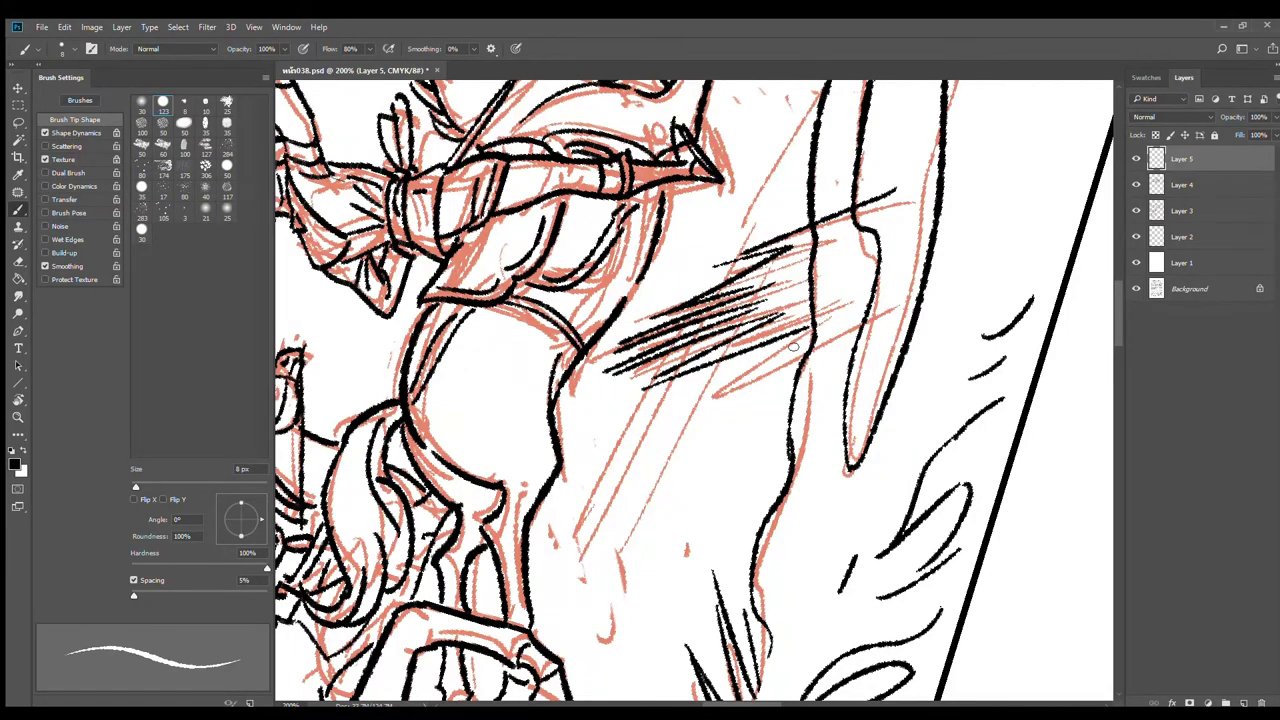
{"action": "left_click_drag", "start_coordinate": [810, 338], "coordinate": [652, 428]}
{"action": "mouse_move", "coordinate": [894, 316]}
{"action": "left_mouse_down"}
{"action": "mouse_move", "coordinate": [842, 348]}
{"action": "mouse_move", "coordinate": [838, 386]}
{"action": "left_mouse_up"}
Step: Ink the parallel shadow hatching across the ground contours beneath the far horse's front hooves
{"action": "mouse_move", "coordinate": [826, 218]}
{"action": "left_mouse_down"}
{"action": "mouse_move", "coordinate": [718, 497]}
{"action": "mouse_move", "coordinate": [720, 538]}
{"action": "left_mouse_up"}
{"action": "left_click_drag", "start_coordinate": [862, 254], "coordinate": [696, 336]}
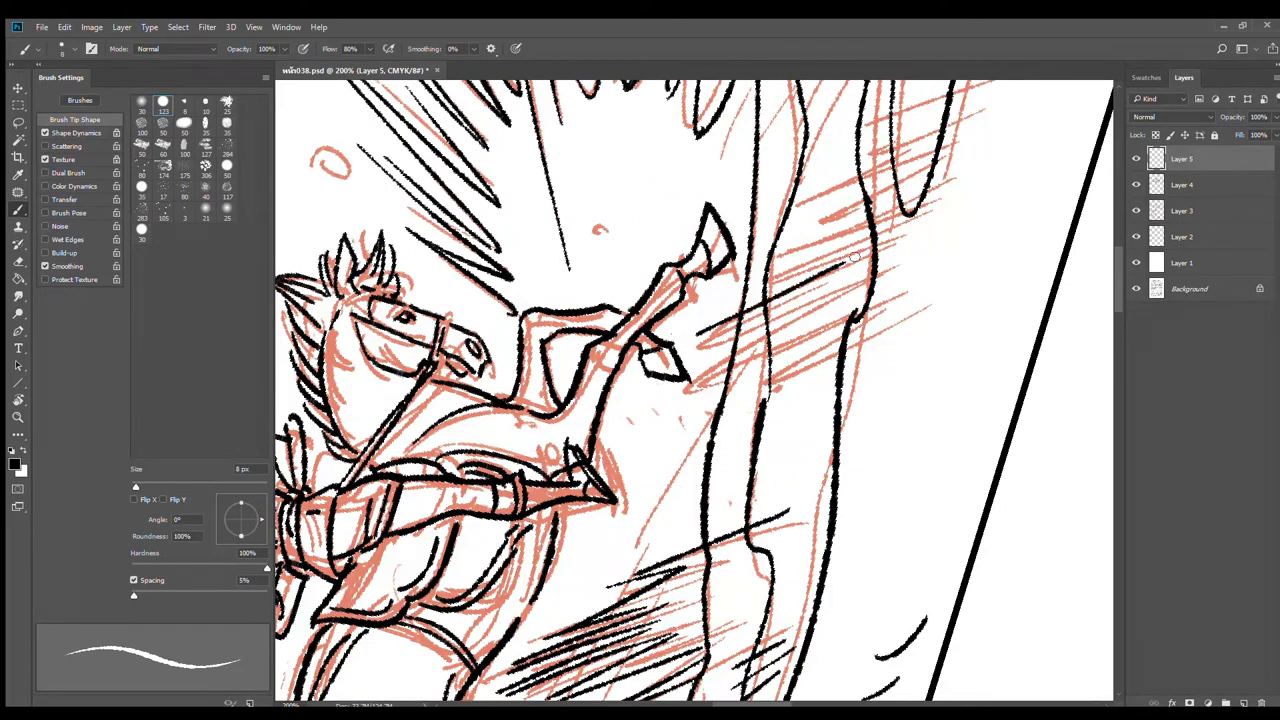
{"action": "mouse_move", "coordinate": [866, 268]}
{"action": "left_mouse_down"}
{"action": "mouse_move", "coordinate": [682, 354]}
{"action": "mouse_move", "coordinate": [712, 356]}
{"action": "left_mouse_up"}
{"action": "mouse_move", "coordinate": [844, 300]}
{"action": "left_mouse_down"}
{"action": "mouse_move", "coordinate": [712, 360]}
{"action": "mouse_move", "coordinate": [660, 418]}
{"action": "left_mouse_up"}
{"action": "mouse_move", "coordinate": [812, 346]}
{"action": "left_mouse_down"}
{"action": "mouse_move", "coordinate": [634, 454]}
{"action": "mouse_move", "coordinate": [716, 430]}
{"action": "left_mouse_up"}
{"action": "left_click_drag", "start_coordinate": [810, 382], "coordinate": [734, 434]}
{"action": "mouse_move", "coordinate": [848, 253]}
{"action": "left_mouse_down"}
{"action": "mouse_move", "coordinate": [726, 302]}
{"action": "mouse_move", "coordinate": [748, 290]}
{"action": "left_mouse_up"}
{"action": "mouse_move", "coordinate": [870, 227]}
{"action": "left_mouse_down"}
{"action": "mouse_move", "coordinate": [786, 256]}
{"action": "mouse_move", "coordinate": [833, 229]}
{"action": "mouse_move", "coordinate": [823, 220]}
{"action": "left_mouse_up"}
{"action": "left_click_drag", "start_coordinate": [929, 183], "coordinate": [903, 187]}
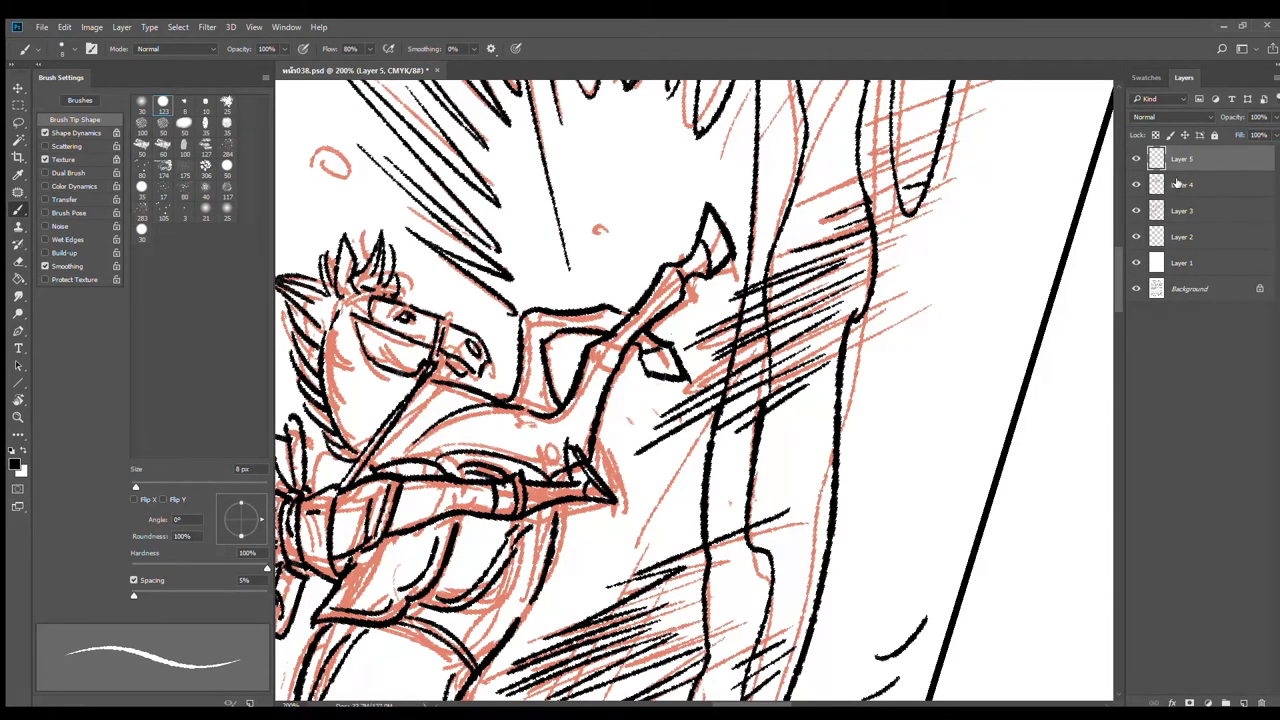
Step: Erase the hatching that crosses the narrow strip between the ground contours and touch up the adjacent hatch lines
{"action": "key", "text": "e"}
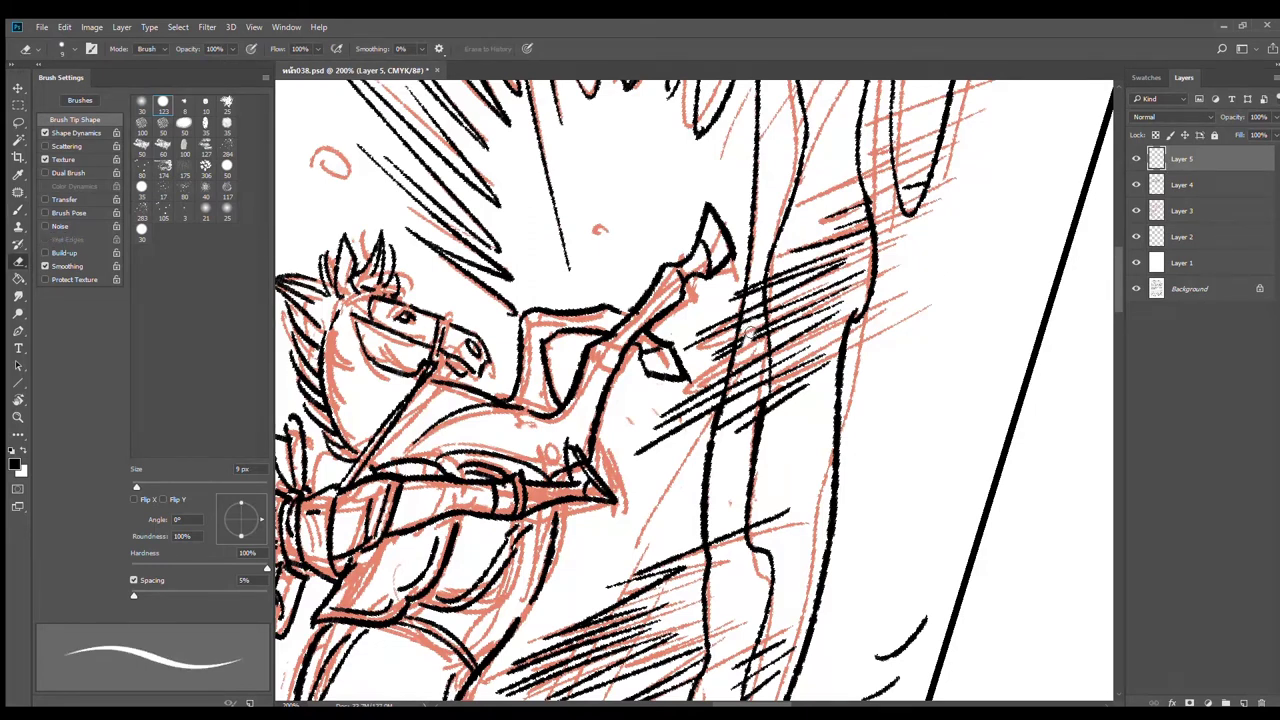
{"action": "mouse_move", "coordinate": [755, 291]}
{"action": "left_mouse_down"}
{"action": "mouse_move", "coordinate": [760, 370]}
{"action": "mouse_move", "coordinate": [732, 416]}
{"action": "mouse_move", "coordinate": [748, 380]}
{"action": "mouse_move", "coordinate": [742, 428]}
{"action": "mouse_move", "coordinate": [761, 378]}
{"action": "left_mouse_up"}
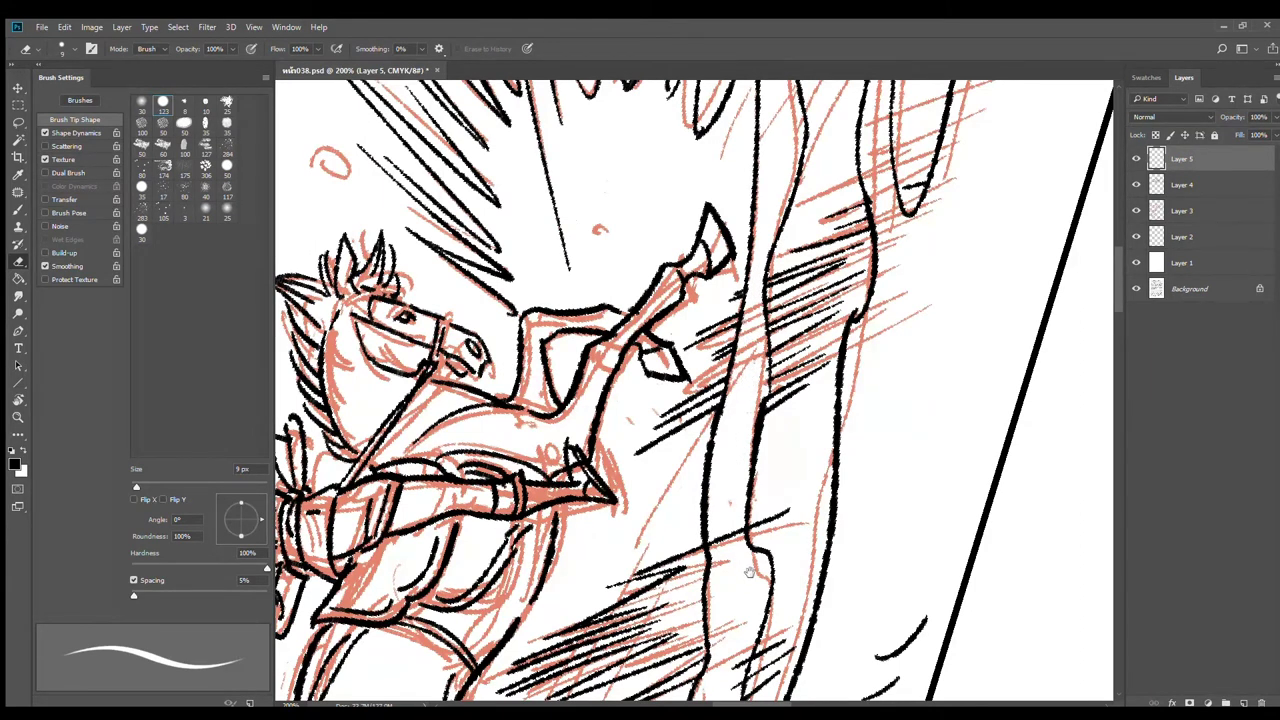
{"action": "mouse_move", "coordinate": [749, 563]}
{"action": "left_mouse_down"}
{"action": "mouse_move", "coordinate": [795, 356]}
{"action": "mouse_move", "coordinate": [787, 321]}
{"action": "mouse_move", "coordinate": [766, 338]}
{"action": "left_mouse_up"}
{"action": "left_click_drag", "start_coordinate": [796, 449], "coordinate": [783, 497]}
{"action": "left_click_drag", "start_coordinate": [782, 325], "coordinate": [874, 276]}
{"action": "key", "text": "b"}
{"action": "mouse_move", "coordinate": [808, 282]}
{"action": "left_mouse_down"}
{"action": "mouse_move", "coordinate": [882, 260]}
{"action": "mouse_move", "coordinate": [868, 250]}
{"action": "left_mouse_up"}
{"action": "scroll", "coordinate": [890, 318], "scroll_direction": "down", "scroll_amount": 2}
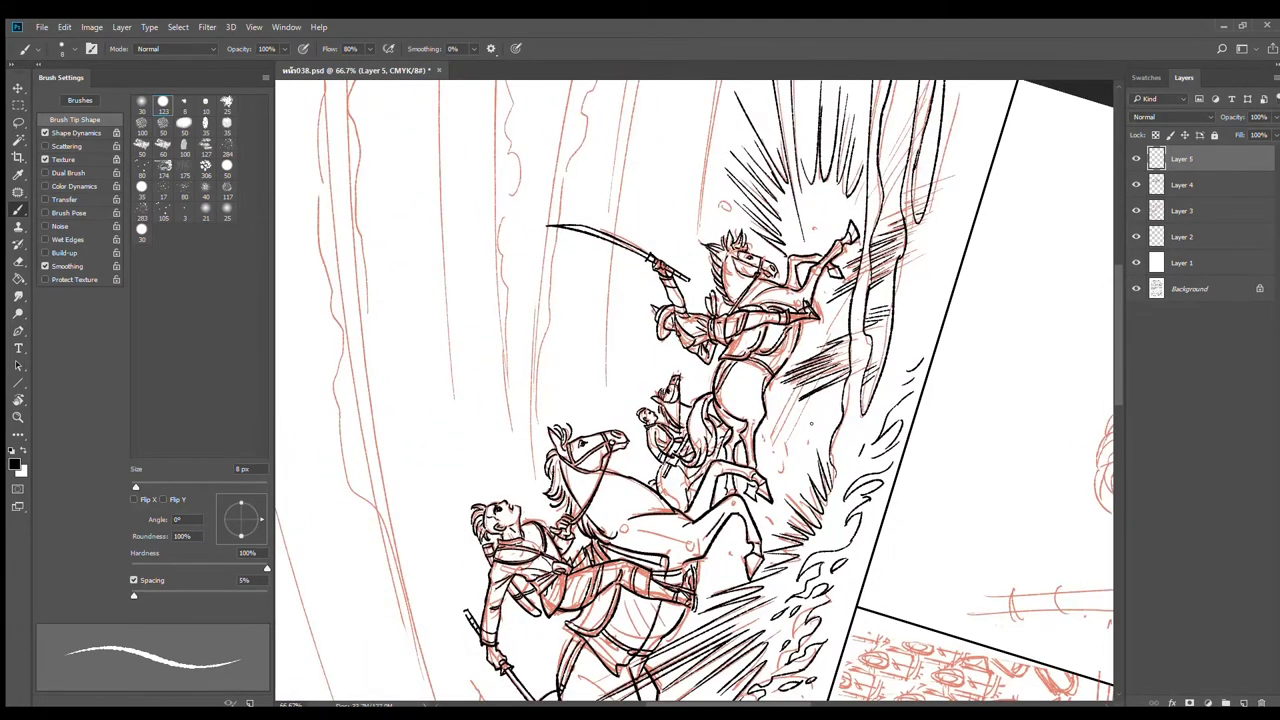
{"action": "key", "text": "r"}
{"action": "left_click_drag", "start_coordinate": [822, 408], "coordinate": [737, 489]}
{"action": "left_click_drag", "start_coordinate": [644, 554], "coordinate": [895, 432]}
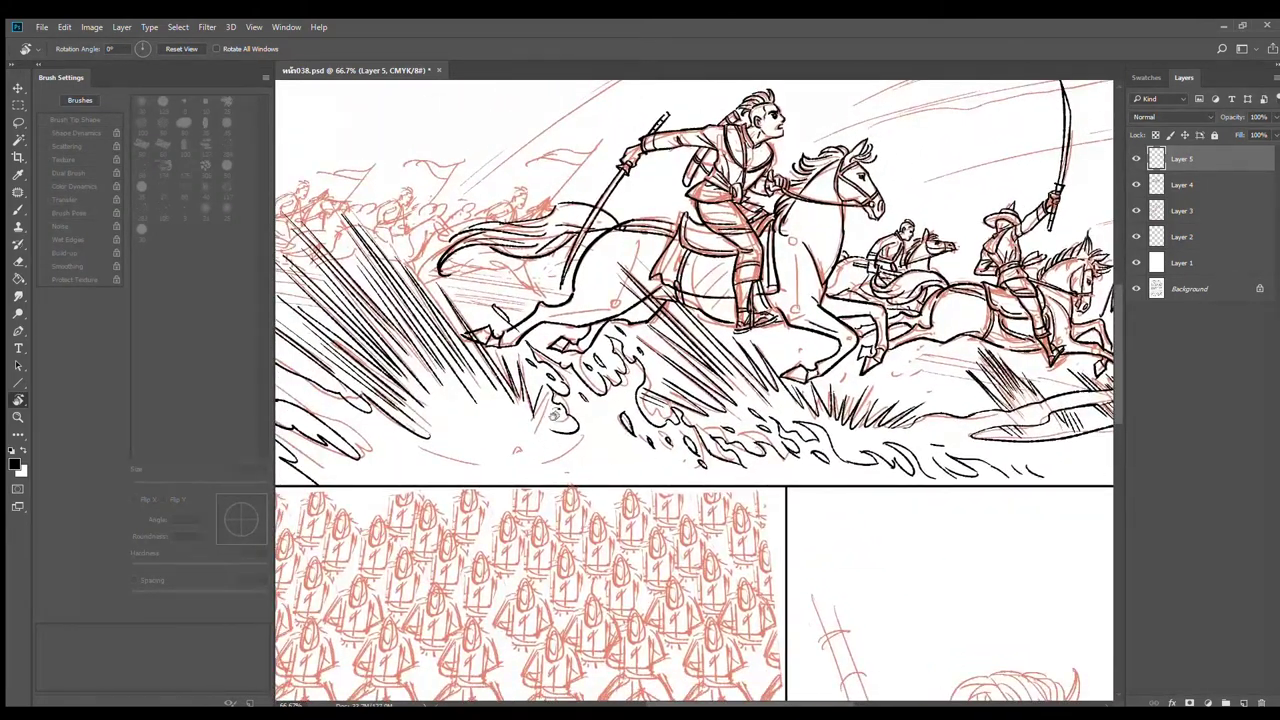
Step: Ink small debris specks with the Brush around the dirt spray, beneath the lead horse and along the ground toward the far horse
{"action": "key", "text": "b"}
{"action": "mouse_move", "coordinate": [541, 440]}
{"action": "left_mouse_down"}
{"action": "mouse_move", "coordinate": [622, 473]}
{"action": "mouse_move", "coordinate": [557, 474]}
{"action": "left_mouse_up"}
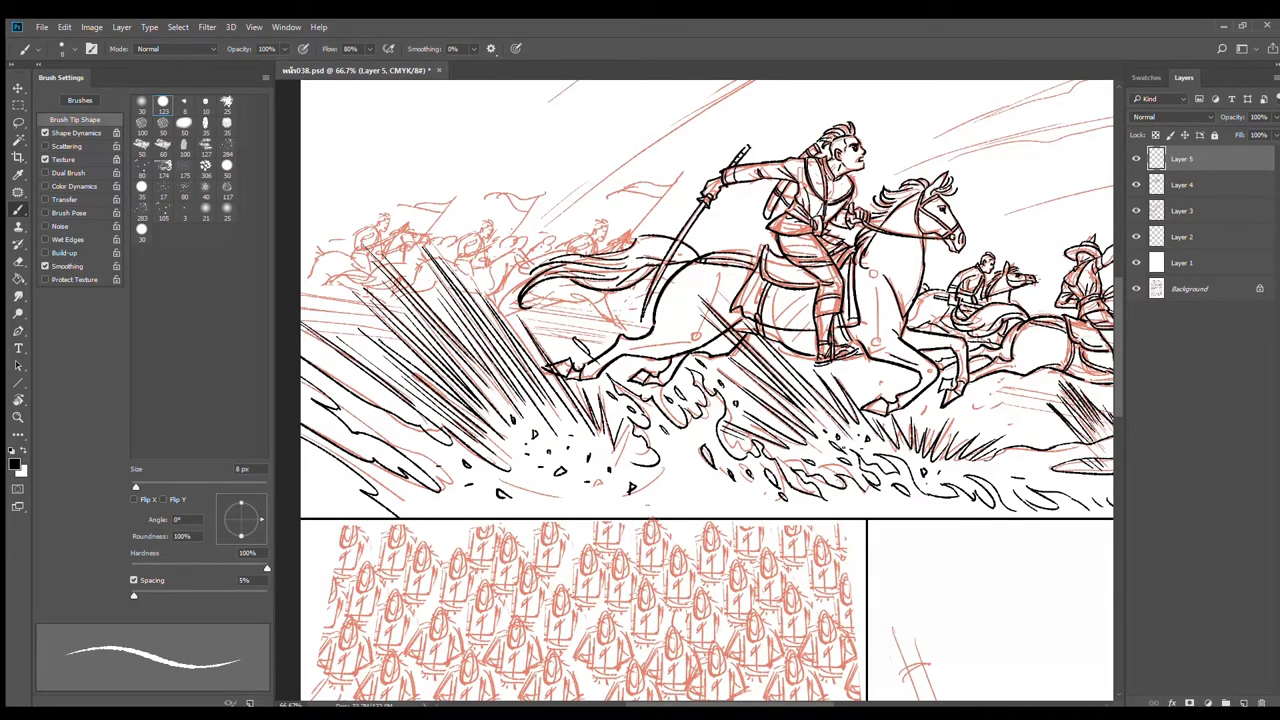
{"action": "left_click_drag", "start_coordinate": [967, 452], "coordinate": [857, 480]}
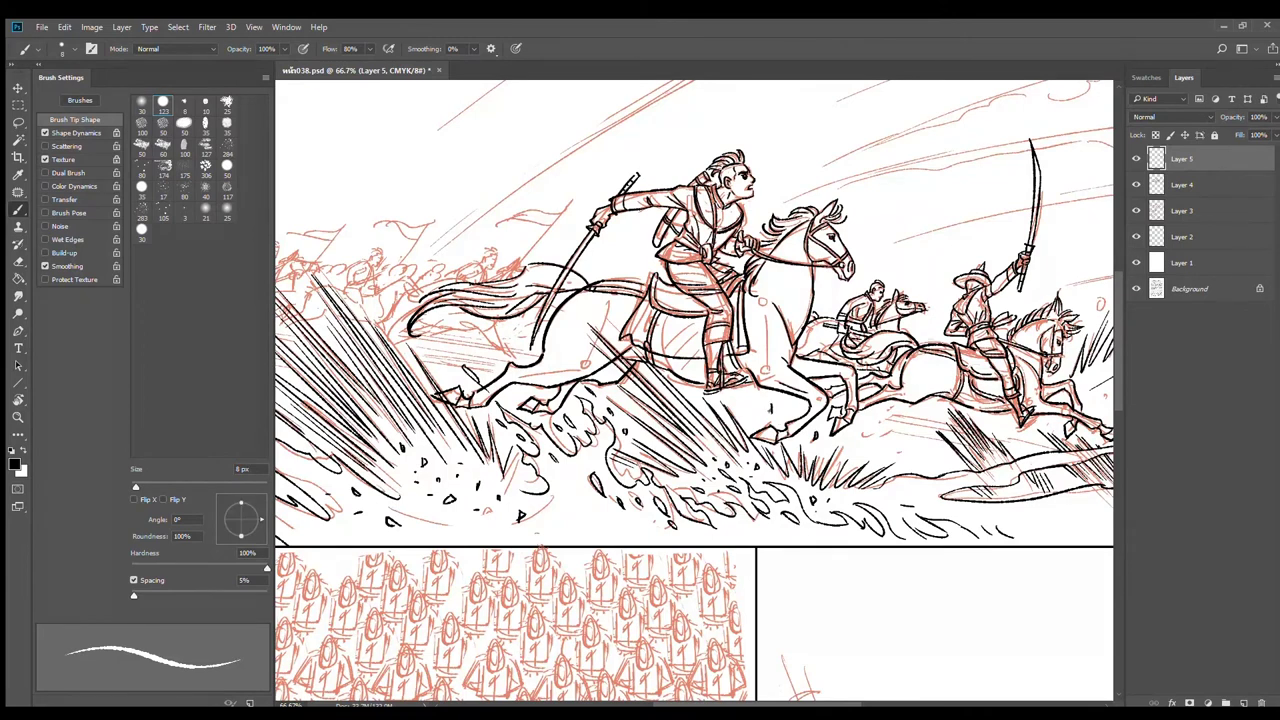
{"action": "left_click_drag", "start_coordinate": [867, 428], "coordinate": [871, 432]}
{"action": "left_click_drag", "start_coordinate": [896, 469], "coordinate": [780, 475]}
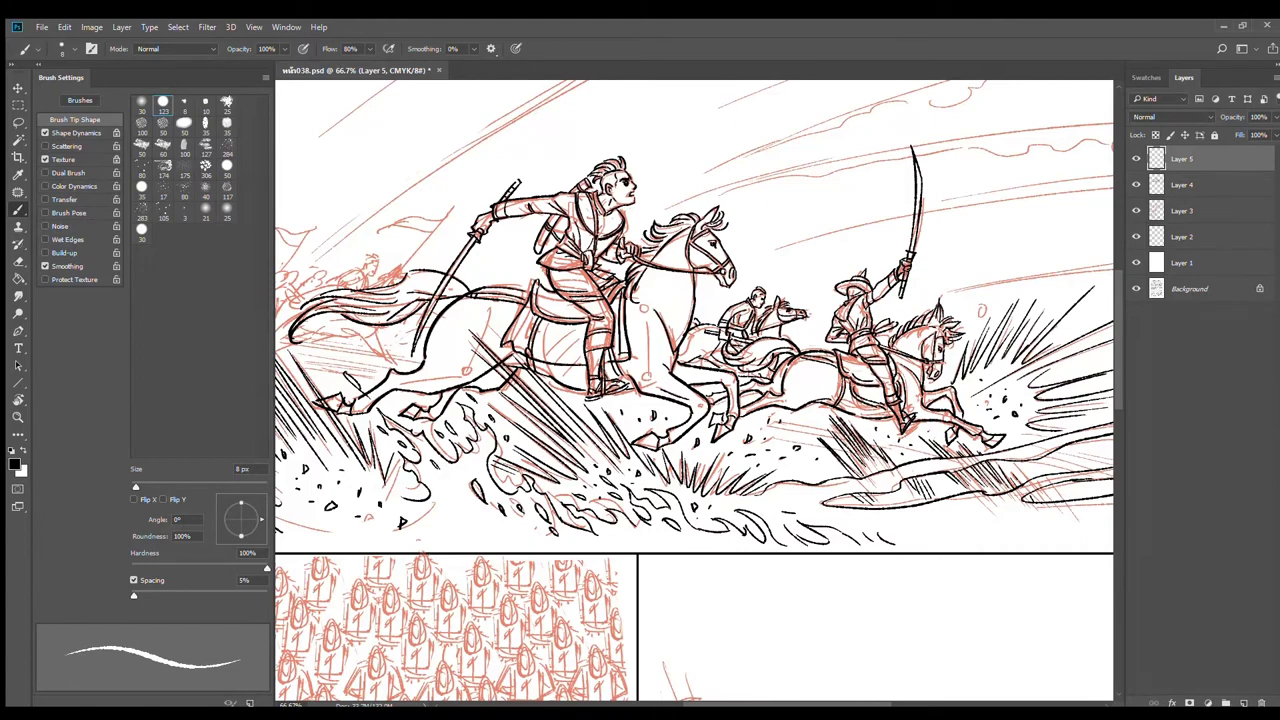
{"action": "left_click_drag", "start_coordinate": [1013, 463], "coordinate": [830, 439]}
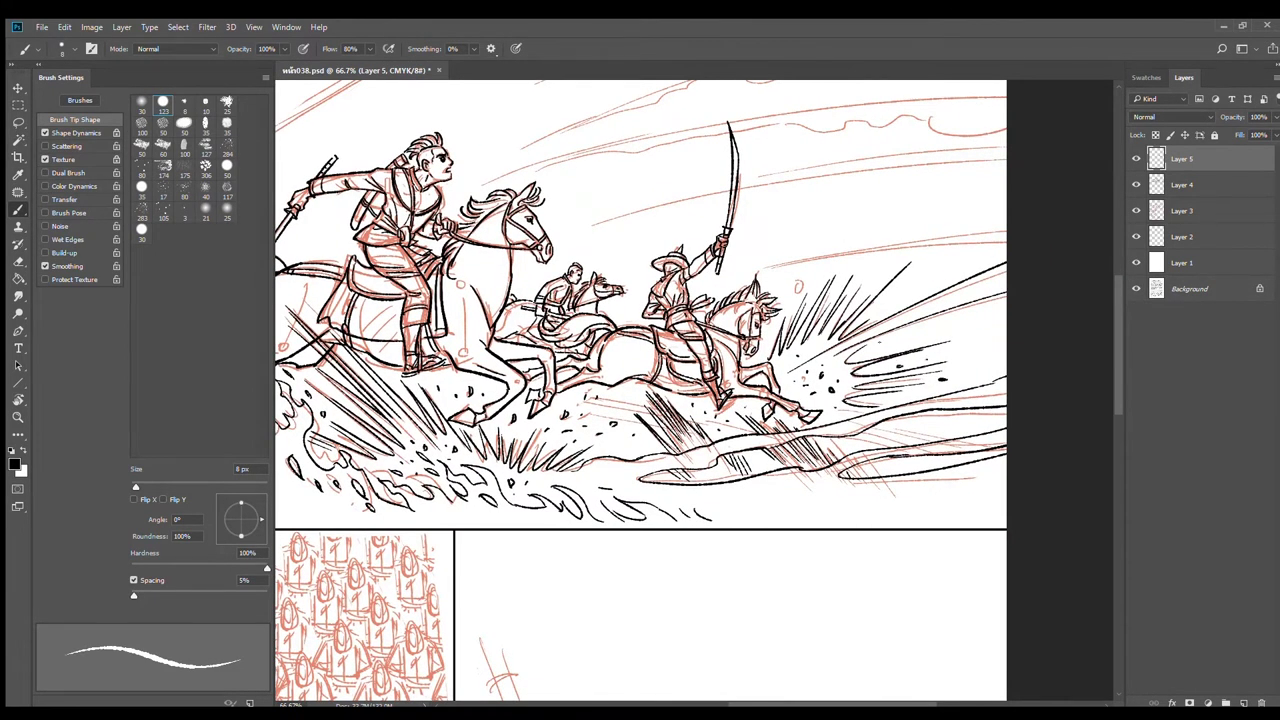
Step: Ink debris specks in the dust burst ahead of the far horse and scatter more in the air above it
{"action": "left_click_drag", "start_coordinate": [880, 341], "coordinate": [879, 342]}
{"action": "left_click_drag", "start_coordinate": [797, 288], "coordinate": [801, 277]}
{"action": "left_click", "coordinate": [810, 250]}
{"action": "left_click", "coordinate": [804, 237]}
{"action": "left_click", "coordinate": [826, 229]}
{"action": "left_click_drag", "start_coordinate": [628, 495], "coordinate": [836, 482]}
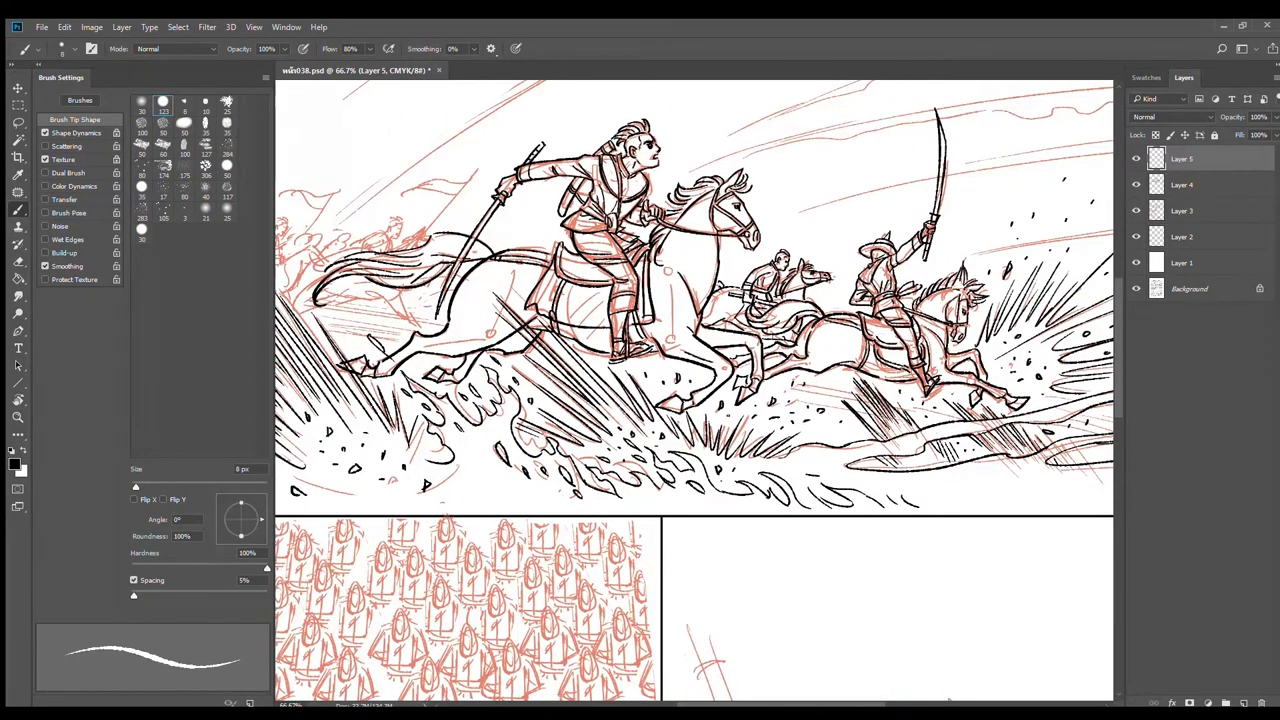
Step: Ink debris specks across the dirt spray behind the lead horse and along the panel's lower edge
{"action": "left_click_drag", "start_coordinate": [653, 421], "coordinate": [930, 442]}
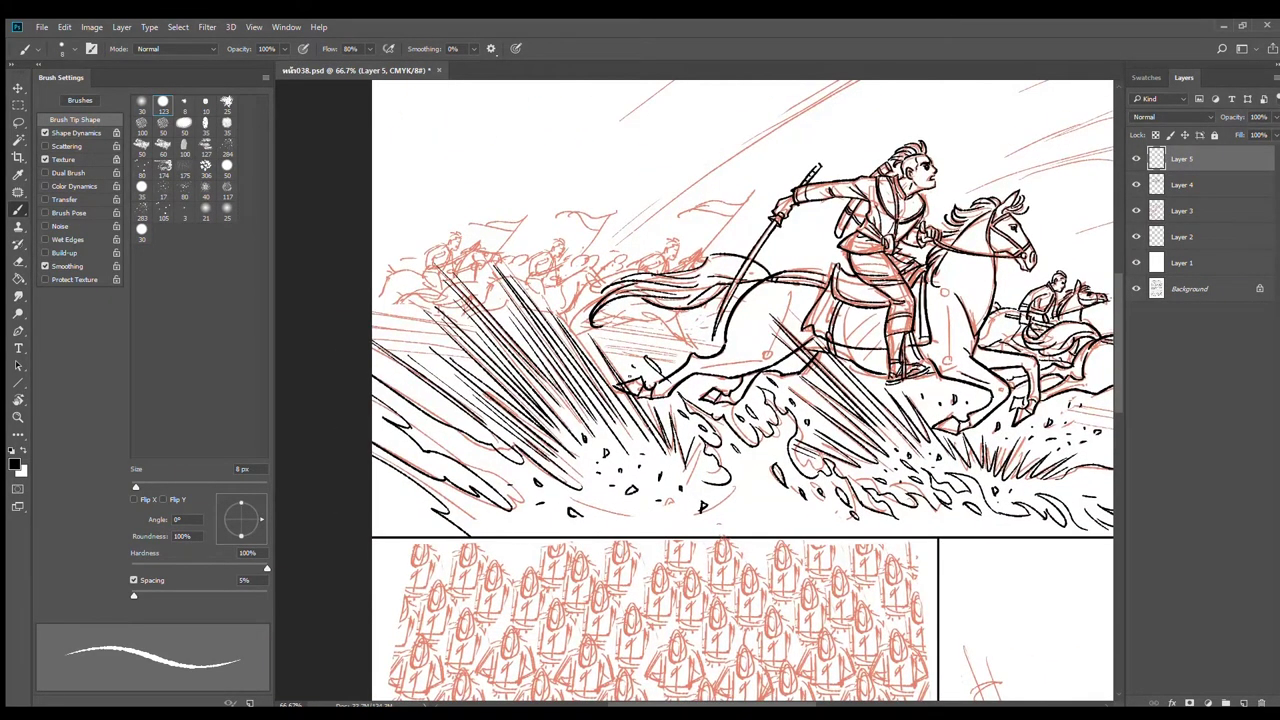
{"action": "mouse_move", "coordinate": [554, 446]}
{"action": "left_mouse_down"}
{"action": "mouse_move", "coordinate": [733, 383]}
{"action": "mouse_move", "coordinate": [731, 468]}
{"action": "left_mouse_up"}
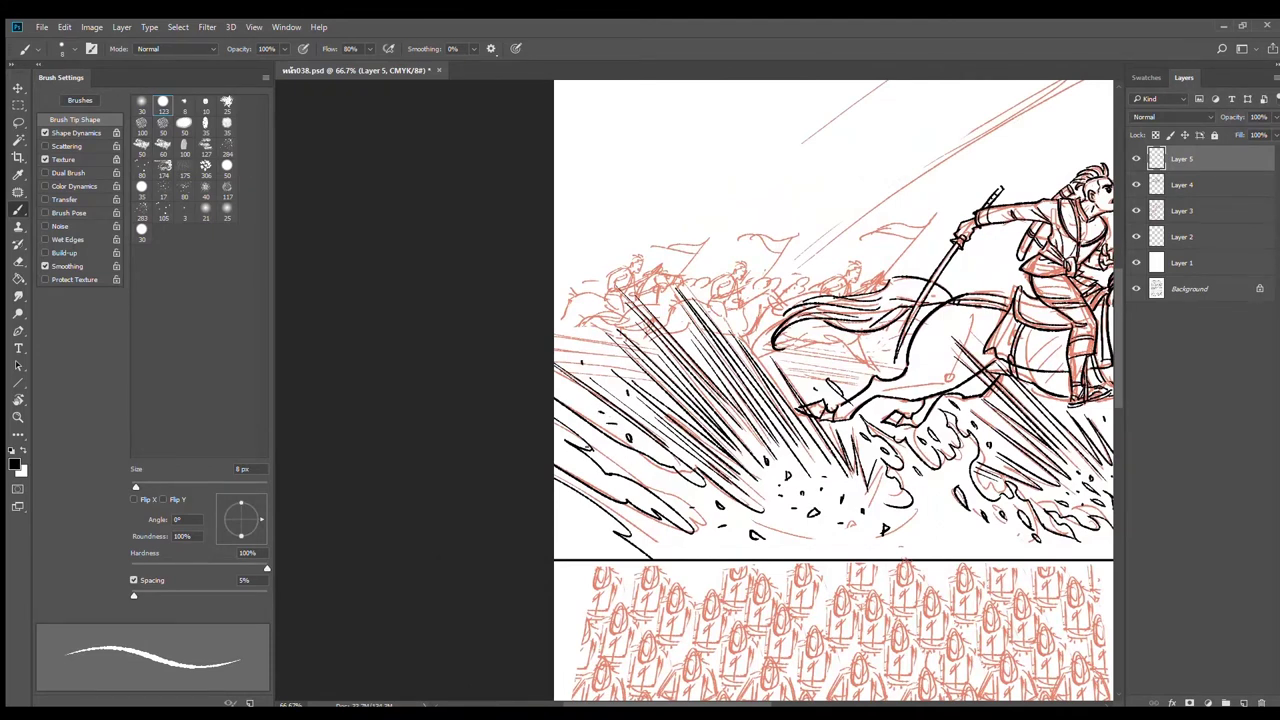
{"action": "left_click_drag", "start_coordinate": [585, 514], "coordinate": [583, 520]}
{"action": "left_click_drag", "start_coordinate": [808, 536], "coordinate": [816, 540]}
{"action": "left_click_drag", "start_coordinate": [942, 536], "coordinate": [778, 487]}
{"action": "left_click_drag", "start_coordinate": [791, 436], "coordinate": [787, 443]}
{"action": "left_click_drag", "start_coordinate": [804, 475], "coordinate": [799, 486]}
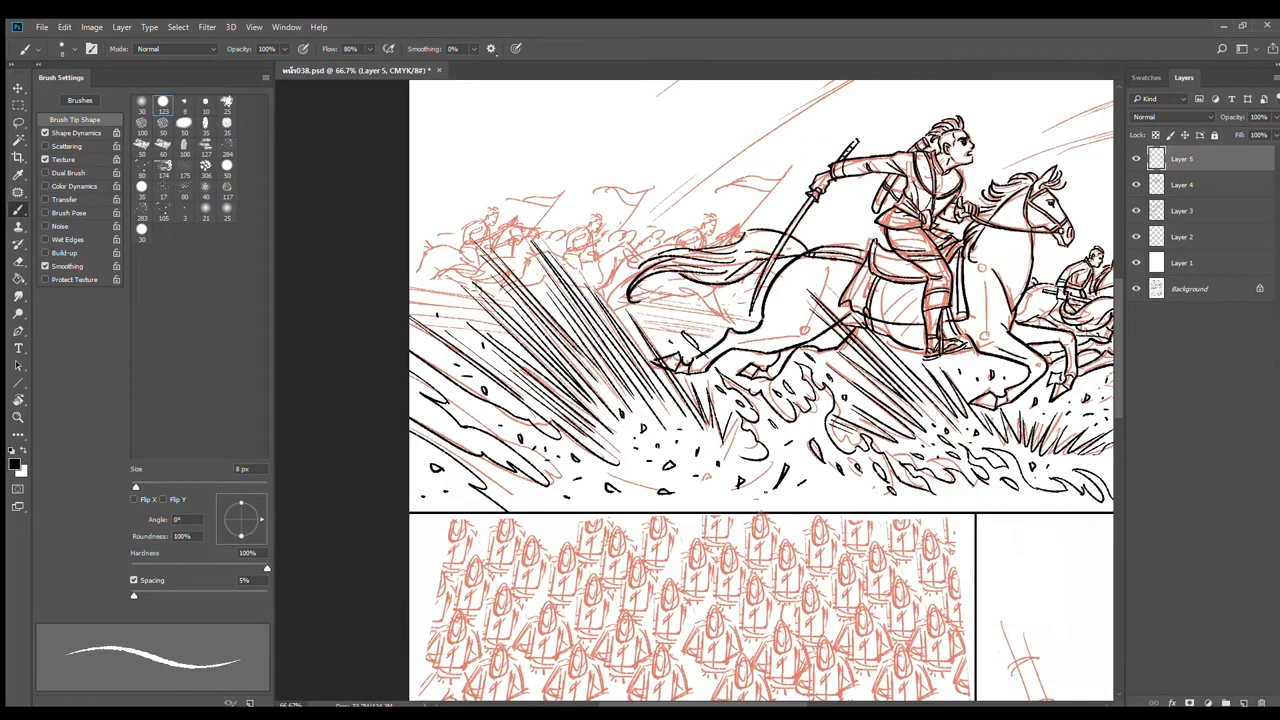
Step: Ink two long, nearly parallel speed lines from above the far horse's head to the panel's edge
{"action": "key", "text": "ctrl+minus"}
{"action": "left_click_drag", "start_coordinate": [864, 443], "coordinate": [1010, 459]}
{"action": "key", "text": "ctrl+minus"}
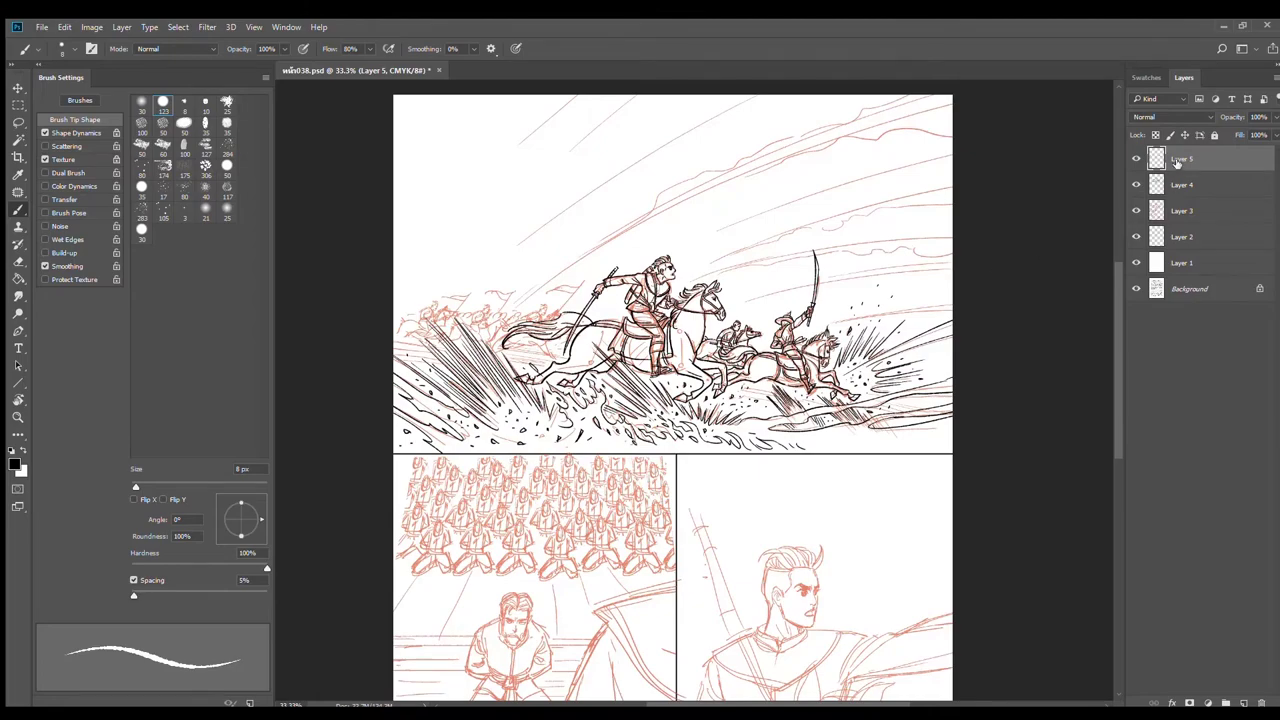
{"action": "key", "text": "ctrl+plus"}
{"action": "key", "text": "ctrl+plus"}
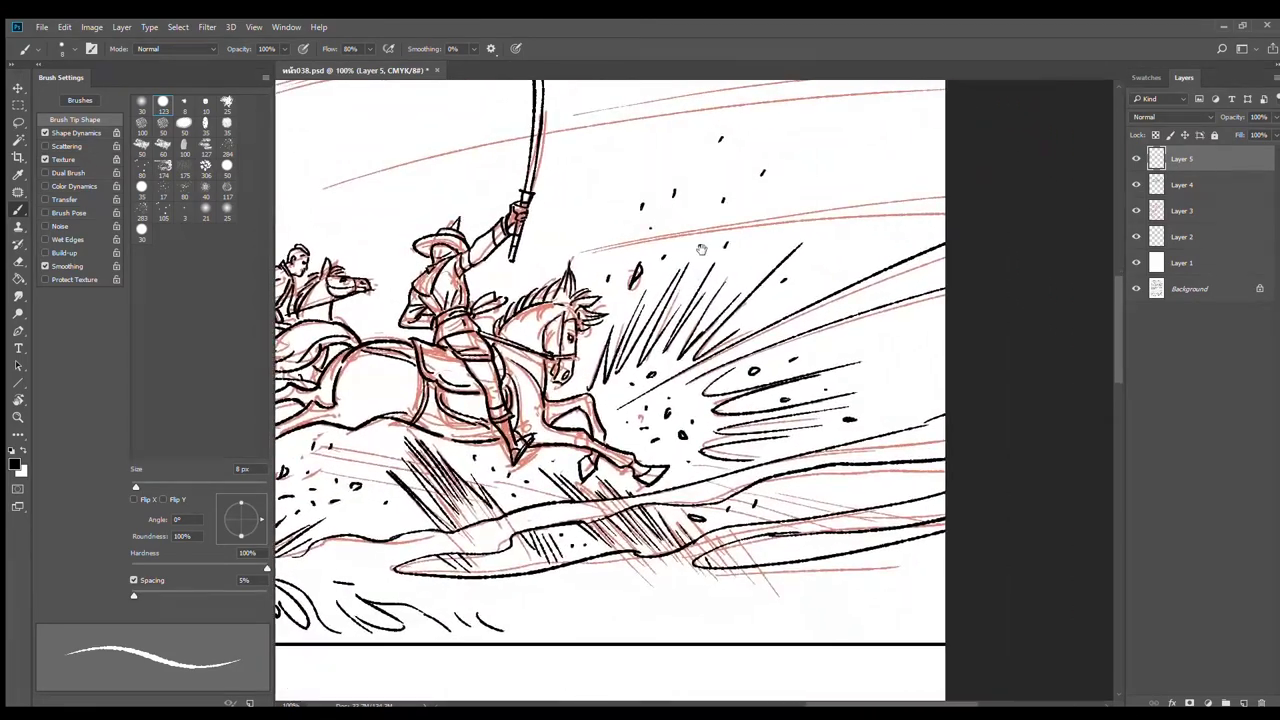
{"action": "left_click_drag", "start_coordinate": [553, 258], "coordinate": [1000, 190]}
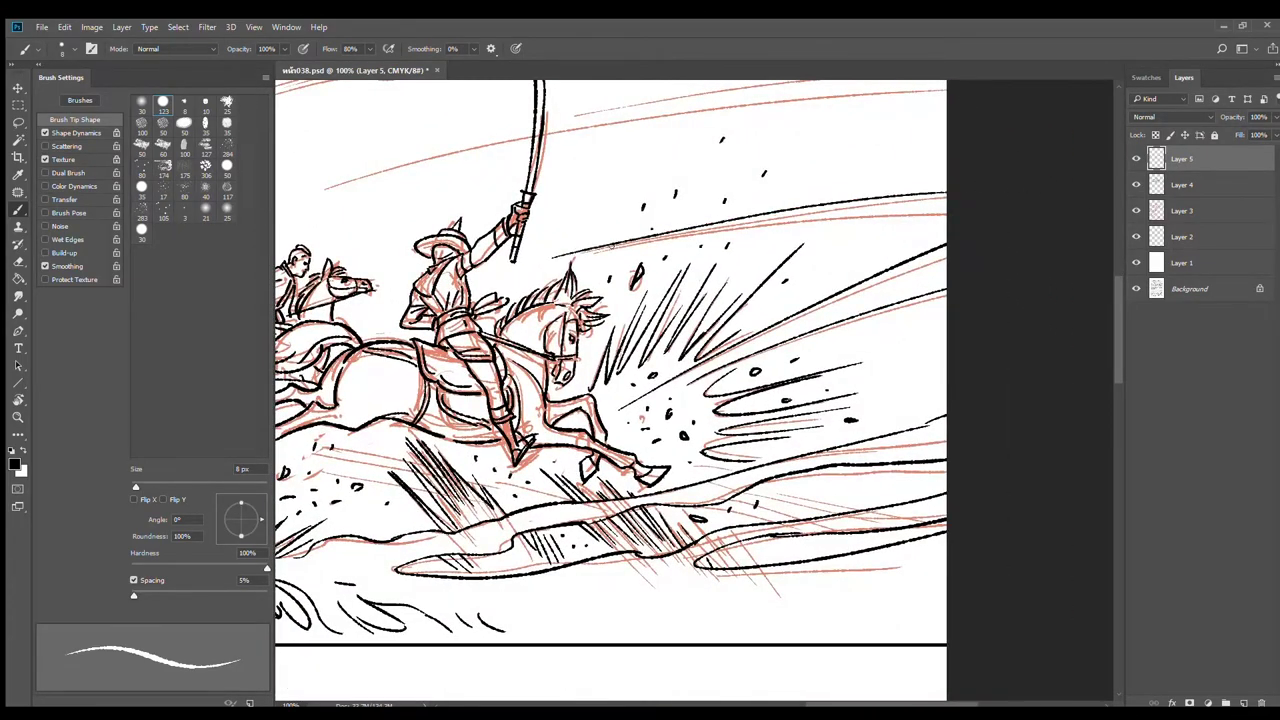
{"action": "key", "text": "ctrl+z"}
{"action": "left_click_drag", "start_coordinate": [542, 260], "coordinate": [940, 196]}
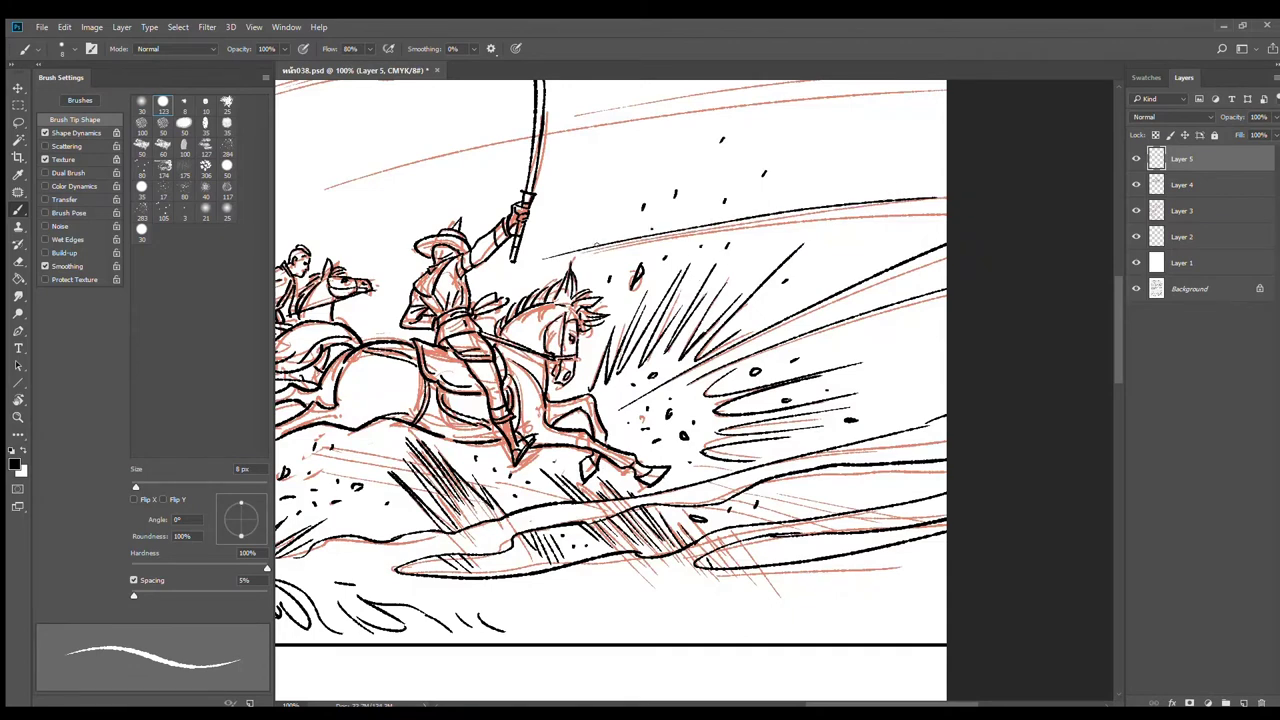
{"action": "left_click_drag", "start_coordinate": [596, 243], "coordinate": [1028, 193]}
{"action": "key", "text": "ctrl+z"}
{"action": "left_click_drag", "start_coordinate": [594, 245], "coordinate": [990, 205]}
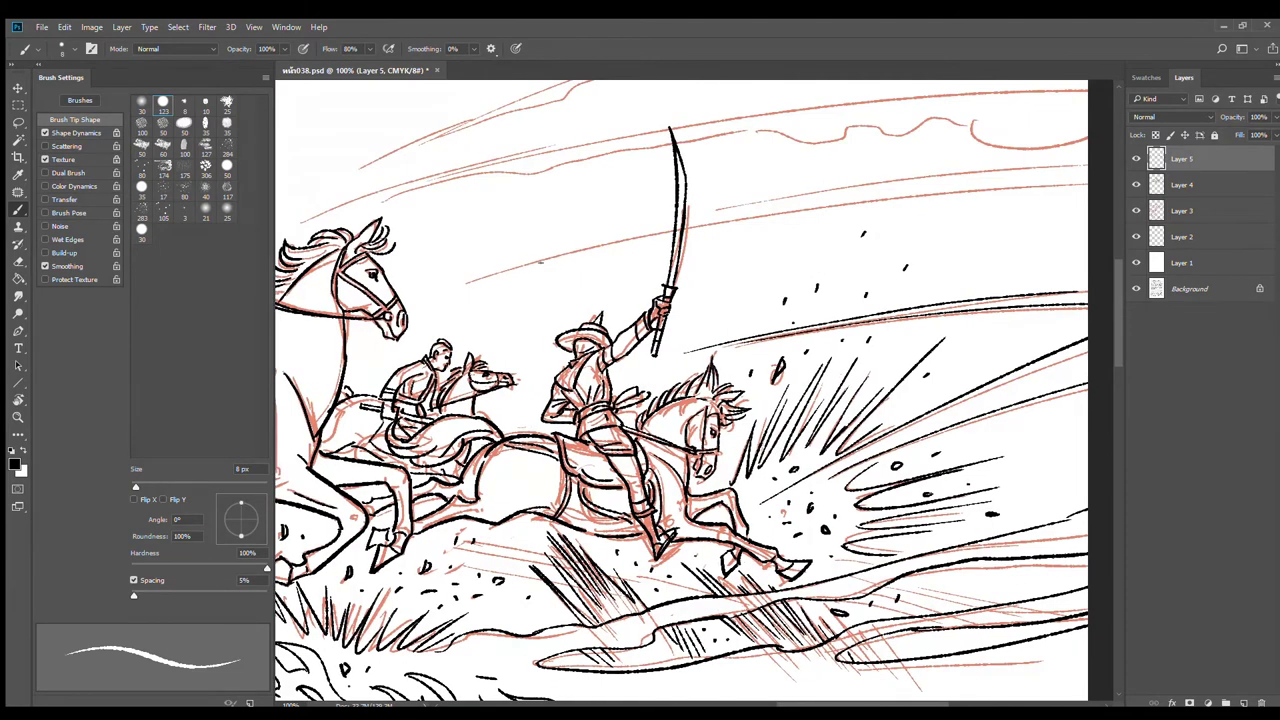
Step: Ink the long speed line crossing the far rider's raised sword, with a slightly wavy cloud edge above it
{"action": "mouse_move", "coordinate": [524, 271]}
{"action": "left_mouse_down"}
{"action": "mouse_move", "coordinate": [436, 295]}
{"action": "mouse_move", "coordinate": [1000, 196]}
{"action": "left_mouse_up"}
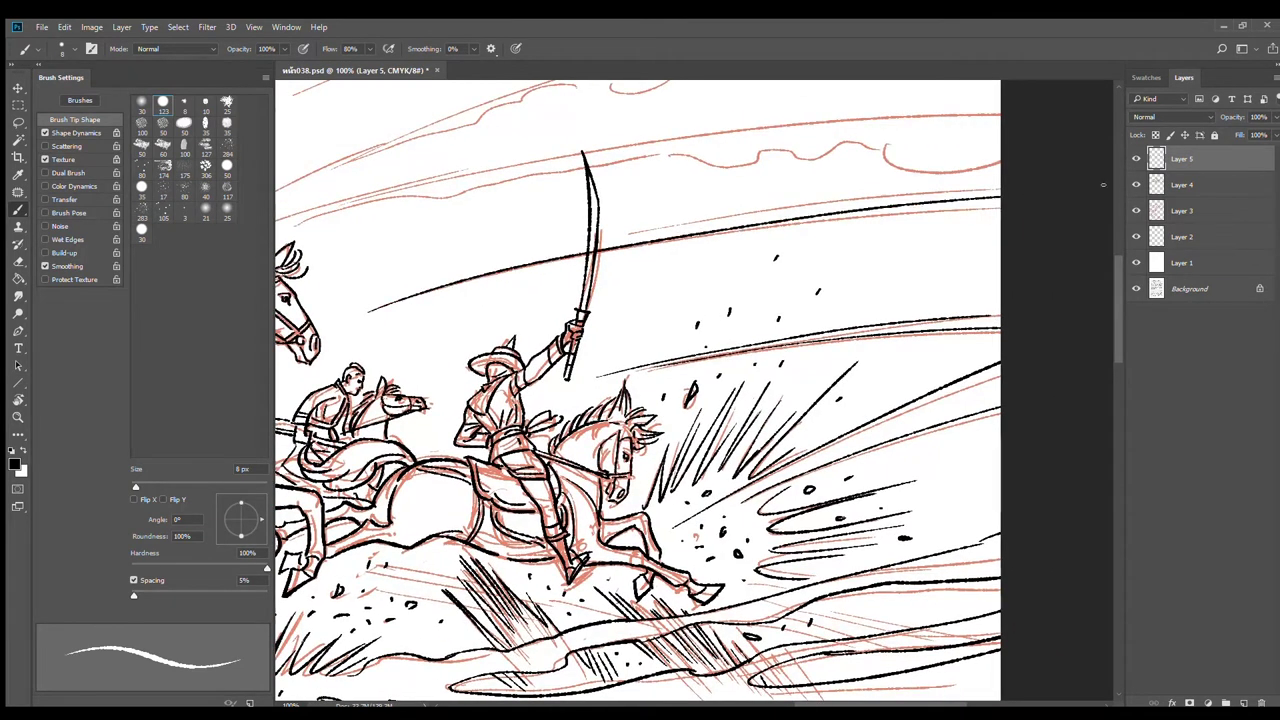
{"action": "left_click_drag", "start_coordinate": [424, 288], "coordinate": [784, 200]}
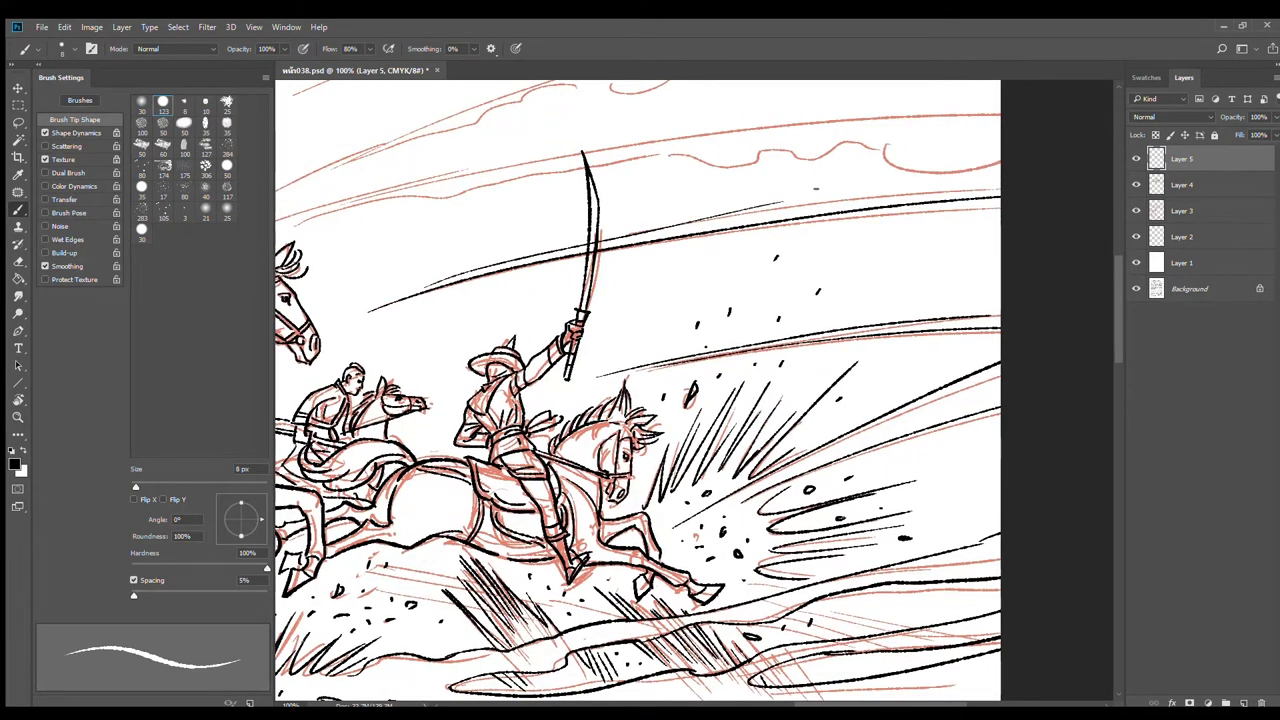
{"action": "key", "text": "ctrl+z"}
{"action": "left_click_drag", "start_coordinate": [416, 291], "coordinate": [798, 213]}
{"action": "key", "text": "ctrl+z"}
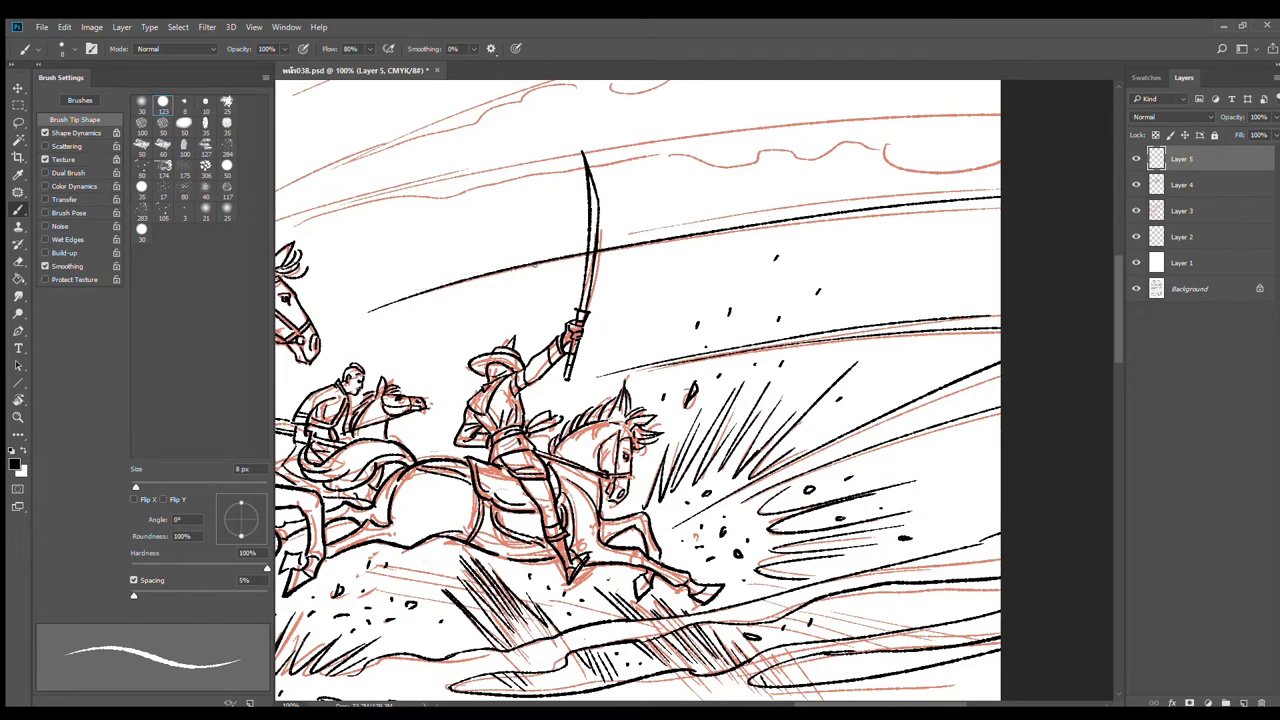
{"action": "mouse_move", "coordinate": [428, 288]}
{"action": "left_mouse_down"}
{"action": "mouse_move", "coordinate": [611, 238]}
{"action": "mouse_move", "coordinate": [998, 184]}
{"action": "left_mouse_up"}
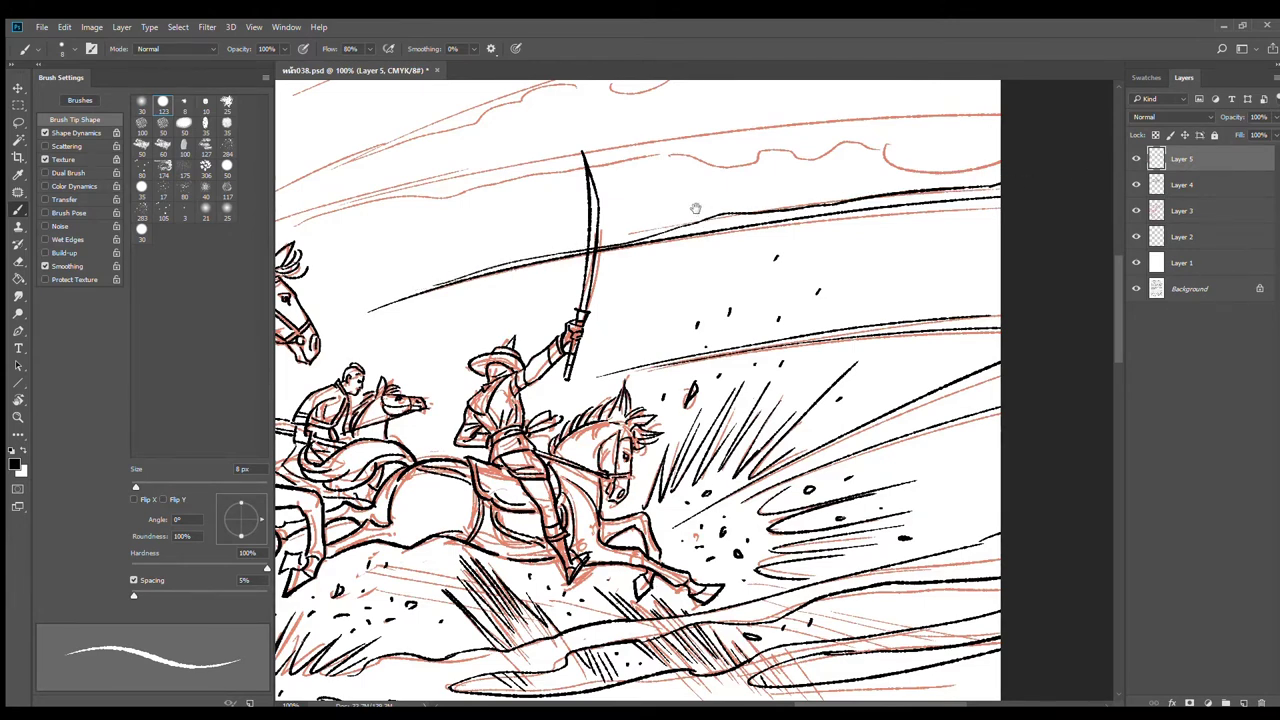
Step: Ink the long curved line sweeping past the far rider's sword tip, with a billowy cloud contour above it
{"action": "left_click_drag", "start_coordinate": [695, 208], "coordinate": [746, 285]}
{"action": "left_click_drag", "start_coordinate": [403, 285], "coordinate": [472, 264]}
{"action": "left_click", "coordinate": [560, 260], "text": "alt"}
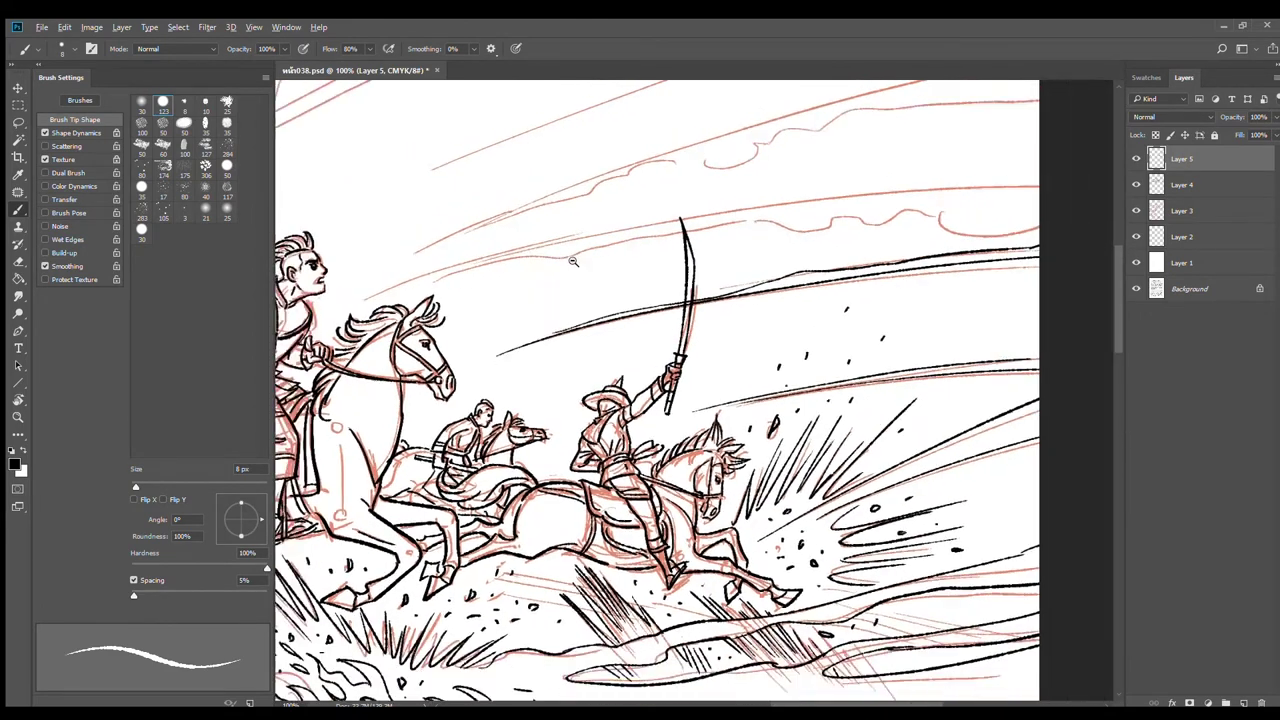
{"action": "left_click", "coordinate": [573, 261], "text": "alt"}
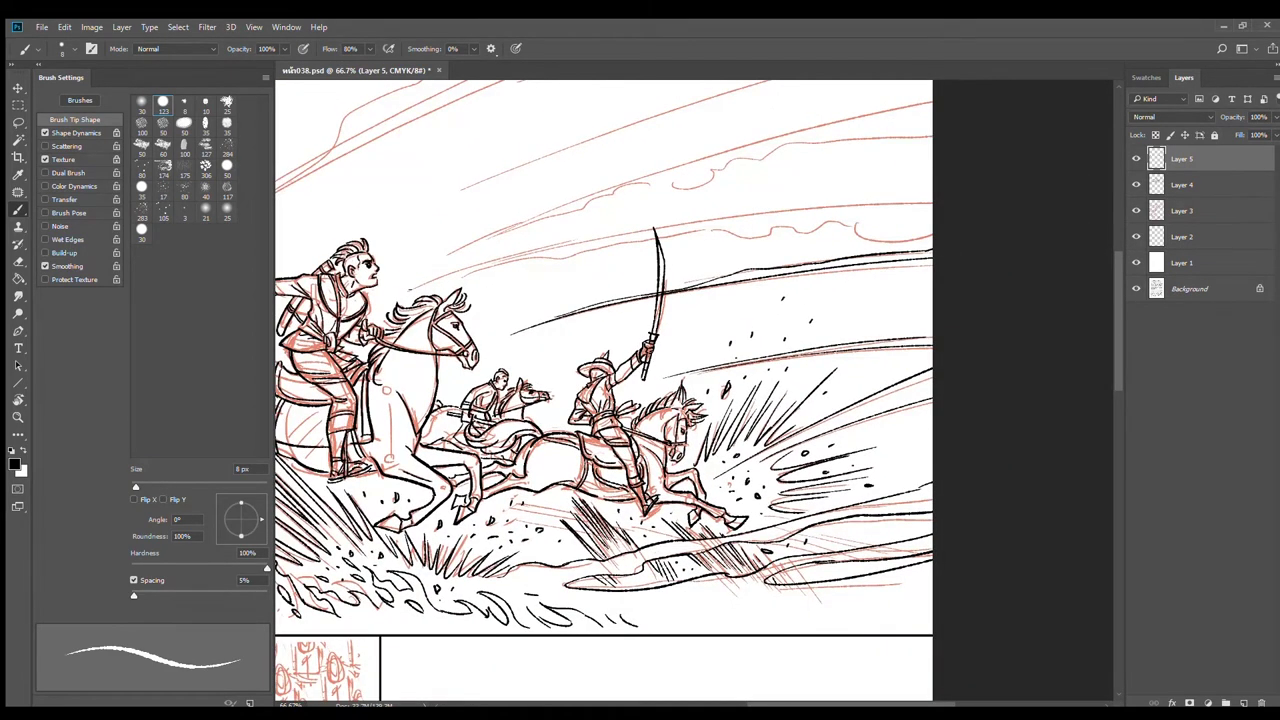
{"action": "mouse_move", "coordinate": [404, 290]}
{"action": "left_mouse_down"}
{"action": "mouse_move", "coordinate": [665, 226]}
{"action": "mouse_move", "coordinate": [933, 182]}
{"action": "left_mouse_up"}
{"action": "key", "text": "ctrl+z"}
{"action": "left_click_drag", "start_coordinate": [406, 294], "coordinate": [934, 204]}
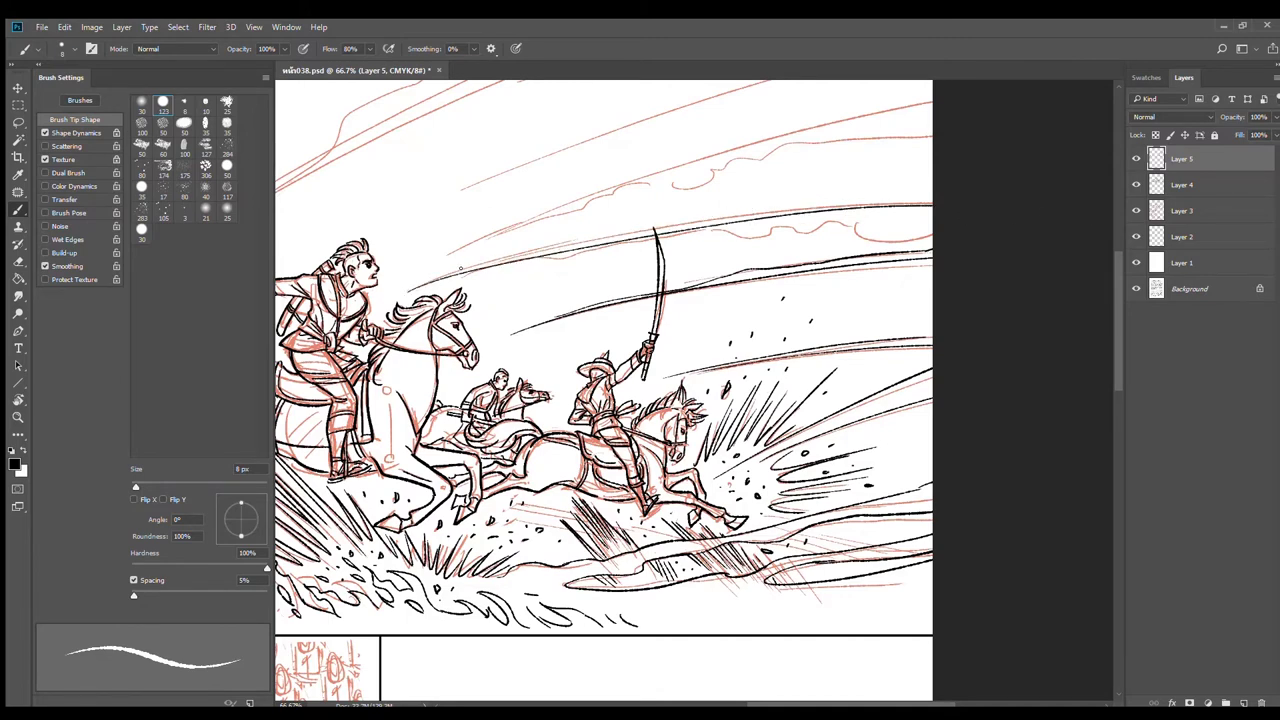
{"action": "mouse_move", "coordinate": [446, 270]}
{"action": "left_mouse_down"}
{"action": "mouse_move", "coordinate": [713, 198]}
{"action": "mouse_move", "coordinate": [934, 180]}
{"action": "left_mouse_up"}
Step: Ink the next cloud streak above the sword tip as a curved line with a billowy upper contour, plus a plain speed line above it
{"action": "left_click_drag", "start_coordinate": [626, 218], "coordinate": [607, 274]}
{"action": "left_click_drag", "start_coordinate": [432, 306], "coordinate": [916, 155]}
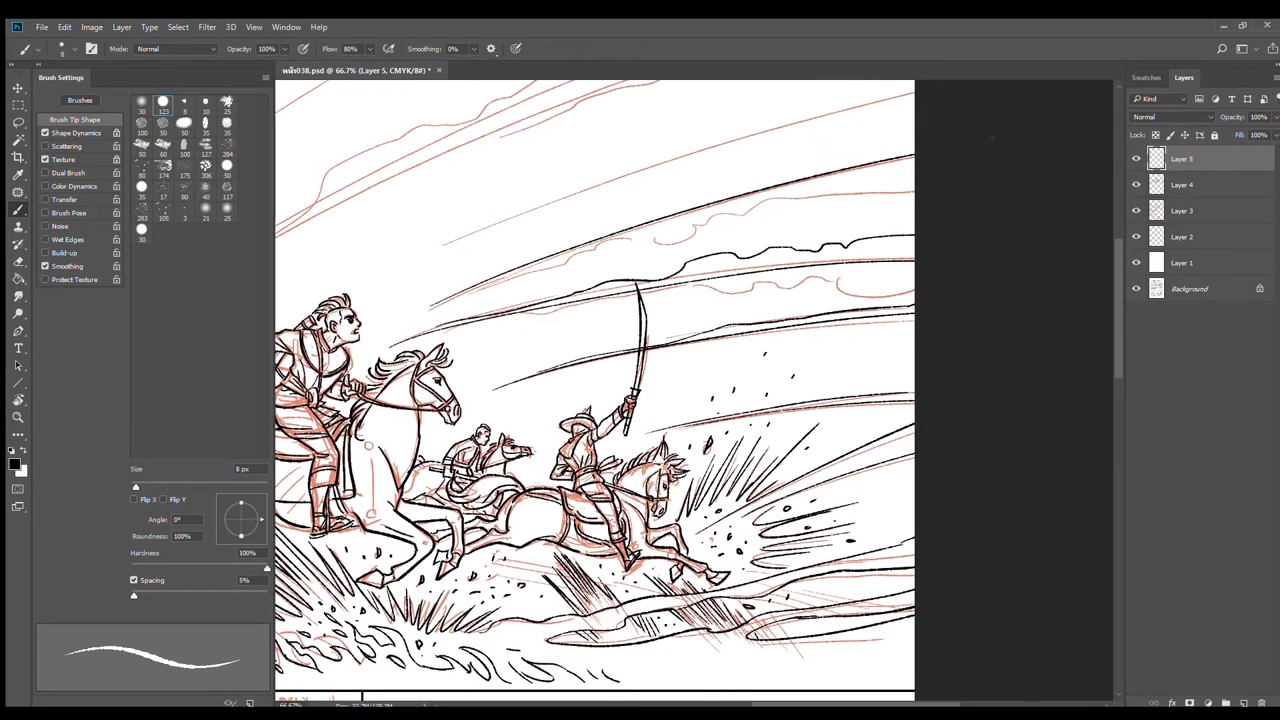
{"action": "mouse_move", "coordinate": [498, 268]}
{"action": "left_mouse_down"}
{"action": "mouse_move", "coordinate": [646, 204]}
{"action": "mouse_move", "coordinate": [553, 243]}
{"action": "mouse_move", "coordinate": [730, 179]}
{"action": "mouse_move", "coordinate": [854, 153]}
{"action": "mouse_move", "coordinate": [815, 160]}
{"action": "mouse_move", "coordinate": [902, 124]}
{"action": "left_mouse_up"}
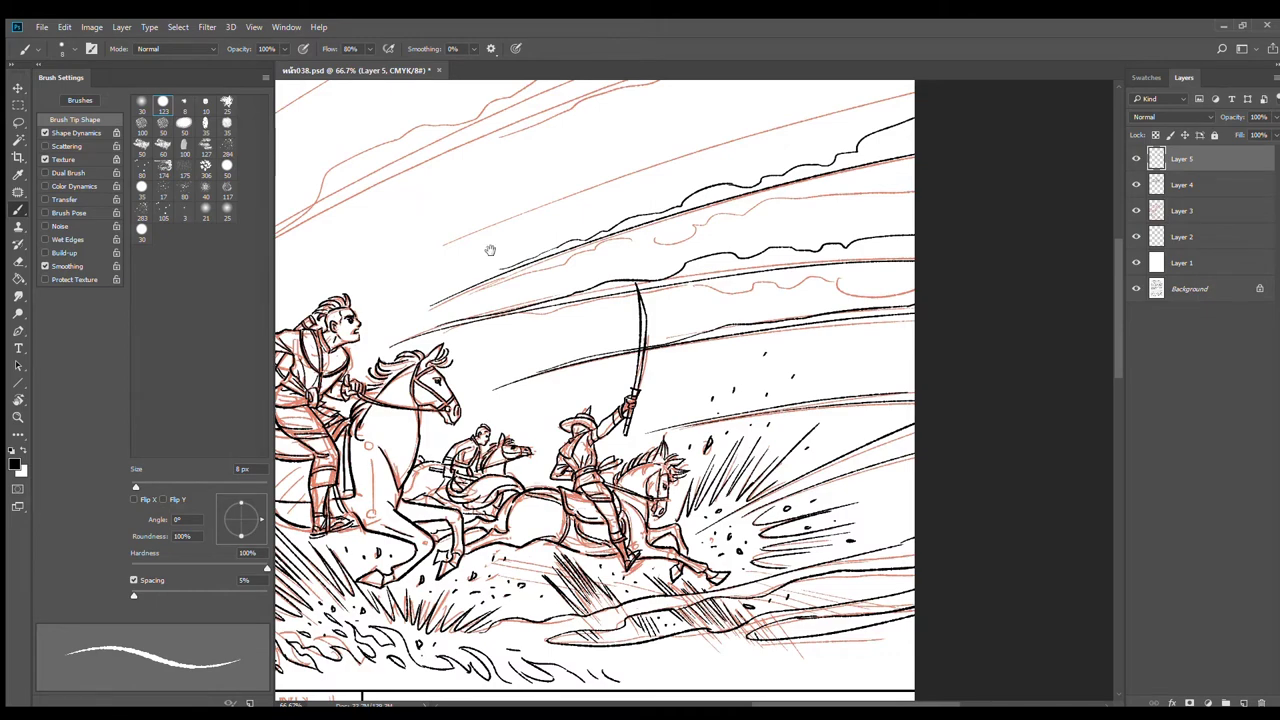
{"action": "mouse_move", "coordinate": [490, 250]}
{"action": "left_mouse_down"}
{"action": "mouse_move", "coordinate": [411, 314]}
{"action": "mouse_move", "coordinate": [882, 155]}
{"action": "left_mouse_up"}
Step: Ink the large sweeping line from behind the lead rider to the panel's upper corner, with a billowy cloud contour above it
{"action": "left_click_drag", "start_coordinate": [550, 252], "coordinate": [737, 260]}
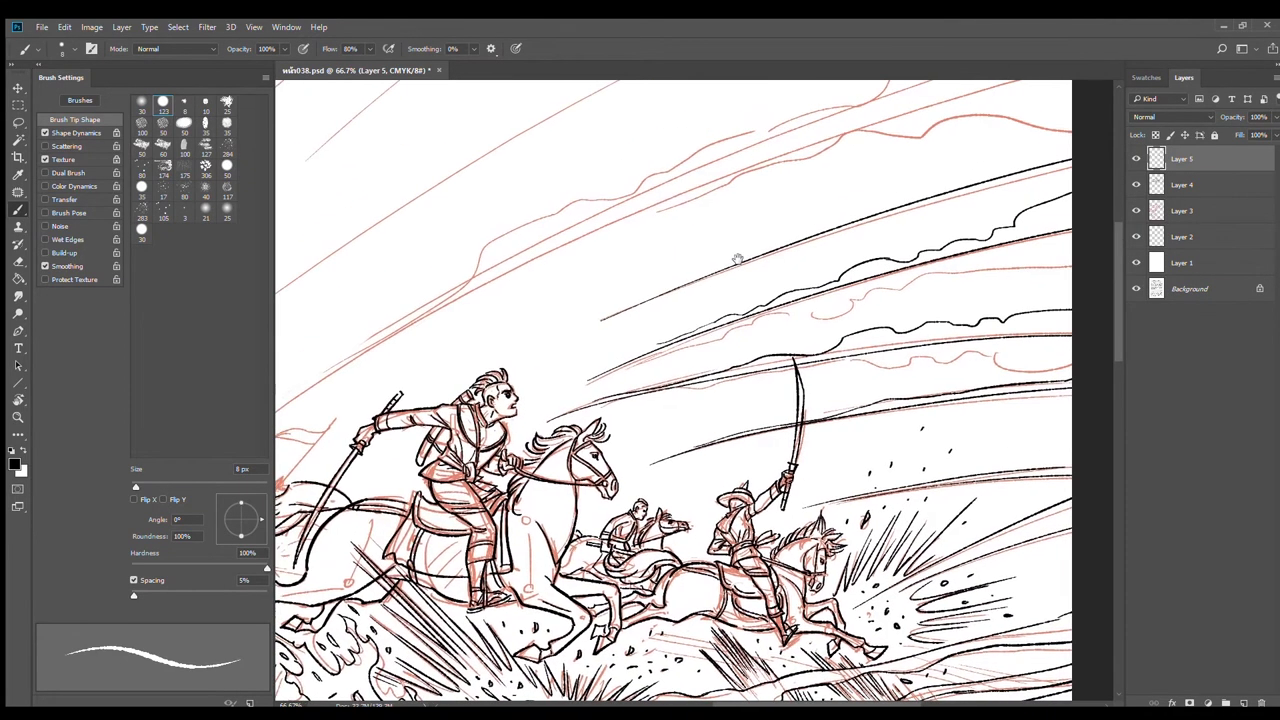
{"action": "left_click", "coordinate": [516, 304], "text": "alt"}
{"action": "left_click_drag", "start_coordinate": [308, 412], "coordinate": [1142, 62]}
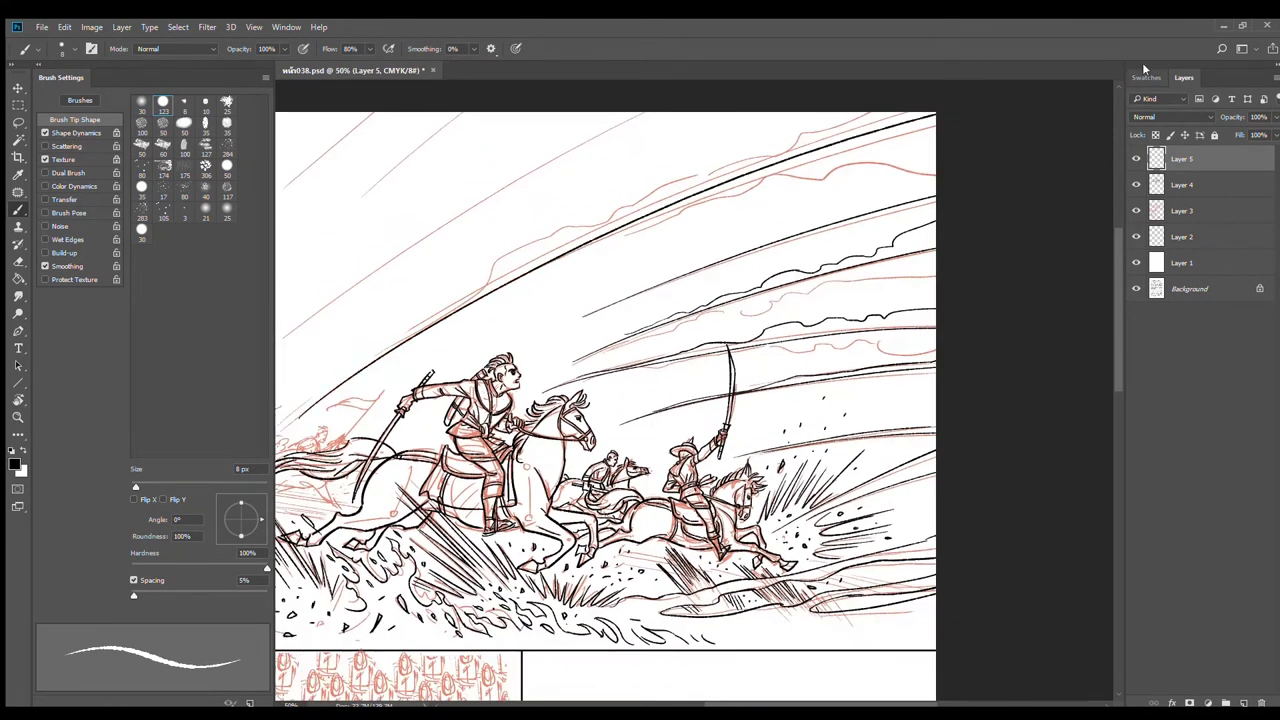
{"action": "left_click_drag", "start_coordinate": [540, 286], "coordinate": [557, 337]}
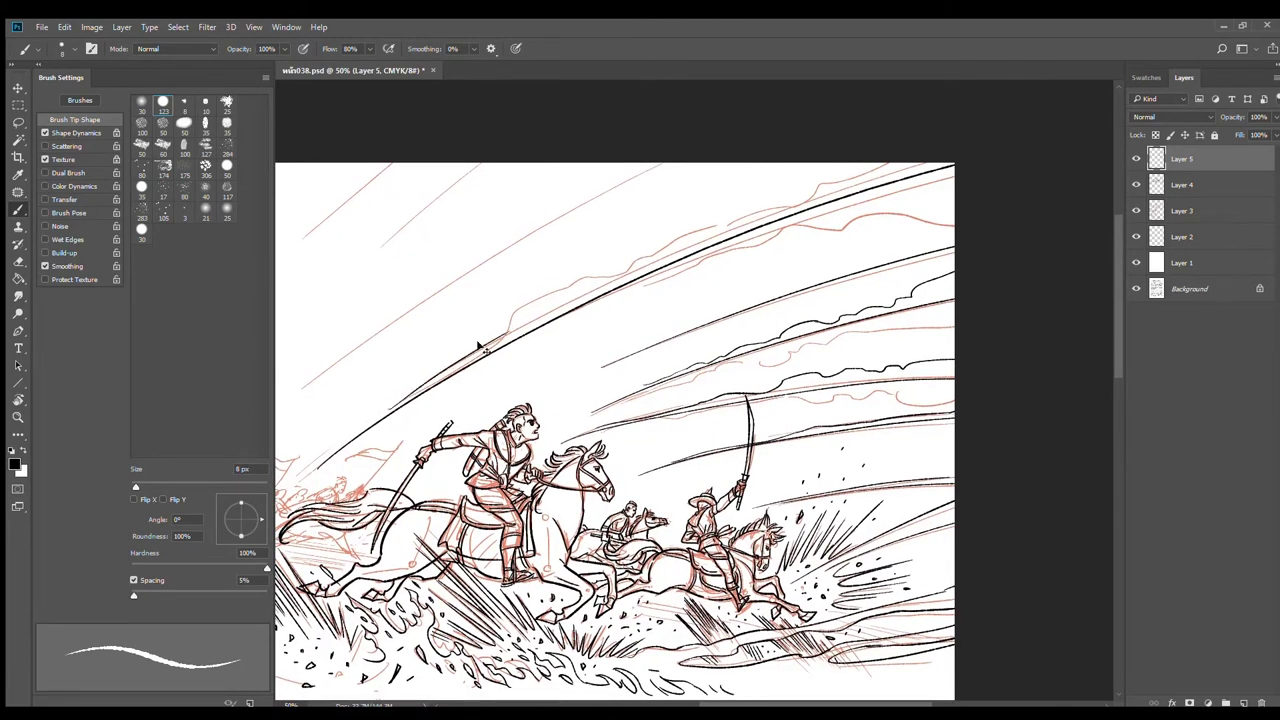
{"action": "mouse_move", "coordinate": [402, 401]}
{"action": "left_mouse_down"}
{"action": "mouse_move", "coordinate": [691, 231]}
{"action": "mouse_move", "coordinate": [622, 272]}
{"action": "mouse_move", "coordinate": [689, 220]}
{"action": "mouse_move", "coordinate": [725, 220]}
{"action": "mouse_move", "coordinate": [702, 213]}
{"action": "mouse_move", "coordinate": [795, 197]}
{"action": "mouse_move", "coordinate": [922, 144]}
{"action": "left_mouse_up"}
Step: Ink three curved speed lines in the open sky above the lead rider, running up to the panel's top edge
{"action": "left_click_drag", "start_coordinate": [632, 329], "coordinate": [833, 261]}
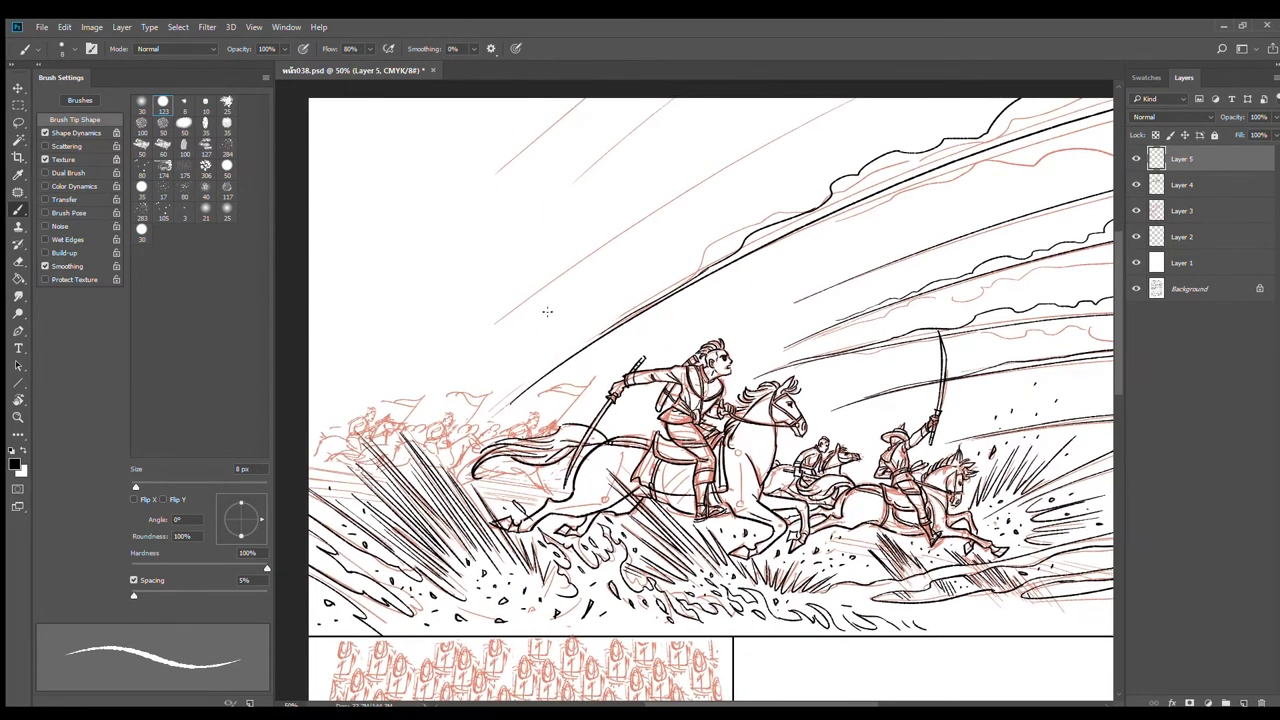
{"action": "left_click_drag", "start_coordinate": [547, 312], "coordinate": [517, 374]}
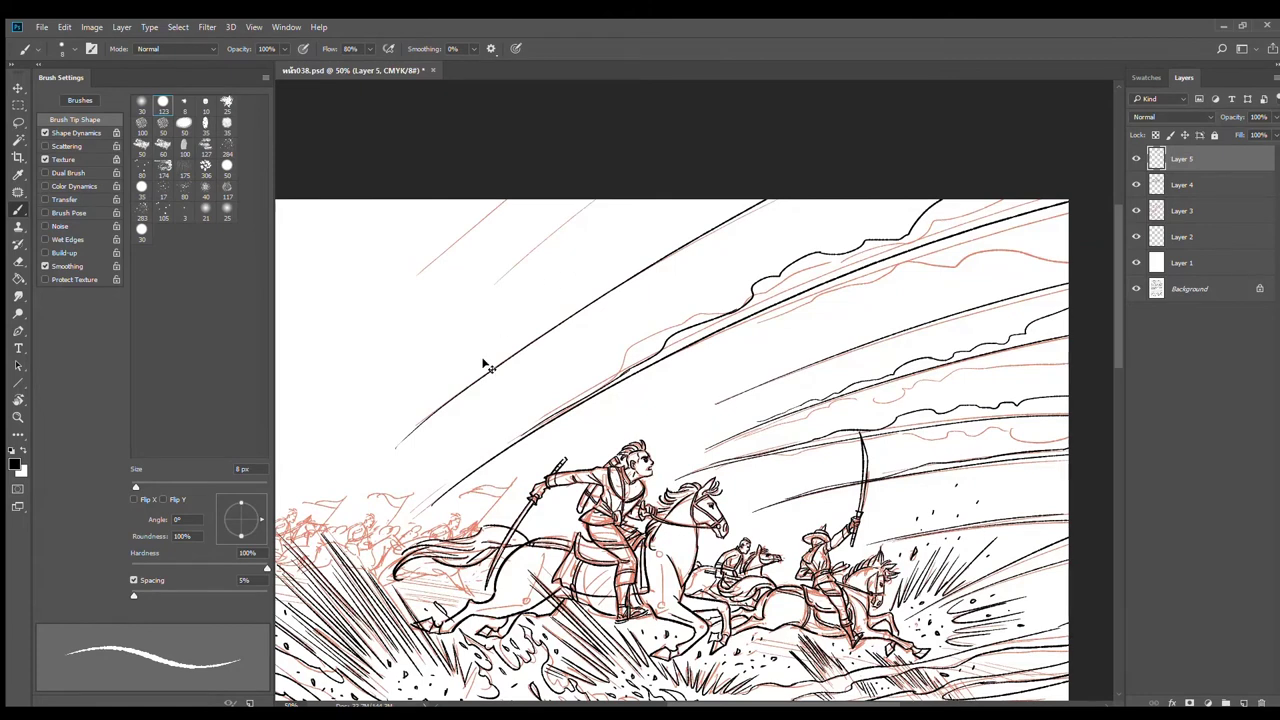
{"action": "key", "text": "ctrl+z"}
{"action": "left_click_drag", "start_coordinate": [406, 441], "coordinate": [778, 199]}
{"action": "key", "text": "ctrl+z"}
{"action": "left_click_drag", "start_coordinate": [401, 439], "coordinate": [766, 198]}
{"action": "left_click_drag", "start_coordinate": [452, 328], "coordinate": [608, 198]}
{"action": "left_click_drag", "start_coordinate": [390, 320], "coordinate": [505, 200]}
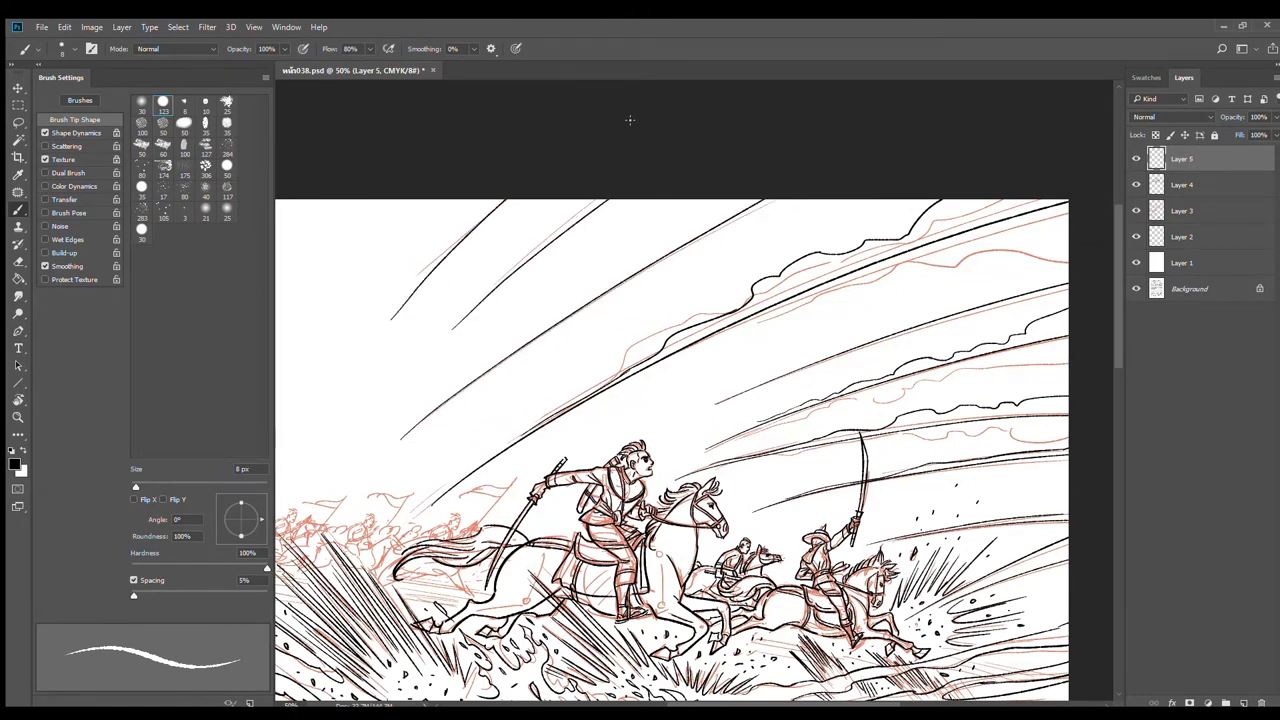
Step: Add a new empty layer above Layer 5
{"action": "key", "text": "ctrl+minus"}
{"action": "key", "text": "ctrl+minus"}
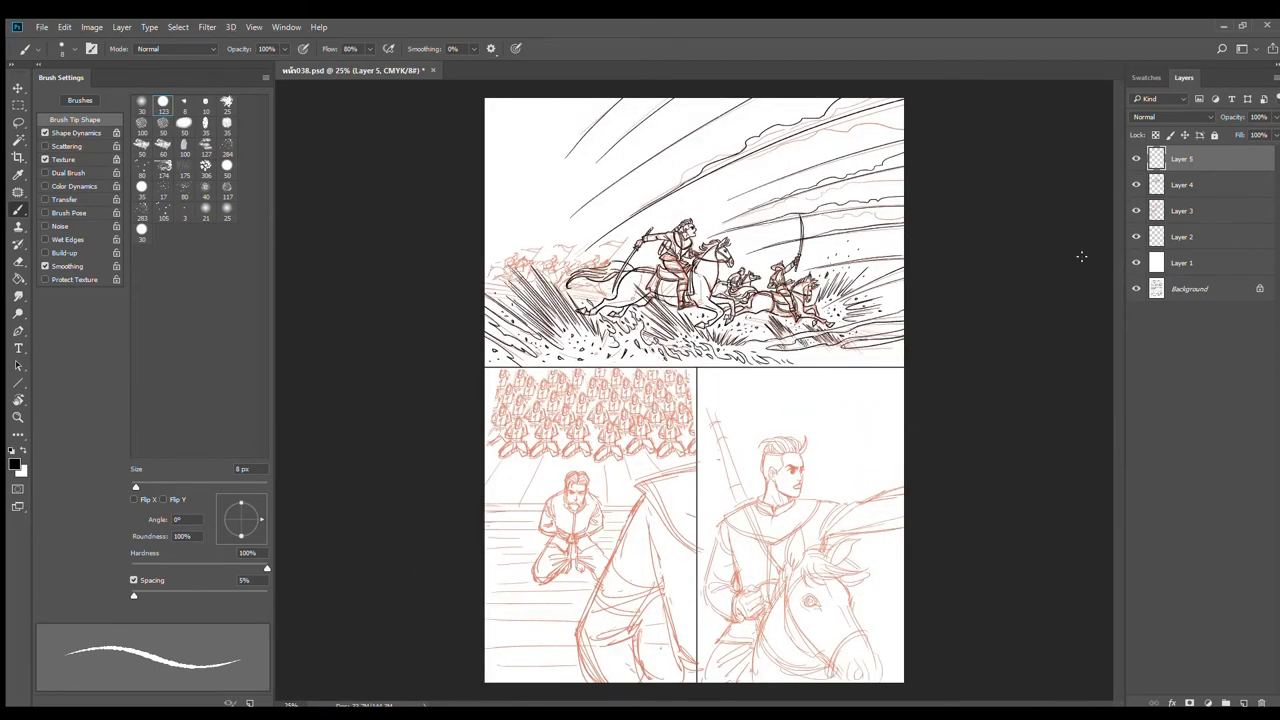
{"action": "left_click", "coordinate": [1244, 703]}
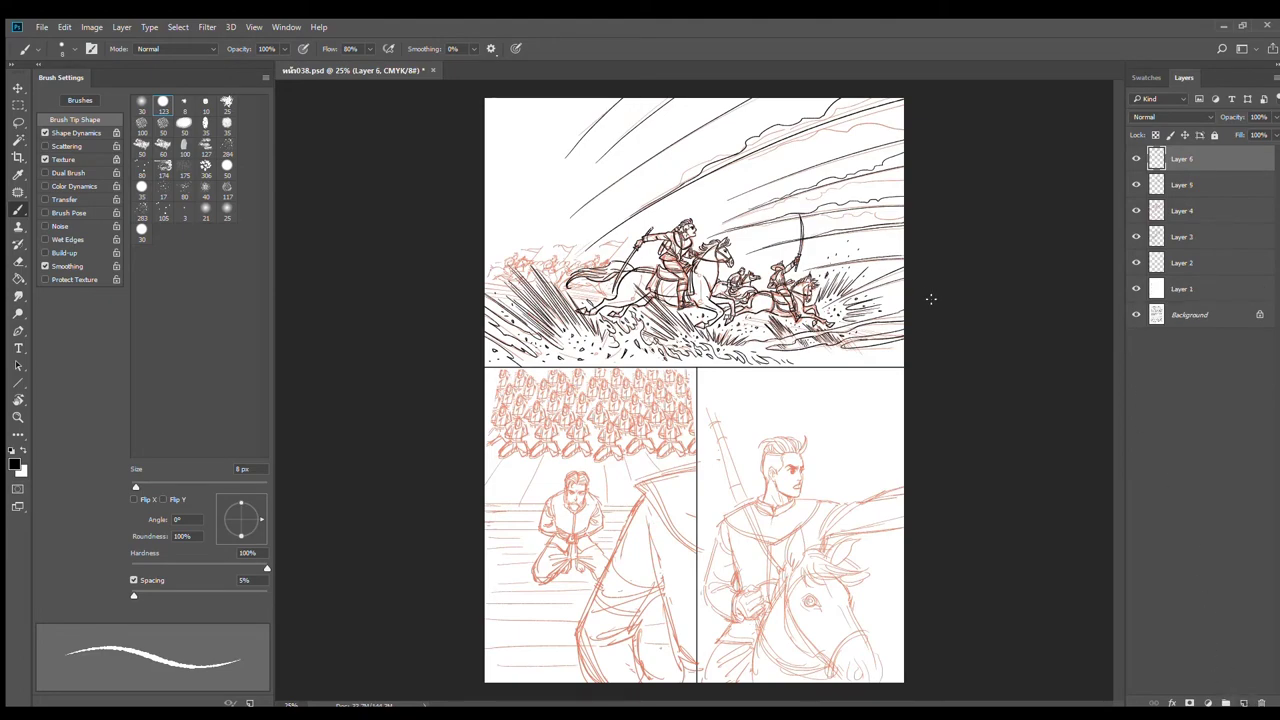
Step: Ink parallel hatching on the ground beneath the far horse's hind legs with the brush size reduced to 7 px
{"action": "key", "text": "r"}
{"action": "left_click_drag", "start_coordinate": [931, 286], "coordinate": [917, 175]}
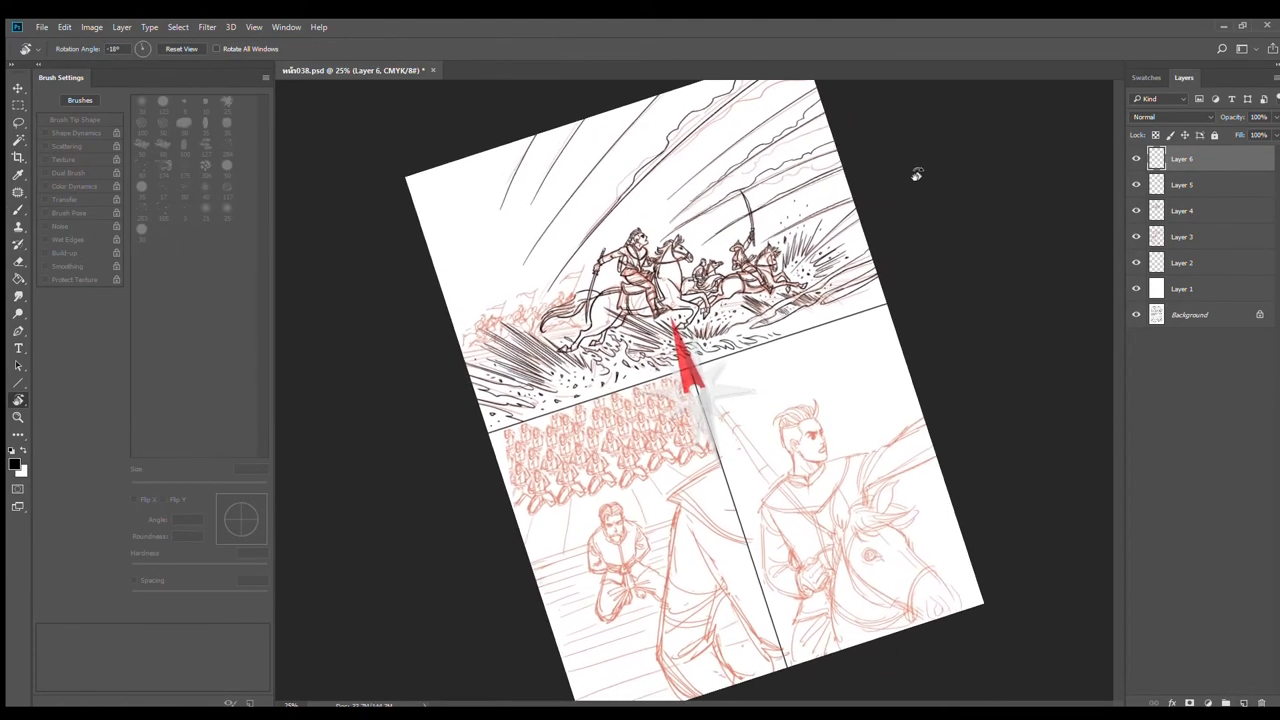
{"action": "scroll", "coordinate": [641, 337], "scroll_direction": "up", "scroll_amount": 2}
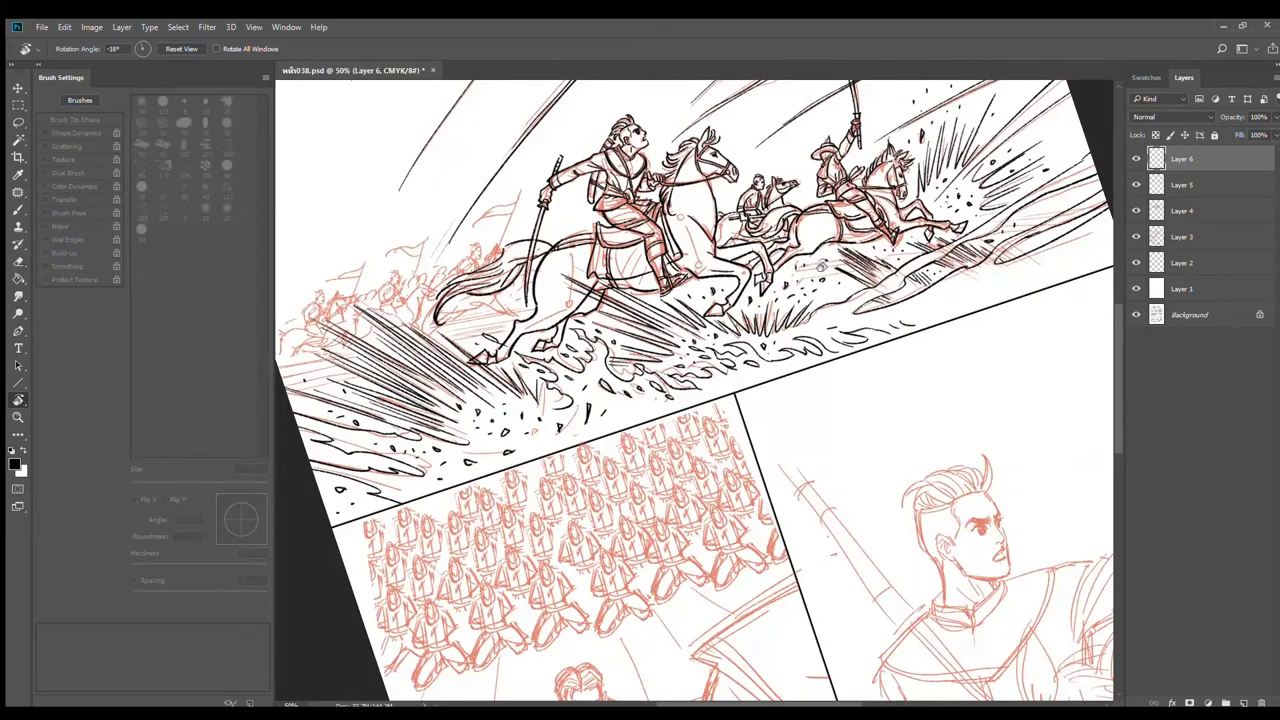
{"action": "scroll", "coordinate": [822, 266], "scroll_direction": "up", "scroll_amount": 1}
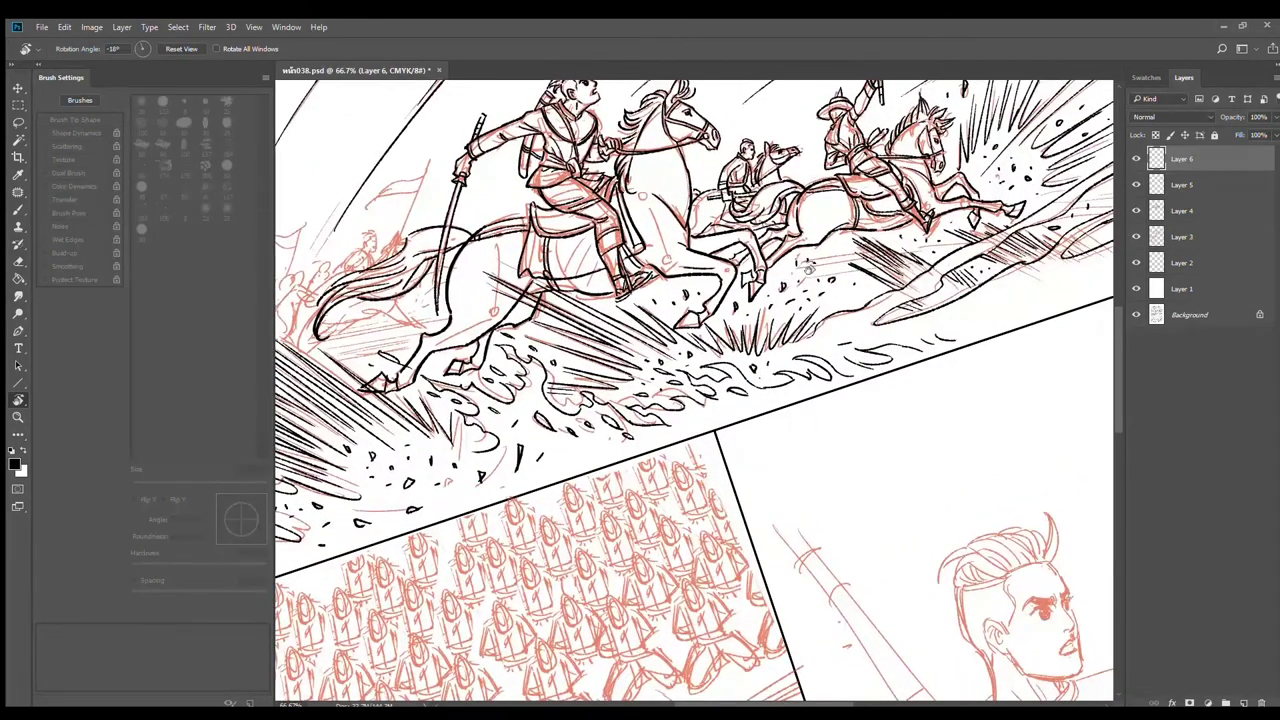
{"action": "key", "text": "b"}
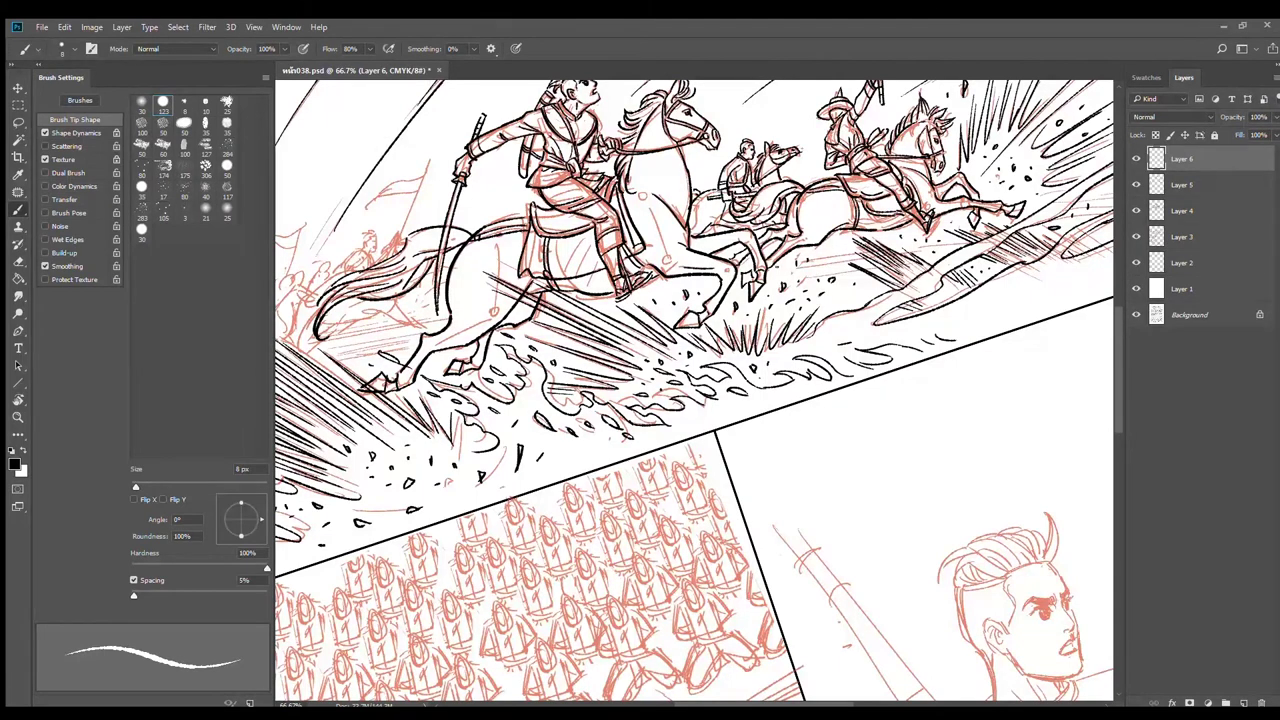
{"action": "left_click_drag", "start_coordinate": [770, 271], "coordinate": [865, 259]}
{"action": "key", "text": "bracketleft"}
{"action": "left_click_drag", "start_coordinate": [842, 264], "coordinate": [769, 276]}
{"action": "key", "text": "ctrl+z"}
{"action": "key", "text": "ctrl+z"}
{"action": "key", "text": "ctrl+z"}
{"action": "mouse_move", "coordinate": [849, 265]}
{"action": "left_mouse_down"}
{"action": "mouse_move", "coordinate": [770, 279]}
{"action": "mouse_move", "coordinate": [846, 255]}
{"action": "mouse_move", "coordinate": [796, 256]}
{"action": "left_mouse_up"}
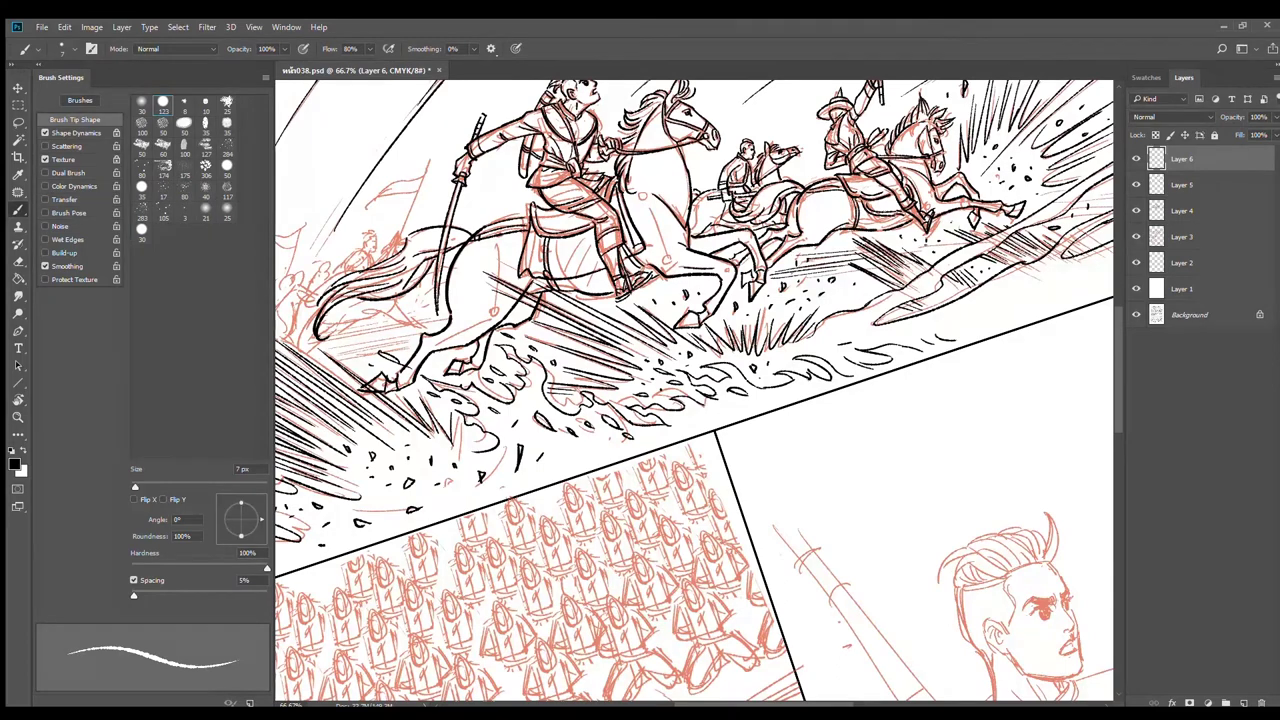
Step: Ink fine parallel hatching on the ground beneath the far horse, towards the lead horse's front hooves
{"action": "left_click_drag", "start_coordinate": [966, 234], "coordinate": [908, 250]}
{"action": "left_click_drag", "start_coordinate": [1016, 241], "coordinate": [858, 276]}
{"action": "mouse_move", "coordinate": [930, 254]}
{"action": "left_mouse_down"}
{"action": "mouse_move", "coordinate": [892, 262]}
{"action": "mouse_move", "coordinate": [924, 248]}
{"action": "mouse_move", "coordinate": [946, 262]}
{"action": "mouse_move", "coordinate": [1000, 256]}
{"action": "mouse_move", "coordinate": [970, 268]}
{"action": "left_mouse_up"}
{"action": "left_click_drag", "start_coordinate": [838, 302], "coordinate": [1044, 247]}
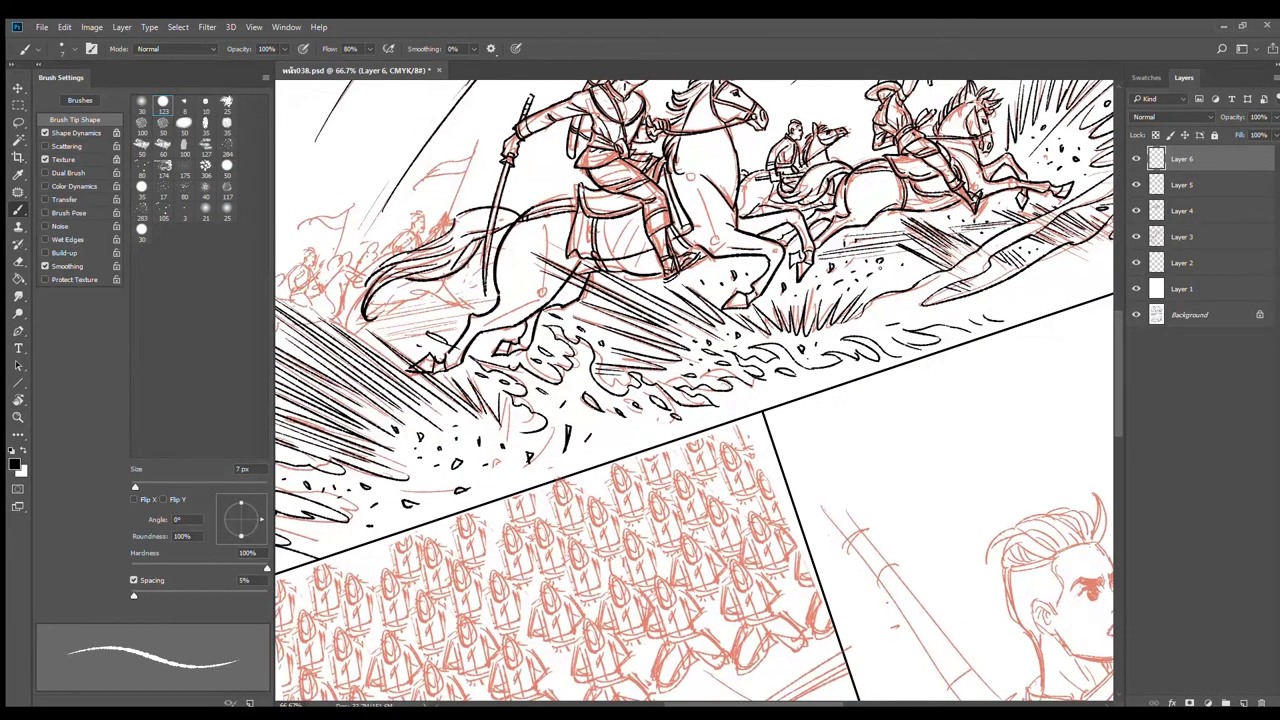
{"action": "mouse_move", "coordinate": [847, 260]}
{"action": "left_mouse_down"}
{"action": "mouse_move", "coordinate": [931, 273]}
{"action": "mouse_move", "coordinate": [862, 279]}
{"action": "left_mouse_up"}
{"action": "key", "text": "ctrl+z"}
Step: Ink thin slanted hatching around the lead horse's forelegs and on the ground below its tail
{"action": "left_click_drag", "start_coordinate": [835, 290], "coordinate": [942, 283]}
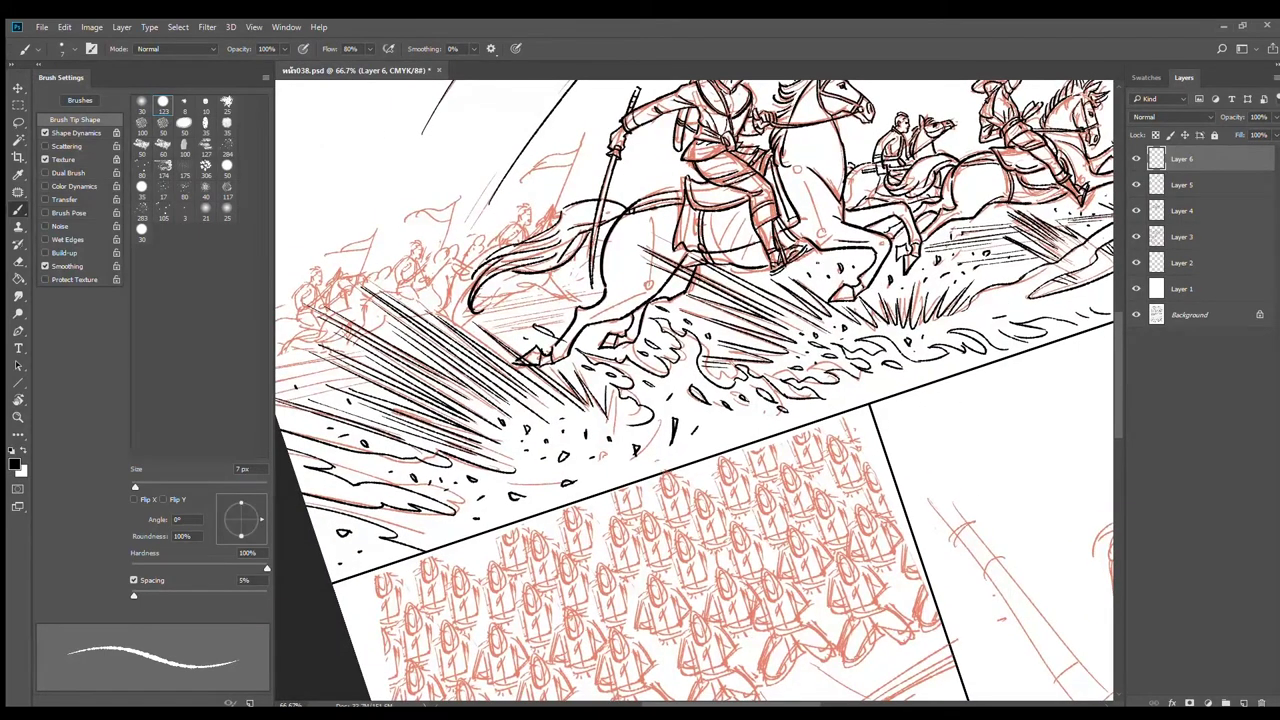
{"action": "mouse_move", "coordinate": [789, 258]}
{"action": "left_mouse_down"}
{"action": "mouse_move", "coordinate": [841, 275]}
{"action": "mouse_move", "coordinate": [867, 261]}
{"action": "left_mouse_up"}
{"action": "left_click_drag", "start_coordinate": [716, 314], "coordinate": [876, 282]}
{"action": "left_click_drag", "start_coordinate": [686, 290], "coordinate": [751, 272]}
{"action": "left_click_drag", "start_coordinate": [658, 282], "coordinate": [788, 258]}
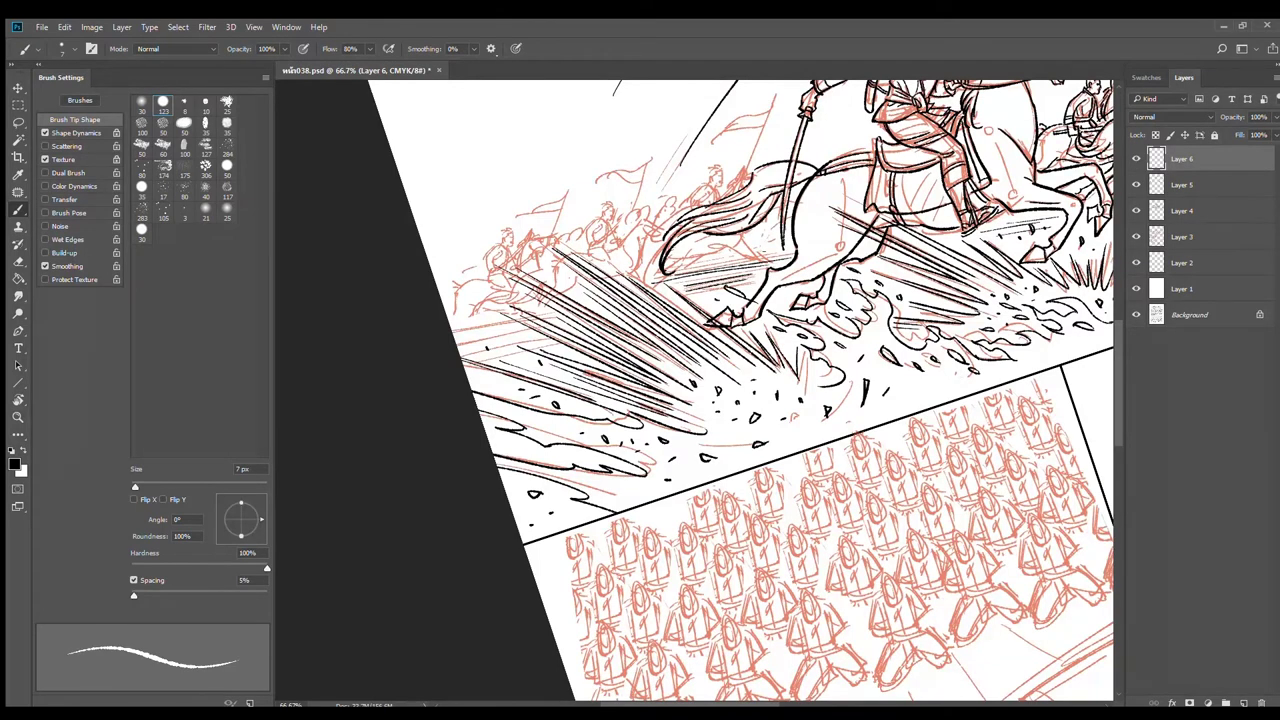
{"action": "left_click_drag", "start_coordinate": [638, 311], "coordinate": [815, 275]}
{"action": "mouse_move", "coordinate": [704, 276]}
{"action": "left_mouse_down"}
{"action": "mouse_move", "coordinate": [630, 292]}
{"action": "mouse_move", "coordinate": [822, 251]}
{"action": "left_mouse_up"}
{"action": "key", "text": "ctrl+z"}
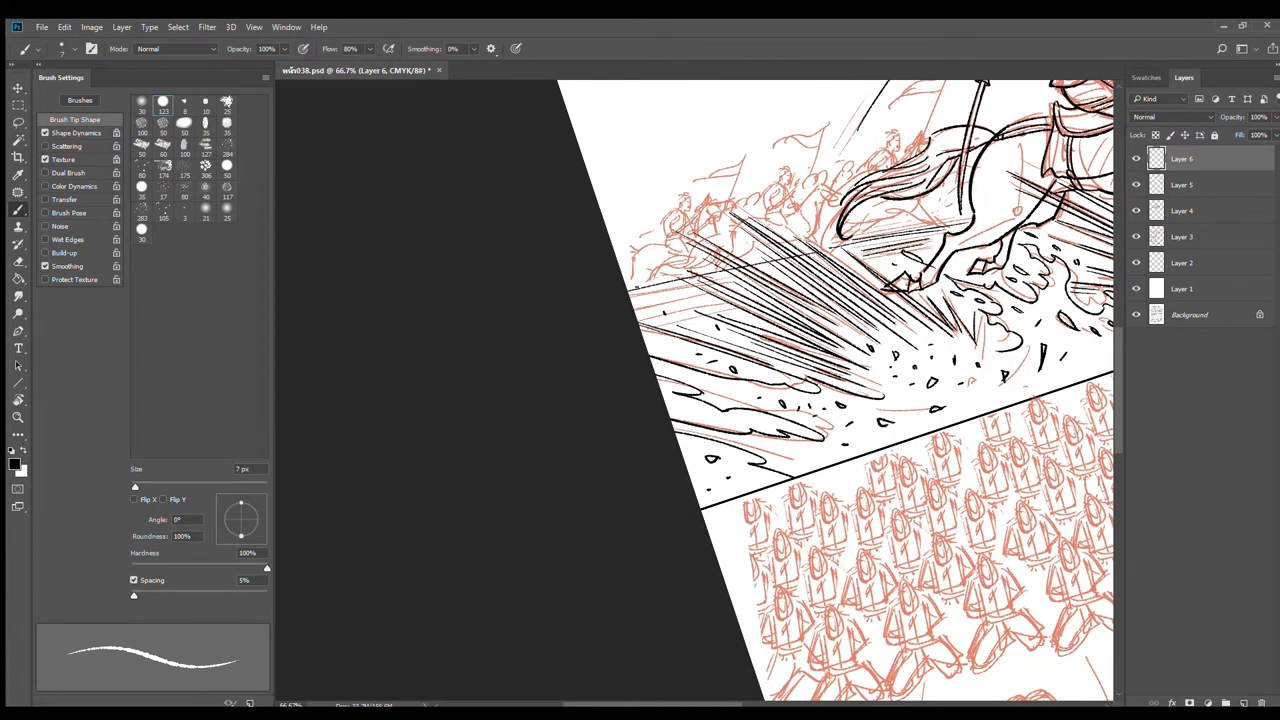
Step: Ink long, slightly rising hatch lines across the debris spray at the panel's left edge, below the background riders
{"action": "left_click_drag", "start_coordinate": [632, 290], "coordinate": [702, 276]}
{"action": "key", "text": "ctrl+z"}
{"action": "left_click_drag", "start_coordinate": [630, 292], "coordinate": [718, 278]}
{"action": "key", "text": "ctrl+z"}
{"action": "left_click_drag", "start_coordinate": [629, 295], "coordinate": [737, 270]}
{"action": "mouse_move", "coordinate": [631, 300]}
{"action": "left_mouse_down"}
{"action": "mouse_move", "coordinate": [735, 278]}
{"action": "mouse_move", "coordinate": [666, 303]}
{"action": "left_mouse_up"}
{"action": "left_click_drag", "start_coordinate": [744, 297], "coordinate": [654, 311]}
{"action": "left_click_drag", "start_coordinate": [738, 260], "coordinate": [628, 283]}
{"action": "left_click_drag", "start_coordinate": [782, 247], "coordinate": [622, 277]}
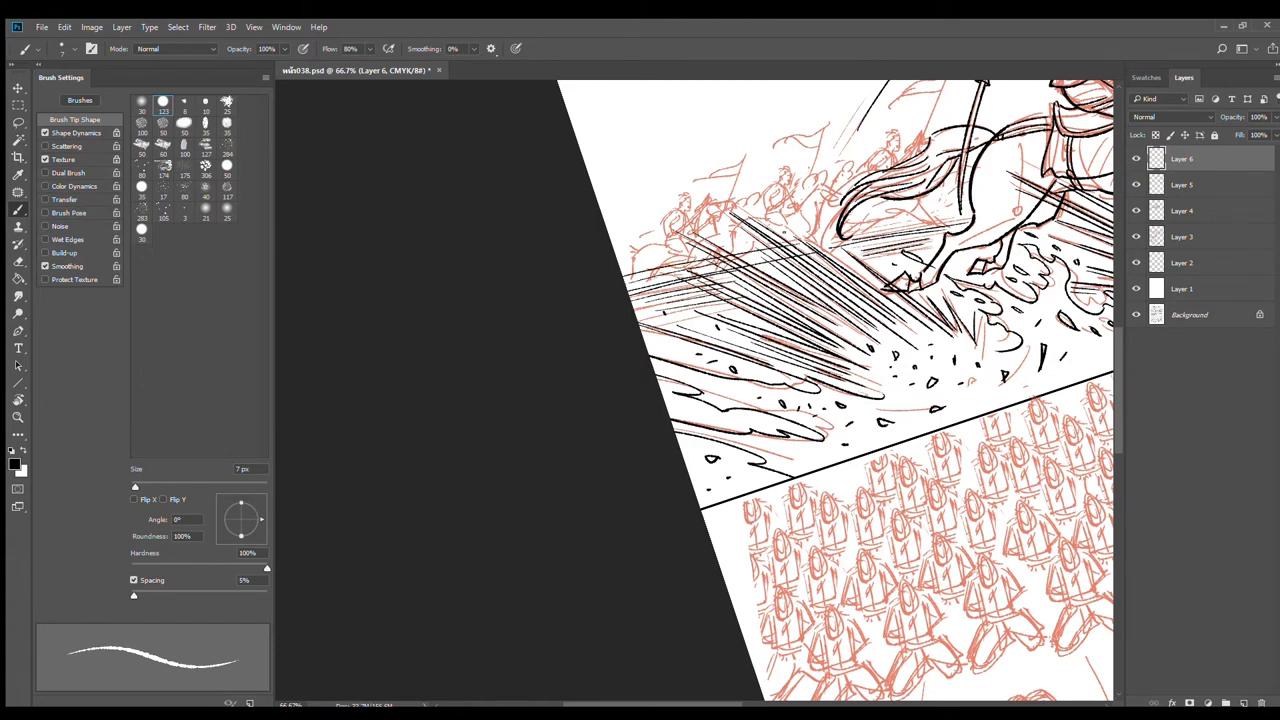
{"action": "left_click_drag", "start_coordinate": [744, 244], "coordinate": [618, 268]}
Step: Ink long parallel hatch lines through the area between the lead horse's tail and hind legs
{"action": "left_click_drag", "start_coordinate": [958, 213], "coordinate": [812, 236]}
{"action": "left_click_drag", "start_coordinate": [934, 214], "coordinate": [782, 240]}
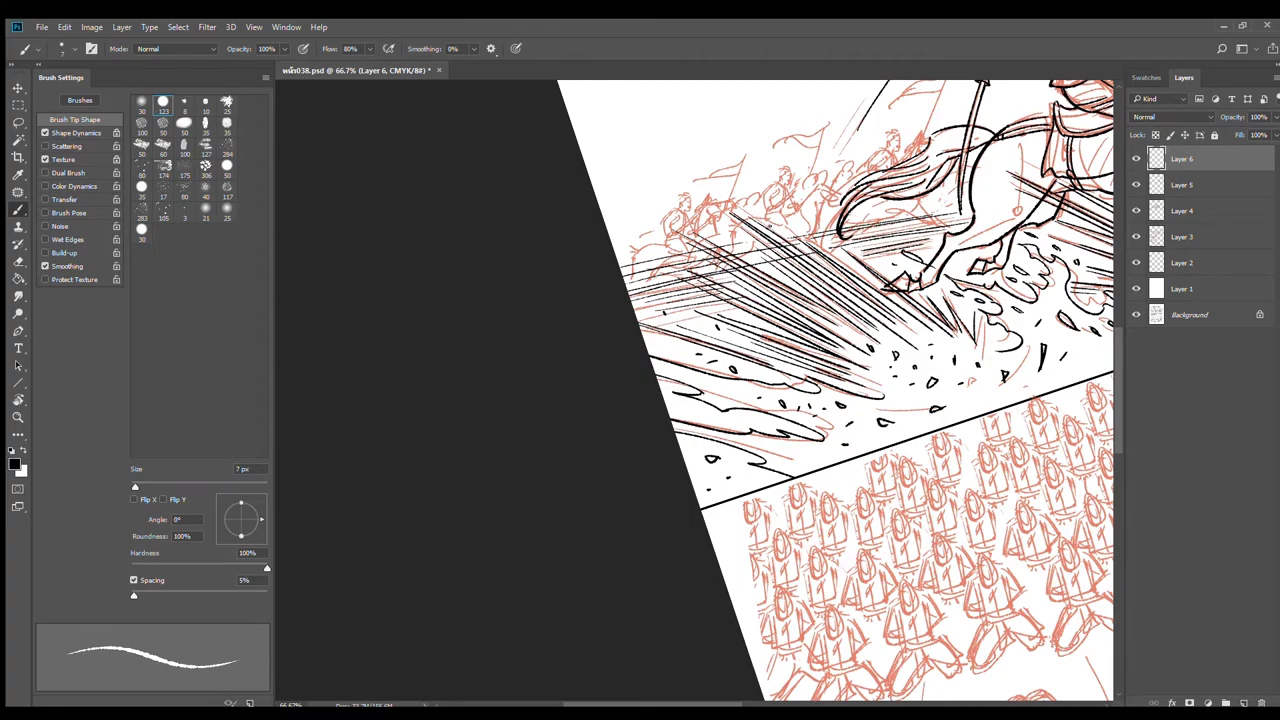
{"action": "left_click_drag", "start_coordinate": [908, 207], "coordinate": [769, 230]}
{"action": "left_click_drag", "start_coordinate": [982, 239], "coordinate": [984, 252]}
Step: Extend the fine ground hatching behind the lead horse's hind hooves and from its front hooves towards the far horse
{"action": "scroll", "coordinate": [984, 254], "scroll_direction": "down", "scroll_amount": 2}
{"action": "left_click_drag", "start_coordinate": [989, 308], "coordinate": [778, 318]}
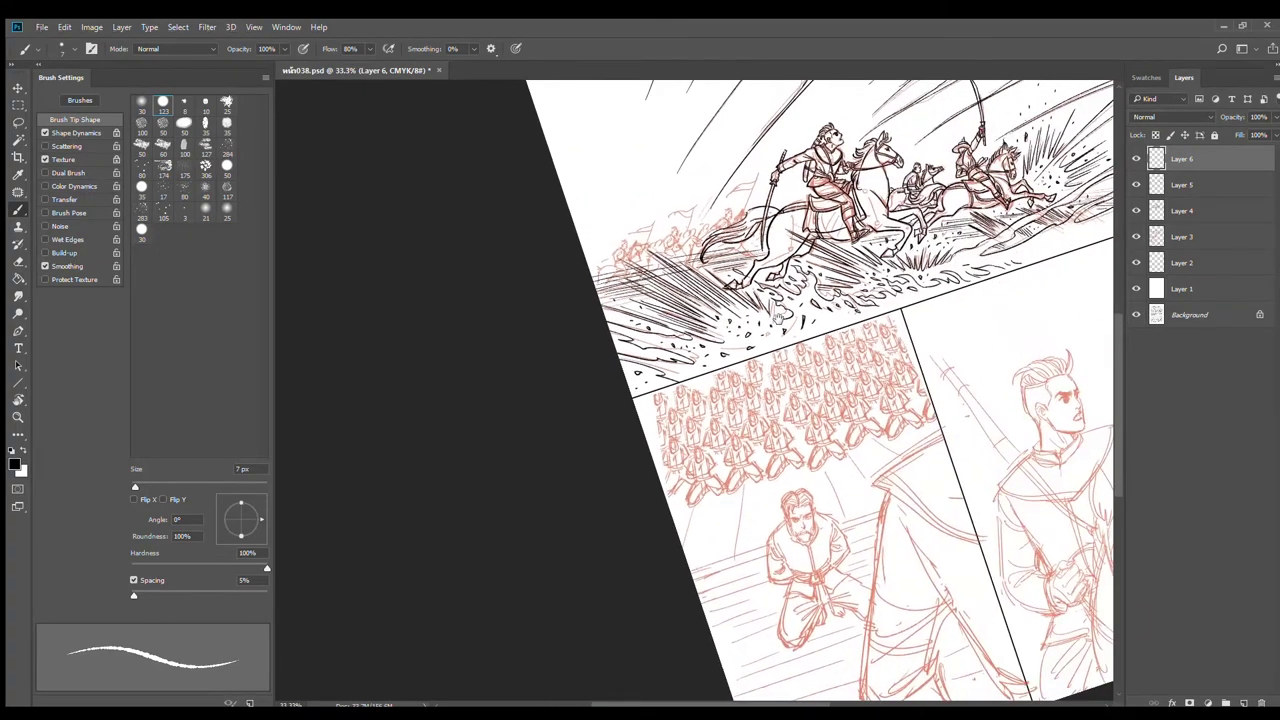
{"action": "key", "text": "ctrl+plus"}
{"action": "key", "text": "ctrl+plus"}
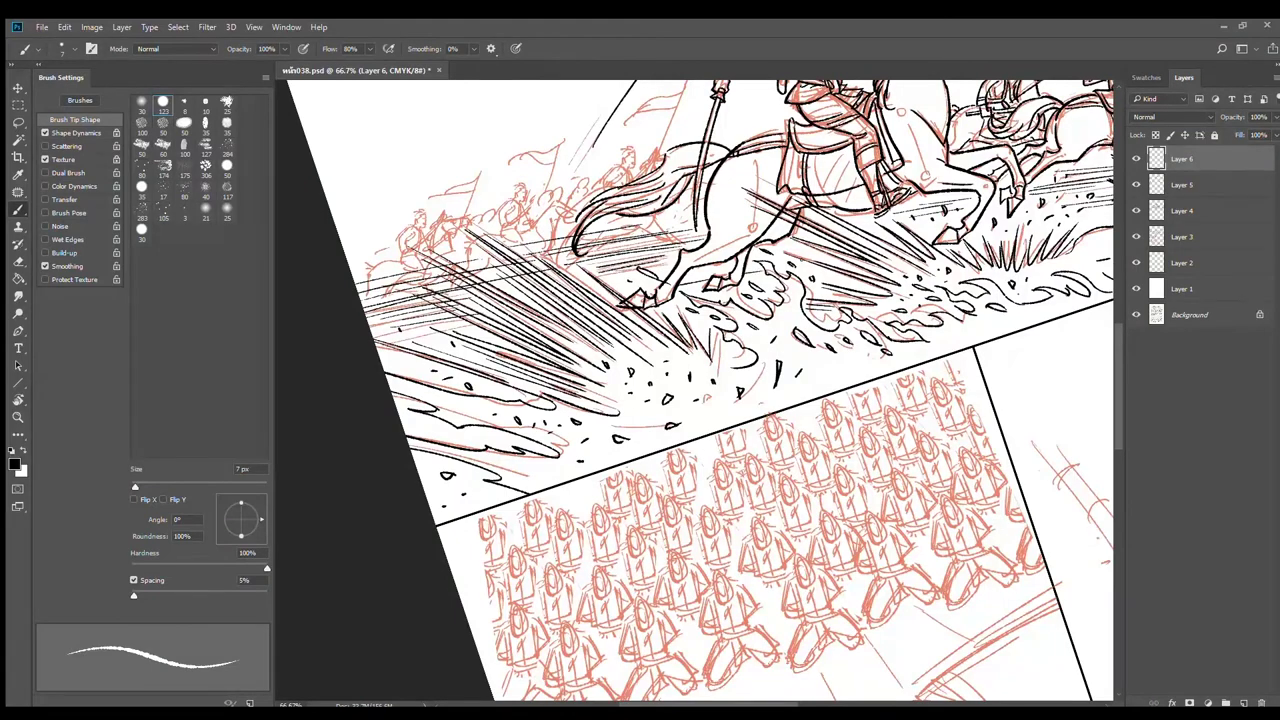
{"action": "left_click_drag", "start_coordinate": [774, 262], "coordinate": [818, 270]}
{"action": "left_click_drag", "start_coordinate": [738, 272], "coordinate": [830, 272]}
{"action": "left_click_drag", "start_coordinate": [929, 267], "coordinate": [939, 279]}
{"action": "left_click_drag", "start_coordinate": [936, 275], "coordinate": [775, 302]}
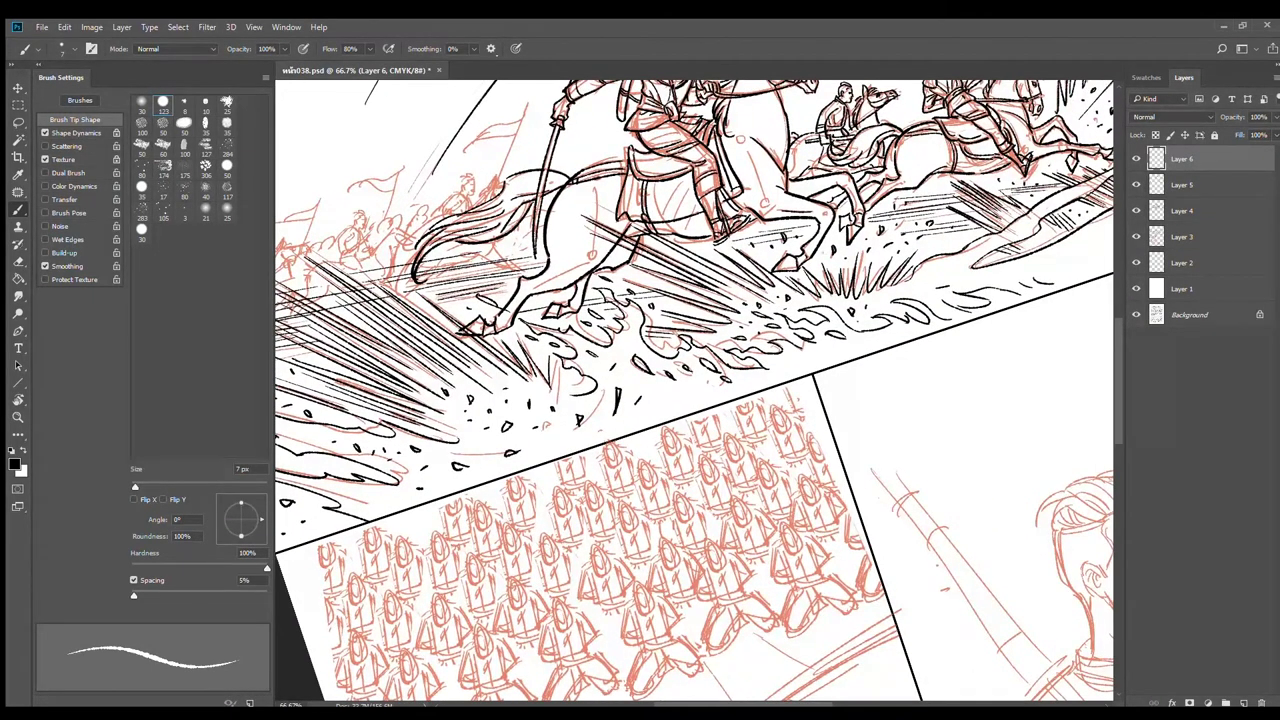
{"action": "left_click_drag", "start_coordinate": [806, 258], "coordinate": [948, 244]}
{"action": "left_click_drag", "start_coordinate": [808, 263], "coordinate": [958, 247]}
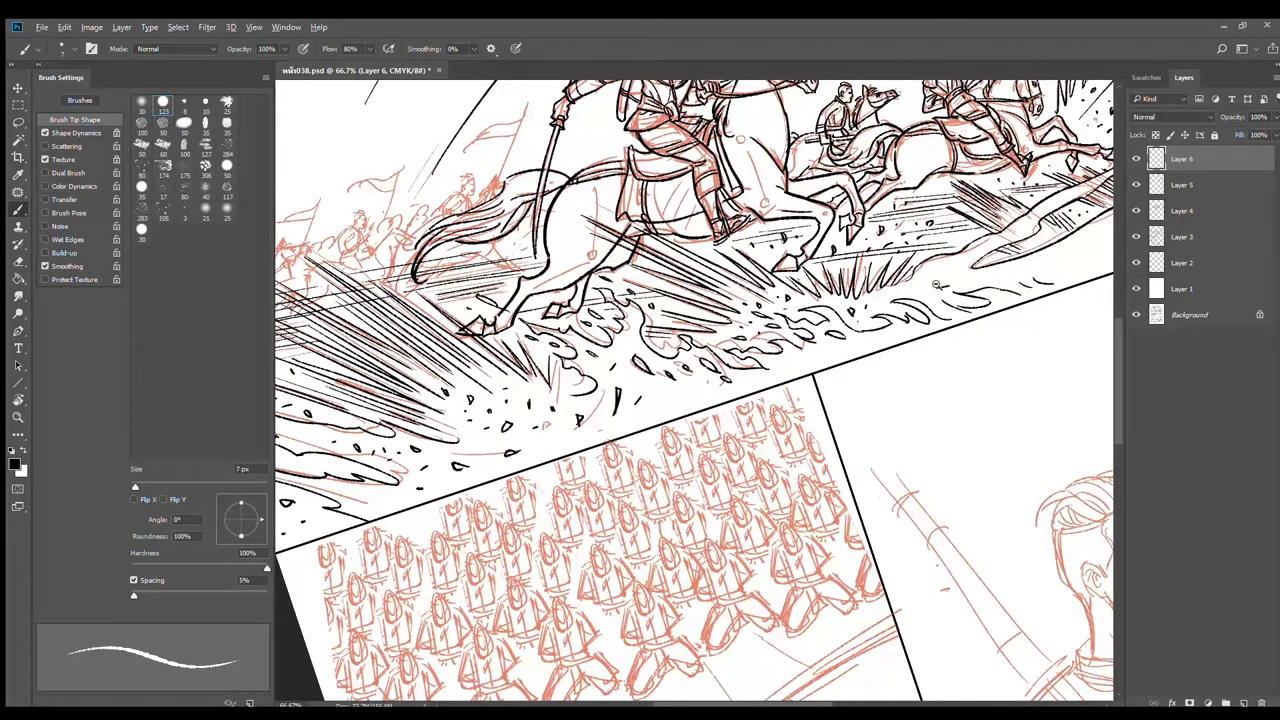
Step: Ink small debris specks at the panel's left edge and around the lead horse's hind hooves
{"action": "key", "text": "ctrl+minus"}
{"action": "key", "text": "ctrl+minus"}
{"action": "left_click_drag", "start_coordinate": [893, 320], "coordinate": [1022, 270]}
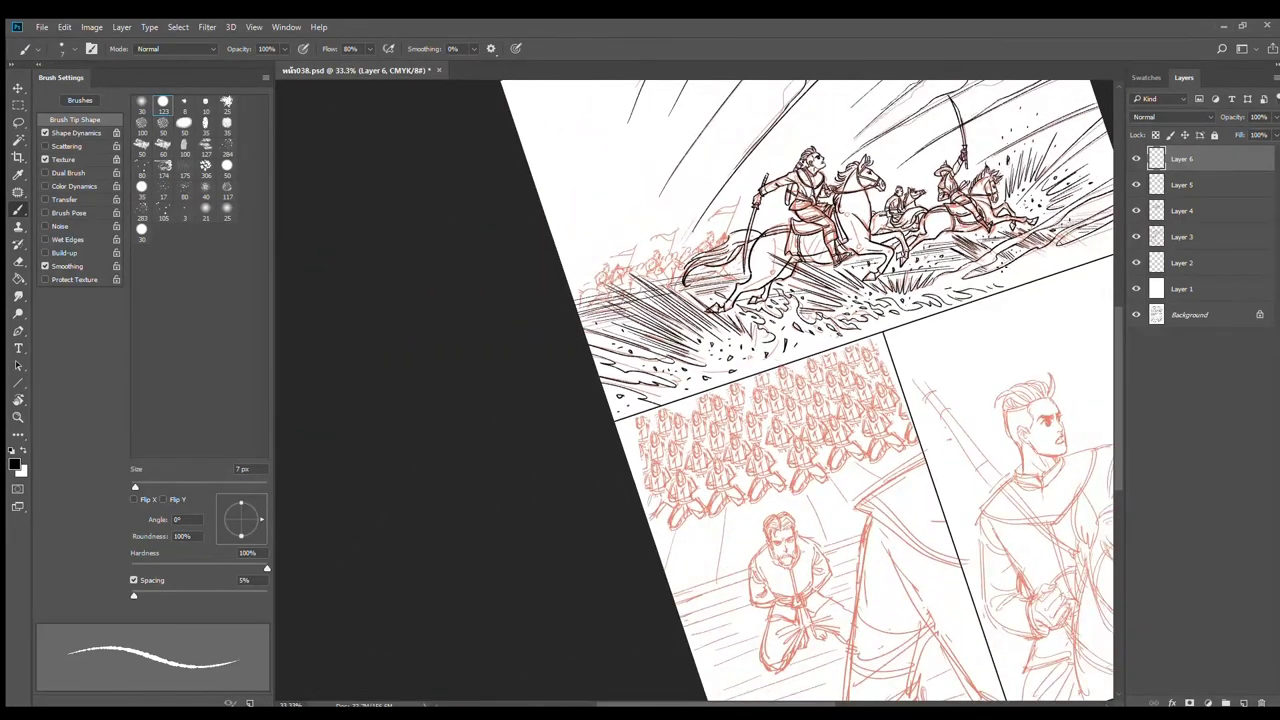
{"action": "scroll", "coordinate": [640, 348], "scroll_direction": "up", "scroll_amount": 3}
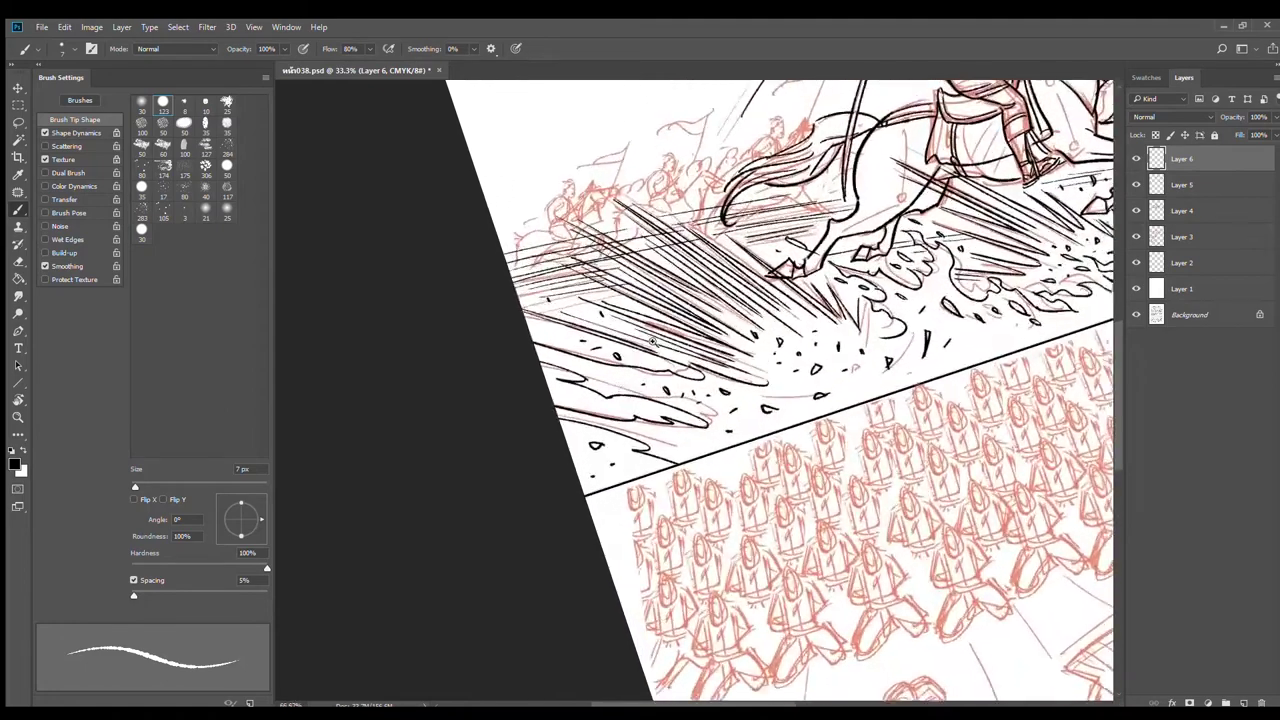
{"action": "mouse_move", "coordinate": [545, 283]}
{"action": "left_mouse_down"}
{"action": "mouse_move", "coordinate": [557, 291]}
{"action": "mouse_move", "coordinate": [536, 288]}
{"action": "left_mouse_up"}
{"action": "left_click_drag", "start_coordinate": [475, 316], "coordinate": [490, 314]}
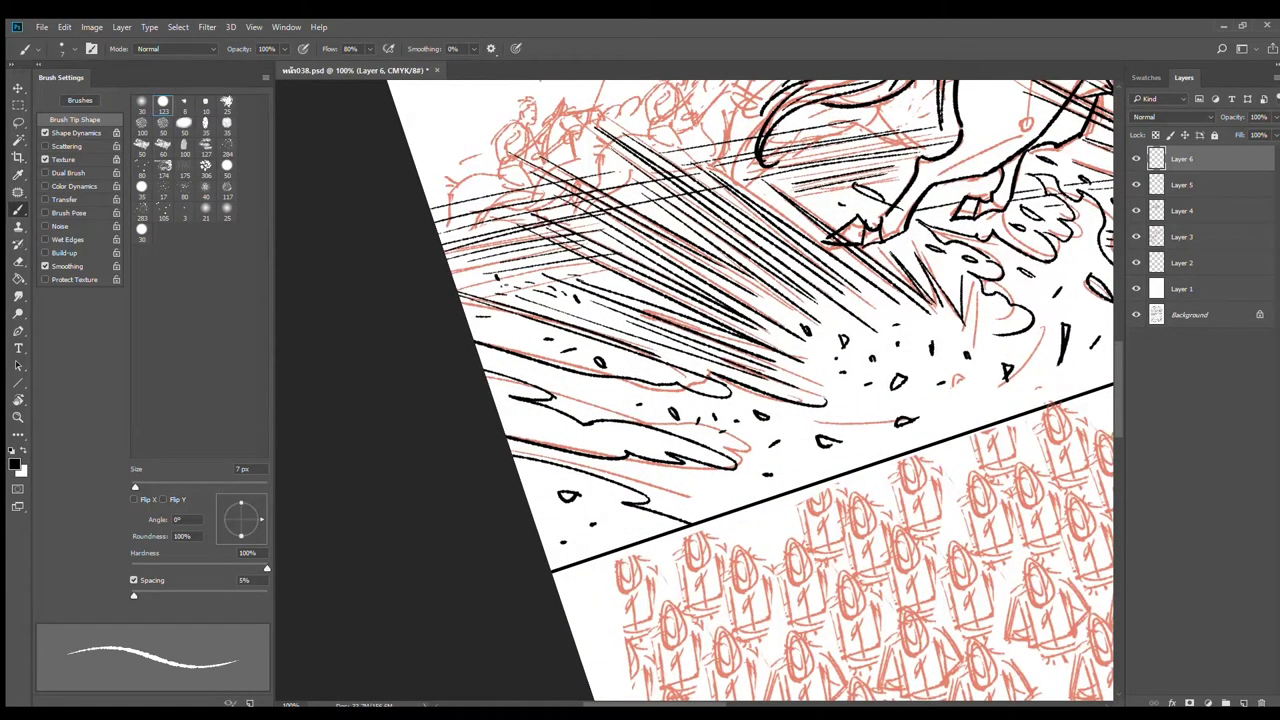
{"action": "left_click_drag", "start_coordinate": [579, 266], "coordinate": [599, 272]}
{"action": "left_click_drag", "start_coordinate": [819, 210], "coordinate": [865, 196]}
{"action": "left_click_drag", "start_coordinate": [861, 205], "coordinate": [897, 186]}
{"action": "left_click_drag", "start_coordinate": [1054, 220], "coordinate": [690, 301]}
{"action": "left_click_drag", "start_coordinate": [699, 252], "coordinate": [754, 243]}
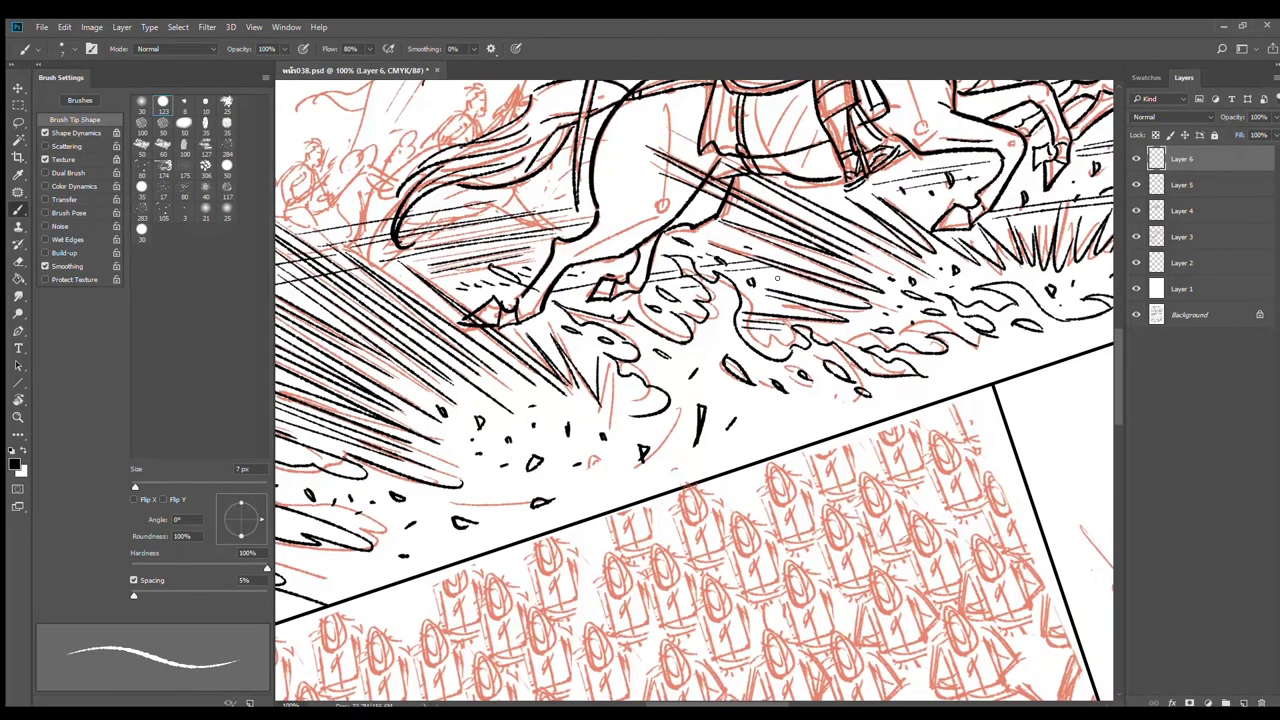
Step: Scatter small ink debris specks on the ground between the lead horse's front legs and the far horse
{"action": "scroll", "coordinate": [857, 282], "scroll_direction": "down", "scroll_amount": 2}
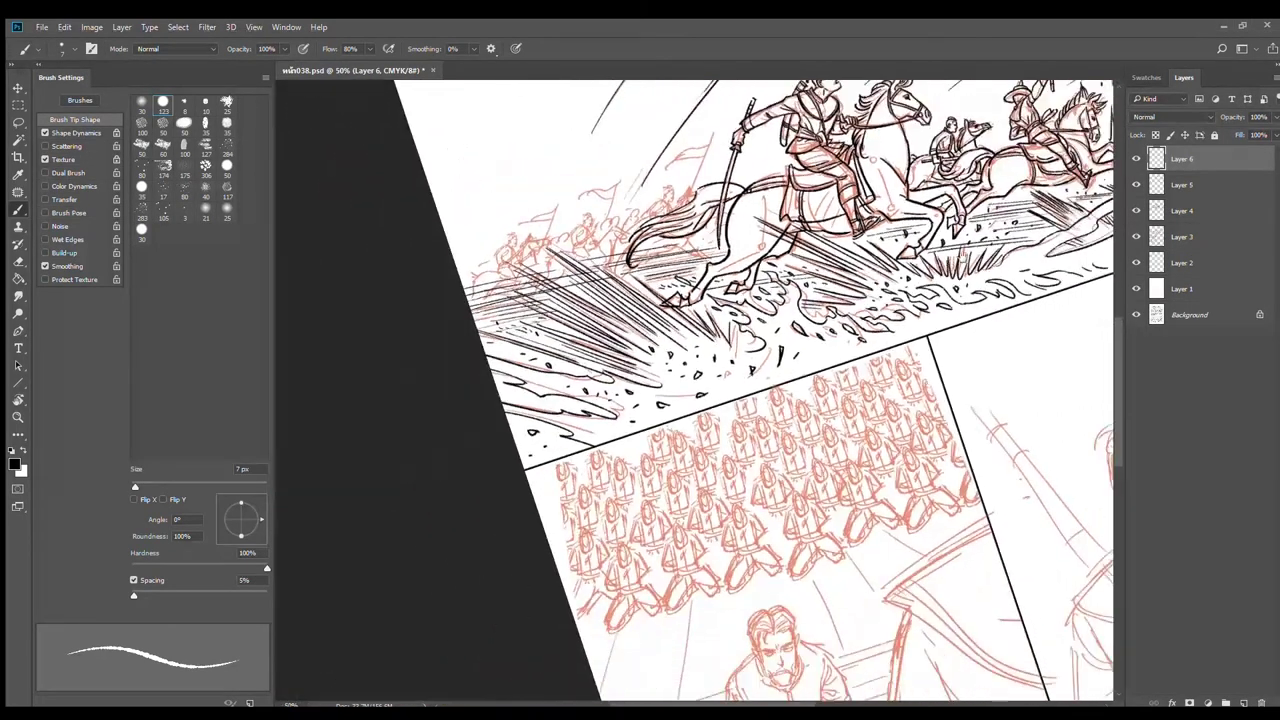
{"action": "scroll", "coordinate": [975, 255], "scroll_direction": "up", "scroll_amount": 2}
{"action": "mouse_move", "coordinate": [966, 242]}
{"action": "left_mouse_down"}
{"action": "mouse_move", "coordinate": [983, 233]}
{"action": "mouse_move", "coordinate": [987, 205]}
{"action": "left_mouse_up"}
{"action": "mouse_move", "coordinate": [993, 211]}
{"action": "left_mouse_down"}
{"action": "mouse_move", "coordinate": [1015, 205]}
{"action": "mouse_move", "coordinate": [951, 209]}
{"action": "left_mouse_up"}
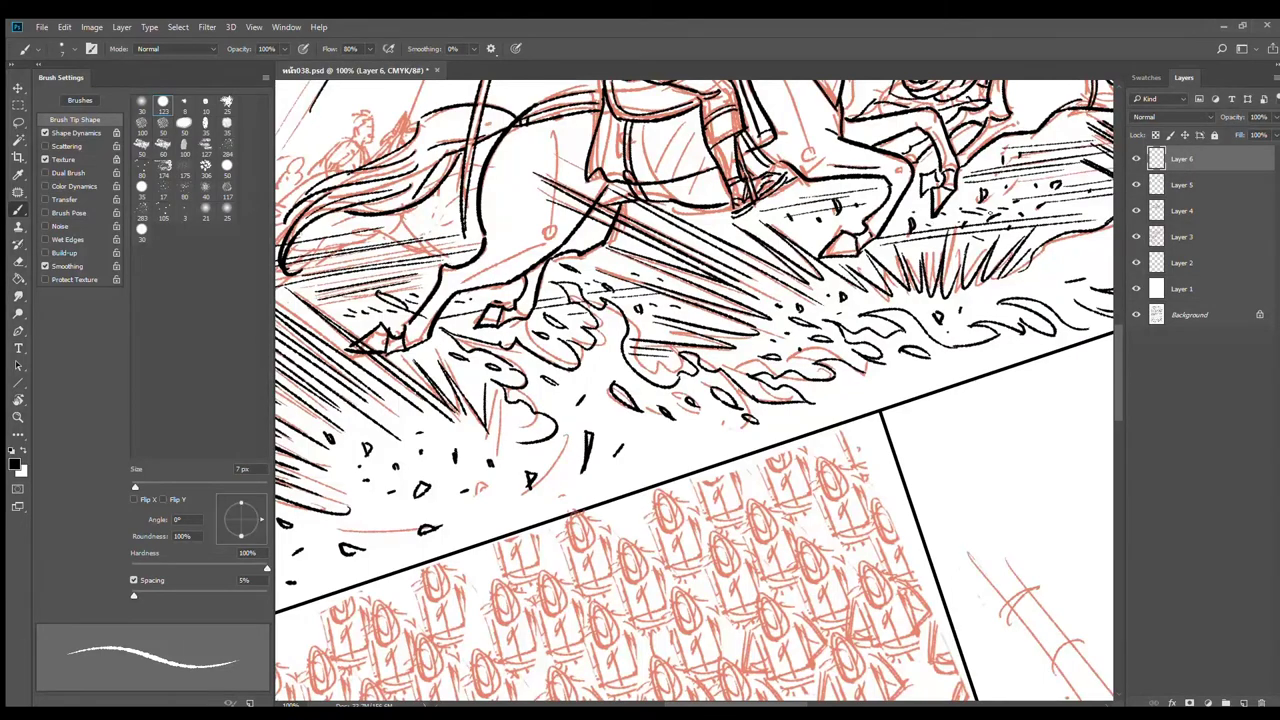
{"action": "left_click_drag", "start_coordinate": [1077, 217], "coordinate": [917, 236]}
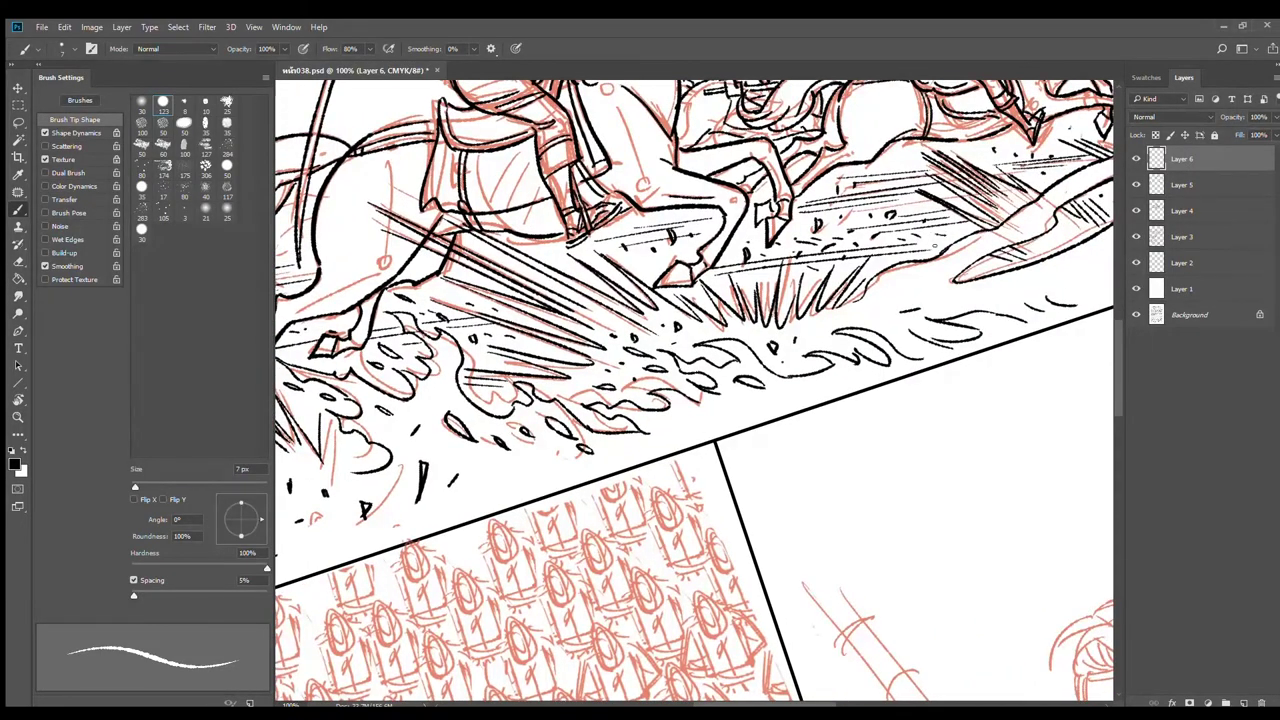
{"action": "left_click_drag", "start_coordinate": [651, 265], "coordinate": [663, 259]}
{"action": "left_click_drag", "start_coordinate": [845, 303], "coordinate": [855, 293]}
Step: Ink short curved shading strokes inside the two lower dust clouds at the panel's left edge
{"action": "scroll", "coordinate": [870, 310], "scroll_direction": "down", "scroll_amount": 3}
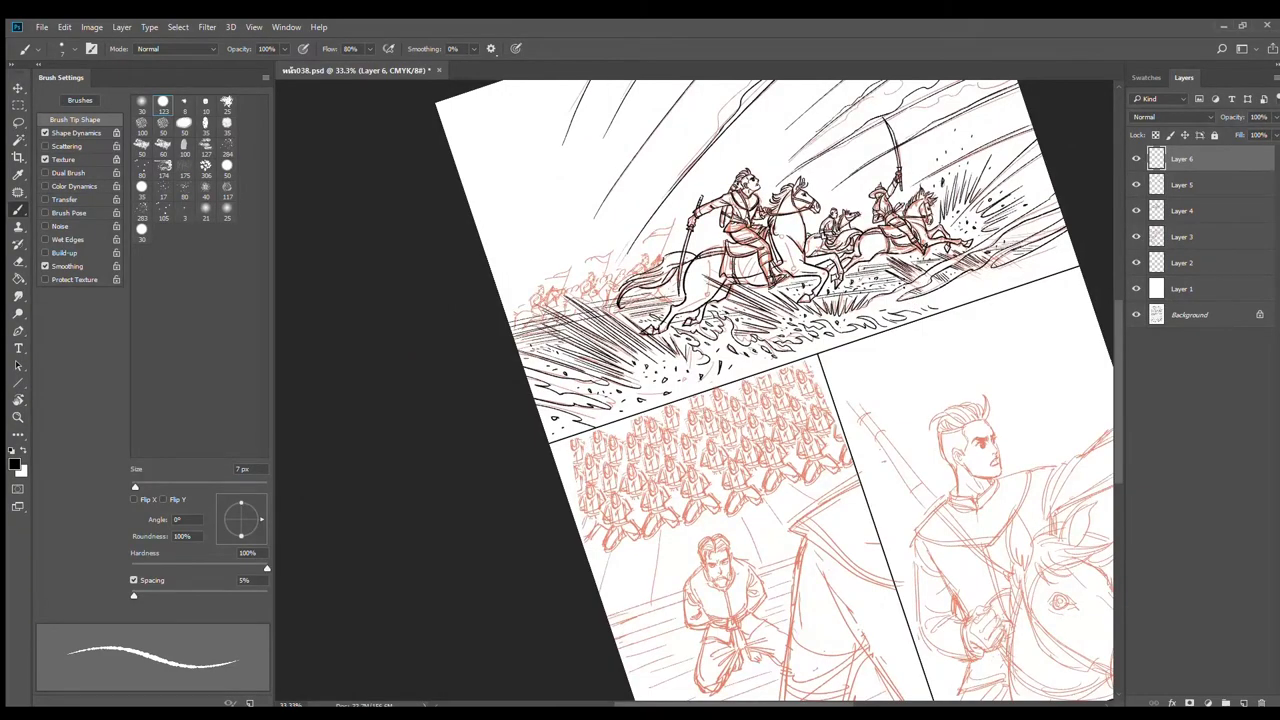
{"action": "scroll", "coordinate": [575, 346], "scroll_direction": "up", "scroll_amount": 6}
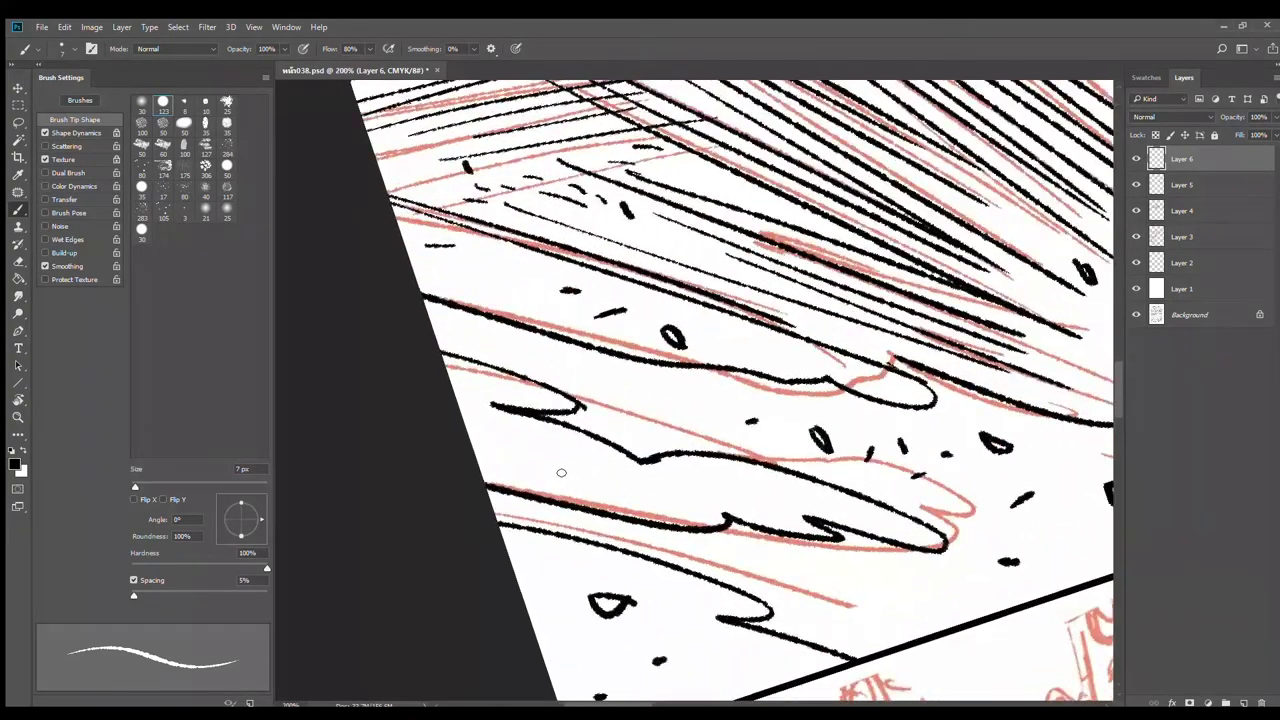
{"action": "mouse_move", "coordinate": [612, 486]}
{"action": "left_mouse_down"}
{"action": "mouse_move", "coordinate": [484, 464]}
{"action": "mouse_move", "coordinate": [600, 456]}
{"action": "mouse_move", "coordinate": [632, 470]}
{"action": "mouse_move", "coordinate": [646, 496]}
{"action": "mouse_move", "coordinate": [664, 483]}
{"action": "left_mouse_up"}
{"action": "left_click_drag", "start_coordinate": [674, 466], "coordinate": [680, 484]}
{"action": "left_click_drag", "start_coordinate": [692, 467], "coordinate": [698, 483]}
{"action": "left_click_drag", "start_coordinate": [537, 478], "coordinate": [557, 483]}
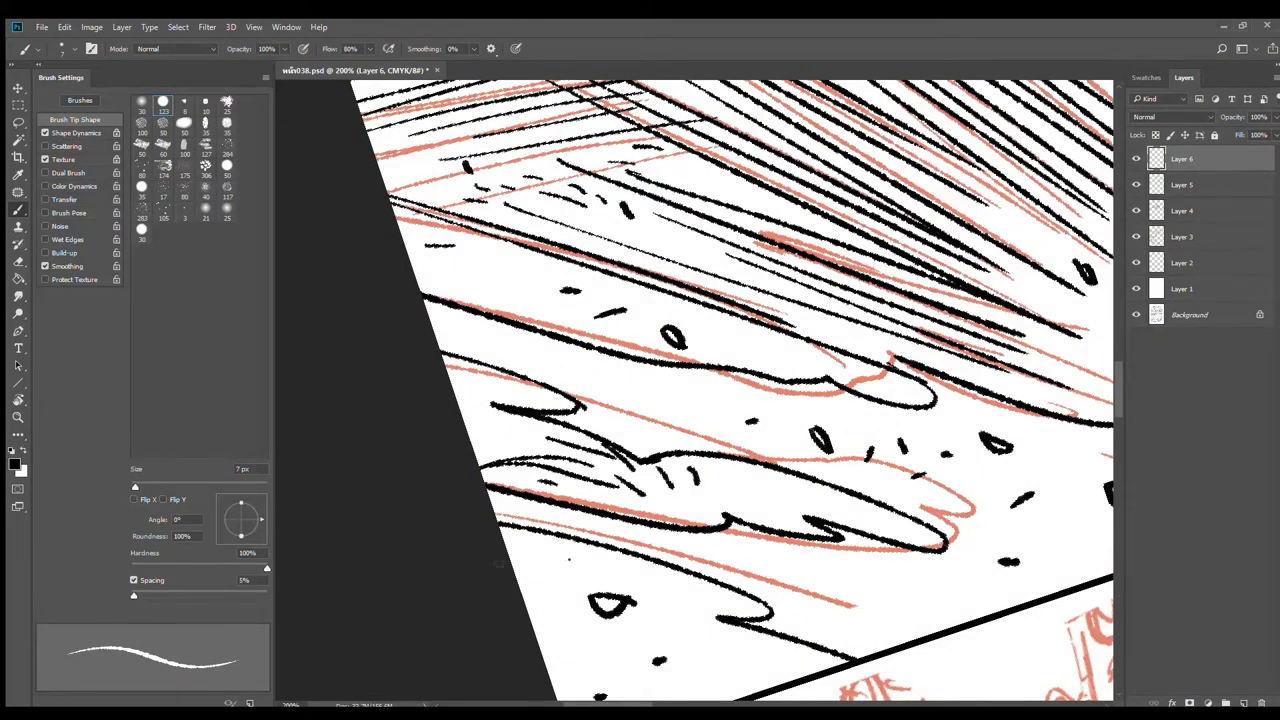
{"action": "left_click_drag", "start_coordinate": [510, 557], "coordinate": [570, 562]}
{"action": "mouse_move", "coordinate": [512, 566]}
{"action": "left_mouse_down"}
{"action": "mouse_move", "coordinate": [564, 563]}
{"action": "mouse_move", "coordinate": [542, 582]}
{"action": "mouse_move", "coordinate": [605, 565]}
{"action": "mouse_move", "coordinate": [524, 604]}
{"action": "left_mouse_up"}
{"action": "left_click_drag", "start_coordinate": [508, 552], "coordinate": [573, 556]}
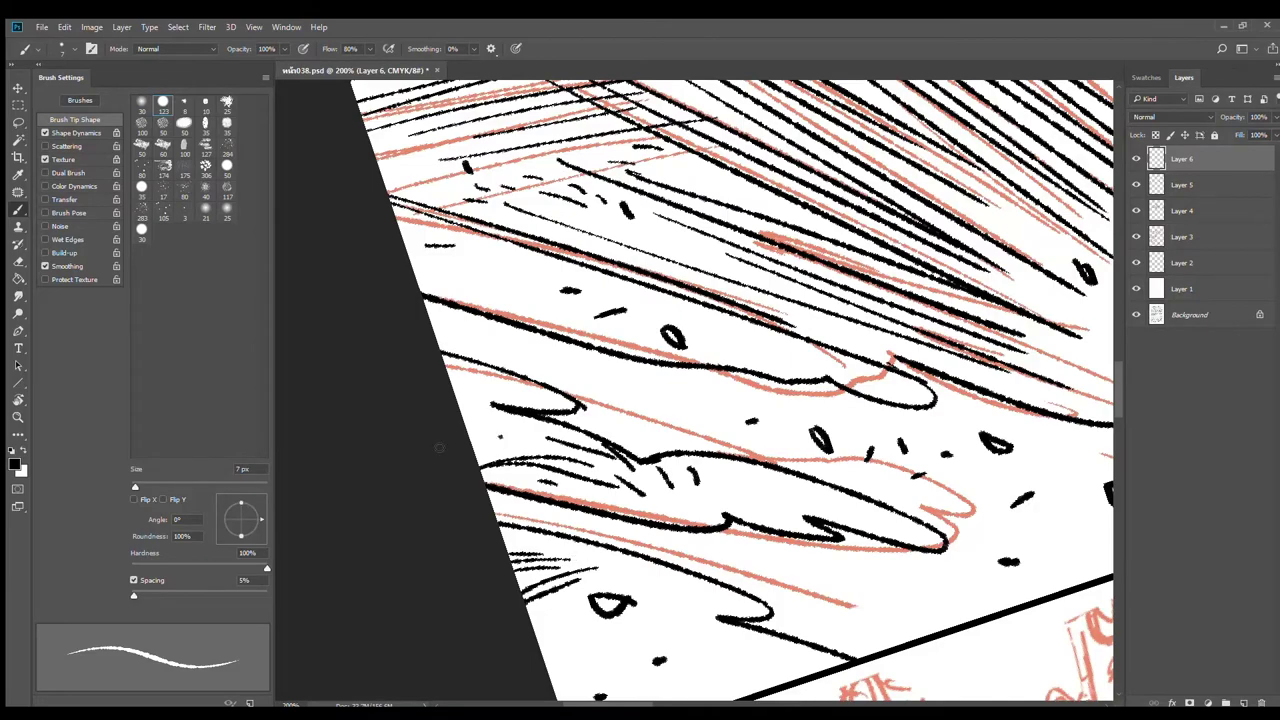
Step: Add short shading strokes at the middle dust cloud's edge and inside the rounded tip of the upper dust cloud
{"action": "left_click_drag", "start_coordinate": [501, 436], "coordinate": [442, 448]}
{"action": "left_click_drag", "start_coordinate": [504, 413], "coordinate": [462, 417]}
{"action": "left_click_drag", "start_coordinate": [777, 423], "coordinate": [685, 489]}
{"action": "left_click_drag", "start_coordinate": [629, 426], "coordinate": [748, 430]}
{"action": "left_click_drag", "start_coordinate": [630, 396], "coordinate": [660, 406]}
{"action": "left_click_drag", "start_coordinate": [600, 410], "coordinate": [630, 424]}
{"action": "left_click_drag", "start_coordinate": [600, 386], "coordinate": [618, 390]}
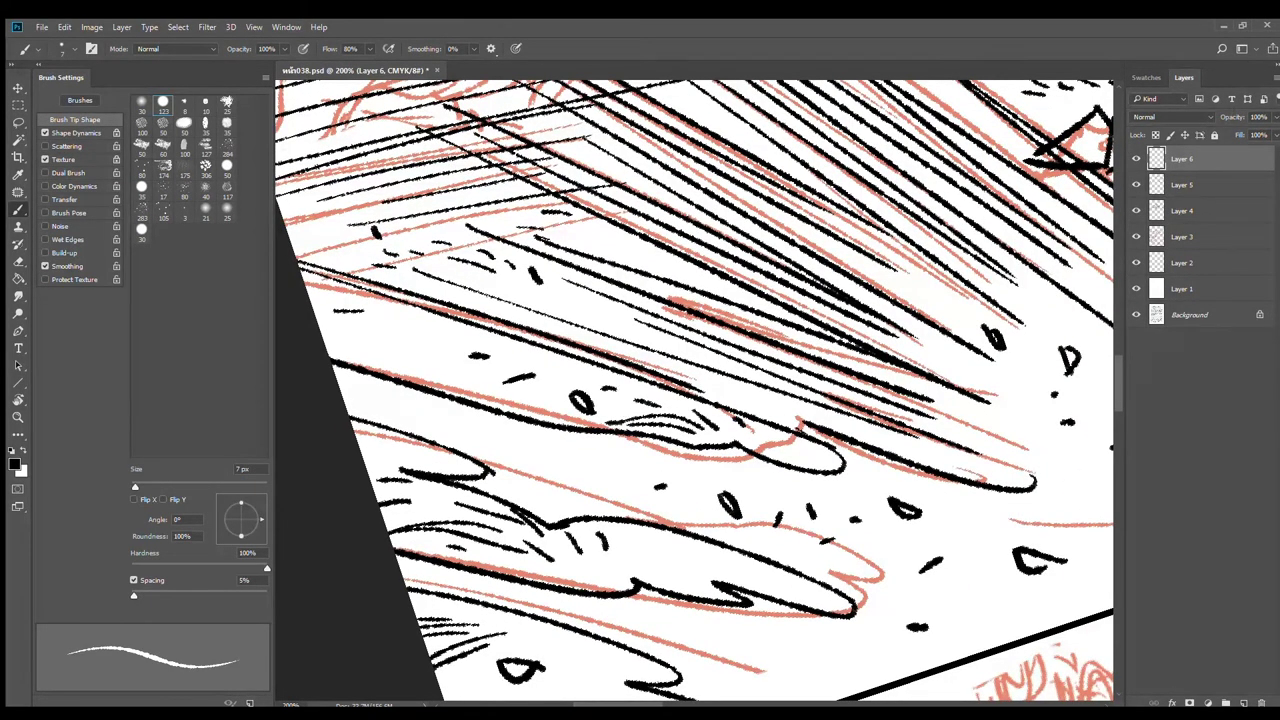
Step: Ink the head, face, shoulders and arm of the background rider just above the lead horse's tail
{"action": "scroll", "coordinate": [888, 431], "scroll_direction": "down", "scroll_amount": 4}
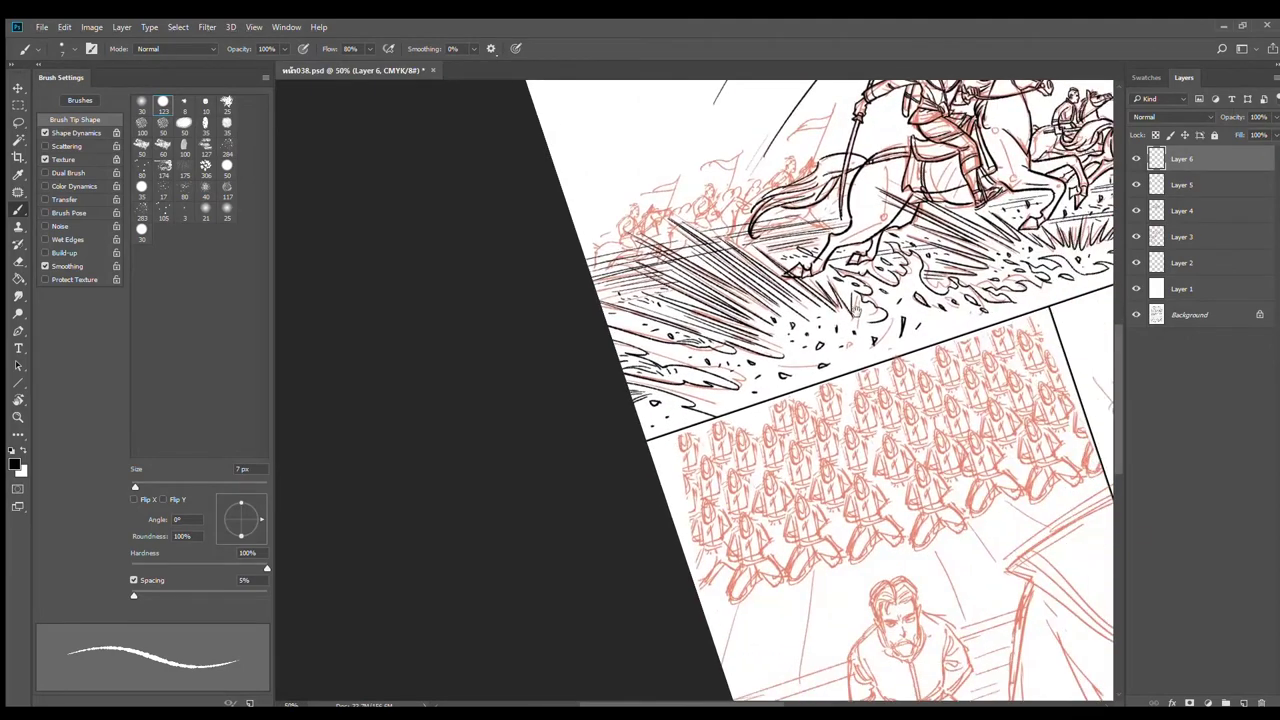
{"action": "left_click_drag", "start_coordinate": [856, 310], "coordinate": [746, 399]}
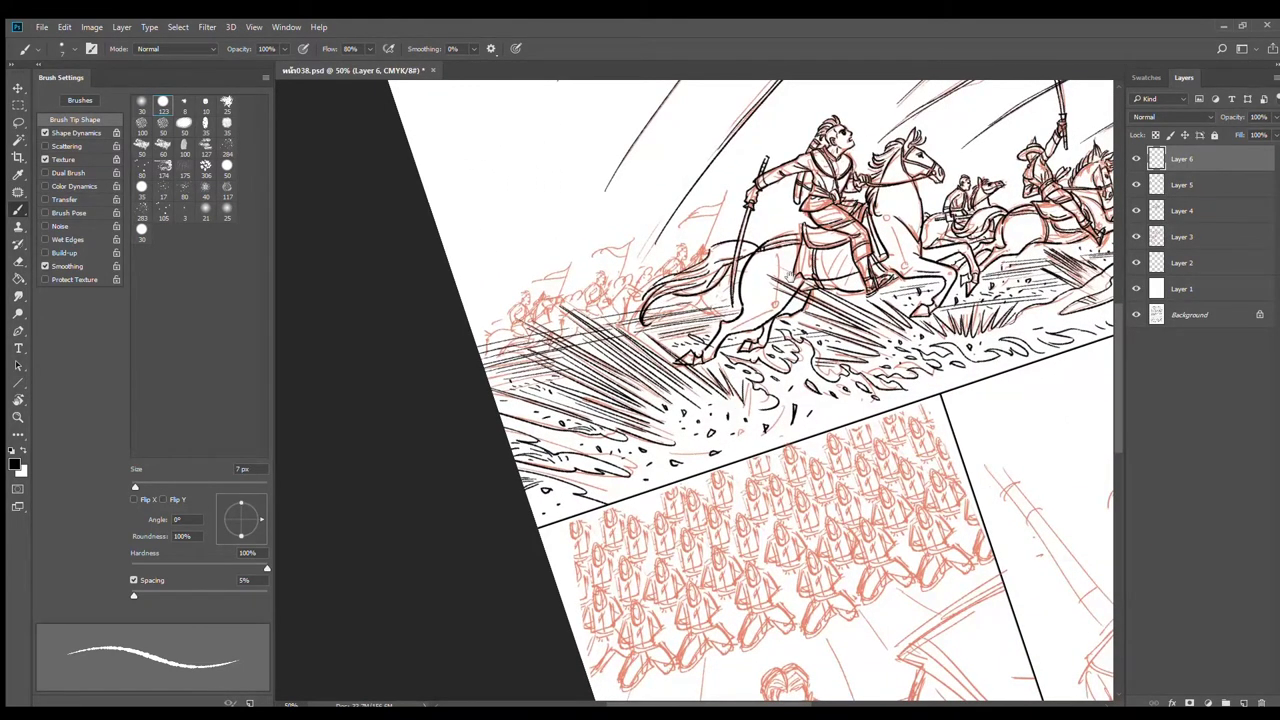
{"action": "scroll", "coordinate": [636, 282], "scroll_direction": "up", "scroll_amount": 1}
{"action": "scroll", "coordinate": [651, 293], "scroll_direction": "up", "scroll_amount": 4}
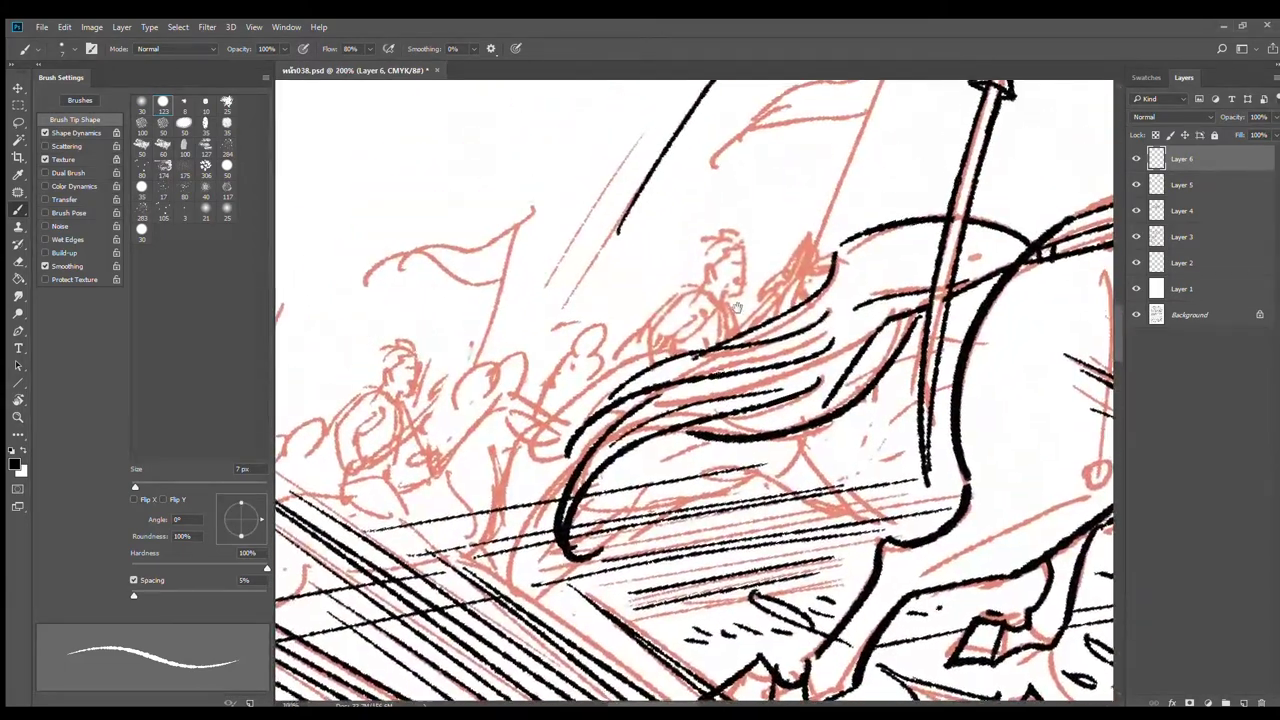
{"action": "left_click", "coordinate": [756, 250], "text": "ctrl"}
{"action": "mouse_move", "coordinate": [697, 242]}
{"action": "left_mouse_down"}
{"action": "mouse_move", "coordinate": [685, 260]}
{"action": "mouse_move", "coordinate": [728, 233]}
{"action": "mouse_move", "coordinate": [742, 262]}
{"action": "mouse_move", "coordinate": [739, 298]}
{"action": "mouse_move", "coordinate": [698, 318]}
{"action": "left_mouse_up"}
{"action": "key", "text": "ctrl+z"}
{"action": "mouse_move", "coordinate": [686, 264]}
{"action": "left_mouse_down"}
{"action": "mouse_move", "coordinate": [587, 364]}
{"action": "mouse_move", "coordinate": [580, 402]}
{"action": "mouse_move", "coordinate": [668, 348]}
{"action": "left_mouse_up"}
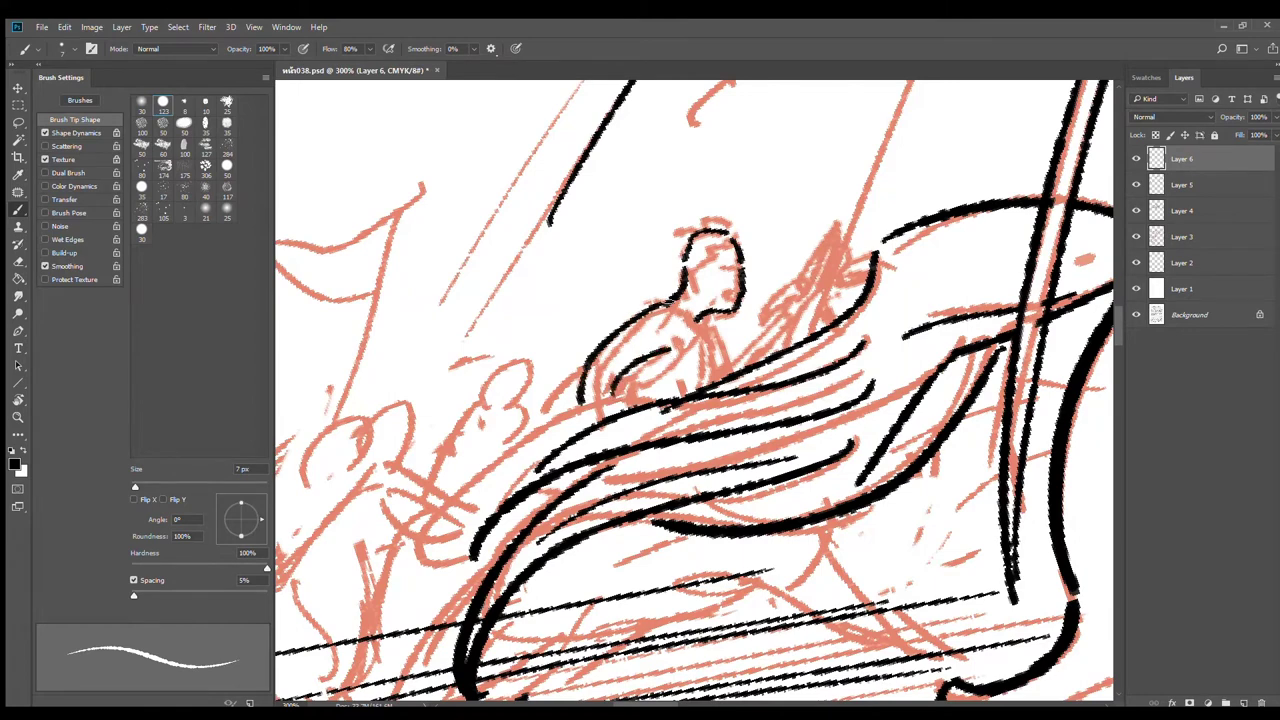
{"action": "mouse_move", "coordinate": [666, 302]}
{"action": "left_mouse_down"}
{"action": "mouse_move", "coordinate": [712, 342]}
{"action": "mouse_move", "coordinate": [705, 378]}
{"action": "mouse_move", "coordinate": [636, 387]}
{"action": "left_mouse_up"}
{"action": "mouse_move", "coordinate": [724, 267]}
{"action": "left_mouse_down"}
{"action": "mouse_move", "coordinate": [737, 266]}
{"action": "mouse_move", "coordinate": [690, 274]}
{"action": "left_mouse_up"}
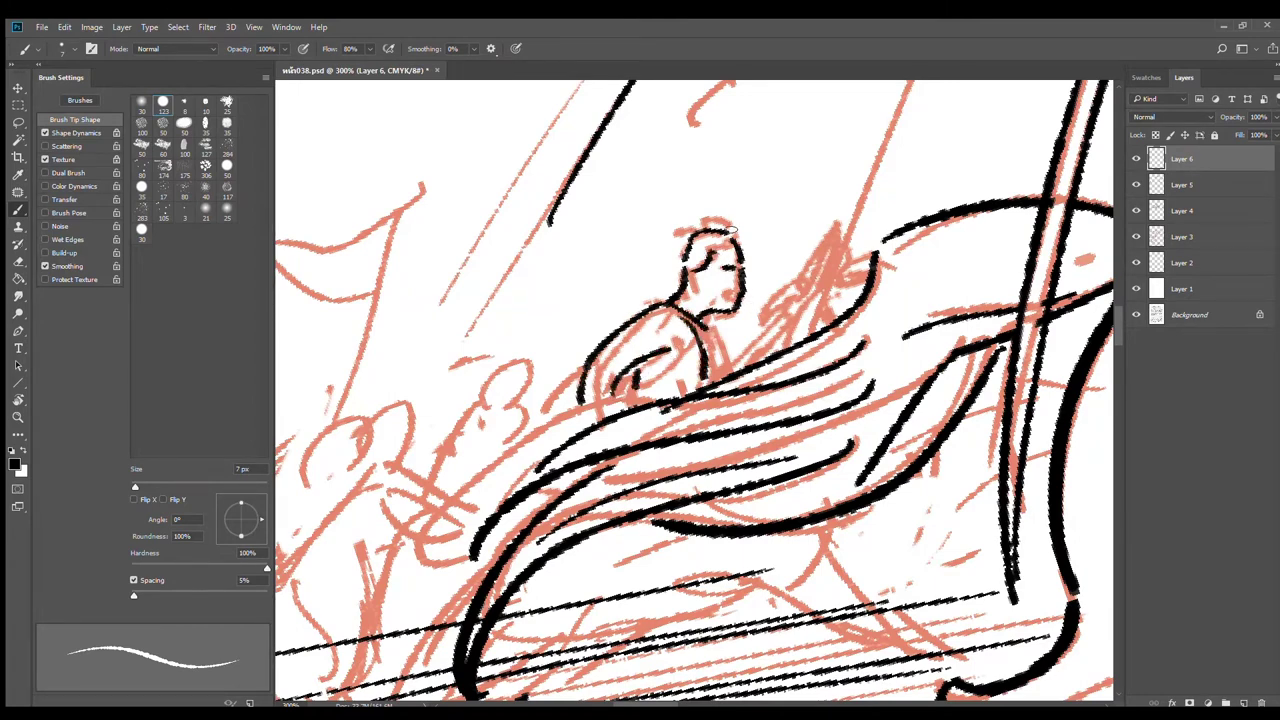
{"action": "left_click_drag", "start_coordinate": [733, 232], "coordinate": [693, 236]}
Step: Ink the next background rider's head, back, arm, torso and bent leg over the red sketch
{"action": "mouse_move", "coordinate": [468, 443]}
{"action": "left_mouse_down"}
{"action": "mouse_move", "coordinate": [504, 407]}
{"action": "mouse_move", "coordinate": [705, 317]}
{"action": "mouse_move", "coordinate": [865, 292]}
{"action": "left_mouse_up"}
{"action": "mouse_move", "coordinate": [646, 252]}
{"action": "left_mouse_down"}
{"action": "mouse_move", "coordinate": [658, 264]}
{"action": "mouse_move", "coordinate": [640, 316]}
{"action": "mouse_move", "coordinate": [612, 312]}
{"action": "mouse_move", "coordinate": [600, 250]}
{"action": "mouse_move", "coordinate": [592, 304]}
{"action": "mouse_move", "coordinate": [508, 372]}
{"action": "left_mouse_up"}
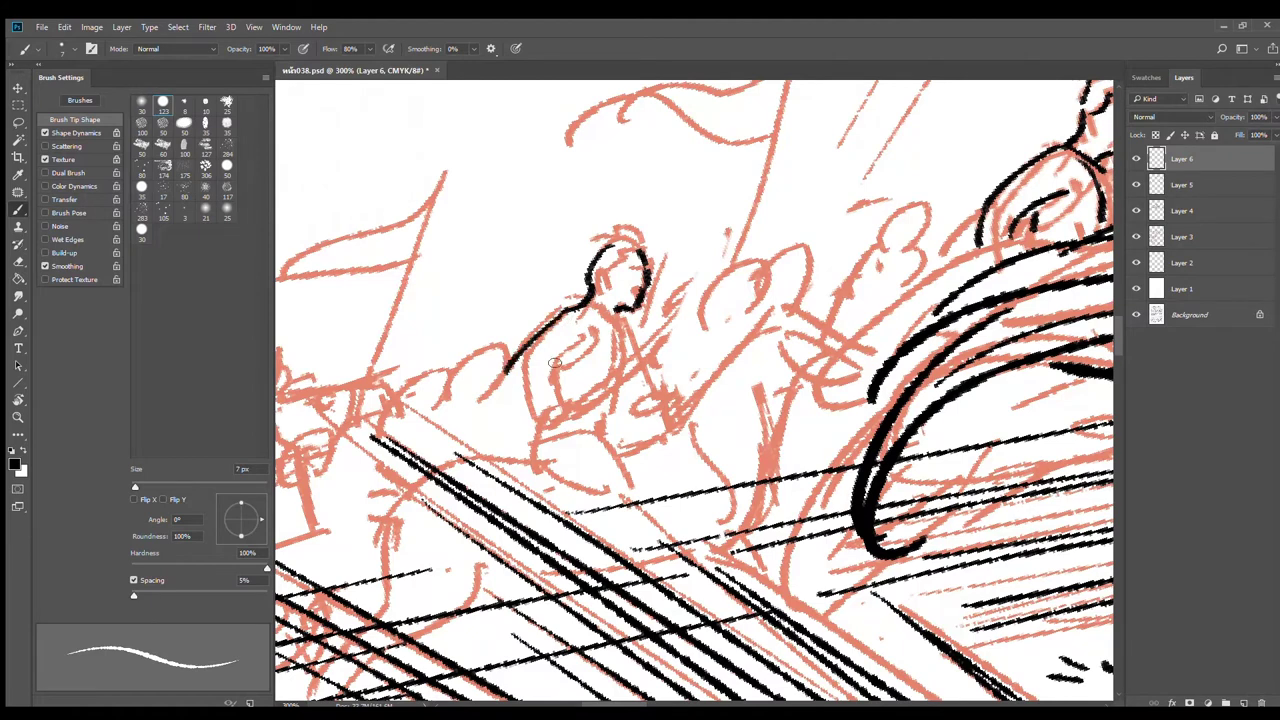
{"action": "mouse_move", "coordinate": [574, 338]}
{"action": "left_mouse_down"}
{"action": "mouse_move", "coordinate": [530, 415]}
{"action": "mouse_move", "coordinate": [545, 423]}
{"action": "left_mouse_up"}
{"action": "left_click_drag", "start_coordinate": [551, 378], "coordinate": [559, 396]}
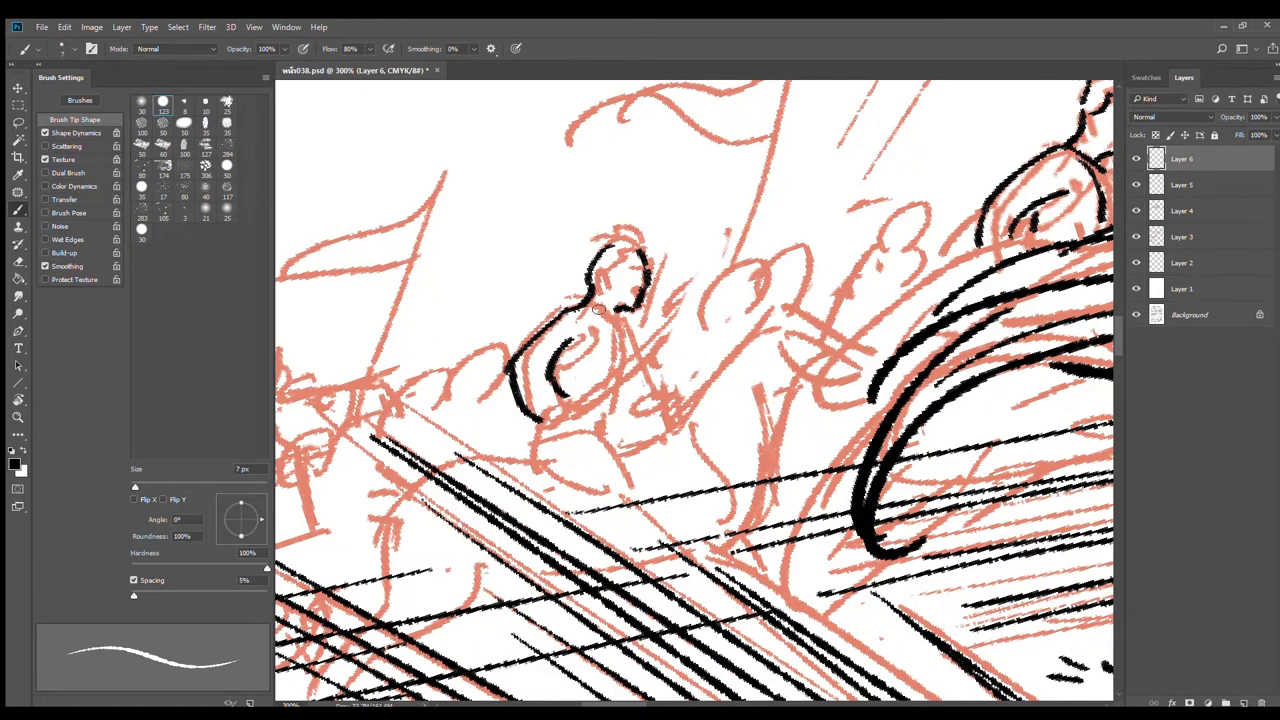
{"action": "mouse_move", "coordinate": [614, 325]}
{"action": "left_mouse_down"}
{"action": "mouse_move", "coordinate": [598, 420]}
{"action": "mouse_move", "coordinate": [534, 447]}
{"action": "mouse_move", "coordinate": [640, 496]}
{"action": "left_mouse_up"}
{"action": "mouse_move", "coordinate": [537, 455]}
{"action": "left_mouse_down"}
{"action": "mouse_move", "coordinate": [608, 434]}
{"action": "mouse_move", "coordinate": [590, 403]}
{"action": "mouse_move", "coordinate": [563, 416]}
{"action": "left_mouse_up"}
{"action": "left_click_drag", "start_coordinate": [652, 338], "coordinate": [578, 404]}
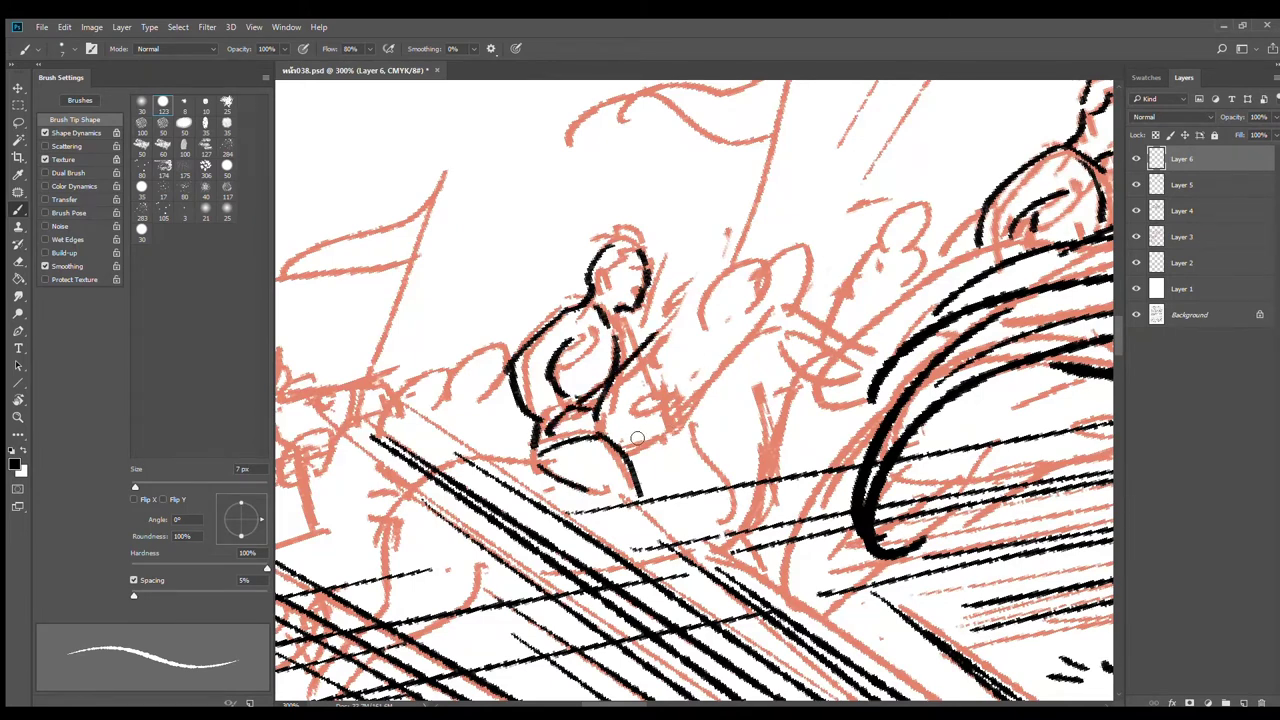
Step: Ink the neck, head and ear of the second background rider's horse, up to the lead horse's tail
{"action": "left_click_drag", "start_coordinate": [675, 422], "coordinate": [808, 316]}
{"action": "left_click_drag", "start_coordinate": [819, 371], "coordinate": [762, 469]}
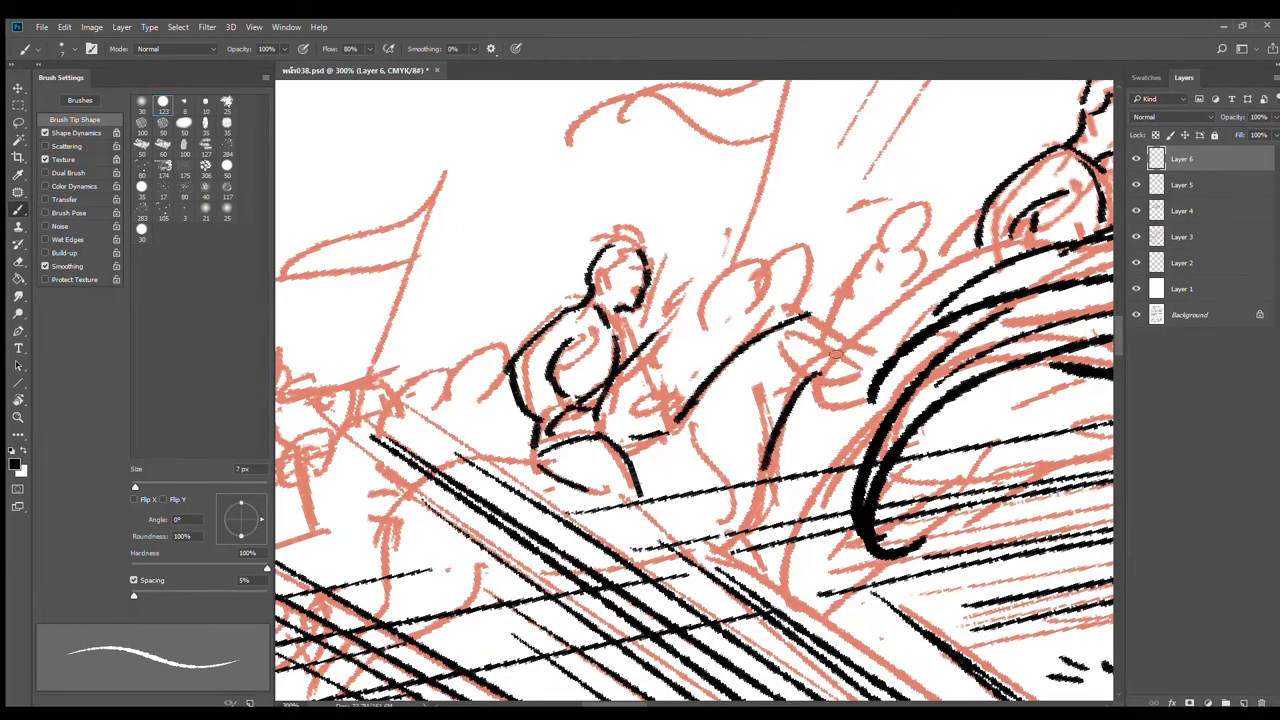
{"action": "left_click_drag", "start_coordinate": [818, 312], "coordinate": [878, 342]}
{"action": "left_click_drag", "start_coordinate": [808, 382], "coordinate": [896, 350]}
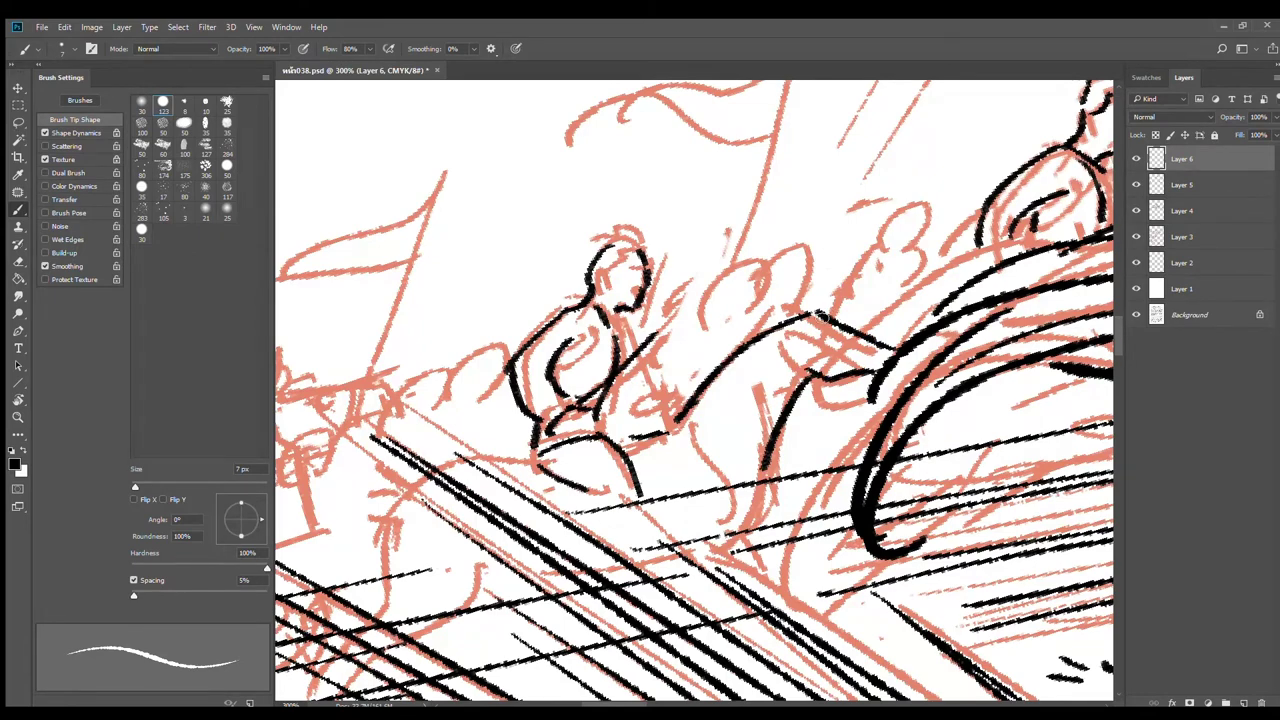
{"action": "left_click_drag", "start_coordinate": [815, 307], "coordinate": [835, 292]}
Step: Ink the rump, hind-leg and belly lines of the second background rider's horse over the red sketch
{"action": "left_click_drag", "start_coordinate": [530, 474], "coordinate": [728, 331]}
{"action": "left_click_drag", "start_coordinate": [617, 345], "coordinate": [586, 428]}
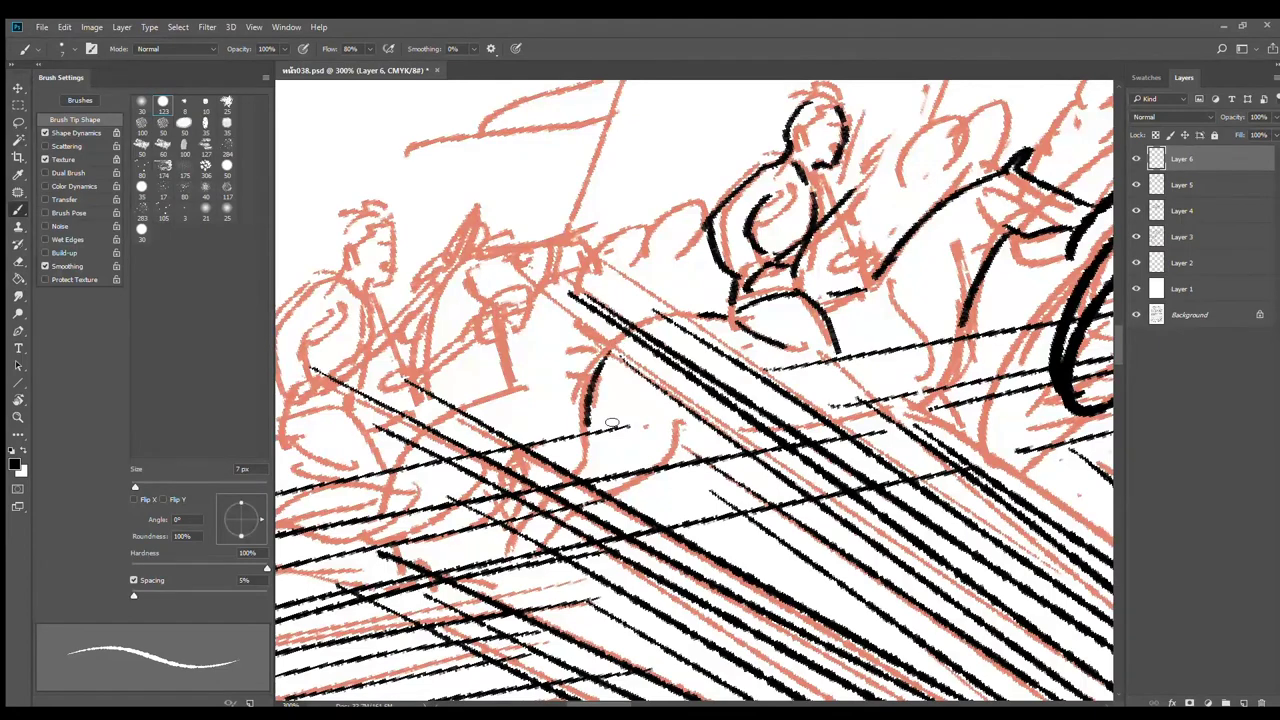
{"action": "left_click_drag", "start_coordinate": [681, 418], "coordinate": [636, 462]}
{"action": "mouse_move", "coordinate": [589, 426]}
{"action": "left_mouse_down"}
{"action": "mouse_move", "coordinate": [587, 454]}
{"action": "mouse_move", "coordinate": [620, 472]}
{"action": "left_mouse_up"}
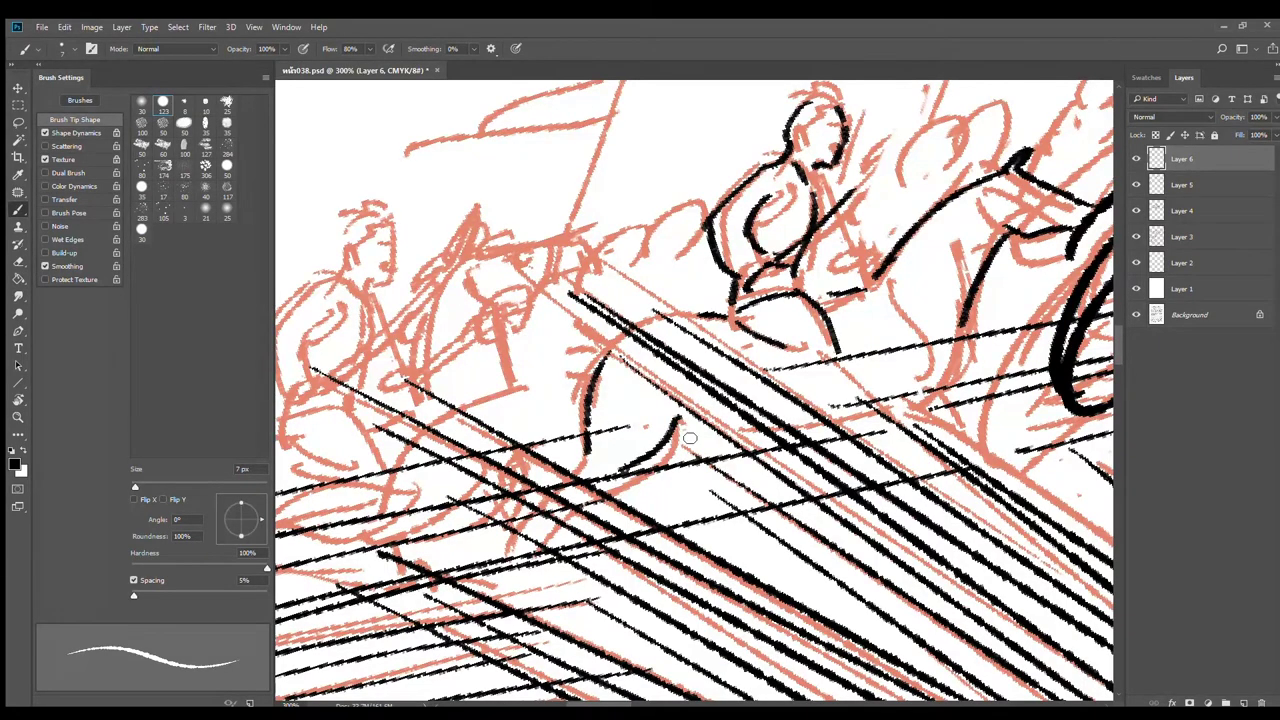
{"action": "left_click_drag", "start_coordinate": [680, 444], "coordinate": [722, 448]}
Step: Ink the chest and front-leg lines of the second background rider's horse, plus the rider's diagonal sword and hair
{"action": "mouse_move", "coordinate": [975, 364]}
{"action": "left_mouse_down"}
{"action": "mouse_move", "coordinate": [893, 401]}
{"action": "mouse_move", "coordinate": [863, 432]}
{"action": "left_mouse_up"}
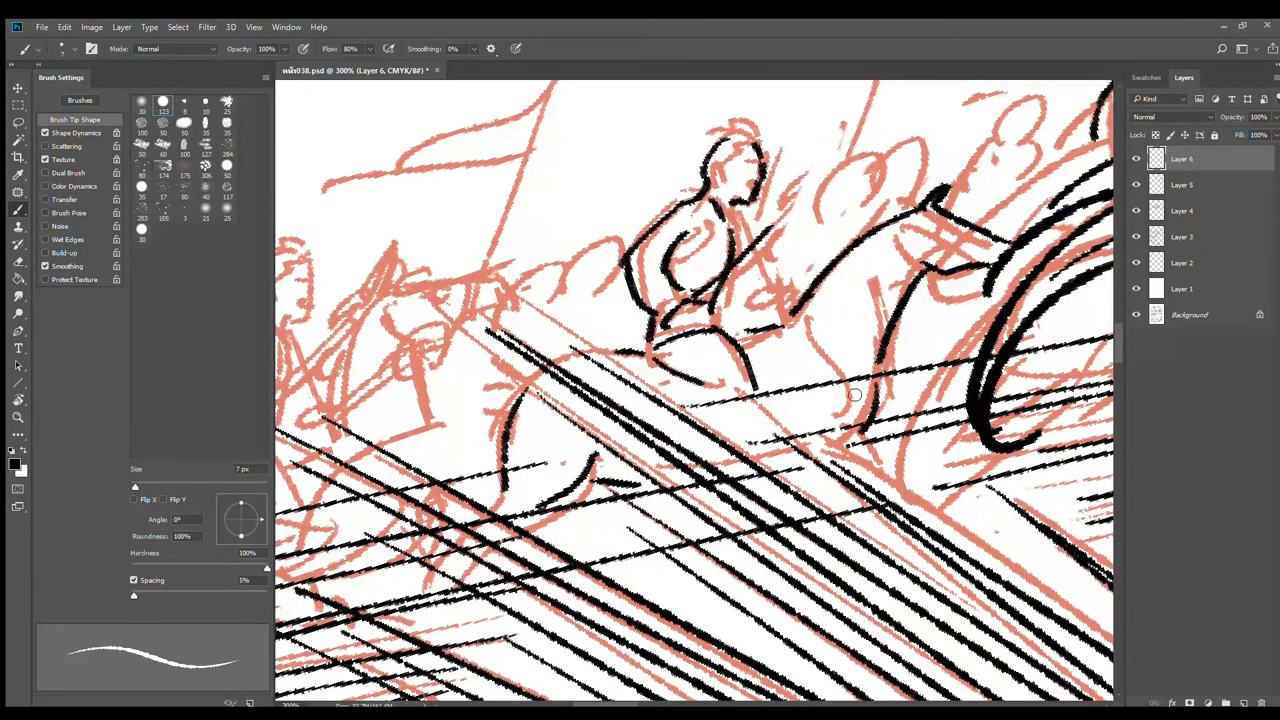
{"action": "left_click_drag", "start_coordinate": [805, 330], "coordinate": [854, 392]}
{"action": "left_click_drag", "start_coordinate": [772, 337], "coordinate": [757, 368]}
{"action": "left_click_drag", "start_coordinate": [809, 264], "coordinate": [777, 362]}
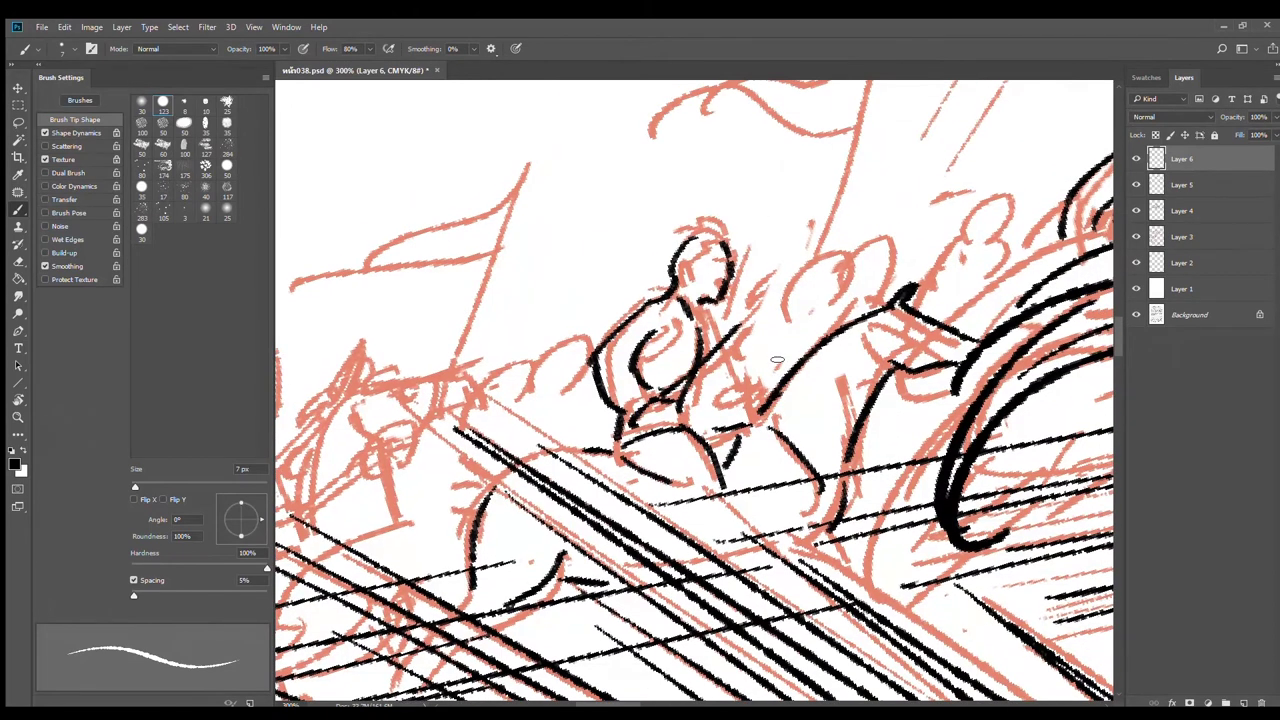
{"action": "left_click_drag", "start_coordinate": [777, 281], "coordinate": [660, 405]}
{"action": "left_click_drag", "start_coordinate": [673, 242], "coordinate": [734, 250]}
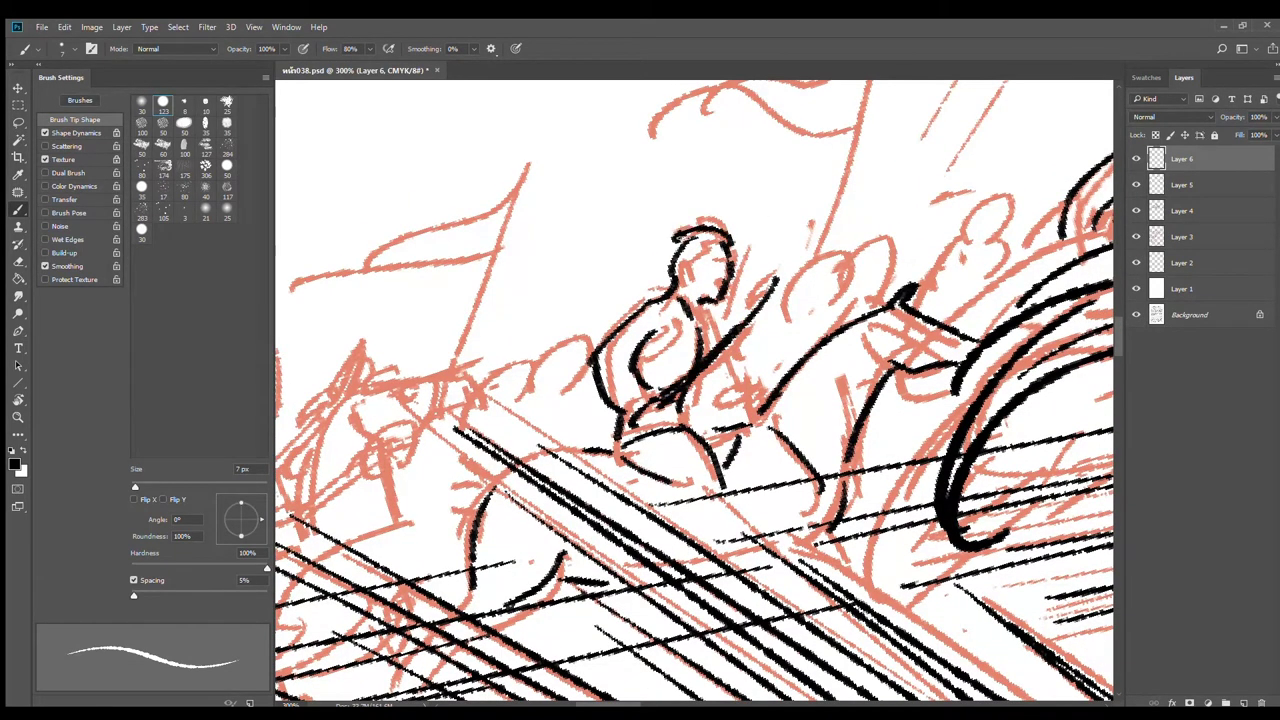
Step: Ink the rounded heads of the distant crowd on both sides of the second background rider
{"action": "mouse_move", "coordinate": [790, 308]}
{"action": "left_mouse_down"}
{"action": "mouse_move", "coordinate": [838, 258]}
{"action": "mouse_move", "coordinate": [858, 292]}
{"action": "mouse_move", "coordinate": [750, 355]}
{"action": "left_mouse_up"}
{"action": "mouse_move", "coordinate": [831, 309]}
{"action": "left_mouse_down"}
{"action": "mouse_move", "coordinate": [838, 322]}
{"action": "mouse_move", "coordinate": [914, 267]}
{"action": "mouse_move", "coordinate": [1034, 222]}
{"action": "mouse_move", "coordinate": [1010, 256]}
{"action": "mouse_move", "coordinate": [1022, 279]}
{"action": "left_mouse_up"}
{"action": "left_click_drag", "start_coordinate": [1027, 264], "coordinate": [1067, 245]}
{"action": "mouse_move", "coordinate": [785, 347]}
{"action": "left_mouse_down"}
{"action": "mouse_move", "coordinate": [934, 321]}
{"action": "mouse_move", "coordinate": [1093, 267]}
{"action": "left_mouse_up"}
{"action": "mouse_move", "coordinate": [862, 314]}
{"action": "left_mouse_down"}
{"action": "mouse_move", "coordinate": [844, 299]}
{"action": "mouse_move", "coordinate": [818, 316]}
{"action": "left_mouse_up"}
{"action": "left_click", "coordinate": [867, 321]}
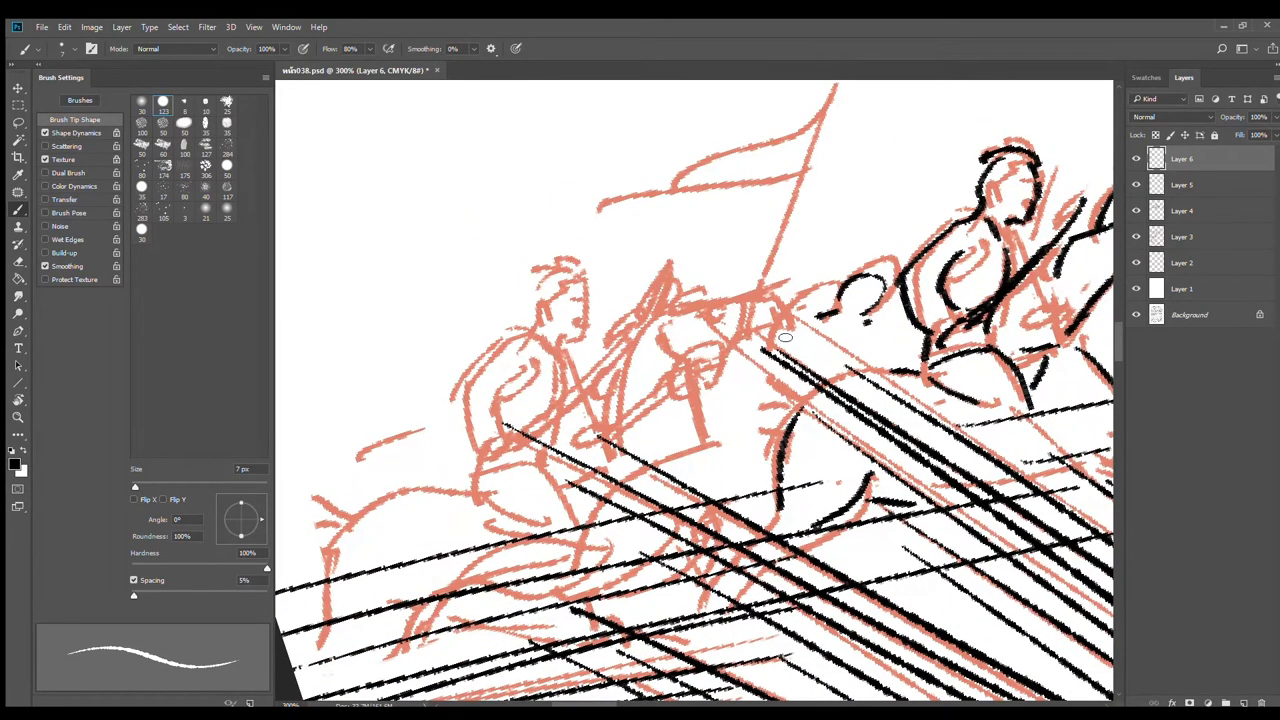
Step: Ink the leftmost background rider's head, curved back, arm, torso and bent leg
{"action": "left_click_drag", "start_coordinate": [622, 353], "coordinate": [785, 322]}
{"action": "mouse_move", "coordinate": [704, 262]}
{"action": "left_mouse_down"}
{"action": "mouse_move", "coordinate": [692, 300]}
{"action": "mouse_move", "coordinate": [762, 256]}
{"action": "mouse_move", "coordinate": [751, 249]}
{"action": "mouse_move", "coordinate": [744, 307]}
{"action": "mouse_move", "coordinate": [719, 307]}
{"action": "mouse_move", "coordinate": [598, 378]}
{"action": "left_mouse_up"}
{"action": "key", "text": "ctrl+z"}
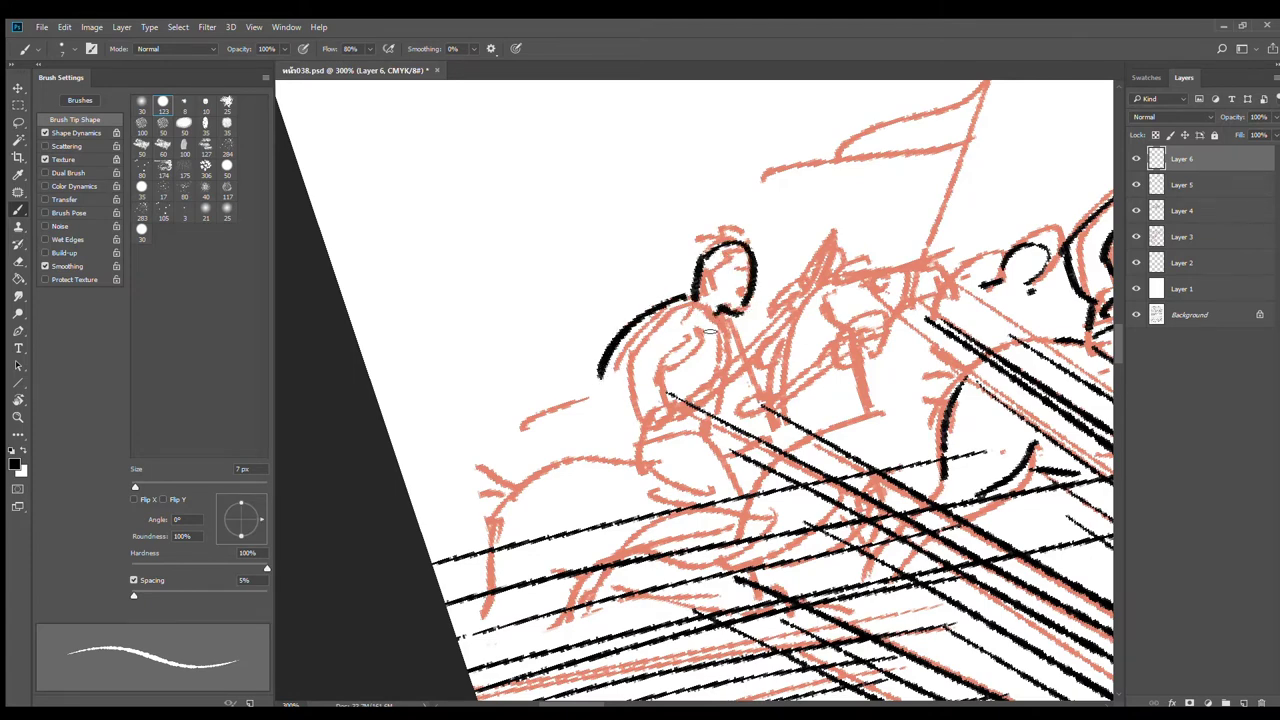
{"action": "left_click_drag", "start_coordinate": [722, 318], "coordinate": [686, 395]}
{"action": "left_click_drag", "start_coordinate": [672, 338], "coordinate": [605, 444]}
{"action": "mouse_move", "coordinate": [600, 372]}
{"action": "left_mouse_down"}
{"action": "mouse_move", "coordinate": [579, 440]}
{"action": "mouse_move", "coordinate": [600, 455]}
{"action": "left_mouse_up"}
{"action": "left_click_drag", "start_coordinate": [638, 393], "coordinate": [678, 390]}
{"action": "mouse_move", "coordinate": [612, 424]}
{"action": "left_mouse_down"}
{"action": "mouse_move", "coordinate": [638, 450]}
{"action": "mouse_move", "coordinate": [702, 428]}
{"action": "mouse_move", "coordinate": [734, 490]}
{"action": "left_mouse_up"}
{"action": "left_click_drag", "start_coordinate": [642, 458], "coordinate": [688, 497]}
Step: Ink the back, flowing tail, rump and hind-leg lines of the leftmost rider's horse
{"action": "mouse_move", "coordinate": [572, 438]}
{"action": "left_mouse_down"}
{"action": "mouse_move", "coordinate": [480, 484]}
{"action": "mouse_move", "coordinate": [408, 489]}
{"action": "mouse_move", "coordinate": [418, 522]}
{"action": "left_mouse_up"}
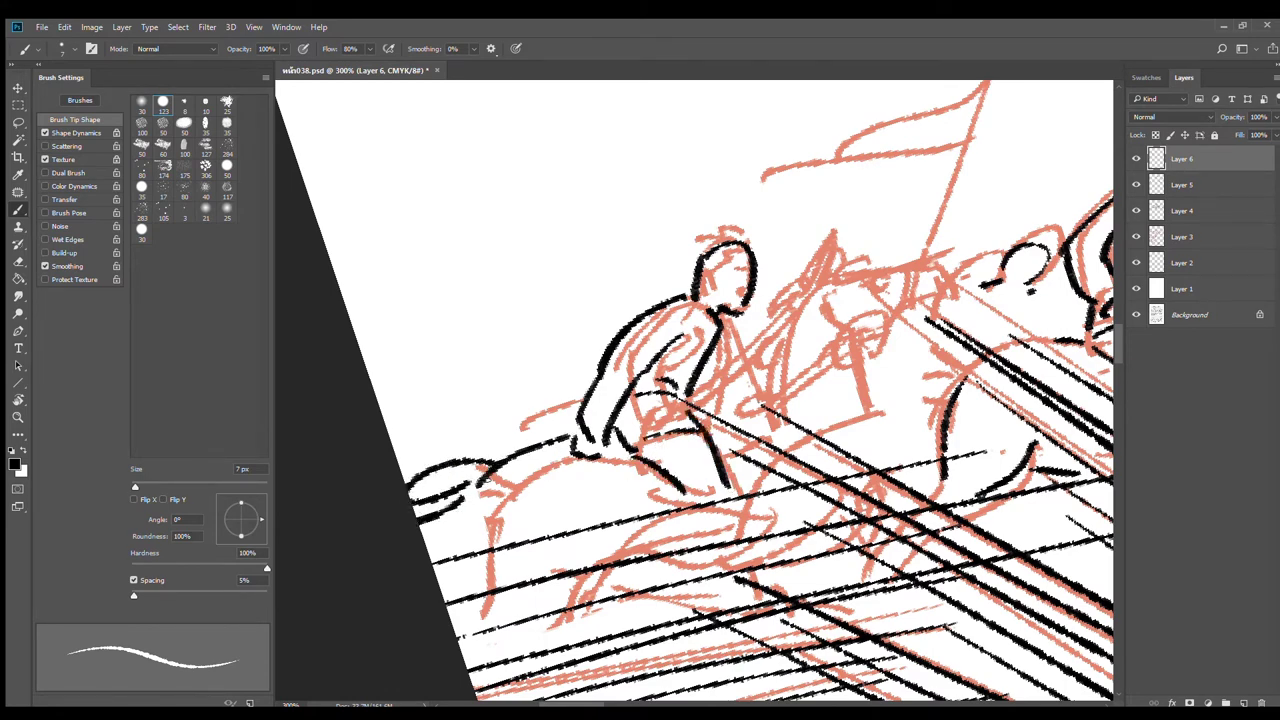
{"action": "left_click_drag", "start_coordinate": [486, 478], "coordinate": [459, 540]}
{"action": "left_click_drag", "start_coordinate": [604, 552], "coordinate": [535, 556]}
{"action": "left_click_drag", "start_coordinate": [456, 552], "coordinate": [452, 590]}
{"action": "left_click_drag", "start_coordinate": [537, 555], "coordinate": [505, 592]}
Step: Ink the neck, chest, head and mane of the leftmost rider's horse
{"action": "left_click_drag", "start_coordinate": [739, 408], "coordinate": [856, 341]}
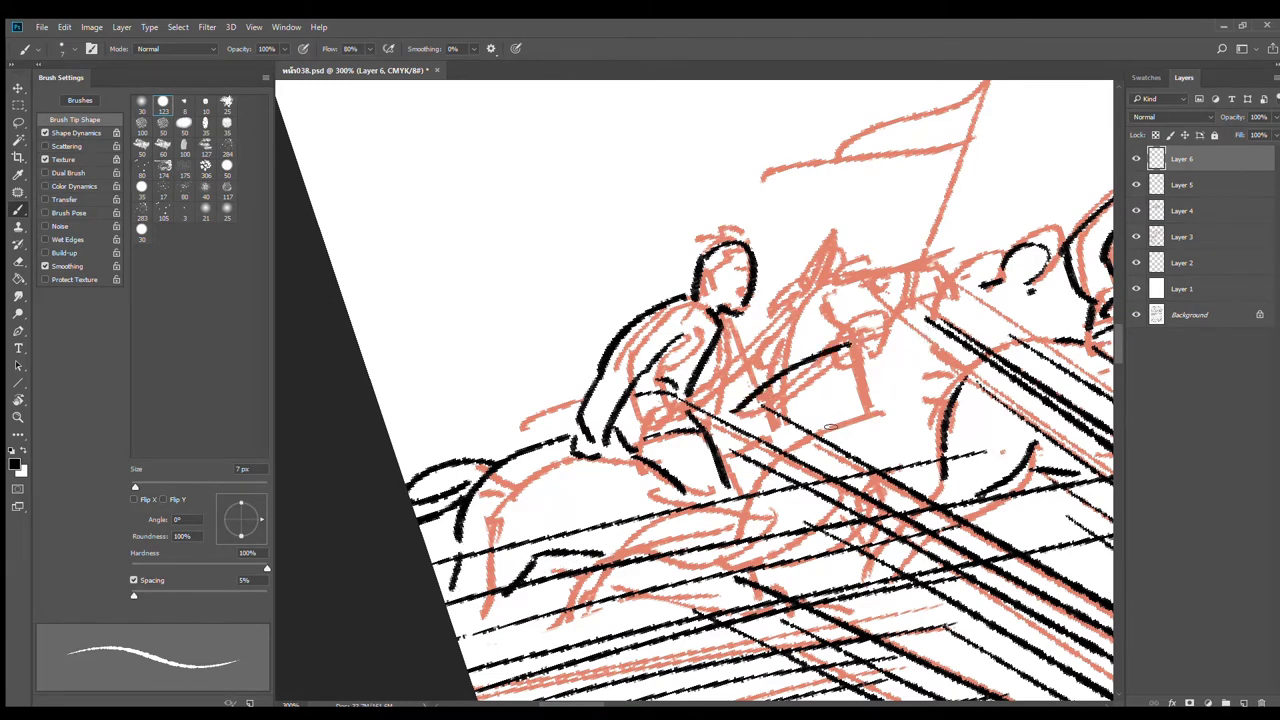
{"action": "left_click_drag", "start_coordinate": [830, 428], "coordinate": [878, 382]}
{"action": "key", "text": "ctrl+z"}
{"action": "left_click_drag", "start_coordinate": [820, 434], "coordinate": [864, 386]}
{"action": "mouse_move", "coordinate": [862, 334]}
{"action": "left_mouse_down"}
{"action": "mouse_move", "coordinate": [940, 386]}
{"action": "mouse_move", "coordinate": [945, 375]}
{"action": "left_mouse_up"}
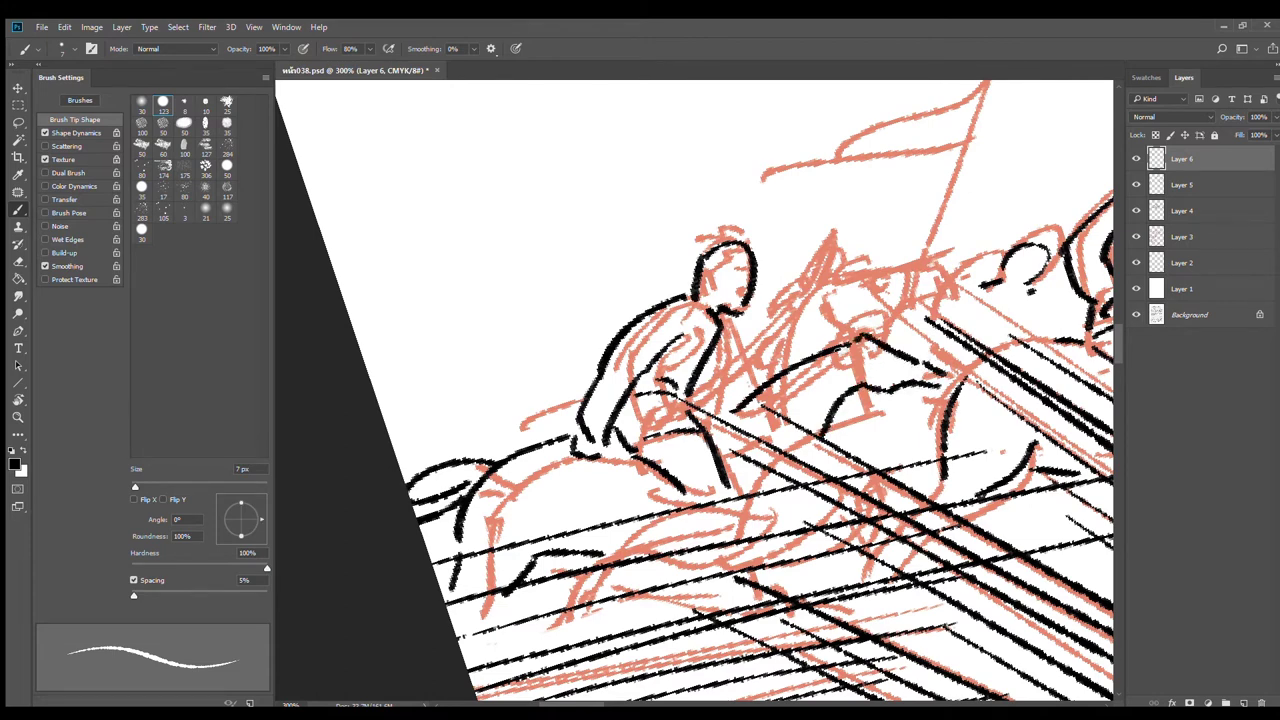
{"action": "mouse_move", "coordinate": [853, 331]}
{"action": "left_mouse_down"}
{"action": "mouse_move", "coordinate": [896, 309]}
{"action": "mouse_move", "coordinate": [860, 337]}
{"action": "mouse_move", "coordinate": [793, 342]}
{"action": "mouse_move", "coordinate": [762, 370]}
{"action": "left_mouse_up"}
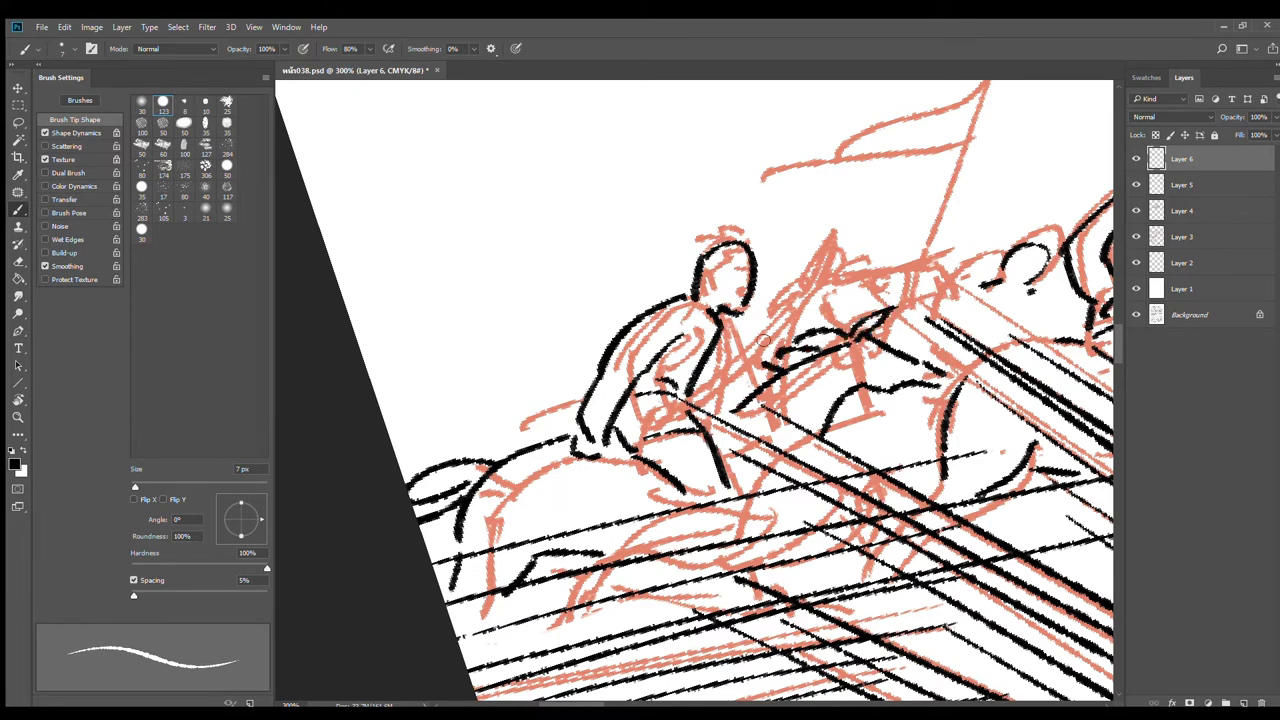
Step: Ink the leftmost rider's hair and facial features, and the scalloped outlines of the crowd heads in front of and behind him
{"action": "mouse_move", "coordinate": [709, 272]}
{"action": "left_mouse_down"}
{"action": "mouse_move", "coordinate": [726, 254]}
{"action": "mouse_move", "coordinate": [705, 247]}
{"action": "left_mouse_up"}
{"action": "left_click_drag", "start_coordinate": [982, 293], "coordinate": [865, 344]}
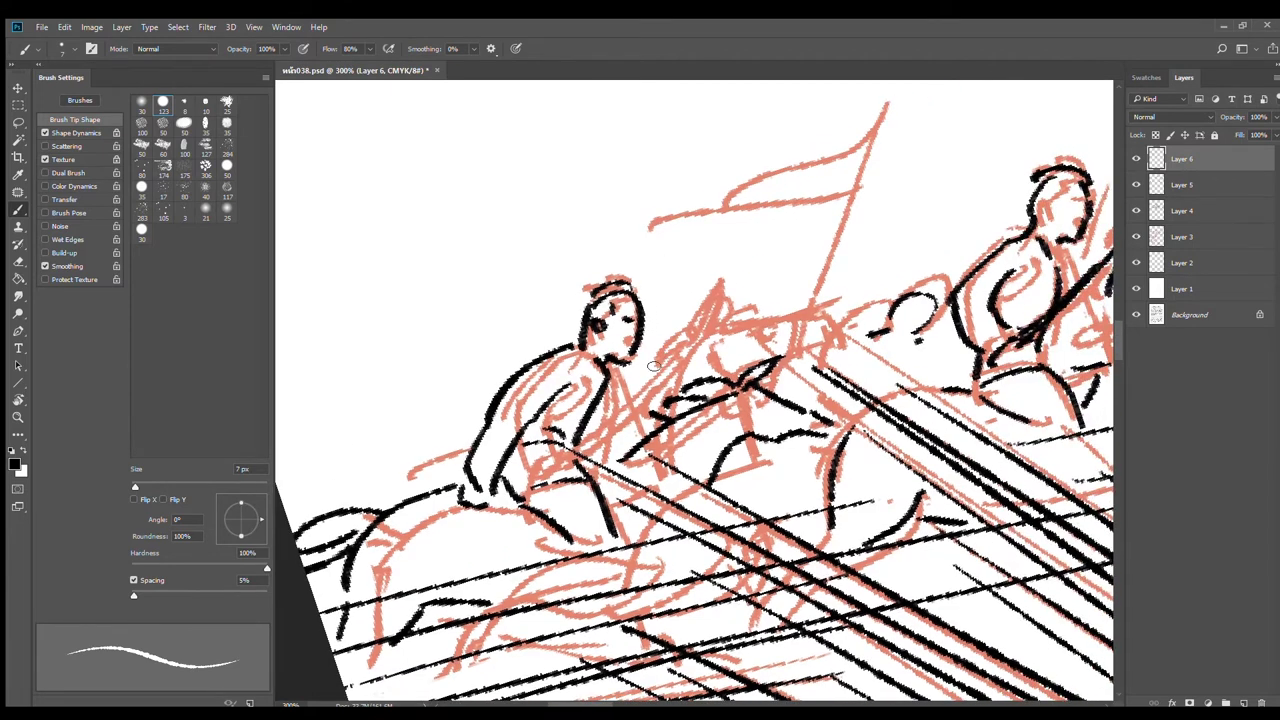
{"action": "mouse_move", "coordinate": [646, 369]}
{"action": "left_mouse_down"}
{"action": "mouse_move", "coordinate": [797, 334]}
{"action": "mouse_move", "coordinate": [889, 330]}
{"action": "left_mouse_up"}
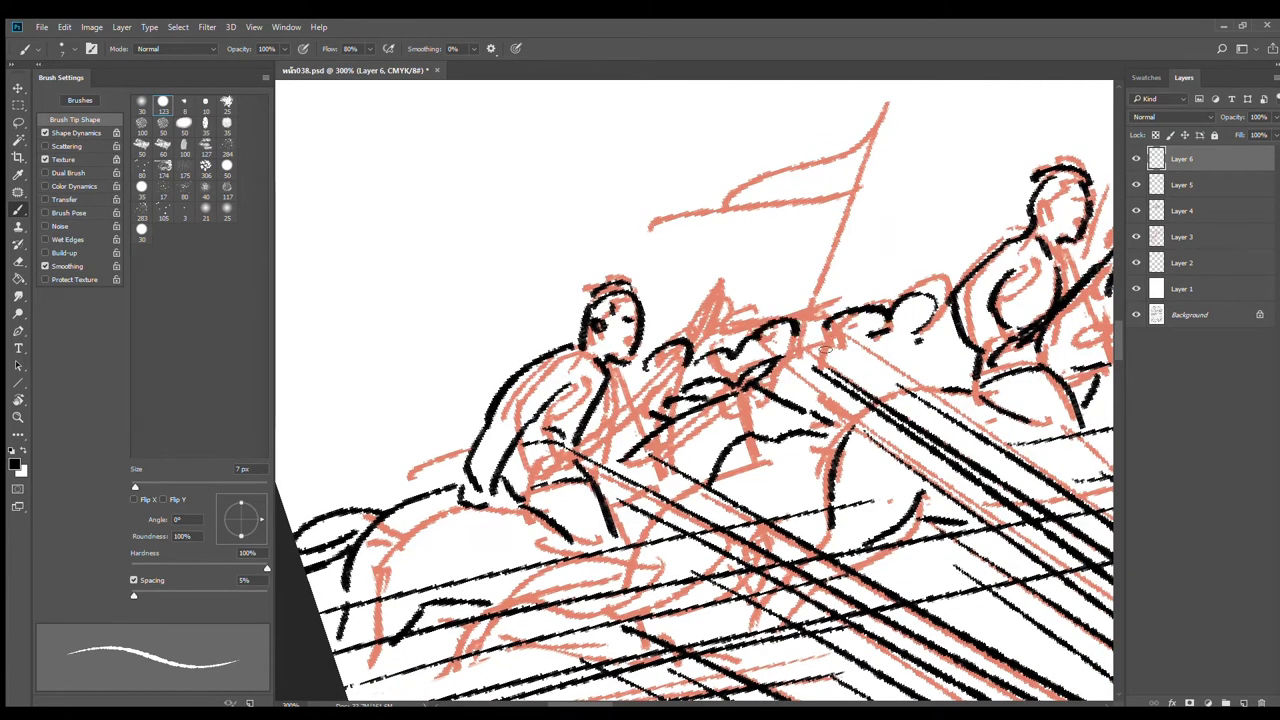
{"action": "left_click_drag", "start_coordinate": [398, 411], "coordinate": [636, 376]}
{"action": "mouse_move", "coordinate": [531, 395]}
{"action": "left_mouse_down"}
{"action": "mouse_move", "coordinate": [577, 386]}
{"action": "mouse_move", "coordinate": [622, 400]}
{"action": "mouse_move", "coordinate": [728, 352]}
{"action": "left_mouse_up"}
{"action": "left_click", "coordinate": [722, 382]}
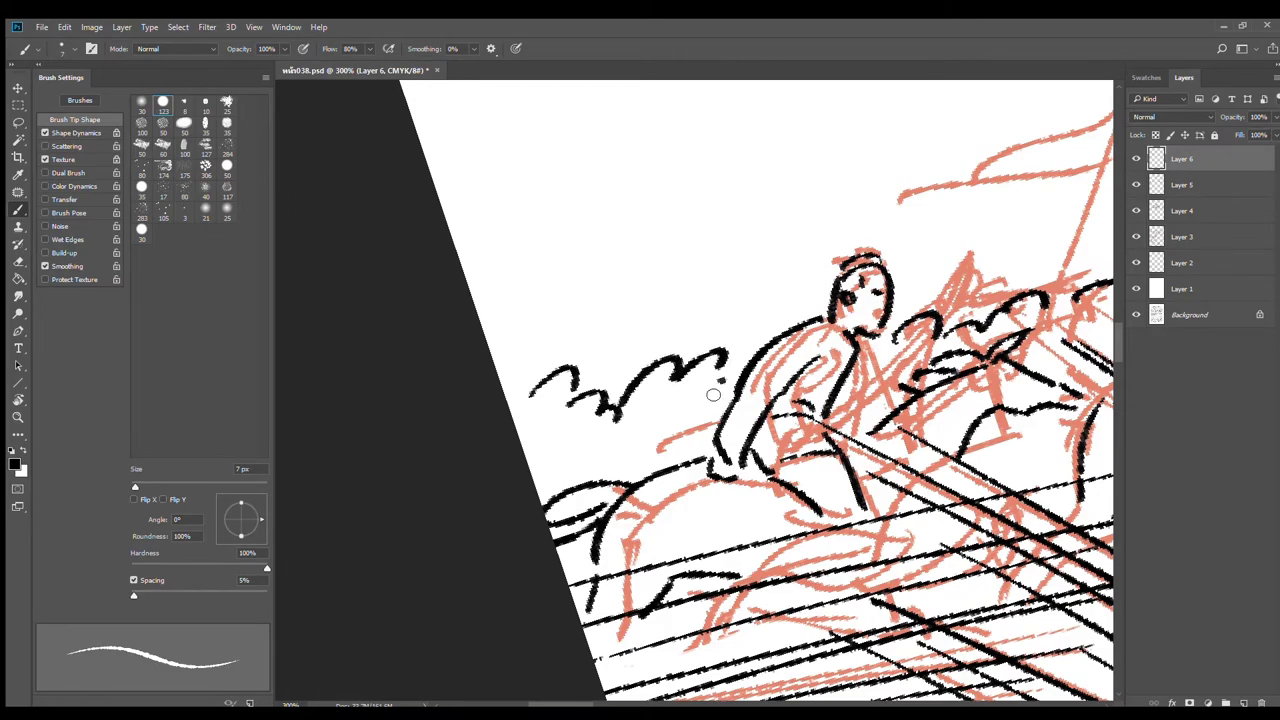
Step: Reduce the brush size to 6 px and add thin strokes beneath the crowd heads between the two leftmost riders
{"action": "scroll", "coordinate": [668, 397], "scroll_direction": "down", "scroll_amount": 2}
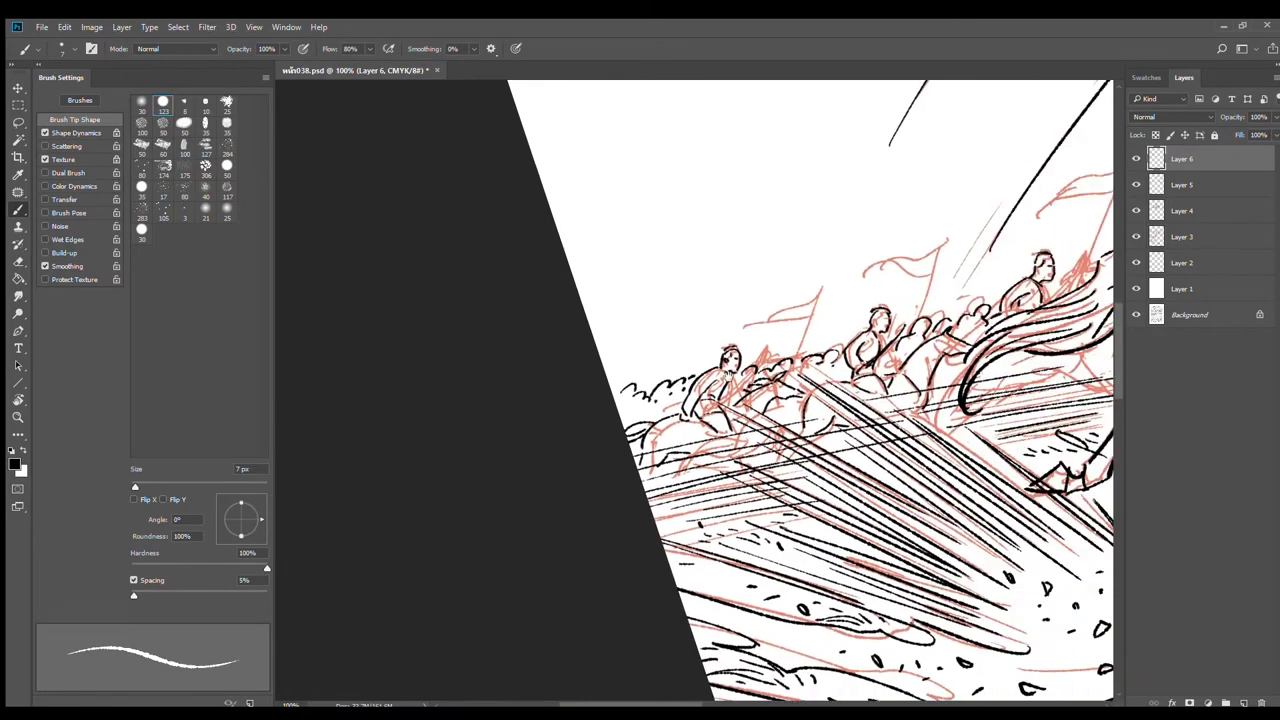
{"action": "mouse_move", "coordinate": [832, 384]}
{"action": "left_mouse_down"}
{"action": "mouse_move", "coordinate": [688, 370]}
{"action": "mouse_move", "coordinate": [723, 349]}
{"action": "left_mouse_up"}
{"action": "scroll", "coordinate": [682, 358], "scroll_direction": "up", "scroll_amount": 2}
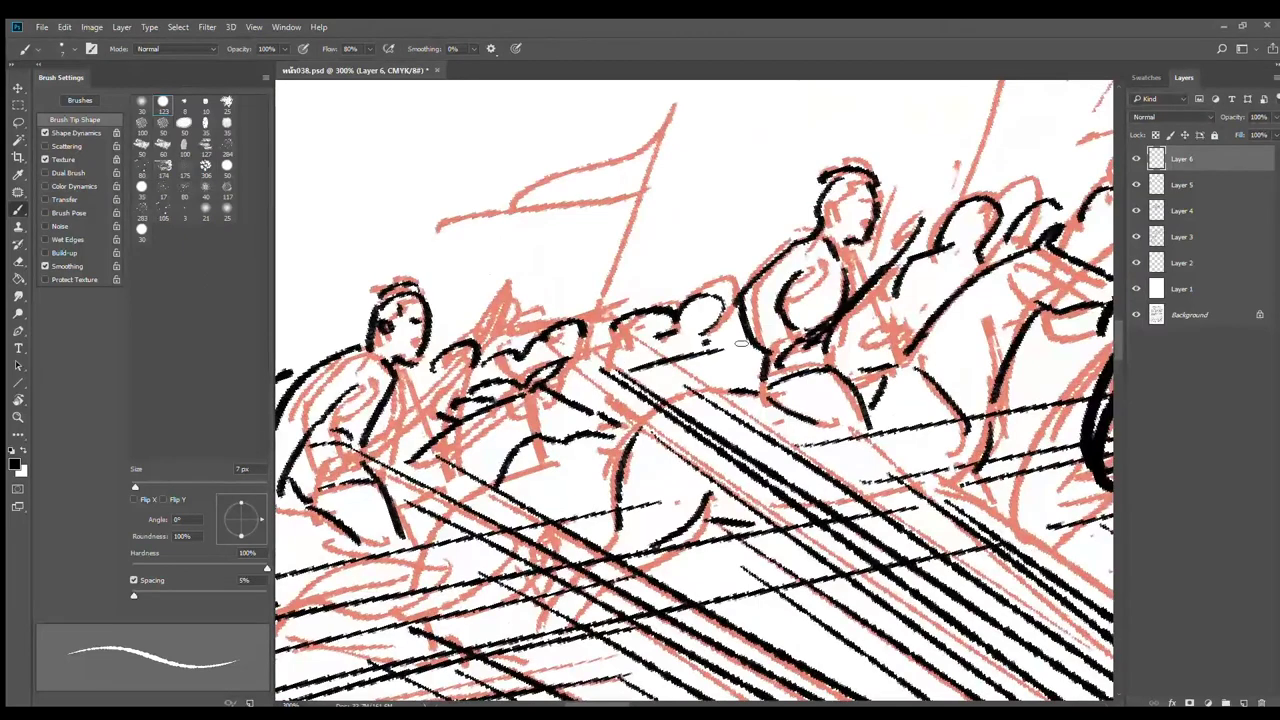
{"action": "key", "text": "ctrl+z"}
{"action": "key", "text": "bracketleft"}
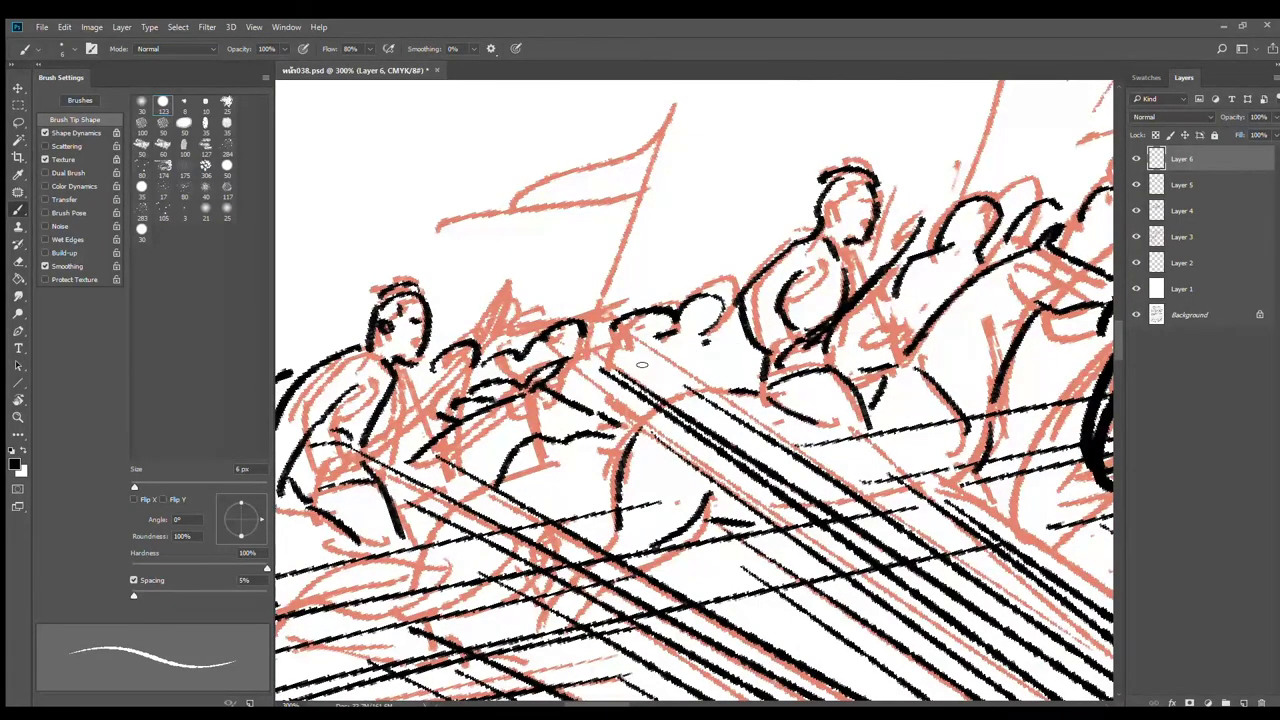
{"action": "left_click_drag", "start_coordinate": [642, 365], "coordinate": [745, 342]}
{"action": "key", "text": "ctrl+z"}
{"action": "mouse_move", "coordinate": [641, 367]}
{"action": "left_mouse_down"}
{"action": "mouse_move", "coordinate": [753, 349]}
{"action": "mouse_move", "coordinate": [722, 342]}
{"action": "mouse_move", "coordinate": [751, 360]}
{"action": "left_mouse_up"}
Step: Add thin slanted strokes beneath the crowd heads at the panel's left edge and beside the lead horse's tail
{"action": "left_click_drag", "start_coordinate": [611, 386], "coordinate": [1069, 279]}
{"action": "mouse_move", "coordinate": [534, 385]}
{"action": "left_mouse_down"}
{"action": "mouse_move", "coordinate": [688, 358]}
{"action": "mouse_move", "coordinate": [726, 336]}
{"action": "left_mouse_up"}
{"action": "left_click_drag", "start_coordinate": [726, 340], "coordinate": [626, 373]}
{"action": "left_click_drag", "start_coordinate": [521, 355], "coordinate": [590, 341]}
{"action": "key", "text": "ctrl+minus"}
{"action": "mouse_move", "coordinate": [812, 331]}
{"action": "left_mouse_down"}
{"action": "mouse_move", "coordinate": [894, 296]}
{"action": "mouse_move", "coordinate": [706, 300]}
{"action": "mouse_move", "coordinate": [698, 316]}
{"action": "left_mouse_up"}
{"action": "key", "text": "ctrl+minus"}
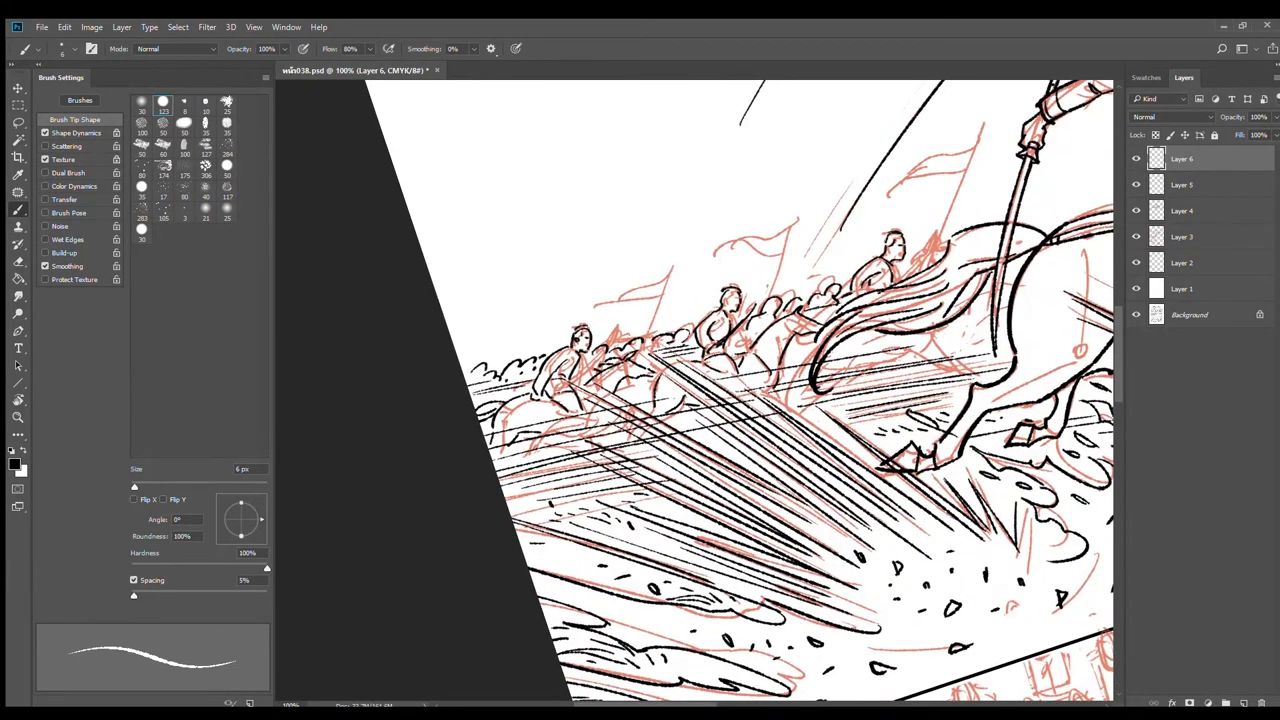
{"action": "left_click_drag", "start_coordinate": [846, 355], "coordinate": [958, 333]}
{"action": "left_click_drag", "start_coordinate": [853, 342], "coordinate": [928, 334]}
Step: Ink the pole and waving cloth of the middle background flag
{"action": "scroll", "coordinate": [820, 308], "scroll_direction": "up", "scroll_amount": 3}
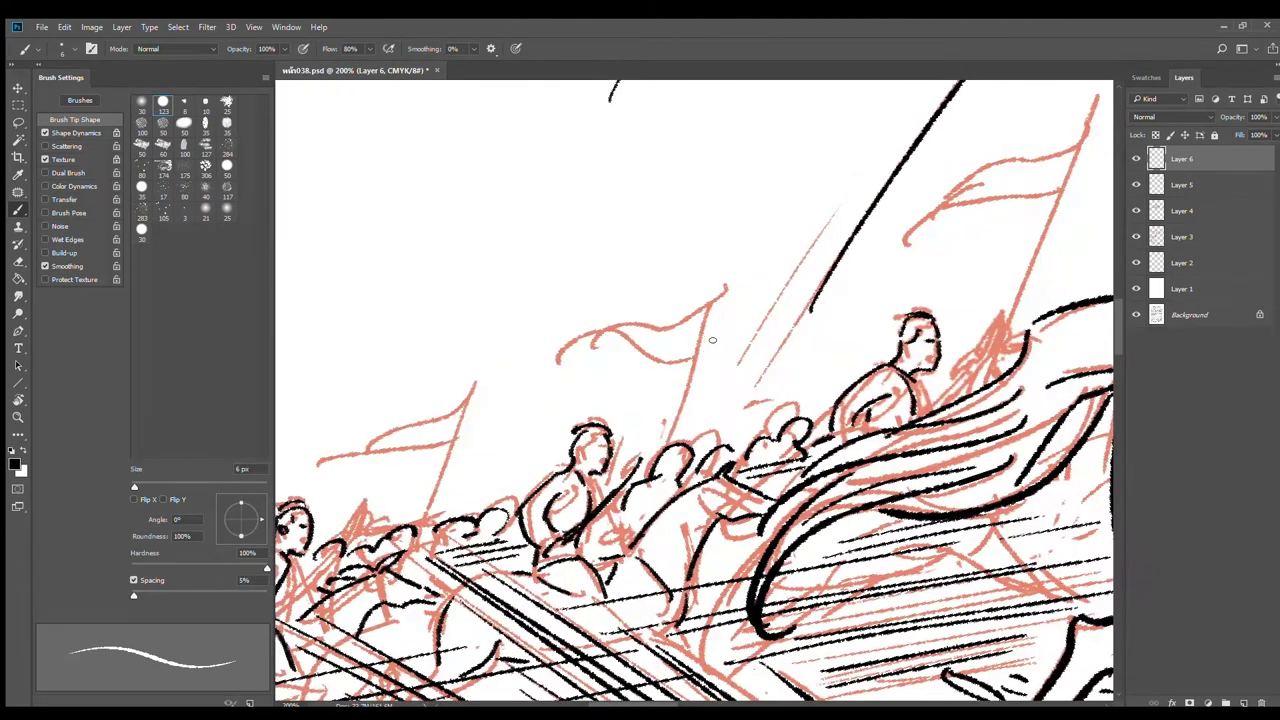
{"action": "left_click_drag", "start_coordinate": [745, 268], "coordinate": [676, 438]}
{"action": "left_click_drag", "start_coordinate": [745, 266], "coordinate": [582, 330]}
{"action": "mouse_move", "coordinate": [700, 333]}
{"action": "left_mouse_down"}
{"action": "mouse_move", "coordinate": [620, 318]}
{"action": "mouse_move", "coordinate": [536, 350]}
{"action": "left_mouse_up"}
Step: Ink the pole, wavy cloth and tip of the background flag nearest the lead rider
{"action": "left_click_drag", "start_coordinate": [796, 342], "coordinate": [548, 460]}
{"action": "left_click_drag", "start_coordinate": [853, 196], "coordinate": [718, 486]}
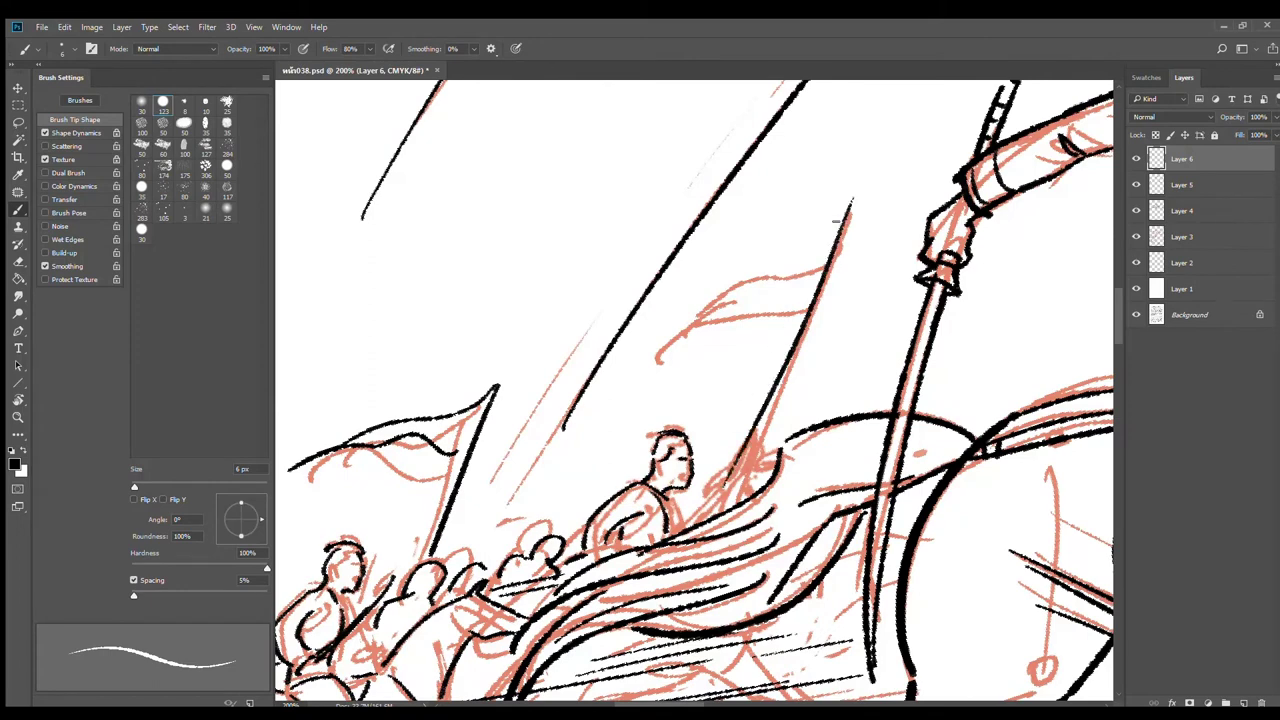
{"action": "left_click_drag", "start_coordinate": [845, 202], "coordinate": [680, 302]}
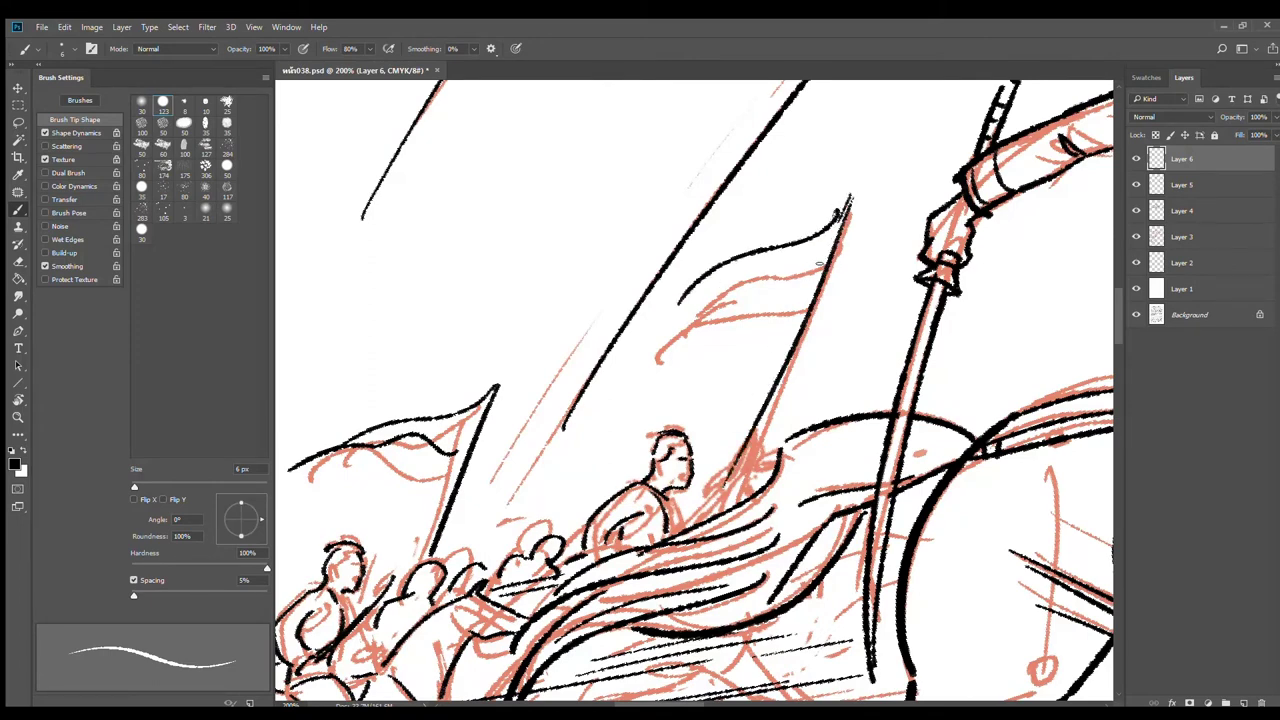
{"action": "left_click_drag", "start_coordinate": [822, 262], "coordinate": [637, 332]}
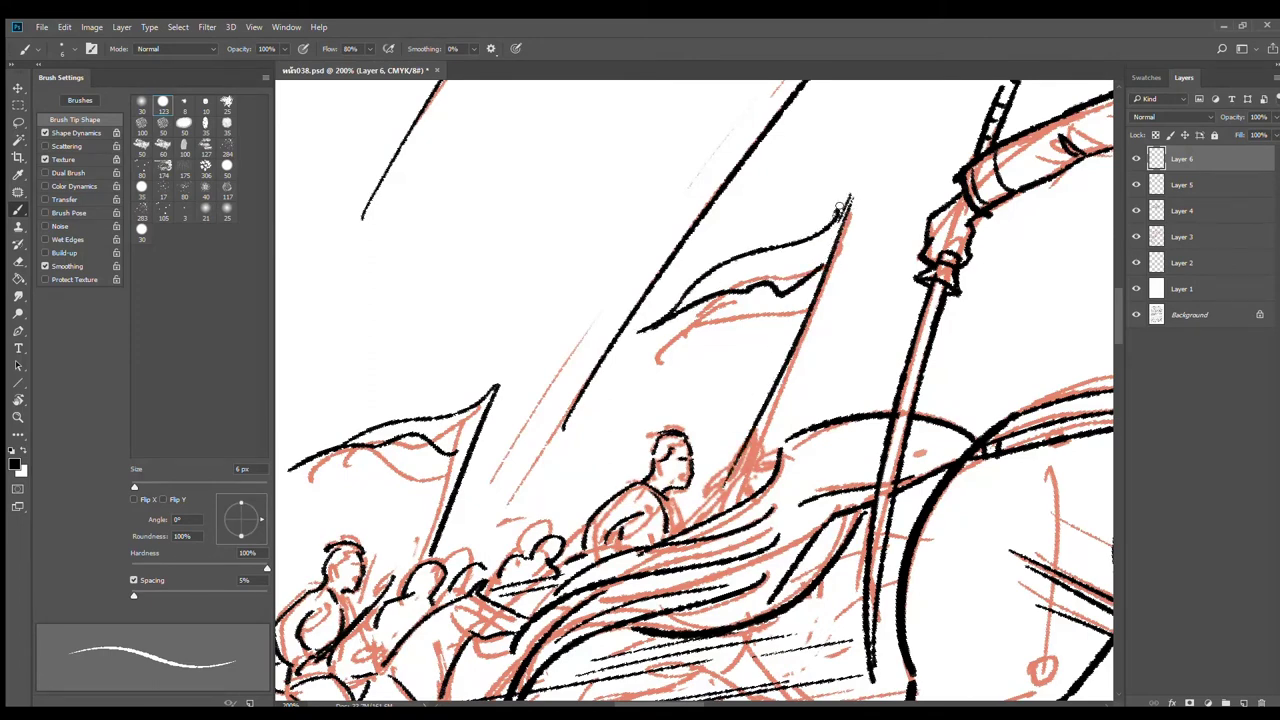
{"action": "left_click_drag", "start_coordinate": [839, 209], "coordinate": [852, 195]}
Step: Ink the pole and waving cloth of the leftmost background flag
{"action": "left_click_drag", "start_coordinate": [634, 411], "coordinate": [1058, 230]}
{"action": "left_click_drag", "start_coordinate": [638, 342], "coordinate": [587, 447]}
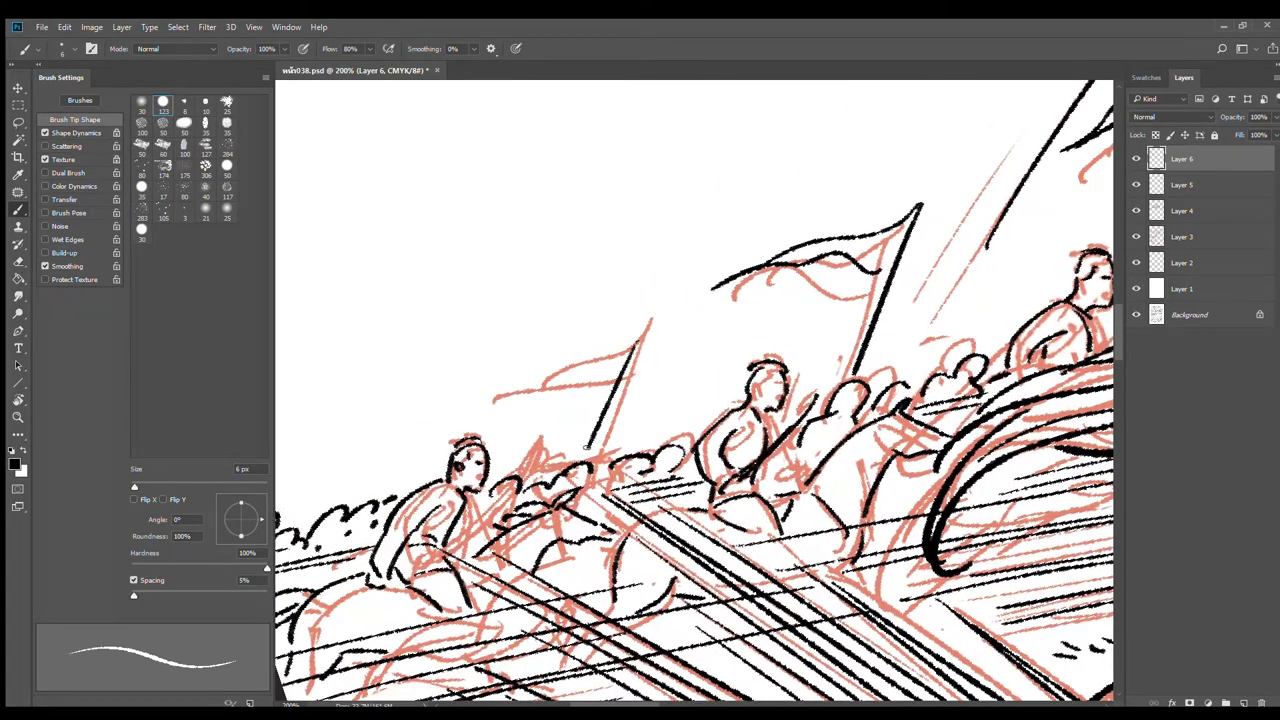
{"action": "left_click_drag", "start_coordinate": [632, 349], "coordinate": [538, 390]}
{"action": "left_click_drag", "start_coordinate": [618, 375], "coordinate": [500, 401]}
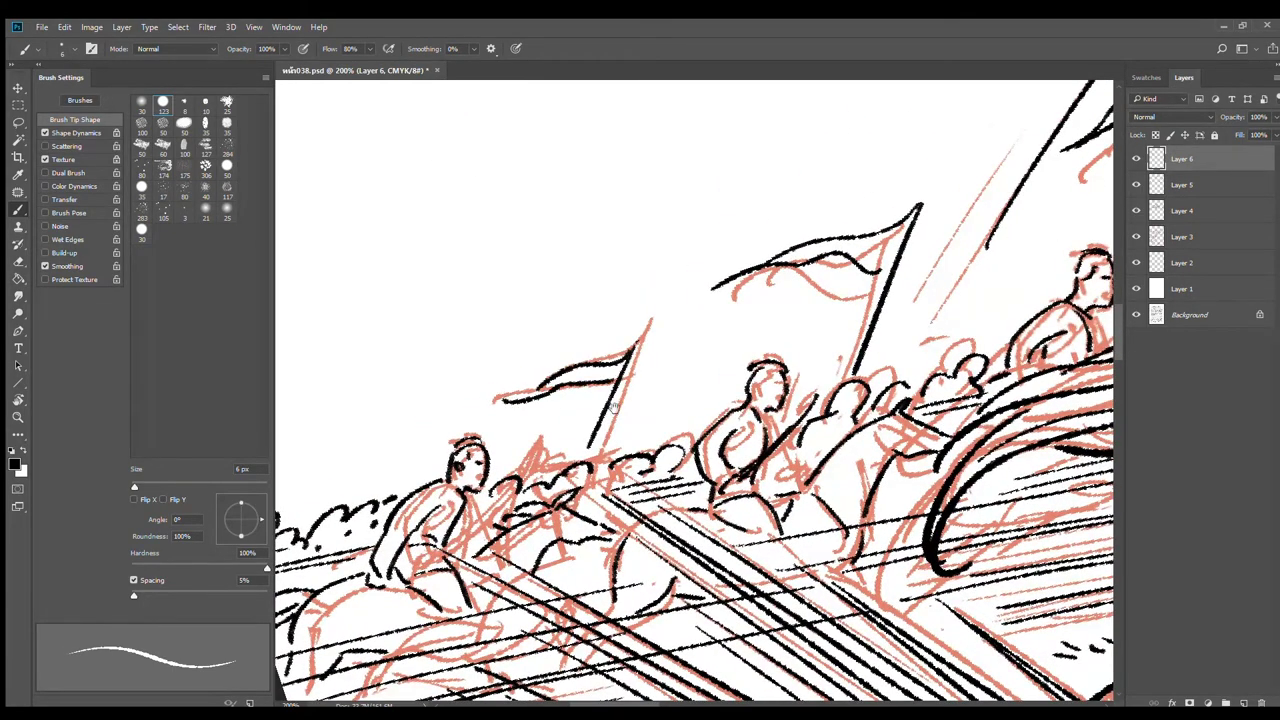
Step: Examine the whole inked panel of galloping riders and its background flags
{"action": "left_click", "coordinate": [663, 403], "text": "alt"}
{"action": "left_click", "coordinate": [680, 397], "text": "alt"}
{"action": "left_click_drag", "start_coordinate": [886, 328], "coordinate": [632, 354]}
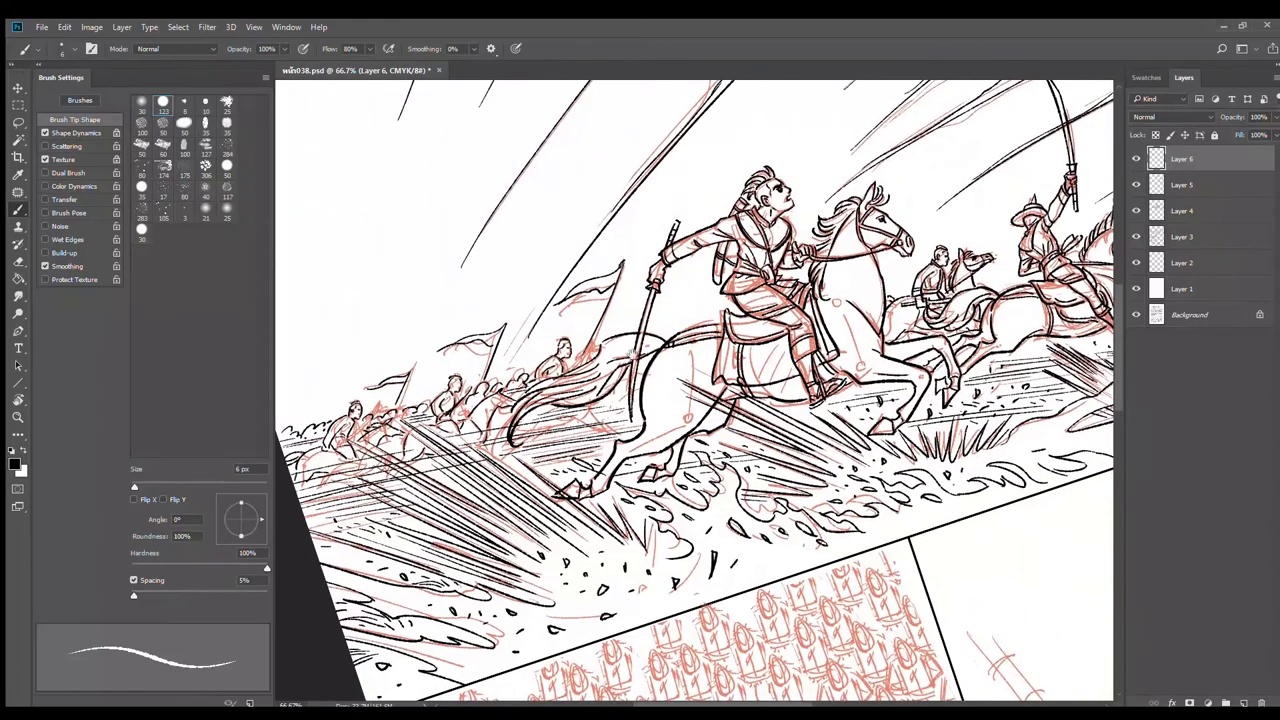
{"action": "left_click", "coordinate": [685, 367], "text": "alt"}
{"action": "left_click", "coordinate": [683, 367], "text": "alt"}
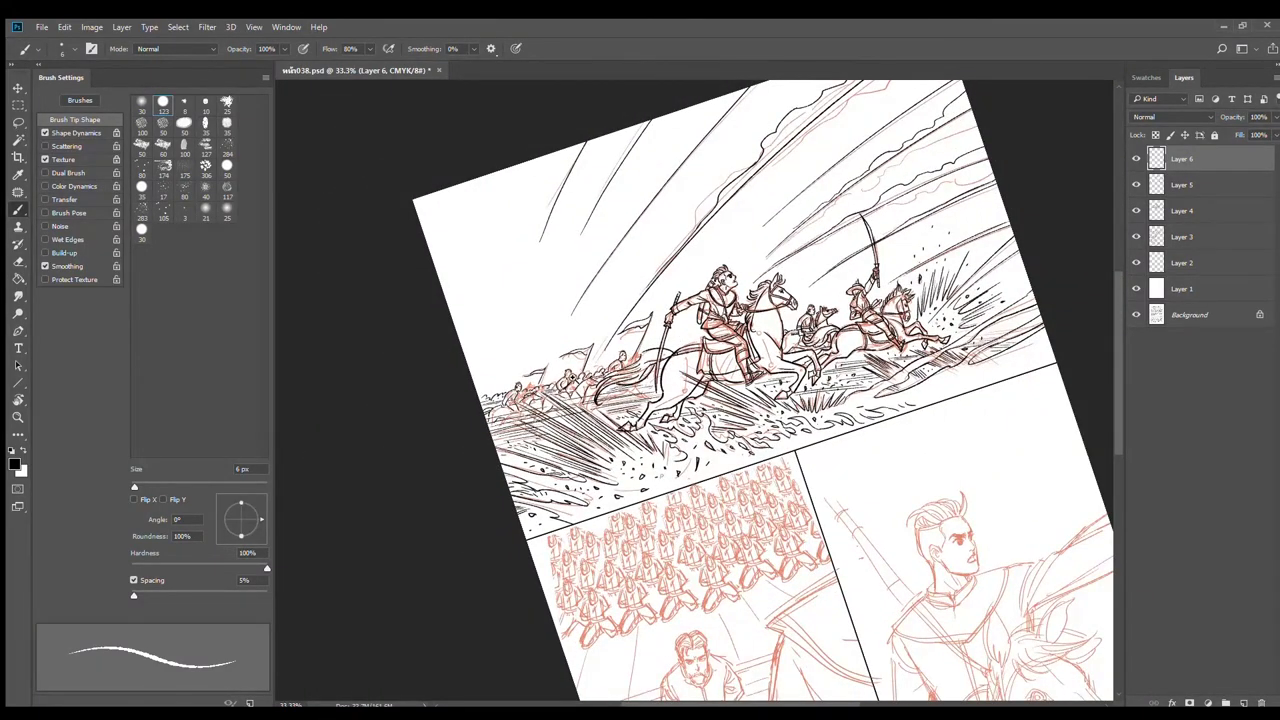
{"action": "left_click", "coordinate": [586, 390], "text": "ctrl"}
{"action": "left_click", "coordinate": [577, 387], "text": "ctrl"}
{"action": "left_click", "coordinate": [577, 387], "text": "ctrl"}
Step: Add upright hatching strokes of varied length around the leftmost flag and across to the middle flag
{"action": "left_click_drag", "start_coordinate": [613, 338], "coordinate": [603, 404]}
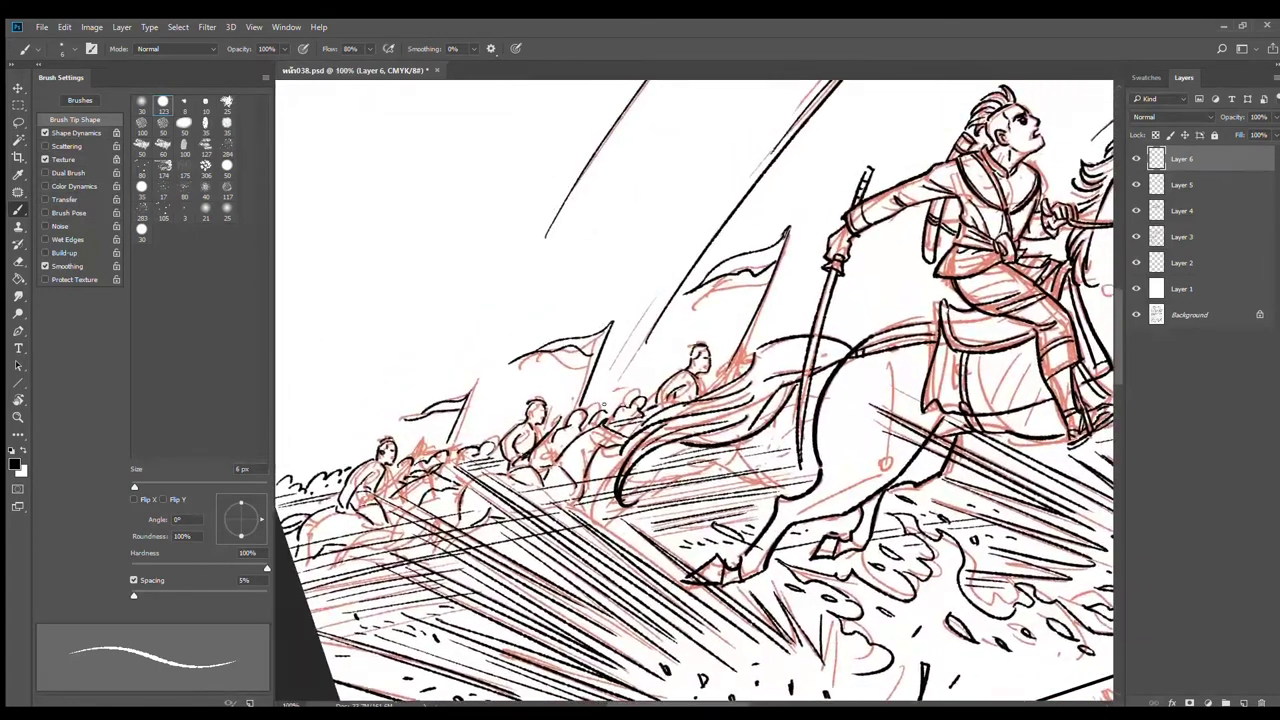
{"action": "mouse_move", "coordinate": [516, 430]}
{"action": "left_mouse_down"}
{"action": "mouse_move", "coordinate": [642, 413]}
{"action": "mouse_move", "coordinate": [623, 357]}
{"action": "mouse_move", "coordinate": [618, 410]}
{"action": "left_mouse_up"}
{"action": "key", "text": "ctrl+z"}
{"action": "left_click_drag", "start_coordinate": [630, 362], "coordinate": [622, 425]}
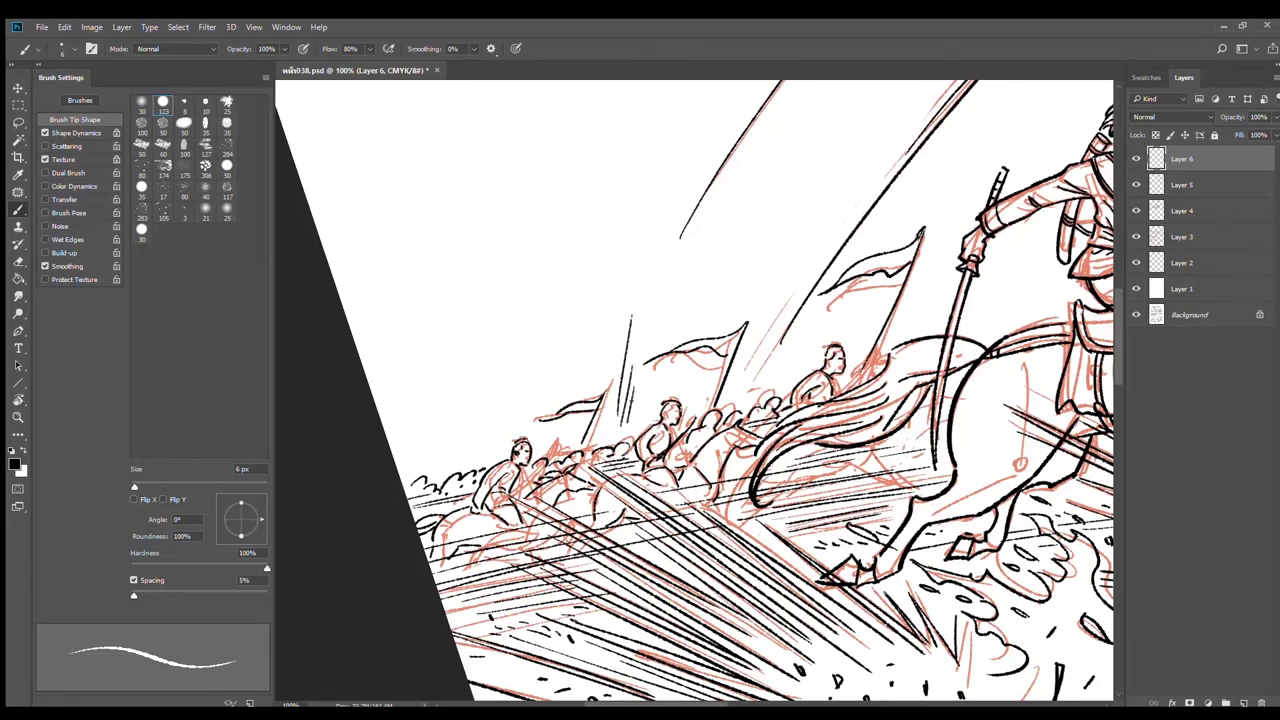
{"action": "left_click_drag", "start_coordinate": [648, 384], "coordinate": [632, 434]}
{"action": "left_click_drag", "start_coordinate": [629, 256], "coordinate": [605, 382]}
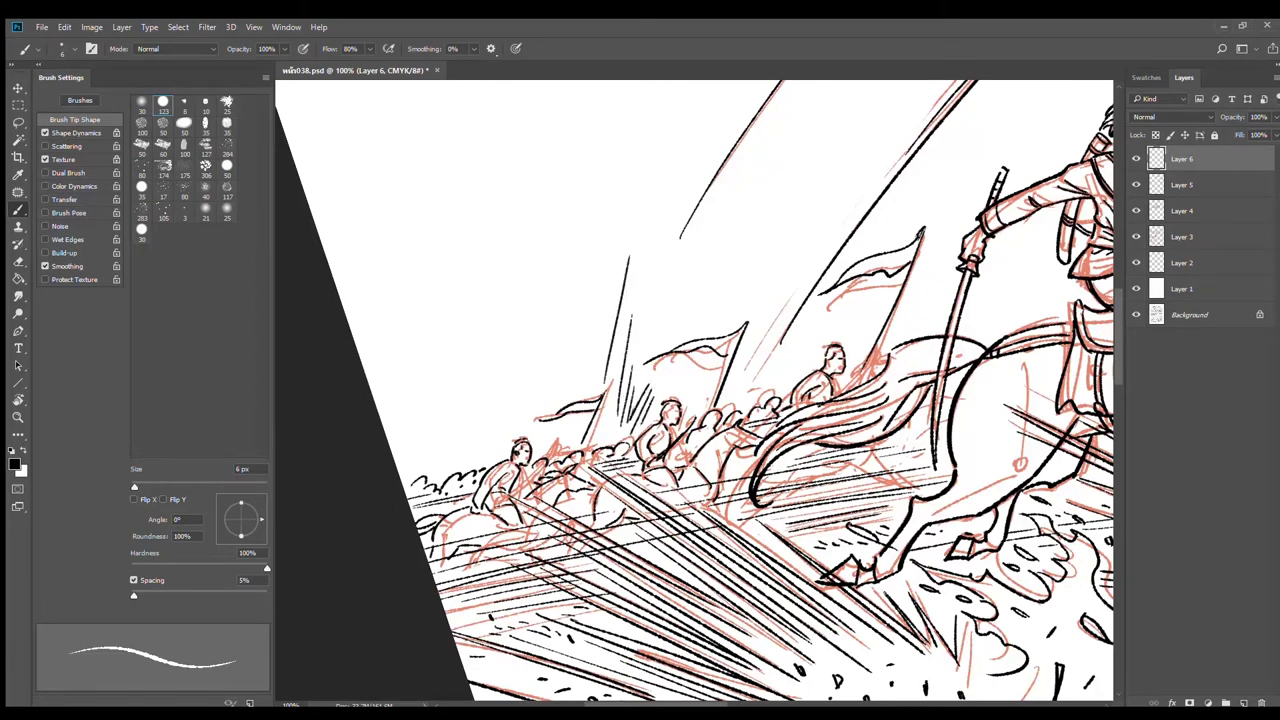
{"action": "key", "text": "ctrl+z"}
{"action": "left_click_drag", "start_coordinate": [626, 278], "coordinate": [607, 382]}
{"action": "mouse_move", "coordinate": [610, 304]}
{"action": "left_mouse_down"}
{"action": "mouse_move", "coordinate": [602, 368]}
{"action": "mouse_move", "coordinate": [576, 393]}
{"action": "left_mouse_up"}
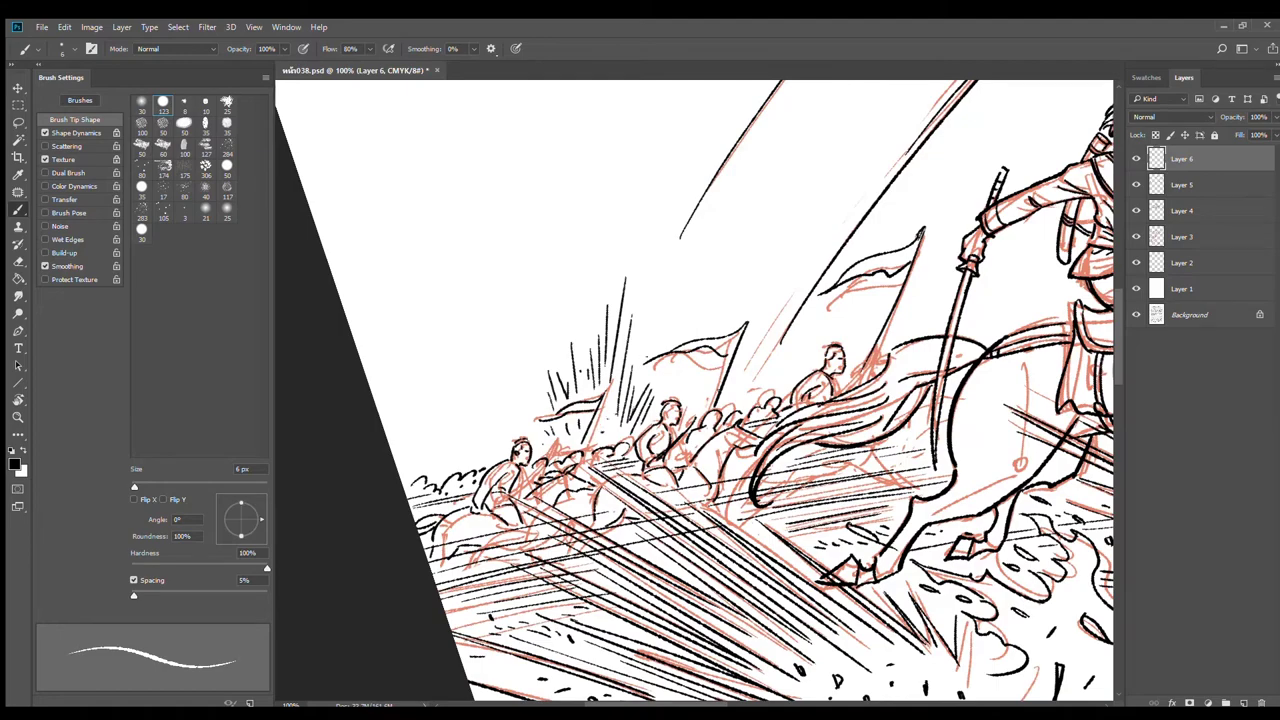
Step: Add short upright hatching strokes behind the lead rider above the horse's back, and in front of the lead horse's chest
{"action": "left_click_drag", "start_coordinate": [764, 386], "coordinate": [562, 418]}
{"action": "key", "text": "ctrl+minus"}
{"action": "key", "text": "ctrl+minus"}
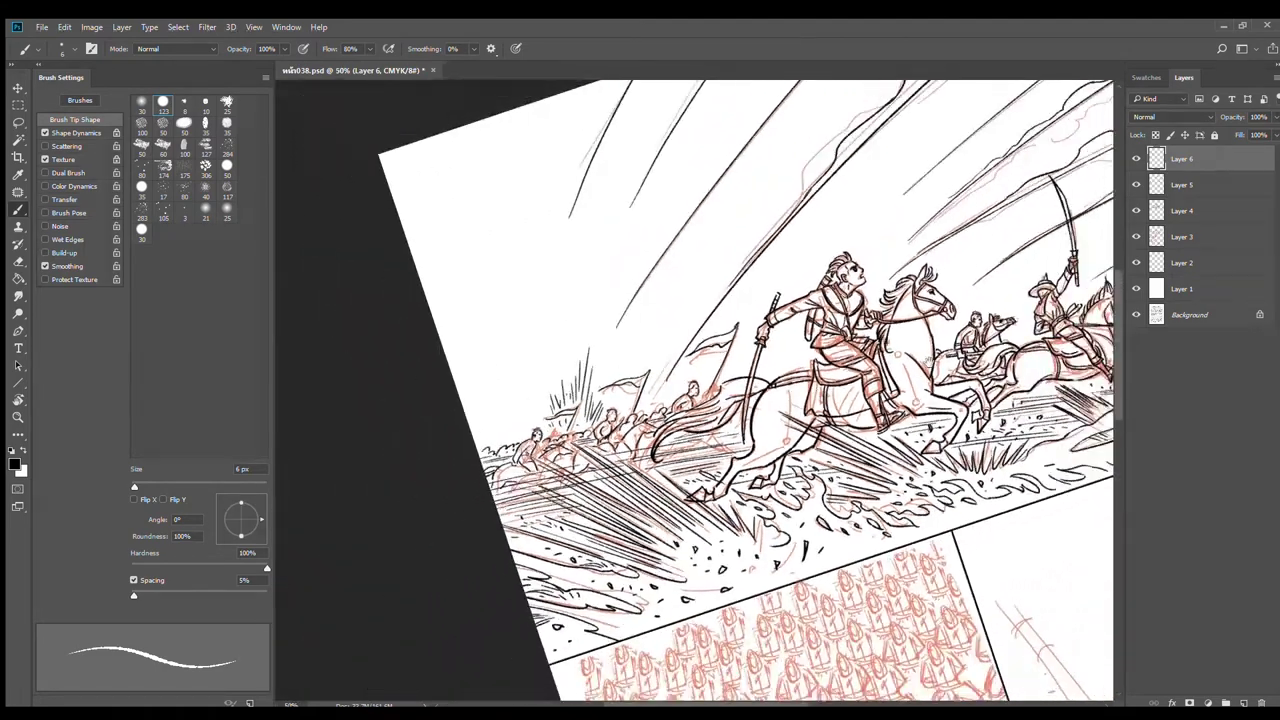
{"action": "key", "text": "ctrl+plus"}
{"action": "key", "text": "ctrl+plus"}
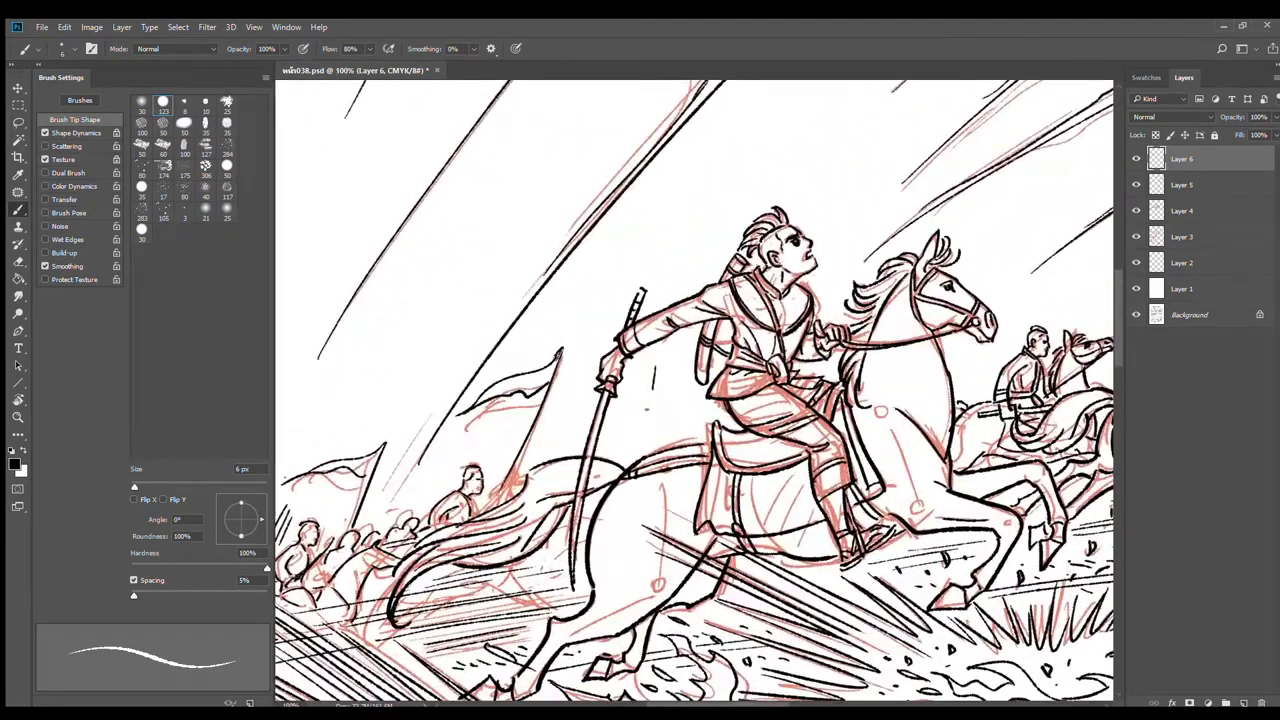
{"action": "left_click_drag", "start_coordinate": [650, 378], "coordinate": [645, 412]}
{"action": "mouse_move", "coordinate": [660, 355]}
{"action": "left_mouse_down"}
{"action": "mouse_move", "coordinate": [652, 425]}
{"action": "mouse_move", "coordinate": [610, 447]}
{"action": "left_mouse_up"}
{"action": "left_click_drag", "start_coordinate": [621, 403], "coordinate": [614, 449]}
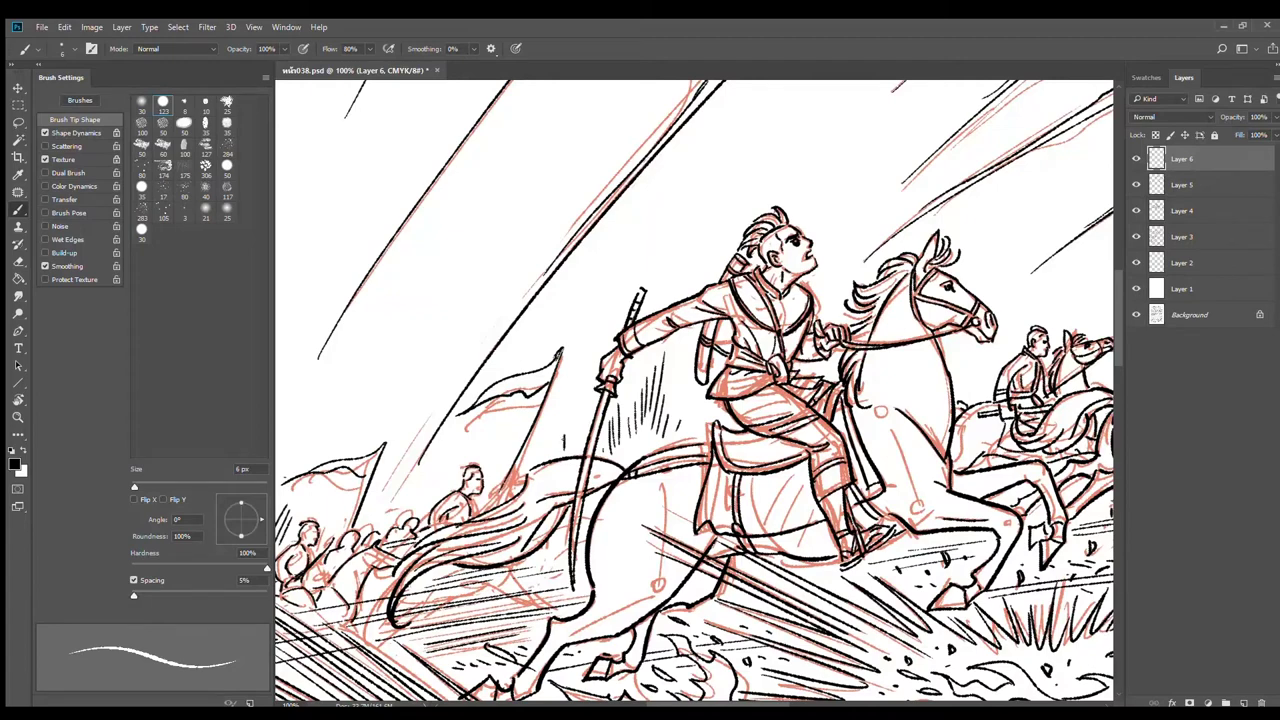
{"action": "left_click_drag", "start_coordinate": [503, 441], "coordinate": [499, 463]}
{"action": "left_click_drag", "start_coordinate": [1007, 381], "coordinate": [768, 420]}
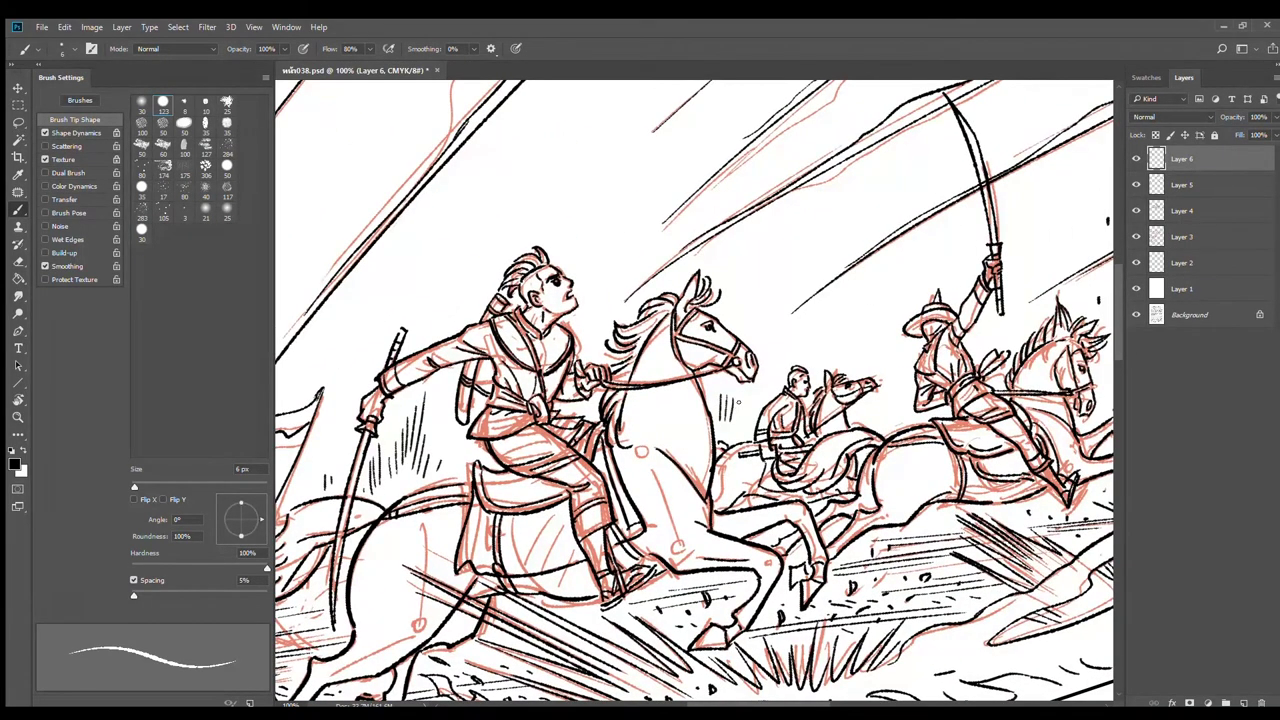
{"action": "scroll", "coordinate": [815, 429], "scroll_direction": "down", "scroll_amount": 3}
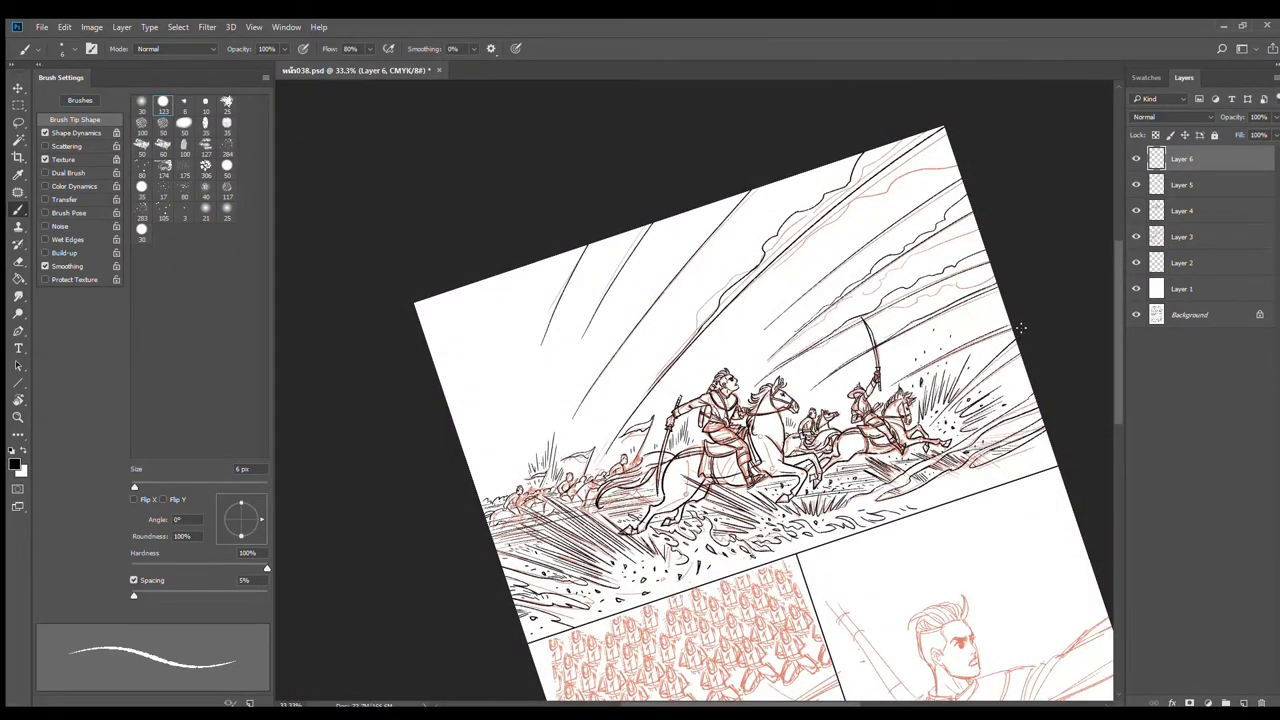
Step: Scatter small debris specks in the air around the lead rider and the sword-raising rider
{"action": "scroll", "coordinate": [576, 453], "scroll_direction": "up", "scroll_amount": 2}
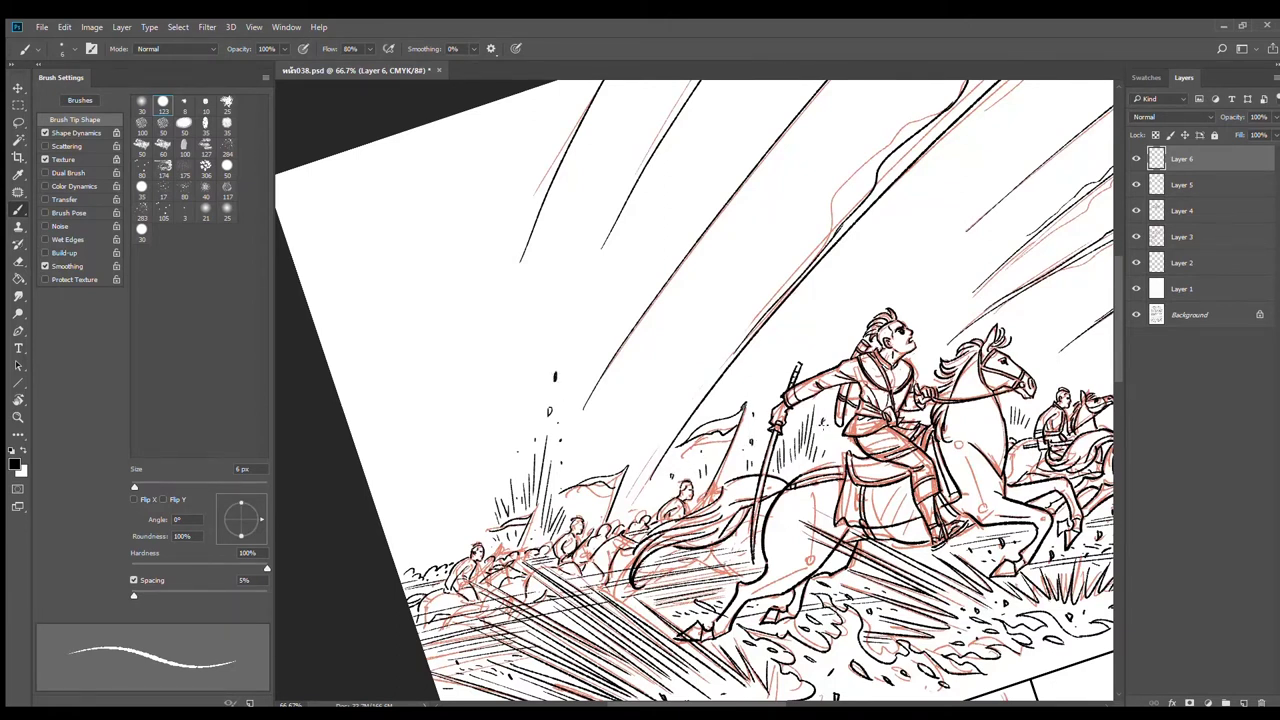
{"action": "left_click_drag", "start_coordinate": [820, 356], "coordinate": [582, 413]}
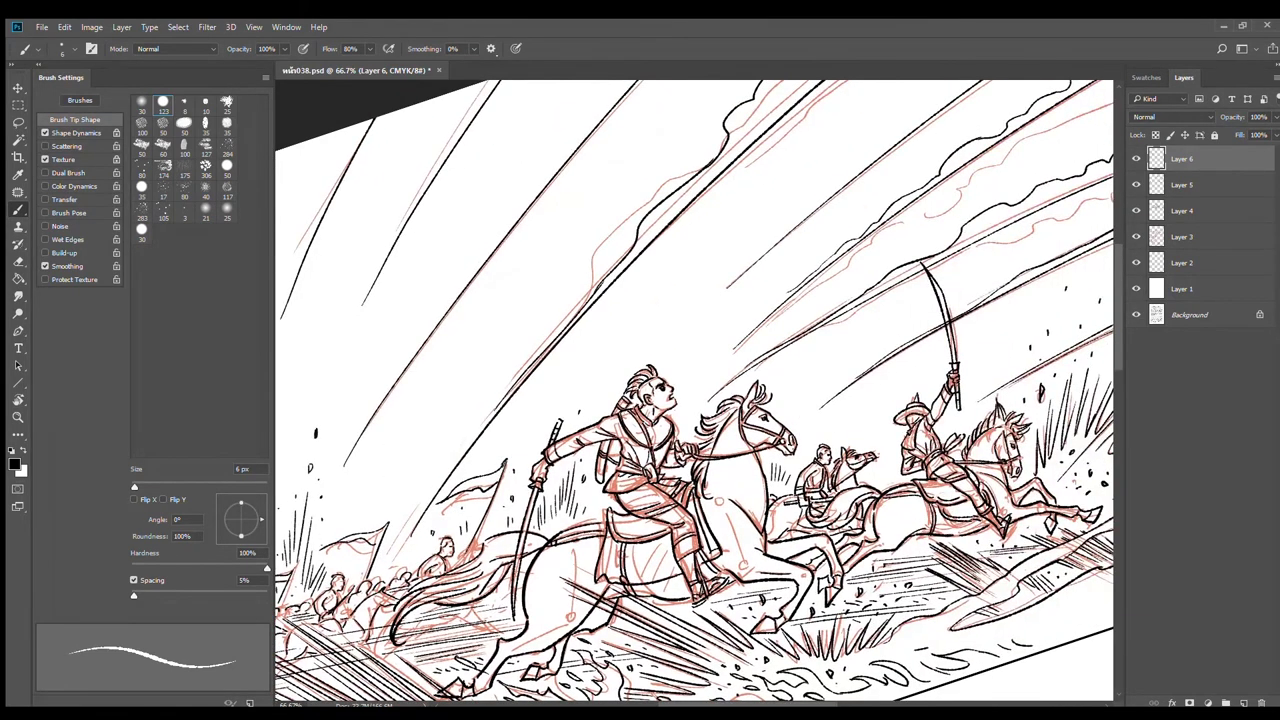
{"action": "left_click_drag", "start_coordinate": [816, 422], "coordinate": [798, 466]}
{"action": "key", "text": "ctrl+z"}
{"action": "left_click", "coordinate": [840, 419], "text": "alt"}
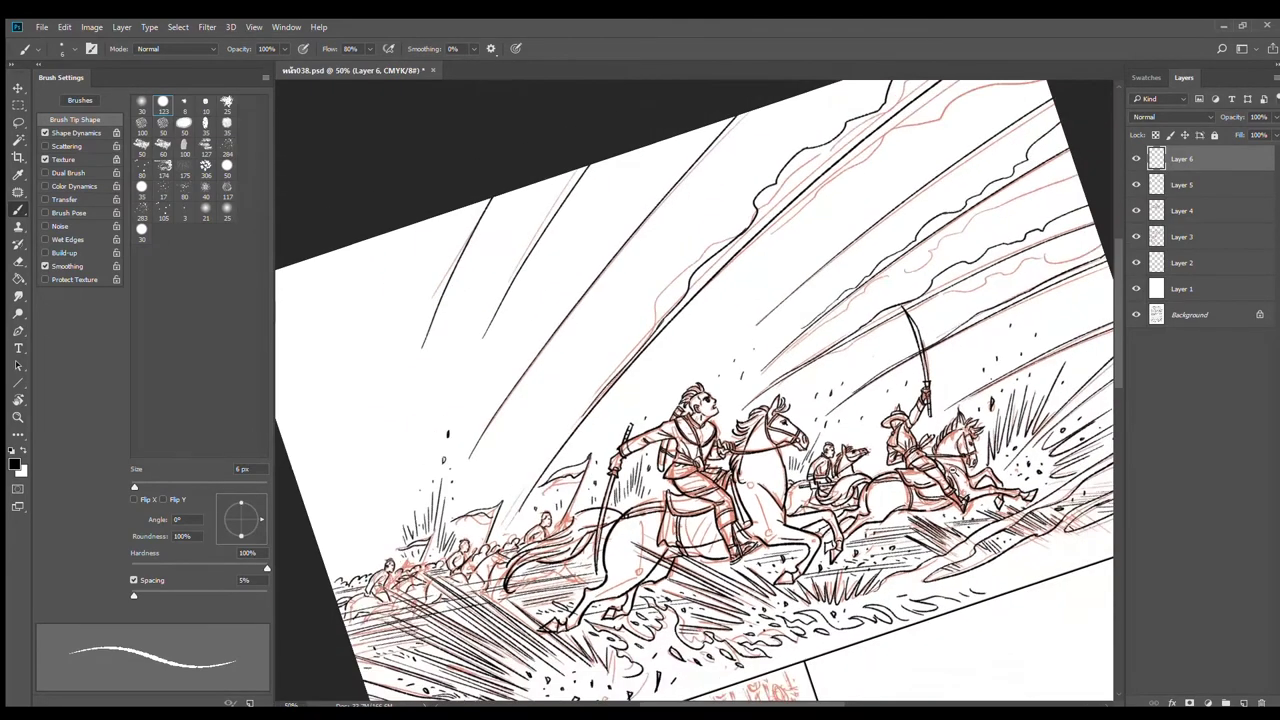
Step: Straighten the canvas rotation to 0° and add a new layer above Layer 6
{"action": "mouse_move", "coordinate": [1001, 504]}
{"action": "left_mouse_down"}
{"action": "mouse_move", "coordinate": [879, 464]}
{"action": "mouse_move", "coordinate": [891, 468]}
{"action": "left_mouse_up"}
{"action": "key", "text": "r"}
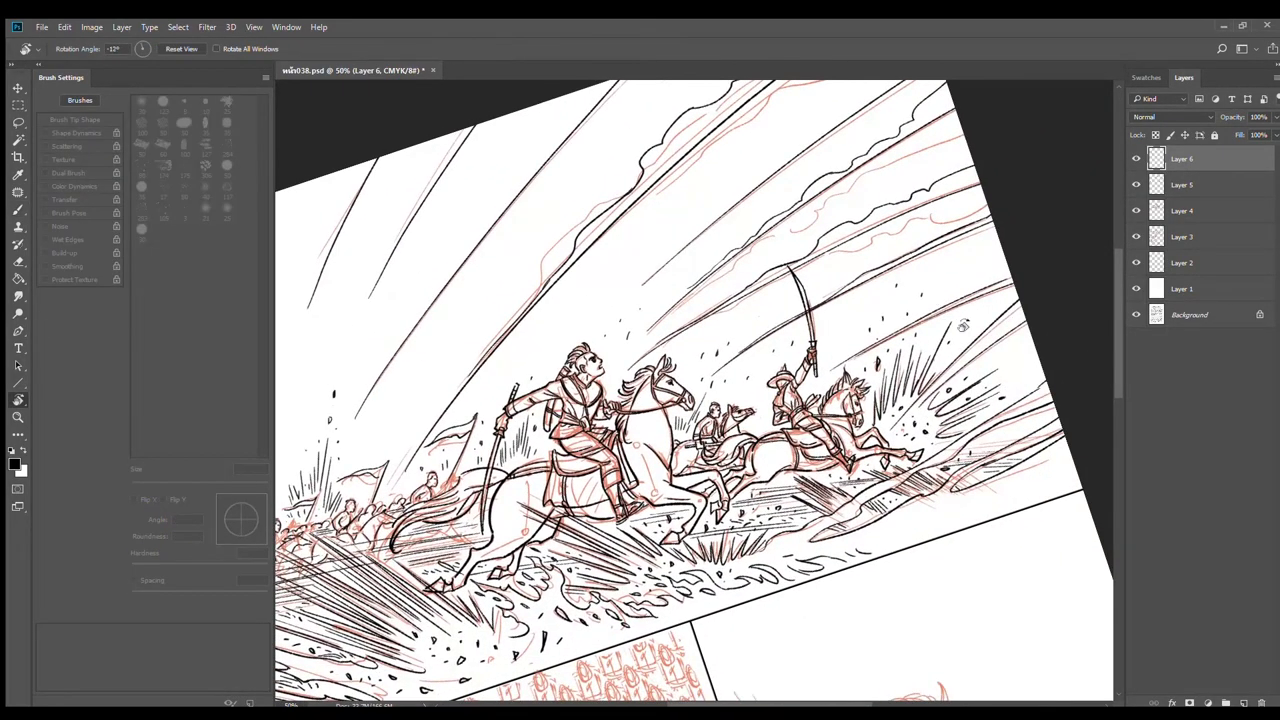
{"action": "left_click_drag", "start_coordinate": [963, 325], "coordinate": [988, 390]}
{"action": "left_click_drag", "start_coordinate": [851, 465], "coordinate": [929, 397]}
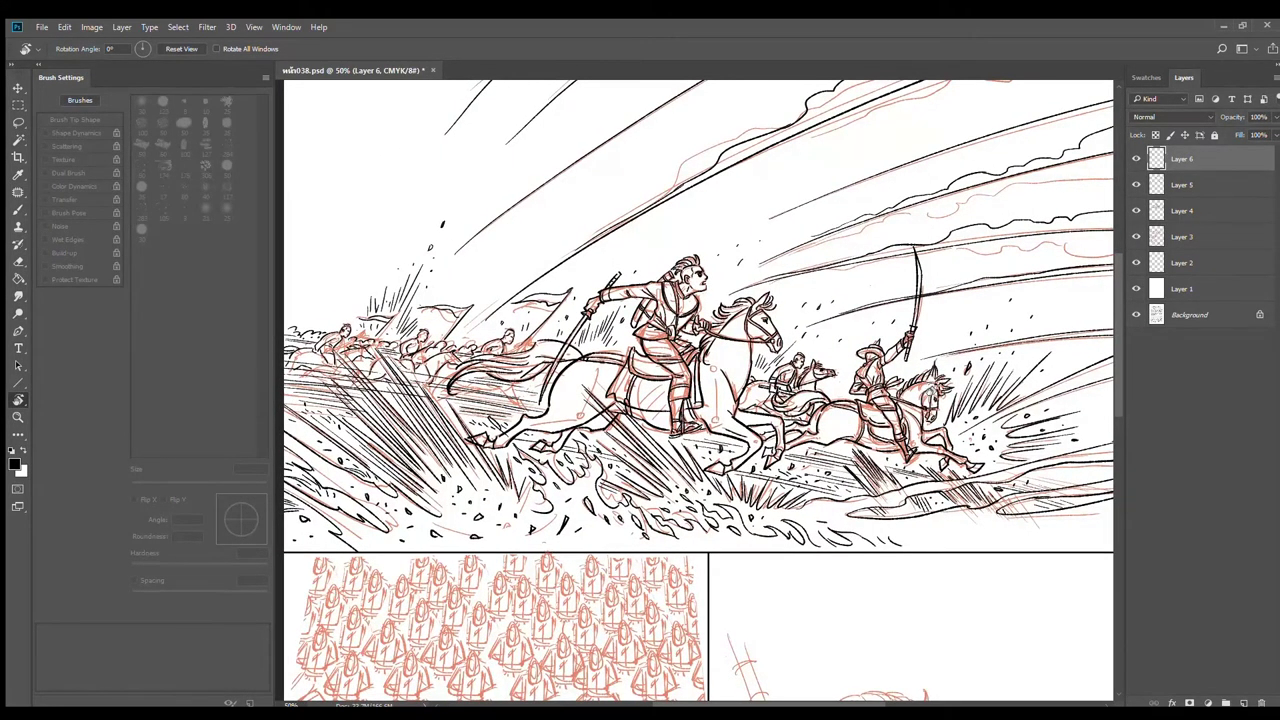
{"action": "left_click", "coordinate": [1243, 703]}
{"action": "key", "text": "ctrl+minus"}
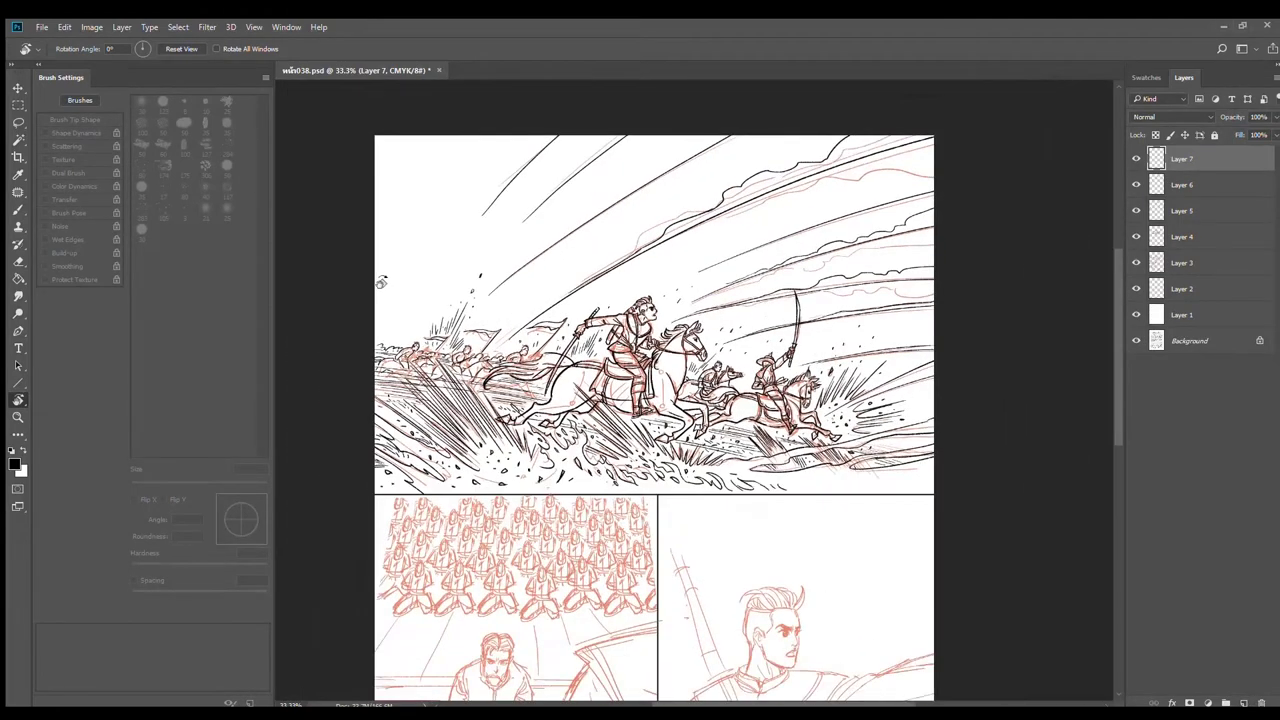
Step: Ink a thin distant mountain ridgeline across the full width behind the riders, and save the document
{"action": "key", "text": "b"}
{"action": "left_click_drag", "start_coordinate": [375, 259], "coordinate": [436, 272]}
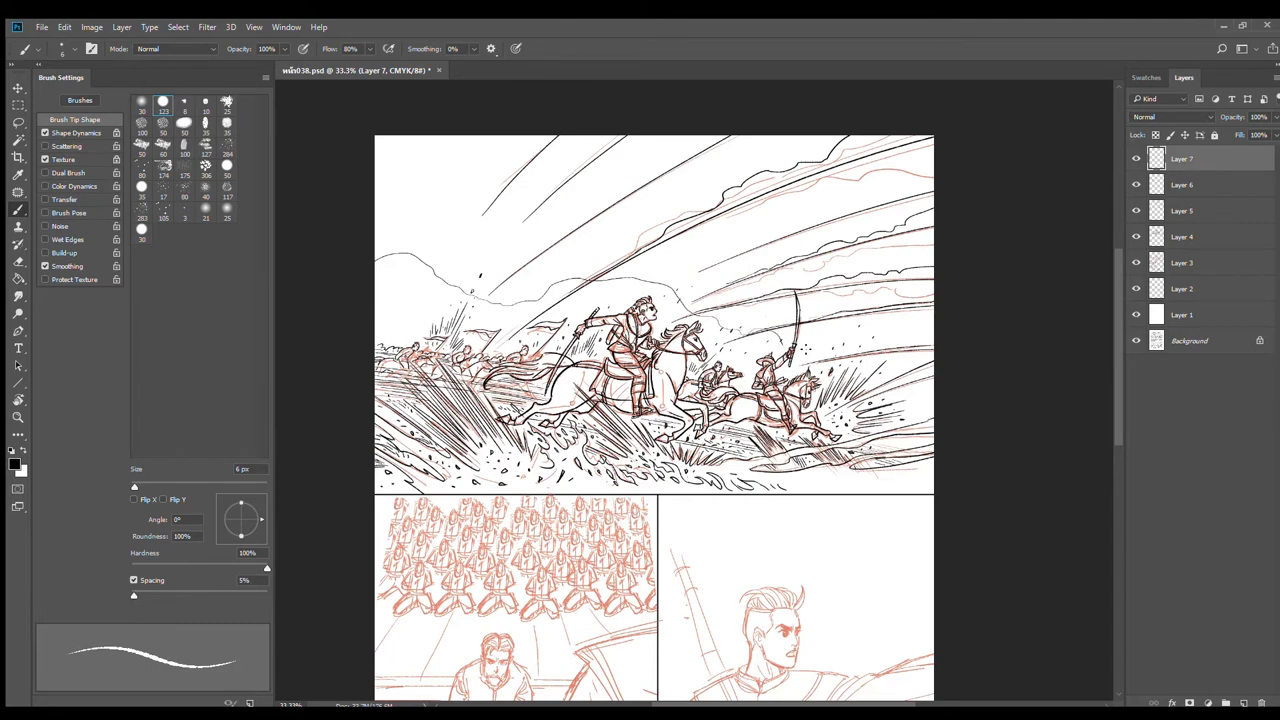
{"action": "left_click_drag", "start_coordinate": [832, 336], "coordinate": [940, 322]}
{"action": "scroll", "coordinate": [876, 430], "scroll_direction": "up", "scroll_amount": 1}
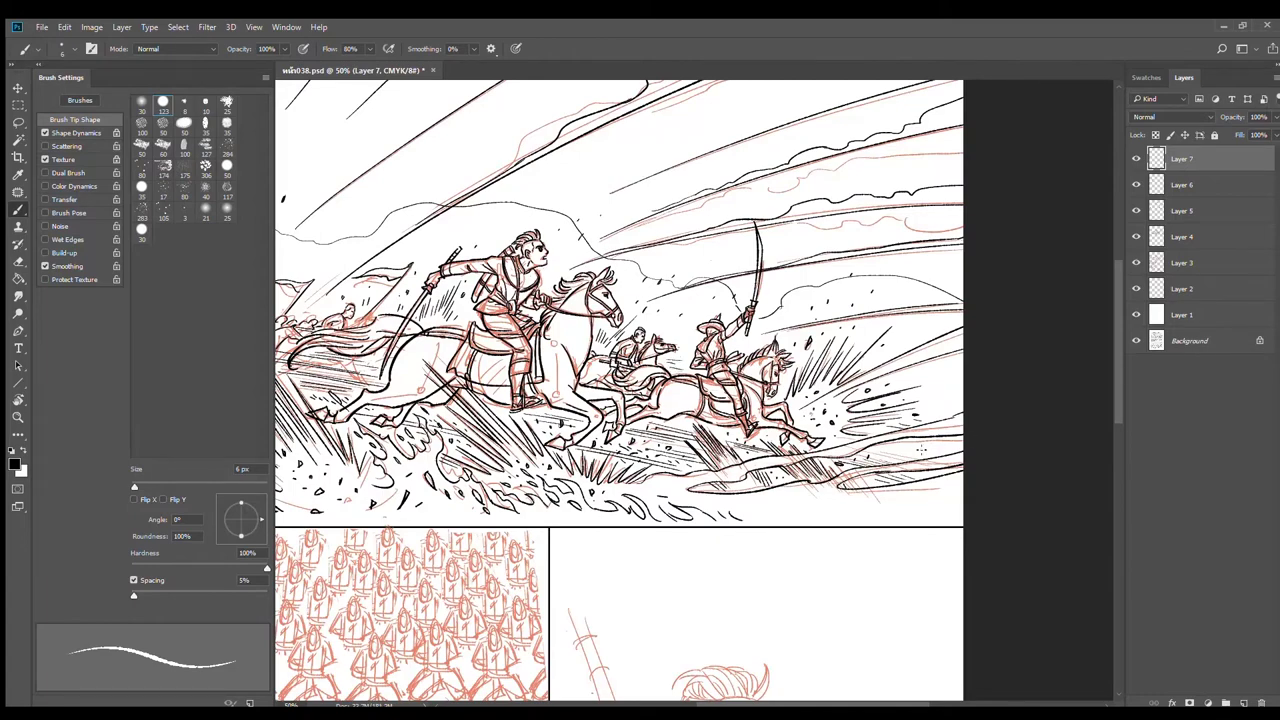
{"action": "scroll", "coordinate": [889, 467], "scroll_direction": "down", "scroll_amount": 2}
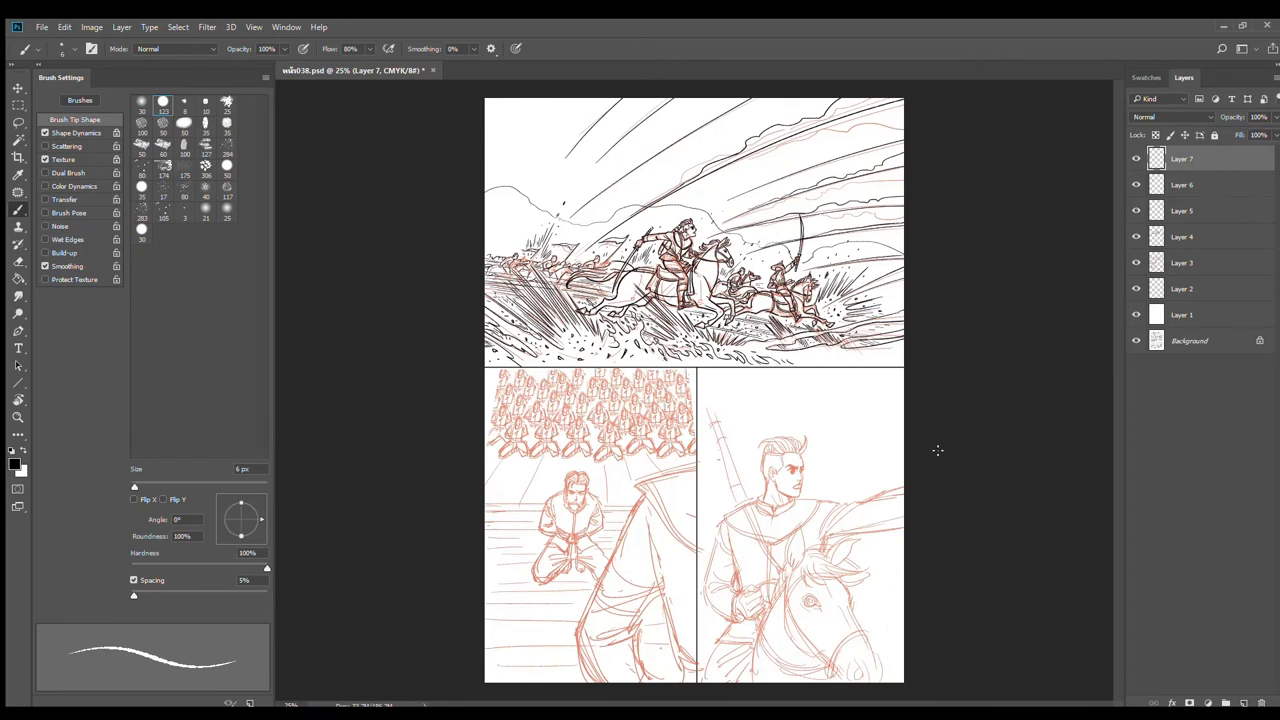
{"action": "key", "text": "ctrl+s"}
Step: On Layer 4, ink the kneeling man's face sides, jaw and chin with a 10 px brush
{"action": "left_click", "coordinate": [1184, 237]}
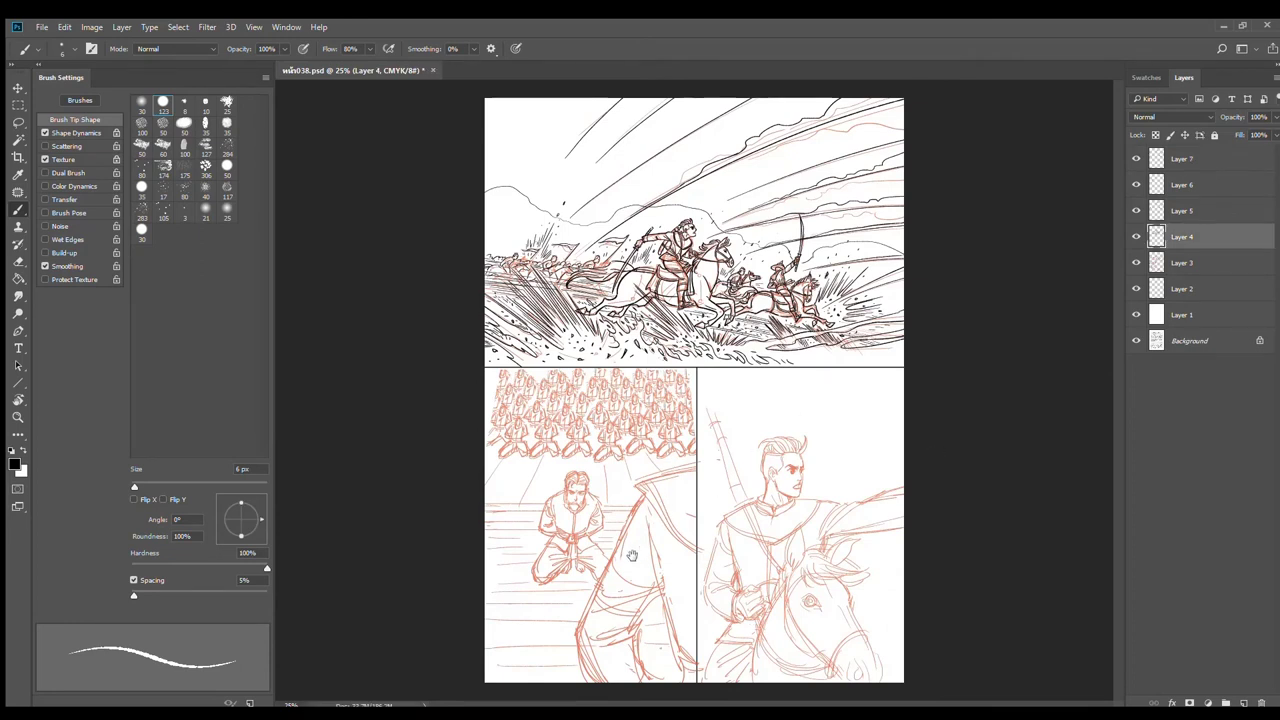
{"action": "scroll", "coordinate": [612, 542], "scroll_direction": "up", "scroll_amount": 2}
{"action": "scroll", "coordinate": [600, 513], "scroll_direction": "up", "scroll_amount": 1}
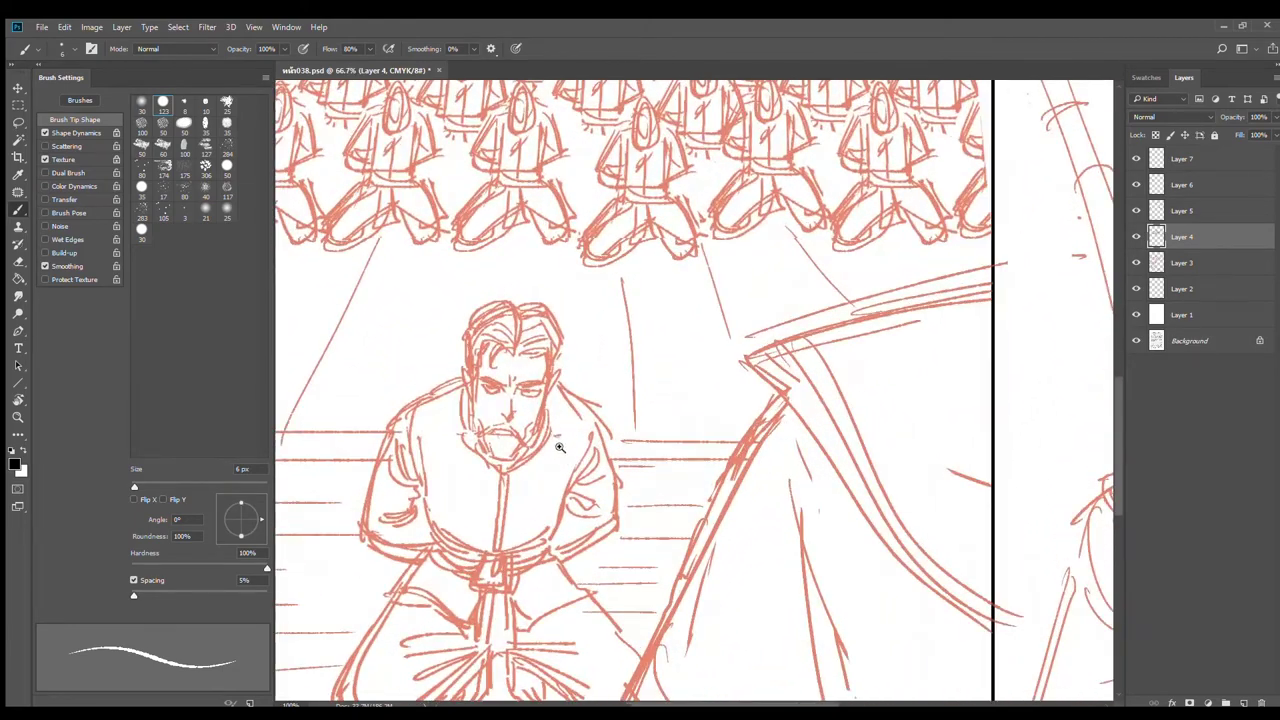
{"action": "scroll", "coordinate": [733, 395], "scroll_direction": "up", "scroll_amount": 1}
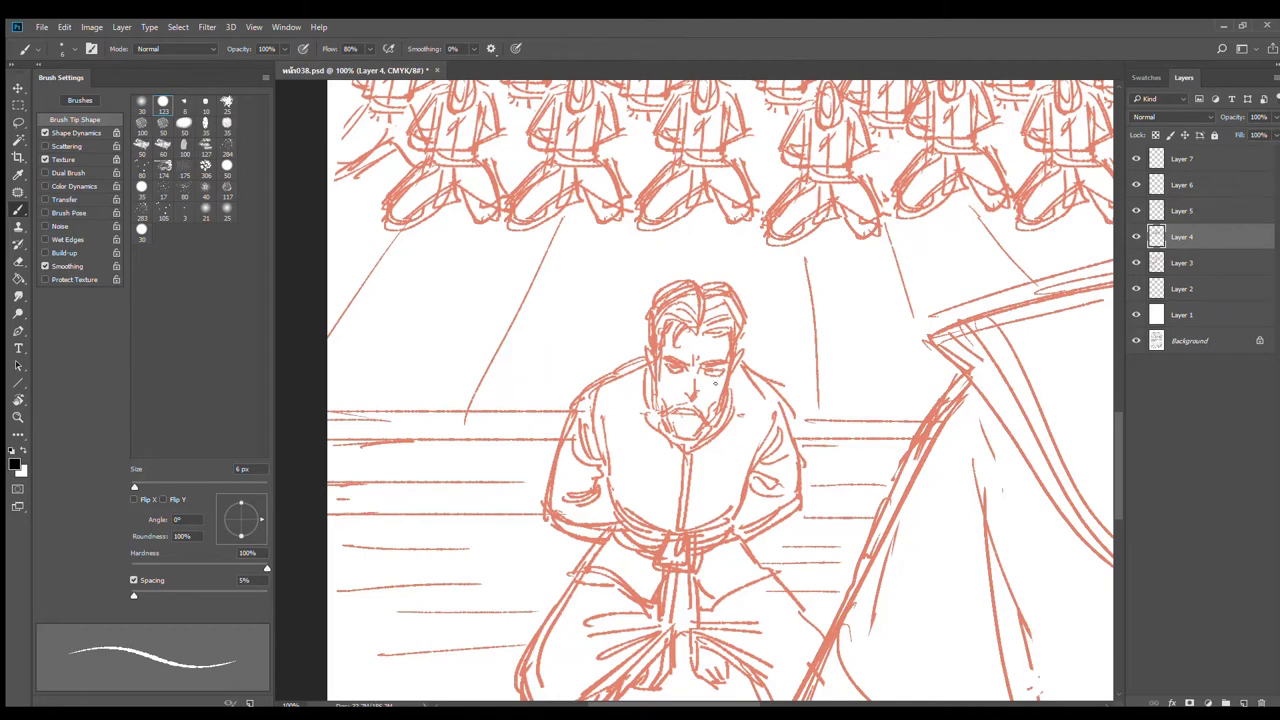
{"action": "key", "text": "bracketright"}
{"action": "key", "text": "bracketright"}
{"action": "key", "text": "bracketright"}
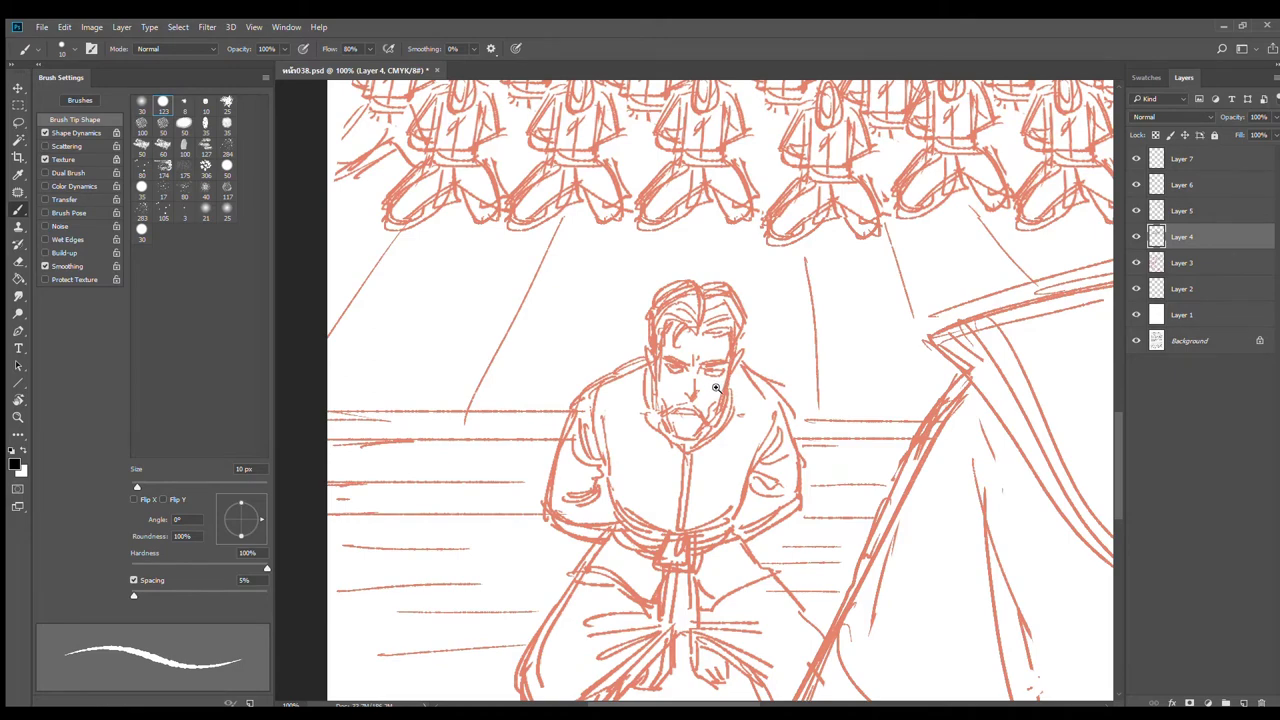
{"action": "left_click", "coordinate": [716, 388], "text": "ctrl"}
{"action": "left_click", "coordinate": [716, 388], "text": "ctrl"}
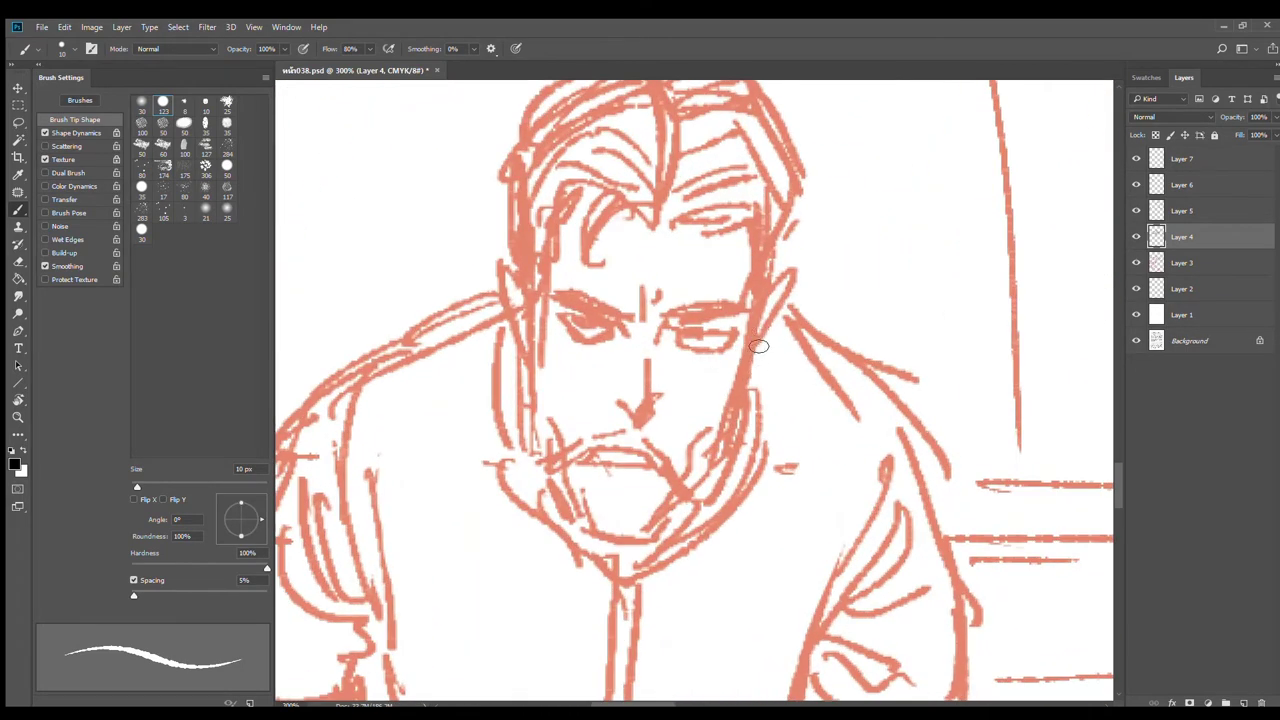
{"action": "left_click_drag", "start_coordinate": [761, 309], "coordinate": [741, 384]}
{"action": "left_click_drag", "start_coordinate": [530, 282], "coordinate": [538, 457]}
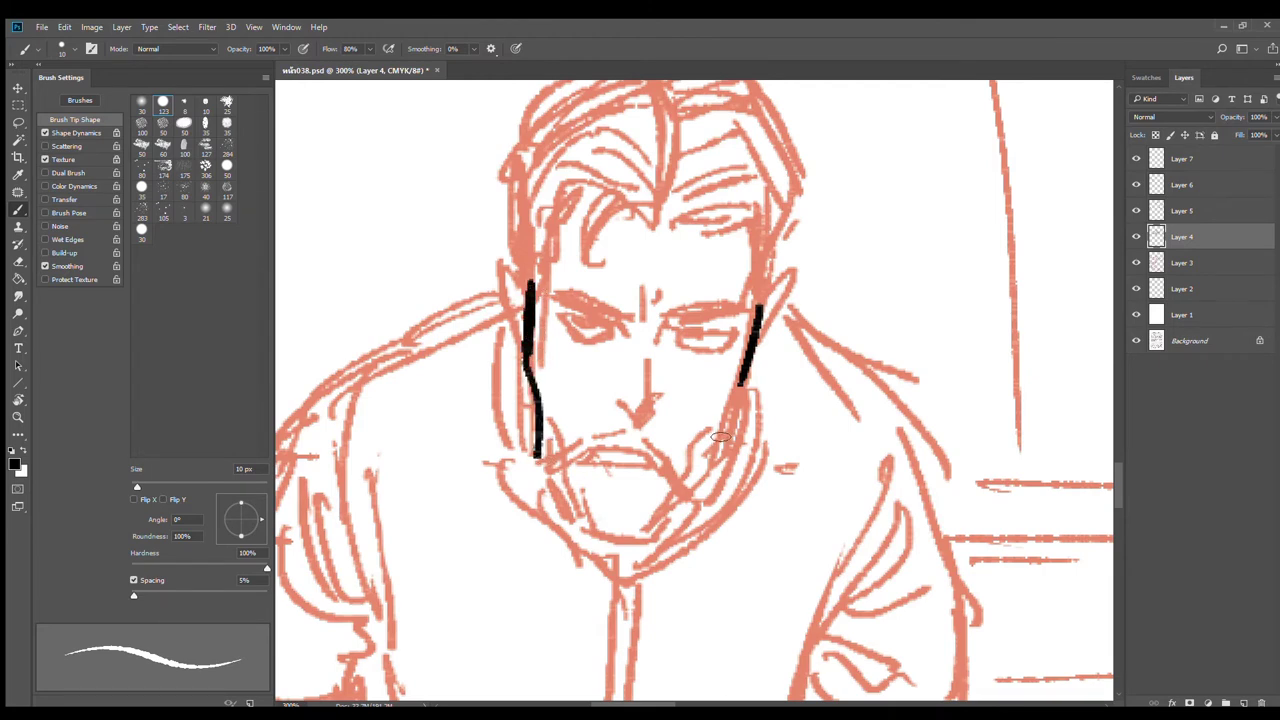
{"action": "key", "text": "ctrl+z"}
{"action": "mouse_move", "coordinate": [530, 330]}
{"action": "left_mouse_down"}
{"action": "mouse_move", "coordinate": [546, 468]}
{"action": "mouse_move", "coordinate": [590, 544]}
{"action": "mouse_move", "coordinate": [650, 546]}
{"action": "left_mouse_up"}
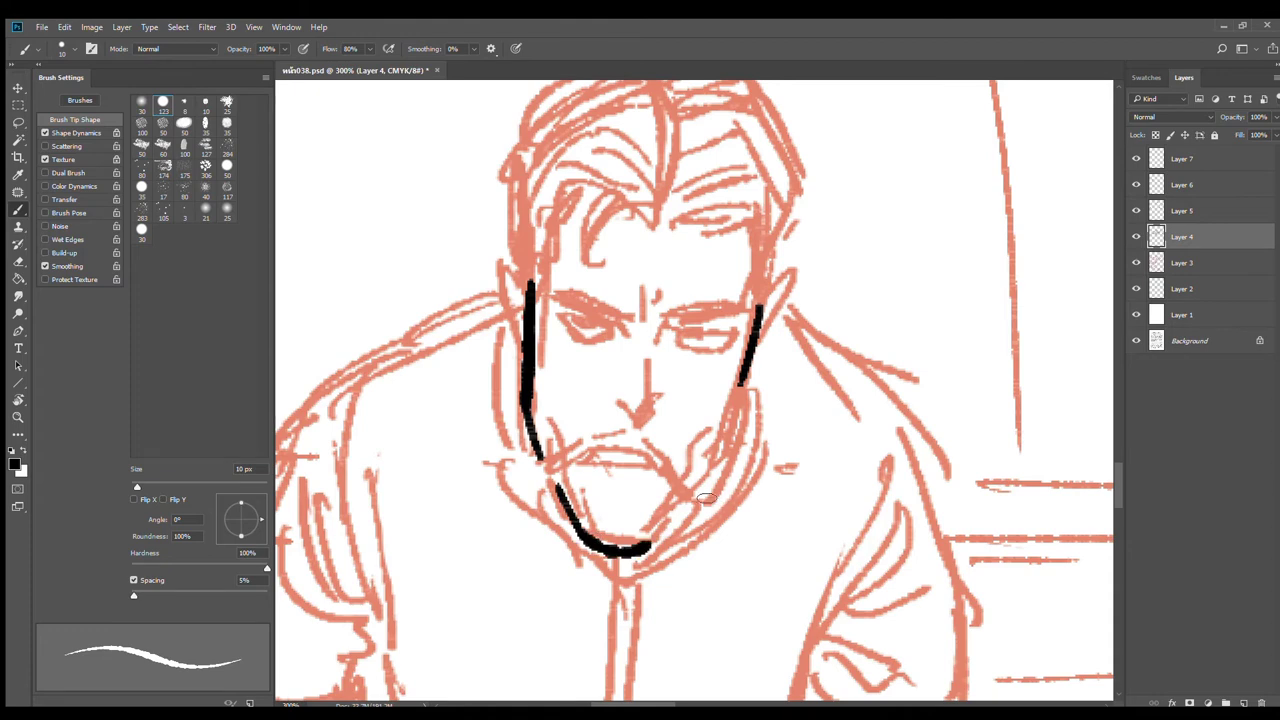
{"action": "key", "text": "ctrl+z"}
{"action": "left_click_drag", "start_coordinate": [570, 526], "coordinate": [664, 540]}
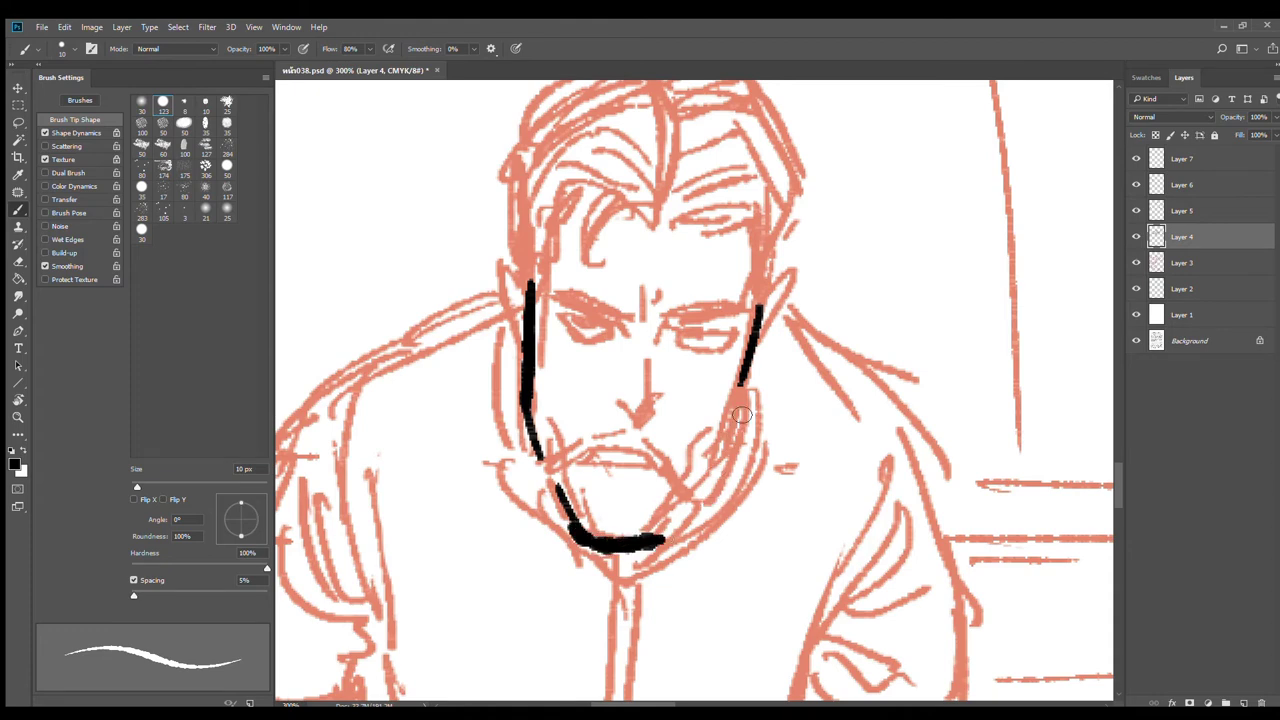
{"action": "mouse_move", "coordinate": [748, 390]}
{"action": "left_mouse_down"}
{"action": "mouse_move", "coordinate": [727, 468]}
{"action": "mouse_move", "coordinate": [660, 540]}
{"action": "left_mouse_up"}
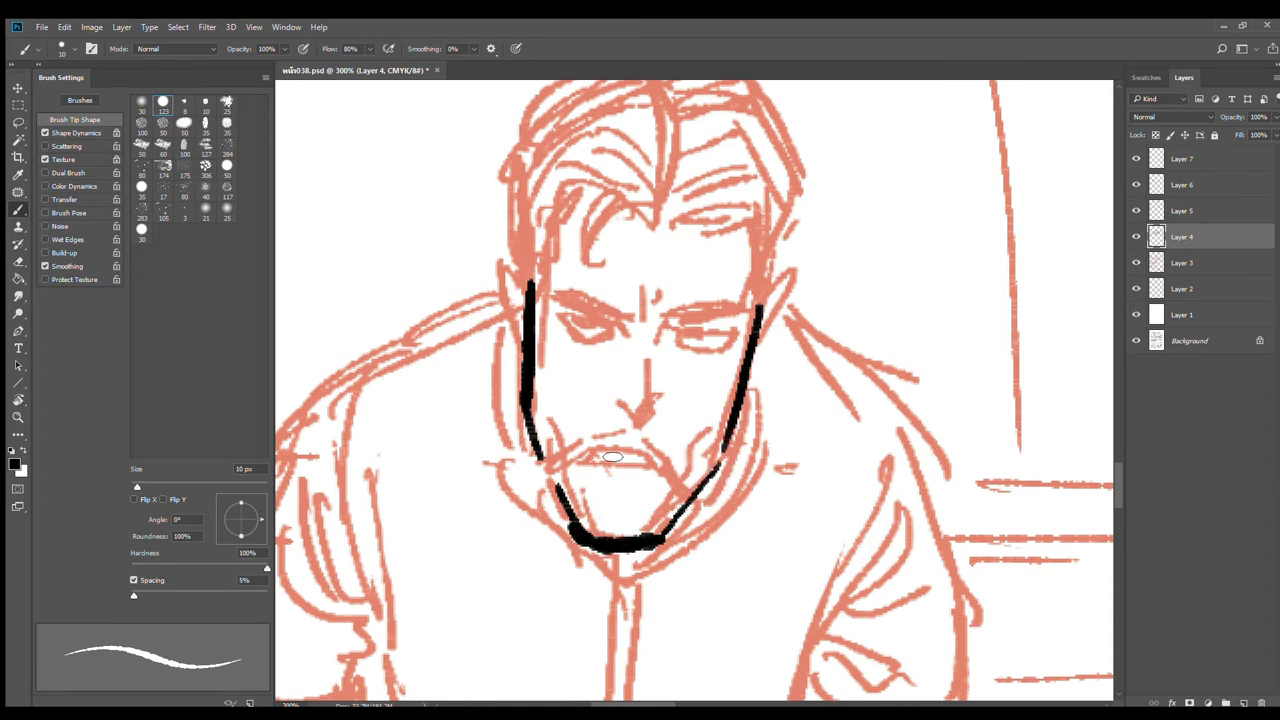
Step: Ink the kneeling man's upper lip, drooping moustache, nose bridge and nostrils
{"action": "mouse_move", "coordinate": [598, 450]}
{"action": "left_mouse_down"}
{"action": "mouse_move", "coordinate": [653, 463]}
{"action": "mouse_move", "coordinate": [589, 440]}
{"action": "mouse_move", "coordinate": [524, 478]}
{"action": "mouse_move", "coordinate": [585, 462]}
{"action": "mouse_move", "coordinate": [507, 491]}
{"action": "left_mouse_up"}
{"action": "key", "text": "ctrl+z"}
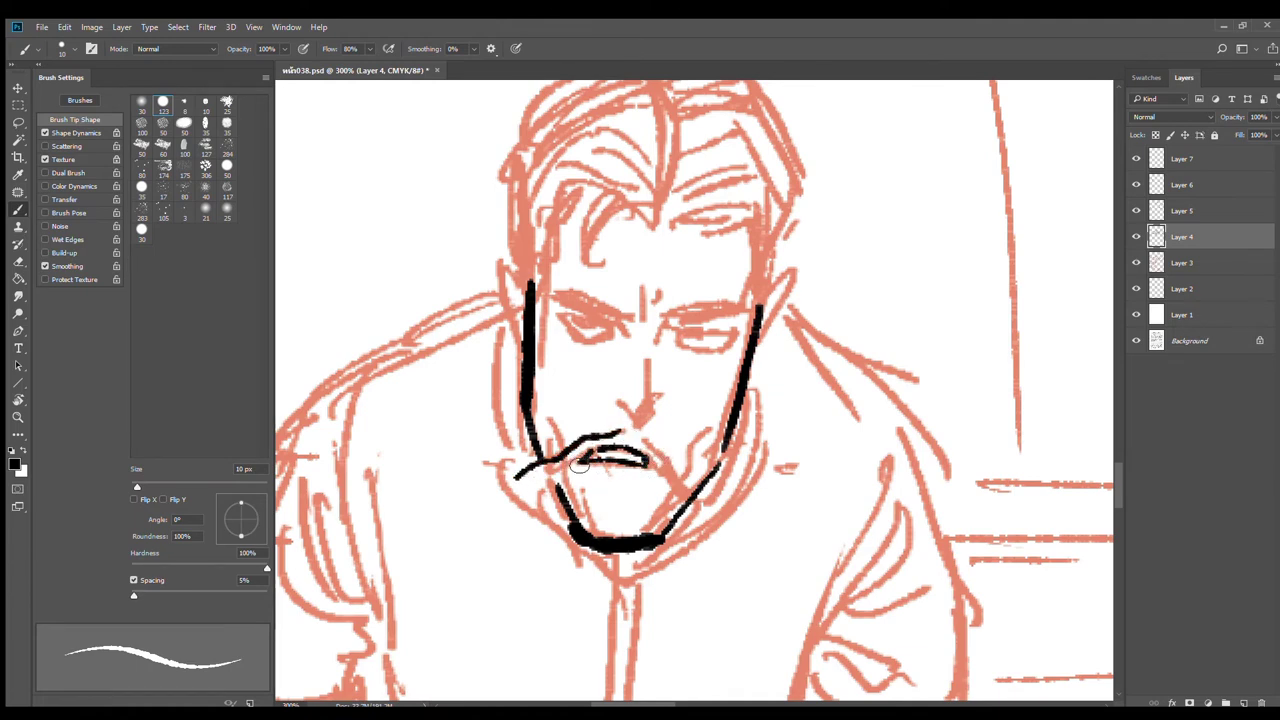
{"action": "left_click_drag", "start_coordinate": [595, 453], "coordinate": [532, 470]}
{"action": "mouse_move", "coordinate": [626, 432]}
{"action": "left_mouse_down"}
{"action": "mouse_move", "coordinate": [671, 455]}
{"action": "mouse_move", "coordinate": [691, 501]}
{"action": "mouse_move", "coordinate": [658, 471]}
{"action": "mouse_move", "coordinate": [717, 511]}
{"action": "left_mouse_up"}
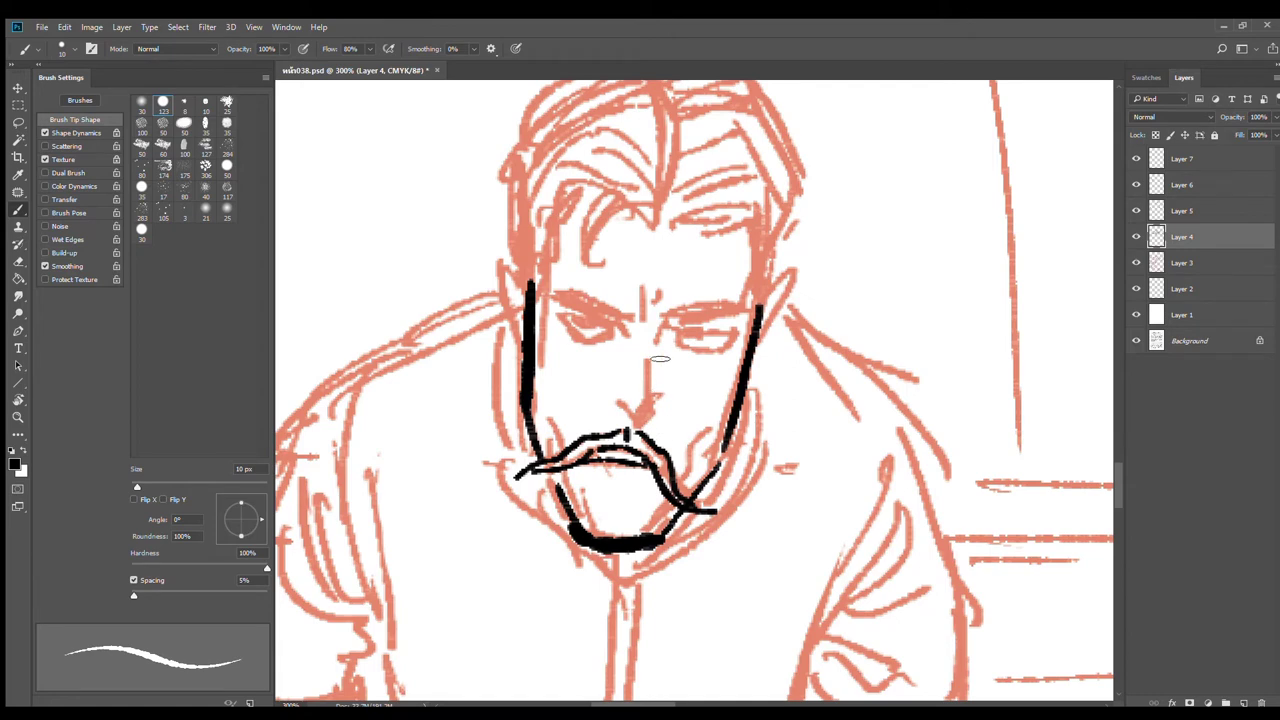
{"action": "mouse_move", "coordinate": [668, 316]}
{"action": "left_mouse_down"}
{"action": "mouse_move", "coordinate": [662, 413]}
{"action": "mouse_move", "coordinate": [610, 402]}
{"action": "left_mouse_up"}
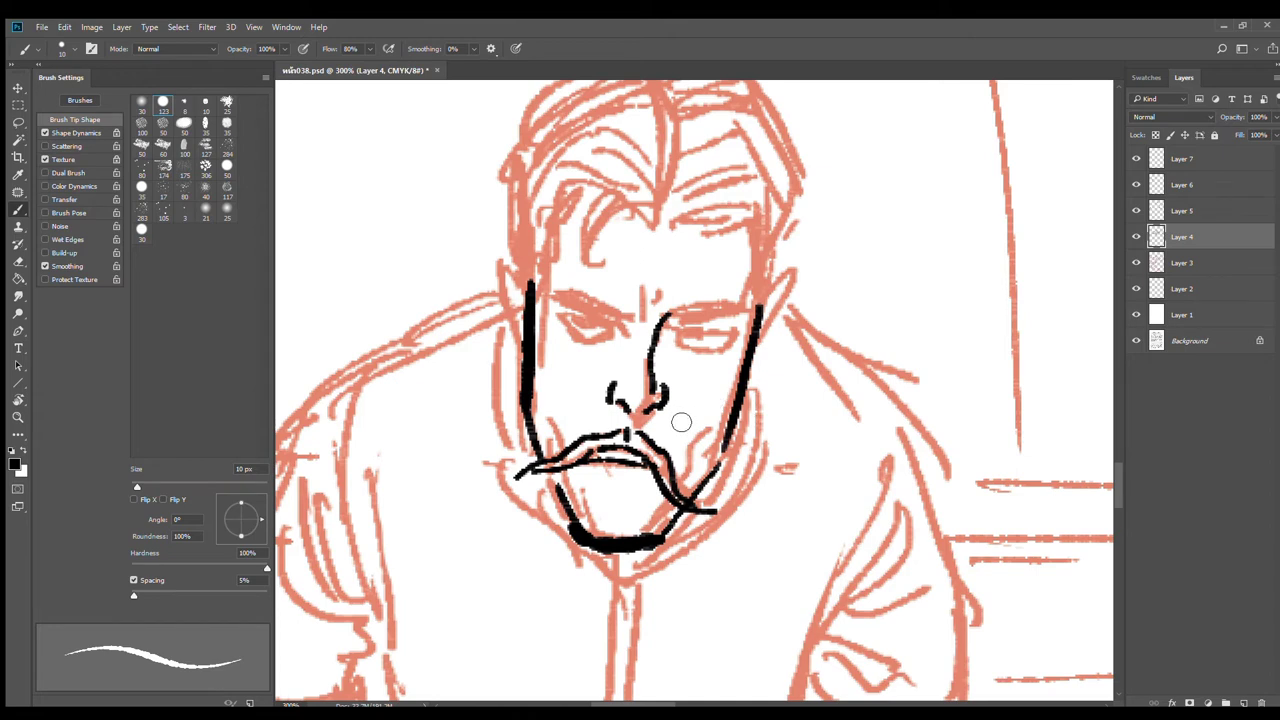
Step: Ink the man's thick eyebrows, eyes and frown lines with an 8 px brush
{"action": "key", "text": "bracketleft"}
{"action": "key", "text": "bracketleft"}
{"action": "mouse_move", "coordinate": [678, 322]}
{"action": "left_mouse_down"}
{"action": "mouse_move", "coordinate": [750, 300]}
{"action": "mouse_move", "coordinate": [700, 305]}
{"action": "mouse_move", "coordinate": [757, 320]}
{"action": "left_mouse_up"}
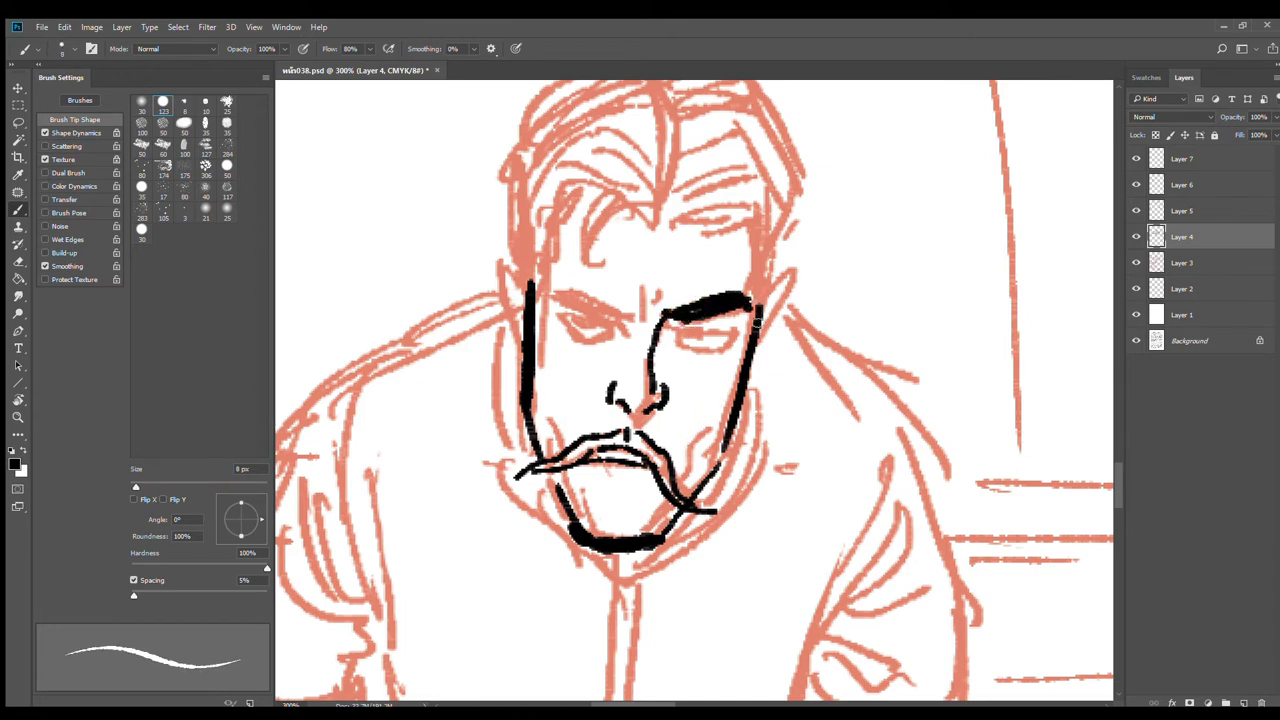
{"action": "mouse_move", "coordinate": [562, 283]}
{"action": "left_mouse_down"}
{"action": "mouse_move", "coordinate": [636, 318]}
{"action": "mouse_move", "coordinate": [537, 300]}
{"action": "mouse_move", "coordinate": [612, 324]}
{"action": "mouse_move", "coordinate": [740, 327]}
{"action": "mouse_move", "coordinate": [706, 332]}
{"action": "left_mouse_up"}
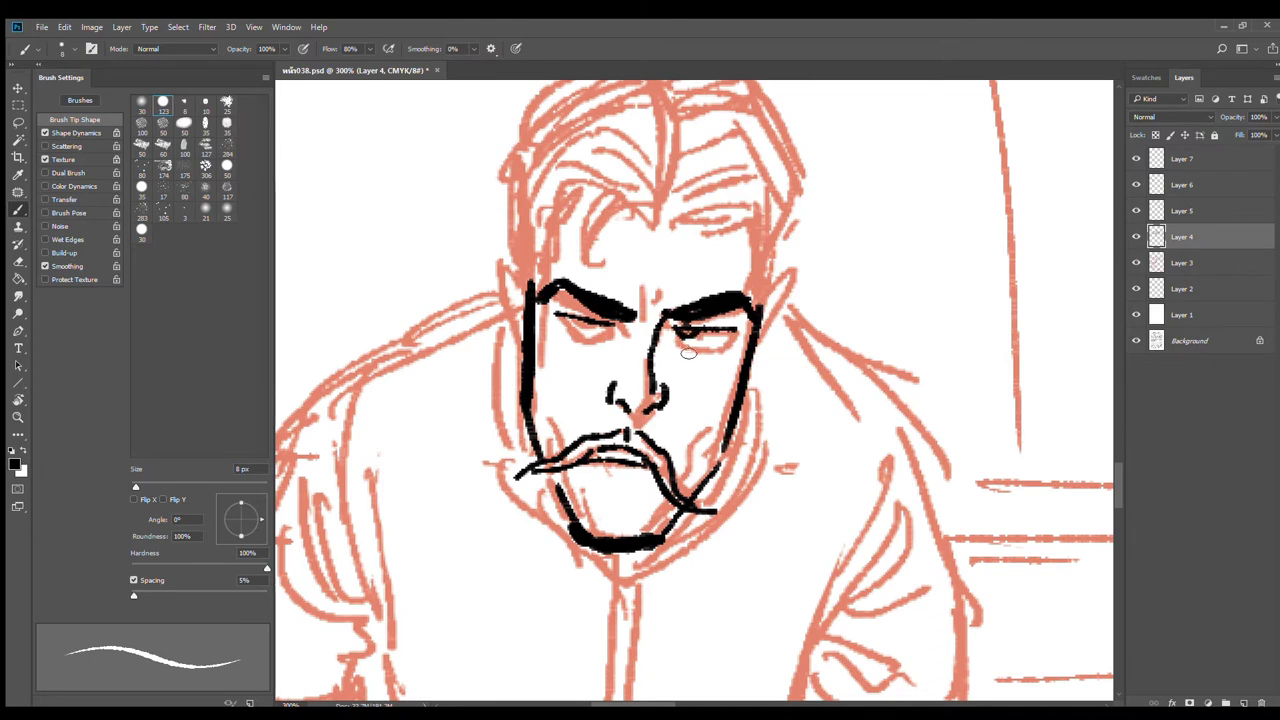
{"action": "mouse_move", "coordinate": [568, 318]}
{"action": "left_mouse_down"}
{"action": "mouse_move", "coordinate": [605, 340]}
{"action": "mouse_move", "coordinate": [620, 332]}
{"action": "mouse_move", "coordinate": [606, 338]}
{"action": "left_mouse_up"}
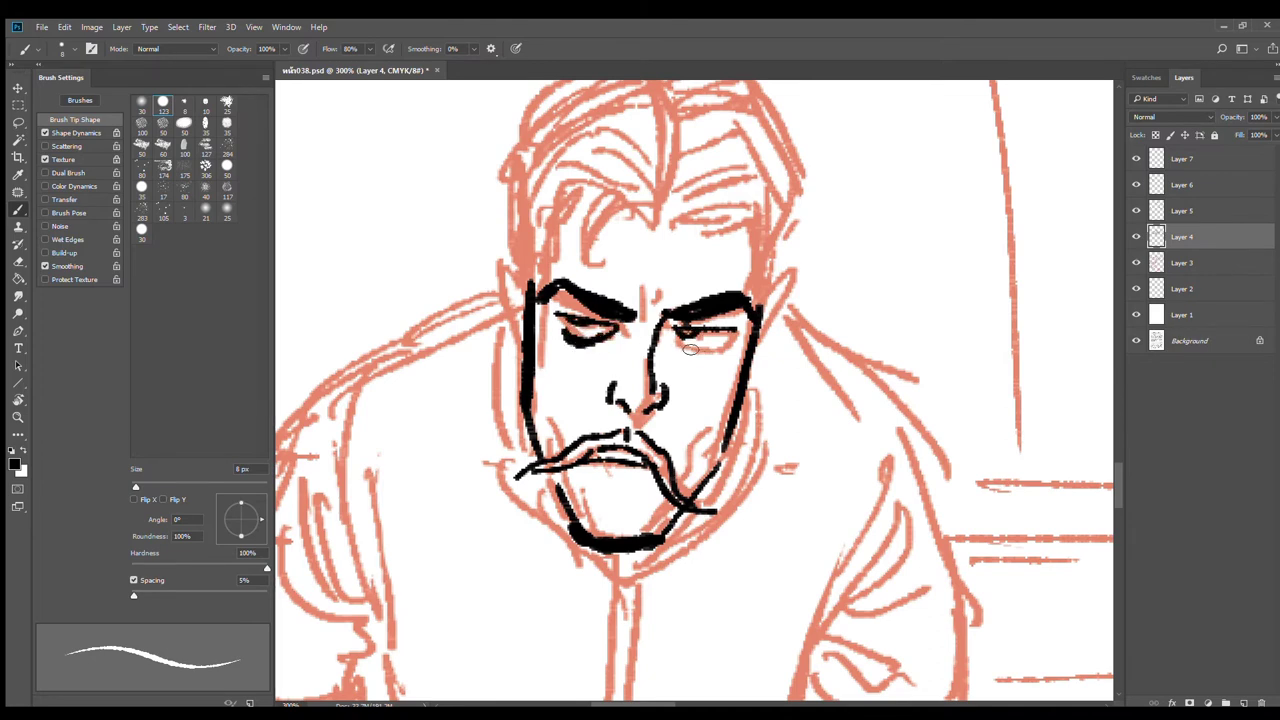
{"action": "mouse_move", "coordinate": [690, 349]}
{"action": "left_mouse_down"}
{"action": "mouse_move", "coordinate": [733, 337]}
{"action": "mouse_move", "coordinate": [699, 352]}
{"action": "left_mouse_up"}
{"action": "key", "text": "ctrl+z"}
{"action": "mouse_move", "coordinate": [697, 331]}
{"action": "left_mouse_down"}
{"action": "mouse_move", "coordinate": [680, 327]}
{"action": "mouse_move", "coordinate": [693, 328]}
{"action": "left_mouse_up"}
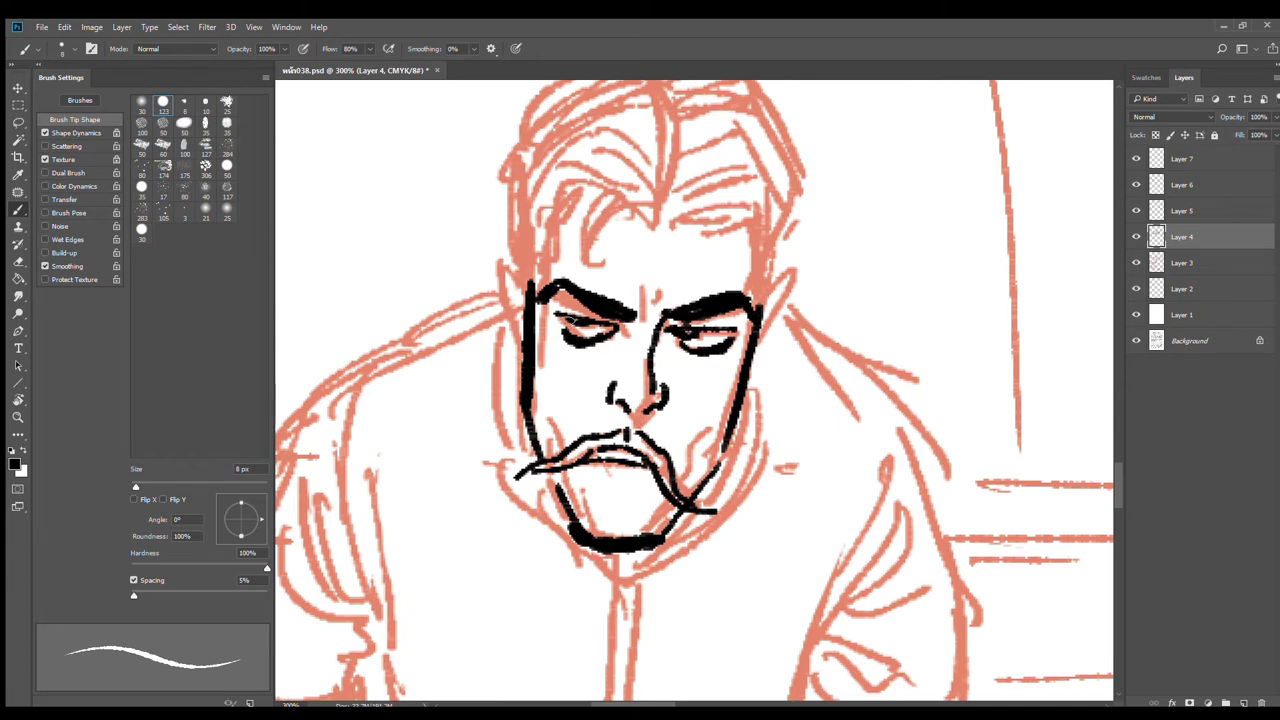
{"action": "mouse_move", "coordinate": [567, 319]}
{"action": "left_mouse_down"}
{"action": "mouse_move", "coordinate": [543, 311]}
{"action": "mouse_move", "coordinate": [586, 296]}
{"action": "mouse_move", "coordinate": [656, 314]}
{"action": "left_mouse_up"}
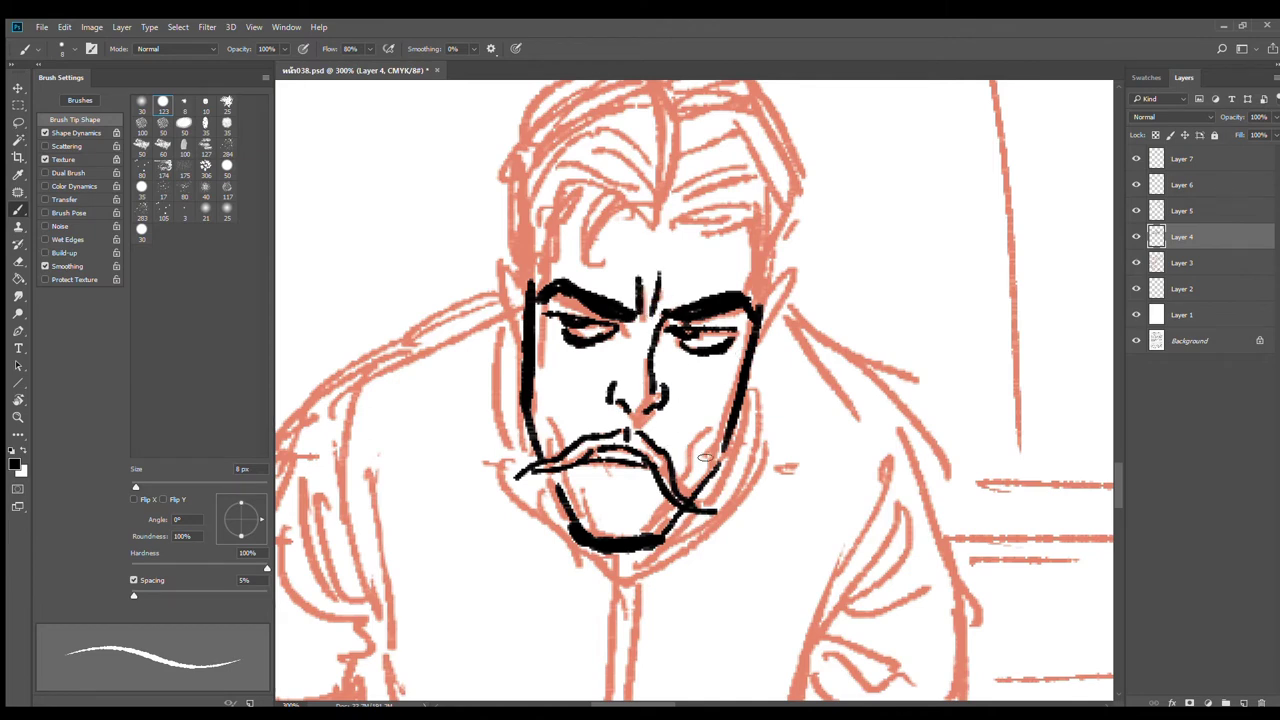
Step: Ink the creases on both cheeks and thicken the beard edge along the jaw
{"action": "left_click_drag", "start_coordinate": [716, 421], "coordinate": [686, 488]}
{"action": "left_click_drag", "start_coordinate": [545, 398], "coordinate": [556, 425]}
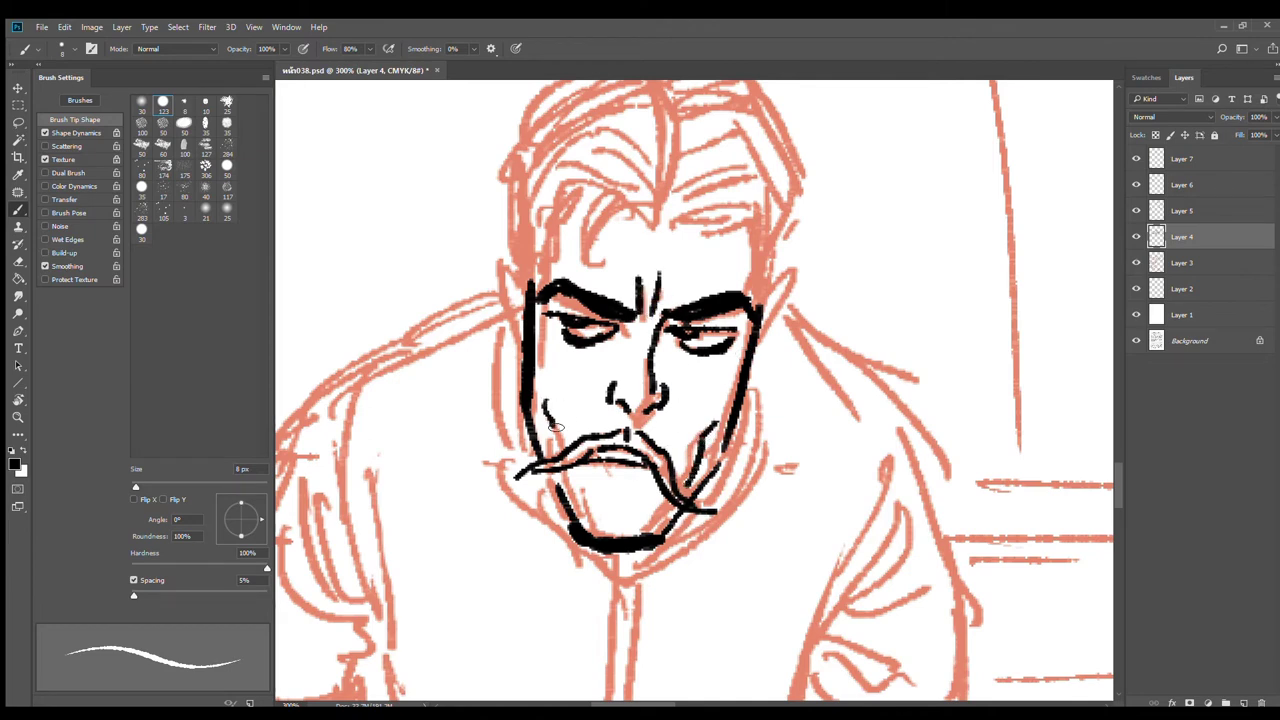
{"action": "left_click_drag", "start_coordinate": [542, 468], "coordinate": [568, 514]}
Step: Ink the hair outline and hairline at both temples, and both ears
{"action": "mouse_move", "coordinate": [790, 202]}
{"action": "left_mouse_down"}
{"action": "mouse_move", "coordinate": [789, 257]}
{"action": "mouse_move", "coordinate": [768, 297]}
{"action": "left_mouse_up"}
{"action": "key", "text": "ctrl+z"}
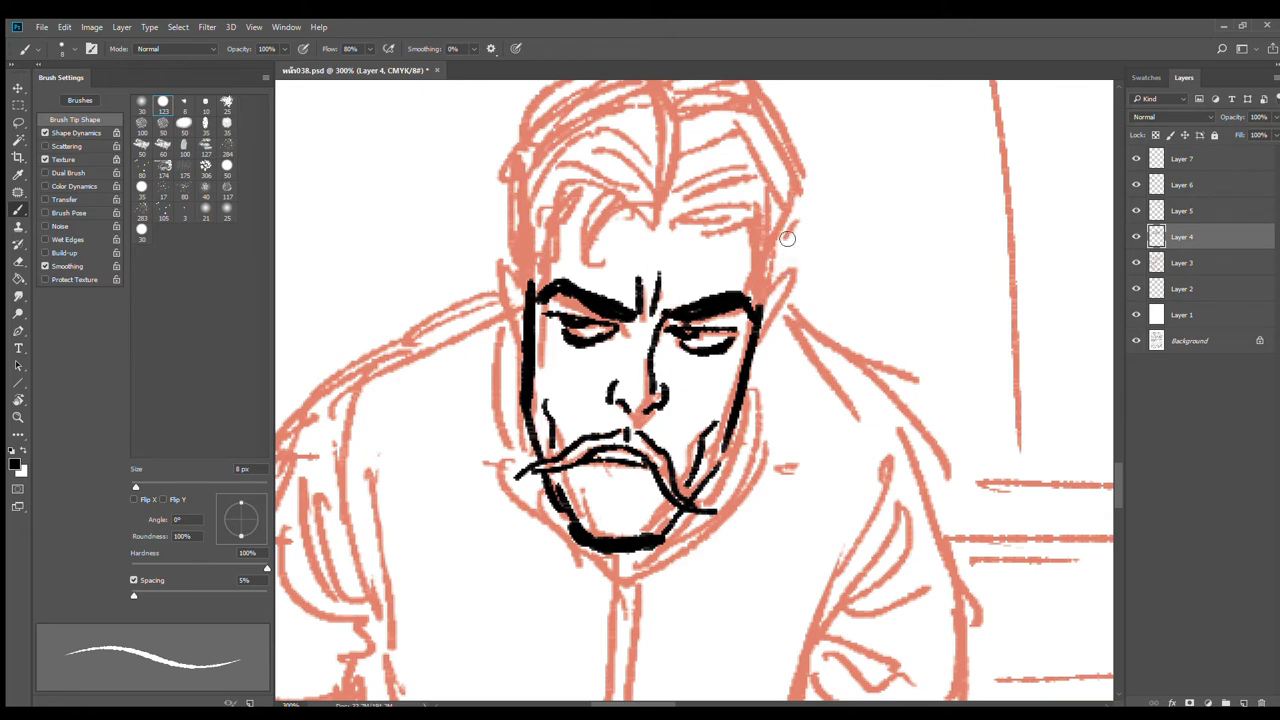
{"action": "left_click_drag", "start_coordinate": [785, 212], "coordinate": [766, 305]}
{"action": "left_click_drag", "start_coordinate": [762, 222], "coordinate": [758, 305]}
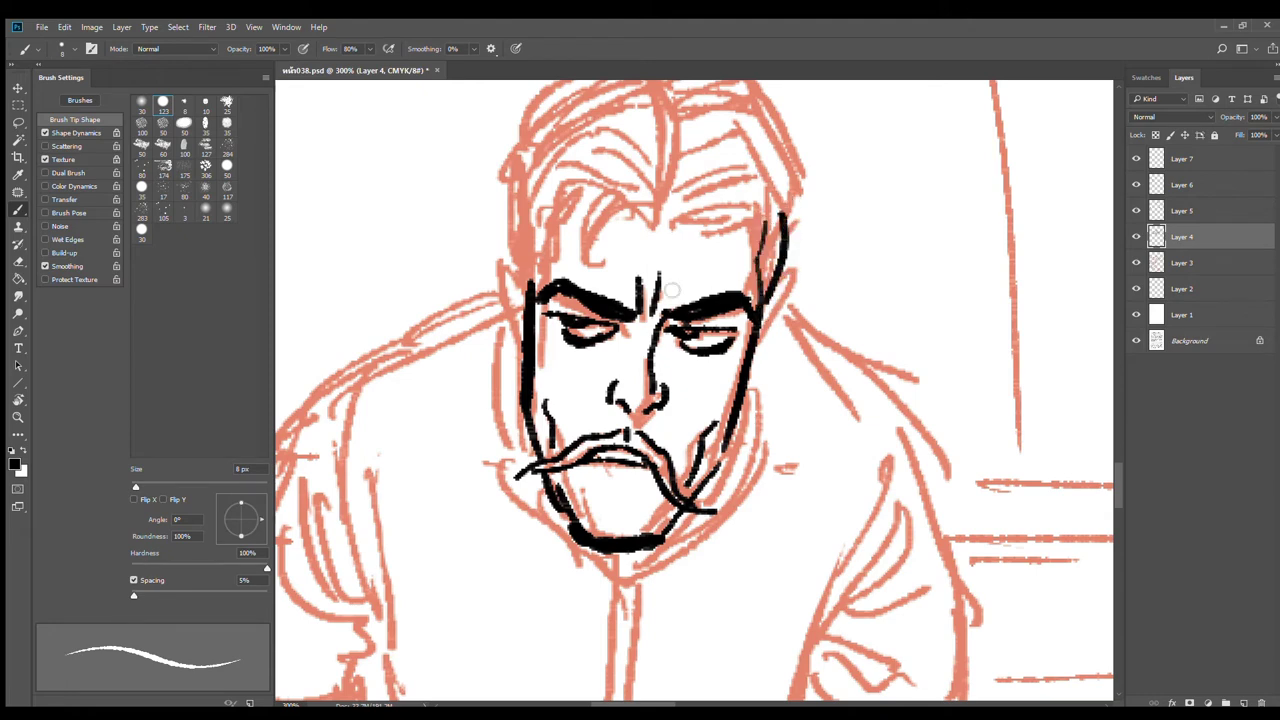
{"action": "left_click_drag", "start_coordinate": [531, 170], "coordinate": [519, 275]}
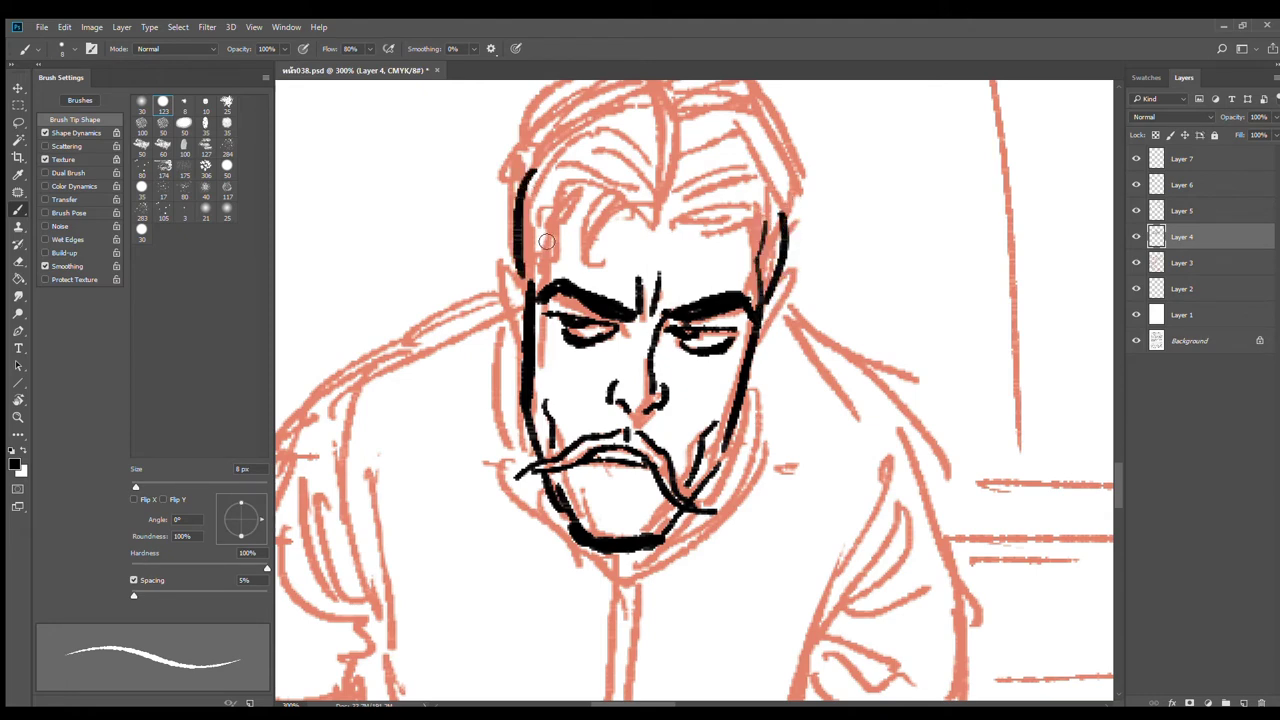
{"action": "mouse_move", "coordinate": [541, 212]}
{"action": "left_mouse_down"}
{"action": "mouse_move", "coordinate": [529, 296]}
{"action": "mouse_move", "coordinate": [507, 258]}
{"action": "mouse_move", "coordinate": [522, 391]}
{"action": "left_mouse_up"}
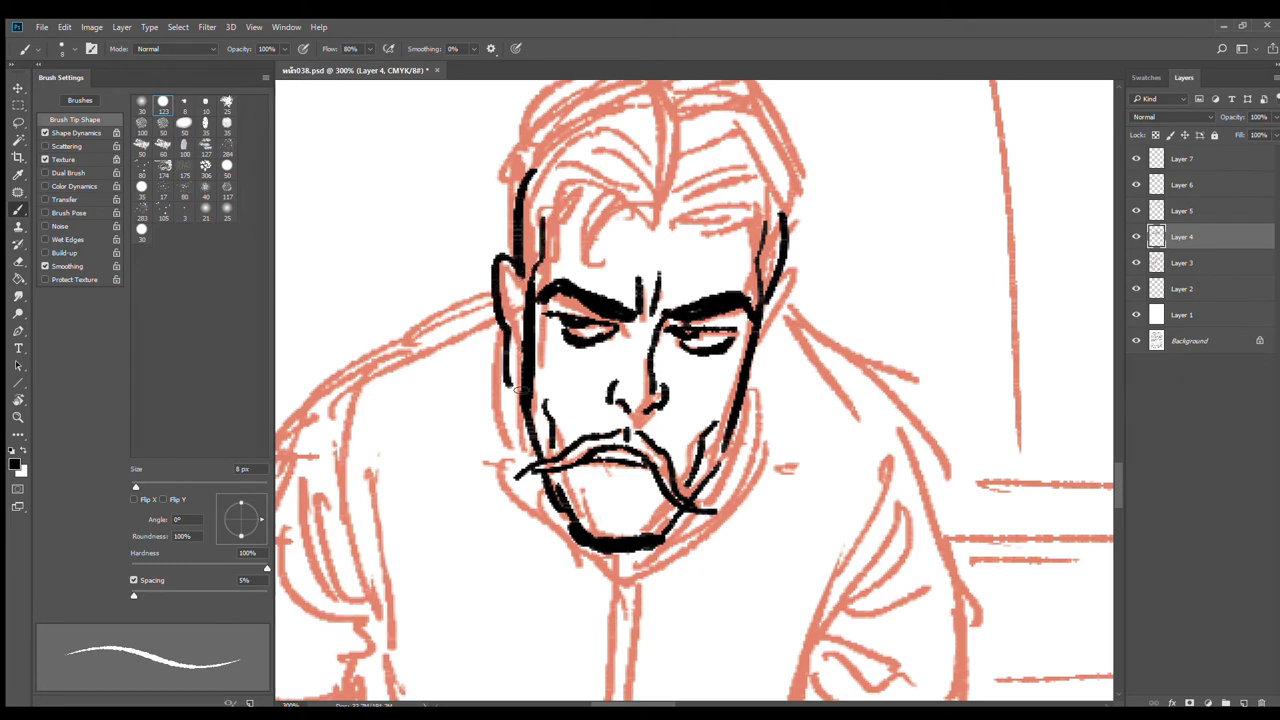
{"action": "left_click_drag", "start_coordinate": [508, 284], "coordinate": [516, 320]}
{"action": "mouse_move", "coordinate": [764, 300]}
{"action": "left_mouse_down"}
{"action": "mouse_move", "coordinate": [793, 312]}
{"action": "mouse_move", "coordinate": [792, 298]}
{"action": "mouse_move", "coordinate": [745, 404]}
{"action": "left_mouse_up"}
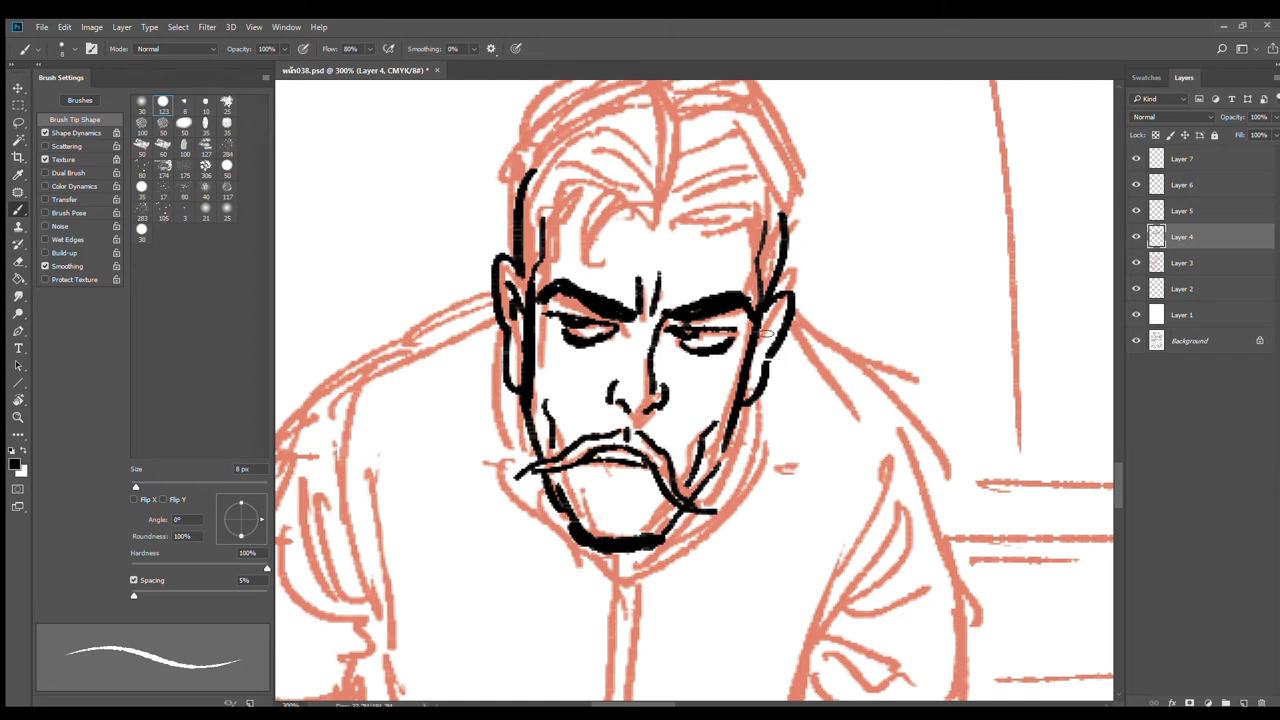
Step: Ink the hair's centre parting, the strands swept over the man's left temple and the curled forelock
{"action": "scroll", "coordinate": [766, 322], "scroll_direction": "up", "scroll_amount": 3}
{"action": "mouse_move", "coordinate": [668, 312]}
{"action": "left_mouse_down"}
{"action": "mouse_move", "coordinate": [729, 286]}
{"action": "mouse_move", "coordinate": [768, 290]}
{"action": "mouse_move", "coordinate": [761, 311]}
{"action": "left_mouse_up"}
{"action": "left_click_drag", "start_coordinate": [678, 286], "coordinate": [762, 243]}
{"action": "mouse_move", "coordinate": [658, 168]}
{"action": "left_mouse_down"}
{"action": "mouse_move", "coordinate": [660, 316]}
{"action": "mouse_move", "coordinate": [615, 294]}
{"action": "mouse_move", "coordinate": [609, 346]}
{"action": "left_mouse_up"}
{"action": "left_click_drag", "start_coordinate": [613, 281], "coordinate": [606, 350]}
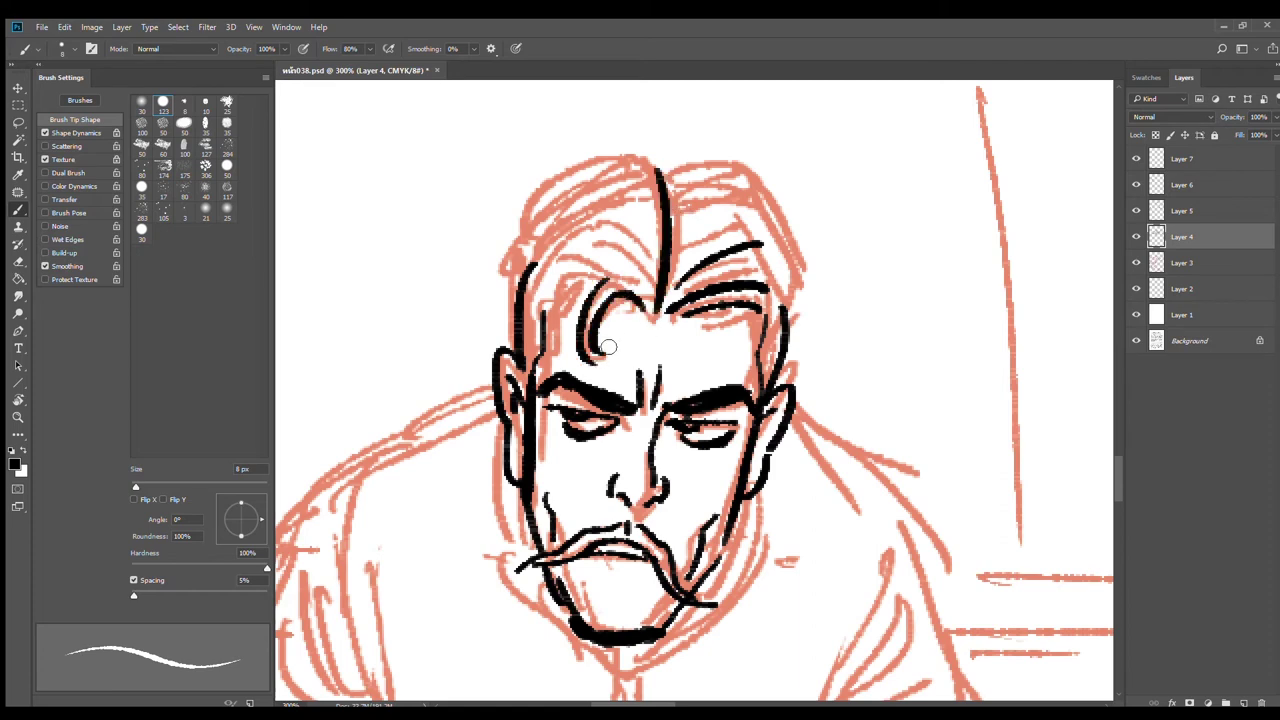
Step: Ink the strands swept back from the parting and the outer contour of the hair with pointed tufts at both sides
{"action": "mouse_move", "coordinate": [548, 312]}
{"action": "left_mouse_down"}
{"action": "mouse_move", "coordinate": [608, 274]}
{"action": "mouse_move", "coordinate": [546, 266]}
{"action": "mouse_move", "coordinate": [604, 174]}
{"action": "left_mouse_up"}
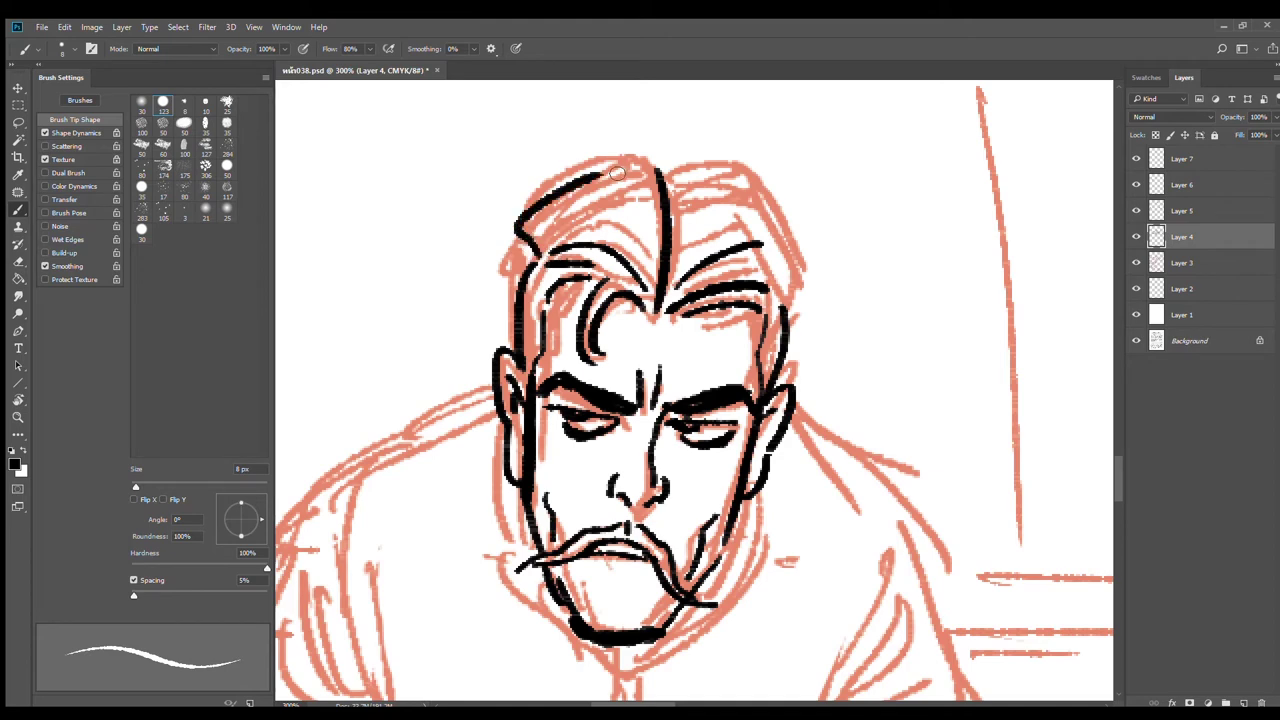
{"action": "key", "text": "ctrl+z"}
{"action": "left_click_drag", "start_coordinate": [650, 245], "coordinate": [586, 203]}
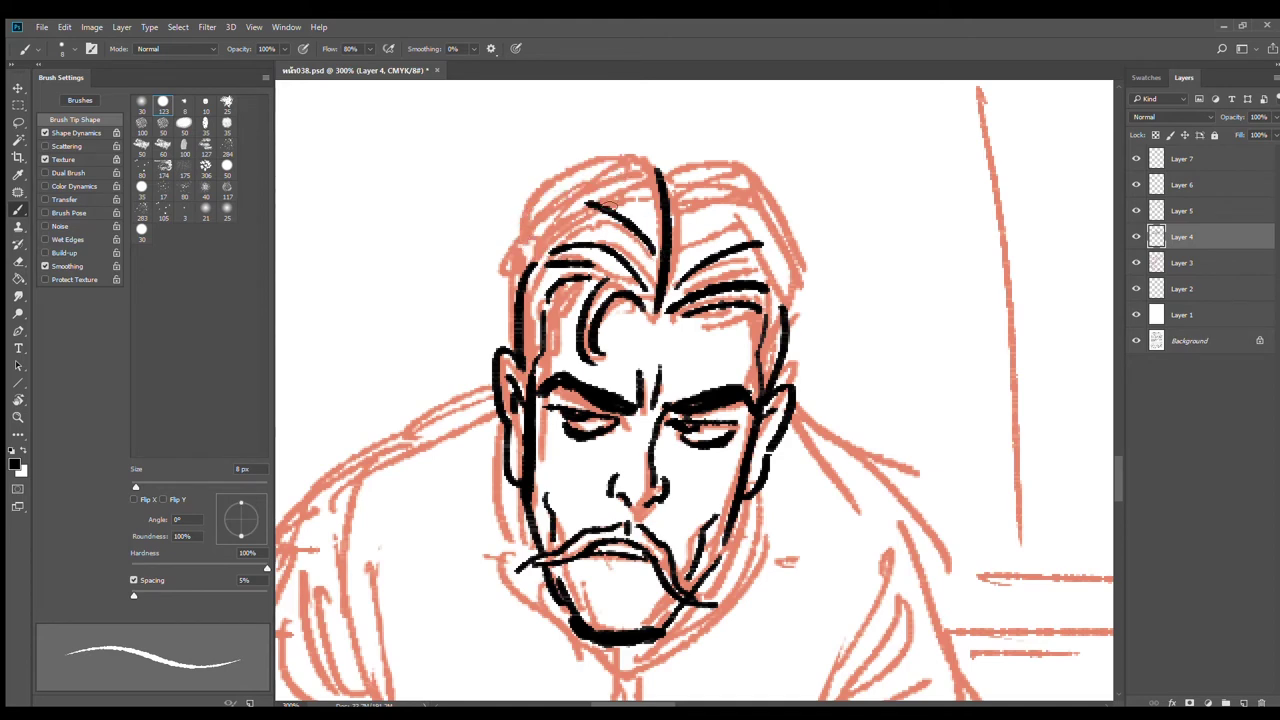
{"action": "left_click_drag", "start_coordinate": [664, 236], "coordinate": [628, 190]}
{"action": "mouse_move", "coordinate": [668, 236]}
{"action": "left_mouse_down"}
{"action": "mouse_move", "coordinate": [654, 172]}
{"action": "mouse_move", "coordinate": [546, 162]}
{"action": "mouse_move", "coordinate": [487, 233]}
{"action": "mouse_move", "coordinate": [518, 249]}
{"action": "mouse_move", "coordinate": [599, 225]}
{"action": "left_mouse_up"}
{"action": "mouse_move", "coordinate": [517, 225]}
{"action": "left_mouse_down"}
{"action": "mouse_move", "coordinate": [580, 201]}
{"action": "mouse_move", "coordinate": [522, 272]}
{"action": "left_mouse_up"}
{"action": "mouse_move", "coordinate": [664, 186]}
{"action": "left_mouse_down"}
{"action": "mouse_move", "coordinate": [770, 158]}
{"action": "mouse_move", "coordinate": [822, 270]}
{"action": "mouse_move", "coordinate": [790, 306]}
{"action": "mouse_move", "coordinate": [740, 268]}
{"action": "left_mouse_up"}
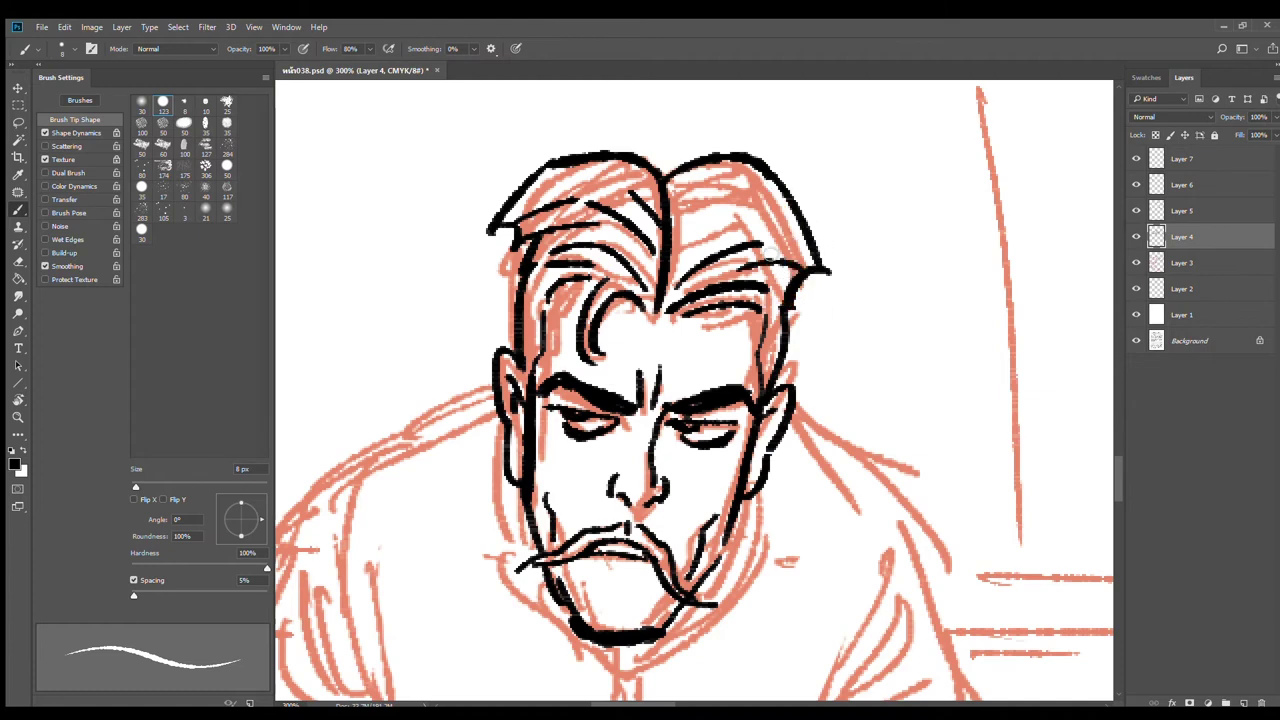
{"action": "mouse_move", "coordinate": [748, 210]}
{"action": "left_mouse_down"}
{"action": "mouse_move", "coordinate": [688, 247]}
{"action": "mouse_move", "coordinate": [736, 180]}
{"action": "left_mouse_up"}
Step: Ink the collar around the jaw, the jacket's front opening line and the small clasp at the throat
{"action": "mouse_move", "coordinate": [760, 500]}
{"action": "left_mouse_down"}
{"action": "mouse_move", "coordinate": [757, 328]}
{"action": "mouse_move", "coordinate": [640, 498]}
{"action": "mouse_move", "coordinate": [617, 497]}
{"action": "left_mouse_up"}
{"action": "left_click_drag", "start_coordinate": [504, 320], "coordinate": [612, 506]}
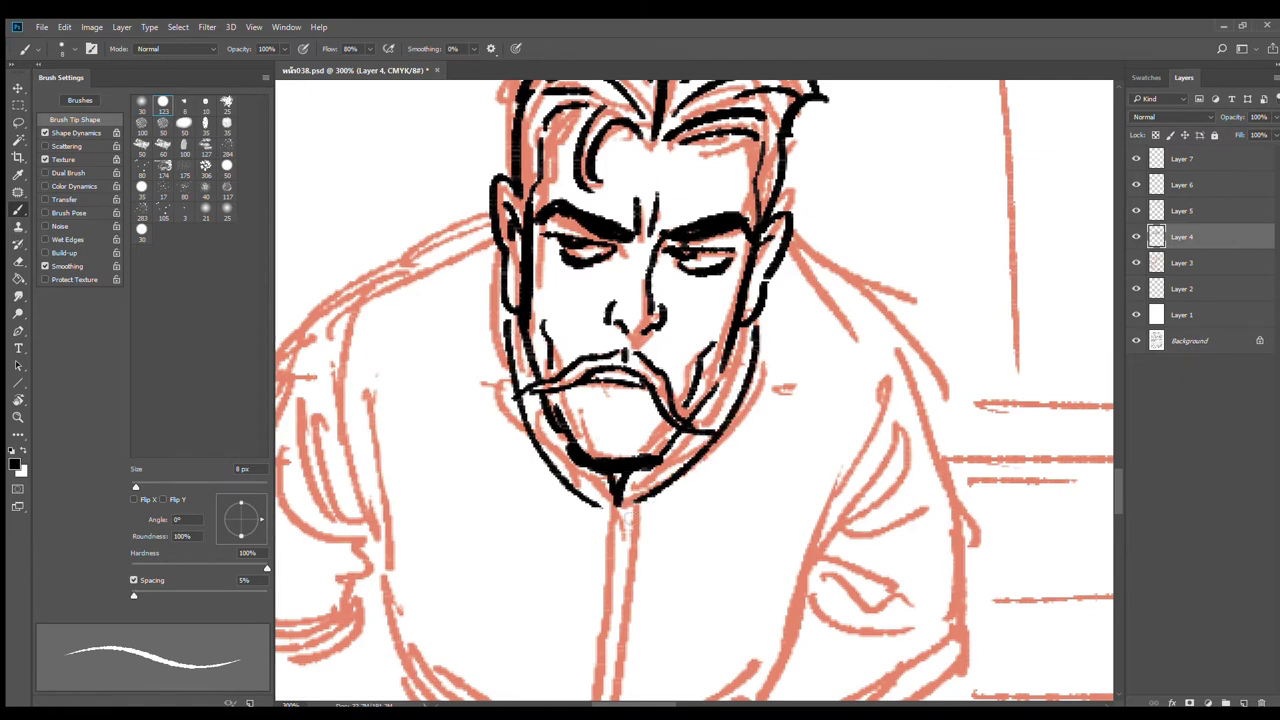
{"action": "scroll", "coordinate": [650, 540], "scroll_direction": "down", "scroll_amount": 5}
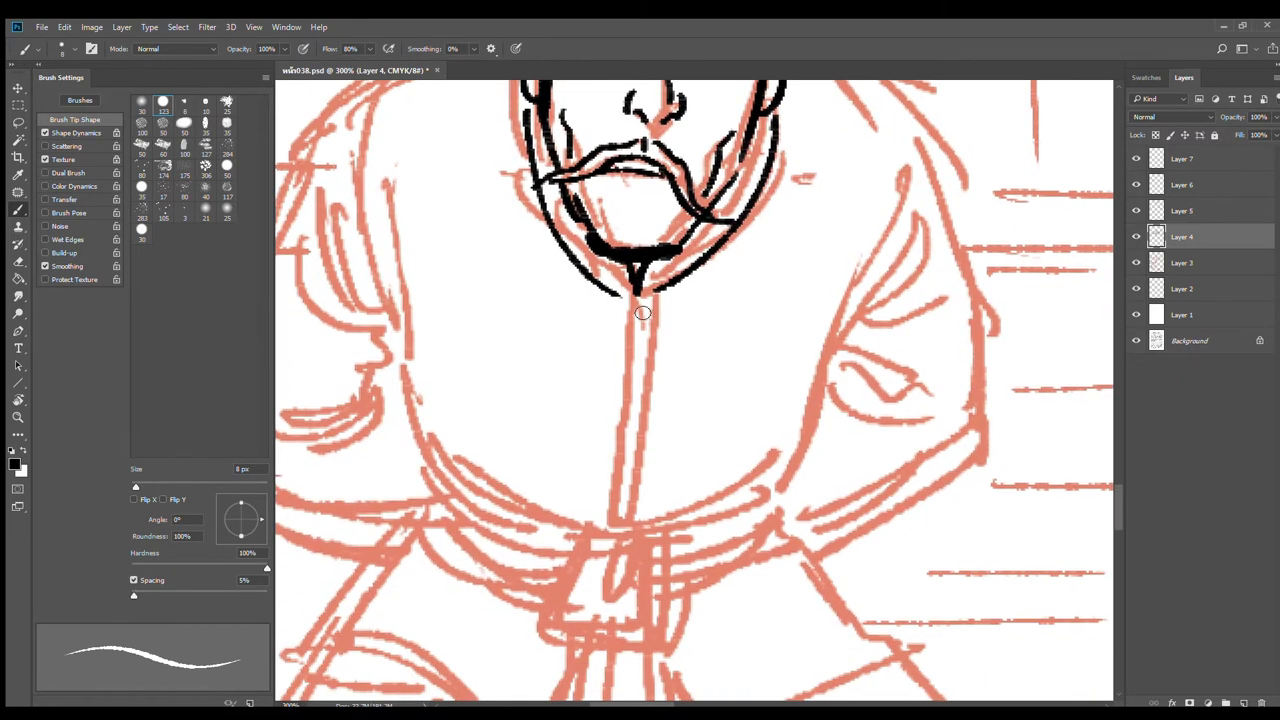
{"action": "left_click_drag", "start_coordinate": [636, 300], "coordinate": [612, 512]}
{"action": "mouse_move", "coordinate": [646, 320]}
{"action": "left_mouse_down"}
{"action": "mouse_move", "coordinate": [640, 334]}
{"action": "mouse_move", "coordinate": [652, 327]}
{"action": "left_mouse_up"}
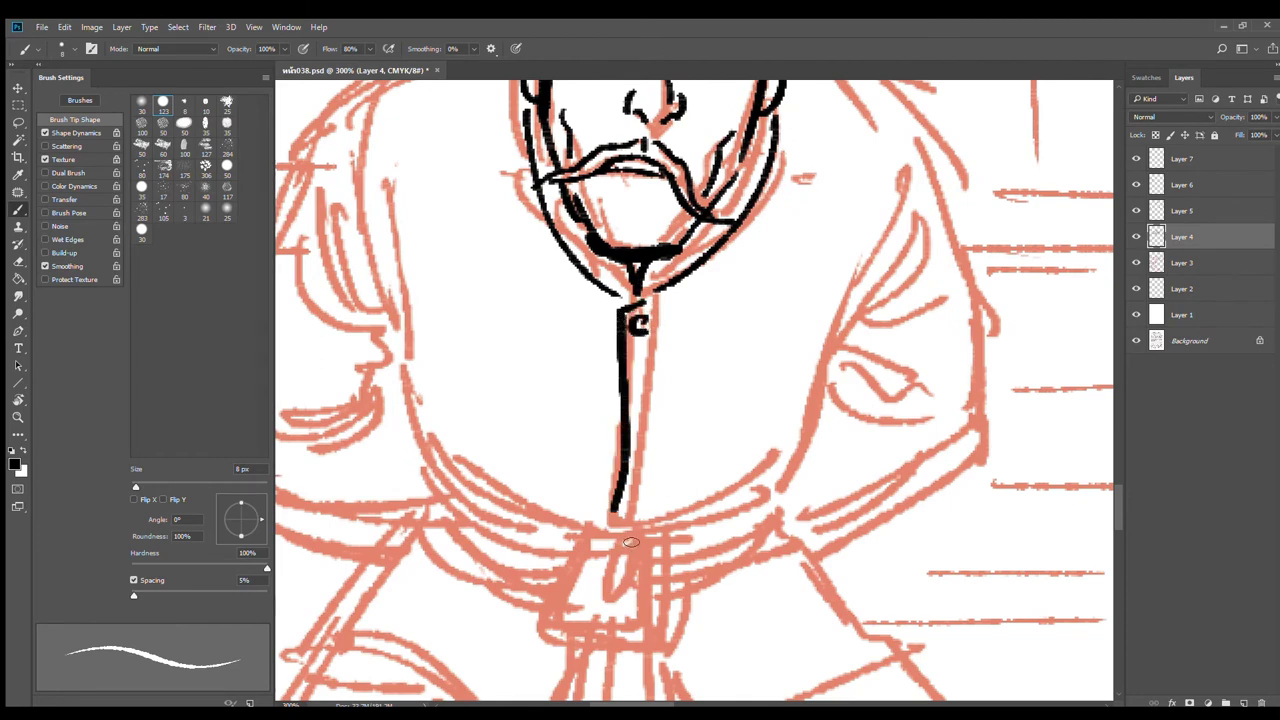
Step: Ink both sides of the jacket's torso and the curved edge where it blouses over the sash
{"action": "mouse_move", "coordinate": [598, 528]}
{"action": "left_mouse_down"}
{"action": "mouse_move", "coordinate": [700, 518]}
{"action": "mouse_move", "coordinate": [780, 465]}
{"action": "left_mouse_up"}
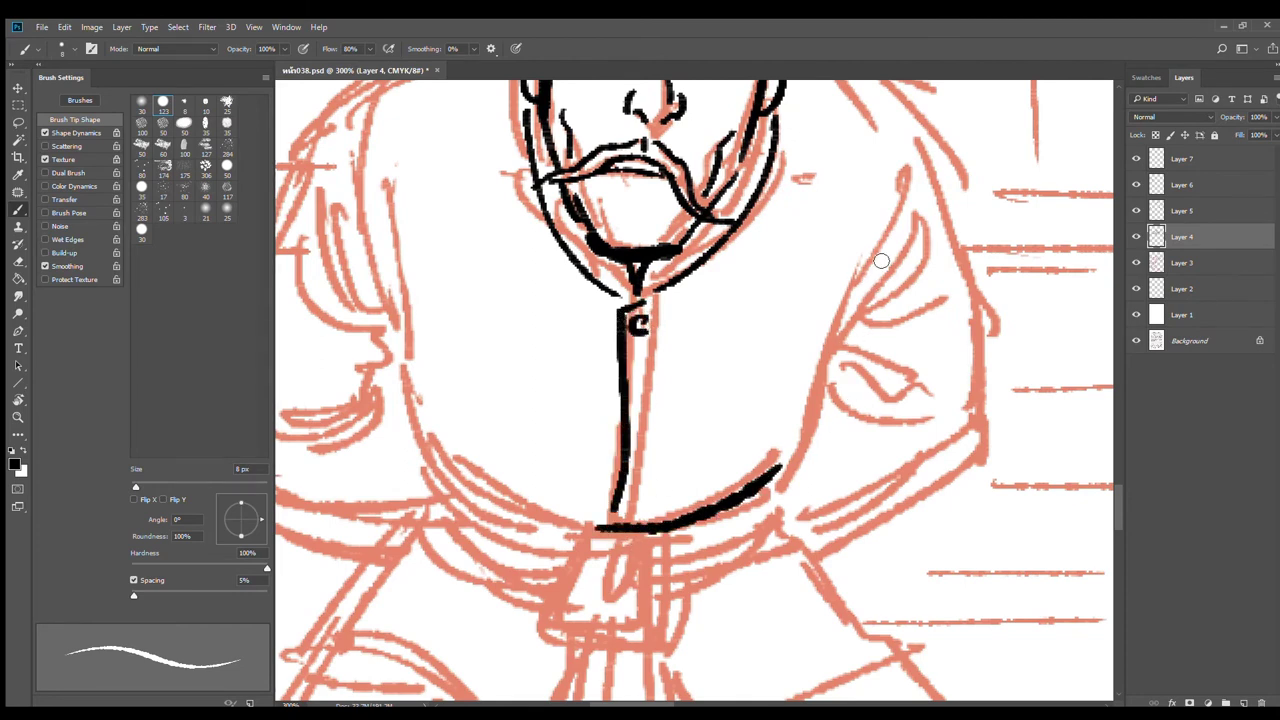
{"action": "mouse_move", "coordinate": [881, 258]}
{"action": "left_mouse_down"}
{"action": "mouse_move", "coordinate": [826, 440]}
{"action": "mouse_move", "coordinate": [765, 495]}
{"action": "left_mouse_up"}
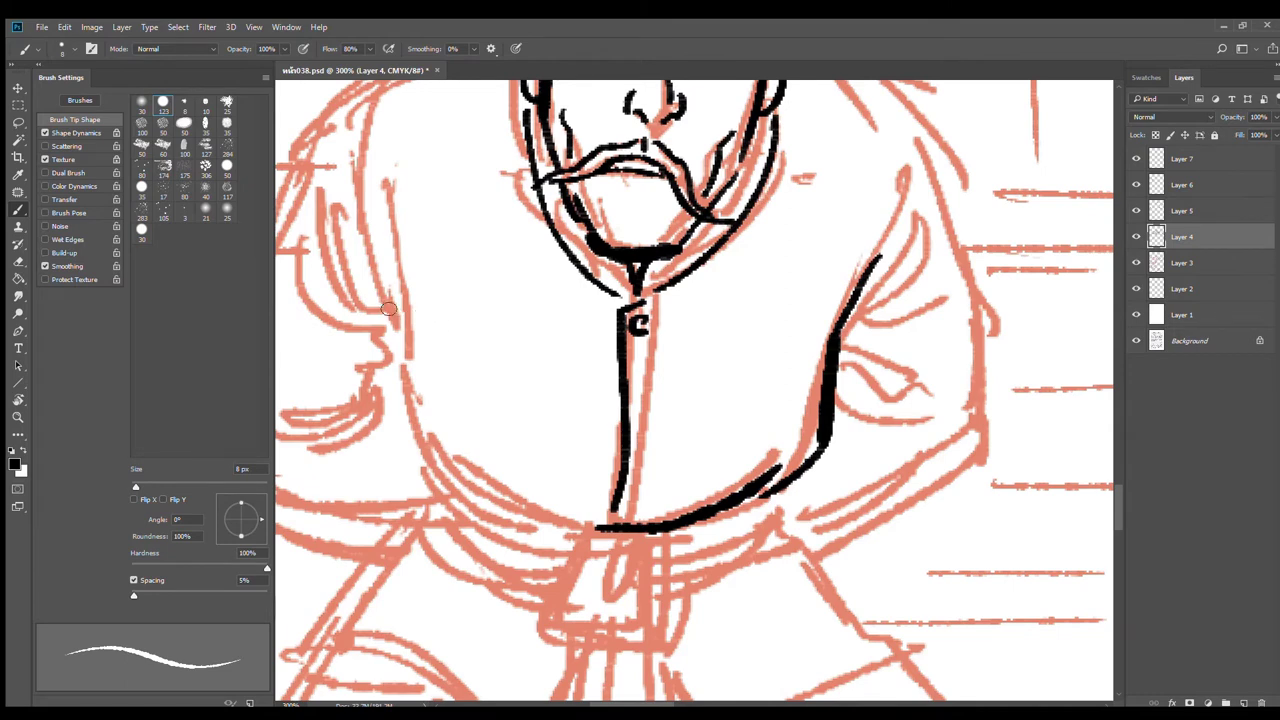
{"action": "mouse_move", "coordinate": [370, 268]}
{"action": "left_mouse_down"}
{"action": "mouse_move", "coordinate": [428, 450]}
{"action": "mouse_move", "coordinate": [460, 466]}
{"action": "left_mouse_up"}
{"action": "mouse_move", "coordinate": [442, 424]}
{"action": "left_mouse_down"}
{"action": "mouse_move", "coordinate": [560, 526]}
{"action": "mouse_move", "coordinate": [612, 528]}
{"action": "mouse_move", "coordinate": [705, 463]}
{"action": "left_mouse_up"}
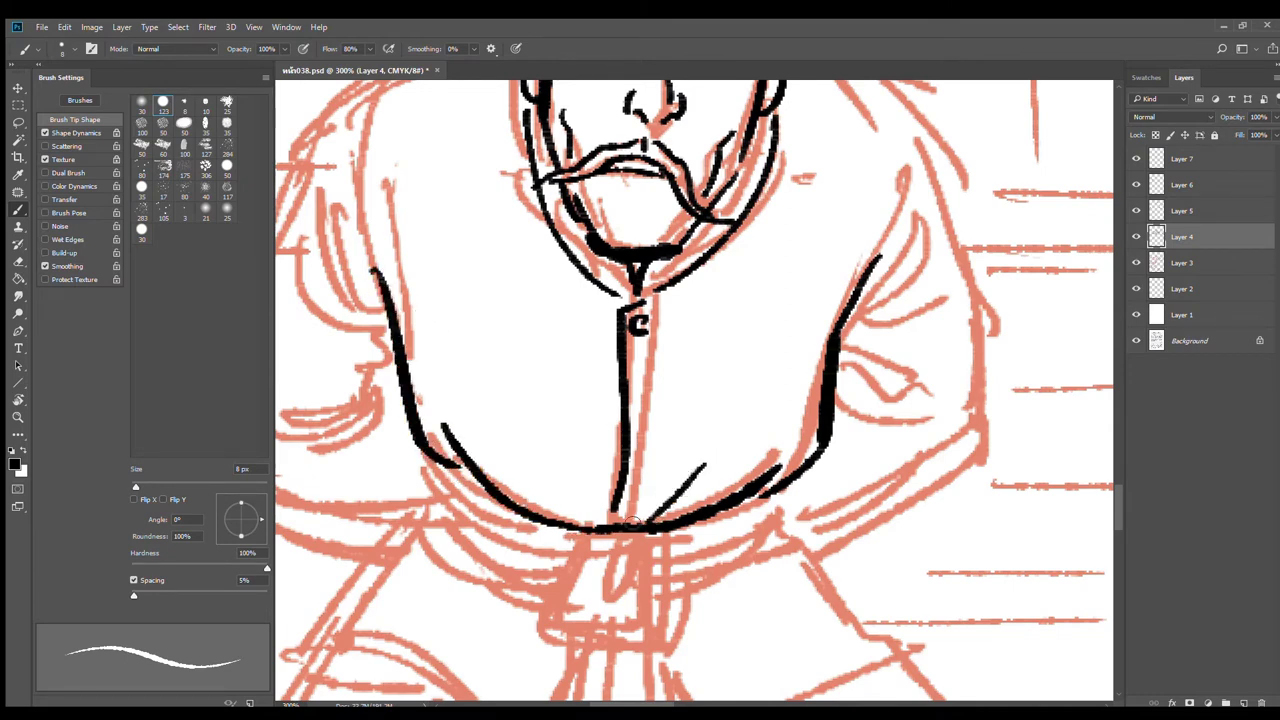
Step: Ink the sash knot and the folded sash bands wrapping around both sides of the waist
{"action": "mouse_move", "coordinate": [591, 537]}
{"action": "left_mouse_down"}
{"action": "mouse_move", "coordinate": [545, 638]}
{"action": "mouse_move", "coordinate": [650, 645]}
{"action": "left_mouse_up"}
{"action": "mouse_move", "coordinate": [648, 534]}
{"action": "left_mouse_down"}
{"action": "mouse_move", "coordinate": [651, 645]}
{"action": "mouse_move", "coordinate": [632, 598]}
{"action": "left_mouse_up"}
{"action": "left_click", "coordinate": [740, 553], "text": "alt"}
{"action": "scroll", "coordinate": [762, 483], "scroll_direction": "down", "scroll_amount": 2}
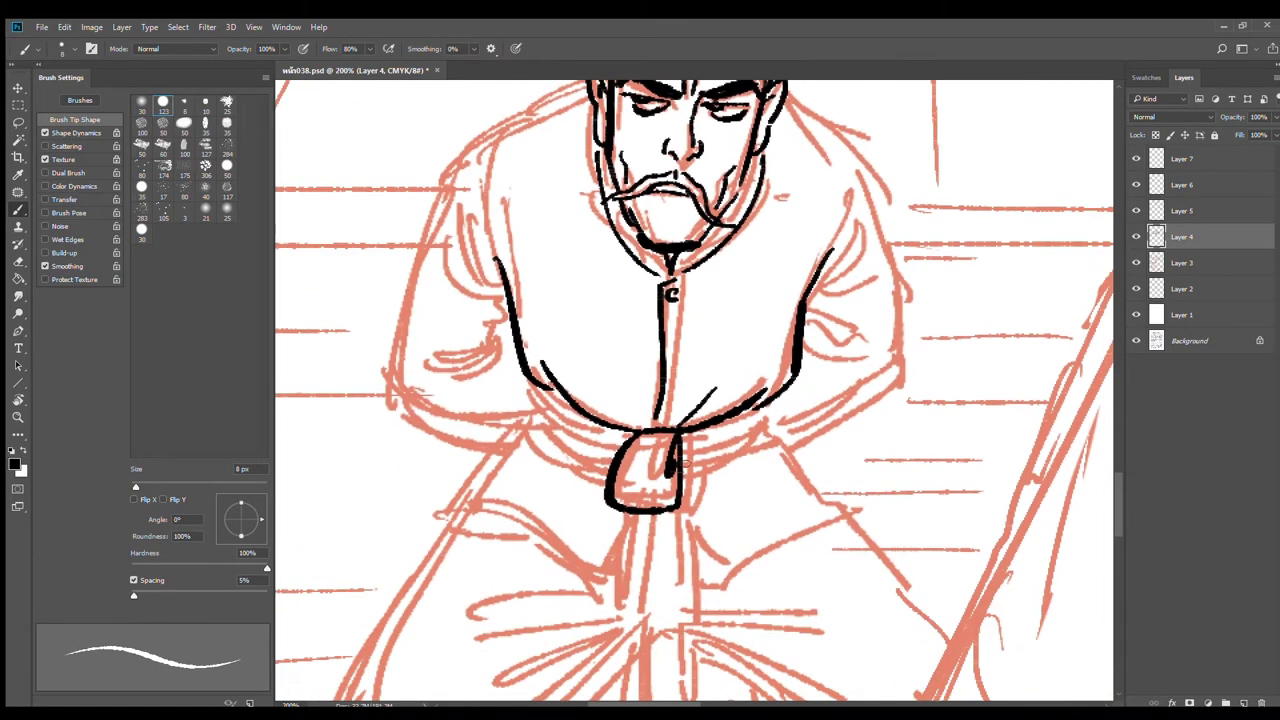
{"action": "left_click_drag", "start_coordinate": [794, 384], "coordinate": [773, 434]}
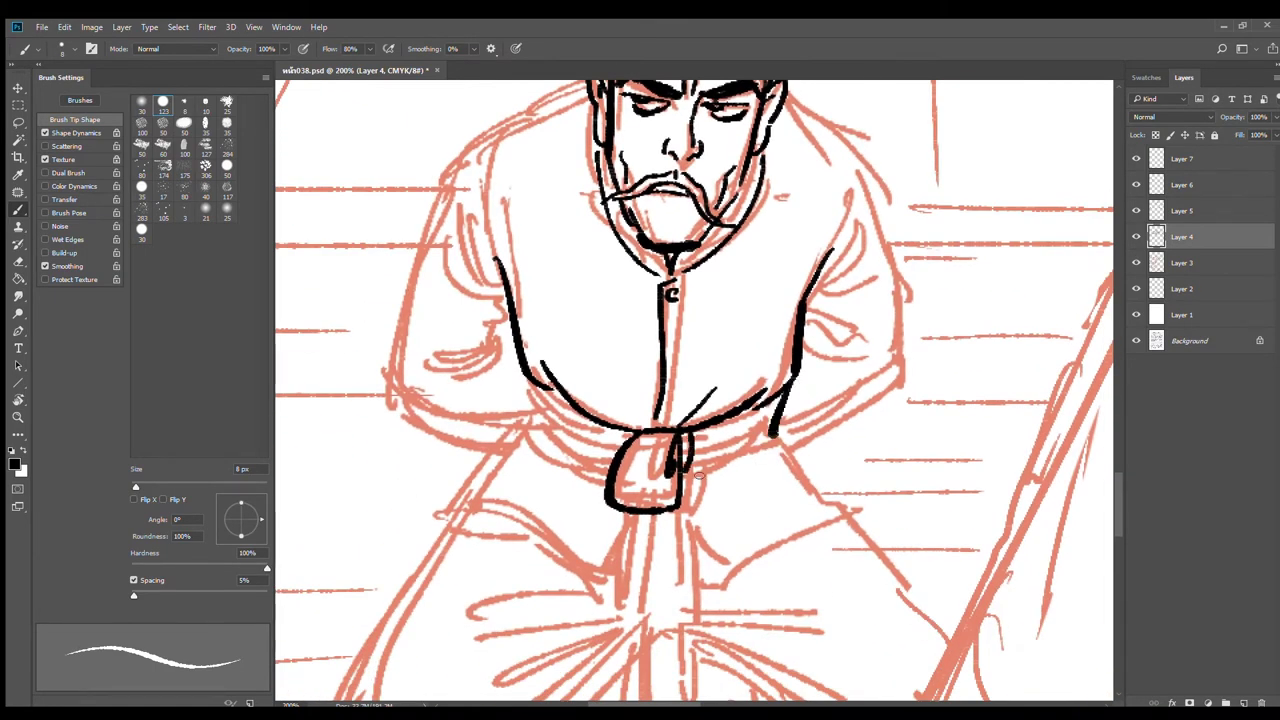
{"action": "left_click_drag", "start_coordinate": [686, 437], "coordinate": [779, 447]}
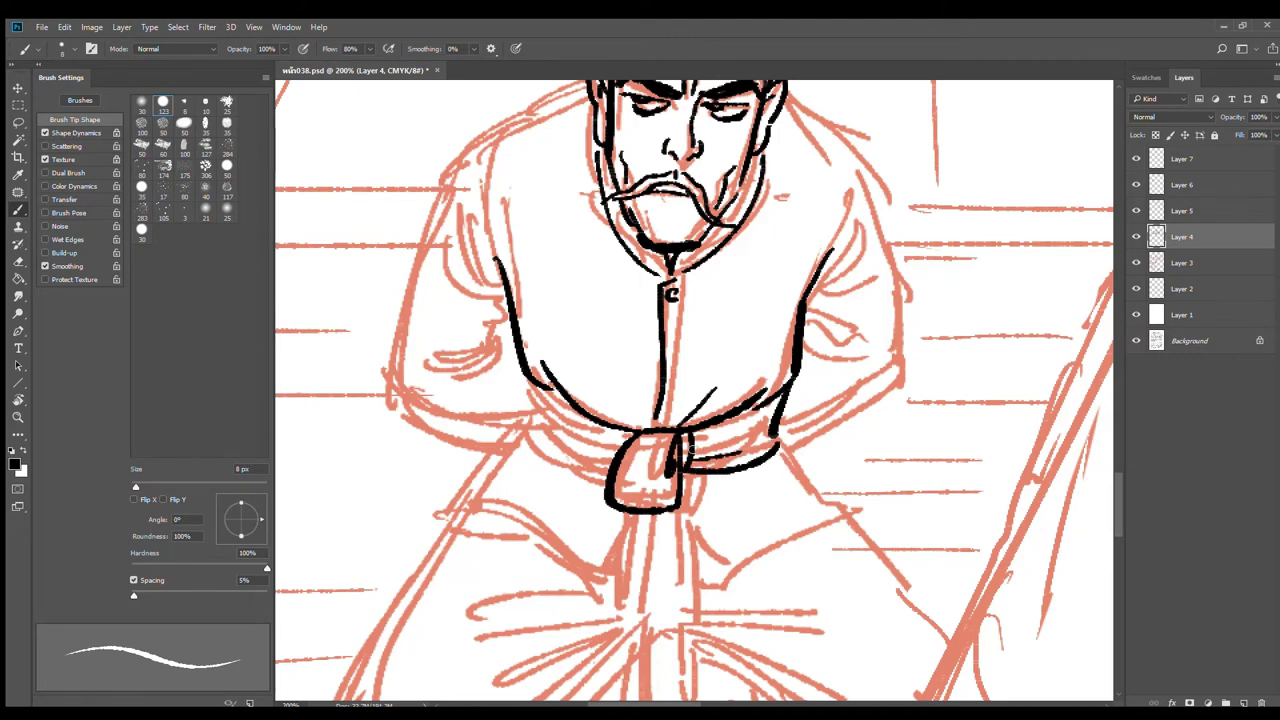
{"action": "left_click_drag", "start_coordinate": [687, 443], "coordinate": [749, 428]}
{"action": "mouse_move", "coordinate": [541, 386]}
{"action": "left_mouse_down"}
{"action": "mouse_move", "coordinate": [533, 424]}
{"action": "mouse_move", "coordinate": [617, 452]}
{"action": "mouse_move", "coordinate": [554, 416]}
{"action": "mouse_move", "coordinate": [599, 450]}
{"action": "left_mouse_up"}
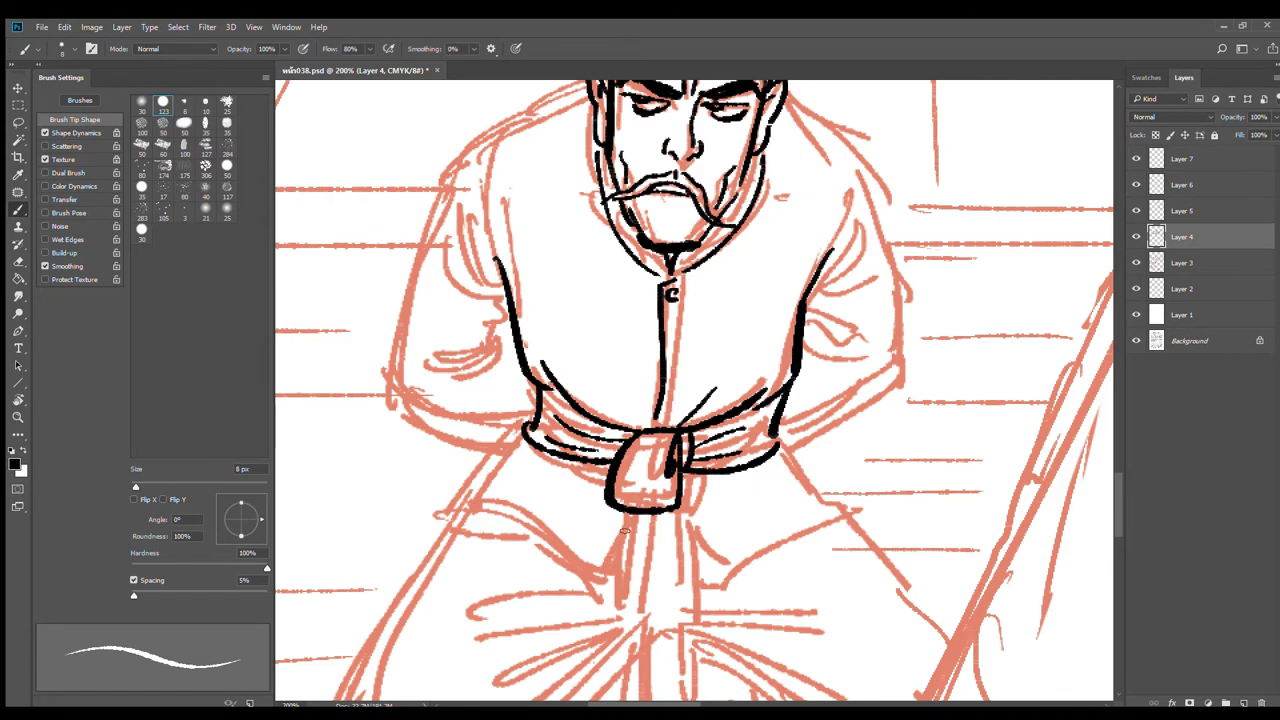
Step: Ink the hanging sash ends below the knot, including their folds and uneven lower edges
{"action": "mouse_move", "coordinate": [645, 519]}
{"action": "left_mouse_down"}
{"action": "mouse_move", "coordinate": [619, 402]}
{"action": "mouse_move", "coordinate": [572, 457]}
{"action": "left_mouse_up"}
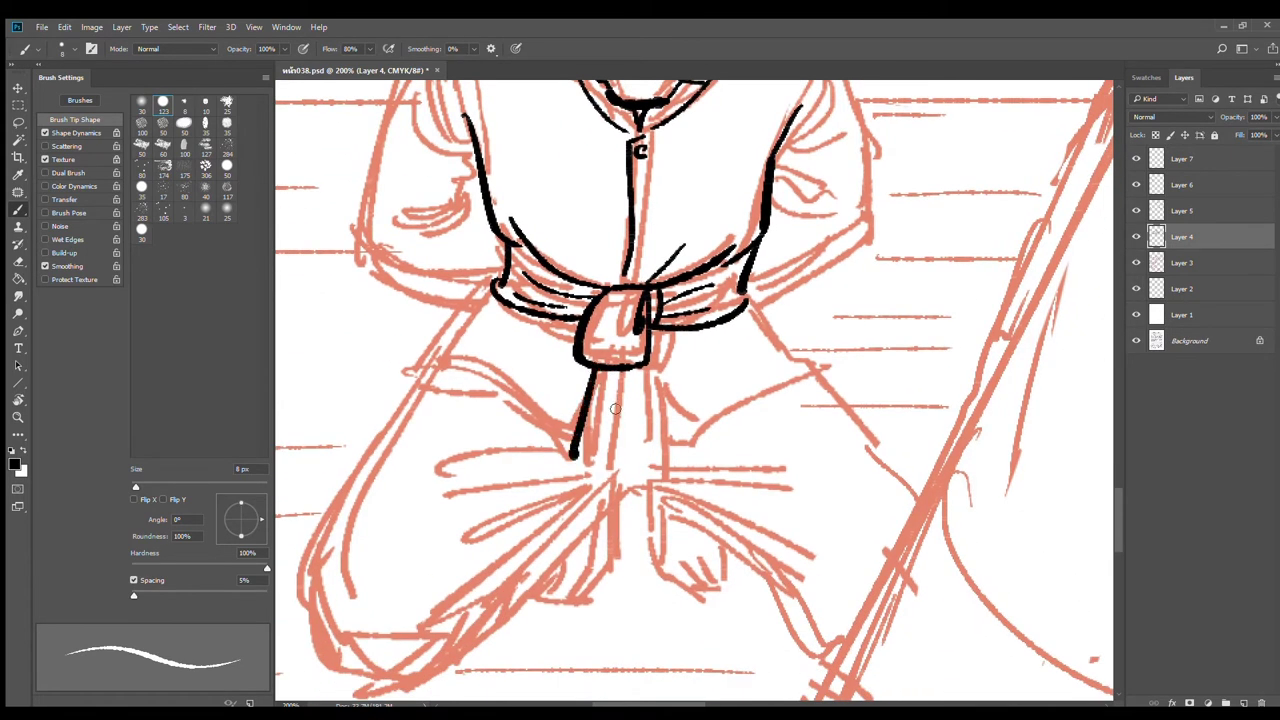
{"action": "left_click_drag", "start_coordinate": [603, 372], "coordinate": [596, 598]}
{"action": "mouse_move", "coordinate": [625, 370]}
{"action": "left_mouse_down"}
{"action": "mouse_move", "coordinate": [626, 533]}
{"action": "mouse_move", "coordinate": [652, 603]}
{"action": "mouse_move", "coordinate": [646, 574]}
{"action": "left_mouse_up"}
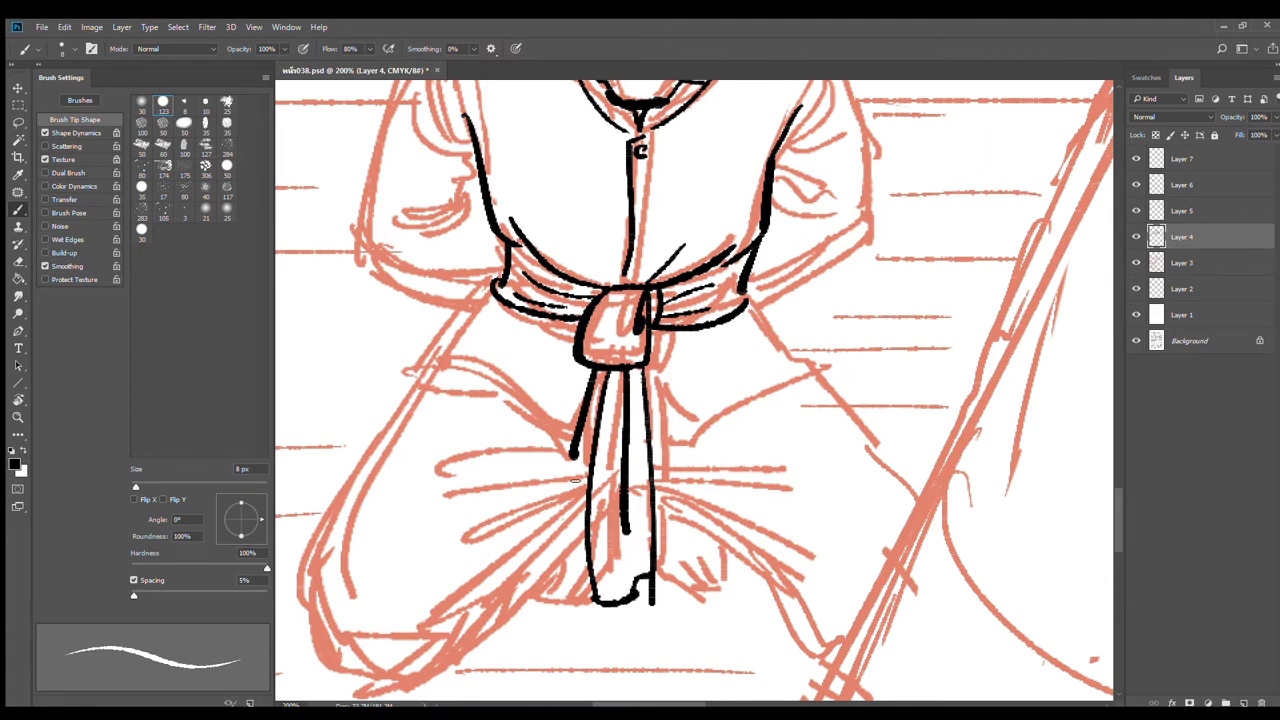
{"action": "left_click_drag", "start_coordinate": [571, 440], "coordinate": [573, 570]}
{"action": "mouse_move", "coordinate": [652, 368]}
{"action": "left_mouse_down"}
{"action": "mouse_move", "coordinate": [672, 512]}
{"action": "mouse_move", "coordinate": [656, 520]}
{"action": "left_mouse_up"}
{"action": "key", "text": "e"}
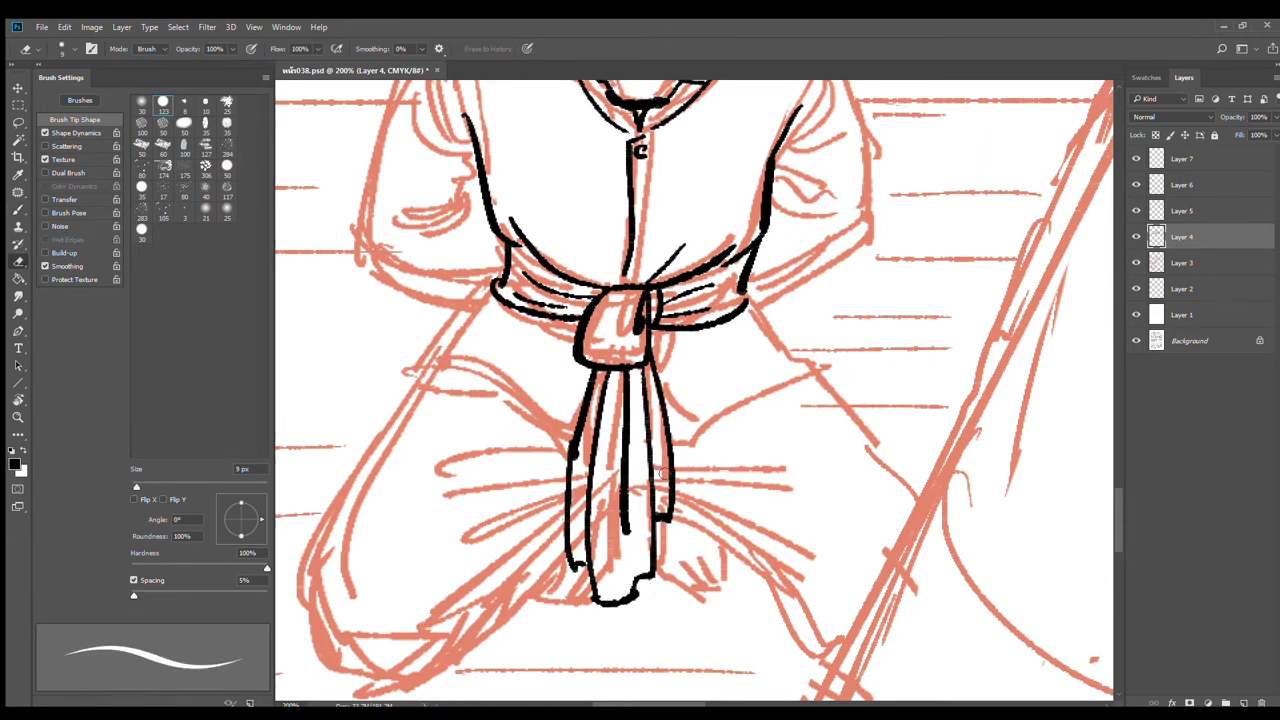
{"action": "key", "text": "b"}
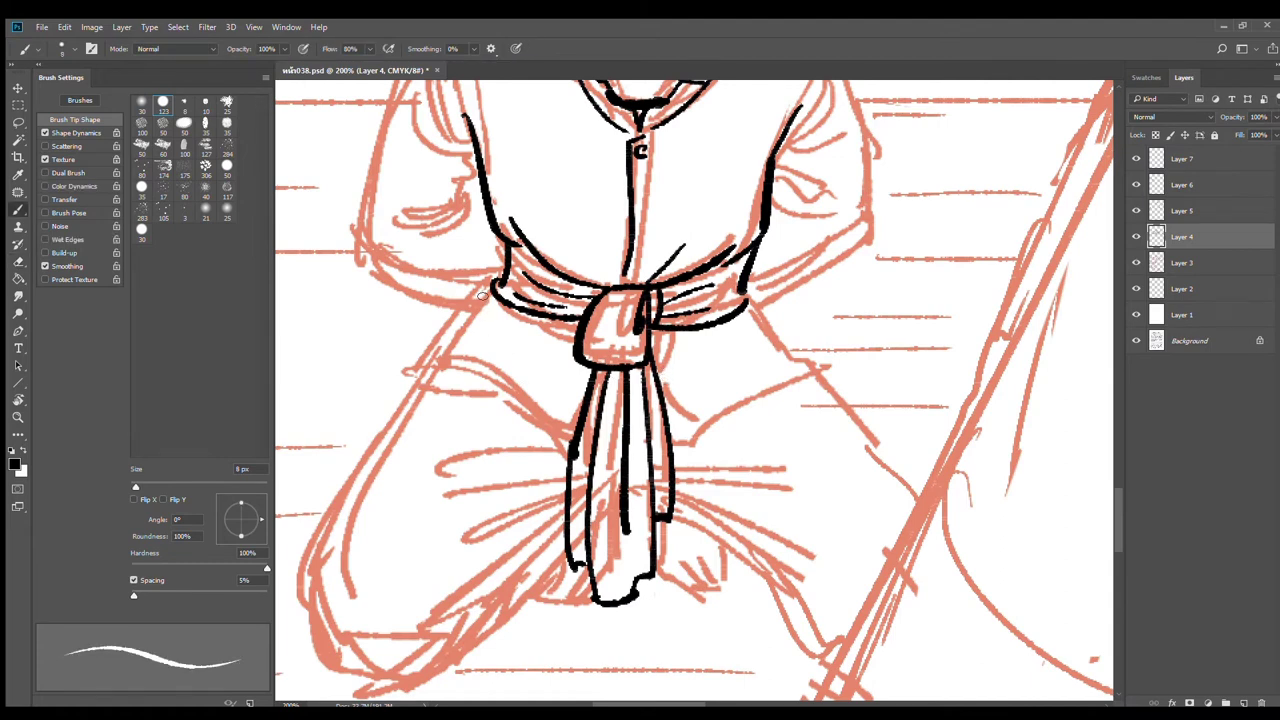
Step: Ink the two flared jacket flaps below the sash and add a thin inner line along their hems
{"action": "mouse_move", "coordinate": [492, 286]}
{"action": "left_mouse_down"}
{"action": "mouse_move", "coordinate": [426, 346]}
{"action": "mouse_move", "coordinate": [433, 357]}
{"action": "mouse_move", "coordinate": [487, 356]}
{"action": "mouse_move", "coordinate": [576, 427]}
{"action": "left_mouse_up"}
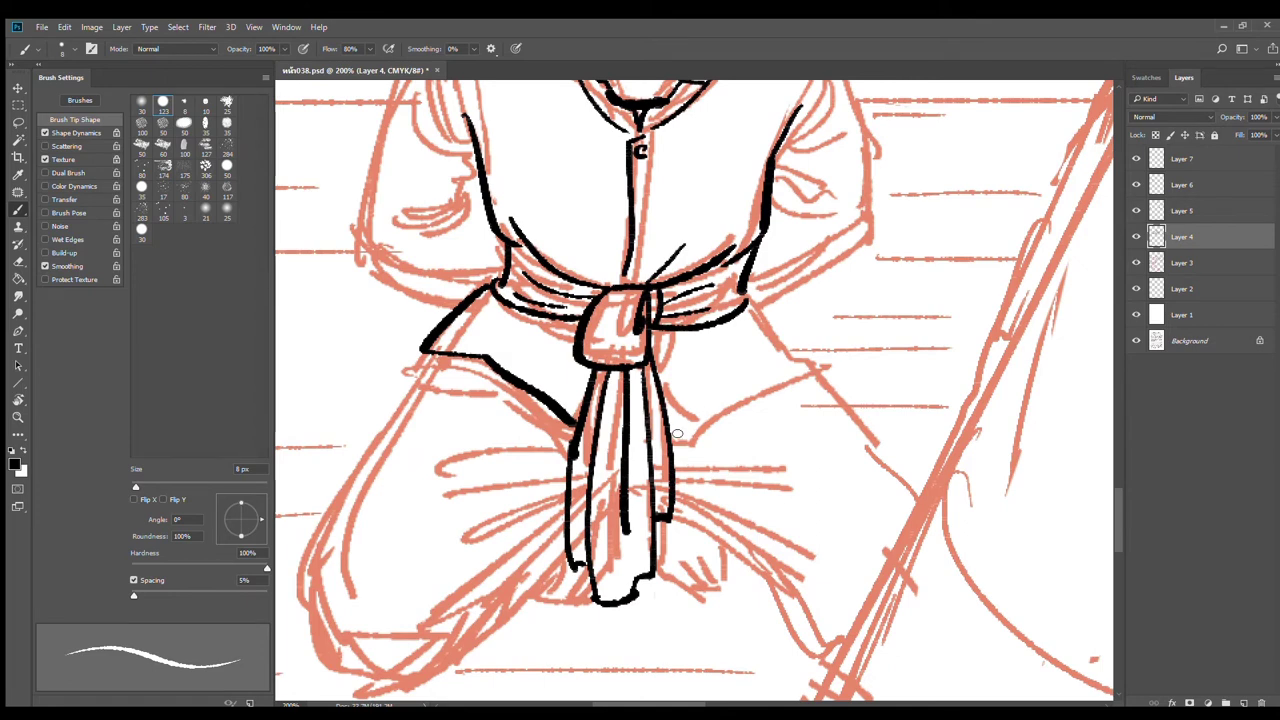
{"action": "left_click_drag", "start_coordinate": [680, 433], "coordinate": [828, 360]}
{"action": "mouse_move", "coordinate": [718, 325]}
{"action": "left_mouse_down"}
{"action": "mouse_move", "coordinate": [762, 306]}
{"action": "mouse_move", "coordinate": [752, 303]}
{"action": "mouse_move", "coordinate": [828, 366]}
{"action": "left_mouse_up"}
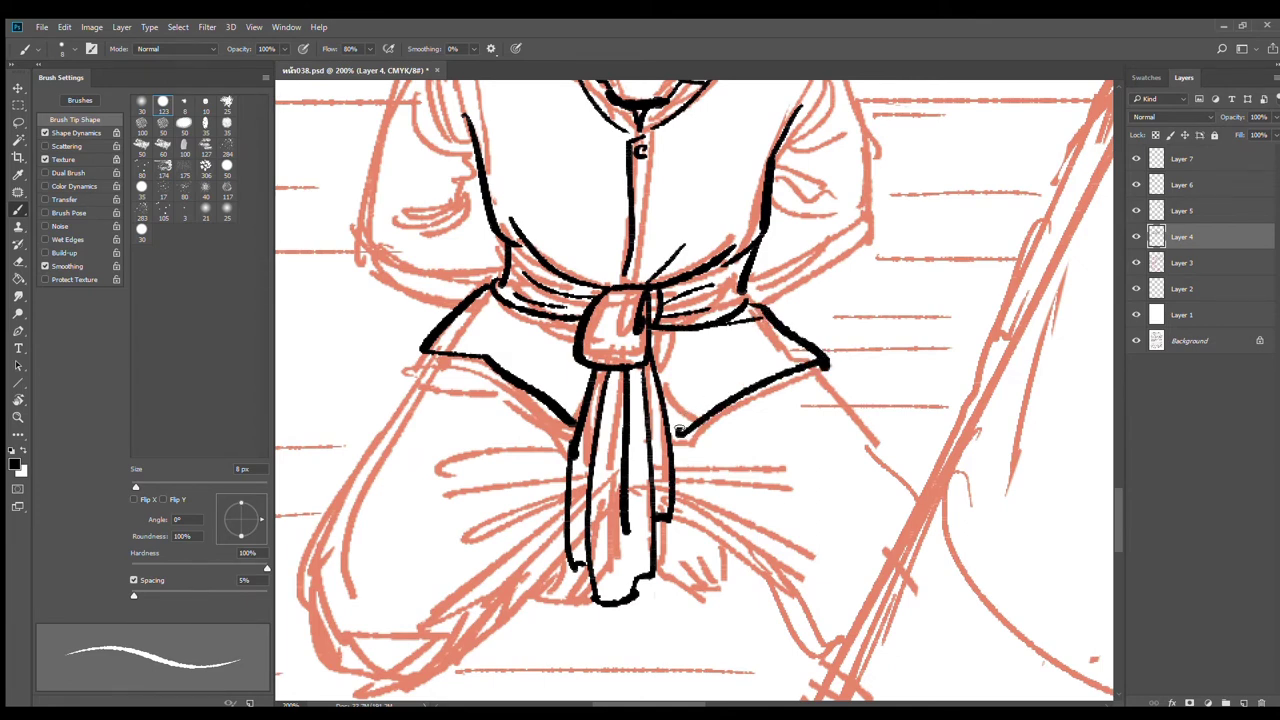
{"action": "left_click_drag", "start_coordinate": [683, 416], "coordinate": [812, 352]}
{"action": "mouse_move", "coordinate": [431, 345]}
{"action": "left_mouse_down"}
{"action": "mouse_move", "coordinate": [495, 348]}
{"action": "mouse_move", "coordinate": [438, 344]}
{"action": "mouse_move", "coordinate": [497, 349]}
{"action": "mouse_move", "coordinate": [578, 410]}
{"action": "left_mouse_up"}
{"action": "key", "text": "ctrl+z"}
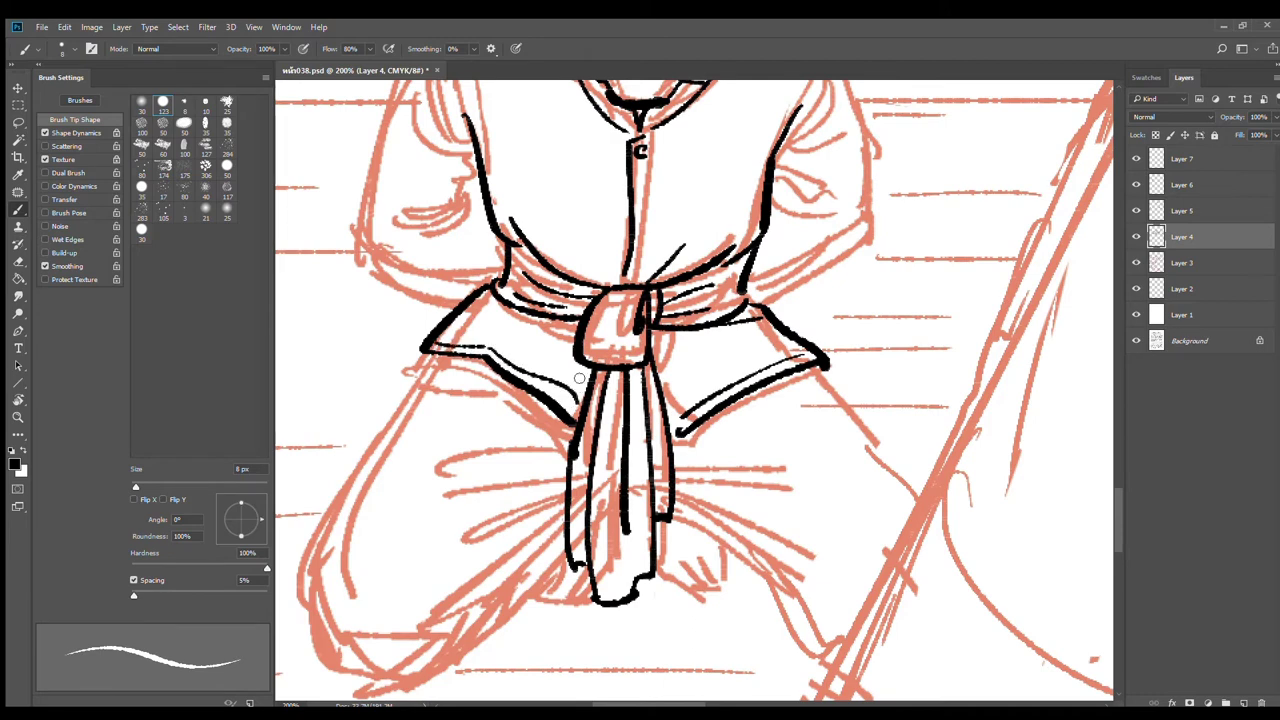
Step: Ink a small crease above the sash, both shoulder lines, the neck-side crease and the man's left armpit line
{"action": "left_click_drag", "start_coordinate": [587, 342], "coordinate": [567, 504]}
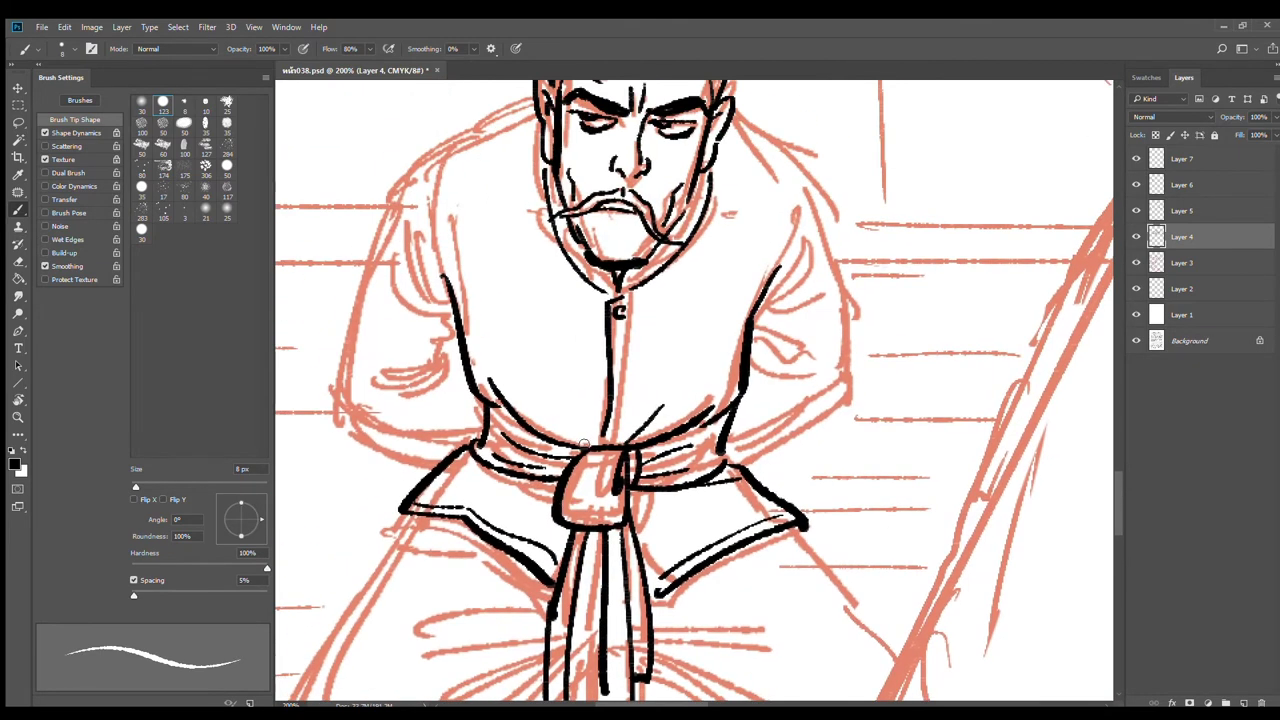
{"action": "left_click_drag", "start_coordinate": [662, 323], "coordinate": [629, 437]}
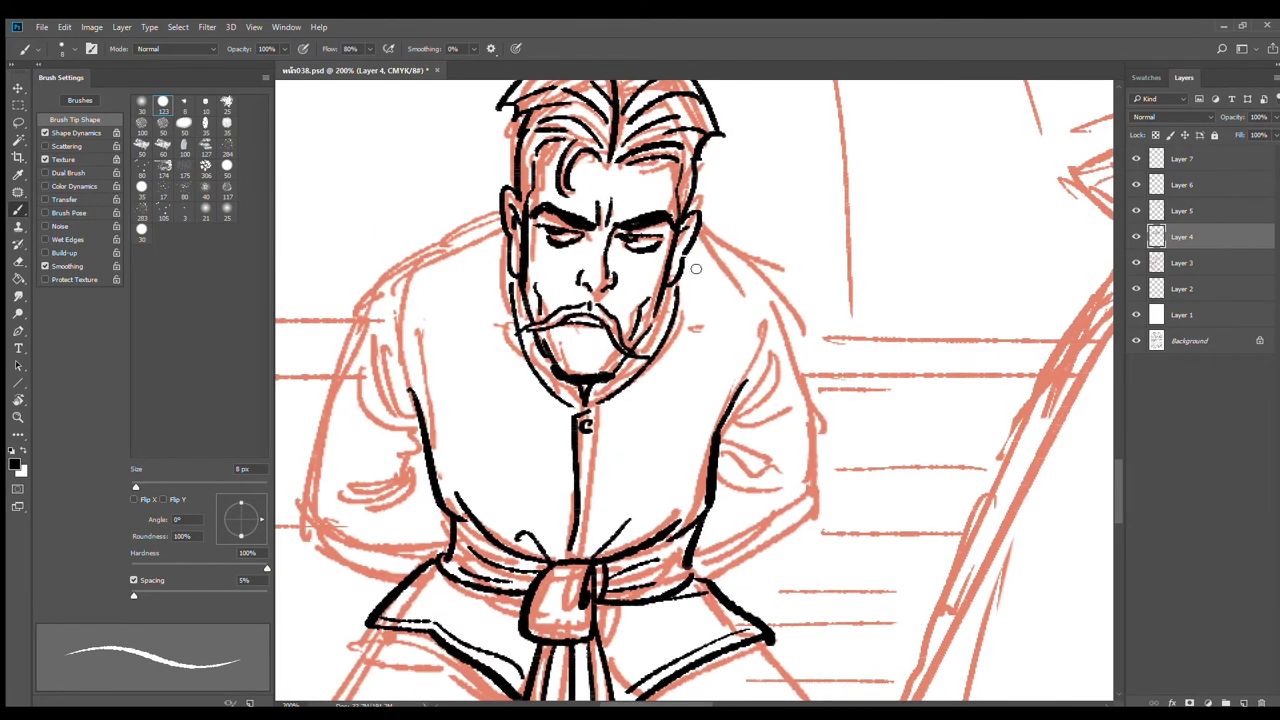
{"action": "left_click_drag", "start_coordinate": [692, 263], "coordinate": [703, 320]}
{"action": "left_click_drag", "start_coordinate": [368, 286], "coordinate": [488, 236]}
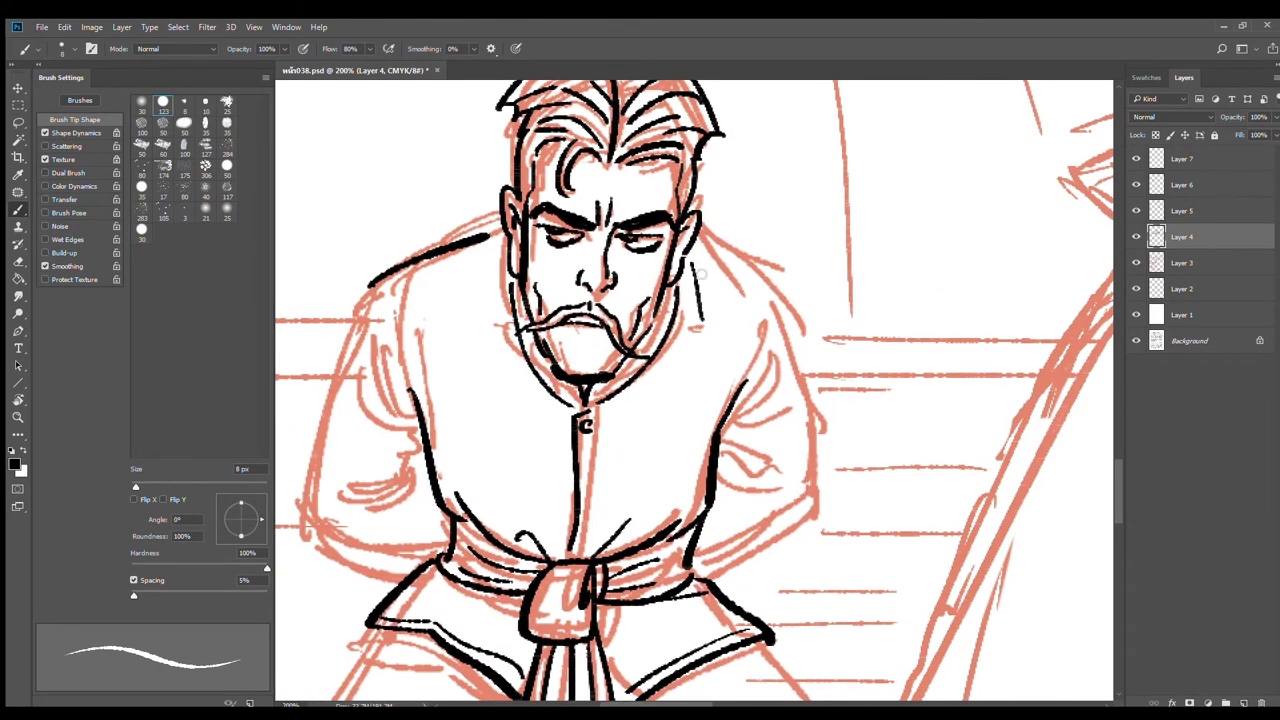
{"action": "mouse_move", "coordinate": [696, 241]}
{"action": "left_mouse_down"}
{"action": "mouse_move", "coordinate": [807, 312]}
{"action": "mouse_move", "coordinate": [746, 387]}
{"action": "left_mouse_up"}
{"action": "key", "text": "ctrl+z"}
{"action": "left_click_drag", "start_coordinate": [774, 328], "coordinate": [748, 377]}
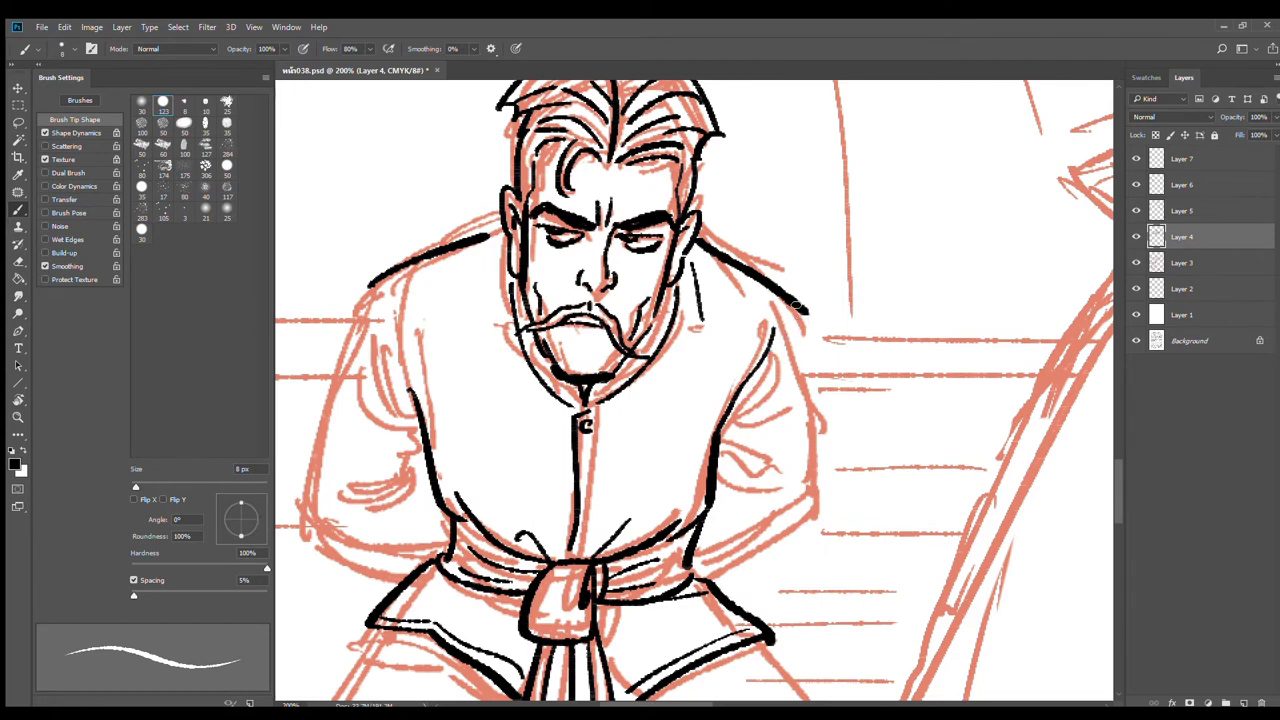
Step: Ink the man's left sleeve from shoulder to waist, with fold lines at the armpit and elbow
{"action": "mouse_move", "coordinate": [797, 306]}
{"action": "left_mouse_down"}
{"action": "mouse_move", "coordinate": [800, 336]}
{"action": "mouse_move", "coordinate": [729, 416]}
{"action": "left_mouse_up"}
{"action": "mouse_move", "coordinate": [727, 421]}
{"action": "left_mouse_down"}
{"action": "mouse_move", "coordinate": [752, 423]}
{"action": "mouse_move", "coordinate": [769, 405]}
{"action": "left_mouse_up"}
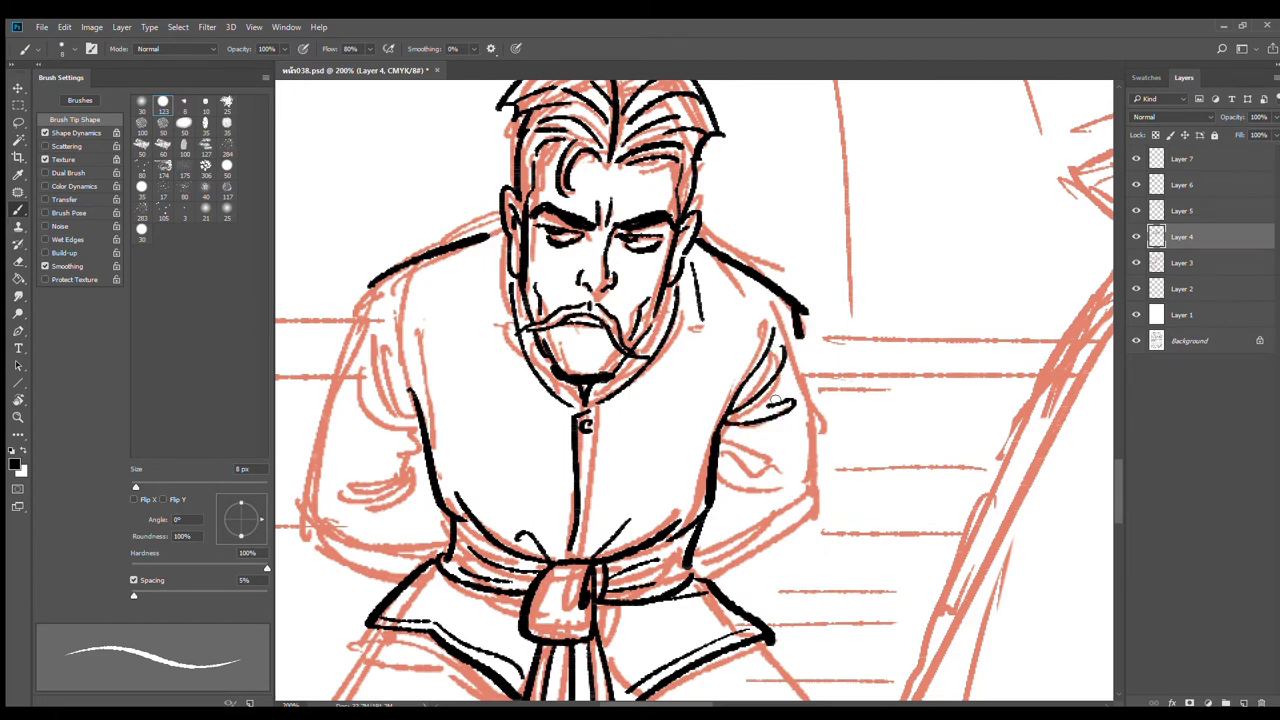
{"action": "left_click_drag", "start_coordinate": [800, 341], "coordinate": [812, 514]}
{"action": "mouse_move", "coordinate": [722, 445]}
{"action": "left_mouse_down"}
{"action": "mouse_move", "coordinate": [747, 487]}
{"action": "mouse_move", "coordinate": [732, 502]}
{"action": "mouse_move", "coordinate": [719, 489]}
{"action": "mouse_move", "coordinate": [787, 516]}
{"action": "mouse_move", "coordinate": [811, 505]}
{"action": "mouse_move", "coordinate": [684, 574]}
{"action": "left_mouse_up"}
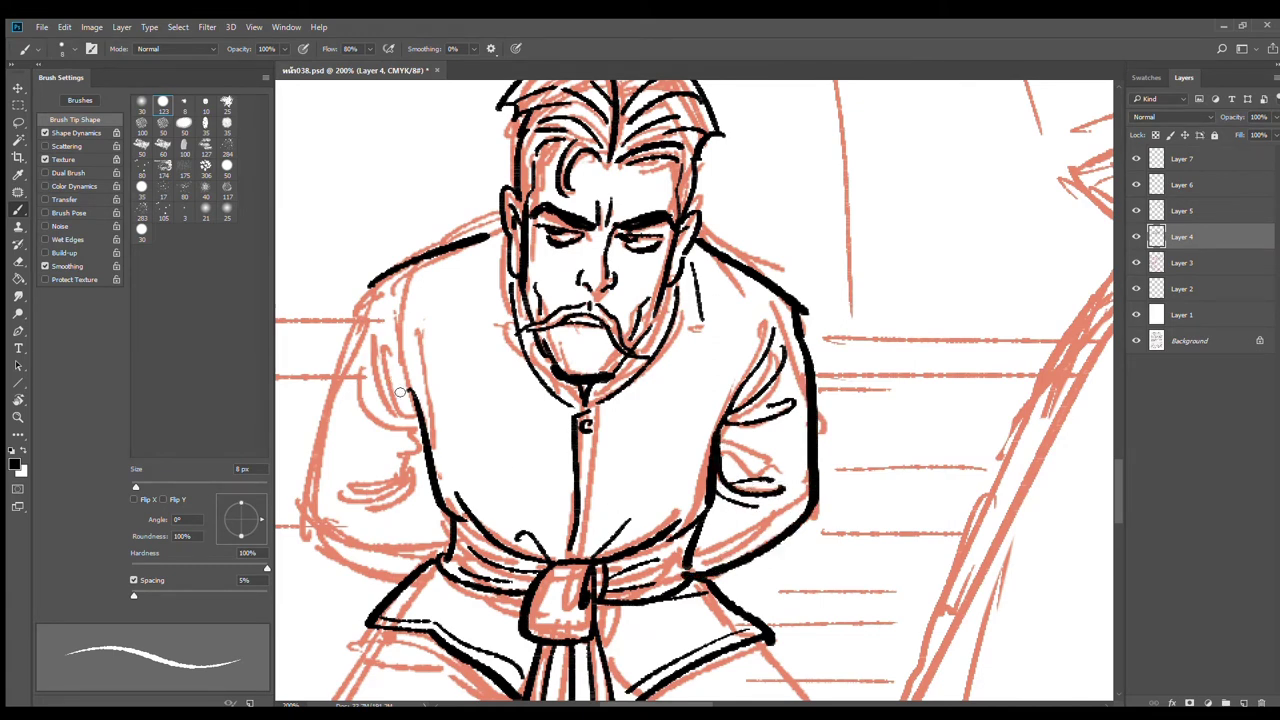
Step: Ink the man's right sleeve outline down to the waist, with fold lines at the armpit and elbow
{"action": "mouse_move", "coordinate": [416, 412]}
{"action": "left_mouse_down"}
{"action": "mouse_move", "coordinate": [381, 306]}
{"action": "mouse_move", "coordinate": [342, 358]}
{"action": "mouse_move", "coordinate": [314, 528]}
{"action": "left_mouse_up"}
{"action": "mouse_move", "coordinate": [417, 484]}
{"action": "left_mouse_down"}
{"action": "mouse_move", "coordinate": [428, 448]}
{"action": "mouse_move", "coordinate": [347, 501]}
{"action": "mouse_move", "coordinate": [399, 514]}
{"action": "mouse_move", "coordinate": [367, 531]}
{"action": "mouse_move", "coordinate": [420, 566]}
{"action": "left_mouse_up"}
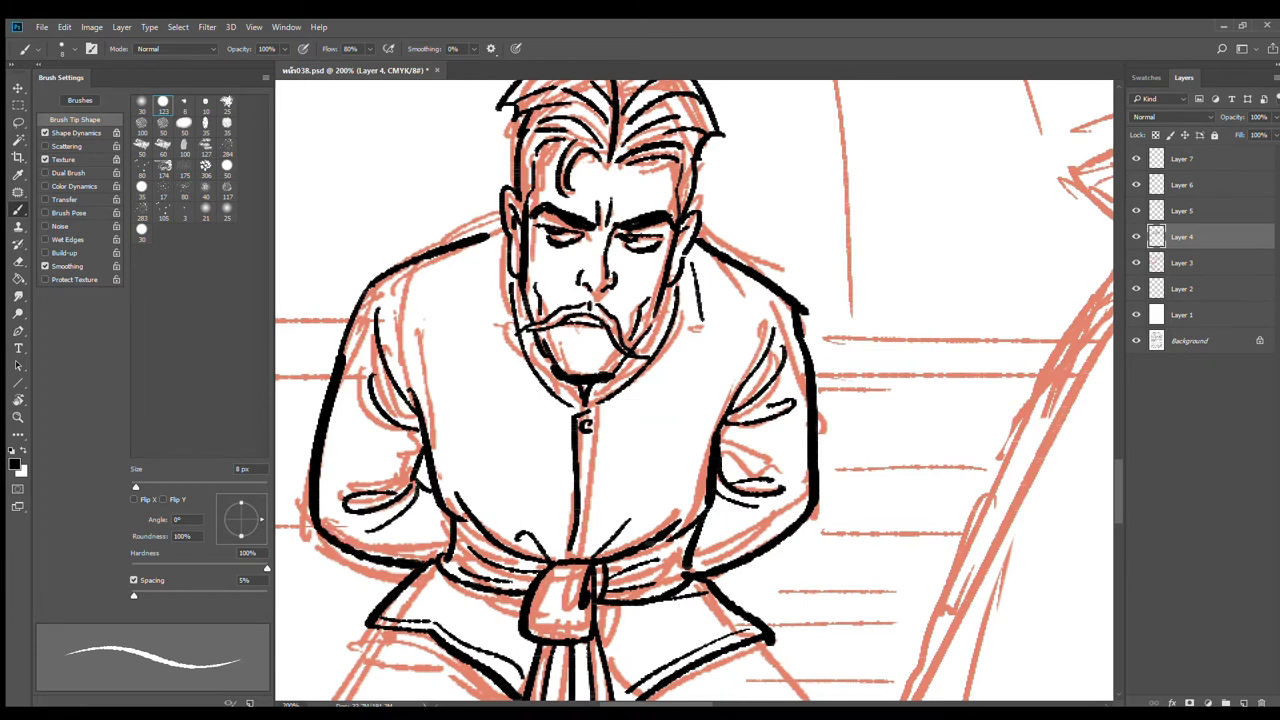
{"action": "key", "text": "ctrl+z"}
{"action": "left_click_drag", "start_coordinate": [318, 530], "coordinate": [414, 578]}
Step: Ink the outline of the man's right kneeling leg from the jacket flap around the knee and back to the sash
{"action": "left_click_drag", "start_coordinate": [706, 588], "coordinate": [730, 366]}
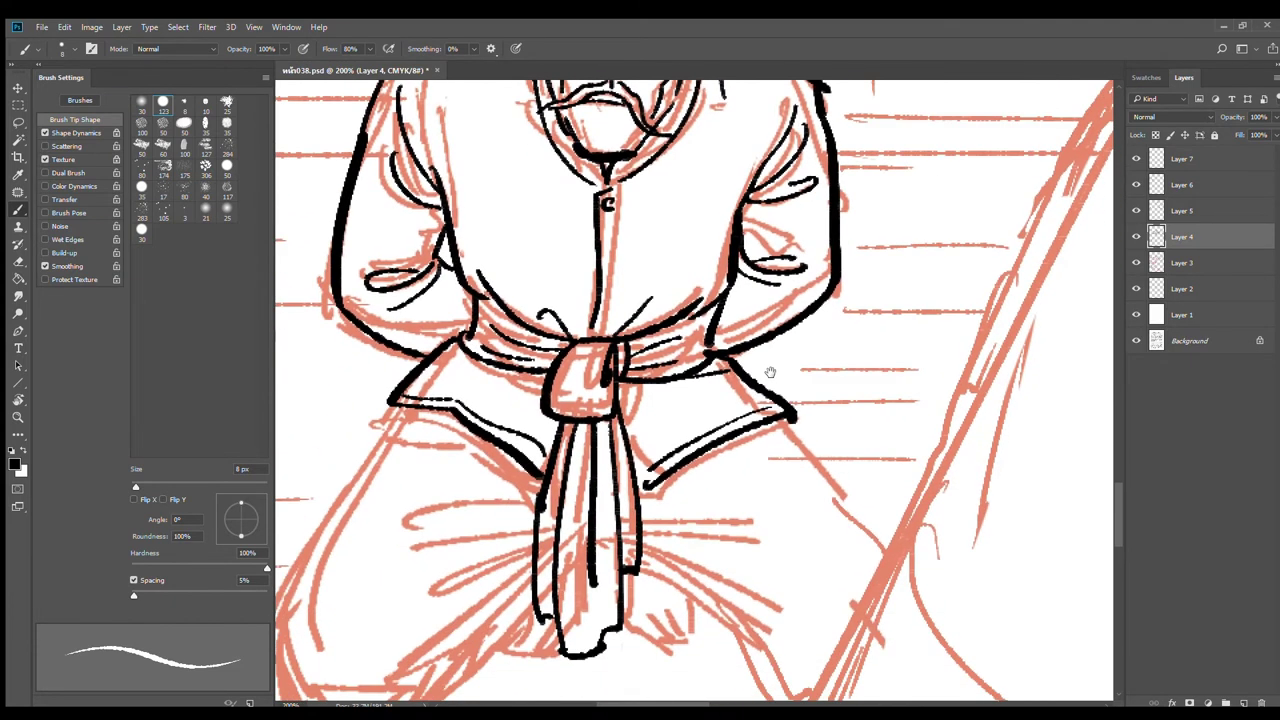
{"action": "left_click", "coordinate": [773, 380], "text": "alt"}
{"action": "left_click", "coordinate": [808, 376], "text": "alt"}
{"action": "scroll", "coordinate": [829, 368], "scroll_direction": "down", "scroll_amount": 1}
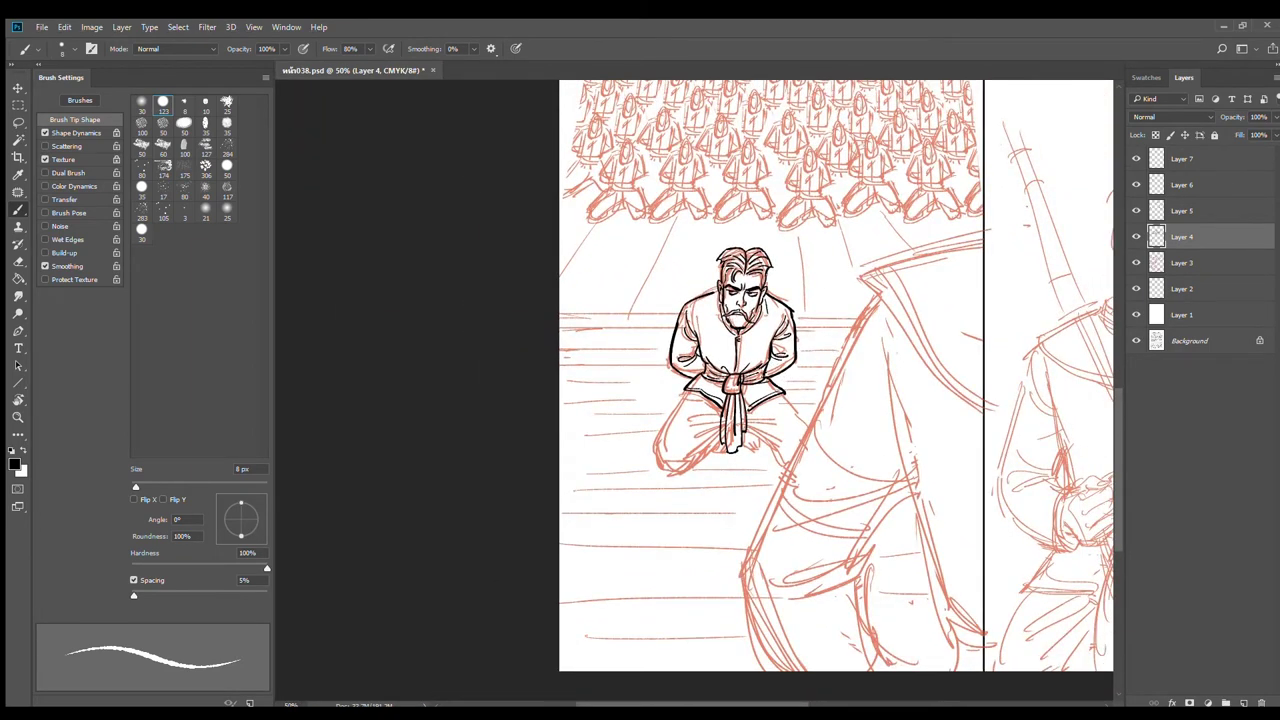
{"action": "scroll", "coordinate": [684, 516], "scroll_direction": "up", "scroll_amount": 2}
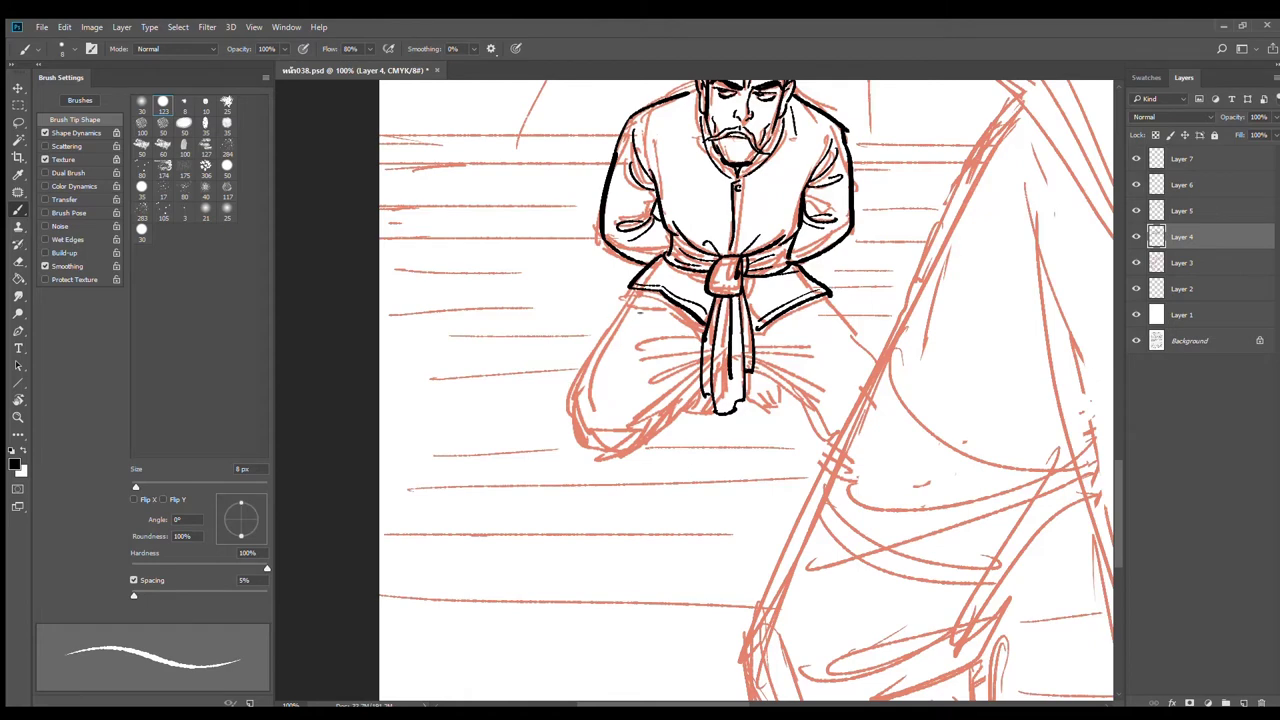
{"action": "left_click_drag", "start_coordinate": [638, 290], "coordinate": [556, 429]}
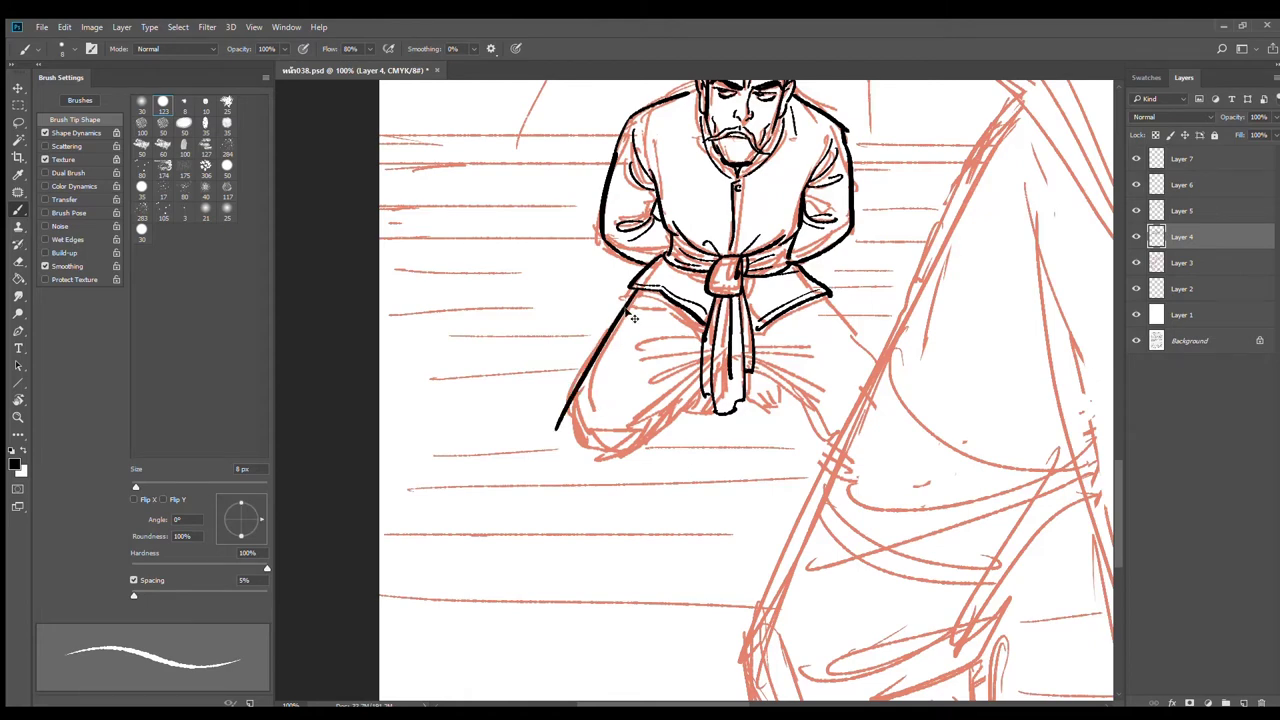
{"action": "key", "text": "ctrl+z"}
{"action": "left_click_drag", "start_coordinate": [628, 290], "coordinate": [568, 386]}
{"action": "key", "text": "ctrl+z"}
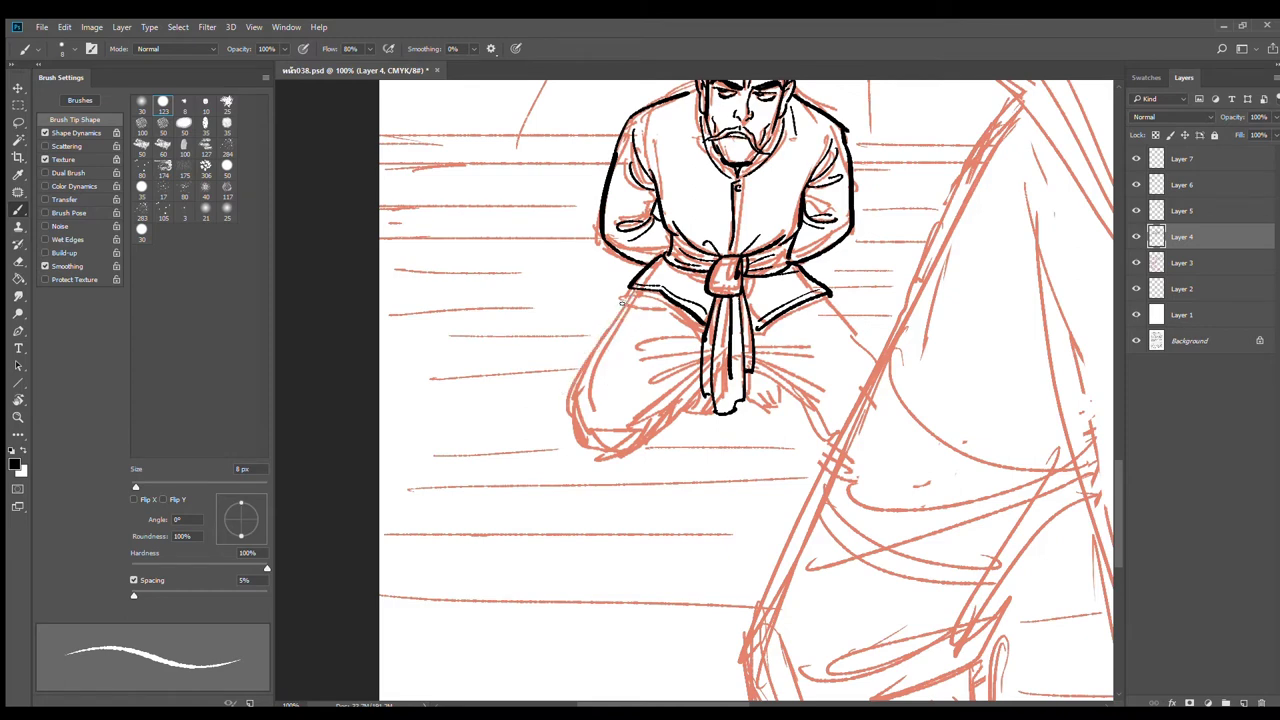
{"action": "mouse_move", "coordinate": [628, 290]}
{"action": "left_mouse_down"}
{"action": "mouse_move", "coordinate": [557, 399]}
{"action": "mouse_move", "coordinate": [575, 460]}
{"action": "left_mouse_up"}
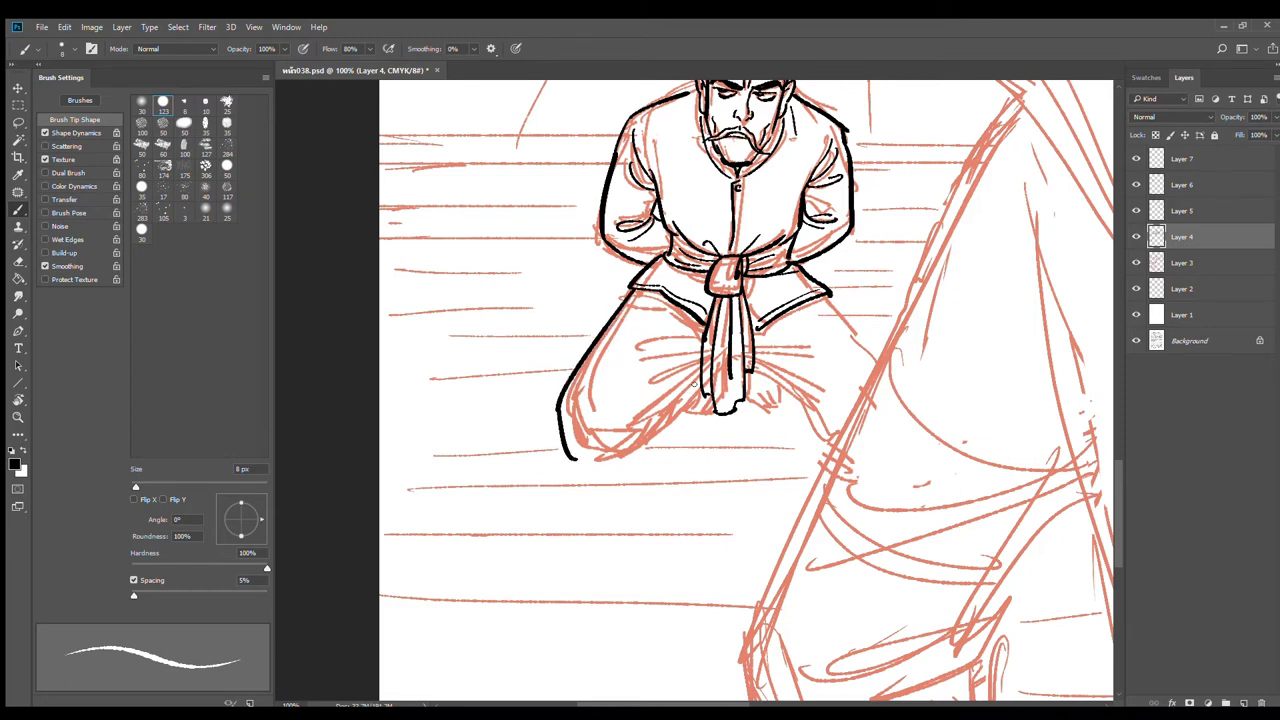
{"action": "mouse_move", "coordinate": [704, 376]}
{"action": "left_mouse_down"}
{"action": "mouse_move", "coordinate": [642, 447]}
{"action": "mouse_move", "coordinate": [565, 462]}
{"action": "left_mouse_up"}
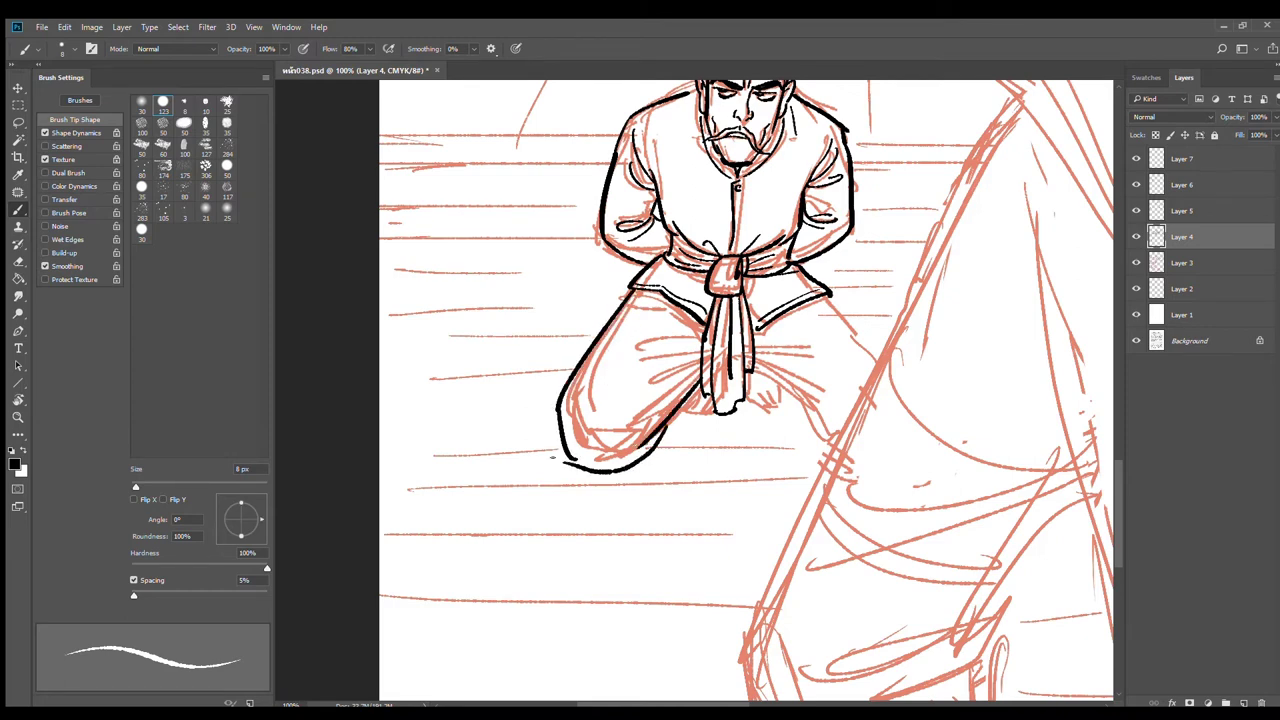
Step: Ink the fabric folds on the man's right thigh and close the outline at the knee
{"action": "left_click_drag", "start_coordinate": [700, 376], "coordinate": [632, 420]}
{"action": "mouse_move", "coordinate": [706, 322]}
{"action": "left_mouse_down"}
{"action": "mouse_move", "coordinate": [632, 320]}
{"action": "mouse_move", "coordinate": [636, 364]}
{"action": "mouse_move", "coordinate": [576, 464]}
{"action": "mouse_move", "coordinate": [644, 434]}
{"action": "left_mouse_up"}
{"action": "key", "text": "ctrl+z"}
{"action": "left_click_drag", "start_coordinate": [560, 438], "coordinate": [566, 462]}
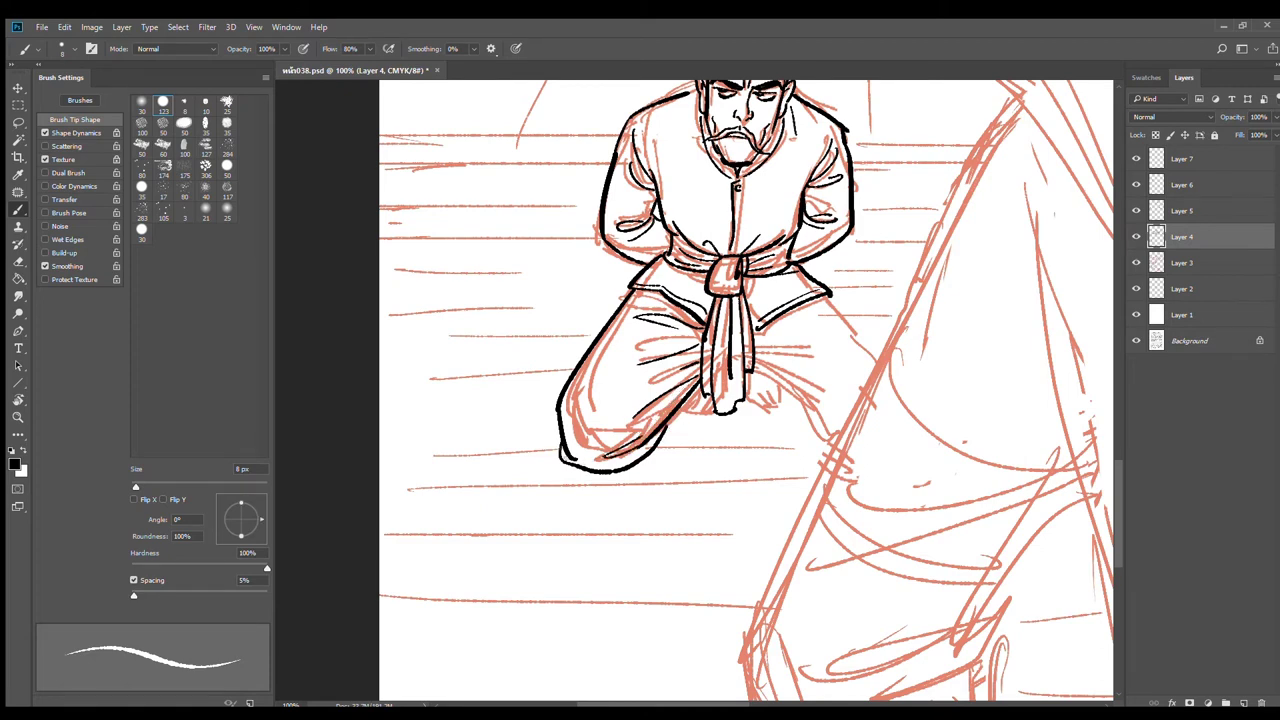
Step: Ink the man's left kneeling leg, its outer and inner outlines and the folds fanning out from the sash
{"action": "mouse_move", "coordinate": [777, 431]}
{"action": "left_mouse_down"}
{"action": "mouse_move", "coordinate": [684, 453]}
{"action": "mouse_move", "coordinate": [716, 460]}
{"action": "left_mouse_up"}
{"action": "key", "text": "ctrl+z"}
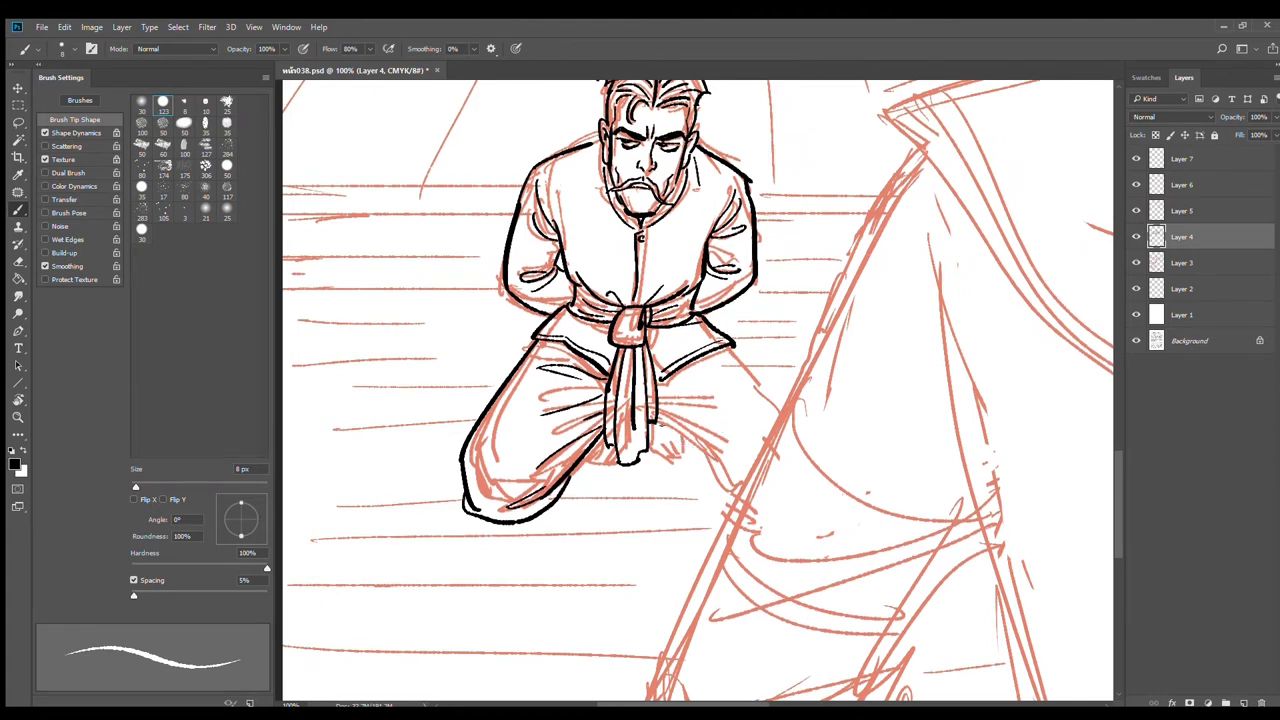
{"action": "left_click_drag", "start_coordinate": [659, 420], "coordinate": [715, 476]}
{"action": "left_click_drag", "start_coordinate": [656, 407], "coordinate": [733, 412]}
{"action": "mouse_move", "coordinate": [655, 381]}
{"action": "left_mouse_down"}
{"action": "mouse_move", "coordinate": [724, 368]}
{"action": "mouse_move", "coordinate": [716, 379]}
{"action": "mouse_move", "coordinate": [718, 362]}
{"action": "mouse_move", "coordinate": [782, 416]}
{"action": "left_mouse_up"}
{"action": "key", "text": "ctrl+z"}
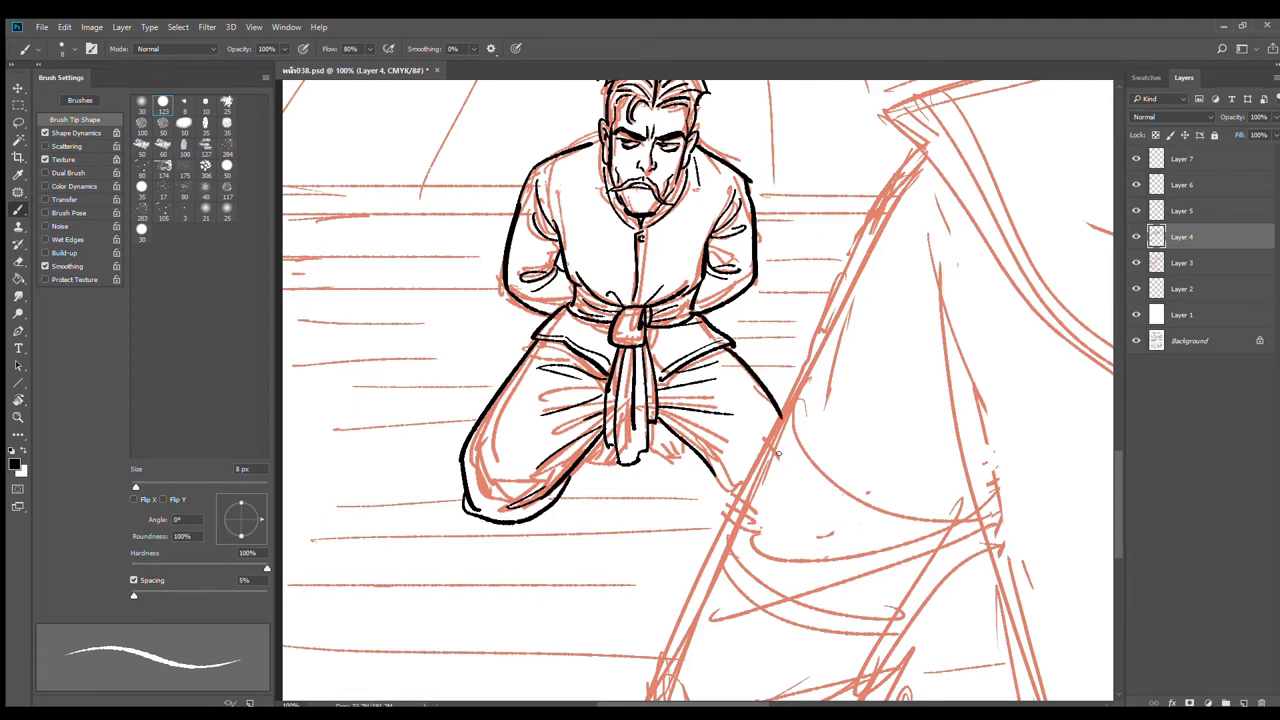
{"action": "mouse_move", "coordinate": [665, 424]}
{"action": "left_mouse_down"}
{"action": "mouse_move", "coordinate": [748, 469]}
{"action": "mouse_move", "coordinate": [745, 493]}
{"action": "left_mouse_up"}
Step: Ink the toes of both feet on either side of the hanging sash ends
{"action": "scroll", "coordinate": [651, 453], "scroll_direction": "up", "scroll_amount": 1}
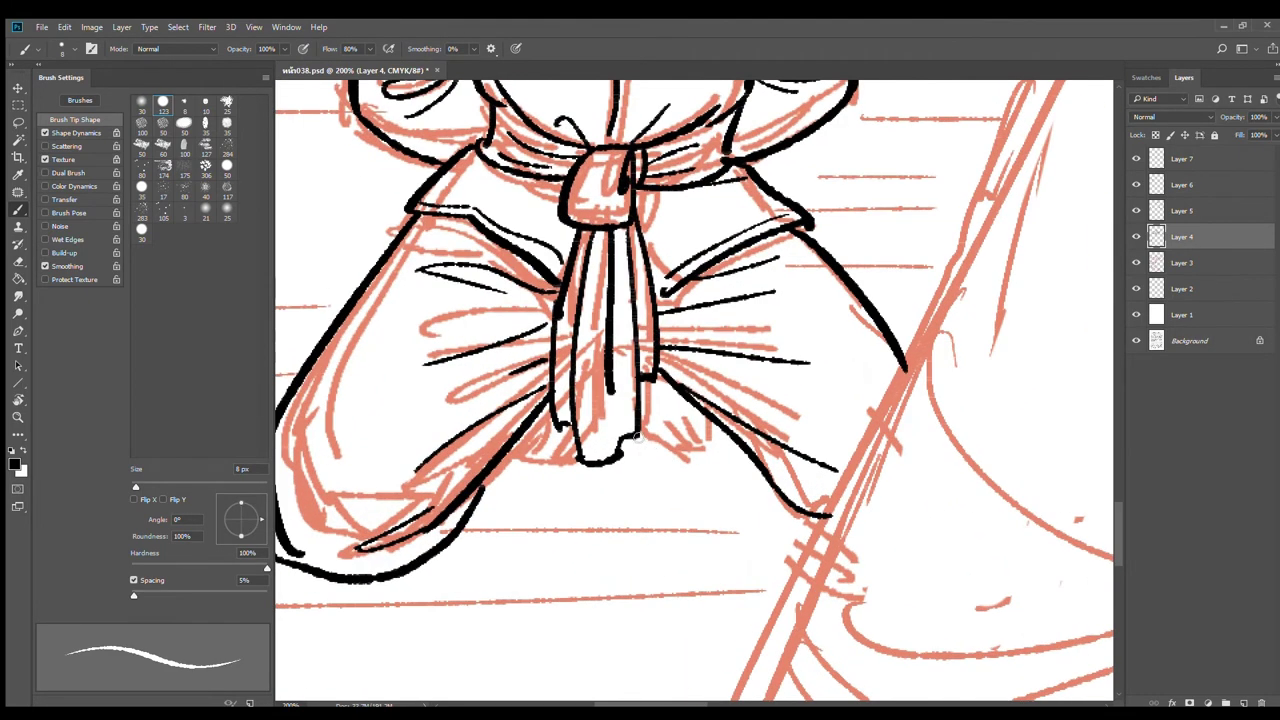
{"action": "mouse_move", "coordinate": [679, 433]}
{"action": "left_mouse_down"}
{"action": "mouse_move", "coordinate": [679, 463]}
{"action": "mouse_move", "coordinate": [736, 450]}
{"action": "left_mouse_up"}
{"action": "mouse_move", "coordinate": [734, 451]}
{"action": "left_mouse_down"}
{"action": "mouse_move", "coordinate": [711, 461]}
{"action": "mouse_move", "coordinate": [718, 449]}
{"action": "left_mouse_up"}
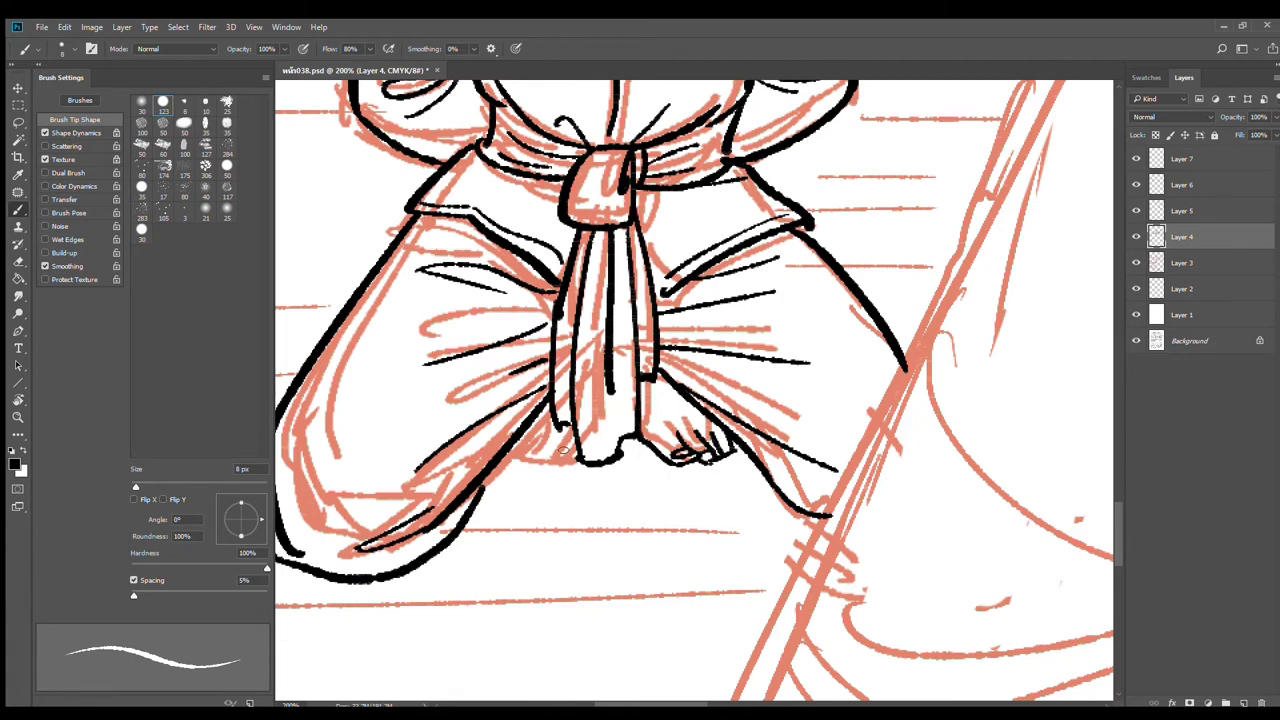
{"action": "mouse_move", "coordinate": [566, 438]}
{"action": "left_mouse_down"}
{"action": "mouse_move", "coordinate": [548, 464]}
{"action": "mouse_move", "coordinate": [580, 470]}
{"action": "mouse_move", "coordinate": [536, 440]}
{"action": "left_mouse_up"}
{"action": "mouse_move", "coordinate": [544, 438]}
{"action": "left_mouse_down"}
{"action": "mouse_move", "coordinate": [522, 456]}
{"action": "mouse_move", "coordinate": [550, 464]}
{"action": "left_mouse_up"}
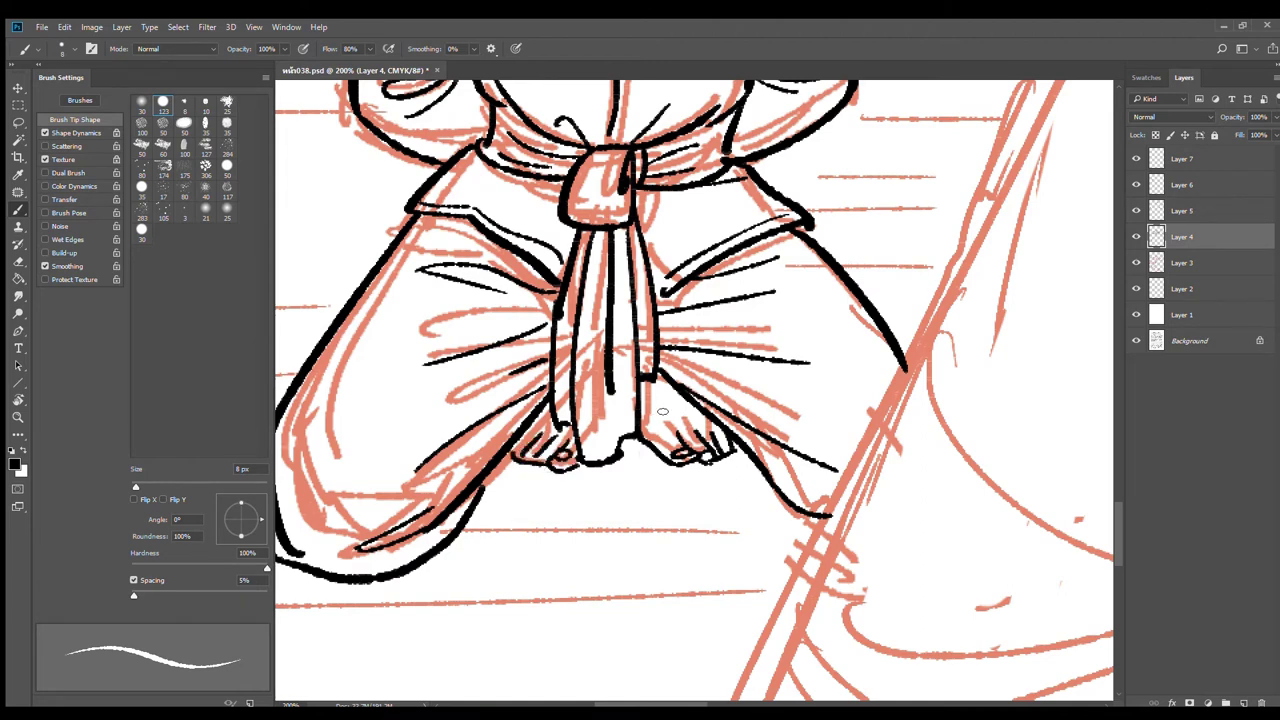
{"action": "left_click_drag", "start_coordinate": [608, 392], "coordinate": [612, 411]}
Step: Set the brush size to 20 px and ink the upper edge of the foreground figure's cape up to the panel border
{"action": "left_click", "coordinate": [646, 470], "text": "alt"}
{"action": "left_click", "coordinate": [647, 470], "text": "alt"}
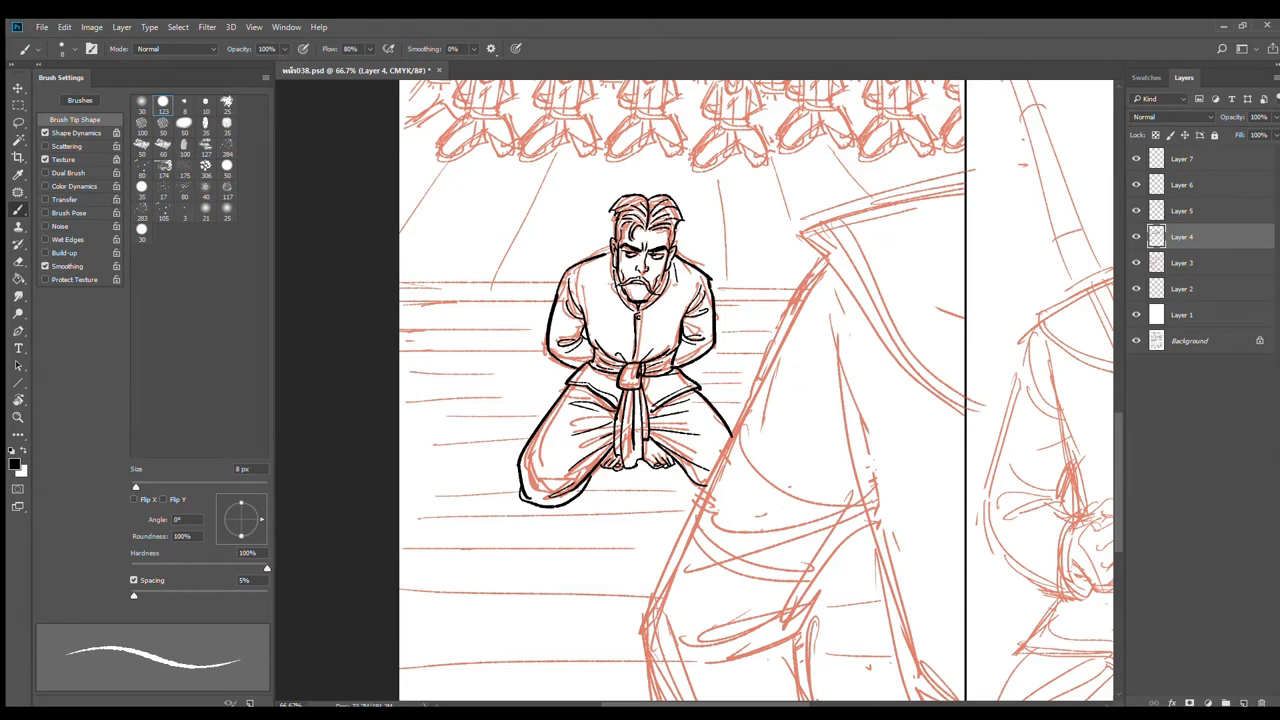
{"action": "left_click_drag", "start_coordinate": [876, 302], "coordinate": [696, 417]}
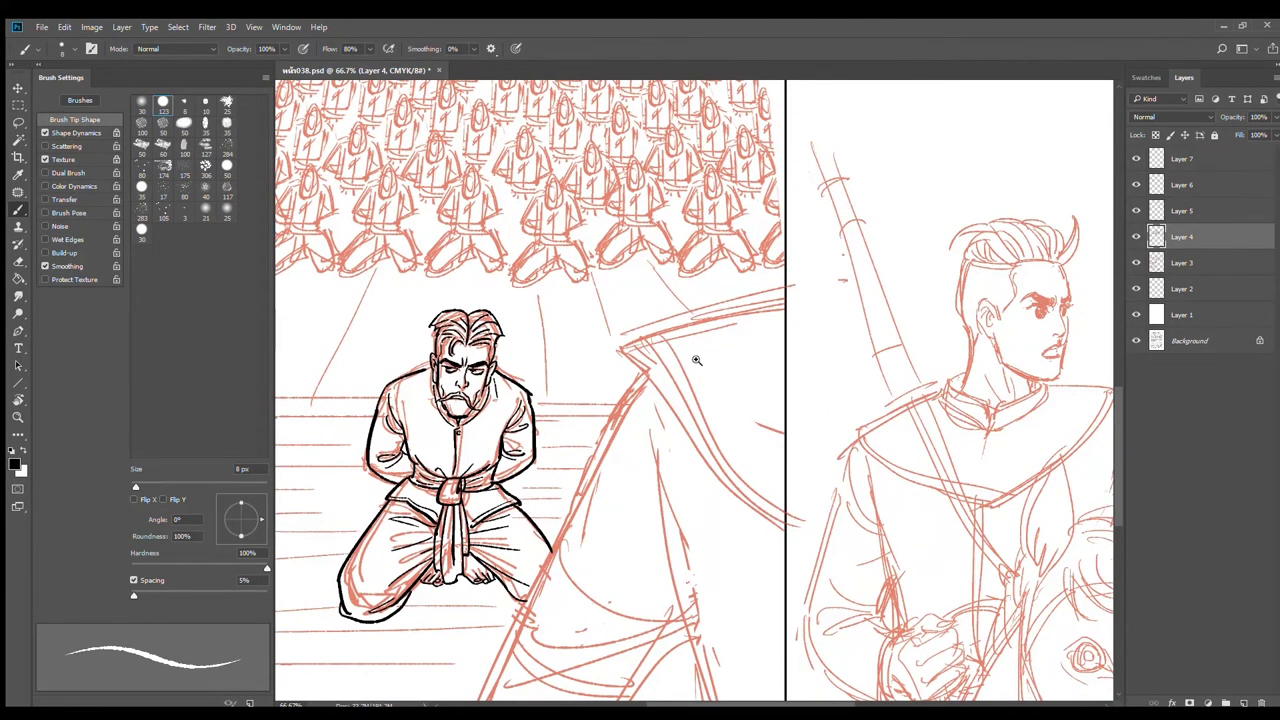
{"action": "scroll", "coordinate": [702, 363], "scroll_direction": "up", "scroll_amount": 1}
{"action": "key", "text": "bracketright"}
{"action": "key", "text": "bracketright"}
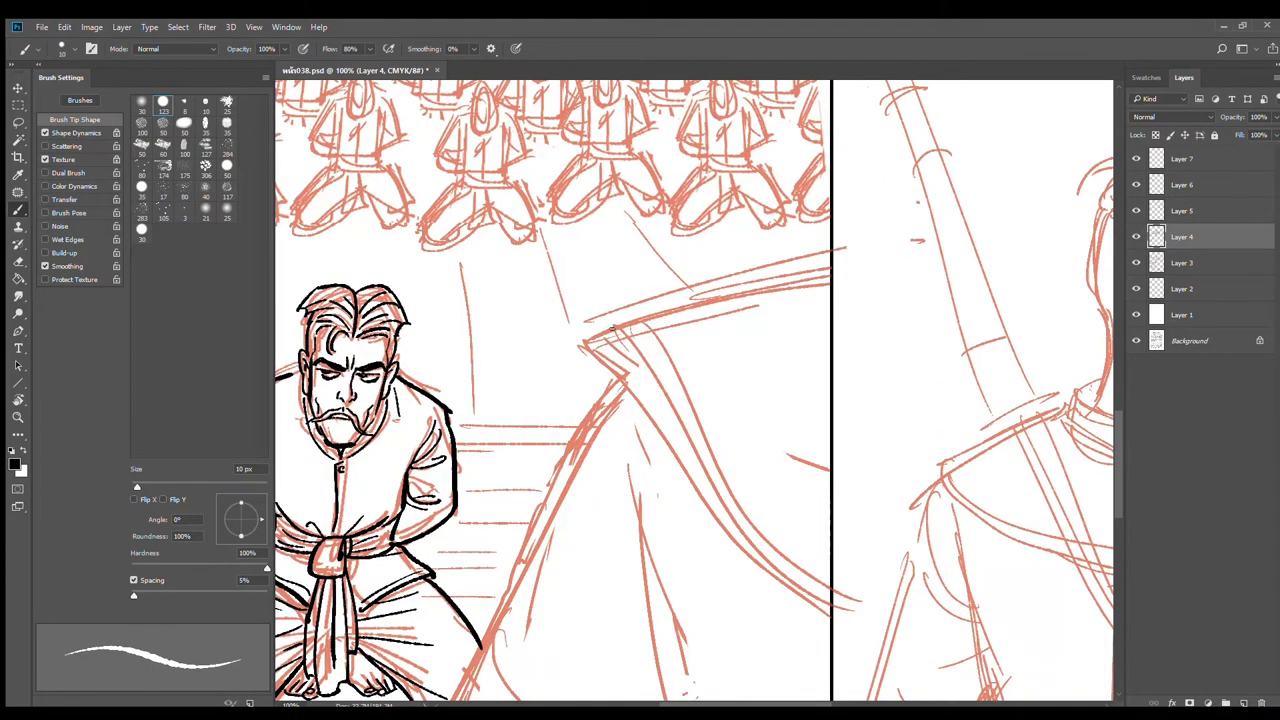
{"action": "key", "text": "bracketright"}
{"action": "key", "text": "bracketright"}
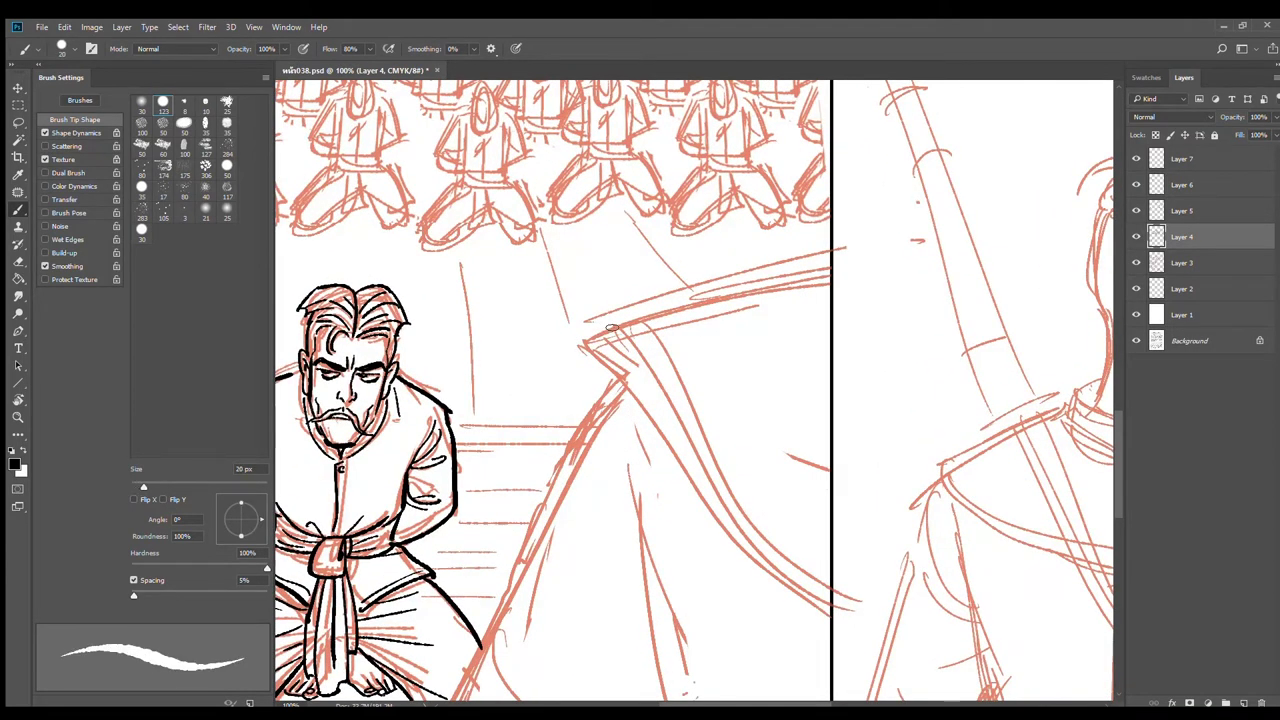
{"action": "left_click_drag", "start_coordinate": [580, 344], "coordinate": [836, 258]}
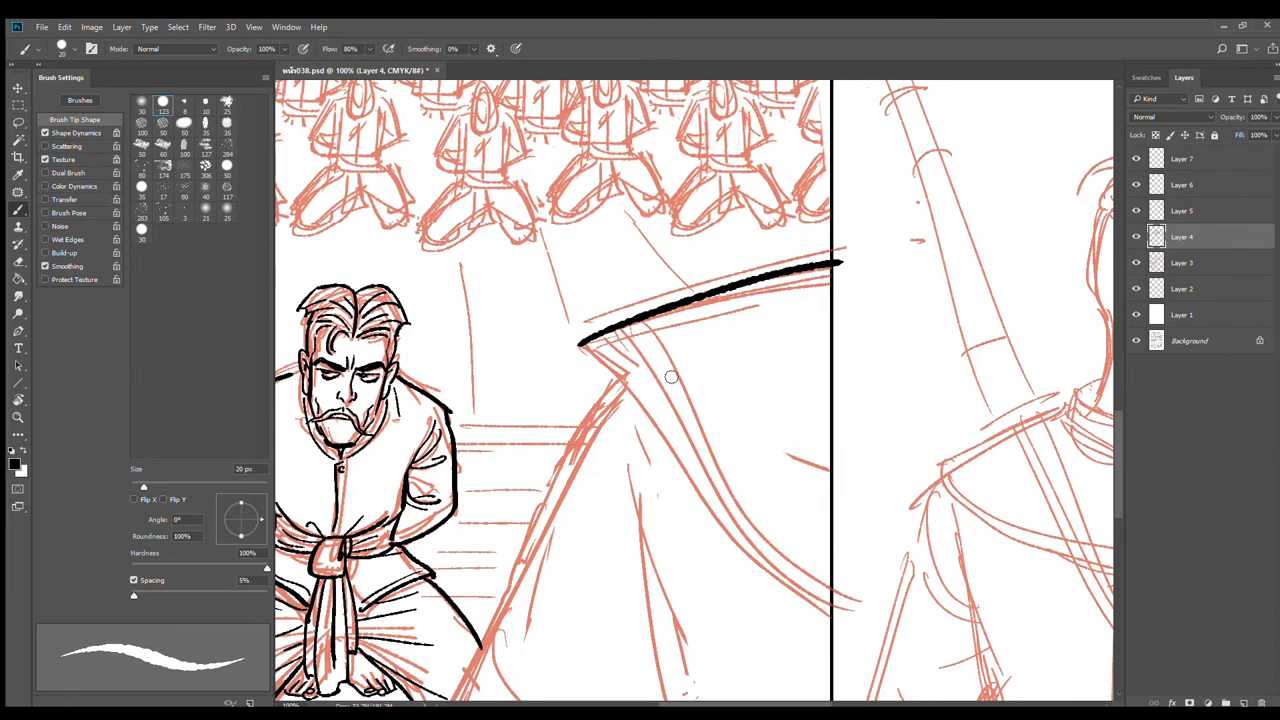
Step: Ink the curved lower edge of the foreground figure's cape and its parallel trim line
{"action": "mouse_move", "coordinate": [672, 377]}
{"action": "left_mouse_down"}
{"action": "mouse_move", "coordinate": [603, 236]}
{"action": "mouse_move", "coordinate": [846, 524]}
{"action": "left_mouse_up"}
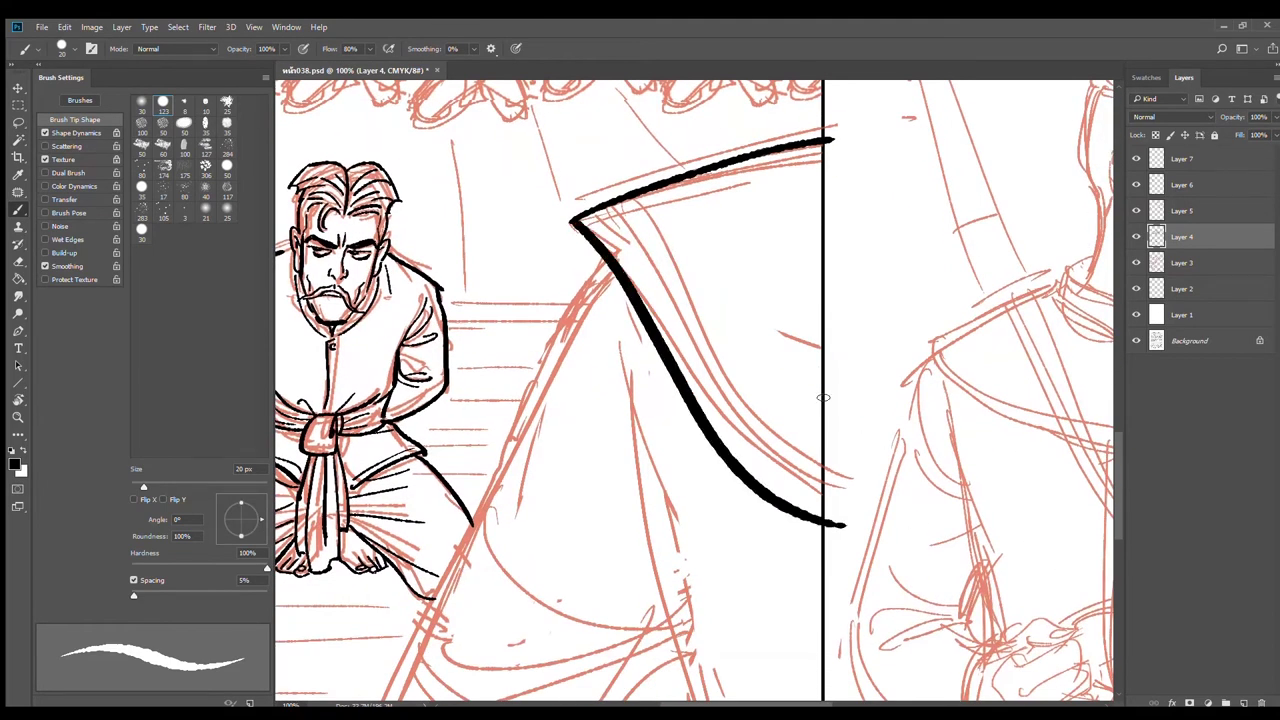
{"action": "key", "text": "ctrl+z"}
{"action": "left_click_drag", "start_coordinate": [578, 227], "coordinate": [840, 512]}
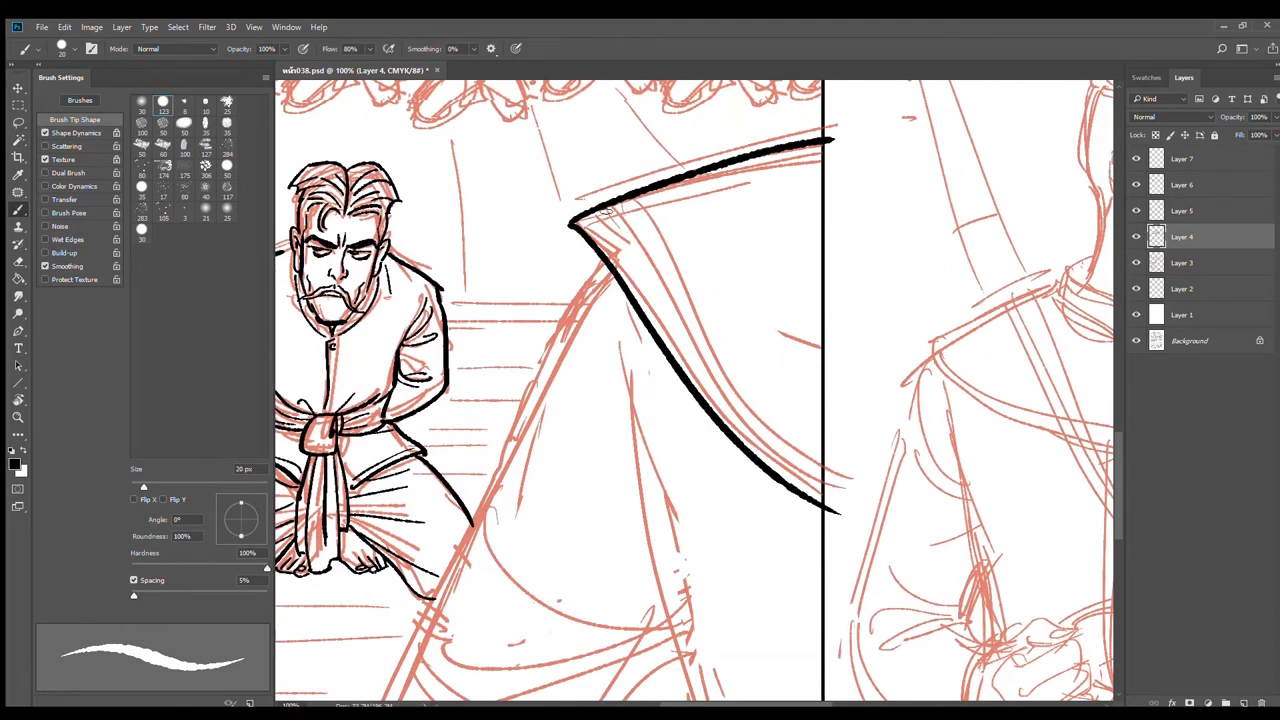
{"action": "left_click_drag", "start_coordinate": [604, 209], "coordinate": [893, 484]}
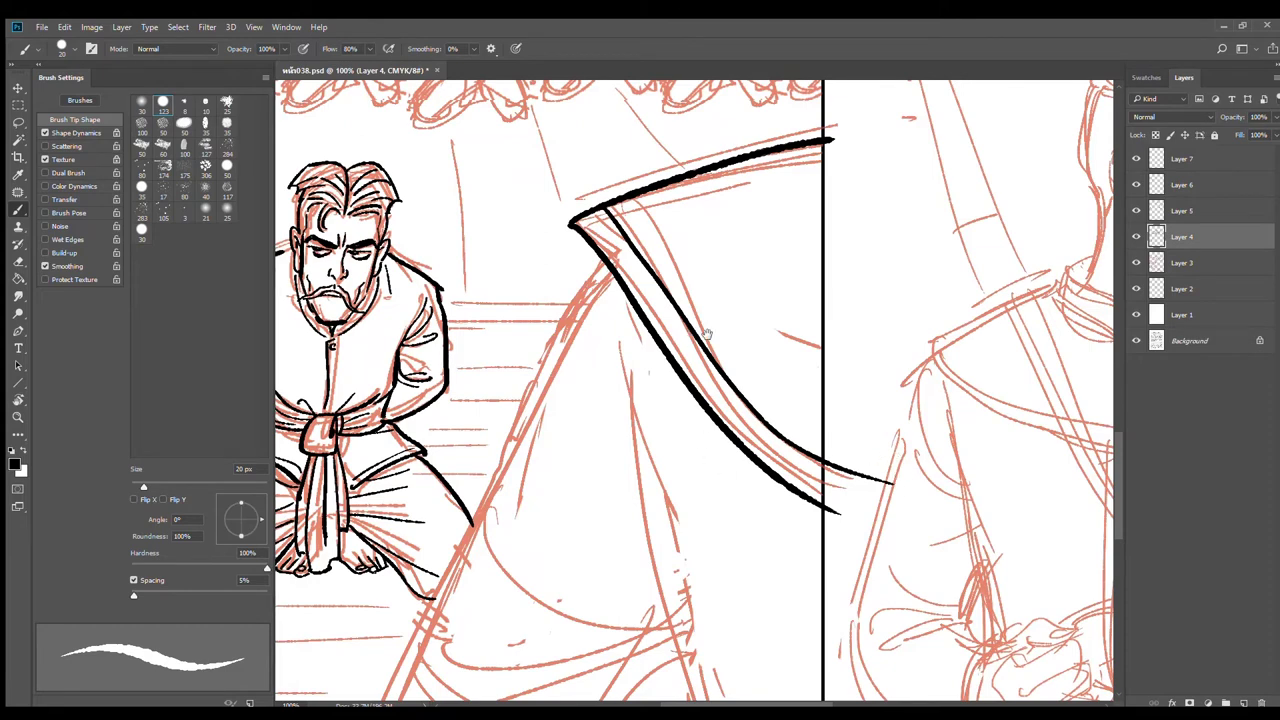
Step: Erase the ends of the cape lines that overshoot the vertical panel border
{"action": "key", "text": "e"}
{"action": "mouse_move", "coordinate": [840, 470]}
{"action": "left_mouse_down"}
{"action": "mouse_move", "coordinate": [906, 488]}
{"action": "mouse_move", "coordinate": [834, 514]}
{"action": "left_mouse_up"}
{"action": "key", "text": "bracketright"}
{"action": "key", "text": "bracketright"}
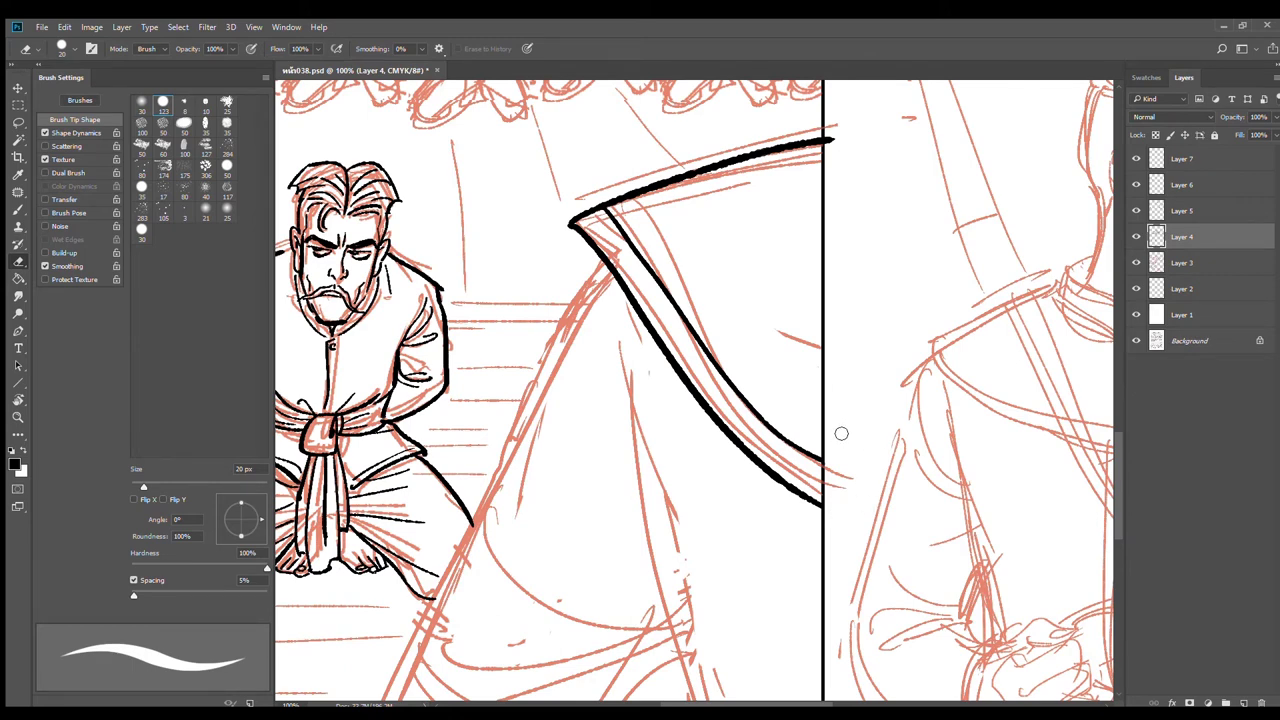
Step: Ink the foreground figure's long inner garment line below the cape, down to the hem, with the small folds beneath it
{"action": "key", "text": "b"}
{"action": "scroll", "coordinate": [691, 523], "scroll_direction": "down", "scroll_amount": 5}
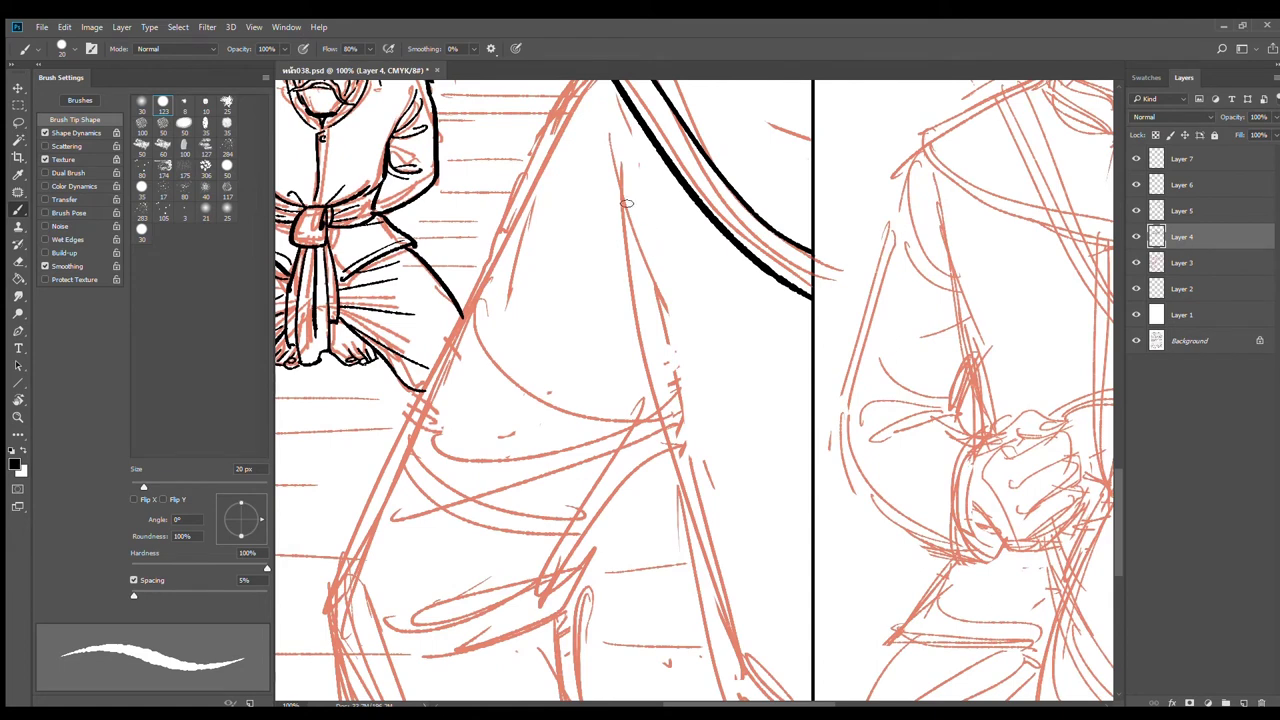
{"action": "left_click_drag", "start_coordinate": [620, 177], "coordinate": [694, 526]}
{"action": "scroll", "coordinate": [738, 527], "scroll_direction": "down", "scroll_amount": 4}
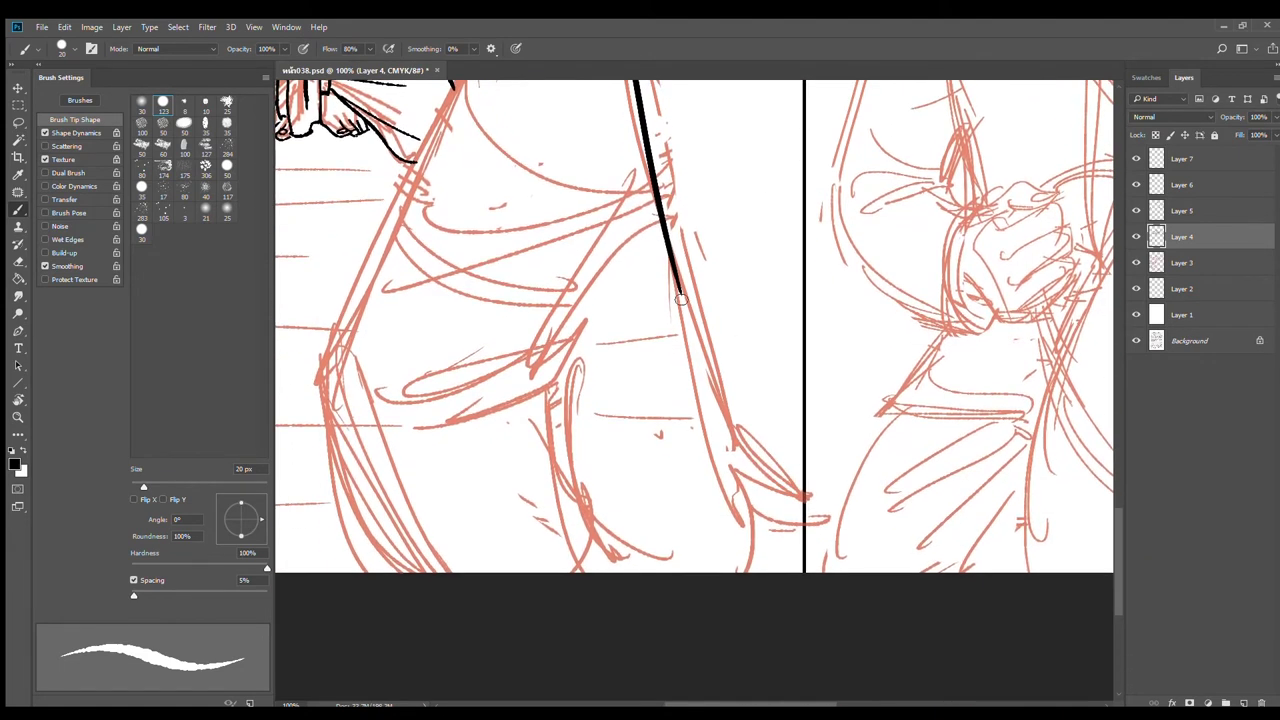
{"action": "mouse_move", "coordinate": [681, 299]}
{"action": "left_mouse_down"}
{"action": "mouse_move", "coordinate": [714, 449]}
{"action": "mouse_move", "coordinate": [806, 505]}
{"action": "left_mouse_up"}
{"action": "left_click_drag", "start_coordinate": [716, 452], "coordinate": [742, 572]}
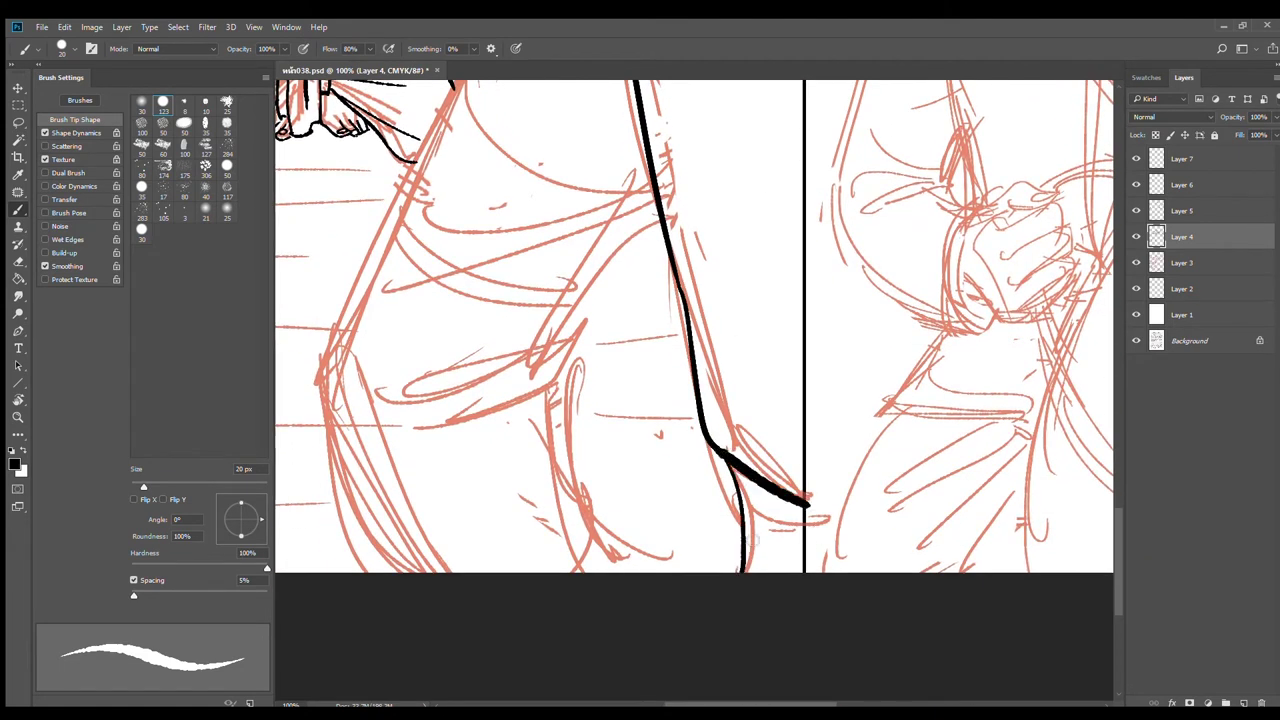
{"action": "mouse_move", "coordinate": [739, 497]}
{"action": "left_mouse_down"}
{"action": "mouse_move", "coordinate": [805, 510]}
{"action": "mouse_move", "coordinate": [754, 526]}
{"action": "mouse_move", "coordinate": [797, 557]}
{"action": "left_mouse_up"}
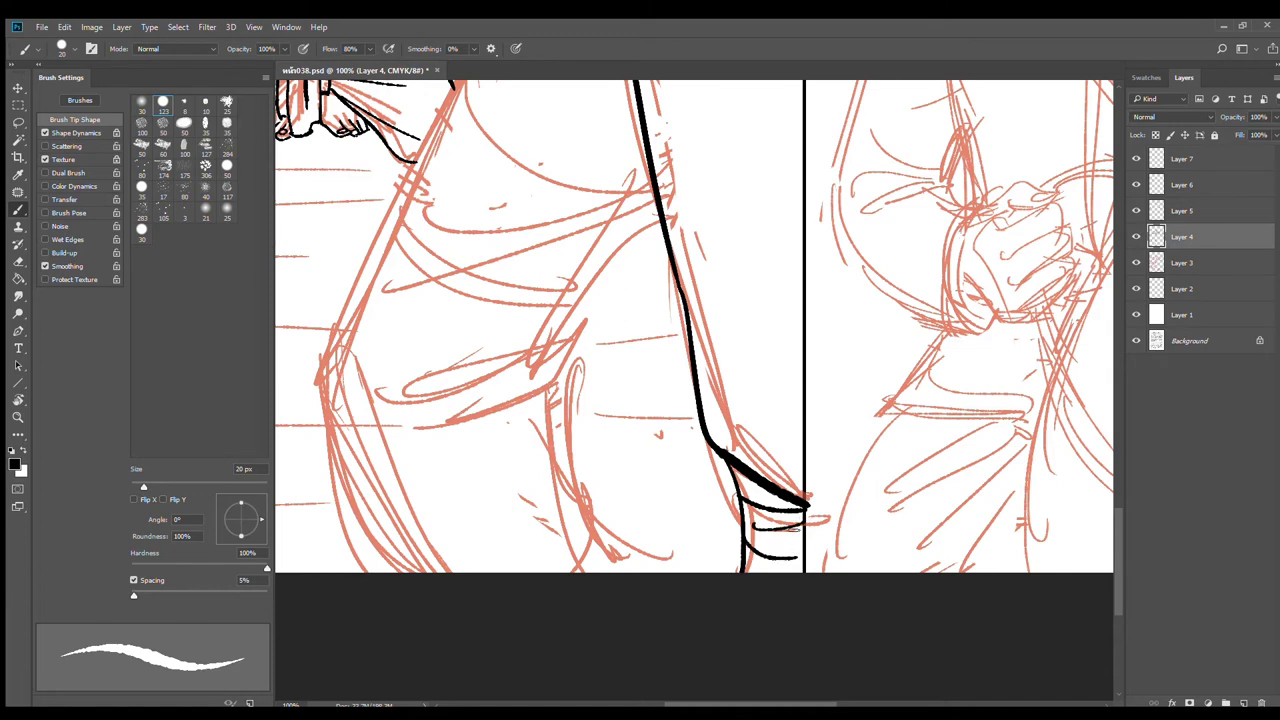
Step: Ink the outer edge of the foreground figure's sleeve from under the cape down past the kneeling man
{"action": "key", "text": "ctrl+minus"}
{"action": "left_click_drag", "start_coordinate": [702, 314], "coordinate": [746, 469]}
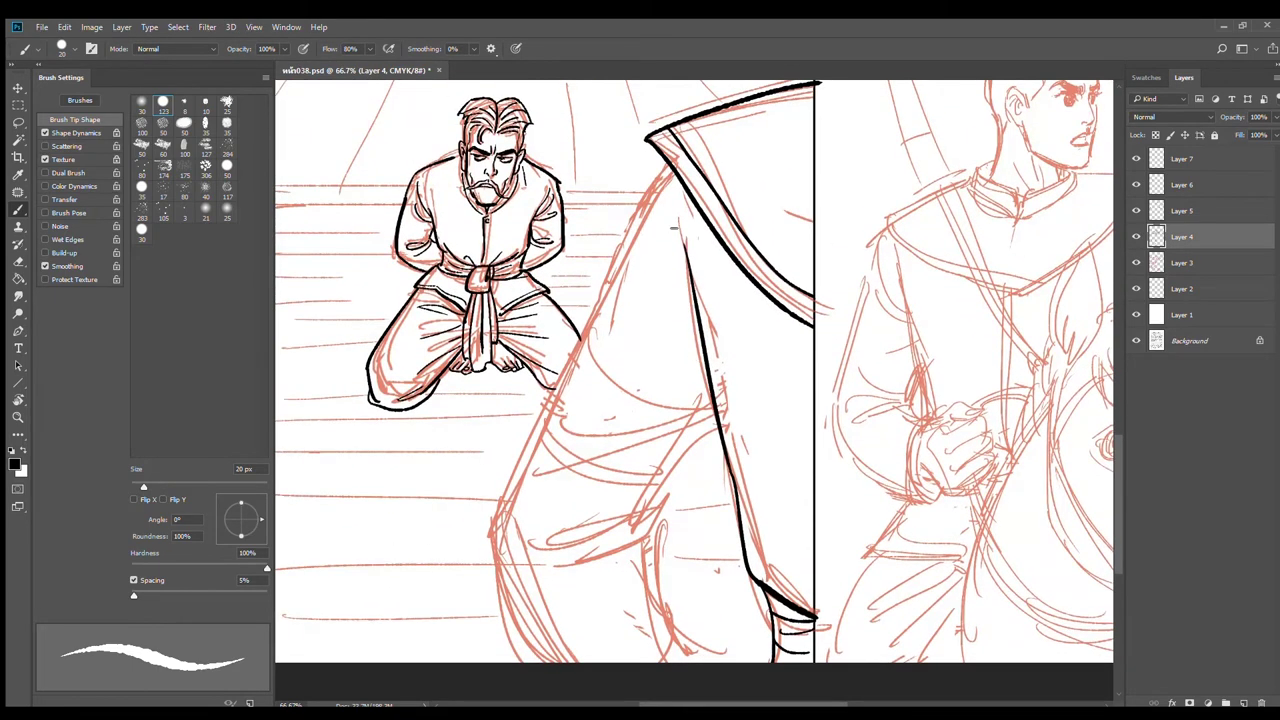
{"action": "mouse_move", "coordinate": [662, 172]}
{"action": "left_mouse_down"}
{"action": "mouse_move", "coordinate": [628, 212]}
{"action": "mouse_move", "coordinate": [530, 440]}
{"action": "left_mouse_up"}
{"action": "key", "text": "ctrl+z"}
{"action": "left_click_drag", "start_coordinate": [632, 204], "coordinate": [502, 552]}
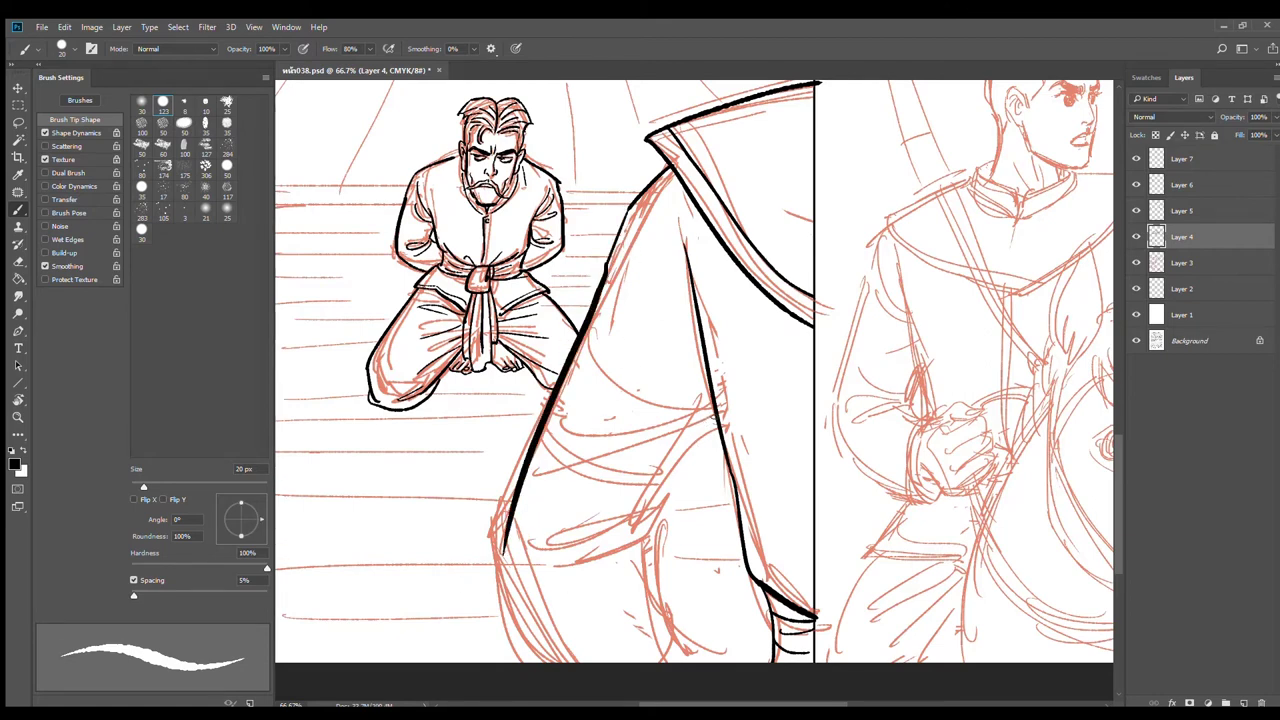
Step: Ink the crossing fold lines around the middle of the foreground figure's sleeve
{"action": "left_click_drag", "start_coordinate": [716, 418], "coordinate": [568, 476]}
{"action": "left_click_drag", "start_coordinate": [716, 410], "coordinate": [596, 439]}
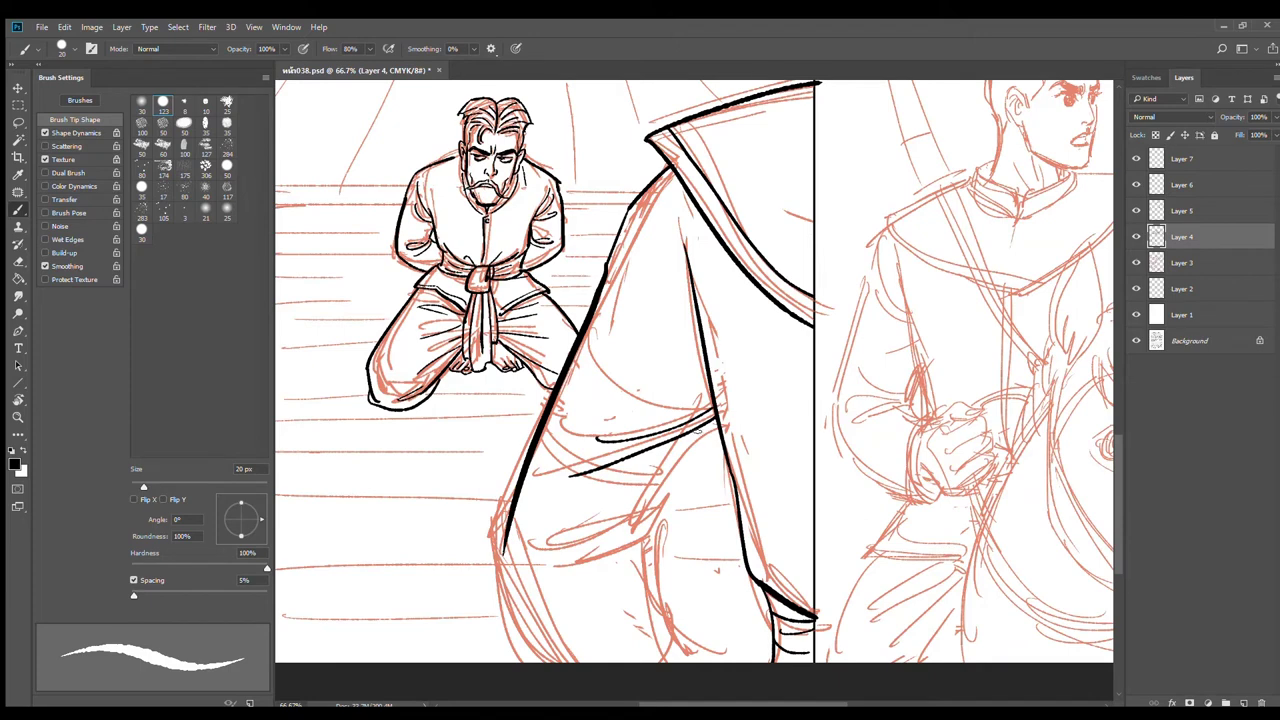
{"action": "left_click_drag", "start_coordinate": [714, 420], "coordinate": [647, 522]}
{"action": "left_click_drag", "start_coordinate": [586, 334], "coordinate": [678, 420]}
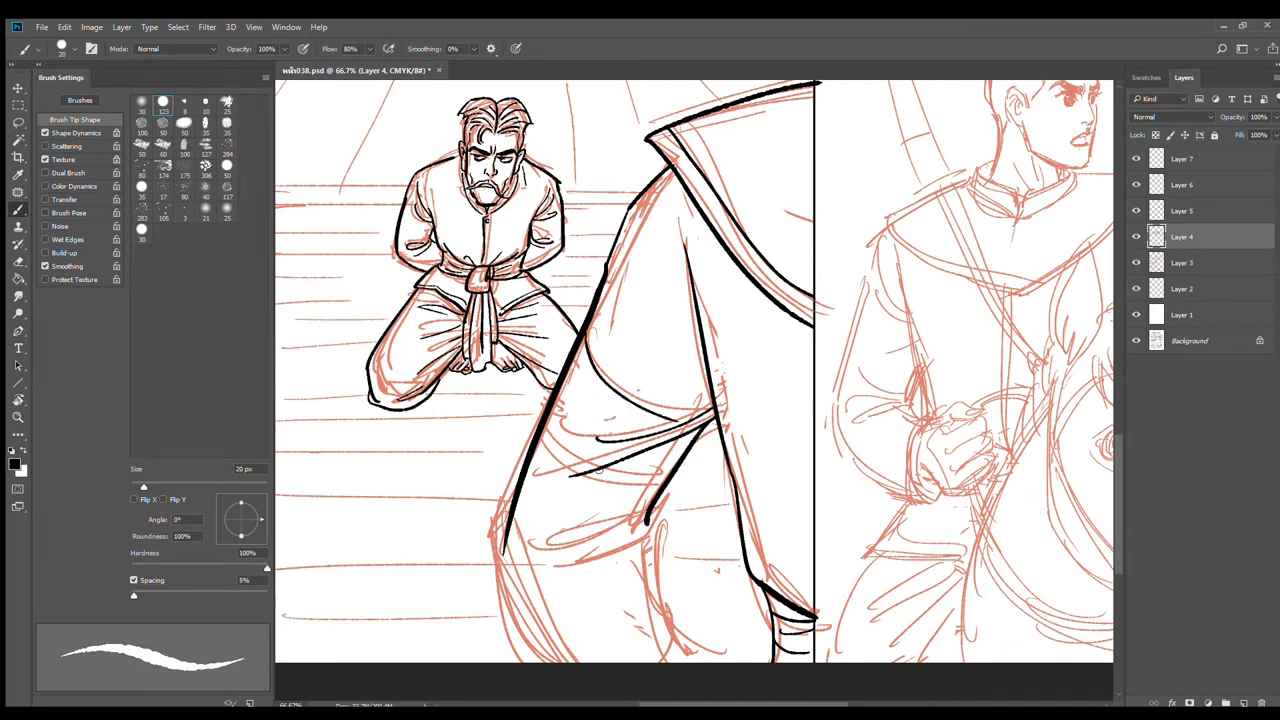
{"action": "mouse_move", "coordinate": [544, 436]}
{"action": "left_mouse_down"}
{"action": "mouse_move", "coordinate": [586, 470]}
{"action": "mouse_move", "coordinate": [672, 480]}
{"action": "left_mouse_up"}
{"action": "key", "text": "ctrl+z"}
{"action": "left_click_drag", "start_coordinate": [581, 474], "coordinate": [664, 493]}
{"action": "mouse_move", "coordinate": [669, 549]}
{"action": "left_mouse_down"}
{"action": "mouse_move", "coordinate": [702, 451]}
{"action": "mouse_move", "coordinate": [592, 476]}
{"action": "left_mouse_up"}
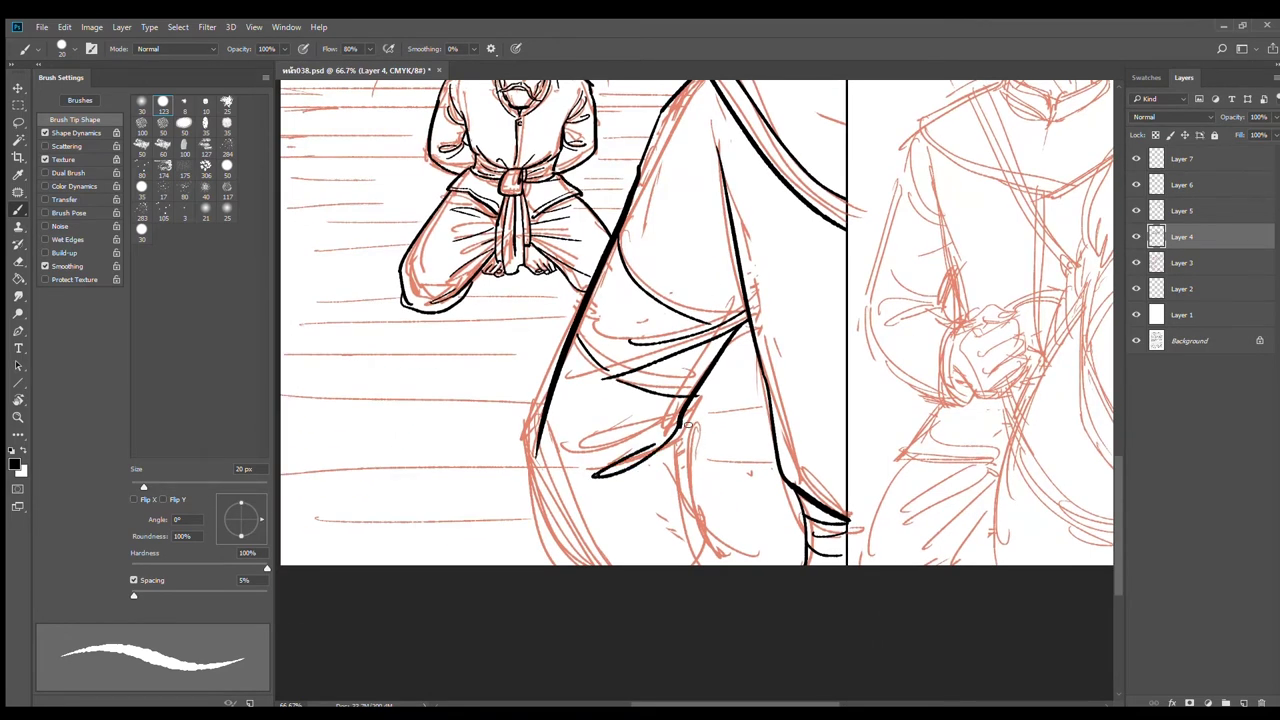
Step: Ink the lower folds and the remaining outer edge of the foreground sleeve to the page bottom, plus a small fold above the crossing creases
{"action": "mouse_move", "coordinate": [688, 424]}
{"action": "left_mouse_down"}
{"action": "mouse_move", "coordinate": [653, 505]}
{"action": "mouse_move", "coordinate": [690, 488]}
{"action": "mouse_move", "coordinate": [735, 530]}
{"action": "left_mouse_up"}
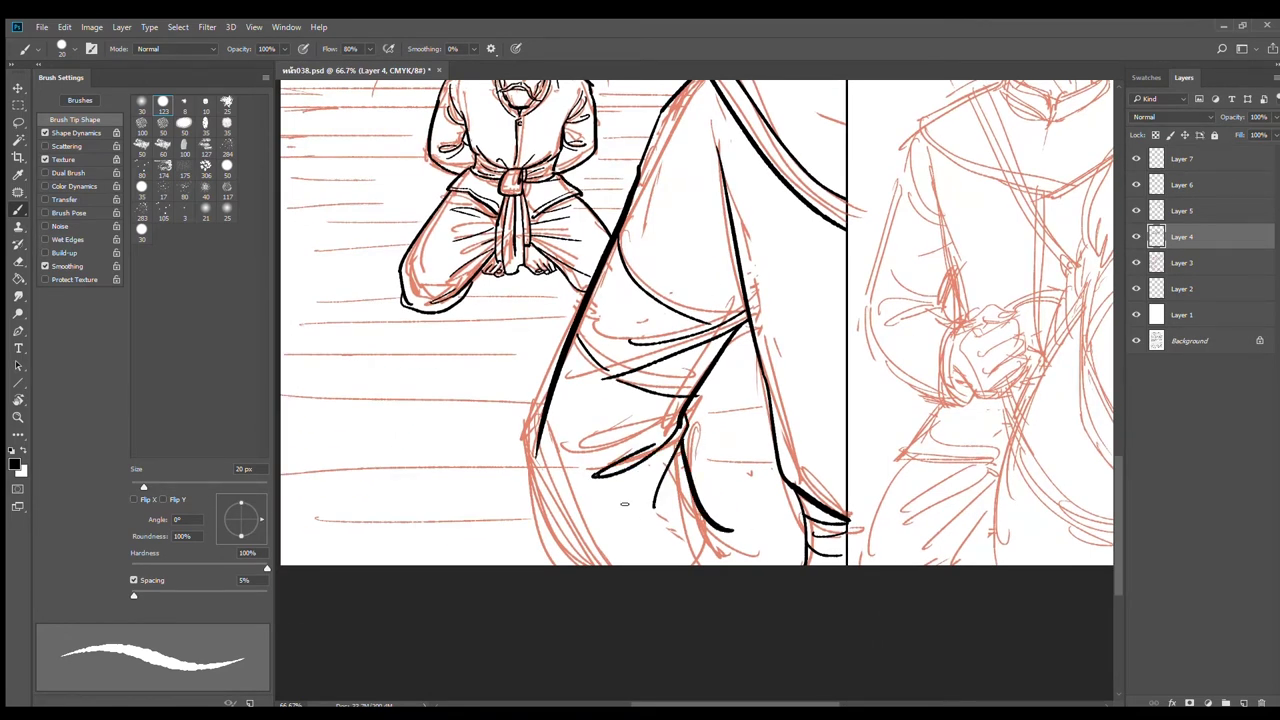
{"action": "left_click_drag", "start_coordinate": [537, 449], "coordinate": [603, 566]}
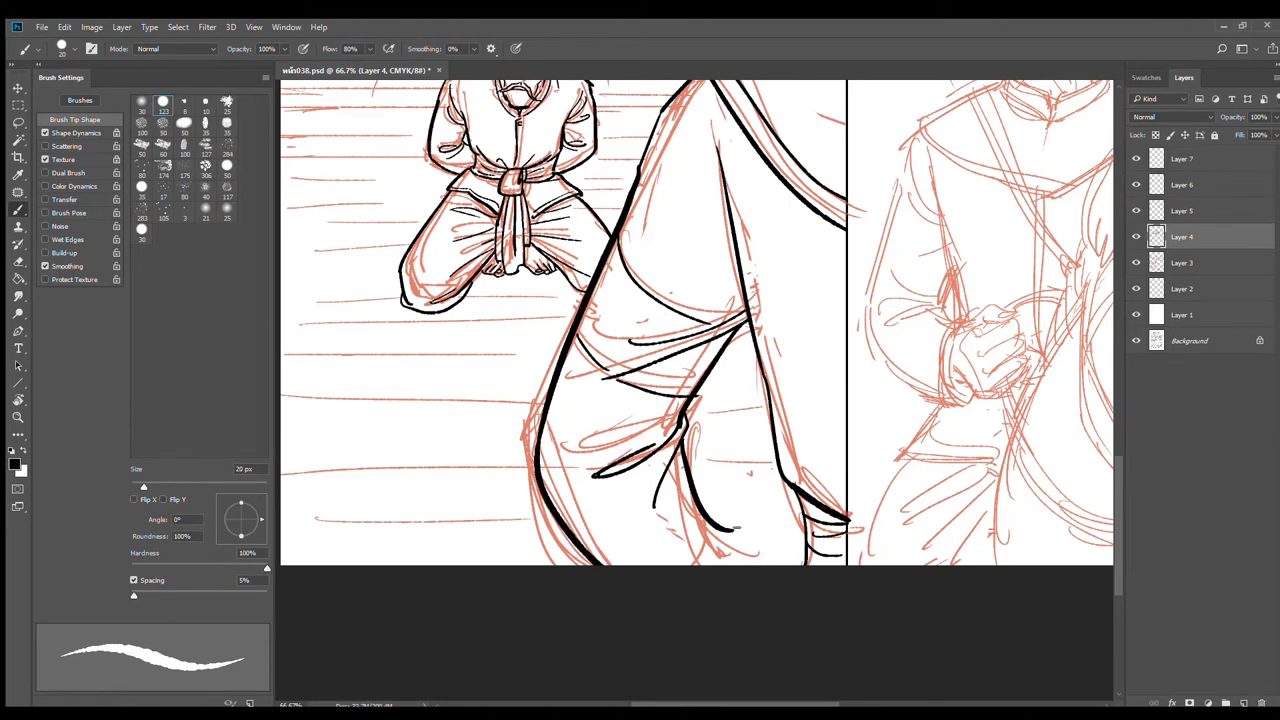
{"action": "left_click_drag", "start_coordinate": [736, 527], "coordinate": [736, 566]}
{"action": "left_click_drag", "start_coordinate": [702, 508], "coordinate": [671, 566]}
{"action": "left_click_drag", "start_coordinate": [752, 456], "coordinate": [736, 554]}
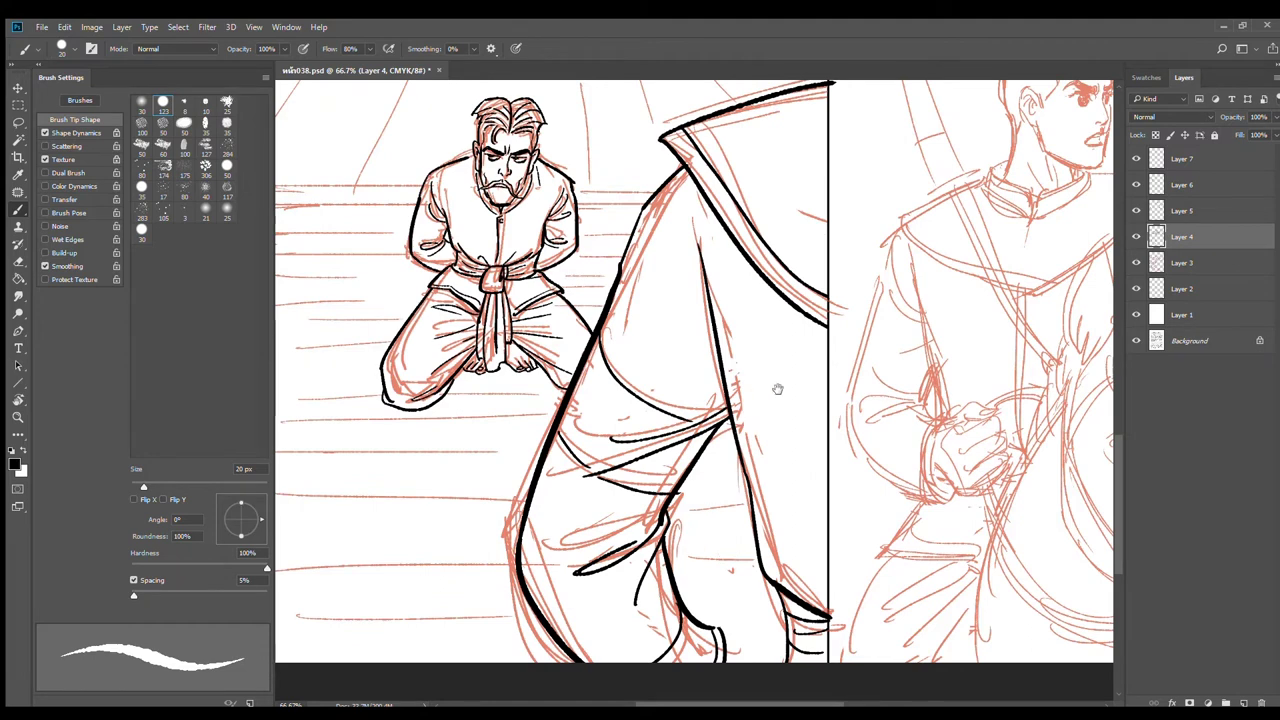
{"action": "left_click_drag", "start_coordinate": [761, 353], "coordinate": [748, 455]}
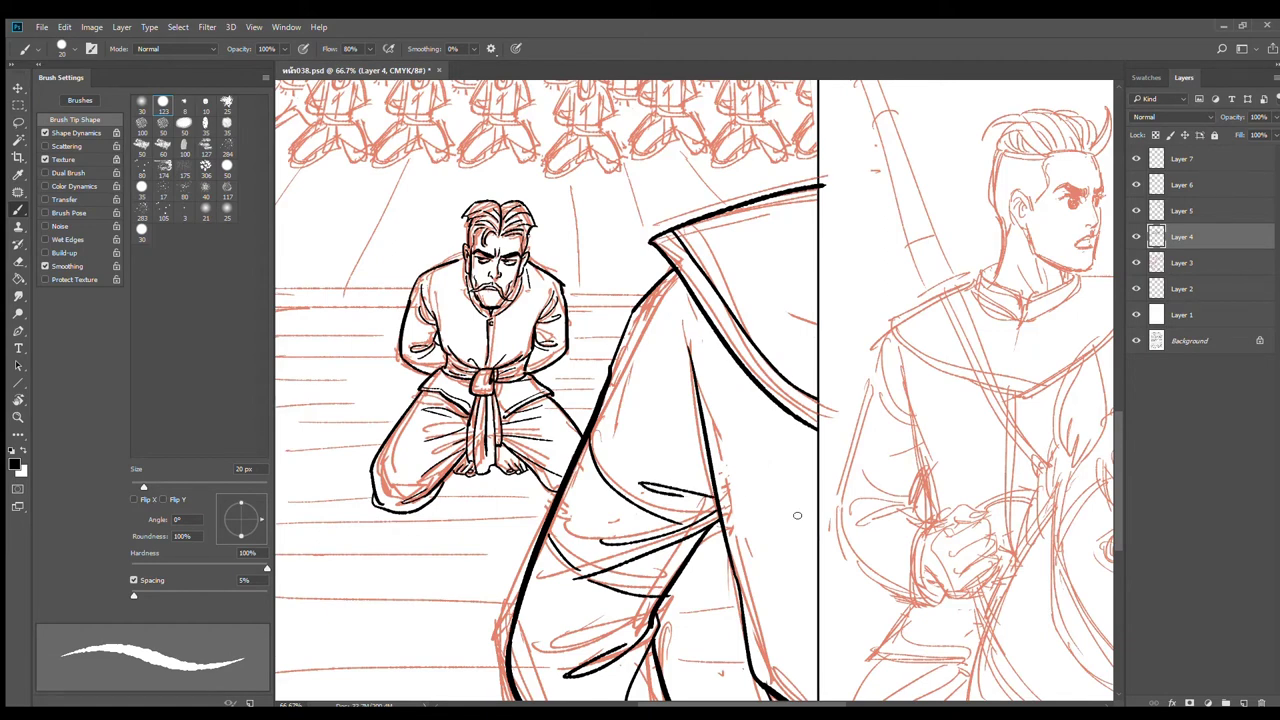
Step: Ink two long folds on the foreground figure's garment beside the panel border and erase their ends beyond it
{"action": "left_click_drag", "start_coordinate": [785, 530], "coordinate": [730, 378]}
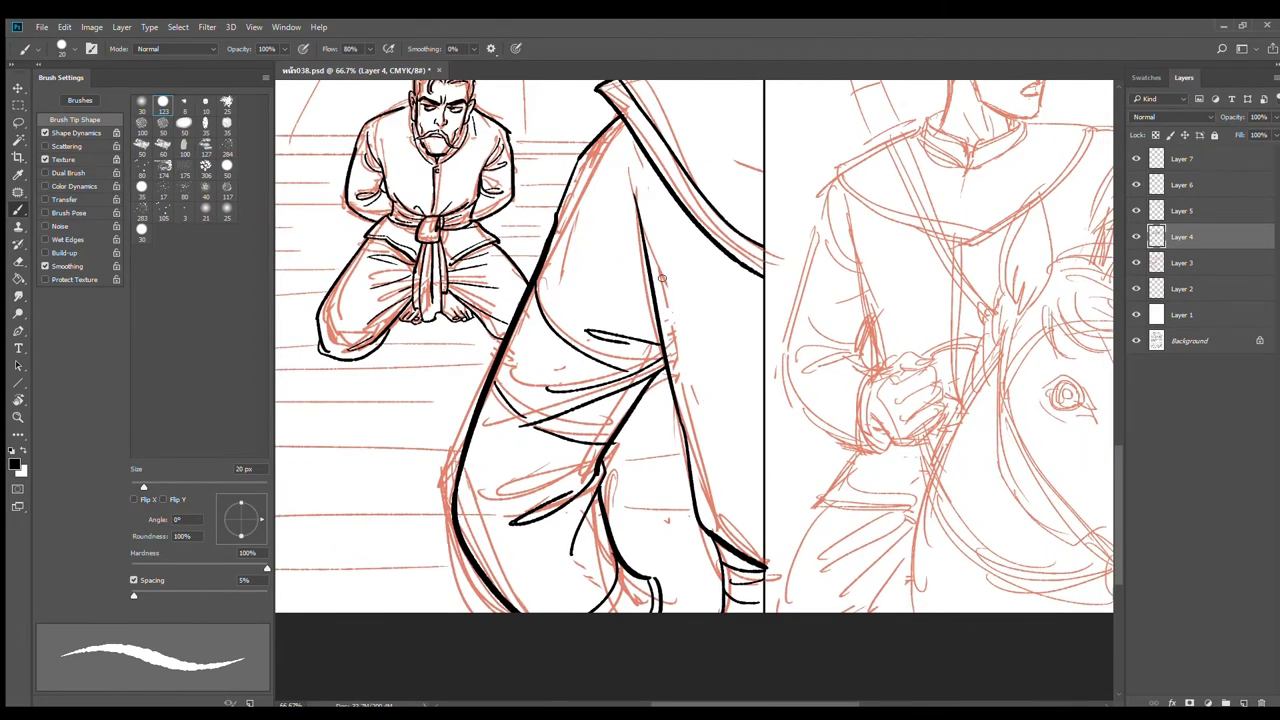
{"action": "left_click_drag", "start_coordinate": [670, 318], "coordinate": [811, 549]}
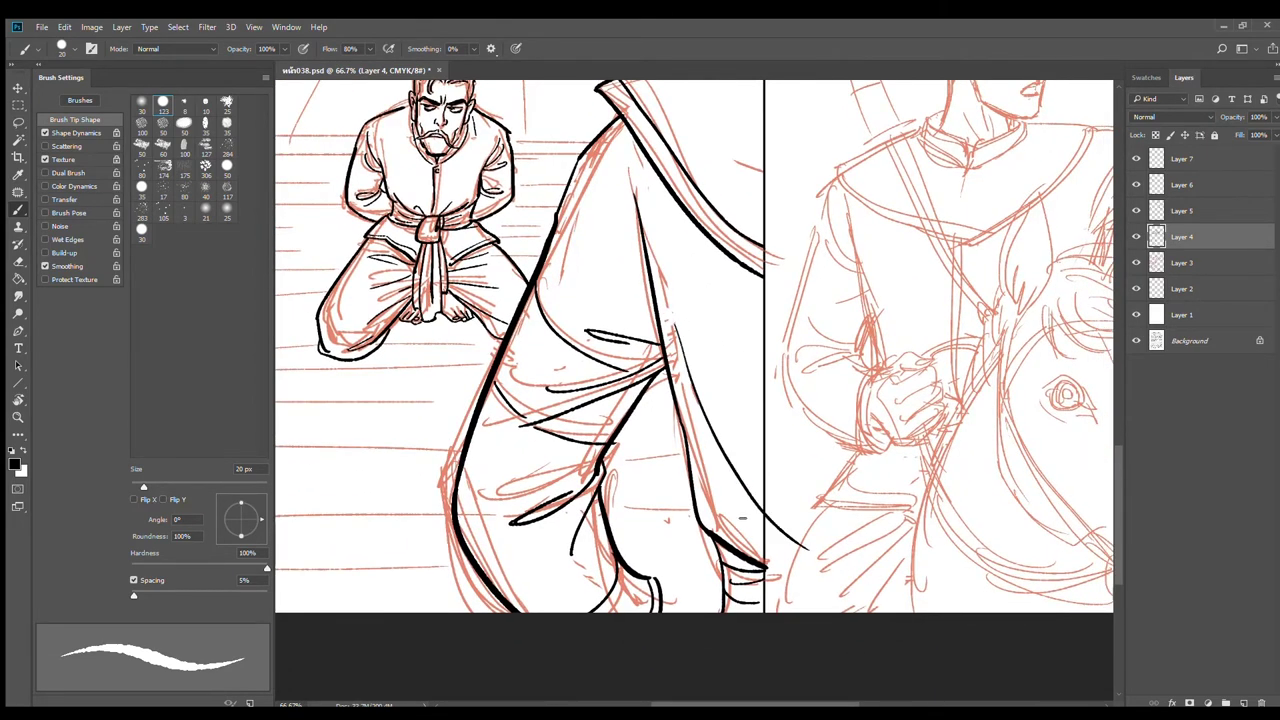
{"action": "mouse_move", "coordinate": [733, 404]}
{"action": "left_mouse_down"}
{"action": "mouse_move", "coordinate": [770, 522]}
{"action": "mouse_move", "coordinate": [810, 548]}
{"action": "left_mouse_up"}
{"action": "key", "text": "e"}
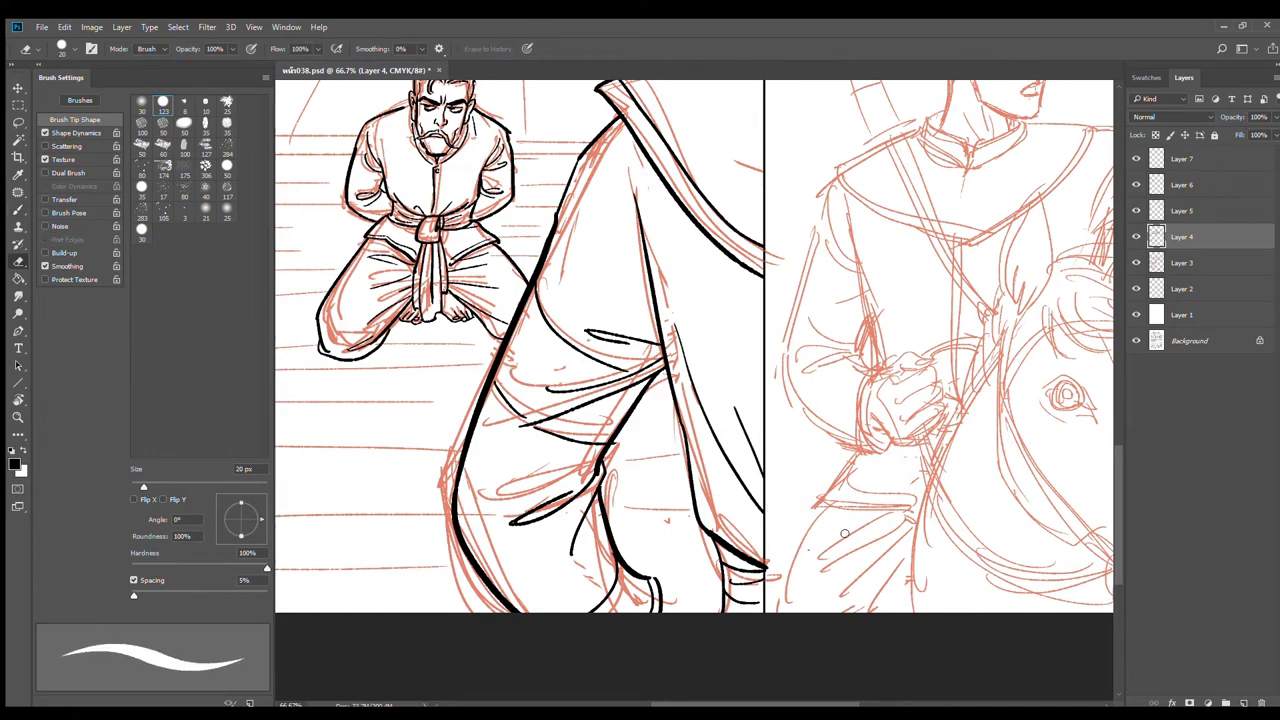
{"action": "scroll", "coordinate": [880, 465], "scroll_direction": "down", "scroll_amount": 2}
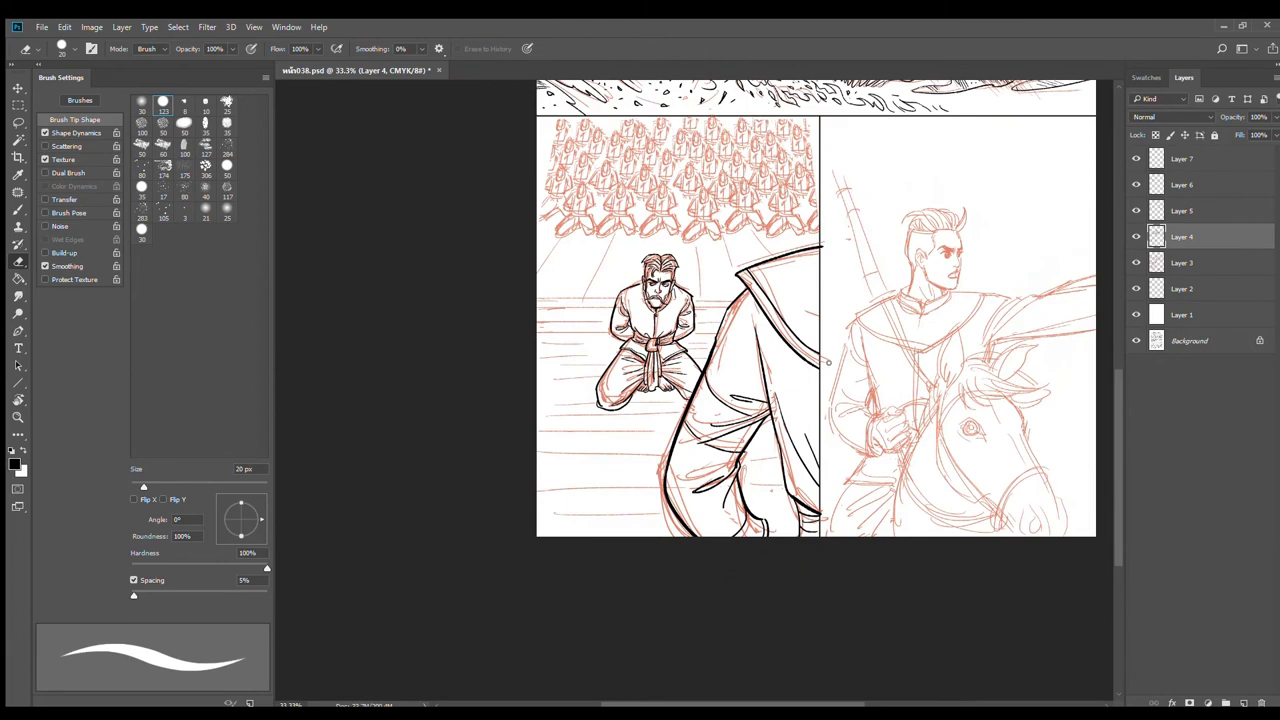
Step: On Layer 5, ink a straight horizontal line behind the kneeling man with a 10 px brush
{"action": "key", "text": "b"}
{"action": "scroll", "coordinate": [762, 318], "scroll_direction": "up", "scroll_amount": 2}
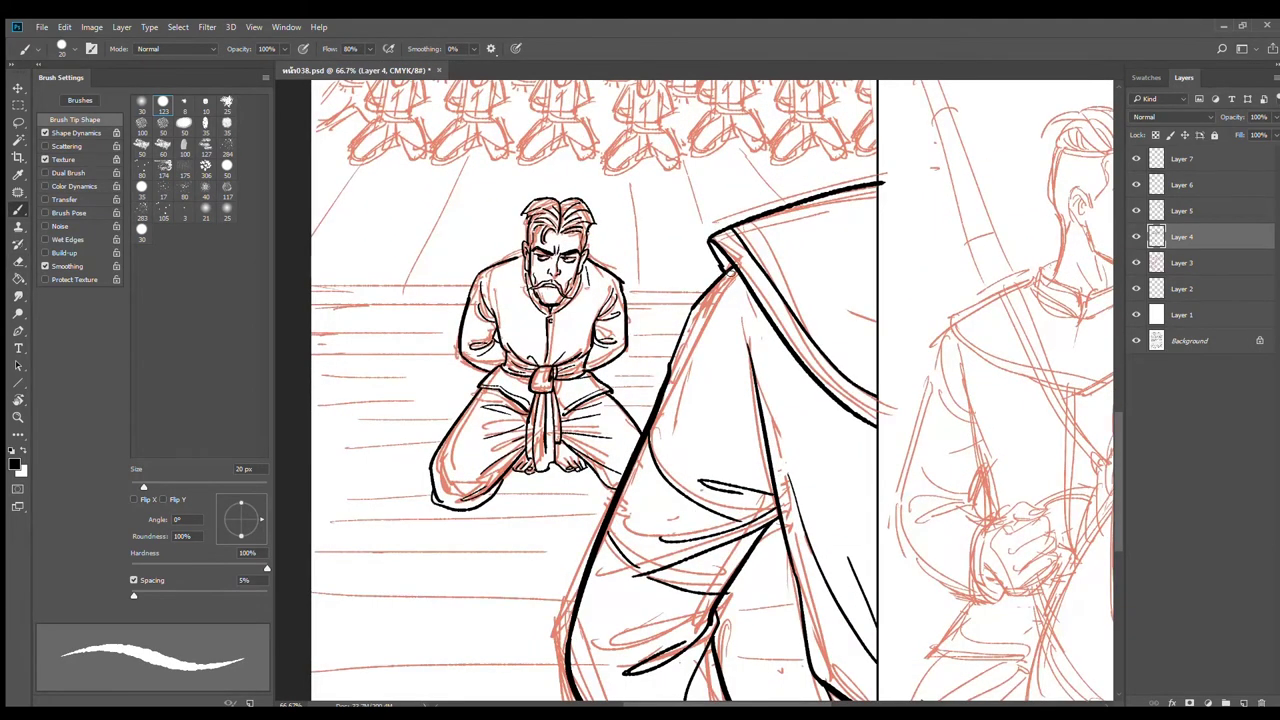
{"action": "scroll", "coordinate": [761, 280], "scroll_direction": "down", "scroll_amount": 2}
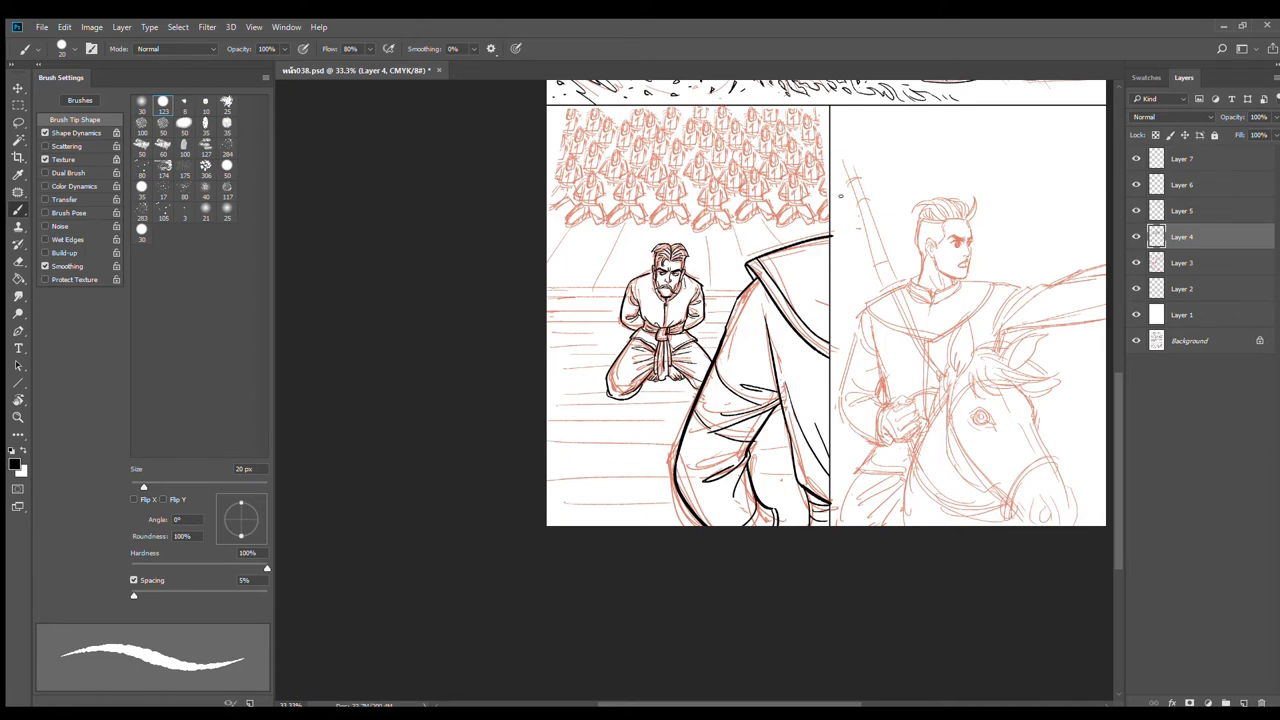
{"action": "left_click", "coordinate": [896, 338], "text": "ctrl"}
{"action": "left_click_drag", "start_coordinate": [960, 416], "coordinate": [1085, 345]}
{"action": "left_click", "coordinate": [1216, 210]}
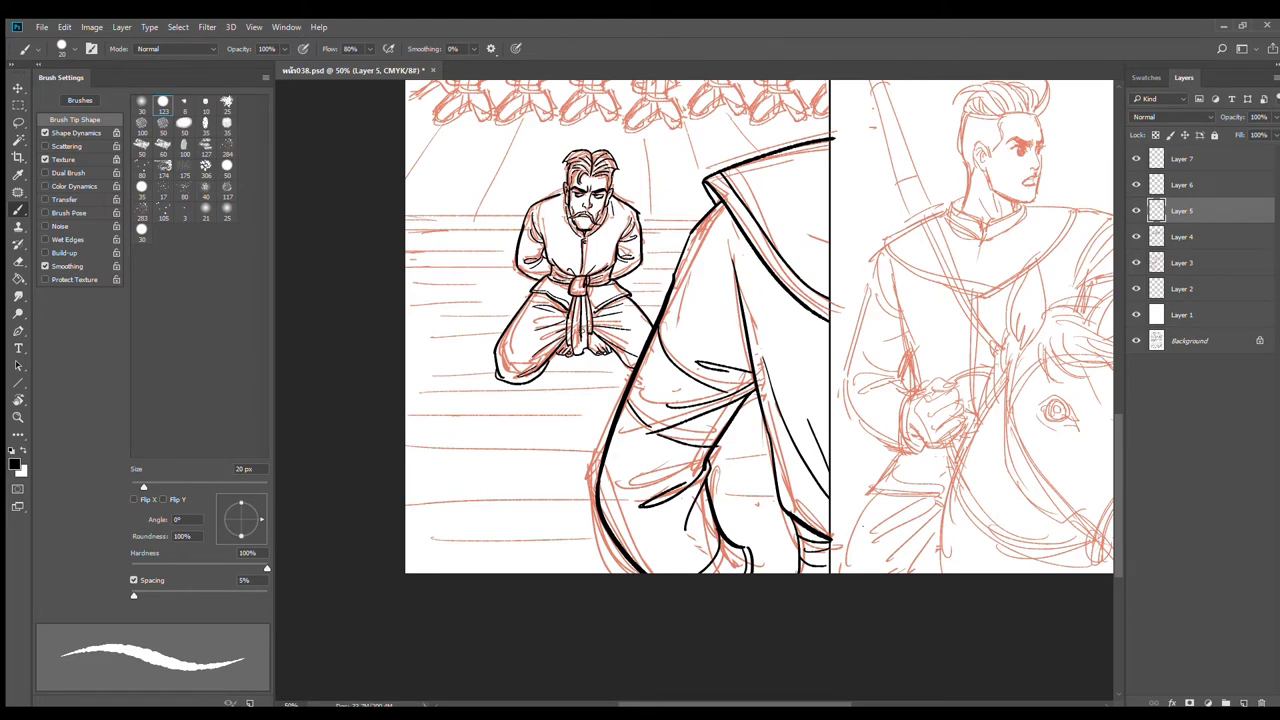
{"action": "key", "text": "bracketleft"}
{"action": "key", "text": "bracketleft"}
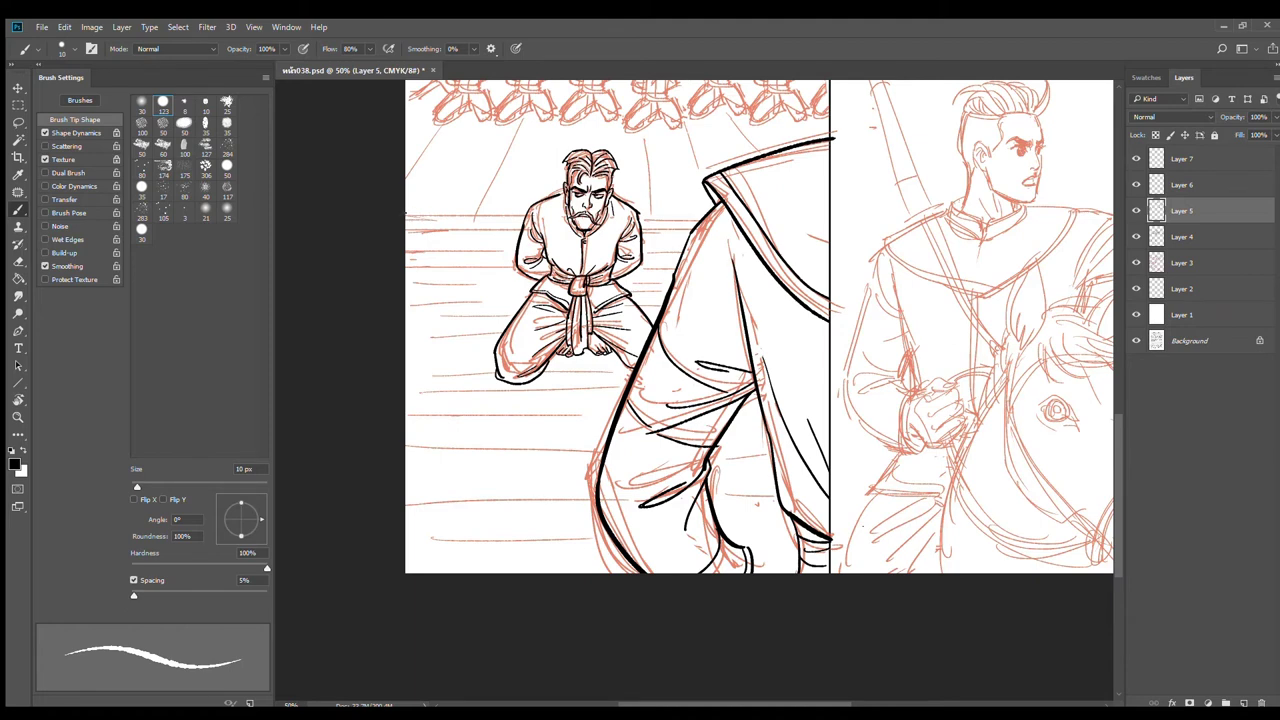
{"action": "left_click_drag", "start_coordinate": [400, 213], "coordinate": [750, 216]}
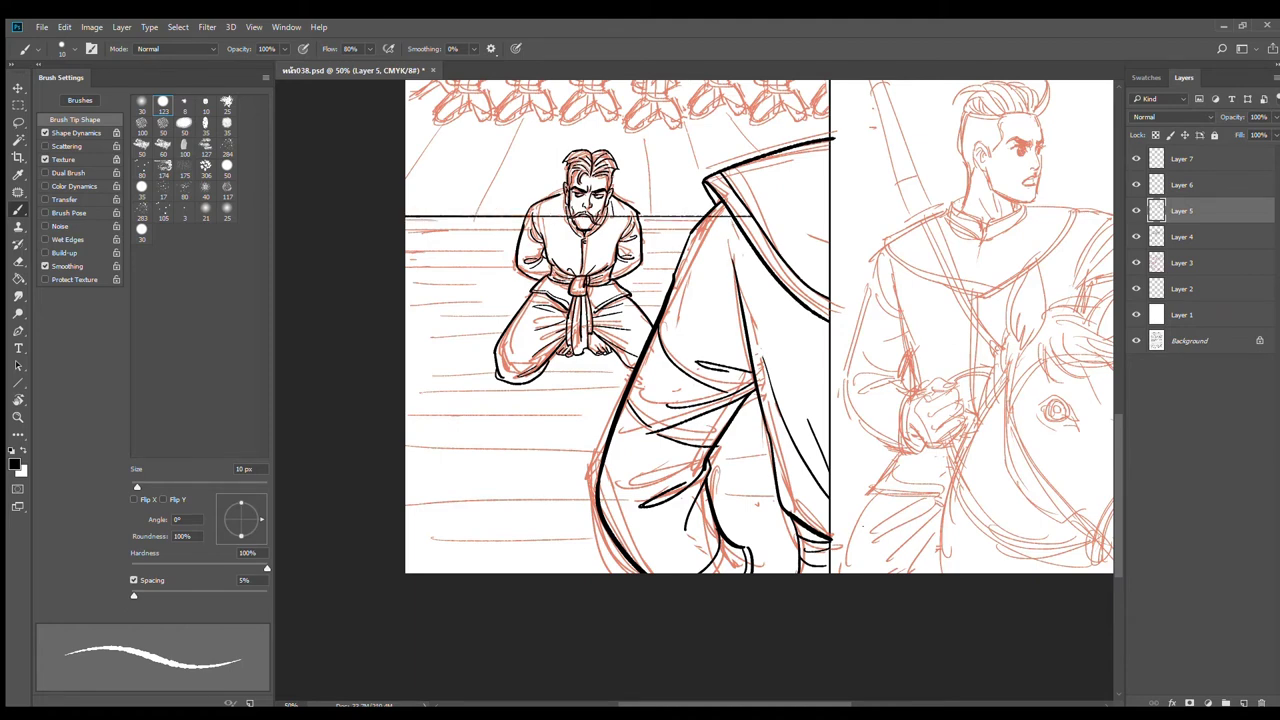
Step: Ink straight perspective lines fanning out across the floor from the horizon line in the lower-left comic panel
{"action": "key", "text": "ctrl+minus"}
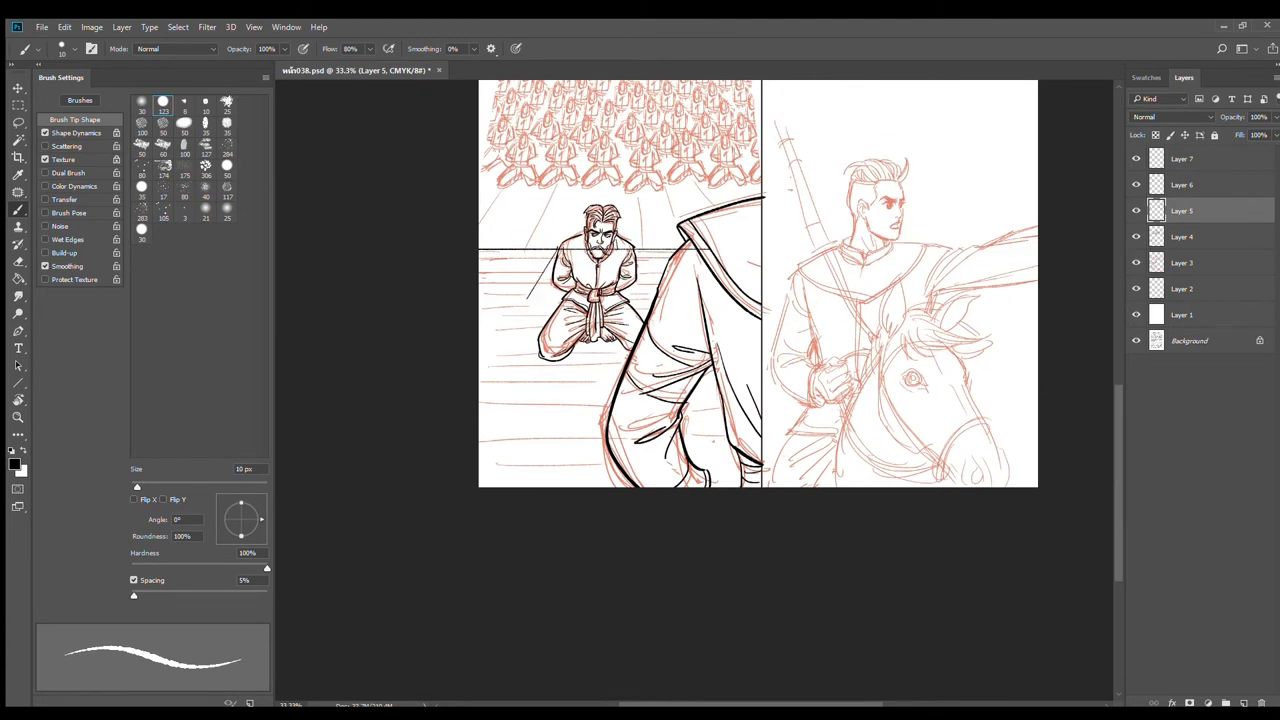
{"action": "left_click", "coordinate": [550, 256], "text": "shift"}
{"action": "left_click_drag", "start_coordinate": [538, 250], "coordinate": [440, 321]}
{"action": "left_click_drag", "start_coordinate": [558, 287], "coordinate": [472, 420]}
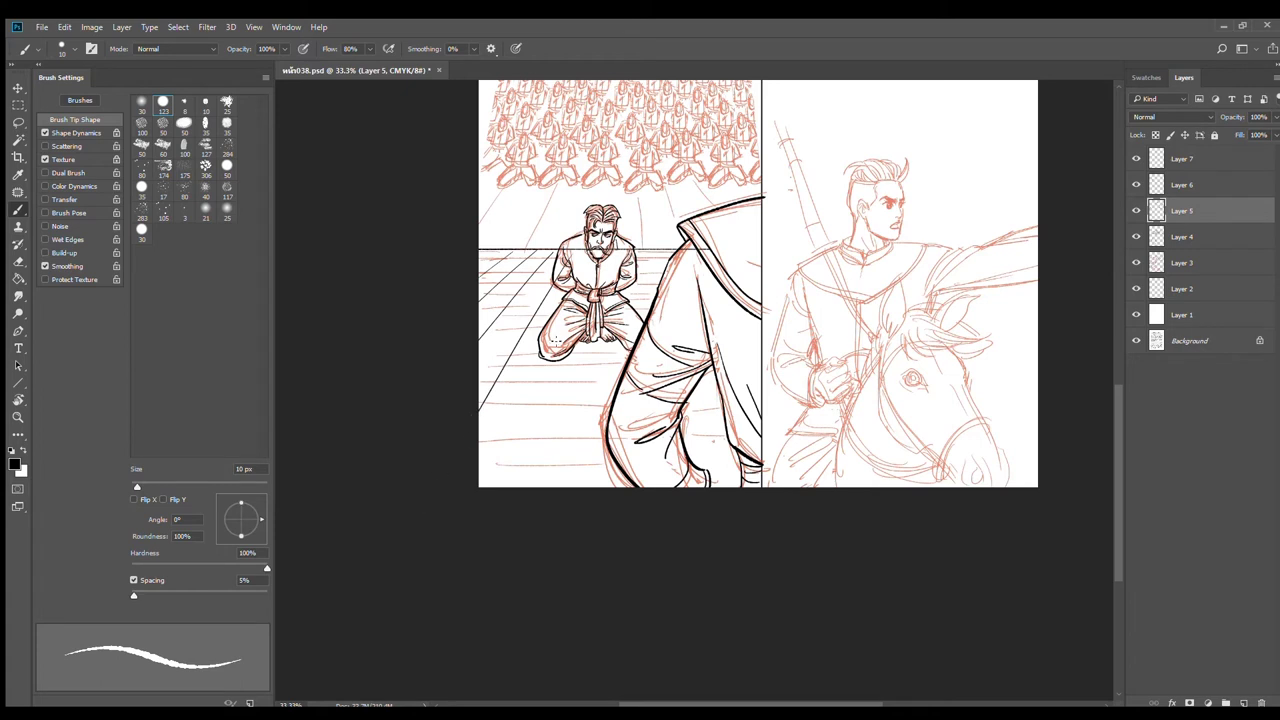
{"action": "left_click_drag", "start_coordinate": [553, 359], "coordinate": [458, 554]}
{"action": "left_click", "coordinate": [551, 606], "text": "shift"}
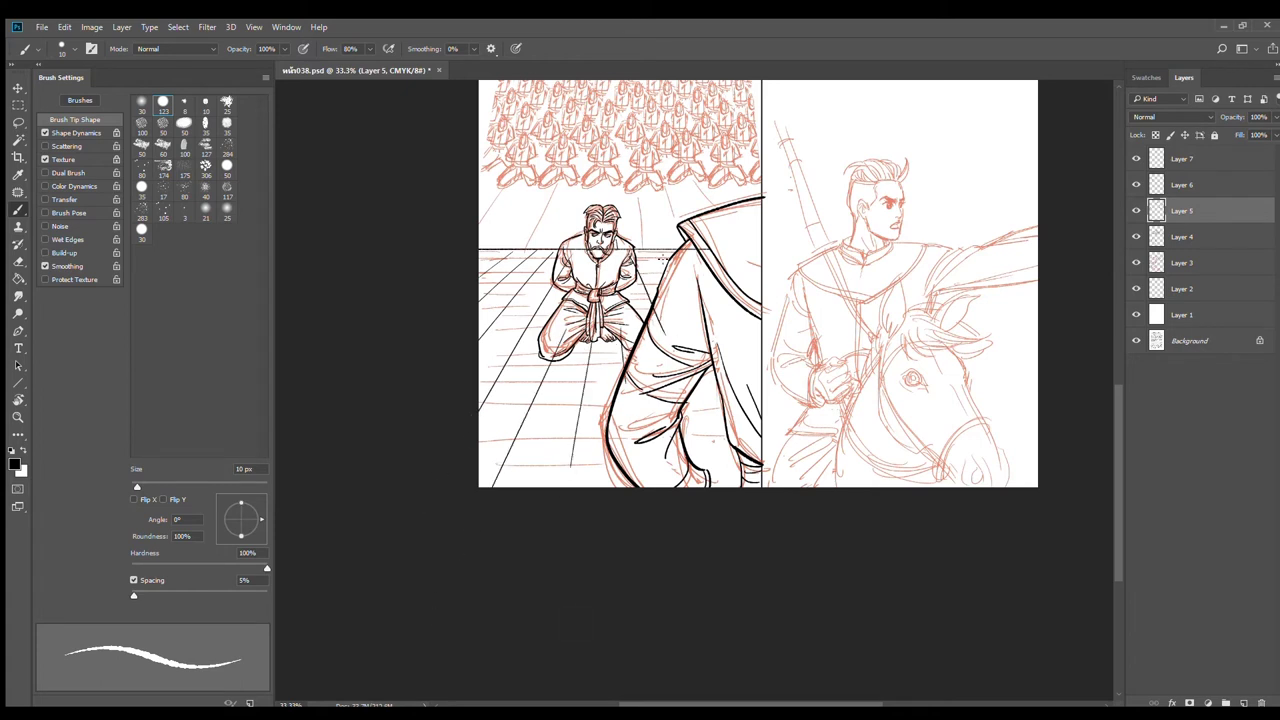
{"action": "left_click_drag", "start_coordinate": [694, 395], "coordinate": [783, 513]}
Step: Erase the floor and horizon lines that run across the kneeling man and the standing figure's robe
{"action": "key", "text": "e"}
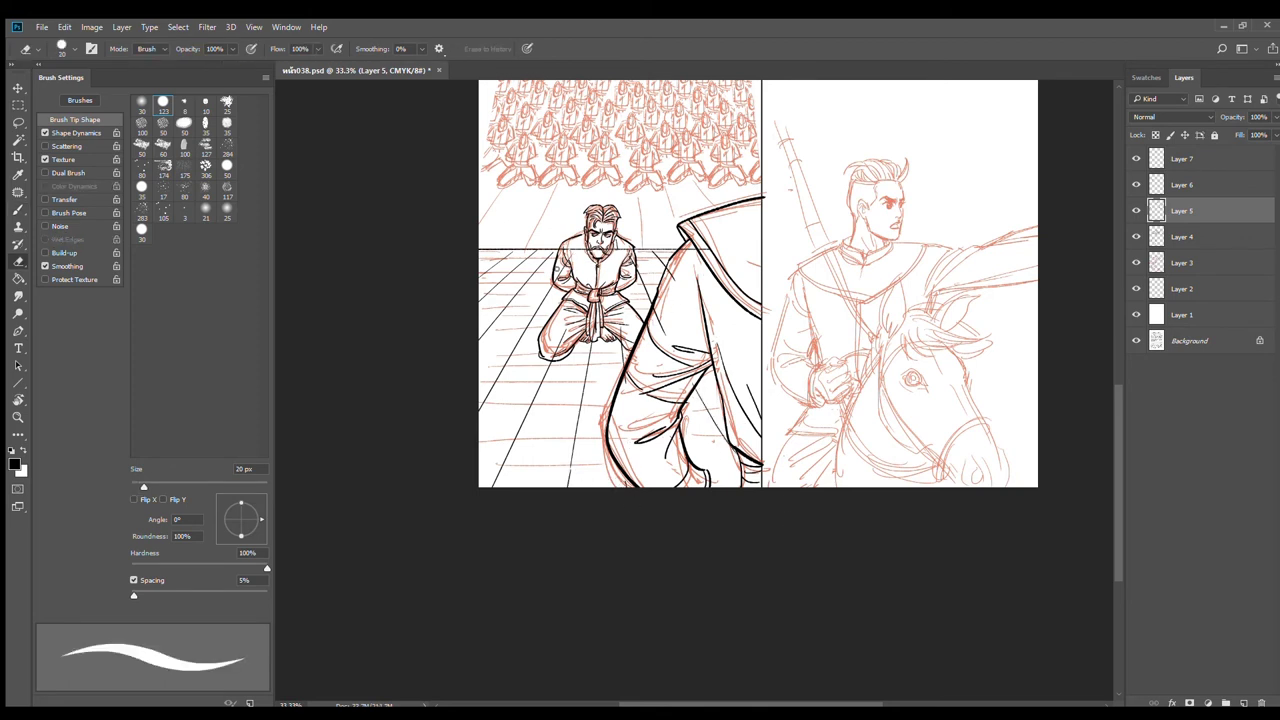
{"action": "left_click_drag", "start_coordinate": [566, 250], "coordinate": [620, 242]}
{"action": "key", "text": "b"}
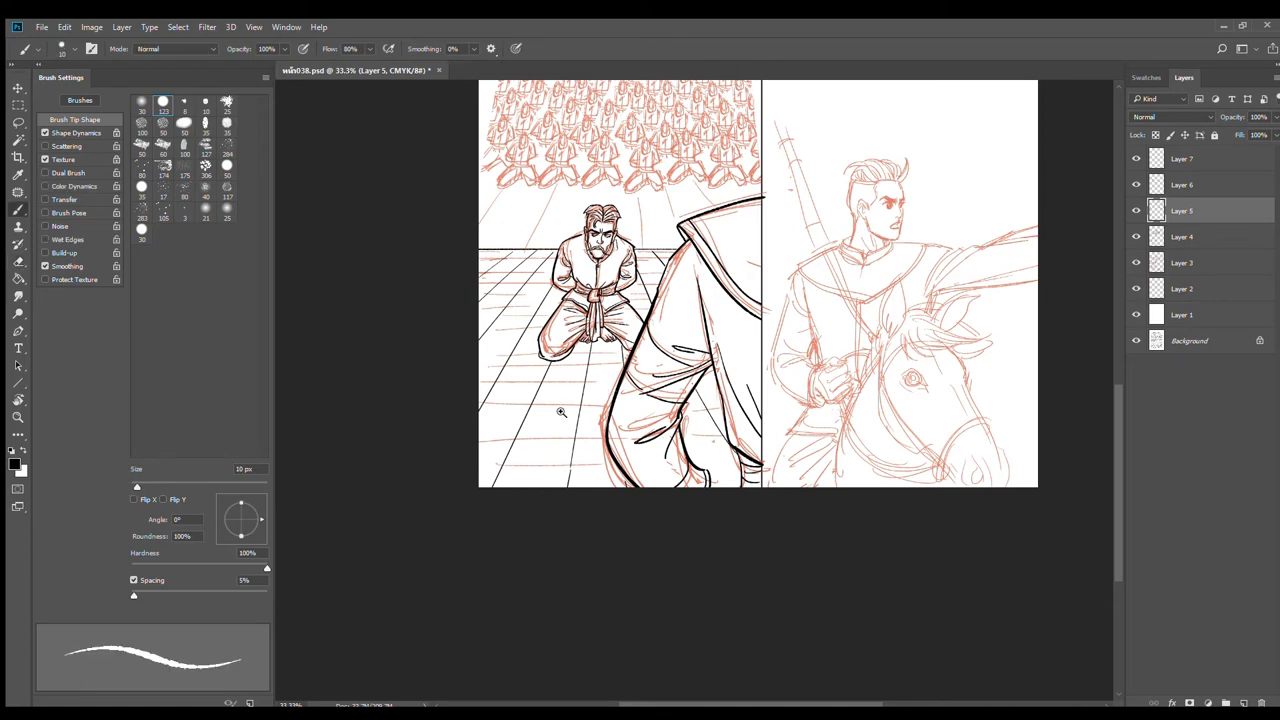
Step: Scatter short ink dashes and small texture marks over the floor around the kneeling man
{"action": "scroll", "coordinate": [562, 412], "scroll_direction": "up", "scroll_amount": 1}
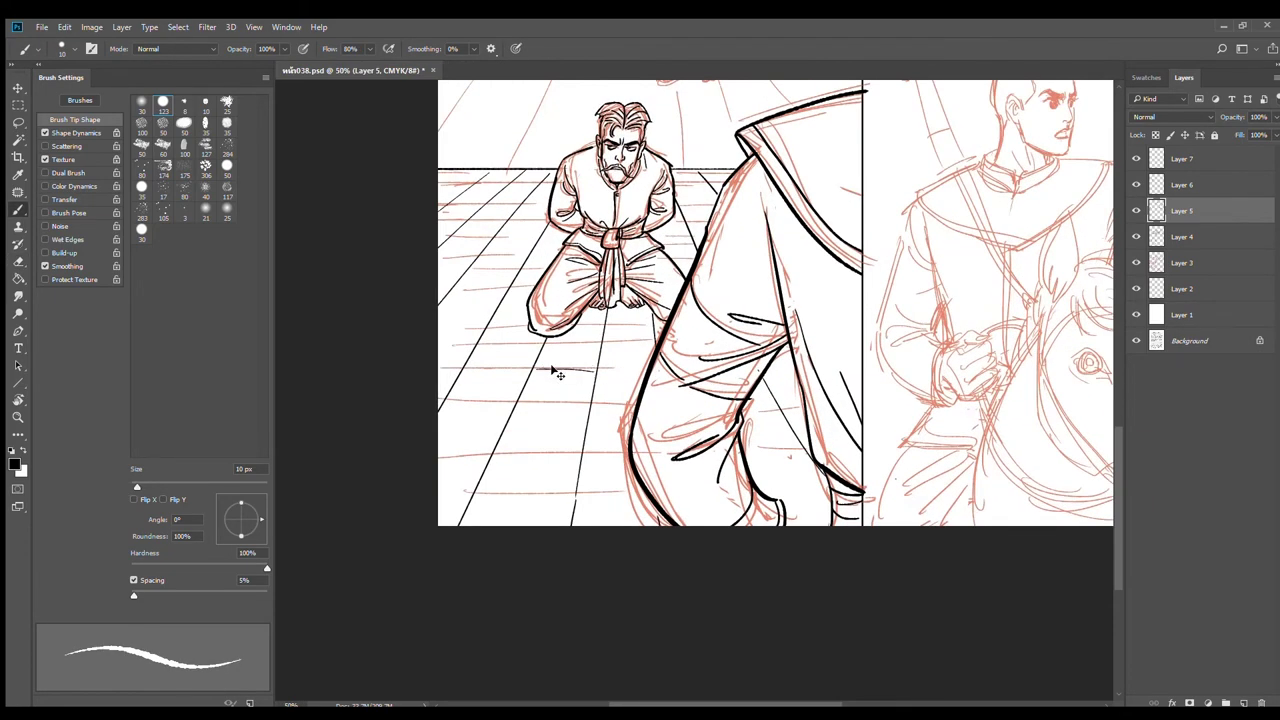
{"action": "left_click_drag", "start_coordinate": [530, 368], "coordinate": [589, 366]}
{"action": "key", "text": "ctrl+z"}
{"action": "mouse_move", "coordinate": [522, 269]}
{"action": "left_mouse_down"}
{"action": "mouse_move", "coordinate": [546, 262]}
{"action": "mouse_move", "coordinate": [526, 193]}
{"action": "left_mouse_up"}
{"action": "left_click_drag", "start_coordinate": [613, 406], "coordinate": [611, 421]}
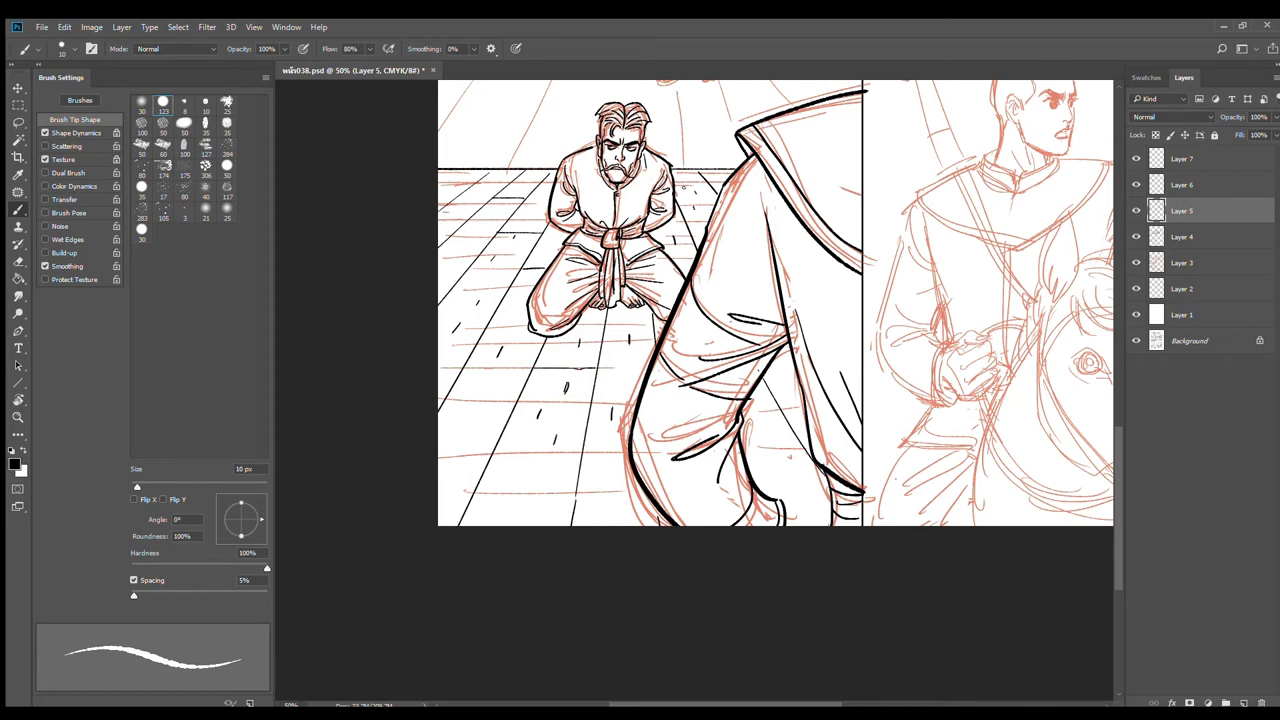
Step: Ink a second horizontal line just above the horizon on both sides of the kneeling man
{"action": "left_click_drag", "start_coordinate": [581, 205], "coordinate": [713, 324]}
{"action": "key", "text": "ctrl+plus"}
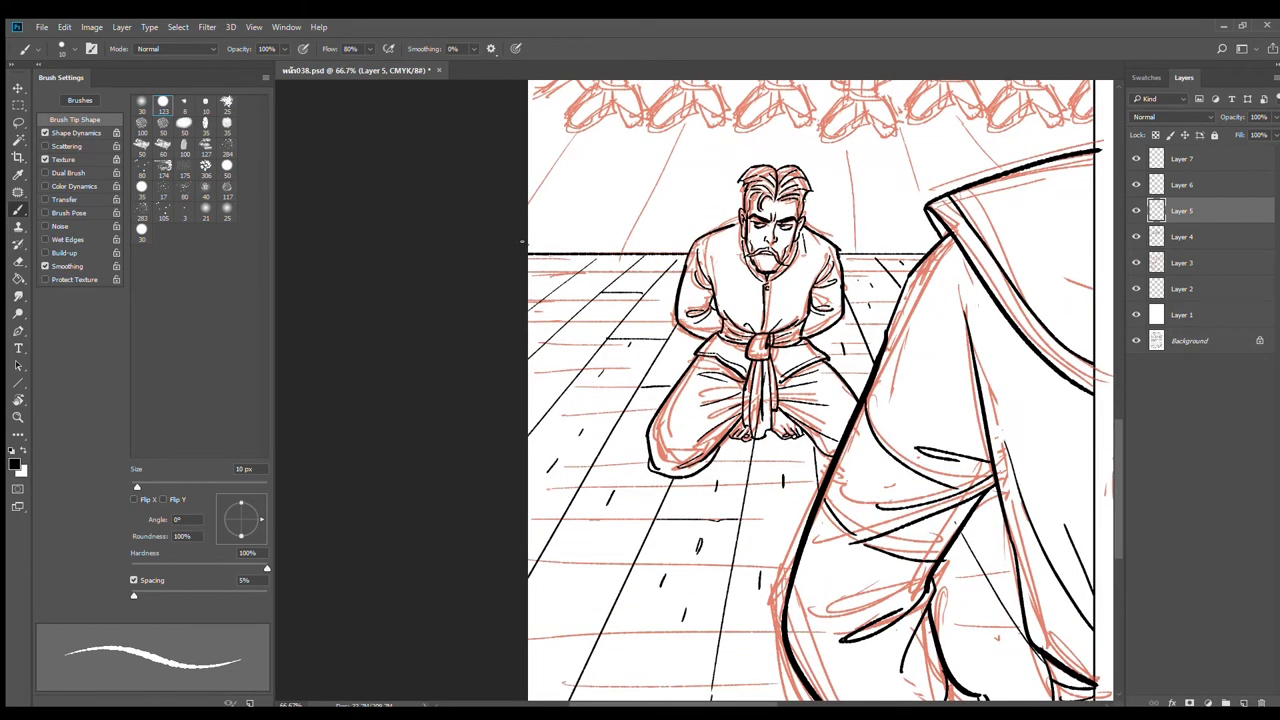
{"action": "left_click_drag", "start_coordinate": [520, 240], "coordinate": [680, 241]}
{"action": "left_click_drag", "start_coordinate": [843, 245], "coordinate": [933, 245]}
{"action": "scroll", "coordinate": [866, 306], "scroll_direction": "down", "scroll_amount": 3}
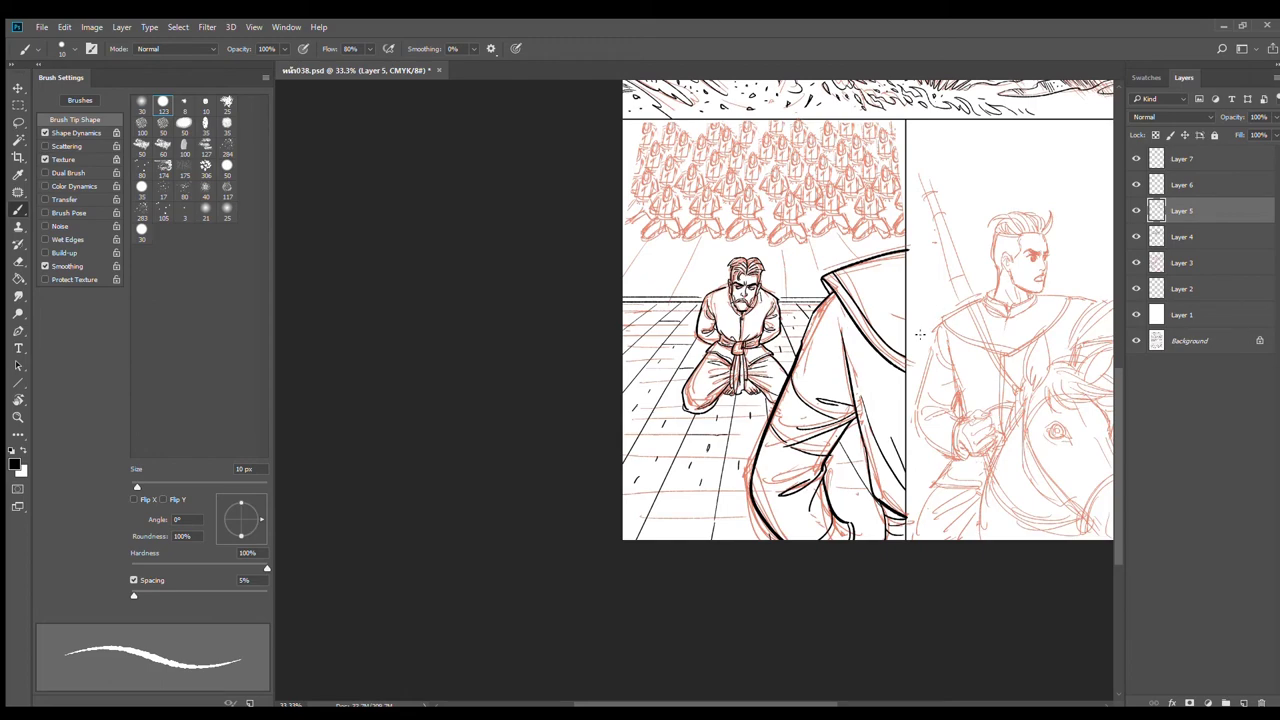
Step: Lasso the horse rider's head in the red sketch on Layer 3
{"action": "left_click_drag", "start_coordinate": [940, 326], "coordinate": [765, 395]}
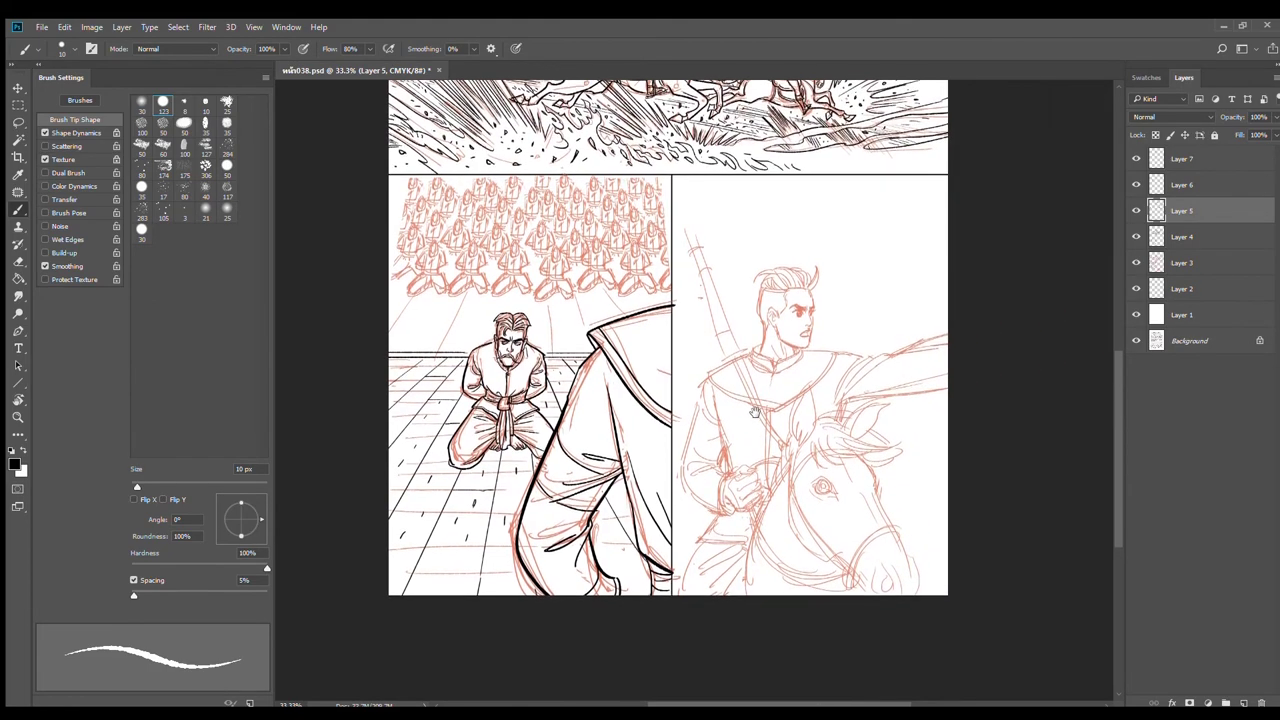
{"action": "scroll", "coordinate": [815, 328], "scroll_direction": "up", "scroll_amount": 6}
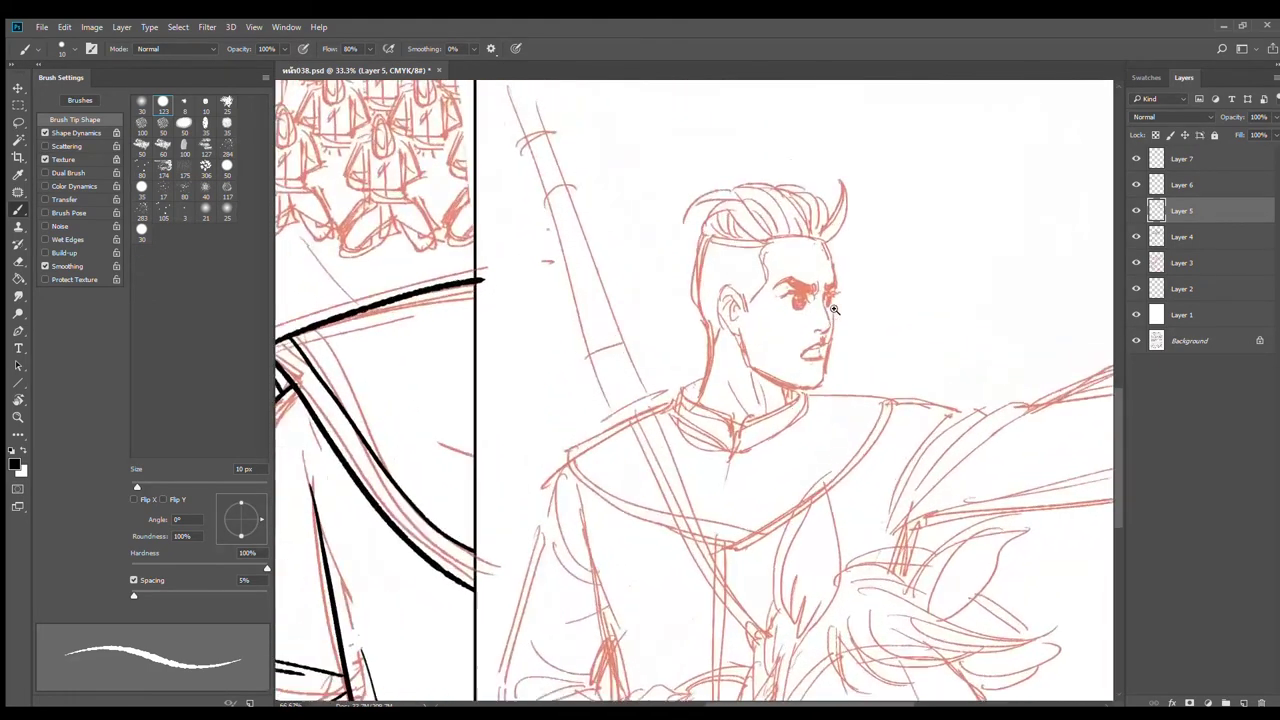
{"action": "left_click_drag", "start_coordinate": [820, 281], "coordinate": [816, 336]}
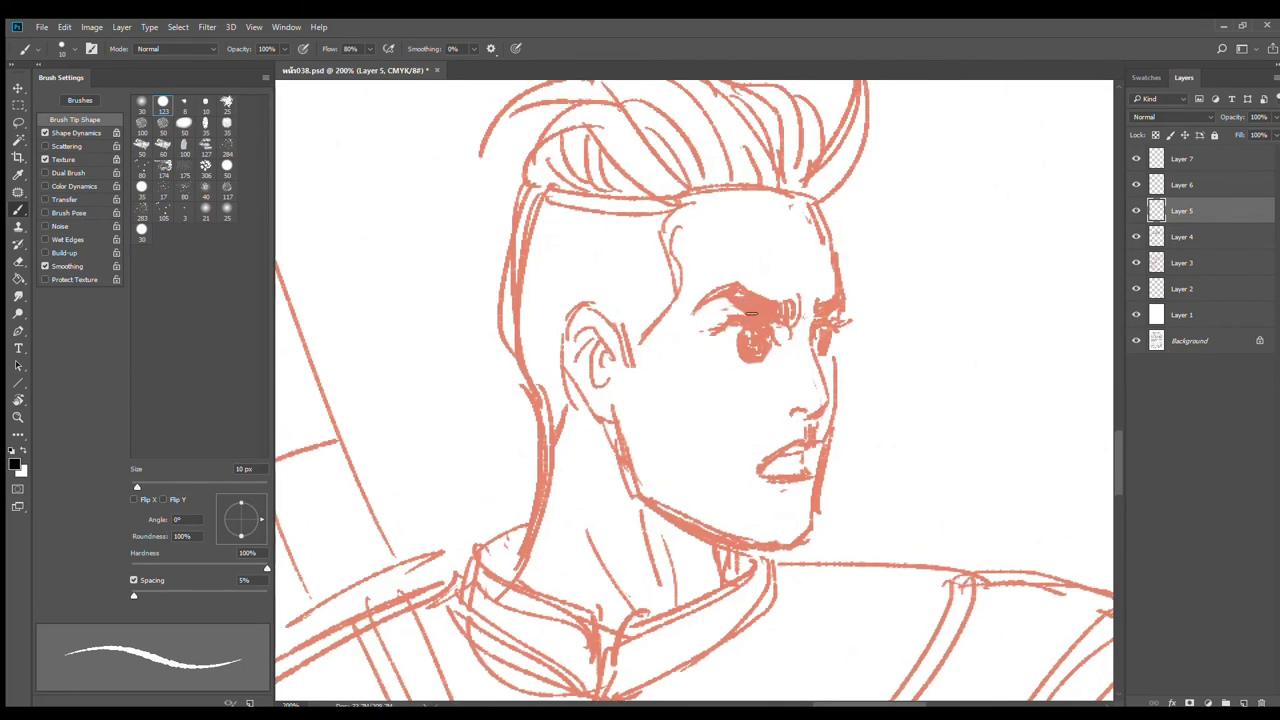
{"action": "scroll", "coordinate": [746, 322], "scroll_direction": "down", "scroll_amount": 4}
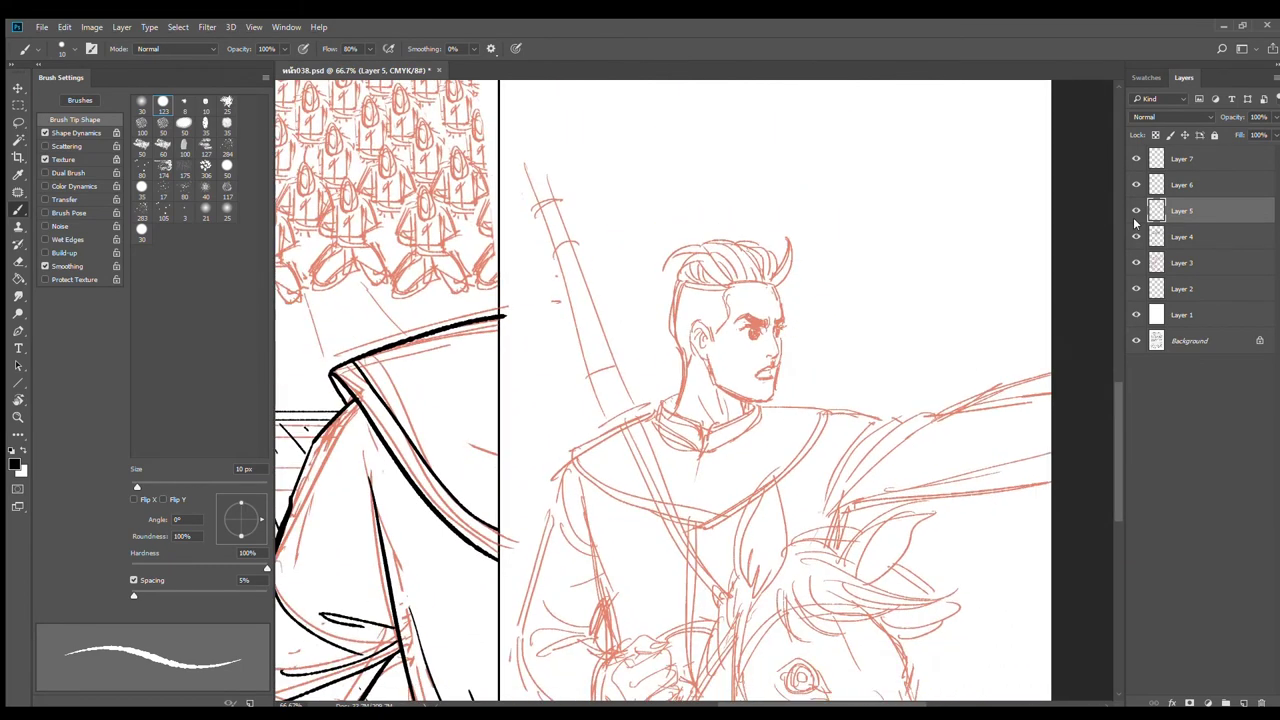
{"action": "left_click", "coordinate": [1178, 262]}
{"action": "left_click", "coordinate": [1136, 262]}
{"action": "left_click", "coordinate": [1136, 262]}
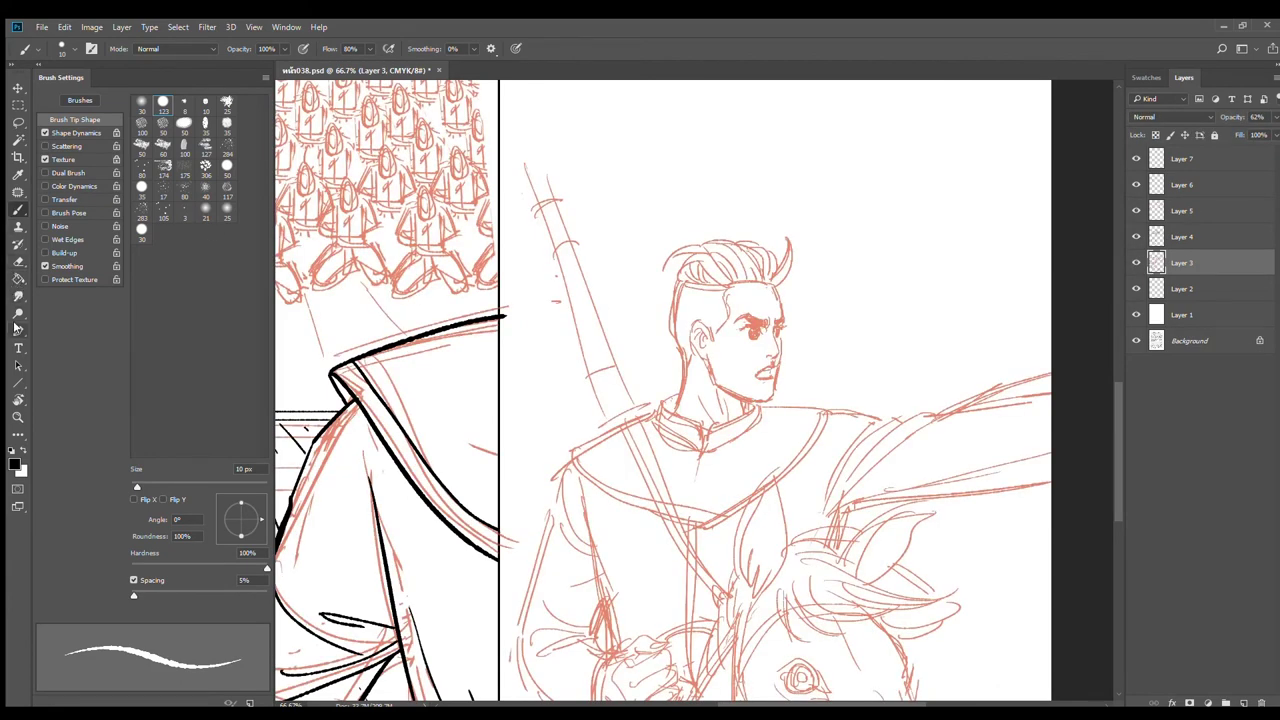
{"action": "left_click", "coordinate": [18, 122]}
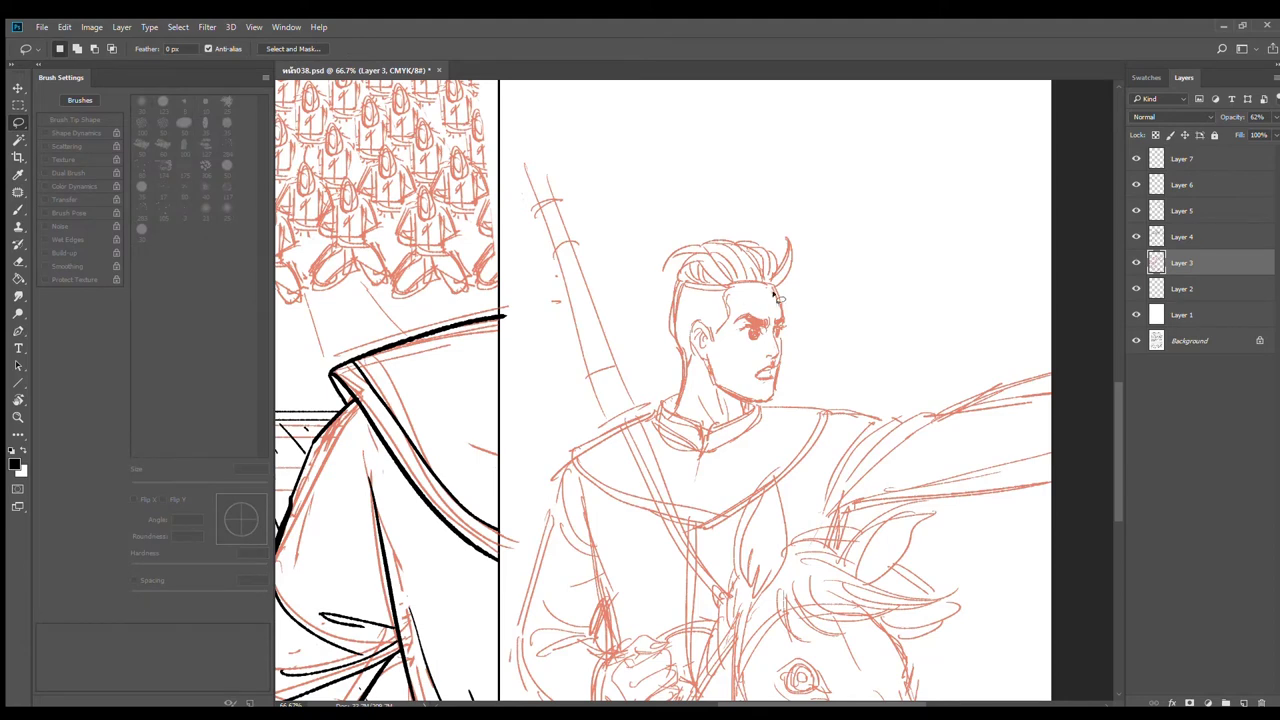
{"action": "mouse_move", "coordinate": [806, 289]}
{"action": "left_mouse_down"}
{"action": "mouse_move", "coordinate": [664, 210]}
{"action": "mouse_move", "coordinate": [652, 368]}
{"action": "mouse_move", "coordinate": [672, 408]}
{"action": "mouse_move", "coordinate": [733, 411]}
{"action": "mouse_move", "coordinate": [775, 398]}
{"action": "mouse_move", "coordinate": [812, 338]}
{"action": "left_mouse_up"}
Step: Enlarge the selected rider's head to about 113%, reposition it over the collar, apply the transform and deselect
{"action": "key", "text": "ctrl+t"}
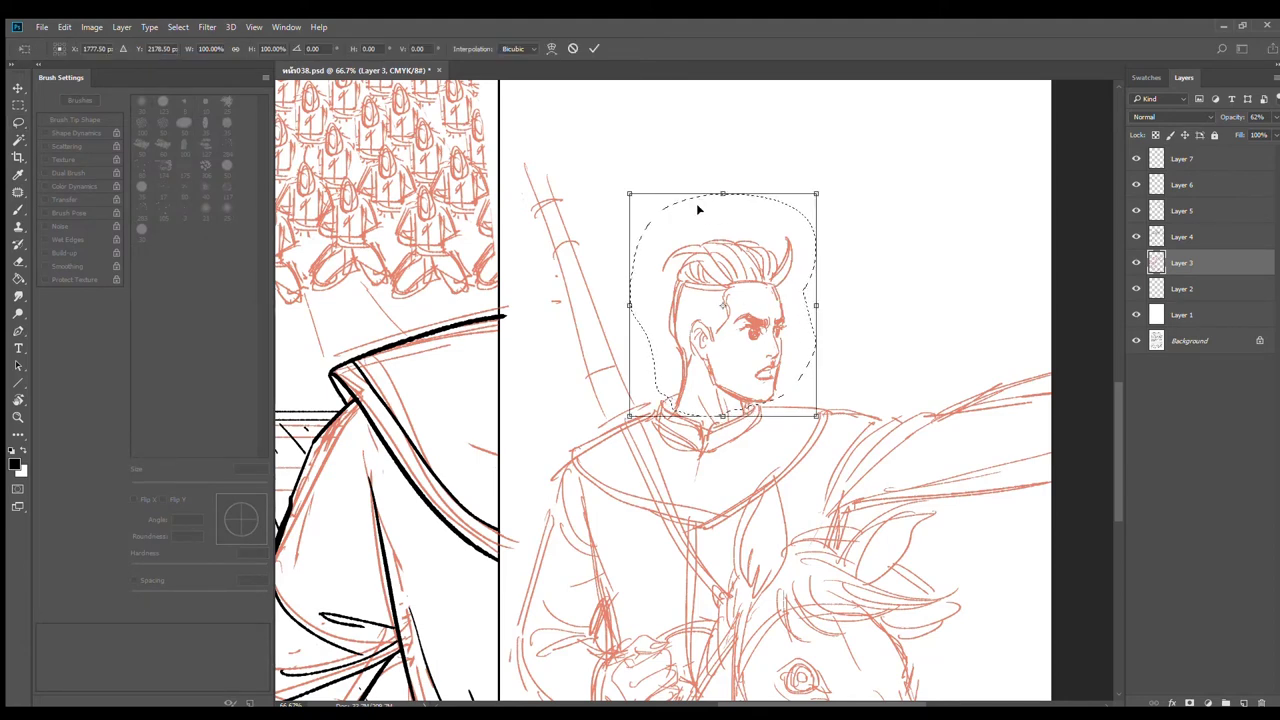
{"action": "left_click_drag", "start_coordinate": [628, 193], "coordinate": [611, 172]}
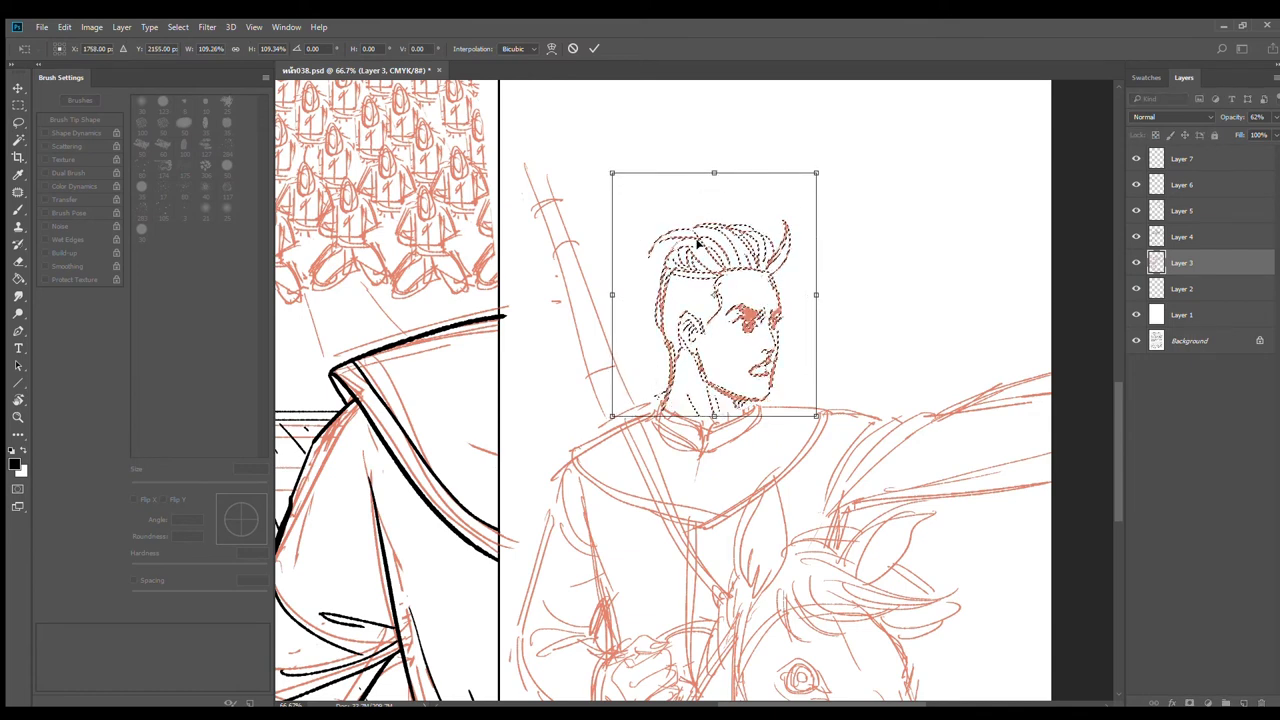
{"action": "mouse_move", "coordinate": [697, 240]}
{"action": "left_mouse_down"}
{"action": "mouse_move", "coordinate": [703, 205]}
{"action": "mouse_move", "coordinate": [707, 232]}
{"action": "left_mouse_up"}
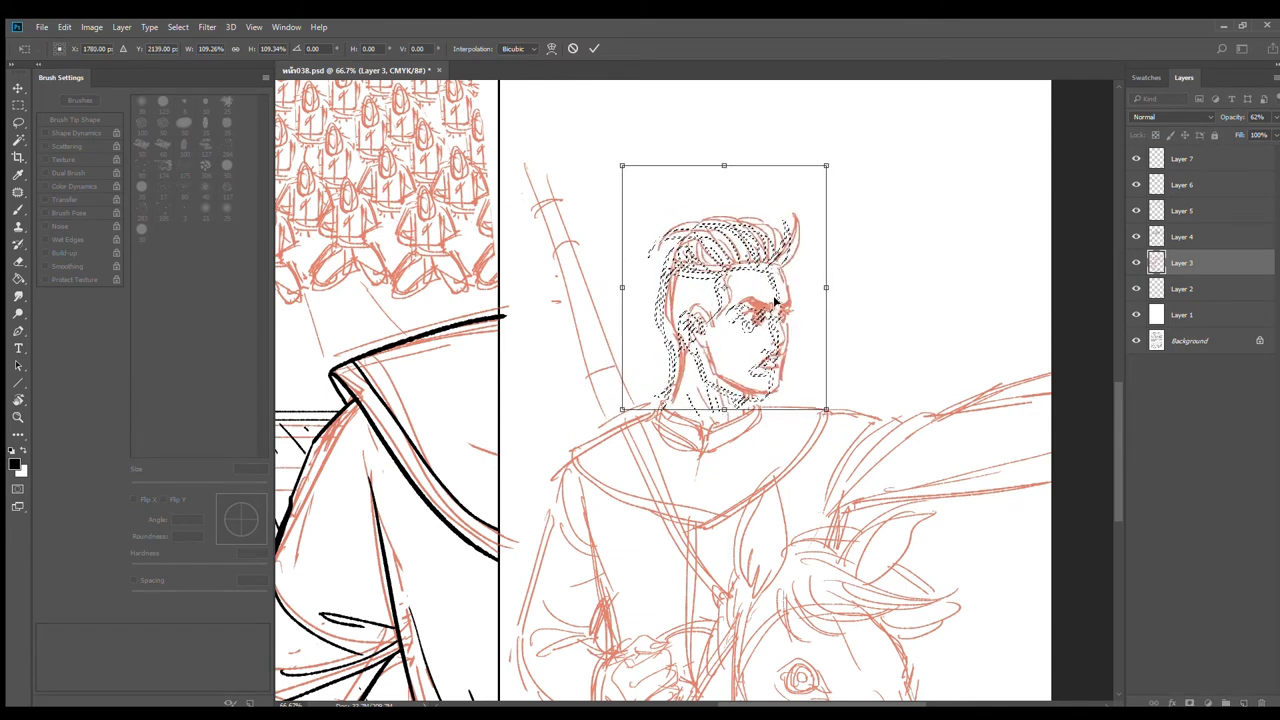
{"action": "left_click_drag", "start_coordinate": [775, 301], "coordinate": [776, 307]}
{"action": "left_click", "coordinate": [784, 320], "text": "alt"}
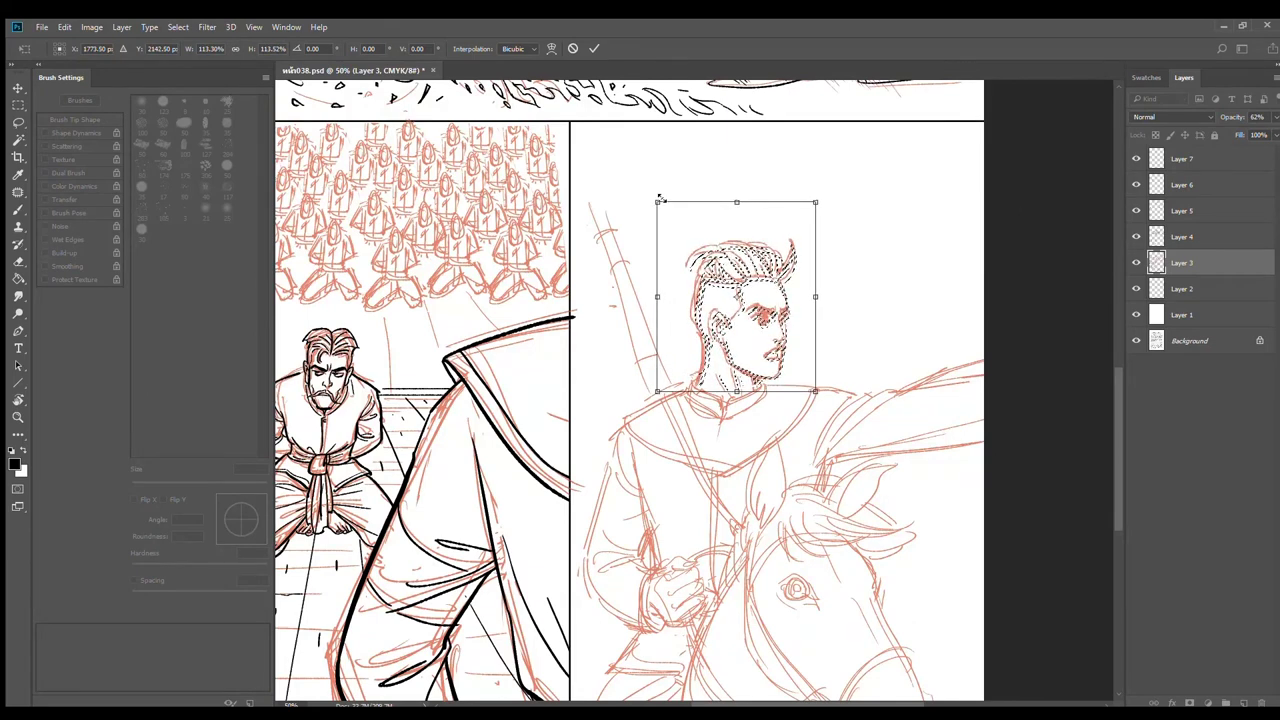
{"action": "mouse_move", "coordinate": [765, 317]}
{"action": "left_mouse_down"}
{"action": "mouse_move", "coordinate": [771, 301]}
{"action": "mouse_move", "coordinate": [770, 313]}
{"action": "left_mouse_up"}
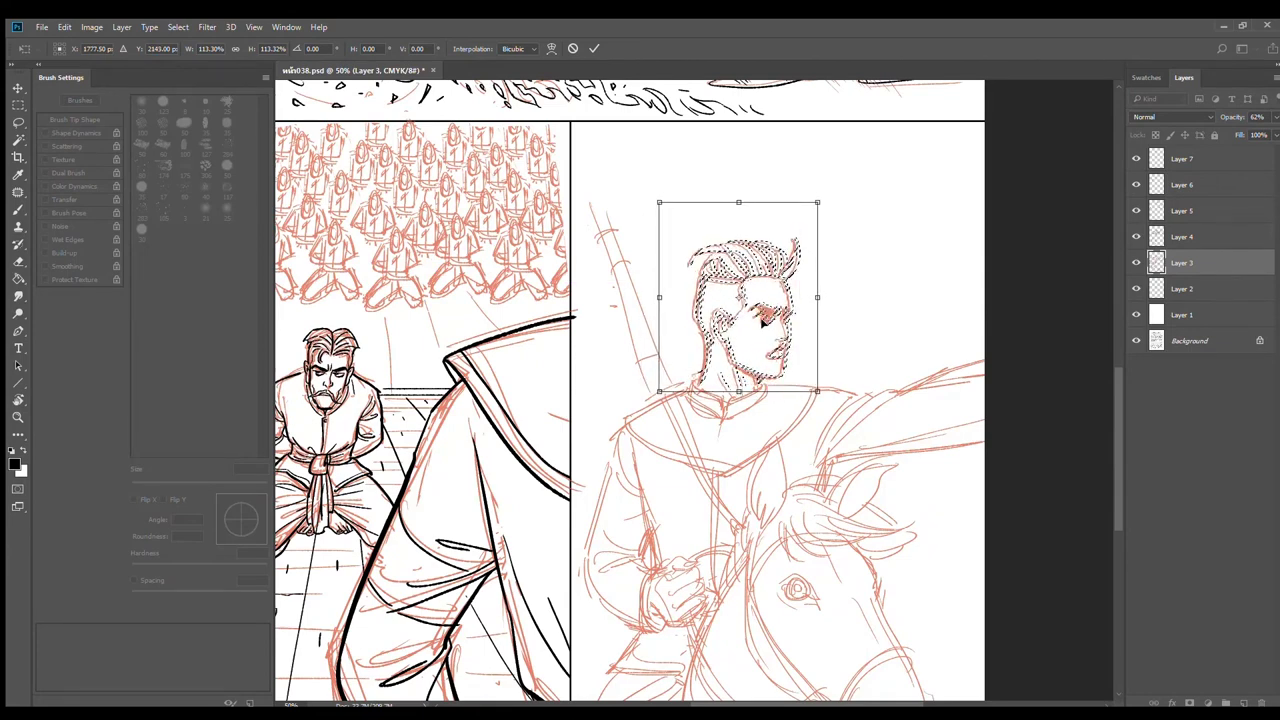
{"action": "key", "text": "Return"}
{"action": "key", "text": "ctrl+d"}
{"action": "key", "text": "l"}
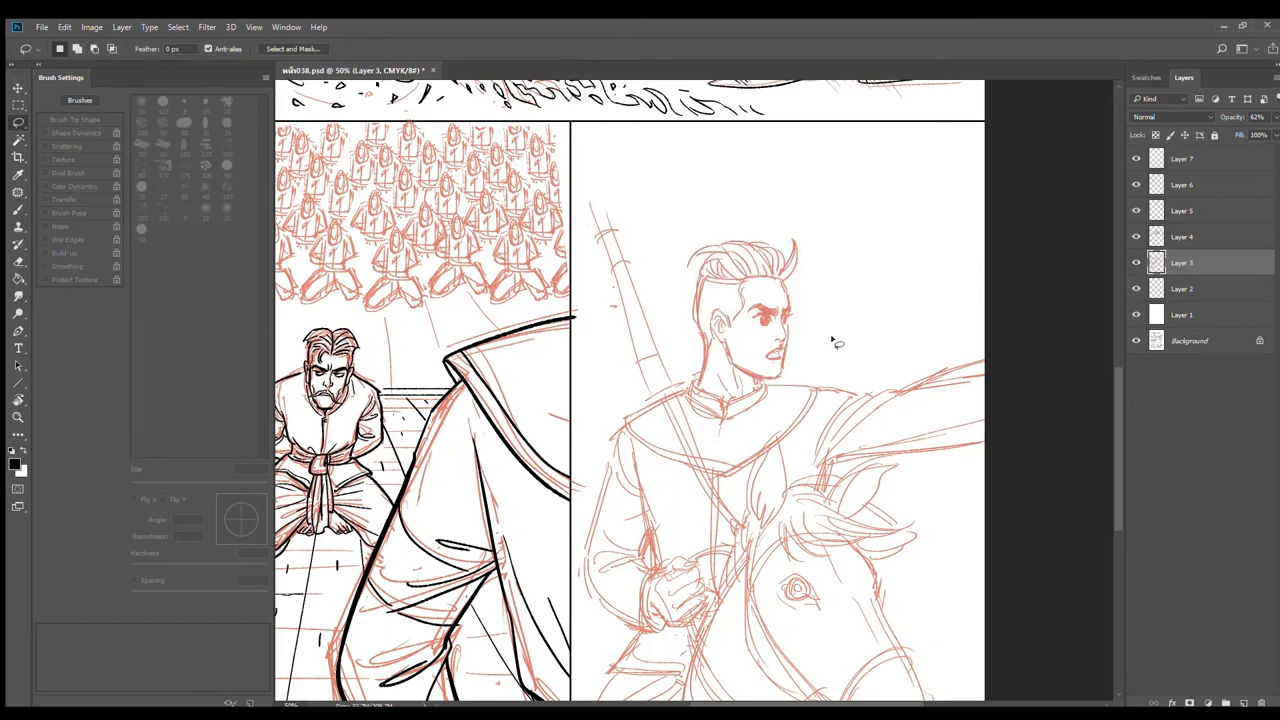
Step: On Layer 4, erase the end of the cloak outline that crosses the border between the two lower panels
{"action": "left_click", "coordinate": [837, 367], "text": "alt"}
{"action": "left_click", "coordinate": [837, 367], "text": "alt"}
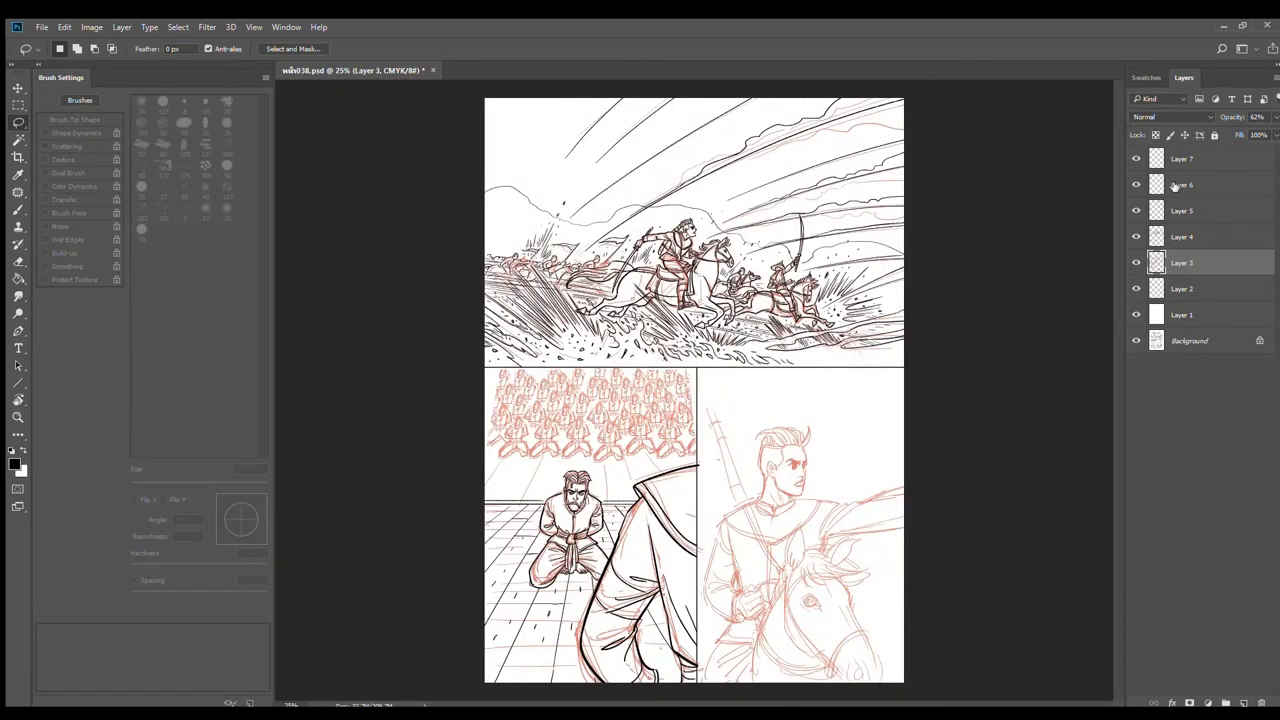
{"action": "left_click", "coordinate": [1183, 237]}
{"action": "left_click", "coordinate": [1136, 237]}
{"action": "left_click", "coordinate": [1136, 237]}
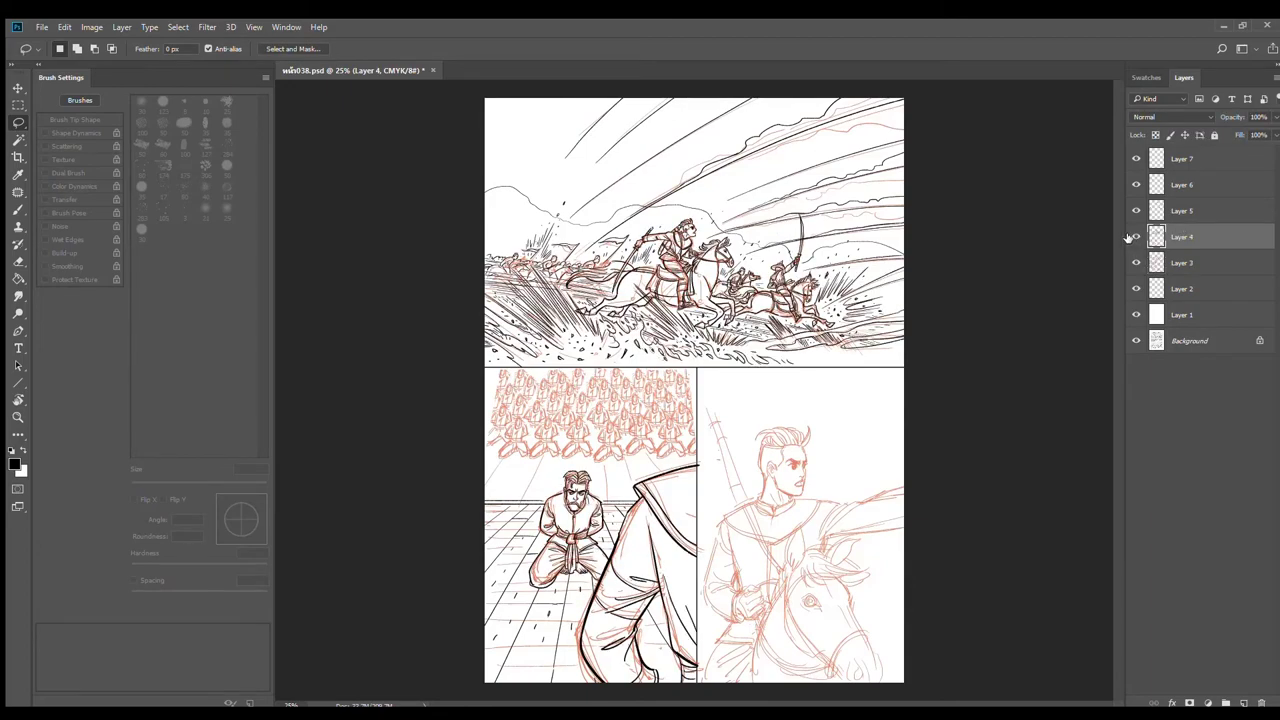
{"action": "scroll", "coordinate": [738, 492], "scroll_direction": "up", "scroll_amount": 3}
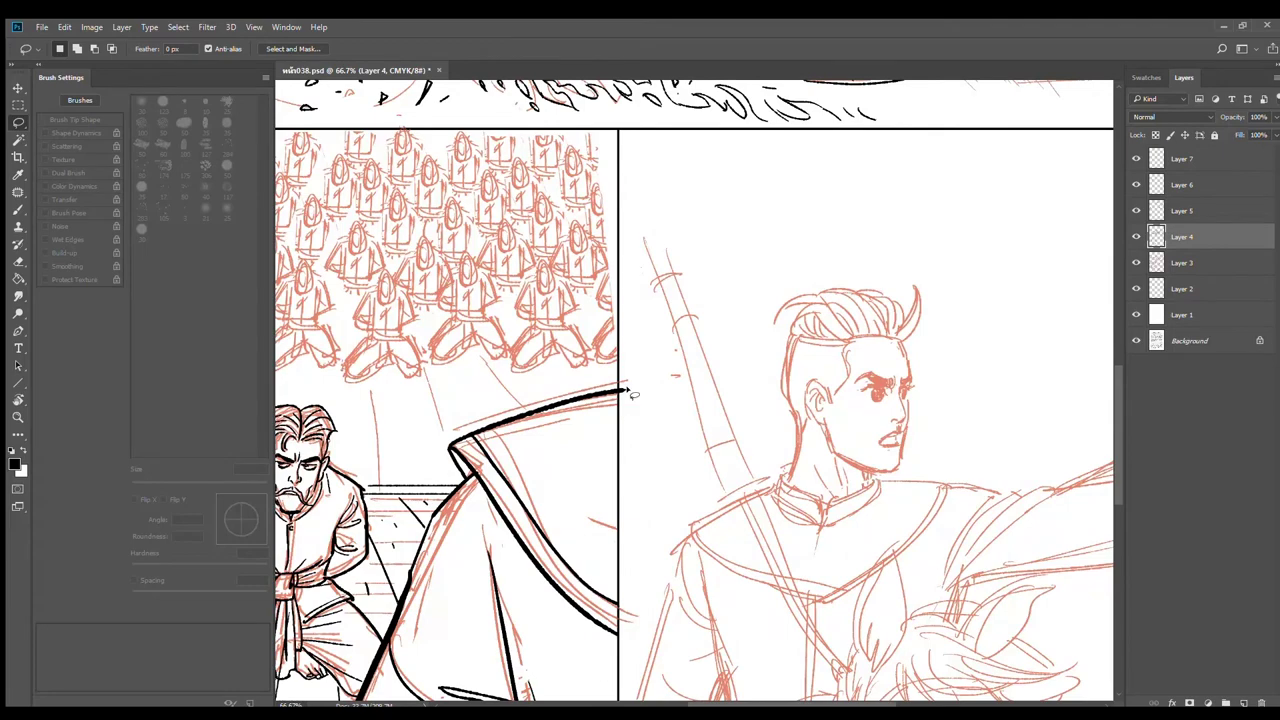
{"action": "key", "text": "e"}
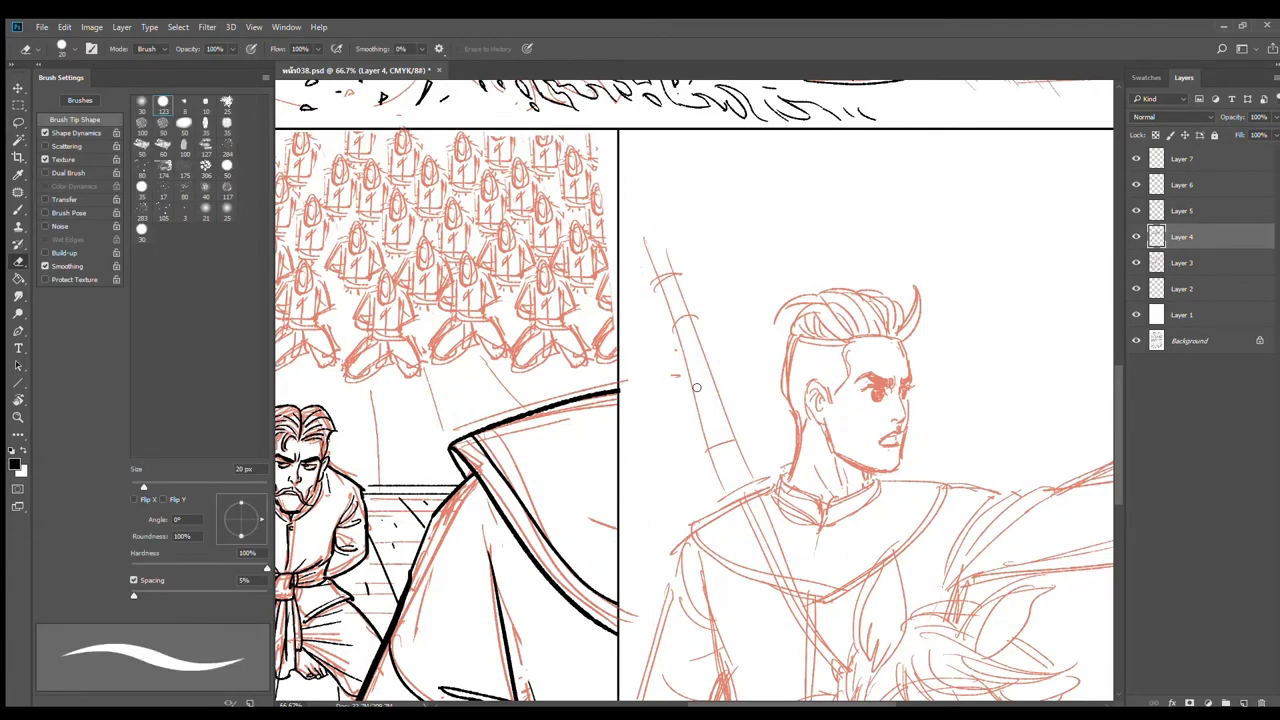
Step: Ink the rider's forehead, cheek and chin contour on Layer 4 with the 10 px brush
{"action": "left_click", "coordinate": [18, 210]}
{"action": "left_click", "coordinate": [924, 387], "text": "ctrl"}
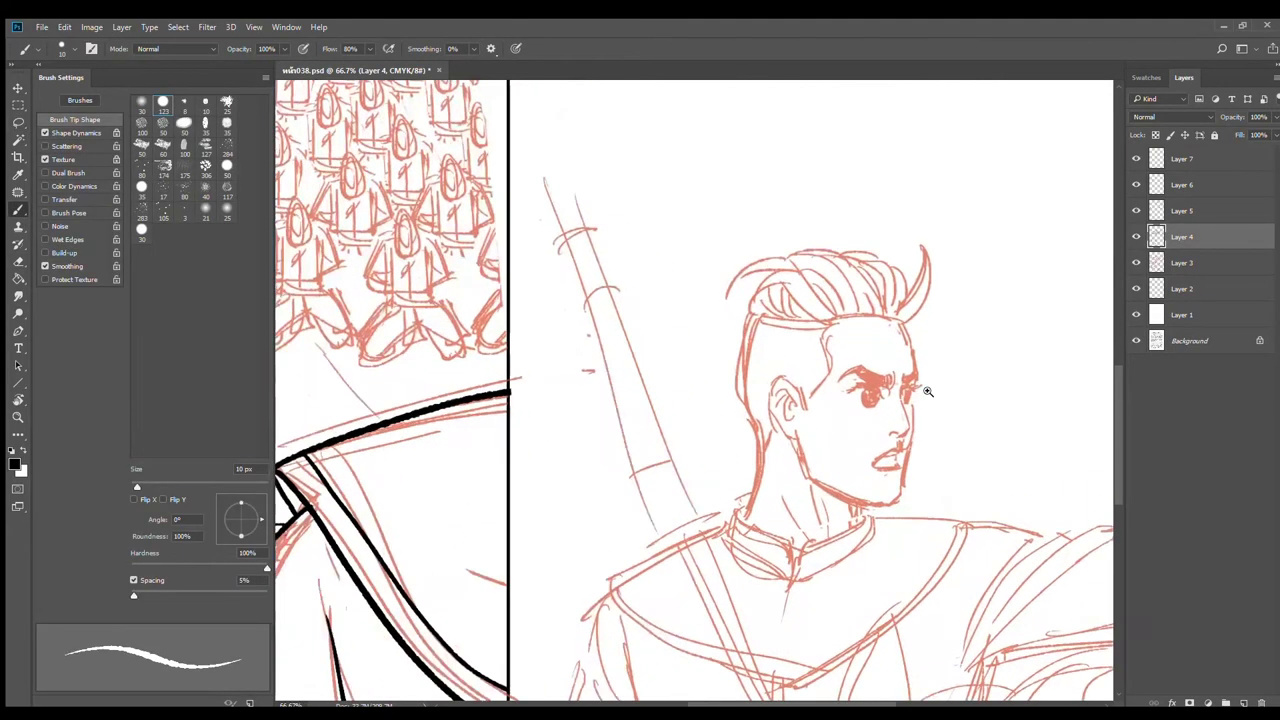
{"action": "left_click", "coordinate": [924, 387], "text": "ctrl"}
{"action": "left_click", "coordinate": [913, 349], "text": "ctrl"}
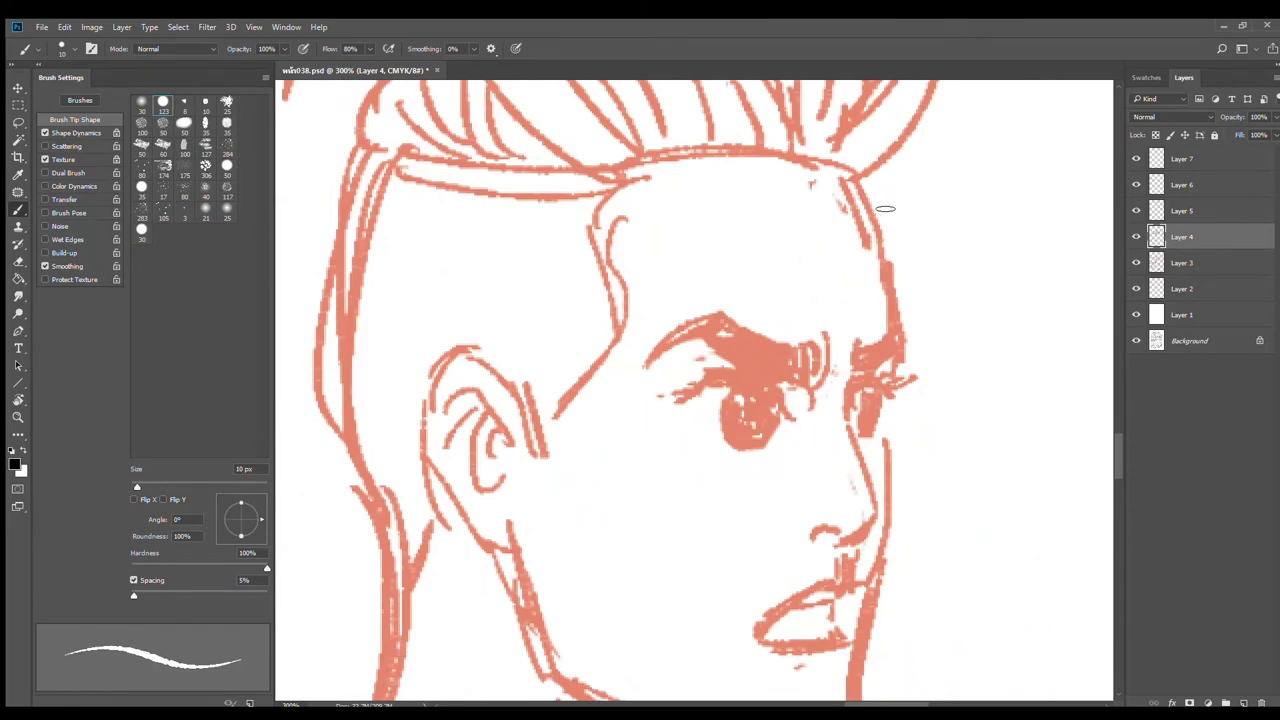
{"action": "left_click_drag", "start_coordinate": [855, 178], "coordinate": [901, 383]}
{"action": "mouse_move", "coordinate": [867, 480]}
{"action": "left_mouse_down"}
{"action": "mouse_move", "coordinate": [844, 293]}
{"action": "mouse_move", "coordinate": [868, 300]}
{"action": "mouse_move", "coordinate": [824, 541]}
{"action": "mouse_move", "coordinate": [706, 585]}
{"action": "left_mouse_up"}
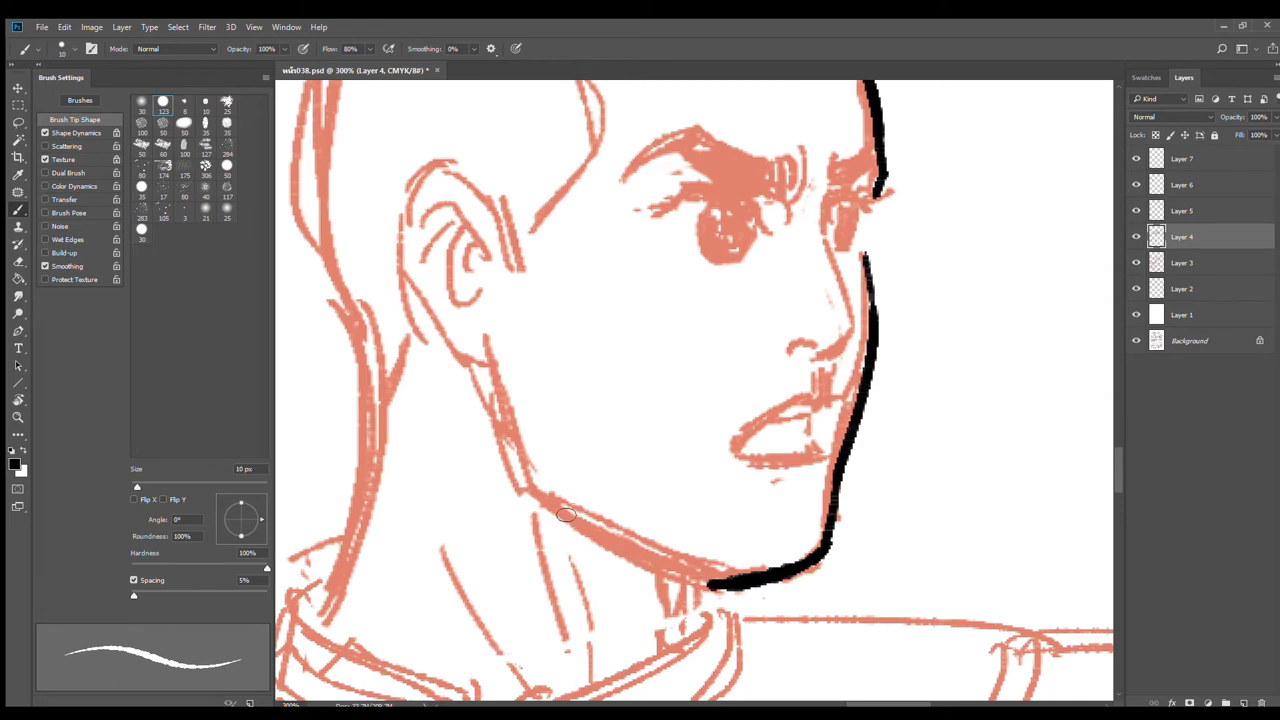
Step: Ink the rider's jawline from the chin up towards the ear, redoing the upper stroke near the ear
{"action": "left_click_drag", "start_coordinate": [528, 478], "coordinate": [712, 582]}
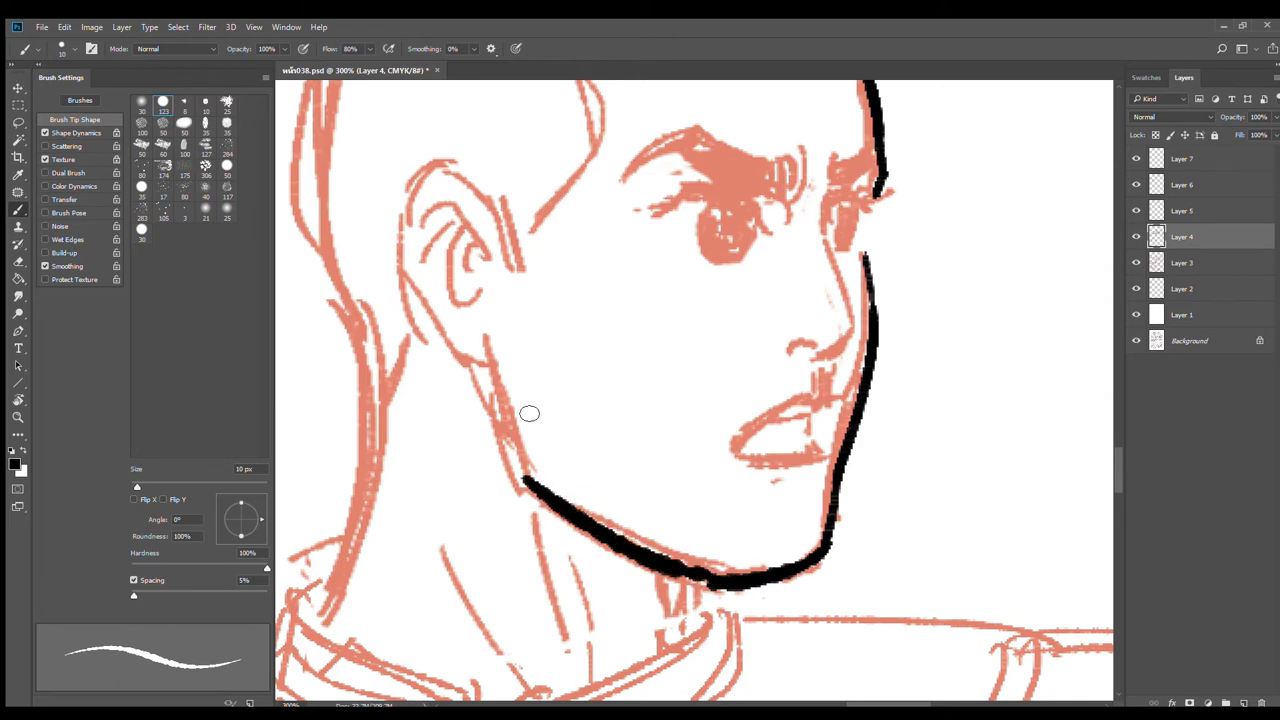
{"action": "mouse_move", "coordinate": [499, 402]}
{"action": "left_mouse_down"}
{"action": "mouse_move", "coordinate": [495, 380]}
{"action": "mouse_move", "coordinate": [526, 479]}
{"action": "left_mouse_up"}
{"action": "key", "text": "ctrl+z"}
{"action": "left_click_drag", "start_coordinate": [489, 386], "coordinate": [526, 479]}
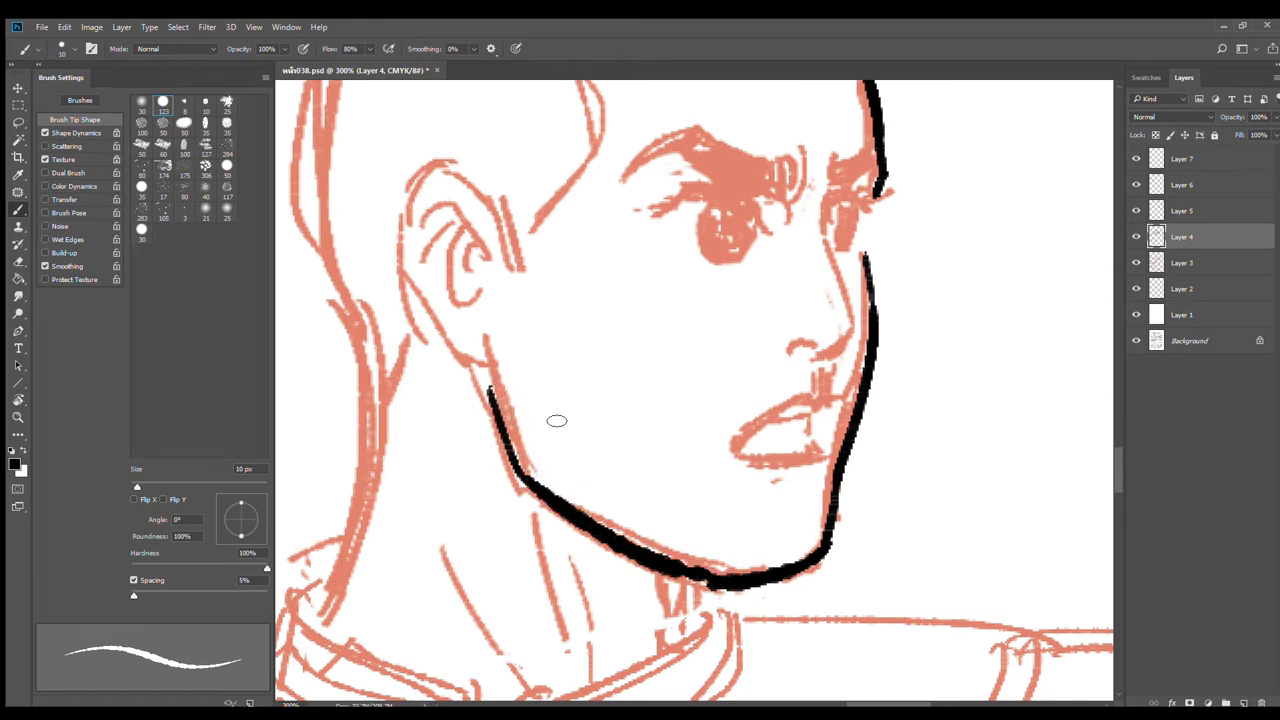
Step: Ink the rider's two heavy eyebrows, the frown crease and the nearer eye with its lid, lashes and iris on Layer 4
{"action": "left_click_drag", "start_coordinate": [739, 307], "coordinate": [709, 453]}
{"action": "mouse_move", "coordinate": [588, 328]}
{"action": "left_mouse_down"}
{"action": "mouse_move", "coordinate": [680, 284]}
{"action": "mouse_move", "coordinate": [746, 317]}
{"action": "mouse_move", "coordinate": [668, 298]}
{"action": "mouse_move", "coordinate": [748, 336]}
{"action": "mouse_move", "coordinate": [758, 320]}
{"action": "mouse_move", "coordinate": [752, 334]}
{"action": "mouse_move", "coordinate": [766, 340]}
{"action": "mouse_move", "coordinate": [854, 308]}
{"action": "mouse_move", "coordinate": [802, 340]}
{"action": "mouse_move", "coordinate": [830, 336]}
{"action": "left_mouse_up"}
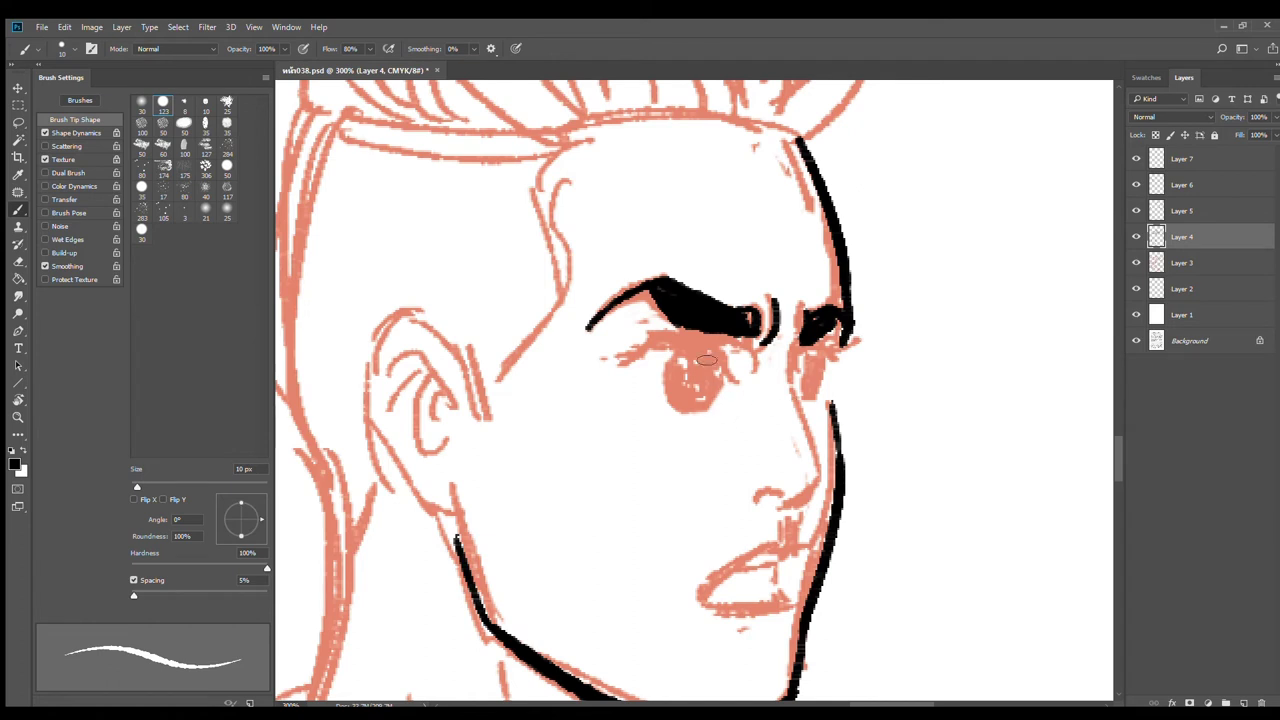
{"action": "left_click_drag", "start_coordinate": [660, 331], "coordinate": [762, 355]}
{"action": "key", "text": "ctrl+z"}
{"action": "key", "text": "ctrl+z"}
{"action": "mouse_move", "coordinate": [690, 326]}
{"action": "left_mouse_down"}
{"action": "mouse_move", "coordinate": [758, 351]}
{"action": "mouse_move", "coordinate": [755, 372]}
{"action": "left_mouse_up"}
{"action": "left_click_drag", "start_coordinate": [655, 333], "coordinate": [725, 353]}
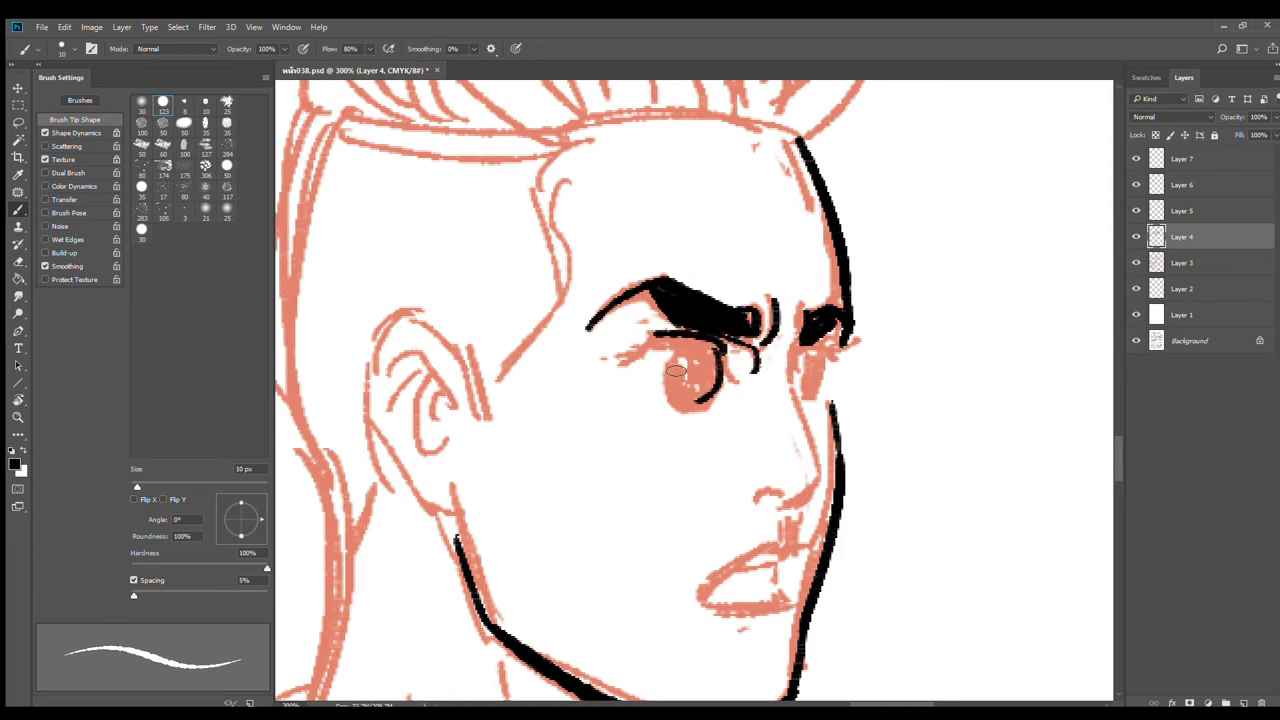
{"action": "mouse_move", "coordinate": [676, 370]}
{"action": "left_mouse_down"}
{"action": "mouse_move", "coordinate": [714, 378]}
{"action": "mouse_move", "coordinate": [717, 351]}
{"action": "mouse_move", "coordinate": [667, 342]}
{"action": "mouse_move", "coordinate": [730, 358]}
{"action": "mouse_move", "coordinate": [658, 348]}
{"action": "mouse_move", "coordinate": [694, 351]}
{"action": "mouse_move", "coordinate": [676, 370]}
{"action": "mouse_move", "coordinate": [702, 379]}
{"action": "mouse_move", "coordinate": [740, 364]}
{"action": "mouse_move", "coordinate": [734, 354]}
{"action": "mouse_move", "coordinate": [740, 366]}
{"action": "mouse_move", "coordinate": [686, 386]}
{"action": "left_mouse_up"}
Step: Ink the rider's nose, nostril and farther eye with its lashes, and save the file
{"action": "mouse_move", "coordinate": [810, 340]}
{"action": "left_mouse_down"}
{"action": "mouse_move", "coordinate": [820, 454]}
{"action": "mouse_move", "coordinate": [804, 389]}
{"action": "mouse_move", "coordinate": [825, 494]}
{"action": "mouse_move", "coordinate": [754, 497]}
{"action": "left_mouse_up"}
{"action": "mouse_move", "coordinate": [824, 358]}
{"action": "left_mouse_down"}
{"action": "mouse_move", "coordinate": [813, 396]}
{"action": "mouse_move", "coordinate": [821, 360]}
{"action": "mouse_move", "coordinate": [826, 385]}
{"action": "mouse_move", "coordinate": [870, 338]}
{"action": "left_mouse_up"}
{"action": "key", "text": "ctrl+z"}
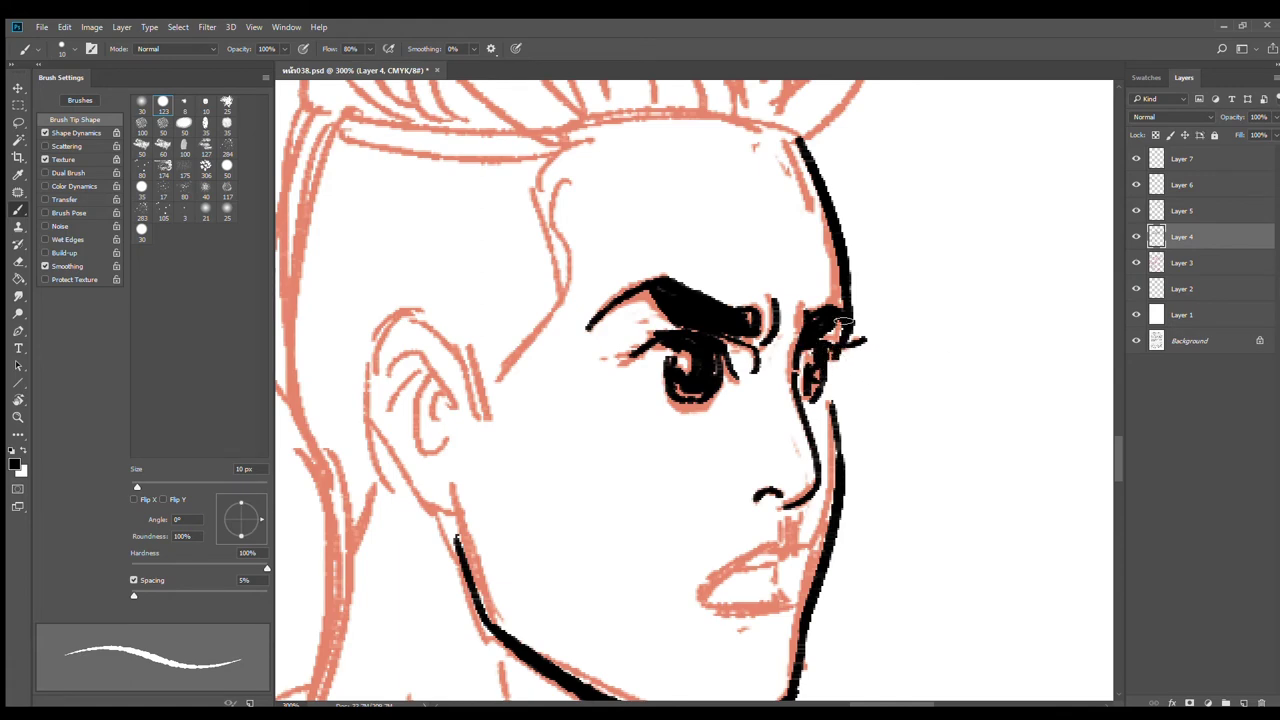
{"action": "left_click_drag", "start_coordinate": [828, 330], "coordinate": [852, 322]}
{"action": "key", "text": "ctrl+s"}
Step: Ink the rider's parted lips over the red sketch on Layer 4
{"action": "left_click", "coordinate": [852, 538], "text": "alt"}
{"action": "left_click_drag", "start_coordinate": [755, 550], "coordinate": [731, 395]}
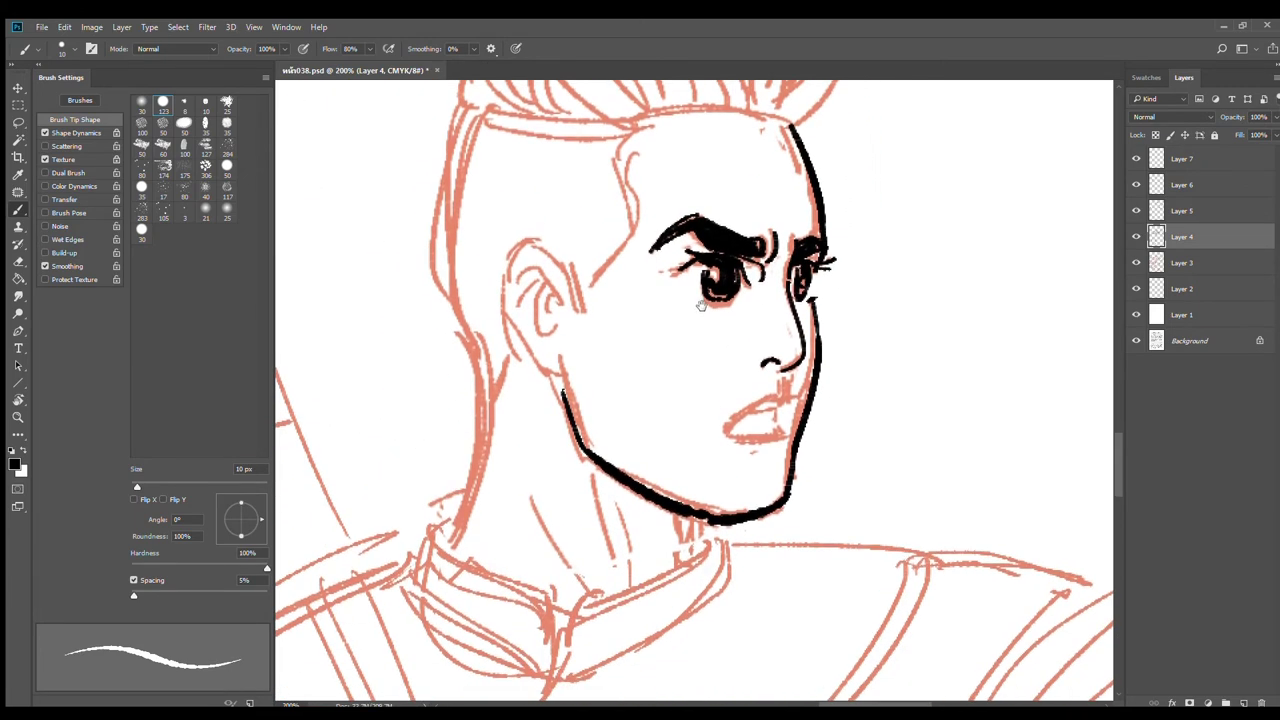
{"action": "scroll", "coordinate": [706, 288], "scroll_direction": "up", "scroll_amount": 1}
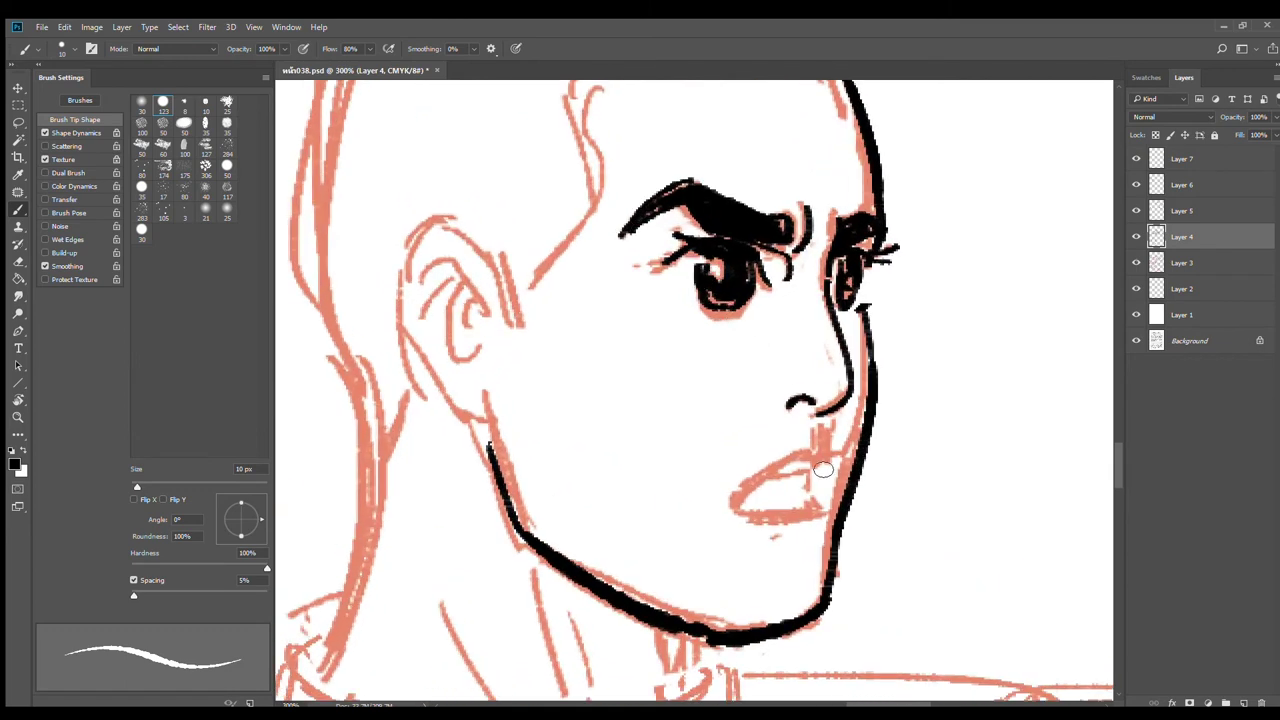
{"action": "mouse_move", "coordinate": [830, 459]}
{"action": "left_mouse_down"}
{"action": "mouse_move", "coordinate": [780, 471]}
{"action": "mouse_move", "coordinate": [767, 510]}
{"action": "mouse_move", "coordinate": [757, 501]}
{"action": "mouse_move", "coordinate": [829, 503]}
{"action": "mouse_move", "coordinate": [815, 470]}
{"action": "mouse_move", "coordinate": [776, 476]}
{"action": "left_mouse_up"}
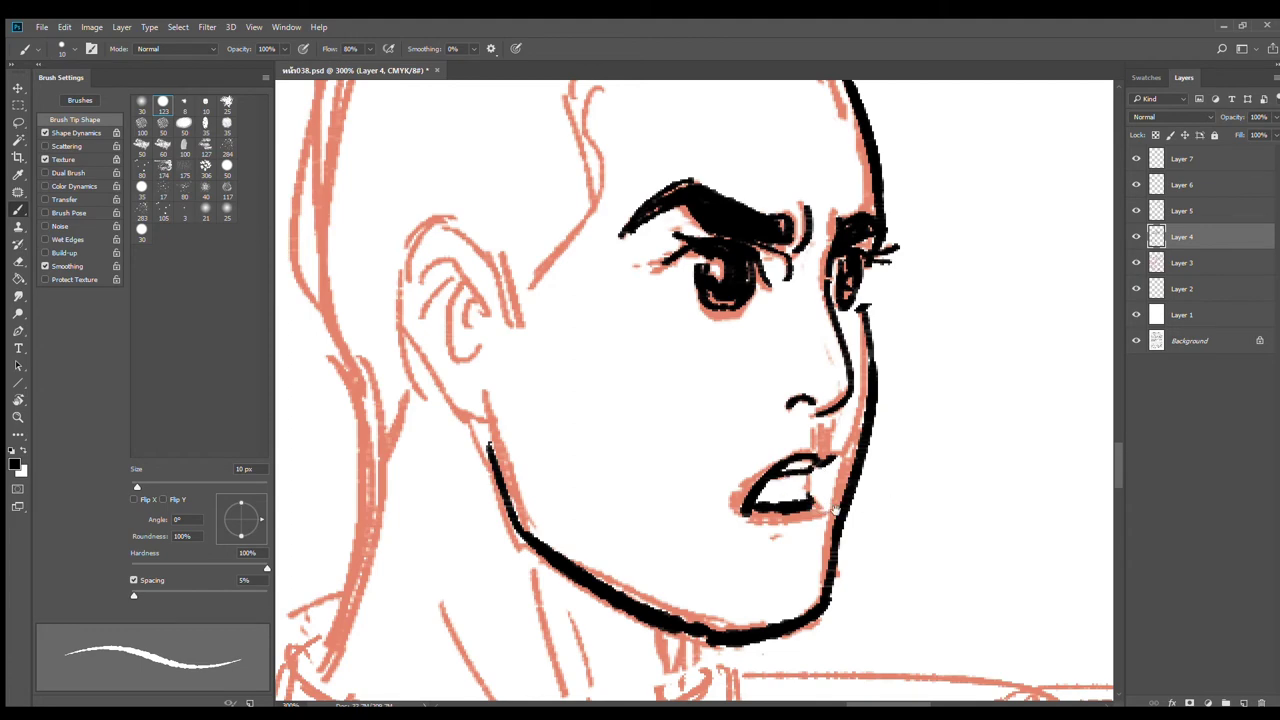
Step: Ink the rider's ear, covering the outer rim, the lobe and the inner folds
{"action": "key", "text": "ctrl+minus"}
{"action": "key", "text": "ctrl+minus"}
{"action": "left_click_drag", "start_coordinate": [820, 398], "coordinate": [898, 496]}
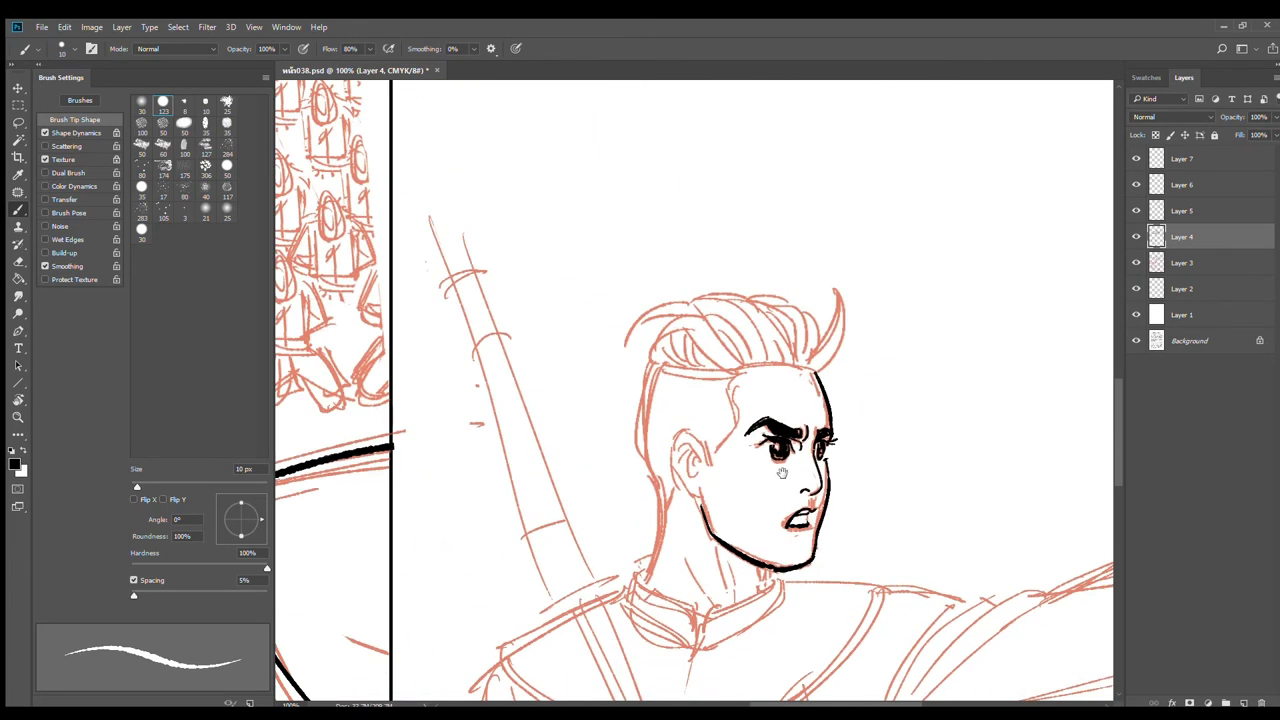
{"action": "left_click", "coordinate": [743, 437], "text": "ctrl"}
{"action": "left_click", "coordinate": [743, 437], "text": "ctrl"}
{"action": "mouse_move", "coordinate": [636, 420]}
{"action": "left_mouse_down"}
{"action": "mouse_move", "coordinate": [693, 252]}
{"action": "mouse_move", "coordinate": [622, 244]}
{"action": "mouse_move", "coordinate": [583, 330]}
{"action": "mouse_move", "coordinate": [598, 390]}
{"action": "mouse_move", "coordinate": [645, 452]}
{"action": "mouse_move", "coordinate": [690, 466]}
{"action": "left_mouse_up"}
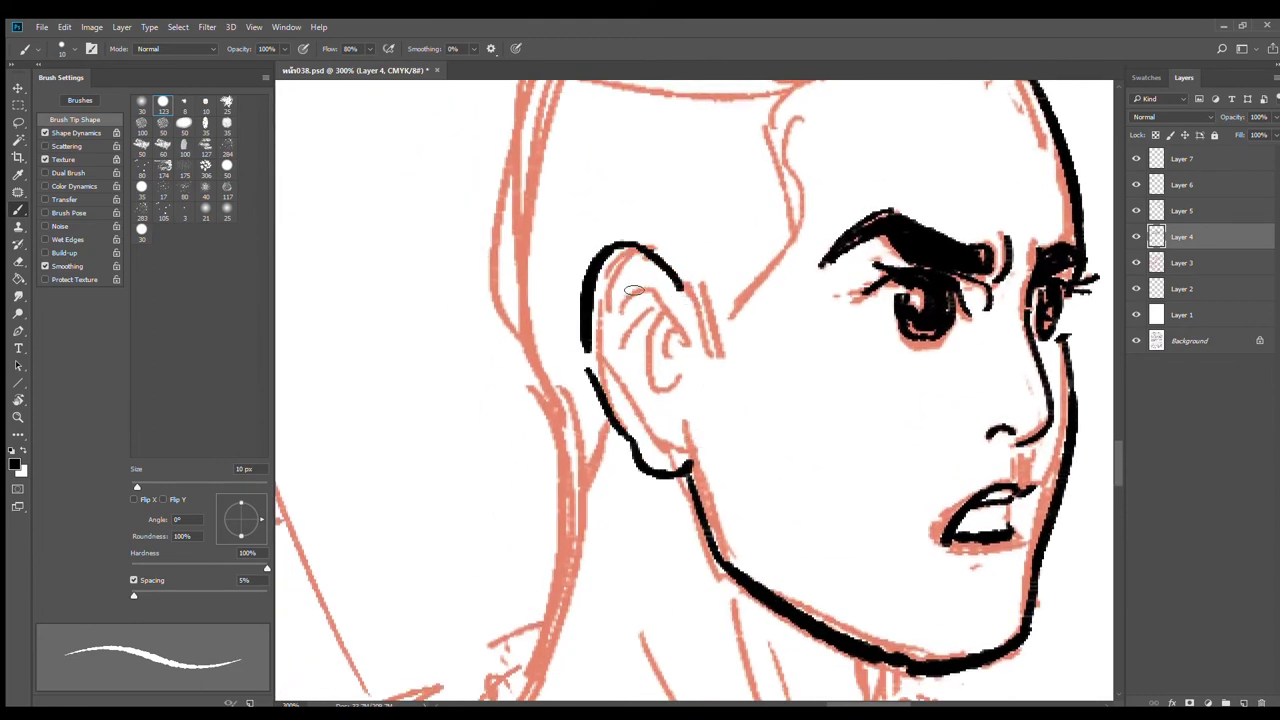
{"action": "left_click_drag", "start_coordinate": [615, 303], "coordinate": [686, 333]}
{"action": "key", "text": "ctrl+z"}
{"action": "mouse_move", "coordinate": [613, 300]}
{"action": "left_mouse_down"}
{"action": "mouse_move", "coordinate": [681, 334]}
{"action": "mouse_move", "coordinate": [656, 385]}
{"action": "left_mouse_up"}
{"action": "mouse_move", "coordinate": [662, 302]}
{"action": "left_mouse_down"}
{"action": "mouse_move", "coordinate": [664, 380]}
{"action": "mouse_move", "coordinate": [664, 288]}
{"action": "mouse_move", "coordinate": [672, 415]}
{"action": "left_mouse_up"}
{"action": "left_click_drag", "start_coordinate": [713, 300], "coordinate": [695, 354]}
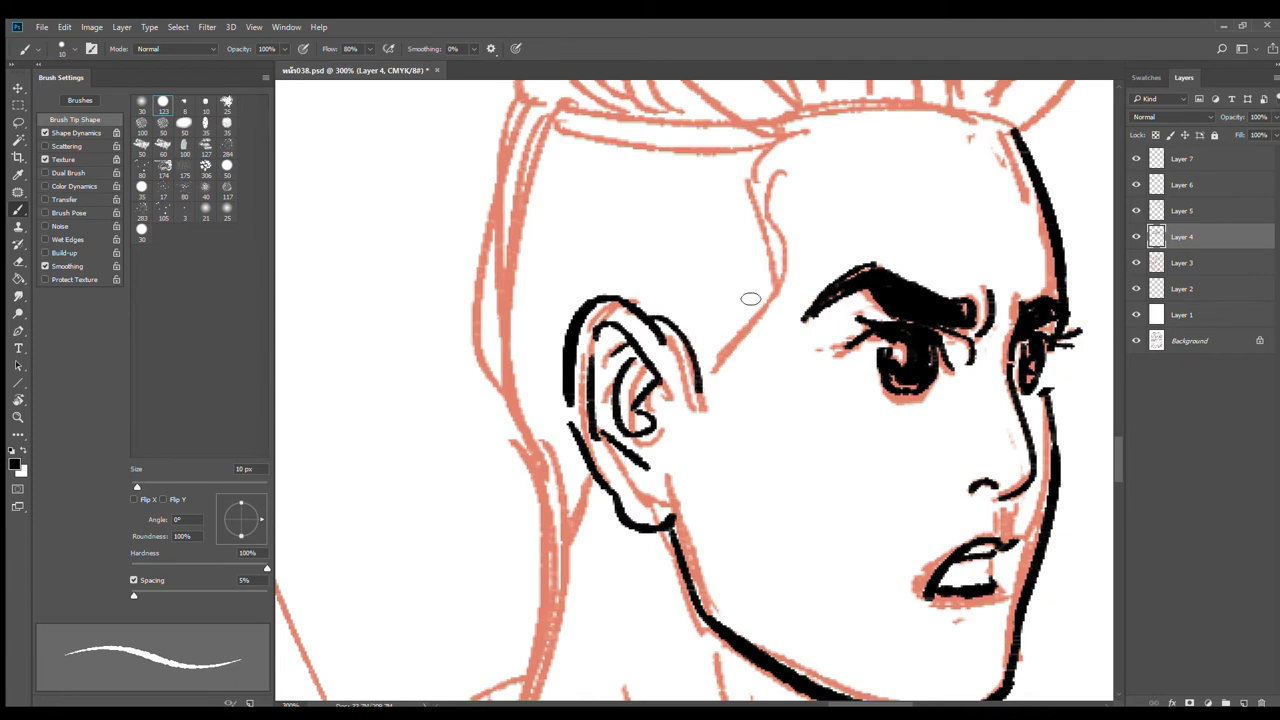
Step: Ink the temple hairline and the back of the rider's head down the nape to the collar
{"action": "left_click_drag", "start_coordinate": [751, 294], "coordinate": [728, 353]}
{"action": "mouse_move", "coordinate": [773, 207]}
{"action": "left_mouse_down"}
{"action": "mouse_move", "coordinate": [757, 330]}
{"action": "mouse_move", "coordinate": [752, 298]}
{"action": "mouse_move", "coordinate": [756, 364]}
{"action": "mouse_move", "coordinate": [704, 447]}
{"action": "left_mouse_up"}
{"action": "left_click_drag", "start_coordinate": [500, 194], "coordinate": [472, 452]}
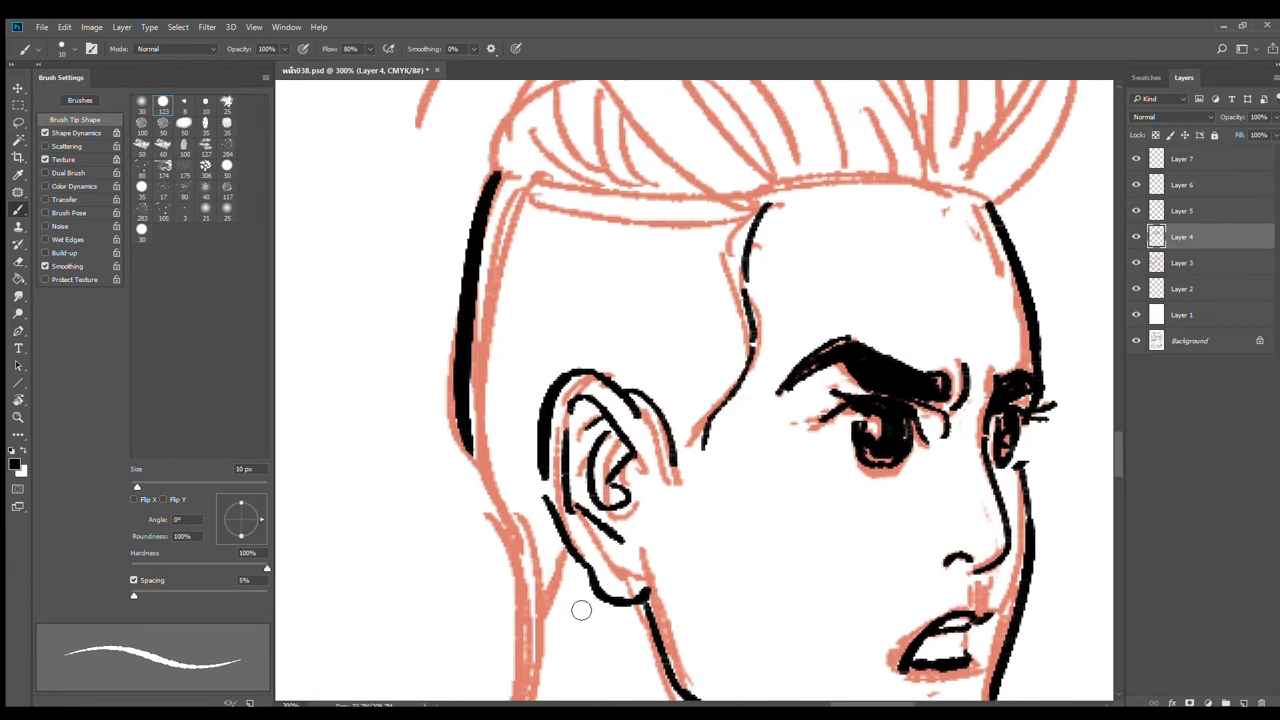
{"action": "mouse_move", "coordinate": [527, 488]}
{"action": "left_mouse_down"}
{"action": "mouse_move", "coordinate": [541, 274]}
{"action": "mouse_move", "coordinate": [557, 236]}
{"action": "mouse_move", "coordinate": [558, 395]}
{"action": "left_mouse_up"}
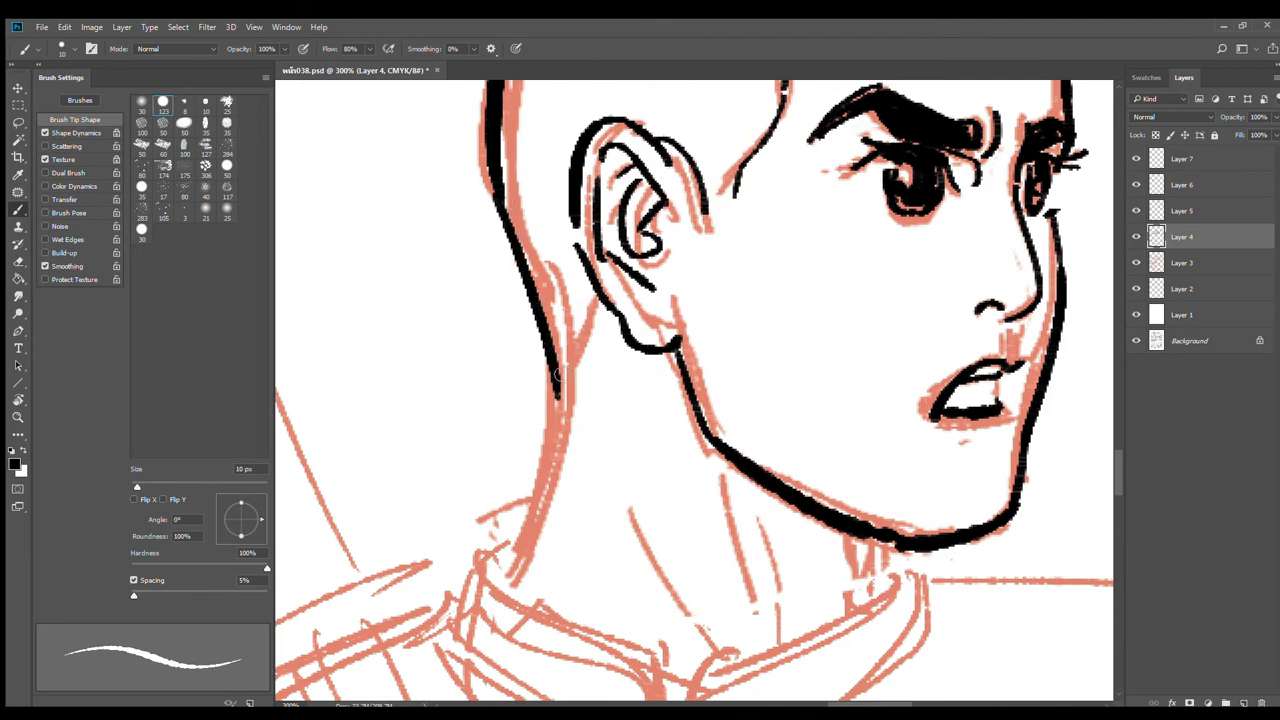
{"action": "left_click_drag", "start_coordinate": [553, 338], "coordinate": [500, 583]}
Step: Ink the front edge of the rider's neck under the chin and the thin tendon lines beside it
{"action": "left_click_drag", "start_coordinate": [868, 543], "coordinate": [864, 605]}
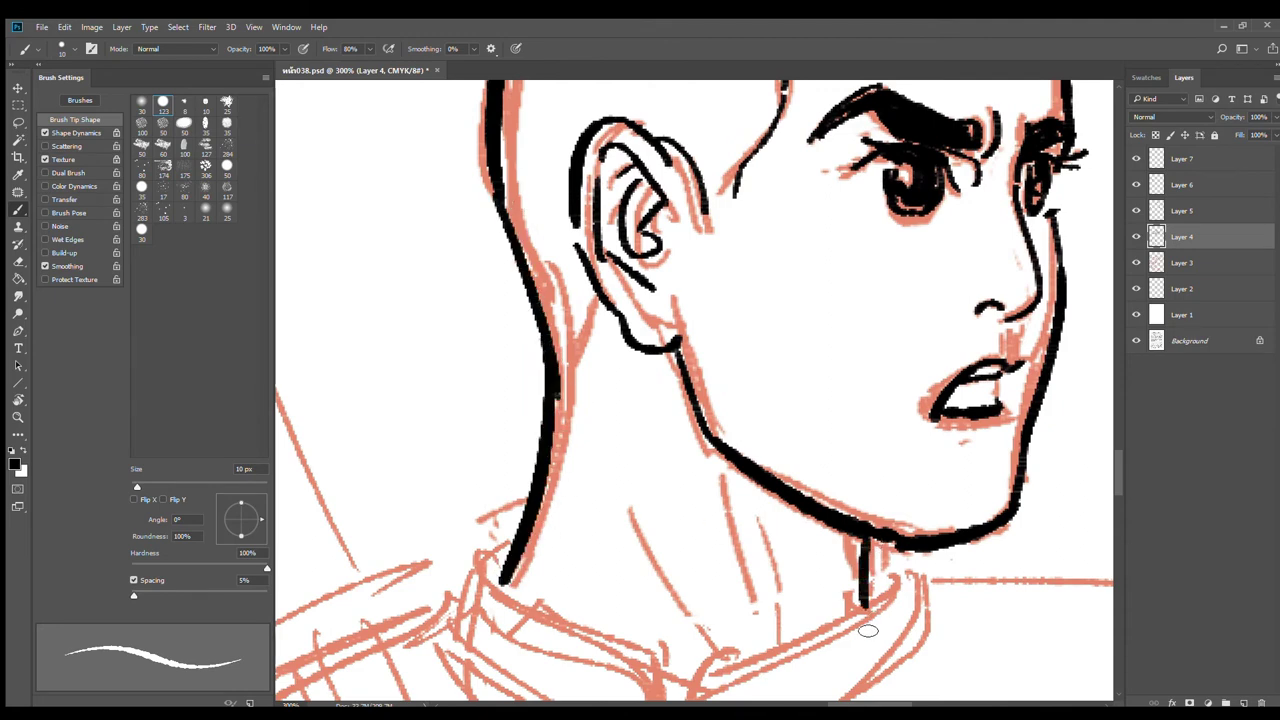
{"action": "left_click_drag", "start_coordinate": [743, 517], "coordinate": [762, 628]}
{"action": "left_click_drag", "start_coordinate": [679, 604], "coordinate": [692, 620]}
Step: Ink the hairline across the top of the forehead, then erase and redraw the upper temple line to meet it
{"action": "scroll", "coordinate": [760, 440], "scroll_direction": "up", "scroll_amount": 10}
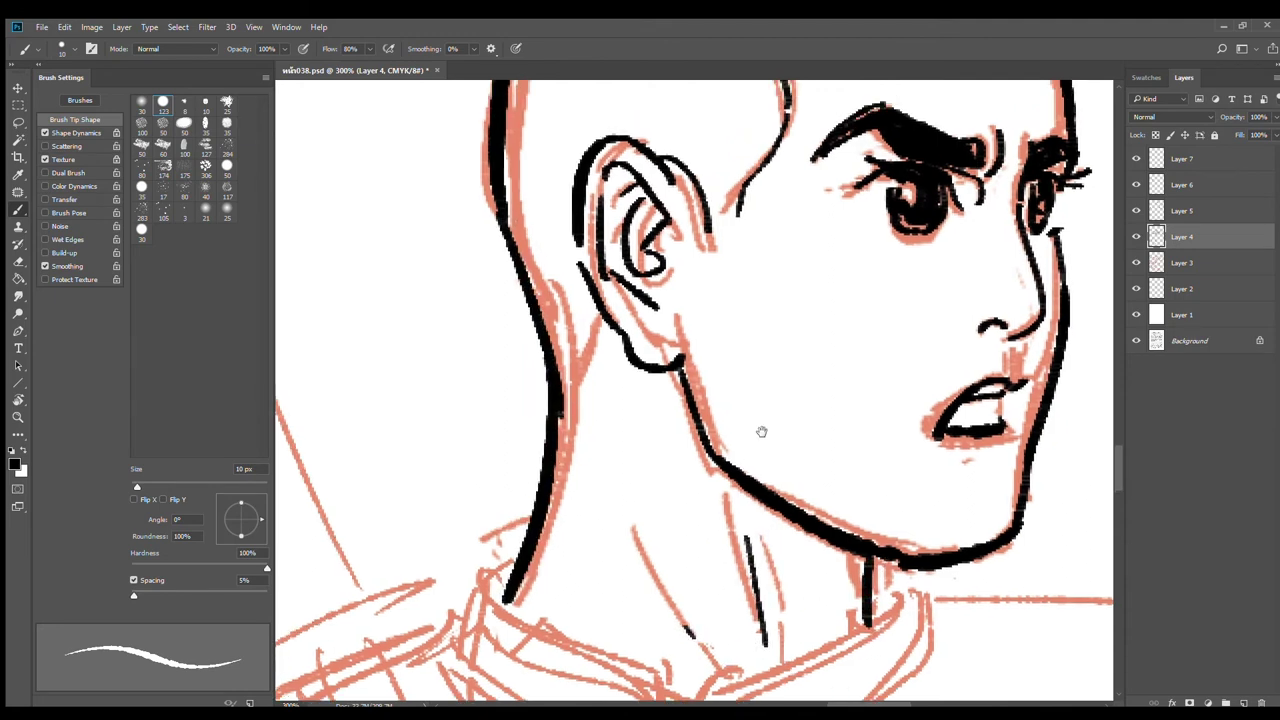
{"action": "scroll", "coordinate": [829, 320], "scroll_direction": "down", "scroll_amount": 3}
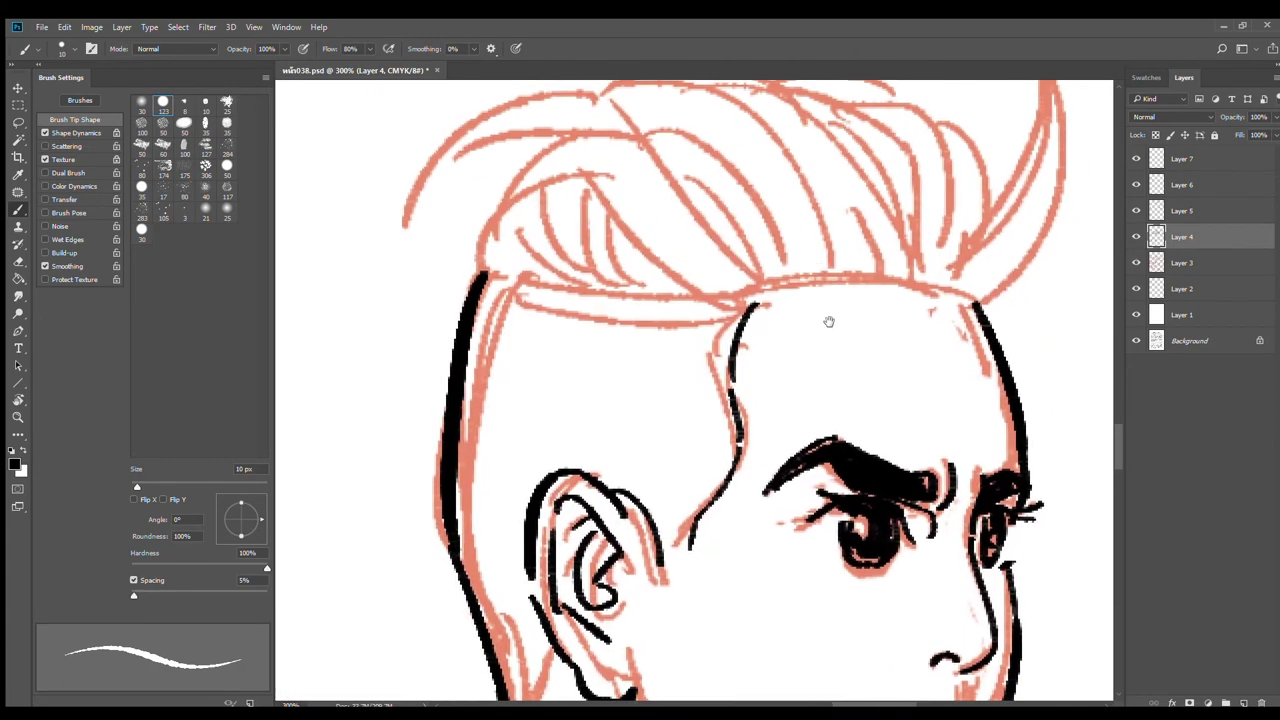
{"action": "scroll", "coordinate": [877, 322], "scroll_direction": "up", "scroll_amount": 3}
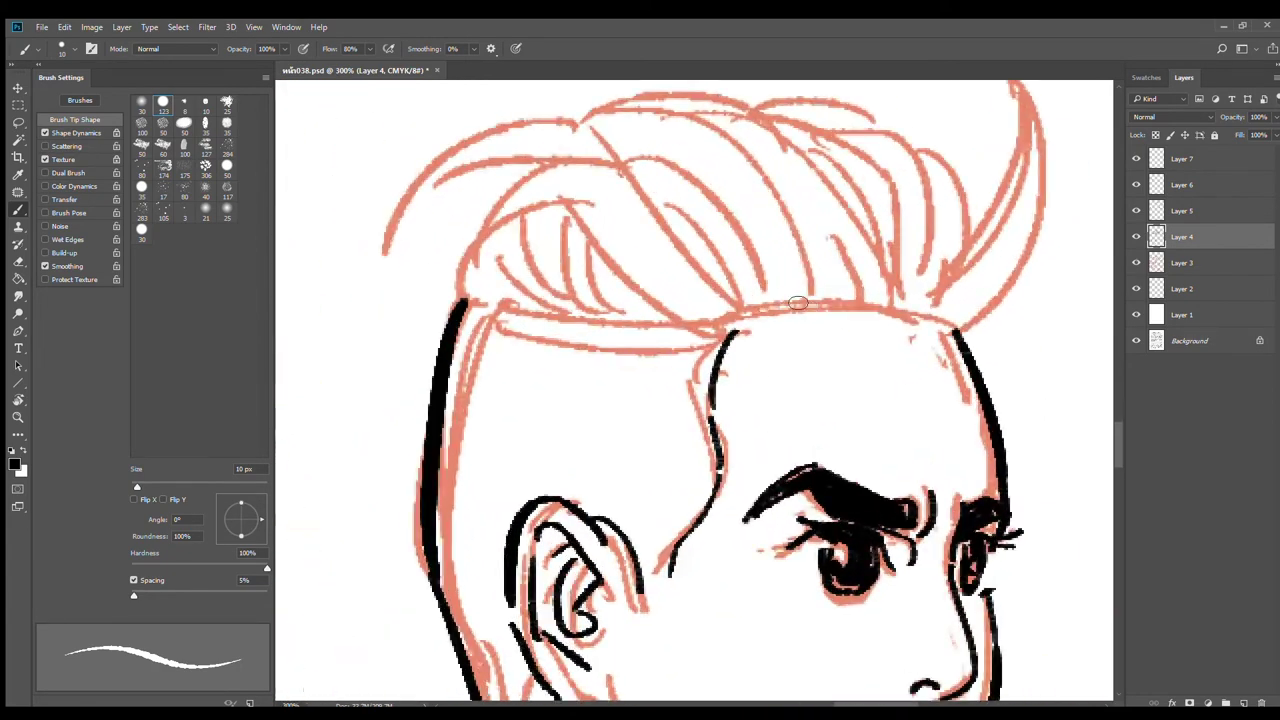
{"action": "left_click_drag", "start_coordinate": [728, 316], "coordinate": [958, 295]}
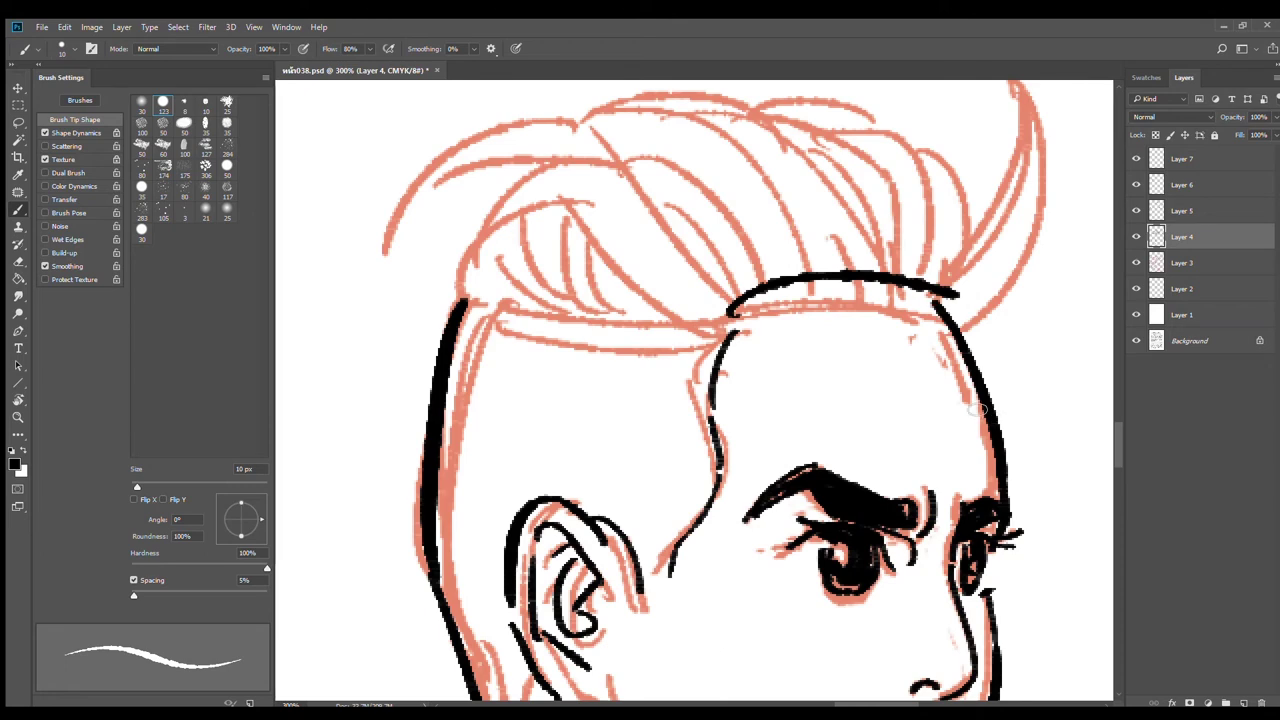
{"action": "scroll", "coordinate": [808, 377], "scroll_direction": "down", "scroll_amount": 1}
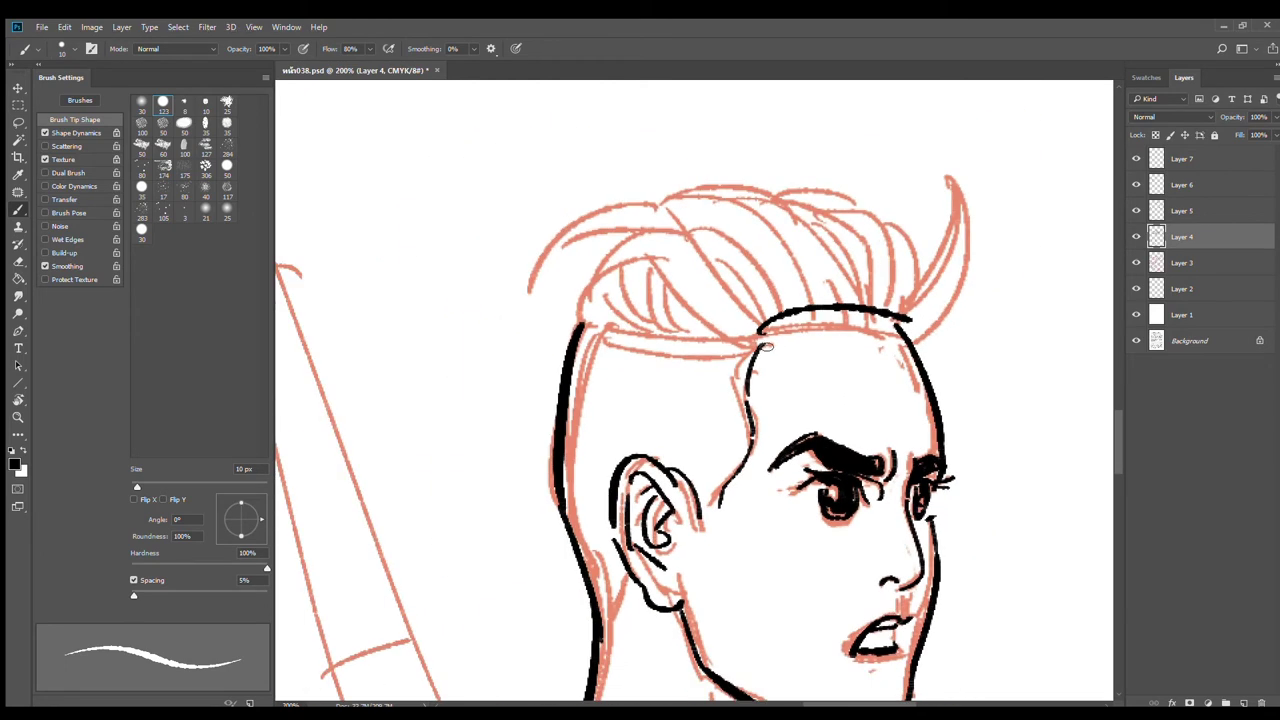
{"action": "key", "text": "e"}
{"action": "left_click_drag", "start_coordinate": [768, 342], "coordinate": [757, 388]}
{"action": "key", "text": "b"}
{"action": "left_click_drag", "start_coordinate": [751, 341], "coordinate": [745, 394]}
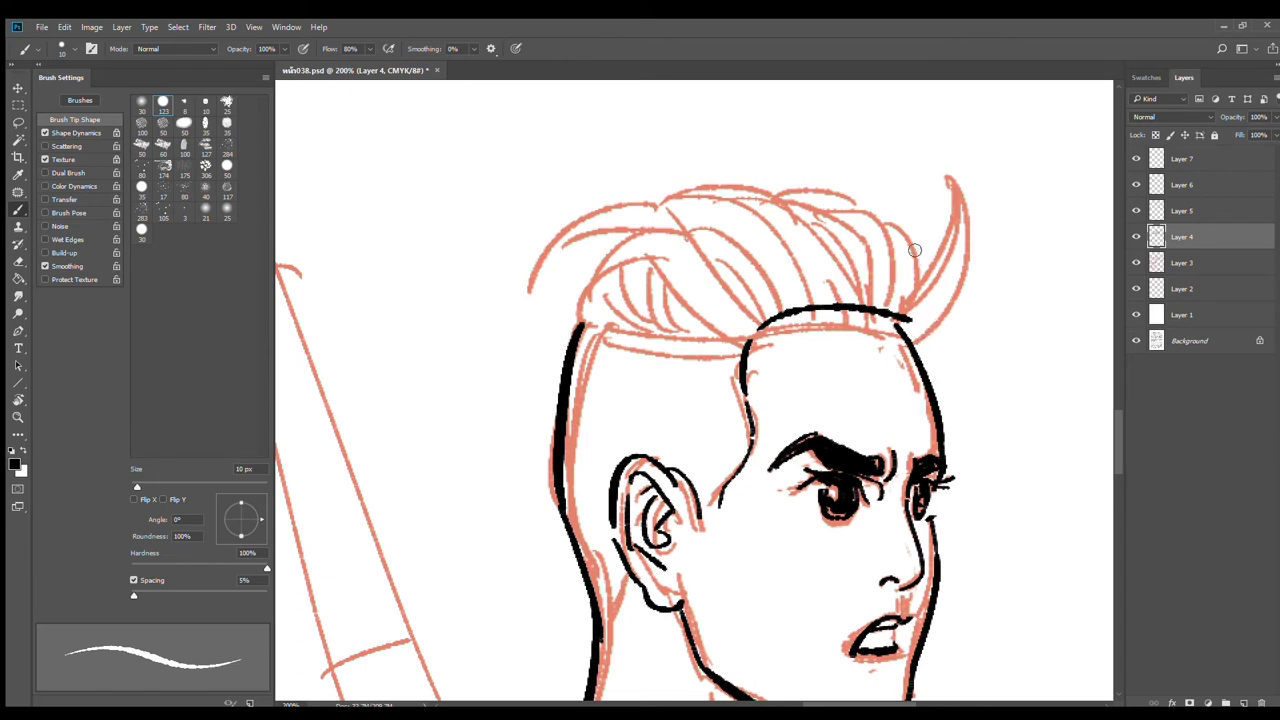
Step: Select the rider's inked head on Layer 4 with a rectangular marquee, shift it slightly down and to the right, and deselect
{"action": "left_click", "coordinate": [1177, 262]}
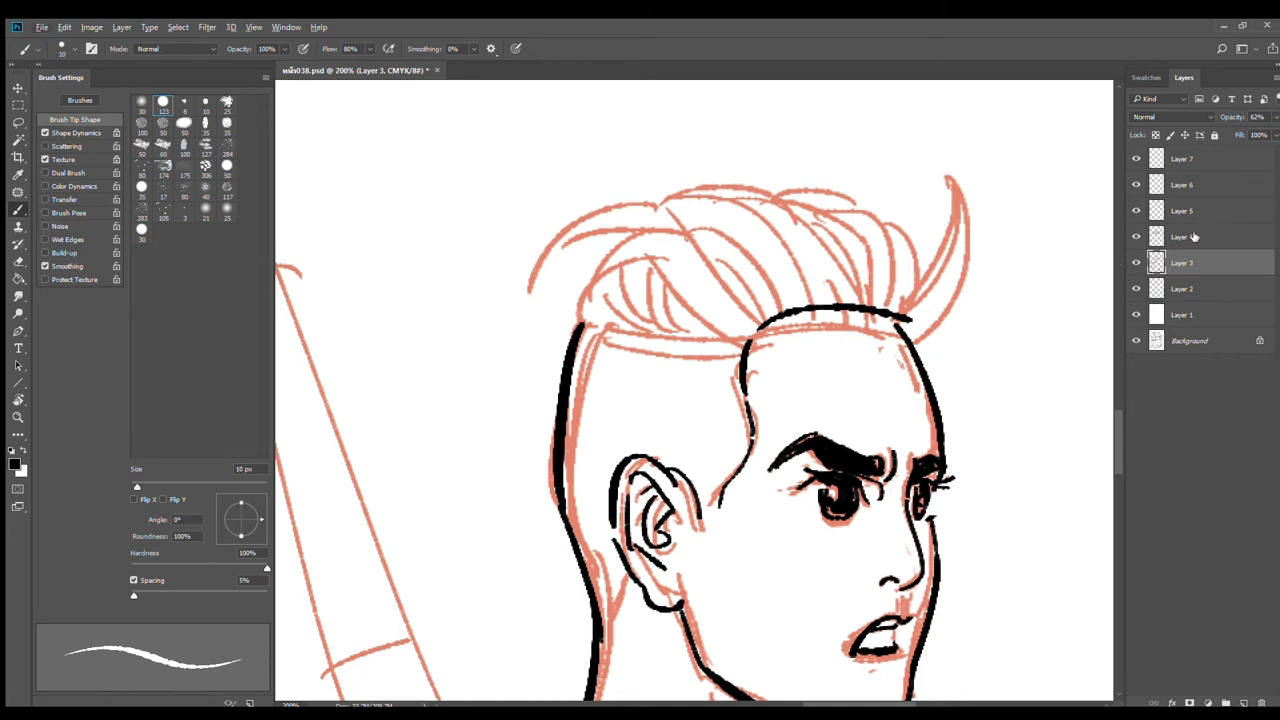
{"action": "left_click", "coordinate": [1163, 236]}
{"action": "left_click", "coordinate": [865, 224], "text": "alt"}
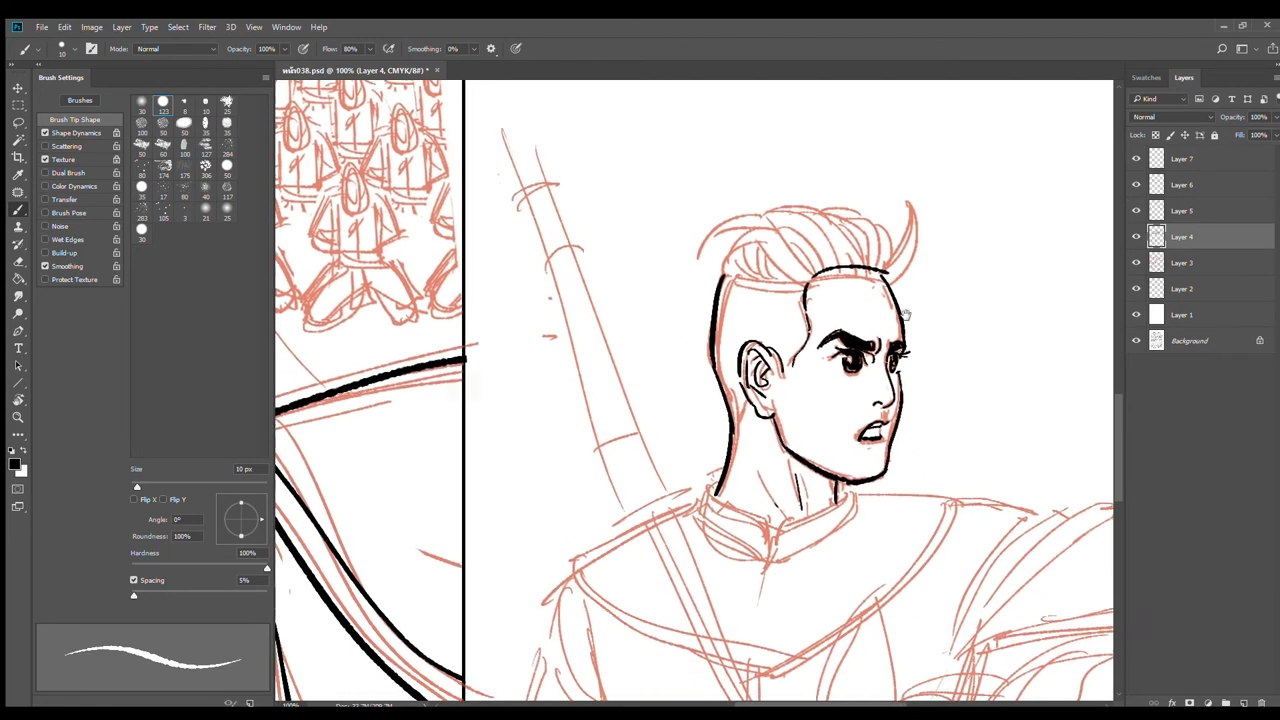
{"action": "left_click", "coordinate": [18, 106]}
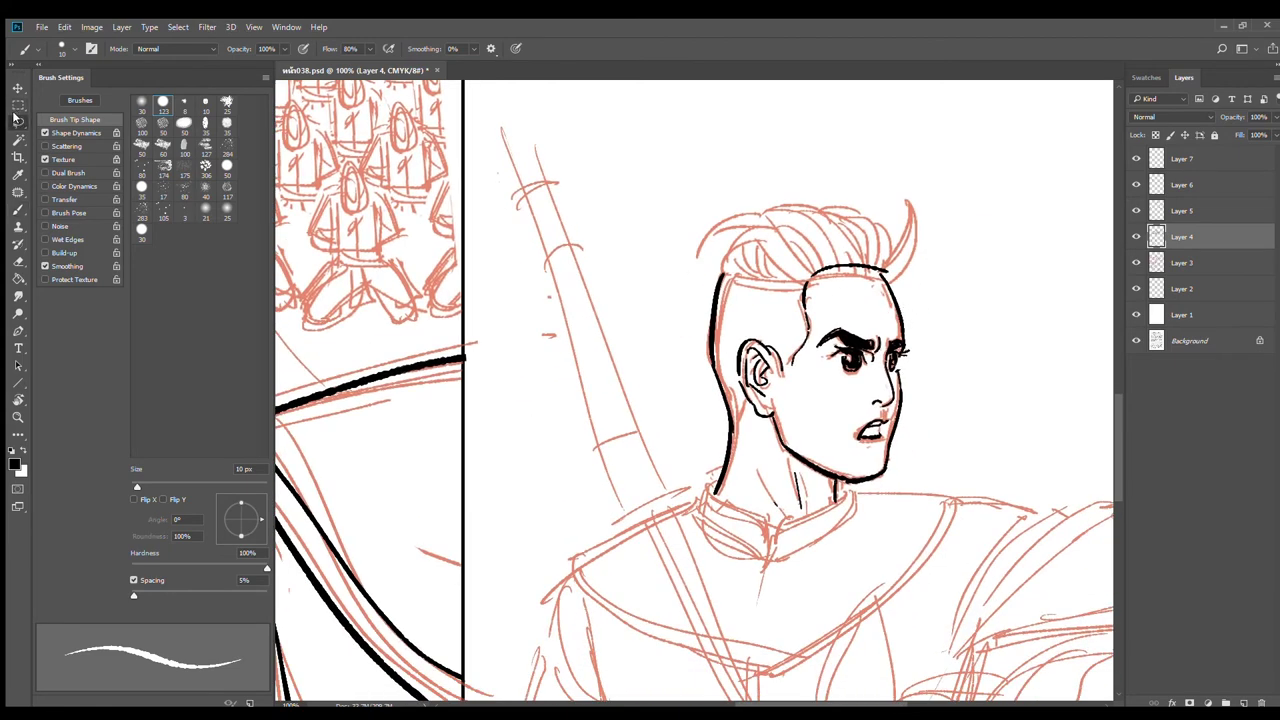
{"action": "left_click_drag", "start_coordinate": [662, 204], "coordinate": [938, 541]}
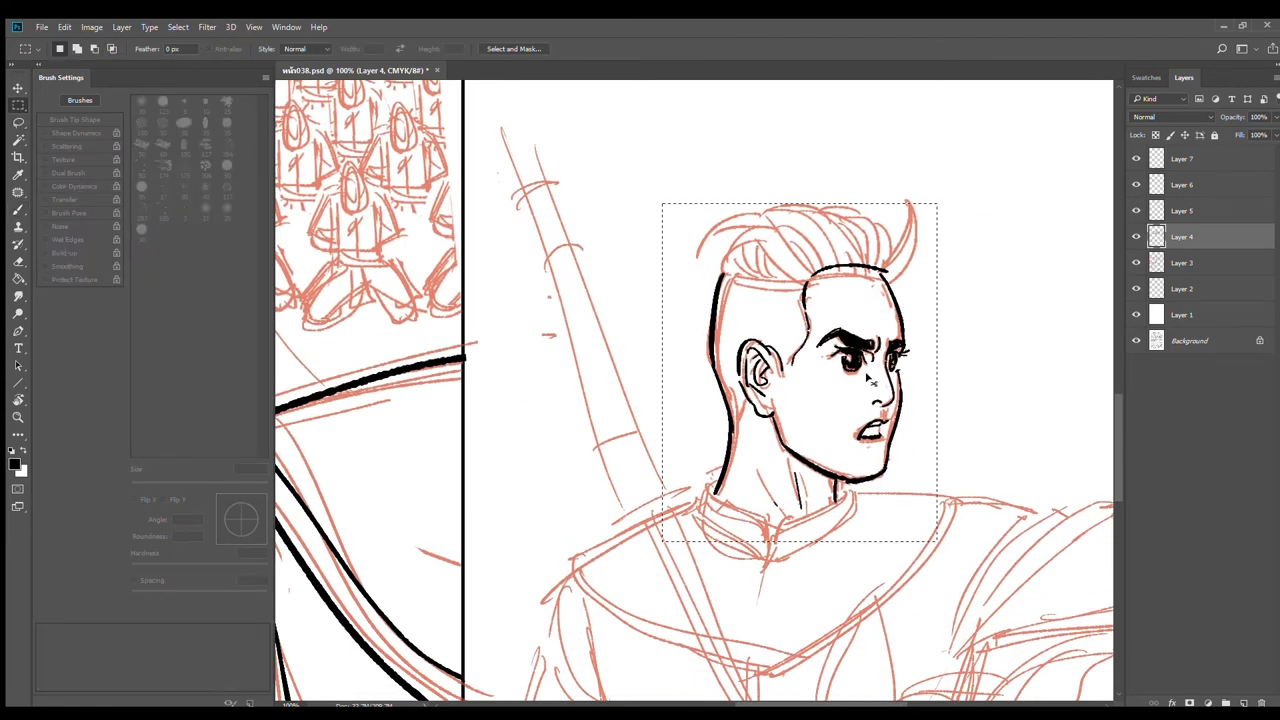
{"action": "left_click_drag", "start_coordinate": [868, 375], "coordinate": [873, 387]}
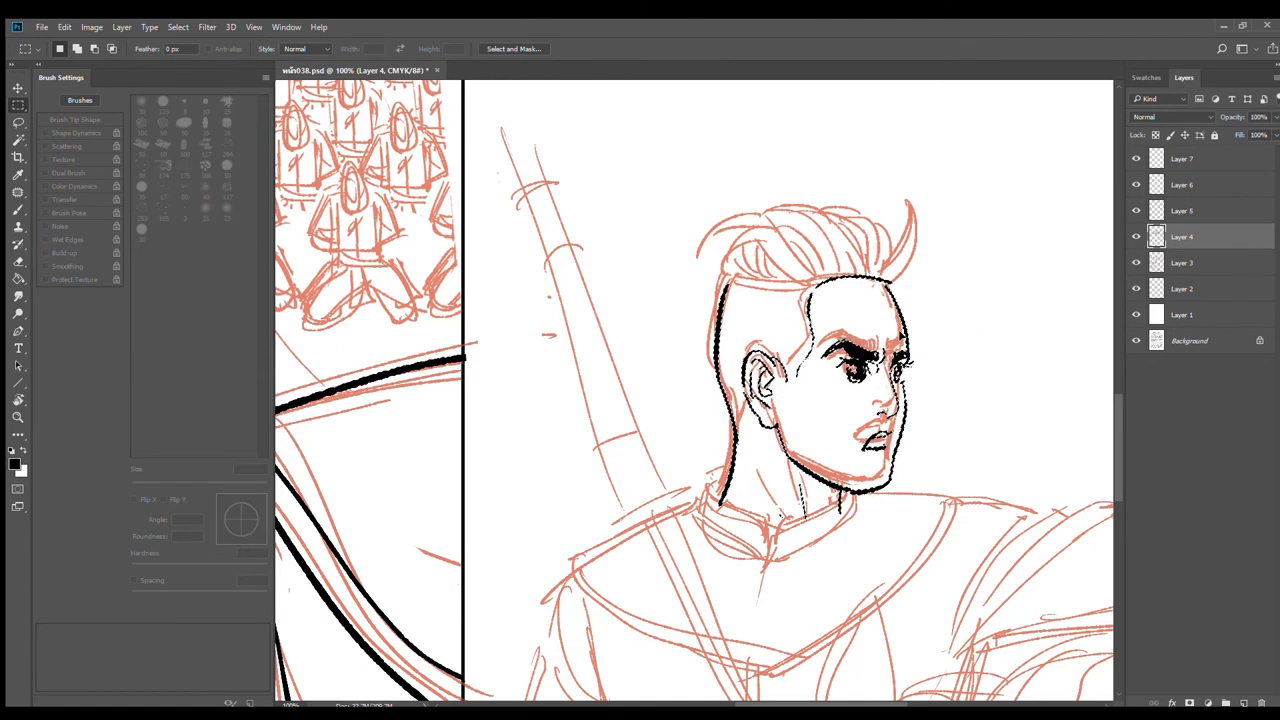
{"action": "left_click_drag", "start_coordinate": [896, 332], "coordinate": [902, 337]}
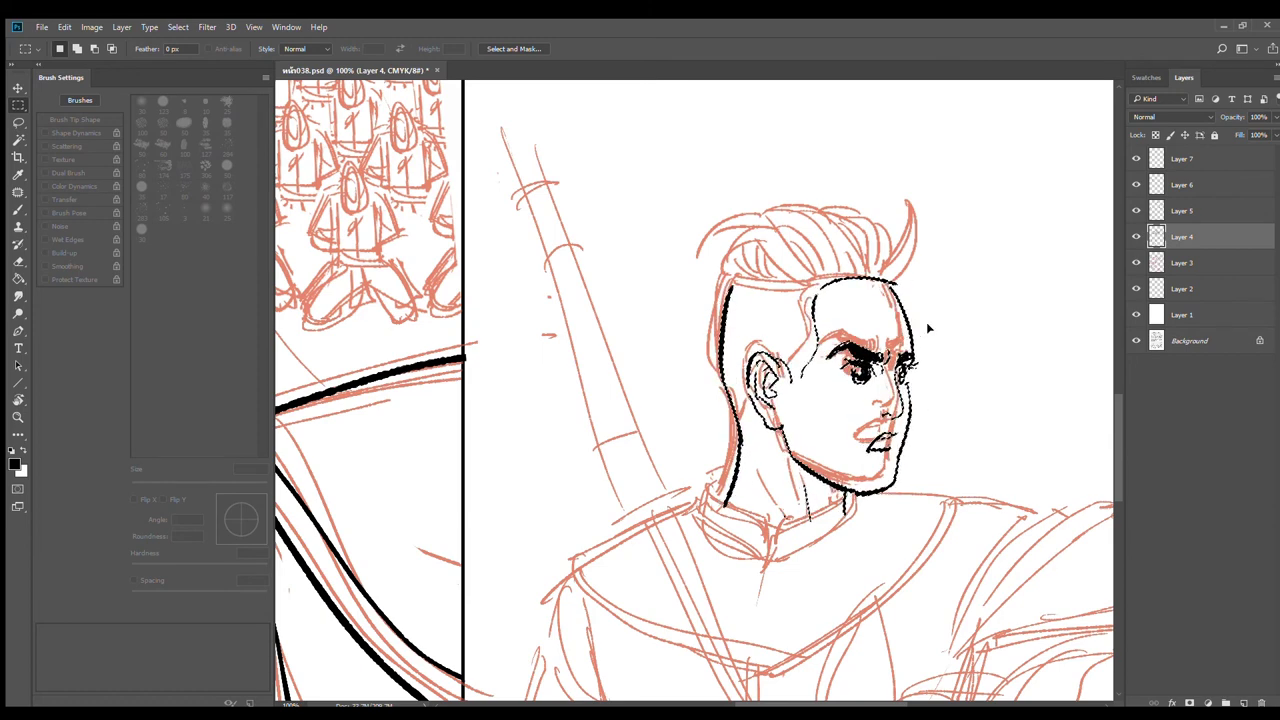
{"action": "key", "text": "ctrl+d"}
Step: Ink both edges of the curved, pointed tuft at the front of the rider's hair with the 10 px brush
{"action": "key", "text": "e"}
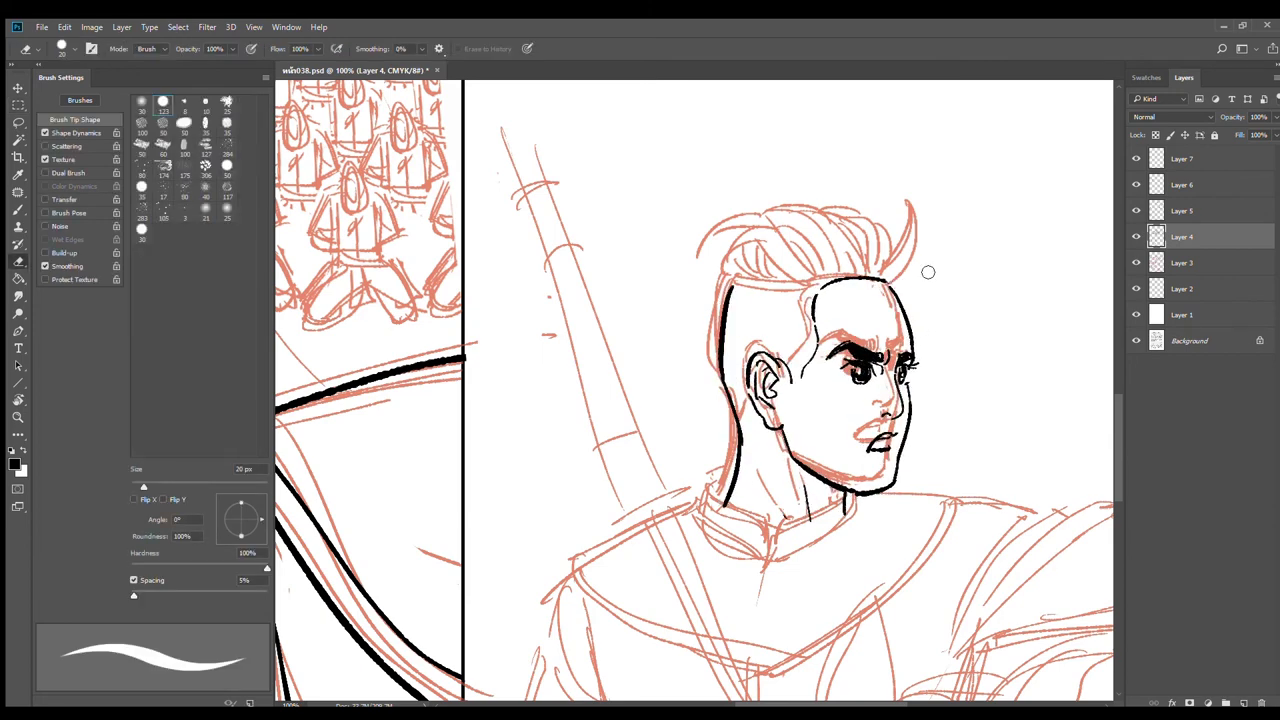
{"action": "scroll", "coordinate": [928, 272], "scroll_direction": "up", "scroll_amount": 3}
{"action": "key", "text": "b"}
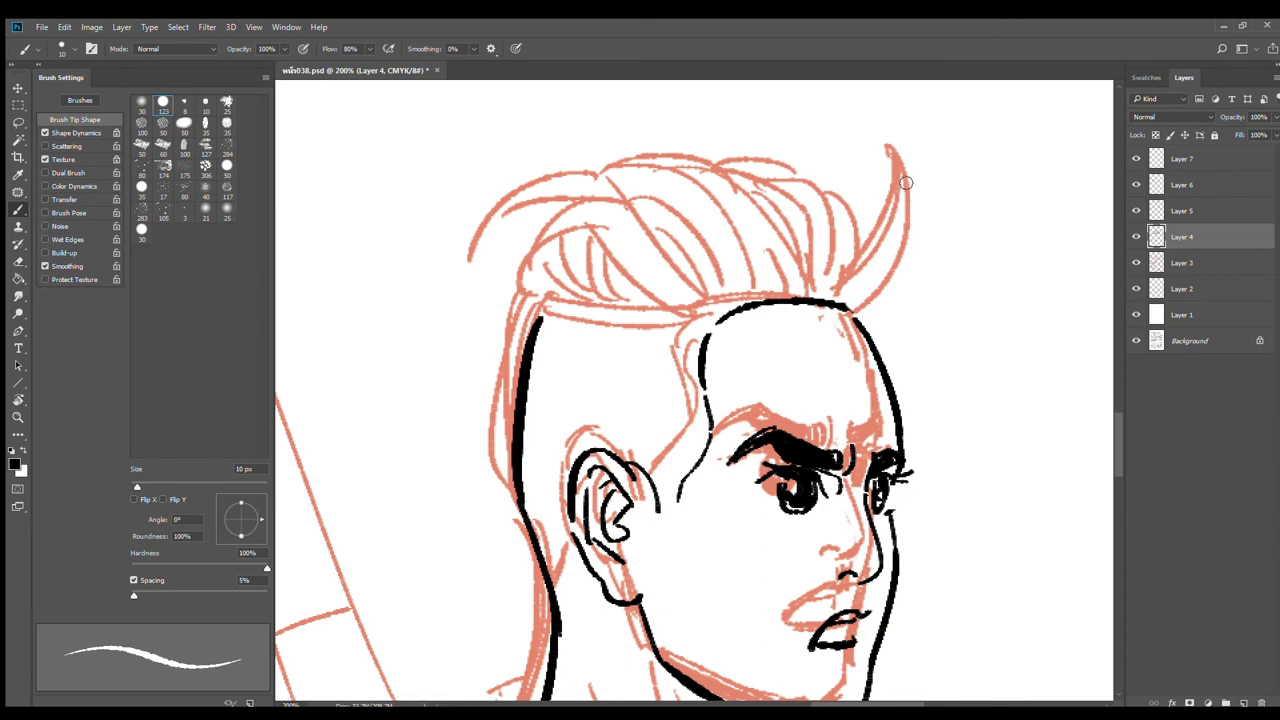
{"action": "left_click_drag", "start_coordinate": [887, 138], "coordinate": [860, 288]}
{"action": "left_click_drag", "start_coordinate": [876, 129], "coordinate": [829, 281]}
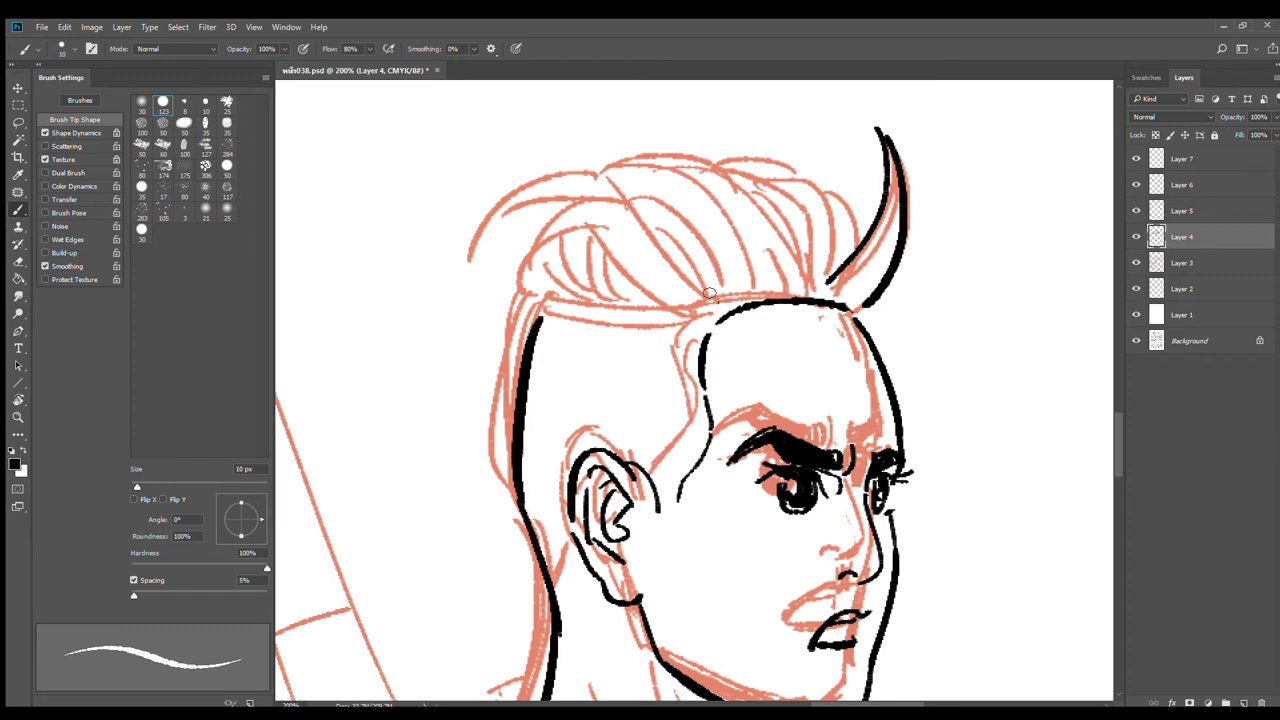
Step: Ink the swept-back lock on the side of the hair, the short strands beneath it and its lower edge
{"action": "mouse_move", "coordinate": [708, 292]}
{"action": "left_mouse_down"}
{"action": "mouse_move", "coordinate": [617, 203]}
{"action": "mouse_move", "coordinate": [513, 254]}
{"action": "left_mouse_up"}
{"action": "mouse_move", "coordinate": [586, 232]}
{"action": "left_mouse_down"}
{"action": "mouse_move", "coordinate": [508, 282]}
{"action": "mouse_move", "coordinate": [692, 304]}
{"action": "mouse_move", "coordinate": [594, 290]}
{"action": "mouse_move", "coordinate": [564, 300]}
{"action": "left_mouse_up"}
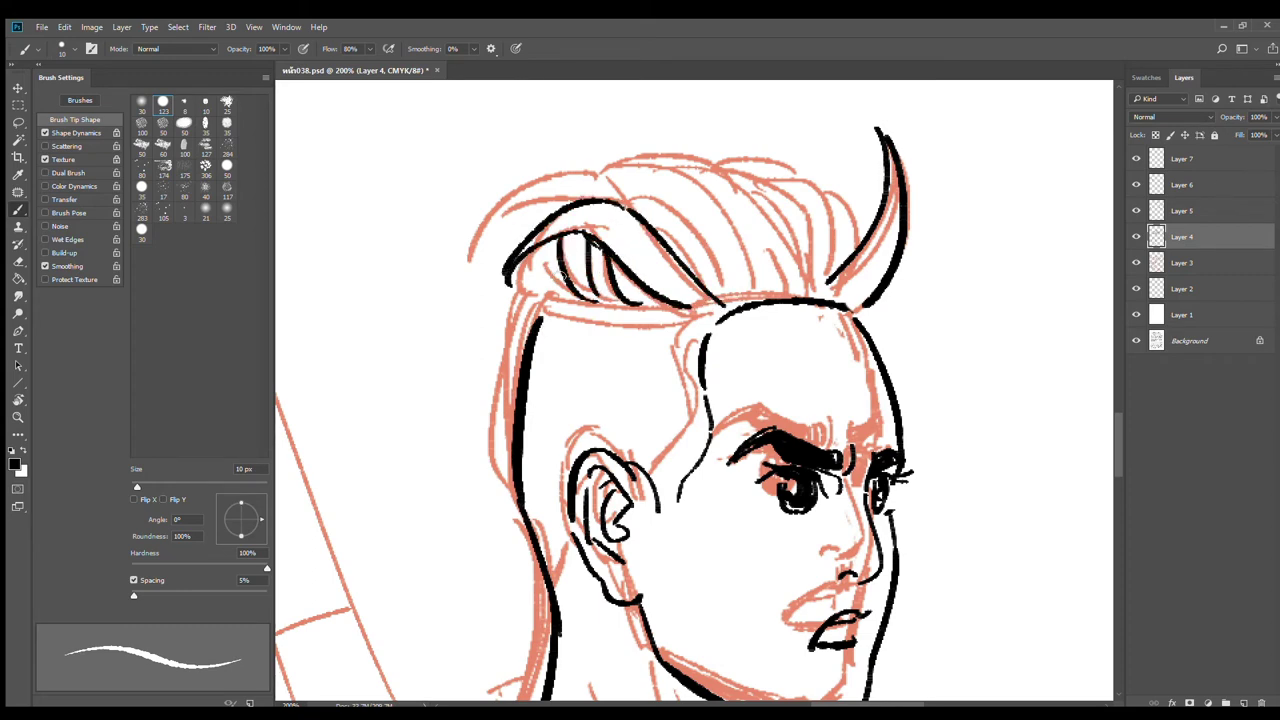
{"action": "left_click_drag", "start_coordinate": [548, 248], "coordinate": [534, 292]}
{"action": "mouse_move", "coordinate": [534, 294]}
{"action": "left_mouse_down"}
{"action": "mouse_move", "coordinate": [698, 314]}
{"action": "mouse_move", "coordinate": [623, 206]}
{"action": "left_mouse_up"}
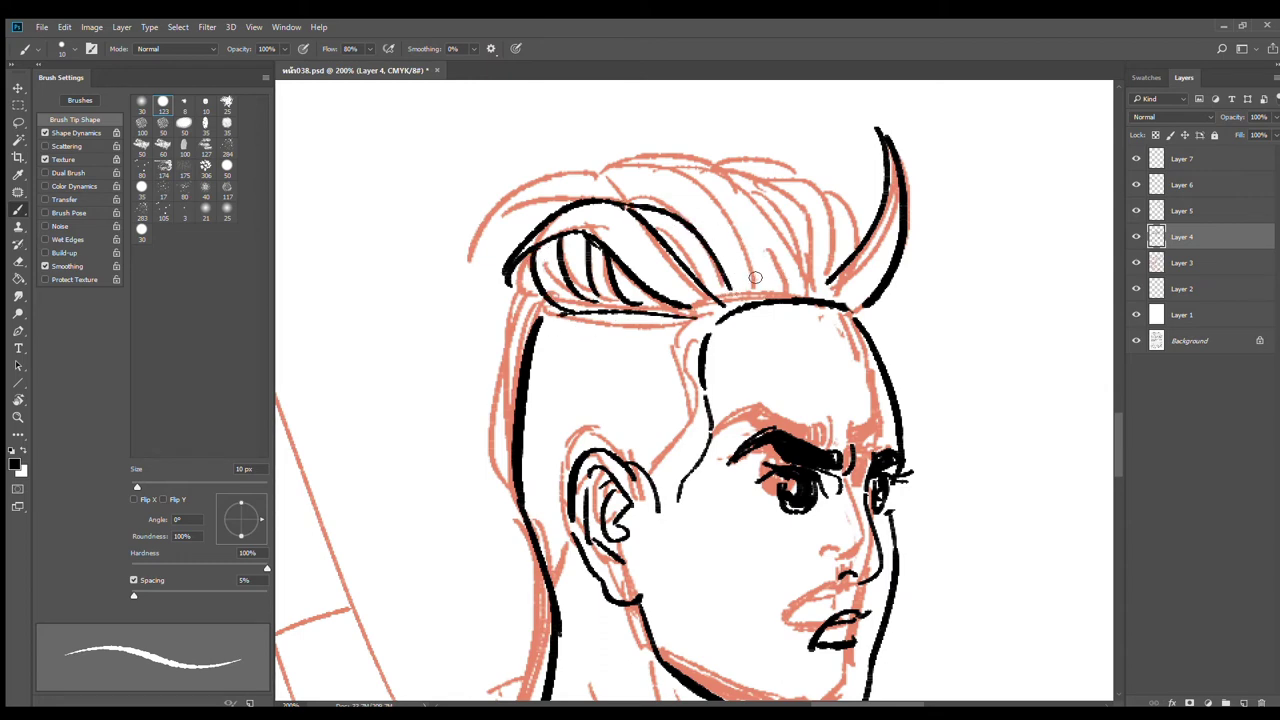
Step: Ink the top outline of the swept-back hair and its curved strands towards the front tuft, redoing one strand
{"action": "left_click_drag", "start_coordinate": [756, 286], "coordinate": [614, 160]}
{"action": "key", "text": "ctrl+z"}
{"action": "left_click_drag", "start_coordinate": [752, 288], "coordinate": [690, 172]}
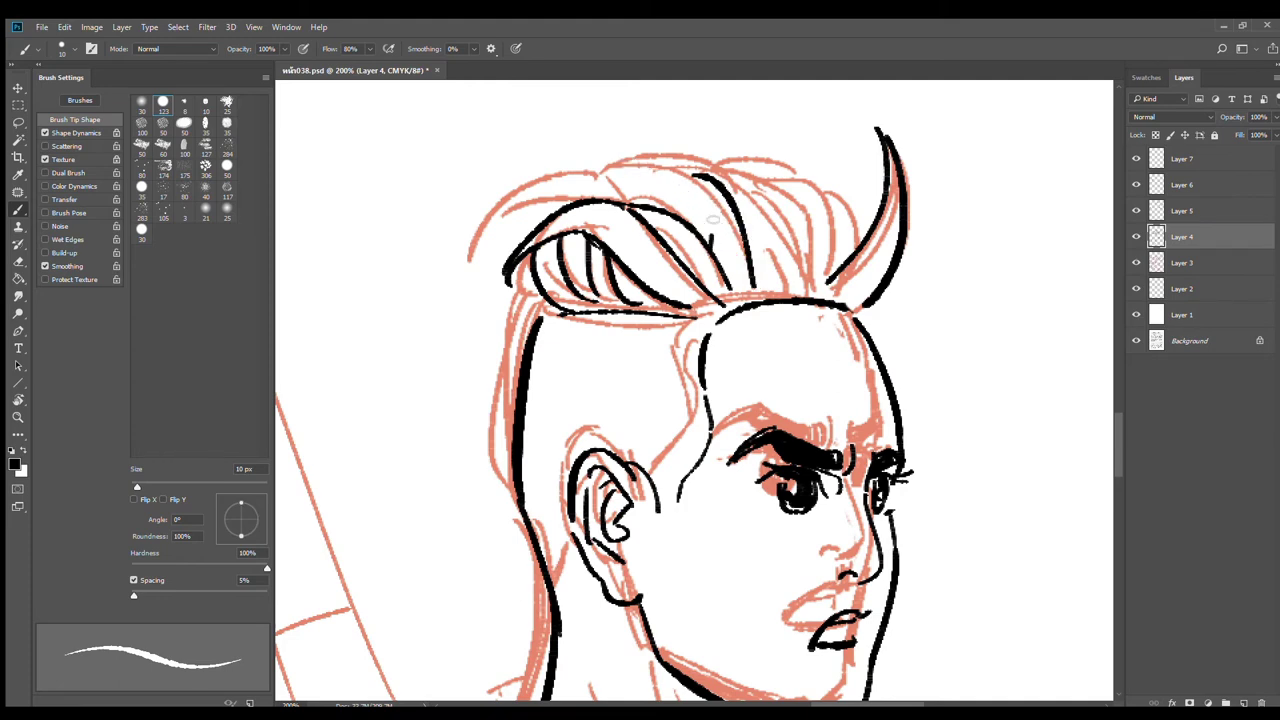
{"action": "mouse_move", "coordinate": [713, 220]}
{"action": "left_mouse_down"}
{"action": "mouse_move", "coordinate": [686, 172]}
{"action": "mouse_move", "coordinate": [570, 183]}
{"action": "mouse_move", "coordinate": [508, 221]}
{"action": "mouse_move", "coordinate": [508, 241]}
{"action": "left_mouse_up"}
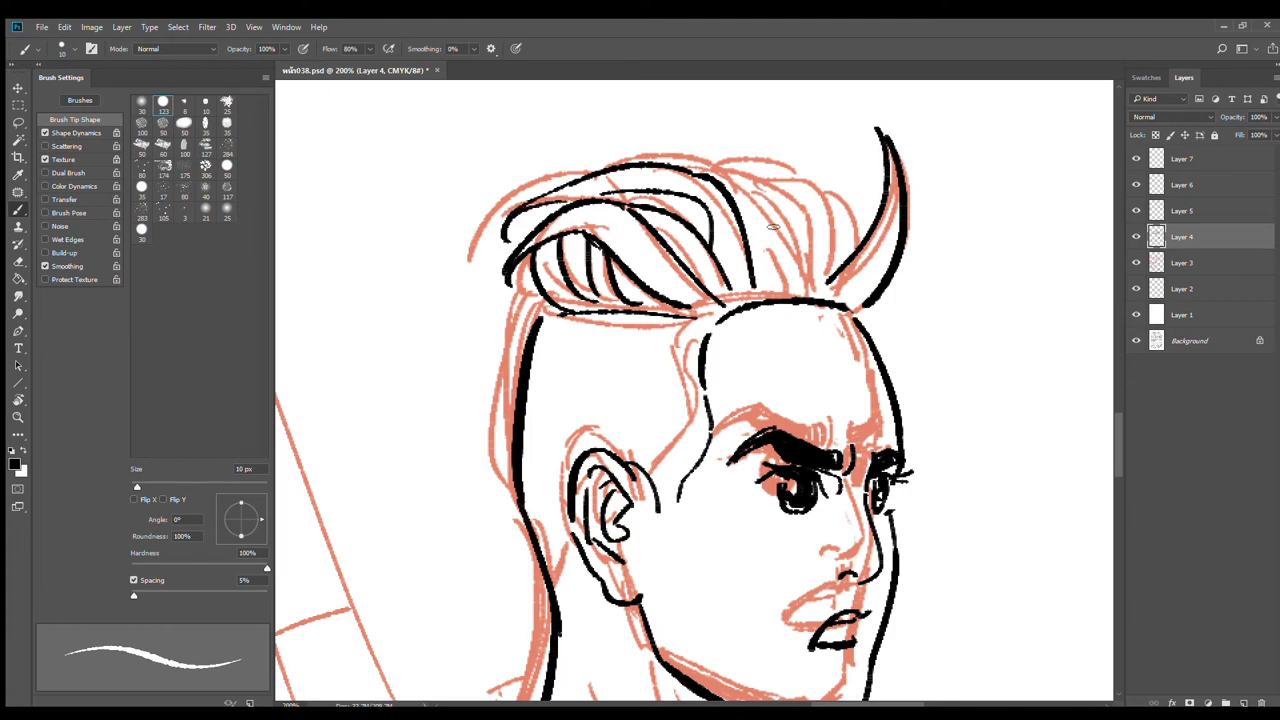
{"action": "mouse_move", "coordinate": [686, 158]}
{"action": "left_mouse_down"}
{"action": "mouse_move", "coordinate": [765, 220]}
{"action": "mouse_move", "coordinate": [780, 284]}
{"action": "left_mouse_up"}
{"action": "mouse_move", "coordinate": [755, 185]}
{"action": "left_mouse_down"}
{"action": "mouse_move", "coordinate": [822, 283]}
{"action": "mouse_move", "coordinate": [722, 180]}
{"action": "left_mouse_up"}
{"action": "left_click_drag", "start_coordinate": [835, 190], "coordinate": [852, 284]}
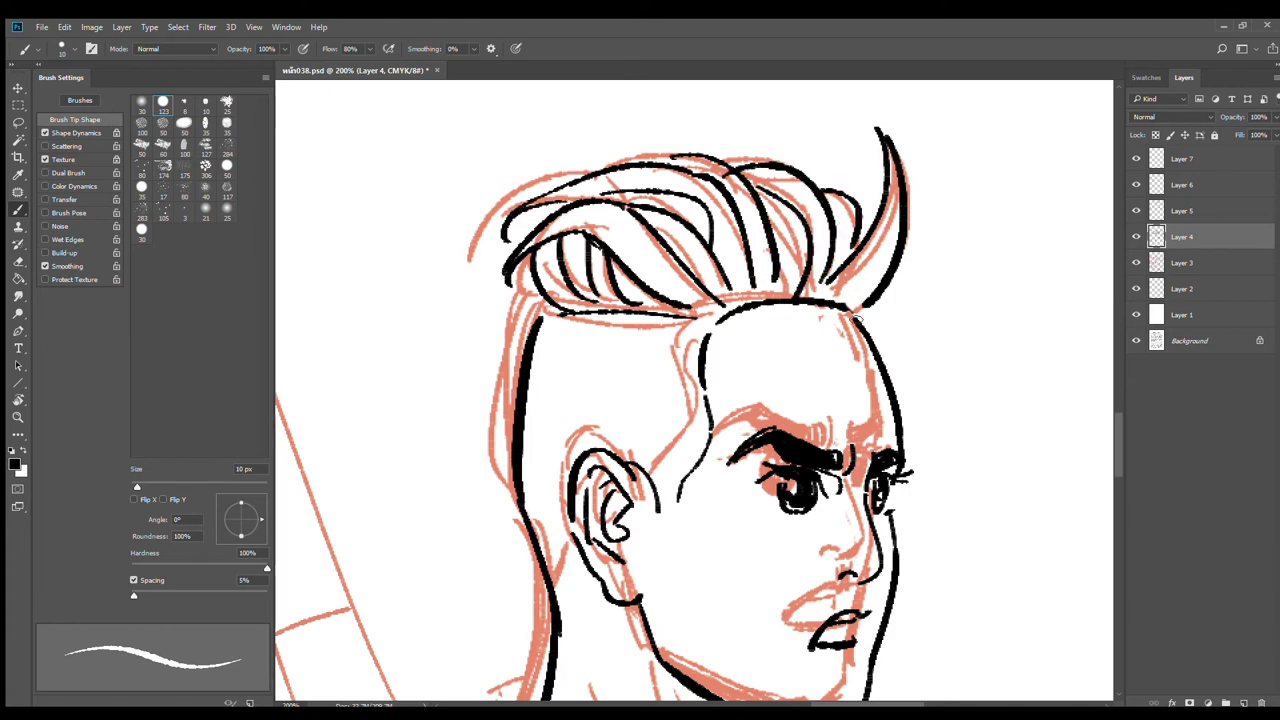
Step: Select the inked head and hair with a rectangular marquee, move them slightly up and to the left, and deselect
{"action": "left_click", "coordinate": [616, 380], "text": "alt"}
{"action": "left_click", "coordinate": [616, 380], "text": "alt"}
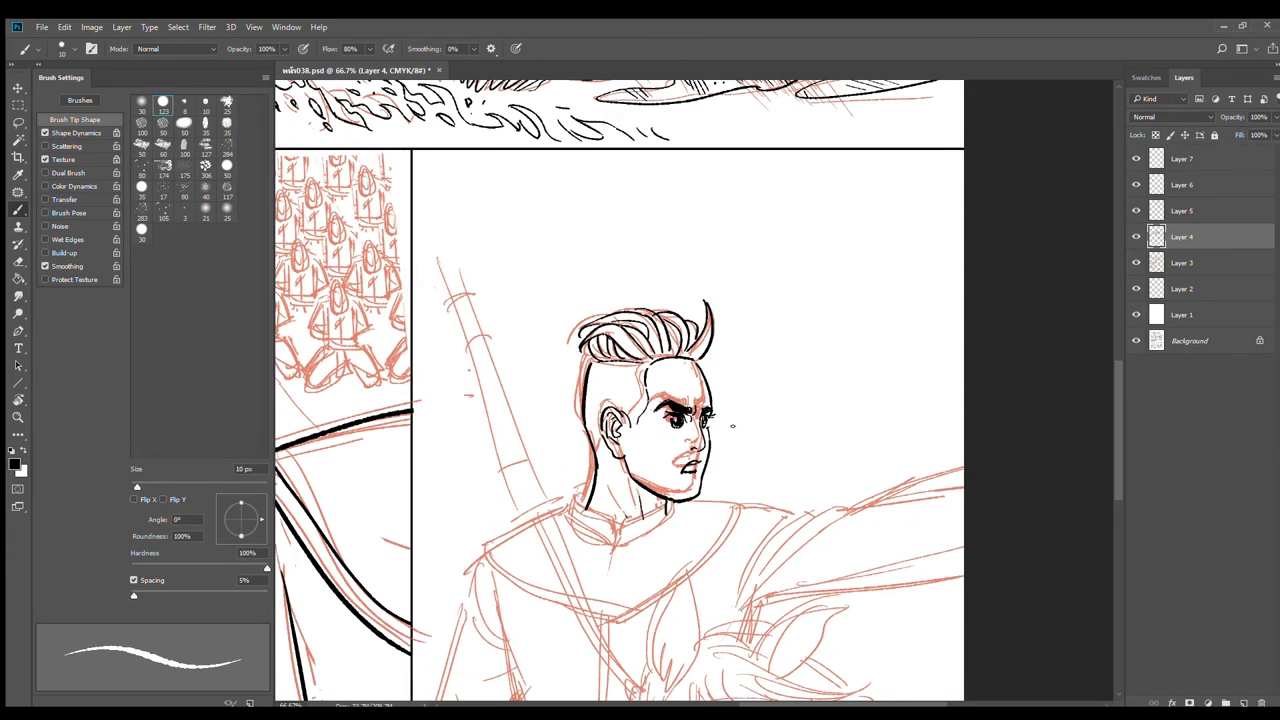
{"action": "key", "text": "m"}
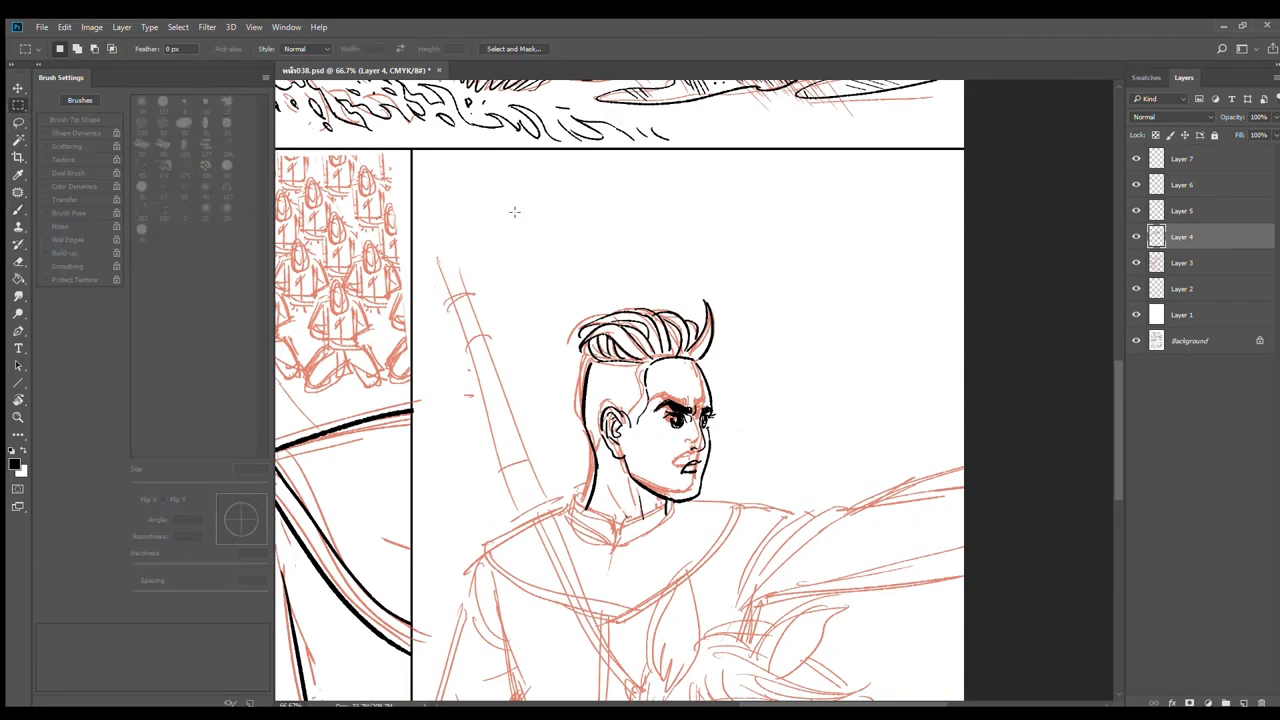
{"action": "left_click", "coordinate": [729, 492], "text": "ctrl"}
{"action": "left_click_drag", "start_coordinate": [448, 136], "coordinate": [843, 604]}
{"action": "left_click_drag", "start_coordinate": [686, 439], "coordinate": [671, 424]}
{"action": "key", "text": "ctrl+d"}
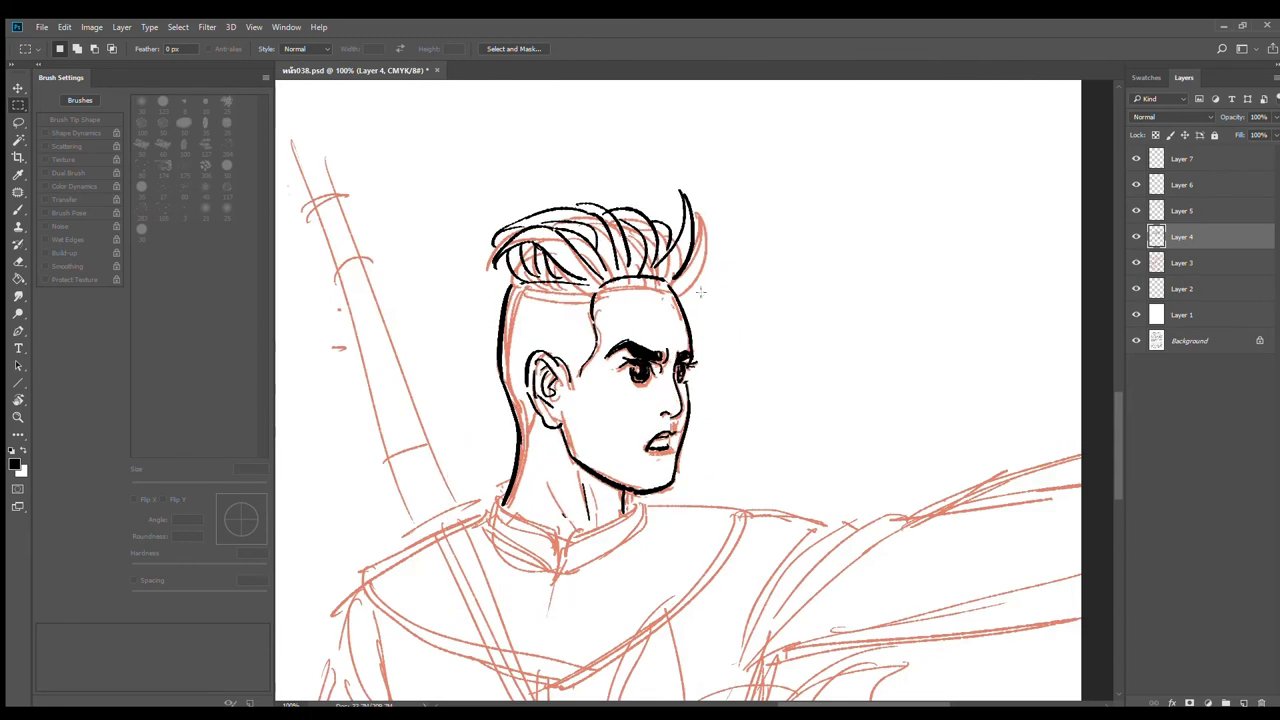
Step: Erase the upper part of the line at the back of the rider's head and re-ink it from the hair to the nape, redoing the stroke
{"action": "key", "text": "e"}
{"action": "left_click_drag", "start_coordinate": [510, 292], "coordinate": [513, 338]}
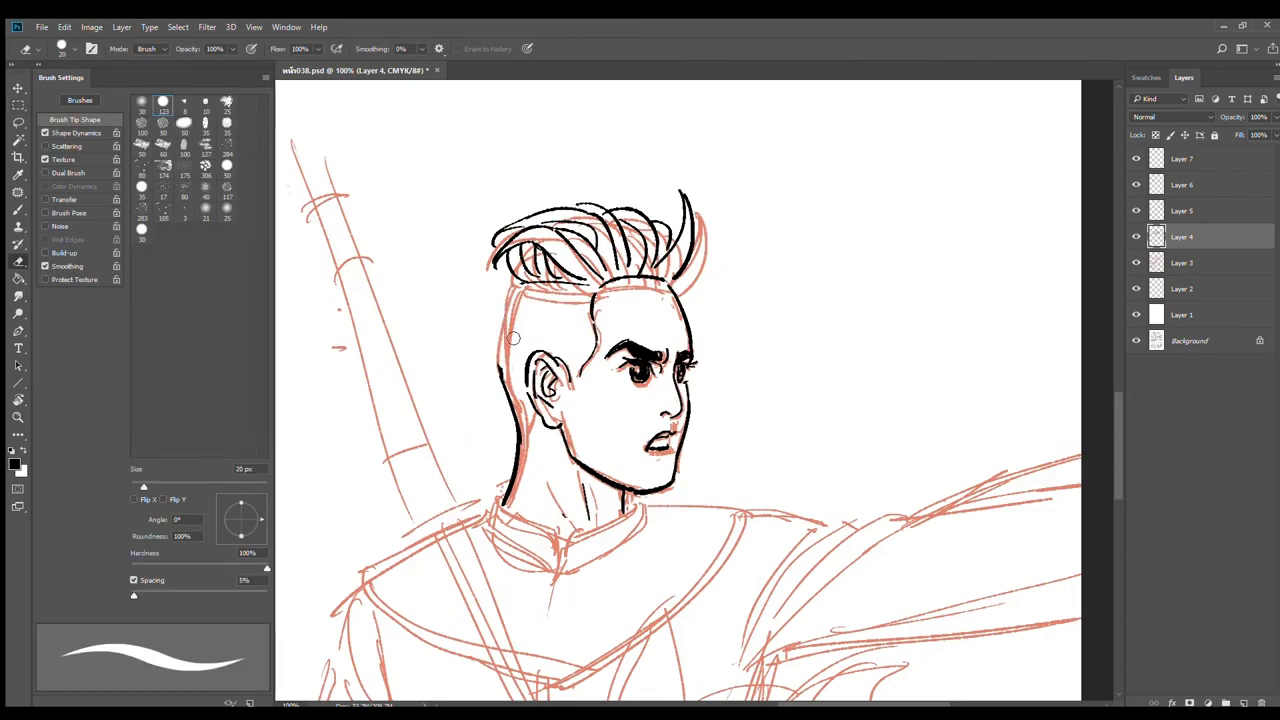
{"action": "key", "text": "b"}
{"action": "left_click", "coordinate": [527, 316], "text": "ctrl"}
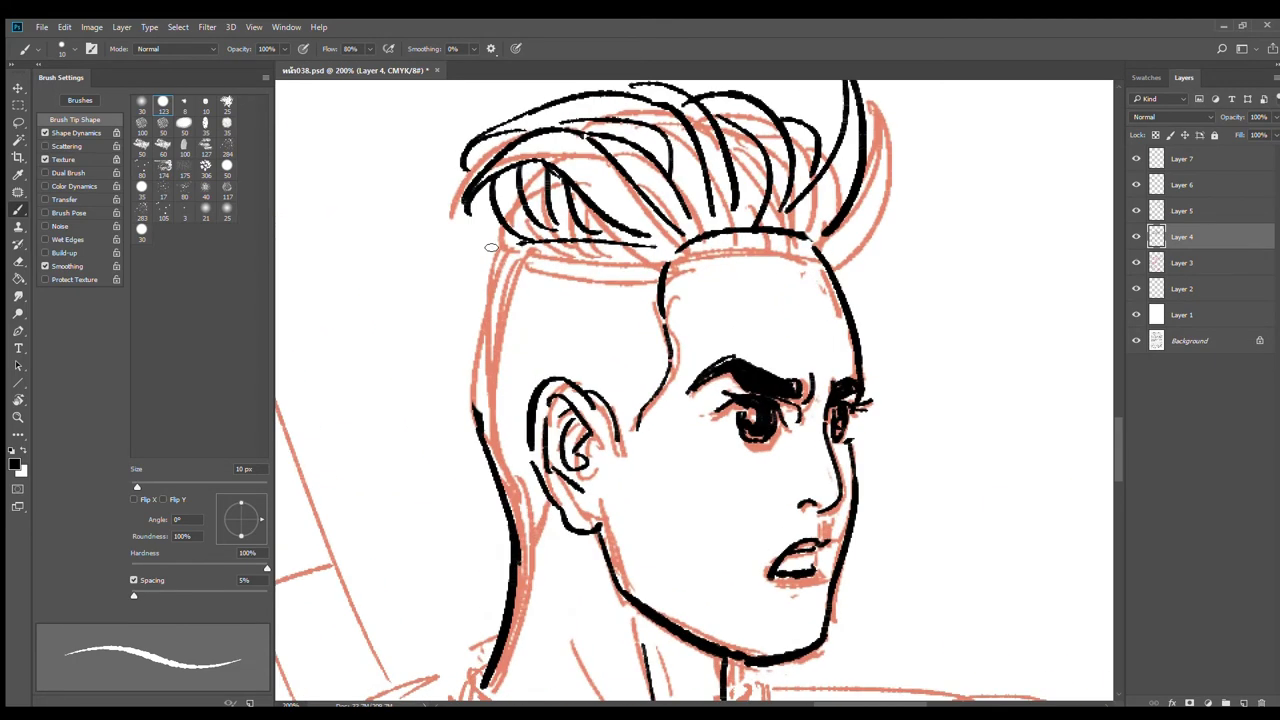
{"action": "left_click_drag", "start_coordinate": [496, 236], "coordinate": [468, 438]}
{"action": "key", "text": "ctrl+z"}
{"action": "key", "text": "ctrl+z"}
{"action": "key", "text": "ctrl+z"}
{"action": "left_click_drag", "start_coordinate": [498, 235], "coordinate": [475, 472]}
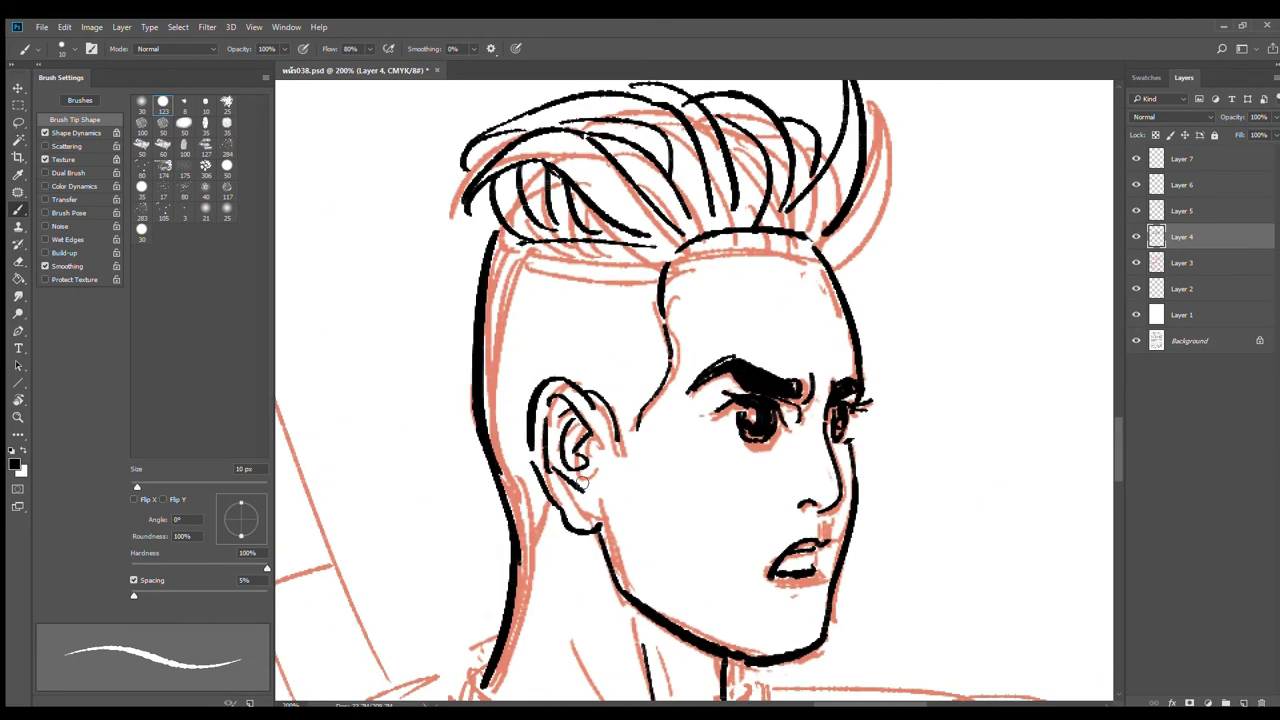
{"action": "key", "text": "ctrl+z"}
{"action": "left_click_drag", "start_coordinate": [497, 236], "coordinate": [470, 466]}
{"action": "key", "text": "ctrl+z"}
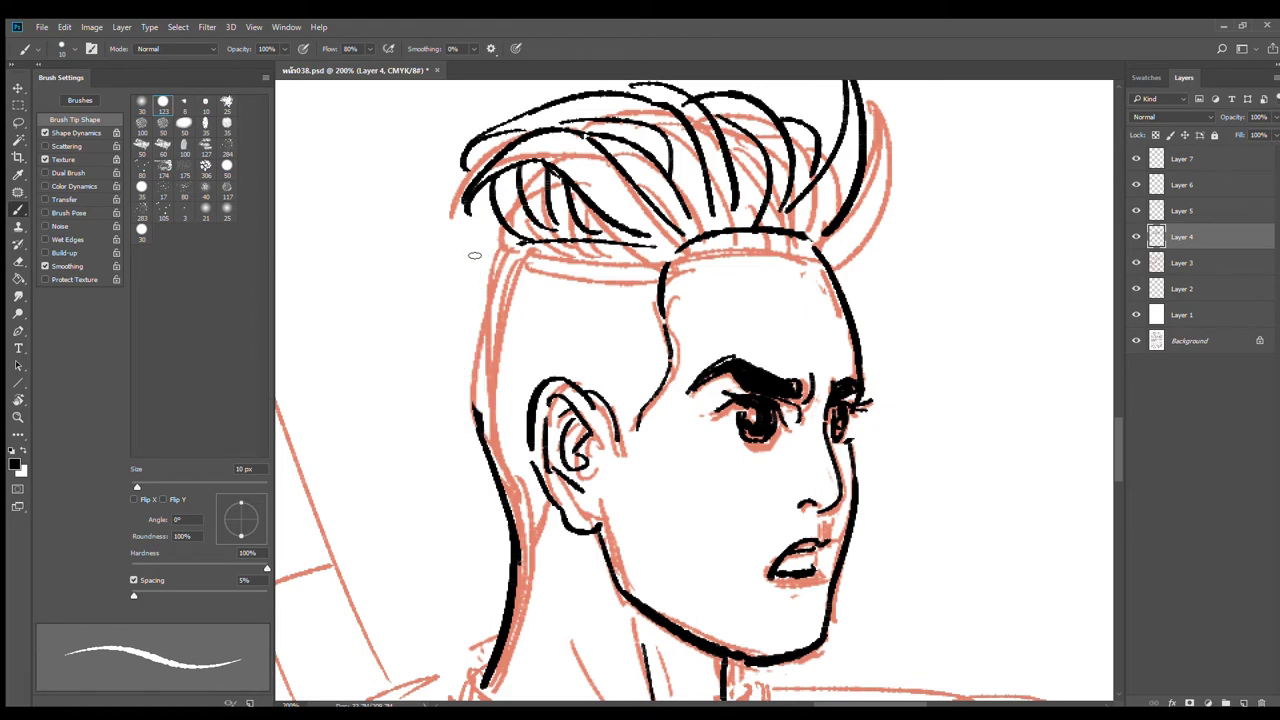
{"action": "key", "text": "ctrl+z"}
Step: Erase the top of the forehead outline with the 20 px eraser and re-ink it so it meets the front hairline
{"action": "key", "text": "e"}
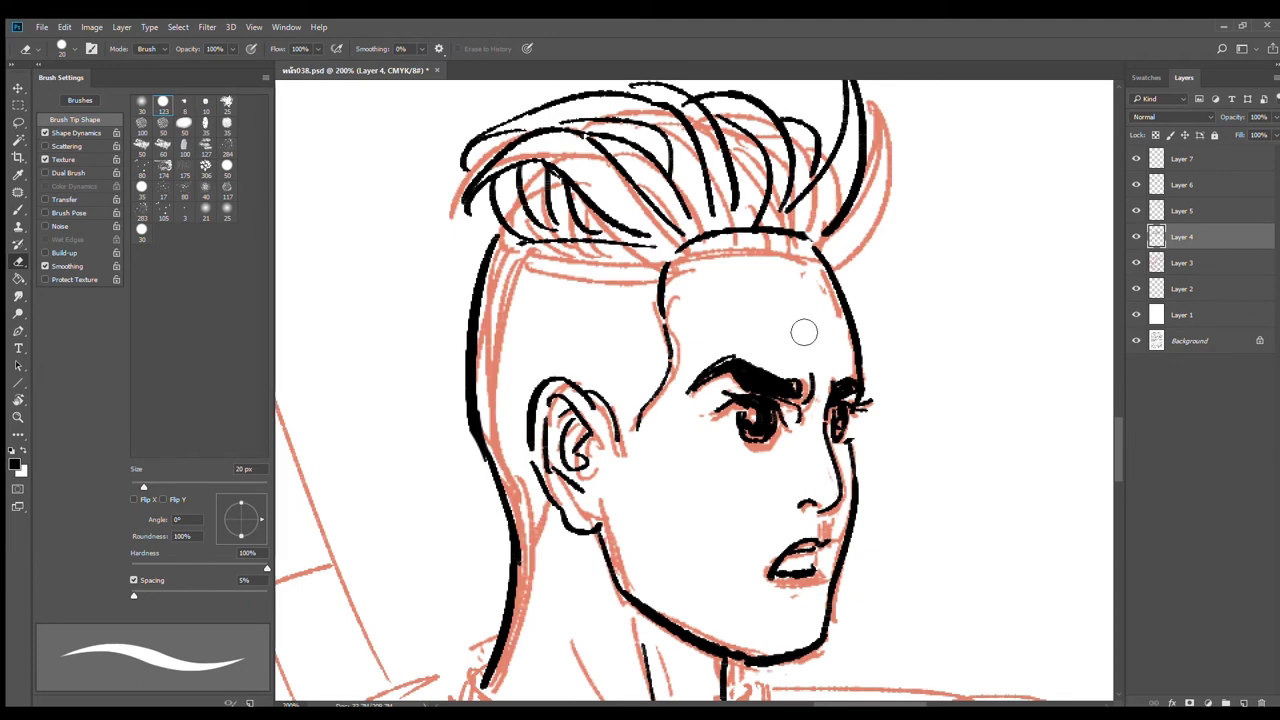
{"action": "left_click_drag", "start_coordinate": [826, 259], "coordinate": [828, 286]}
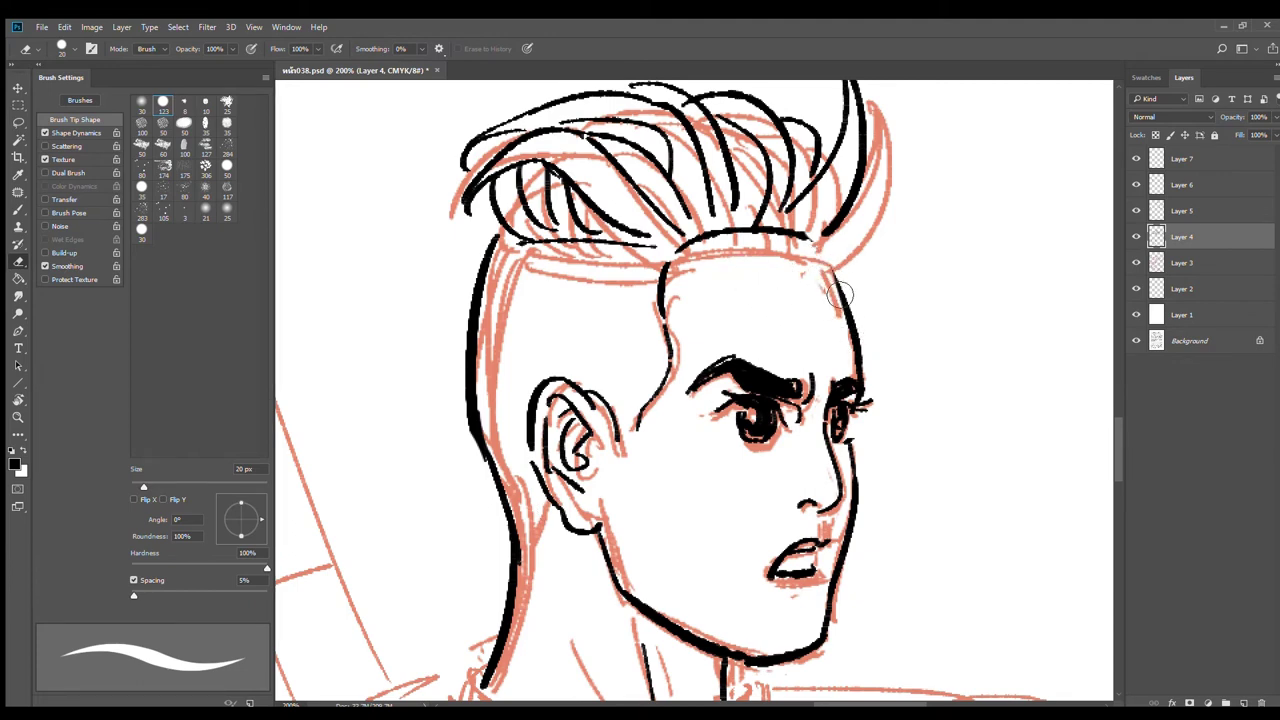
{"action": "key", "text": "b"}
{"action": "left_click_drag", "start_coordinate": [829, 254], "coordinate": [857, 352]}
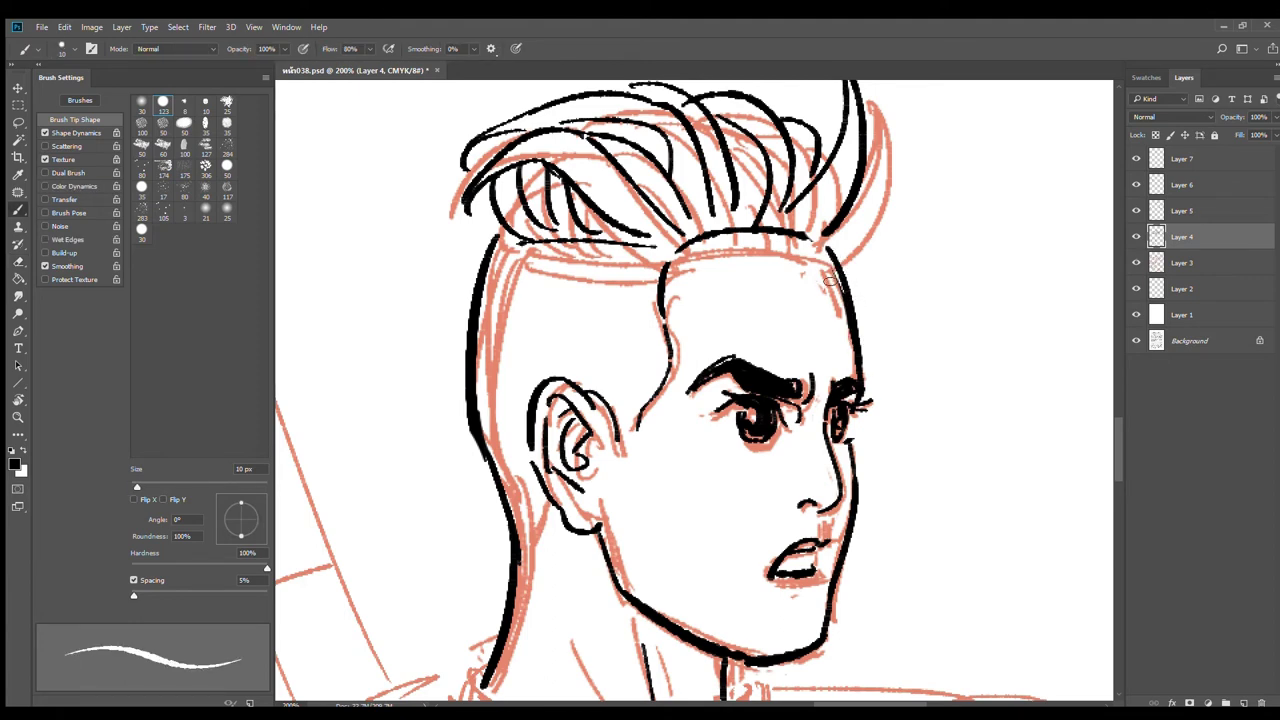
{"action": "key", "text": "e"}
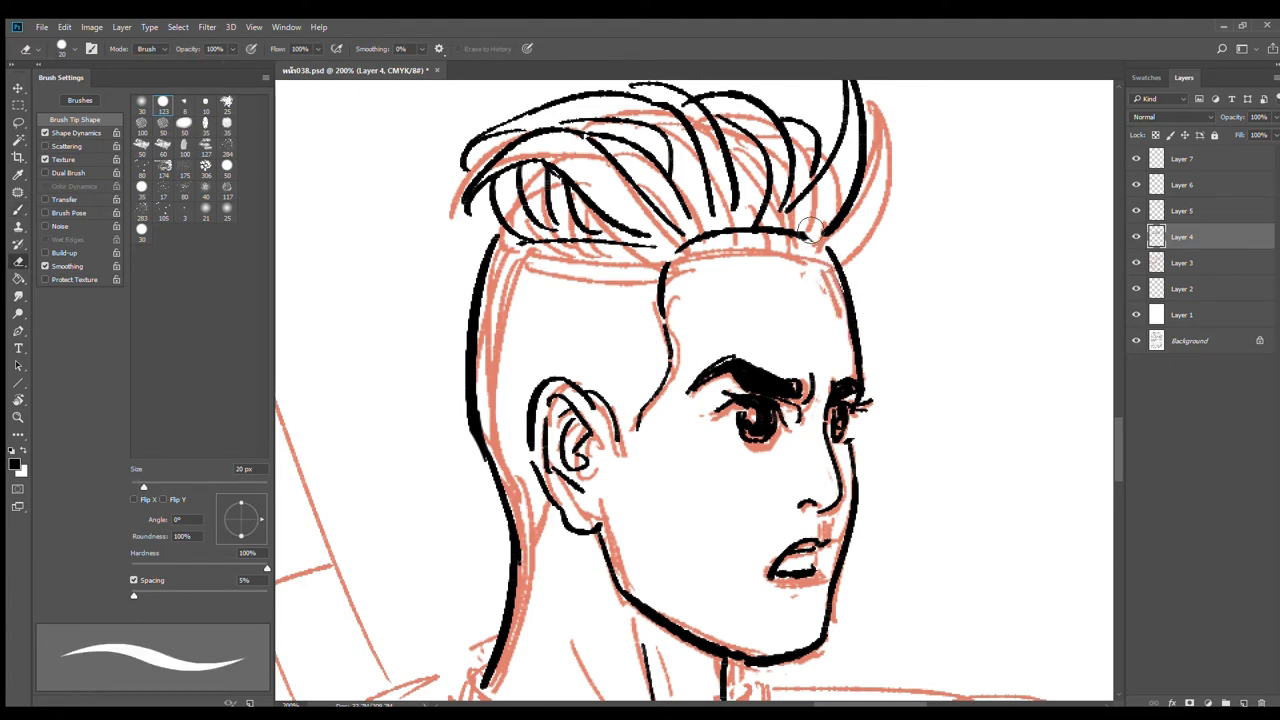
{"action": "key", "text": "b"}
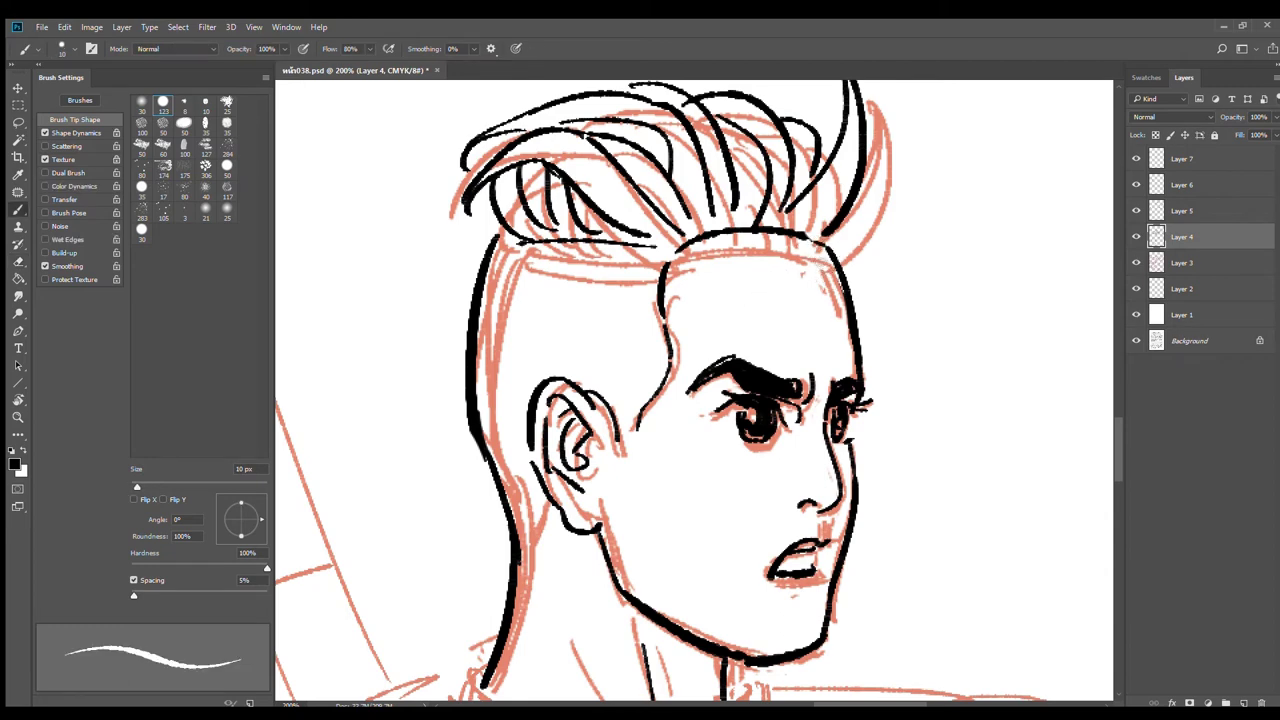
Step: Ink short stubble marks on the temple and back of the head, plus a neck line behind the ear
{"action": "left_click_drag", "start_coordinate": [641, 346], "coordinate": [639, 351]}
{"action": "left_click_drag", "start_coordinate": [496, 431], "coordinate": [500, 438]}
{"action": "left_click_drag", "start_coordinate": [532, 486], "coordinate": [522, 546]}
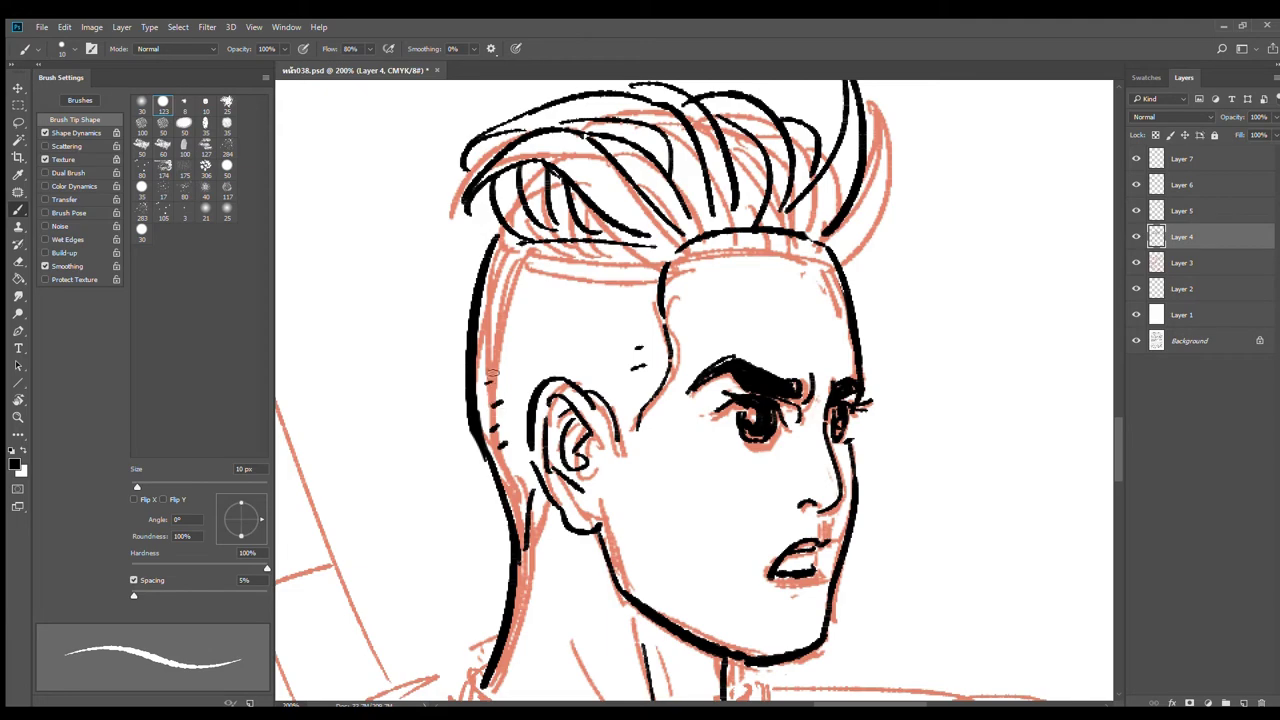
Step: Ink the rider's standing collar with the 10 px brush: upper and lower edges, the front split and the back rim, redoing failed strokes
{"action": "left_click", "coordinate": [734, 526], "text": "alt"}
{"action": "left_click", "coordinate": [734, 526], "text": "alt"}
{"action": "left_click_drag", "start_coordinate": [817, 557], "coordinate": [861, 306]}
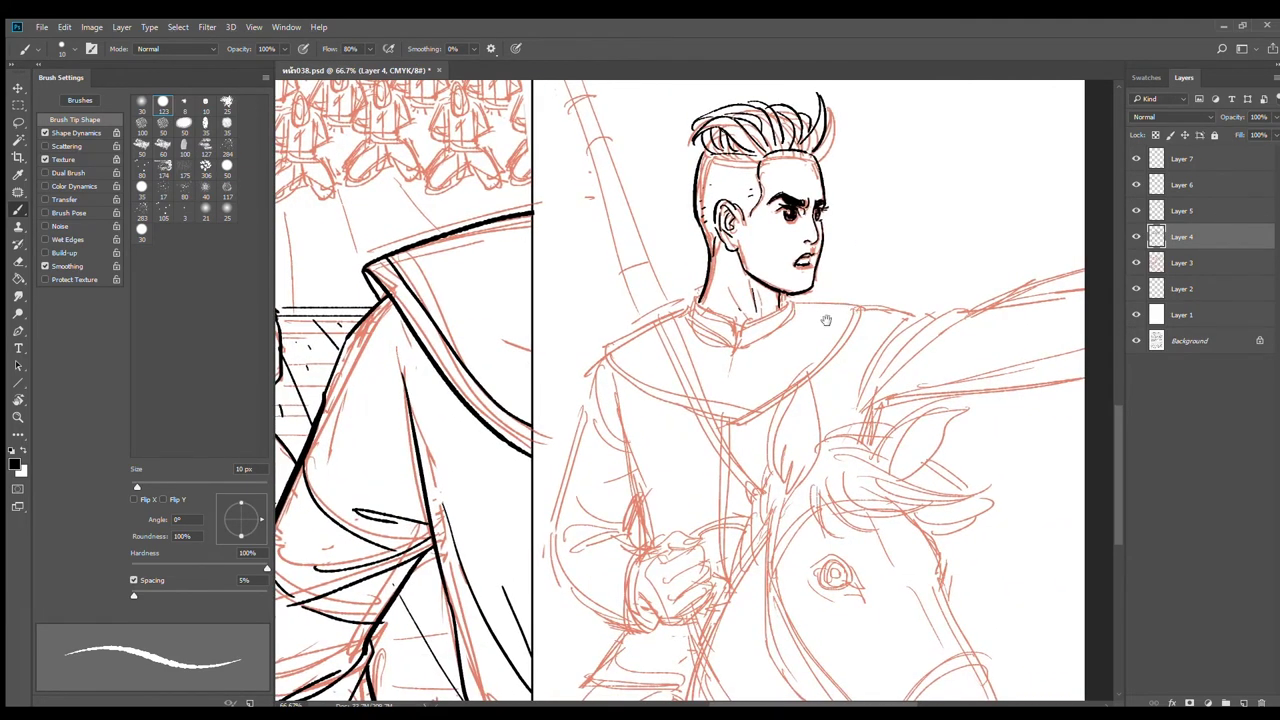
{"action": "key", "text": "ctrl+plus"}
{"action": "key", "text": "ctrl+plus"}
{"action": "left_click_drag", "start_coordinate": [598, 193], "coordinate": [766, 287]}
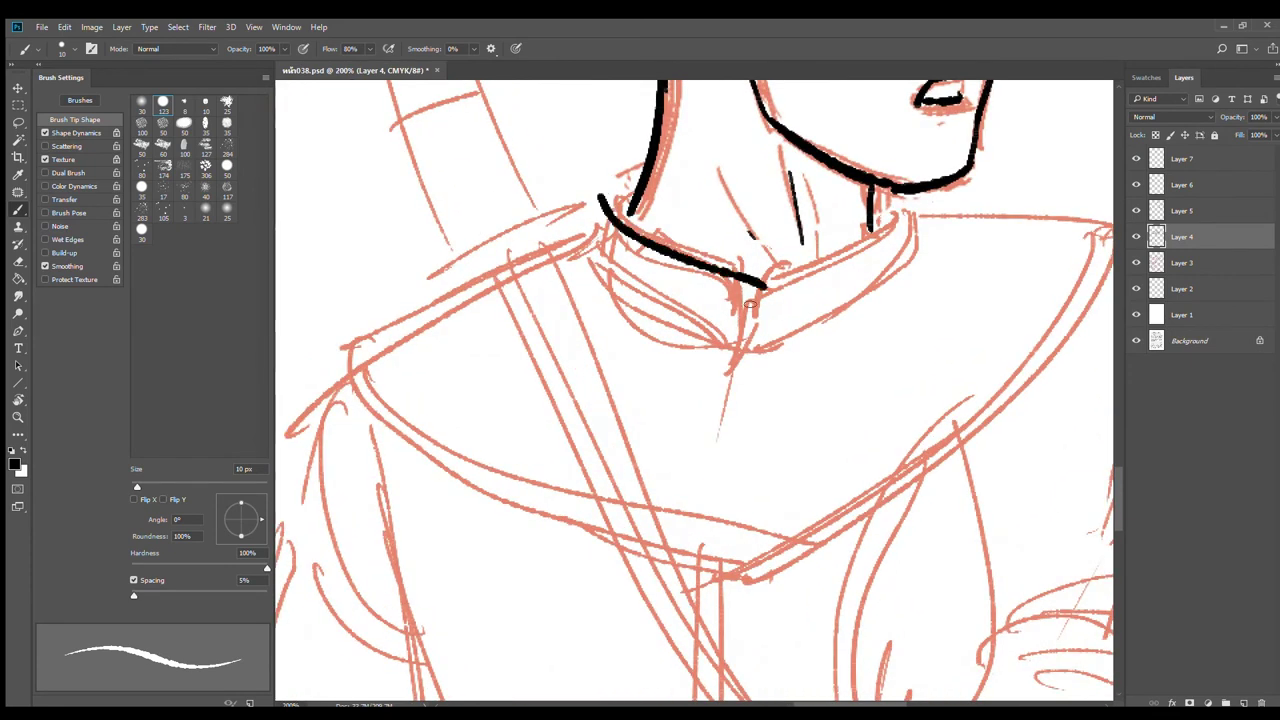
{"action": "key", "text": "ctrl+z"}
{"action": "mouse_move", "coordinate": [628, 186]}
{"action": "left_mouse_down"}
{"action": "mouse_move", "coordinate": [610, 192]}
{"action": "mouse_move", "coordinate": [733, 288]}
{"action": "mouse_move", "coordinate": [733, 345]}
{"action": "mouse_move", "coordinate": [780, 278]}
{"action": "mouse_move", "coordinate": [917, 206]}
{"action": "mouse_move", "coordinate": [905, 272]}
{"action": "mouse_move", "coordinate": [752, 360]}
{"action": "left_mouse_up"}
{"action": "key", "text": "ctrl+z"}
{"action": "mouse_move", "coordinate": [592, 188]}
{"action": "left_mouse_down"}
{"action": "mouse_move", "coordinate": [596, 240]}
{"action": "mouse_move", "coordinate": [736, 358]}
{"action": "left_mouse_up"}
{"action": "left_click_drag", "start_coordinate": [594, 190], "coordinate": [638, 172]}
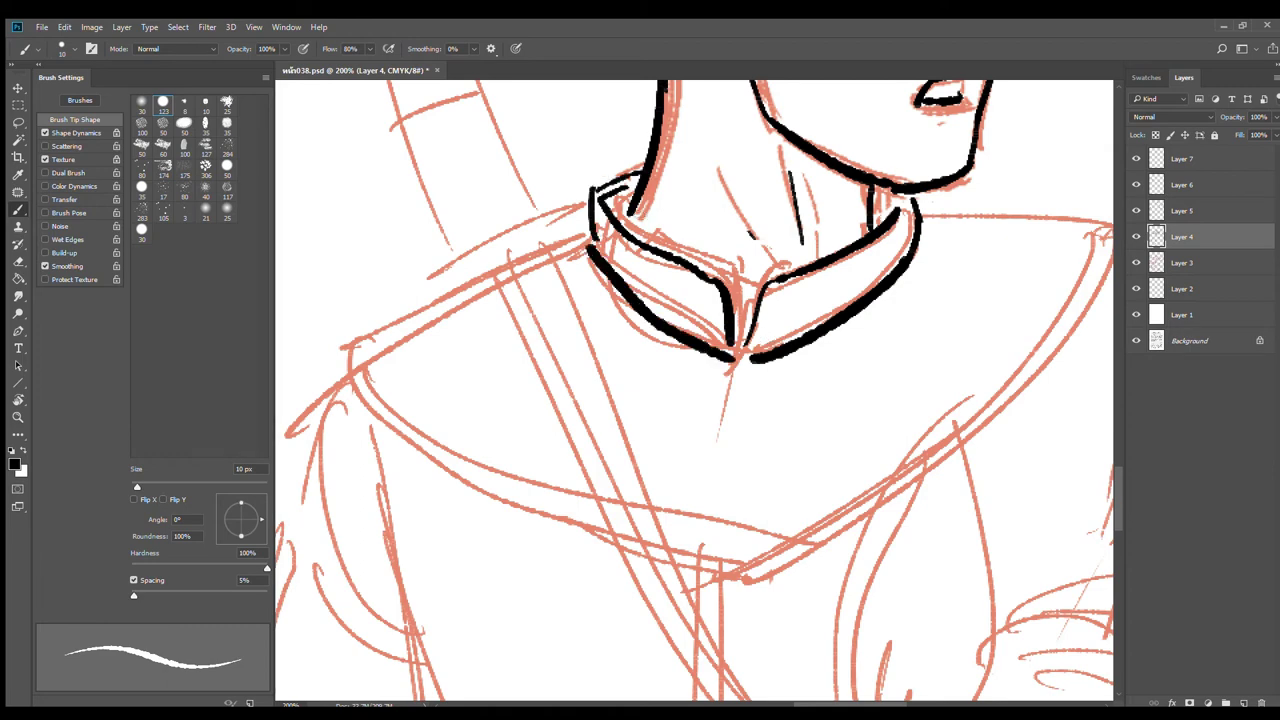
Step: Ink the outline of the shoulder cape from the collar over both shoulders to its front point, and clean up the tip
{"action": "left_click_drag", "start_coordinate": [591, 213], "coordinate": [358, 345]}
{"action": "mouse_move", "coordinate": [962, 231]}
{"action": "left_mouse_down"}
{"action": "mouse_move", "coordinate": [917, 205]}
{"action": "mouse_move", "coordinate": [990, 207]}
{"action": "mouse_move", "coordinate": [951, 294]}
{"action": "mouse_move", "coordinate": [758, 397]}
{"action": "left_mouse_up"}
{"action": "left_click", "coordinate": [917, 226], "text": "alt"}
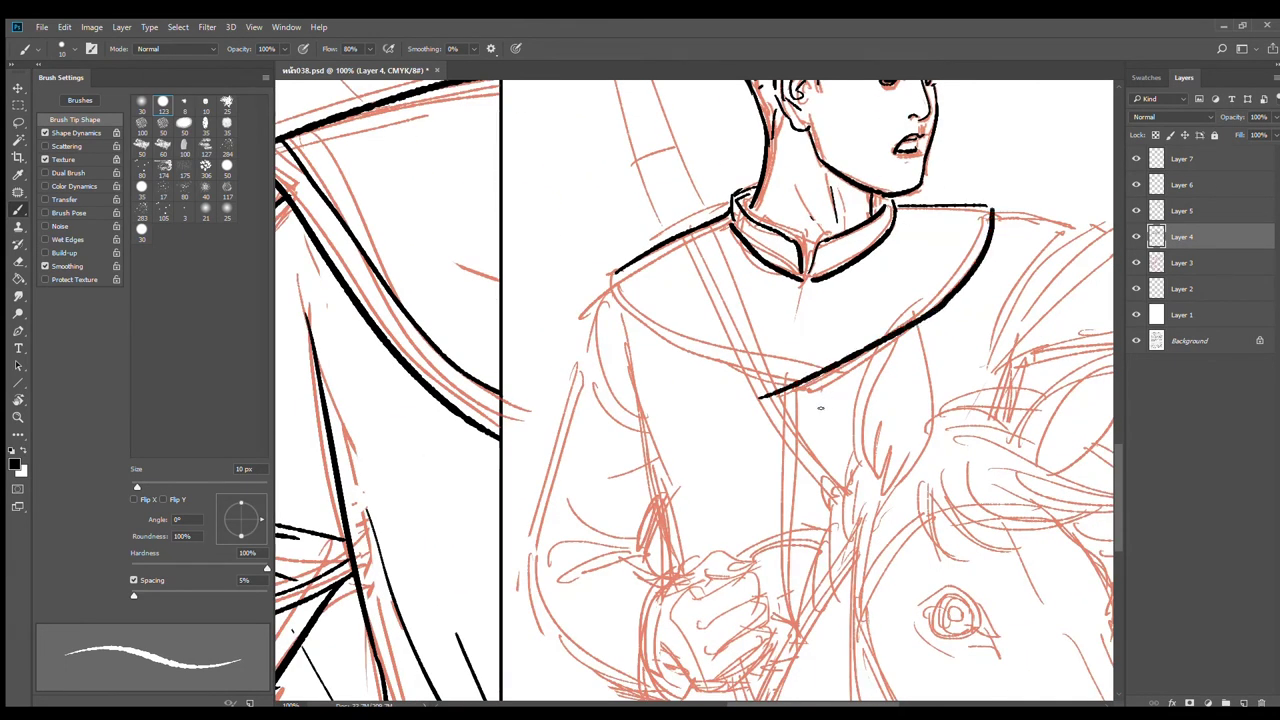
{"action": "left_click_drag", "start_coordinate": [612, 272], "coordinate": [766, 393]}
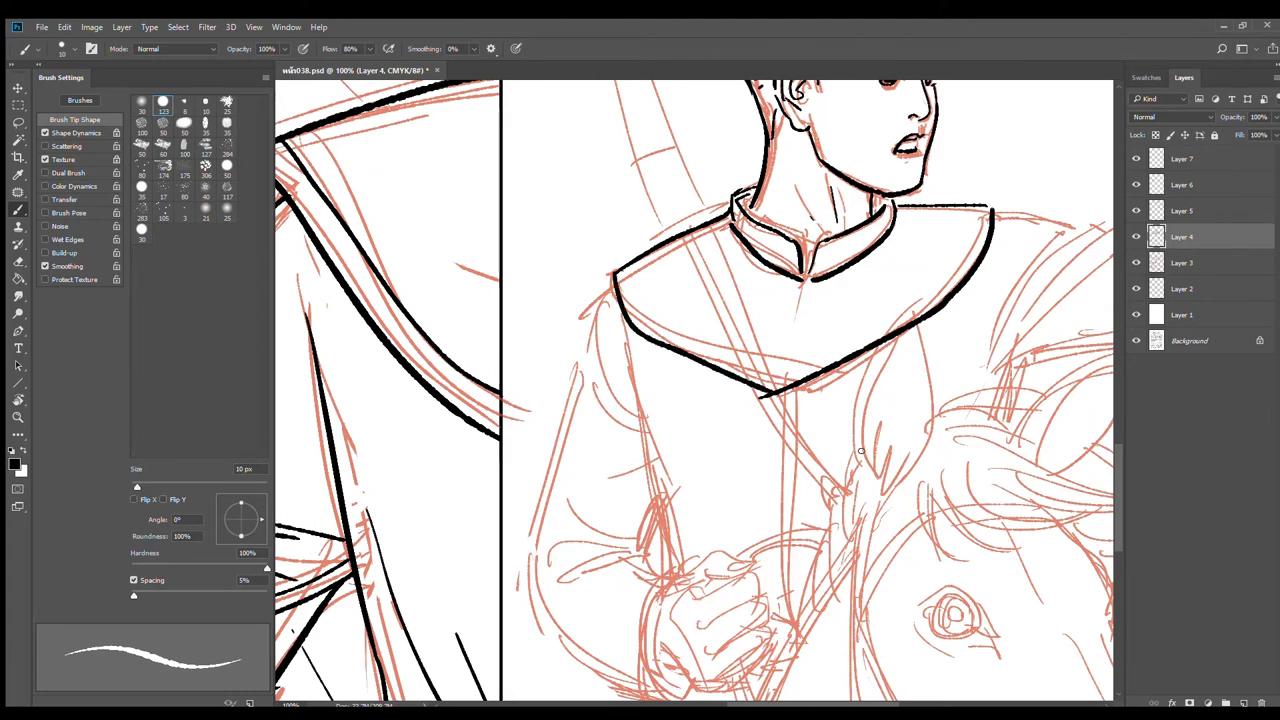
{"action": "key", "text": "e"}
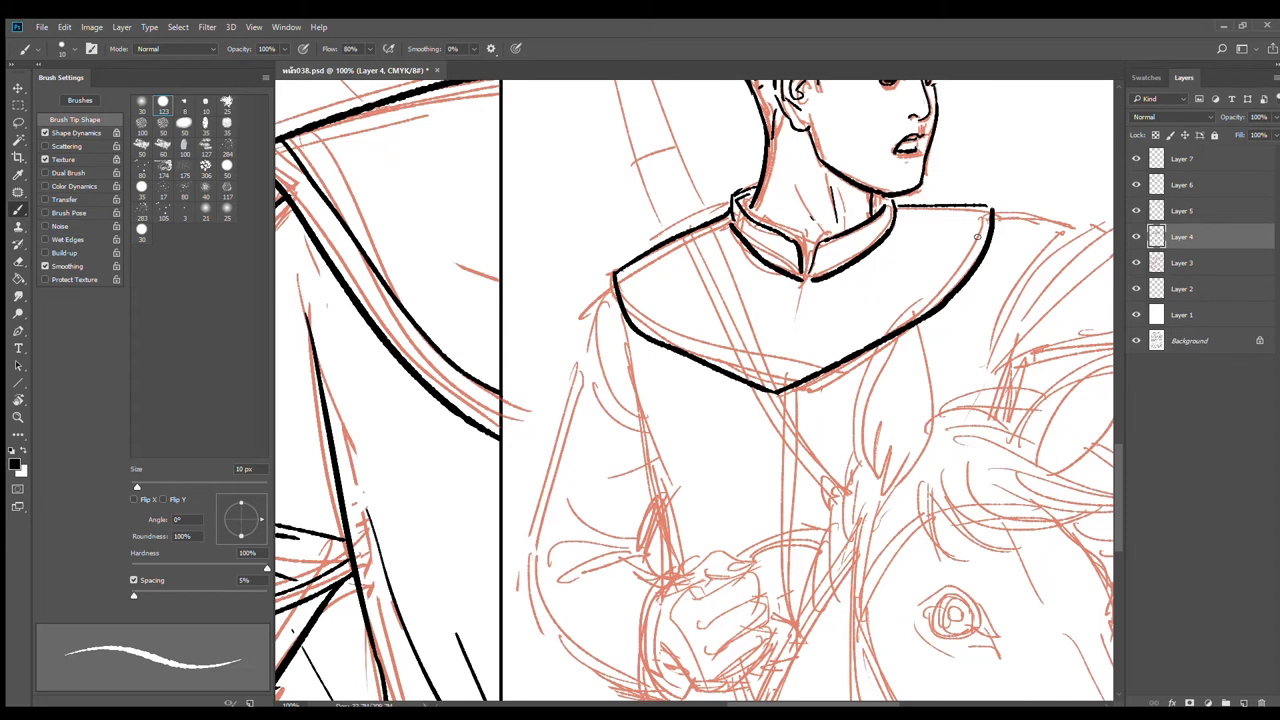
Step: Ink the tunic's vertical front line below the cape point and the long edge between torso and bent arm, redoing the latter
{"action": "mouse_move", "coordinate": [812, 390]}
{"action": "left_mouse_down"}
{"action": "mouse_move", "coordinate": [717, 312]}
{"action": "mouse_move", "coordinate": [682, 450]}
{"action": "left_mouse_up"}
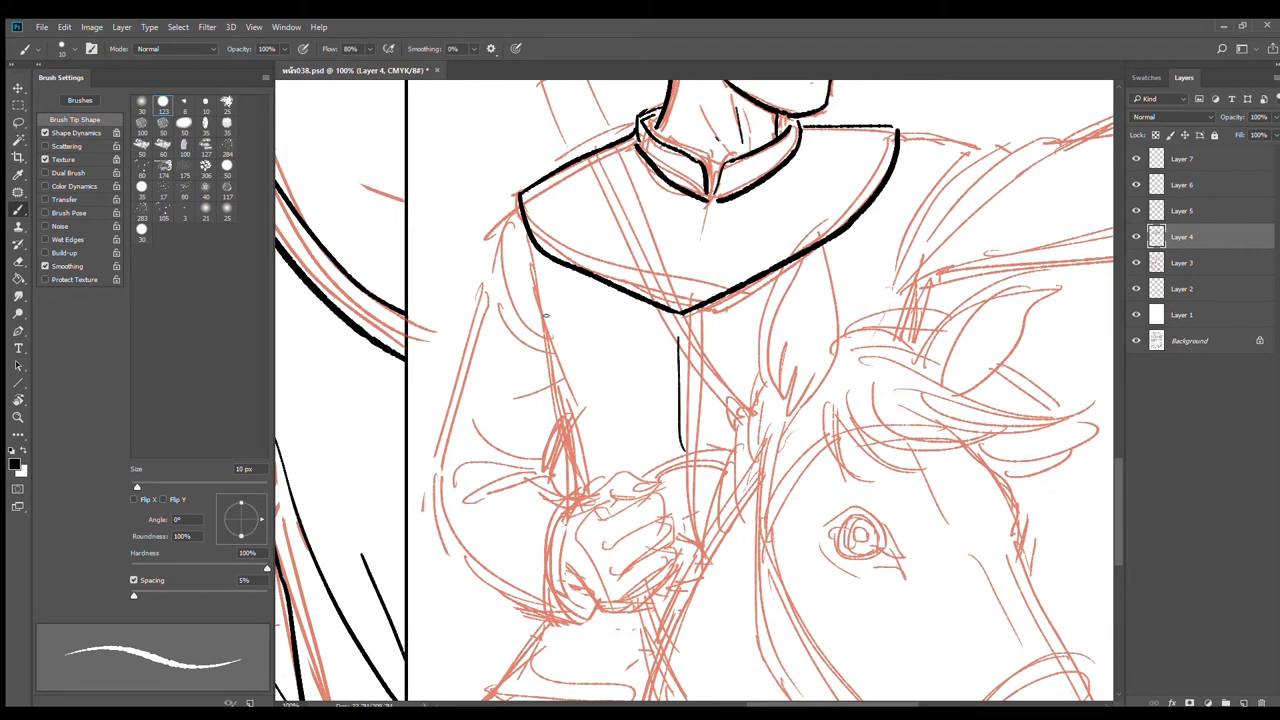
{"action": "left_click_drag", "start_coordinate": [528, 262], "coordinate": [578, 486]}
{"action": "key", "text": "ctrl+z"}
{"action": "key", "text": "ctrl+z"}
Step: Ink the outstretched arm: the shoulder, the armhole seam, the sleeve folds, and the upper and lower sleeve edges out to the panel border
{"action": "left_click_drag", "start_coordinate": [865, 289], "coordinate": [824, 355]}
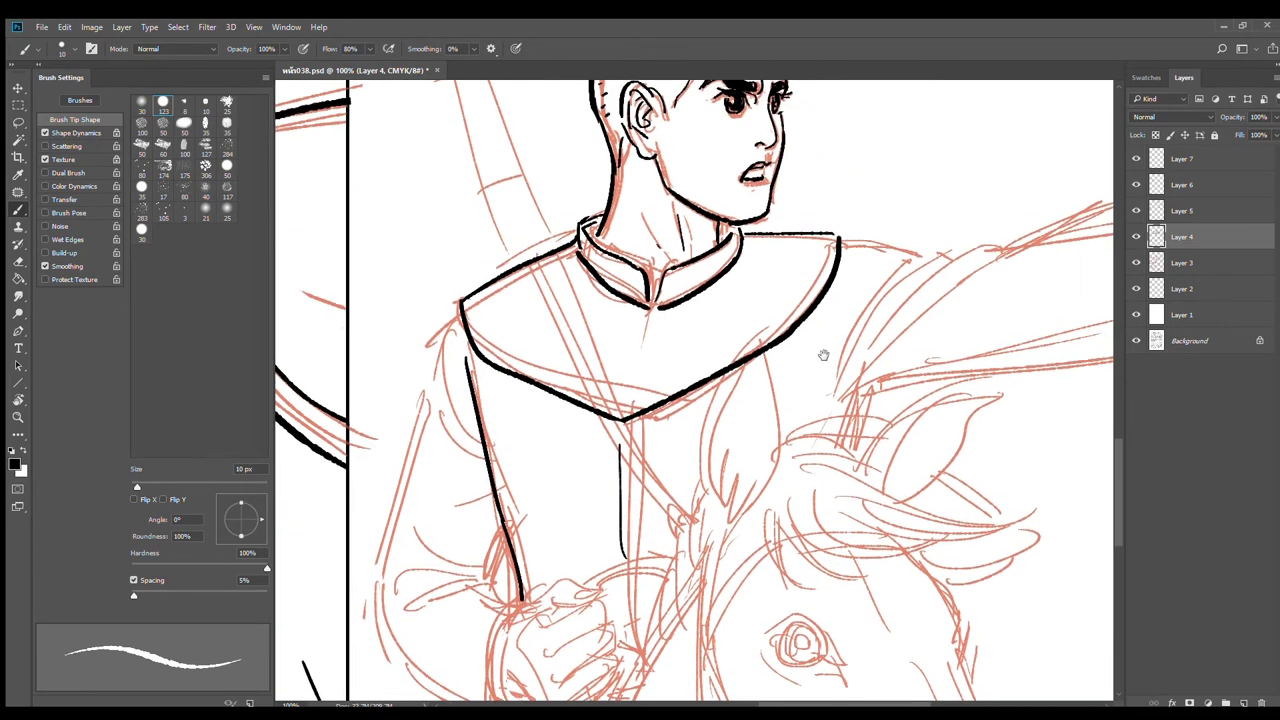
{"action": "mouse_move", "coordinate": [840, 240]}
{"action": "left_mouse_down"}
{"action": "mouse_move", "coordinate": [916, 255]}
{"action": "mouse_move", "coordinate": [871, 398]}
{"action": "mouse_move", "coordinate": [857, 401]}
{"action": "mouse_move", "coordinate": [1034, 367]}
{"action": "left_mouse_up"}
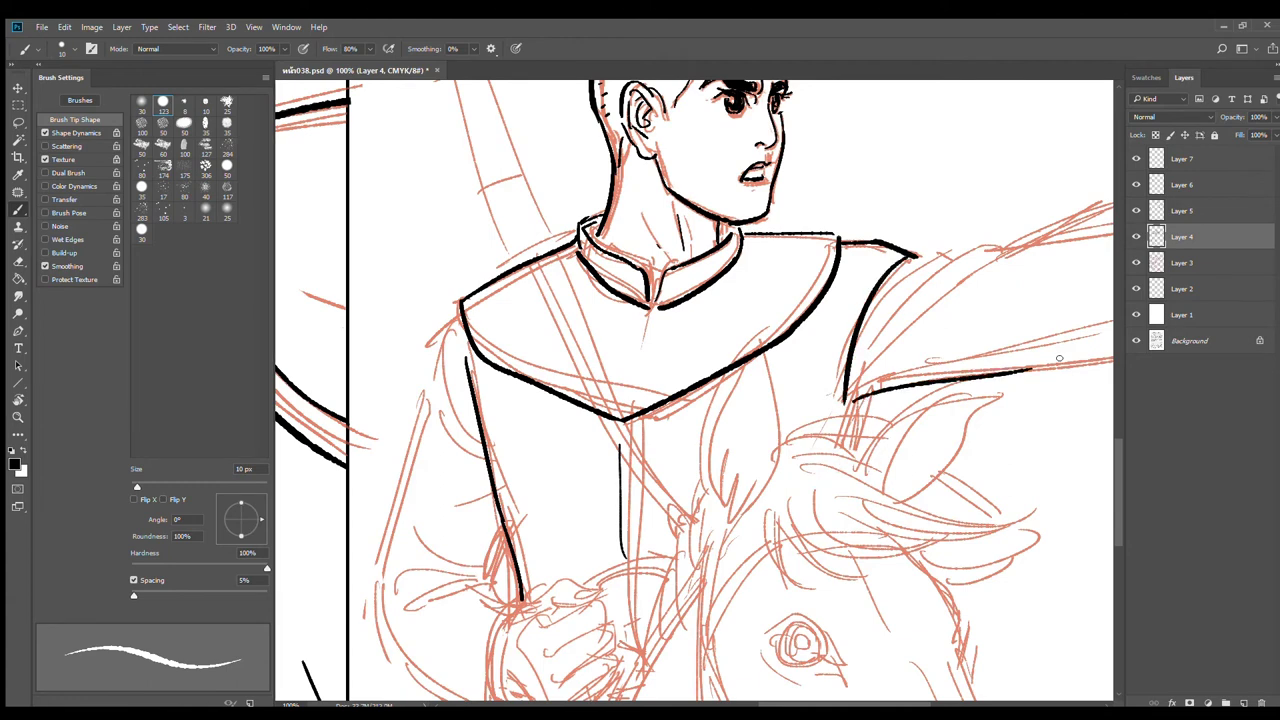
{"action": "left_click_drag", "start_coordinate": [938, 255], "coordinate": [864, 325]}
{"action": "mouse_move", "coordinate": [980, 240]}
{"action": "left_mouse_down"}
{"action": "mouse_move", "coordinate": [872, 336]}
{"action": "mouse_move", "coordinate": [999, 239]}
{"action": "mouse_move", "coordinate": [730, 352]}
{"action": "left_mouse_up"}
{"action": "mouse_move", "coordinate": [652, 404]}
{"action": "left_mouse_down"}
{"action": "mouse_move", "coordinate": [770, 311]}
{"action": "mouse_move", "coordinate": [930, 252]}
{"action": "left_mouse_up"}
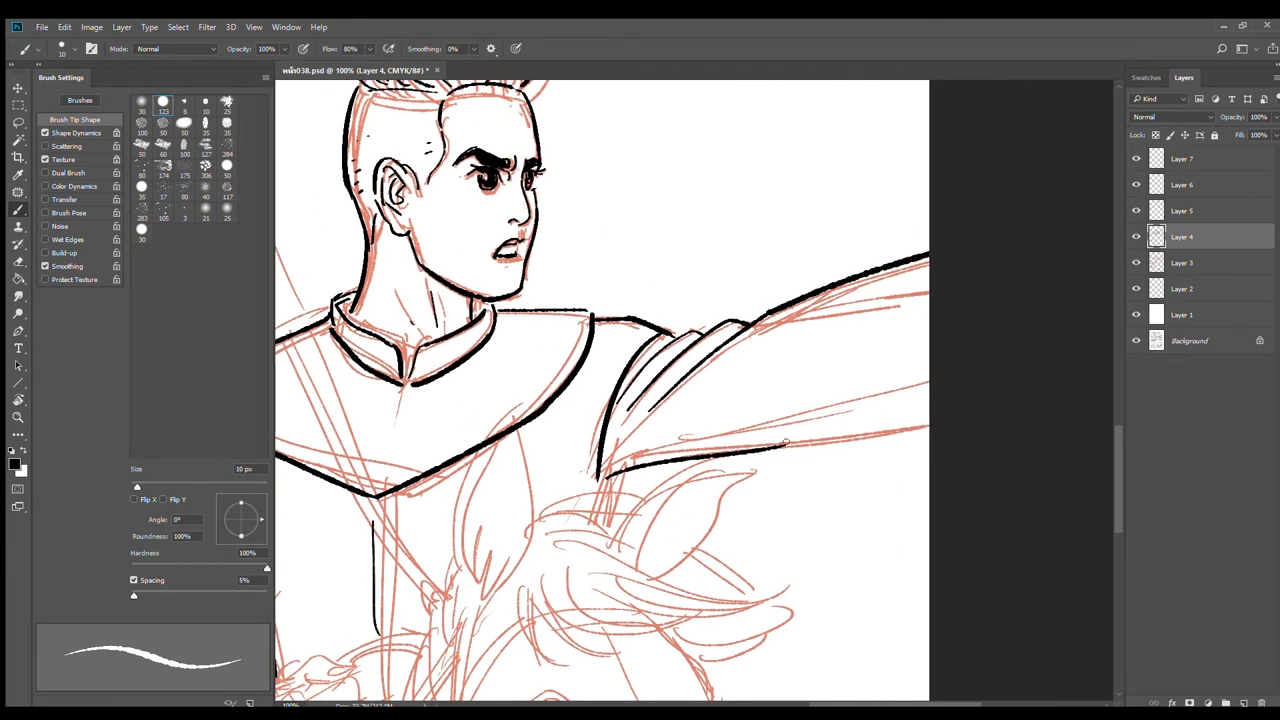
{"action": "left_click_drag", "start_coordinate": [789, 445], "coordinate": [932, 431]}
Step: Add a fold line inside the outstretched sleeve, a short line below its armpit and a crease on the chest beside the cape
{"action": "left_click_drag", "start_coordinate": [682, 466], "coordinate": [777, 328]}
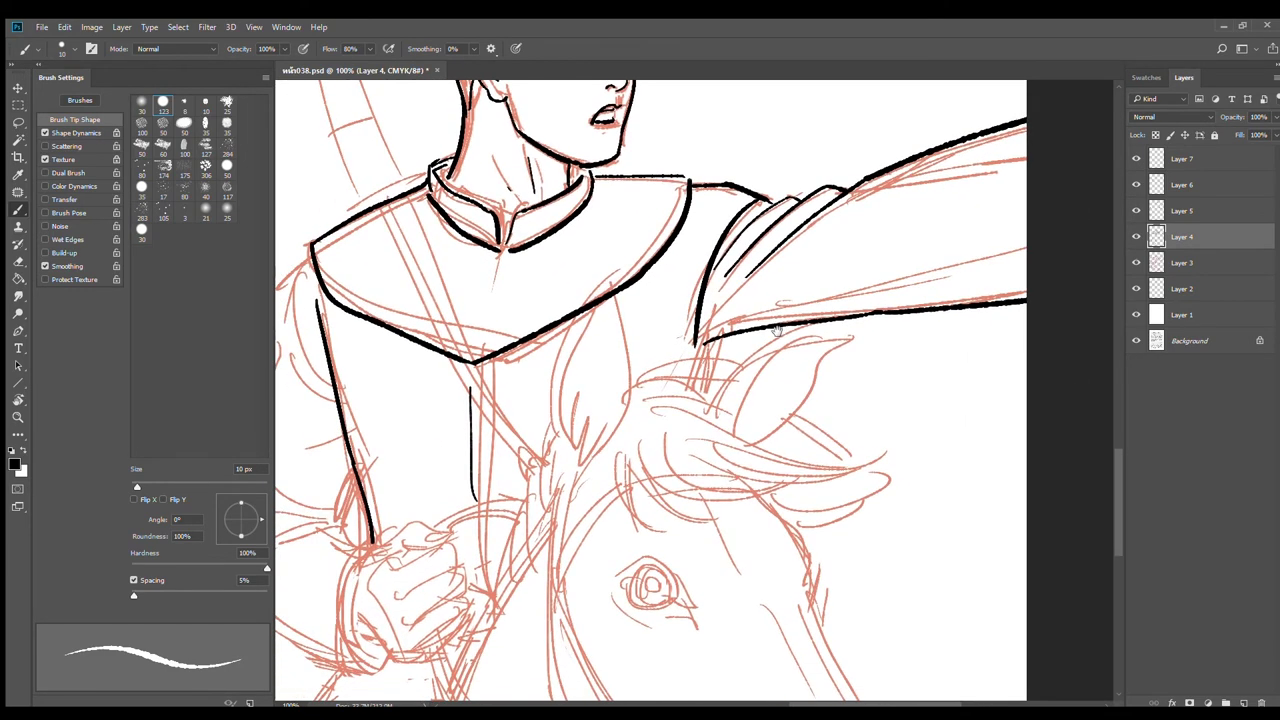
{"action": "mouse_move", "coordinate": [750, 274]}
{"action": "left_mouse_down"}
{"action": "mouse_move", "coordinate": [700, 340]}
{"action": "mouse_move", "coordinate": [822, 264]}
{"action": "left_mouse_up"}
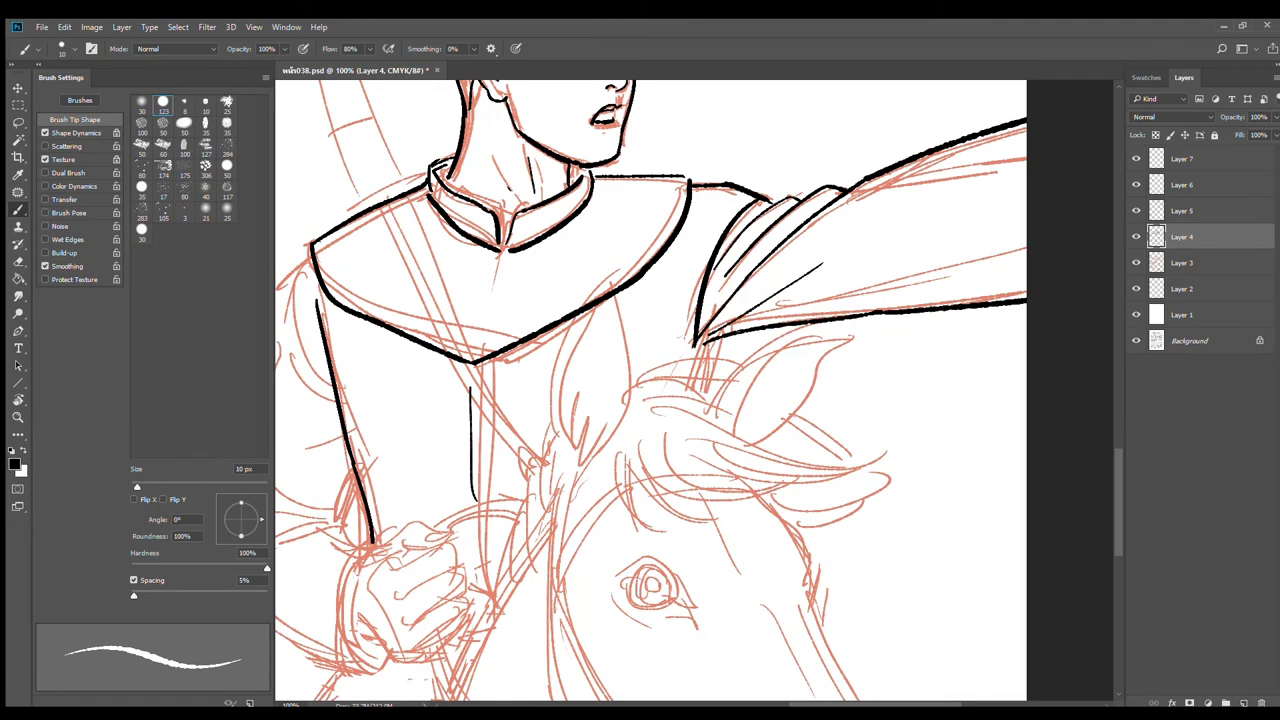
{"action": "left_click_drag", "start_coordinate": [708, 342], "coordinate": [697, 376]}
{"action": "left_click_drag", "start_coordinate": [637, 312], "coordinate": [670, 258]}
Step: Add thin inner trim lines along both halves of the collar and a second line beside the tunic's vertical front line
{"action": "mouse_move", "coordinate": [520, 216]}
{"action": "left_mouse_down"}
{"action": "mouse_move", "coordinate": [509, 245]}
{"action": "mouse_move", "coordinate": [585, 184]}
{"action": "mouse_move", "coordinate": [592, 272]}
{"action": "mouse_move", "coordinate": [622, 304]}
{"action": "left_mouse_up"}
{"action": "left_click", "coordinate": [622, 304], "text": "ctrl"}
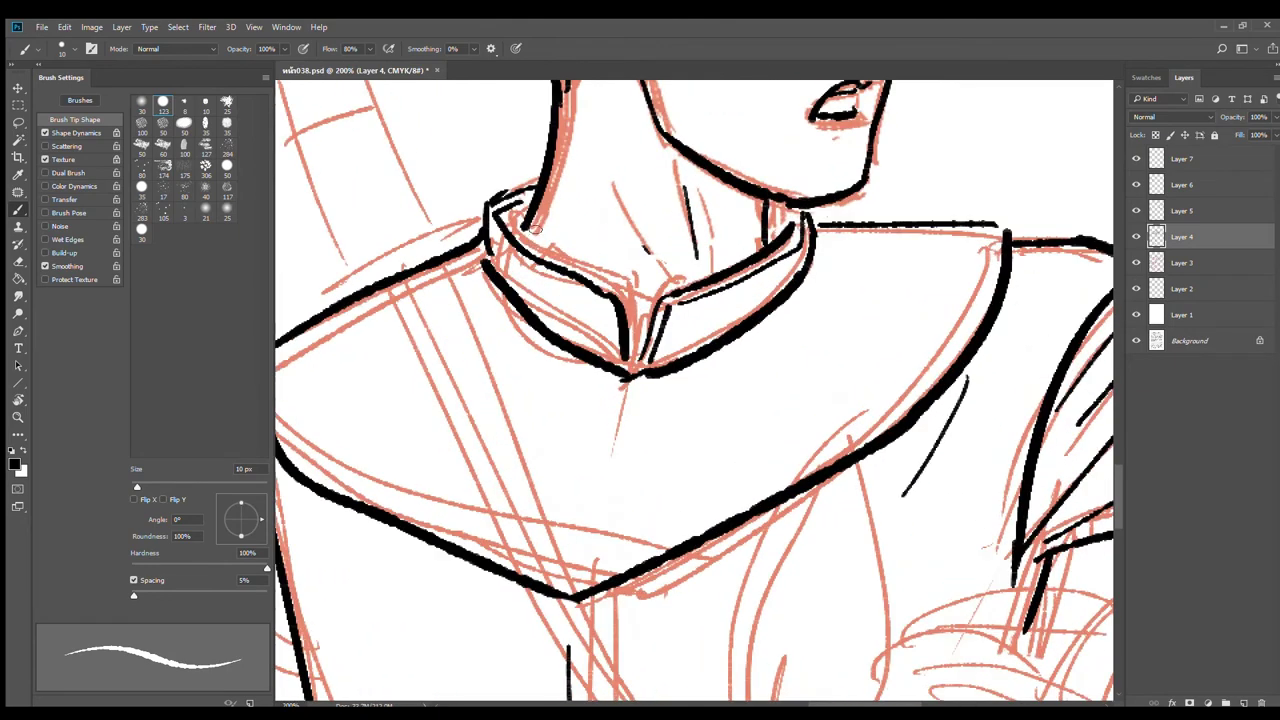
{"action": "mouse_move", "coordinate": [490, 232]}
{"action": "left_mouse_down"}
{"action": "mouse_move", "coordinate": [589, 298]}
{"action": "mouse_move", "coordinate": [617, 354]}
{"action": "left_mouse_up"}
{"action": "left_click", "coordinate": [676, 456], "text": "alt"}
{"action": "left_click_drag", "start_coordinate": [674, 507], "coordinate": [668, 449]}
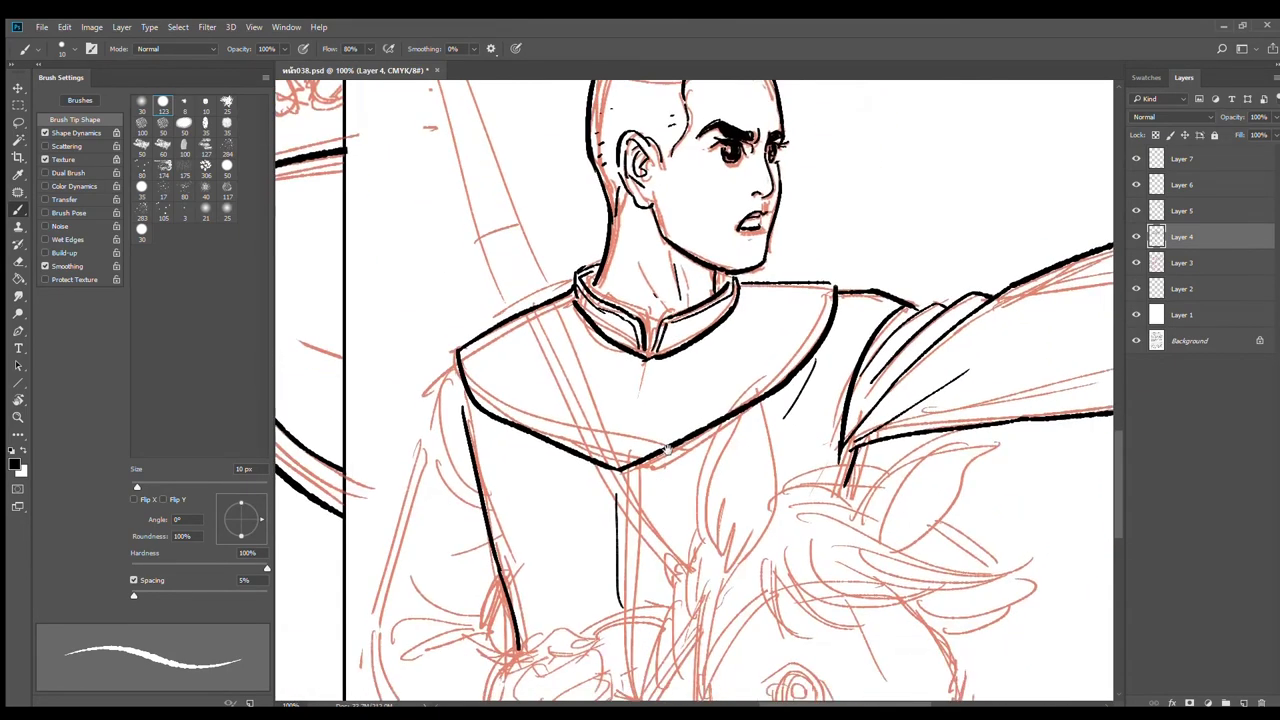
{"action": "scroll", "coordinate": [667, 452], "scroll_direction": "down", "scroll_amount": 3}
{"action": "left_click_drag", "start_coordinate": [626, 360], "coordinate": [630, 448]}
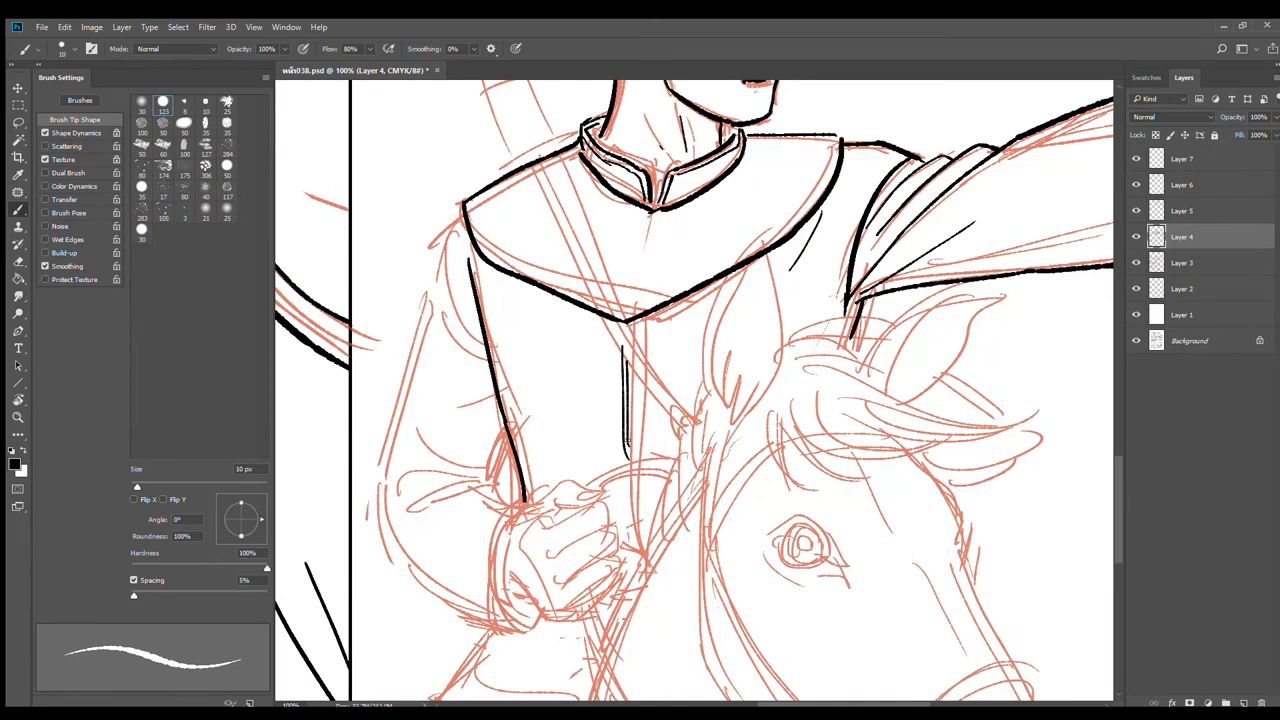
Step: Ink the bent arm's shoulder, the folds near the armpit and the outer sleeve edge down to the elbow
{"action": "left_click_drag", "start_coordinate": [518, 335], "coordinate": [594, 363]}
{"action": "mouse_move", "coordinate": [540, 236]}
{"action": "left_mouse_down"}
{"action": "mouse_move", "coordinate": [512, 274]}
{"action": "mouse_move", "coordinate": [572, 420]}
{"action": "mouse_move", "coordinate": [517, 430]}
{"action": "mouse_move", "coordinate": [566, 406]}
{"action": "left_mouse_up"}
{"action": "key", "text": "ctrl+z"}
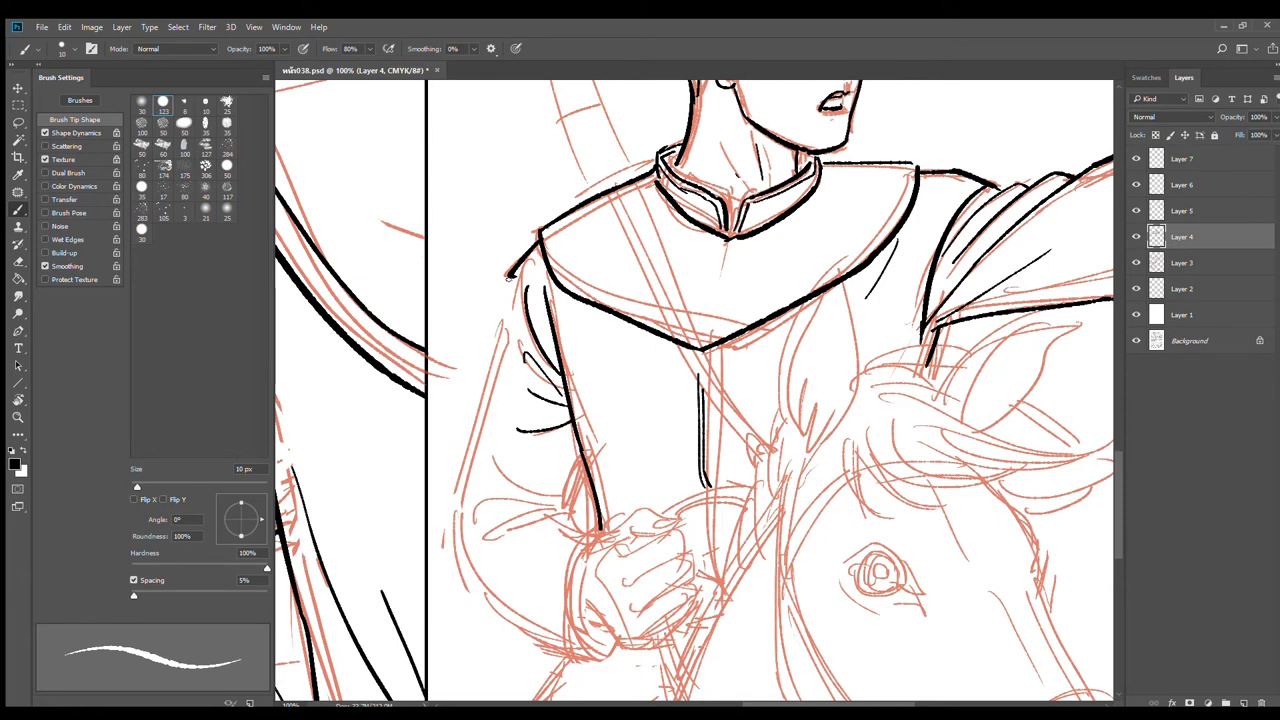
{"action": "left_click_drag", "start_coordinate": [512, 270], "coordinate": [456, 548]}
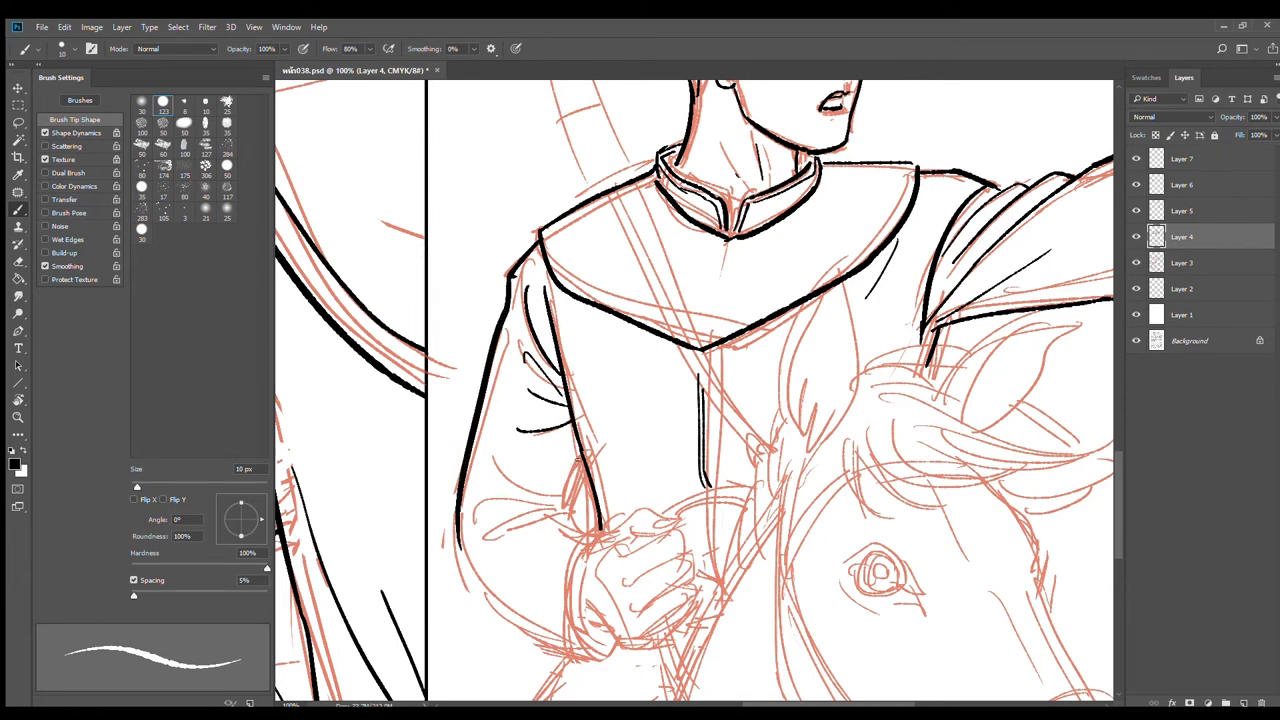
Step: Ink the gathered folds at the inner elbow of the bent arm and the small pointed pleat beside them
{"action": "mouse_move", "coordinate": [566, 452]}
{"action": "left_mouse_down"}
{"action": "mouse_move", "coordinate": [586, 510]}
{"action": "mouse_move", "coordinate": [720, 432]}
{"action": "left_mouse_up"}
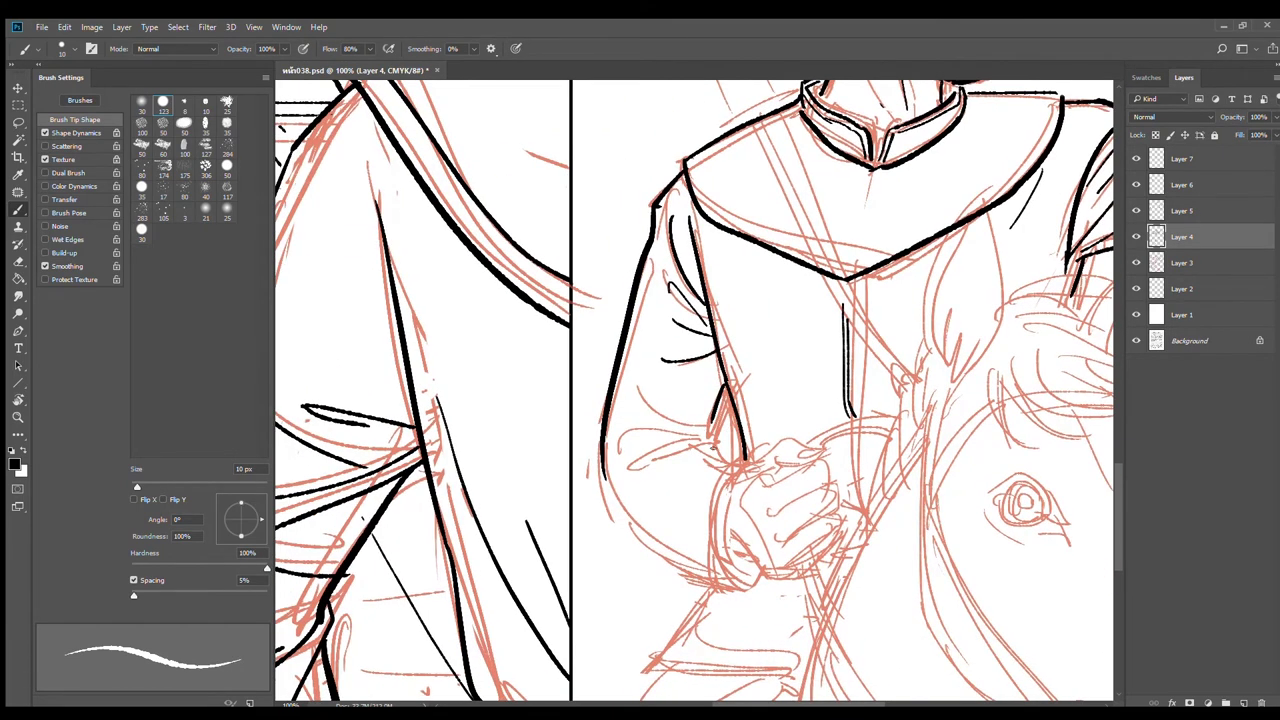
{"action": "left_click_drag", "start_coordinate": [754, 462], "coordinate": [626, 471]}
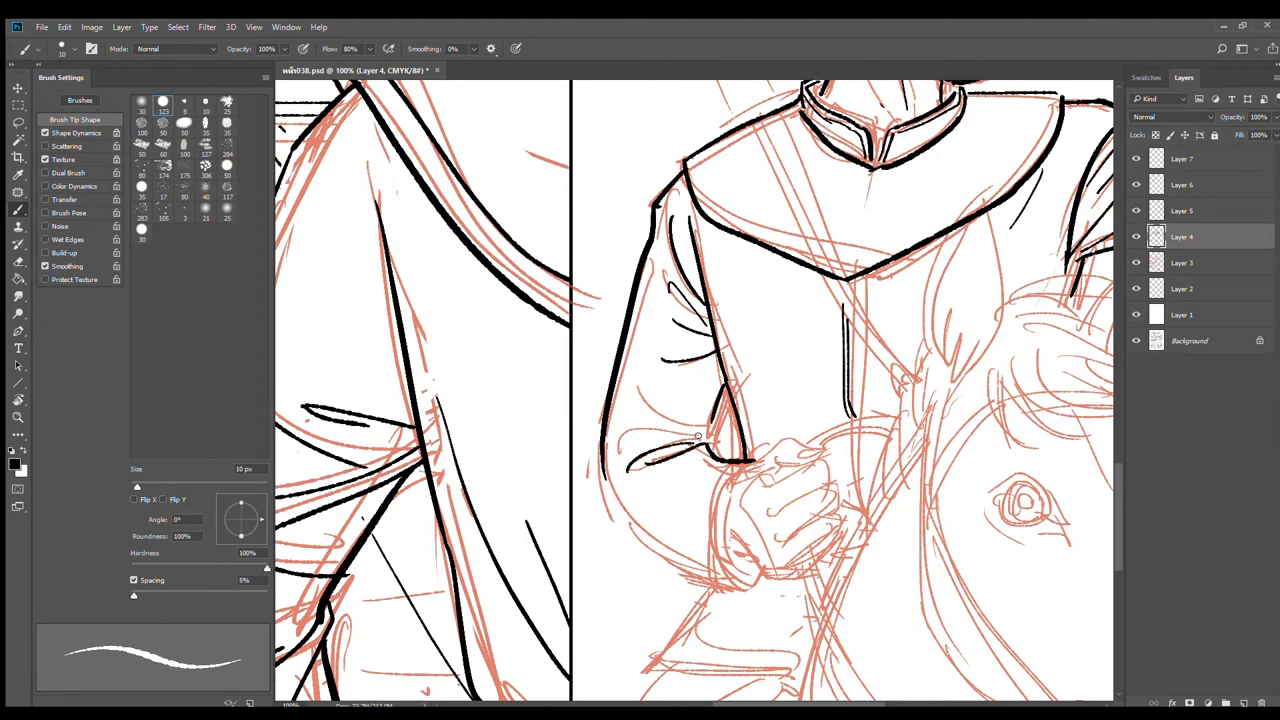
{"action": "left_click_drag", "start_coordinate": [704, 436], "coordinate": [616, 435]}
{"action": "mouse_move", "coordinate": [634, 390]}
{"action": "left_mouse_down"}
{"action": "mouse_move", "coordinate": [716, 428]}
{"action": "mouse_move", "coordinate": [703, 442]}
{"action": "mouse_move", "coordinate": [725, 423]}
{"action": "left_mouse_up"}
{"action": "key", "text": "ctrl+z"}
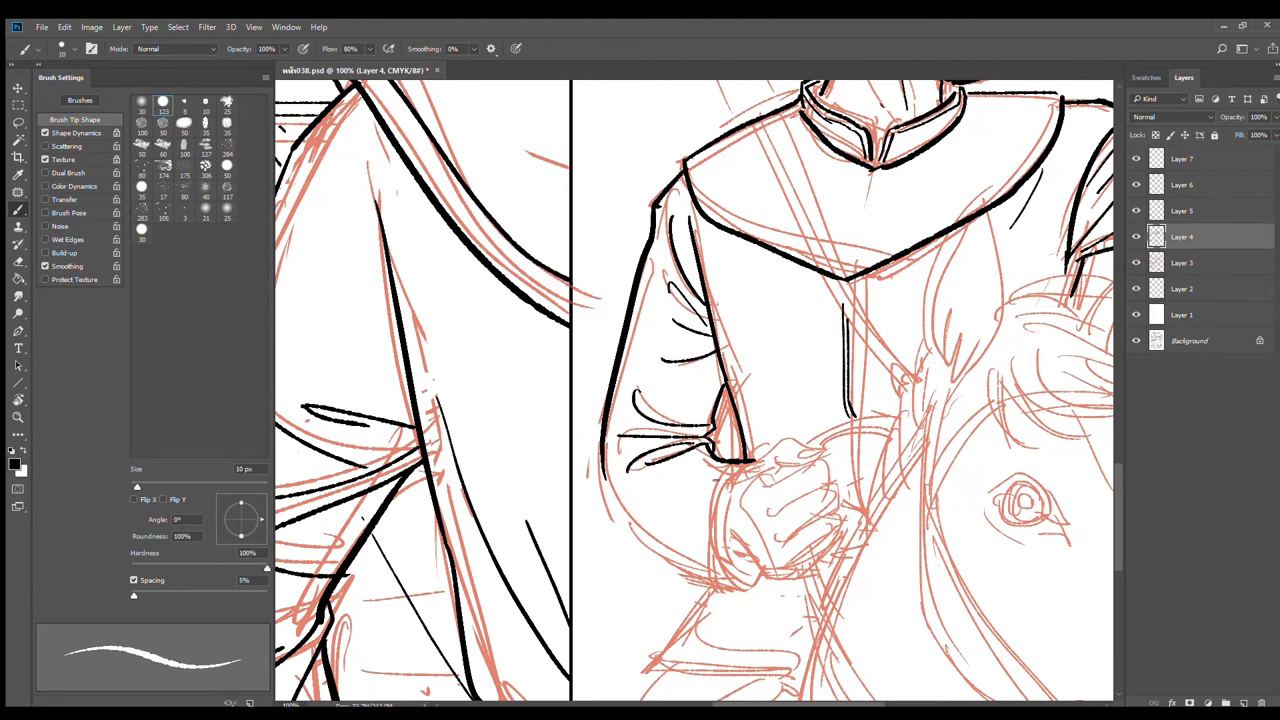
Step: Ink the lower edge of the bent sleeve from the elbow to the wrist and the curved cuff opening, redoing the lower edge once
{"action": "left_click_drag", "start_coordinate": [690, 537], "coordinate": [671, 432]}
{"action": "mouse_move", "coordinate": [584, 366]}
{"action": "left_mouse_down"}
{"action": "mouse_move", "coordinate": [652, 452]}
{"action": "mouse_move", "coordinate": [722, 481]}
{"action": "left_mouse_up"}
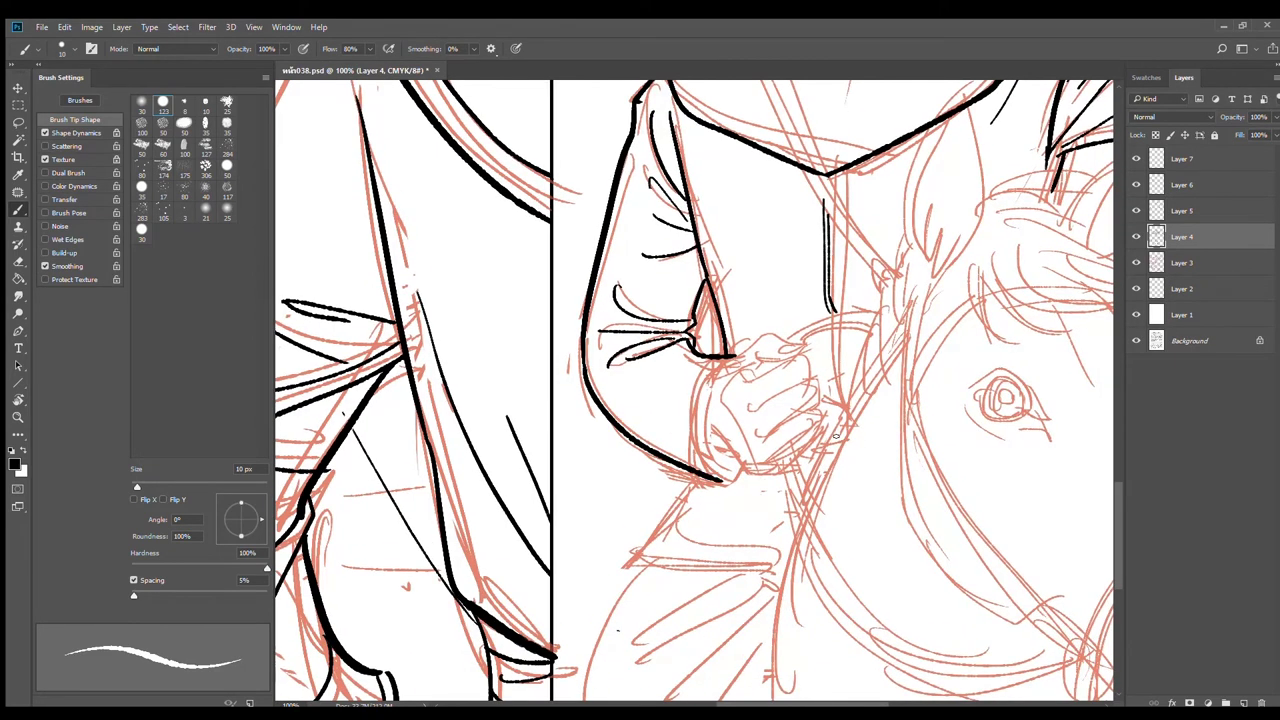
{"action": "key", "text": "ctrl+z"}
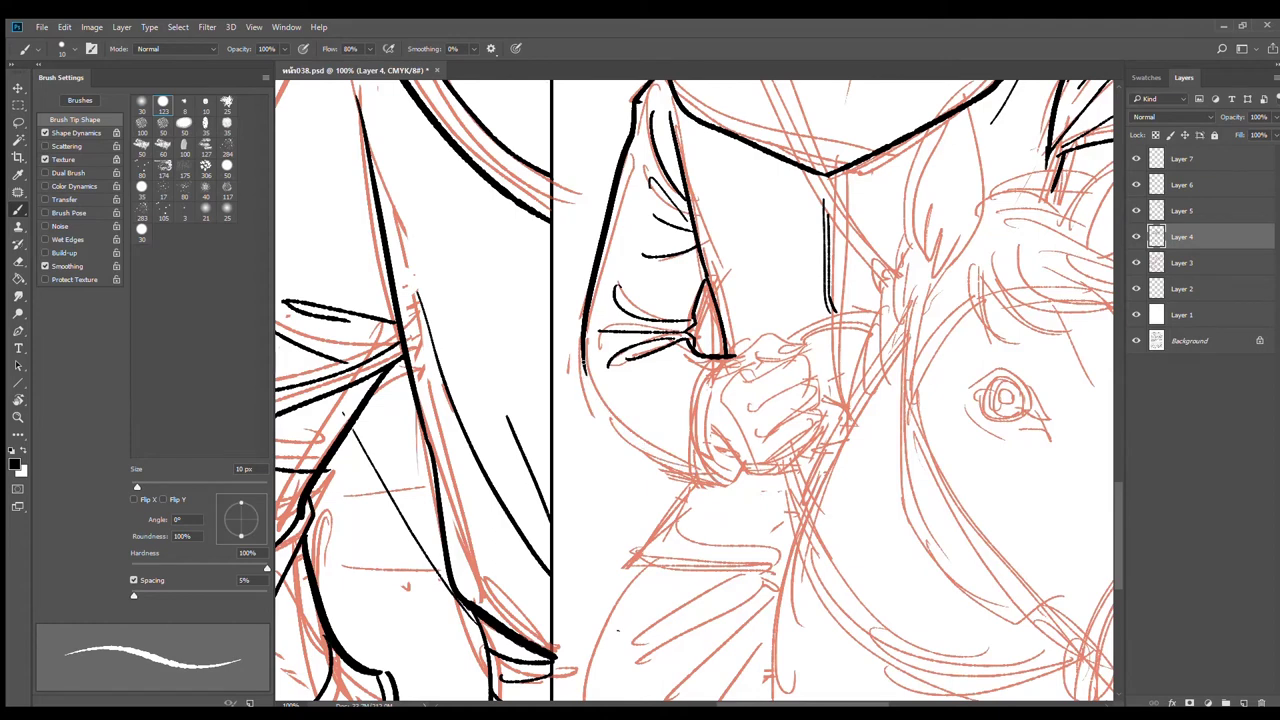
{"action": "left_click_drag", "start_coordinate": [584, 368], "coordinate": [780, 492]}
{"action": "mouse_move", "coordinate": [732, 358]}
{"action": "left_mouse_down"}
{"action": "mouse_move", "coordinate": [736, 492]}
{"action": "mouse_move", "coordinate": [712, 480]}
{"action": "mouse_move", "coordinate": [797, 490]}
{"action": "left_mouse_up"}
{"action": "key", "text": "e"}
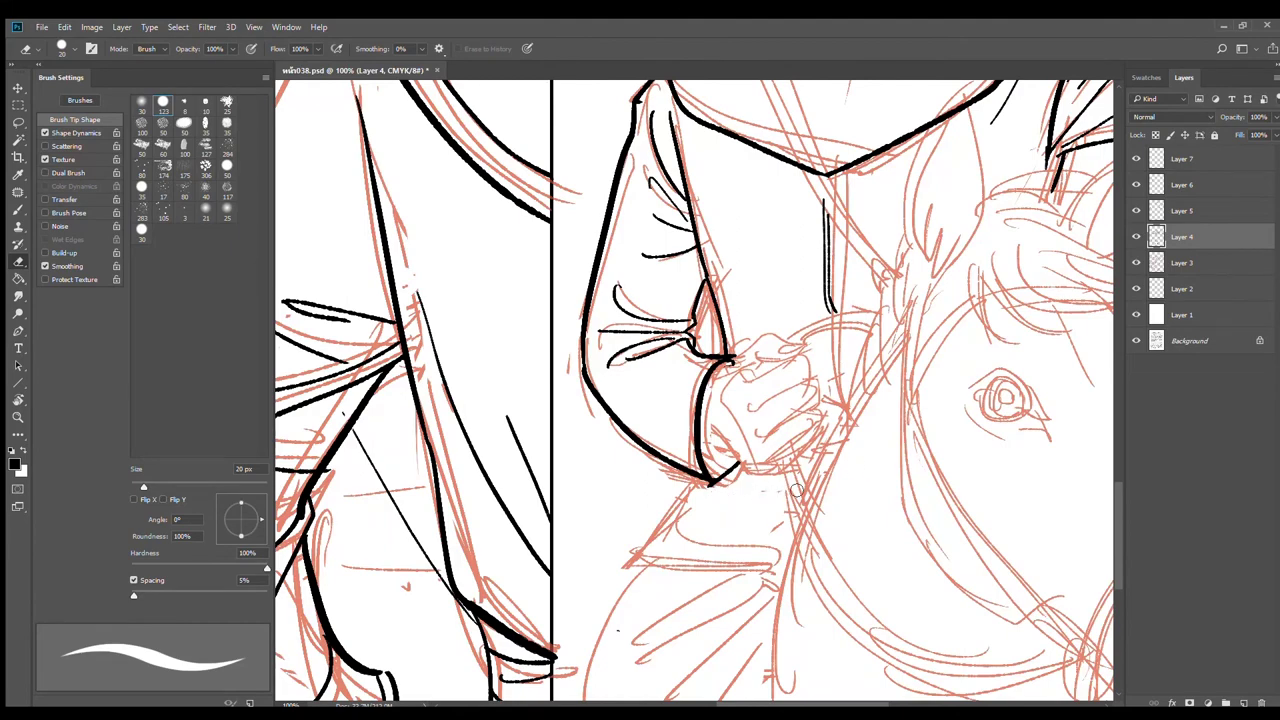
{"action": "key", "text": "b"}
Step: Ink a second curved line along the bent sleeve's cuff to give it a rim
{"action": "scroll", "coordinate": [733, 412], "scroll_direction": "up", "scroll_amount": 1}
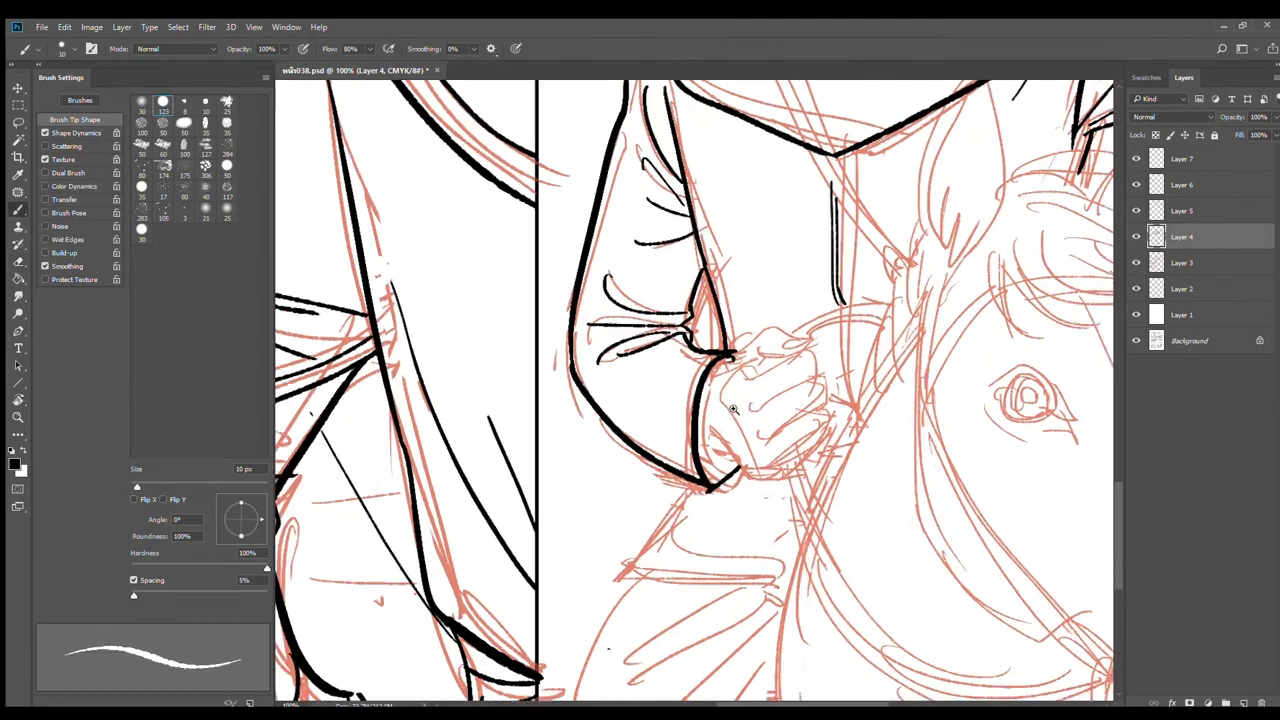
{"action": "scroll", "coordinate": [733, 410], "scroll_direction": "up", "scroll_amount": 1}
{"action": "mouse_move", "coordinate": [647, 348]}
{"action": "left_mouse_down"}
{"action": "mouse_move", "coordinate": [652, 521]}
{"action": "mouse_move", "coordinate": [638, 479]}
{"action": "mouse_move", "coordinate": [638, 456]}
{"action": "mouse_move", "coordinate": [658, 530]}
{"action": "left_mouse_up"}
{"action": "scroll", "coordinate": [758, 510], "scroll_direction": "down", "scroll_amount": 2}
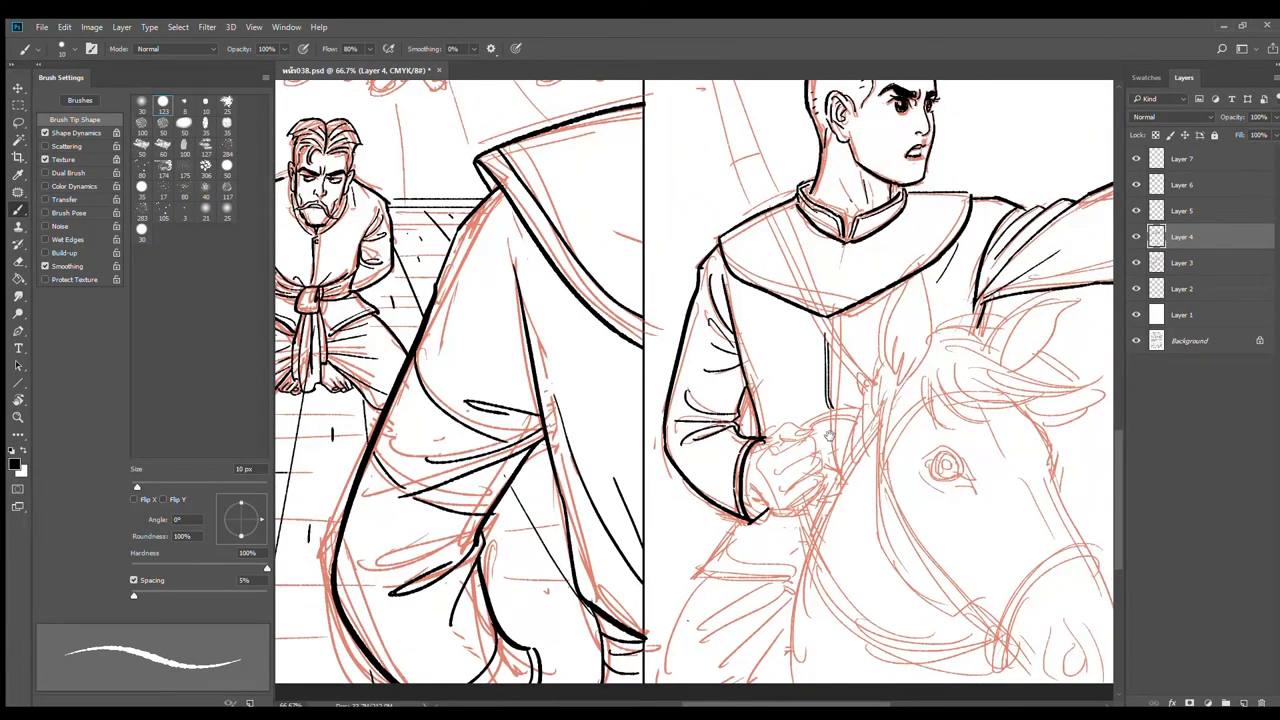
Step: Ink the top of the rider's fist from the cuff to the thumb tip, including the thumbnail and the creases beneath it
{"action": "scroll", "coordinate": [829, 436], "scroll_direction": "up", "scroll_amount": 1}
{"action": "scroll", "coordinate": [679, 360], "scroll_direction": "up", "scroll_amount": 2}
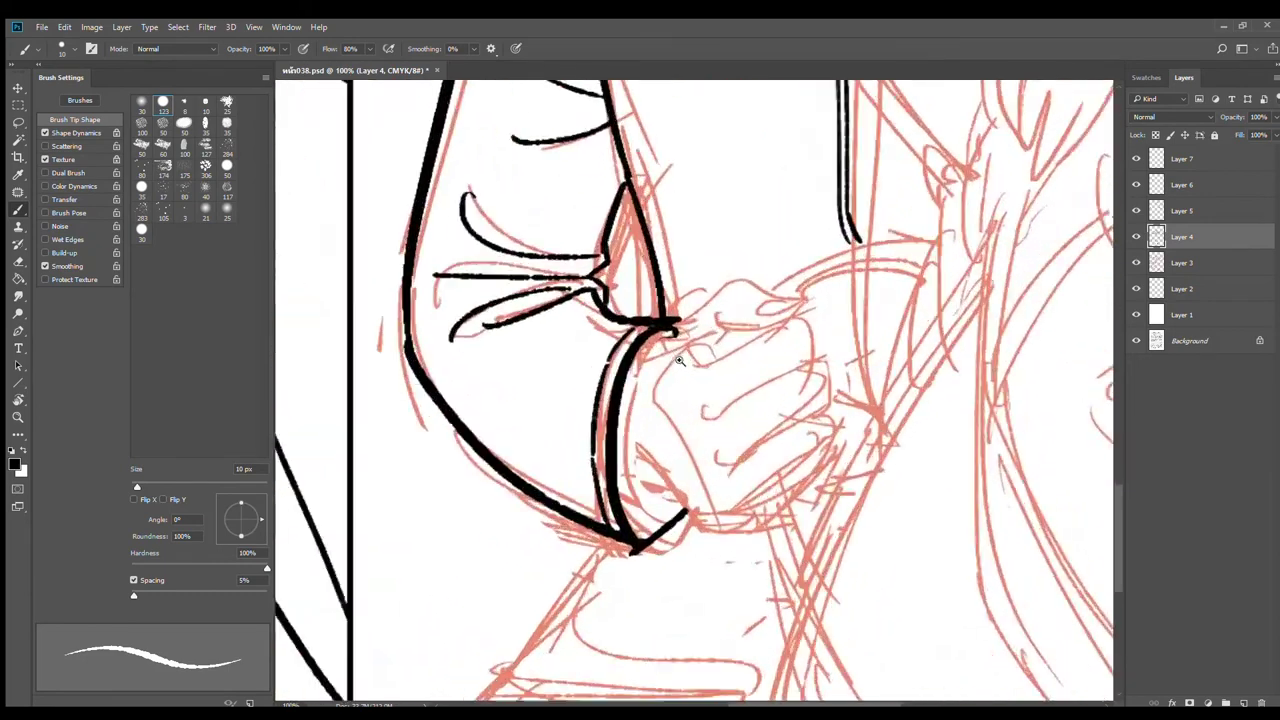
{"action": "scroll", "coordinate": [679, 360], "scroll_direction": "up", "scroll_amount": 1}
{"action": "left_click_drag", "start_coordinate": [636, 353], "coordinate": [747, 268]}
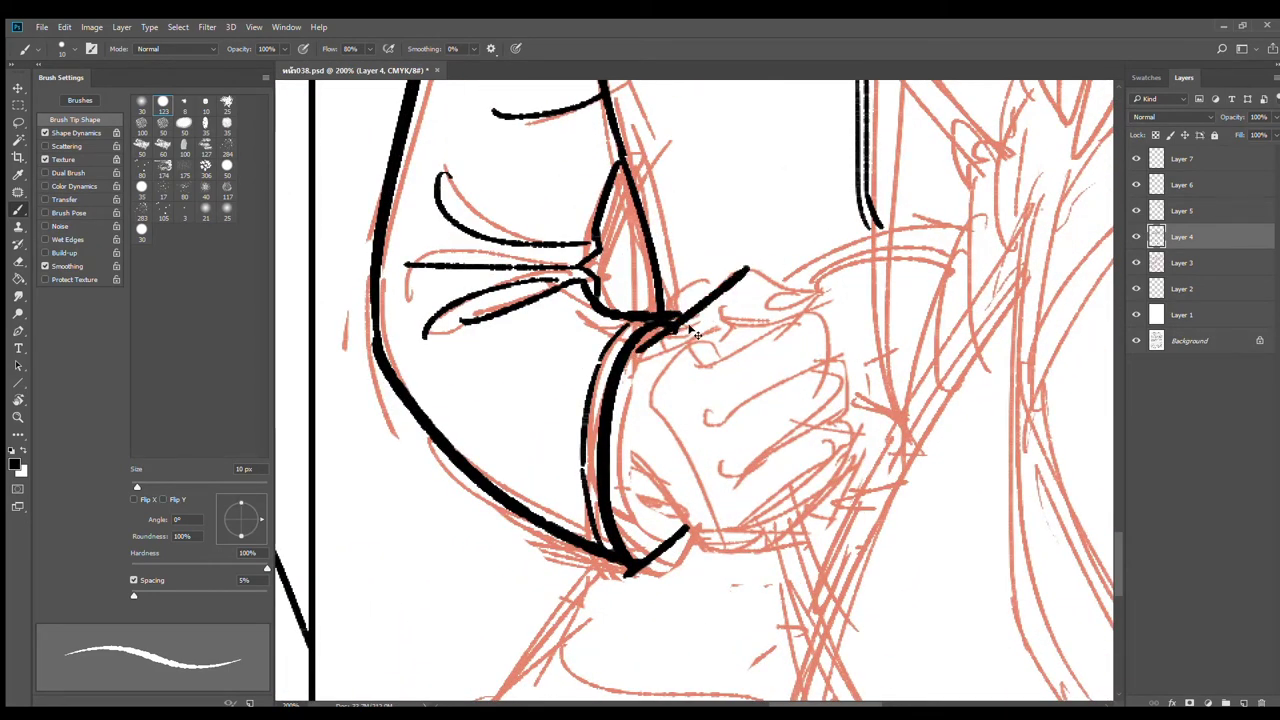
{"action": "key", "text": "ctrl+z"}
{"action": "mouse_move", "coordinate": [638, 346]}
{"action": "left_mouse_down"}
{"action": "mouse_move", "coordinate": [734, 261]}
{"action": "mouse_move", "coordinate": [767, 257]}
{"action": "mouse_move", "coordinate": [794, 285]}
{"action": "mouse_move", "coordinate": [772, 268]}
{"action": "mouse_move", "coordinate": [838, 287]}
{"action": "left_mouse_up"}
{"action": "mouse_move", "coordinate": [733, 296]}
{"action": "left_mouse_down"}
{"action": "mouse_move", "coordinate": [803, 321]}
{"action": "mouse_move", "coordinate": [797, 289]}
{"action": "mouse_move", "coordinate": [723, 344]}
{"action": "mouse_move", "coordinate": [752, 348]}
{"action": "mouse_move", "coordinate": [805, 320]}
{"action": "mouse_move", "coordinate": [823, 382]}
{"action": "left_mouse_up"}
Step: Redo the index finger's outline and ink the next two curled fingers below it, cleaning up their overlapping knuckle edges
{"action": "key", "text": "ctrl+z"}
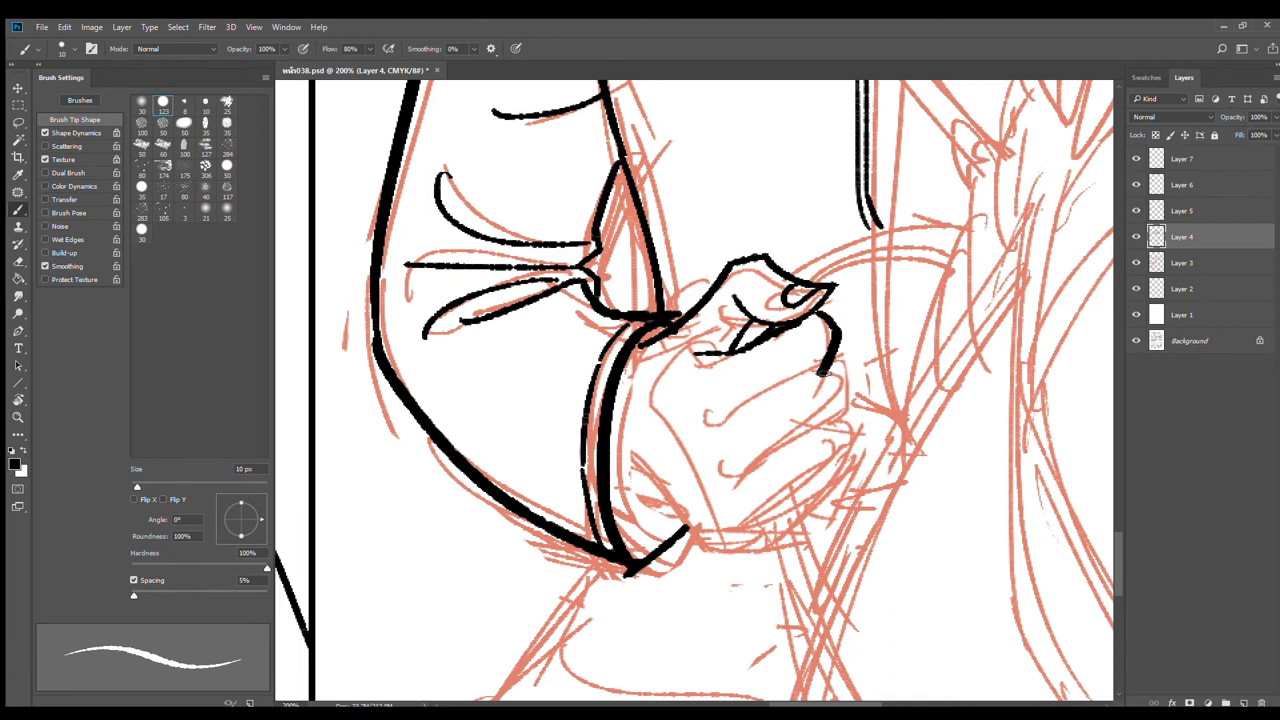
{"action": "key", "text": "ctrl+z"}
{"action": "mouse_move", "coordinate": [819, 311]}
{"action": "left_mouse_down"}
{"action": "mouse_move", "coordinate": [799, 389]}
{"action": "mouse_move", "coordinate": [727, 423]}
{"action": "left_mouse_up"}
{"action": "mouse_move", "coordinate": [830, 362]}
{"action": "left_mouse_down"}
{"action": "mouse_move", "coordinate": [842, 403]}
{"action": "mouse_move", "coordinate": [848, 391]}
{"action": "mouse_move", "coordinate": [742, 485]}
{"action": "left_mouse_up"}
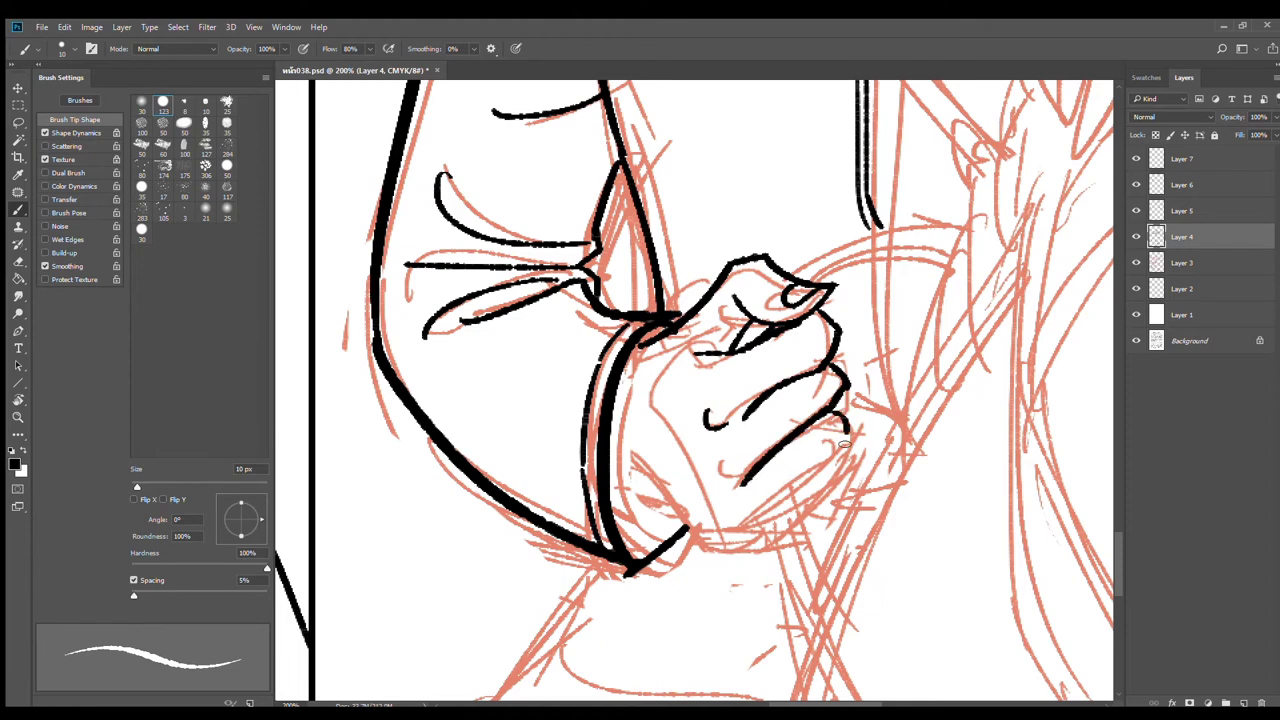
{"action": "left_click_drag", "start_coordinate": [846, 433], "coordinate": [766, 506]}
{"action": "key", "text": "ctrl+z"}
{"action": "key", "text": "e"}
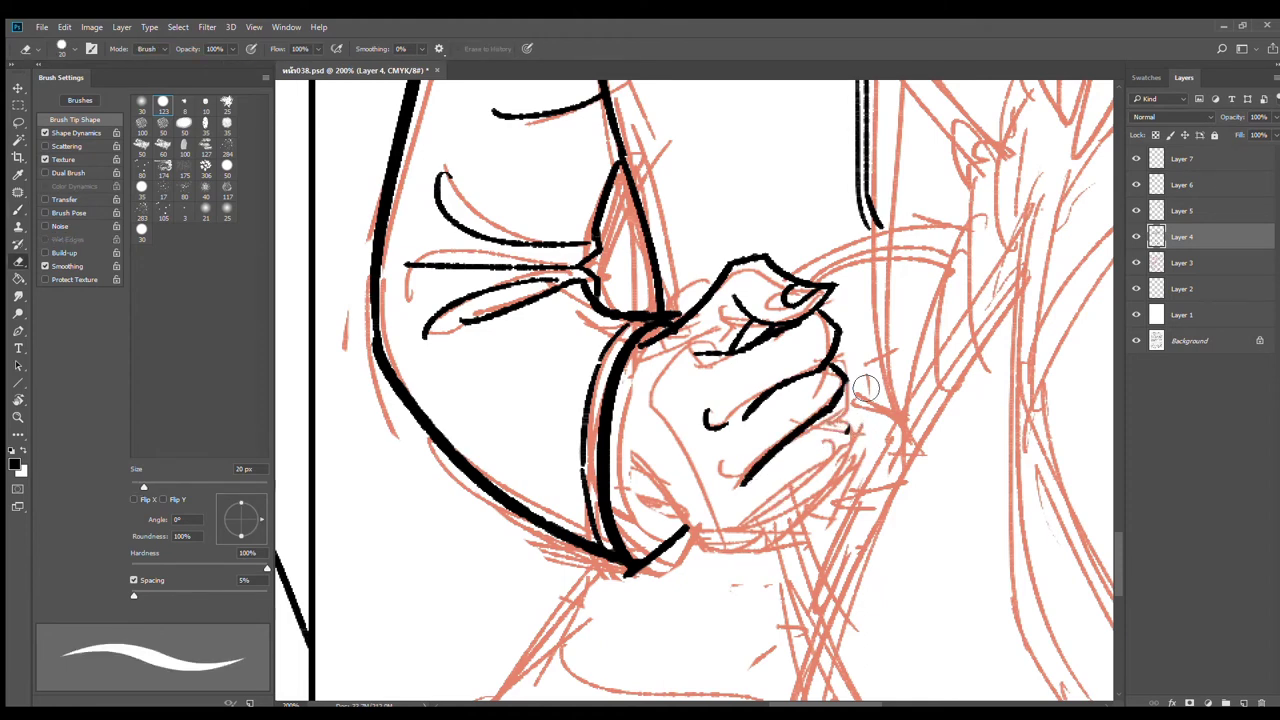
{"action": "key", "text": "b"}
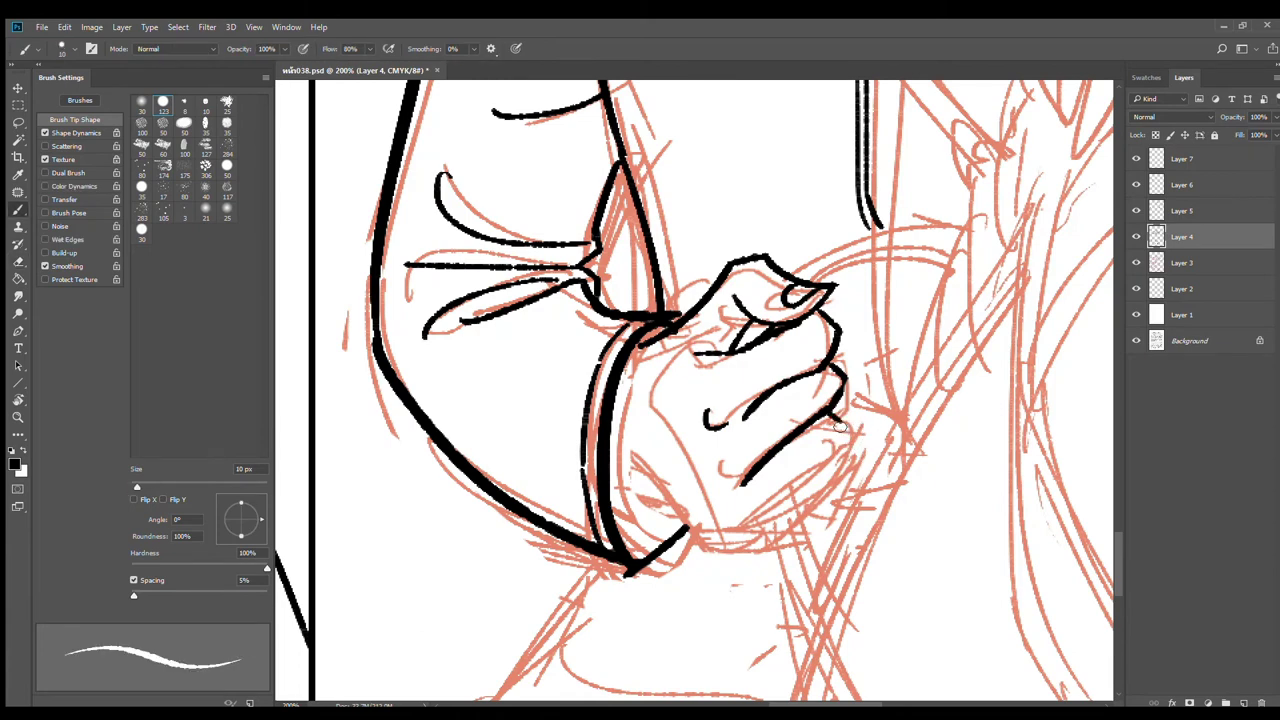
{"action": "mouse_move", "coordinate": [833, 420]}
{"action": "left_mouse_down"}
{"action": "mouse_move", "coordinate": [838, 446]}
{"action": "mouse_move", "coordinate": [758, 517]}
{"action": "left_mouse_up"}
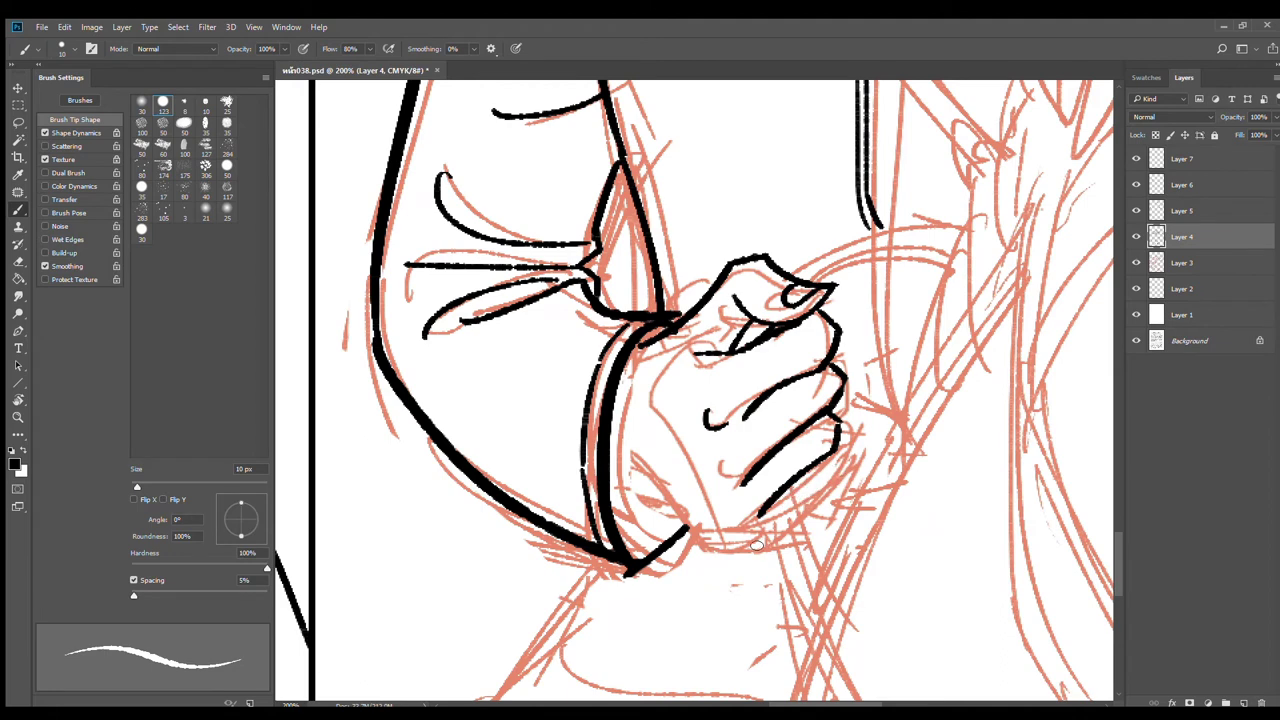
Step: Ink the little finger's lower edge, inner crease and outer knuckle, redoing the knuckle line once
{"action": "left_click_drag", "start_coordinate": [745, 547], "coordinate": [838, 516]}
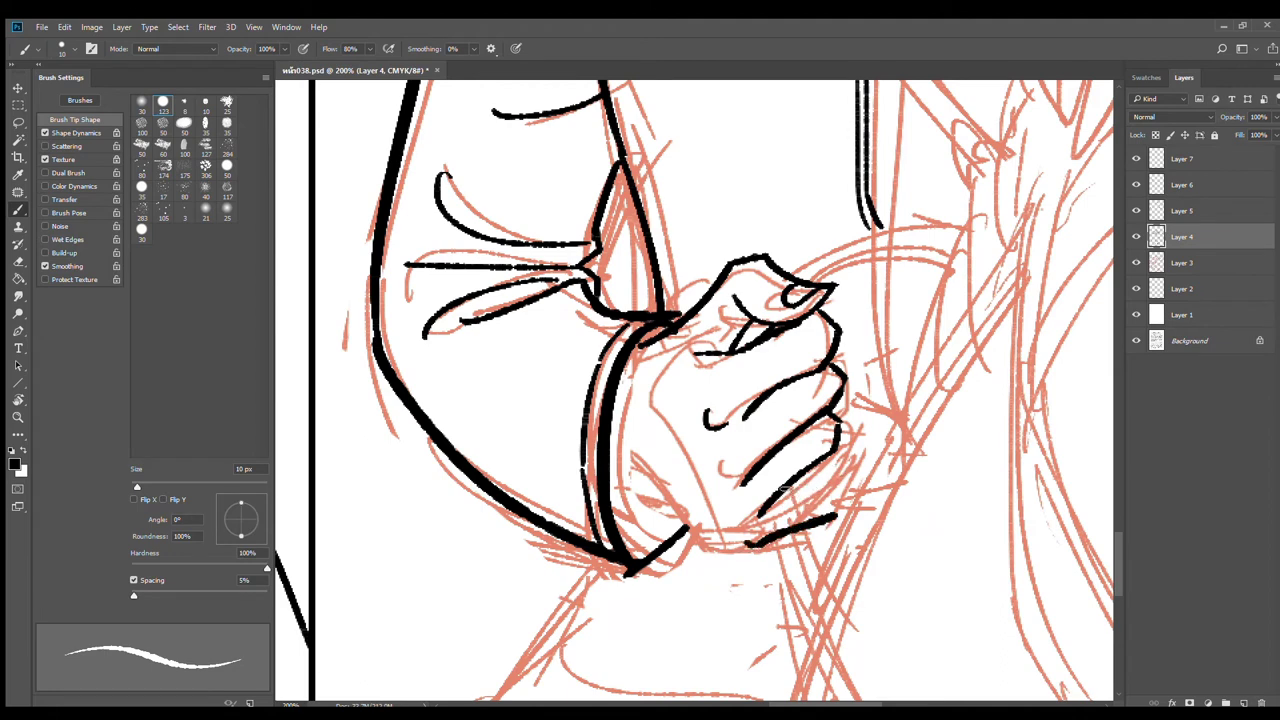
{"action": "left_click_drag", "start_coordinate": [780, 494], "coordinate": [828, 476]}
{"action": "left_click_drag", "start_coordinate": [834, 458], "coordinate": [846, 512]}
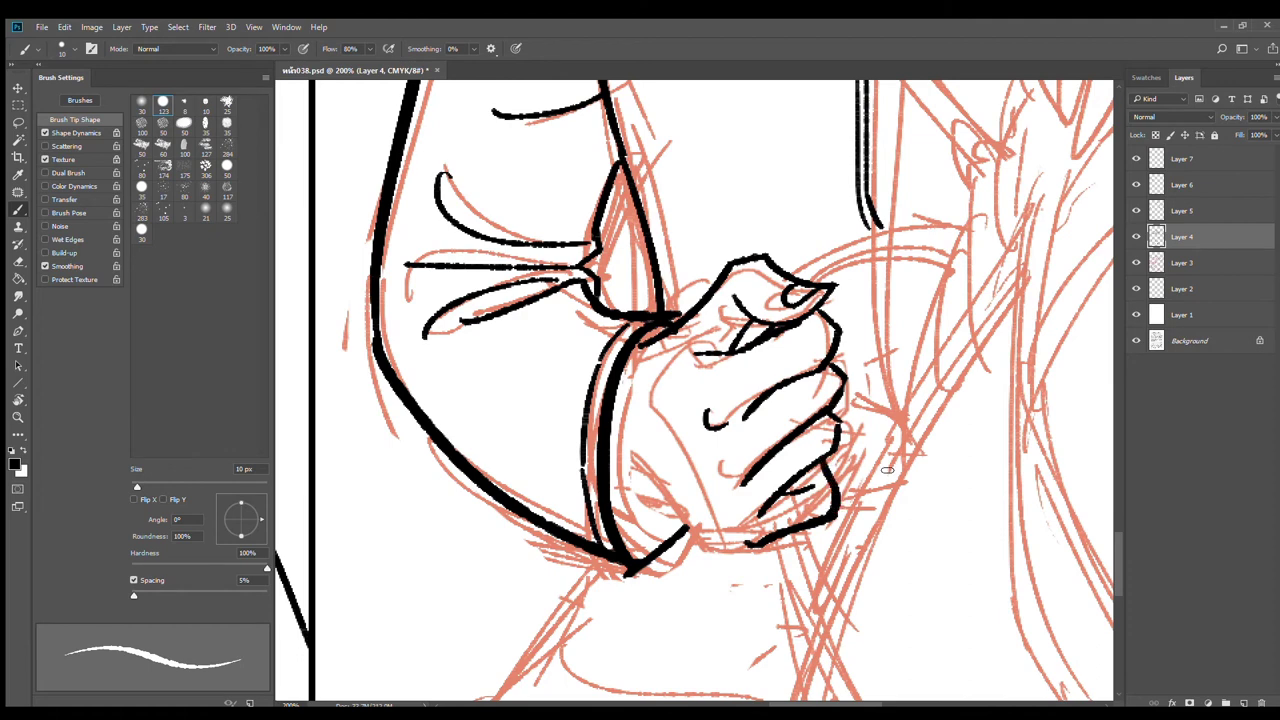
{"action": "key", "text": "ctrl+z"}
{"action": "mouse_move", "coordinate": [826, 458]}
{"action": "left_mouse_down"}
{"action": "mouse_move", "coordinate": [849, 492]}
{"action": "mouse_move", "coordinate": [827, 513]}
{"action": "mouse_move", "coordinate": [809, 487]}
{"action": "left_mouse_up"}
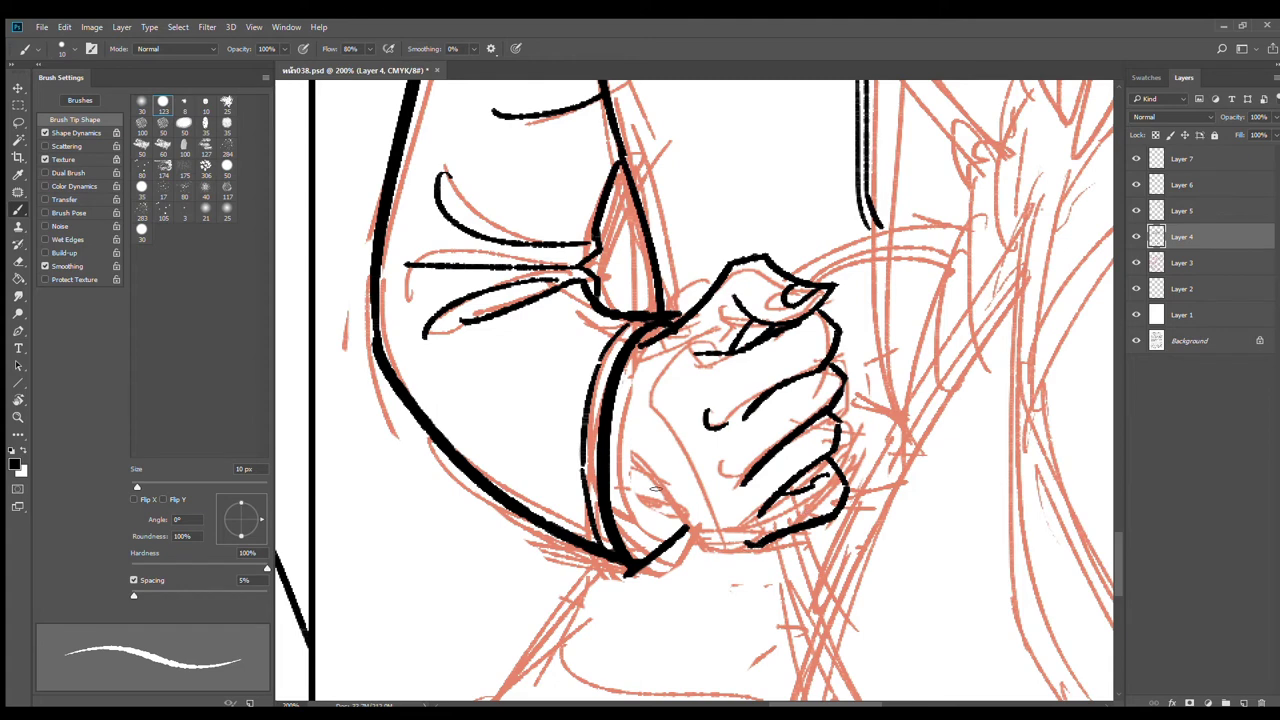
Step: Ink the fist's lower edge from the cuff to the little finger, add a short knuckle mark and erase the overshooting line end
{"action": "left_click_drag", "start_coordinate": [618, 480], "coordinate": [724, 560]}
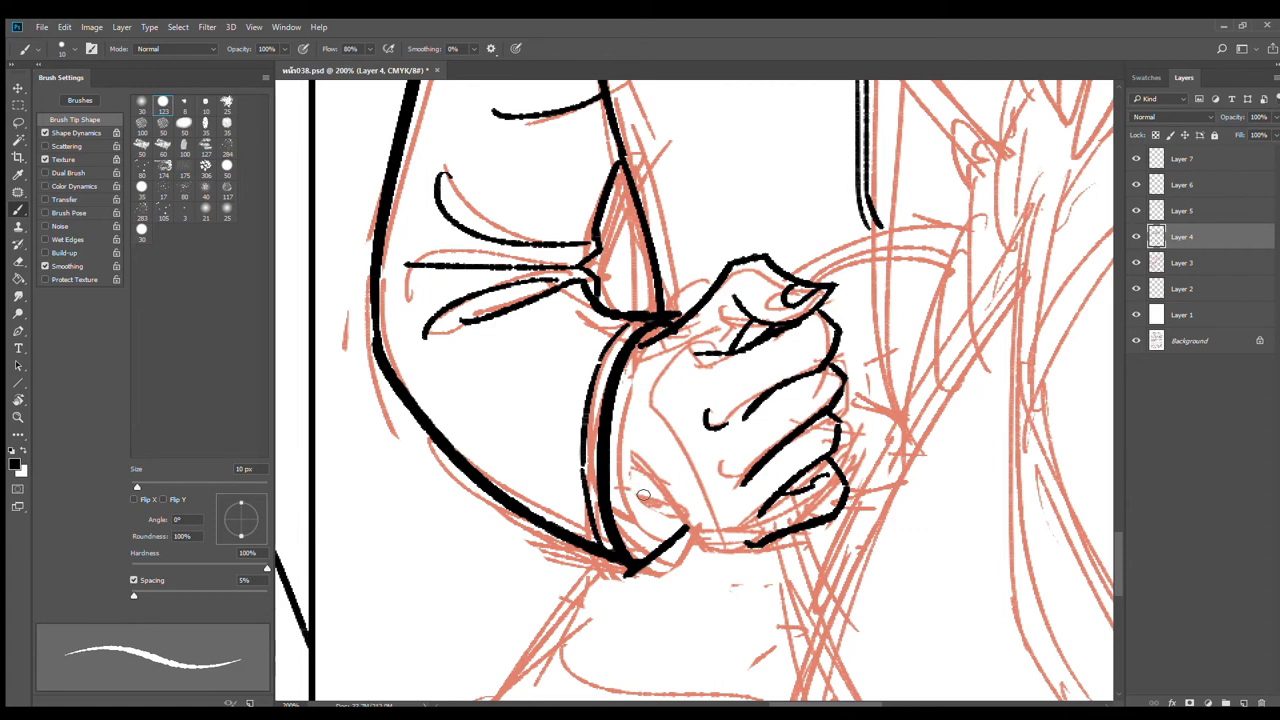
{"action": "key", "text": "ctrl+z"}
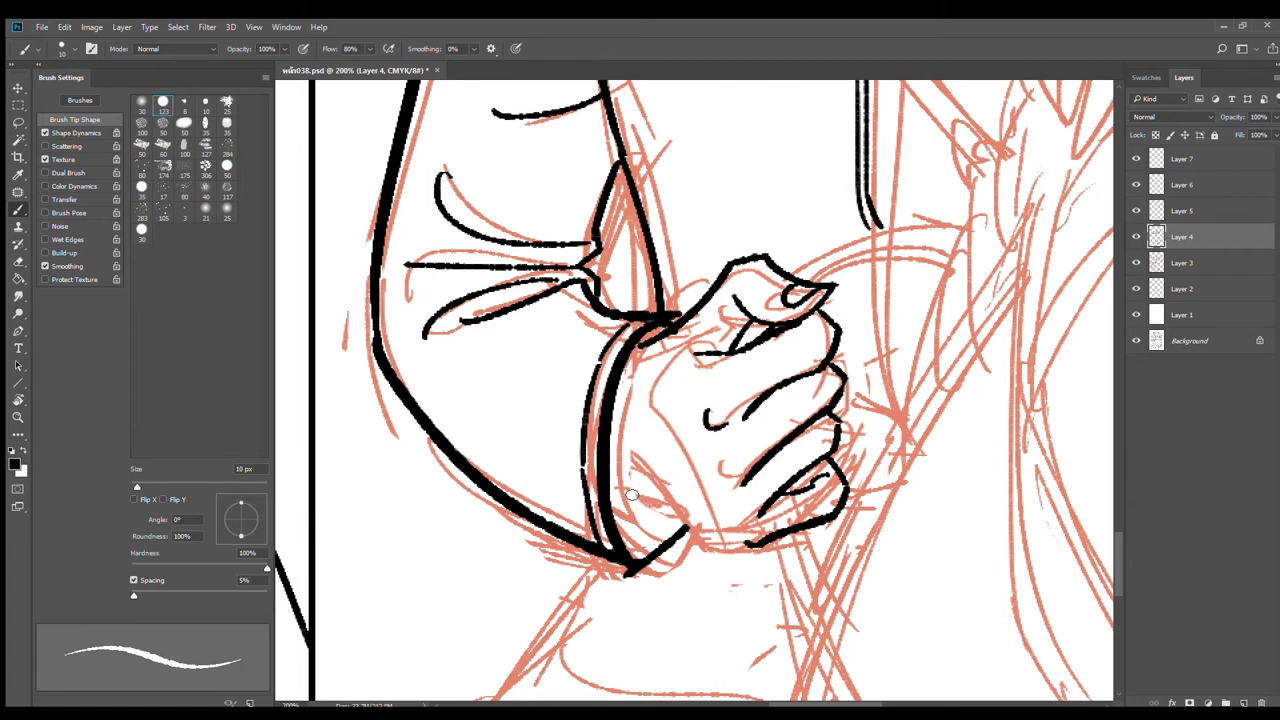
{"action": "left_click_drag", "start_coordinate": [618, 488], "coordinate": [754, 558]}
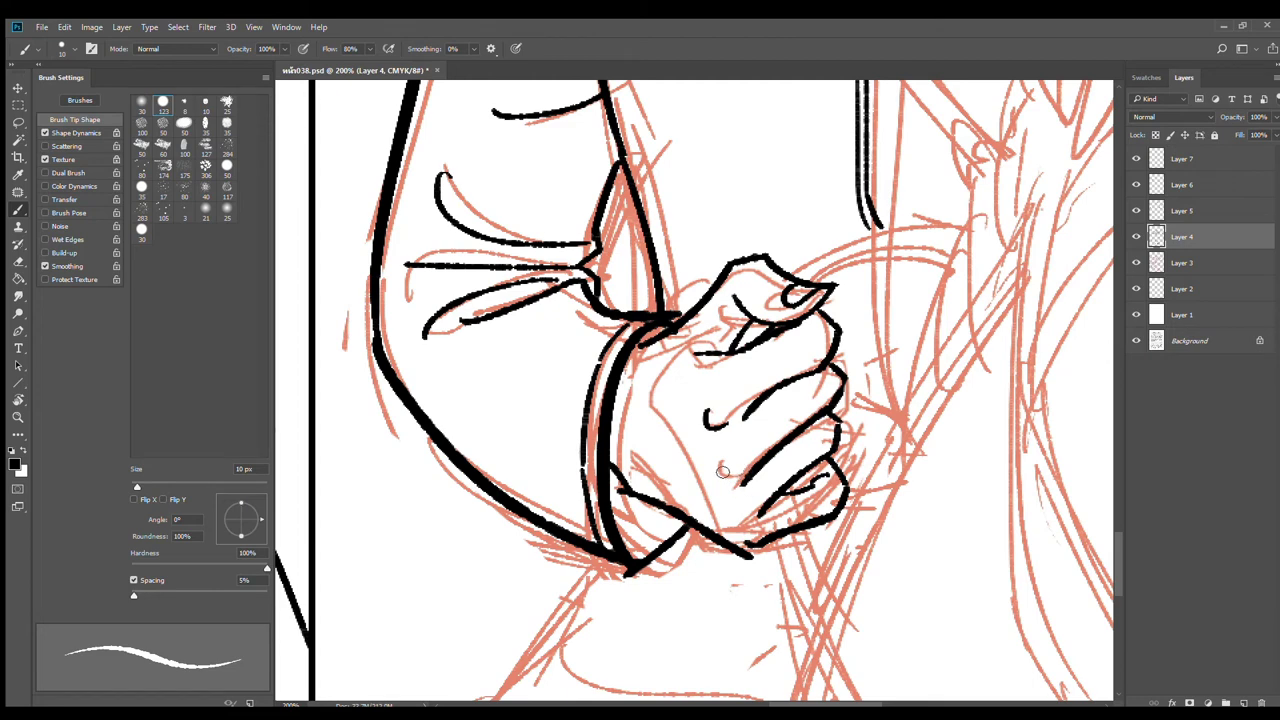
{"action": "left_click_drag", "start_coordinate": [716, 460], "coordinate": [738, 467]}
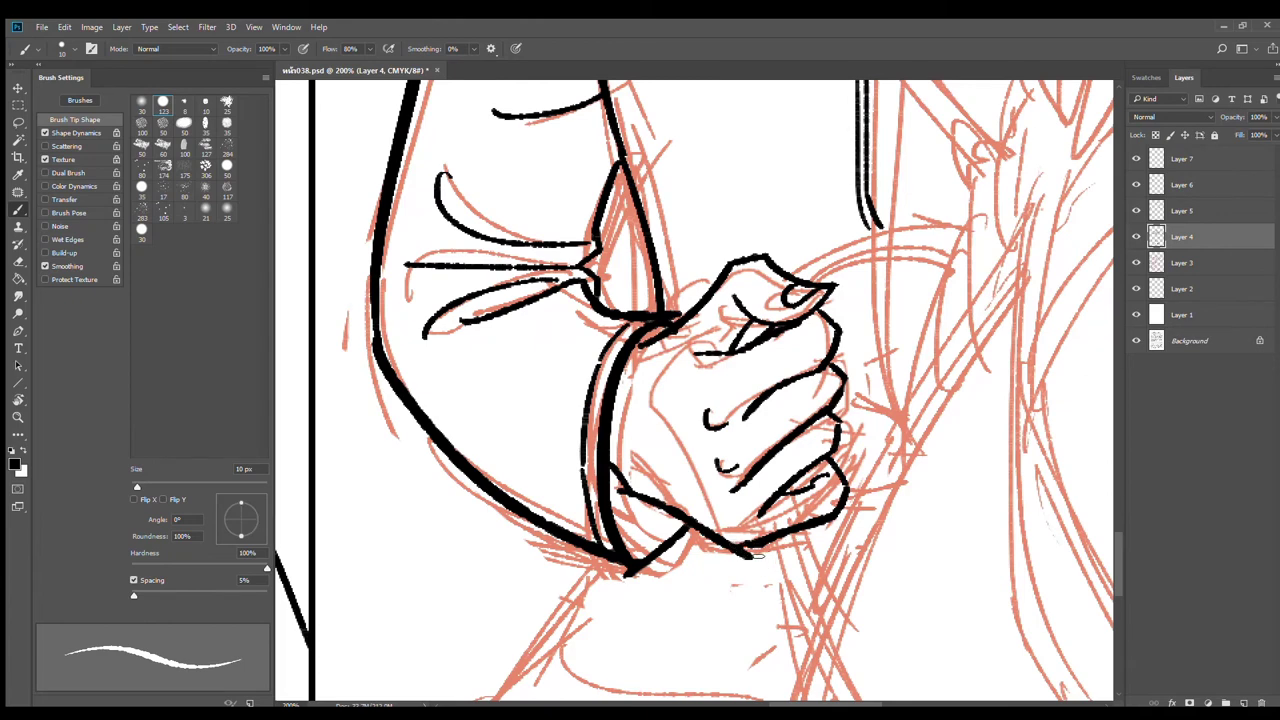
{"action": "key", "text": "e"}
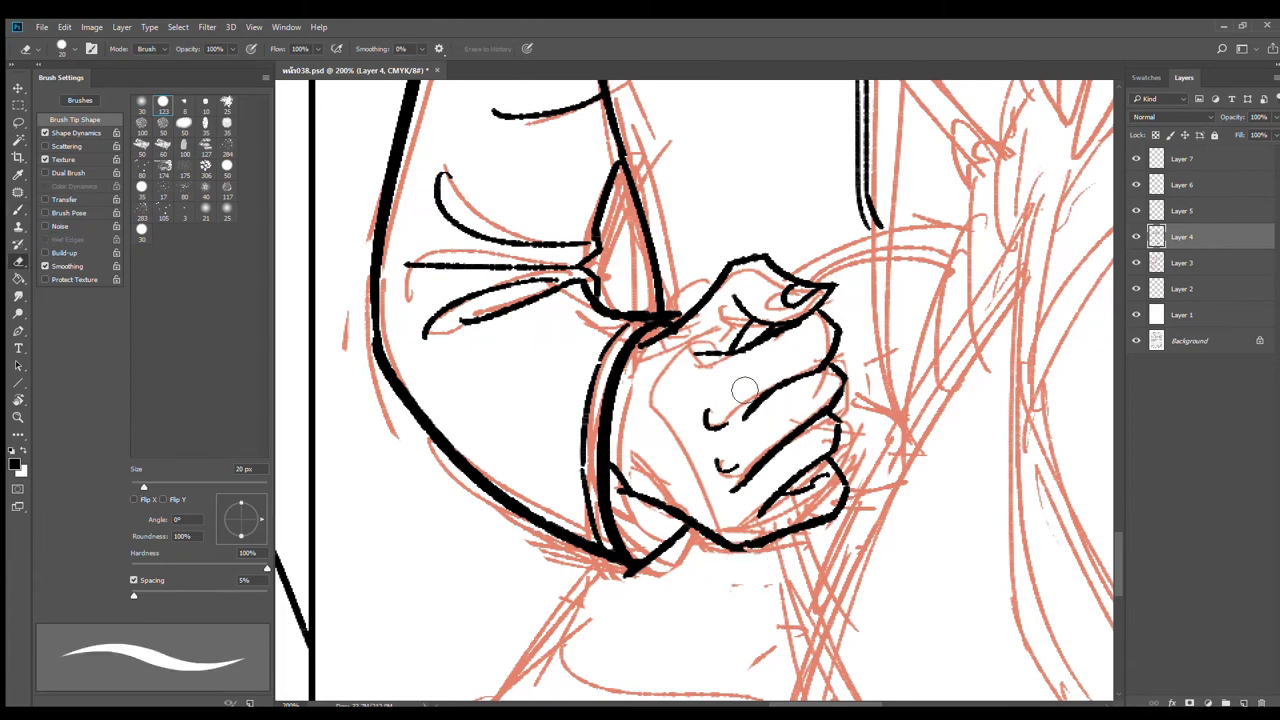
{"action": "key", "text": "b"}
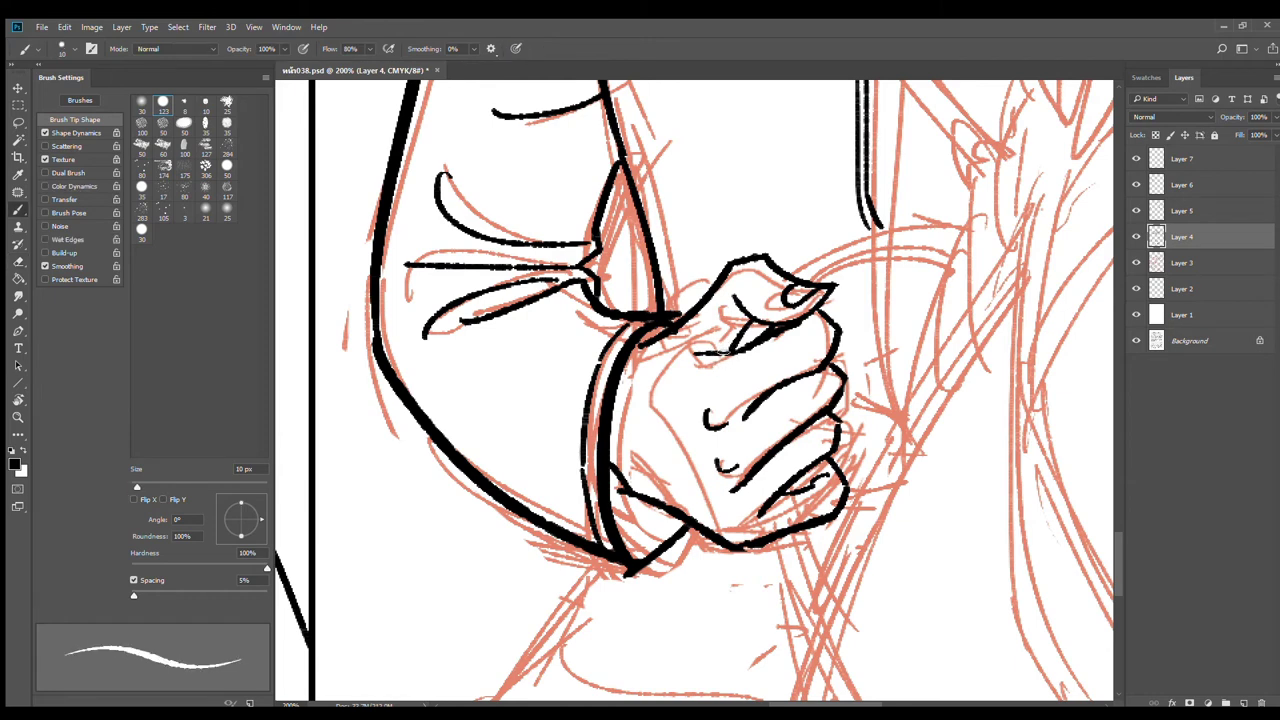
Step: Ink the crease at the base of the thumb and a short line just inside the cuff
{"action": "left_click_drag", "start_coordinate": [725, 347], "coordinate": [662, 350]}
{"action": "left_click_drag", "start_coordinate": [648, 342], "coordinate": [624, 390]}
{"action": "key", "text": "ctrl+z"}
{"action": "left_click_drag", "start_coordinate": [650, 342], "coordinate": [630, 374]}
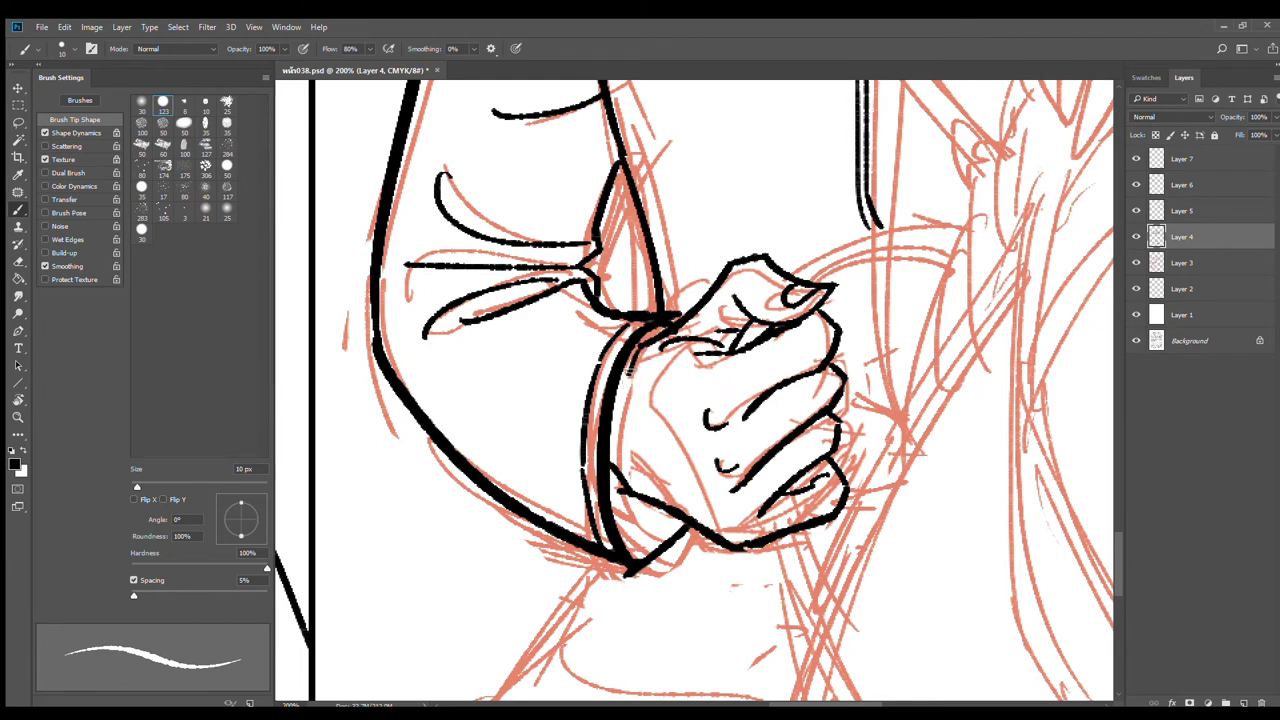
Step: Ink the short length of rein curving from the thumb toward the horse's neck as two parallel lines
{"action": "left_click_drag", "start_coordinate": [825, 520], "coordinate": [677, 561]}
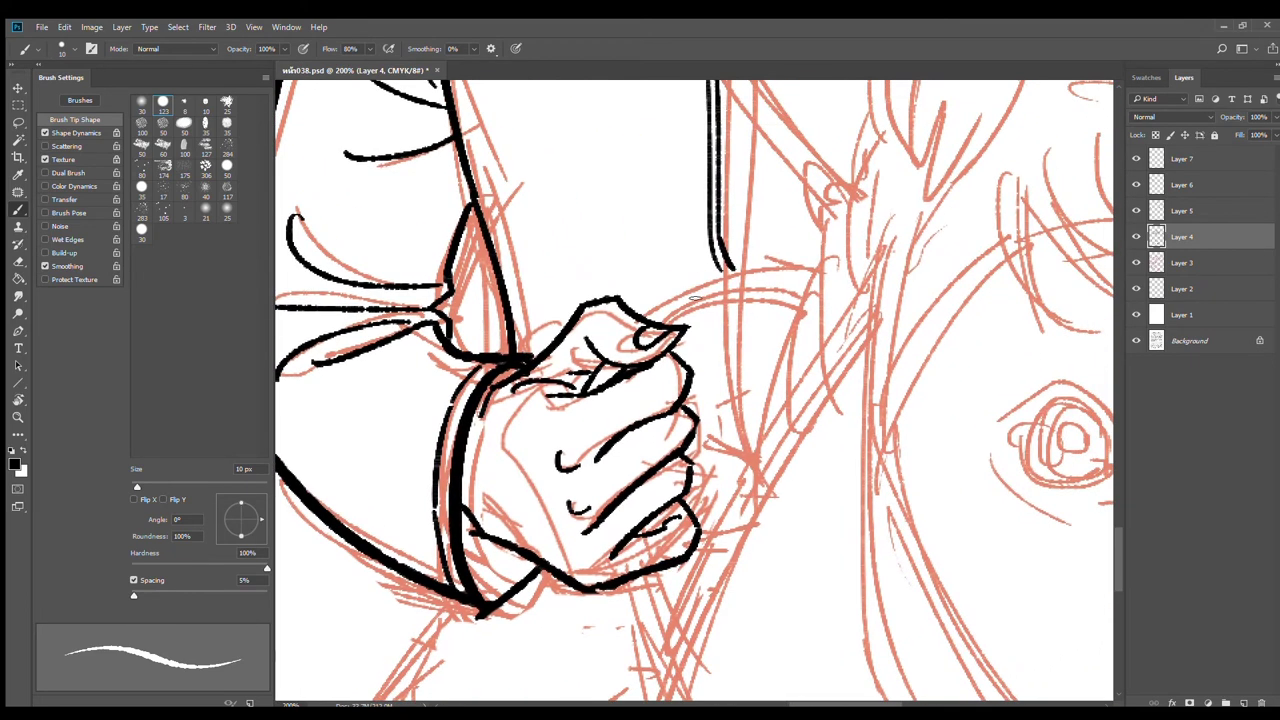
{"action": "left_click_drag", "start_coordinate": [641, 318], "coordinate": [815, 268]}
{"action": "left_click_drag", "start_coordinate": [686, 327], "coordinate": [787, 304]}
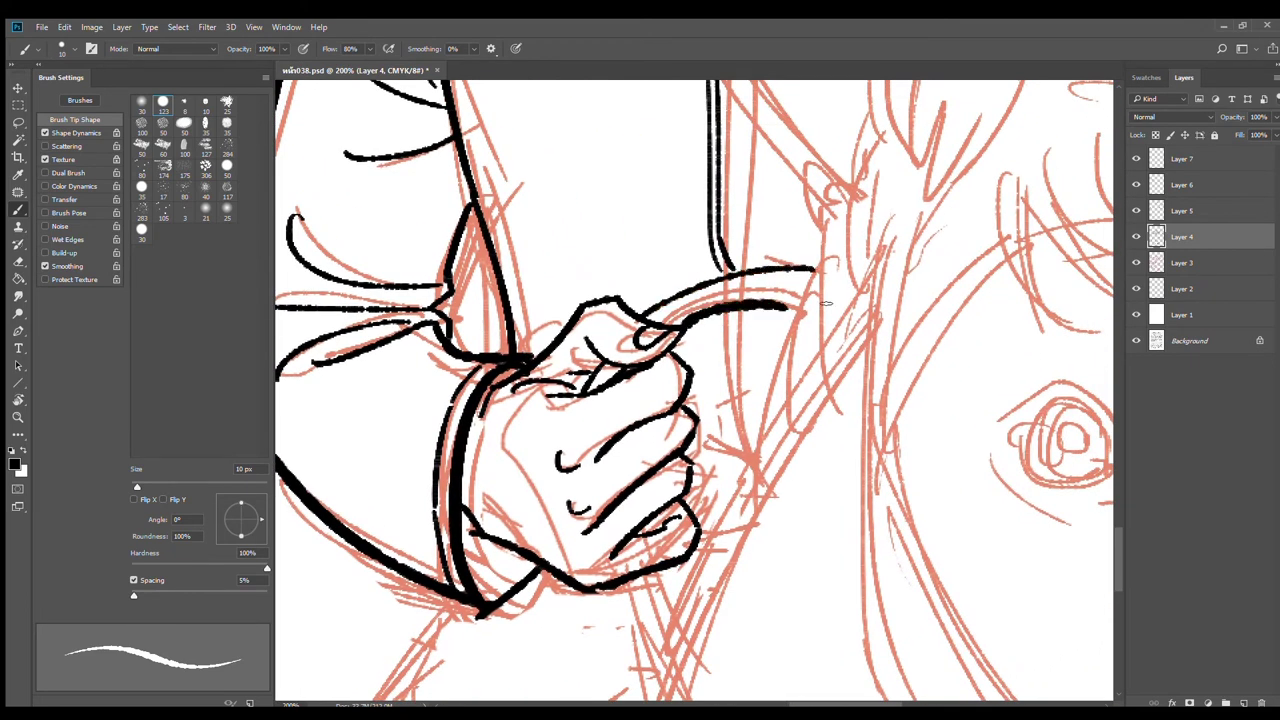
Step: Ink both edges of the long rein hanging from the bottom of the fist to the bit ring at the horse's mouth
{"action": "left_click_drag", "start_coordinate": [788, 494], "coordinate": [778, 210]}
{"action": "left_click_drag", "start_coordinate": [731, 383], "coordinate": [712, 404]}
{"action": "left_click_drag", "start_coordinate": [725, 341], "coordinate": [705, 407]}
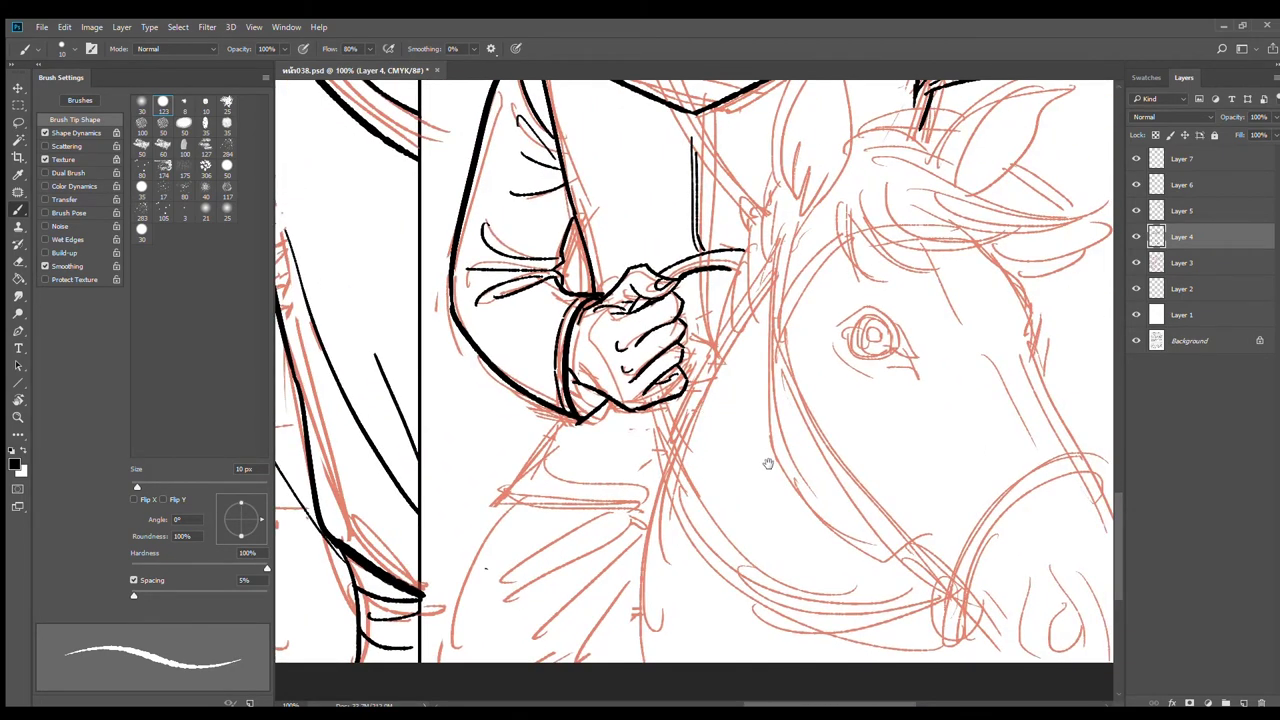
{"action": "left_click_drag", "start_coordinate": [777, 468], "coordinate": [727, 318]}
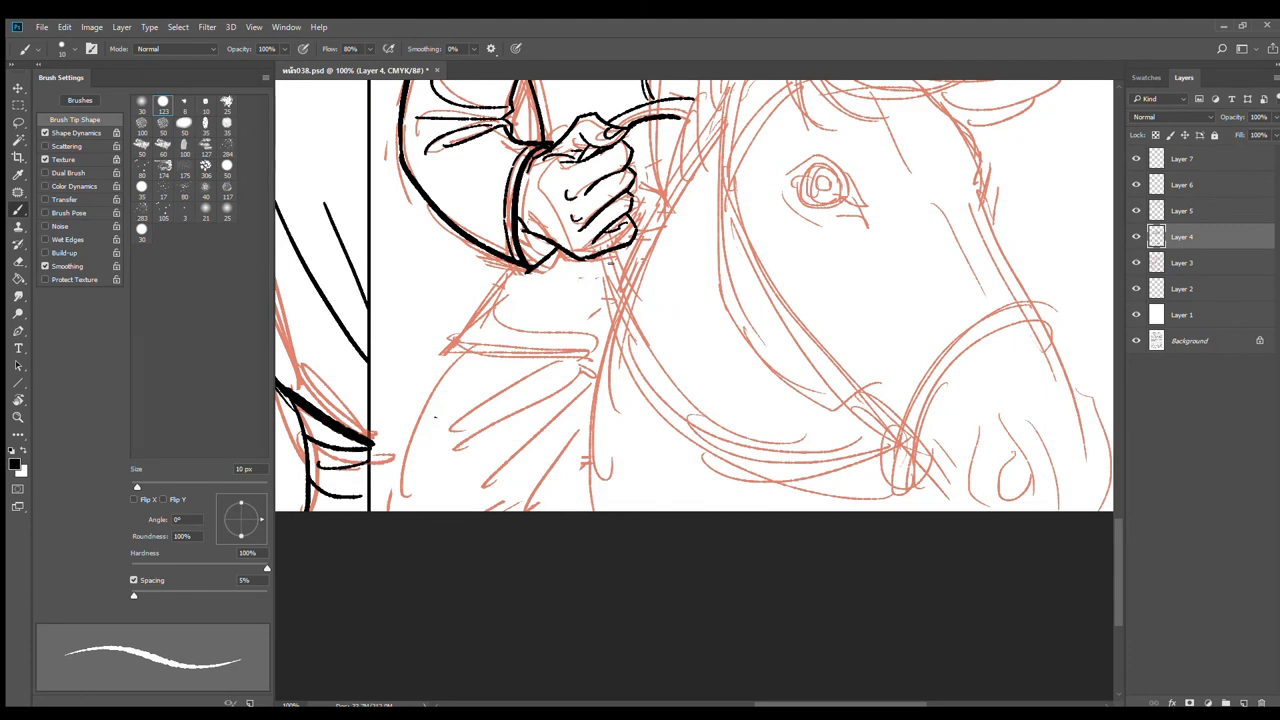
{"action": "mouse_move", "coordinate": [608, 252]}
{"action": "left_mouse_down"}
{"action": "mouse_move", "coordinate": [800, 464]}
{"action": "mouse_move", "coordinate": [878, 462]}
{"action": "left_mouse_up"}
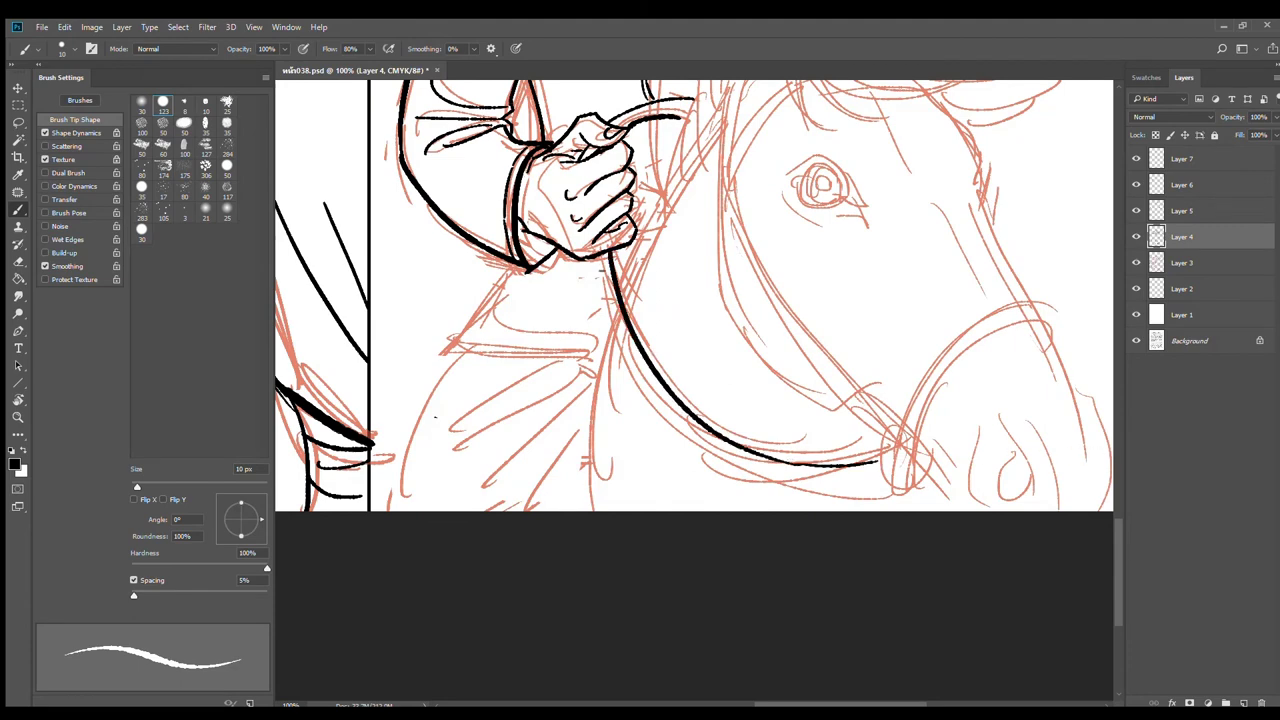
{"action": "mouse_move", "coordinate": [602, 255]}
{"action": "left_mouse_down"}
{"action": "mouse_move", "coordinate": [718, 462]}
{"action": "mouse_move", "coordinate": [890, 487]}
{"action": "left_mouse_up"}
{"action": "key", "text": "ctrl+z"}
{"action": "left_click_drag", "start_coordinate": [717, 460], "coordinate": [888, 487]}
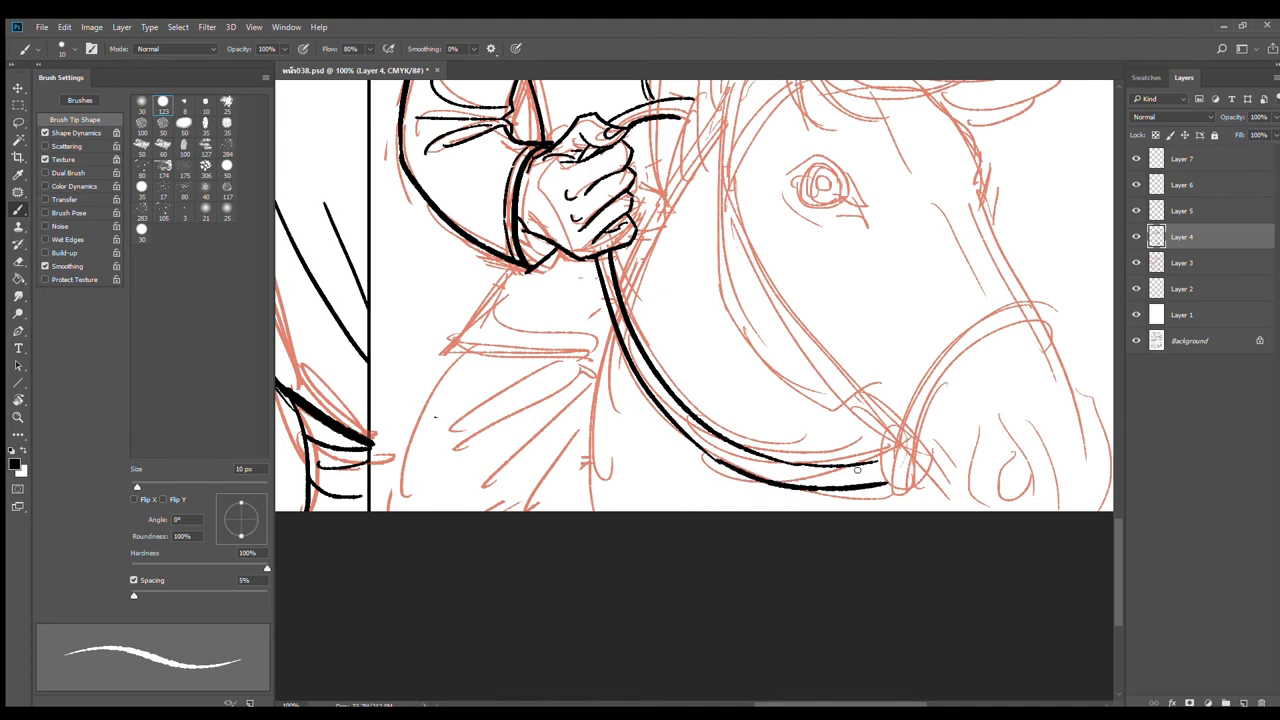
Step: Ink the line running down from the rein beside the rider's leg and the edge of the horse's neck behind the fist
{"action": "left_click_drag", "start_coordinate": [687, 263], "coordinate": [624, 447]}
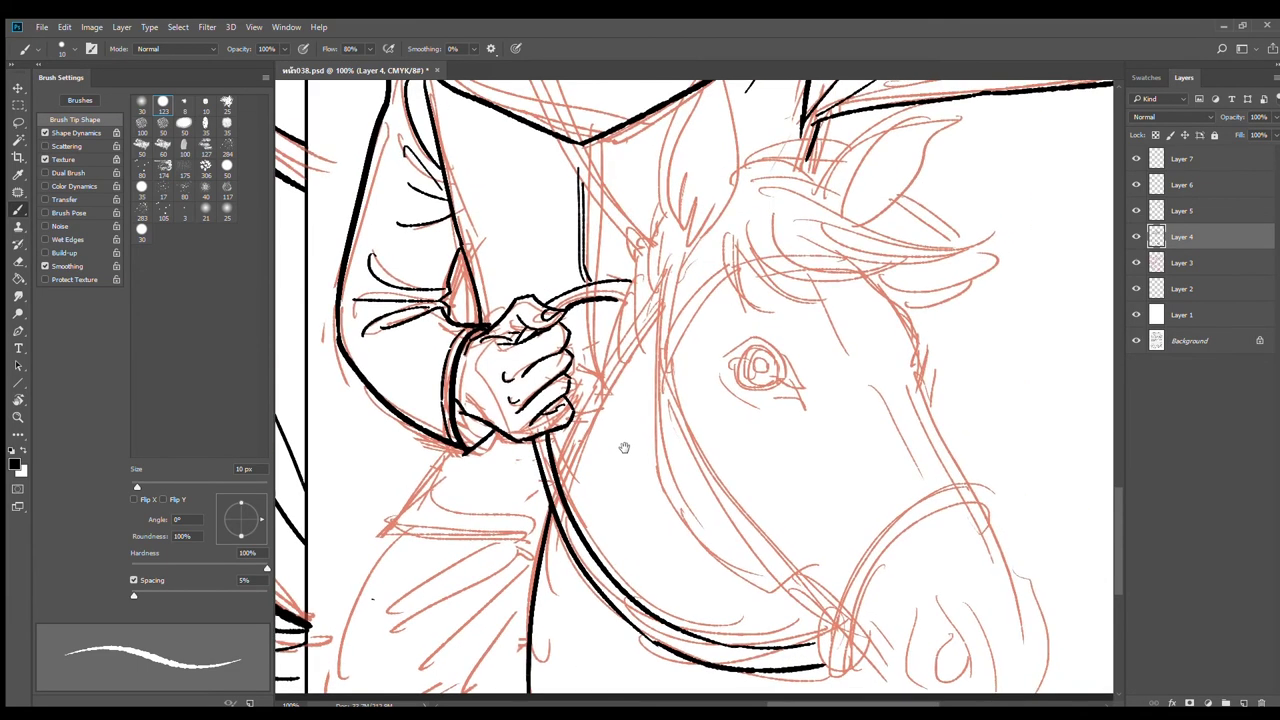
{"action": "left_click_drag", "start_coordinate": [664, 300], "coordinate": [557, 482]}
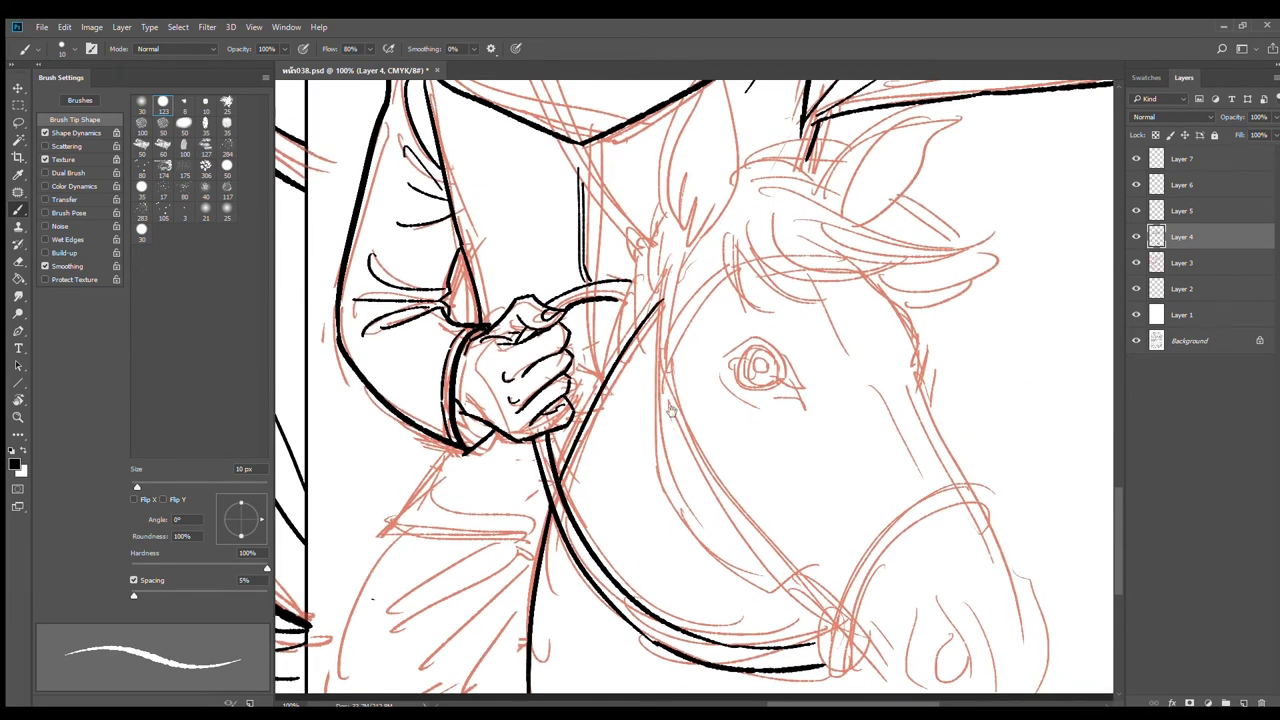
Step: Ink the two upright bridle strap lines below the horse's ear and the double curved strap rising toward its forehead
{"action": "left_click_drag", "start_coordinate": [671, 411], "coordinate": [856, 255]}
{"action": "left_click_drag", "start_coordinate": [810, 291], "coordinate": [785, 445]}
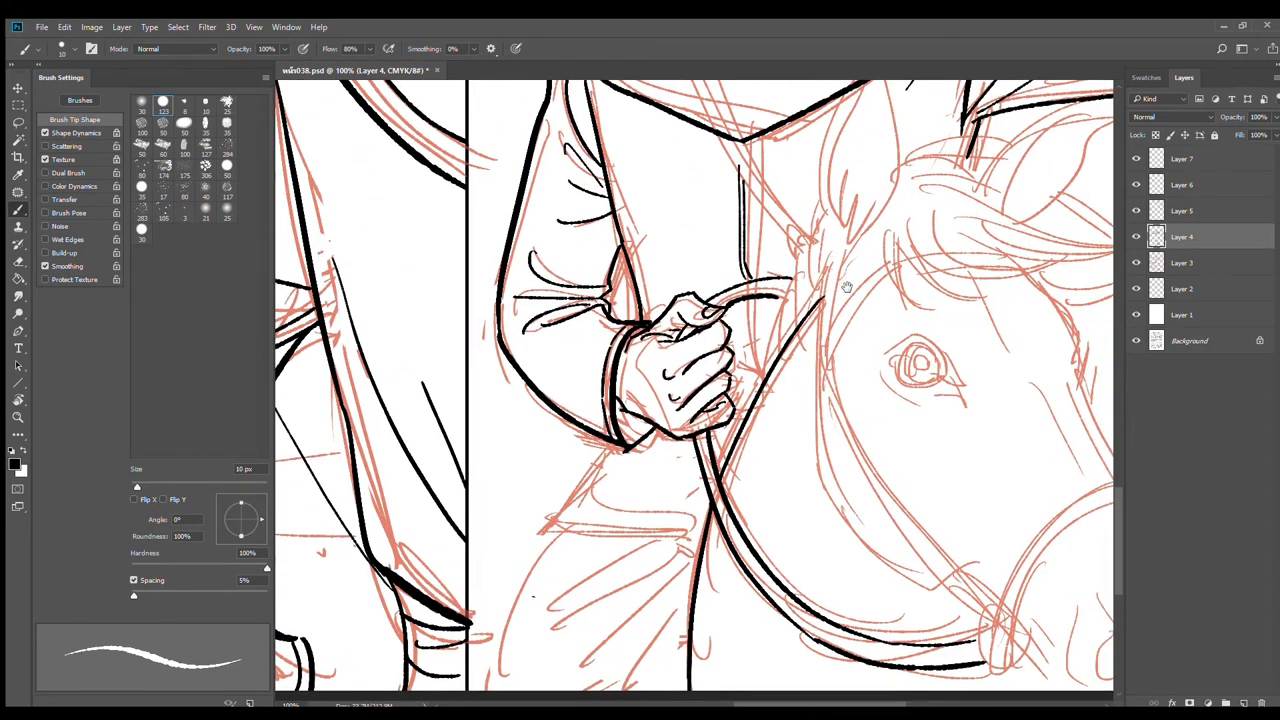
{"action": "left_click_drag", "start_coordinate": [846, 287], "coordinate": [748, 356]}
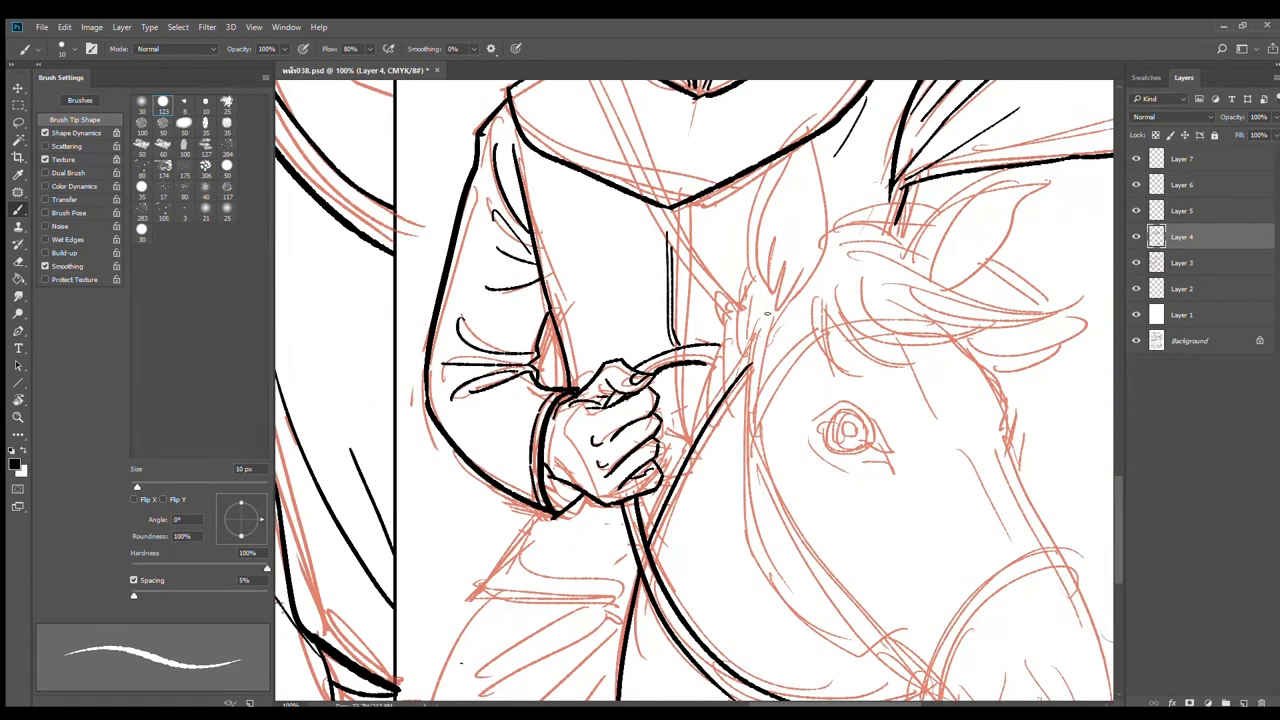
{"action": "left_click_drag", "start_coordinate": [762, 302], "coordinate": [753, 390]}
{"action": "left_click_drag", "start_coordinate": [755, 300], "coordinate": [742, 426]}
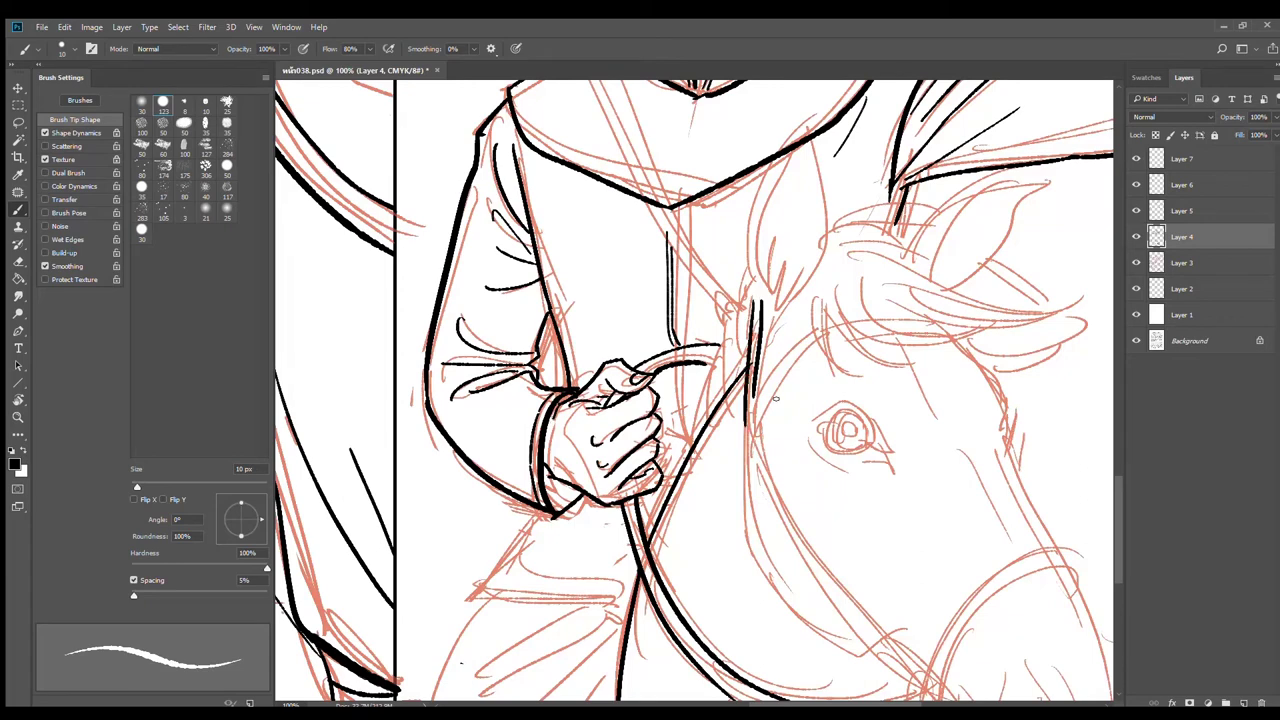
{"action": "mouse_move", "coordinate": [818, 320]}
{"action": "left_mouse_down"}
{"action": "mouse_move", "coordinate": [752, 400]}
{"action": "mouse_move", "coordinate": [782, 368]}
{"action": "mouse_move", "coordinate": [754, 432]}
{"action": "left_mouse_up"}
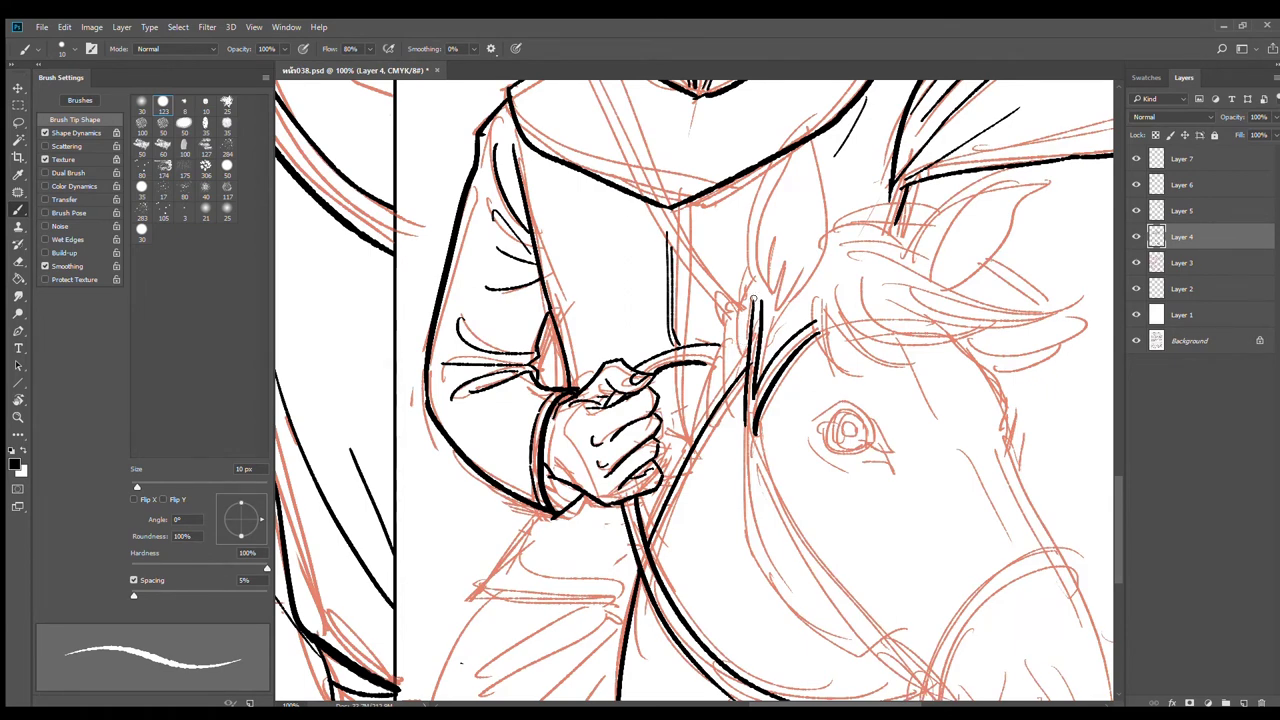
Step: Ink the pointed mane strands from the base of the horse's ear down the neck to the fist, redoing strokes as needed
{"action": "left_click_drag", "start_coordinate": [745, 262], "coordinate": [766, 324]}
{"action": "left_click_drag", "start_coordinate": [750, 295], "coordinate": [724, 382]}
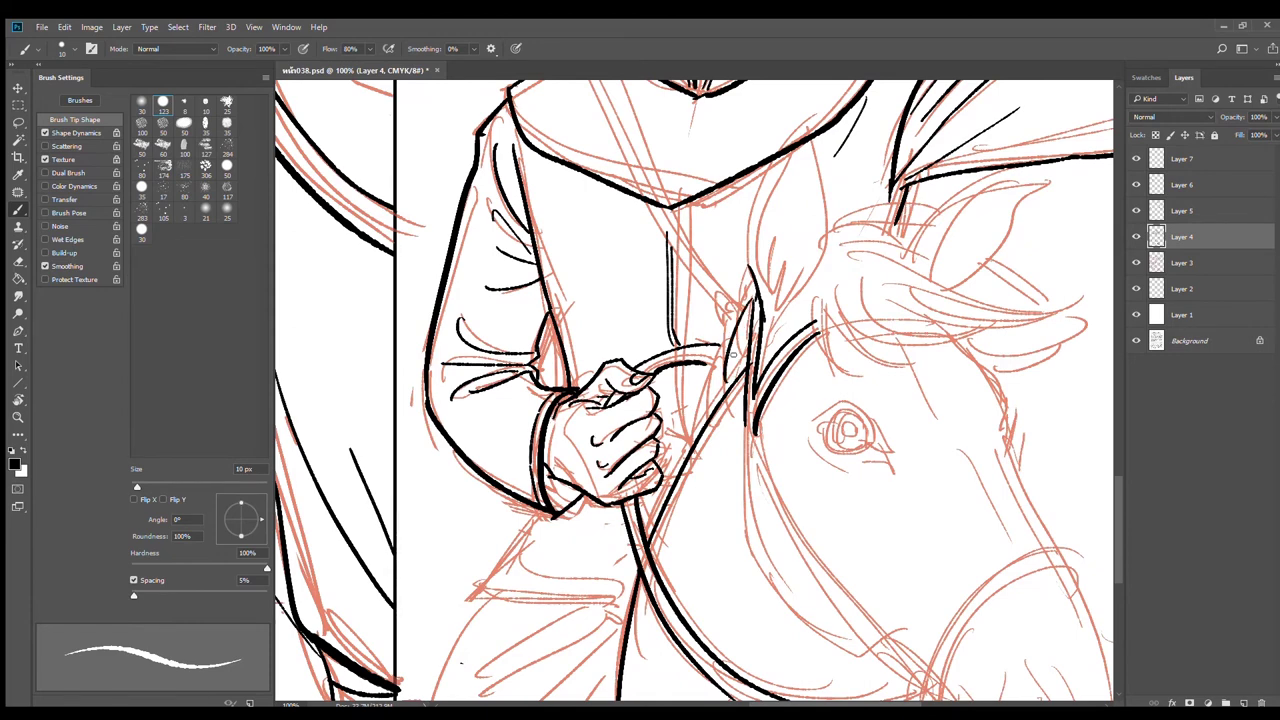
{"action": "key", "text": "ctrl+z"}
{"action": "mouse_move", "coordinate": [742, 314]}
{"action": "left_mouse_down"}
{"action": "mouse_move", "coordinate": [676, 468]}
{"action": "mouse_move", "coordinate": [754, 361]}
{"action": "left_mouse_up"}
{"action": "key", "text": "ctrl+z"}
{"action": "left_click_drag", "start_coordinate": [745, 302], "coordinate": [717, 390]}
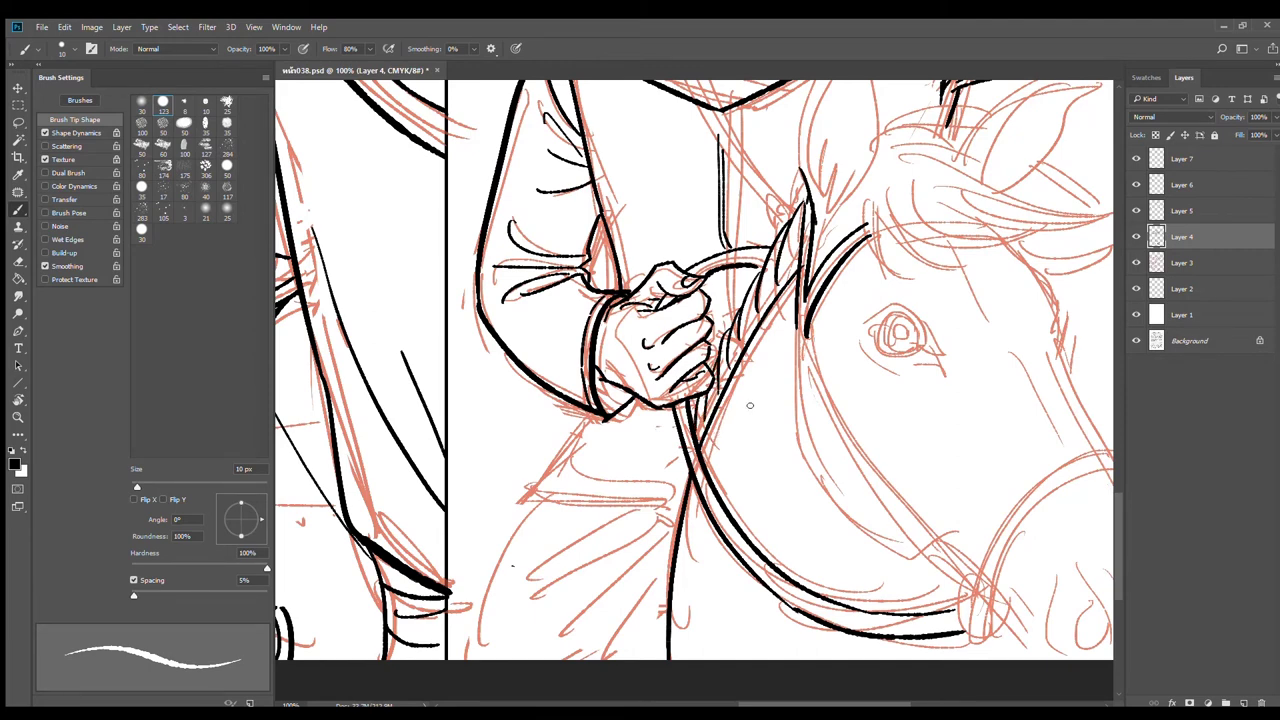
Step: Ink the rider's tunic side and double hem below the fist, the outer leg edge and the diagonal folds on the leg
{"action": "left_click_drag", "start_coordinate": [753, 385], "coordinate": [844, 289]}
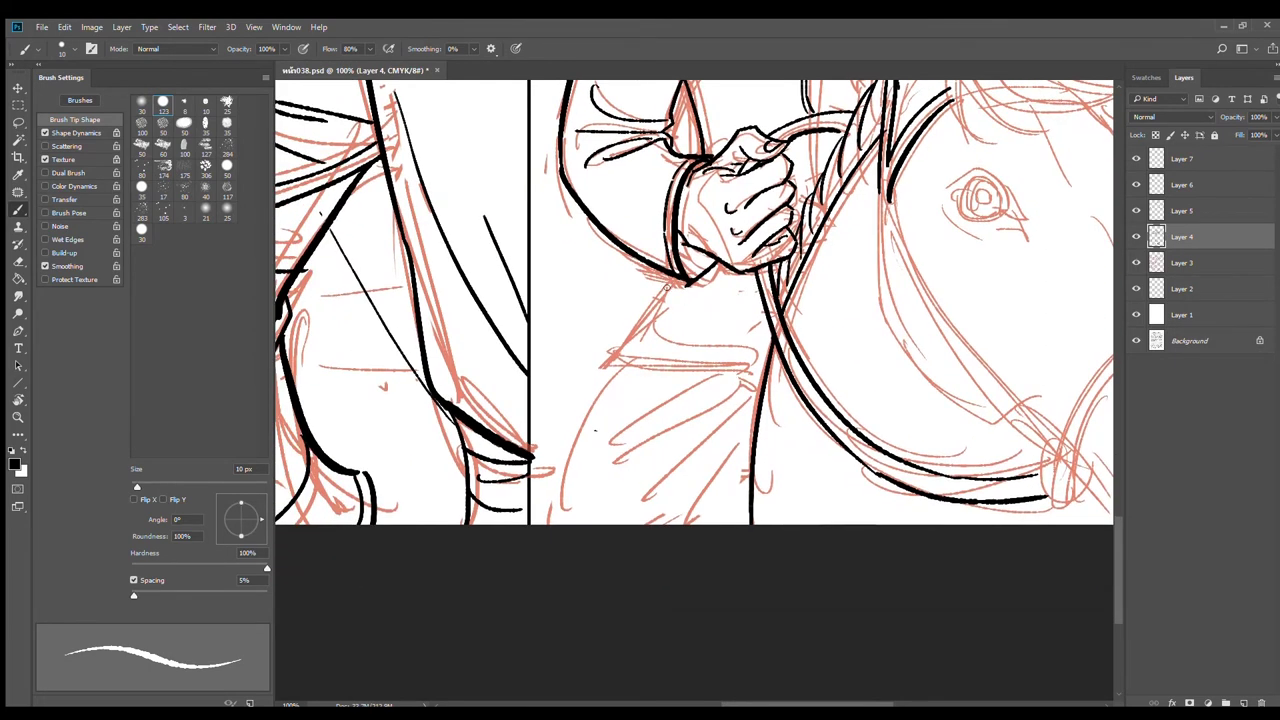
{"action": "mouse_move", "coordinate": [674, 282]}
{"action": "left_mouse_down"}
{"action": "mouse_move", "coordinate": [590, 370]}
{"action": "mouse_move", "coordinate": [770, 372]}
{"action": "mouse_move", "coordinate": [674, 349]}
{"action": "mouse_move", "coordinate": [610, 358]}
{"action": "mouse_move", "coordinate": [541, 524]}
{"action": "left_mouse_up"}
{"action": "left_click_drag", "start_coordinate": [736, 365], "coordinate": [583, 422]}
{"action": "key", "text": "ctrl+z"}
{"action": "left_click_drag", "start_coordinate": [733, 366], "coordinate": [626, 407]}
{"action": "left_click_drag", "start_coordinate": [763, 383], "coordinate": [646, 489]}
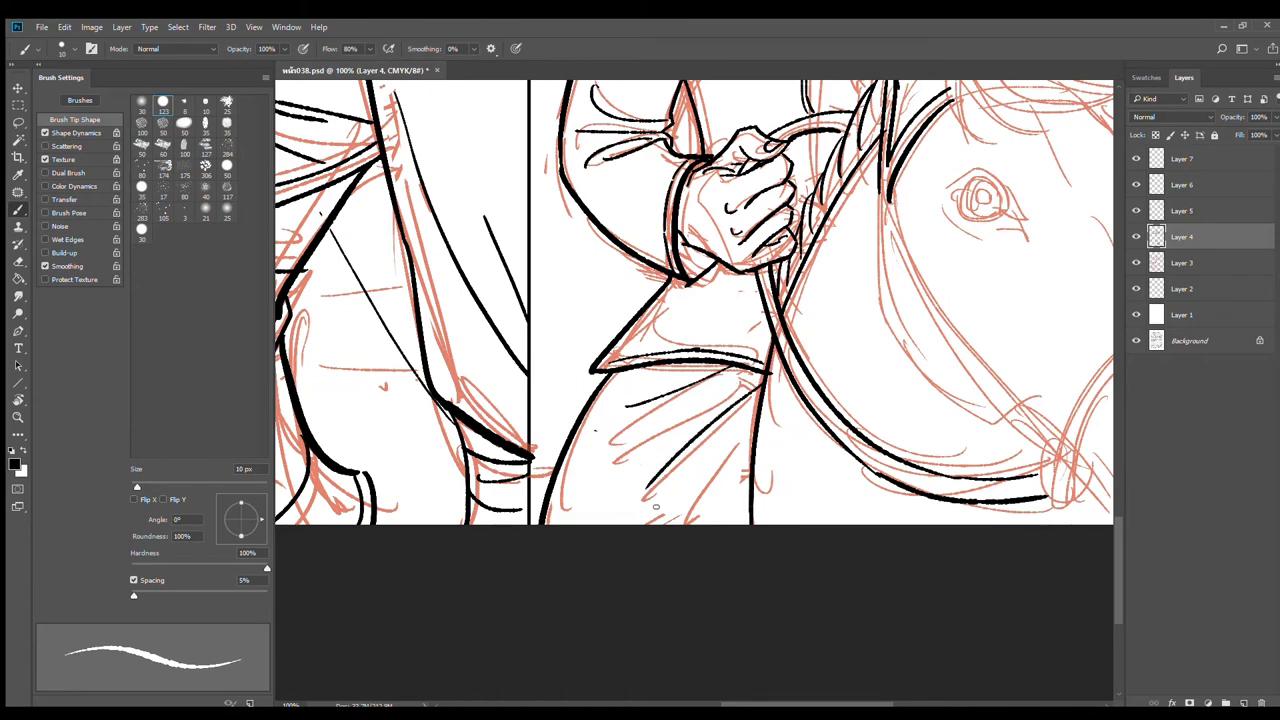
{"action": "left_click_drag", "start_coordinate": [754, 435], "coordinate": [675, 524]}
{"action": "mouse_move", "coordinate": [829, 443]}
{"action": "left_mouse_down"}
{"action": "mouse_move", "coordinate": [600, 517]}
{"action": "mouse_move", "coordinate": [594, 573]}
{"action": "left_mouse_up"}
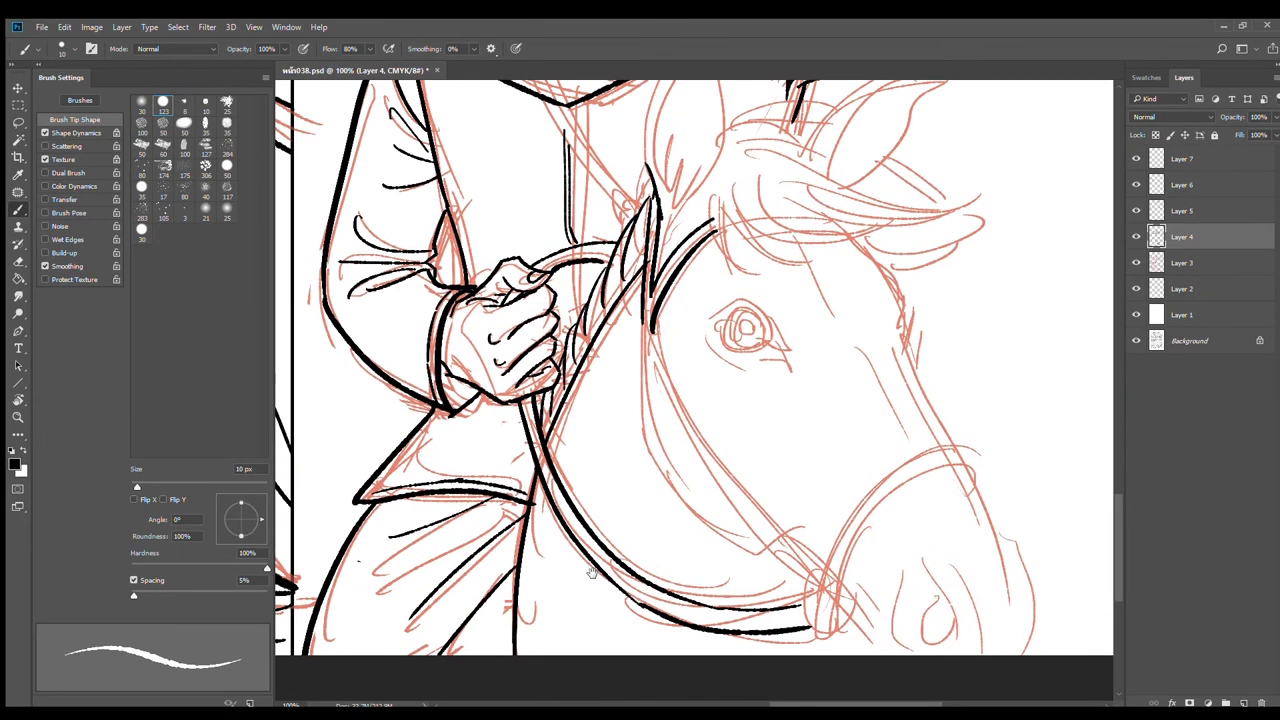
{"action": "left_click_drag", "start_coordinate": [793, 370], "coordinate": [773, 527]}
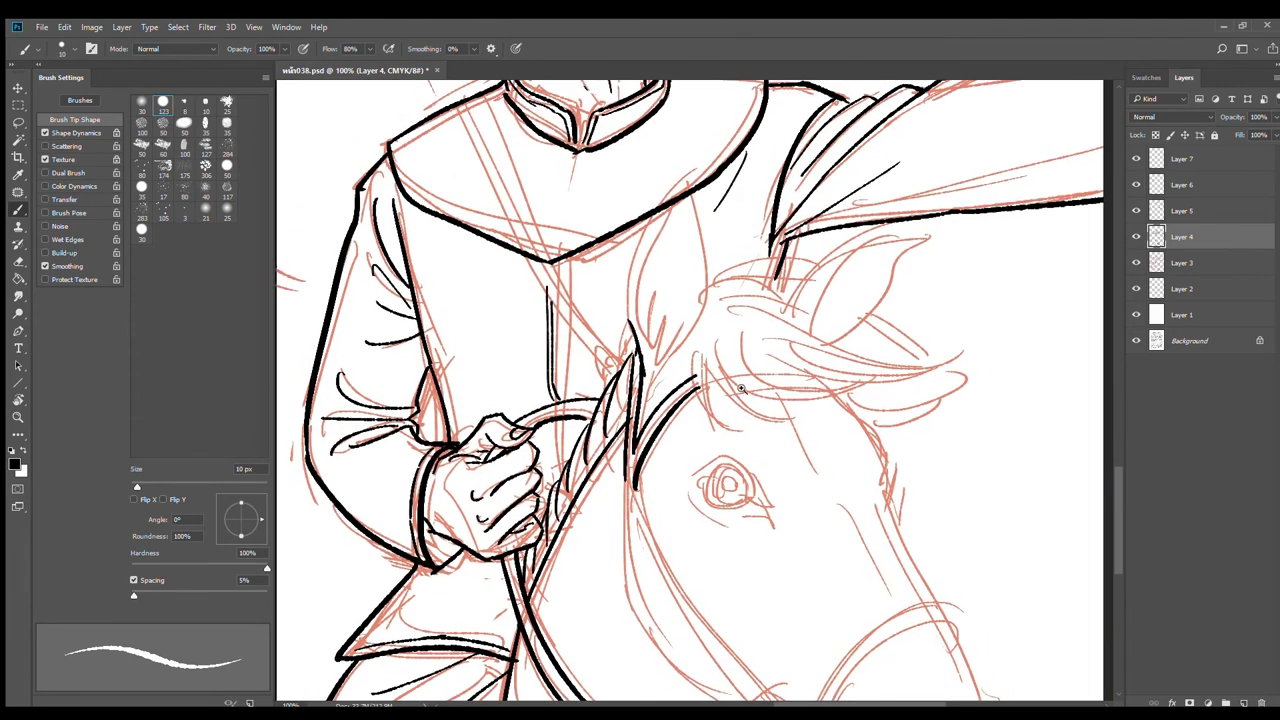
Step: Ink the thin pointed mane strands at the base of the horse's near ear, redoing a misplaced stroke
{"action": "mouse_move", "coordinate": [688, 266]}
{"action": "left_mouse_down"}
{"action": "mouse_move", "coordinate": [681, 318]}
{"action": "mouse_move", "coordinate": [592, 520]}
{"action": "left_mouse_up"}
{"action": "left_click", "coordinate": [690, 400]}
{"action": "key", "text": "ctrl+z"}
{"action": "mouse_move", "coordinate": [700, 362]}
{"action": "left_mouse_down"}
{"action": "mouse_move", "coordinate": [600, 528]}
{"action": "mouse_move", "coordinate": [596, 566]}
{"action": "left_mouse_up"}
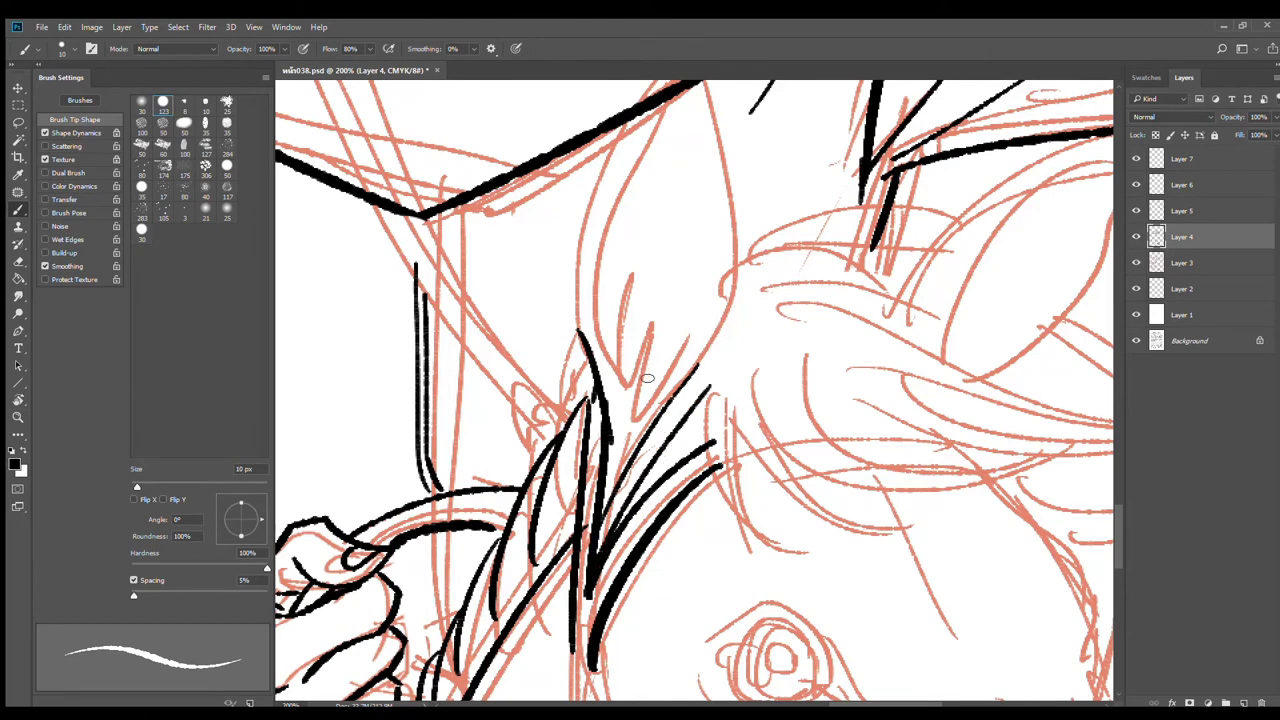
Step: Ink the horse's near ear with its pointed outline, inner edge and curved hair tufts, erasing the collar line that crosses it
{"action": "left_click_drag", "start_coordinate": [656, 383], "coordinate": [629, 318]}
{"action": "key", "text": "ctrl+z"}
{"action": "mouse_move", "coordinate": [656, 399]}
{"action": "left_mouse_down"}
{"action": "mouse_move", "coordinate": [630, 335]}
{"action": "mouse_move", "coordinate": [650, 329]}
{"action": "mouse_move", "coordinate": [682, 254]}
{"action": "left_mouse_up"}
{"action": "mouse_move", "coordinate": [633, 338]}
{"action": "left_mouse_down"}
{"action": "mouse_move", "coordinate": [686, 243]}
{"action": "mouse_move", "coordinate": [652, 409]}
{"action": "left_mouse_up"}
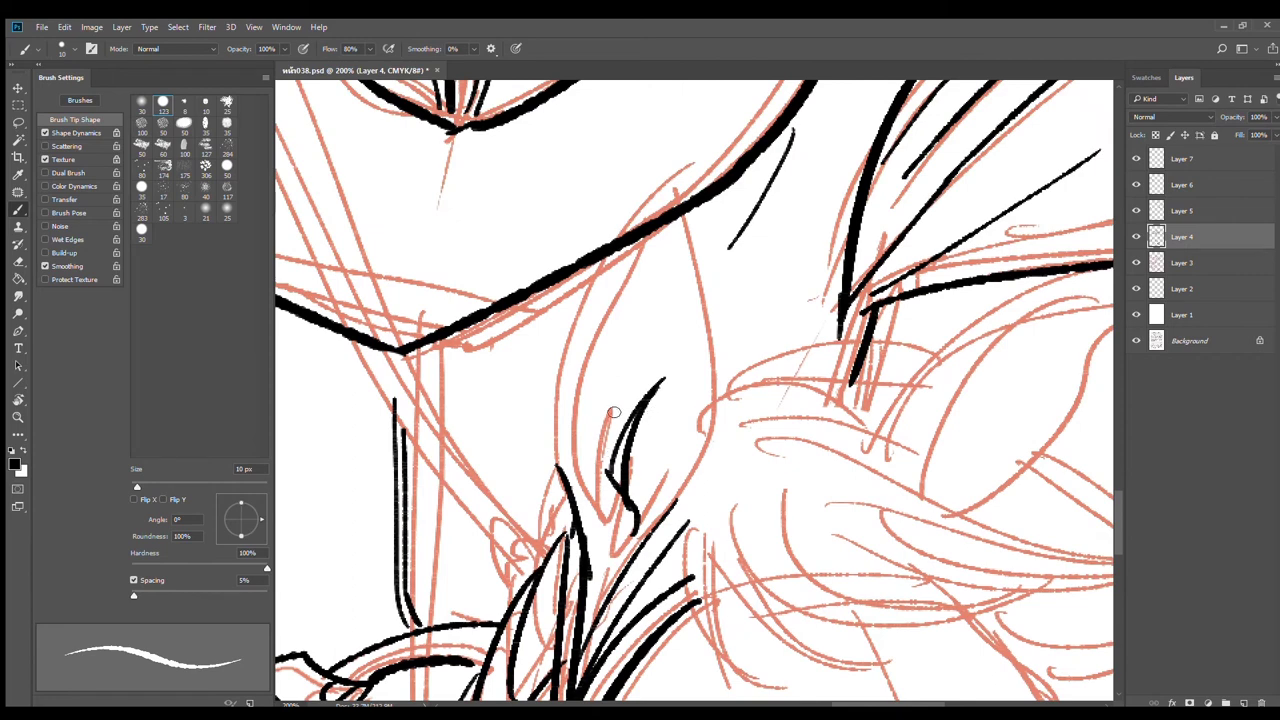
{"action": "left_click_drag", "start_coordinate": [641, 332], "coordinate": [603, 427]}
{"action": "left_click_drag", "start_coordinate": [645, 354], "coordinate": [622, 402]}
{"action": "mouse_move", "coordinate": [565, 480]}
{"action": "left_mouse_down"}
{"action": "mouse_move", "coordinate": [548, 440]}
{"action": "mouse_move", "coordinate": [628, 238]}
{"action": "mouse_move", "coordinate": [678, 166]}
{"action": "mouse_move", "coordinate": [712, 405]}
{"action": "mouse_move", "coordinate": [665, 508]}
{"action": "left_mouse_up"}
{"action": "mouse_move", "coordinate": [600, 408]}
{"action": "left_mouse_down"}
{"action": "mouse_move", "coordinate": [704, 181]}
{"action": "mouse_move", "coordinate": [666, 238]}
{"action": "mouse_move", "coordinate": [674, 268]}
{"action": "mouse_move", "coordinate": [652, 237]}
{"action": "mouse_move", "coordinate": [616, 300]}
{"action": "mouse_move", "coordinate": [631, 260]}
{"action": "left_mouse_up"}
{"action": "key", "text": "e"}
{"action": "key", "text": "b"}
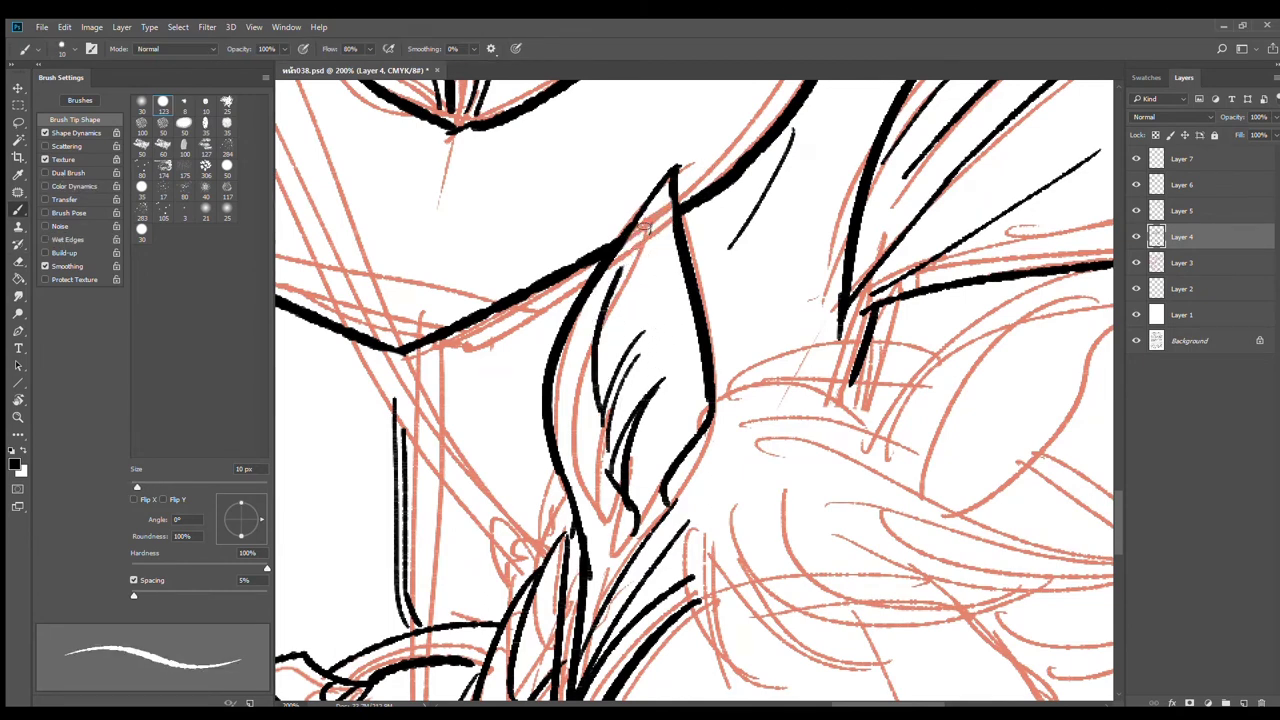
Step: Ink the short strands below the near ear and the first drooping forelock locks above the horse's eye
{"action": "left_click_drag", "start_coordinate": [760, 441], "coordinate": [735, 237]}
{"action": "left_click_drag", "start_coordinate": [665, 284], "coordinate": [642, 374]}
{"action": "left_click_drag", "start_coordinate": [681, 296], "coordinate": [735, 476]}
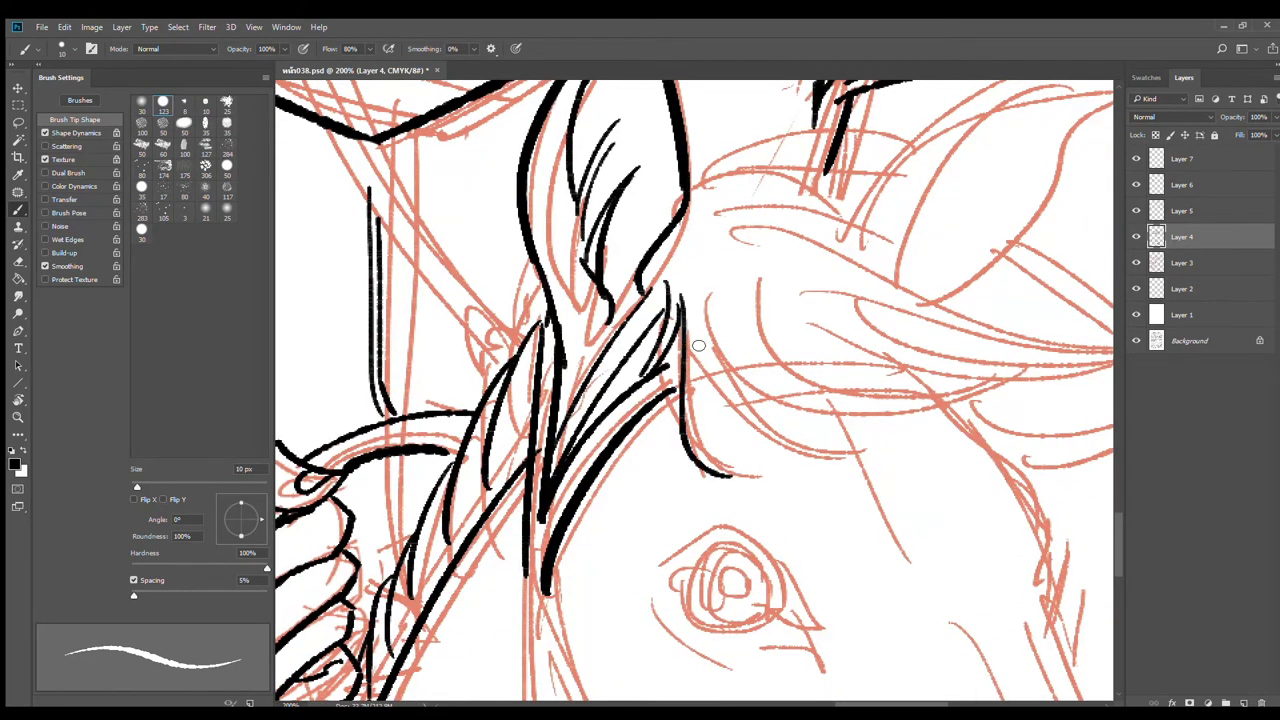
{"action": "mouse_move", "coordinate": [695, 345]}
{"action": "left_mouse_down"}
{"action": "mouse_move", "coordinate": [760, 473]}
{"action": "mouse_move", "coordinate": [893, 457]}
{"action": "left_mouse_up"}
{"action": "left_click_drag", "start_coordinate": [717, 323], "coordinate": [872, 455]}
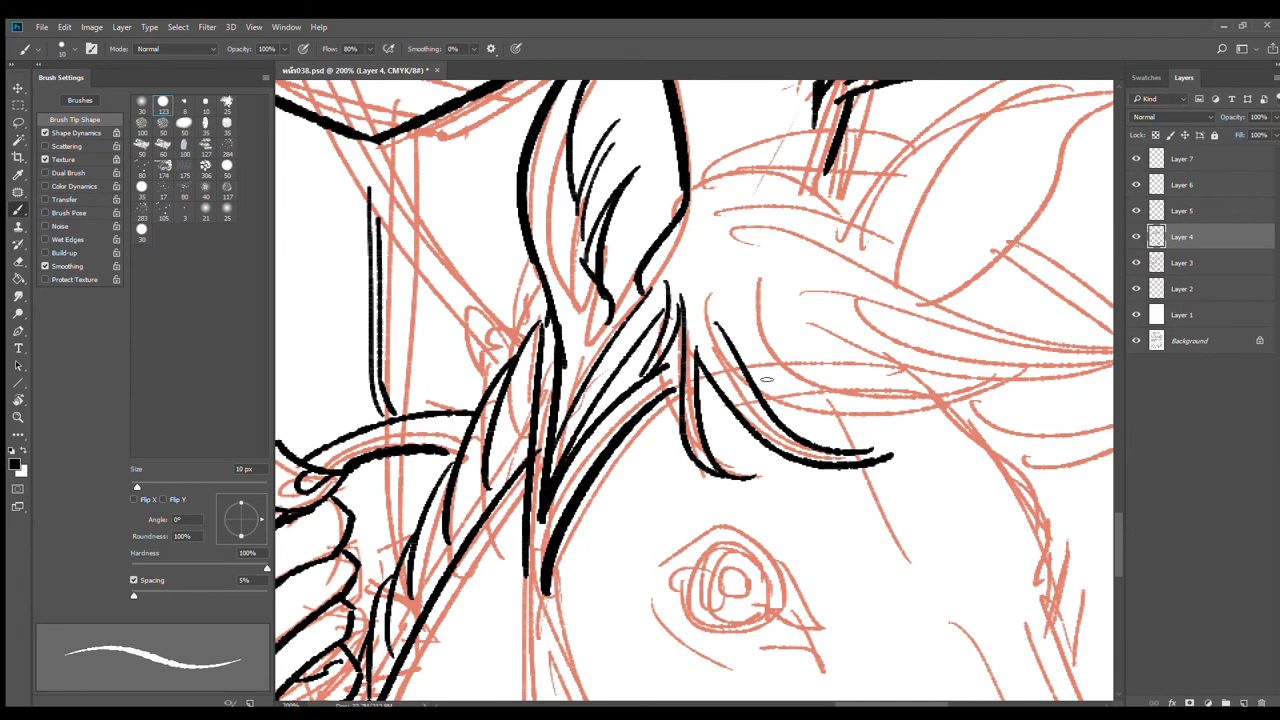
Step: Ink the sweeping middle strands of the forelock, drawing them together into a long point beyond the forehead
{"action": "left_click_drag", "start_coordinate": [750, 372], "coordinate": [1000, 348]}
{"action": "mouse_move", "coordinate": [764, 306]}
{"action": "left_mouse_down"}
{"action": "mouse_move", "coordinate": [800, 376]}
{"action": "mouse_move", "coordinate": [995, 348]}
{"action": "left_mouse_up"}
{"action": "mouse_move", "coordinate": [866, 351]}
{"action": "left_mouse_down"}
{"action": "mouse_move", "coordinate": [686, 411]}
{"action": "mouse_move", "coordinate": [808, 428]}
{"action": "left_mouse_up"}
{"action": "left_click_drag", "start_coordinate": [674, 364], "coordinate": [968, 398]}
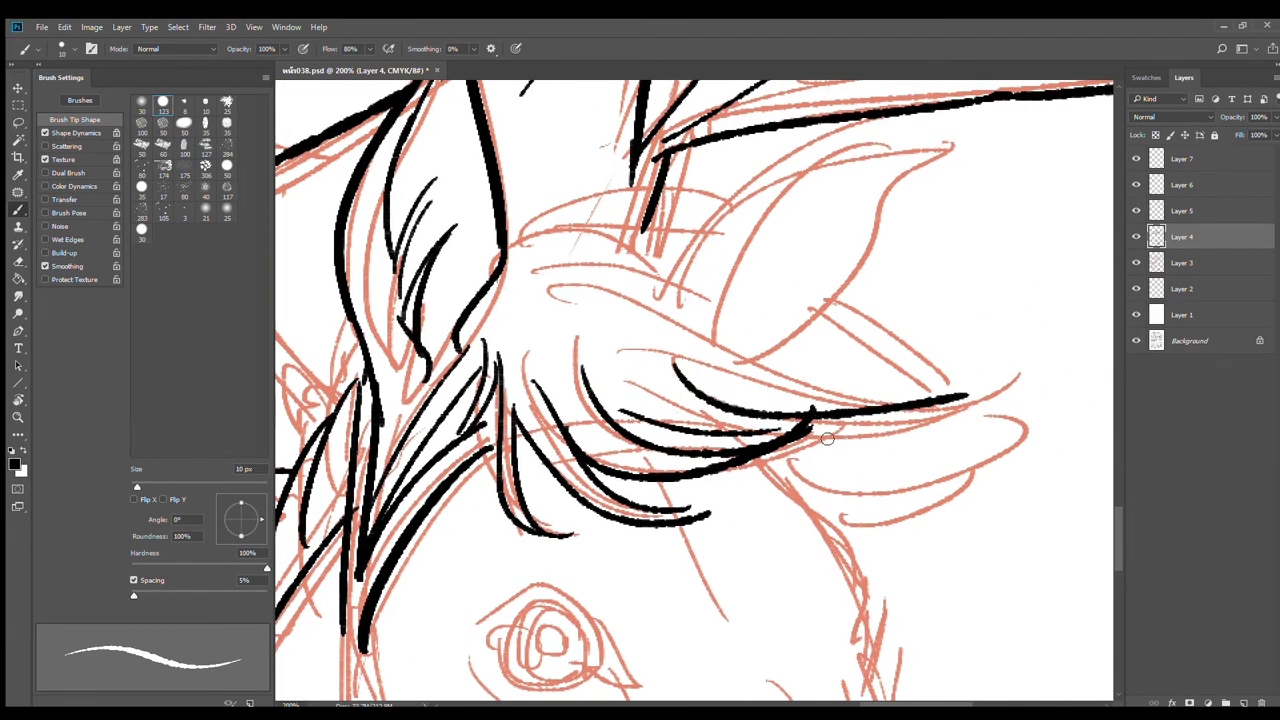
{"action": "left_click_drag", "start_coordinate": [827, 438], "coordinate": [984, 402]}
{"action": "left_click_drag", "start_coordinate": [676, 364], "coordinate": [840, 400]}
{"action": "left_click_drag", "start_coordinate": [605, 302], "coordinate": [980, 402]}
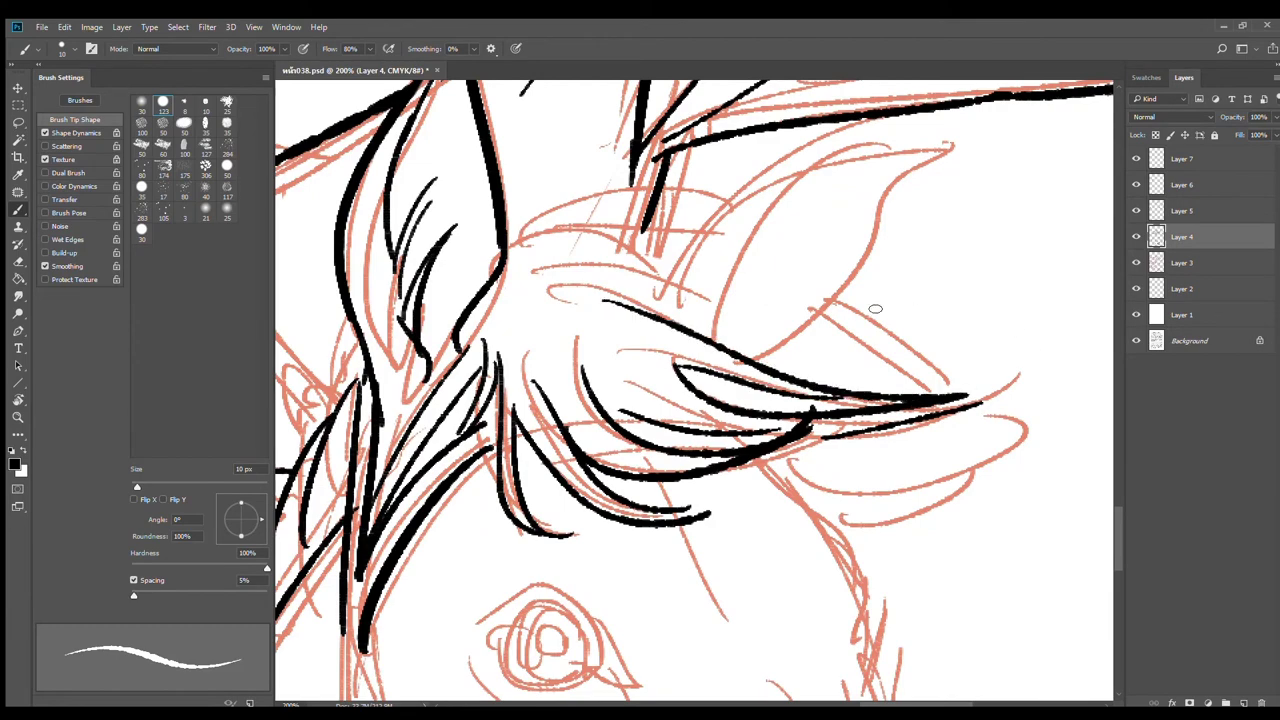
Step: Ink the long upper forelock strands and the curved hair lines rising from the near ear over the head
{"action": "scroll", "coordinate": [858, 318], "scroll_direction": "down", "scroll_amount": 2}
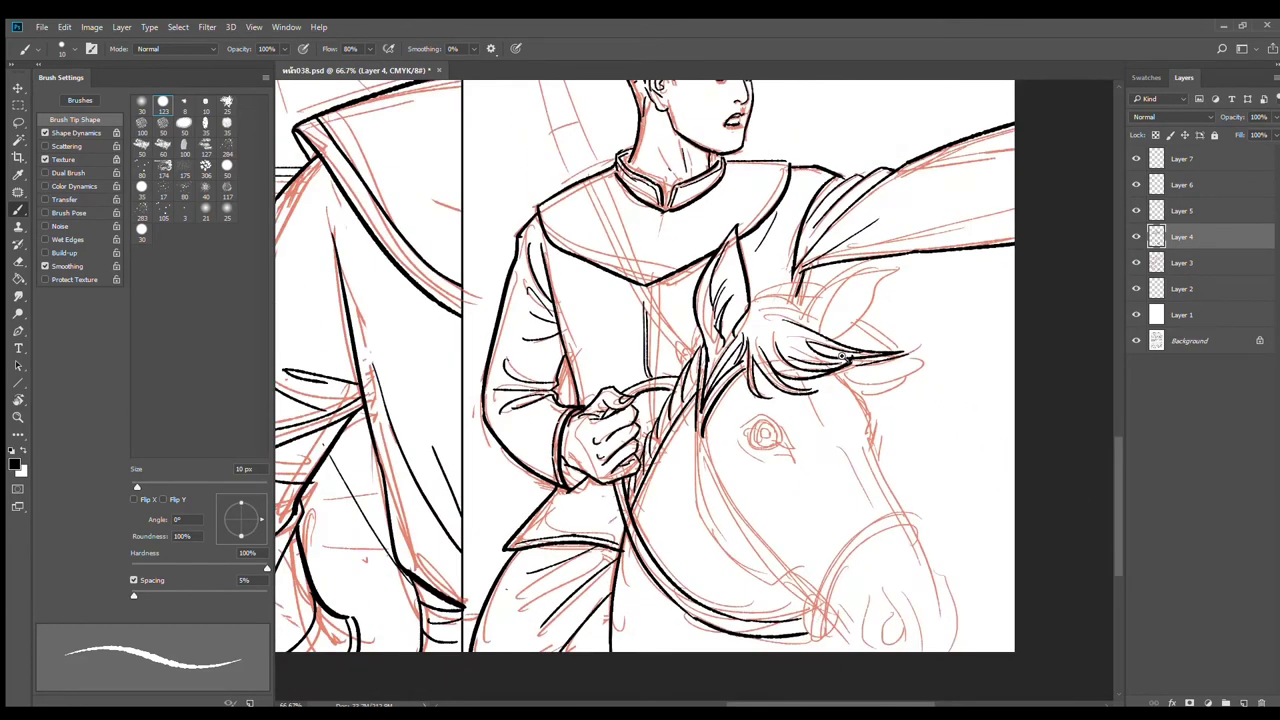
{"action": "scroll", "coordinate": [842, 355], "scroll_direction": "up", "scroll_amount": 1}
{"action": "left_click_drag", "start_coordinate": [750, 296], "coordinate": [944, 304]}
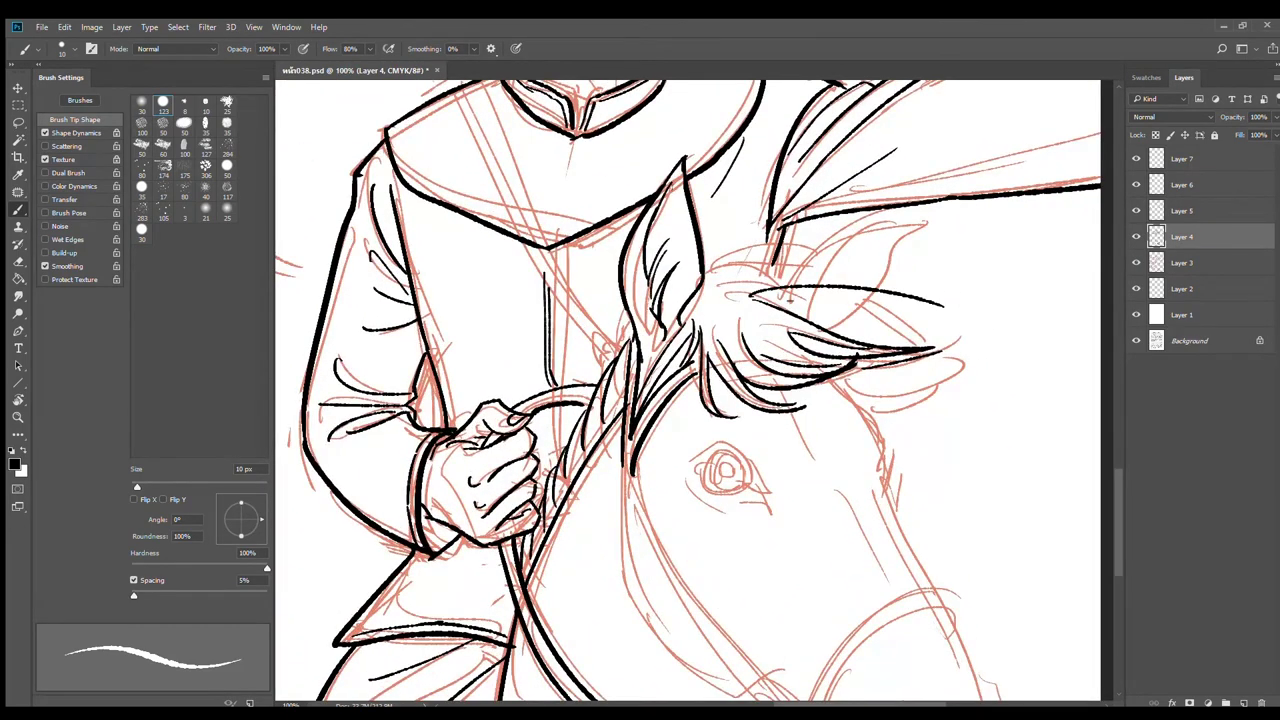
{"action": "left_click_drag", "start_coordinate": [766, 297], "coordinate": [984, 313]}
{"action": "mouse_move", "coordinate": [706, 270]}
{"action": "left_mouse_down"}
{"action": "mouse_move", "coordinate": [824, 276]}
{"action": "mouse_move", "coordinate": [922, 326]}
{"action": "left_mouse_up"}
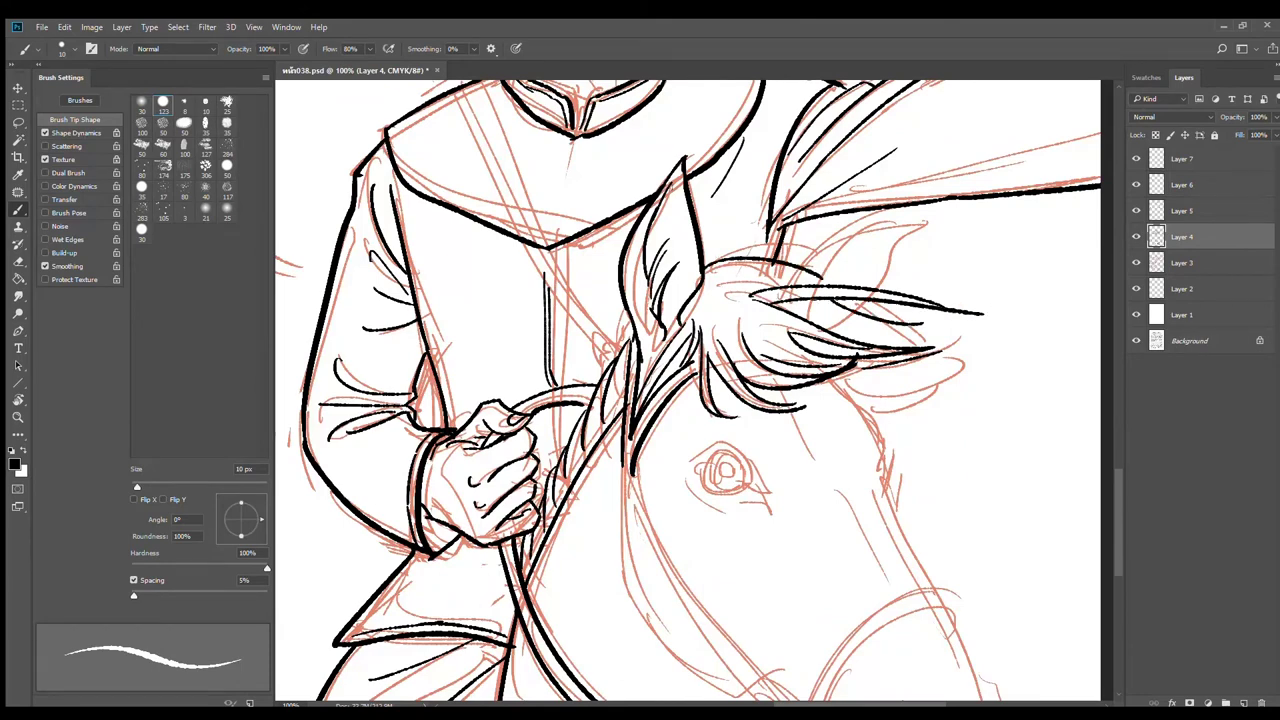
{"action": "mouse_move", "coordinate": [812, 300]}
{"action": "left_mouse_down"}
{"action": "mouse_move", "coordinate": [936, 328]}
{"action": "mouse_move", "coordinate": [836, 316]}
{"action": "left_mouse_up"}
{"action": "left_click_drag", "start_coordinate": [718, 282], "coordinate": [806, 270]}
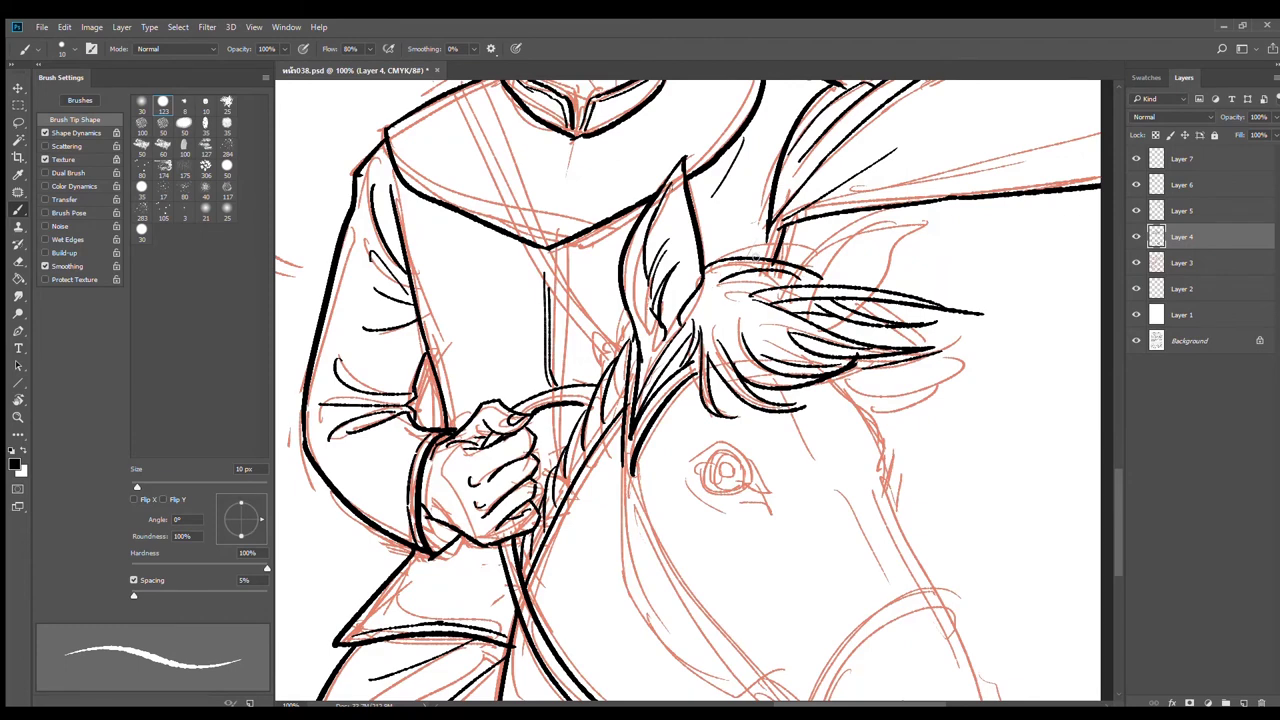
Step: Ink the short hair curve and far ear behind the forelock, plus the upturned curled strands below the forelock's tip
{"action": "left_click_drag", "start_coordinate": [700, 248], "coordinate": [756, 224]}
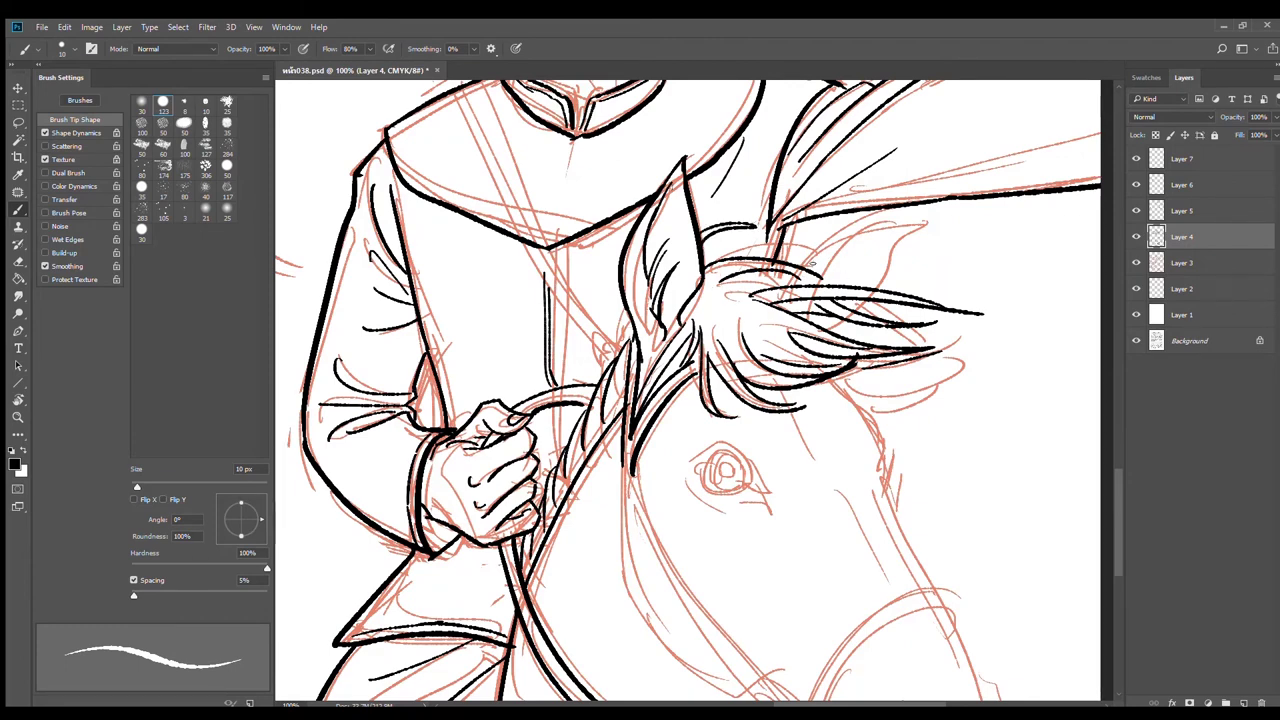
{"action": "mouse_move", "coordinate": [808, 266]}
{"action": "left_mouse_down"}
{"action": "mouse_move", "coordinate": [934, 224]}
{"action": "mouse_move", "coordinate": [886, 286]}
{"action": "left_mouse_up"}
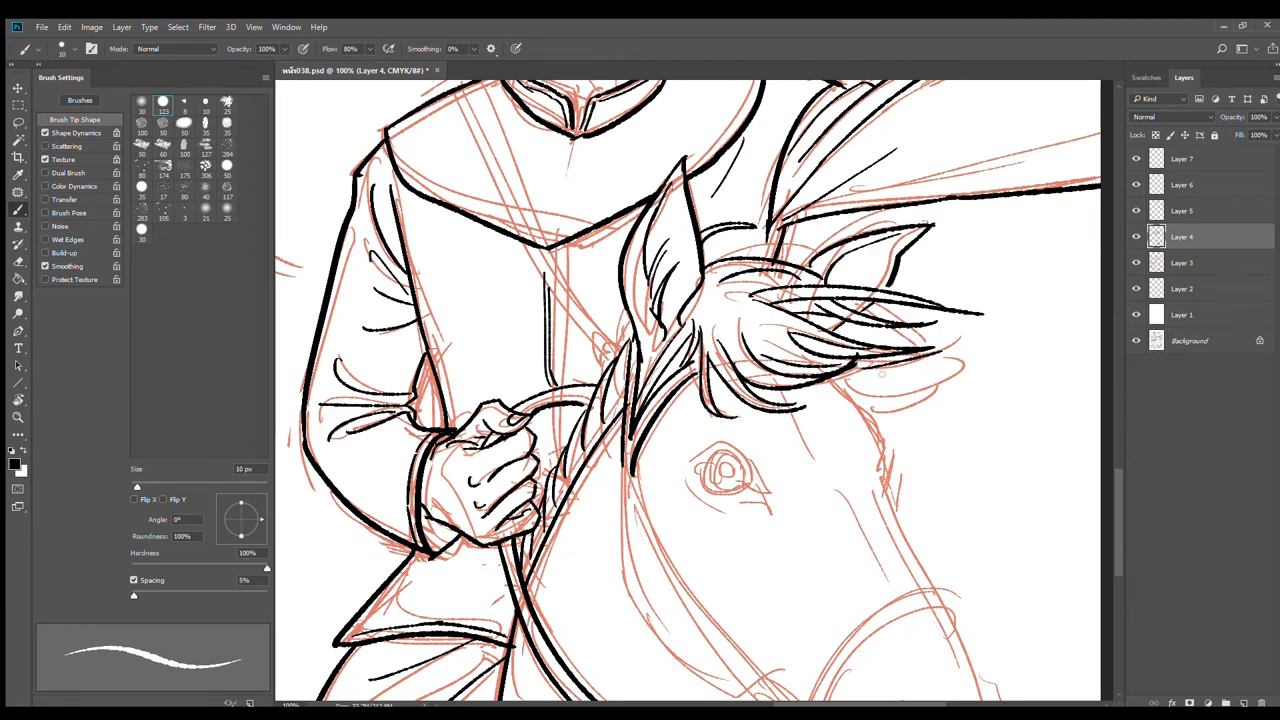
{"action": "left_click_drag", "start_coordinate": [840, 390], "coordinate": [958, 354]}
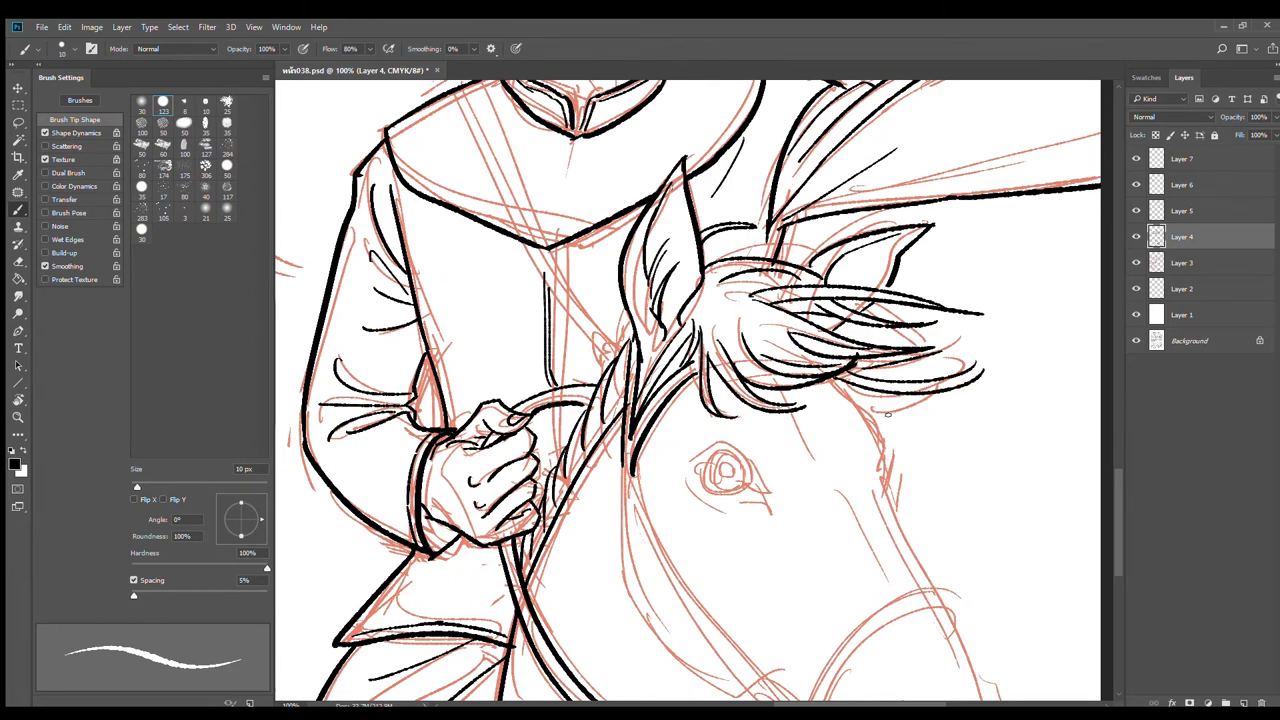
{"action": "left_click_drag", "start_coordinate": [866, 422], "coordinate": [952, 383]}
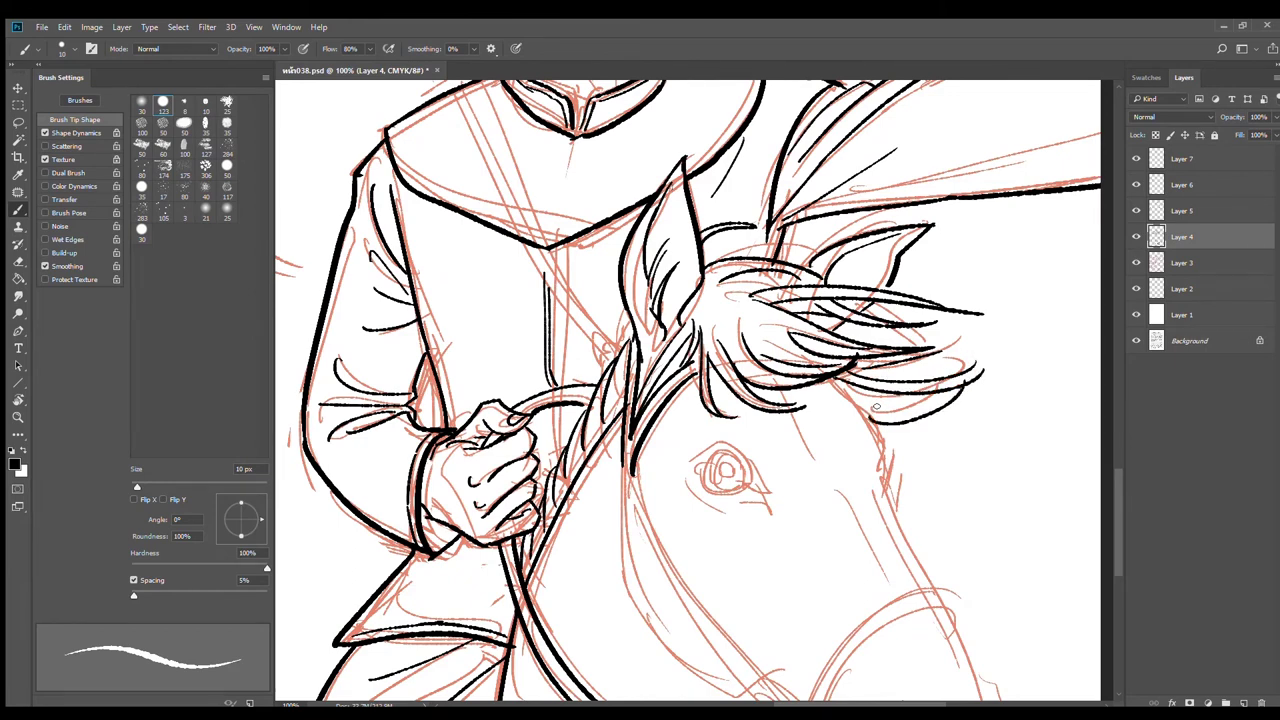
{"action": "left_click_drag", "start_coordinate": [876, 406], "coordinate": [958, 378]}
{"action": "left_click_drag", "start_coordinate": [966, 376], "coordinate": [952, 336]}
{"action": "left_click_drag", "start_coordinate": [878, 378], "coordinate": [954, 338]}
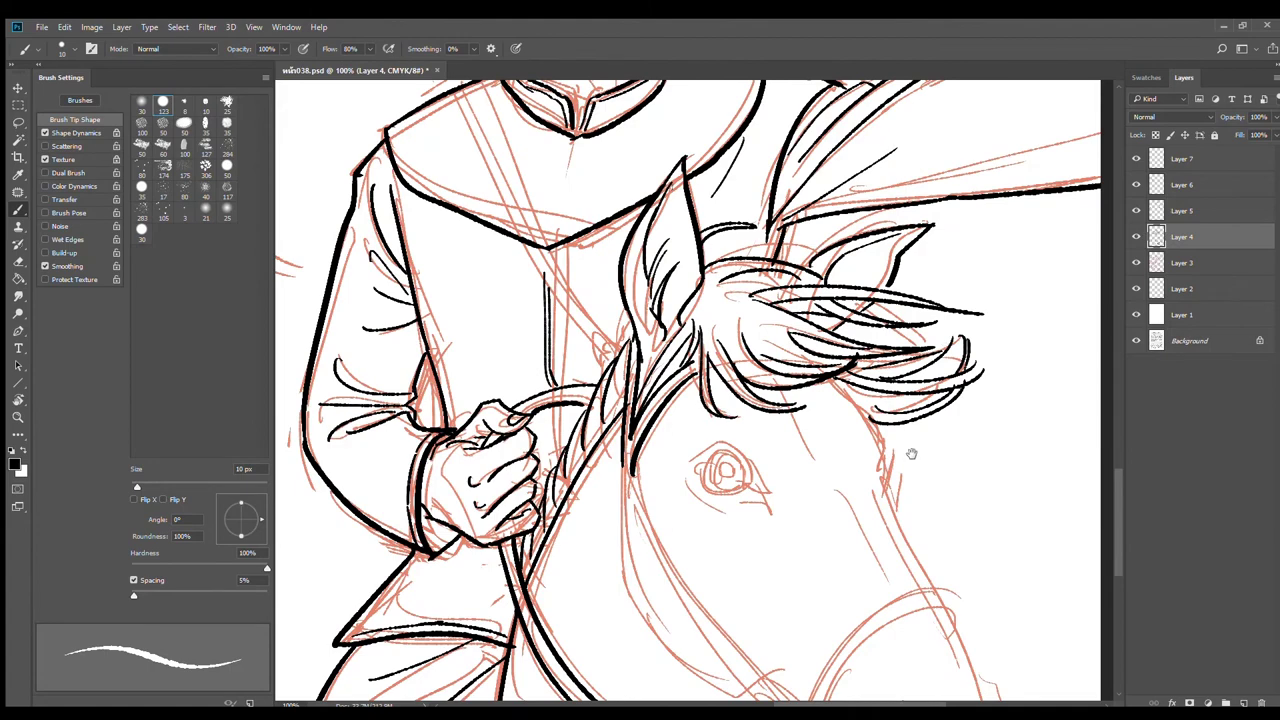
Step: Ink the horse's face profile from the forehead down to the muzzle, and the nostril with its surrounding curved lines
{"action": "left_click", "coordinate": [950, 438], "text": "alt"}
{"action": "left_click", "coordinate": [954, 437], "text": "alt"}
{"action": "left_click_drag", "start_coordinate": [986, 489], "coordinate": [920, 403]}
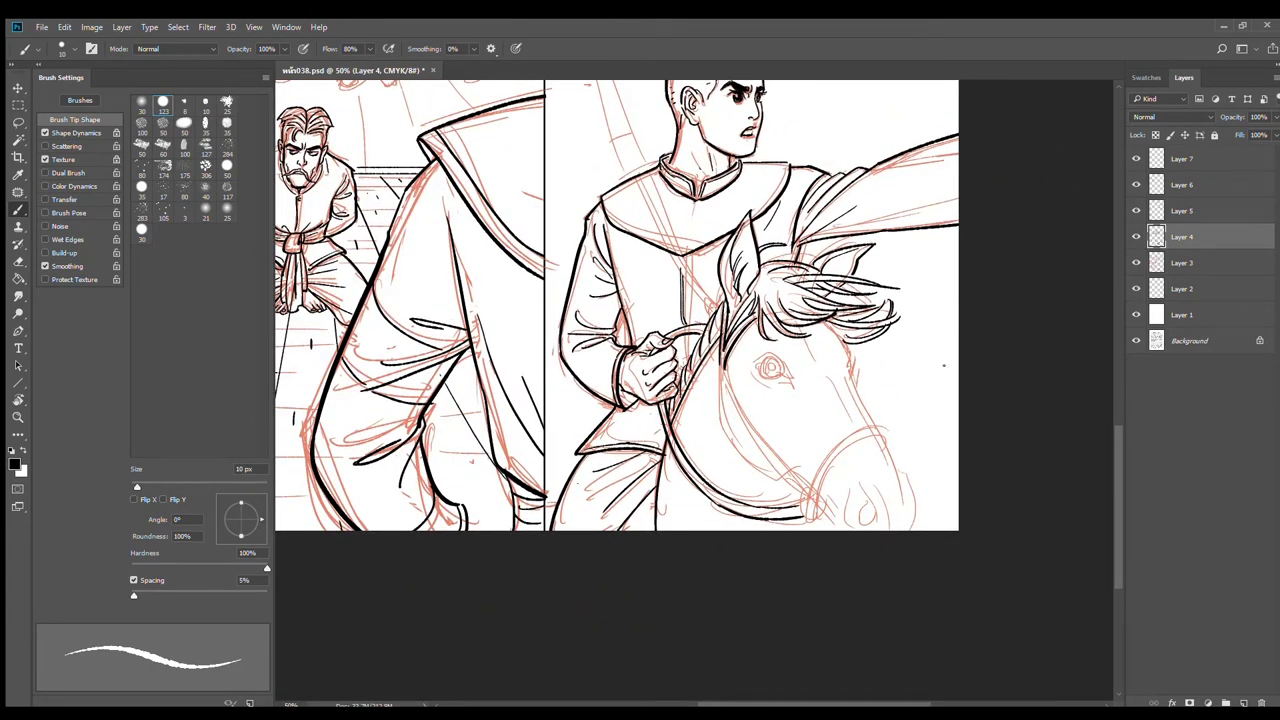
{"action": "key", "text": "r"}
{"action": "mouse_move", "coordinate": [857, 371]}
{"action": "left_mouse_down"}
{"action": "mouse_move", "coordinate": [871, 209]}
{"action": "mouse_move", "coordinate": [777, 194]}
{"action": "mouse_move", "coordinate": [786, 249]}
{"action": "mouse_move", "coordinate": [813, 173]}
{"action": "left_mouse_up"}
{"action": "left_click", "coordinate": [786, 249], "text": "ctrl"}
{"action": "key", "text": "b"}
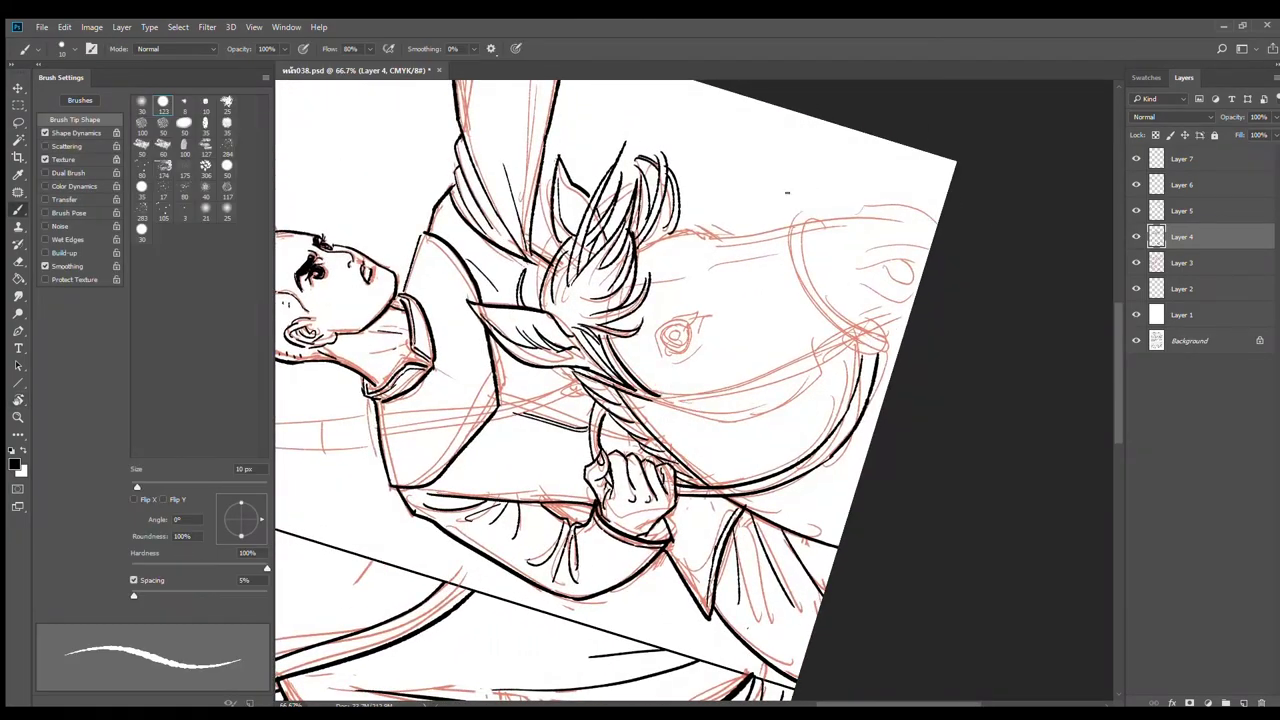
{"action": "left_click", "coordinate": [684, 240], "text": "ctrl"}
{"action": "scroll", "coordinate": [684, 240], "scroll_direction": "up", "scroll_amount": 2}
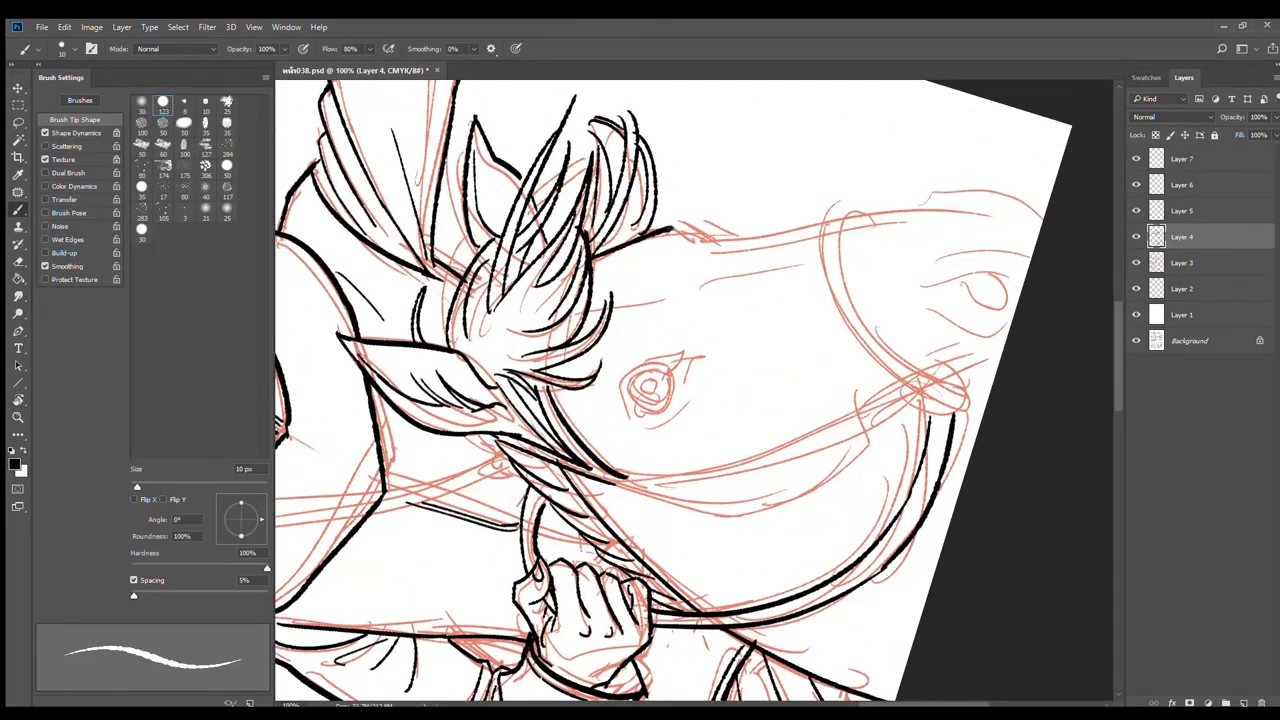
{"action": "mouse_move", "coordinate": [668, 232]}
{"action": "left_mouse_down"}
{"action": "mouse_move", "coordinate": [720, 243]}
{"action": "mouse_move", "coordinate": [832, 217]}
{"action": "mouse_move", "coordinate": [975, 208]}
{"action": "mouse_move", "coordinate": [945, 195]}
{"action": "mouse_move", "coordinate": [1040, 225]}
{"action": "left_mouse_up"}
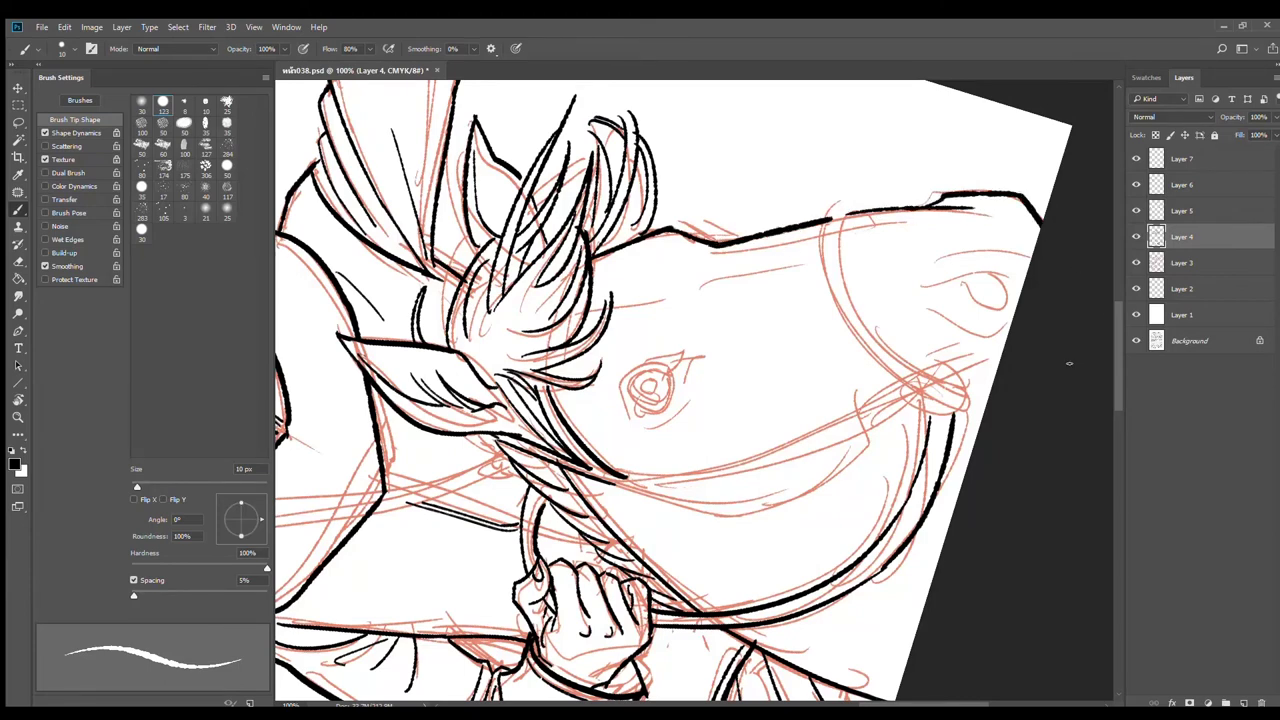
{"action": "mouse_move", "coordinate": [924, 268]}
{"action": "left_mouse_down"}
{"action": "mouse_move", "coordinate": [978, 247]}
{"action": "mouse_move", "coordinate": [1048, 281]}
{"action": "mouse_move", "coordinate": [982, 270]}
{"action": "mouse_move", "coordinate": [1014, 302]}
{"action": "mouse_move", "coordinate": [947, 317]}
{"action": "mouse_move", "coordinate": [940, 306]}
{"action": "mouse_move", "coordinate": [1008, 330]}
{"action": "left_mouse_up"}
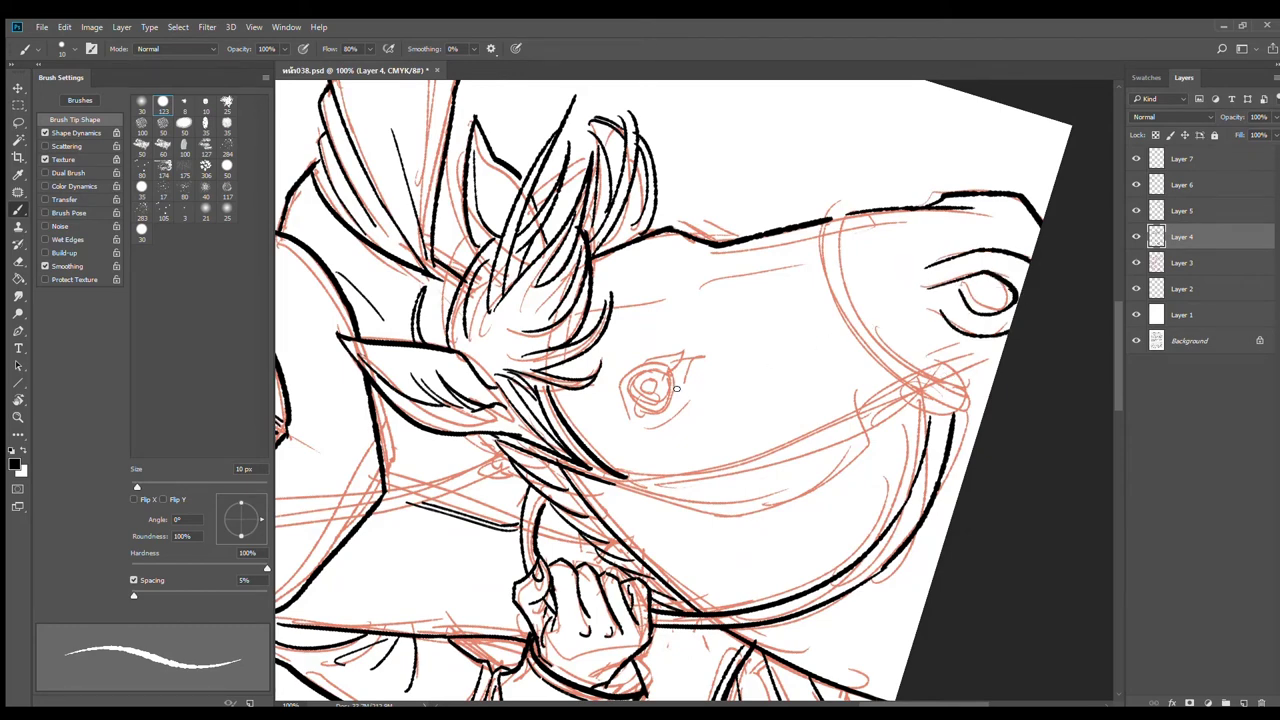
Step: Ink the horse's eye with its lids, iris, solid black pupil, lashes, pointed inner corner and the fold beneath it
{"action": "key", "text": "r"}
{"action": "mouse_move", "coordinate": [654, 392]}
{"action": "left_mouse_down"}
{"action": "mouse_move", "coordinate": [692, 298]}
{"action": "mouse_move", "coordinate": [744, 326]}
{"action": "mouse_move", "coordinate": [775, 378]}
{"action": "left_mouse_up"}
{"action": "key", "text": "ctrl+plus"}
{"action": "key", "text": "b"}
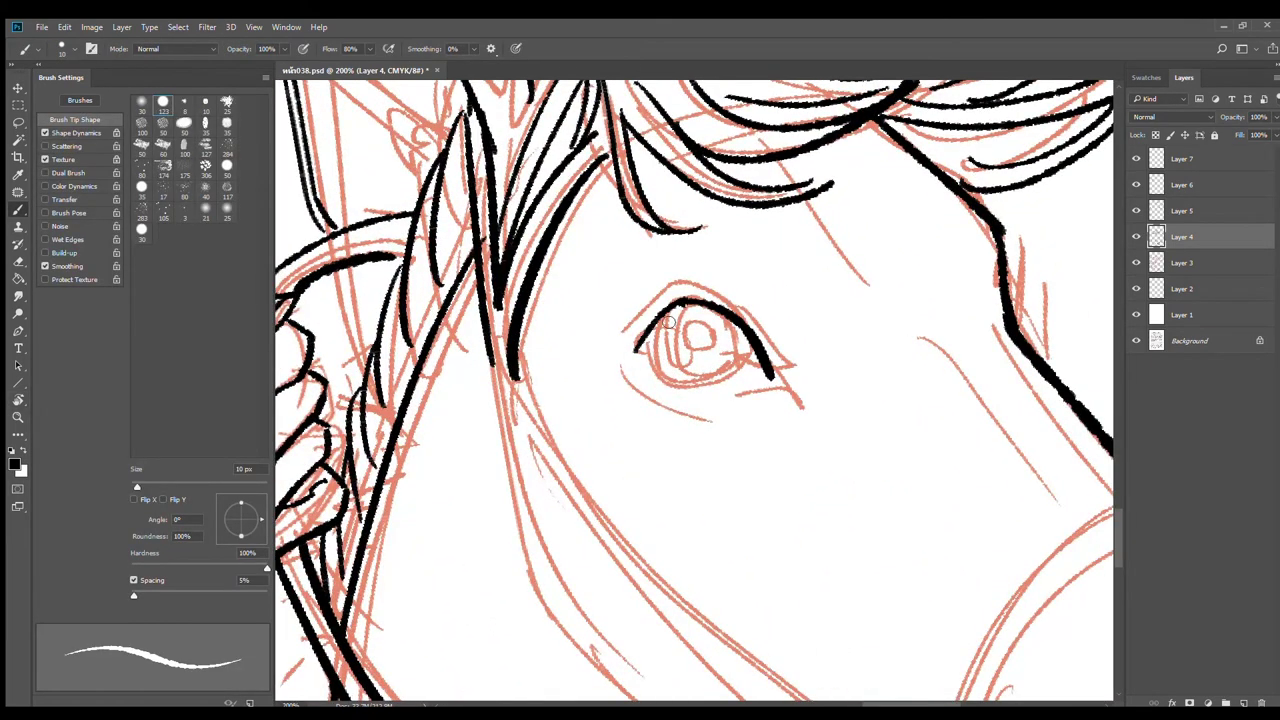
{"action": "left_click_drag", "start_coordinate": [664, 324], "coordinate": [748, 382]}
{"action": "left_click_drag", "start_coordinate": [741, 323], "coordinate": [739, 380]}
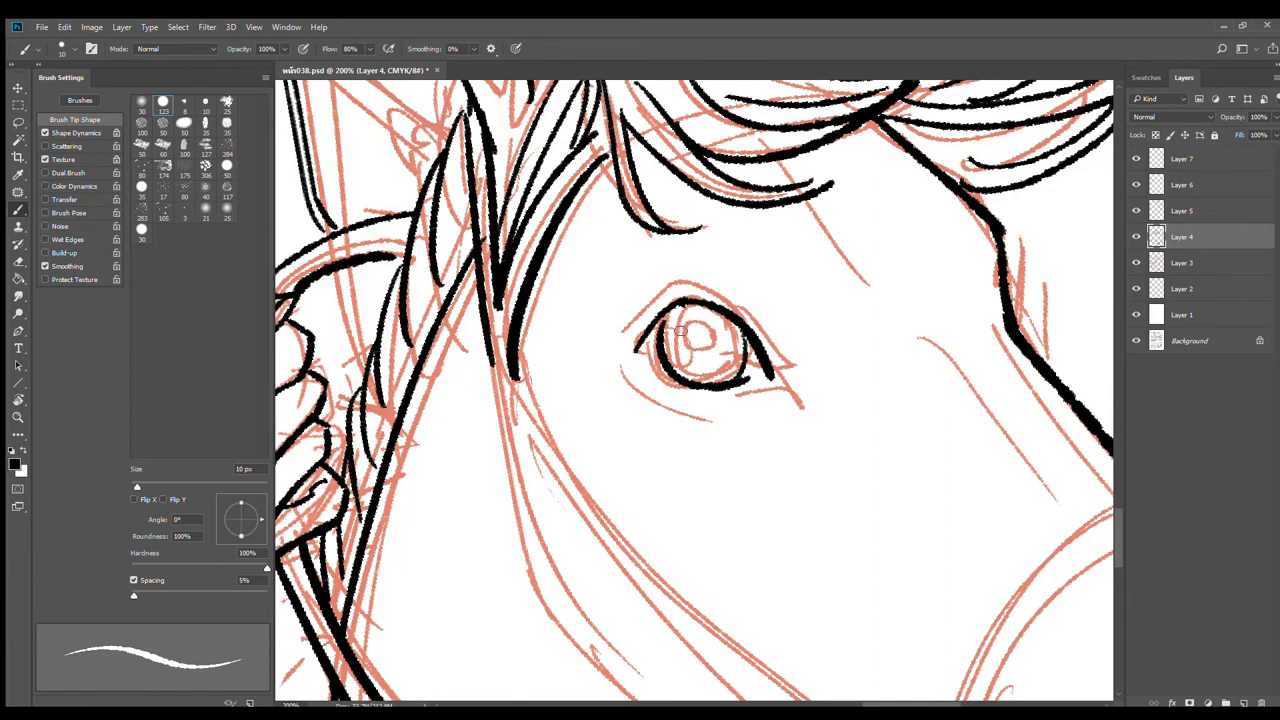
{"action": "mouse_move", "coordinate": [690, 320]}
{"action": "left_mouse_down"}
{"action": "mouse_move", "coordinate": [668, 350]}
{"action": "mouse_move", "coordinate": [692, 323]}
{"action": "mouse_move", "coordinate": [718, 342]}
{"action": "mouse_move", "coordinate": [690, 360]}
{"action": "mouse_move", "coordinate": [708, 312]}
{"action": "mouse_move", "coordinate": [722, 317]}
{"action": "mouse_move", "coordinate": [667, 289]}
{"action": "mouse_move", "coordinate": [612, 336]}
{"action": "left_mouse_up"}
{"action": "mouse_move", "coordinate": [682, 294]}
{"action": "left_mouse_down"}
{"action": "mouse_move", "coordinate": [621, 289]}
{"action": "mouse_move", "coordinate": [607, 309]}
{"action": "mouse_move", "coordinate": [704, 287]}
{"action": "mouse_move", "coordinate": [714, 303]}
{"action": "left_mouse_up"}
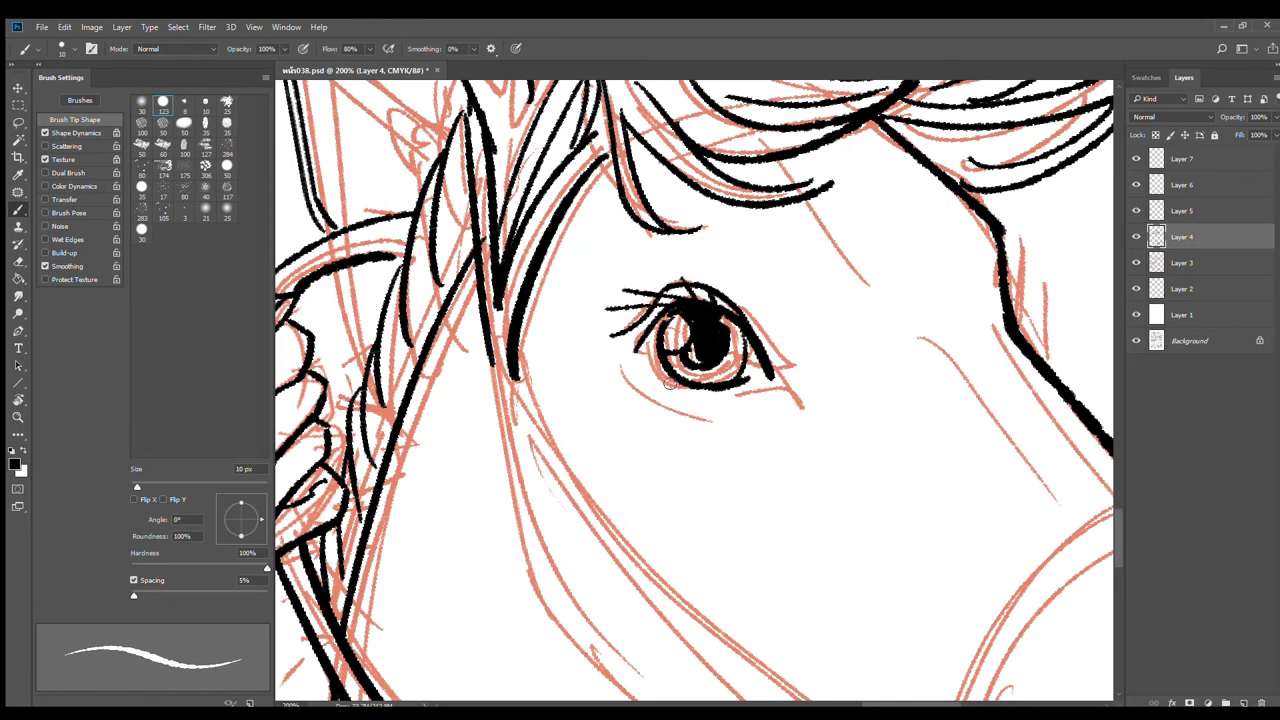
{"action": "left_click_drag", "start_coordinate": [743, 377], "coordinate": [802, 406]}
{"action": "left_click_drag", "start_coordinate": [638, 364], "coordinate": [735, 448]}
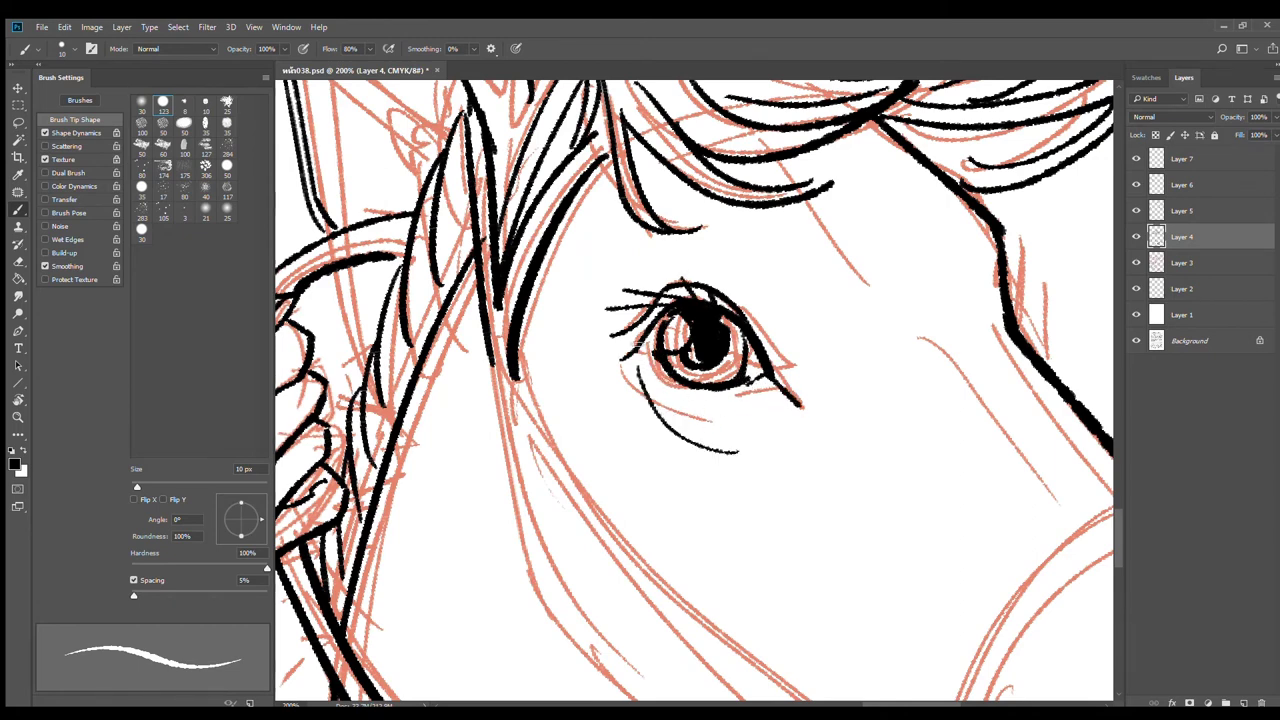
{"action": "mouse_move", "coordinate": [652, 334]}
{"action": "left_mouse_down"}
{"action": "mouse_move", "coordinate": [594, 341]}
{"action": "mouse_move", "coordinate": [600, 315]}
{"action": "left_mouse_up"}
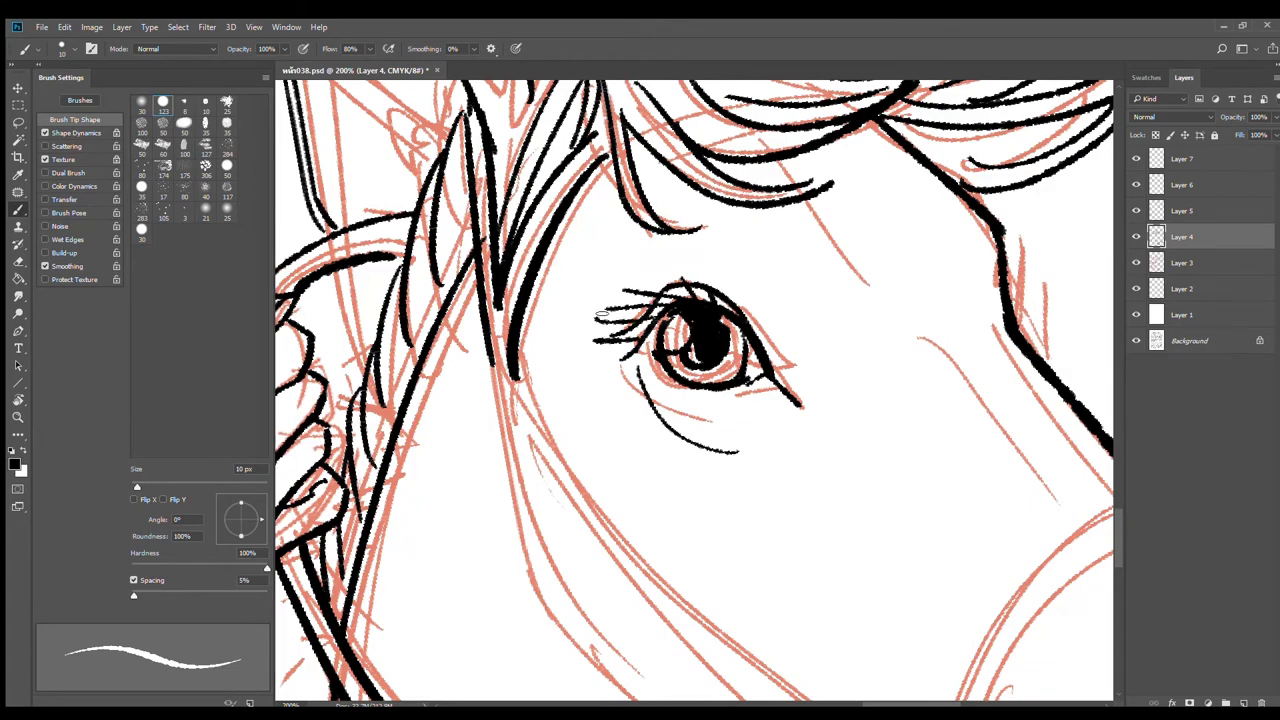
Step: Ink the double line running from below the near ear down the horse's cheek and curving toward the mouth
{"action": "left_click", "coordinate": [750, 420], "text": "alt"}
{"action": "left_click_drag", "start_coordinate": [808, 462], "coordinate": [740, 369]}
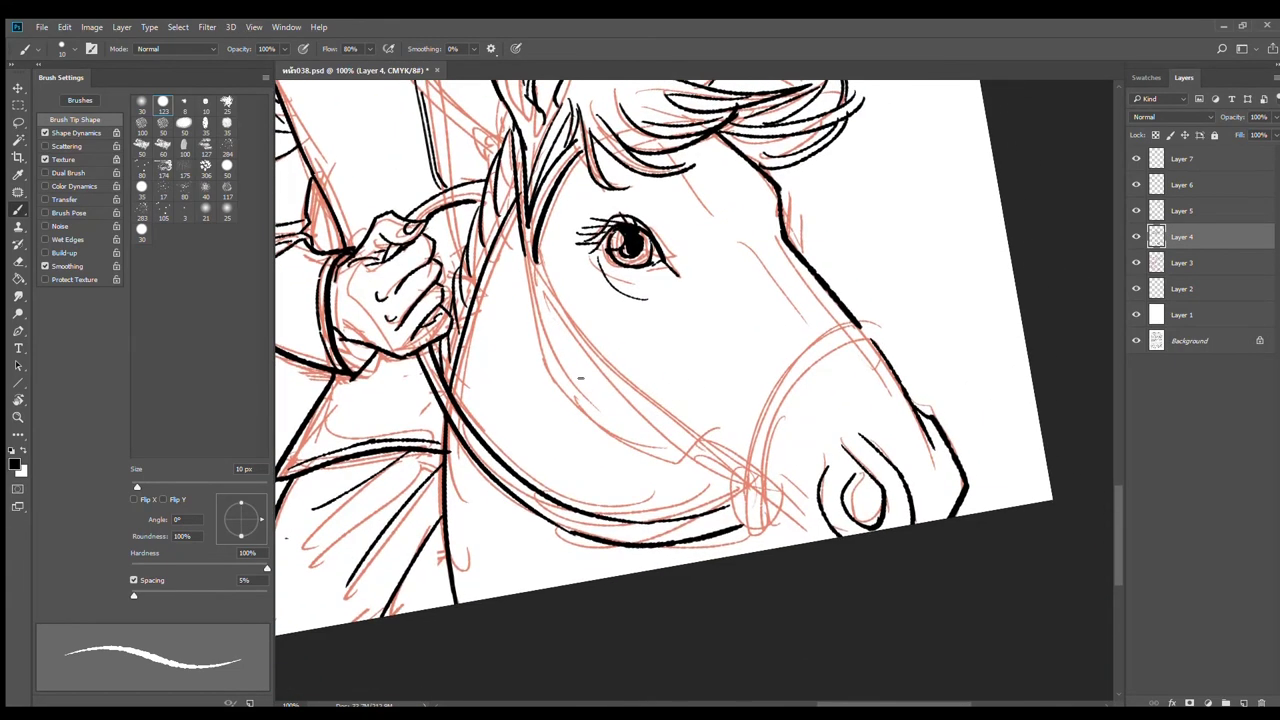
{"action": "left_click_drag", "start_coordinate": [527, 242], "coordinate": [548, 392]}
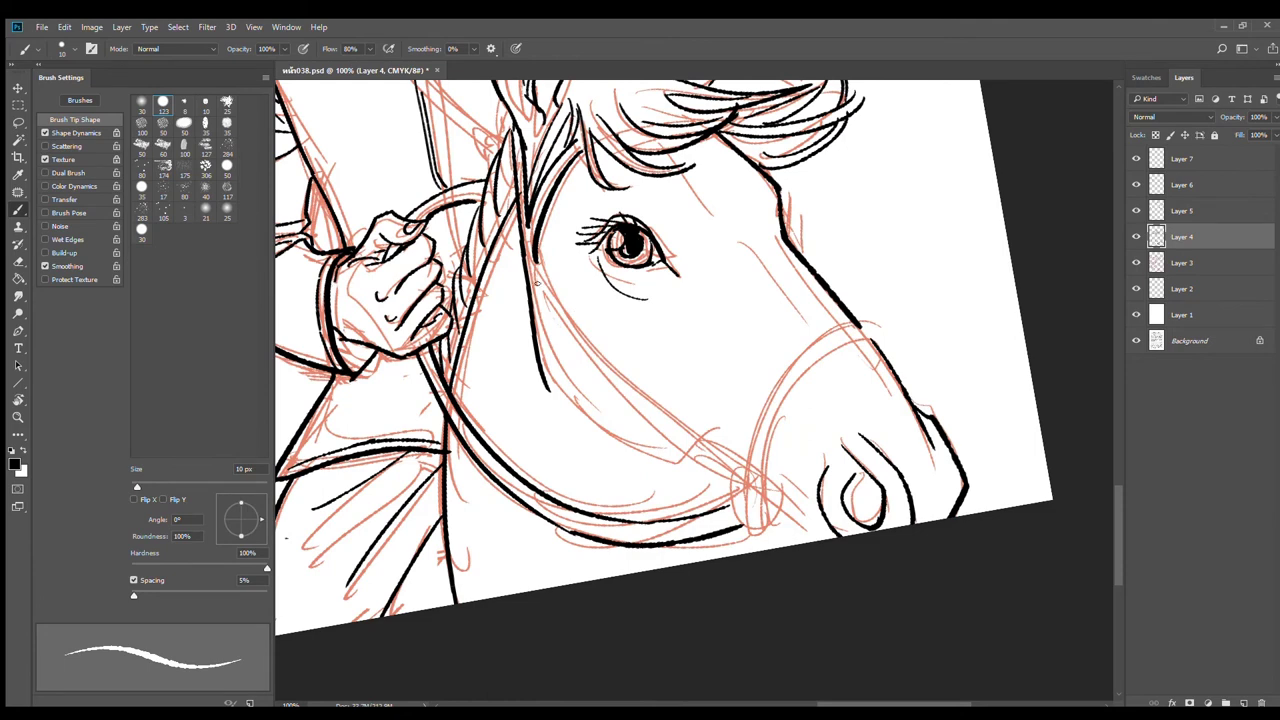
{"action": "mouse_move", "coordinate": [537, 284]}
{"action": "left_mouse_down"}
{"action": "mouse_move", "coordinate": [566, 412]}
{"action": "mouse_move", "coordinate": [648, 456]}
{"action": "left_mouse_up"}
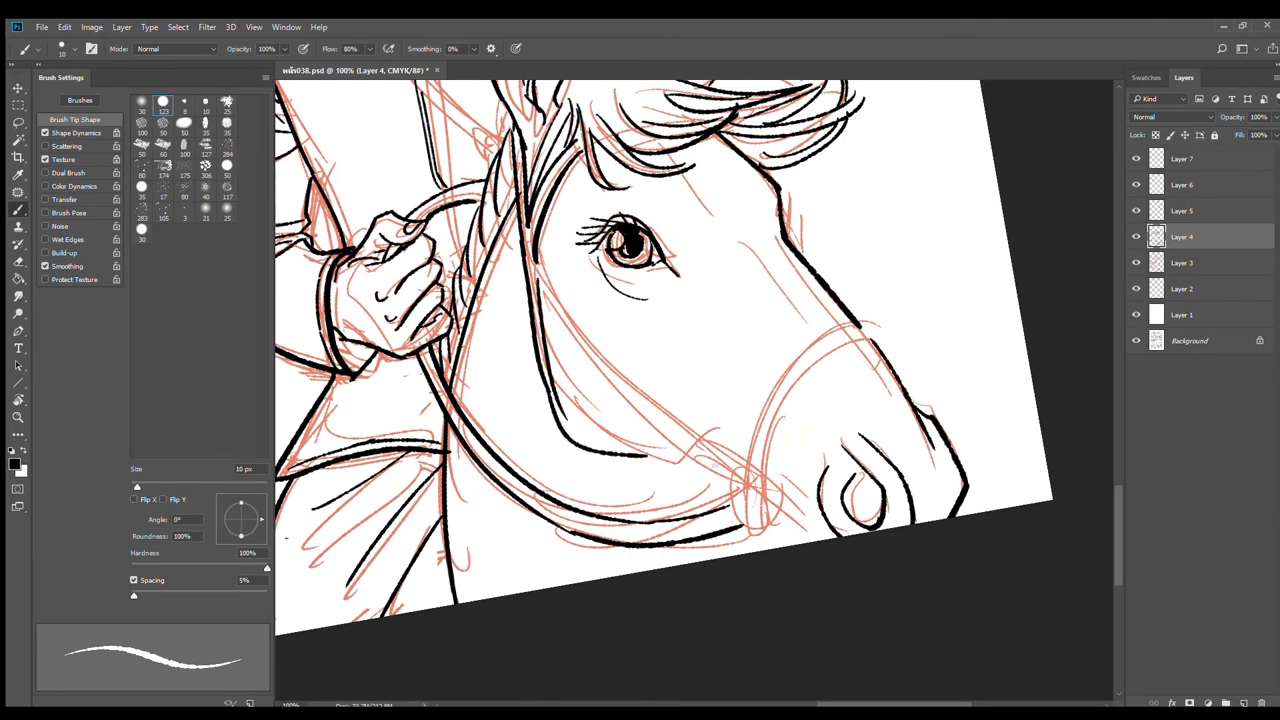
{"action": "mouse_move", "coordinate": [572, 417]}
{"action": "left_mouse_down"}
{"action": "mouse_move", "coordinate": [700, 474]}
{"action": "mouse_move", "coordinate": [678, 487]}
{"action": "left_mouse_up"}
{"action": "key", "text": "e"}
{"action": "key", "text": "b"}
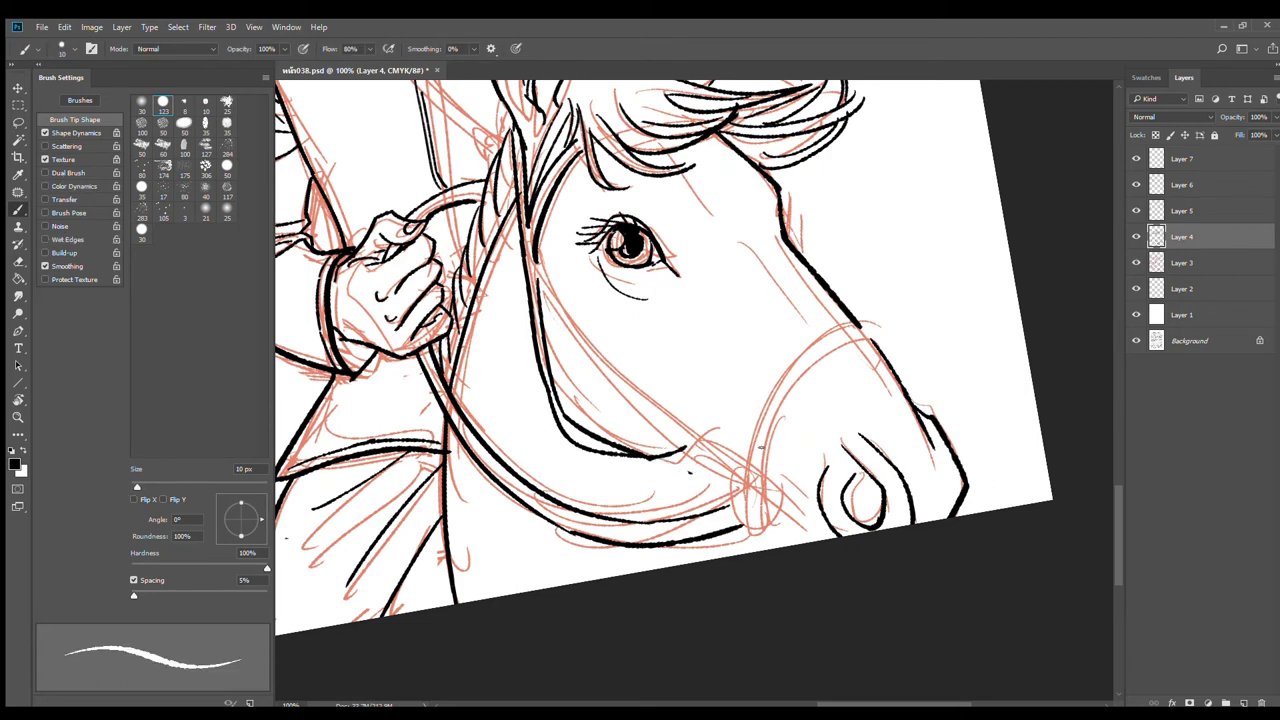
Step: Ink the double-edged noseband curving over the horse's muzzle, with its rounded end at the bridge of the nose
{"action": "left_click_drag", "start_coordinate": [756, 462], "coordinate": [888, 336]}
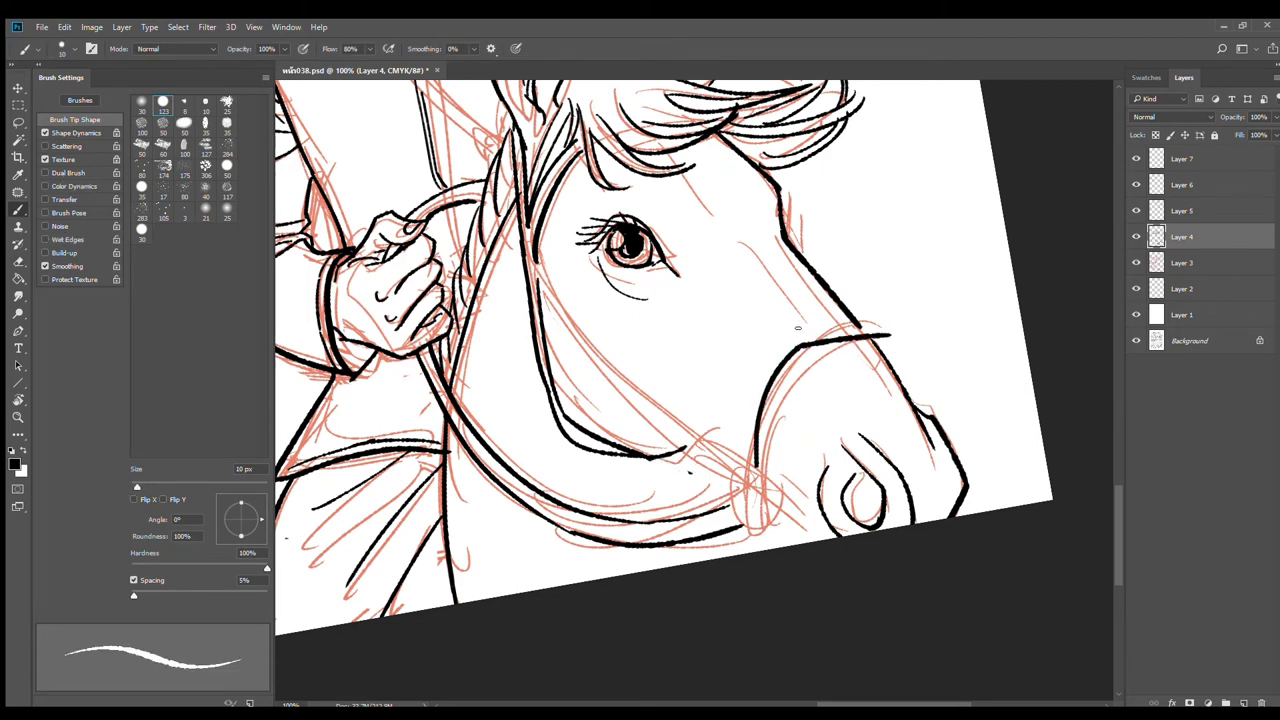
{"action": "mouse_move", "coordinate": [793, 331]}
{"action": "left_mouse_down"}
{"action": "mouse_move", "coordinate": [886, 324]}
{"action": "mouse_move", "coordinate": [882, 355]}
{"action": "left_mouse_up"}
{"action": "mouse_move", "coordinate": [790, 331]}
{"action": "left_mouse_down"}
{"action": "mouse_move", "coordinate": [752, 402]}
{"action": "mouse_move", "coordinate": [743, 495]}
{"action": "left_mouse_up"}
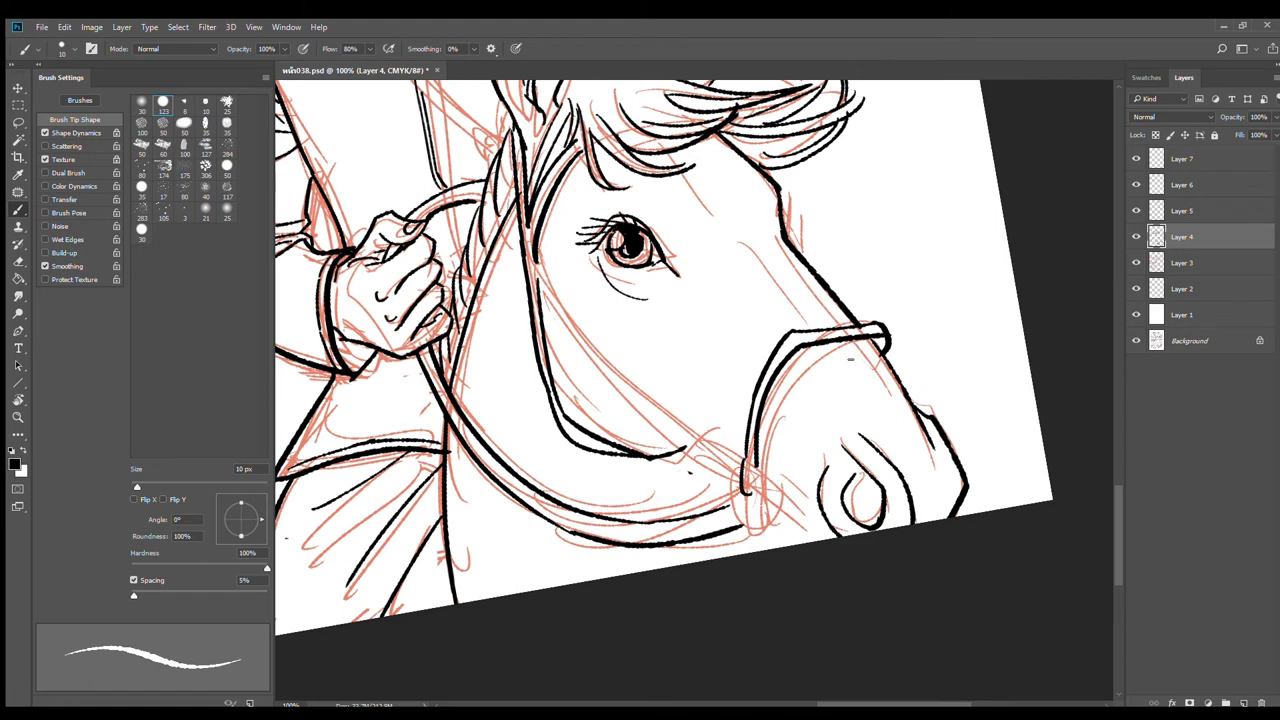
Step: Ink the bit ring beside the horse's mouth and the banded end of the rein looped into it, cleaning up overlaps
{"action": "mouse_move", "coordinate": [778, 499]}
{"action": "left_mouse_down"}
{"action": "mouse_move", "coordinate": [714, 378]}
{"action": "mouse_move", "coordinate": [744, 404]}
{"action": "mouse_move", "coordinate": [742, 428]}
{"action": "left_mouse_up"}
{"action": "mouse_move", "coordinate": [707, 378]}
{"action": "left_mouse_down"}
{"action": "mouse_move", "coordinate": [732, 390]}
{"action": "mouse_move", "coordinate": [735, 418]}
{"action": "left_mouse_up"}
{"action": "mouse_move", "coordinate": [712, 370]}
{"action": "left_mouse_down"}
{"action": "mouse_move", "coordinate": [716, 413]}
{"action": "mouse_move", "coordinate": [746, 397]}
{"action": "left_mouse_up"}
{"action": "key", "text": "e"}
{"action": "key", "text": "b"}
{"action": "key", "text": "space"}
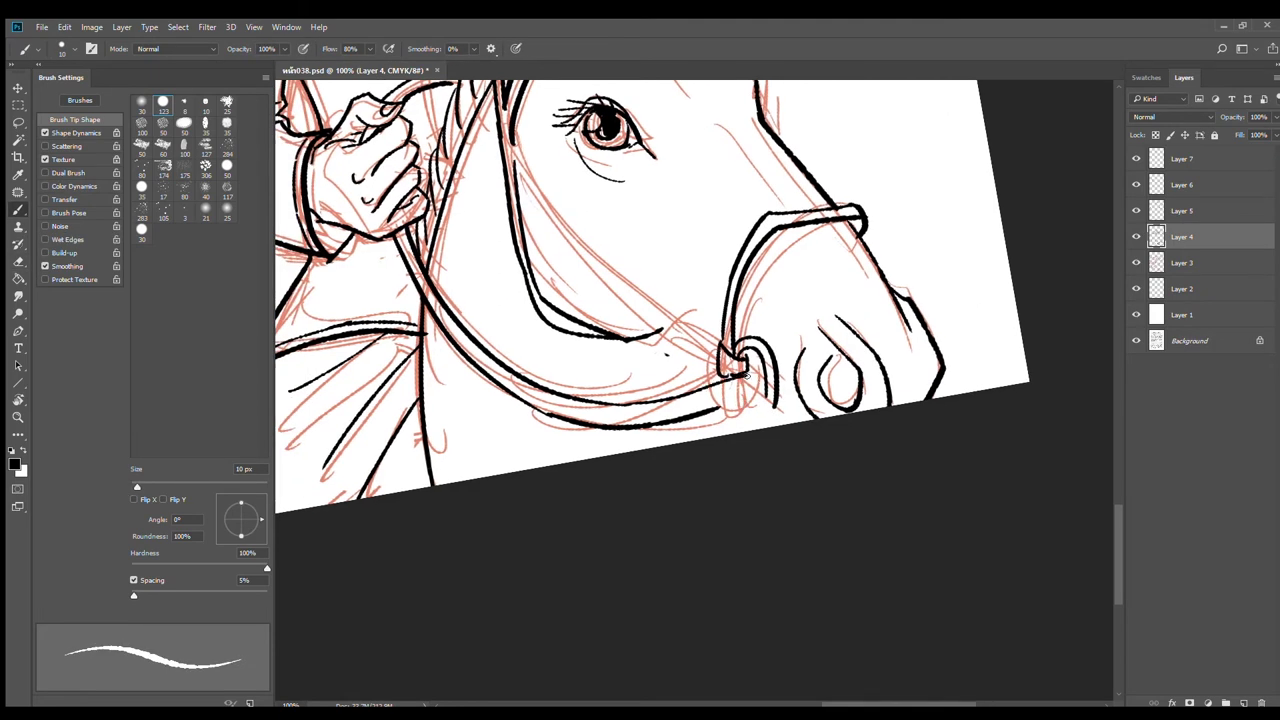
{"action": "mouse_move", "coordinate": [709, 389]}
{"action": "left_mouse_down"}
{"action": "mouse_move", "coordinate": [677, 417]}
{"action": "mouse_move", "coordinate": [752, 423]}
{"action": "mouse_move", "coordinate": [770, 411]}
{"action": "left_mouse_up"}
{"action": "key", "text": "e"}
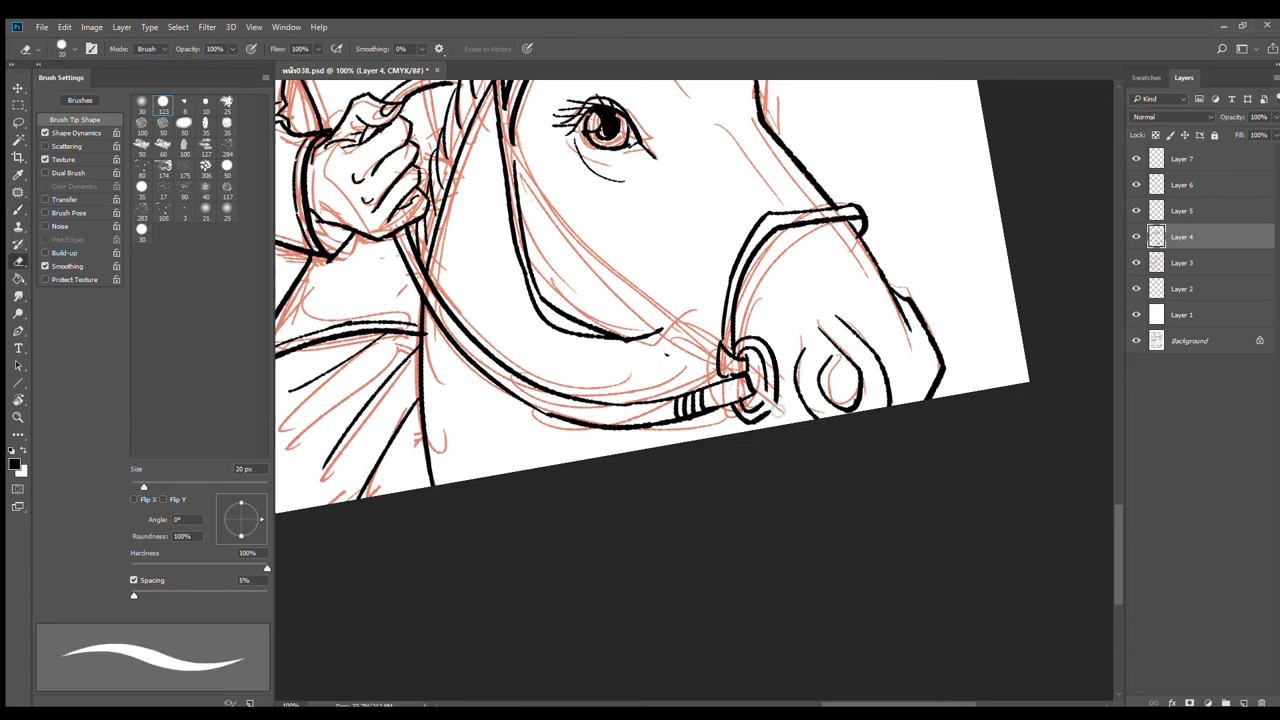
{"action": "key", "text": "b"}
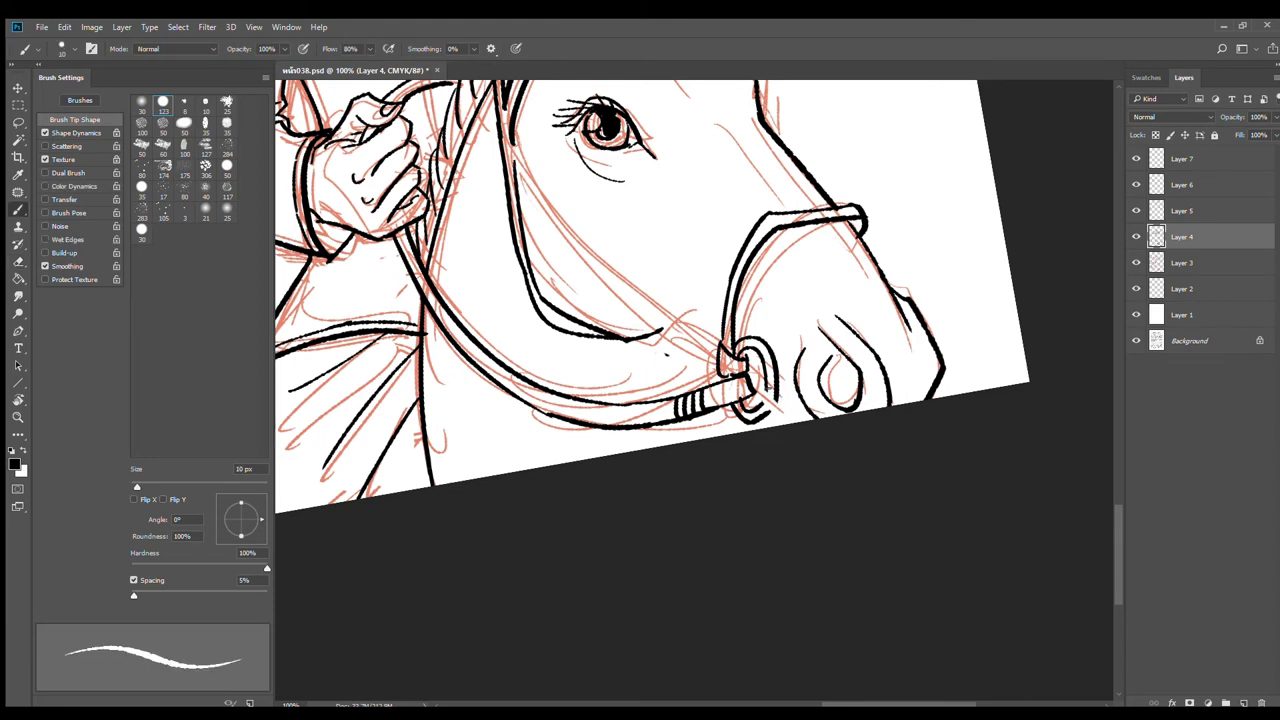
Step: Ink the lines under the bit ring and the double-edged cheek strap from the ring up to the ear, erasing overlaps
{"action": "left_click_drag", "start_coordinate": [762, 382], "coordinate": [812, 440]}
{"action": "left_click_drag", "start_coordinate": [620, 287], "coordinate": [652, 365]}
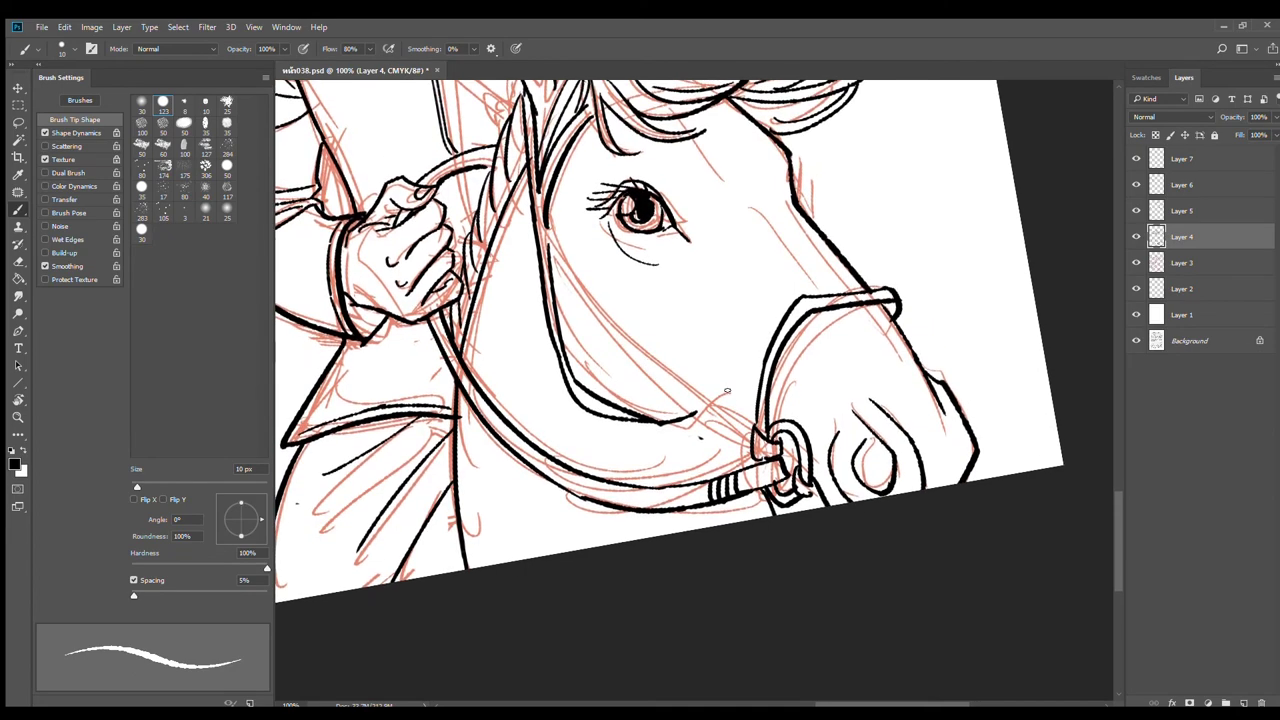
{"action": "key", "text": "r"}
{"action": "mouse_move", "coordinate": [547, 511]}
{"action": "left_mouse_down"}
{"action": "mouse_move", "coordinate": [523, 240]}
{"action": "mouse_move", "coordinate": [598, 210]}
{"action": "left_mouse_up"}
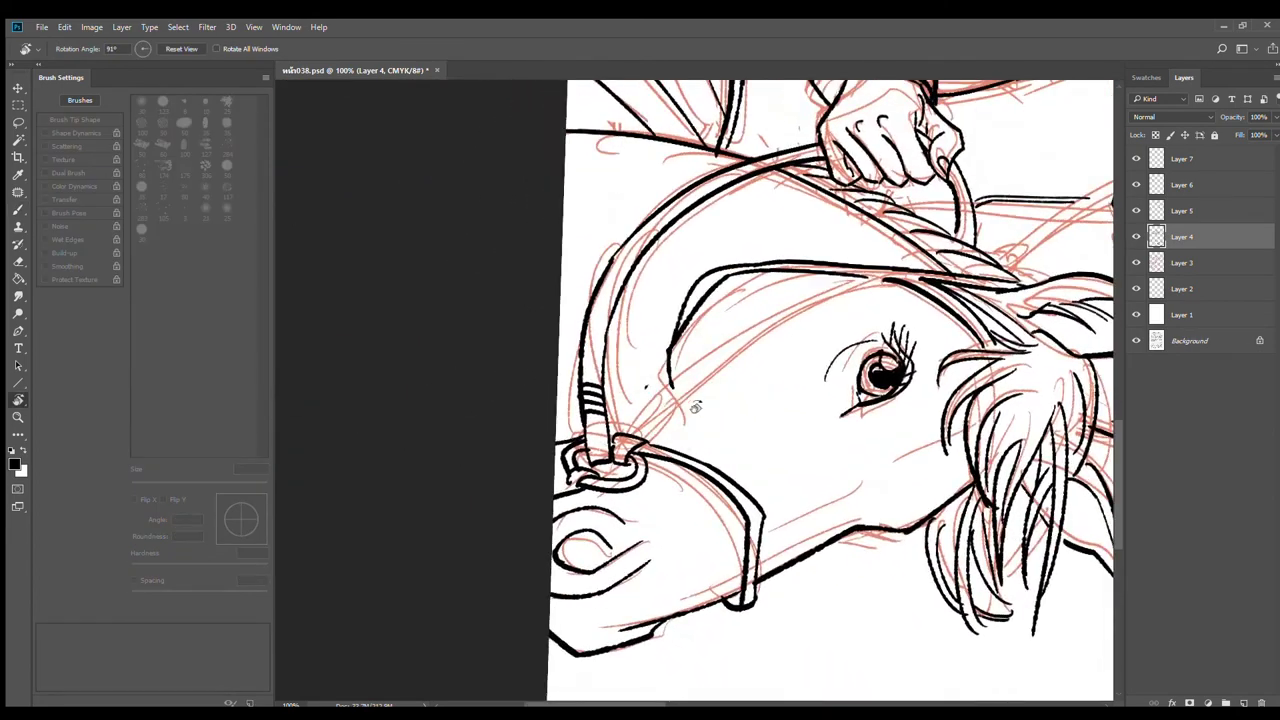
{"action": "mouse_move", "coordinate": [650, 434]}
{"action": "left_mouse_down"}
{"action": "mouse_move", "coordinate": [748, 345]}
{"action": "mouse_move", "coordinate": [881, 283]}
{"action": "left_mouse_up"}
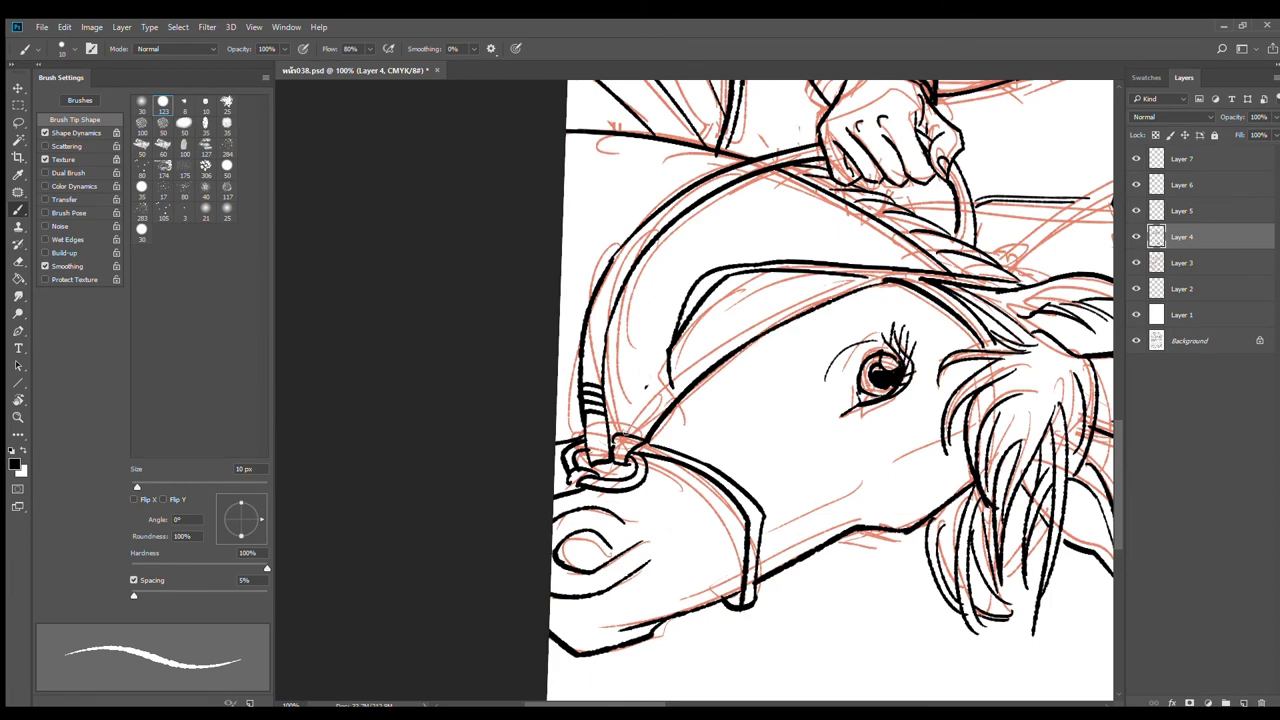
{"action": "mouse_move", "coordinate": [624, 436]}
{"action": "left_mouse_down"}
{"action": "mouse_move", "coordinate": [668, 379]}
{"action": "mouse_move", "coordinate": [832, 285]}
{"action": "left_mouse_up"}
{"action": "key", "text": "ctrl+z"}
{"action": "left_click_drag", "start_coordinate": [663, 382], "coordinate": [886, 266]}
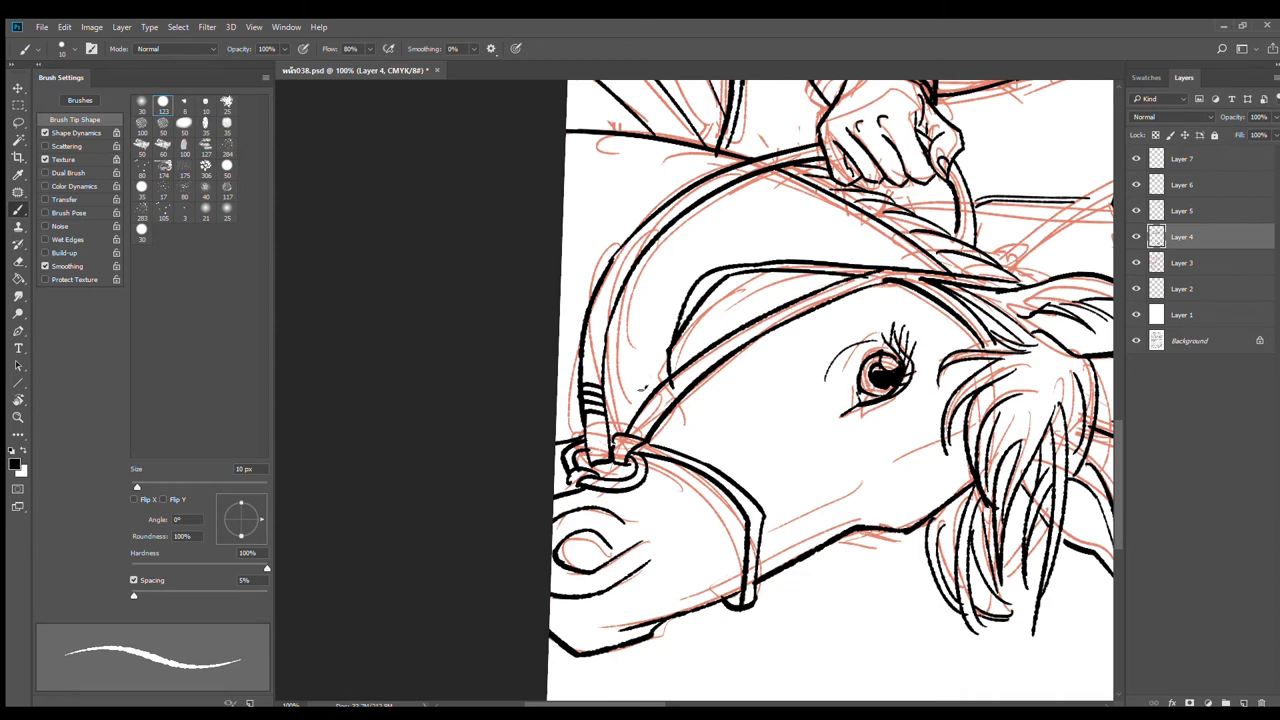
{"action": "key", "text": "e"}
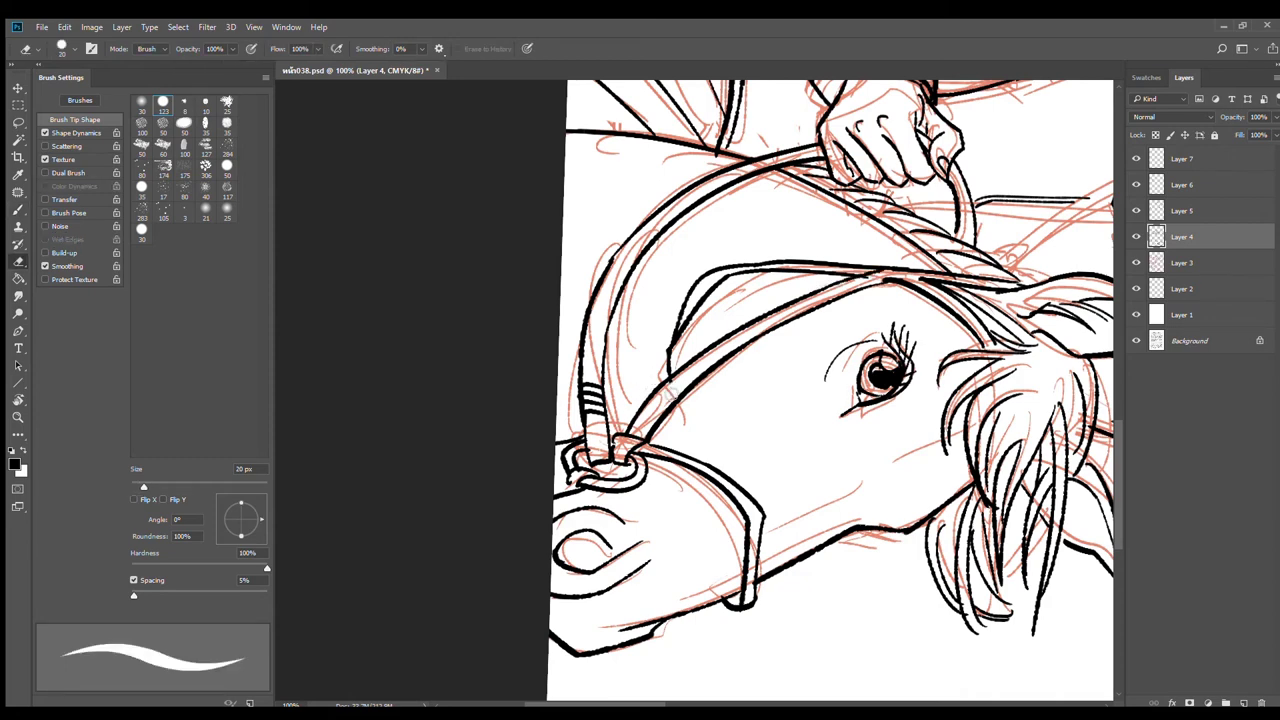
{"action": "key", "text": "r"}
{"action": "left_click_drag", "start_coordinate": [762, 395], "coordinate": [627, 254]}
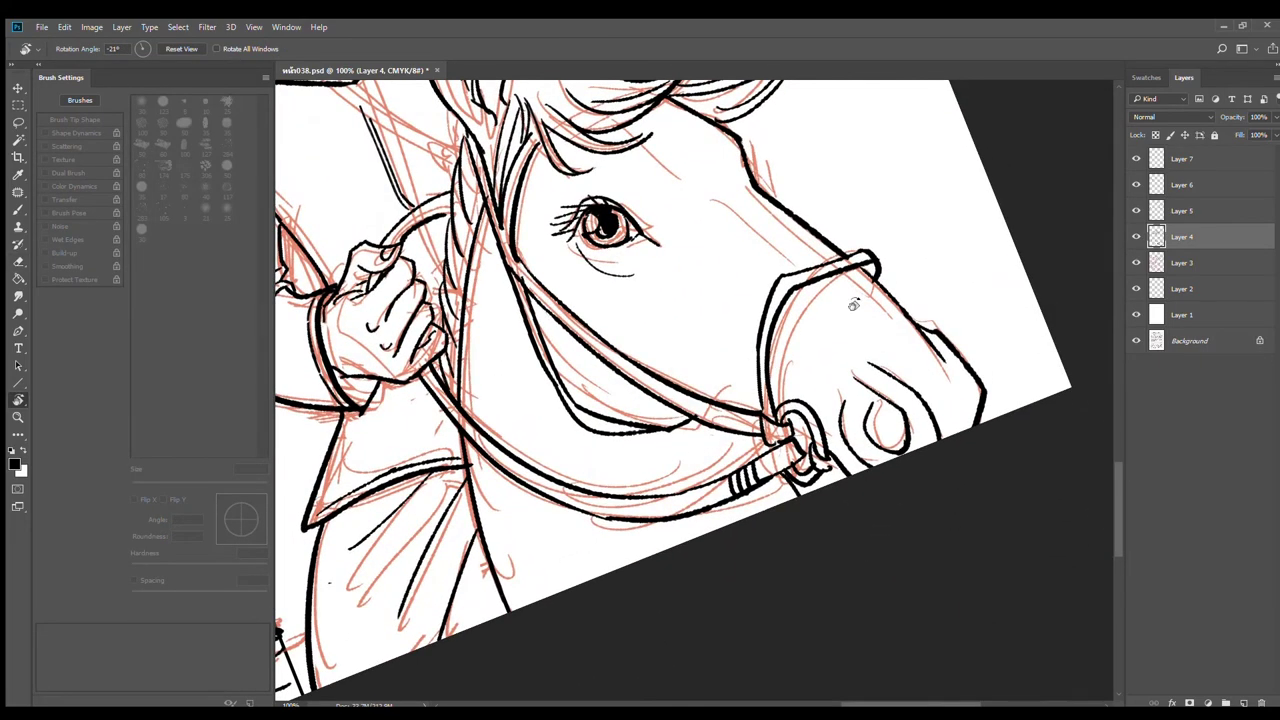
Step: Ink short contour strokes on the horse's brow and nose and the lashes of the far eye, undoing misplaced strokes
{"action": "key", "text": "b"}
{"action": "key", "text": "ctrl+minus"}
{"action": "key", "text": "ctrl+minus"}
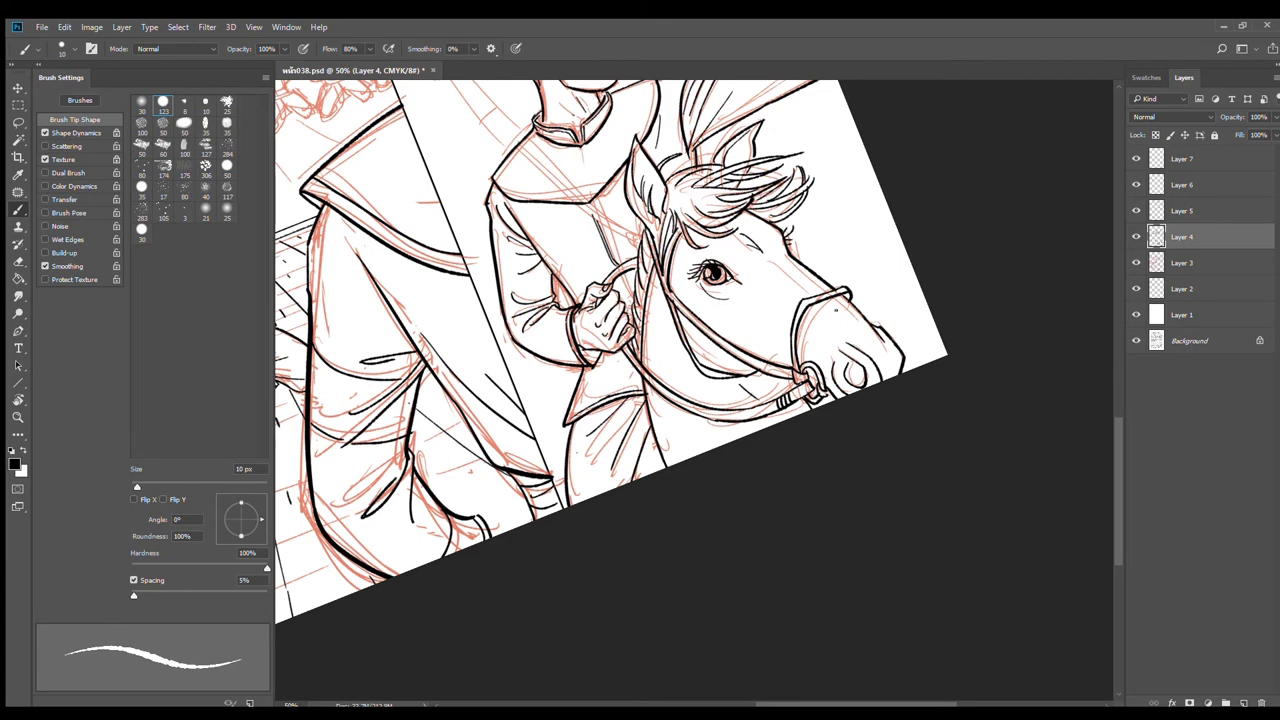
{"action": "mouse_move", "coordinate": [836, 311]}
{"action": "left_mouse_down"}
{"action": "mouse_move", "coordinate": [865, 330]}
{"action": "mouse_move", "coordinate": [811, 362]}
{"action": "left_mouse_up"}
{"action": "key", "text": "ctrl+z"}
{"action": "left_click_drag", "start_coordinate": [752, 373], "coordinate": [796, 391]}
{"action": "key", "text": "ctrl+z"}
{"action": "scroll", "coordinate": [715, 332], "scroll_direction": "down", "scroll_amount": 1}
{"action": "left_click_drag", "start_coordinate": [767, 315], "coordinate": [773, 404]}
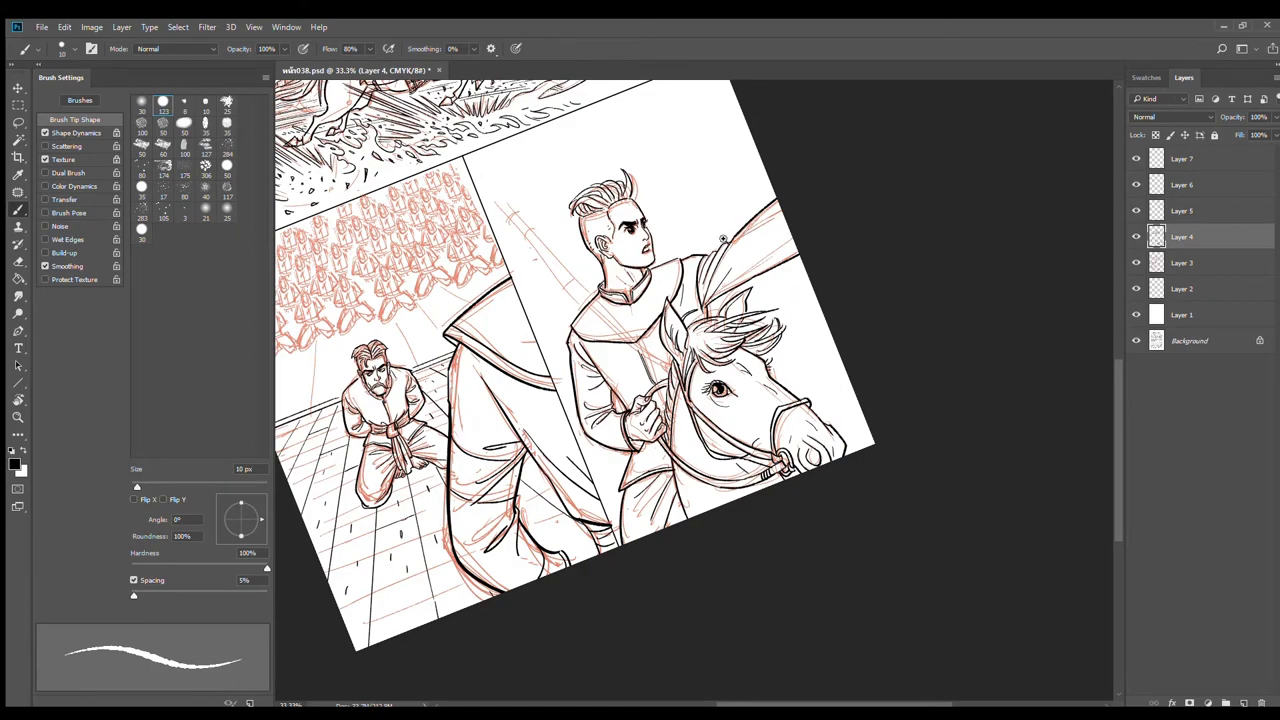
Step: Erase the rider's far shoulder line and redraw it higher, joining the cape's gathered folds
{"action": "scroll", "coordinate": [722, 238], "scroll_direction": "up", "scroll_amount": 3}
{"action": "key", "text": "e"}
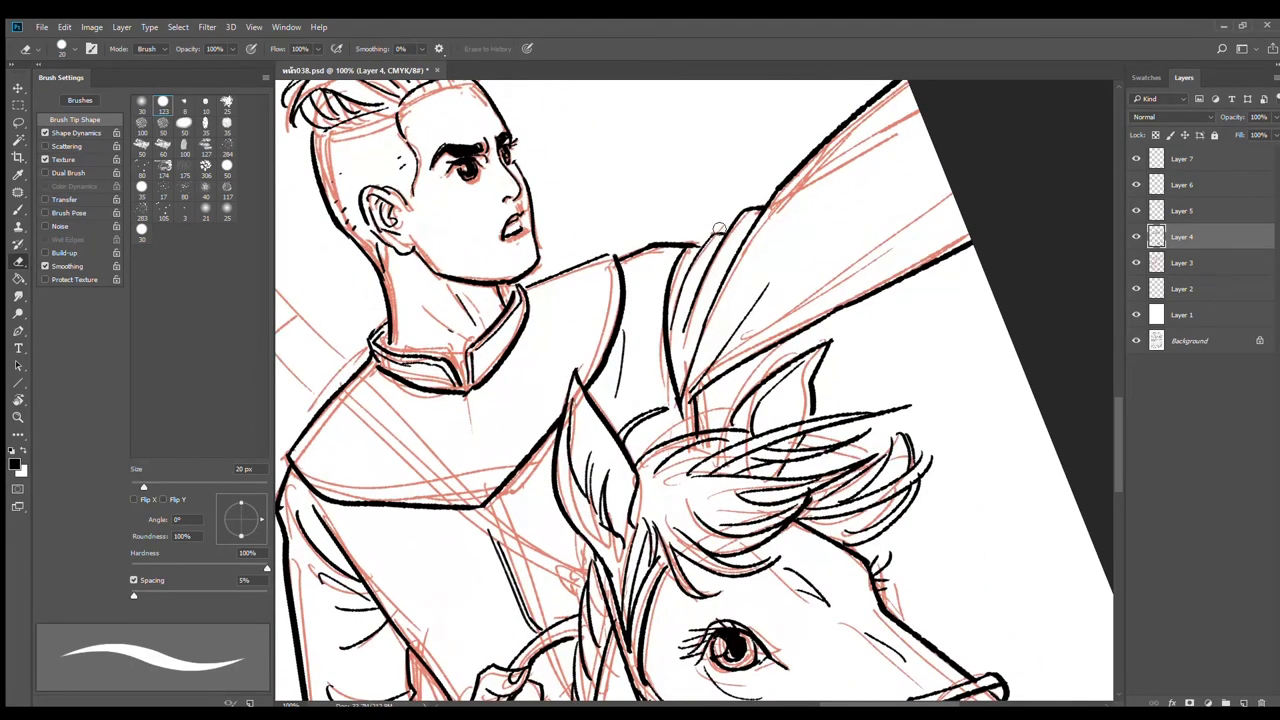
{"action": "mouse_move", "coordinate": [719, 229]}
{"action": "left_mouse_down"}
{"action": "mouse_move", "coordinate": [678, 321]}
{"action": "mouse_move", "coordinate": [714, 240]}
{"action": "mouse_move", "coordinate": [707, 254]}
{"action": "mouse_move", "coordinate": [620, 260]}
{"action": "left_mouse_up"}
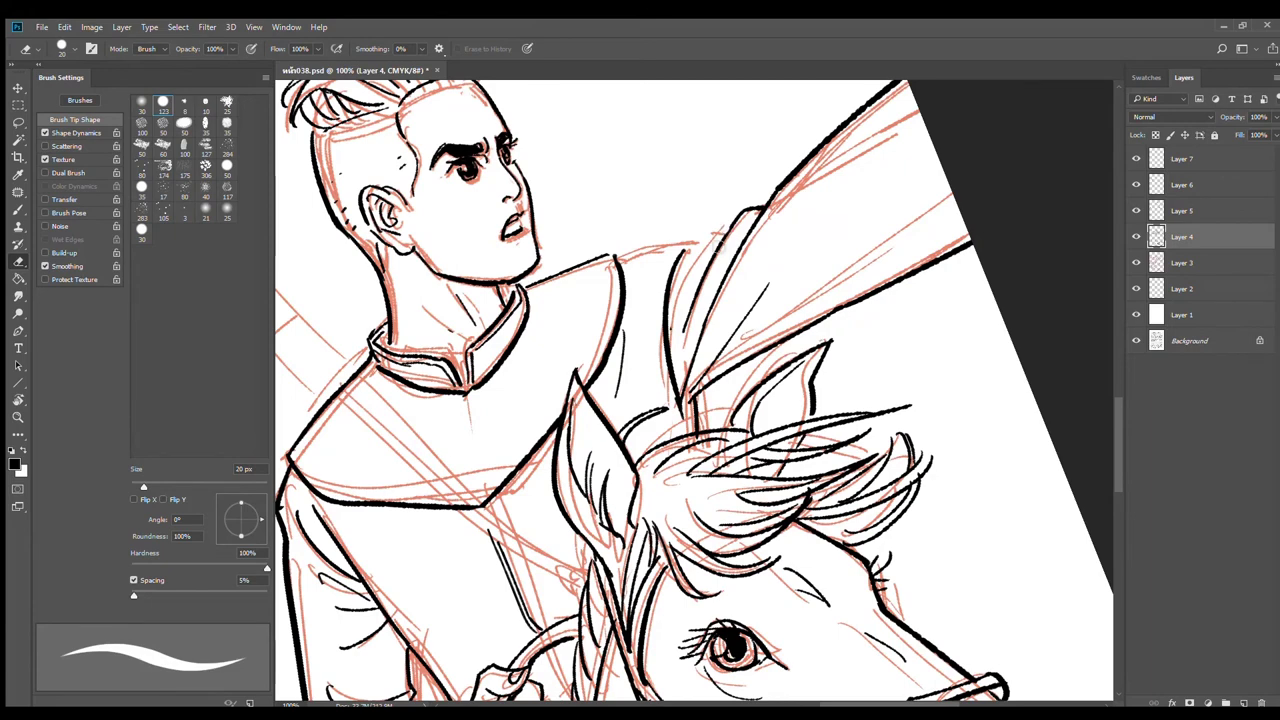
{"action": "key", "text": "b"}
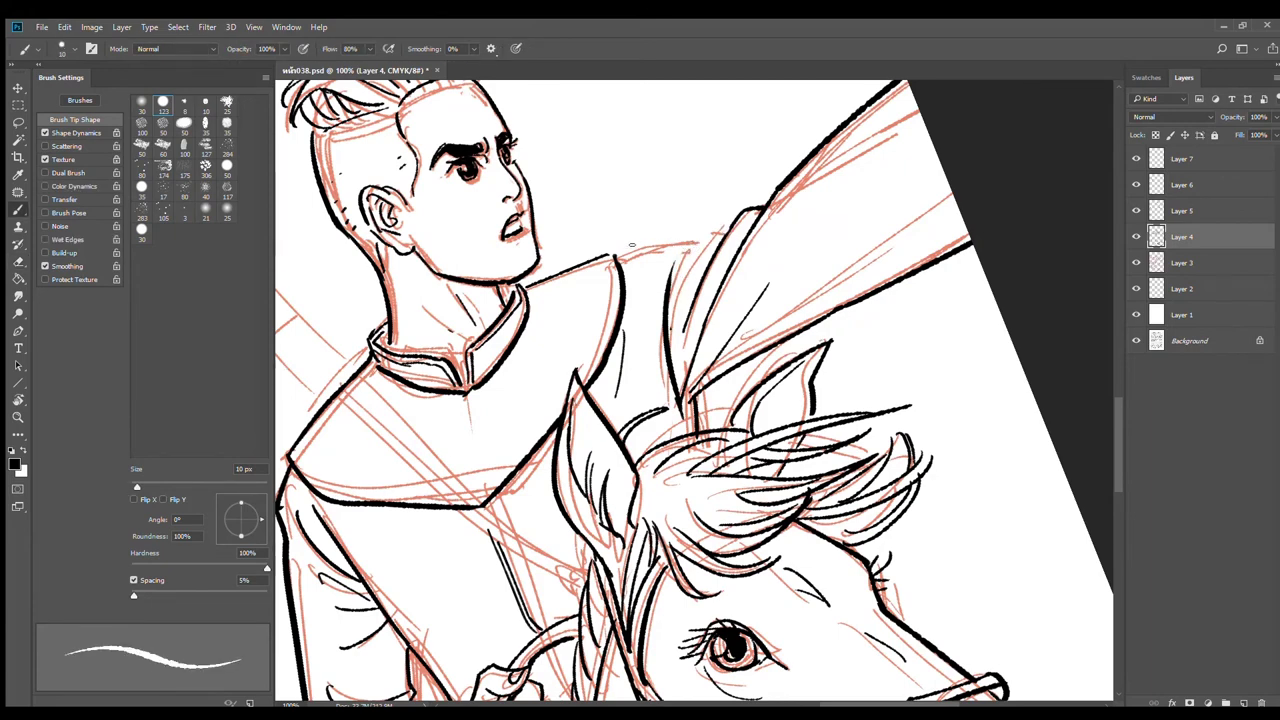
{"action": "mouse_move", "coordinate": [615, 256]}
{"action": "left_mouse_down"}
{"action": "mouse_move", "coordinate": [704, 221]}
{"action": "mouse_move", "coordinate": [666, 285]}
{"action": "left_mouse_up"}
{"action": "mouse_move", "coordinate": [707, 217]}
{"action": "left_mouse_down"}
{"action": "mouse_move", "coordinate": [679, 316]}
{"action": "mouse_move", "coordinate": [735, 213]}
{"action": "left_mouse_up"}
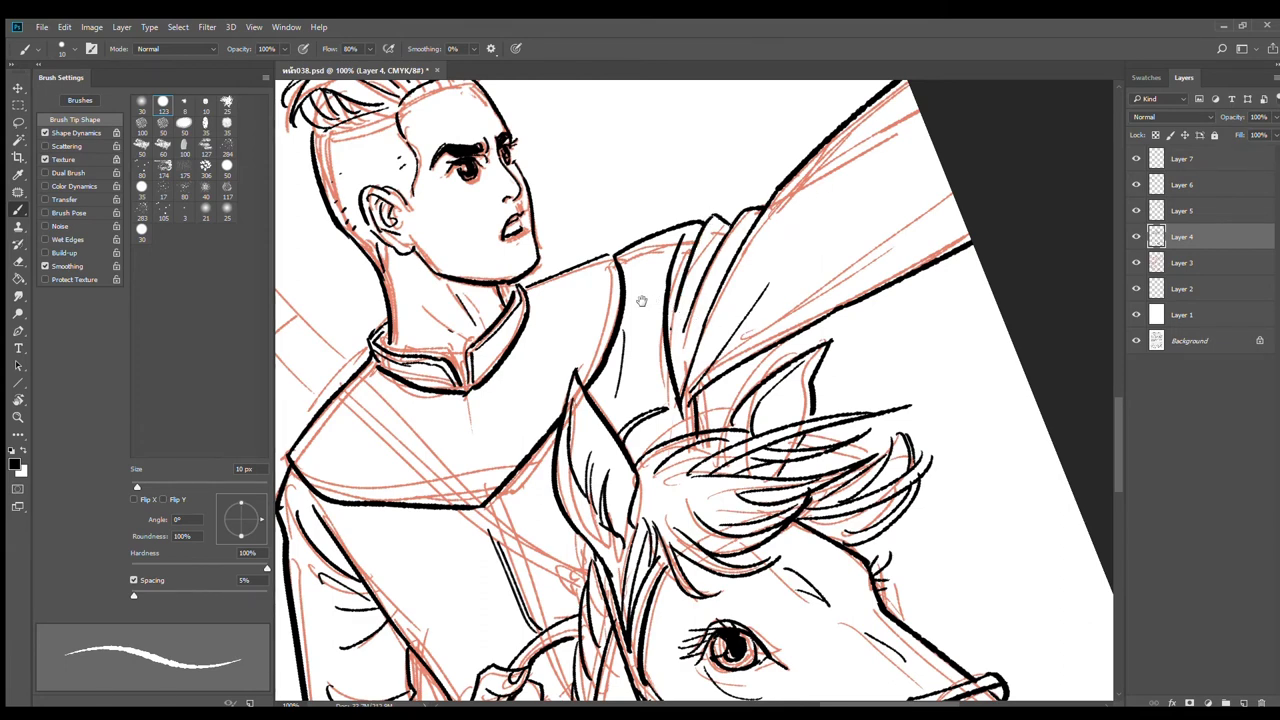
Step: Erase the far edge of the rider's shoulder mantle and redraw it farther out along the shoulder
{"action": "left_click", "coordinate": [641, 300], "text": "alt"}
{"action": "mouse_move", "coordinate": [649, 290]}
{"action": "left_mouse_down"}
{"action": "mouse_move", "coordinate": [739, 204]}
{"action": "mouse_move", "coordinate": [715, 167]}
{"action": "mouse_move", "coordinate": [702, 262]}
{"action": "left_mouse_up"}
{"action": "left_click", "coordinate": [737, 199], "text": "ctrl"}
{"action": "key", "text": "e"}
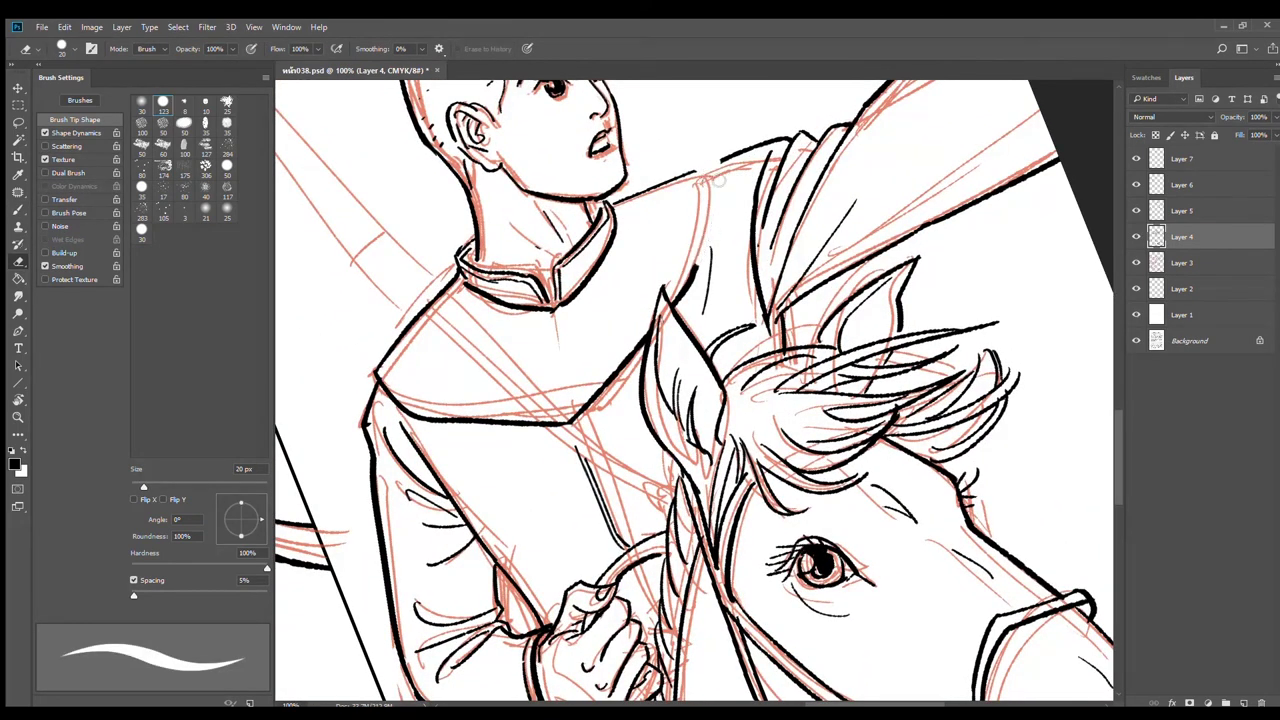
{"action": "mouse_move", "coordinate": [692, 175]}
{"action": "left_mouse_down"}
{"action": "mouse_move", "coordinate": [620, 204]}
{"action": "mouse_move", "coordinate": [731, 151]}
{"action": "mouse_move", "coordinate": [696, 277]}
{"action": "left_mouse_up"}
{"action": "key", "text": "b"}
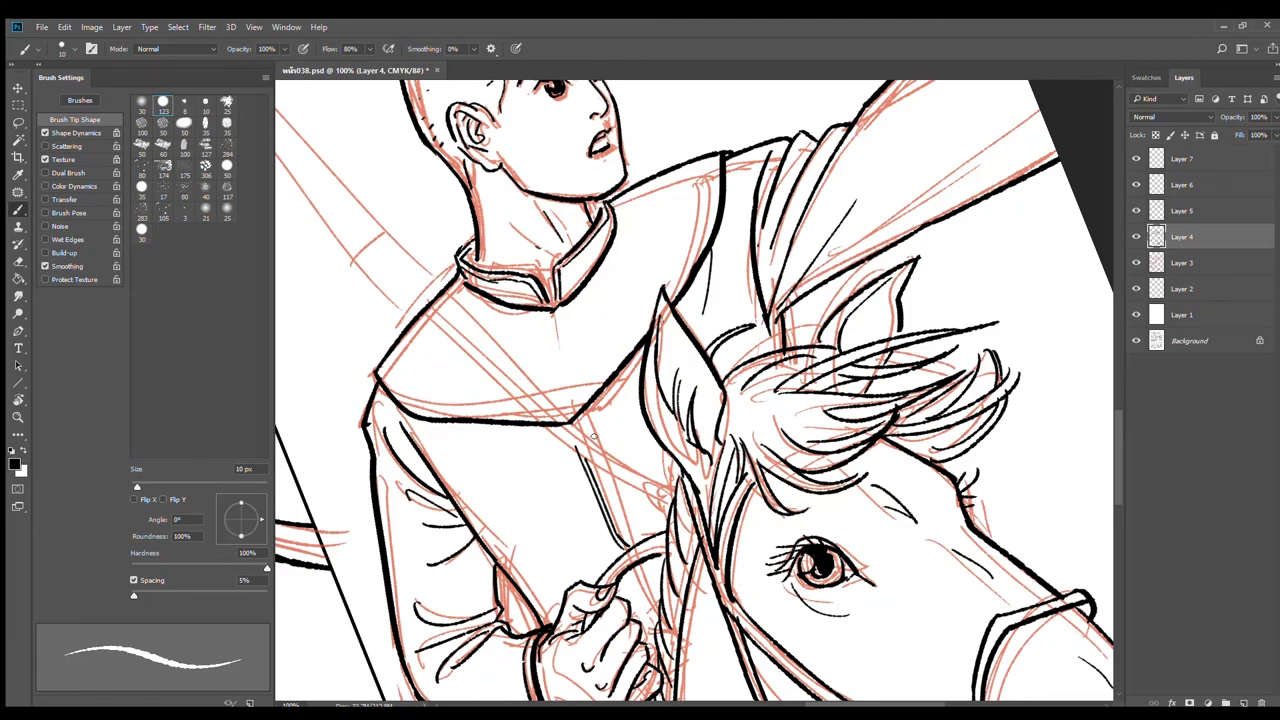
Step: Ink the long parallel strap lines across the rider's chest up to the shoulder, erasing the mantle edge where they cross
{"action": "key", "text": "r"}
{"action": "mouse_move", "coordinate": [561, 484]}
{"action": "left_mouse_down"}
{"action": "mouse_move", "coordinate": [600, 250]}
{"action": "mouse_move", "coordinate": [666, 191]}
{"action": "mouse_move", "coordinate": [717, 258]}
{"action": "left_mouse_up"}
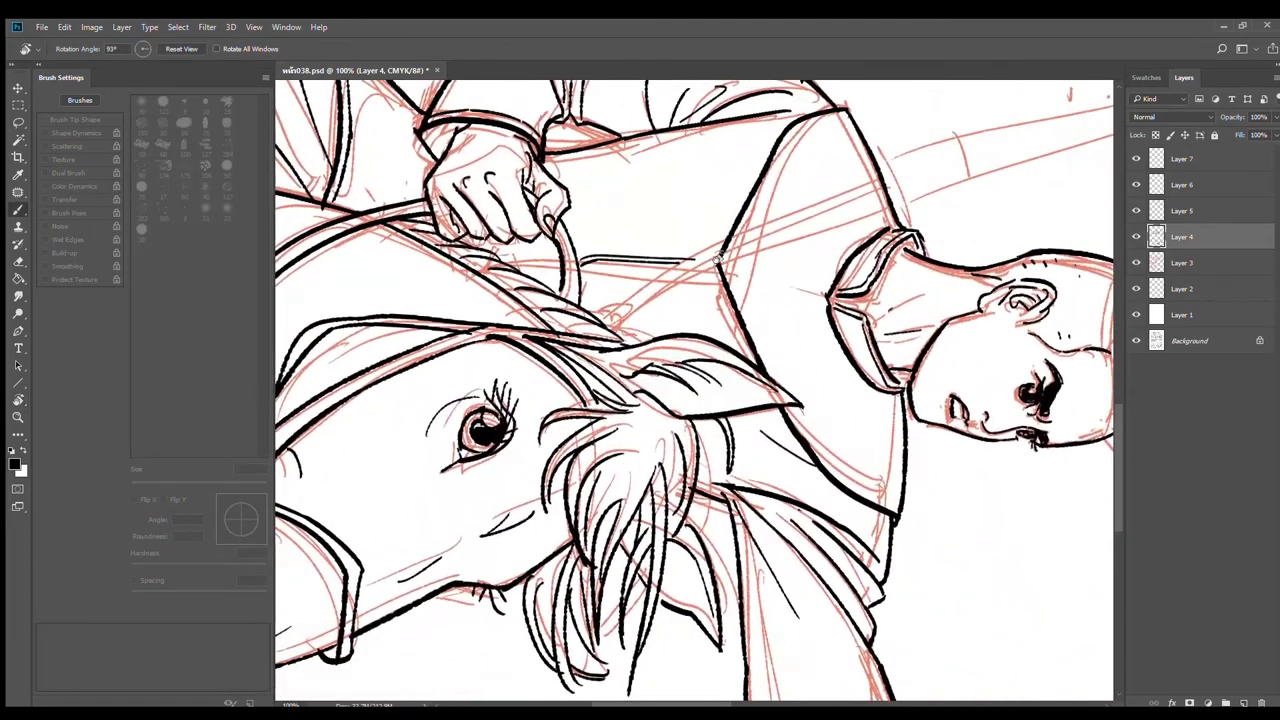
{"action": "key", "text": "b"}
{"action": "scroll", "coordinate": [730, 260], "scroll_direction": "up", "scroll_amount": 1}
{"action": "mouse_move", "coordinate": [535, 340]}
{"action": "left_mouse_down"}
{"action": "mouse_move", "coordinate": [938, 128]}
{"action": "mouse_move", "coordinate": [809, 201]}
{"action": "left_mouse_up"}
{"action": "left_click_drag", "start_coordinate": [724, 228], "coordinate": [922, 154]}
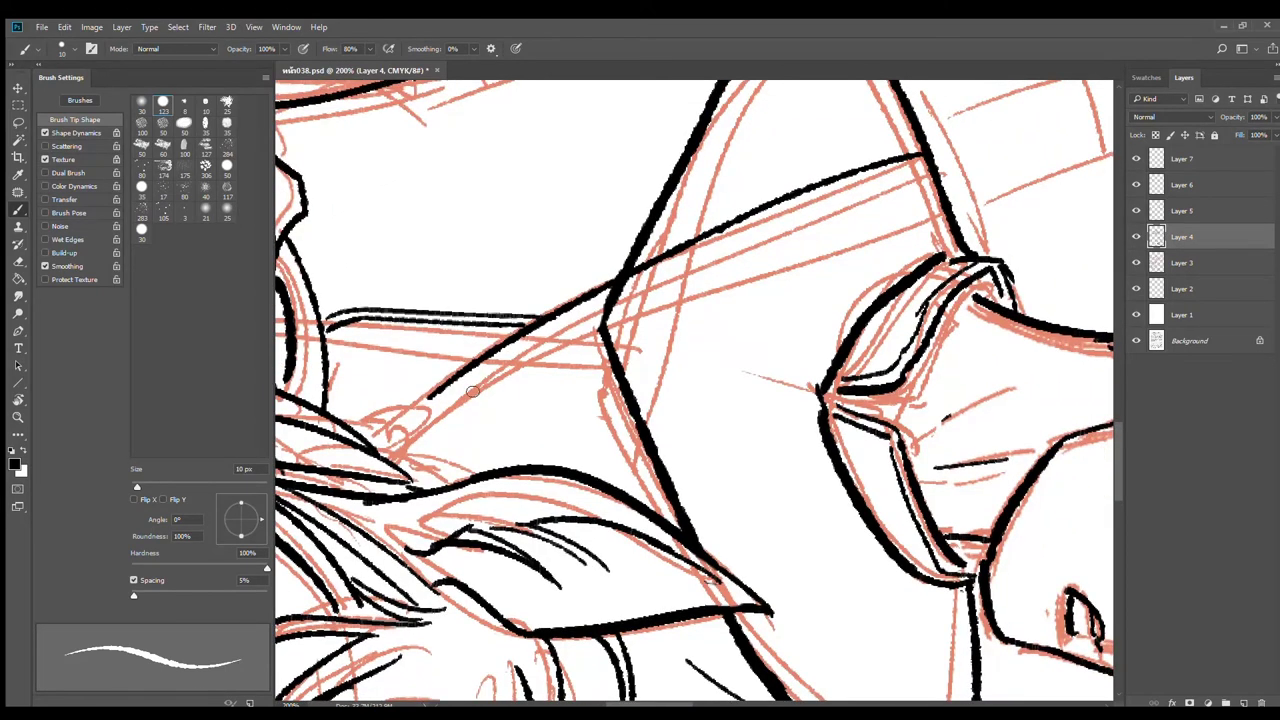
{"action": "mouse_move", "coordinate": [436, 401]}
{"action": "left_mouse_down"}
{"action": "mouse_move", "coordinate": [690, 270]}
{"action": "mouse_move", "coordinate": [936, 174]}
{"action": "left_mouse_up"}
{"action": "left_click_drag", "start_coordinate": [486, 400], "coordinate": [957, 188]}
{"action": "mouse_move", "coordinate": [947, 168]}
{"action": "left_mouse_down"}
{"action": "mouse_move", "coordinate": [956, 191]}
{"action": "mouse_move", "coordinate": [940, 198]}
{"action": "mouse_move", "coordinate": [937, 172]}
{"action": "left_mouse_up"}
{"action": "key", "text": "e"}
{"action": "left_click_drag", "start_coordinate": [621, 291], "coordinate": [612, 316]}
Step: Ink the small knot at the strap's lower end, beside the horse's mane
{"action": "key", "text": "b"}
{"action": "left_click_drag", "start_coordinate": [490, 430], "coordinate": [741, 359]}
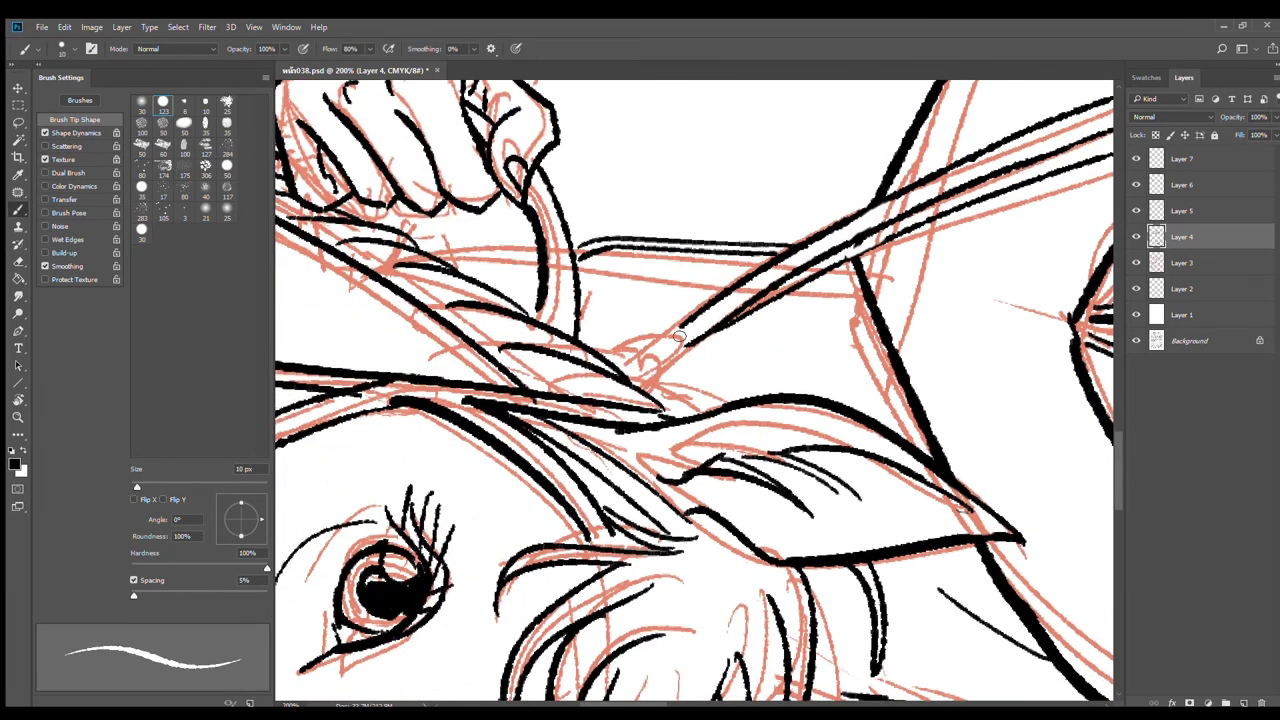
{"action": "mouse_move", "coordinate": [686, 322]}
{"action": "left_mouse_down"}
{"action": "mouse_move", "coordinate": [674, 330]}
{"action": "mouse_move", "coordinate": [684, 352]}
{"action": "mouse_move", "coordinate": [648, 358]}
{"action": "mouse_move", "coordinate": [668, 362]}
{"action": "mouse_move", "coordinate": [618, 362]}
{"action": "mouse_move", "coordinate": [668, 380]}
{"action": "left_mouse_up"}
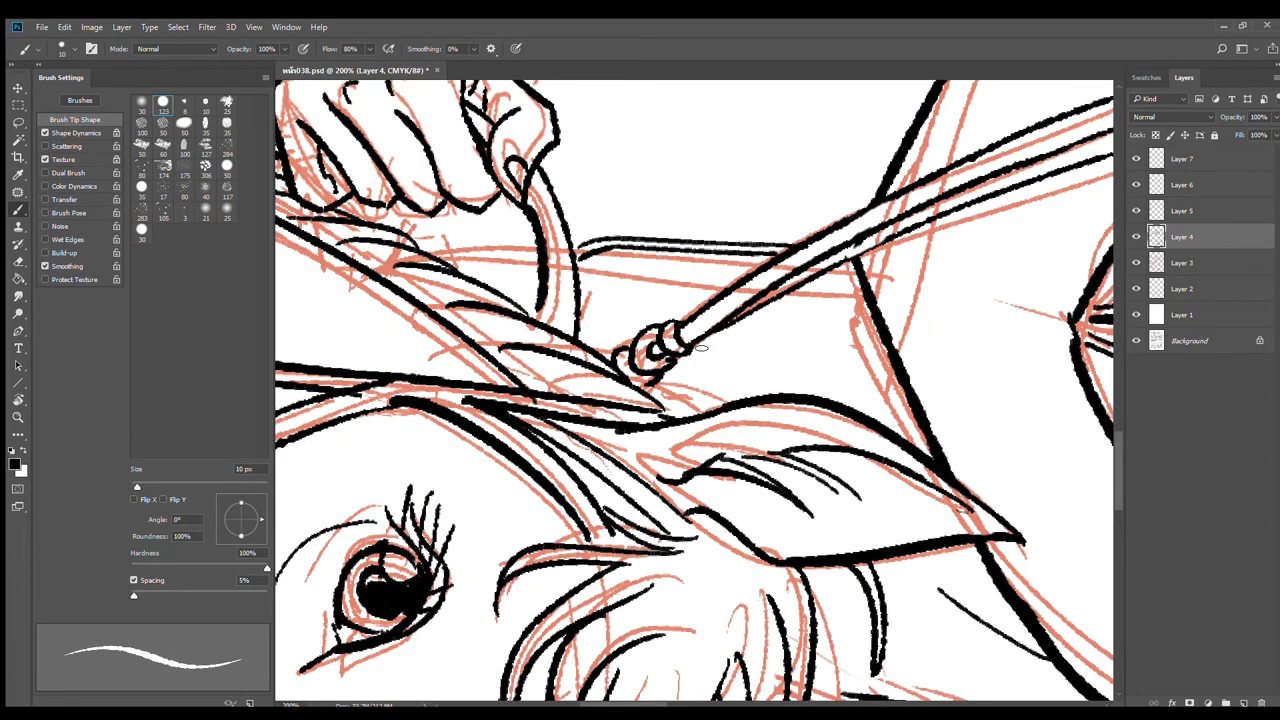
Step: Ink slanted twist marks along the chest strap and round off its cord ends at the shoulder
{"action": "left_click_drag", "start_coordinate": [695, 318], "coordinate": [712, 323]}
{"action": "left_click_drag", "start_coordinate": [722, 297], "coordinate": [758, 288]}
{"action": "left_click_drag", "start_coordinate": [836, 239], "coordinate": [671, 375]}
{"action": "left_click_drag", "start_coordinate": [719, 335], "coordinate": [755, 331]}
{"action": "left_click_drag", "start_coordinate": [764, 321], "coordinate": [771, 330]}
{"action": "left_click_drag", "start_coordinate": [814, 282], "coordinate": [832, 290]}
{"action": "left_click_drag", "start_coordinate": [851, 267], "coordinate": [880, 263]}
{"action": "left_click_drag", "start_coordinate": [910, 244], "coordinate": [946, 241]}
{"action": "mouse_move", "coordinate": [964, 224]}
{"action": "left_mouse_down"}
{"action": "mouse_move", "coordinate": [970, 234]}
{"action": "mouse_move", "coordinate": [1032, 211]}
{"action": "left_mouse_up"}
{"action": "left_click_drag", "start_coordinate": [1065, 232], "coordinate": [825, 296]}
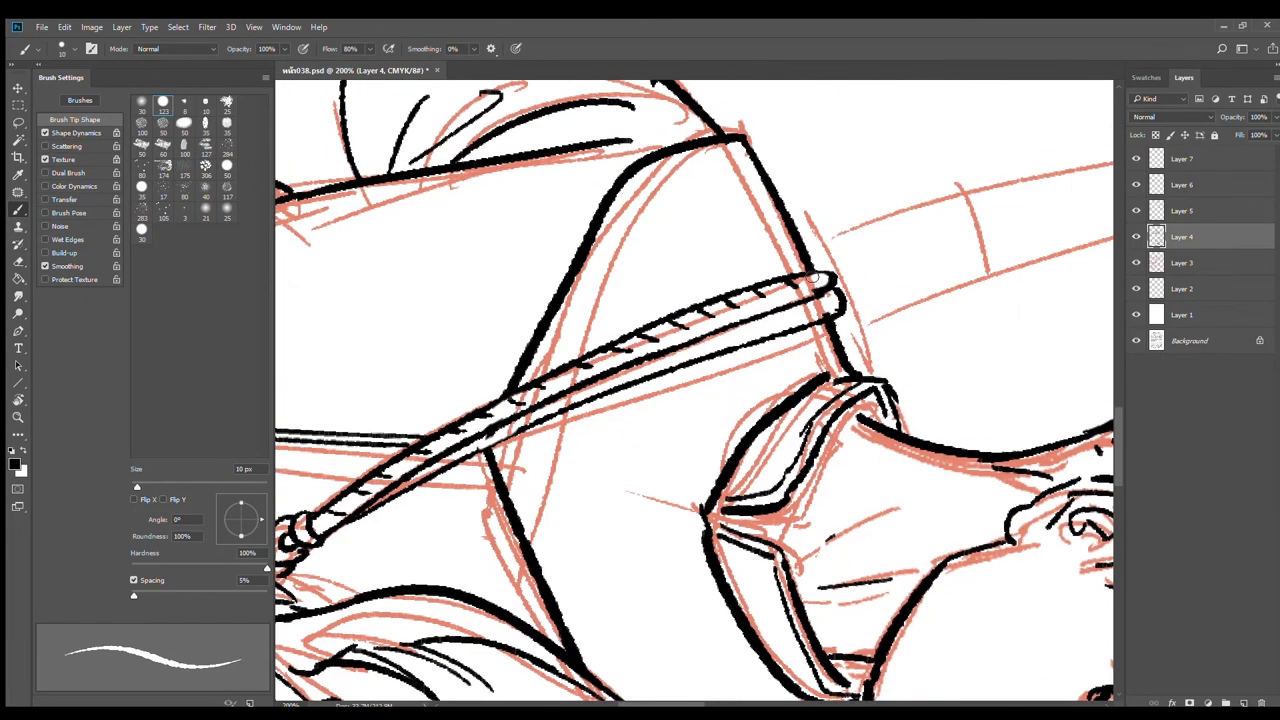
Step: Ink the two long tapering edges of the sword handle rising behind the rider's shoulder
{"action": "left_click", "coordinate": [909, 243], "text": "alt"}
{"action": "left_click_drag", "start_coordinate": [971, 243], "coordinate": [784, 300]}
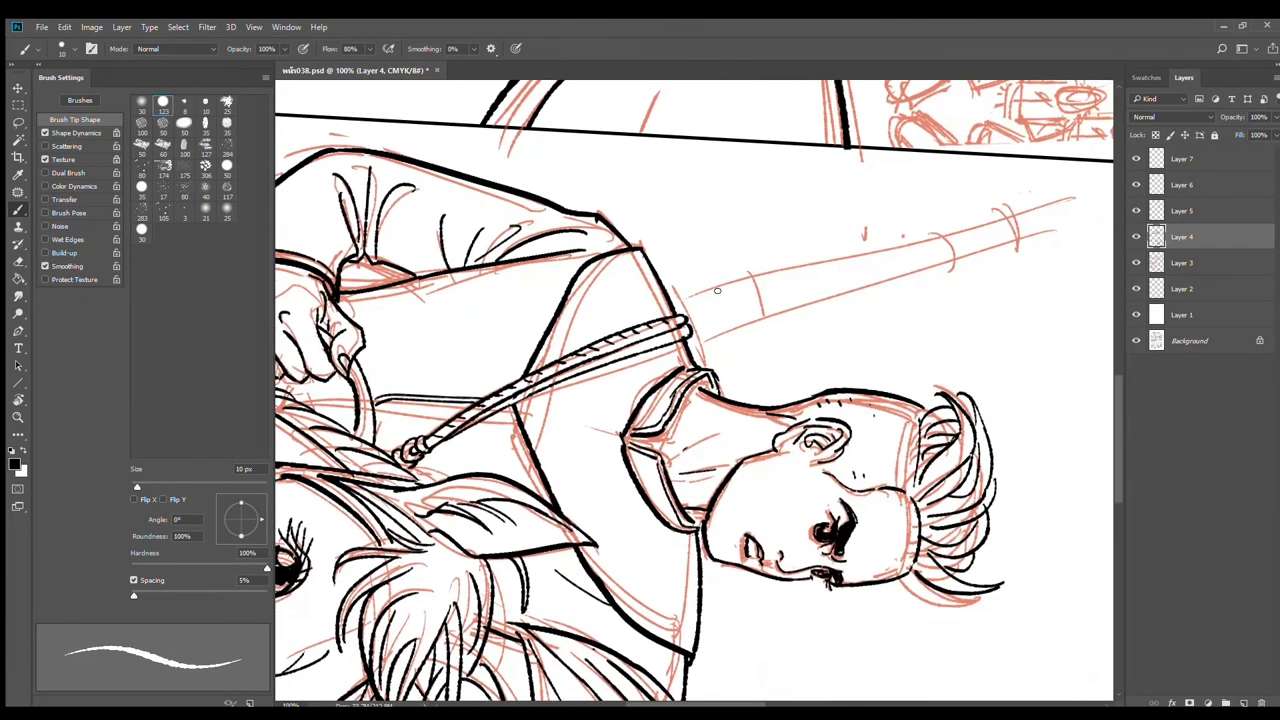
{"action": "left_click_drag", "start_coordinate": [681, 300], "coordinate": [1079, 190]}
{"action": "left_click_drag", "start_coordinate": [706, 346], "coordinate": [1105, 208]}
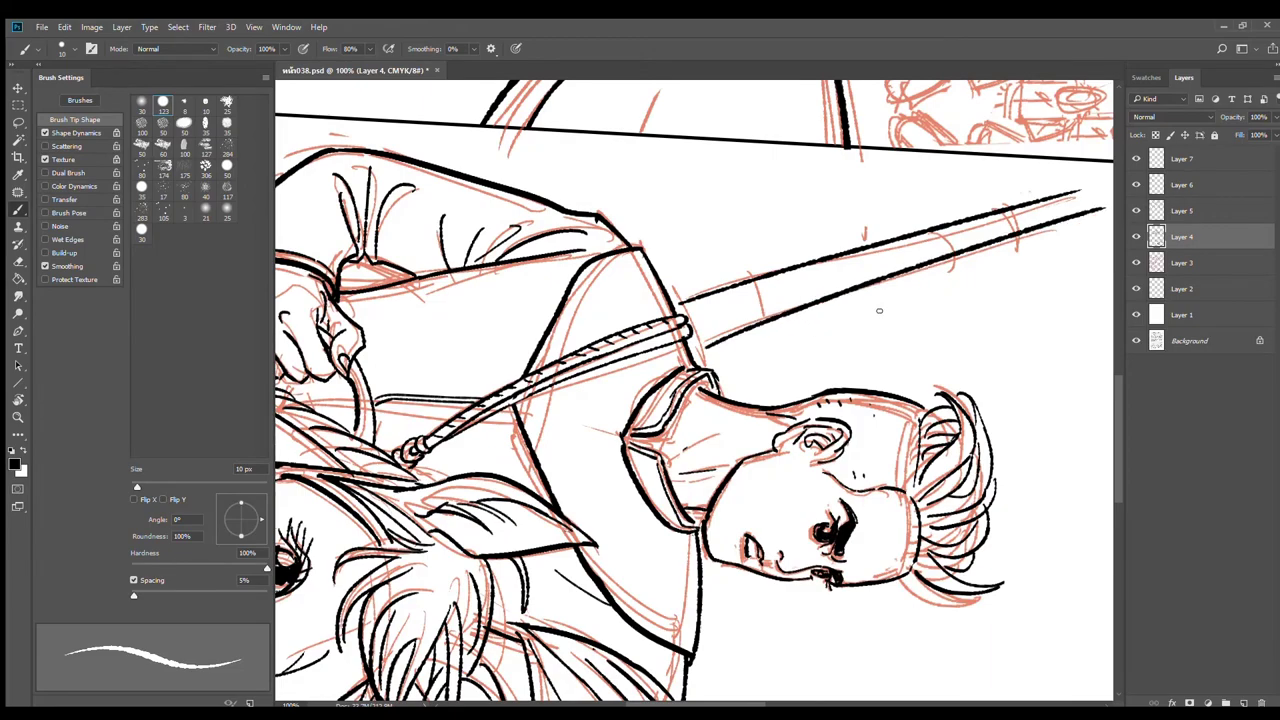
Step: Close the base of the sword handle with flared corners and a curved edge resting on the rider's shoulder
{"action": "key", "text": "r"}
{"action": "left_click_drag", "start_coordinate": [880, 311], "coordinate": [631, 292]}
{"action": "key", "text": "ctrl+plus"}
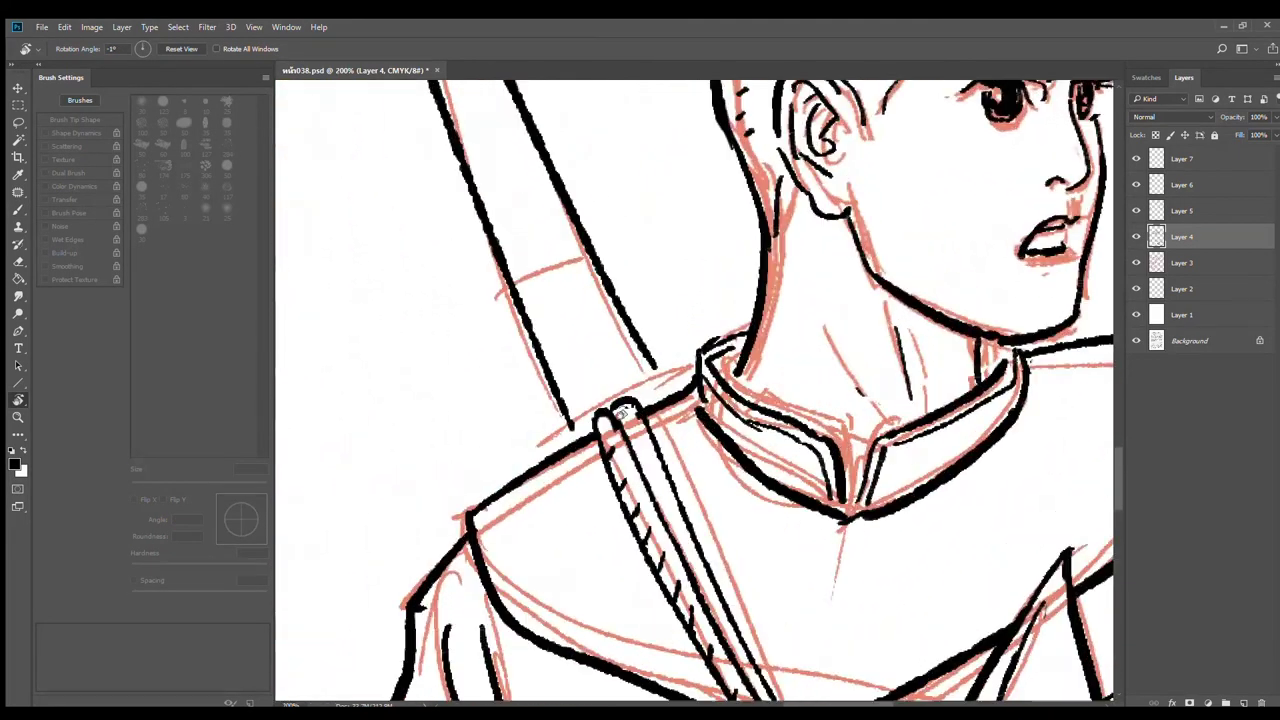
{"action": "key", "text": "b"}
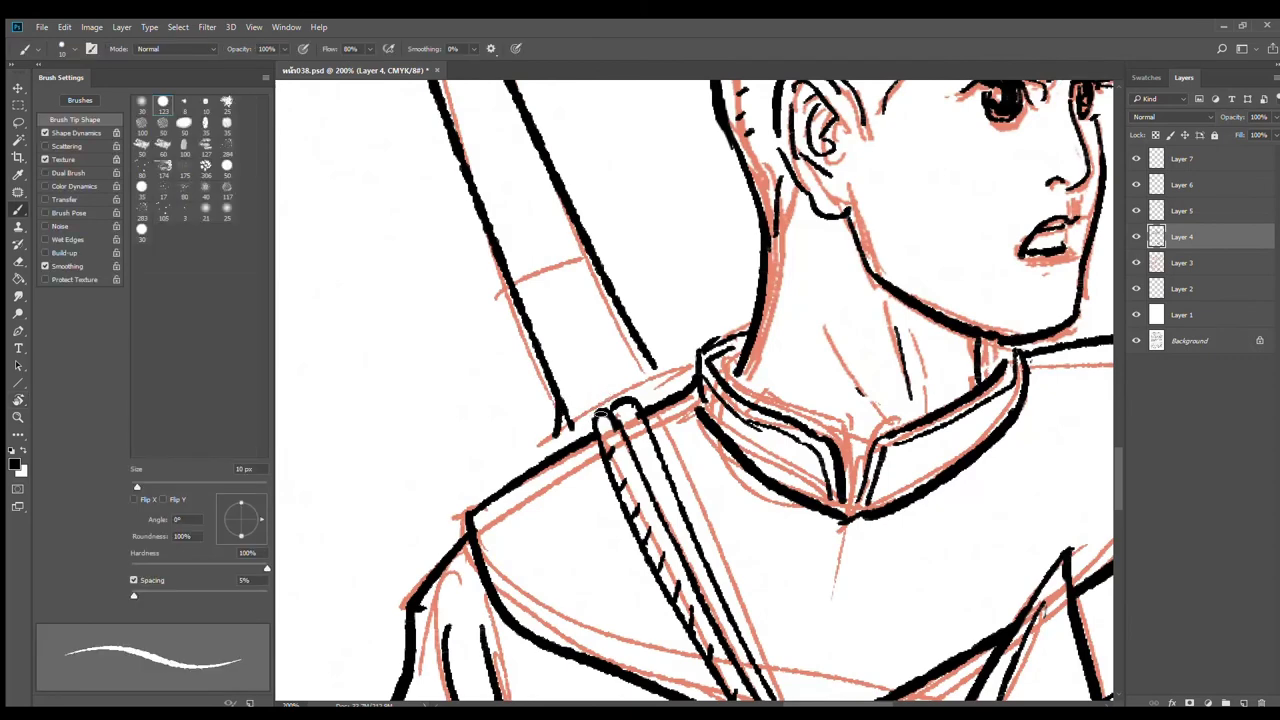
{"action": "key", "text": "e"}
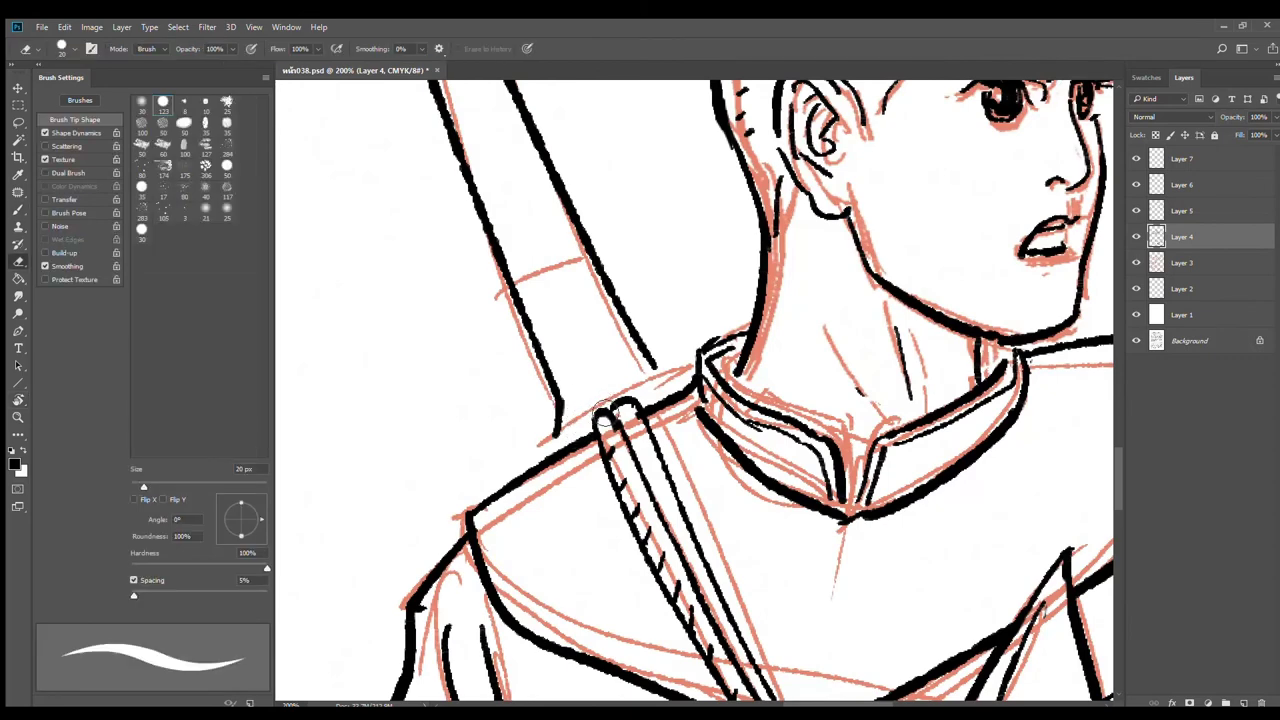
{"action": "key", "text": "b"}
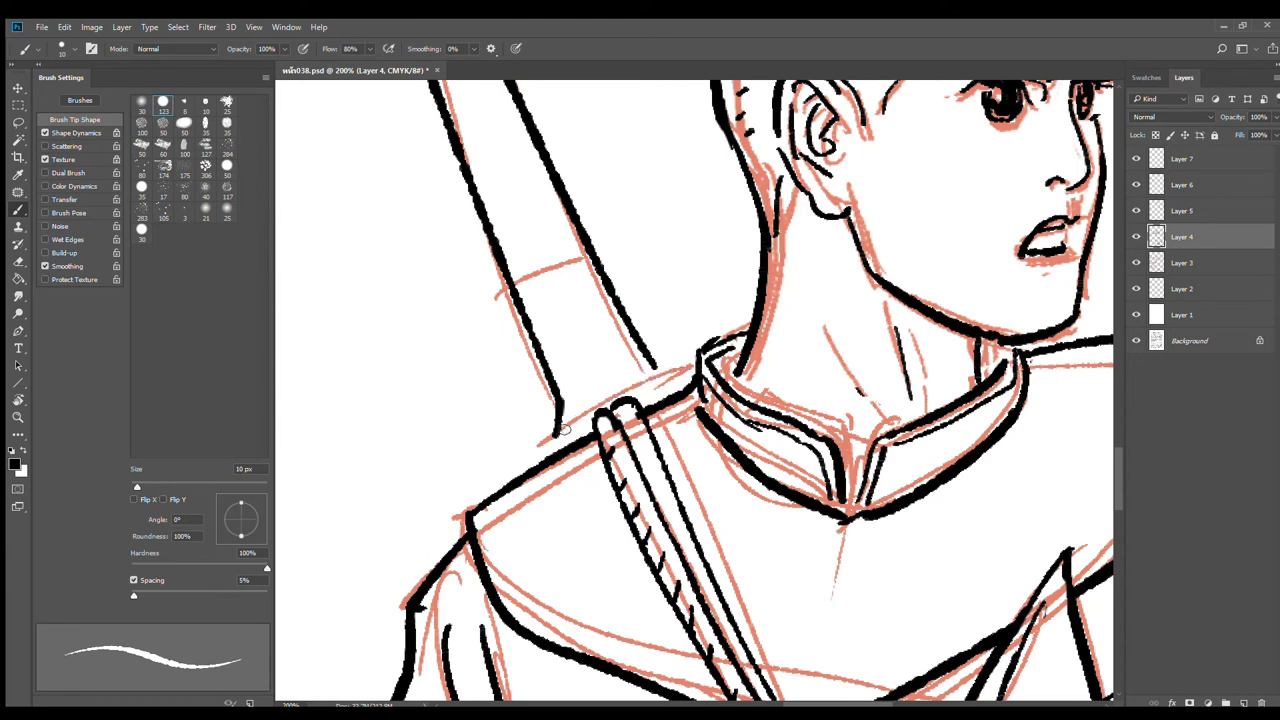
{"action": "left_click_drag", "start_coordinate": [564, 428], "coordinate": [673, 377]}
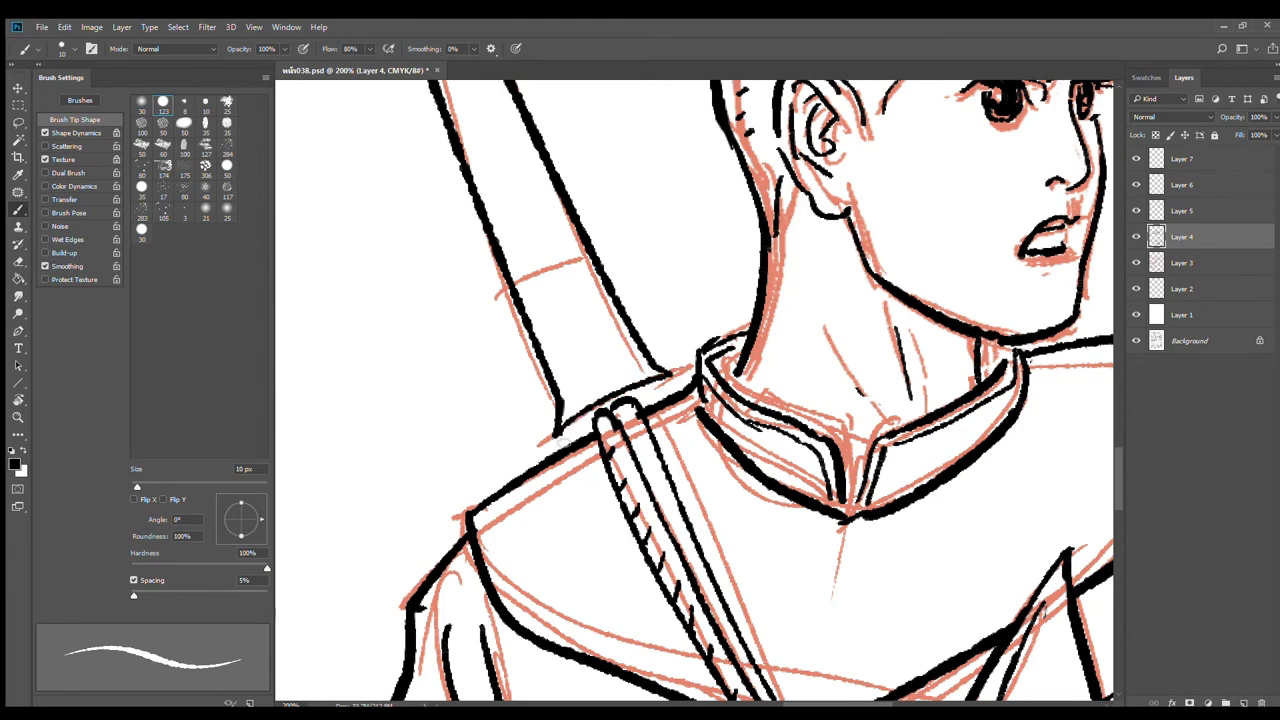
{"action": "left_click_drag", "start_coordinate": [557, 434], "coordinate": [563, 449]}
{"action": "left_click_drag", "start_coordinate": [667, 375], "coordinate": [679, 383]}
Step: Ink the wrapping bands along the sword handle and cap its far end, erasing the overshooting line
{"action": "mouse_move", "coordinate": [519, 291]}
{"action": "left_mouse_down"}
{"action": "mouse_move", "coordinate": [594, 256]}
{"action": "mouse_move", "coordinate": [600, 406]}
{"action": "mouse_move", "coordinate": [644, 384]}
{"action": "left_mouse_up"}
{"action": "mouse_move", "coordinate": [562, 376]}
{"action": "left_mouse_down"}
{"action": "mouse_move", "coordinate": [614, 349]}
{"action": "mouse_move", "coordinate": [587, 277]}
{"action": "left_mouse_up"}
{"action": "mouse_move", "coordinate": [533, 254]}
{"action": "left_mouse_down"}
{"action": "mouse_move", "coordinate": [618, 359]}
{"action": "mouse_move", "coordinate": [650, 343]}
{"action": "mouse_move", "coordinate": [588, 205]}
{"action": "mouse_move", "coordinate": [650, 329]}
{"action": "mouse_move", "coordinate": [630, 256]}
{"action": "mouse_move", "coordinate": [651, 283]}
{"action": "left_mouse_up"}
{"action": "scroll", "coordinate": [652, 257], "scroll_direction": "down", "scroll_amount": 2}
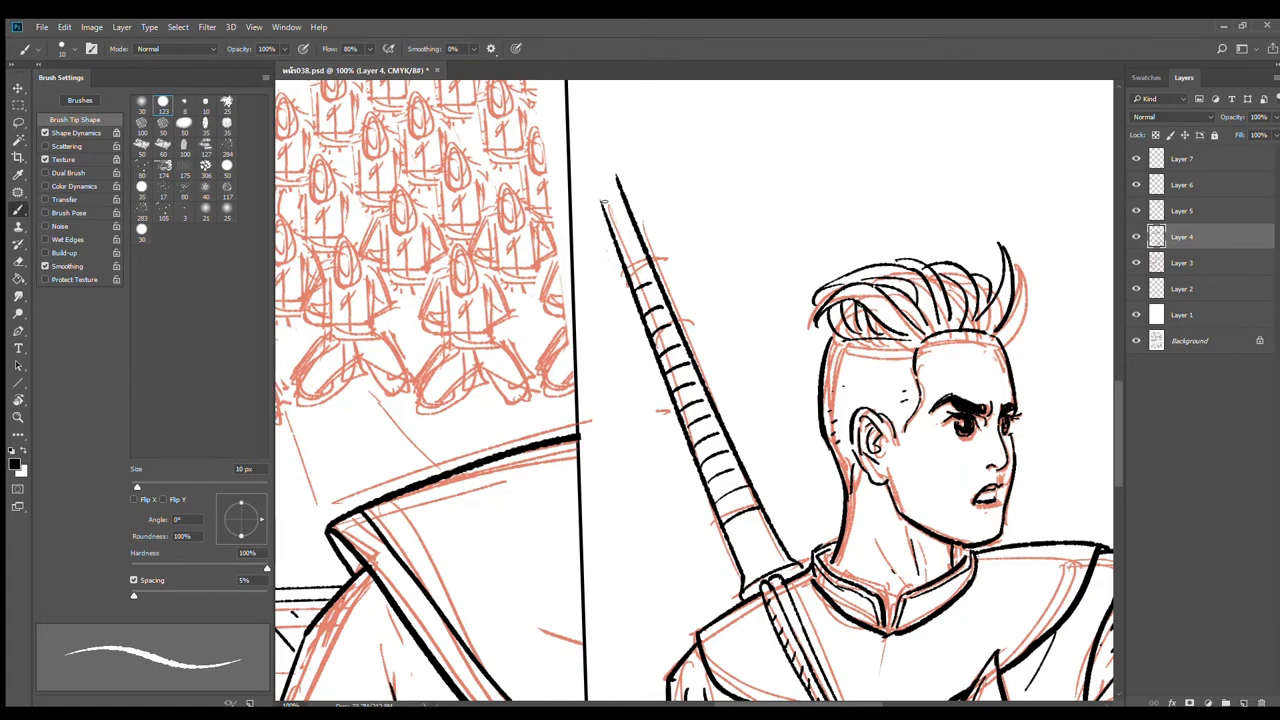
{"action": "left_click_drag", "start_coordinate": [602, 203], "coordinate": [626, 184]}
{"action": "key", "text": "e"}
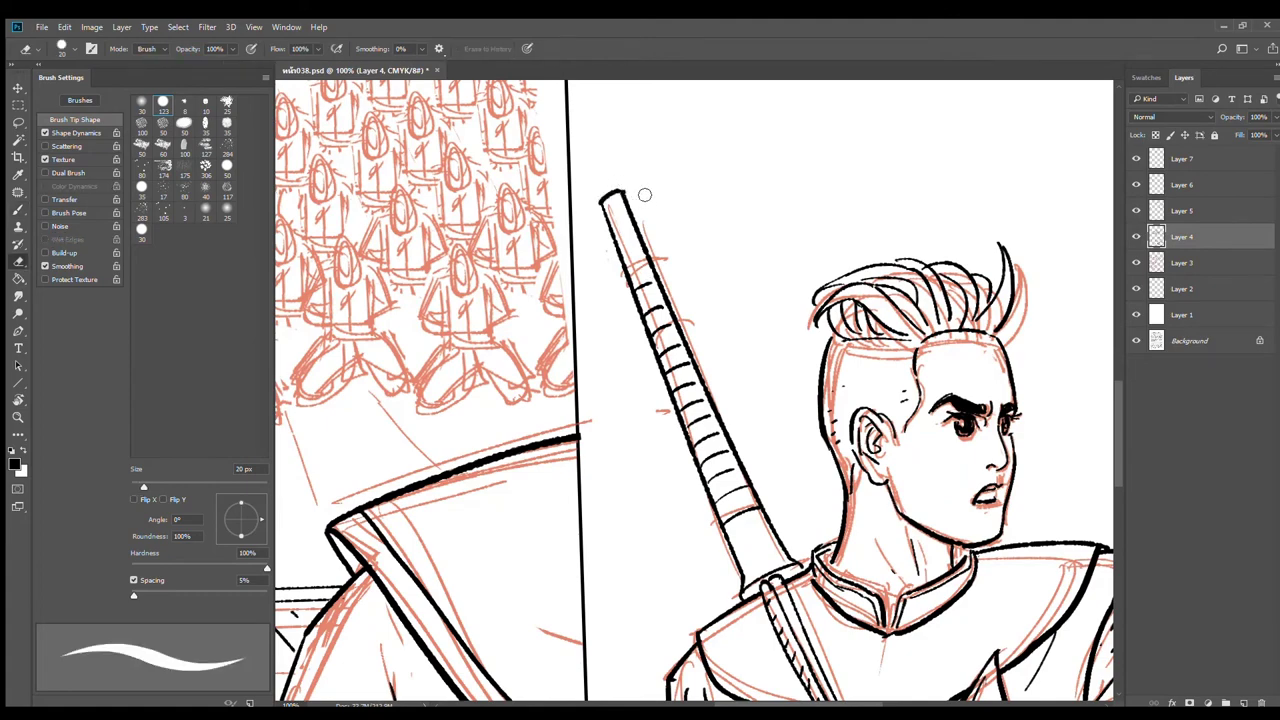
Step: Ink a round button on the tunic's front opening and fold lines beneath the mantle's edge
{"action": "left_click", "coordinate": [766, 294], "text": "alt"}
{"action": "left_click_drag", "start_coordinate": [828, 410], "coordinate": [679, 251]}
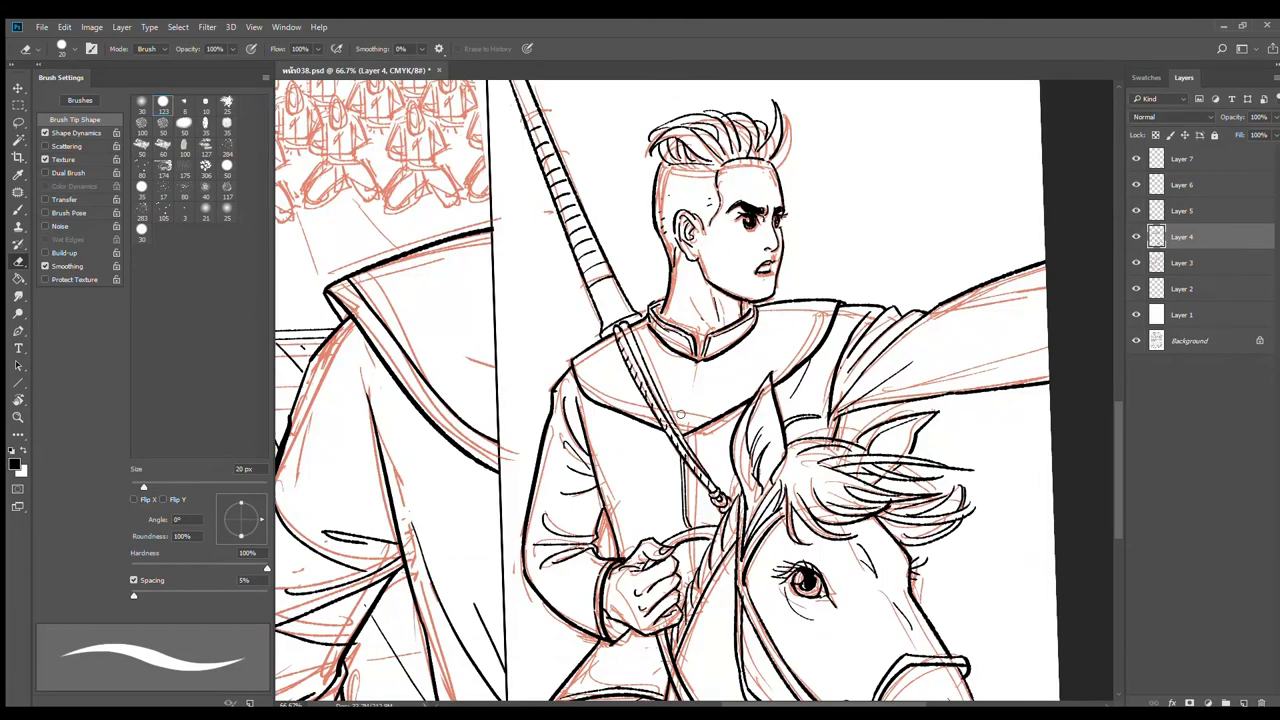
{"action": "key", "text": "b"}
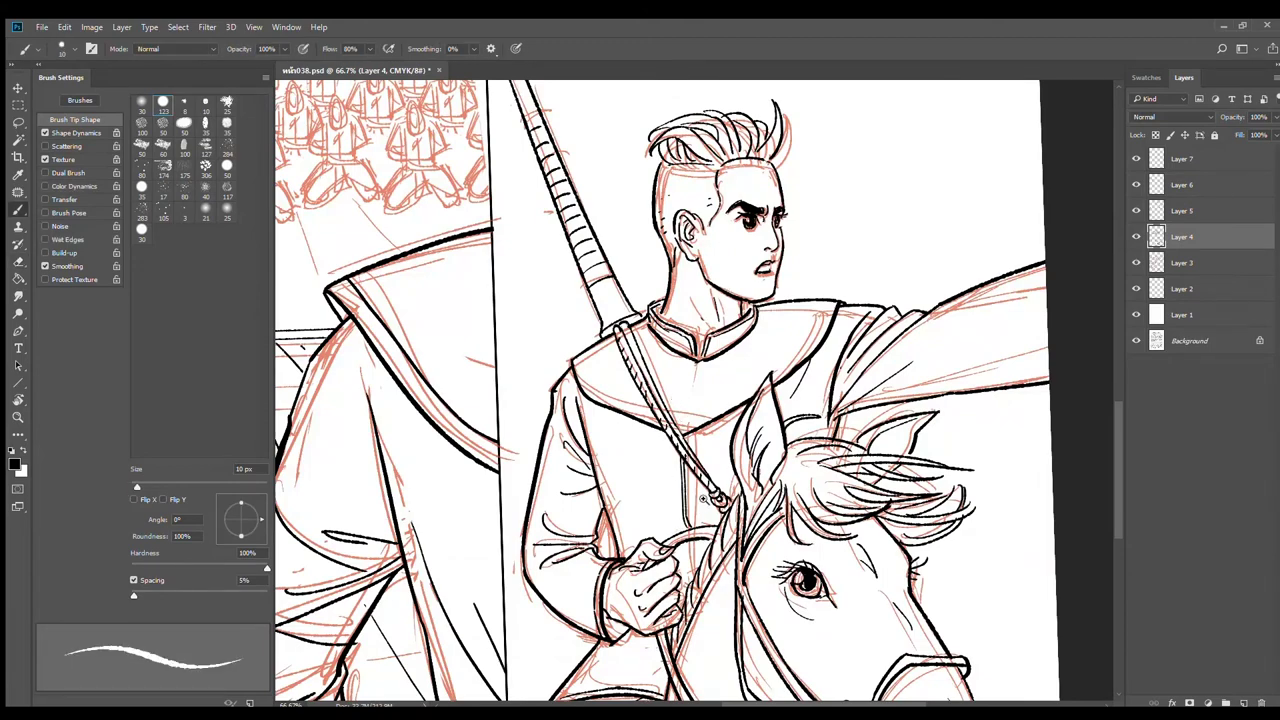
{"action": "scroll", "coordinate": [704, 502], "scroll_direction": "up", "scroll_amount": 1}
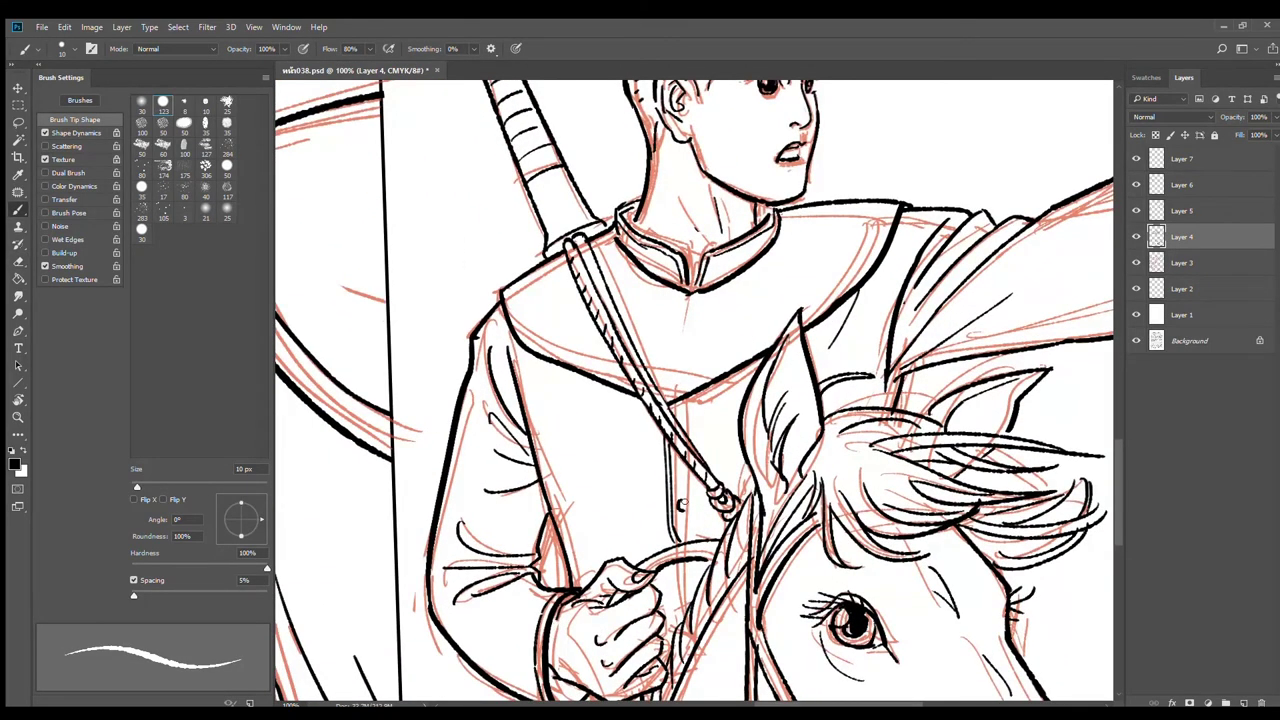
{"action": "left_click_drag", "start_coordinate": [682, 505], "coordinate": [699, 504]}
{"action": "key", "text": "ctrl+alt+z"}
{"action": "key", "text": "ctrl+alt+z"}
{"action": "left_click_drag", "start_coordinate": [556, 368], "coordinate": [606, 409]}
{"action": "left_click_drag", "start_coordinate": [738, 380], "coordinate": [710, 418]}
Step: Toggle the visibility of Layer 1 and hide Layer 4 to compare the inks with the draft page beneath
{"action": "scroll", "coordinate": [846, 441], "scroll_direction": "down", "scroll_amount": 2}
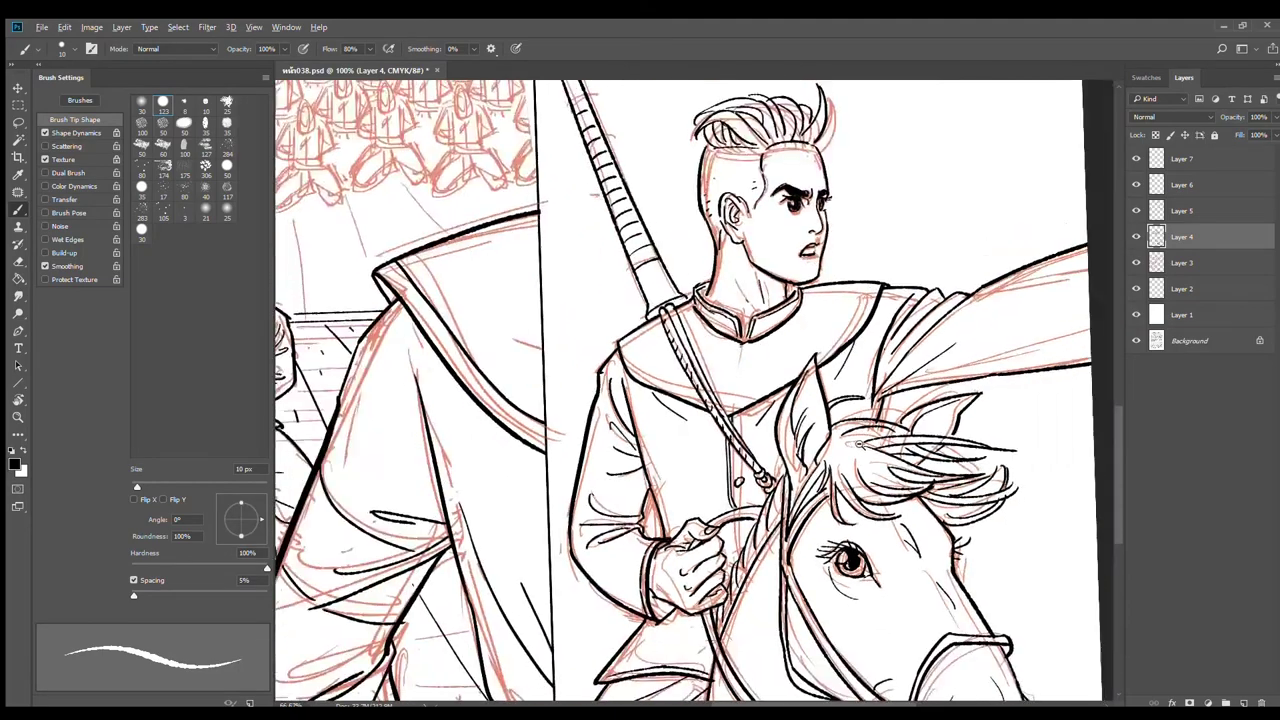
{"action": "mouse_move", "coordinate": [932, 535]}
{"action": "left_mouse_down"}
{"action": "mouse_move", "coordinate": [875, 432]}
{"action": "mouse_move", "coordinate": [845, 506]}
{"action": "left_mouse_up"}
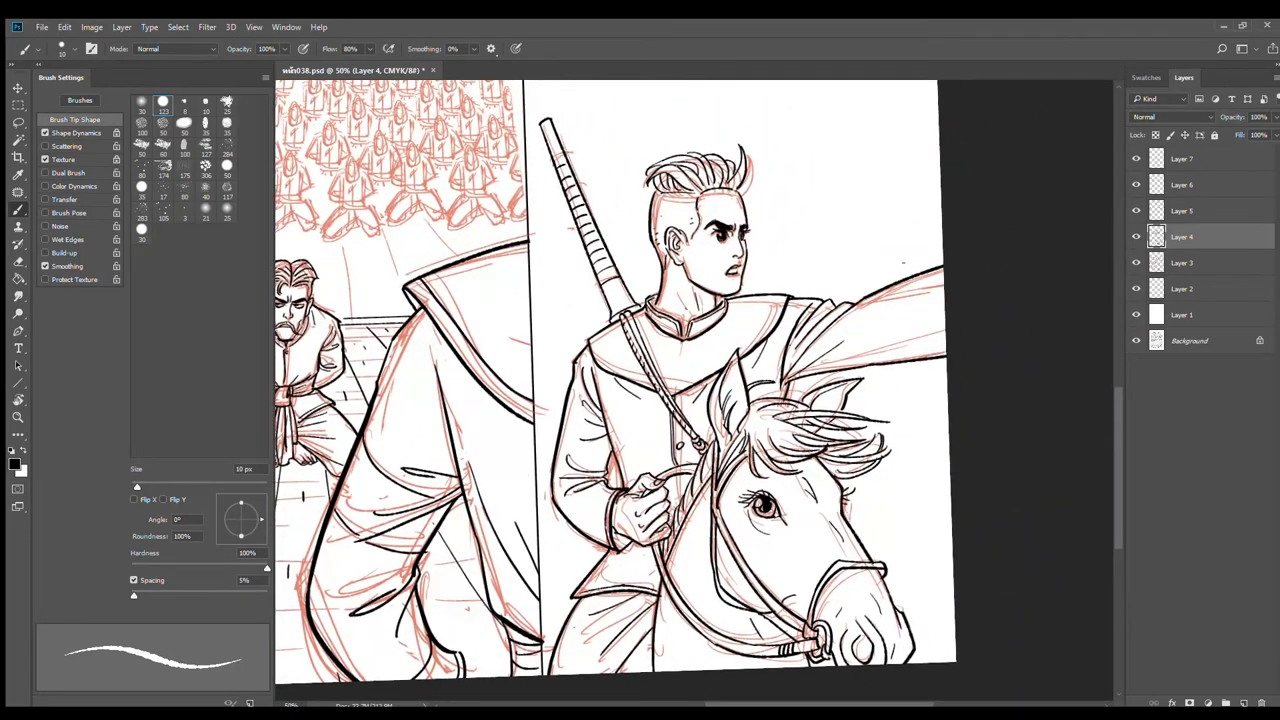
{"action": "left_click", "coordinate": [1136, 314]}
{"action": "left_click", "coordinate": [1137, 314]}
{"action": "left_click", "coordinate": [1137, 314]}
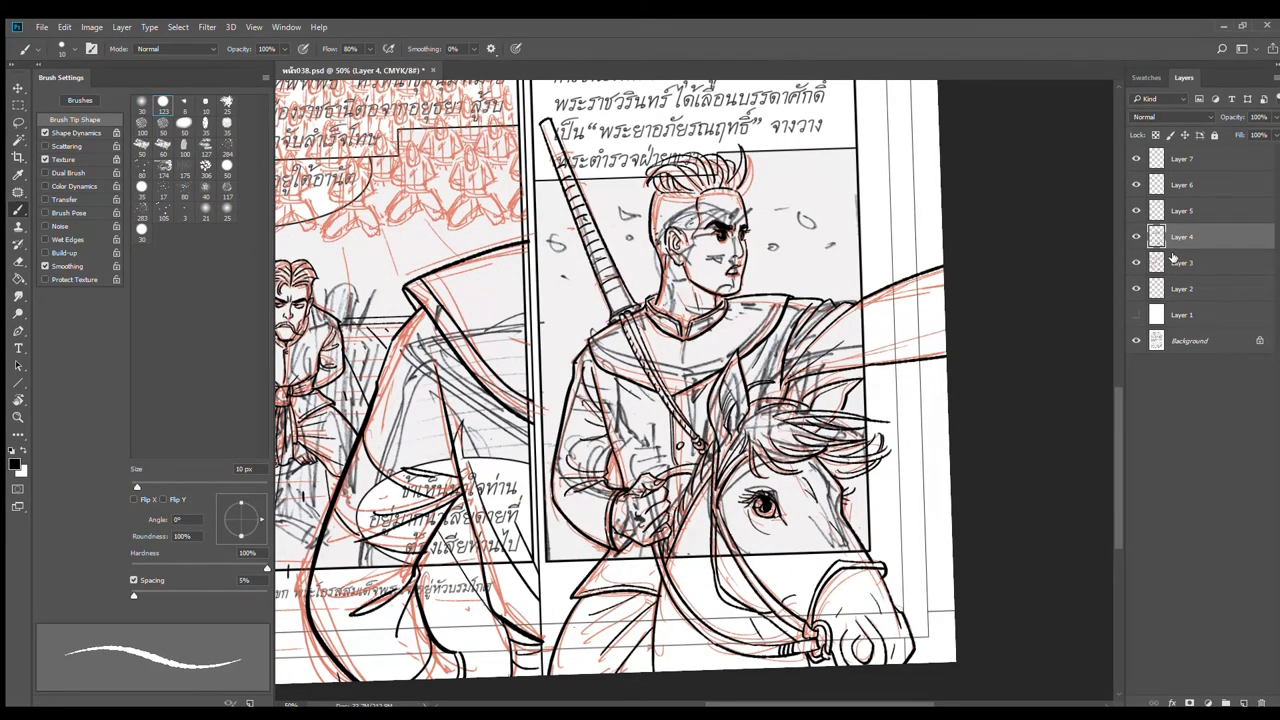
{"action": "left_click", "coordinate": [1136, 236]}
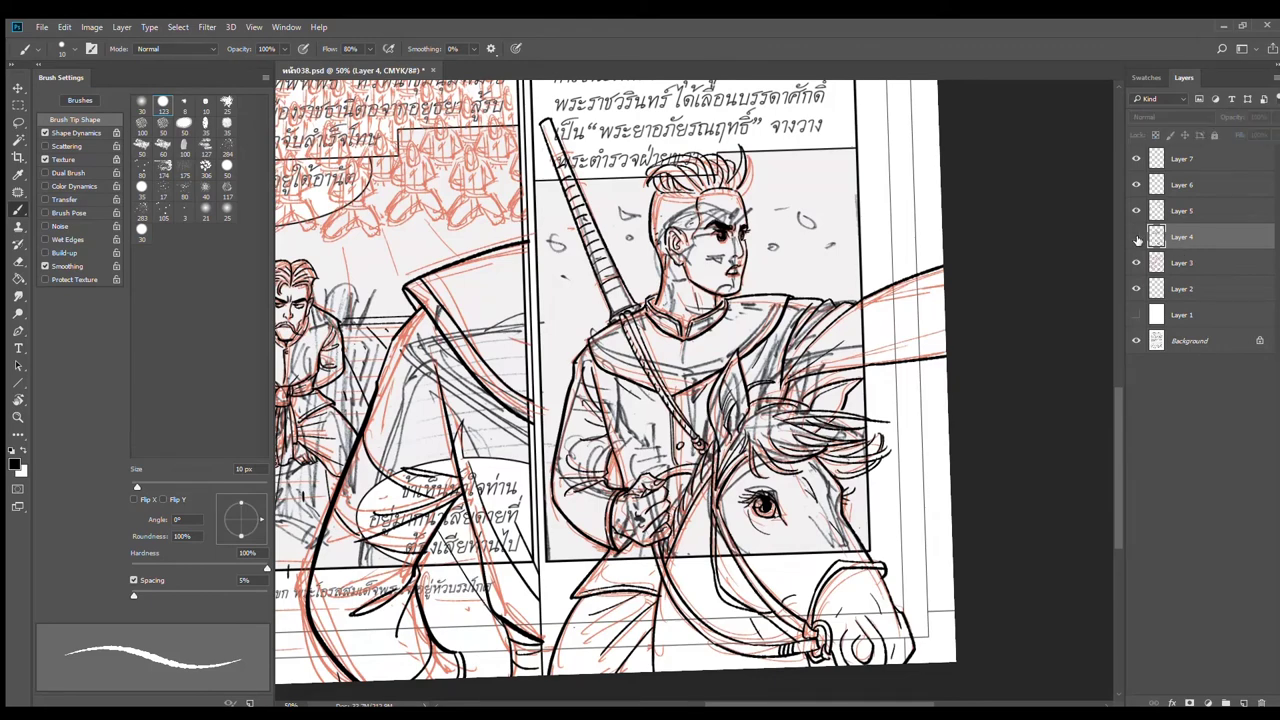
Step: Toggle Layer 4's visibility to compare the inks with the draft, and show white Layer 1 again
{"action": "left_click", "coordinate": [1136, 236]}
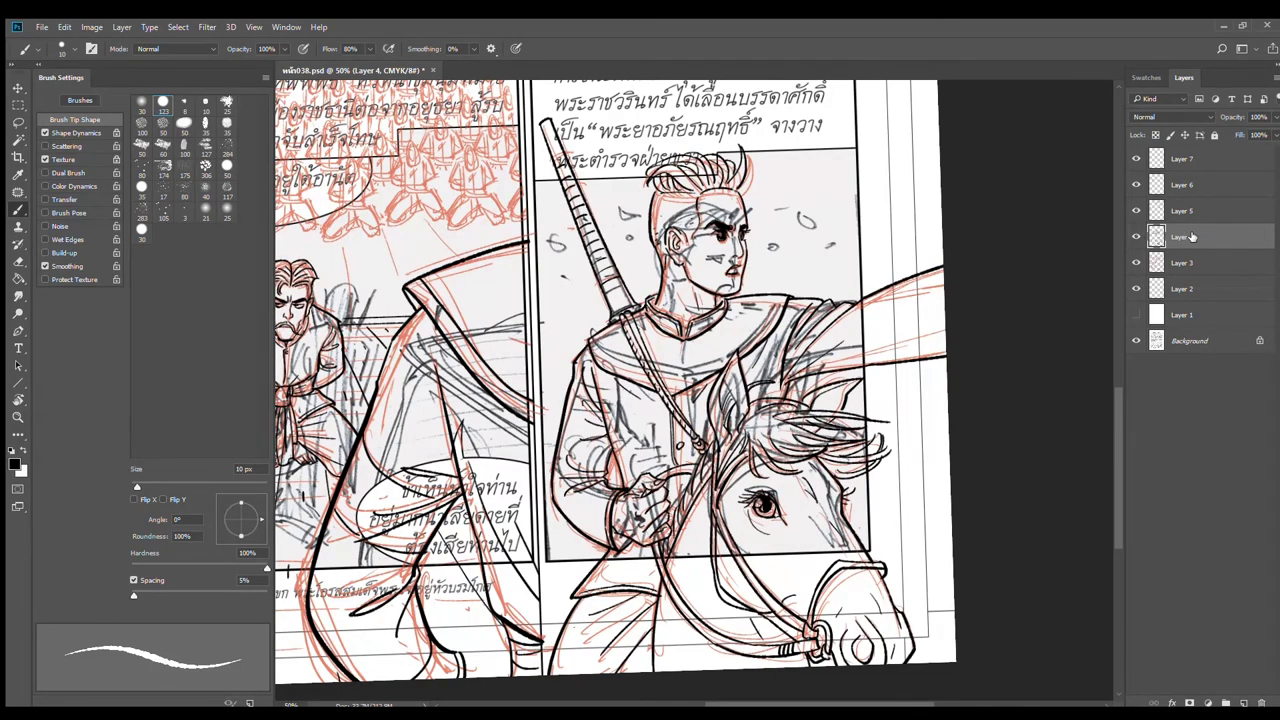
{"action": "left_click", "coordinate": [1136, 236]}
{"action": "left_click", "coordinate": [1136, 236]}
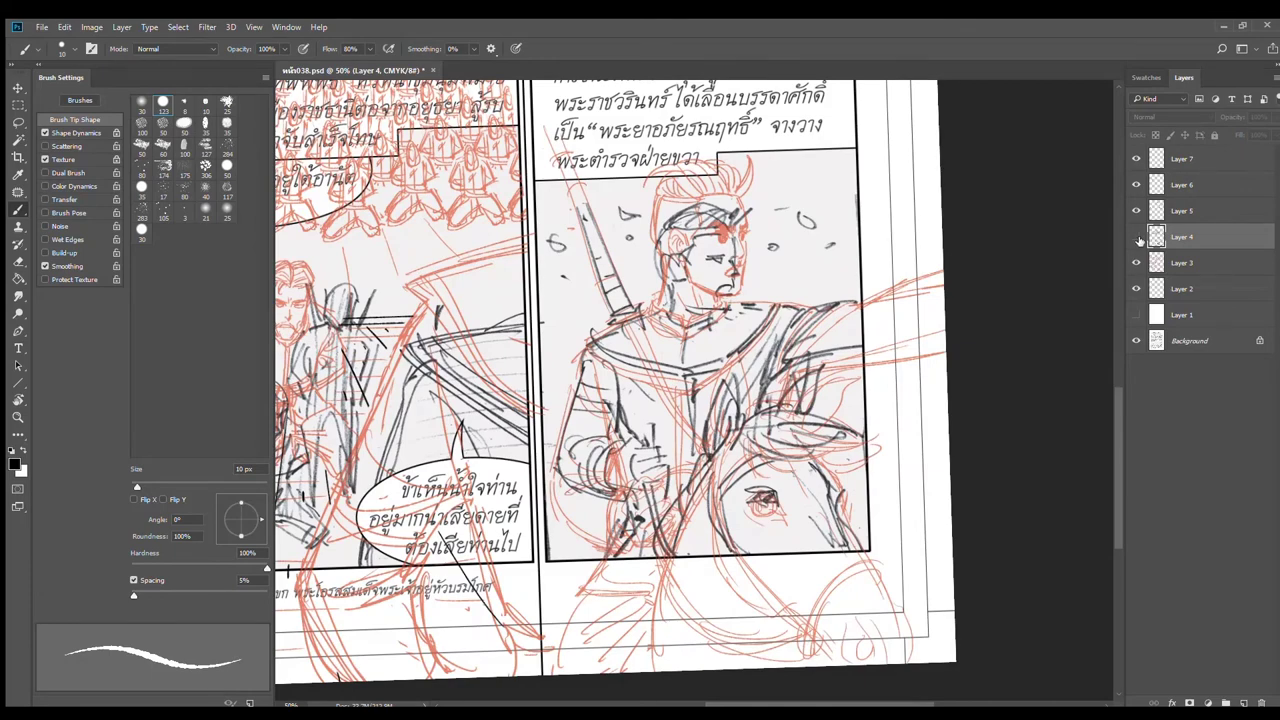
{"action": "left_click", "coordinate": [1136, 314]}
Step: Ink thin slanted wind lines behind the rider above the flowing cape, plus short strokes at the panel edge beneath the cape
{"action": "left_click_drag", "start_coordinate": [780, 200], "coordinate": [814, 297]}
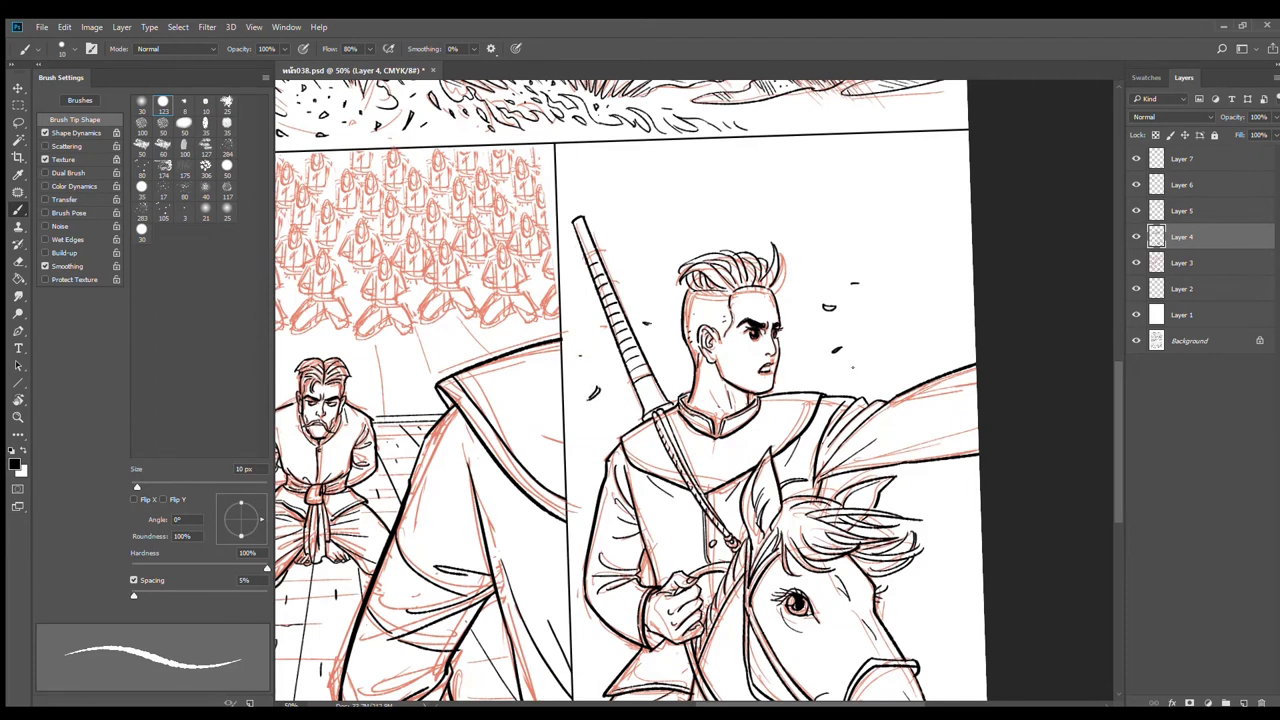
{"action": "left_click_drag", "start_coordinate": [798, 378], "coordinate": [976, 326]}
{"action": "key", "text": "ctrl+z"}
{"action": "left_click_drag", "start_coordinate": [828, 373], "coordinate": [976, 327]}
{"action": "left_click_drag", "start_coordinate": [878, 362], "coordinate": [976, 336]}
{"action": "left_click_drag", "start_coordinate": [888, 343], "coordinate": [976, 318]}
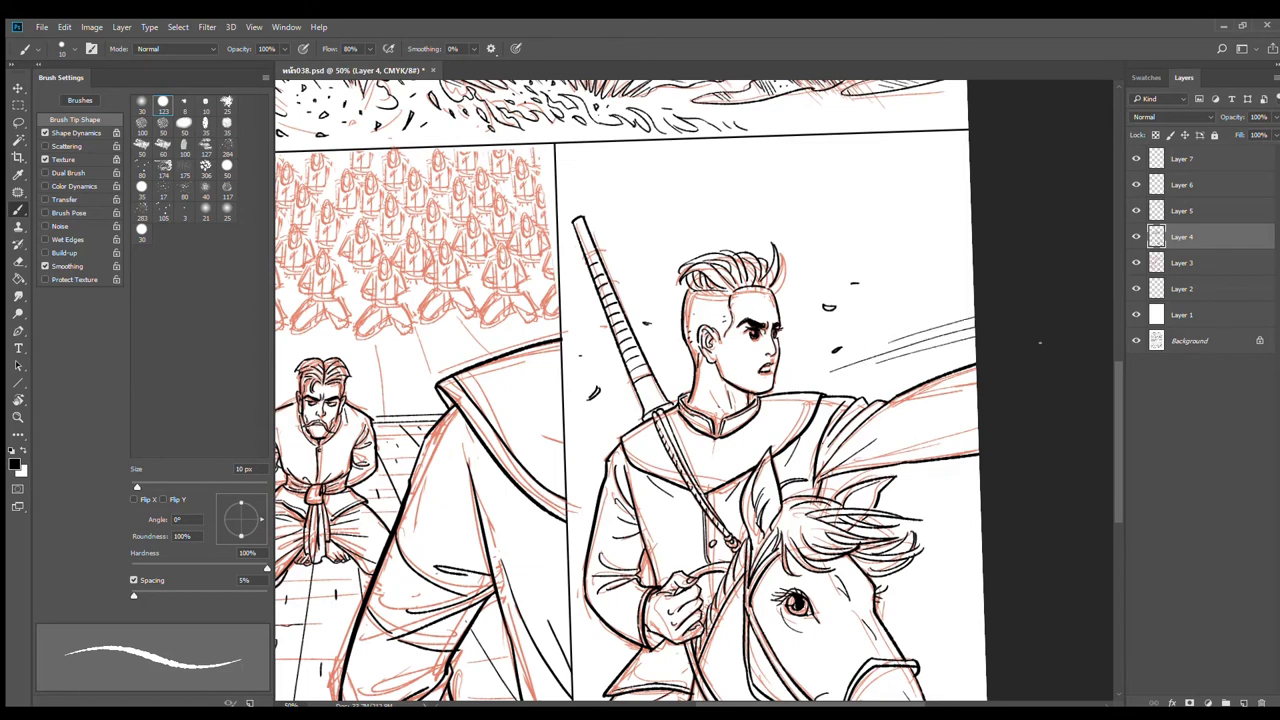
{"action": "left_click_drag", "start_coordinate": [920, 489], "coordinate": [982, 487]}
{"action": "left_click_drag", "start_coordinate": [893, 490], "coordinate": [984, 492]}
{"action": "scroll", "coordinate": [821, 435], "scroll_direction": "down", "scroll_amount": 1}
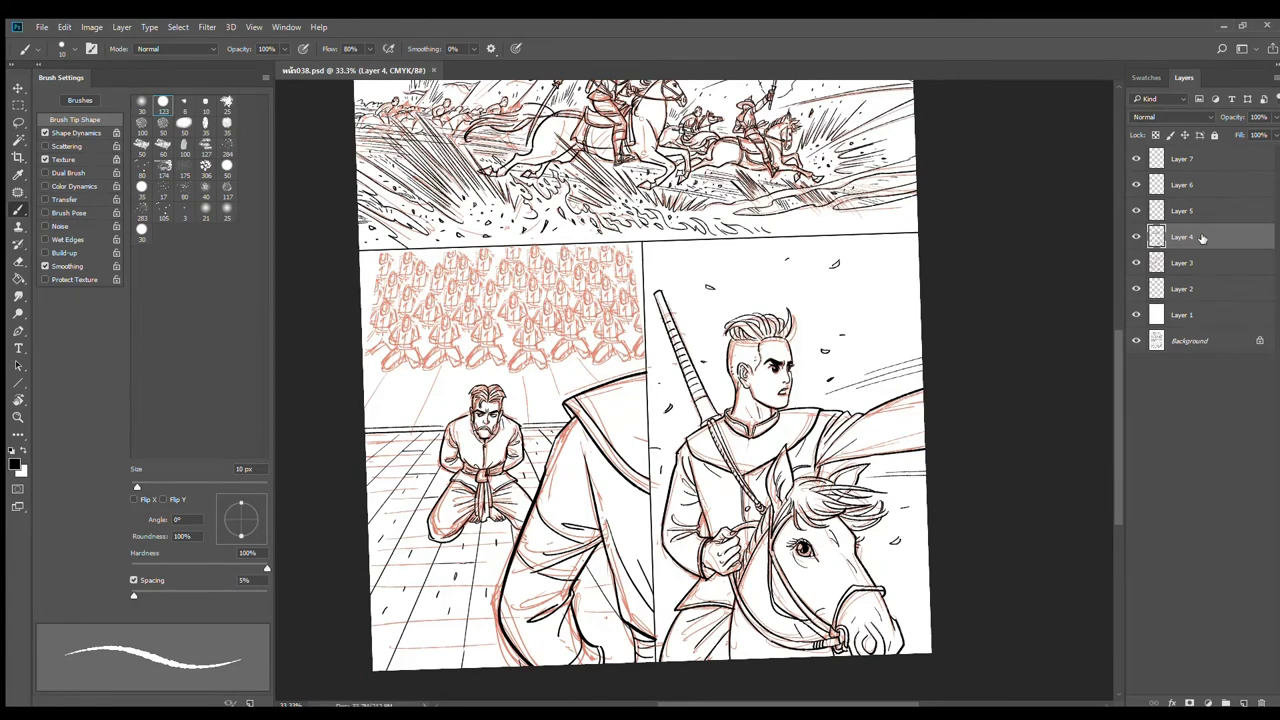
Step: Add a new layer directly above Layer 4 for inking the rows of kneeling figures in the lower-left panel
{"action": "left_click", "coordinate": [1243, 701]}
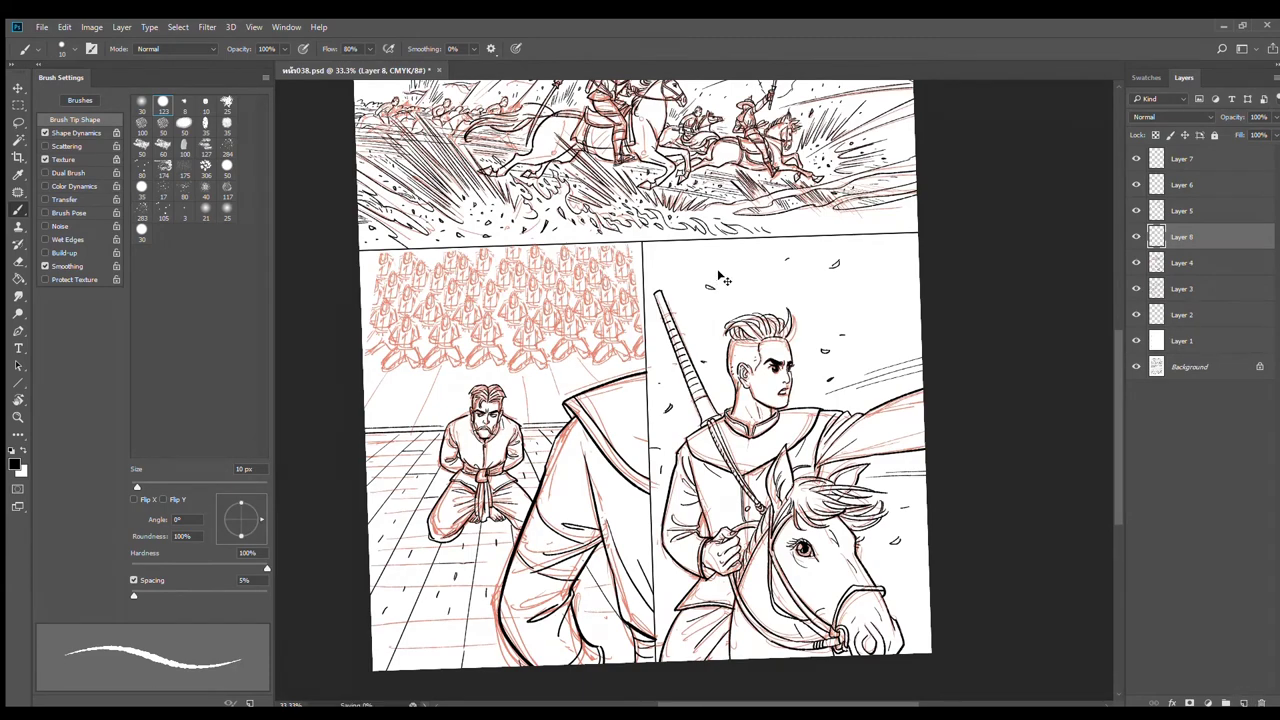
{"action": "left_click", "coordinate": [463, 426], "text": "ctrl"}
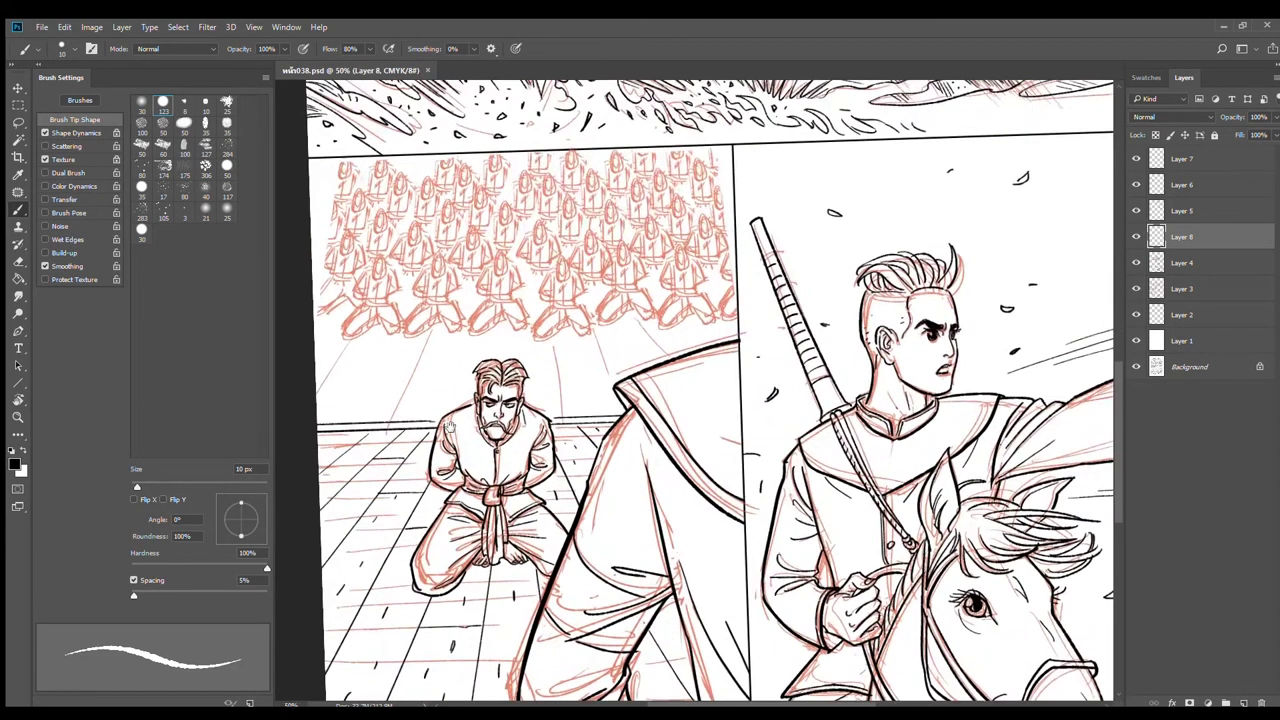
{"action": "left_click_drag", "start_coordinate": [500, 427], "coordinate": [670, 333]}
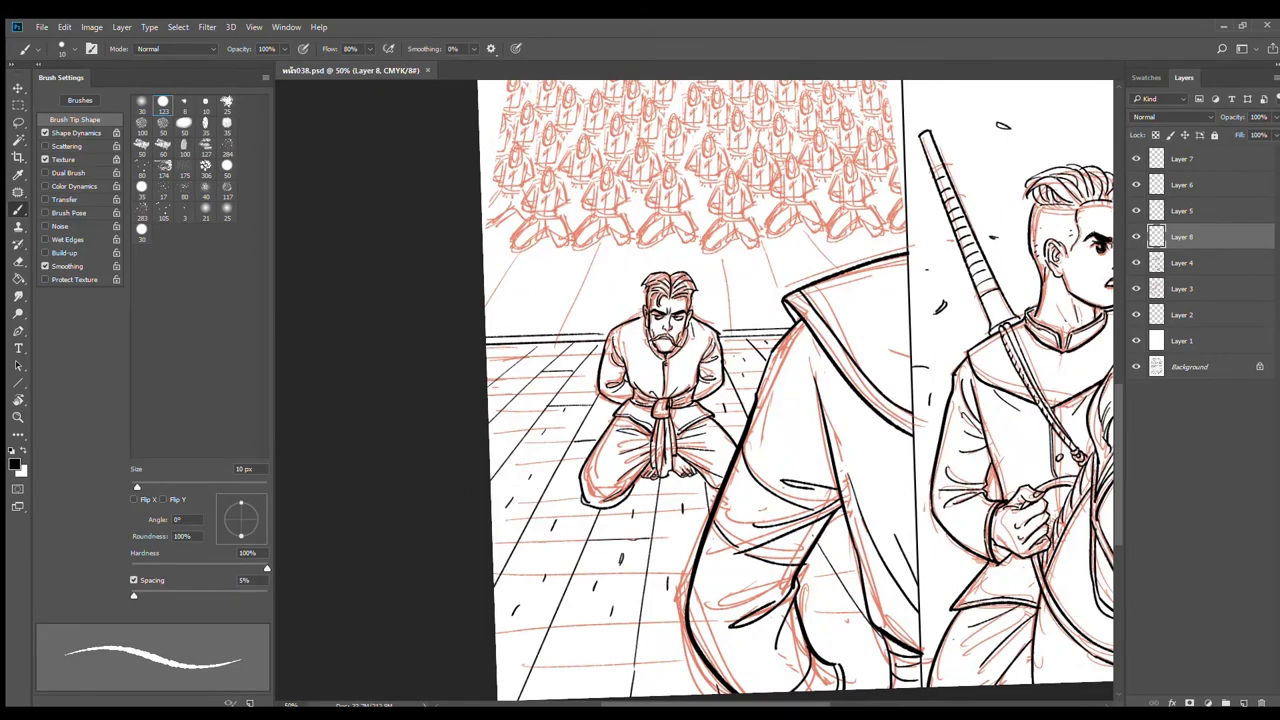
{"action": "left_click_drag", "start_coordinate": [713, 263], "coordinate": [715, 379]}
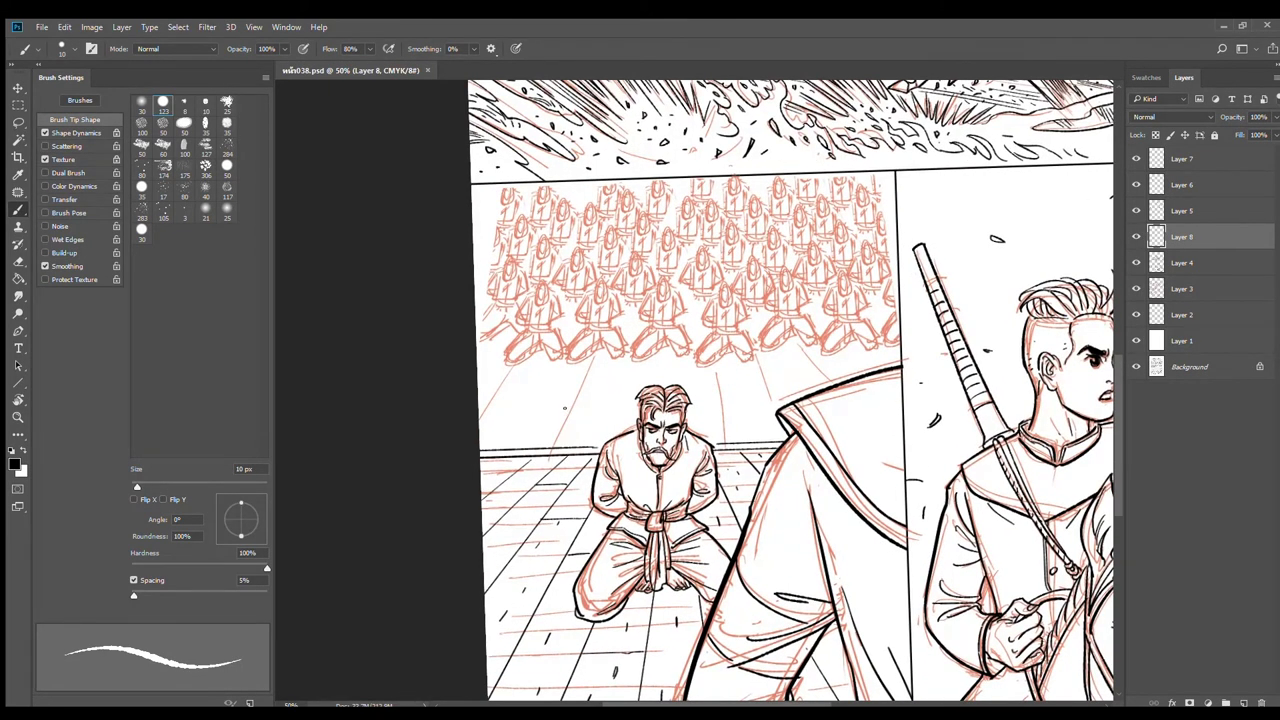
{"action": "left_click", "coordinate": [755, 303], "text": "ctrl"}
{"action": "left_click", "coordinate": [742, 312], "text": "ctrl"}
{"action": "left_click", "coordinate": [738, 318], "text": "ctrl"}
{"action": "left_click_drag", "start_coordinate": [730, 315], "coordinate": [710, 415]}
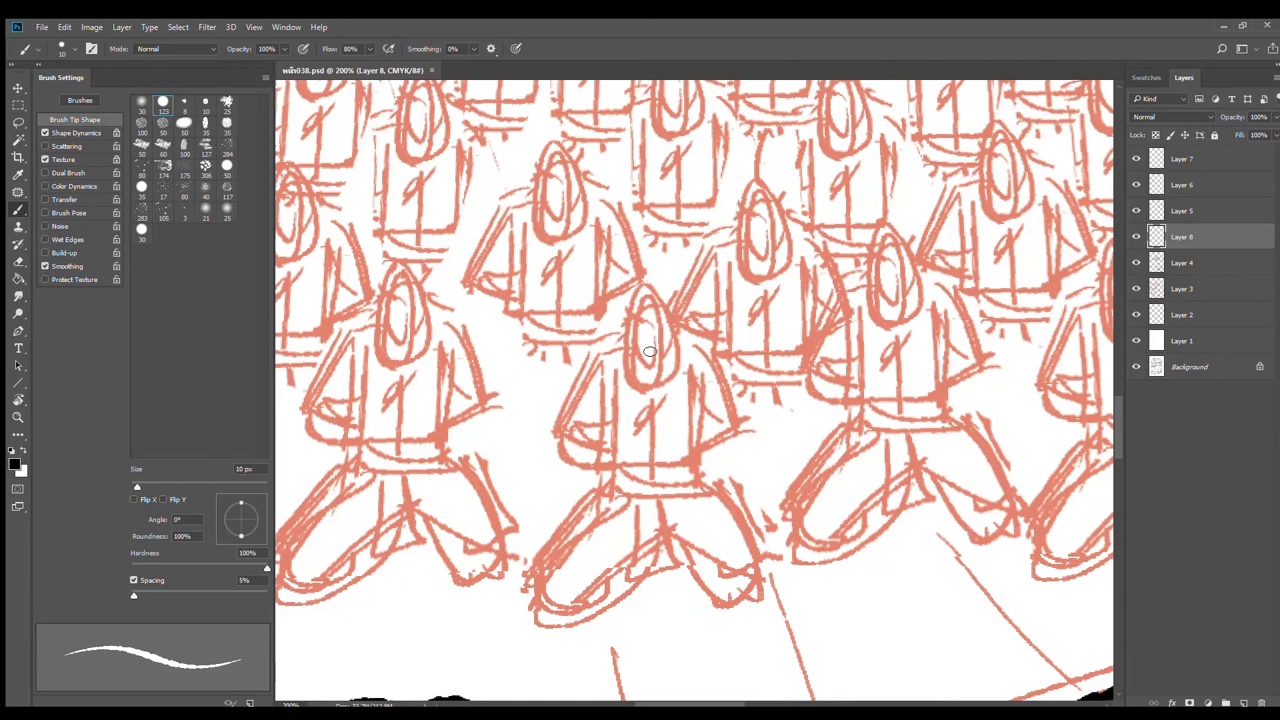
Step: Reduce the brush to 9 px and ink the bowed head of a front-row kneeling figure with jaw, eyes, ears and hair
{"action": "key", "text": "bracketleft"}
{"action": "mouse_move", "coordinate": [622, 379]}
{"action": "left_mouse_down"}
{"action": "mouse_move", "coordinate": [652, 409]}
{"action": "mouse_move", "coordinate": [646, 380]}
{"action": "mouse_move", "coordinate": [666, 379]}
{"action": "left_mouse_up"}
{"action": "left_click_drag", "start_coordinate": [625, 338], "coordinate": [628, 378]}
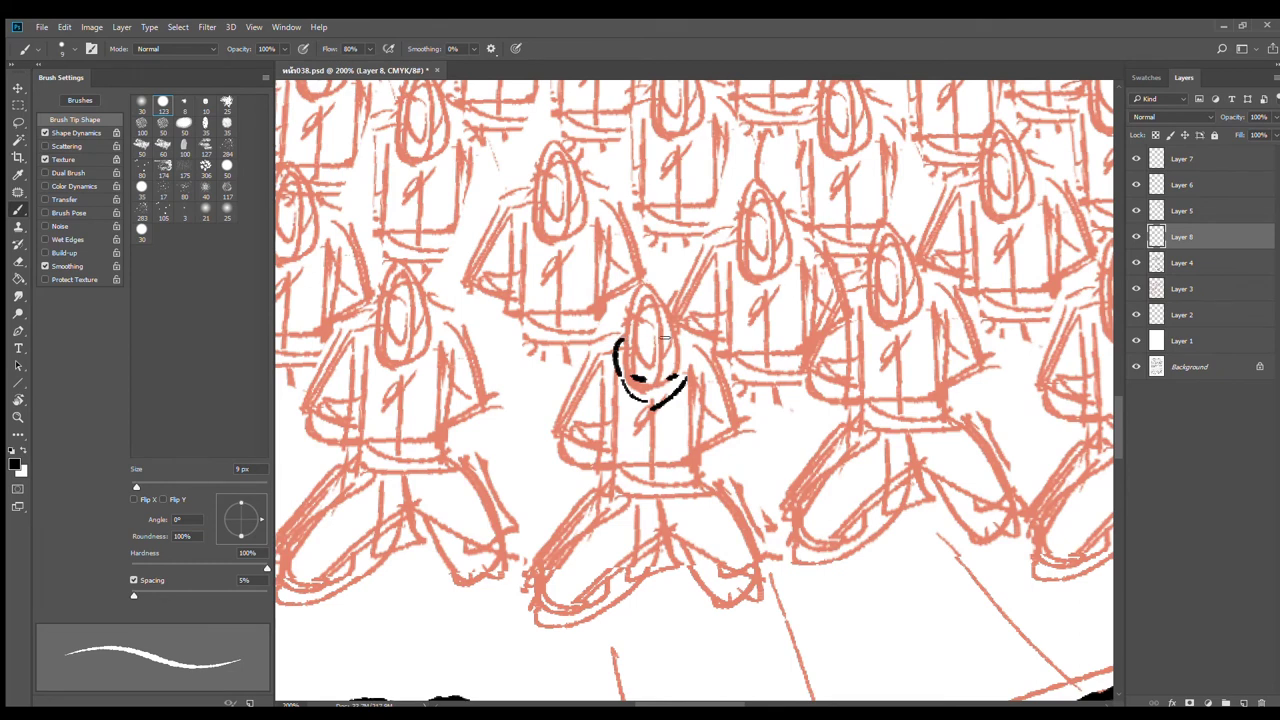
{"action": "left_click_drag", "start_coordinate": [690, 340], "coordinate": [686, 372]}
{"action": "mouse_move", "coordinate": [651, 316]}
{"action": "left_mouse_down"}
{"action": "mouse_move", "coordinate": [652, 352]}
{"action": "mouse_move", "coordinate": [647, 309]}
{"action": "mouse_move", "coordinate": [694, 371]}
{"action": "left_mouse_up"}
{"action": "key", "text": "ctrl+alt+z"}
{"action": "key", "text": "ctrl+alt+z"}
Step: Ink the bowed figure's rounded shoulders, outer arms and the sides of the torso
{"action": "mouse_move", "coordinate": [613, 352]}
{"action": "left_mouse_down"}
{"action": "mouse_move", "coordinate": [620, 375]}
{"action": "mouse_move", "coordinate": [561, 395]}
{"action": "left_mouse_up"}
{"action": "mouse_move", "coordinate": [692, 332]}
{"action": "left_mouse_down"}
{"action": "mouse_move", "coordinate": [749, 388]}
{"action": "mouse_move", "coordinate": [737, 381]}
{"action": "mouse_move", "coordinate": [752, 432]}
{"action": "left_mouse_up"}
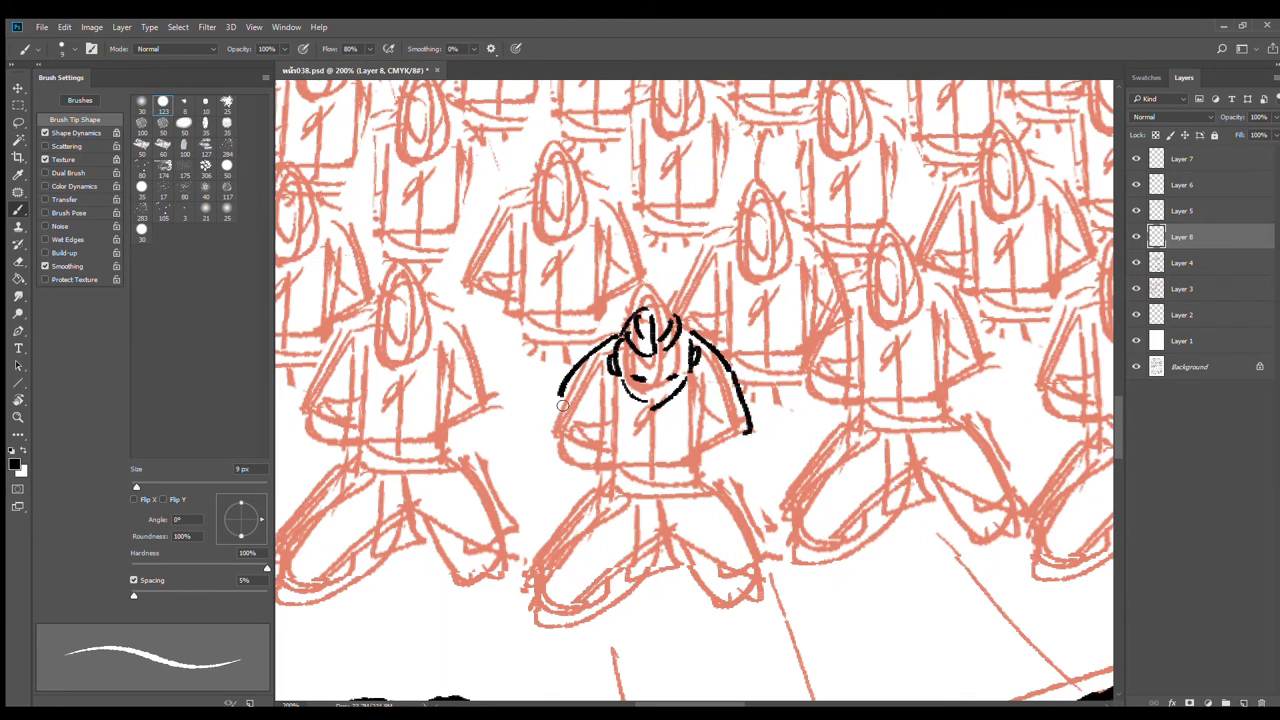
{"action": "left_click_drag", "start_coordinate": [558, 400], "coordinate": [558, 476]}
{"action": "left_click_drag", "start_coordinate": [594, 395], "coordinate": [586, 488]}
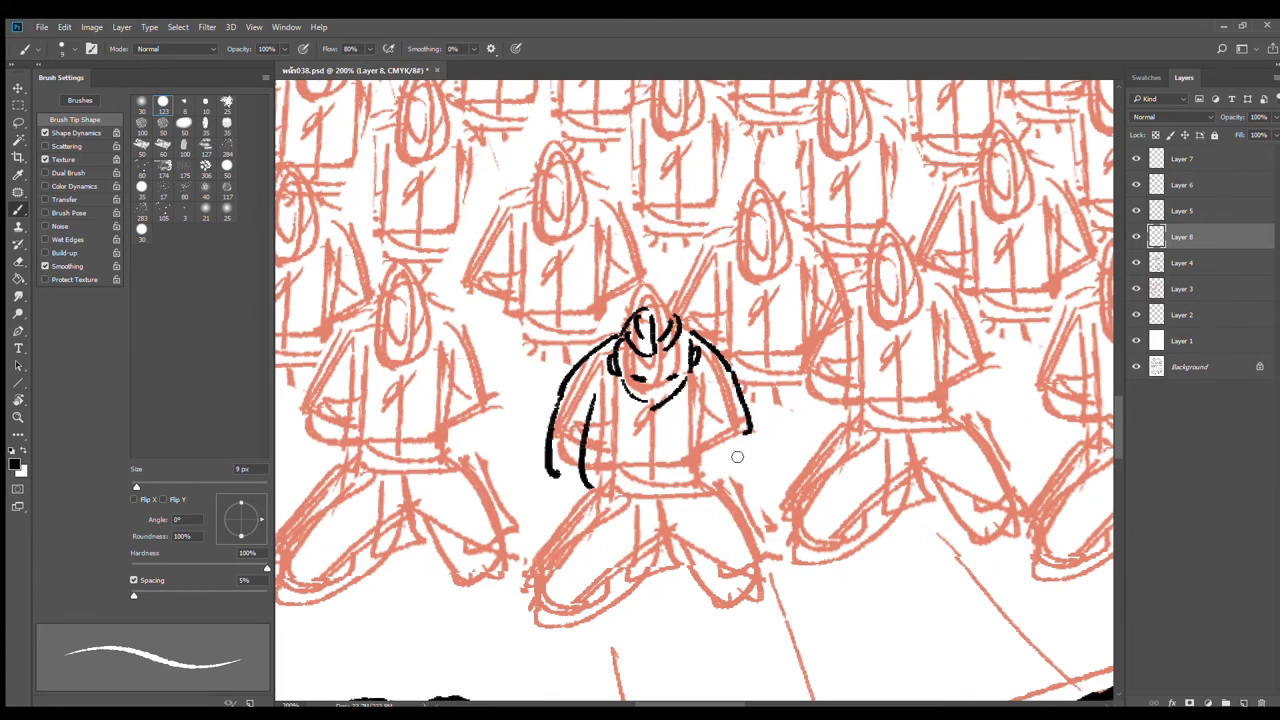
{"action": "left_click_drag", "start_coordinate": [713, 398], "coordinate": [712, 488]}
Step: Ink the bowed figure's waist belt with knot and hanging end, closing the elbows and adding the tunic's front opening
{"action": "left_click_drag", "start_coordinate": [598, 488], "coordinate": [679, 498]}
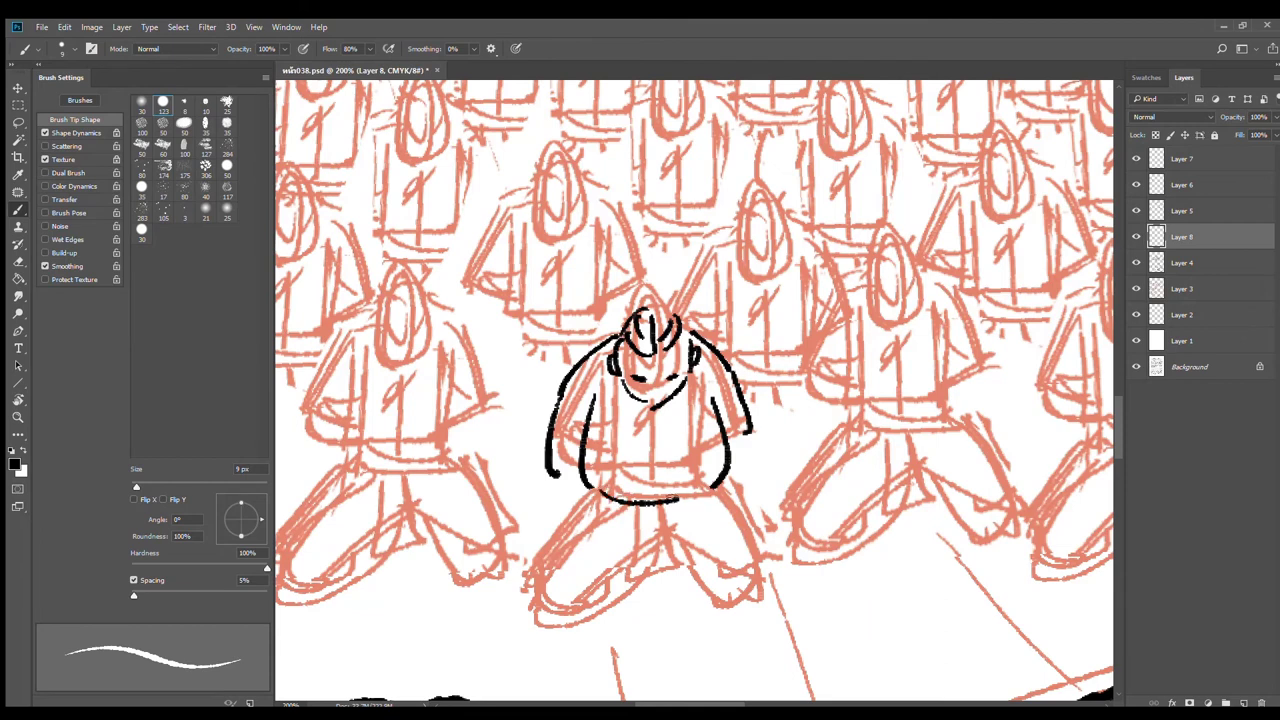
{"action": "mouse_move", "coordinate": [594, 494]}
{"action": "left_mouse_down"}
{"action": "mouse_move", "coordinate": [664, 535]}
{"action": "mouse_move", "coordinate": [656, 526]}
{"action": "mouse_move", "coordinate": [718, 488]}
{"action": "left_mouse_up"}
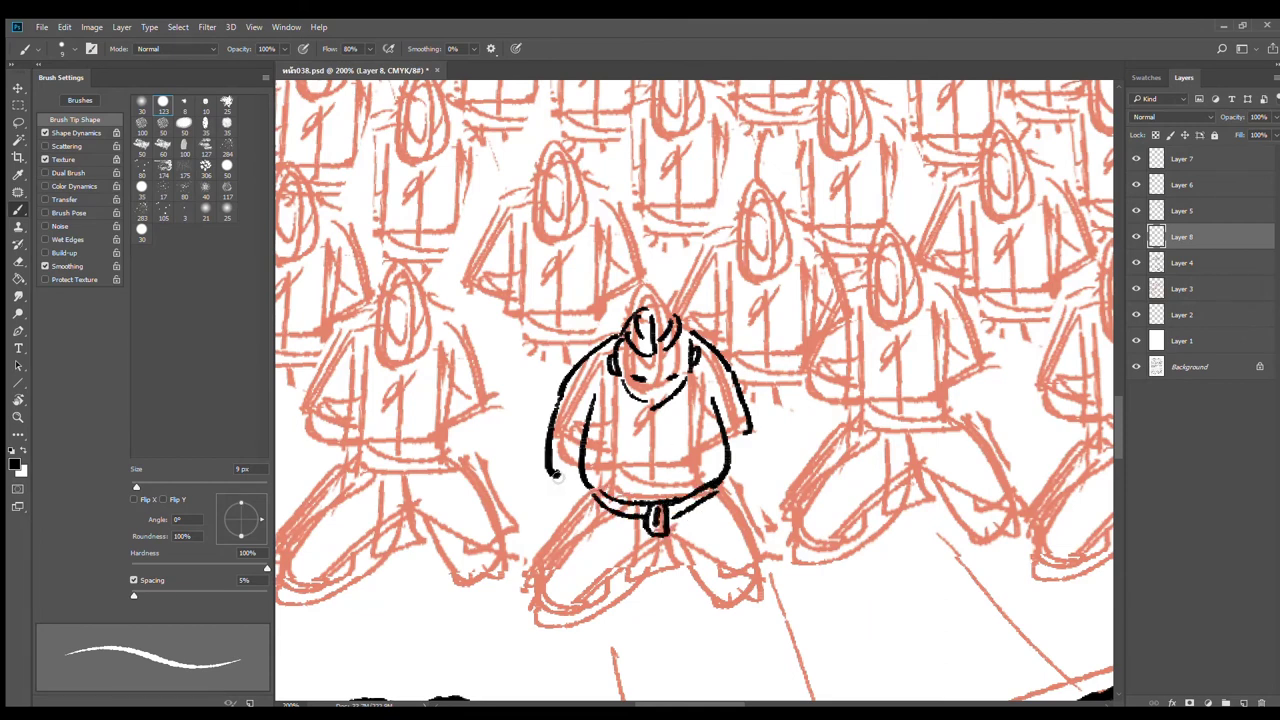
{"action": "left_click_drag", "start_coordinate": [553, 466], "coordinate": [588, 492]}
{"action": "left_click_drag", "start_coordinate": [570, 422], "coordinate": [584, 462]}
{"action": "left_click_drag", "start_coordinate": [752, 430], "coordinate": [736, 466]}
{"action": "mouse_move", "coordinate": [650, 408]}
{"action": "left_mouse_down"}
{"action": "mouse_move", "coordinate": [648, 486]}
{"action": "mouse_move", "coordinate": [674, 561]}
{"action": "mouse_move", "coordinate": [634, 572]}
{"action": "left_mouse_up"}
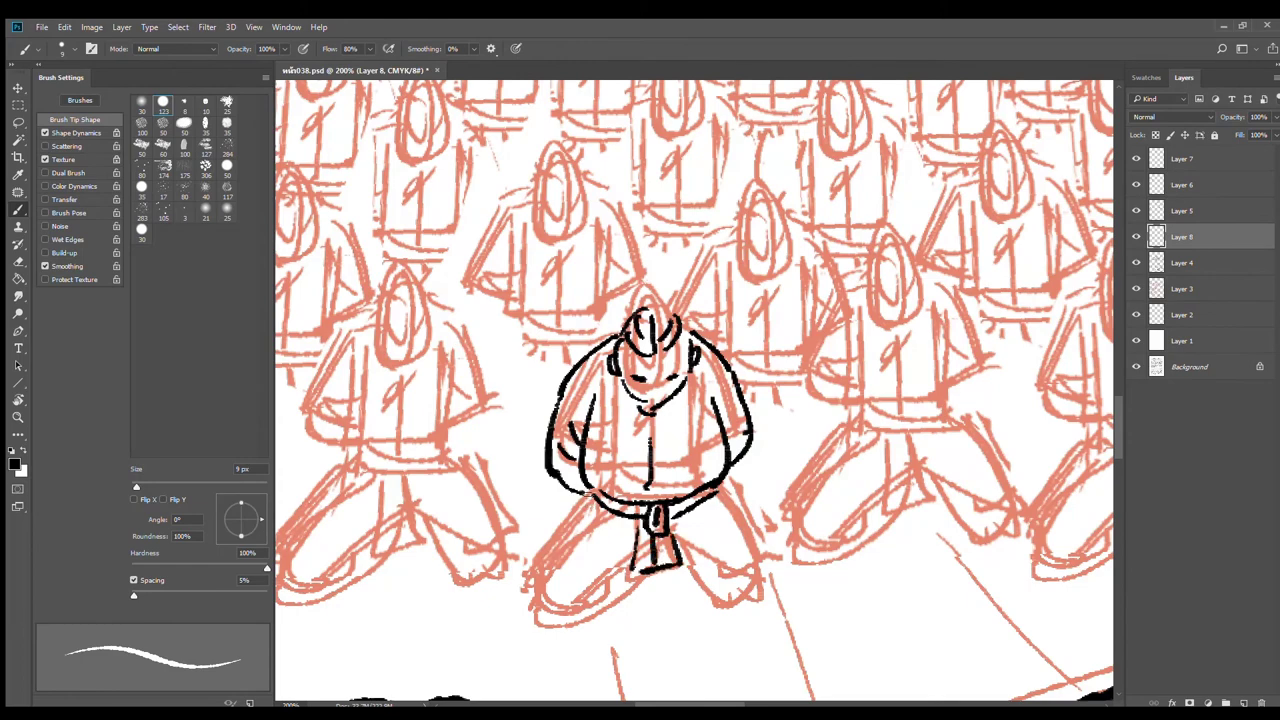
Step: Ink the bowed figure's folded legs with rounded knees spreading out on both sides of the belt end
{"action": "mouse_move", "coordinate": [591, 494]}
{"action": "left_mouse_down"}
{"action": "mouse_move", "coordinate": [563, 508]}
{"action": "mouse_move", "coordinate": [630, 546]}
{"action": "left_mouse_up"}
{"action": "mouse_move", "coordinate": [745, 496]}
{"action": "left_mouse_down"}
{"action": "mouse_move", "coordinate": [700, 519]}
{"action": "mouse_move", "coordinate": [675, 489]}
{"action": "left_mouse_up"}
{"action": "mouse_move", "coordinate": [628, 440]}
{"action": "left_mouse_down"}
{"action": "mouse_move", "coordinate": [585, 468]}
{"action": "mouse_move", "coordinate": [615, 541]}
{"action": "mouse_move", "coordinate": [681, 500]}
{"action": "mouse_move", "coordinate": [640, 514]}
{"action": "left_mouse_up"}
{"action": "left_click_drag", "start_coordinate": [688, 474], "coordinate": [652, 490]}
{"action": "mouse_move", "coordinate": [742, 480]}
{"action": "left_mouse_down"}
{"action": "mouse_move", "coordinate": [789, 497]}
{"action": "mouse_move", "coordinate": [799, 530]}
{"action": "mouse_move", "coordinate": [852, 512]}
{"action": "left_mouse_up"}
{"action": "mouse_move", "coordinate": [803, 433]}
{"action": "left_mouse_down"}
{"action": "mouse_move", "coordinate": [865, 472]}
{"action": "mouse_move", "coordinate": [848, 516]}
{"action": "left_mouse_up"}
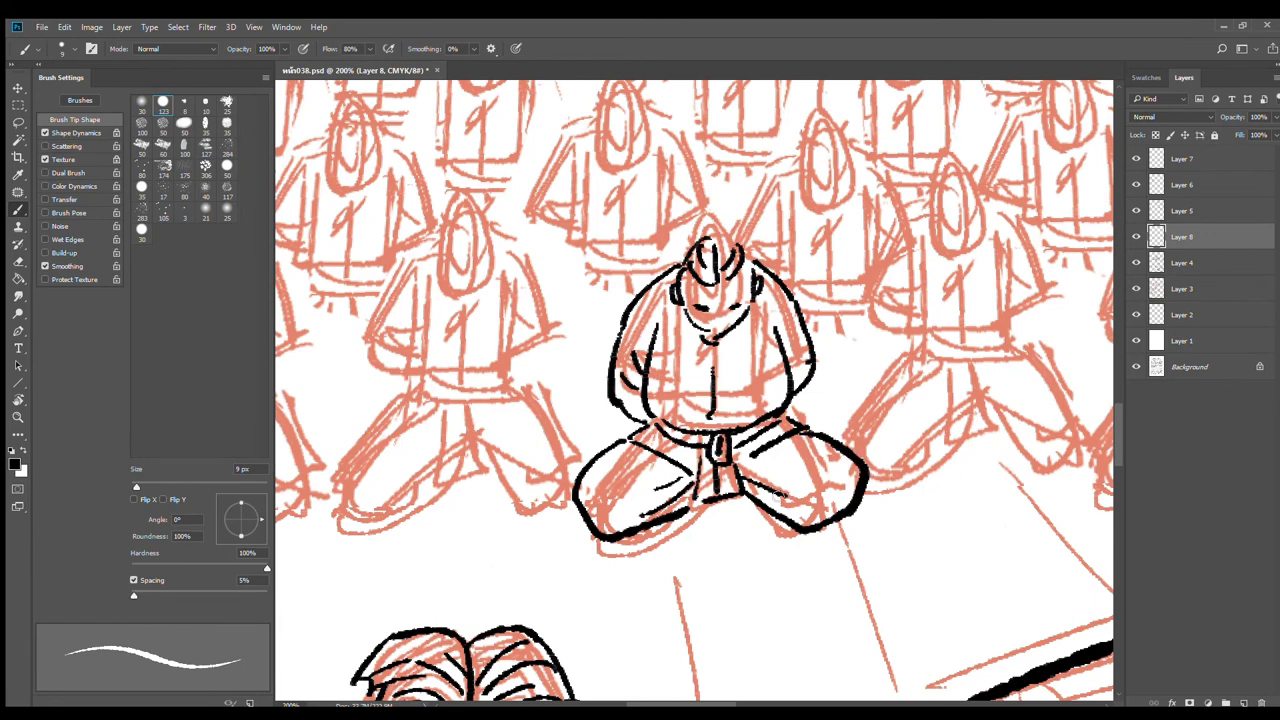
Step: Add fold lines to the bowed figure's trousers and tunic hem, and touch up the hair
{"action": "left_click_drag", "start_coordinate": [767, 493], "coordinate": [804, 510]}
{"action": "mouse_move", "coordinate": [650, 503]}
{"action": "left_mouse_down"}
{"action": "mouse_move", "coordinate": [617, 505]}
{"action": "mouse_move", "coordinate": [618, 522]}
{"action": "left_mouse_up"}
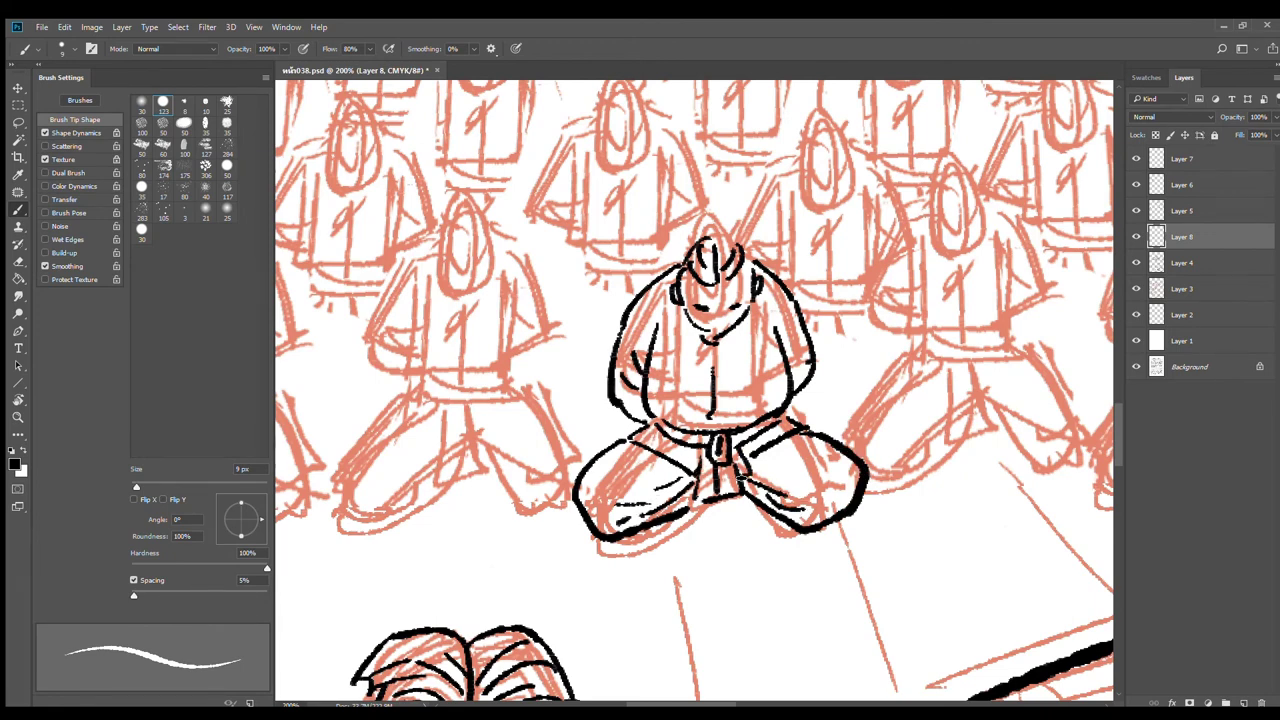
{"action": "left_click_drag", "start_coordinate": [748, 414], "coordinate": [688, 424]}
{"action": "mouse_move", "coordinate": [742, 248]}
{"action": "left_mouse_down"}
{"action": "mouse_move", "coordinate": [746, 262]}
{"action": "mouse_move", "coordinate": [738, 245]}
{"action": "left_mouse_up"}
Step: Ink an upright head for the next front-row figure, redrawing one side of the face and adding hairline, eyes, nose and mouth
{"action": "left_click_drag", "start_coordinate": [972, 311], "coordinate": [788, 389]}
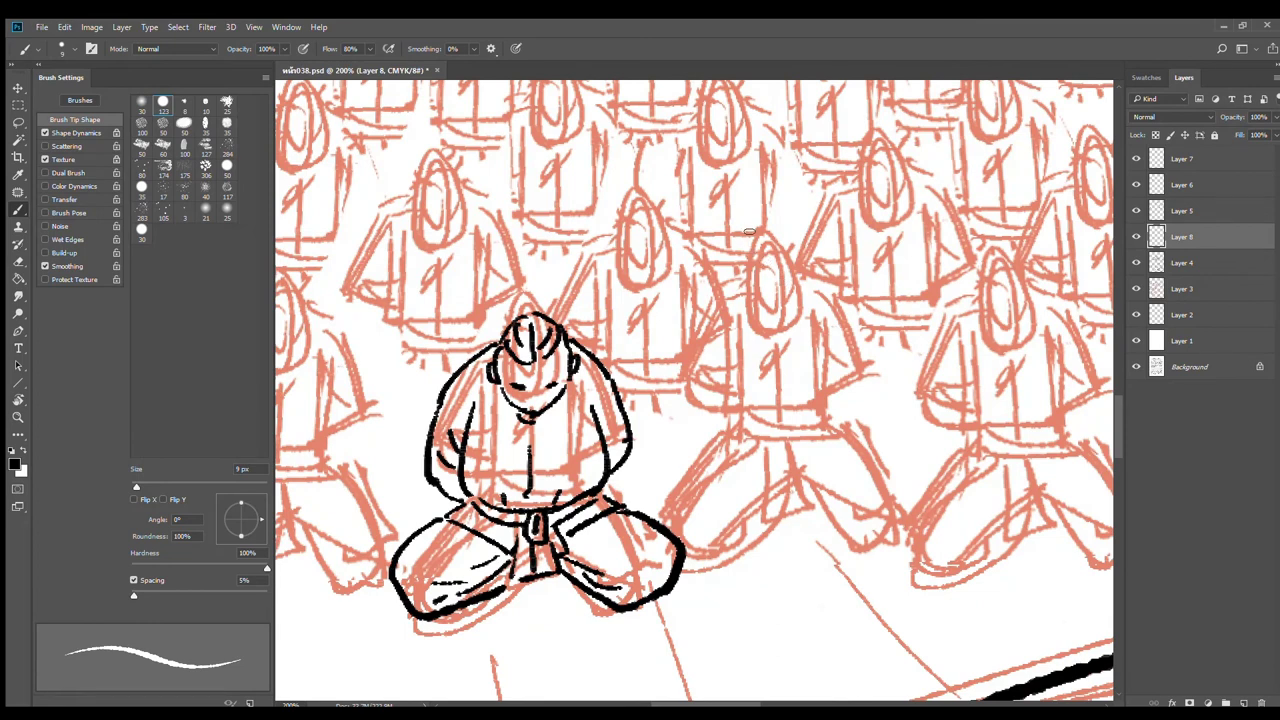
{"action": "mouse_move", "coordinate": [738, 250]}
{"action": "left_mouse_down"}
{"action": "mouse_move", "coordinate": [808, 228]}
{"action": "mouse_move", "coordinate": [805, 310]}
{"action": "mouse_move", "coordinate": [746, 312]}
{"action": "mouse_move", "coordinate": [768, 333]}
{"action": "left_mouse_up"}
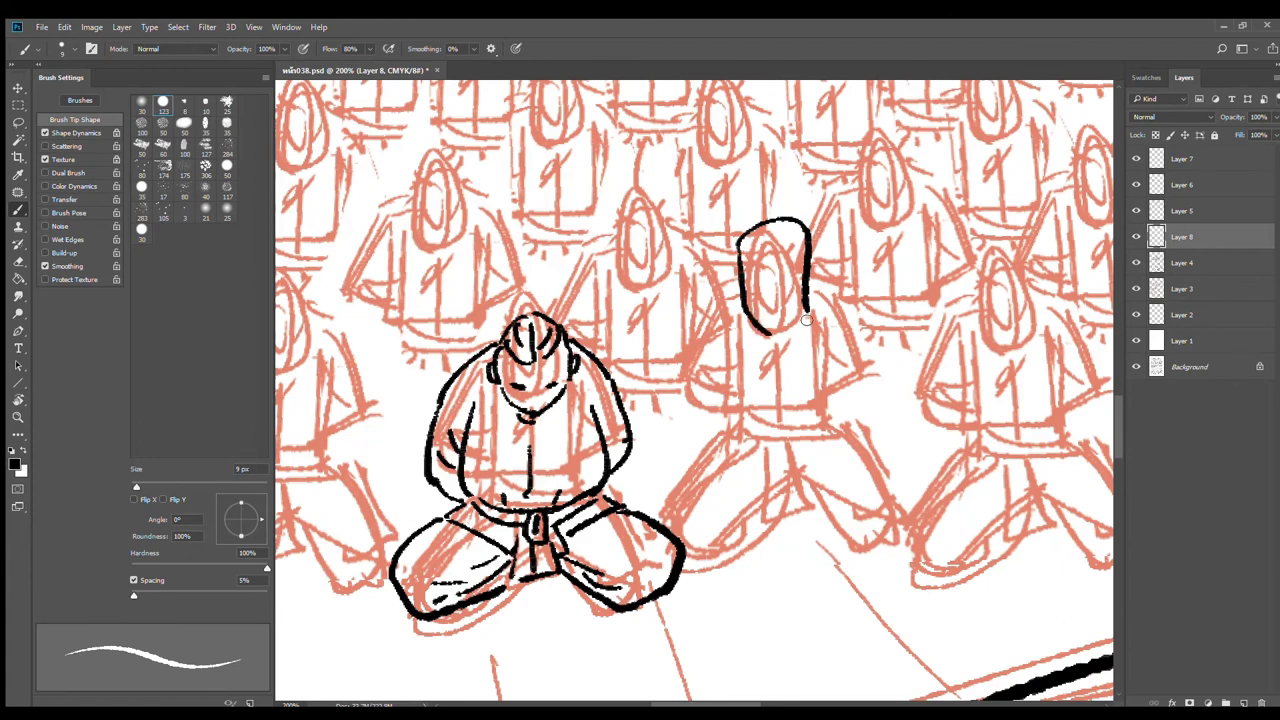
{"action": "key", "text": "e"}
{"action": "left_click_drag", "start_coordinate": [742, 248], "coordinate": [768, 336]}
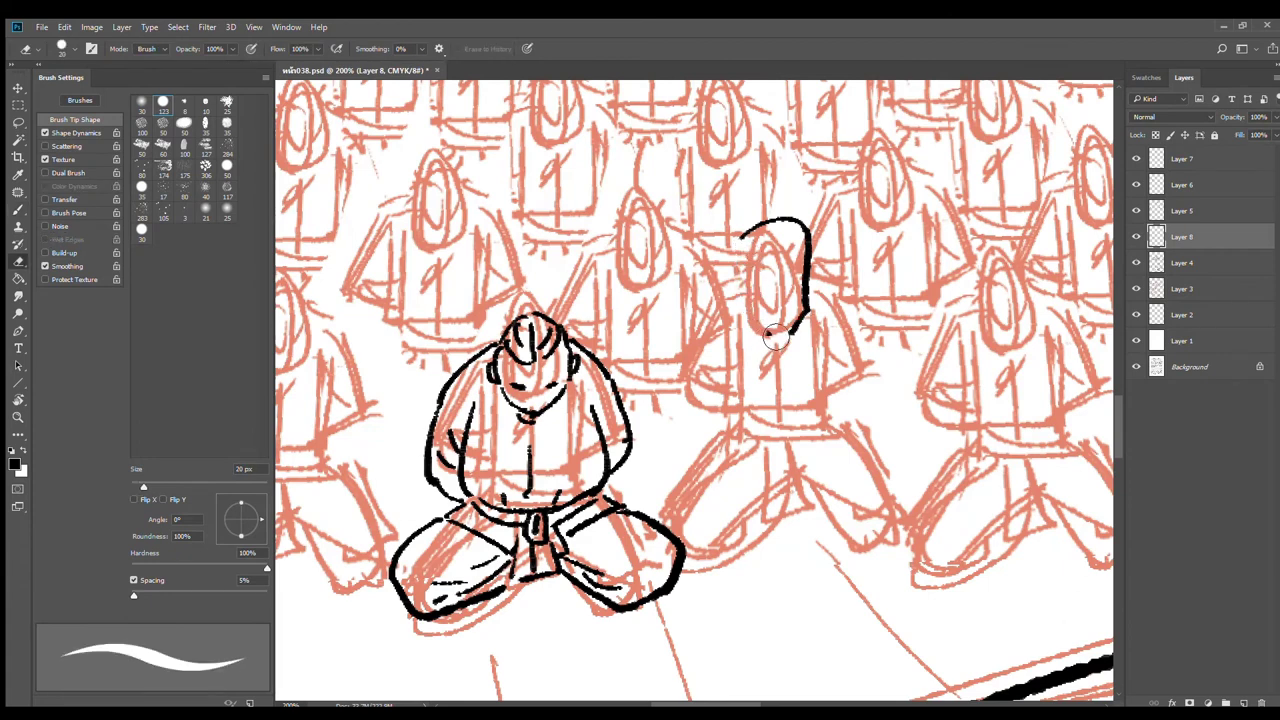
{"action": "key", "text": "b"}
{"action": "left_click_drag", "start_coordinate": [740, 240], "coordinate": [768, 332]}
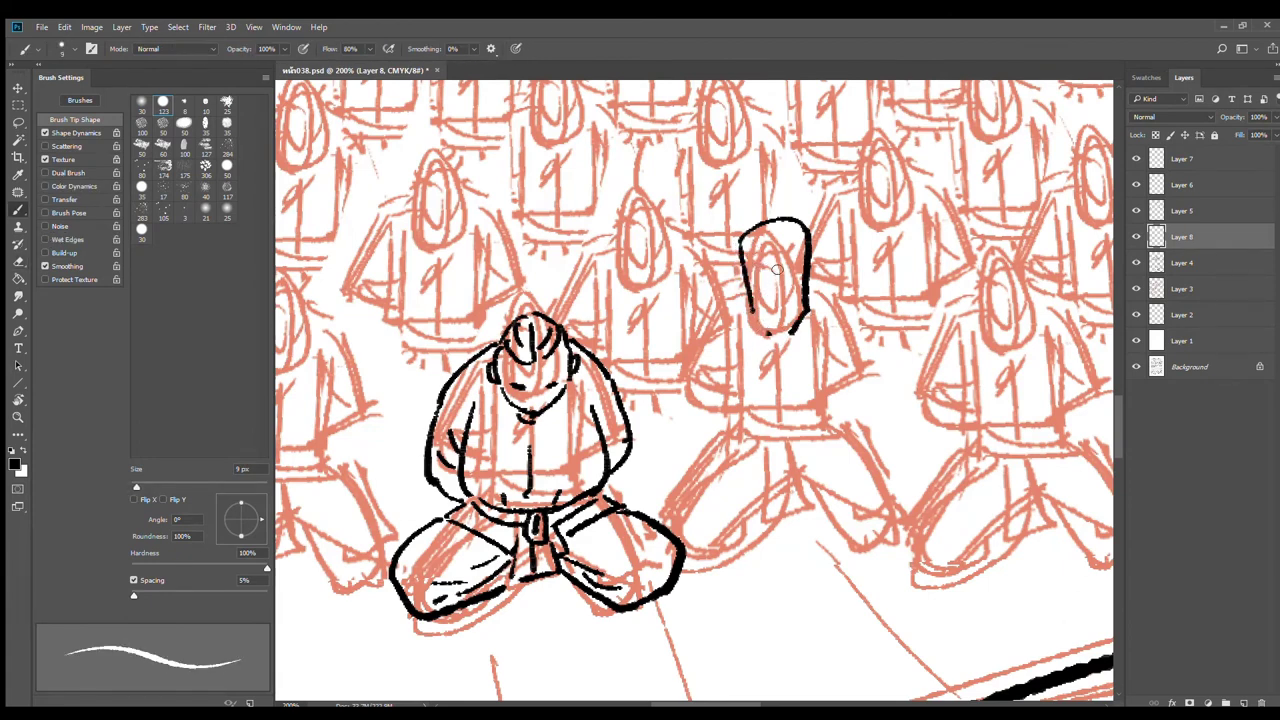
{"action": "mouse_move", "coordinate": [777, 264]}
{"action": "left_mouse_down"}
{"action": "mouse_move", "coordinate": [778, 300]}
{"action": "mouse_move", "coordinate": [761, 278]}
{"action": "mouse_move", "coordinate": [792, 276]}
{"action": "mouse_move", "coordinate": [782, 222]}
{"action": "mouse_move", "coordinate": [808, 250]}
{"action": "left_mouse_up"}
{"action": "mouse_move", "coordinate": [770, 318]}
{"action": "left_mouse_down"}
{"action": "mouse_move", "coordinate": [798, 312]}
{"action": "mouse_move", "coordinate": [783, 339]}
{"action": "left_mouse_up"}
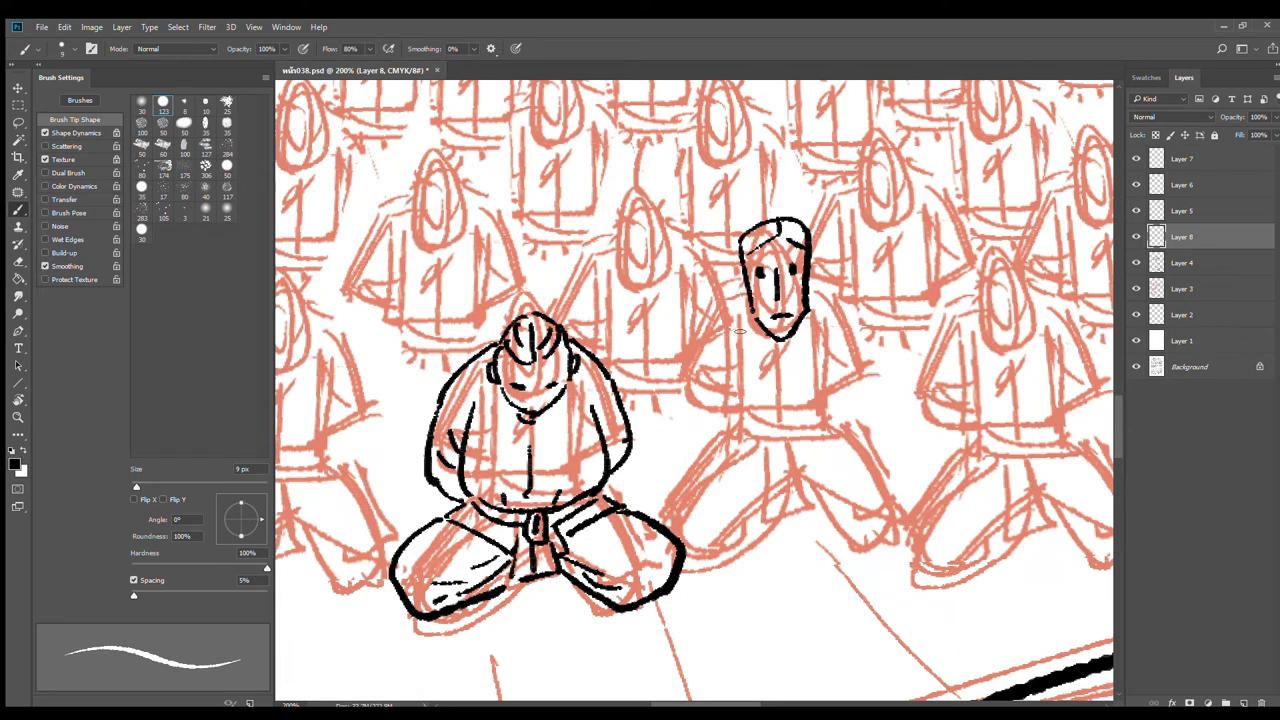
Step: Ink the upright figure's ears, squared shoulders and the outer edge of the long arm reaching down to the floor
{"action": "left_click_drag", "start_coordinate": [747, 300], "coordinate": [703, 343]}
{"action": "key", "text": "ctrl+z"}
{"action": "left_click_drag", "start_coordinate": [744, 274], "coordinate": [746, 296]}
{"action": "left_click_drag", "start_coordinate": [808, 267], "coordinate": [843, 386]}
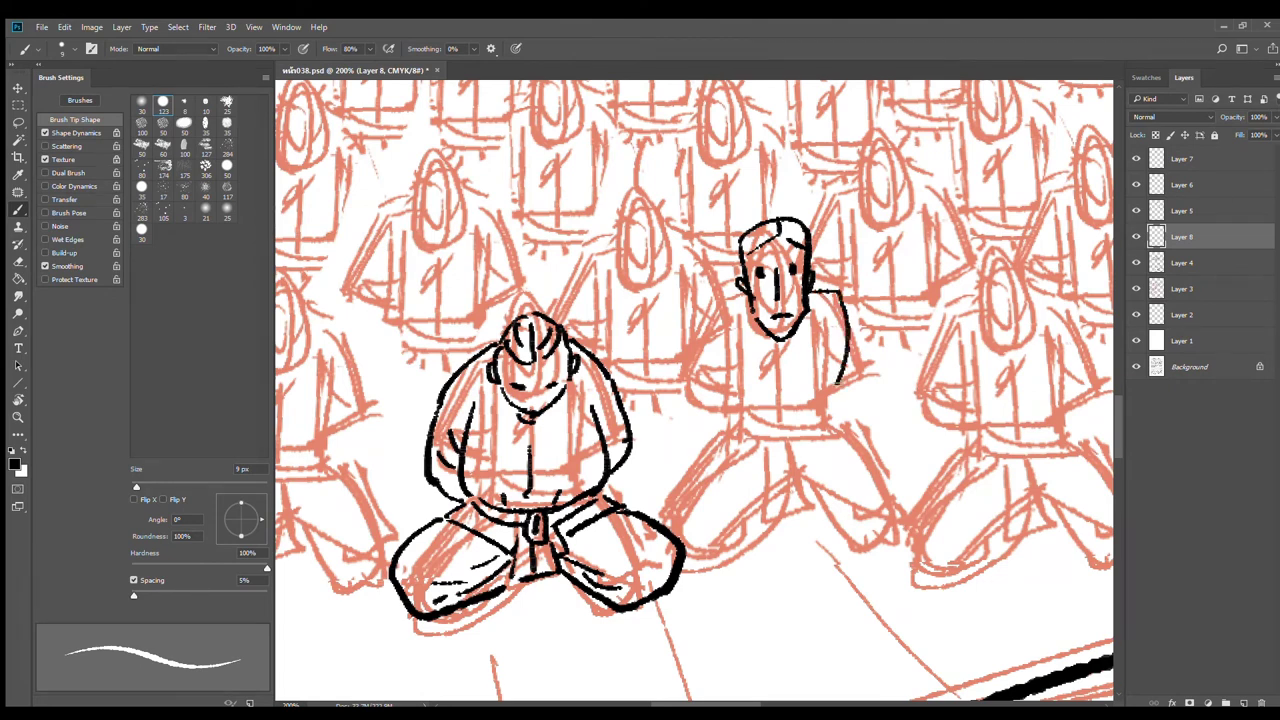
{"action": "mouse_move", "coordinate": [748, 294]}
{"action": "left_mouse_down"}
{"action": "mouse_move", "coordinate": [712, 314]}
{"action": "mouse_move", "coordinate": [734, 431]}
{"action": "mouse_move", "coordinate": [770, 514]}
{"action": "left_mouse_up"}
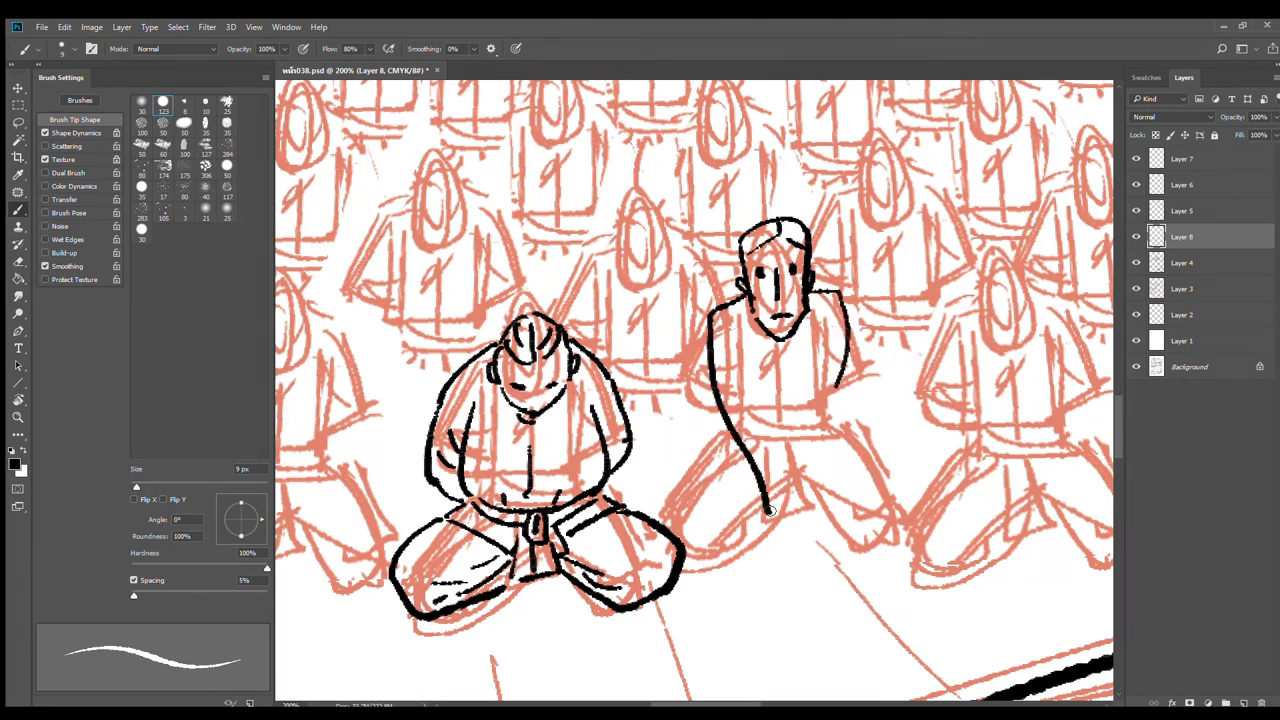
Step: Complete the upright figure's converging arms and ink the collar, waist sash and hands resting together on the floor
{"action": "left_click_drag", "start_coordinate": [742, 350], "coordinate": [795, 466]}
{"action": "left_click_drag", "start_coordinate": [824, 318], "coordinate": [790, 464]}
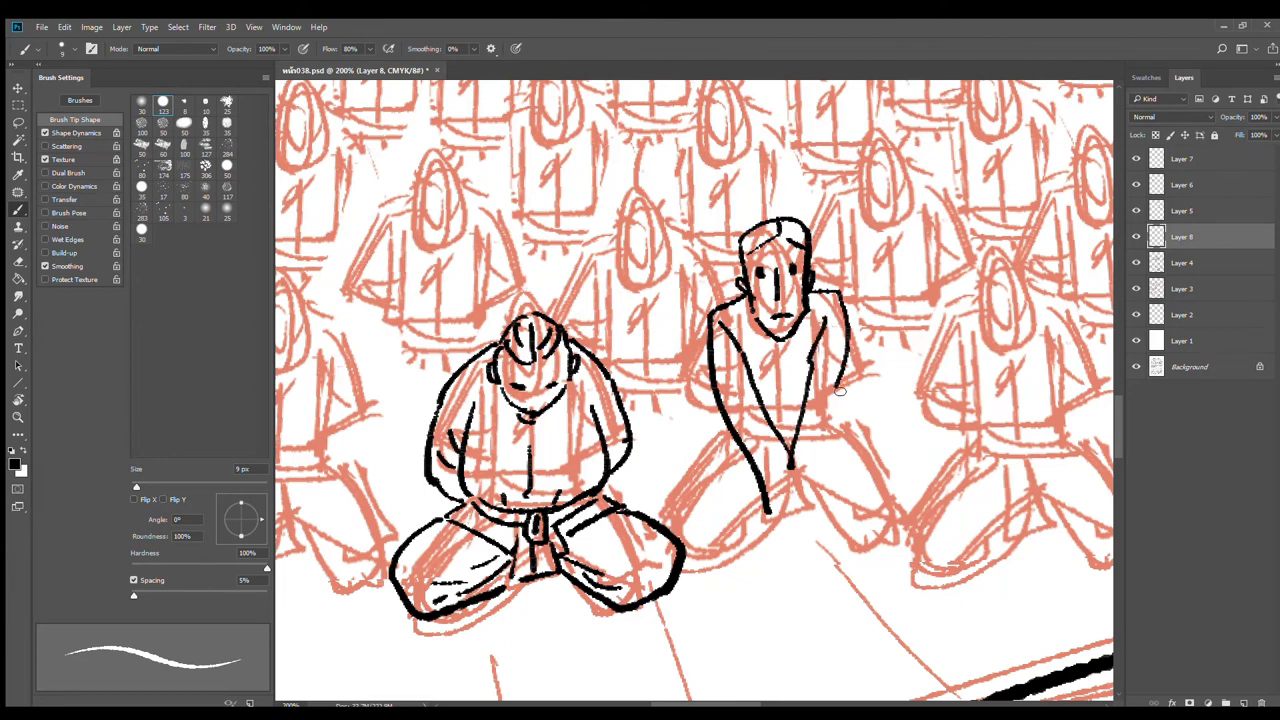
{"action": "left_click_drag", "start_coordinate": [840, 386], "coordinate": [812, 505]}
{"action": "left_click_drag", "start_coordinate": [746, 334], "coordinate": [779, 345]}
{"action": "mouse_move", "coordinate": [764, 408]}
{"action": "left_mouse_down"}
{"action": "mouse_move", "coordinate": [804, 402]}
{"action": "mouse_move", "coordinate": [799, 426]}
{"action": "left_mouse_up"}
{"action": "mouse_move", "coordinate": [793, 487]}
{"action": "left_mouse_down"}
{"action": "mouse_move", "coordinate": [768, 512]}
{"action": "mouse_move", "coordinate": [783, 485]}
{"action": "mouse_move", "coordinate": [790, 528]}
{"action": "mouse_move", "coordinate": [784, 518]}
{"action": "mouse_move", "coordinate": [763, 534]}
{"action": "mouse_move", "coordinate": [802, 522]}
{"action": "left_mouse_up"}
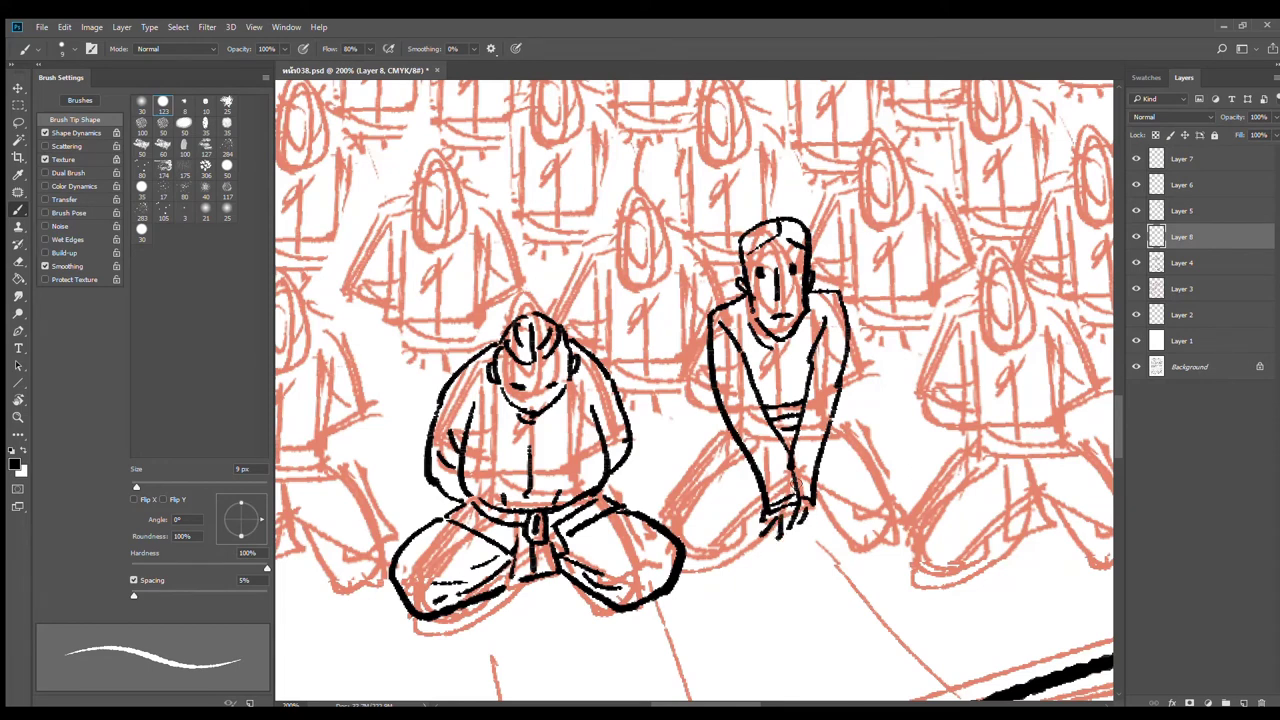
Step: Ink the upright figure's crossed legs with trouser folds, the tunic's front line and the last finger strokes
{"action": "mouse_move", "coordinate": [719, 437]}
{"action": "left_mouse_down"}
{"action": "mouse_move", "coordinate": [693, 532]}
{"action": "mouse_move", "coordinate": [750, 533]}
{"action": "left_mouse_up"}
{"action": "key", "text": "ctrl+z"}
{"action": "mouse_move", "coordinate": [728, 432]}
{"action": "left_mouse_down"}
{"action": "mouse_move", "coordinate": [668, 494]}
{"action": "mouse_move", "coordinate": [712, 530]}
{"action": "mouse_move", "coordinate": [758, 517]}
{"action": "mouse_move", "coordinate": [738, 491]}
{"action": "left_mouse_up"}
{"action": "left_click_drag", "start_coordinate": [702, 480], "coordinate": [744, 468]}
{"action": "left_click_drag", "start_coordinate": [720, 531], "coordinate": [862, 498]}
{"action": "left_click_drag", "start_coordinate": [816, 509], "coordinate": [874, 514]}
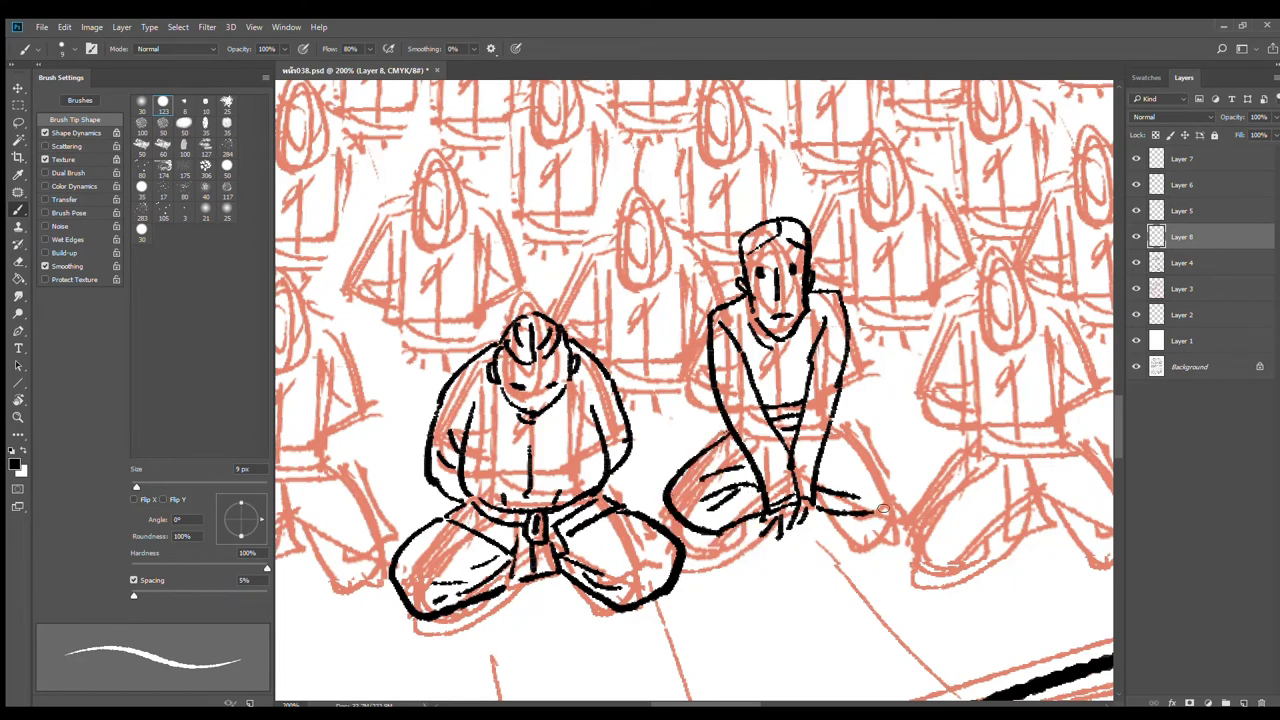
{"action": "mouse_move", "coordinate": [836, 414]}
{"action": "left_mouse_down"}
{"action": "mouse_move", "coordinate": [922, 462]}
{"action": "mouse_move", "coordinate": [866, 512]}
{"action": "mouse_move", "coordinate": [884, 480]}
{"action": "mouse_move", "coordinate": [876, 461]}
{"action": "left_mouse_up"}
{"action": "left_click_drag", "start_coordinate": [778, 348], "coordinate": [781, 400]}
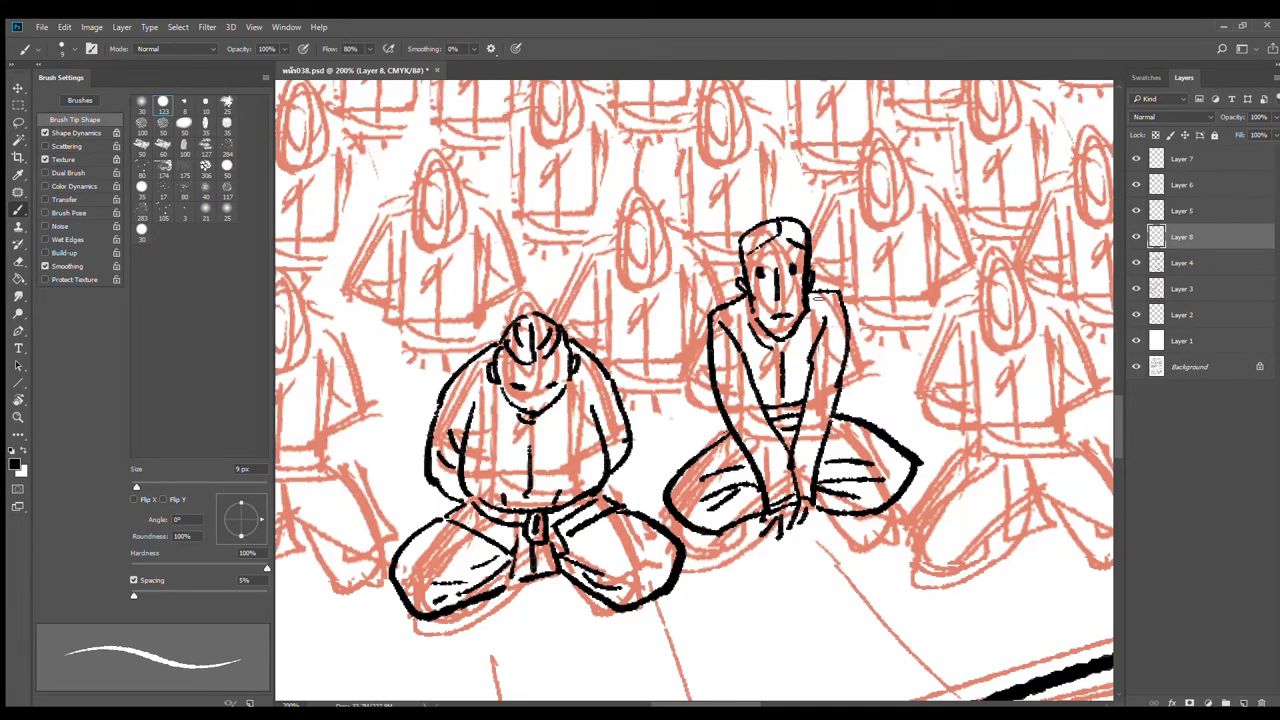
{"action": "left_click_drag", "start_coordinate": [955, 385], "coordinate": [777, 400]}
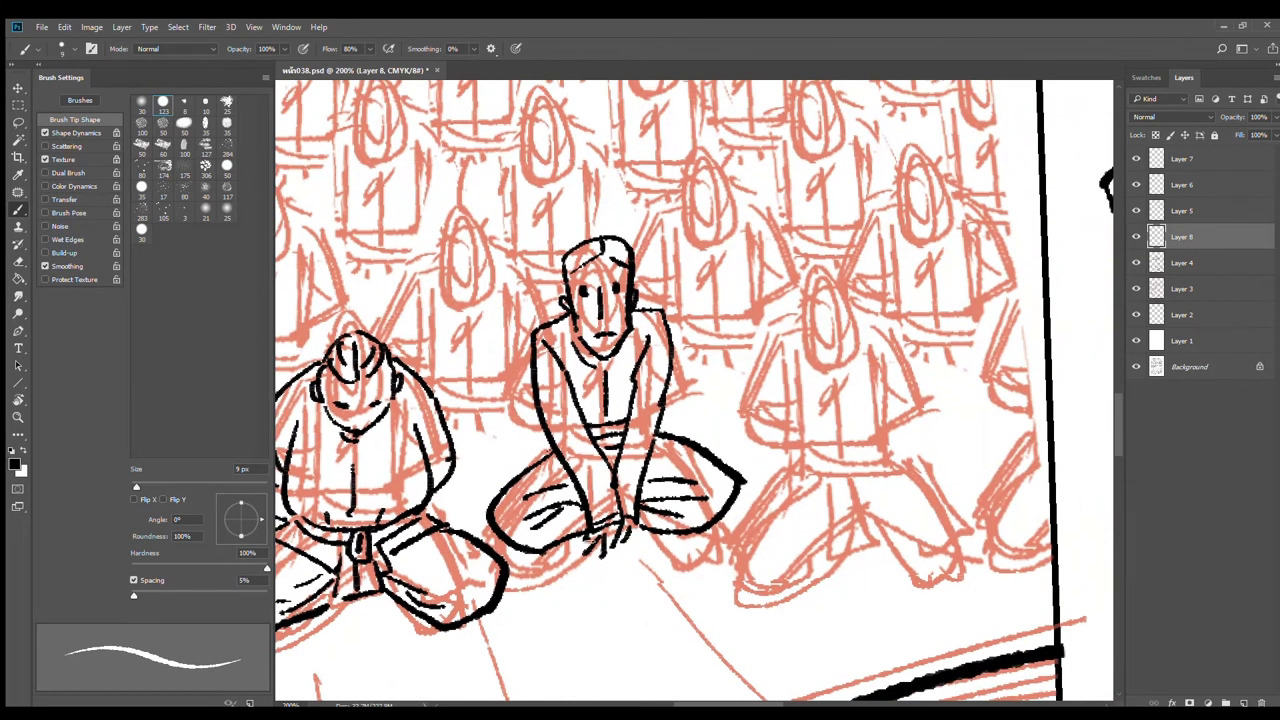
{"action": "left_click_drag", "start_coordinate": [590, 534], "coordinate": [579, 553]}
Step: Ink the deeply bowed head of the third front-row figure with its outline, ears and combed hair strands
{"action": "mouse_move", "coordinate": [793, 335]}
{"action": "left_mouse_down"}
{"action": "mouse_move", "coordinate": [874, 344]}
{"action": "mouse_move", "coordinate": [868, 402]}
{"action": "left_mouse_up"}
{"action": "mouse_move", "coordinate": [793, 328]}
{"action": "left_mouse_down"}
{"action": "mouse_move", "coordinate": [805, 412]}
{"action": "mouse_move", "coordinate": [866, 398]}
{"action": "left_mouse_up"}
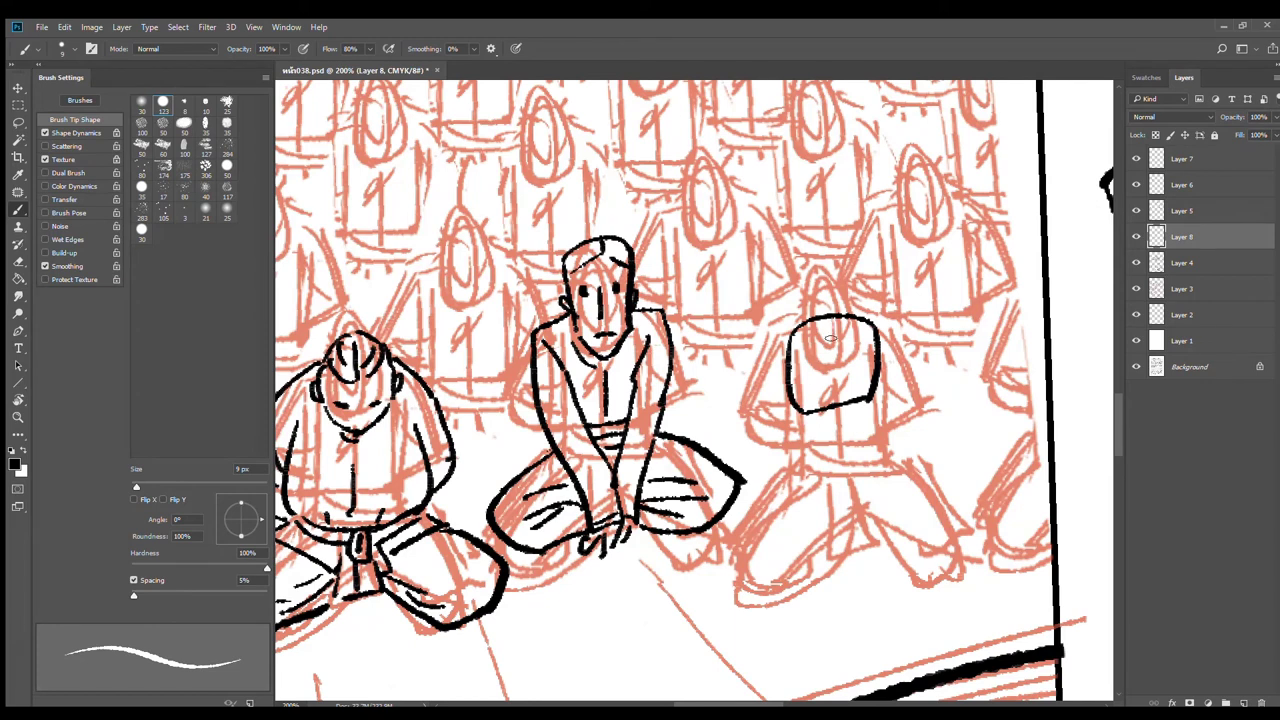
{"action": "left_click_drag", "start_coordinate": [879, 360], "coordinate": [882, 380]}
{"action": "left_click_drag", "start_coordinate": [790, 362], "coordinate": [789, 384]}
{"action": "mouse_move", "coordinate": [834, 330]}
{"action": "left_mouse_down"}
{"action": "mouse_move", "coordinate": [835, 397]}
{"action": "mouse_move", "coordinate": [797, 371]}
{"action": "mouse_move", "coordinate": [807, 359]}
{"action": "mouse_move", "coordinate": [855, 388]}
{"action": "mouse_move", "coordinate": [878, 362]}
{"action": "mouse_move", "coordinate": [830, 383]}
{"action": "left_mouse_up"}
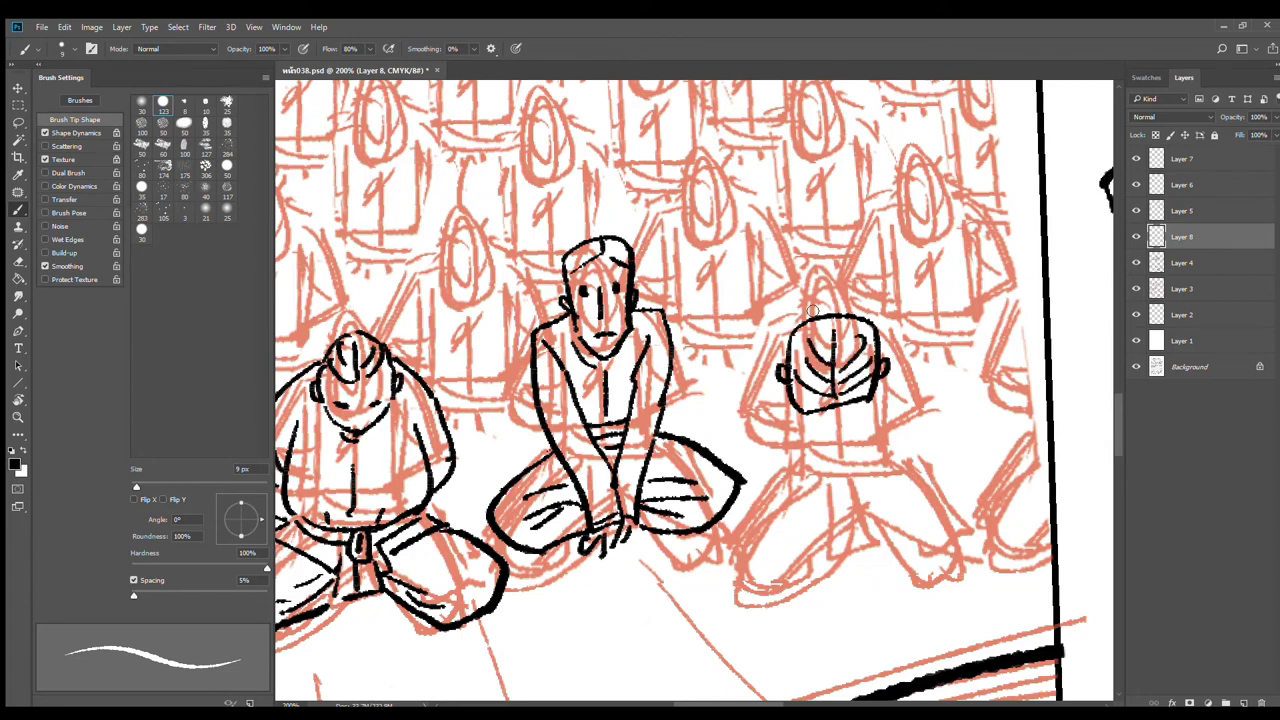
Step: Ink the third figure's hunched back, bent arms with sleeve edges and both hands with fingers on the floor
{"action": "left_click_drag", "start_coordinate": [812, 308], "coordinate": [782, 503]}
{"action": "mouse_move", "coordinate": [805, 312]}
{"action": "left_mouse_down"}
{"action": "mouse_move", "coordinate": [930, 352]}
{"action": "mouse_move", "coordinate": [952, 395]}
{"action": "mouse_move", "coordinate": [918, 485]}
{"action": "left_mouse_up"}
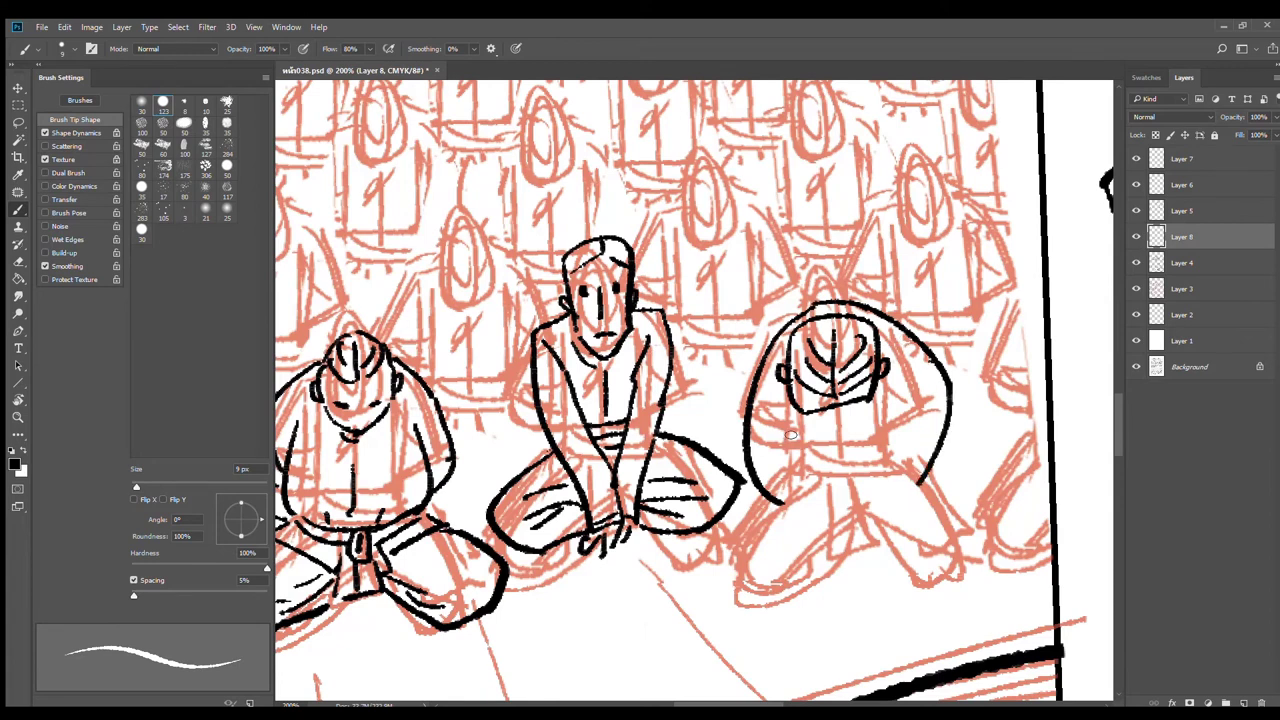
{"action": "mouse_move", "coordinate": [790, 411]}
{"action": "left_mouse_down"}
{"action": "mouse_move", "coordinate": [790, 445]}
{"action": "mouse_move", "coordinate": [756, 468]}
{"action": "left_mouse_up"}
{"action": "mouse_move", "coordinate": [895, 428]}
{"action": "left_mouse_down"}
{"action": "mouse_move", "coordinate": [930, 411]}
{"action": "mouse_move", "coordinate": [942, 420]}
{"action": "mouse_move", "coordinate": [885, 480]}
{"action": "left_mouse_up"}
{"action": "mouse_move", "coordinate": [786, 447]}
{"action": "left_mouse_down"}
{"action": "mouse_move", "coordinate": [849, 505]}
{"action": "mouse_move", "coordinate": [797, 540]}
{"action": "mouse_move", "coordinate": [821, 538]}
{"action": "left_mouse_up"}
{"action": "mouse_move", "coordinate": [886, 478]}
{"action": "left_mouse_down"}
{"action": "mouse_move", "coordinate": [860, 490]}
{"action": "mouse_move", "coordinate": [860, 514]}
{"action": "mouse_move", "coordinate": [862, 537]}
{"action": "mouse_move", "coordinate": [890, 536]}
{"action": "left_mouse_up"}
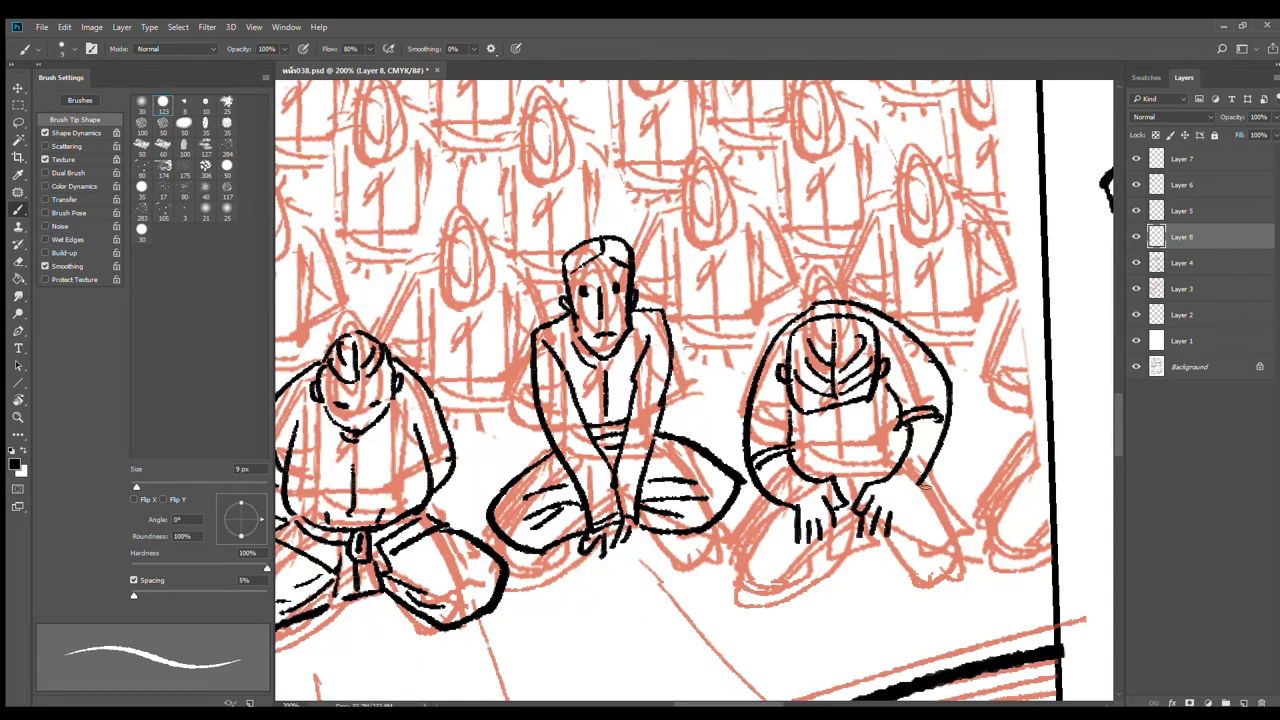
Step: Close the third figure's lower arms at the wrists and ink a curved band across the torso beneath the head
{"action": "mouse_move", "coordinate": [932, 484]}
{"action": "left_mouse_down"}
{"action": "mouse_move", "coordinate": [902, 510]}
{"action": "mouse_move", "coordinate": [904, 532]}
{"action": "left_mouse_up"}
{"action": "left_click_drag", "start_coordinate": [806, 430], "coordinate": [935, 408]}
{"action": "mouse_move", "coordinate": [748, 476]}
{"action": "left_mouse_down"}
{"action": "mouse_move", "coordinate": [772, 512]}
{"action": "mouse_move", "coordinate": [794, 508]}
{"action": "left_mouse_up"}
{"action": "left_click_drag", "start_coordinate": [796, 440], "coordinate": [888, 430]}
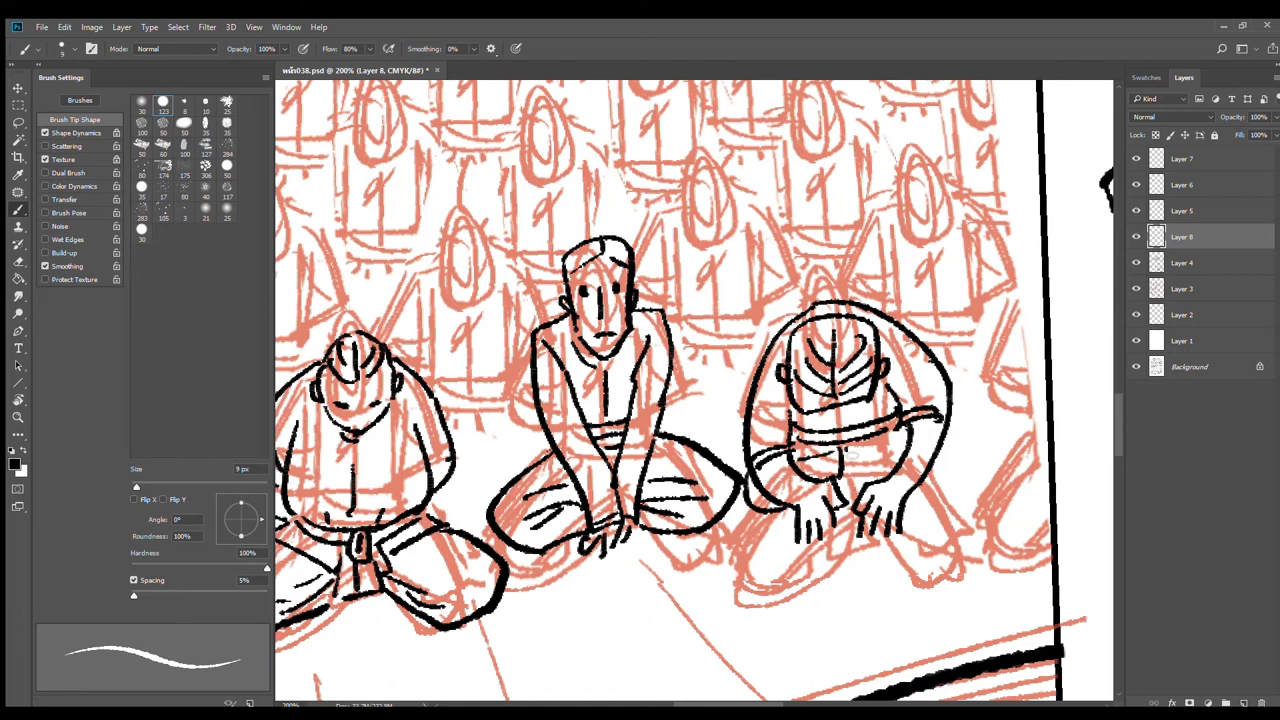
Step: Ink the deeply bowed figure's right knee curve and add fold lines on the sleeve and lap
{"action": "left_click_drag", "start_coordinate": [942, 440], "coordinate": [918, 500]}
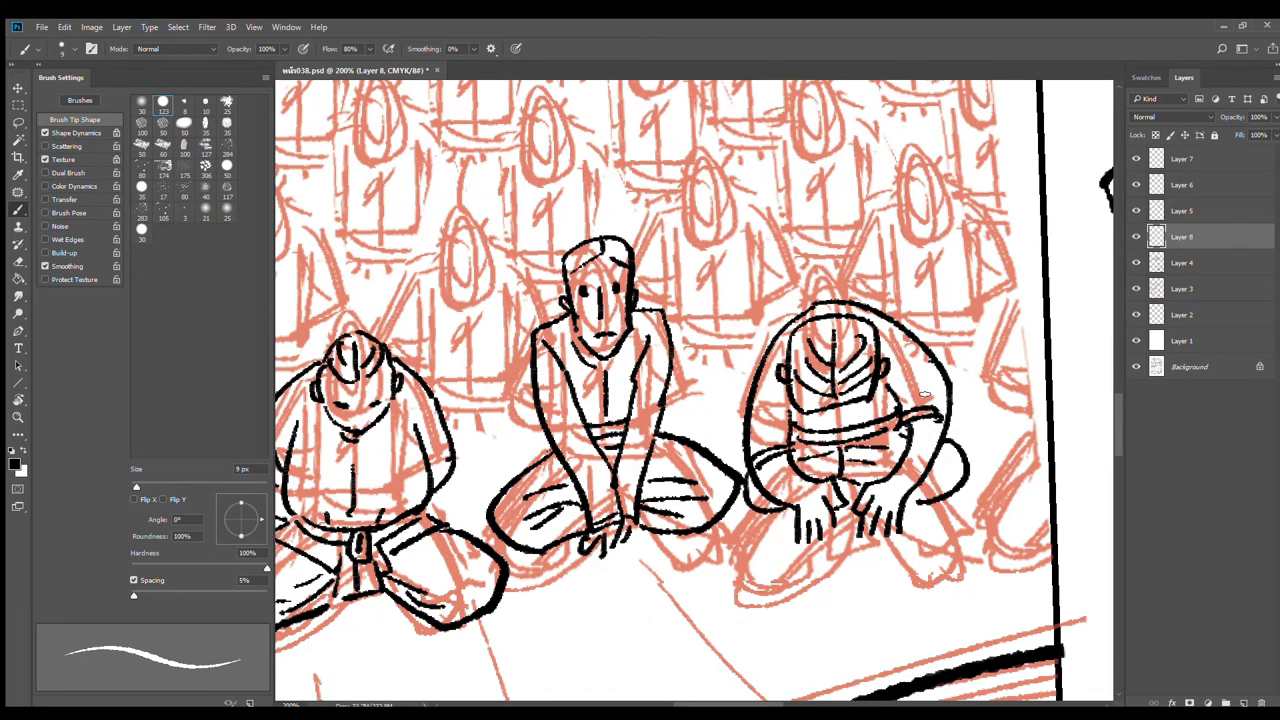
{"action": "left_click_drag", "start_coordinate": [930, 382], "coordinate": [901, 402]}
{"action": "left_click_drag", "start_coordinate": [919, 499], "coordinate": [913, 495]}
{"action": "left_click_drag", "start_coordinate": [904, 449], "coordinate": [888, 461]}
{"action": "left_click_drag", "start_coordinate": [833, 512], "coordinate": [834, 534]}
Step: Erase the overlap between the upright and deeply bowed figures' knees and ink the bowed figure's left knee curve
{"action": "key", "text": "e"}
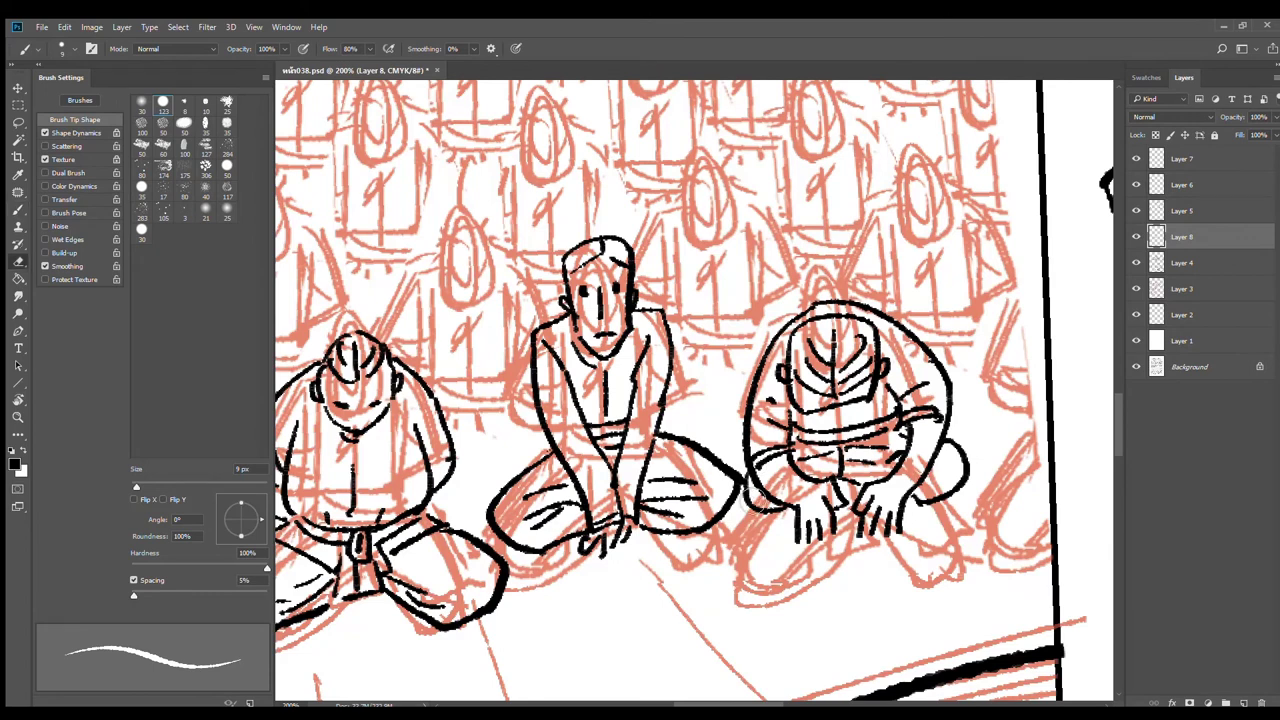
{"action": "left_click_drag", "start_coordinate": [745, 478], "coordinate": [750, 500]}
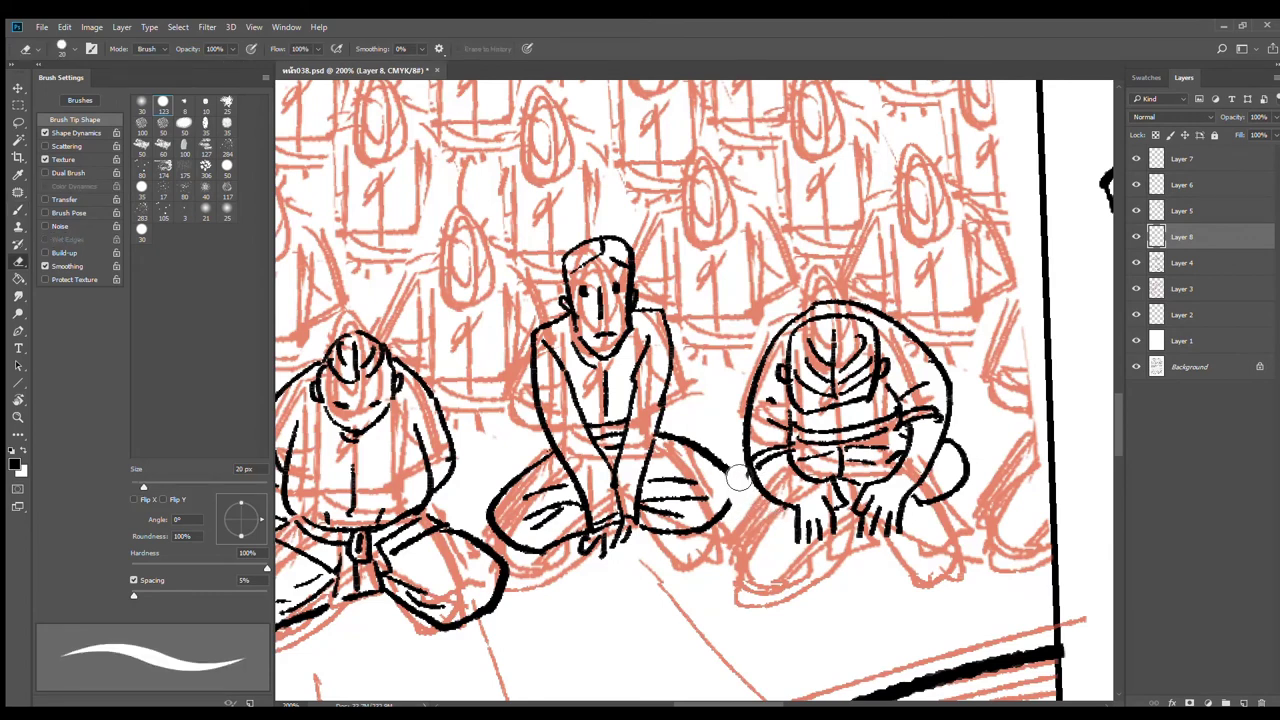
{"action": "key", "text": "b"}
{"action": "mouse_move", "coordinate": [749, 458]}
{"action": "left_mouse_down"}
{"action": "mouse_move", "coordinate": [726, 478]}
{"action": "mouse_move", "coordinate": [756, 519]}
{"action": "mouse_move", "coordinate": [794, 513]}
{"action": "left_mouse_up"}
{"action": "key", "text": "e"}
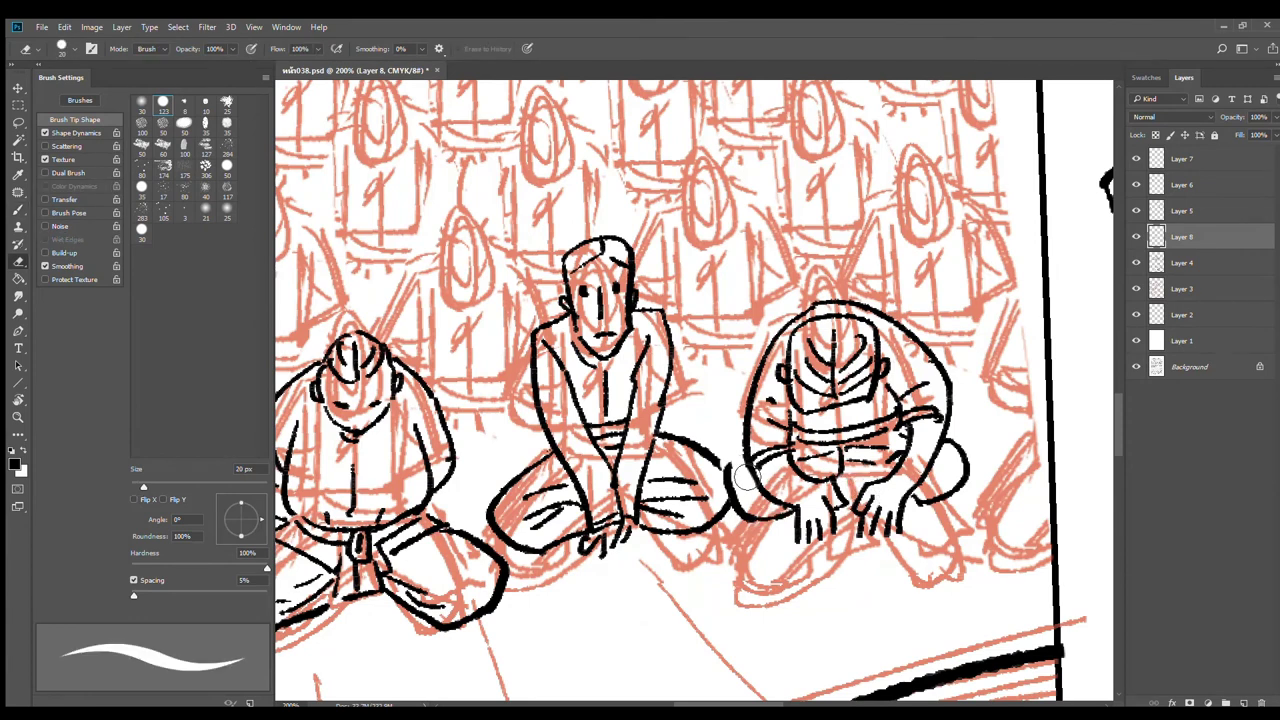
{"action": "key", "text": "b"}
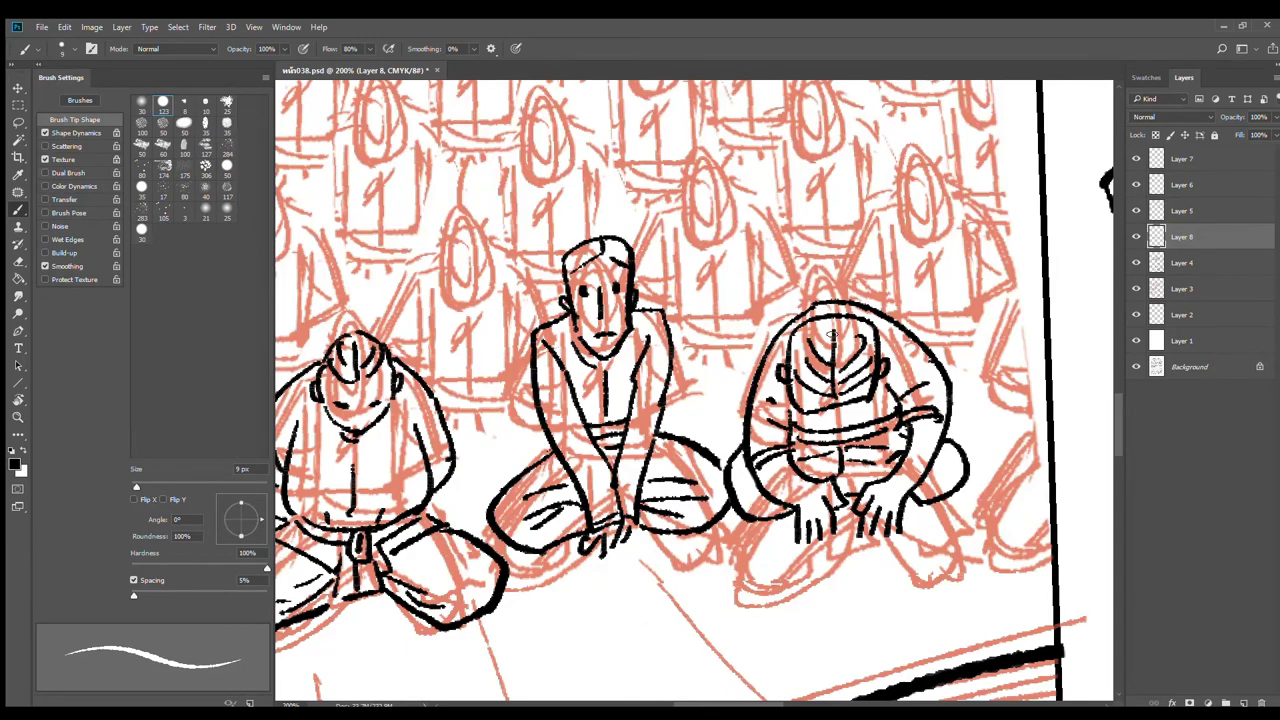
Step: Ink the tilted head of a new front-row figure left of the belted figure, with face, ear and short spiky hair
{"action": "scroll", "coordinate": [838, 359], "scroll_direction": "down", "scroll_amount": 2}
{"action": "left_click_drag", "start_coordinate": [818, 387], "coordinate": [1108, 404]}
{"action": "left_click_drag", "start_coordinate": [854, 431], "coordinate": [820, 447]}
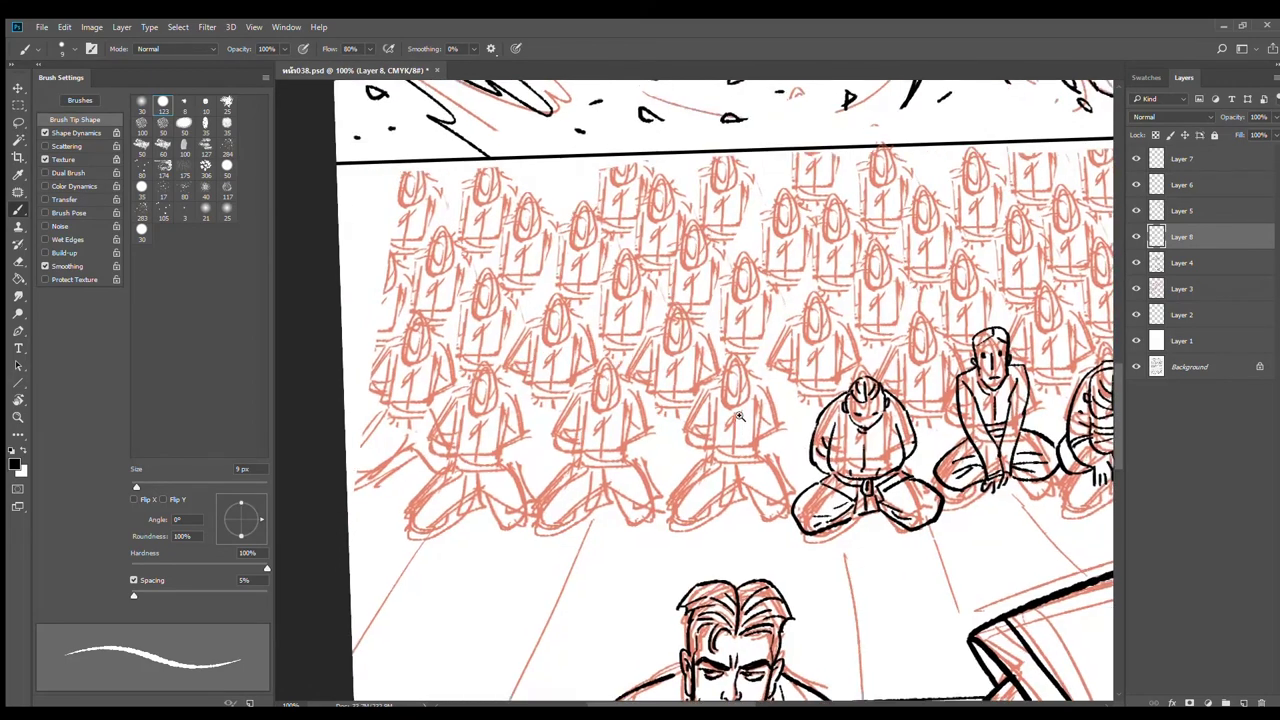
{"action": "scroll", "coordinate": [740, 416], "scroll_direction": "up", "scroll_amount": 1}
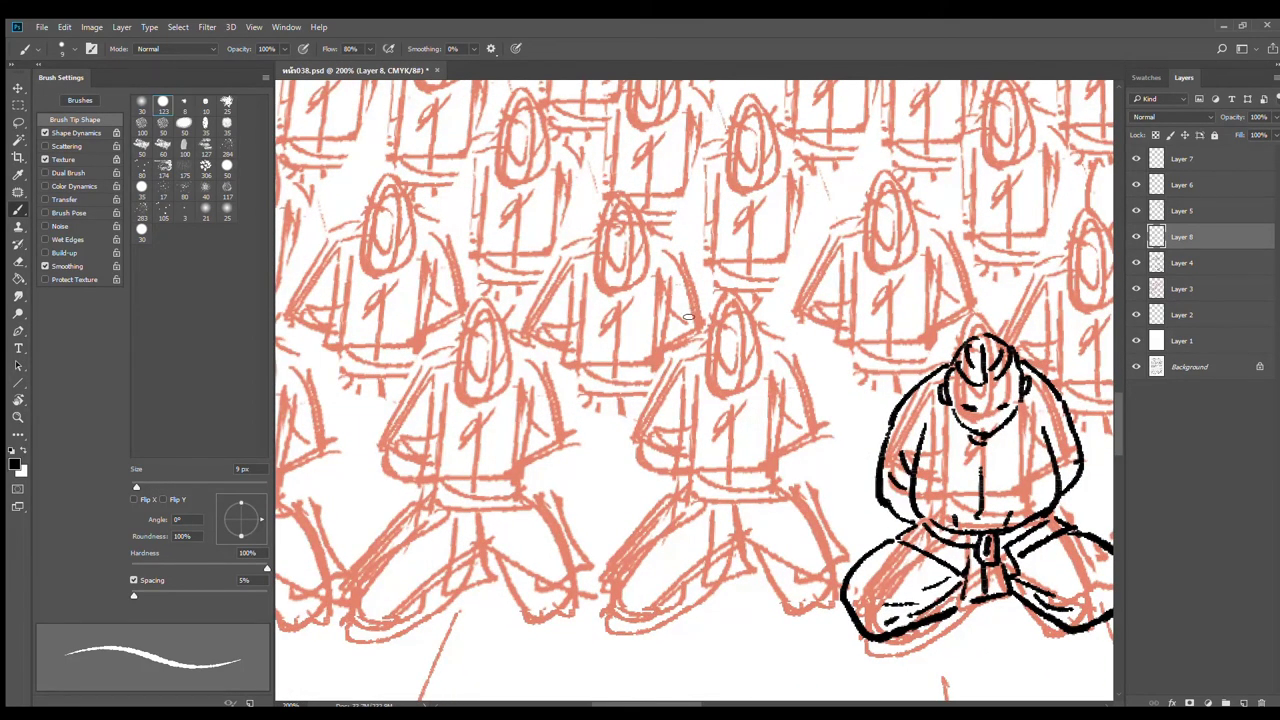
{"action": "left_click_drag", "start_coordinate": [688, 318], "coordinate": [772, 355]}
{"action": "mouse_move", "coordinate": [684, 318]}
{"action": "left_mouse_down"}
{"action": "mouse_move", "coordinate": [709, 380]}
{"action": "mouse_move", "coordinate": [773, 348]}
{"action": "mouse_move", "coordinate": [722, 364]}
{"action": "left_mouse_up"}
{"action": "mouse_move", "coordinate": [746, 316]}
{"action": "left_mouse_down"}
{"action": "mouse_move", "coordinate": [760, 324]}
{"action": "mouse_move", "coordinate": [732, 318]}
{"action": "left_mouse_up"}
{"action": "left_click_drag", "start_coordinate": [738, 308], "coordinate": [756, 312]}
{"action": "left_click_drag", "start_coordinate": [768, 357], "coordinate": [759, 387]}
{"action": "left_click_drag", "start_coordinate": [692, 332], "coordinate": [697, 346]}
{"action": "left_click_drag", "start_coordinate": [694, 298], "coordinate": [699, 322]}
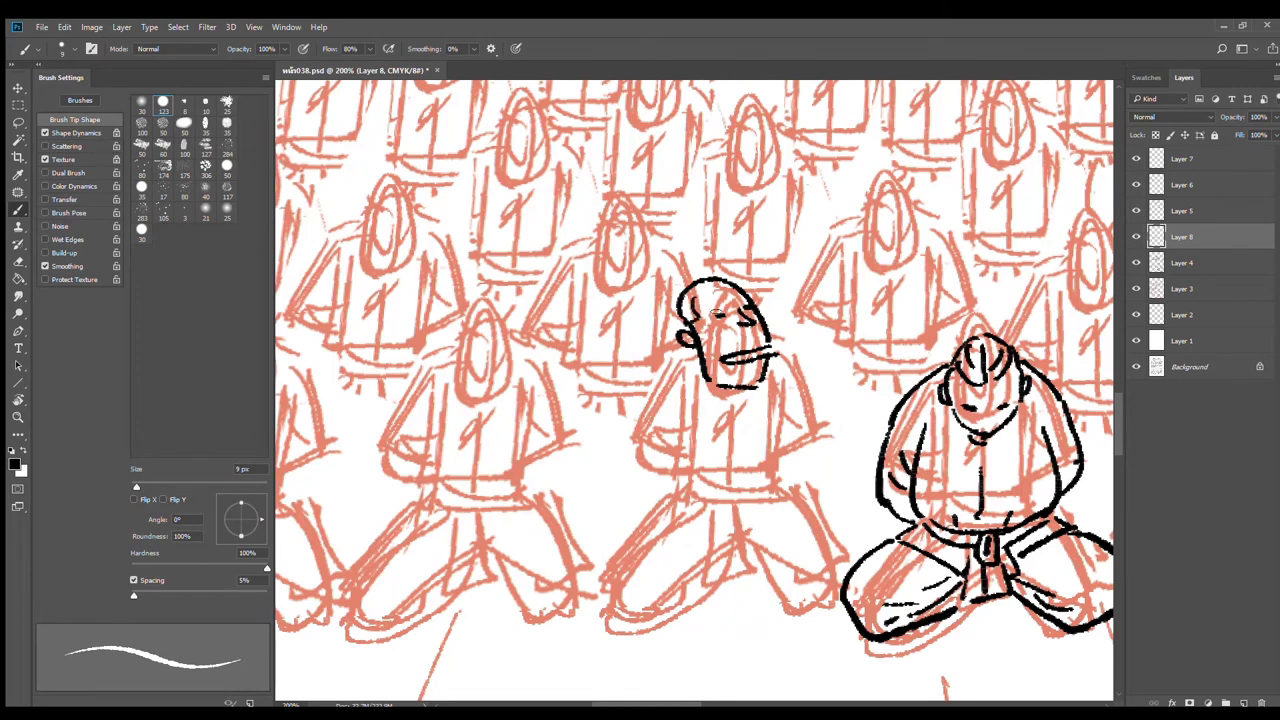
{"action": "left_click_drag", "start_coordinate": [712, 268], "coordinate": [698, 282]}
{"action": "left_click_drag", "start_coordinate": [684, 278], "coordinate": [690, 287]}
Step: Ink the spiky-haired figure's shoulders and bent arms crossing over the lap
{"action": "left_click_drag", "start_coordinate": [825, 422], "coordinate": [826, 442]}
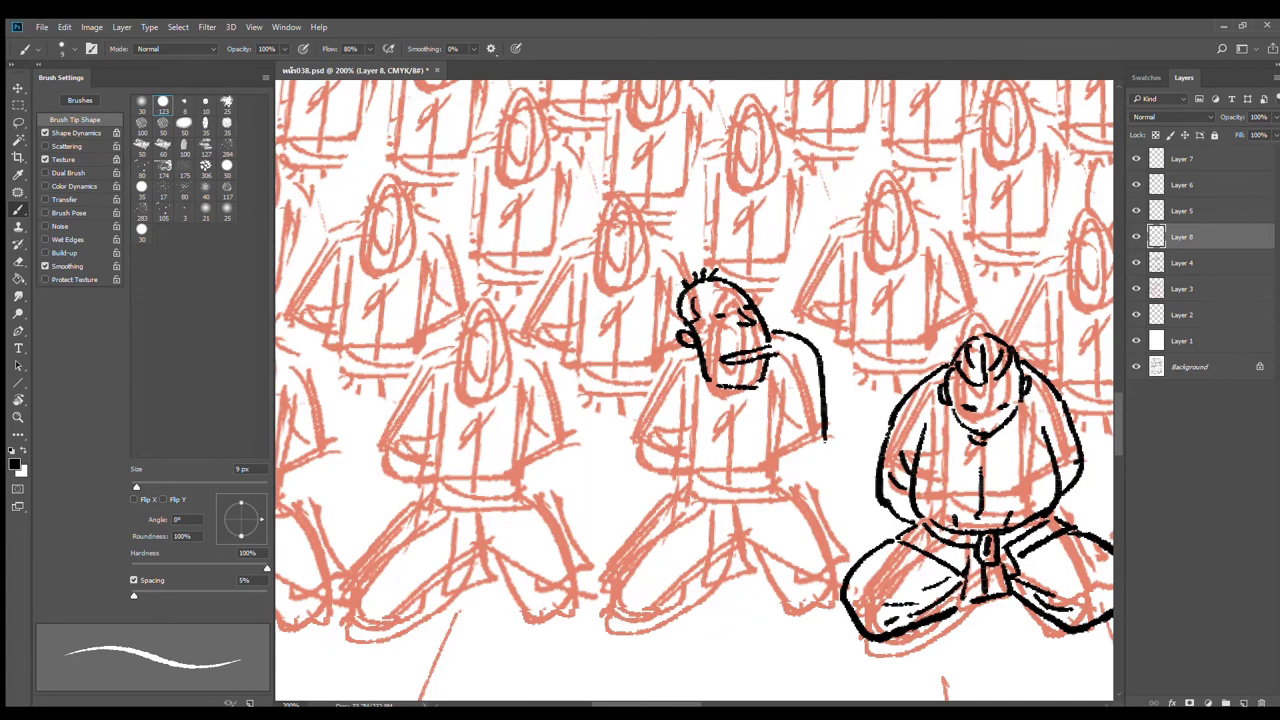
{"action": "left_click_drag", "start_coordinate": [680, 345], "coordinate": [650, 455]}
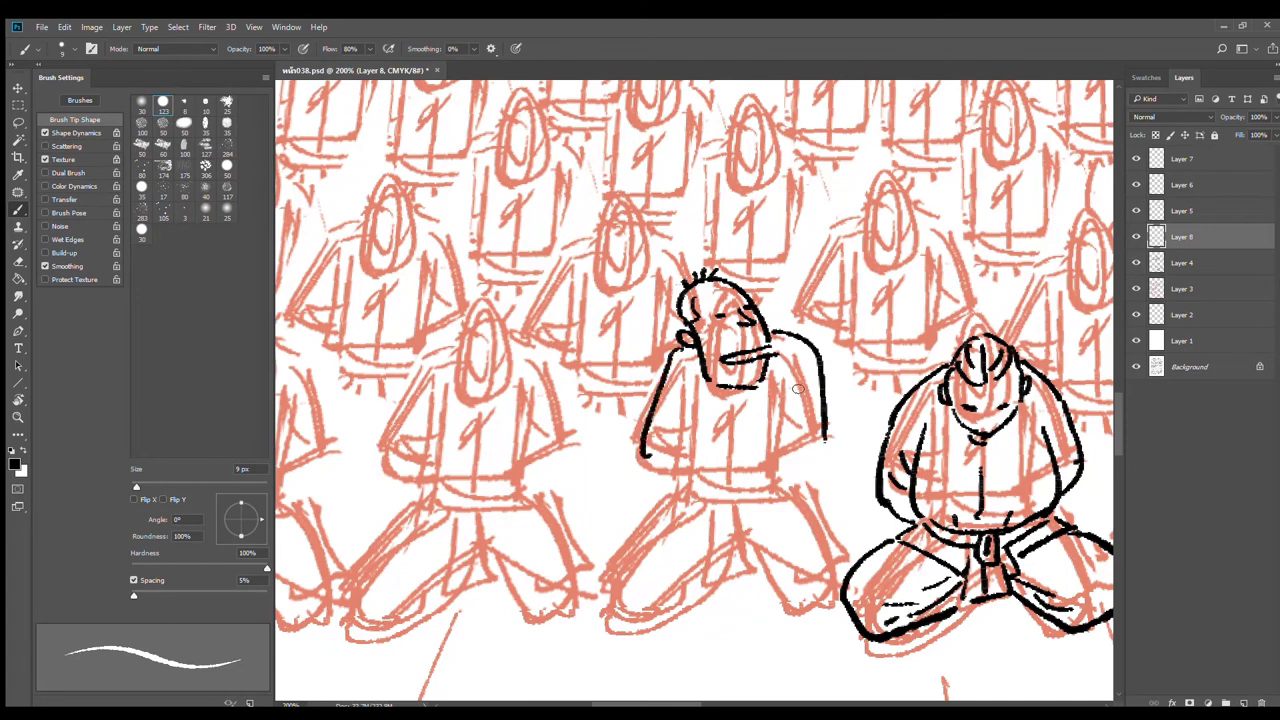
{"action": "mouse_move", "coordinate": [802, 368]}
{"action": "left_mouse_down"}
{"action": "mouse_move", "coordinate": [800, 471]}
{"action": "mouse_move", "coordinate": [803, 443]}
{"action": "mouse_move", "coordinate": [827, 446]}
{"action": "mouse_move", "coordinate": [781, 461]}
{"action": "mouse_move", "coordinate": [828, 446]}
{"action": "mouse_move", "coordinate": [715, 512]}
{"action": "left_mouse_up"}
{"action": "left_click_drag", "start_coordinate": [780, 463], "coordinate": [716, 497]}
{"action": "mouse_move", "coordinate": [687, 376]}
{"action": "left_mouse_down"}
{"action": "mouse_move", "coordinate": [686, 450]}
{"action": "mouse_move", "coordinate": [647, 456]}
{"action": "mouse_move", "coordinate": [716, 505]}
{"action": "left_mouse_up"}
Step: Ink the spiky-haired figure's hanging hand with its wrist and fingers
{"action": "mouse_move", "coordinate": [682, 445]}
{"action": "left_mouse_down"}
{"action": "mouse_move", "coordinate": [726, 490]}
{"action": "mouse_move", "coordinate": [690, 526]}
{"action": "left_mouse_up"}
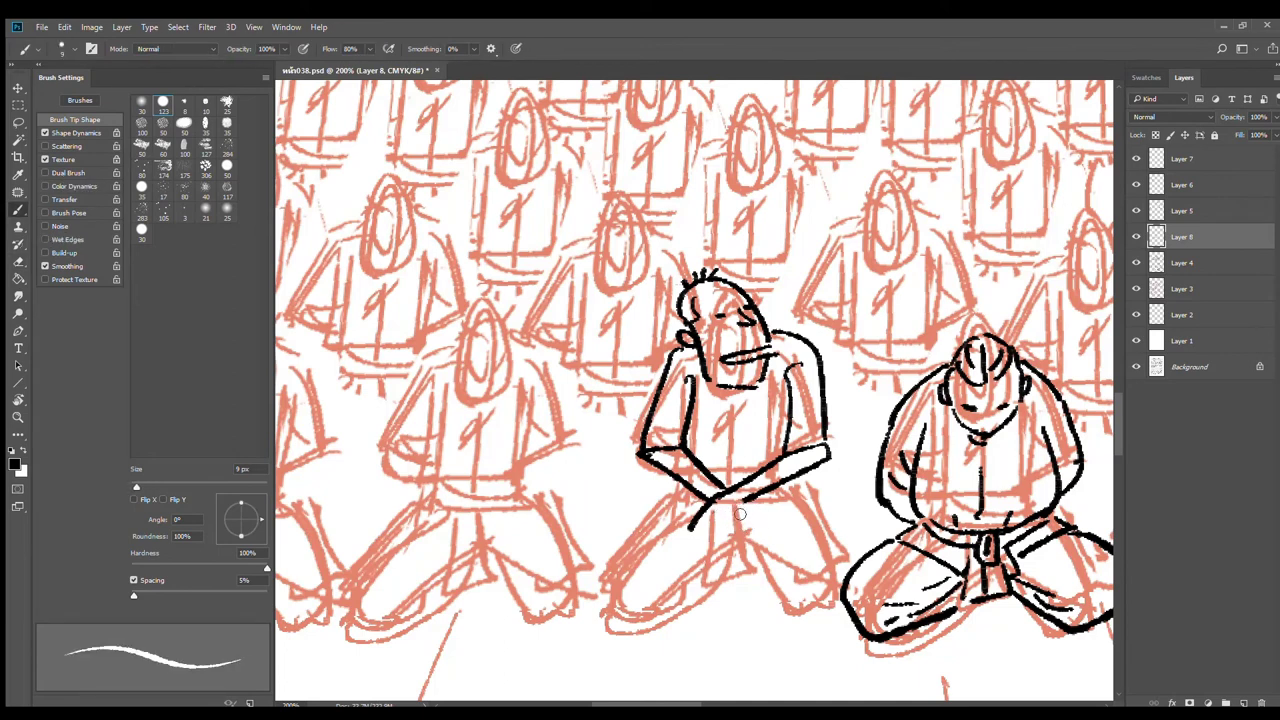
{"action": "left_click_drag", "start_coordinate": [745, 507], "coordinate": [732, 546]}
{"action": "left_click_drag", "start_coordinate": [714, 535], "coordinate": [690, 536]}
{"action": "mouse_move", "coordinate": [690, 534]}
{"action": "left_mouse_down"}
{"action": "mouse_move", "coordinate": [696, 566]}
{"action": "mouse_move", "coordinate": [708, 556]}
{"action": "mouse_move", "coordinate": [714, 568]}
{"action": "left_mouse_up"}
{"action": "left_click_drag", "start_coordinate": [724, 534], "coordinate": [718, 562]}
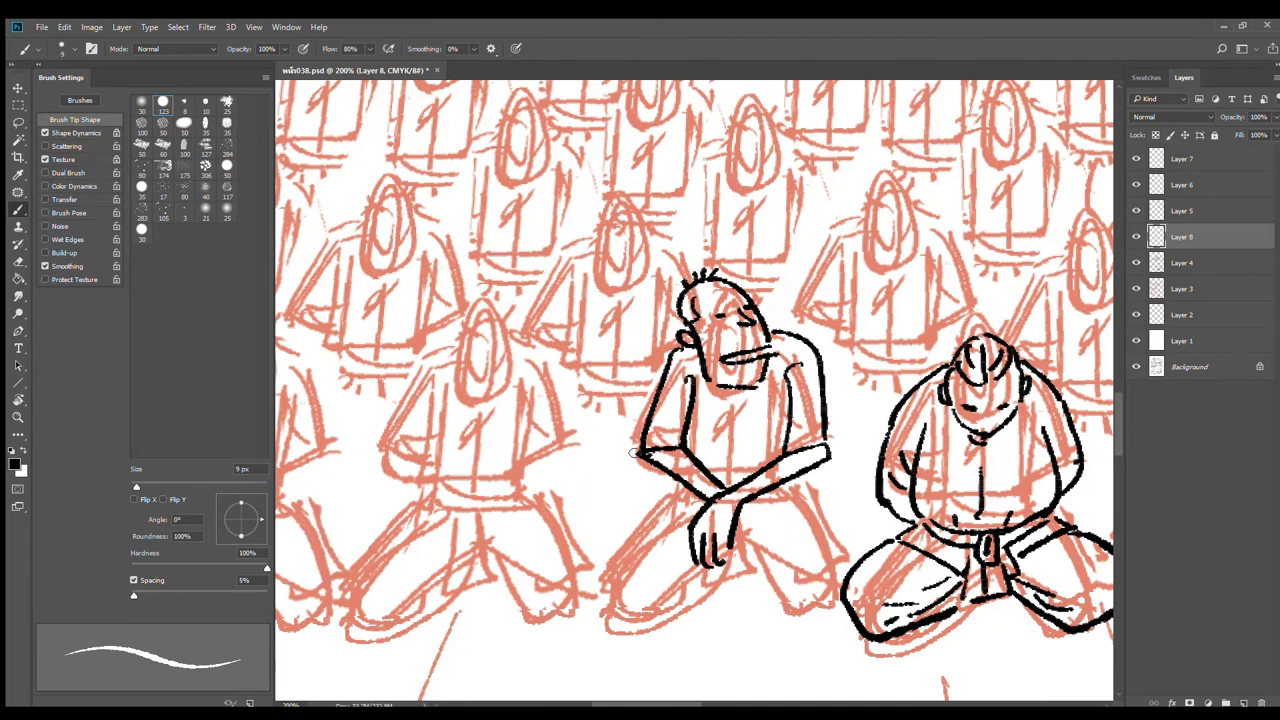
Step: Ink the outer curves of the spiky-haired figure's two bent knees and the waistline between the arms
{"action": "mouse_move", "coordinate": [635, 452]}
{"action": "left_mouse_down"}
{"action": "mouse_move", "coordinate": [599, 475]}
{"action": "mouse_move", "coordinate": [686, 570]}
{"action": "left_mouse_up"}
{"action": "key", "text": "ctrl+z"}
{"action": "mouse_move", "coordinate": [638, 442]}
{"action": "left_mouse_down"}
{"action": "mouse_move", "coordinate": [616, 526]}
{"action": "mouse_move", "coordinate": [645, 558]}
{"action": "mouse_move", "coordinate": [690, 536]}
{"action": "left_mouse_up"}
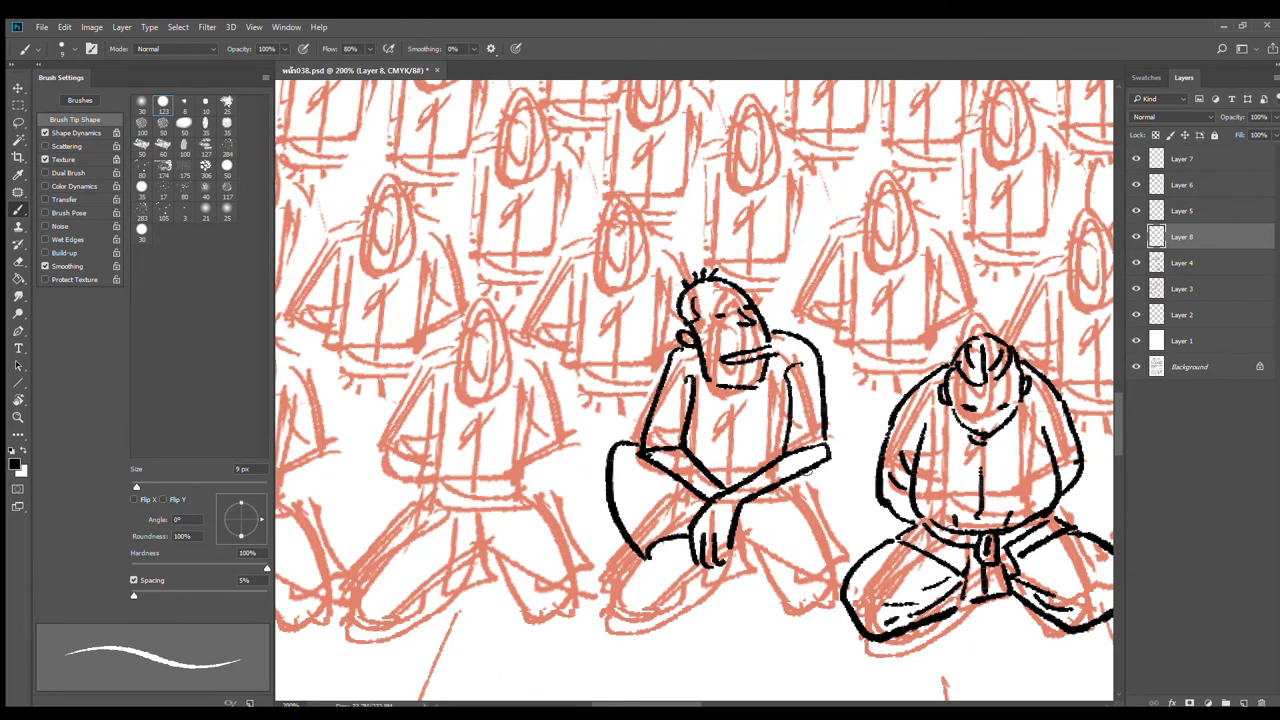
{"action": "mouse_move", "coordinate": [714, 476]}
{"action": "left_mouse_down"}
{"action": "mouse_move", "coordinate": [790, 461]}
{"action": "mouse_move", "coordinate": [880, 470]}
{"action": "mouse_move", "coordinate": [866, 540]}
{"action": "left_mouse_up"}
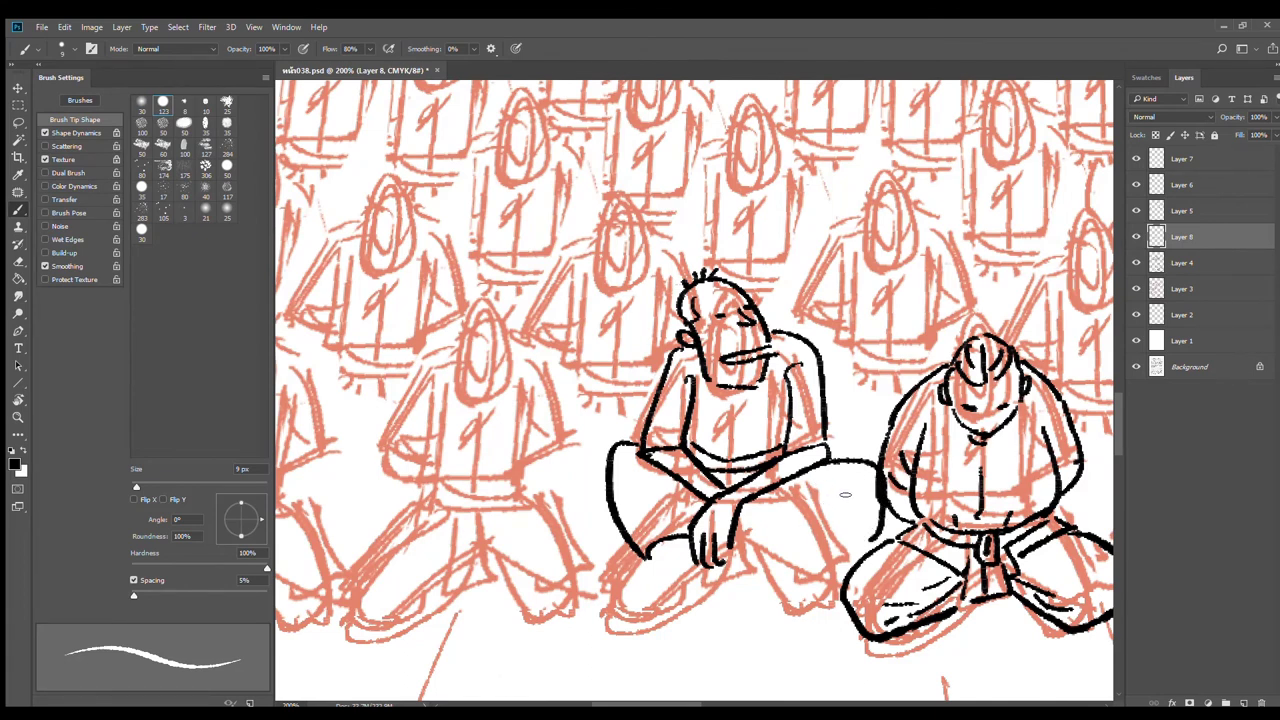
Step: Ink the spiky-haired figure's crossed lower legs and bare feet with toes beneath the hanging hand
{"action": "mouse_move", "coordinate": [845, 494]}
{"action": "left_mouse_down"}
{"action": "mouse_move", "coordinate": [792, 531]}
{"action": "mouse_move", "coordinate": [852, 552]}
{"action": "left_mouse_up"}
{"action": "mouse_move", "coordinate": [742, 545]}
{"action": "left_mouse_down"}
{"action": "mouse_move", "coordinate": [787, 539]}
{"action": "mouse_move", "coordinate": [787, 557]}
{"action": "mouse_move", "coordinate": [746, 566]}
{"action": "mouse_move", "coordinate": [753, 611]}
{"action": "left_mouse_up"}
{"action": "mouse_move", "coordinate": [773, 569]}
{"action": "left_mouse_down"}
{"action": "mouse_move", "coordinate": [797, 594]}
{"action": "mouse_move", "coordinate": [776, 610]}
{"action": "left_mouse_up"}
{"action": "left_click_drag", "start_coordinate": [778, 597], "coordinate": [791, 608]}
{"action": "mouse_move", "coordinate": [655, 551]}
{"action": "left_mouse_down"}
{"action": "mouse_move", "coordinate": [734, 575]}
{"action": "mouse_move", "coordinate": [717, 614]}
{"action": "left_mouse_up"}
{"action": "mouse_move", "coordinate": [702, 571]}
{"action": "left_mouse_down"}
{"action": "mouse_move", "coordinate": [671, 605]}
{"action": "mouse_move", "coordinate": [692, 615]}
{"action": "mouse_move", "coordinate": [670, 613]}
{"action": "left_mouse_up"}
{"action": "left_click_drag", "start_coordinate": [752, 499], "coordinate": [730, 548]}
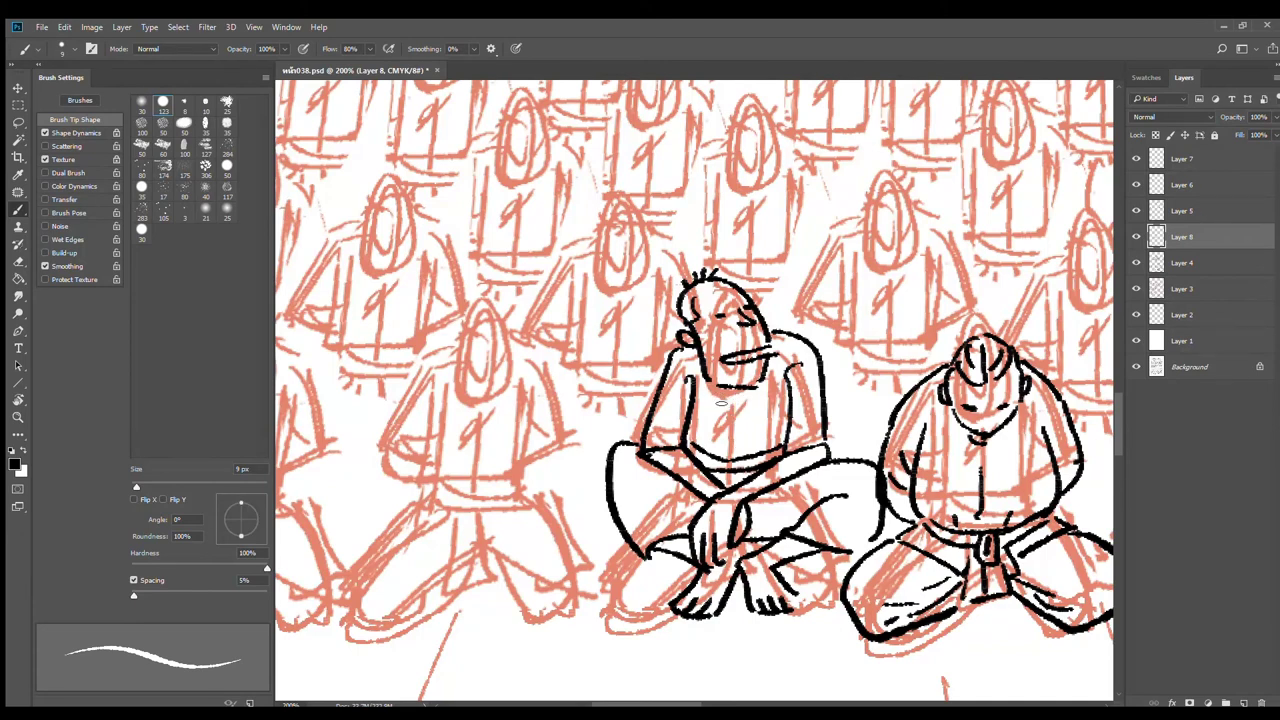
Step: Add the spiky-haired figure's neckline, chest line, and fold strokes on the trousers and sleeve
{"action": "mouse_move", "coordinate": [708, 412]}
{"action": "left_mouse_down"}
{"action": "mouse_move", "coordinate": [772, 376]}
{"action": "mouse_move", "coordinate": [739, 455]}
{"action": "left_mouse_up"}
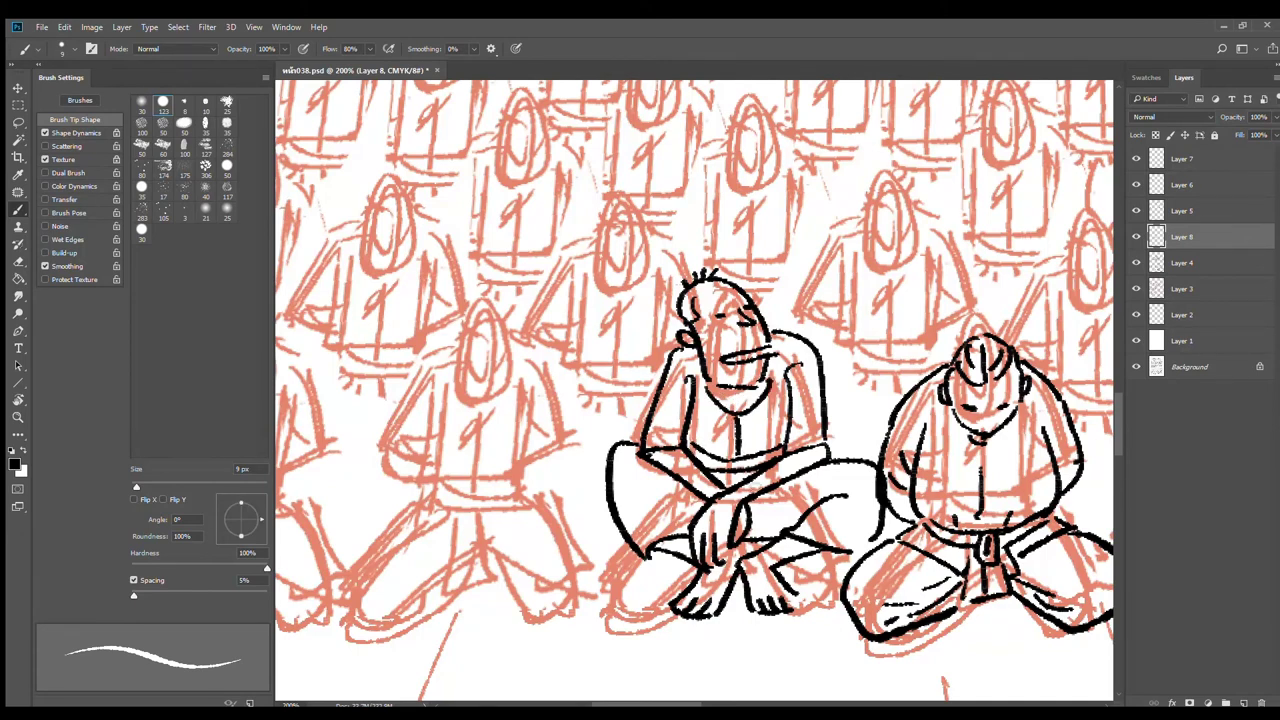
{"action": "left_click_drag", "start_coordinate": [646, 487], "coordinate": [692, 508]}
{"action": "left_click_drag", "start_coordinate": [776, 518], "coordinate": [819, 486]}
{"action": "left_click_drag", "start_coordinate": [831, 383], "coordinate": [767, 369]}
Step: Ink the head of a second-row figure between the belted and upright figures, with ears, face details and one shoulder
{"action": "scroll", "coordinate": [794, 387], "scroll_direction": "down", "scroll_amount": 2}
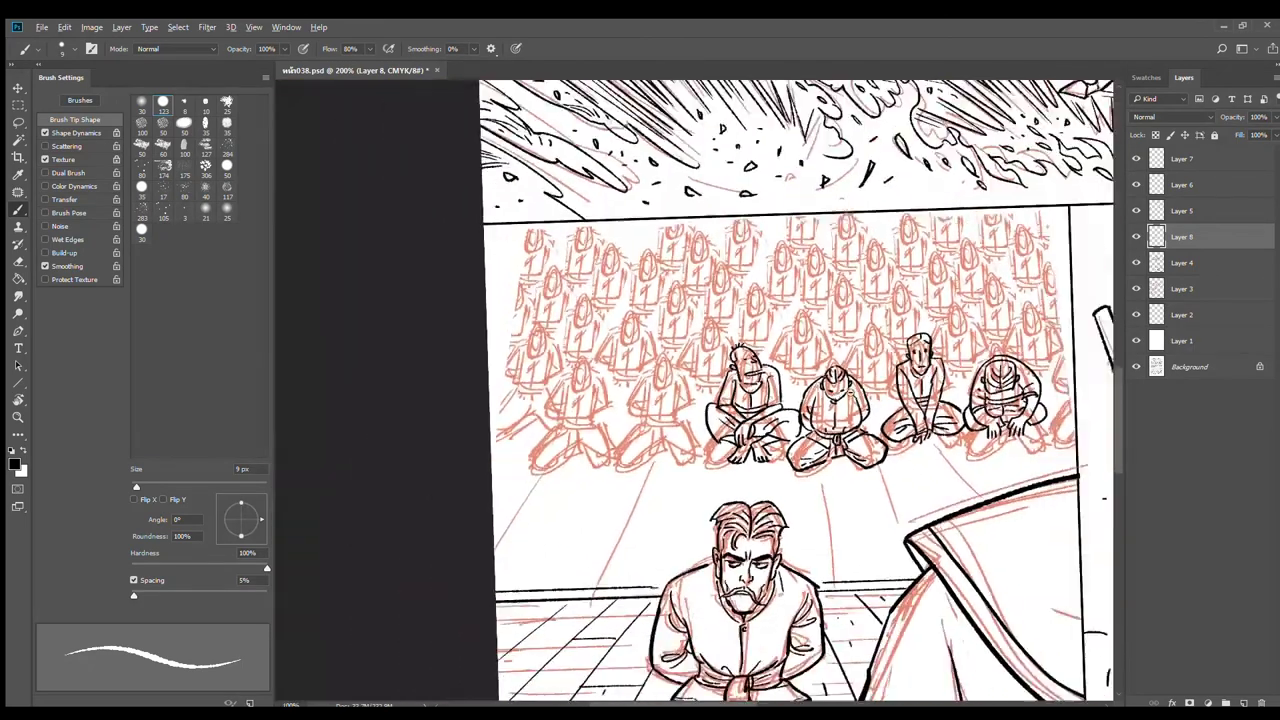
{"action": "scroll", "coordinate": [850, 393], "scroll_direction": "up", "scroll_amount": 1}
{"action": "scroll", "coordinate": [800, 431], "scroll_direction": "up", "scroll_amount": 2}
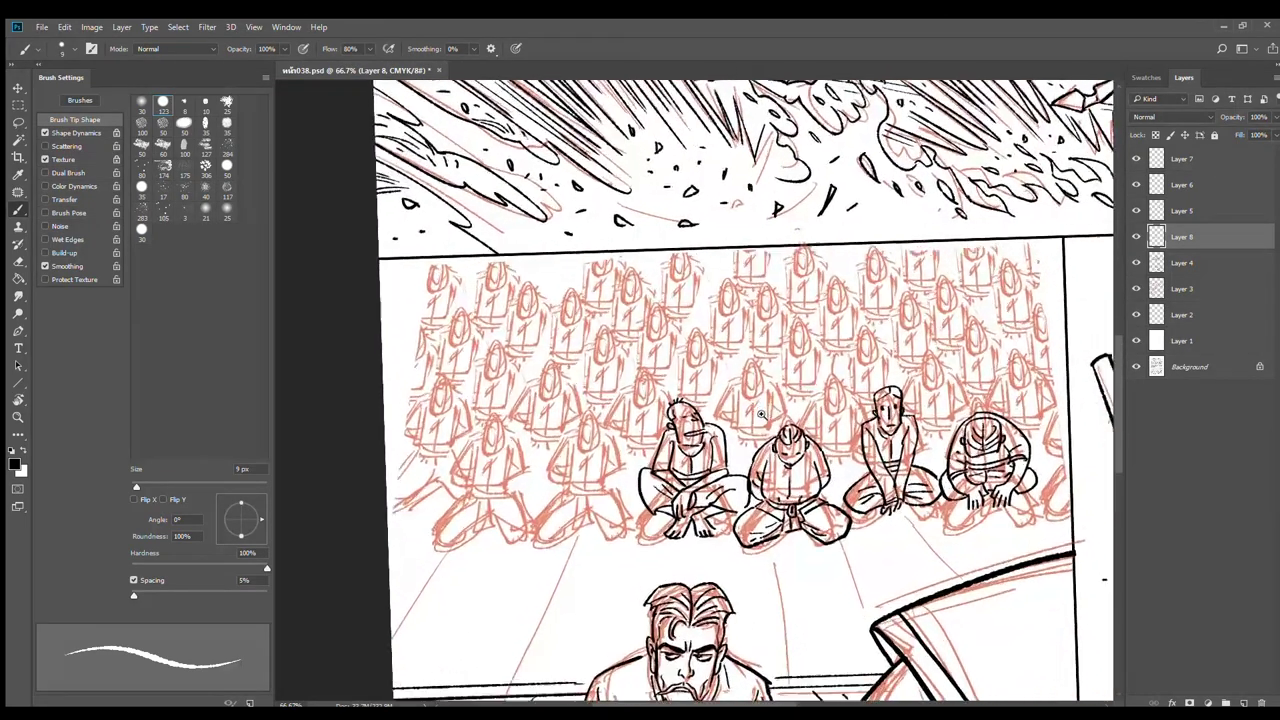
{"action": "scroll", "coordinate": [862, 440], "scroll_direction": "up", "scroll_amount": 2}
{"action": "left_click_drag", "start_coordinate": [719, 378], "coordinate": [758, 444]}
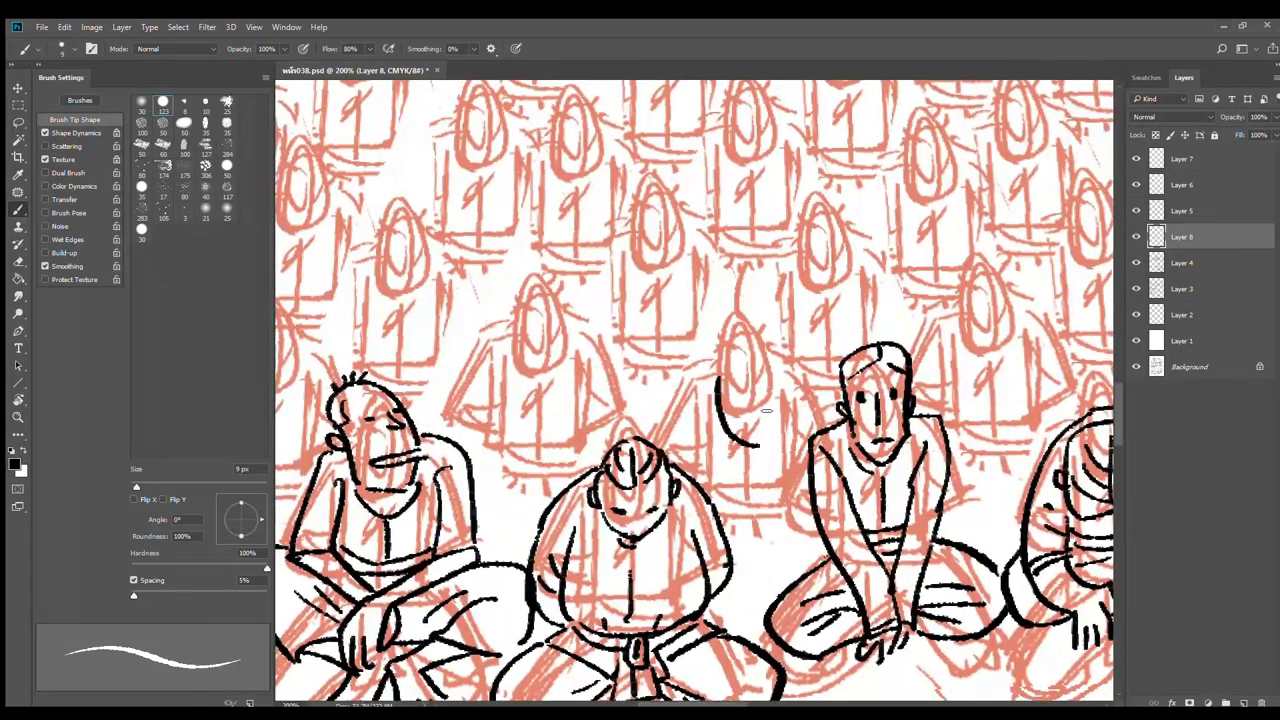
{"action": "mouse_move", "coordinate": [727, 379]}
{"action": "left_mouse_down"}
{"action": "mouse_move", "coordinate": [774, 362]}
{"action": "mouse_move", "coordinate": [788, 434]}
{"action": "mouse_move", "coordinate": [757, 450]}
{"action": "left_mouse_up"}
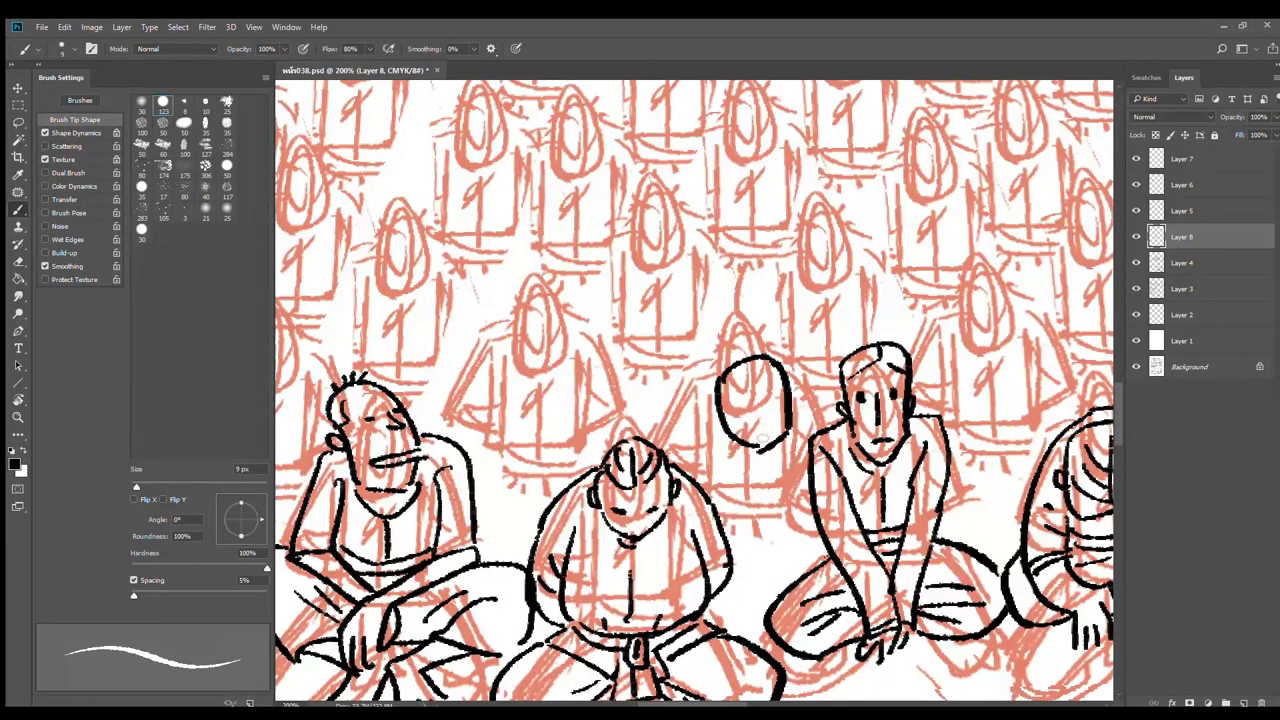
{"action": "mouse_move", "coordinate": [752, 366]}
{"action": "left_mouse_down"}
{"action": "mouse_move", "coordinate": [757, 424]}
{"action": "mouse_move", "coordinate": [769, 397]}
{"action": "mouse_move", "coordinate": [797, 408]}
{"action": "left_mouse_up"}
{"action": "mouse_move", "coordinate": [714, 402]}
{"action": "left_mouse_down"}
{"action": "mouse_move", "coordinate": [717, 423]}
{"action": "mouse_move", "coordinate": [672, 462]}
{"action": "left_mouse_up"}
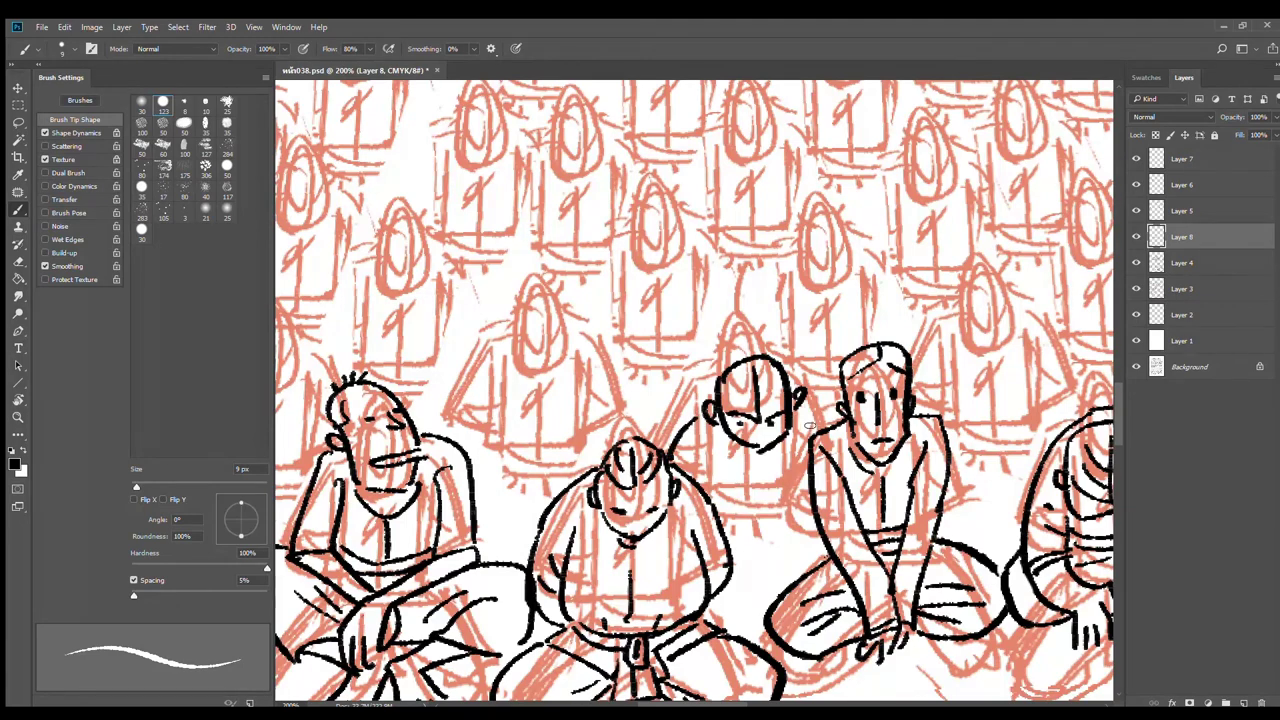
Step: Ink the second-row figure's other shoulder, collar, chest line, waistband and lap folds, and finish the facial details
{"action": "left_click_drag", "start_coordinate": [798, 402], "coordinate": [830, 424]}
{"action": "mouse_move", "coordinate": [717, 435]}
{"action": "left_mouse_down"}
{"action": "mouse_move", "coordinate": [789, 443]}
{"action": "mouse_move", "coordinate": [760, 506]}
{"action": "mouse_move", "coordinate": [798, 502]}
{"action": "left_mouse_up"}
{"action": "left_click_drag", "start_coordinate": [728, 524], "coordinate": [791, 515]}
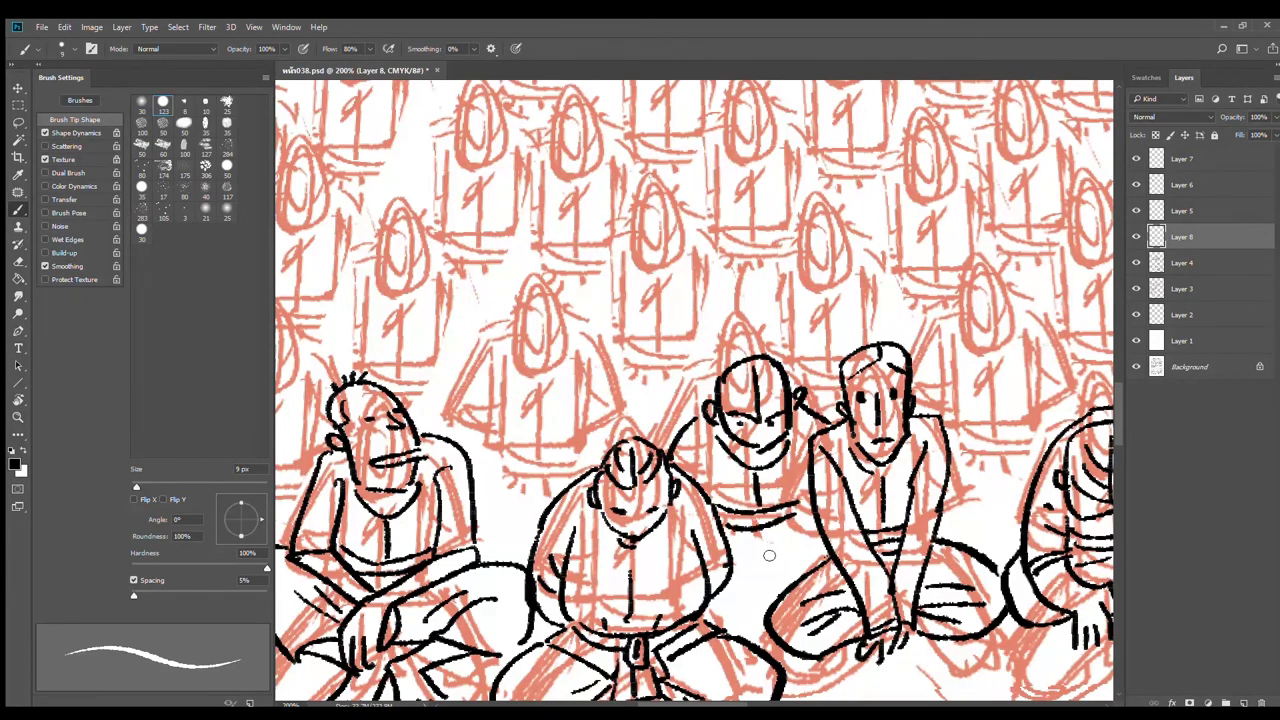
{"action": "mouse_move", "coordinate": [724, 546]}
{"action": "left_mouse_down"}
{"action": "mouse_move", "coordinate": [801, 522]}
{"action": "mouse_move", "coordinate": [802, 553]}
{"action": "mouse_move", "coordinate": [733, 585]}
{"action": "mouse_move", "coordinate": [783, 588]}
{"action": "left_mouse_up"}
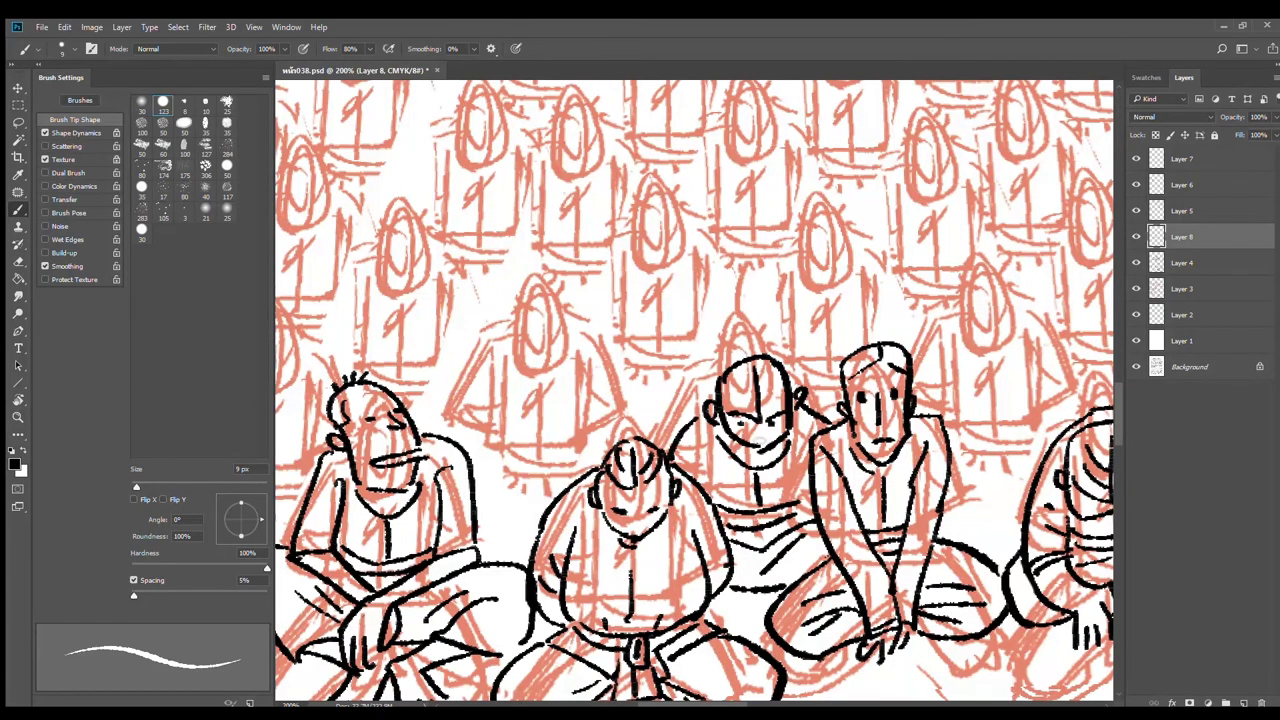
{"action": "left_click_drag", "start_coordinate": [758, 424], "coordinate": [779, 418]}
Step: Ink the head of a front-row figure left of the spiky-haired one, with face, ears and a conical straw hat
{"action": "left_click_drag", "start_coordinate": [979, 414], "coordinate": [807, 457]}
{"action": "scroll", "coordinate": [806, 457], "scroll_direction": "down", "scroll_amount": 2}
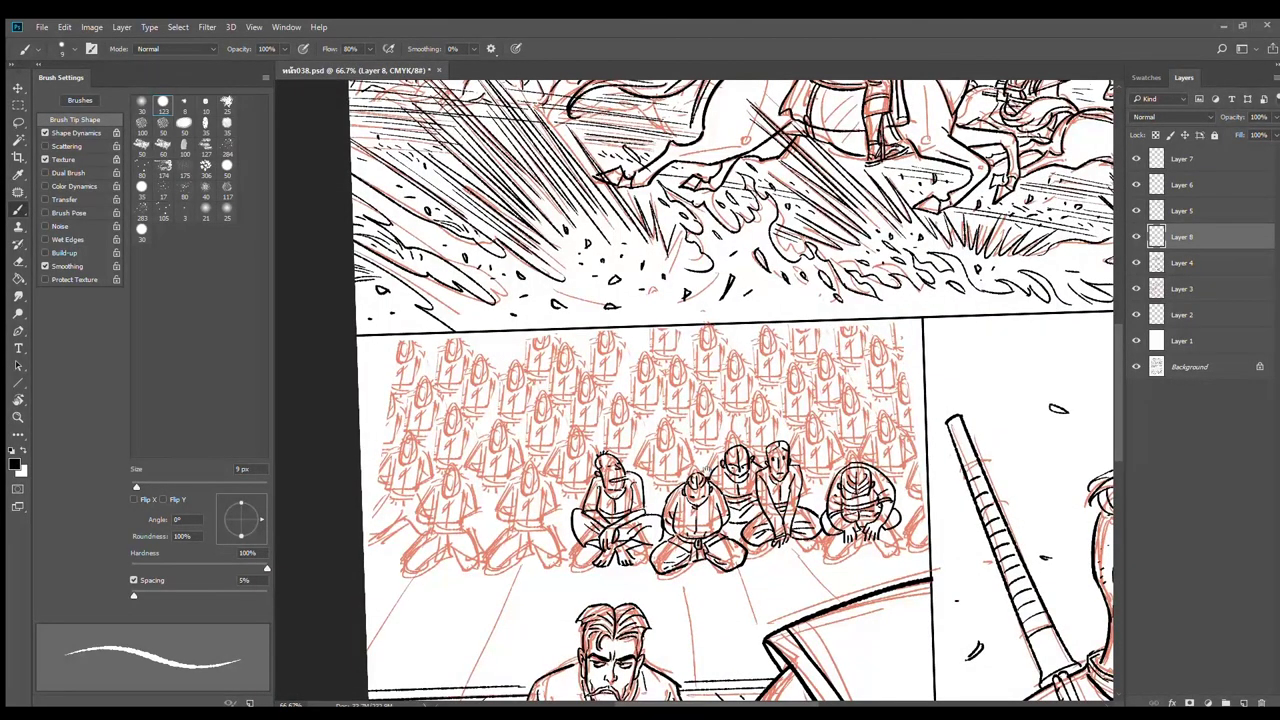
{"action": "left_click_drag", "start_coordinate": [708, 452], "coordinate": [820, 412]}
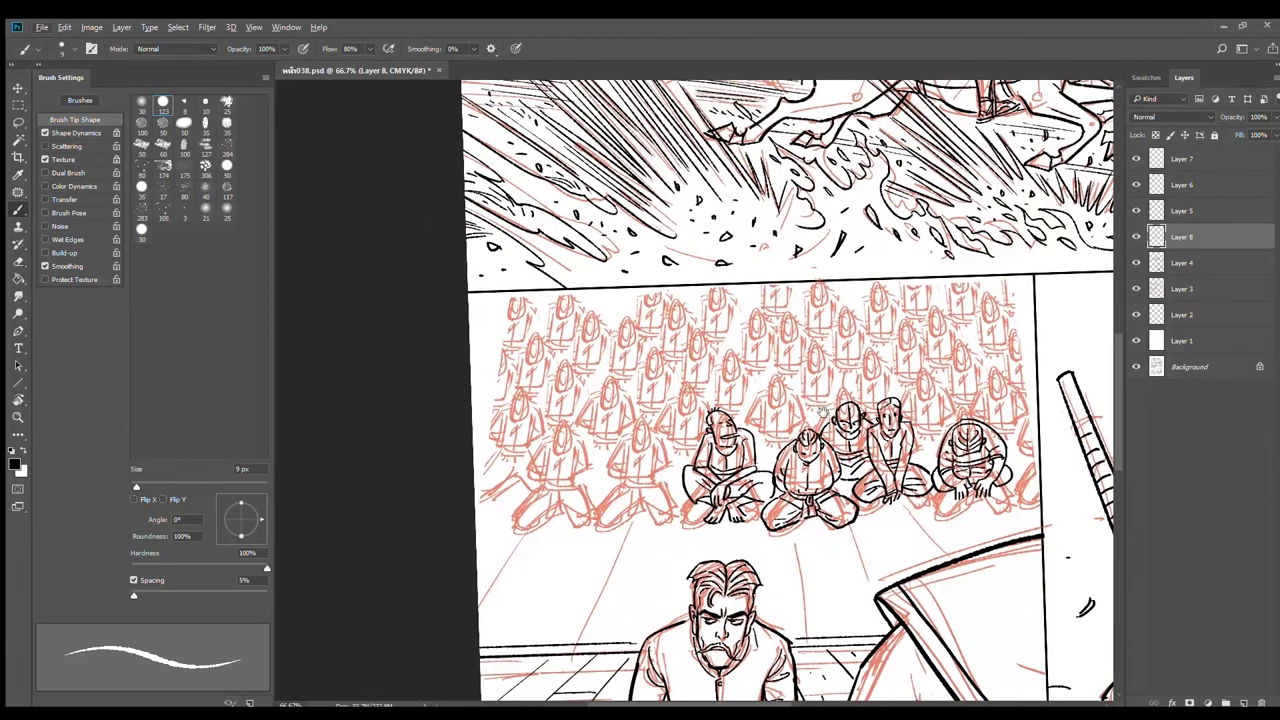
{"action": "scroll", "coordinate": [636, 464], "scroll_direction": "up", "scroll_amount": 1}
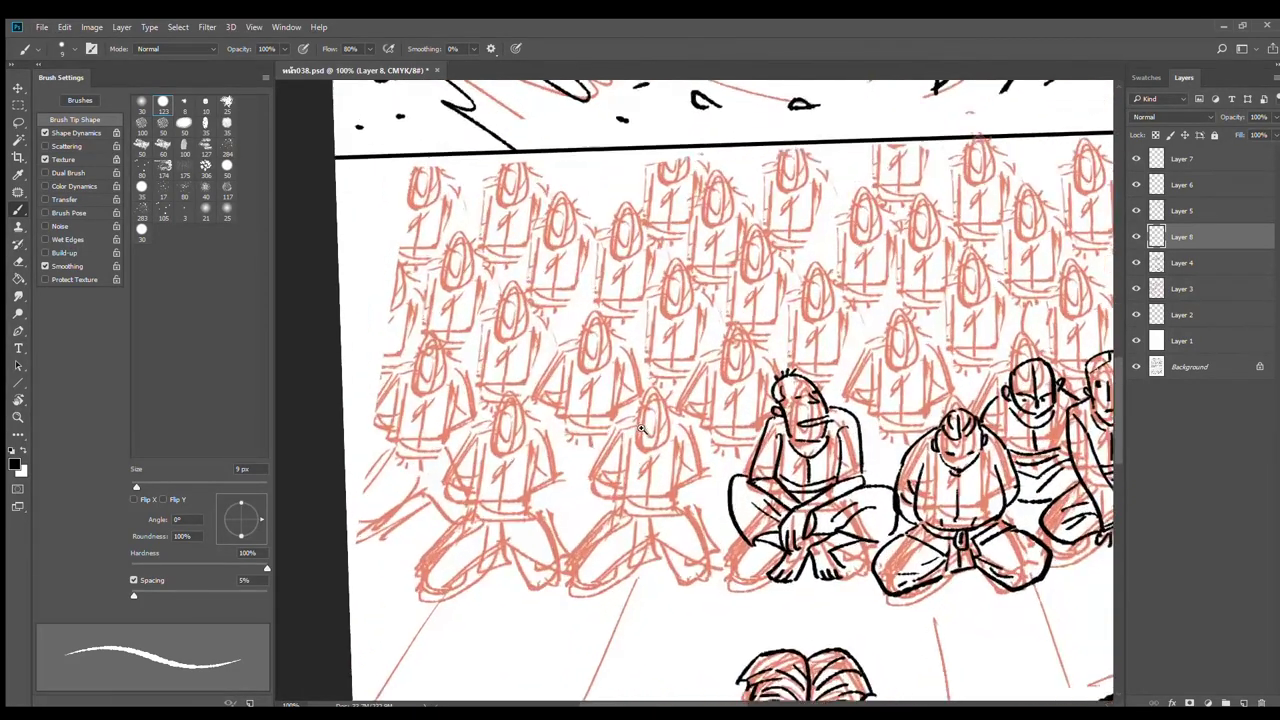
{"action": "scroll", "coordinate": [641, 428], "scroll_direction": "up", "scroll_amount": 1}
{"action": "mouse_move", "coordinate": [648, 364]}
{"action": "left_mouse_down"}
{"action": "mouse_move", "coordinate": [661, 424]}
{"action": "mouse_move", "coordinate": [676, 336]}
{"action": "mouse_move", "coordinate": [699, 358]}
{"action": "mouse_move", "coordinate": [700, 413]}
{"action": "mouse_move", "coordinate": [705, 378]}
{"action": "left_mouse_up"}
{"action": "mouse_move", "coordinate": [628, 410]}
{"action": "left_mouse_down"}
{"action": "mouse_move", "coordinate": [612, 400]}
{"action": "mouse_move", "coordinate": [622, 390]}
{"action": "mouse_move", "coordinate": [686, 428]}
{"action": "left_mouse_up"}
{"action": "mouse_move", "coordinate": [645, 388]}
{"action": "left_mouse_down"}
{"action": "mouse_move", "coordinate": [688, 378]}
{"action": "mouse_move", "coordinate": [582, 379]}
{"action": "mouse_move", "coordinate": [690, 322]}
{"action": "mouse_move", "coordinate": [755, 368]}
{"action": "mouse_move", "coordinate": [705, 378]}
{"action": "left_mouse_up"}
{"action": "mouse_move", "coordinate": [598, 362]}
{"action": "left_mouse_down"}
{"action": "mouse_move", "coordinate": [684, 300]}
{"action": "mouse_move", "coordinate": [752, 370]}
{"action": "left_mouse_up"}
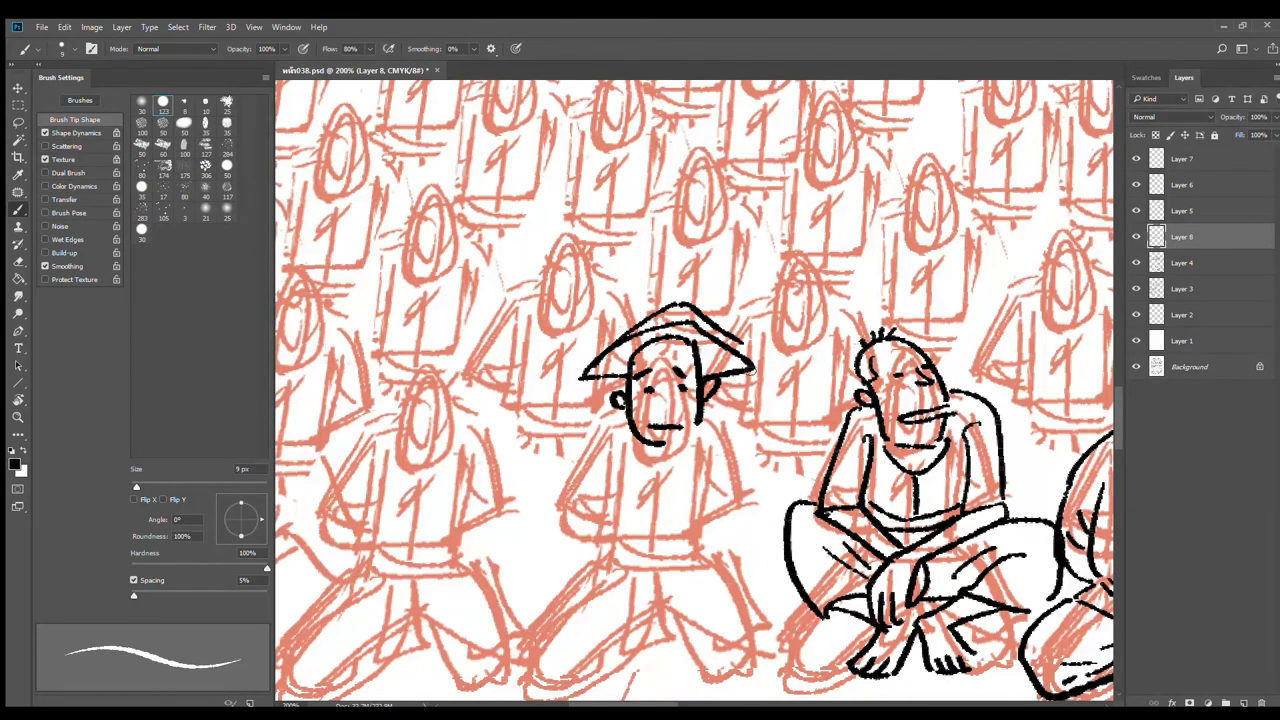
{"action": "key", "text": "ctrl+z"}
{"action": "left_click_drag", "start_coordinate": [676, 303], "coordinate": [739, 364]}
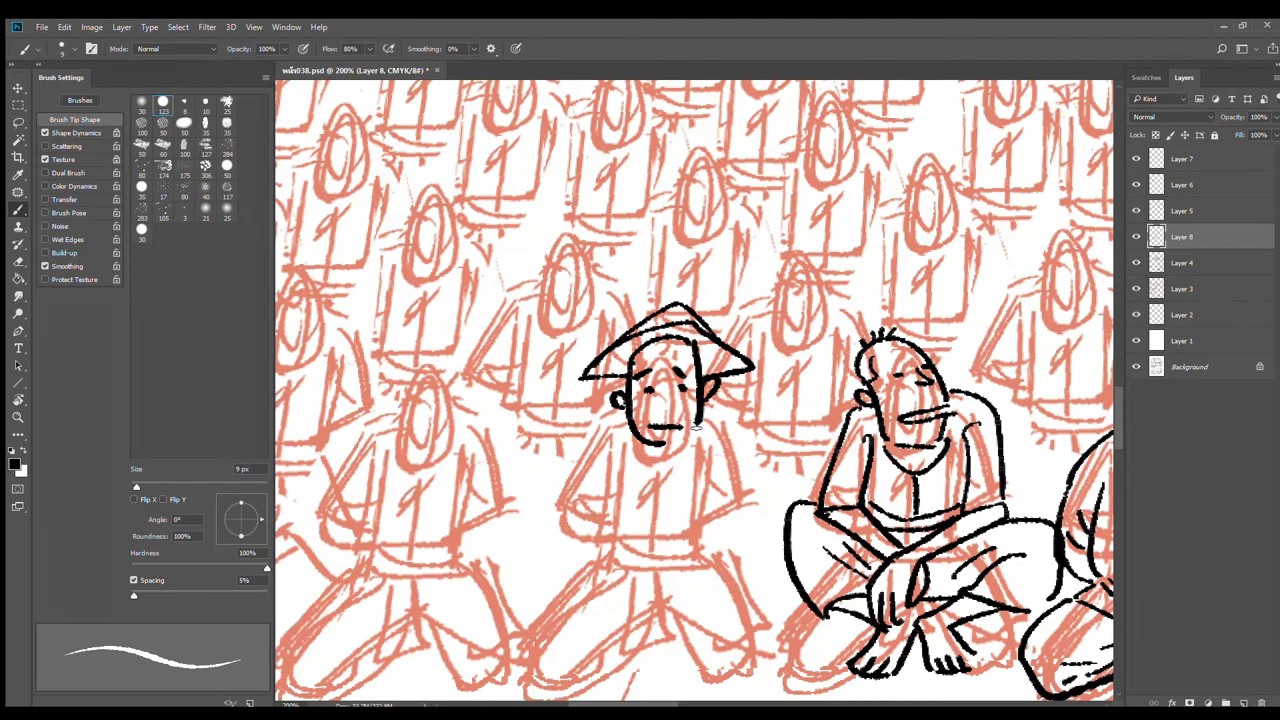
Step: Ink the hat-wearing figure's chin, rounded shoulders, wide sleeves with folds and two palms pressed together
{"action": "mouse_move", "coordinate": [695, 426]}
{"action": "left_mouse_down"}
{"action": "mouse_move", "coordinate": [596, 420]}
{"action": "mouse_move", "coordinate": [556, 522]}
{"action": "left_mouse_up"}
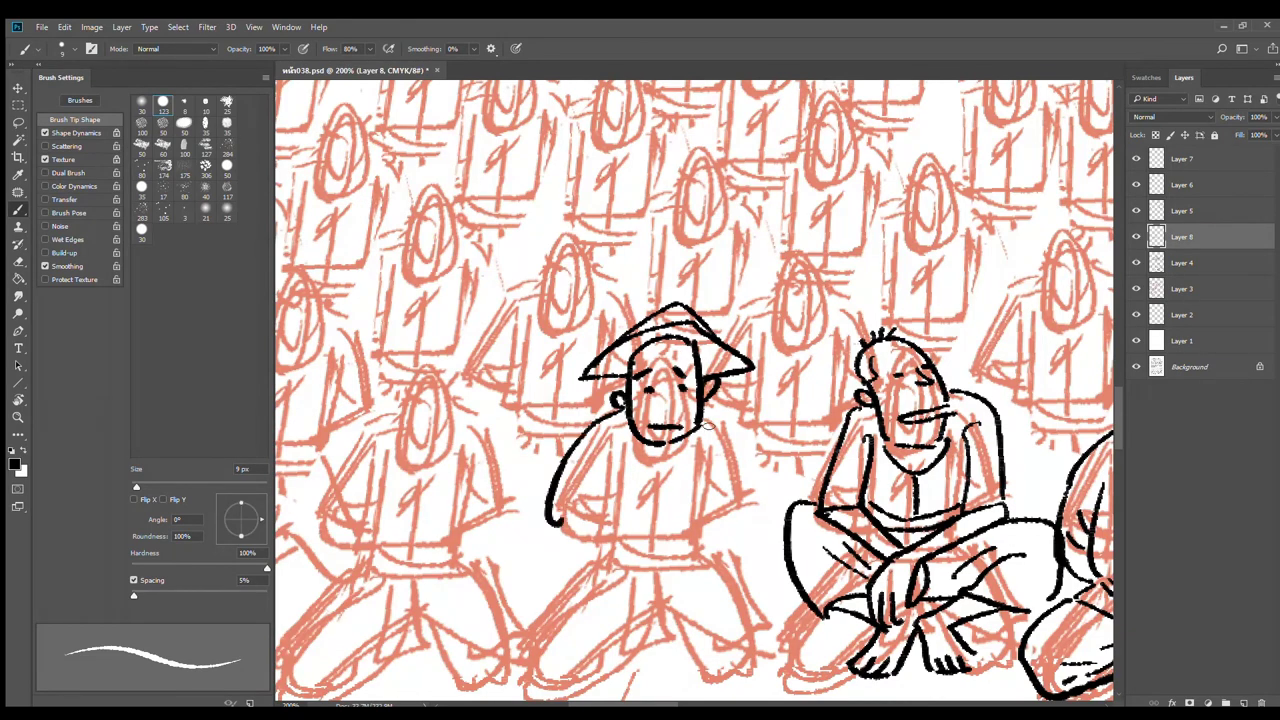
{"action": "mouse_move", "coordinate": [712, 400]}
{"action": "left_mouse_down"}
{"action": "mouse_move", "coordinate": [738, 416]}
{"action": "mouse_move", "coordinate": [765, 518]}
{"action": "left_mouse_up"}
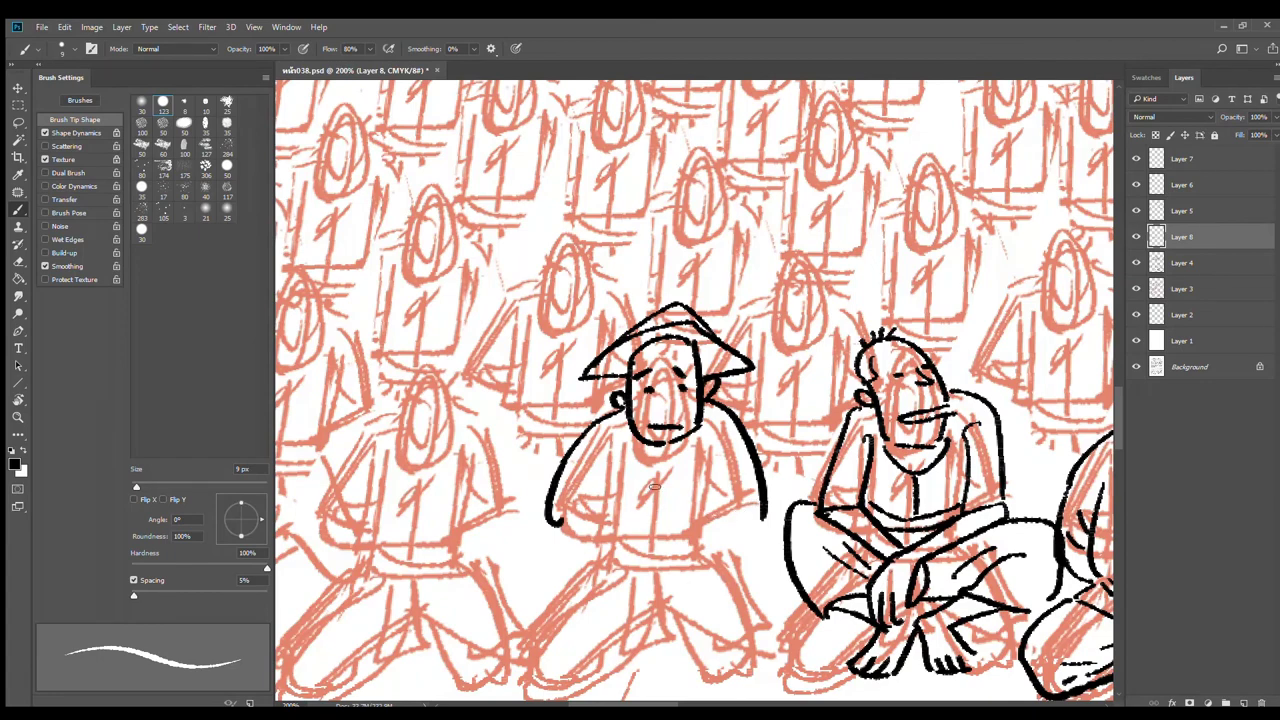
{"action": "left_click_drag", "start_coordinate": [658, 458], "coordinate": [627, 503]}
{"action": "mouse_move", "coordinate": [662, 463]}
{"action": "left_mouse_down"}
{"action": "mouse_move", "coordinate": [645, 515]}
{"action": "mouse_move", "coordinate": [660, 525]}
{"action": "mouse_move", "coordinate": [668, 510]}
{"action": "mouse_move", "coordinate": [618, 528]}
{"action": "mouse_move", "coordinate": [628, 502]}
{"action": "mouse_move", "coordinate": [600, 548]}
{"action": "left_mouse_up"}
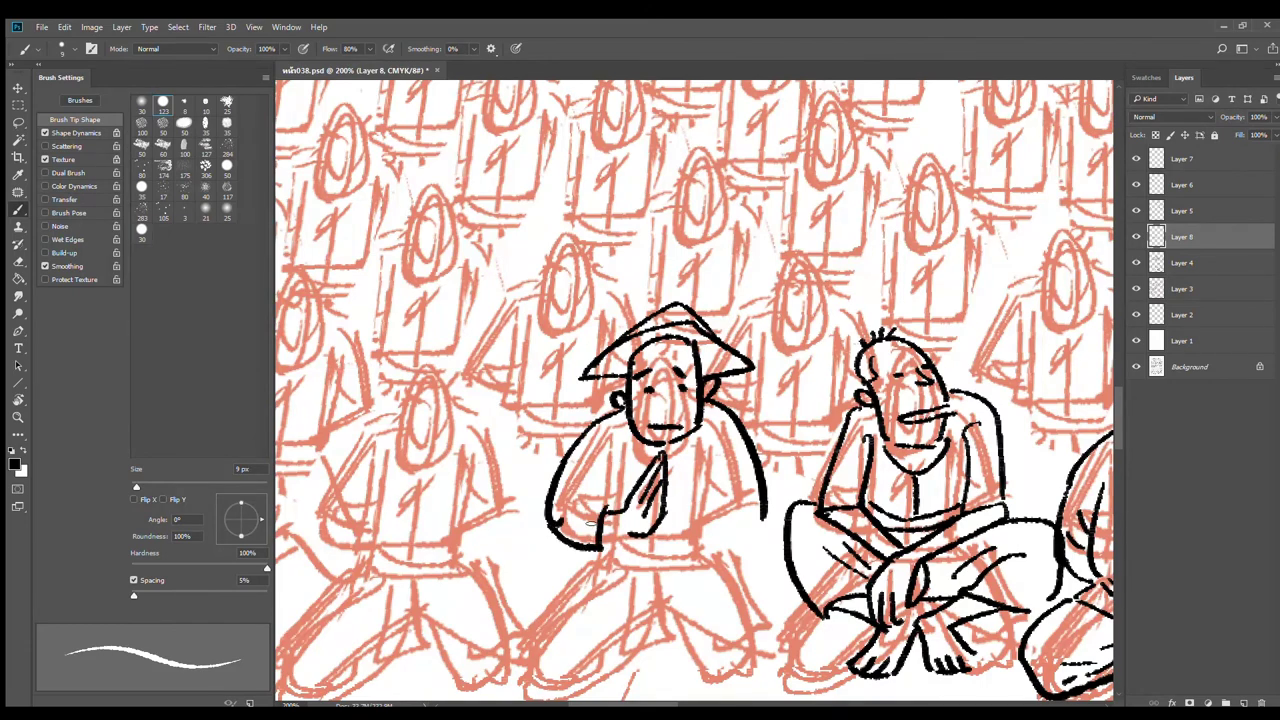
{"action": "mouse_move", "coordinate": [610, 501]}
{"action": "left_mouse_down"}
{"action": "mouse_move", "coordinate": [567, 491]}
{"action": "mouse_move", "coordinate": [604, 498]}
{"action": "left_mouse_up"}
{"action": "mouse_move", "coordinate": [668, 458]}
{"action": "left_mouse_down"}
{"action": "mouse_move", "coordinate": [688, 500]}
{"action": "mouse_move", "coordinate": [676, 532]}
{"action": "mouse_move", "coordinate": [724, 543]}
{"action": "left_mouse_up"}
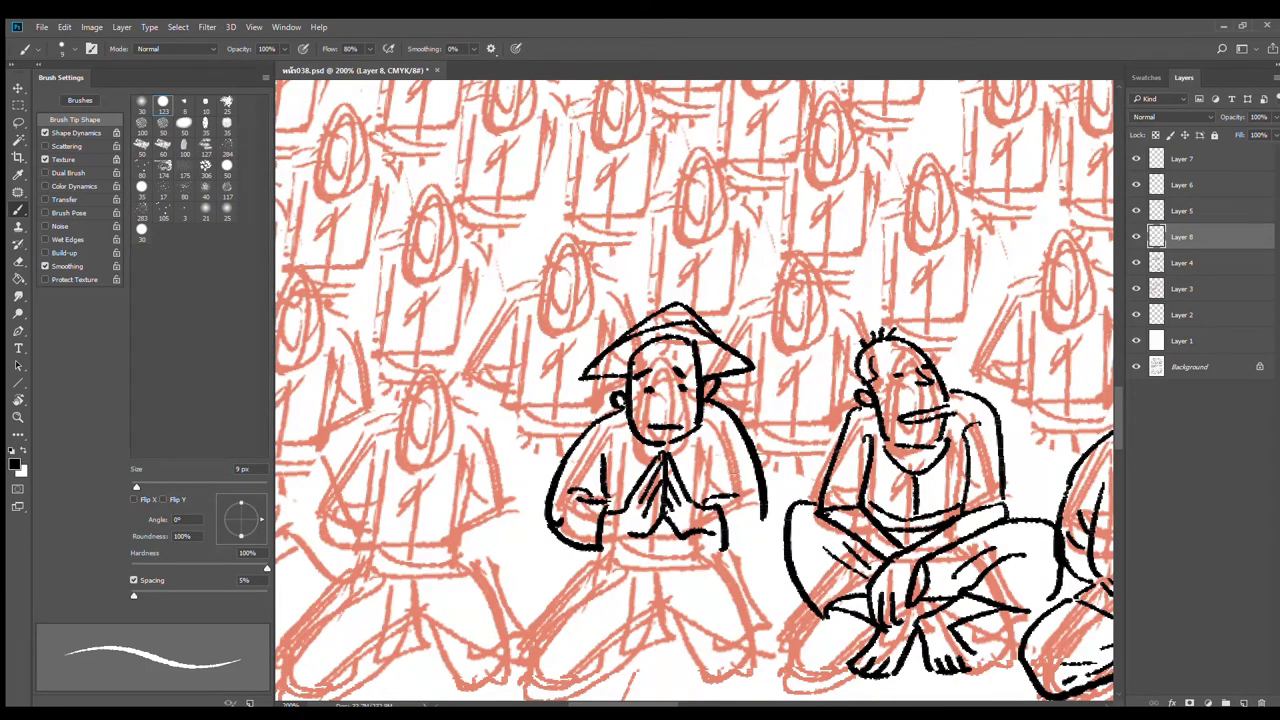
{"action": "left_click_drag", "start_coordinate": [736, 492], "coordinate": [720, 444]}
{"action": "left_click_drag", "start_coordinate": [764, 510], "coordinate": [726, 548]}
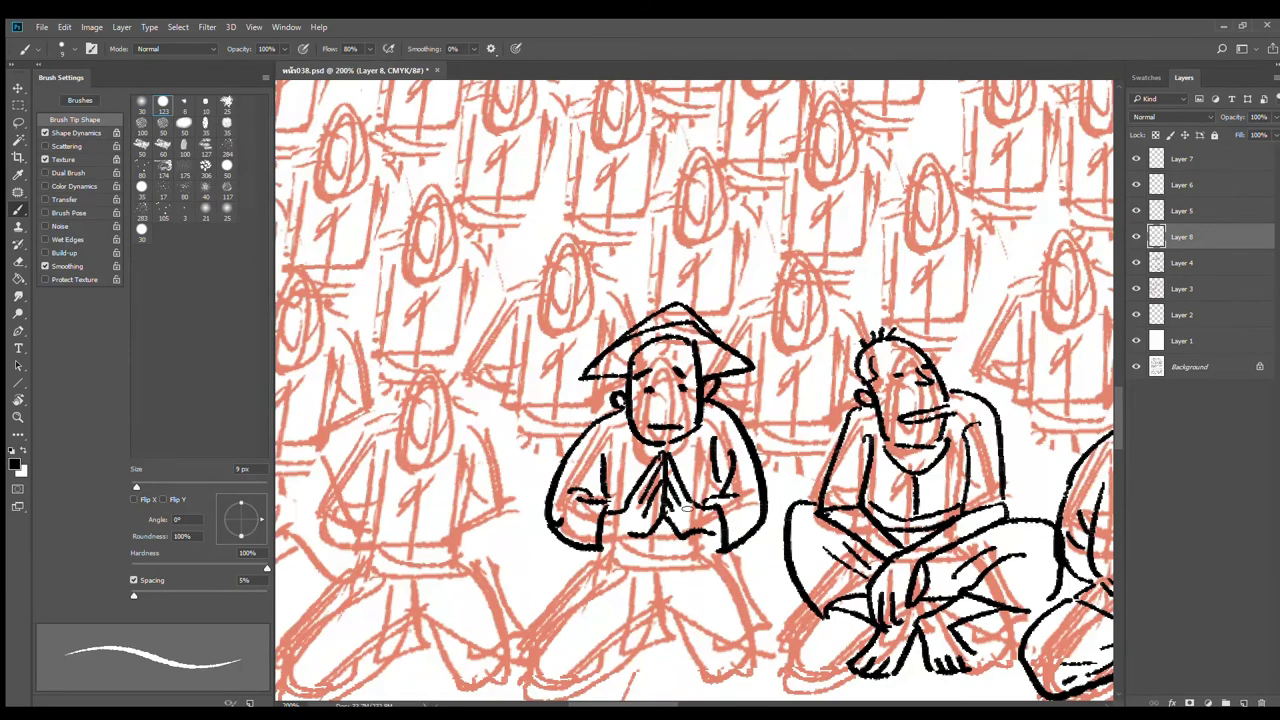
Step: Ink the hat-wearing figure's collar, belt with hanging sash ends and the left side of the tunic hem
{"action": "left_click_drag", "start_coordinate": [628, 430], "coordinate": [668, 457]}
{"action": "left_click_drag", "start_coordinate": [700, 542], "coordinate": [728, 446]}
{"action": "mouse_move", "coordinate": [634, 441]}
{"action": "left_mouse_down"}
{"action": "mouse_move", "coordinate": [658, 438]}
{"action": "mouse_move", "coordinate": [671, 481]}
{"action": "mouse_move", "coordinate": [704, 446]}
{"action": "mouse_move", "coordinate": [689, 468]}
{"action": "mouse_move", "coordinate": [742, 440]}
{"action": "mouse_move", "coordinate": [680, 440]}
{"action": "mouse_move", "coordinate": [690, 543]}
{"action": "left_mouse_up"}
{"action": "mouse_move", "coordinate": [683, 487]}
{"action": "left_mouse_down"}
{"action": "mouse_move", "coordinate": [682, 529]}
{"action": "mouse_move", "coordinate": [698, 529]}
{"action": "left_mouse_up"}
{"action": "mouse_move", "coordinate": [706, 471]}
{"action": "left_mouse_down"}
{"action": "mouse_move", "coordinate": [716, 524]}
{"action": "mouse_move", "coordinate": [687, 544]}
{"action": "left_mouse_up"}
{"action": "mouse_move", "coordinate": [638, 456]}
{"action": "left_mouse_down"}
{"action": "mouse_move", "coordinate": [610, 480]}
{"action": "mouse_move", "coordinate": [668, 496]}
{"action": "left_mouse_up"}
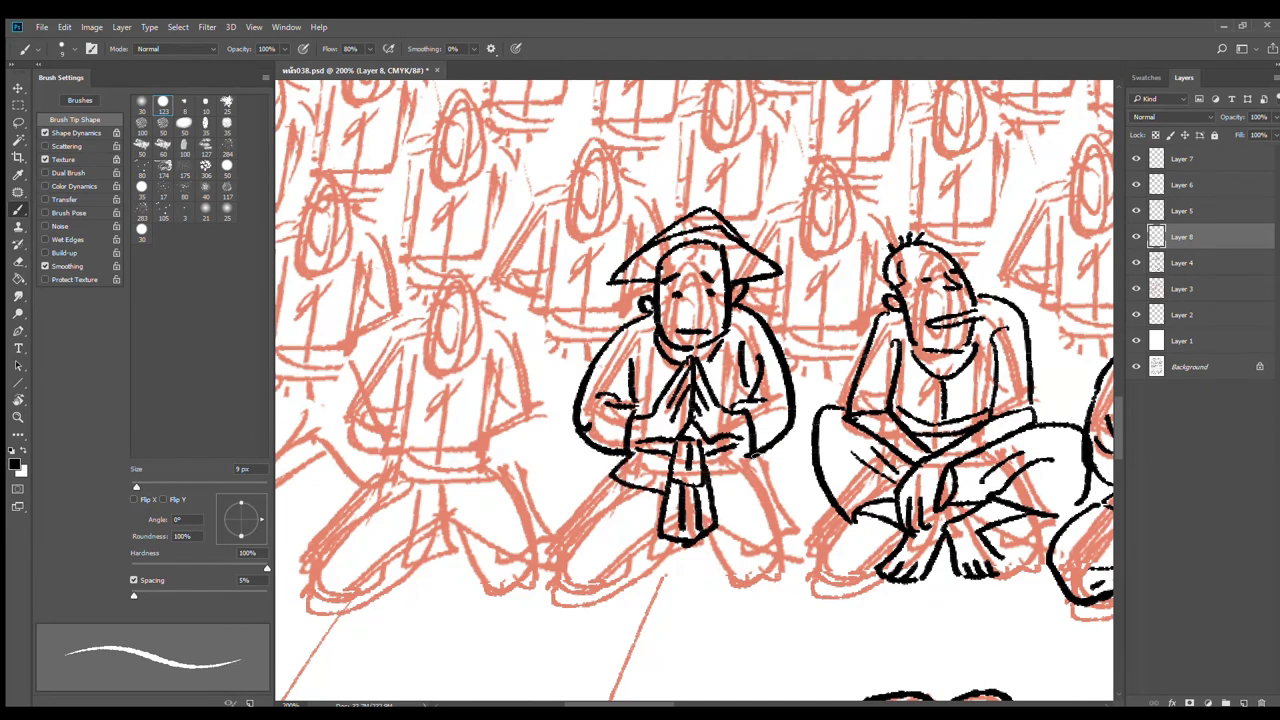
Step: Ink the rest of the hat-wearing figure's tunic hem, both folded legs and the fold lines across the trousers
{"action": "left_click_drag", "start_coordinate": [766, 457], "coordinate": [716, 485]}
{"action": "mouse_move", "coordinate": [614, 482]}
{"action": "left_mouse_down"}
{"action": "mouse_move", "coordinate": [652, 590]}
{"action": "mouse_move", "coordinate": [666, 594]}
{"action": "left_mouse_up"}
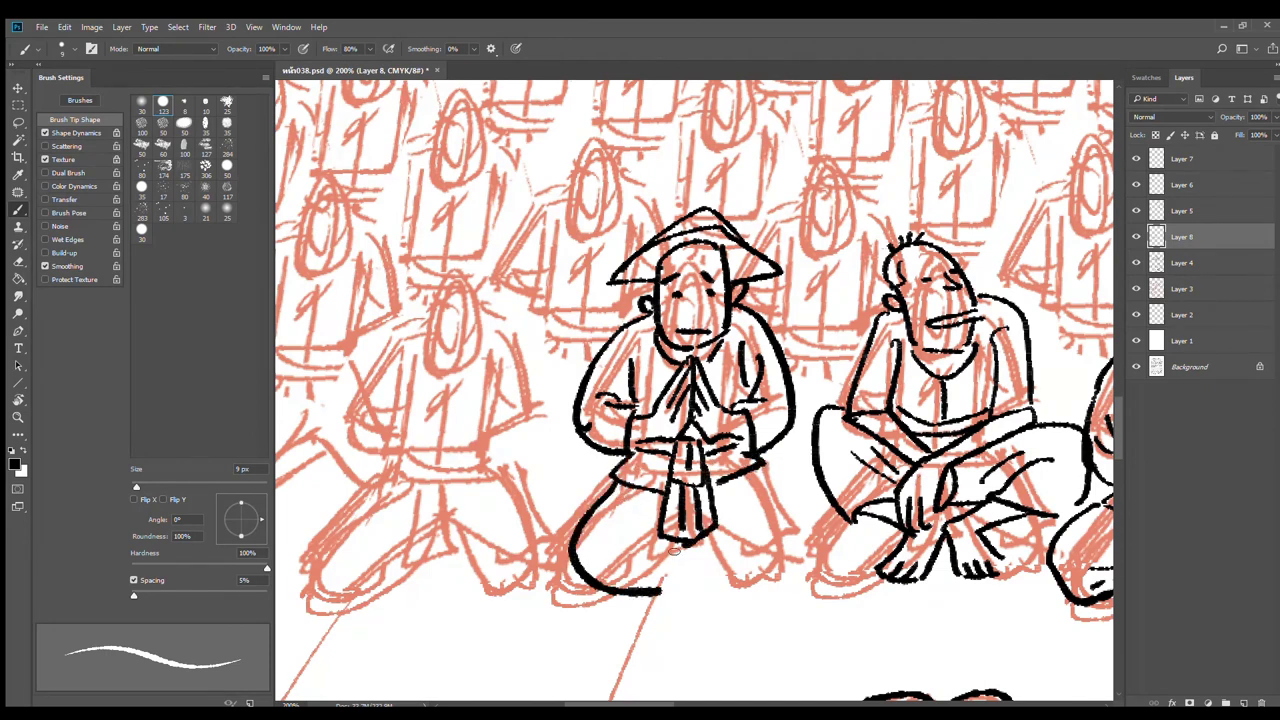
{"action": "mouse_move", "coordinate": [682, 538]}
{"action": "left_mouse_down"}
{"action": "mouse_move", "coordinate": [656, 586]}
{"action": "mouse_move", "coordinate": [632, 574]}
{"action": "left_mouse_up"}
{"action": "mouse_move", "coordinate": [700, 538]}
{"action": "left_mouse_down"}
{"action": "mouse_move", "coordinate": [710, 582]}
{"action": "mouse_move", "coordinate": [736, 566]}
{"action": "left_mouse_up"}
{"action": "mouse_move", "coordinate": [758, 470]}
{"action": "left_mouse_down"}
{"action": "mouse_move", "coordinate": [806, 540]}
{"action": "mouse_move", "coordinate": [745, 590]}
{"action": "mouse_move", "coordinate": [702, 578]}
{"action": "left_mouse_up"}
{"action": "left_click_drag", "start_coordinate": [718, 514], "coordinate": [766, 532]}
{"action": "mouse_move", "coordinate": [672, 504]}
{"action": "left_mouse_down"}
{"action": "mouse_move", "coordinate": [624, 514]}
{"action": "mouse_move", "coordinate": [660, 494]}
{"action": "mouse_move", "coordinate": [756, 486]}
{"action": "left_mouse_up"}
Step: Ink a bald second-row figure between the spiky-haired and topknot men, with head, ears, face and the left-hand shoulder and sleeve
{"action": "left_click", "coordinate": [789, 404], "text": "alt"}
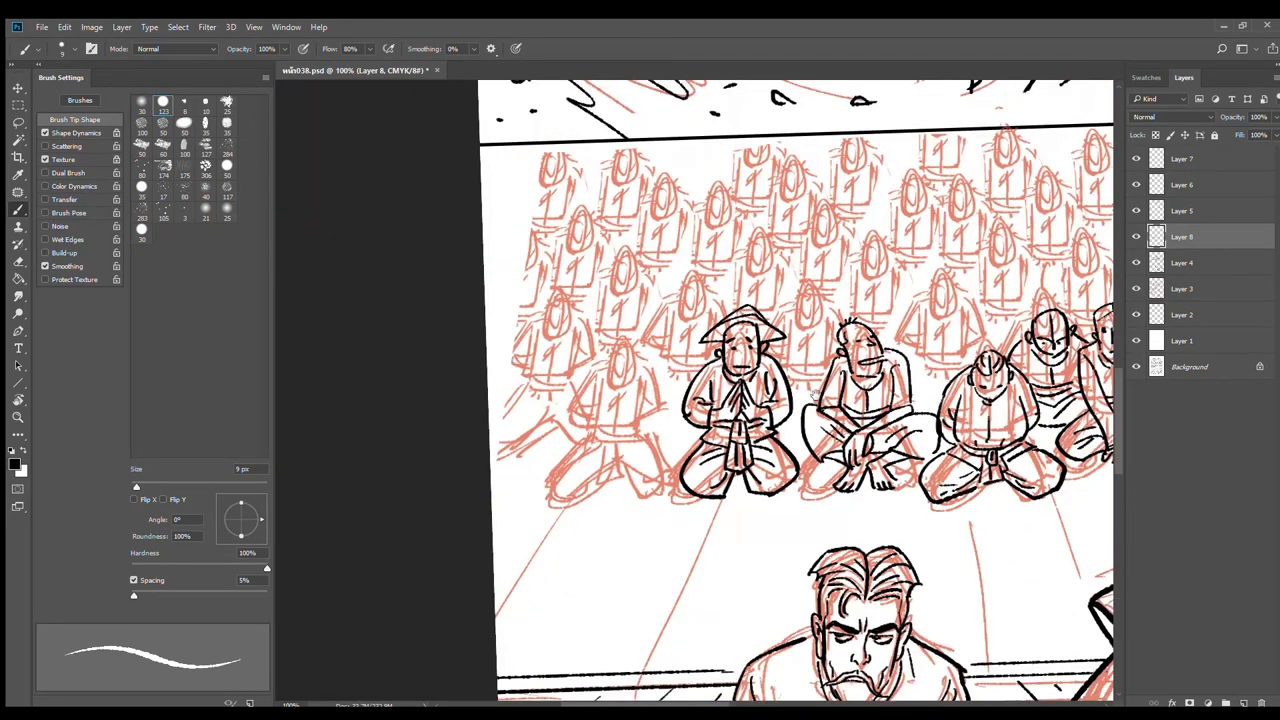
{"action": "left_click_drag", "start_coordinate": [814, 397], "coordinate": [617, 428]}
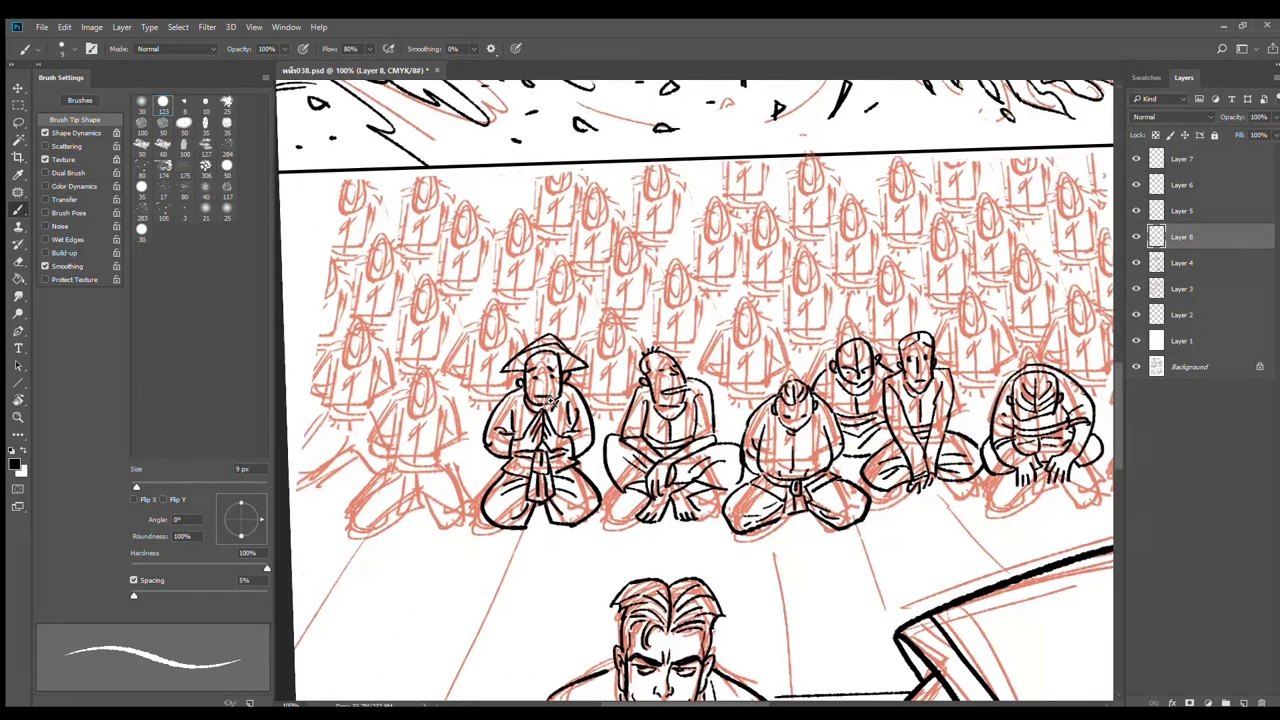
{"action": "scroll", "coordinate": [560, 405], "scroll_direction": "up", "scroll_amount": 1}
{"action": "scroll", "coordinate": [688, 442], "scroll_direction": "down", "scroll_amount": 2}
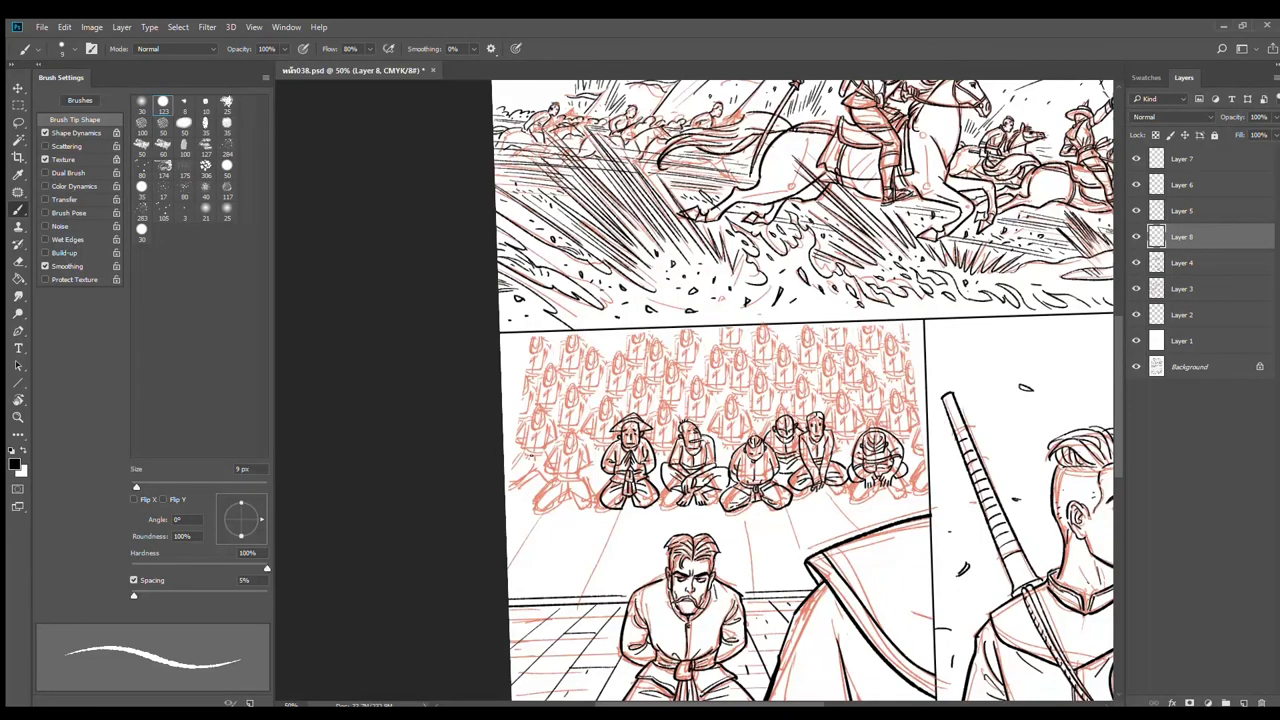
{"action": "scroll", "coordinate": [743, 427], "scroll_direction": "up", "scroll_amount": 1}
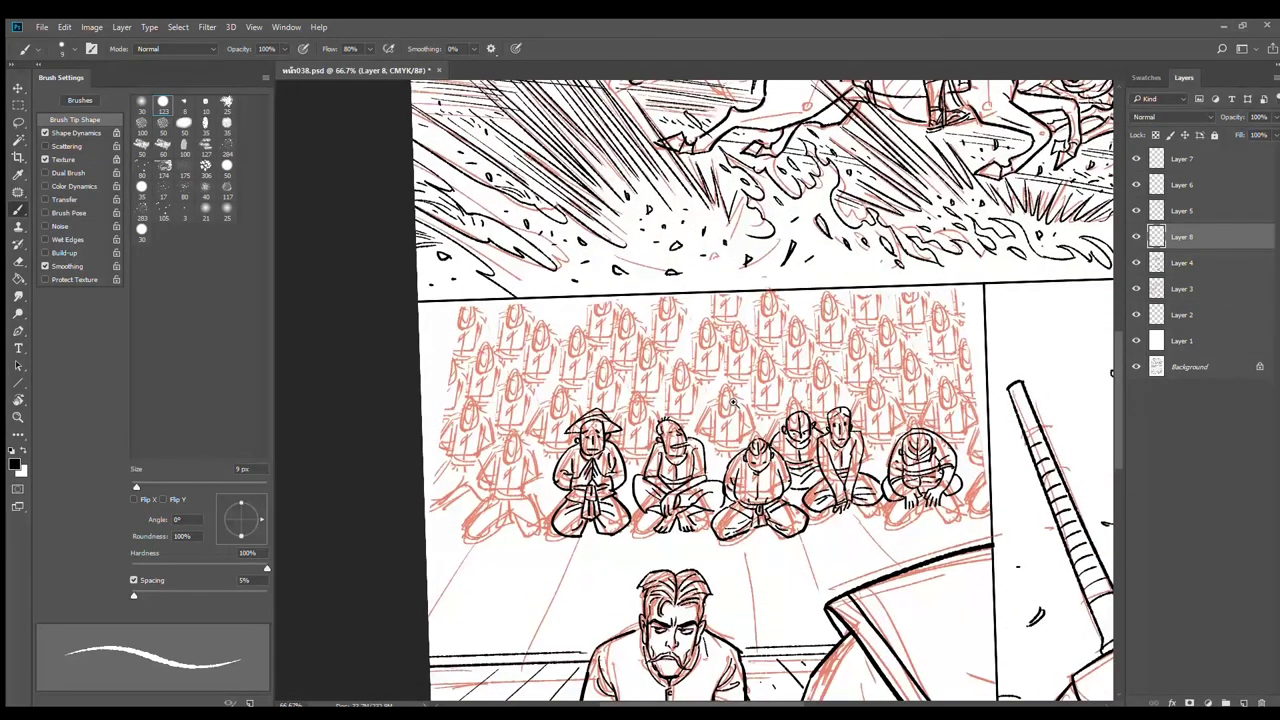
{"action": "scroll", "coordinate": [733, 410], "scroll_direction": "up", "scroll_amount": 1}
{"action": "scroll", "coordinate": [718, 380], "scroll_direction": "up", "scroll_amount": 2}
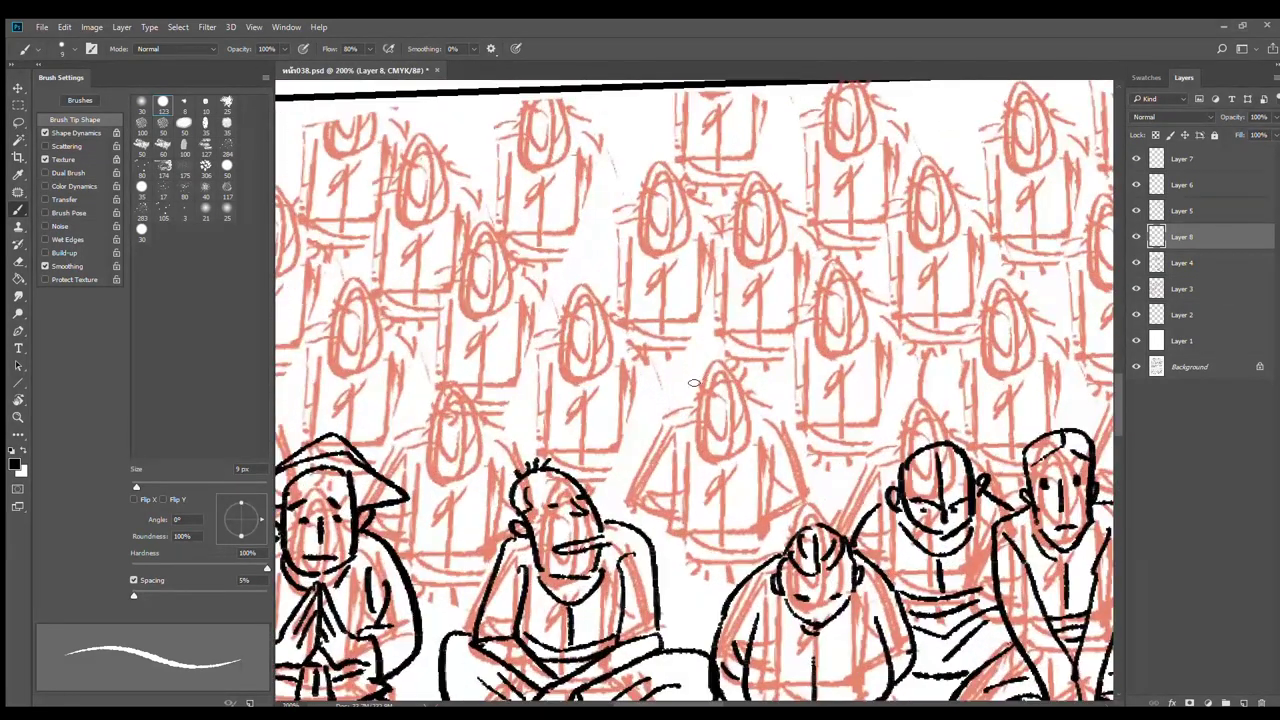
{"action": "mouse_move", "coordinate": [690, 385]}
{"action": "left_mouse_down"}
{"action": "mouse_move", "coordinate": [757, 380]}
{"action": "mouse_move", "coordinate": [751, 424]}
{"action": "mouse_move", "coordinate": [712, 446]}
{"action": "mouse_move", "coordinate": [738, 450]}
{"action": "left_mouse_up"}
{"action": "left_click_drag", "start_coordinate": [712, 405], "coordinate": [740, 412]}
{"action": "mouse_move", "coordinate": [732, 395]}
{"action": "left_mouse_down"}
{"action": "mouse_move", "coordinate": [742, 398]}
{"action": "mouse_move", "coordinate": [704, 398]}
{"action": "mouse_move", "coordinate": [758, 418]}
{"action": "mouse_move", "coordinate": [686, 422]}
{"action": "mouse_move", "coordinate": [636, 496]}
{"action": "mouse_move", "coordinate": [680, 510]}
{"action": "left_mouse_up"}
{"action": "left_click_drag", "start_coordinate": [680, 456], "coordinate": [686, 514]}
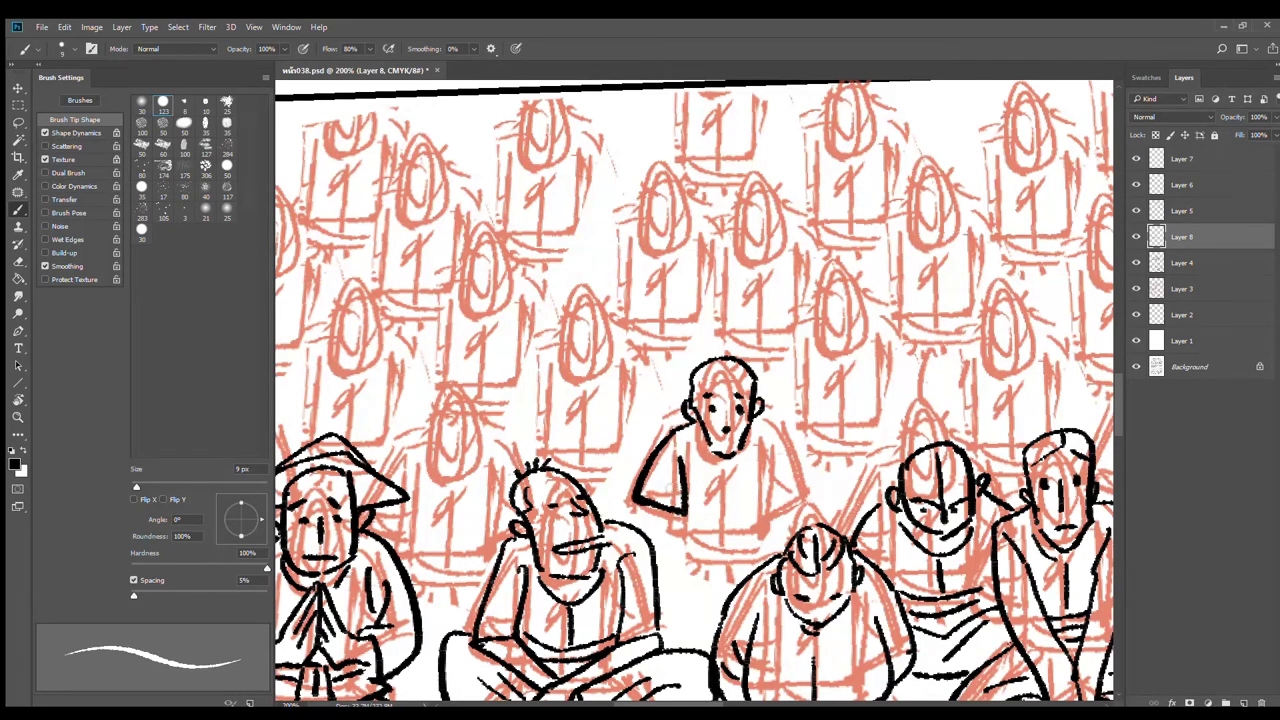
Step: Ink the bald second-row figure's other arm, waistband with hanging sash, crossed legs, neckline and sleeve creases
{"action": "mouse_move", "coordinate": [756, 420]}
{"action": "left_mouse_down"}
{"action": "mouse_move", "coordinate": [788, 446]}
{"action": "mouse_move", "coordinate": [806, 496]}
{"action": "mouse_move", "coordinate": [766, 488]}
{"action": "mouse_move", "coordinate": [762, 506]}
{"action": "mouse_move", "coordinate": [716, 524]}
{"action": "left_mouse_up"}
{"action": "mouse_move", "coordinate": [711, 525]}
{"action": "left_mouse_down"}
{"action": "mouse_move", "coordinate": [703, 554]}
{"action": "mouse_move", "coordinate": [730, 556]}
{"action": "left_mouse_up"}
{"action": "mouse_move", "coordinate": [726, 524]}
{"action": "left_mouse_down"}
{"action": "mouse_move", "coordinate": [731, 554]}
{"action": "mouse_move", "coordinate": [763, 507]}
{"action": "left_mouse_up"}
{"action": "mouse_move", "coordinate": [729, 526]}
{"action": "left_mouse_down"}
{"action": "mouse_move", "coordinate": [763, 516]}
{"action": "mouse_move", "coordinate": [766, 499]}
{"action": "mouse_move", "coordinate": [773, 516]}
{"action": "left_mouse_up"}
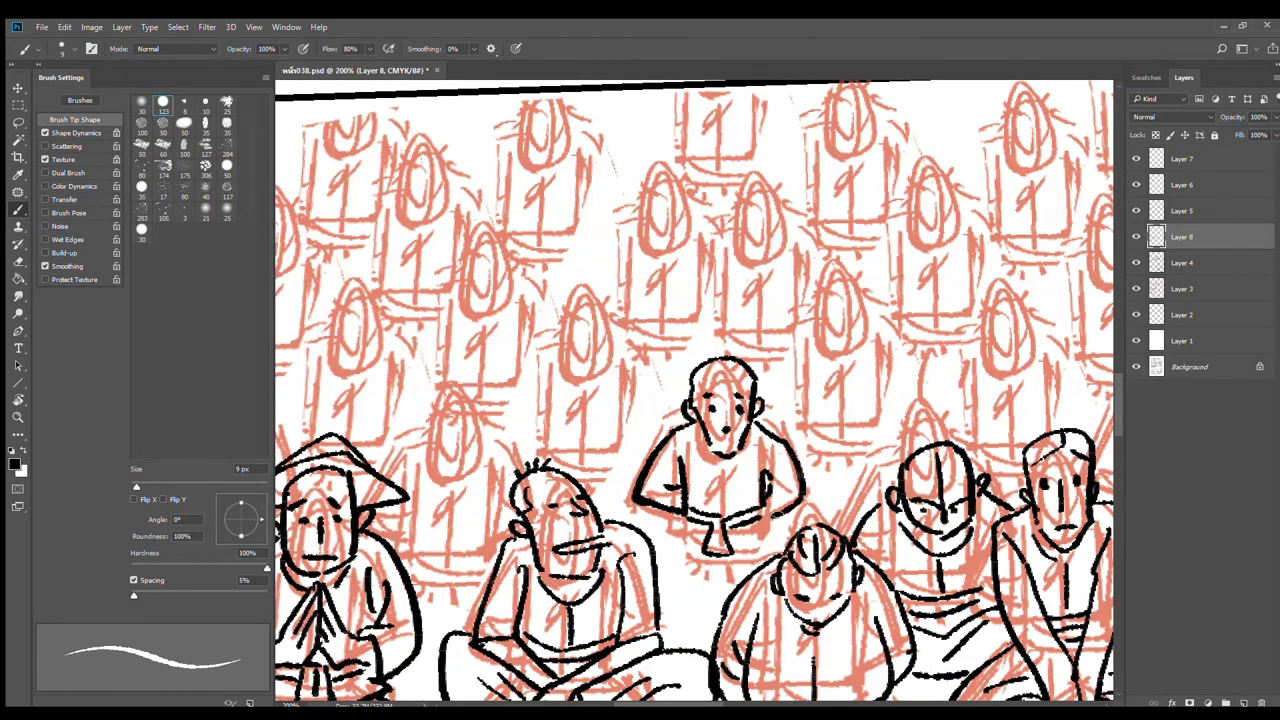
{"action": "mouse_move", "coordinate": [684, 514]}
{"action": "left_mouse_down"}
{"action": "mouse_move", "coordinate": [656, 537]}
{"action": "mouse_move", "coordinate": [708, 578]}
{"action": "mouse_move", "coordinate": [724, 571]}
{"action": "mouse_move", "coordinate": [668, 574]}
{"action": "mouse_move", "coordinate": [752, 574]}
{"action": "mouse_move", "coordinate": [756, 556]}
{"action": "left_mouse_up"}
{"action": "left_click_drag", "start_coordinate": [766, 516], "coordinate": [789, 536]}
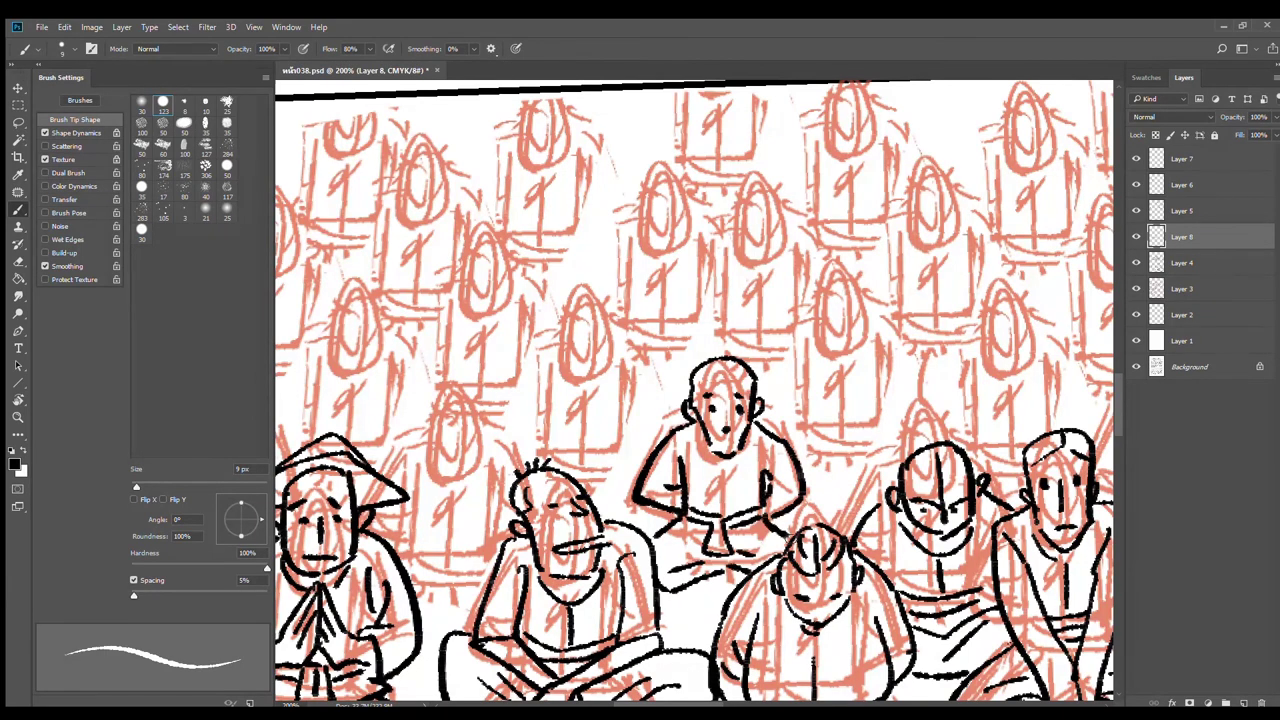
{"action": "mouse_move", "coordinate": [703, 453]}
{"action": "left_mouse_down"}
{"action": "mouse_move", "coordinate": [745, 460]}
{"action": "mouse_move", "coordinate": [712, 449]}
{"action": "left_mouse_up"}
{"action": "left_click_drag", "start_coordinate": [661, 497], "coordinate": [676, 491]}
Step: Hide Layer 1 briefly to check the crowd against the original page's lettering and frames, and show it again
{"action": "left_click_drag", "start_coordinate": [561, 457], "coordinate": [748, 440]}
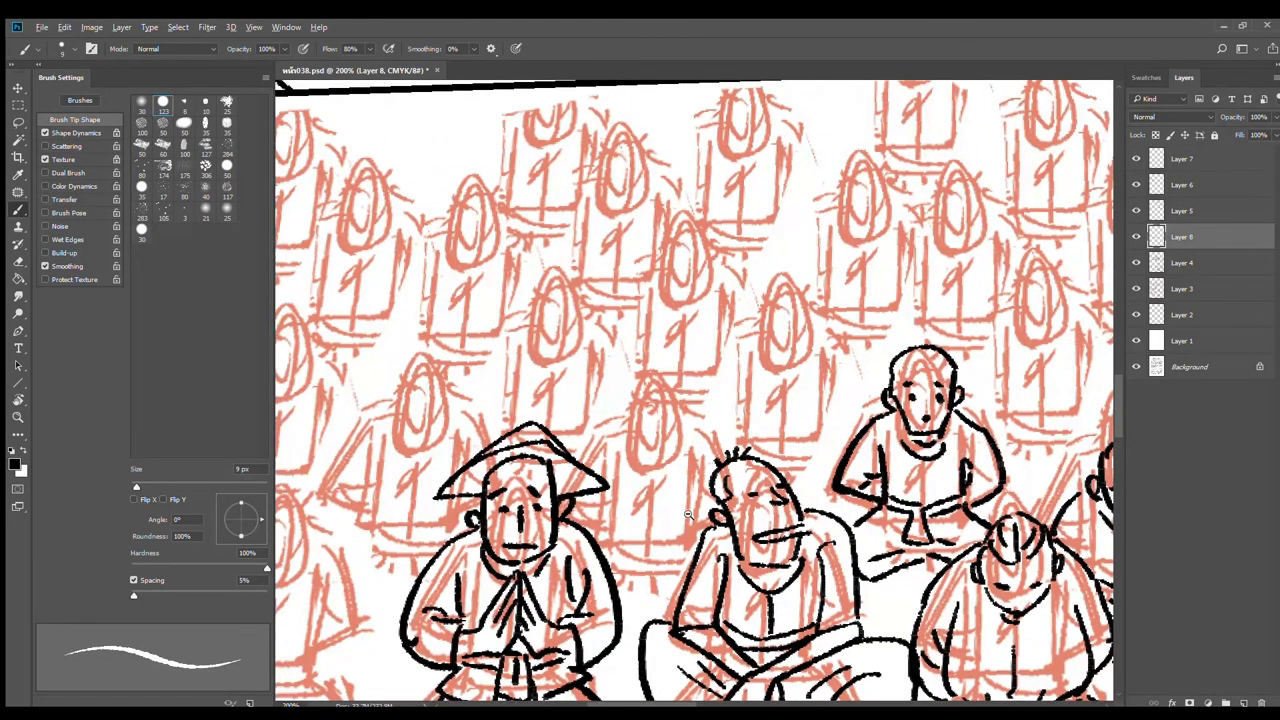
{"action": "scroll", "coordinate": [747, 438], "scroll_direction": "down", "scroll_amount": 3}
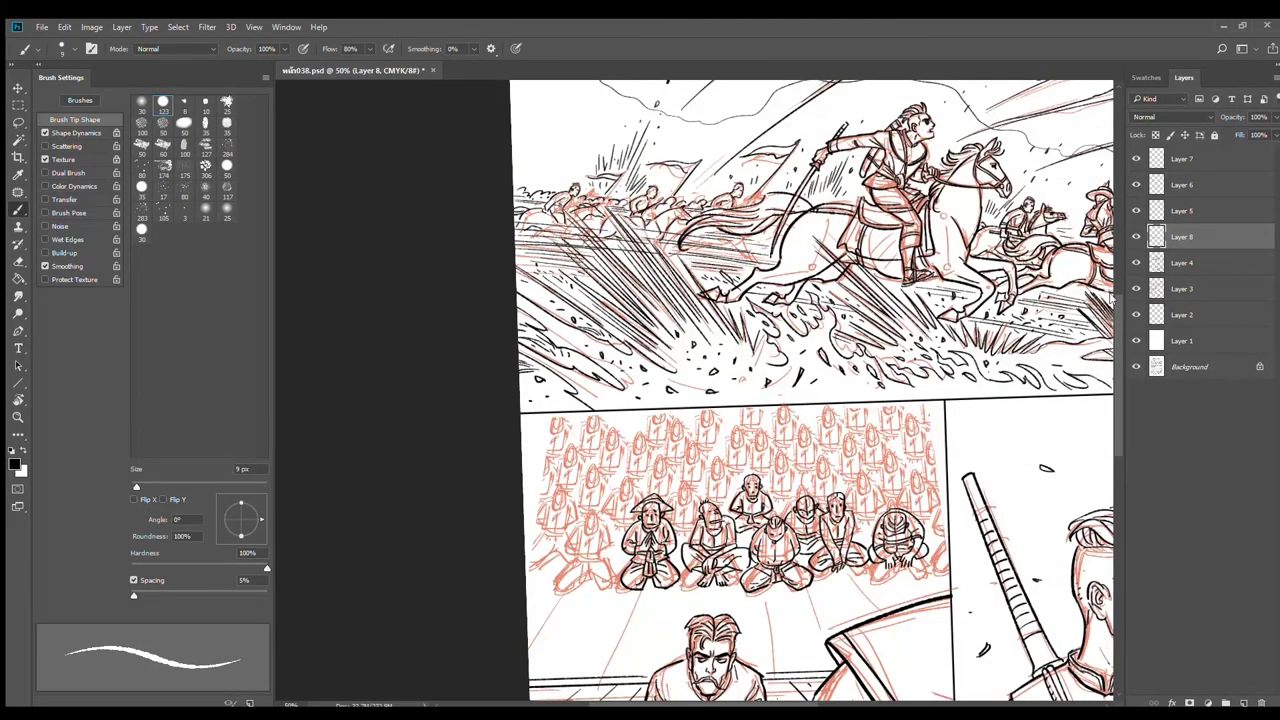
{"action": "left_click", "coordinate": [1137, 339]}
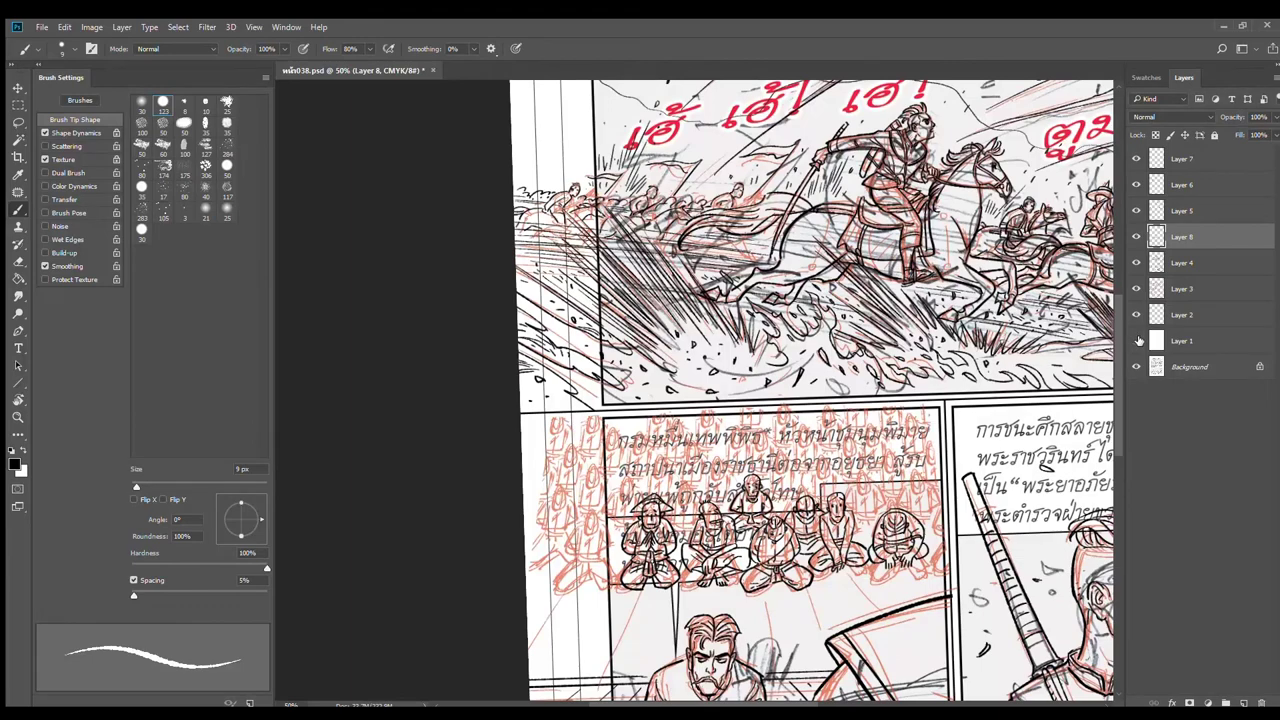
{"action": "left_click", "coordinate": [1137, 341]}
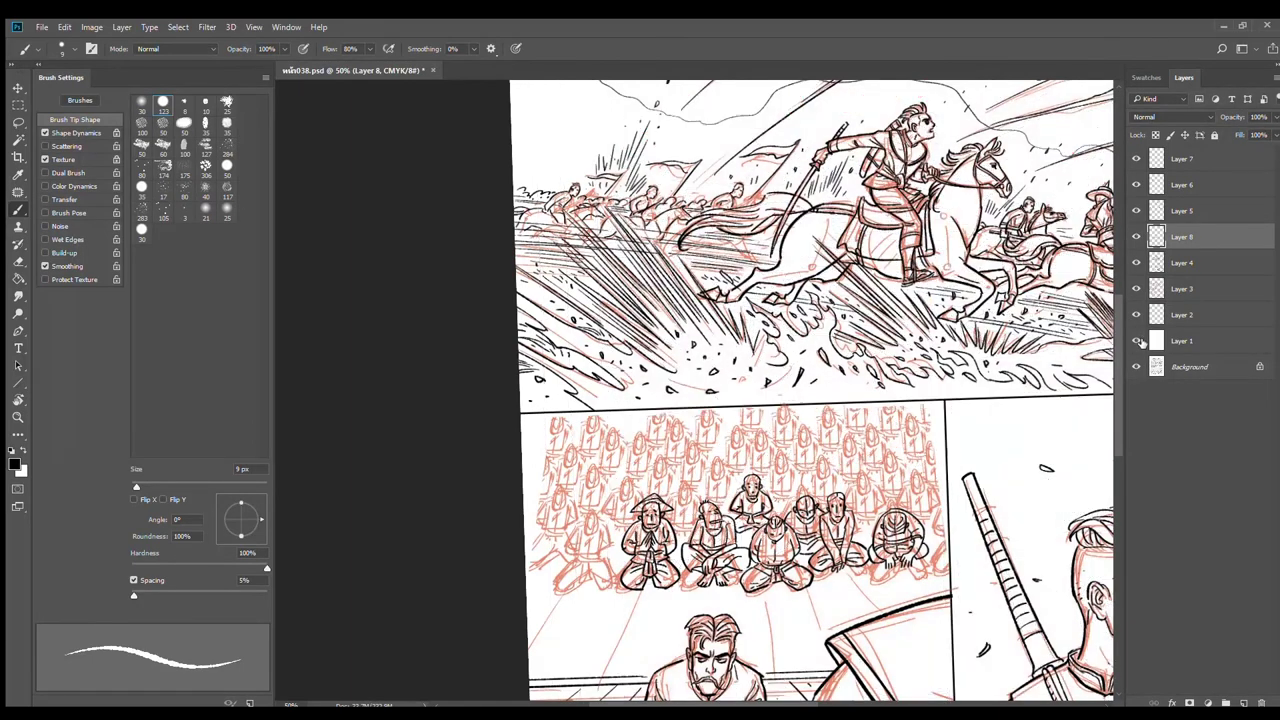
Step: Scatter small inked pebbles over the ground between the seated crowd and the large kneeling man
{"action": "left_click_drag", "start_coordinate": [799, 594], "coordinate": [864, 373]}
{"action": "scroll", "coordinate": [864, 373], "scroll_direction": "up", "scroll_amount": 1}
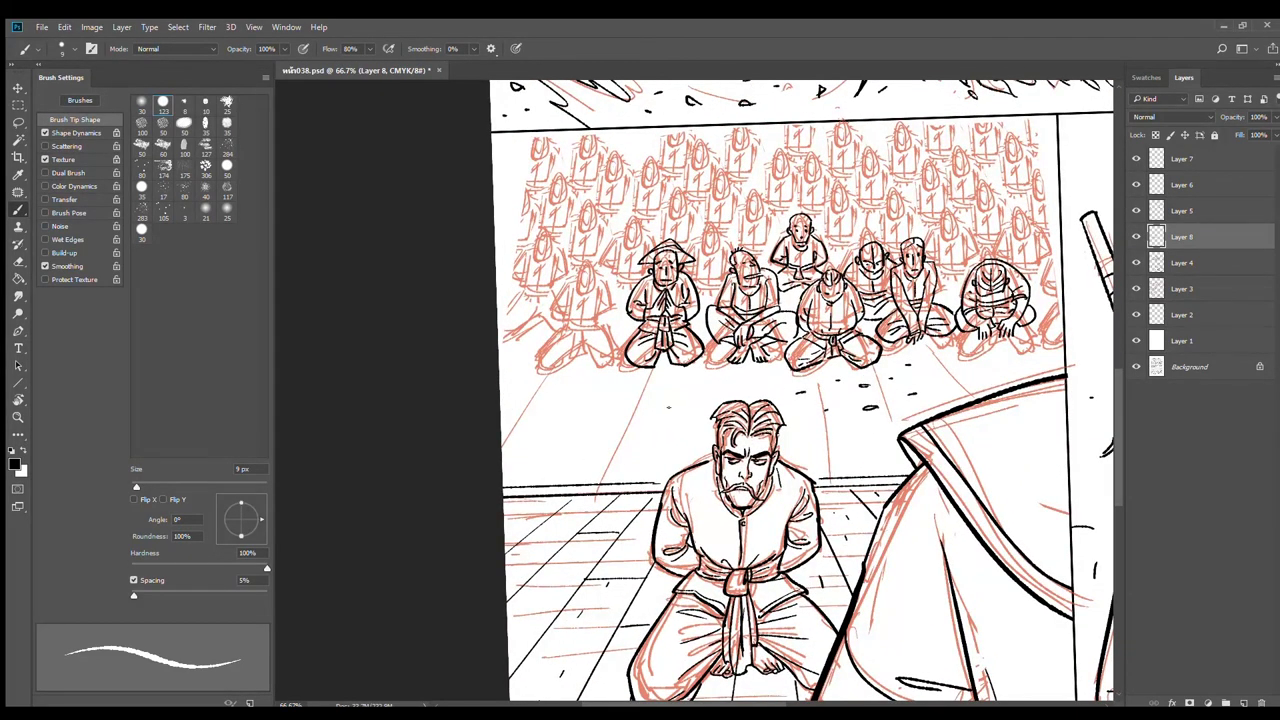
{"action": "left_click_drag", "start_coordinate": [666, 425], "coordinate": [728, 451]}
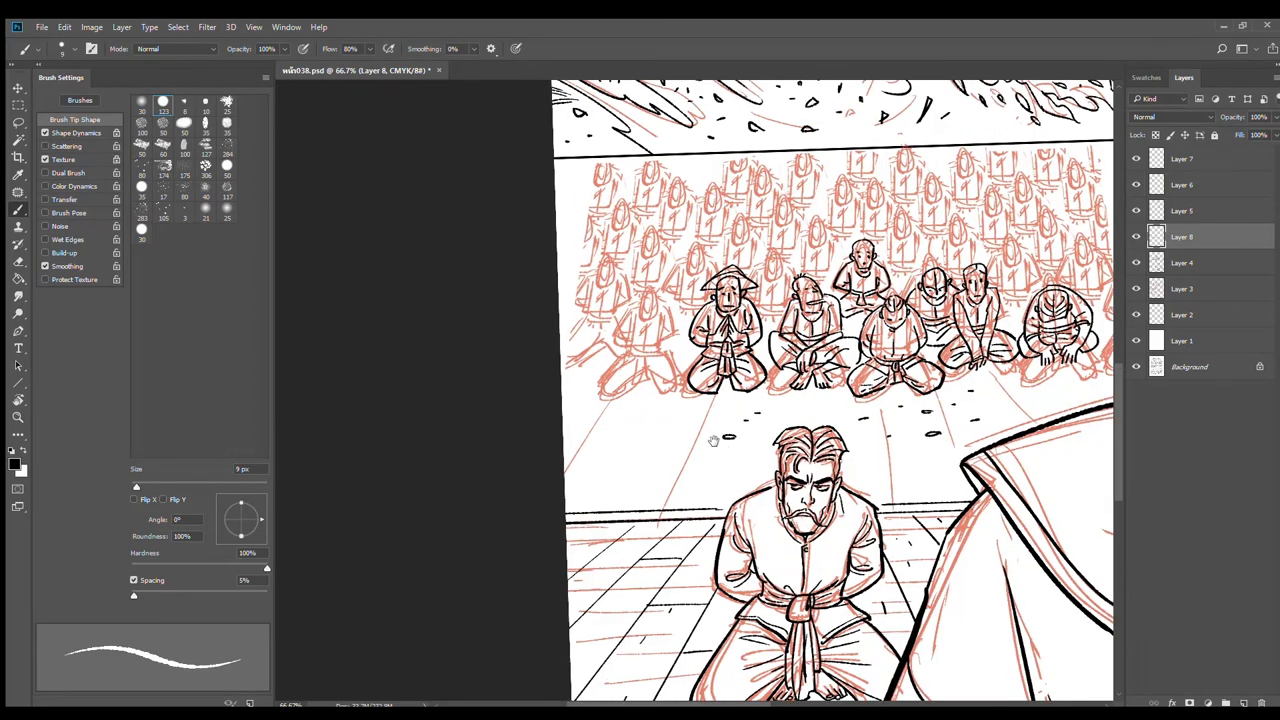
Step: Ink a small clay jar with rim, neck, rounded body and base to the left of the hat-wearing figure
{"action": "left_click_drag", "start_coordinate": [519, 363], "coordinate": [646, 394]}
{"action": "left_click", "coordinate": [646, 394], "text": "ctrl"}
{"action": "left_click", "coordinate": [646, 394], "text": "ctrl"}
{"action": "left_click_drag", "start_coordinate": [628, 386], "coordinate": [503, 416]}
{"action": "left_click_drag", "start_coordinate": [755, 378], "coordinate": [766, 396]}
{"action": "mouse_move", "coordinate": [690, 417]}
{"action": "left_mouse_down"}
{"action": "mouse_move", "coordinate": [728, 436]}
{"action": "mouse_move", "coordinate": [681, 442]}
{"action": "mouse_move", "coordinate": [717, 505]}
{"action": "left_mouse_up"}
{"action": "mouse_move", "coordinate": [697, 442]}
{"action": "left_mouse_down"}
{"action": "mouse_move", "coordinate": [796, 424]}
{"action": "mouse_move", "coordinate": [779, 408]}
{"action": "mouse_move", "coordinate": [801, 430]}
{"action": "mouse_move", "coordinate": [792, 495]}
{"action": "left_mouse_up"}
{"action": "left_click_drag", "start_coordinate": [712, 508], "coordinate": [800, 500]}
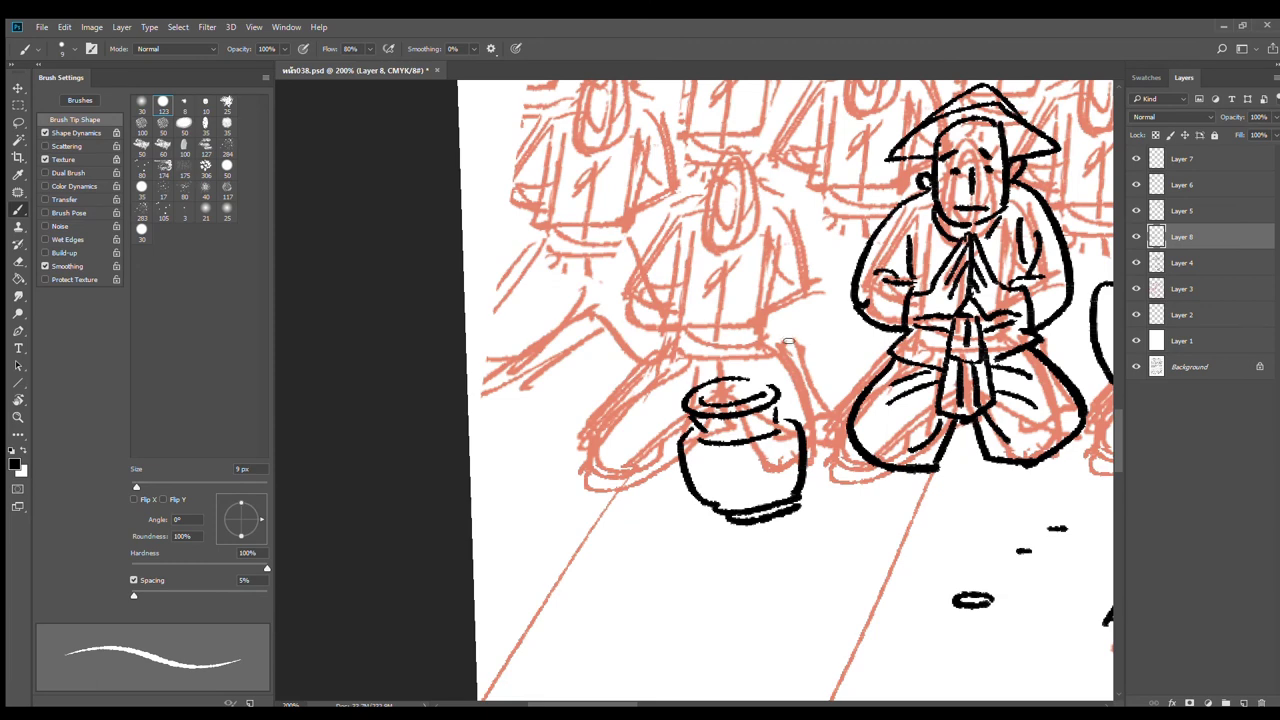
Step: Ink a taller jar with a double rim and wide shoulders behind the small clay jar
{"action": "left_click_drag", "start_coordinate": [693, 318], "coordinate": [670, 428]}
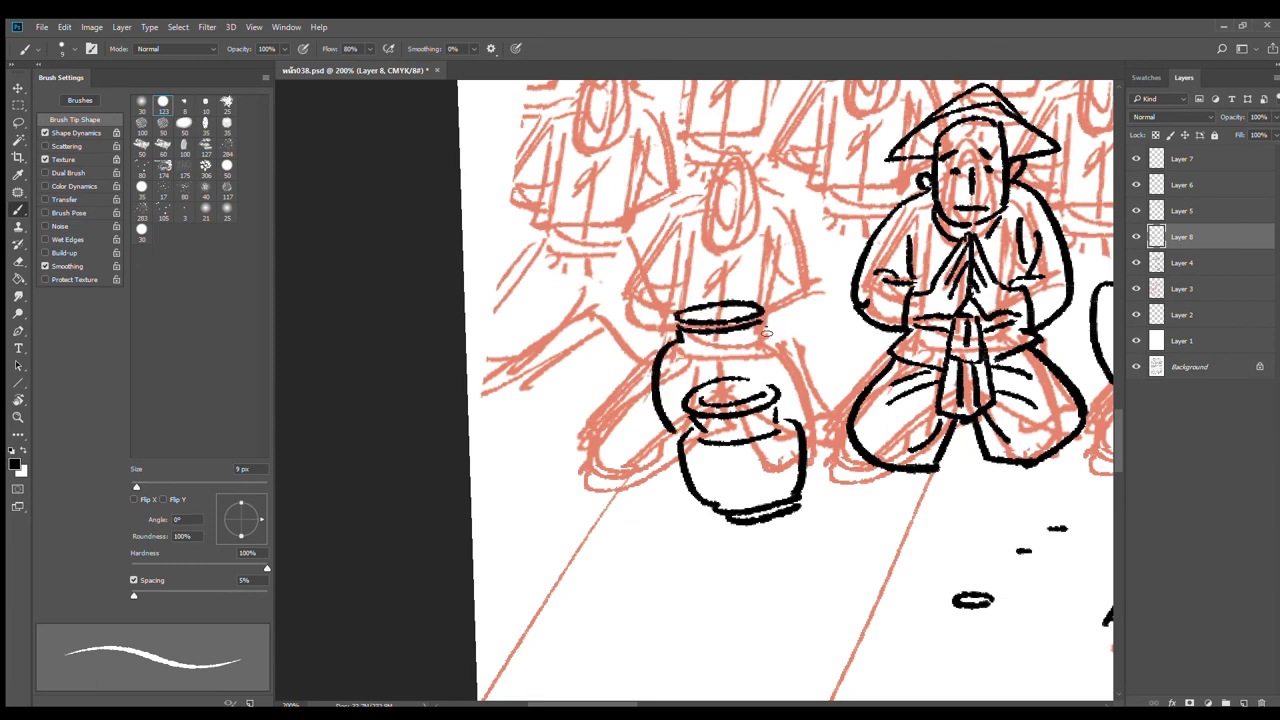
{"action": "left_click_drag", "start_coordinate": [765, 327], "coordinate": [801, 418]}
{"action": "left_click_drag", "start_coordinate": [692, 342], "coordinate": [762, 336]}
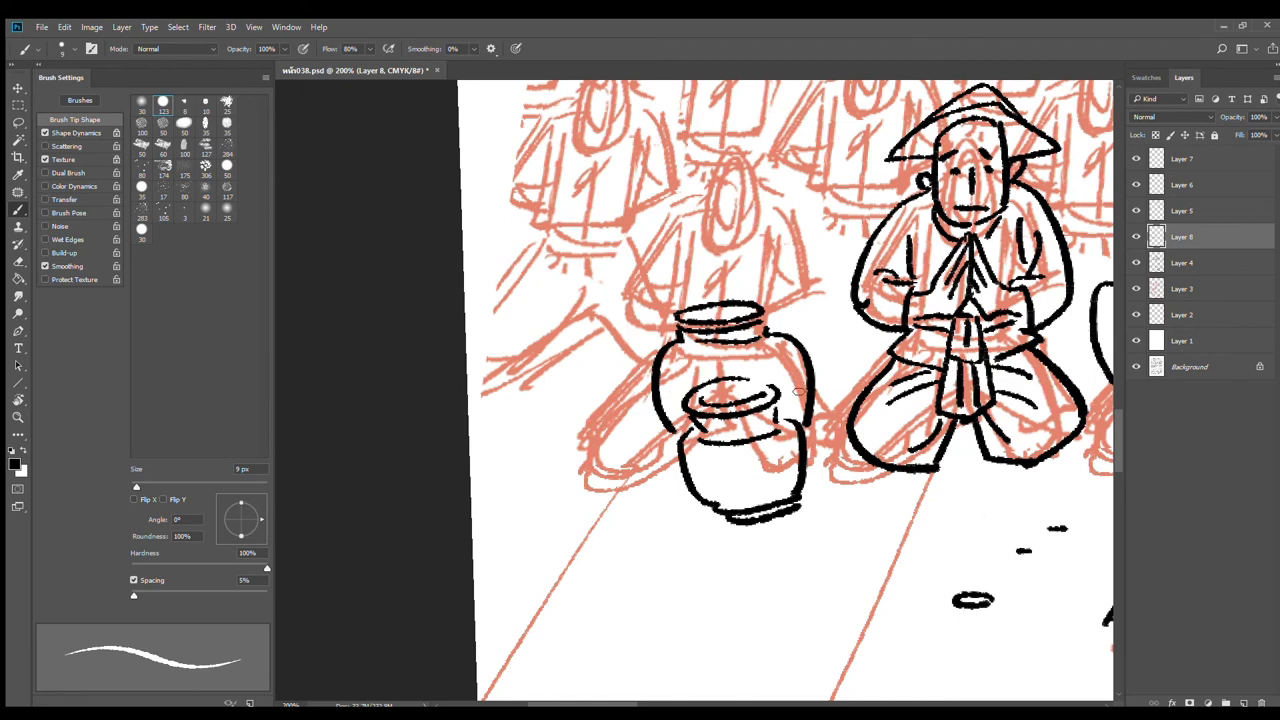
Step: Ink a round, wide-mouthed jar with rim, neck and rounded body to the left of the two jars
{"action": "left_click_drag", "start_coordinate": [635, 456], "coordinate": [805, 421]}
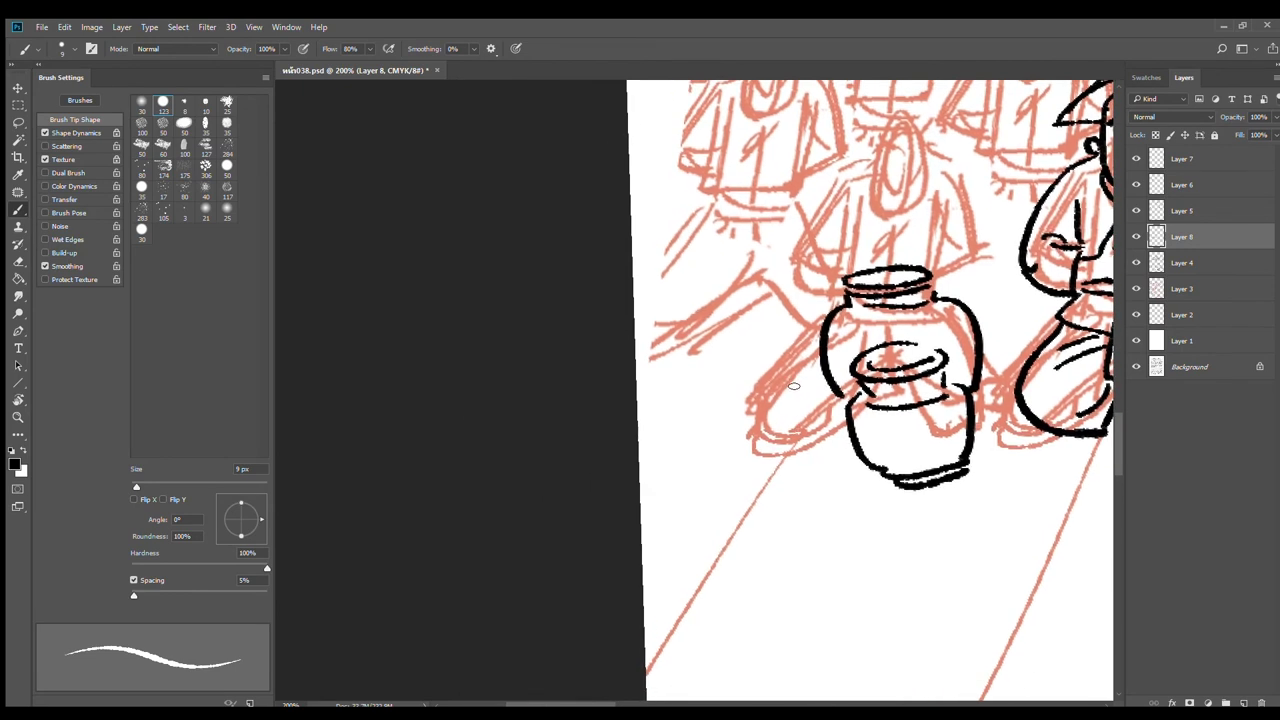
{"action": "mouse_move", "coordinate": [809, 375]}
{"action": "left_mouse_down"}
{"action": "mouse_move", "coordinate": [722, 395]}
{"action": "mouse_move", "coordinate": [828, 389]}
{"action": "left_mouse_up"}
{"action": "mouse_move", "coordinate": [732, 404]}
{"action": "left_mouse_down"}
{"action": "mouse_move", "coordinate": [724, 428]}
{"action": "mouse_move", "coordinate": [797, 500]}
{"action": "left_mouse_up"}
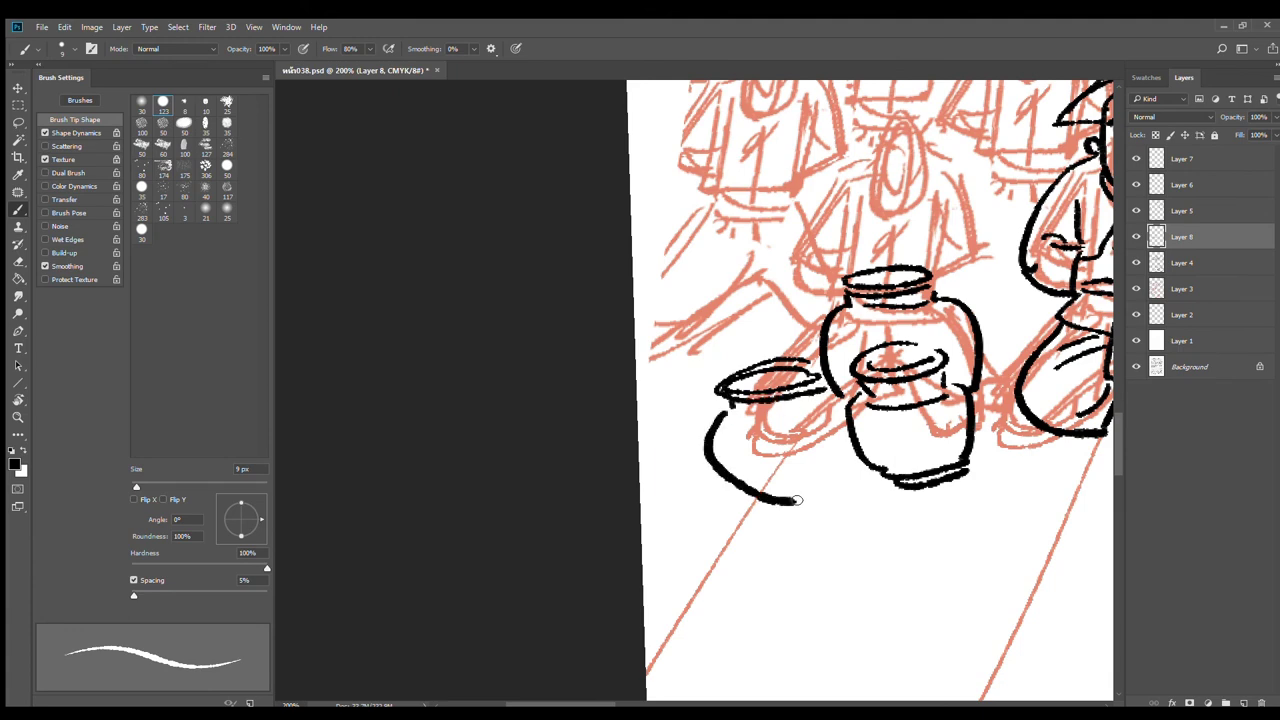
{"action": "mouse_move", "coordinate": [846, 402]}
{"action": "left_mouse_down"}
{"action": "mouse_move", "coordinate": [846, 436]}
{"action": "mouse_move", "coordinate": [825, 488]}
{"action": "mouse_move", "coordinate": [790, 502]}
{"action": "left_mouse_up"}
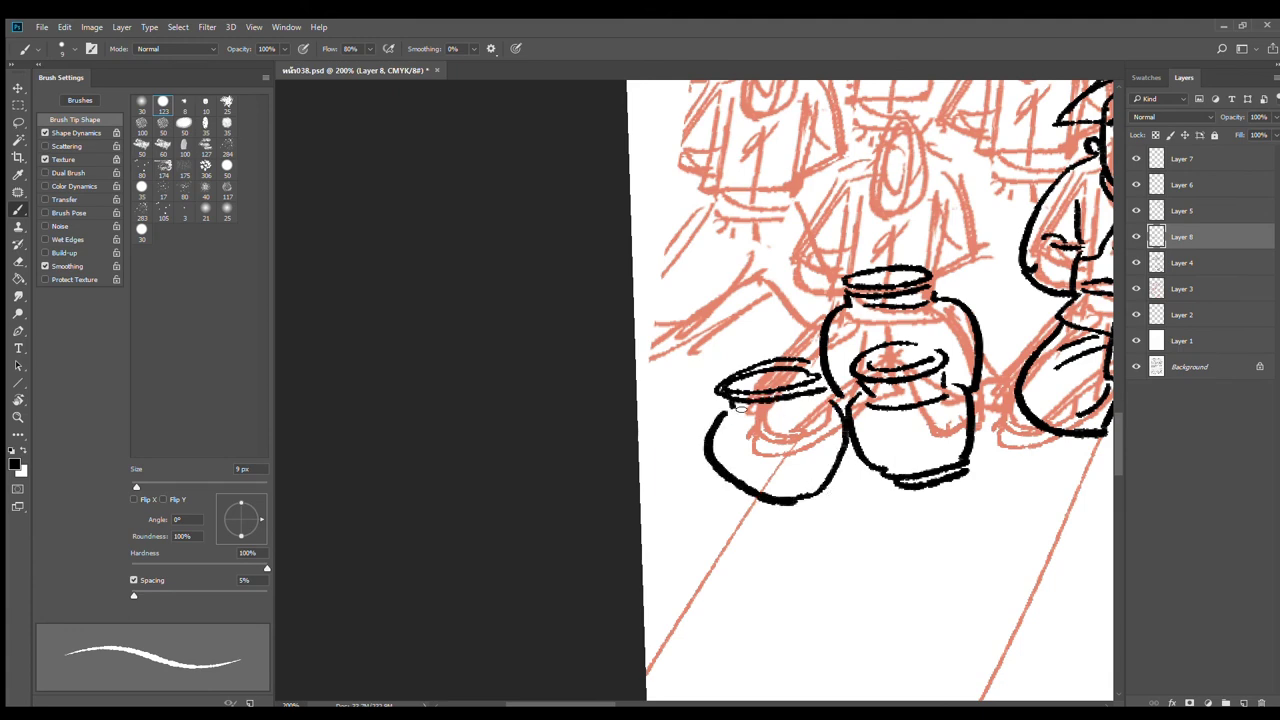
{"action": "left_click_drag", "start_coordinate": [738, 410], "coordinate": [821, 399]}
{"action": "left_click_drag", "start_coordinate": [918, 407], "coordinate": [863, 460]}
Step: Ink two overlapping jars with double rims behind the bowed figure at the right end of the crowd
{"action": "scroll", "coordinate": [863, 459], "scroll_direction": "down", "scroll_amount": 3}
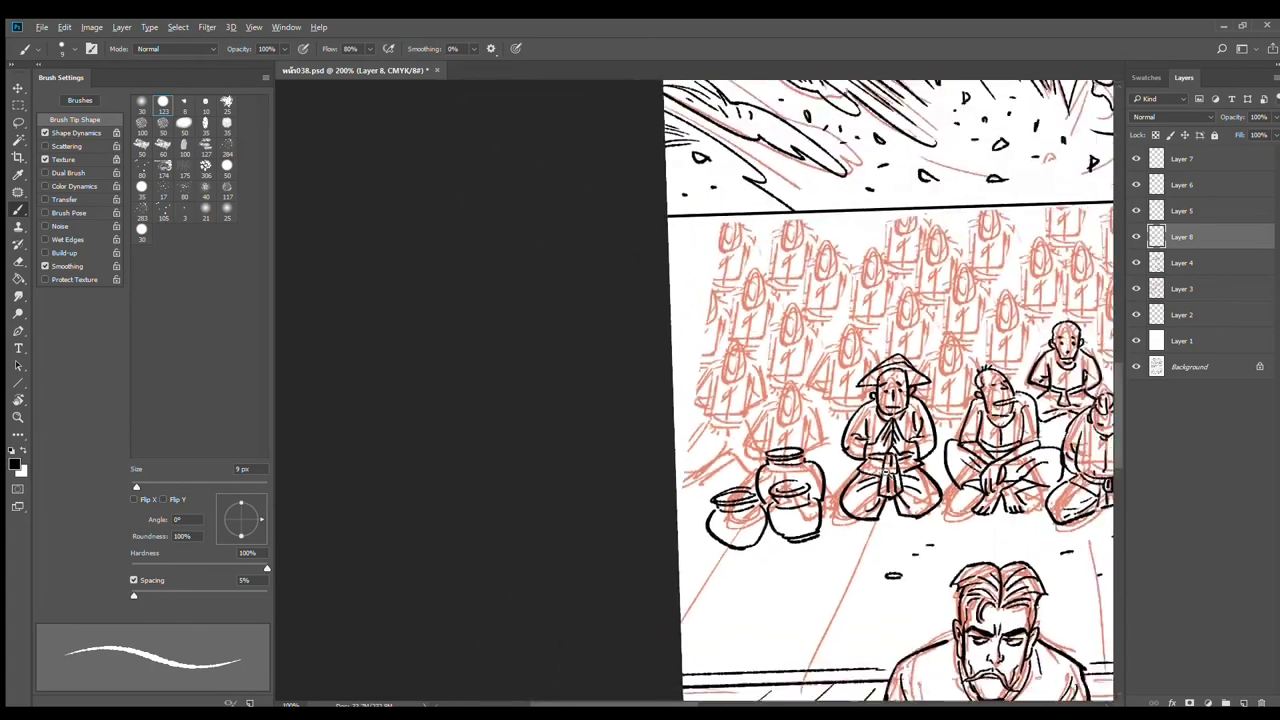
{"action": "scroll", "coordinate": [777, 427], "scroll_direction": "up", "scroll_amount": 3}
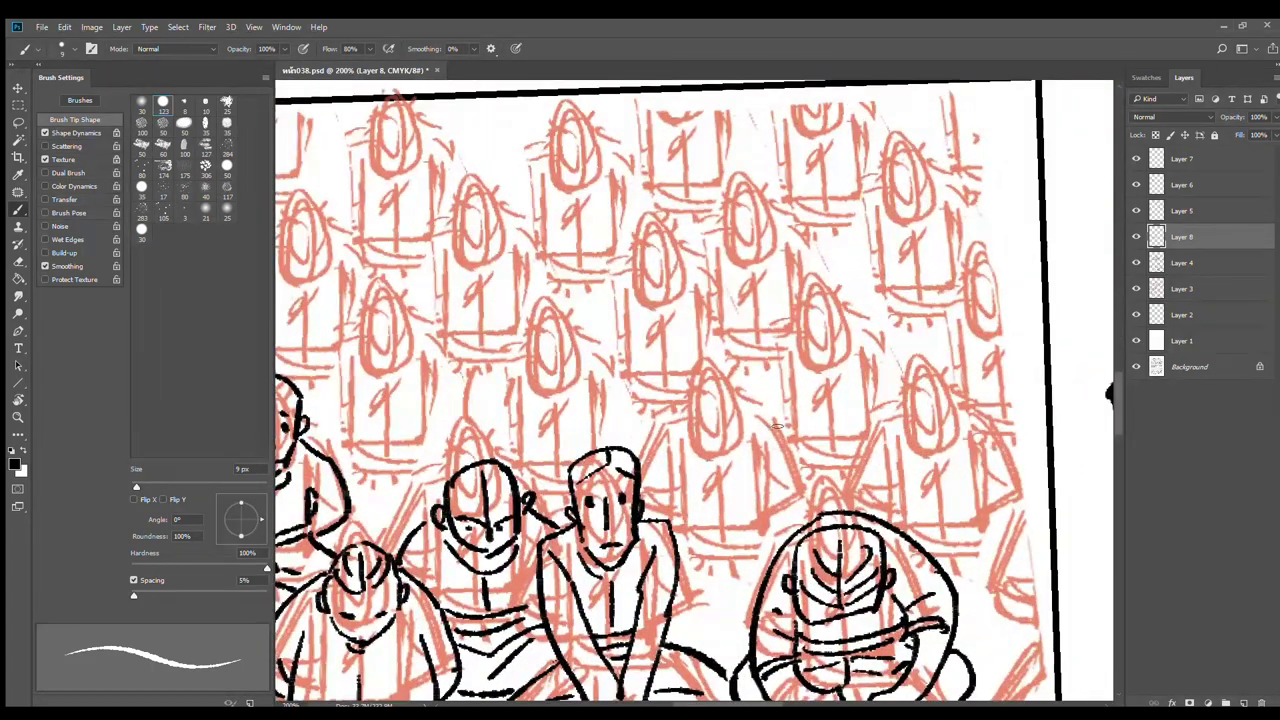
{"action": "mouse_move", "coordinate": [752, 430]}
{"action": "left_mouse_down"}
{"action": "mouse_move", "coordinate": [798, 424]}
{"action": "mouse_move", "coordinate": [806, 438]}
{"action": "mouse_move", "coordinate": [734, 476]}
{"action": "mouse_move", "coordinate": [742, 522]}
{"action": "left_mouse_up"}
{"action": "mouse_move", "coordinate": [806, 452]}
{"action": "left_mouse_down"}
{"action": "mouse_move", "coordinate": [812, 518]}
{"action": "mouse_move", "coordinate": [790, 534]}
{"action": "mouse_move", "coordinate": [806, 520]}
{"action": "left_mouse_up"}
{"action": "mouse_move", "coordinate": [690, 414]}
{"action": "left_mouse_down"}
{"action": "mouse_move", "coordinate": [727, 423]}
{"action": "mouse_move", "coordinate": [679, 440]}
{"action": "mouse_move", "coordinate": [691, 502]}
{"action": "mouse_move", "coordinate": [734, 510]}
{"action": "left_mouse_up"}
Step: Ink two squat overlapping jars beside the crowd panel's right border, above the bowed figure
{"action": "mouse_move", "coordinate": [982, 490]}
{"action": "left_mouse_down"}
{"action": "mouse_move", "coordinate": [839, 410]}
{"action": "mouse_move", "coordinate": [856, 374]}
{"action": "mouse_move", "coordinate": [888, 380]}
{"action": "left_mouse_up"}
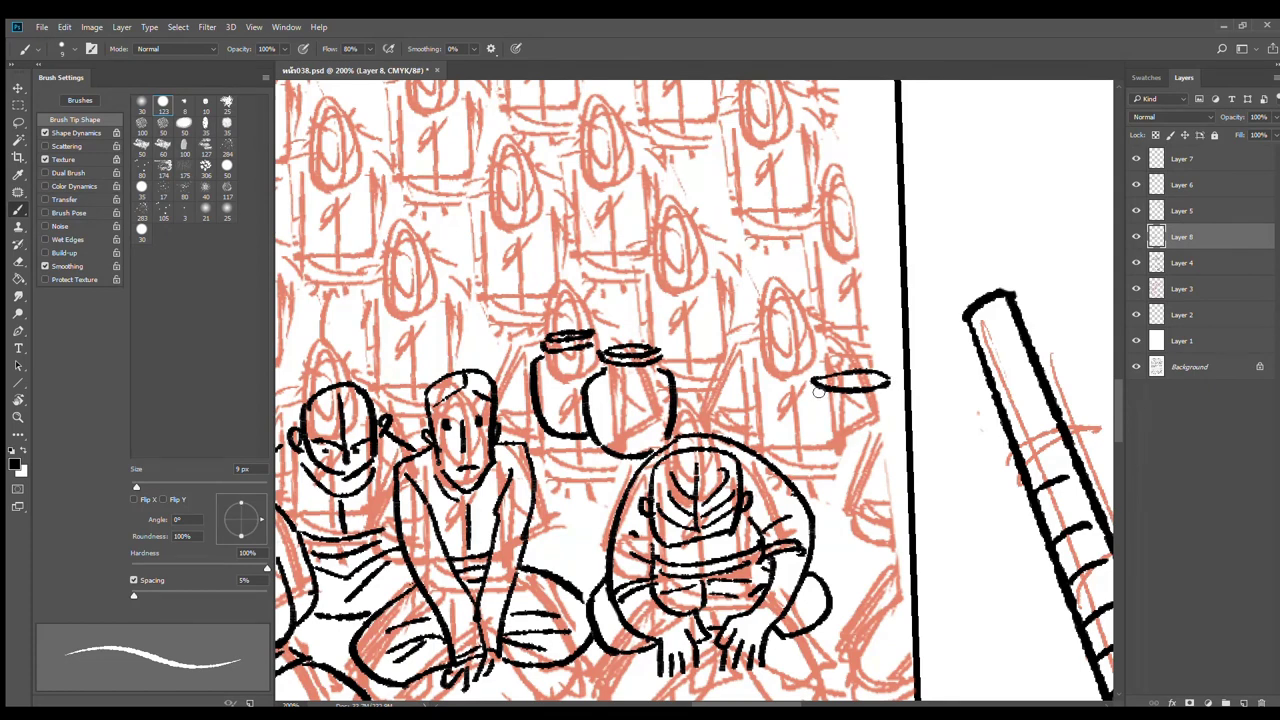
{"action": "mouse_move", "coordinate": [814, 394]}
{"action": "left_mouse_down"}
{"action": "mouse_move", "coordinate": [900, 392]}
{"action": "mouse_move", "coordinate": [896, 432]}
{"action": "left_mouse_up"}
{"action": "mouse_move", "coordinate": [814, 344]}
{"action": "left_mouse_down"}
{"action": "mouse_move", "coordinate": [862, 340]}
{"action": "mouse_move", "coordinate": [866, 356]}
{"action": "left_mouse_up"}
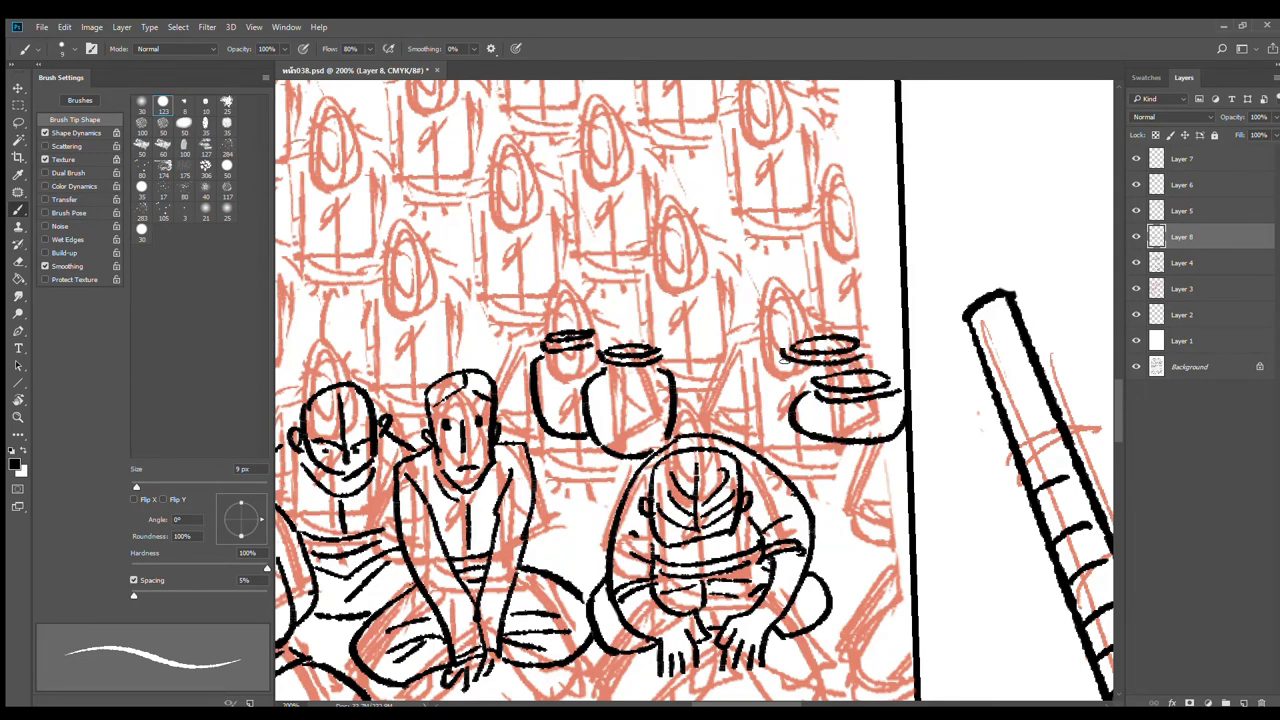
{"action": "mouse_move", "coordinate": [785, 361]}
{"action": "left_mouse_down"}
{"action": "mouse_move", "coordinate": [771, 402]}
{"action": "mouse_move", "coordinate": [802, 407]}
{"action": "left_mouse_up"}
{"action": "left_click_drag", "start_coordinate": [864, 348], "coordinate": [867, 361]}
Step: Ink two partly hidden jars, one on each side of the bowed figure
{"action": "key", "text": "space"}
{"action": "mouse_move", "coordinate": [881, 481]}
{"action": "left_mouse_down"}
{"action": "mouse_move", "coordinate": [902, 357]}
{"action": "mouse_move", "coordinate": [880, 357]}
{"action": "mouse_move", "coordinate": [888, 348]}
{"action": "mouse_move", "coordinate": [836, 374]}
{"action": "mouse_move", "coordinate": [837, 425]}
{"action": "left_mouse_up"}
{"action": "key", "text": "space"}
{"action": "left_click_drag", "start_coordinate": [631, 394], "coordinate": [786, 408]}
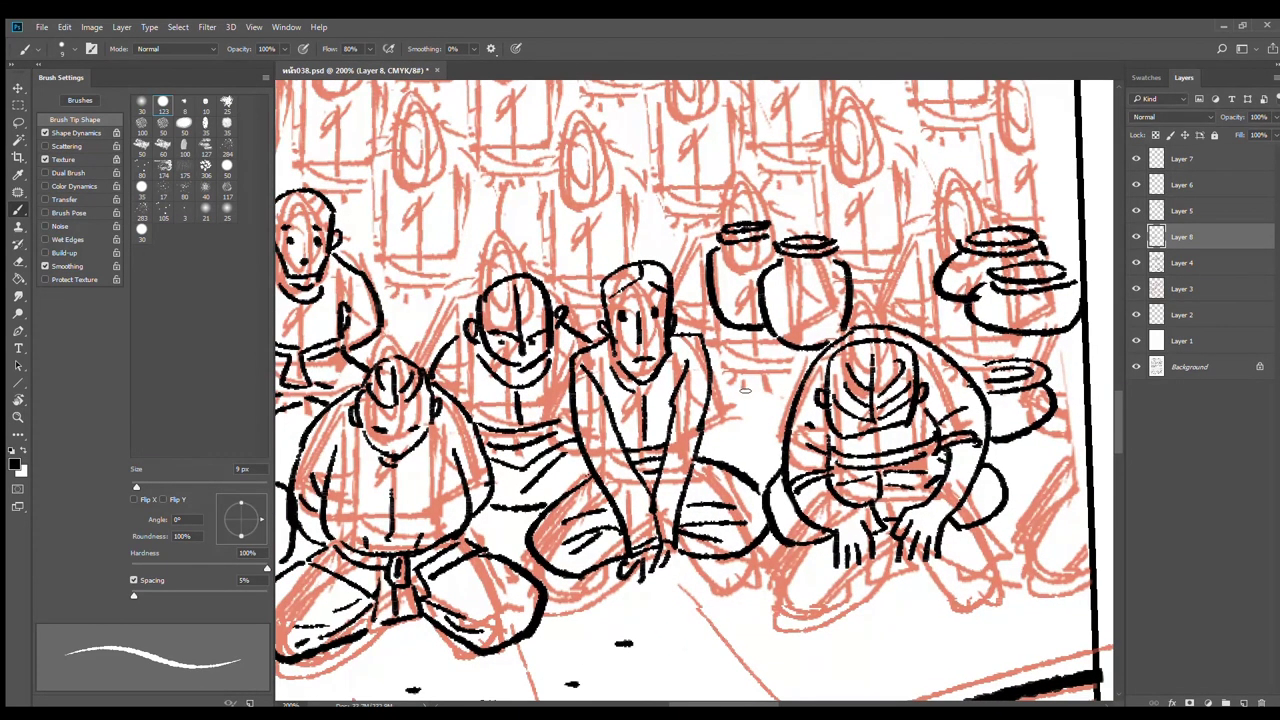
{"action": "mouse_move", "coordinate": [713, 366]}
{"action": "left_mouse_down"}
{"action": "mouse_move", "coordinate": [749, 367]}
{"action": "mouse_move", "coordinate": [717, 377]}
{"action": "left_mouse_up"}
{"action": "mouse_move", "coordinate": [714, 359]}
{"action": "left_mouse_down"}
{"action": "mouse_move", "coordinate": [714, 391]}
{"action": "mouse_move", "coordinate": [766, 387]}
{"action": "mouse_move", "coordinate": [758, 376]}
{"action": "mouse_move", "coordinate": [740, 437]}
{"action": "left_mouse_up"}
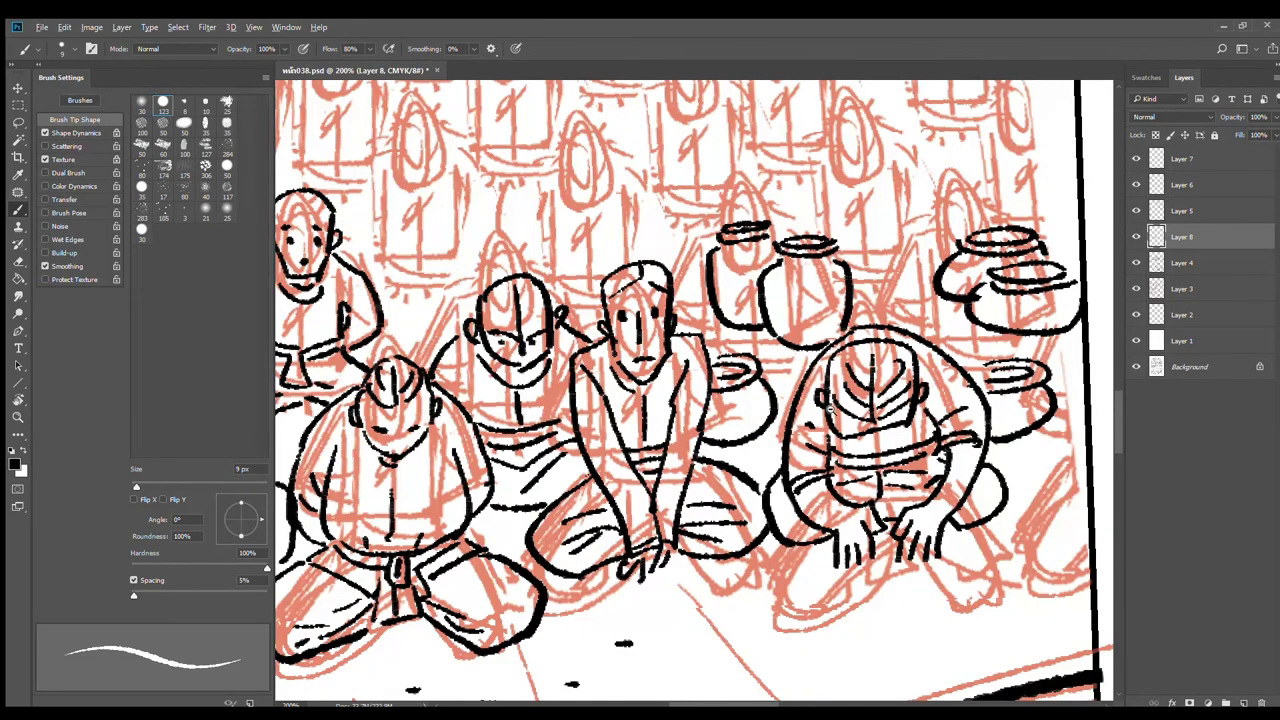
Step: Add more small inked pebbles on the ground below the left-hand jars and in front of the bowed figure
{"action": "scroll", "coordinate": [829, 406], "scroll_direction": "down", "scroll_amount": 4}
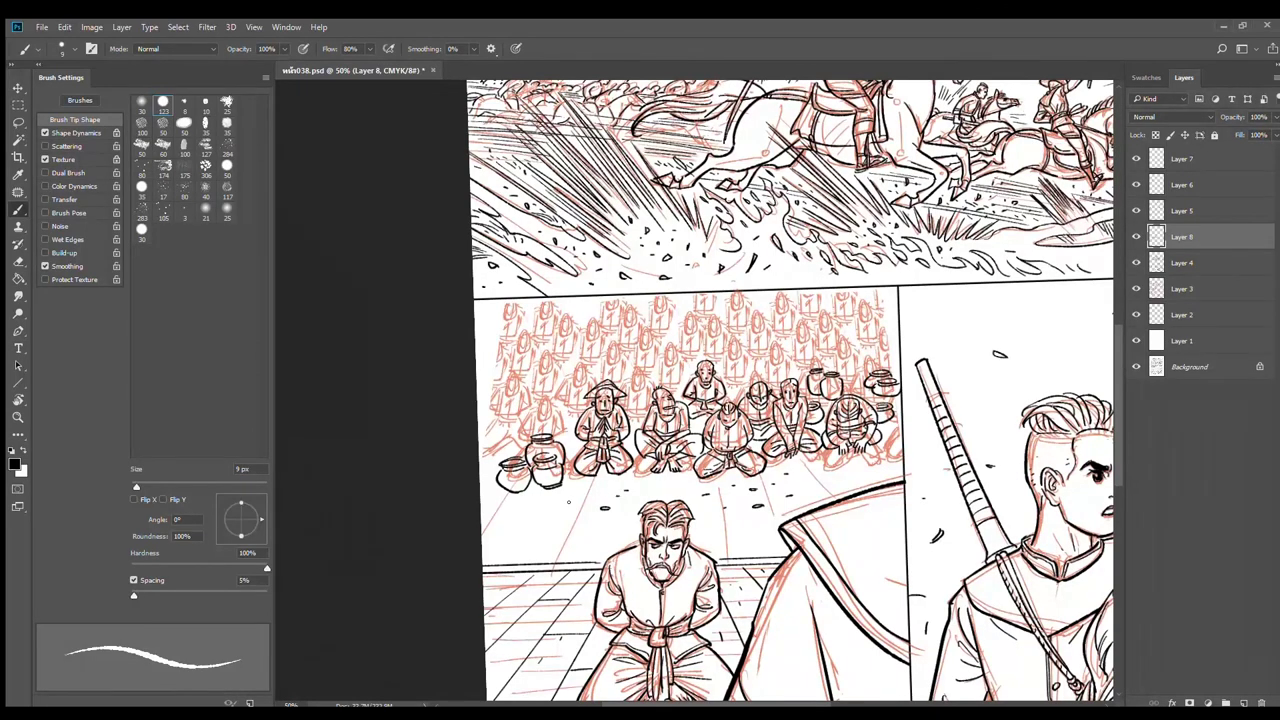
{"action": "scroll", "coordinate": [554, 512], "scroll_direction": "up", "scroll_amount": 1}
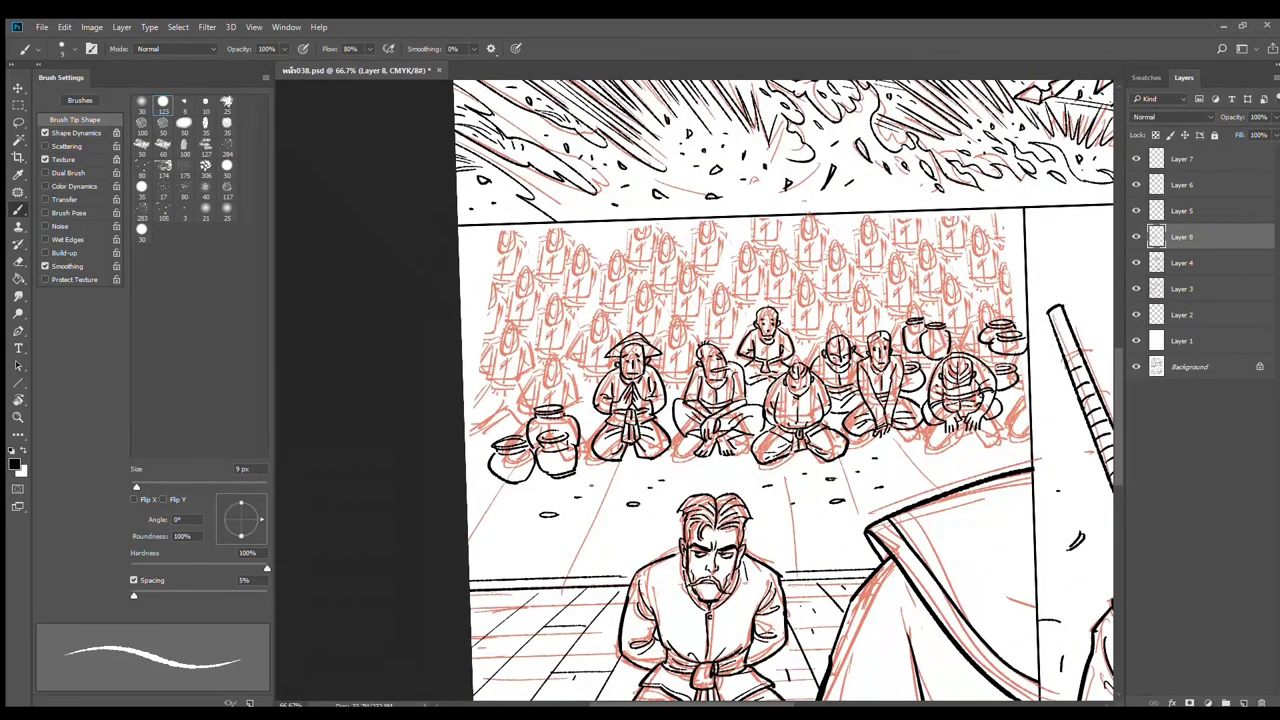
{"action": "left_click_drag", "start_coordinate": [830, 461], "coordinate": [690, 432]}
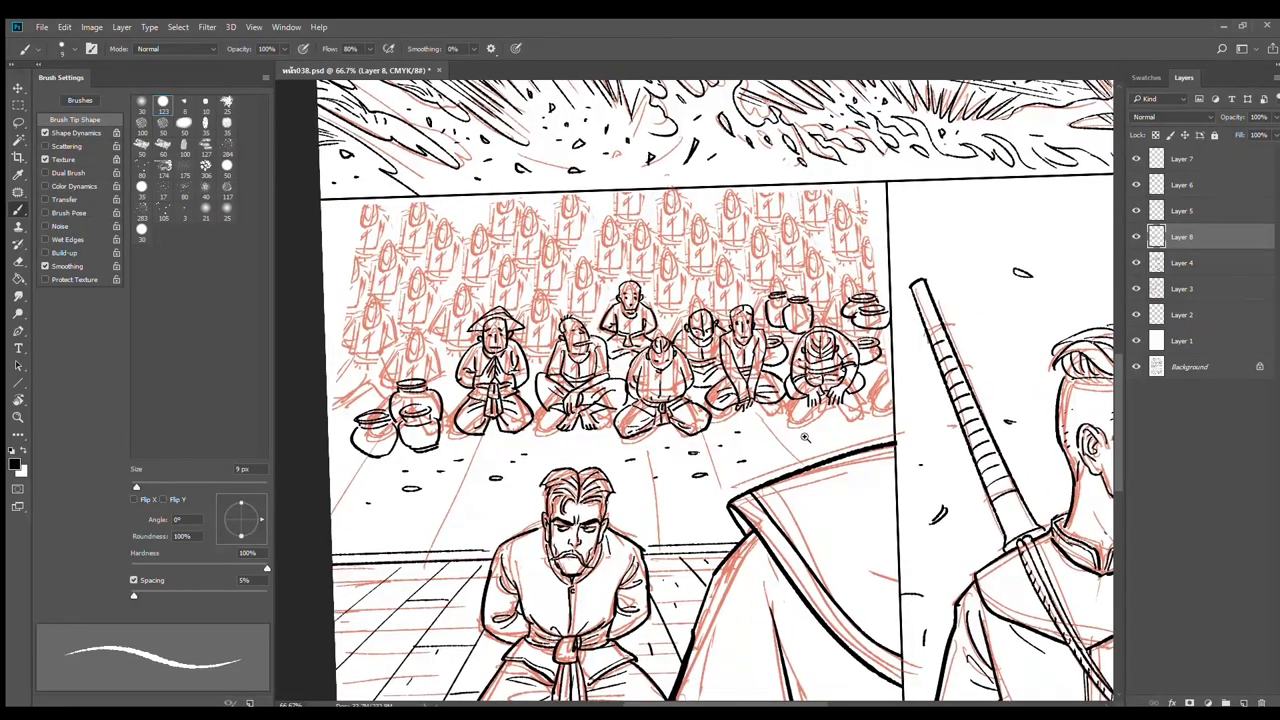
{"action": "scroll", "coordinate": [798, 428], "scroll_direction": "up", "scroll_amount": 1}
{"action": "left_click_drag", "start_coordinate": [795, 413], "coordinate": [942, 540]}
{"action": "left_click_drag", "start_coordinate": [543, 424], "coordinate": [714, 445]}
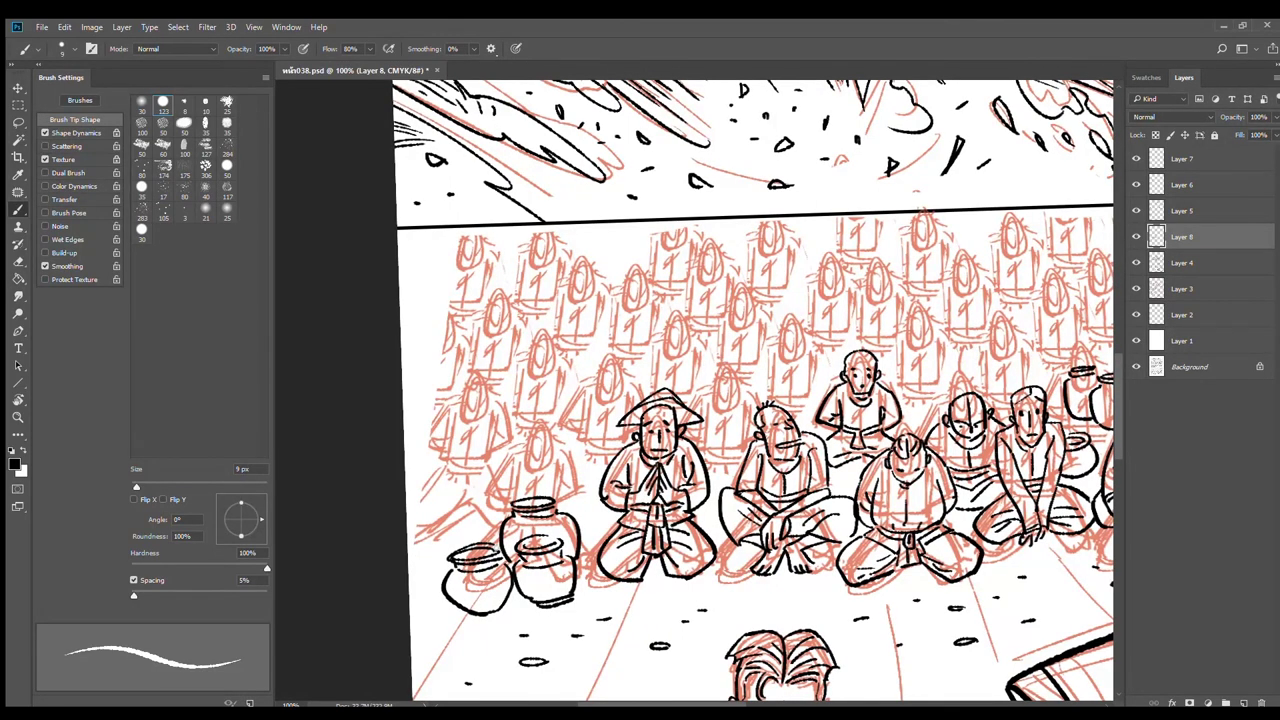
{"action": "left_click_drag", "start_coordinate": [678, 458], "coordinate": [592, 478]}
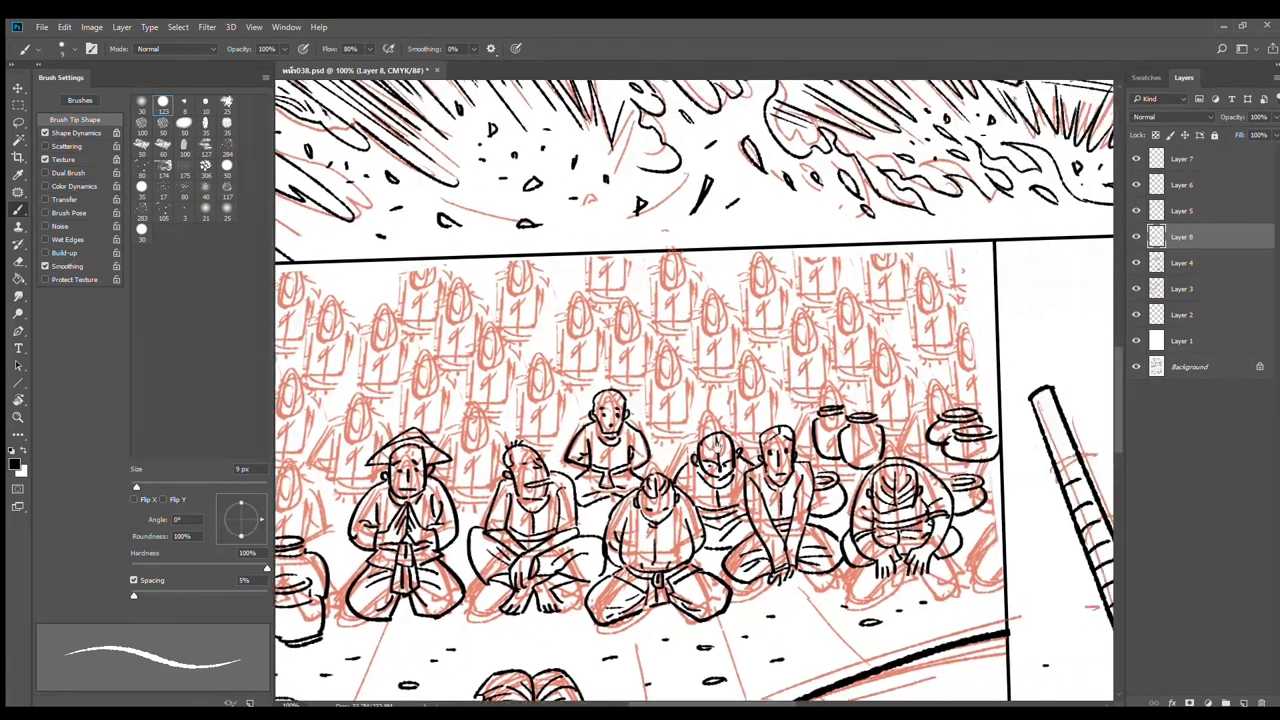
Step: Ink a cluster of three round jars behind the second-row figures and a single squat jar to their right
{"action": "left_click_drag", "start_coordinate": [937, 415], "coordinate": [704, 446]}
{"action": "mouse_move", "coordinate": [680, 401]}
{"action": "left_mouse_down"}
{"action": "mouse_move", "coordinate": [735, 421]}
{"action": "mouse_move", "coordinate": [755, 410]}
{"action": "mouse_move", "coordinate": [692, 462]}
{"action": "mouse_move", "coordinate": [734, 466]}
{"action": "left_mouse_up"}
{"action": "left_click", "coordinate": [735, 421]}
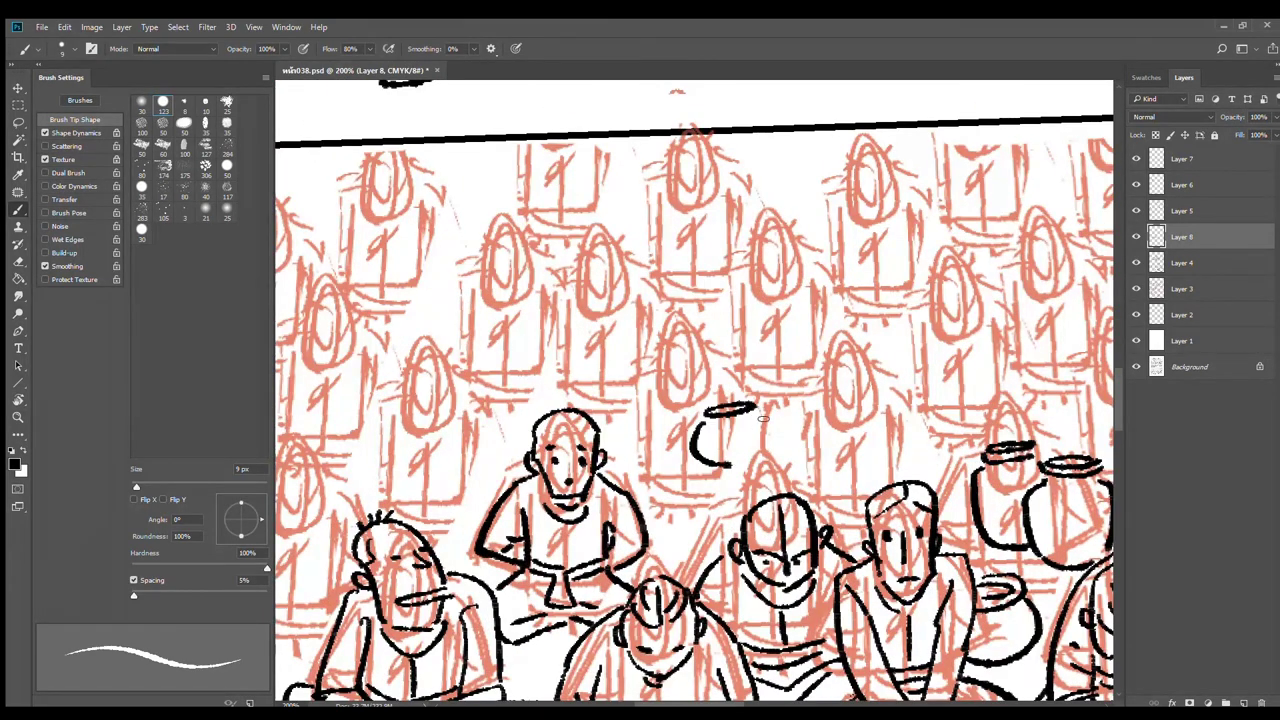
{"action": "left_click_drag", "start_coordinate": [763, 418], "coordinate": [730, 467]}
{"action": "mouse_move", "coordinate": [643, 388]}
{"action": "left_mouse_down"}
{"action": "mouse_move", "coordinate": [694, 387]}
{"action": "mouse_move", "coordinate": [640, 397]}
{"action": "mouse_move", "coordinate": [688, 422]}
{"action": "left_mouse_up"}
{"action": "mouse_move", "coordinate": [675, 358]}
{"action": "left_mouse_down"}
{"action": "mouse_move", "coordinate": [718, 351]}
{"action": "mouse_move", "coordinate": [668, 380]}
{"action": "mouse_move", "coordinate": [704, 390]}
{"action": "left_mouse_up"}
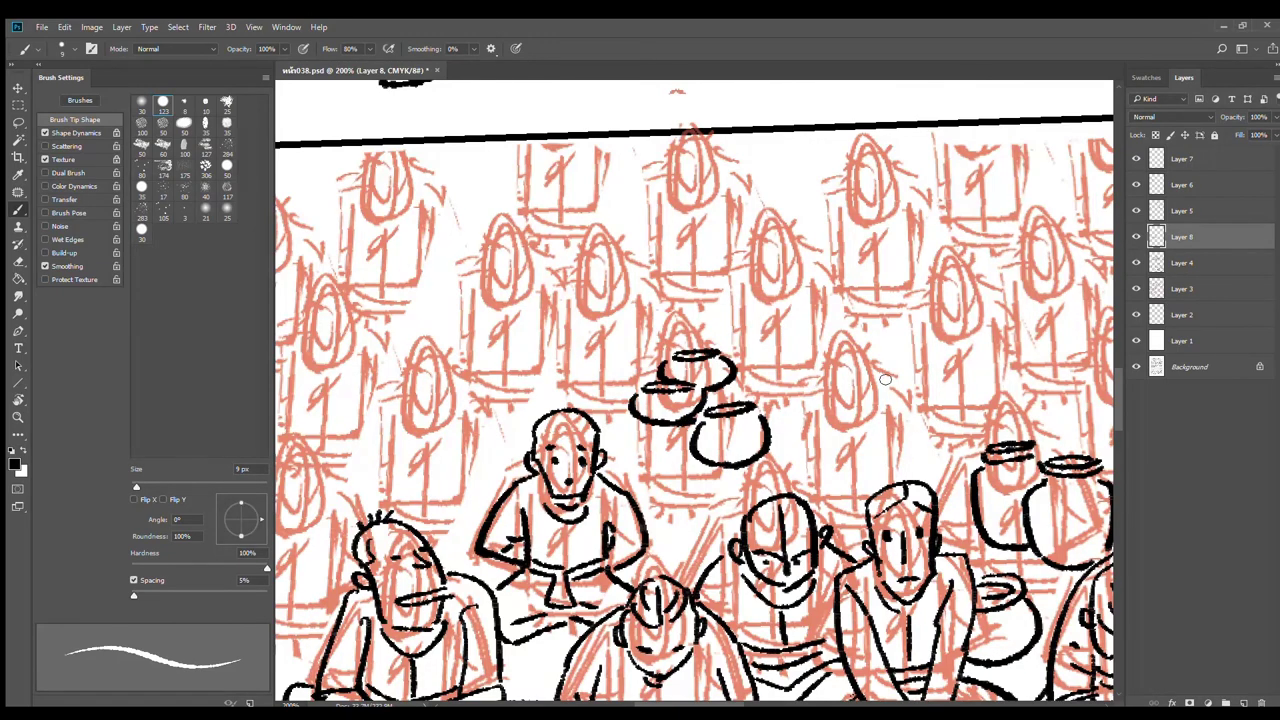
{"action": "mouse_move", "coordinate": [852, 380]}
{"action": "left_mouse_down"}
{"action": "mouse_move", "coordinate": [897, 377]}
{"action": "mouse_move", "coordinate": [903, 412]}
{"action": "mouse_move", "coordinate": [883, 409]}
{"action": "left_mouse_up"}
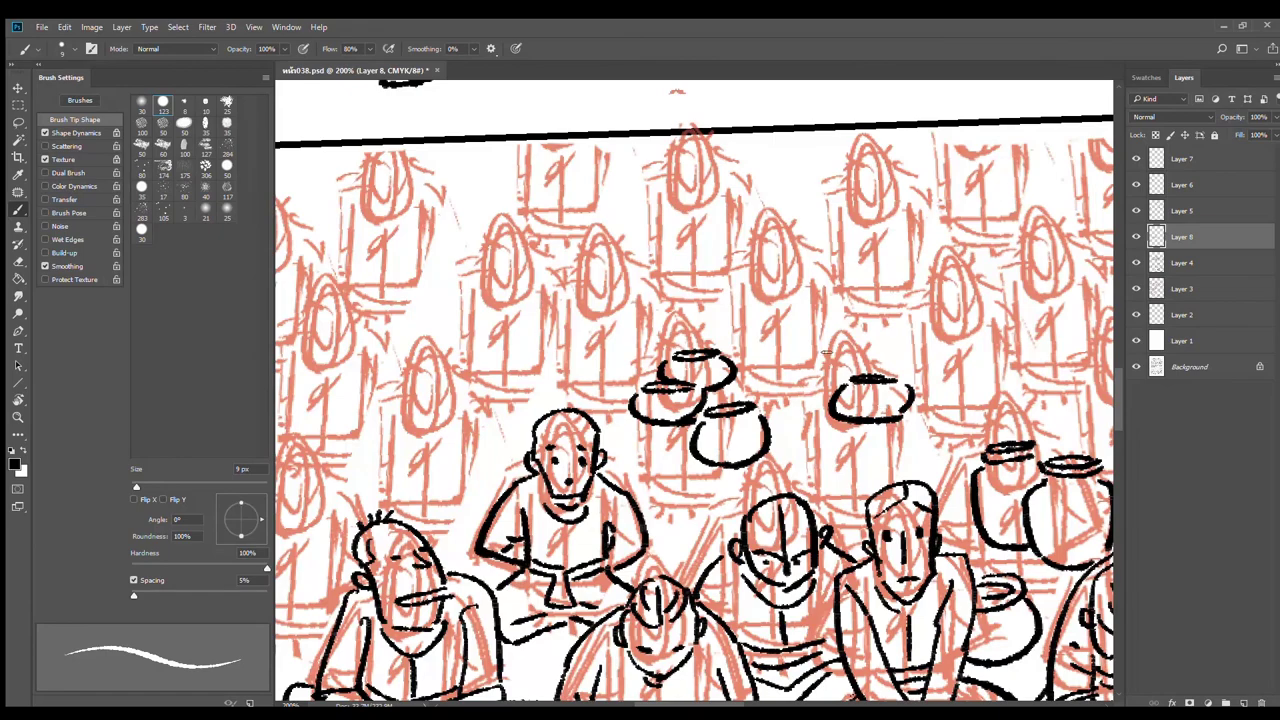
Step: Ink a second squat jar behind the single one and scatter small pebbles below both jar groups
{"action": "mouse_move", "coordinate": [826, 352]}
{"action": "left_mouse_down"}
{"action": "mouse_move", "coordinate": [798, 374]}
{"action": "mouse_move", "coordinate": [800, 392]}
{"action": "mouse_move", "coordinate": [856, 362]}
{"action": "left_mouse_up"}
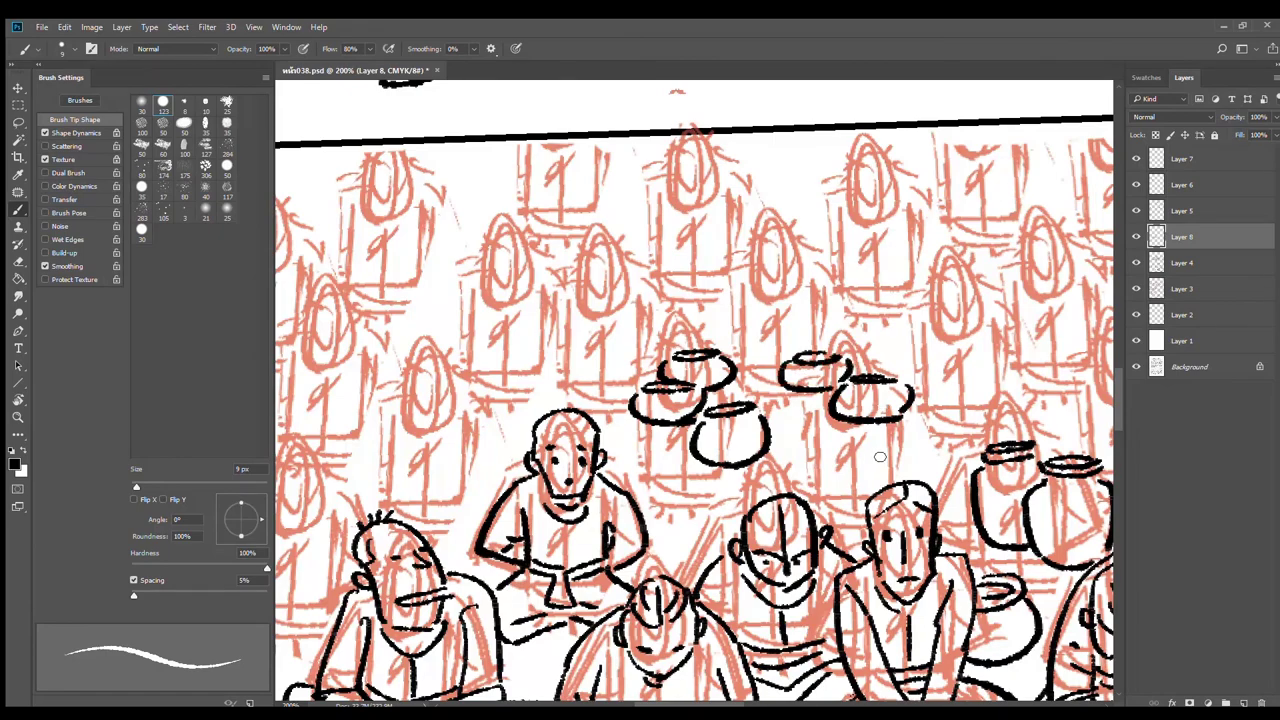
{"action": "left_click_drag", "start_coordinate": [855, 458], "coordinate": [927, 450]}
{"action": "left_click_drag", "start_coordinate": [804, 440], "coordinate": [813, 442]}
{"action": "mouse_move", "coordinate": [695, 504]}
{"action": "left_mouse_down"}
{"action": "mouse_move", "coordinate": [711, 502]}
{"action": "mouse_move", "coordinate": [660, 484]}
{"action": "left_mouse_up"}
{"action": "left_click_drag", "start_coordinate": [786, 424], "coordinate": [802, 423]}
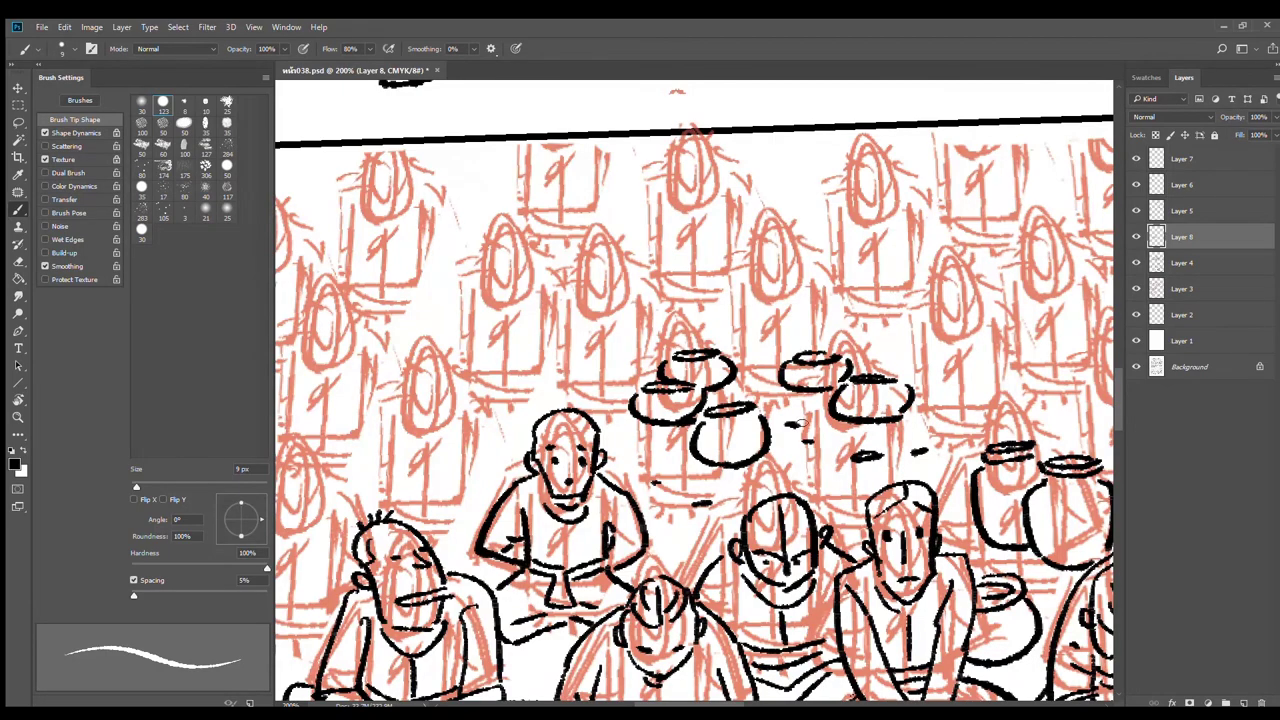
Step: Ink the head, eyes, shoulders and folded arms of a small seated figure behind the jars near the crowd panel's right border
{"action": "left_click", "coordinate": [832, 470], "text": "alt"}
{"action": "left_click", "coordinate": [832, 470], "text": "alt"}
{"action": "left_click_drag", "start_coordinate": [743, 502], "coordinate": [813, 477]}
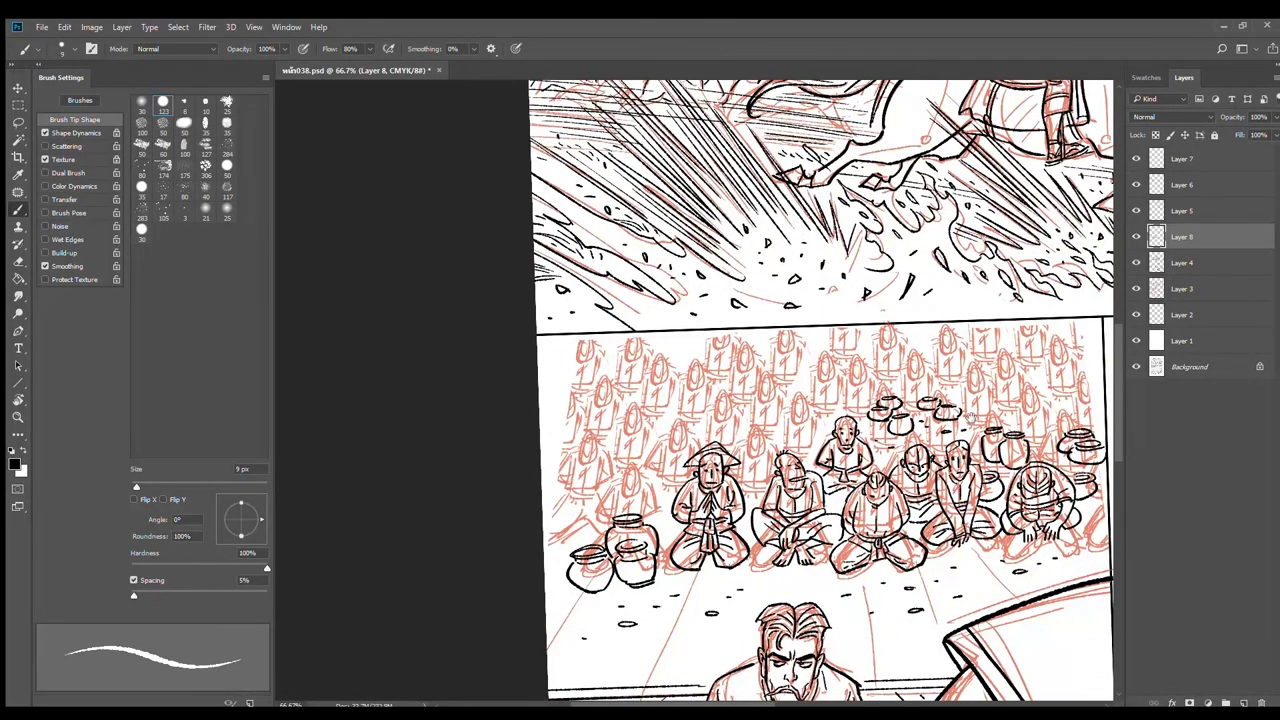
{"action": "key", "text": "ctrl+plus"}
{"action": "key", "text": "ctrl+plus"}
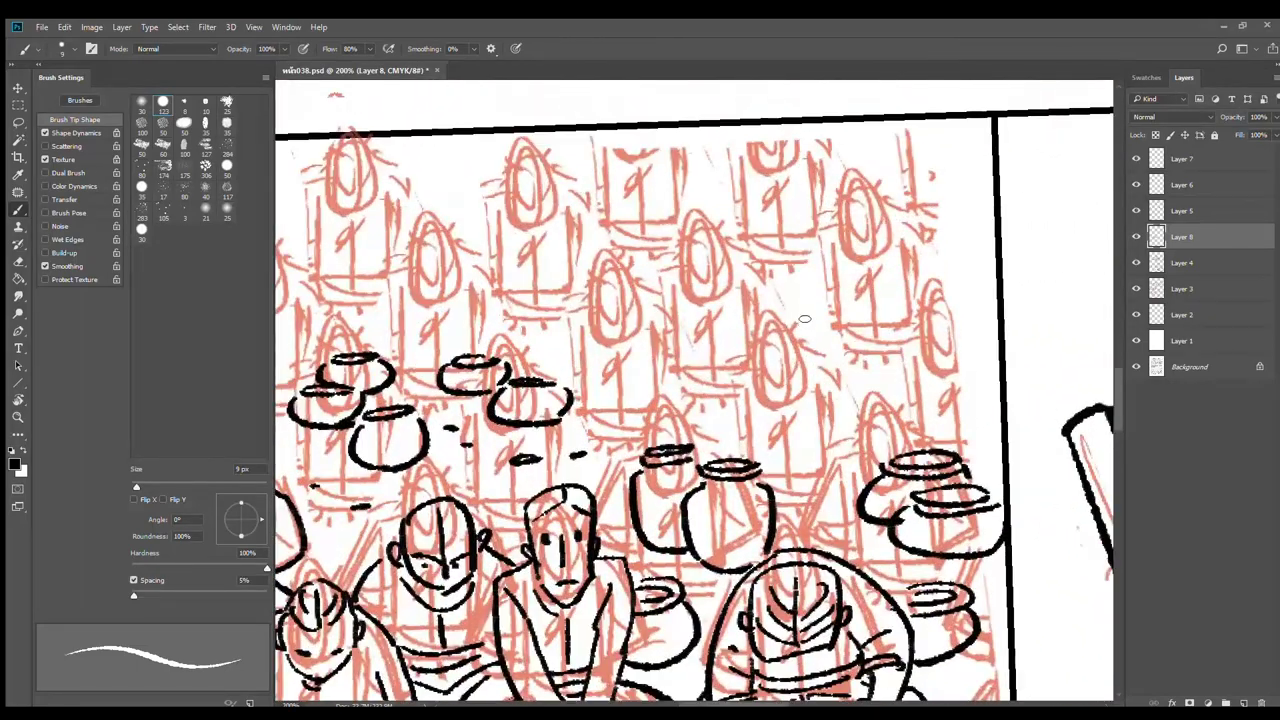
{"action": "mouse_move", "coordinate": [804, 319]}
{"action": "left_mouse_down"}
{"action": "mouse_move", "coordinate": [812, 382]}
{"action": "mouse_move", "coordinate": [836, 367]}
{"action": "mouse_move", "coordinate": [874, 427]}
{"action": "left_mouse_up"}
{"action": "left_click", "coordinate": [802, 340]}
{"action": "left_click", "coordinate": [832, 341]}
{"action": "mouse_move", "coordinate": [778, 348]}
{"action": "left_mouse_down"}
{"action": "mouse_move", "coordinate": [743, 420]}
{"action": "mouse_move", "coordinate": [806, 425]}
{"action": "mouse_move", "coordinate": [814, 396]}
{"action": "left_mouse_up"}
{"action": "mouse_move", "coordinate": [810, 396]}
{"action": "left_mouse_down"}
{"action": "mouse_move", "coordinate": [811, 420]}
{"action": "mouse_move", "coordinate": [862, 405]}
{"action": "mouse_move", "coordinate": [858, 434]}
{"action": "left_mouse_up"}
{"action": "left_click_drag", "start_coordinate": [840, 382], "coordinate": [861, 396]}
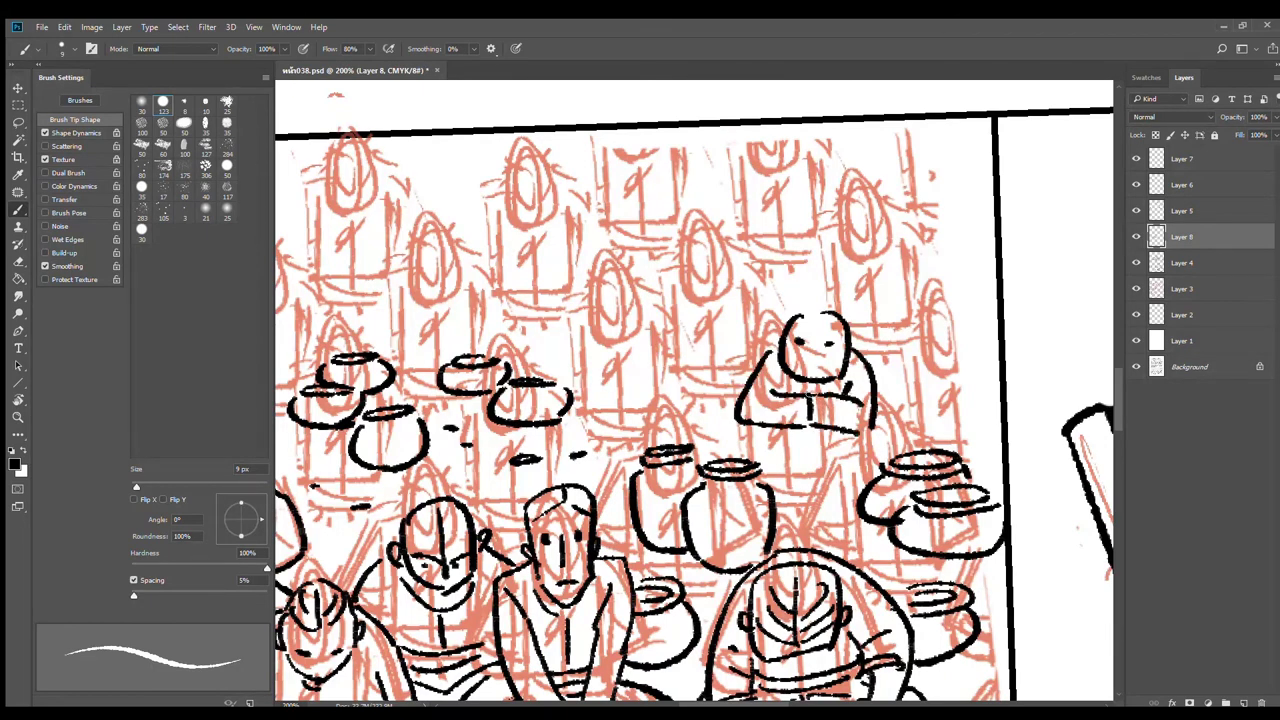
Step: Ink the back-row figure's mouth, crossed legs, sash lines and small tuft of hair
{"action": "mouse_move", "coordinate": [772, 382]}
{"action": "left_mouse_down"}
{"action": "mouse_move", "coordinate": [786, 396]}
{"action": "mouse_move", "coordinate": [824, 372]}
{"action": "left_mouse_up"}
{"action": "mouse_move", "coordinate": [766, 430]}
{"action": "left_mouse_down"}
{"action": "mouse_move", "coordinate": [724, 458]}
{"action": "mouse_move", "coordinate": [813, 479]}
{"action": "mouse_move", "coordinate": [800, 470]}
{"action": "left_mouse_up"}
{"action": "mouse_move", "coordinate": [811, 434]}
{"action": "left_mouse_down"}
{"action": "mouse_move", "coordinate": [813, 467]}
{"action": "mouse_move", "coordinate": [872, 480]}
{"action": "left_mouse_up"}
{"action": "left_click_drag", "start_coordinate": [880, 426], "coordinate": [904, 462]}
{"action": "left_click_drag", "start_coordinate": [840, 456], "coordinate": [866, 448]}
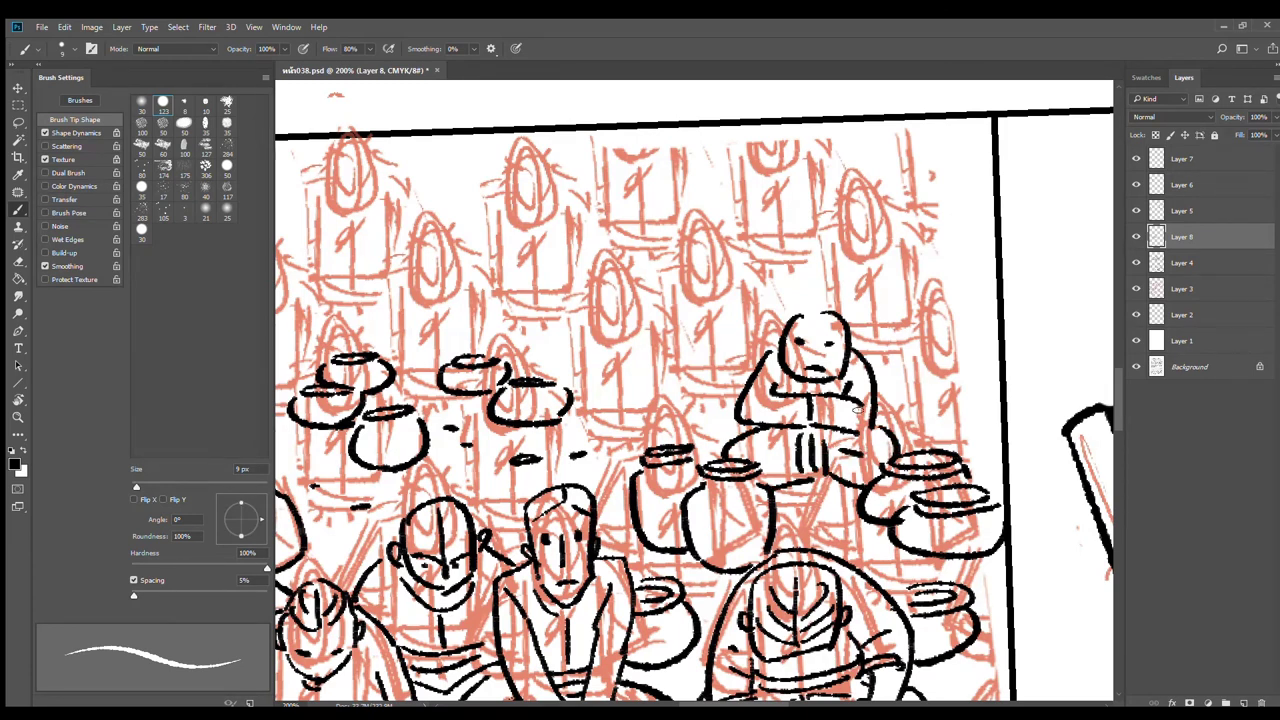
{"action": "left_click_drag", "start_coordinate": [810, 316], "coordinate": [813, 296]}
{"action": "mouse_move", "coordinate": [818, 318]}
{"action": "left_mouse_down"}
{"action": "mouse_move", "coordinate": [820, 294]}
{"action": "mouse_move", "coordinate": [830, 300]}
{"action": "left_mouse_up"}
Step: Ink a squat jar on each side of the back-row figure and add small pebbles around the rear jars
{"action": "mouse_move", "coordinate": [692, 348]}
{"action": "left_mouse_down"}
{"action": "mouse_move", "coordinate": [802, 363]}
{"action": "mouse_move", "coordinate": [768, 350]}
{"action": "mouse_move", "coordinate": [818, 352]}
{"action": "mouse_move", "coordinate": [806, 394]}
{"action": "mouse_move", "coordinate": [830, 386]}
{"action": "left_mouse_up"}
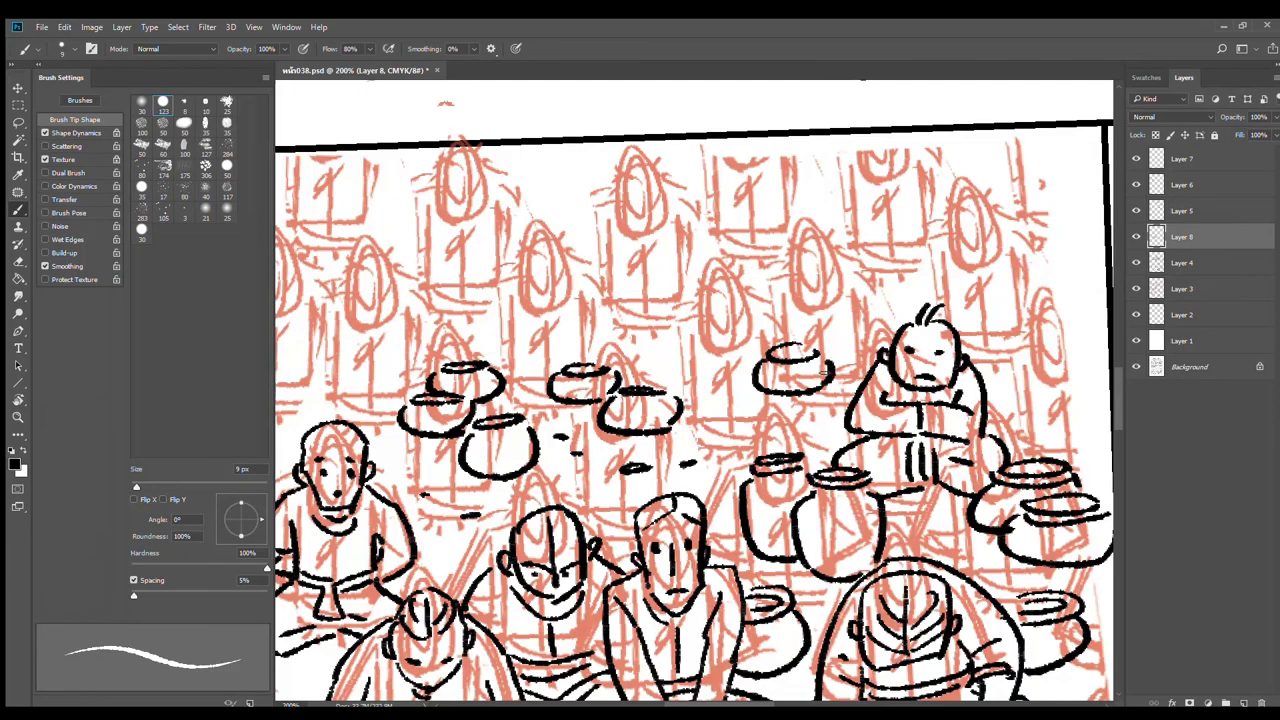
{"action": "left_click_drag", "start_coordinate": [1062, 321], "coordinate": [1074, 364]}
{"action": "scroll", "coordinate": [991, 410], "scroll_direction": "down", "scroll_amount": 2}
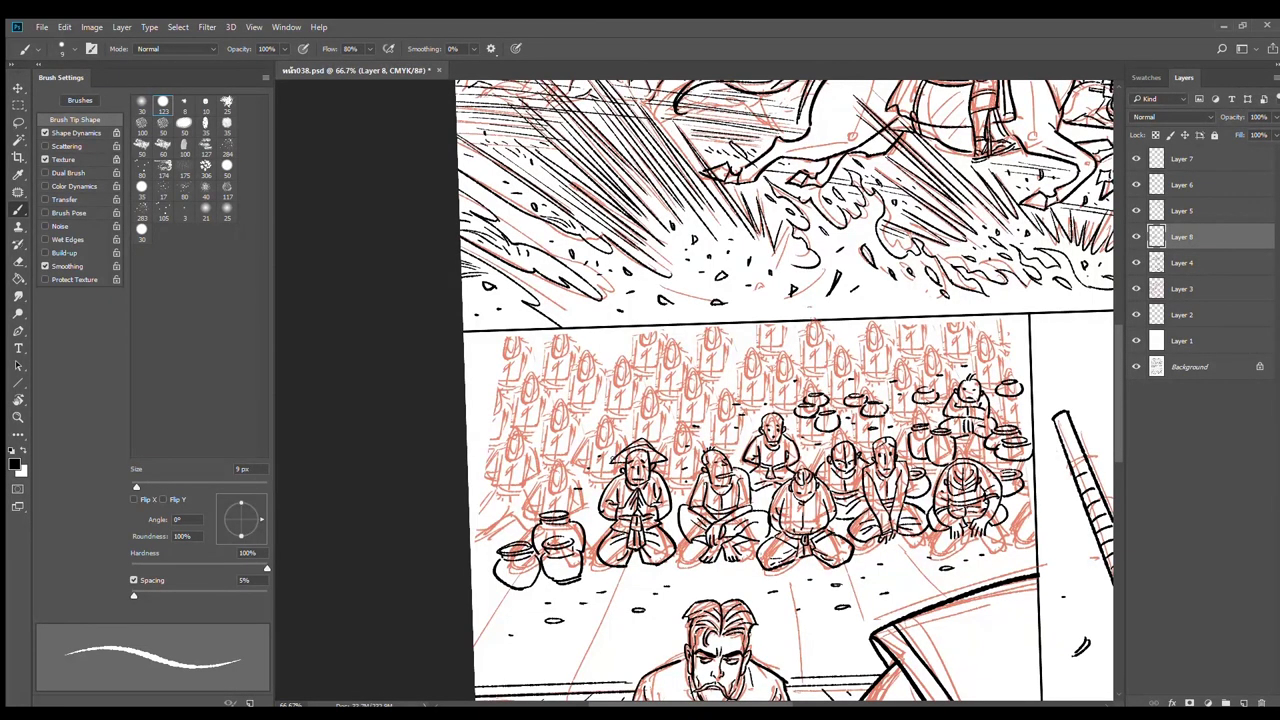
Step: Hide the red sketch on Layer 3 so the whole page shows only the inks
{"action": "key", "text": "ctrl+minus"}
{"action": "key", "text": "ctrl+minus"}
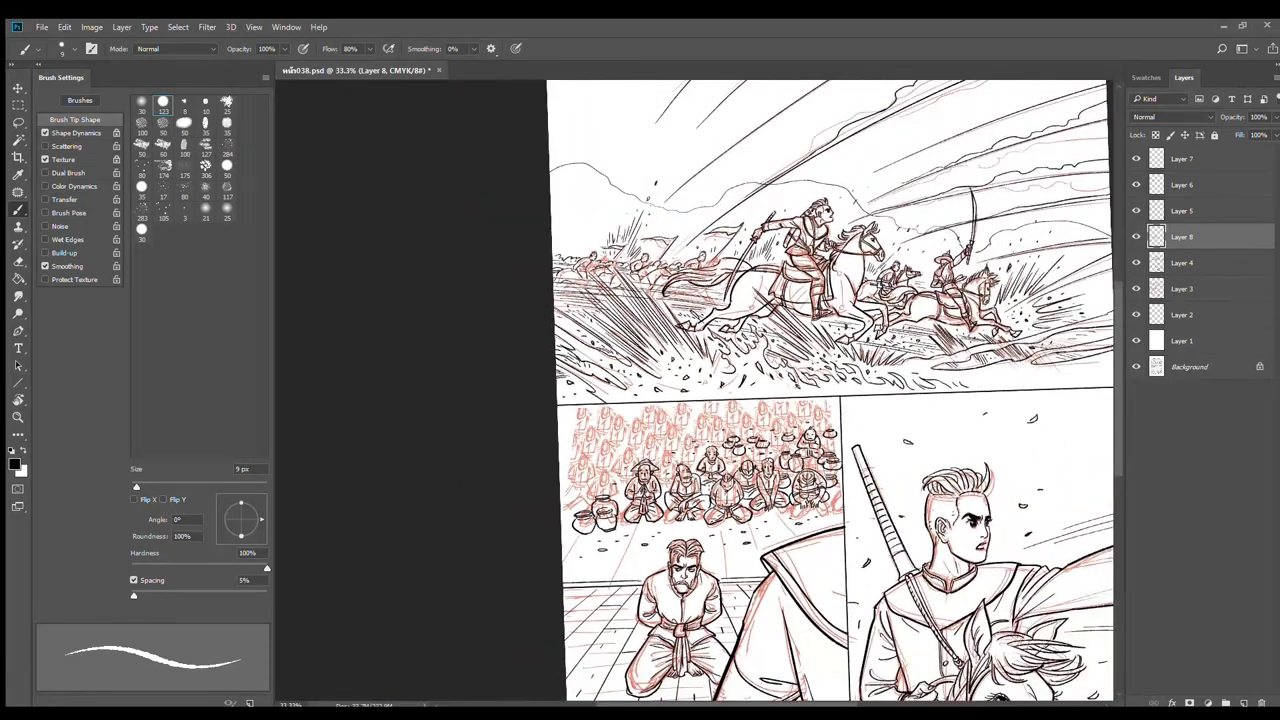
{"action": "left_click", "coordinate": [1136, 289]}
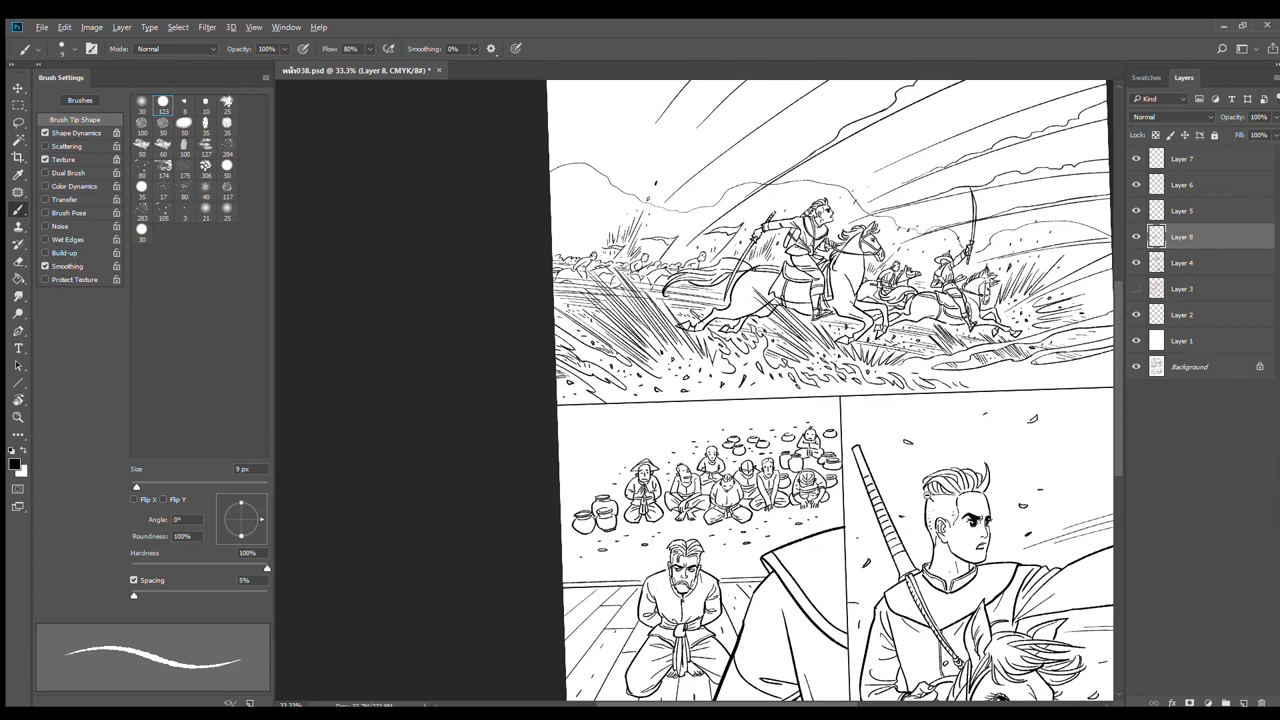
{"action": "key", "text": "ctrl+minus"}
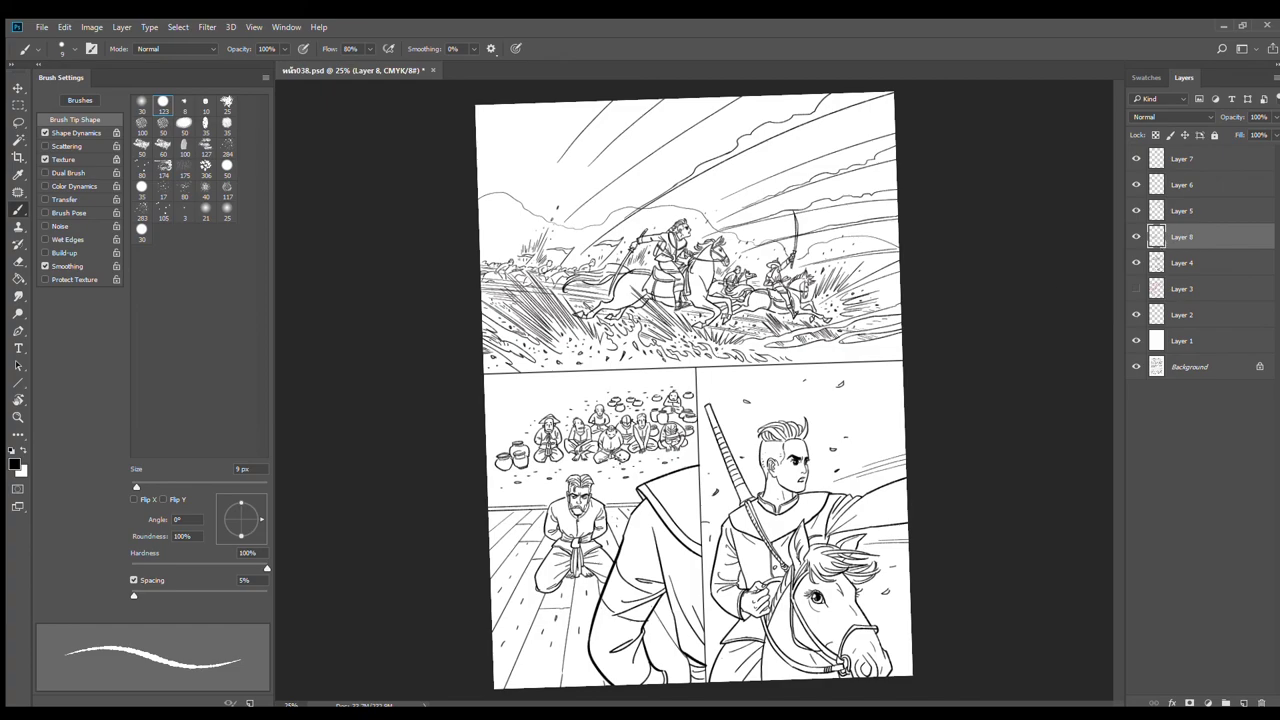
{"action": "left_click", "coordinate": [510, 452]}
{"action": "left_click", "coordinate": [540, 396]}
{"action": "left_click", "coordinate": [541, 394]}
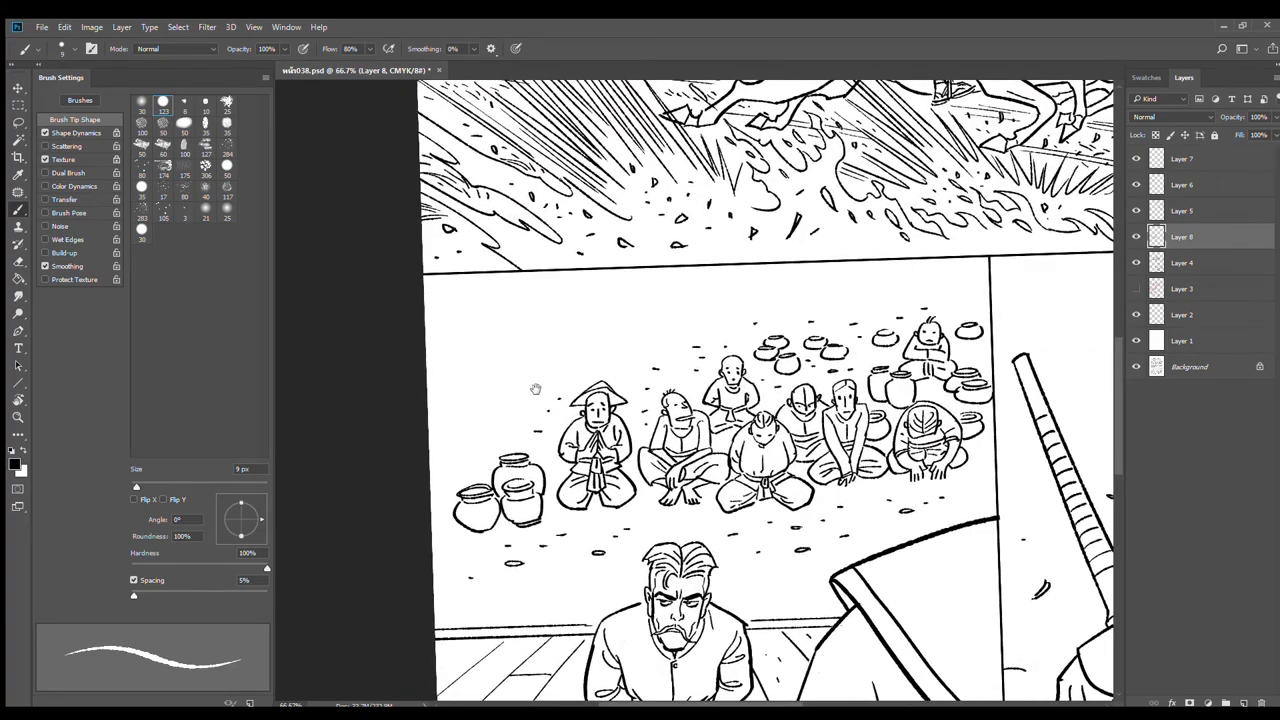
{"action": "left_click_drag", "start_coordinate": [536, 388], "coordinate": [606, 423]}
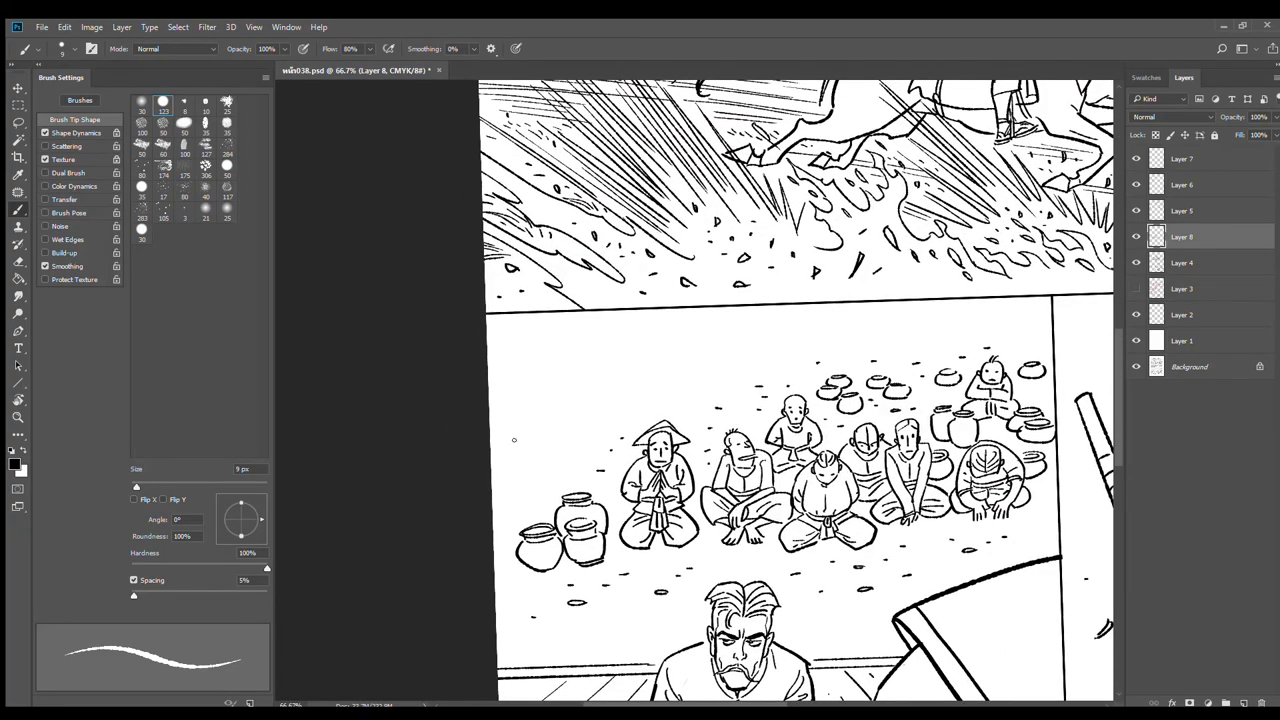
{"action": "left_click_drag", "start_coordinate": [502, 466], "coordinate": [674, 345]}
{"action": "left_click", "coordinate": [633, 412], "text": "alt"}
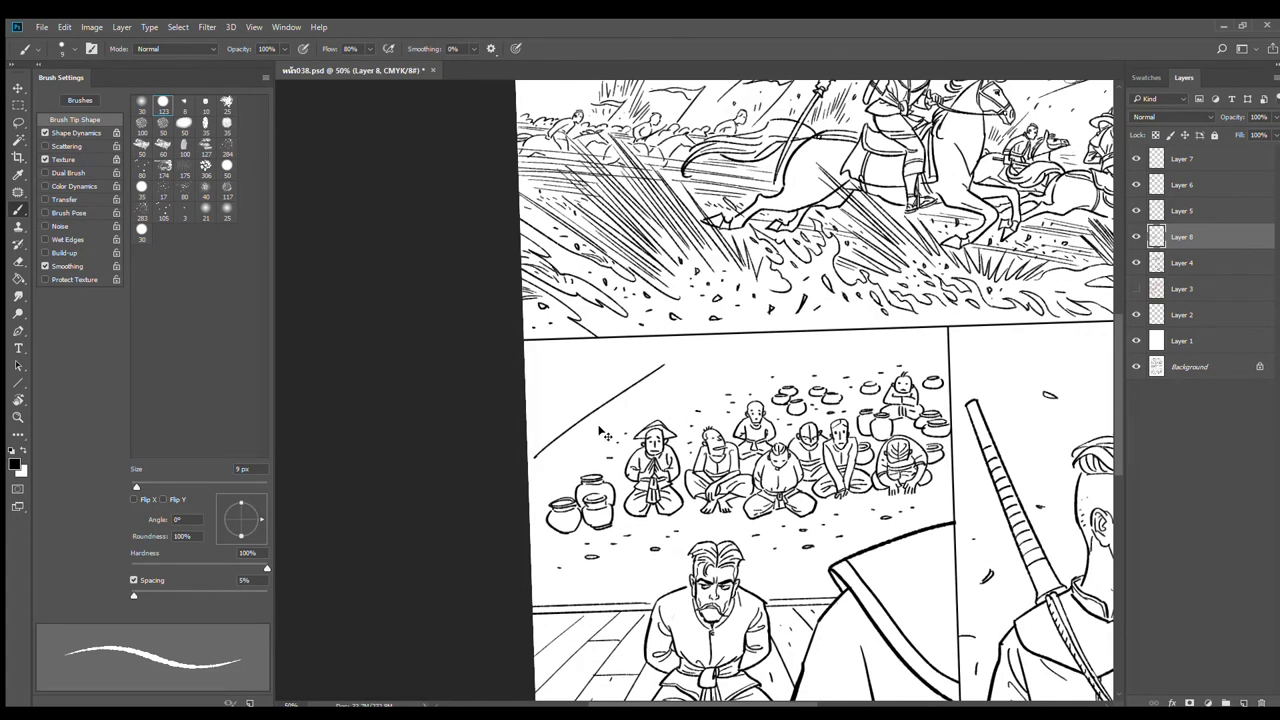
{"action": "key", "text": "ctrl+z"}
Step: Ink a low curved wall in the crowd panel's upper-left corner, a second wall section along its top border, and surrounding pebbles
{"action": "left_click_drag", "start_coordinate": [536, 466], "coordinate": [637, 397]}
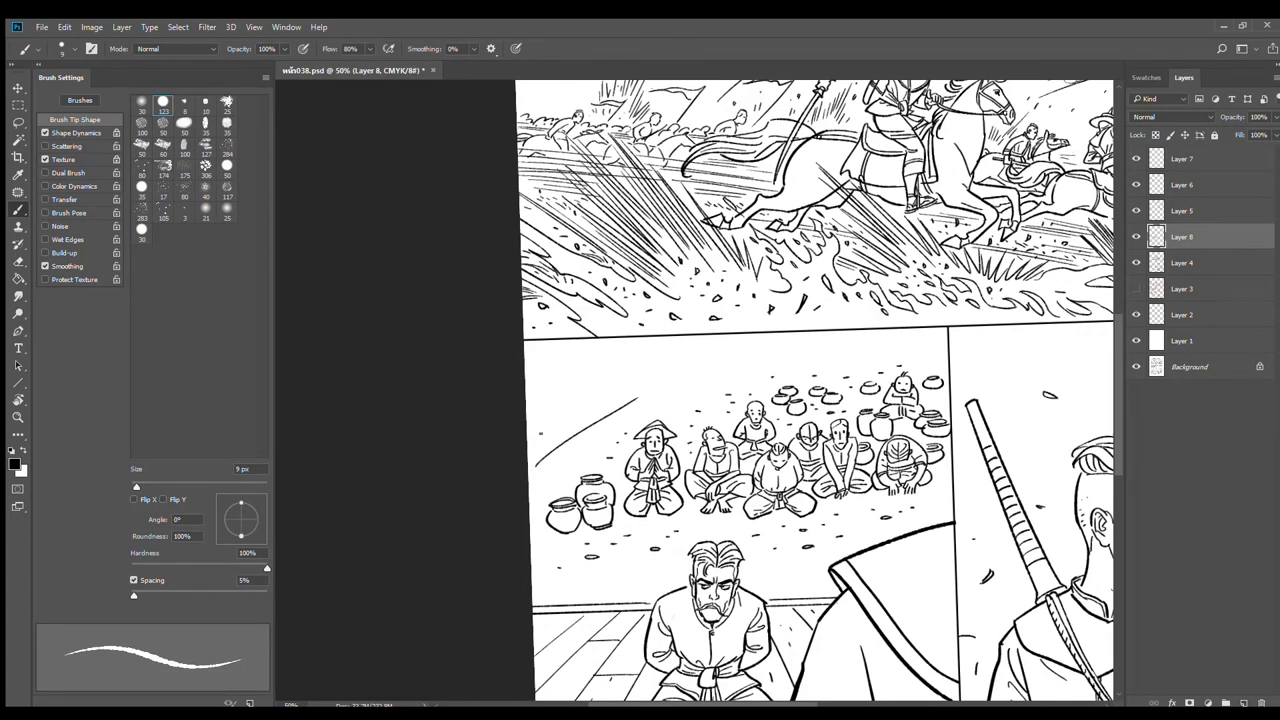
{"action": "left_click_drag", "start_coordinate": [535, 448], "coordinate": [631, 386]}
{"action": "left_click_drag", "start_coordinate": [530, 426], "coordinate": [618, 369]}
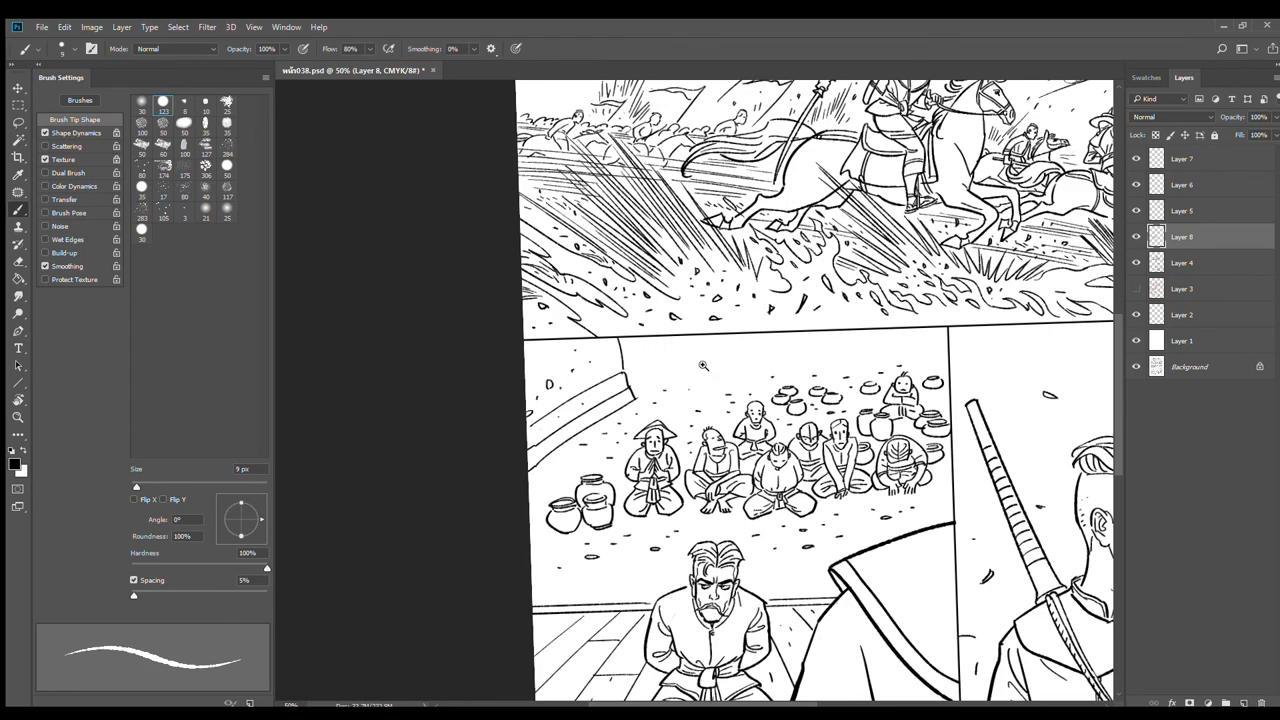
{"action": "scroll", "coordinate": [704, 366], "scroll_direction": "up", "scroll_amount": 1}
{"action": "mouse_move", "coordinate": [610, 350]}
{"action": "left_mouse_down"}
{"action": "mouse_move", "coordinate": [709, 351]}
{"action": "mouse_move", "coordinate": [766, 322]}
{"action": "left_mouse_up"}
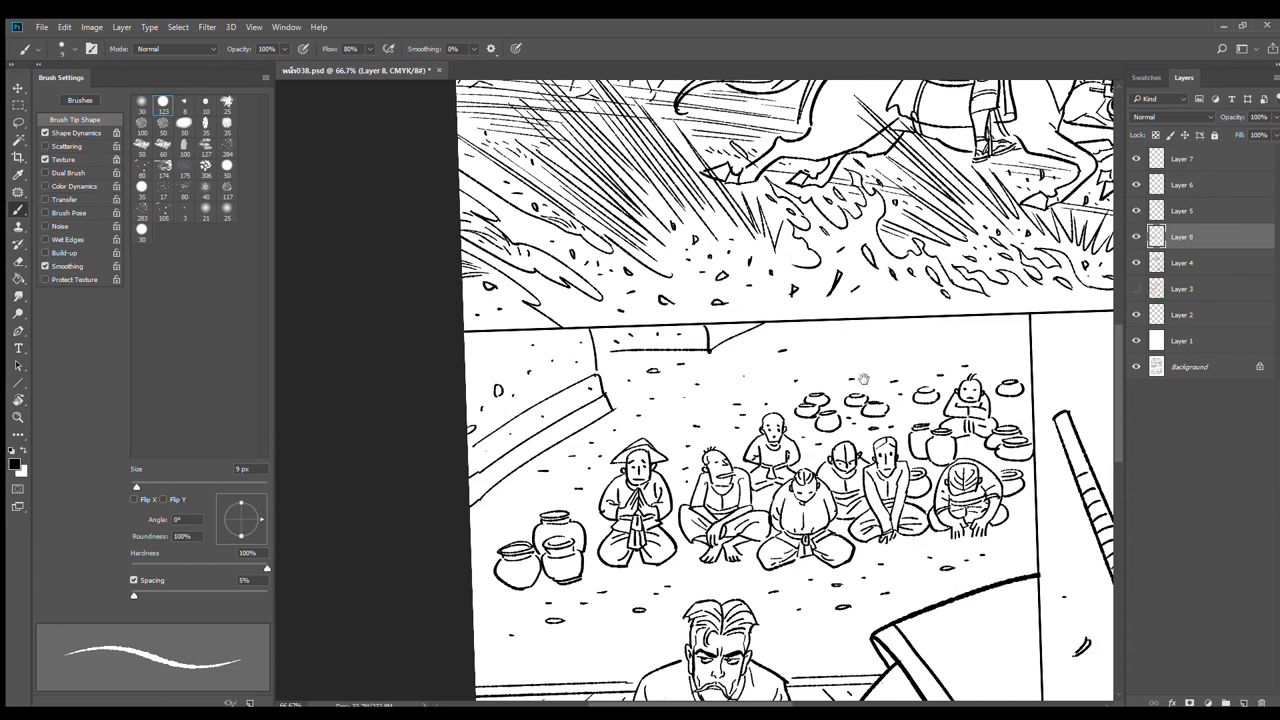
Step: Hide the white Layer 1 to compare the inks with the original page sketch, and show it again
{"action": "key", "text": "ctrl+minus"}
{"action": "key", "text": "ctrl+minus"}
{"action": "left_click_drag", "start_coordinate": [940, 416], "coordinate": [861, 389]}
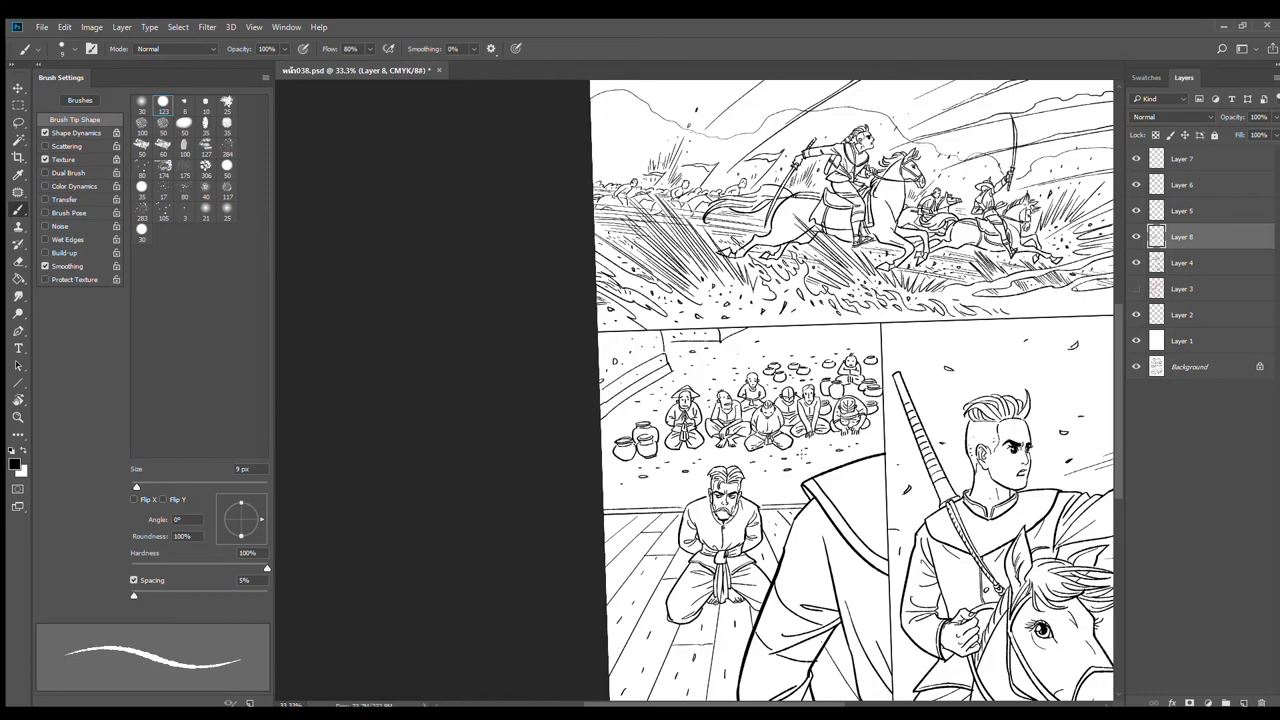
{"action": "key", "text": "ctrl+minus"}
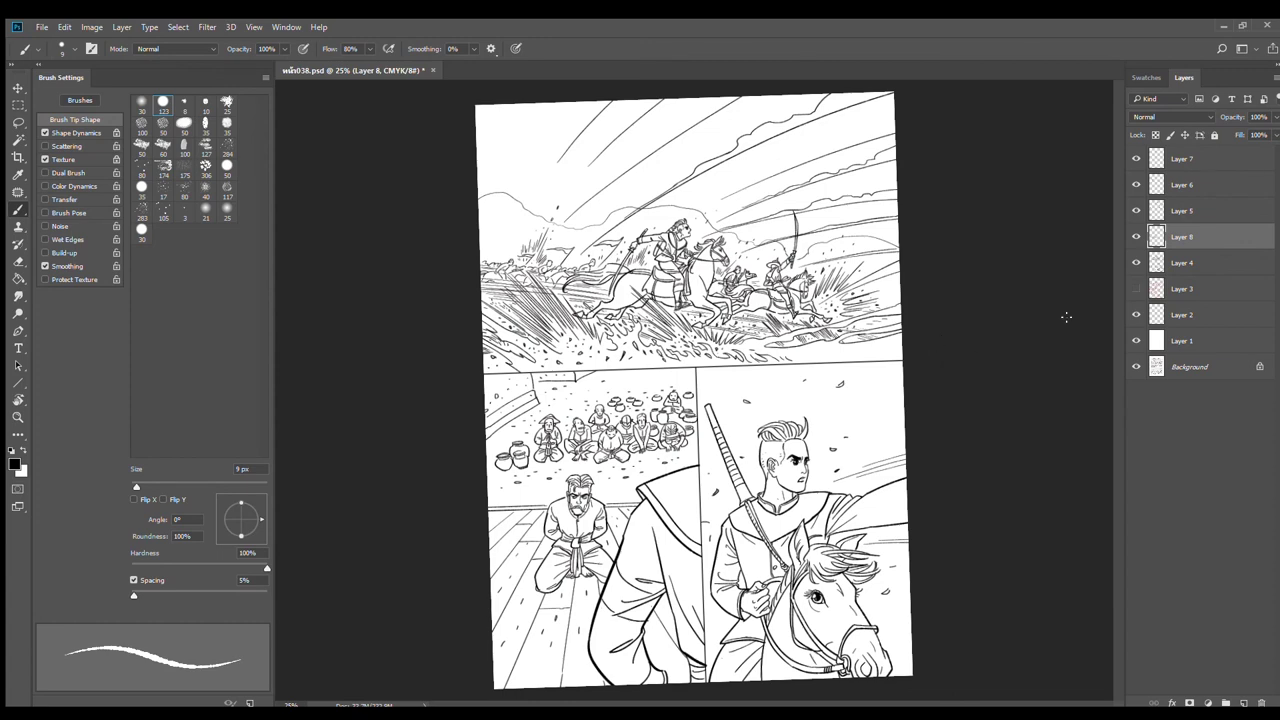
{"action": "left_click", "coordinate": [1135, 341]}
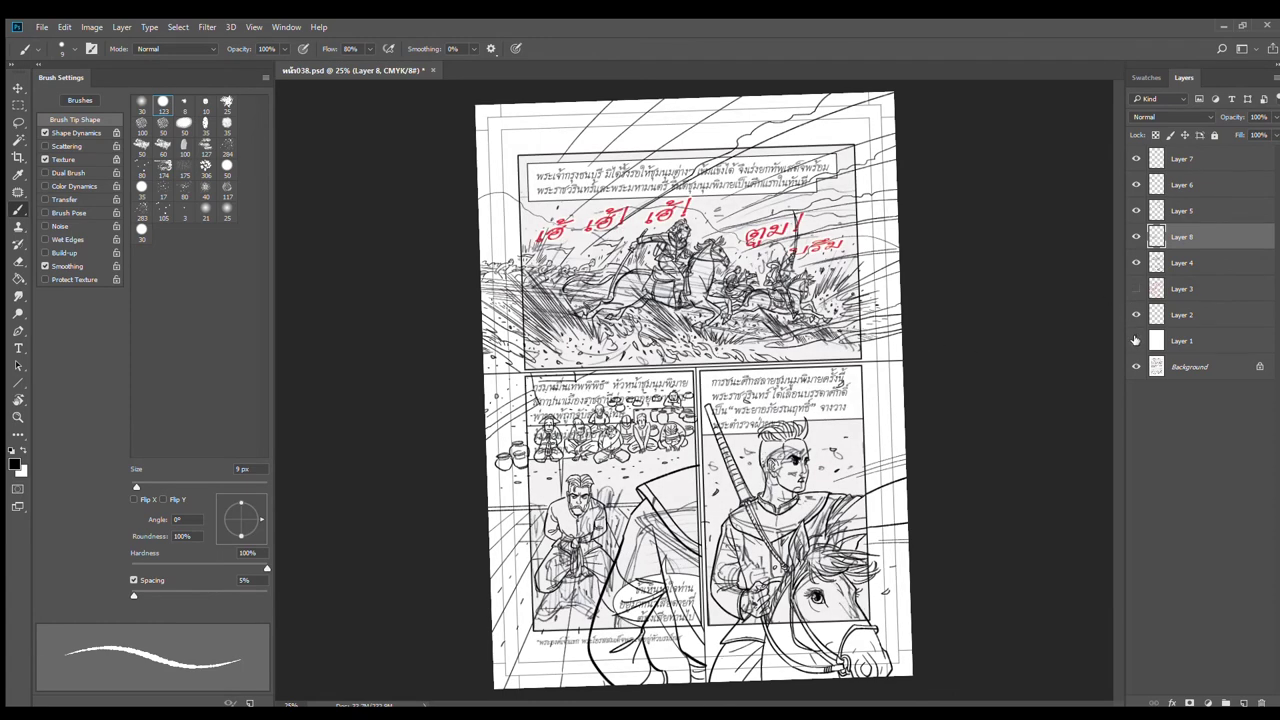
{"action": "left_click", "coordinate": [1136, 342]}
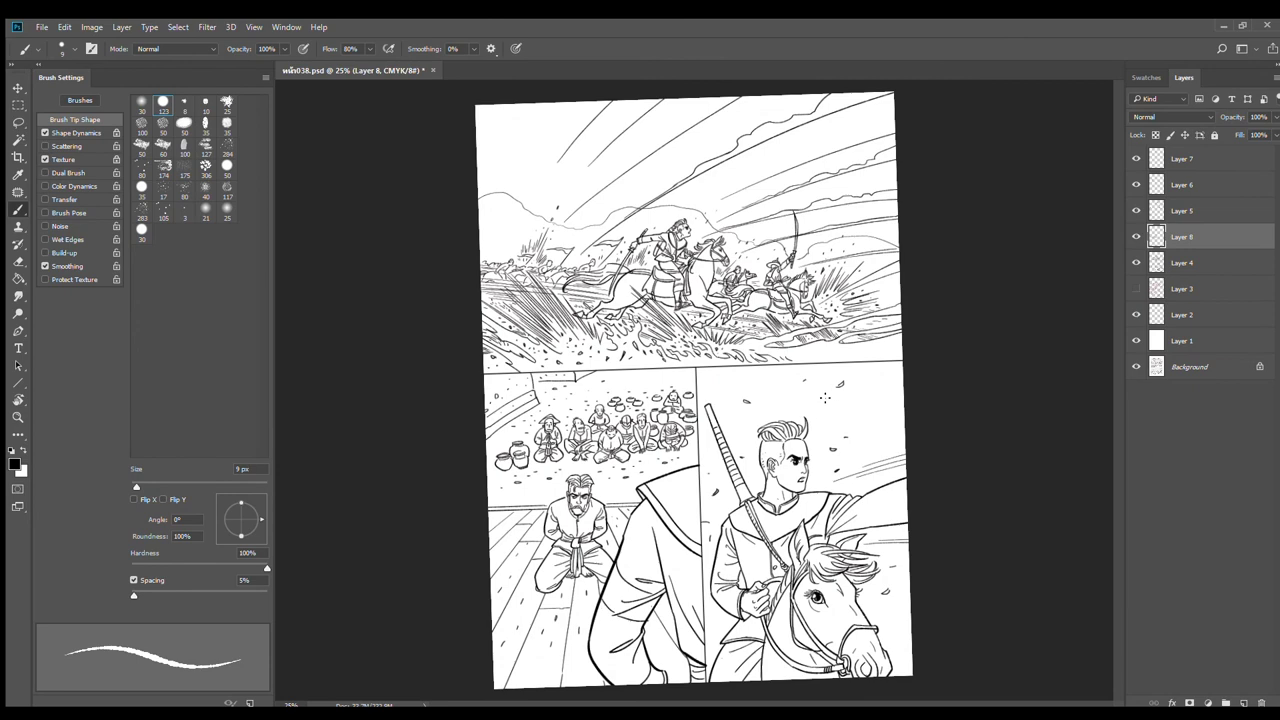
Step: Rotate the canvas view to 0° so the whole page stands upright
{"action": "key", "text": "ctrl+minus"}
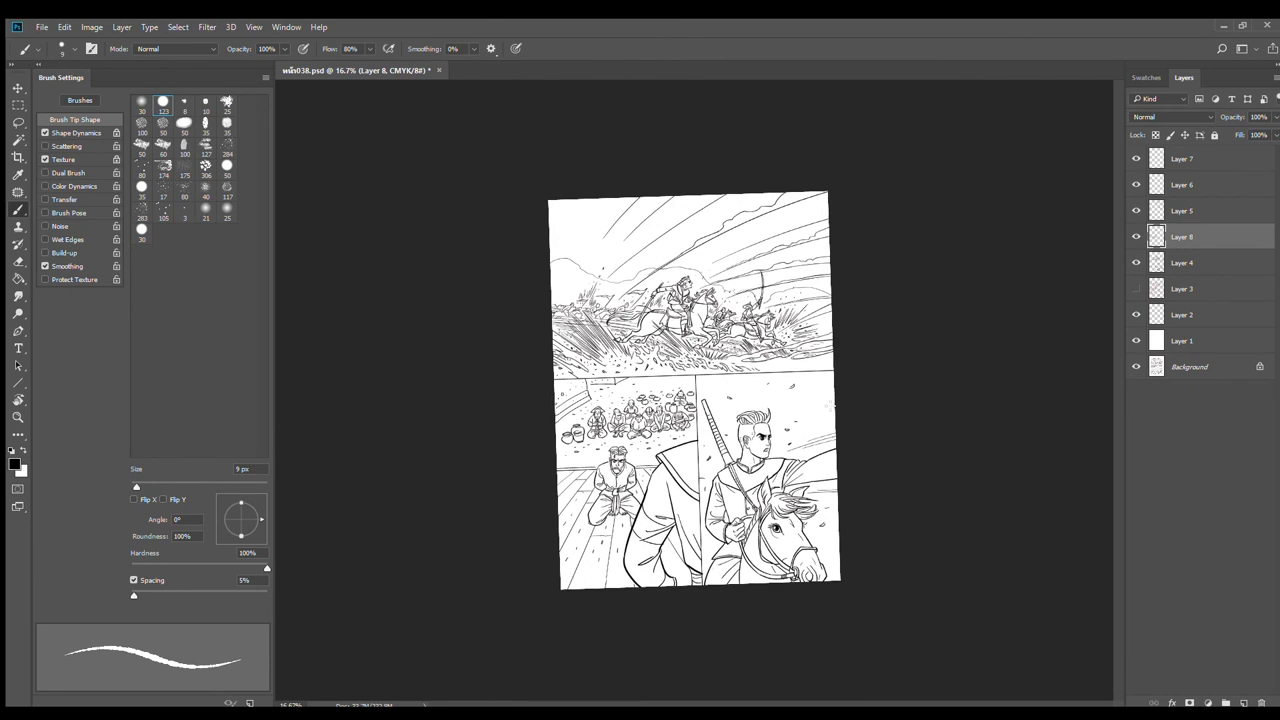
{"action": "key", "text": "r"}
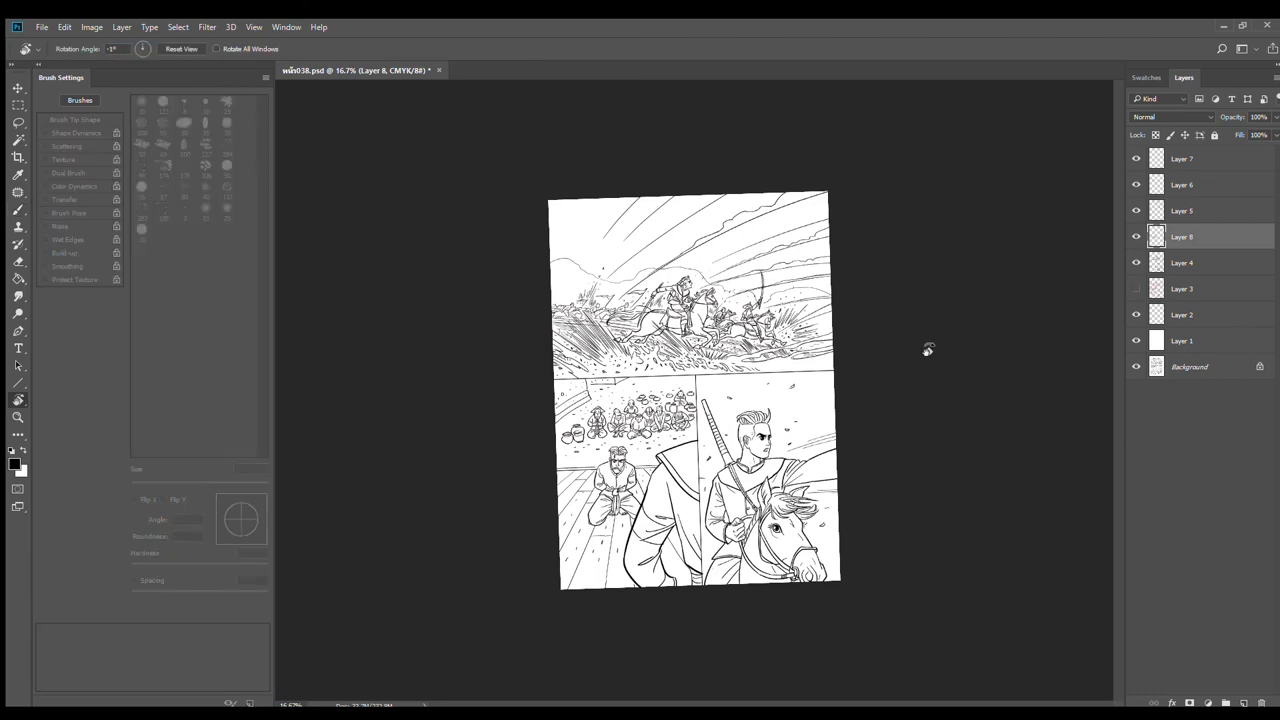
{"action": "left_click_drag", "start_coordinate": [928, 349], "coordinate": [883, 391]}
{"action": "key", "text": "ctrl+plus"}
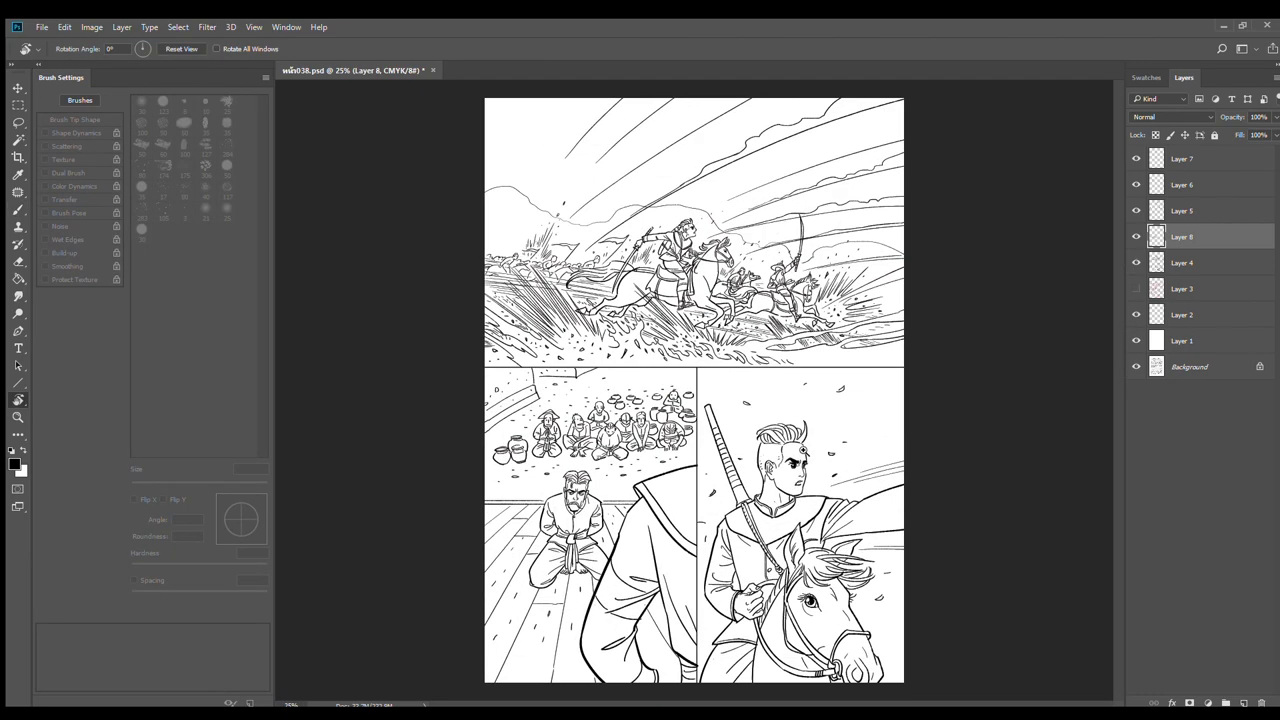